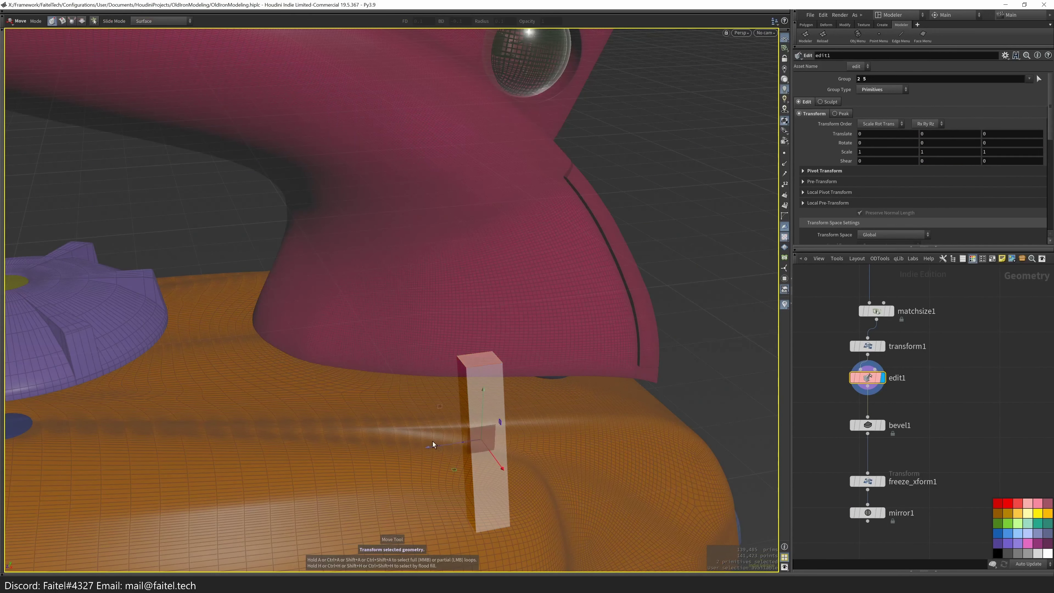
- Add a Transform after edit1 and offset the bar's top face 0.06 along Z
{"action": "middle_click_drag", "start_coordinate": [915, 402], "coordinate": [904, 367]}
{"action": "key", "text": "Tab"}
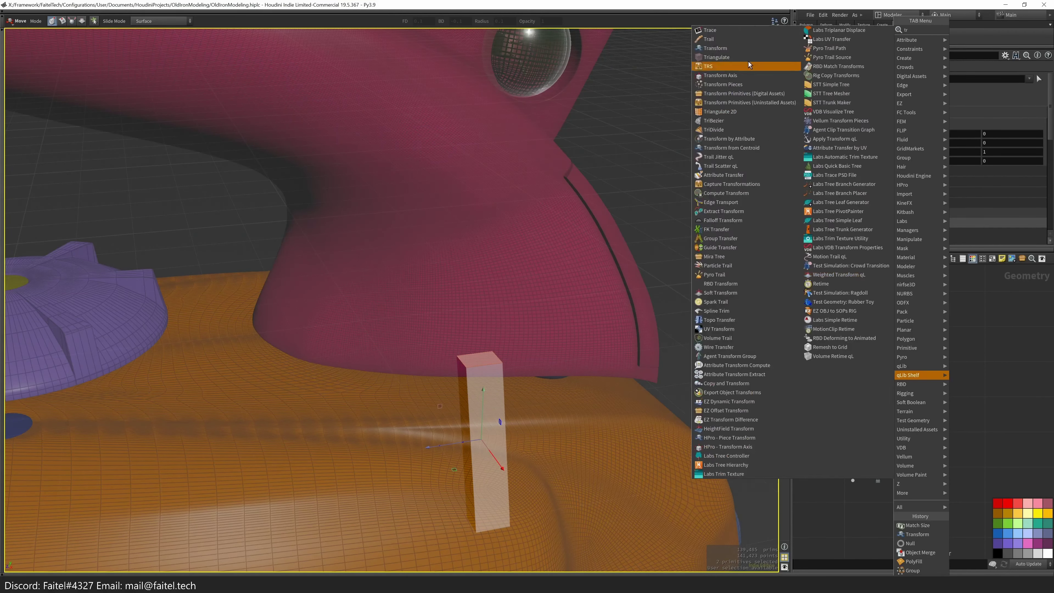
{"action": "left_click", "coordinate": [853, 377]}
{"action": "left_click", "coordinate": [1045, 80]}
{"action": "left_click", "coordinate": [1005, 88]}
{"action": "key", "text": "r"}
{"action": "left_click_drag", "start_coordinate": [504, 389], "coordinate": [428, 419], "text": "alt"}
{"action": "left_click", "coordinate": [1044, 79]}
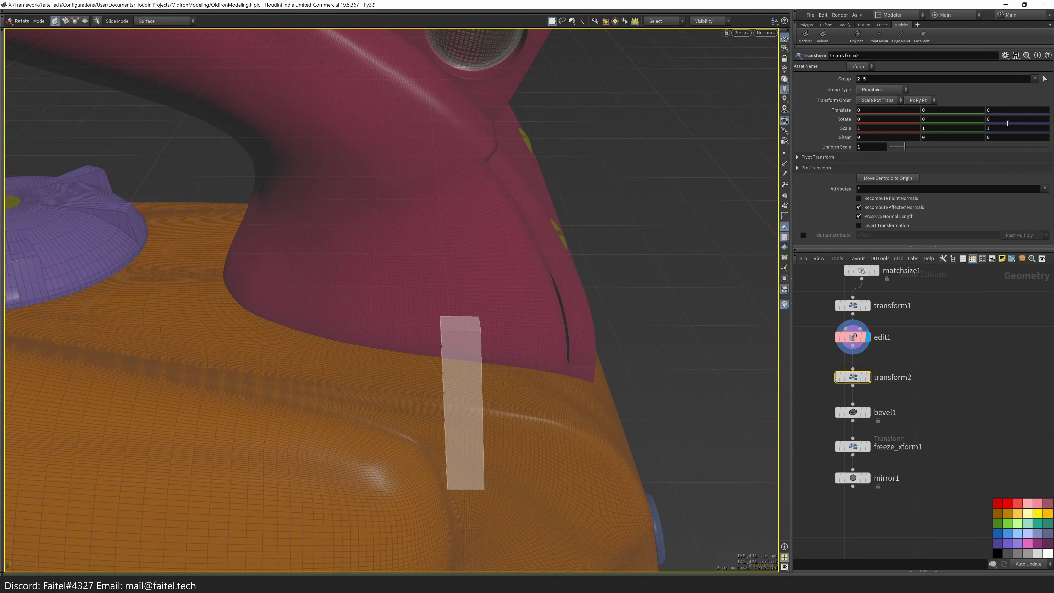
{"action": "middle_click_drag", "start_coordinate": [1002, 110], "coordinate": [977, 179]}
{"action": "key", "text": "ctrl+z"}
{"action": "middle_click_drag", "start_coordinate": [1000, 110], "coordinate": [1013, 125]}
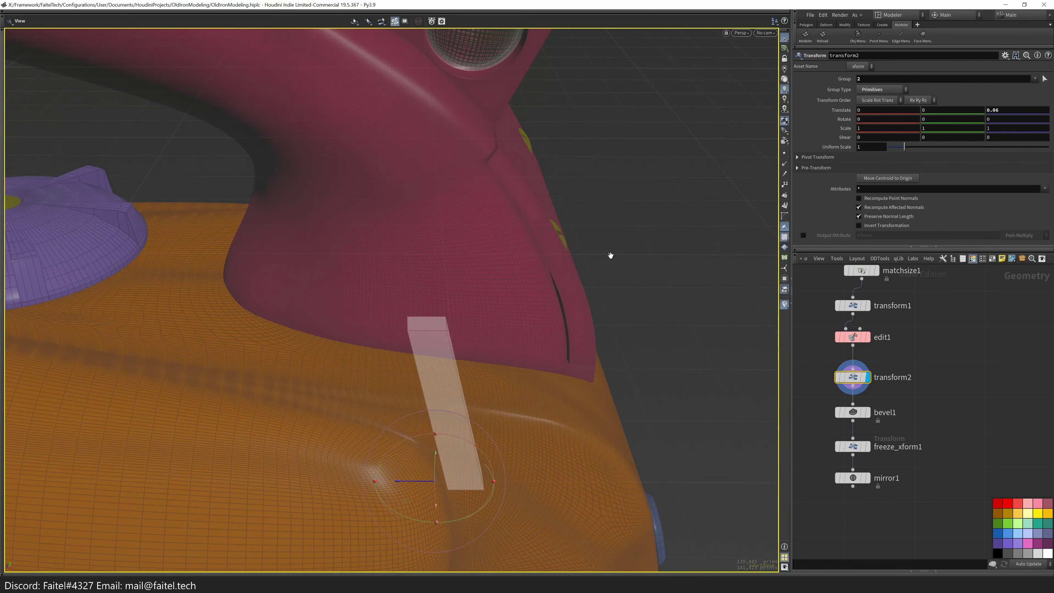
- In side view, move freeze_xform1's bar back along Z and lower it onto the body
{"action": "left_click_drag", "start_coordinate": [610, 254], "coordinate": [571, 318], "text": "alt"}
{"action": "left_click", "coordinate": [846, 450]}
{"action": "left_click_drag", "start_coordinate": [489, 344], "coordinate": [393, 432]}
{"action": "key", "text": "space+3"}
{"action": "key", "text": "Return"}
{"action": "left_click_drag", "start_coordinate": [385, 387], "coordinate": [467, 514]}
{"action": "key", "text": "Escape"}
{"action": "key", "text": "Return"}
{"action": "key", "text": "Escape"}
{"action": "left_click_drag", "start_coordinate": [467, 513], "coordinate": [247, 361]}
- In front view, slide the bar along X to 0.118925
{"action": "key", "text": "space+3"}
{"action": "left_click_drag", "start_coordinate": [349, 380], "coordinate": [367, 463]}
{"action": "key", "text": "Escape"}
{"action": "left_click_drag", "start_coordinate": [367, 463], "coordinate": [254, 396]}
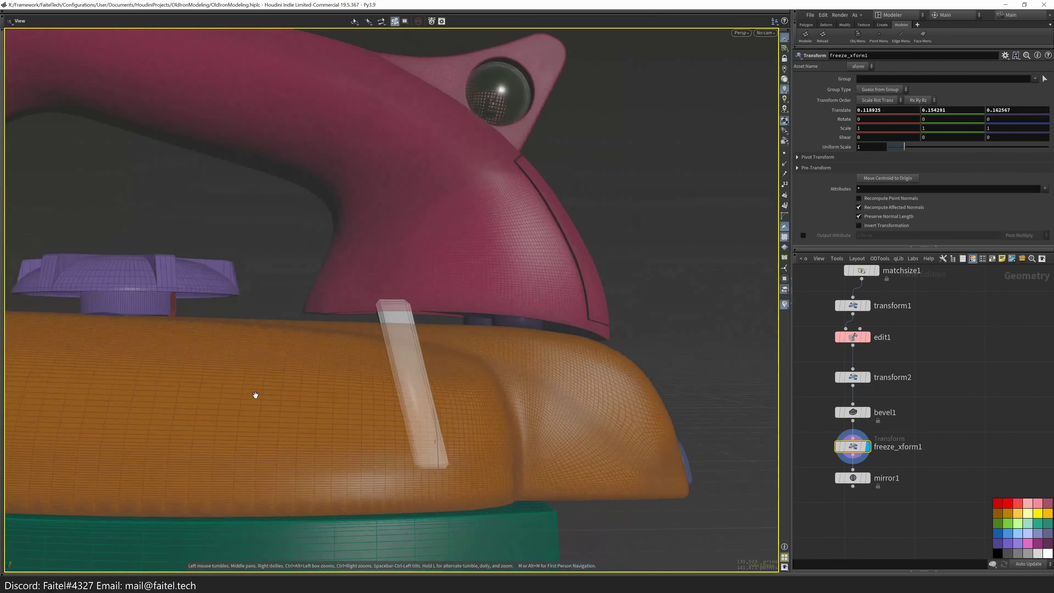
- Check the mirrored bars at mirror1, then reduce bevel1's Offset to 0.00267821
{"action": "left_click", "coordinate": [853, 477]}
{"action": "left_click_drag", "start_coordinate": [459, 504], "coordinate": [642, 297]}
{"action": "key", "text": "grave"}
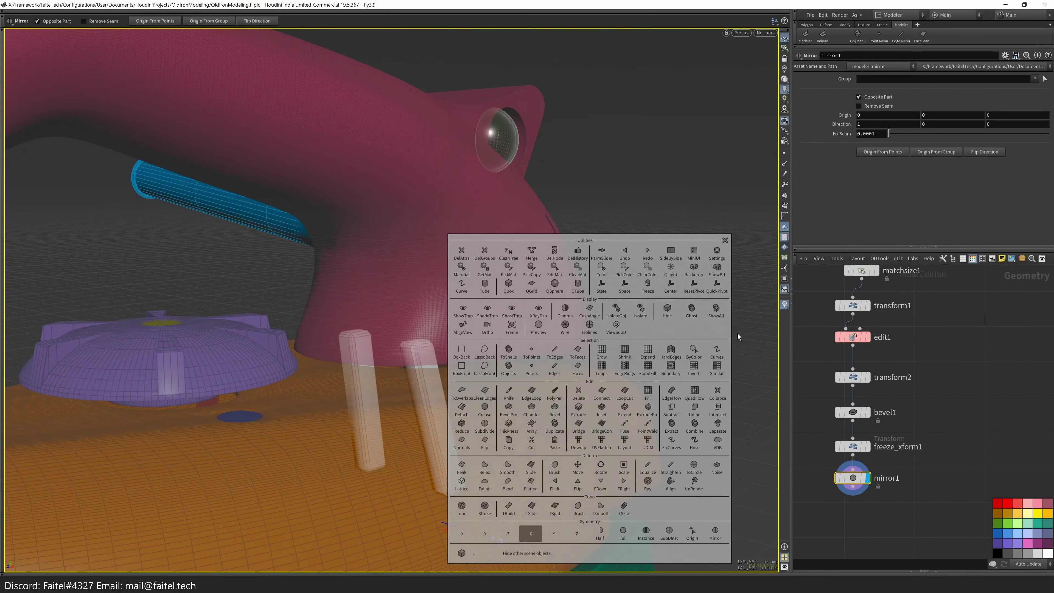
{"action": "key", "text": "Escape"}
{"action": "key", "text": "u"}
{"action": "left_click_drag", "start_coordinate": [702, 354], "coordinate": [581, 417]}
{"action": "scroll", "coordinate": [581, 416], "scroll_direction": "up", "scroll_amount": 3}
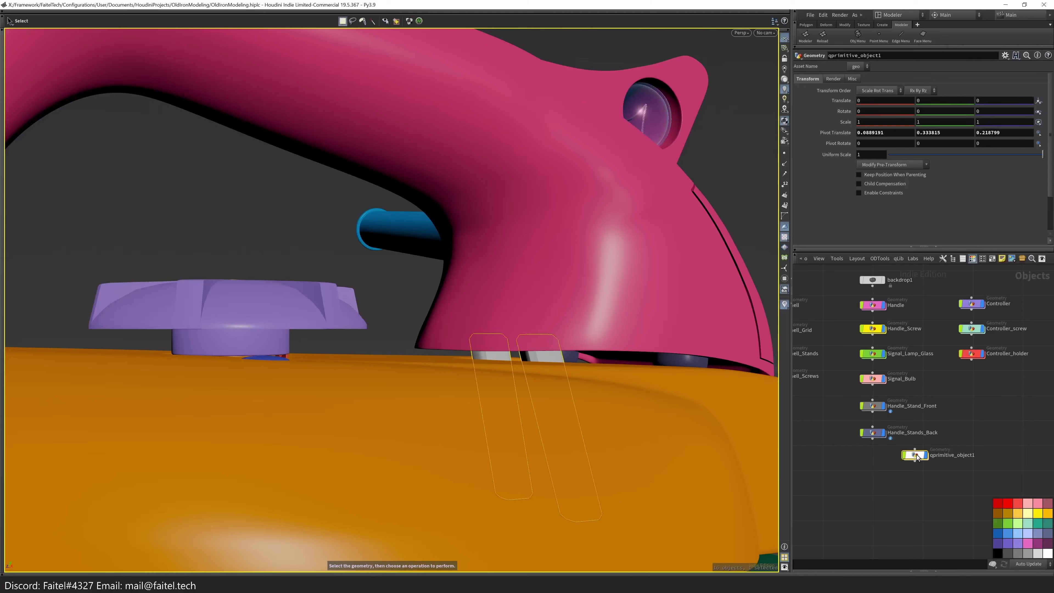
{"action": "key", "text": "i"}
{"action": "left_click", "coordinate": [854, 412]}
{"action": "middle_click_drag", "start_coordinate": [845, 110], "coordinate": [812, 139]}
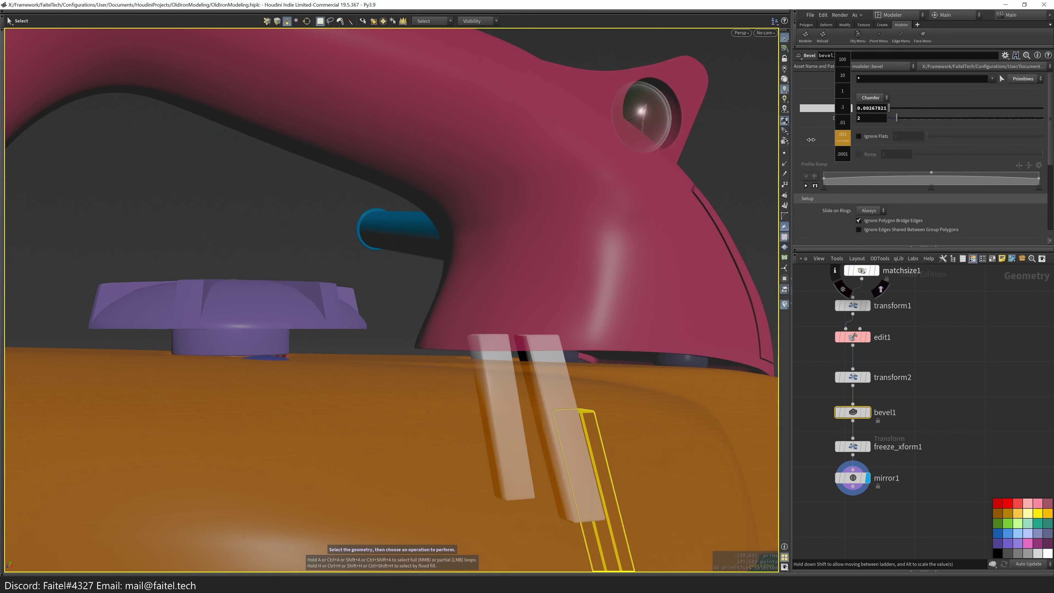
- Inspect the whole iron from side and perspective views and begin renaming the bar object
{"action": "key", "text": "Escape"}
{"action": "key", "text": "u"}
{"action": "left_click_drag", "start_coordinate": [763, 262], "coordinate": [584, 378]}
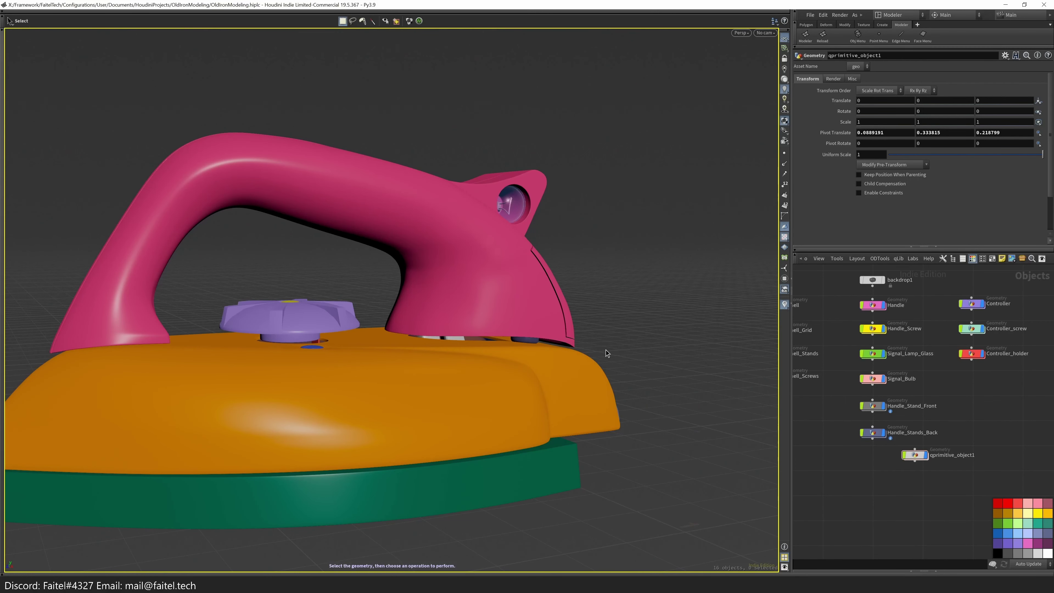
{"action": "key", "text": "Escape"}
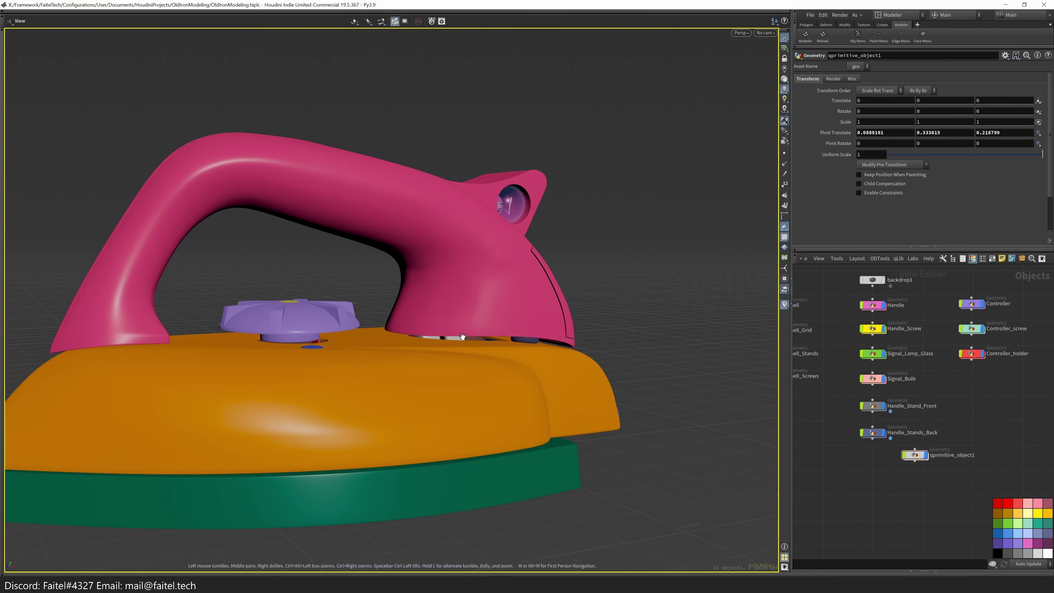
{"action": "scroll", "coordinate": [482, 358], "scroll_direction": "up", "scroll_amount": 4}
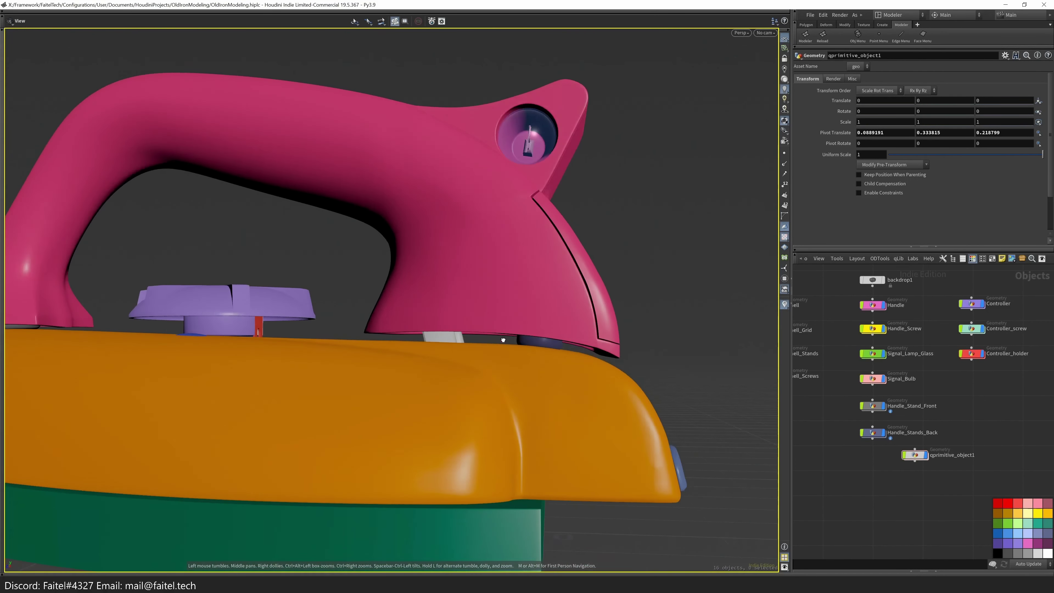
{"action": "key", "text": "space+3"}
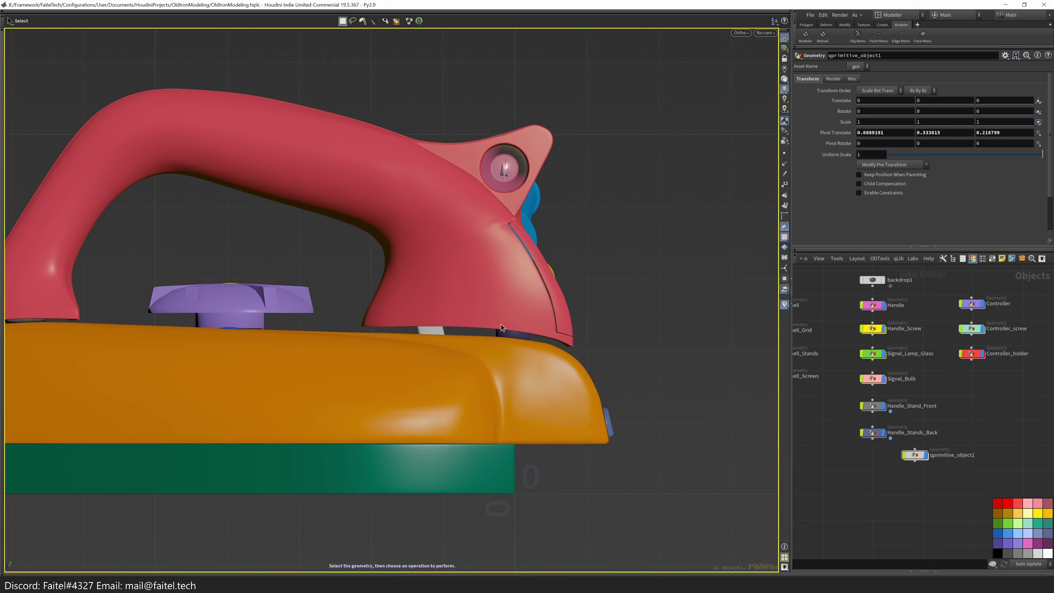
{"action": "scroll", "coordinate": [501, 324], "scroll_direction": "down", "scroll_amount": 3}
{"action": "key", "text": "Escape"}
{"action": "left_click_drag", "start_coordinate": [435, 367], "coordinate": [669, 254]}
{"action": "scroll", "coordinate": [433, 368], "scroll_direction": "up", "scroll_amount": 5}
{"action": "key", "text": "Escape"}
{"action": "scroll", "coordinate": [910, 504], "scroll_direction": "down", "scroll_amount": 3}
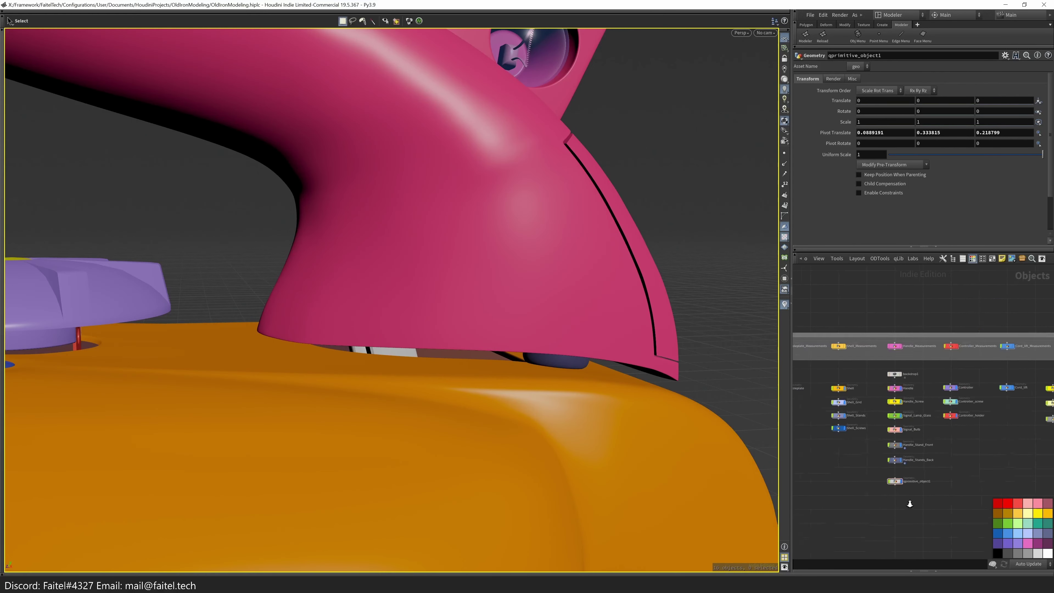
{"action": "scroll", "coordinate": [910, 504], "scroll_direction": "up", "scroll_amount": 8}
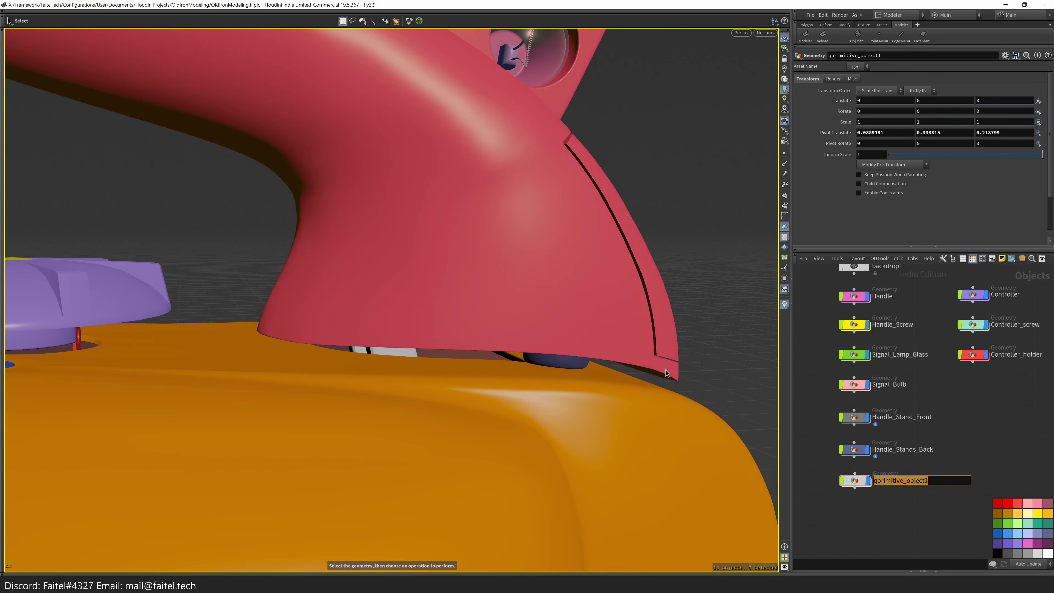
{"action": "type", "text": "J"}
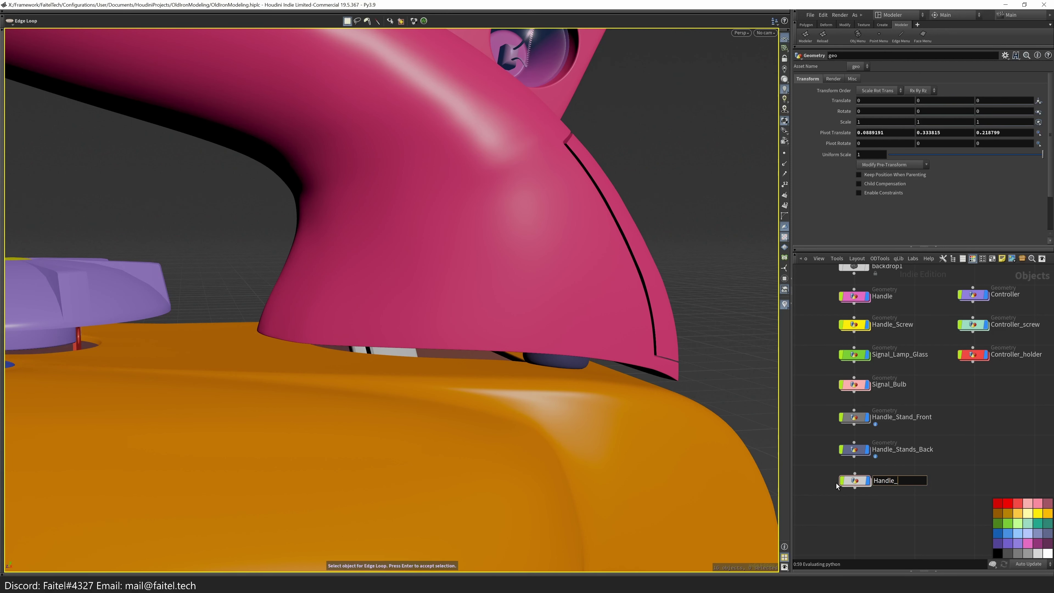
- Confirm qprimitive_object1's new name Handle_Framework, then dive into its network at mirror1
{"action": "type", "text": "k"}
{"action": "key", "text": "Return"}
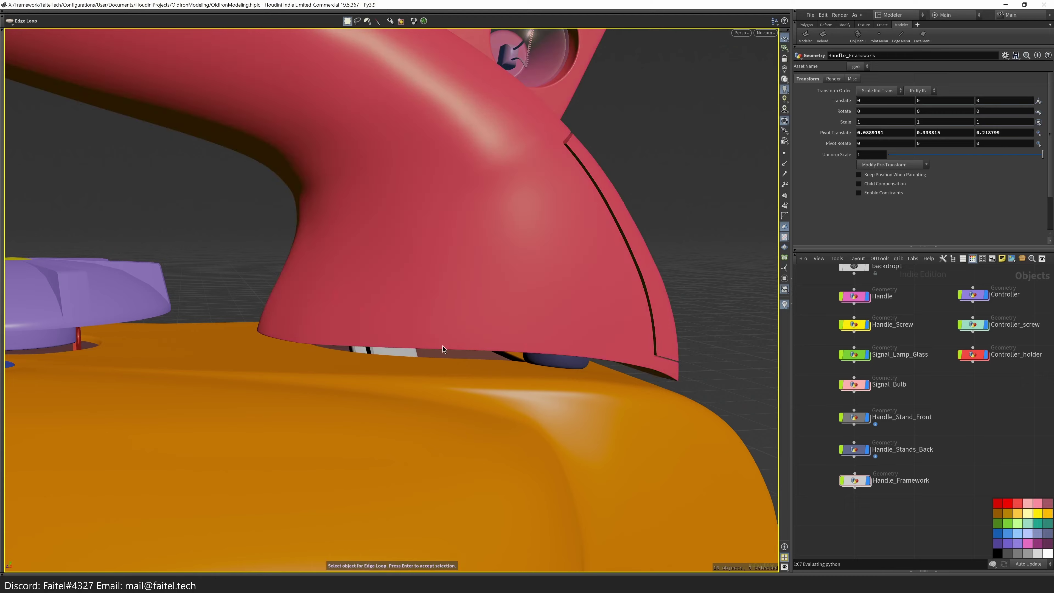
{"action": "key", "text": "Escape"}
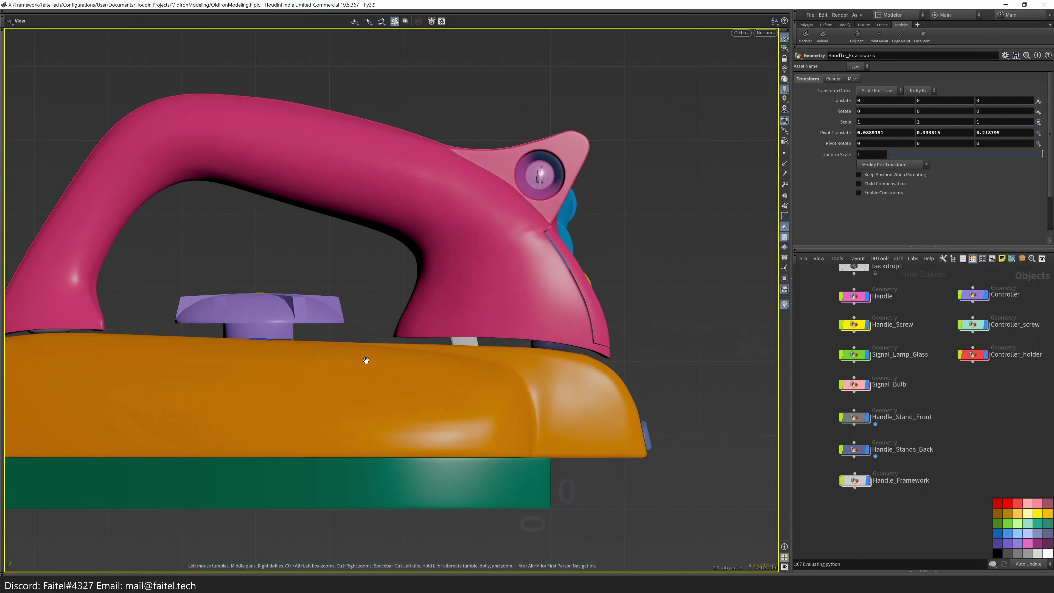
{"action": "left_click_drag", "start_coordinate": [366, 360], "coordinate": [420, 426]}
{"action": "key", "text": "q"}
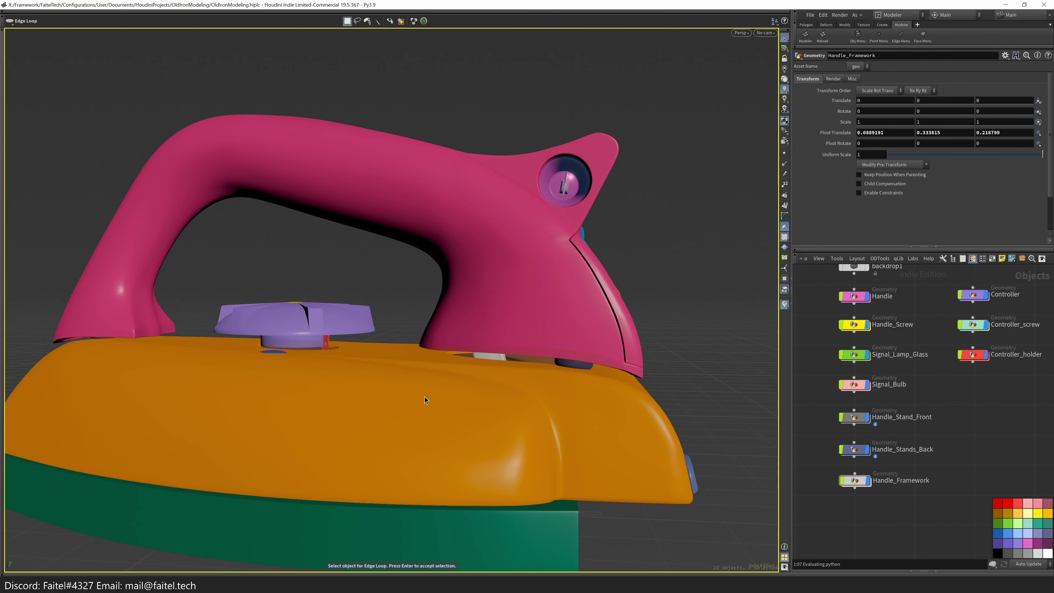
{"action": "key", "text": "Escape"}
{"action": "mouse_move", "coordinate": [419, 394]}
{"action": "left_mouse_down"}
{"action": "mouse_move", "coordinate": [412, 405]}
{"action": "mouse_move", "coordinate": [454, 372]}
{"action": "mouse_move", "coordinate": [435, 405]}
{"action": "mouse_move", "coordinate": [425, 384]}
{"action": "left_mouse_up"}
{"action": "scroll", "coordinate": [438, 353], "scroll_direction": "up", "scroll_amount": 6}
{"action": "scroll", "coordinate": [416, 387], "scroll_direction": "down", "scroll_amount": 8}
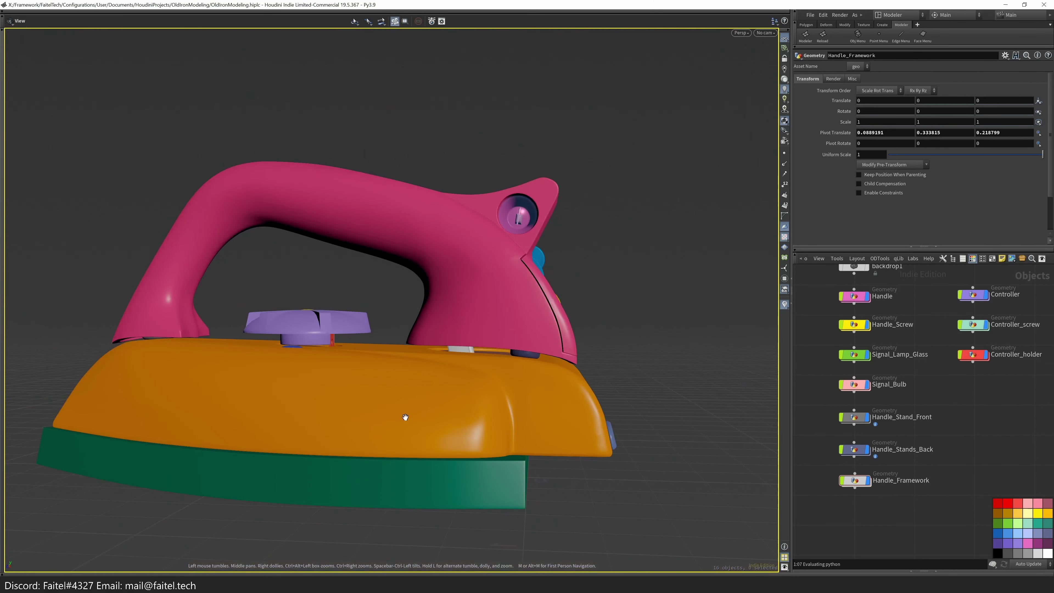
{"action": "double_click", "coordinate": [847, 484]}
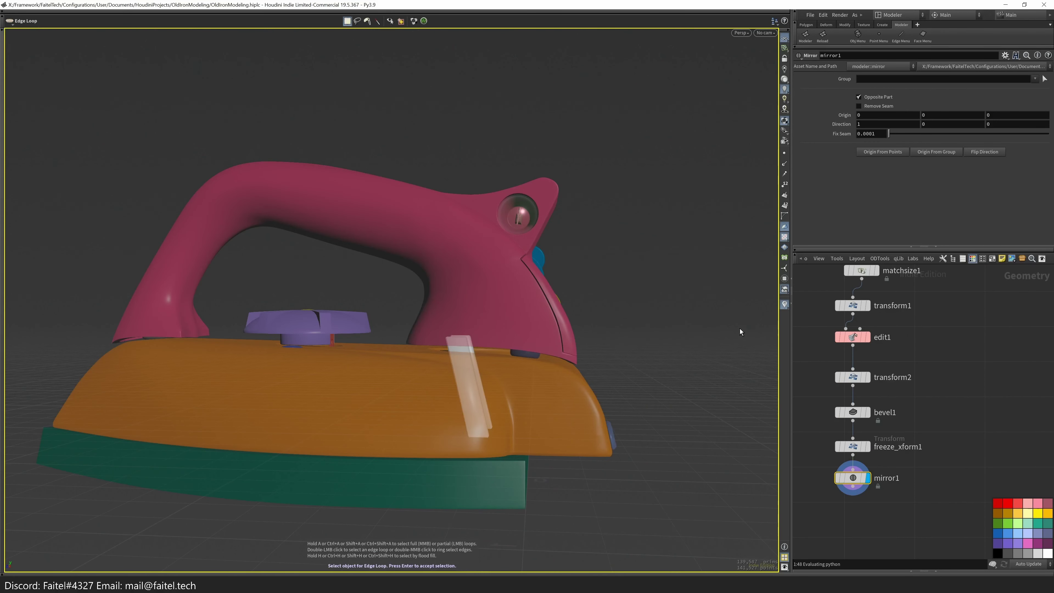
- Add a Color node to the bars and pick a dark green swatch
{"action": "left_click", "coordinate": [463, 348]}
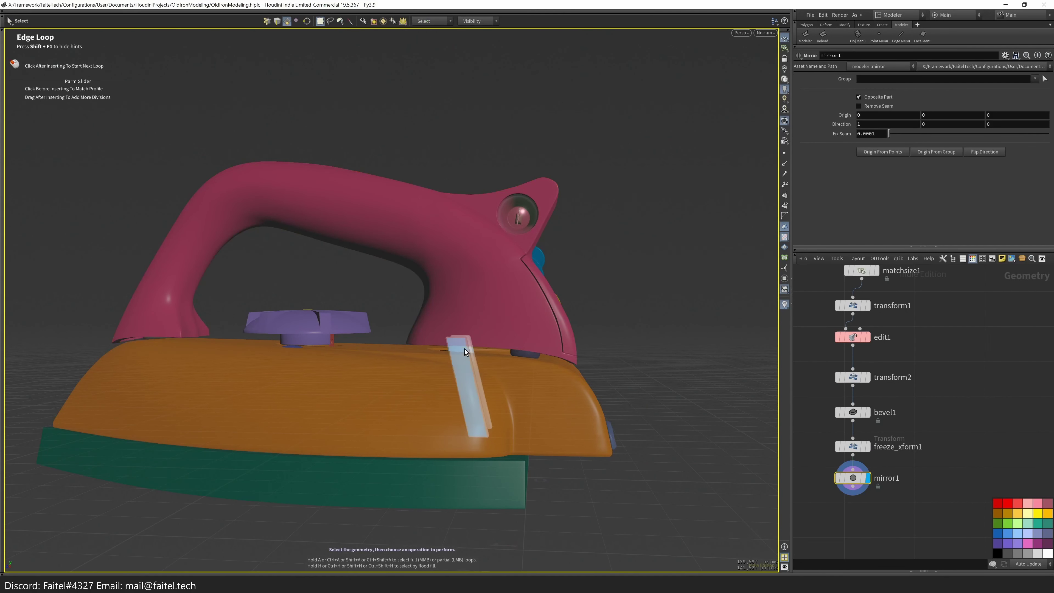
{"action": "key", "text": "q"}
{"action": "left_click", "coordinate": [530, 268]}
{"action": "left_click", "coordinate": [865, 130]}
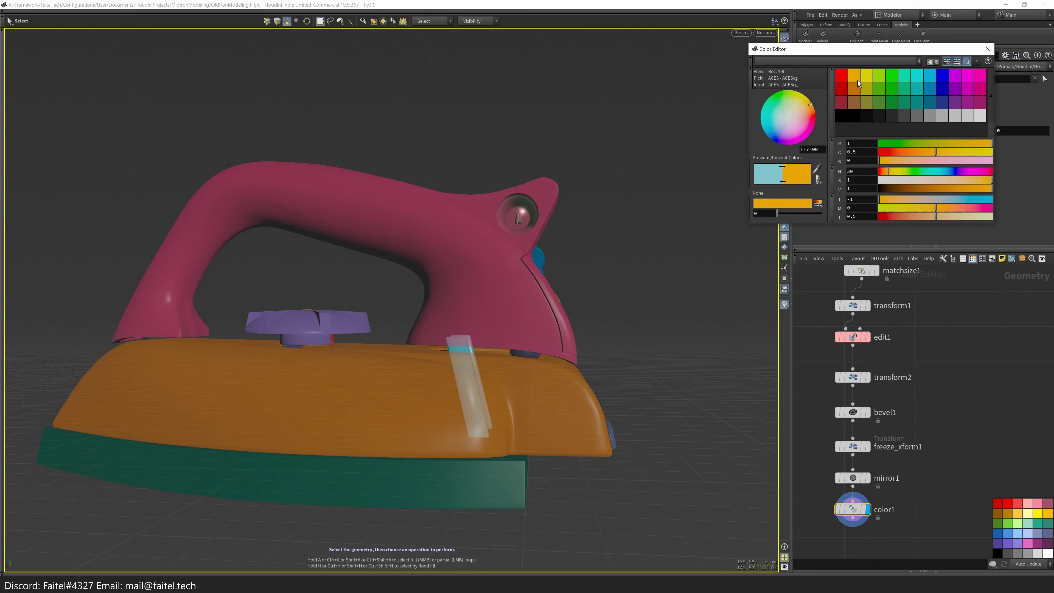
{"action": "left_click", "coordinate": [855, 97]}
{"action": "left_click", "coordinate": [884, 85]}
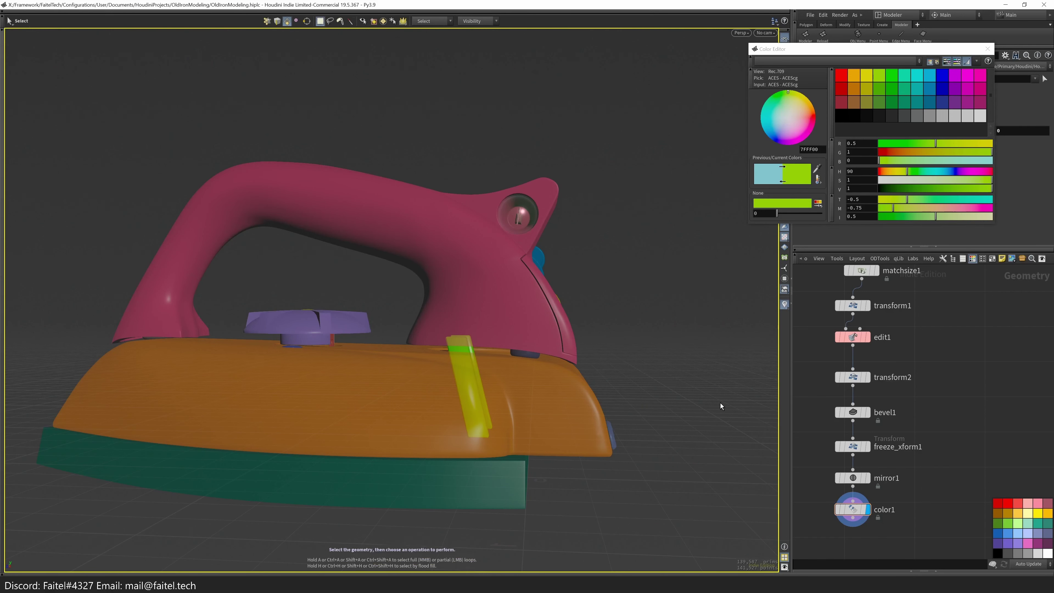
{"action": "key", "text": "u"}
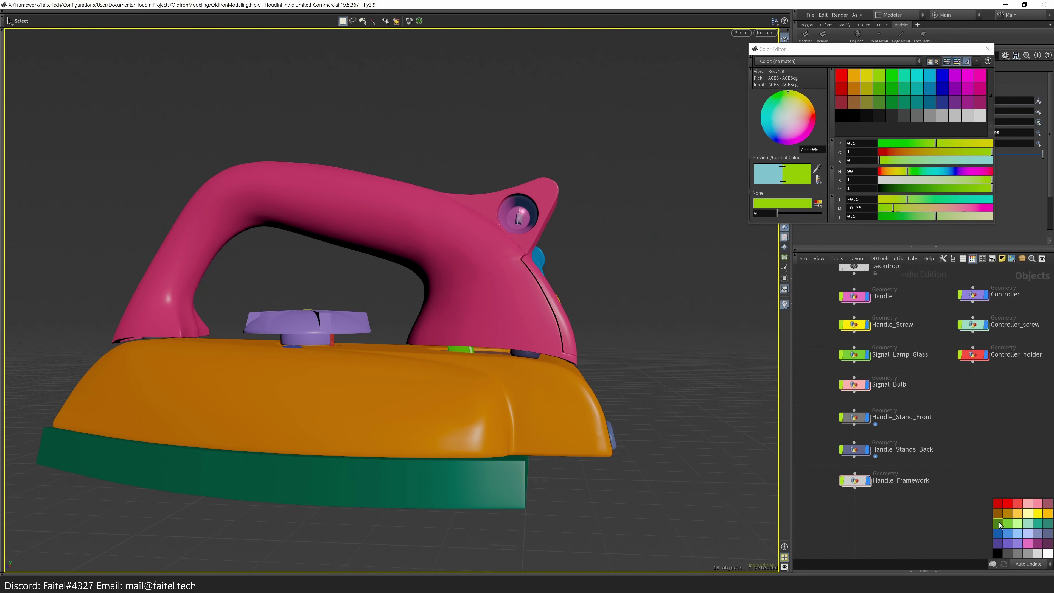
{"action": "key", "text": "i"}
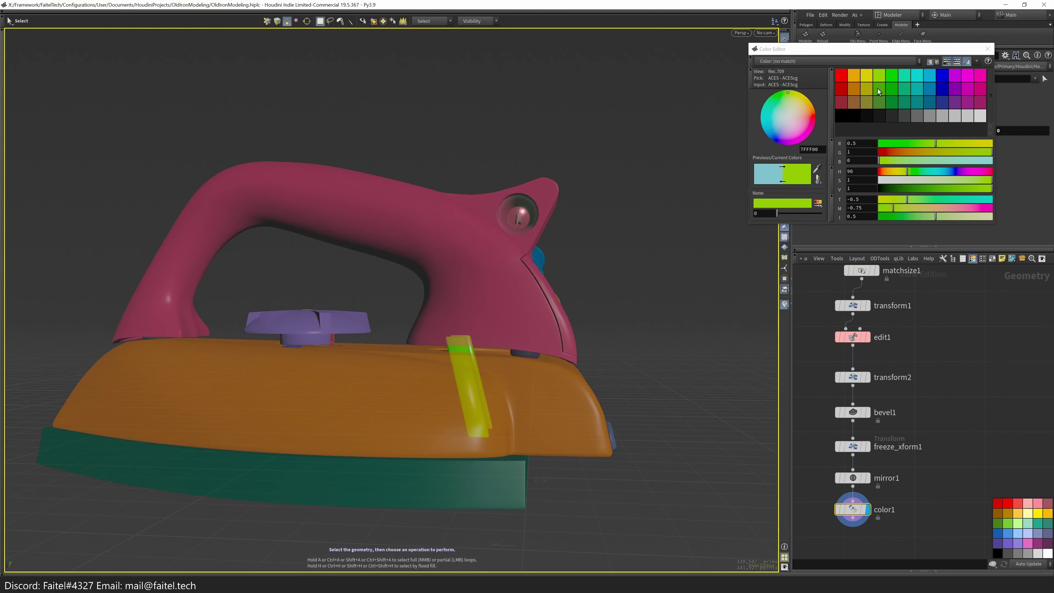
{"action": "left_click", "coordinate": [884, 89]}
{"action": "key", "text": "Escape"}
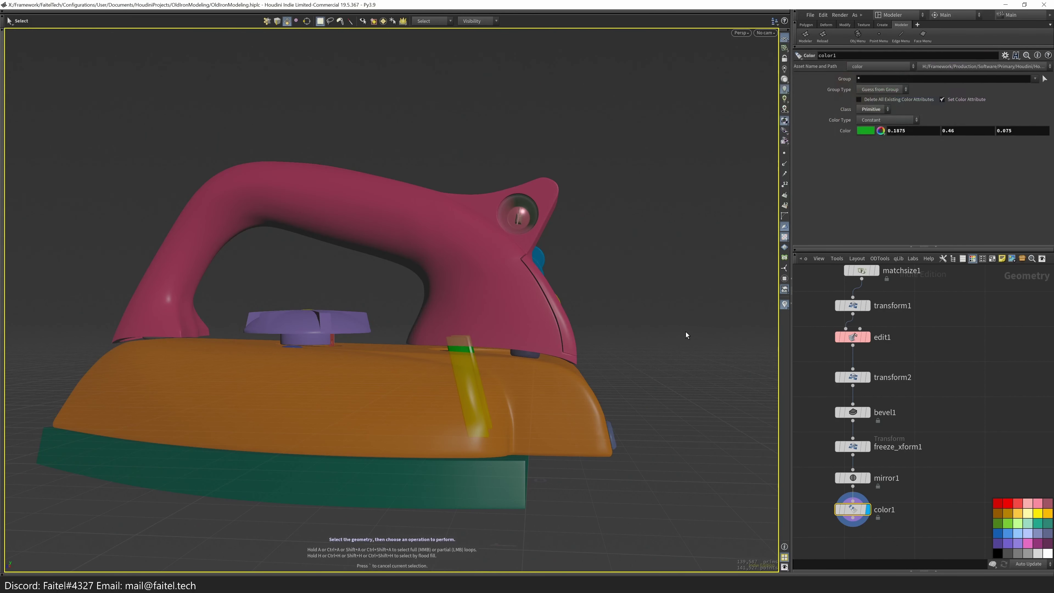
{"action": "key", "text": "u"}
- Turn on wireframe-over-shaded and inspect the green bars from side and perspective views
{"action": "key", "text": "shift+w"}
{"action": "key", "text": "shift+w"}
{"action": "mouse_move", "coordinate": [542, 375]}
{"action": "left_mouse_down"}
{"action": "mouse_move", "coordinate": [626, 287]}
{"action": "mouse_move", "coordinate": [430, 415]}
{"action": "mouse_move", "coordinate": [384, 330]}
{"action": "mouse_move", "coordinate": [552, 384]}
{"action": "left_mouse_up"}
{"action": "key", "text": "space+3"}
{"action": "left_click_drag", "start_coordinate": [414, 395], "coordinate": [602, 374]}
{"action": "key", "text": "space+3"}
{"action": "key", "text": "space+1"}
{"action": "left_click_drag", "start_coordinate": [726, 490], "coordinate": [184, 518]}
- Insert a Subdivide node between freeze_xform1 and color1 in Handle_Framework
{"action": "scroll", "coordinate": [373, 374], "scroll_direction": "down", "scroll_amount": 3}
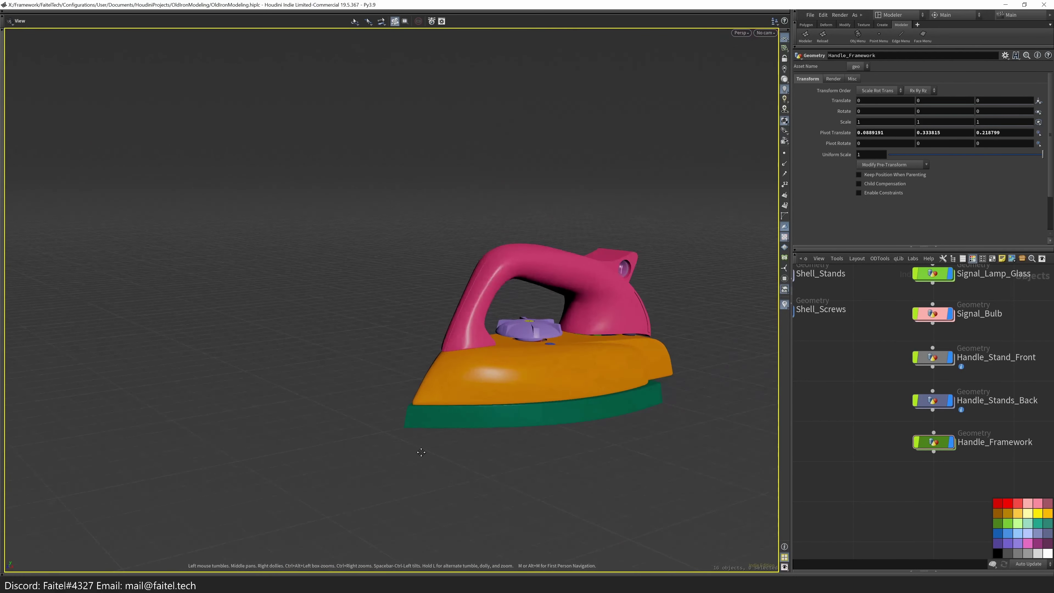
{"action": "scroll", "coordinate": [598, 464], "scroll_direction": "up", "scroll_amount": 6}
{"action": "double_click", "coordinate": [935, 442]}
{"action": "key", "text": "Tab"}
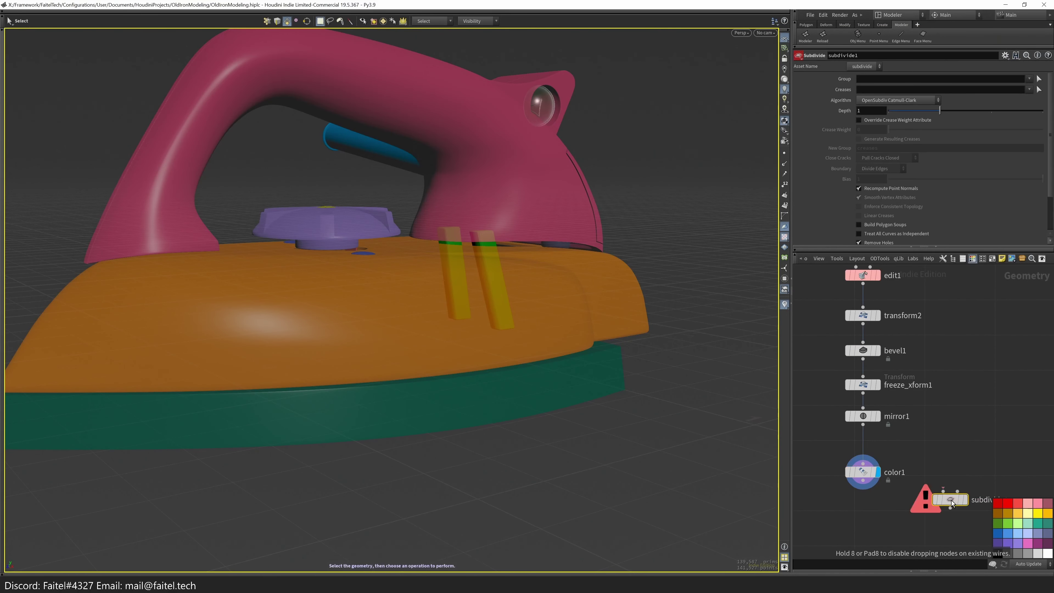
{"action": "left_click", "coordinate": [867, 448]}
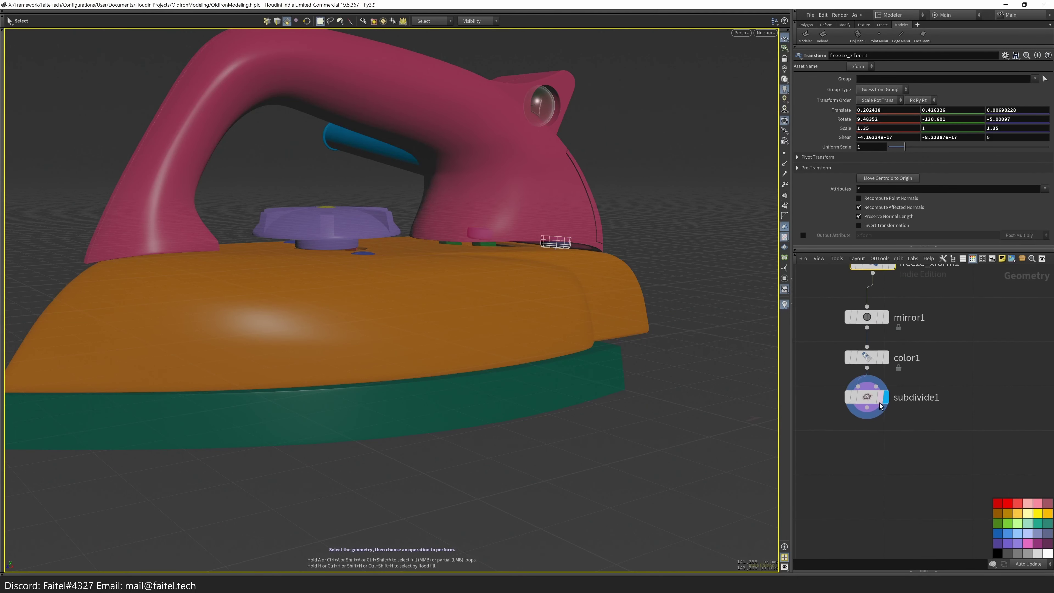
{"action": "left_click_drag", "start_coordinate": [928, 402], "coordinate": [843, 359]}
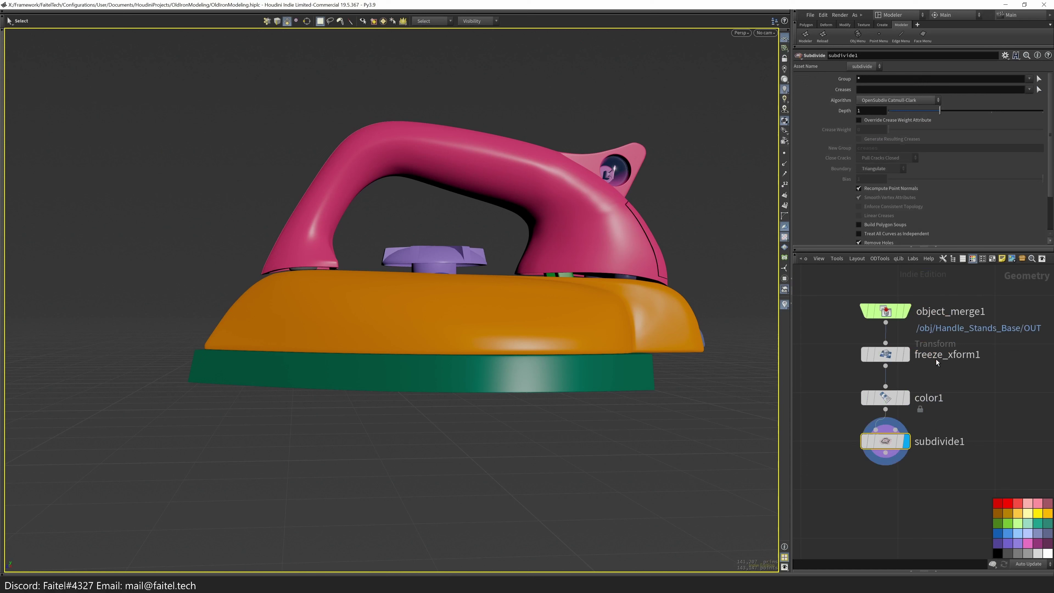
{"action": "mouse_move", "coordinate": [886, 441]}
{"action": "left_mouse_down"}
{"action": "mouse_move", "coordinate": [954, 377]}
{"action": "mouse_move", "coordinate": [892, 424]}
{"action": "left_mouse_up"}
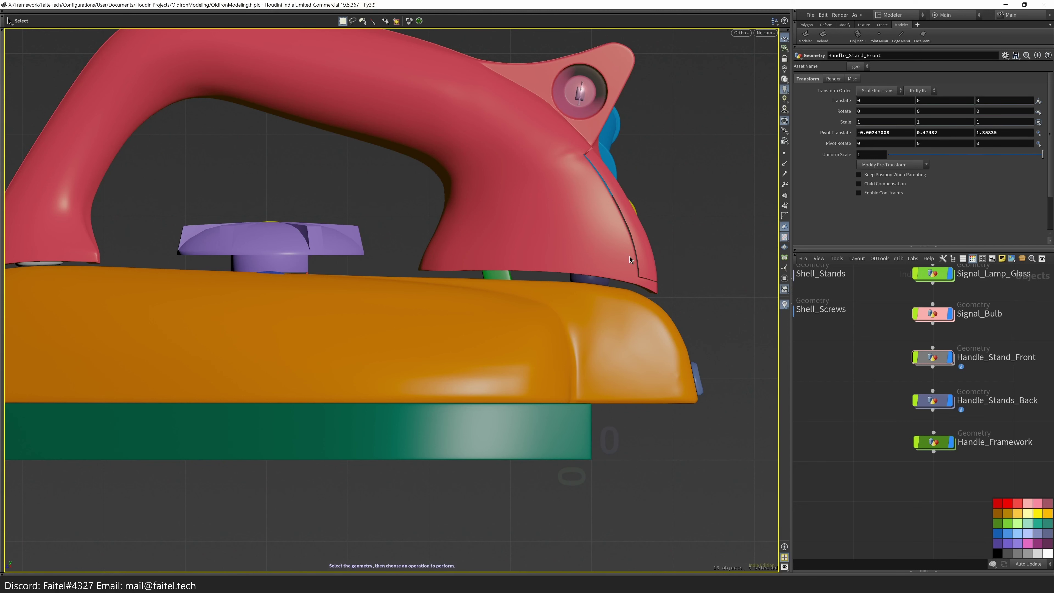
- Frame Screw_base, Bolt_Base and Handle_Stands_Base in the network and view the iron in perspective
{"action": "scroll", "coordinate": [827, 462], "scroll_direction": "down", "scroll_amount": 5}
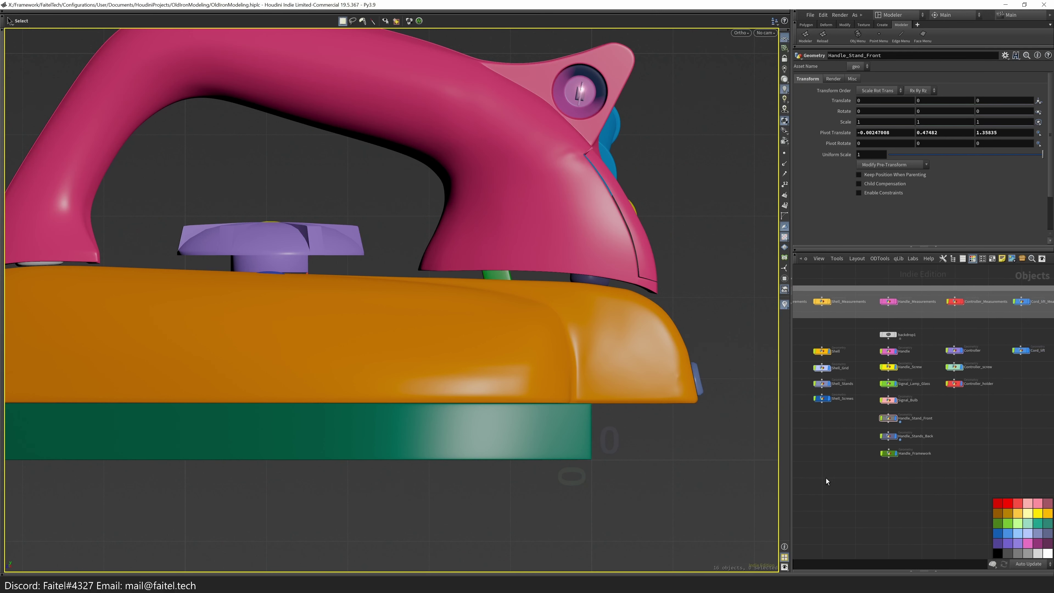
{"action": "middle_click_drag", "start_coordinate": [827, 461], "coordinate": [817, 472]}
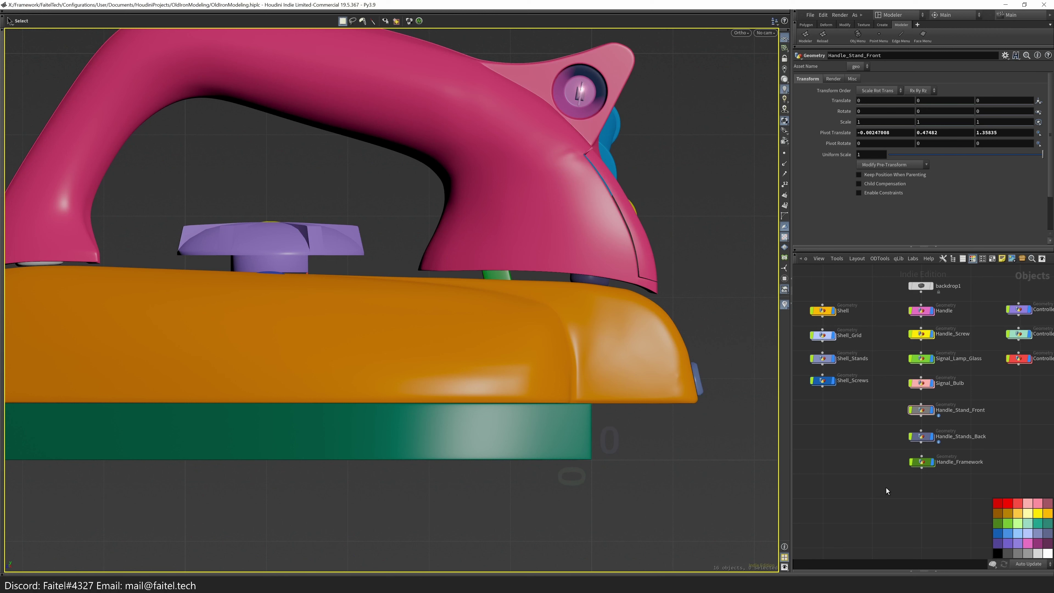
{"action": "middle_click_drag", "start_coordinate": [886, 488], "coordinate": [949, 475]}
{"action": "scroll", "coordinate": [939, 438], "scroll_direction": "up", "scroll_amount": 3}
{"action": "left_click_drag", "start_coordinate": [623, 340], "coordinate": [692, 401]}
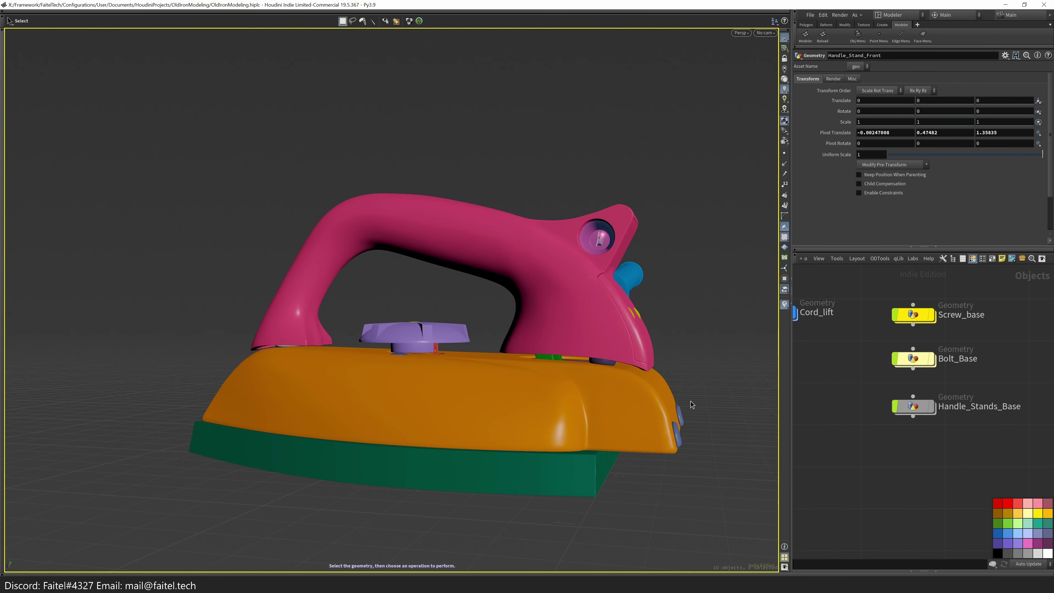
{"action": "key", "text": "s"}
{"action": "middle_click_drag", "start_coordinate": [913, 415], "coordinate": [895, 429]}
- Duplicate Bolt_Base as Bolt_Base1 and place the copy in the node column
{"action": "left_click", "coordinate": [895, 373]}
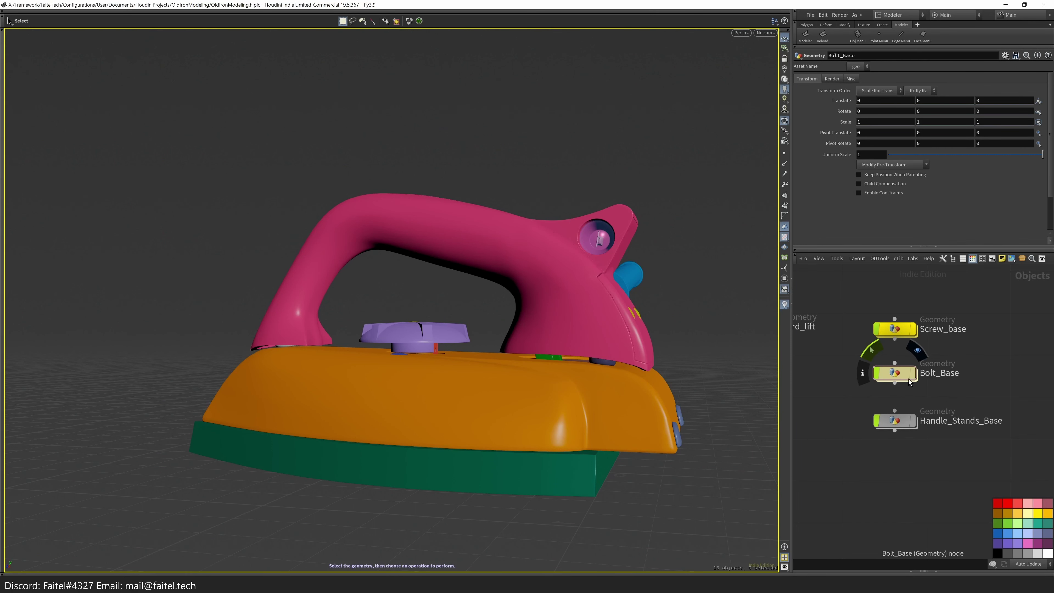
{"action": "left_click_drag", "start_coordinate": [699, 369], "coordinate": [773, 374], "text": "alt"}
{"action": "scroll", "coordinate": [933, 457], "scroll_direction": "down", "scroll_amount": 1}
{"action": "scroll", "coordinate": [926, 457], "scroll_direction": "down", "scroll_amount": 1}
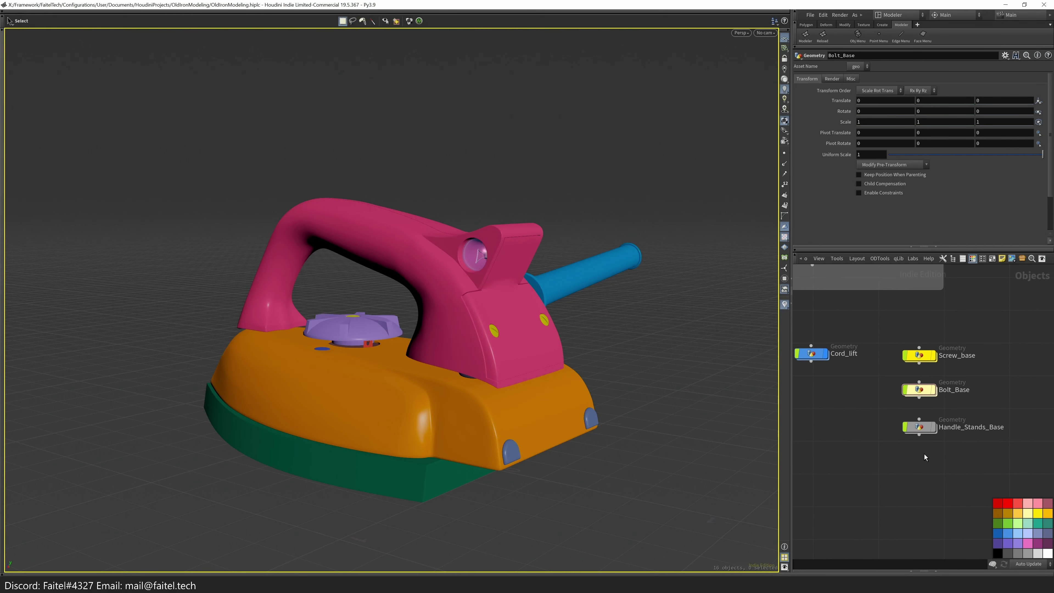
{"action": "scroll", "coordinate": [927, 455], "scroll_direction": "down", "scroll_amount": 1}
{"action": "left_click", "coordinate": [919, 428]}
{"action": "left_click_drag", "start_coordinate": [623, 384], "coordinate": [669, 374], "text": "alt"}
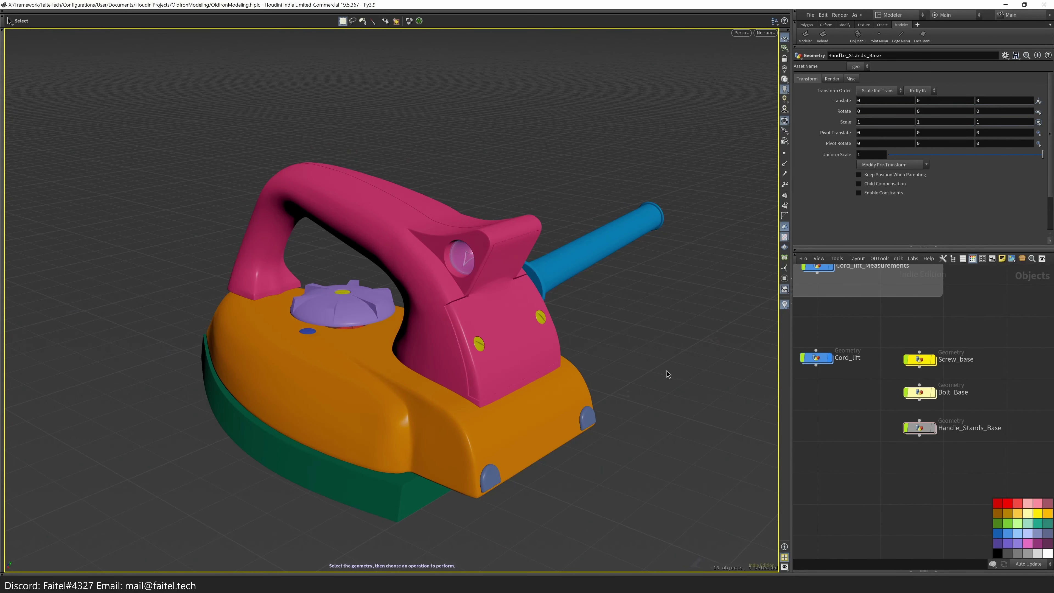
{"action": "left_click", "coordinate": [920, 392]}
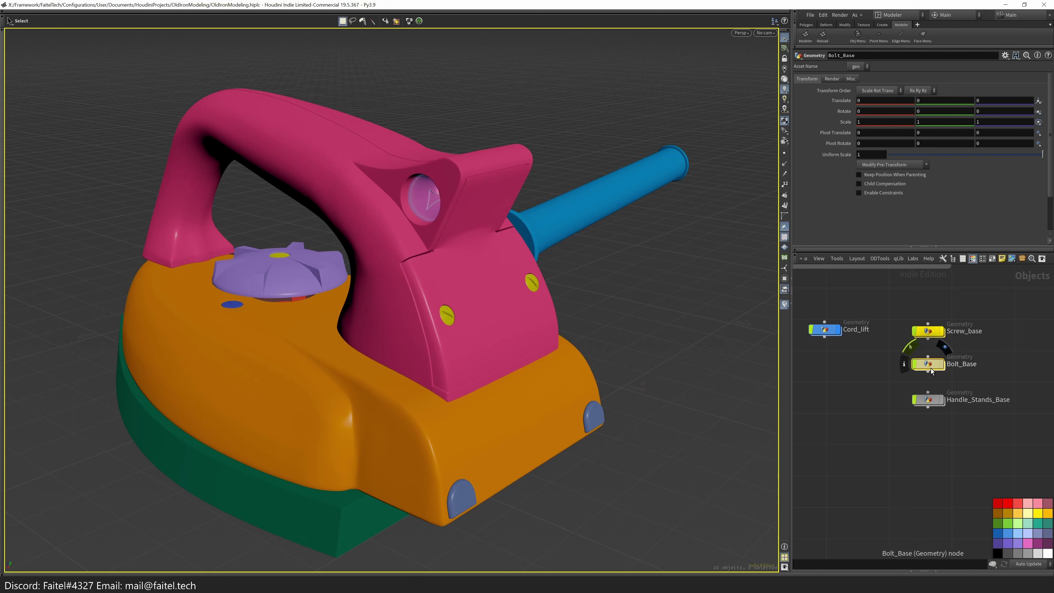
{"action": "left_click_drag", "start_coordinate": [932, 438], "coordinate": [929, 436]}
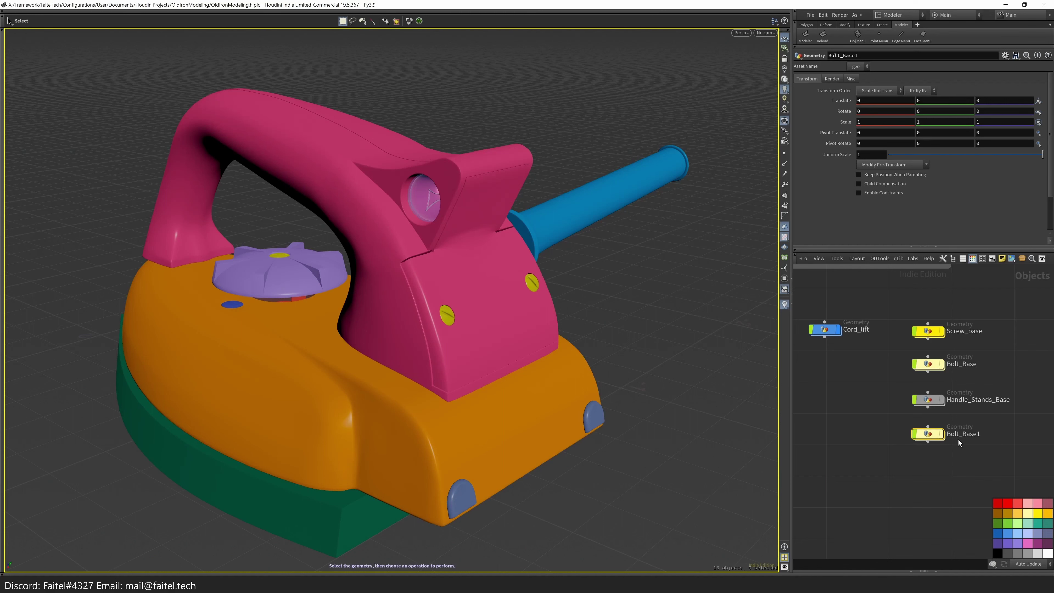
- Inside Screw_base, paste a Null fed from fuse1 and name it OUT_NO_SUBD
{"action": "scroll", "coordinate": [933, 440], "scroll_direction": "down", "scroll_amount": 5}
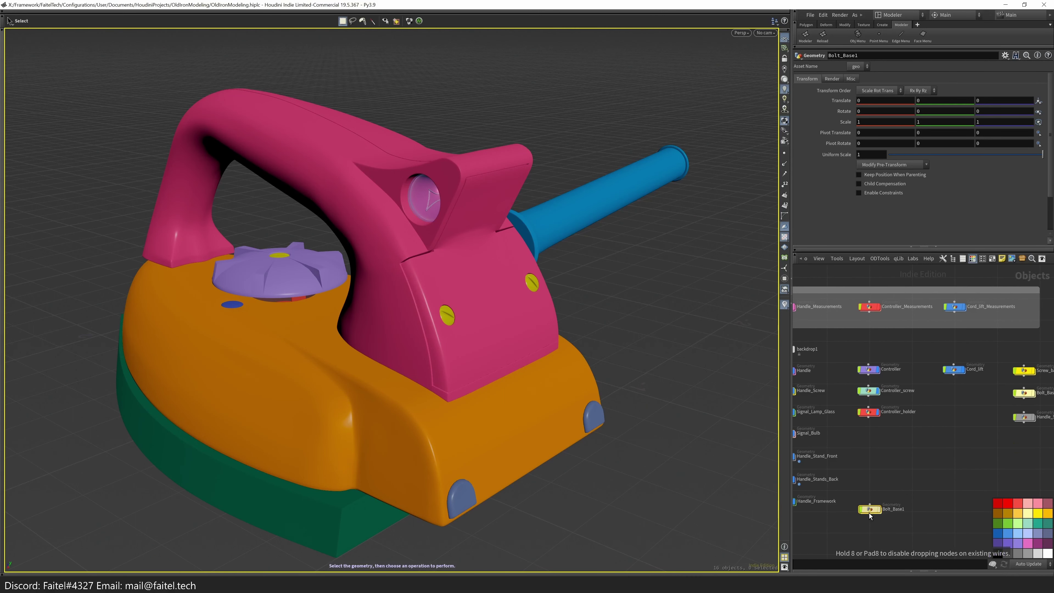
{"action": "middle_click_drag", "start_coordinate": [865, 501], "coordinate": [837, 472]}
{"action": "scroll", "coordinate": [893, 415], "scroll_direction": "up", "scroll_amount": 2}
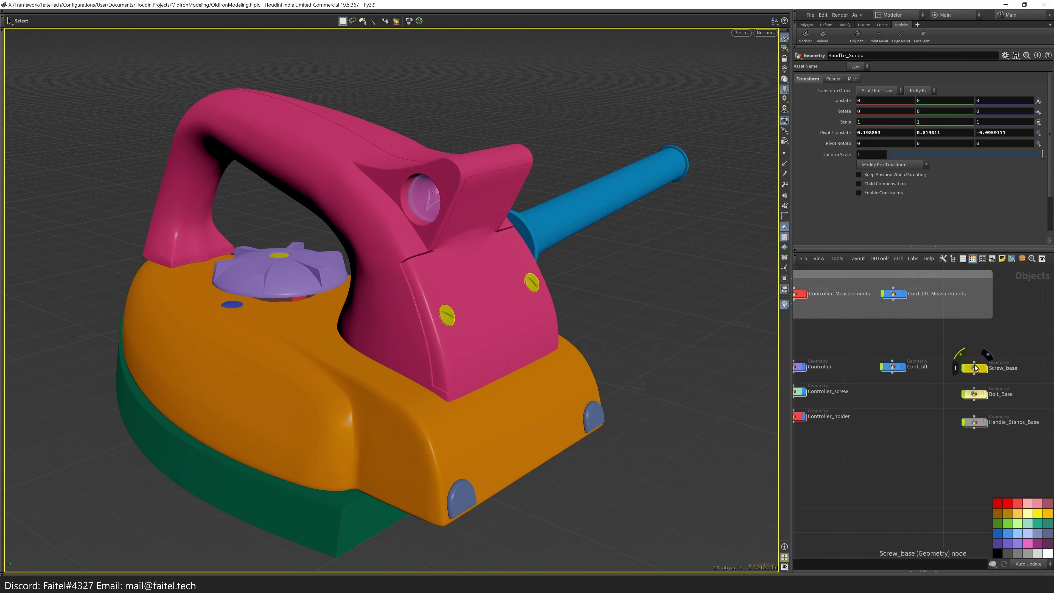
{"action": "double_click", "coordinate": [976, 370]}
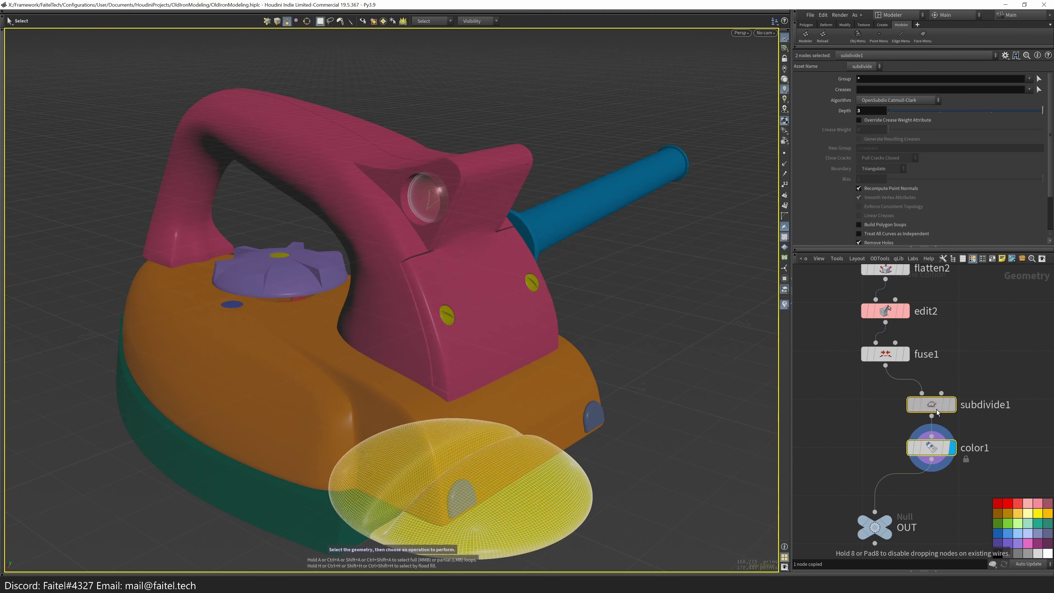
{"action": "key", "text": "ctrl+v"}
{"action": "left_click", "coordinate": [978, 444]}
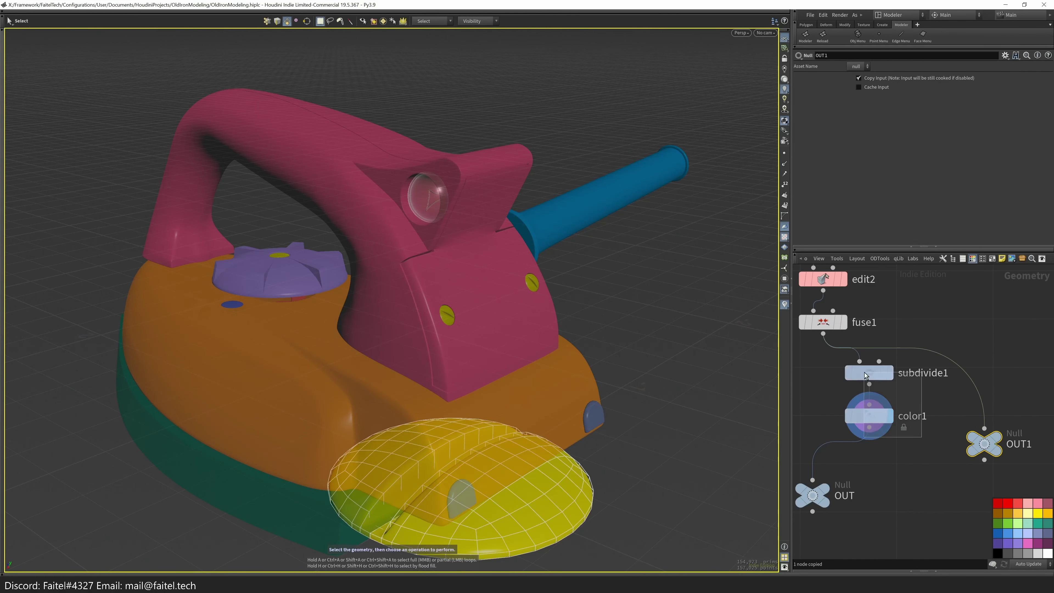
{"action": "double_click", "coordinate": [1019, 444]}
{"action": "type", "text": "OUT_NO_S"}
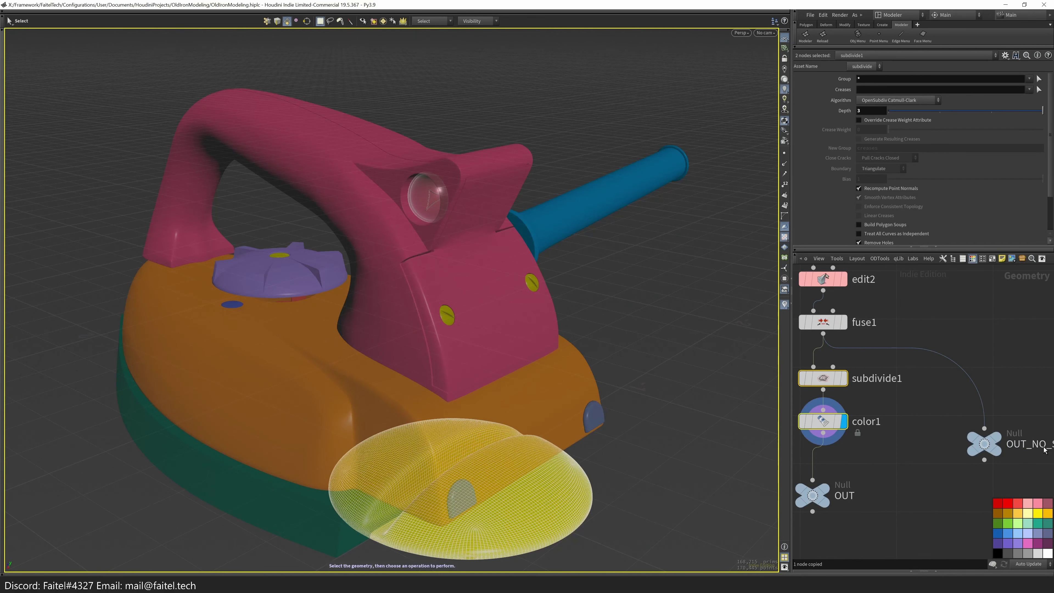
{"action": "type", "text": "UBBDu"}
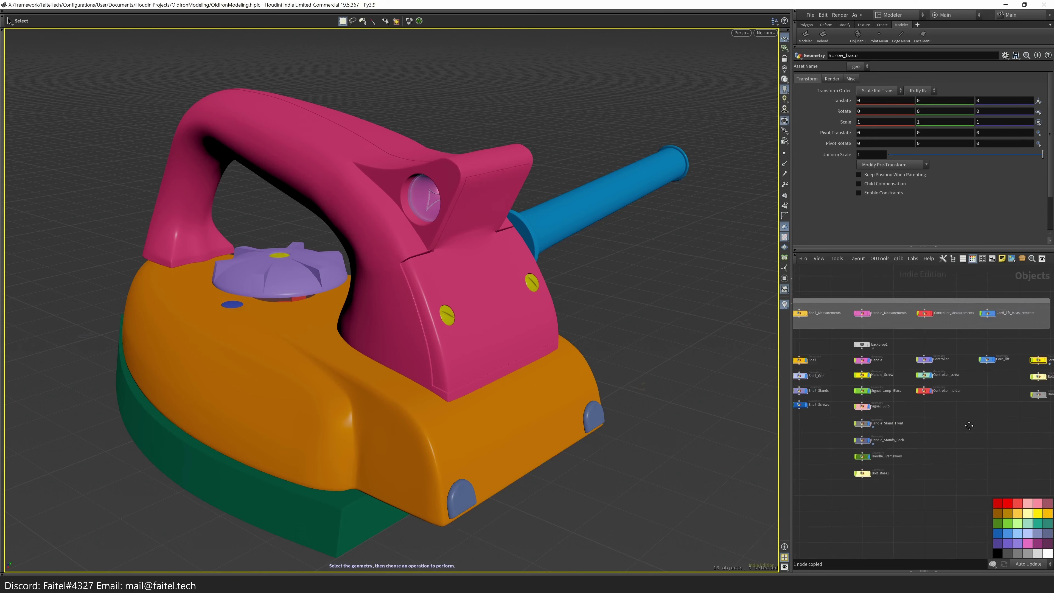
- Dive into the other object's network and orbit to the iron's underside and yellow knob
{"action": "double_click", "coordinate": [894, 430]}
{"action": "key", "text": "Escape"}
{"action": "left_click_drag", "start_coordinate": [477, 373], "coordinate": [932, 444]}
- Add an Object Merge pulling in /obj/Screw_base/OUT_NO_SUBD
{"action": "key", "text": "Tab"}
{"action": "key", "text": "Return"}
{"action": "left_click", "coordinate": [941, 455]}
{"action": "scroll", "coordinate": [914, 370], "scroll_direction": "up", "scroll_amount": 3}
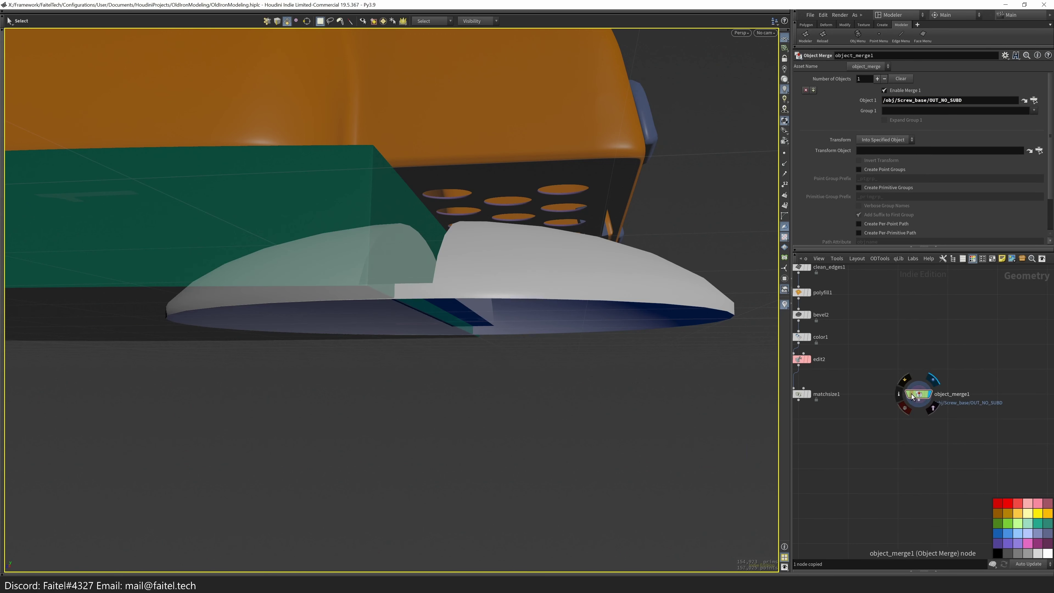
- Set copy1's Total Number to 6
{"action": "left_click", "coordinate": [813, 399]}
{"action": "scroll", "coordinate": [897, 427], "scroll_direction": "down", "scroll_amount": 4}
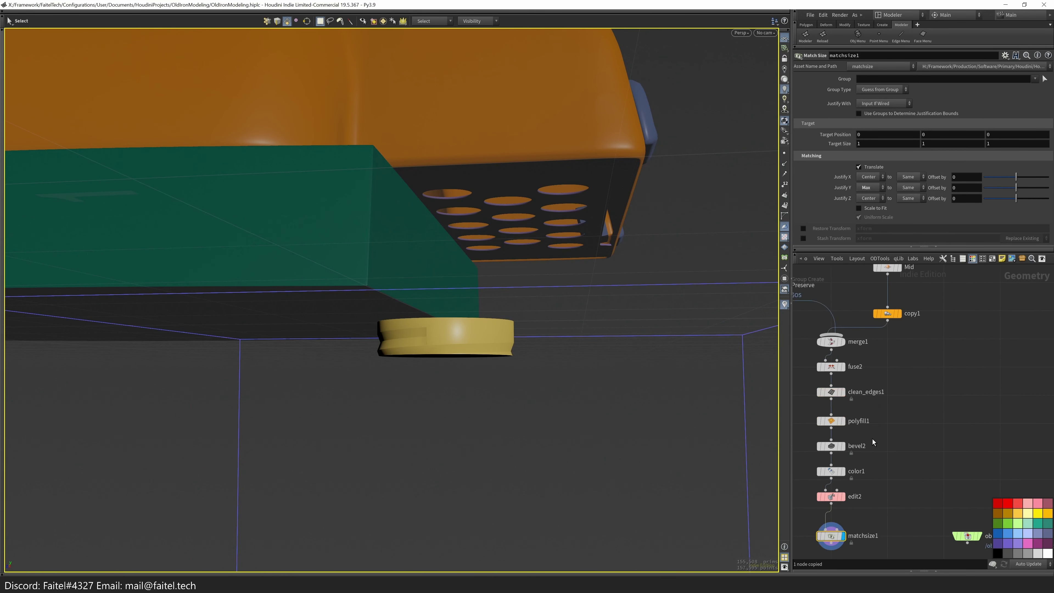
{"action": "left_click", "coordinate": [884, 308]}
{"action": "left_click", "coordinate": [872, 100]}
{"action": "type", "text": "6"}
{"action": "key", "text": "Return"}
- Display object_merge1 to show the unsubdivided Screw_base disc beneath the iron
{"action": "key", "text": "space"}
{"action": "left_click_drag", "start_coordinate": [653, 405], "coordinate": [519, 345]}
{"action": "middle_click_drag", "start_coordinate": [876, 374], "coordinate": [913, 399]}
{"action": "left_click", "coordinate": [964, 465]}
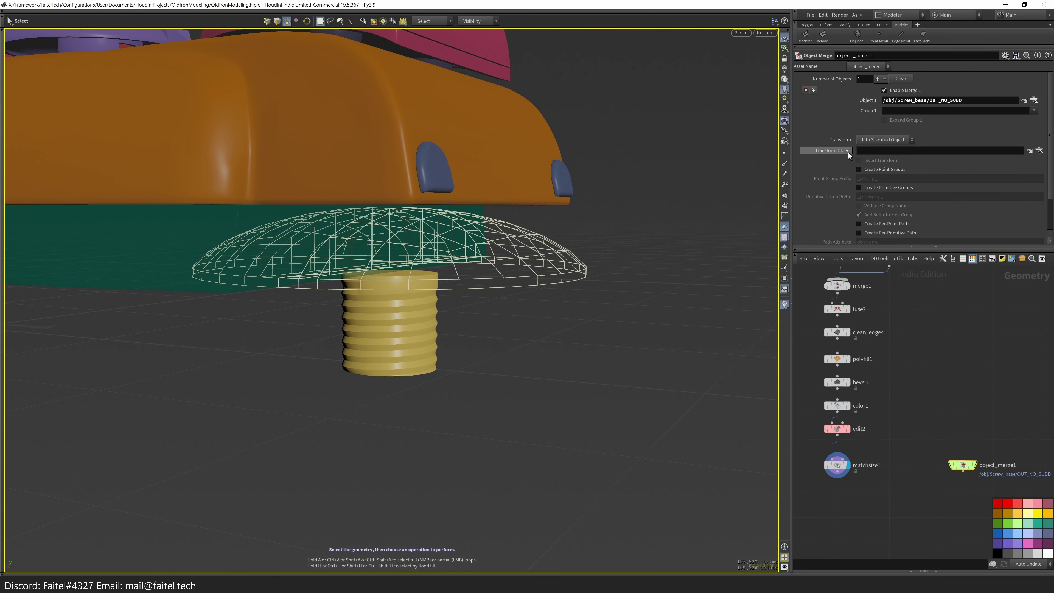
{"action": "middle_click_drag", "start_coordinate": [896, 409], "coordinate": [874, 349]}
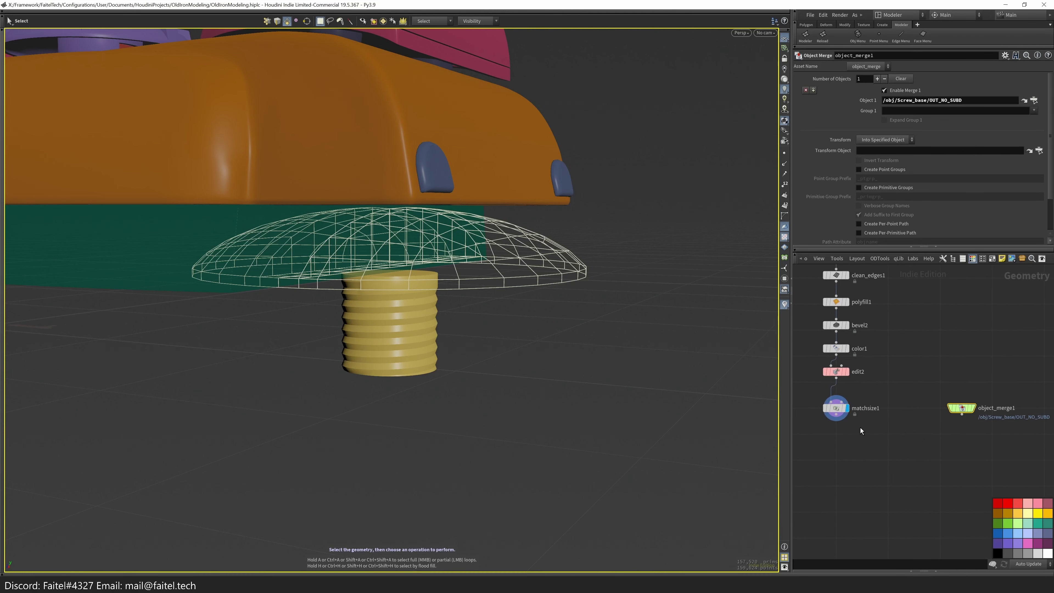
{"action": "left_click", "coordinate": [974, 408]}
- Fill the open hole in the merged shape with Utilities > Fill
{"action": "key", "text": "space"}
{"action": "left_click_drag", "start_coordinate": [457, 324], "coordinate": [514, 228]}
{"action": "key", "text": "space"}
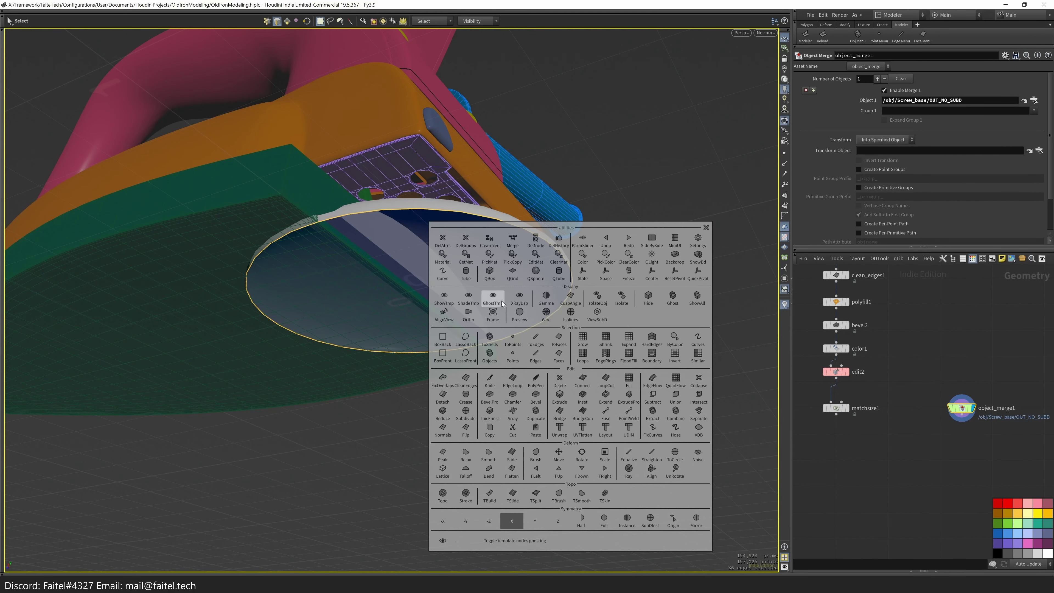
{"action": "left_click", "coordinate": [637, 383]}
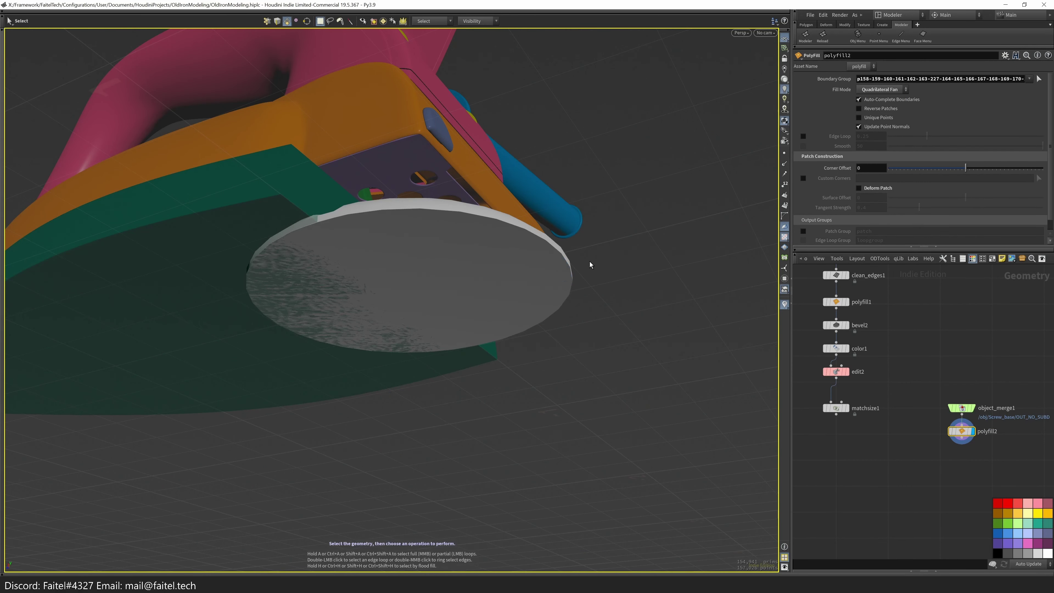
- Select all the filled disc's faces and bevel them with two divisions
{"action": "key", "text": "4"}
{"action": "left_click_drag", "start_coordinate": [577, 262], "coordinate": [454, 252]}
{"action": "scroll", "coordinate": [454, 253], "scroll_direction": "up", "scroll_amount": 3}
{"action": "key", "text": "space"}
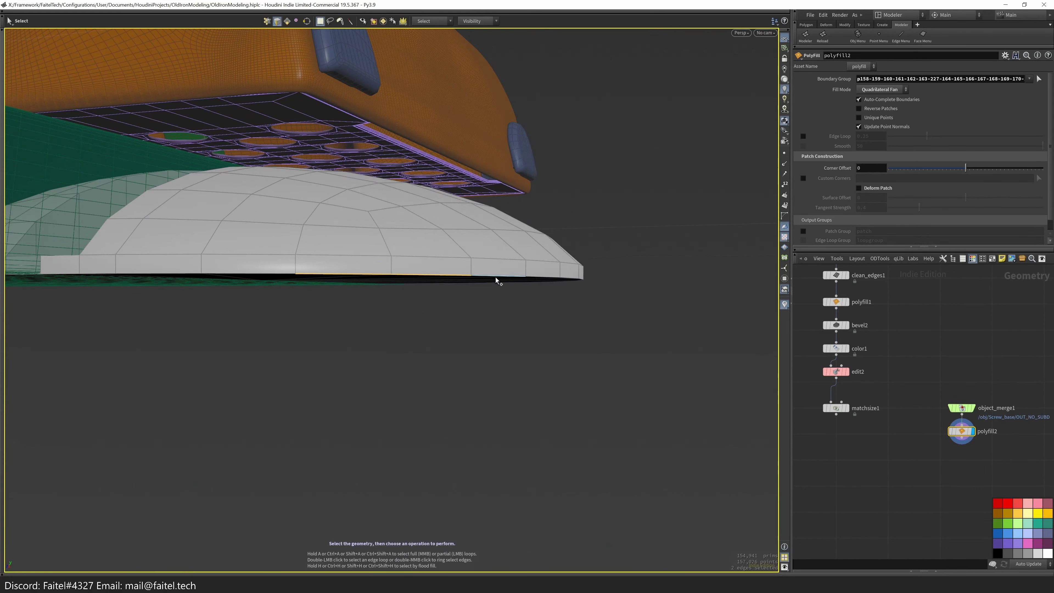
{"action": "left_click_drag", "start_coordinate": [537, 287], "coordinate": [645, 254]}
{"action": "left_click", "coordinate": [581, 344]}
{"action": "key", "text": "space"}
{"action": "left_click", "coordinate": [629, 342]}
{"action": "left_click_drag", "start_coordinate": [734, 327], "coordinate": [765, 356]}
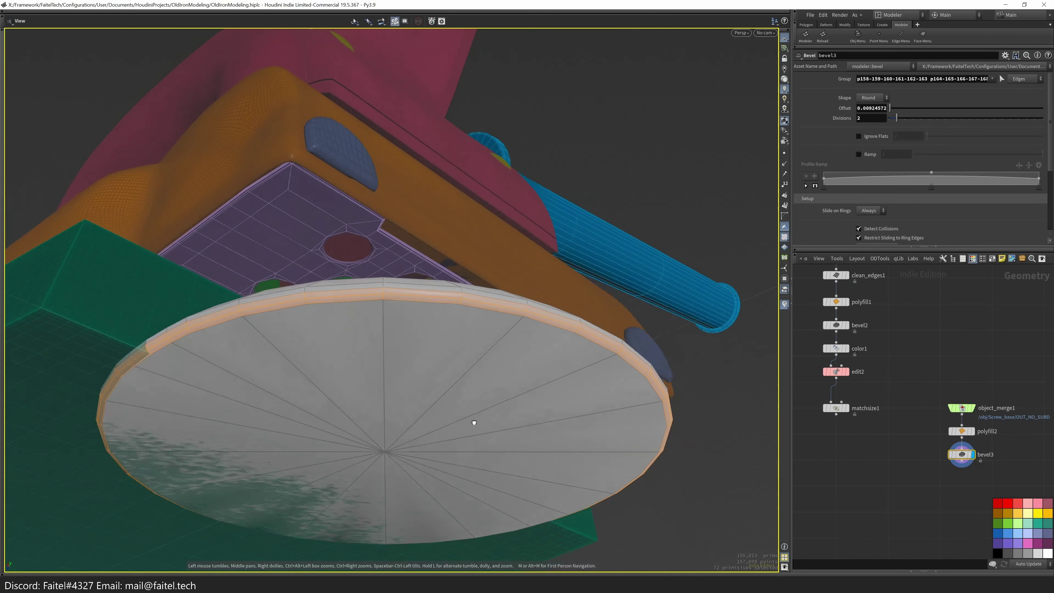
- Reduce the bevel offset to 0.00524961 and compare against the matchsize1 screw
{"action": "left_click_drag", "start_coordinate": [480, 406], "coordinate": [713, 413], "text": "alt"}
{"action": "key", "text": "Tab"}
{"action": "left_click", "coordinate": [637, 319]}
{"action": "left_click_drag", "start_coordinate": [638, 319], "coordinate": [845, 450], "text": "alt"}
{"action": "key", "text": "Tab"}
{"action": "left_click", "coordinate": [726, 377]}
{"action": "left_click", "coordinate": [848, 409]}
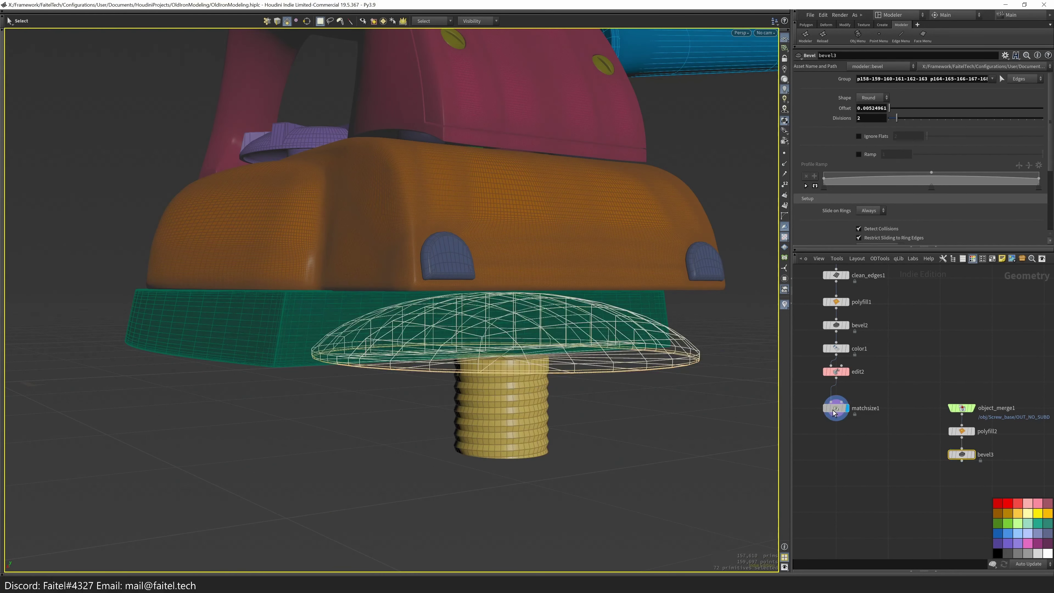
{"action": "left_click", "coordinate": [964, 455]}
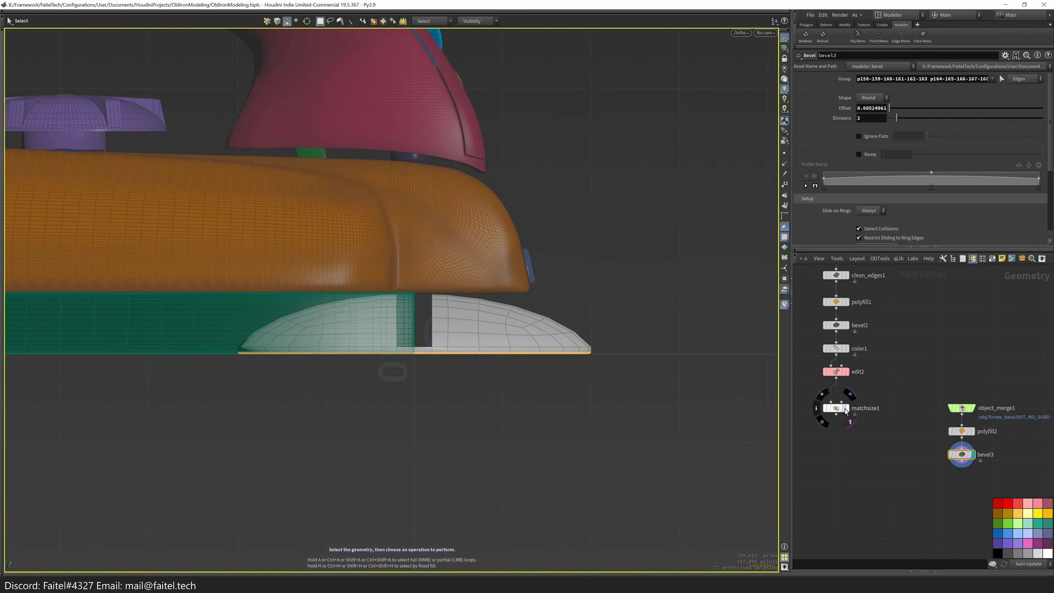
- Add a Transform node (xform) below bevel3
{"action": "key", "text": "Tab"}
{"action": "type", "text": "xform"}
{"action": "key", "text": "Return"}
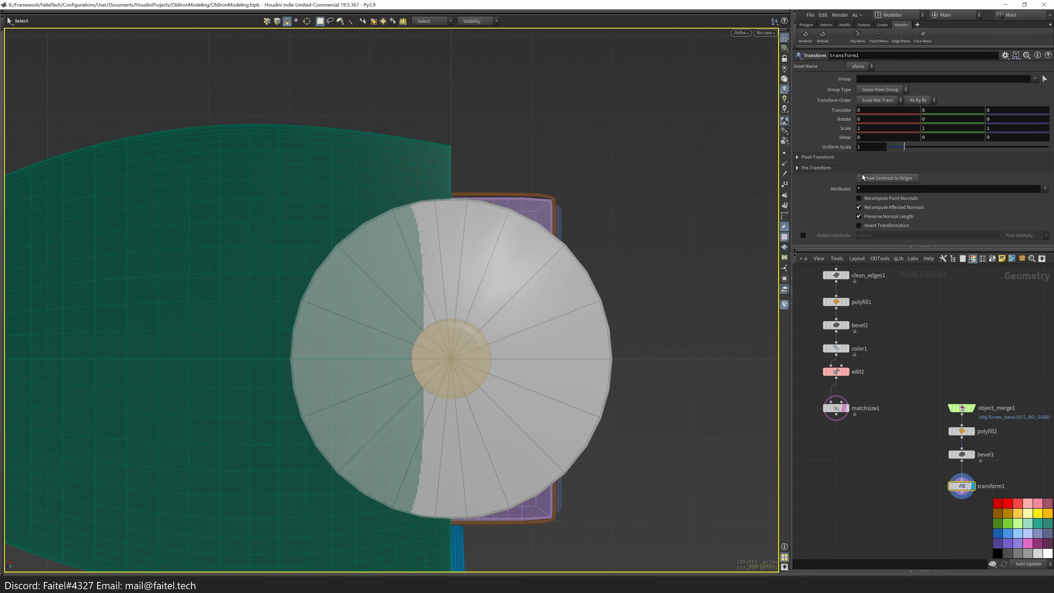
- Shrink the screw head to 0.41 scale, checking it from a side view
{"action": "left_click_drag", "start_coordinate": [897, 150], "coordinate": [895, 148]}
{"action": "key", "text": "Escape"}
{"action": "left_click_drag", "start_coordinate": [539, 374], "coordinate": [568, 343]}
{"action": "middle_click_drag", "start_coordinate": [569, 343], "coordinate": [585, 324]}
{"action": "left_click", "coordinate": [964, 129]}
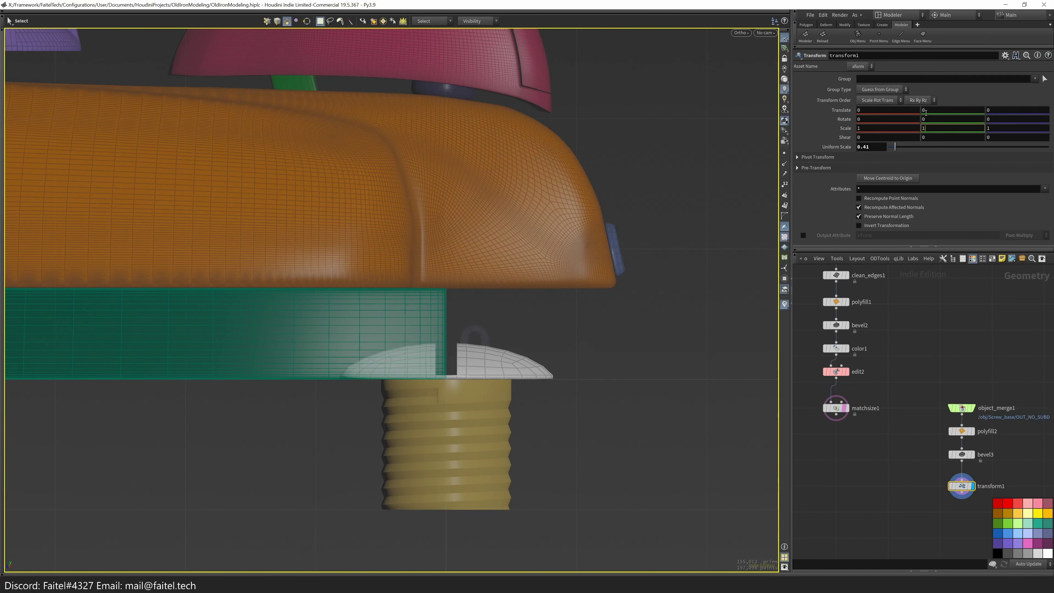
{"action": "left_click_drag", "start_coordinate": [635, 392], "coordinate": [573, 374]}
{"action": "key", "text": "s"}
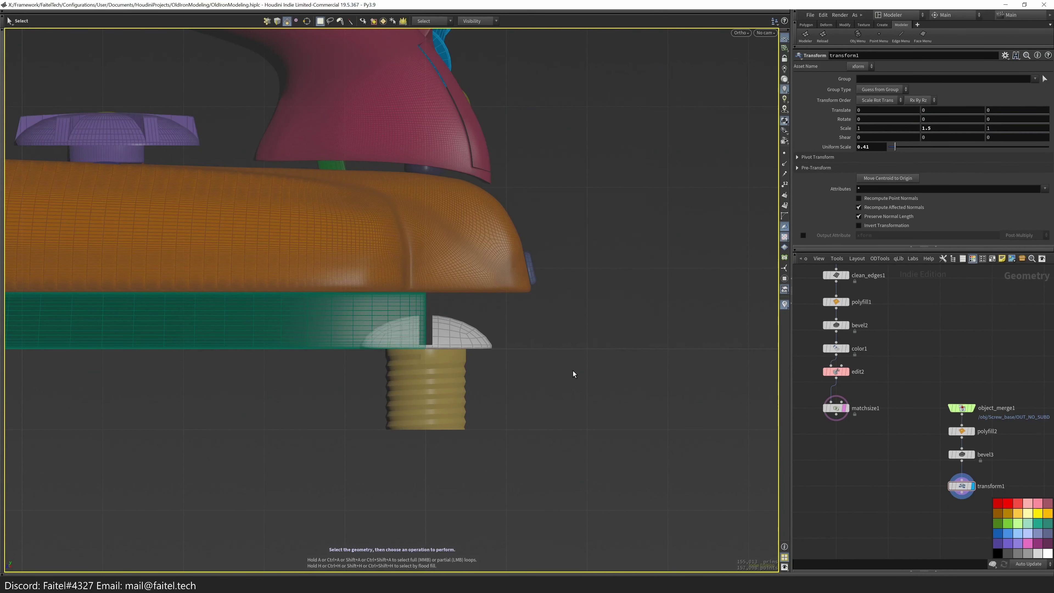
- Merge matchsize1 and transform1 into a new merge2 node
{"action": "key", "text": "Tab"}
{"action": "key", "text": "Escape"}
{"action": "key", "text": "Tab"}
{"action": "type", "text": "mer"}
{"action": "key", "text": "Escape"}
{"action": "left_click", "coordinate": [827, 377], "text": "shift"}
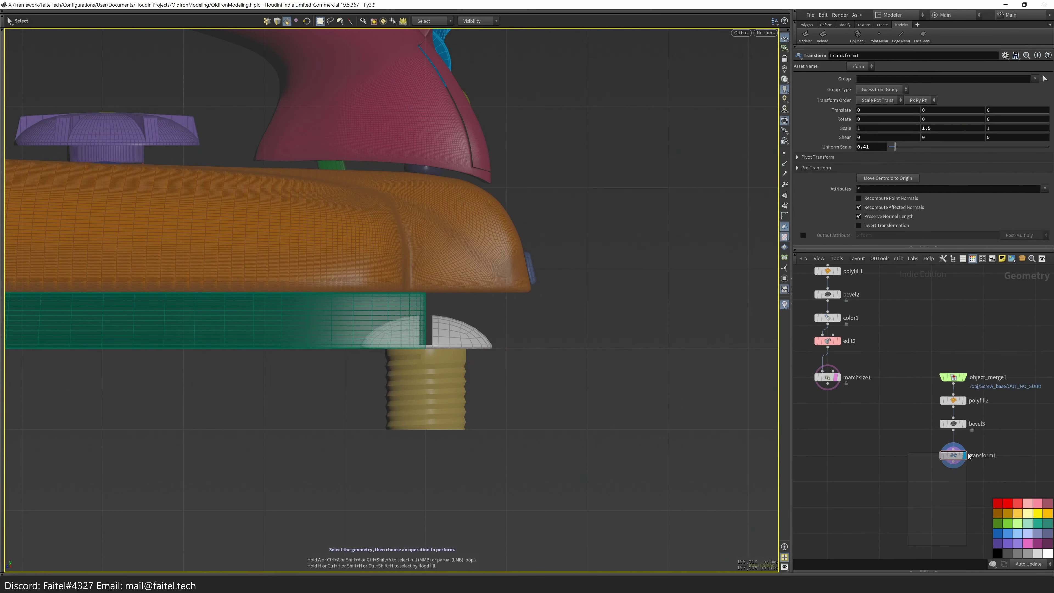
{"action": "left_click", "coordinate": [565, 217]}
{"action": "left_click", "coordinate": [531, 227]}
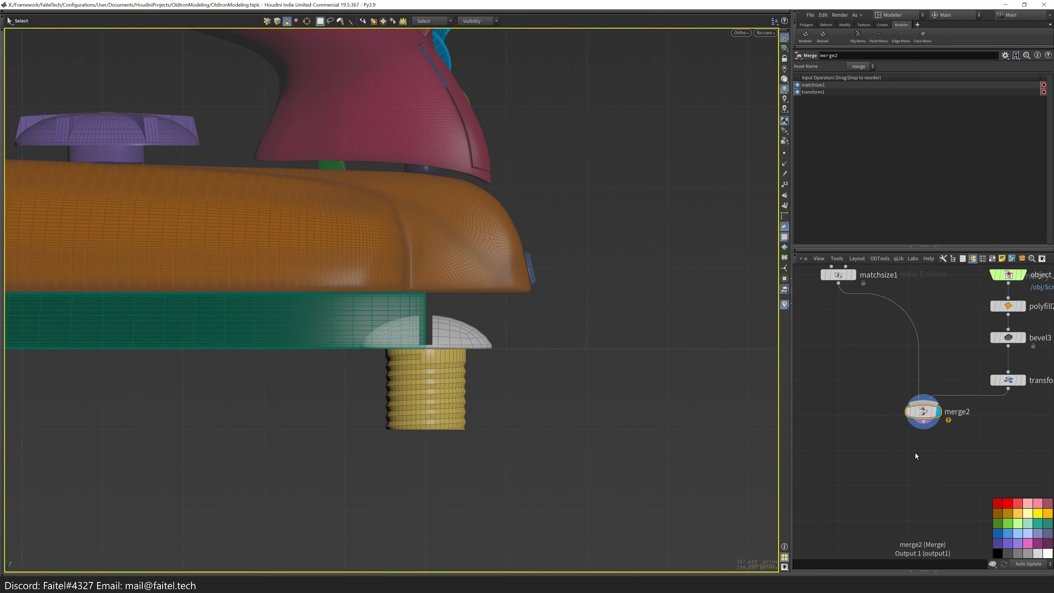
- Wire merge2 into color2 so the combined screw head and base turn yellow
{"action": "scroll", "coordinate": [921, 482], "scroll_direction": "down", "scroll_amount": 2}
{"action": "left_click", "coordinate": [846, 338]}
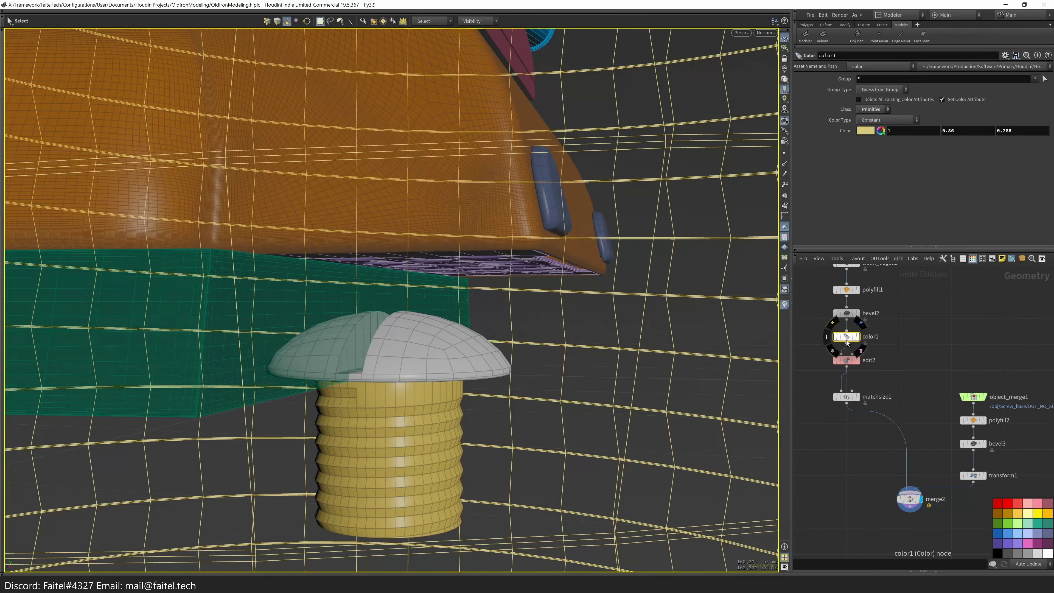
{"action": "left_click", "coordinate": [891, 520]}
{"action": "left_click", "coordinate": [846, 337]}
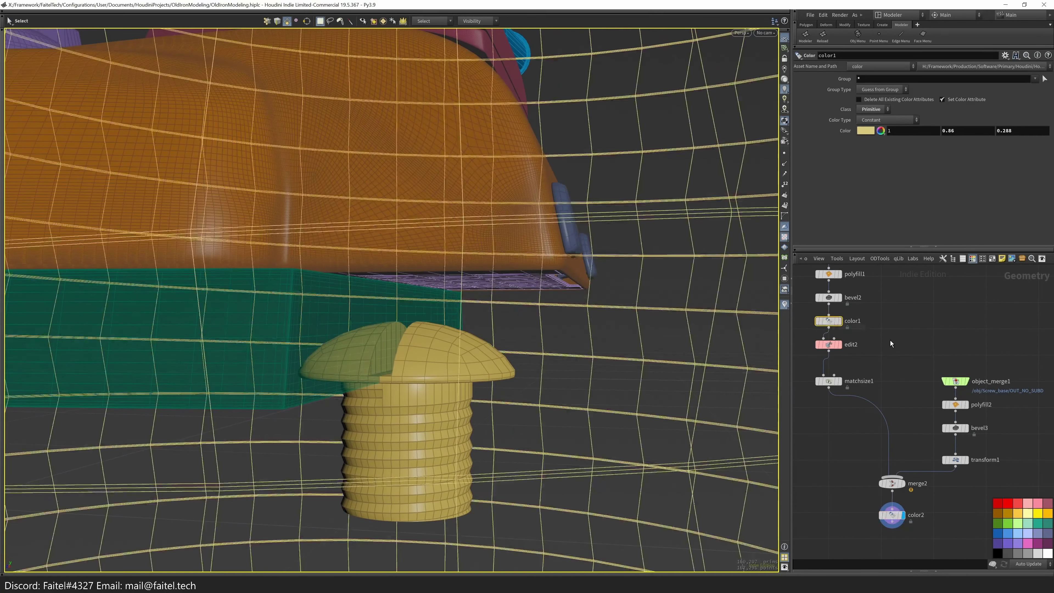
- Undo the accidental node cut and step up to polyextrude1
{"action": "key", "text": "ctrl+z"}
{"action": "key", "text": "ctrl+z"}
{"action": "key", "text": "ctrl+z"}
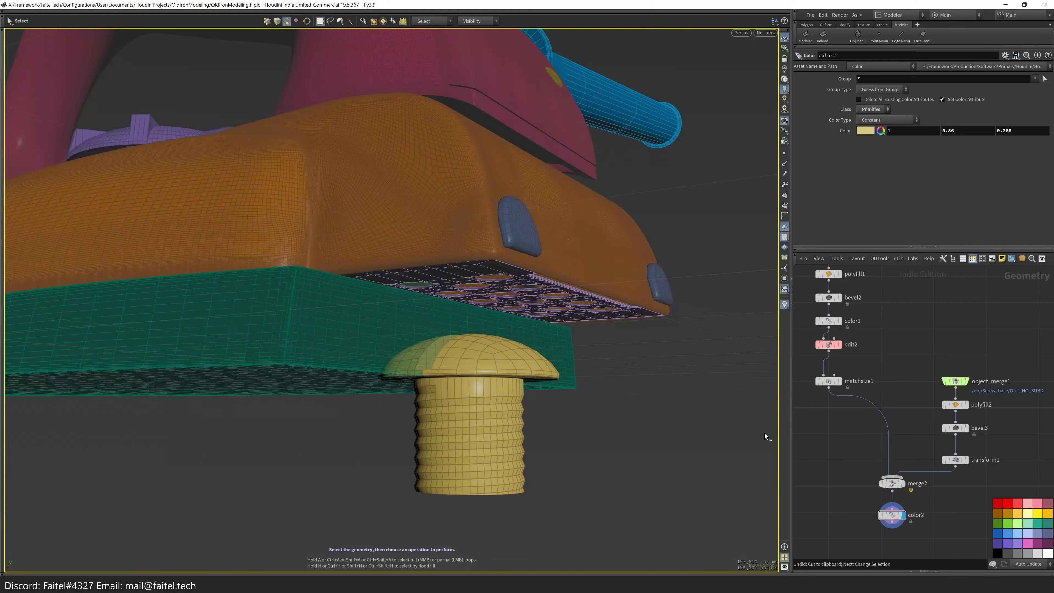
{"action": "key", "text": "ctrl+z"}
{"action": "key", "text": "ctrl+z"}
{"action": "key", "text": "ctrl+z"}
{"action": "key", "text": "ctrl+z"}
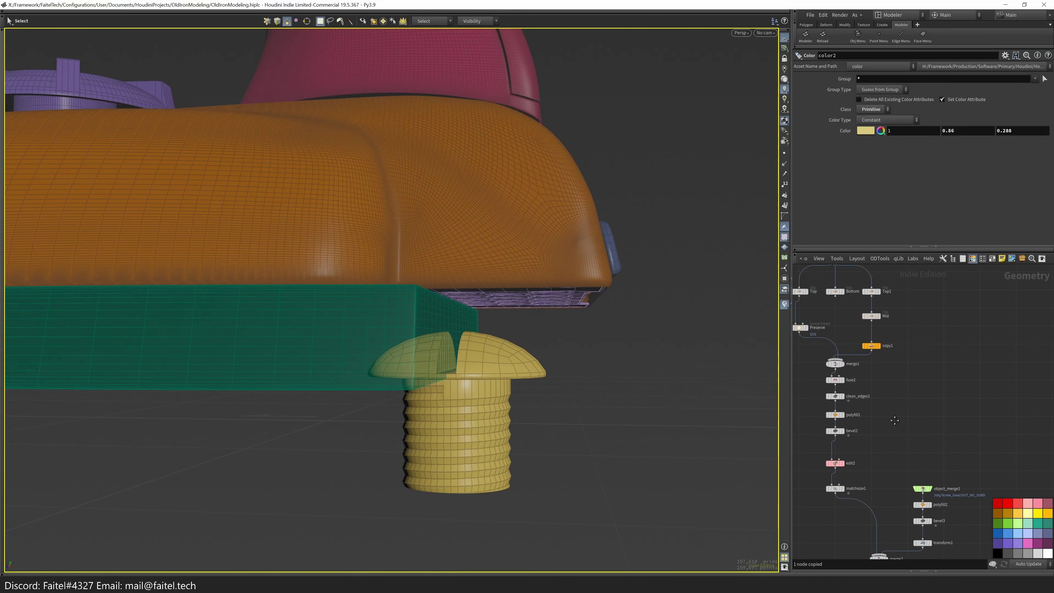
{"action": "key", "text": "ctrl+z"}
{"action": "key", "text": "ctrl+z"}
{"action": "key", "text": "ctrl+z"}
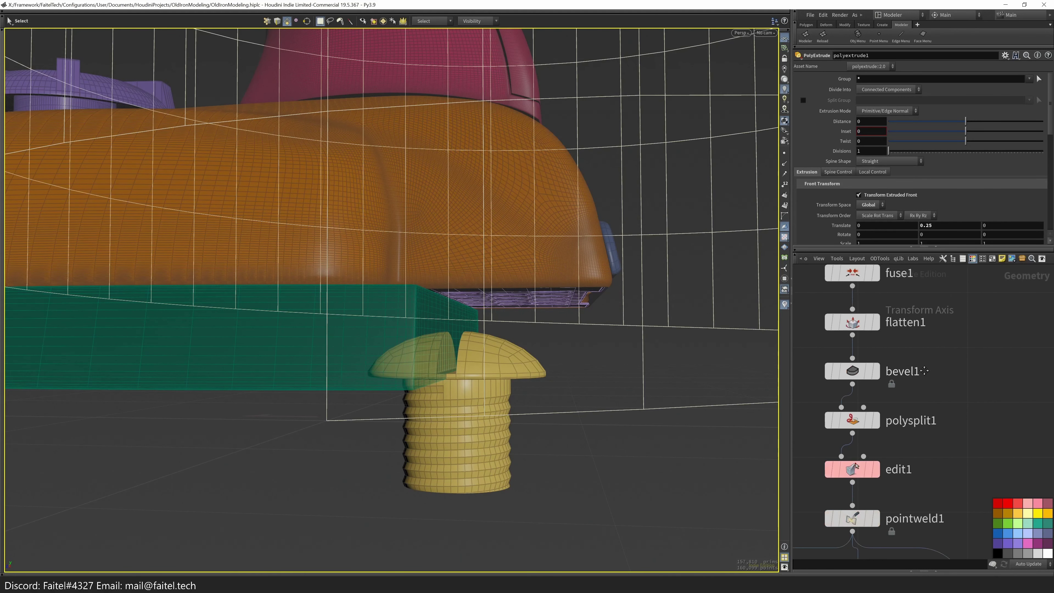
- Paste helix1's Height as a relative reference into polyextrude1's Translate Y
{"action": "key", "text": "ctrl+z"}
{"action": "key", "text": "ctrl+z"}
{"action": "key", "text": "ctrl+z"}
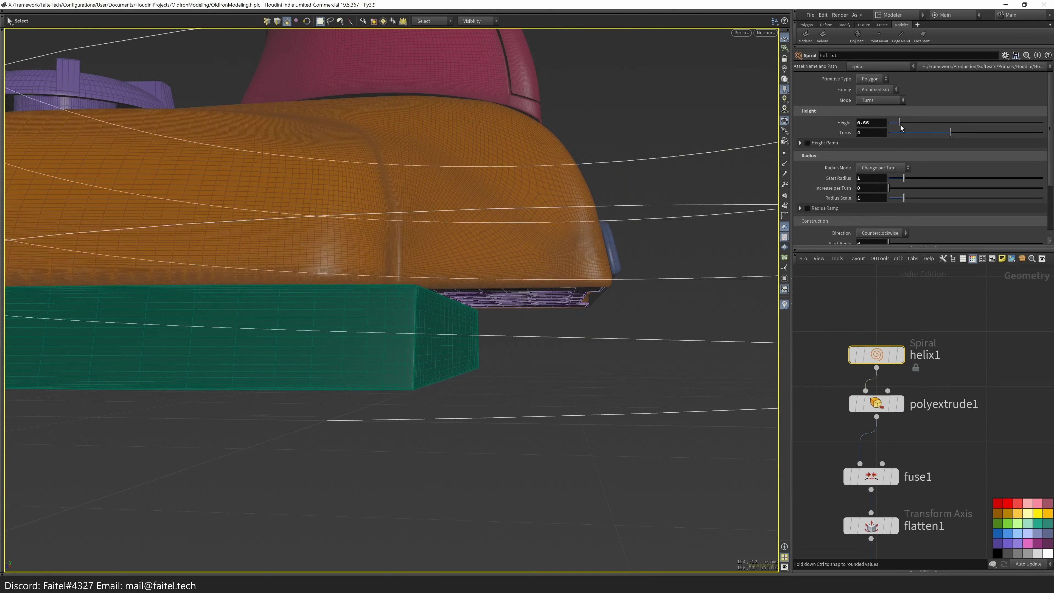
{"action": "key", "text": "ctrl+z"}
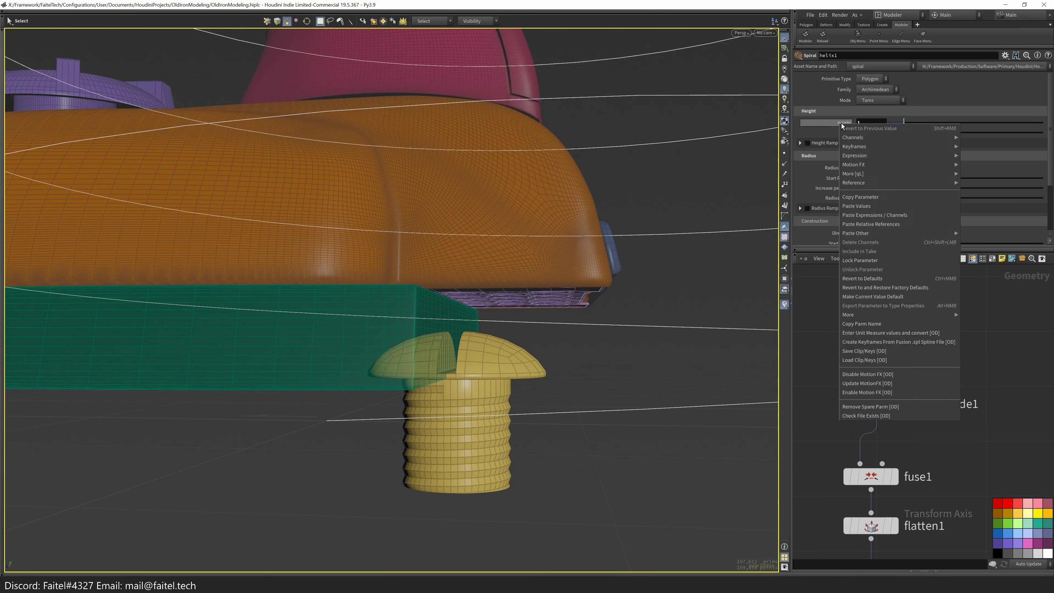
{"action": "right_click", "coordinate": [950, 225]}
{"action": "left_click", "coordinate": [987, 337]}
{"action": "right_click", "coordinate": [951, 225]}
{"action": "left_click", "coordinate": [971, 225]}
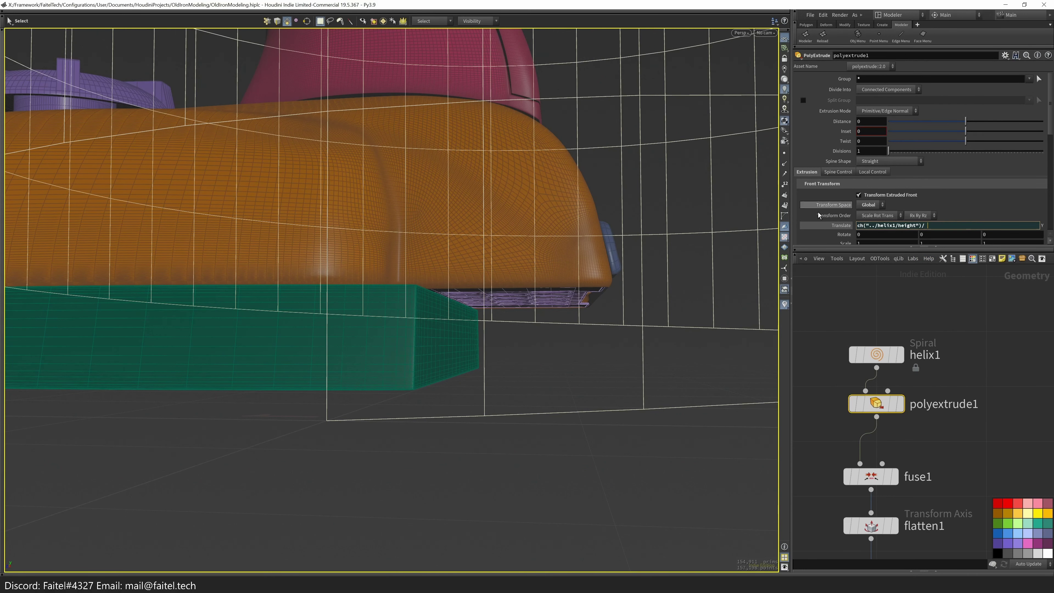
{"action": "key", "text": "Return"}
- Test the link by stretching the spiral's height to 1.3 in a side view
{"action": "left_click", "coordinate": [872, 304]}
{"action": "left_click_drag", "start_coordinate": [914, 124], "coordinate": [907, 121]}
{"action": "key", "text": "ctrl+z"}
{"action": "middle_click_drag", "start_coordinate": [936, 366], "coordinate": [941, 328]}
{"action": "key", "text": "space+3"}
{"action": "scroll", "coordinate": [933, 396], "scroll_direction": "down", "scroll_amount": 3}
{"action": "left_click_drag", "start_coordinate": [903, 123], "coordinate": [910, 123]}
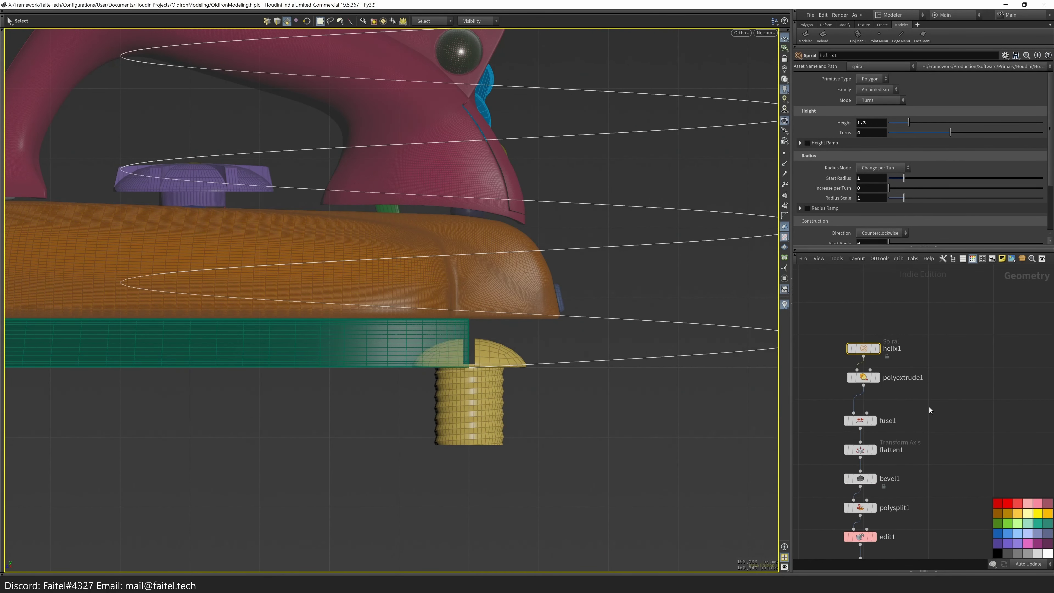
{"action": "middle_click_drag", "start_coordinate": [873, 422], "coordinate": [870, 342]}
- Preview the fused, split, edited and welded thread stages and inspect the Top and Top1 clips
{"action": "left_click", "coordinate": [870, 341]}
{"action": "scroll", "coordinate": [596, 419], "scroll_direction": "down", "scroll_amount": 5}
{"action": "left_click", "coordinate": [868, 427]}
{"action": "scroll", "coordinate": [873, 449], "scroll_direction": "up", "scroll_amount": 2}
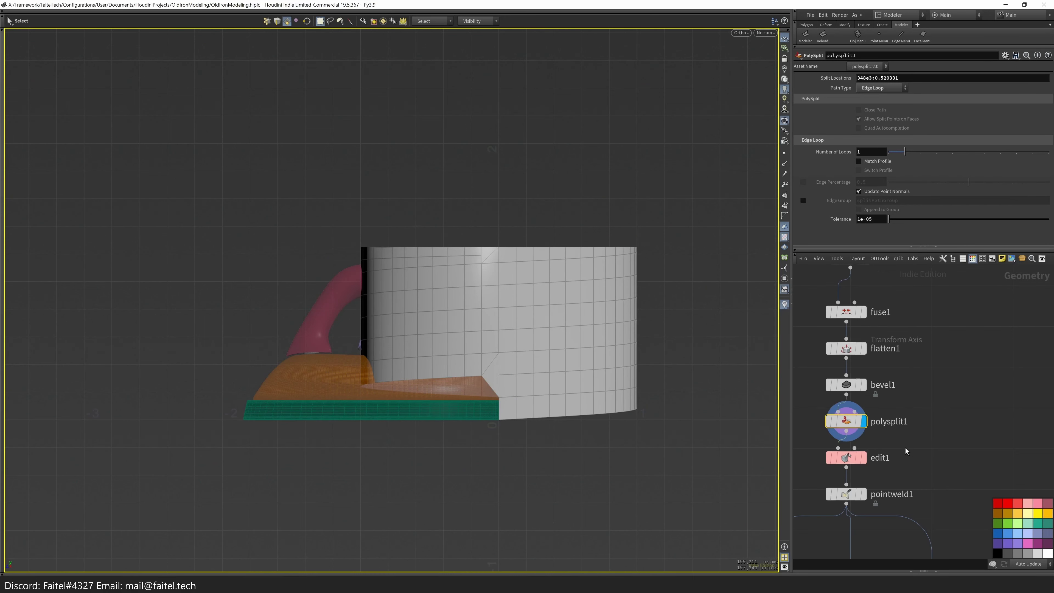
{"action": "left_click", "coordinate": [870, 446]}
{"action": "left_click", "coordinate": [869, 482]}
{"action": "scroll", "coordinate": [870, 482], "scroll_direction": "down", "scroll_amount": 2}
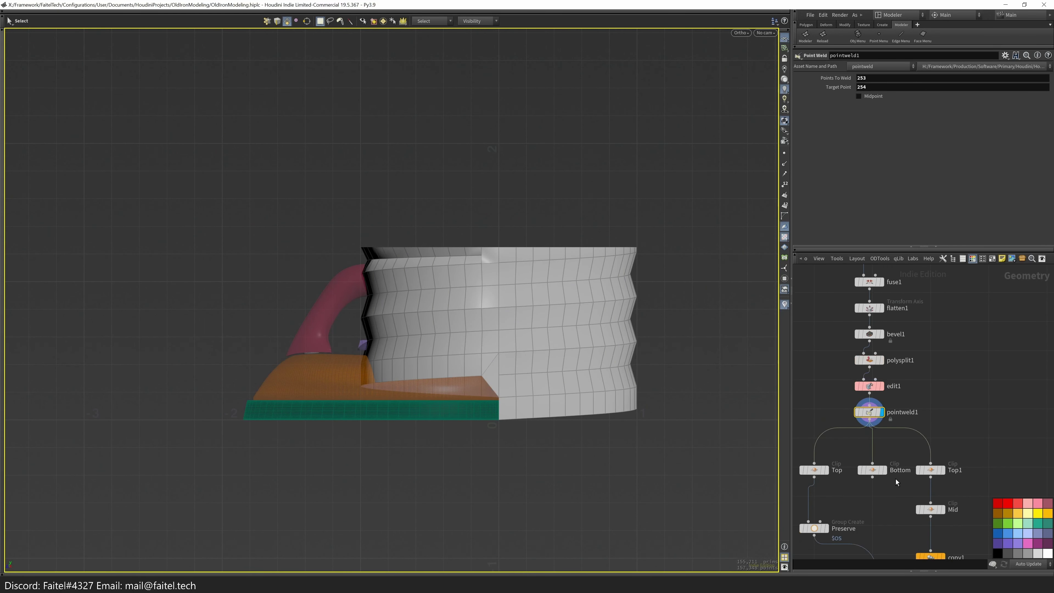
{"action": "scroll", "coordinate": [826, 451], "scroll_direction": "up", "scroll_amount": 1}
{"action": "left_click", "coordinate": [827, 449]}
{"action": "left_click", "coordinate": [977, 448]}
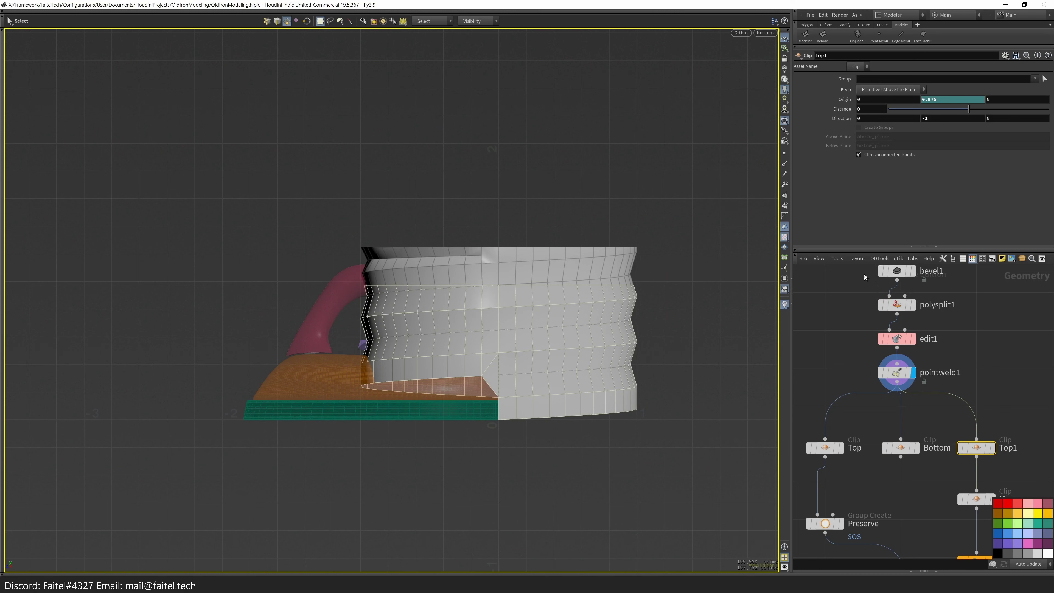
- Review the spiral alone, its extruded wall, and the clip and merge nodes
{"action": "middle_click_drag", "start_coordinate": [996, 303], "coordinate": [997, 406]}
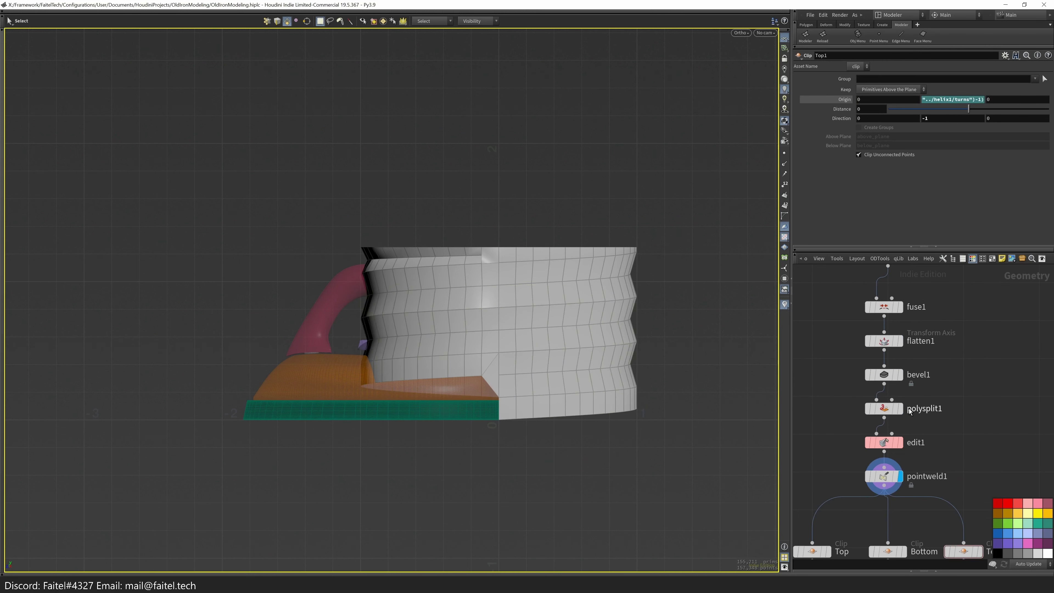
{"action": "left_click", "coordinate": [883, 407]}
{"action": "middle_click_drag", "start_coordinate": [883, 407], "coordinate": [882, 473]}
{"action": "left_click", "coordinate": [889, 321]}
{"action": "left_click", "coordinate": [896, 355]}
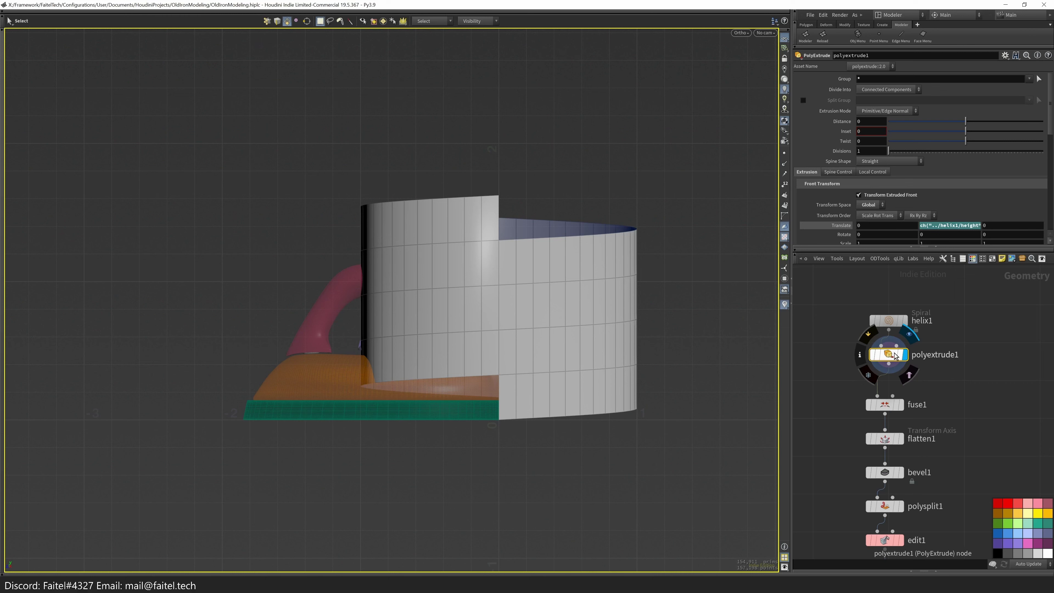
{"action": "left_click", "coordinate": [891, 328]}
{"action": "middle_click_drag", "start_coordinate": [968, 397], "coordinate": [912, 355]}
- Add a Transform node below pointweld1 in the thread network
{"action": "scroll", "coordinate": [913, 396], "scroll_direction": "down", "scroll_amount": 2}
{"action": "scroll", "coordinate": [912, 355], "scroll_direction": "up", "scroll_amount": 2}
{"action": "key", "text": "Tab"}
{"action": "type", "text": "transform"}
{"action": "key", "text": "Return"}
{"action": "left_click", "coordinate": [879, 358]}
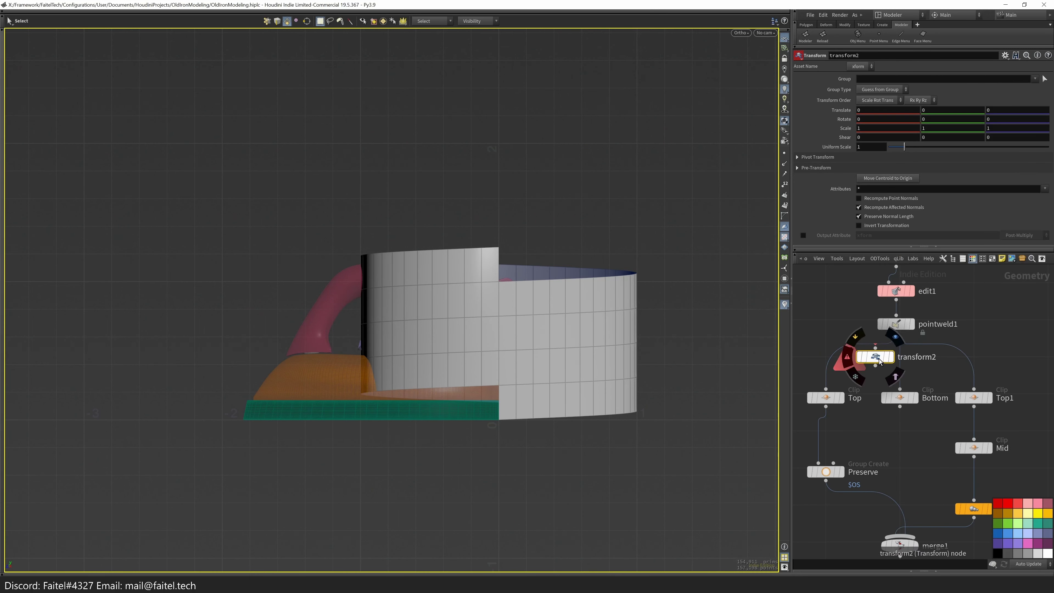
{"action": "scroll", "coordinate": [913, 370], "scroll_direction": "up", "scroll_amount": 2}
{"action": "scroll", "coordinate": [941, 382], "scroll_direction": "down", "scroll_amount": 2}
- Select the thread chain and drag transform2 into the chain after bevel2
{"action": "middle_click_drag", "start_coordinate": [941, 382], "coordinate": [967, 462]}
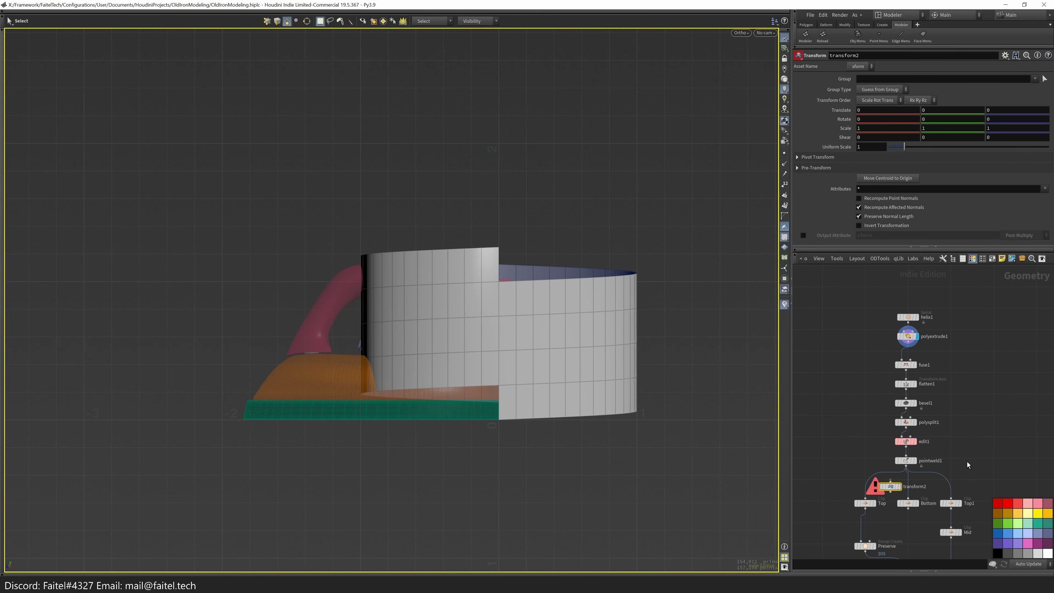
{"action": "left_click_drag", "start_coordinate": [967, 461], "coordinate": [913, 297]}
{"action": "left_click", "coordinate": [913, 424]}
{"action": "middle_click_drag", "start_coordinate": [913, 424], "coordinate": [908, 387]}
{"action": "scroll", "coordinate": [926, 398], "scroll_direction": "up", "scroll_amount": 2}
{"action": "scroll", "coordinate": [908, 386], "scroll_direction": "down", "scroll_amount": 2}
{"action": "left_click_drag", "start_coordinate": [858, 296], "coordinate": [843, 454]}
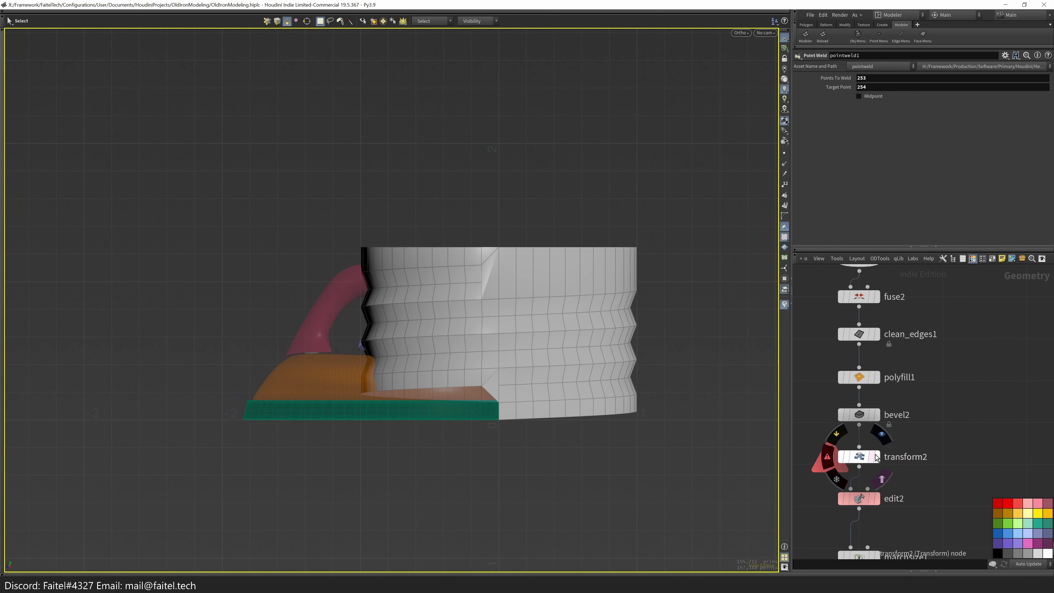
{"action": "scroll", "coordinate": [850, 386], "scroll_direction": "up", "scroll_amount": 2}
- Delete the misplaced transform copy, leaving transform2 between edit2 and matchsize1
{"action": "key", "text": "ctrl+x"}
{"action": "key", "text": "ctrl+v"}
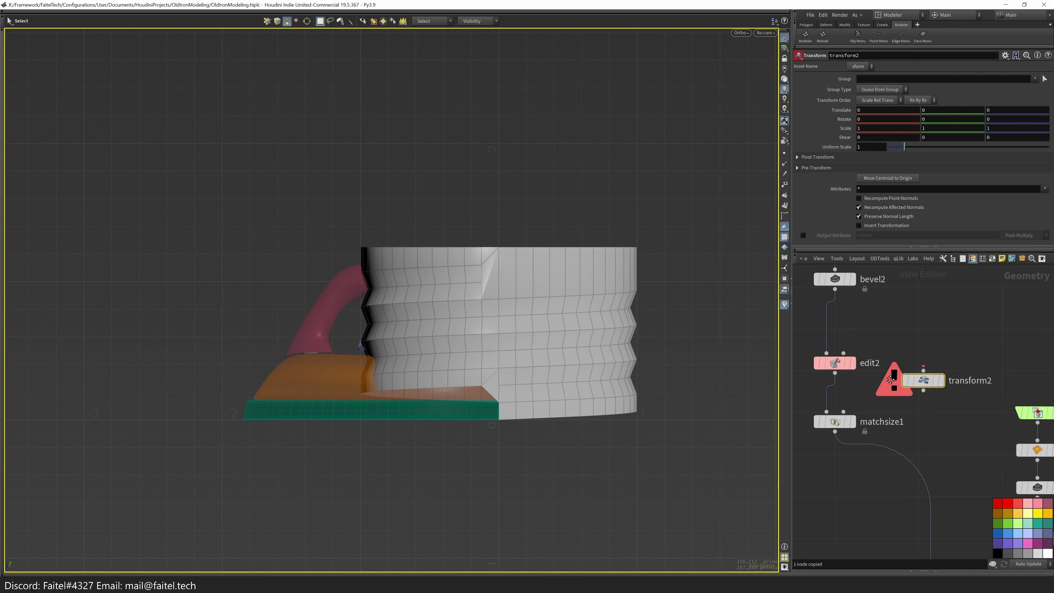
{"action": "key", "text": "Delete"}
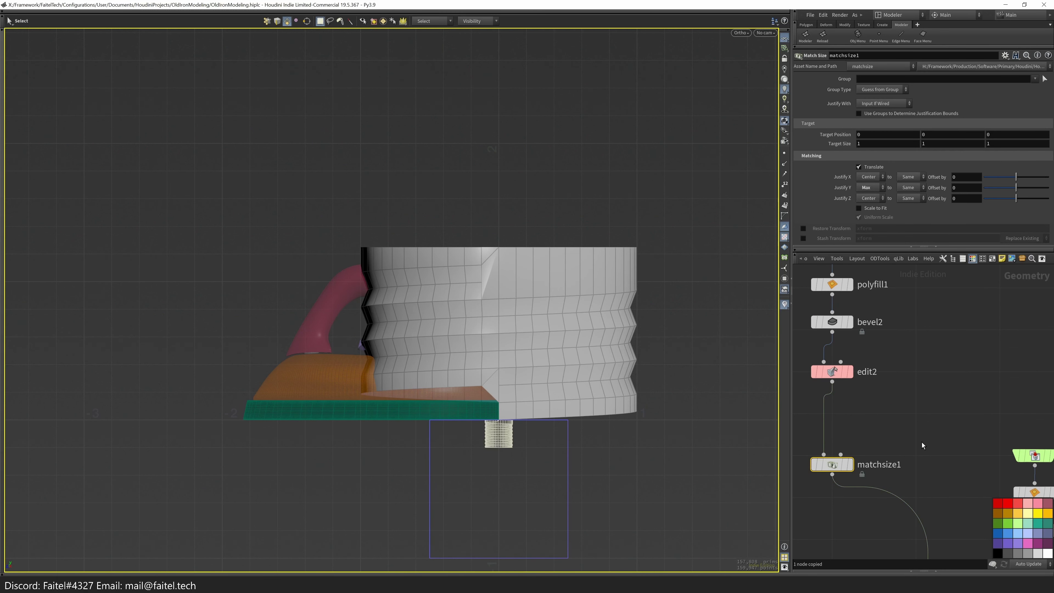
{"action": "middle_click_drag", "start_coordinate": [895, 387], "coordinate": [862, 255]}
{"action": "middle_click", "coordinate": [930, 143]}
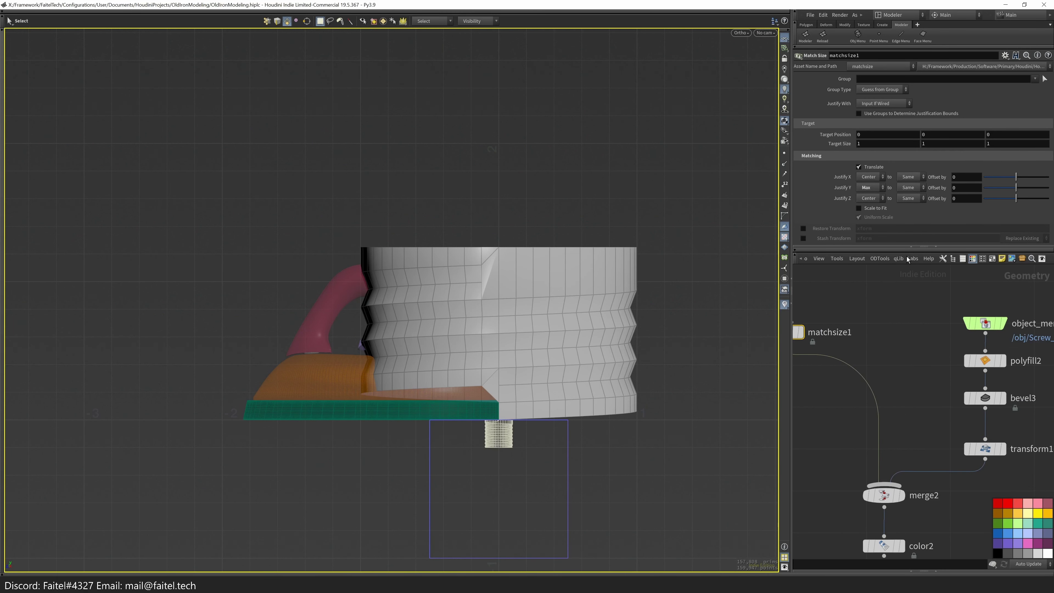
{"action": "key", "text": "ctrl+z"}
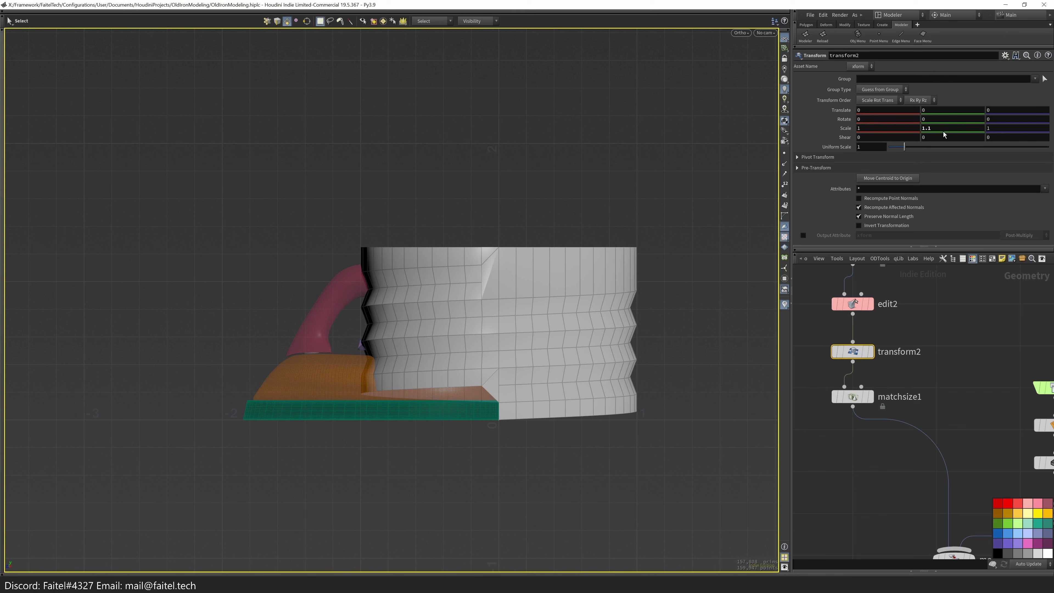
- Stretch the threaded shaft taller with transform2's Scale Y and view the iron from the front
{"action": "left_click", "coordinate": [870, 356]}
{"action": "middle_click_drag", "start_coordinate": [940, 128], "coordinate": [985, 129]}
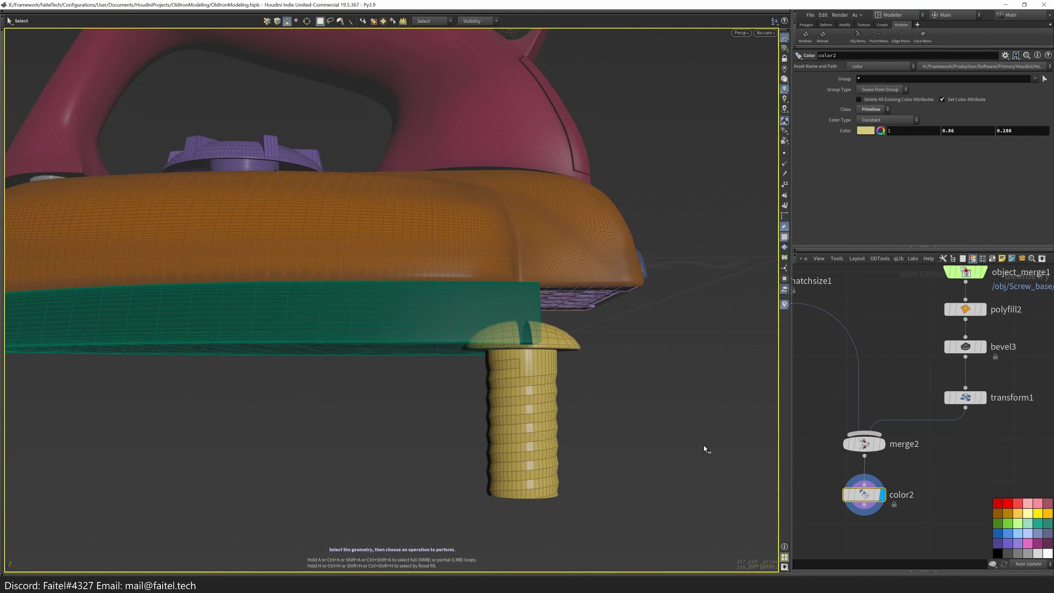
{"action": "key", "text": "space+h"}
{"action": "key", "text": "space+3"}
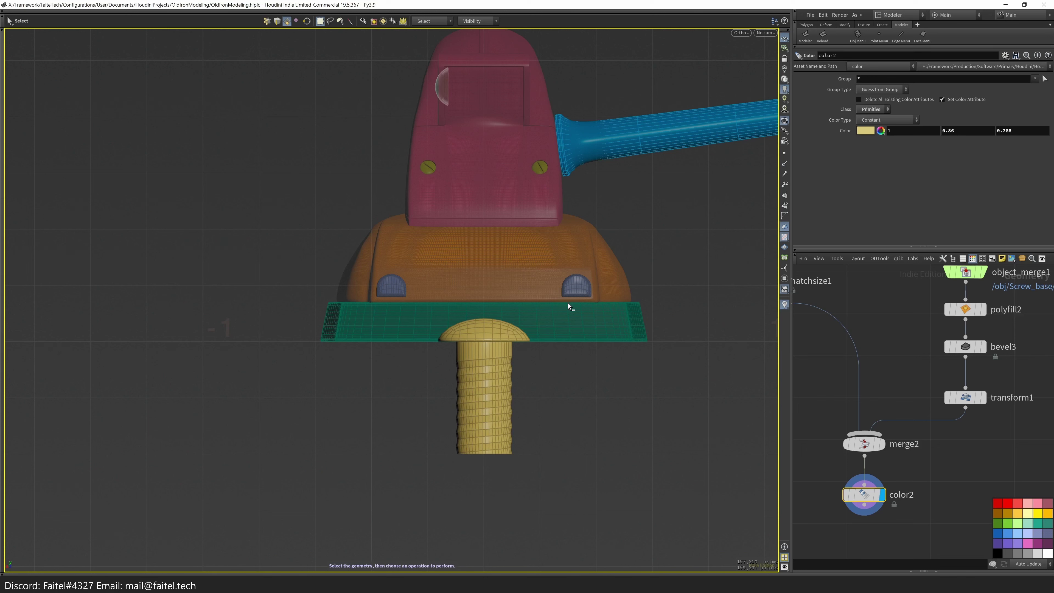
- Check transform2's settings so the shaft scales to 1.4 in Y
{"action": "middle_click_drag", "start_coordinate": [838, 490], "coordinate": [904, 541]}
{"action": "left_click", "coordinate": [830, 331]}
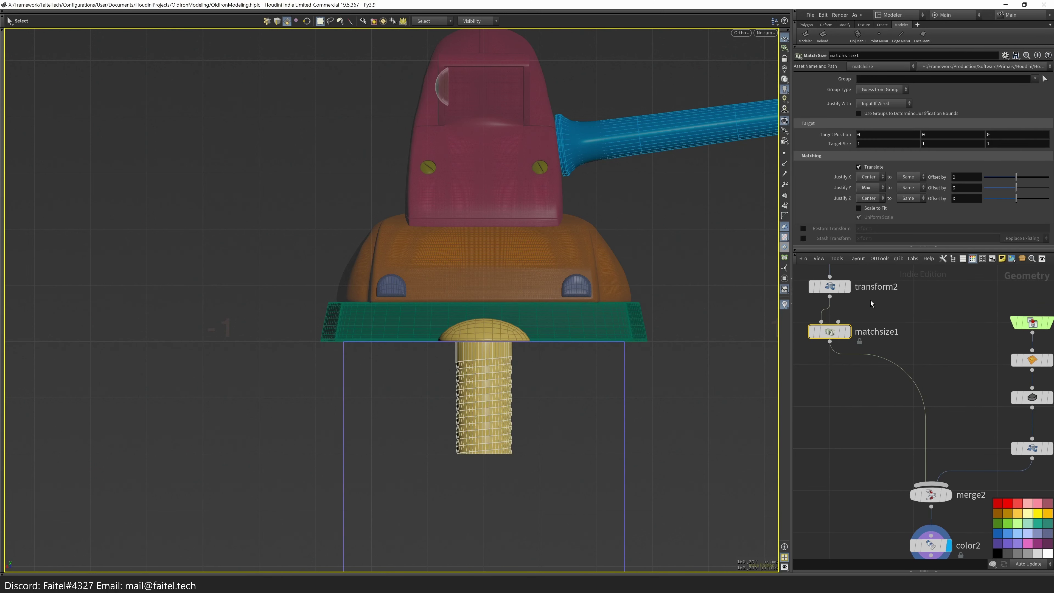
{"action": "left_click", "coordinate": [830, 287]}
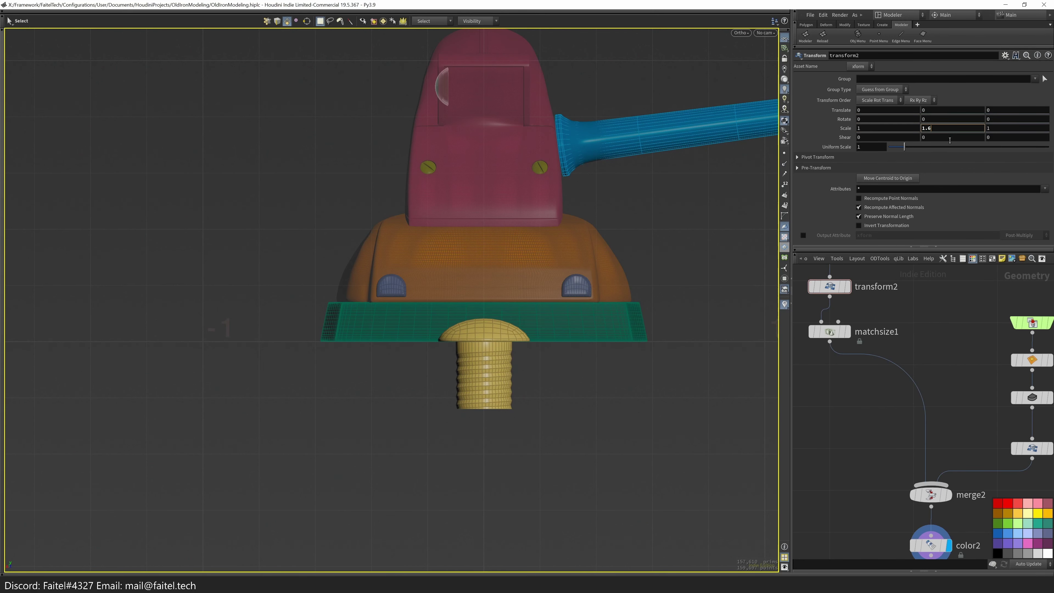
{"action": "left_click_drag", "start_coordinate": [498, 465], "coordinate": [671, 471]}
- Go up to object level and orient the view toward Bolt_Base1
{"action": "key", "text": "u"}
{"action": "scroll", "coordinate": [585, 376], "scroll_direction": "up", "scroll_amount": 3}
{"action": "left_click_drag", "start_coordinate": [585, 377], "coordinate": [585, 267]}
{"action": "key", "text": "Return"}
{"action": "scroll", "coordinate": [585, 267], "scroll_direction": "up", "scroll_amount": 5}
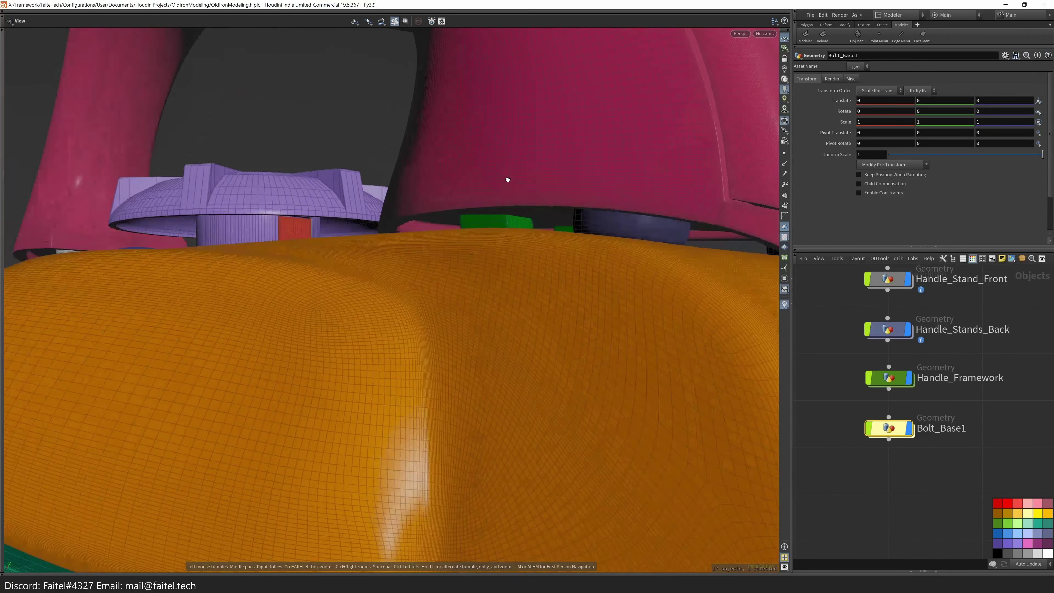
- Place the gold bolt on the iron's top and rotate it to Rotate X -90
{"action": "left_click", "coordinate": [578, 220]}
{"action": "left_click_drag", "start_coordinate": [578, 221], "coordinate": [647, 181]}
{"action": "key", "text": "r"}
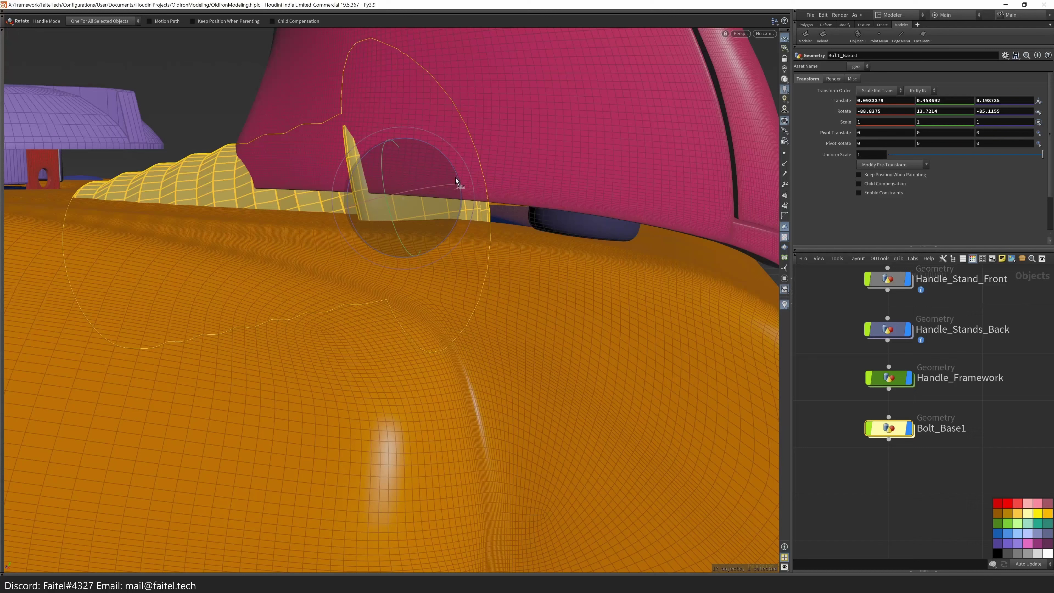
{"action": "left_click_drag", "start_coordinate": [459, 176], "coordinate": [461, 184]}
{"action": "left_click", "coordinate": [859, 111]}
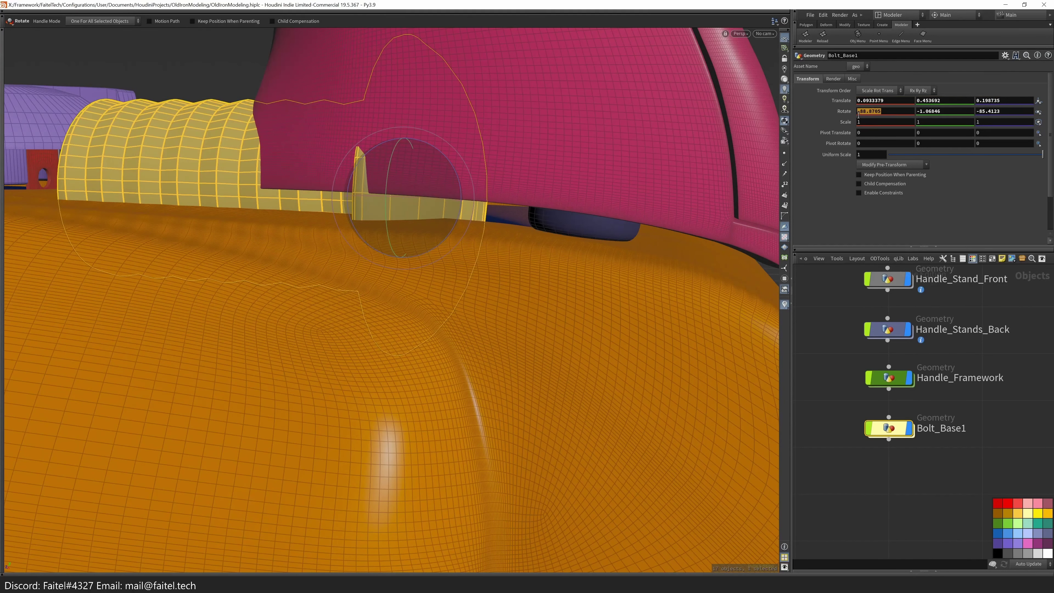
{"action": "double_click", "coordinate": [930, 111]}
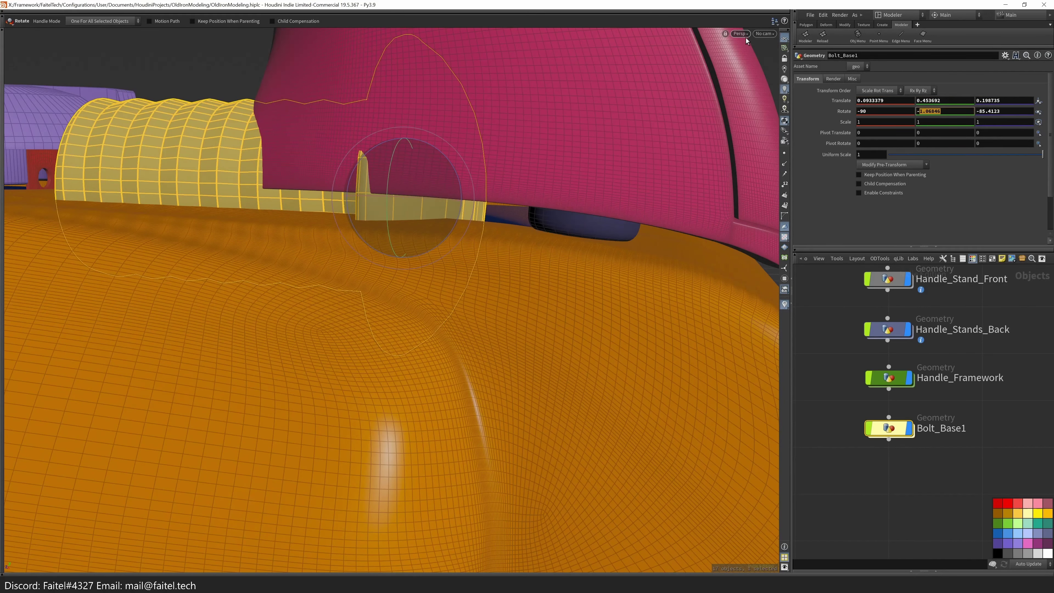
{"action": "key", "text": "Return"}
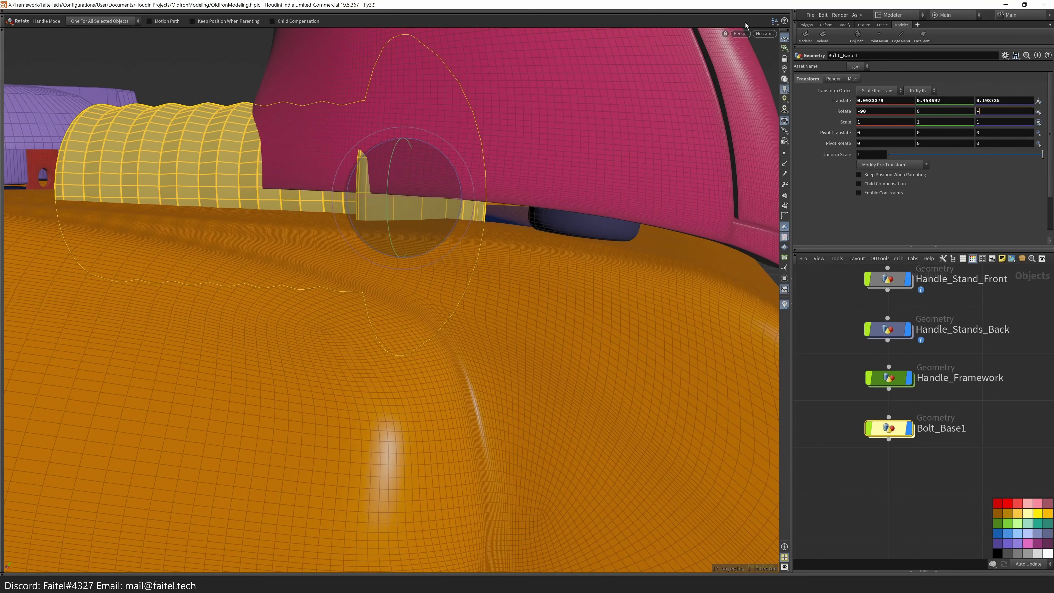
- Reselect the bolt and set its Uniform Scale to 0.1
{"action": "left_click", "coordinate": [411, 226]}
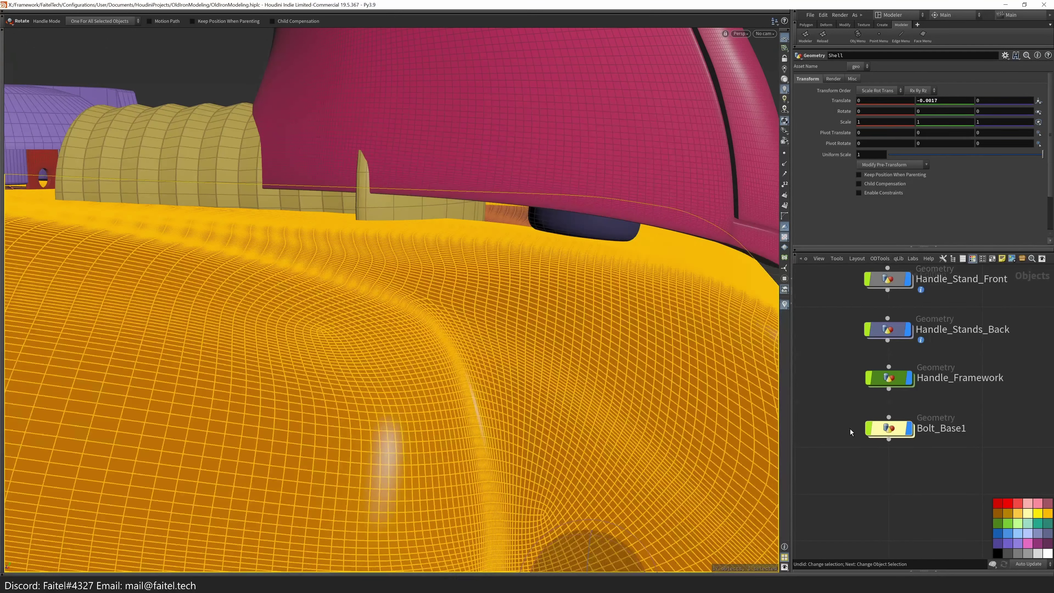
{"action": "key", "text": "ctrl+z"}
{"action": "left_click_drag", "start_coordinate": [1043, 154], "coordinate": [913, 155]}
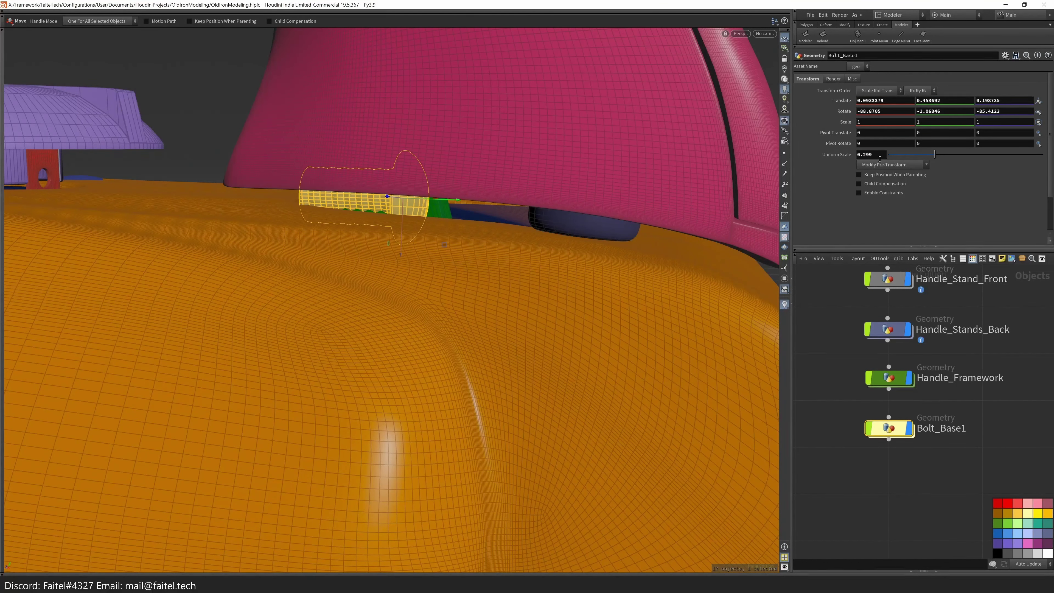
{"action": "type", "text": "1"}
{"action": "key", "text": "Return"}
- Move the shrunken bolt toward the handle base and zoom out to see the whole iron
{"action": "left_click_drag", "start_coordinate": [462, 199], "coordinate": [458, 140]}
{"action": "key", "text": "Escape"}
{"action": "scroll", "coordinate": [464, 280], "scroll_direction": "up", "scroll_amount": 5}
{"action": "key", "text": "t"}
{"action": "key", "text": "Escape"}
{"action": "left_click_drag", "start_coordinate": [503, 304], "coordinate": [622, 291]}
{"action": "key", "text": "t"}
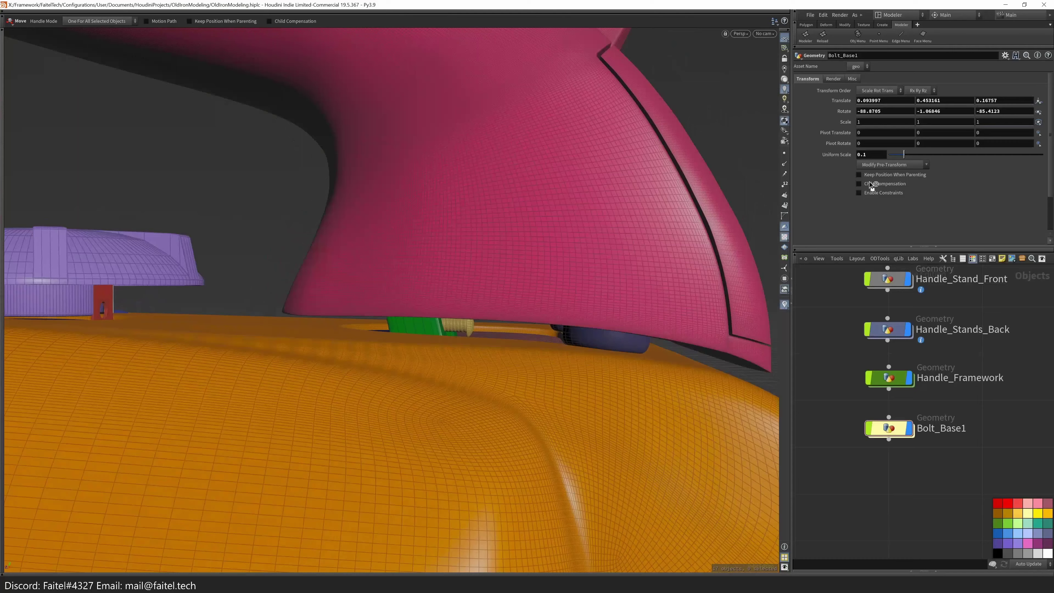
- Inside the bolt's network, nudge the bolt's position using a straight side view
{"action": "double_click", "coordinate": [896, 434]}
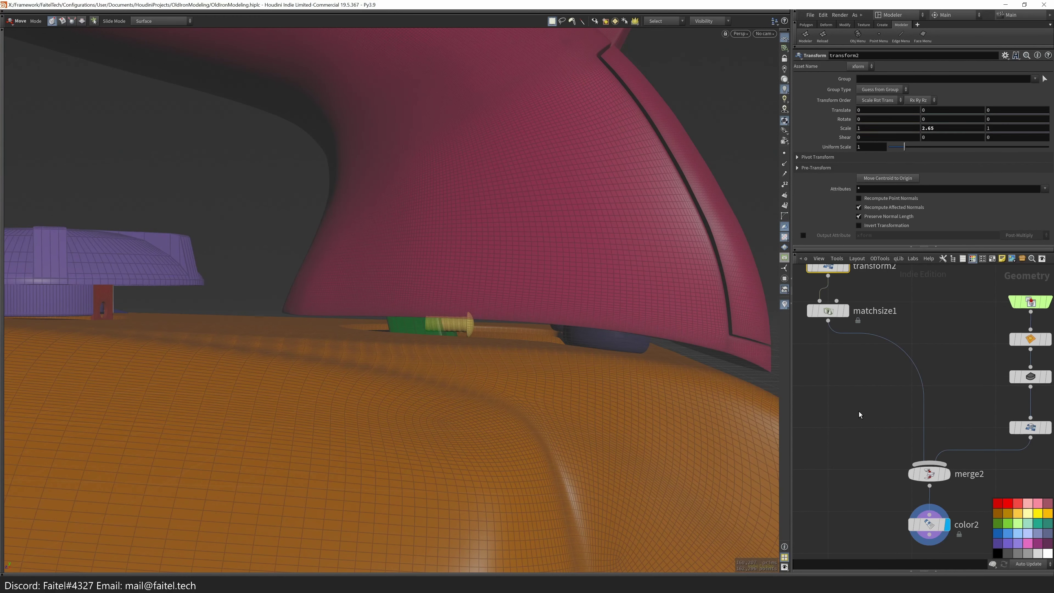
{"action": "key", "text": "grave"}
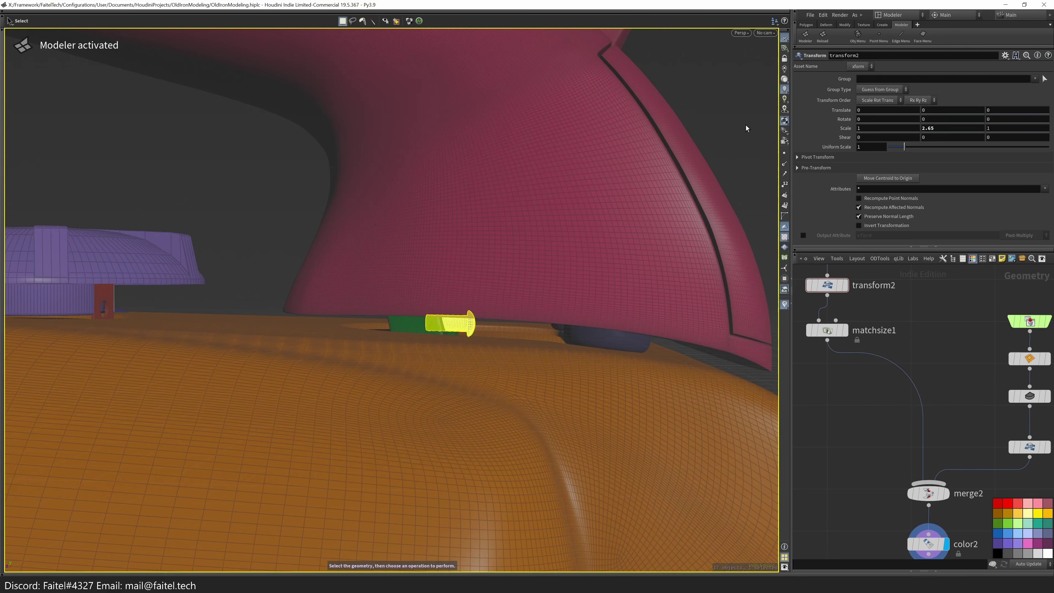
{"action": "key", "text": "u"}
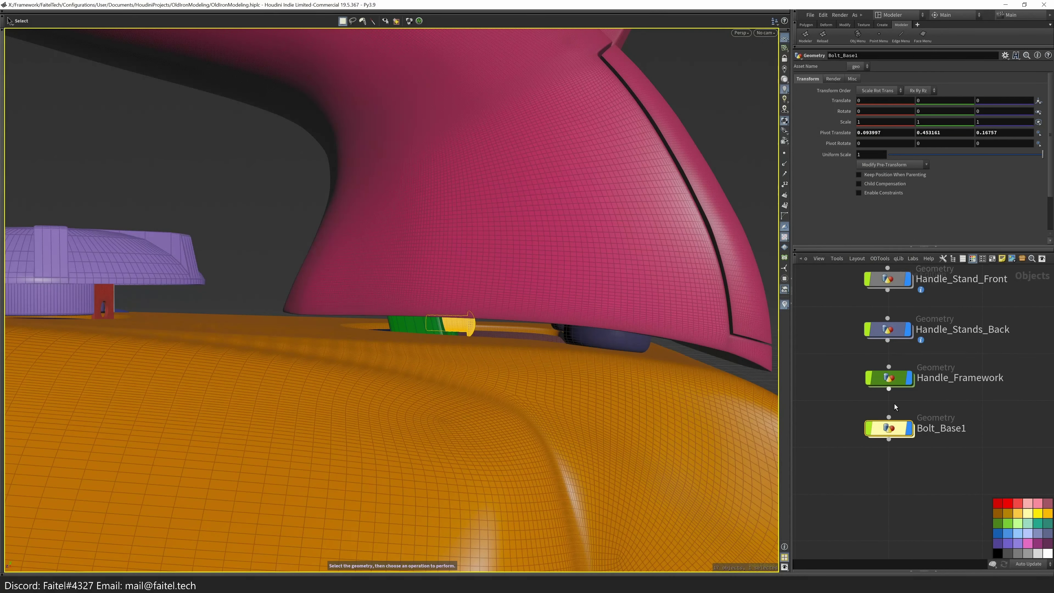
{"action": "double_click", "coordinate": [889, 428]}
{"action": "left_click_drag", "start_coordinate": [508, 325], "coordinate": [517, 325]}
{"action": "key", "text": "Escape"}
{"action": "key", "text": "space+3"}
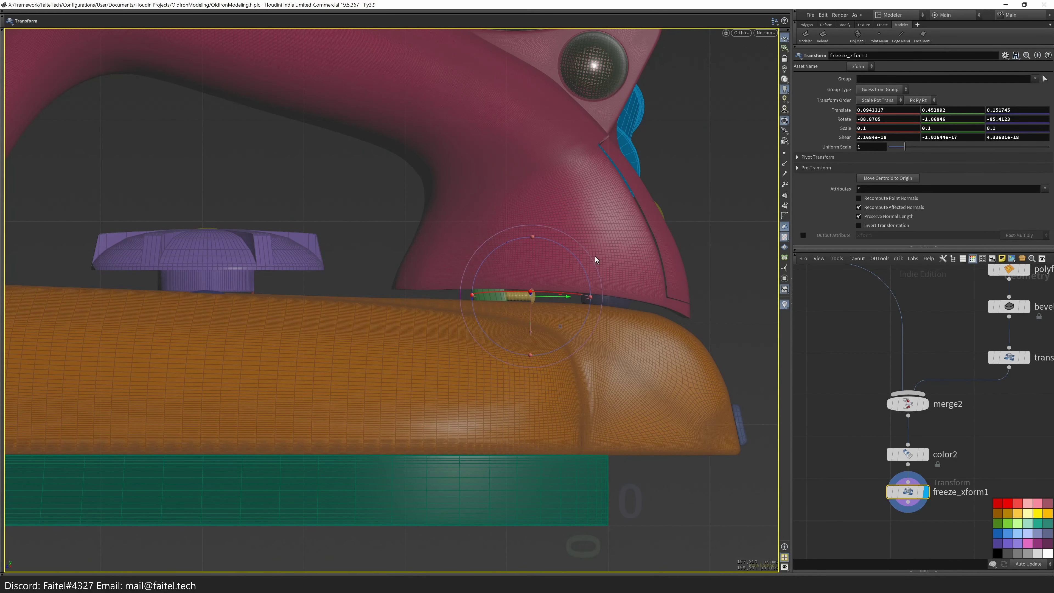
{"action": "left_click_drag", "start_coordinate": [555, 295], "coordinate": [423, 330]}
{"action": "key", "text": "Escape"}
- Enlarge the bolt slightly with the freeze_xform1 transform handles
{"action": "key", "text": "Return"}
{"action": "scroll", "coordinate": [435, 309], "scroll_direction": "up", "scroll_amount": 5}
{"action": "key", "text": "r"}
{"action": "scroll", "coordinate": [435, 308], "scroll_direction": "up", "scroll_amount": 3}
{"action": "key", "text": "Escape"}
{"action": "key", "text": "Return"}
{"action": "left_click_drag", "start_coordinate": [596, 299], "coordinate": [473, 399]}
{"action": "scroll", "coordinate": [575, 325], "scroll_direction": "down", "scroll_amount": 5}
{"action": "key", "text": "Escape"}
{"action": "key", "text": "t"}
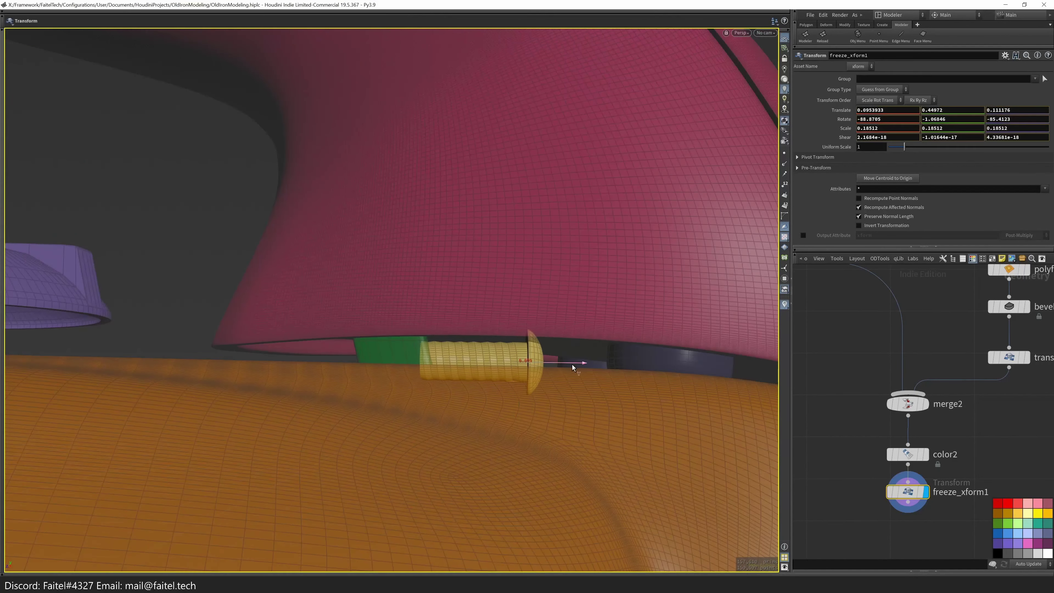
{"action": "key", "text": "space+3"}
- Shrink the bolt to about 0.12 scale and slide it left beside the green bar
{"action": "key", "text": "u"}
{"action": "key", "text": "space+1"}
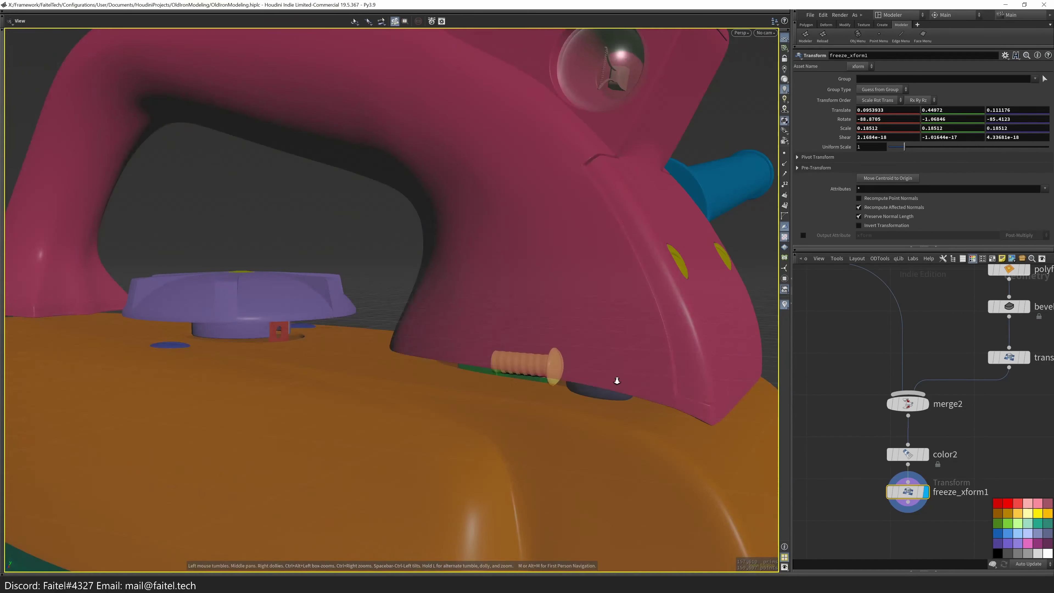
{"action": "left_click_drag", "start_coordinate": [616, 380], "coordinate": [581, 393]}
{"action": "key", "text": "s"}
{"action": "double_click", "coordinate": [580, 393]}
{"action": "key", "text": "t"}
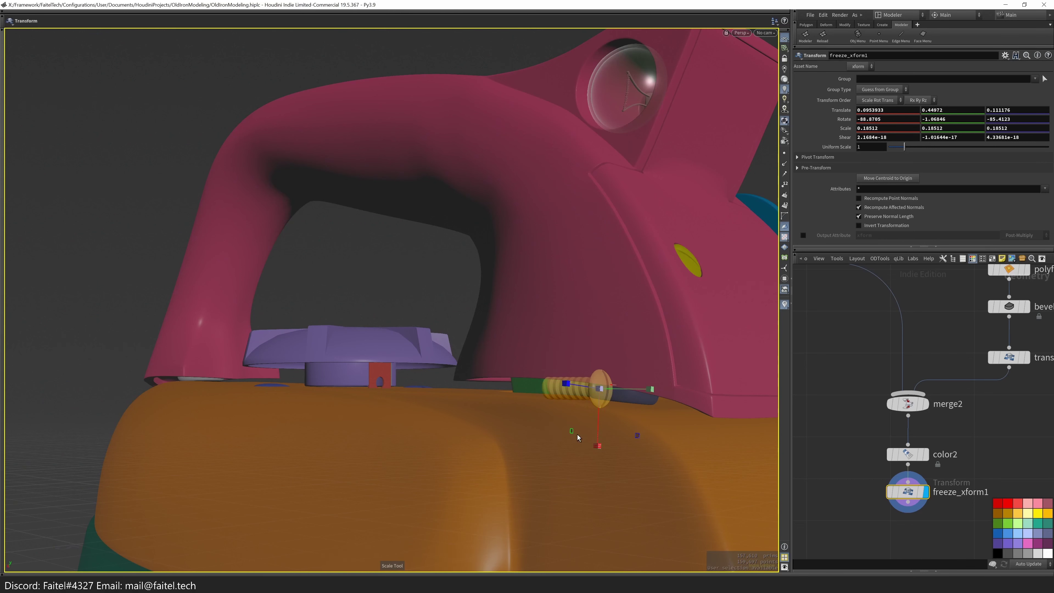
{"action": "middle_click_drag", "start_coordinate": [583, 424], "coordinate": [579, 407]}
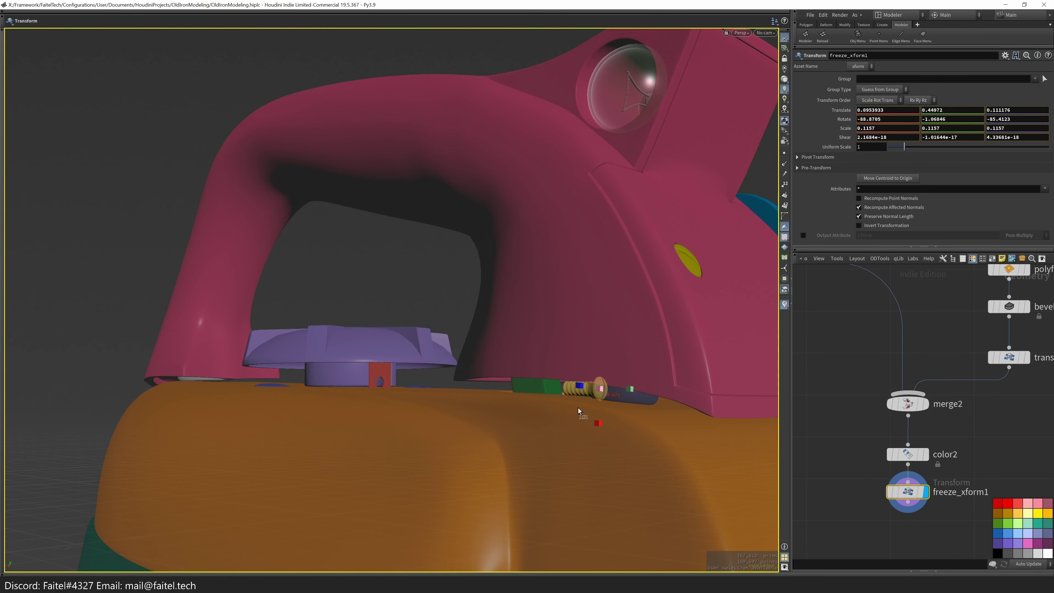
{"action": "key", "text": "space+3"}
{"action": "middle_click_drag", "start_coordinate": [514, 374], "coordinate": [507, 379]}
{"action": "key", "text": "e"}
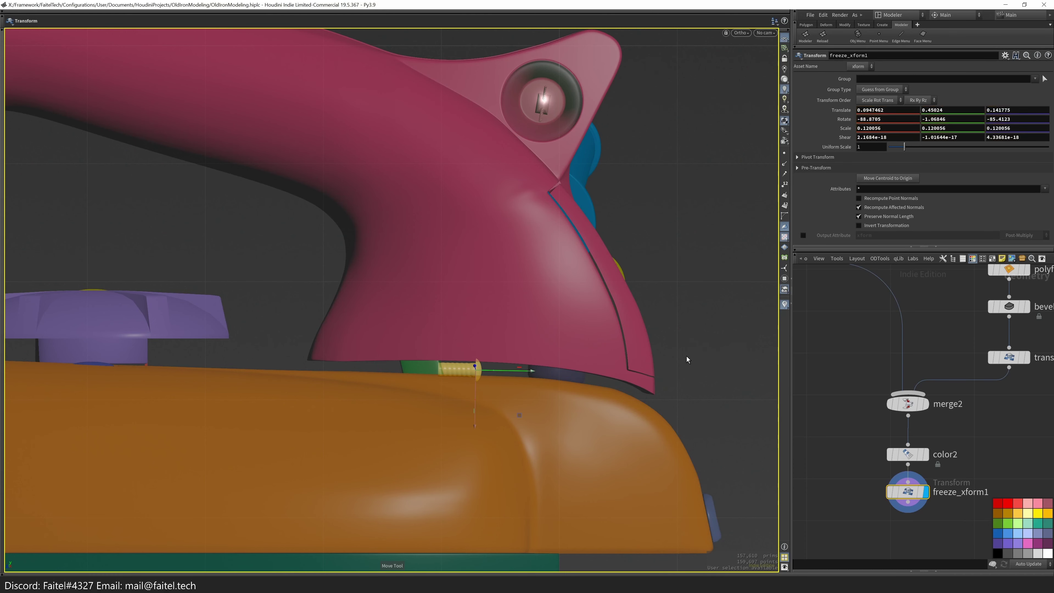
{"action": "key", "text": "space+1"}
- Orbit and zoom around the iron to check the mirrored bolt's placement
{"action": "key", "text": "u"}
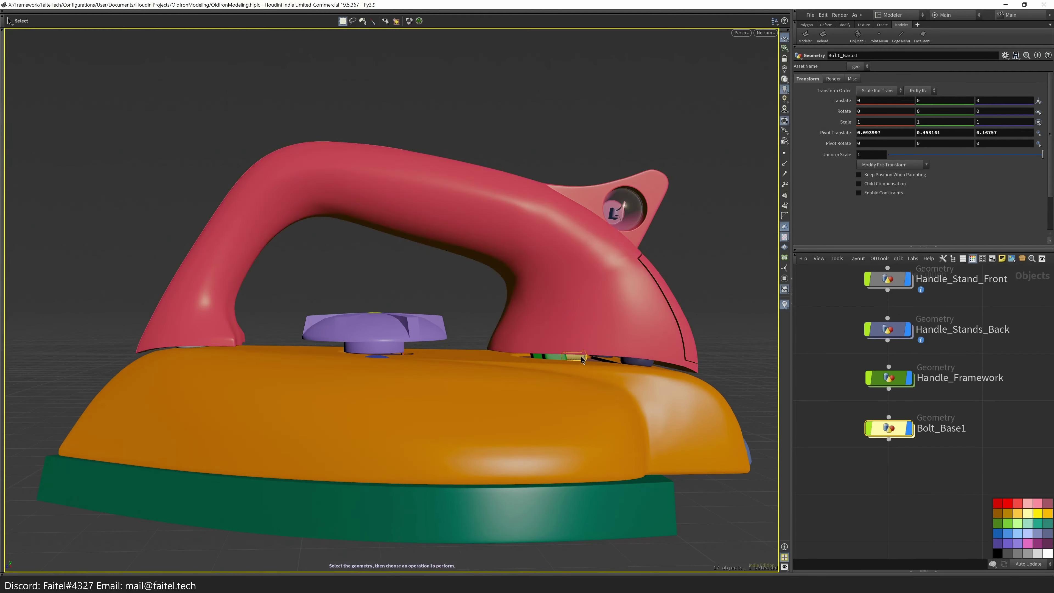
{"action": "double_click", "coordinate": [579, 359]}
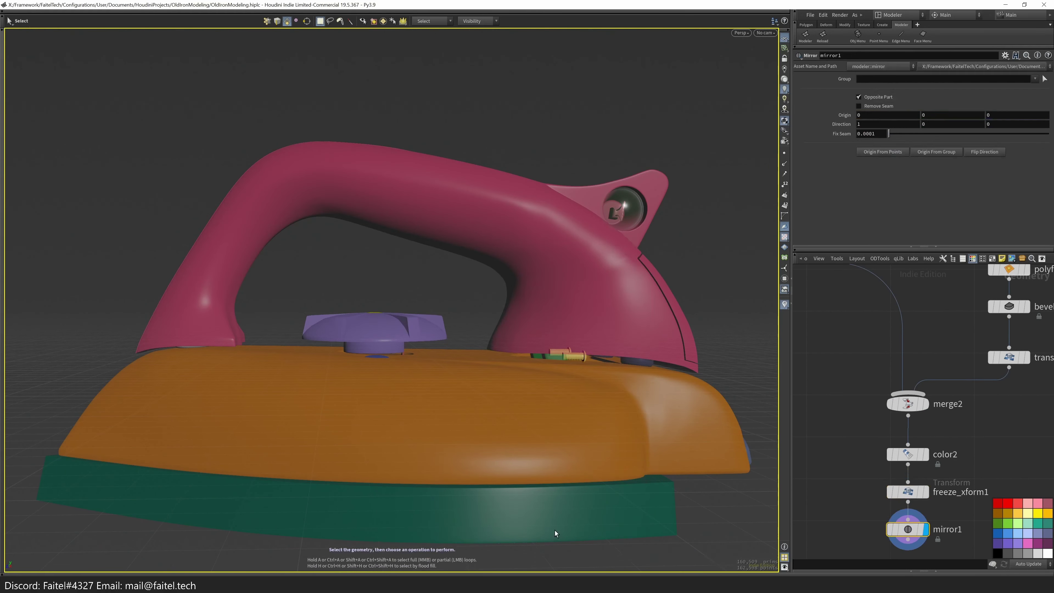
{"action": "scroll", "coordinate": [552, 535], "scroll_direction": "up", "scroll_amount": 3}
{"action": "key", "text": "u"}
{"action": "left_click_drag", "start_coordinate": [551, 344], "coordinate": [577, 348]}
{"action": "scroll", "coordinate": [508, 310], "scroll_direction": "up", "scroll_amount": 10}
{"action": "left_click_drag", "start_coordinate": [508, 310], "coordinate": [470, 315]}
{"action": "scroll", "coordinate": [423, 302], "scroll_direction": "down", "scroll_amount": 5}
{"action": "left_click_drag", "start_coordinate": [430, 370], "coordinate": [464, 381]}
{"action": "scroll", "coordinate": [448, 214], "scroll_direction": "up", "scroll_amount": 8}
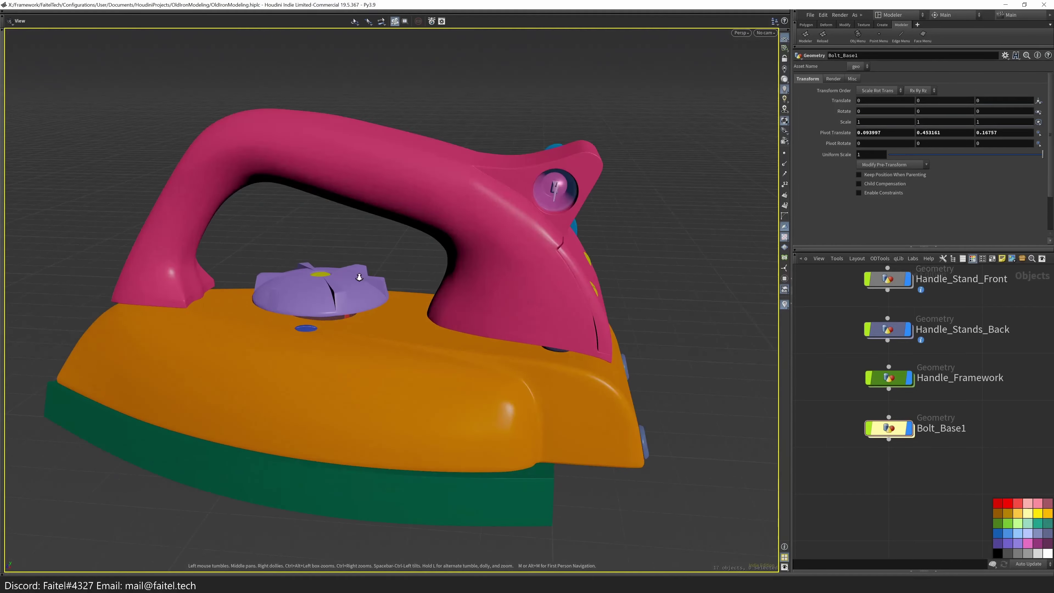
{"action": "scroll", "coordinate": [448, 215], "scroll_direction": "up", "scroll_amount": 4}
{"action": "scroll", "coordinate": [950, 432], "scroll_direction": "up", "scroll_amount": 2}
- Rename the bolt object to Handle_Framework_Bolts
{"action": "type", "text": "Handle"}
{"action": "key", "text": "Delete"}
{"action": "key", "text": "Delete"}
{"action": "key", "text": "Delete"}
{"action": "key", "text": "Delete"}
{"action": "key", "text": "Delete"}
{"action": "key", "text": "Delete"}
{"action": "type", "text": "_Framework_Bolts"}
{"action": "key", "text": "Return"}
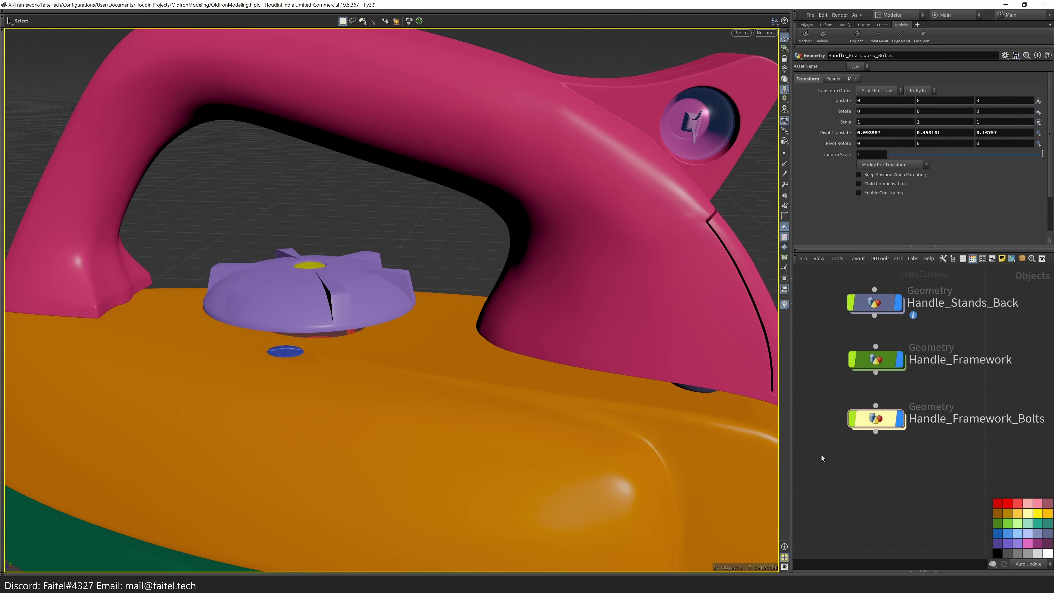
{"action": "scroll", "coordinate": [477, 248], "scroll_direction": "down", "scroll_amount": 8}
{"action": "left_click_drag", "start_coordinate": [478, 248], "coordinate": [290, 254]}
- Add a Subdivide node below mirror1 and frame the green and gold bolts
{"action": "key", "text": "i"}
{"action": "key", "text": "Tab"}
{"action": "type", "text": "subd"}
{"action": "key", "text": "Return"}
{"action": "left_click", "coordinate": [890, 470]}
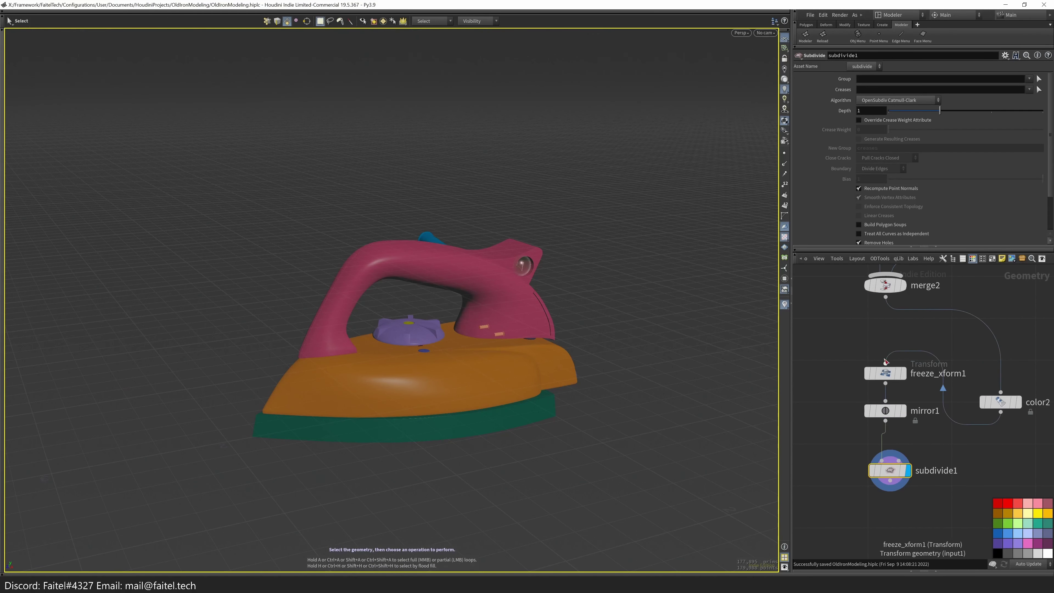
{"action": "left_click", "coordinate": [887, 526]}
{"action": "key", "text": "u"}
{"action": "key", "text": "f"}
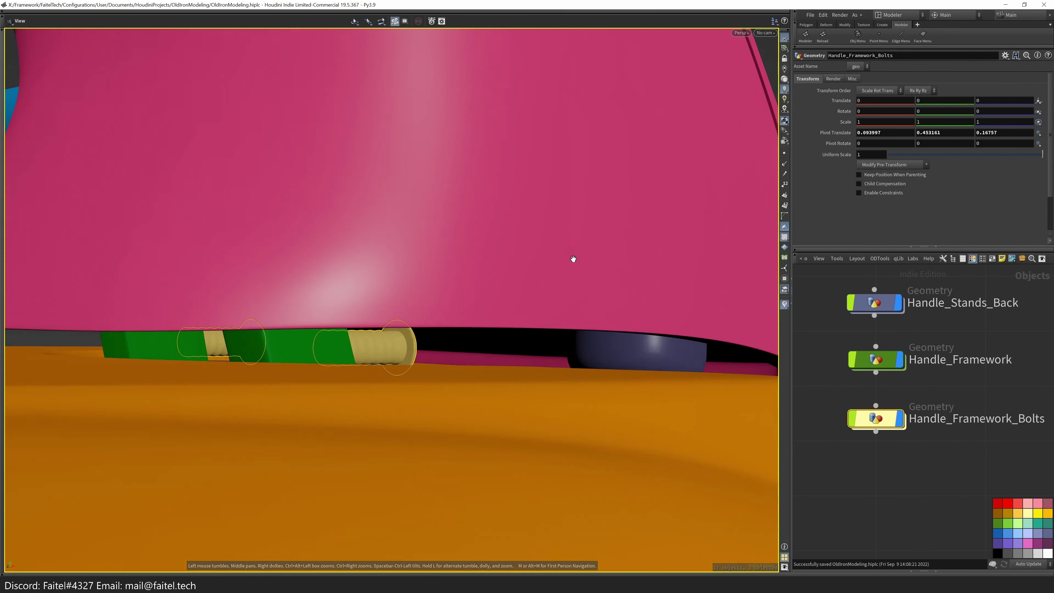
{"action": "left_click_drag", "start_coordinate": [574, 259], "coordinate": [532, 332]}
- Inspect the subdivided bolts, then frame the pink shell and orbit around the iron
{"action": "double_click", "coordinate": [878, 418]}
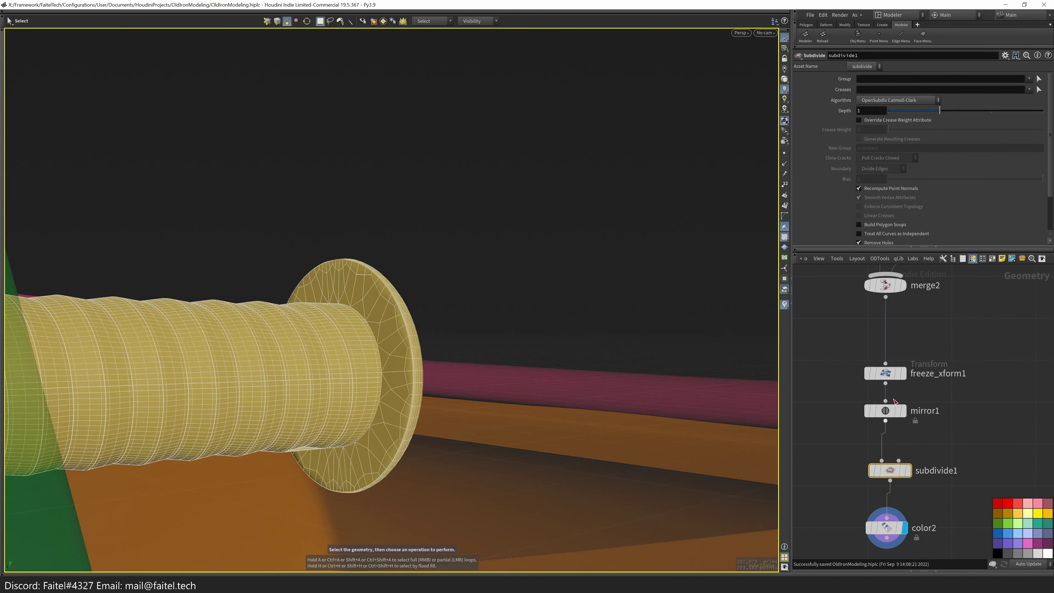
{"action": "key", "text": "u"}
{"action": "left_click", "coordinate": [118, 377]}
{"action": "key", "text": "f"}
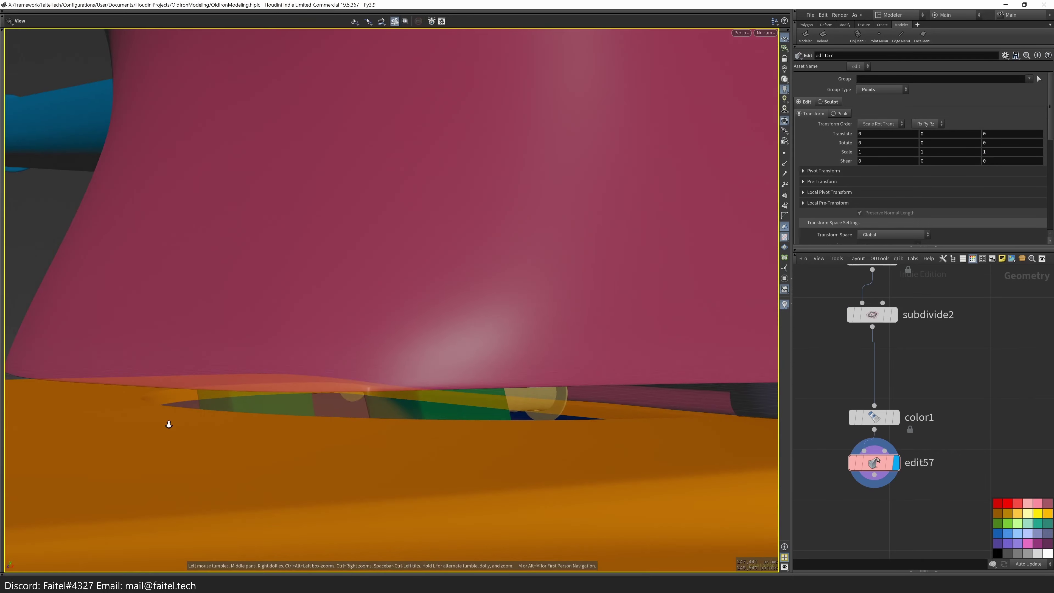
{"action": "key", "text": "Escape"}
{"action": "key", "text": "h"}
{"action": "left_click_drag", "start_coordinate": [497, 415], "coordinate": [644, 464]}
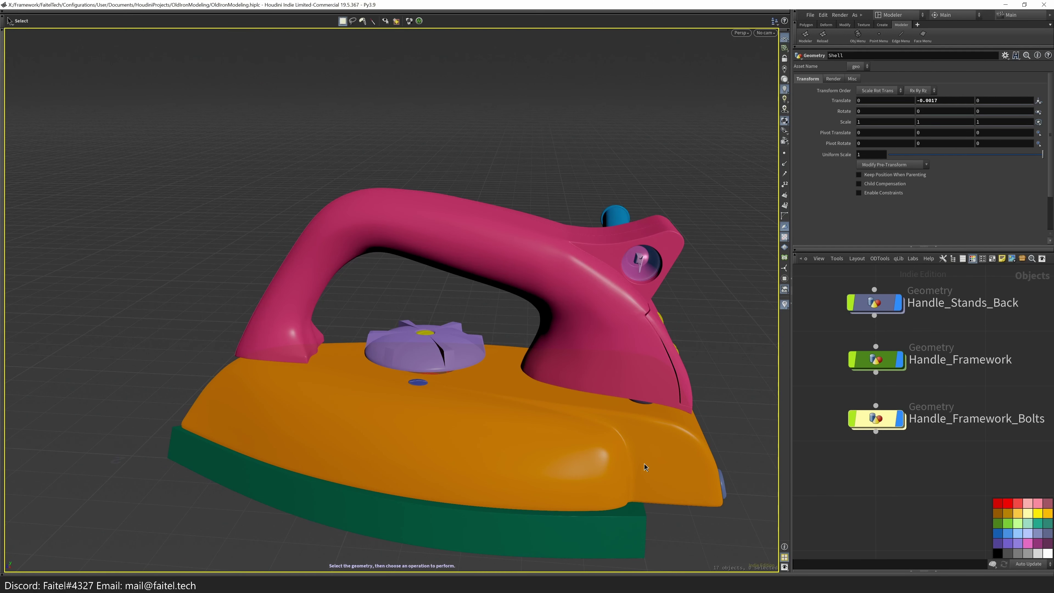
{"action": "key", "text": "space"}
{"action": "scroll", "coordinate": [456, 388], "scroll_direction": "up", "scroll_amount": 10}
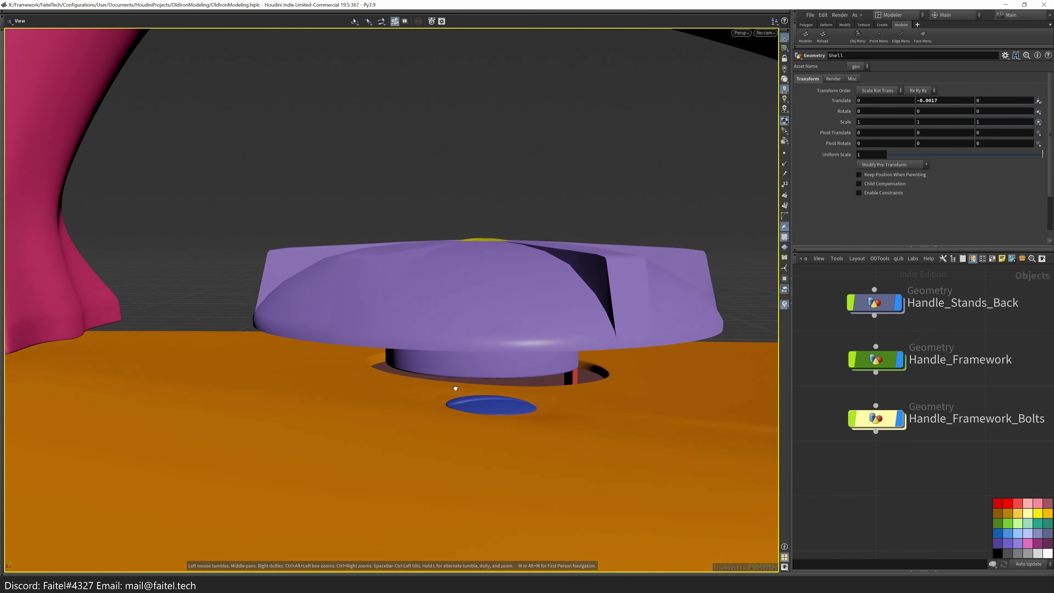
{"action": "left_click_drag", "start_coordinate": [456, 388], "coordinate": [395, 367]}
{"action": "scroll", "coordinate": [395, 367], "scroll_direction": "down", "scroll_amount": 10}
{"action": "scroll", "coordinate": [897, 520], "scroll_direction": "down", "scroll_amount": 8}
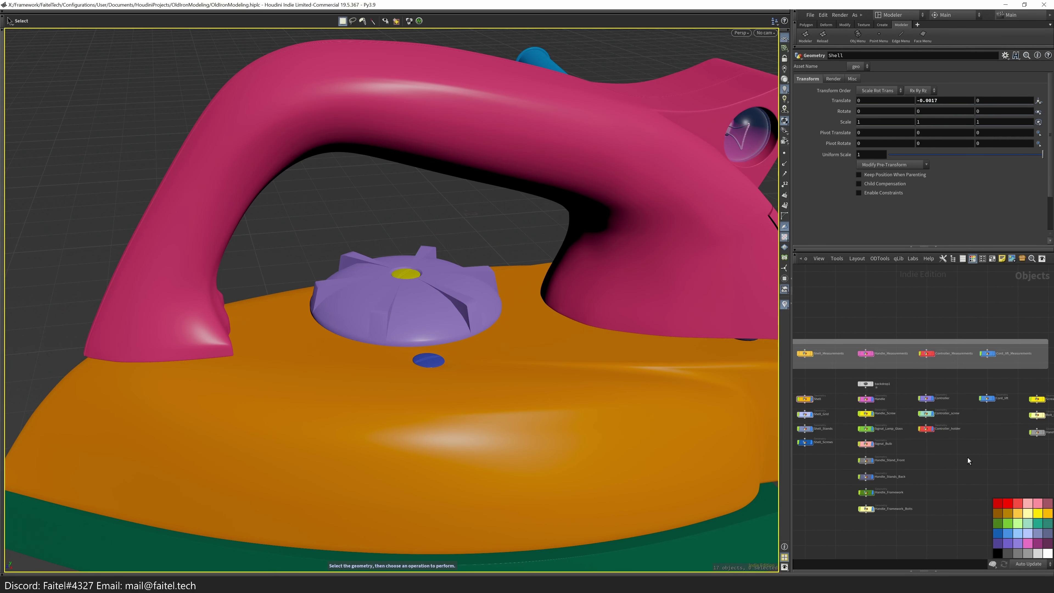
- Rename the object Shell_Bolts_Thread and raise the thread copy count on copy1
{"action": "scroll", "coordinate": [814, 475], "scroll_direction": "up", "scroll_amount": 8}
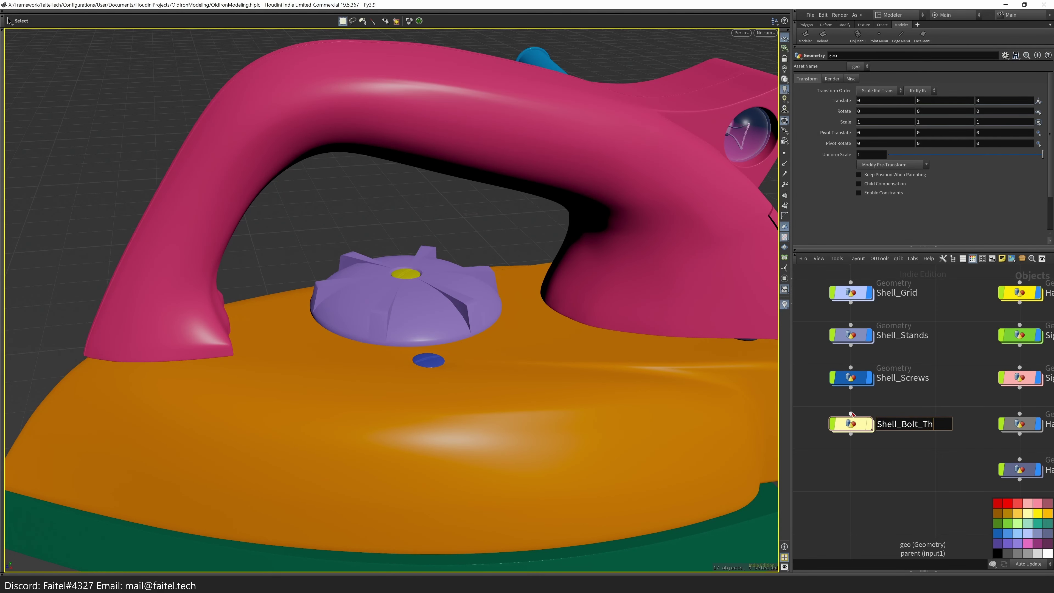
{"action": "key", "text": "Return"}
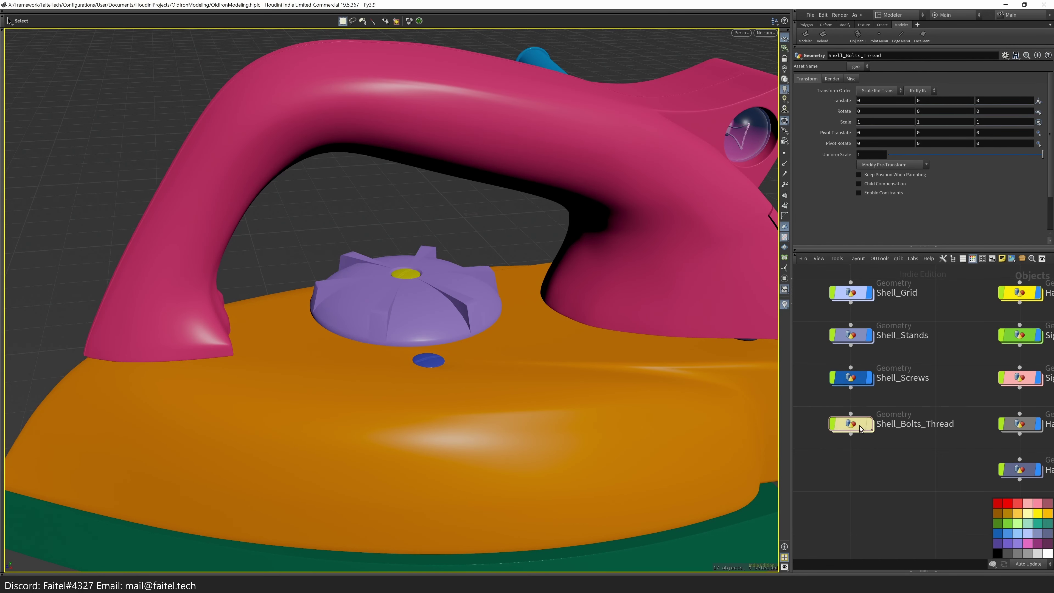
{"action": "double_click", "coordinate": [857, 426]}
{"action": "scroll", "coordinate": [947, 449], "scroll_direction": "up", "scroll_amount": 5}
{"action": "left_click", "coordinate": [957, 401]}
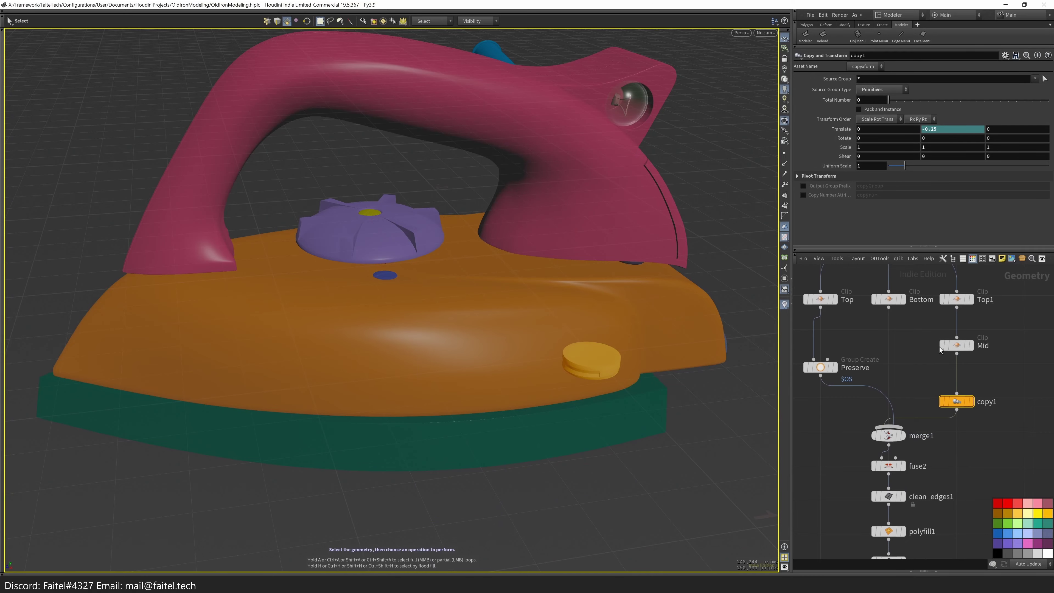
{"action": "left_click_drag", "start_coordinate": [889, 100], "coordinate": [1006, 108]}
- Check the thread stack from the side and review the chain down to matchsize1
{"action": "key", "text": "h"}
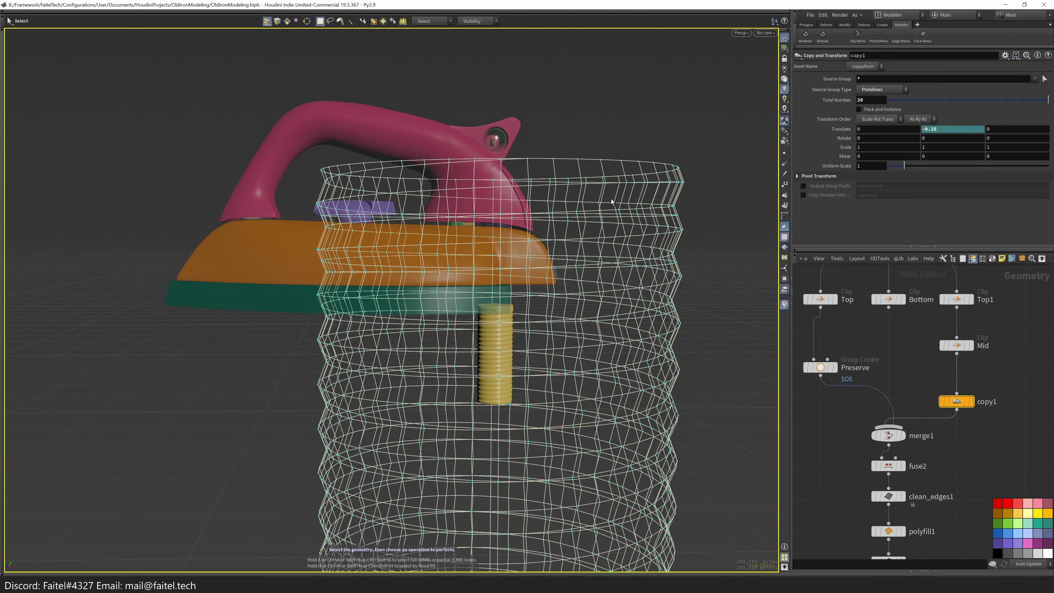
{"action": "scroll", "coordinate": [518, 337], "scroll_direction": "up", "scroll_amount": 4}
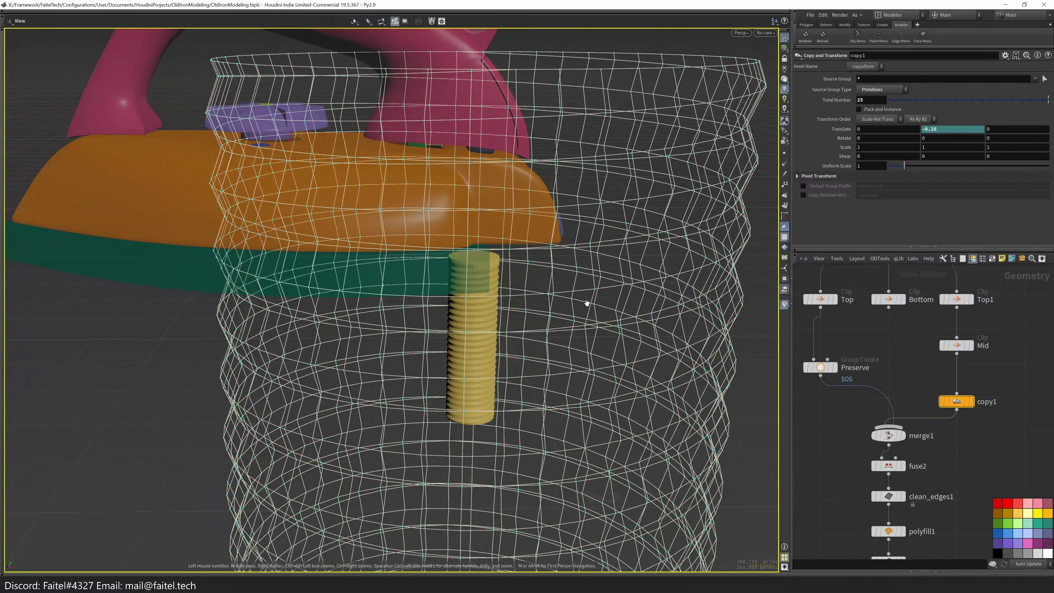
{"action": "scroll", "coordinate": [587, 304], "scroll_direction": "down", "scroll_amount": 3}
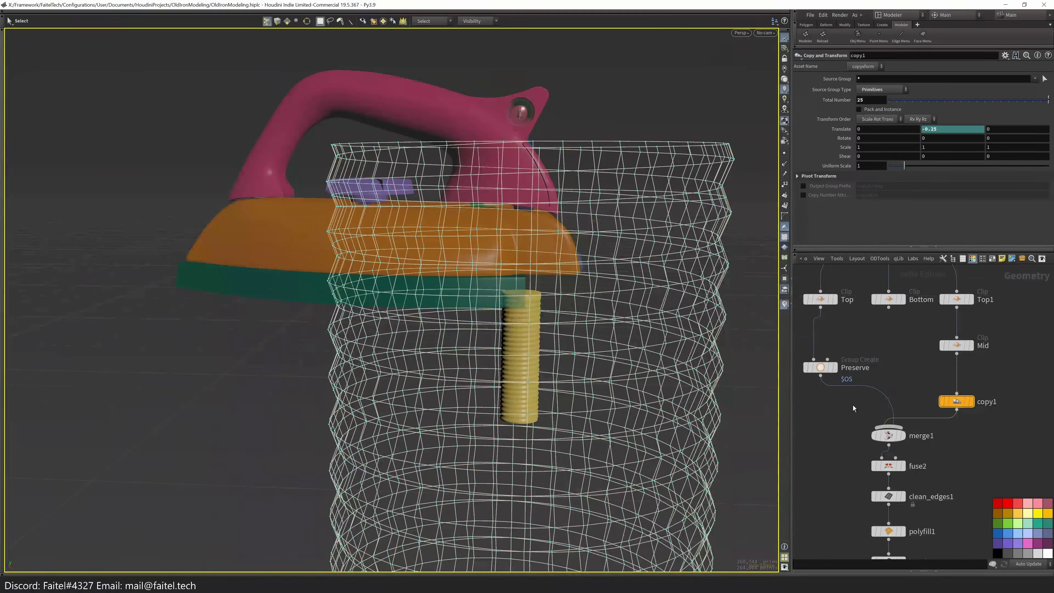
{"action": "left_click_drag", "start_coordinate": [853, 405], "coordinate": [854, 217]}
{"action": "left_click", "coordinate": [891, 454]}
{"action": "key", "text": "u"}
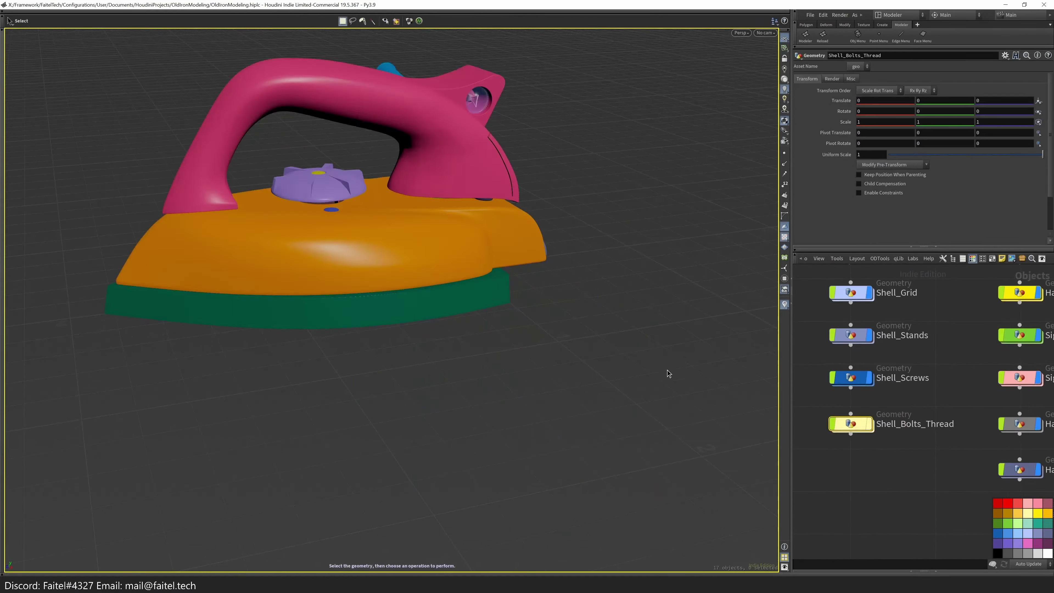
- Orbit the view around the knob area and onto the iron's body to find the bolt
{"action": "left_click_drag", "start_coordinate": [581, 351], "coordinate": [513, 326]}
{"action": "scroll", "coordinate": [513, 327], "scroll_direction": "up", "scroll_amount": 5}
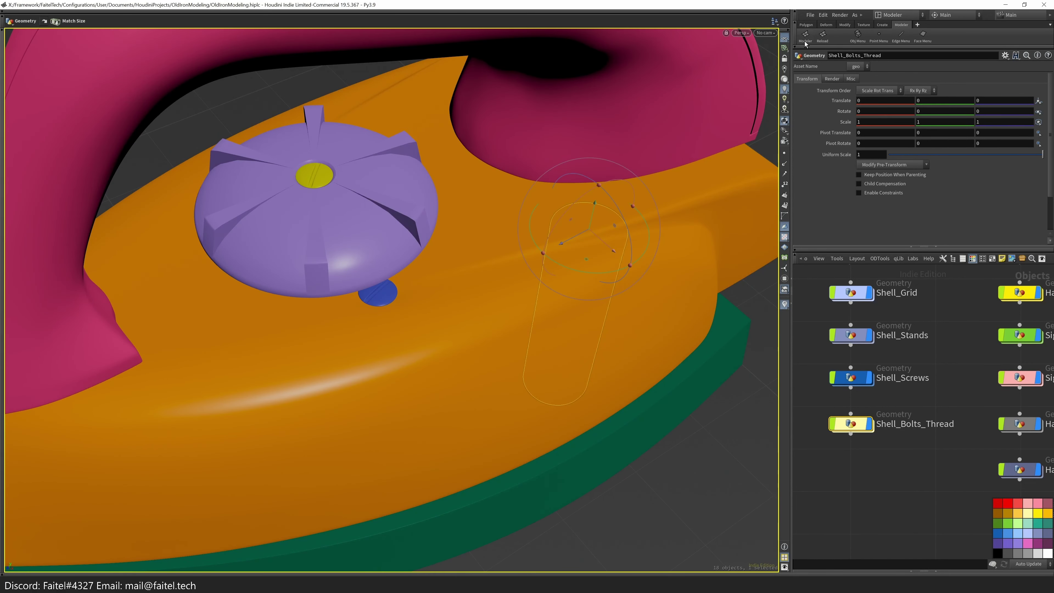
{"action": "scroll", "coordinate": [759, 77], "scroll_direction": "up", "scroll_amount": 3}
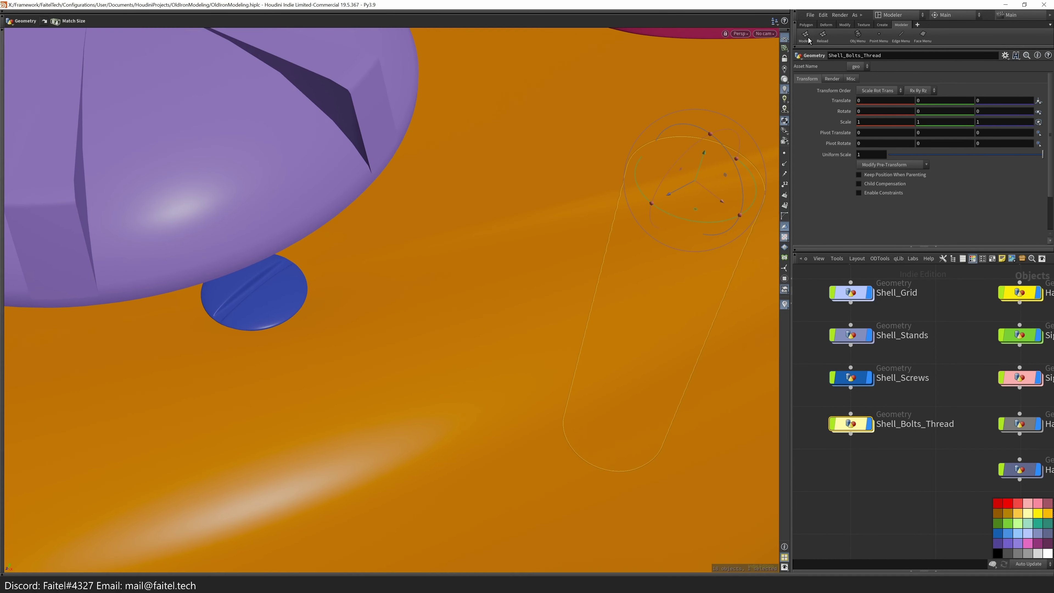
{"action": "key", "text": "Escape"}
{"action": "left_click_drag", "start_coordinate": [760, 77], "coordinate": [553, 180]}
{"action": "scroll", "coordinate": [546, 145], "scroll_direction": "up", "scroll_amount": 4}
{"action": "scroll", "coordinate": [545, 145], "scroll_direction": "down", "scroll_amount": 5}
{"action": "key", "text": "Escape"}
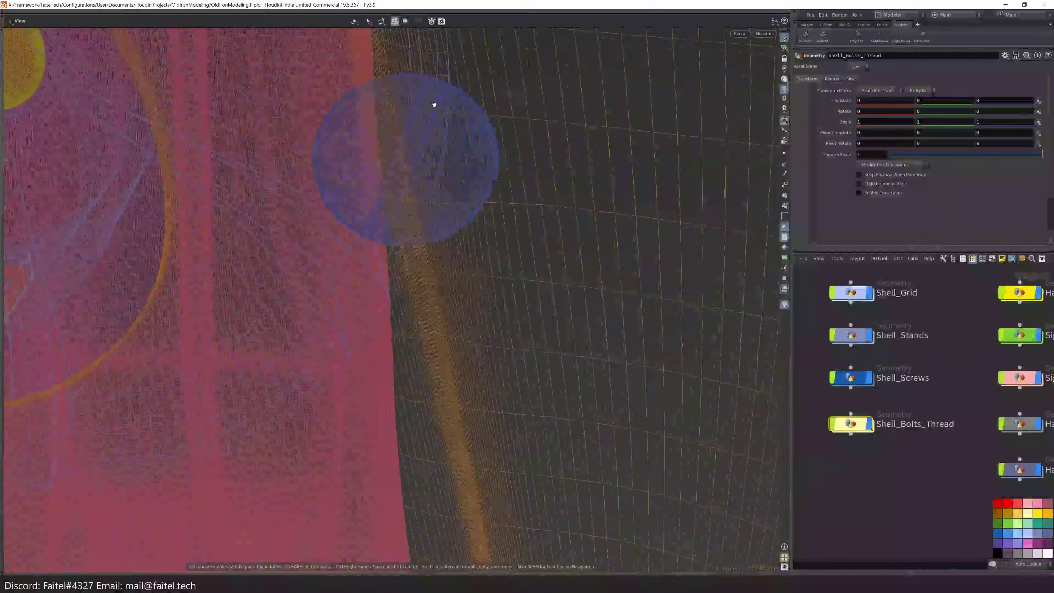
{"action": "key", "text": "Escape"}
{"action": "left_click_drag", "start_coordinate": [420, 161], "coordinate": [439, 287]}
{"action": "key", "text": "Escape"}
- Shrink the bolt thread object to a Uniform Scale of 0.167
{"action": "left_click_drag", "start_coordinate": [998, 156], "coordinate": [913, 156]}
{"action": "key", "text": "Escape"}
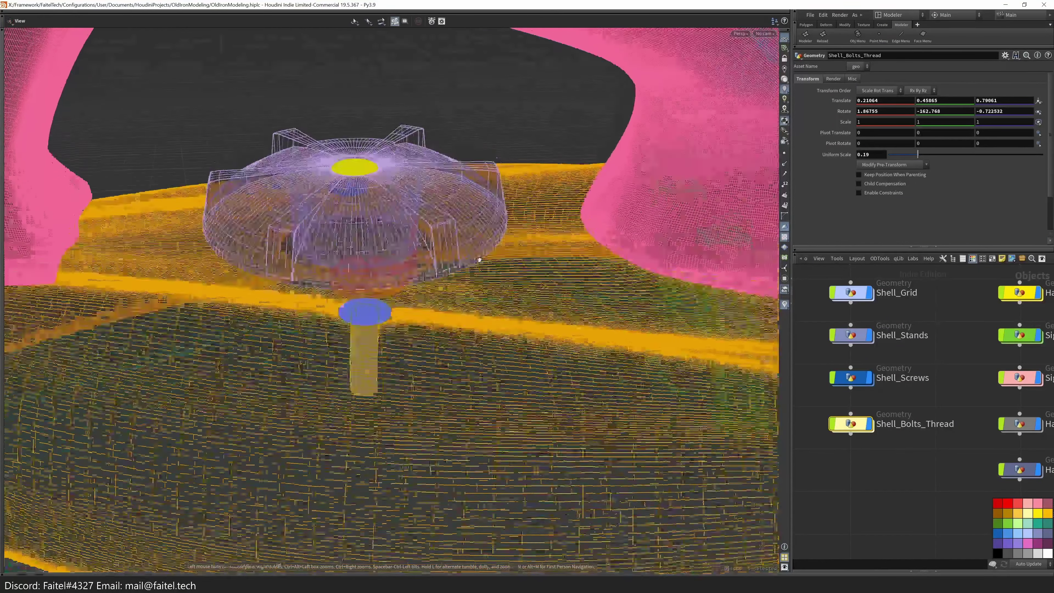
{"action": "left_click_drag", "start_coordinate": [415, 249], "coordinate": [430, 222]}
{"action": "scroll", "coordinate": [430, 222], "scroll_direction": "up", "scroll_amount": 5}
{"action": "left_click_drag", "start_coordinate": [916, 155], "coordinate": [915, 156]}
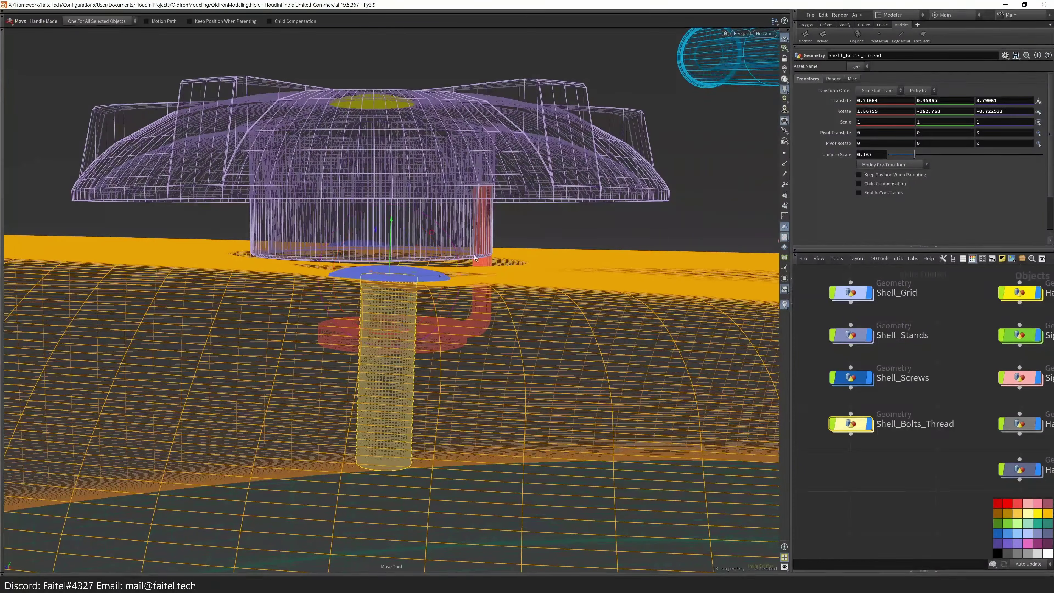
{"action": "scroll", "coordinate": [418, 261], "scroll_direction": "up", "scroll_amount": 4}
{"action": "scroll", "coordinate": [418, 262], "scroll_direction": "down", "scroll_amount": 5}
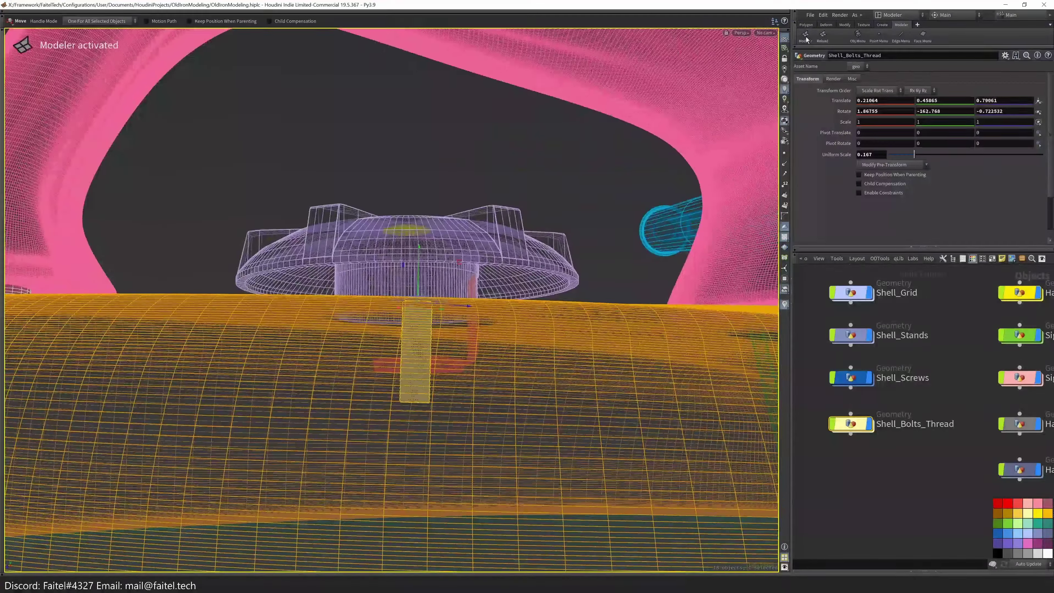
- Inside the bolt thread object, freeze its transform into the geometry
{"action": "key", "text": "t"}
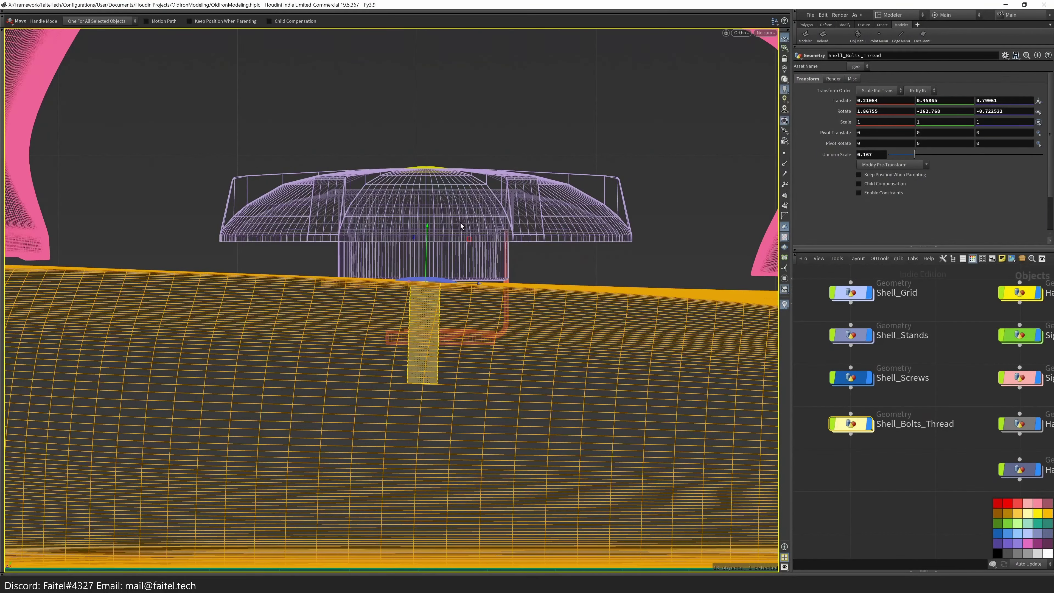
{"action": "left_click_drag", "start_coordinate": [460, 223], "coordinate": [859, 428], "text": "alt"}
{"action": "scroll", "coordinate": [472, 311], "scroll_direction": "up", "scroll_amount": 5}
{"action": "double_click", "coordinate": [858, 428]}
{"action": "left_click", "coordinate": [634, 92]}
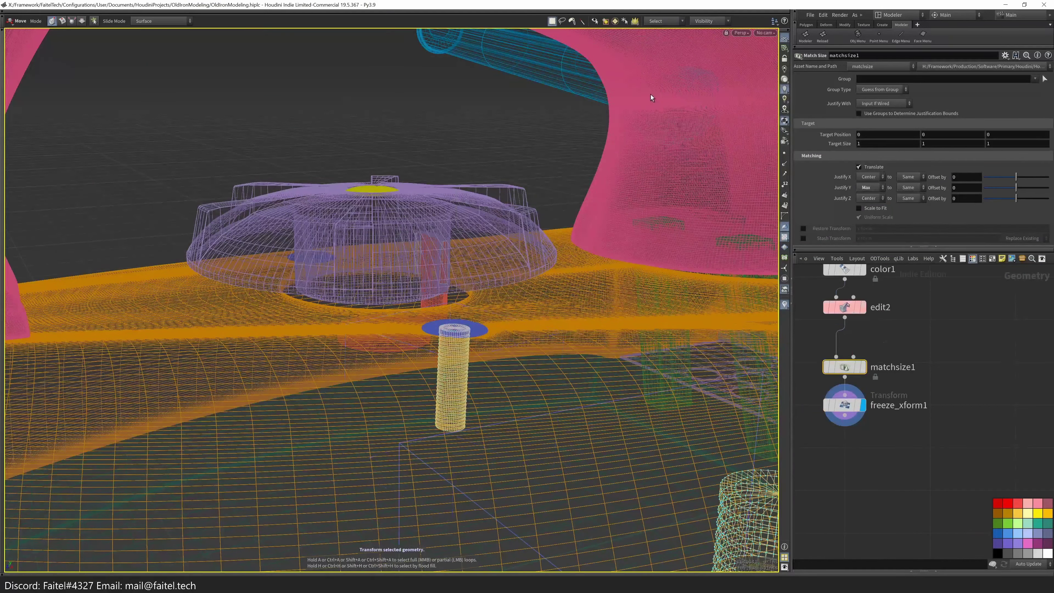
- Mirror the bolt to create a second bolt
{"action": "key", "text": "Tab"}
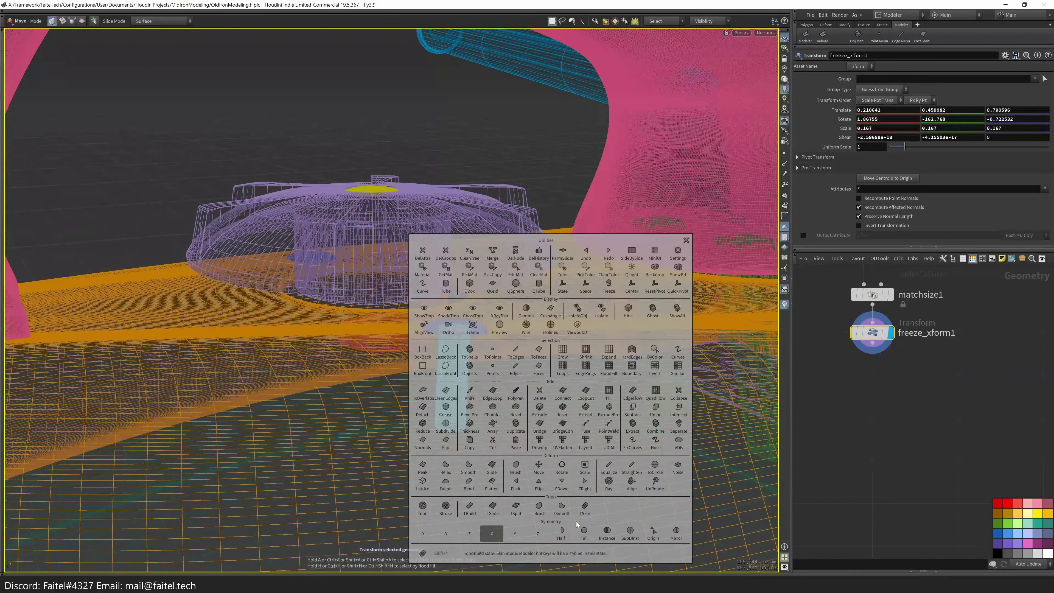
{"action": "left_click", "coordinate": [582, 529]}
{"action": "key", "text": "Tab"}
{"action": "left_click", "coordinate": [519, 168]}
{"action": "key", "text": "Tab"}
{"action": "key", "text": "Tab"}
{"action": "key", "text": "Tab"}
- Add a Color node making both bolts orange
{"action": "left_click", "coordinate": [617, 236]}
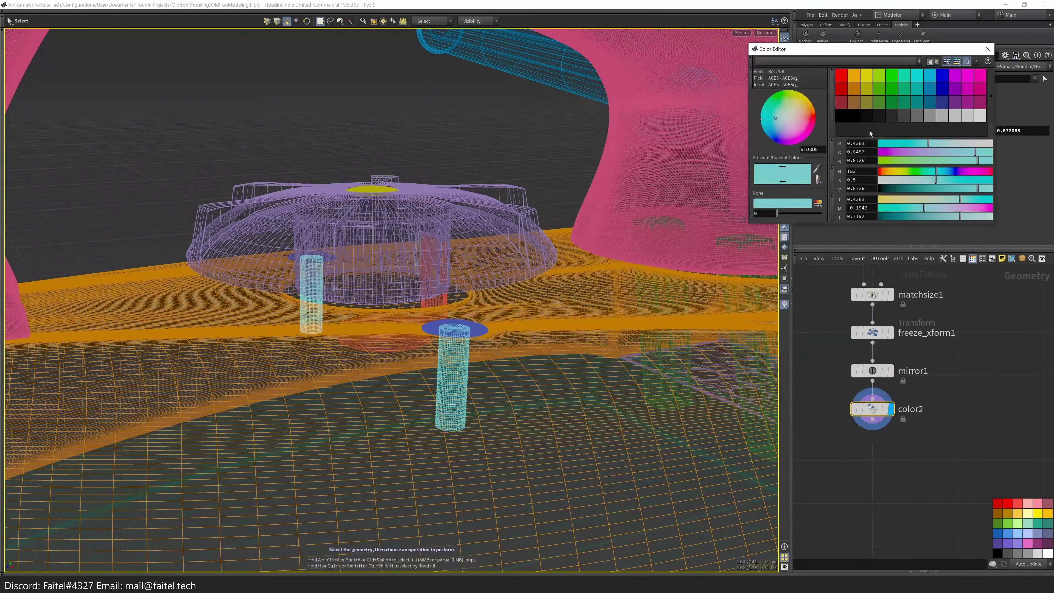
{"action": "left_click", "coordinate": [867, 103]}
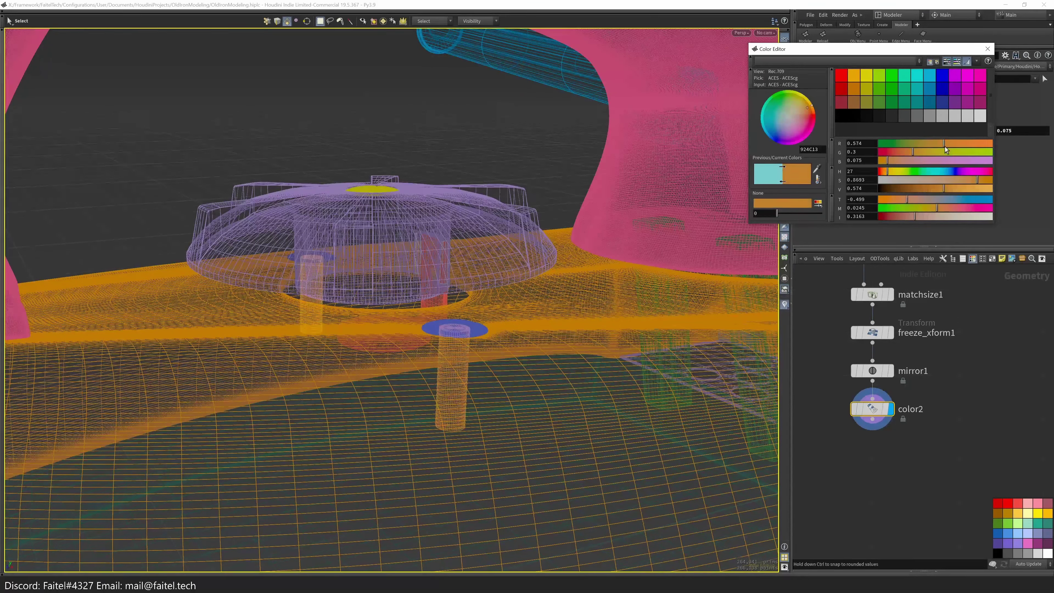
{"action": "left_click", "coordinate": [988, 48]}
{"action": "key", "text": "u"}
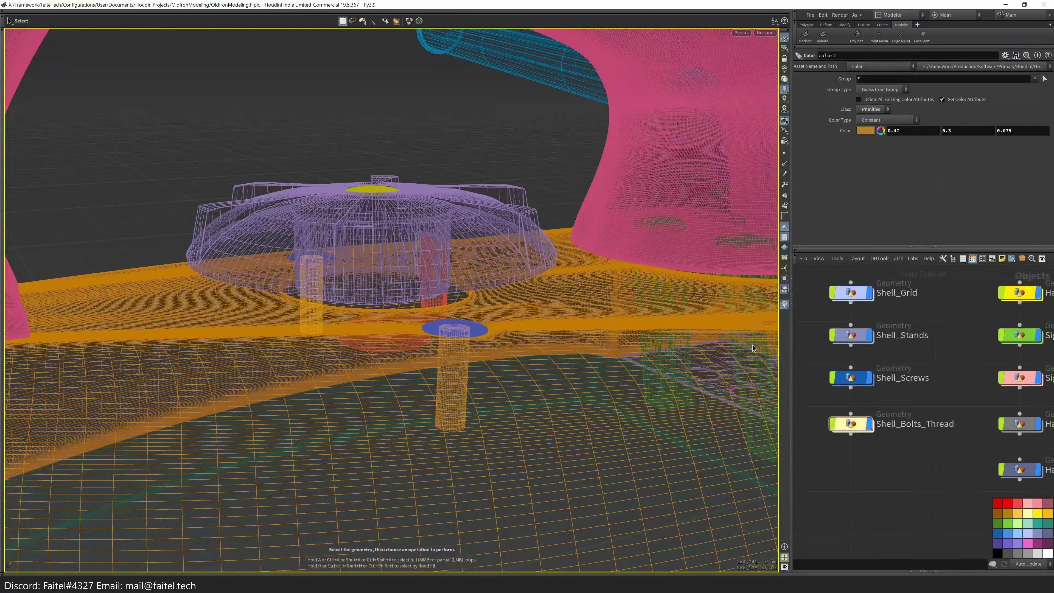
{"action": "left_click", "coordinate": [753, 344]}
- Subdivide the bolts with depth 2 for smoothness
{"action": "key", "text": "u"}
{"action": "double_click", "coordinate": [849, 421]}
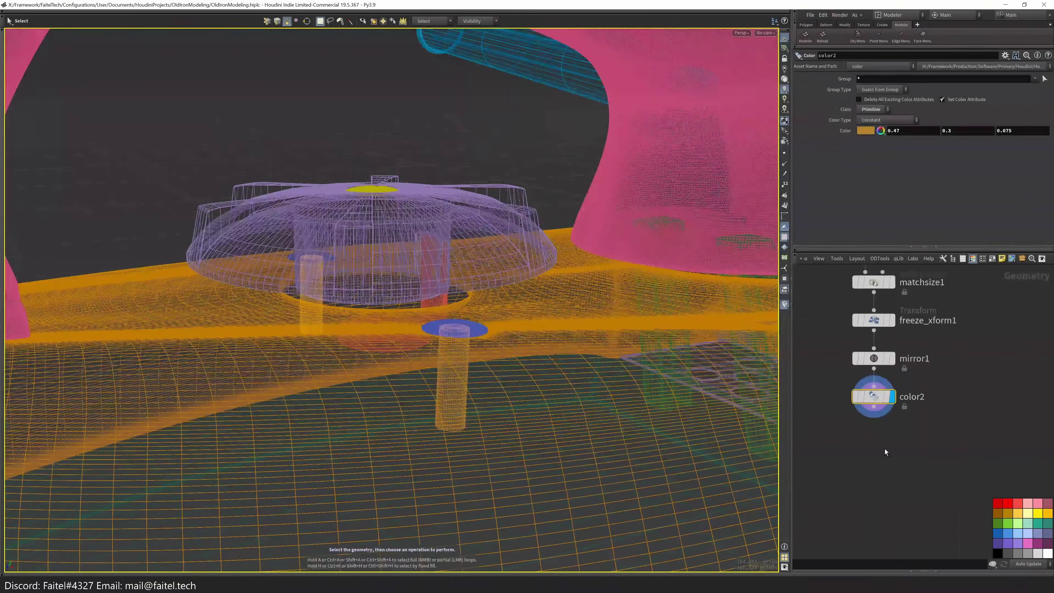
{"action": "left_click_drag", "start_coordinate": [955, 111], "coordinate": [996, 116]}
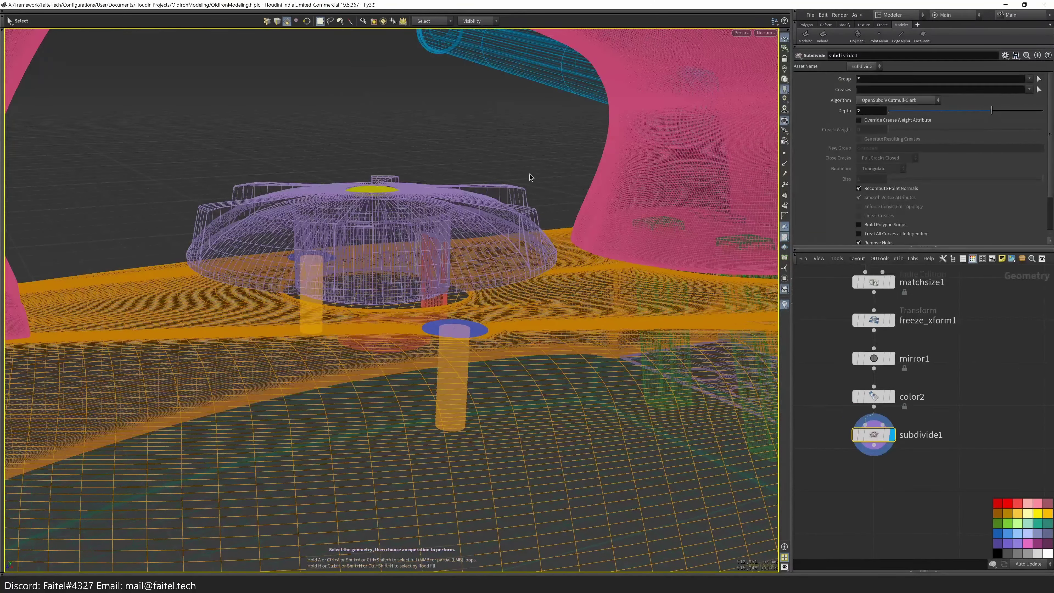
{"action": "key", "text": "u"}
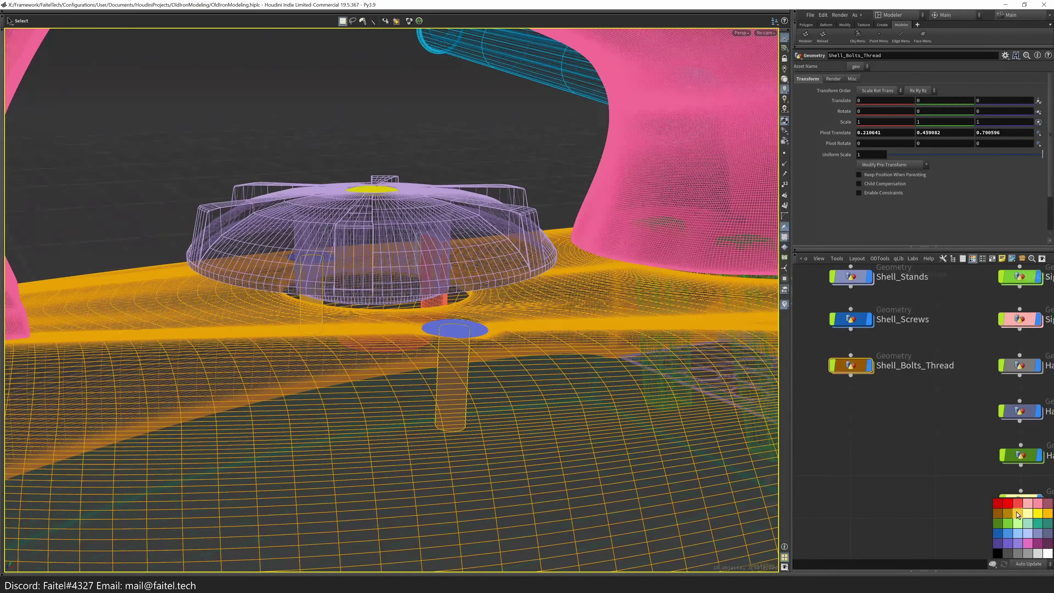
{"action": "left_click", "coordinate": [897, 449]}
- View the whole iron shaded, close in on the purple dial and enter the blue tube's nodes
{"action": "scroll", "coordinate": [896, 457], "scroll_direction": "down", "scroll_amount": 5}
{"action": "mouse_move", "coordinate": [420, 162]}
{"action": "left_mouse_down", "text": "alt"}
{"action": "mouse_move", "coordinate": [579, 266]}
{"action": "mouse_move", "coordinate": [600, 349]}
{"action": "mouse_move", "coordinate": [660, 379]}
{"action": "left_mouse_up", "text": "alt"}
{"action": "key", "text": "w"}
{"action": "scroll", "coordinate": [659, 378], "scroll_direction": "up", "scroll_amount": 8}
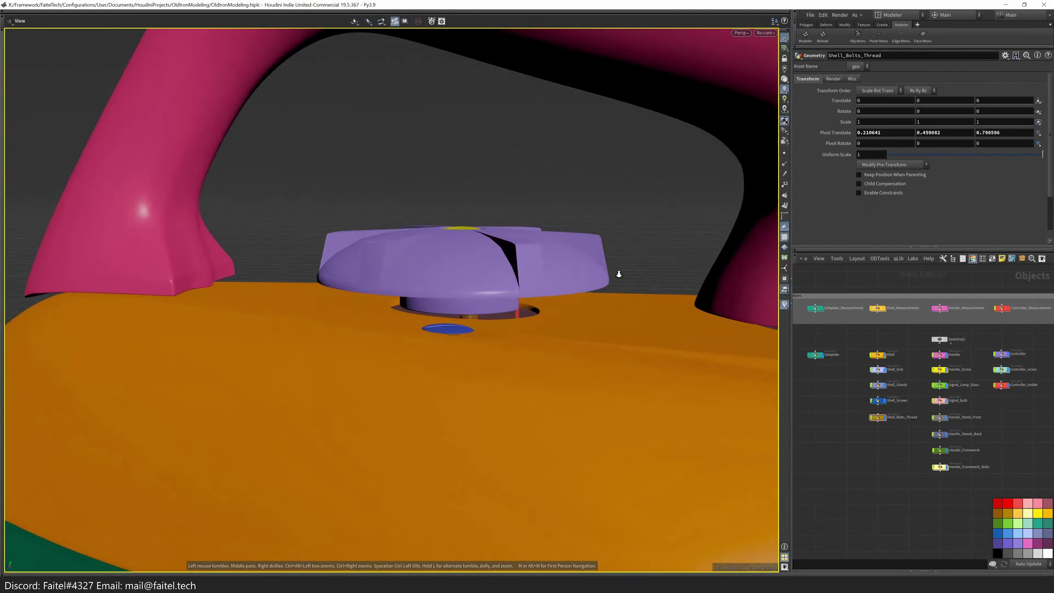
{"action": "left_click_drag", "start_coordinate": [617, 273], "coordinate": [478, 328], "text": "alt"}
{"action": "scroll", "coordinate": [524, 323], "scroll_direction": "down", "scroll_amount": 8}
{"action": "scroll", "coordinate": [550, 319], "scroll_direction": "up", "scroll_amount": 6}
{"action": "scroll", "coordinate": [550, 319], "scroll_direction": "down", "scroll_amount": 8}
{"action": "key", "text": "Return"}
{"action": "scroll", "coordinate": [359, 345], "scroll_direction": "up", "scroll_amount": 5}
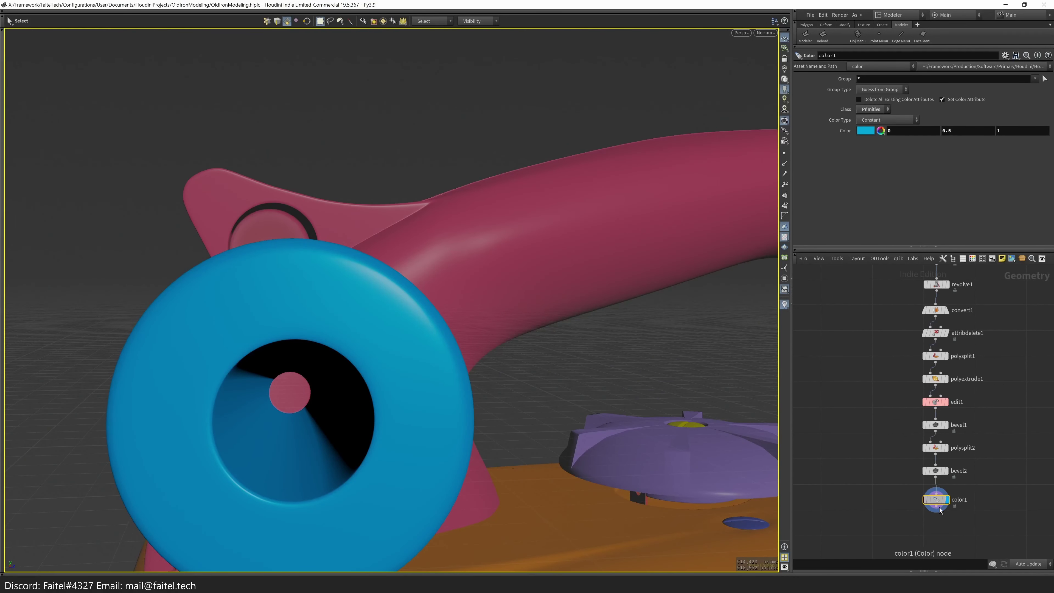
- Display the tube before its bevels and PolySplit a new edge loop inside the opening
{"action": "left_click", "coordinate": [949, 448]}
{"action": "middle_click_drag", "start_coordinate": [967, 445], "coordinate": [950, 466]}
{"action": "key", "text": "3"}
{"action": "left_click_drag", "start_coordinate": [332, 454], "coordinate": [461, 299], "text": "alt"}
{"action": "double_click", "coordinate": [599, 341]}
{"action": "scroll", "coordinate": [422, 301], "scroll_direction": "up", "scroll_amount": 3}
{"action": "left_click", "coordinate": [463, 307]}
- Select an inner face and grow the selection around the ring
{"action": "key", "text": "Return"}
{"action": "left_click", "coordinate": [470, 319], "text": "shift"}
{"action": "key", "text": "Tab"}
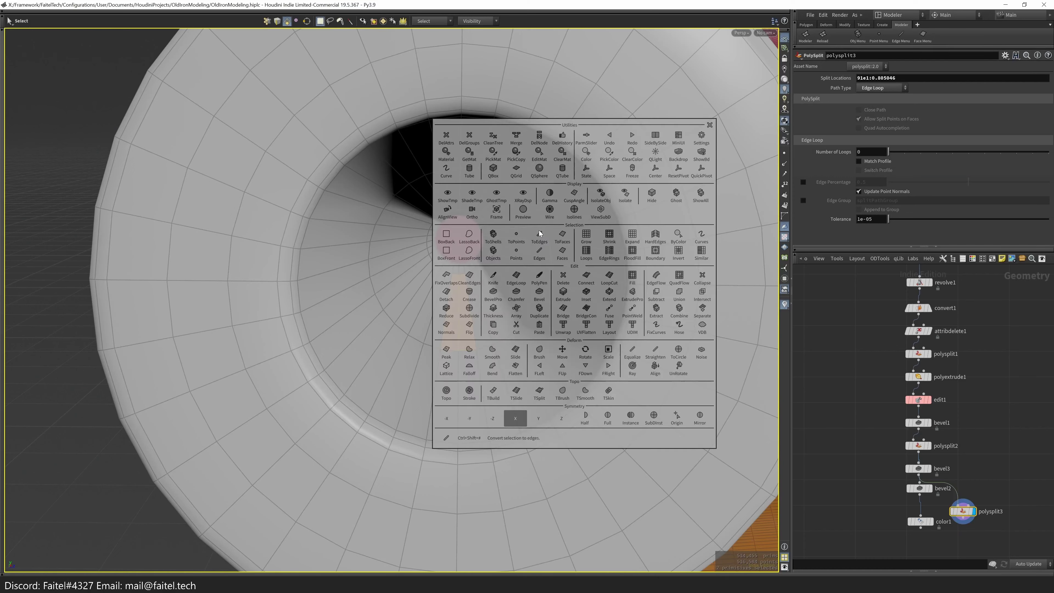
{"action": "left_click", "coordinate": [595, 239]}
{"action": "scroll", "coordinate": [468, 277], "scroll_direction": "up", "scroll_amount": 5}
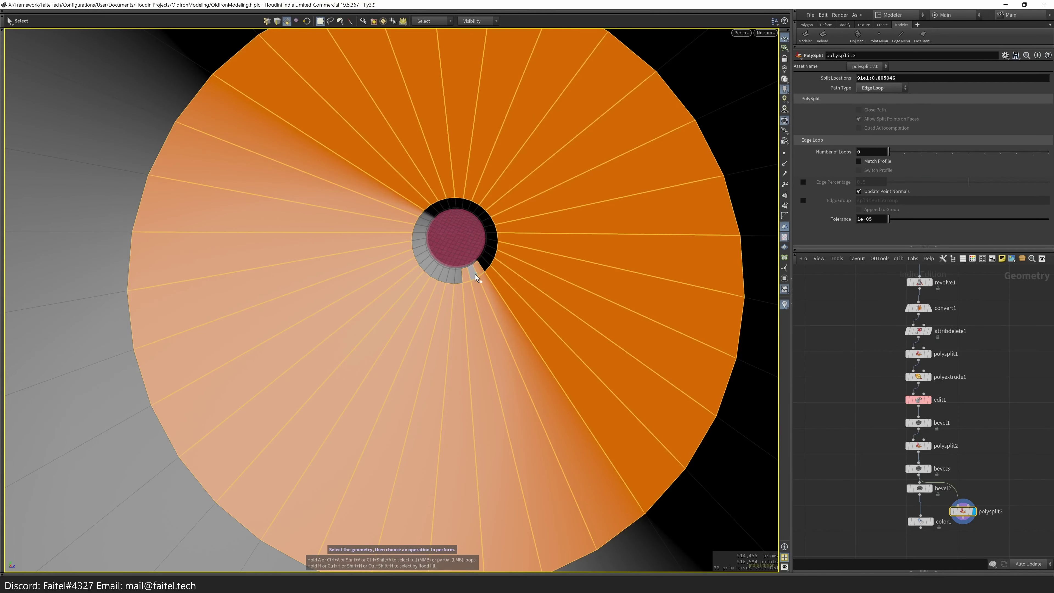
{"action": "key", "text": "shift+g"}
- Blast the selected inner faces out of the tube
{"action": "key", "text": "Escape"}
{"action": "scroll", "coordinate": [619, 135], "scroll_direction": "up", "scroll_amount": 2}
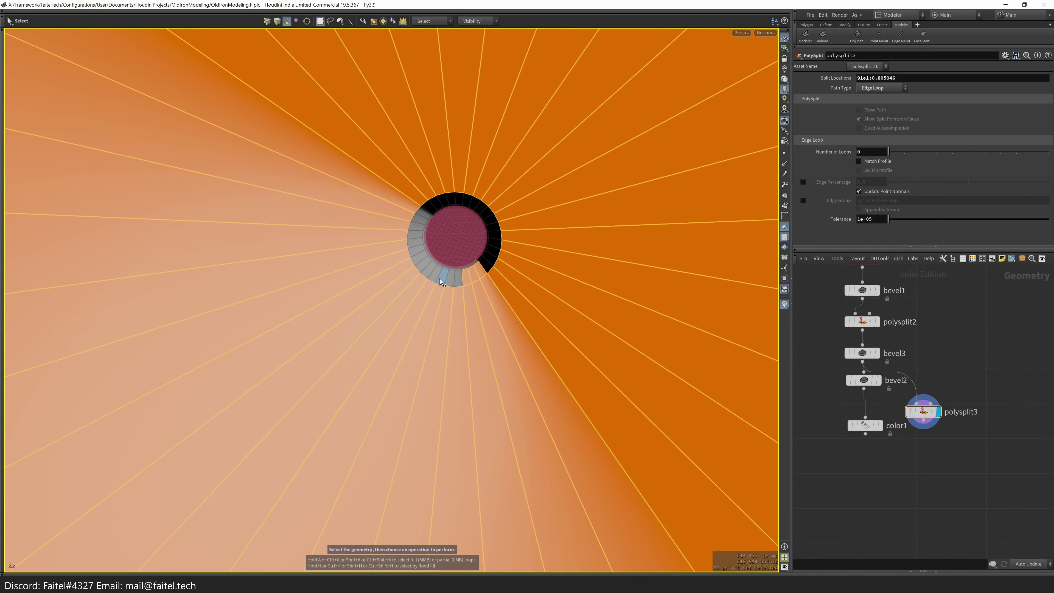
{"action": "scroll", "coordinate": [468, 276], "scroll_direction": "down", "scroll_amount": 5}
{"action": "left_click_drag", "start_coordinate": [468, 276], "coordinate": [417, 311], "text": "alt"}
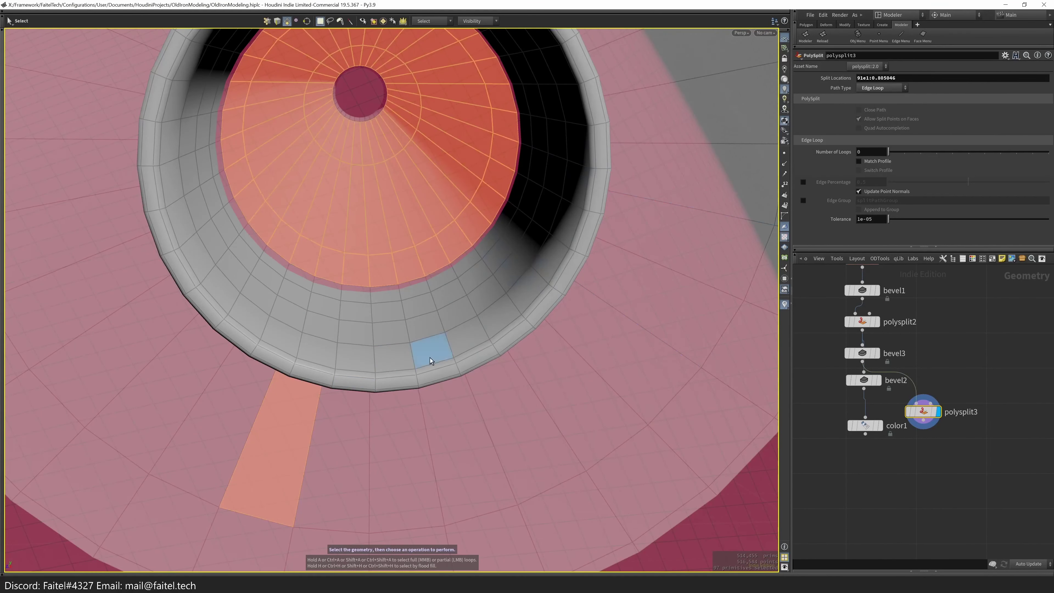
{"action": "key", "text": "Delete"}
- Select the open edge loop around the hole in the tube
{"action": "key", "text": "Escape"}
{"action": "left_click_drag", "start_coordinate": [405, 299], "coordinate": [389, 381]}
{"action": "key", "text": "s"}
{"action": "double_click", "coordinate": [365, 439]}
{"action": "key", "text": "grave"}
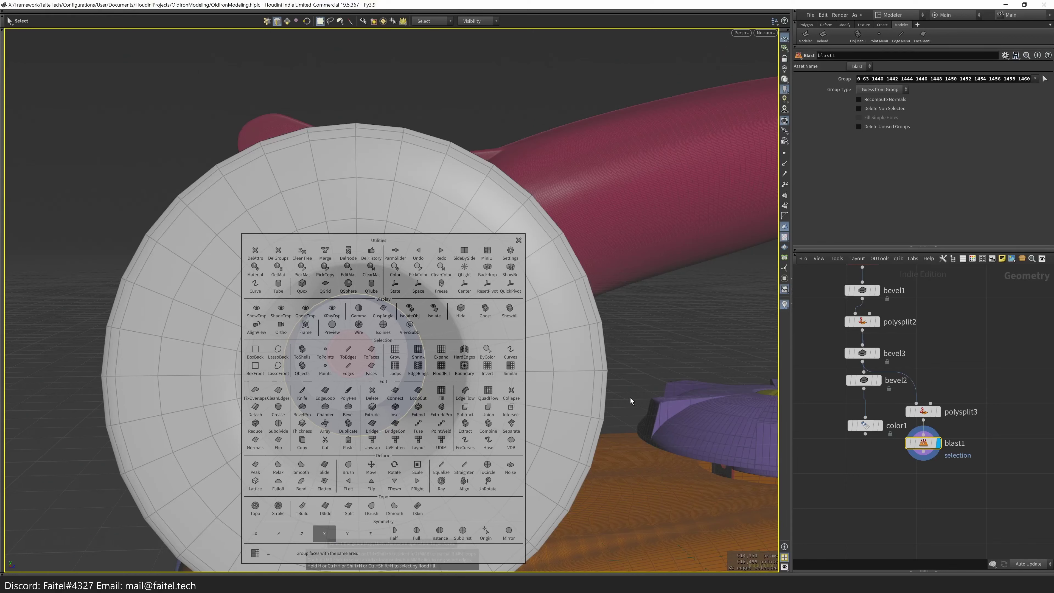
{"action": "key", "text": "grave"}
- Compare the tube's bevel2 and bevel3 results in the viewport
{"action": "left_click", "coordinate": [865, 381]}
{"action": "key", "text": "r"}
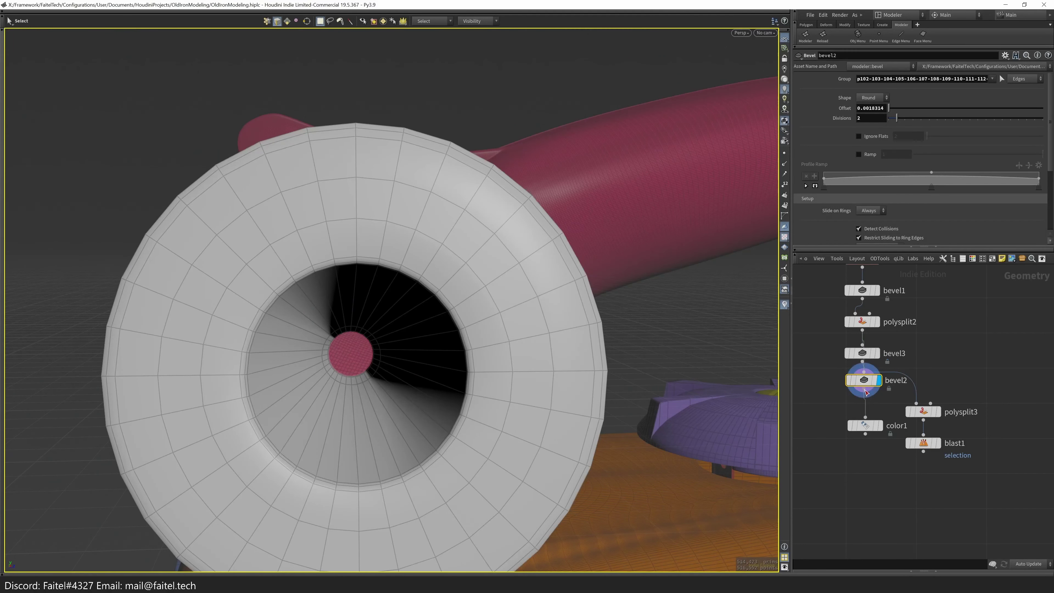
{"action": "left_click", "coordinate": [863, 353]}
{"action": "key", "text": "r"}
{"action": "left_click_drag", "start_coordinate": [477, 373], "coordinate": [546, 416]}
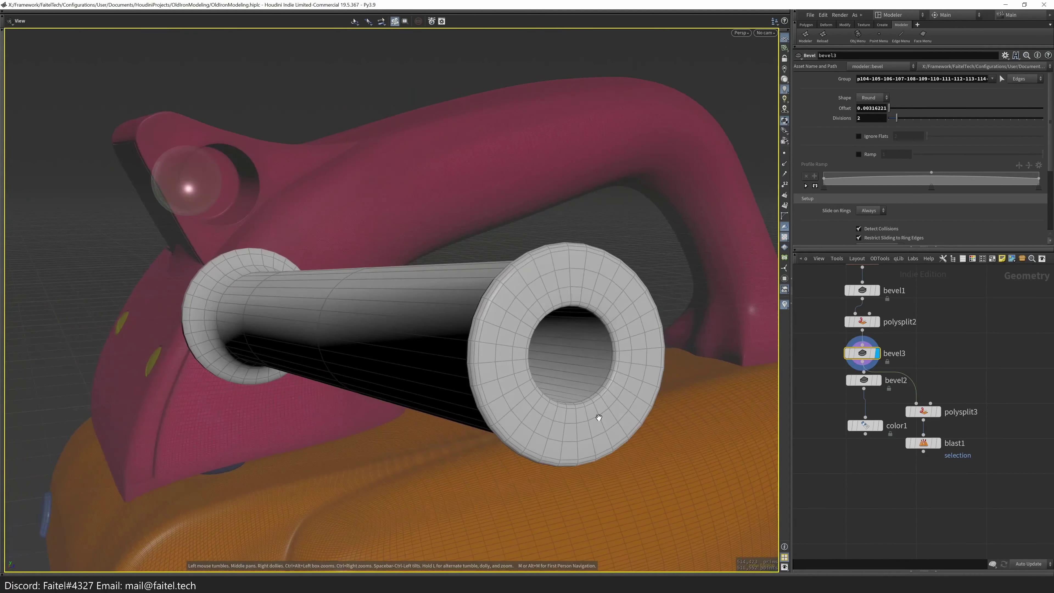
{"action": "left_click", "coordinate": [822, 383]}
{"action": "left_click_drag", "start_coordinate": [365, 341], "coordinate": [456, 333]}
{"action": "left_click", "coordinate": [913, 370]}
{"action": "key", "text": "r"}
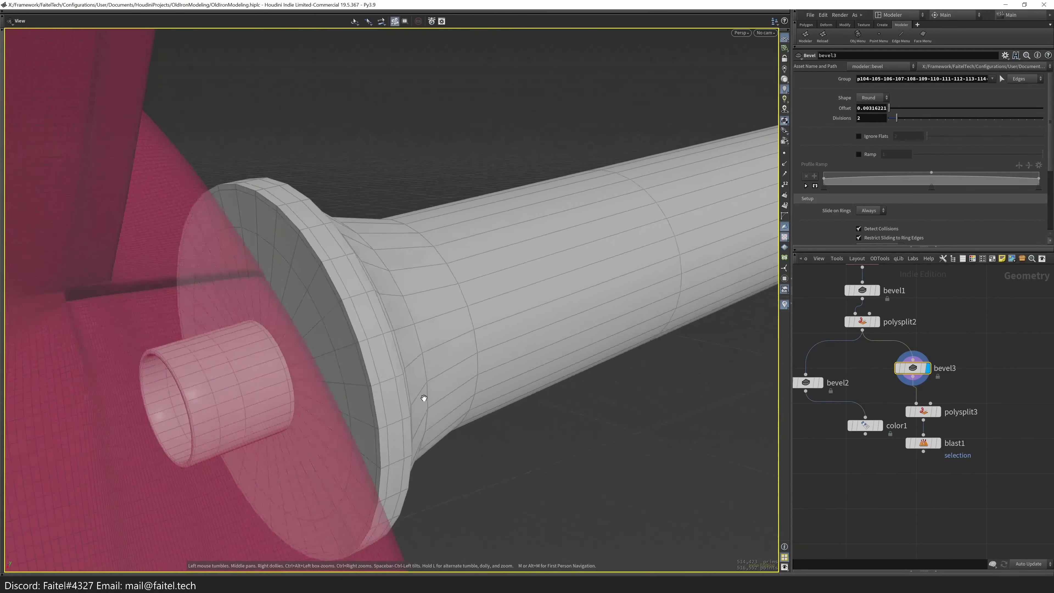
{"action": "left_click_drag", "start_coordinate": [466, 389], "coordinate": [553, 353]}
{"action": "left_click", "coordinate": [805, 381]}
{"action": "key", "text": "r"}
- Display the tube at the step where the inner faces were removed
{"action": "left_click", "coordinate": [1001, 79]}
{"action": "left_click_drag", "start_coordinate": [374, 332], "coordinate": [274, 257]}
{"action": "left_click", "coordinate": [913, 368]}
{"action": "scroll", "coordinate": [914, 370], "scroll_direction": "down", "scroll_amount": 2}
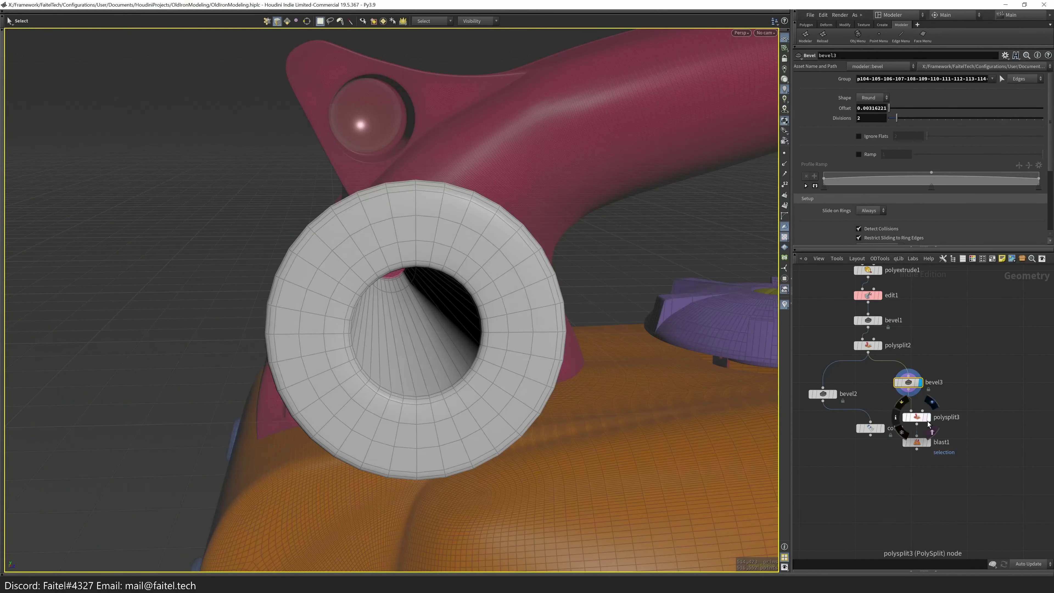
{"action": "left_click", "coordinate": [917, 417]}
{"action": "left_click", "coordinate": [917, 442]}
{"action": "scroll", "coordinate": [666, 400], "scroll_direction": "up", "scroll_amount": 3}
{"action": "key", "text": "Tab"}
- Convert the tube-end face selection to its boundary edges and bevel them
{"action": "left_click", "coordinate": [494, 349]}
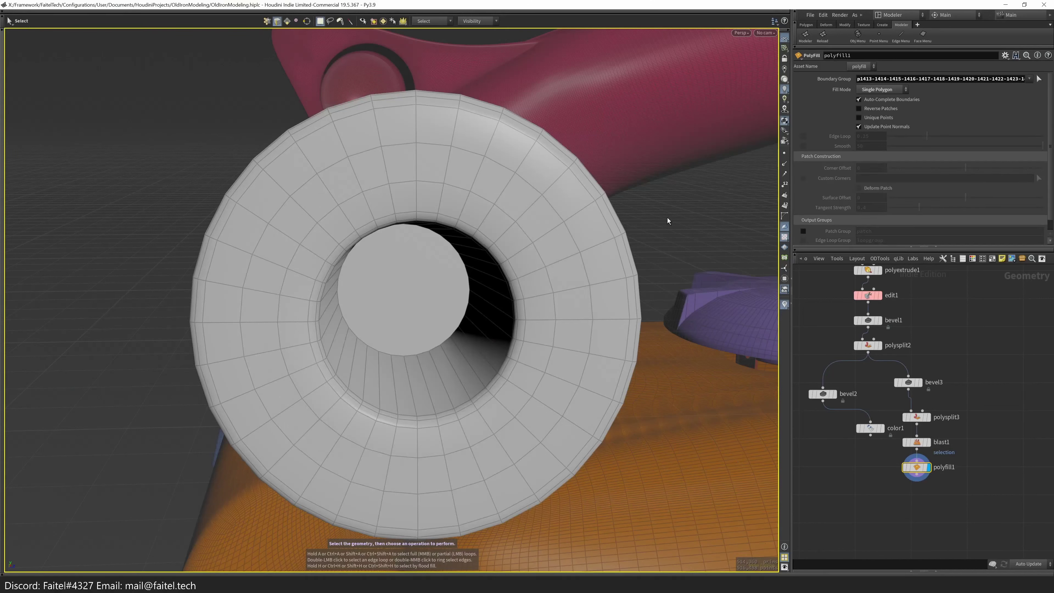
{"action": "key", "text": "s"}
{"action": "left_click_drag", "start_coordinate": [532, 303], "coordinate": [349, 344], "text": "alt"}
{"action": "left_click", "coordinate": [342, 333]}
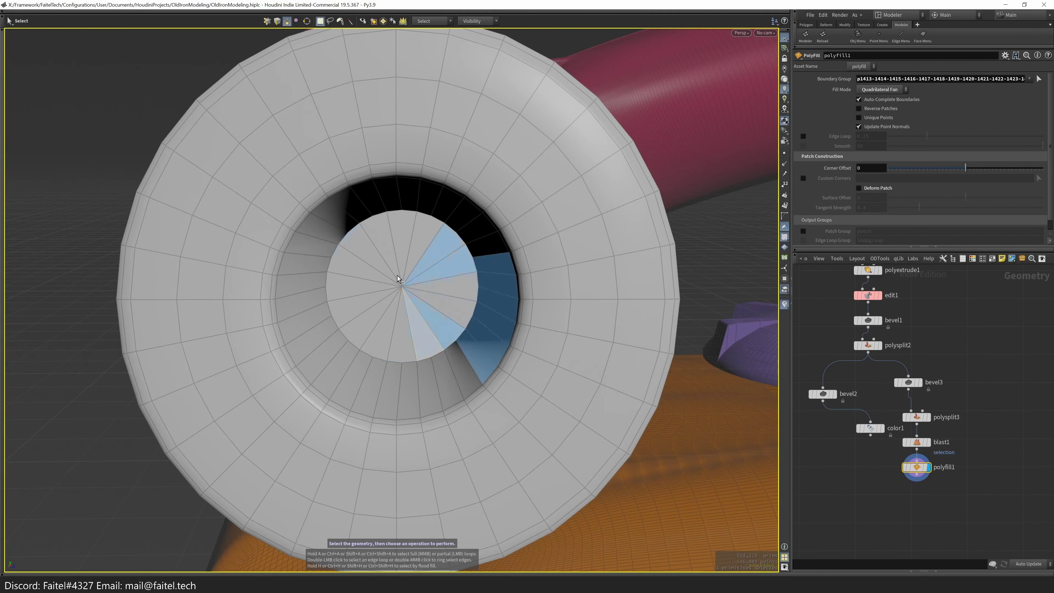
{"action": "key", "text": "Tab"}
{"action": "left_click", "coordinate": [436, 328]}
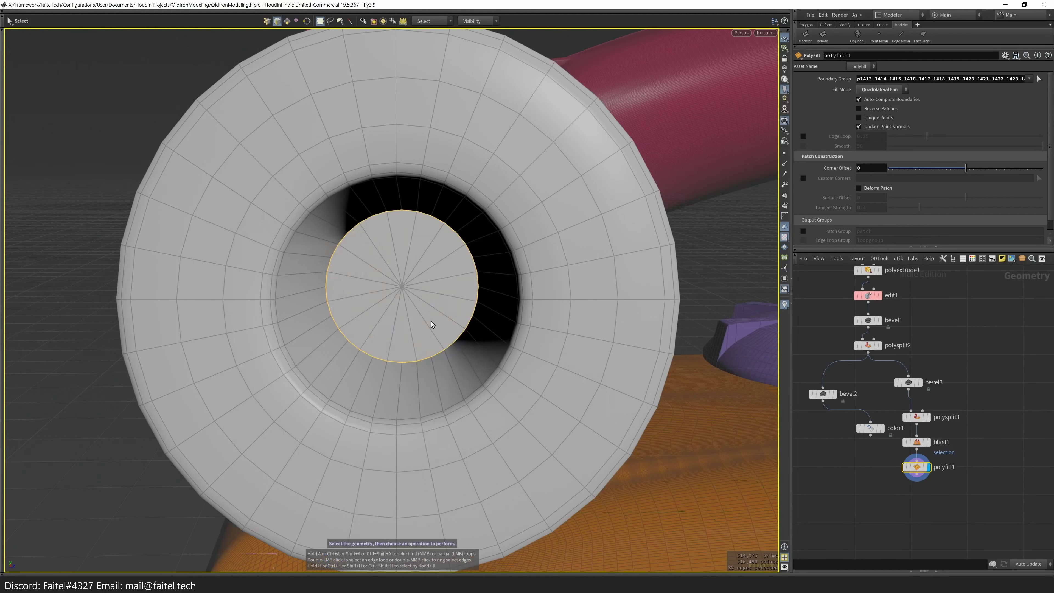
{"action": "key", "text": "ctrl+b"}
- PolyFill the ring's open hole and bevel the cap's boundary edges
{"action": "left_click_drag", "start_coordinate": [436, 291], "coordinate": [555, 217], "text": "alt"}
{"action": "right_click_drag", "start_coordinate": [555, 217], "coordinate": [318, 435]}
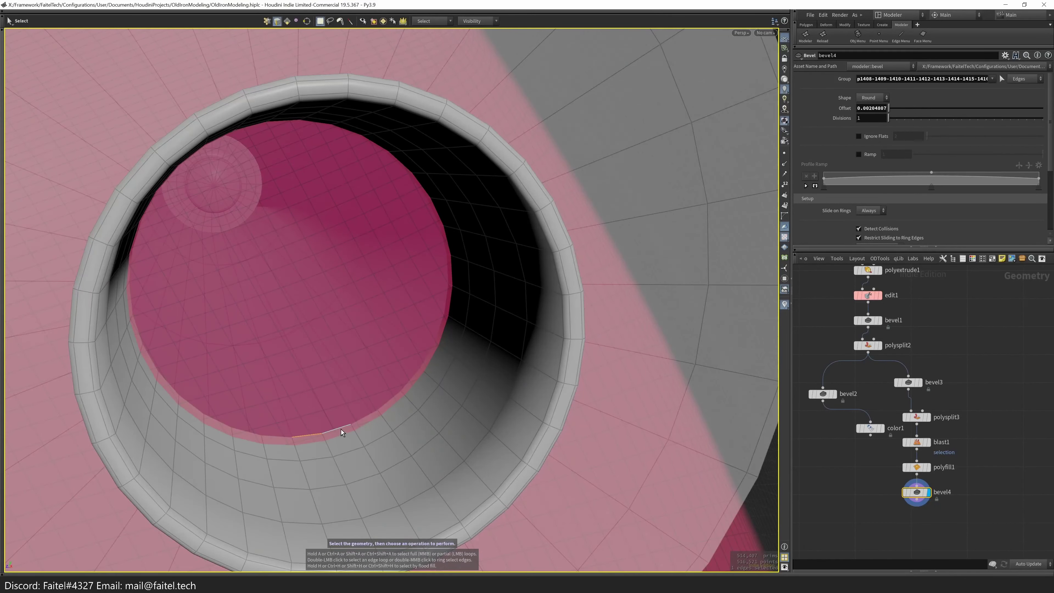
{"action": "key", "text": "Tab"}
{"action": "left_click", "coordinate": [319, 393]}
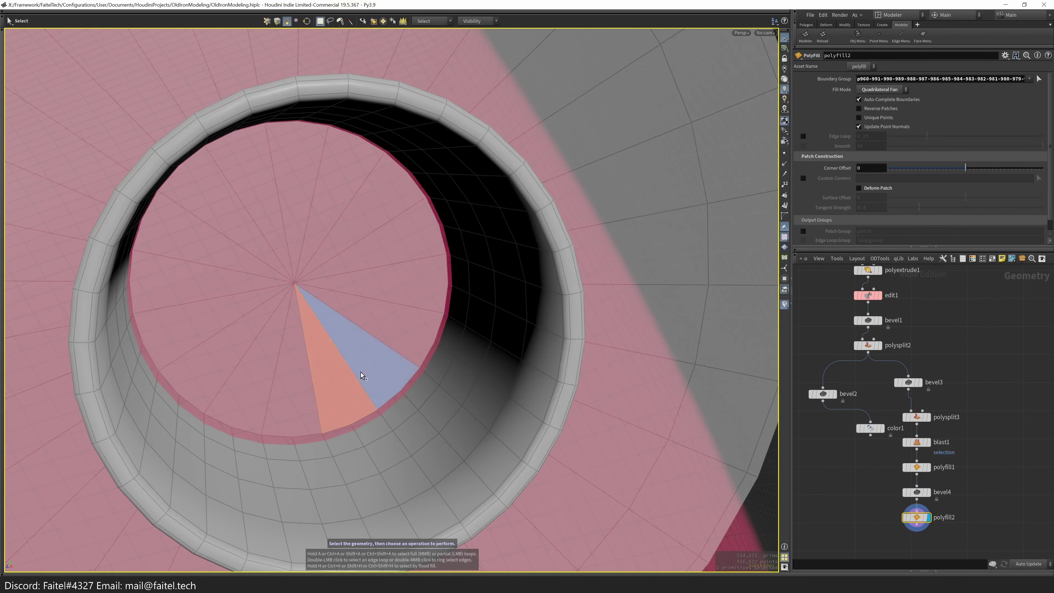
{"action": "key", "text": "Tab"}
{"action": "left_click", "coordinate": [361, 376]}
{"action": "left_click", "coordinate": [370, 366]}
{"action": "key", "text": "Escape"}
{"action": "left_click_drag", "start_coordinate": [396, 371], "coordinate": [607, 278]}
- Wire color1 after bevel5 so the whole part displays blue
{"action": "left_click_drag", "start_coordinate": [871, 428], "coordinate": [930, 525]}
{"action": "key", "text": "Escape"}
{"action": "left_click_drag", "start_coordinate": [541, 335], "coordinate": [572, 348]}
{"action": "left_click_drag", "start_coordinate": [417, 218], "coordinate": [444, 356]}
- Bevel the edge loop around the inner disk with a 0.00134646 offset
{"action": "key", "text": "q"}
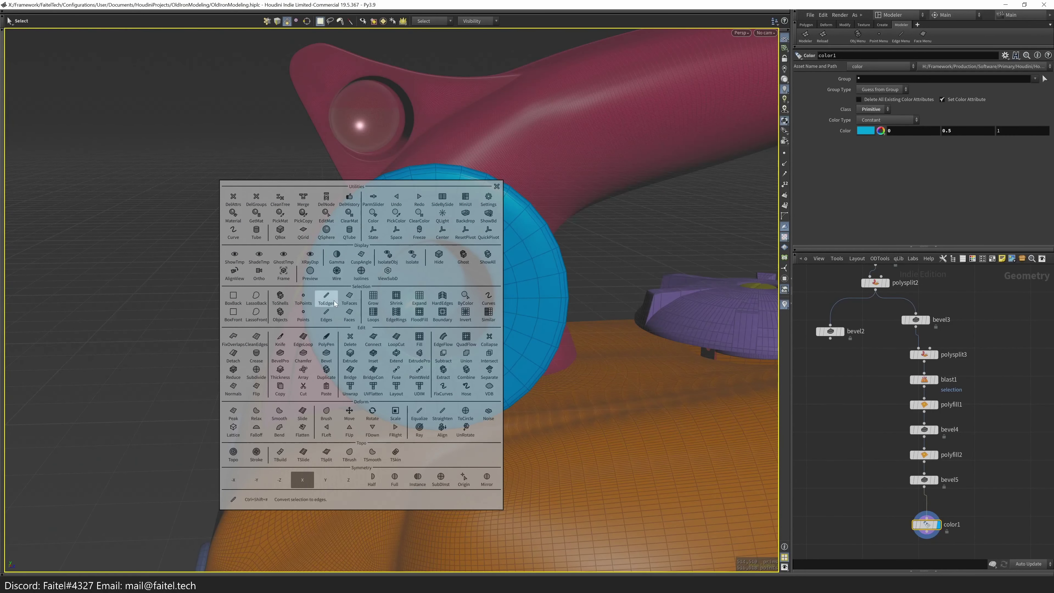
{"action": "left_click_drag", "start_coordinate": [592, 366], "coordinate": [423, 306]}
{"action": "scroll", "coordinate": [393, 360], "scroll_direction": "up", "scroll_amount": 5}
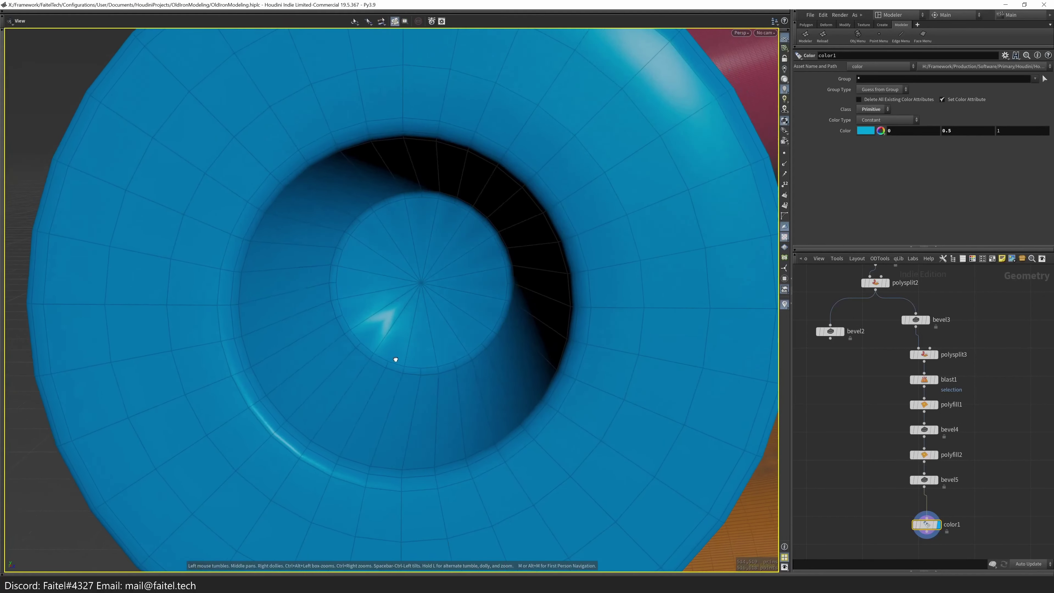
{"action": "key", "text": "3"}
{"action": "double_click", "coordinate": [420, 376]}
{"action": "key", "text": "b"}
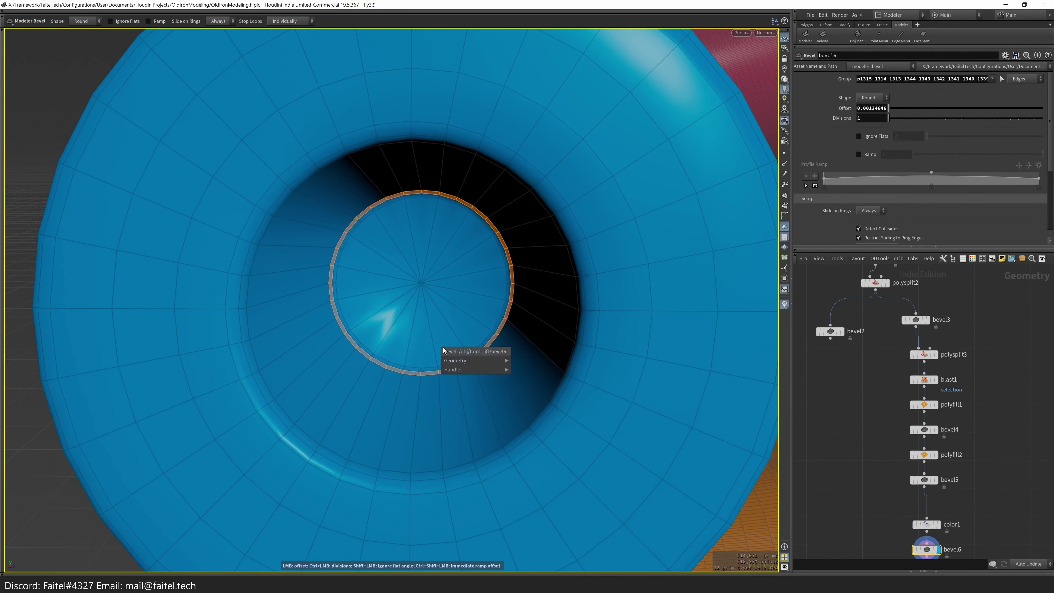
{"action": "key", "text": "Escape"}
- Inspect the part with Preview Subdivided, then return to the iron
{"action": "scroll", "coordinate": [440, 349], "scroll_direction": "down", "scroll_amount": 5}
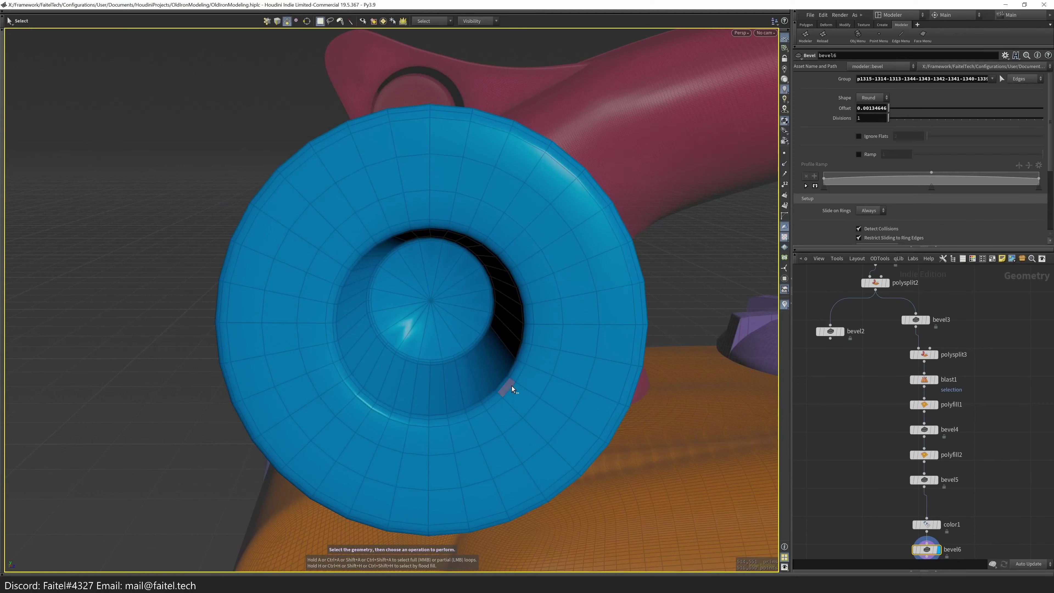
{"action": "key", "text": "Tab"}
{"action": "left_click", "coordinate": [482, 329]}
{"action": "left_click_drag", "start_coordinate": [332, 431], "coordinate": [486, 316]}
{"action": "key", "text": "Escape"}
{"action": "key", "text": "Escape"}
{"action": "key", "text": "grave"}
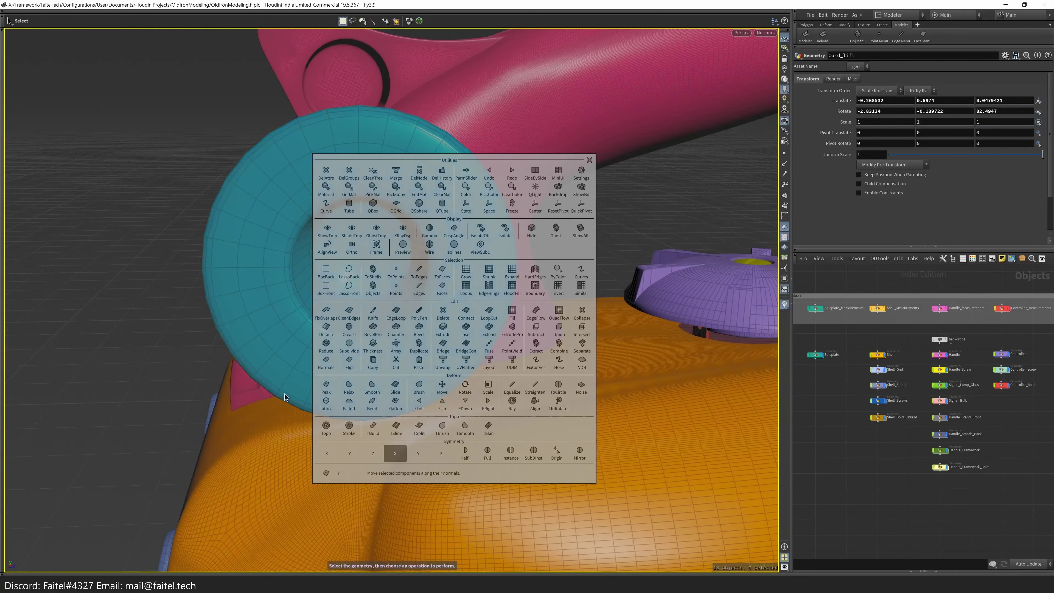
- Create a new geometry object named Cord and give it a node colour
{"action": "left_click_drag", "start_coordinate": [141, 377], "coordinate": [476, 299], "text": "alt"}
{"action": "middle_click_drag", "start_coordinate": [1038, 432], "coordinate": [924, 448]}
{"action": "scroll", "coordinate": [913, 436], "scroll_direction": "up", "scroll_amount": 6}
{"action": "key", "text": "Tab"}
{"action": "key", "text": "Escape"}
{"action": "key", "text": "Tab"}
{"action": "type", "text": "ge"}
{"action": "key", "text": "Return"}
{"action": "left_click", "coordinate": [911, 390]}
{"action": "type", "text": "Cord"}
{"action": "key", "text": "Return"}
{"action": "left_click", "coordinate": [973, 258]}
{"action": "left_click", "coordinate": [1017, 529]}
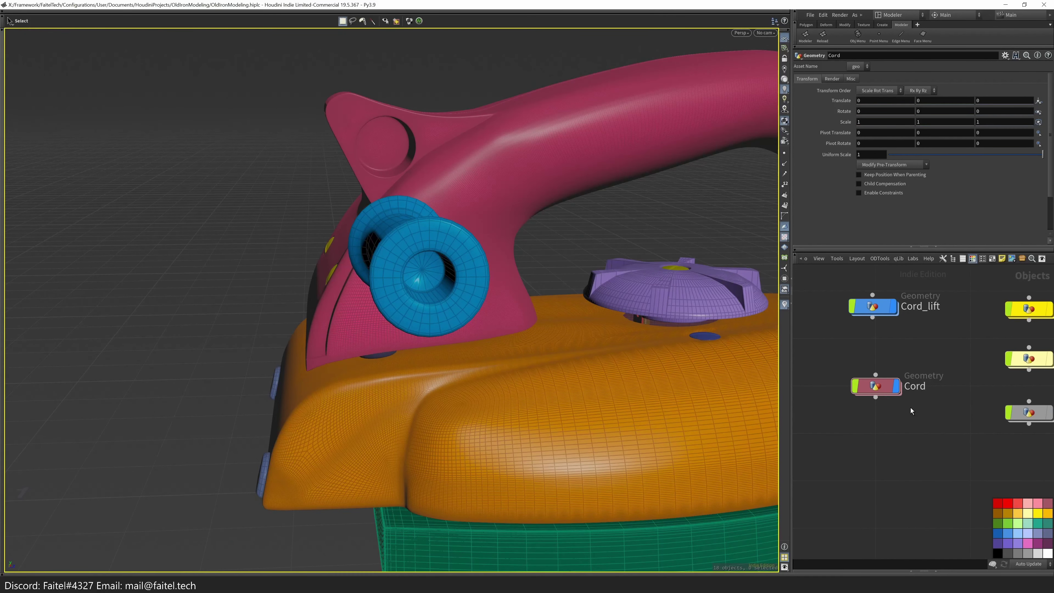
- Inside Cord, add a line node to start the cord
{"action": "key", "text": "i"}
{"action": "key", "text": "Tab"}
{"action": "type", "text": "line"}
{"action": "key", "text": "Return"}
{"action": "left_click", "coordinate": [876, 386]}
{"action": "scroll", "coordinate": [492, 358], "scroll_direction": "down", "scroll_amount": 10}
{"action": "left_click_drag", "start_coordinate": [492, 358], "coordinate": [658, 244]}
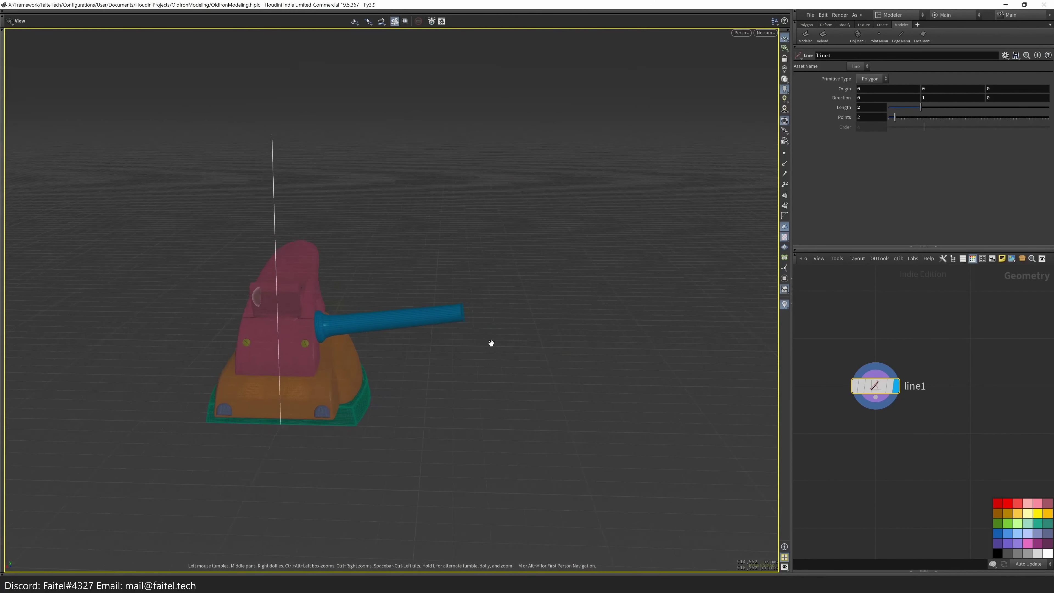
- Confirm the line length of 20 and show the line's interactive handles
{"action": "key", "text": "Return"}
{"action": "scroll", "coordinate": [306, 360], "scroll_direction": "down", "scroll_amount": 3}
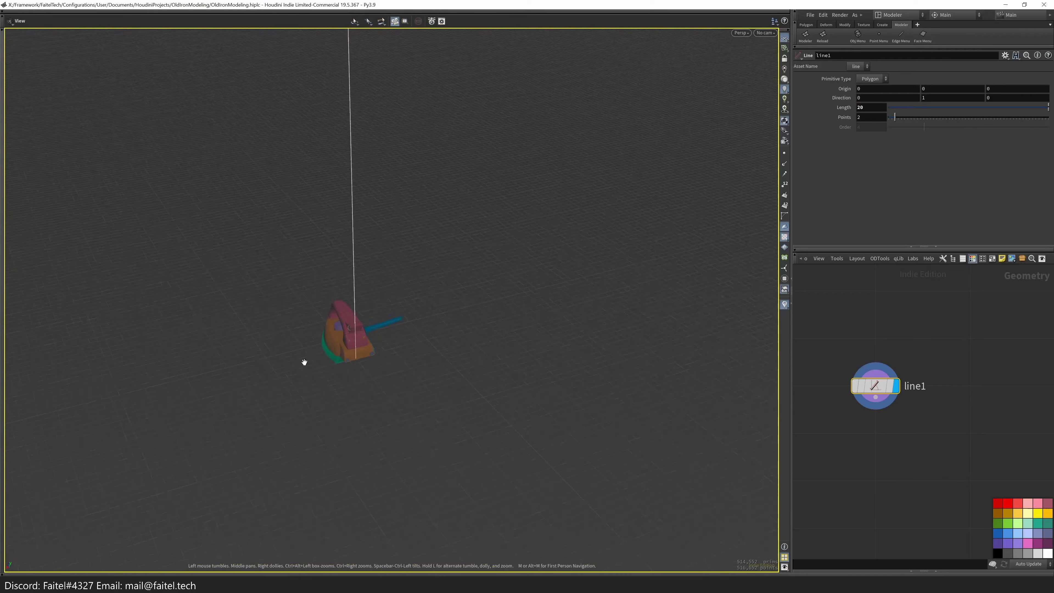
{"action": "left_click_drag", "start_coordinate": [205, 459], "coordinate": [275, 356]}
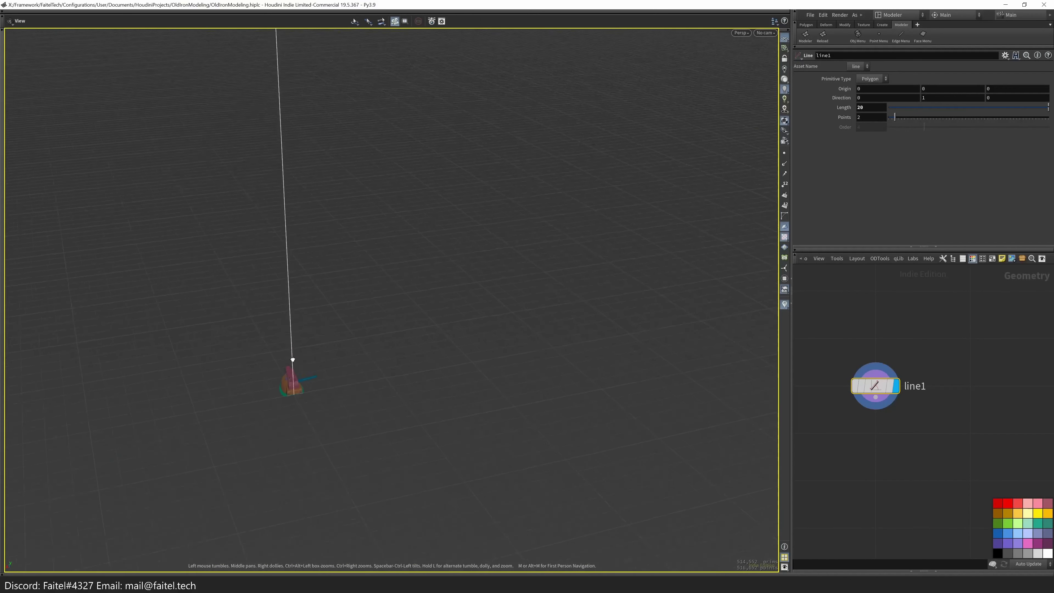
{"action": "scroll", "coordinate": [466, 309], "scroll_direction": "up", "scroll_amount": 8}
{"action": "key", "text": "Return"}
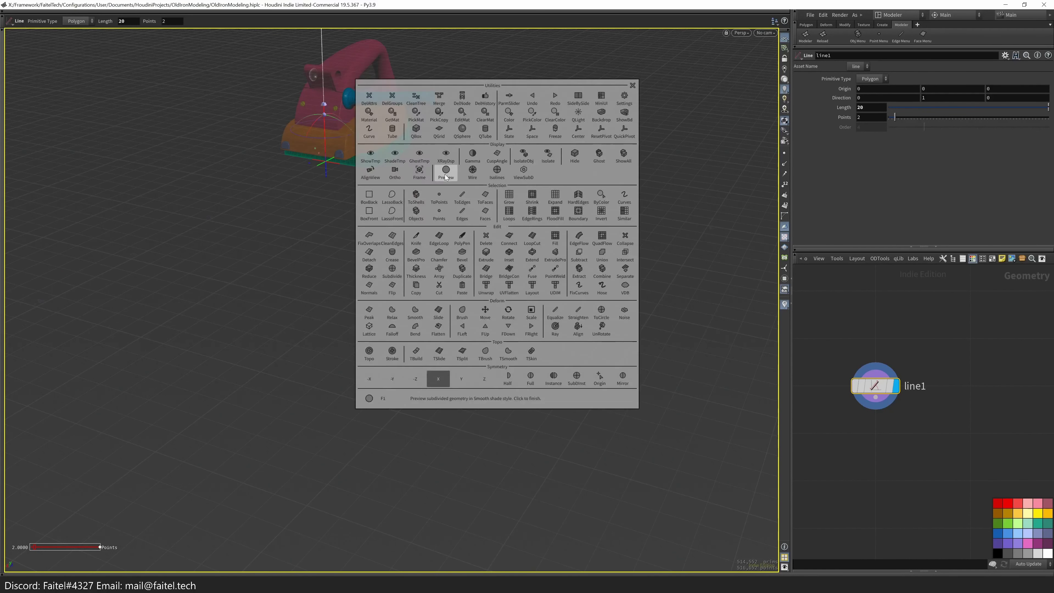
{"action": "scroll", "coordinate": [454, 229], "scroll_direction": "up", "scroll_amount": 8}
{"action": "scroll", "coordinate": [586, 188], "scroll_direction": "down", "scroll_amount": 3}
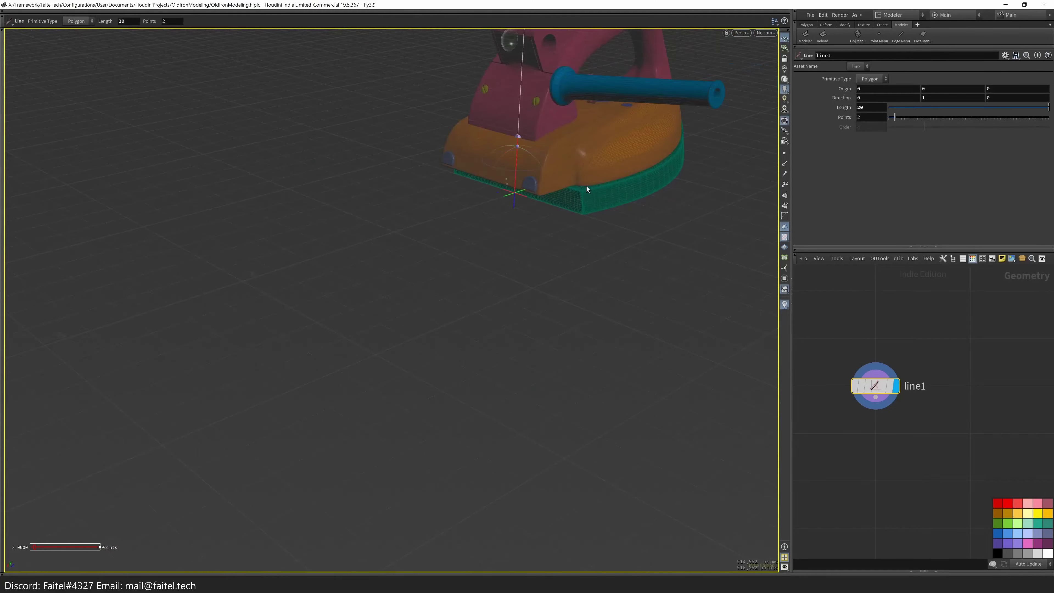
{"action": "scroll", "coordinate": [212, 297], "scroll_direction": "up", "scroll_amount": 5}
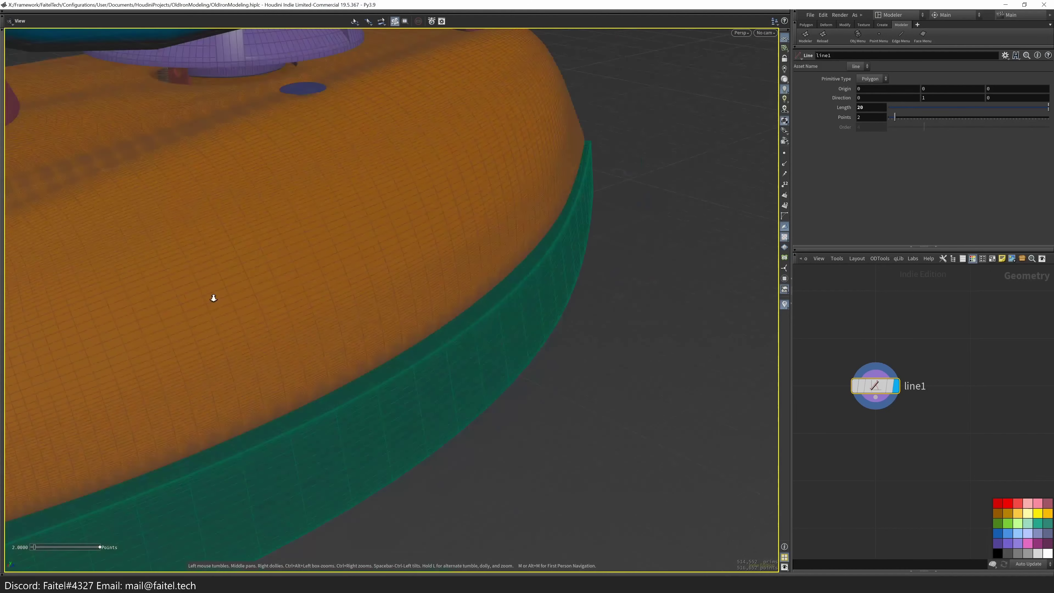
{"action": "scroll", "coordinate": [391, 253], "scroll_direction": "down", "scroll_amount": 5}
{"action": "key", "text": "Escape"}
{"action": "scroll", "coordinate": [447, 296], "scroll_direction": "down", "scroll_amount": 5}
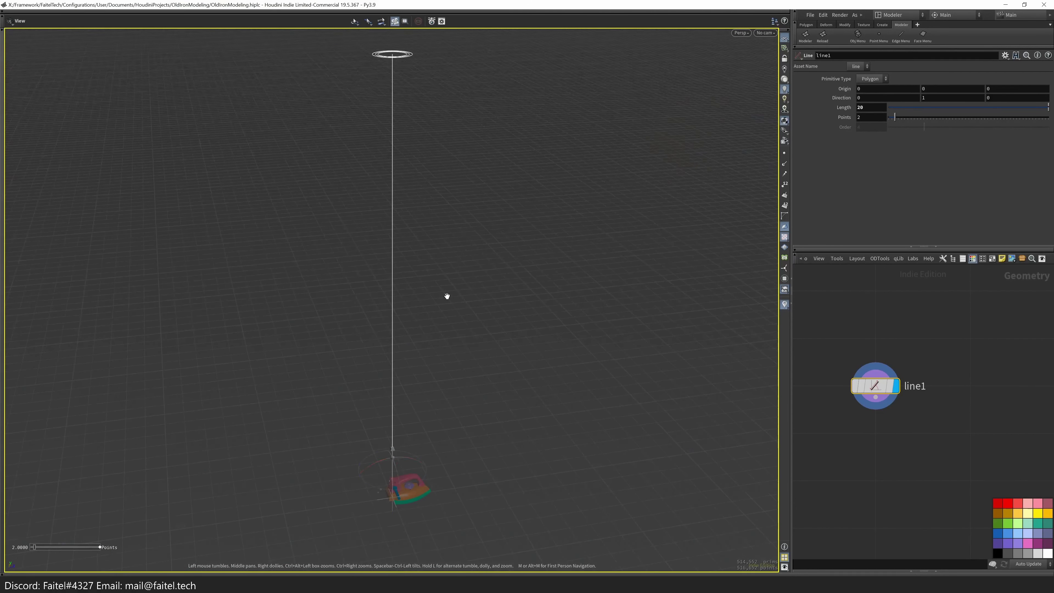
{"action": "scroll", "coordinate": [447, 296], "scroll_direction": "up", "scroll_amount": 10}
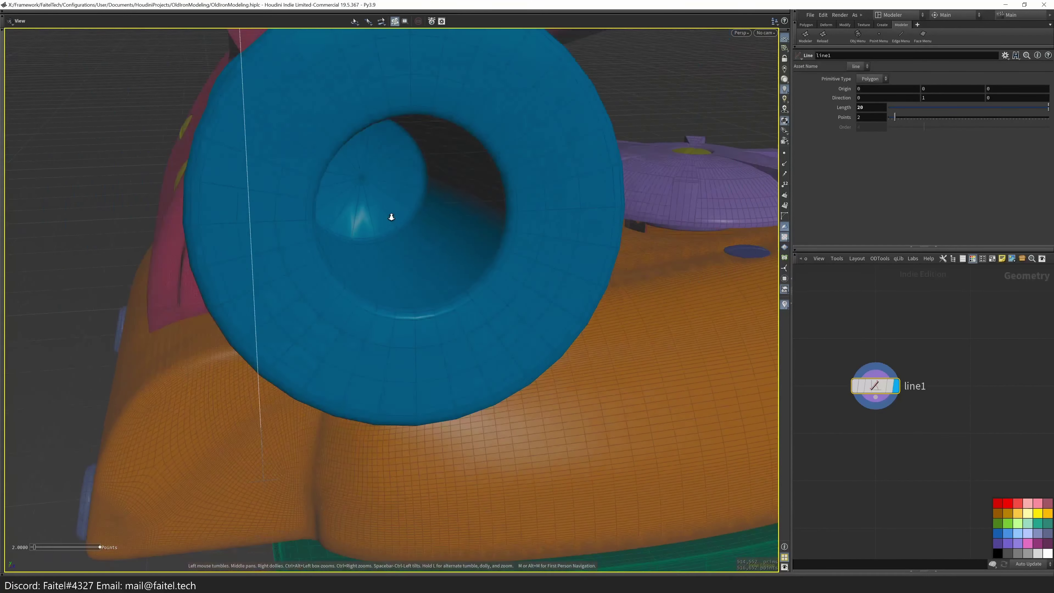
{"action": "key", "text": "Return"}
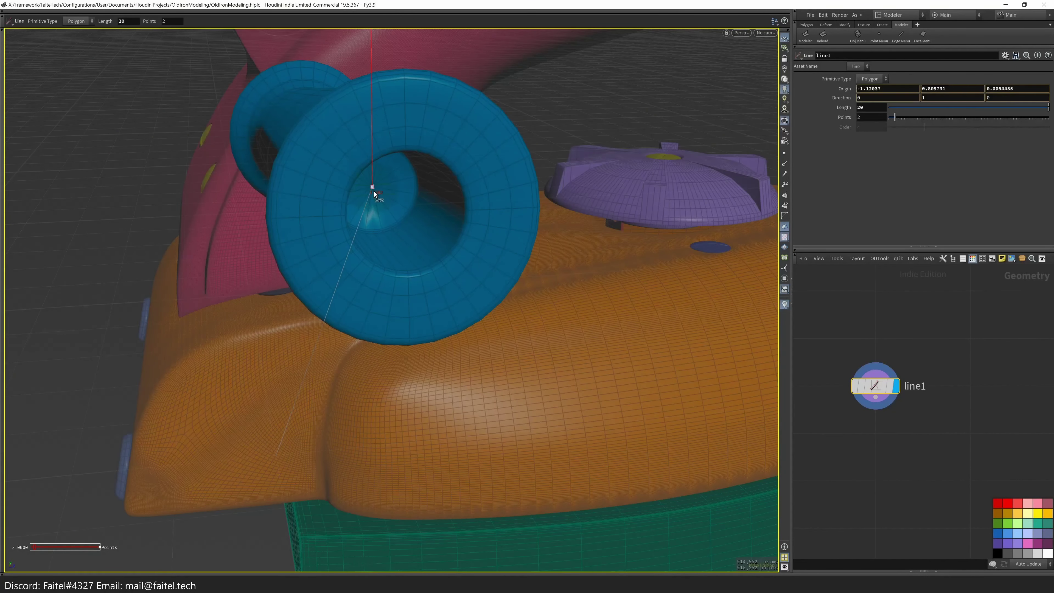
{"action": "scroll", "coordinate": [417, 200], "scroll_direction": "down", "scroll_amount": 6}
{"action": "scroll", "coordinate": [417, 200], "scroll_direction": "up", "scroll_amount": 3}
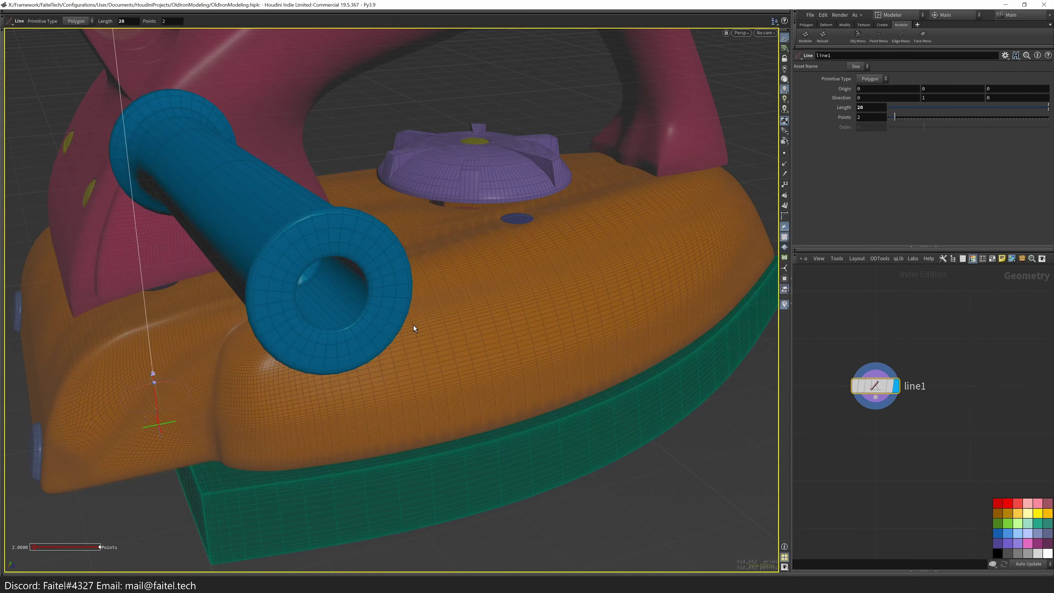
- Snap the line's origin to the centre of the blue cord lift
{"action": "left_click_drag", "start_coordinate": [414, 326], "coordinate": [339, 270], "text": "alt"}
{"action": "key", "text": "x"}
{"action": "left_click", "coordinate": [212, 165]}
{"action": "key", "text": "Escape"}
{"action": "scroll", "coordinate": [130, 408], "scroll_direction": "down", "scroll_amount": 5}
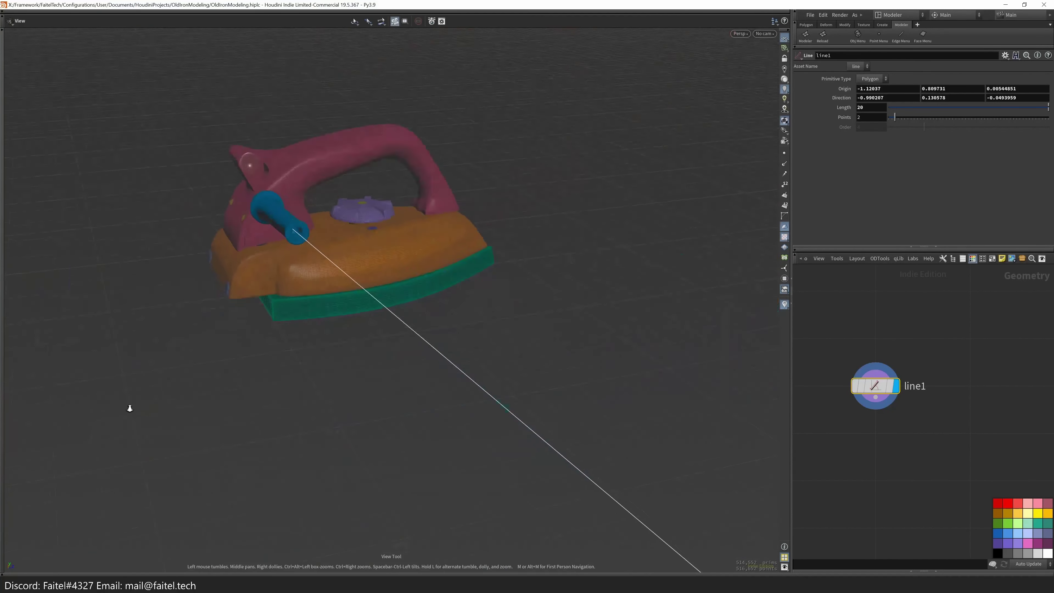
{"action": "left_click_drag", "start_coordinate": [130, 408], "coordinate": [148, 366]}
{"action": "scroll", "coordinate": [203, 267], "scroll_direction": "up", "scroll_amount": 5}
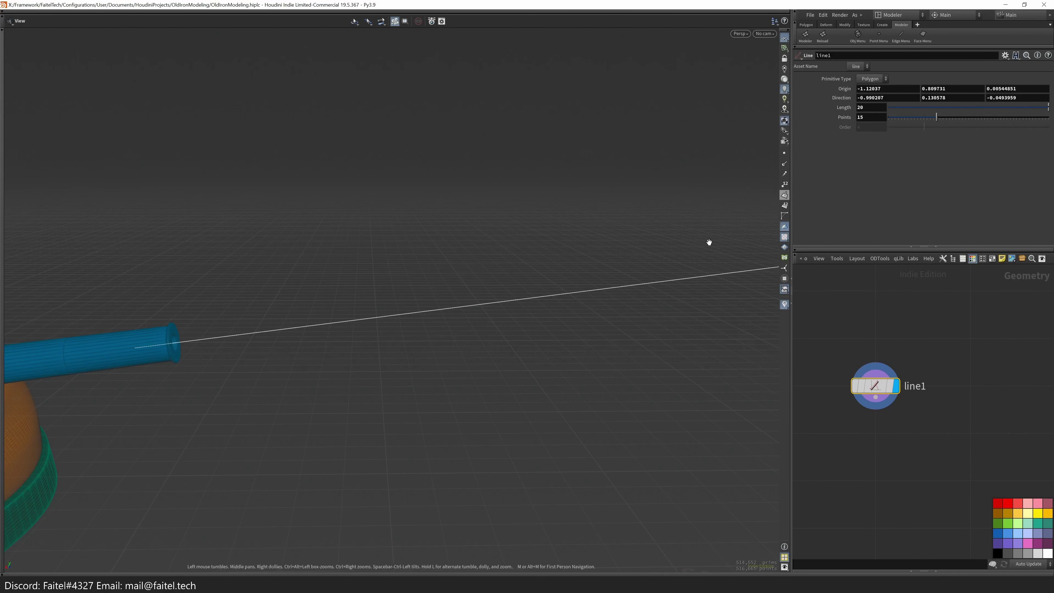
{"action": "scroll", "coordinate": [134, 508], "scroll_direction": "down", "scroll_amount": 5}
- Give the line 100 points
{"action": "left_click", "coordinate": [785, 153]}
{"action": "left_click_drag", "start_coordinate": [737, 181], "coordinate": [464, 340]}
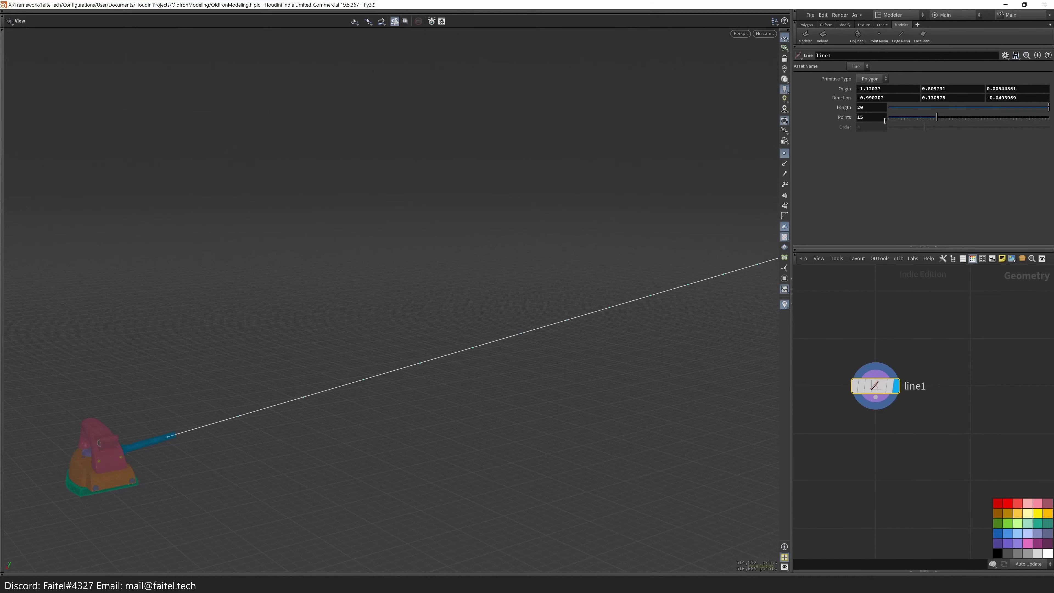
{"action": "type", "text": "0"}
{"action": "key", "text": "Return"}
{"action": "scroll", "coordinate": [257, 381], "scroll_direction": "up", "scroll_amount": 5}
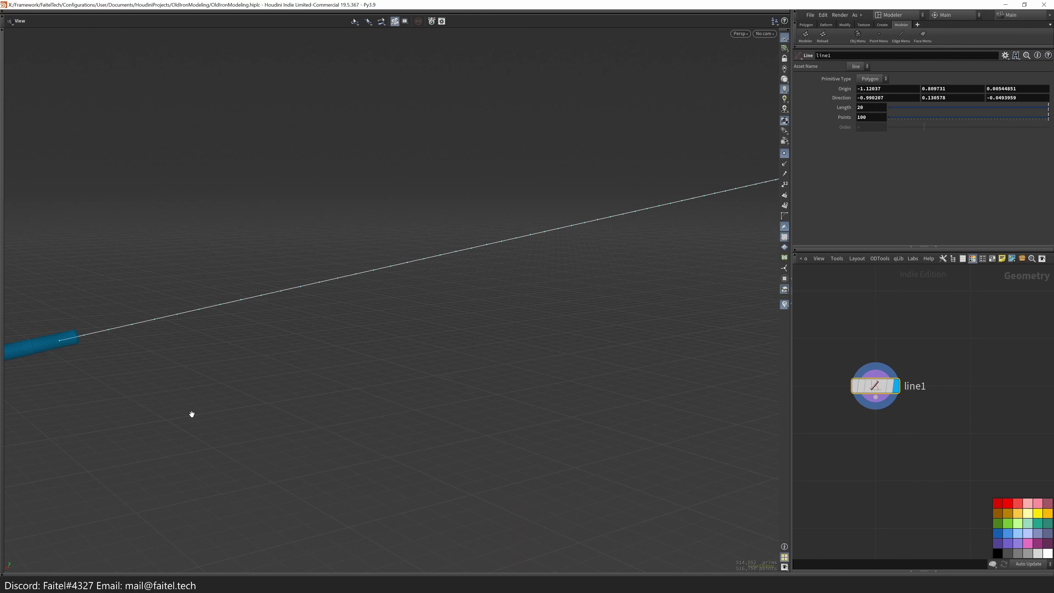
{"action": "key", "text": "Tab"}
- Add a resample node below line1 with a segment length of 0.2
{"action": "type", "text": "resample"}
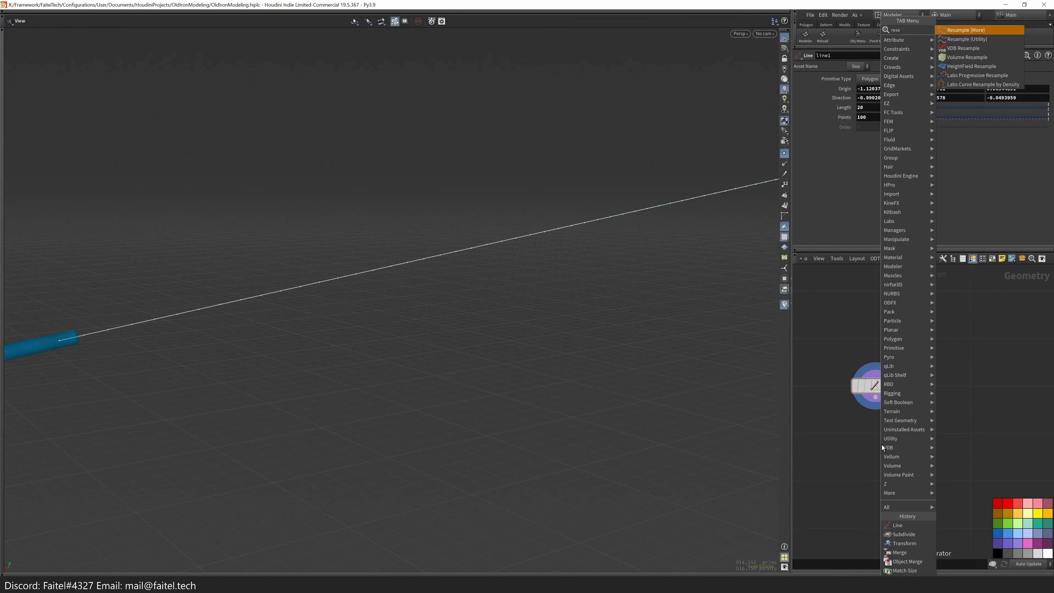
{"action": "key", "text": "Return"}
{"action": "left_click", "coordinate": [883, 445]}
{"action": "left_click", "coordinate": [870, 98]}
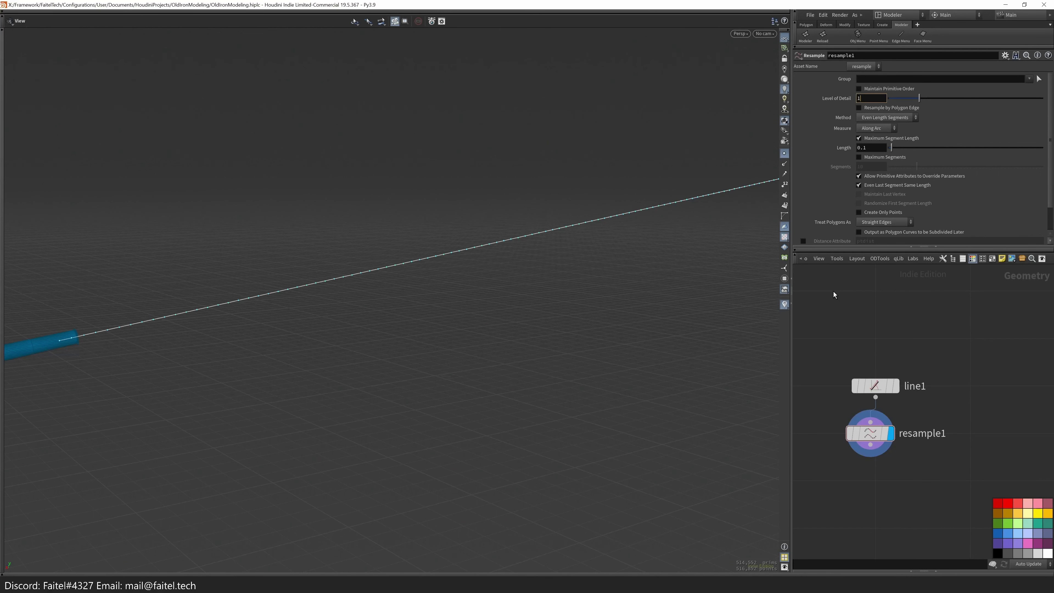
{"action": "left_click_drag", "start_coordinate": [879, 441], "coordinate": [883, 441]}
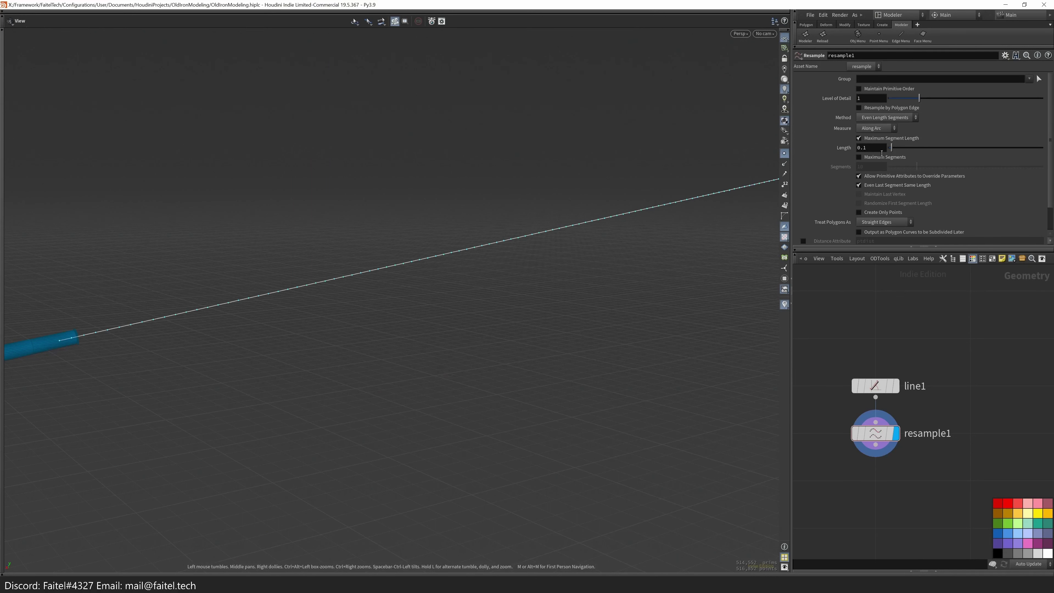
{"action": "key", "text": "BackSpace"}
{"action": "type", "text": "2"}
{"action": "key", "text": "Return"}
- Add Vellum hair constraints to the cord line
{"action": "left_click_drag", "start_coordinate": [449, 249], "coordinate": [282, 417]}
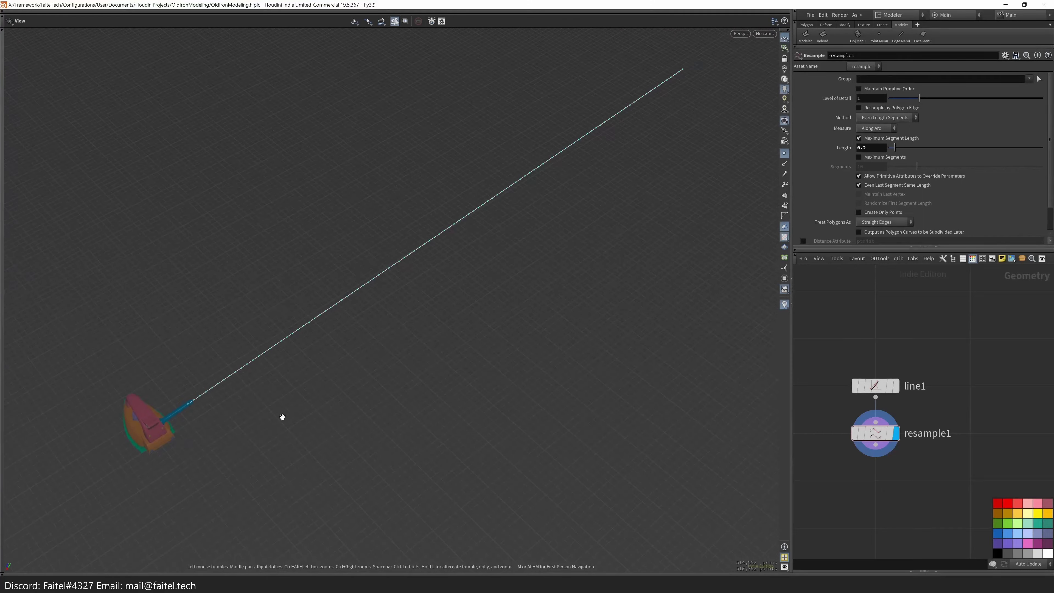
{"action": "key", "text": "space+2"}
{"action": "left_click_drag", "start_coordinate": [654, 321], "coordinate": [308, 370]}
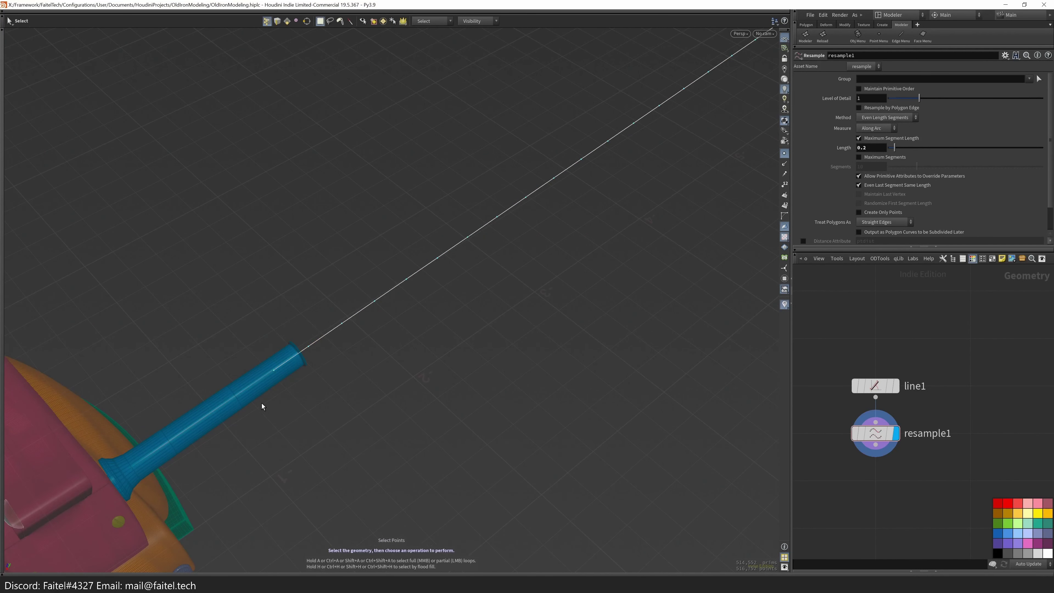
{"action": "key", "text": "Tab"}
{"action": "type", "text": "pin"}
{"action": "key", "text": "Down"}
{"action": "key", "text": "Down"}
{"action": "key", "text": "Down"}
{"action": "key", "text": "Down"}
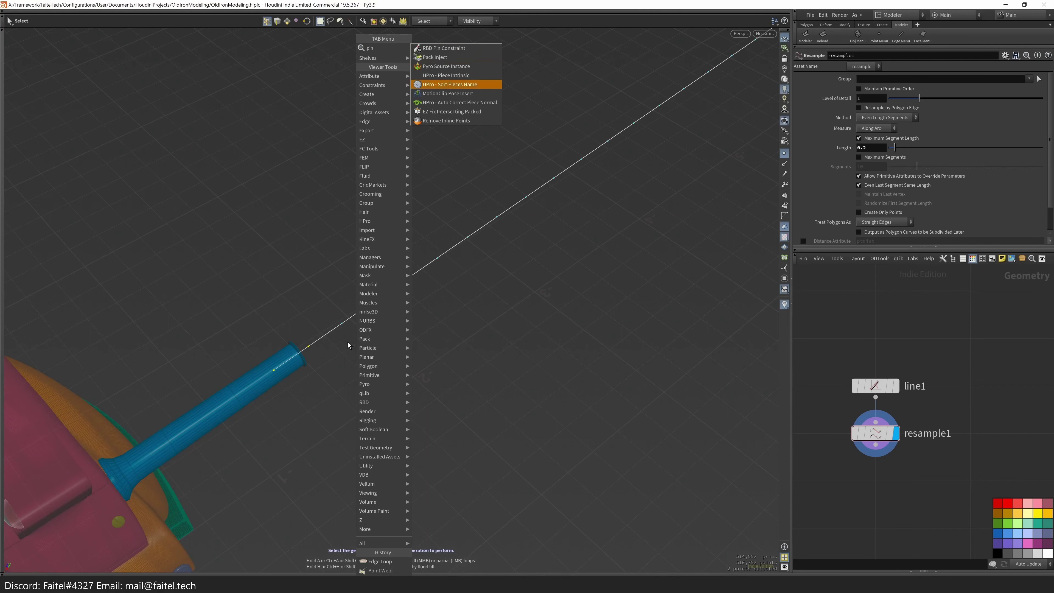
{"action": "key", "text": "BackSpace"}
{"action": "key", "text": "BackSpace"}
{"action": "key", "text": "BackSpace"}
{"action": "type", "text": "b"}
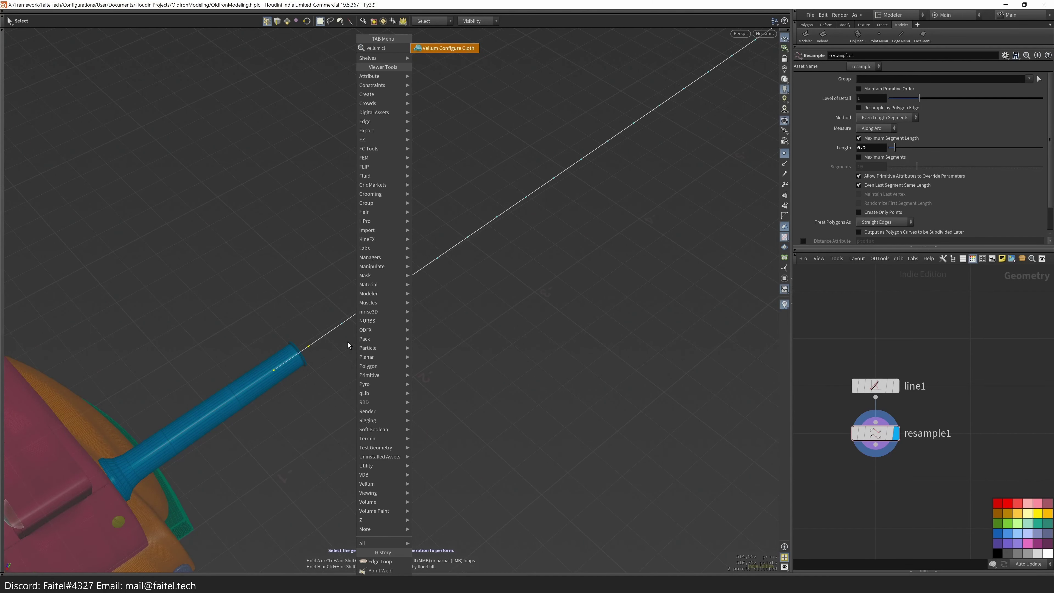
{"action": "key", "text": "BackSpace"}
{"action": "type", "text": "vellum hair"}
{"action": "key", "text": "Return"}
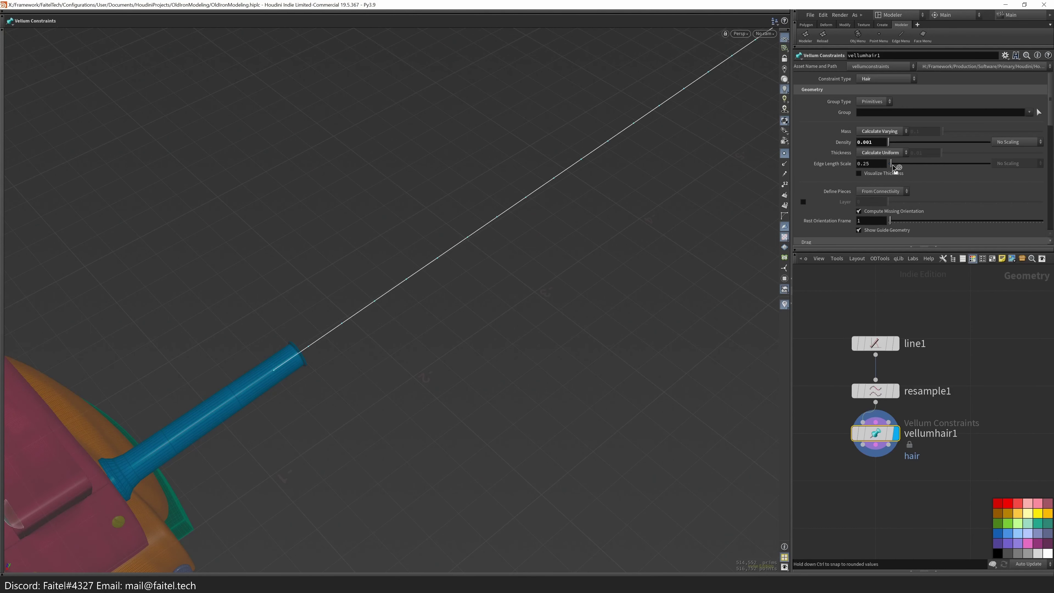
- Frame the line's first point and switch hair thickness to a uniform value
{"action": "scroll", "coordinate": [917, 110], "scroll_direction": "down", "scroll_amount": 5}
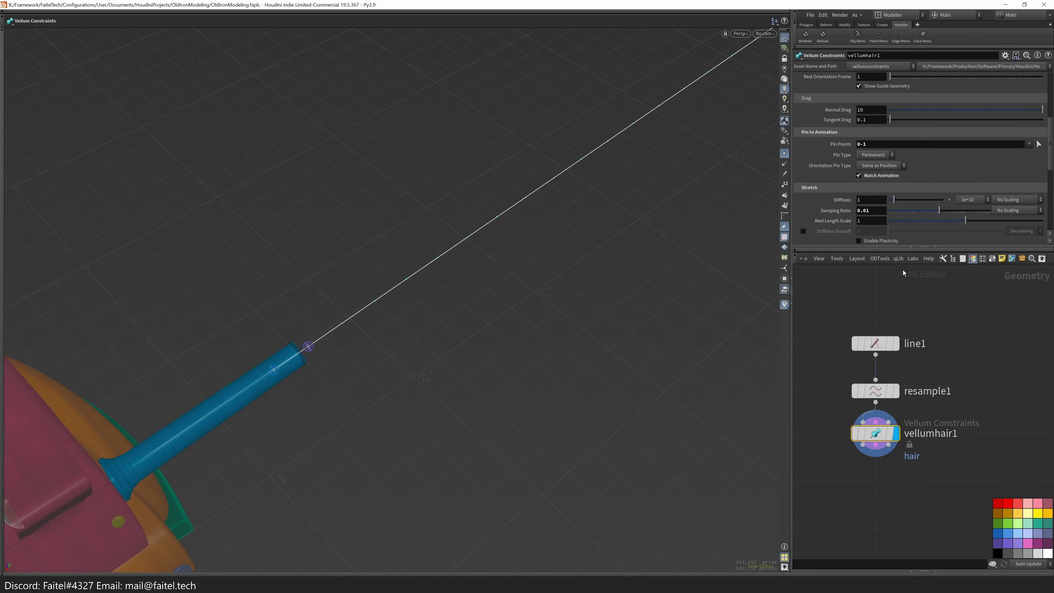
{"action": "scroll", "coordinate": [917, 166], "scroll_direction": "down", "scroll_amount": 2}
{"action": "scroll", "coordinate": [492, 426], "scroll_direction": "down", "scroll_amount": 6}
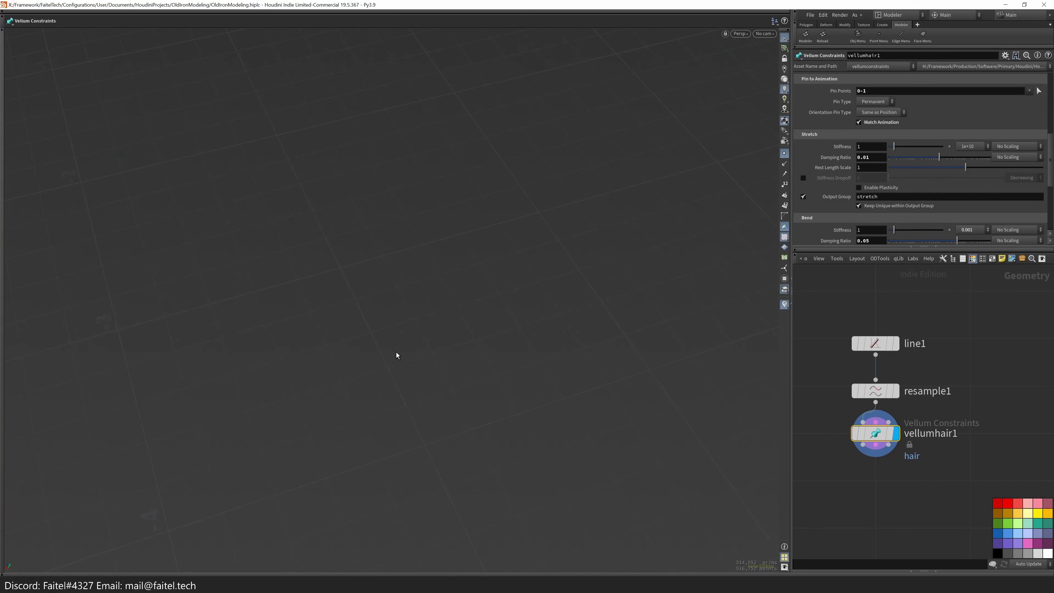
{"action": "left_click", "coordinate": [75, 406]}
{"action": "key", "text": "space+f"}
{"action": "scroll", "coordinate": [373, 350], "scroll_direction": "up", "scroll_amount": 3}
{"action": "scroll", "coordinate": [374, 350], "scroll_direction": "down", "scroll_amount": 5}
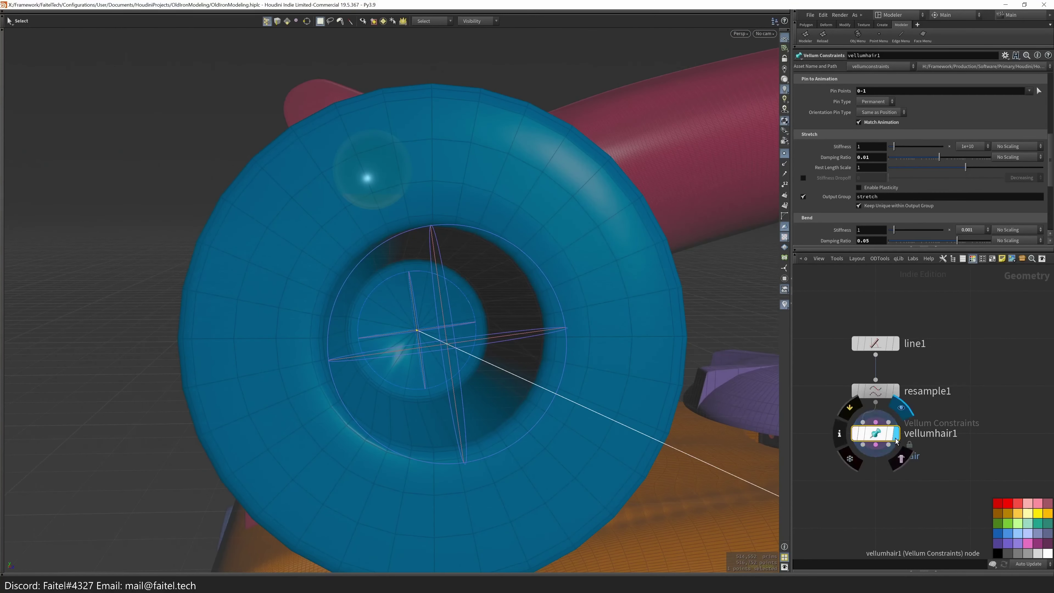
{"action": "scroll", "coordinate": [883, 142], "scroll_direction": "up", "scroll_amount": 4}
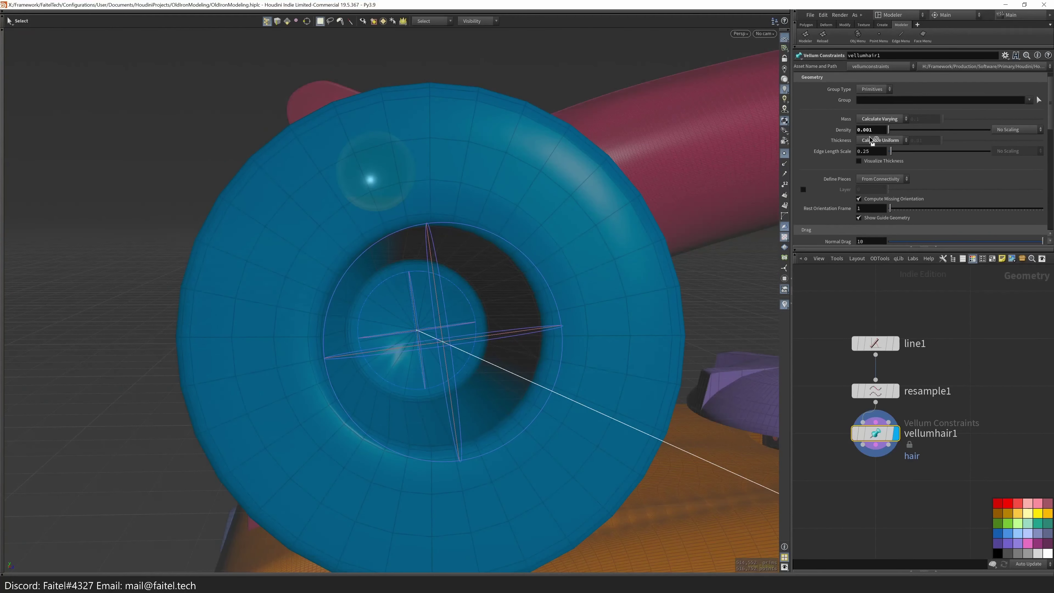
{"action": "left_click", "coordinate": [880, 140]}
{"action": "left_click", "coordinate": [888, 162]}
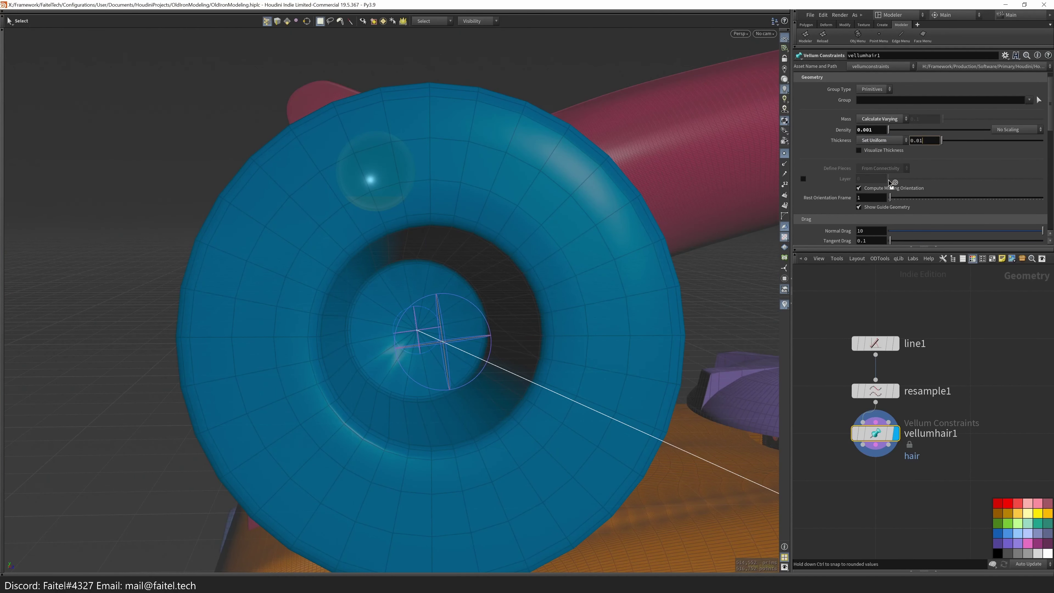
{"action": "key", "text": "Escape"}
{"action": "left_click_drag", "start_coordinate": [404, 349], "coordinate": [457, 287]}
{"action": "key", "text": "s"}
- Set the hair thickness to 0.0275, keeping Group Type on Primitives
{"action": "middle_click", "coordinate": [937, 141], "text": "ctrl"}
{"action": "middle_click_drag", "start_coordinate": [939, 152], "coordinate": [939, 132]}
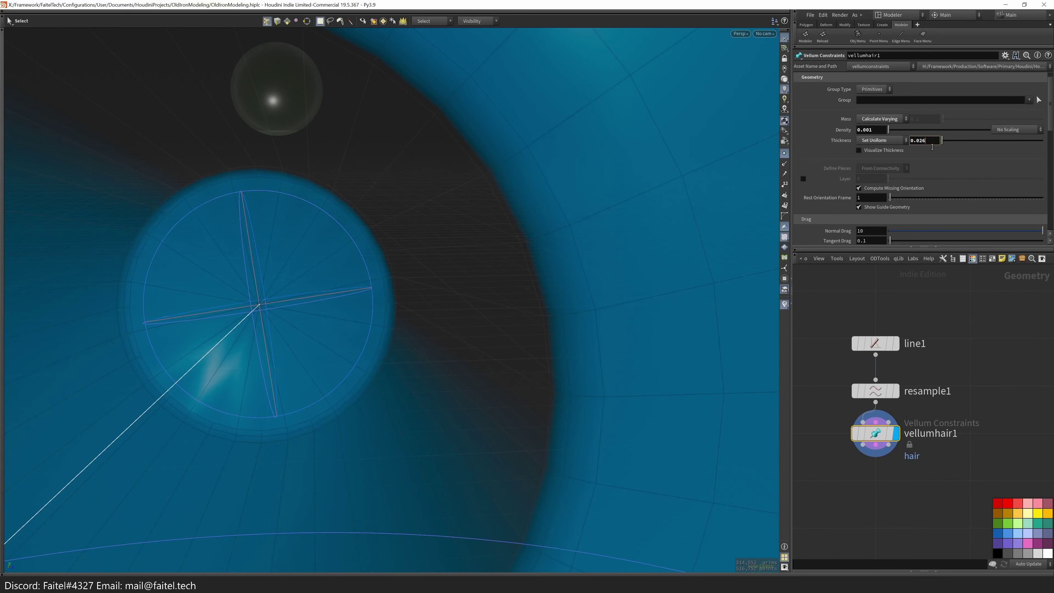
{"action": "key", "text": "Return"}
{"action": "type", "text": "75"}
{"action": "key", "text": "Return"}
{"action": "key", "text": "Escape"}
{"action": "left_click_drag", "start_coordinate": [306, 330], "coordinate": [342, 405]}
{"action": "scroll", "coordinate": [342, 405], "scroll_direction": "down", "scroll_amount": 3}
{"action": "key", "text": "s"}
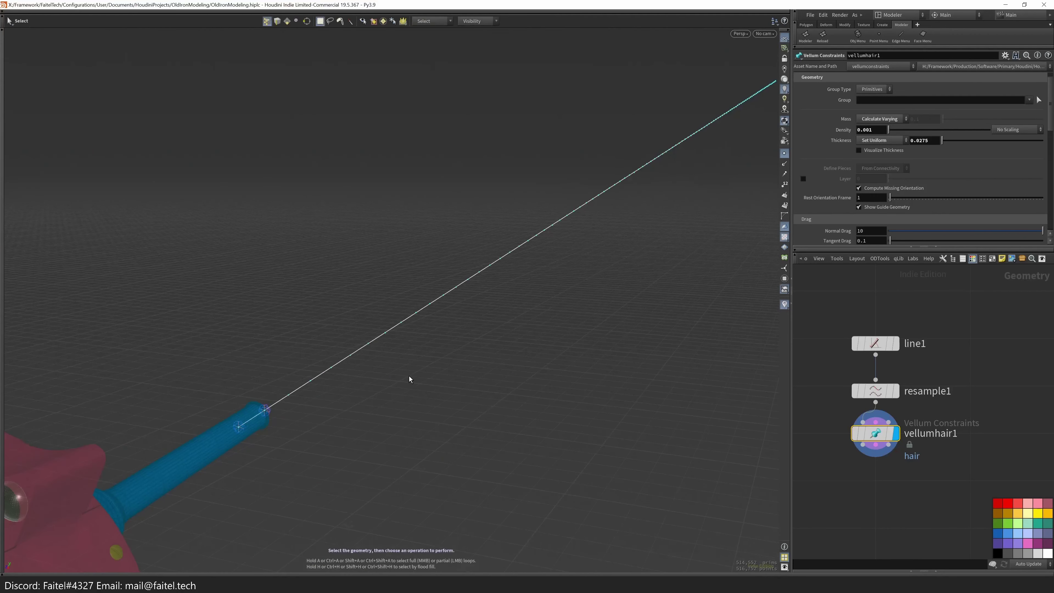
{"action": "scroll", "coordinate": [931, 130], "scroll_direction": "up", "scroll_amount": 2}
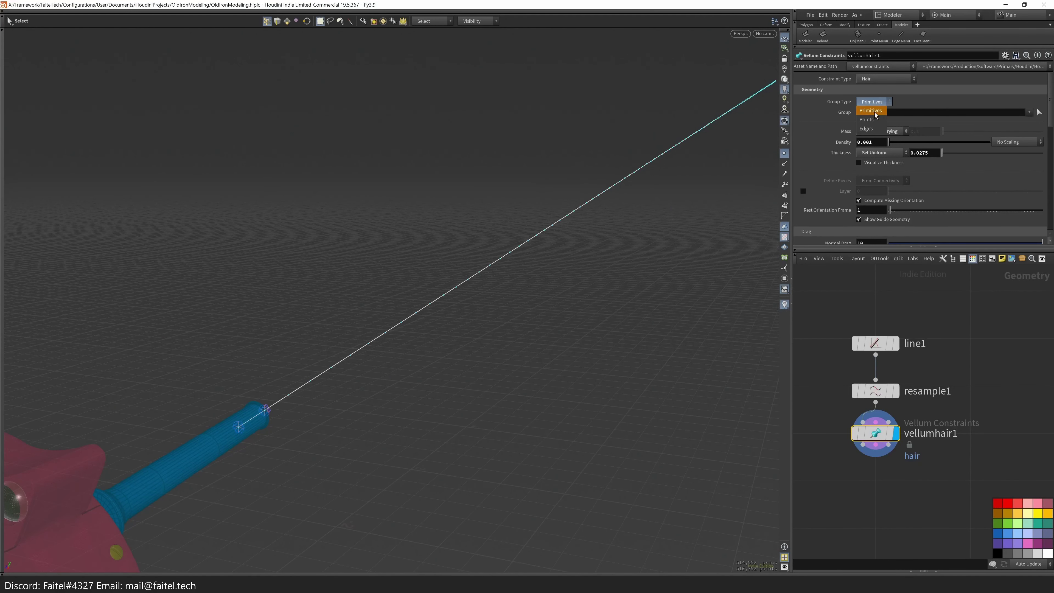
{"action": "left_click", "coordinate": [871, 110]}
- Add a Vellum Solver under the hair constraints and review its settings
{"action": "key", "text": "Tab"}
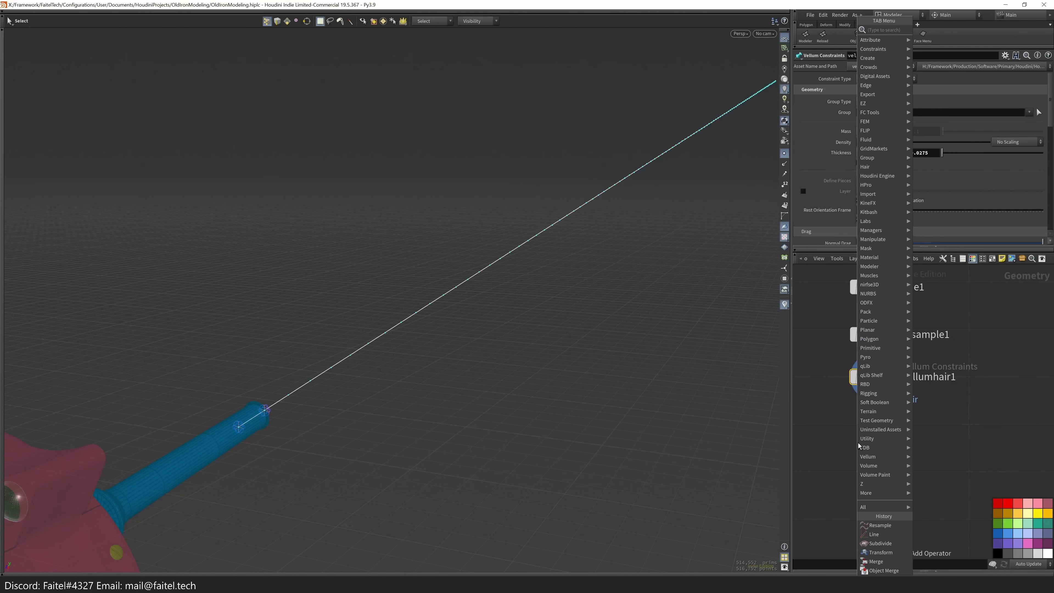
{"action": "type", "text": "solve"}
{"action": "key", "text": "Return"}
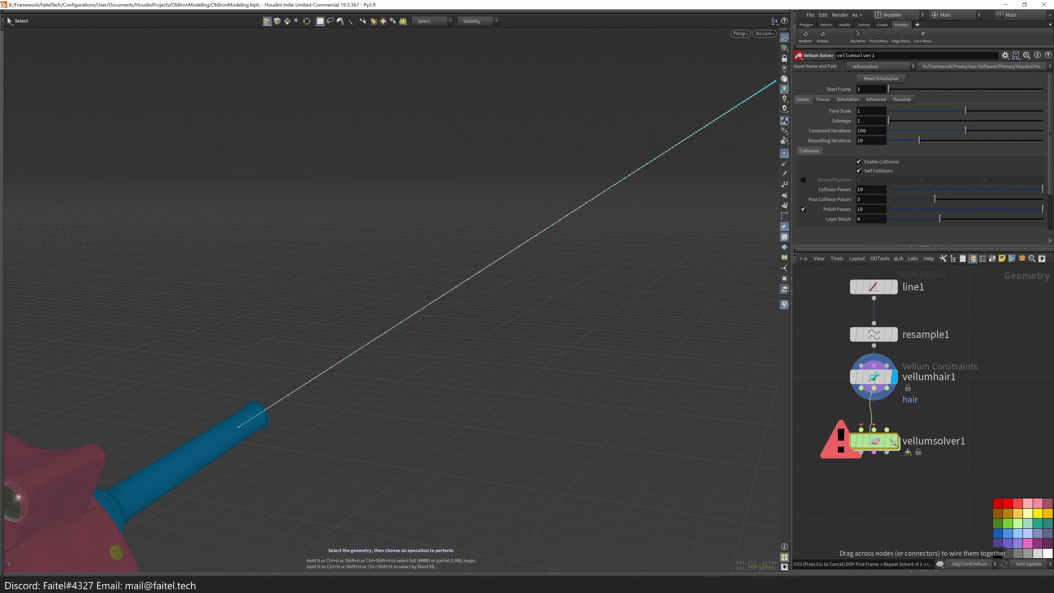
{"action": "left_click", "coordinate": [900, 448]}
{"action": "scroll", "coordinate": [528, 405], "scroll_direction": "down", "scroll_amount": 3}
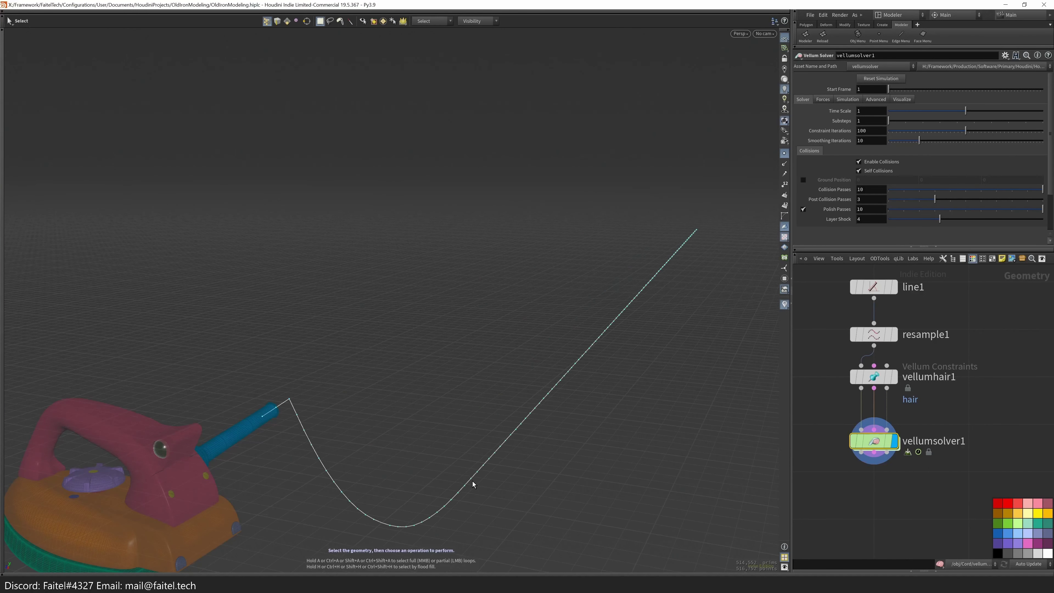
{"action": "left_click", "coordinate": [847, 100]}
{"action": "left_click", "coordinate": [876, 100]}
- Replace it with a Vellum Brush wired under vellumhair1 and start brushing
{"action": "key", "text": "Tab"}
{"action": "type", "text": "vellumbrush"}
{"action": "key", "text": "Return"}
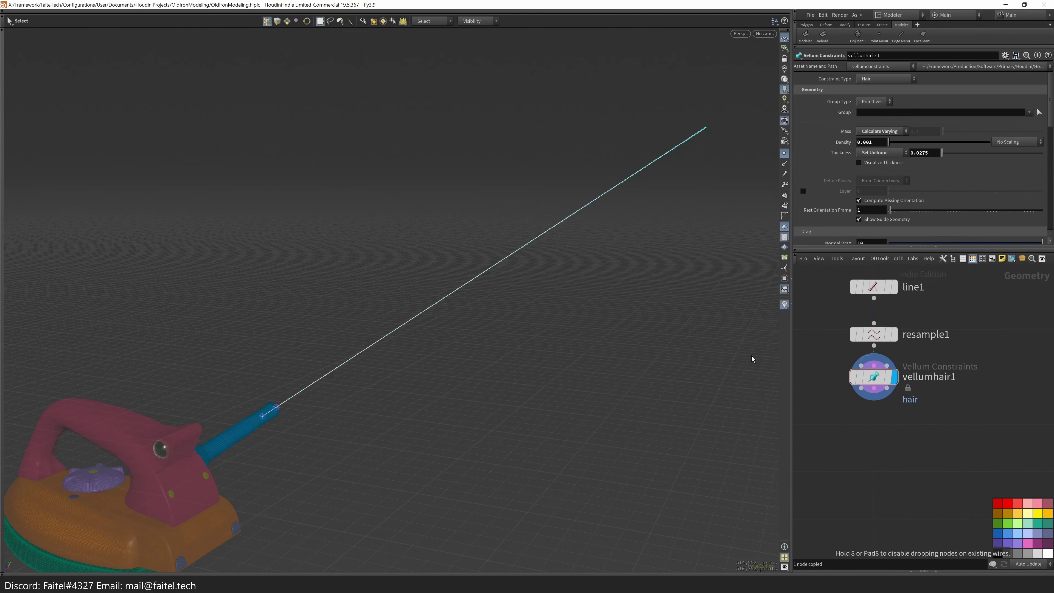
{"action": "left_click", "coordinate": [892, 447]}
{"action": "left_click_drag", "start_coordinate": [880, 434], "coordinate": [865, 399]}
{"action": "left_click", "coordinate": [895, 402]}
{"action": "key", "text": "Return"}
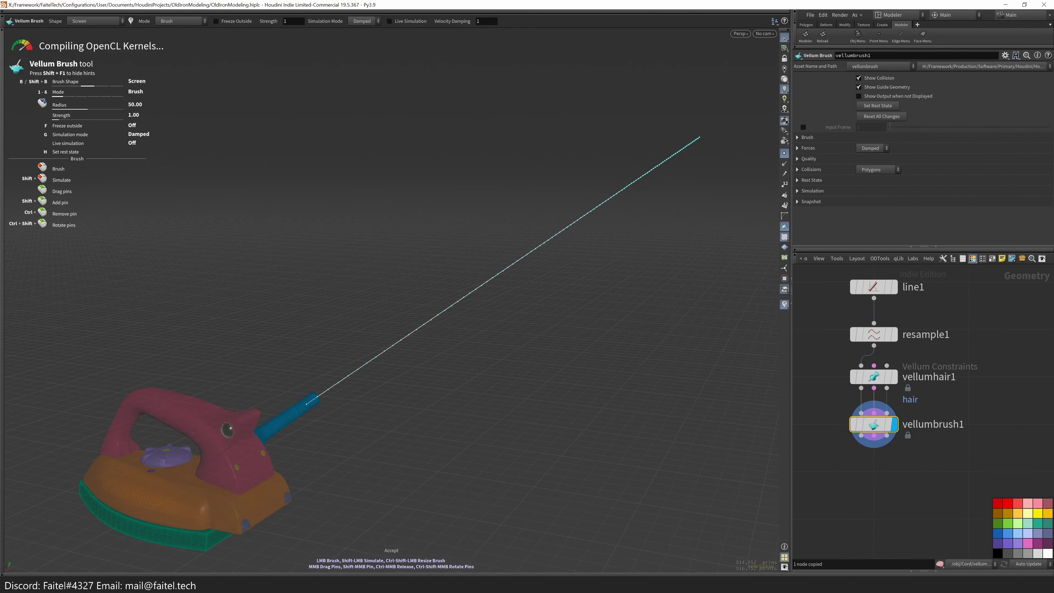
- Set the brush radius to about 300, enable ground plane collisions, and use a volume shape
{"action": "left_click_drag", "start_coordinate": [600, 207], "coordinate": [655, 195], "text": "ctrl+shift"}
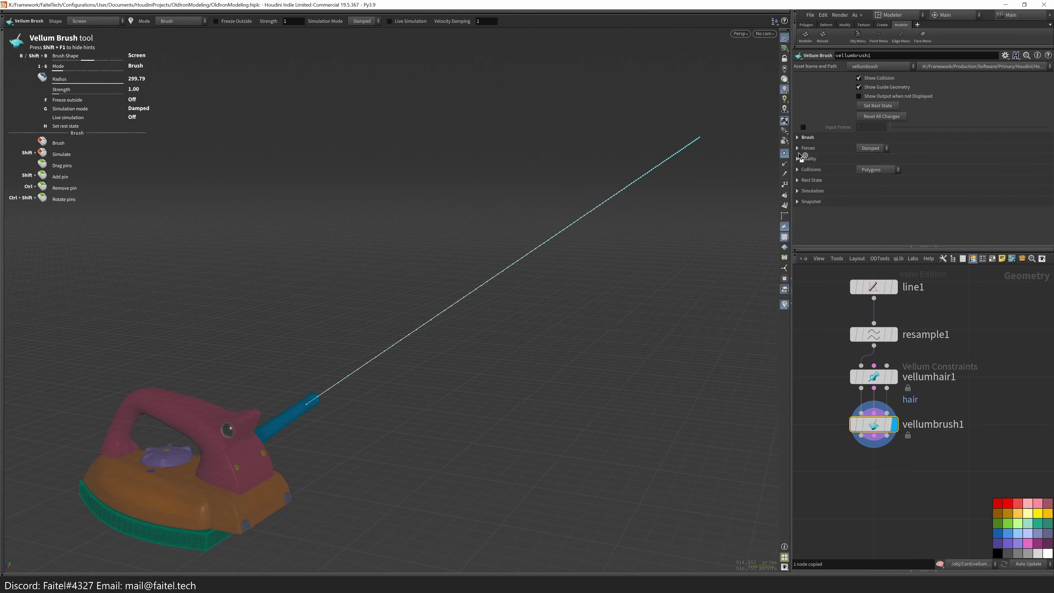
{"action": "left_click", "coordinate": [799, 169]}
{"action": "left_click", "coordinate": [803, 239]}
{"action": "left_click_drag", "start_coordinate": [477, 333], "coordinate": [316, 457], "text": "alt"}
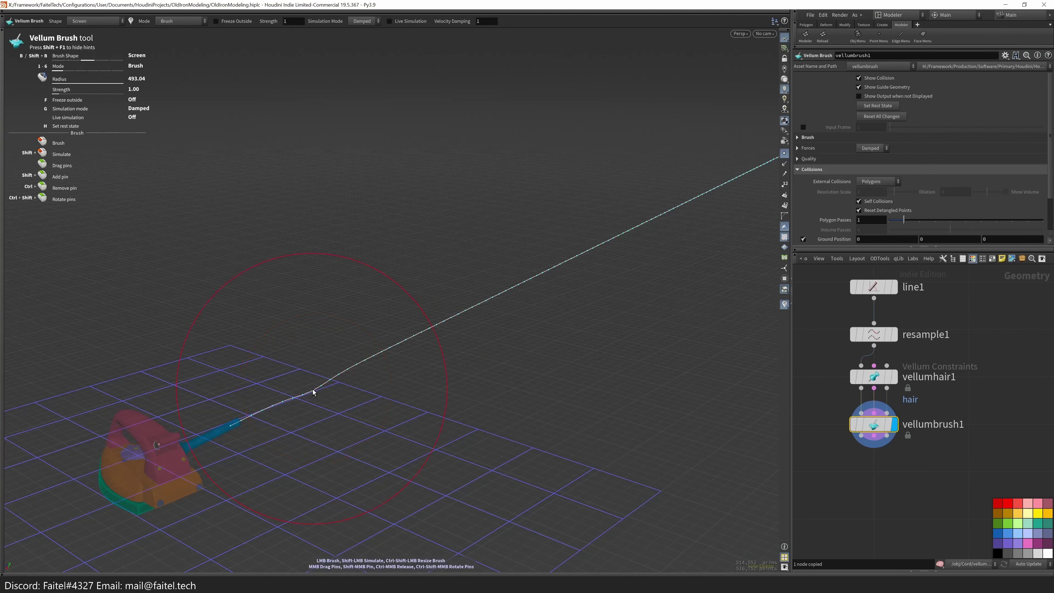
{"action": "left_click_drag", "start_coordinate": [555, 270], "coordinate": [486, 263], "text": "alt"}
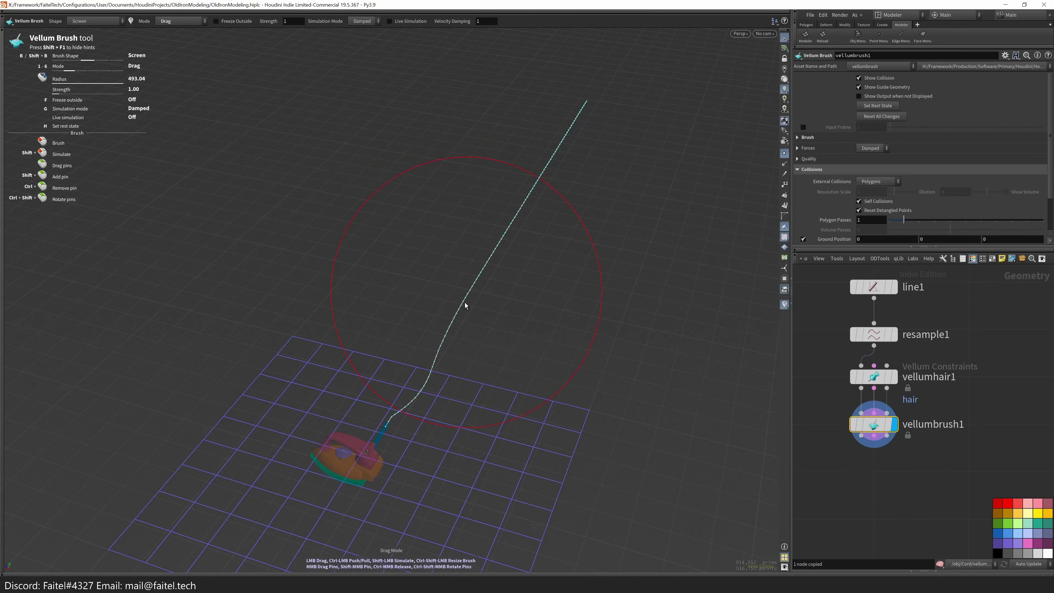
{"action": "key", "text": "b"}
{"action": "scroll", "coordinate": [461, 316], "scroll_direction": "up", "scroll_amount": 3}
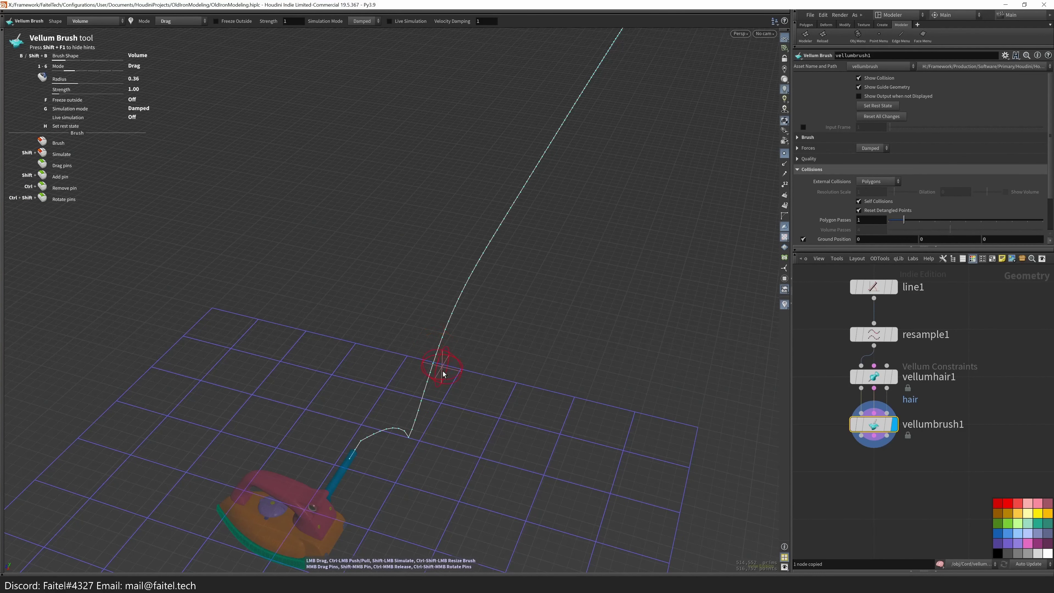
- Pull the cord into bends toward the lower right
{"action": "mouse_move", "coordinate": [475, 375]}
{"action": "left_mouse_down", "text": "alt"}
{"action": "mouse_move", "coordinate": [511, 330]}
{"action": "mouse_move", "coordinate": [400, 331]}
{"action": "left_mouse_up", "text": "alt"}
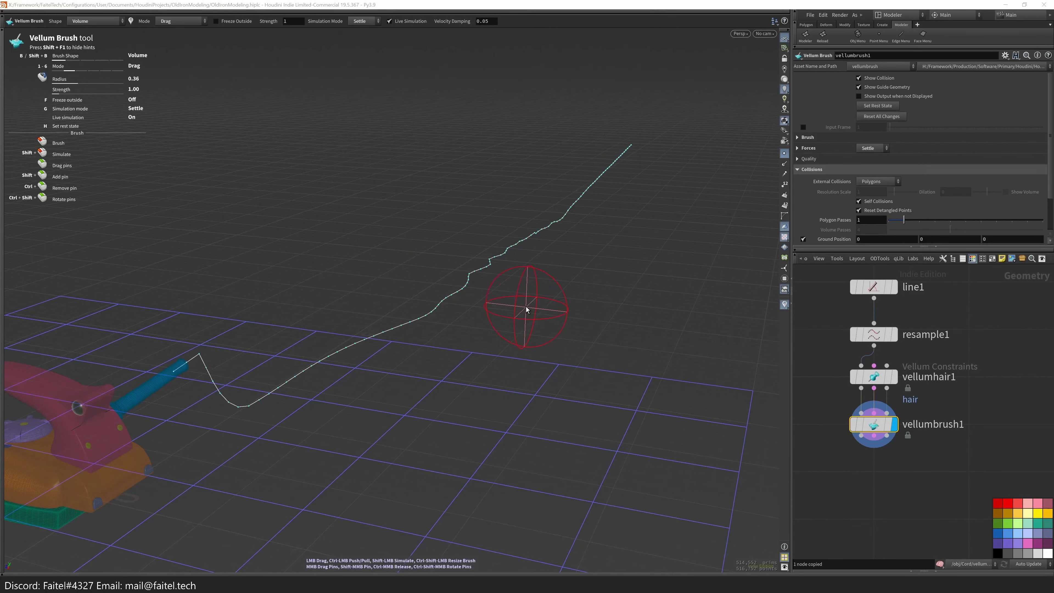
{"action": "left_click_drag", "start_coordinate": [425, 368], "coordinate": [291, 376], "text": "alt"}
{"action": "mouse_move", "coordinate": [266, 449]}
{"action": "left_mouse_down"}
{"action": "mouse_move", "coordinate": [415, 293]}
{"action": "mouse_move", "coordinate": [322, 354]}
{"action": "mouse_move", "coordinate": [266, 309]}
{"action": "mouse_move", "coordinate": [292, 285]}
{"action": "mouse_move", "coordinate": [355, 379]}
{"action": "mouse_move", "coordinate": [289, 328]}
{"action": "mouse_move", "coordinate": [277, 396]}
{"action": "left_mouse_up"}
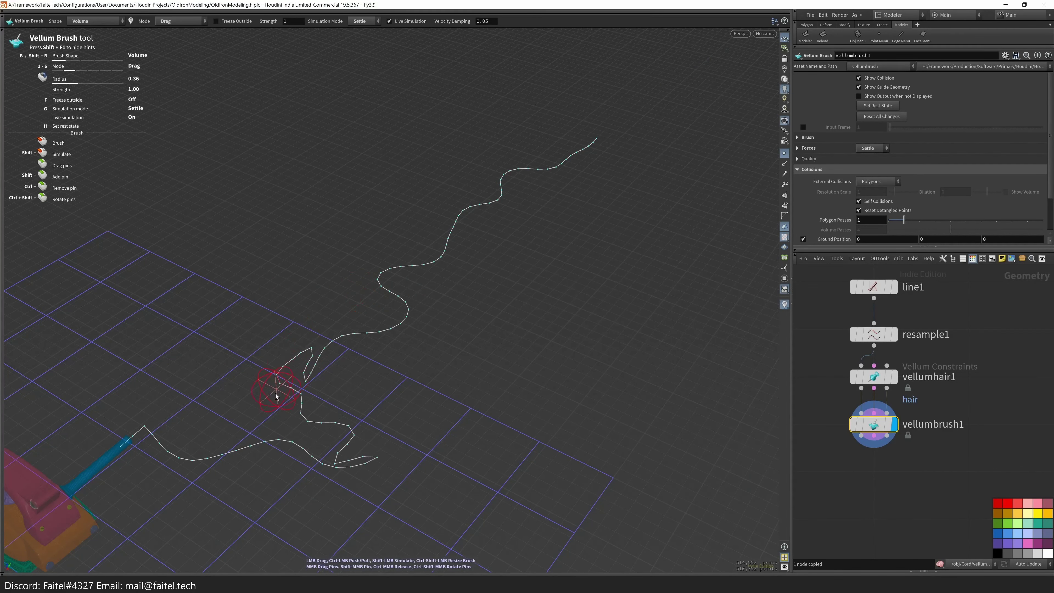
{"action": "left_click_drag", "start_coordinate": [346, 458], "coordinate": [345, 455]}
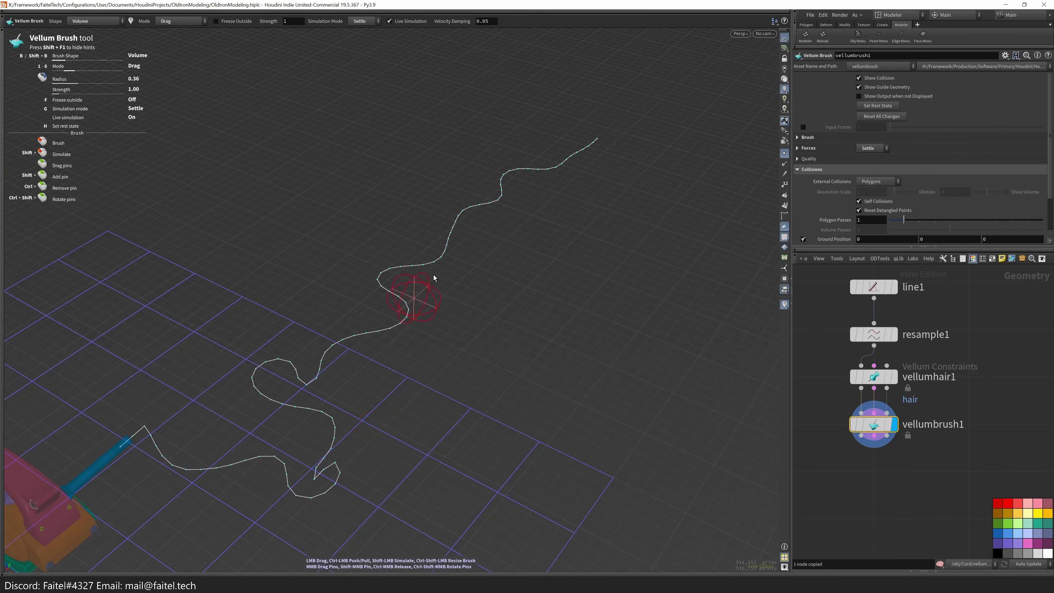
{"action": "scroll", "coordinate": [585, 159], "scroll_direction": "down", "scroll_amount": 5}
{"action": "scroll", "coordinate": [346, 376], "scroll_direction": "up", "scroll_amount": 8}
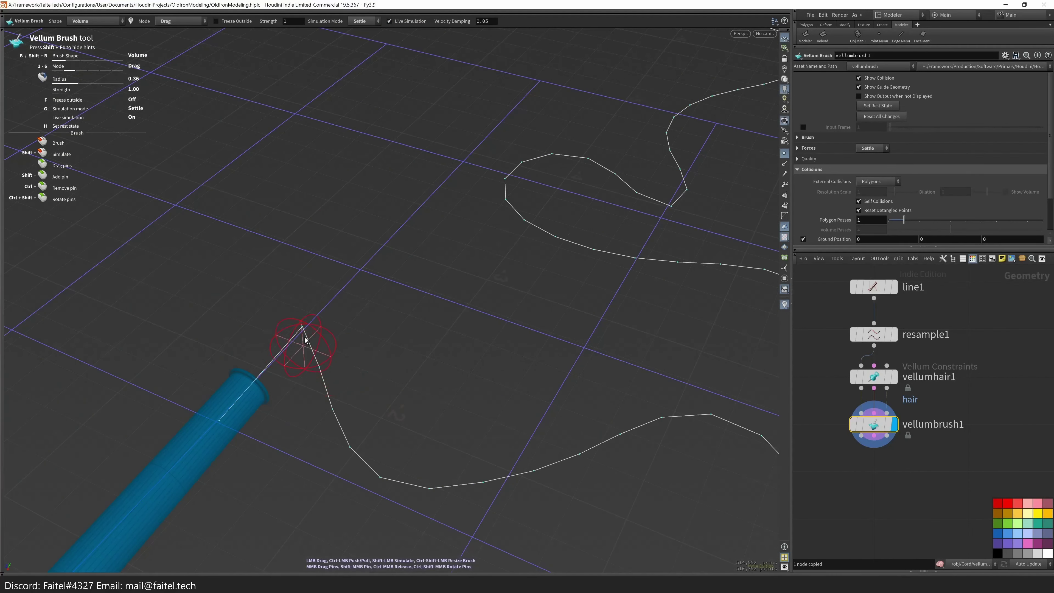
{"action": "mouse_move", "coordinate": [312, 346]}
{"action": "left_mouse_down"}
{"action": "mouse_move", "coordinate": [475, 419]}
{"action": "mouse_move", "coordinate": [636, 419]}
{"action": "left_mouse_up"}
- Reset the cord to straight and brush it into wavy loops
{"action": "left_click", "coordinate": [874, 377]}
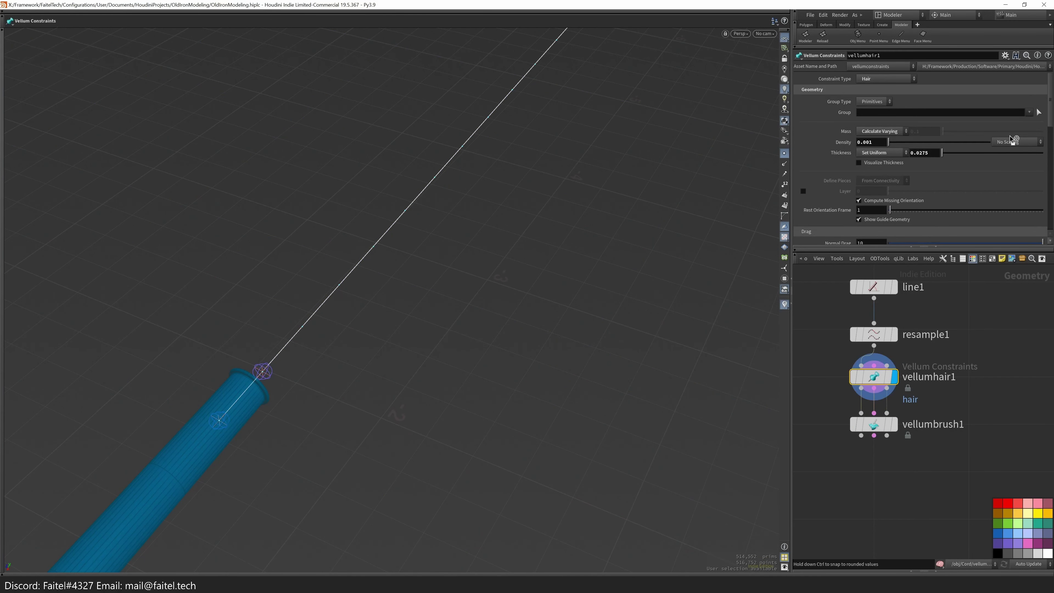
{"action": "left_click", "coordinate": [892, 424]}
{"action": "left_click", "coordinate": [882, 117]}
{"action": "scroll", "coordinate": [481, 392], "scroll_direction": "down", "scroll_amount": 5}
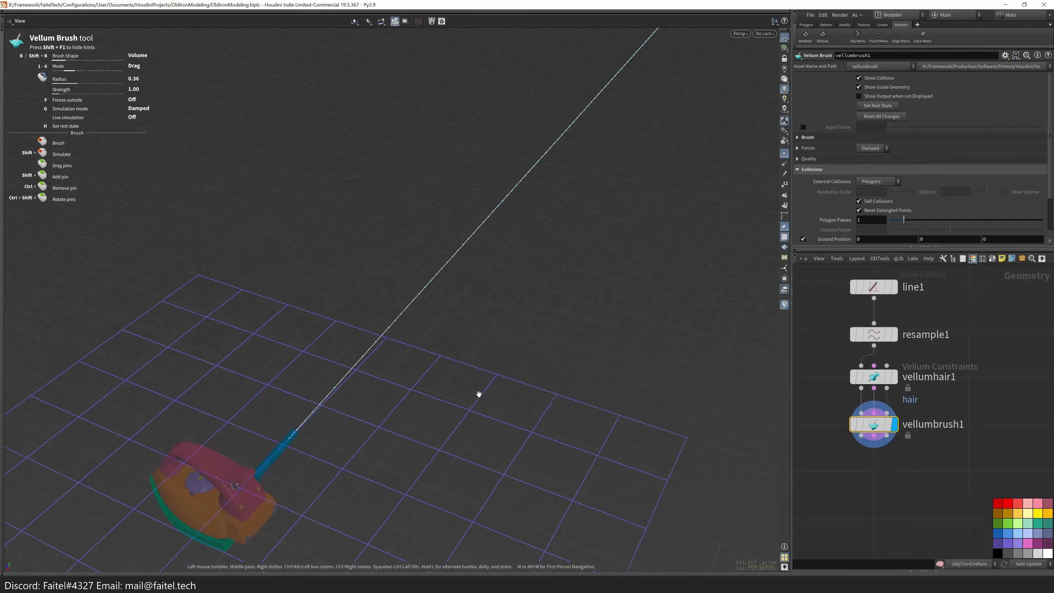
{"action": "mouse_move", "coordinate": [482, 392]}
{"action": "left_mouse_down"}
{"action": "mouse_move", "coordinate": [357, 499]}
{"action": "mouse_move", "coordinate": [409, 384]}
{"action": "mouse_move", "coordinate": [456, 499]}
{"action": "mouse_move", "coordinate": [514, 320]}
{"action": "mouse_move", "coordinate": [352, 351]}
{"action": "mouse_move", "coordinate": [373, 288]}
{"action": "mouse_move", "coordinate": [623, 158]}
{"action": "mouse_move", "coordinate": [629, 224]}
{"action": "mouse_move", "coordinate": [615, 162]}
{"action": "left_mouse_up"}
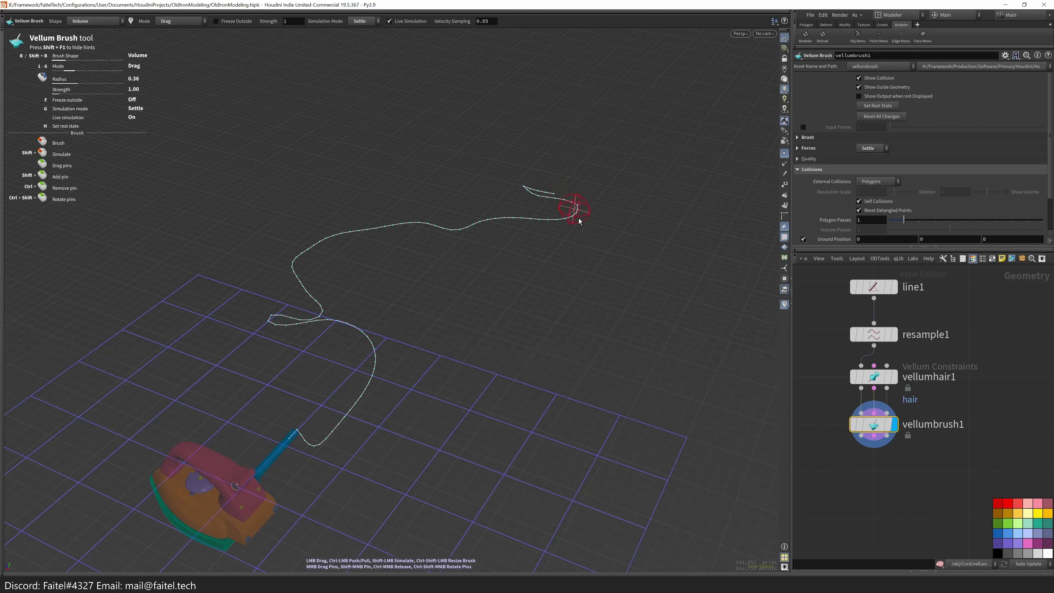
- Switch the brush shape to Nearest Point and pull the cord's end to the left
{"action": "mouse_move", "coordinate": [458, 502]}
{"action": "left_mouse_down", "text": "alt"}
{"action": "mouse_move", "coordinate": [445, 301]}
{"action": "mouse_move", "coordinate": [490, 264]}
{"action": "mouse_move", "coordinate": [308, 365]}
{"action": "mouse_move", "coordinate": [429, 252]}
{"action": "mouse_move", "coordinate": [338, 370]}
{"action": "mouse_move", "coordinate": [336, 413]}
{"action": "mouse_move", "coordinate": [330, 288]}
{"action": "left_mouse_up", "text": "alt"}
{"action": "left_click", "coordinate": [97, 21]}
{"action": "left_click", "coordinate": [105, 58]}
{"action": "scroll", "coordinate": [330, 287], "scroll_direction": "up", "scroll_amount": 10}
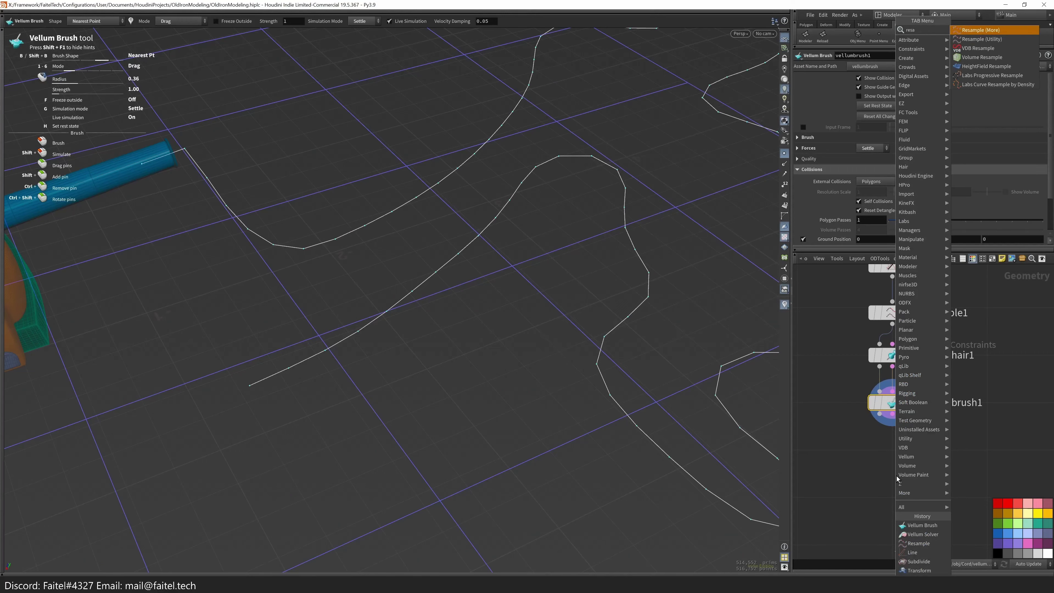
{"action": "middle_click_drag", "start_coordinate": [282, 376], "coordinate": [421, 377]}
{"action": "mouse_move", "coordinate": [422, 377]}
{"action": "left_mouse_down"}
{"action": "mouse_move", "coordinate": [275, 415]}
{"action": "mouse_move", "coordinate": [275, 393]}
{"action": "mouse_move", "coordinate": [234, 333]}
{"action": "mouse_move", "coordinate": [497, 319]}
{"action": "left_mouse_up"}
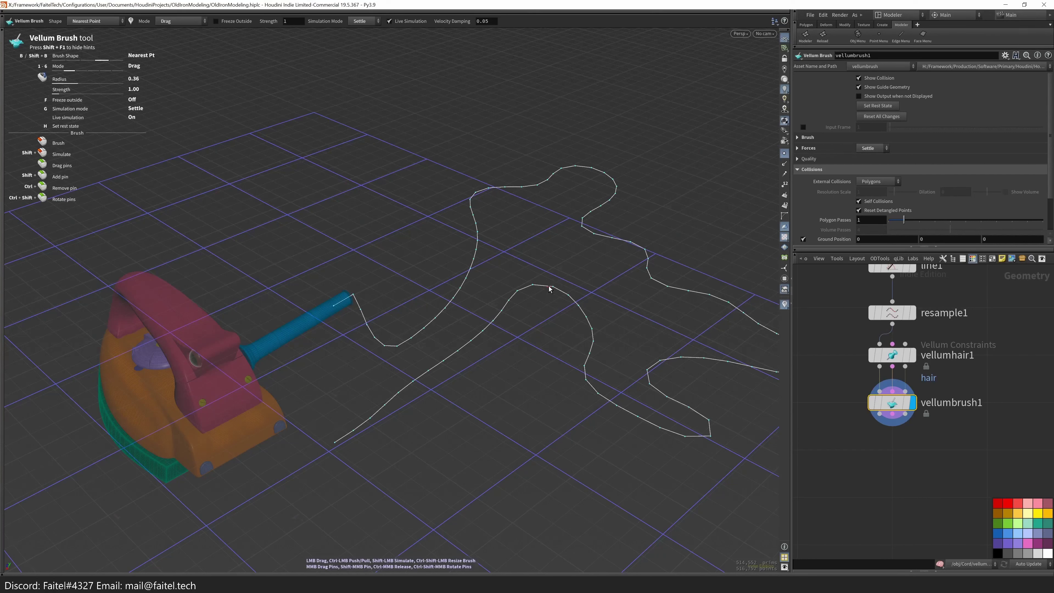
{"action": "scroll", "coordinate": [909, 446], "scroll_direction": "up", "scroll_amount": 1}
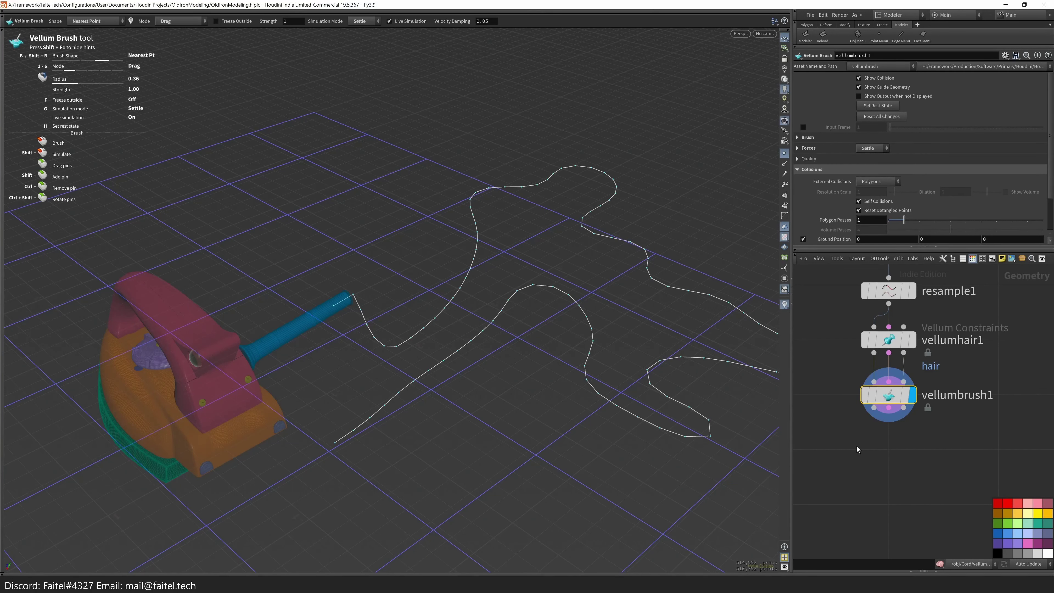
- Add a Resample node below vellumbrush1 that treats polygons as subdivision curves
{"action": "key", "text": "Tab"}
{"action": "type", "text": "resample"}
{"action": "key", "text": "Return"}
{"action": "left_click", "coordinate": [883, 508]}
{"action": "left_click", "coordinate": [884, 222]}
{"action": "left_click", "coordinate": [888, 243]}
{"action": "key", "text": "Escape"}
- Zoom to the handle end and try picking part of the cord for the resample group, then cancel
{"action": "scroll", "coordinate": [523, 313], "scroll_direction": "up", "scroll_amount": 5}
{"action": "scroll", "coordinate": [558, 260], "scroll_direction": "up", "scroll_amount": 5}
{"action": "scroll", "coordinate": [473, 328], "scroll_direction": "down", "scroll_amount": 3}
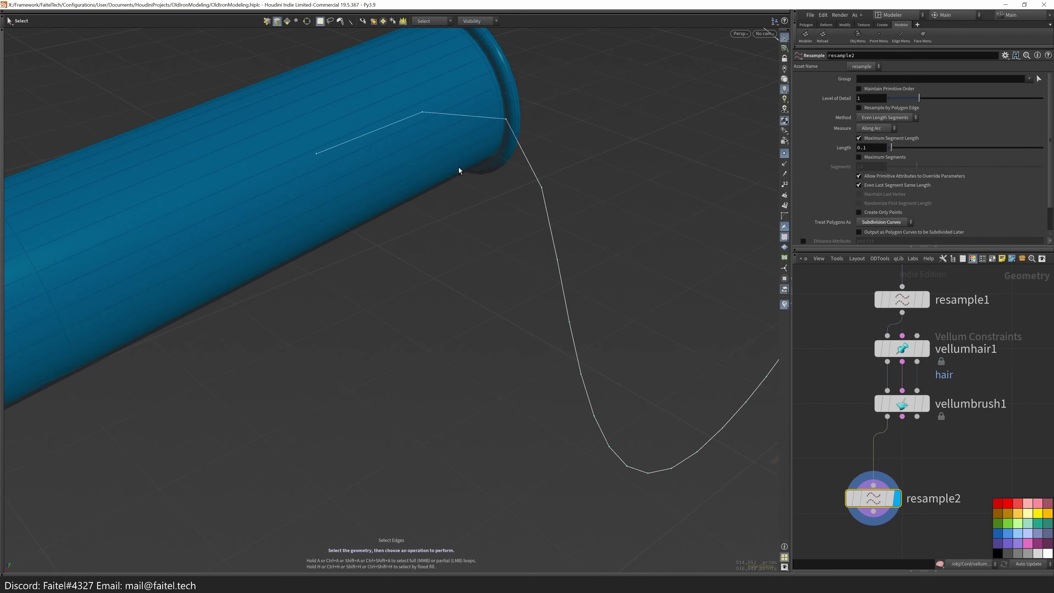
{"action": "left_click_drag", "start_coordinate": [537, 142], "coordinate": [647, 273]}
{"action": "scroll", "coordinate": [508, 221], "scroll_direction": "down", "scroll_amount": 5}
{"action": "key", "text": "Return"}
{"action": "left_click_drag", "start_coordinate": [319, 306], "coordinate": [706, 270]}
{"action": "key", "text": "Escape"}
- Undo the level-of-detail change, test-nudge a cord point, then remove that edit node
{"action": "scroll", "coordinate": [872, 241], "scroll_direction": "down", "scroll_amount": 1}
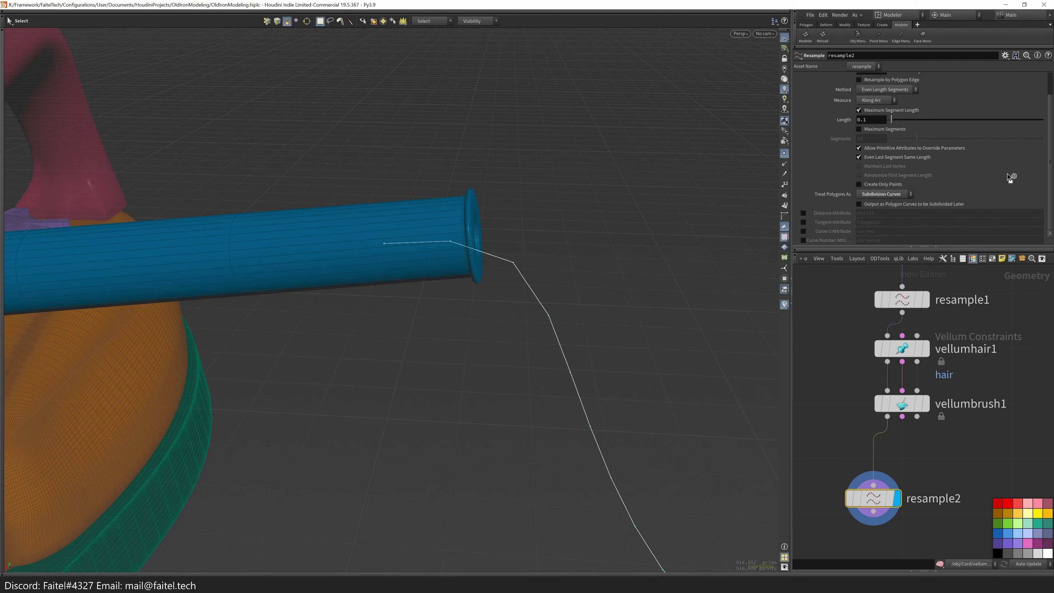
{"action": "scroll", "coordinate": [996, 158], "scroll_direction": "up", "scroll_amount": 1}
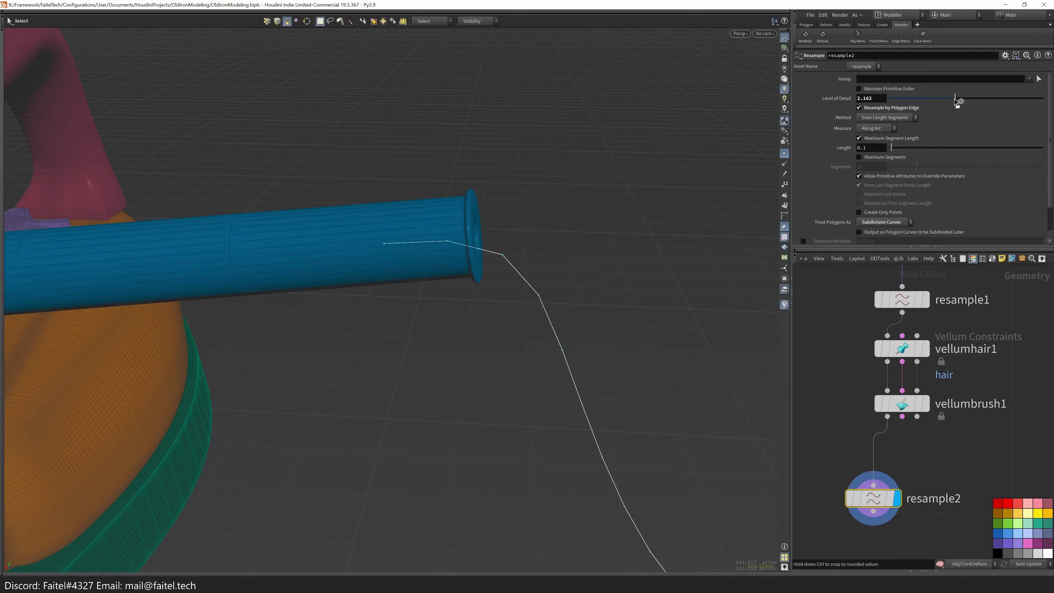
{"action": "key", "text": "ctrl+z"}
{"action": "key", "text": "ctrl+z"}
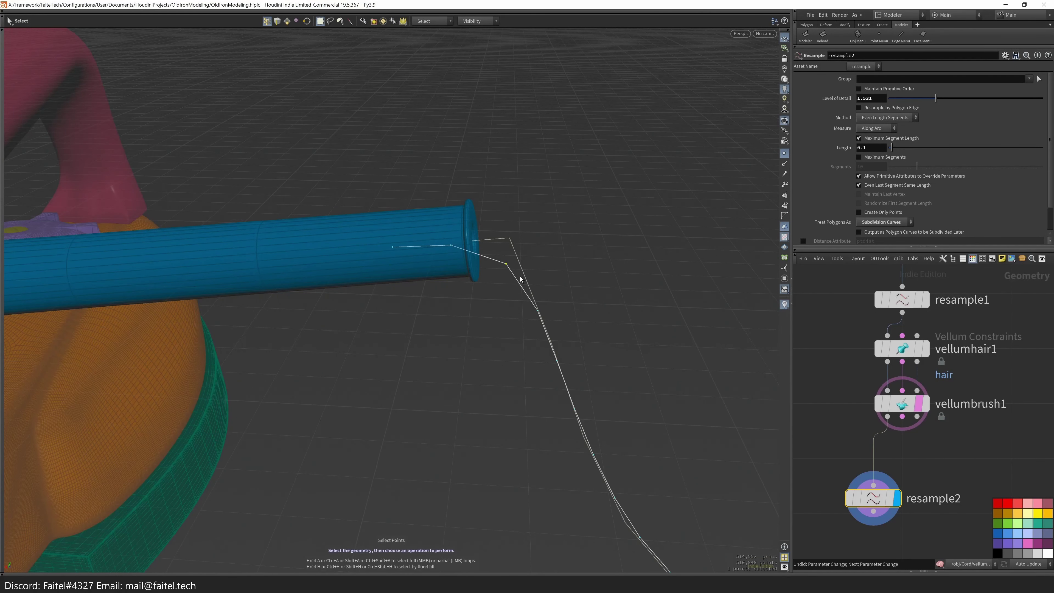
{"action": "left_click_drag", "start_coordinate": [510, 281], "coordinate": [546, 211]}
{"action": "key", "text": "t"}
{"action": "left_click_drag", "start_coordinate": [513, 267], "coordinate": [515, 266]}
{"action": "key", "text": "alt+x"}
- Add a Transform node after the resample, restricted to point 2
{"action": "key", "text": "Tab"}
{"action": "type", "text": "transform"}
{"action": "key", "text": "Return"}
{"action": "left_click", "coordinate": [890, 425]}
{"action": "left_click", "coordinate": [1046, 79]}
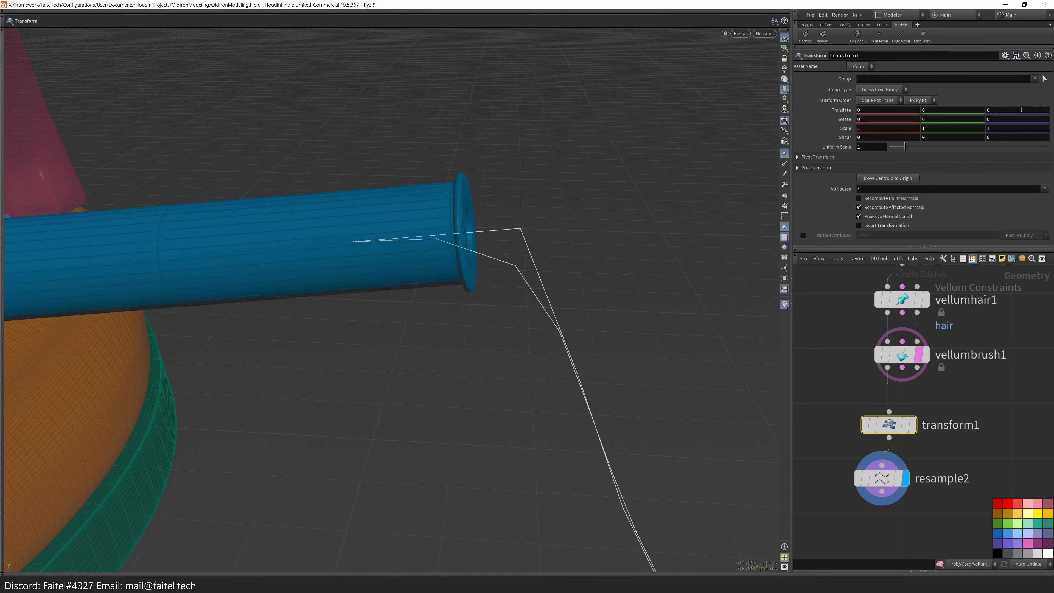
{"action": "key", "text": "Escape"}
{"action": "left_click_drag", "start_coordinate": [501, 295], "coordinate": [528, 306]}
{"action": "key", "text": "Return"}
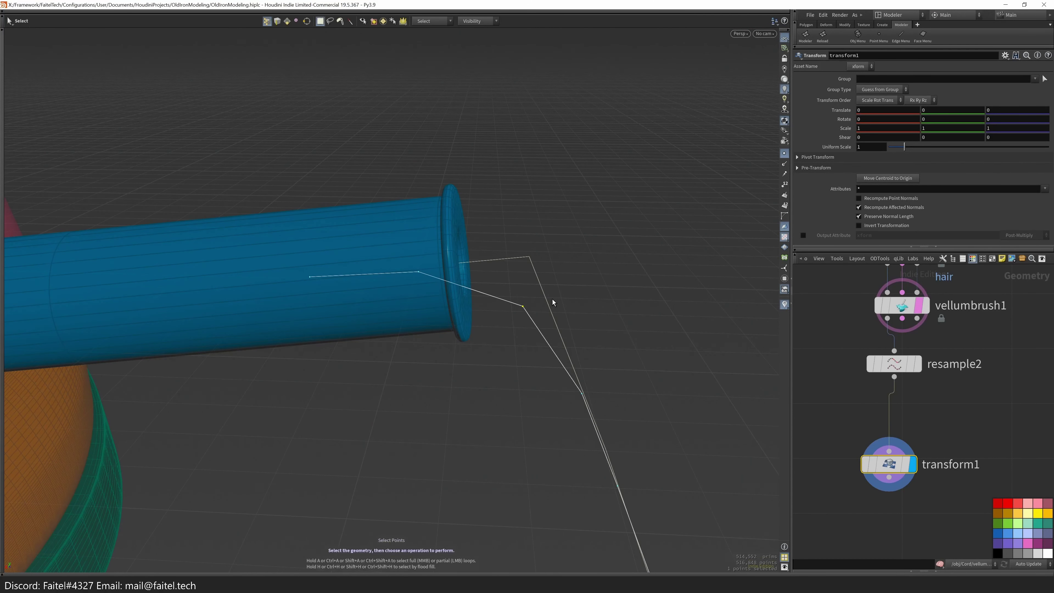
{"action": "left_click", "coordinate": [523, 306]}
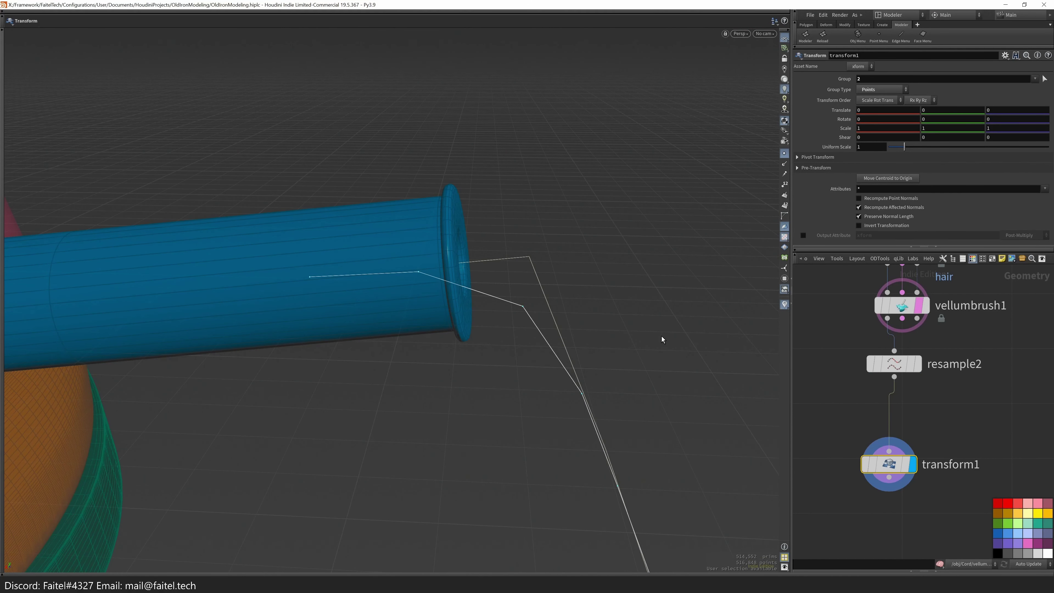
- Use an edit step to move a cord point to the cylinder's end
{"action": "key", "text": "t"}
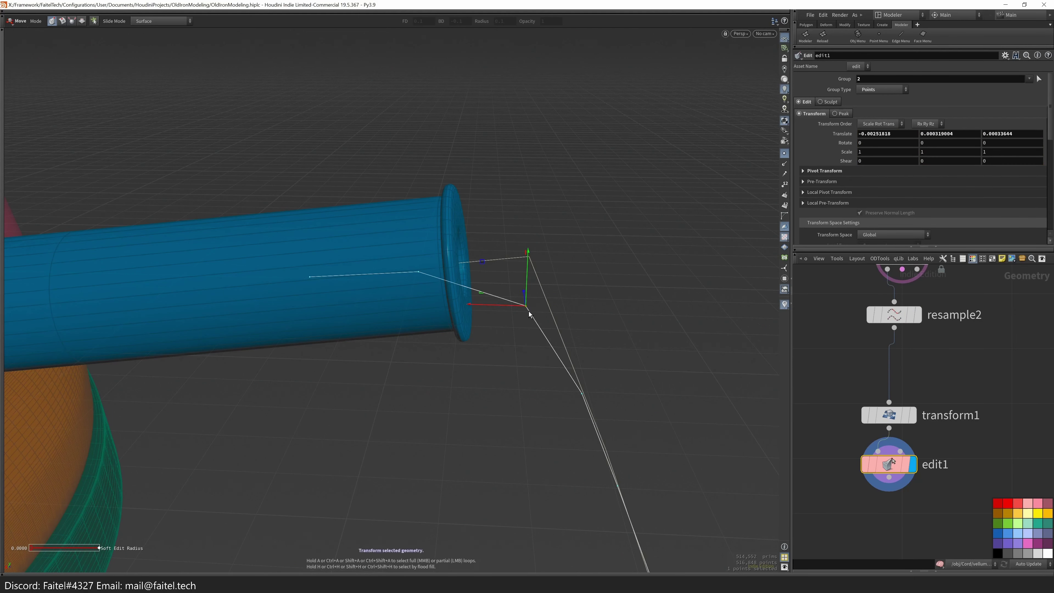
{"action": "key", "text": "Escape"}
{"action": "left_click_drag", "start_coordinate": [527, 308], "coordinate": [485, 332]}
{"action": "scroll", "coordinate": [477, 289], "scroll_direction": "up", "scroll_amount": 5}
{"action": "key", "text": "s"}
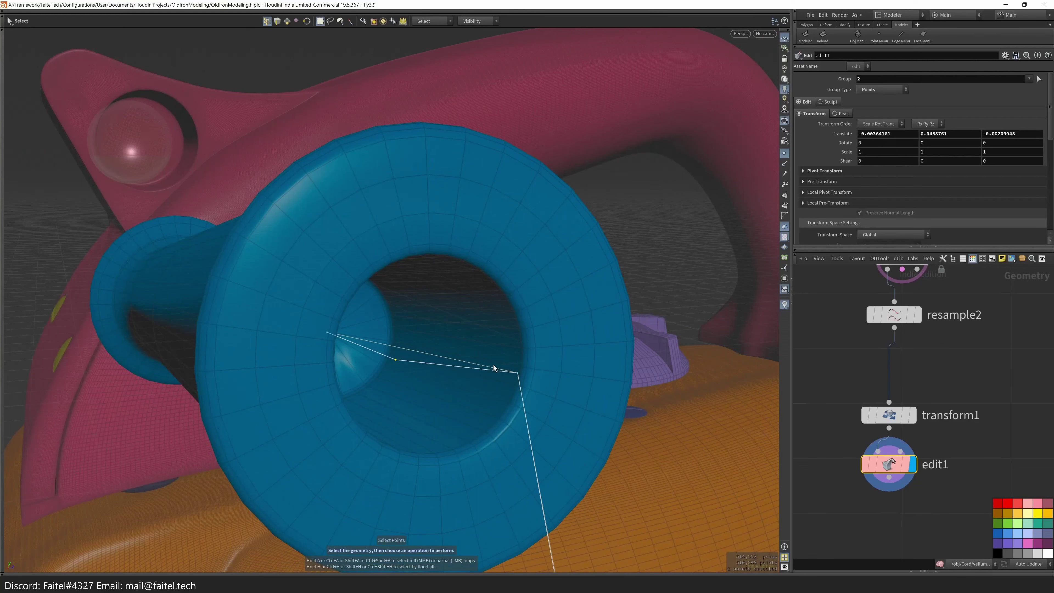
{"action": "middle_click_drag", "start_coordinate": [928, 329], "coordinate": [902, 344]}
- Duplicate resample2 into a copy fed by vellumbrush1 and review the transform1 and edit1 settings
{"action": "left_click", "coordinate": [869, 329]}
{"action": "left_click_drag", "start_coordinate": [869, 330], "coordinate": [935, 374], "text": "alt"}
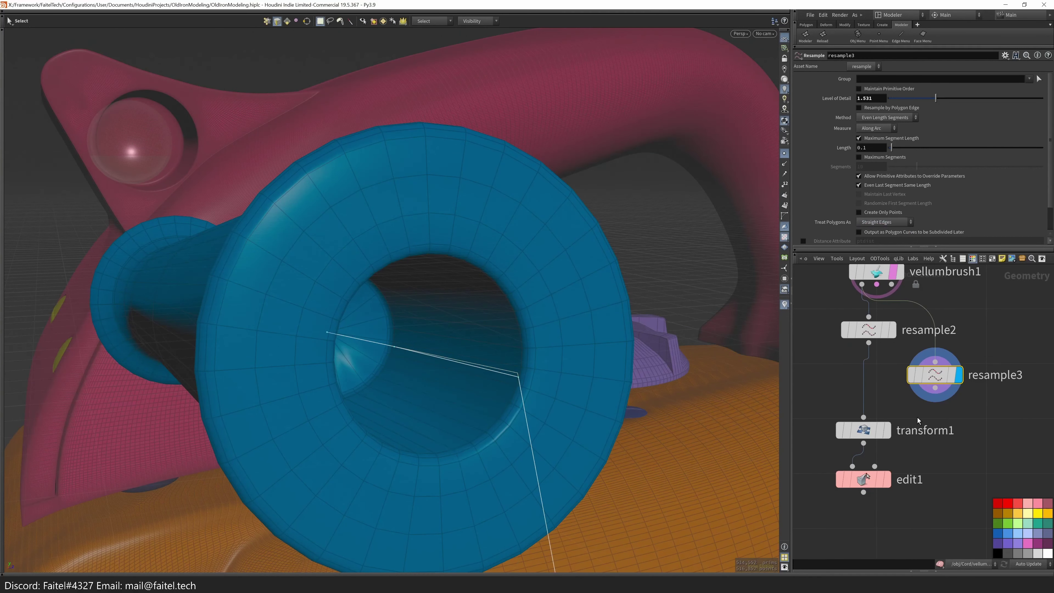
{"action": "left_click", "coordinate": [864, 430]}
{"action": "middle_click_drag", "start_coordinate": [862, 542], "coordinate": [874, 473]}
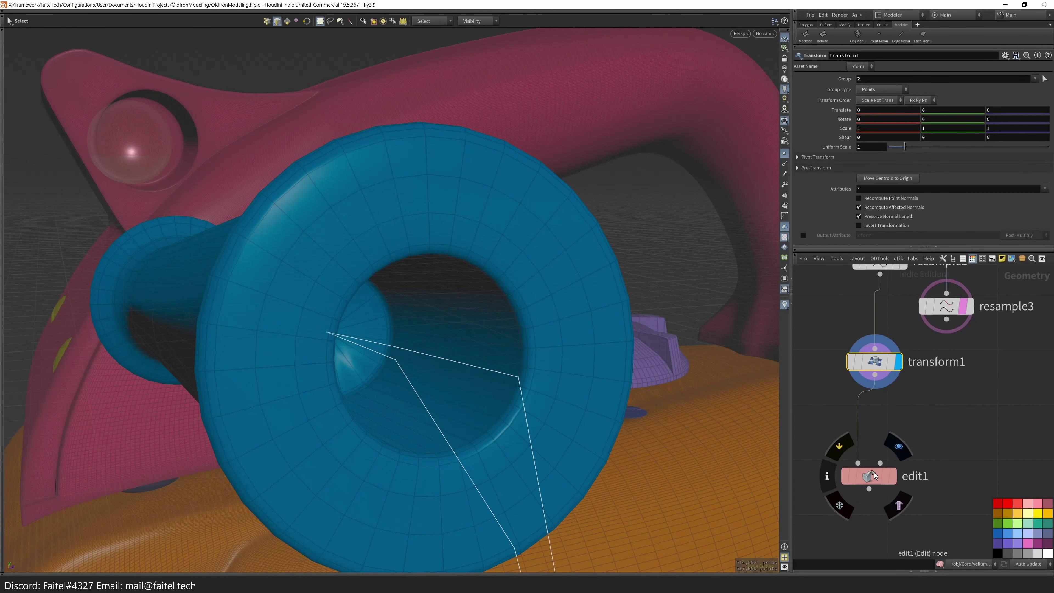
{"action": "left_click", "coordinate": [872, 475]}
{"action": "left_click", "coordinate": [874, 361]}
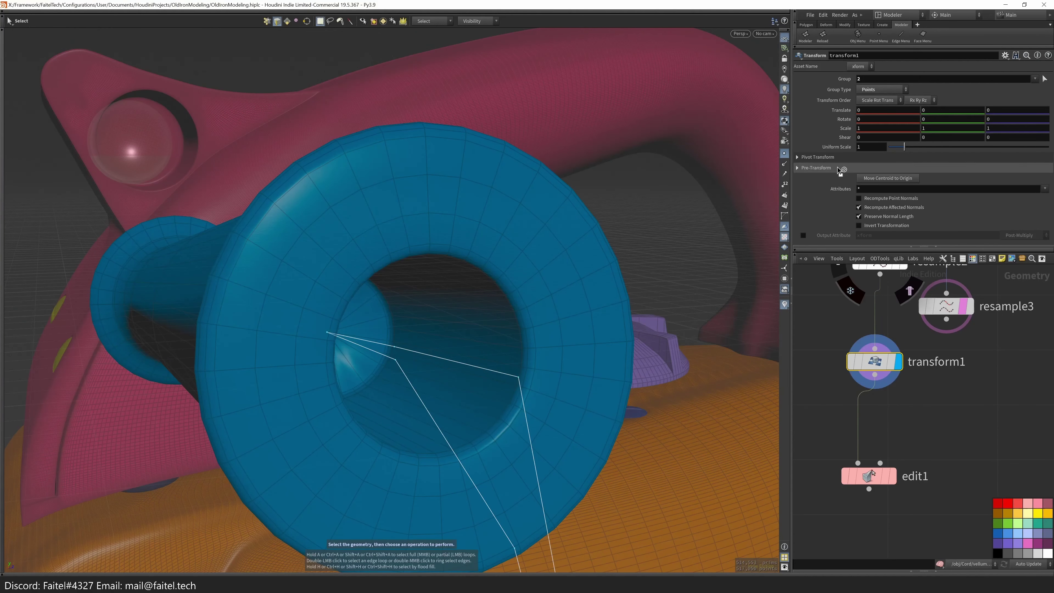
{"action": "left_click_drag", "start_coordinate": [519, 353], "coordinate": [597, 414], "text": "alt"}
- Align transform1's handle to a point on the torus and add a second transform
{"action": "key", "text": "Return"}
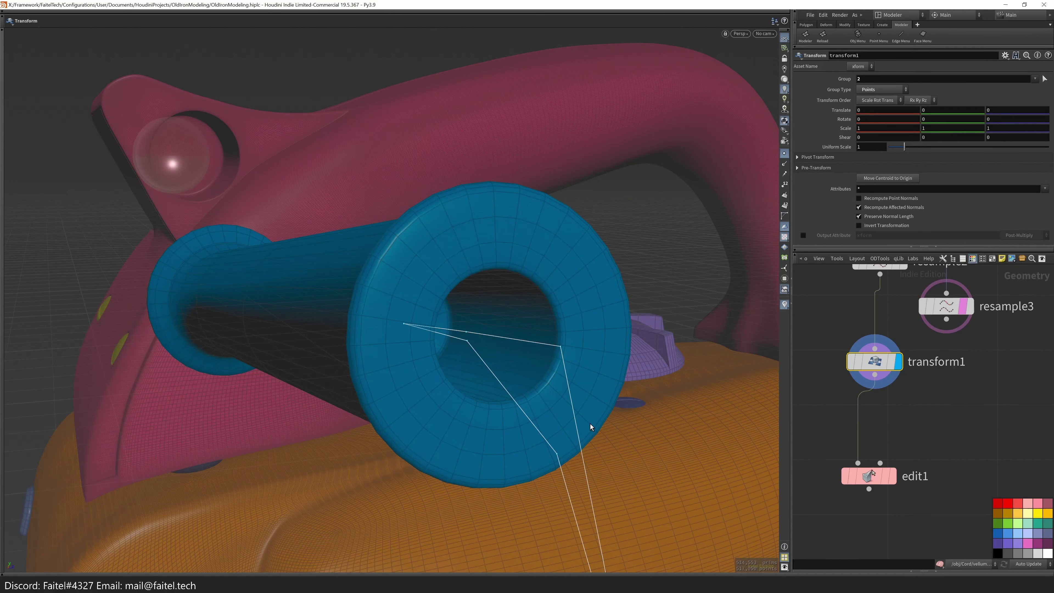
{"action": "key", "text": "apostrophe"}
{"action": "left_click", "coordinate": [556, 455]}
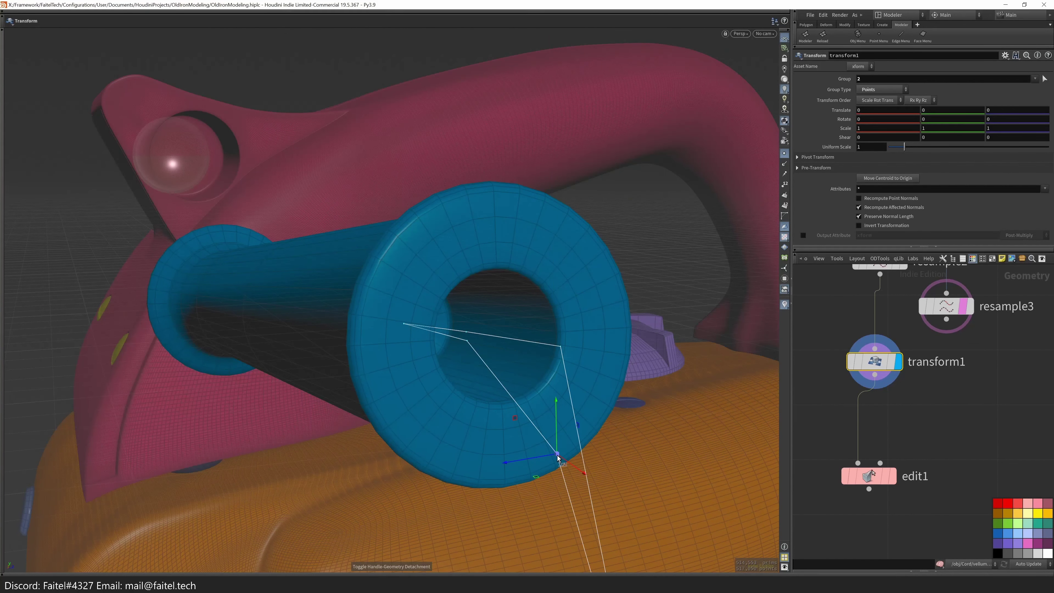
{"action": "key", "text": "s"}
{"action": "key", "text": "q"}
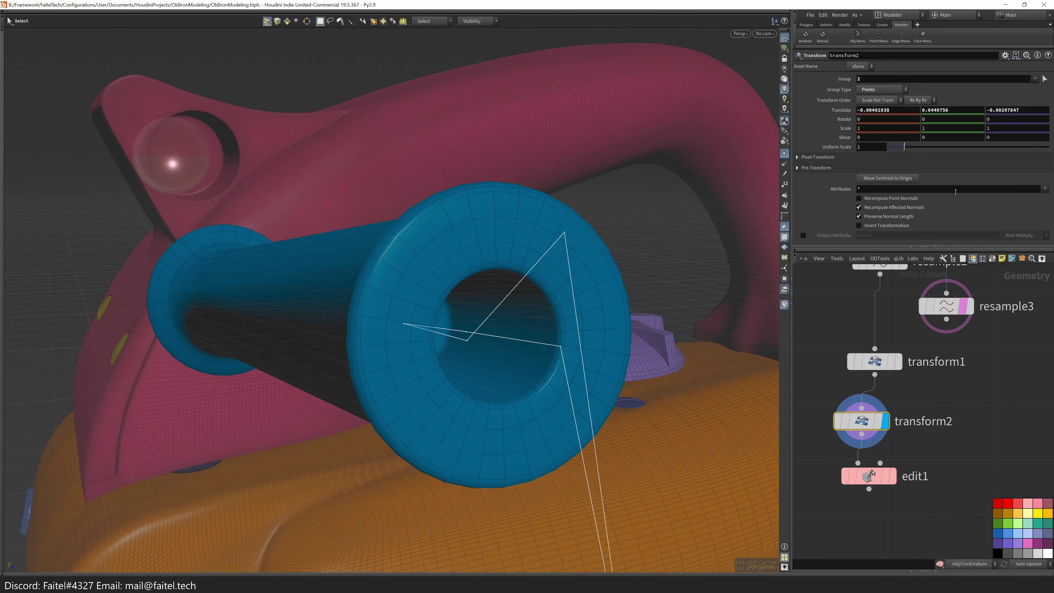
- Pick another cord point for the second transform and try reorienting its handle, then undo
{"action": "left_click_drag", "start_coordinate": [472, 360], "coordinate": [412, 365]}
{"action": "left_click", "coordinate": [470, 243]}
{"action": "right_click_drag", "start_coordinate": [471, 243], "coordinate": [714, 100]}
{"action": "key", "text": "Return"}
{"action": "left_click", "coordinate": [259, 377]}
{"action": "left_click", "coordinate": [367, 388]}
{"action": "key", "text": "ctrl+z"}
{"action": "left_click_drag", "start_coordinate": [377, 405], "coordinate": [515, 419], "text": "alt"}
- Delete both transform nodes and discard a misplaced Attribute Copy node
{"action": "key", "text": "ctrl+x"}
{"action": "key", "text": "Tab"}
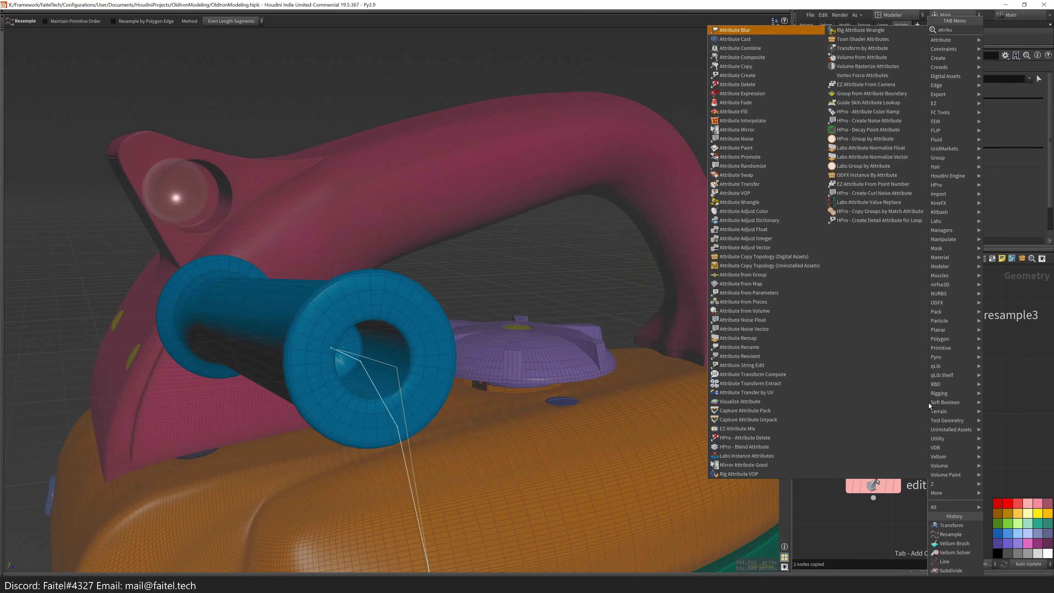
{"action": "key", "text": "Escape"}
{"action": "key", "text": "alt+a"}
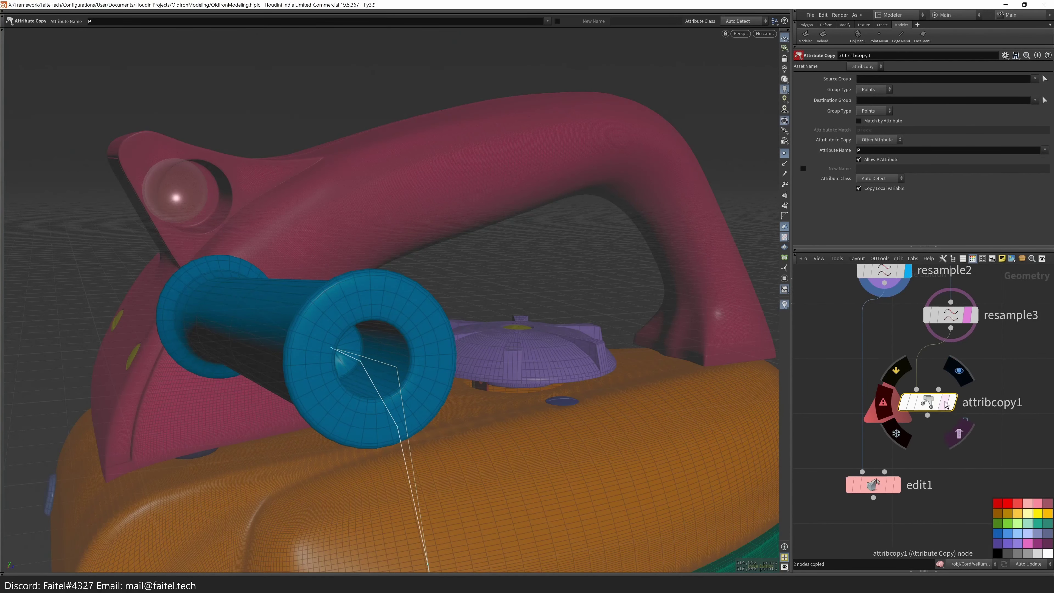
{"action": "key", "text": "ctrl+x"}
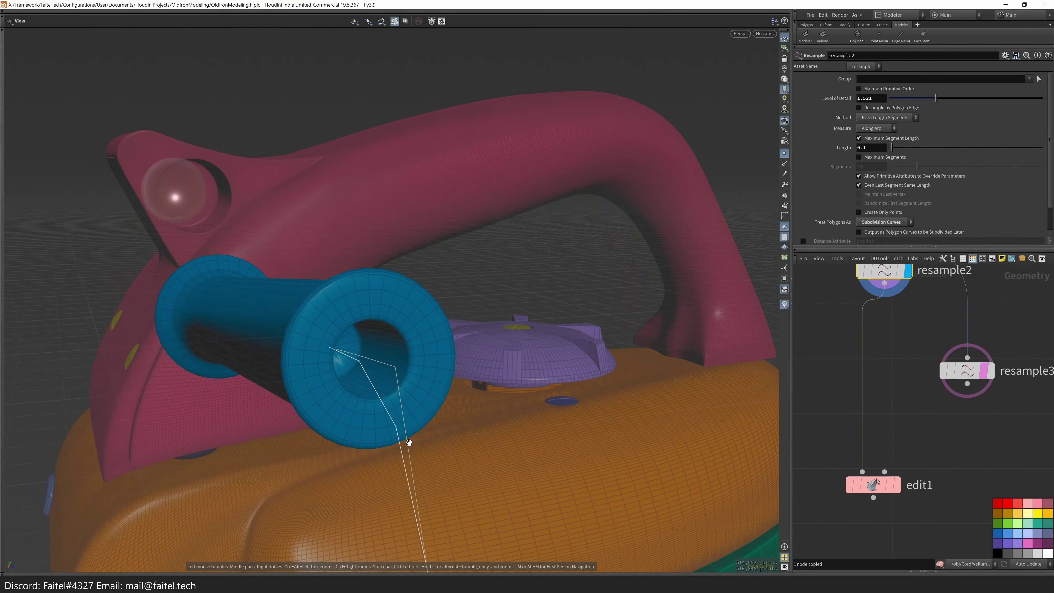
- Add attribcopy1 below resample2 with source group points 0-2
{"action": "key", "text": "Tab"}
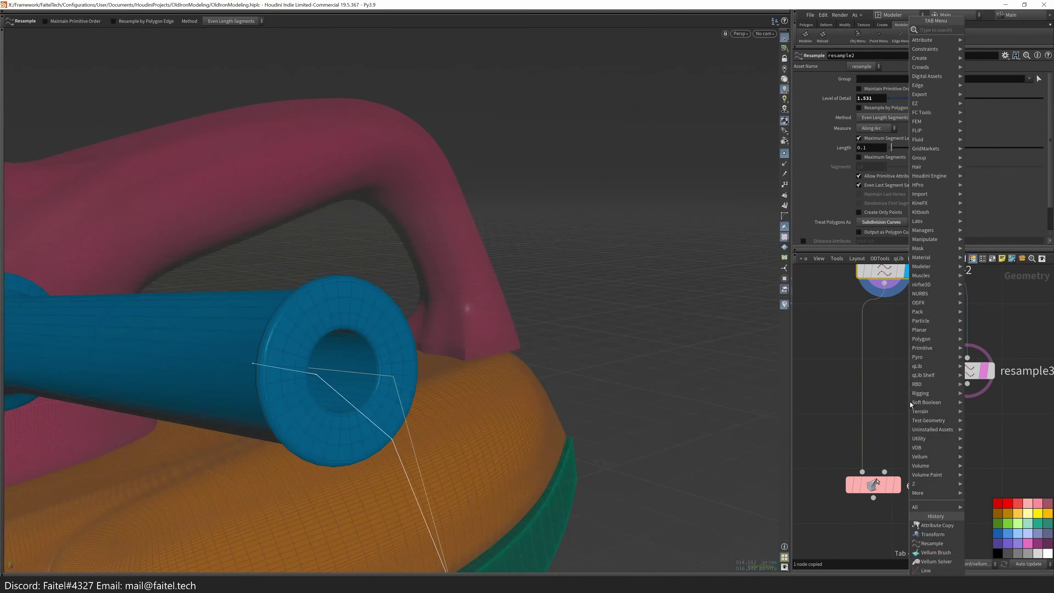
{"action": "type", "text": "attribcopy"}
{"action": "key", "text": "Return"}
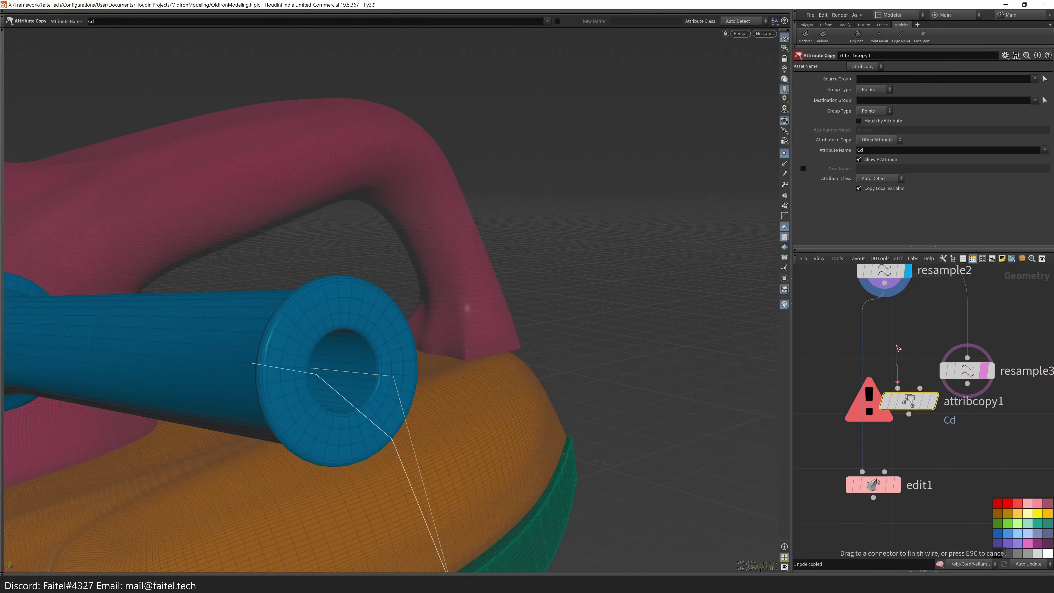
{"action": "left_click_drag", "start_coordinate": [909, 487], "coordinate": [905, 511]}
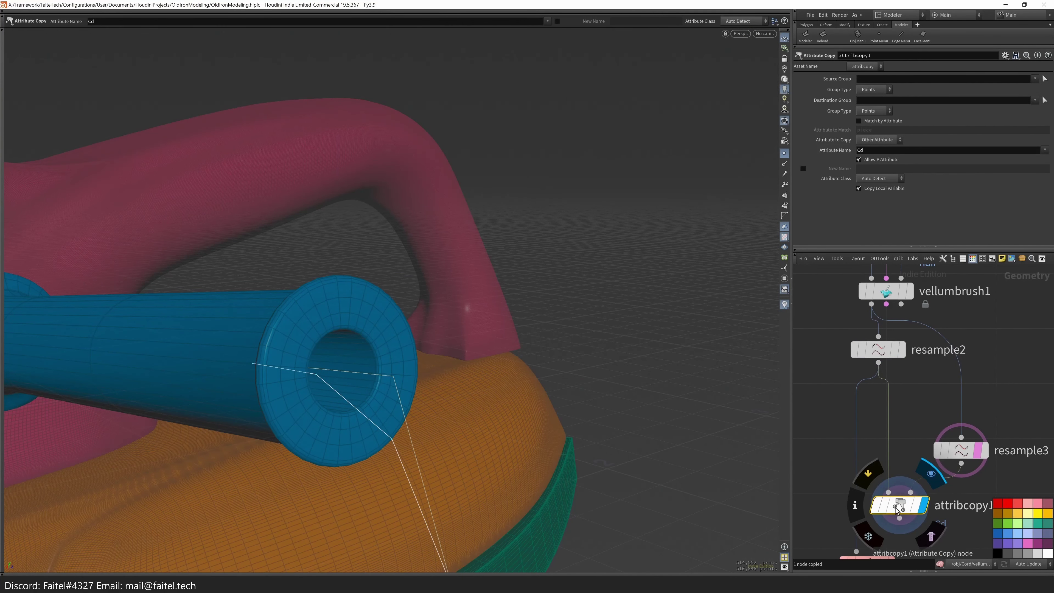
{"action": "left_click", "coordinate": [1045, 79]}
{"action": "left_click_drag", "start_coordinate": [235, 335], "coordinate": [415, 389]}
{"action": "key", "text": "Return"}
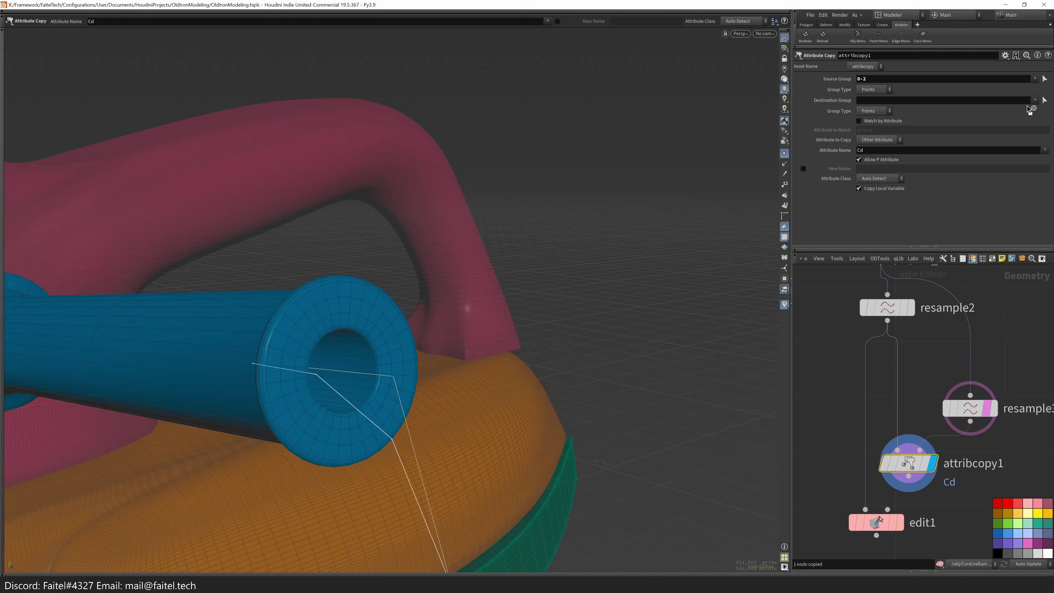
- Set the destination group to points 0-2, copy attribute P, and disable matching by attribute
{"action": "left_click", "coordinate": [1045, 100]}
{"action": "key", "text": "ctrl+c"}
{"action": "key", "text": "Return"}
{"action": "left_click", "coordinate": [1045, 150]}
{"action": "left_click", "coordinate": [1034, 167]}
{"action": "left_click", "coordinate": [878, 123]}
- Recheck attribcopy1's attribute choice, keeping the custom attribute option
{"action": "left_click_drag", "start_coordinate": [374, 316], "coordinate": [481, 310]}
{"action": "middle_click_drag", "start_coordinate": [888, 314], "coordinate": [886, 341]}
{"action": "left_click", "coordinate": [886, 334]}
{"action": "left_click", "coordinate": [908, 491]}
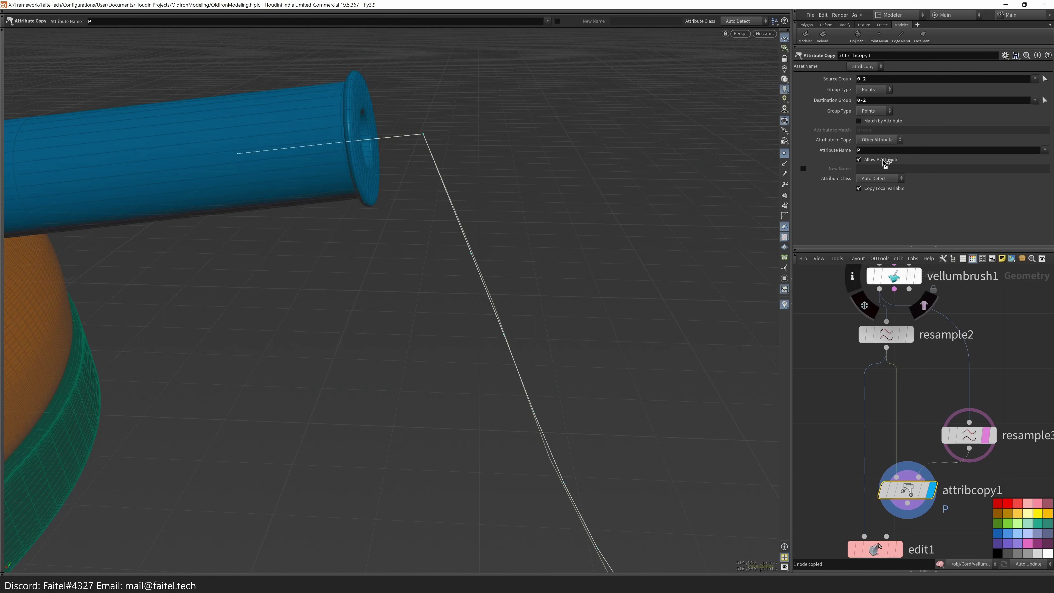
{"action": "left_click", "coordinate": [895, 140]}
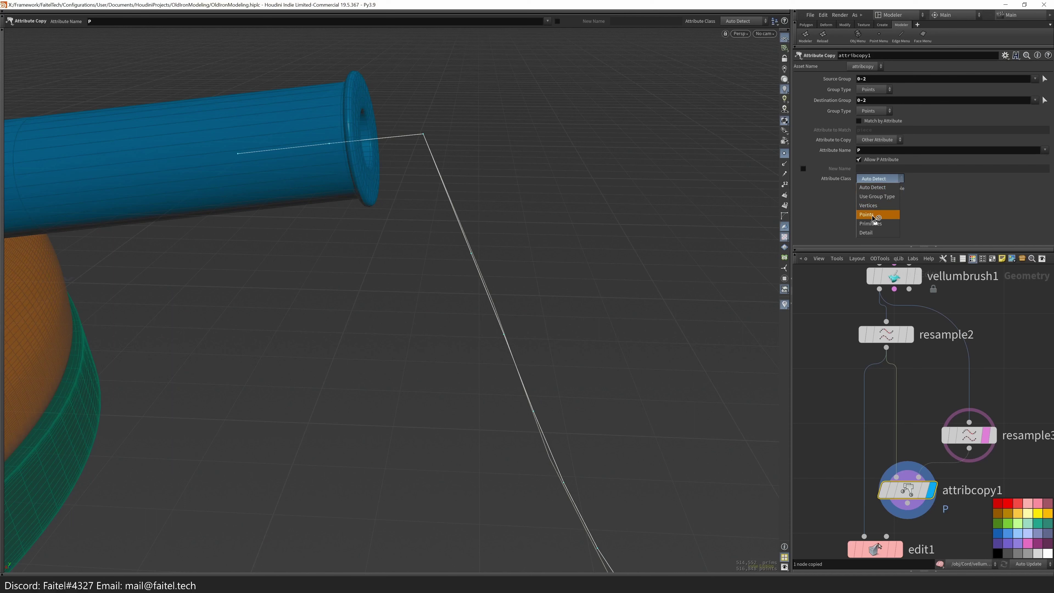
{"action": "left_click", "coordinate": [891, 141]}
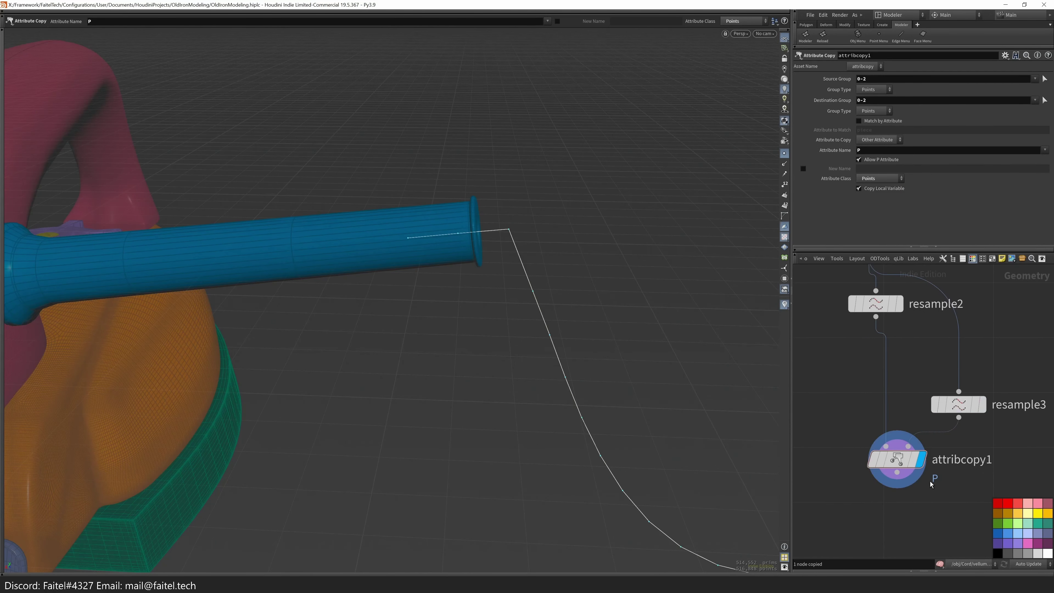
{"action": "key", "text": "Escape"}
{"action": "left_click_drag", "start_coordinate": [706, 469], "coordinate": [535, 228]}
{"action": "middle_click_drag", "start_coordinate": [913, 332], "coordinate": [876, 377]}
- Set vellumhair1's pin points to 0 and 2
{"action": "left_click", "coordinate": [876, 376]}
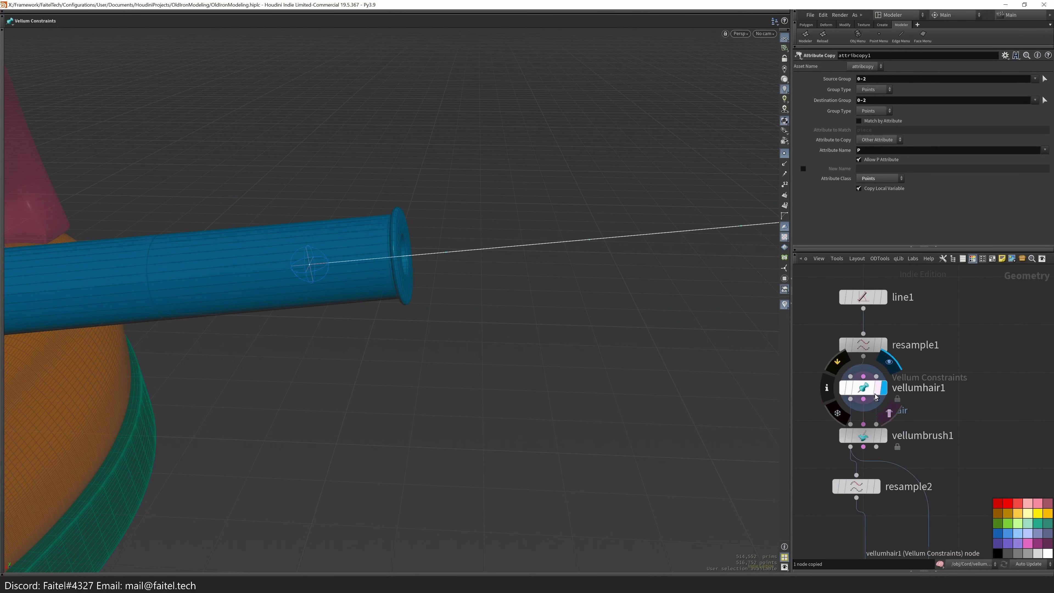
{"action": "left_click", "coordinate": [1038, 187]}
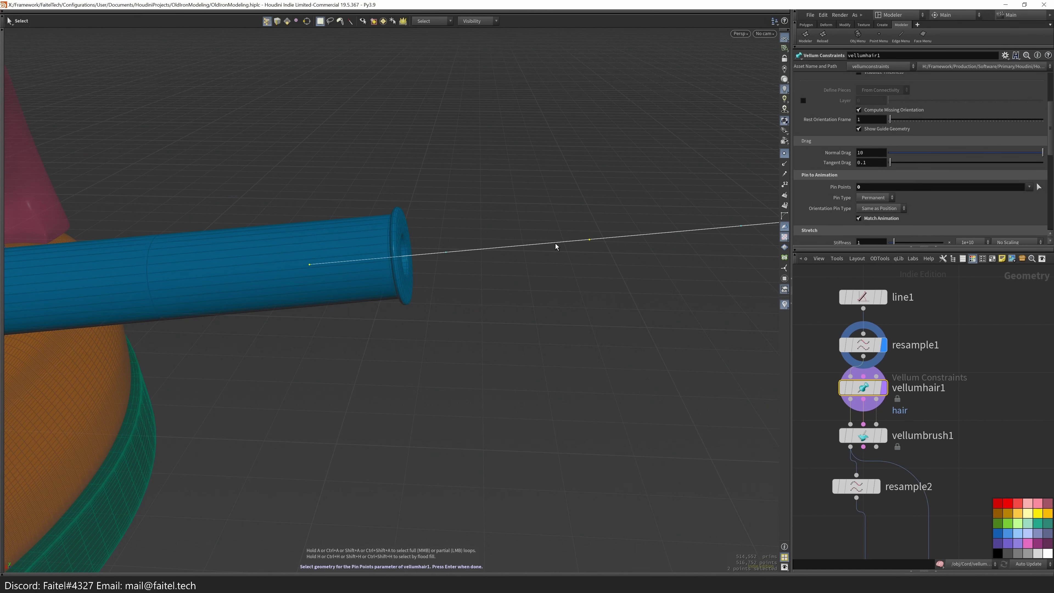
{"action": "key", "text": "Return"}
{"action": "middle_click_drag", "start_coordinate": [886, 471], "coordinate": [894, 422]}
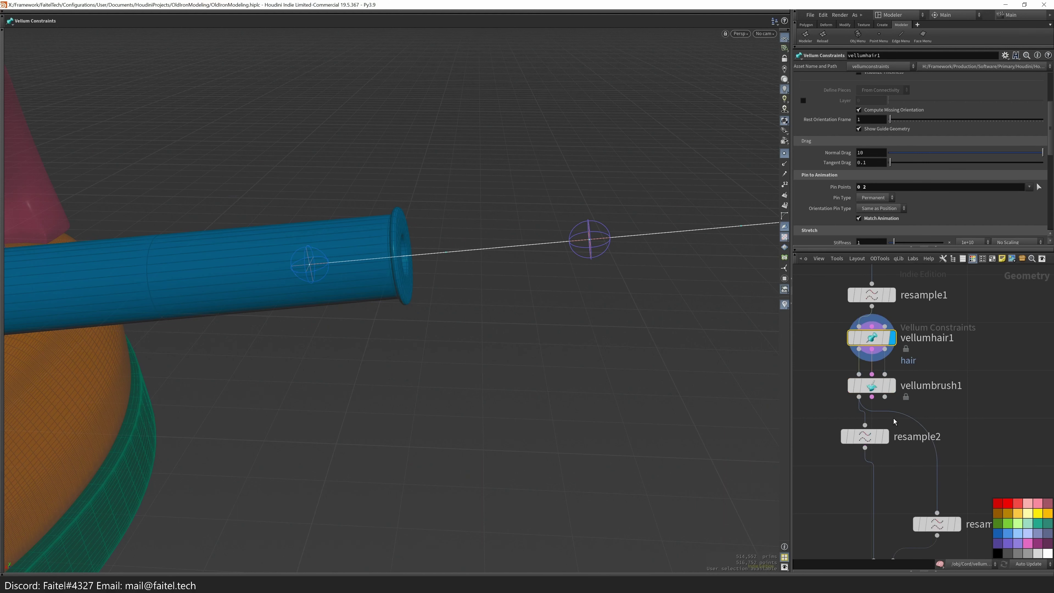
{"action": "middle_click_drag", "start_coordinate": [973, 403], "coordinate": [972, 431]}
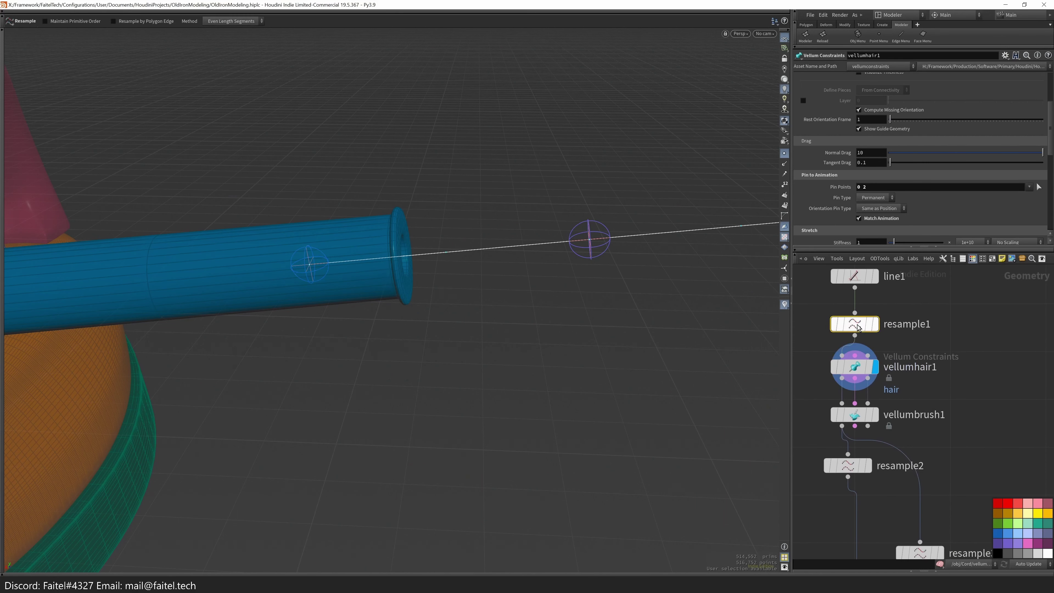
{"action": "left_click", "coordinate": [871, 323]}
{"action": "middle_click_drag", "start_coordinate": [870, 323], "coordinate": [870, 370]}
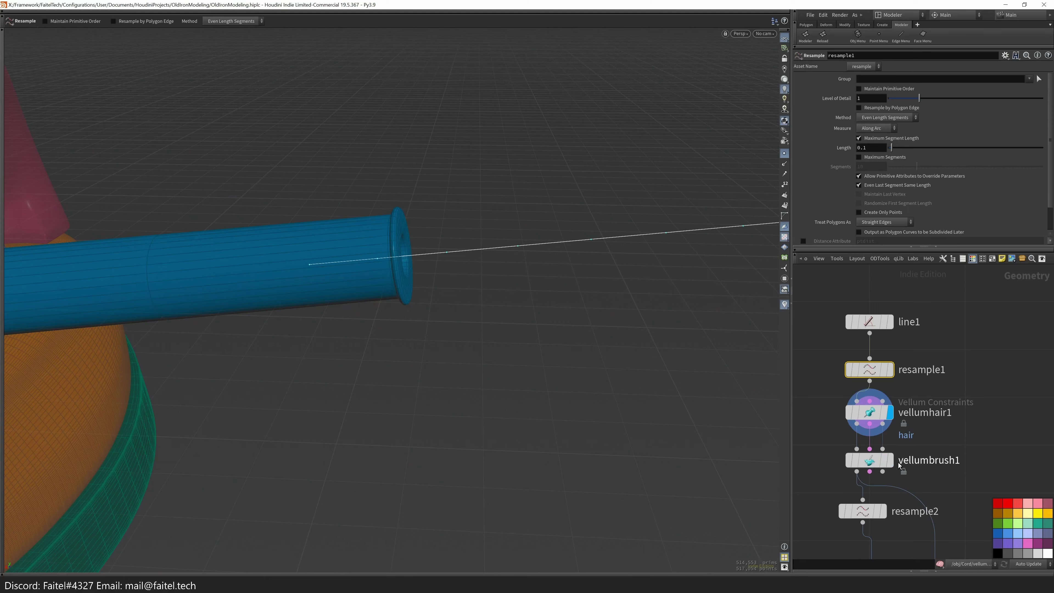
- Display vellumbrush1 and pull the cord's loose end into wiggly bends
{"action": "left_click", "coordinate": [891, 460]}
{"action": "middle_click_drag", "start_coordinate": [901, 482], "coordinate": [901, 408]}
{"action": "scroll", "coordinate": [448, 389], "scroll_direction": "down", "scroll_amount": 10}
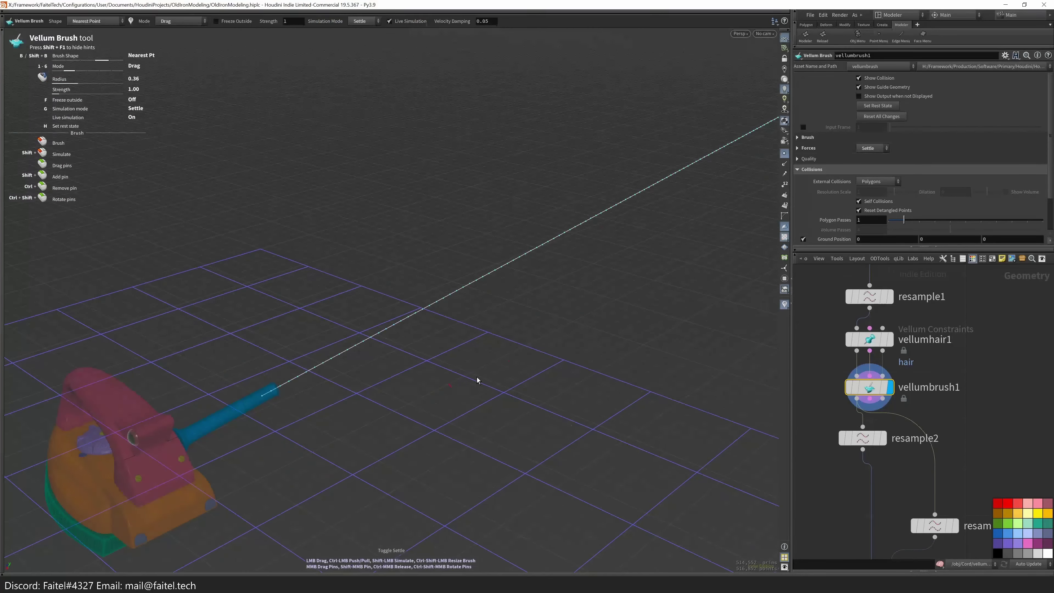
{"action": "scroll", "coordinate": [448, 388], "scroll_direction": "down", "scroll_amount": 5}
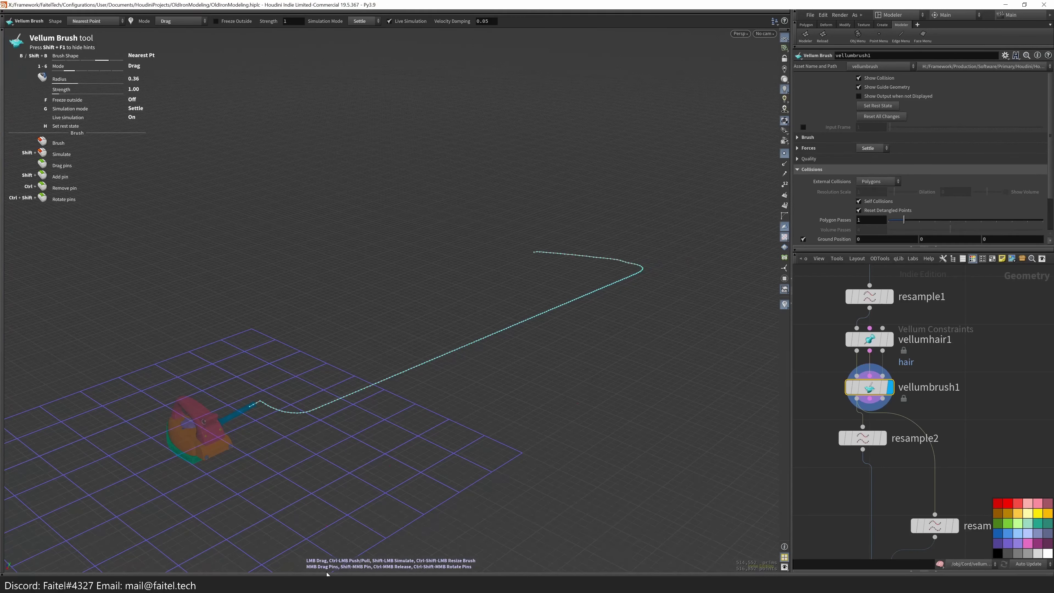
{"action": "mouse_move", "coordinate": [440, 242]}
{"action": "left_mouse_down", "text": "alt"}
{"action": "mouse_move", "coordinate": [488, 146]}
{"action": "mouse_move", "coordinate": [473, 328]}
{"action": "mouse_move", "coordinate": [302, 376]}
{"action": "left_mouse_up", "text": "alt"}
{"action": "scroll", "coordinate": [303, 376], "scroll_direction": "up", "scroll_amount": 5}
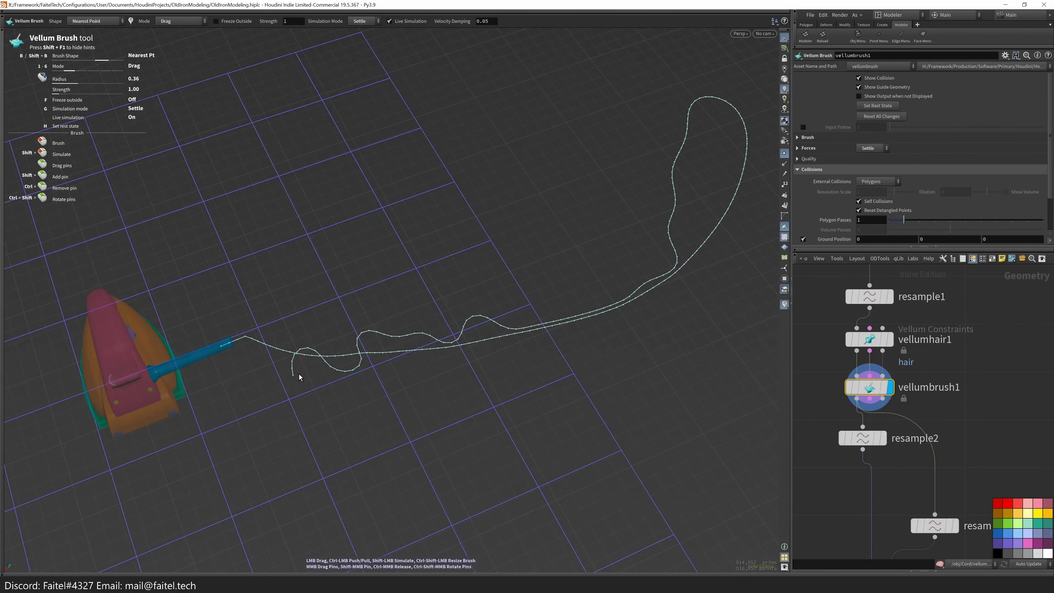
{"action": "scroll", "coordinate": [284, 377], "scroll_direction": "up", "scroll_amount": 2}
{"action": "right_click_drag", "start_coordinate": [284, 375], "coordinate": [365, 384], "text": "alt"}
{"action": "left_click_drag", "start_coordinate": [365, 383], "coordinate": [530, 330], "text": "alt"}
{"action": "mouse_move", "coordinate": [529, 330]}
{"action": "right_mouse_down", "text": "alt"}
{"action": "mouse_move", "coordinate": [446, 278]}
{"action": "mouse_move", "coordinate": [365, 329]}
{"action": "mouse_move", "coordinate": [407, 344]}
{"action": "right_mouse_up", "text": "alt"}
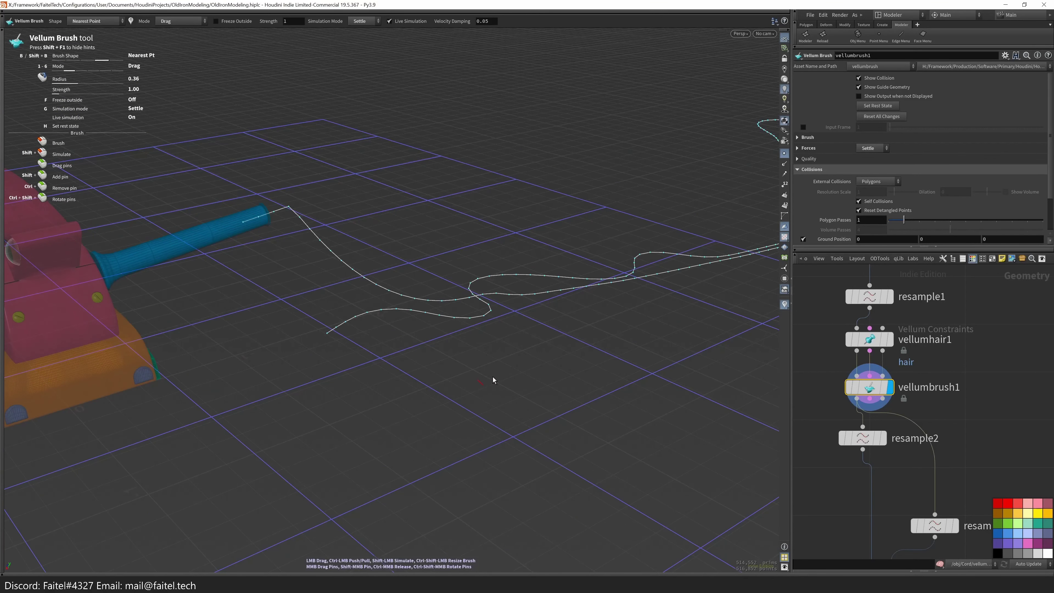
- Display the attribcopy1 result and frame the whole iron in a three-quarter view
{"action": "middle_click_drag", "start_coordinate": [934, 478], "coordinate": [934, 428]}
{"action": "left_click", "coordinate": [888, 525]}
{"action": "scroll", "coordinate": [329, 229], "scroll_direction": "up", "scroll_amount": 2}
{"action": "left_click_drag", "start_coordinate": [329, 229], "coordinate": [477, 291]}
{"action": "middle_click_drag", "start_coordinate": [817, 474], "coordinate": [824, 431]}
{"action": "left_click_drag", "start_coordinate": [477, 333], "coordinate": [566, 349]}
- Select the whole cord curve and turn it into a hose
{"action": "key", "text": "s"}
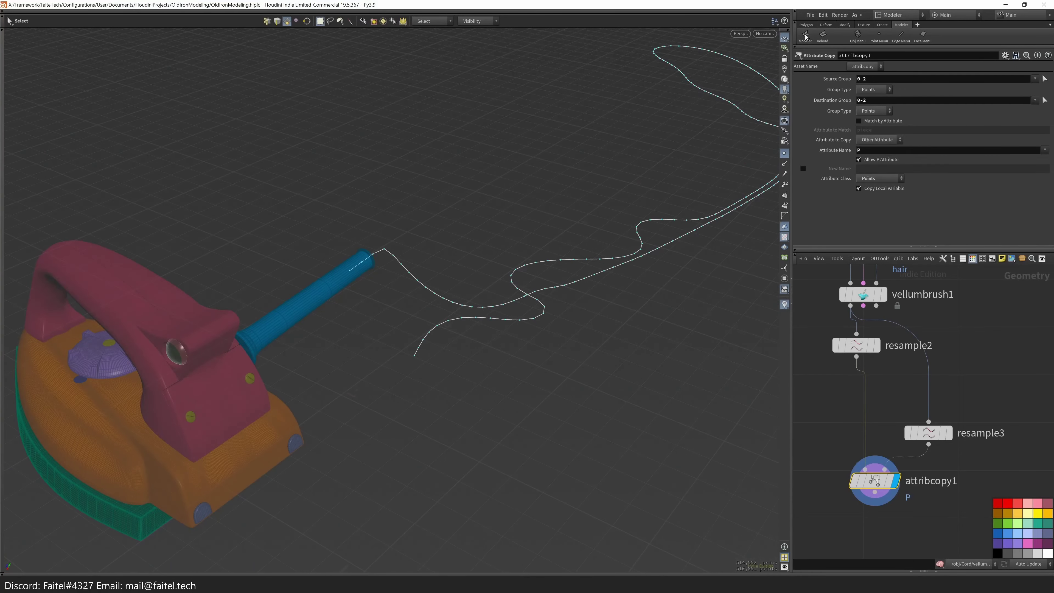
{"action": "left_click", "coordinate": [806, 35]}
{"action": "double_click", "coordinate": [538, 320]}
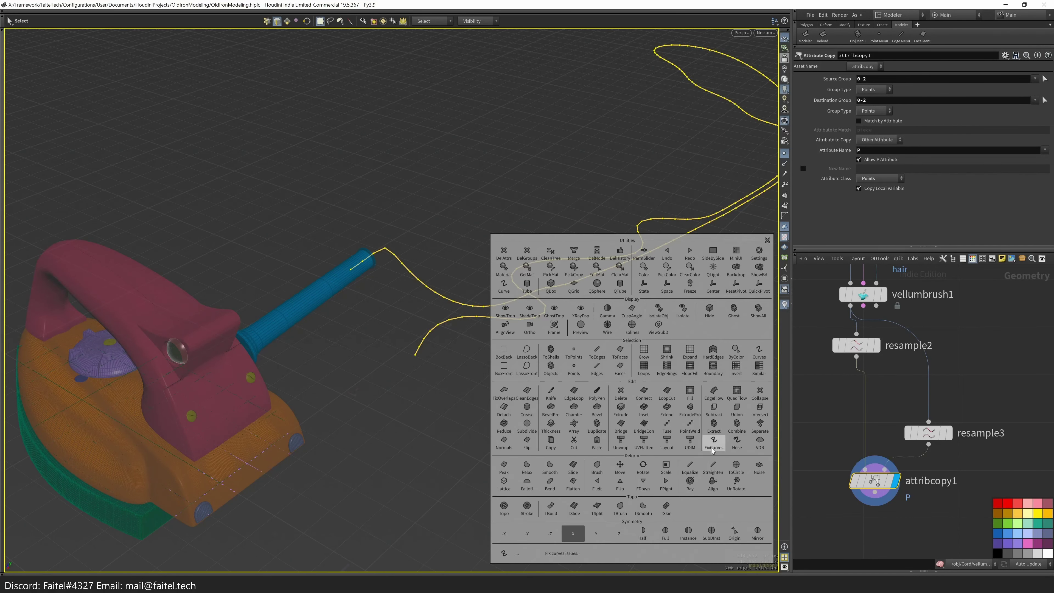
{"action": "left_click_drag", "start_coordinate": [645, 419], "coordinate": [494, 332]}
{"action": "key", "text": "Tab"}
{"action": "key", "text": "Escape"}
{"action": "key", "text": "Tab"}
{"action": "left_click", "coordinate": [494, 328]}
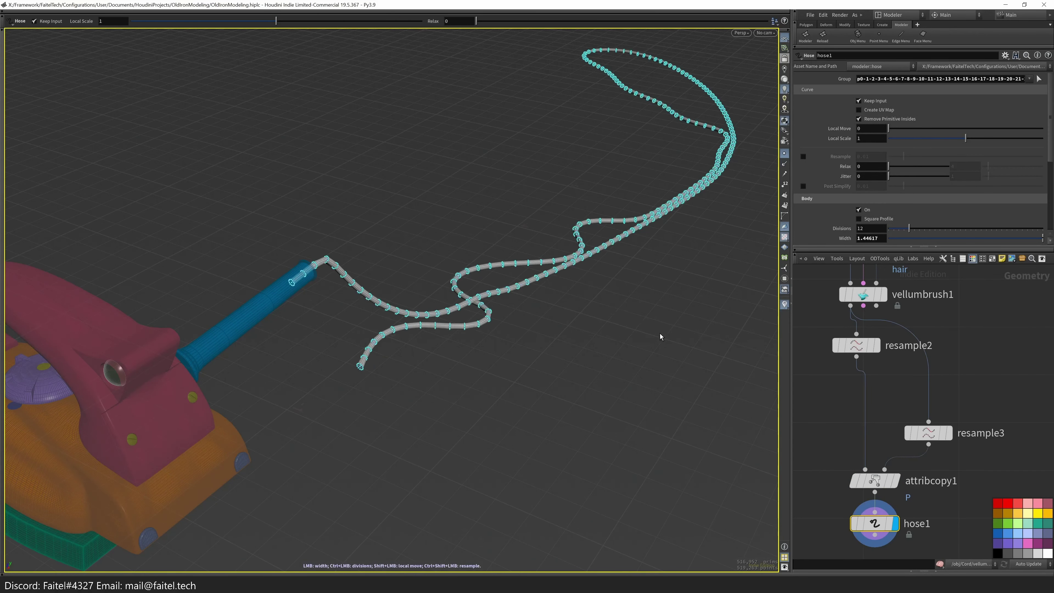
- Set the hose width to 2
{"action": "scroll", "coordinate": [369, 198], "scroll_direction": "down", "scroll_amount": 5}
{"action": "key", "text": "Return"}
{"action": "left_click_drag", "start_coordinate": [377, 170], "coordinate": [349, 157]}
{"action": "type", "text": "2"}
{"action": "key", "text": "Return"}
{"action": "left_click_drag", "start_coordinate": [522, 314], "coordinate": [687, 289], "text": "alt"}
{"action": "key", "text": "Tab"}
- Nudge the hose width up from 2.06 to 2.25
{"action": "key", "text": "Escape"}
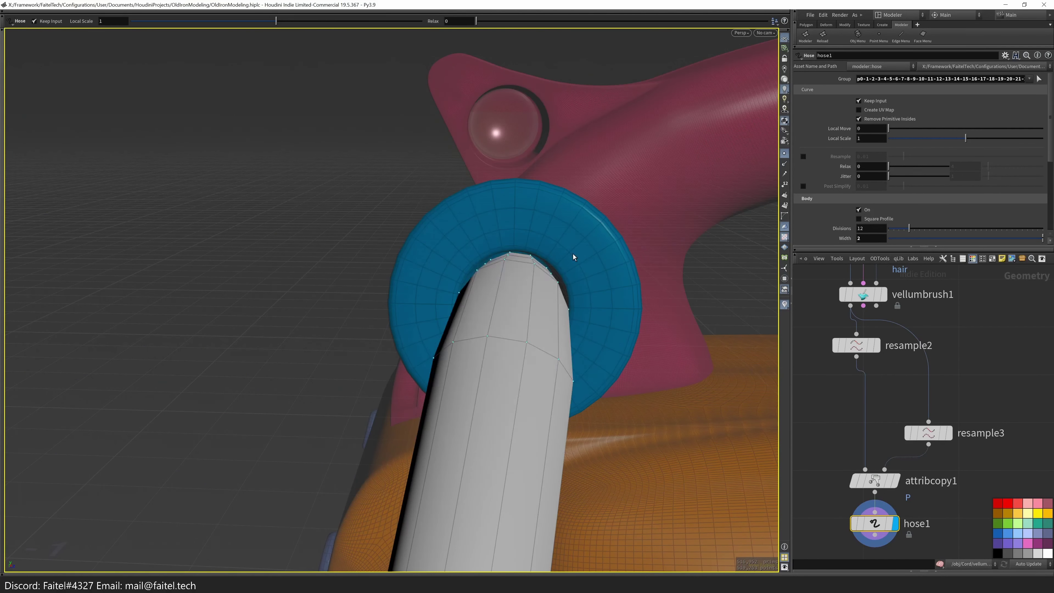
{"action": "scroll", "coordinate": [577, 221], "scroll_direction": "up", "scroll_amount": 5}
{"action": "middle_click_drag", "start_coordinate": [844, 238], "coordinate": [910, 258]}
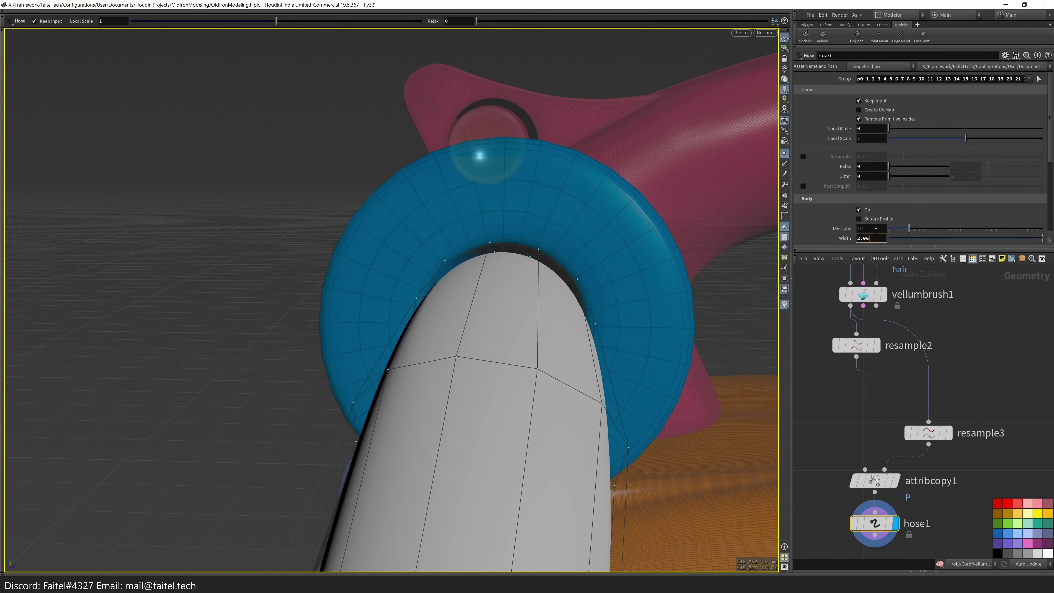
{"action": "key", "text": "Escape"}
{"action": "left_click_drag", "start_coordinate": [456, 291], "coordinate": [522, 287]}
{"action": "scroll", "coordinate": [574, 313], "scroll_direction": "up", "scroll_amount": 5}
{"action": "scroll", "coordinate": [574, 314], "scroll_direction": "down", "scroll_amount": 5}
- Orbit around the iron to inspect the thickened cord from several angles
{"action": "left_click_drag", "start_coordinate": [593, 370], "coordinate": [342, 413]}
{"action": "scroll", "coordinate": [472, 414], "scroll_direction": "up", "scroll_amount": 3}
{"action": "left_click_drag", "start_coordinate": [472, 414], "coordinate": [577, 302]}
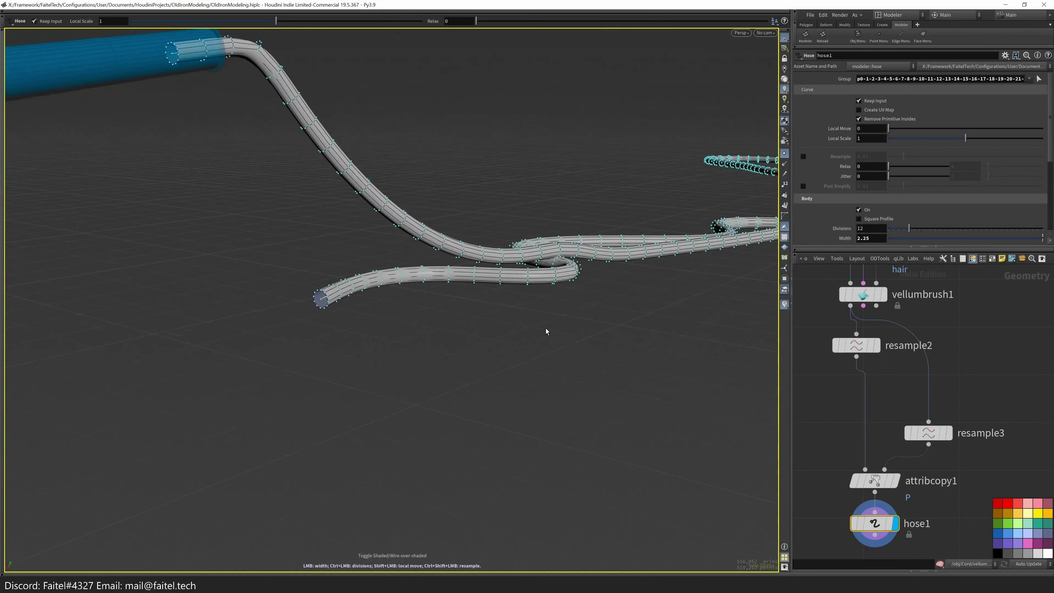
{"action": "scroll", "coordinate": [488, 337], "scroll_direction": "down", "scroll_amount": 3}
{"action": "left_click_drag", "start_coordinate": [488, 337], "coordinate": [396, 332]}
{"action": "key", "text": "Return"}
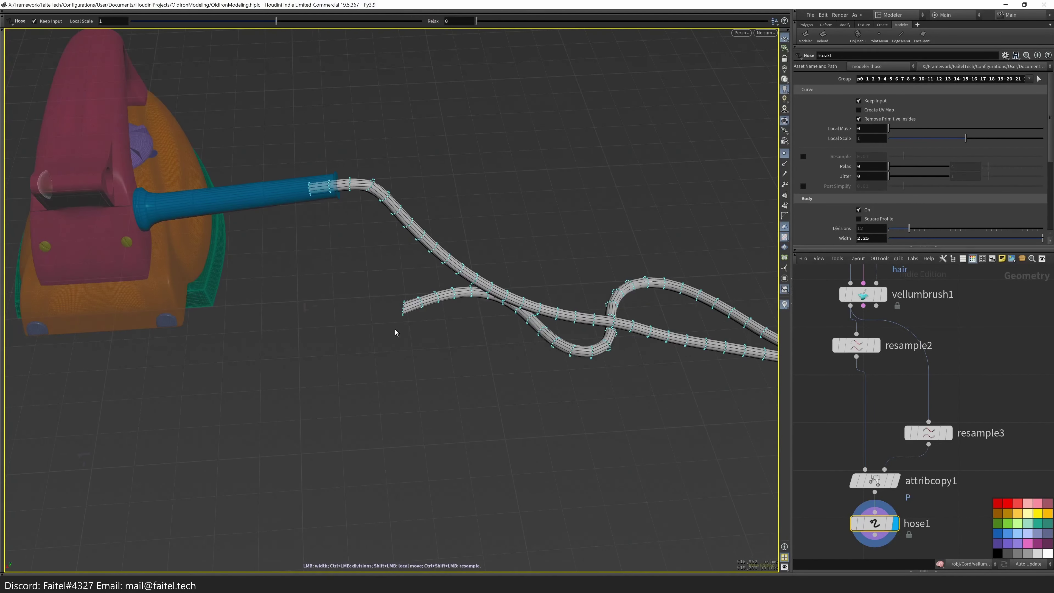
- Return to object level and orbit to view the iron and cord from above
{"action": "key", "text": "u"}
{"action": "left_click_drag", "start_coordinate": [602, 373], "coordinate": [631, 332]}
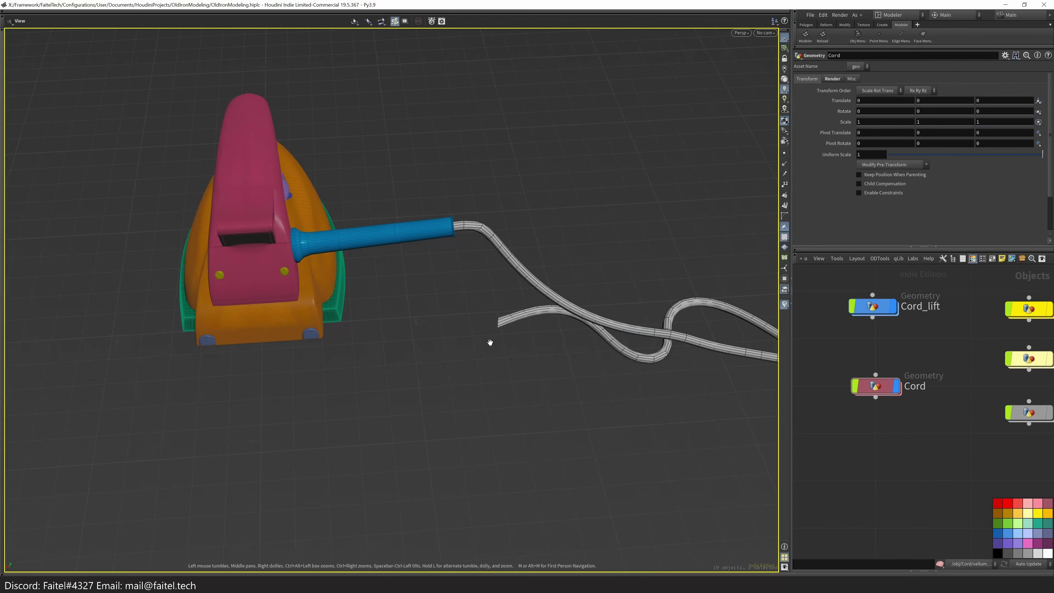
{"action": "scroll", "coordinate": [640, 327], "scroll_direction": "up", "scroll_amount": 3}
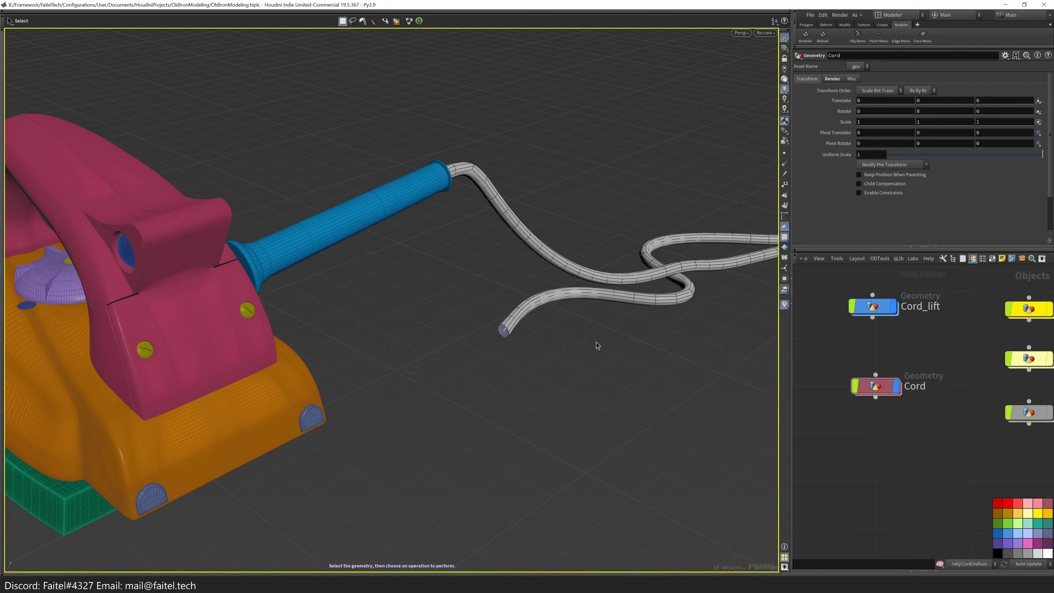
{"action": "left_click_drag", "start_coordinate": [597, 343], "coordinate": [431, 389]}
{"action": "scroll", "coordinate": [431, 389], "scroll_direction": "up", "scroll_amount": 5}
{"action": "scroll", "coordinate": [362, 393], "scroll_direction": "down", "scroll_amount": 5}
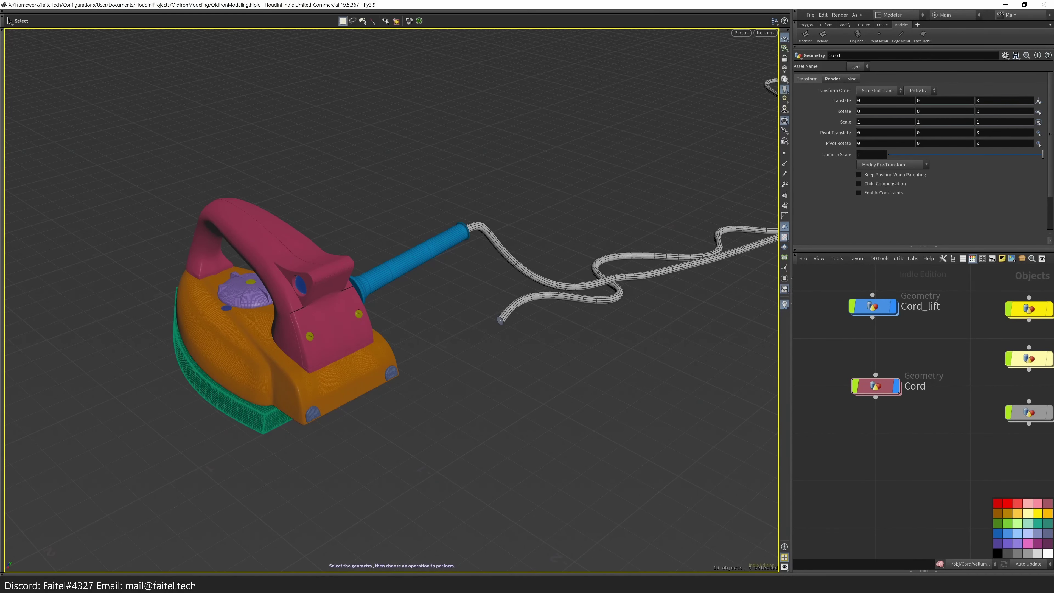
- Inside Cord, add a Color node after hose1 and set it to a red (0.593, 0.148, 0.148)
{"action": "double_click", "coordinate": [876, 386]}
{"action": "key", "text": "Tab"}
{"action": "left_click", "coordinate": [522, 299]}
{"action": "left_click", "coordinate": [867, 134]}
{"action": "left_click", "coordinate": [841, 90]}
{"action": "left_click", "coordinate": [928, 189], "text": "ctrl"}
{"action": "left_click", "coordinate": [988, 48]}
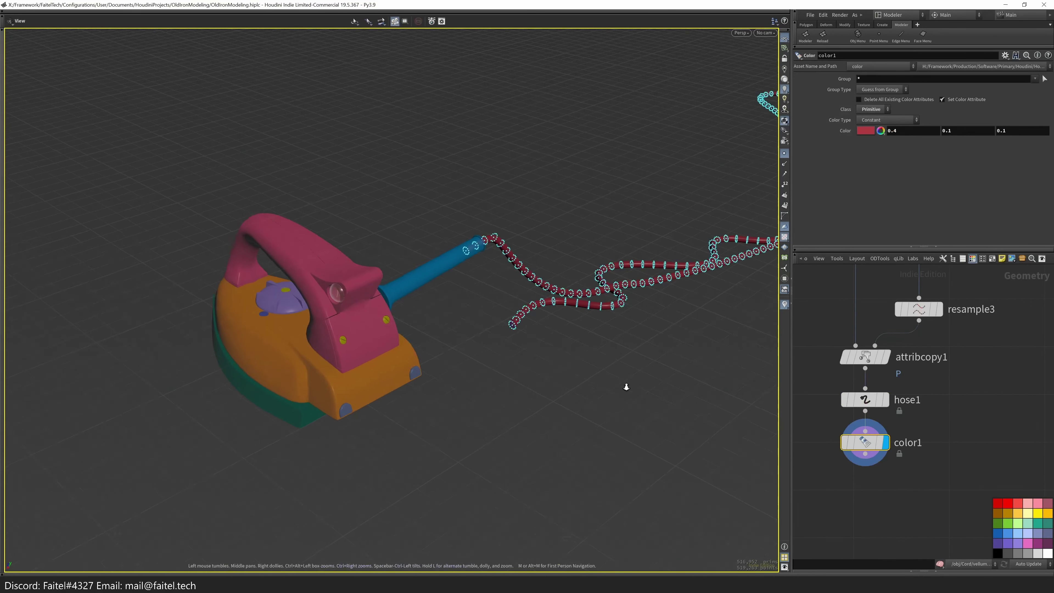
{"action": "key", "text": "shift+w"}
{"action": "key", "text": "shift+w"}
{"action": "left_click", "coordinate": [866, 131]}
{"action": "mouse_move", "coordinate": [935, 189]}
{"action": "left_mouse_down"}
{"action": "mouse_move", "coordinate": [966, 190]}
{"action": "mouse_move", "coordinate": [954, 200]}
{"action": "left_mouse_up"}
{"action": "left_click", "coordinate": [808, 409]}
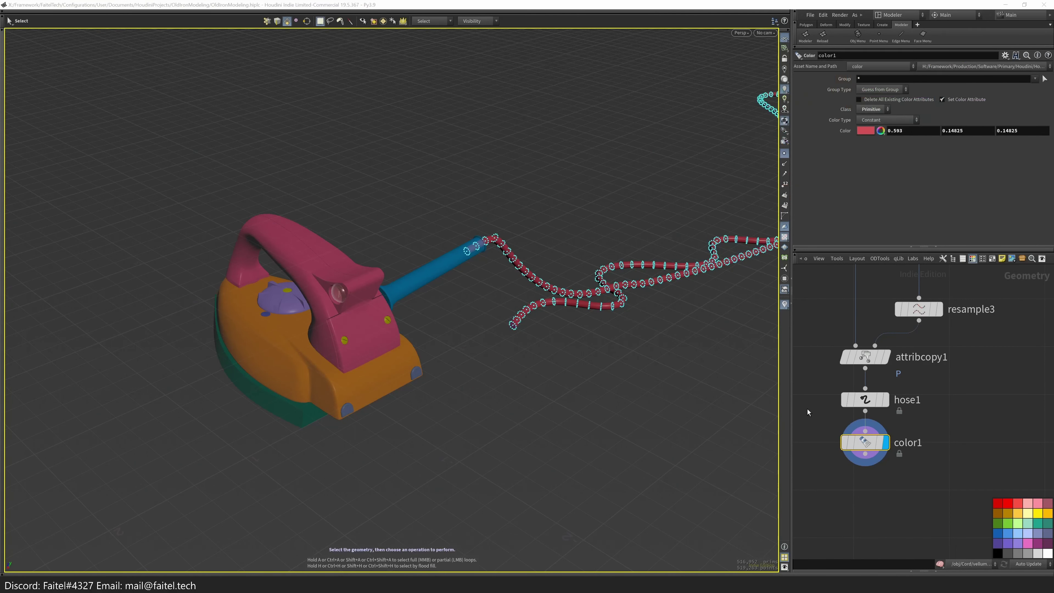
- Back at object level, orbit around the iron to inspect the red cord from several angles
{"action": "key", "text": "u"}
{"action": "left_click_drag", "start_coordinate": [490, 373], "coordinate": [409, 427]}
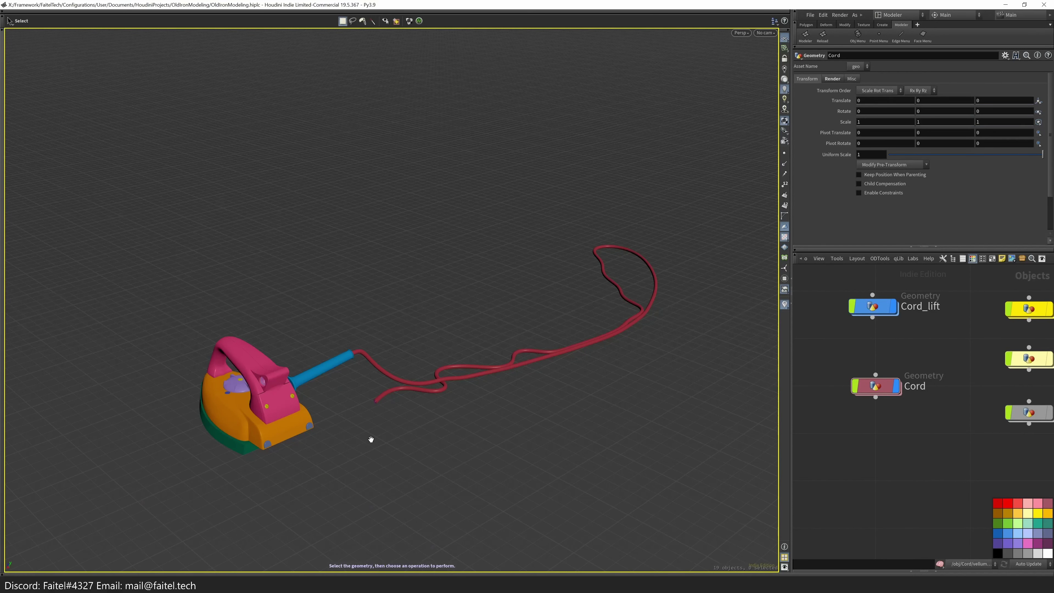
{"action": "scroll", "coordinate": [372, 440], "scroll_direction": "up", "scroll_amount": 10}
{"action": "scroll", "coordinate": [417, 366], "scroll_direction": "down", "scroll_amount": 5}
{"action": "double_click", "coordinate": [416, 367]}
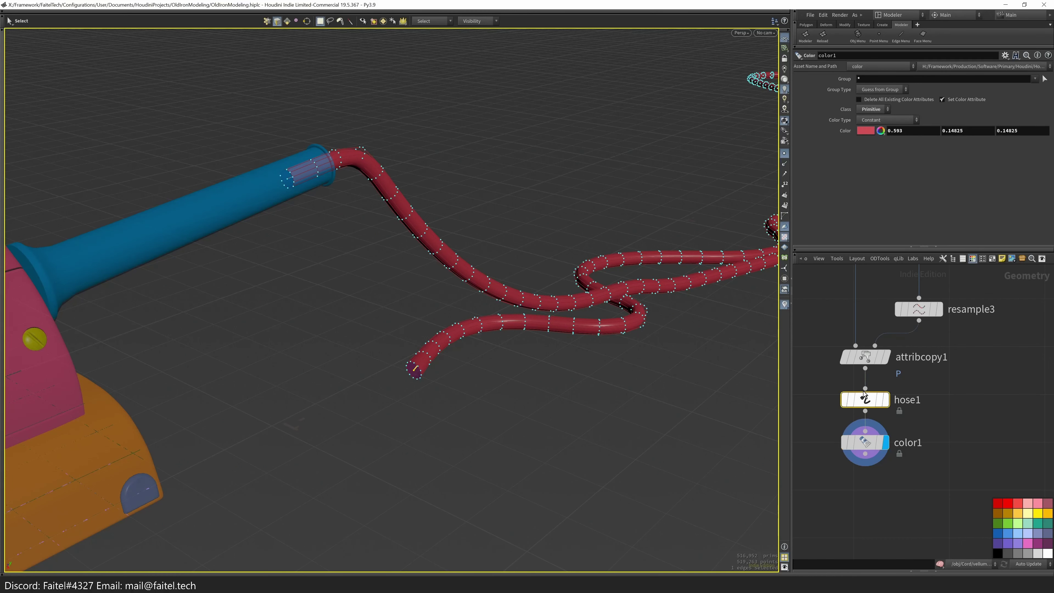
{"action": "key", "text": "u"}
{"action": "left_click_drag", "start_coordinate": [640, 437], "coordinate": [544, 358]}
{"action": "scroll", "coordinate": [544, 358], "scroll_direction": "up", "scroll_amount": 10}
{"action": "left_click_drag", "start_coordinate": [464, 320], "coordinate": [291, 387]}
{"action": "scroll", "coordinate": [499, 315], "scroll_direction": "down", "scroll_amount": 6}
{"action": "scroll", "coordinate": [847, 403], "scroll_direction": "up", "scroll_amount": 3}
- Add a new Geometry object beside the Cord object in the node graph
{"action": "left_click", "coordinate": [880, 424]}
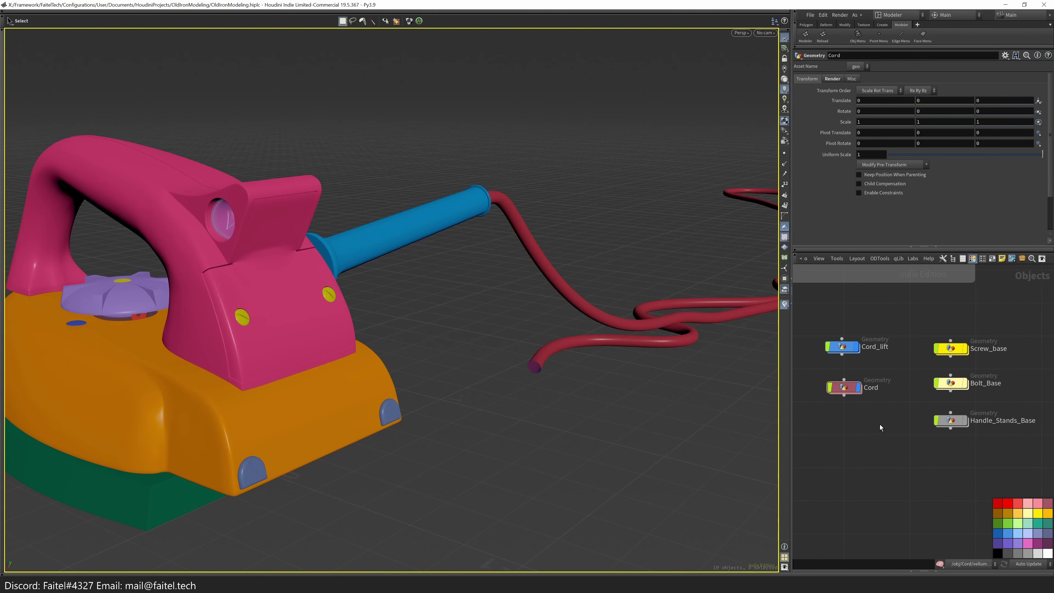
{"action": "scroll", "coordinate": [880, 427], "scroll_direction": "down", "scroll_amount": 6}
{"action": "middle_click_drag", "start_coordinate": [932, 464], "coordinate": [946, 434]}
{"action": "scroll", "coordinate": [906, 429], "scroll_direction": "up", "scroll_amount": 6}
{"action": "key", "text": "Tab"}
{"action": "type", "text": "geo"}
{"action": "key", "text": "Return"}
{"action": "left_click", "coordinate": [843, 395]}
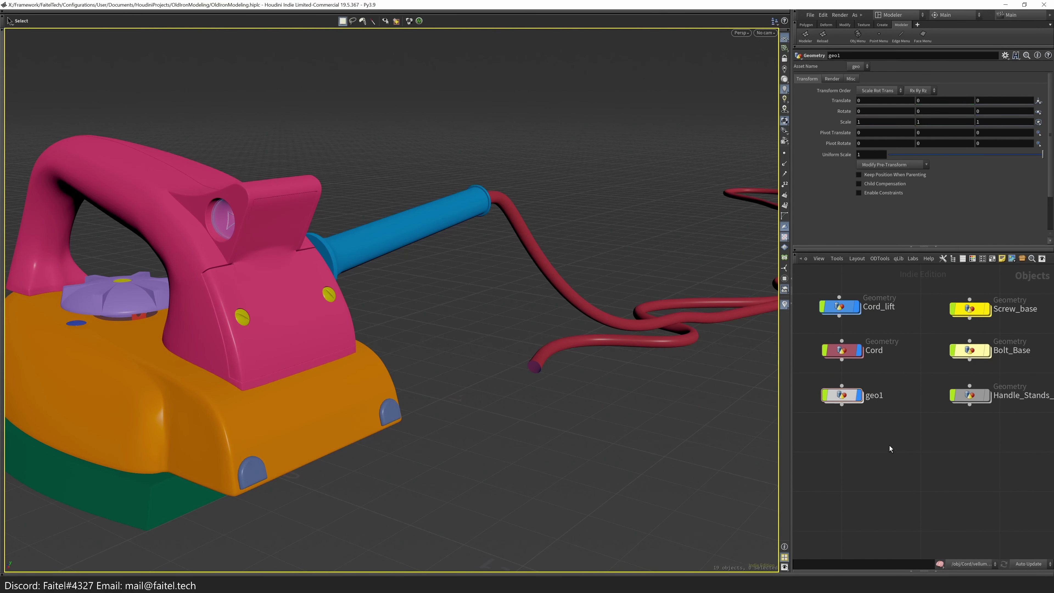
- Colour the new object's node teal, name it Cord_lug, and go inside it
{"action": "key", "text": "c"}
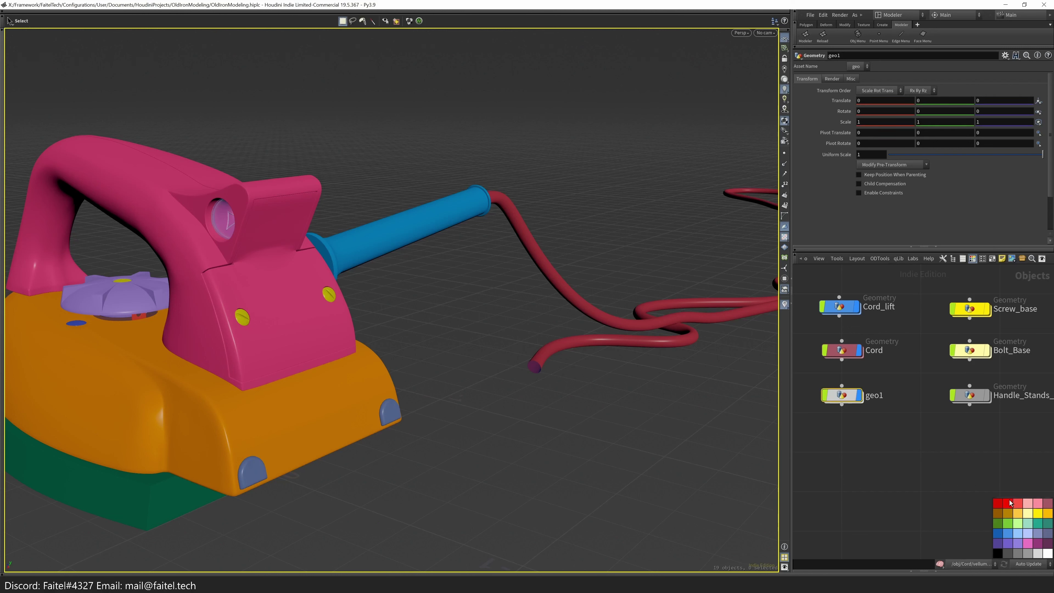
{"action": "left_click", "coordinate": [1034, 524]}
{"action": "scroll", "coordinate": [907, 467], "scroll_direction": "up", "scroll_amount": 2}
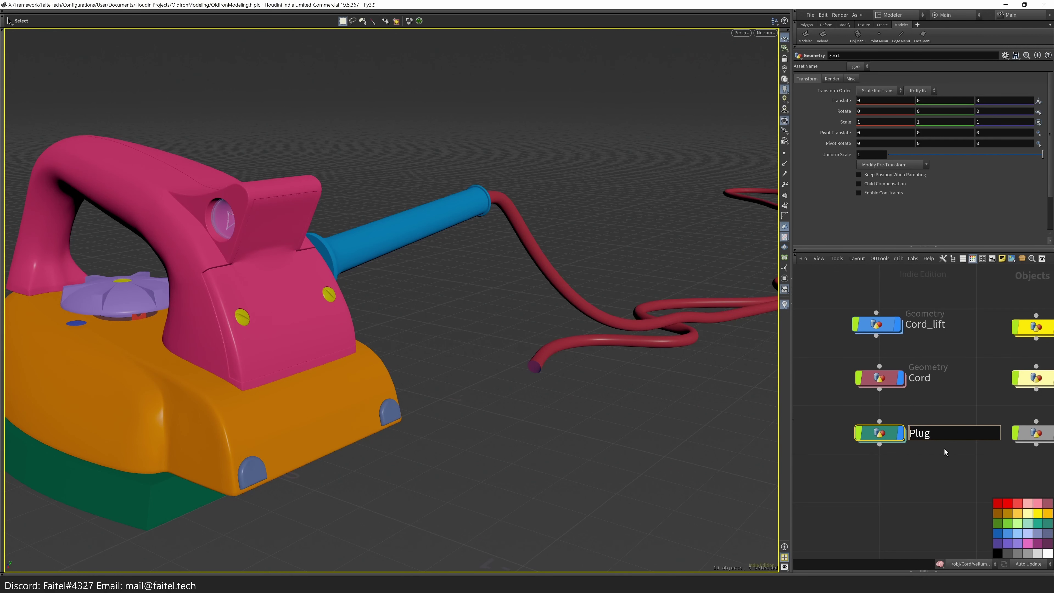
{"action": "key", "text": "Return"}
{"action": "double_click", "coordinate": [881, 436]}
{"action": "key", "text": "Tab"}
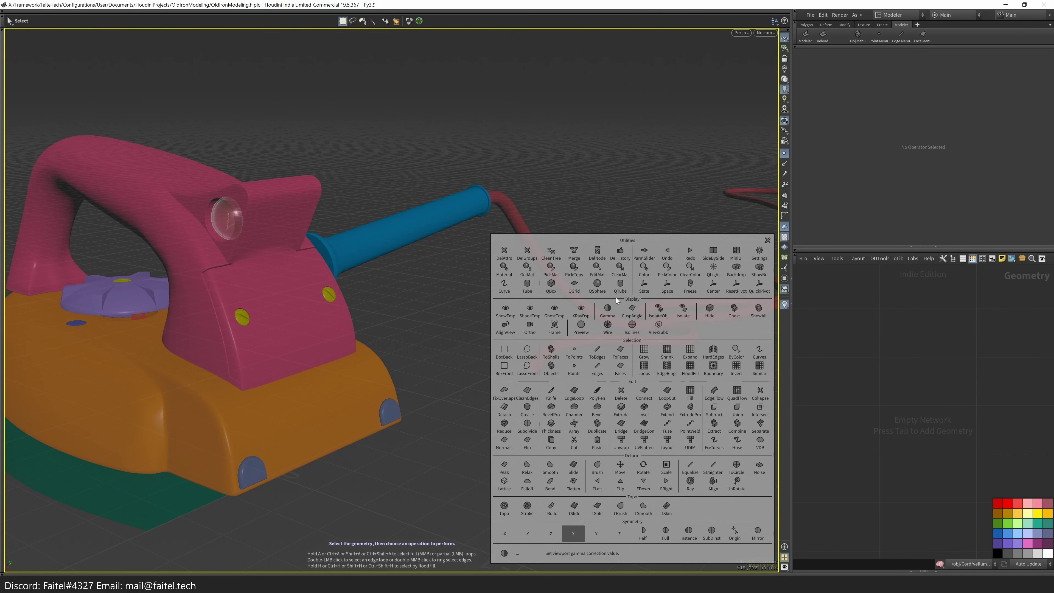
- Switch the empty plug's viewport to a flat front orthographic view
{"action": "left_click", "coordinate": [504, 292]}
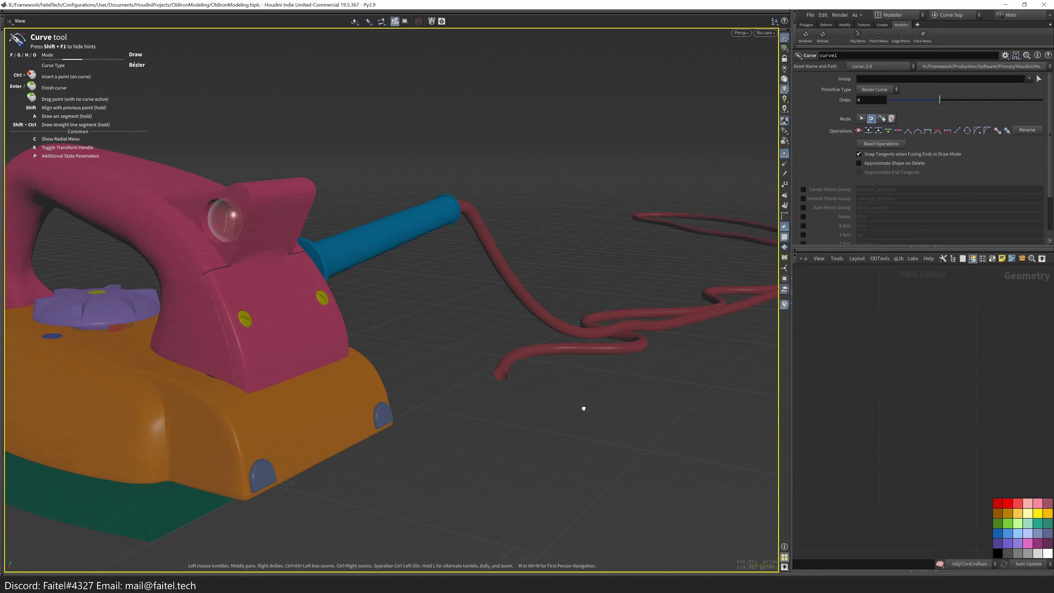
{"action": "key", "text": "Tab"}
{"action": "left_click", "coordinate": [799, 312]}
{"action": "key", "text": "space+3"}
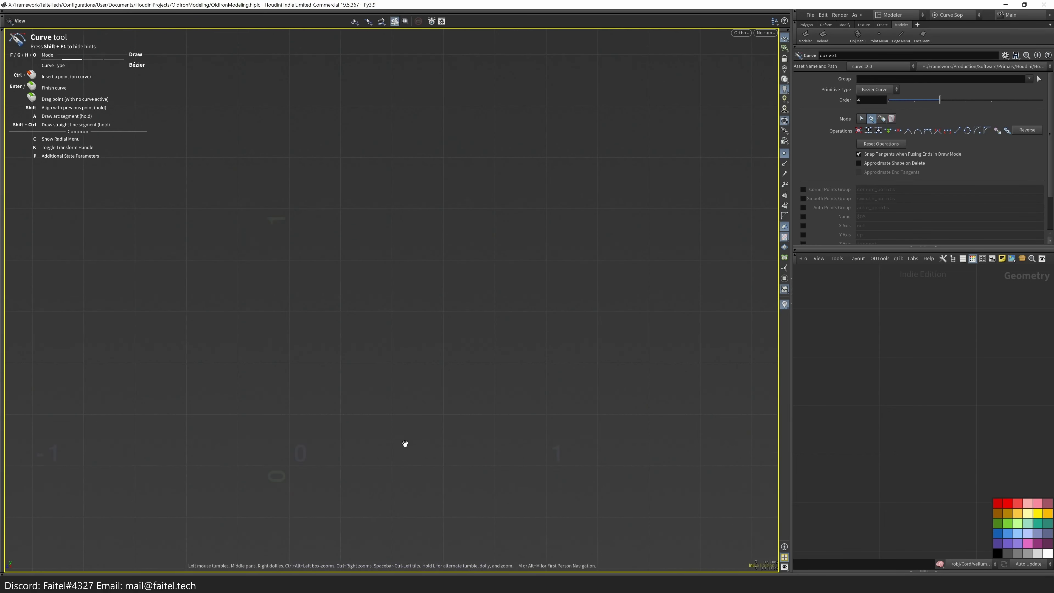
{"action": "scroll", "coordinate": [376, 497], "scroll_direction": "up", "scroll_amount": 2}
- Create a horizontal Line of length 0.4 named Top_bolt
{"action": "key", "text": "Tab"}
{"action": "type", "text": "line"}
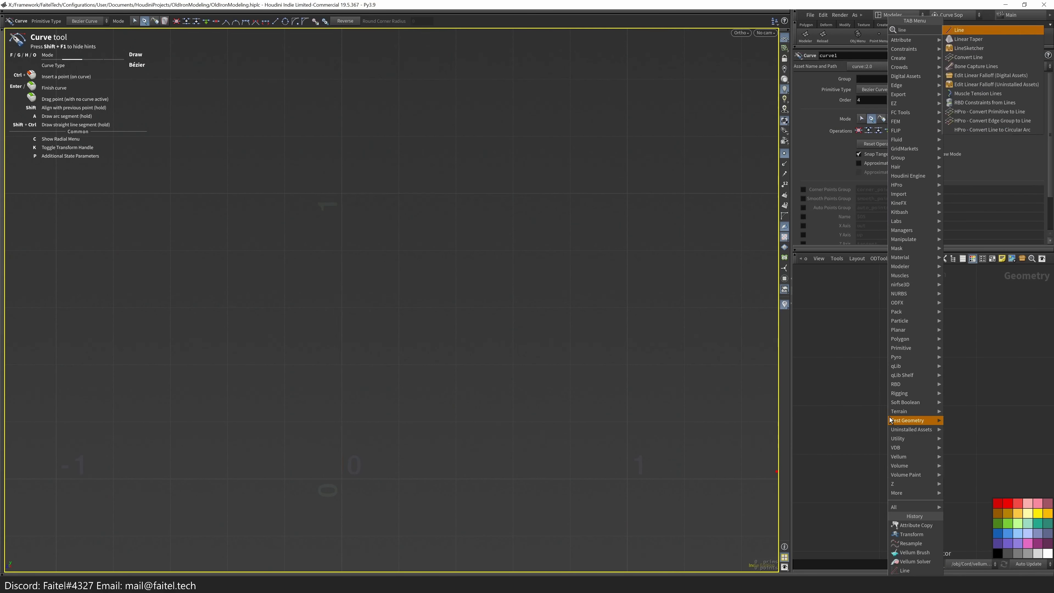
{"action": "key", "text": "Return"}
{"action": "left_click", "coordinate": [890, 420]}
{"action": "left_click_drag", "start_coordinate": [360, 441], "coordinate": [733, 387]}
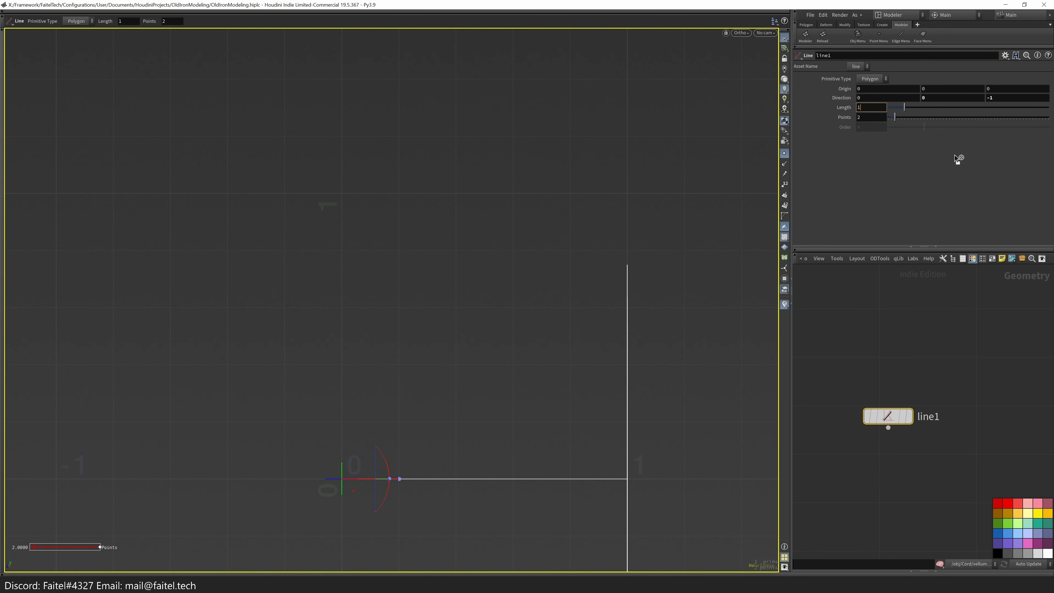
{"action": "type", "text": "0.4"}
{"action": "key", "text": "Return"}
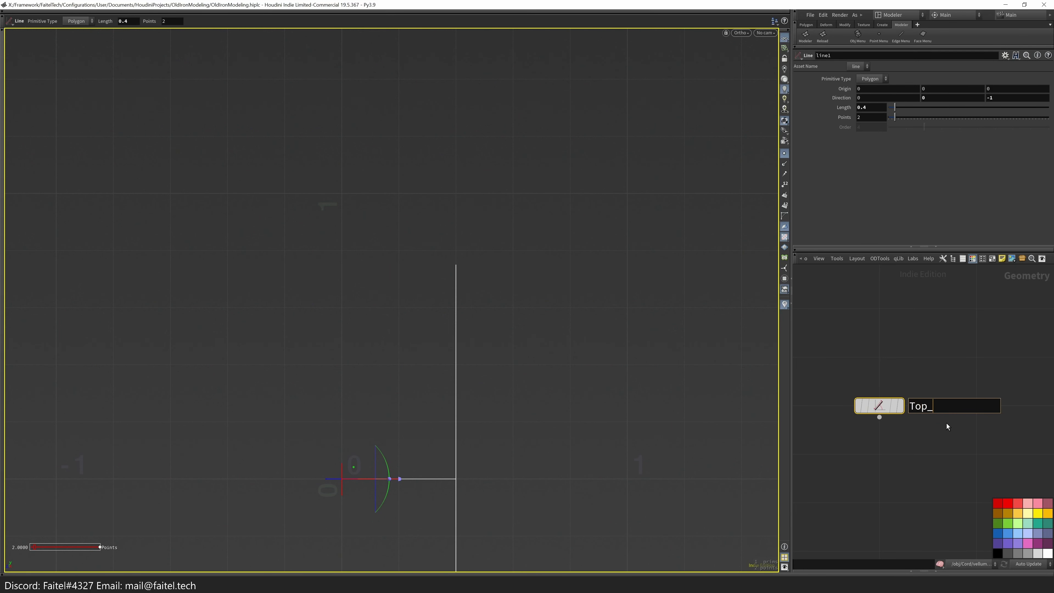
{"action": "type", "text": "t"}
{"action": "key", "text": "Return"}
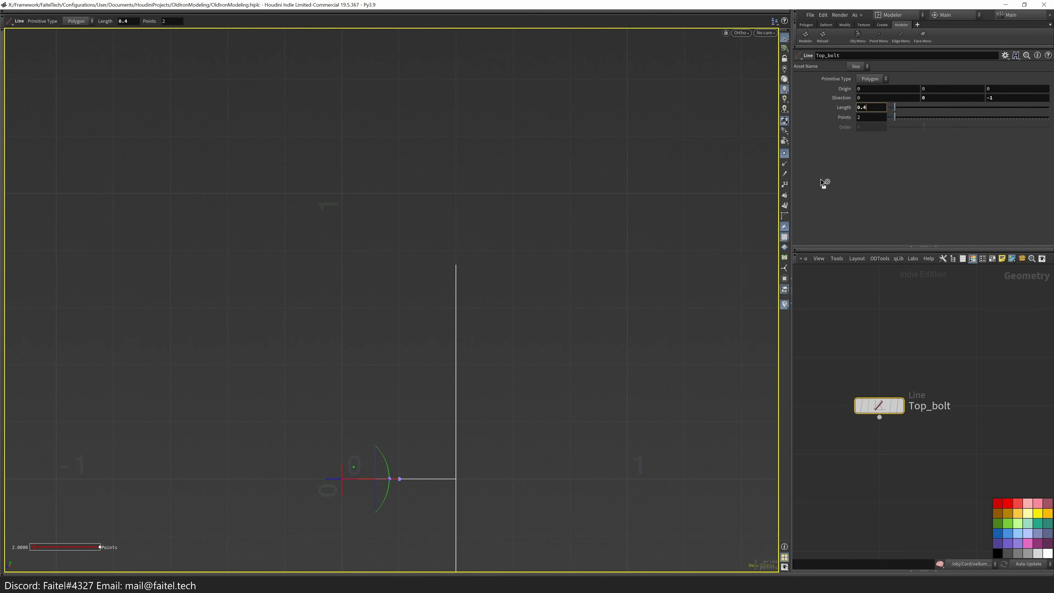
{"action": "key", "text": "h"}
- Duplicate Top_bolt as Top_bolt1 and merge both lines with a Merge node
{"action": "key", "text": "ctrl+c"}
{"action": "key", "text": "ctrl+v"}
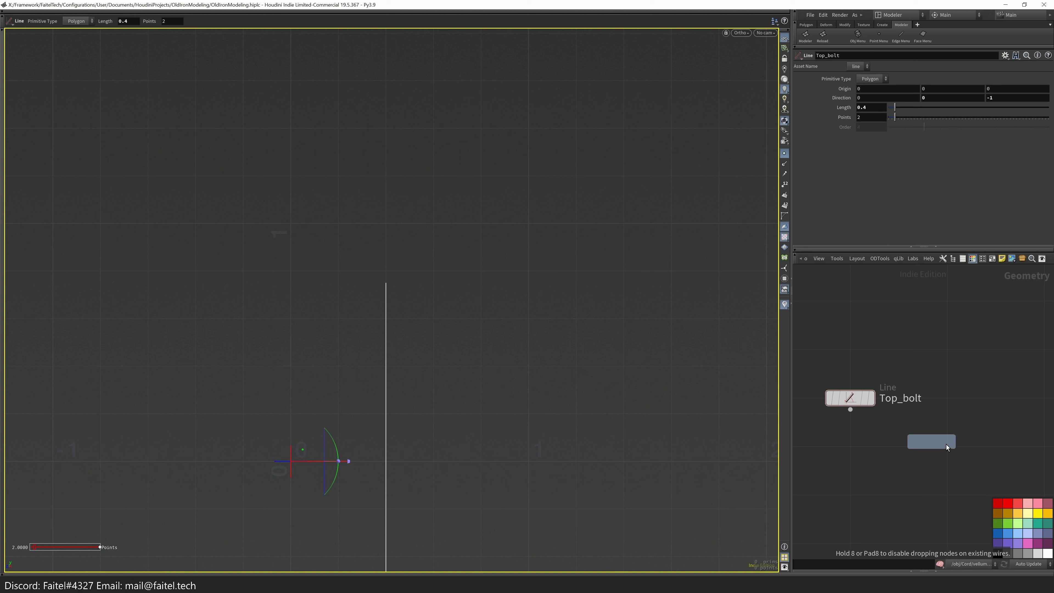
{"action": "key", "text": "Return"}
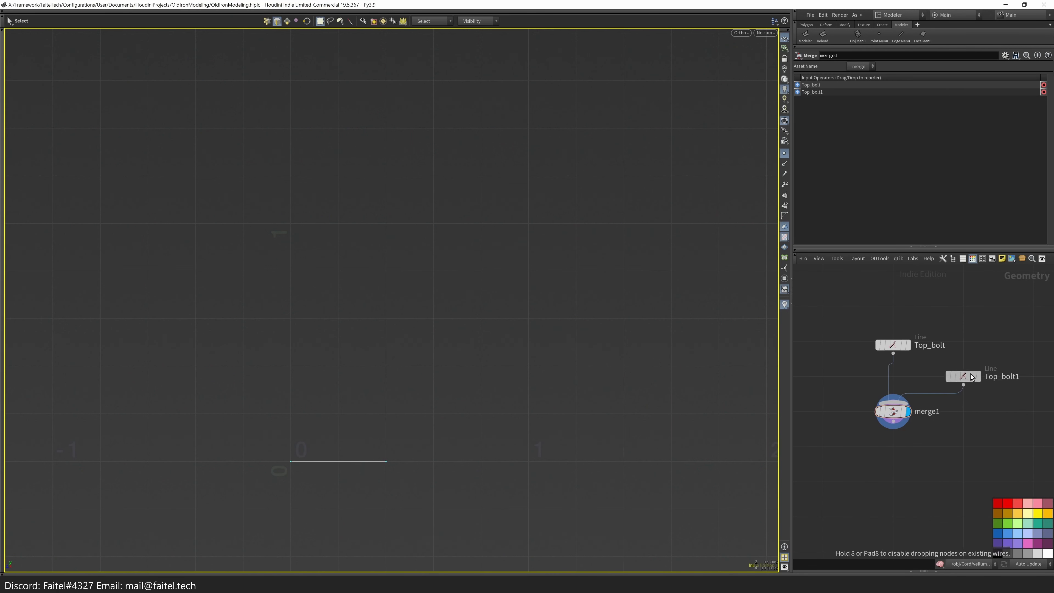
{"action": "key", "text": "l"}
{"action": "double_click", "coordinate": [997, 383]}
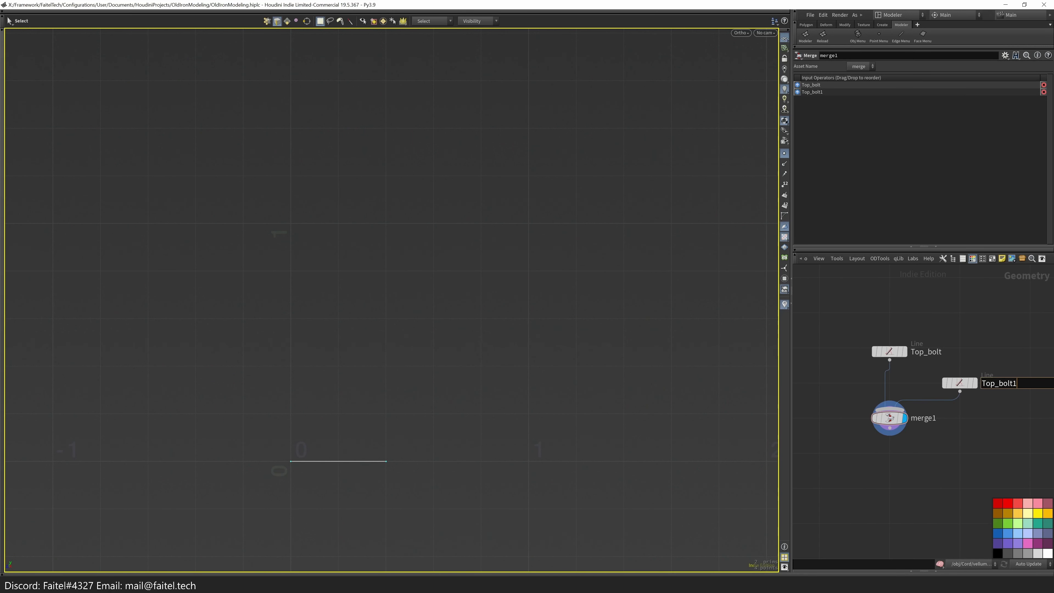
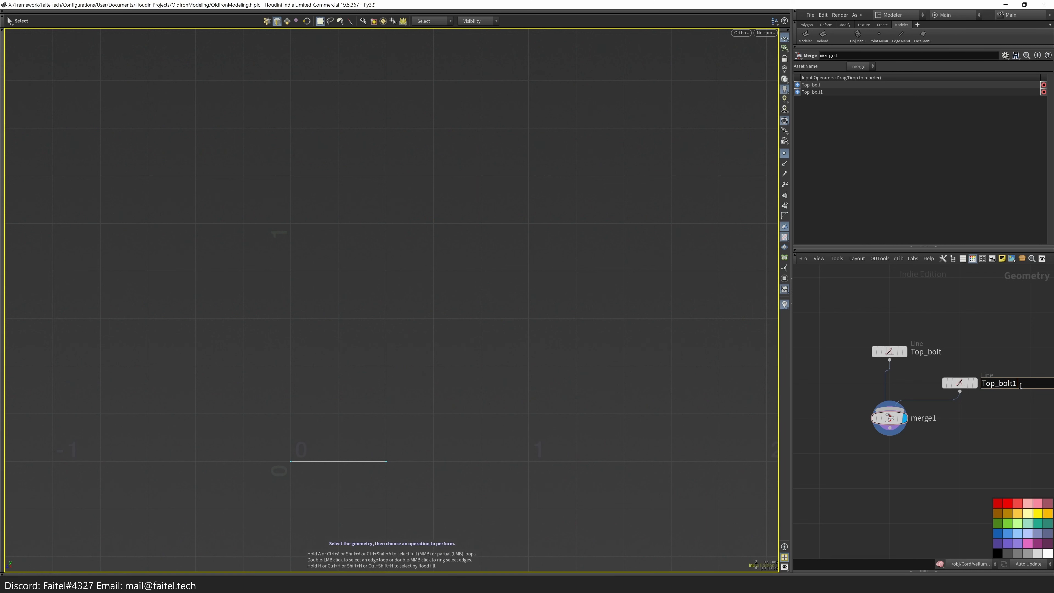
- Rename the line node Top_width and set its length to 1.7
{"action": "type", "text": "_width"}
{"action": "key", "text": "Return"}
{"action": "key", "text": "Return"}
{"action": "left_click_drag", "start_coordinate": [290, 462], "coordinate": [434, 461]}
{"action": "left_click", "coordinate": [860, 108]}
{"action": "type", "text": "1.4"}
{"action": "key", "text": "BackSpace"}
{"action": "type", "text": "7"}
{"action": "key", "text": "Return"}
{"action": "scroll", "coordinate": [418, 423], "scroll_direction": "down", "scroll_amount": 4}
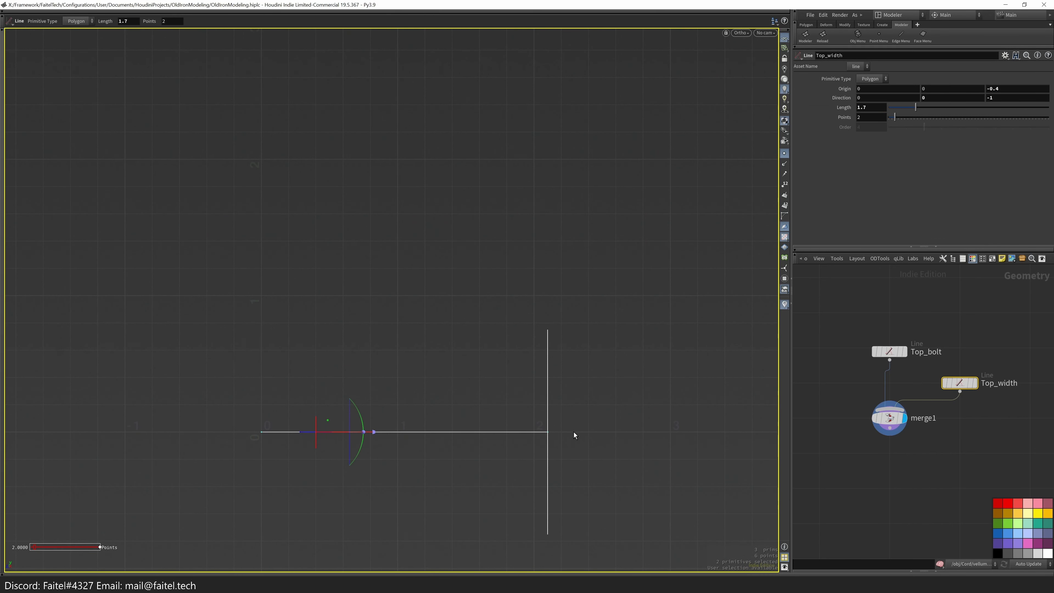
{"action": "key", "text": "s"}
- Duplicate the Top_width node and rename the copy Top_height
{"action": "key", "text": "ctrl+c"}
{"action": "key", "text": "ctrl+v"}
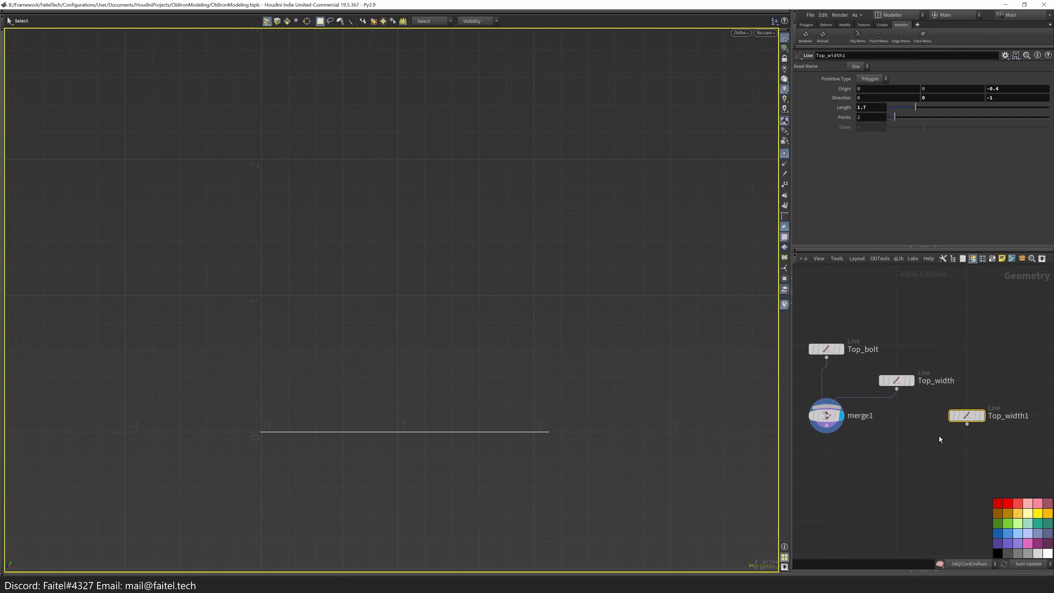
{"action": "left_click", "coordinate": [983, 415]}
{"action": "right_click", "coordinate": [976, 449]}
{"action": "key", "text": "Escape"}
{"action": "double_click", "coordinate": [1012, 417]}
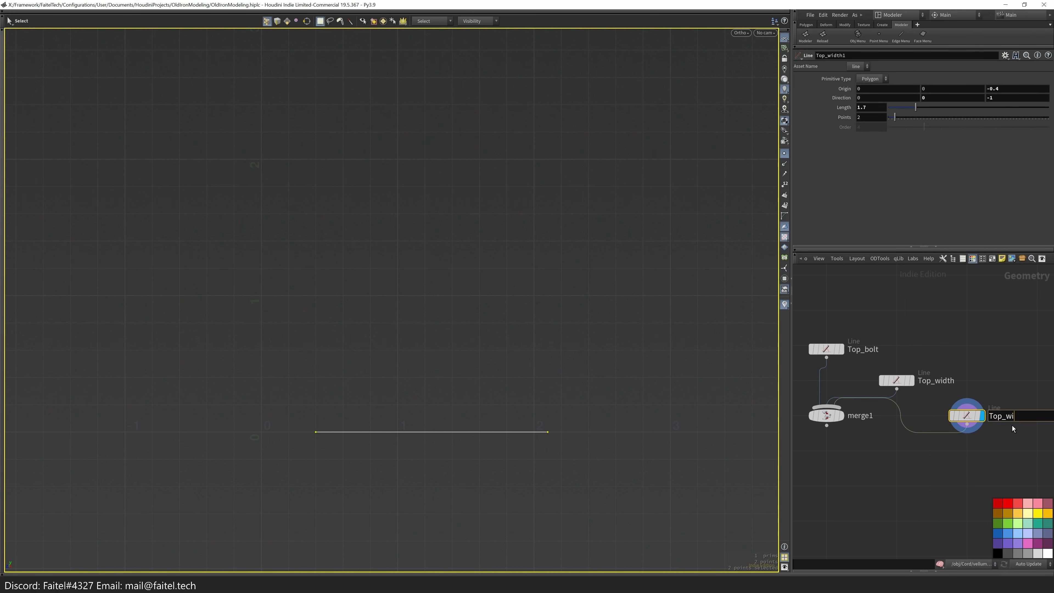
{"action": "type", "text": "Top_height"}
{"action": "key", "text": "Return"}
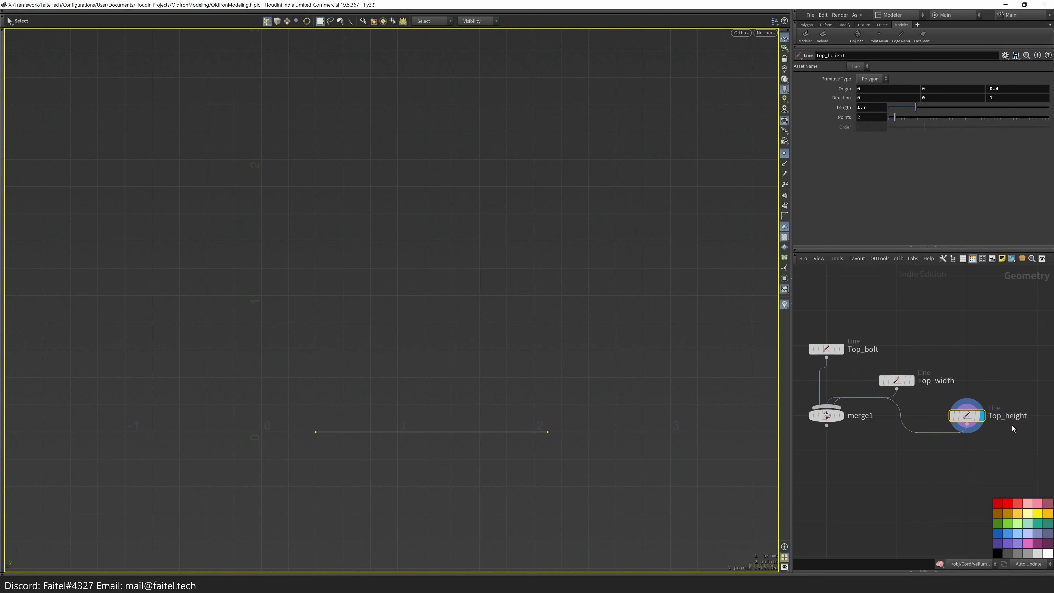
- Set the Top_height line's length to 0.2
{"action": "key", "text": "Return"}
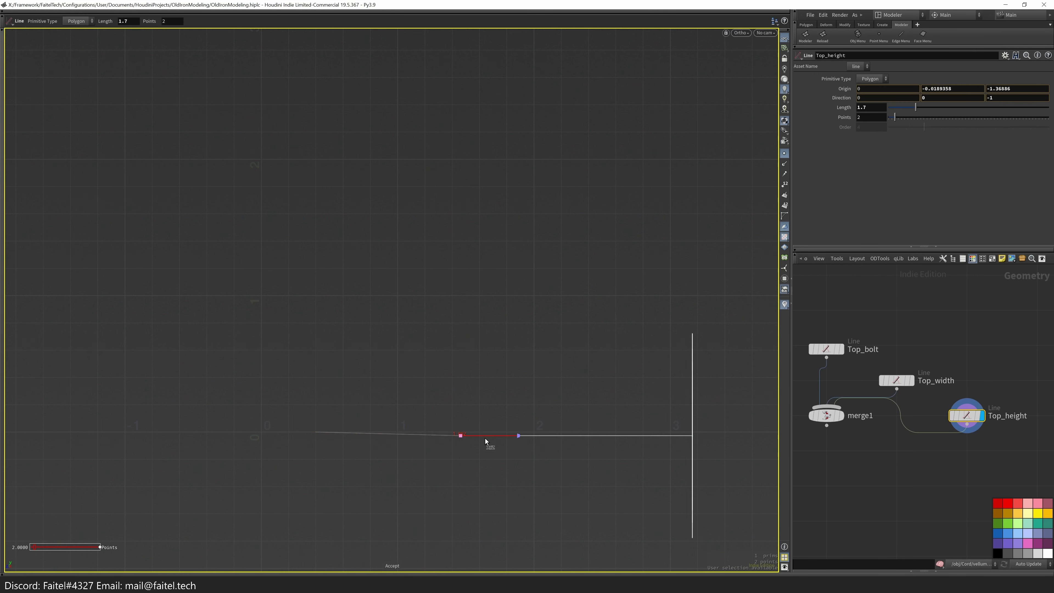
{"action": "left_click", "coordinate": [839, 416]}
{"action": "left_click", "coordinate": [967, 419]}
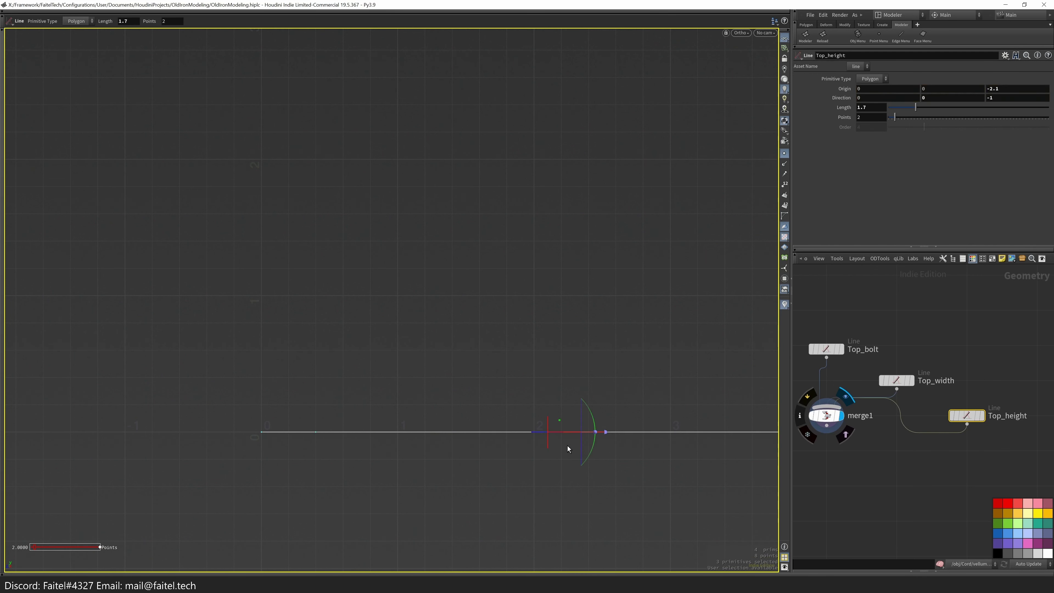
{"action": "key", "text": "BackSpace"}
{"action": "key", "text": "BackSpace"}
{"action": "key", "text": "BackSpace"}
{"action": "type", "text": "0.2"}
{"action": "key", "text": "Return"}
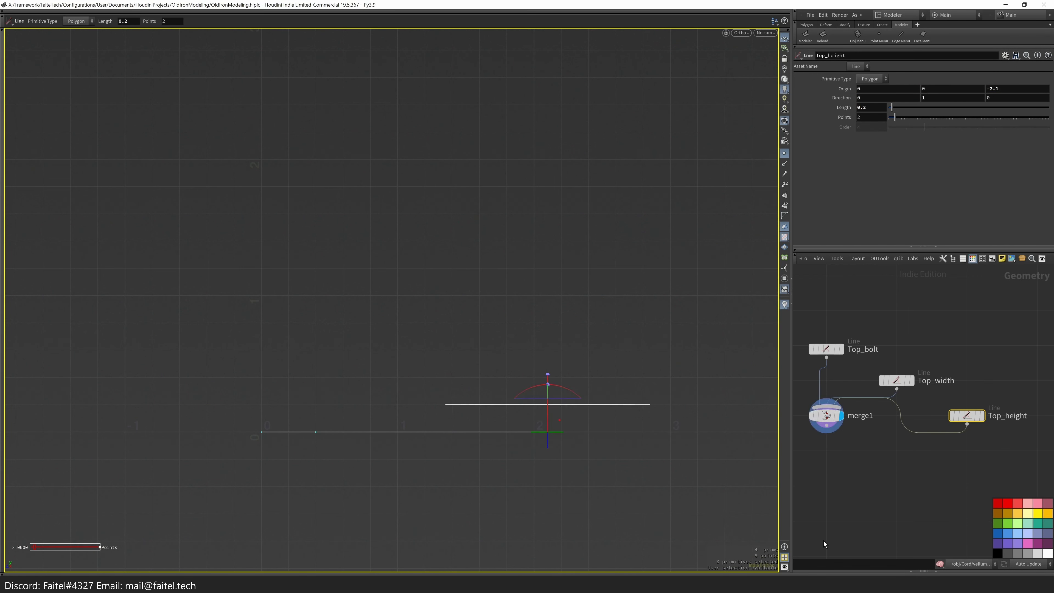
- Duplicate Top_height as Middle_height, wire it into merge1 and move it toward the neck
{"action": "scroll", "coordinate": [969, 424], "scroll_direction": "down", "scroll_amount": 2}
{"action": "key", "text": "ctrl+c"}
{"action": "key", "text": "ctrl+v"}
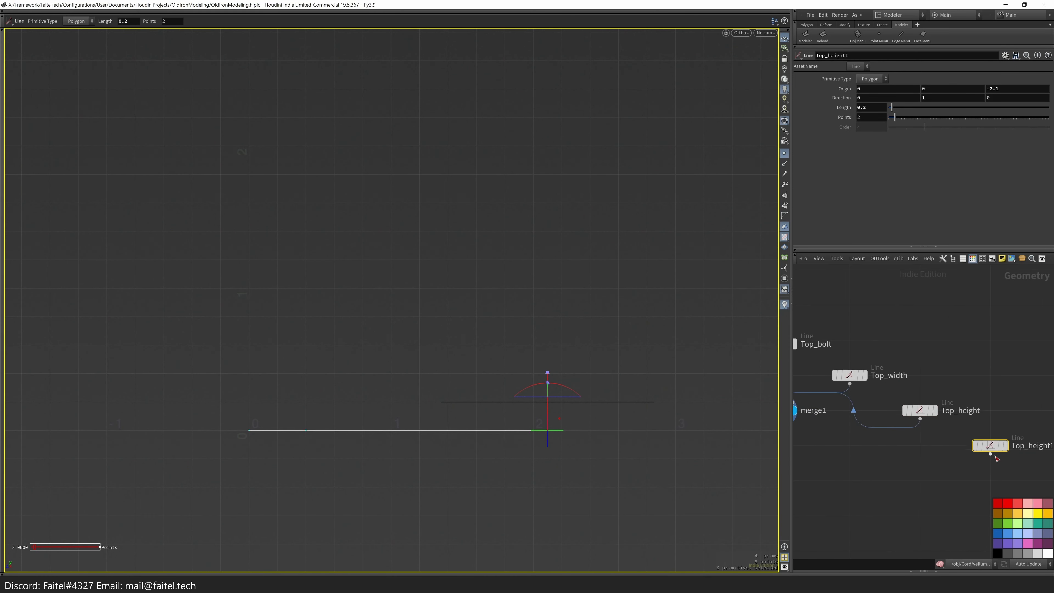
{"action": "left_click_drag", "start_coordinate": [832, 409], "coordinate": [832, 463]}
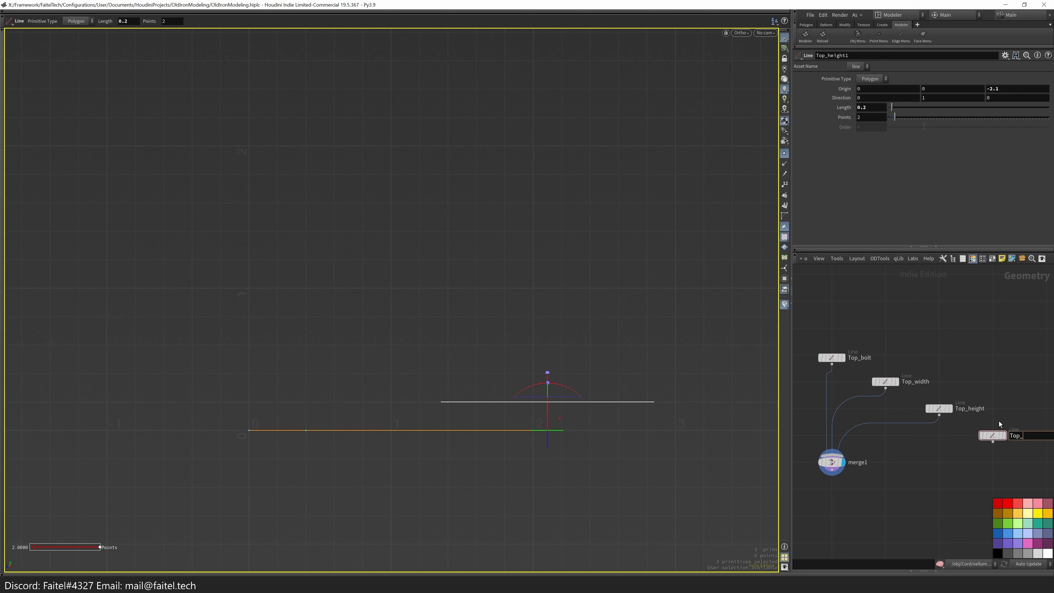
{"action": "type", "text": "Middle_height"}
{"action": "key", "text": "Return"}
{"action": "left_click_drag", "start_coordinate": [993, 442], "coordinate": [834, 457]}
{"action": "scroll", "coordinate": [631, 437], "scroll_direction": "up", "scroll_amount": 2}
{"action": "left_click_drag", "start_coordinate": [531, 432], "coordinate": [527, 393]}
- Set the Middle_height line's length to 0.7
{"action": "scroll", "coordinate": [542, 405], "scroll_direction": "up", "scroll_amount": 2}
{"action": "scroll", "coordinate": [540, 436], "scroll_direction": "down", "scroll_amount": 2}
{"action": "left_click", "coordinate": [832, 462]}
{"action": "left_click", "coordinate": [992, 435]}
{"action": "left_click", "coordinate": [891, 502]}
{"action": "left_click_drag", "start_coordinate": [872, 107], "coordinate": [874, 135]}
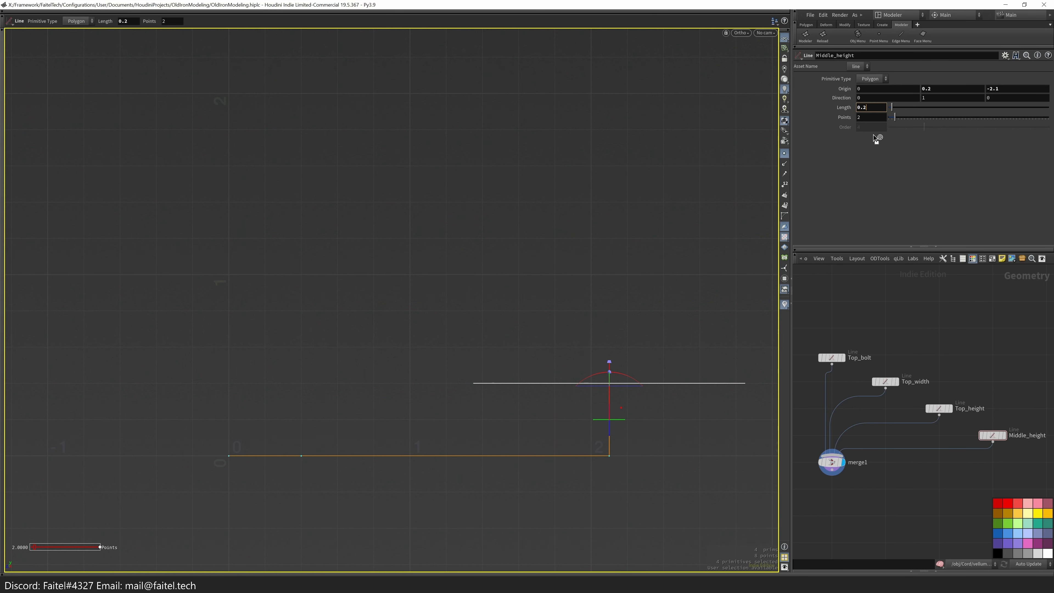
{"action": "key", "text": "BackSpace"}
{"action": "type", "text": "7"}
{"action": "key", "text": "Return"}
{"action": "key", "text": "s"}
{"action": "scroll", "coordinate": [655, 250], "scroll_direction": "down", "scroll_amount": 2}
{"action": "middle_click_drag", "start_coordinate": [919, 483], "coordinate": [925, 439]}
{"action": "scroll", "coordinate": [925, 439], "scroll_direction": "down", "scroll_amount": 1}
- Duplicate Middle_height into merge1 and rename the copy Bottom_height
{"action": "key", "text": "ctrl+c"}
{"action": "key", "text": "ctrl+v"}
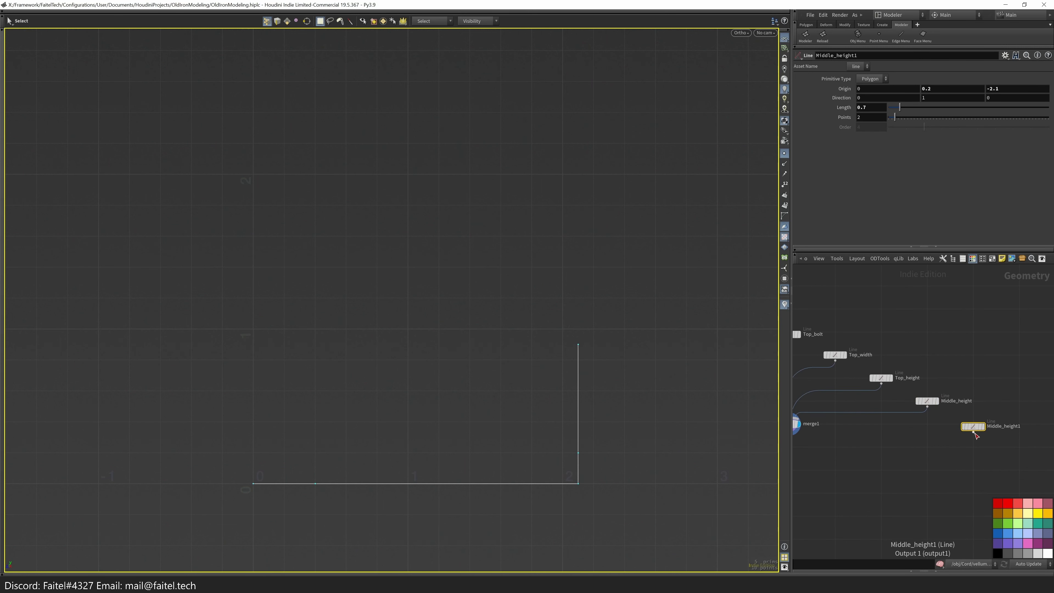
{"action": "left_click_drag", "start_coordinate": [996, 428], "coordinate": [879, 445]}
{"action": "left_click", "coordinate": [819, 414]}
{"action": "double_click", "coordinate": [984, 423]}
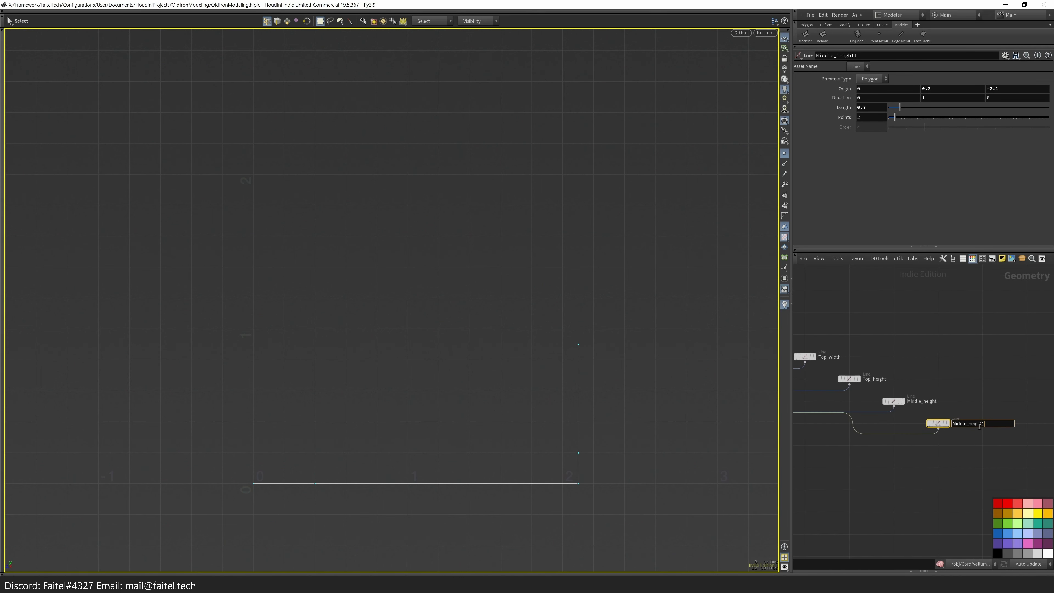
{"action": "key", "text": "Home"}
{"action": "key", "text": "shift+Right"}
{"action": "key", "text": "shift+Right"}
{"action": "key", "text": "shift+Right"}
{"action": "key", "text": "shift+Right"}
{"action": "key", "text": "shift+Right"}
{"action": "key", "text": "shift+Right"}
{"action": "type", "text": "bottom"}
{"action": "key", "text": "BackSpace"}
{"action": "key", "text": "Return"}
{"action": "left_click_drag", "start_coordinate": [934, 425], "coordinate": [935, 443]}
- Add another line copy and name it Middle_neck_width
{"action": "left_click_drag", "start_coordinate": [894, 402], "coordinate": [920, 412], "text": "alt"}
{"action": "scroll", "coordinate": [916, 430], "scroll_direction": "up", "scroll_amount": 2}
{"action": "double_click", "coordinate": [959, 419]}
{"action": "key", "text": "BackSpace"}
{"action": "key", "text": "BackSpace"}
{"action": "key", "text": "BackSpace"}
{"action": "key", "text": "BackSpace"}
{"action": "key", "text": "BackSpace"}
{"action": "type", "text": "width"}
{"action": "key", "text": "Return"}
{"action": "double_click", "coordinate": [960, 411]}
{"action": "type", "text": "neck_"}
{"action": "key", "text": "Return"}
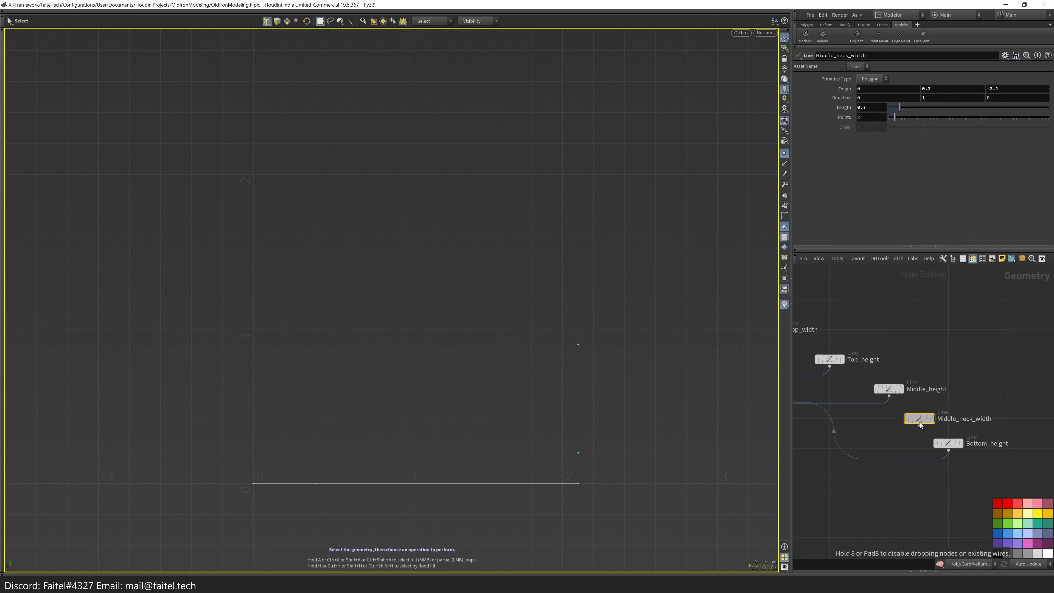
- Raise Middle_neck_width to height 0.9, rotate it horizontal and set its length to 0.15
{"action": "middle_click_drag", "start_coordinate": [795, 438], "coordinate": [741, 439]}
{"action": "left_click", "coordinate": [911, 419]}
{"action": "key", "text": "Return"}
{"action": "left_click_drag", "start_coordinate": [584, 463], "coordinate": [581, 349]}
{"action": "left_click_drag", "start_coordinate": [598, 308], "coordinate": [614, 365]}
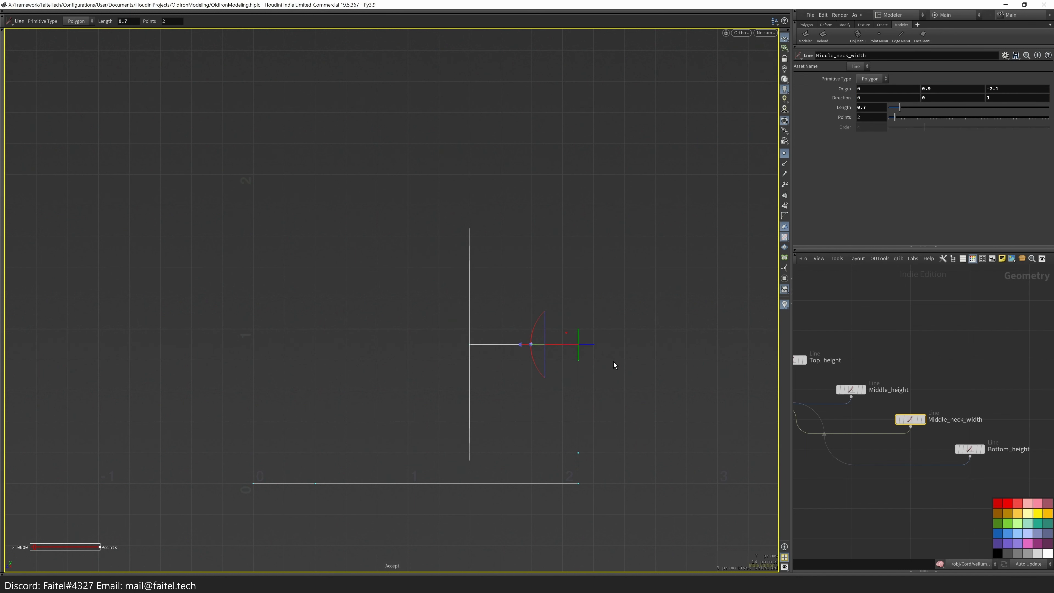
{"action": "double_click", "coordinate": [872, 107]}
{"action": "type", "text": "0.15"}
{"action": "key", "text": "Return"}
{"action": "key", "text": "Escape"}
{"action": "left_click_drag", "start_coordinate": [624, 416], "coordinate": [576, 403]}
{"action": "key", "text": "space+4"}
- Move the Bottom_height line up, lengthen it to 0.9 and duplicate it
{"action": "left_click_drag", "start_coordinate": [905, 423], "coordinate": [975, 453], "text": "alt"}
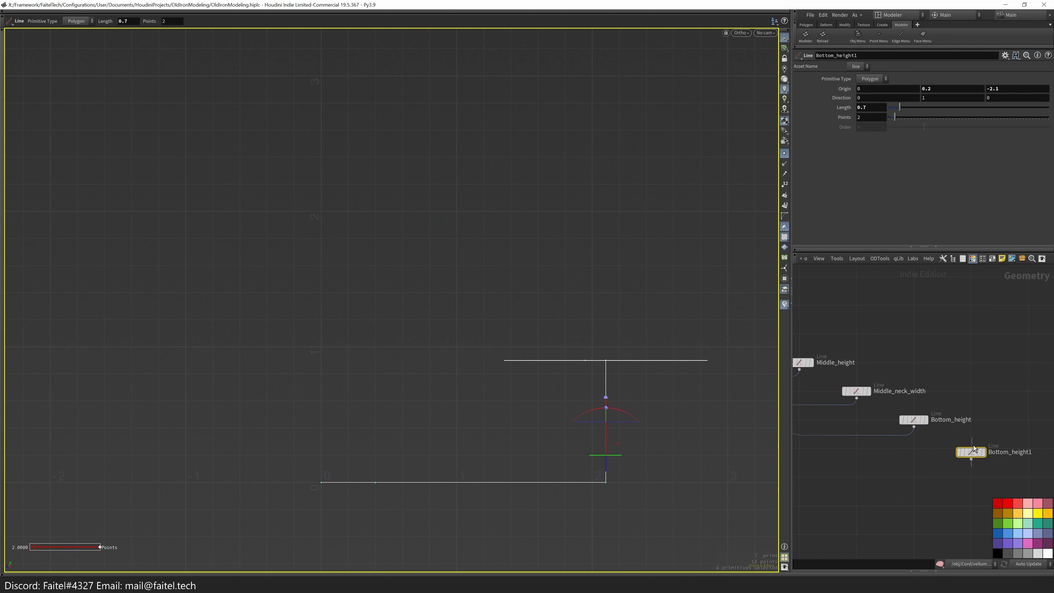
{"action": "key", "text": "ctrl+z"}
{"action": "left_click_drag", "start_coordinate": [615, 466], "coordinate": [592, 371]}
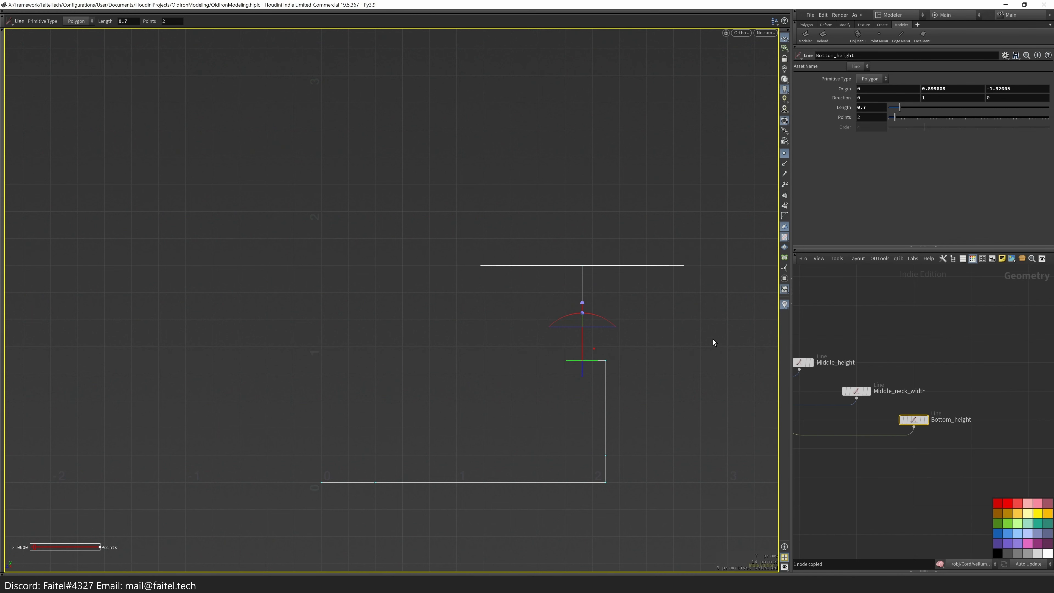
{"action": "left_click_drag", "start_coordinate": [899, 107], "coordinate": [903, 107]}
{"action": "scroll", "coordinate": [741, 444], "scroll_direction": "down", "scroll_amount": 1}
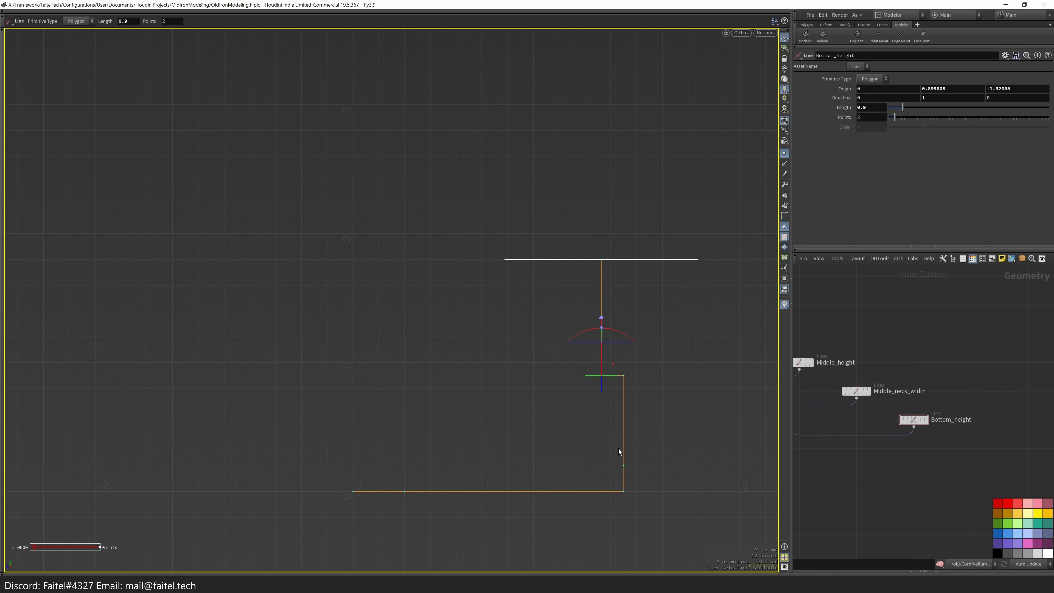
{"action": "left_click_drag", "start_coordinate": [927, 420], "coordinate": [983, 452], "text": "alt"}
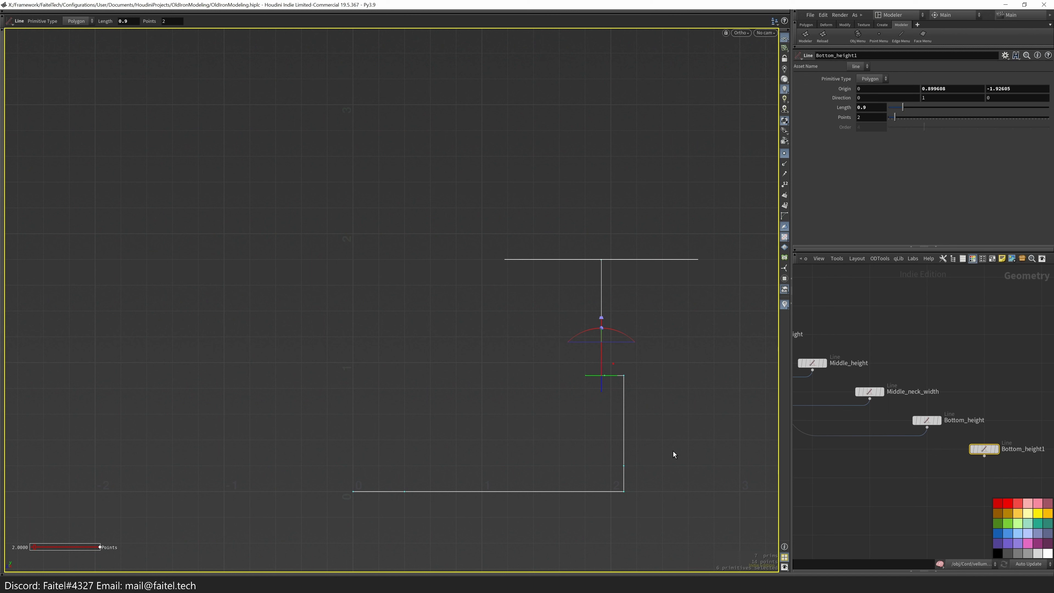
- Rename the copy Bottom_width and move its line up in the viewport
{"action": "double_click", "coordinate": [1019, 449]}
{"action": "key", "text": "BackSpace"}
{"action": "key", "text": "BackSpace"}
{"action": "key", "text": "BackSpace"}
{"action": "key", "text": "BackSpace"}
{"action": "key", "text": "BackSpace"}
{"action": "type", "text": "width"}
{"action": "key", "text": "Return"}
{"action": "key", "text": "h"}
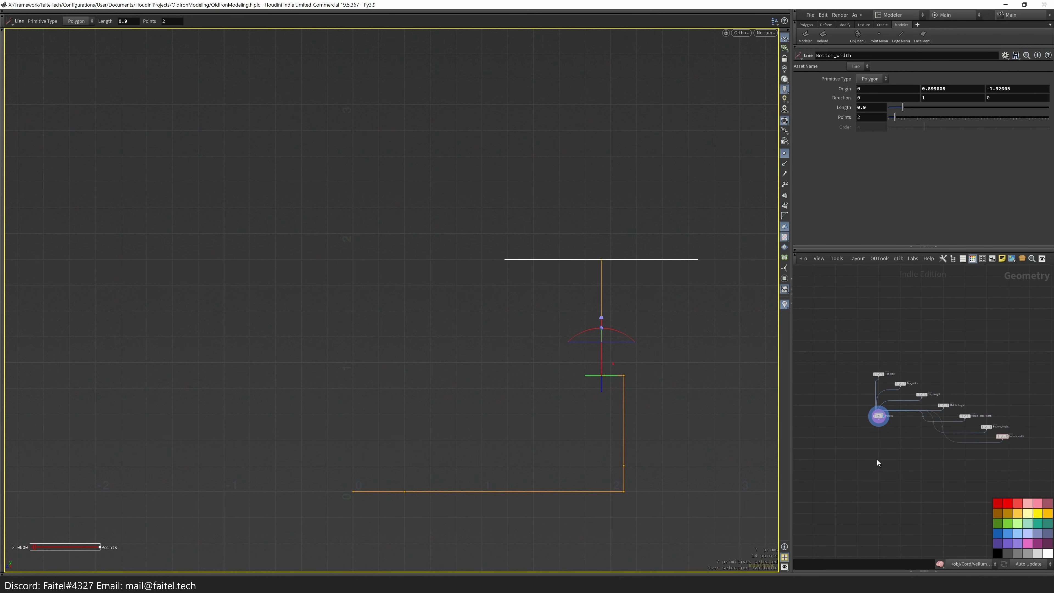
{"action": "scroll", "coordinate": [926, 453], "scroll_direction": "up", "scroll_amount": 5}
{"action": "left_click_drag", "start_coordinate": [601, 375], "coordinate": [602, 262]}
{"action": "key", "text": "Escape"}
{"action": "left_click", "coordinate": [623, 262]}
{"action": "left_click_drag", "start_coordinate": [581, 219], "coordinate": [631, 295]}
- Try Bottom_width lengths of 1.3 and 1.8 and reposition the line
{"action": "double_click", "coordinate": [870, 107]}
{"action": "type", "text": "1.3"}
{"action": "key", "text": "Return"}
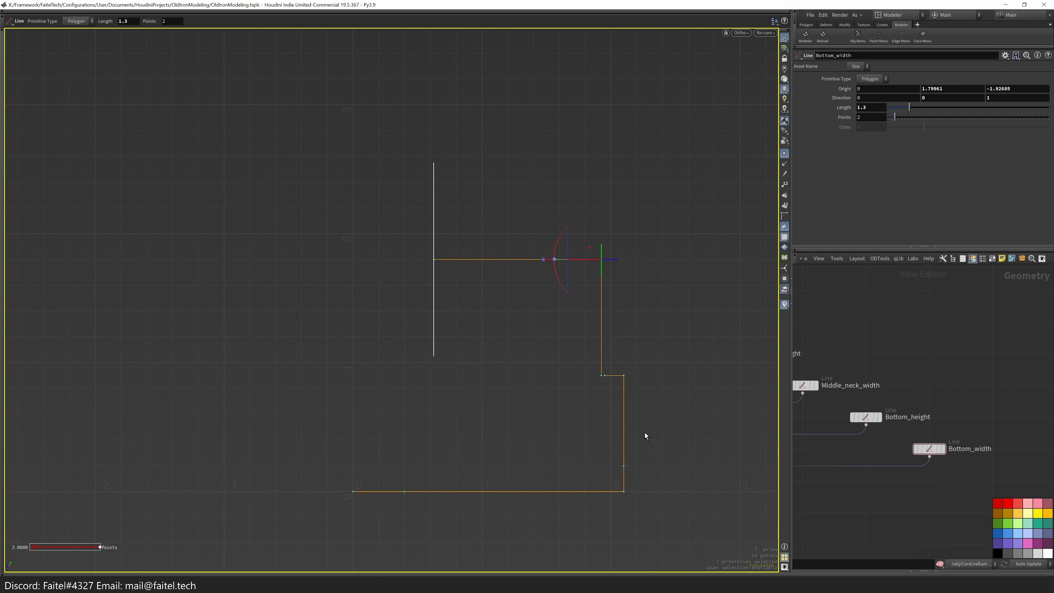
{"action": "double_click", "coordinate": [869, 107]}
{"action": "type", "text": "1.8"}
{"action": "key", "text": "Return"}
{"action": "left_click_drag", "start_coordinate": [603, 266], "coordinate": [473, 381]}
{"action": "scroll", "coordinate": [539, 418], "scroll_direction": "up", "scroll_amount": 4}
- Snap Bottom_width onto the top of Bottom_height with length 1.3
{"action": "left_click", "coordinate": [866, 417]}
{"action": "left_click", "coordinate": [449, 362]}
{"action": "left_click_drag", "start_coordinate": [457, 364], "coordinate": [293, 192]}
{"action": "key", "text": "BackSpace"}
{"action": "type", "text": "3"}
{"action": "key", "text": "Return"}
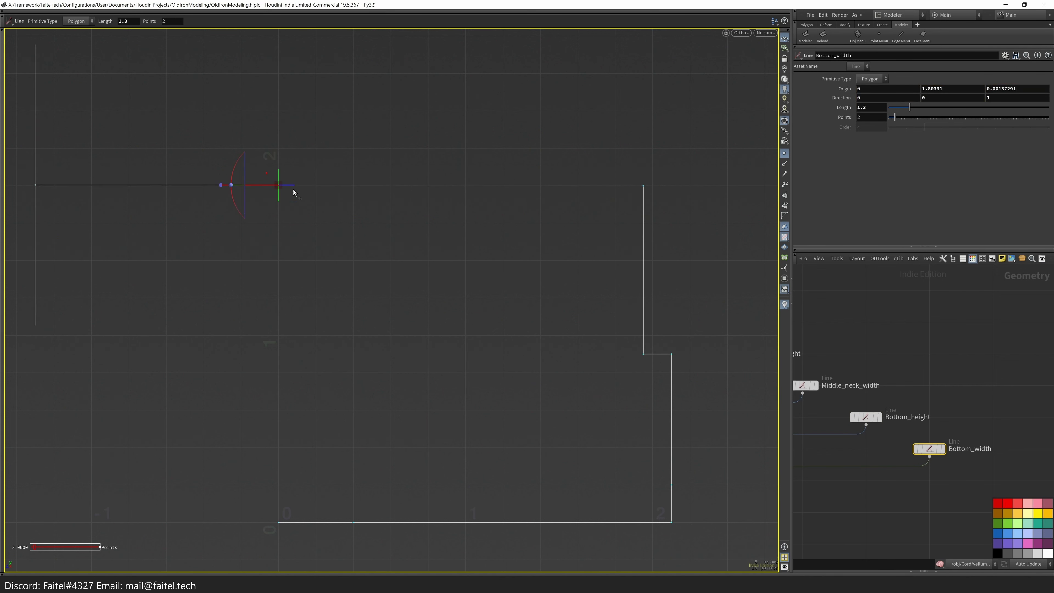
- Enter Bottom_width origin values and direction Z -1, then undo the length change
{"action": "left_click", "coordinate": [959, 88]}
{"action": "type", "text": "2"}
{"action": "key", "text": "Tab"}
{"action": "type", "text": "0"}
{"action": "key", "text": "Tab"}
{"action": "key", "text": "Tab"}
{"action": "key", "text": "Tab"}
{"action": "type", "text": "-1"}
{"action": "key", "text": "Return"}
{"action": "left_click_drag", "start_coordinate": [279, 148], "coordinate": [354, 525]}
{"action": "left_click_drag", "start_coordinate": [364, 458], "coordinate": [353, 416]}
{"action": "key", "text": "Tab"}
{"action": "key", "text": "Tab"}
{"action": "type", "text": "2"}
{"action": "key", "text": "Return"}
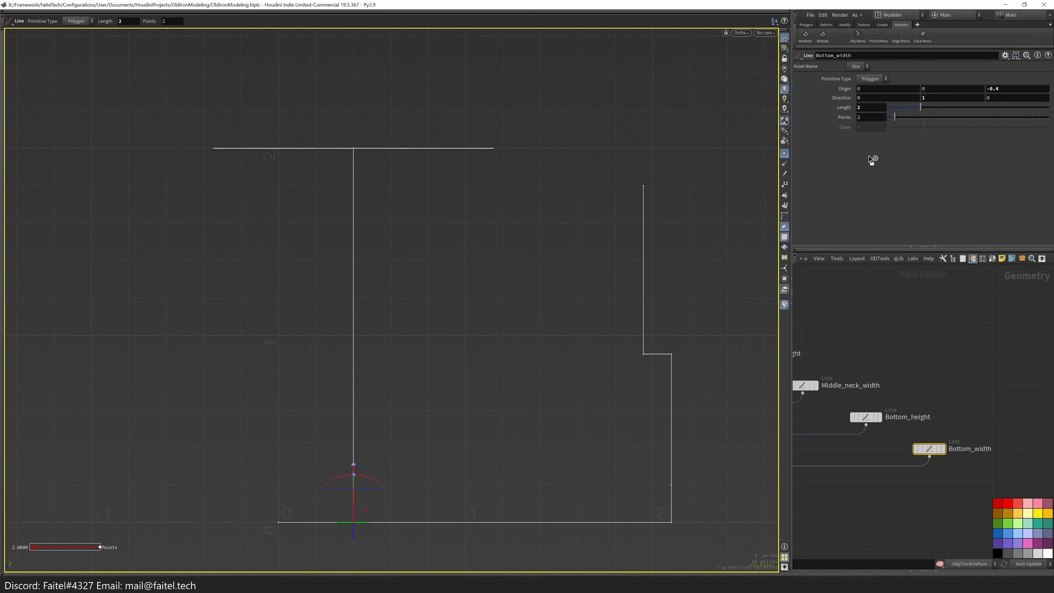
{"action": "key", "text": "ctrl+z"}
{"action": "key", "text": "ctrl+z"}
{"action": "key", "text": "ctrl+z"}
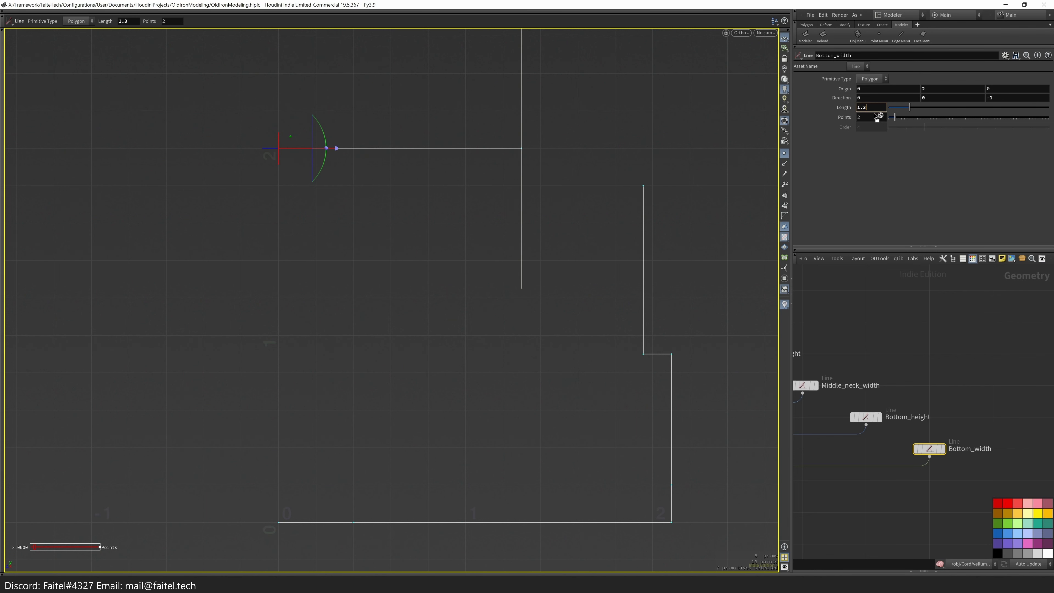
- Place Bottom_width at origin height 1.8 and set its length to 0.4
{"action": "left_click", "coordinate": [866, 89]}
{"action": "key", "text": "Tab"}
{"action": "type", "text": "1"}
{"action": "key", "text": "Return"}
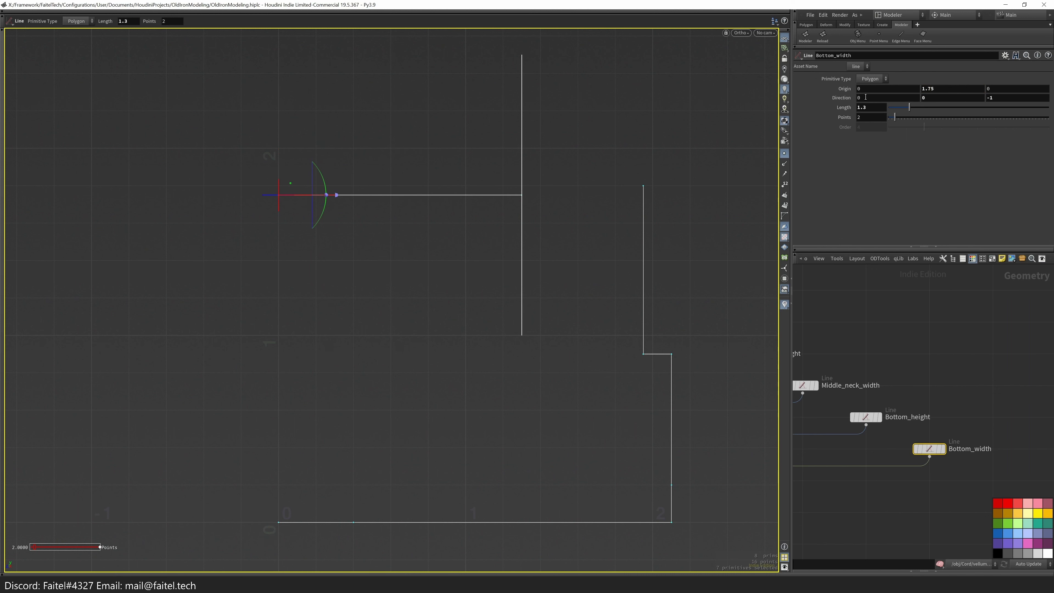
{"action": "left_click_drag", "start_coordinate": [278, 195], "coordinate": [279, 186]}
{"action": "key", "text": "Escape"}
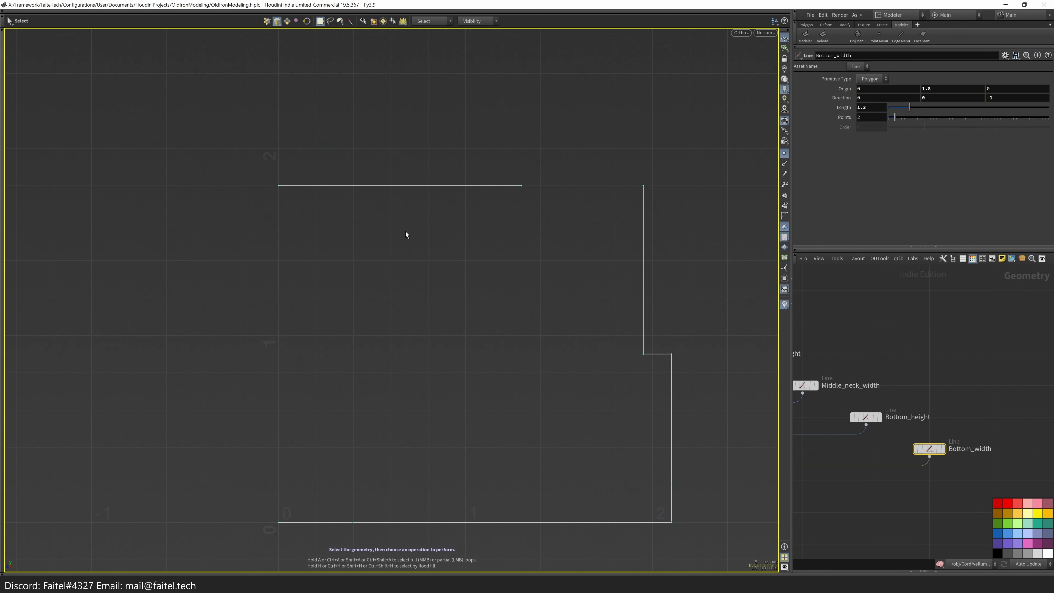
{"action": "scroll", "coordinate": [840, 453], "scroll_direction": "down", "scroll_amount": 5}
{"action": "left_click", "coordinate": [868, 100]}
{"action": "key", "text": "Tab"}
{"action": "key", "text": "Tab"}
{"action": "key", "text": "Tab"}
{"action": "type", "text": "0.4"}
{"action": "key", "text": "Return"}
{"action": "scroll", "coordinate": [666, 456], "scroll_direction": "down", "scroll_amount": 1}
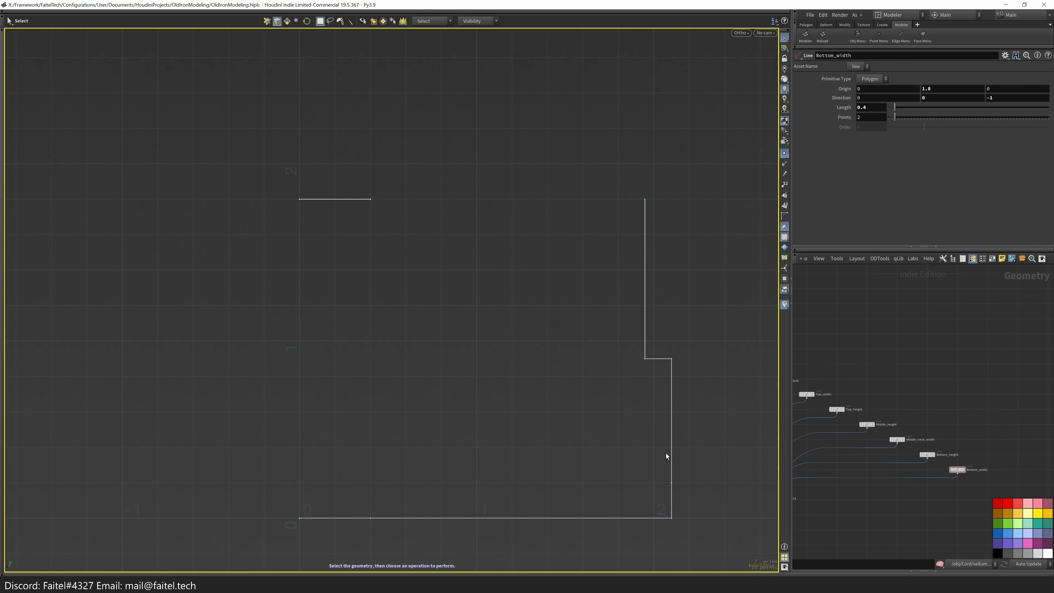
- Move the measurements object into the network box and rename it Cord_Plug_Measurements
{"action": "key", "text": "u"}
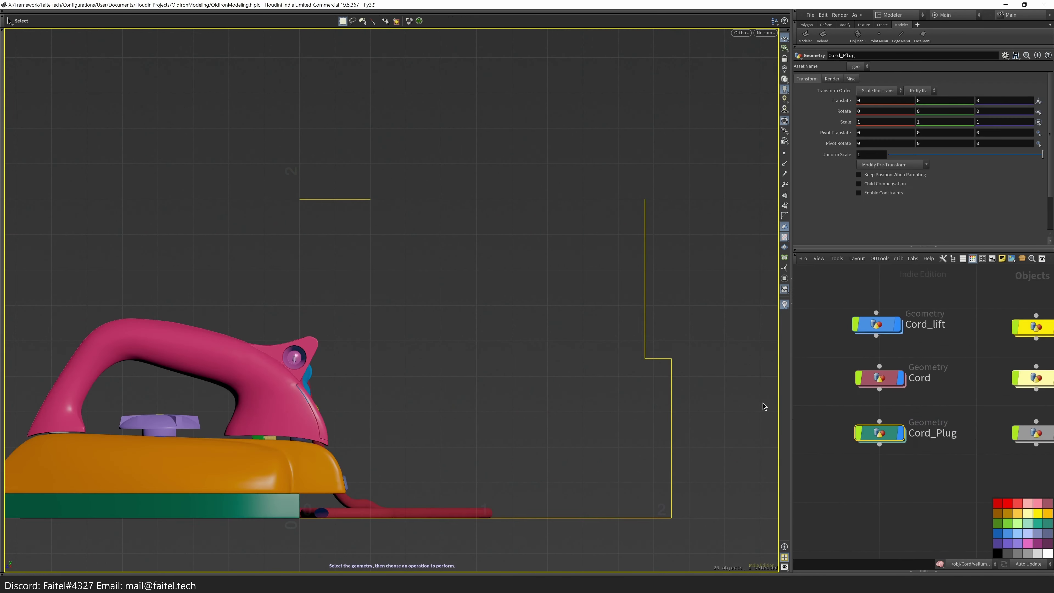
{"action": "left_click_drag", "start_coordinate": [874, 473], "coordinate": [975, 353]}
{"action": "scroll", "coordinate": [975, 353], "scroll_direction": "up", "scroll_amount": 2}
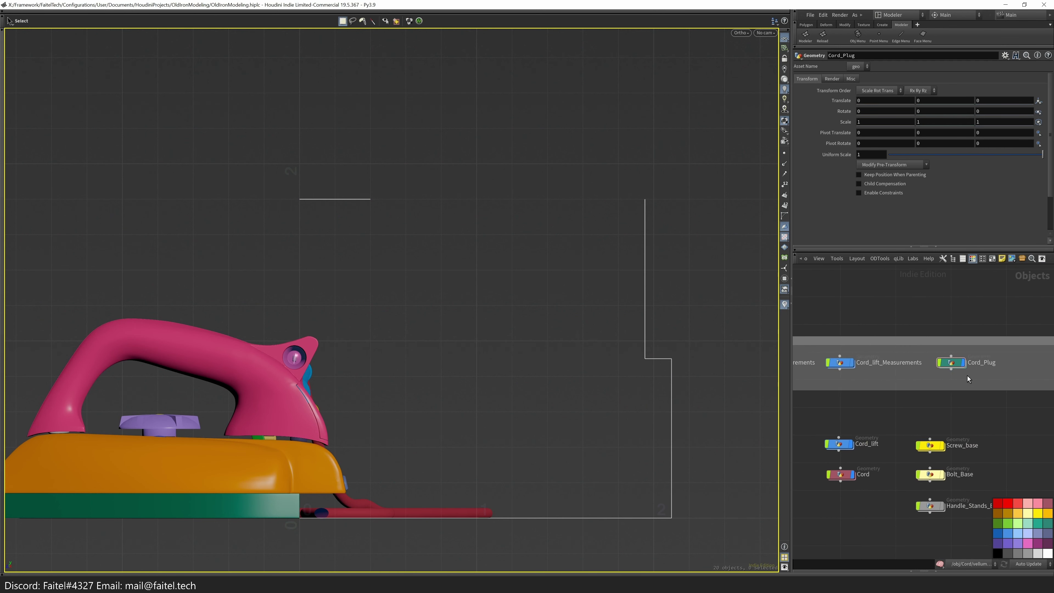
{"action": "double_click", "coordinate": [994, 363]}
{"action": "type", "text": "_Measurements"}
{"action": "key", "text": "Return"}
- Add a new geometry object beside the others and rename it Cord_Plug
{"action": "scroll", "coordinate": [1010, 346], "scroll_direction": "down", "scroll_amount": 1}
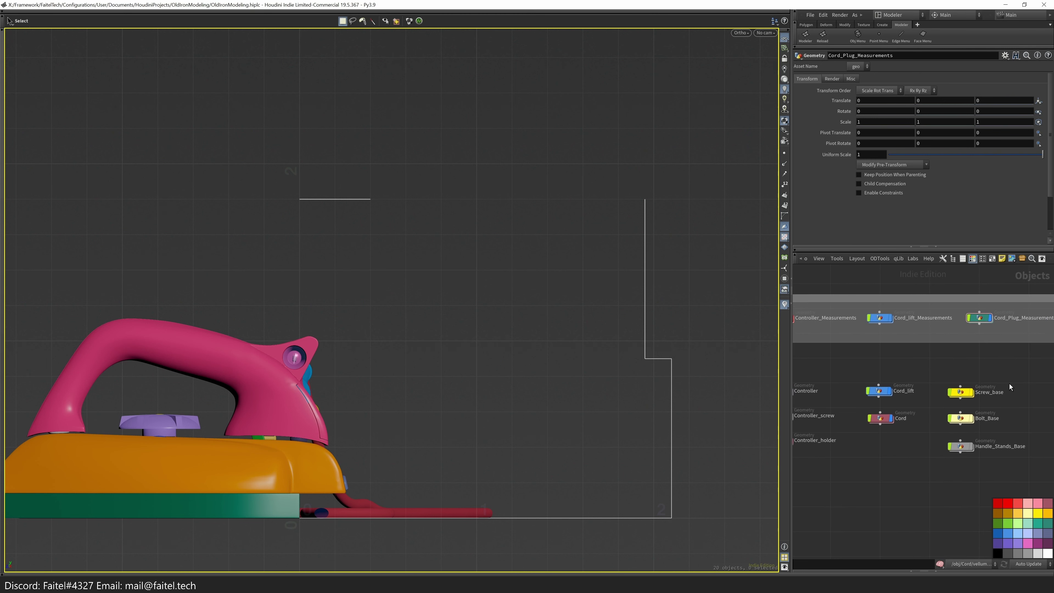
{"action": "middle_click_drag", "start_coordinate": [977, 464], "coordinate": [883, 475]}
{"action": "key", "text": "Tab"}
{"action": "type", "text": "geo"}
{"action": "key", "text": "Return"}
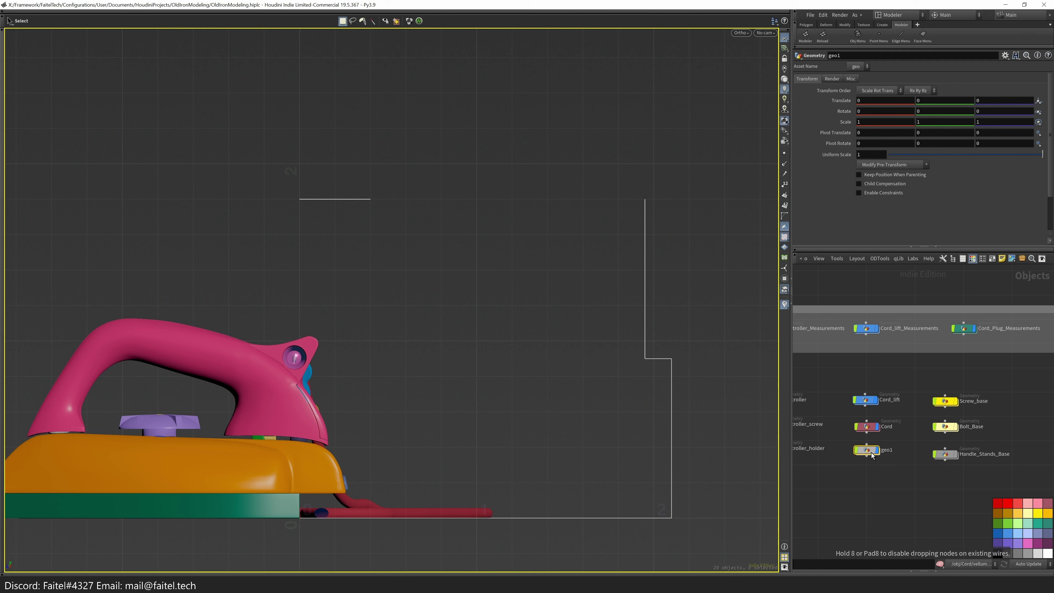
{"action": "left_click", "coordinate": [872, 455]}
{"action": "scroll", "coordinate": [872, 456], "scroll_direction": "up", "scroll_amount": 2}
{"action": "key", "text": "F2"}
{"action": "type", "text": "Cord_Plug"}
{"action": "key", "text": "Return"}
- Dive into the Cord_Plug object's empty network
{"action": "left_click", "coordinate": [862, 450]}
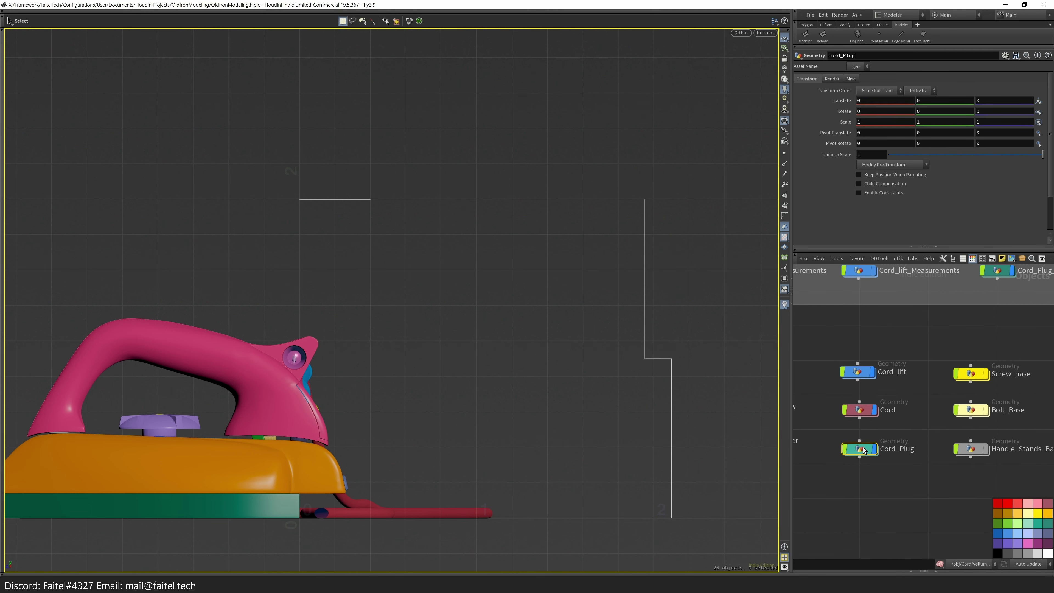
{"action": "double_click", "coordinate": [863, 450]}
{"action": "scroll", "coordinate": [474, 375], "scroll_direction": "down", "scroll_amount": 3}
{"action": "key", "text": "Tab"}
- Add an Object Merge node with Object 1 set to Cord_Plug_Measurements
{"action": "type", "text": "object merge"}
{"action": "key", "text": "Return"}
{"action": "left_click", "coordinate": [886, 380]}
{"action": "left_click", "coordinate": [1034, 101]}
{"action": "left_click", "coordinate": [996, 140]}
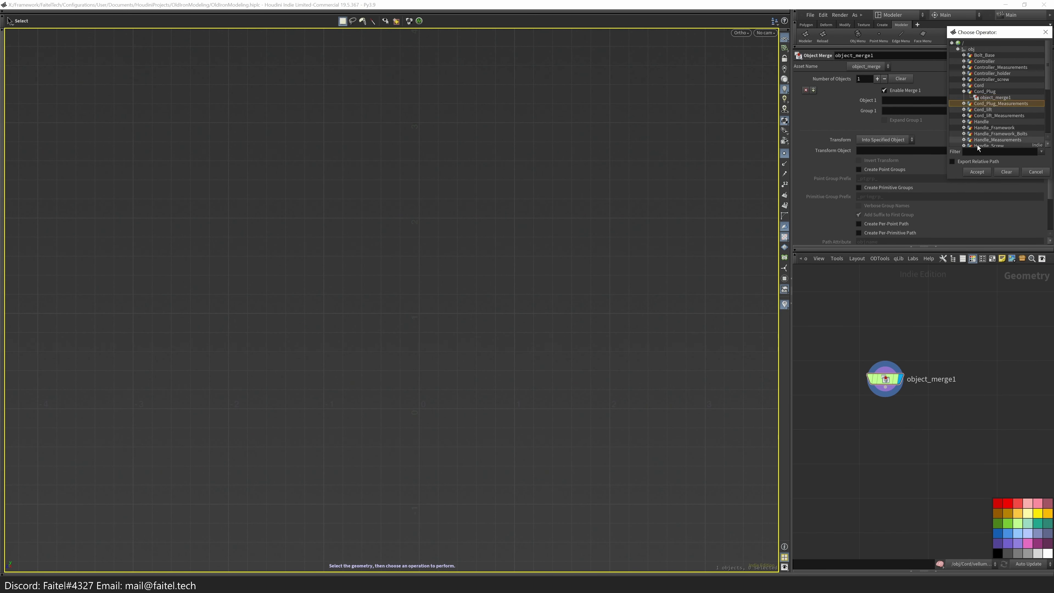
{"action": "left_click", "coordinate": [978, 174]}
- Start the Curve tool in Right view with point snapping, dismissing the error message
{"action": "key", "text": "Tab"}
{"action": "left_click", "coordinate": [506, 281]}
{"action": "key", "text": "space+1"}
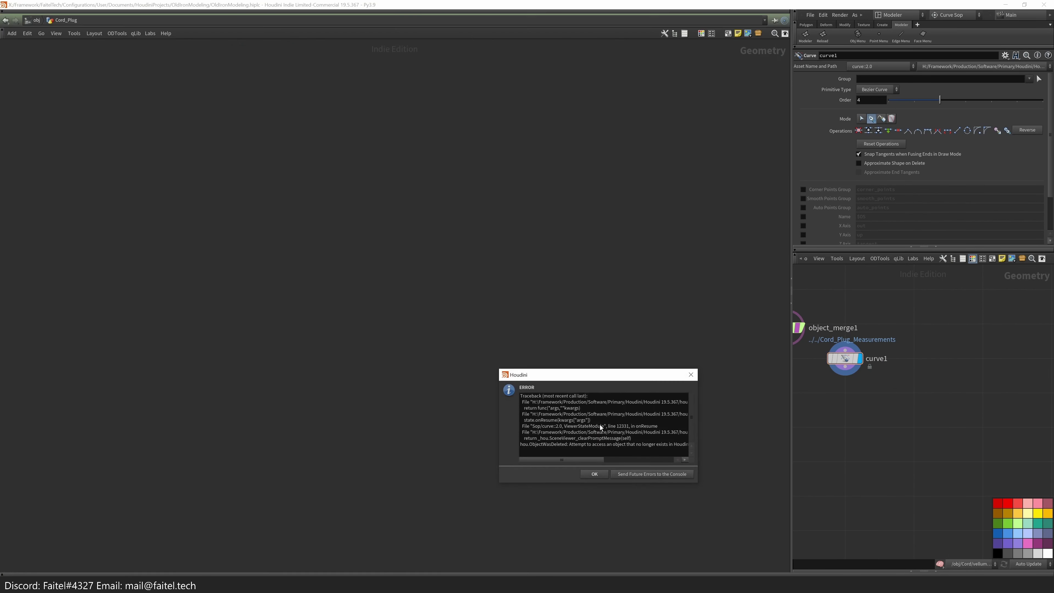
{"action": "left_click", "coordinate": [634, 465]}
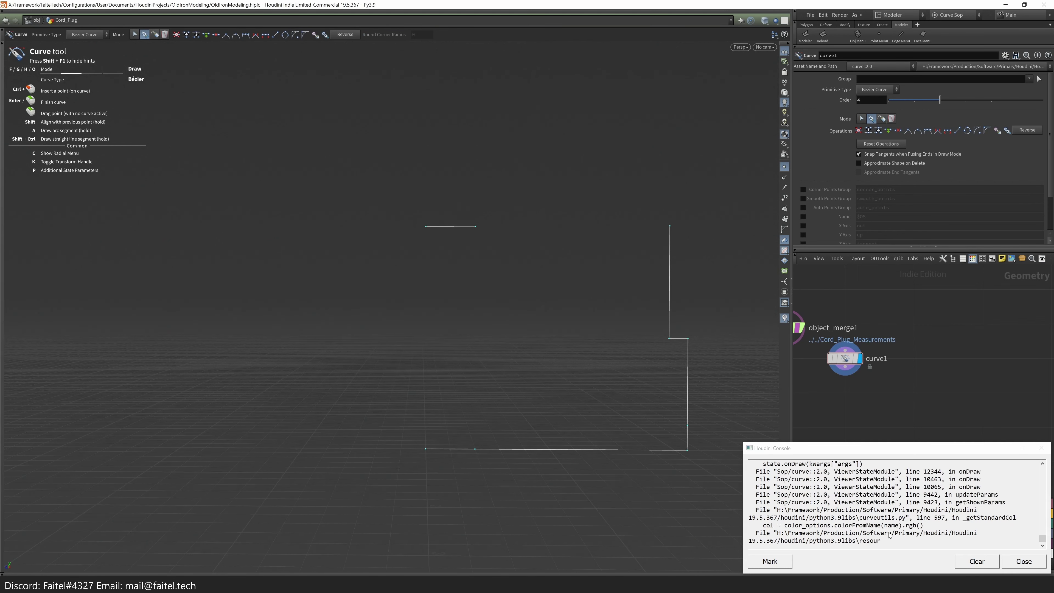
{"action": "key", "text": "Up"}
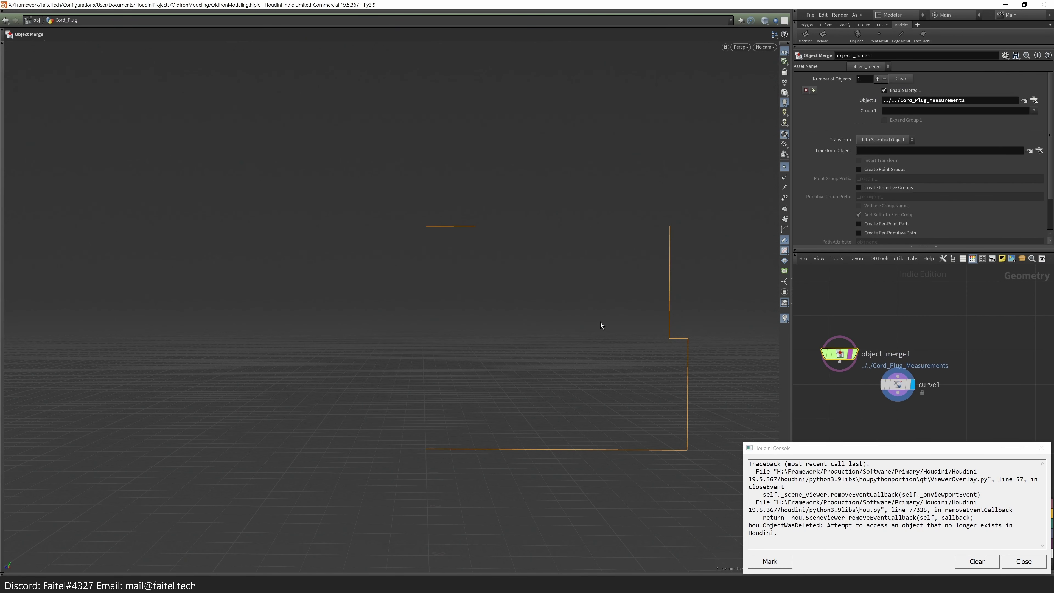
{"action": "key", "text": "space+4"}
{"action": "left_click", "coordinate": [1019, 562]}
{"action": "key", "text": "Down"}
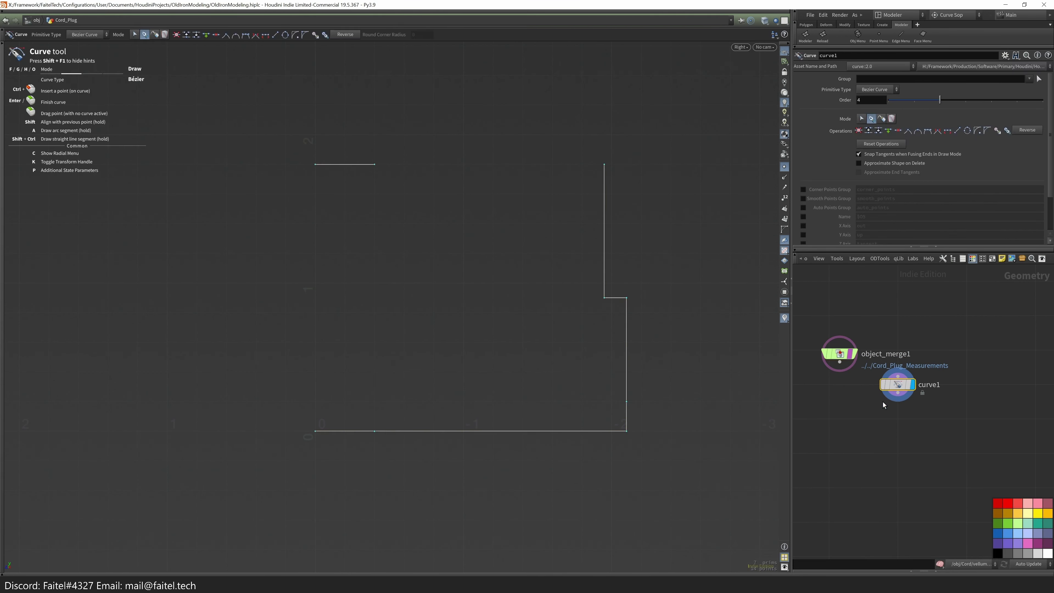
{"action": "key", "text": "grave"}
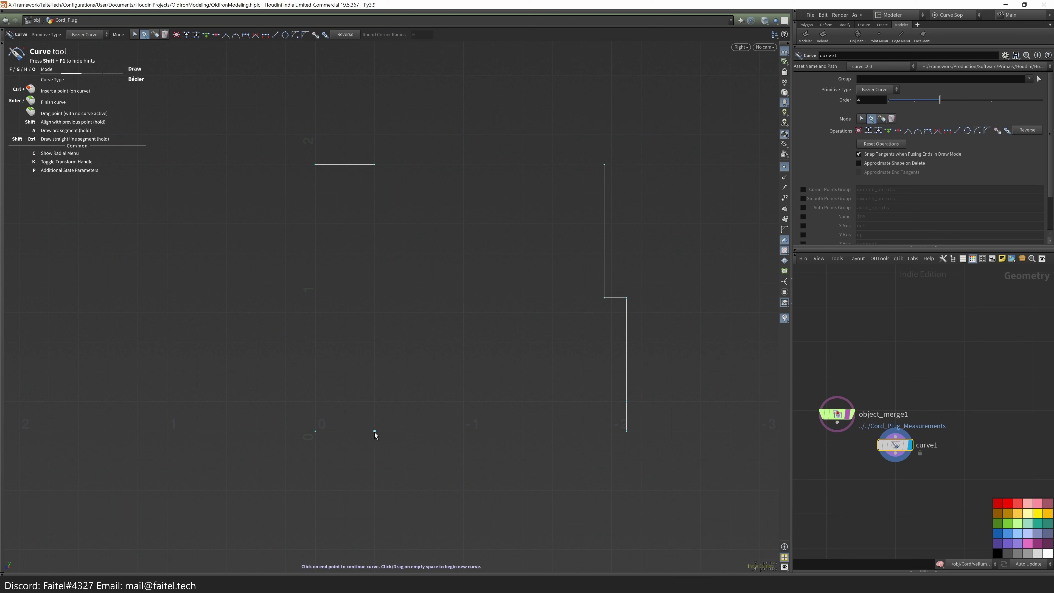
- Trace the Bézier profile over the guides: start corner, curved right side, top corners
{"action": "left_click_drag", "start_coordinate": [316, 372], "coordinate": [317, 377]}
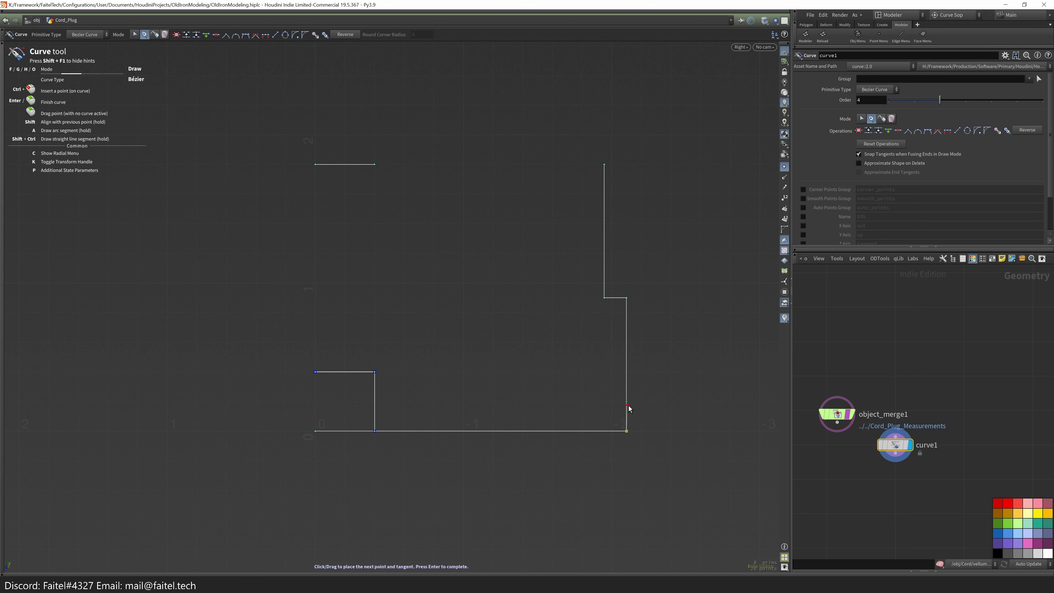
{"action": "left_click_drag", "start_coordinate": [606, 253], "coordinate": [605, 239]}
{"action": "left_click", "coordinate": [604, 165]}
{"action": "left_click", "coordinate": [374, 164]}
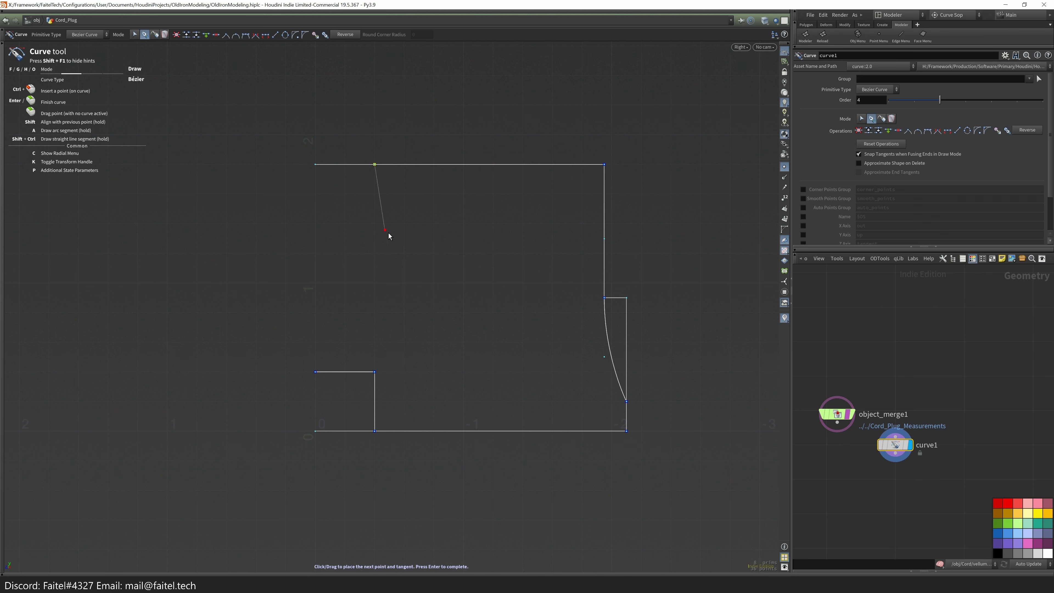
{"action": "key", "text": "c"}
- Close the profile curve and add resample1 with Measure set to Along Arc
{"action": "left_click", "coordinate": [315, 372]}
{"action": "key", "text": "Escape"}
{"action": "key", "text": "Tab"}
{"action": "type", "text": "resample"}
{"action": "key", "text": "Return"}
{"action": "left_click", "coordinate": [905, 453]}
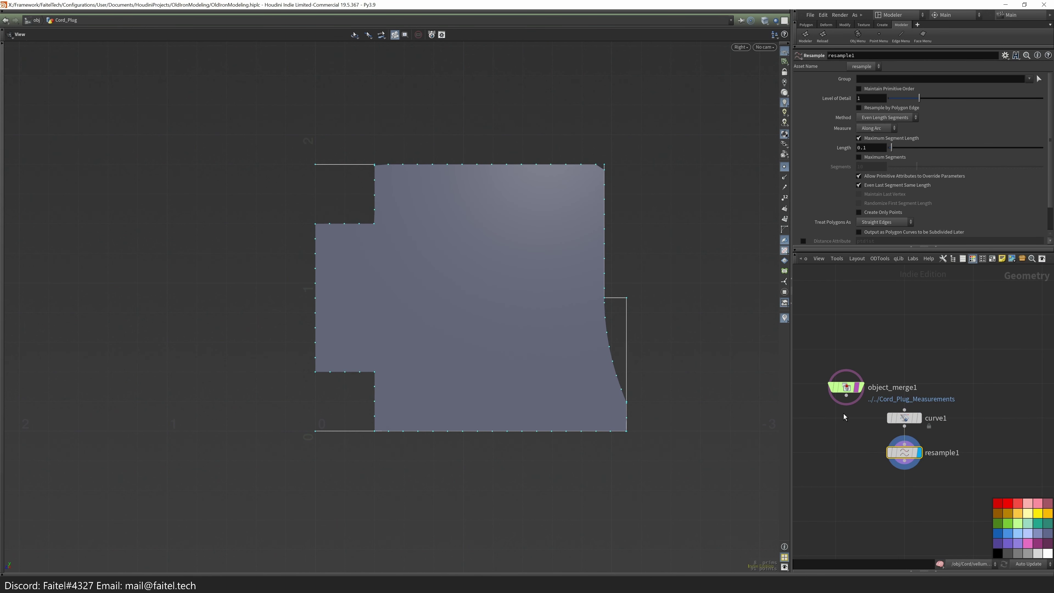
{"action": "left_click", "coordinate": [870, 137]}
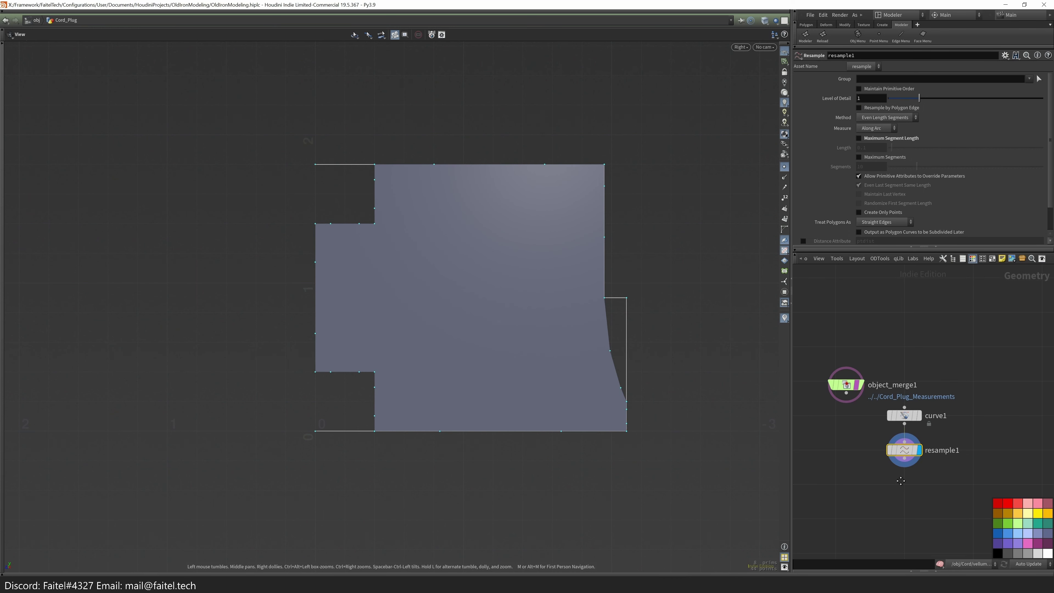
- Add revolve1 under resample1 to spin the profile into a cylinder
{"action": "key", "text": "Tab"}
{"action": "type", "text": "revolve"}
{"action": "key", "text": "Return"}
{"action": "left_click", "coordinate": [901, 469]}
{"action": "left_click_drag", "start_coordinate": [905, 469], "coordinate": [901, 458]}
{"action": "left_click_drag", "start_coordinate": [540, 357], "coordinate": [456, 340]}
{"action": "middle_click_drag", "start_coordinate": [895, 512], "coordinate": [901, 479]}
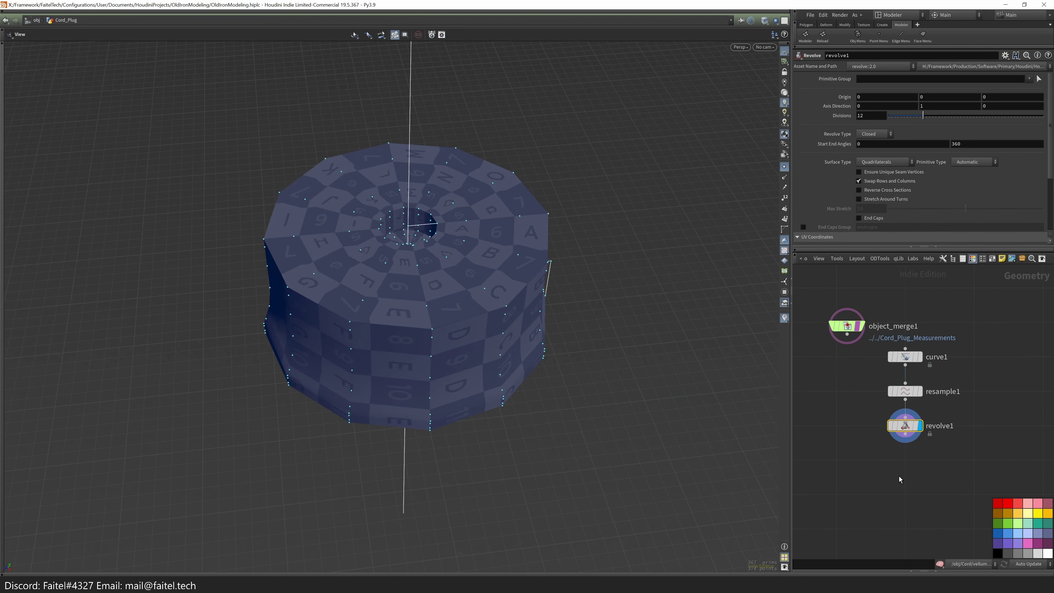
- Add a fuse1 node after revolve1 to merge duplicate points
{"action": "left_click", "coordinate": [800, 39]}
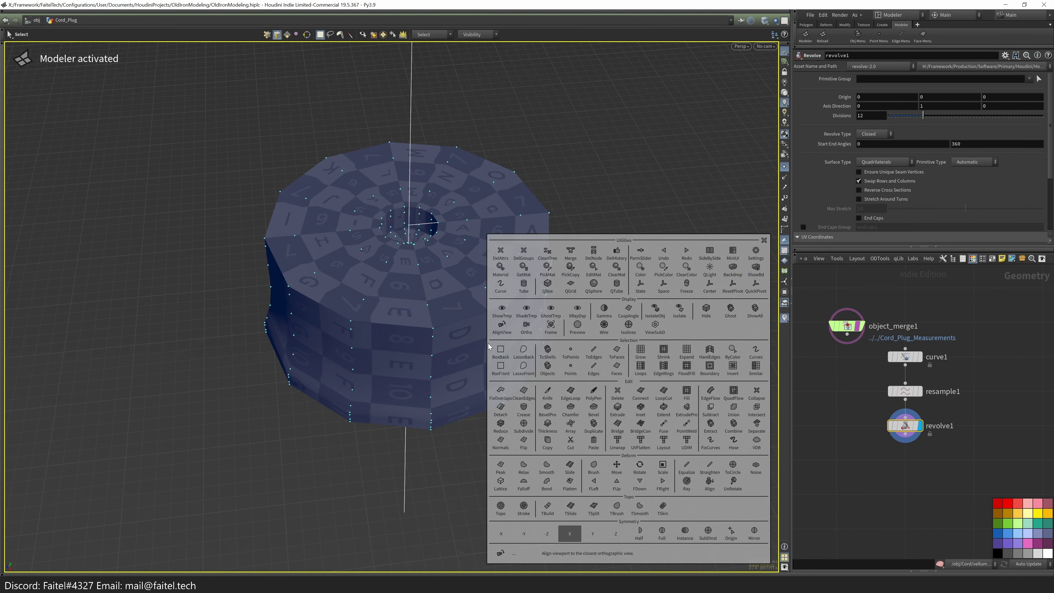
{"action": "key", "text": "n"}
{"action": "left_click", "coordinate": [537, 380]}
{"action": "left_click_drag", "start_coordinate": [964, 422], "coordinate": [905, 495]}
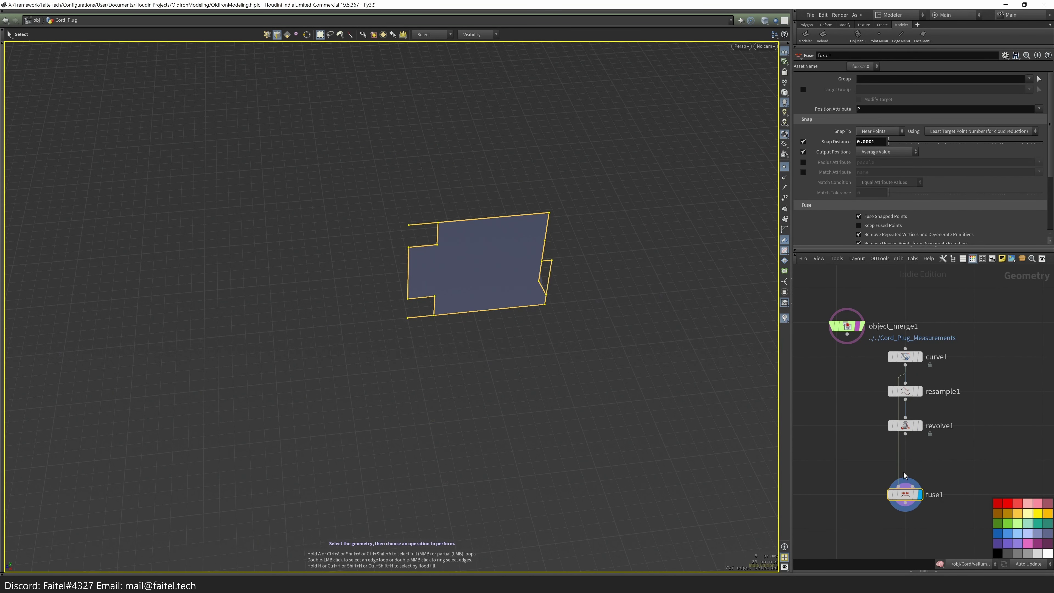
{"action": "left_click_drag", "start_coordinate": [905, 434], "coordinate": [899, 485]}
{"action": "left_click", "coordinate": [916, 427]}
- Raise the Revolve divisions for a smoother body and inspect the center hole
{"action": "left_click_drag", "start_coordinate": [541, 358], "coordinate": [543, 394]}
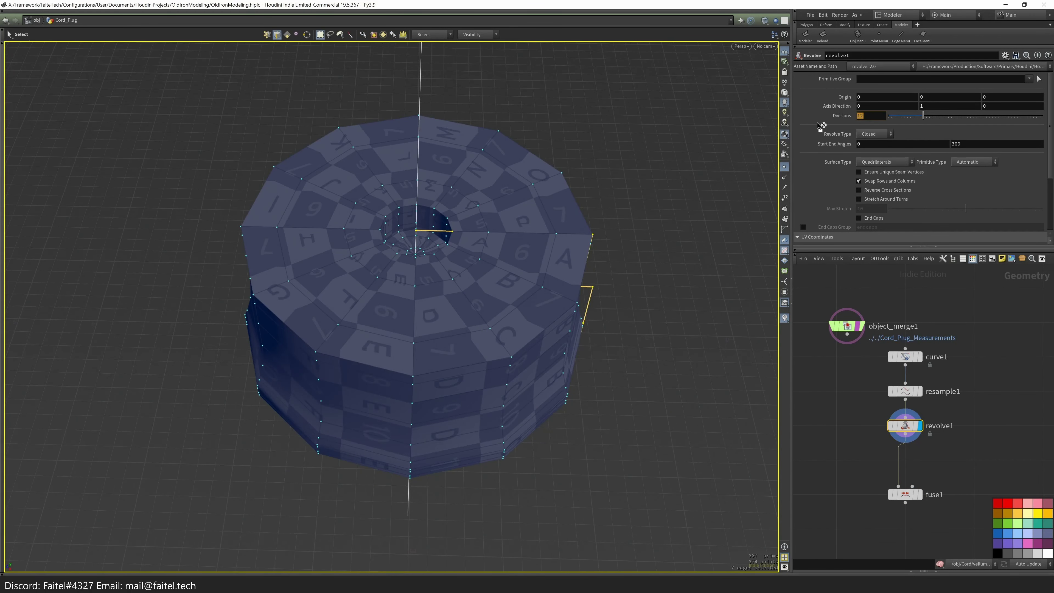
{"action": "left_click", "coordinate": [918, 494]}
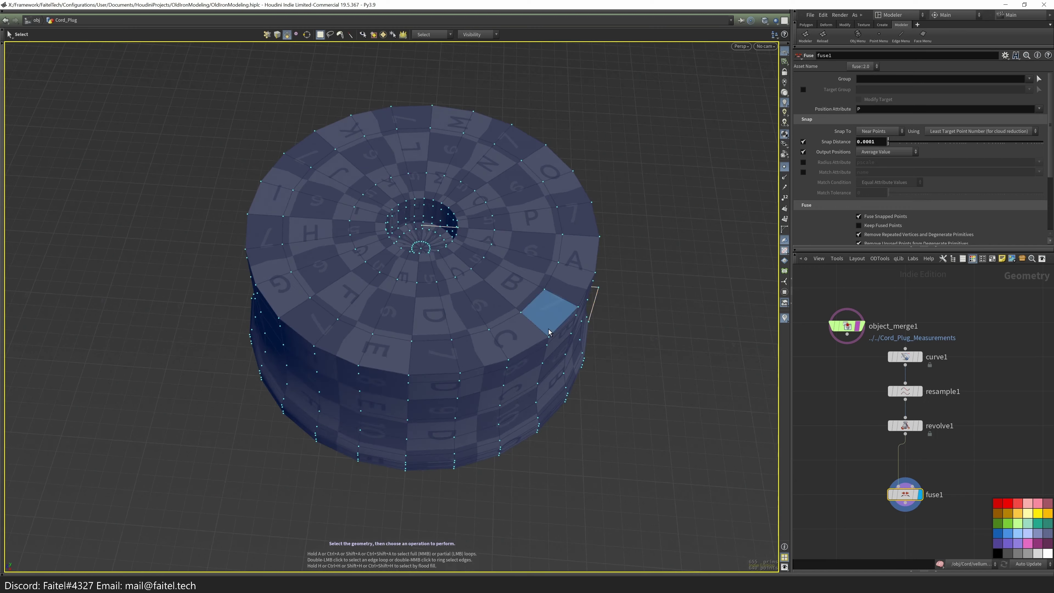
{"action": "key", "text": "n"}
{"action": "left_click_drag", "start_coordinate": [509, 339], "coordinate": [534, 264]}
{"action": "scroll", "coordinate": [535, 264], "scroll_direction": "up", "scroll_amount": 5}
{"action": "left_click_drag", "start_coordinate": [513, 301], "coordinate": [490, 334]}
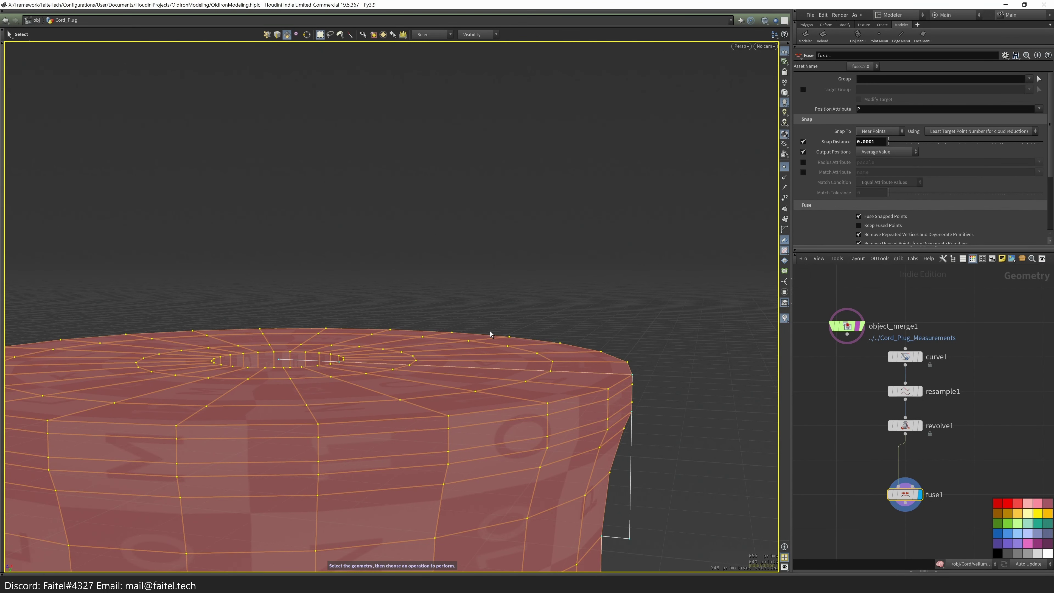
{"action": "scroll", "coordinate": [490, 334], "scroll_direction": "down", "scroll_amount": 5}
{"action": "key", "text": "Up"}
{"action": "key", "text": "Up"}
{"action": "key", "text": "Up"}
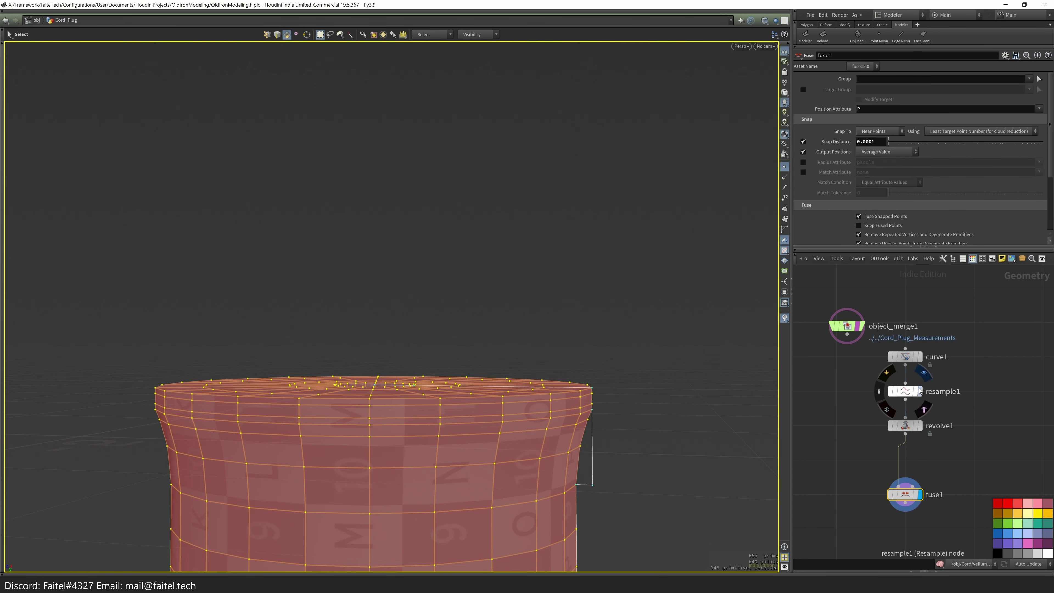
{"action": "key", "text": "q"}
{"action": "key", "text": "Escape"}
- Frame the profile in Right view, attempt lowering bottom-left points, then delete edit1
{"action": "key", "text": "space+4"}
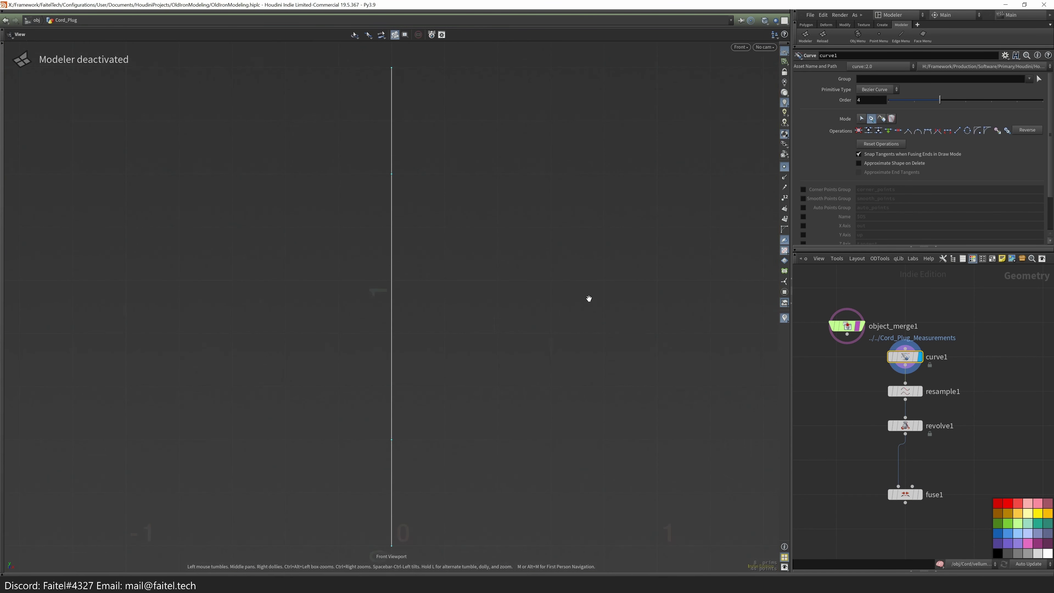
{"action": "key", "text": "h"}
{"action": "left_click_drag", "start_coordinate": [246, 453], "coordinate": [351, 403]}
{"action": "key", "text": "t"}
{"action": "left_click_drag", "start_coordinate": [299, 430], "coordinate": [297, 430]}
{"action": "key", "text": "ctrl+z"}
{"action": "key", "text": "ctrl+z"}
{"action": "key", "text": "2"}
{"action": "key", "text": "ctrl+c"}
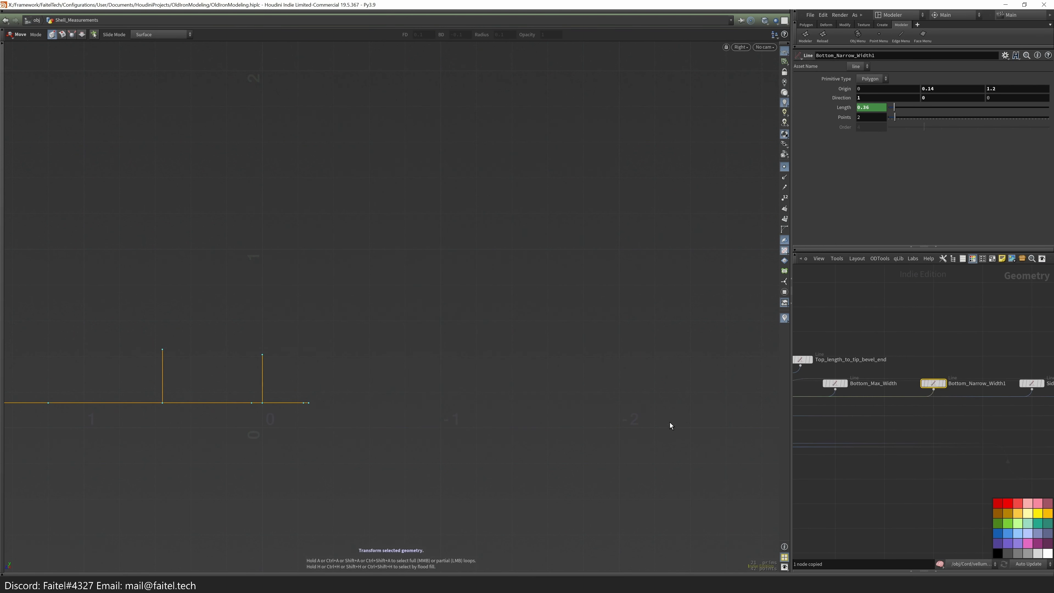
{"action": "key", "text": "1"}
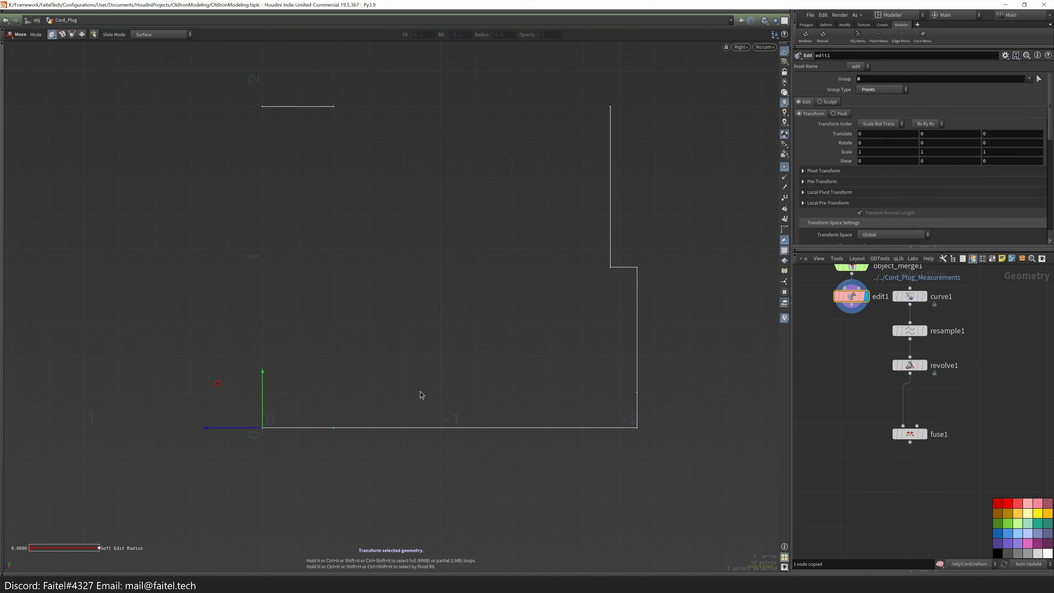
{"action": "key", "text": "Delete"}
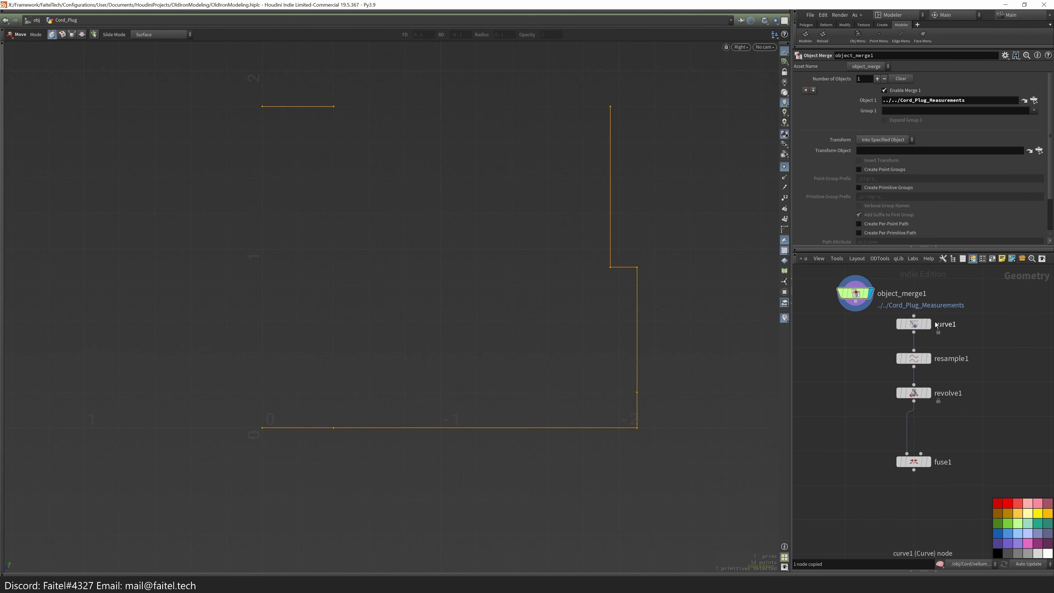
{"action": "left_click", "coordinate": [924, 296]}
- Try offsetting the bottom-left corner points to -0.105, then undo back to curve1
{"action": "left_click_drag", "start_coordinate": [345, 428], "coordinate": [337, 430]}
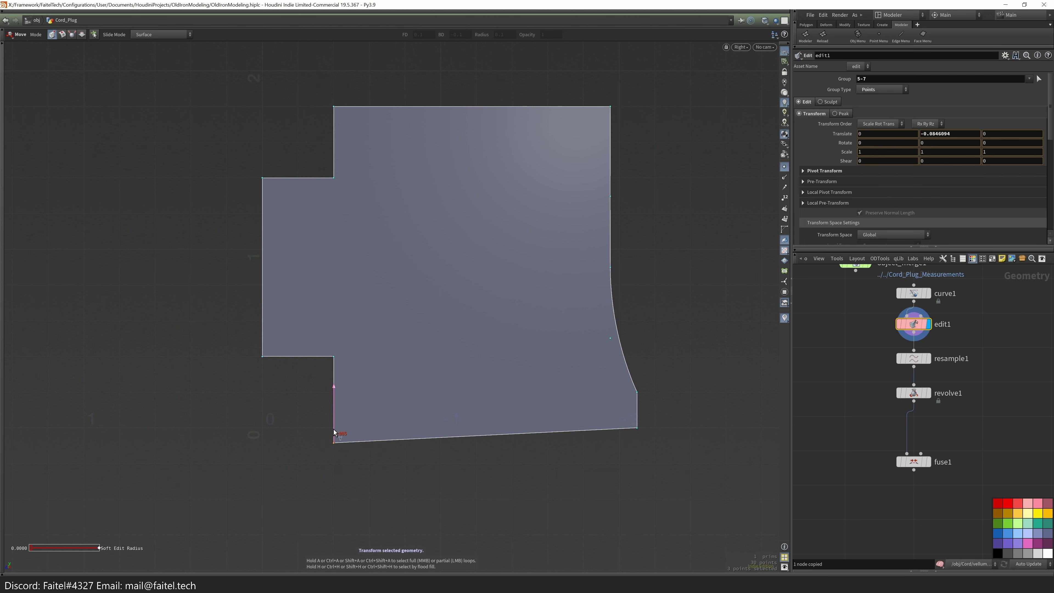
{"action": "left_click", "coordinate": [930, 134]}
{"action": "type", "text": "-0.105"}
{"action": "key", "text": "Return"}
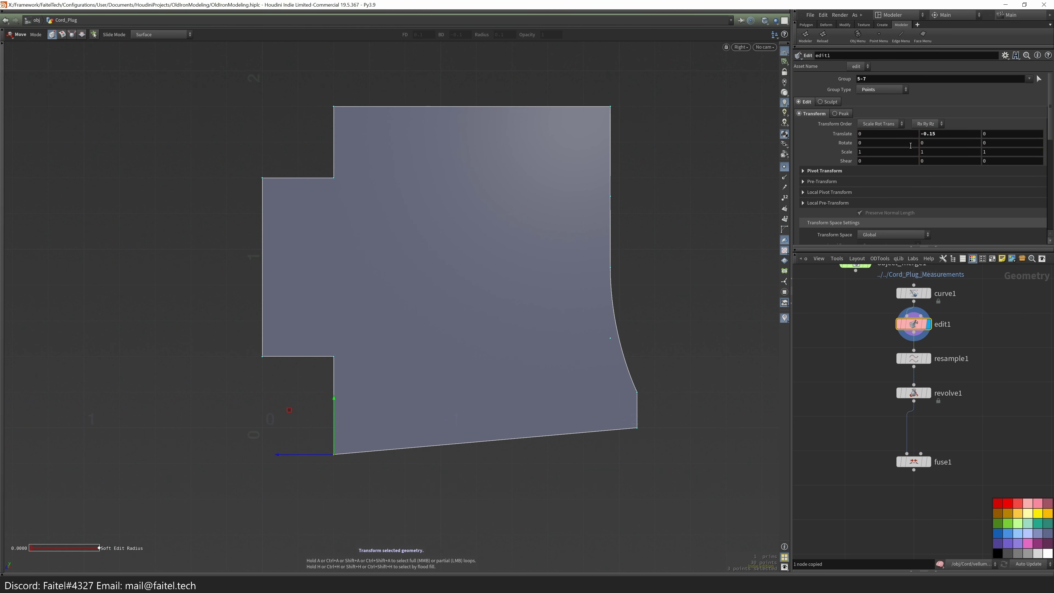
{"action": "key", "text": "ctrl+z"}
{"action": "key", "text": "Return"}
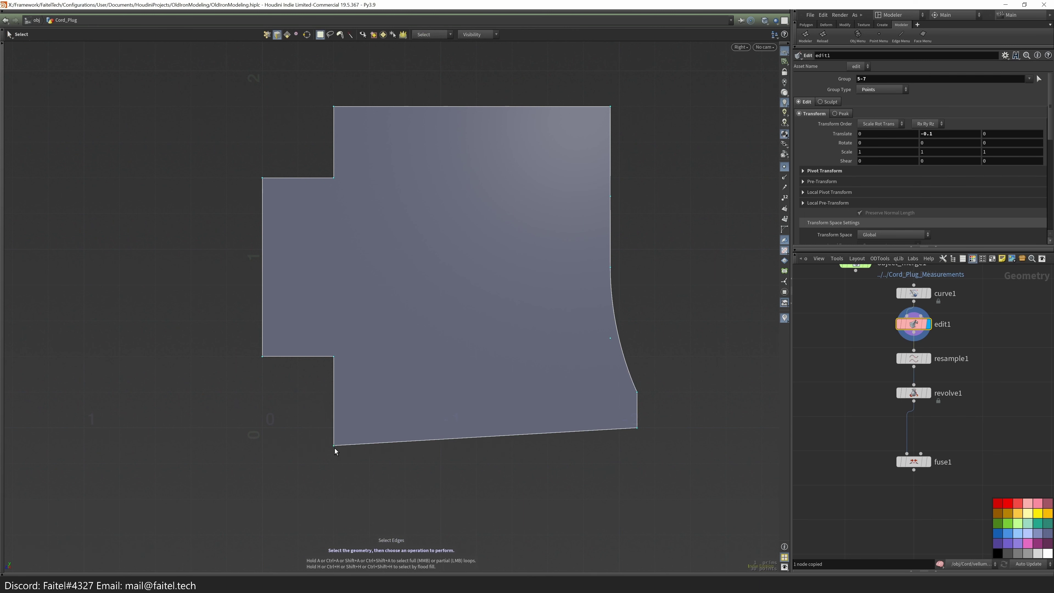
{"action": "key", "text": "ctrl+z"}
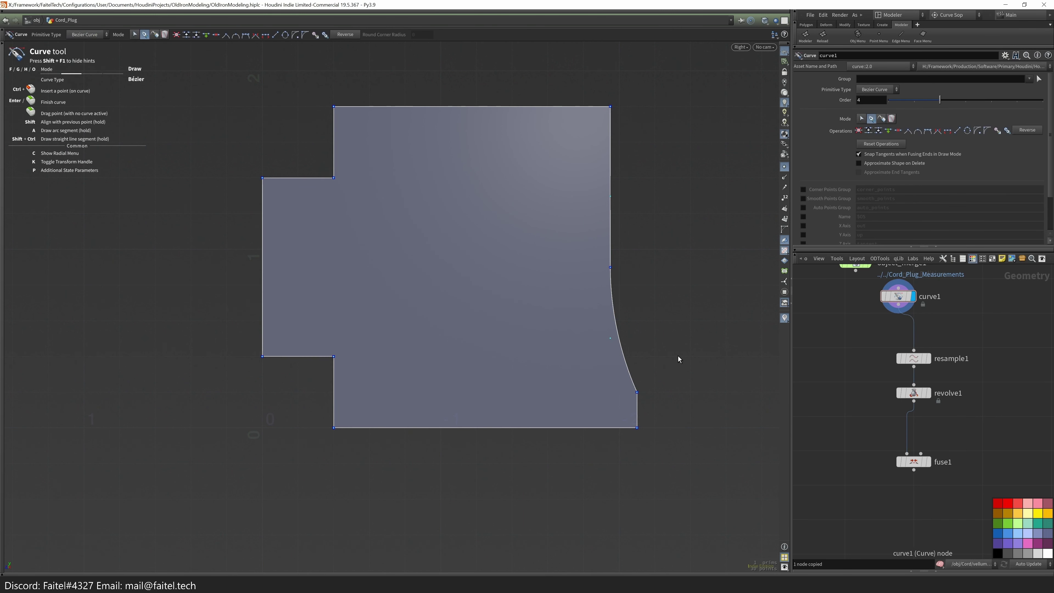
{"action": "key", "text": "f"}
{"action": "left_click_drag", "start_coordinate": [335, 429], "coordinate": [355, 429]}
{"action": "key", "text": "ctrl+z"}
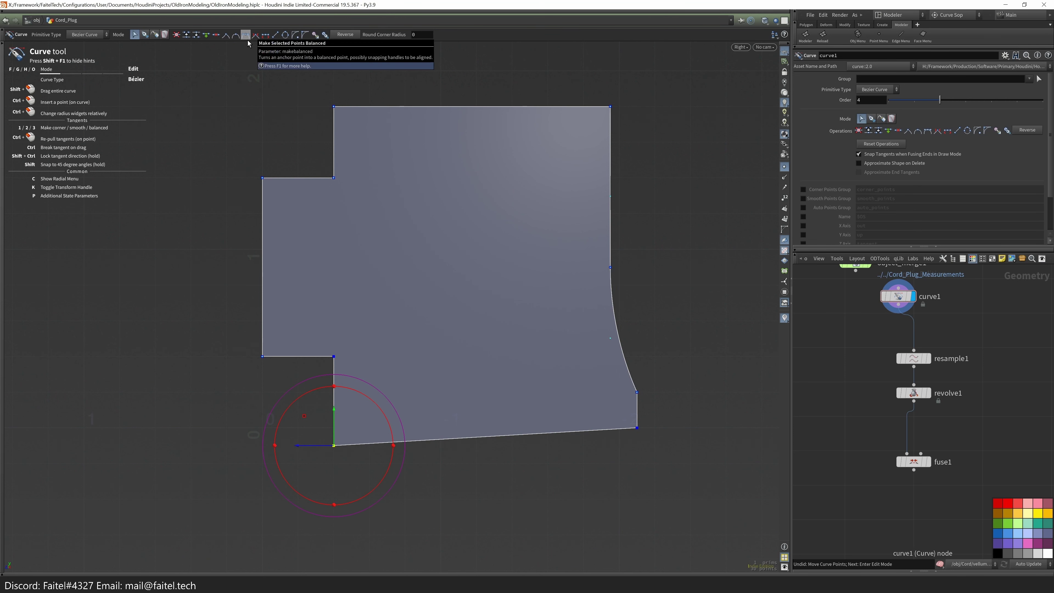
- Shape the bottom segment's tangent handles so the bottom edge bows gently
{"action": "left_click_drag", "start_coordinate": [428, 451], "coordinate": [450, 446]}
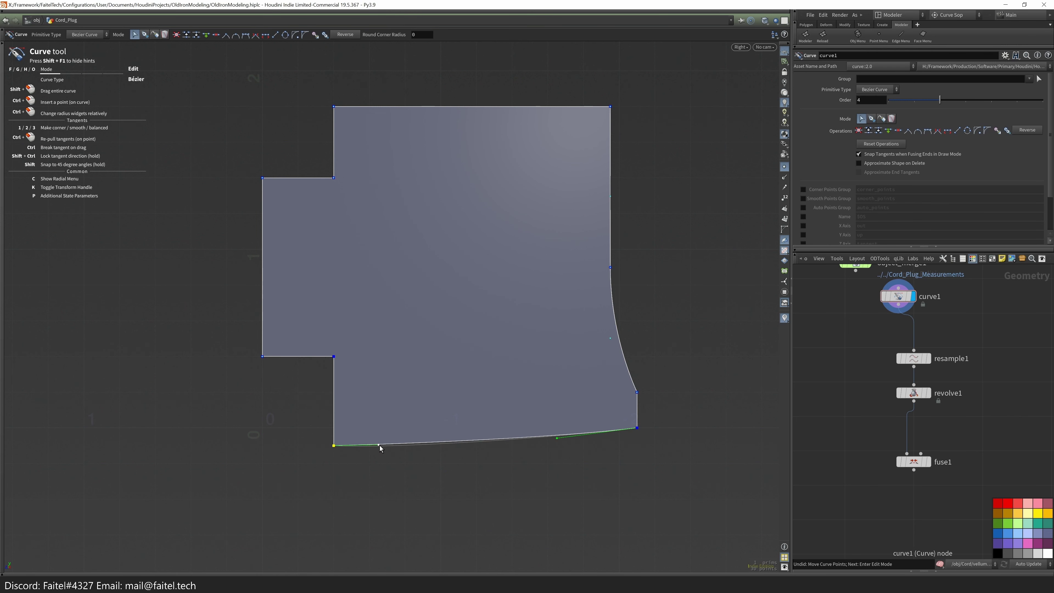
{"action": "scroll", "coordinate": [380, 446], "scroll_direction": "up", "scroll_amount": 3}
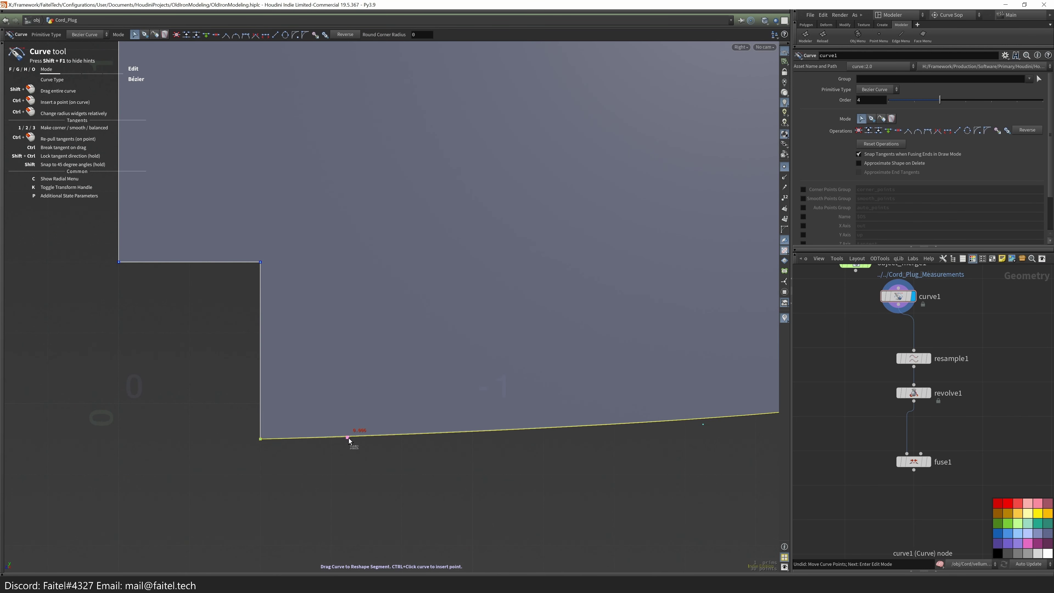
{"action": "middle_click_drag", "start_coordinate": [718, 436], "coordinate": [562, 448]}
{"action": "scroll", "coordinate": [590, 443], "scroll_direction": "down", "scroll_amount": 2}
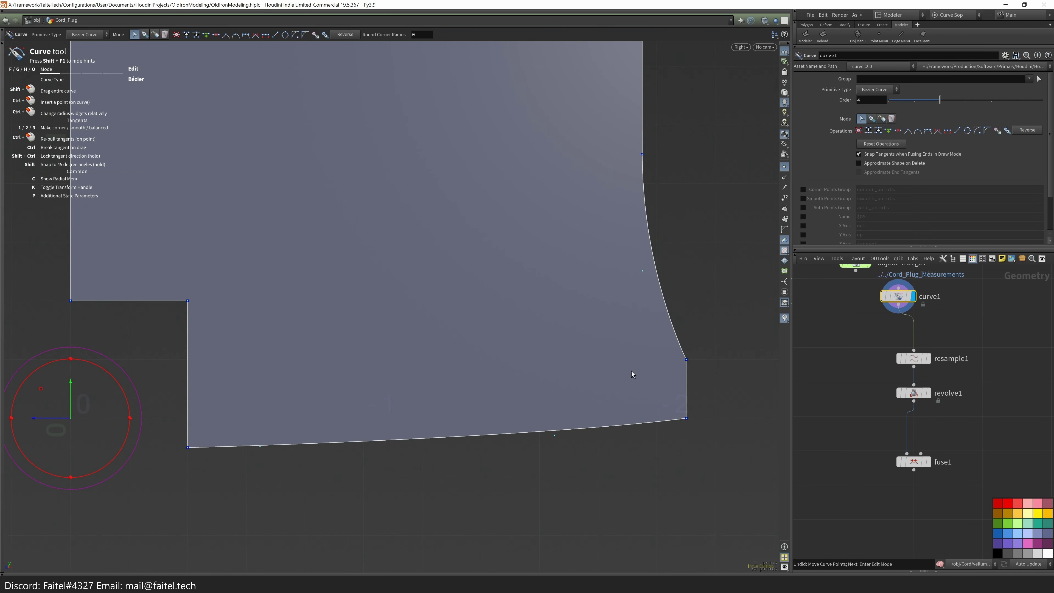
{"action": "right_click", "coordinate": [741, 362]}
{"action": "left_click", "coordinate": [768, 355]}
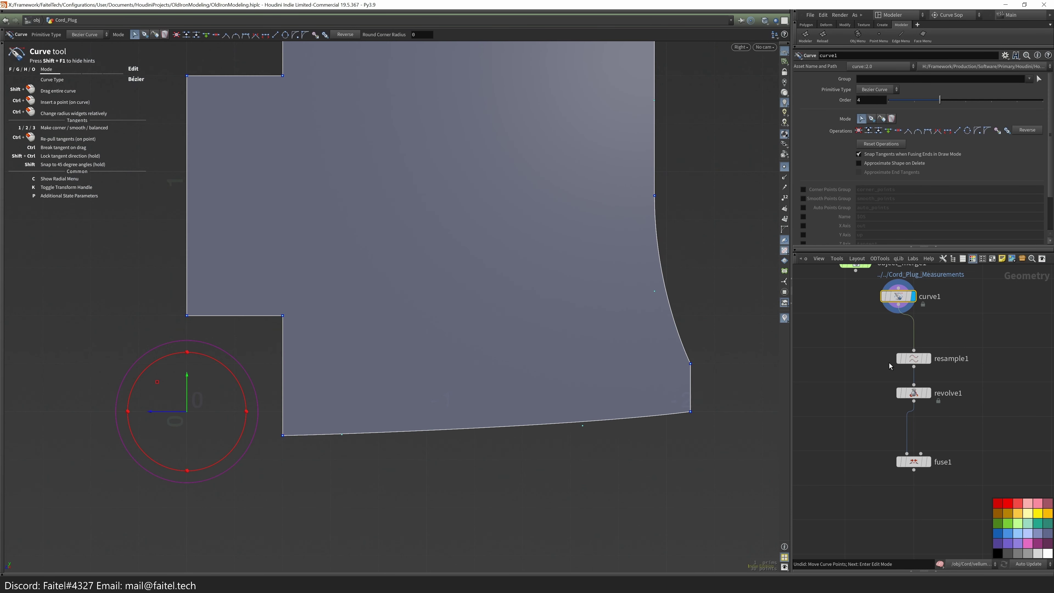
{"action": "left_click_drag", "start_coordinate": [583, 433], "coordinate": [585, 429]}
{"action": "key", "text": "2"}
{"action": "key", "text": "ctrl+z"}
- Lower the bottom-left curve point slightly and display the fused revolved mesh via fuse1
{"action": "key", "text": "t"}
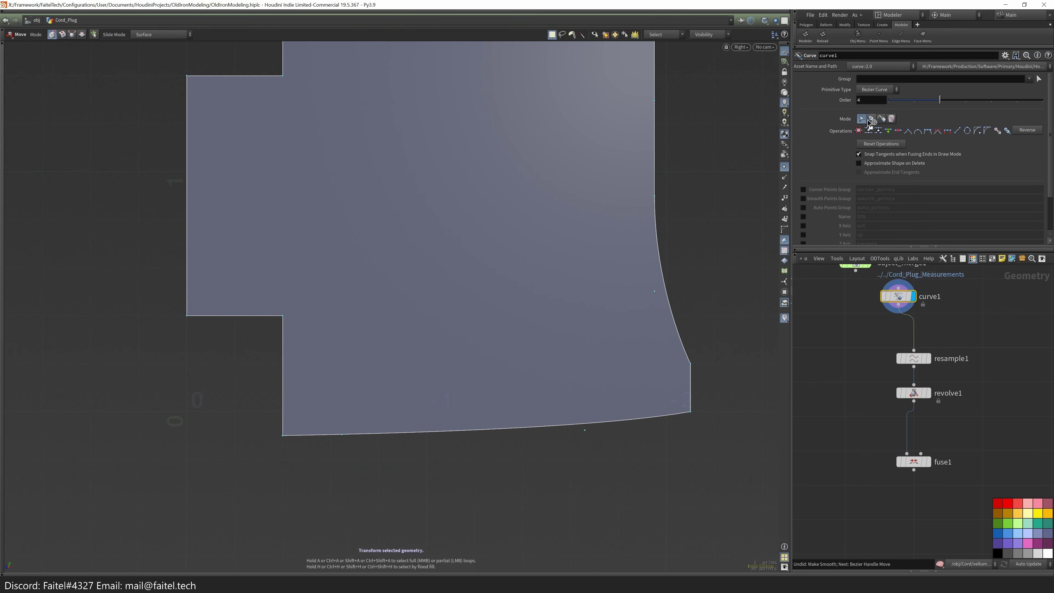
{"action": "key", "text": "Return"}
{"action": "left_click_drag", "start_coordinate": [284, 425], "coordinate": [345, 449]}
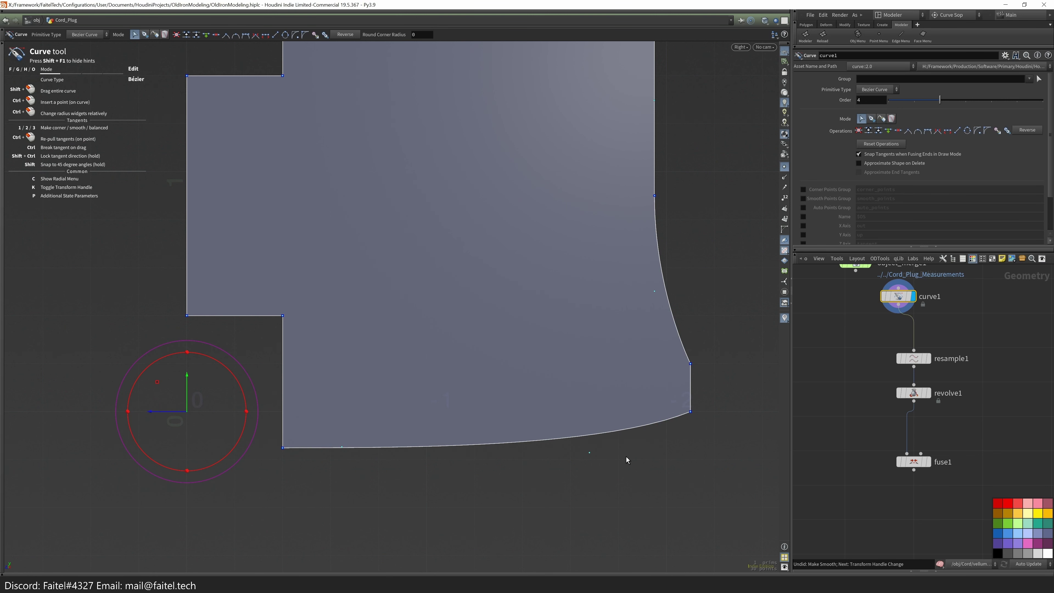
{"action": "left_click", "coordinate": [913, 462]}
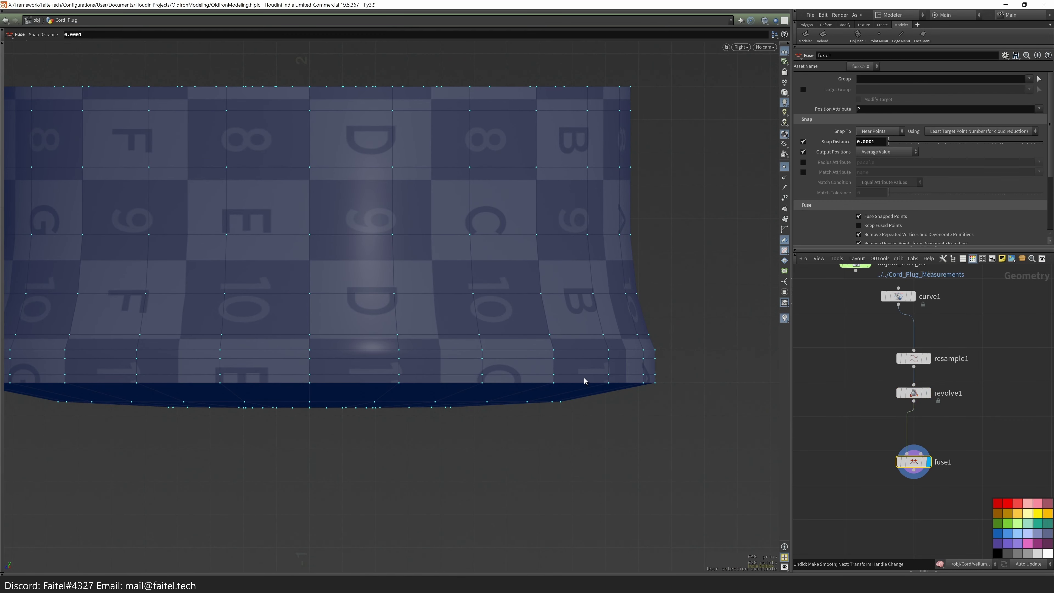
- Orbit around the fused plug mesh from above and below, checking the revolve and fuse steps
{"action": "key", "text": "space+1"}
{"action": "left_click_drag", "start_coordinate": [405, 455], "coordinate": [423, 277], "text": "alt"}
{"action": "middle_click_drag", "start_coordinate": [898, 522], "coordinate": [906, 480]}
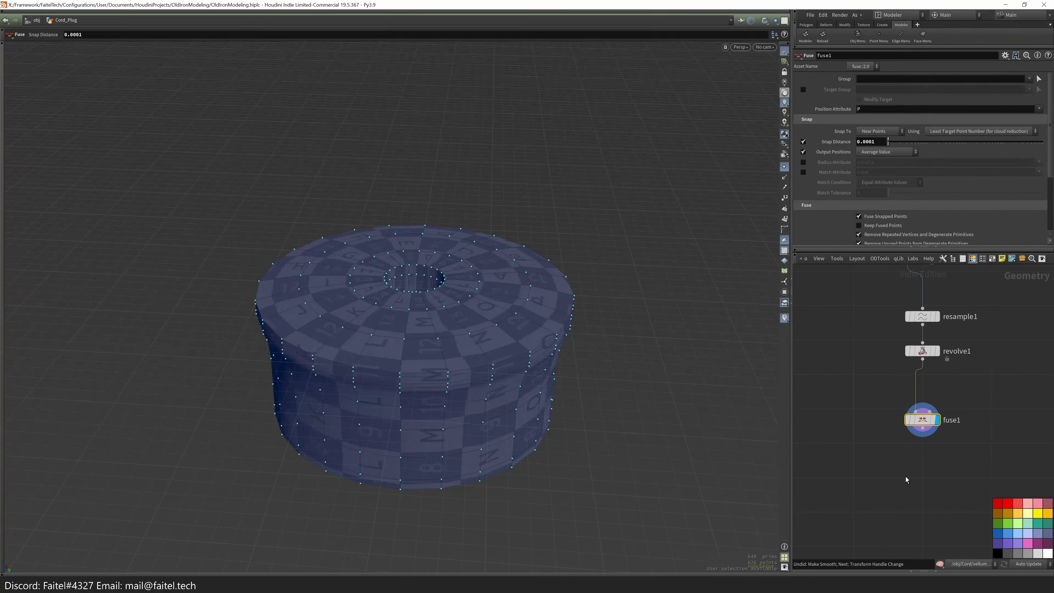
{"action": "left_click", "coordinate": [922, 351]}
{"action": "left_click", "coordinate": [922, 420]}
{"action": "key", "text": "Escape"}
{"action": "scroll", "coordinate": [448, 318], "scroll_direction": "up", "scroll_amount": 4}
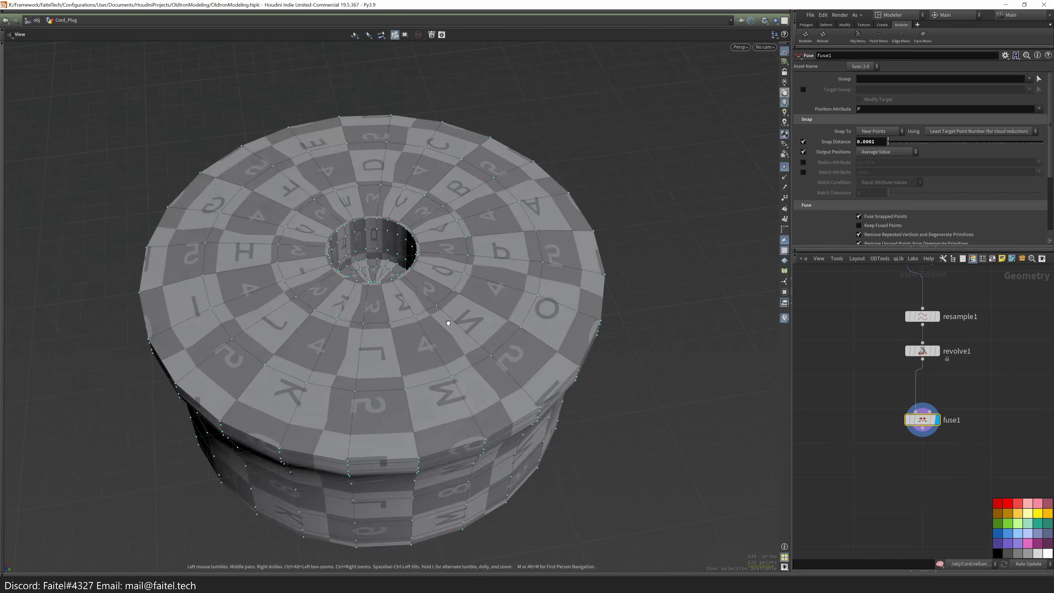
{"action": "left_click_drag", "start_coordinate": [464, 249], "coordinate": [434, 319]}
{"action": "key", "text": "Return"}
- Preview the fused plug mesh subdivided to judge how it smooths
{"action": "left_click", "coordinate": [805, 37]}
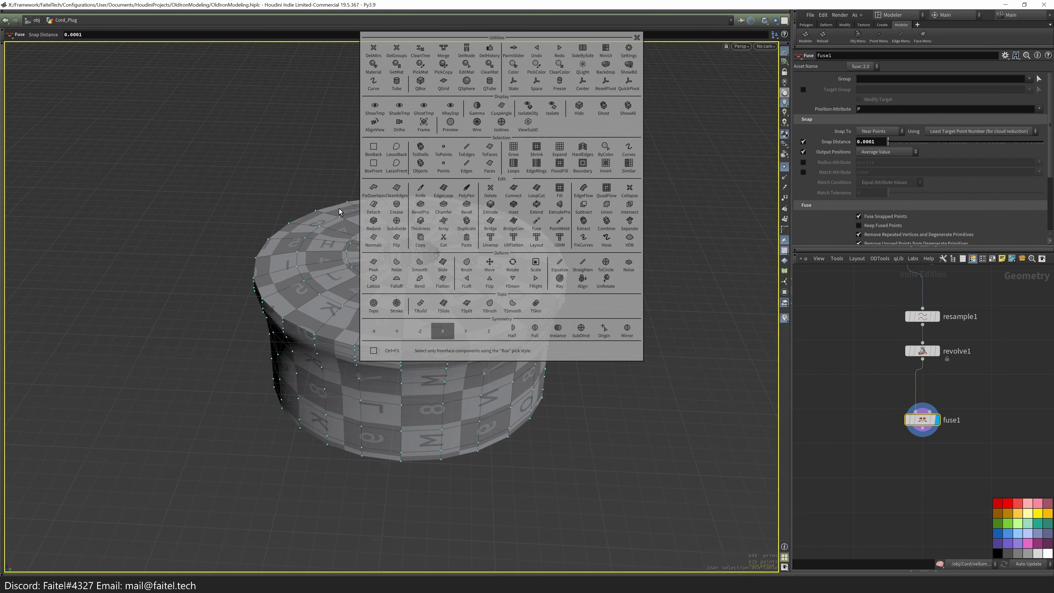
{"action": "key", "text": "Escape"}
{"action": "key", "text": "space"}
{"action": "left_click", "coordinate": [418, 96]}
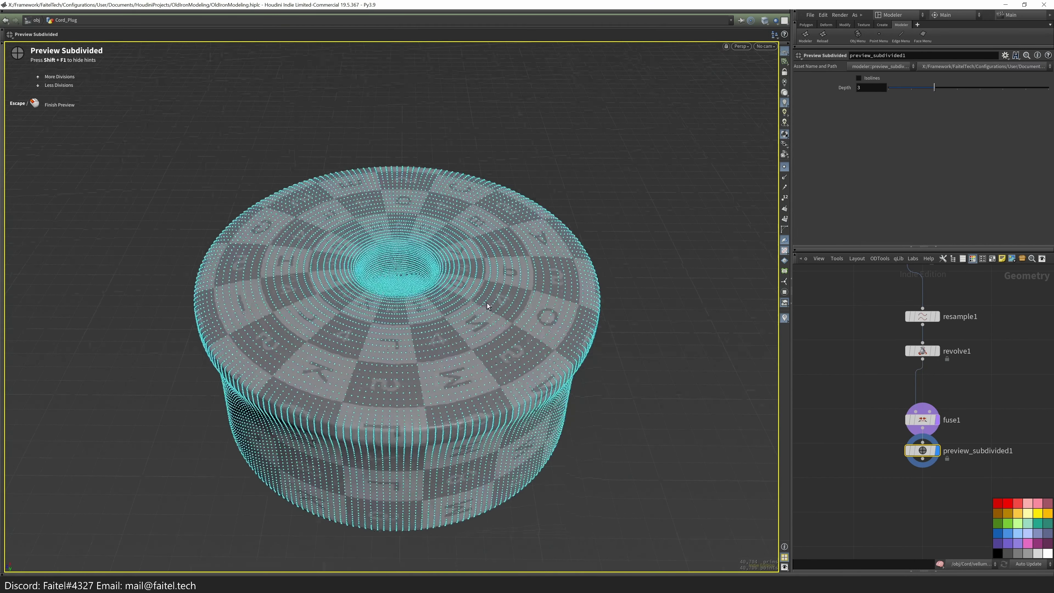
{"action": "key", "text": "space"}
{"action": "left_click", "coordinate": [562, 298]}
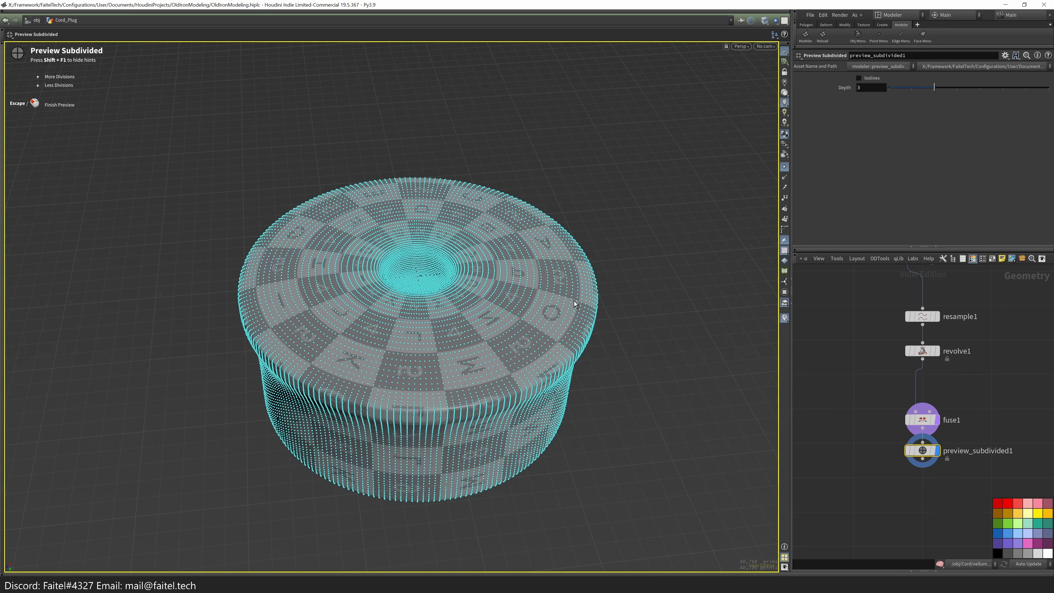
{"action": "key", "text": "Escape"}
{"action": "key", "text": "space"}
{"action": "left_click", "coordinate": [629, 298]}
{"action": "left_click_drag", "start_coordinate": [629, 299], "coordinate": [538, 390]}
{"action": "key", "text": "Escape"}
{"action": "scroll", "coordinate": [447, 231], "scroll_direction": "up", "scroll_amount": 5}
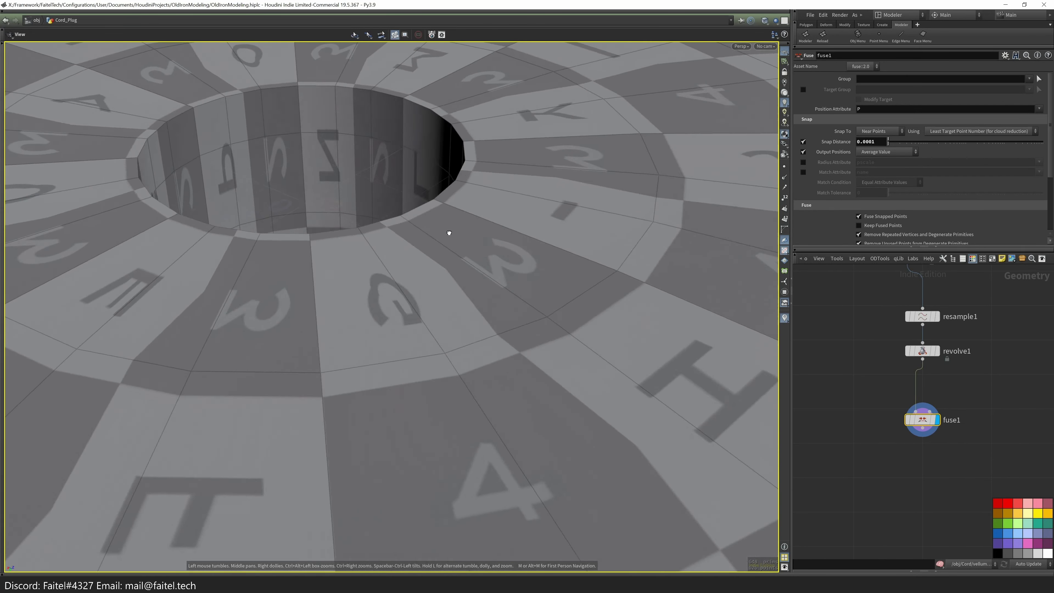
- Bevel both hole rim edge loops and check the result with a subdivided preview
{"action": "double_click", "coordinate": [464, 169]}
{"action": "scroll", "coordinate": [431, 283], "scroll_direction": "down", "scroll_amount": 3}
{"action": "left_click_drag", "start_coordinate": [430, 282], "coordinate": [398, 185]}
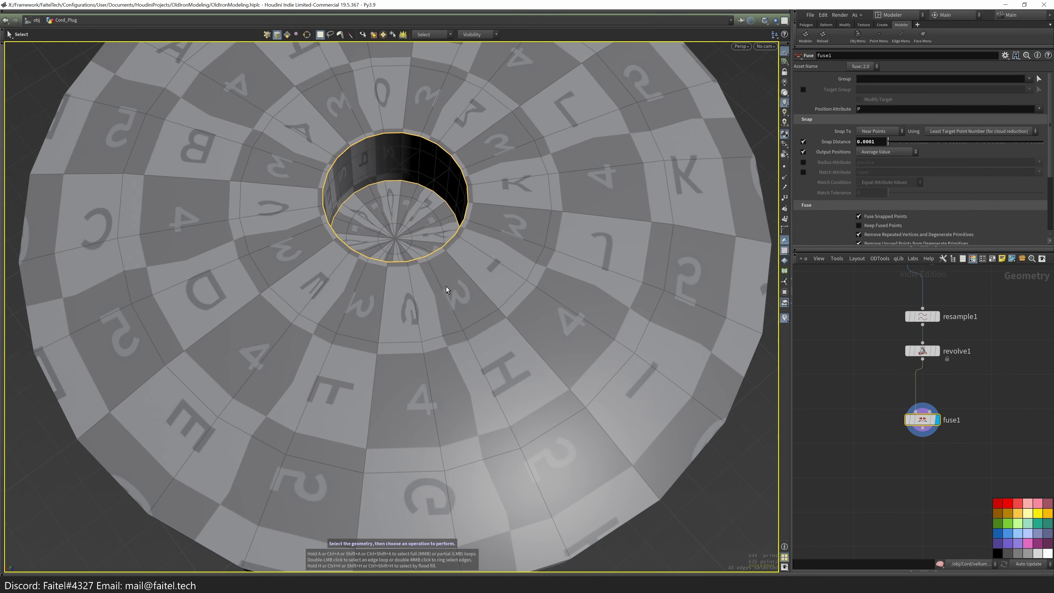
{"action": "left_click_drag", "start_coordinate": [480, 279], "coordinate": [437, 350]}
{"action": "double_click", "coordinate": [438, 380], "text": "shift"}
{"action": "key", "text": "ctrl+b"}
{"action": "left_click_drag", "start_coordinate": [515, 313], "coordinate": [549, 440]}
{"action": "key", "text": "Tab"}
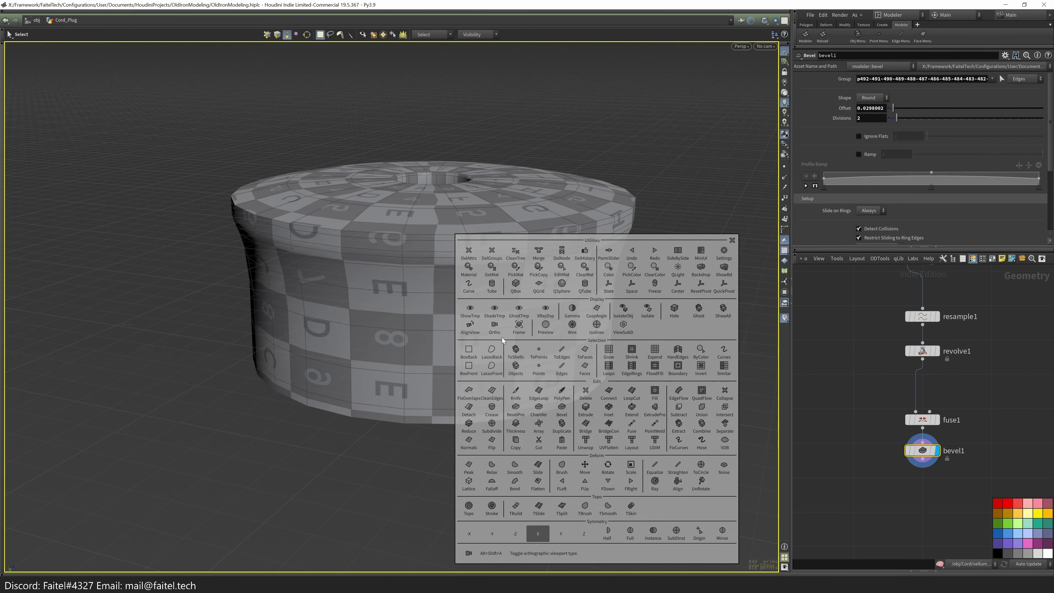
{"action": "left_click", "coordinate": [527, 394]}
{"action": "left_click_drag", "start_coordinate": [527, 394], "coordinate": [570, 342]}
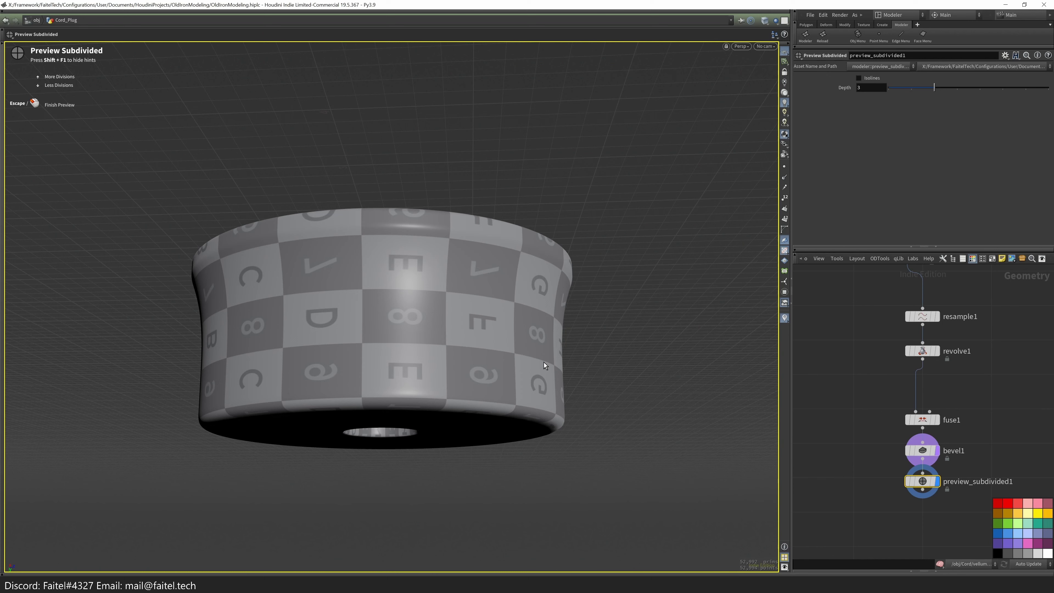
{"action": "key", "text": "Escape"}
- Bevel the bottom outer edge loop (0.042 offset, 2 divisions) and preview it subdivided
{"action": "double_click", "coordinate": [539, 419]}
{"action": "key", "text": "ctrl+b"}
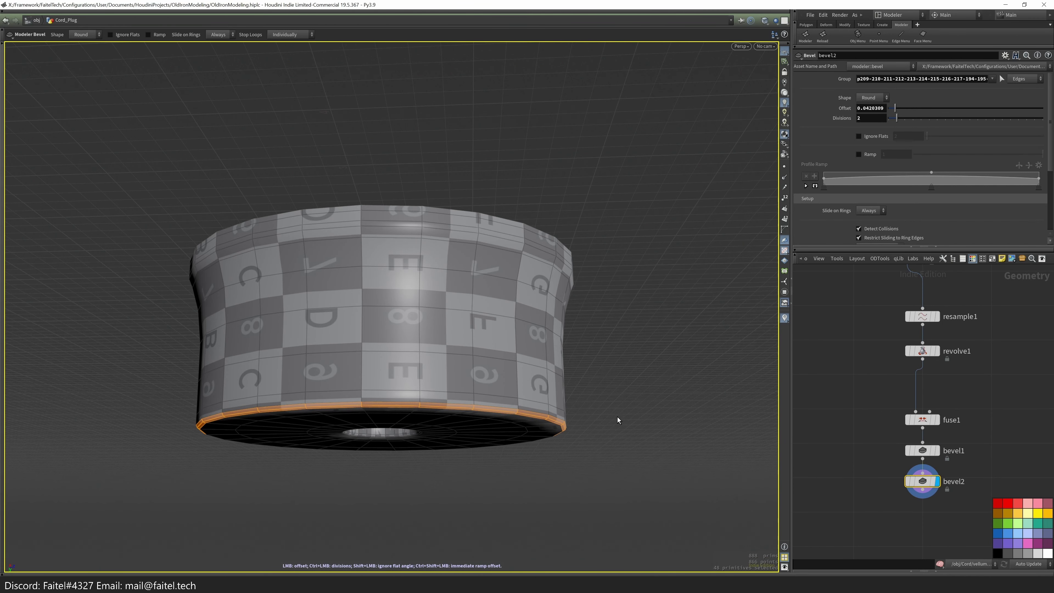
{"action": "key", "text": "Escape"}
{"action": "left_click", "coordinate": [609, 403]}
{"action": "left_click_drag", "start_coordinate": [609, 403], "coordinate": [449, 234]}
{"action": "key", "text": "3"}
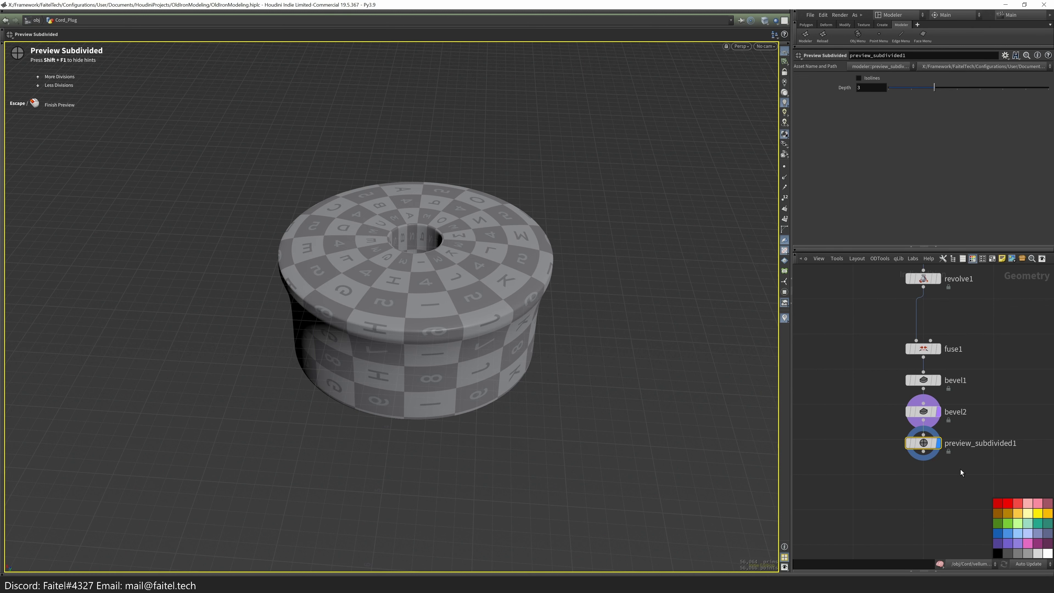
{"action": "key", "text": "Escape"}
- Select the top band's faces using front and top orthographic views
{"action": "scroll", "coordinate": [602, 243], "scroll_direction": "up", "scroll_amount": 6}
{"action": "left_click_drag", "start_coordinate": [698, 282], "coordinate": [382, 331]}
{"action": "key", "text": "space+3"}
{"action": "left_click_drag", "start_coordinate": [656, 214], "coordinate": [258, 282]}
{"action": "key", "text": "space+2"}
{"action": "scroll", "coordinate": [430, 215], "scroll_direction": "up", "scroll_amount": 5}
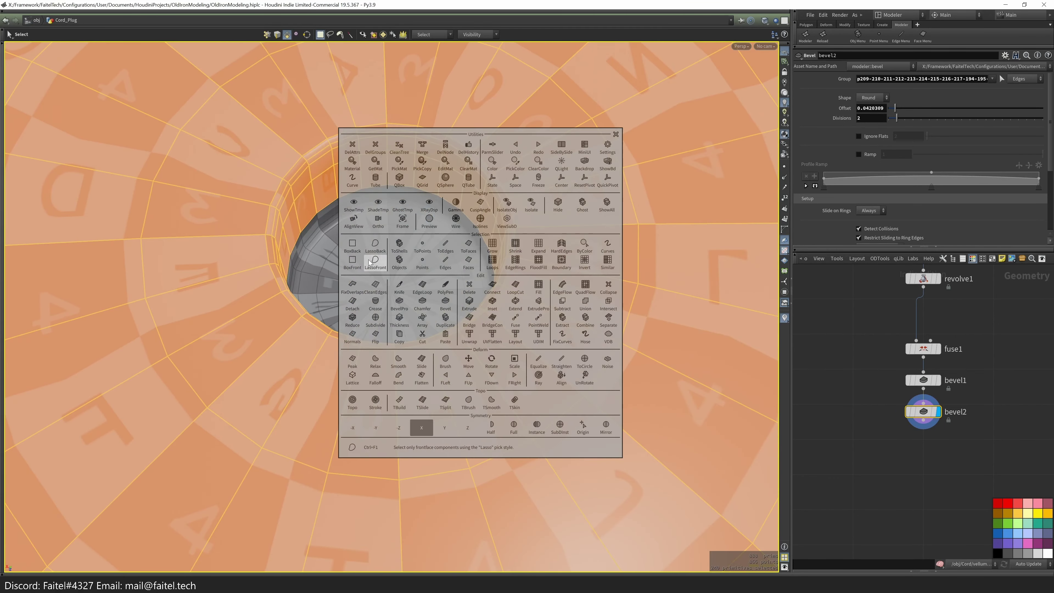
- Lasso the remaining top faces, then cut and paste them back as a separate cap piece
{"action": "left_click", "coordinate": [431, 374]}
{"action": "left_click_drag", "start_coordinate": [431, 374], "coordinate": [432, 375]}
{"action": "key", "text": "space+1"}
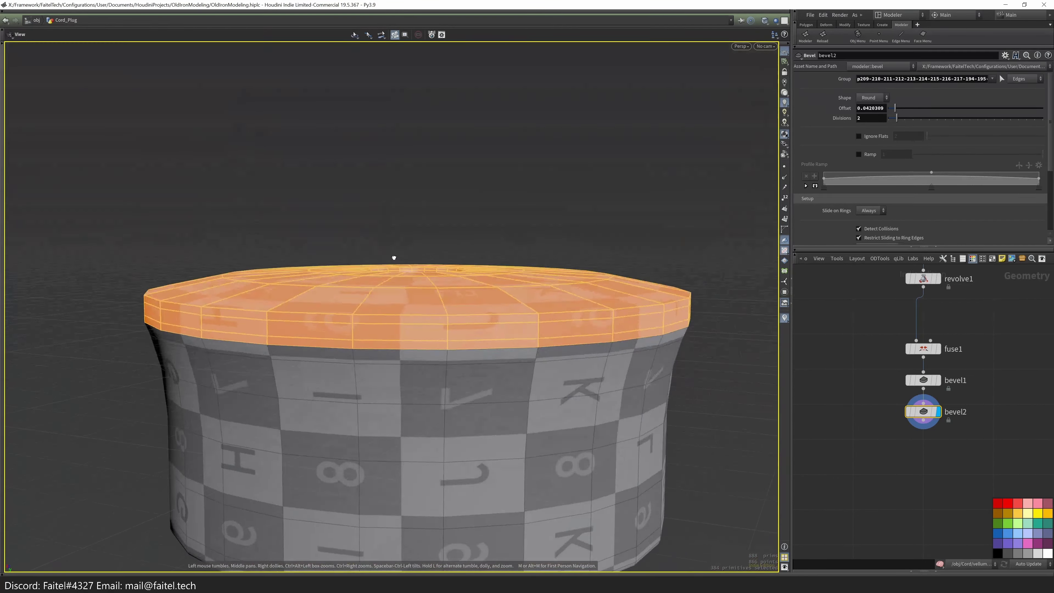
{"action": "key", "text": "ctrl+x"}
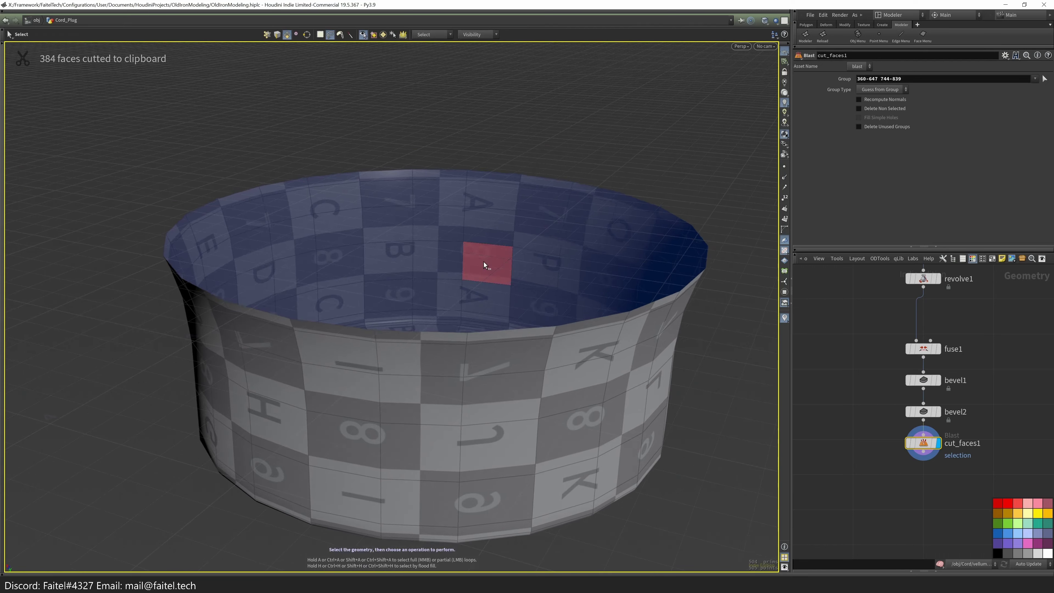
{"action": "key", "text": "ctrl+v"}
{"action": "scroll", "coordinate": [548, 334], "scroll_direction": "down", "scroll_amount": 3}
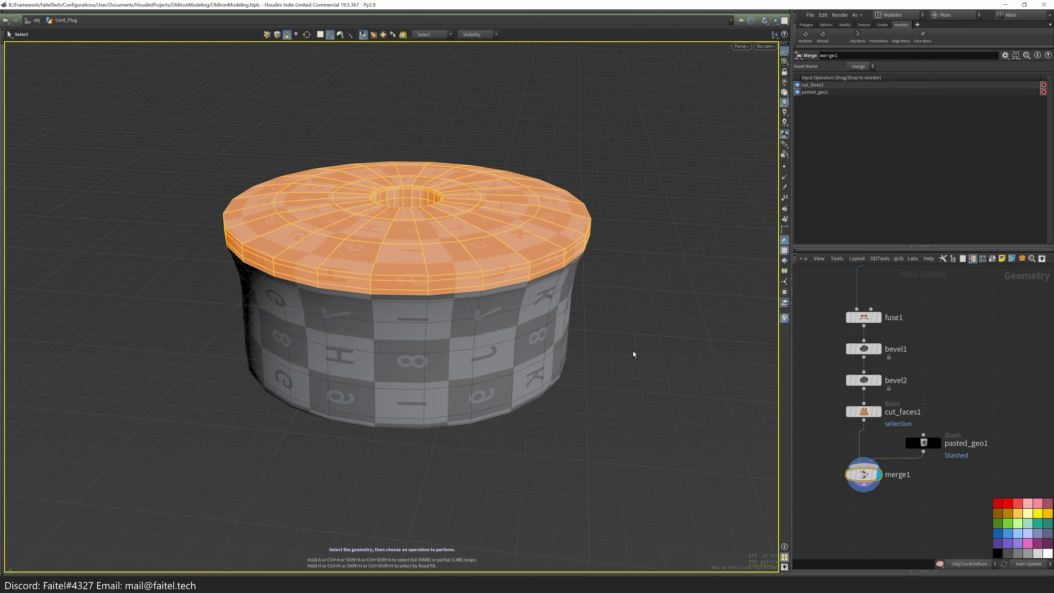
{"action": "scroll", "coordinate": [559, 358], "scroll_direction": "up", "scroll_amount": 3}
{"action": "key", "text": "l"}
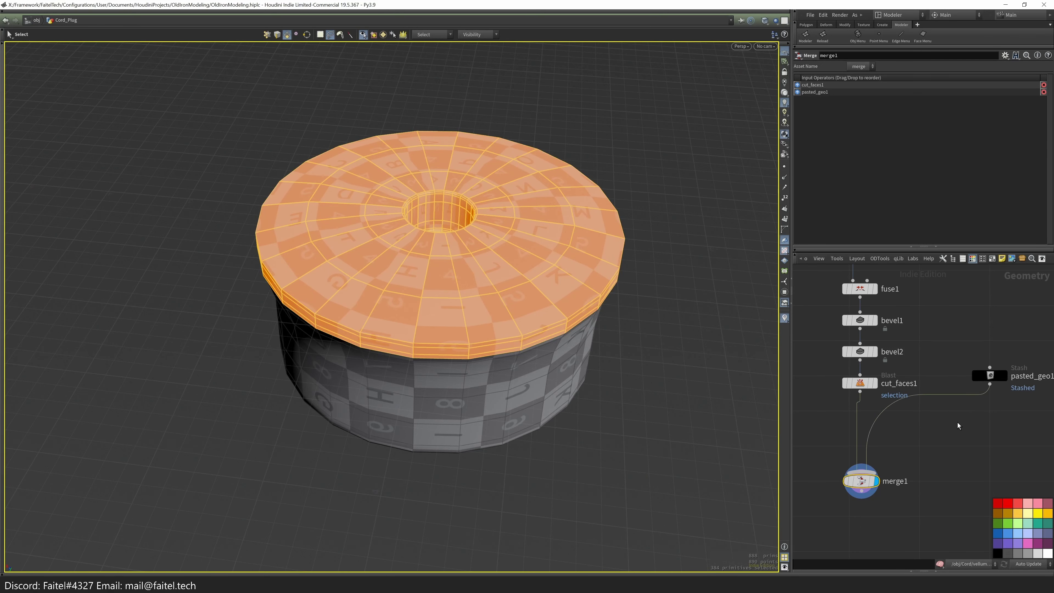
{"action": "left_click_drag", "start_coordinate": [868, 490], "coordinate": [856, 491]}
- Add a Subdivide node after the cut plug body
{"action": "mouse_move", "coordinate": [610, 366]}
{"action": "left_mouse_down", "text": "alt"}
{"action": "mouse_move", "coordinate": [603, 207]}
{"action": "mouse_move", "coordinate": [615, 381]}
{"action": "left_mouse_up", "text": "alt"}
{"action": "middle_click_drag", "start_coordinate": [934, 416], "coordinate": [945, 391]}
{"action": "left_click", "coordinate": [860, 385]}
{"action": "left_click_drag", "start_coordinate": [593, 357], "coordinate": [534, 271]}
{"action": "key", "text": "Tab"}
{"action": "type", "text": "subd"}
{"action": "key", "text": "Return"}
- Duplicate the Subdivide node for the pasted cap branch and display the merged result
{"action": "left_click_drag", "start_coordinate": [551, 402], "coordinate": [530, 323], "text": "alt"}
{"action": "left_click_drag", "start_coordinate": [861, 414], "coordinate": [849, 417]}
{"action": "left_click_drag", "start_coordinate": [869, 460], "coordinate": [939, 496]}
{"action": "left_click_drag", "start_coordinate": [848, 421], "coordinate": [1001, 420]}
{"action": "double_click", "coordinate": [952, 492]}
{"action": "left_click", "coordinate": [946, 492]}
- Show the cut body on its own as the current step for editing
{"action": "left_click_drag", "start_coordinate": [544, 277], "coordinate": [286, 394]}
{"action": "right_click_drag", "start_coordinate": [286, 394], "coordinate": [379, 365]}
{"action": "left_click_drag", "start_coordinate": [378, 365], "coordinate": [438, 255]}
{"action": "scroll", "coordinate": [388, 336], "scroll_direction": "up", "scroll_amount": 5}
{"action": "key", "text": "s"}
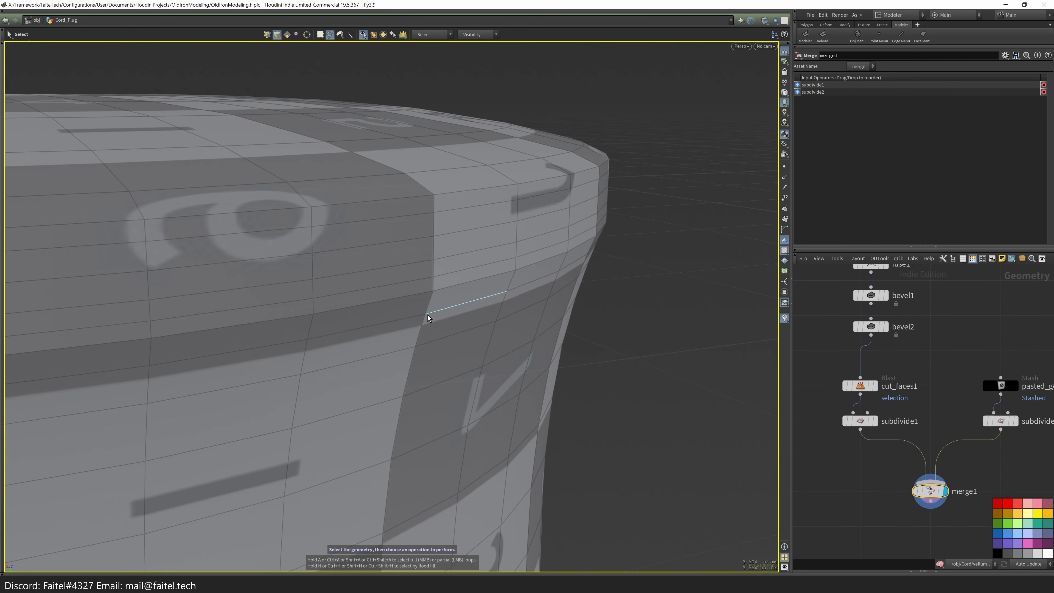
{"action": "left_click", "coordinate": [874, 386]}
{"action": "left_click", "coordinate": [860, 386]}
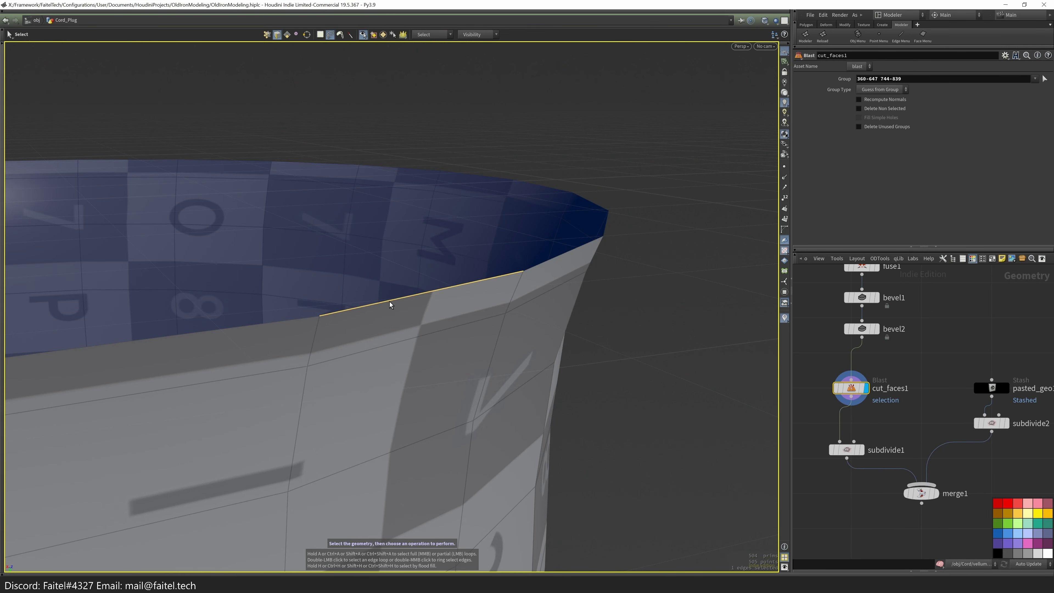
{"action": "scroll", "coordinate": [390, 305], "scroll_direction": "down", "scroll_amount": 5}
- PolyExtrude the cup's rim edge loop with a slight inward inset, then select the outer rim loop
{"action": "double_click", "coordinate": [583, 334]}
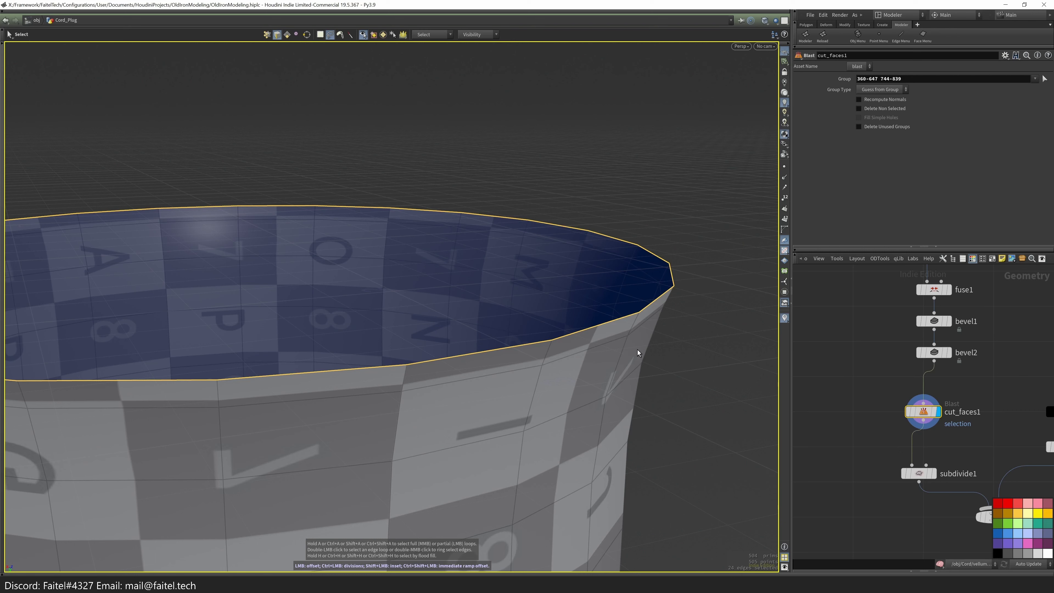
{"action": "key", "text": "q"}
{"action": "left_click", "coordinate": [783, 332]}
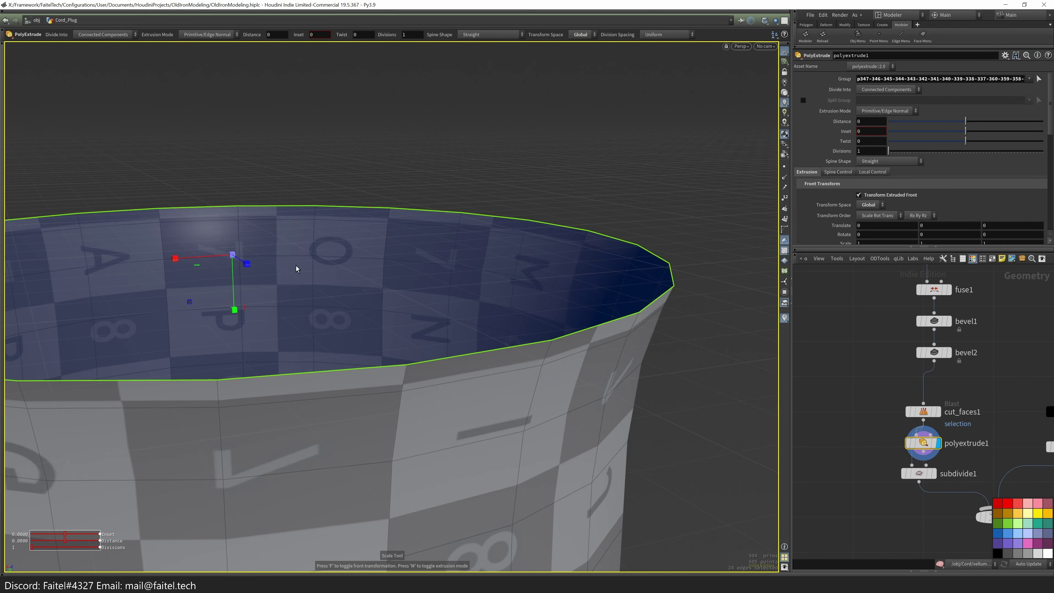
{"action": "left_click_drag", "start_coordinate": [199, 268], "coordinate": [201, 268]}
{"action": "left_click_drag", "start_coordinate": [201, 270], "coordinate": [287, 325]}
{"action": "key", "text": "Escape"}
{"action": "middle_click_drag", "start_coordinate": [1046, 416], "coordinate": [951, 416]}
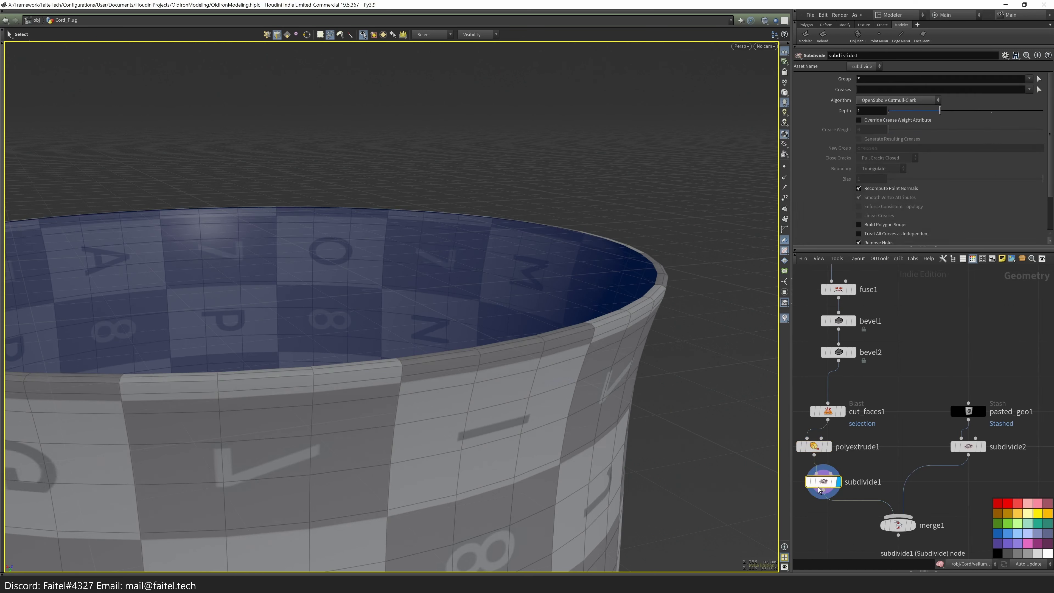
{"action": "double_click", "coordinate": [510, 349]}
- Bevel the outer rim loop with Stop Loops Simultaneously, Slide on Rings Never, Restrict Sliding off, narrower offset
{"action": "key", "text": "b"}
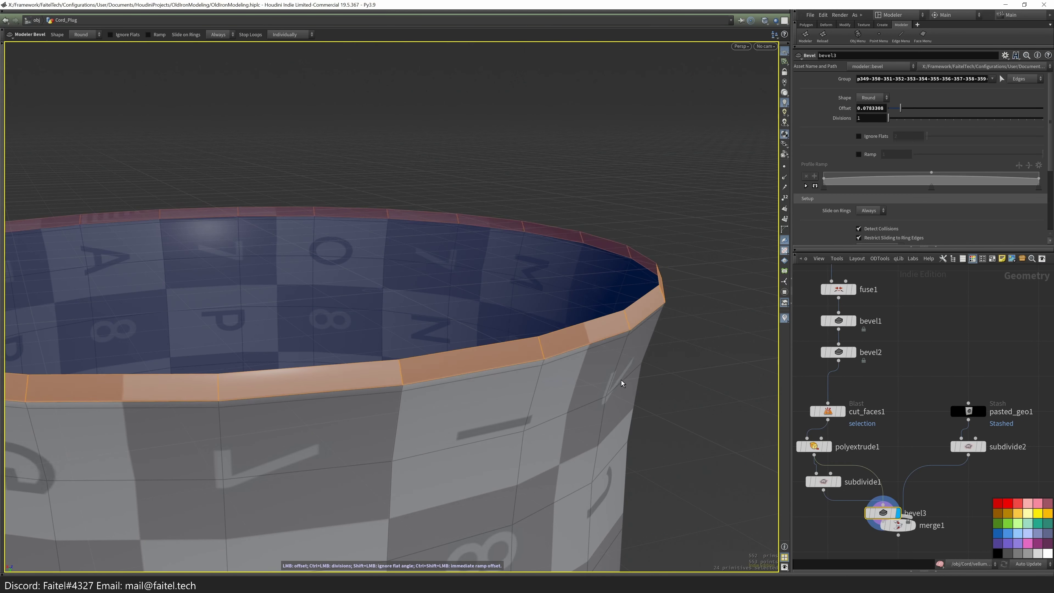
{"action": "scroll", "coordinate": [885, 212], "scroll_direction": "down", "scroll_amount": 3}
{"action": "left_click", "coordinate": [879, 174]}
{"action": "left_click", "coordinate": [877, 200]}
{"action": "left_click", "coordinate": [879, 174]}
{"action": "left_click", "coordinate": [874, 192]}
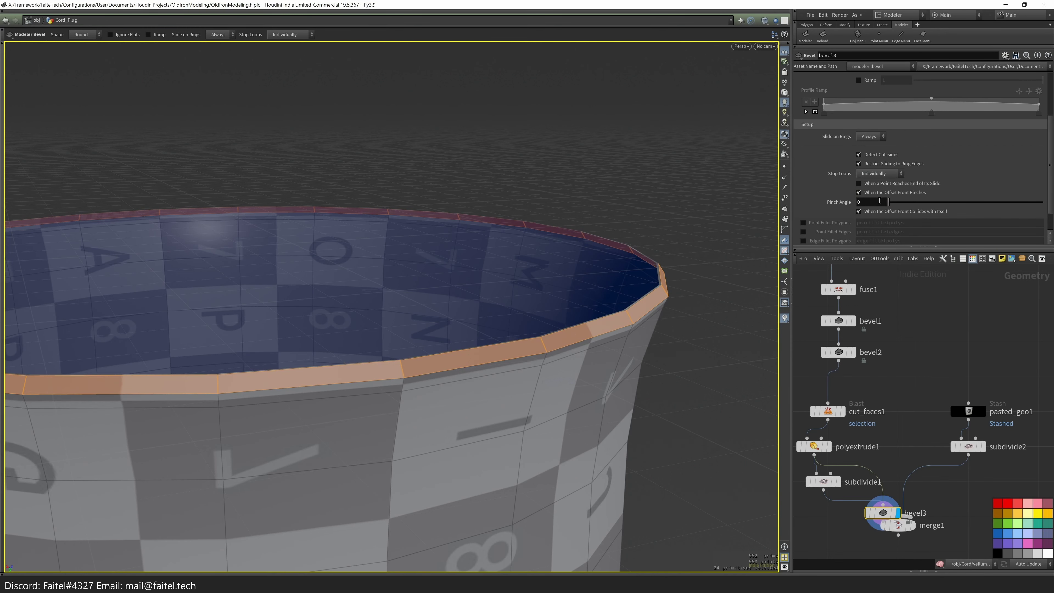
{"action": "left_click", "coordinate": [879, 164]}
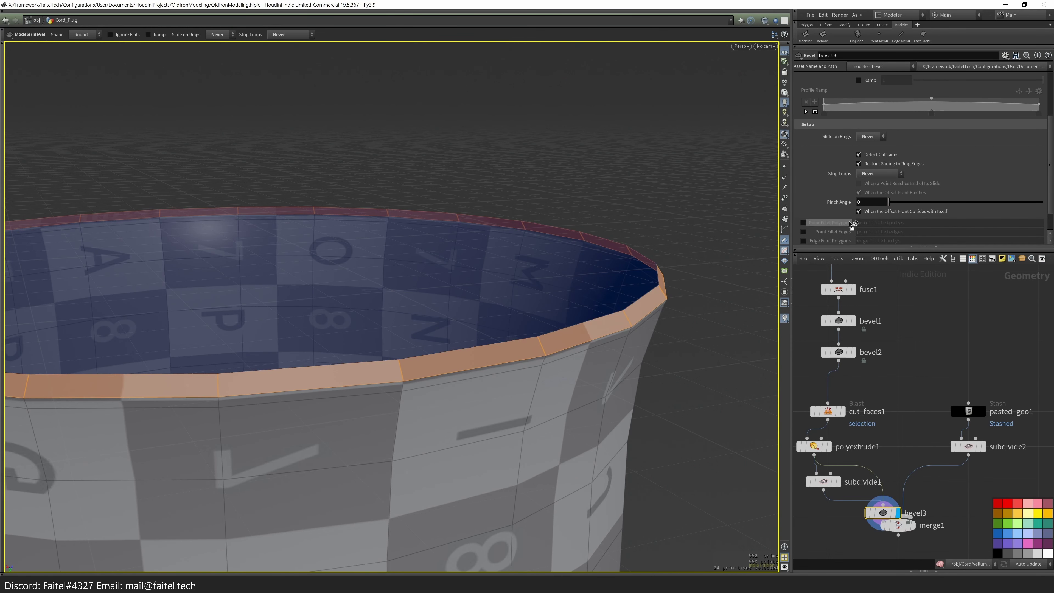
{"action": "scroll", "coordinate": [1045, 185], "scroll_direction": "up", "scroll_amount": 1}
{"action": "left_click", "coordinate": [915, 168]}
{"action": "left_click_drag", "start_coordinate": [639, 338], "coordinate": [635, 338]}
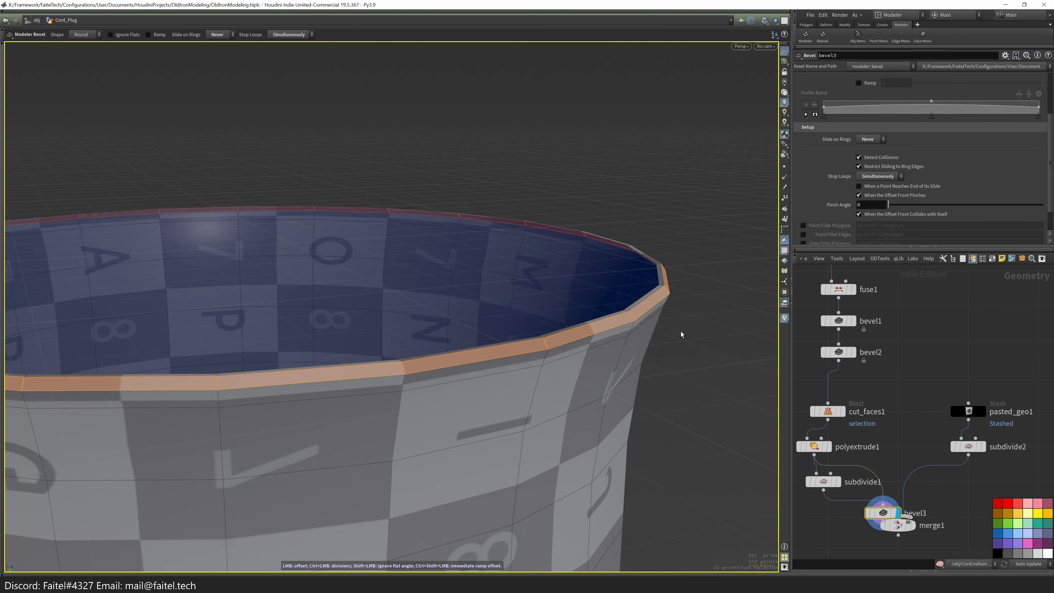
{"action": "key", "text": "Escape"}
- Wire bevel3 between polyextrude1 and subdivide1 and thin the rim bevel further
{"action": "left_click_drag", "start_coordinate": [883, 513], "coordinate": [826, 457]}
{"action": "left_click", "coordinate": [831, 492]}
{"action": "left_click", "coordinate": [930, 508]}
{"action": "scroll", "coordinate": [525, 328], "scroll_direction": "up", "scroll_amount": 5}
{"action": "left_click", "coordinate": [834, 492]}
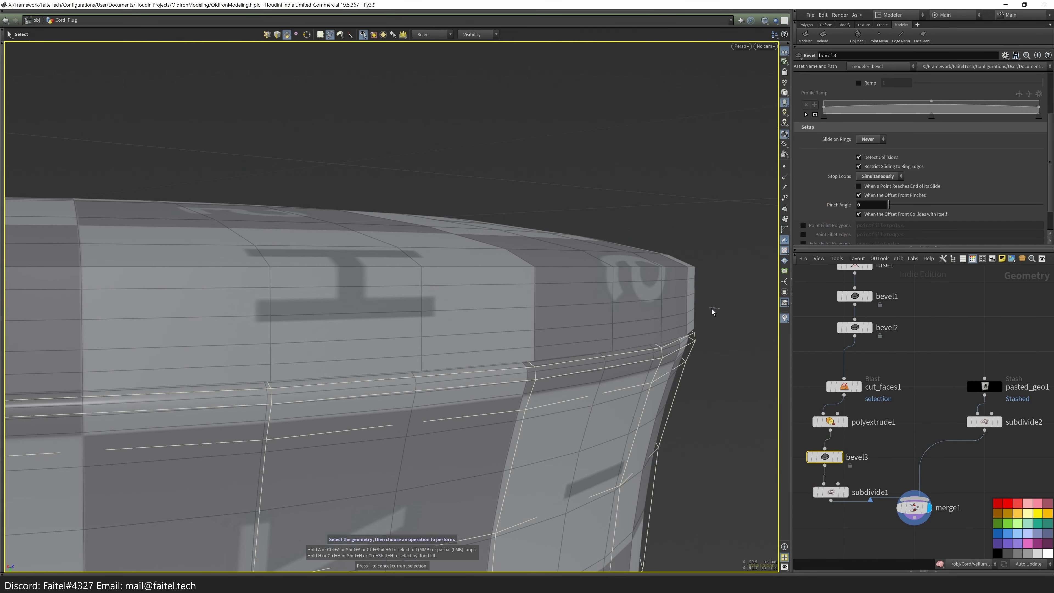
{"action": "left_click", "coordinate": [824, 456]}
{"action": "left_click_drag", "start_coordinate": [730, 332], "coordinate": [656, 272]}
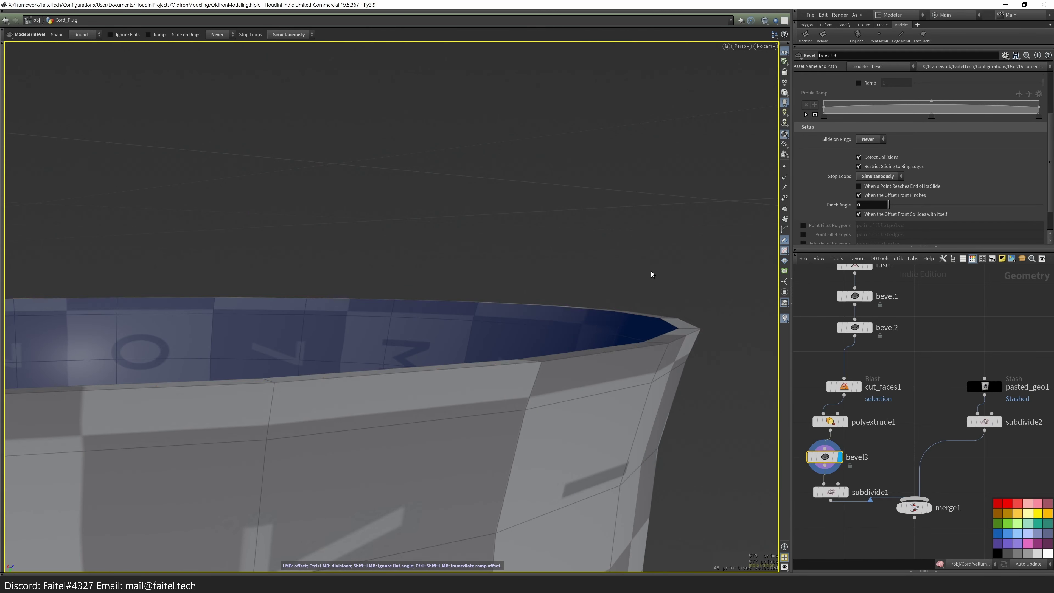
{"action": "left_click", "coordinate": [911, 506]}
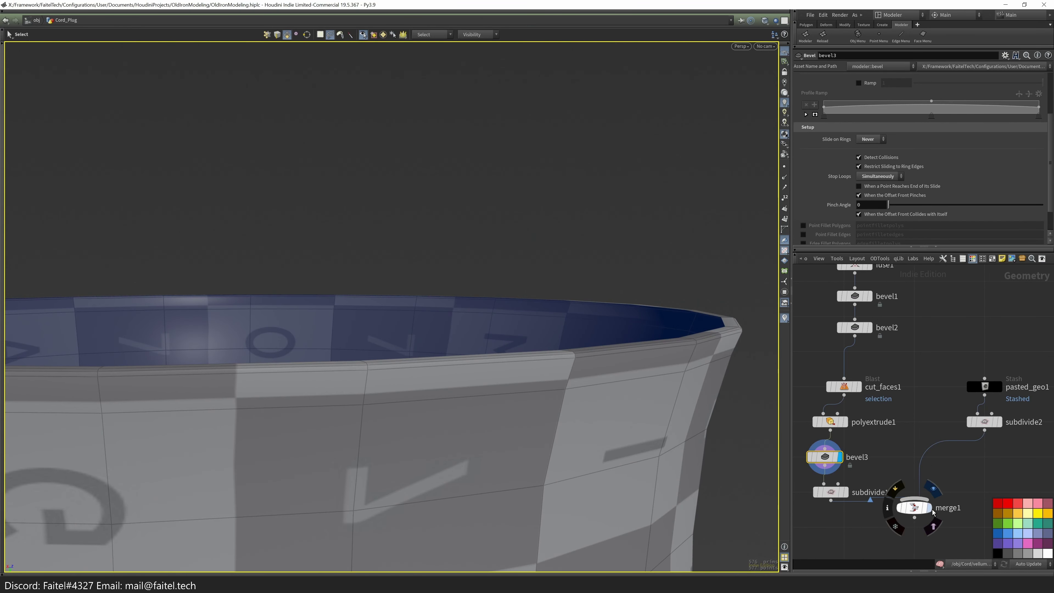
{"action": "left_click", "coordinate": [832, 424]}
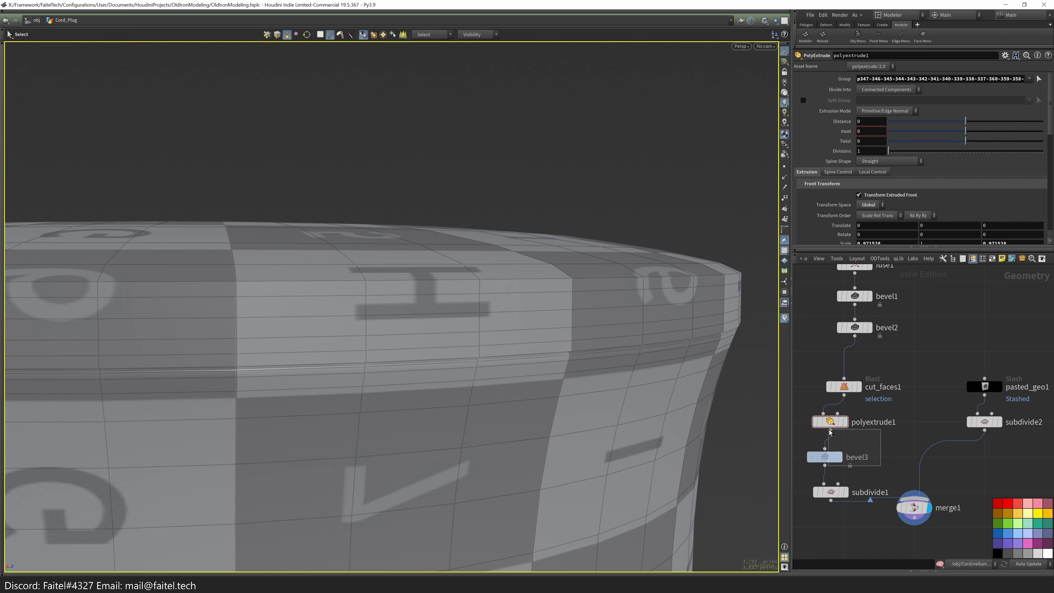
- Copy polyextrude1 and bevel3 into the cap branch before merge1 and set bevel4's edges
{"action": "left_click_drag", "start_coordinate": [830, 432], "coordinate": [830, 432]}
{"action": "key", "text": "ctrl+c"}
{"action": "key", "text": "ctrl+v"}
{"action": "left_click", "coordinate": [989, 458]}
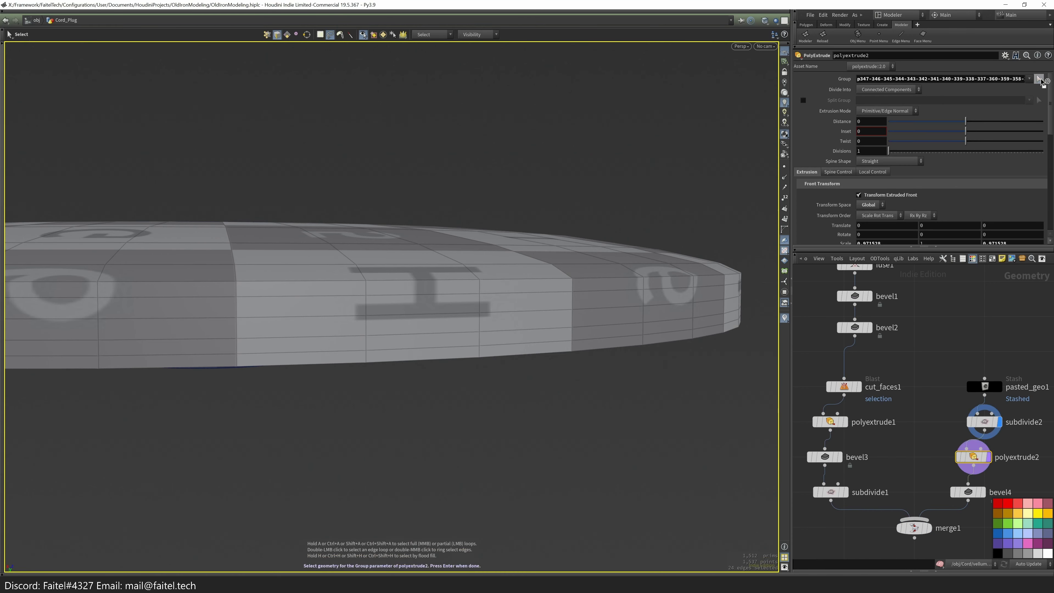
{"action": "left_click", "coordinate": [972, 496]}
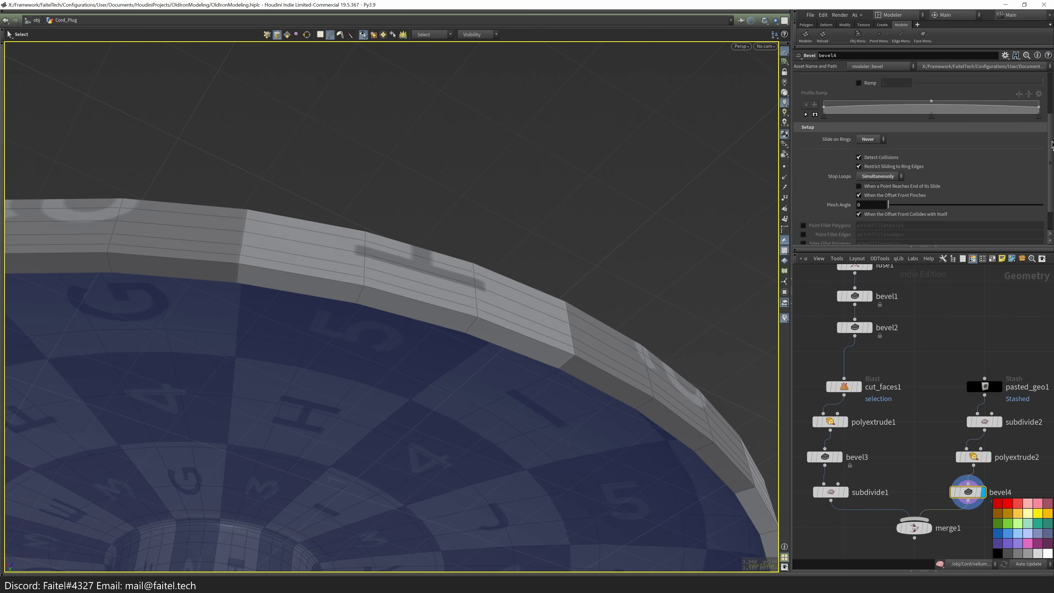
{"action": "key", "text": "Return"}
{"action": "key", "text": "Return"}
{"action": "left_click", "coordinate": [914, 528]}
- Inspect the merged plug in perspective and front views, picking a face on the body's side
{"action": "left_click_drag", "start_coordinate": [612, 384], "coordinate": [393, 362]}
{"action": "scroll", "coordinate": [490, 309], "scroll_direction": "down", "scroll_amount": 5}
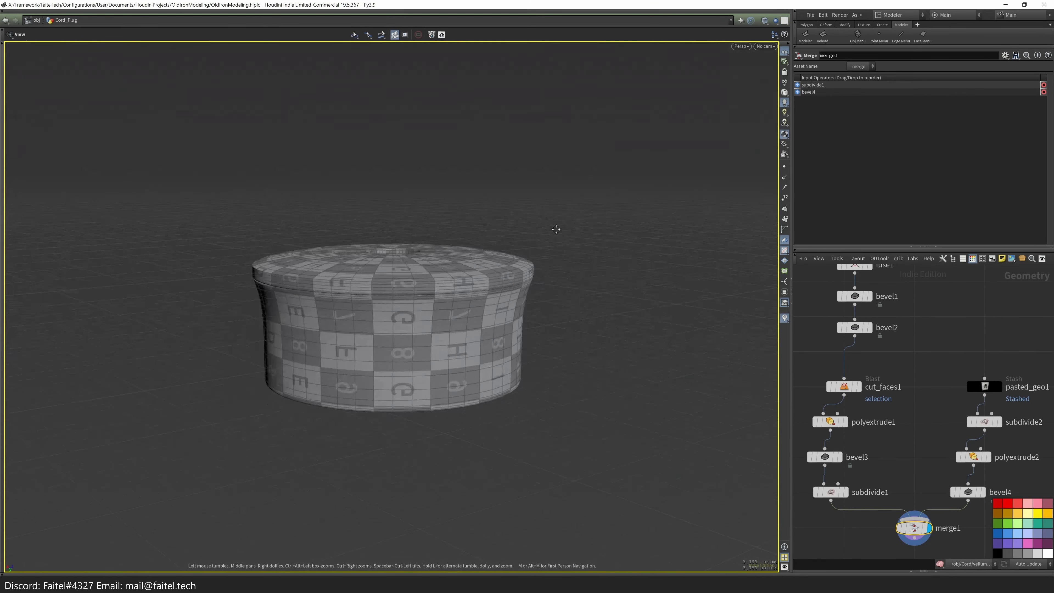
{"action": "left_click_drag", "start_coordinate": [489, 309], "coordinate": [478, 288]}
{"action": "key", "text": "space+3"}
{"action": "scroll", "coordinate": [535, 269], "scroll_direction": "up", "scroll_amount": 3}
{"action": "key", "text": "s"}
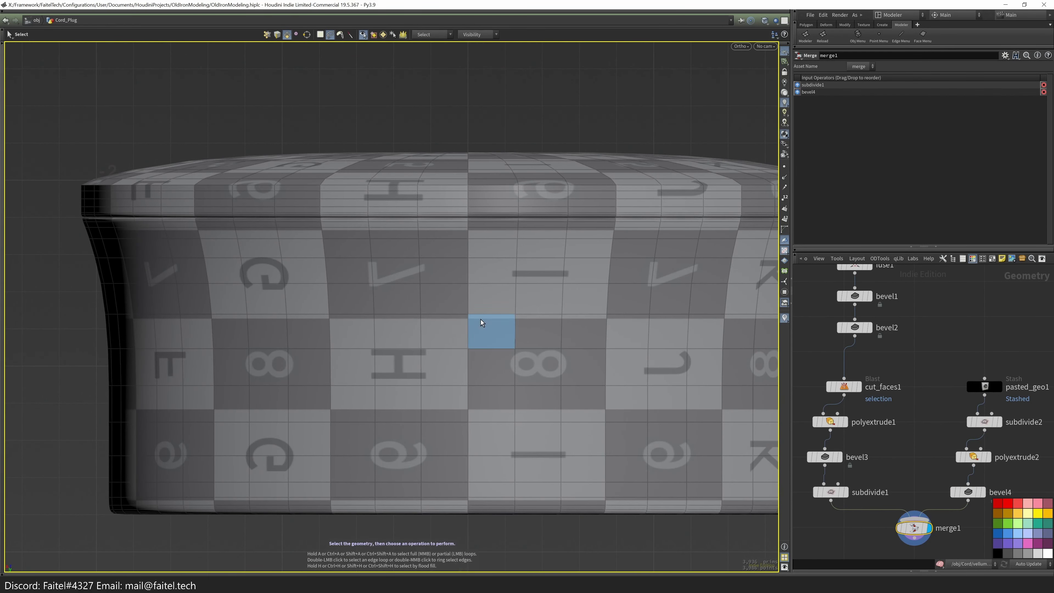
{"action": "left_click", "coordinate": [456, 328]}
{"action": "key", "text": "space+1"}
{"action": "left_click_drag", "start_coordinate": [535, 276], "coordinate": [471, 294]}
{"action": "scroll", "coordinate": [502, 299], "scroll_direction": "up", "scroll_amount": 3}
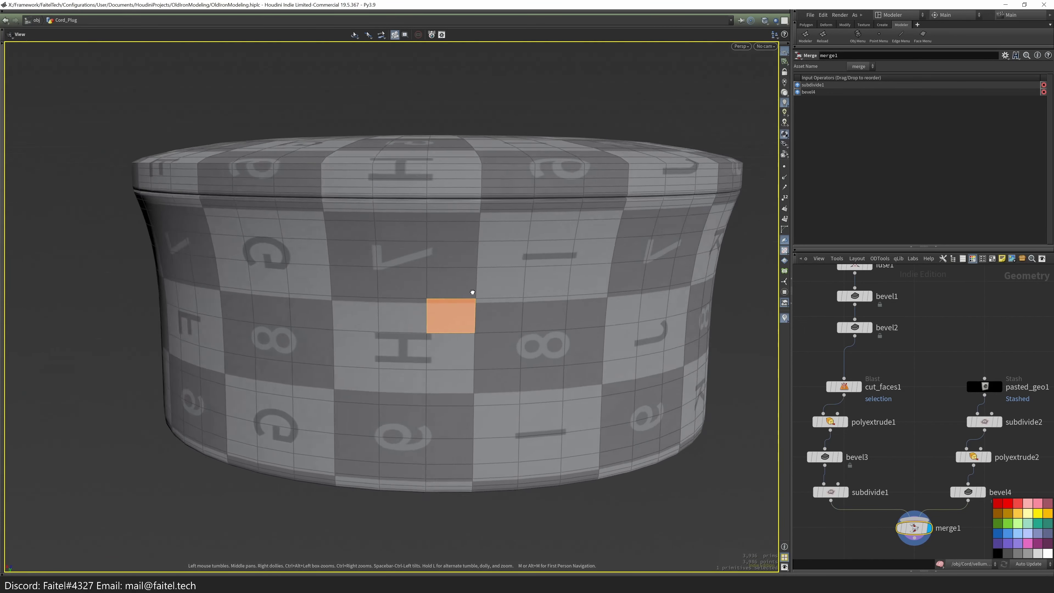
{"action": "scroll", "coordinate": [499, 254], "scroll_direction": "up", "scroll_amount": 4}
{"action": "key", "text": "s"}
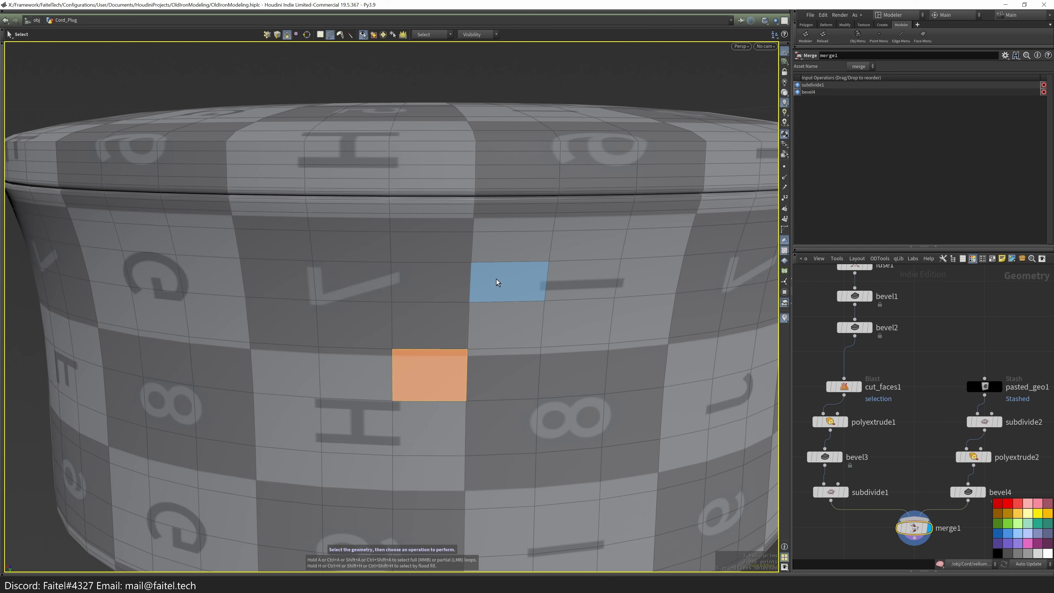
- Enter the Cord object and frame and orbit around the hose
{"action": "key", "text": "u"}
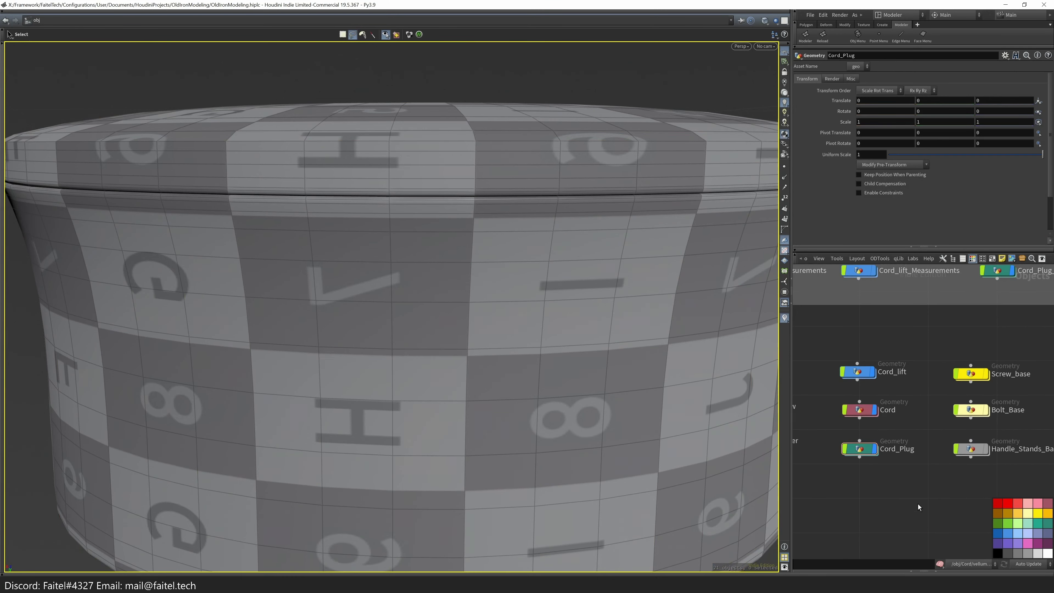
{"action": "double_click", "coordinate": [919, 504]}
{"action": "left_click_drag", "start_coordinate": [627, 347], "coordinate": [594, 341]}
{"action": "key", "text": "h"}
{"action": "left_click_drag", "start_coordinate": [568, 147], "coordinate": [610, 397]}
{"action": "key", "text": "s"}
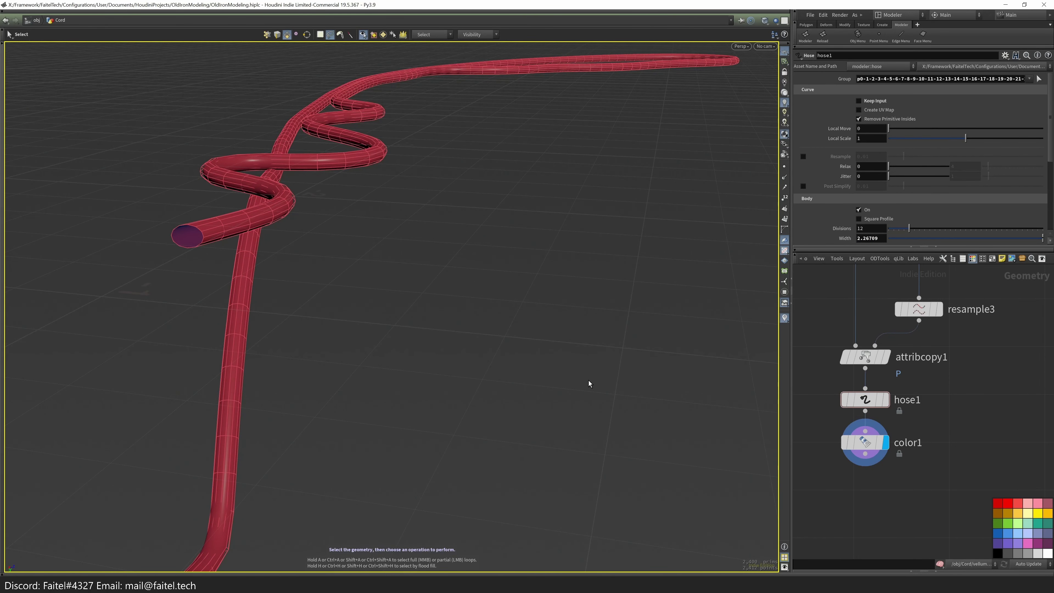
{"action": "left_click_drag", "start_coordinate": [396, 384], "coordinate": [623, 399], "text": "alt"}
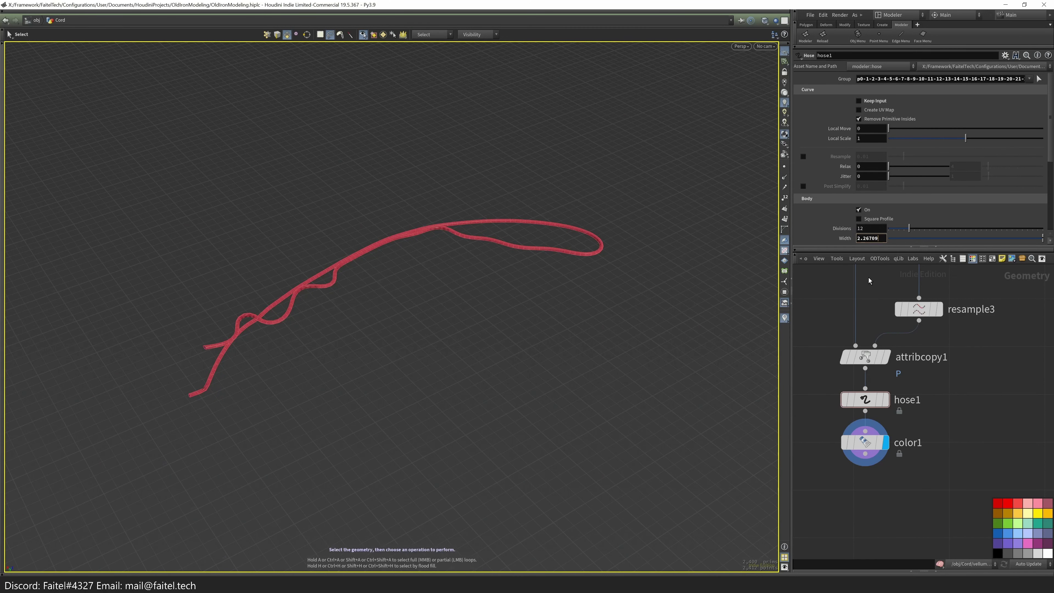
- Return to Cord_Plug's network and place a new line1 Line node beside the plug chain
{"action": "key", "text": "u"}
{"action": "key", "text": "Escape"}
{"action": "left_click_drag", "start_coordinate": [737, 436], "coordinate": [494, 232]}
{"action": "scroll", "coordinate": [843, 437], "scroll_direction": "up", "scroll_amount": 2}
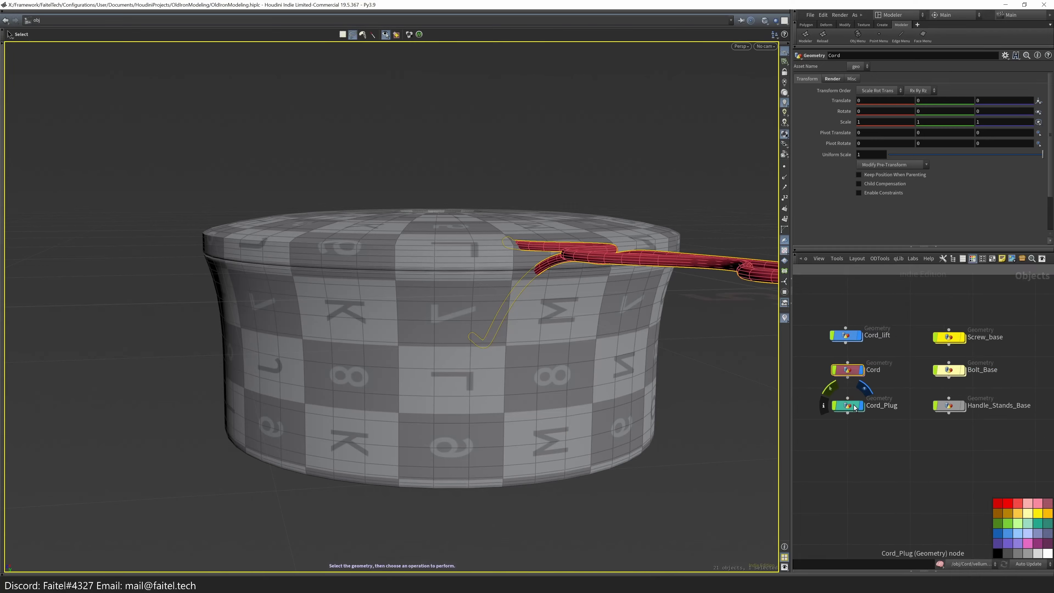
{"action": "double_click", "coordinate": [856, 401]}
{"action": "scroll", "coordinate": [856, 457], "scroll_direction": "down", "scroll_amount": 3}
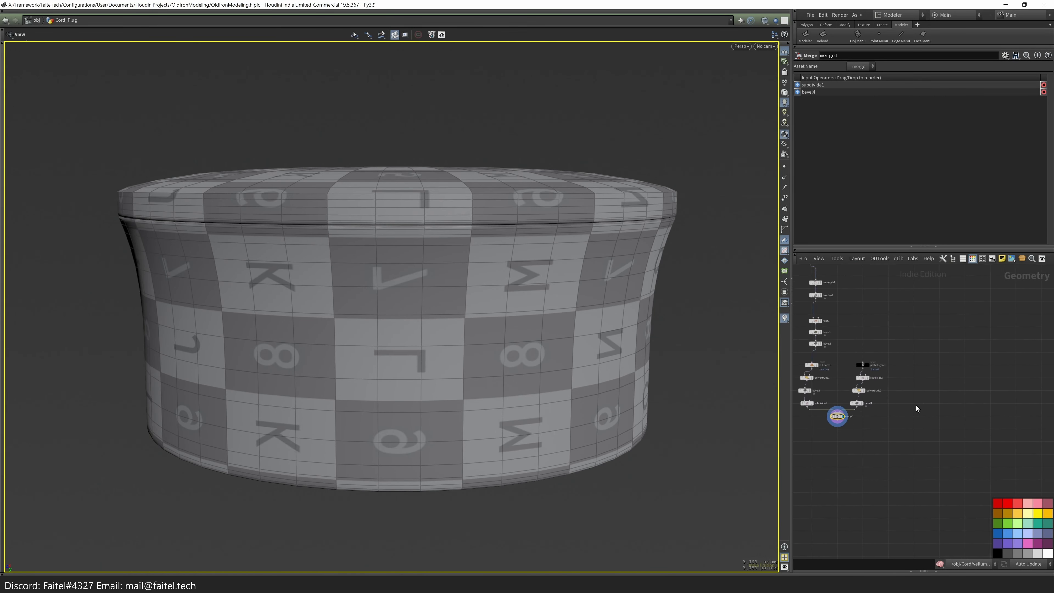
{"action": "key", "text": "Tab"}
{"action": "type", "text": "line"}
{"action": "key", "text": "Return"}
{"action": "left_click", "coordinate": [950, 370]}
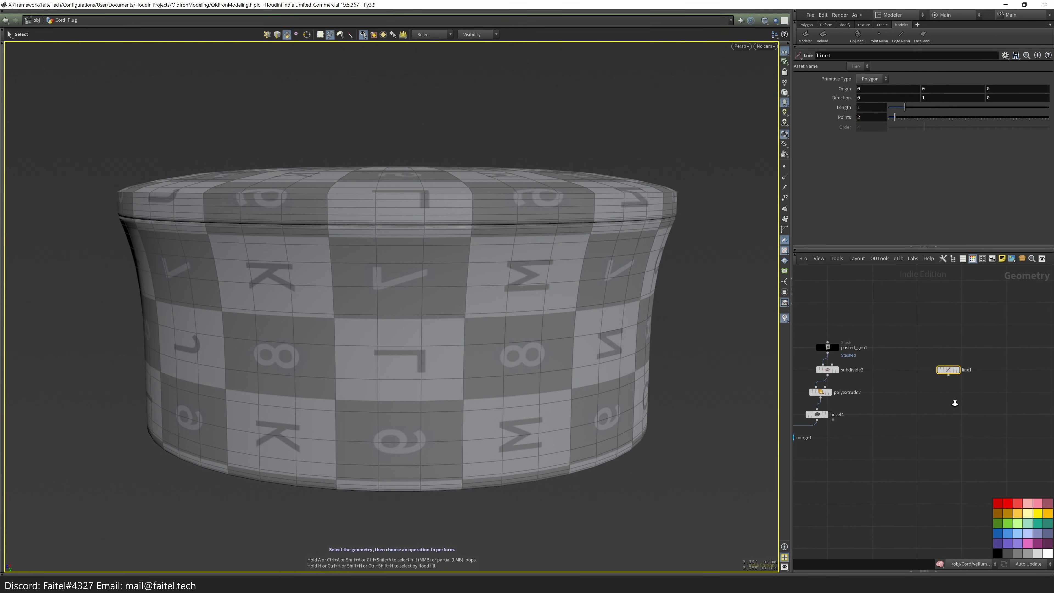
- Add a hose around line1 and widen it into a thick cylinder
{"action": "scroll", "coordinate": [957, 409], "scroll_direction": "up", "scroll_amount": 2}
{"action": "key", "text": "Tab"}
{"action": "left_click", "coordinate": [821, 443]}
{"action": "key", "text": "Tab"}
{"action": "left_click_drag", "start_coordinate": [604, 317], "coordinate": [885, 374]}
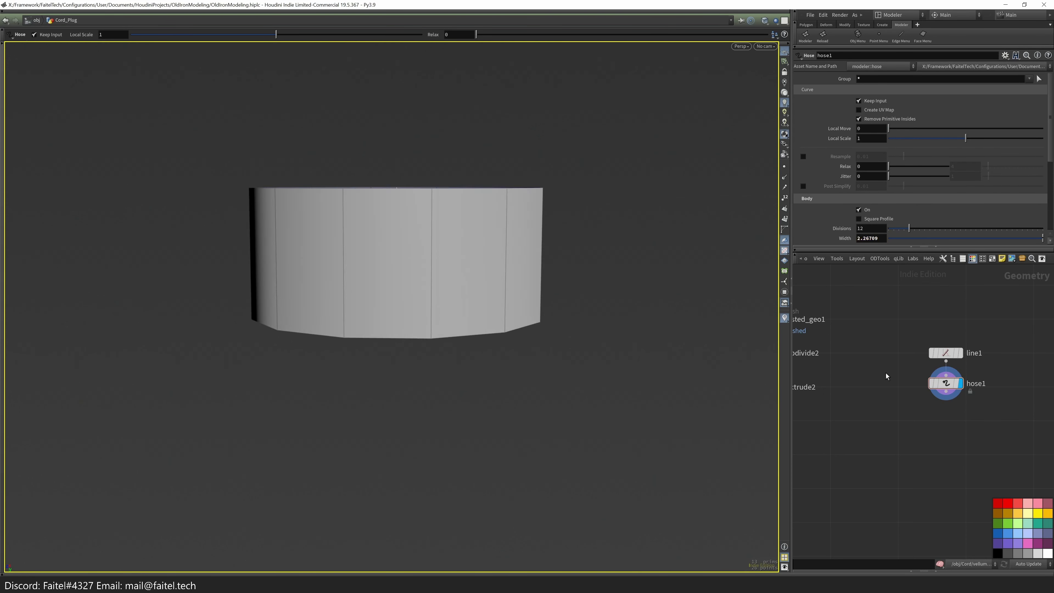
- Move line1 and hose1 beside bevel4 and rotate the cylinder 90° about Z
{"action": "middle_click_drag", "start_coordinate": [892, 395], "coordinate": [956, 421]}
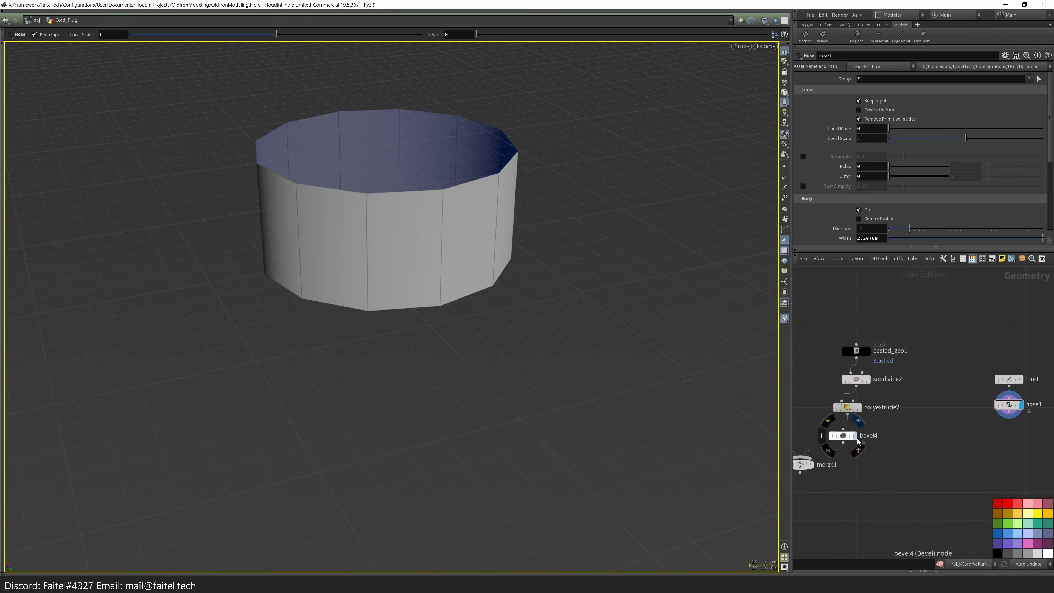
{"action": "left_click_drag", "start_coordinate": [1019, 384], "coordinate": [923, 439]}
{"action": "key", "text": "r"}
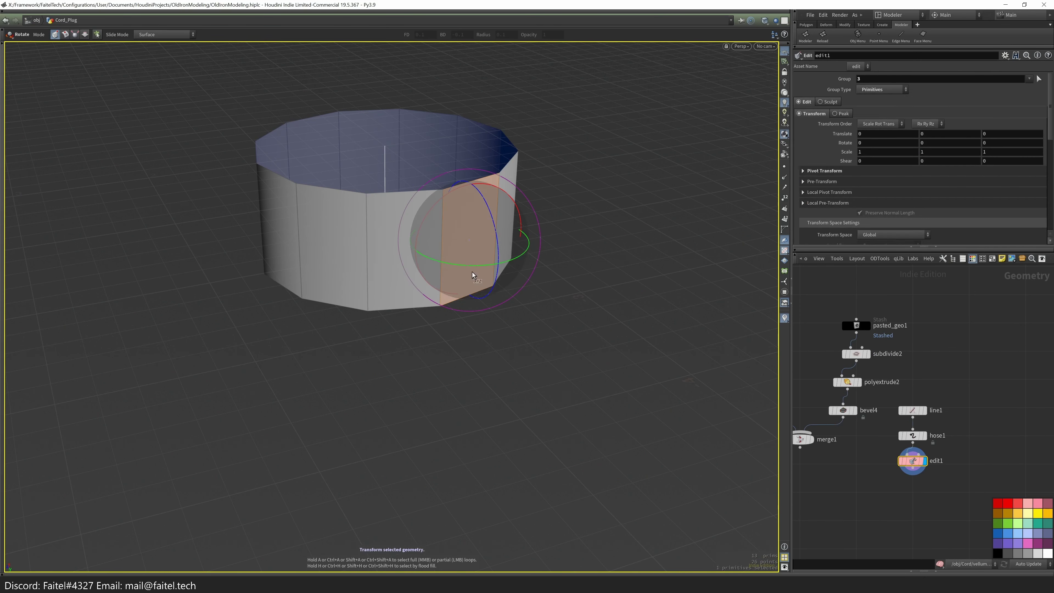
{"action": "double_click", "coordinate": [483, 283]}
{"action": "left_click_drag", "start_coordinate": [409, 195], "coordinate": [376, 126]}
- Compare the hose with and without rotation, then remove the edit1 rotation step
{"action": "left_click", "coordinate": [925, 410]}
{"action": "left_click", "coordinate": [913, 410]}
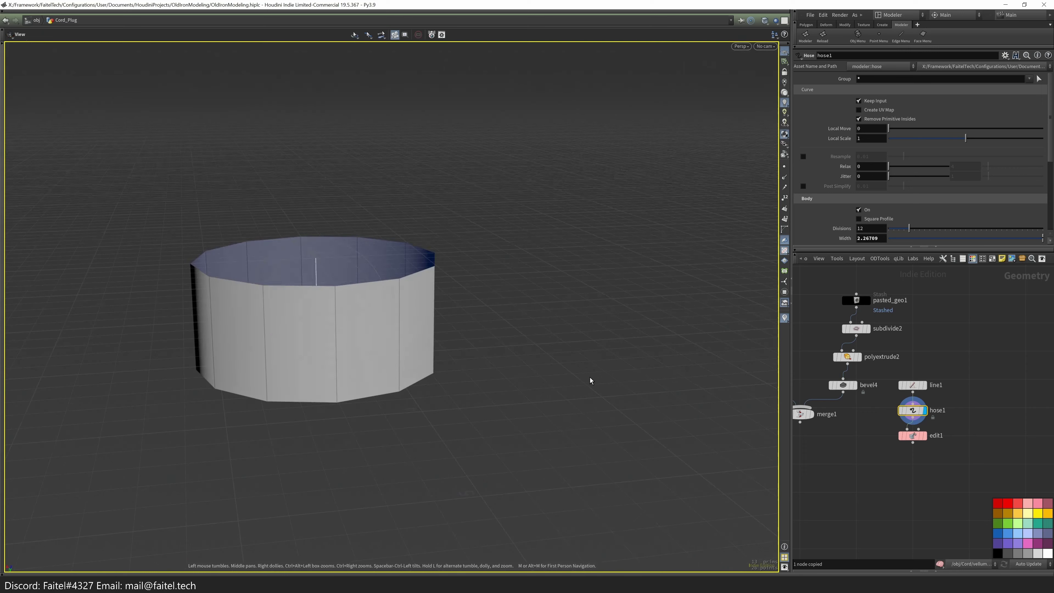
{"action": "left_click", "coordinate": [924, 435]}
{"action": "left_click", "coordinate": [917, 440]}
{"action": "left_click", "coordinate": [1040, 80]}
{"action": "key", "text": "ctrl+z"}
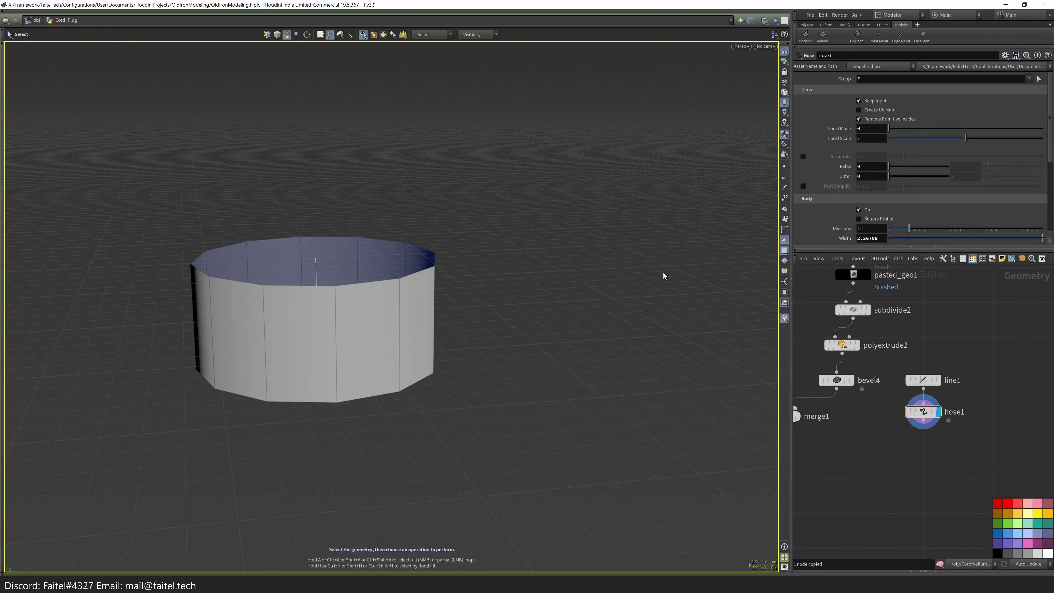
- Point line1 along Z by setting its Direction components to 1 and 0
{"action": "left_click", "coordinate": [926, 388]}
{"action": "left_click_drag", "start_coordinate": [706, 174], "coordinate": [715, 220], "text": "alt"}
{"action": "left_click", "coordinate": [1008, 97]}
{"action": "type", "text": "1"}
{"action": "key", "text": "Return"}
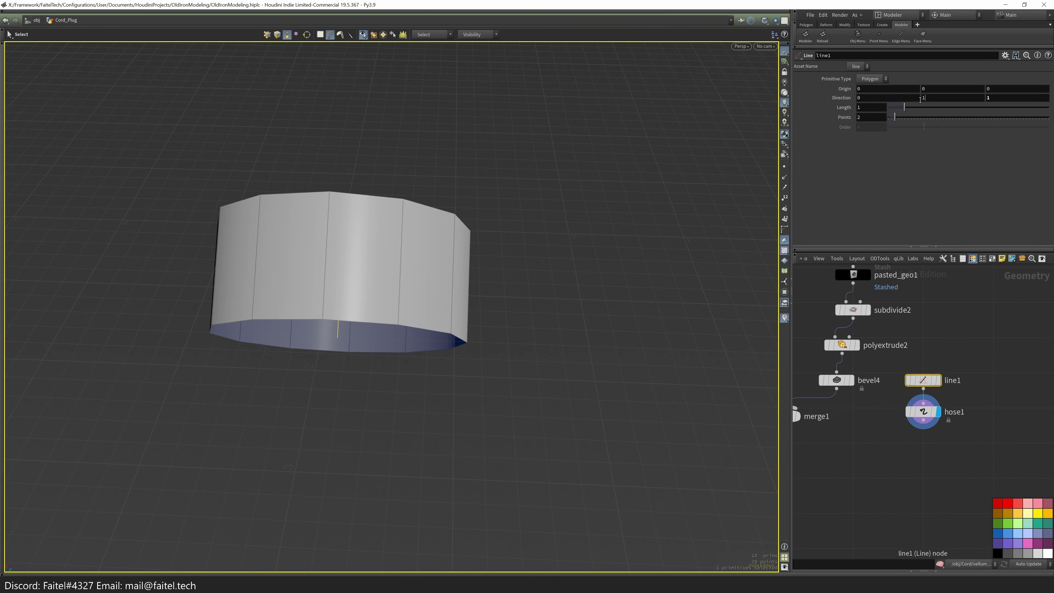
{"action": "left_click", "coordinate": [950, 98]}
{"action": "type", "text": "0"}
{"action": "key", "text": "Return"}
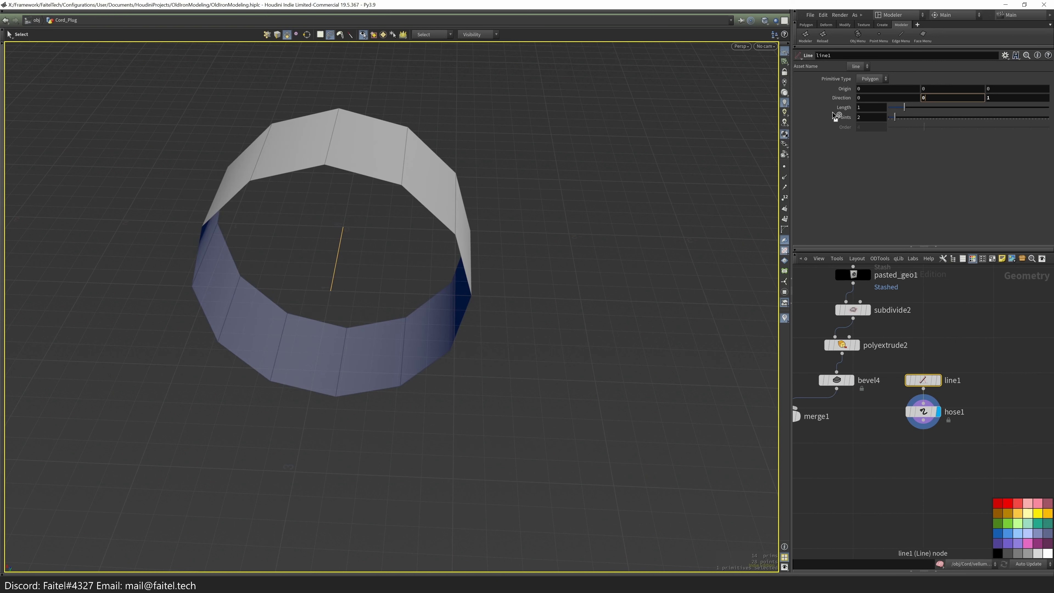
- Add a transform node under hose1 with a Uniform Scale of 0.1
{"action": "left_click", "coordinate": [923, 411]}
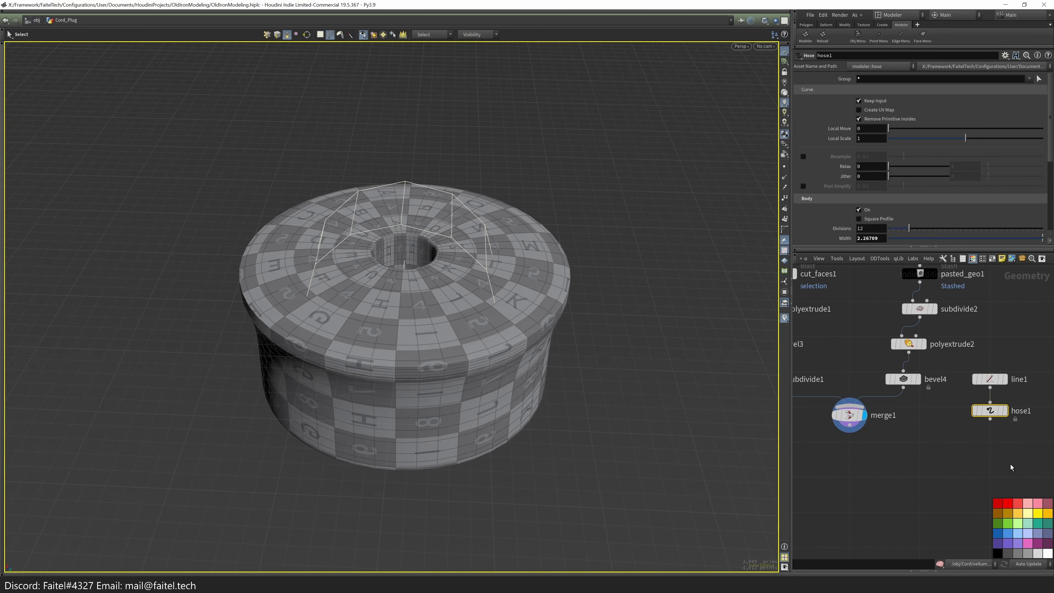
{"action": "scroll", "coordinate": [990, 397], "scroll_direction": "up", "scroll_amount": 2}
{"action": "key", "text": "Tab"}
{"action": "type", "text": "tr"}
{"action": "key", "text": "Return"}
{"action": "left_click", "coordinate": [991, 436]}
{"action": "left_click", "coordinate": [863, 147]}
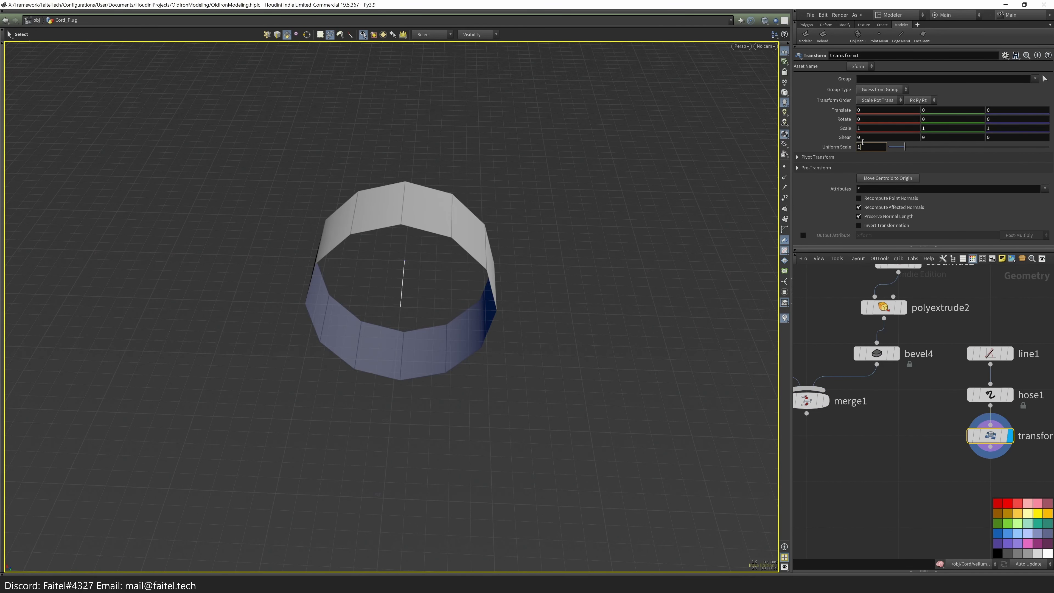
{"action": "type", "text": "0.1"}
{"action": "key", "text": "Return"}
- Display the full merged model and try a Uniform Scale of 0.5 instead
{"action": "left_click", "coordinate": [826, 401]}
{"action": "left_click_drag", "start_coordinate": [552, 324], "coordinate": [494, 309]}
{"action": "scroll", "coordinate": [579, 301], "scroll_direction": "up", "scroll_amount": 3}
{"action": "left_click_drag", "start_coordinate": [578, 300], "coordinate": [590, 333]}
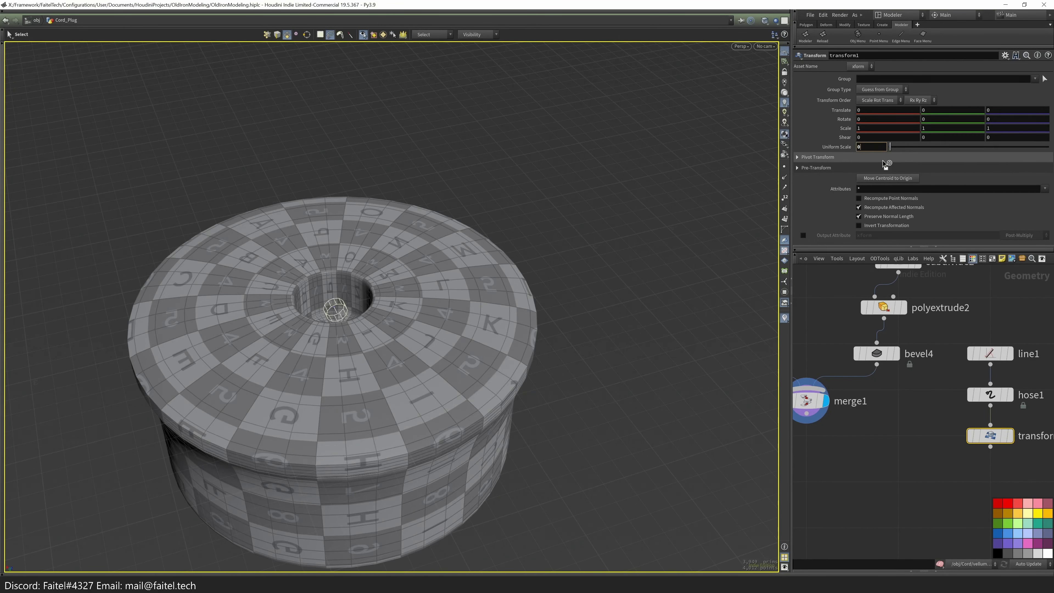
{"action": "type", "text": "0.5"}
{"action": "key", "text": "Return"}
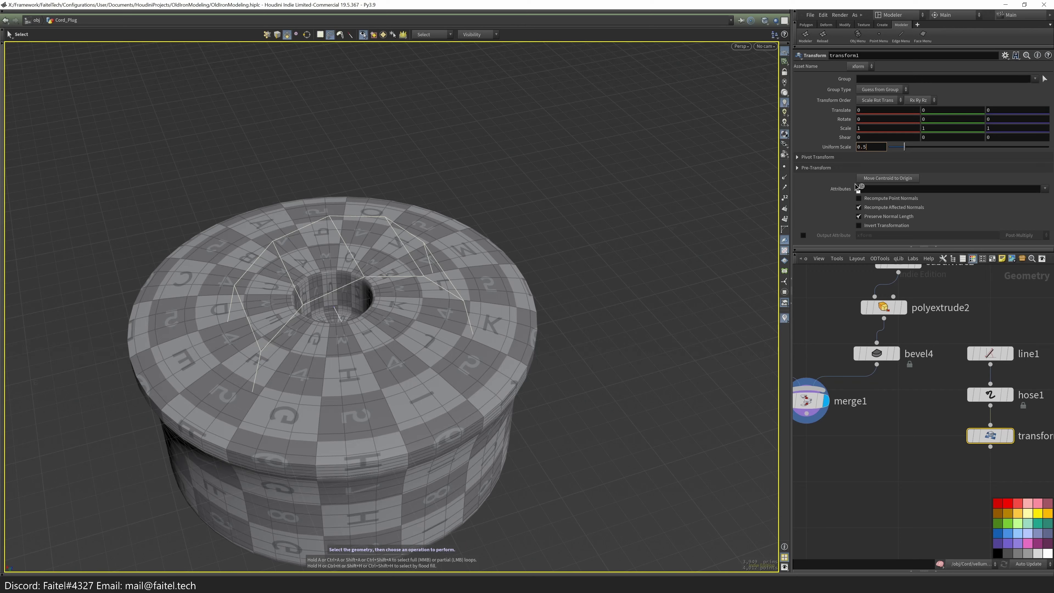
- Edit the hose's uniform scale again and view the cylinder from above
{"action": "left_click", "coordinate": [872, 146]}
{"action": "key", "text": "BackSpace"}
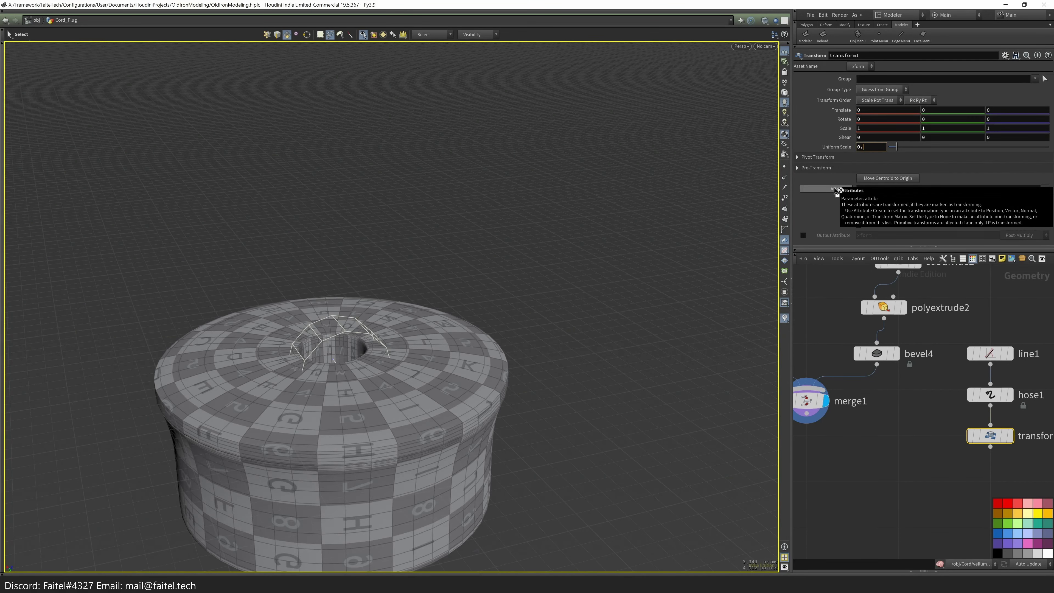
{"action": "left_click_drag", "start_coordinate": [374, 344], "coordinate": [524, 427]}
{"action": "key", "text": "s"}
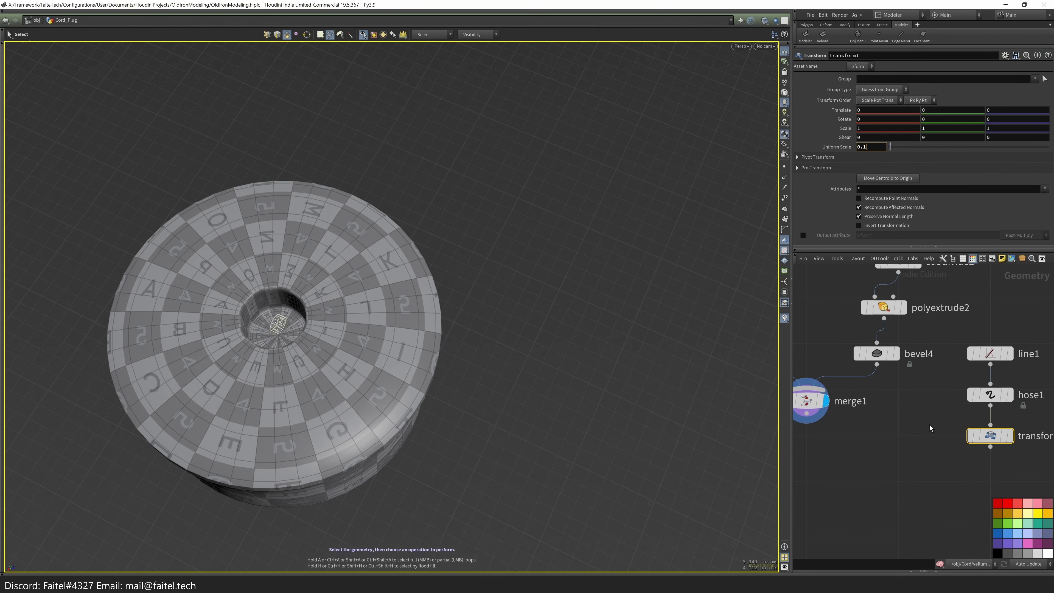
- Undo the scale change back to 1 and display merge1's textured plug again
{"action": "left_click", "coordinate": [1011, 435]}
{"action": "key", "text": "ctrl+z"}
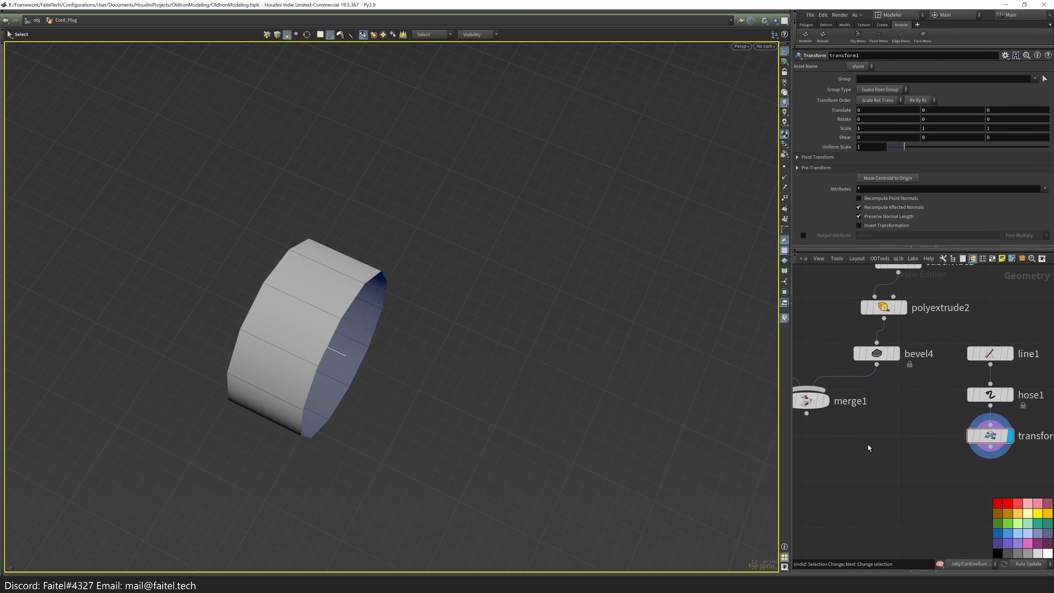
{"action": "scroll", "coordinate": [872, 447], "scroll_direction": "down", "scroll_amount": 2}
{"action": "left_click", "coordinate": [834, 410]}
{"action": "key", "text": "Escape"}
{"action": "left_click_drag", "start_coordinate": [468, 433], "coordinate": [431, 422]}
{"action": "key", "text": "s"}
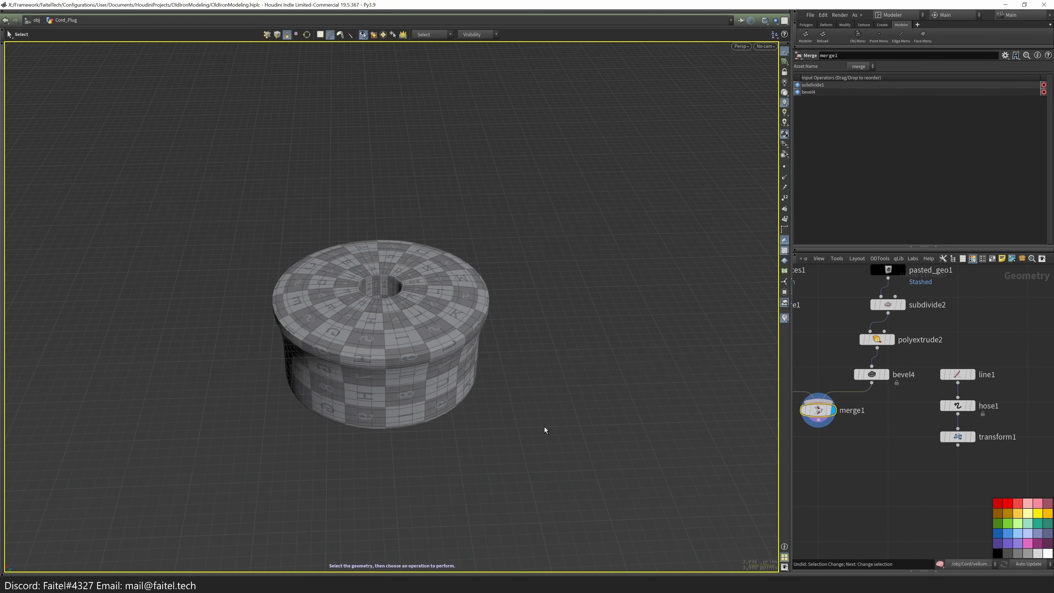
- Go up to the object level and orbit to see the cord and iron
{"action": "key", "text": "ctrl+z"}
{"action": "left_click_drag", "start_coordinate": [404, 334], "coordinate": [330, 231], "text": "alt"}
{"action": "key", "text": "Return"}
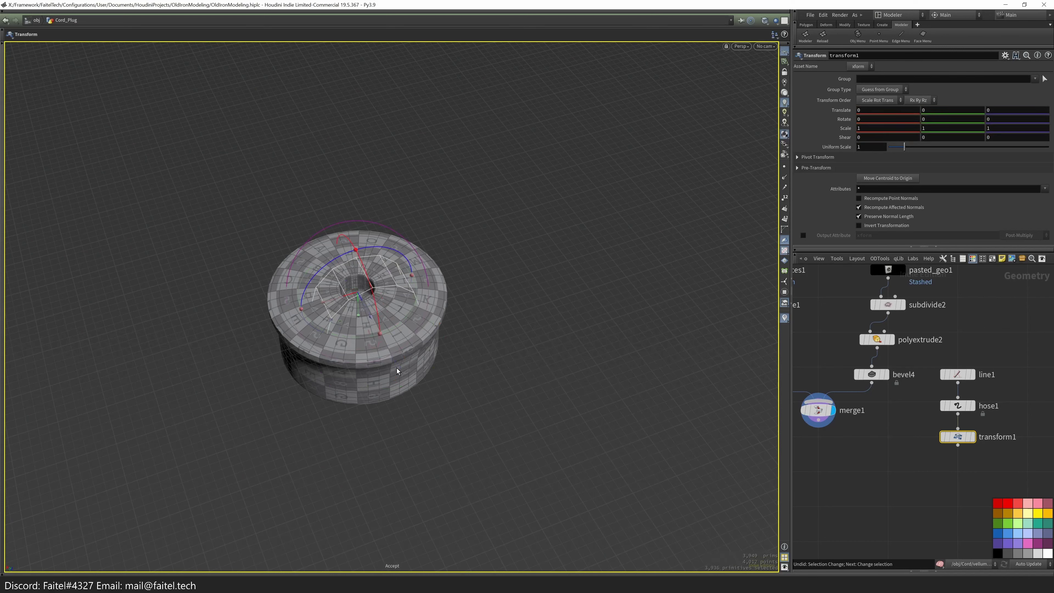
{"action": "key", "text": "u"}
{"action": "key", "text": "Escape"}
{"action": "left_click_drag", "start_coordinate": [569, 376], "coordinate": [475, 327]}
{"action": "scroll", "coordinate": [475, 327], "scroll_direction": "up", "scroll_amount": 10}
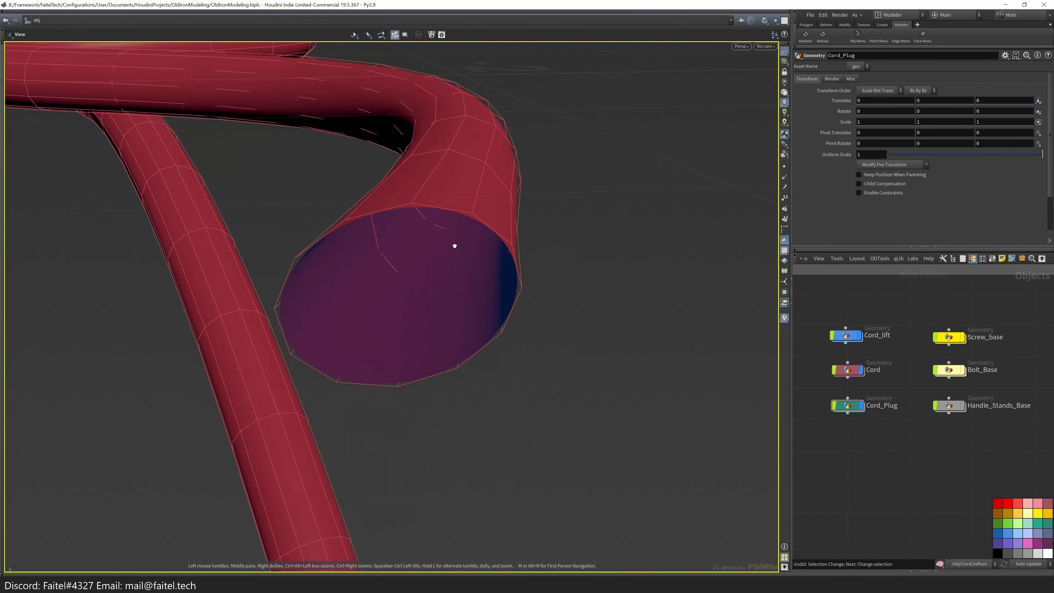
- Enter the Cord object's network
{"action": "key", "text": "q"}
{"action": "right_click", "coordinate": [519, 318]}
{"action": "key", "text": "Escape"}
{"action": "left_click", "coordinate": [805, 38]}
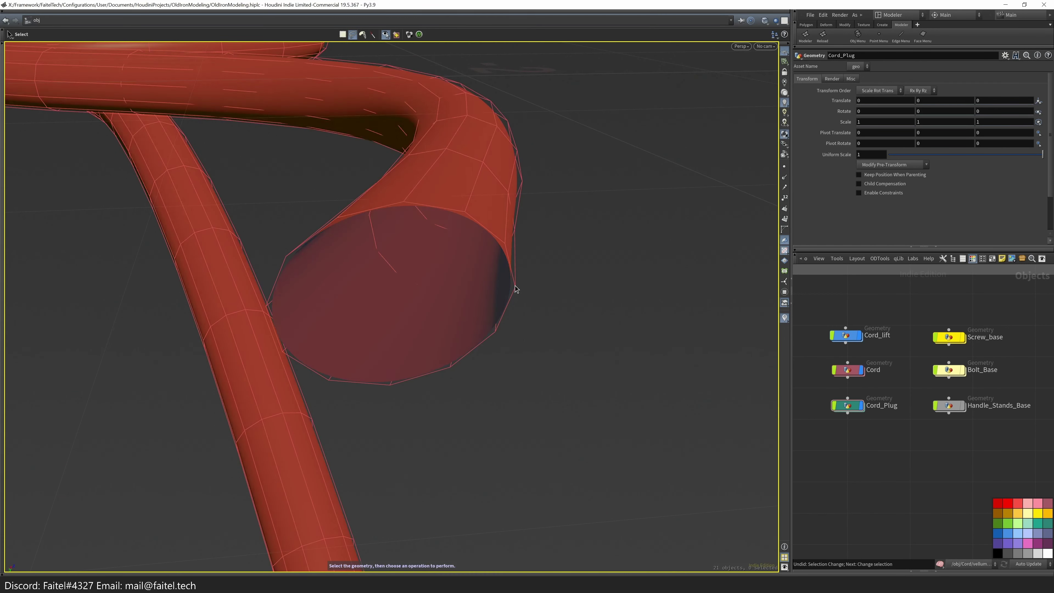
{"action": "double_click", "coordinate": [516, 290]}
- Measure the cord's open-end diameter with Labs Ruler, reading 0.08606
{"action": "key", "text": "r"}
{"action": "left_click", "coordinate": [805, 38]}
{"action": "scroll", "coordinate": [450, 282], "scroll_direction": "up", "scroll_amount": 3}
{"action": "left_click_drag", "start_coordinate": [450, 282], "coordinate": [484, 308], "text": "alt"}
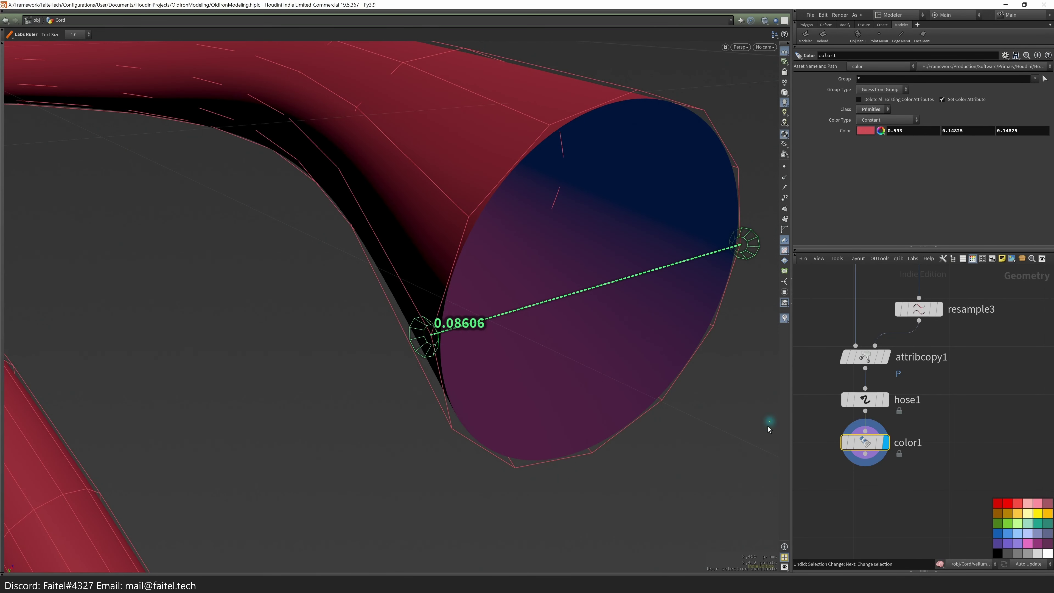
{"action": "key", "text": "Escape"}
{"action": "scroll", "coordinate": [907, 482], "scroll_direction": "down", "scroll_amount": 2}
{"action": "left_click_drag", "start_coordinate": [752, 394], "coordinate": [747, 392]}
{"action": "left_click", "coordinate": [806, 38]}
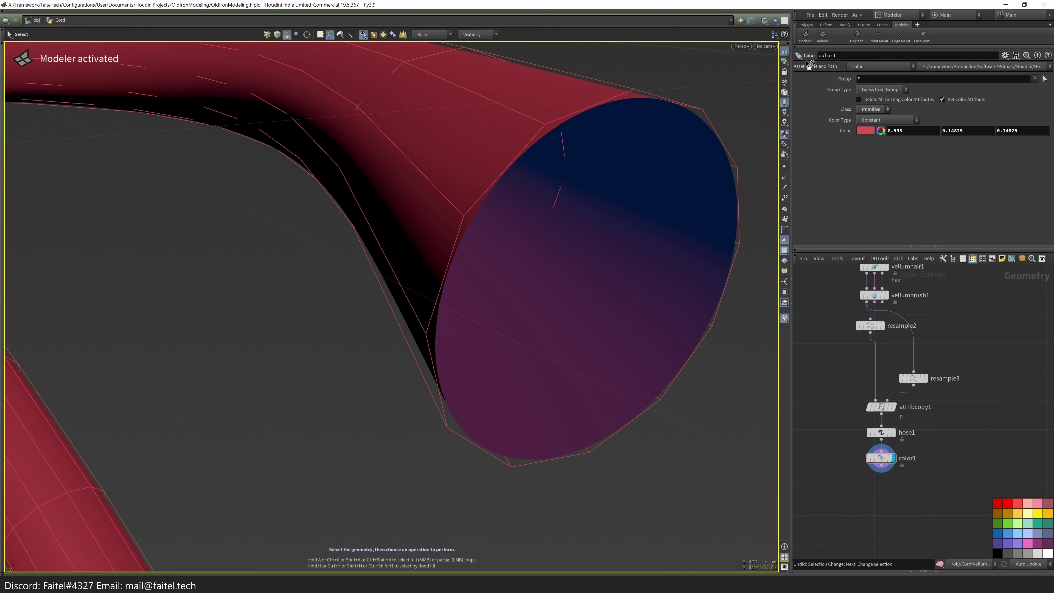
- Return to Cord_Plug and cut the line1, hose1 and transform1 nodes
{"action": "key", "text": "u"}
{"action": "key", "text": "i"}
{"action": "key", "text": "ctrl+x"}
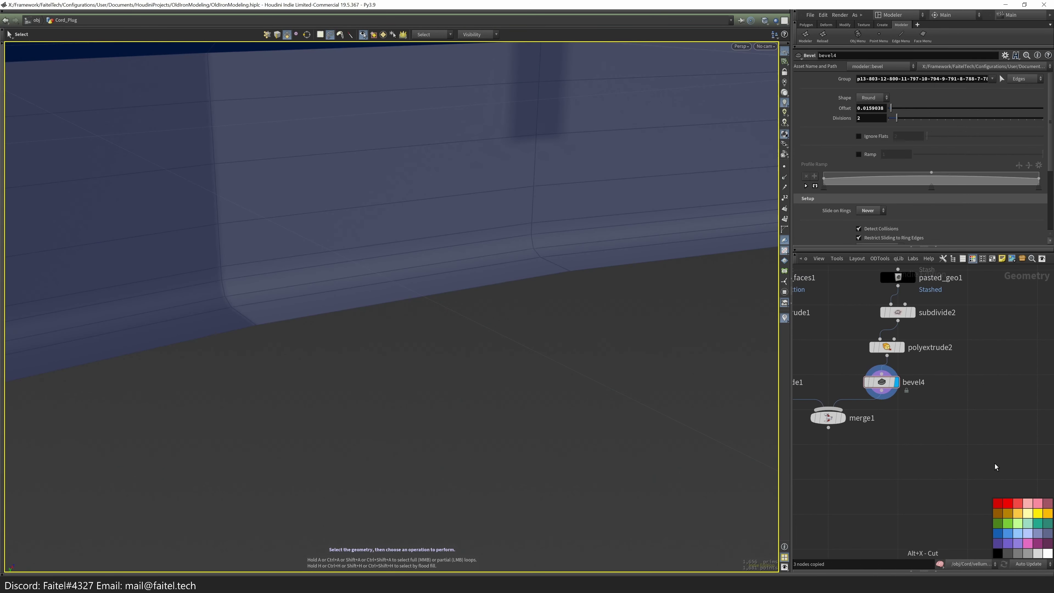
{"action": "key", "text": "Tab"}
{"action": "type", "text": "circ"}
{"action": "key", "text": "Escape"}
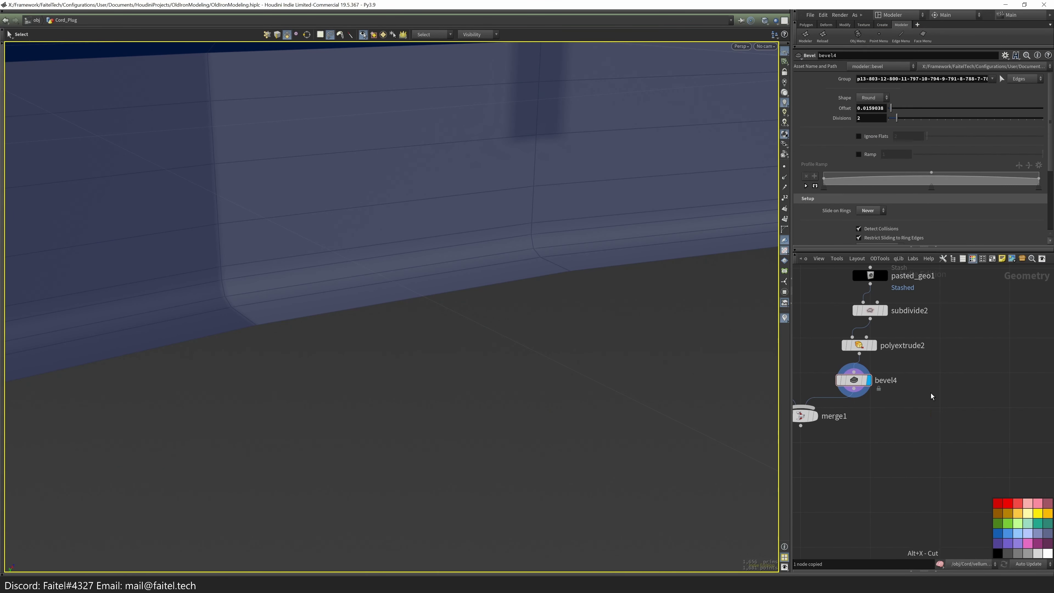
- Add a QTube from Modeler Utilities: tube1 with radius 0.5, height 1, 16 columns
{"action": "left_click", "coordinate": [775, 34]}
{"action": "key", "text": "q"}
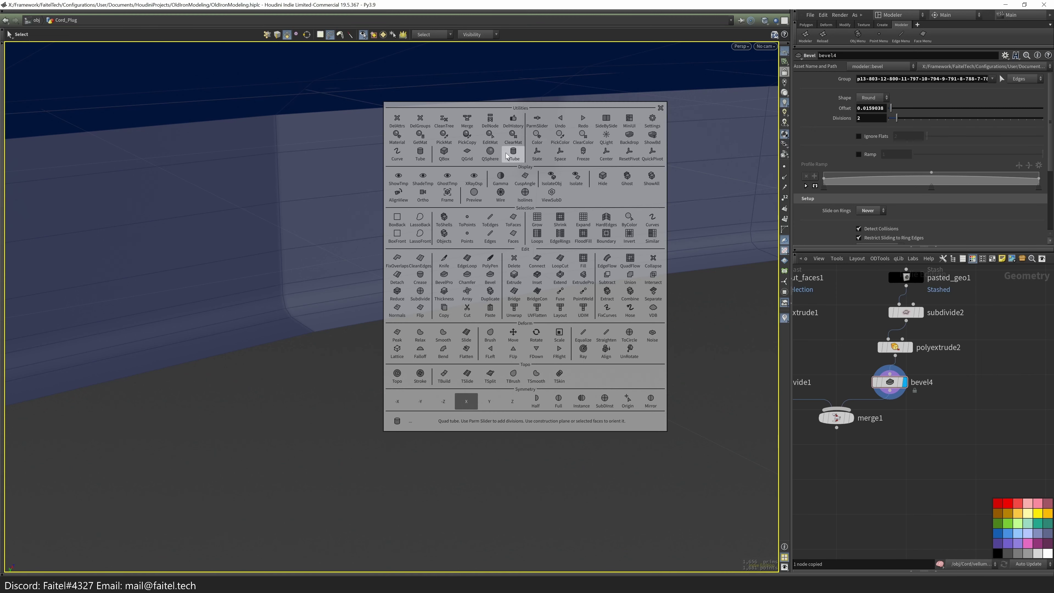
{"action": "left_click", "coordinate": [420, 154]}
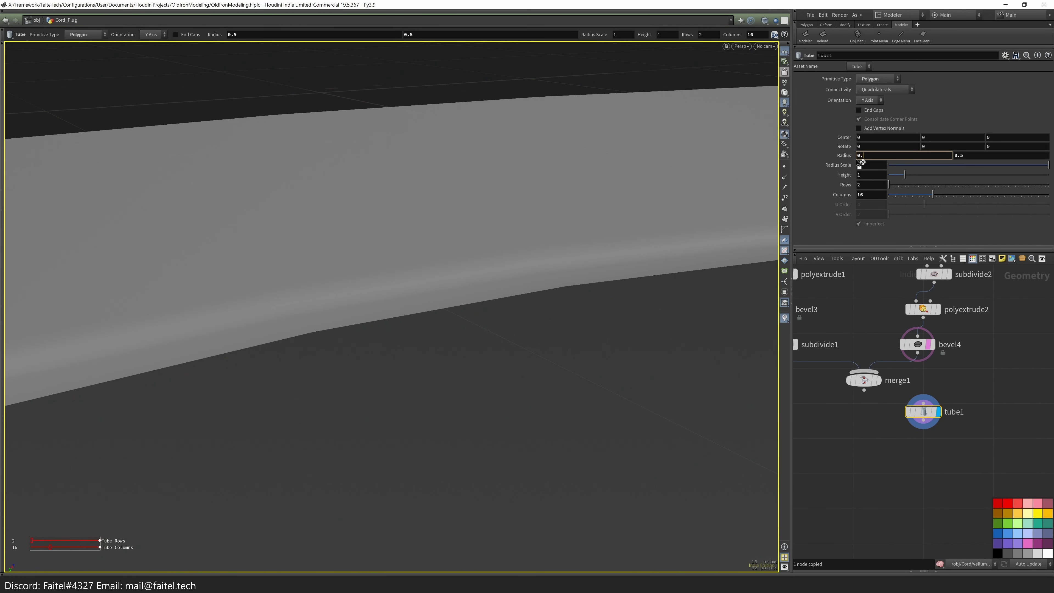
- Set tube1's radius to 0.8606/2, giving 0.4303
{"action": "type", "text": "8606/2"}
{"action": "key", "text": "Return"}
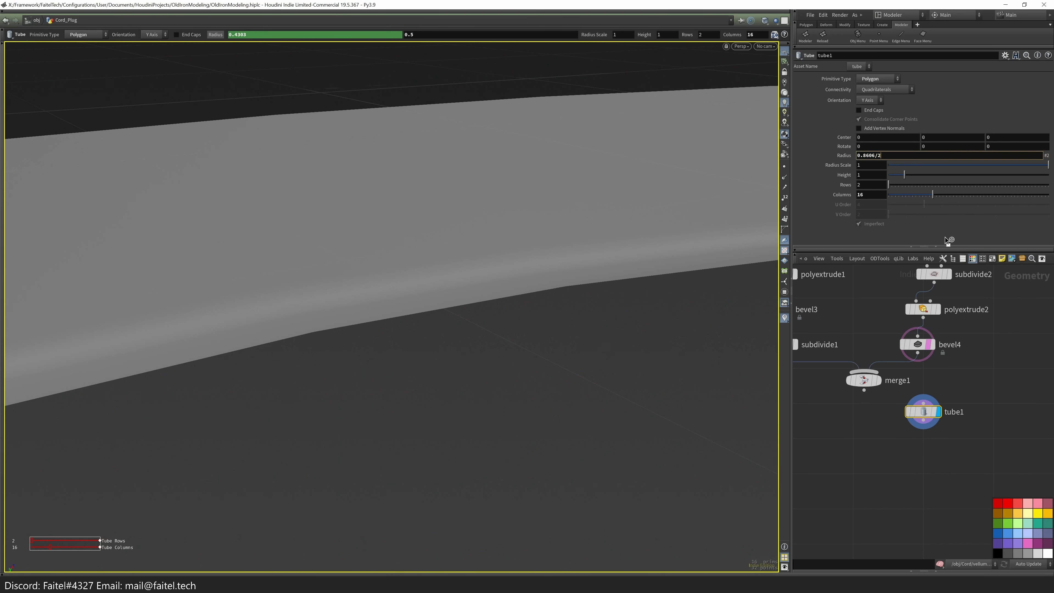
{"action": "key", "text": "h"}
{"action": "left_click_drag", "start_coordinate": [933, 417], "coordinate": [972, 403]}
- Rotate the tube 90° and slide it onto the plug's face with merge1 templated
{"action": "left_click_drag", "start_coordinate": [456, 387], "coordinate": [490, 328]}
{"action": "key", "text": "Return"}
{"action": "left_click", "coordinate": [877, 380]}
{"action": "mouse_move", "coordinate": [424, 354]}
{"action": "left_mouse_down"}
{"action": "mouse_move", "coordinate": [441, 354]}
{"action": "mouse_move", "coordinate": [432, 371]}
{"action": "left_mouse_up"}
{"action": "key", "text": "space+4"}
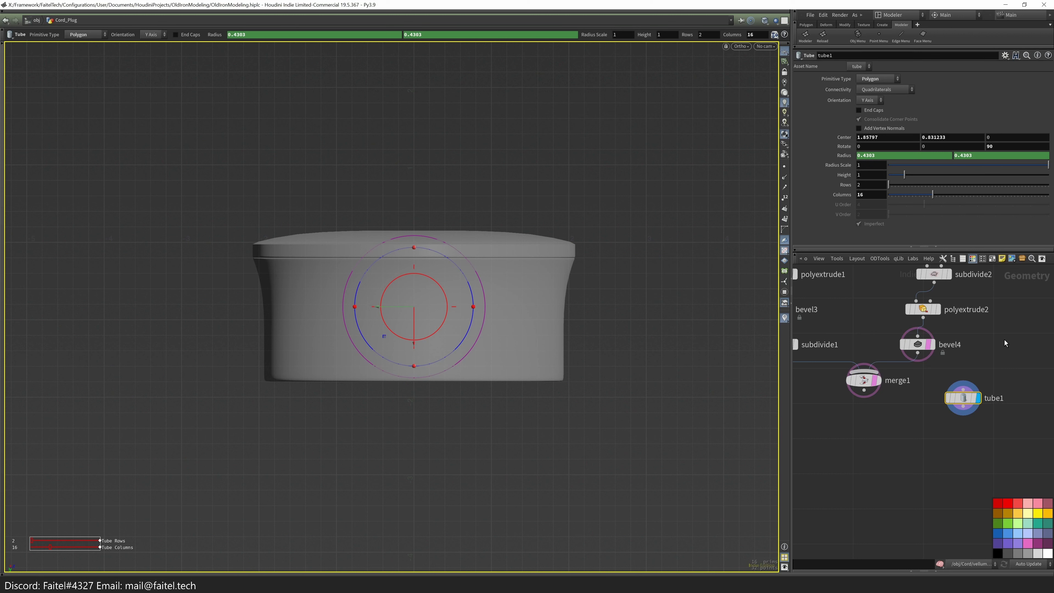
- Add a new line1 node beside tube1 in the network
{"action": "middle_click_drag", "start_coordinate": [907, 426], "coordinate": [871, 418]}
{"action": "scroll", "coordinate": [513, 320], "scroll_direction": "up", "scroll_amount": 2}
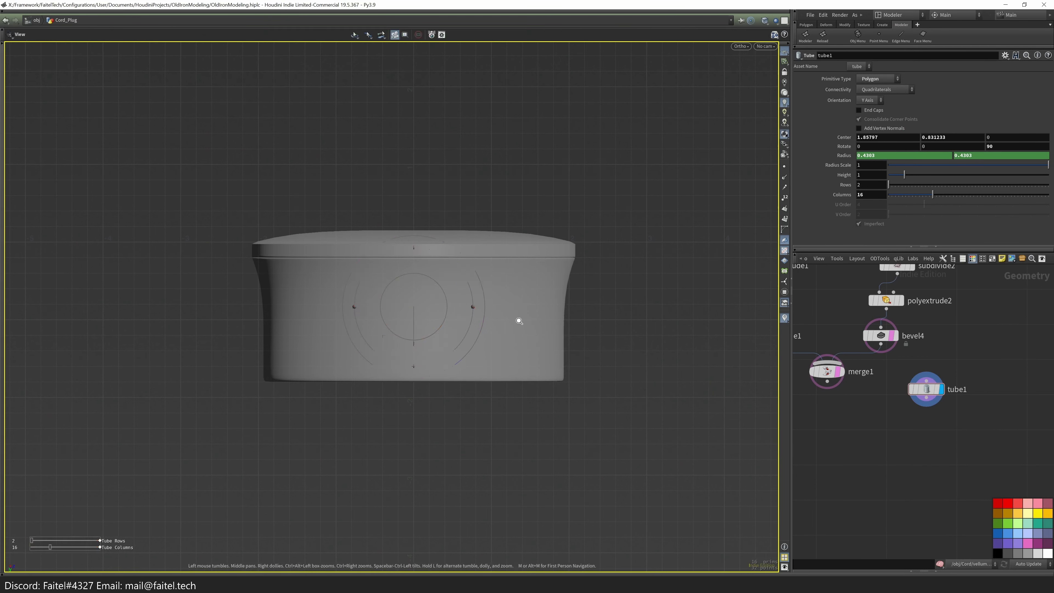
{"action": "scroll", "coordinate": [607, 403], "scroll_direction": "up", "scroll_amount": 1}
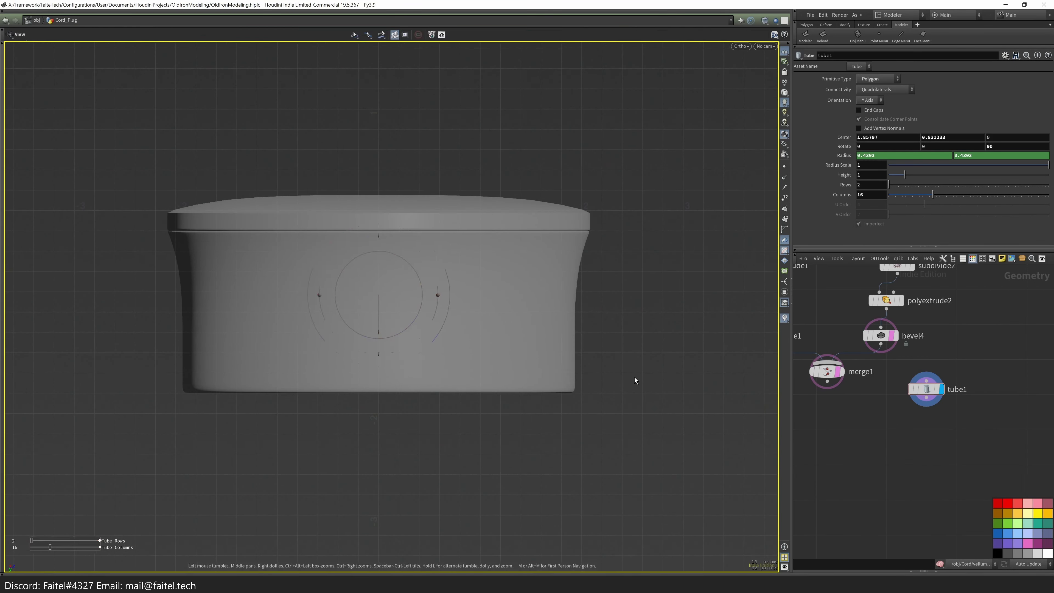
{"action": "middle_click_drag", "start_coordinate": [961, 423], "coordinate": [913, 438]}
{"action": "key", "text": "Tab"}
{"action": "type", "text": "line"}
{"action": "key", "text": "Return"}
{"action": "left_click", "coordinate": [905, 435]}
{"action": "scroll", "coordinate": [379, 363], "scroll_direction": "up", "scroll_amount": 1}
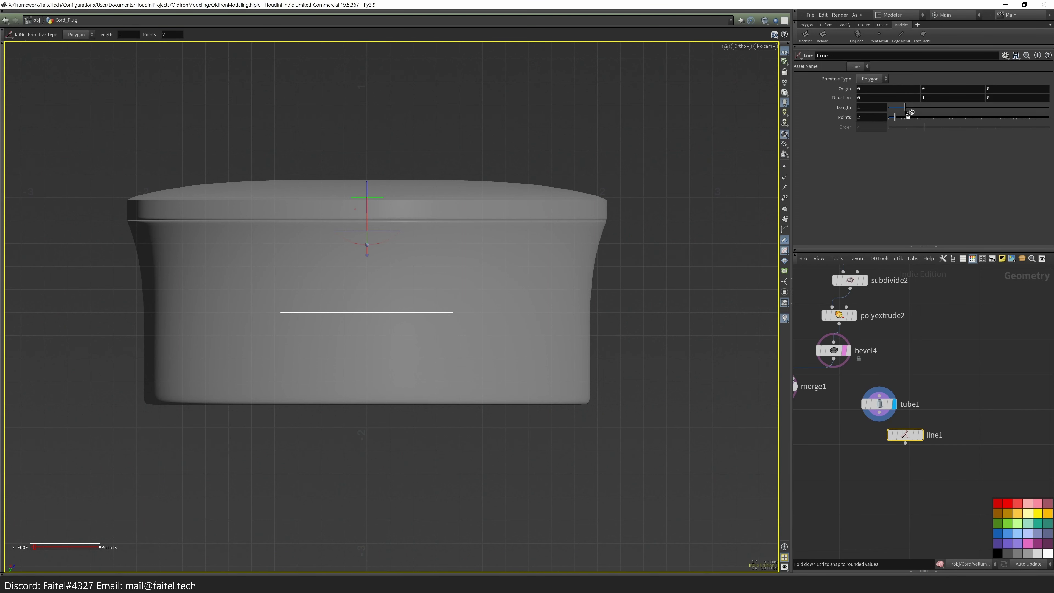
- Place line1 at origin 2, 1.8, 2.2409, pointing downward (Y -1) with length 0.8
{"action": "left_click", "coordinate": [533, 337]}
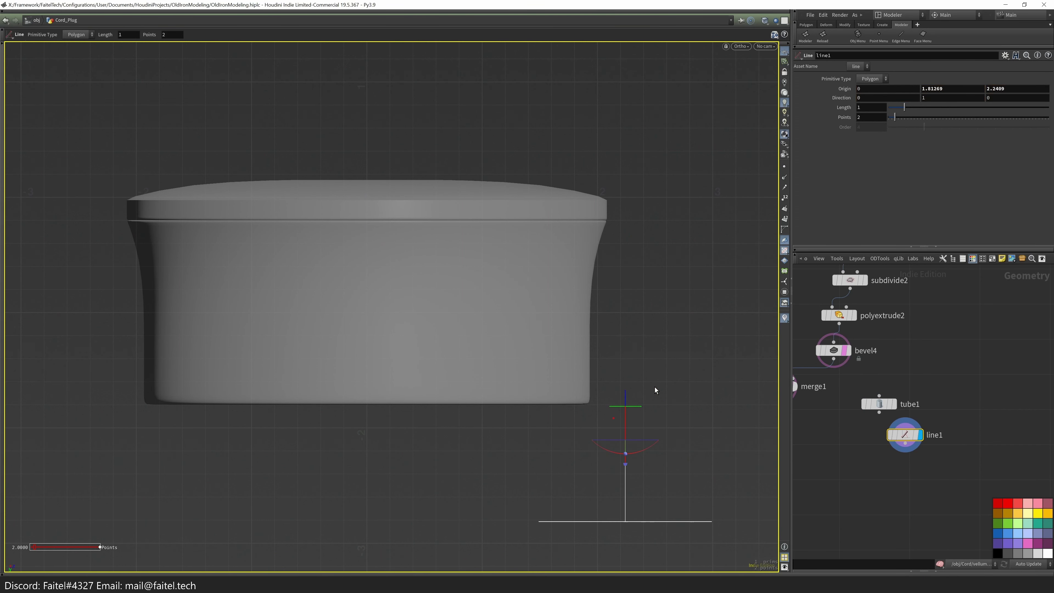
{"action": "key", "text": "Escape"}
{"action": "scroll", "coordinate": [588, 342], "scroll_direction": "up", "scroll_amount": 10}
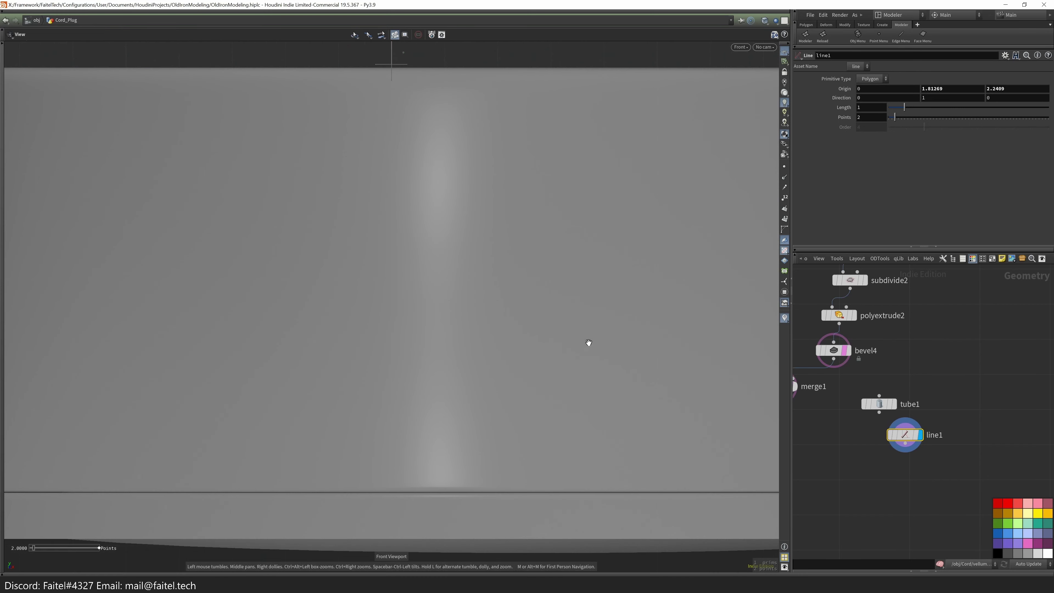
{"action": "scroll", "coordinate": [588, 342], "scroll_direction": "down", "scroll_amount": 10}
{"action": "key", "text": "Return"}
{"action": "left_click", "coordinate": [646, 289]}
{"action": "left_click_drag", "start_coordinate": [648, 290], "coordinate": [632, 272]}
{"action": "key", "text": "x"}
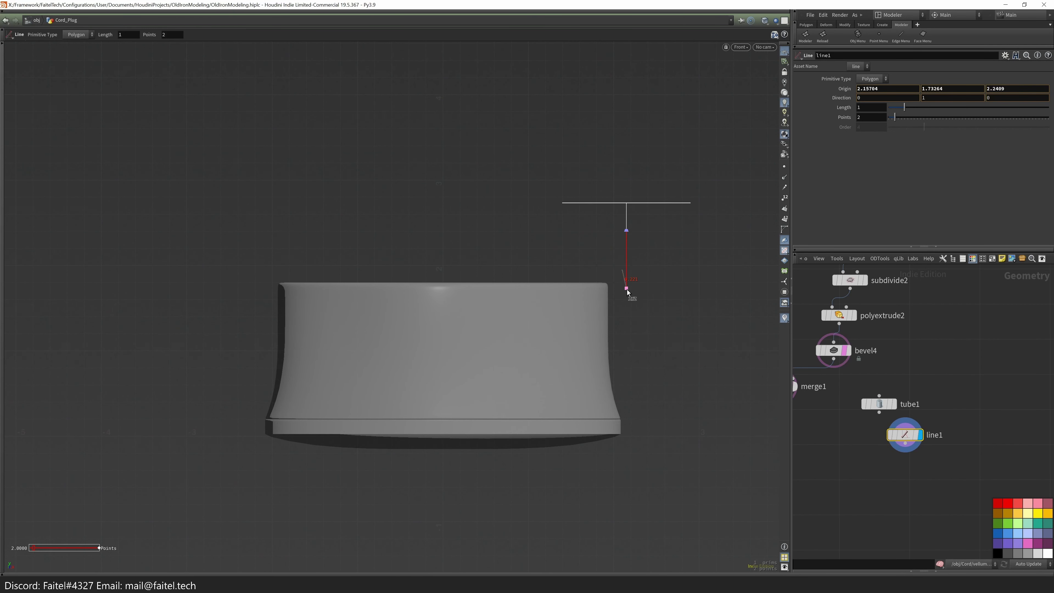
{"action": "left_click_drag", "start_coordinate": [620, 244], "coordinate": [849, 124]}
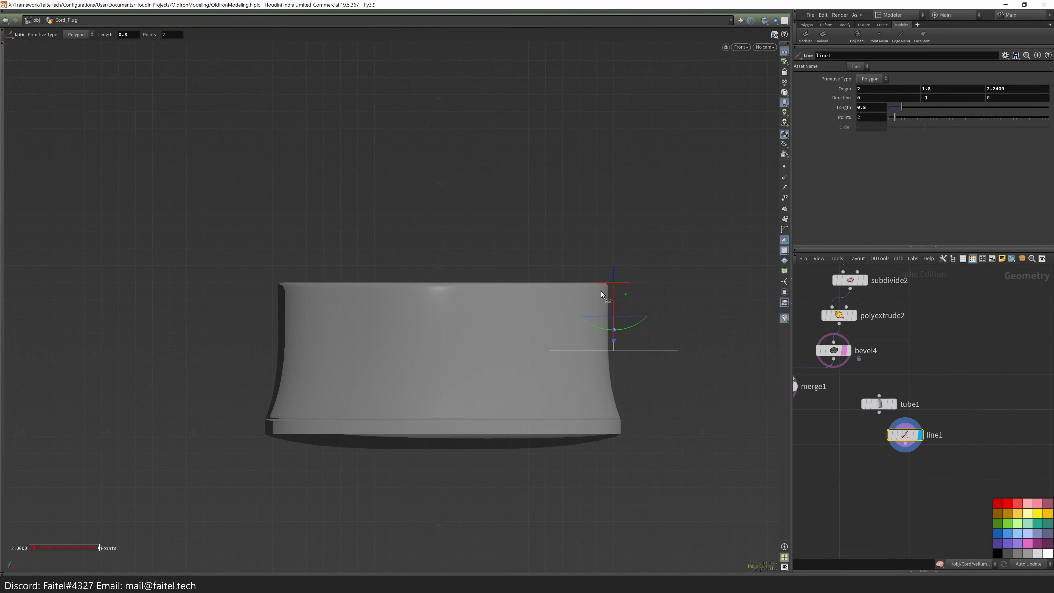
- Display merge1 and raise the tube circle's centre to height 0.481459
{"action": "left_click_drag", "start_coordinate": [653, 355], "coordinate": [501, 304], "text": "alt"}
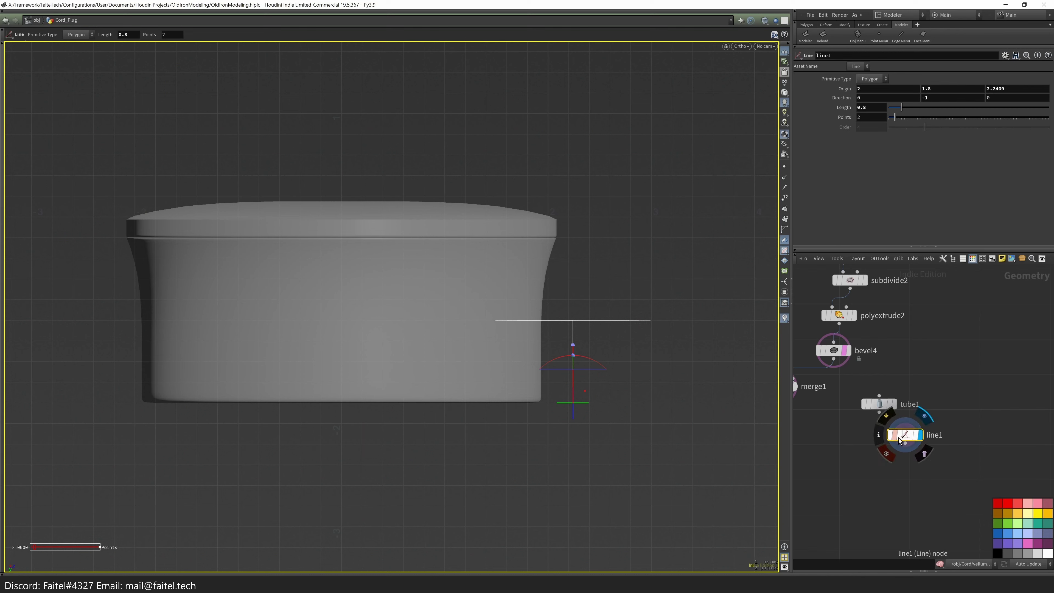
{"action": "left_click", "coordinate": [891, 409]}
{"action": "left_click", "coordinate": [941, 441]}
{"action": "left_click", "coordinate": [829, 389]}
{"action": "key", "text": "Escape"}
{"action": "scroll", "coordinate": [421, 313], "scroll_direction": "up", "scroll_amount": 2}
{"action": "key", "text": "Return"}
{"action": "left_click_drag", "start_coordinate": [323, 329], "coordinate": [338, 278]}
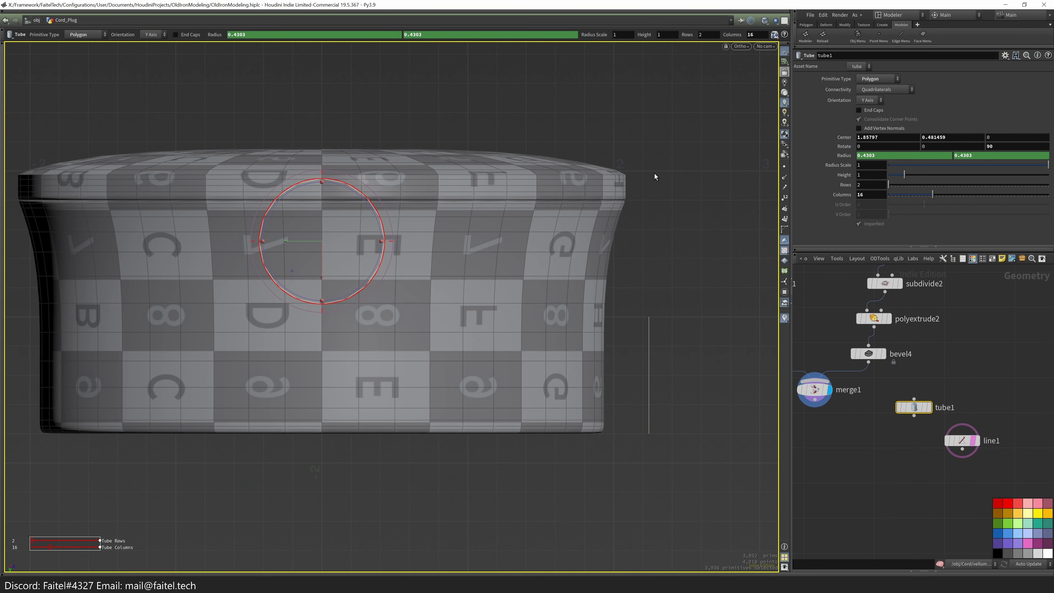
- Reposition the tube circle and display only the tube node
{"action": "left_click_drag", "start_coordinate": [324, 281], "coordinate": [333, 312]}
{"action": "left_click_drag", "start_coordinate": [332, 306], "coordinate": [354, 293]}
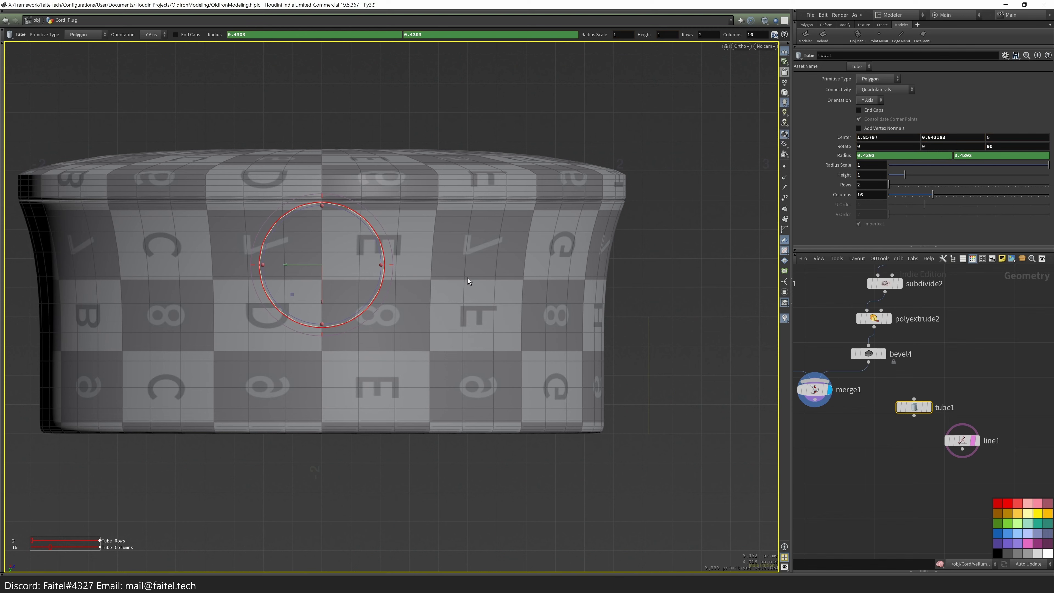
{"action": "left_click", "coordinate": [815, 389]}
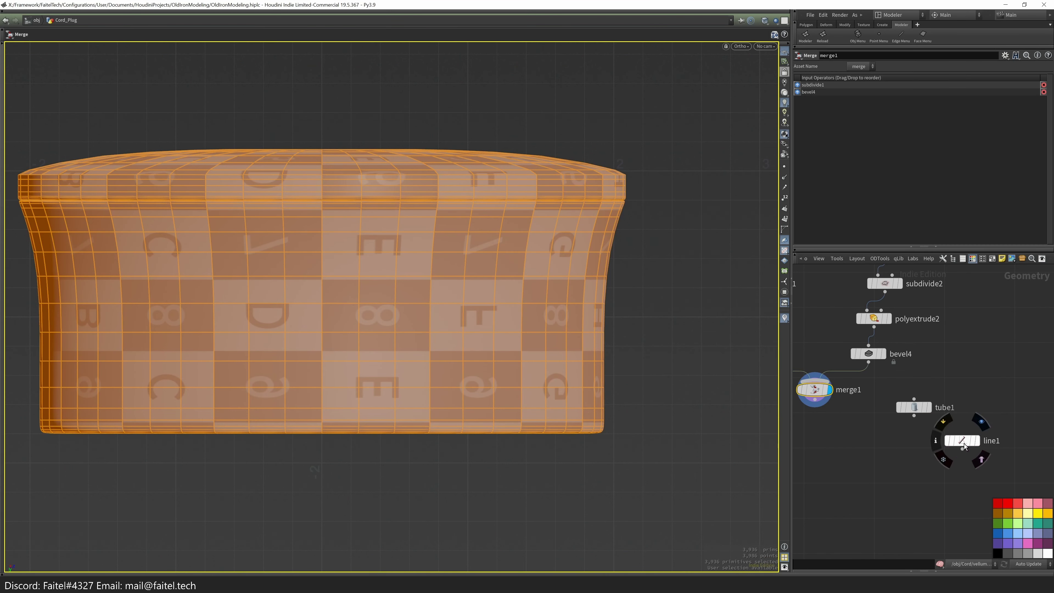
{"action": "middle_click_drag", "start_coordinate": [881, 441], "coordinate": [945, 464]}
{"action": "scroll", "coordinate": [944, 463], "scroll_direction": "down", "scroll_amount": 2}
{"action": "left_click", "coordinate": [986, 446]}
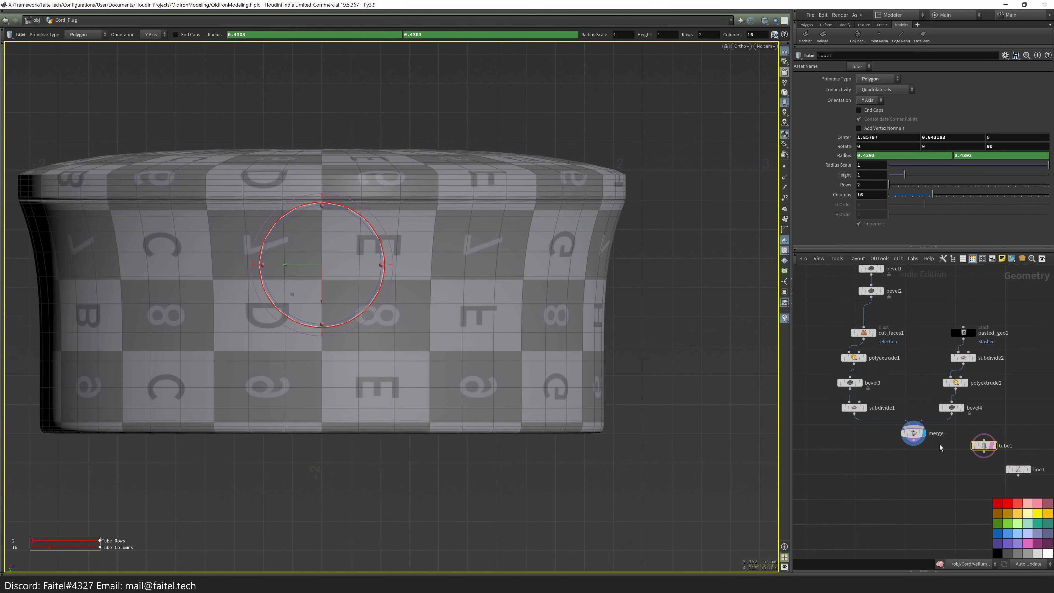
{"action": "scroll", "coordinate": [928, 458], "scroll_direction": "up", "scroll_amount": 3}
{"action": "left_click", "coordinate": [959, 415]}
- Select the tube's end faces and cap the open tube end with a PolyFill
{"action": "key", "text": "q"}
{"action": "left_click", "coordinate": [612, 348]}
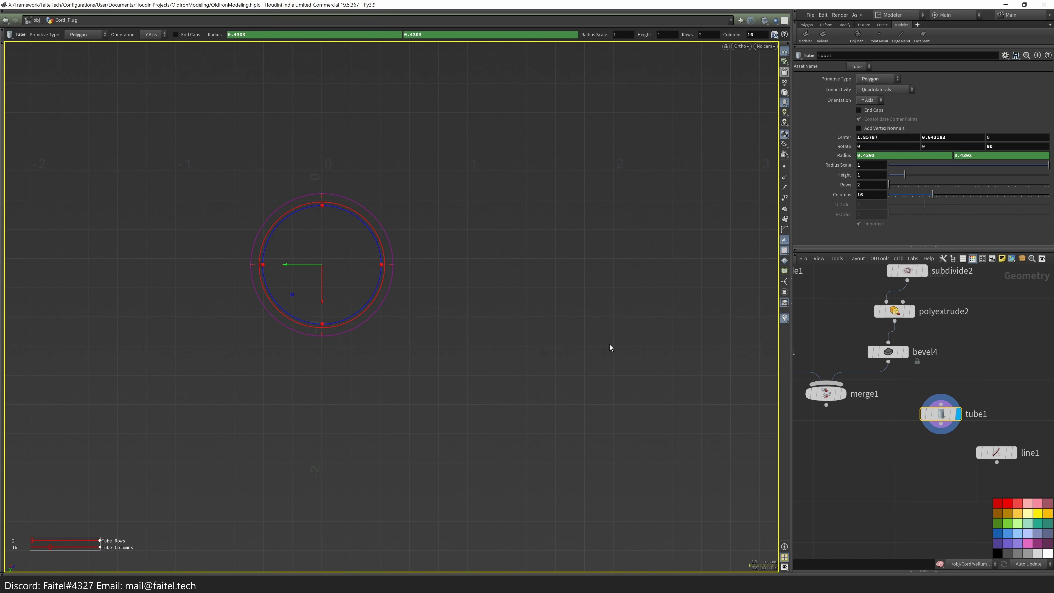
{"action": "left_click_drag", "start_coordinate": [612, 349], "coordinate": [478, 301], "text": "alt"}
{"action": "double_click", "coordinate": [416, 328]}
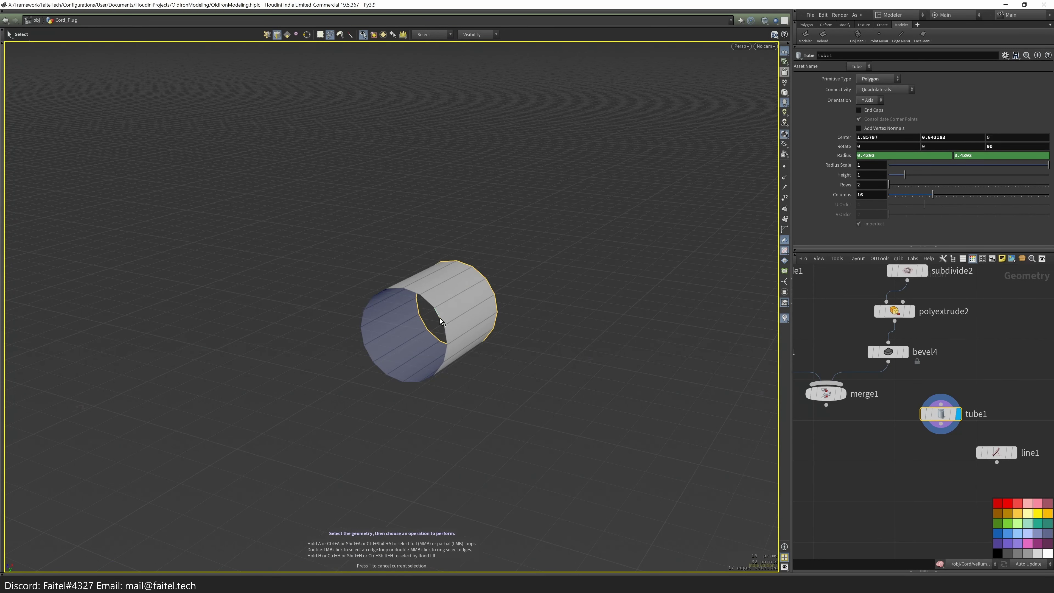
{"action": "key", "text": "4"}
{"action": "left_click", "coordinate": [464, 316]}
{"action": "key", "text": "q"}
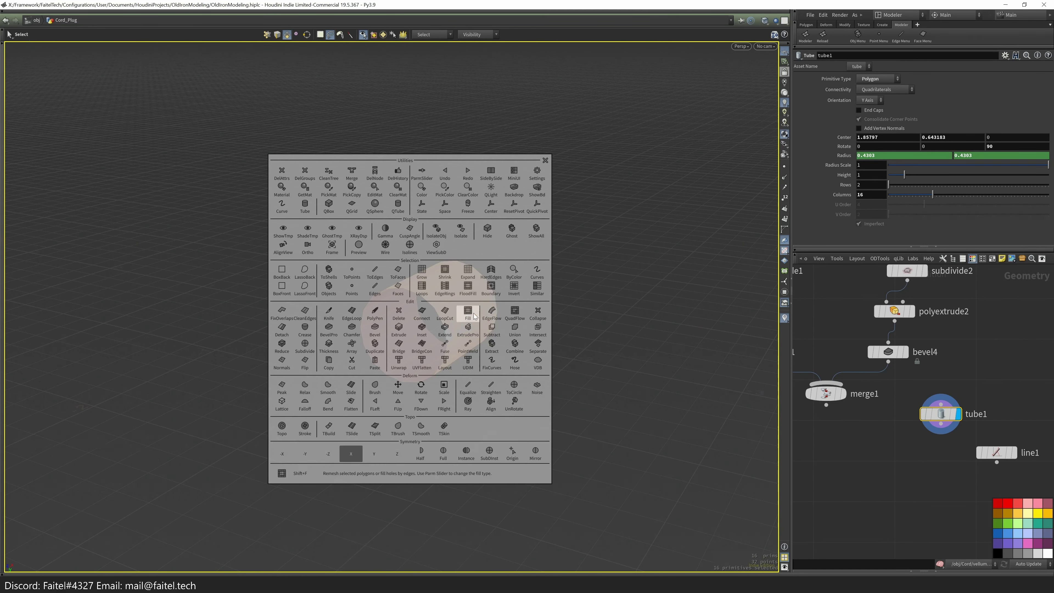
{"action": "left_click", "coordinate": [474, 314]}
{"action": "key", "text": "Tab"}
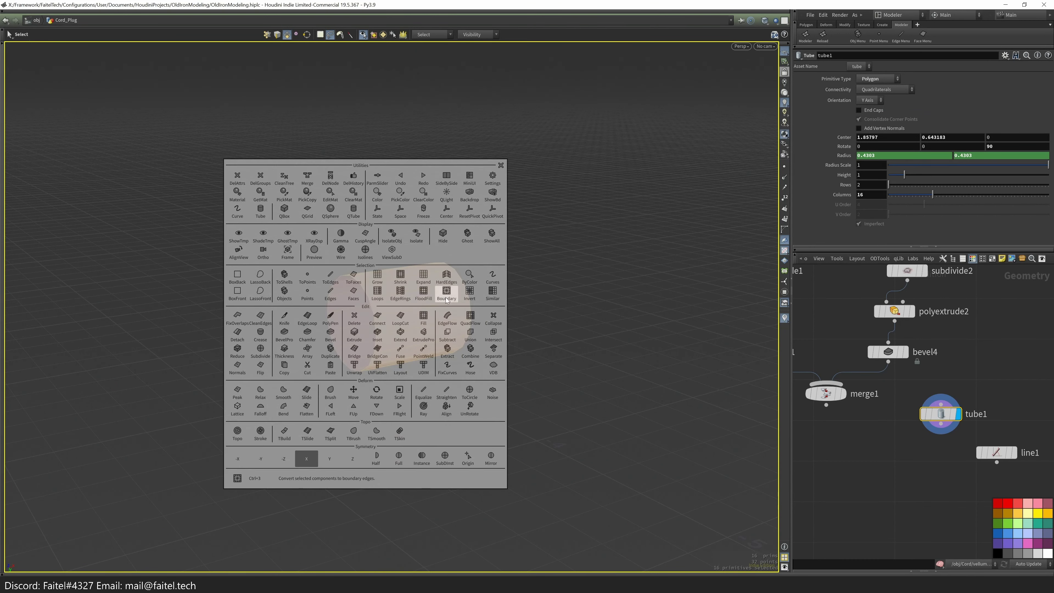
{"action": "left_click", "coordinate": [412, 302]}
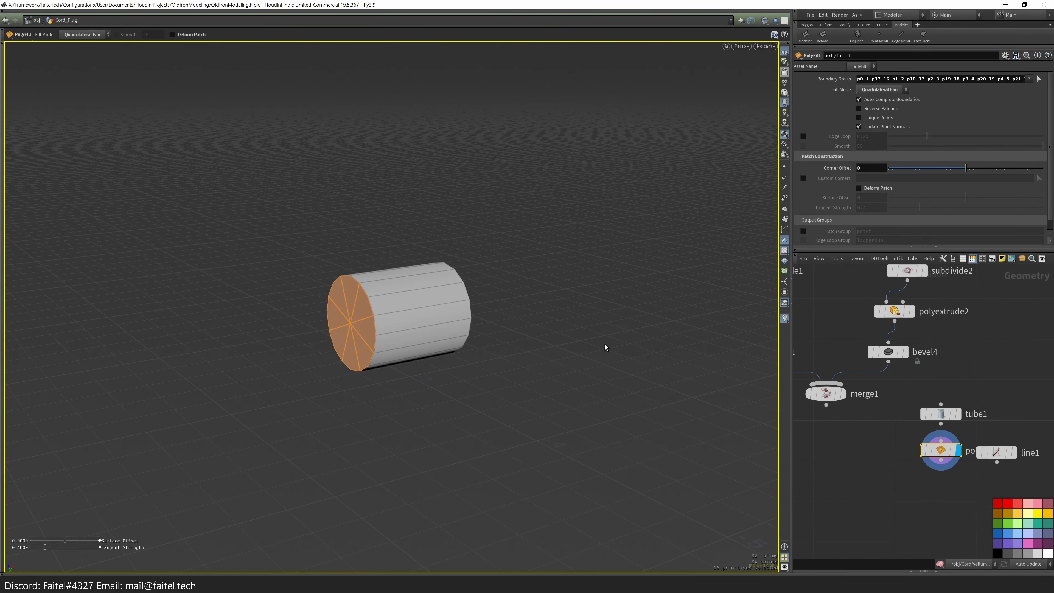
- Check the merged and subdivided plug body, then view the capped tube end-on
{"action": "left_click", "coordinate": [872, 379]}
{"action": "key", "text": "Tab"}
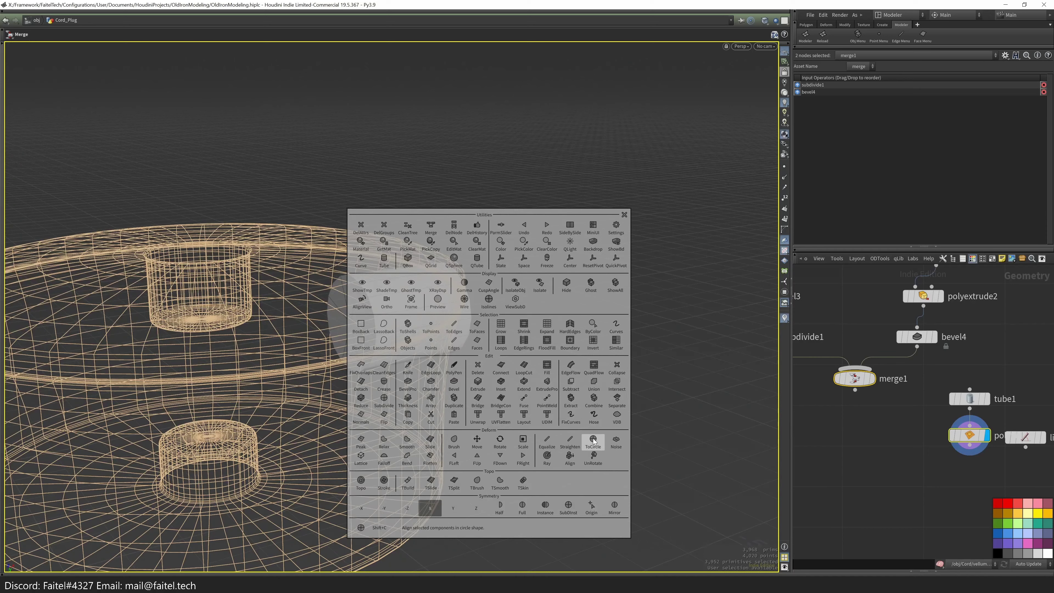
{"action": "left_click", "coordinate": [835, 326]}
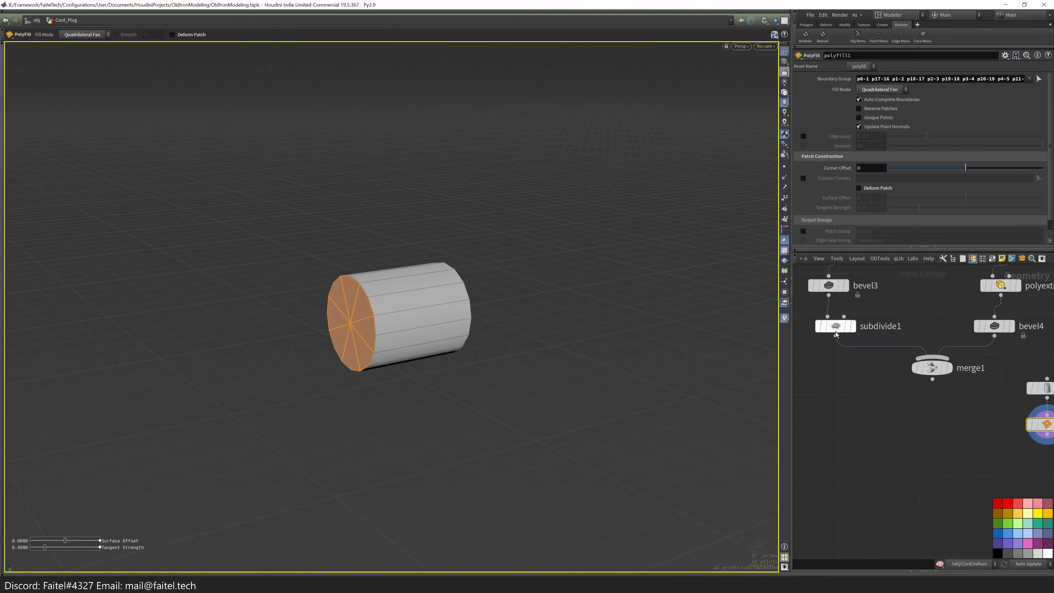
{"action": "key", "text": "Tab"}
{"action": "key", "text": "Escape"}
{"action": "left_click_drag", "start_coordinate": [447, 299], "coordinate": [499, 314]}
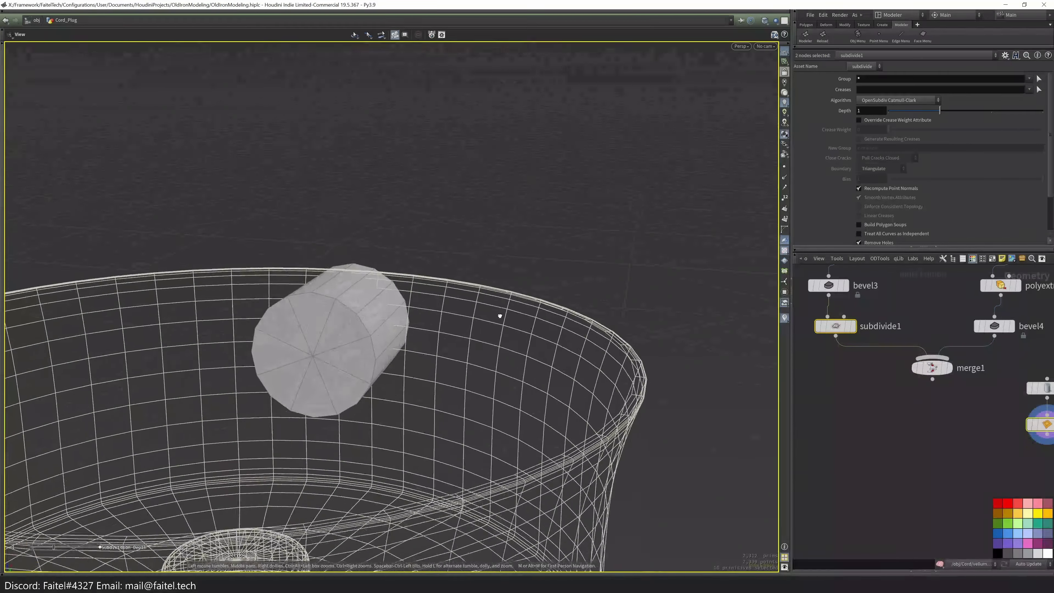
{"action": "key", "text": "space+4"}
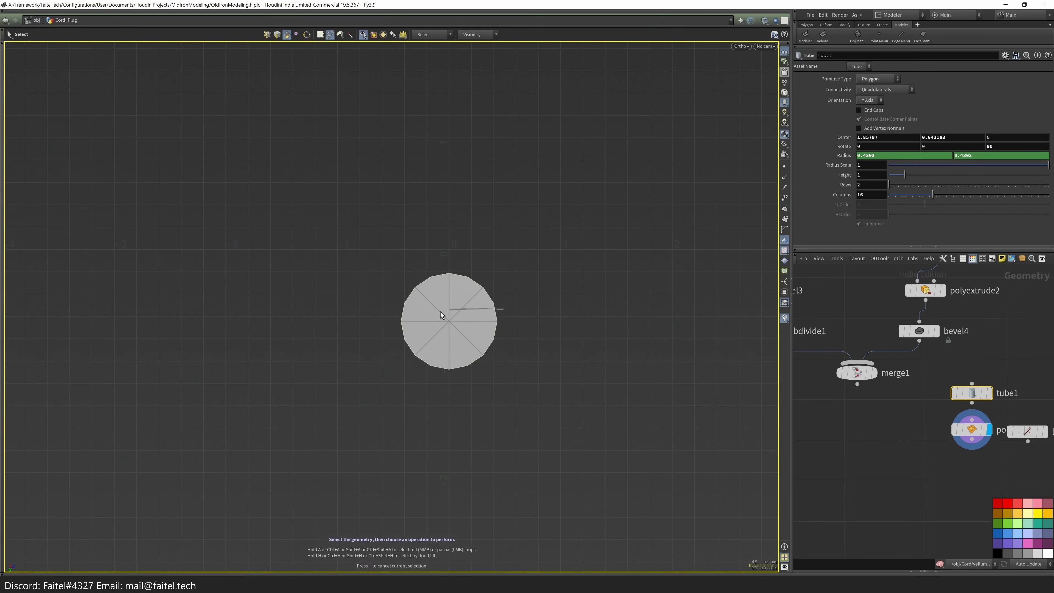
- Cut across the end cap with PolyPen and delete its upper half, leaving a half disc
{"action": "left_click_drag", "start_coordinate": [441, 315], "coordinate": [470, 344]}
{"action": "key", "text": "p"}
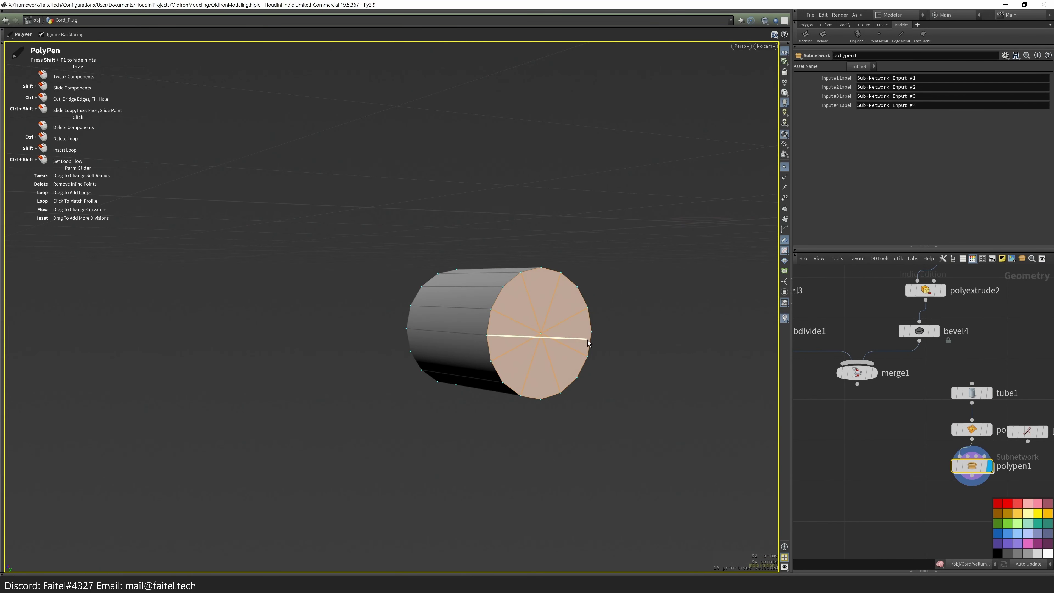
{"action": "key", "text": "space+4"}
{"action": "key", "text": "Escape"}
{"action": "left_click_drag", "start_coordinate": [435, 301], "coordinate": [565, 298]}
{"action": "key", "text": "Delete"}
{"action": "key", "text": "space+4"}
{"action": "key", "text": "s"}
{"action": "key", "text": "Delete"}
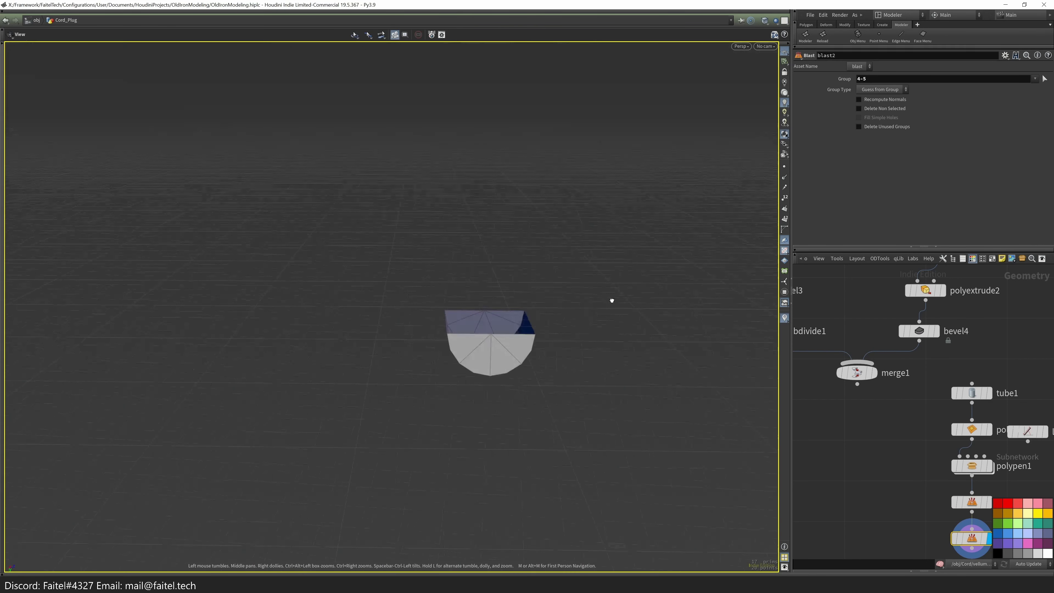
- Extrude the half disc's flat top edges upward into tall walls and PolyFill the top
{"action": "key", "text": "3"}
{"action": "double_click", "coordinate": [502, 328]}
{"action": "left_click_drag", "start_coordinate": [501, 328], "coordinate": [594, 280]}
{"action": "key", "text": "e"}
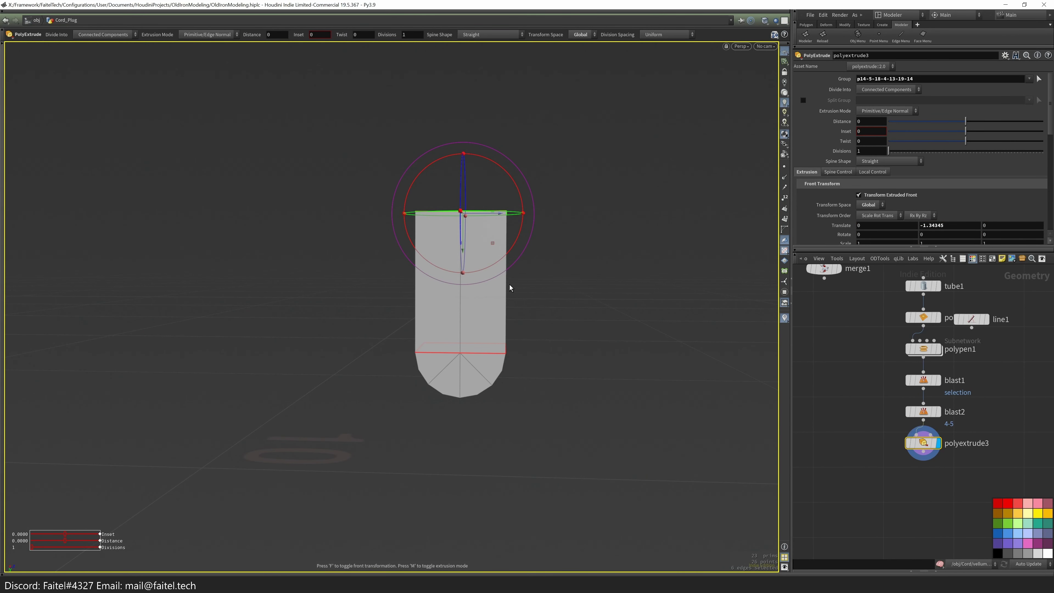
{"action": "key", "text": "Tab"}
{"action": "left_click", "coordinate": [574, 304]}
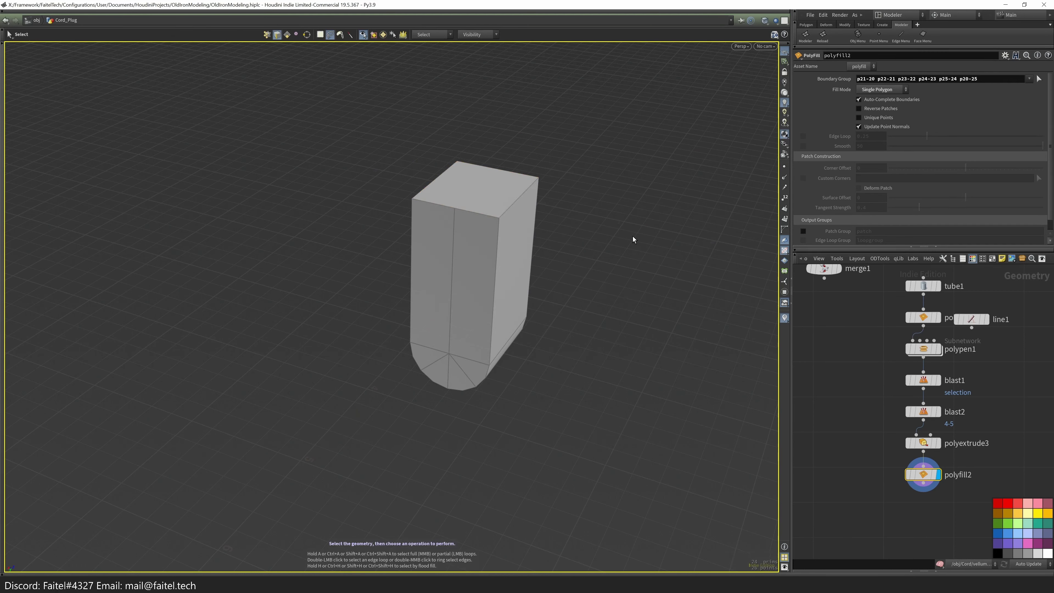
- Fuse the U-shaped block's overlapping points and add the plug body to the selection
{"action": "left_click_drag", "start_coordinate": [640, 272], "coordinate": [282, 302], "text": "alt"}
{"action": "key", "text": "p"}
{"action": "key", "text": "s"}
{"action": "left_click_drag", "start_coordinate": [503, 295], "coordinate": [704, 198], "text": "alt"}
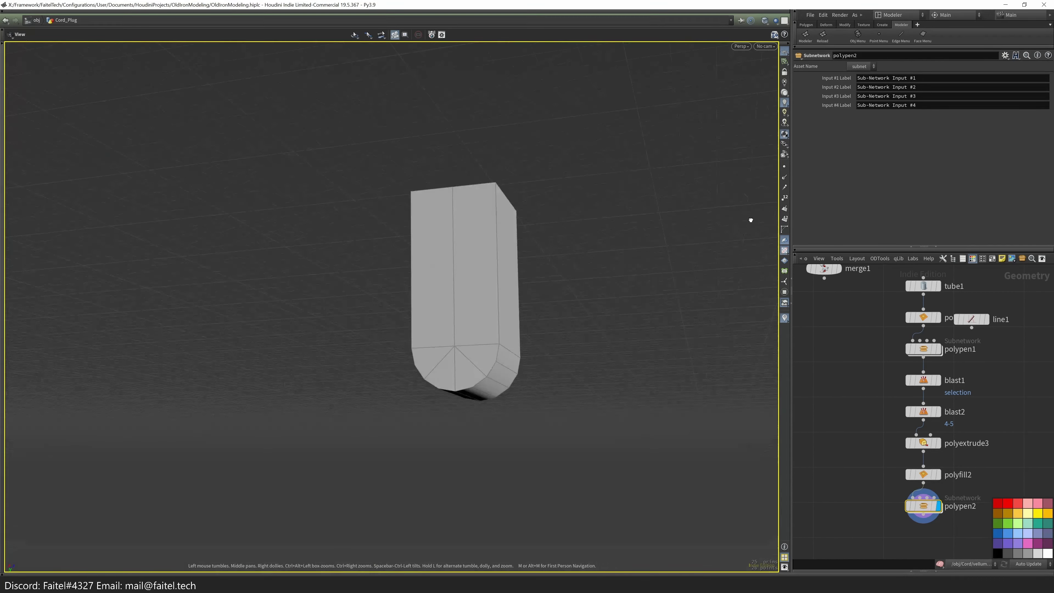
{"action": "key", "text": "n"}
{"action": "key", "text": "Tab"}
{"action": "left_click", "coordinate": [535, 351]}
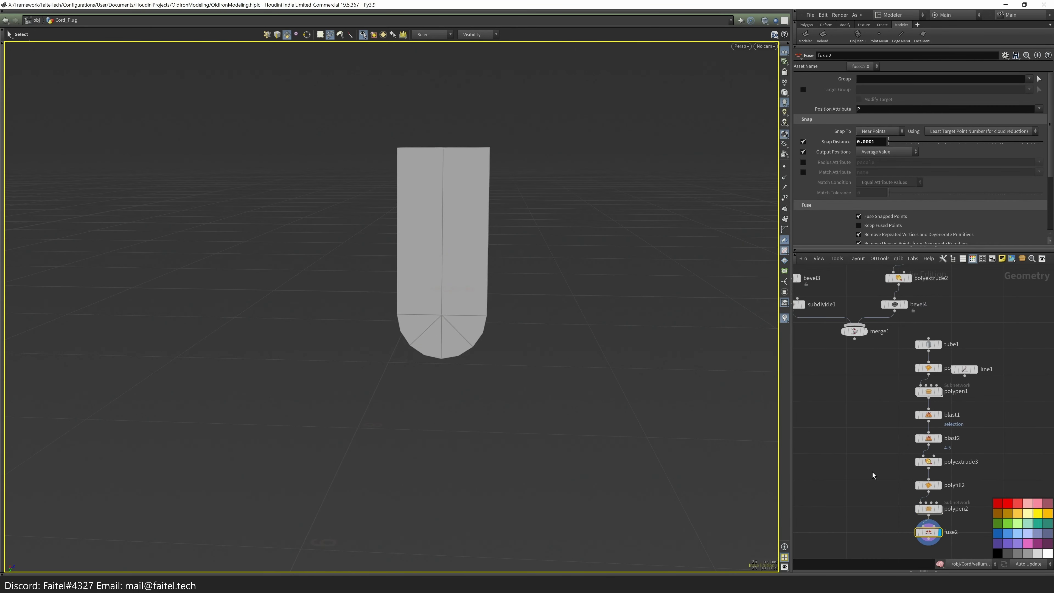
{"action": "scroll", "coordinate": [913, 374], "scroll_direction": "down", "scroll_amount": 3}
{"action": "left_click", "coordinate": [807, 335], "text": "shift"}
{"action": "key", "text": "Tab"}
- Subtract the U-shaped block from the plug body to cut the notch; a trial bevel is undone
{"action": "left_click", "coordinate": [640, 332]}
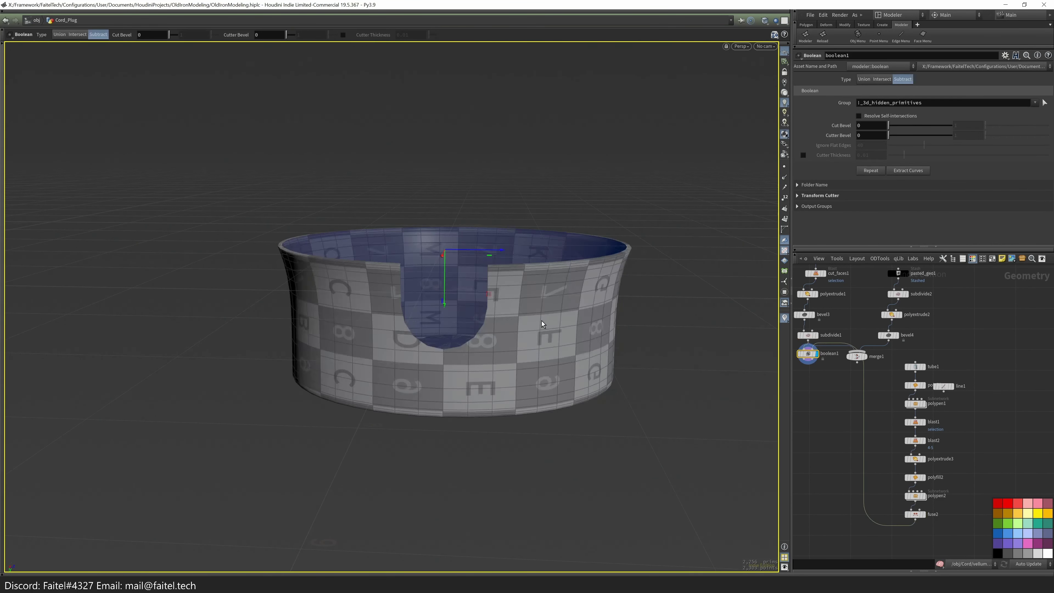
{"action": "scroll", "coordinate": [566, 297], "scroll_direction": "up", "scroll_amount": 5}
{"action": "mouse_move", "coordinate": [565, 296]}
{"action": "left_mouse_down", "text": "alt"}
{"action": "mouse_move", "coordinate": [490, 254]}
{"action": "mouse_move", "coordinate": [547, 345]}
{"action": "left_mouse_up", "text": "alt"}
{"action": "key", "text": "Return"}
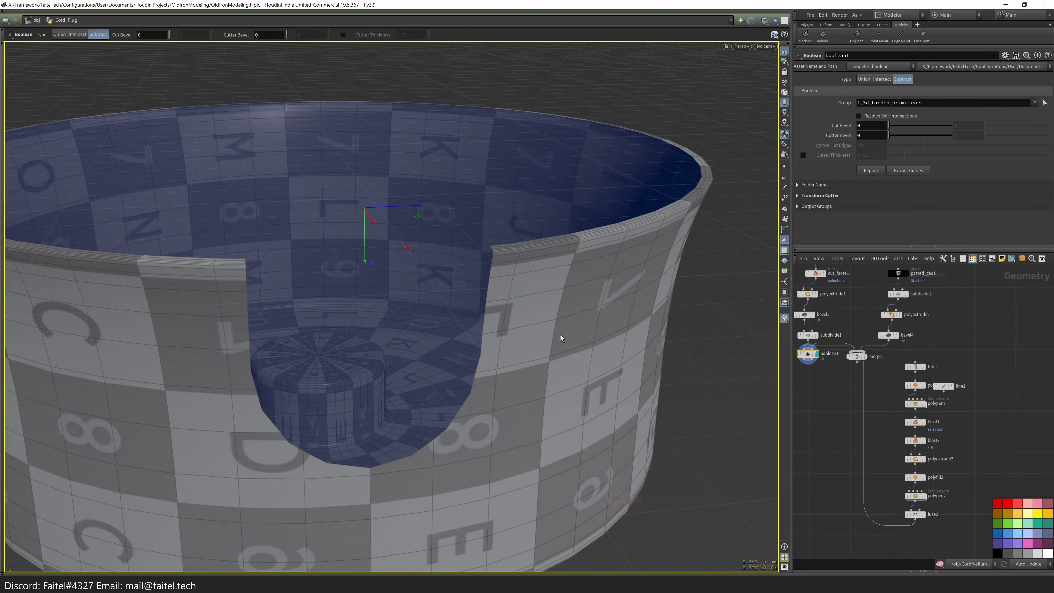
{"action": "key", "text": "s"}
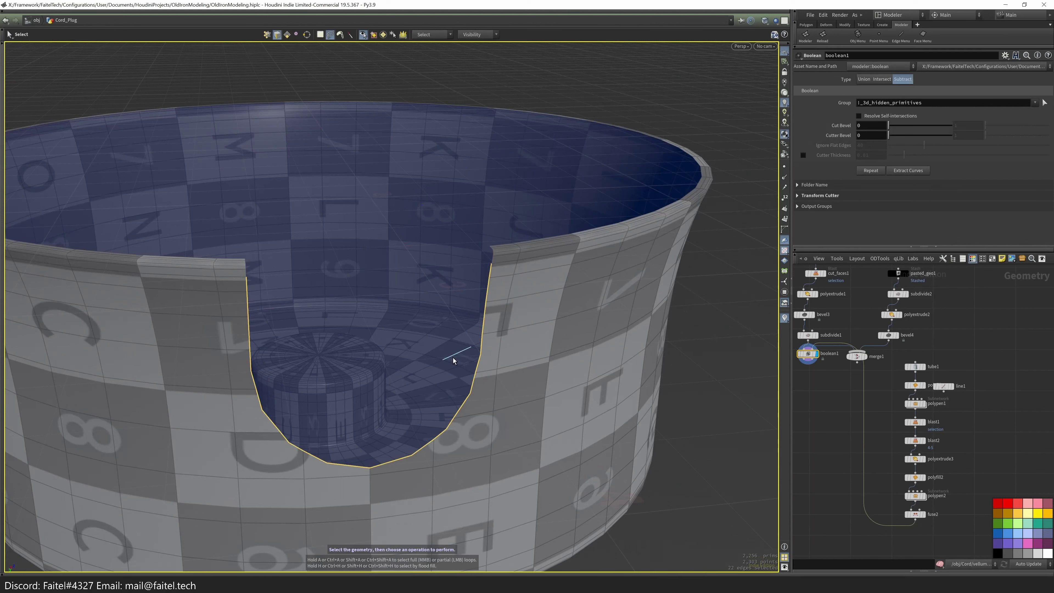
{"action": "key", "text": "ctrl+b"}
{"action": "key", "text": "ctrl+z"}
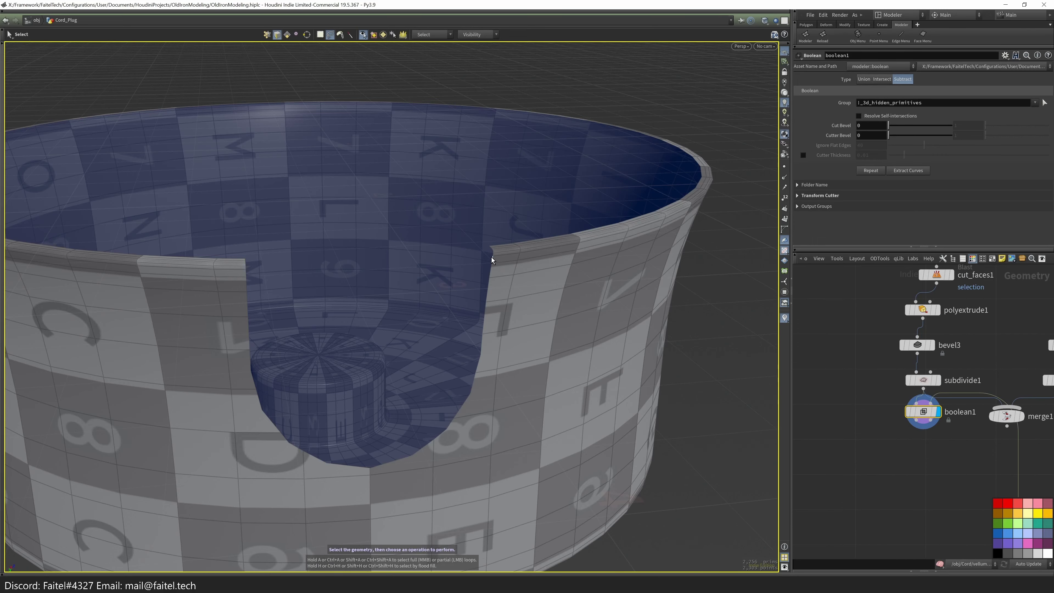
- Extrude the notch rim edges outward into a flange
{"action": "scroll", "coordinate": [492, 260], "scroll_direction": "up", "scroll_amount": 2}
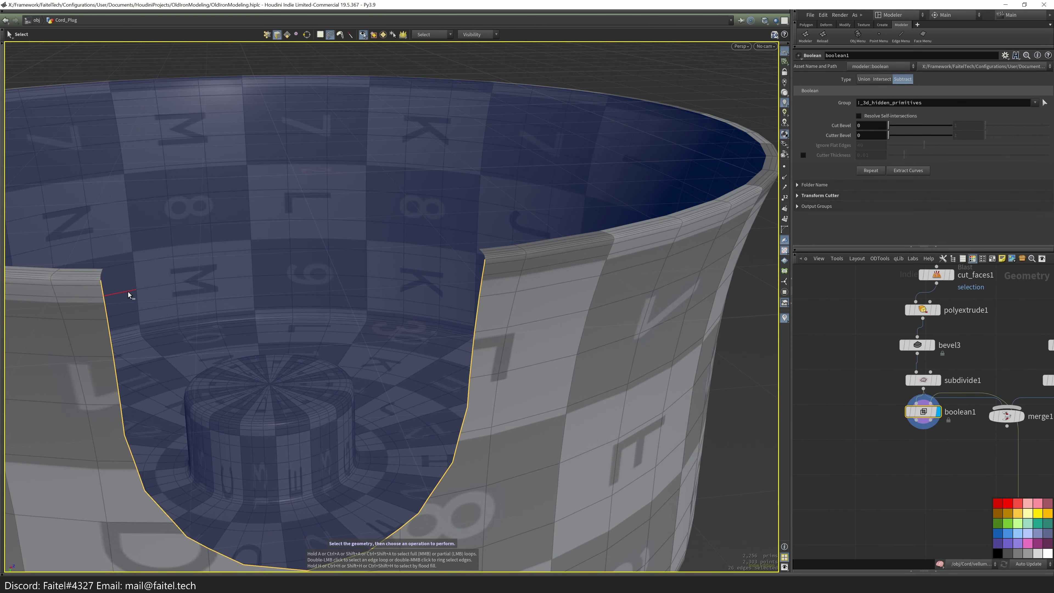
{"action": "left_click_drag", "start_coordinate": [501, 251], "coordinate": [357, 283]}
{"action": "key", "text": "Tab"}
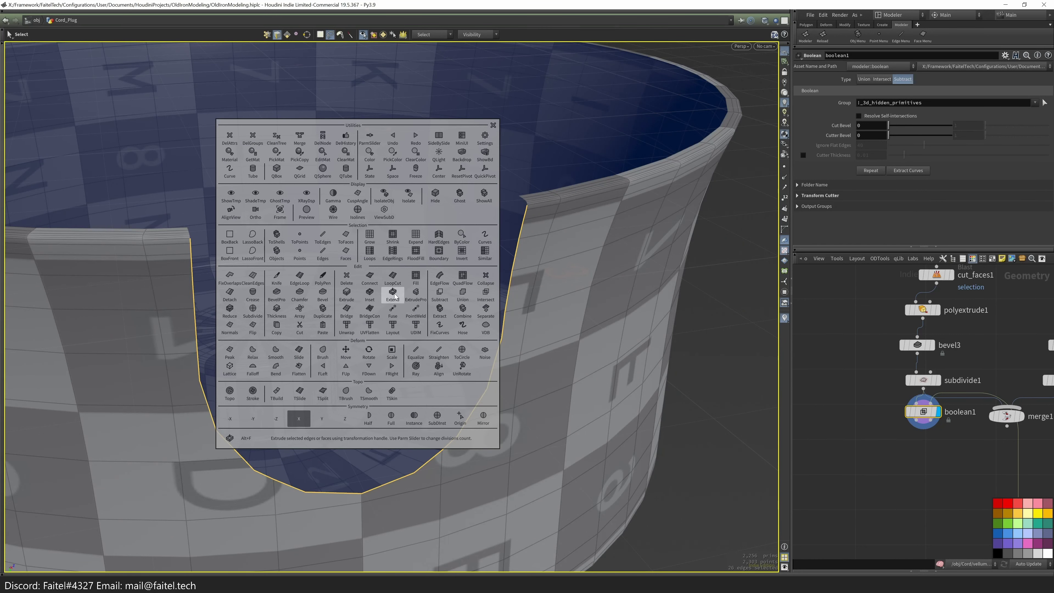
{"action": "left_click", "coordinate": [393, 294]}
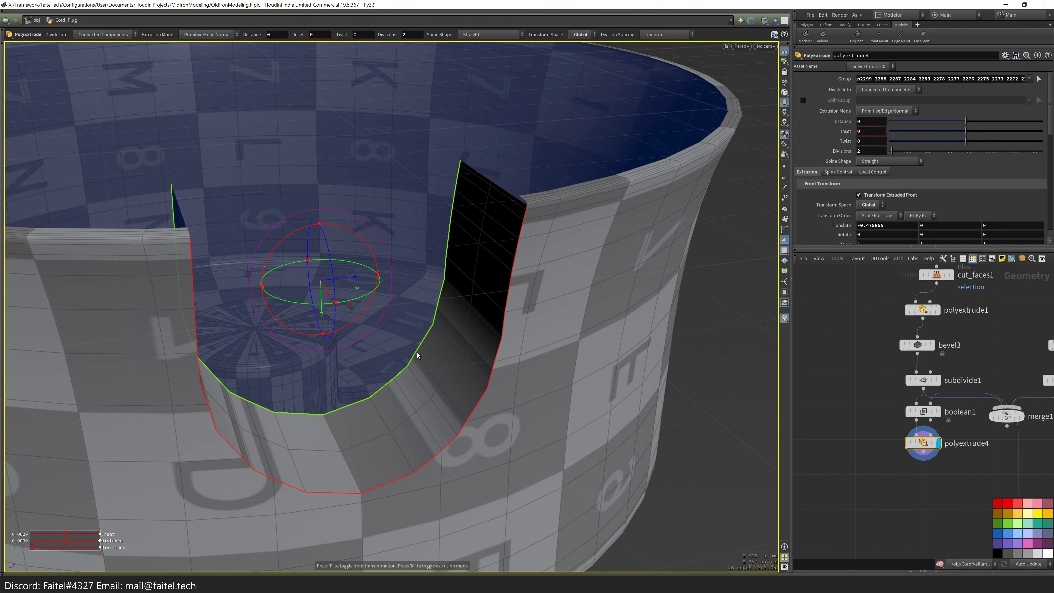
{"action": "left_click_drag", "start_coordinate": [333, 298], "coordinate": [341, 257]}
{"action": "key", "text": "Escape"}
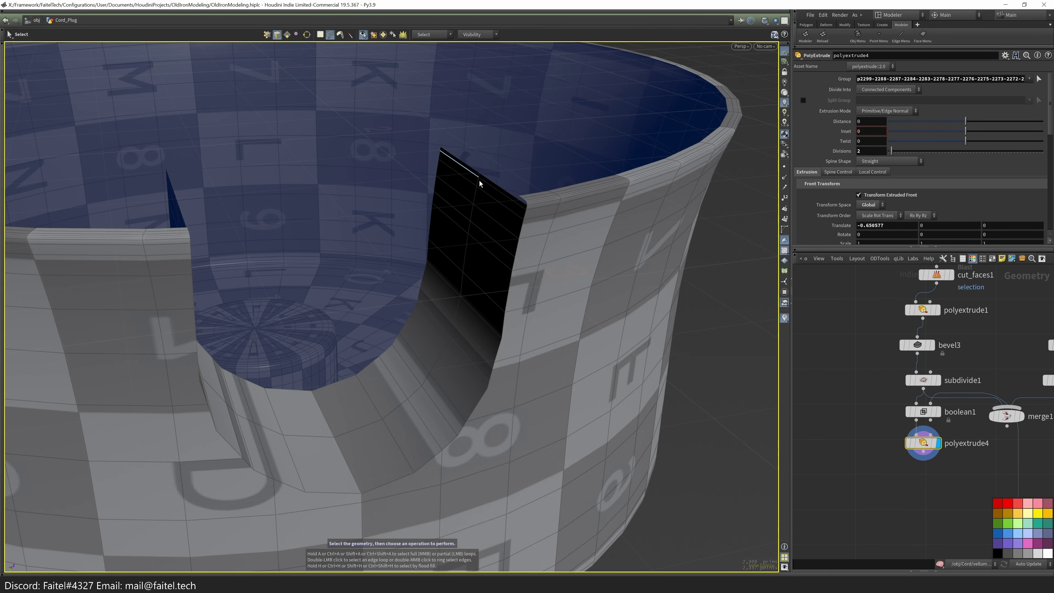
- Insert two edge loops on the extruded flange
{"action": "left_click_drag", "start_coordinate": [479, 183], "coordinate": [602, 224], "text": "alt"}
{"action": "scroll", "coordinate": [602, 240], "scroll_direction": "up", "scroll_amount": 4}
{"action": "key", "text": "ctrl+r"}
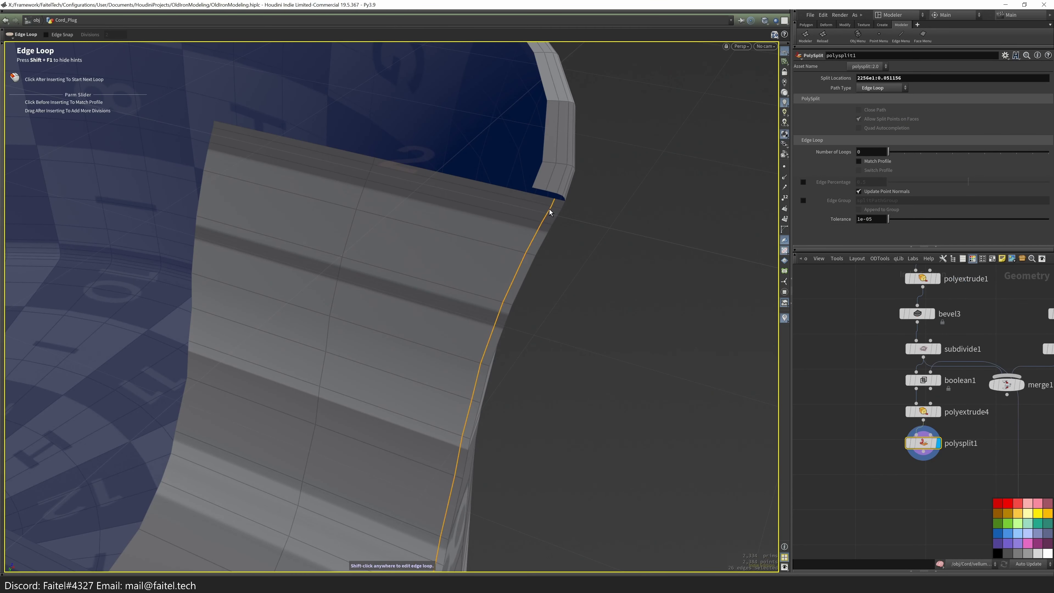
{"action": "left_click", "coordinate": [550, 212]}
{"action": "left_click", "coordinate": [537, 207]}
{"action": "left_click_drag", "start_coordinate": [581, 178], "coordinate": [650, 172], "text": "alt"}
{"action": "key", "text": "ctrl+r"}
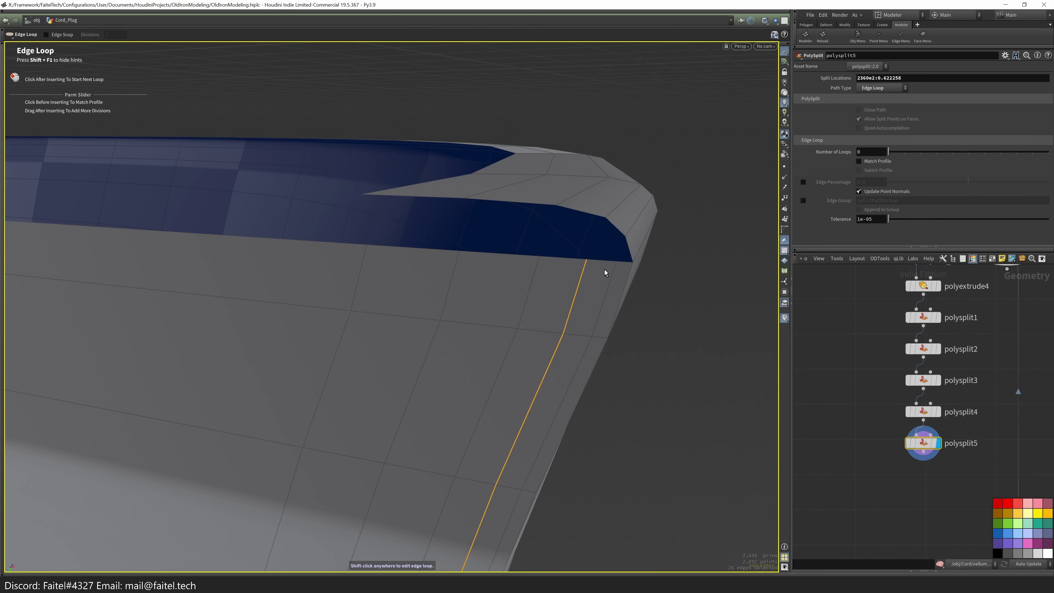
{"action": "left_click_drag", "start_coordinate": [430, 267], "coordinate": [336, 306], "text": "alt"}
- Weld a stray flange corner point onto its neighbour
{"action": "key", "text": "Tab"}
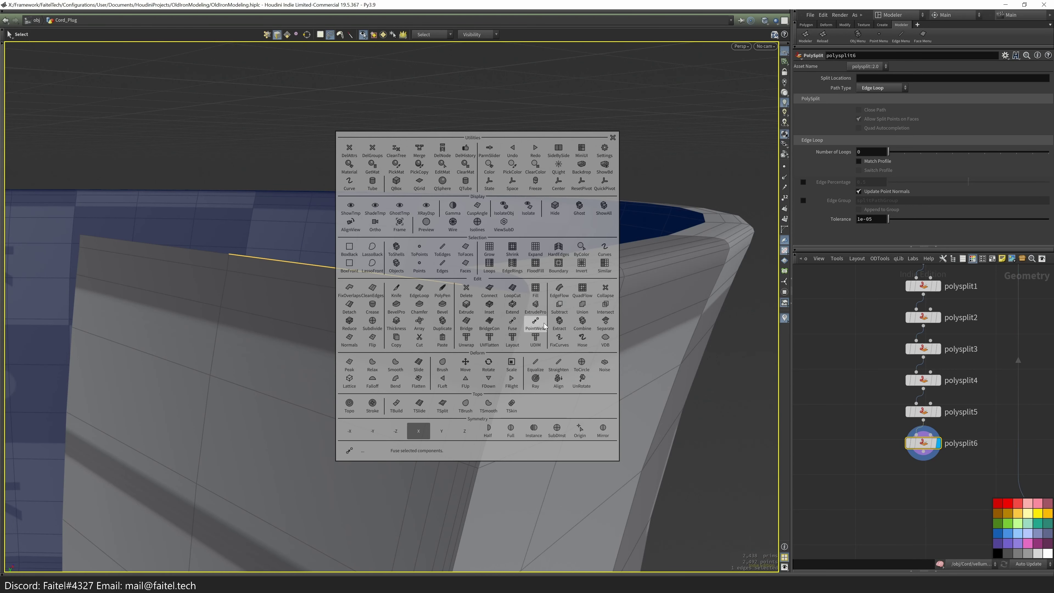
{"action": "left_click", "coordinate": [537, 324]}
{"action": "left_click_drag", "start_coordinate": [547, 295], "coordinate": [473, 282], "text": "alt"}
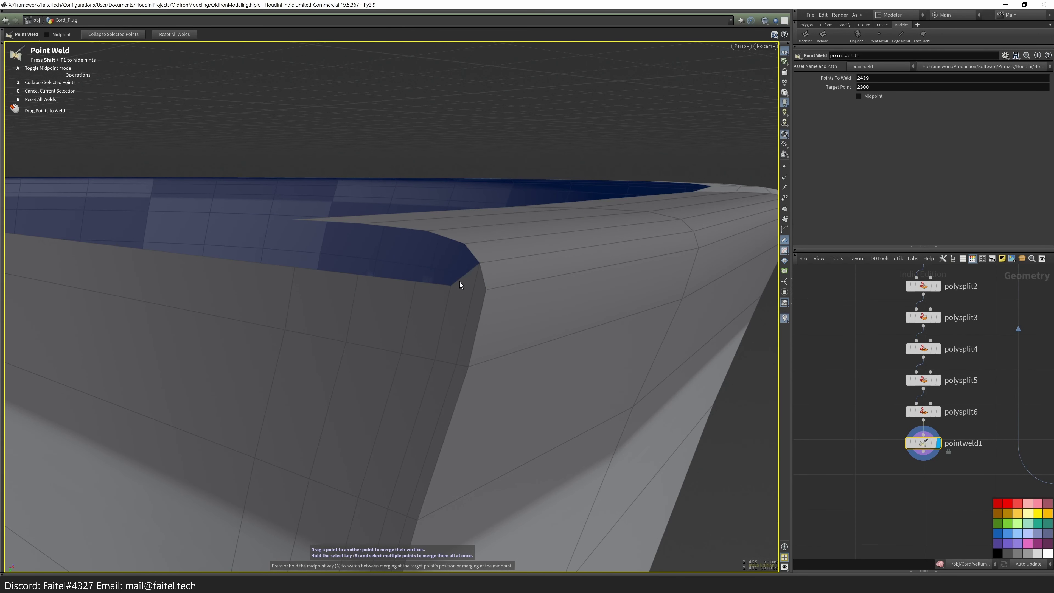
{"action": "left_click_drag", "start_coordinate": [294, 221], "coordinate": [295, 221]}
{"action": "left_click_drag", "start_coordinate": [296, 221], "coordinate": [399, 365], "text": "alt"}
{"action": "key", "text": "s"}
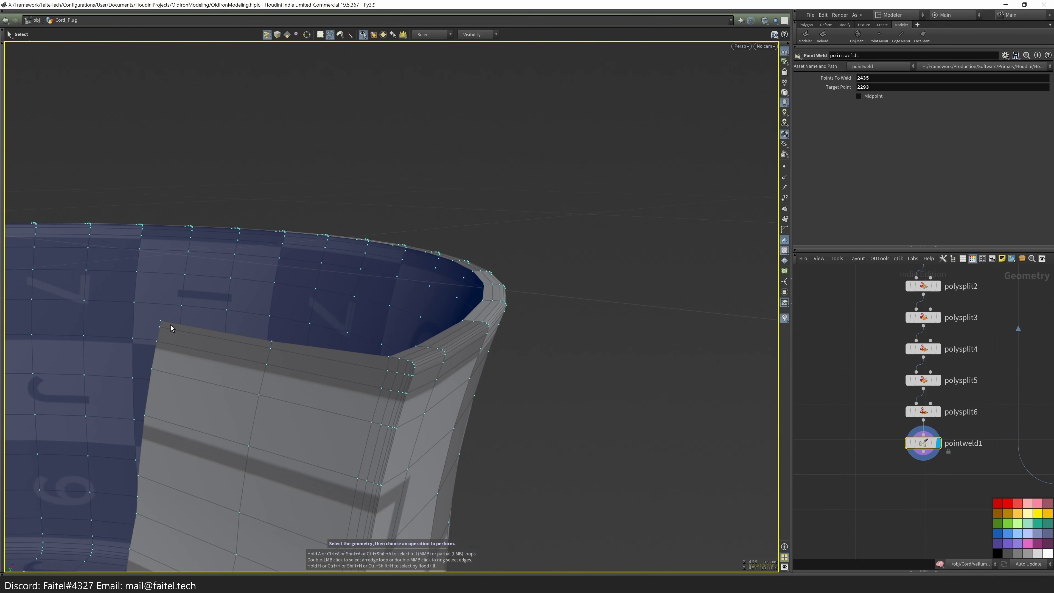
{"action": "left_click", "coordinate": [277, 344], "text": "shift"}
{"action": "key", "text": "t"}
- Weld the other corner point onto its neighbour and nudge the selected points down
{"action": "left_click_drag", "start_coordinate": [394, 364], "coordinate": [252, 308], "text": "alt"}
{"action": "key", "text": "w"}
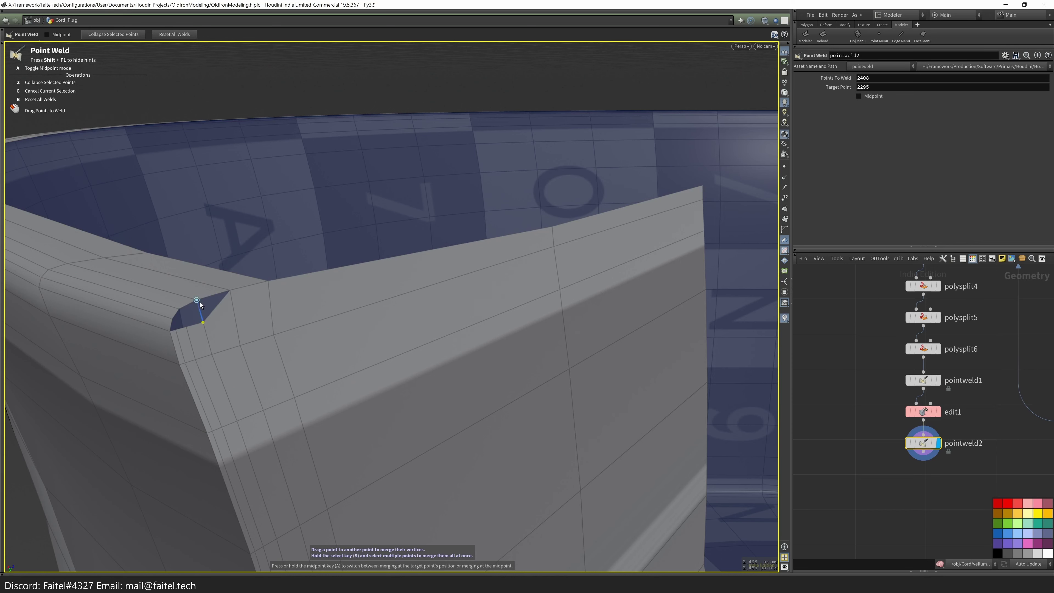
{"action": "left_click_drag", "start_coordinate": [181, 312], "coordinate": [180, 310]}
{"action": "left_click_drag", "start_coordinate": [180, 310], "coordinate": [183, 360], "text": "alt"}
{"action": "key", "text": "s"}
{"action": "key", "text": "t"}
{"action": "left_click_drag", "start_coordinate": [605, 229], "coordinate": [381, 436]}
{"action": "key", "text": "s"}
- Select the two short top edges at the notch and bridge them
{"action": "double_click", "coordinate": [382, 437]}
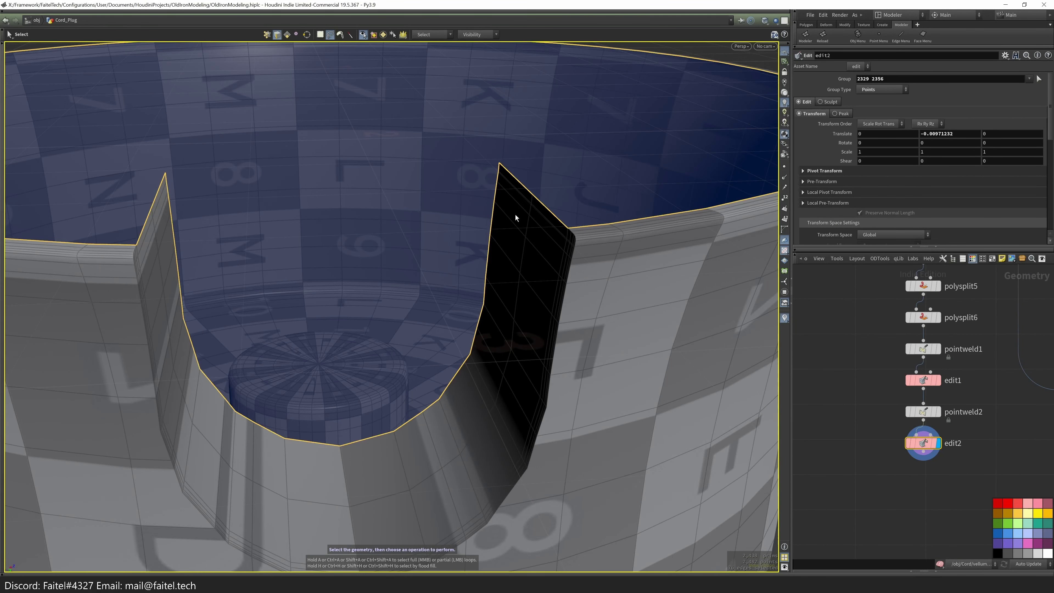
{"action": "left_click", "coordinate": [510, 174]}
{"action": "left_click_drag", "start_coordinate": [510, 174], "coordinate": [125, 217], "text": "alt"}
{"action": "left_click", "coordinate": [112, 213], "text": "shift"}
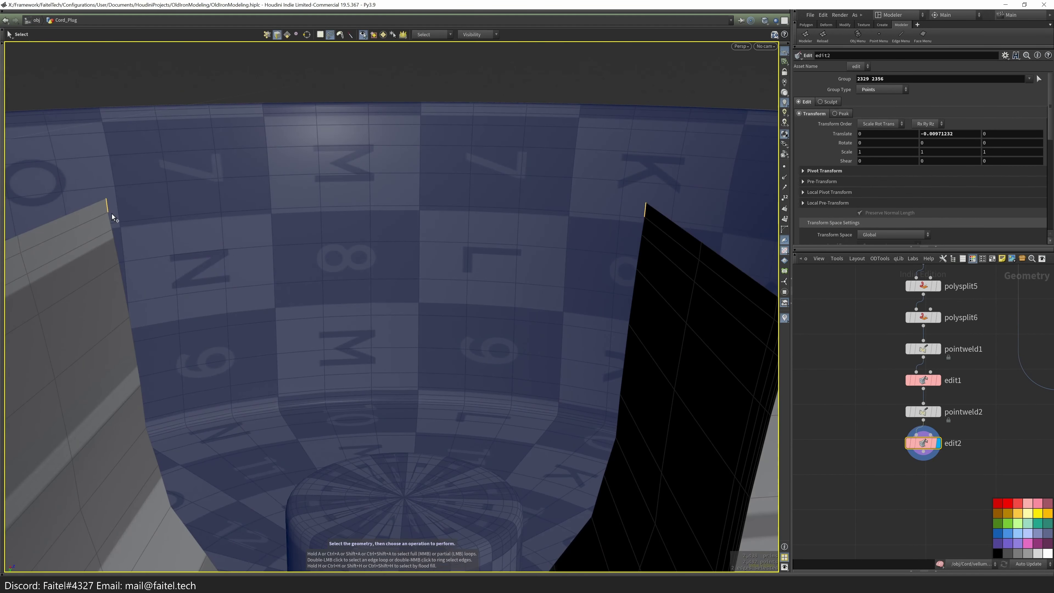
{"action": "key", "text": "b"}
{"action": "key", "text": "Tab"}
- Try filling the remaining hole with a triangle-fan patch, then undo it
{"action": "left_click", "coordinate": [266, 242]}
{"action": "left_click_drag", "start_coordinate": [266, 242], "coordinate": [351, 333], "text": "alt"}
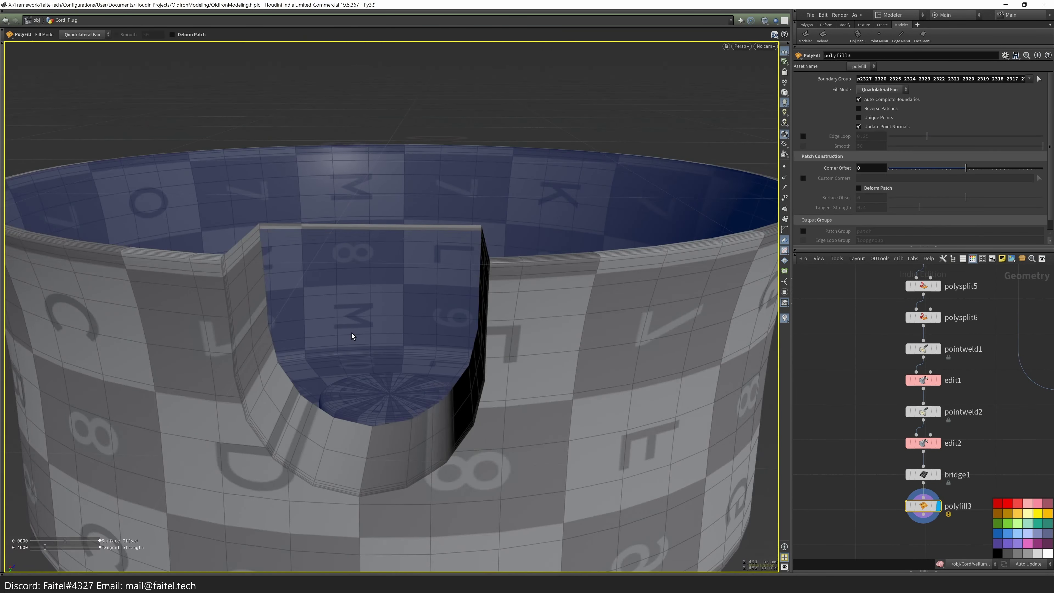
{"action": "key", "text": "Escape"}
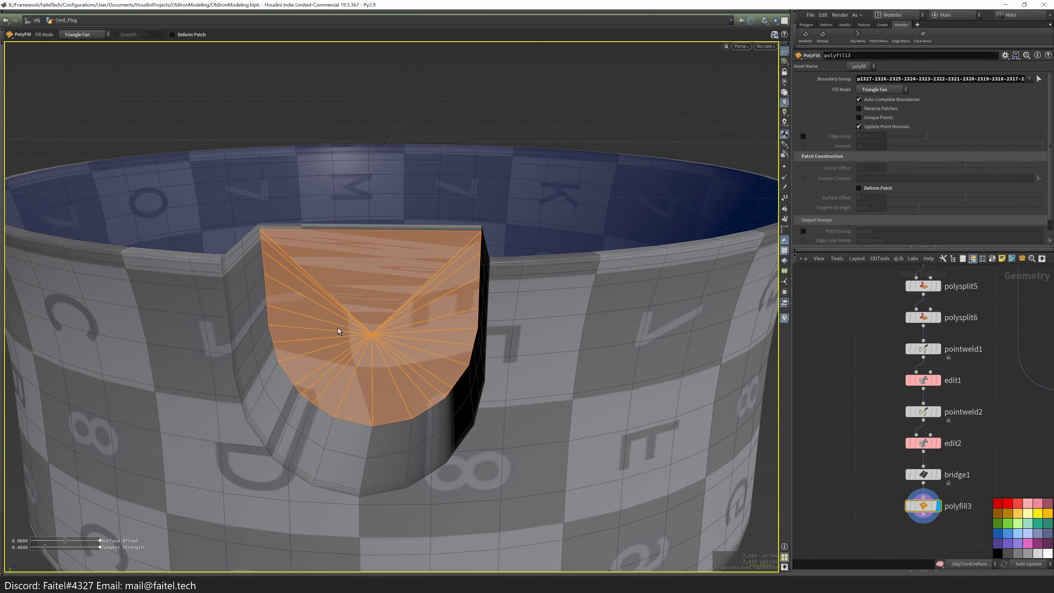
{"action": "scroll", "coordinate": [338, 329], "scroll_direction": "up", "scroll_amount": 5}
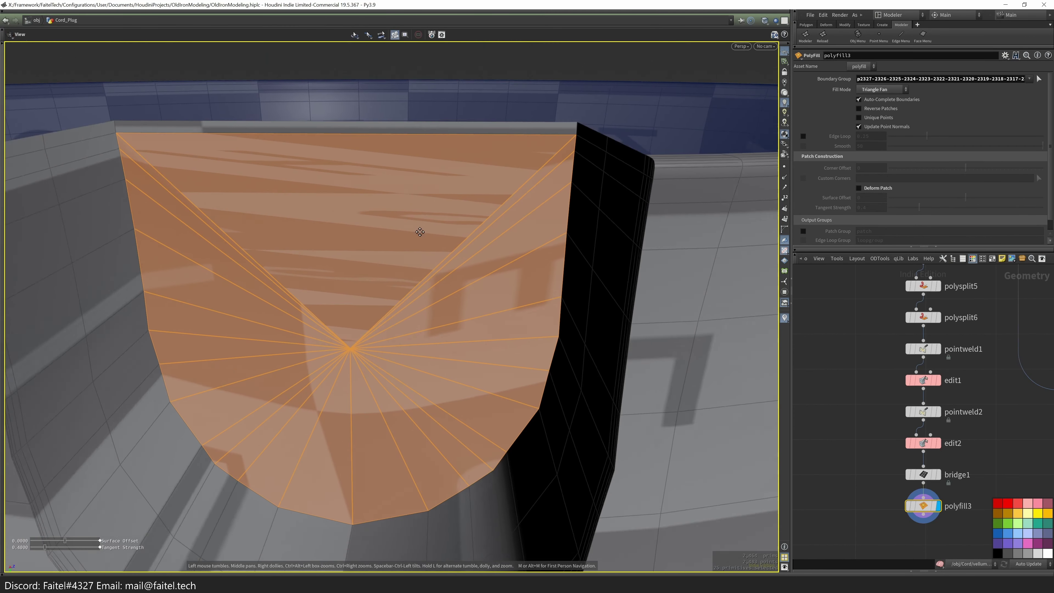
{"action": "scroll", "coordinate": [420, 231], "scroll_direction": "down", "scroll_amount": 4}
{"action": "left_click_drag", "start_coordinate": [379, 311], "coordinate": [401, 292]}
{"action": "key", "text": "ctrl+z"}
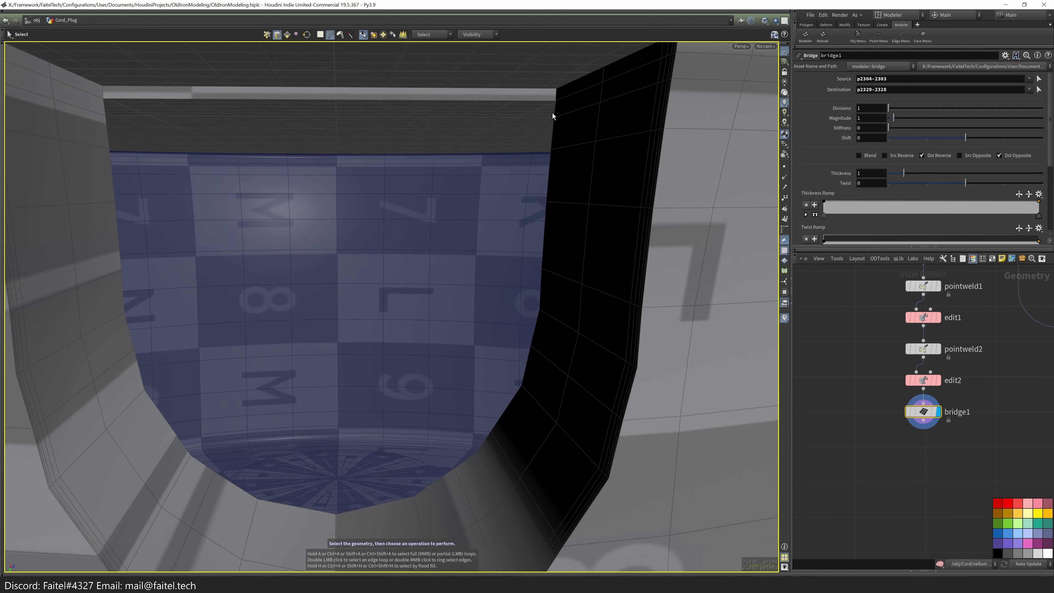
- Bridge the left and right seam edge runs of the notch
{"action": "scroll", "coordinate": [918, 500], "scroll_direction": "down", "scroll_amount": 4}
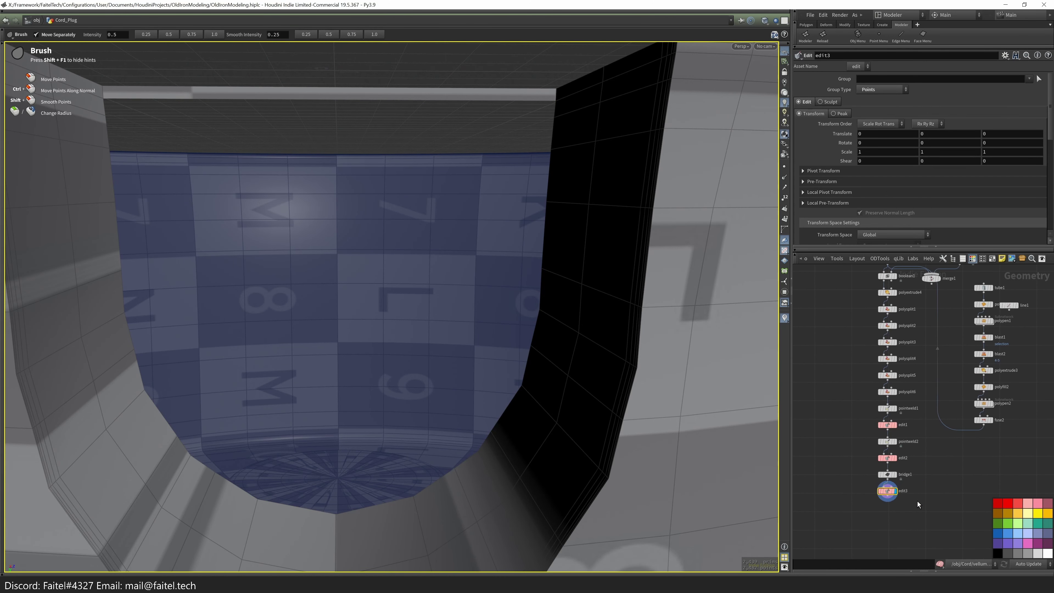
{"action": "key", "text": "alt+x"}
{"action": "left_click", "coordinate": [554, 115]}
{"action": "left_click", "coordinate": [108, 118], "text": "shift"}
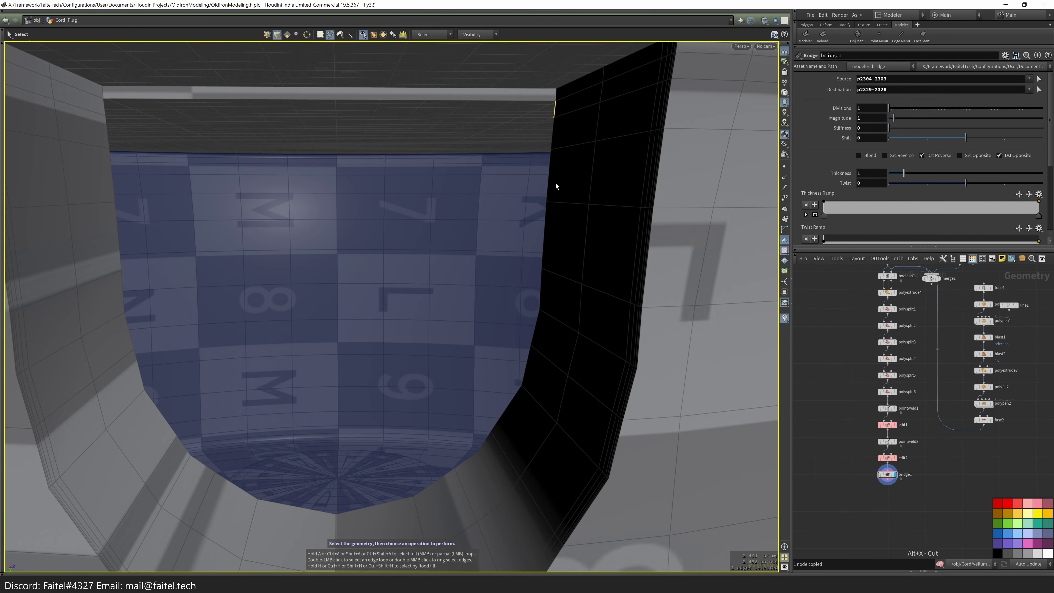
{"action": "left_click", "coordinate": [501, 422], "text": "shift"}
{"action": "left_click", "coordinate": [166, 425], "text": "shift"}
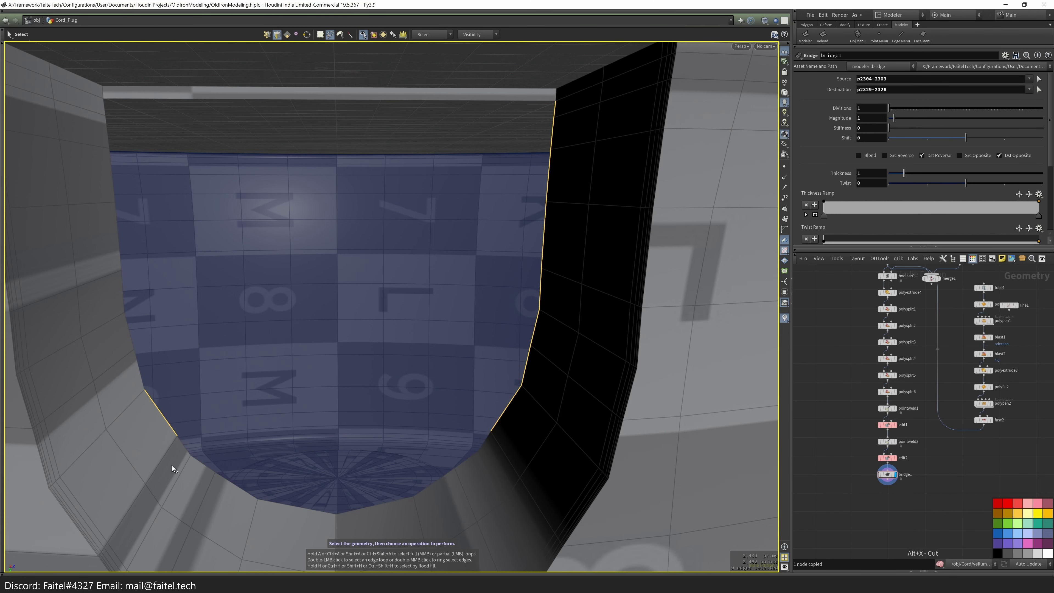
{"action": "key", "text": "b"}
{"action": "left_click_drag", "start_coordinate": [187, 216], "coordinate": [449, 404]}
- Reposition the misplaced point beside the bridge and add an edge loop across the hole
{"action": "left_click", "coordinate": [511, 244]}
{"action": "key", "text": "t"}
{"action": "key", "text": "s"}
{"action": "double_click", "coordinate": [446, 405]}
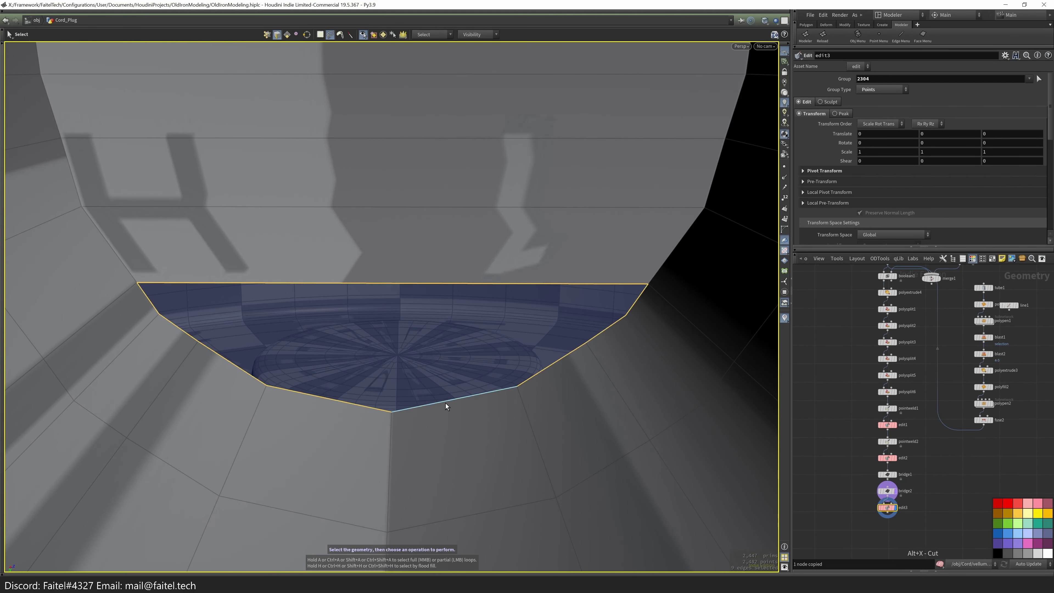
{"action": "scroll", "coordinate": [446, 403], "scroll_direction": "down", "scroll_amount": 5}
{"action": "key", "text": "shift+f"}
{"action": "key", "text": "alt+c"}
{"action": "left_click", "coordinate": [418, 324]}
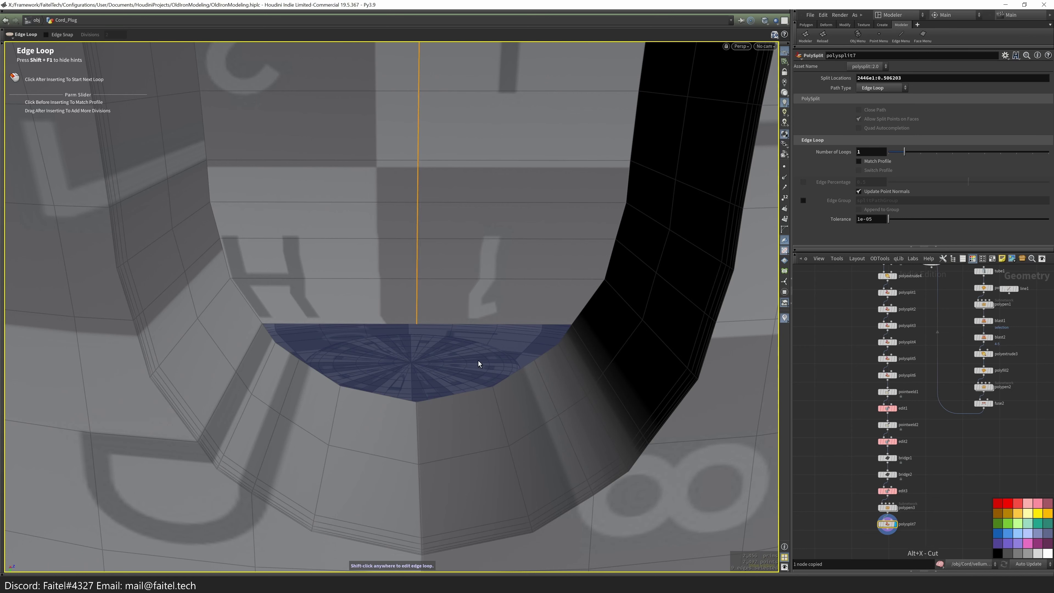
- Fill the hole as a Quadrilateral Grid and round-bevel the notch edge loop at 0.0282998 offset
{"action": "key", "text": "Tab"}
{"action": "left_click", "coordinate": [494, 396]}
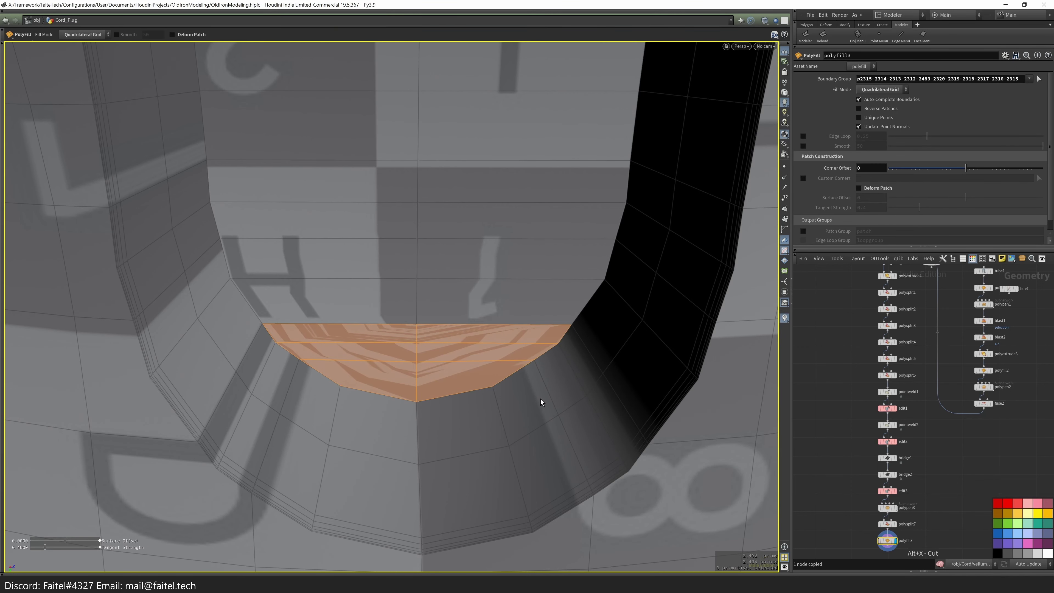
{"action": "key", "text": "s"}
{"action": "scroll", "coordinate": [468, 398], "scroll_direction": "down", "scroll_amount": 3}
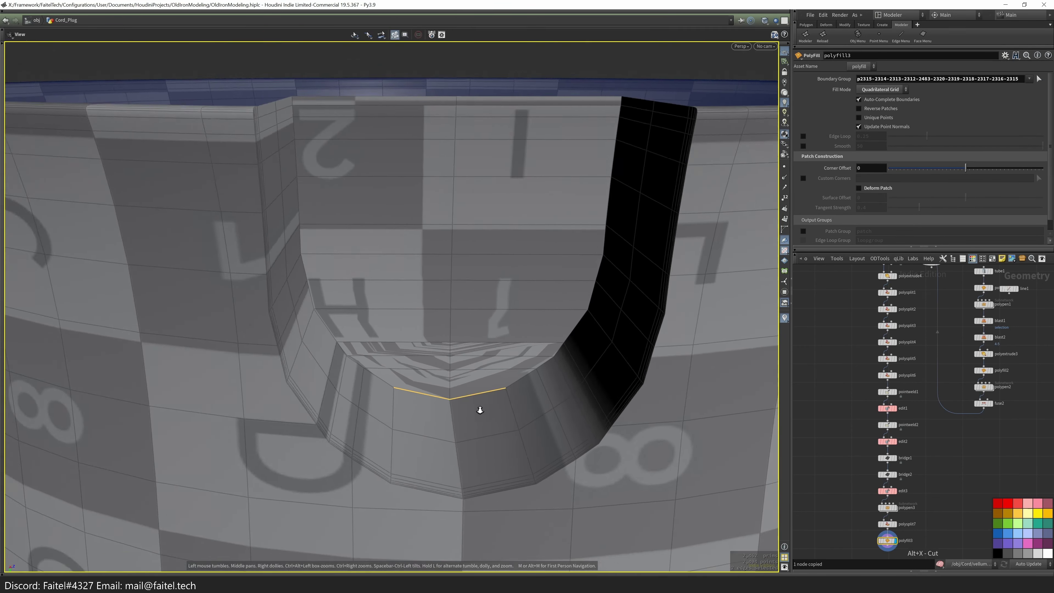
{"action": "key", "text": "4"}
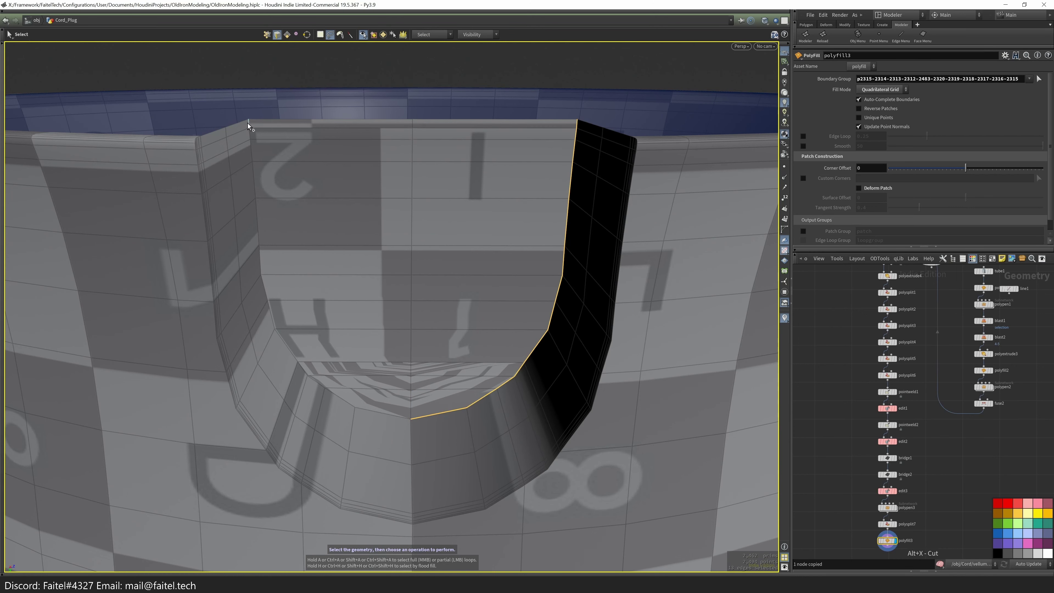
{"action": "key", "text": "ctrl+b"}
{"action": "left_click_drag", "start_coordinate": [461, 452], "coordinate": [122, 208]}
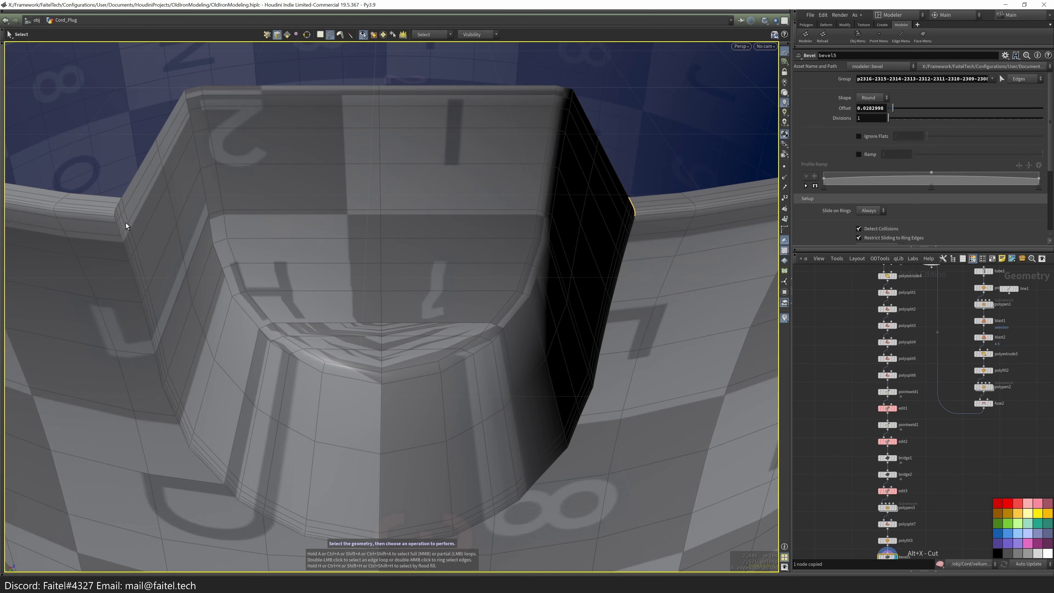
- Bevel the U-notch outline edges with offset 0.00706548 and 2 divisions
{"action": "left_click", "coordinate": [130, 274]}
{"action": "left_click_drag", "start_coordinate": [131, 274], "coordinate": [425, 472]}
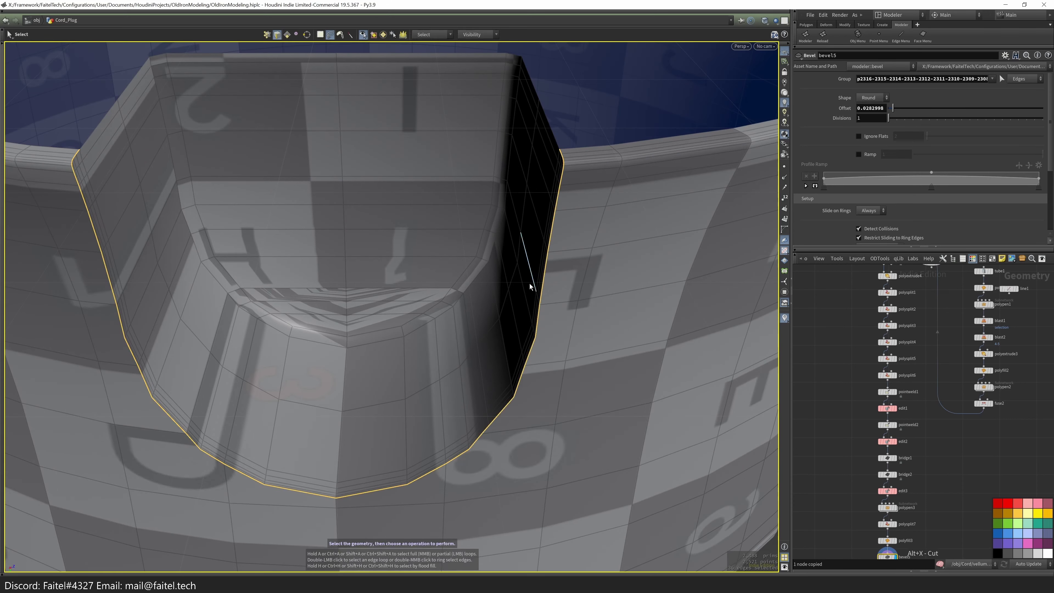
{"action": "key", "text": "b"}
{"action": "left_click_drag", "start_coordinate": [431, 327], "coordinate": [429, 340]}
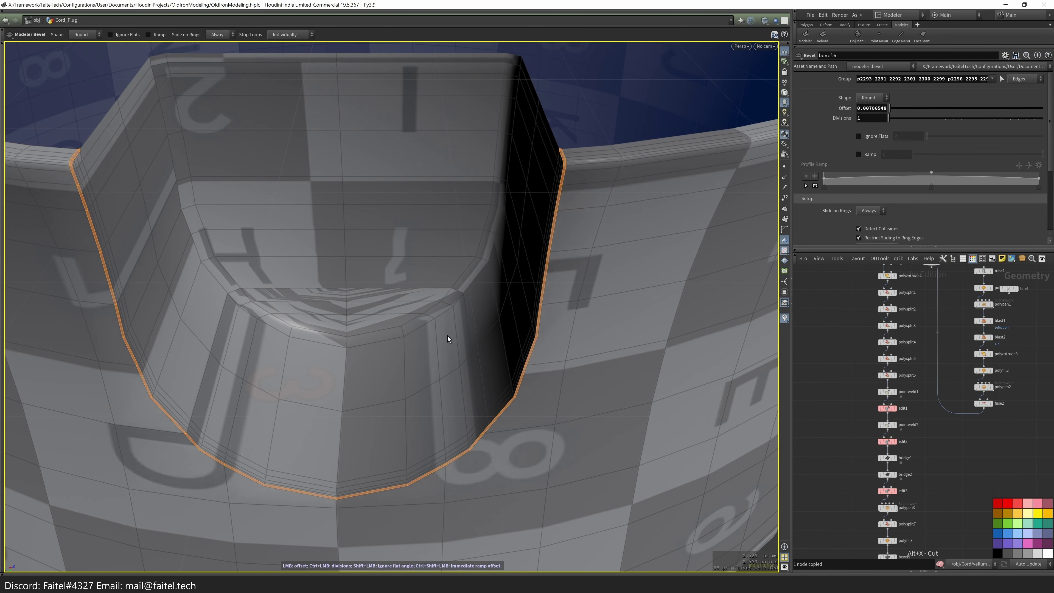
{"action": "left_click_drag", "start_coordinate": [478, 376], "coordinate": [481, 221]}
{"action": "left_click_drag", "start_coordinate": [482, 220], "coordinate": [476, 227], "text": "ctrl"}
- Point-weld the stray corner points onto their neighbours at the bevelled corner
{"action": "key", "text": "p"}
{"action": "scroll", "coordinate": [496, 146], "scroll_direction": "up", "scroll_amount": 3}
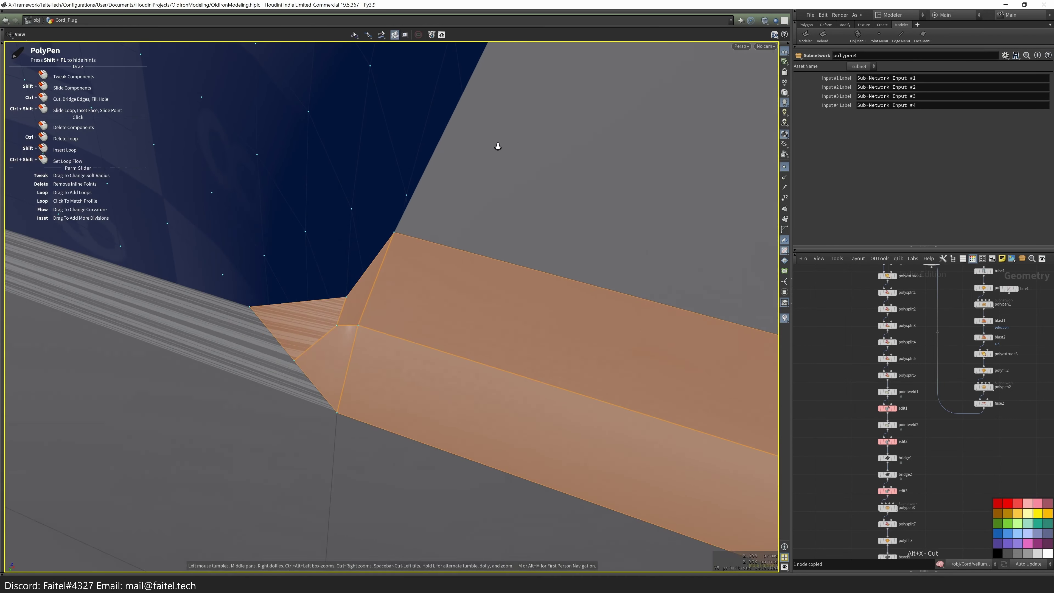
{"action": "key", "text": "w"}
{"action": "key", "text": "w"}
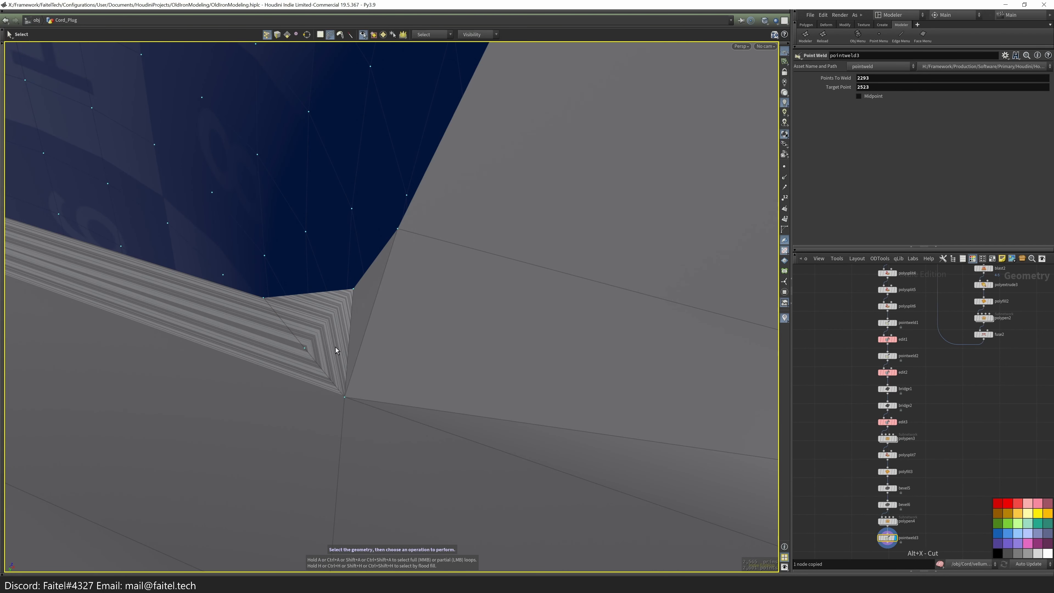
{"action": "left_click_drag", "start_coordinate": [346, 398], "coordinate": [384, 318]}
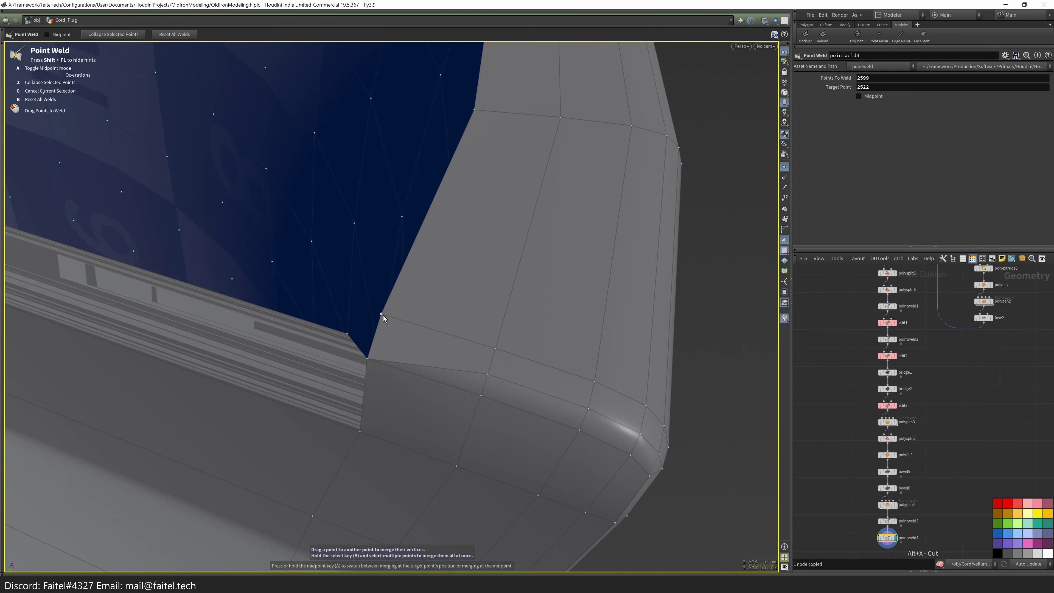
{"action": "key", "text": "p"}
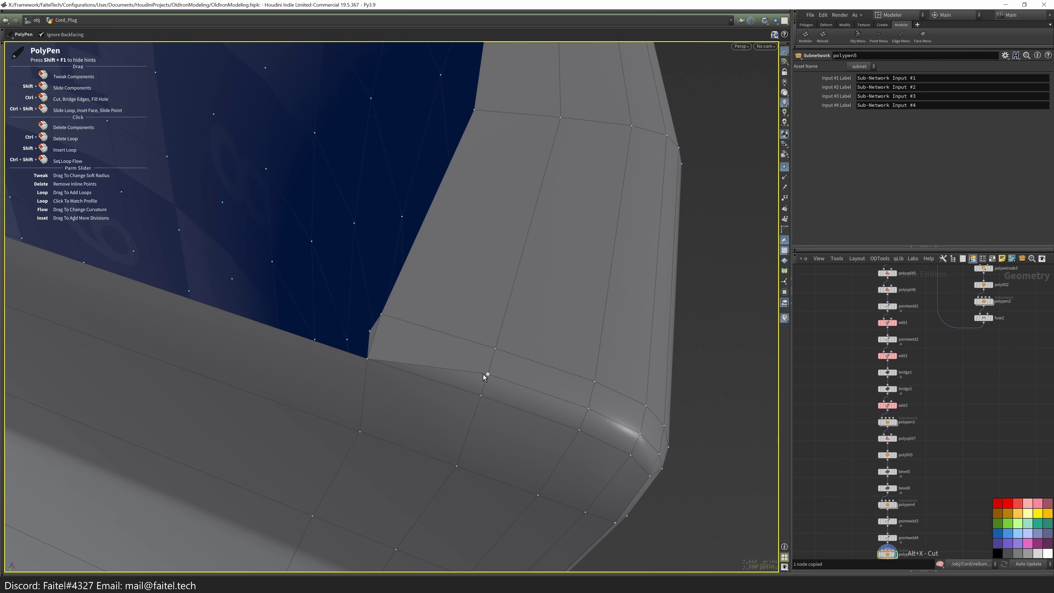
{"action": "key", "text": "w"}
{"action": "left_click_drag", "start_coordinate": [370, 331], "coordinate": [367, 358]}
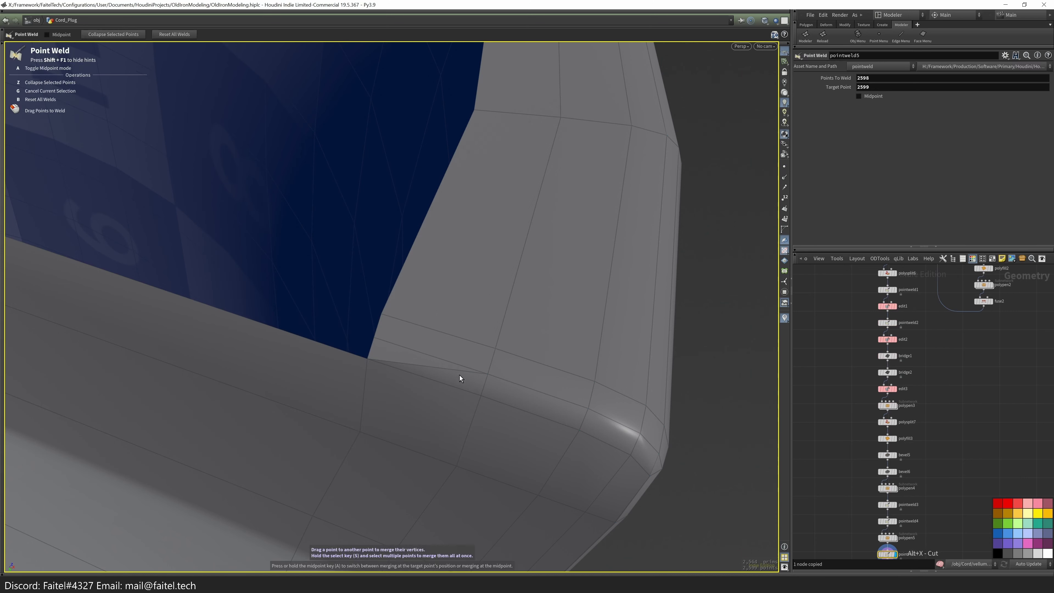
{"action": "key", "text": "p"}
- Add a point splitting the corner triangle at the bevelled corner
{"action": "left_click_drag", "start_coordinate": [430, 372], "coordinate": [476, 261], "text": "alt"}
{"action": "left_click", "coordinate": [478, 246]}
{"action": "mouse_move", "coordinate": [467, 264]}
{"action": "left_mouse_down", "text": "alt"}
{"action": "mouse_move", "coordinate": [451, 231]}
{"action": "mouse_move", "coordinate": [471, 260]}
{"action": "mouse_move", "coordinate": [450, 263]}
{"action": "left_mouse_up", "text": "alt"}
{"action": "scroll", "coordinate": [449, 264], "scroll_direction": "down", "scroll_amount": 3}
- Run Fuse on the model, then Fix Overlaps on all geometry
{"action": "key", "text": "Tab"}
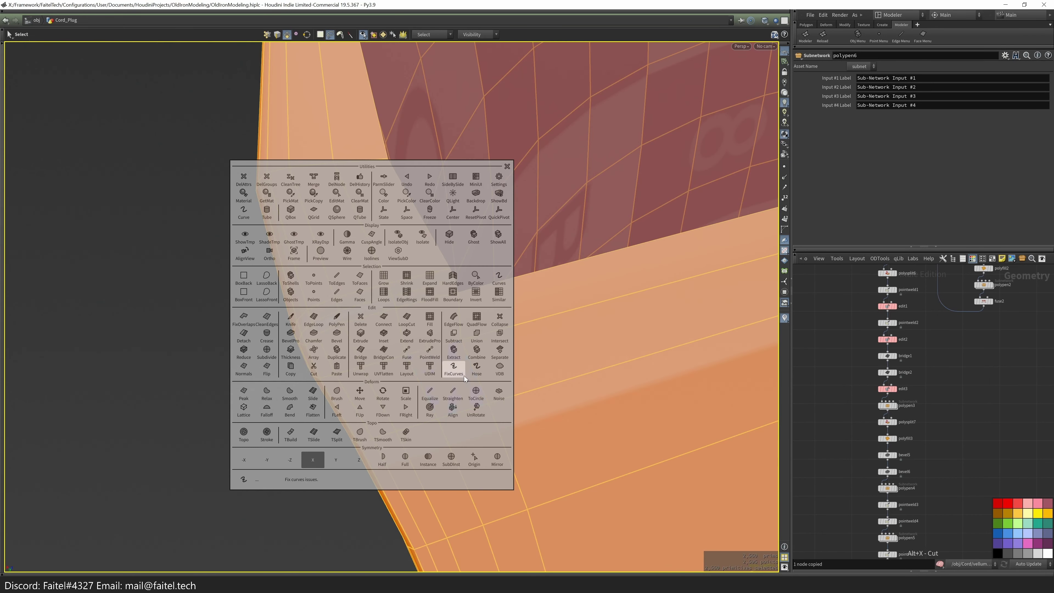
{"action": "left_click", "coordinate": [429, 349]}
{"action": "left_click", "coordinate": [392, 303]}
{"action": "key", "text": "Tab"}
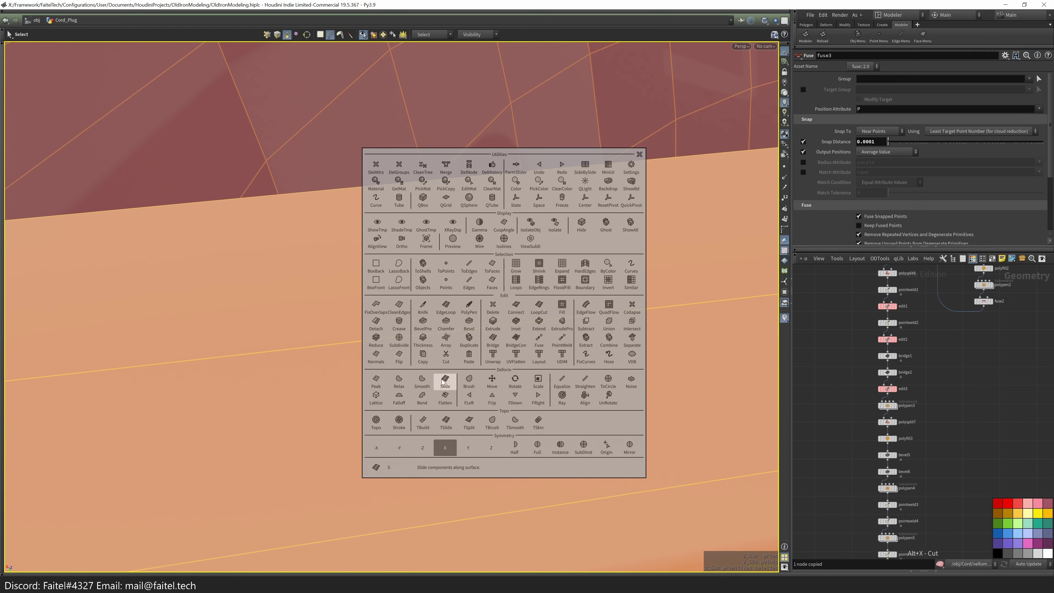
{"action": "left_click", "coordinate": [380, 308]}
{"action": "left_click_drag", "start_coordinate": [393, 313], "coordinate": [263, 353], "text": "alt"}
{"action": "scroll", "coordinate": [264, 353], "scroll_direction": "down", "scroll_amount": 5}
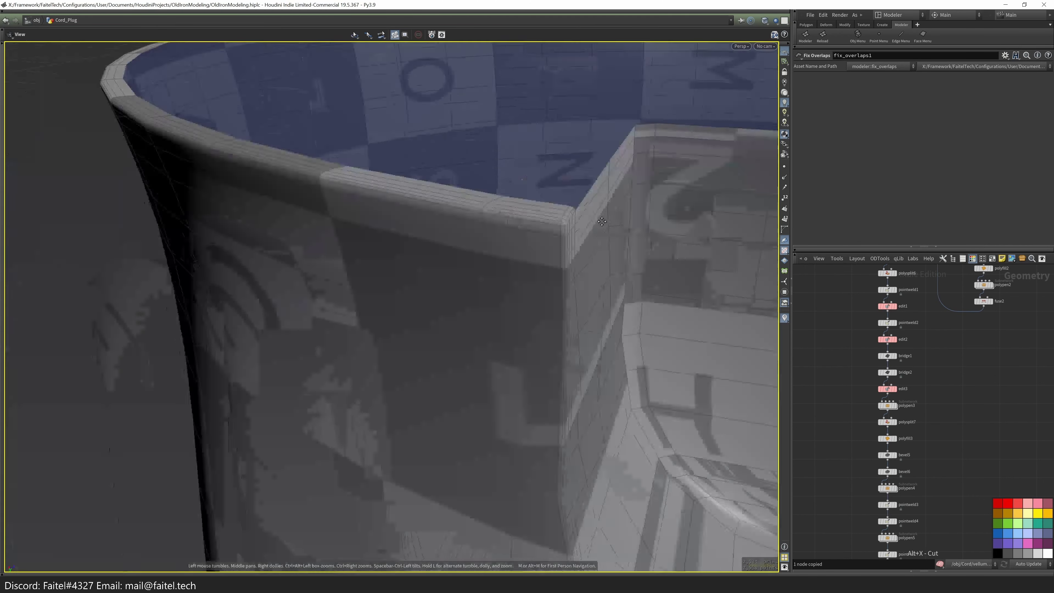
- Select a rim face and start an extrusion, then undo it
{"action": "left_click", "coordinate": [426, 276]}
{"action": "scroll", "coordinate": [464, 292], "scroll_direction": "up", "scroll_amount": 5}
{"action": "key", "text": "shift+e"}
{"action": "key", "text": "ctrl+z"}
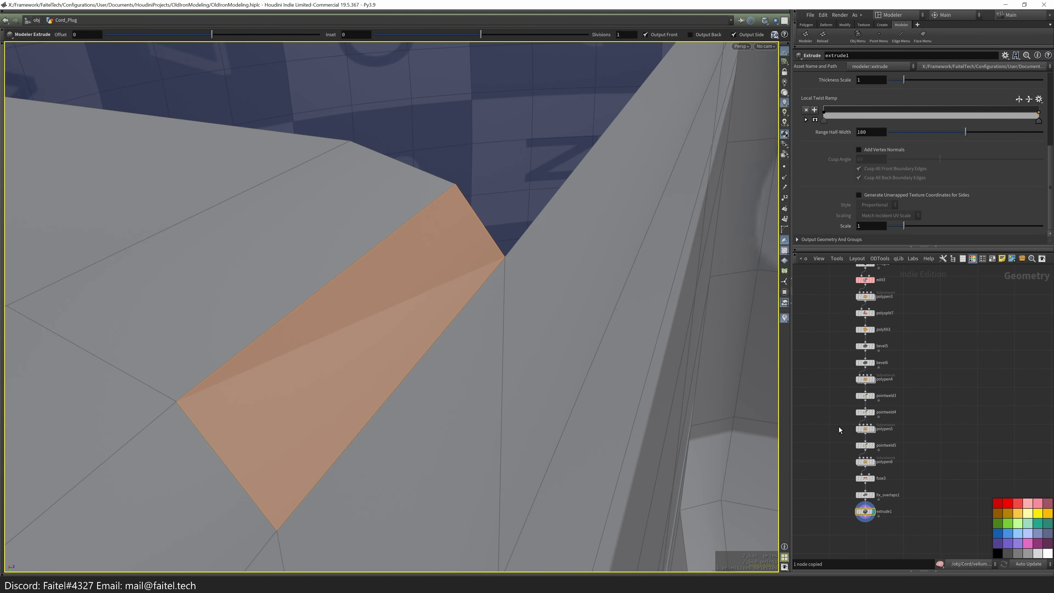
{"action": "scroll", "coordinate": [257, 375], "scroll_direction": "down", "scroll_amount": 5}
{"action": "scroll", "coordinate": [258, 375], "scroll_direction": "down", "scroll_amount": 5}
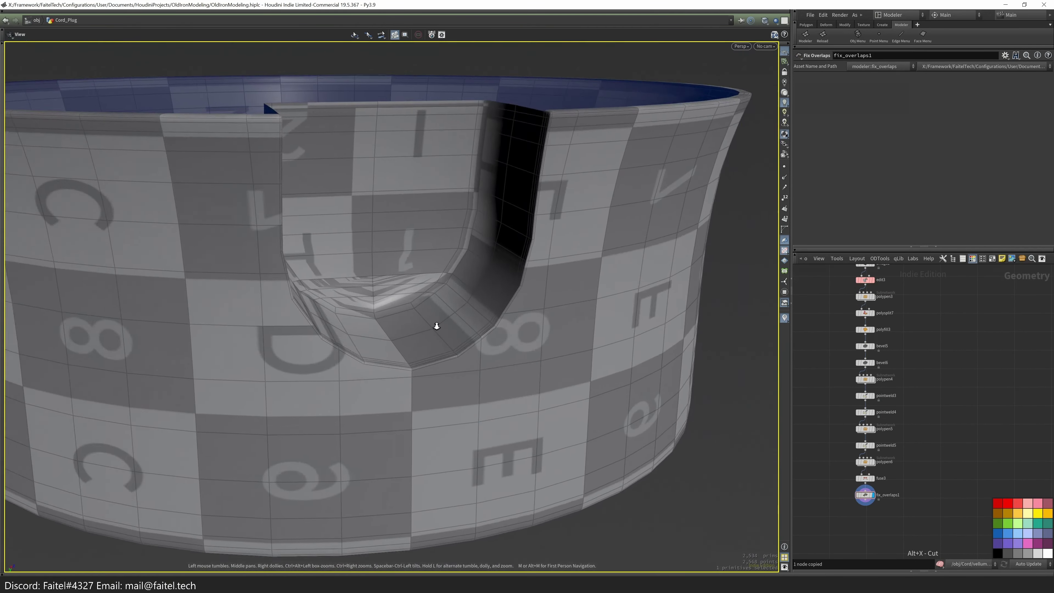
- Delete leftover attributes from the whole plug body and turn off the wireframe overlay
{"action": "key", "text": "n"}
{"action": "key", "text": "Tab"}
{"action": "left_click", "coordinate": [489, 229]}
{"action": "scroll", "coordinate": [494, 320], "scroll_direction": "up", "scroll_amount": 6}
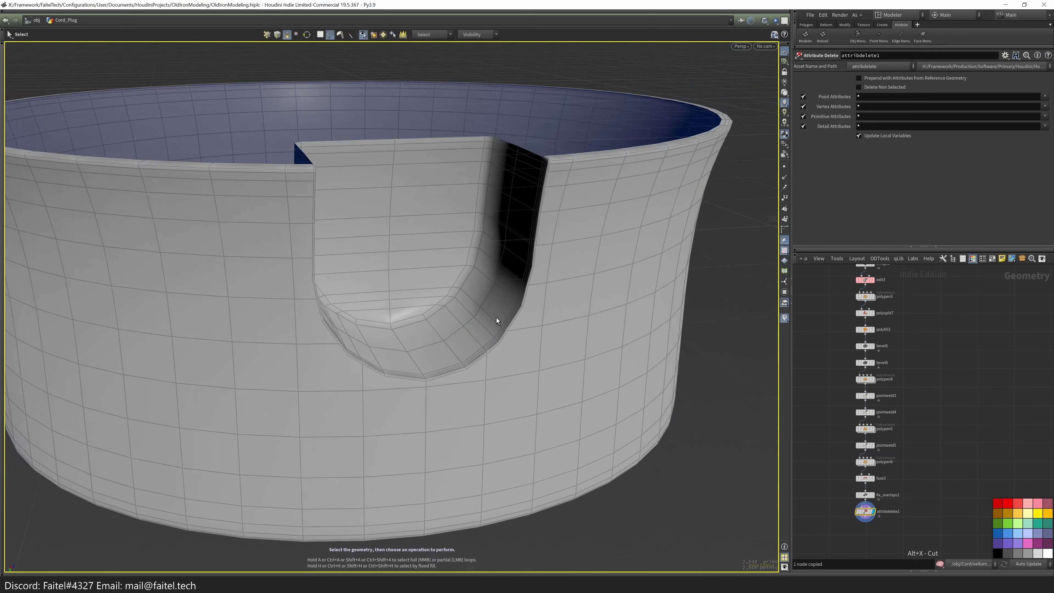
{"action": "key", "text": "shift+w"}
{"action": "key", "text": "shift+w"}
- Remove the vertical edge loop below the notch with PolyPen
{"action": "scroll", "coordinate": [539, 324], "scroll_direction": "up", "scroll_amount": 4}
{"action": "key", "text": "alt+c"}
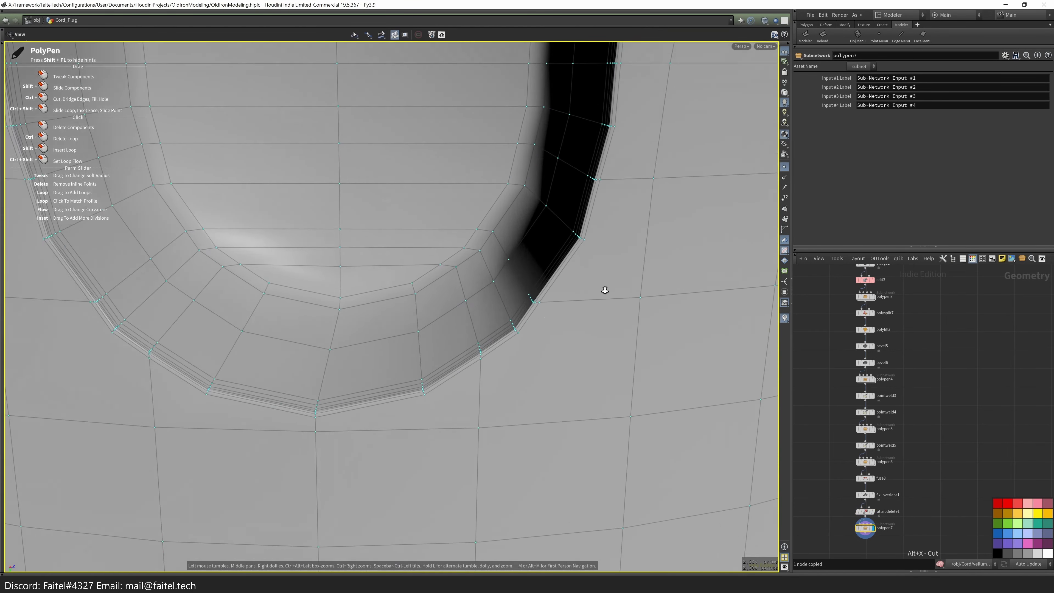
{"action": "key", "text": "Return"}
{"action": "left_click_drag", "start_coordinate": [477, 303], "coordinate": [498, 278]}
{"action": "left_click", "coordinate": [501, 282], "text": "ctrl"}
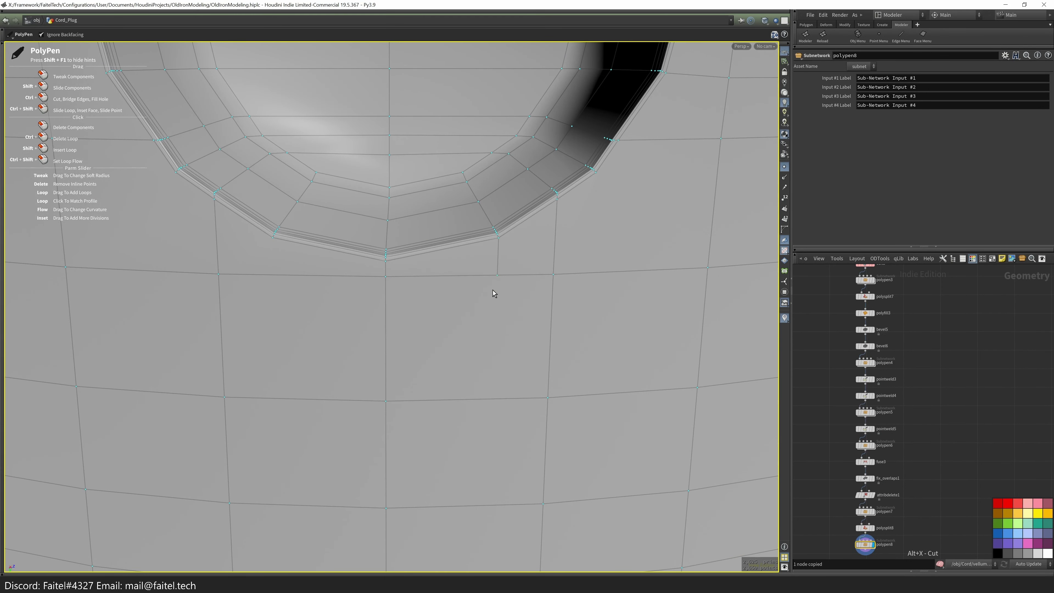
- Inspect the notch from several angles and remove the extra edge loop beneath it
{"action": "left_click_drag", "start_coordinate": [500, 399], "coordinate": [222, 326]}
{"action": "left_click_drag", "start_coordinate": [330, 342], "coordinate": [501, 332]}
{"action": "left_click_drag", "start_coordinate": [469, 394], "coordinate": [317, 348]}
{"action": "left_click_drag", "start_coordinate": [186, 385], "coordinate": [481, 240]}
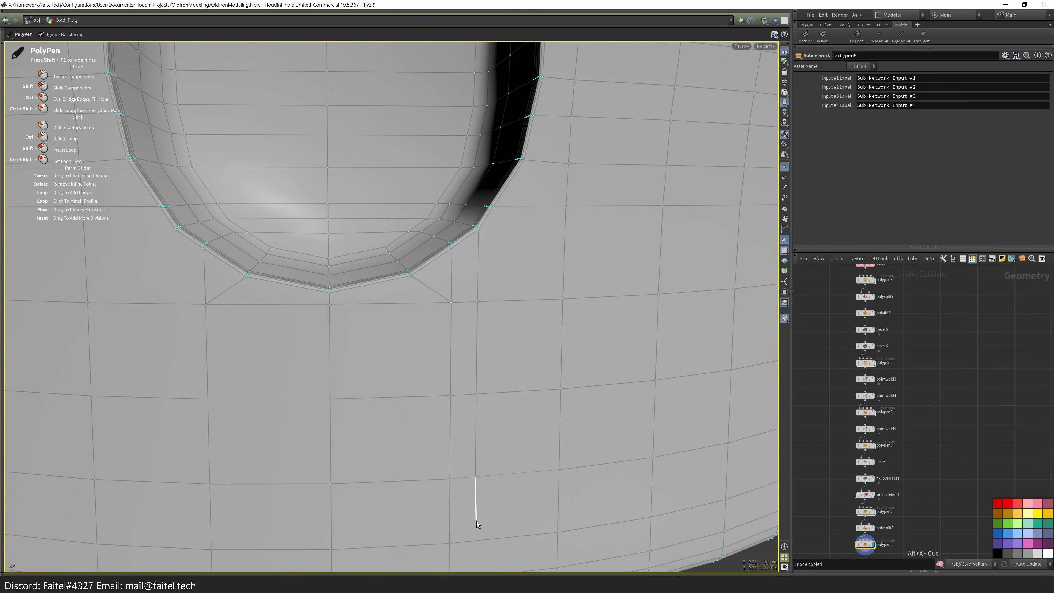
{"action": "left_click_drag", "start_coordinate": [482, 526], "coordinate": [230, 206]}
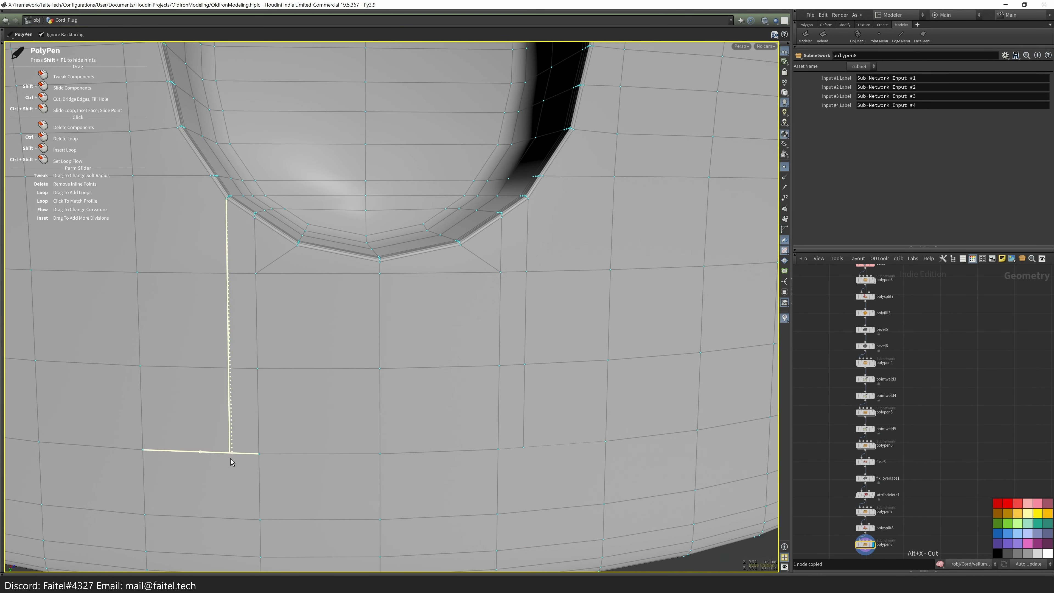
{"action": "left_click_drag", "start_coordinate": [262, 484], "coordinate": [258, 475]}
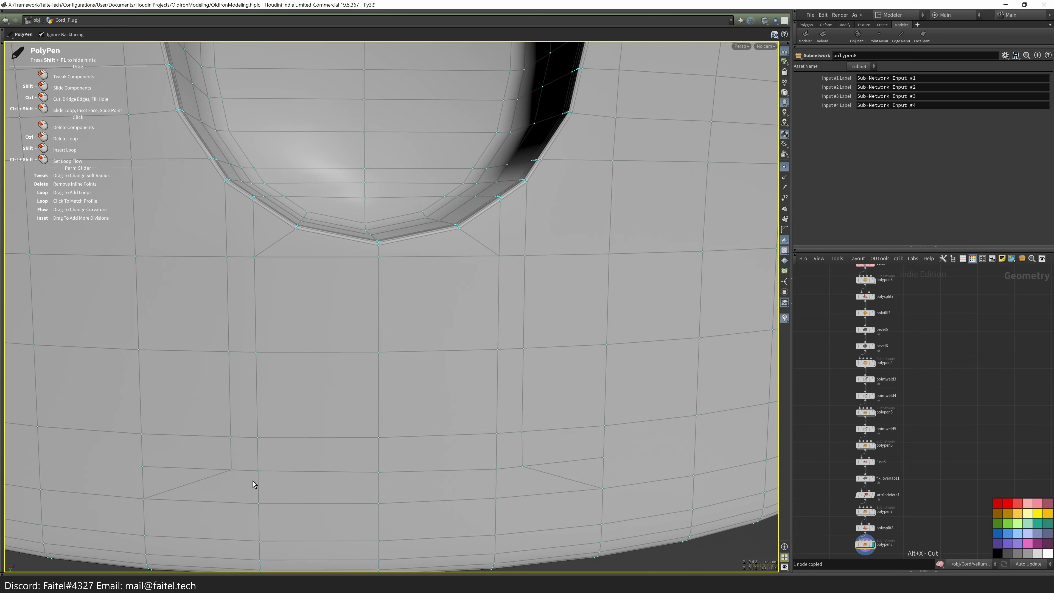
{"action": "scroll", "coordinate": [254, 484], "scroll_direction": "down", "scroll_amount": 10}
{"action": "left_click_drag", "start_coordinate": [253, 383], "coordinate": [460, 386]}
{"action": "scroll", "coordinate": [394, 373], "scroll_direction": "up", "scroll_amount": 5}
{"action": "scroll", "coordinate": [320, 370], "scroll_direction": "down", "scroll_amount": 5}
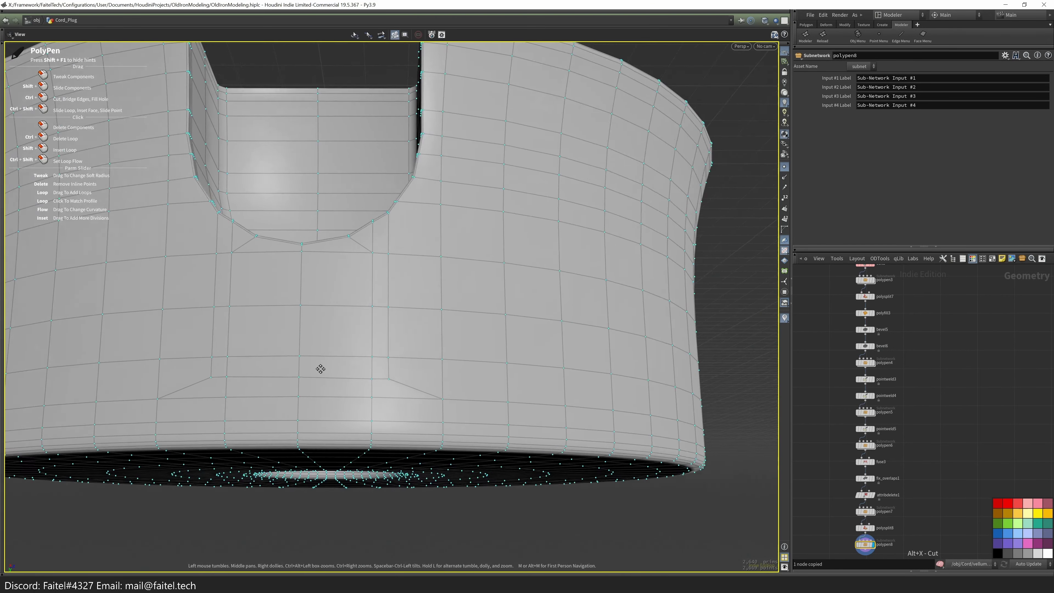
{"action": "scroll", "coordinate": [426, 264], "scroll_direction": "up", "scroll_amount": 5}
{"action": "middle_click_drag", "start_coordinate": [425, 263], "coordinate": [517, 230]}
{"action": "left_click_drag", "start_coordinate": [455, 266], "coordinate": [542, 282]}
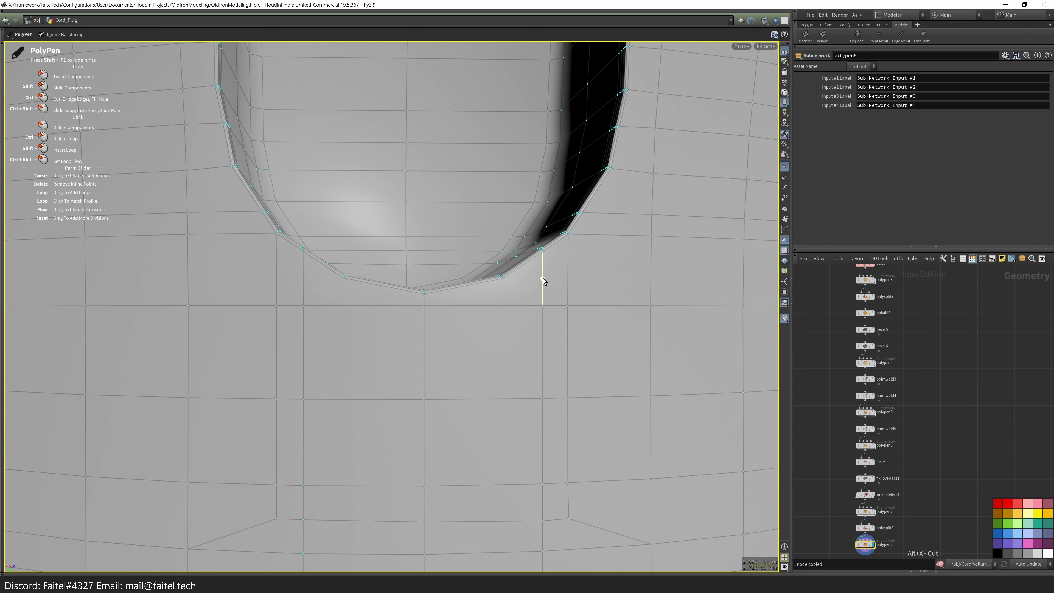
{"action": "scroll", "coordinate": [543, 284], "scroll_direction": "up", "scroll_amount": 3}
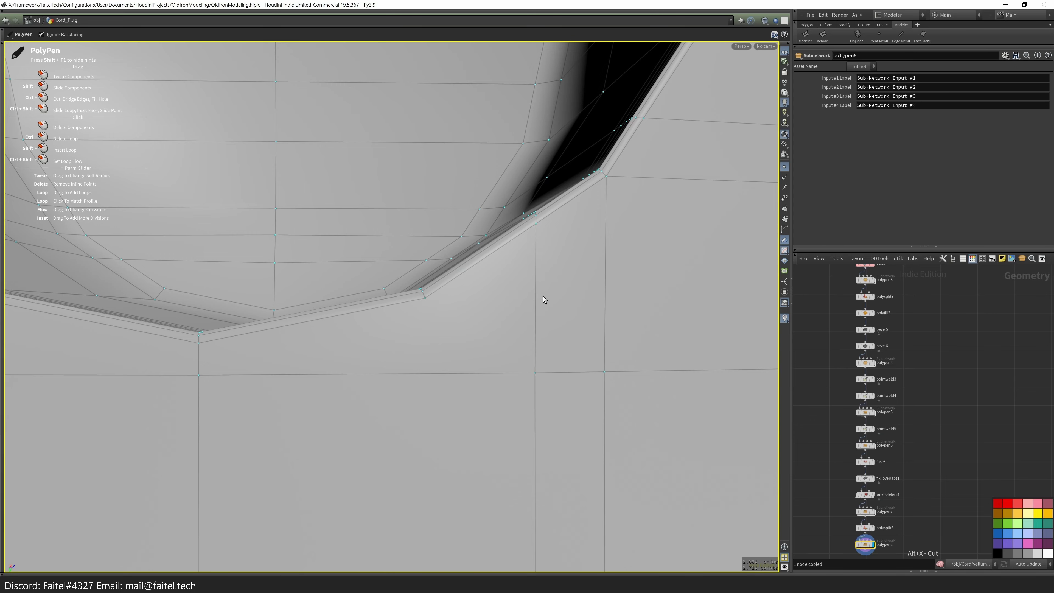
{"action": "scroll", "coordinate": [543, 299], "scroll_direction": "up", "scroll_amount": 3}
{"action": "scroll", "coordinate": [574, 329], "scroll_direction": "down", "scroll_amount": 5}
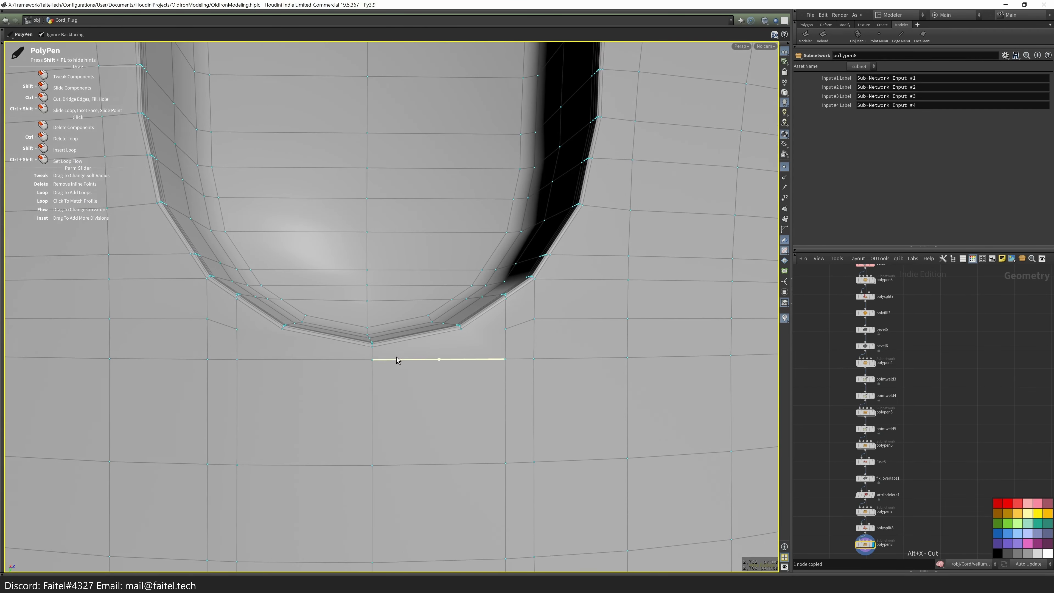
{"action": "scroll", "coordinate": [267, 338], "scroll_direction": "down", "scroll_amount": 3}
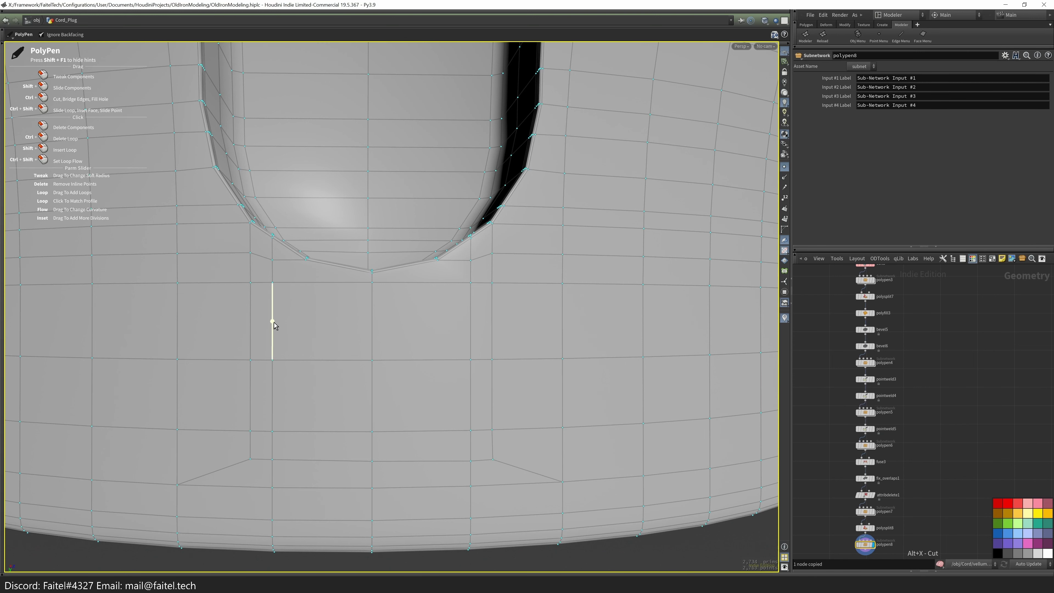
{"action": "left_click_drag", "start_coordinate": [441, 272], "coordinate": [427, 294]}
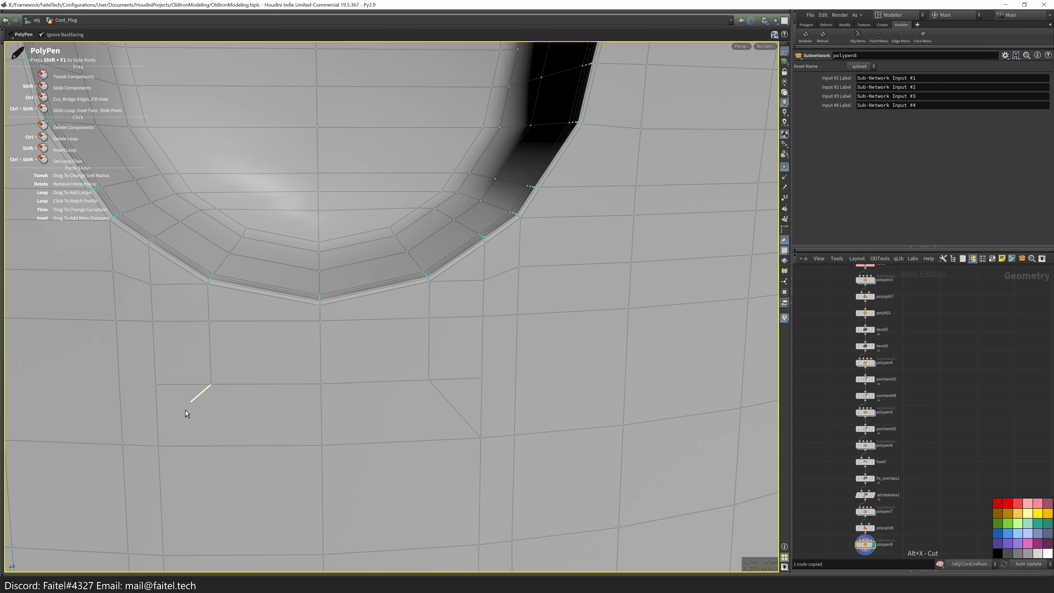
{"action": "left_click_drag", "start_coordinate": [212, 382], "coordinate": [440, 394]}
{"action": "mouse_move", "coordinate": [476, 314]}
{"action": "right_mouse_down"}
{"action": "mouse_move", "coordinate": [407, 353]}
{"action": "mouse_move", "coordinate": [290, 366]}
{"action": "mouse_move", "coordinate": [471, 310]}
{"action": "right_mouse_up"}
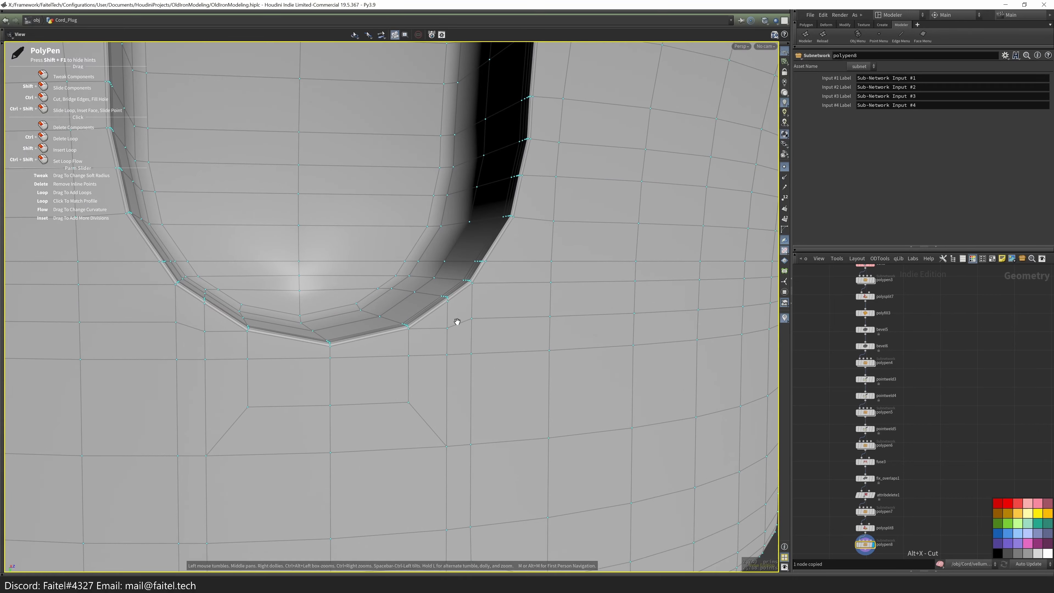
{"action": "left_click", "coordinate": [461, 330], "text": "ctrl"}
{"action": "right_click_drag", "start_coordinate": [355, 376], "coordinate": [352, 431]}
{"action": "left_click_drag", "start_coordinate": [353, 431], "coordinate": [426, 452]}
- Preview the body subdivided and delete the horizontal edge loop across it
{"action": "key", "text": "q"}
{"action": "left_click", "coordinate": [473, 327]}
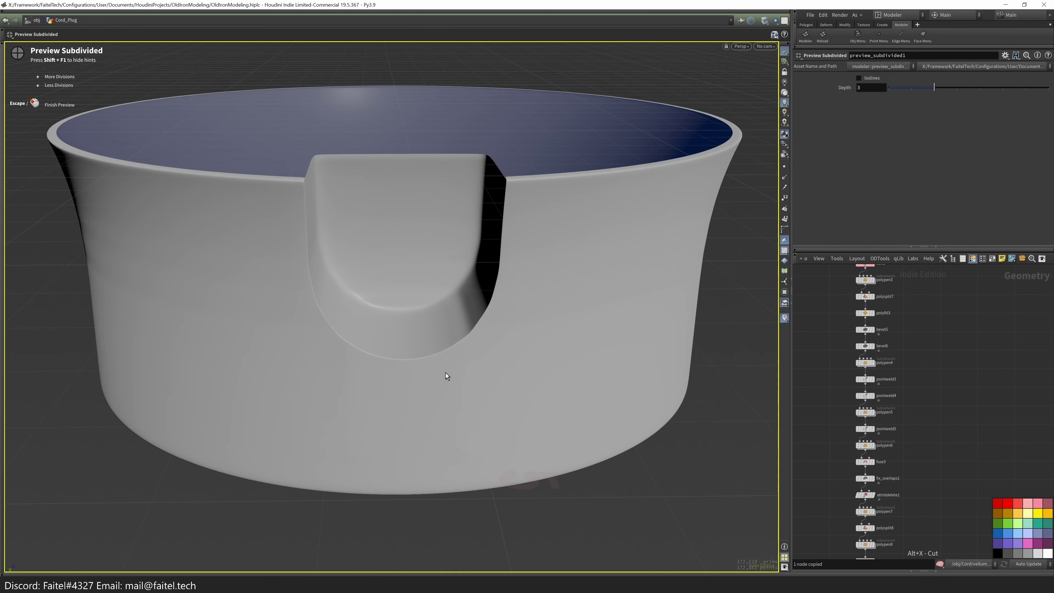
{"action": "scroll", "coordinate": [445, 372], "scroll_direction": "up", "scroll_amount": 5}
{"action": "middle_click_drag", "start_coordinate": [452, 240], "coordinate": [454, 290]}
{"action": "key", "text": "s"}
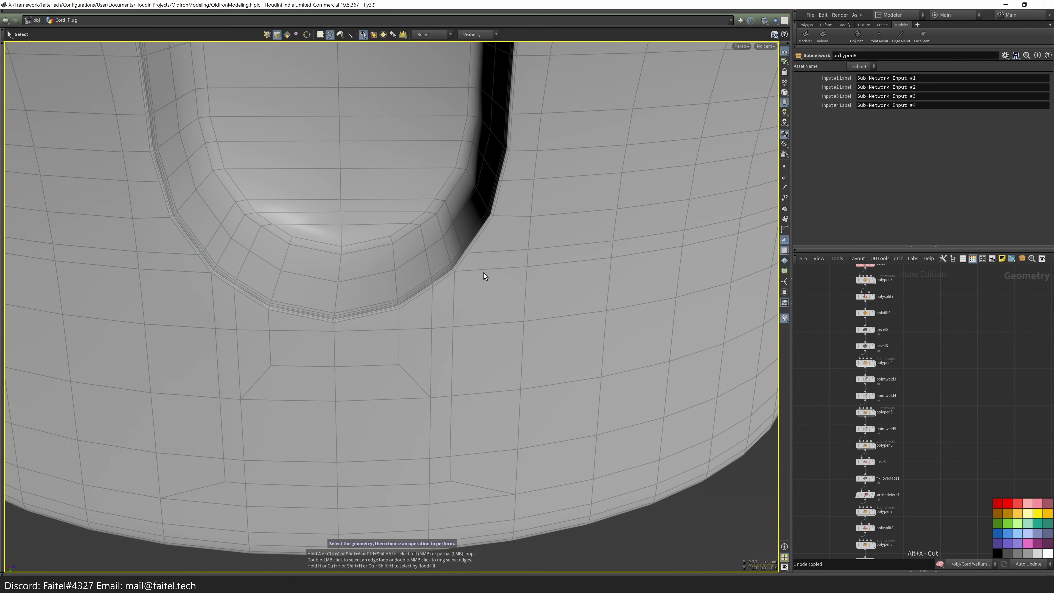
{"action": "key", "text": "Delete"}
{"action": "double_click", "coordinate": [452, 267]}
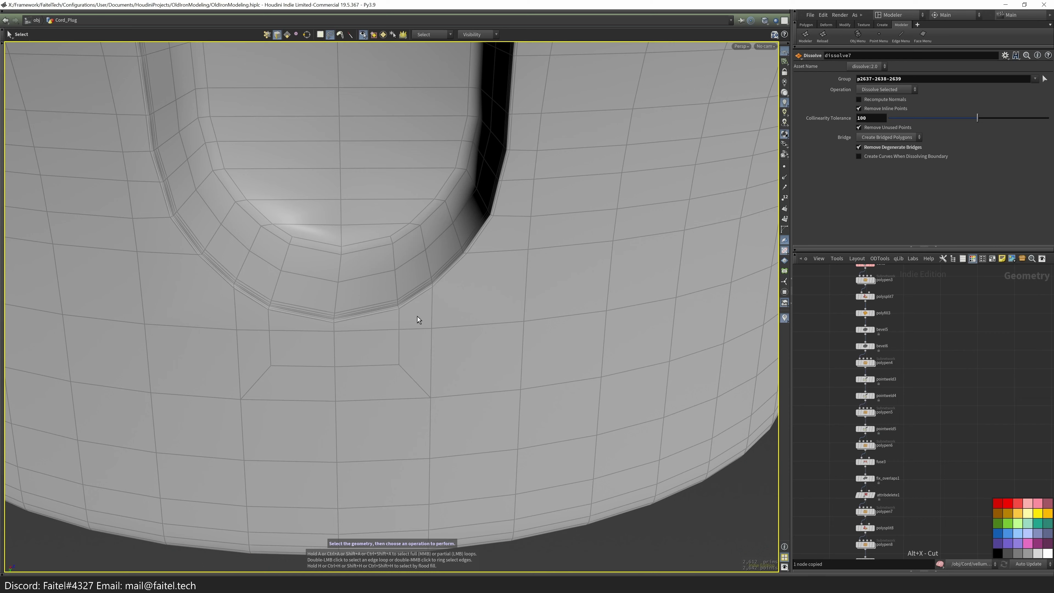
{"action": "mouse_move", "coordinate": [436, 301]}
{"action": "left_mouse_down", "text": "alt"}
{"action": "mouse_move", "coordinate": [400, 366]}
{"action": "mouse_move", "coordinate": [433, 300]}
{"action": "left_mouse_up", "text": "alt"}
- Check the smoothed body in subdivided preview, then return to editing
{"action": "key", "text": "ctrl+r"}
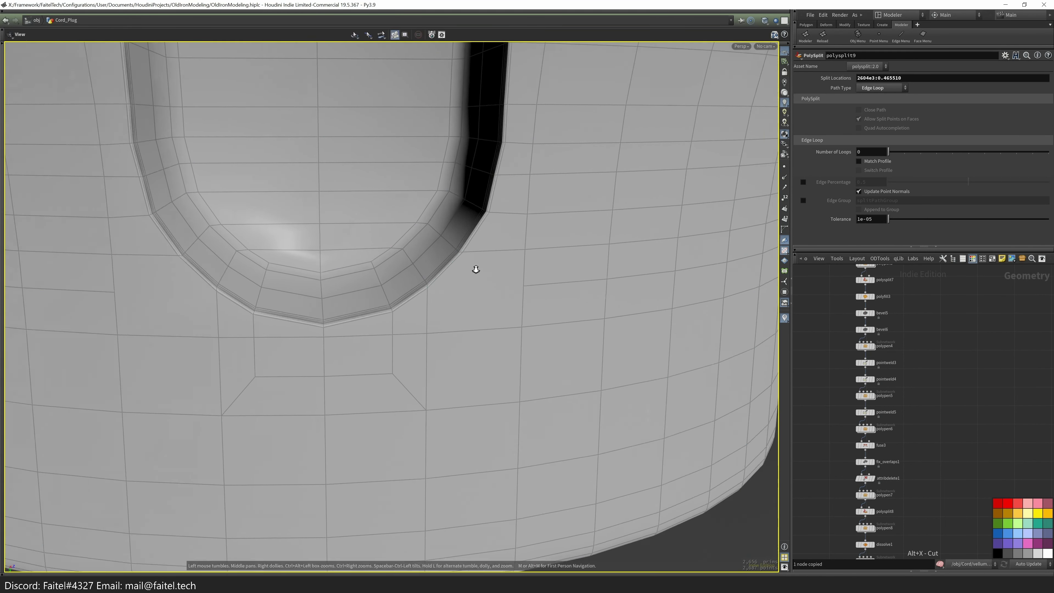
{"action": "key", "text": "q"}
{"action": "scroll", "coordinate": [294, 365], "scroll_direction": "down", "scroll_amount": 5}
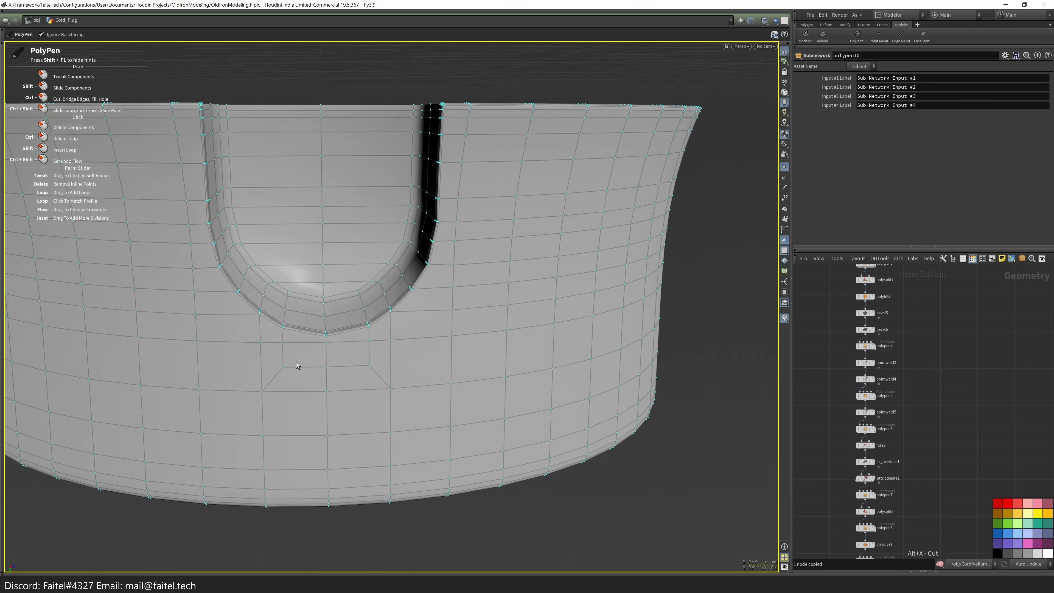
{"action": "key", "text": "grave"}
{"action": "left_click_drag", "start_coordinate": [355, 353], "coordinate": [302, 367]}
{"action": "key", "text": "Escape"}
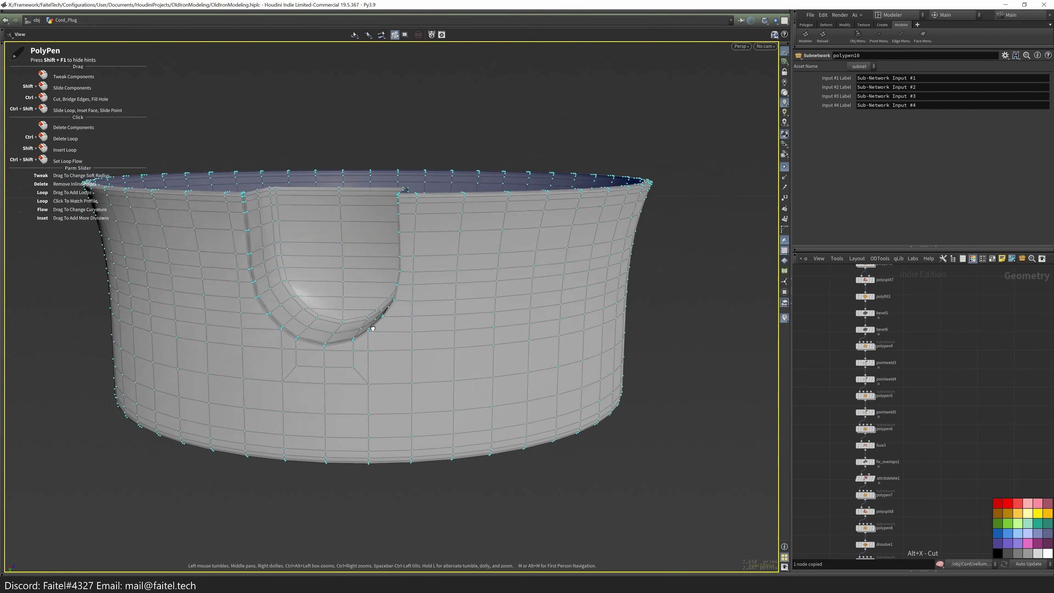
{"action": "scroll", "coordinate": [548, 219], "scroll_direction": "up", "scroll_amount": 8}
- Dissolve the leftover edges around the notch from an orthographic view
{"action": "key", "text": "space+2"}
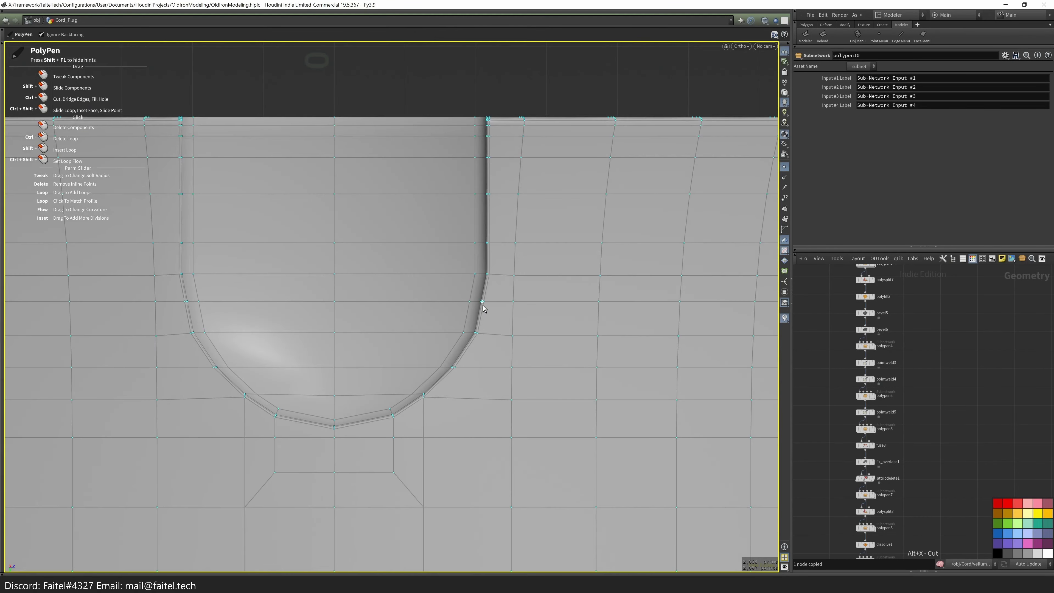
{"action": "key", "text": "s"}
{"action": "key", "text": "Delete"}
{"action": "left_click_drag", "start_coordinate": [443, 306], "coordinate": [401, 330]}
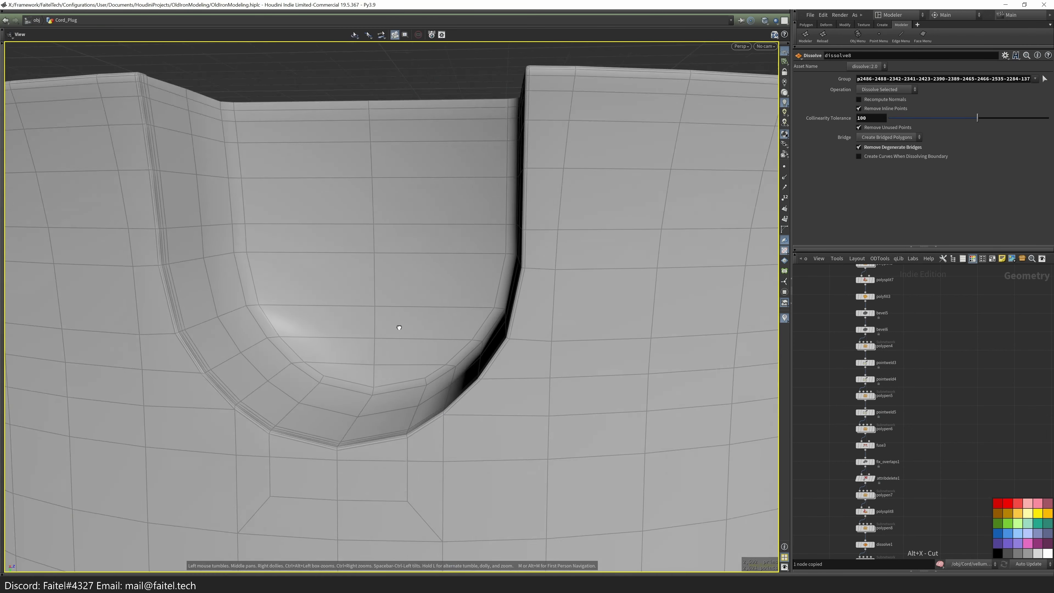
{"action": "scroll", "coordinate": [373, 353], "scroll_direction": "down", "scroll_amount": 5}
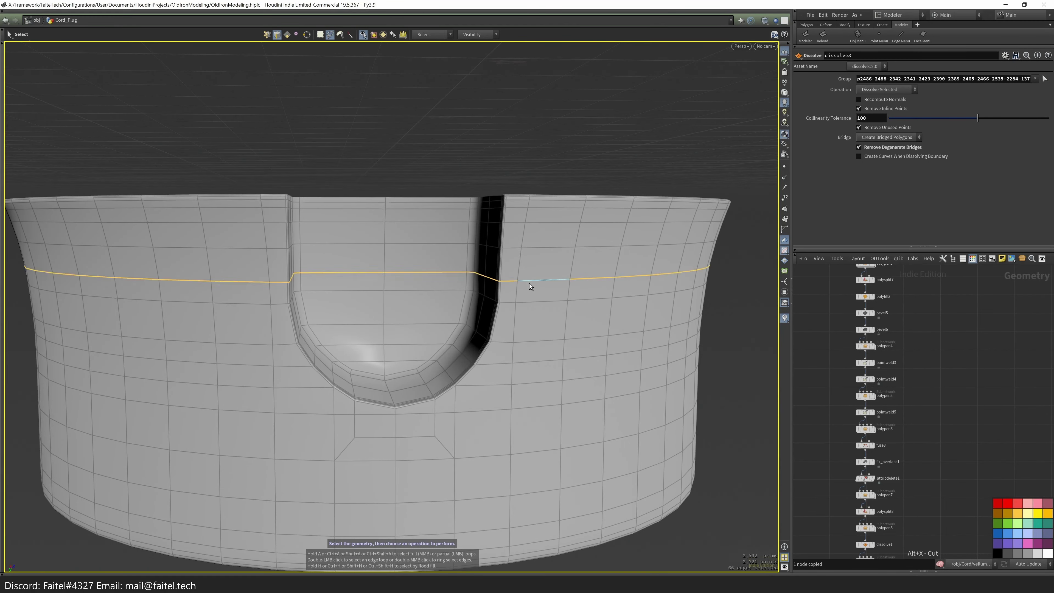
- Preview the smoothed body again to verify the clean notch and reframe it
{"action": "key", "text": "Tab"}
{"action": "left_click", "coordinate": [518, 349]}
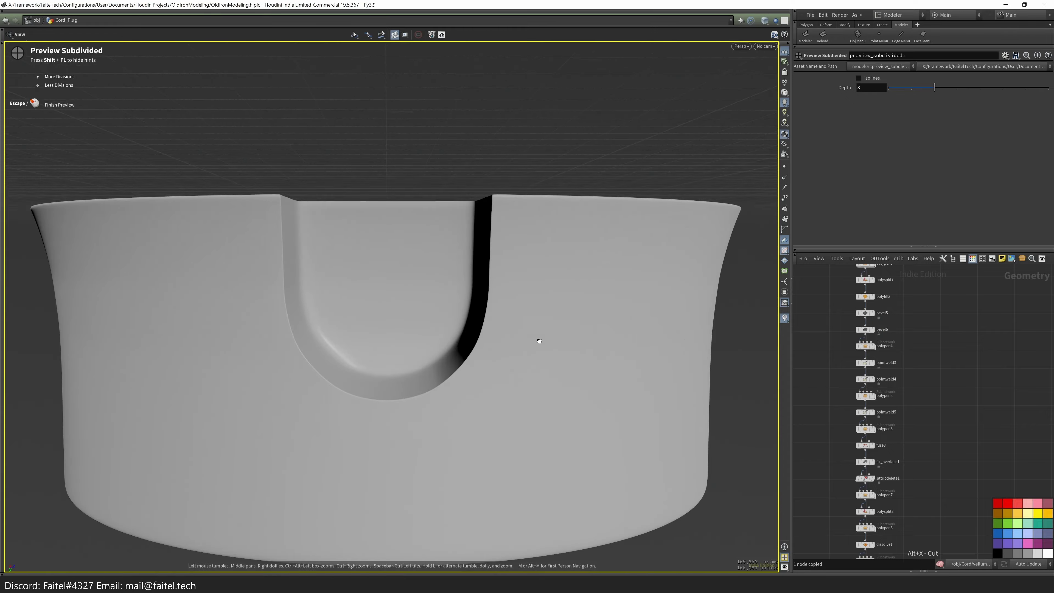
{"action": "scroll", "coordinate": [540, 341], "scroll_direction": "down", "scroll_amount": 4}
{"action": "left_click_drag", "start_coordinate": [495, 358], "coordinate": [623, 270]}
{"action": "key", "text": "Escape"}
{"action": "scroll", "coordinate": [702, 236], "scroll_direction": "up", "scroll_amount": 5}
{"action": "left_click_drag", "start_coordinate": [702, 236], "coordinate": [577, 330]}
- Put the display flag on merge1 to show the combined plug body and cap
{"action": "scroll", "coordinate": [577, 330], "scroll_direction": "down", "scroll_amount": 5}
{"action": "key", "text": "s"}
{"action": "scroll", "coordinate": [937, 434], "scroll_direction": "down", "scroll_amount": 5}
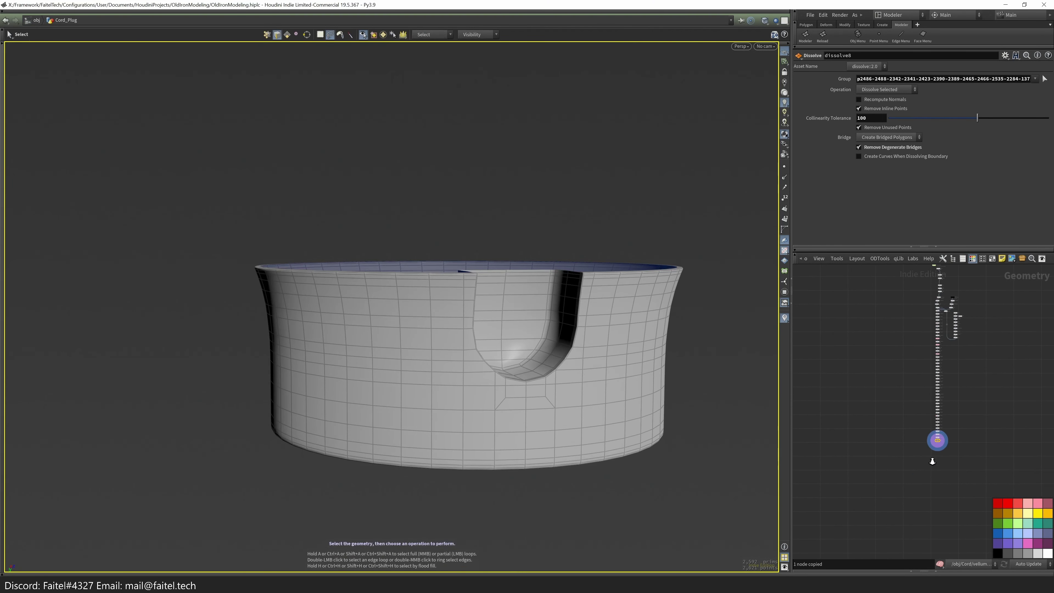
{"action": "scroll", "coordinate": [876, 529], "scroll_direction": "down", "scroll_amount": 2}
{"action": "left_click_drag", "start_coordinate": [1017, 397], "coordinate": [990, 296]}
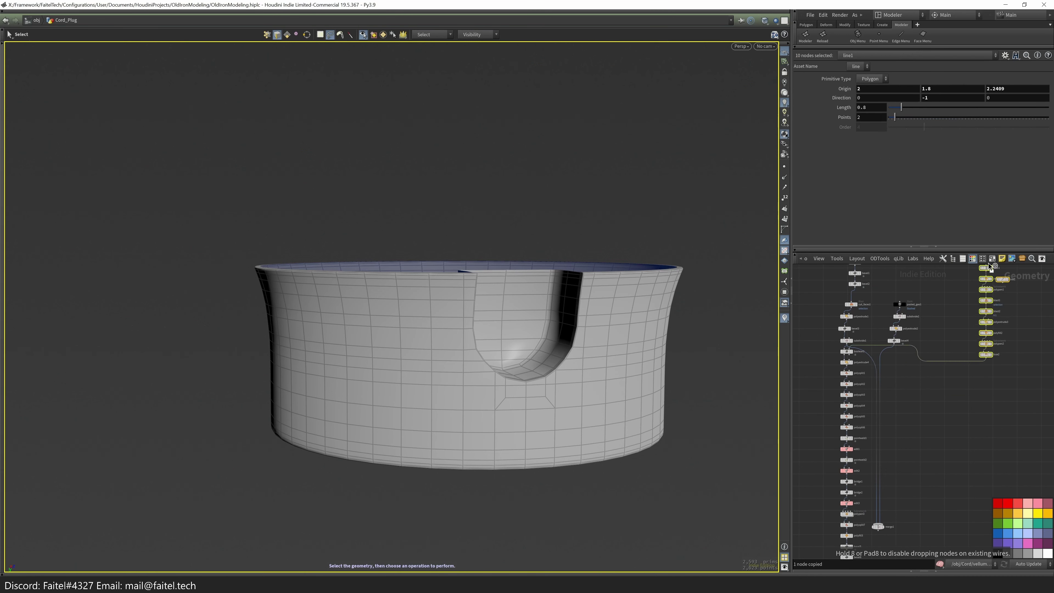
{"action": "left_click_drag", "start_coordinate": [924, 342], "coordinate": [892, 376]}
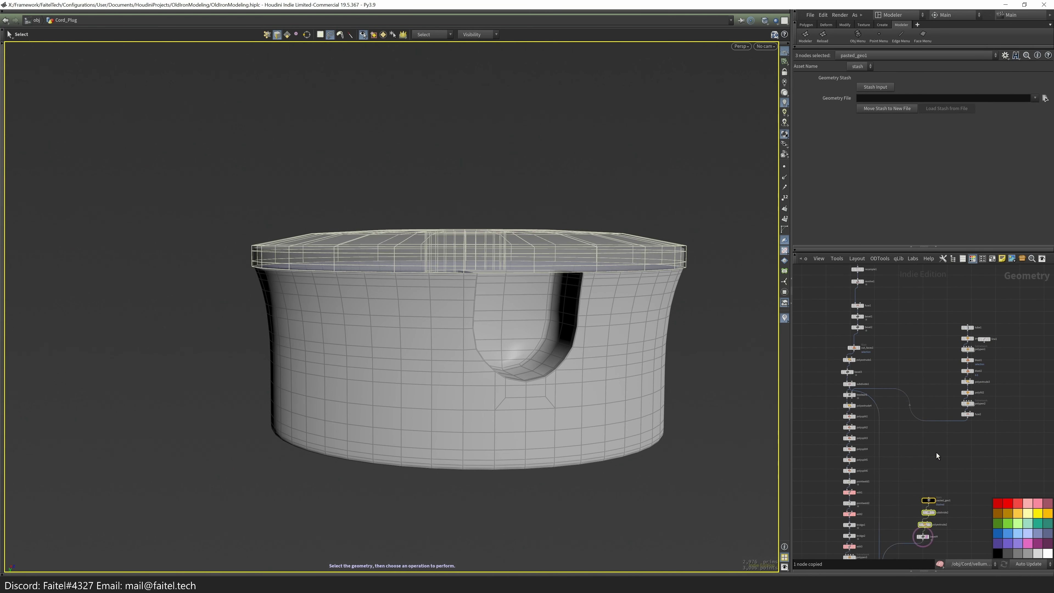
{"action": "scroll", "coordinate": [872, 497], "scroll_direction": "up", "scroll_amount": 6}
{"action": "left_click", "coordinate": [950, 476]}
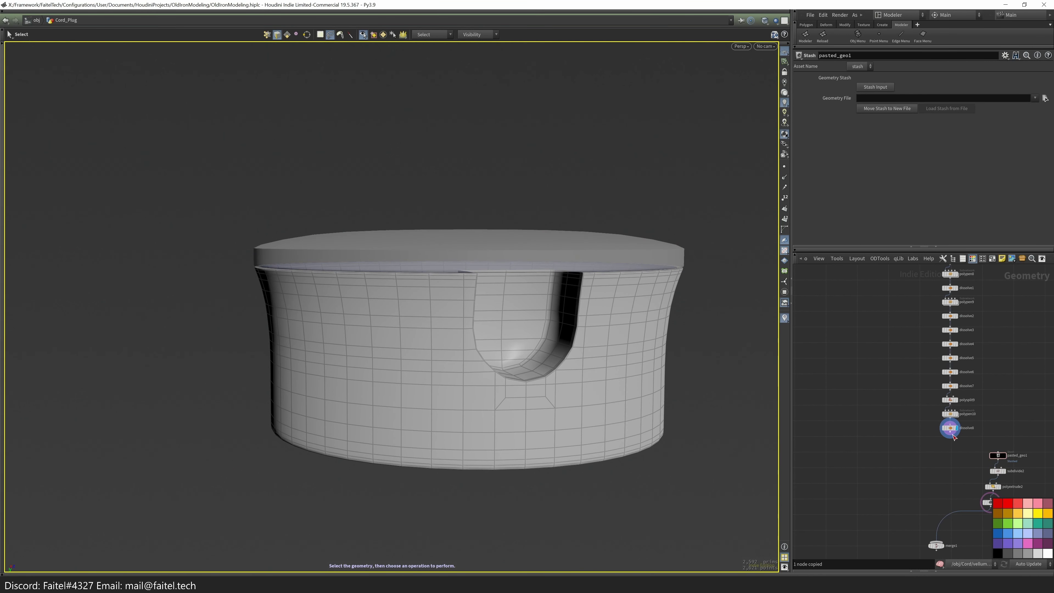
{"action": "middle_click_drag", "start_coordinate": [949, 442], "coordinate": [910, 388]}
{"action": "left_click", "coordinate": [900, 490]}
{"action": "scroll", "coordinate": [893, 485], "scroll_direction": "up", "scroll_amount": 5}
- Add an attribdelete2 node after merge1 and check a smooth top-down preview of the plug
{"action": "key", "text": "Tab"}
{"action": "left_click", "coordinate": [547, 258]}
{"action": "key", "text": "q"}
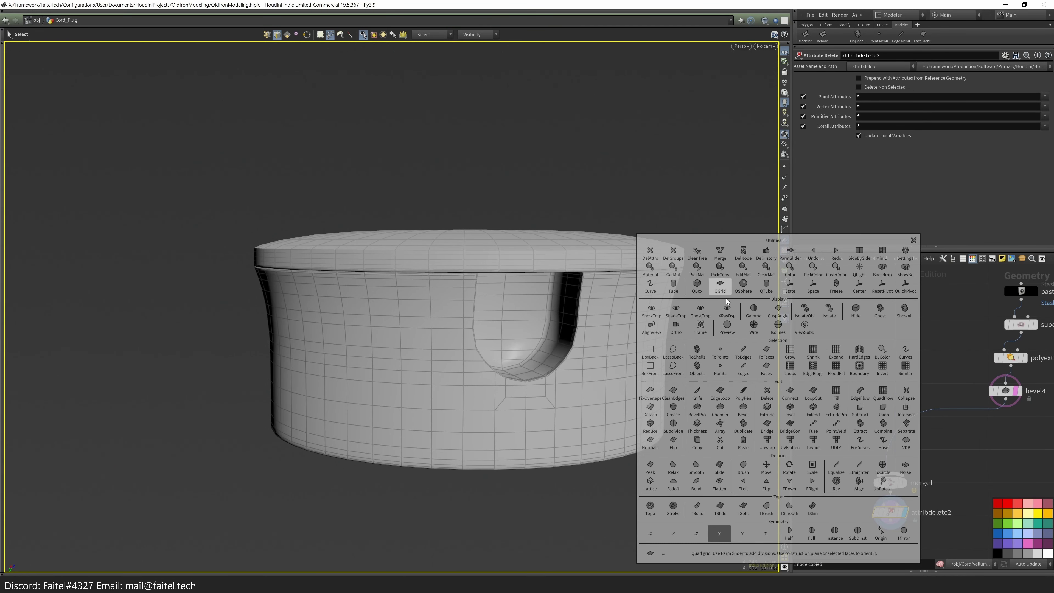
{"action": "left_click", "coordinate": [765, 327]}
{"action": "left_click_drag", "start_coordinate": [765, 326], "coordinate": [487, 211]}
{"action": "key", "text": "Escape"}
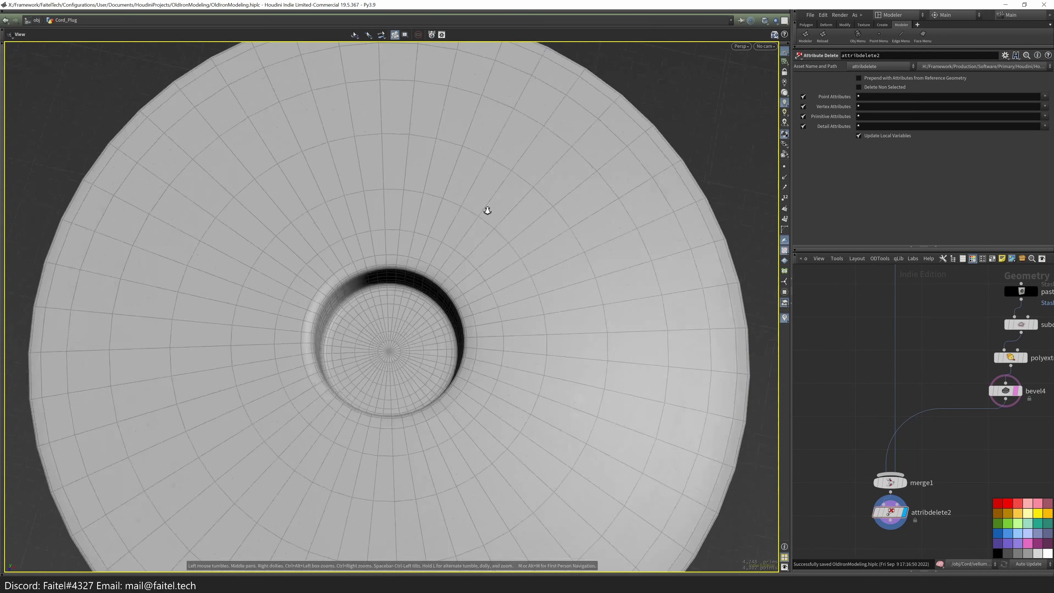
{"action": "scroll", "coordinate": [488, 212], "scroll_direction": "up", "scroll_amount": 3}
- Display the dissolve8 version of the cap and orbit to view its centre hole
{"action": "left_click", "coordinate": [947, 370]}
{"action": "key", "text": "Escape"}
{"action": "left_click_drag", "start_coordinate": [497, 388], "coordinate": [416, 316]}
{"action": "scroll", "coordinate": [689, 221], "scroll_direction": "up", "scroll_amount": 3}
{"action": "scroll", "coordinate": [400, 322], "scroll_direction": "up", "scroll_amount": 3}
- Select the cap faces inside the centre hole, grow the selection over the wall rings, and delete them
{"action": "key", "text": "s"}
{"action": "key", "text": "space"}
{"action": "left_click", "coordinate": [496, 353]}
{"action": "key", "text": "shift+g"}
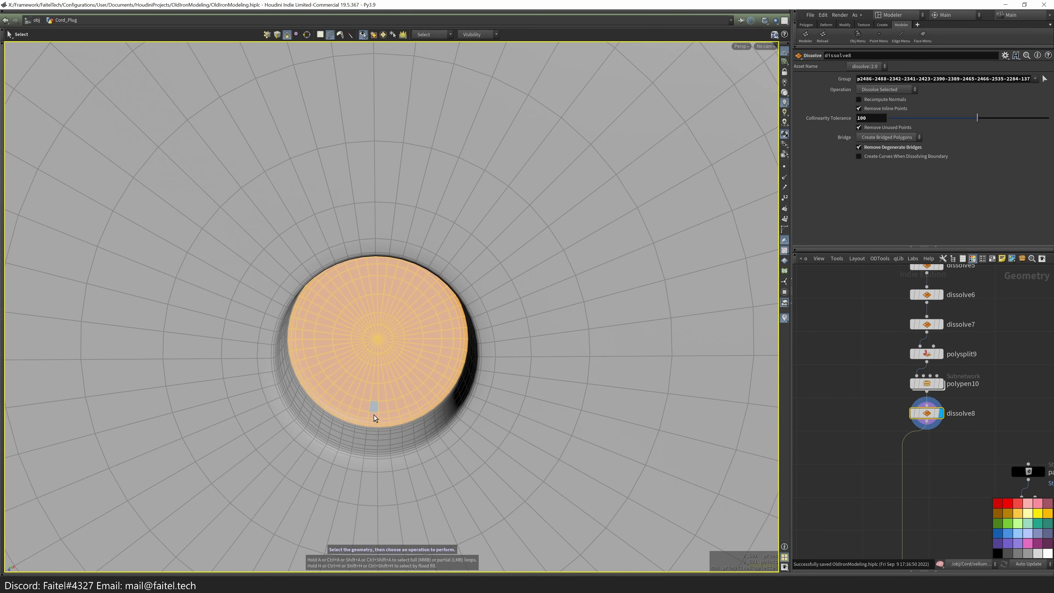
{"action": "left_click", "coordinate": [370, 447], "text": "shift"}
{"action": "left_click", "coordinate": [396, 447], "text": "shift"}
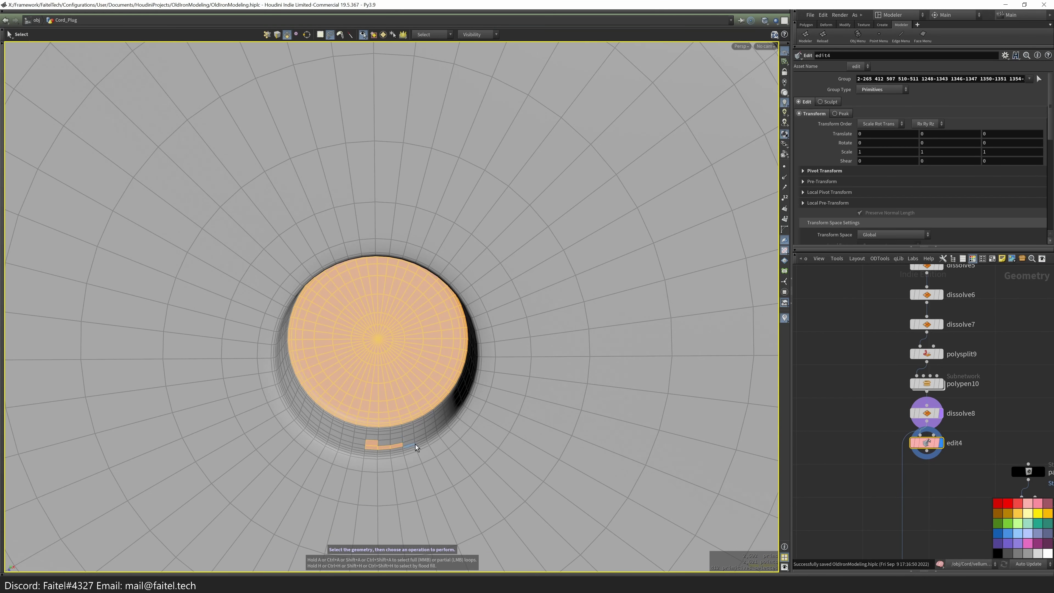
{"action": "key", "text": "shift+g"}
{"action": "key", "text": "shift+g"}
{"action": "key", "text": "shift+g"}
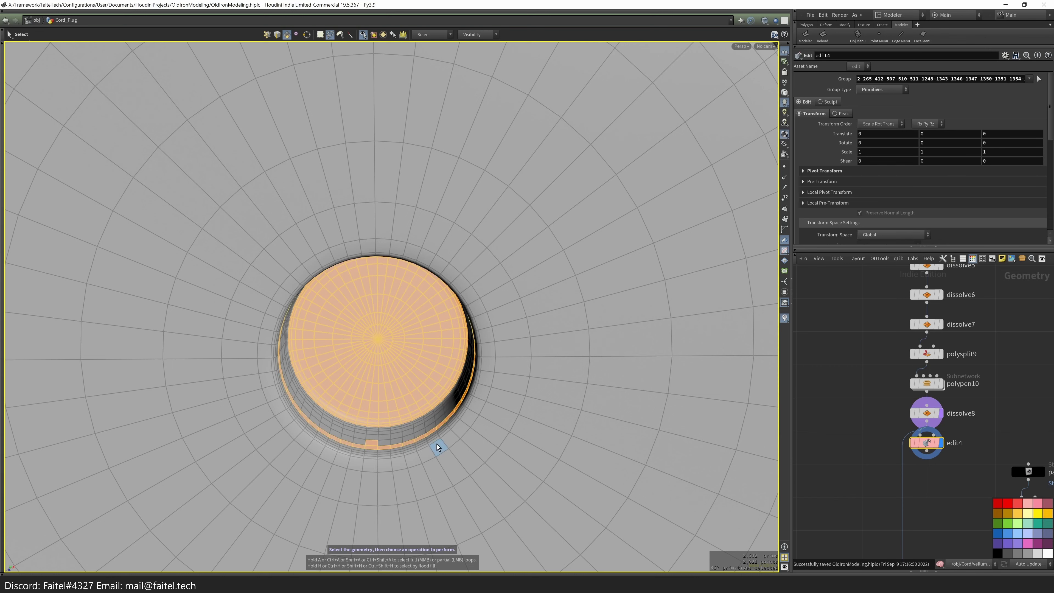
{"action": "key", "text": "space"}
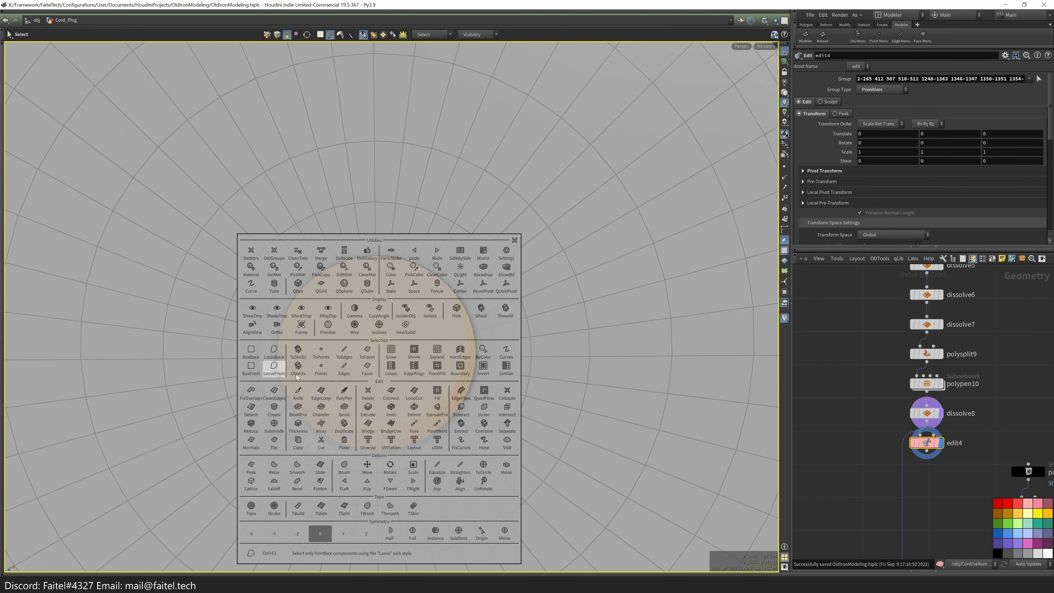
{"action": "key", "text": "space"}
{"action": "left_click_drag", "start_coordinate": [365, 377], "coordinate": [538, 317]}
{"action": "key", "text": "Delete"}
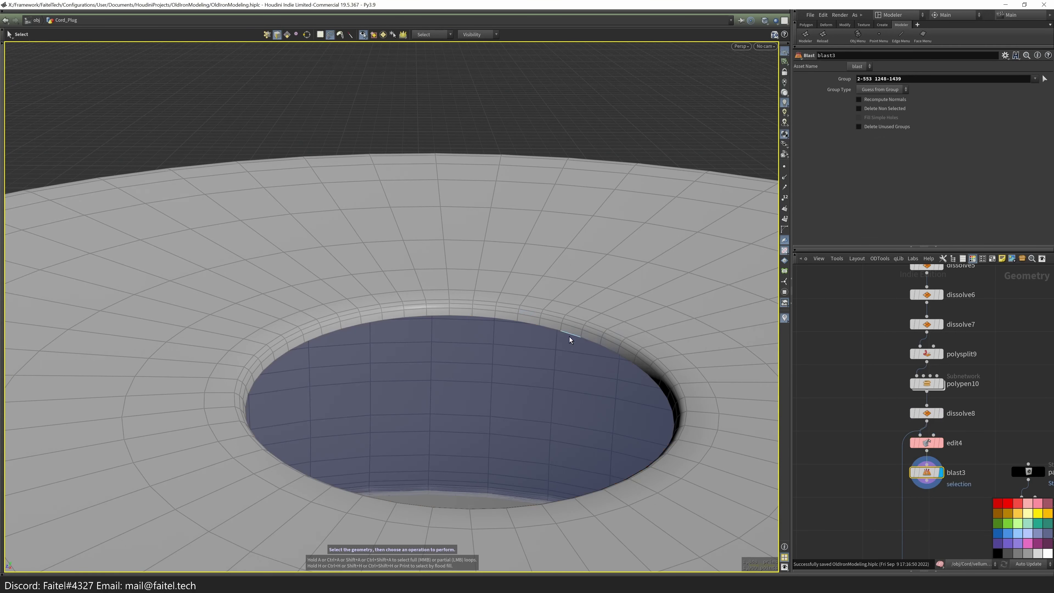
- Extrude the open hole's border edges and bevel the rim to an offset of about 0.0077
{"action": "key", "text": "q"}
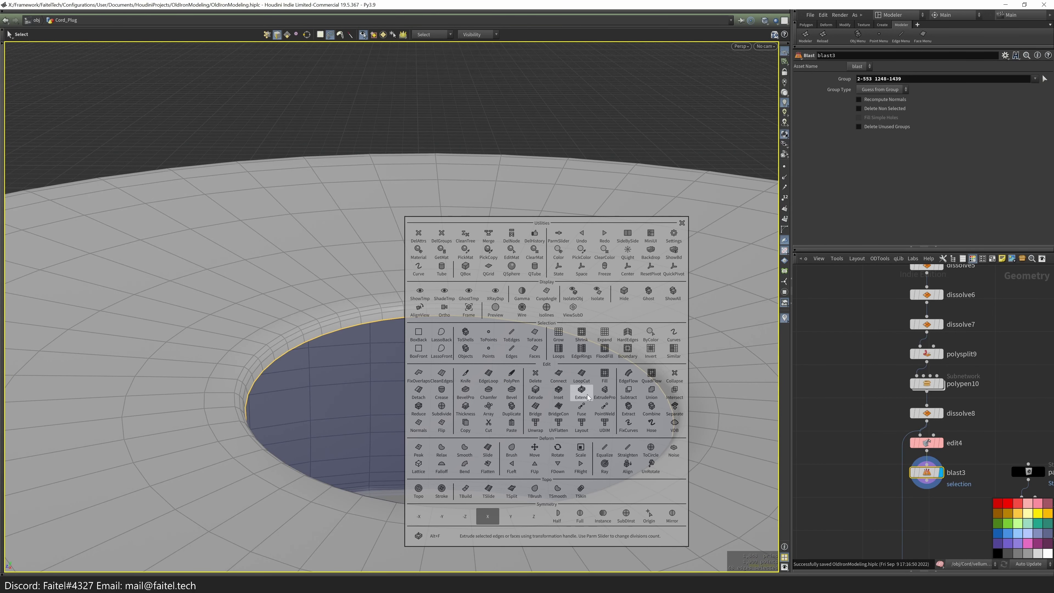
{"action": "left_click", "coordinate": [588, 398]}
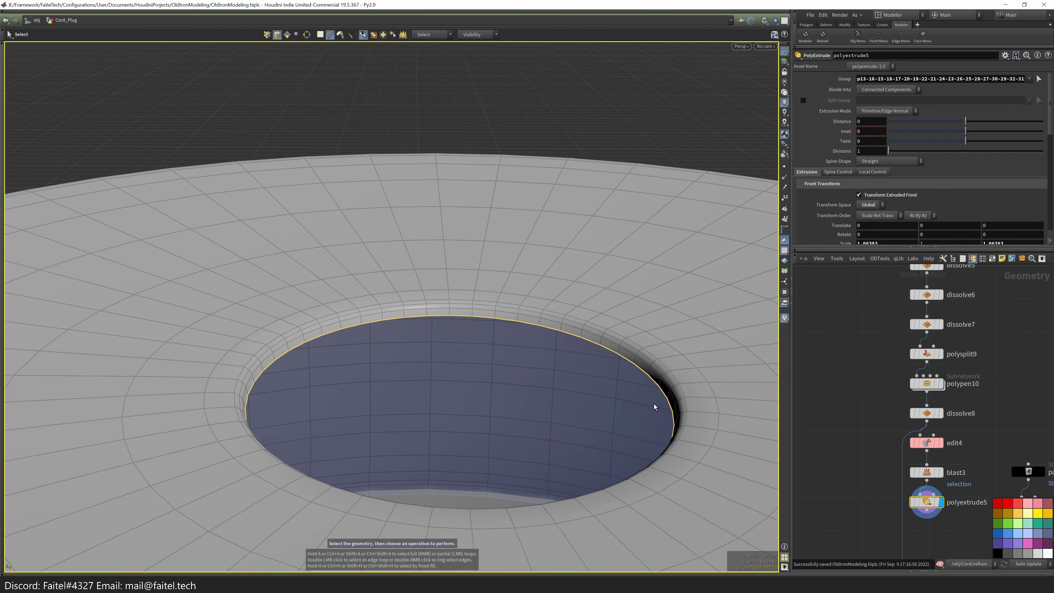
{"action": "key", "text": "b"}
{"action": "scroll", "coordinate": [642, 328], "scroll_direction": "up", "scroll_amount": 5}
{"action": "left_click_drag", "start_coordinate": [628, 340], "coordinate": [505, 288]}
{"action": "mouse_move", "coordinate": [574, 286]}
{"action": "left_mouse_down"}
{"action": "mouse_move", "coordinate": [605, 245]}
{"action": "mouse_move", "coordinate": [502, 324]}
{"action": "mouse_move", "coordinate": [560, 289]}
{"action": "left_mouse_up"}
{"action": "key", "text": "grave"}
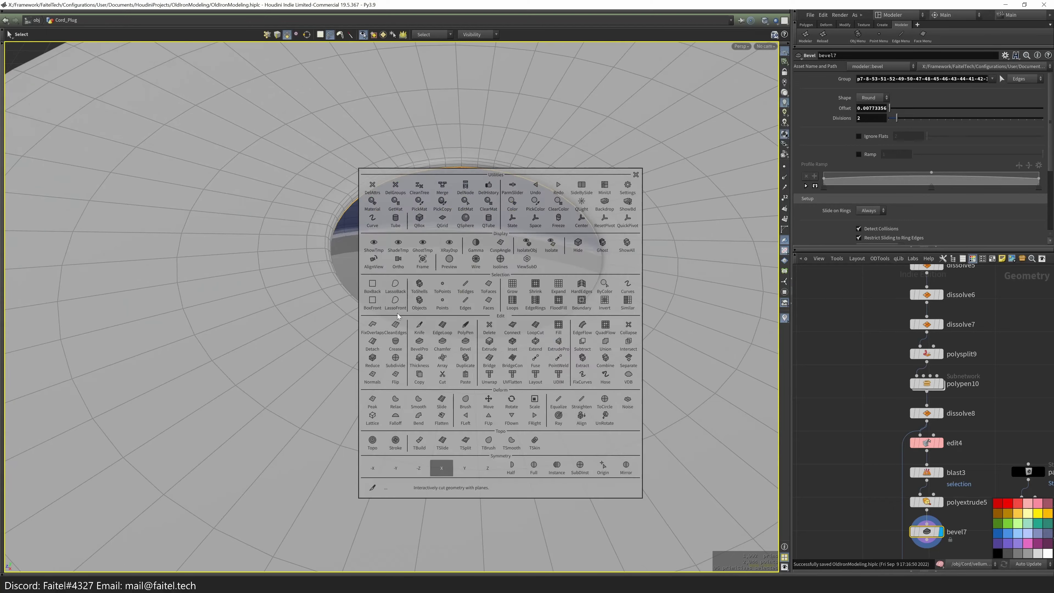
{"action": "key", "text": "3"}
{"action": "scroll", "coordinate": [440, 332], "scroll_direction": "down", "scroll_amount": 5}
{"action": "left_click_drag", "start_coordinate": [506, 285], "coordinate": [498, 199], "text": "alt"}
{"action": "key", "text": "Escape"}
- Set the display flag on attribdelete2 and compare it with merge1 from the side and top
{"action": "middle_click_drag", "start_coordinate": [859, 492], "coordinate": [841, 438]}
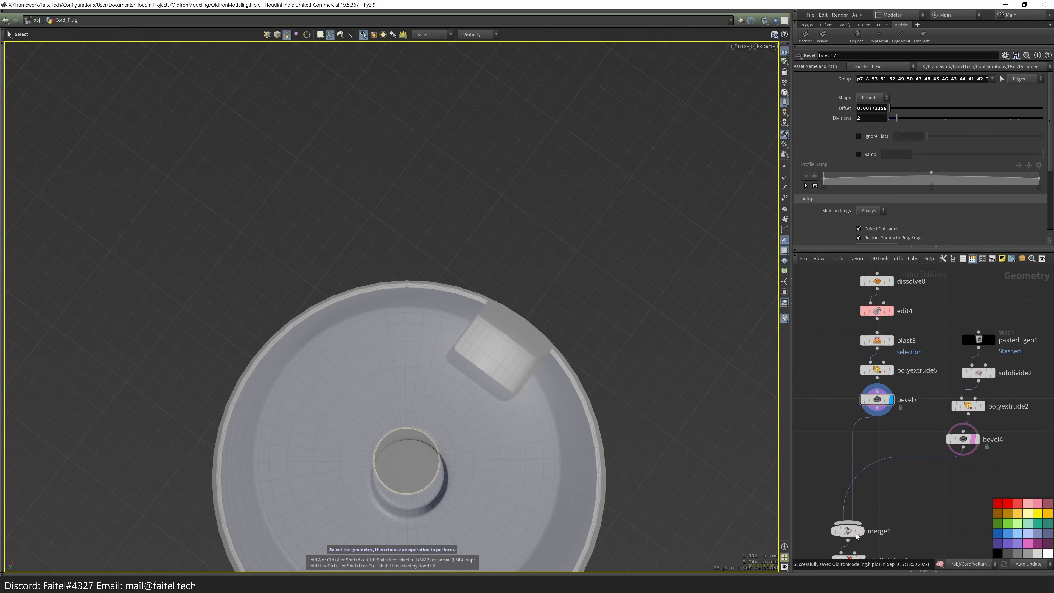
{"action": "middle_click_drag", "start_coordinate": [861, 525], "coordinate": [872, 466]}
{"action": "left_click", "coordinate": [859, 501]}
{"action": "left_click_drag", "start_coordinate": [537, 320], "coordinate": [782, 394], "text": "alt"}
{"action": "left_click", "coordinate": [872, 473]}
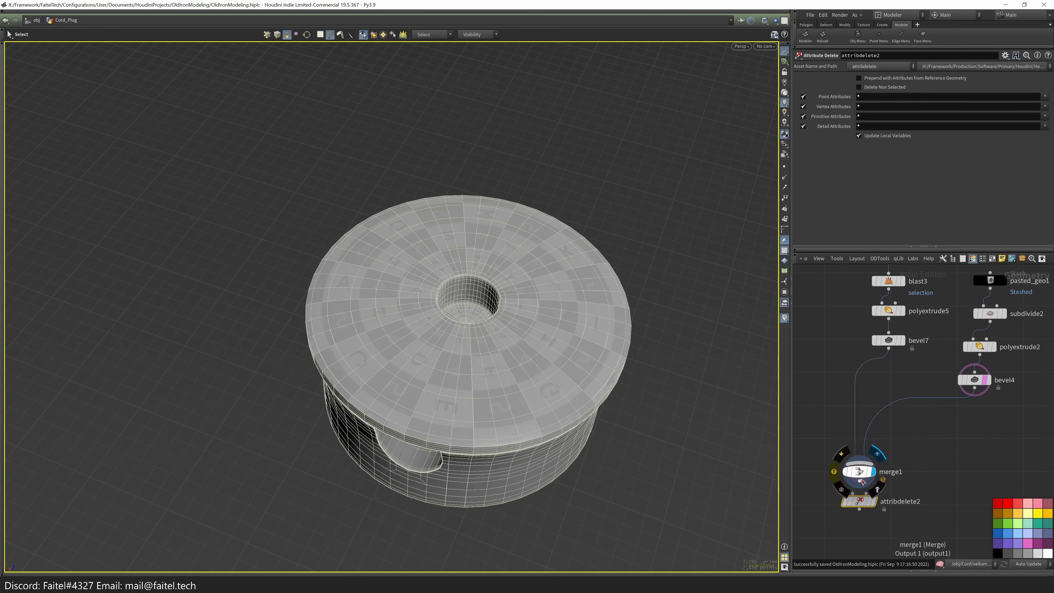
{"action": "left_click", "coordinate": [873, 501]}
{"action": "key", "text": "space+2"}
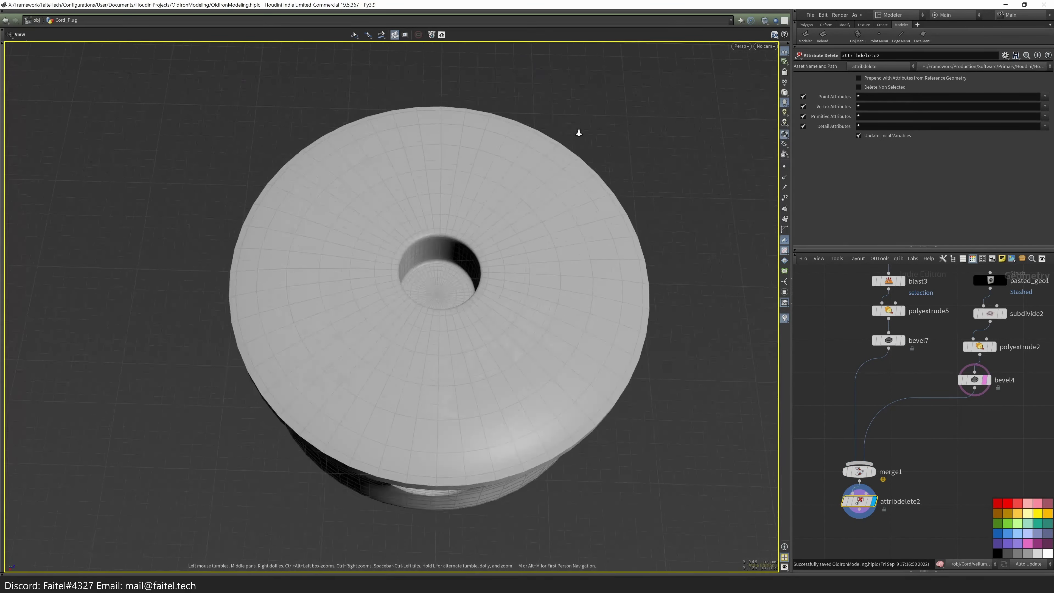
- Copy the Screw_base object_merge node and paste it inside Cord_Plug
{"action": "key", "text": "u"}
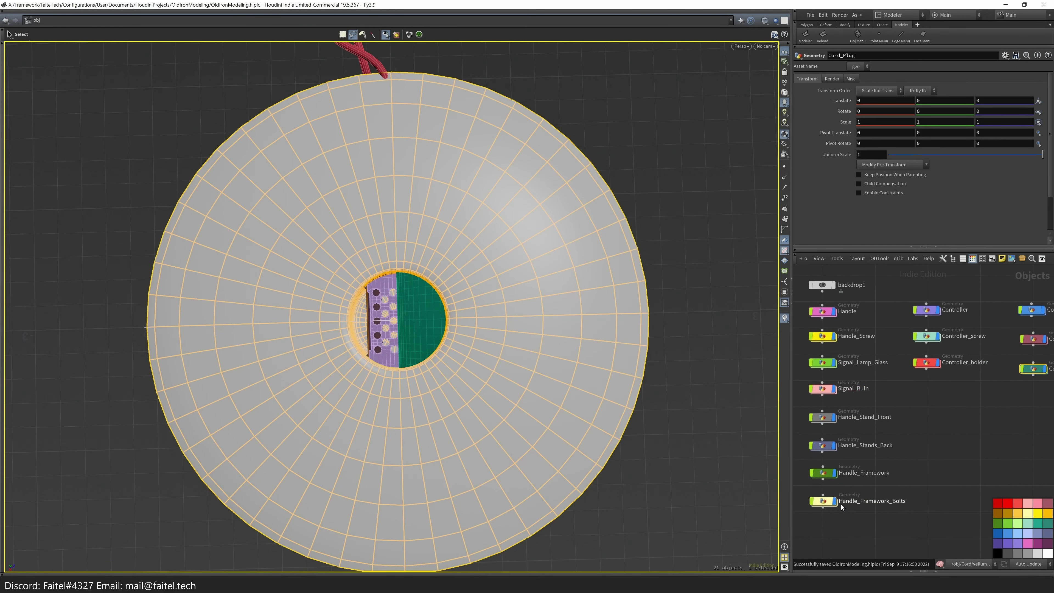
{"action": "double_click", "coordinate": [871, 360]}
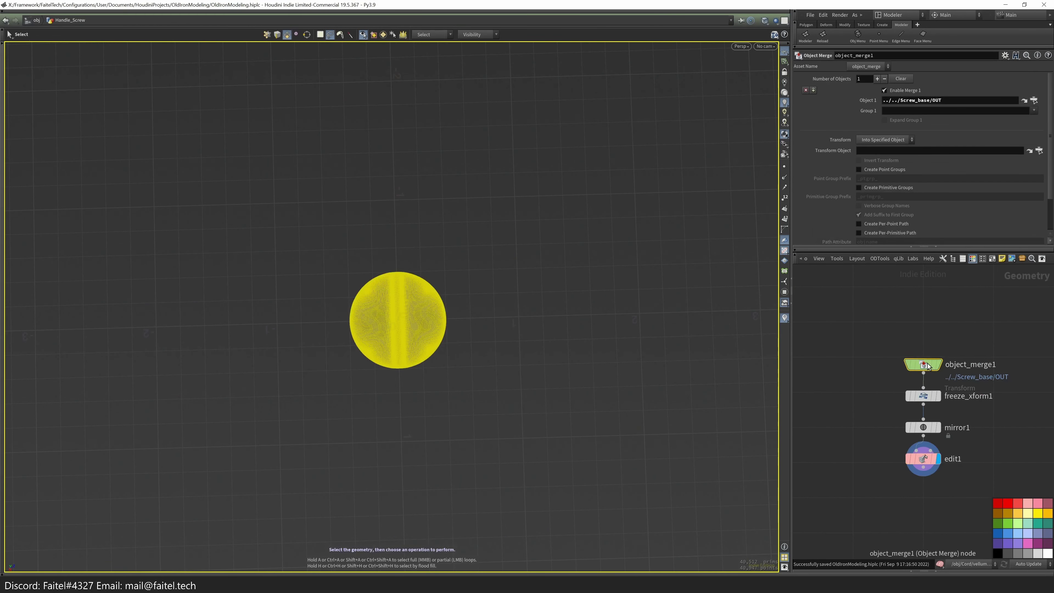
{"action": "key", "text": "u"}
{"action": "double_click", "coordinate": [949, 472]}
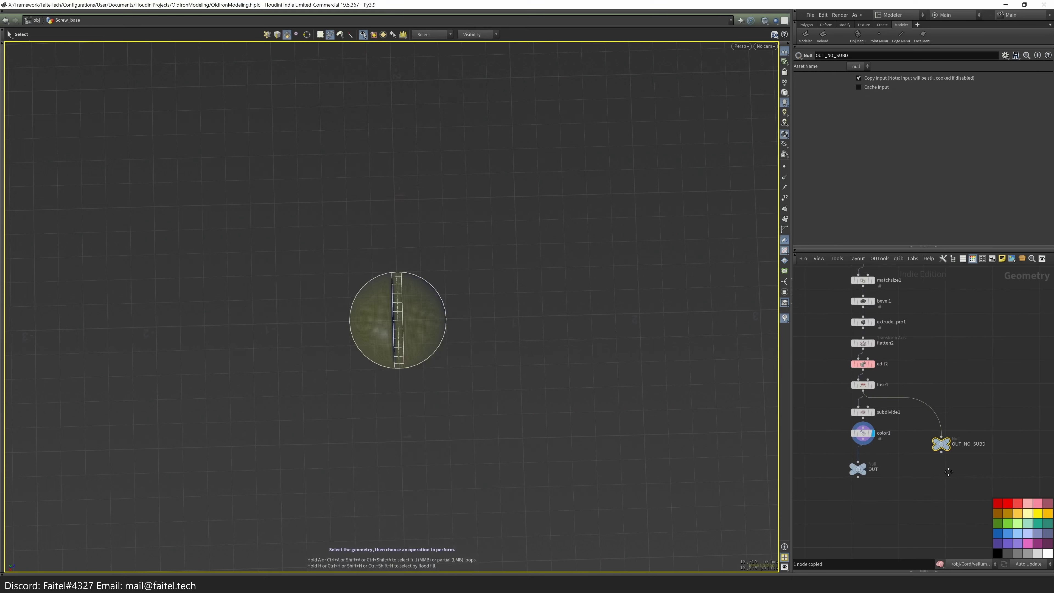
{"action": "key", "text": "u"}
{"action": "key", "text": "i"}
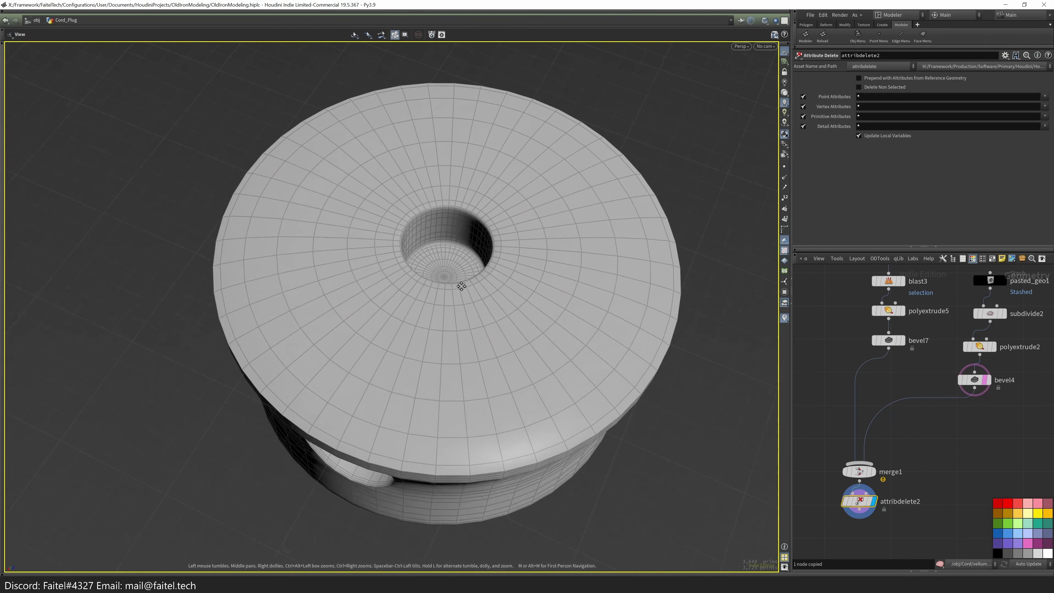
{"action": "key", "text": "ctrl+v"}
- Add a transform node after the pasted screw and wire it into merge1
{"action": "left_click_drag", "start_coordinate": [581, 290], "coordinate": [537, 266]}
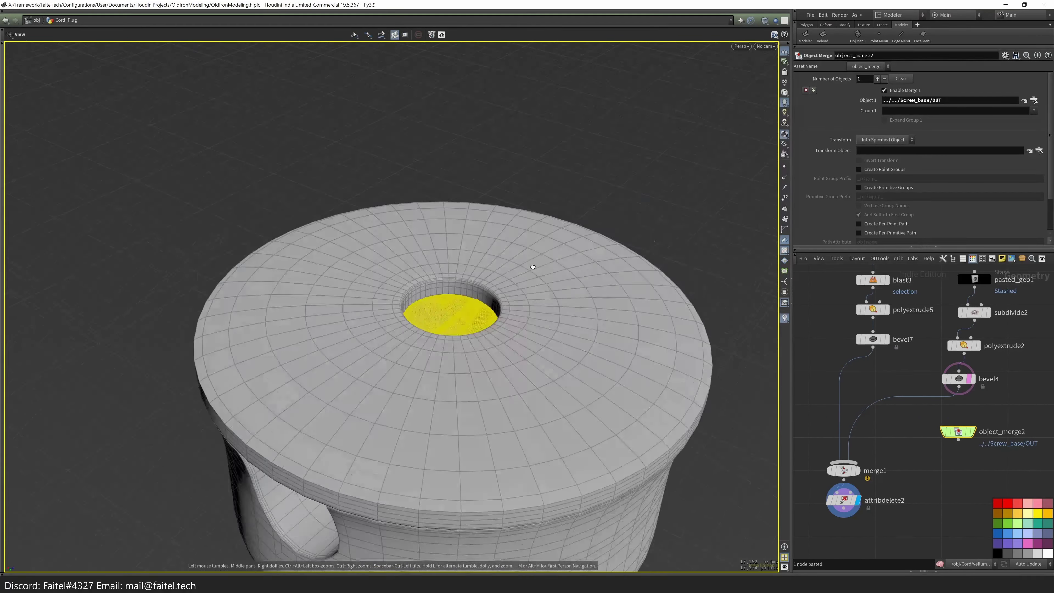
{"action": "scroll", "coordinate": [518, 290], "scroll_direction": "up", "scroll_amount": 10}
{"action": "key", "text": "space+2"}
{"action": "left_click_drag", "start_coordinate": [959, 440], "coordinate": [951, 476]}
{"action": "type", "text": "transform"}
{"action": "key", "text": "Return"}
{"action": "left_click_drag", "start_coordinate": [477, 366], "coordinate": [583, 400]}
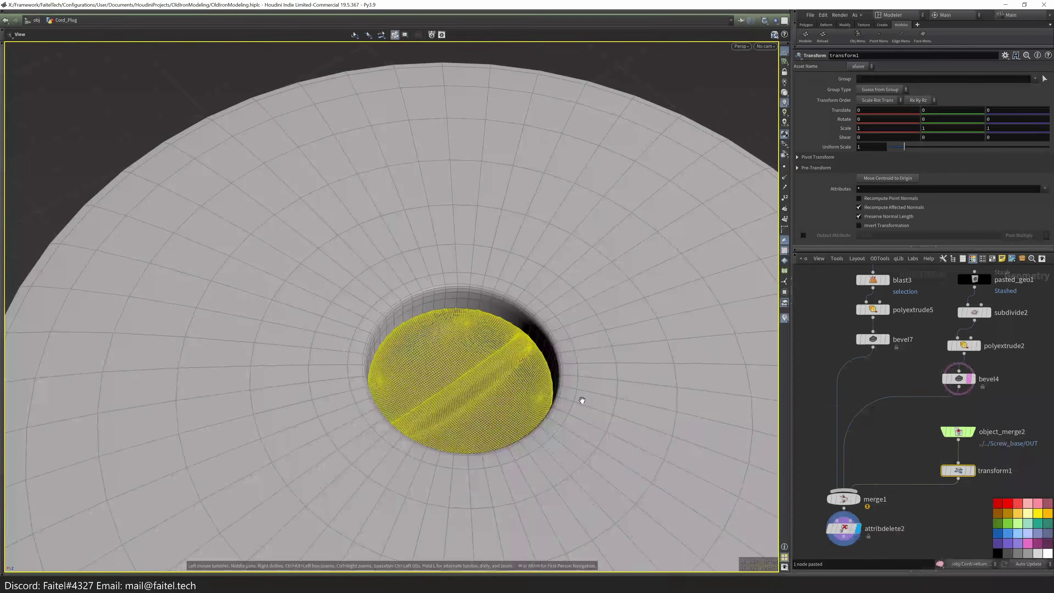
- Scale the screw head down to fit the hole, flip it vertically, and lower its dome
{"action": "left_click_drag", "start_coordinate": [458, 439], "coordinate": [453, 432]}
{"action": "key", "text": "space+2"}
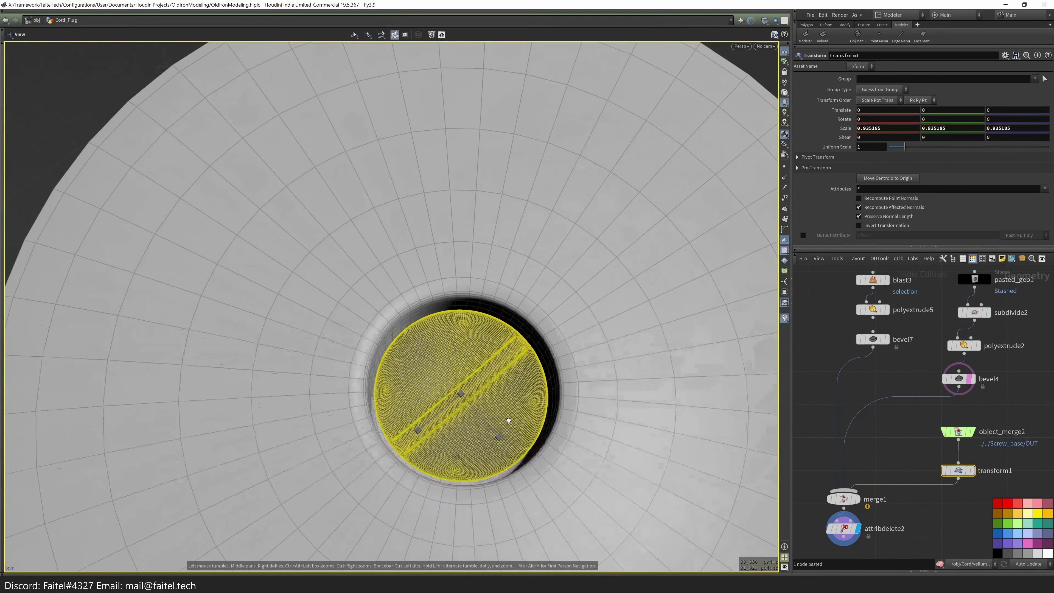
{"action": "left_click_drag", "start_coordinate": [436, 393], "coordinate": [437, 399]}
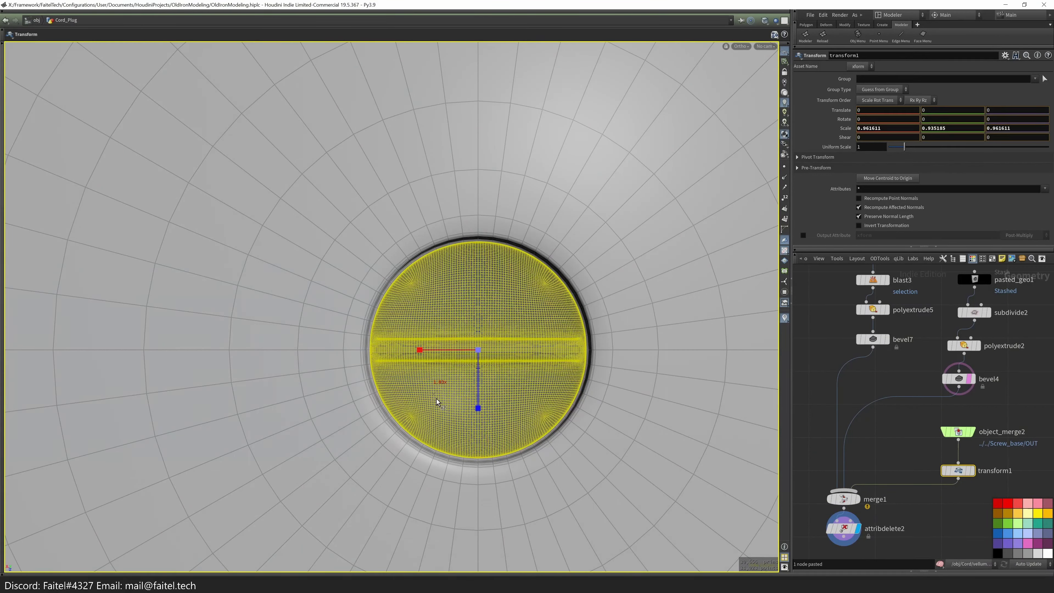
{"action": "key", "text": "space+1"}
{"action": "left_click_drag", "start_coordinate": [466, 348], "coordinate": [471, 274]}
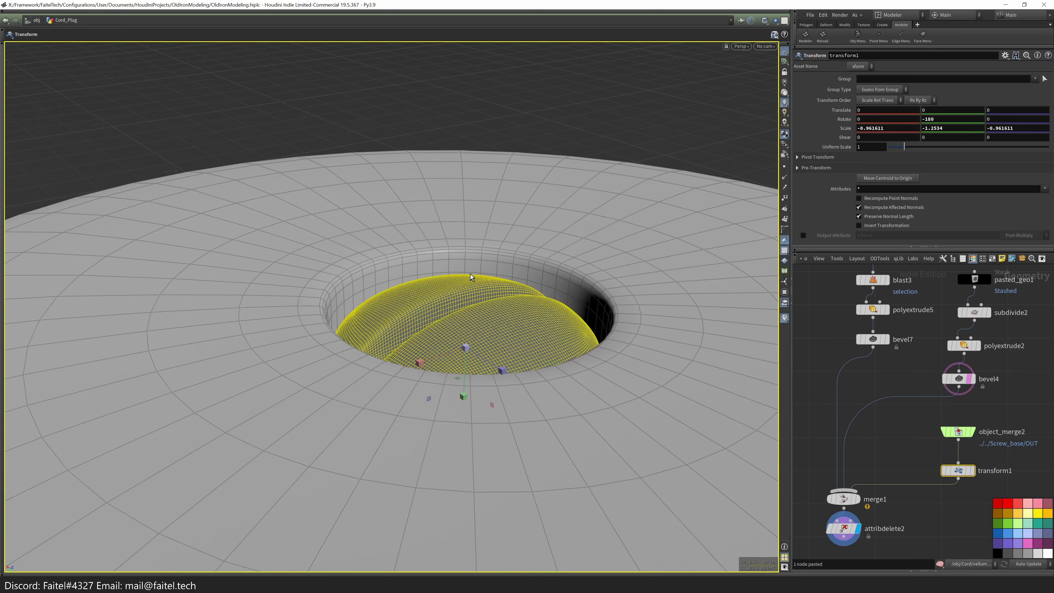
{"action": "left_click_drag", "start_coordinate": [470, 394], "coordinate": [482, 323]}
{"action": "key", "text": "space+2"}
{"action": "key", "text": "space+1"}
{"action": "key", "text": "space+2"}
- Insert a reverse node between transform1 and merge1 to fix the flipped screw's normals
{"action": "key", "text": "s"}
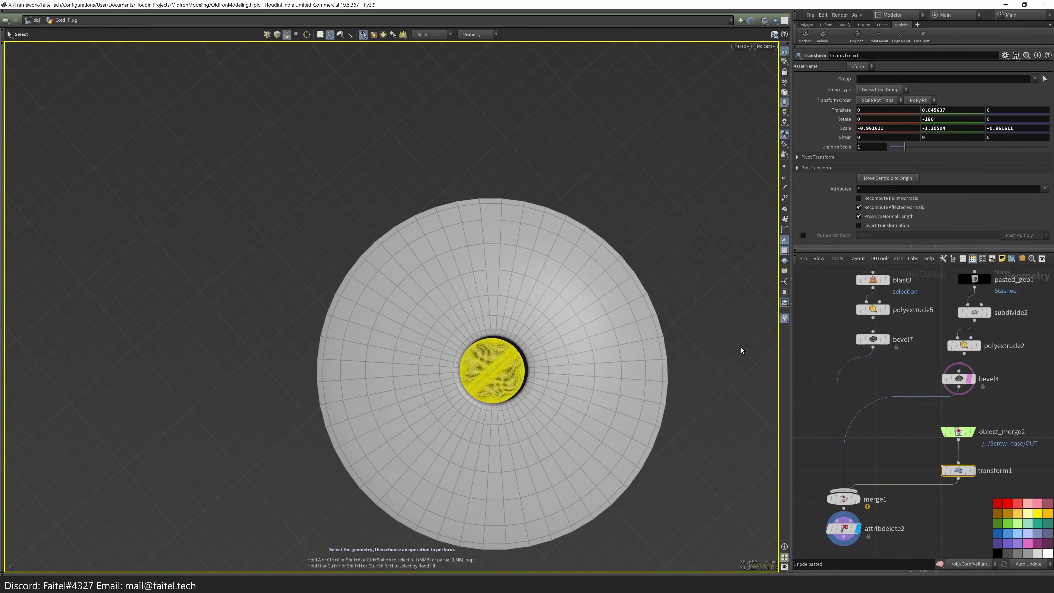
{"action": "scroll", "coordinate": [540, 366], "scroll_direction": "up", "scroll_amount": 3}
{"action": "left_click_drag", "start_coordinate": [503, 331], "coordinate": [572, 311]}
{"action": "key", "text": "space+2"}
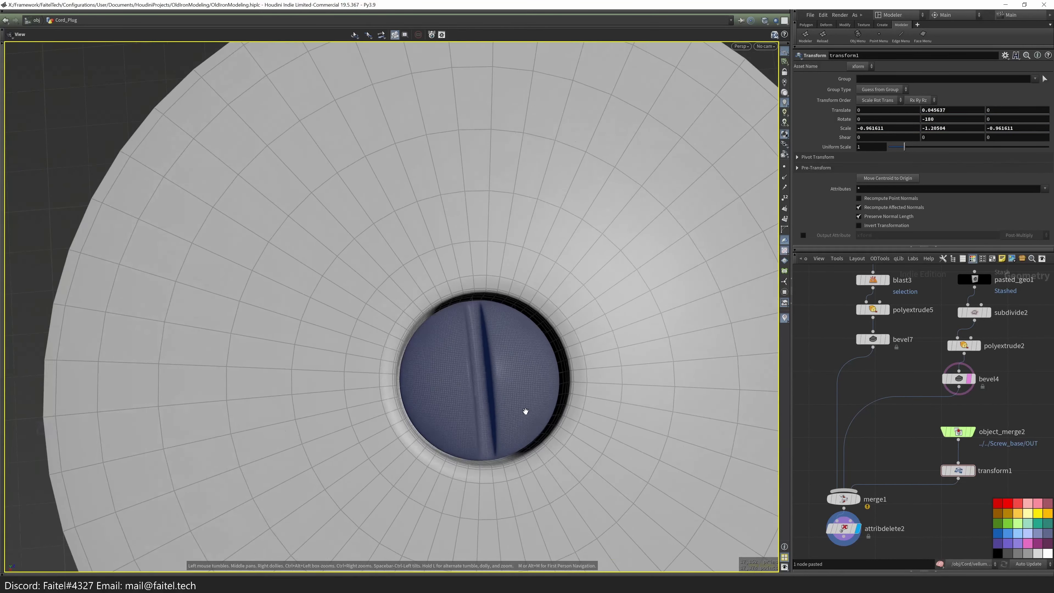
{"action": "middle_click_drag", "start_coordinate": [946, 478], "coordinate": [916, 458]}
{"action": "key", "text": "Tab"}
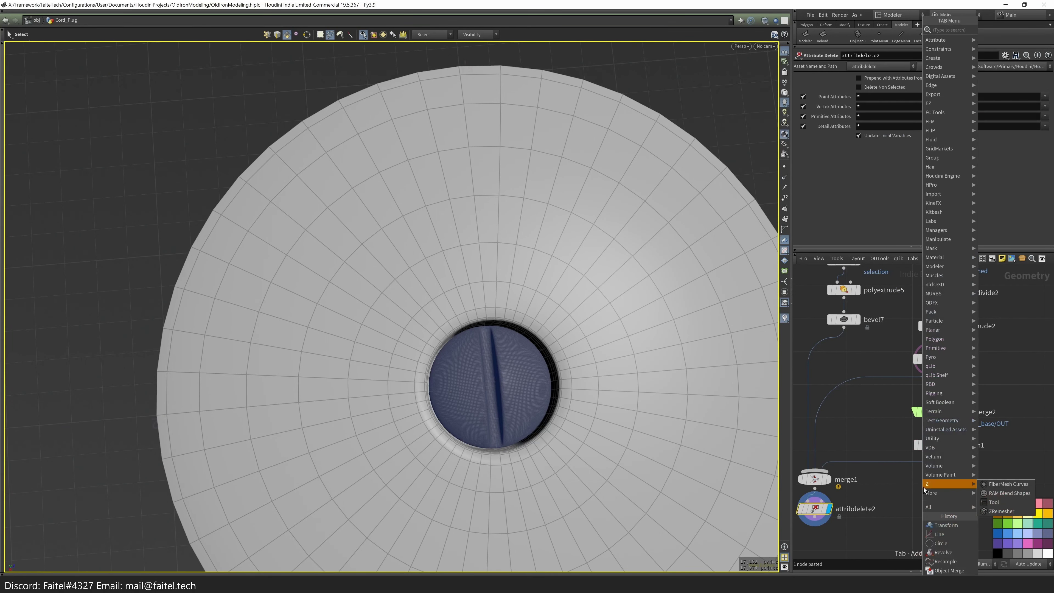
{"action": "left_click", "coordinate": [905, 457]}
{"action": "left_click", "coordinate": [898, 471]}
- Display the final plug output and inspect the screw head up close
{"action": "left_click_drag", "start_coordinate": [898, 473], "coordinate": [930, 479]}
{"action": "left_click", "coordinate": [815, 541]}
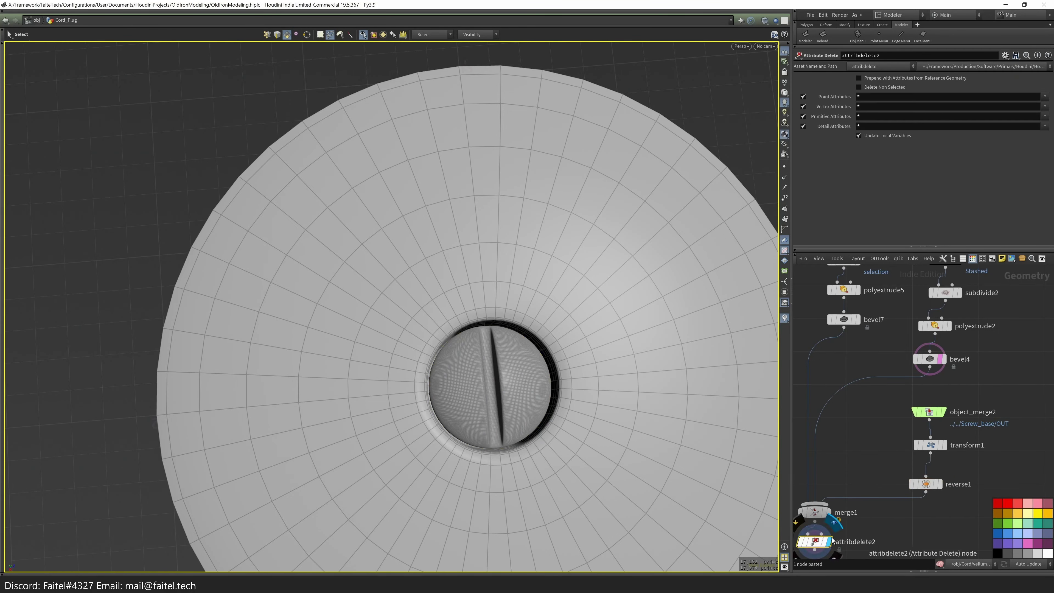
{"action": "scroll", "coordinate": [498, 386], "scroll_direction": "down", "scroll_amount": 4}
{"action": "left_click_drag", "start_coordinate": [499, 386], "coordinate": [577, 393]}
{"action": "scroll", "coordinate": [577, 302], "scroll_direction": "up", "scroll_amount": 5}
{"action": "scroll", "coordinate": [548, 360], "scroll_direction": "down", "scroll_amount": 4}
{"action": "scroll", "coordinate": [548, 360], "scroll_direction": "up", "scroll_amount": 3}
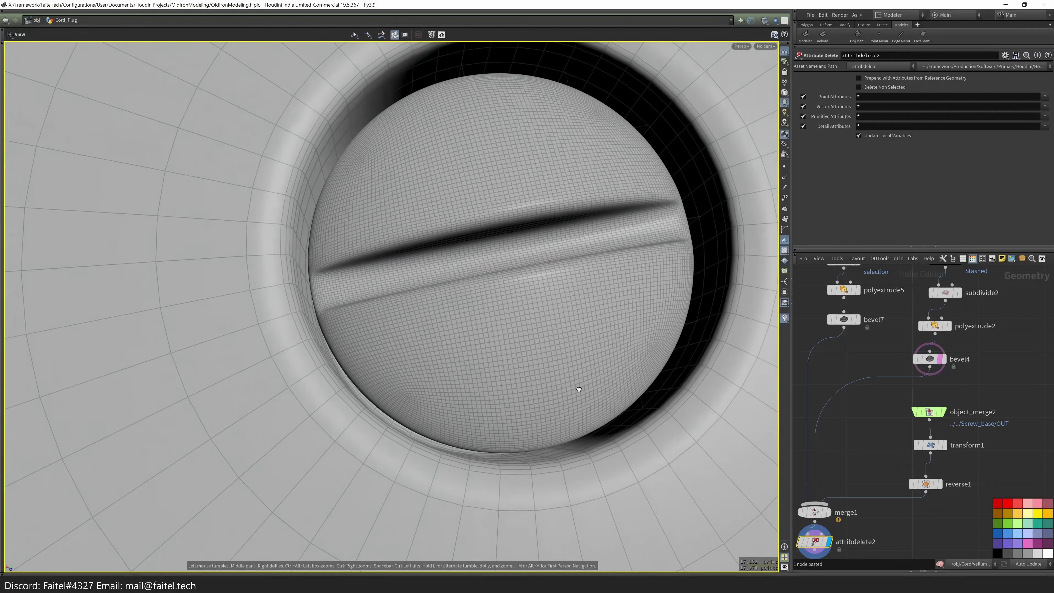
- Shrink the screw head slightly with transform1 to a scale of -0.991257, -1.24219, -0.991257
{"action": "left_click", "coordinate": [921, 446]}
{"action": "scroll", "coordinate": [593, 285], "scroll_direction": "down", "scroll_amount": 3}
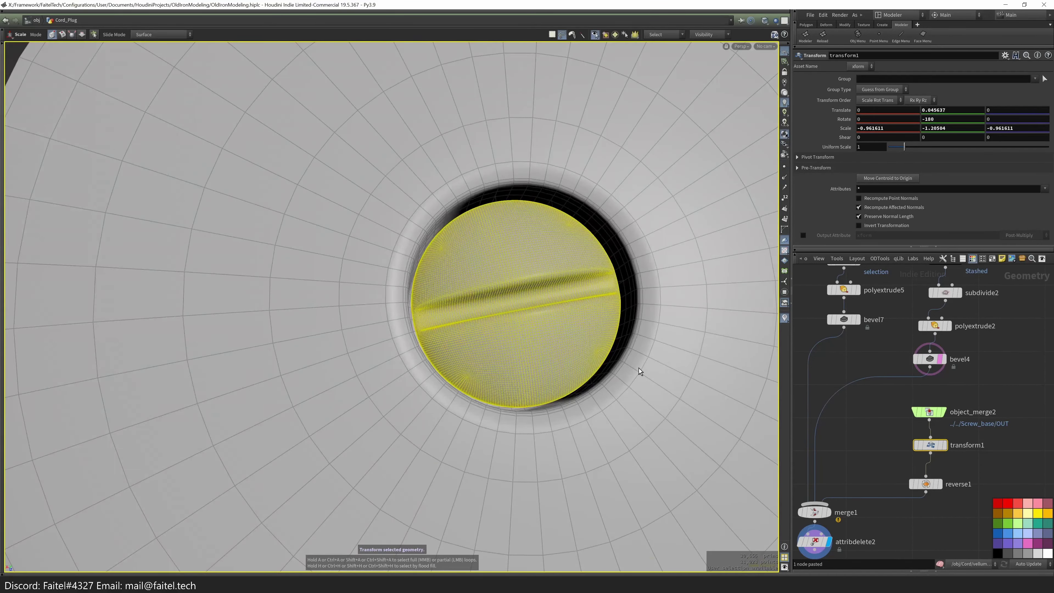
{"action": "key", "text": "Return"}
{"action": "scroll", "coordinate": [600, 285], "scroll_direction": "up", "scroll_amount": 3}
{"action": "mouse_move", "coordinate": [504, 299]}
{"action": "left_mouse_down"}
{"action": "mouse_move", "coordinate": [502, 271]}
{"action": "mouse_move", "coordinate": [523, 294]}
{"action": "left_mouse_up"}
{"action": "key", "text": "Escape"}
{"action": "scroll", "coordinate": [481, 321], "scroll_direction": "down", "scroll_amount": 3}
{"action": "scroll", "coordinate": [481, 321], "scroll_direction": "down", "scroll_amount": 5}
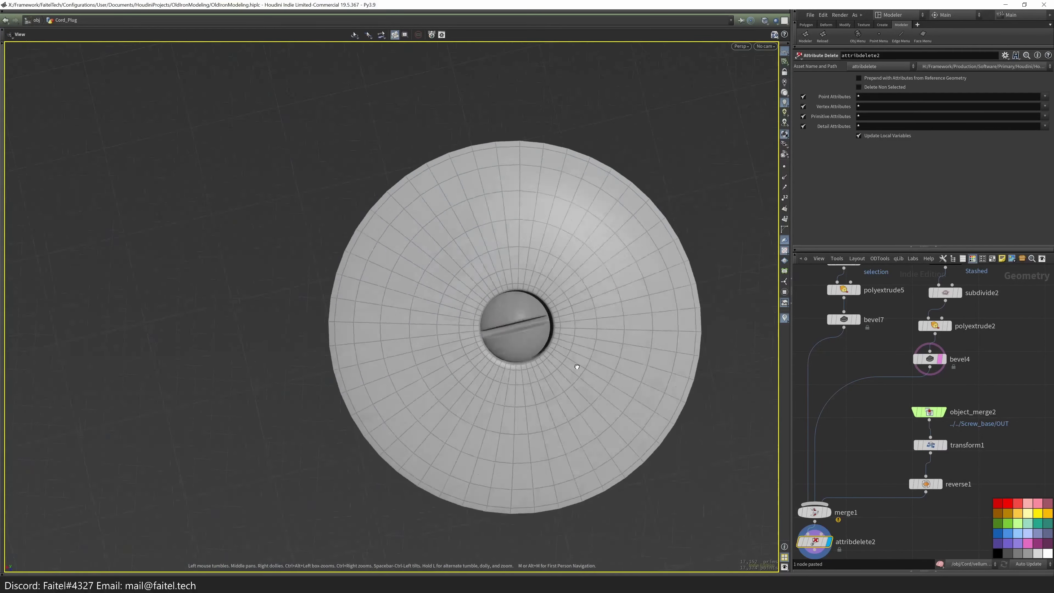
{"action": "left_click_drag", "start_coordinate": [471, 346], "coordinate": [391, 287]}
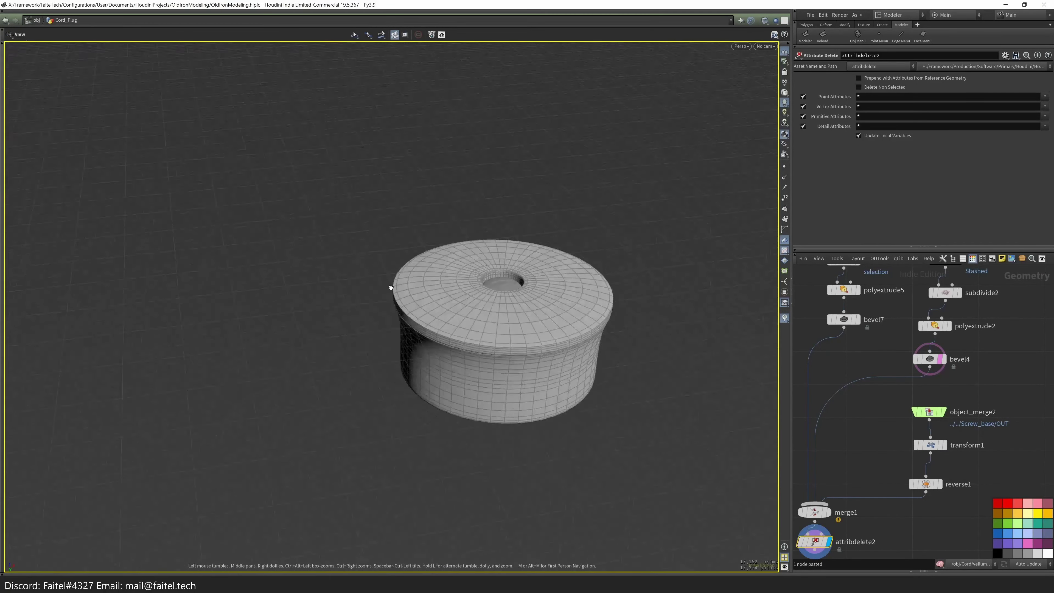
{"action": "left_click_drag", "start_coordinate": [434, 373], "coordinate": [465, 356]}
{"action": "key", "text": "s"}
{"action": "left_click", "coordinate": [931, 445]}
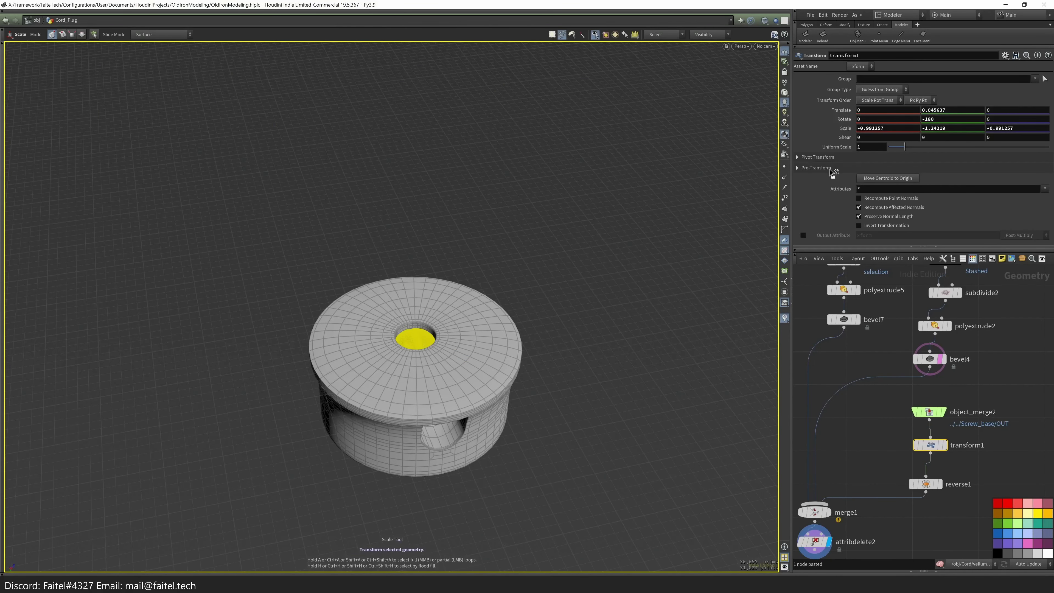
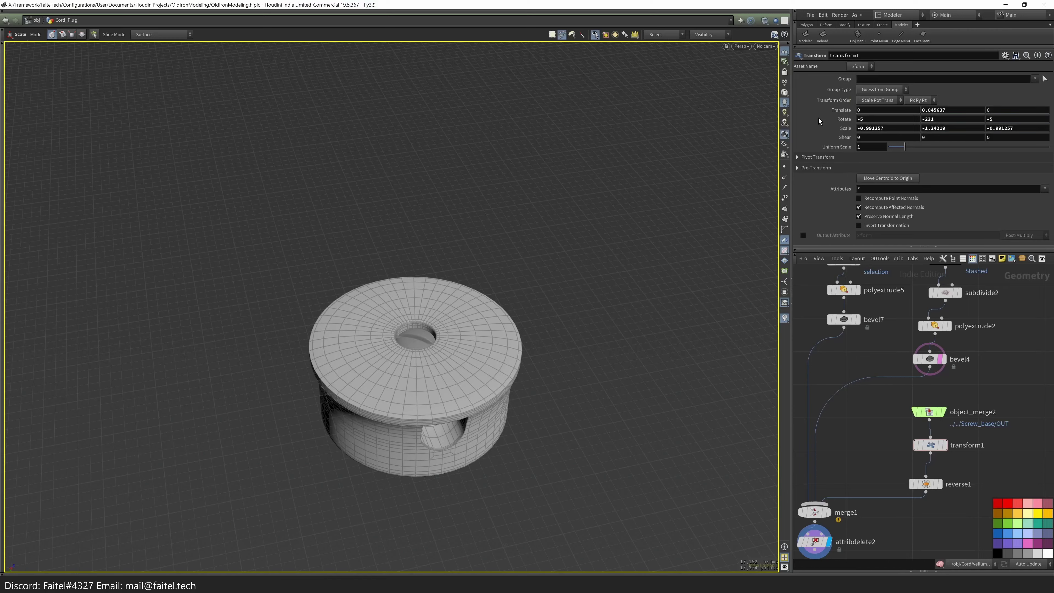
- Cut and paste the object_merge2, transform1 and reverse1 screw-base nodes, making attribdelete2 current
{"action": "left_click_drag", "start_coordinate": [572, 297], "coordinate": [665, 366]}
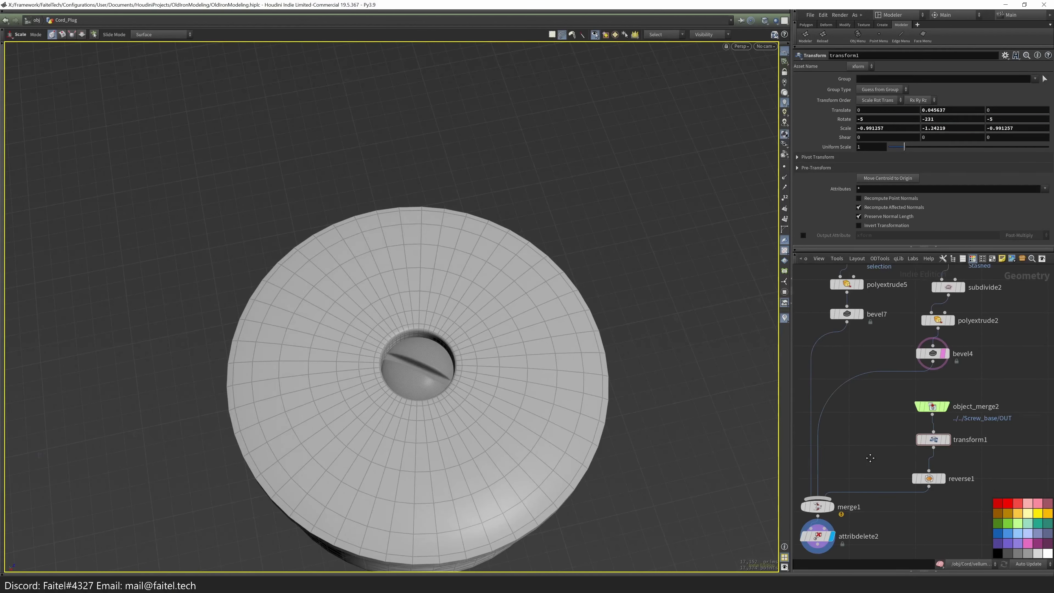
{"action": "key", "text": "ctrl+x"}
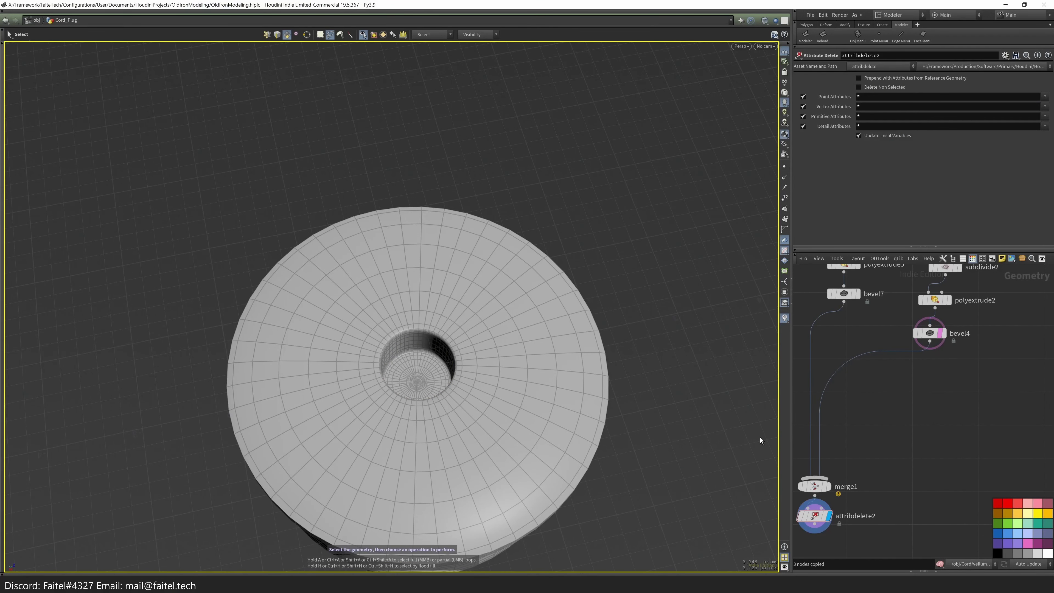
{"action": "key", "text": "ctrl+v"}
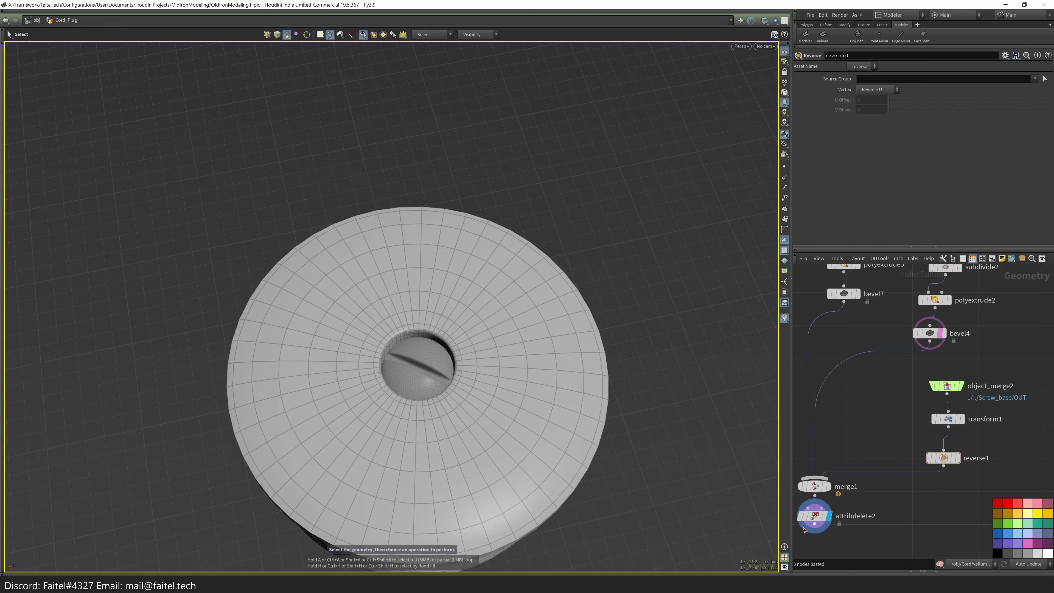
{"action": "left_click", "coordinate": [805, 529]}
{"action": "key", "text": "Escape"}
- Display the cap at bevel7 and orbit in close on the notch's rounded top edge
{"action": "left_click_drag", "start_coordinate": [558, 388], "coordinate": [532, 238]}
{"action": "right_click_drag", "start_coordinate": [532, 238], "coordinate": [597, 204]}
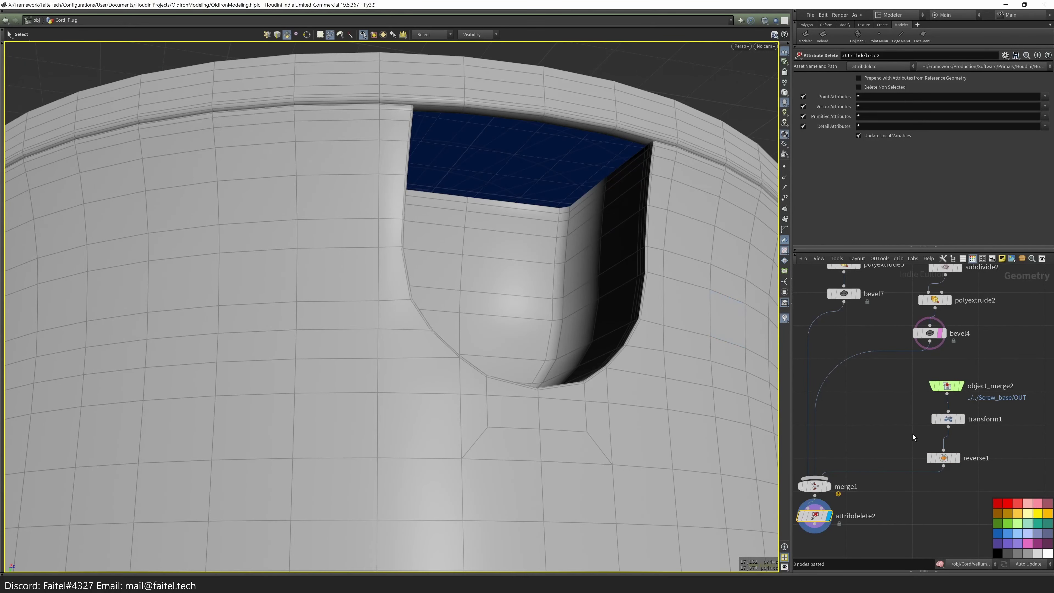
{"action": "left_click", "coordinate": [865, 370]}
{"action": "left_click_drag", "start_coordinate": [581, 258], "coordinate": [606, 216]}
{"action": "right_click_drag", "start_coordinate": [606, 216], "coordinate": [668, 200]}
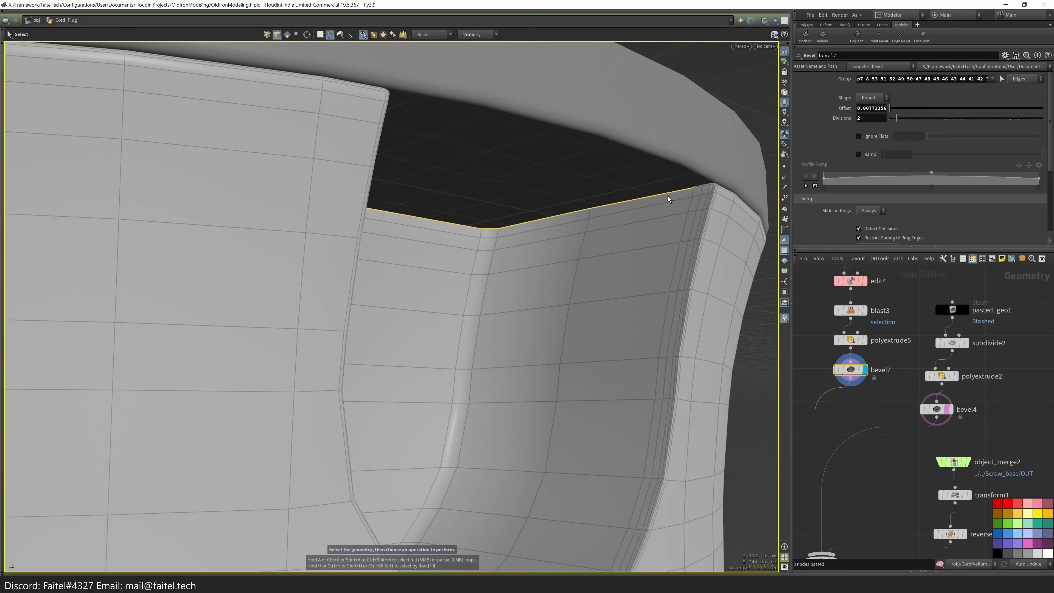
{"action": "key", "text": "Escape"}
{"action": "scroll", "coordinate": [664, 194], "scroll_direction": "down", "scroll_amount": 3}
{"action": "left_click_drag", "start_coordinate": [665, 194], "coordinate": [383, 165]}
{"action": "right_click_drag", "start_coordinate": [384, 166], "coordinate": [308, 271]}
{"action": "left_click_drag", "start_coordinate": [308, 272], "coordinate": [60, 290]}
- Extend the selection along the notch's top edges and PolyExtrude them into a lip
{"action": "key", "text": "s"}
{"action": "left_click", "coordinate": [663, 296]}
{"action": "key", "text": "Tab"}
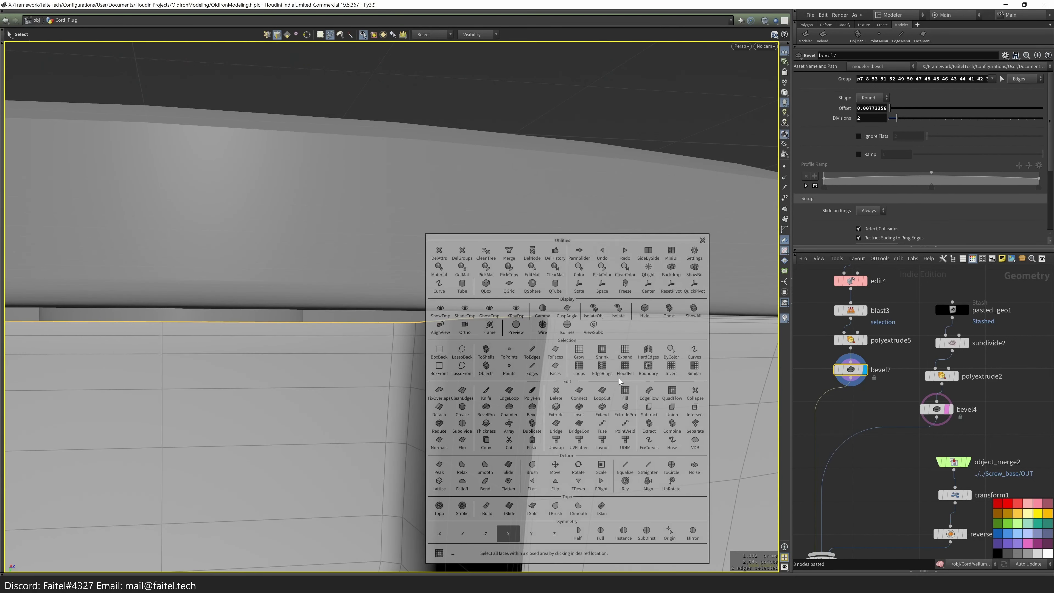
{"action": "left_click", "coordinate": [625, 419]}
- Flatten the extruded lip edges level, lift them slightly in Y and inspect the notch corner
{"action": "key", "text": "q"}
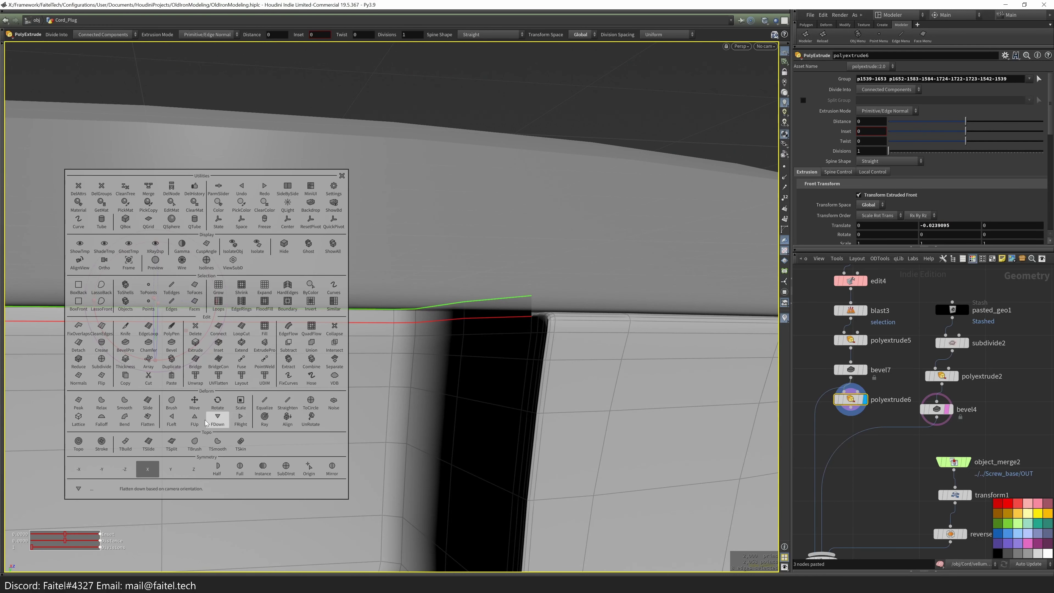
{"action": "left_click", "coordinate": [216, 419]}
{"action": "key", "text": "t"}
{"action": "left_click_drag", "start_coordinate": [556, 318], "coordinate": [101, 415], "text": "alt"}
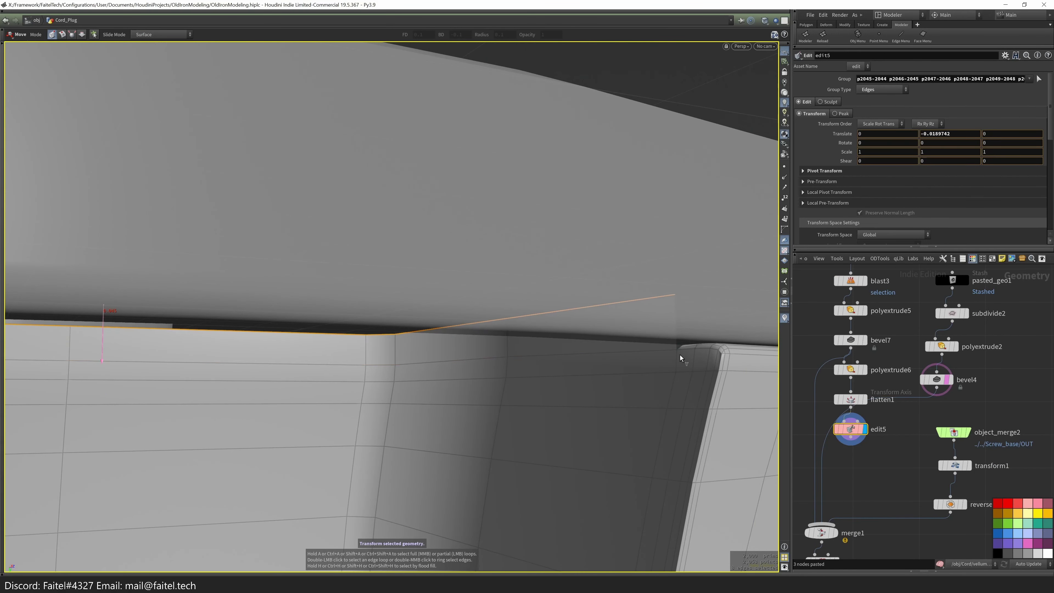
{"action": "left_click_drag", "start_coordinate": [685, 350], "coordinate": [272, 435]}
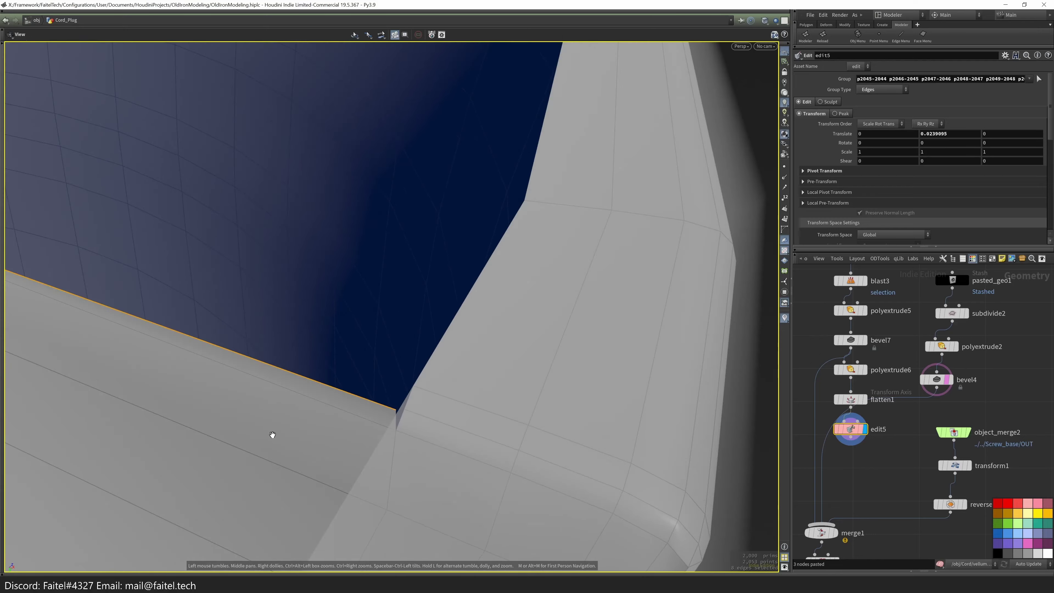
{"action": "left_click_drag", "start_coordinate": [402, 432], "coordinate": [573, 350], "text": "alt"}
{"action": "key", "text": "Escape"}
{"action": "key", "text": "Tab"}
- Undo a trial fill over the notch and remove the edit5 and polypen11 nodes
{"action": "left_click", "coordinate": [511, 316]}
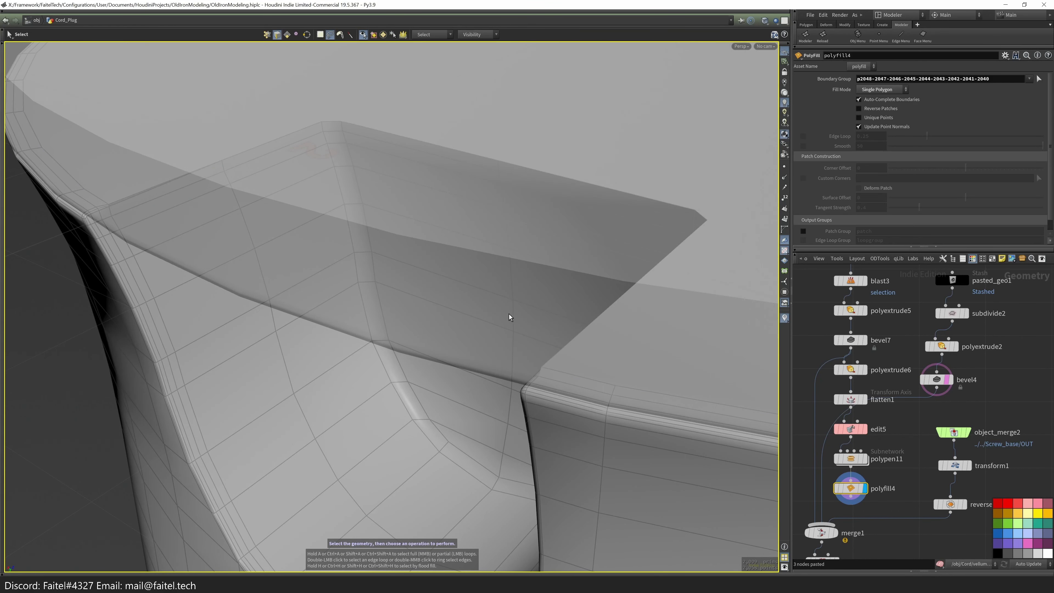
{"action": "key", "text": "ctrl+z"}
{"action": "left_click_drag", "start_coordinate": [580, 340], "coordinate": [215, 387], "text": "alt"}
{"action": "left_click", "coordinate": [224, 237]}
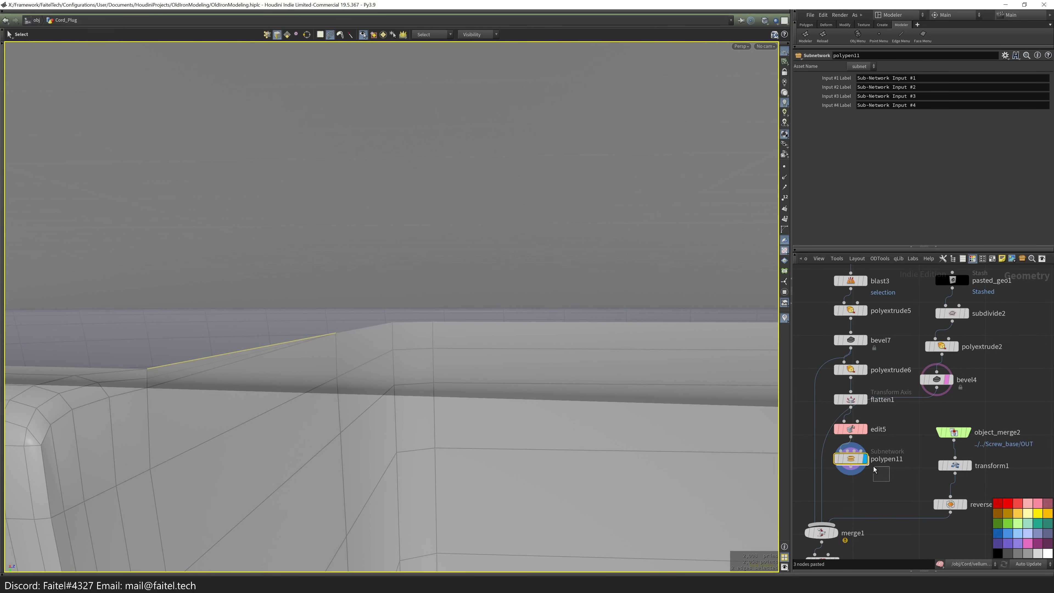
{"action": "key", "text": "alt+x"}
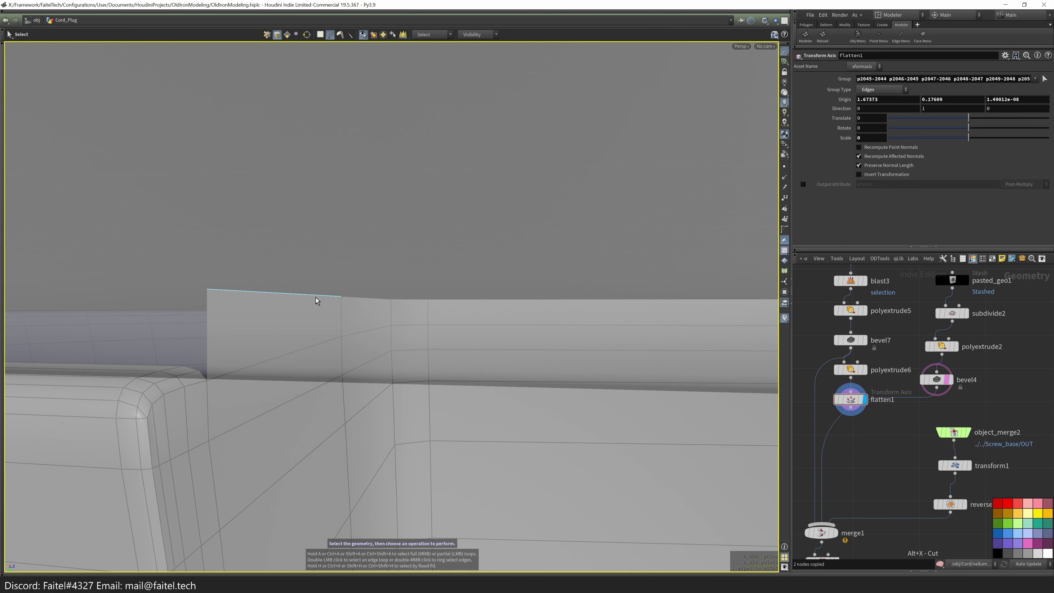
- Nudge the lip's edge loop slightly upward and slide its points into place along the rim
{"action": "double_click", "coordinate": [317, 299]}
{"action": "key", "text": "t"}
{"action": "left_click_drag", "start_coordinate": [317, 300], "coordinate": [266, 365], "text": "alt"}
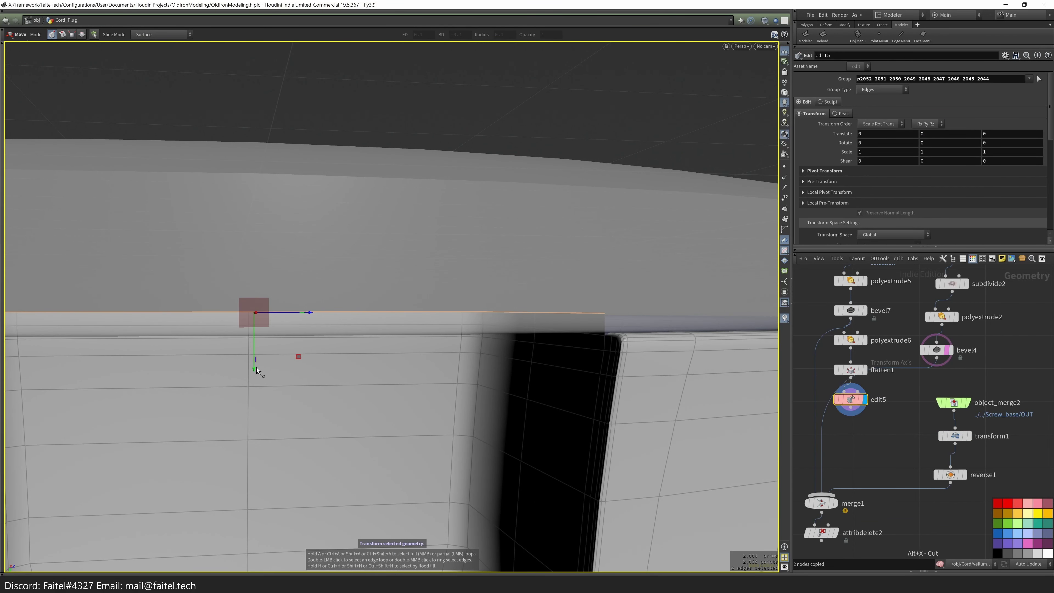
{"action": "left_click_drag", "start_coordinate": [610, 336], "coordinate": [739, 262], "text": "alt"}
{"action": "key", "text": "s"}
{"action": "key", "text": "s"}
{"action": "left_click_drag", "start_coordinate": [568, 310], "coordinate": [661, 326]}
- Draw PolyPen edges around the notch rim, cancelling a stray brush edit
{"action": "key", "text": "p"}
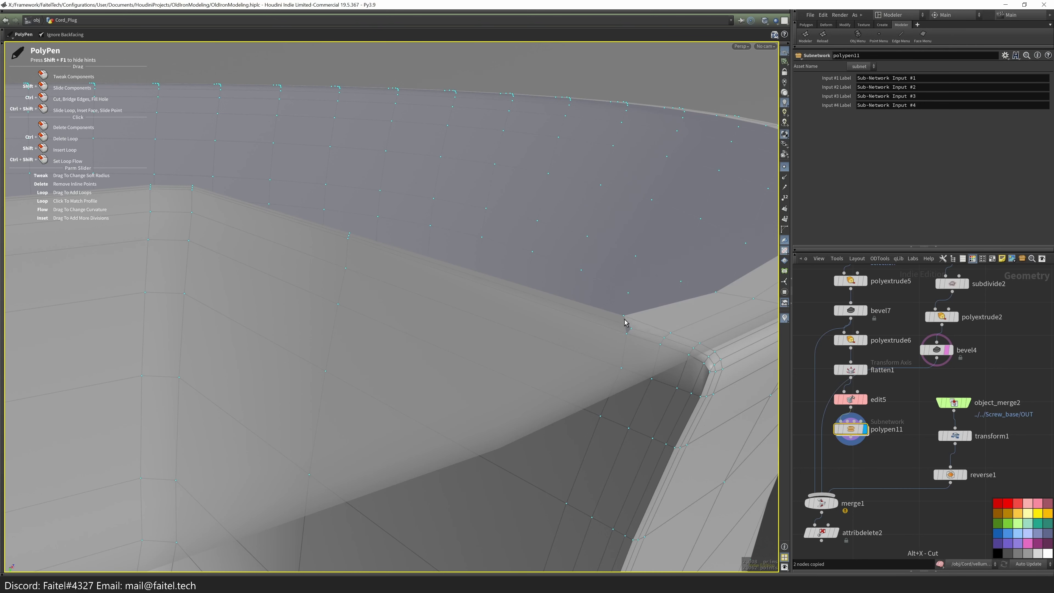
{"action": "scroll", "coordinate": [629, 325], "scroll_direction": "up", "scroll_amount": 2}
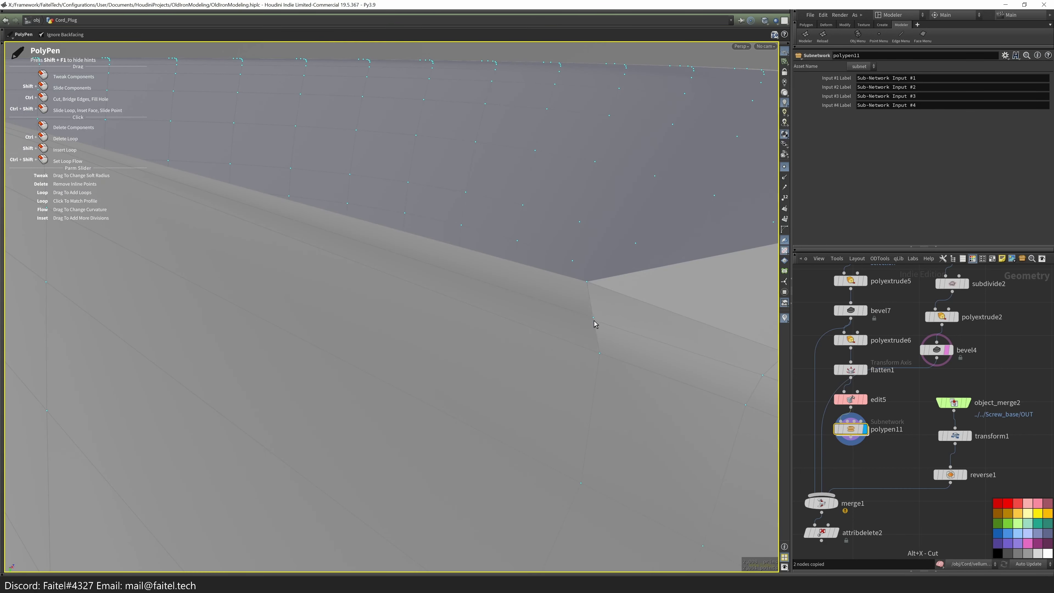
{"action": "scroll", "coordinate": [595, 324], "scroll_direction": "down", "scroll_amount": 5}
{"action": "left_click_drag", "start_coordinate": [353, 443], "coordinate": [710, 366], "text": "alt"}
{"action": "scroll", "coordinate": [619, 324], "scroll_direction": "up", "scroll_amount": 3}
{"action": "key", "text": "Escape"}
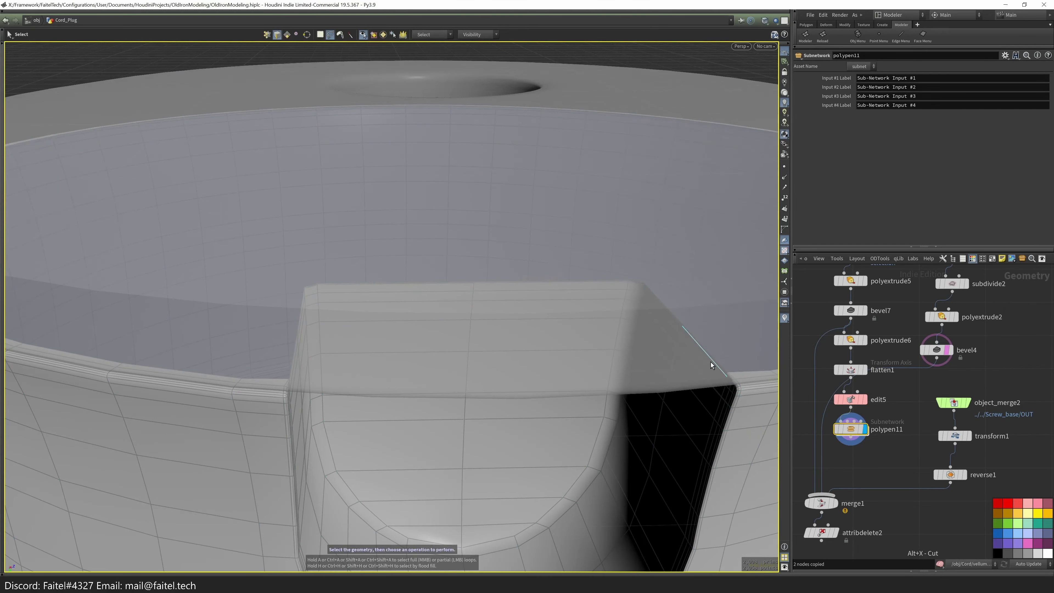
{"action": "scroll", "coordinate": [276, 349], "scroll_direction": "down", "scroll_amount": 5}
{"action": "scroll", "coordinate": [348, 316], "scroll_direction": "up", "scroll_amount": 5}
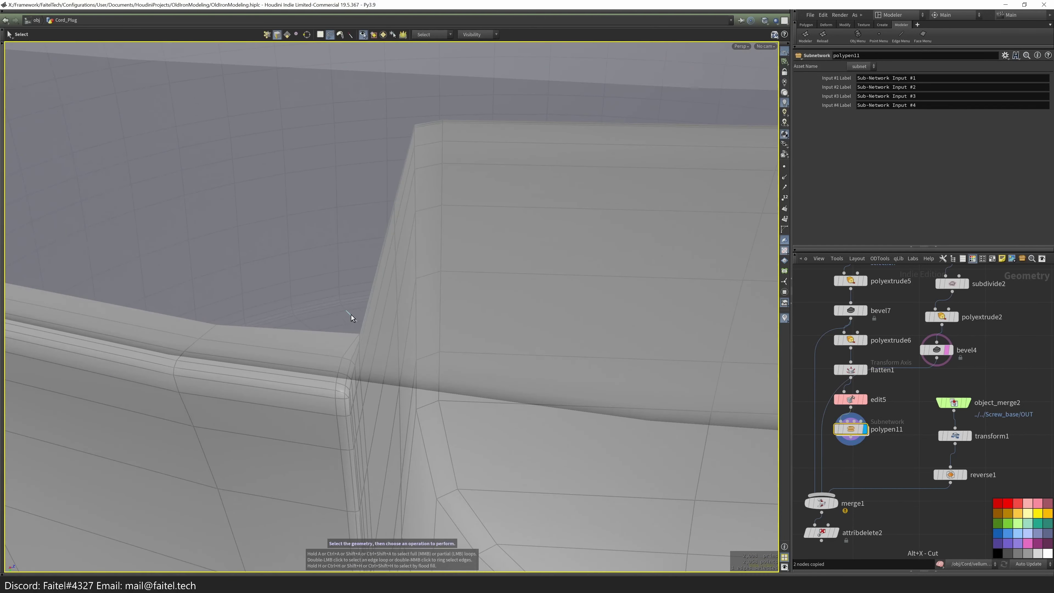
{"action": "key", "text": "shift+b"}
{"action": "mouse_move", "coordinate": [395, 330]}
{"action": "left_mouse_down", "text": "alt"}
{"action": "mouse_move", "coordinate": [378, 369]}
{"action": "mouse_move", "coordinate": [696, 280]}
{"action": "mouse_move", "coordinate": [737, 316]}
{"action": "mouse_move", "coordinate": [418, 368]}
{"action": "mouse_move", "coordinate": [400, 254]}
{"action": "mouse_move", "coordinate": [257, 359]}
{"action": "left_mouse_up", "text": "alt"}
{"action": "key", "text": "ctrl+z"}
{"action": "scroll", "coordinate": [382, 368], "scroll_direction": "down", "scroll_amount": 3}
- Bridge the two edge sets, add an edge loop across the bridge and fill the hole with PolyFill
{"action": "key", "text": "s"}
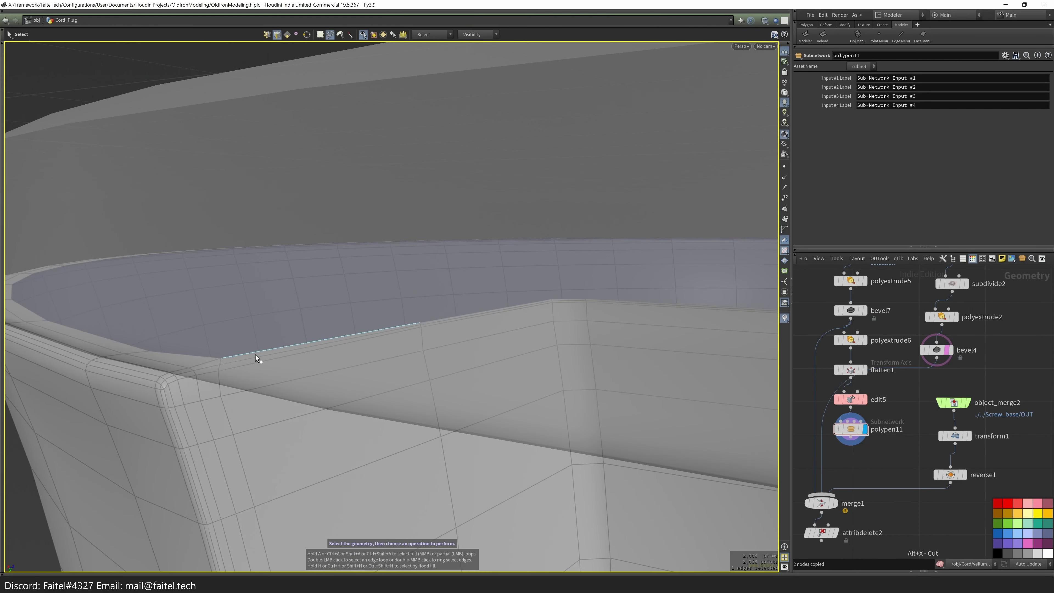
{"action": "key", "text": "b"}
{"action": "scroll", "coordinate": [506, 420], "scroll_direction": "up", "scroll_amount": 5}
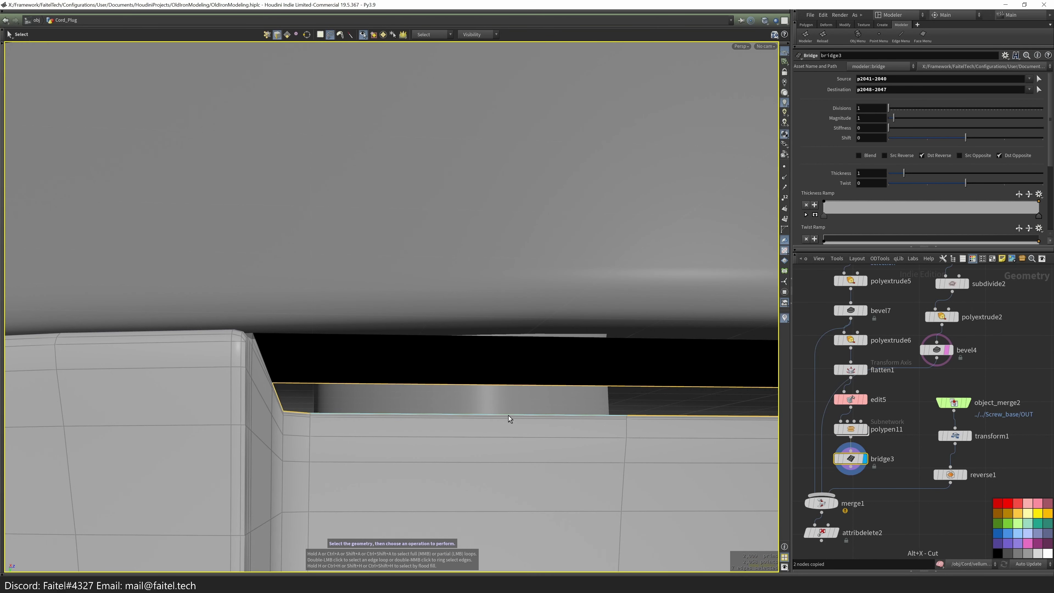
{"action": "left_click_drag", "start_coordinate": [509, 419], "coordinate": [520, 377], "text": "alt"}
{"action": "key", "text": "l"}
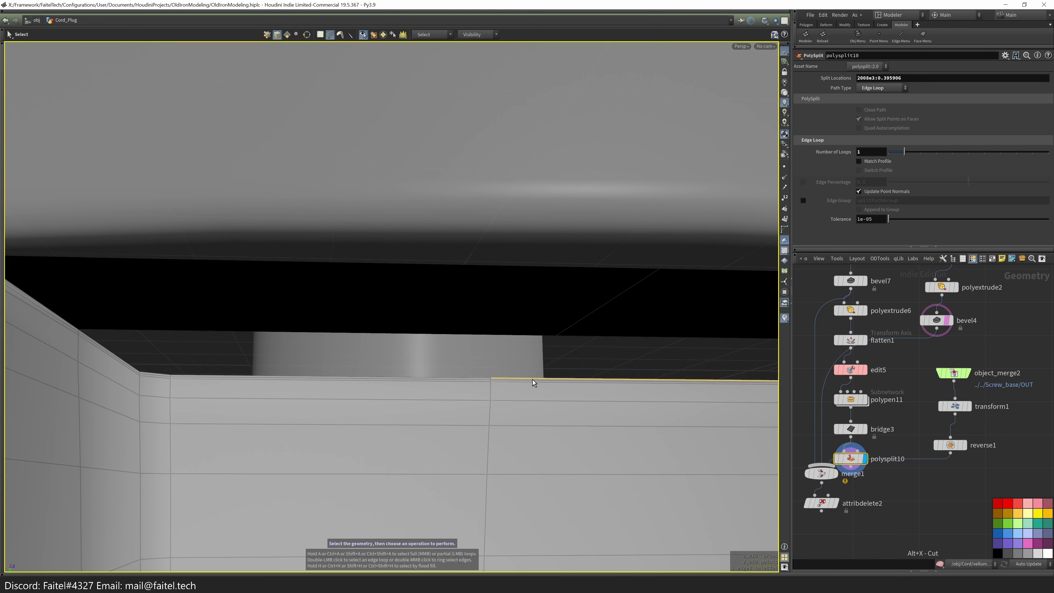
{"action": "key", "text": "e"}
{"action": "left_click", "coordinate": [554, 394]}
{"action": "left_click_drag", "start_coordinate": [554, 394], "coordinate": [478, 351], "text": "alt"}
{"action": "left_click_drag", "start_coordinate": [577, 353], "coordinate": [486, 358], "text": "alt"}
- Move merge1 and attribdelete2 down, wire polyfill4 into merge1 and preview the cap subdivided
{"action": "key", "text": "s"}
{"action": "scroll", "coordinate": [506, 392], "scroll_direction": "down", "scroll_amount": 5}
{"action": "middle_click_drag", "start_coordinate": [875, 531], "coordinate": [888, 491]}
{"action": "left_click_drag", "start_coordinate": [833, 434], "coordinate": [920, 525], "text": "shift"}
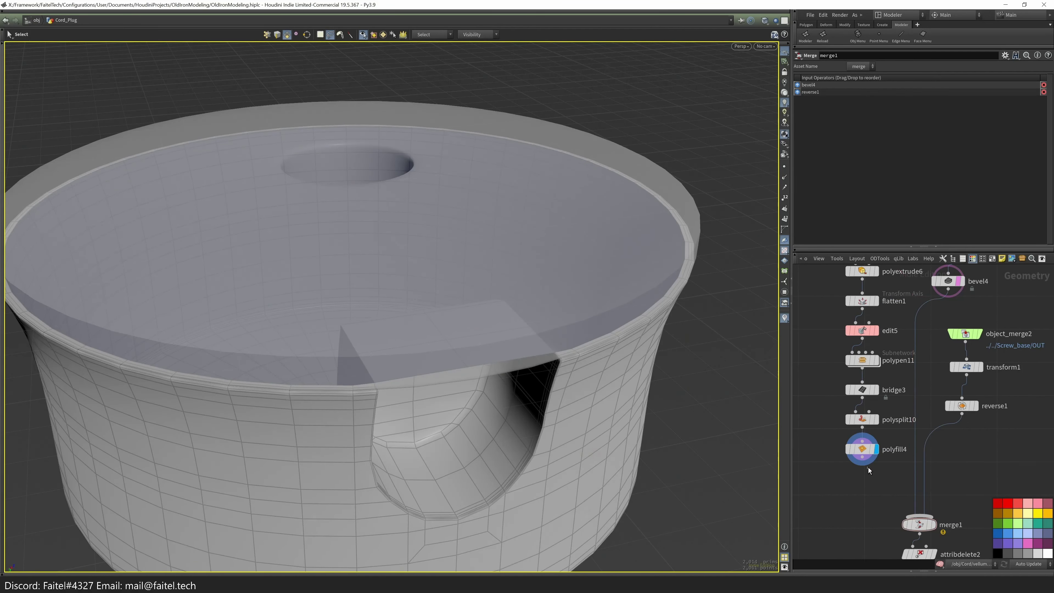
{"action": "left_click_drag", "start_coordinate": [863, 464], "coordinate": [920, 517]}
{"action": "key", "text": "shift+s"}
- Inspect the subdivided notch, raise a rim point upward and recheck the smoothed preview
{"action": "left_click_drag", "start_coordinate": [500, 308], "coordinate": [657, 286]}
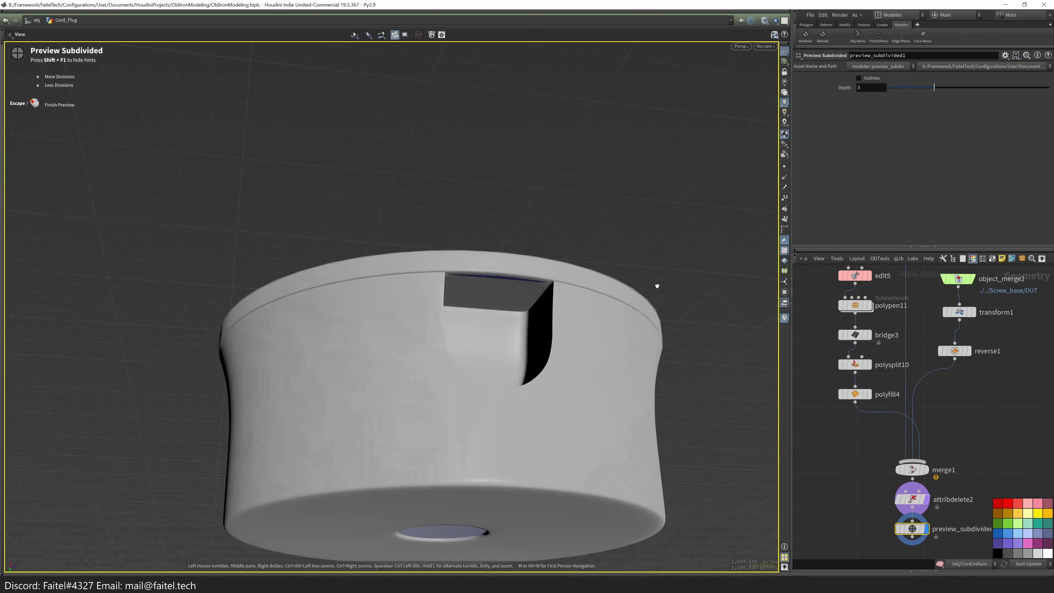
{"action": "scroll", "coordinate": [459, 285], "scroll_direction": "up", "scroll_amount": 10}
{"action": "left_click_drag", "start_coordinate": [613, 245], "coordinate": [636, 426]}
{"action": "key", "text": "Escape"}
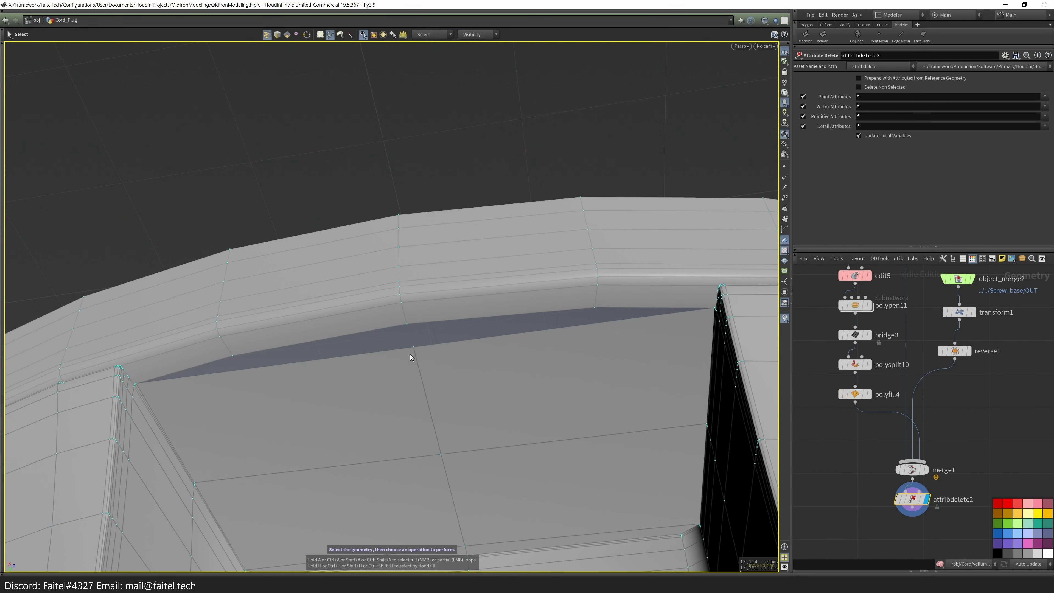
{"action": "key", "text": "t"}
{"action": "left_click_drag", "start_coordinate": [417, 355], "coordinate": [582, 370]}
{"action": "key", "text": "Tab"}
{"action": "left_click", "coordinate": [464, 368]}
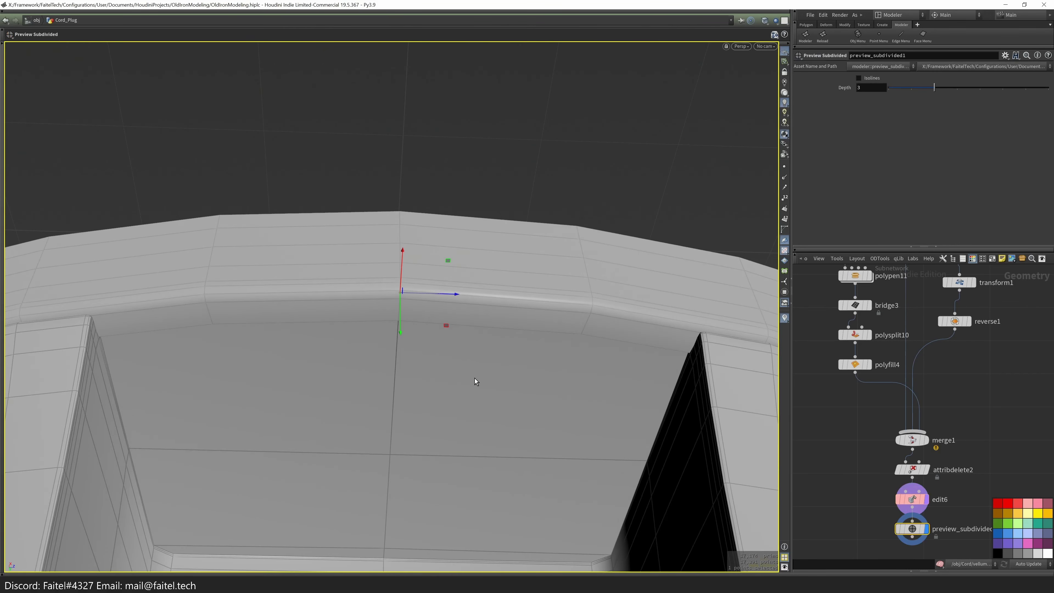
{"action": "key", "text": "Escape"}
{"action": "scroll", "coordinate": [594, 323], "scroll_direction": "up", "scroll_amount": 8}
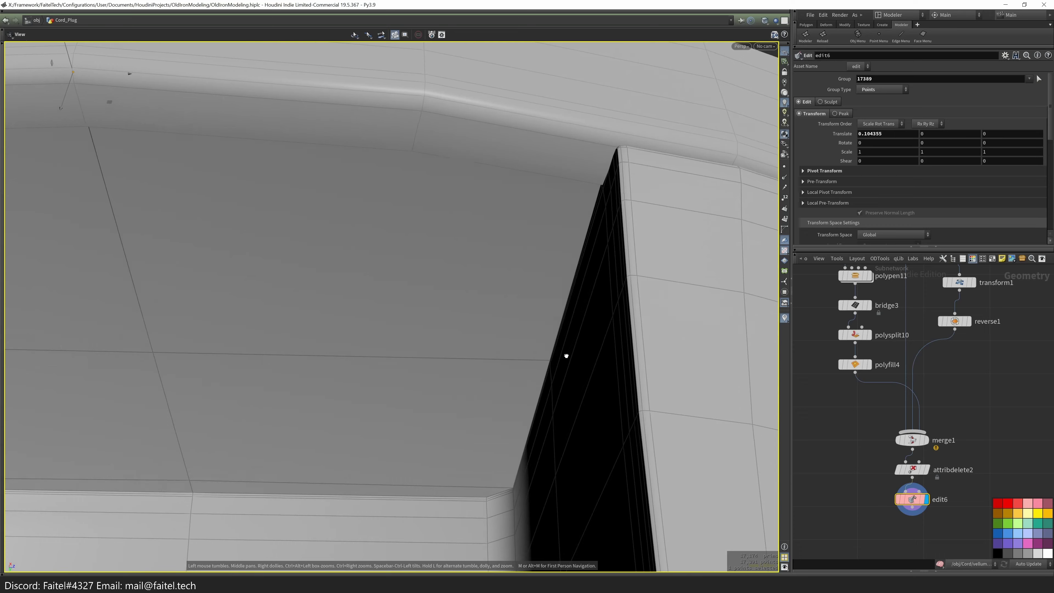
{"action": "left_click_drag", "start_coordinate": [567, 356], "coordinate": [499, 500]}
- Add PolyPen edges on the cover and shift two cover points 0.0456514 along X
{"action": "key", "text": "p"}
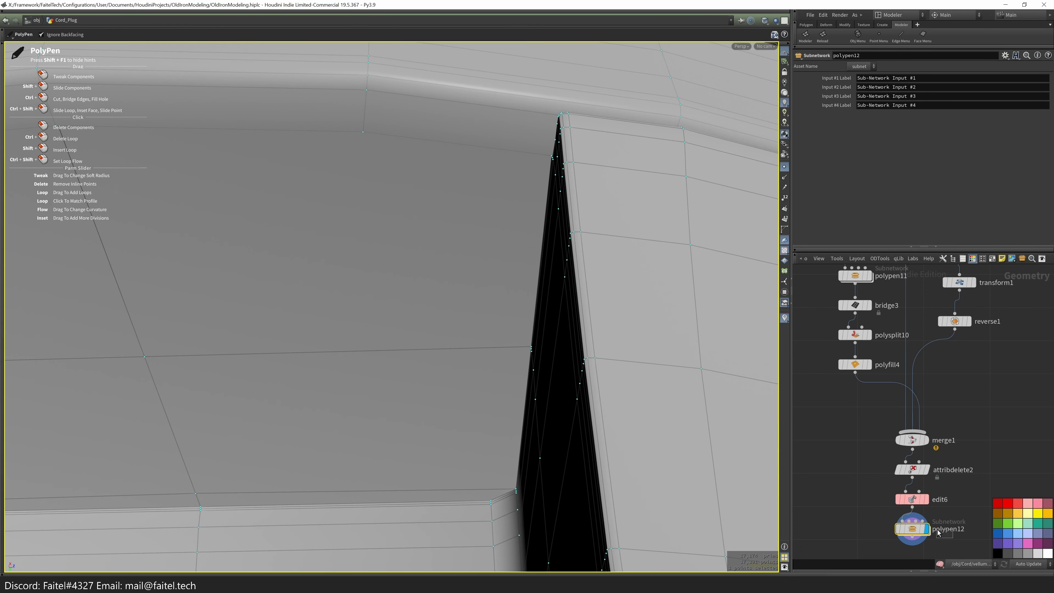
{"action": "key", "text": "ctrl+z"}
{"action": "key", "text": "ctrl+z"}
{"action": "key", "text": "ctrl+z"}
{"action": "key", "text": "p"}
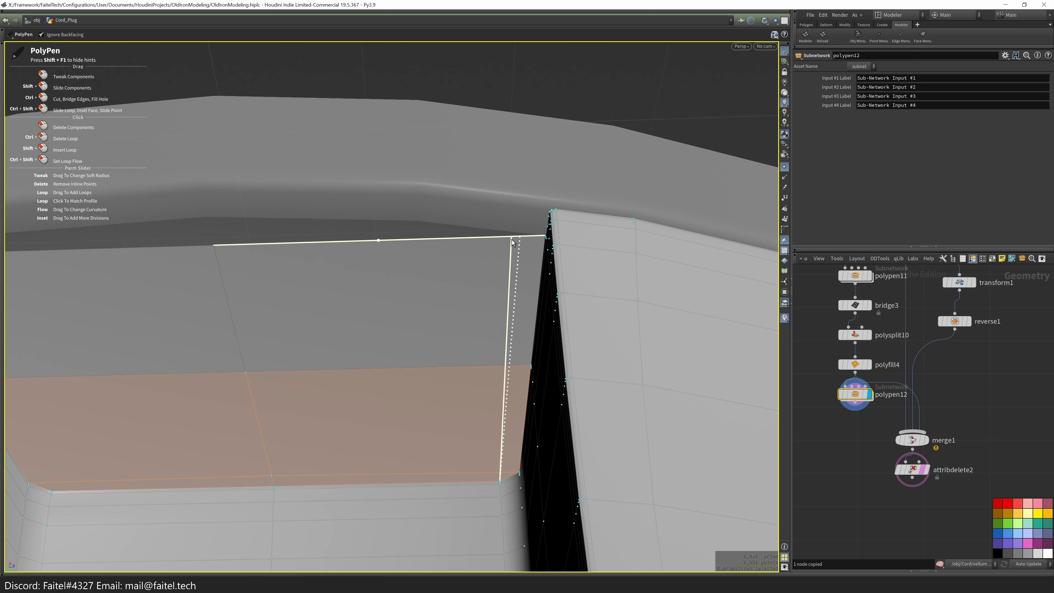
{"action": "left_click_drag", "start_coordinate": [512, 240], "coordinate": [518, 312]}
{"action": "key", "text": "t"}
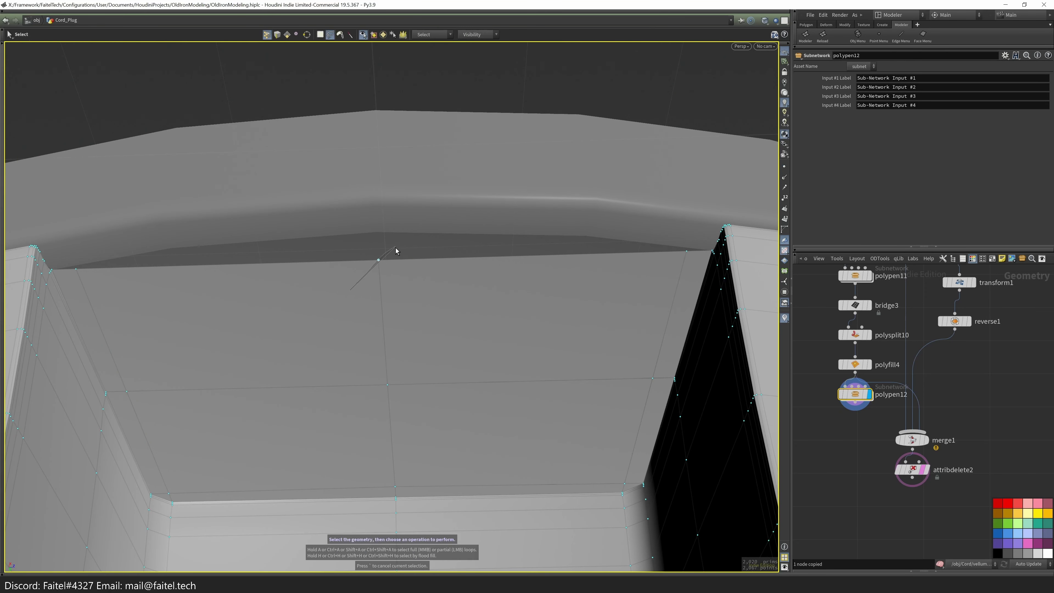
{"action": "left_click_drag", "start_coordinate": [385, 255], "coordinate": [380, 231]}
{"action": "left_click_drag", "start_coordinate": [385, 193], "coordinate": [407, 221]}
{"action": "left_click_drag", "start_coordinate": [407, 220], "coordinate": [452, 226]}
{"action": "key", "text": "space+3"}
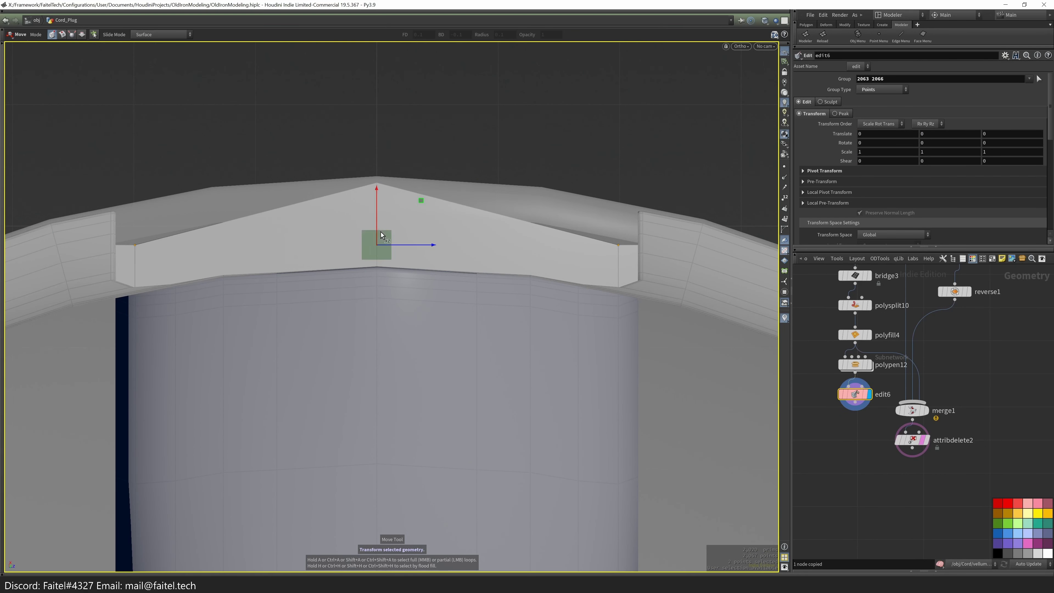
{"action": "left_click_drag", "start_coordinate": [380, 232], "coordinate": [398, 214]}
{"action": "key", "text": "space+1"}
{"action": "left_click_drag", "start_coordinate": [747, 316], "coordinate": [478, 328]}
- Display attribdelete2, undo the accidental input disconnection and redisplay the cleanup result
{"action": "key", "text": "t"}
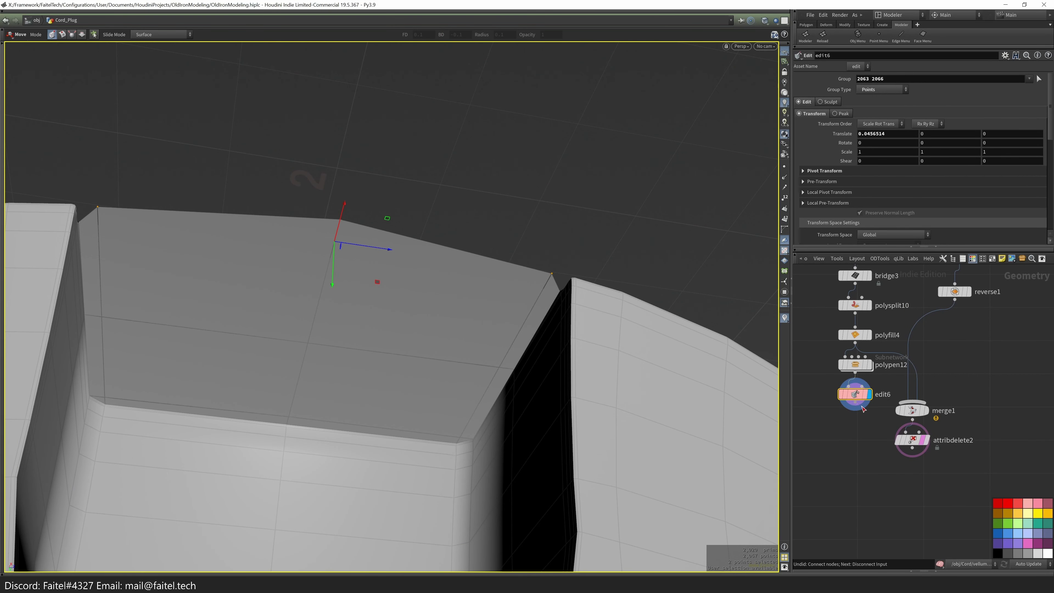
{"action": "left_click", "coordinate": [910, 472]}
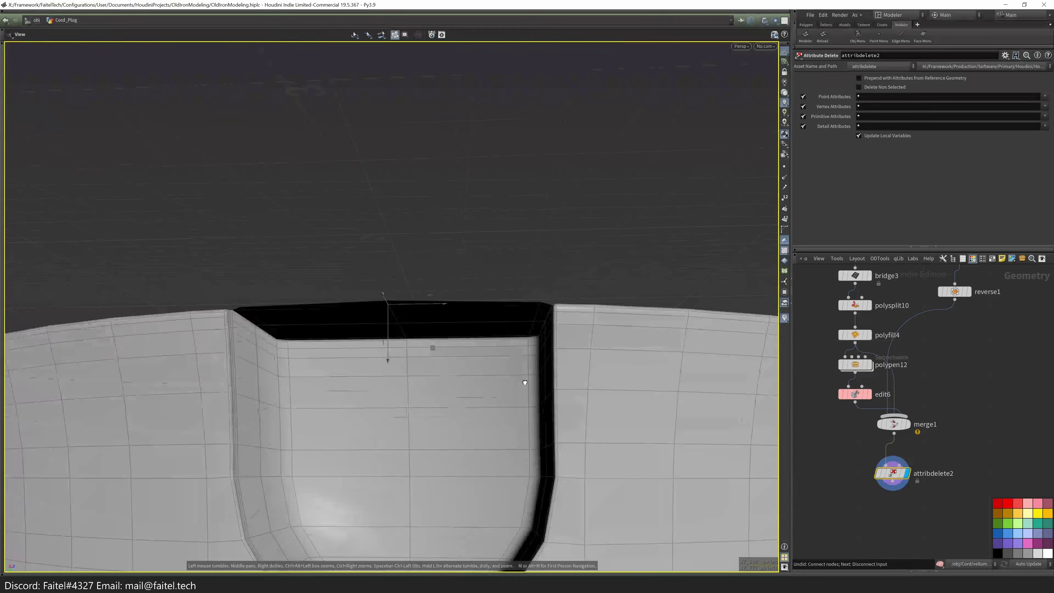
{"action": "key", "text": "ctrl+z"}
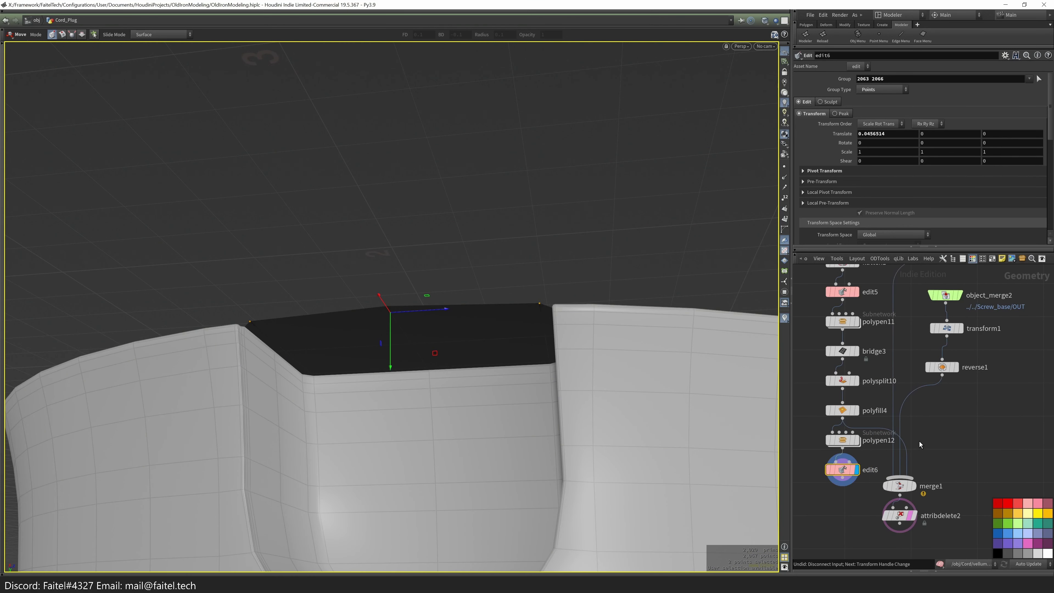
{"action": "left_click", "coordinate": [922, 536]}
{"action": "key", "text": "space"}
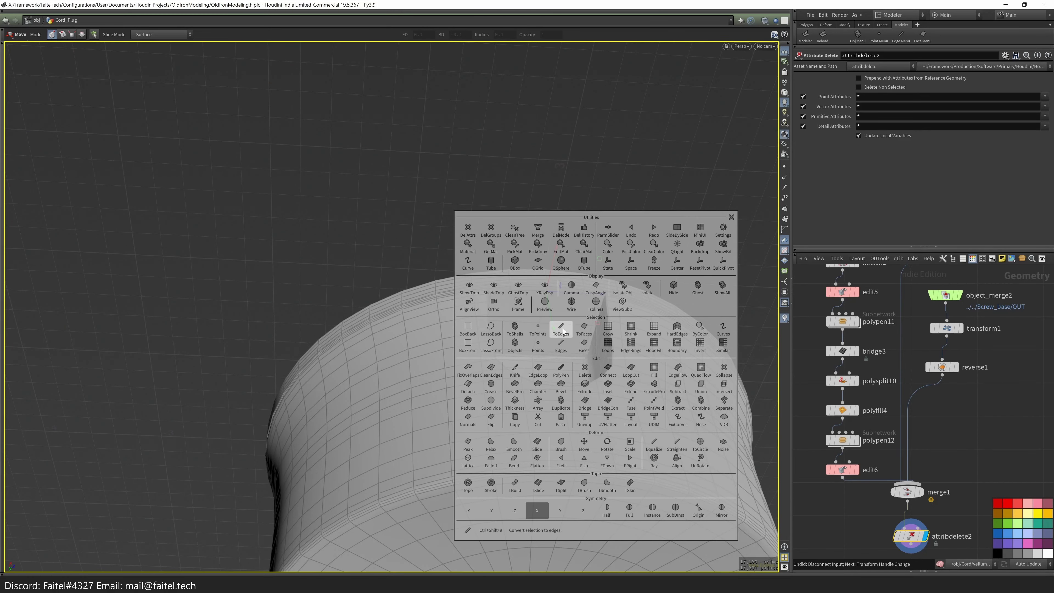
- Preview the plug subdivided and tumble around it from higher and lower angles
{"action": "left_click", "coordinate": [545, 305]}
{"action": "left_click_drag", "start_coordinate": [624, 266], "coordinate": [465, 419]}
{"action": "key", "text": "Escape"}
{"action": "left_click_drag", "start_coordinate": [589, 358], "coordinate": [590, 265]}
{"action": "scroll", "coordinate": [511, 254], "scroll_direction": "up", "scroll_amount": 10}
{"action": "scroll", "coordinate": [511, 255], "scroll_direction": "down", "scroll_amount": 10}
{"action": "left_click_drag", "start_coordinate": [537, 242], "coordinate": [634, 445]}
{"action": "key", "text": "grave"}
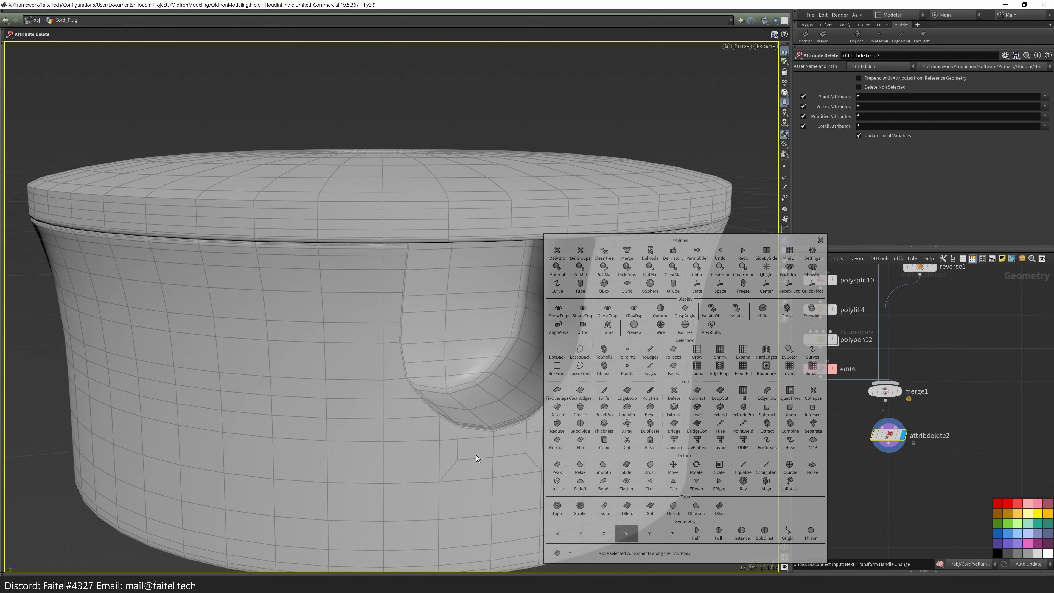
- Add a Match Size node under attribdelete2 with Justify Y set to Min
{"action": "key", "text": "Tab"}
{"action": "type", "text": "match"}
{"action": "key", "text": "Return"}
{"action": "left_click", "coordinate": [866, 493]}
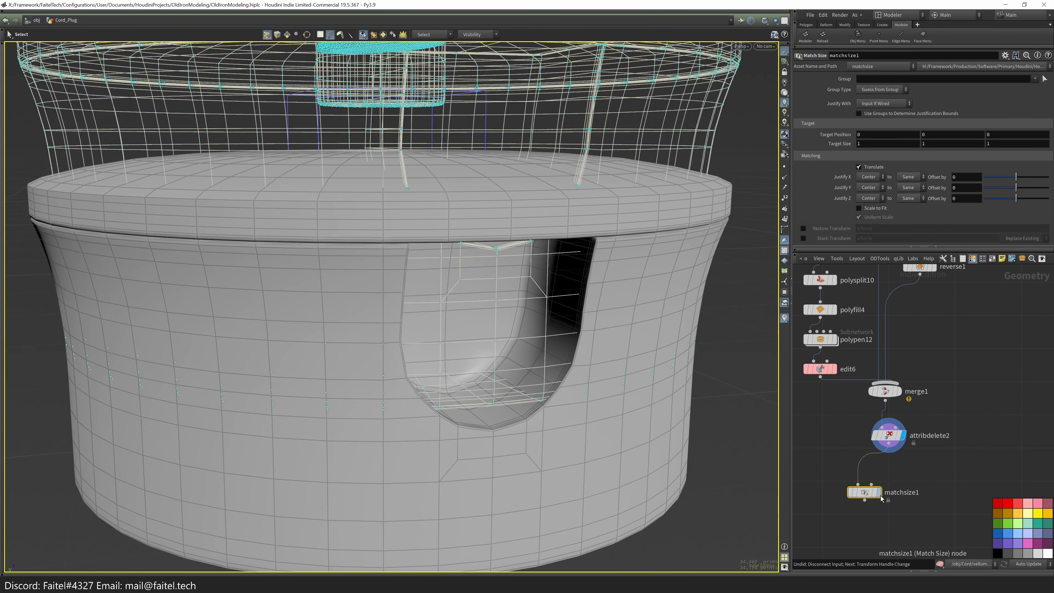
{"action": "left_click", "coordinate": [877, 492]}
{"action": "scroll", "coordinate": [488, 438], "scroll_direction": "down", "scroll_amount": 5}
{"action": "left_click", "coordinate": [869, 187]}
{"action": "left_click", "coordinate": [868, 190]}
{"action": "key", "text": "Escape"}
{"action": "left_click_drag", "start_coordinate": [681, 353], "coordinate": [457, 233]}
- Insert a Transform between attribdelete2 and matchsize1 and flip the plug upside down around X
{"action": "key", "text": "s"}
{"action": "middle_click_drag", "start_coordinate": [949, 489], "coordinate": [963, 426]}
{"action": "key", "text": "Tab"}
{"action": "type", "text": "transform"}
{"action": "key", "text": "Return"}
{"action": "left_click", "coordinate": [896, 432]}
{"action": "middle_click_drag", "start_coordinate": [882, 119], "coordinate": [901, 119]}
{"action": "left_click", "coordinate": [918, 485]}
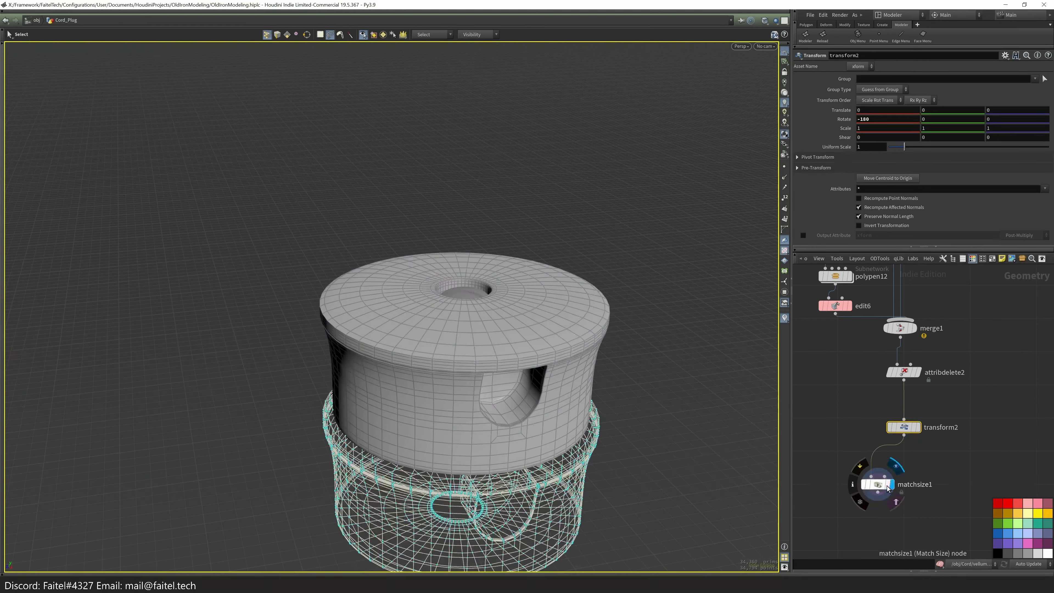
{"action": "left_click", "coordinate": [904, 484]}
- Set the transform's rotation to -180, 45, 0 to turn the plug 45 degrees
{"action": "left_click_drag", "start_coordinate": [552, 291], "coordinate": [563, 342]}
{"action": "key", "text": "Escape"}
{"action": "left_click_drag", "start_coordinate": [658, 307], "coordinate": [581, 357]}
{"action": "left_click", "coordinate": [905, 427]}
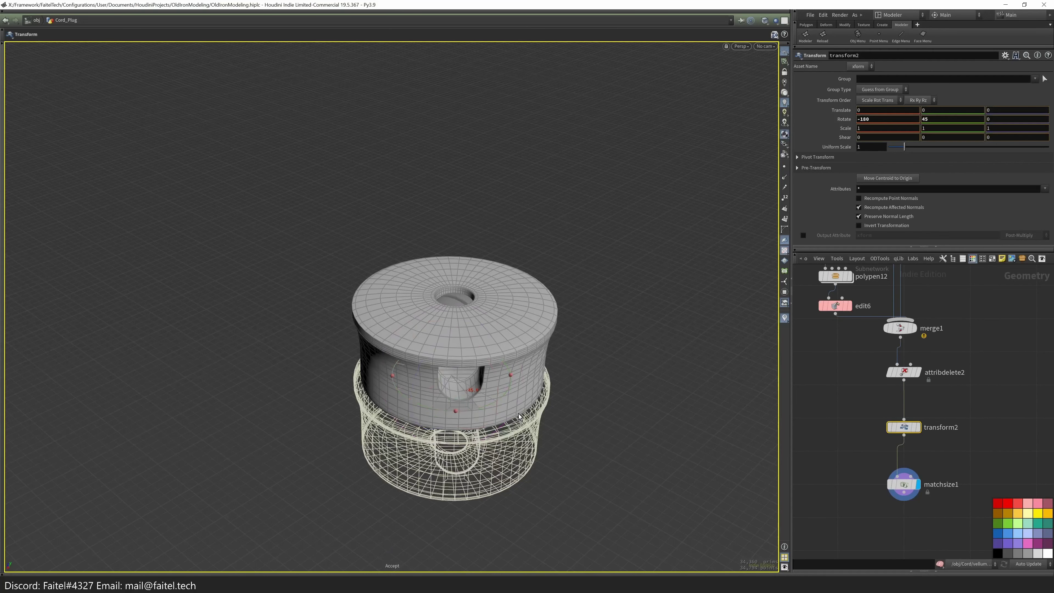
{"action": "key", "text": "Escape"}
{"action": "mouse_move", "coordinate": [519, 417]}
{"action": "left_mouse_down"}
{"action": "mouse_move", "coordinate": [454, 405]}
{"action": "mouse_move", "coordinate": [586, 382]}
{"action": "mouse_move", "coordinate": [498, 345]}
{"action": "mouse_move", "coordinate": [415, 390]}
{"action": "mouse_move", "coordinate": [367, 397]}
{"action": "mouse_move", "coordinate": [424, 332]}
{"action": "mouse_move", "coordinate": [400, 294]}
{"action": "mouse_move", "coordinate": [334, 277]}
{"action": "mouse_move", "coordinate": [418, 211]}
{"action": "mouse_move", "coordinate": [509, 297]}
{"action": "mouse_move", "coordinate": [496, 389]}
{"action": "left_mouse_up"}
- Show wireframe over the shaded plug, select its top disc and view the side up close
{"action": "key", "text": "shift+w"}
{"action": "key", "text": "Return"}
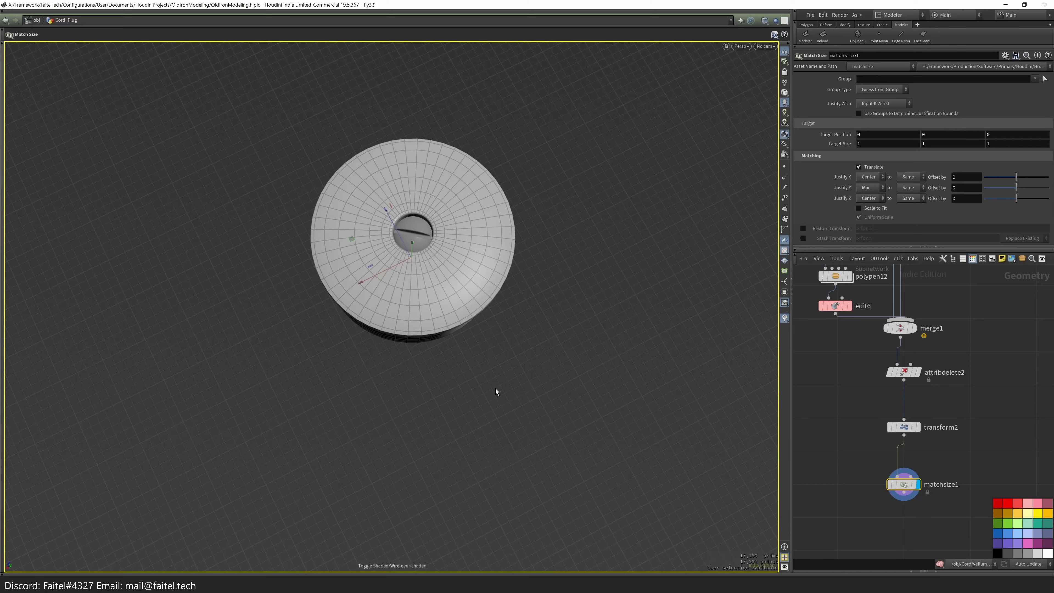
{"action": "key", "text": "s"}
{"action": "double_click", "coordinate": [474, 338]}
{"action": "left_click_drag", "start_coordinate": [474, 338], "coordinate": [440, 360]}
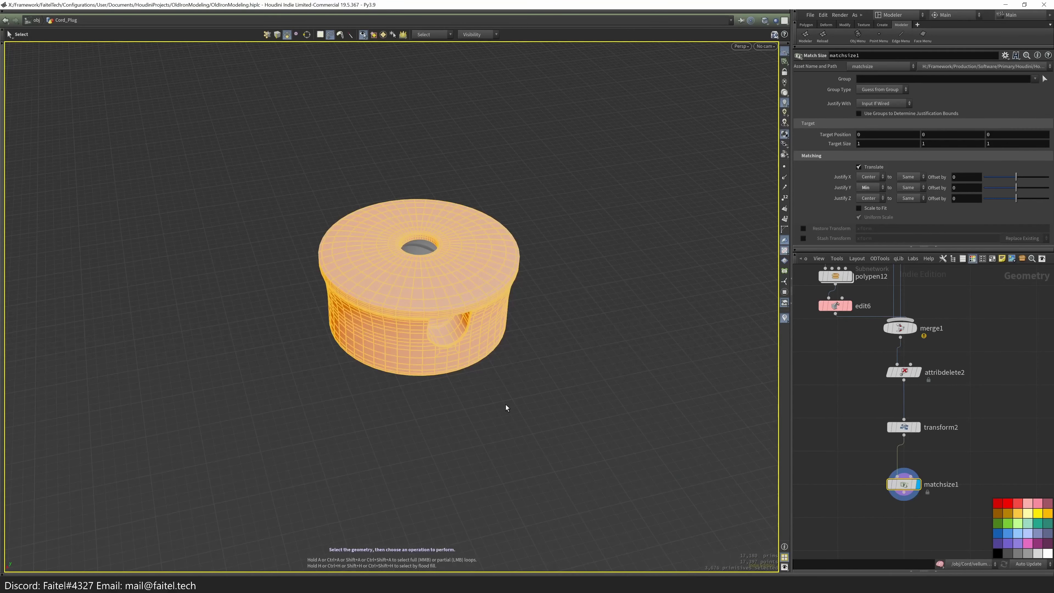
{"action": "key", "text": "Escape"}
{"action": "left_click_drag", "start_coordinate": [502, 409], "coordinate": [471, 318]}
- Inspect the Handle_Framework_Bolts node chain, then return to the object level
{"action": "scroll", "coordinate": [471, 318], "scroll_direction": "up", "scroll_amount": 5}
{"action": "key", "text": "s"}
{"action": "key", "text": "u"}
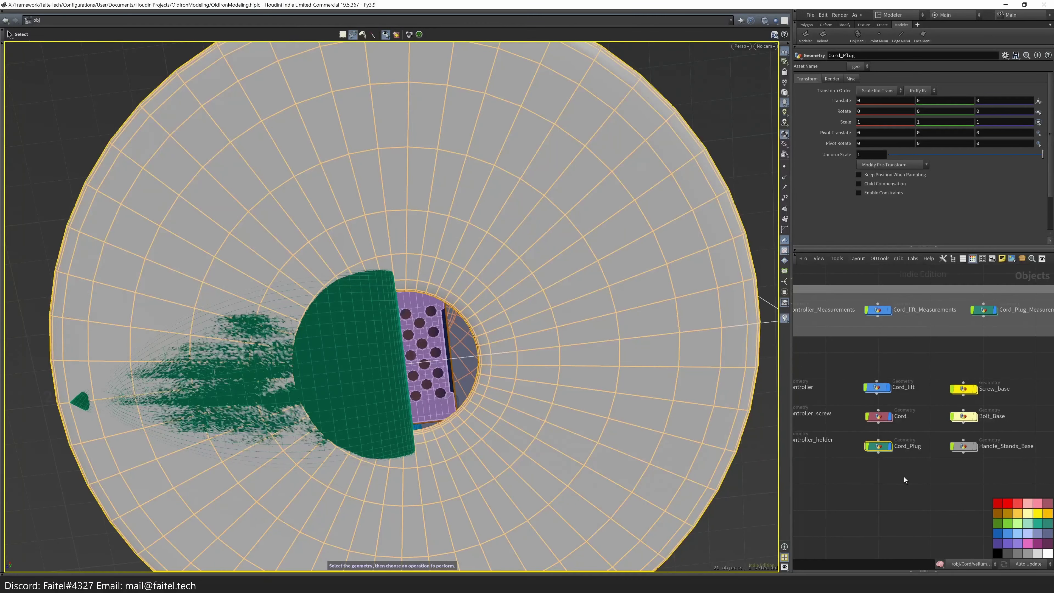
{"action": "middle_click_drag", "start_coordinate": [969, 472], "coordinate": [926, 459]}
{"action": "double_click", "coordinate": [848, 443]}
{"action": "middle_click_drag", "start_coordinate": [820, 473], "coordinate": [742, 506]}
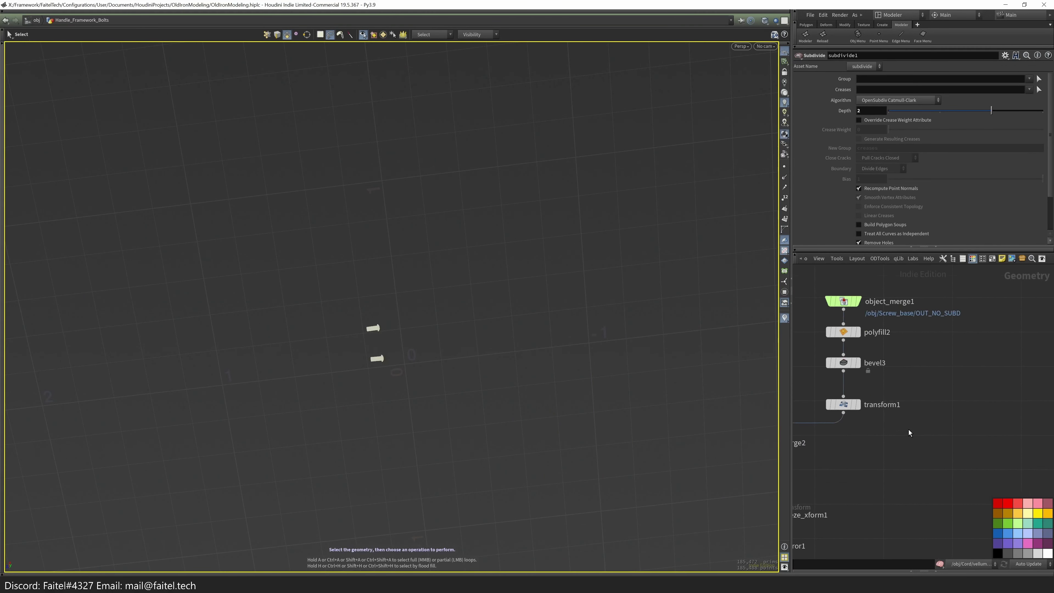
{"action": "left_click", "coordinate": [859, 309]}
{"action": "middle_click_drag", "start_coordinate": [814, 364], "coordinate": [915, 493]}
{"action": "scroll", "coordinate": [901, 459], "scroll_direction": "down", "scroll_amount": 3}
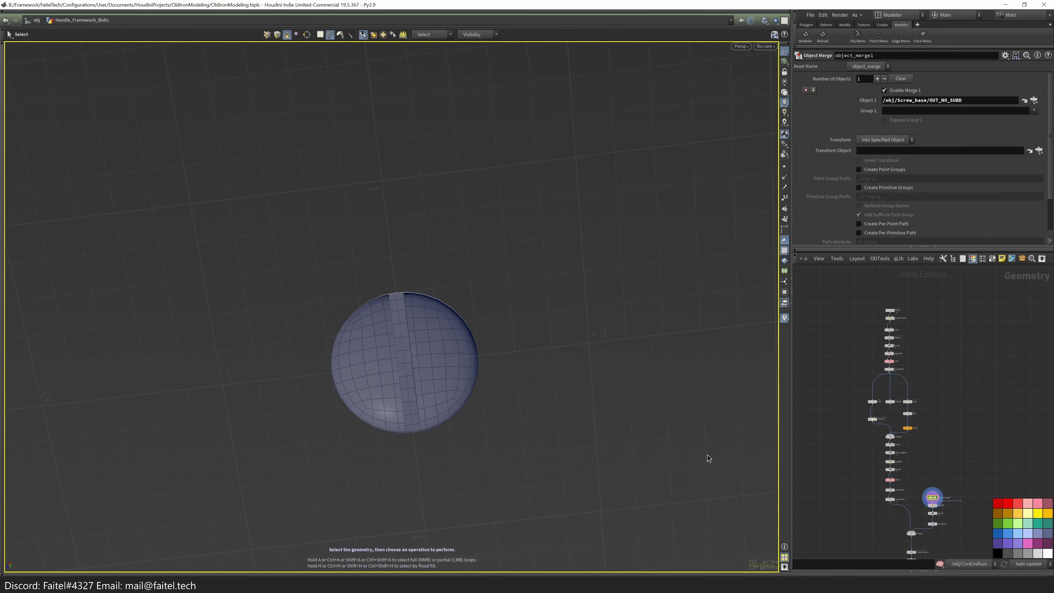
{"action": "key", "text": "u"}
{"action": "key", "text": "i"}
{"action": "key", "text": "u"}
- Duplicate the Handle_Framework_Bolts object and rename the copy Cord_plug
{"action": "left_click_drag", "start_coordinate": [868, 466], "coordinate": [976, 396], "text": "alt"}
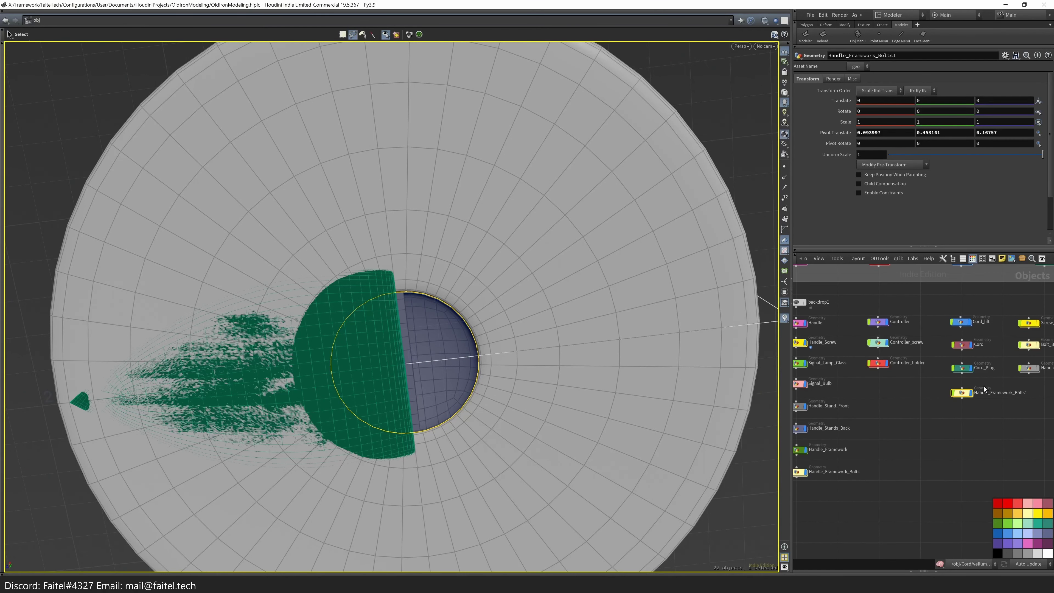
{"action": "left_click_drag", "start_coordinate": [881, 367], "coordinate": [885, 371]}
{"action": "key", "text": "ctrl+z"}
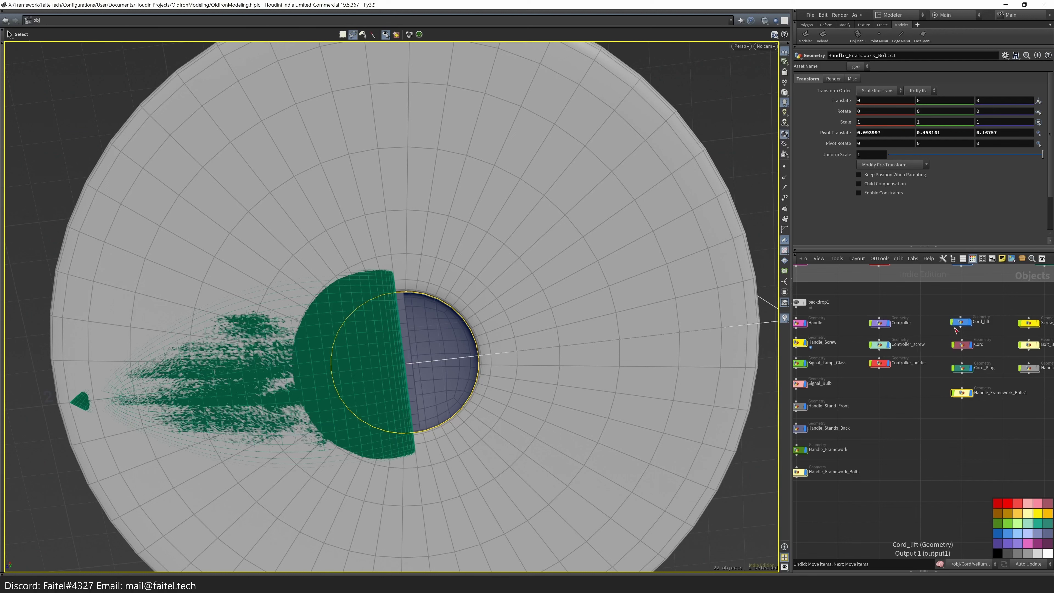
{"action": "scroll", "coordinate": [889, 392], "scroll_direction": "up", "scroll_amount": 3}
{"action": "scroll", "coordinate": [947, 349], "scroll_direction": "down", "scroll_amount": 2}
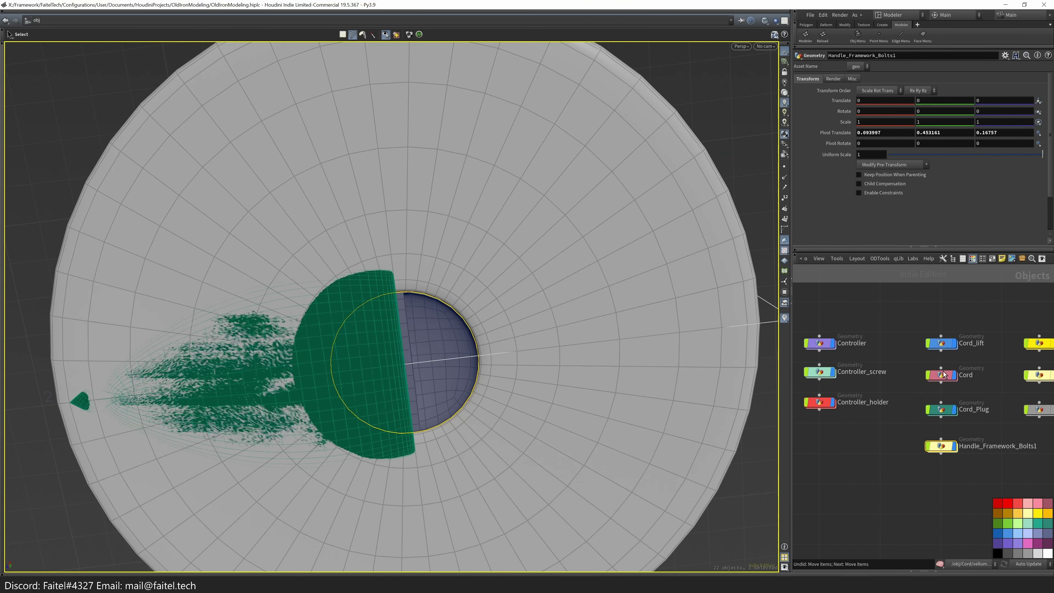
{"action": "scroll", "coordinate": [960, 468], "scroll_direction": "down", "scroll_amount": 2}
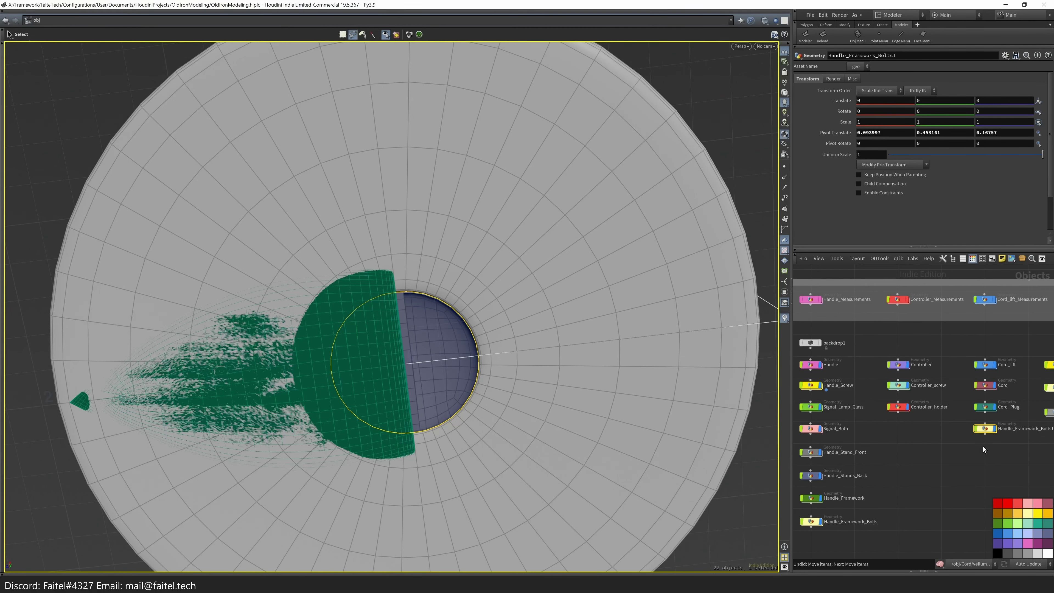
{"action": "scroll", "coordinate": [983, 447], "scroll_direction": "up", "scroll_amount": 2}
{"action": "double_click", "coordinate": [936, 436]}
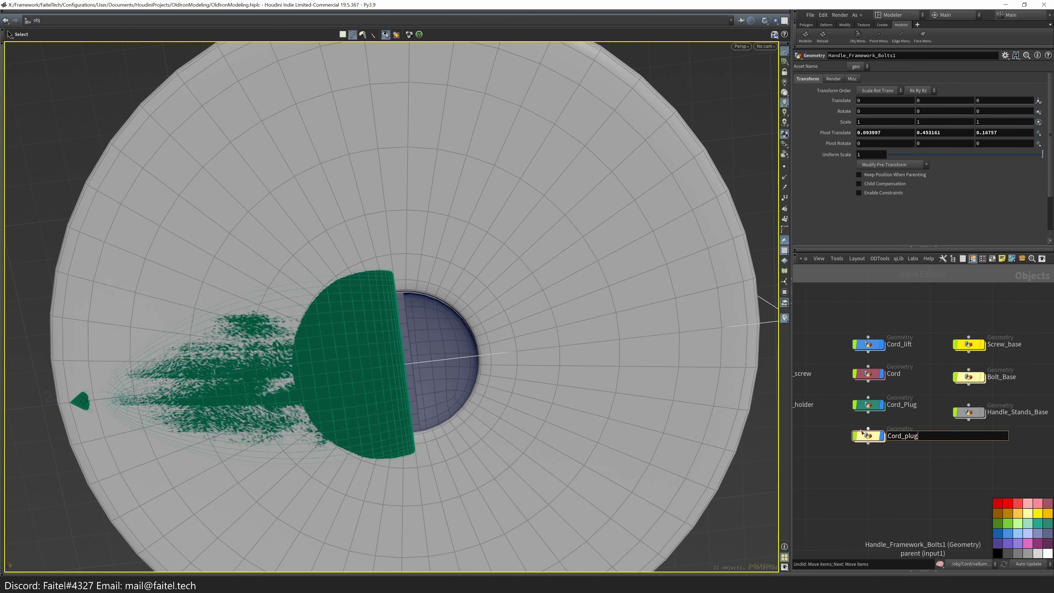
{"action": "key", "text": "Escape"}
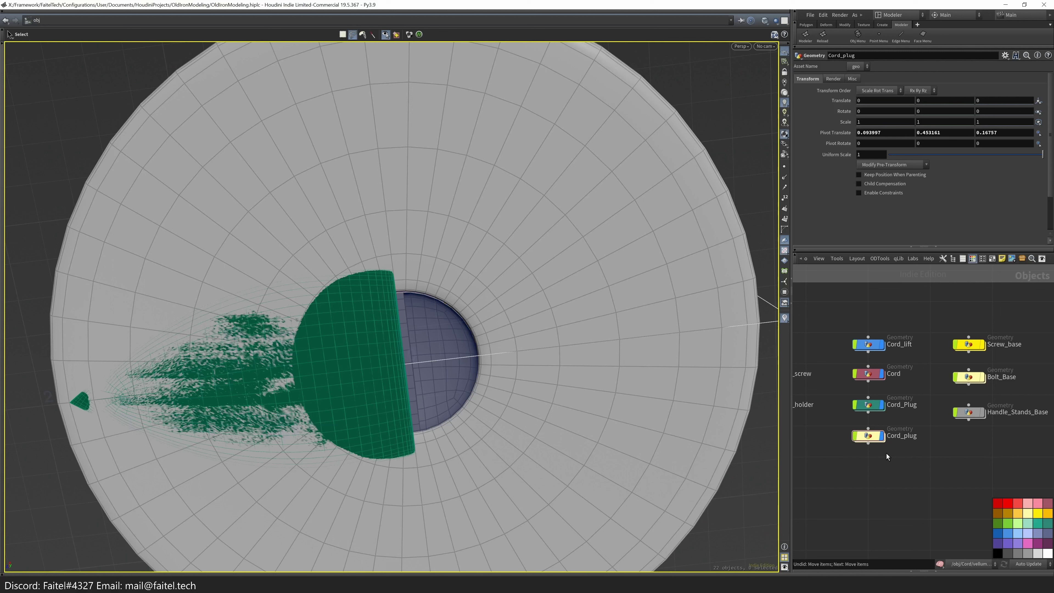
- Copy all 31 nodes inside the new Cord_plug object, then select Cord_Plug
{"action": "scroll", "coordinate": [847, 448], "scroll_direction": "up", "scroll_amount": 2}
{"action": "left_click", "coordinate": [858, 385]}
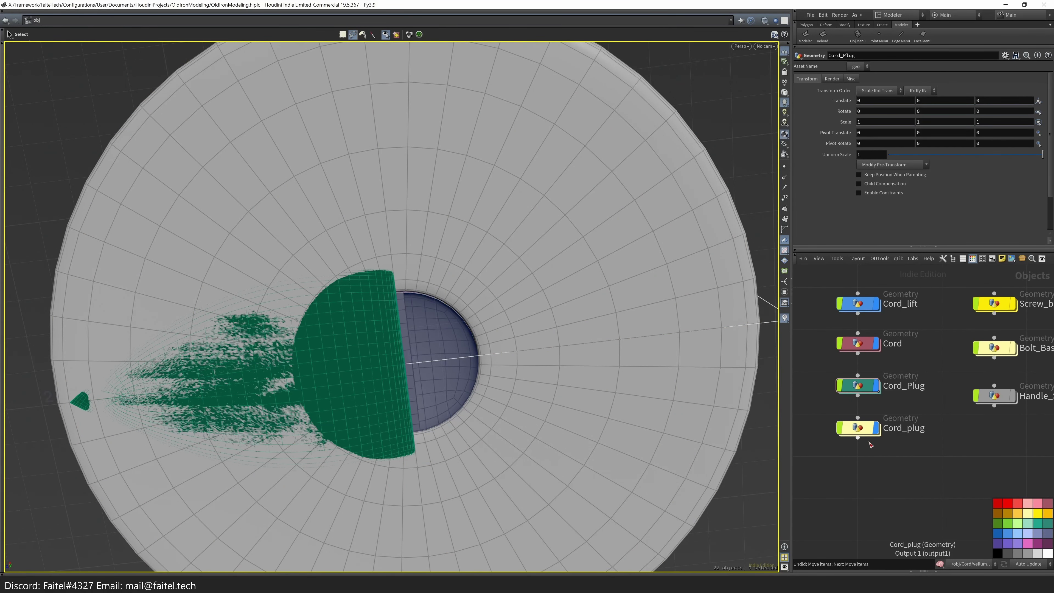
{"action": "double_click", "coordinate": [857, 428]}
{"action": "key", "text": "ctrl+a"}
{"action": "key", "text": "ctrl+c"}
{"action": "key", "text": "u"}
{"action": "left_click", "coordinate": [857, 386]}
- Paste the 31 copied nodes into the Cord_Plug network, keeping them uncollapsed
{"action": "double_click", "coordinate": [858, 386]}
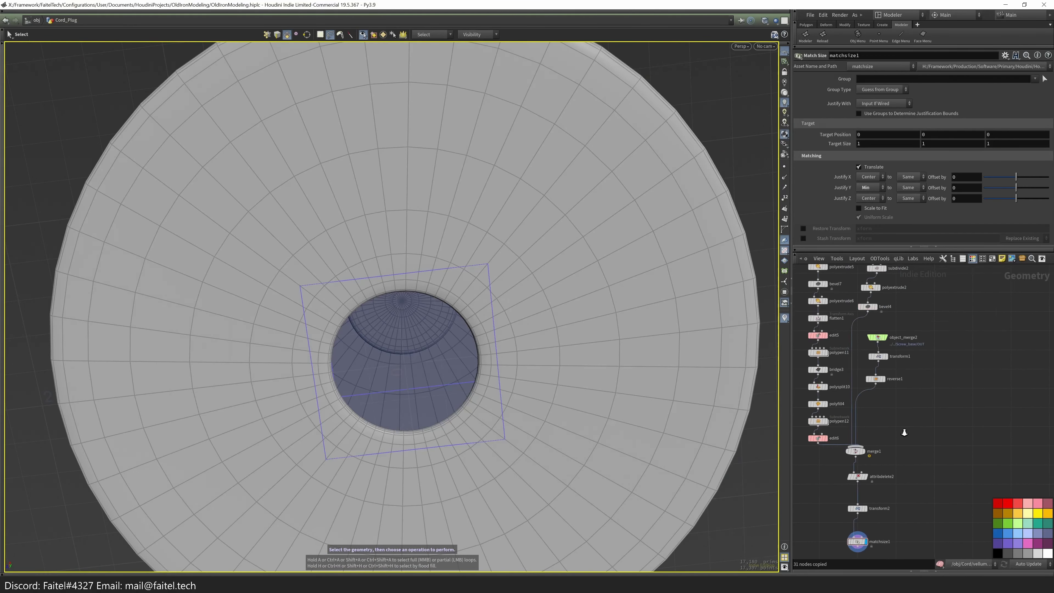
{"action": "key", "text": "ctrl+v"}
{"action": "key", "text": "shift+c"}
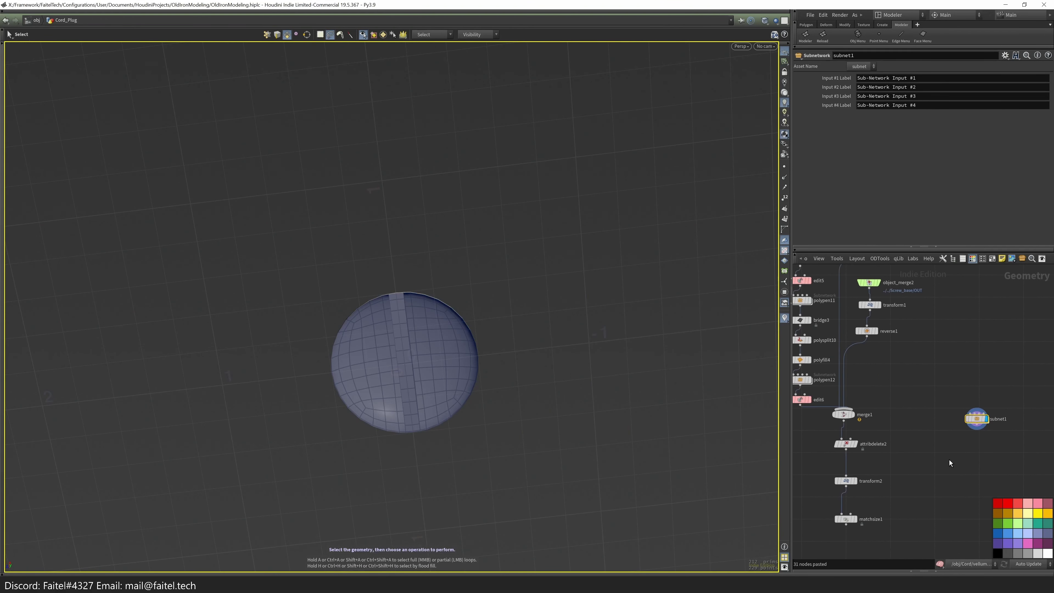
{"action": "left_click_drag", "start_coordinate": [978, 420], "coordinate": [888, 380]}
{"action": "scroll", "coordinate": [888, 379], "scroll_direction": "up", "scroll_amount": 2}
{"action": "key", "text": "ctrl+z"}
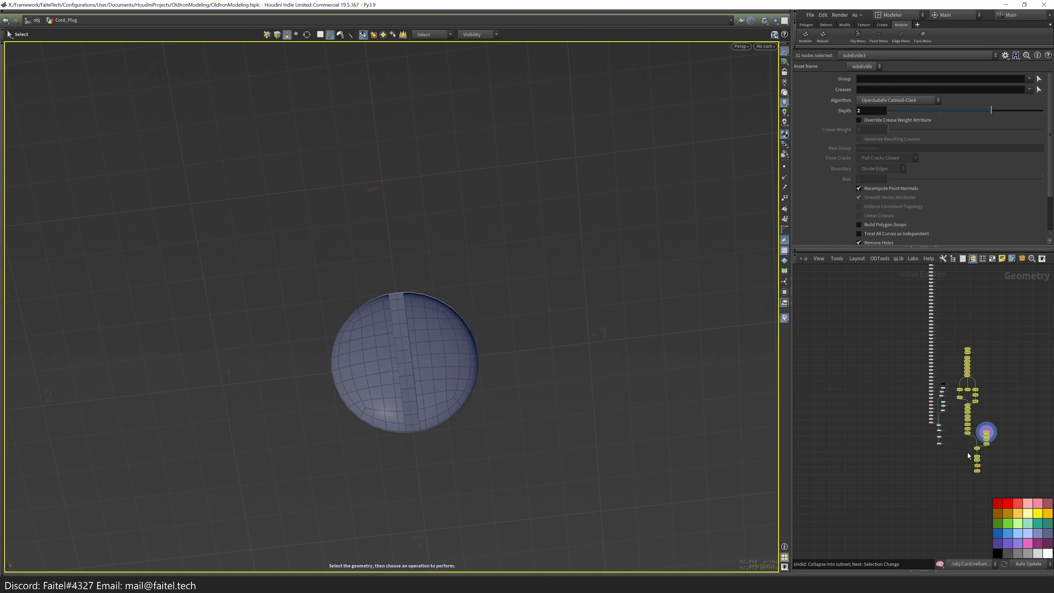
- Wire color2's output into merge1 and display the combined plug at attribdelete2
{"action": "scroll", "coordinate": [984, 421], "scroll_direction": "up", "scroll_amount": 4}
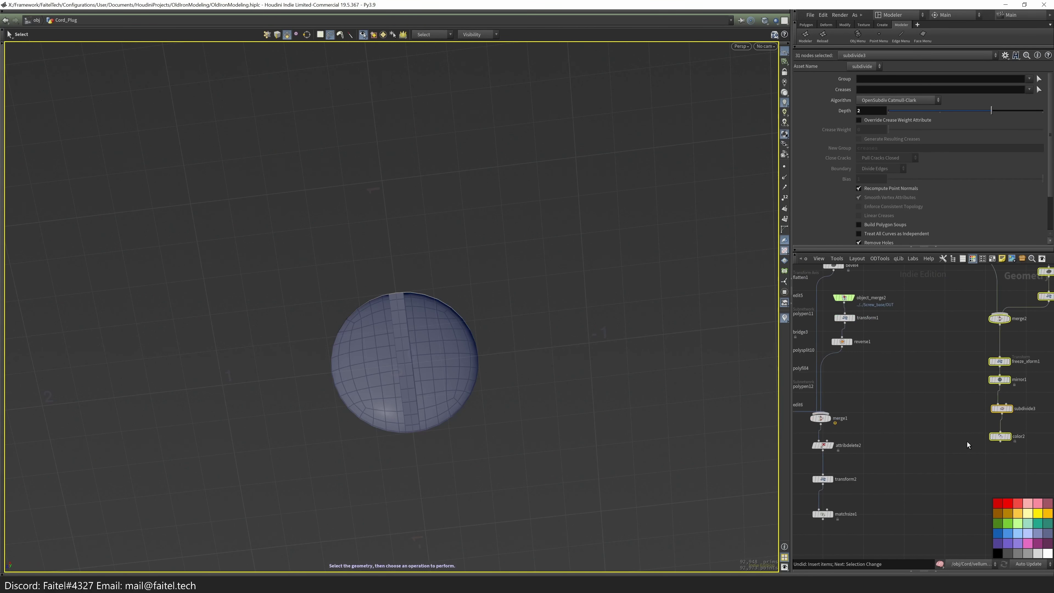
{"action": "left_click", "coordinate": [996, 451]}
{"action": "left_click_drag", "start_coordinate": [1001, 441], "coordinate": [824, 413]}
{"action": "left_click", "coordinate": [829, 450]}
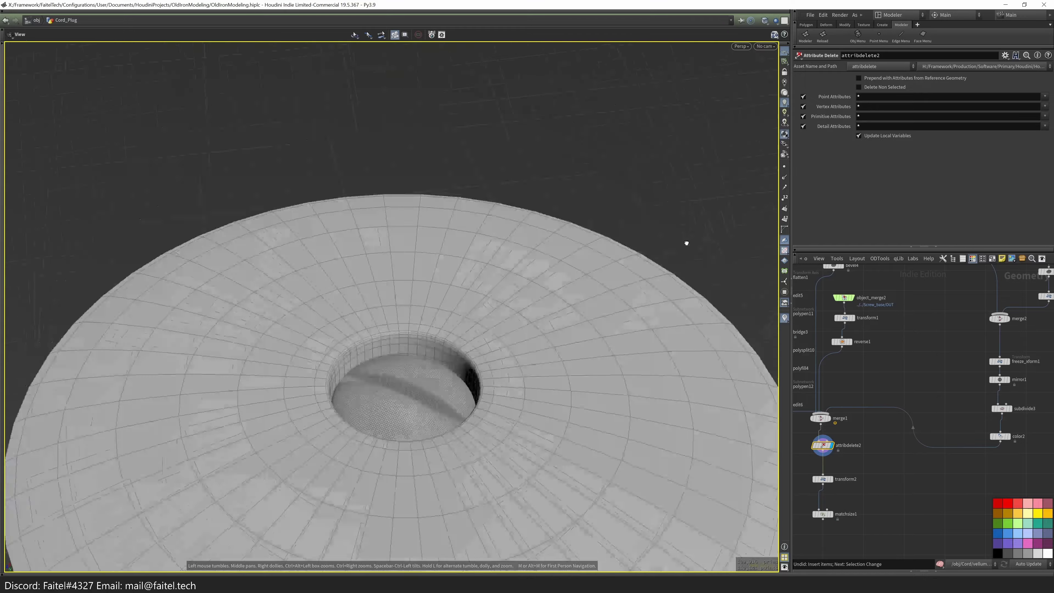
{"action": "scroll", "coordinate": [982, 358], "scroll_direction": "up", "scroll_amount": 2}
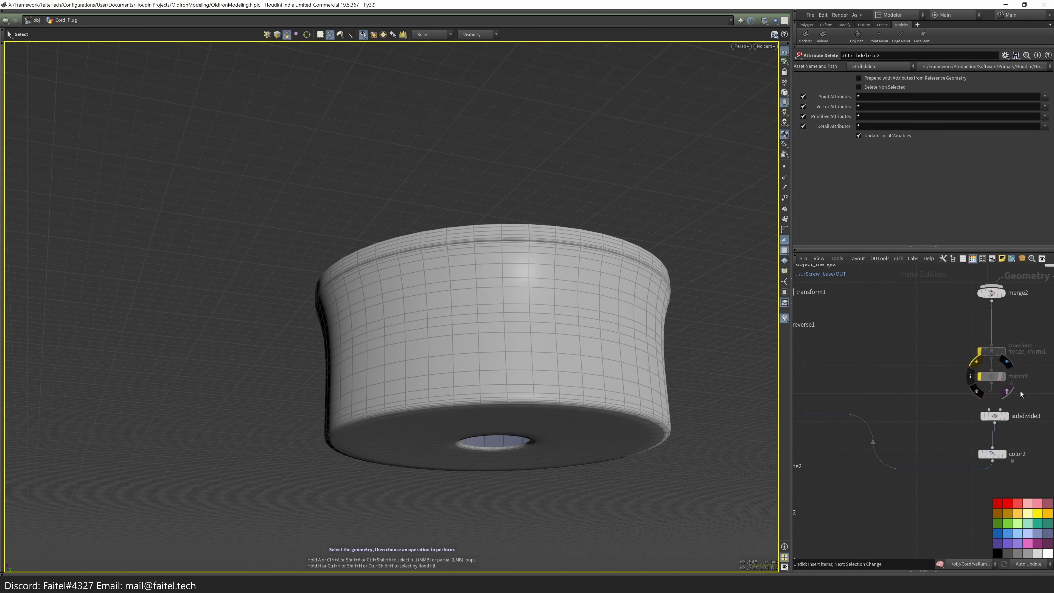
{"action": "middle_click_drag", "start_coordinate": [1038, 347], "coordinate": [957, 432]}
- Add transform5 after merge2 and move the screw piece down into the cap's hole
{"action": "key", "text": "Tab"}
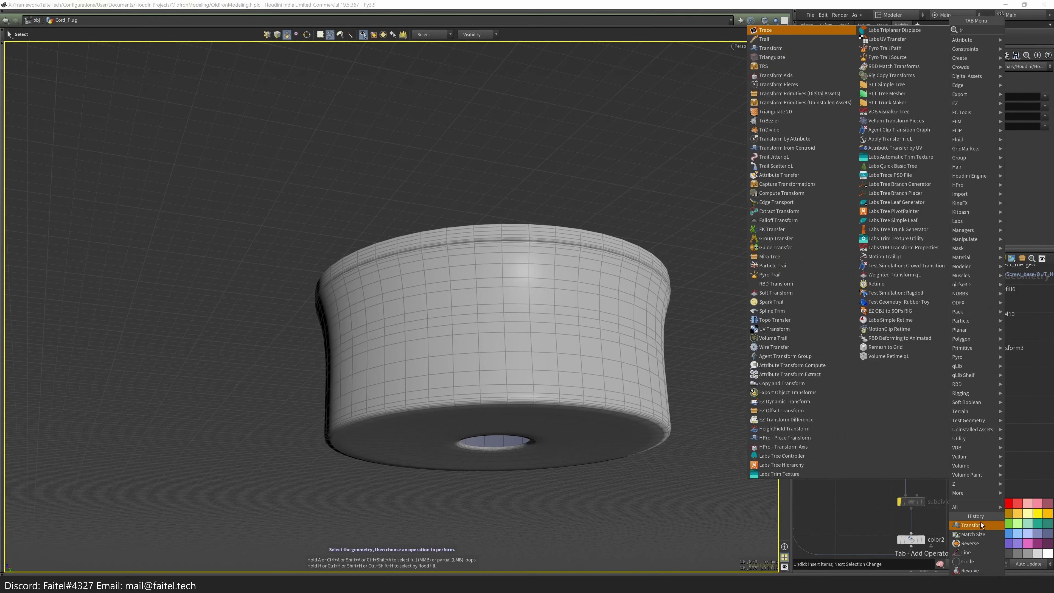
{"action": "left_click", "coordinate": [925, 415]}
{"action": "left_click_drag", "start_coordinate": [519, 457], "coordinate": [572, 176]}
{"action": "left_click", "coordinate": [910, 409]}
{"action": "scroll", "coordinate": [889, 356], "scroll_direction": "down", "scroll_amount": 3}
{"action": "scroll", "coordinate": [889, 357], "scroll_direction": "up", "scroll_amount": 3}
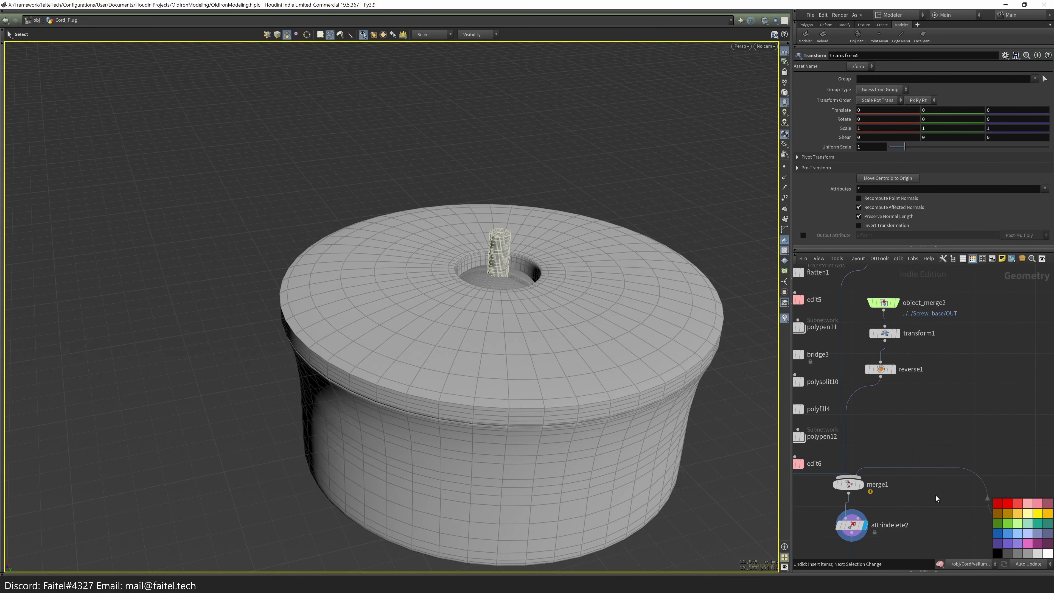
{"action": "middle_click_drag", "start_coordinate": [928, 449], "coordinate": [837, 468]}
{"action": "key", "text": "Return"}
{"action": "left_click_drag", "start_coordinate": [526, 306], "coordinate": [478, 233]}
{"action": "left_click_drag", "start_coordinate": [478, 233], "coordinate": [455, 407]}
{"action": "left_click_drag", "start_coordinate": [457, 252], "coordinate": [508, 487]}
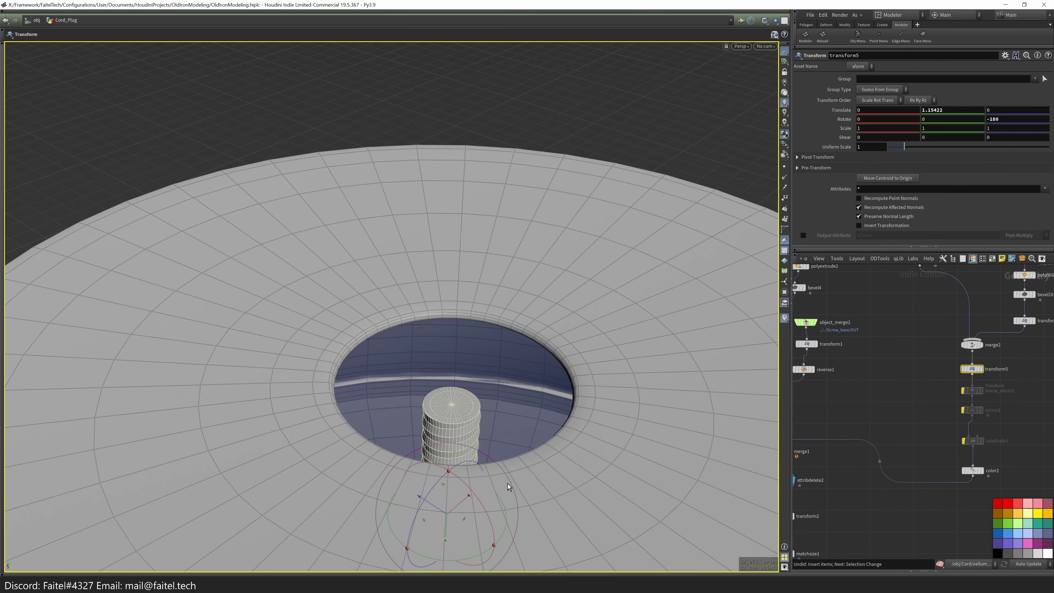
{"action": "left_click_drag", "start_coordinate": [509, 487], "coordinate": [426, 462]}
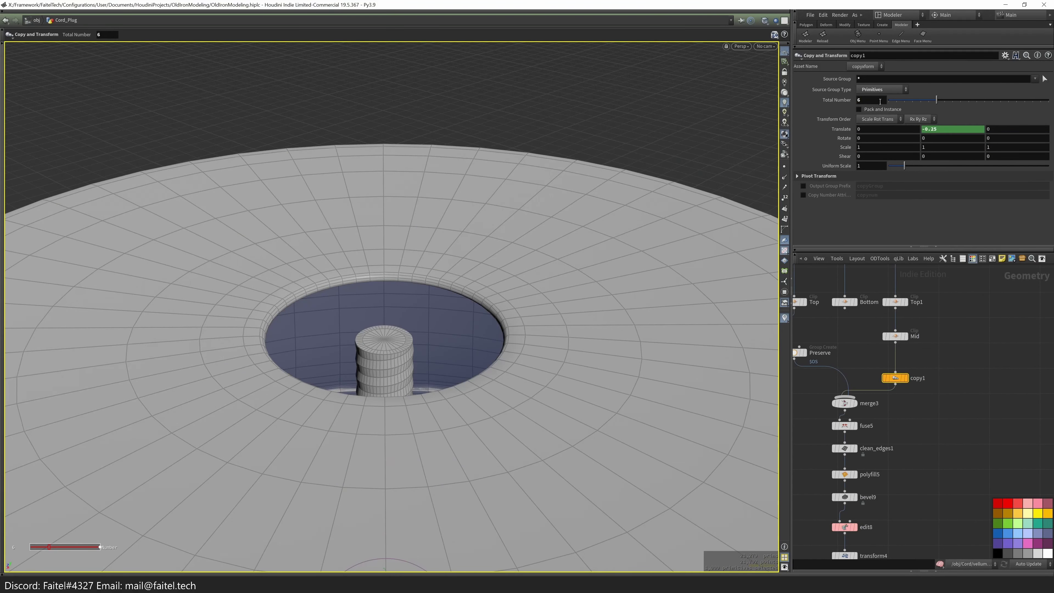
- Revert the copy count change to 3 and raise the plug to Translate Y 1.34347
{"action": "type", "text": "3"}
{"action": "key", "text": "Return"}
{"action": "left_click_drag", "start_coordinate": [473, 333], "coordinate": [430, 469], "text": "alt"}
{"action": "scroll", "coordinate": [455, 396], "scroll_direction": "up", "scroll_amount": 5}
{"action": "key", "text": "ctrl+z"}
{"action": "key", "text": "ctrl+z"}
{"action": "key", "text": "ctrl+z"}
{"action": "key", "text": "ctrl+z"}
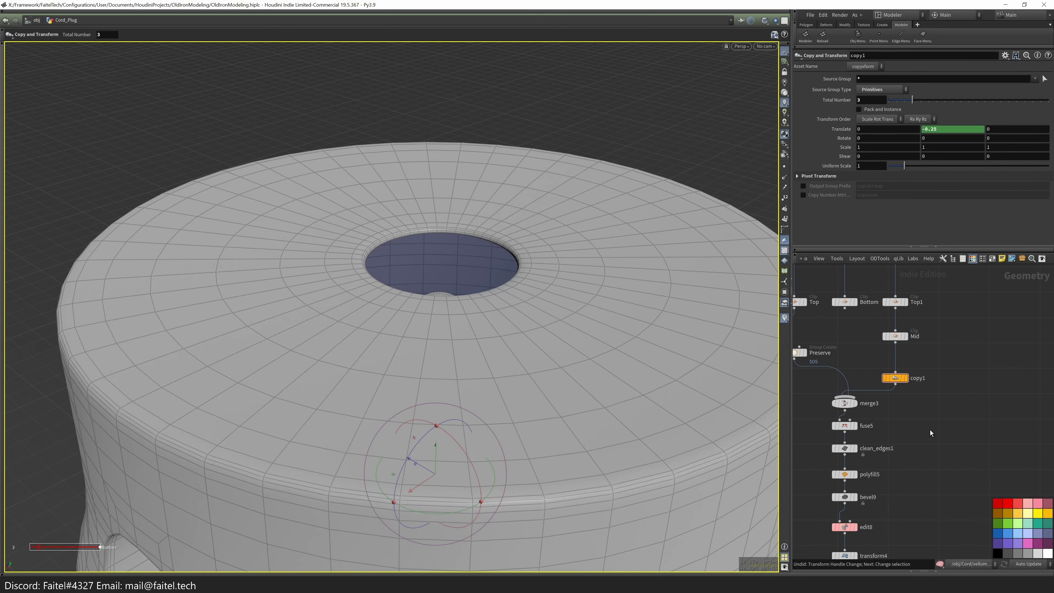
{"action": "left_click_drag", "start_coordinate": [438, 376], "coordinate": [436, 330]}
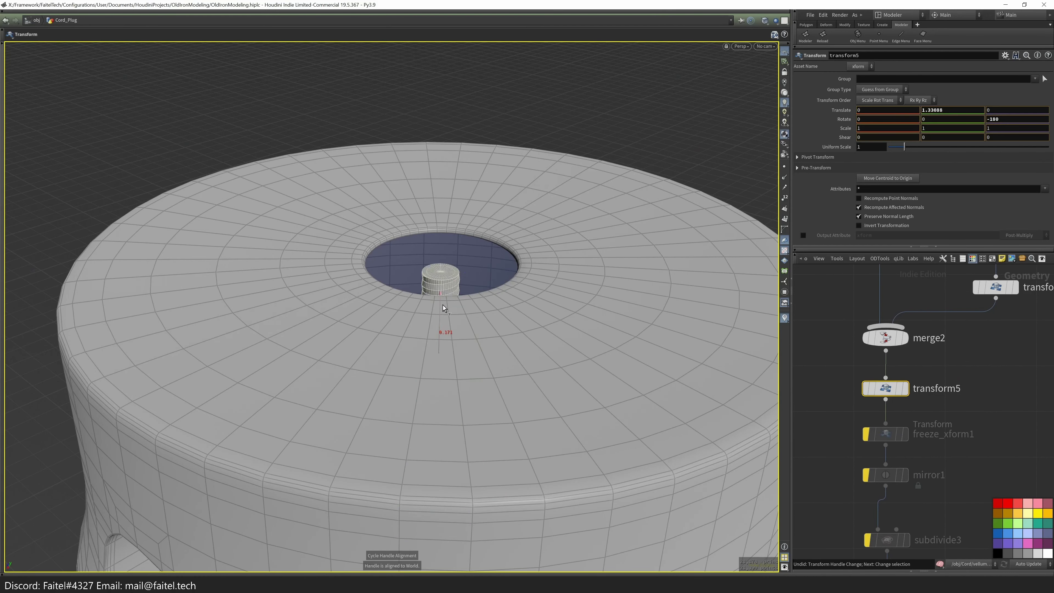
{"action": "key", "text": "Escape"}
{"action": "scroll", "coordinate": [558, 212], "scroll_direction": "up", "scroll_amount": 5}
{"action": "left_click_drag", "start_coordinate": [557, 212], "coordinate": [397, 386]}
- Inspect bevel10's settings and display the merge2 result
{"action": "key", "text": "t"}
{"action": "scroll", "coordinate": [969, 509], "scroll_direction": "down", "scroll_amount": 6}
{"action": "scroll", "coordinate": [970, 509], "scroll_direction": "up", "scroll_amount": 4}
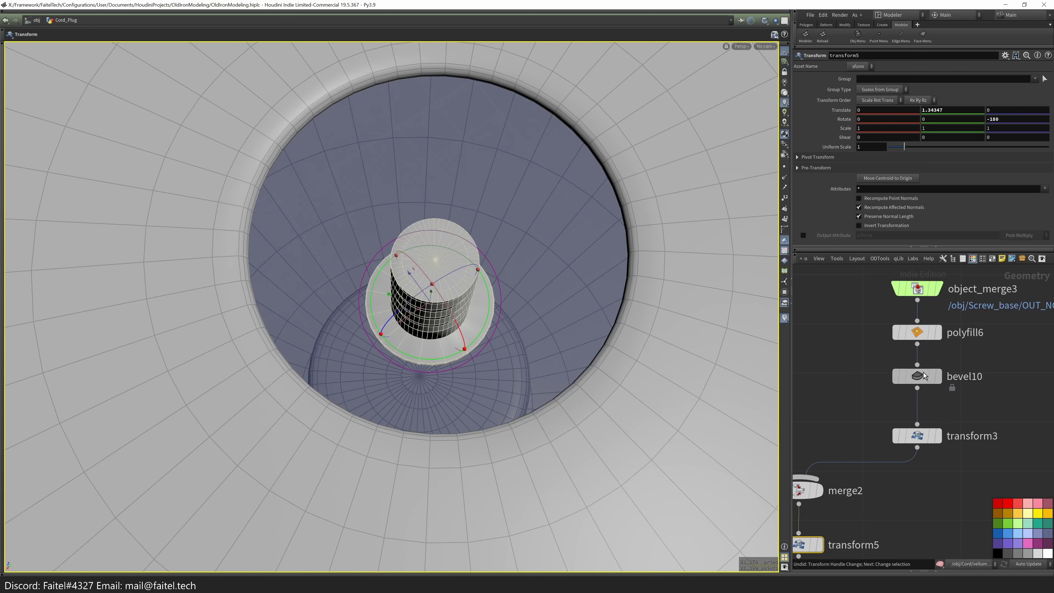
{"action": "left_click", "coordinate": [902, 370]}
{"action": "scroll", "coordinate": [913, 434], "scroll_direction": "down", "scroll_amount": 3}
{"action": "scroll", "coordinate": [888, 431], "scroll_direction": "up", "scroll_amount": 4}
{"action": "left_click", "coordinate": [860, 440]}
{"action": "scroll", "coordinate": [867, 436], "scroll_direction": "up", "scroll_amount": 1}
{"action": "left_click_drag", "start_coordinate": [656, 465], "coordinate": [612, 424], "text": "alt"}
{"action": "key", "text": "s"}
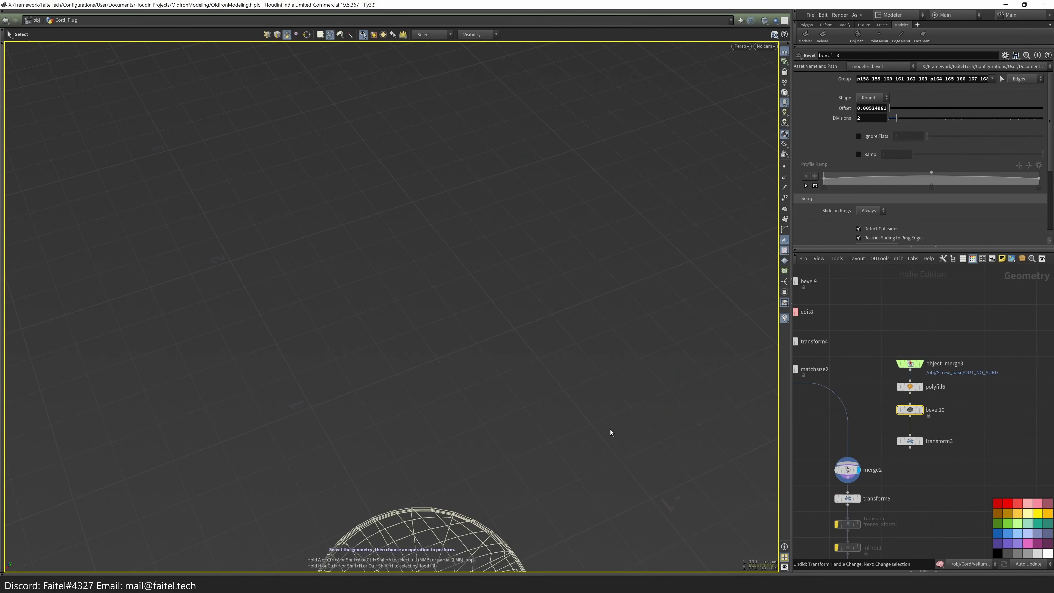
{"action": "scroll", "coordinate": [878, 453], "scroll_direction": "down", "scroll_amount": 3}
- Check color2's result, then display the full plug cap at attribdelete2
{"action": "left_click", "coordinate": [878, 453]}
{"action": "scroll", "coordinate": [881, 487], "scroll_direction": "up", "scroll_amount": 4}
{"action": "left_click", "coordinate": [880, 484]}
{"action": "scroll", "coordinate": [906, 495], "scroll_direction": "down", "scroll_amount": 6}
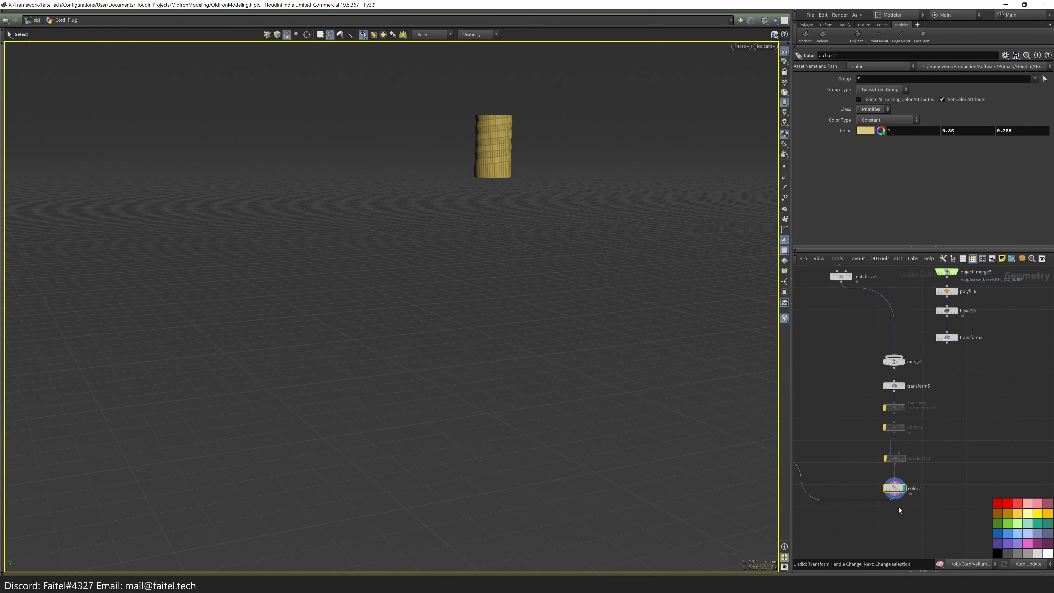
{"action": "scroll", "coordinate": [922, 506], "scroll_direction": "up", "scroll_amount": 2}
{"action": "left_click", "coordinate": [845, 481]}
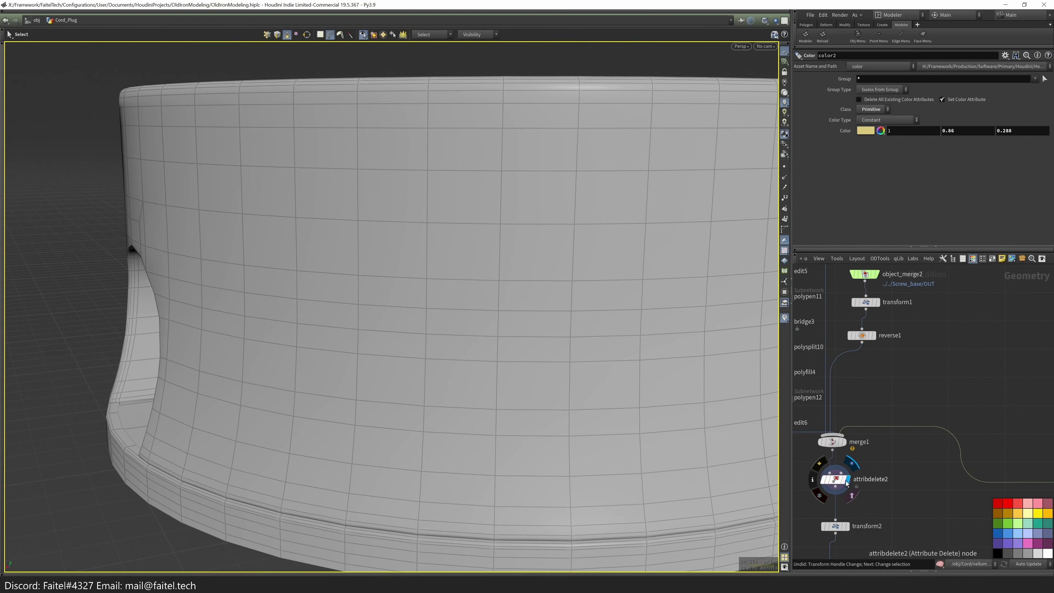
{"action": "scroll", "coordinate": [893, 491], "scroll_direction": "down", "scroll_amount": 2}
{"action": "key", "text": "Escape"}
{"action": "left_click_drag", "start_coordinate": [492, 520], "coordinate": [525, 313]}
{"action": "key", "text": "s"}
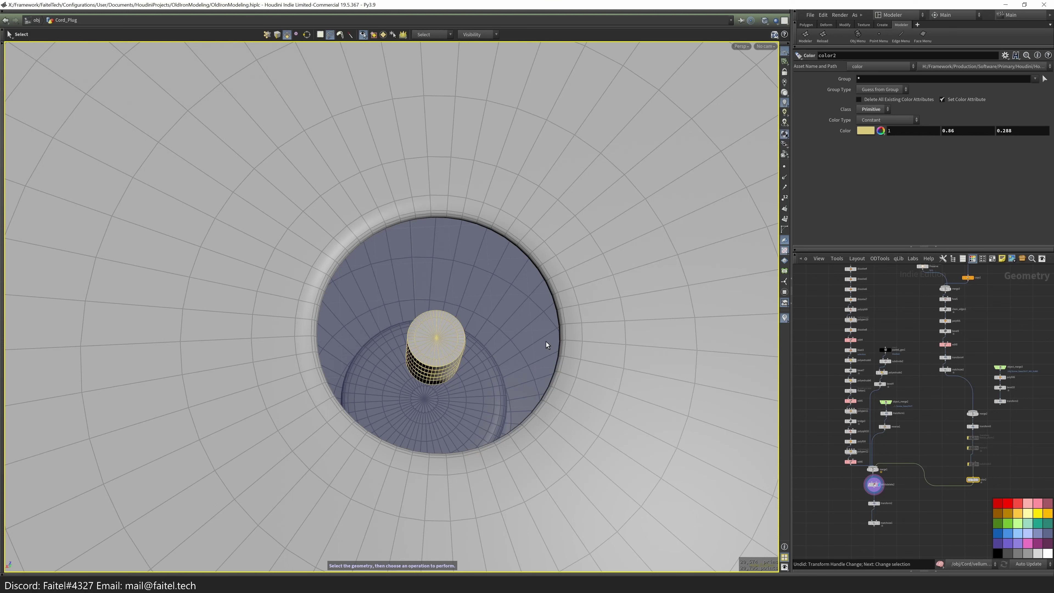
{"action": "scroll", "coordinate": [946, 490], "scroll_direction": "up", "scroll_amount": 5}
- Add a circle node with 6 divisions and extrude it into a hexagonal prism
{"action": "key", "text": "Tab"}
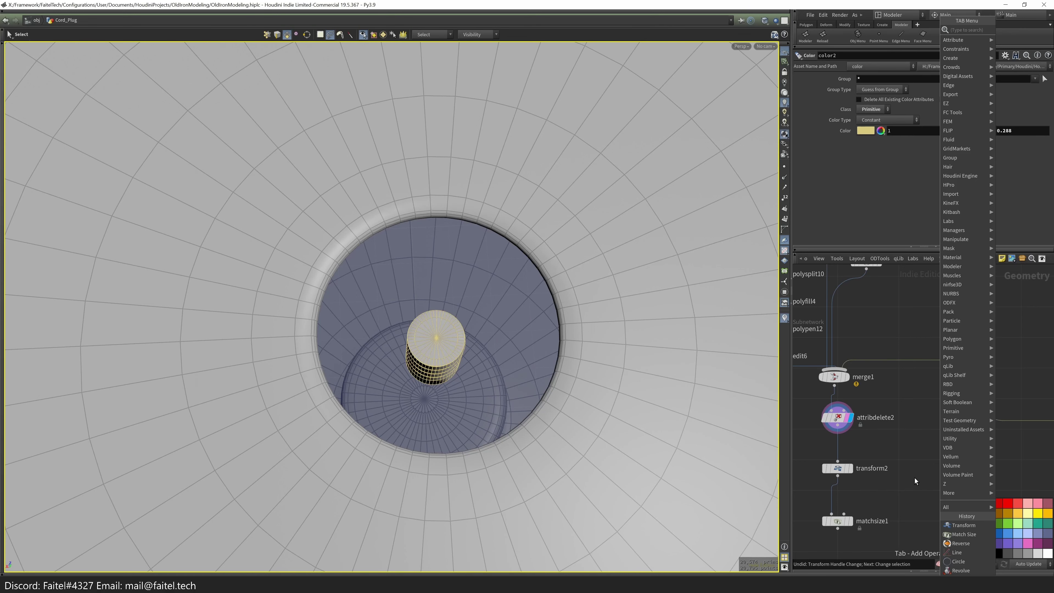
{"action": "type", "text": "circle"}
{"action": "key", "text": "Return"}
{"action": "left_click", "coordinate": [915, 478]}
{"action": "left_click", "coordinate": [927, 476]}
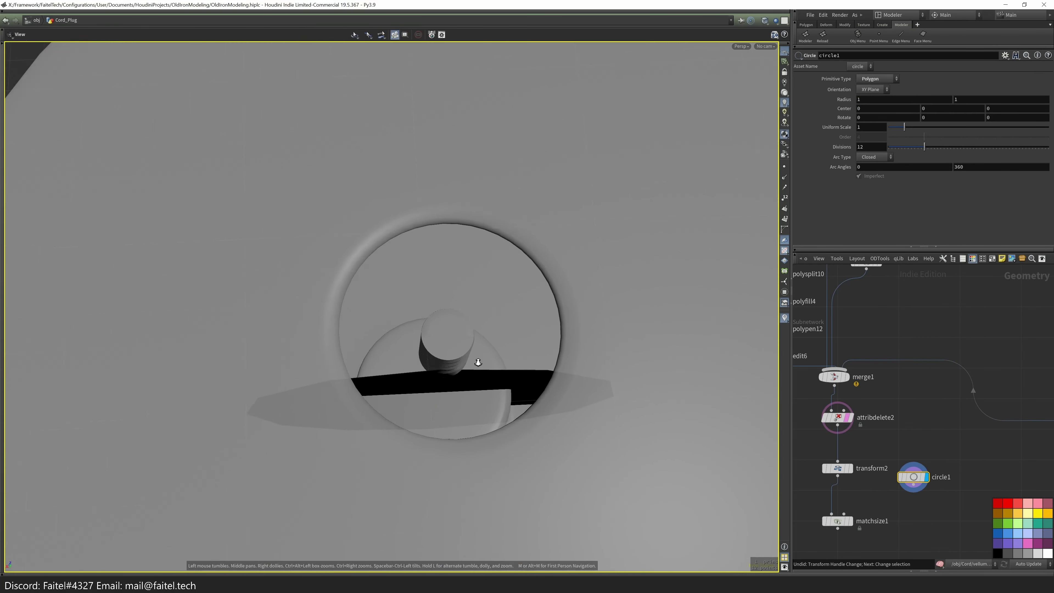
{"action": "left_click_drag", "start_coordinate": [907, 153], "coordinate": [910, 156]}
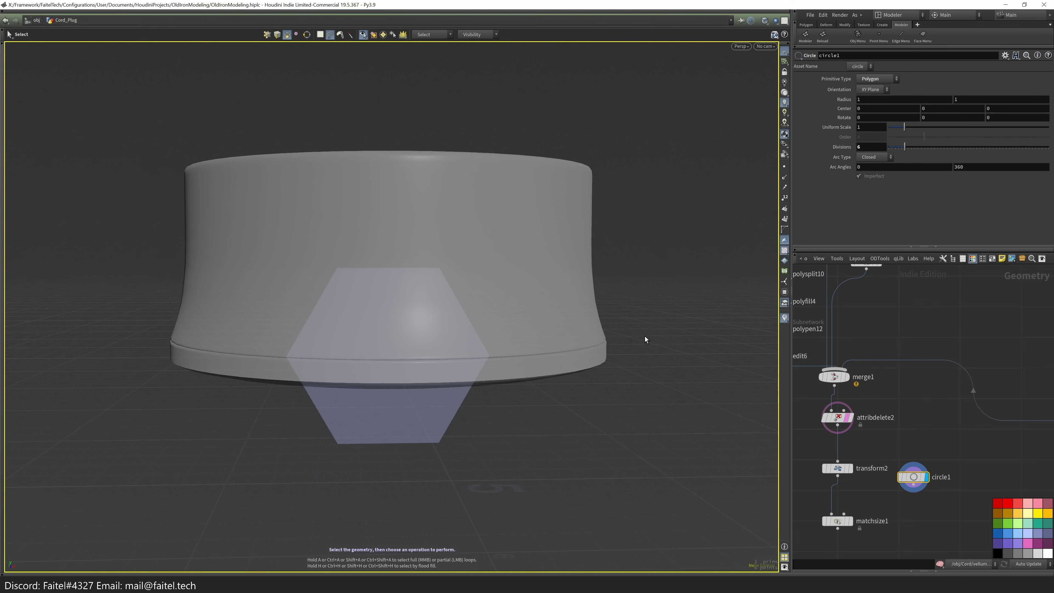
{"action": "left_click", "coordinate": [424, 337]}
{"action": "key", "text": "shift+e"}
{"action": "left_click_drag", "start_coordinate": [462, 344], "coordinate": [657, 410], "text": "alt"}
- Turn on the extrusion's Output Back and set the circle orientation to ZX Plane
{"action": "left_click", "coordinate": [797, 239]}
{"action": "scroll", "coordinate": [914, 187], "scroll_direction": "down", "scroll_amount": 3}
{"action": "left_click", "coordinate": [859, 174]}
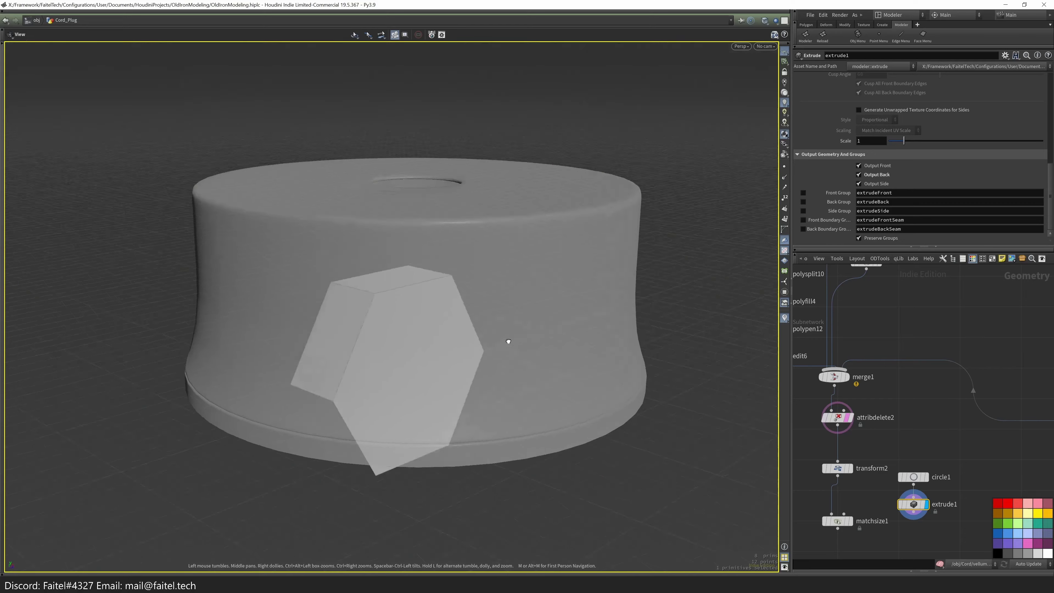
{"action": "left_click_drag", "start_coordinate": [506, 344], "coordinate": [664, 383], "text": "alt"}
{"action": "left_click_drag", "start_coordinate": [524, 369], "coordinate": [476, 328], "text": "alt"}
{"action": "key", "text": "r"}
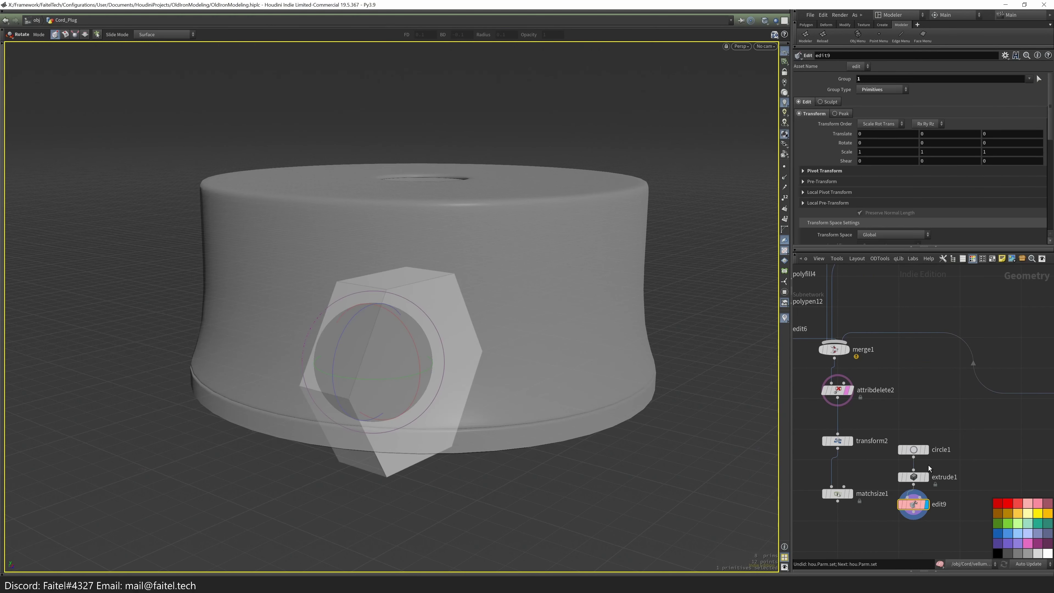
{"action": "key", "text": "ctrl+x"}
{"action": "left_click", "coordinate": [870, 89]}
{"action": "left_click", "coordinate": [870, 108]}
{"action": "left_click_drag", "start_coordinate": [501, 388], "coordinate": [502, 332], "text": "alt"}
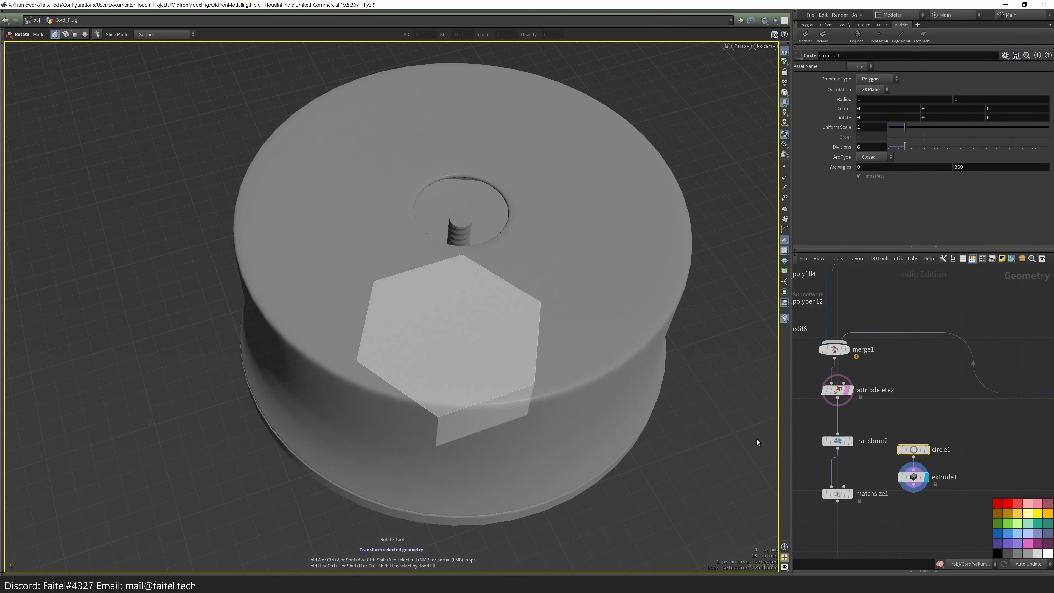
- Move the circle and extrude nodes aside and insert transform6 between the extrusion and merge2
{"action": "left_click_drag", "start_coordinate": [893, 432], "coordinate": [939, 498]}
{"action": "left_click_drag", "start_coordinate": [913, 449], "coordinate": [898, 392]}
{"action": "key", "text": "Escape"}
{"action": "key", "text": "space+2"}
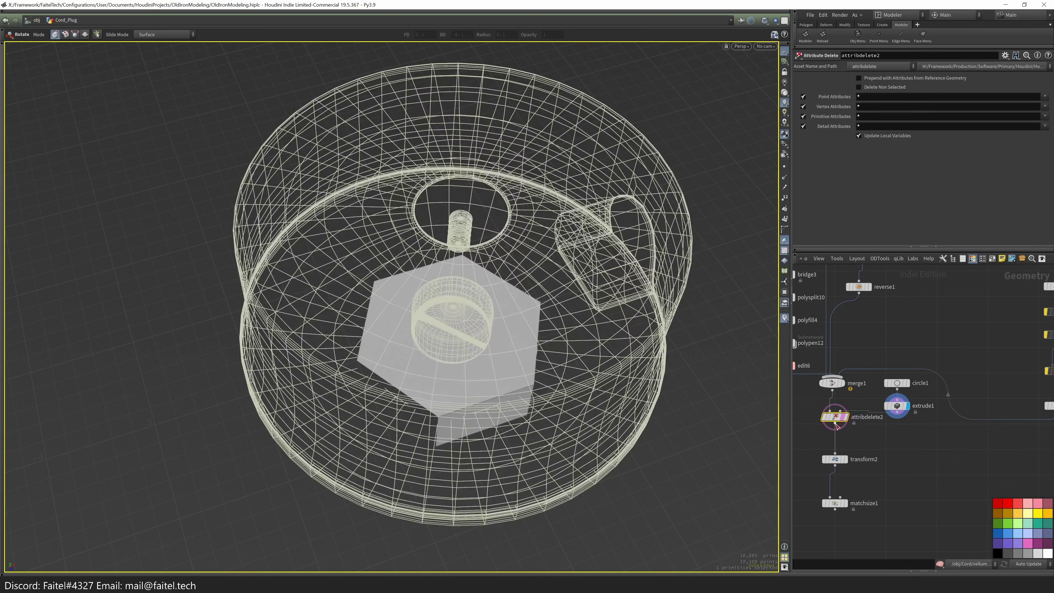
{"action": "key", "text": "space+g"}
{"action": "key", "text": "space+1"}
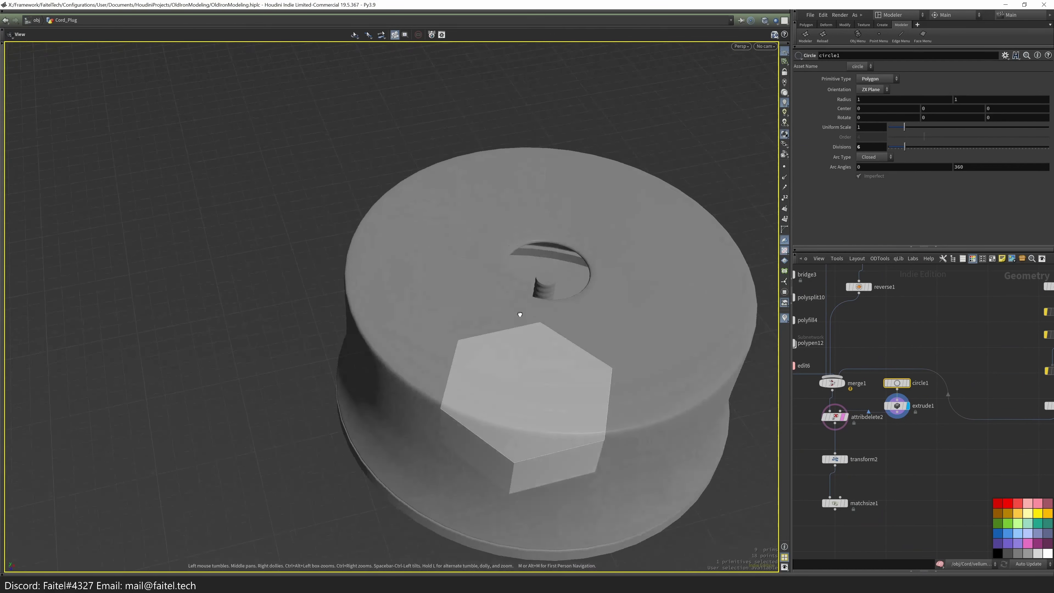
{"action": "scroll", "coordinate": [848, 426], "scroll_direction": "down", "scroll_amount": 3}
{"action": "left_click_drag", "start_coordinate": [847, 426], "coordinate": [942, 402]}
{"action": "scroll", "coordinate": [1005, 359], "scroll_direction": "up", "scroll_amount": 4}
{"action": "left_click", "coordinate": [906, 378]}
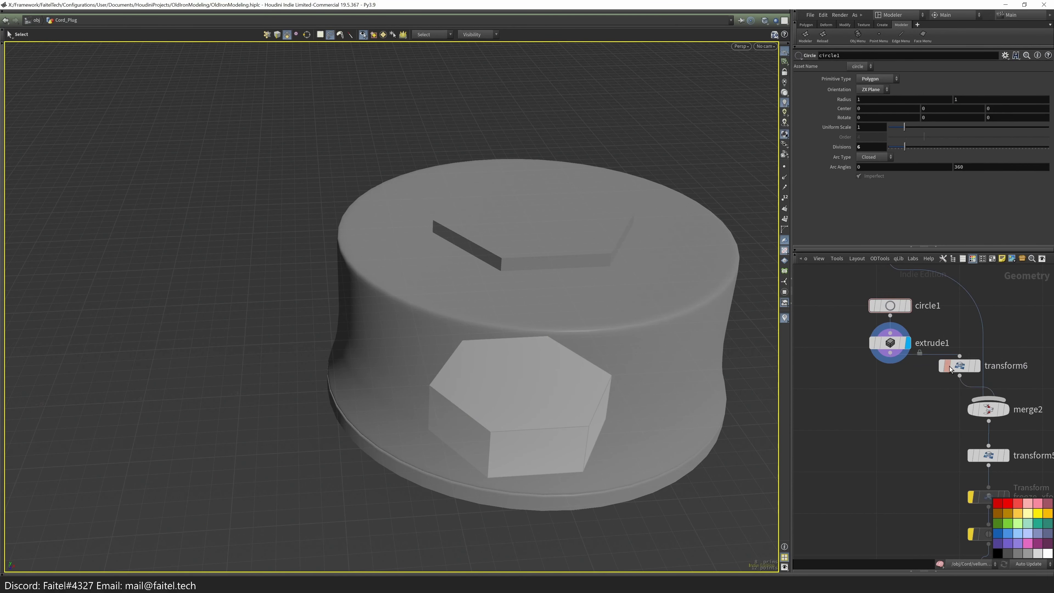
{"action": "left_click", "coordinate": [907, 391]}
{"action": "left_click", "coordinate": [907, 393]}
- Set transform6's Uniform Scale to 0.39 so the hexagon fits the socket
{"action": "left_click_drag", "start_coordinate": [607, 377], "coordinate": [608, 278], "text": "alt"}
{"action": "scroll", "coordinate": [854, 435], "scroll_direction": "down", "scroll_amount": 3}
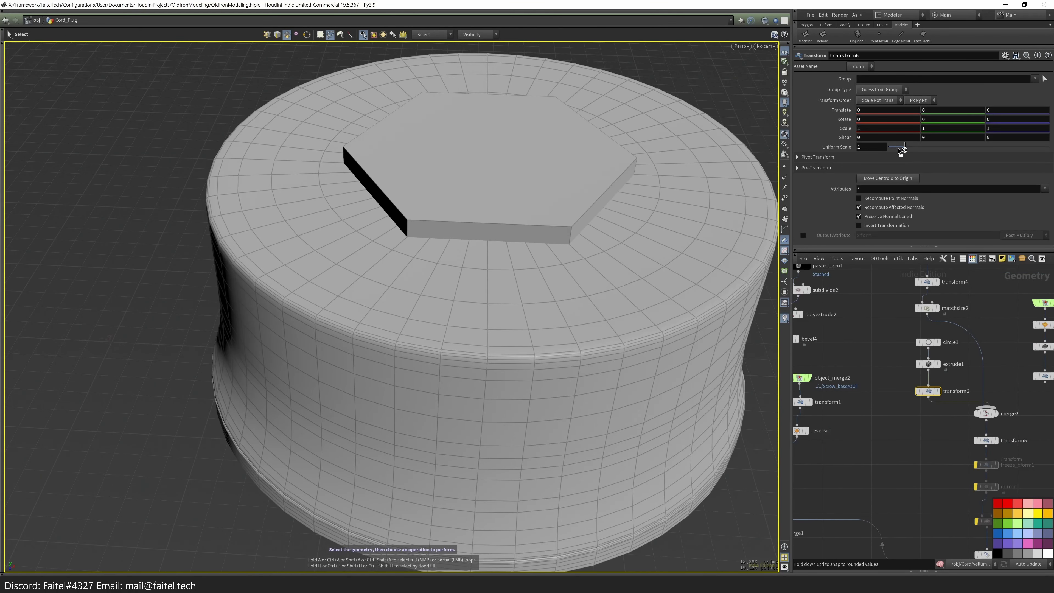
{"action": "key", "text": "space+2"}
{"action": "middle_click_drag", "start_coordinate": [830, 147], "coordinate": [861, 171]}
{"action": "left_click_drag", "start_coordinate": [541, 329], "coordinate": [563, 287], "text": "alt"}
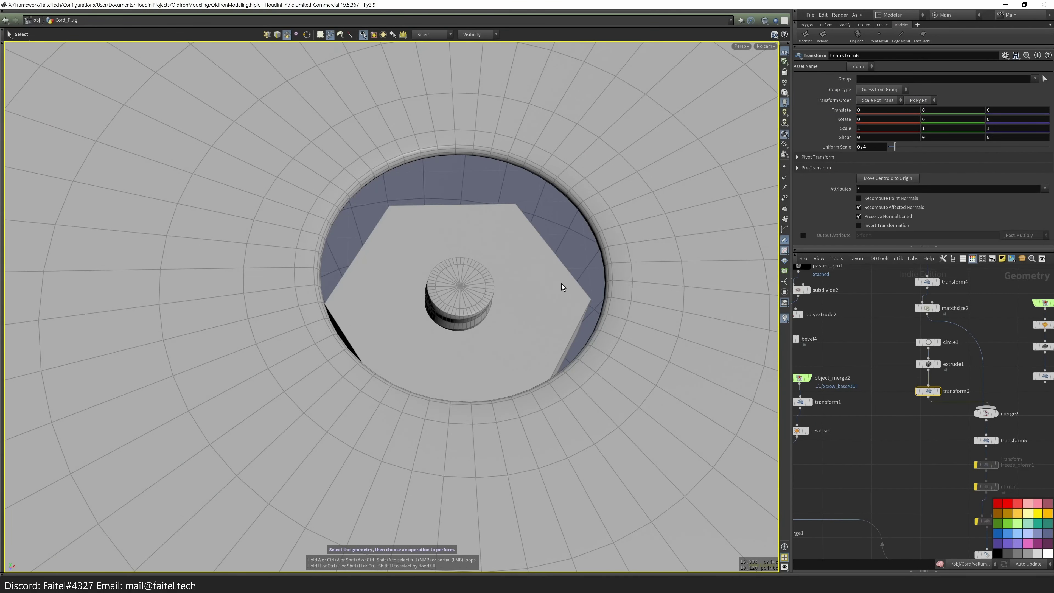
{"action": "key", "text": "space+2"}
{"action": "middle_click_drag", "start_coordinate": [830, 147], "coordinate": [833, 172]}
{"action": "left_click_drag", "start_coordinate": [645, 233], "coordinate": [494, 349], "text": "alt"}
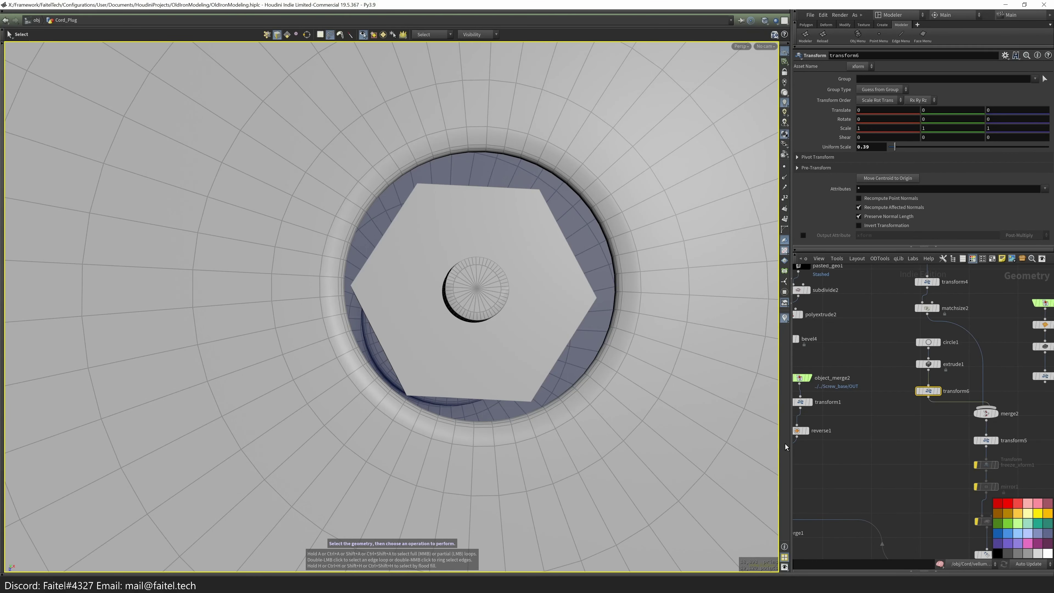
- Pull the hexagon face out into a prism and display it
{"action": "key", "text": "u"}
{"action": "key", "text": "Return"}
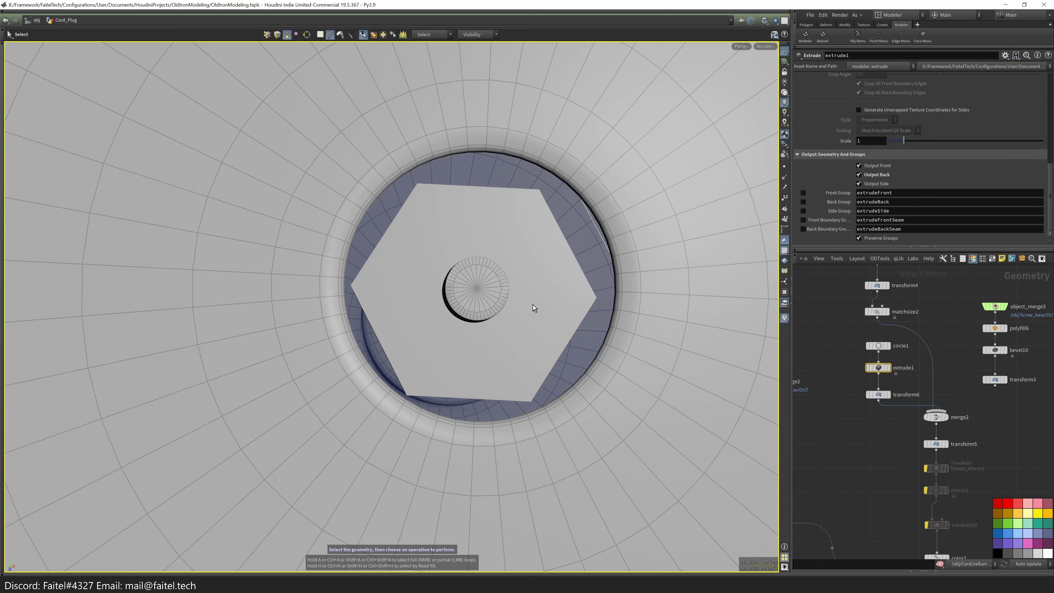
{"action": "left_click_drag", "start_coordinate": [519, 359], "coordinate": [695, 358]}
{"action": "left_click", "coordinate": [892, 370]}
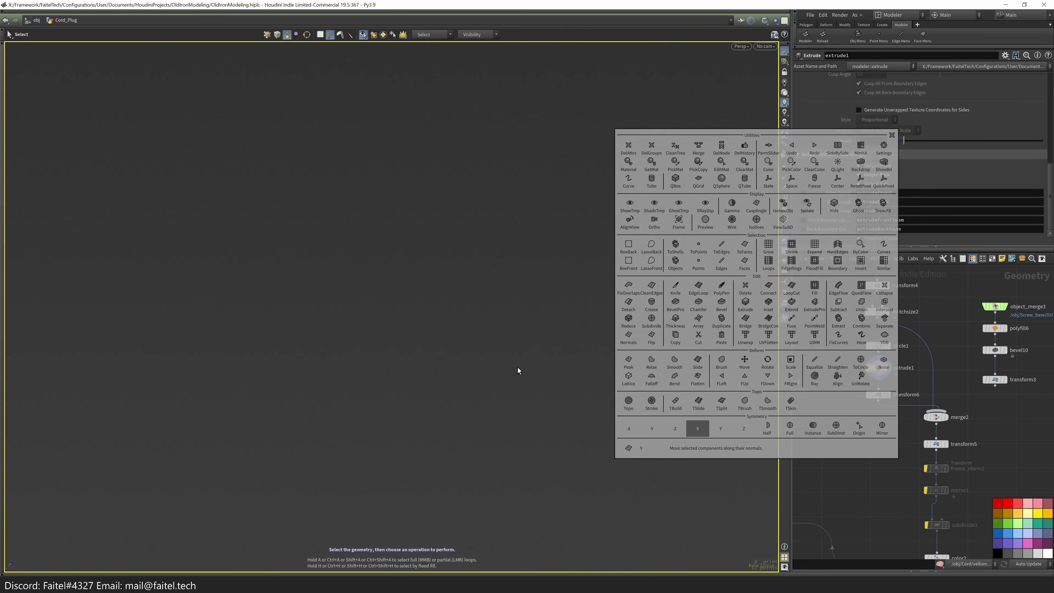
- Delete the hexagon prism's end caps and refill the open ends with a Quadrilateral Fan PolyFill
{"action": "key", "text": "Delete"}
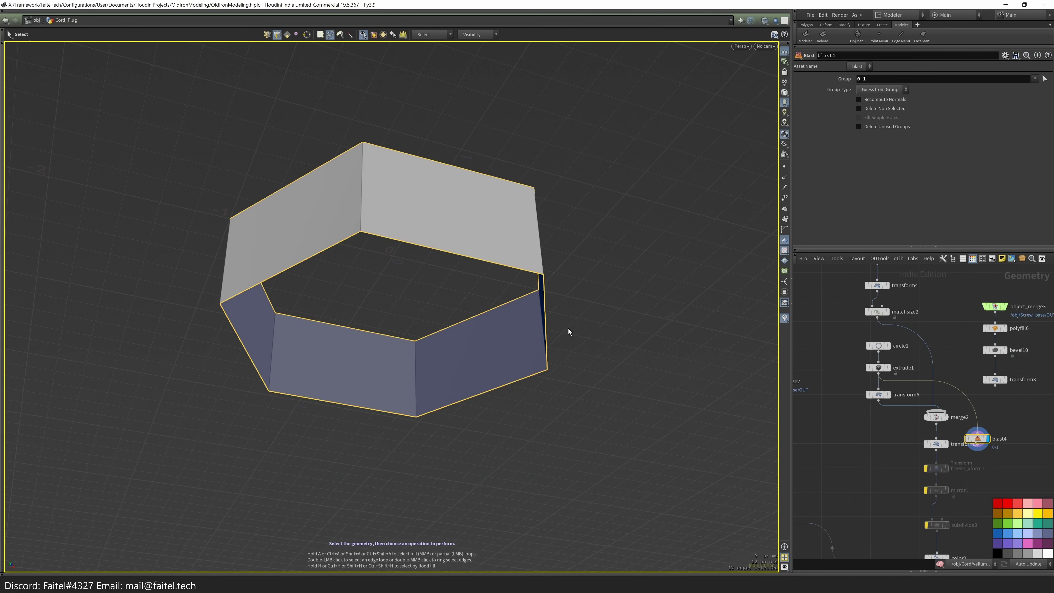
{"action": "key", "text": "Tab"}
{"action": "left_click", "coordinate": [706, 345]}
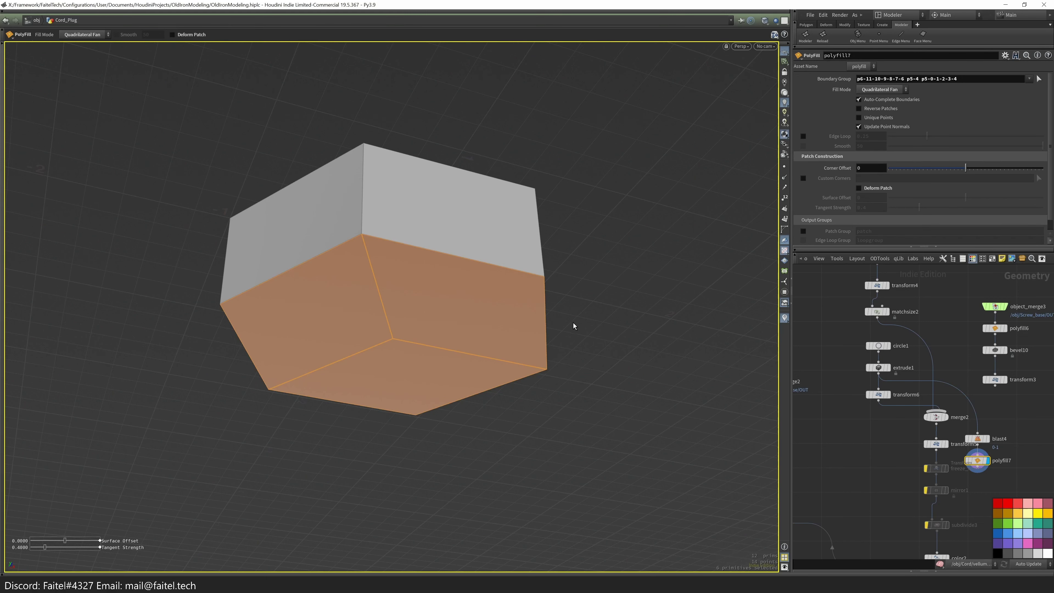
{"action": "key", "text": "s"}
{"action": "key", "text": "4"}
{"action": "left_click_drag", "start_coordinate": [442, 353], "coordinate": [445, 268]}
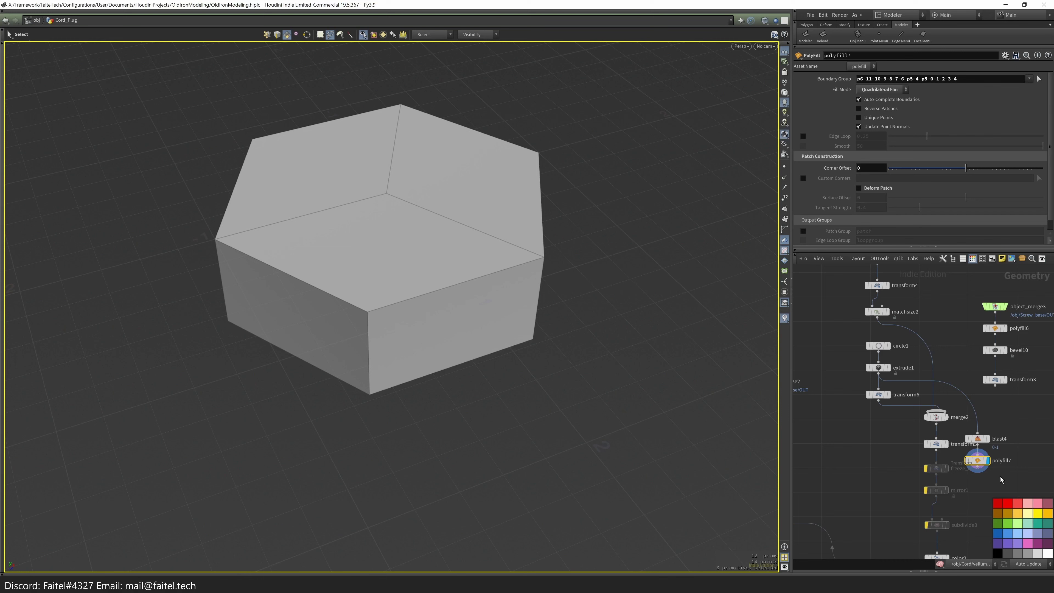
- Tidy the Blast and PolyFill nodes and move transform6 below them
{"action": "left_click", "coordinate": [969, 412], "text": "shift"}
{"action": "key", "text": "l"}
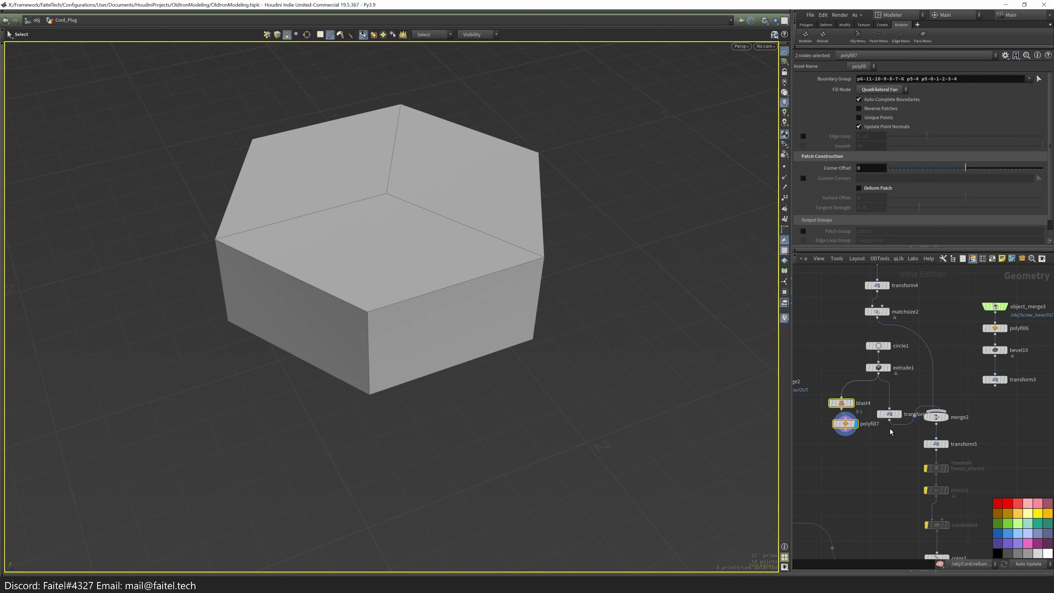
{"action": "left_click_drag", "start_coordinate": [887, 457], "coordinate": [864, 448]}
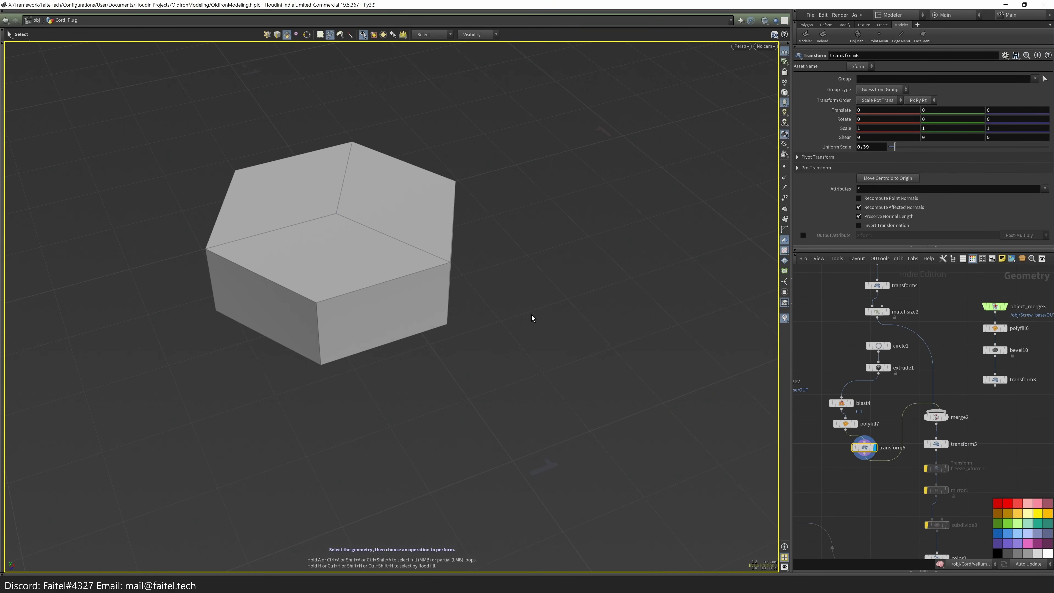
- Bevel the prism's edges after transform6 with offset 0.0149 and 2 divisions
{"action": "key", "text": "b"}
{"action": "scroll", "coordinate": [367, 271], "scroll_direction": "up", "scroll_amount": 3}
{"action": "left_click_drag", "start_coordinate": [367, 270], "coordinate": [482, 231], "text": "alt"}
{"action": "key", "text": "Return"}
{"action": "scroll", "coordinate": [575, 227], "scroll_direction": "up", "scroll_amount": 2}
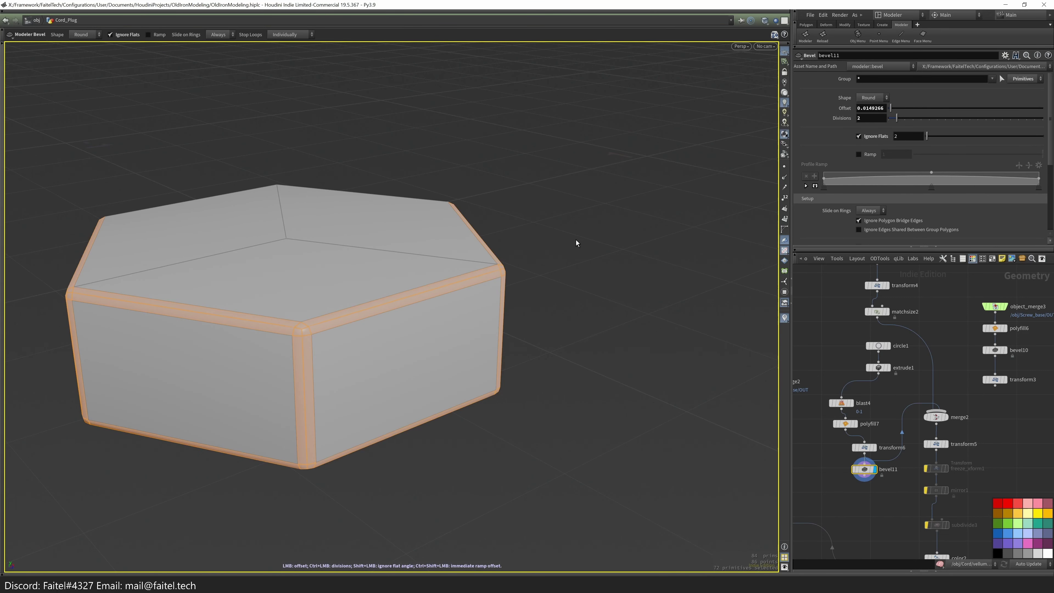
{"action": "scroll", "coordinate": [852, 518], "scroll_direction": "down", "scroll_amount": 3}
{"action": "left_click", "coordinate": [828, 522]}
{"action": "scroll", "coordinate": [473, 431], "scroll_direction": "up", "scroll_amount": 3}
{"action": "left_click_drag", "start_coordinate": [473, 431], "coordinate": [408, 366]}
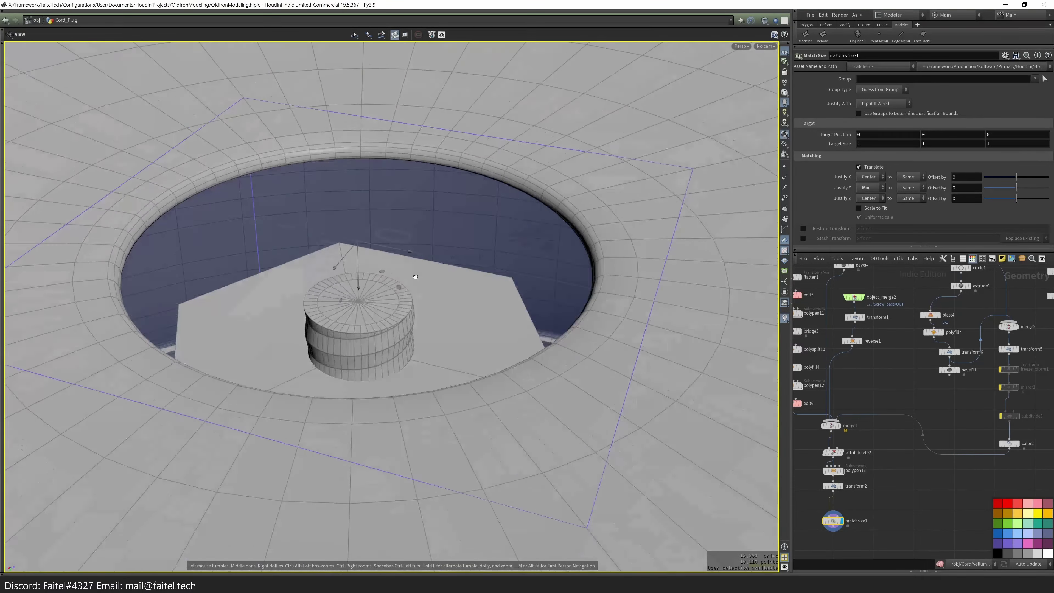
- Widen the inner circle by scaling the transform4 node in top view
{"action": "scroll", "coordinate": [408, 366], "scroll_direction": "up", "scroll_amount": 3}
{"action": "key", "text": "Return"}
{"action": "key", "text": "space+2"}
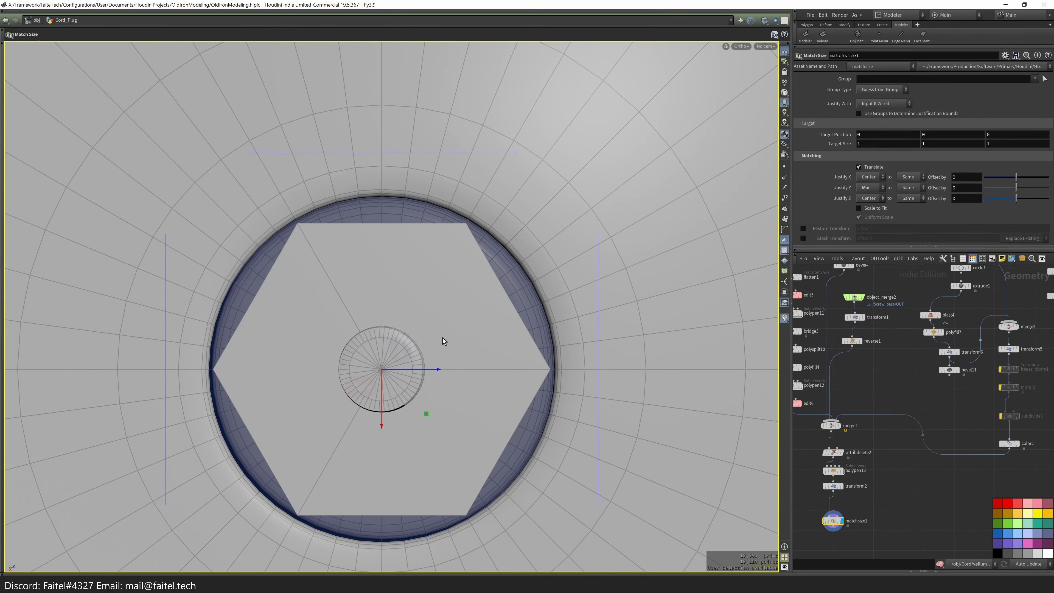
{"action": "scroll", "coordinate": [950, 372], "scroll_direction": "up", "scroll_amount": 3}
{"action": "middle_click_drag", "start_coordinate": [820, 245], "coordinate": [844, 359]}
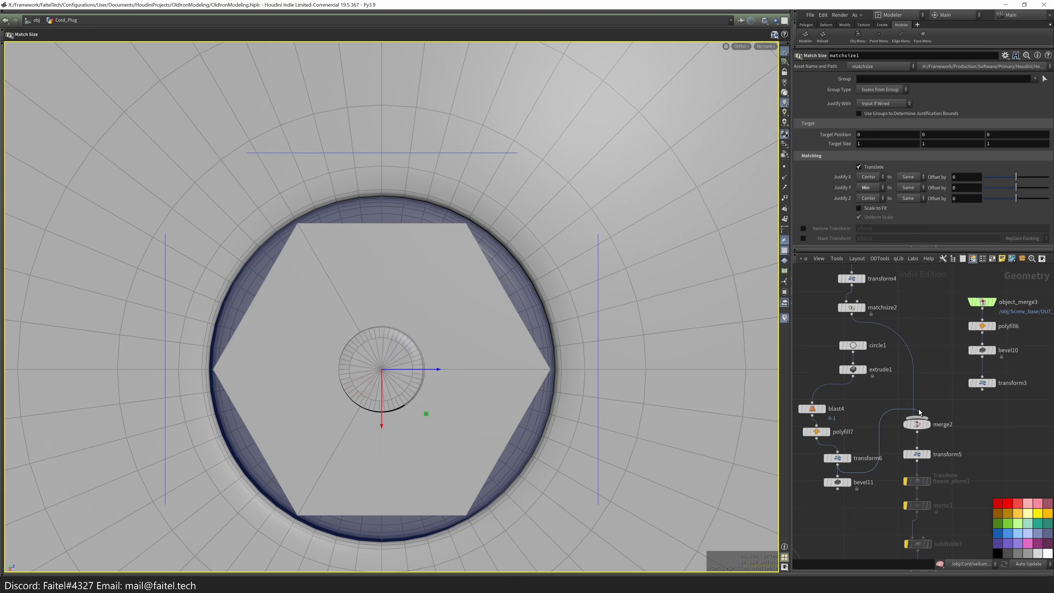
{"action": "left_click", "coordinate": [866, 379]}
{"action": "key", "text": "e"}
{"action": "left_click_drag", "start_coordinate": [425, 413], "coordinate": [463, 477]}
{"action": "key", "text": "space+2"}
{"action": "key", "text": "space+2"}
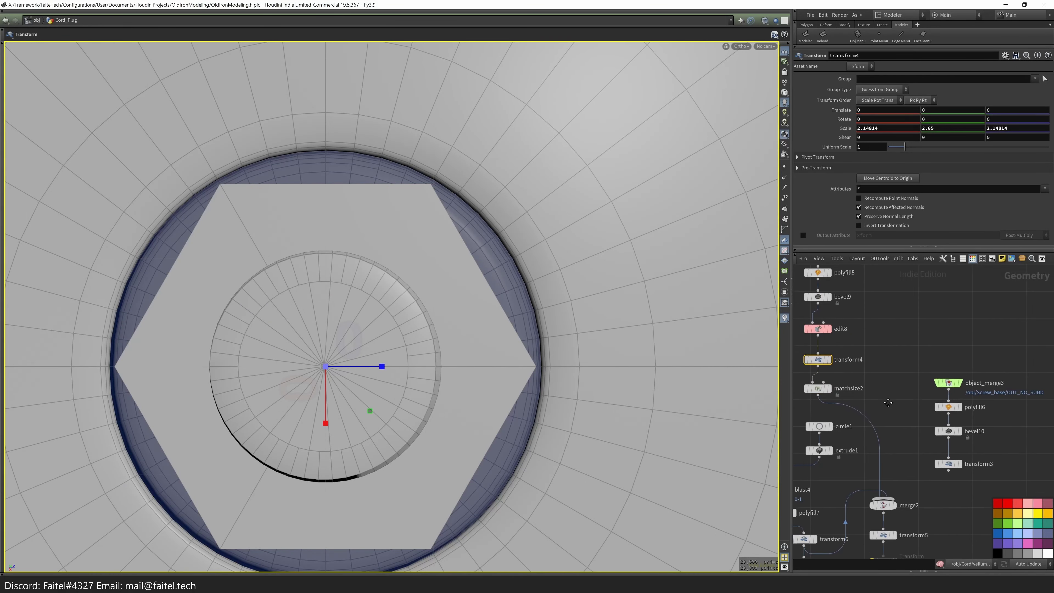
- Orbit around the hexagonal nut to check its shape from several angles
{"action": "middle_click_drag", "start_coordinate": [911, 435], "coordinate": [853, 399]}
{"action": "left_click_drag", "start_coordinate": [440, 438], "coordinate": [519, 398], "text": "alt"}
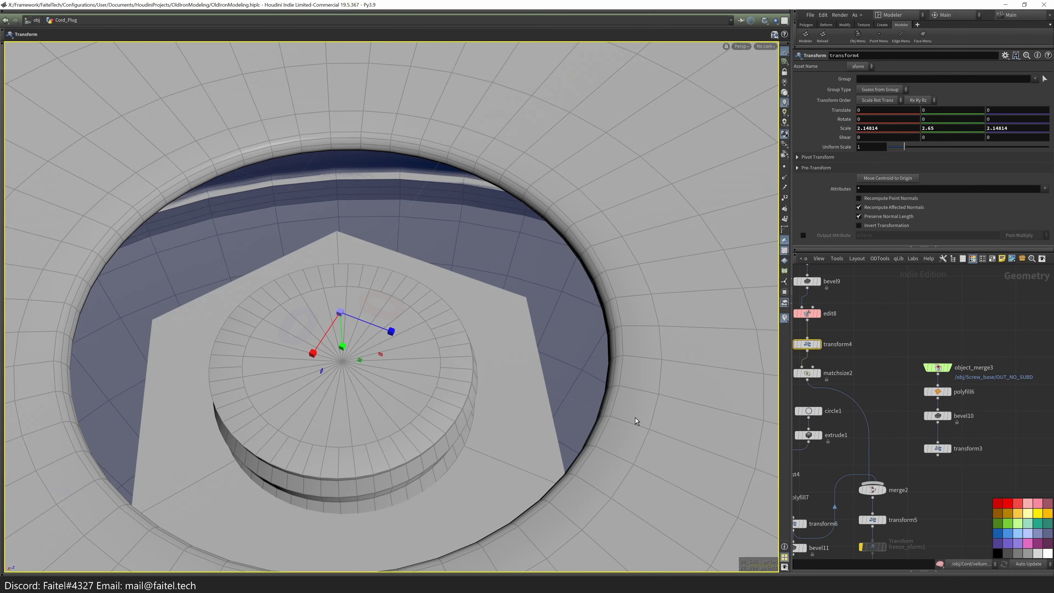
{"action": "key", "text": "space+2"}
{"action": "middle_click_drag", "start_coordinate": [877, 467], "coordinate": [936, 419]}
{"action": "scroll", "coordinate": [911, 423], "scroll_direction": "up", "scroll_amount": 2}
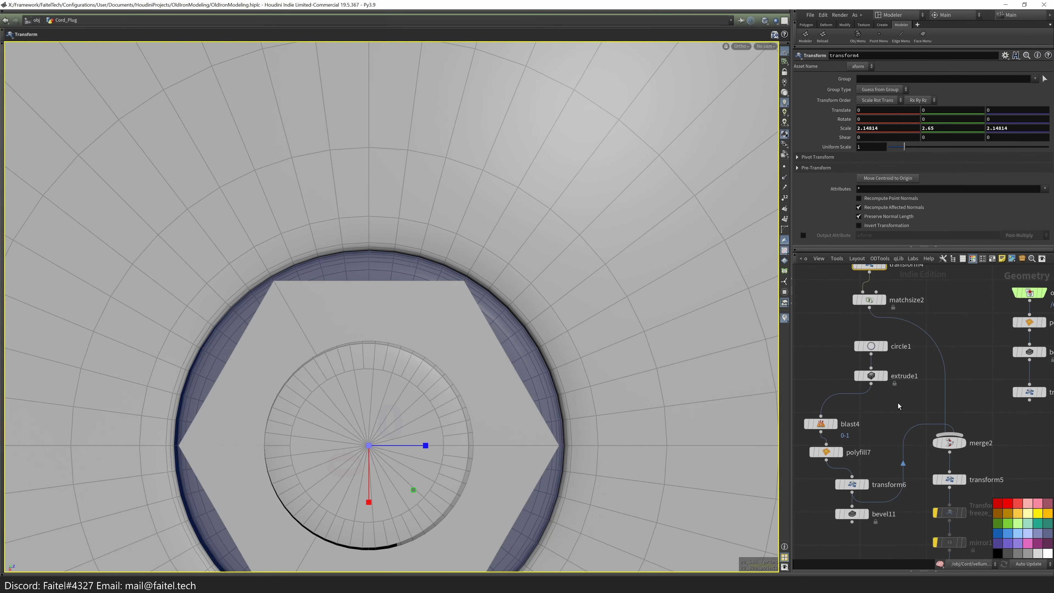
{"action": "middle_click_drag", "start_coordinate": [817, 494], "coordinate": [831, 472]}
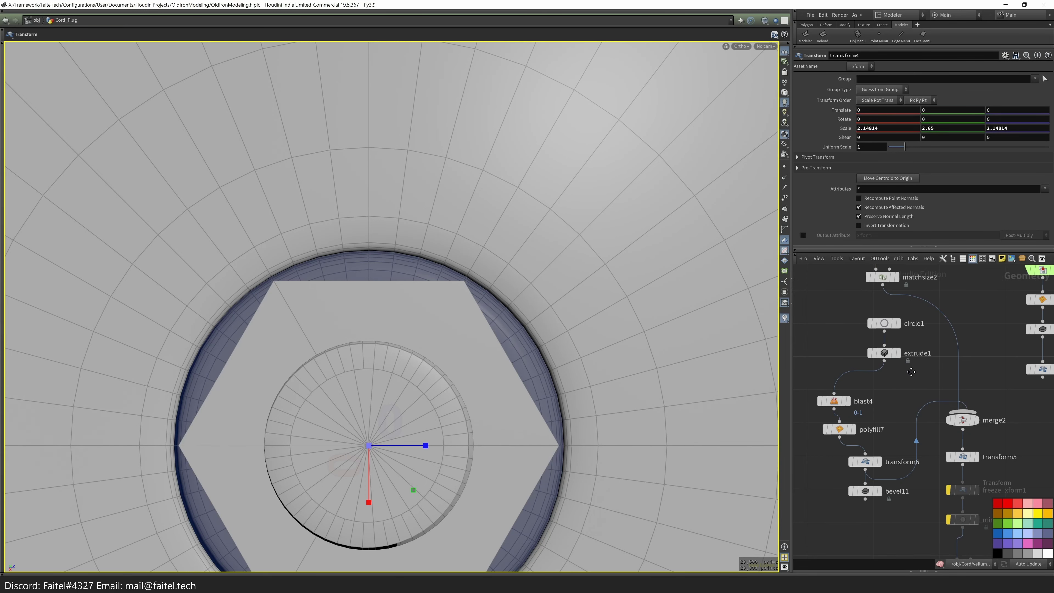
{"action": "middle_click_drag", "start_coordinate": [906, 395], "coordinate": [902, 384]}
{"action": "left_click_drag", "start_coordinate": [404, 446], "coordinate": [511, 383], "text": "alt"}
{"action": "key", "text": "space+2"}
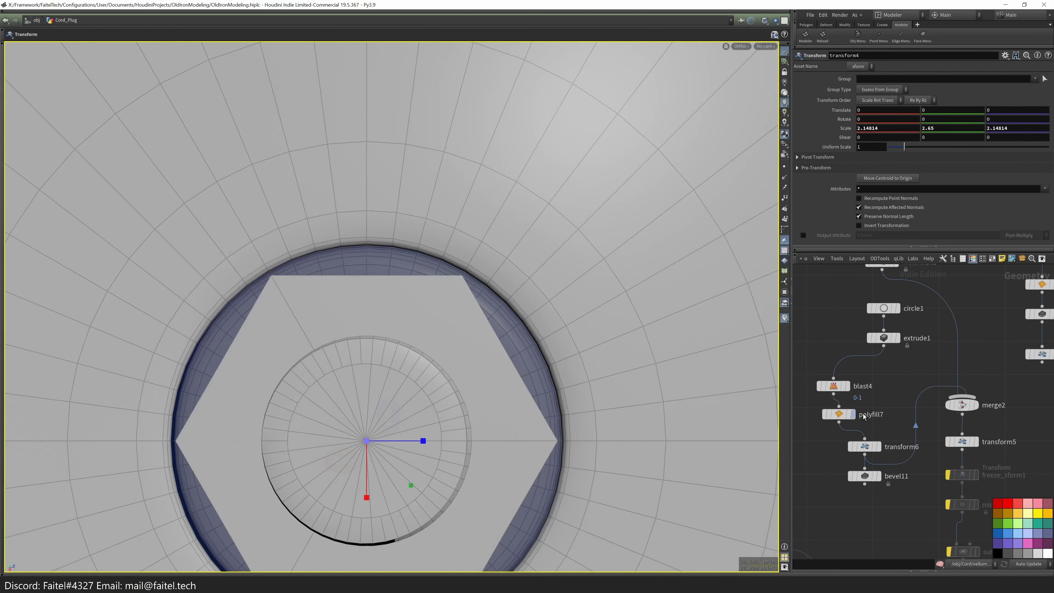
- Inspect matchsize2 and display the polyfill7 and transform6 results
{"action": "left_click", "coordinate": [894, 277]}
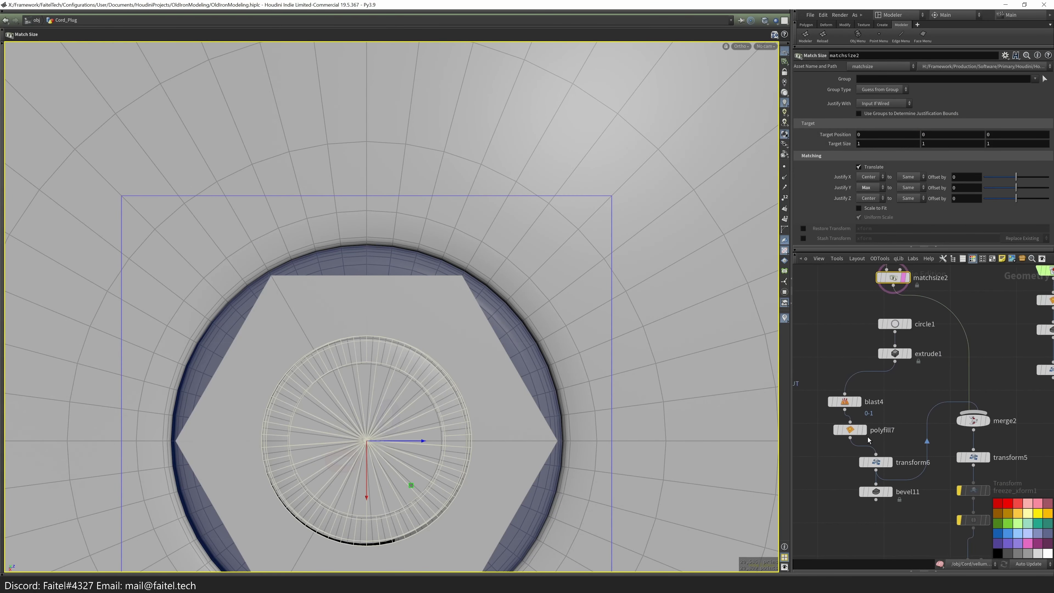
{"action": "left_click", "coordinate": [850, 430]}
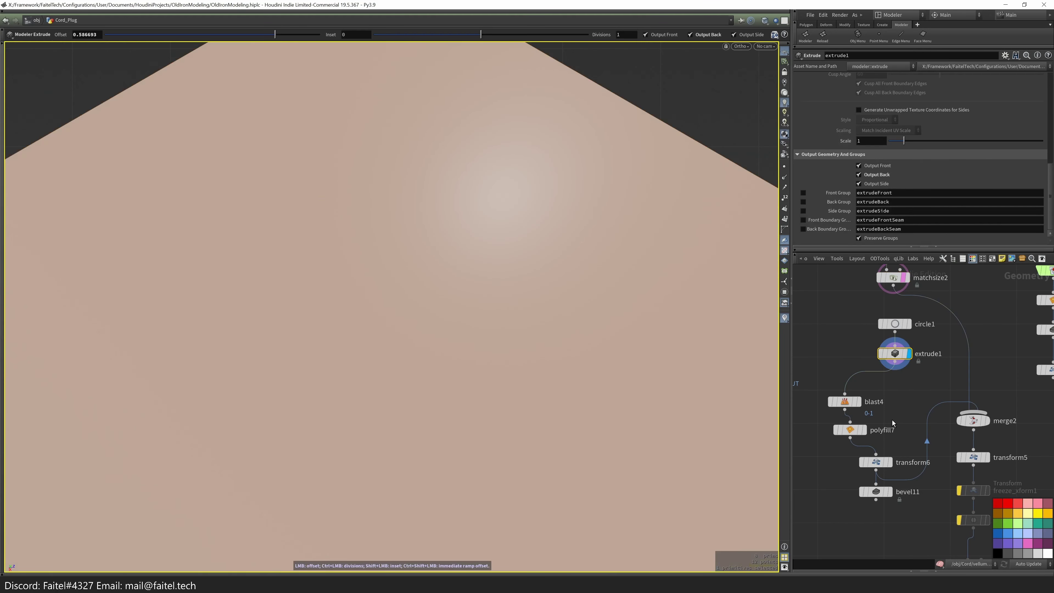
{"action": "middle_click_drag", "start_coordinate": [944, 363], "coordinate": [966, 372]}
{"action": "left_click", "coordinate": [909, 470]}
{"action": "left_click_drag", "start_coordinate": [415, 374], "coordinate": [395, 350], "text": "alt"}
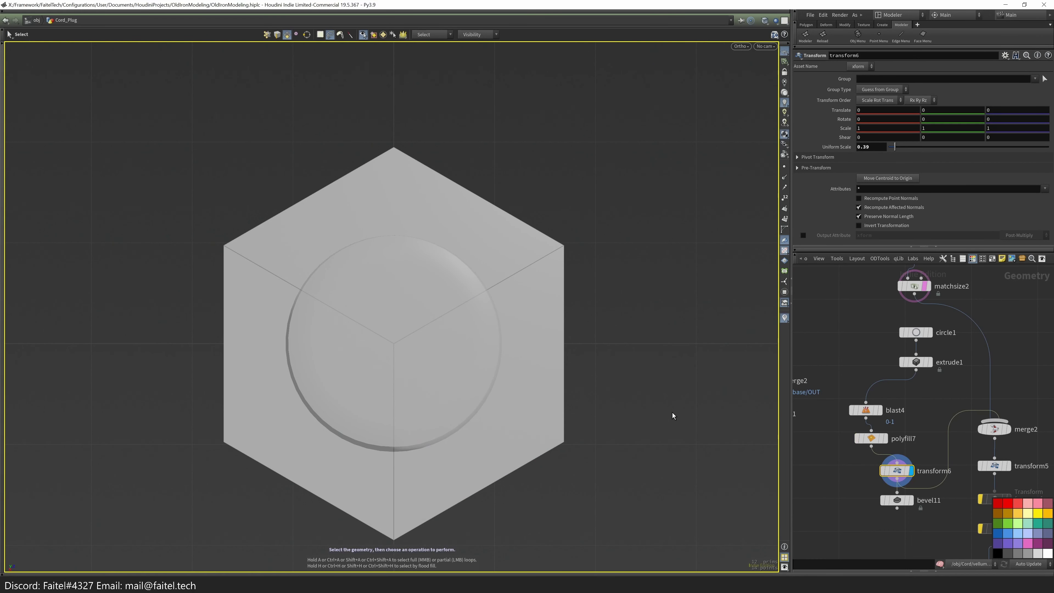
- Shift circle1 and extrude1 left and line up transform6 and bevel11 under polyfill7
{"action": "left_click_drag", "start_coordinate": [889, 377], "coordinate": [934, 325]}
{"action": "left_click_drag", "start_coordinate": [919, 333], "coordinate": [913, 332]}
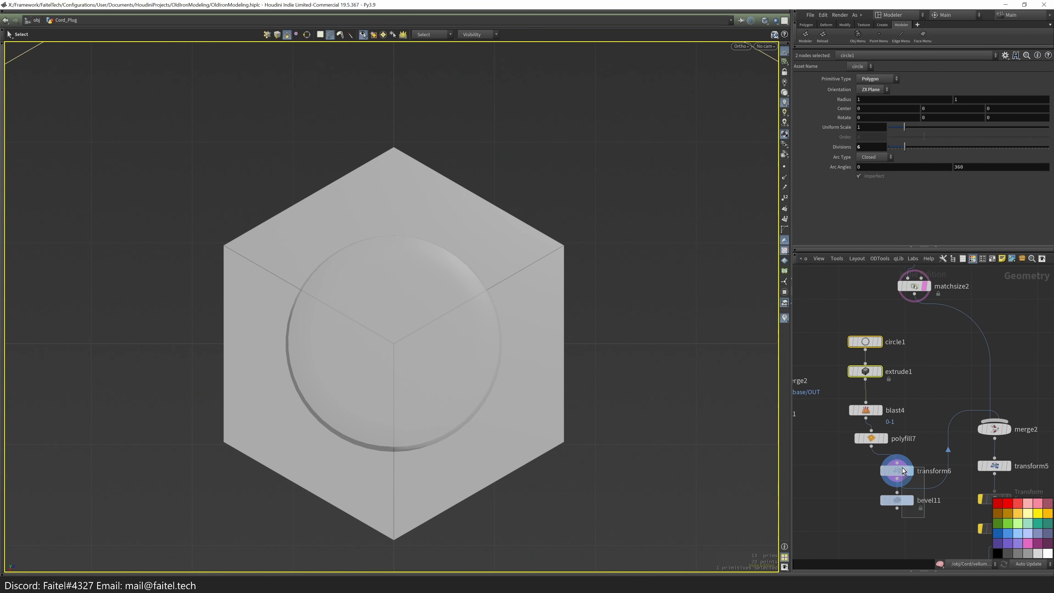
{"action": "left_click_drag", "start_coordinate": [904, 470], "coordinate": [904, 471]}
{"action": "key", "text": "shift+l"}
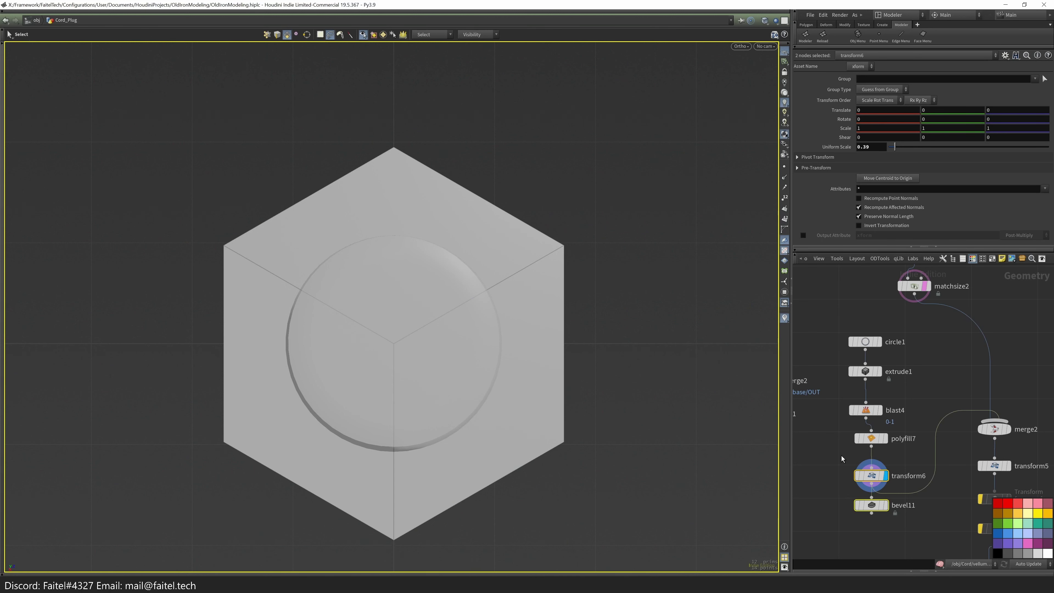
- Add a QPrimitive tube in the nut's centre and scale it to about 0.6
{"action": "key", "text": "Tab"}
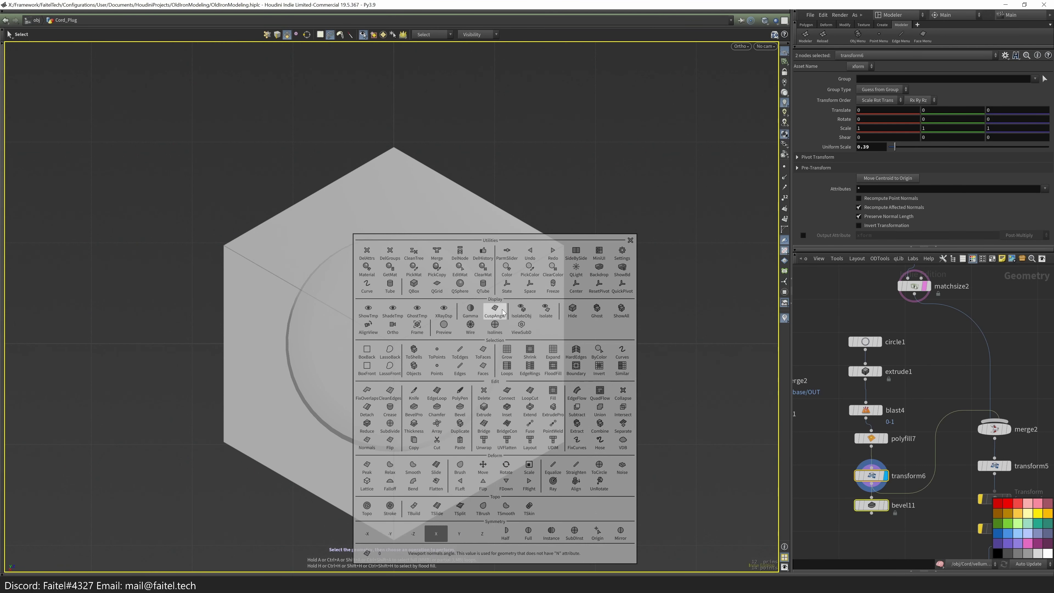
{"action": "left_click", "coordinate": [483, 285]}
{"action": "left_click_drag", "start_coordinate": [475, 374], "coordinate": [719, 490]}
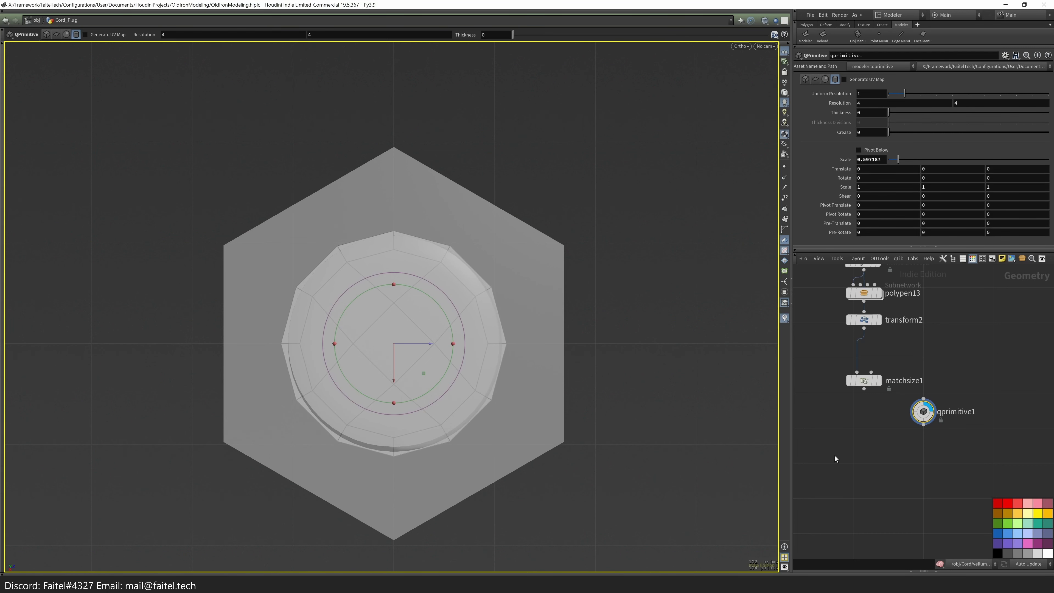
- Select the tube and transform6 and Boolean-subtract the tube from the hex nut
{"action": "scroll", "coordinate": [902, 426], "scroll_direction": "down", "scroll_amount": 5}
{"action": "scroll", "coordinate": [917, 503], "scroll_direction": "up", "scroll_amount": 6}
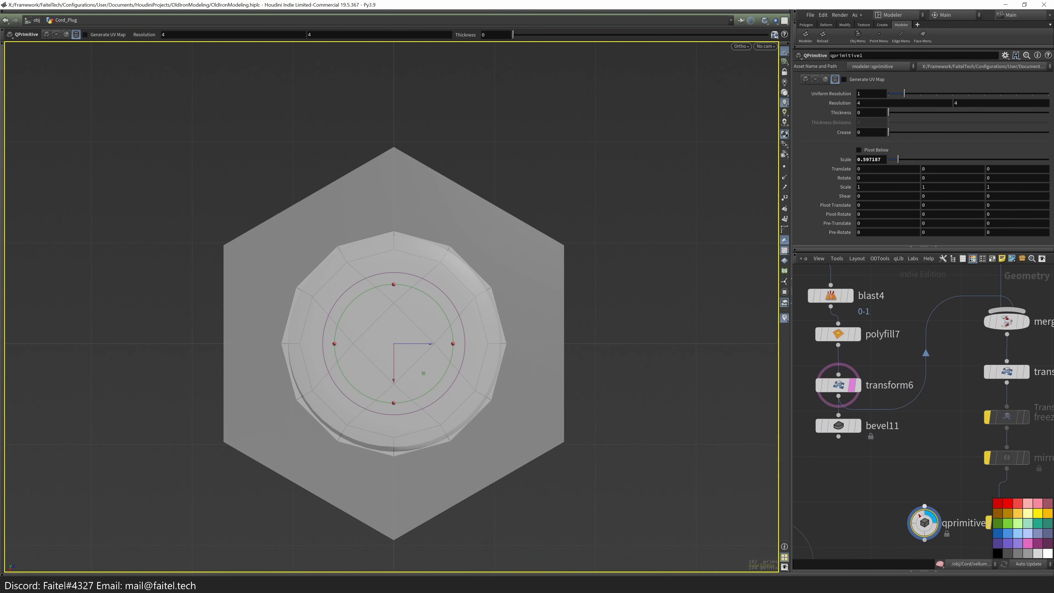
{"action": "middle_click_drag", "start_coordinate": [877, 390], "coordinate": [884, 436]}
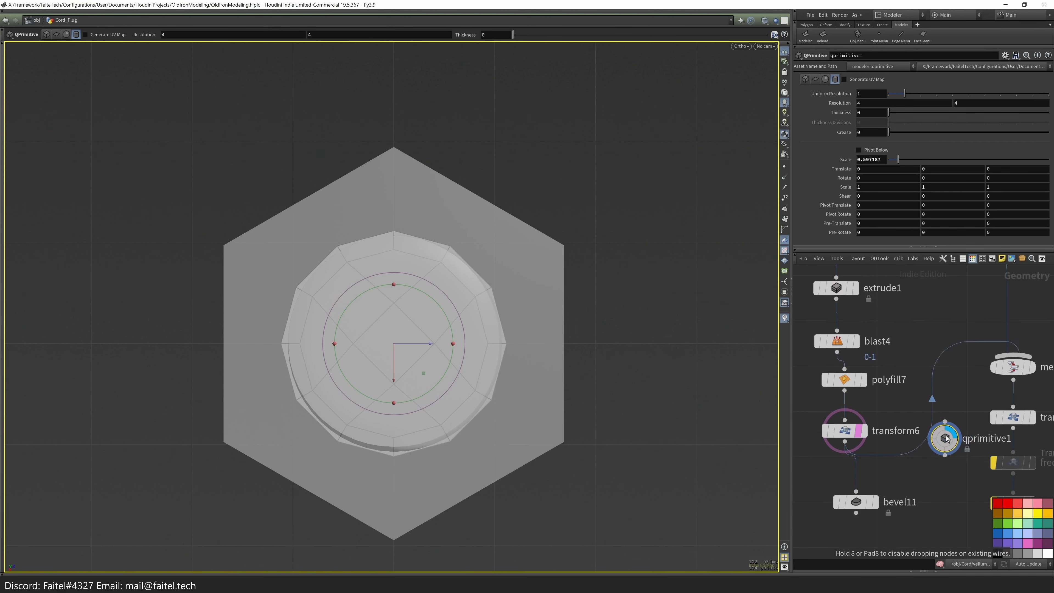
{"action": "left_click_drag", "start_coordinate": [946, 457], "coordinate": [946, 431]}
{"action": "left_click", "coordinate": [845, 430], "text": "shift"}
{"action": "key", "text": "Tab"}
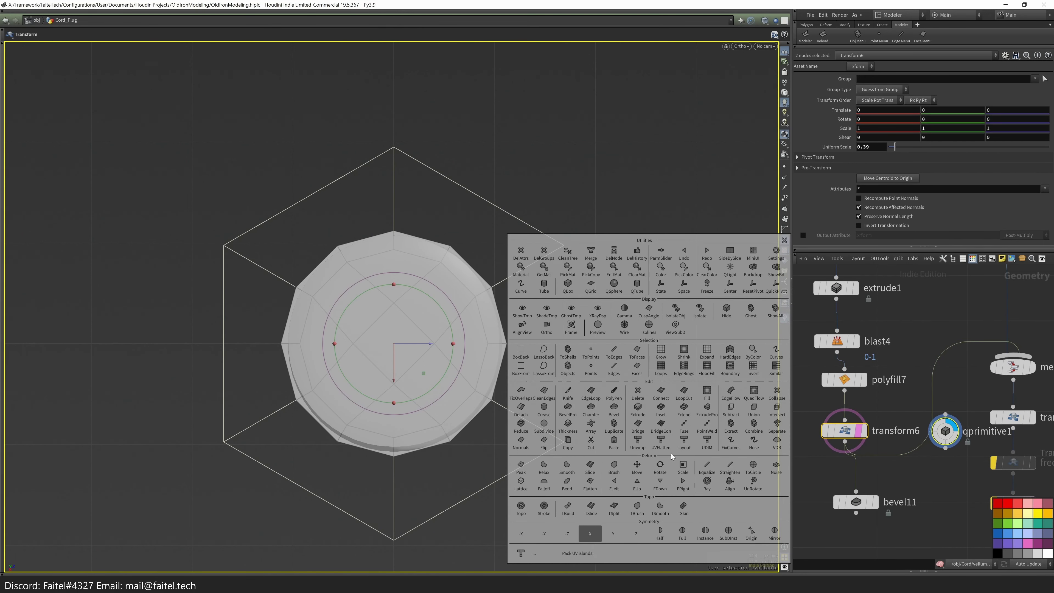
{"action": "left_click", "coordinate": [731, 409]}
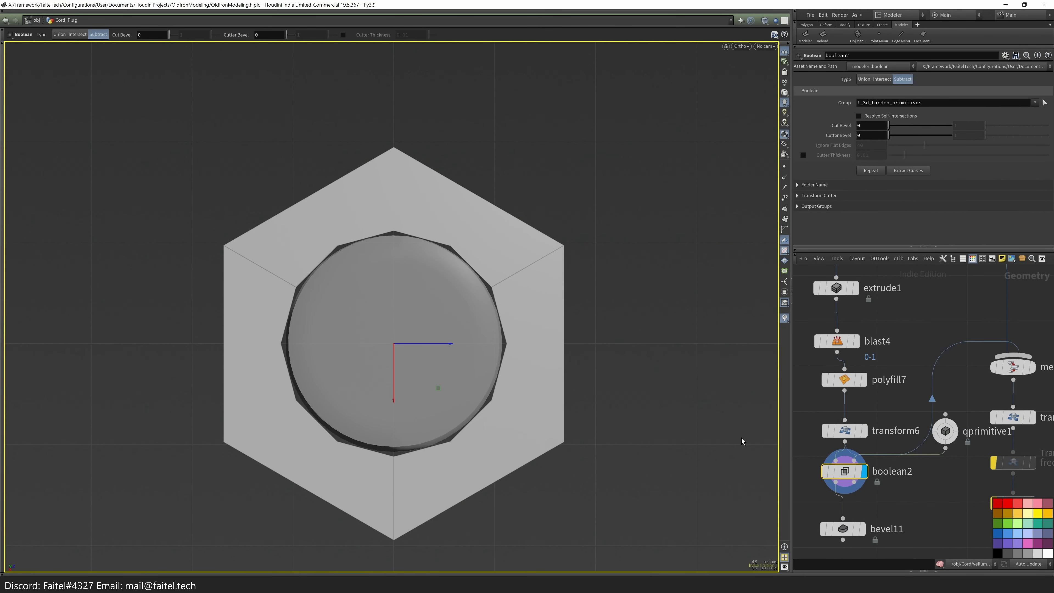
- Cut PolyPen edges across the top face from the recess rim to the outer corners
{"action": "key", "text": "p"}
{"action": "left_click_drag", "start_coordinate": [504, 268], "coordinate": [535, 346]}
{"action": "left_click_drag", "start_coordinate": [616, 382], "coordinate": [484, 321]}
{"action": "left_click", "coordinate": [479, 433], "text": "ctrl"}
{"action": "left_click_drag", "start_coordinate": [479, 433], "coordinate": [469, 387]}
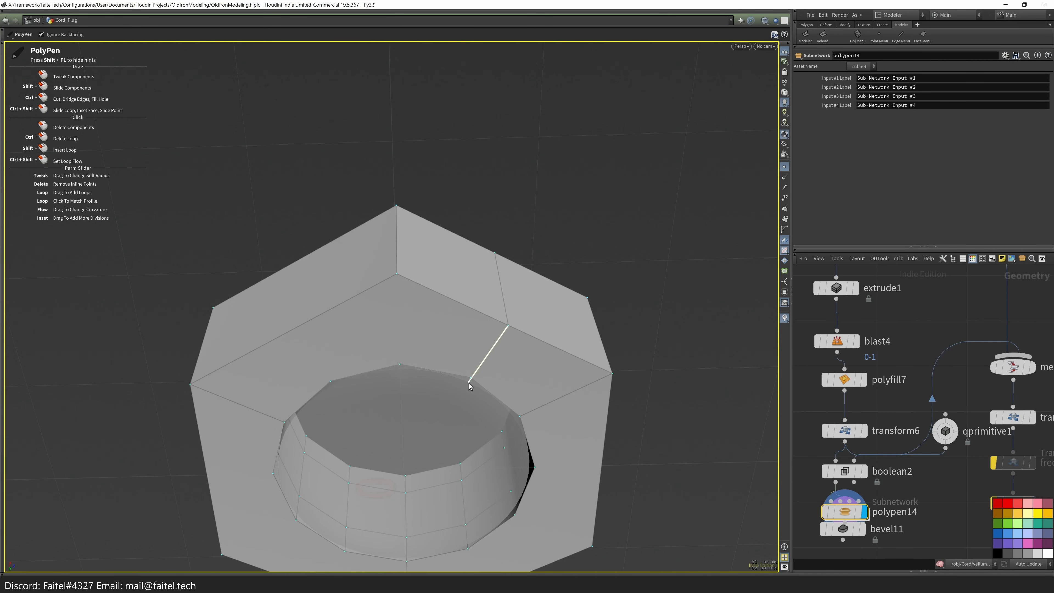
{"action": "left_click_drag", "start_coordinate": [332, 383], "coordinate": [604, 382]}
{"action": "left_click", "coordinate": [604, 382], "text": "ctrl"}
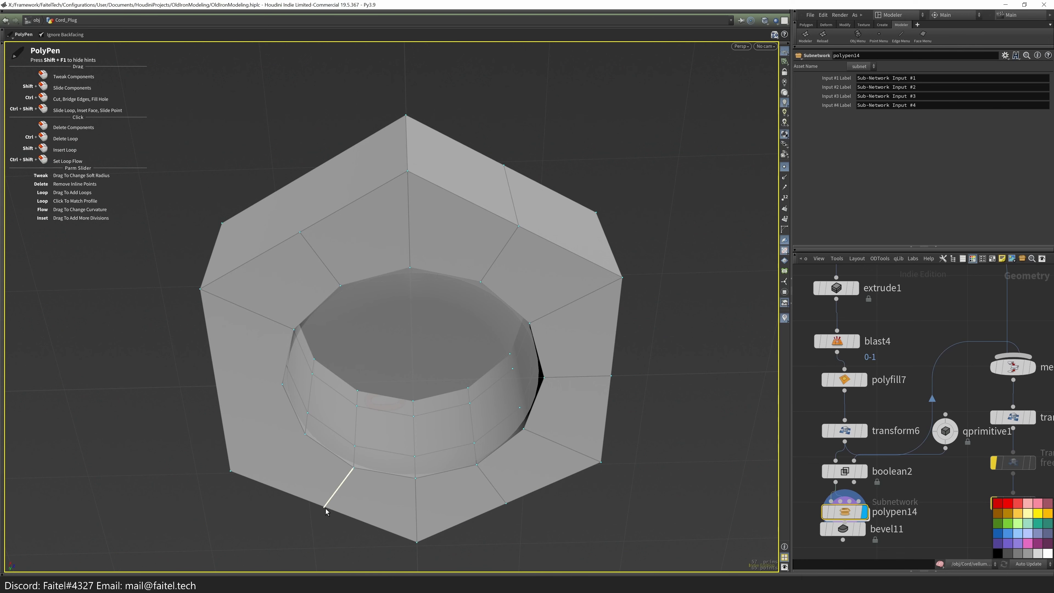
{"action": "left_click", "coordinate": [231, 395], "text": "ctrl"}
- Cut PolyPen edges down the nut's side faces and finish editing
{"action": "left_click_drag", "start_coordinate": [232, 395], "coordinate": [568, 343]}
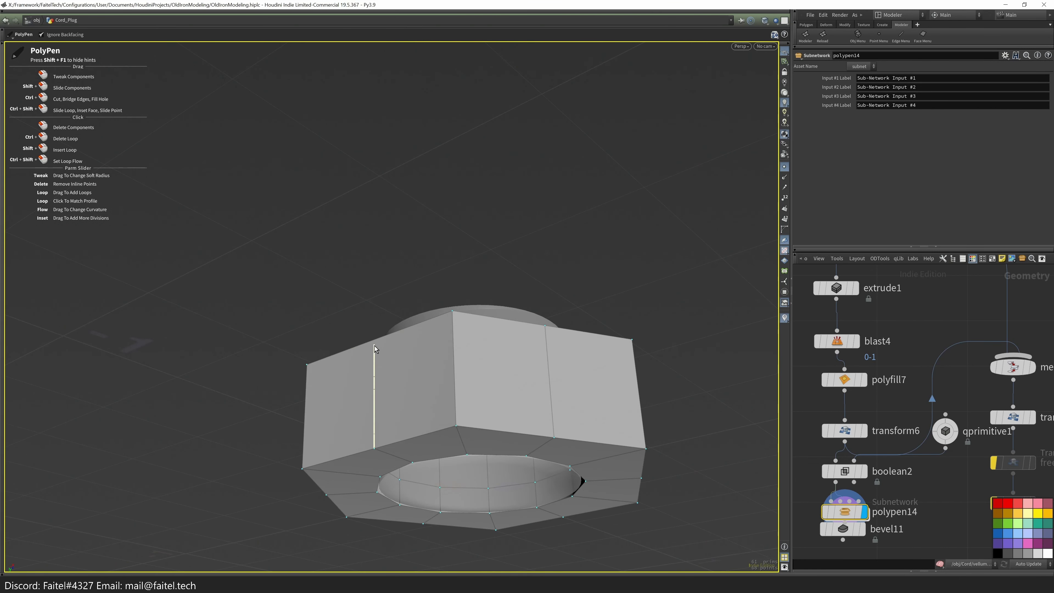
{"action": "left_click", "coordinate": [375, 349], "text": "ctrl"}
{"action": "left_click_drag", "start_coordinate": [375, 349], "coordinate": [215, 443]}
{"action": "left_click", "coordinate": [211, 349], "text": "ctrl"}
{"action": "left_click_drag", "start_coordinate": [211, 349], "coordinate": [197, 433]}
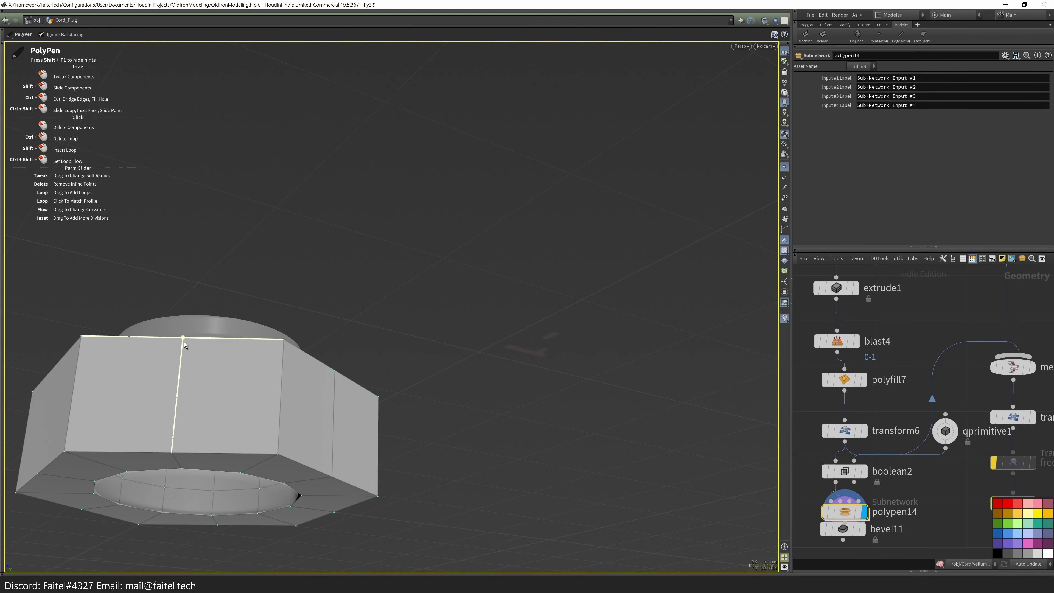
{"action": "left_click", "coordinate": [185, 344], "text": "ctrl"}
{"action": "left_click_drag", "start_coordinate": [185, 345], "coordinate": [187, 479]}
{"action": "left_click_drag", "start_coordinate": [235, 387], "coordinate": [452, 365]}
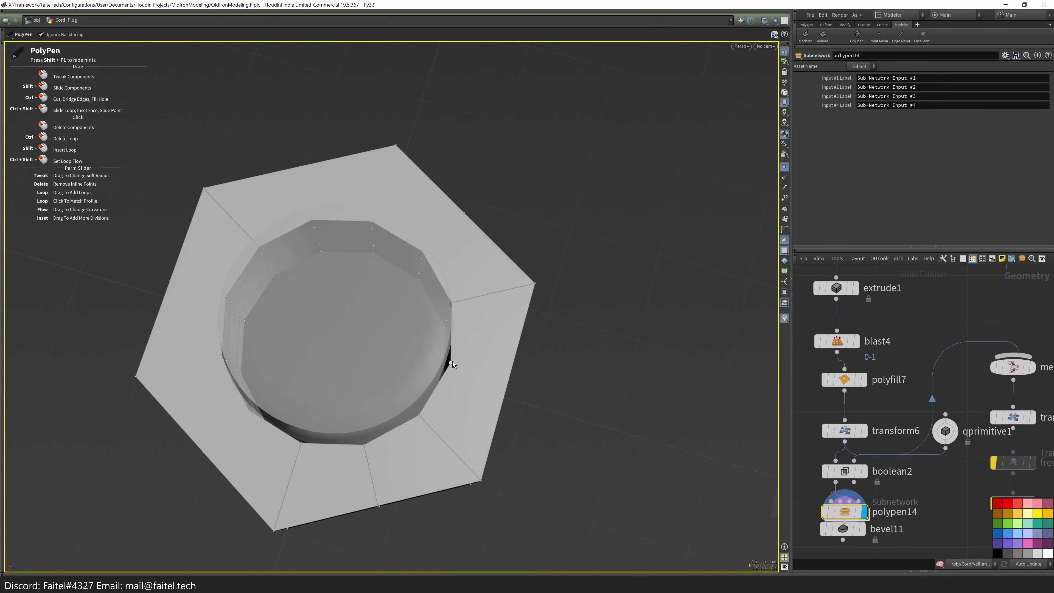
{"action": "middle_click_drag", "start_coordinate": [451, 399], "coordinate": [513, 428]}
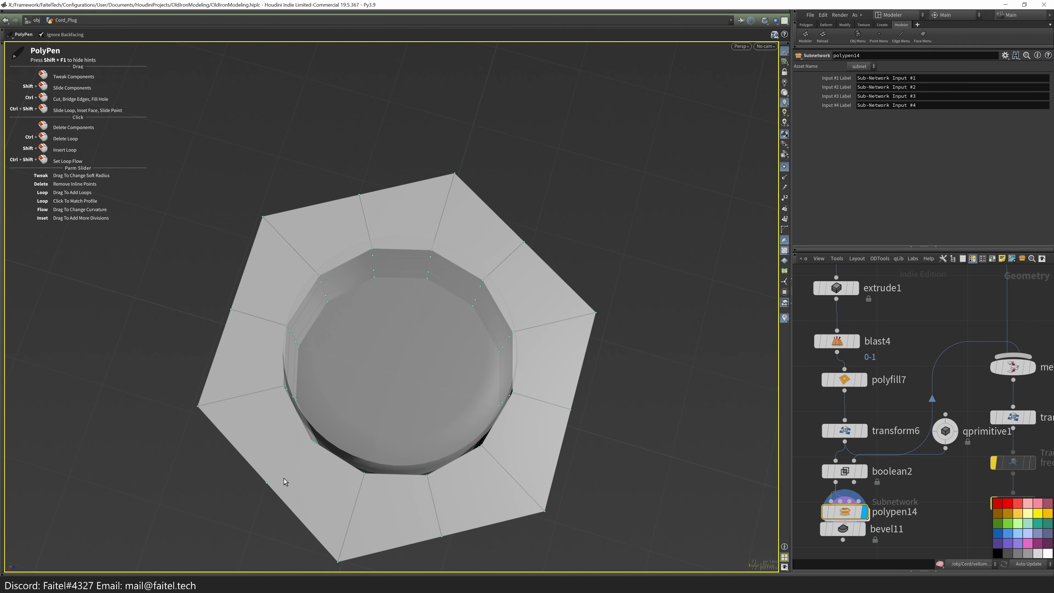
{"action": "left_click_drag", "start_coordinate": [311, 445], "coordinate": [402, 448]}
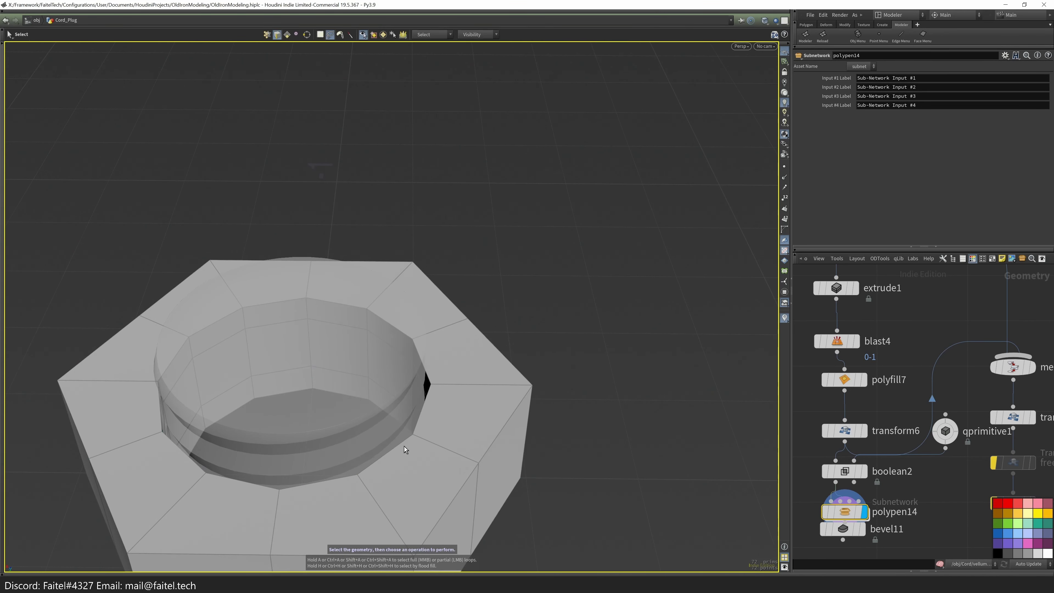
{"action": "key", "text": "Escape"}
- Display the bevelled nut and raise bevel11's Ignore Flats angle to 34.6
{"action": "left_click", "coordinate": [855, 518]}
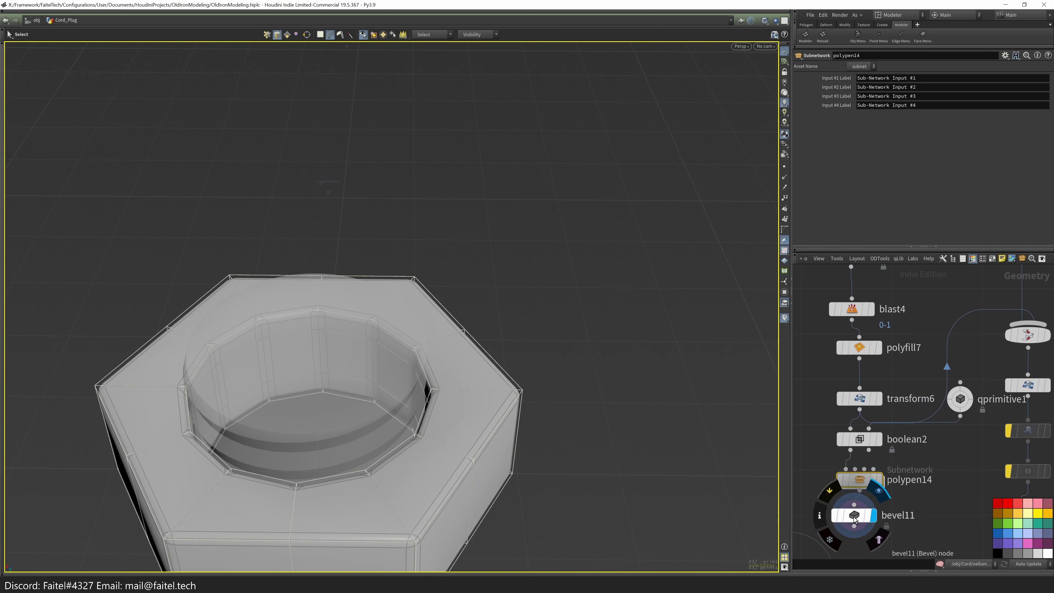
{"action": "key", "text": "space+2"}
{"action": "scroll", "coordinate": [478, 445], "scroll_direction": "up", "scroll_amount": 3}
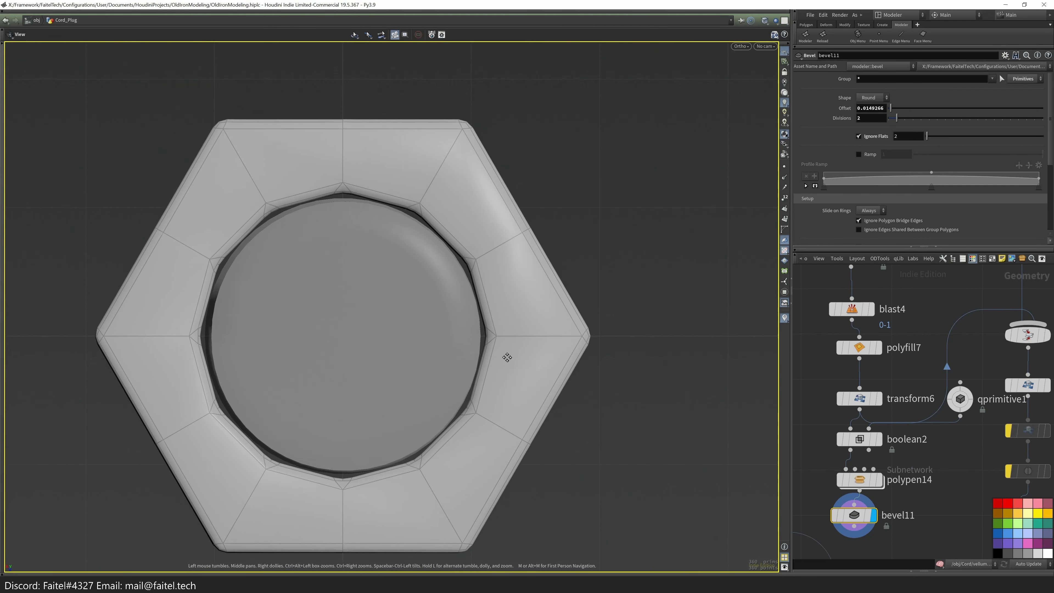
{"action": "left_click_drag", "start_coordinate": [941, 139], "coordinate": [949, 140]}
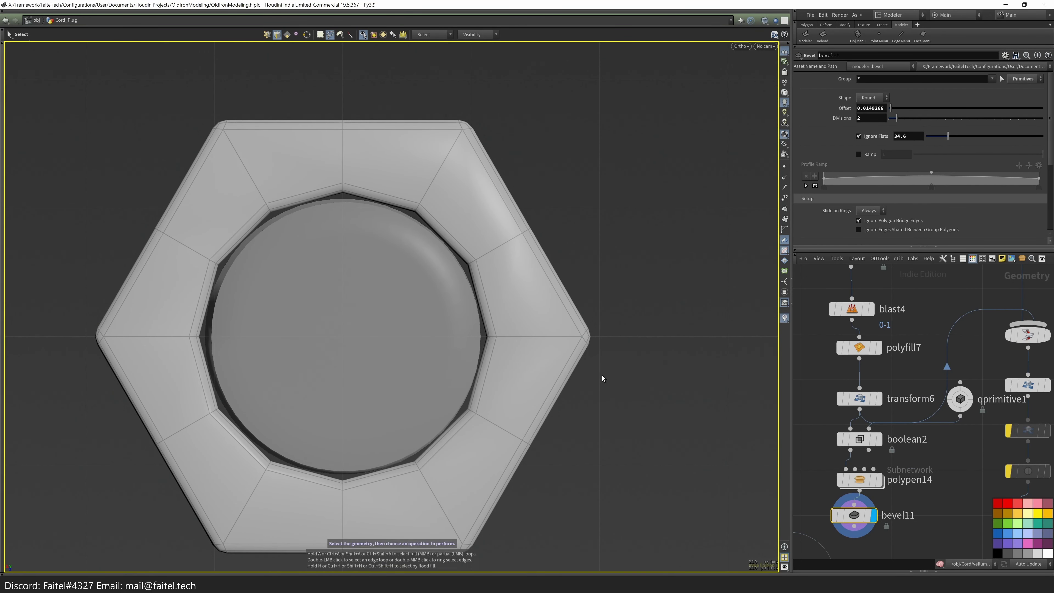
- Shrink the tube primitive's scale to 0.566187, then return to bevel11
{"action": "key", "text": "q"}
{"action": "left_click", "coordinate": [513, 327]}
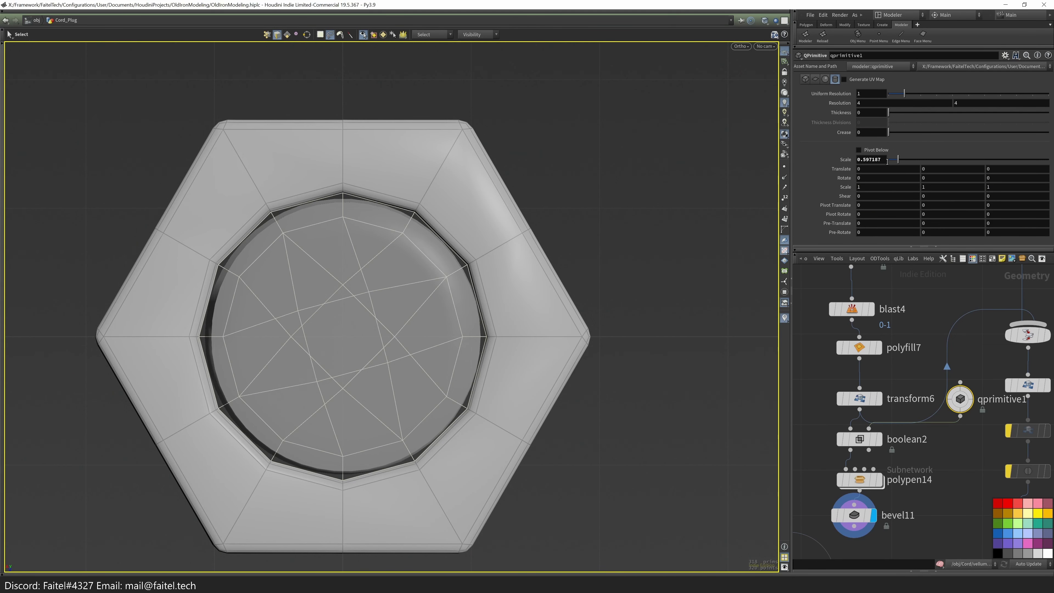
{"action": "middle_click_drag", "start_coordinate": [825, 186], "coordinate": [718, 196]}
{"action": "left_click", "coordinate": [881, 536]}
{"action": "key", "text": "Escape"}
{"action": "left_click_drag", "start_coordinate": [581, 286], "coordinate": [506, 330]}
{"action": "left_click_drag", "start_coordinate": [602, 349], "coordinate": [508, 394]}
- Preview the nut as a smooth subdivided surface from several angles
{"action": "key", "text": "Tab"}
{"action": "left_click", "coordinate": [507, 394]}
{"action": "left_click_drag", "start_coordinate": [541, 333], "coordinate": [515, 366]}
{"action": "key", "text": "Escape"}
{"action": "scroll", "coordinate": [906, 462], "scroll_direction": "down", "scroll_amount": 3}
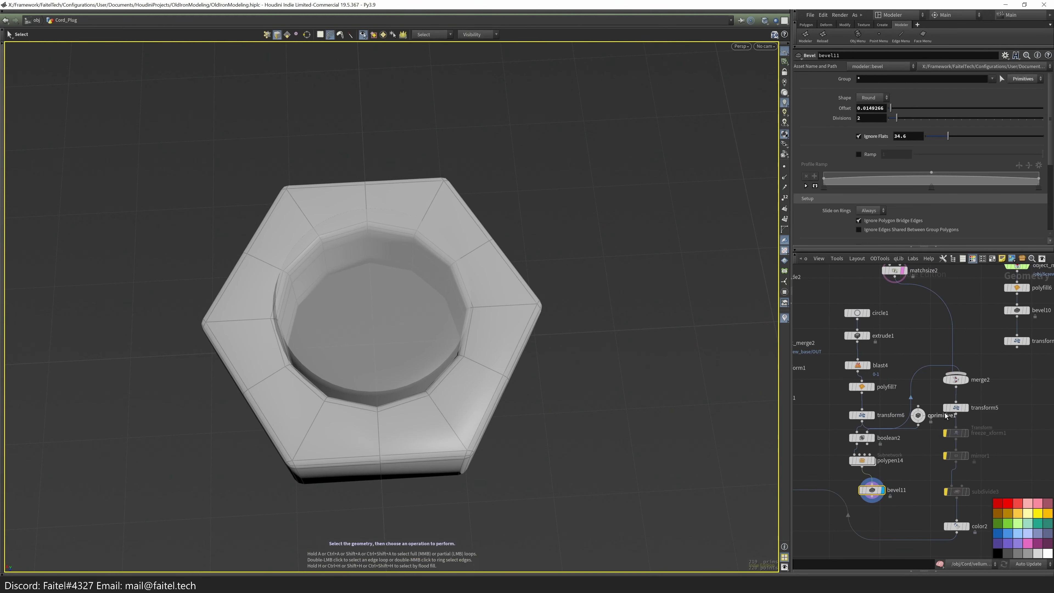
{"action": "scroll", "coordinate": [875, 504], "scroll_direction": "down", "scroll_amount": 4}
- Open the Cord_Plug geometry and display the attribdelete2 and matchsize1 results
{"action": "left_click_drag", "start_coordinate": [994, 536], "coordinate": [975, 444]}
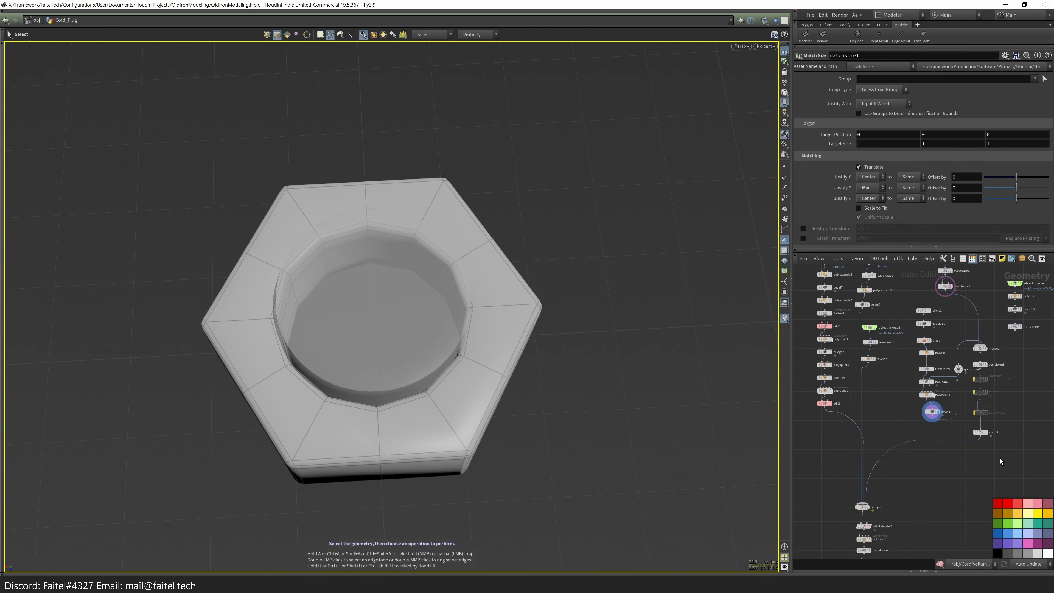
{"action": "scroll", "coordinate": [975, 443], "scroll_direction": "up", "scroll_amount": 2}
{"action": "left_click", "coordinate": [968, 472]}
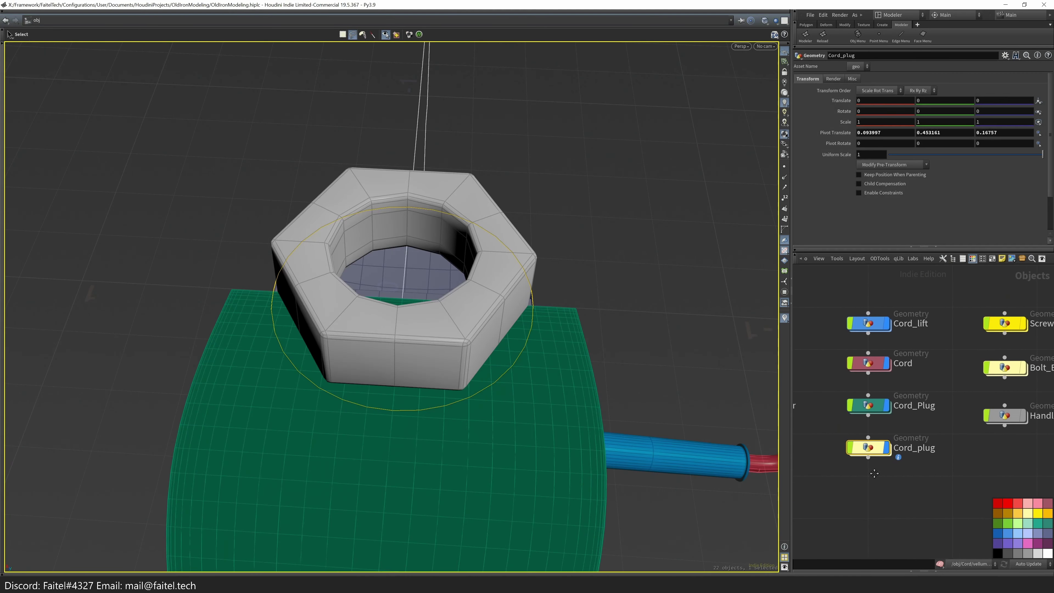
{"action": "middle_click_drag", "start_coordinate": [874, 473], "coordinate": [882, 495]}
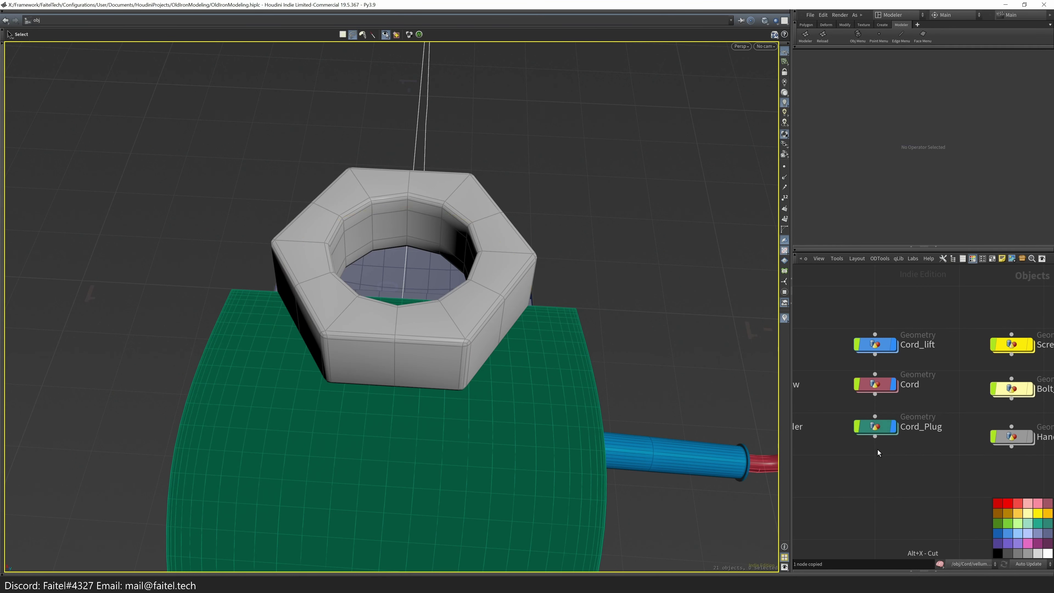
{"action": "double_click", "coordinate": [876, 428]}
{"action": "scroll", "coordinate": [871, 483], "scroll_direction": "up", "scroll_amount": 4}
{"action": "left_click", "coordinate": [828, 470]}
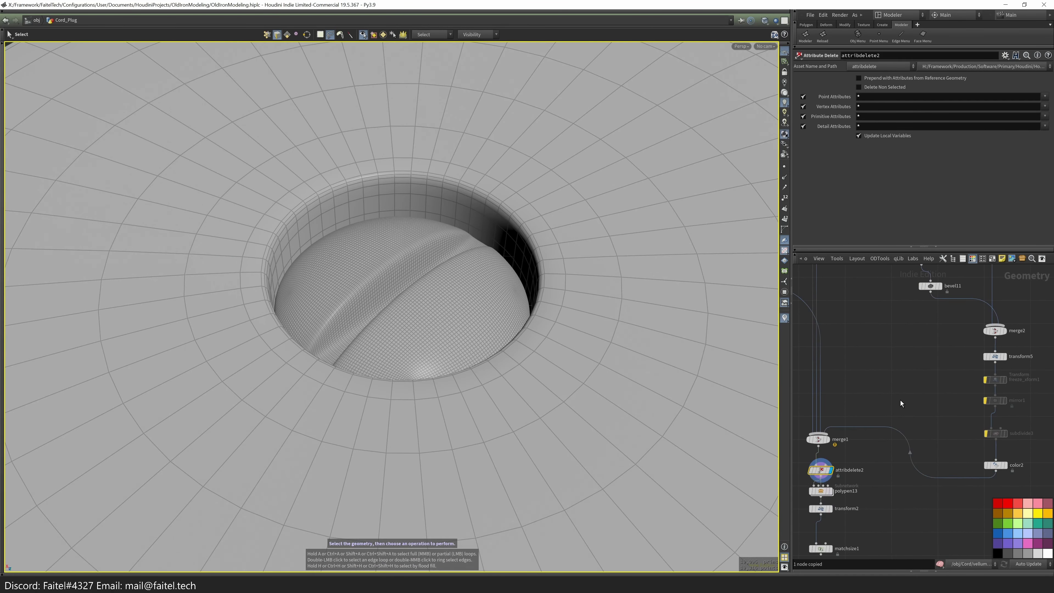
{"action": "left_click", "coordinate": [827, 509]}
- Raise transform5's Translate Y to 1.41347 to seat the nut higher
{"action": "key", "text": "space+2"}
{"action": "scroll", "coordinate": [527, 284], "scroll_direction": "up", "scroll_amount": 6}
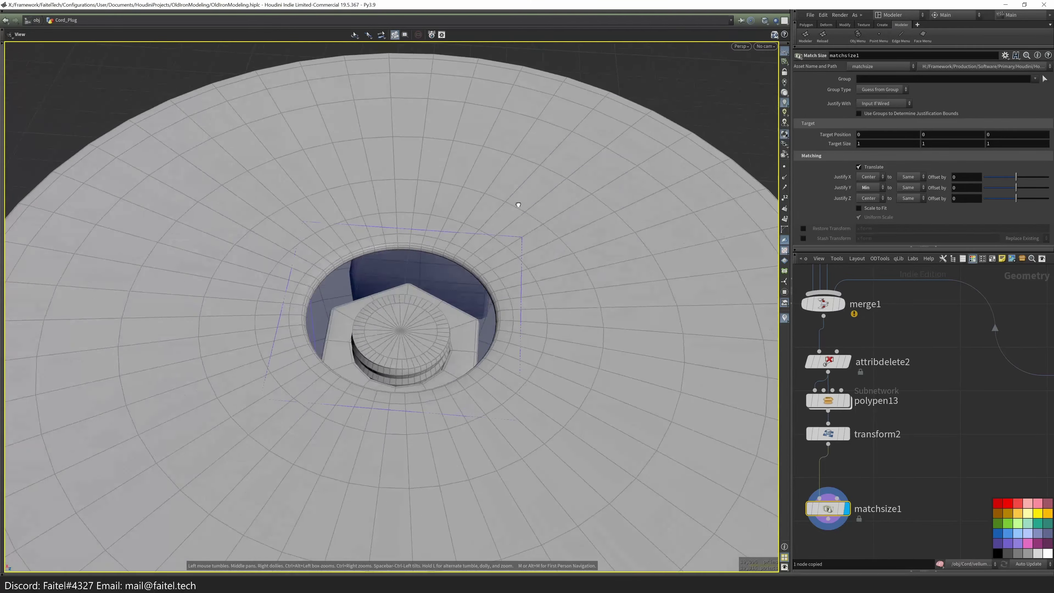
{"action": "left_click_drag", "start_coordinate": [516, 200], "coordinate": [564, 270], "text": "alt"}
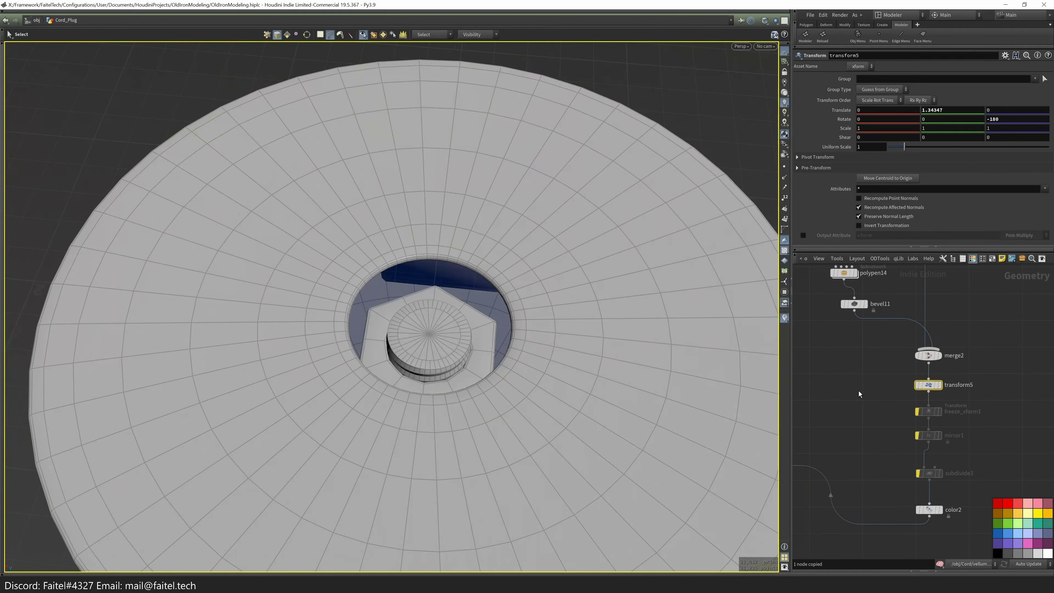
{"action": "middle_click_drag", "start_coordinate": [947, 110], "coordinate": [965, 124]}
{"action": "key", "text": "space"}
- Check the raised nut from several views and add a new six-sided circle
{"action": "mouse_move", "coordinate": [509, 337]}
{"action": "left_mouse_down"}
{"action": "mouse_move", "coordinate": [468, 250]}
{"action": "mouse_move", "coordinate": [501, 331]}
{"action": "left_mouse_up"}
{"action": "key", "text": "space+2"}
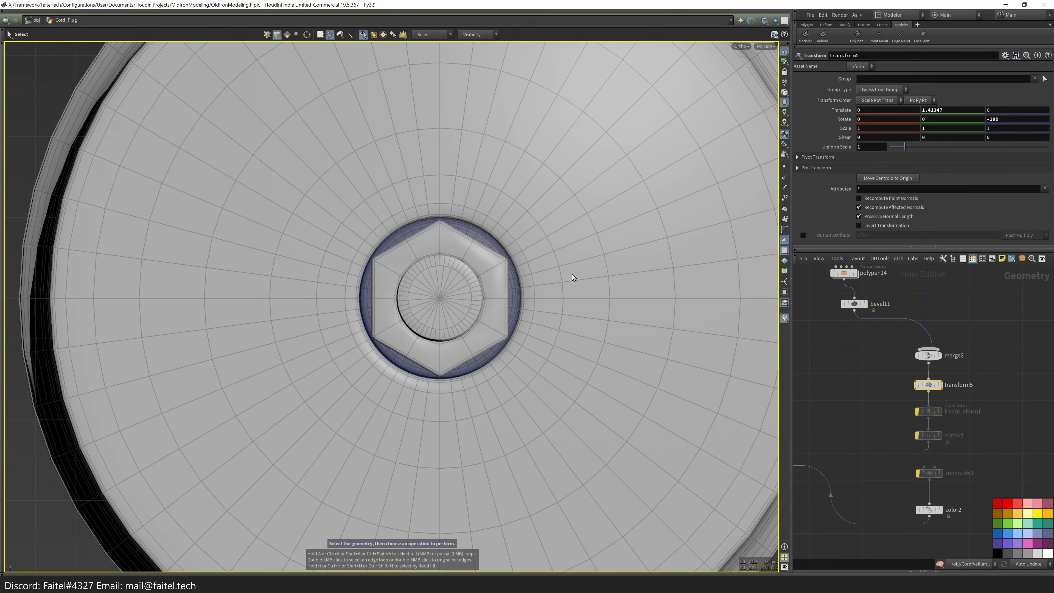
{"action": "key", "text": "space"}
{"action": "left_click_drag", "start_coordinate": [478, 314], "coordinate": [501, 256]}
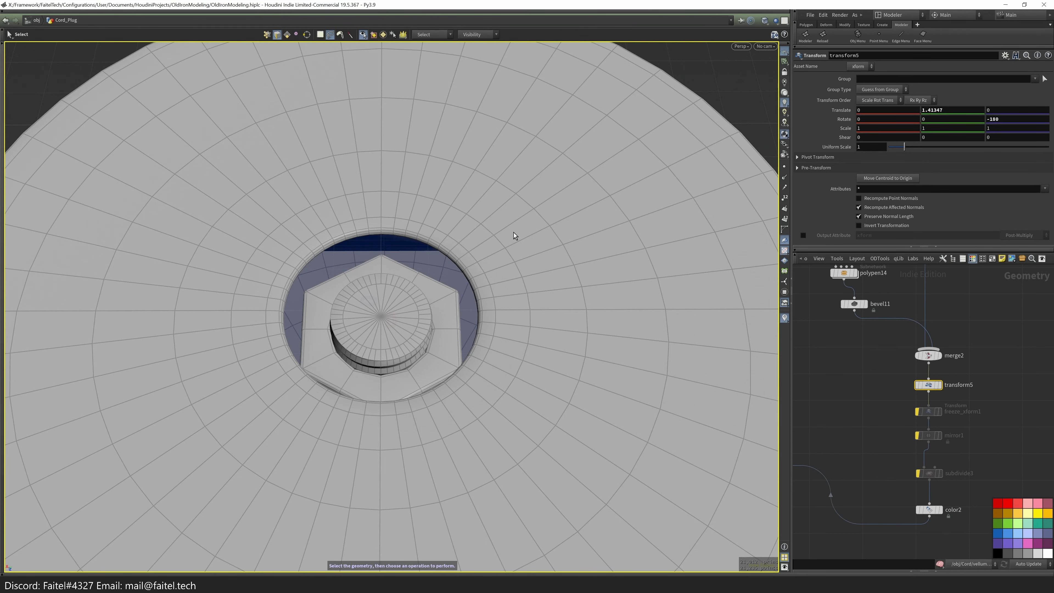
{"action": "scroll", "coordinate": [513, 236], "scroll_direction": "up", "scroll_amount": 3}
{"action": "key", "text": "space"}
{"action": "left_click_drag", "start_coordinate": [514, 236], "coordinate": [513, 326]}
{"action": "scroll", "coordinate": [880, 447], "scroll_direction": "down", "scroll_amount": 2}
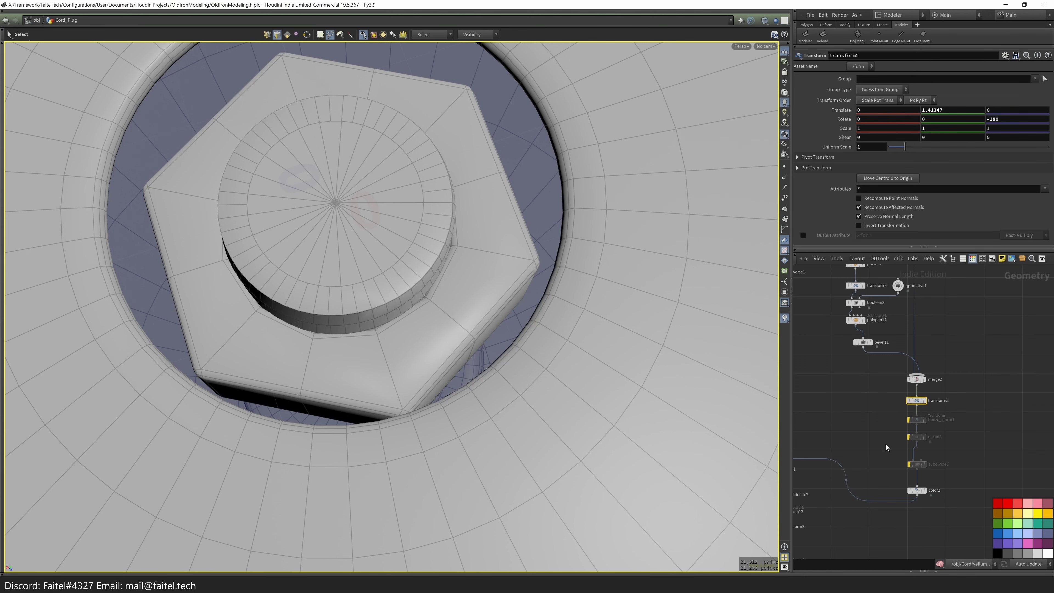
{"action": "key", "text": "ctrl+v"}
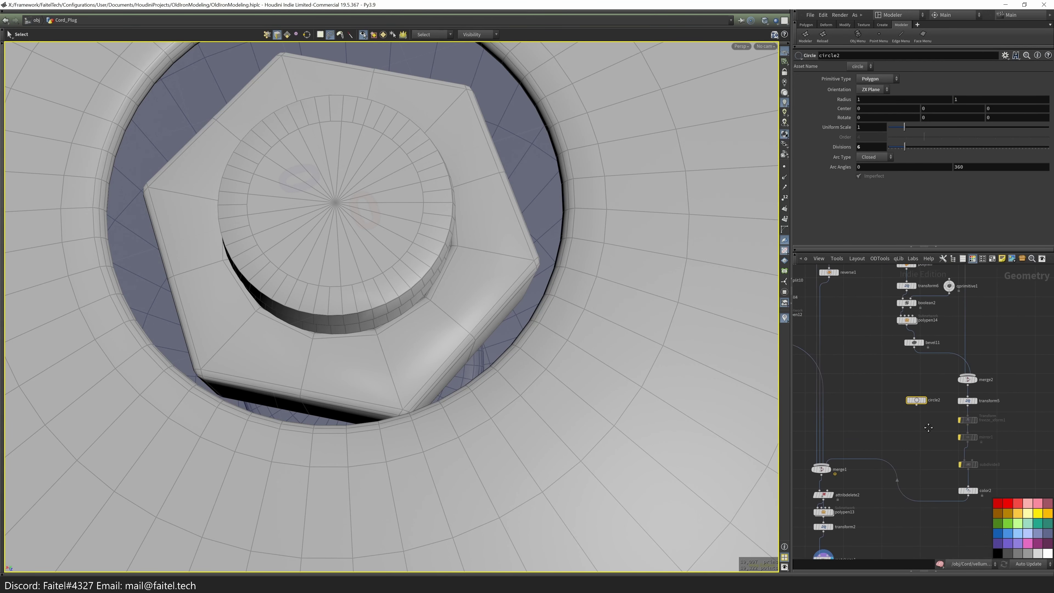
- Display the bevel4 result, reposition circle2 in the network and show its hexagon
{"action": "left_click", "coordinate": [863, 291]}
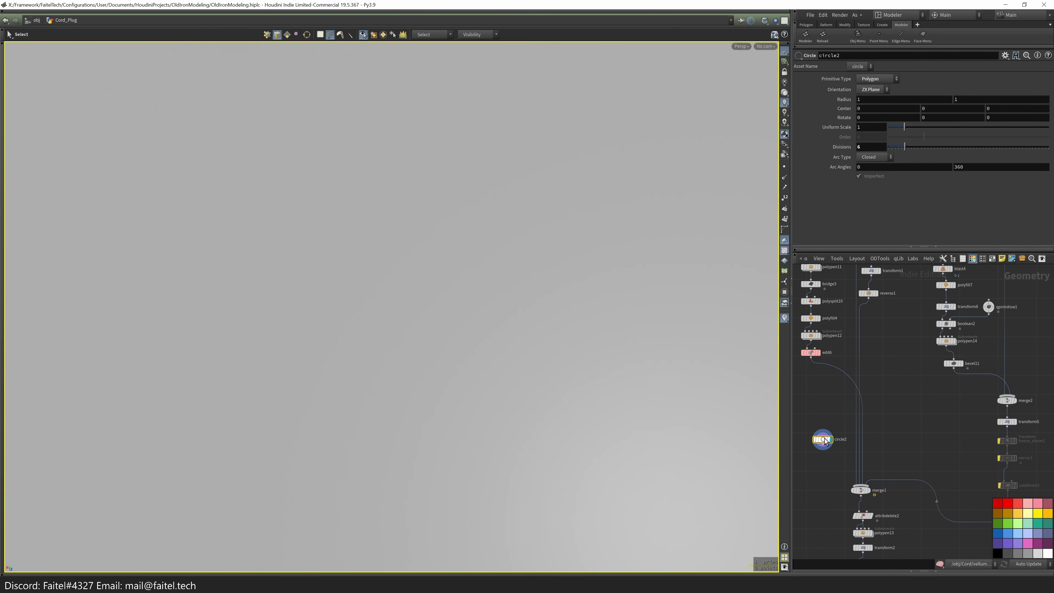
{"action": "scroll", "coordinate": [874, 401], "scroll_direction": "down", "scroll_amount": 3}
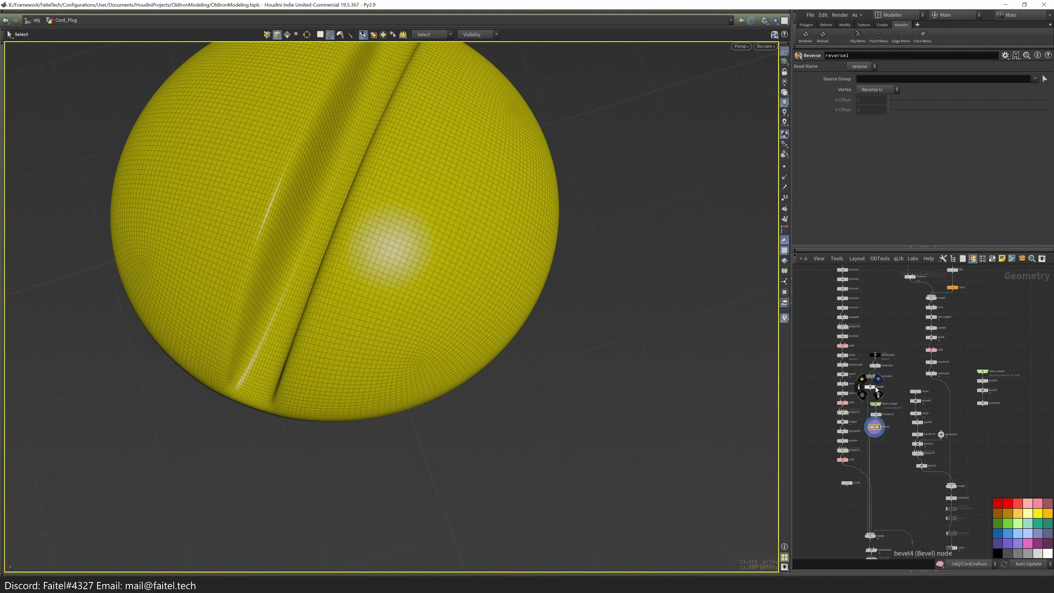
{"action": "left_click", "coordinate": [870, 386]}
{"action": "left_click_drag", "start_coordinate": [878, 441], "coordinate": [837, 486]}
{"action": "left_click", "coordinate": [837, 486]}
{"action": "scroll", "coordinate": [950, 358], "scroll_direction": "up", "scroll_amount": 3}
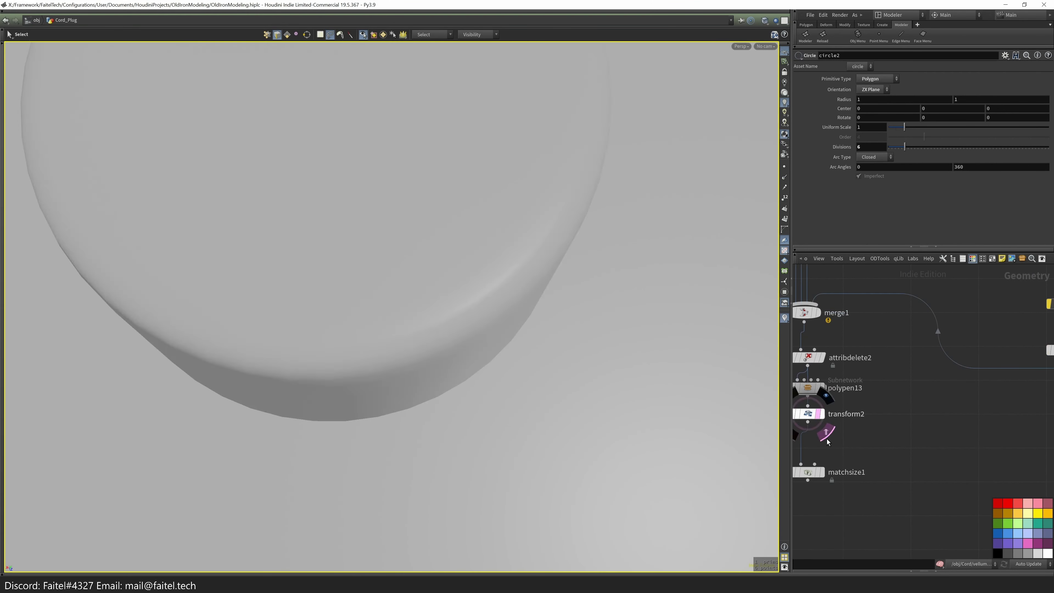
- Try hexagon radius values of 0.2 and then 0.5 in the viewport
{"action": "key", "text": "Escape"}
{"action": "scroll", "coordinate": [468, 266], "scroll_direction": "down", "scroll_amount": 5}
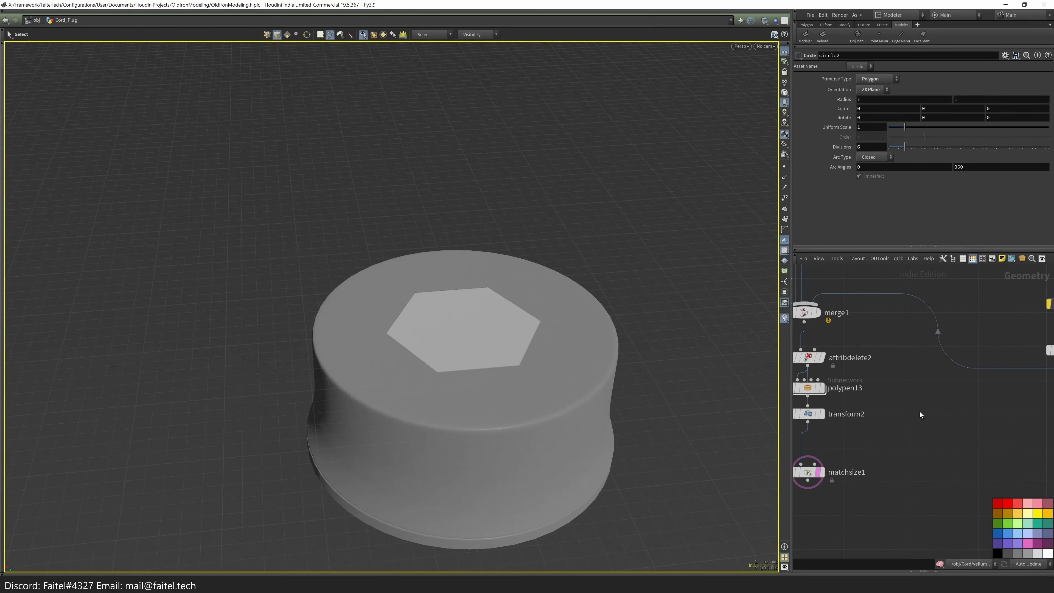
{"action": "scroll", "coordinate": [942, 411], "scroll_direction": "up", "scroll_amount": 3}
{"action": "left_click_drag", "start_coordinate": [576, 189], "coordinate": [725, 288]}
{"action": "middle_click_drag", "start_coordinate": [809, 99], "coordinate": [826, 103]}
{"action": "left_click_drag", "start_coordinate": [475, 337], "coordinate": [400, 278], "text": "alt"}
- Lift the hexagon to a height of 0.4 and view it from straight above
{"action": "key", "text": "t"}
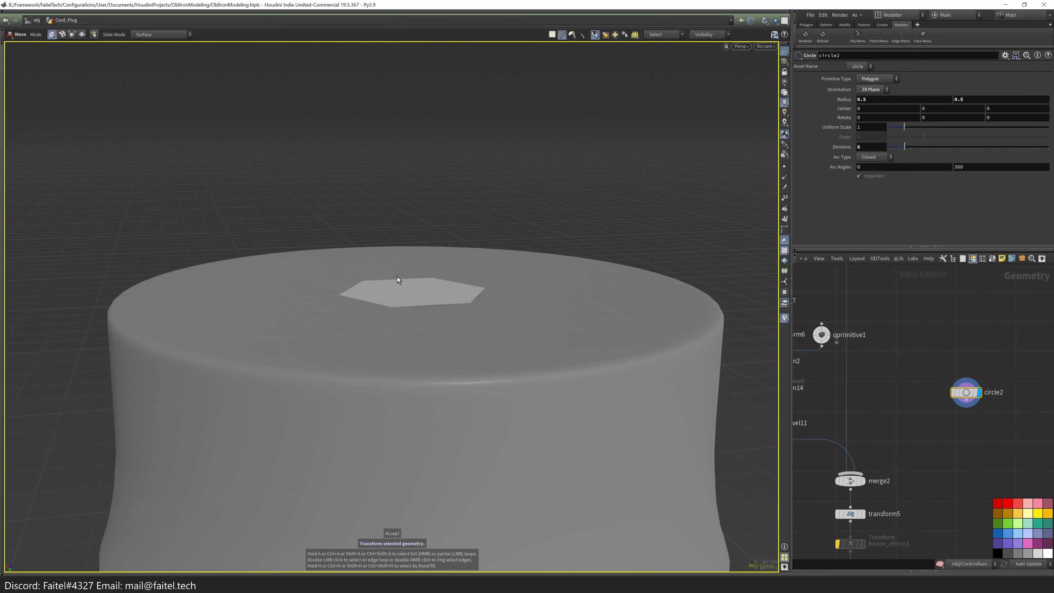
{"action": "scroll", "coordinate": [941, 460], "scroll_direction": "down", "scroll_amount": 3}
{"action": "scroll", "coordinate": [941, 460], "scroll_direction": "up", "scroll_amount": 3}
{"action": "right_click", "coordinate": [1001, 357]}
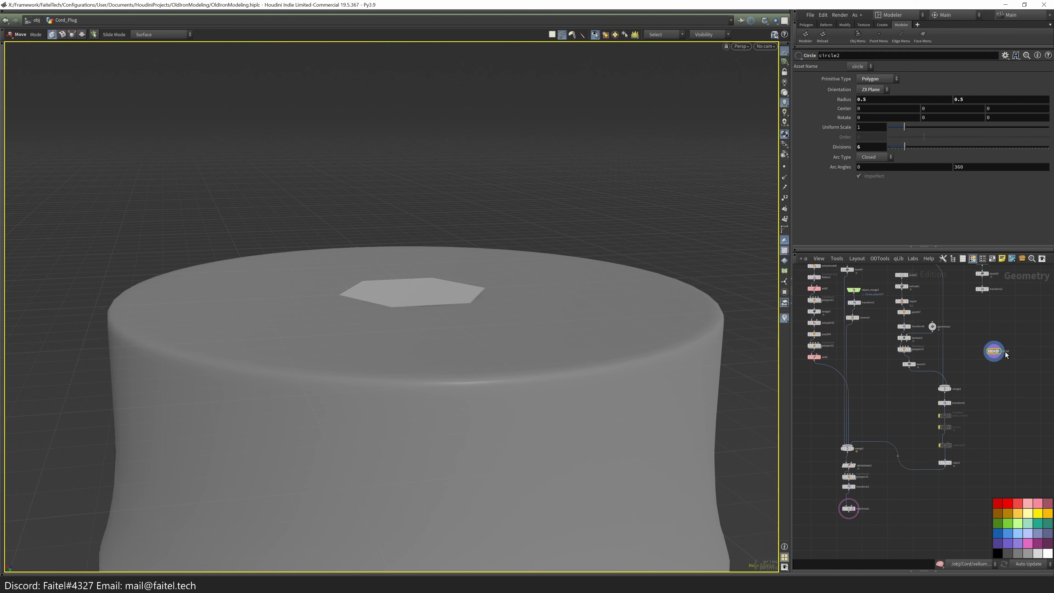
{"action": "middle_click_drag", "start_coordinate": [1001, 357], "coordinate": [906, 424]}
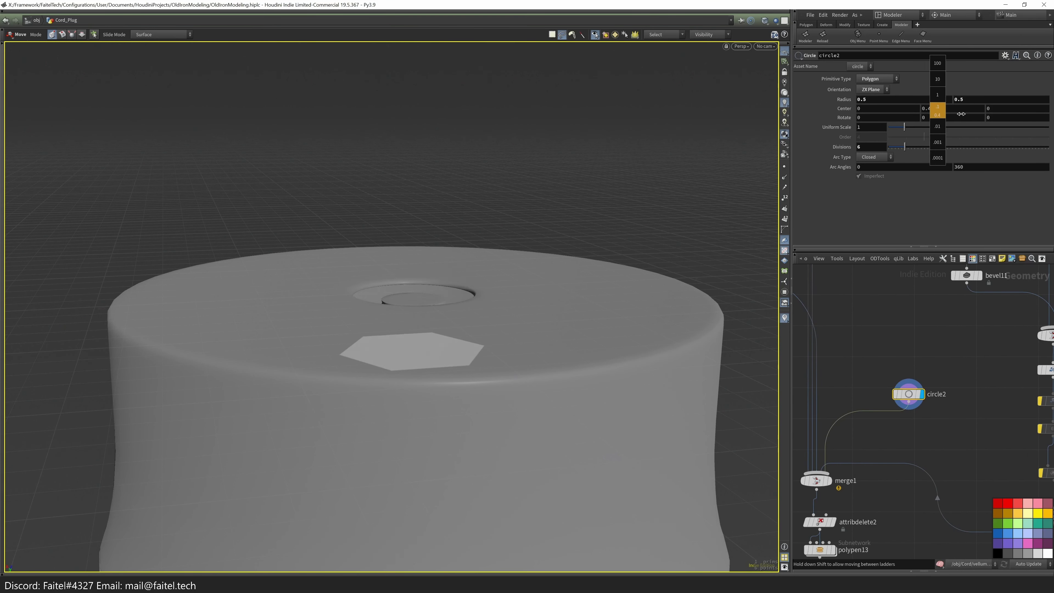
{"action": "key", "text": "space+2"}
{"action": "key", "text": "space+1"}
{"action": "key", "text": "space+2"}
{"action": "key", "text": "s"}
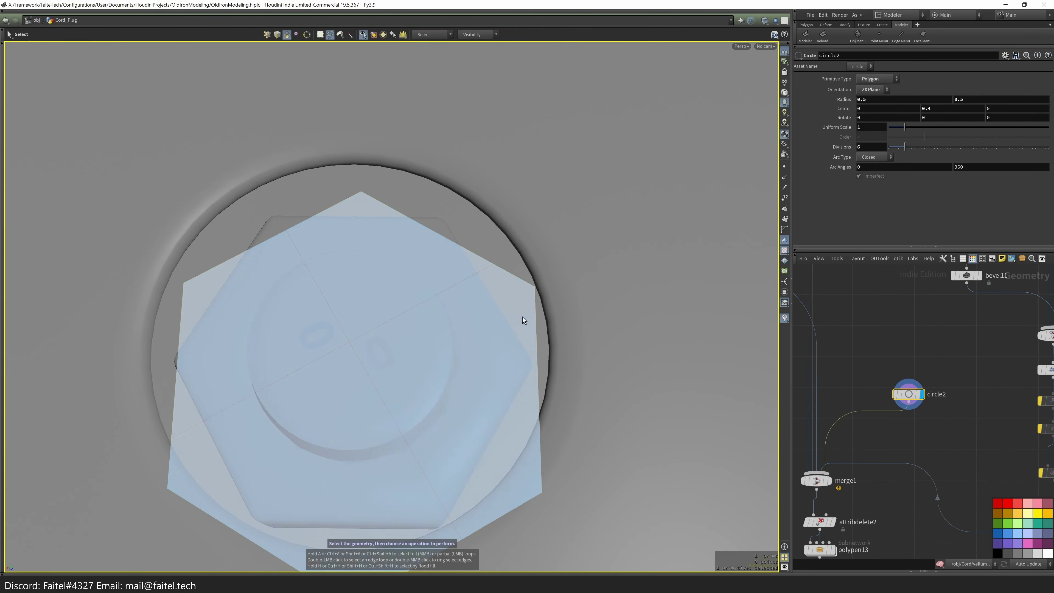
- Start a PolyPen cut across the hexagon, converting its face selection to boundary edges
{"action": "key", "text": "p"}
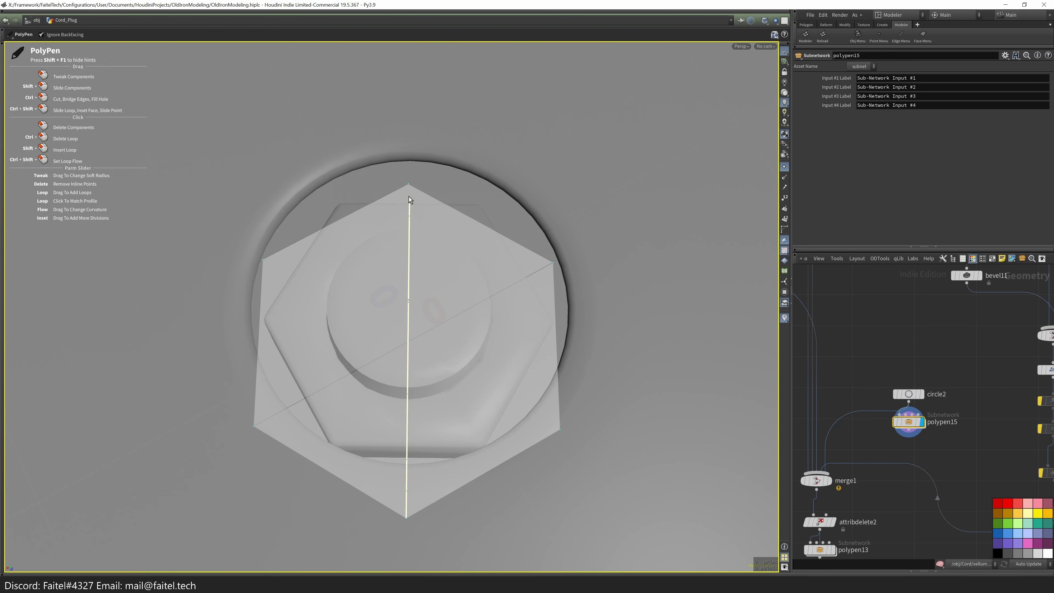
{"action": "scroll", "coordinate": [453, 372], "scroll_direction": "down", "scroll_amount": 6}
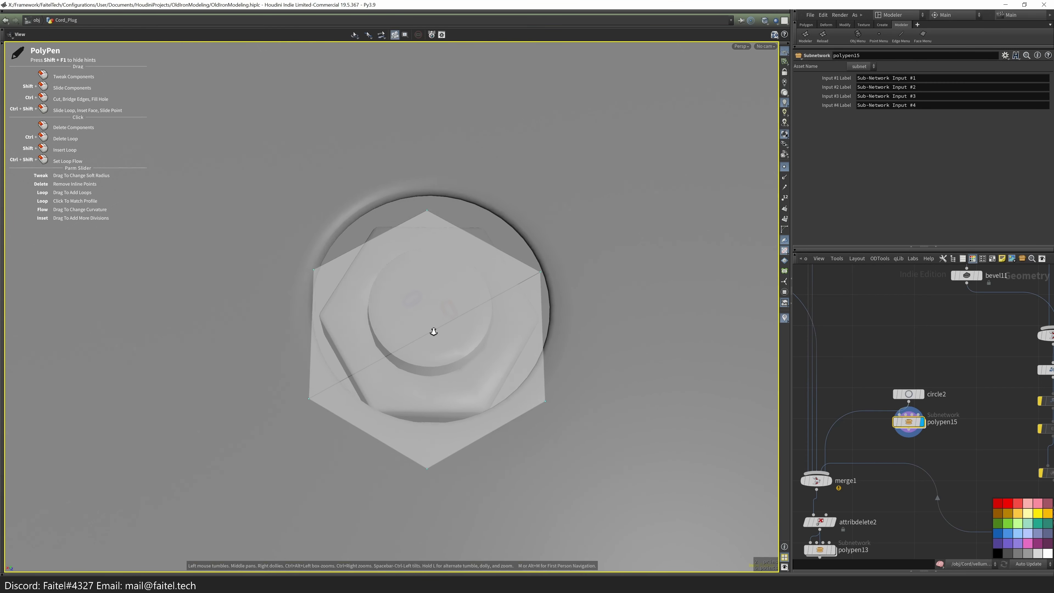
{"action": "left_click_drag", "start_coordinate": [534, 249], "coordinate": [594, 396]}
{"action": "key", "text": "space+2"}
{"action": "scroll", "coordinate": [499, 307], "scroll_direction": "up", "scroll_amount": 3}
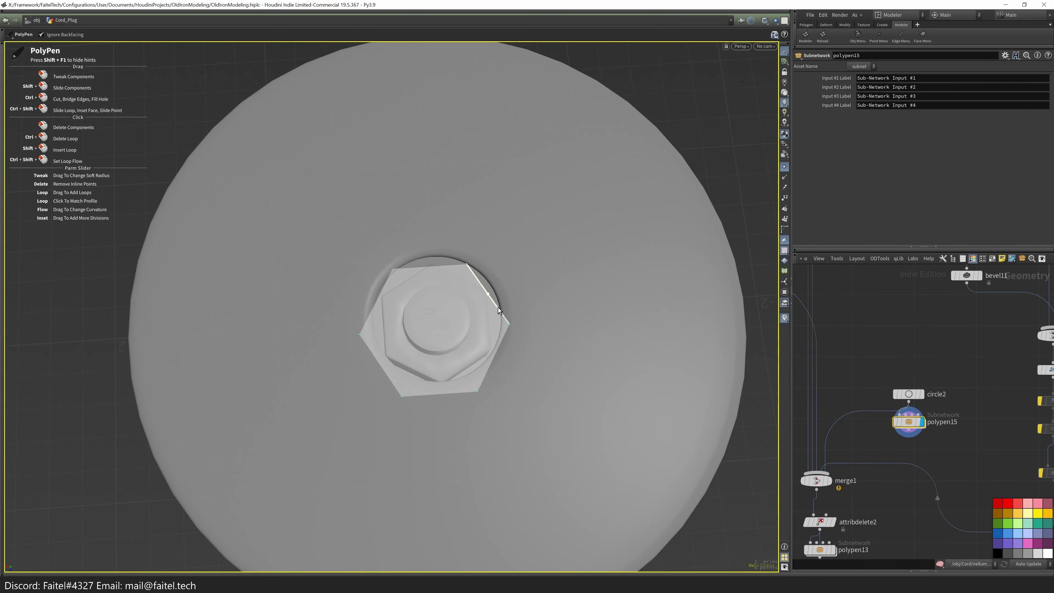
{"action": "scroll", "coordinate": [501, 267], "scroll_direction": "up", "scroll_amount": 2}
{"action": "key", "text": "Escape"}
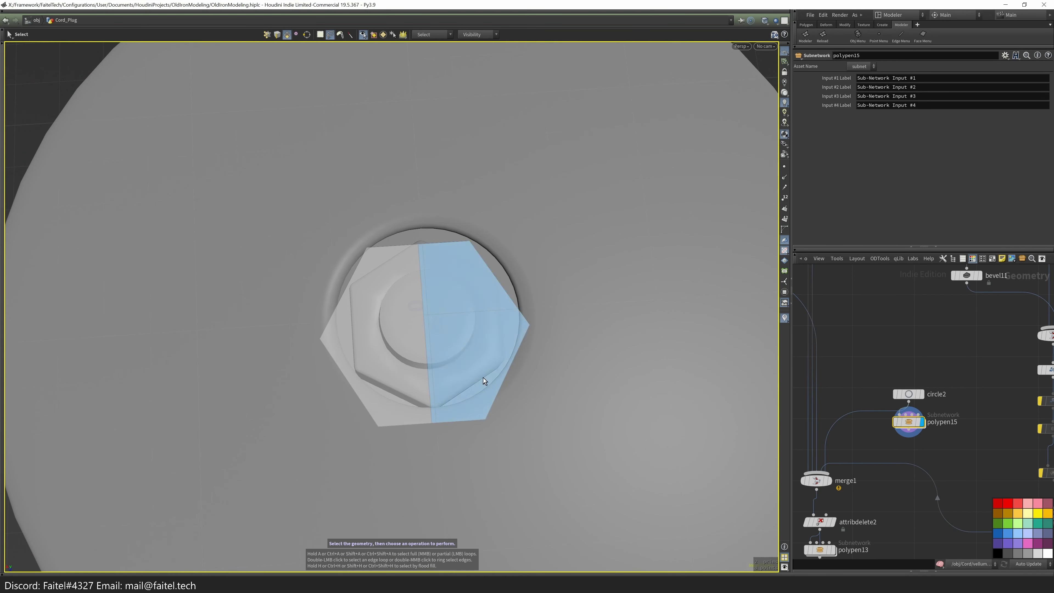
{"action": "double_click", "coordinate": [483, 377]}
{"action": "key", "text": "grave"}
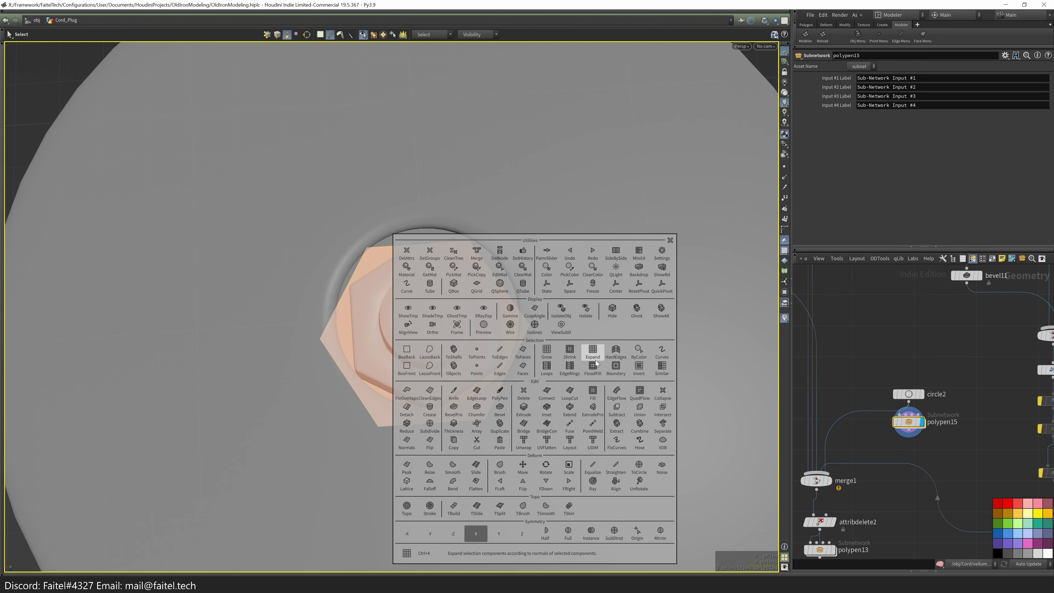
{"action": "left_click", "coordinate": [616, 368]}
{"action": "key", "text": "space+2"}
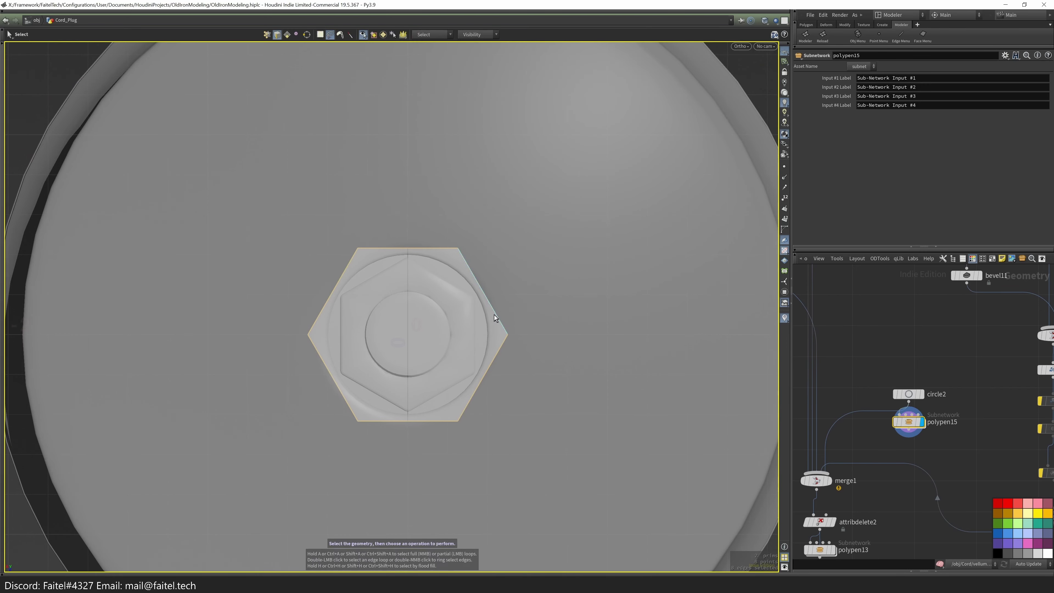
- Settle circle2's hexagon radius at 0.4
{"action": "left_click", "coordinate": [909, 394]}
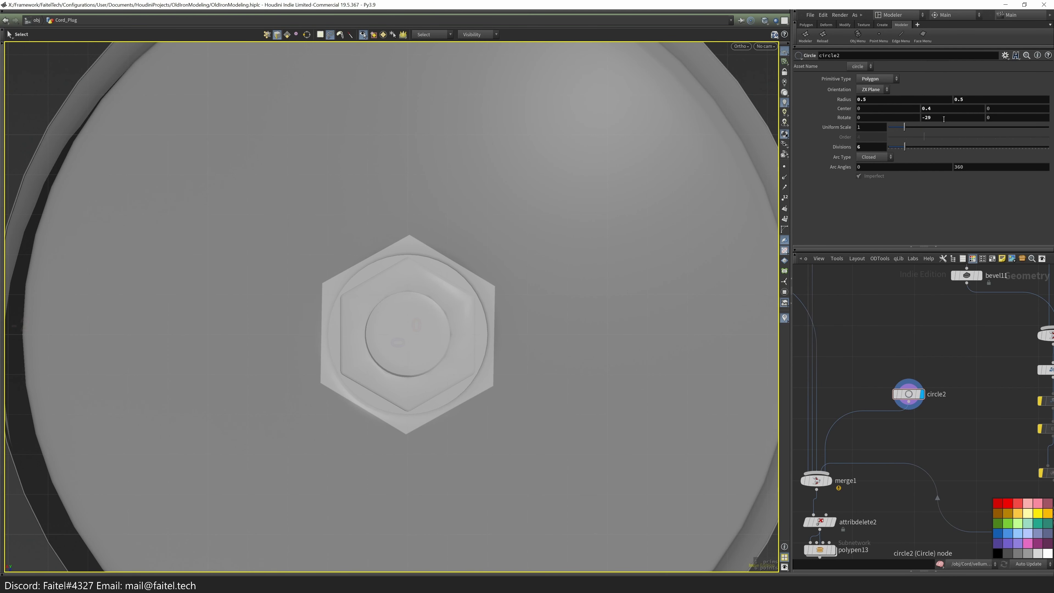
{"action": "key", "text": "Return"}
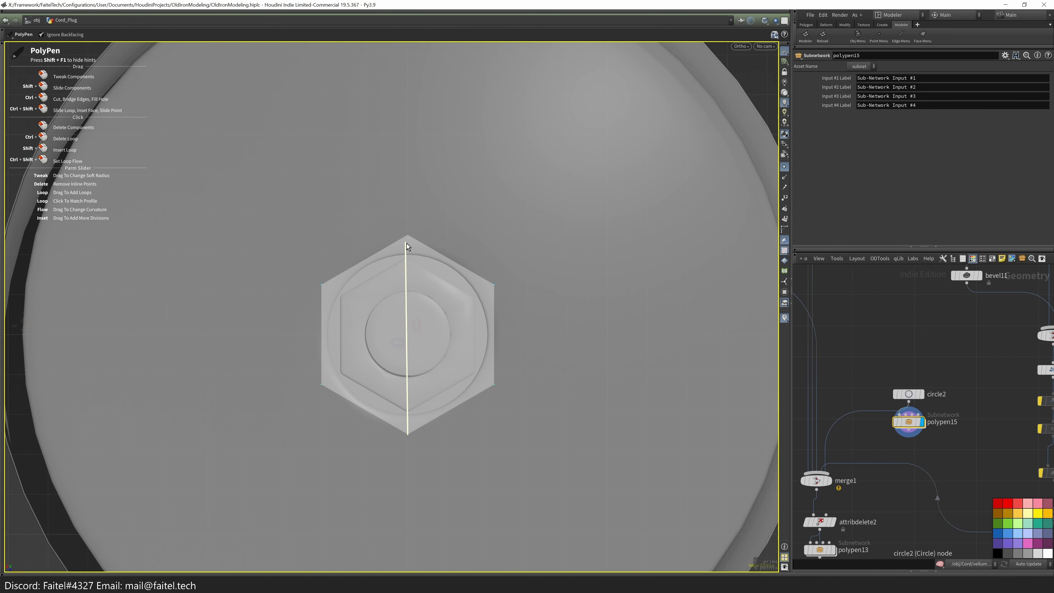
{"action": "scroll", "coordinate": [451, 408], "scroll_direction": "up", "scroll_amount": 3}
{"action": "left_click_drag", "start_coordinate": [909, 394], "coordinate": [897, 335]}
{"action": "middle_click_drag", "start_coordinate": [842, 100], "coordinate": [788, 111]}
{"action": "left_click_drag", "start_coordinate": [430, 353], "coordinate": [418, 292]}
- Extrude the cut hexagon face into a block (extrude2), then extrude it again (extrude3)
{"action": "key", "text": "Escape"}
{"action": "middle_click_drag", "start_coordinate": [931, 420], "coordinate": [942, 377]}
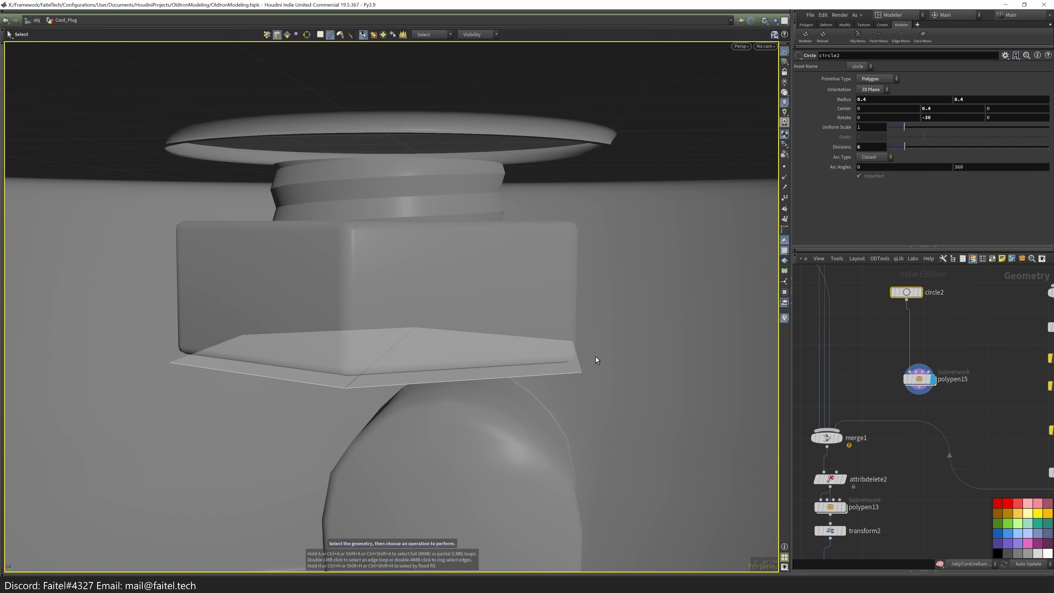
{"action": "left_click", "coordinate": [920, 379]}
{"action": "left_click", "coordinate": [510, 369]}
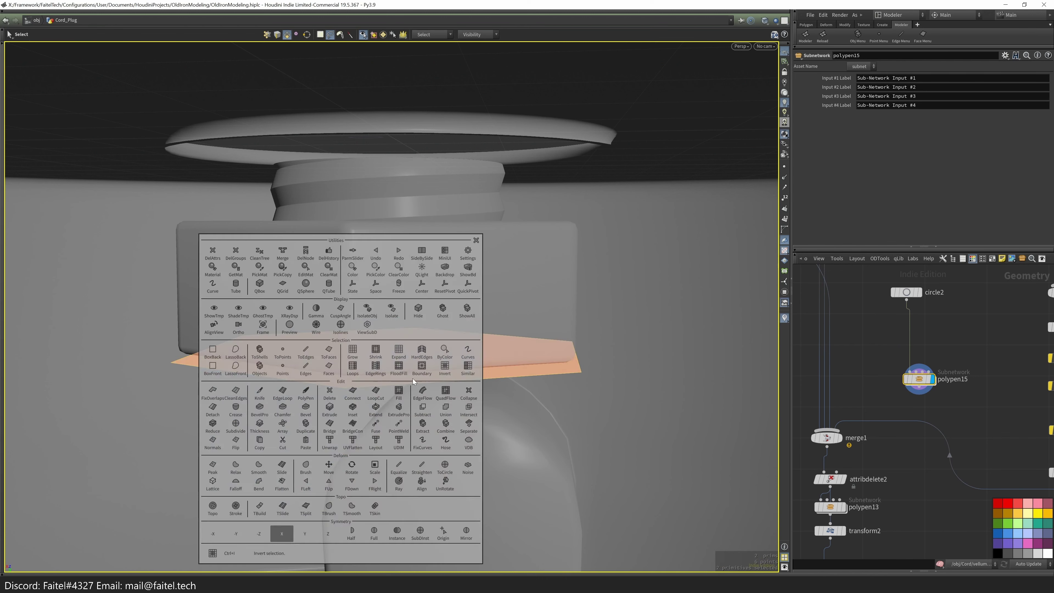
{"action": "left_click", "coordinate": [443, 372]}
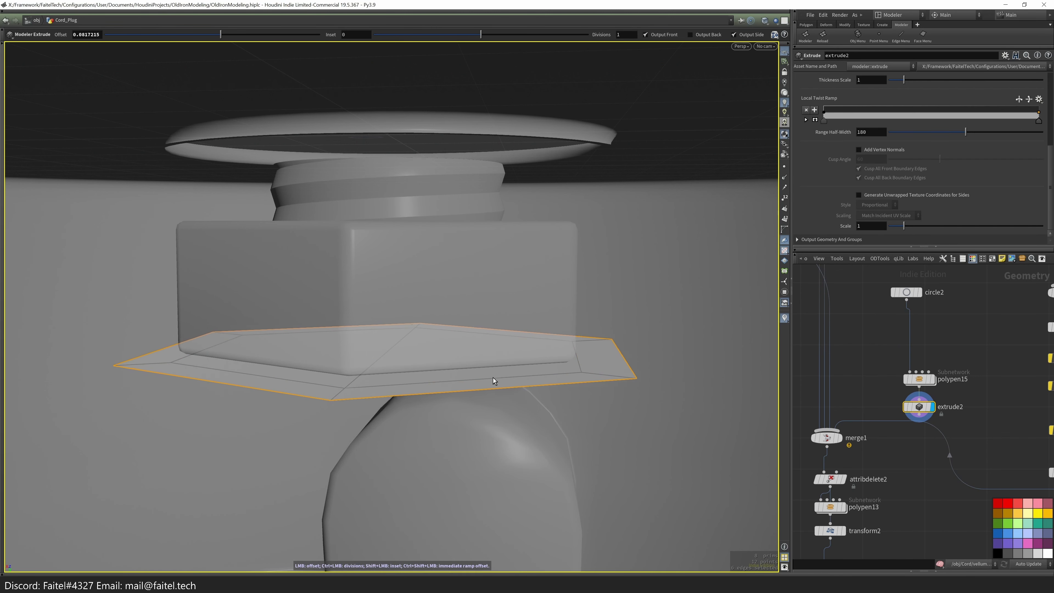
{"action": "key", "text": "Return"}
{"action": "key", "text": "e"}
- Fine-tune circle2's radius to 0.396 and place circle2 above the cut and extrusion nodes
{"action": "left_click_drag", "start_coordinate": [617, 358], "coordinate": [602, 185]}
{"action": "left_click_drag", "start_coordinate": [502, 286], "coordinate": [490, 332]}
{"action": "mouse_move", "coordinate": [920, 411]}
{"action": "left_click", "coordinate": [907, 292]}
{"action": "middle_click_drag", "start_coordinate": [836, 121], "coordinate": [850, 119]}
{"action": "key", "text": "space+2"}
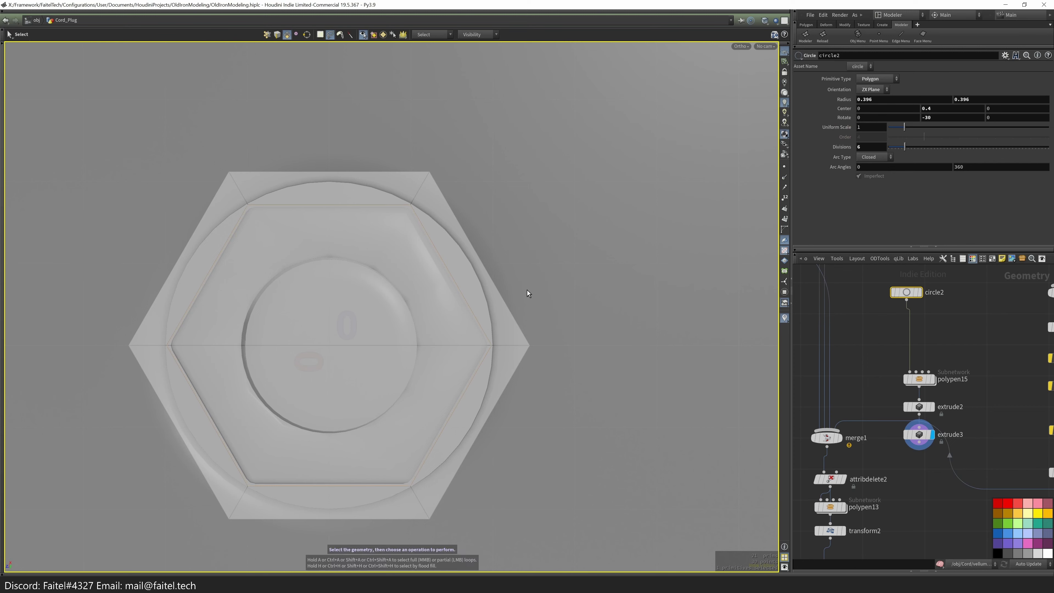
{"action": "key", "text": "space+1"}
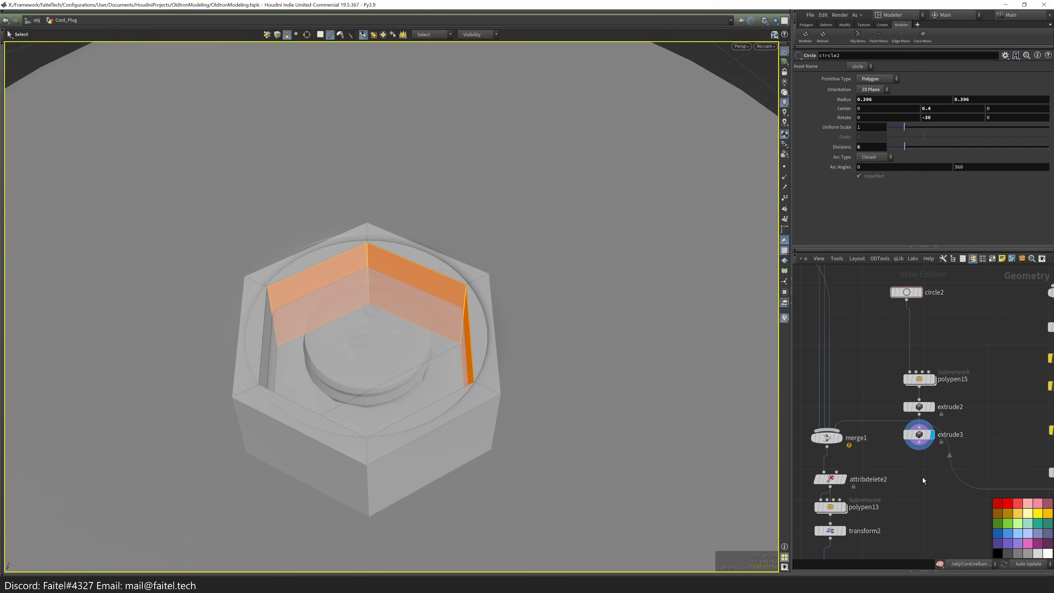
{"action": "left_click_drag", "start_coordinate": [936, 305], "coordinate": [940, 287]}
{"action": "left_click_drag", "start_coordinate": [939, 451], "coordinate": [921, 379]}
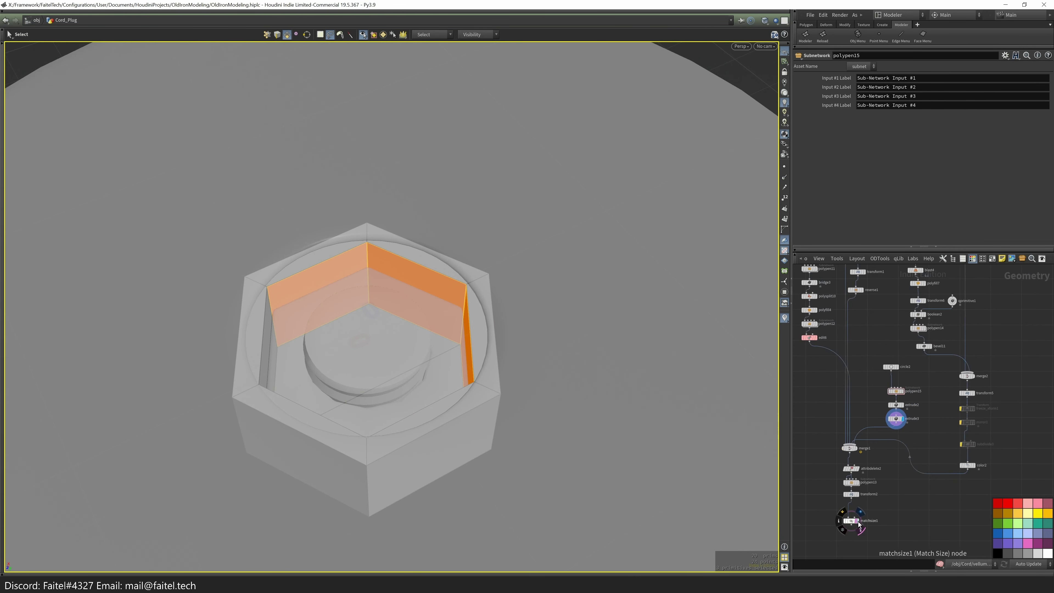
- Move polypen13 out of the chain, then undo it and return to the plug network
{"action": "left_click", "coordinate": [854, 521]}
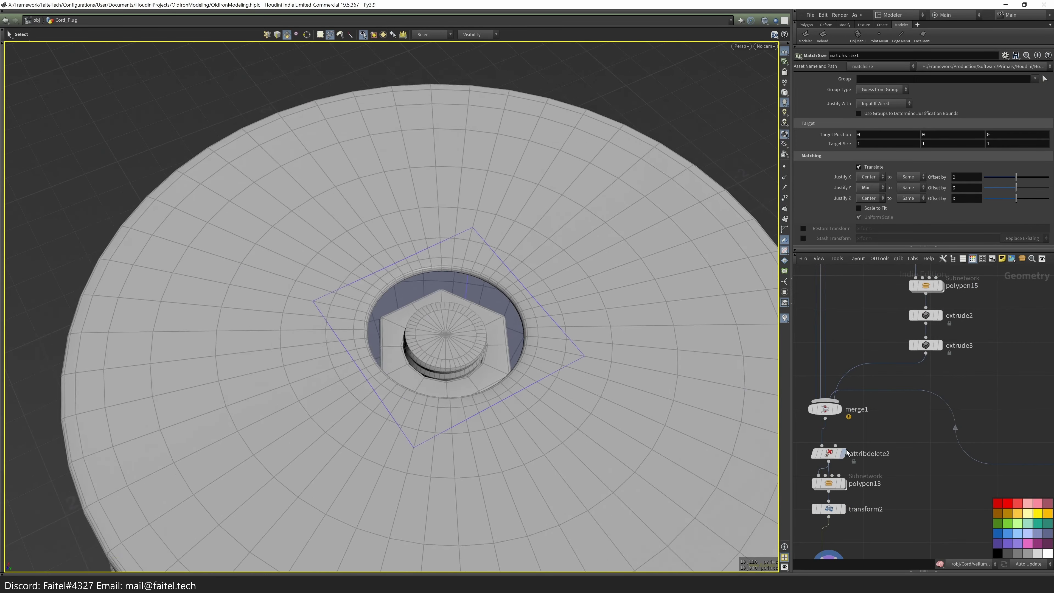
{"action": "left_click", "coordinate": [829, 484]}
{"action": "left_click_drag", "start_coordinate": [829, 484], "coordinate": [885, 486]}
{"action": "left_click_drag", "start_coordinate": [519, 291], "coordinate": [523, 316]}
{"action": "left_click", "coordinate": [841, 509]}
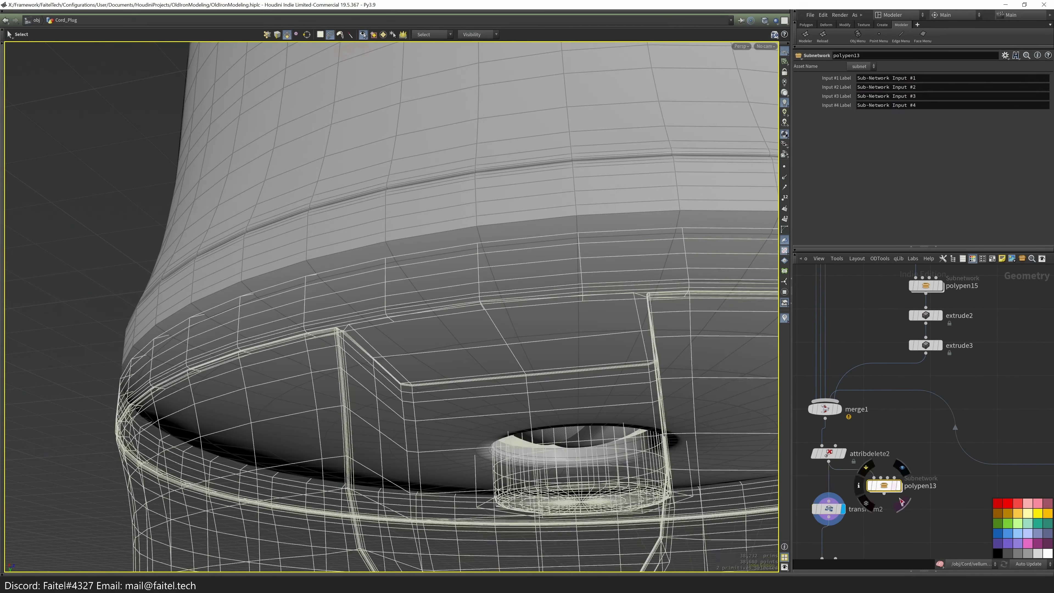
{"action": "key", "text": "ctrl+z"}
{"action": "key", "text": "ctrl+z"}
{"action": "key", "text": "u"}
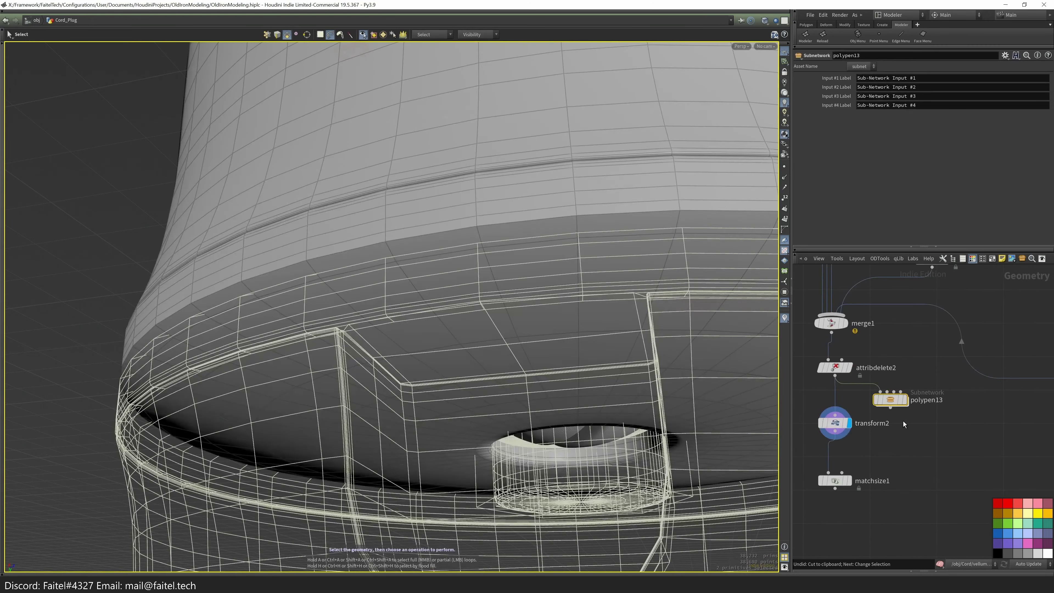
- Inspect the extrude3 hex shape and the merge1 result from several angles
{"action": "left_click_drag", "start_coordinate": [605, 318], "coordinate": [540, 316]}
{"action": "scroll", "coordinate": [558, 195], "scroll_direction": "down", "scroll_amount": 5}
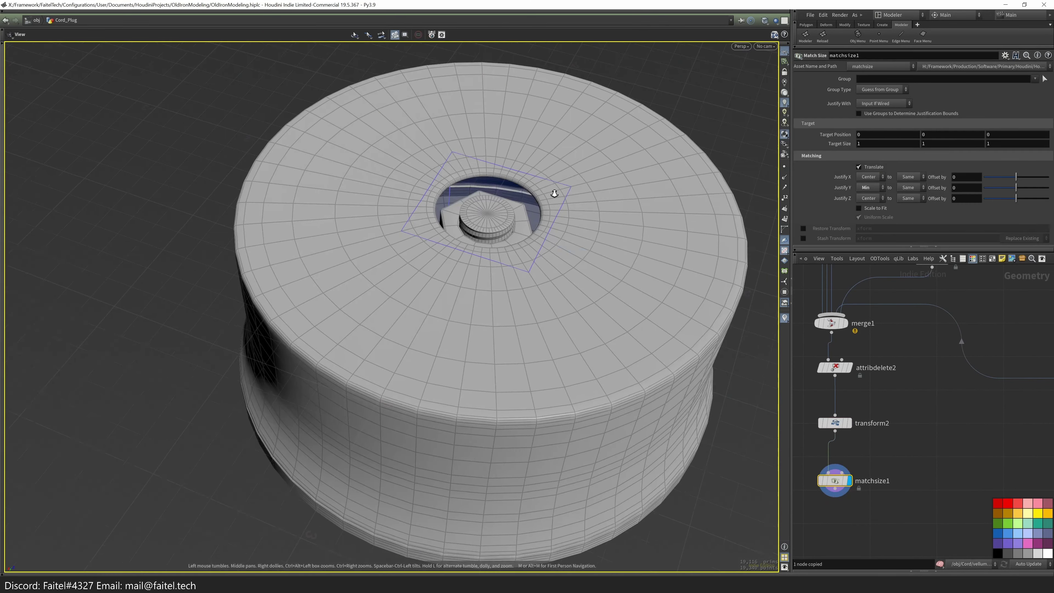
{"action": "scroll", "coordinate": [459, 229], "scroll_direction": "up", "scroll_amount": 5}
{"action": "left_click_drag", "start_coordinate": [917, 410], "coordinate": [863, 455]}
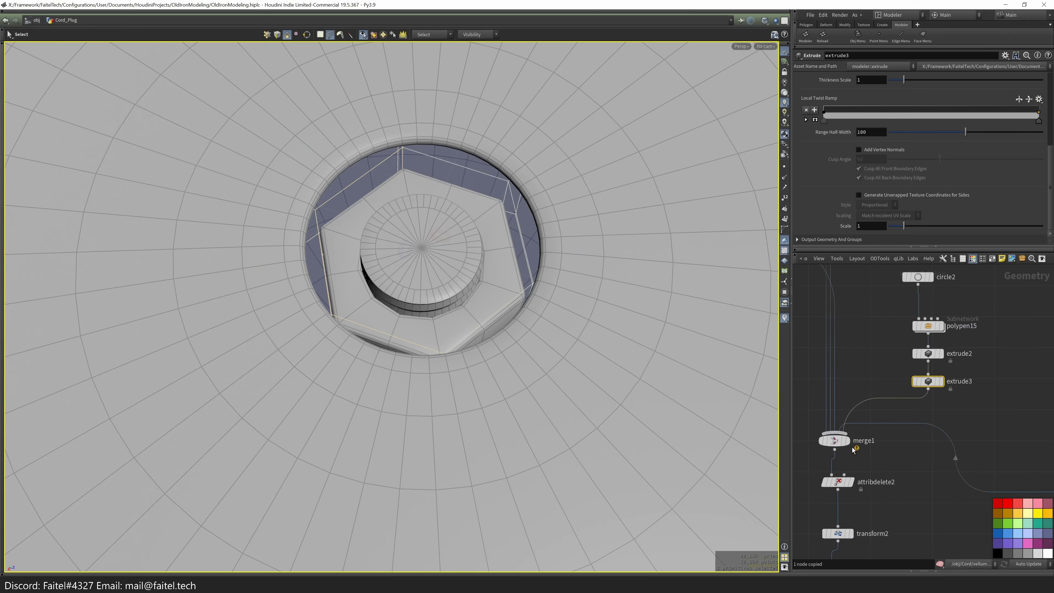
{"action": "left_click", "coordinate": [940, 381]}
{"action": "key", "text": "Escape"}
{"action": "left_click", "coordinate": [848, 440]}
{"action": "scroll", "coordinate": [606, 271], "scroll_direction": "up", "scroll_amount": 5}
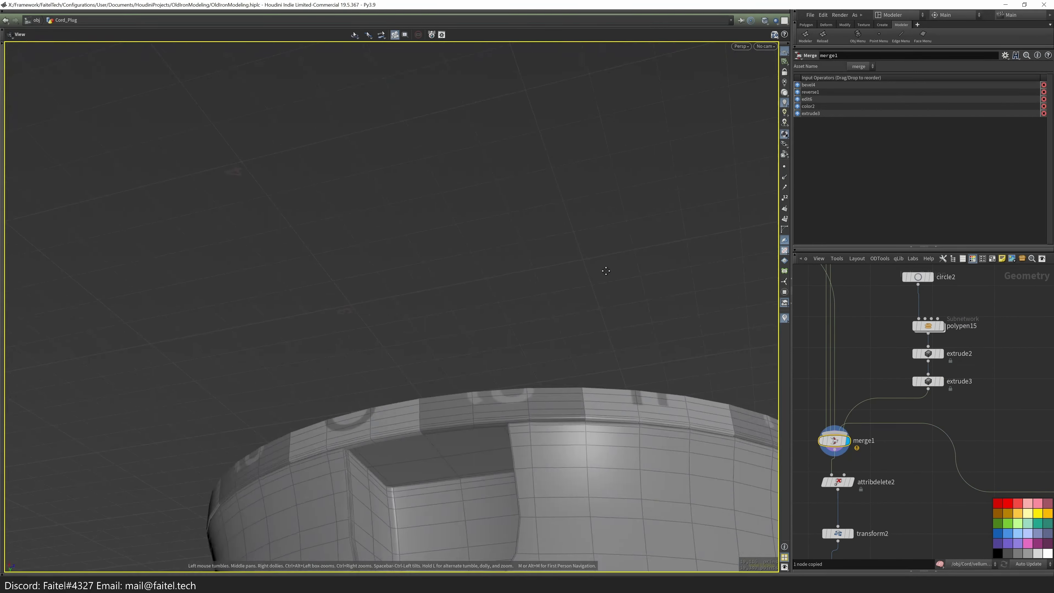
{"action": "left_click_drag", "start_coordinate": [606, 271], "coordinate": [558, 198]}
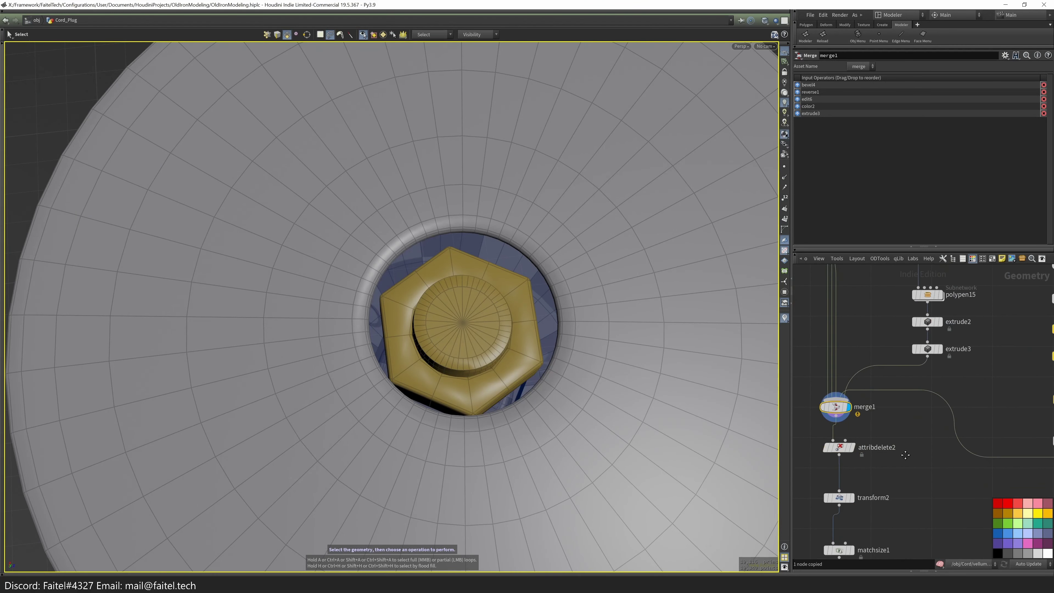
- Add Merge node merge4 combining matchsize1 with the extrude3 hexagonal wall
{"action": "key", "text": "Tab"}
{"action": "type", "text": "nerg"}
{"action": "key", "text": "BackSpace"}
{"action": "key", "text": "BackSpace"}
{"action": "key", "text": "BackSpace"}
{"action": "key", "text": "BackSpace"}
{"action": "type", "text": "merge"}
{"action": "key", "text": "Return"}
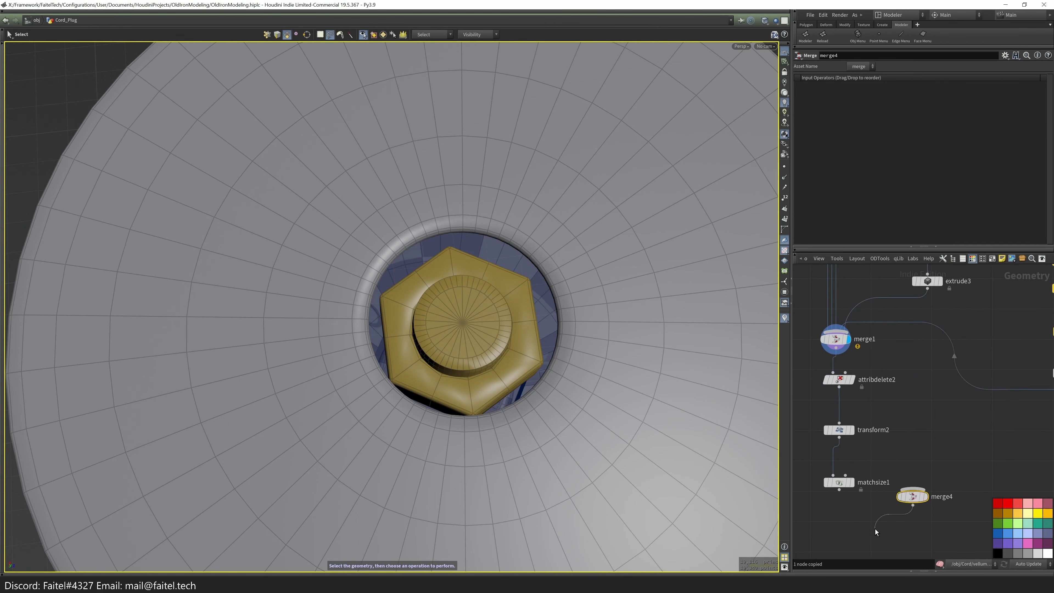
{"action": "left_click", "coordinate": [850, 483]}
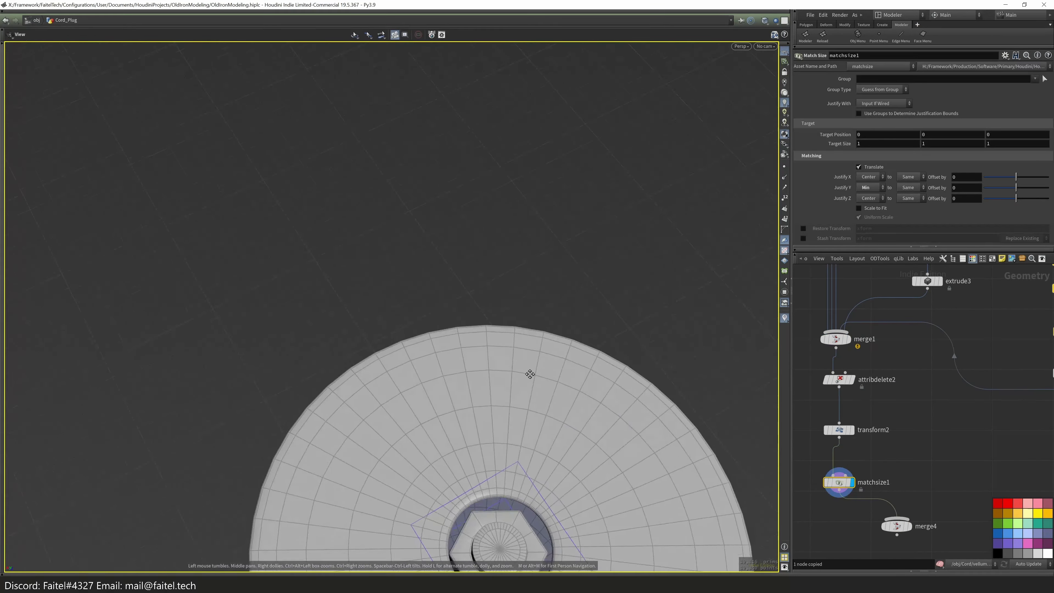
{"action": "scroll", "coordinate": [909, 418], "scroll_direction": "down", "scroll_amount": 4}
{"action": "left_click", "coordinate": [891, 479]}
- Zoom in on the hexagonal hole and start adding a new node below extrude3
{"action": "left_click_drag", "start_coordinate": [582, 382], "coordinate": [561, 373]}
{"action": "right_click_drag", "start_coordinate": [560, 374], "coordinate": [519, 353]}
{"action": "left_click_drag", "start_coordinate": [519, 353], "coordinate": [621, 294]}
{"action": "right_click_drag", "start_coordinate": [621, 294], "coordinate": [790, 237]}
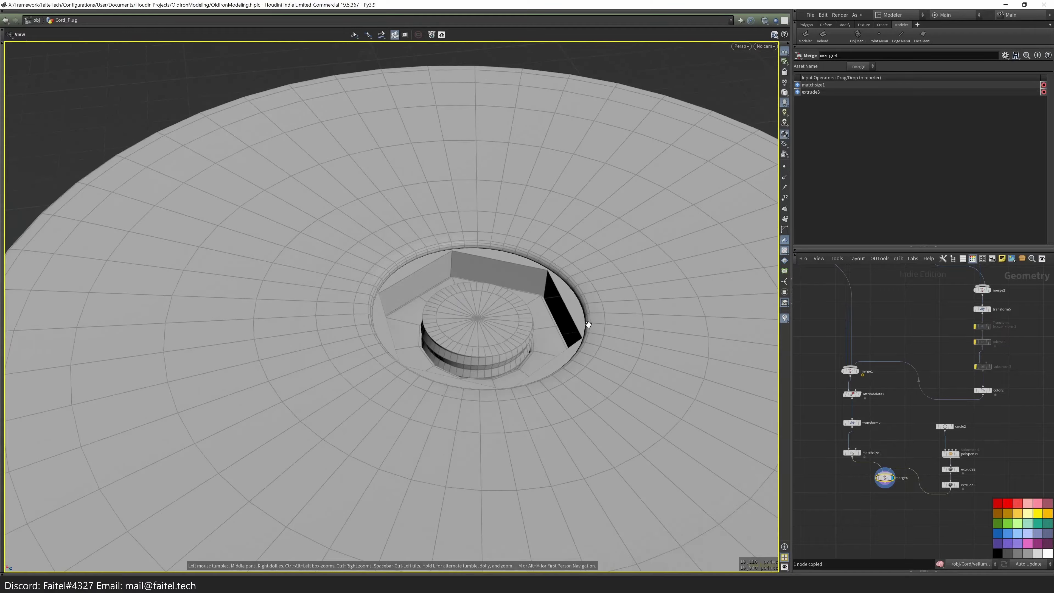
{"action": "left_click_drag", "start_coordinate": [790, 237], "coordinate": [607, 235]}
{"action": "key", "text": "Tab"}
- Add Bevel node bevel12 on the hex piece with offset 0.009 and 2 divisions
{"action": "type", "text": "bevel"}
{"action": "key", "text": "Return"}
{"action": "left_click", "coordinate": [932, 513]}
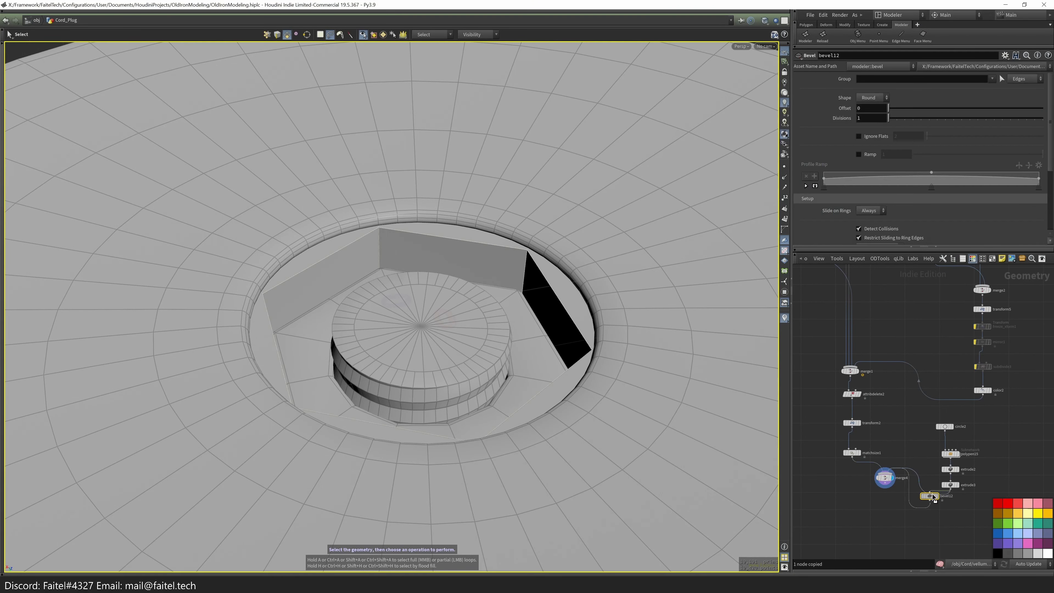
{"action": "left_click", "coordinate": [954, 507]}
{"action": "left_click_drag", "start_coordinate": [898, 110], "coordinate": [897, 118]}
{"action": "left_click_drag", "start_coordinate": [457, 416], "coordinate": [539, 478], "text": "alt"}
- Check the full merge4 plug with Preview Subdivided from a couple of angles
{"action": "scroll", "coordinate": [909, 536], "scroll_direction": "up", "scroll_amount": 3}
{"action": "left_click", "coordinate": [884, 456]}
{"action": "key", "text": "Tab"}
{"action": "left_click", "coordinate": [483, 370]}
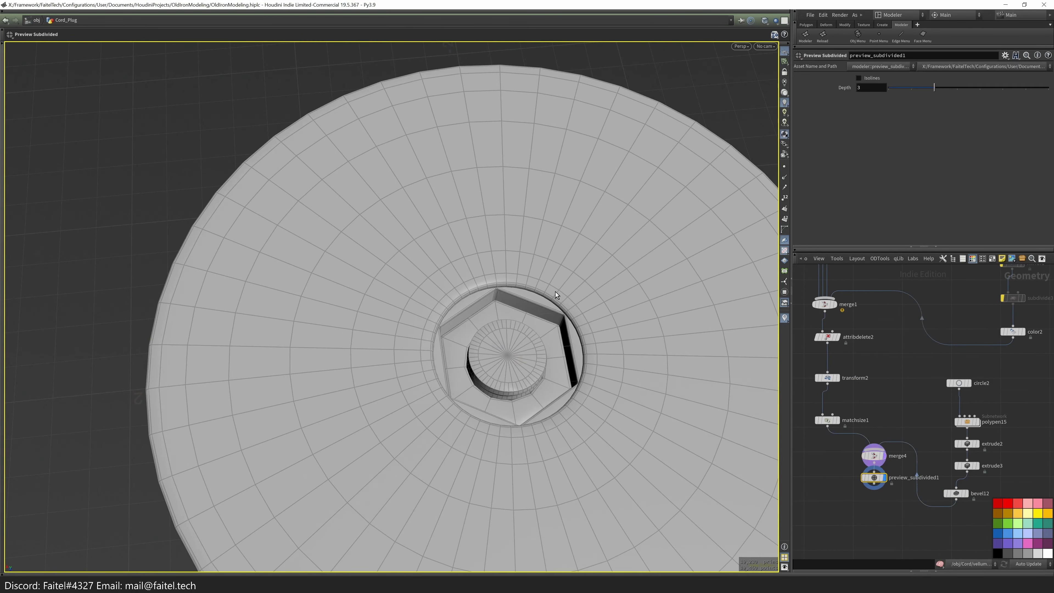
{"action": "scroll", "coordinate": [567, 333], "scroll_direction": "up", "scroll_amount": 5}
{"action": "key", "text": "Escape"}
{"action": "left_click_drag", "start_coordinate": [605, 273], "coordinate": [692, 409], "text": "alt"}
{"action": "key", "text": "Tab"}
{"action": "left_click", "coordinate": [511, 374]}
{"action": "key", "text": "Escape"}
- Add a Fuse node (fuse6) after bevel12 to fuse the beveled hexagon's points
{"action": "left_click", "coordinate": [962, 492]}
{"action": "key", "text": "Tab"}
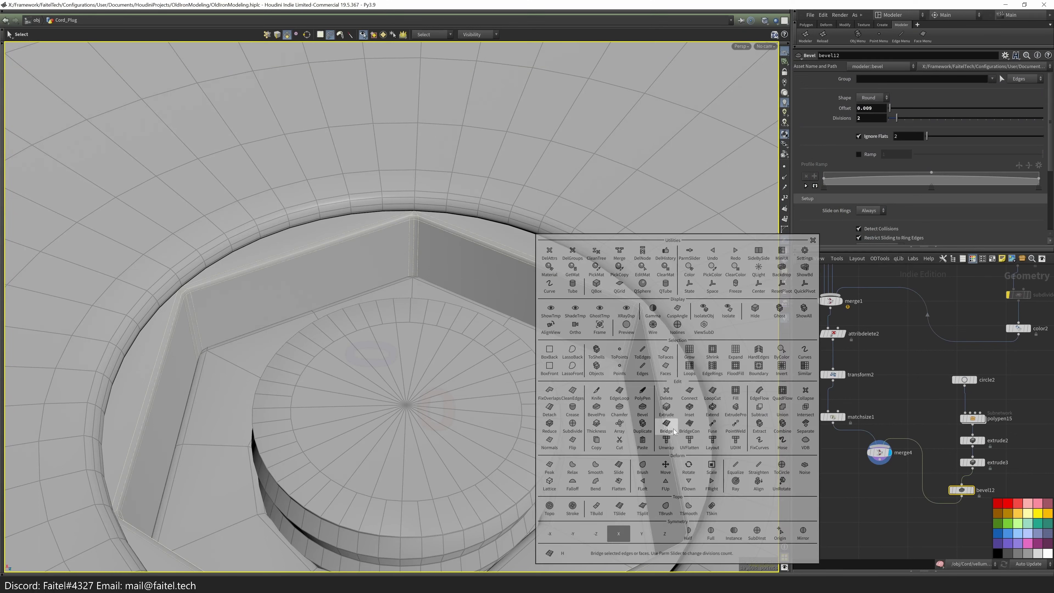
{"action": "scroll", "coordinate": [929, 518], "scroll_direction": "up", "scroll_amount": 1}
{"action": "key", "text": "Tab"}
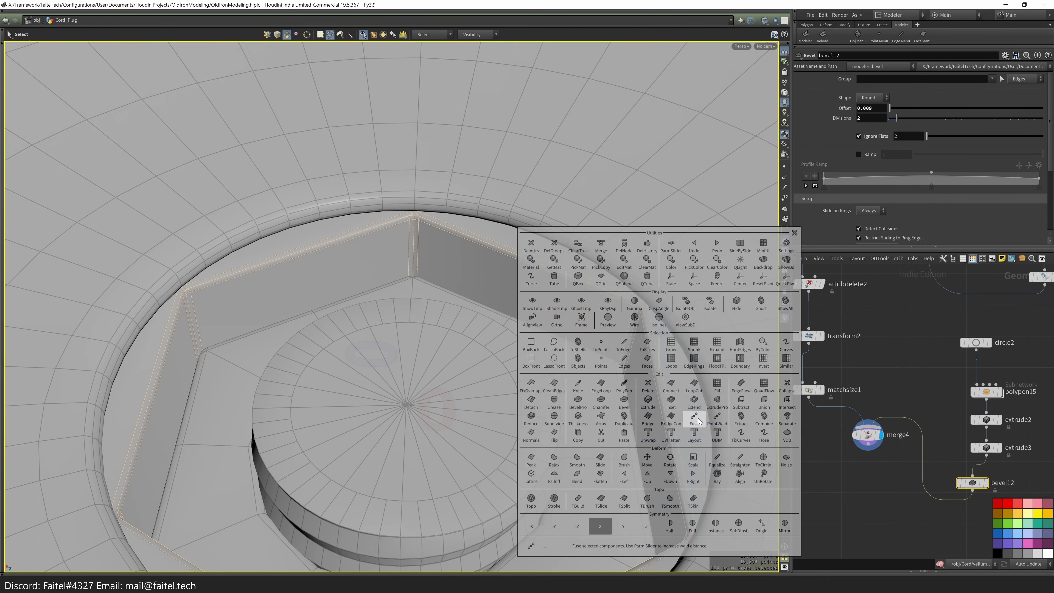
{"action": "left_click", "coordinate": [694, 417]}
{"action": "scroll", "coordinate": [672, 387], "scroll_direction": "down", "scroll_amount": 5}
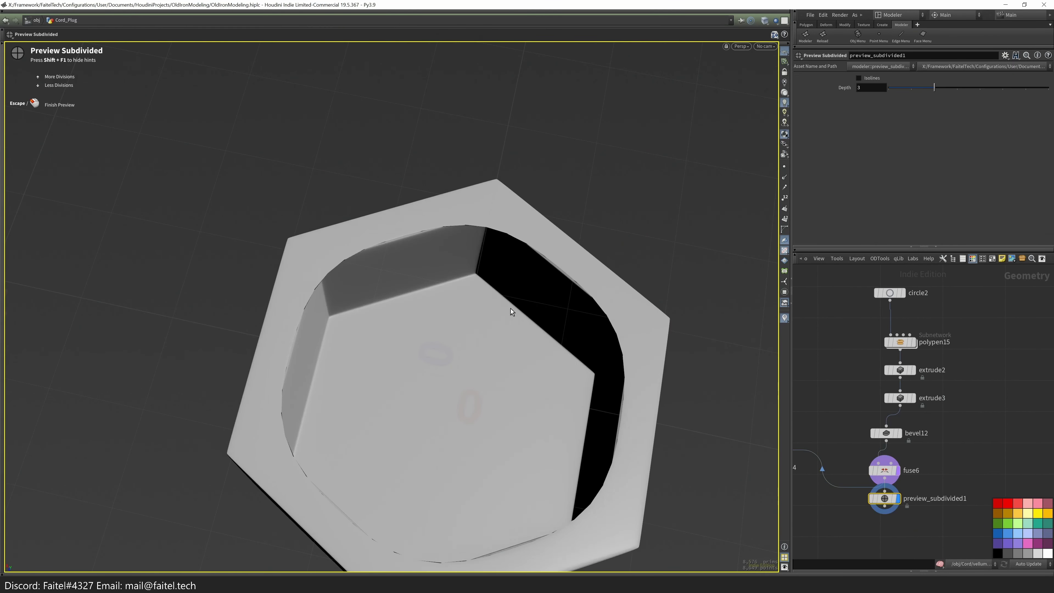
{"action": "scroll", "coordinate": [664, 358], "scroll_direction": "up", "scroll_amount": 5}
{"action": "mouse_move", "coordinate": [658, 329]}
{"action": "left_mouse_down"}
{"action": "mouse_move", "coordinate": [692, 381]}
{"action": "mouse_move", "coordinate": [669, 365]}
{"action": "mouse_move", "coordinate": [602, 376]}
{"action": "mouse_move", "coordinate": [648, 311]}
{"action": "left_mouse_up"}
{"action": "left_click", "coordinate": [893, 432]}
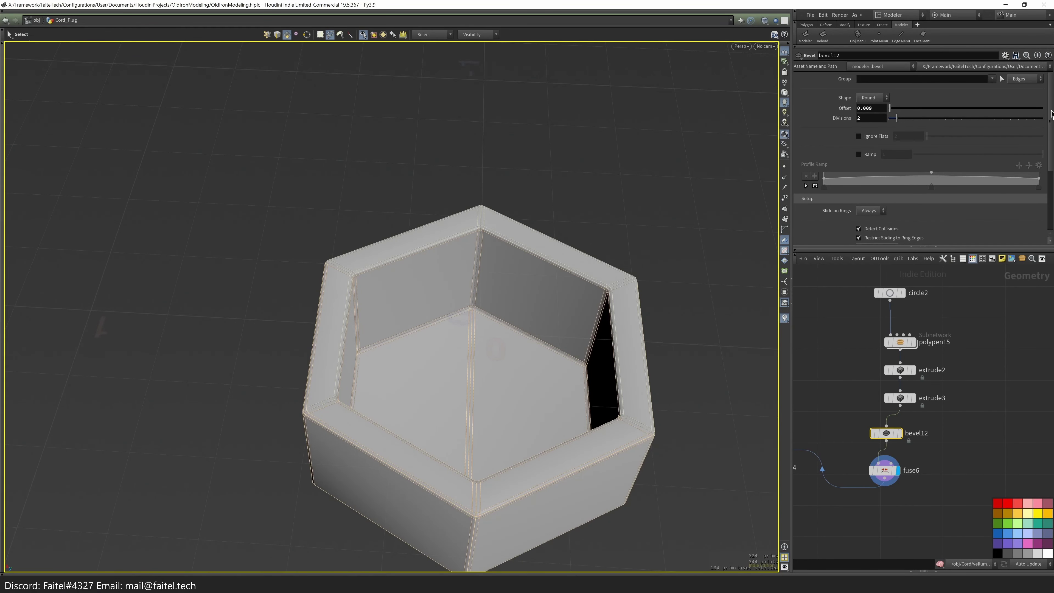
{"action": "left_click_drag", "start_coordinate": [667, 395], "coordinate": [537, 380]}
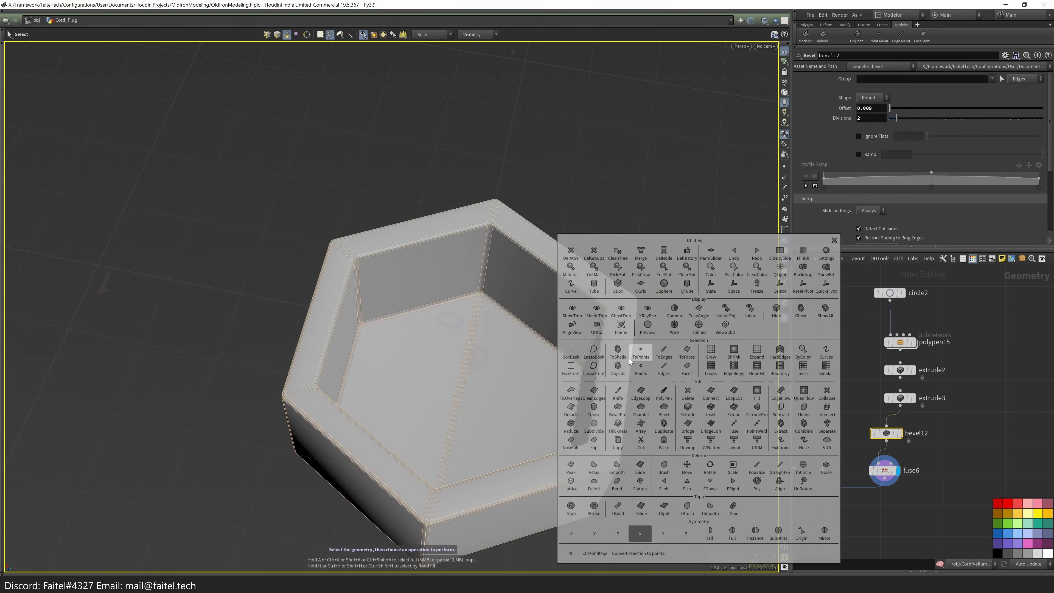
- Preview the merged plug subdivided, orbit to inspect it, then go up to object level
{"action": "left_click", "coordinate": [837, 471]}
{"action": "left_click", "coordinate": [836, 471]}
{"action": "key", "text": "grave"}
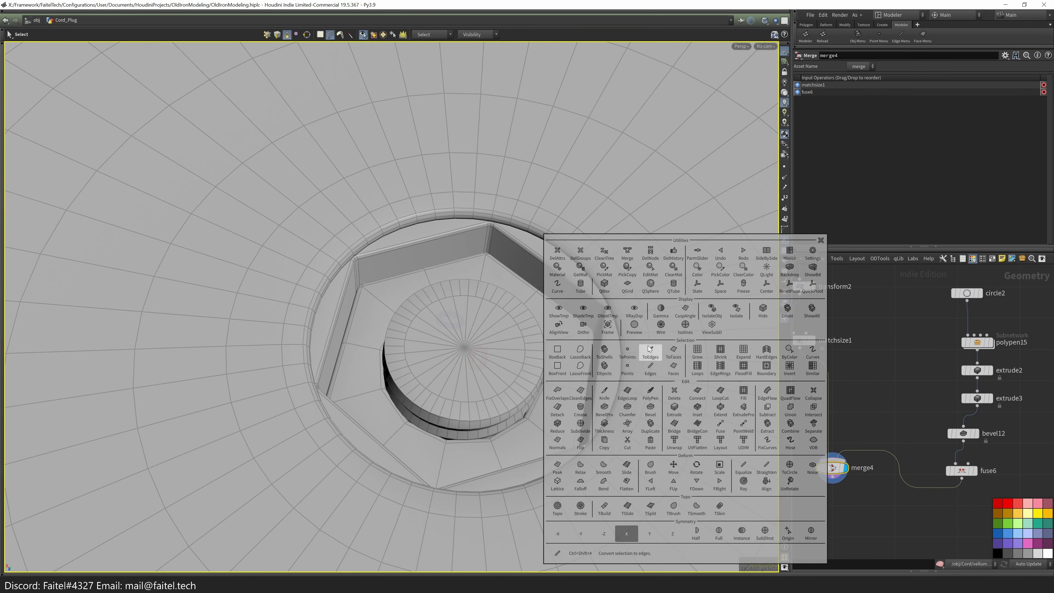
{"action": "left_click", "coordinate": [635, 326]}
{"action": "scroll", "coordinate": [515, 350], "scroll_direction": "down", "scroll_amount": 3}
{"action": "left_click_drag", "start_coordinate": [515, 349], "coordinate": [593, 382]}
{"action": "key", "text": "Escape"}
{"action": "key", "text": "grave"}
{"action": "left_click", "coordinate": [641, 325]}
{"action": "left_click_drag", "start_coordinate": [642, 326], "coordinate": [461, 482]}
{"action": "key", "text": "Escape"}
{"action": "key", "text": "u"}
- Try a uniform scale of 0.1 on the plug, then undo it
{"action": "middle_click_drag", "start_coordinate": [904, 448], "coordinate": [939, 447]}
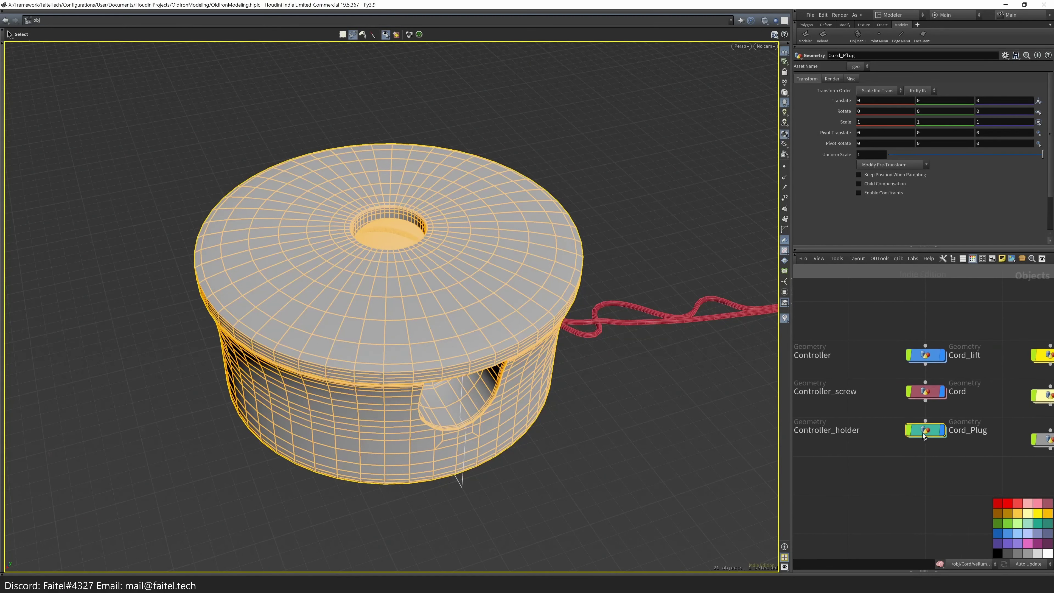
{"action": "scroll", "coordinate": [950, 477], "scroll_direction": "down", "scroll_amount": 3}
{"action": "type", "text": "0.1"}
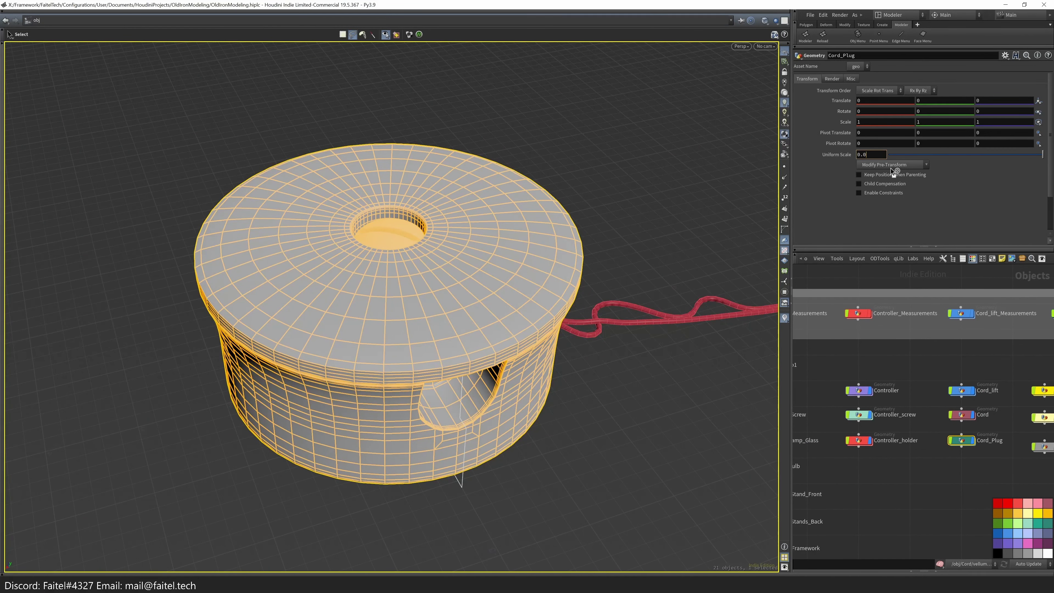
{"action": "key", "text": "Return"}
{"action": "scroll", "coordinate": [284, 338], "scroll_direction": "up", "scroll_amount": 5}
{"action": "key", "text": "ctrl+z"}
- Enter the Cord_Plug geometry network and orbit around the plug to inspect it
{"action": "left_click_drag", "start_coordinate": [275, 342], "coordinate": [477, 340], "text": "alt"}
{"action": "double_click", "coordinate": [961, 440]}
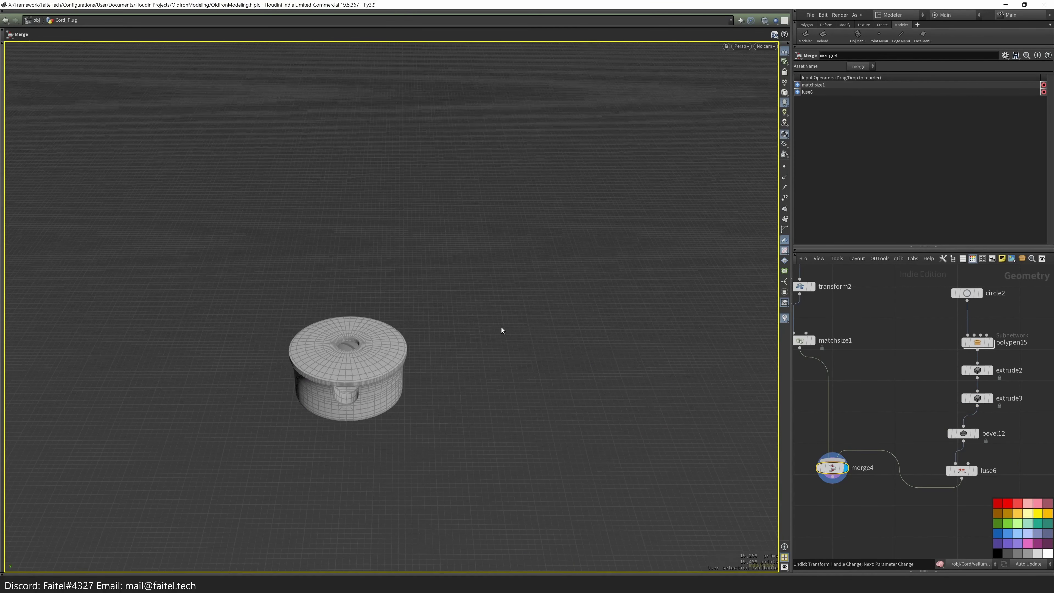
{"action": "scroll", "coordinate": [502, 330], "scroll_direction": "up", "scroll_amount": 5}
{"action": "mouse_move", "coordinate": [369, 384]}
{"action": "left_mouse_down"}
{"action": "mouse_move", "coordinate": [370, 353]}
{"action": "mouse_move", "coordinate": [437, 368]}
{"action": "mouse_move", "coordinate": [244, 372]}
{"action": "mouse_move", "coordinate": [384, 382]}
{"action": "mouse_move", "coordinate": [348, 356]}
{"action": "mouse_move", "coordinate": [357, 345]}
{"action": "mouse_move", "coordinate": [380, 377]}
{"action": "left_mouse_up"}
{"action": "scroll", "coordinate": [290, 374], "scroll_direction": "down", "scroll_amount": 3}
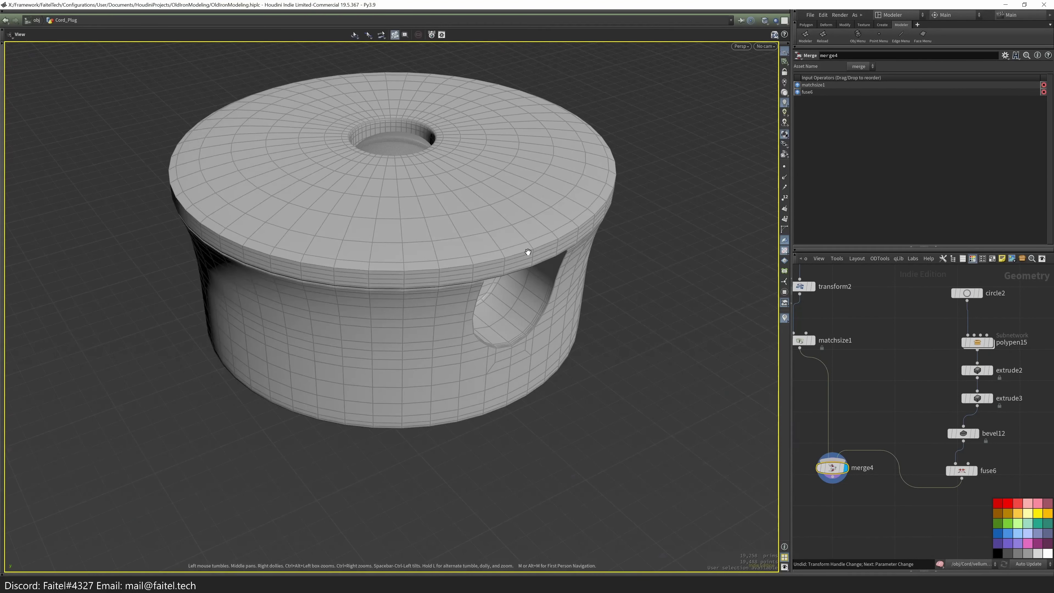
{"action": "left_click_drag", "start_coordinate": [528, 252], "coordinate": [517, 193]}
- Select several faces on the plug's top, finishing in an orthographic top view
{"action": "key", "text": "space"}
{"action": "left_click", "coordinate": [309, 249]}
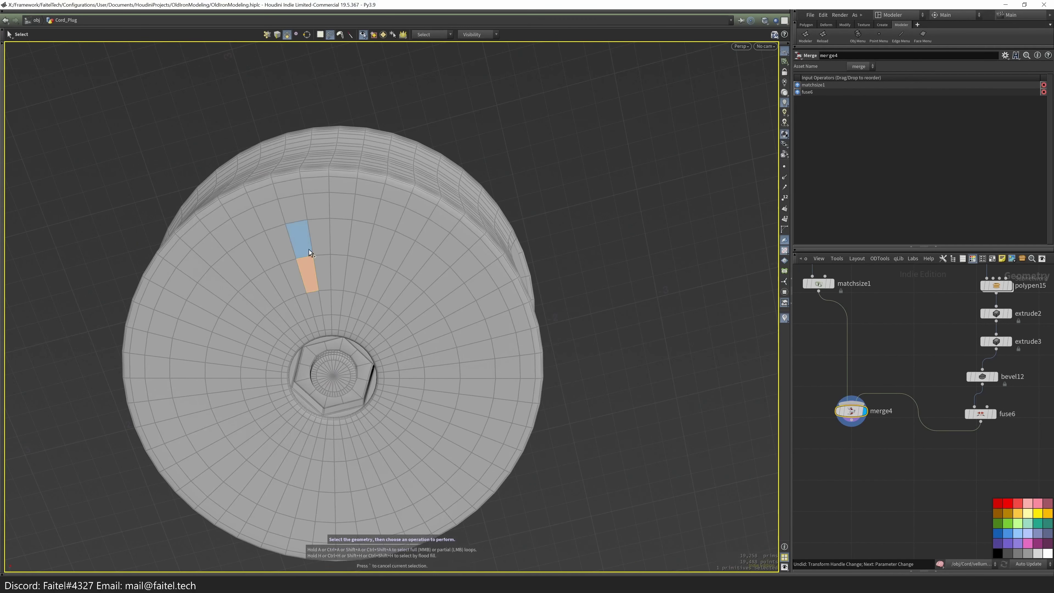
{"action": "left_click_drag", "start_coordinate": [405, 275], "coordinate": [574, 295]}
{"action": "left_click", "coordinate": [592, 291], "text": "shift"}
{"action": "key", "text": "space+2"}
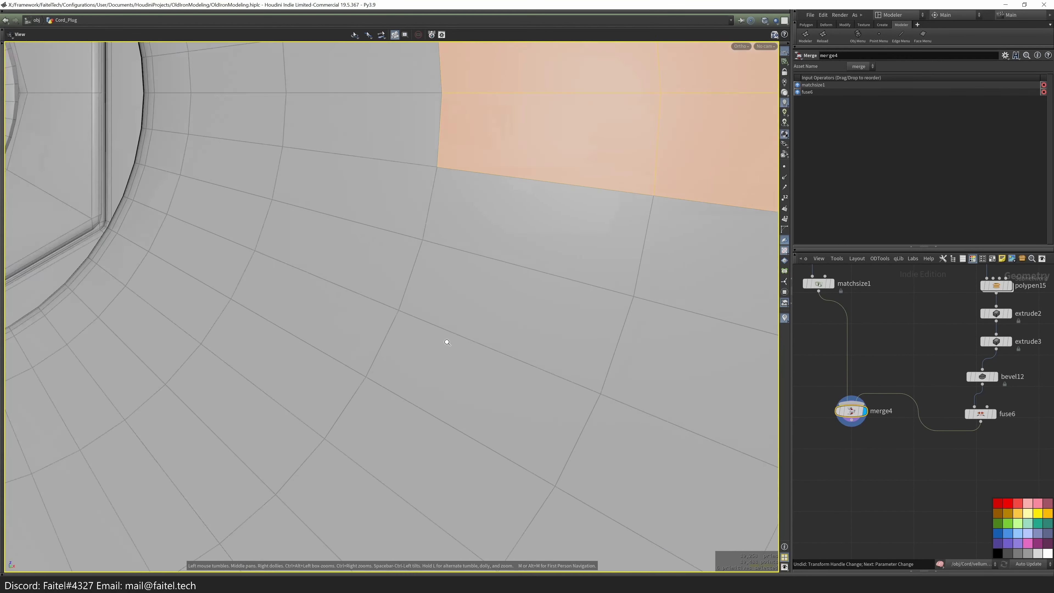
{"action": "left_click", "coordinate": [490, 310], "text": "shift"}
- Add a QTube on the selected faces and stretch it to a Y scale of about 4.12
{"action": "key", "text": "grave"}
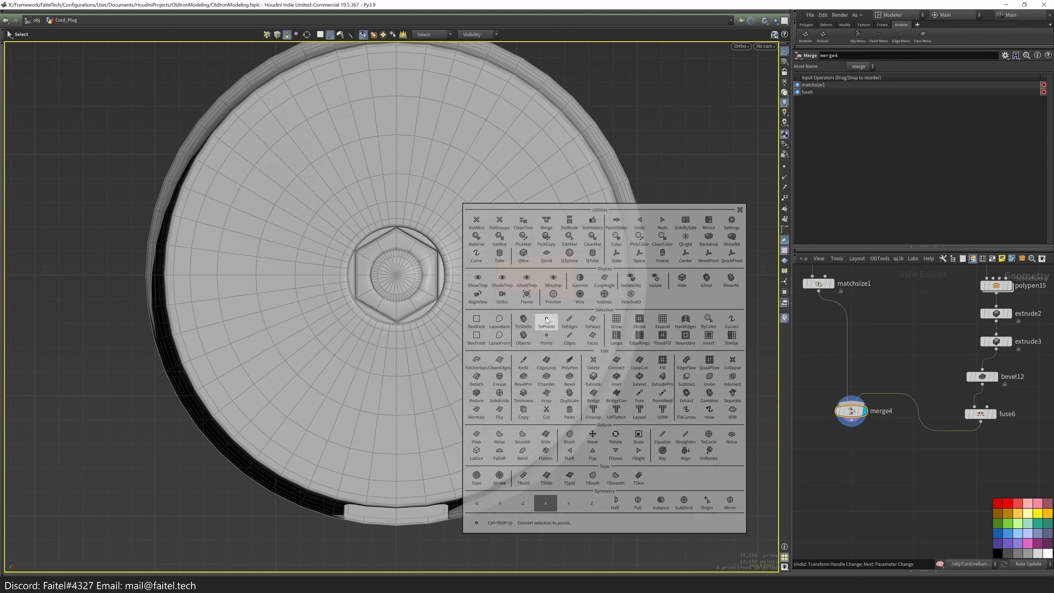
{"action": "left_click", "coordinate": [593, 254]}
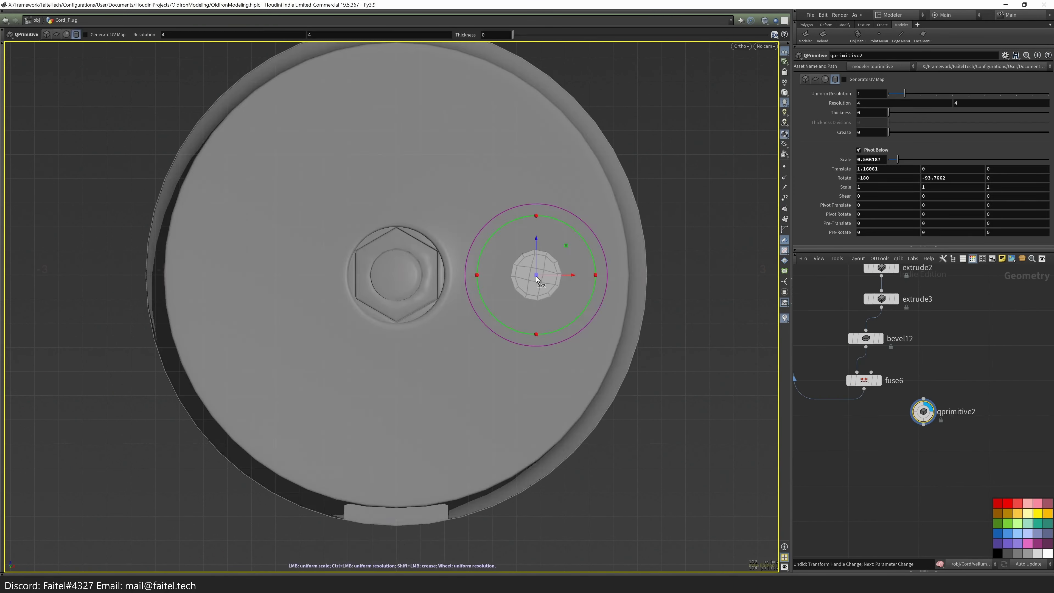
{"action": "left_click_drag", "start_coordinate": [536, 277], "coordinate": [295, 448]}
{"action": "scroll", "coordinate": [294, 448], "scroll_direction": "down", "scroll_amount": 10}
{"action": "left_click_drag", "start_coordinate": [473, 361], "coordinate": [508, 369]}
{"action": "key", "text": "space+3"}
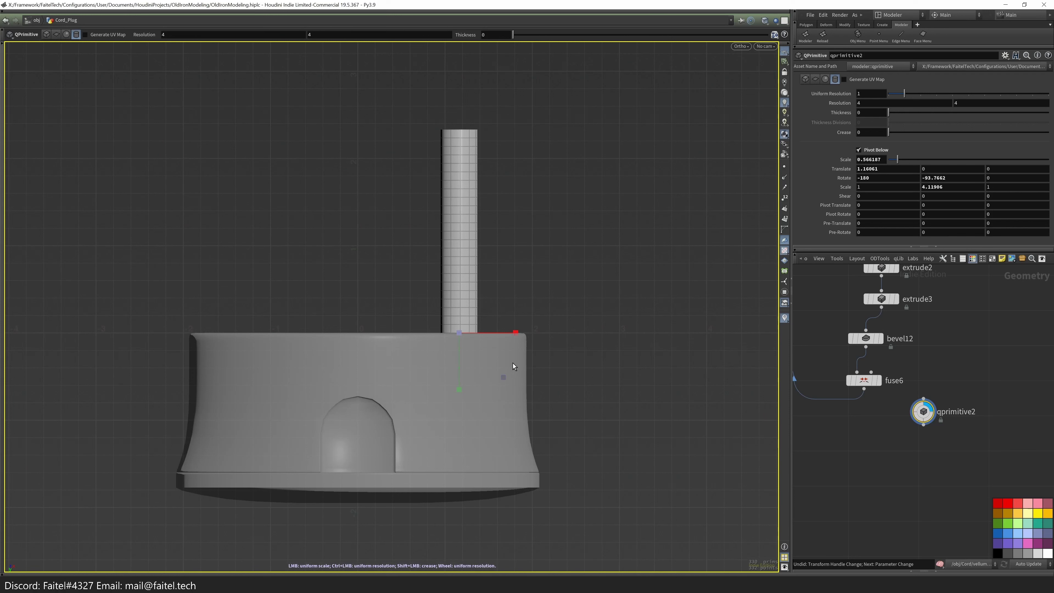
{"action": "left_click_drag", "start_coordinate": [502, 384], "coordinate": [515, 465], "text": "alt"}
- Cut the tube node and add a Line node of length 1.9 pointing upward
{"action": "key", "text": "ctrl+x"}
{"action": "key", "text": "Tab"}
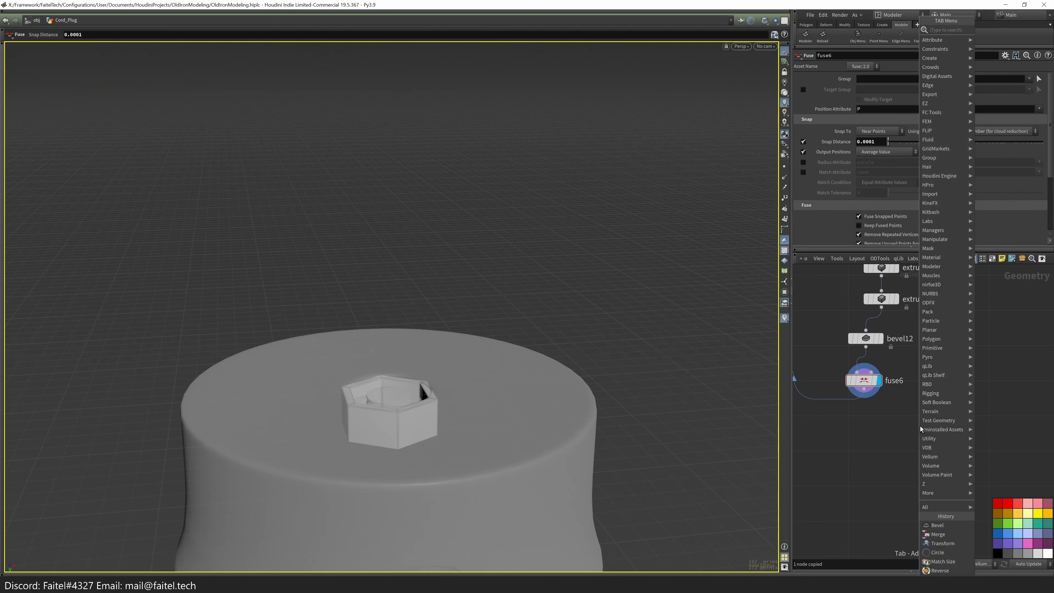
{"action": "type", "text": "line"}
{"action": "key", "text": "Return"}
{"action": "left_click", "coordinate": [920, 425]}
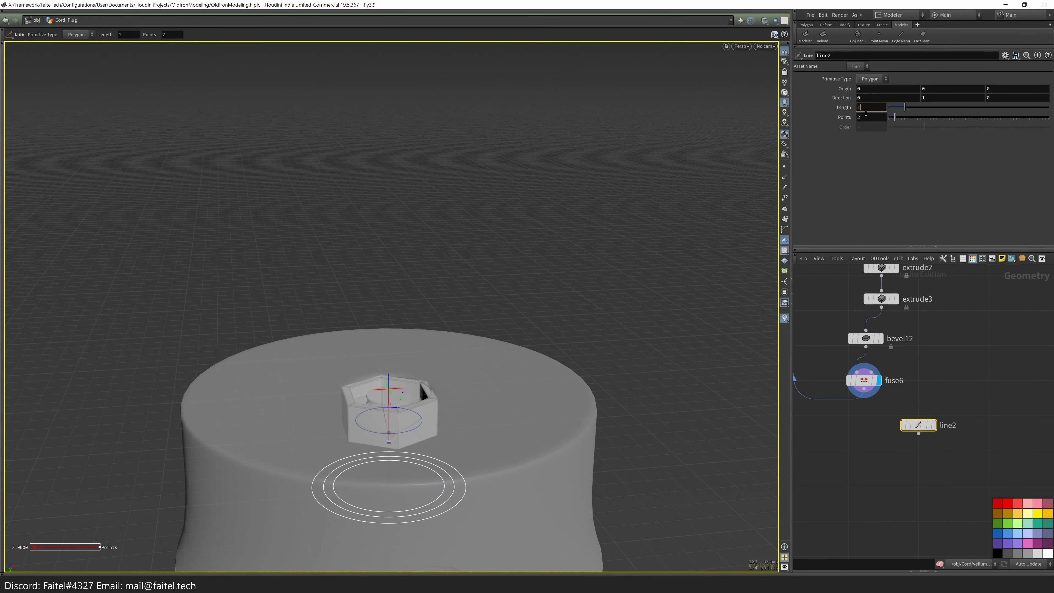
{"action": "type", "text": ".9"}
{"action": "key", "text": "Return"}
{"action": "scroll", "coordinate": [391, 411], "scroll_direction": "down", "scroll_amount": 3}
{"action": "left_click_drag", "start_coordinate": [397, 435], "coordinate": [461, 340]}
{"action": "key", "text": "Escape"}
- Display the merge4 and line2 results and make line2 the current node
{"action": "left_click", "coordinate": [864, 381]}
{"action": "key", "text": "h"}
{"action": "left_click", "coordinate": [849, 419]}
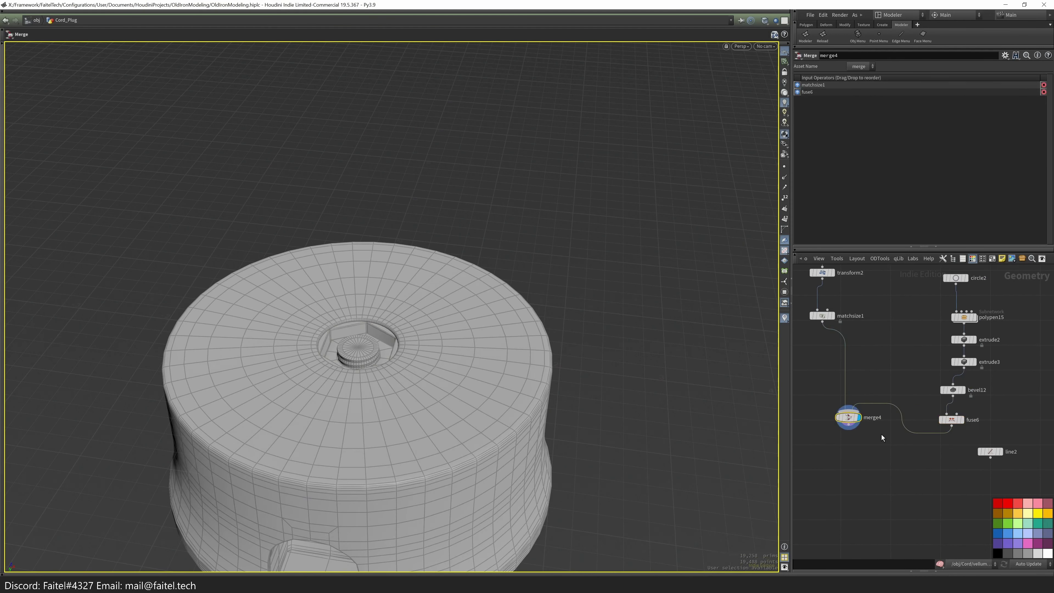
{"action": "left_click", "coordinate": [990, 452]}
{"action": "key", "text": "alt+x"}
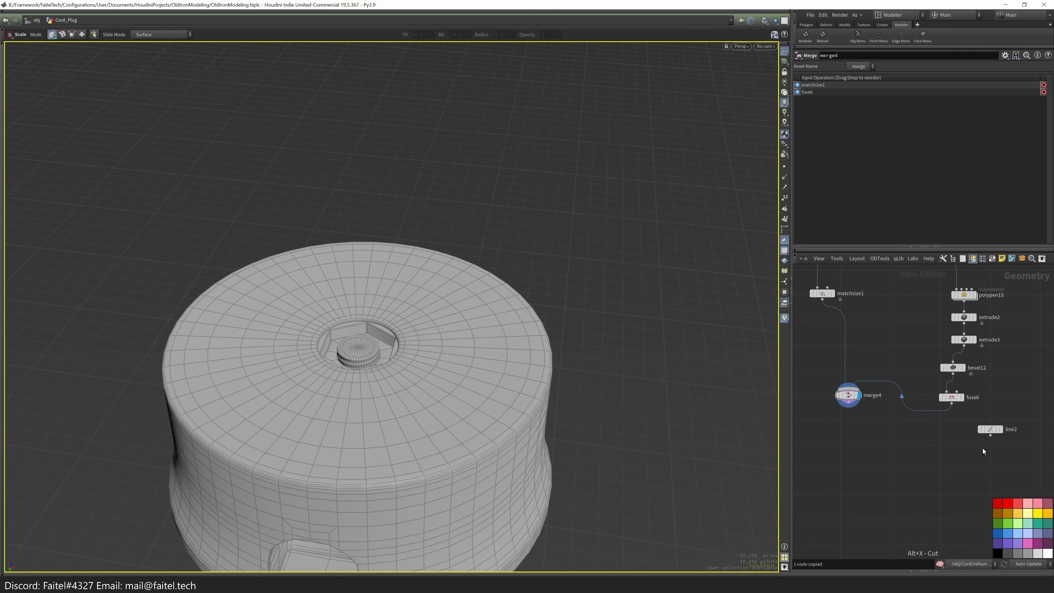
{"action": "left_click", "coordinate": [991, 429]}
{"action": "key", "text": "Return"}
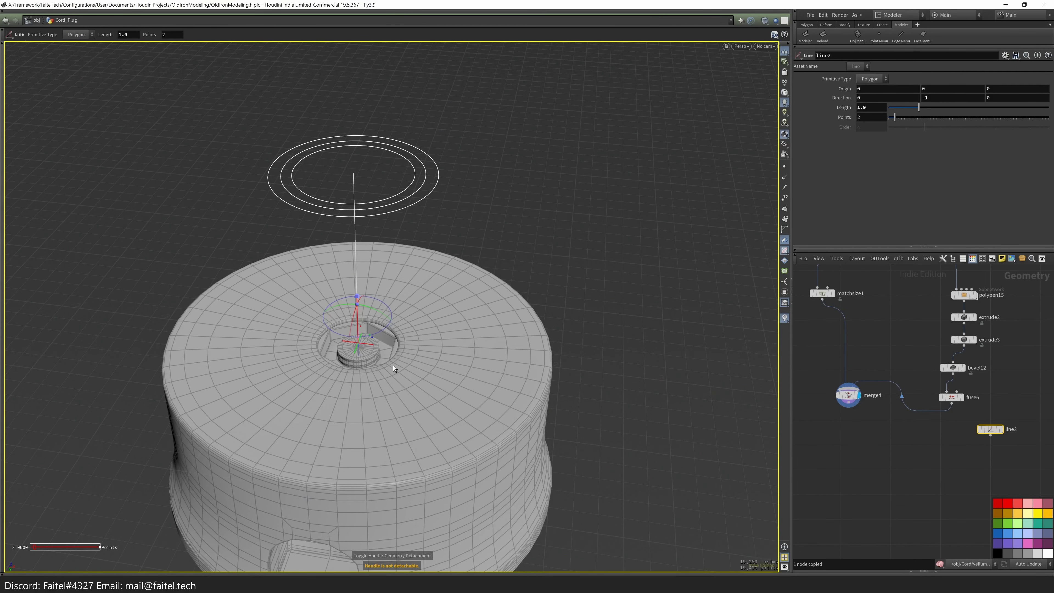
- Add a Transform node under the line, aligned to a plug-top face and rotated -180
{"action": "key", "text": "Tab"}
{"action": "type", "text": "xform"}
{"action": "key", "text": "Return"}
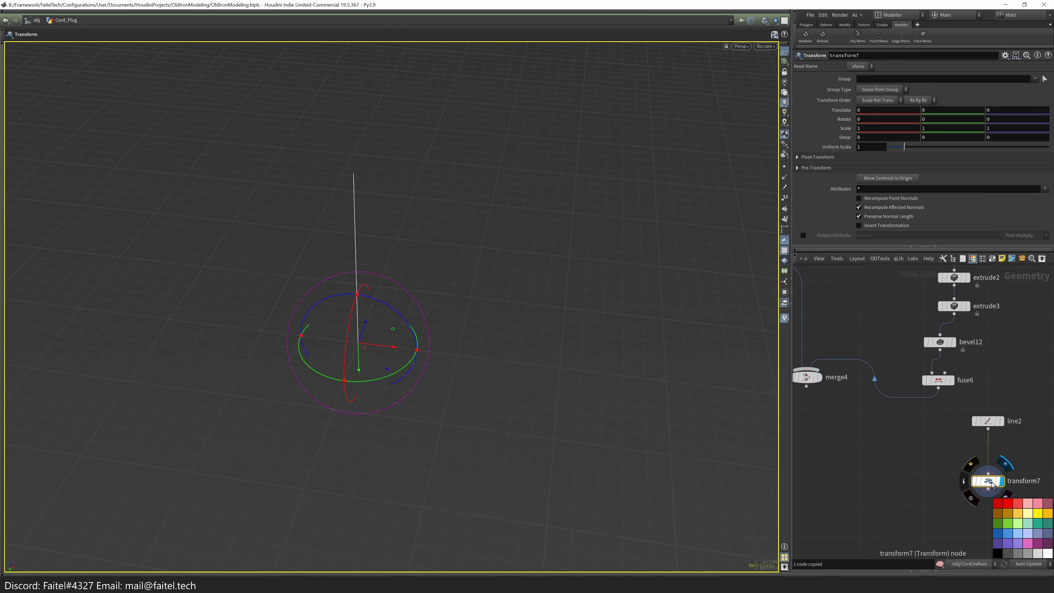
{"action": "left_click", "coordinate": [818, 377]}
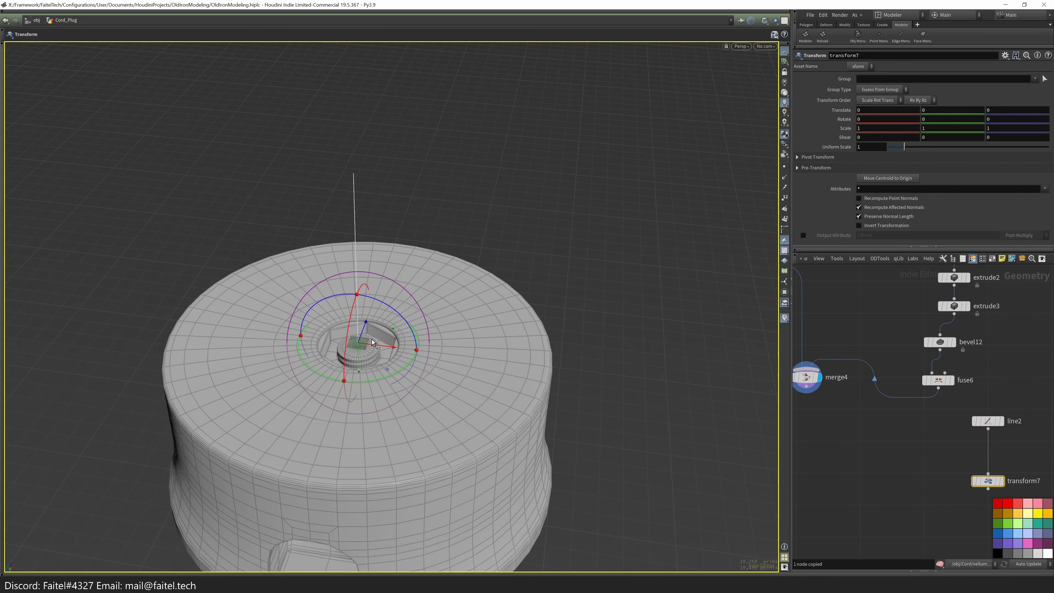
{"action": "key", "text": "apostrophe"}
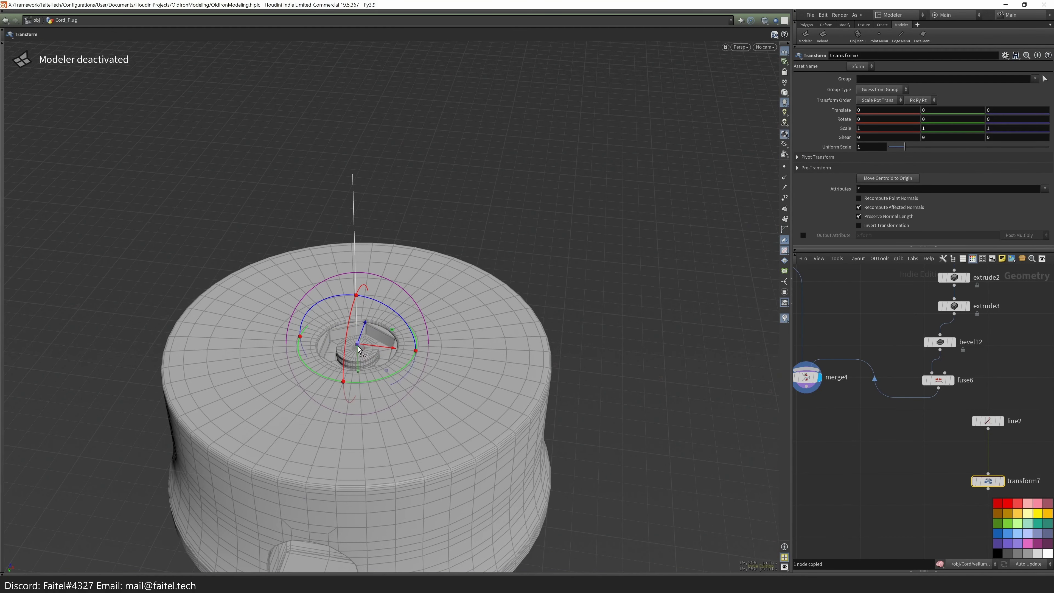
{"action": "left_click", "coordinate": [489, 364]}
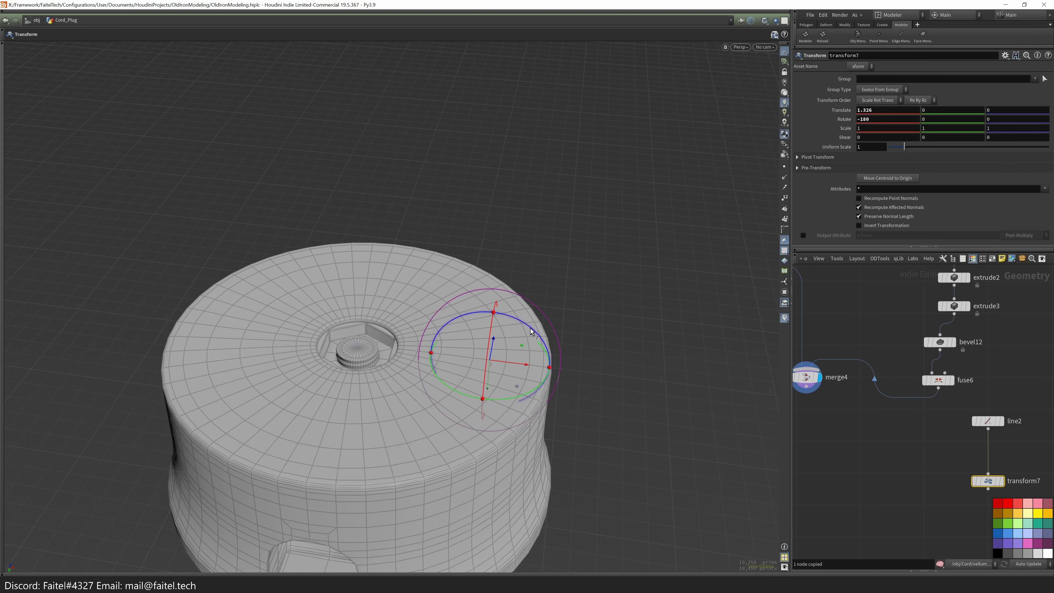
{"action": "left_click_drag", "start_coordinate": [440, 322], "coordinate": [580, 380]}
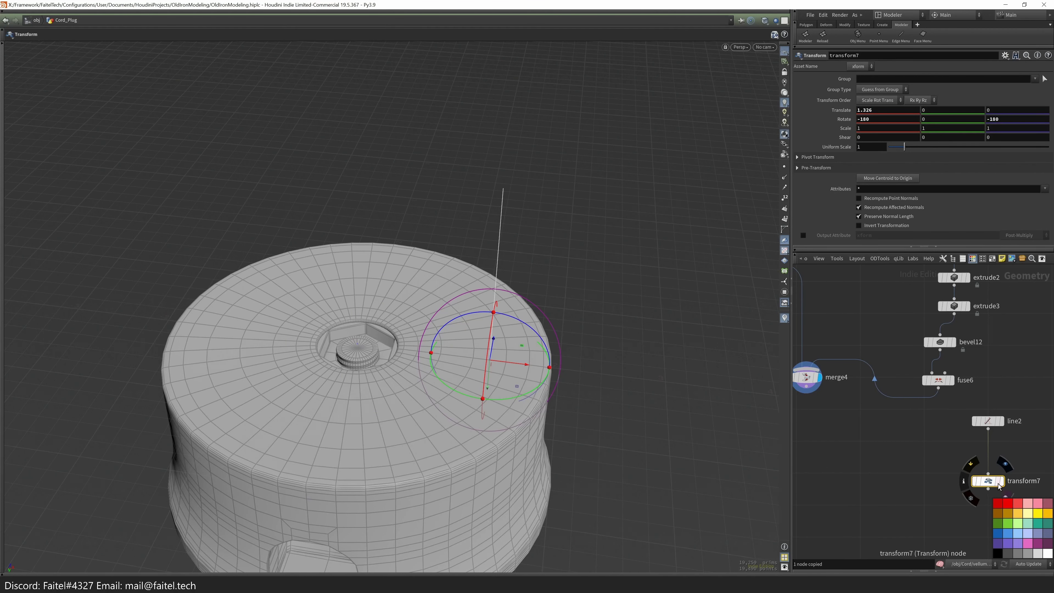
{"action": "scroll", "coordinate": [955, 373], "scroll_direction": "down", "scroll_amount": 2}
- Wire the transformed line into merge4
{"action": "left_click", "coordinate": [976, 350]}
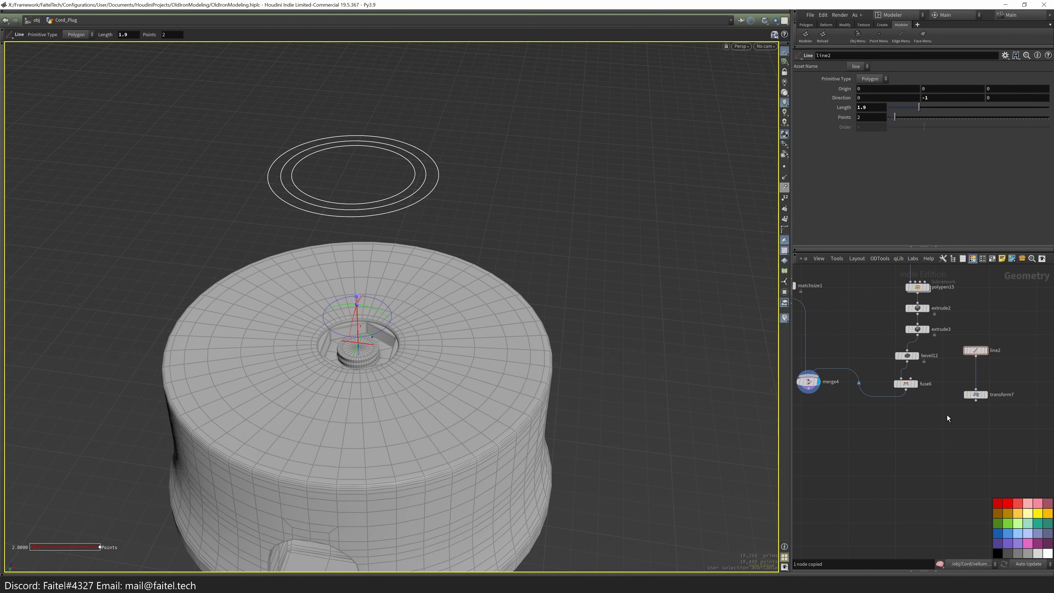
{"action": "left_click", "coordinate": [809, 372]}
{"action": "left_click_drag", "start_coordinate": [808, 382], "coordinate": [813, 472]}
{"action": "scroll", "coordinate": [415, 332], "scroll_direction": "down", "scroll_amount": 3}
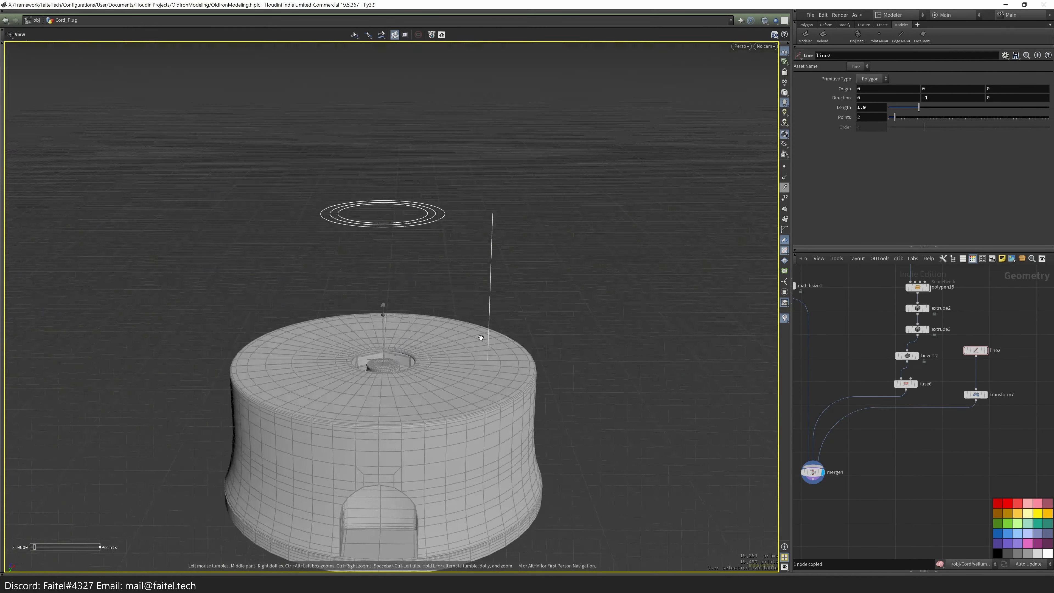
- Shift the line outward along X to about 1.1 in a shaded top view
{"action": "left_click", "coordinate": [976, 394]}
{"action": "left_click_drag", "start_coordinate": [502, 364], "coordinate": [510, 364]}
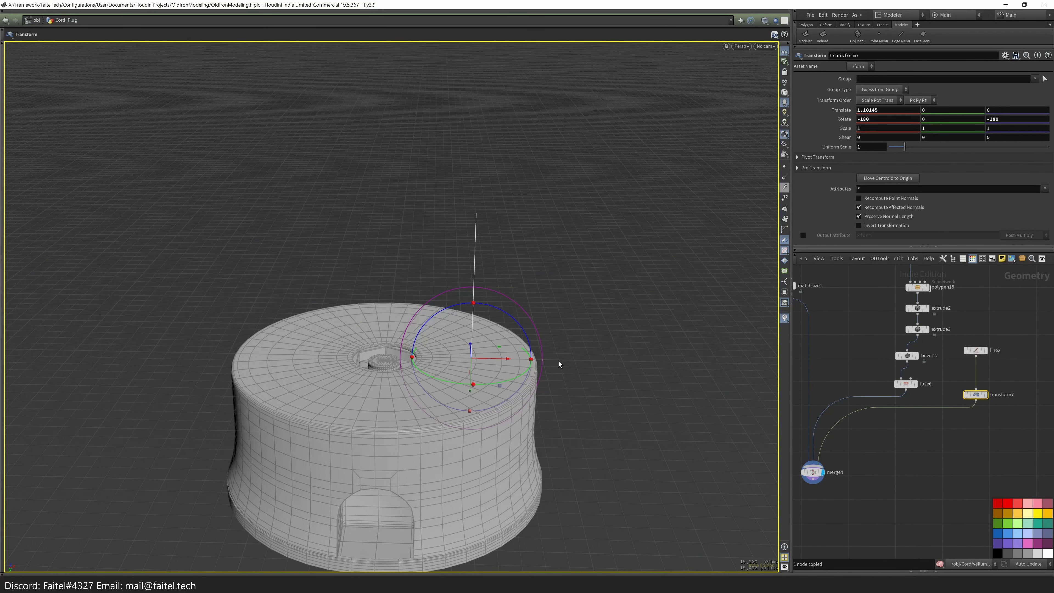
{"action": "key", "text": "space+2"}
{"action": "key", "text": "w"}
{"action": "left_click_drag", "start_coordinate": [496, 329], "coordinate": [495, 332]}
{"action": "left_click_drag", "start_coordinate": [494, 332], "coordinate": [558, 418], "text": "alt"}
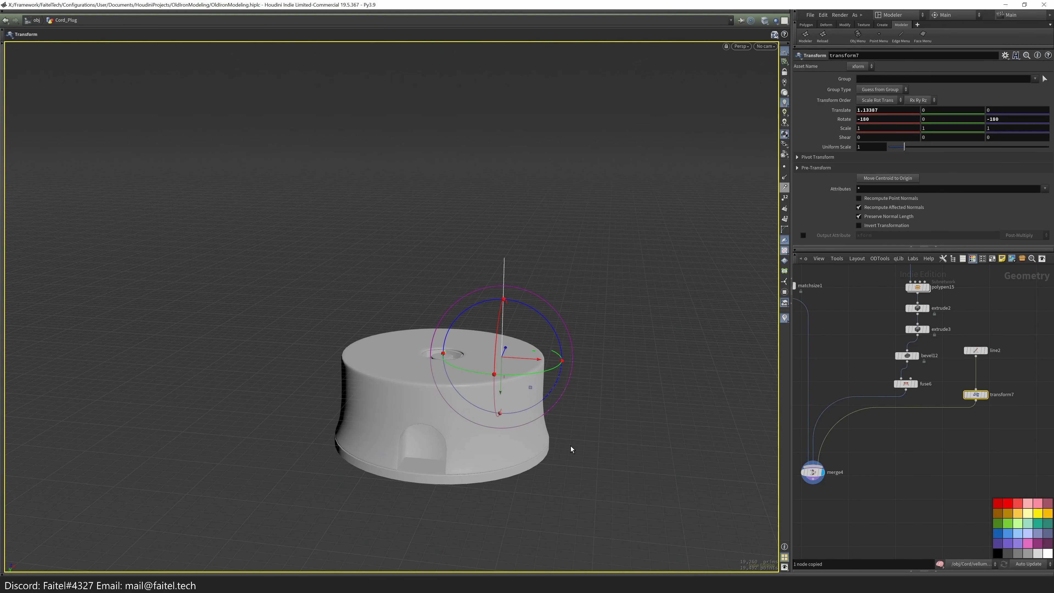
- Set the transform's Translate X to exactly 1 and expand the pre-transform settings
{"action": "double_click", "coordinate": [902, 113]}
{"action": "type", "text": "1"}
{"action": "key", "text": "Return"}
{"action": "left_click", "coordinate": [798, 167]}
{"action": "left_click_drag", "start_coordinate": [532, 332], "coordinate": [552, 312], "text": "alt"}
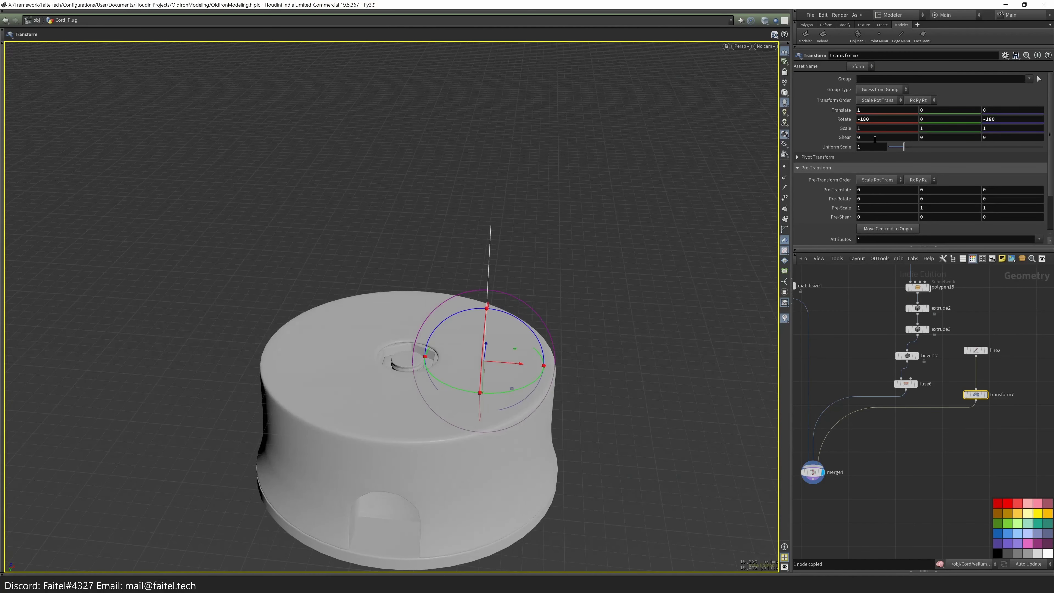
{"action": "scroll", "coordinate": [902, 420], "scroll_direction": "up", "scroll_amount": 3}
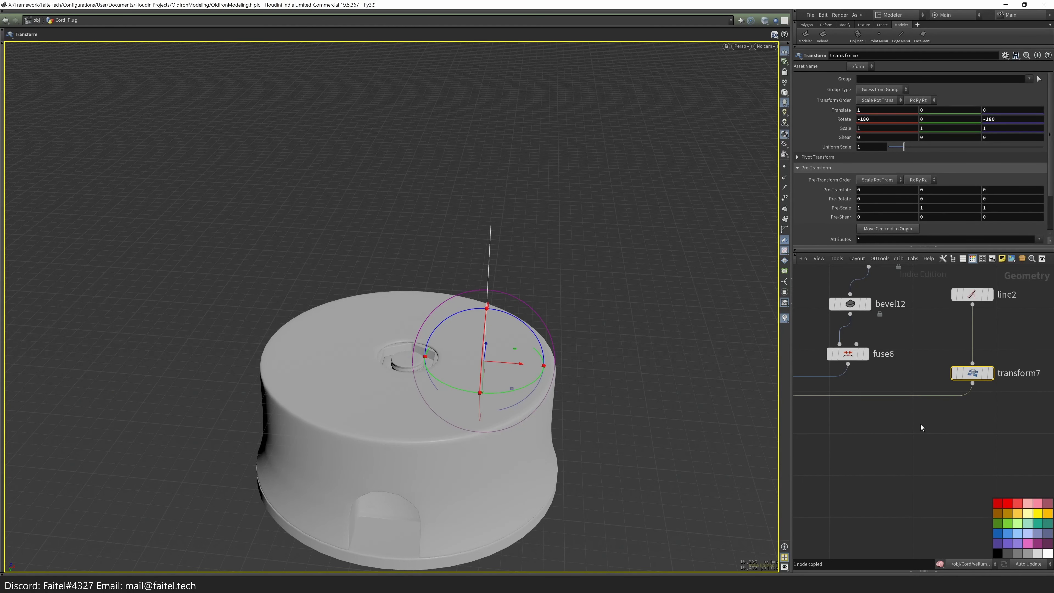
{"action": "key", "text": "Tab"}
{"action": "key", "text": "Escape"}
- Turn the line into a hose about 0.18 wide with resampling enabled
{"action": "key", "text": "Tab"}
{"action": "left_click", "coordinate": [528, 301]}
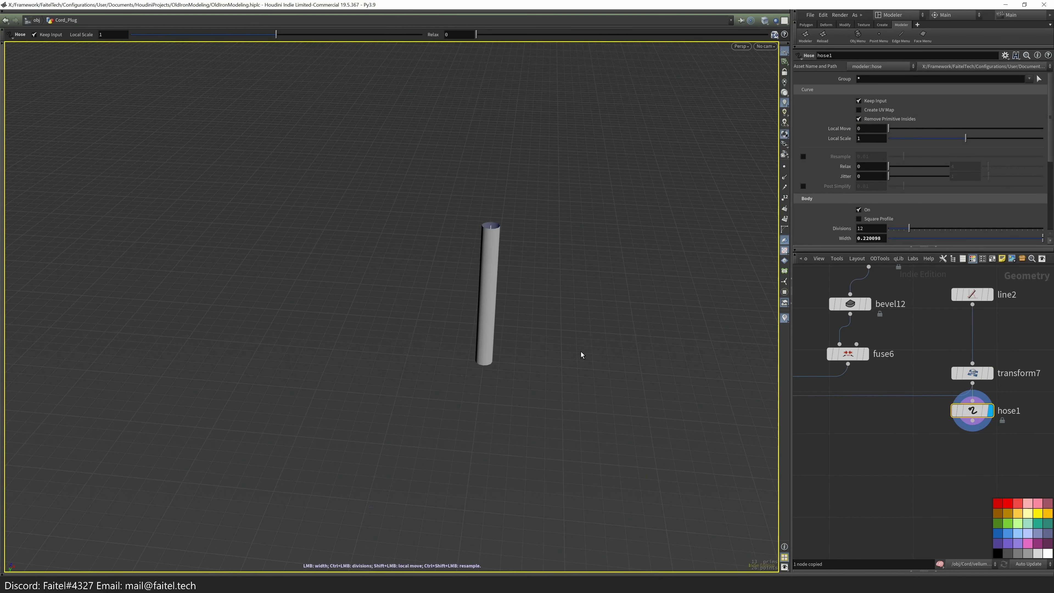
{"action": "left_click_drag", "start_coordinate": [583, 358], "coordinate": [555, 236]}
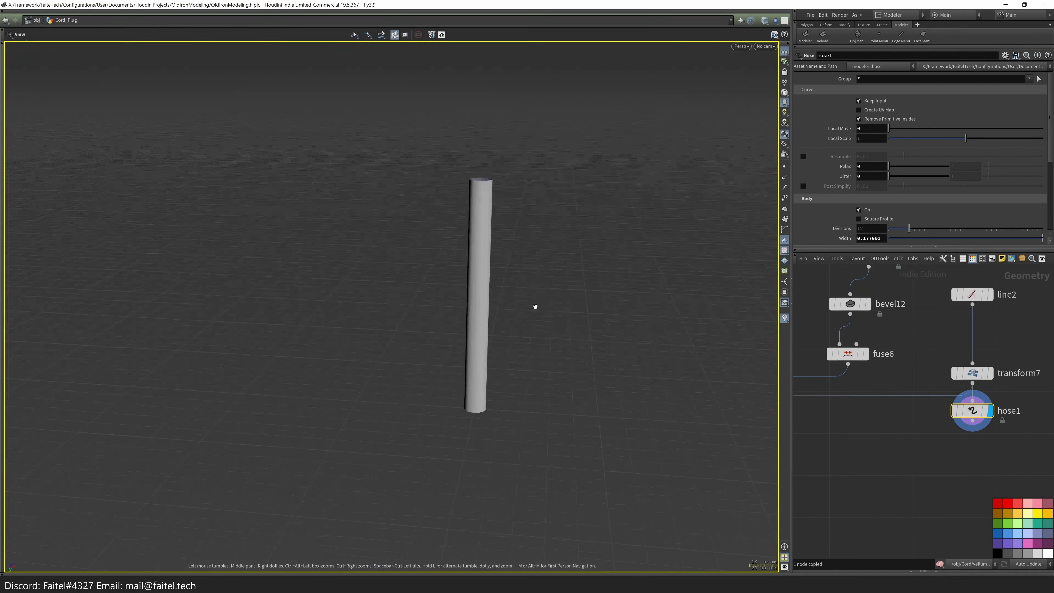
{"action": "scroll", "coordinate": [537, 285], "scroll_direction": "up", "scroll_amount": 3}
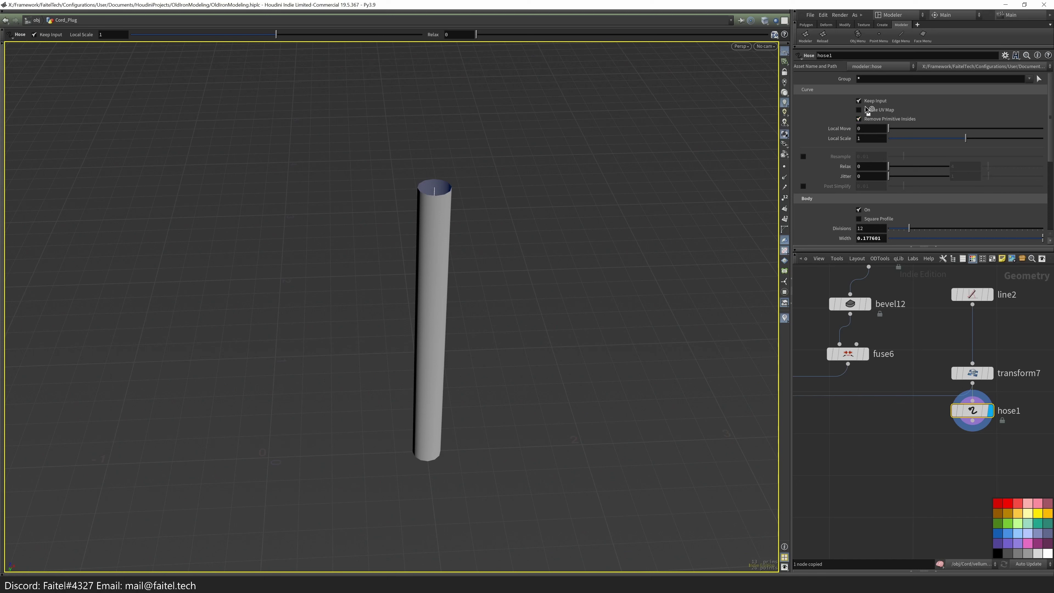
{"action": "left_click", "coordinate": [804, 157]}
{"action": "left_click_drag", "start_coordinate": [903, 157], "coordinate": [947, 158]}
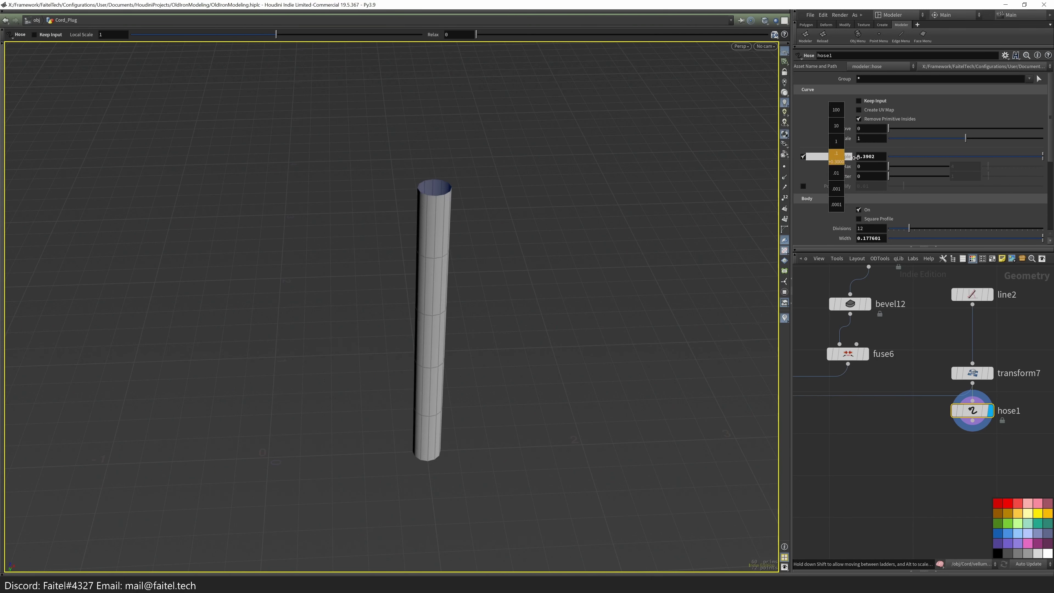
{"action": "middle_click_drag", "start_coordinate": [854, 157], "coordinate": [855, 157]}
{"action": "scroll", "coordinate": [878, 163], "scroll_direction": "down", "scroll_amount": 5}
- Cap both hose ends, with End Cap Convex 1 and Cap Divisions 3, no connectors
{"action": "left_click", "coordinate": [878, 158]}
{"action": "left_click", "coordinate": [860, 212]}
{"action": "left_click", "coordinate": [859, 212]}
{"action": "left_click", "coordinate": [875, 212]}
{"action": "scroll", "coordinate": [490, 320], "scroll_direction": "up", "scroll_amount": 5}
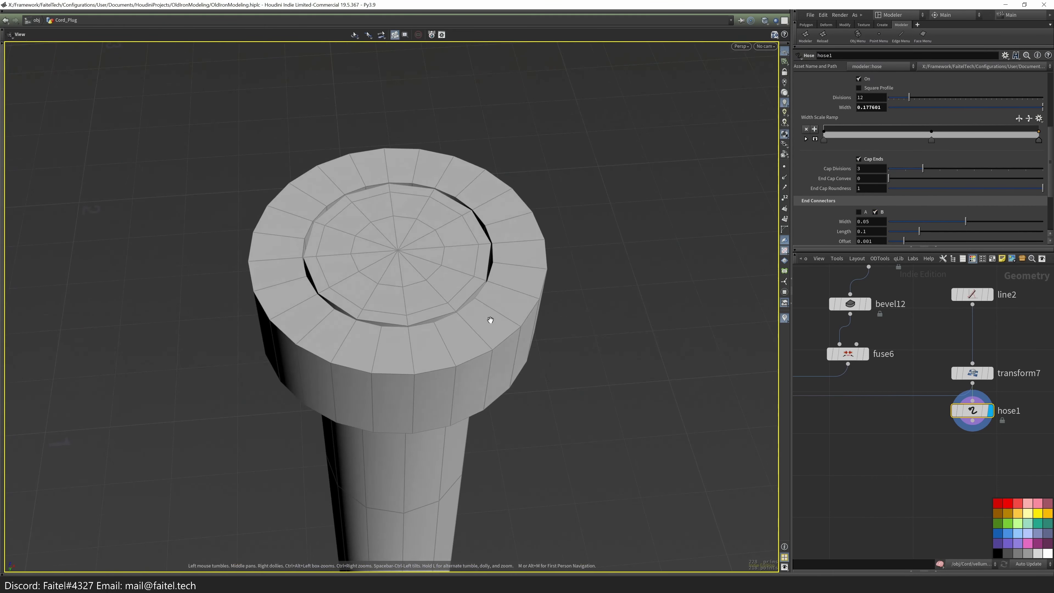
{"action": "left_click", "coordinate": [876, 211]}
{"action": "left_click_drag", "start_coordinate": [908, 179], "coordinate": [1043, 179]}
{"action": "left_click", "coordinate": [922, 168]}
- Stand the tube upright in a front orthographic view and select its bottom cap
{"action": "key", "text": "Escape"}
{"action": "left_click_drag", "start_coordinate": [477, 315], "coordinate": [498, 305]}
{"action": "scroll", "coordinate": [457, 287], "scroll_direction": "down", "scroll_amount": 5}
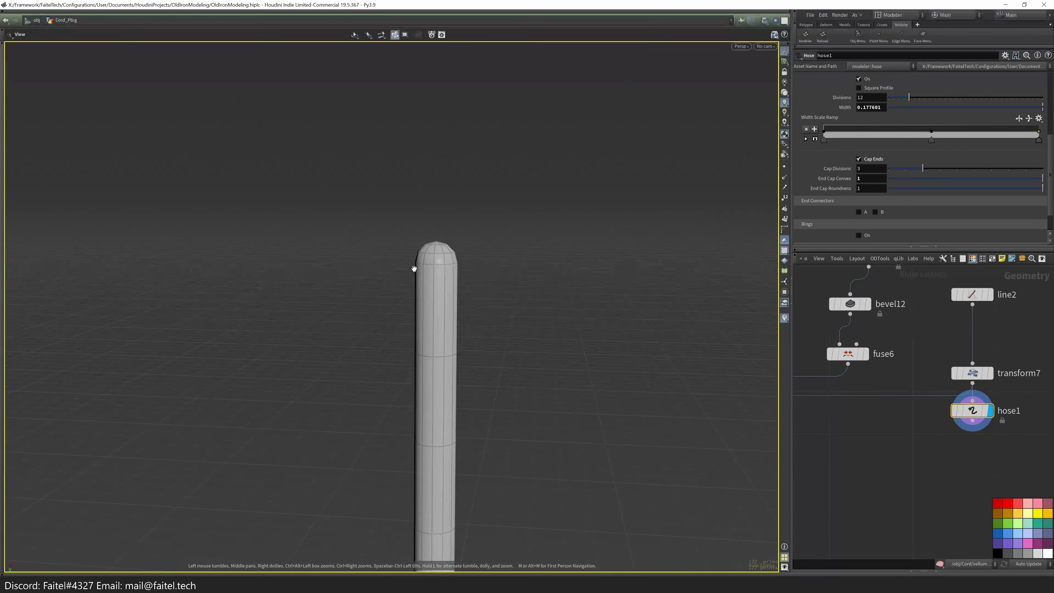
{"action": "key", "text": "Return"}
{"action": "left_click_drag", "start_coordinate": [519, 373], "coordinate": [578, 308], "text": "alt"}
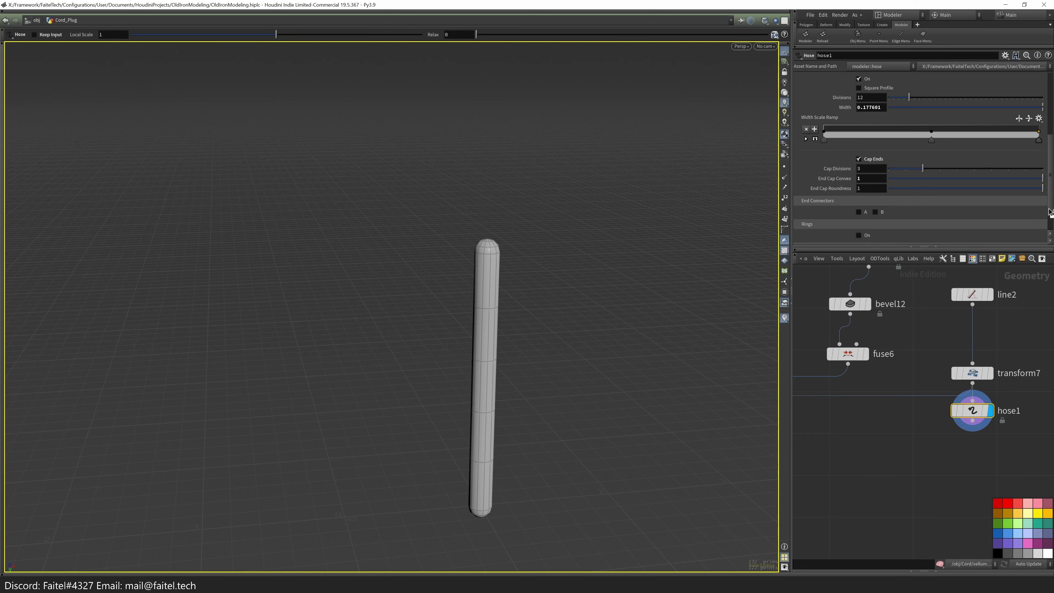
{"action": "scroll", "coordinate": [1049, 212], "scroll_direction": "down", "scroll_amount": 2}
{"action": "key", "text": "s"}
{"action": "key", "text": "space+3"}
{"action": "left_click_drag", "start_coordinate": [454, 432], "coordinate": [517, 457]}
- Blast away the tube's bottom cap
{"action": "key", "text": "f"}
{"action": "left_click", "coordinate": [258, 353]}
{"action": "key", "text": "space+1"}
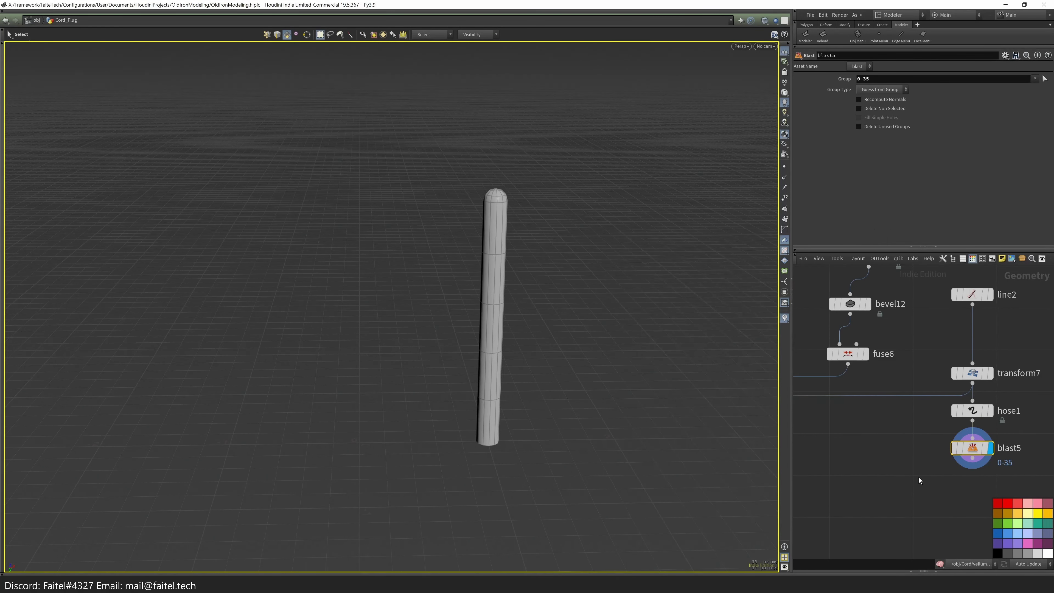
- Mirror the prong into a second one and wire mirror2 into merge4
{"action": "key", "text": "f"}
{"action": "left_click", "coordinate": [805, 539]}
{"action": "left_click_drag", "start_coordinate": [980, 480], "coordinate": [849, 514]}
{"action": "left_click", "coordinate": [850, 485]}
{"action": "key", "text": "Escape"}
{"action": "key", "text": "h"}
{"action": "left_click_drag", "start_coordinate": [547, 243], "coordinate": [561, 336]}
{"action": "key", "text": "s"}
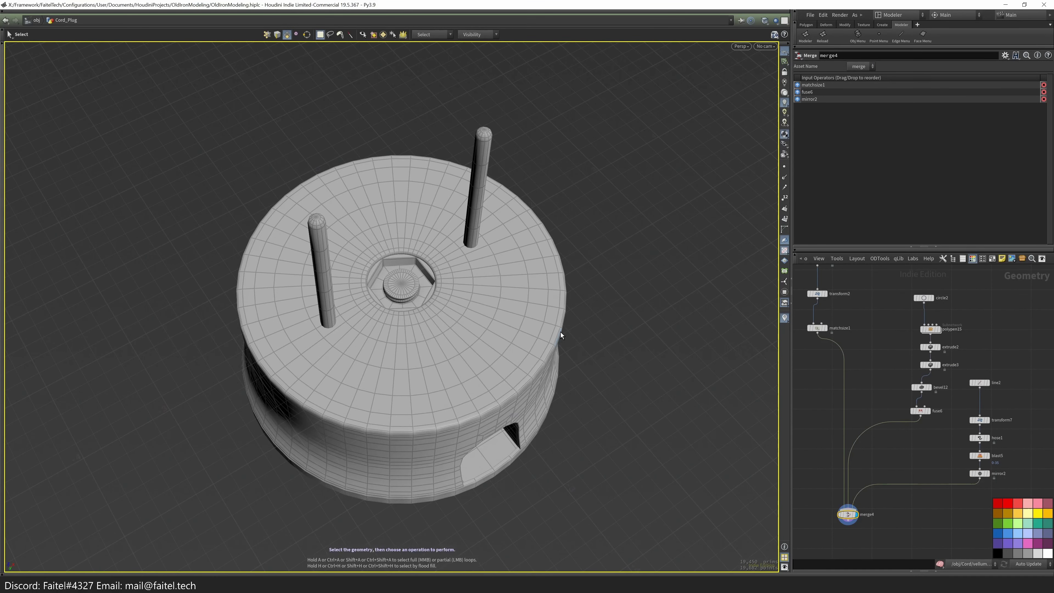
{"action": "scroll", "coordinate": [496, 229], "scroll_direction": "up", "scroll_amount": 6}
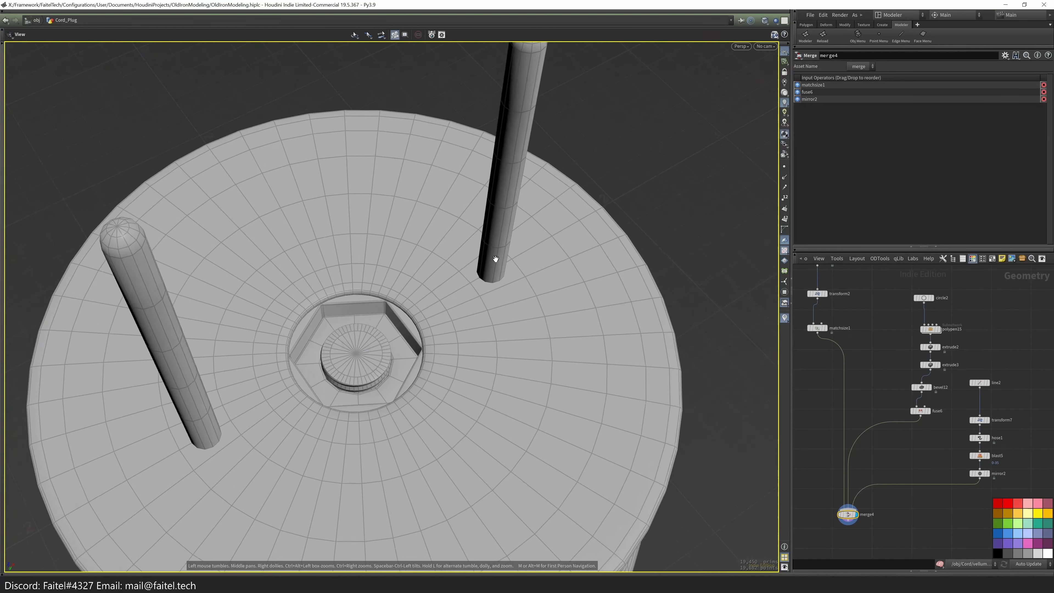
- Inset the prong-base faces and round them into circles of radius 0.098
{"action": "key", "text": "i"}
{"action": "left_click_drag", "start_coordinate": [637, 299], "coordinate": [660, 283]}
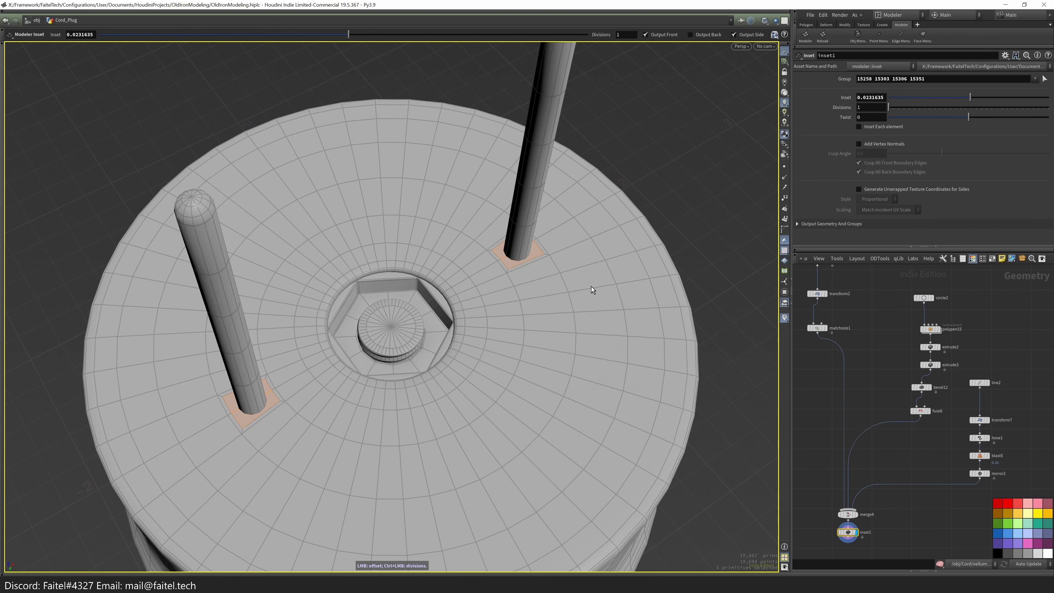
{"action": "key", "text": "Tab"}
{"action": "left_click", "coordinate": [638, 248]}
{"action": "middle_click_drag", "start_coordinate": [845, 109], "coordinate": [810, 132]}
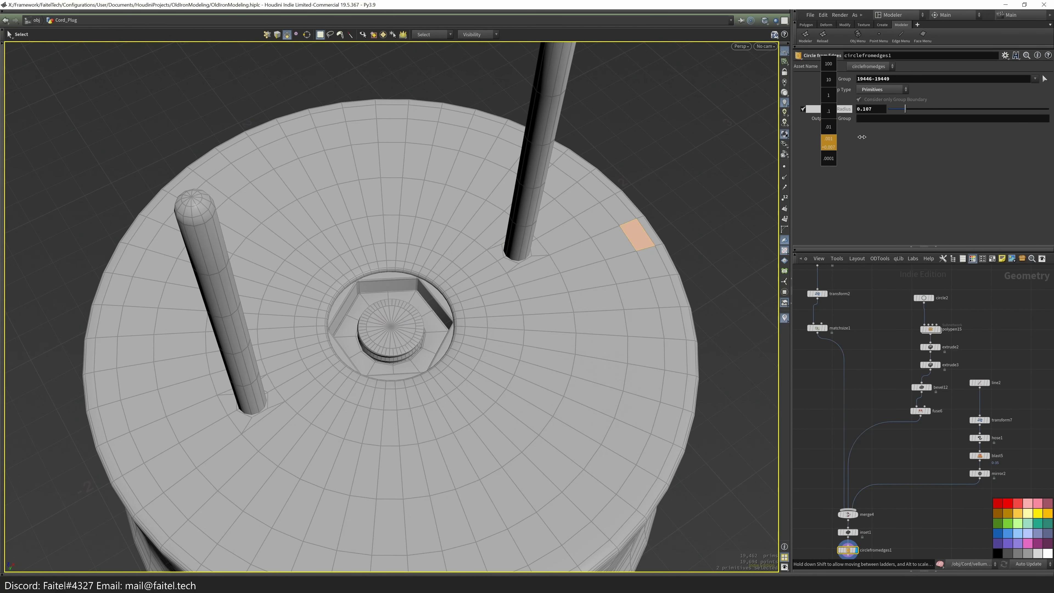
{"action": "middle_click_drag", "start_coordinate": [814, 146], "coordinate": [814, 147]}
{"action": "scroll", "coordinate": [548, 231], "scroll_direction": "up", "scroll_amount": 5}
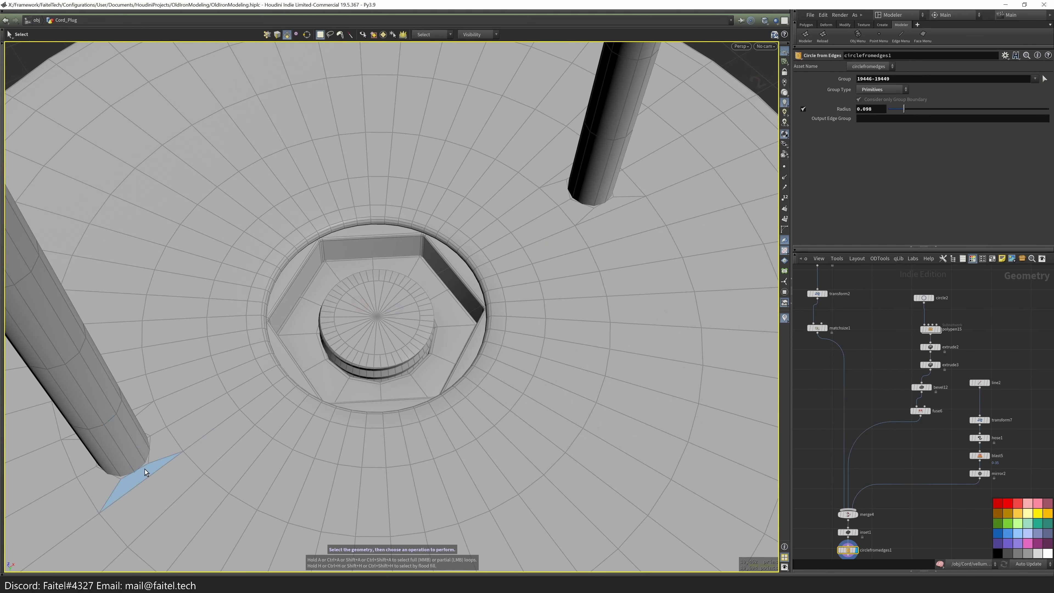
{"action": "scroll", "coordinate": [141, 471], "scroll_direction": "up", "scroll_amount": 5}
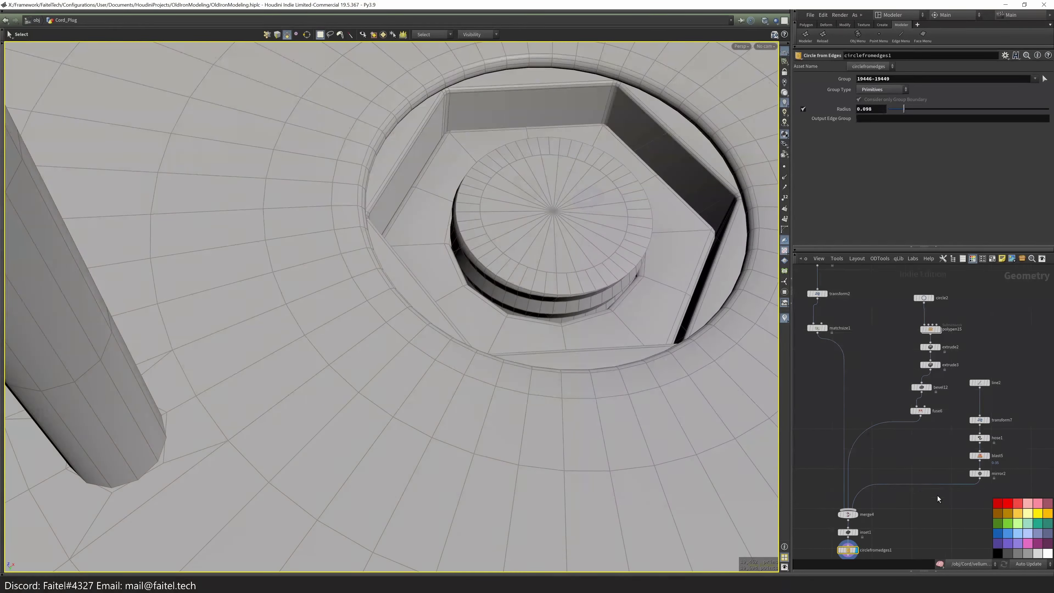
- Arrange the inset and circle-from-edges nodes beside merge4 and step through them
{"action": "mouse_move", "coordinate": [940, 499]}
{"action": "middle_mouse_down"}
{"action": "mouse_move", "coordinate": [951, 482]}
{"action": "mouse_move", "coordinate": [946, 510]}
{"action": "middle_mouse_up"}
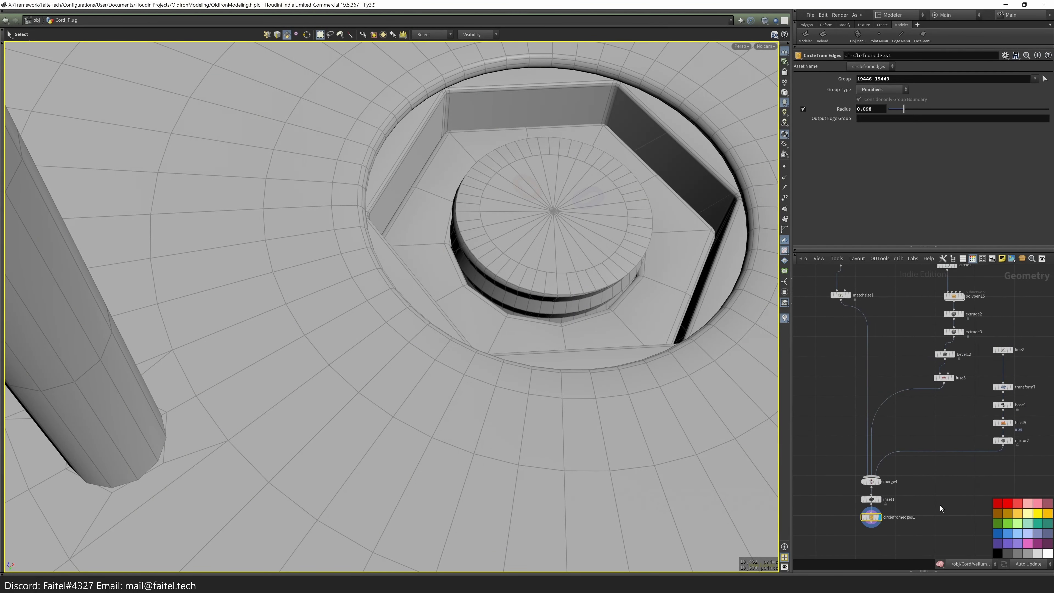
{"action": "left_click_drag", "start_coordinate": [879, 528], "coordinate": [828, 460]}
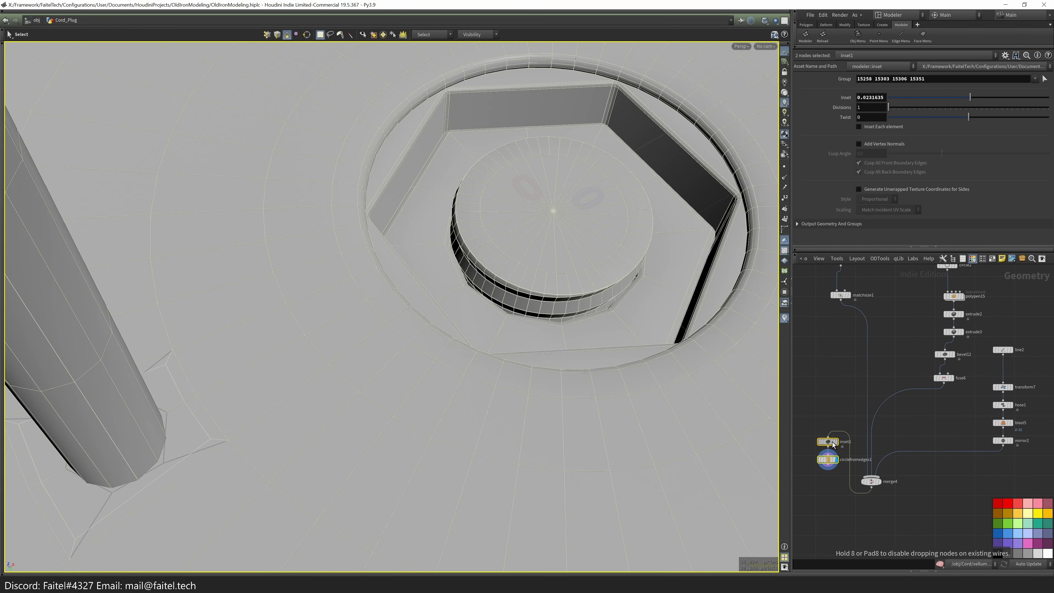
{"action": "left_click", "coordinate": [840, 295]}
{"action": "left_click", "coordinate": [943, 379]}
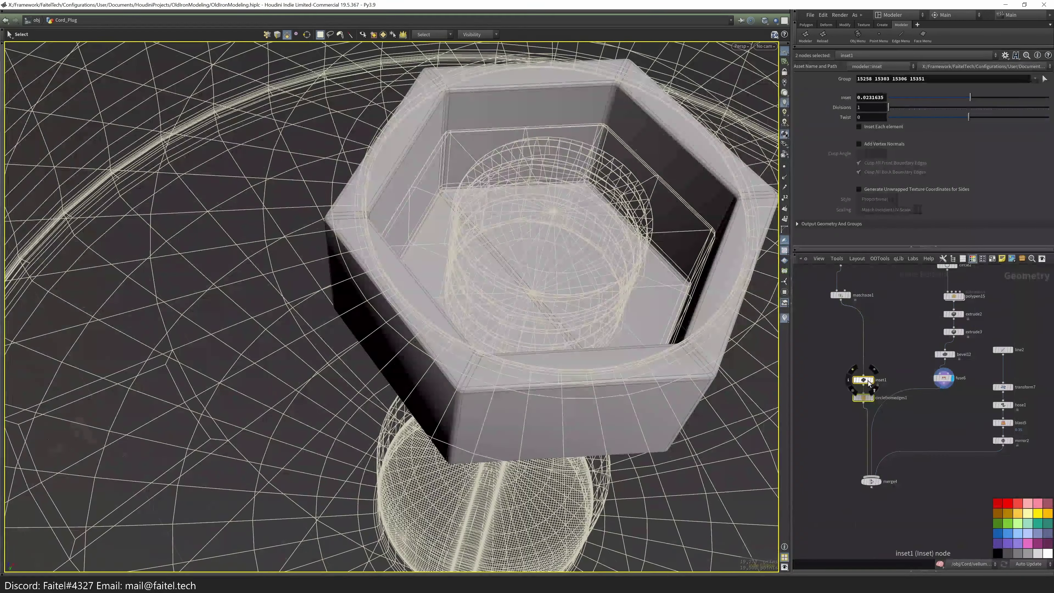
{"action": "left_click_drag", "start_coordinate": [828, 459], "coordinate": [822, 429]}
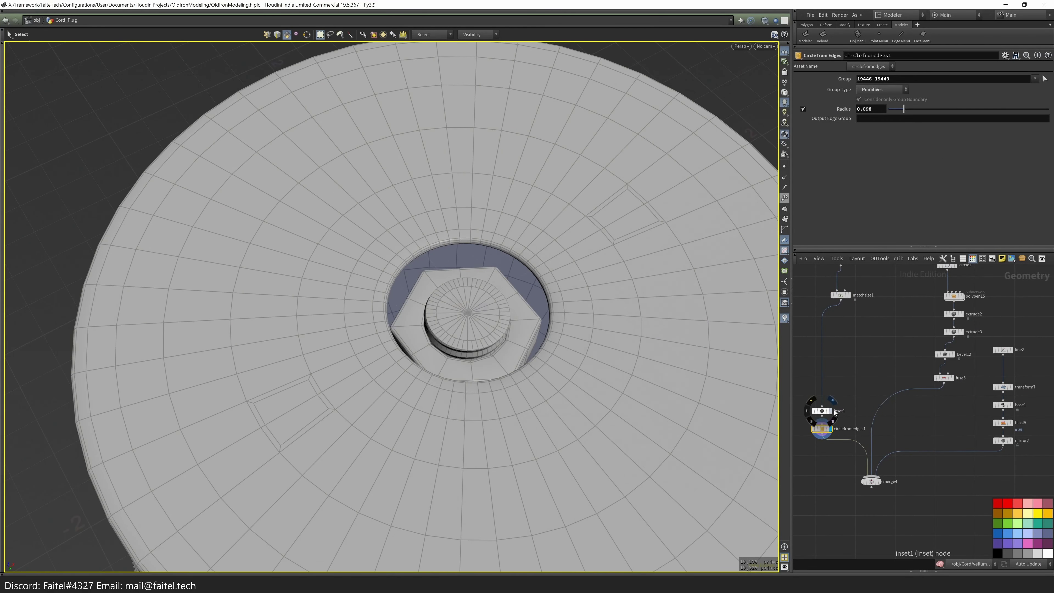
{"action": "key", "text": "Up"}
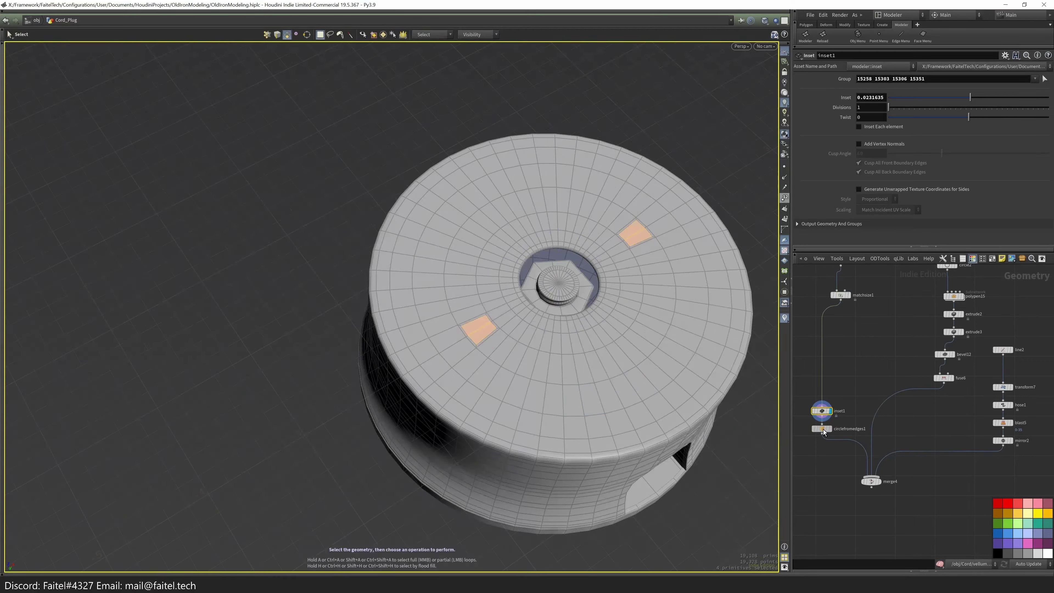
{"action": "key", "text": "Down"}
{"action": "key", "text": "Return"}
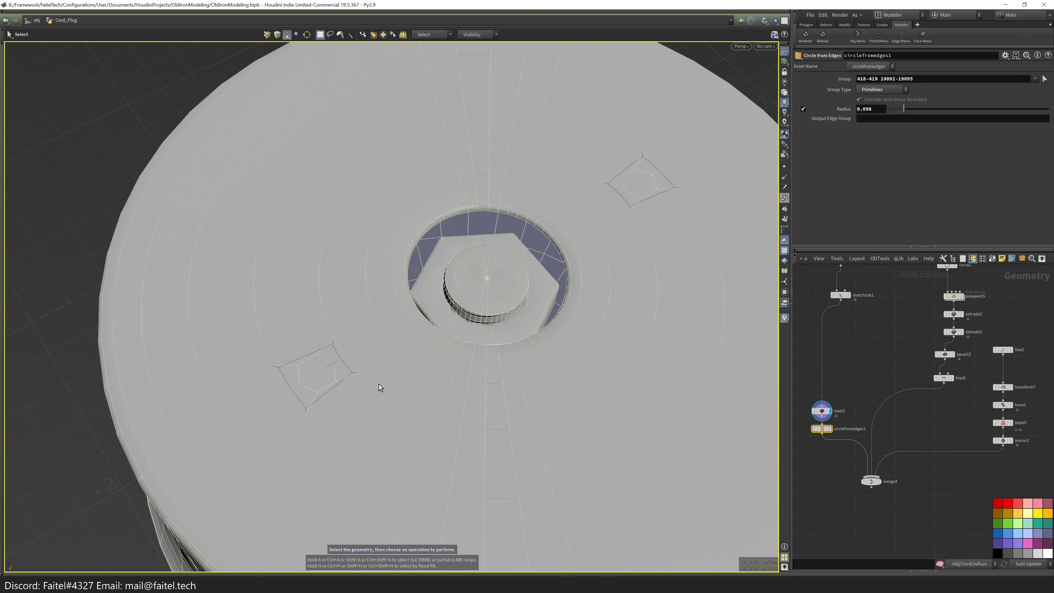
- Insert two edge loops around the hole and display the circle-from-edges result
{"action": "key", "text": "ctrl+r"}
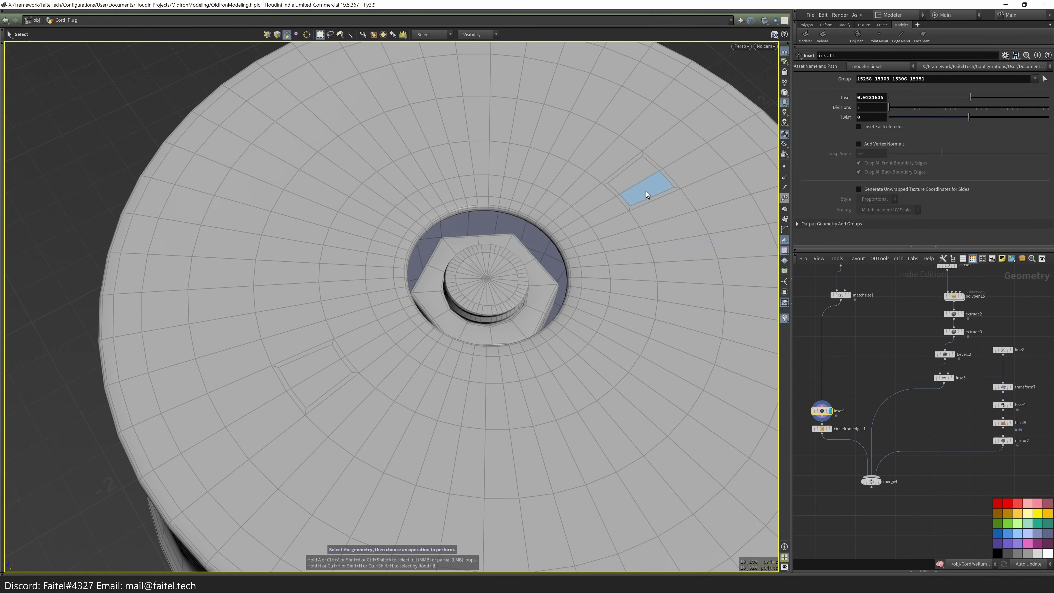
{"action": "left_click", "coordinate": [654, 198]}
{"action": "left_click_drag", "start_coordinate": [897, 154], "coordinate": [923, 160]}
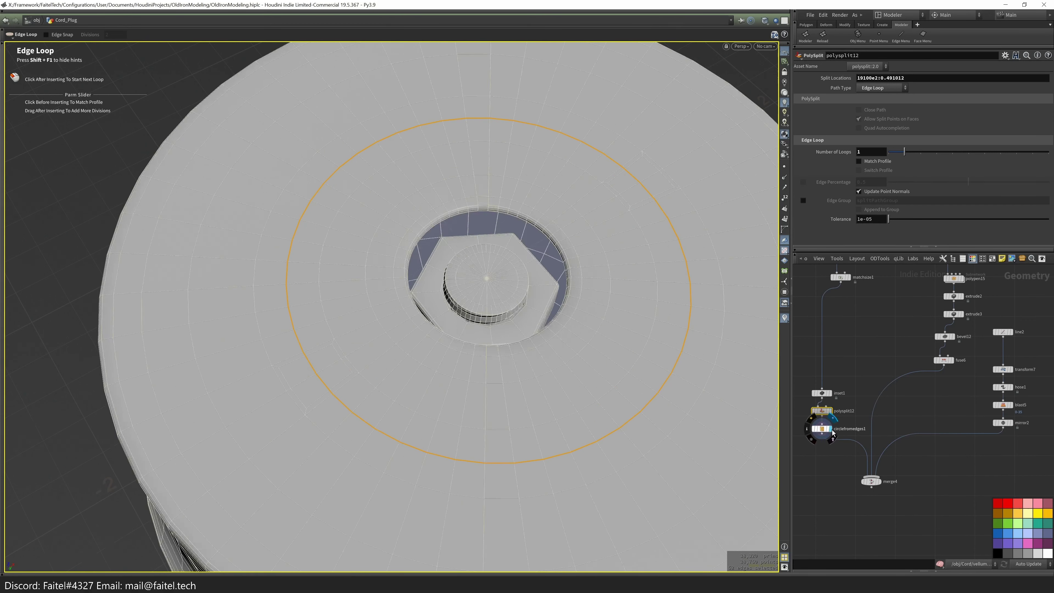
{"action": "key", "text": "Down"}
{"action": "key", "text": "Return"}
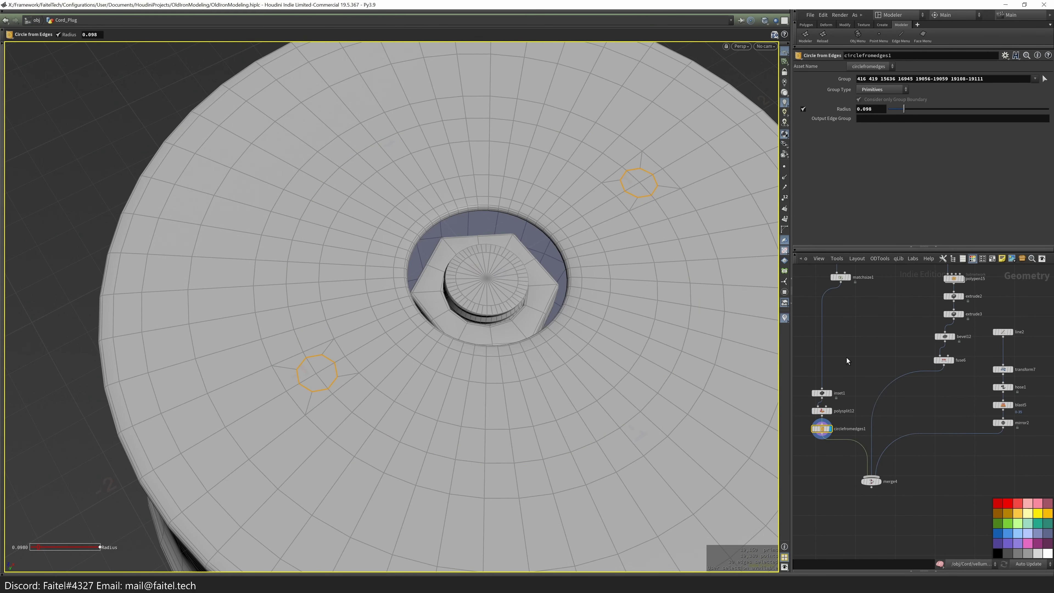
{"action": "left_click", "coordinate": [871, 481]}
{"action": "left_click", "coordinate": [820, 433]}
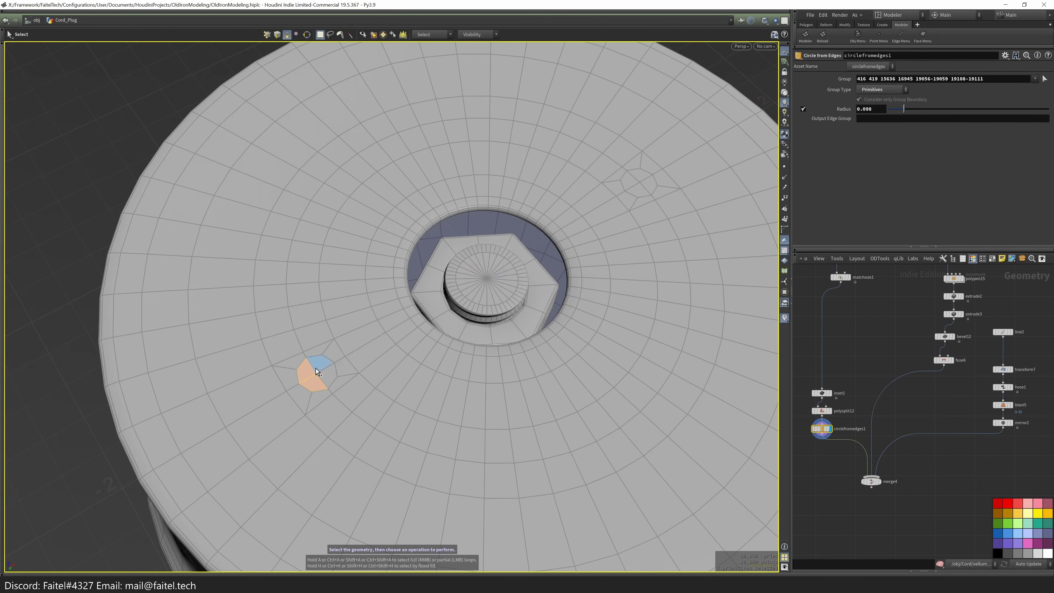
- Extrude both octagon faces down into holes and bevel their rims
{"action": "left_click", "coordinate": [644, 192], "text": "shift"}
{"action": "key", "text": "e"}
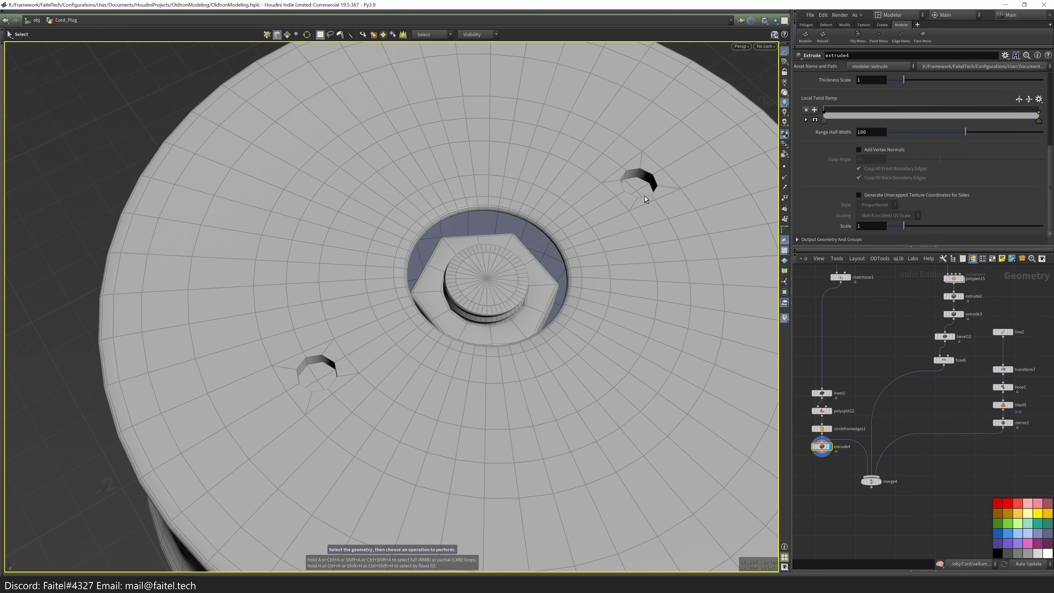
{"action": "left_click", "coordinate": [340, 376], "text": "shift"}
{"action": "key", "text": "ctrl+b"}
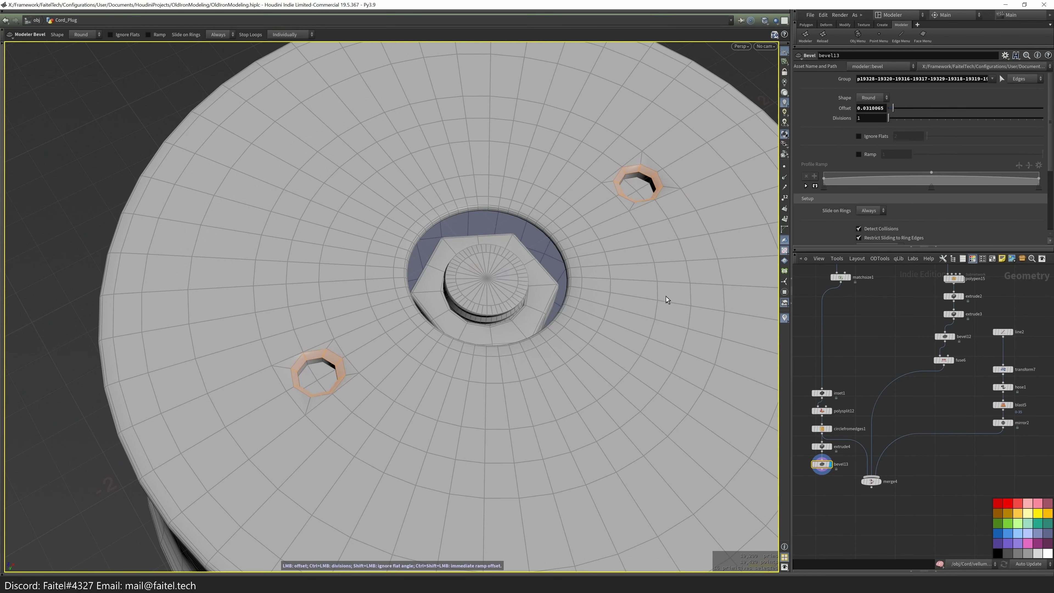
{"action": "left_click", "coordinate": [877, 481]}
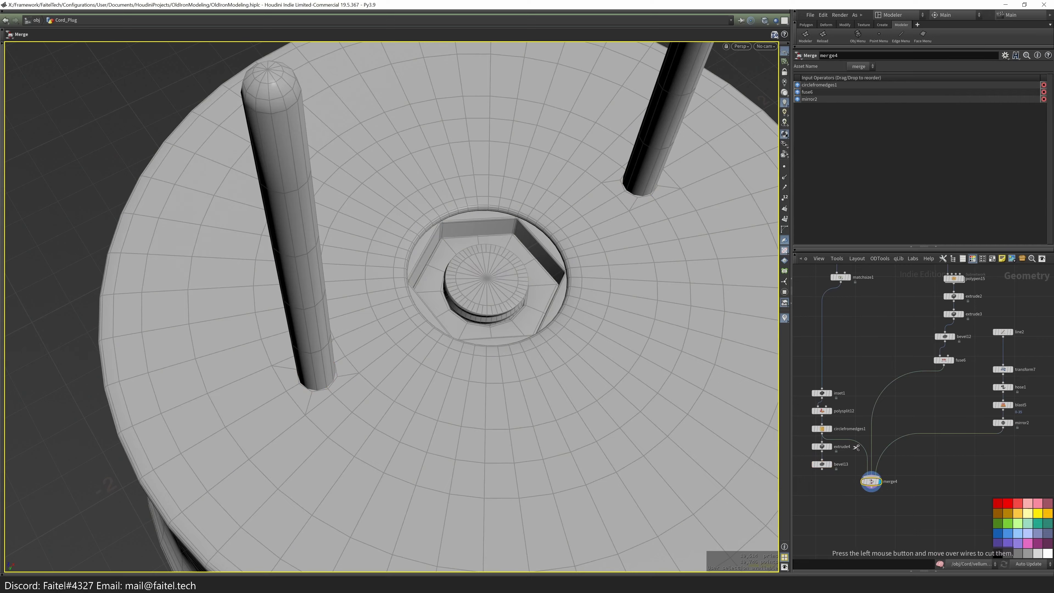
- Check the plug with a temporary smoothed subdivision preview
{"action": "scroll", "coordinate": [353, 371], "scroll_direction": "up", "scroll_amount": 5}
{"action": "scroll", "coordinate": [353, 371], "scroll_direction": "up", "scroll_amount": 3}
{"action": "key", "text": "Tab"}
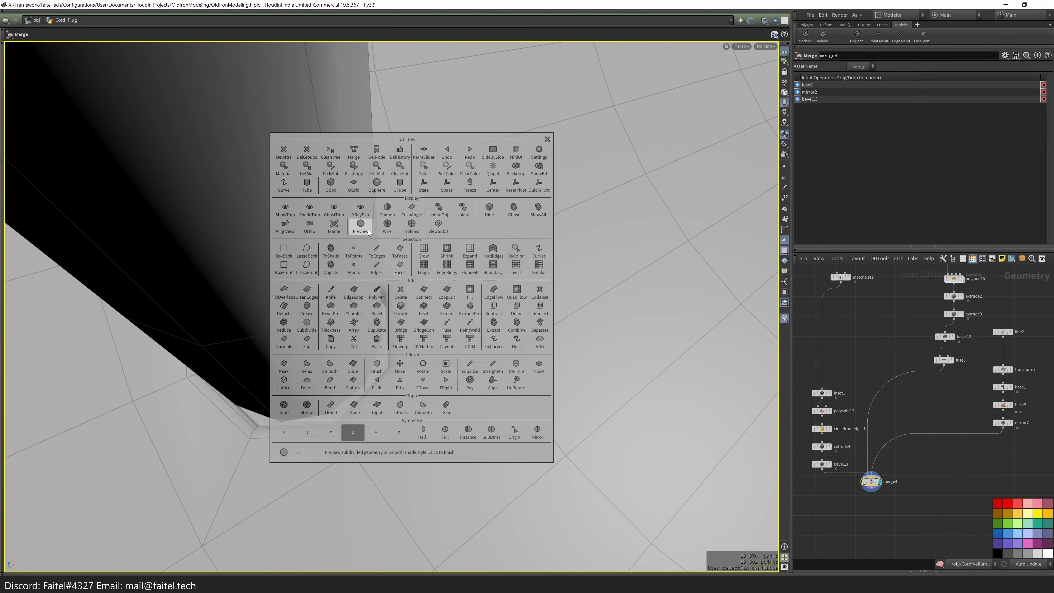
{"action": "left_click", "coordinate": [494, 365]}
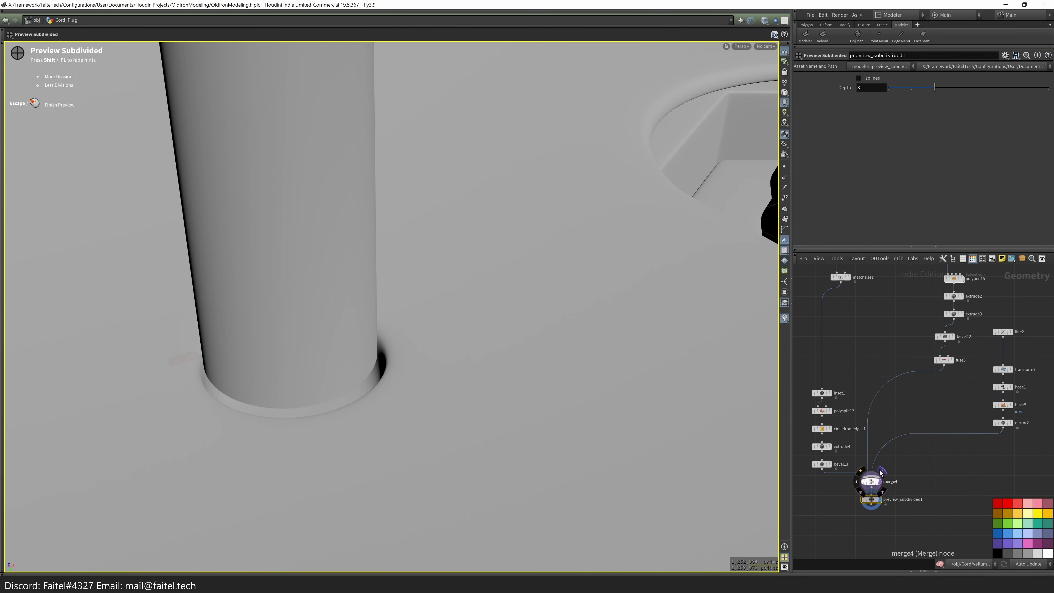
{"action": "key", "text": "Escape"}
- Raise the hose prongs in transform7 to Translate Y 0.03
{"action": "left_click", "coordinate": [1003, 332]}
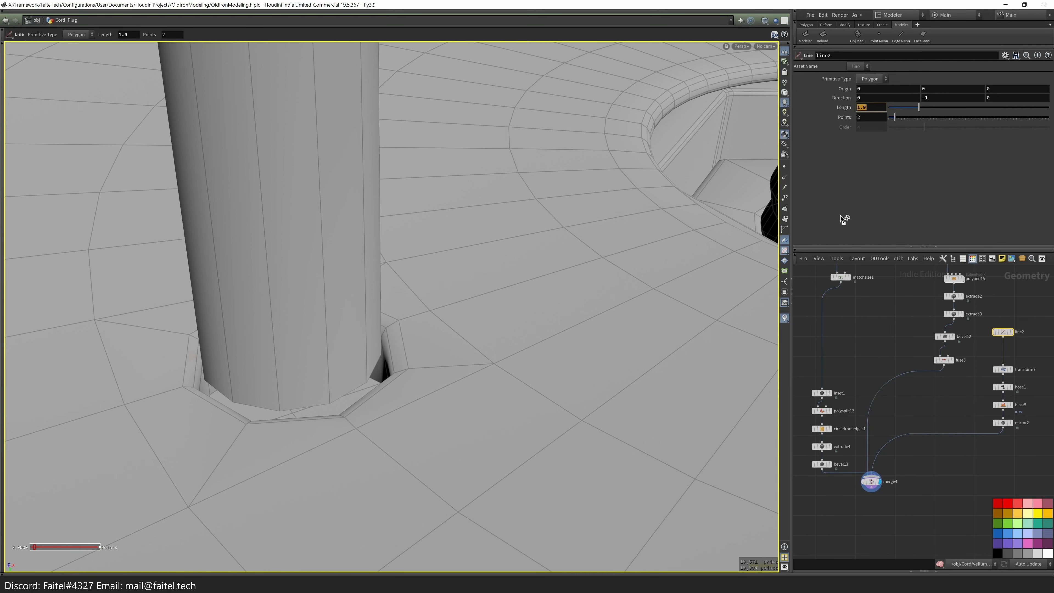
{"action": "left_click", "coordinate": [1004, 370]}
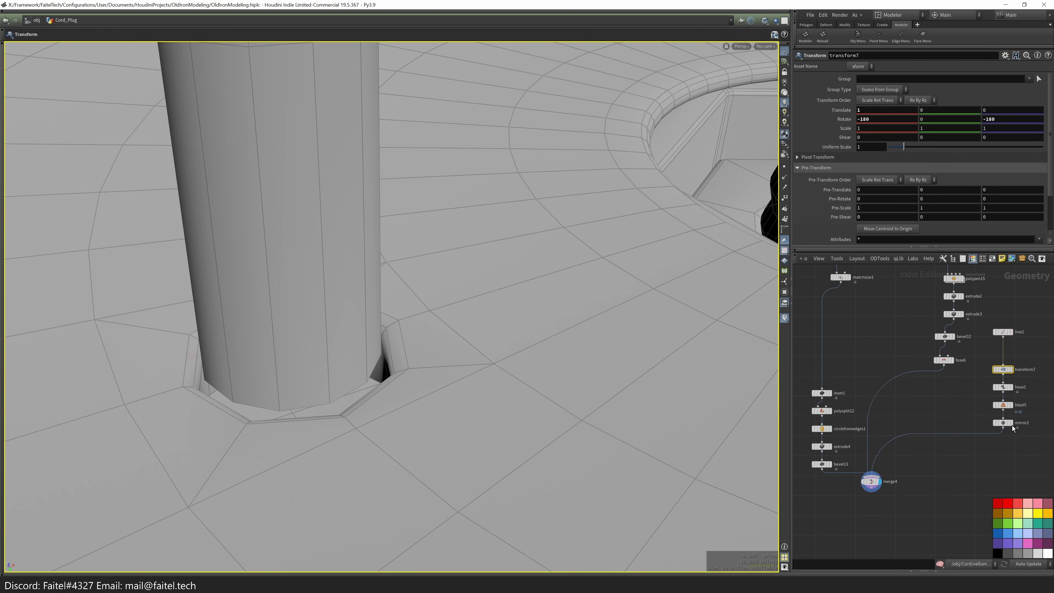
{"action": "scroll", "coordinate": [1014, 443], "scroll_direction": "up", "scroll_amount": 2}
{"action": "middle_click_drag", "start_coordinate": [941, 111], "coordinate": [1038, 136]}
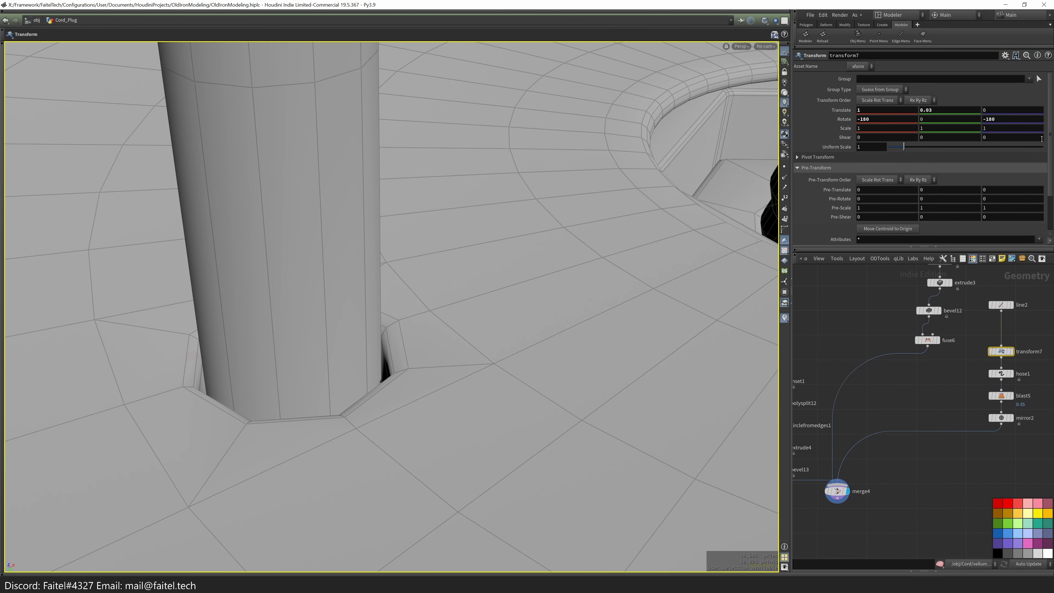
- Set the circlefromedges1 hole radius to 0.094
{"action": "left_click", "coordinate": [838, 494]}
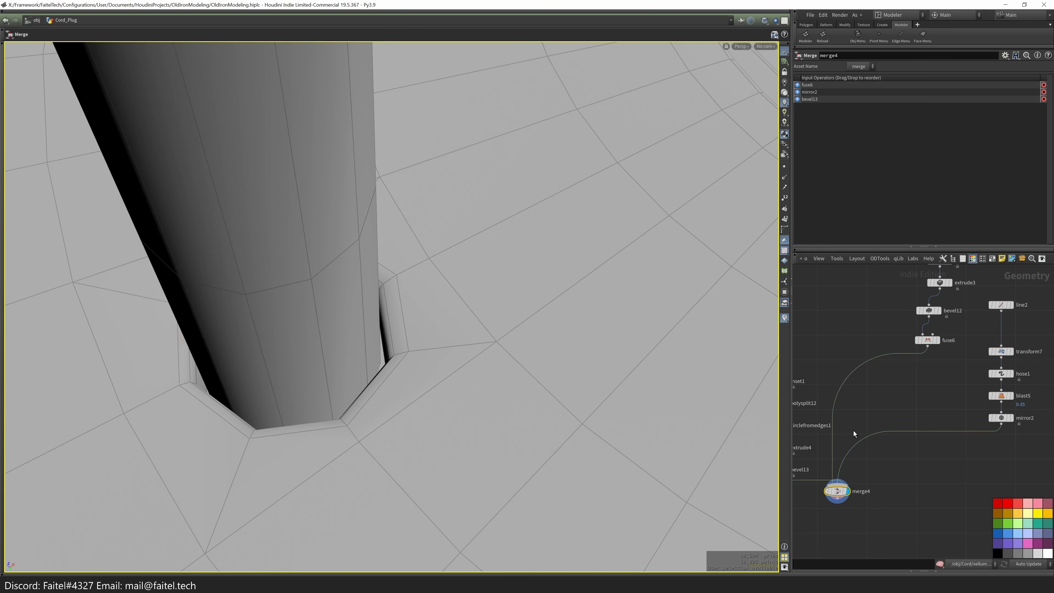
{"action": "scroll", "coordinate": [827, 448], "scroll_direction": "up", "scroll_amount": 2}
{"action": "left_click", "coordinate": [831, 380]}
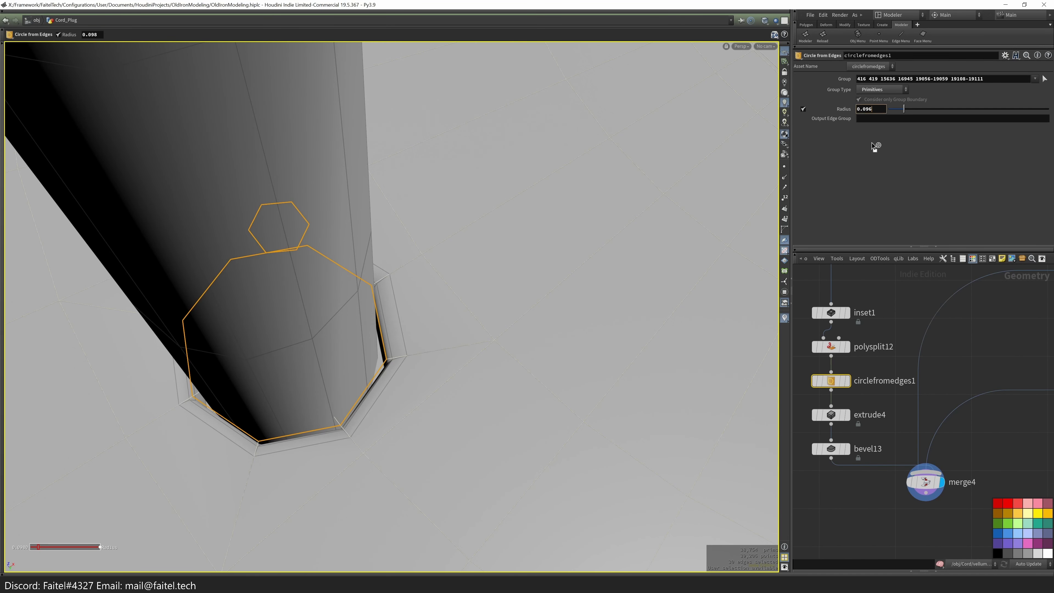
{"action": "type", "text": "6"}
{"action": "key", "text": "Return"}
{"action": "key", "text": "ctrl+z"}
{"action": "key", "text": "Tab"}
- Preview the plug subdivided again and orbit to inspect the prongs from above
{"action": "key", "text": "Escape"}
{"action": "key", "text": "shift+d"}
{"action": "left_click_drag", "start_coordinate": [497, 339], "coordinate": [464, 437]}
{"action": "key", "text": "Escape"}
{"action": "key", "text": "q"}
{"action": "left_click", "coordinate": [470, 327]}
{"action": "left_click_drag", "start_coordinate": [518, 370], "coordinate": [501, 351]}
{"action": "scroll", "coordinate": [462, 421], "scroll_direction": "up", "scroll_amount": 5}
{"action": "scroll", "coordinate": [462, 421], "scroll_direction": "down", "scroll_amount": 5}
{"action": "left_click_drag", "start_coordinate": [462, 421], "coordinate": [598, 98]}
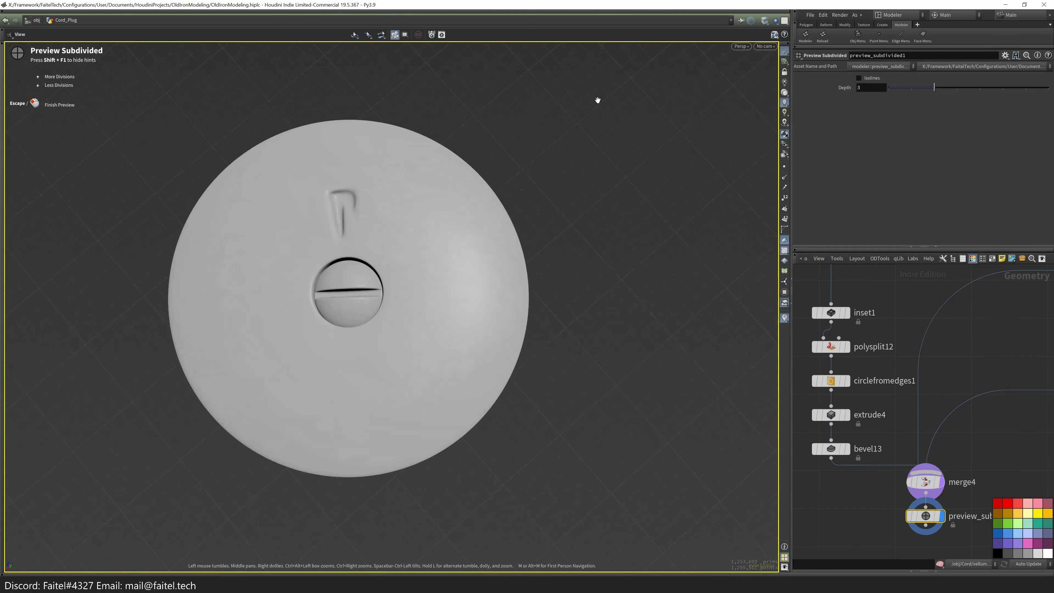
- Re-pick the circlefromedges1 group so only the two prong hole faces are selected
{"action": "scroll", "coordinate": [597, 98], "scroll_direction": "up", "scroll_amount": 3}
{"action": "left_click", "coordinate": [831, 387]}
{"action": "key", "text": "space+h"}
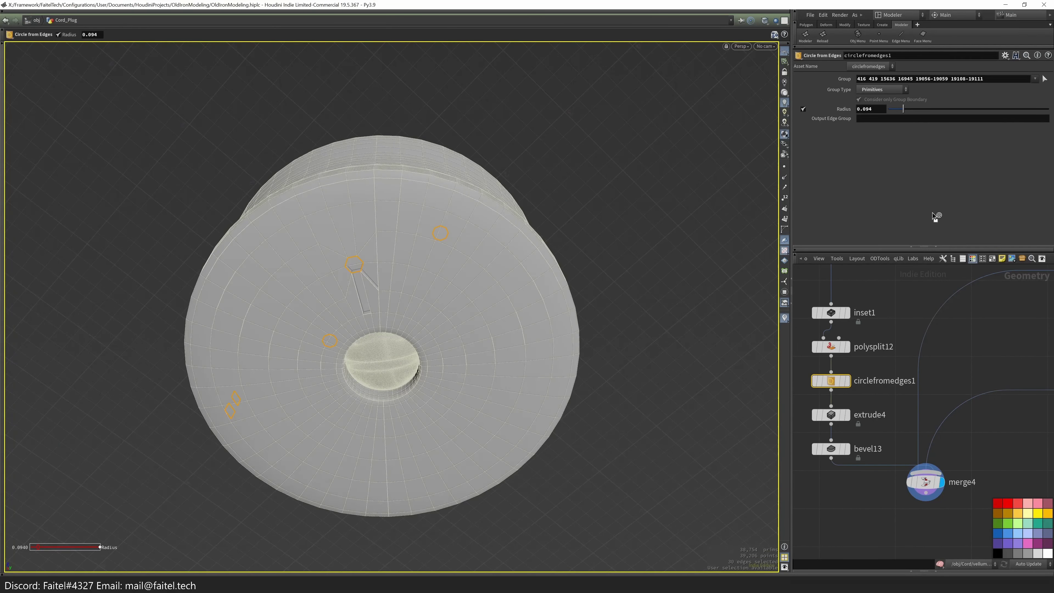
{"action": "left_click", "coordinate": [1046, 79]}
{"action": "left_click_drag", "start_coordinate": [415, 374], "coordinate": [515, 224]}
{"action": "scroll", "coordinate": [528, 249], "scroll_direction": "up", "scroll_amount": 3}
{"action": "key", "text": "Return"}
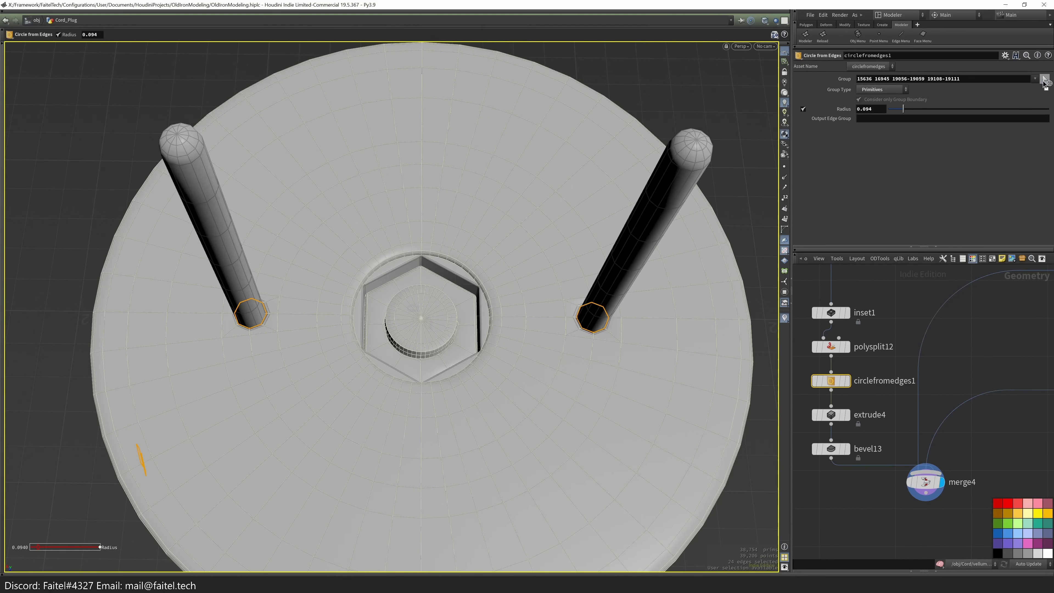
{"action": "left_click", "coordinate": [1045, 79]}
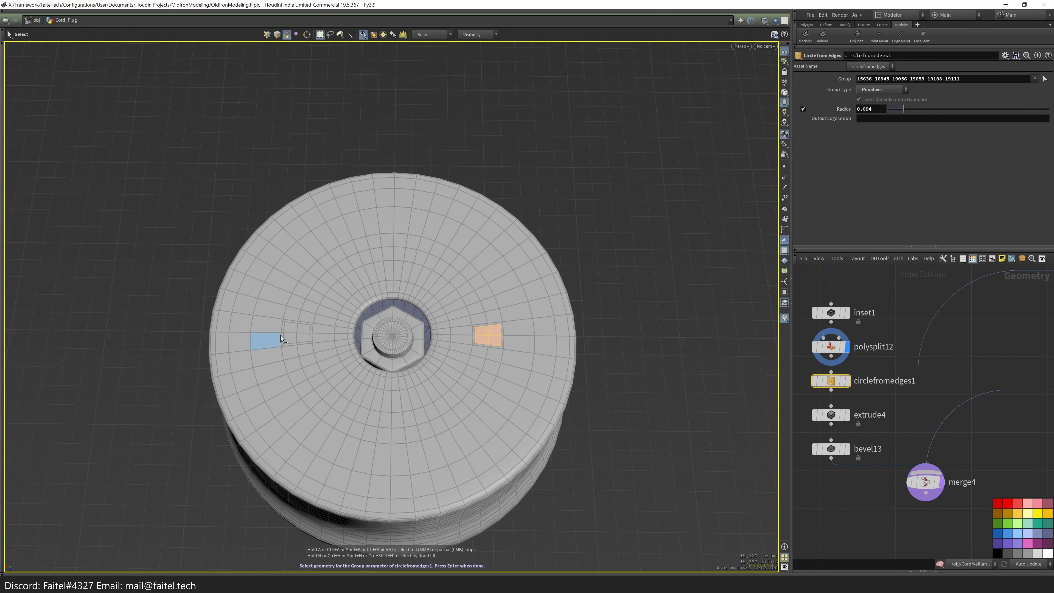
{"action": "key", "text": "Return"}
- Re-pick the extrude4 group with the two hole faces to recut the sockets
{"action": "left_click", "coordinate": [831, 415]}
{"action": "key", "text": "f"}
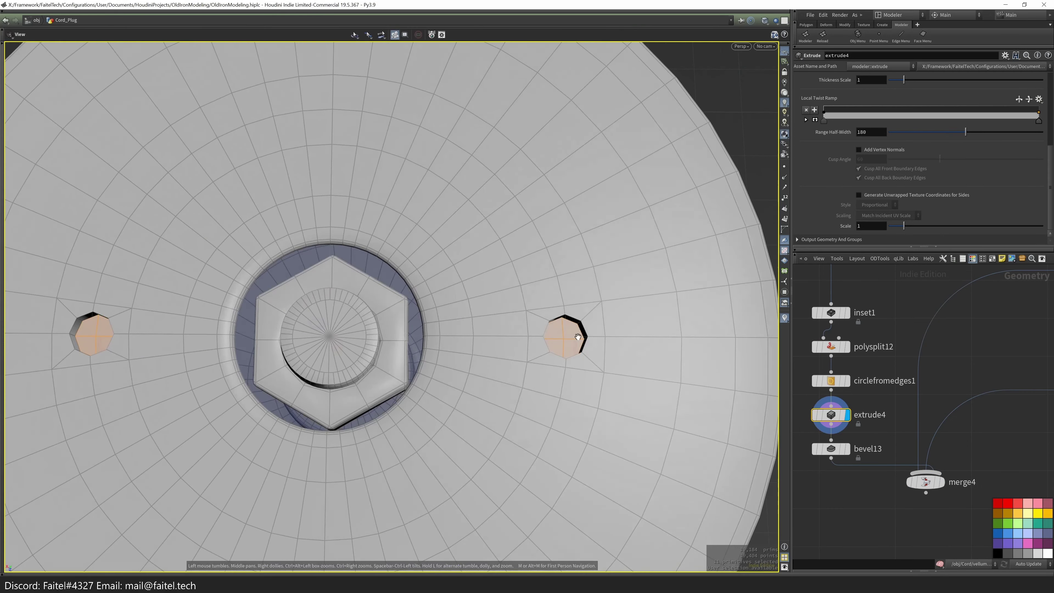
{"action": "scroll", "coordinate": [1031, 146], "scroll_direction": "up", "scroll_amount": 5}
{"action": "left_click", "coordinate": [1039, 79]}
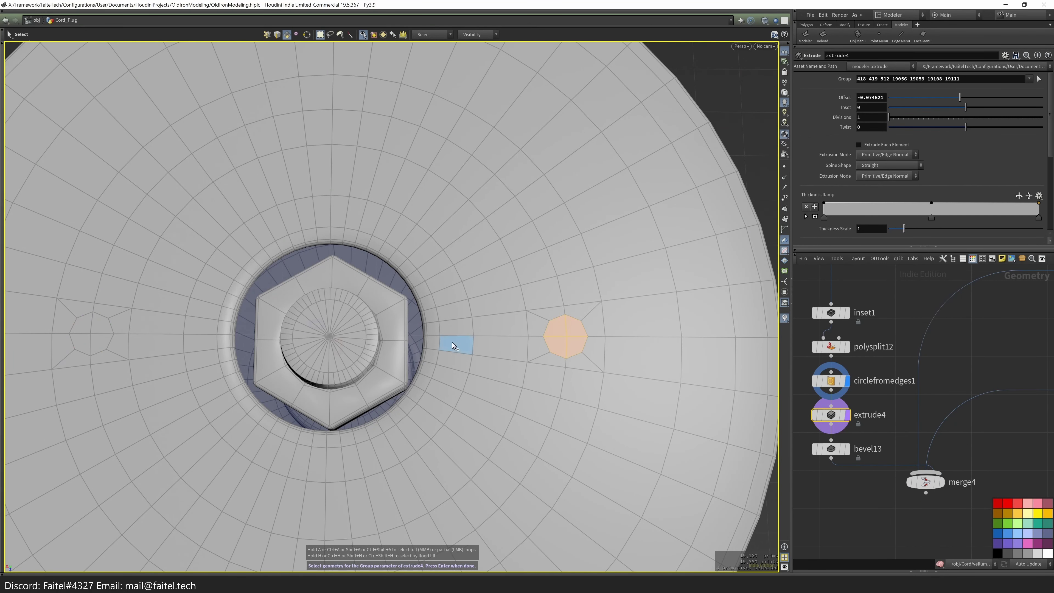
{"action": "key", "text": "Return"}
- Re-pick the bevel13 rim edges around both holes and apply the bevel
{"action": "left_click", "coordinate": [831, 449]}
{"action": "left_click", "coordinate": [1003, 79]}
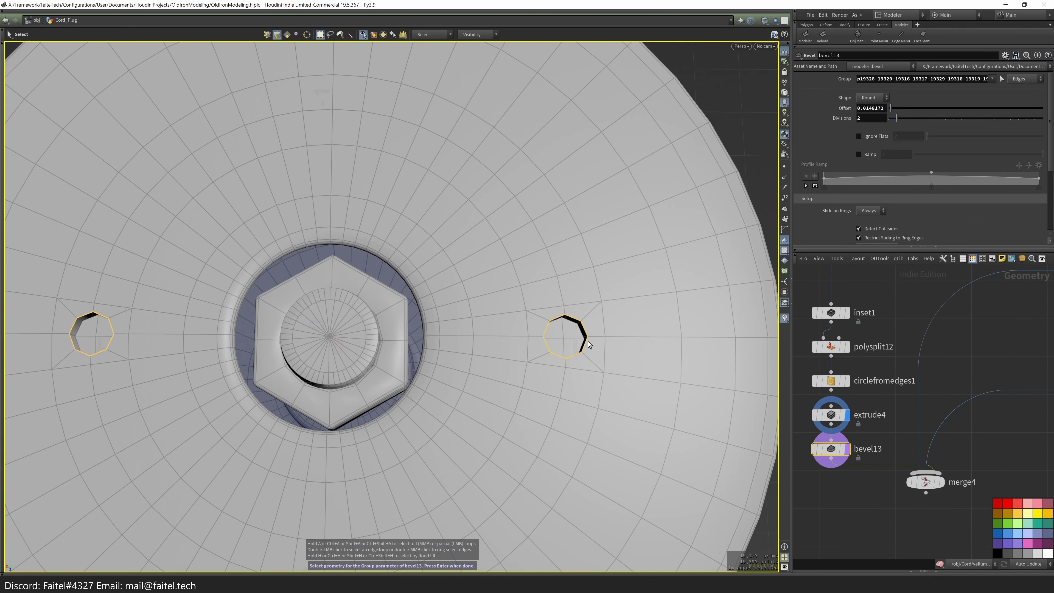
{"action": "double_click", "coordinate": [112, 348], "text": "shift"}
{"action": "key", "text": "Return"}
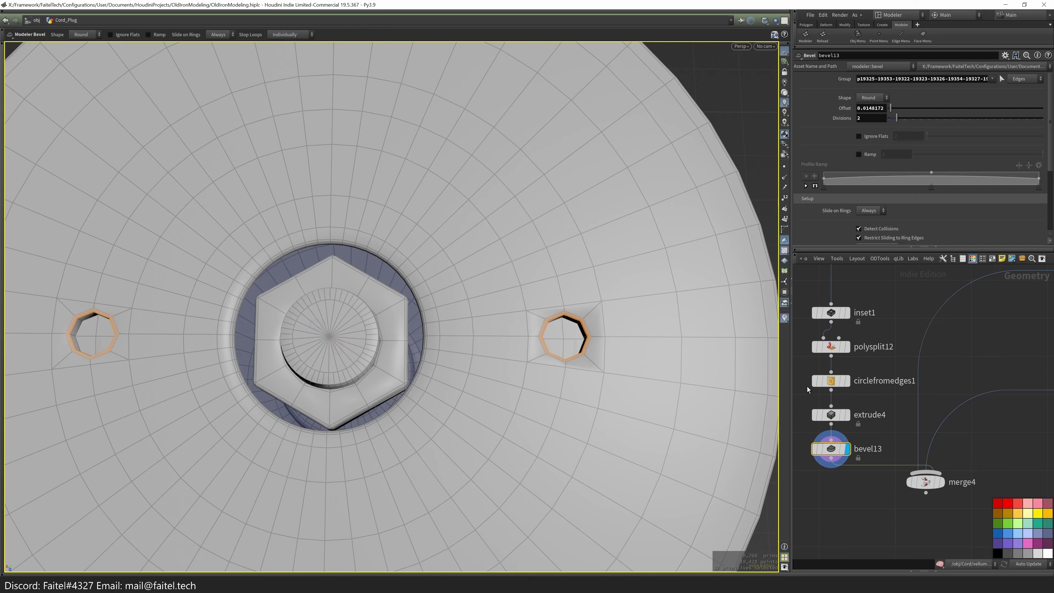
- Display merge4 to see the prongs standing in the recut holes
{"action": "left_click", "coordinate": [941, 482]}
{"action": "key", "text": "space+h"}
{"action": "left_click_drag", "start_coordinate": [499, 433], "coordinate": [419, 494]}
- Add a Preview Subdivided after merge4 and view the smoothed plug in front orthographic view
{"action": "key", "text": "Tab"}
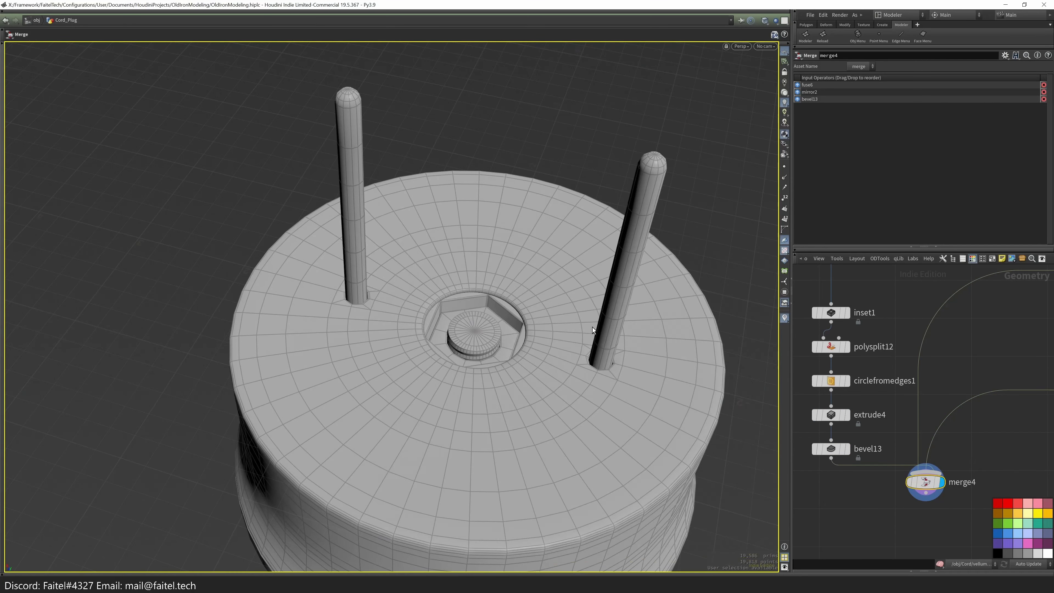
{"action": "left_click", "coordinate": [576, 330]}
{"action": "left_click_drag", "start_coordinate": [576, 330], "coordinate": [598, 426]}
{"action": "scroll", "coordinate": [593, 381], "scroll_direction": "down", "scroll_amount": 5}
{"action": "scroll", "coordinate": [504, 186], "scroll_direction": "up", "scroll_amount": 8}
{"action": "key", "text": "space+3"}
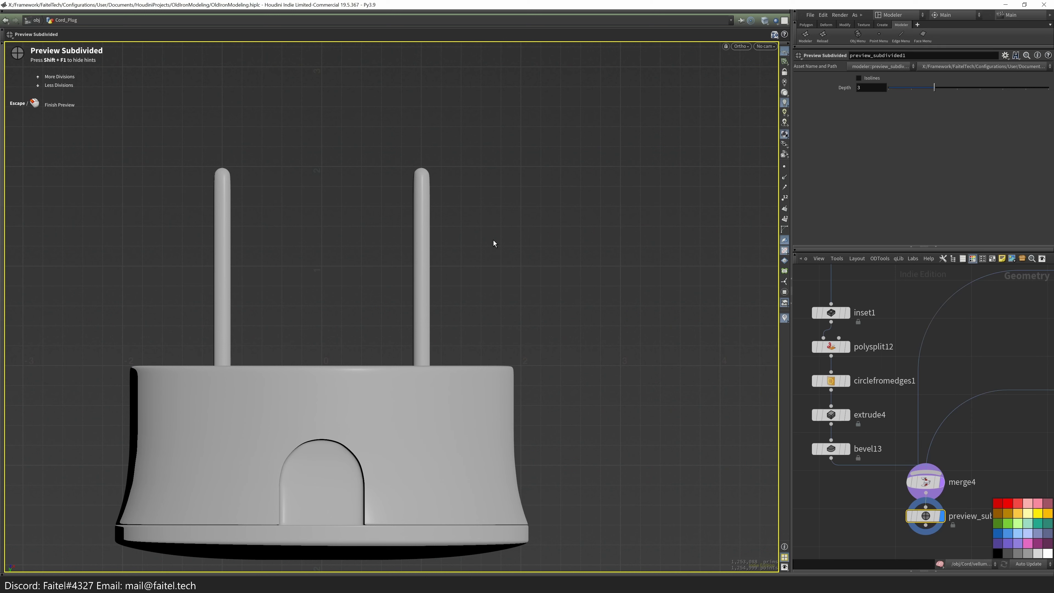
- Exit the subdivided preview and raise hose1's Body Width from 0.2 to 0.3
{"action": "key", "text": "Escape"}
{"action": "left_click", "coordinate": [421, 250]}
{"action": "scroll", "coordinate": [886, 218], "scroll_direction": "up", "scroll_amount": 4}
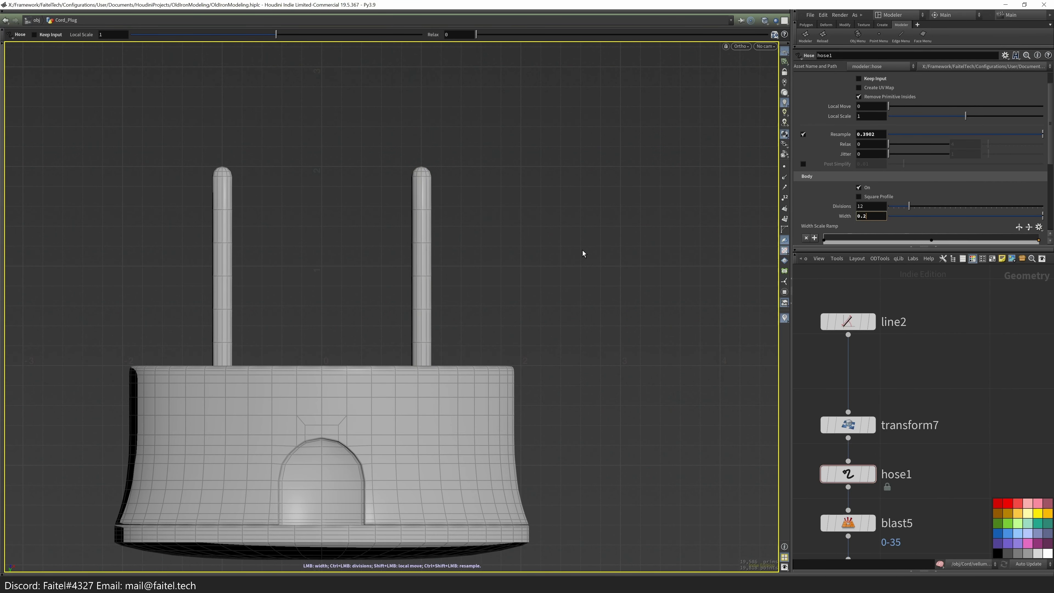
{"action": "key", "text": "Escape"}
{"action": "left_click_drag", "start_coordinate": [651, 310], "coordinate": [376, 420]}
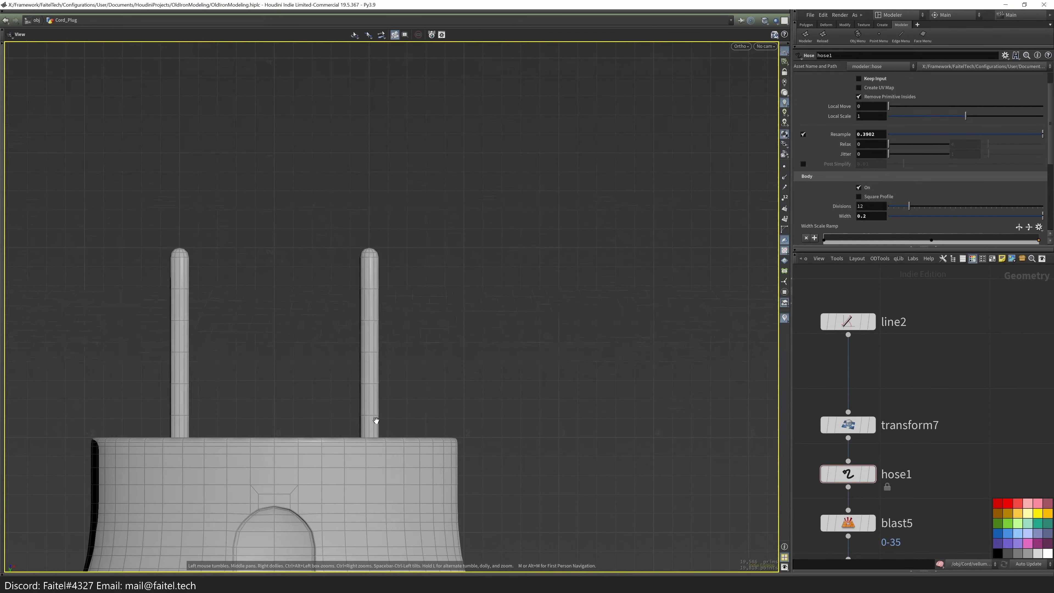
{"action": "key", "text": "BackSpace"}
{"action": "type", "text": "3"}
{"action": "key", "text": "Return"}
{"action": "key", "text": "Escape"}
{"action": "left_click_drag", "start_coordinate": [581, 374], "coordinate": [369, 454]}
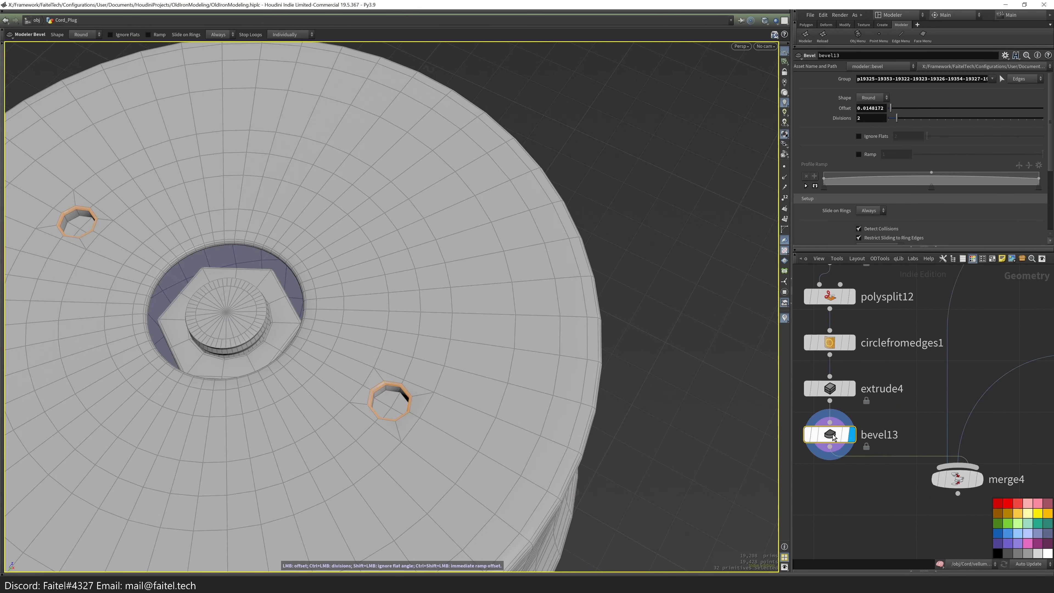
- Flood-fill select the face patches around both prong holes
{"action": "left_click", "coordinate": [416, 412]}
{"action": "double_click", "coordinate": [396, 431]}
{"action": "key", "text": "Tab"}
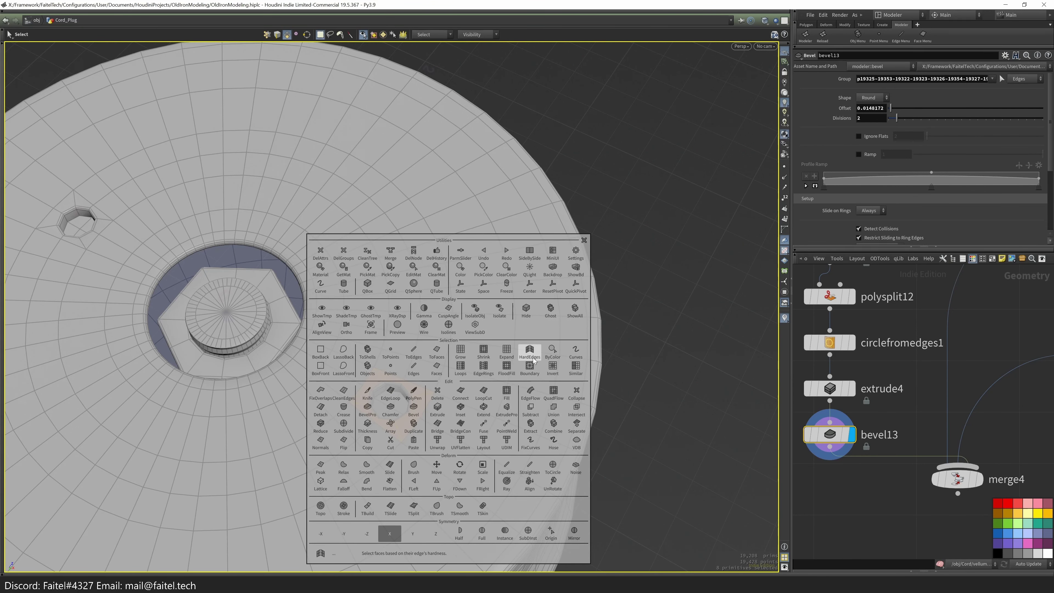
{"action": "left_click", "coordinate": [513, 372]}
{"action": "middle_click_drag", "start_coordinate": [512, 373], "coordinate": [255, 312]}
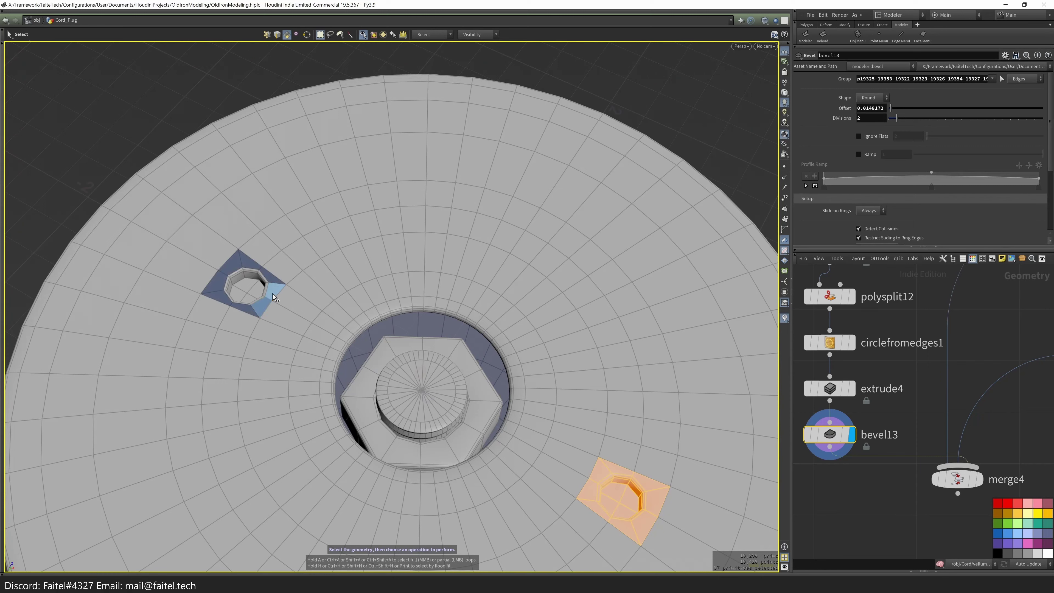
{"action": "left_click", "coordinate": [266, 288], "text": "shift"}
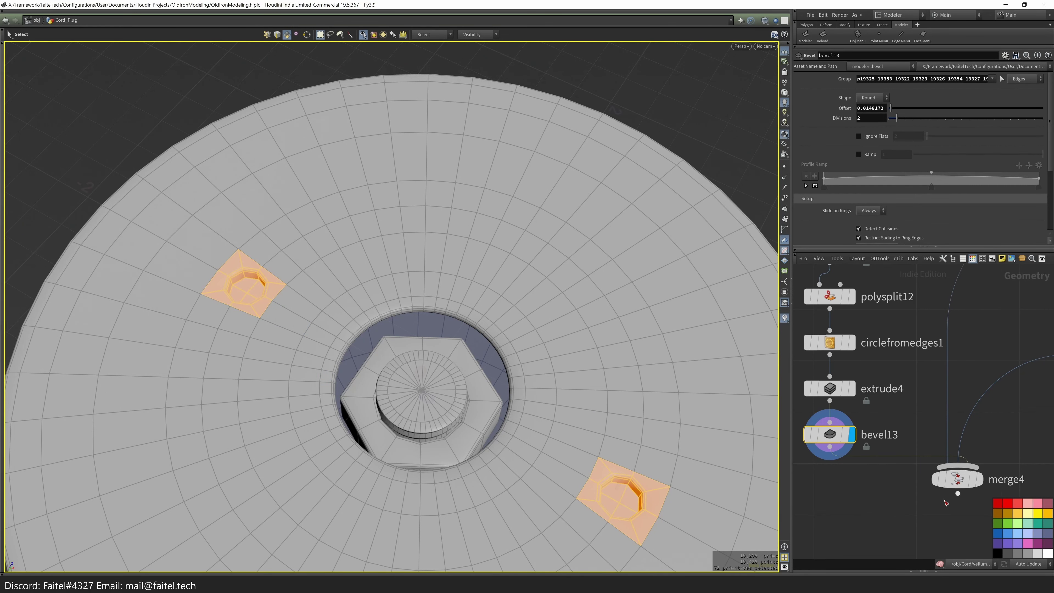
{"action": "scroll", "coordinate": [879, 488], "scroll_direction": "down", "scroll_amount": 3}
{"action": "left_click", "coordinate": [945, 442]}
{"action": "middle_click_drag", "start_coordinate": [587, 481], "coordinate": [566, 471]}
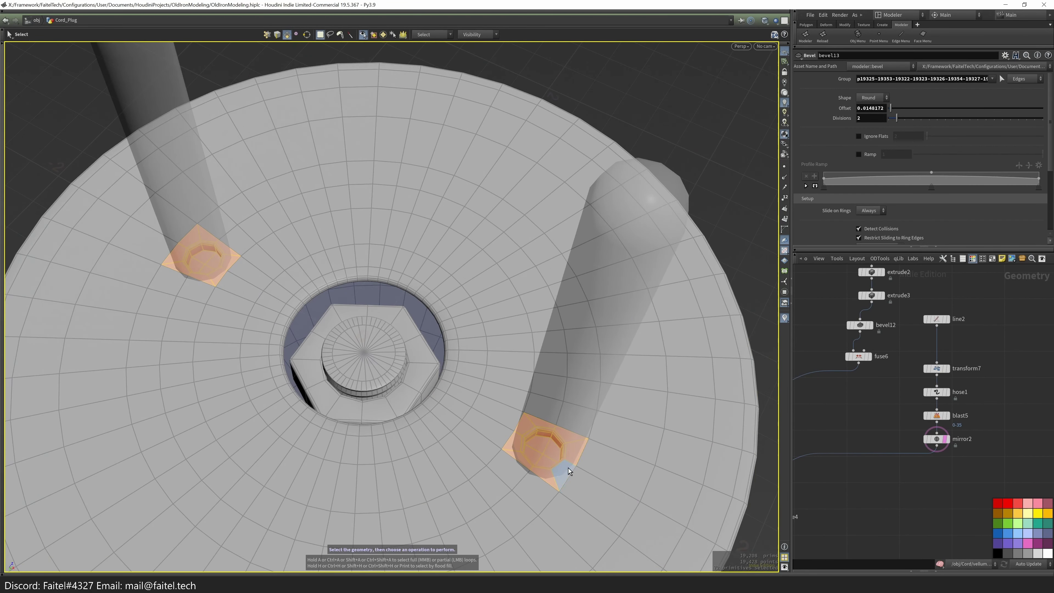
- Scale the hole face patches by connectivity in local frame to 1.59465
{"action": "key", "text": "r"}
{"action": "key", "text": "t"}
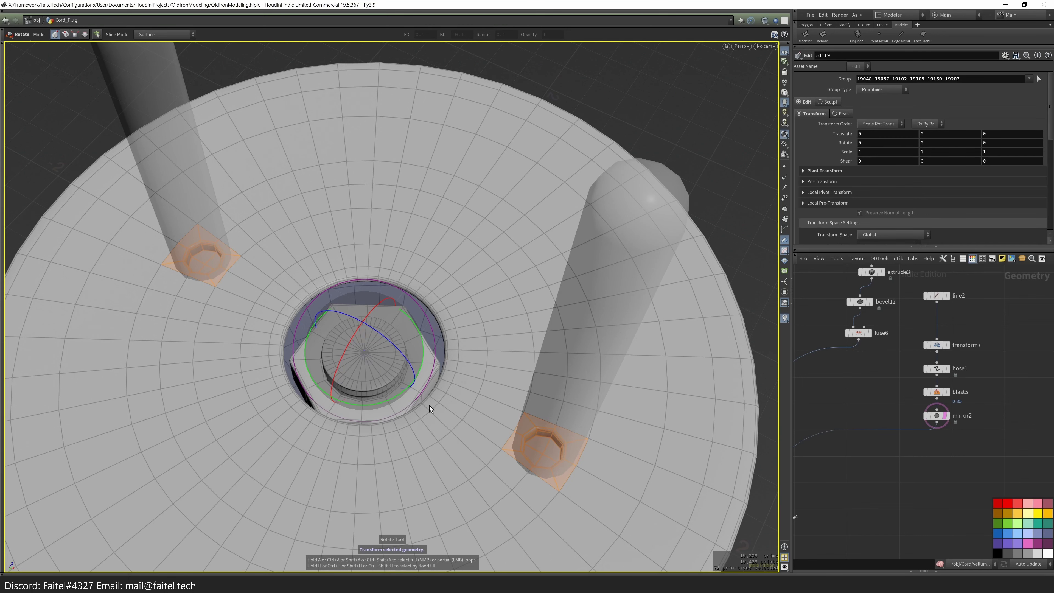
{"action": "key", "text": "e"}
{"action": "left_click", "coordinate": [893, 235]}
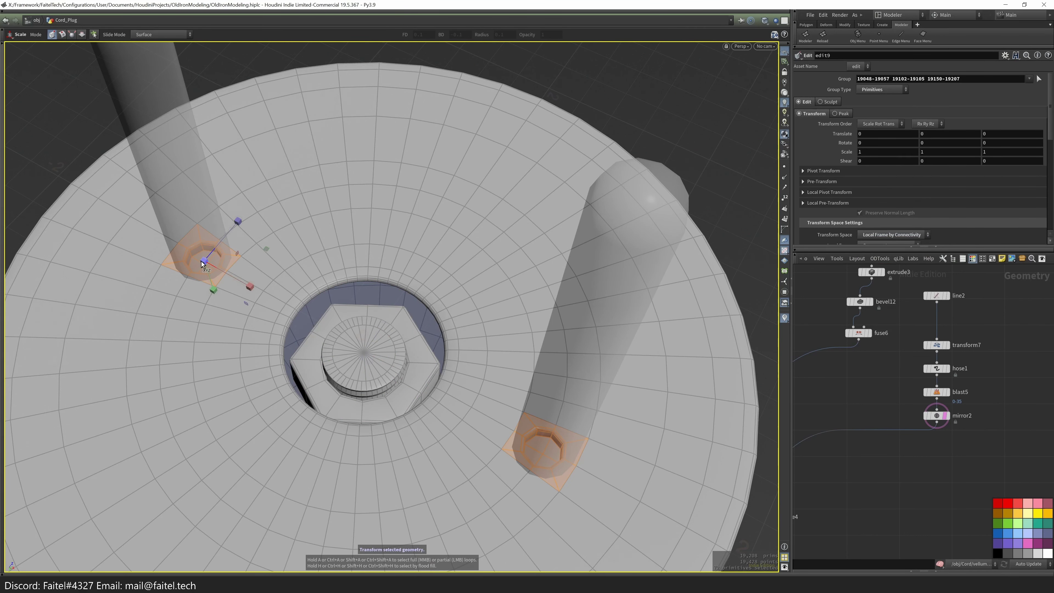
{"action": "left_click_drag", "start_coordinate": [245, 266], "coordinate": [248, 268]}
{"action": "key", "text": "space+2"}
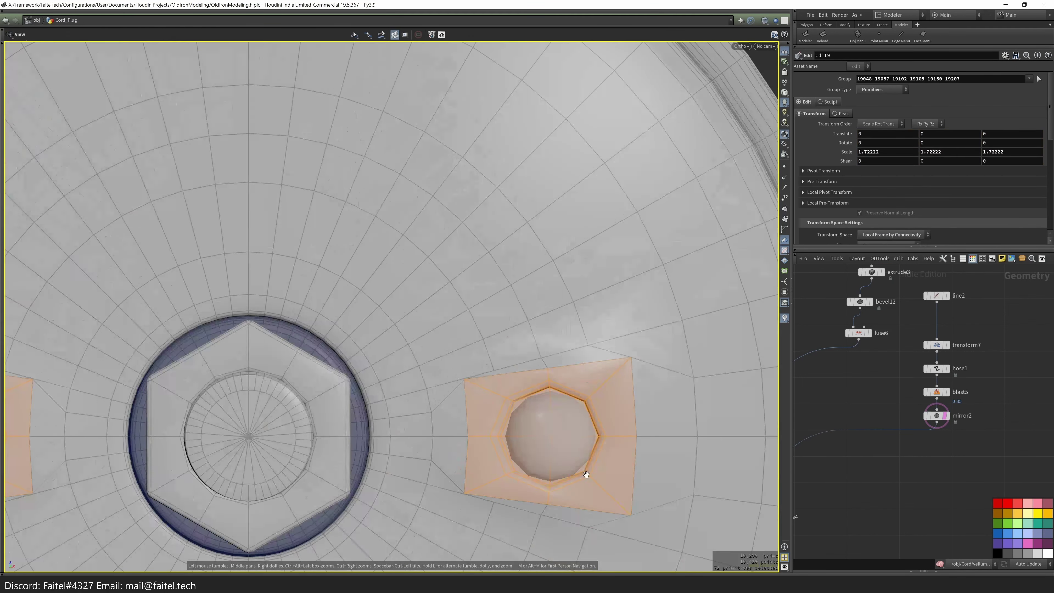
- Select matching edges beside both holes and trial a scale and move, then cancel
{"action": "key", "text": "Tab"}
{"action": "key", "text": "Escape"}
{"action": "key", "text": "s"}
{"action": "left_click", "coordinate": [515, 435]}
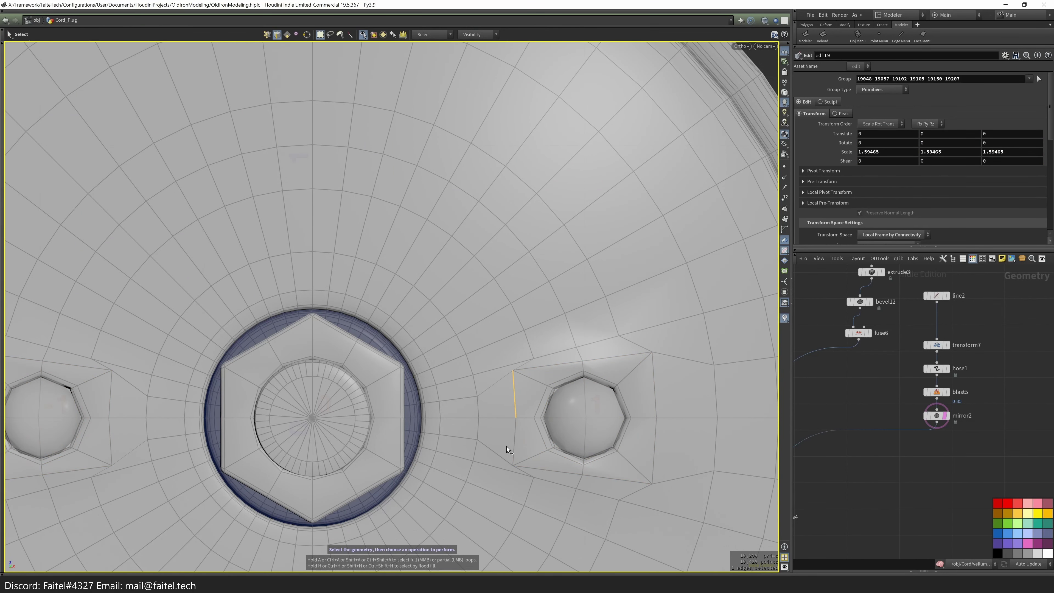
{"action": "left_click", "coordinate": [110, 405], "text": "shift"}
{"action": "key", "text": "e"}
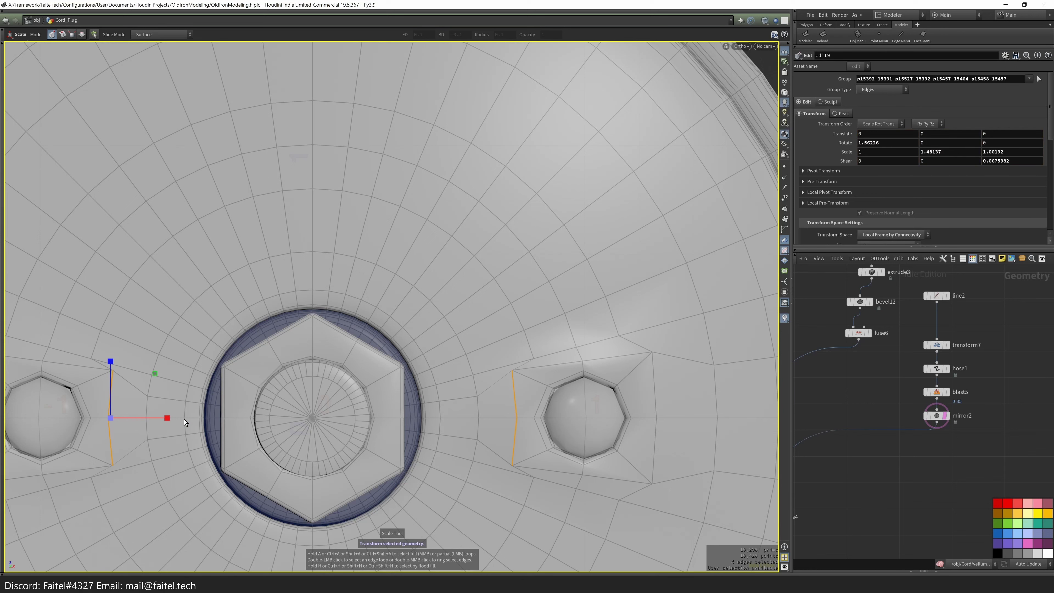
{"action": "key", "text": "s"}
{"action": "left_click", "coordinate": [503, 441]}
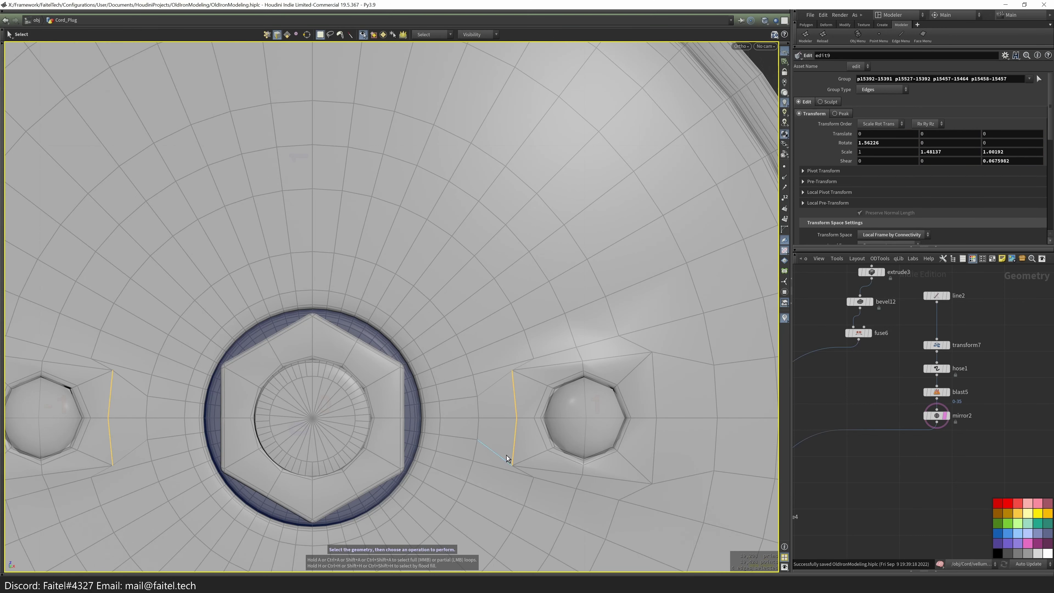
{"action": "key", "text": "g"}
{"action": "key", "text": "Escape"}
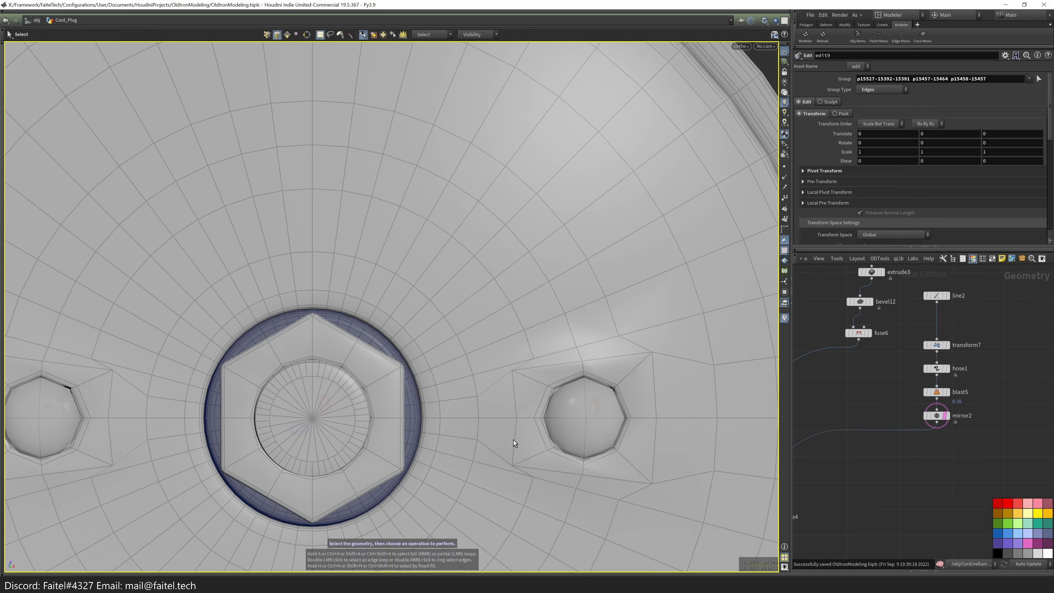
- Grab the edges right of the hole and shift them leftward
{"action": "key", "text": "q"}
{"action": "left_click", "coordinate": [515, 439]}
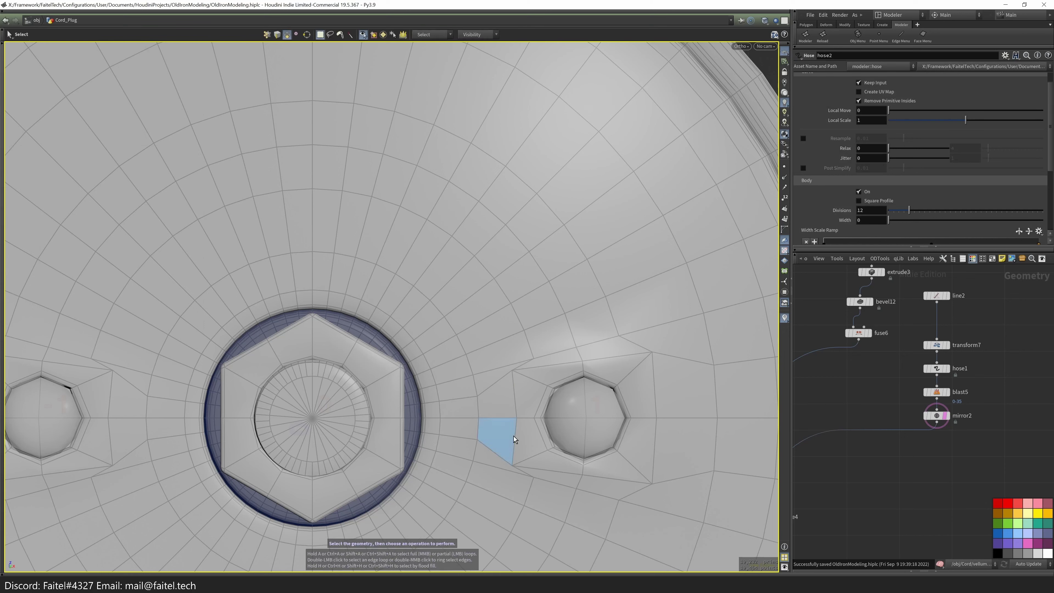
{"action": "left_click", "coordinate": [517, 417], "text": "shift"}
{"action": "key", "text": "g"}
{"action": "left_click", "coordinate": [663, 419]}
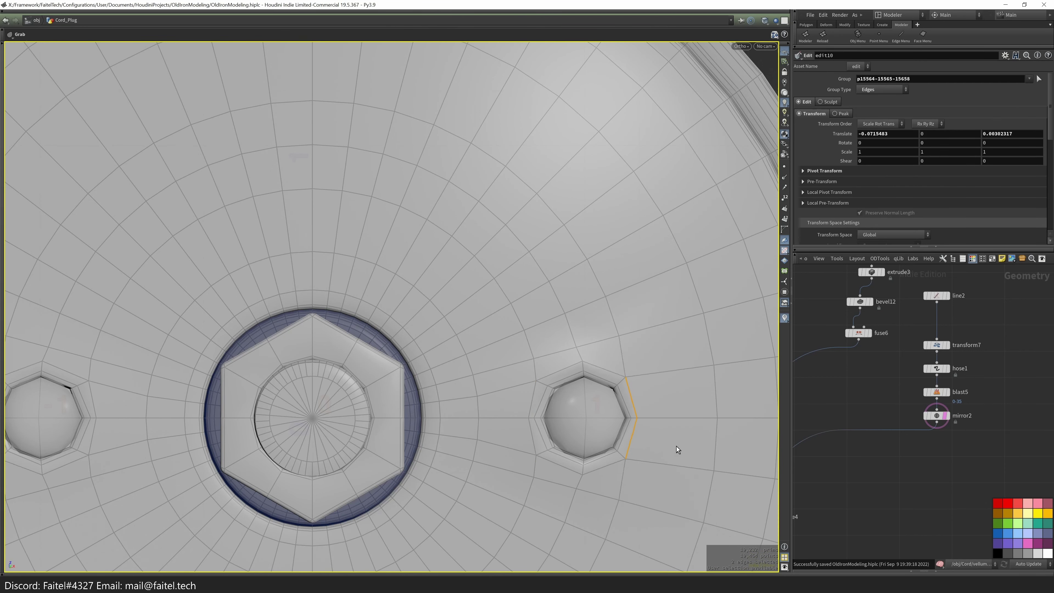
- Preview the base smoothly subdivided, orbit to inspect it, then end the preview
{"action": "left_click_drag", "start_coordinate": [684, 451], "coordinate": [484, 450], "text": "alt"}
{"action": "key", "text": "q"}
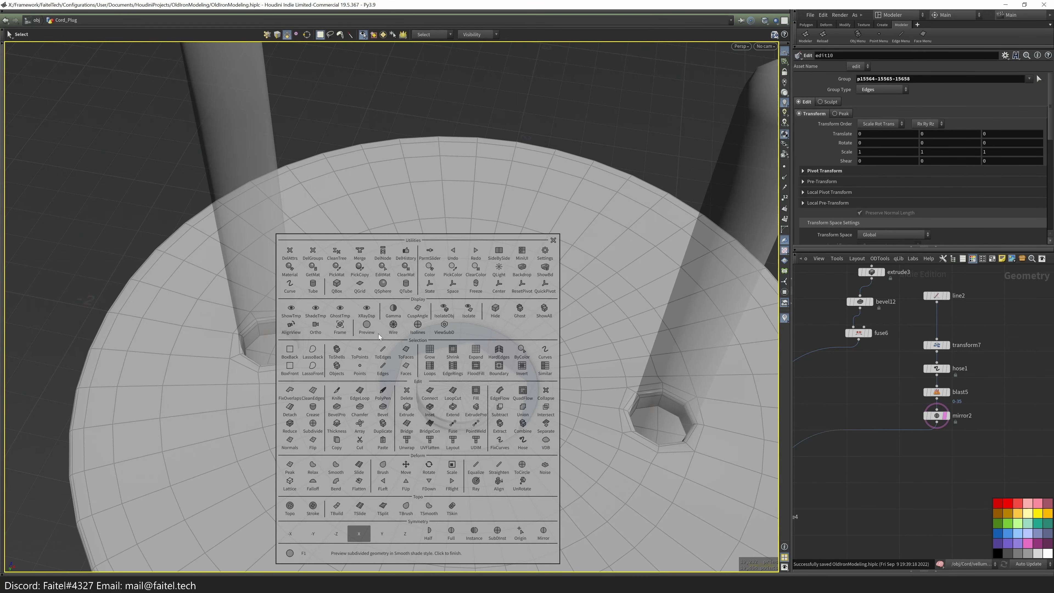
{"action": "left_click", "coordinate": [367, 326]}
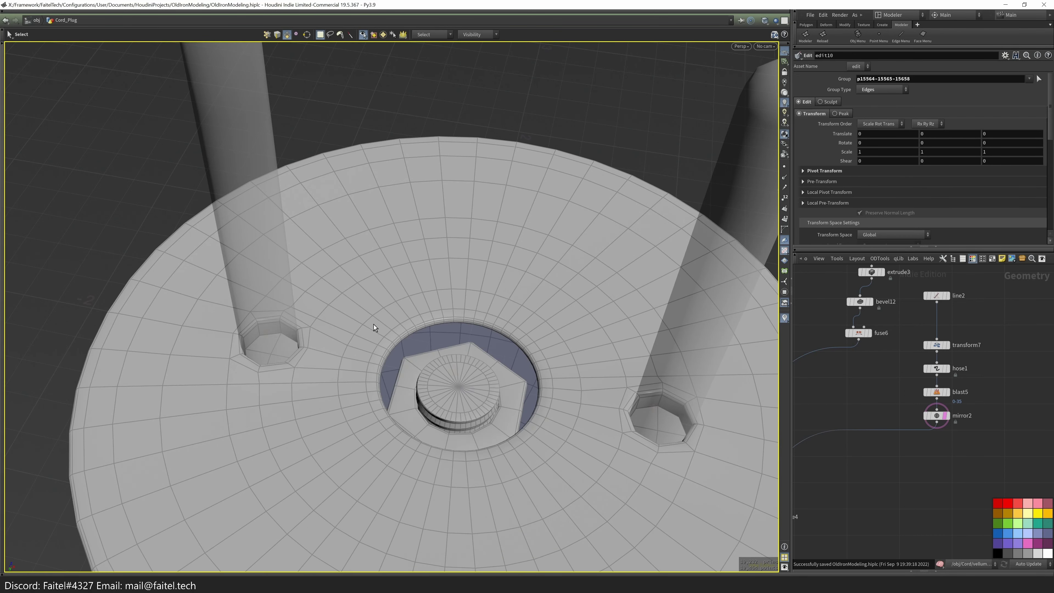
{"action": "scroll", "coordinate": [629, 438], "scroll_direction": "up", "scroll_amount": 6}
{"action": "scroll", "coordinate": [592, 458], "scroll_direction": "down", "scroll_amount": 4}
{"action": "left_click_drag", "start_coordinate": [600, 495], "coordinate": [586, 396], "text": "alt"}
{"action": "key", "text": "Escape"}
- Add a merge node and remove the hose2 node from the network
{"action": "key", "text": "Tab"}
{"action": "type", "text": "merge"}
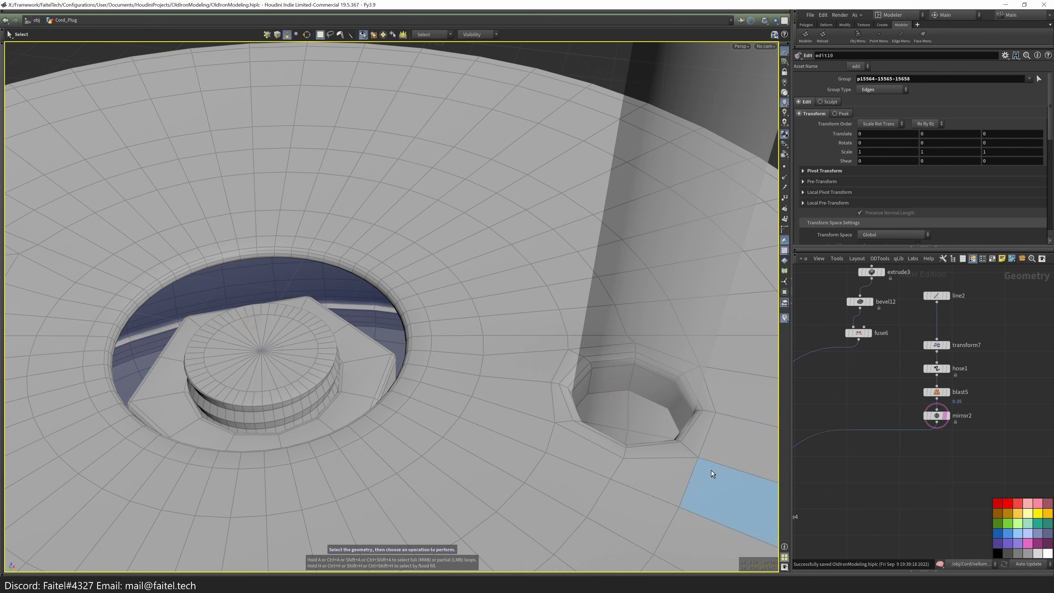
{"action": "key", "text": "Return"}
{"action": "left_click", "coordinate": [862, 467]}
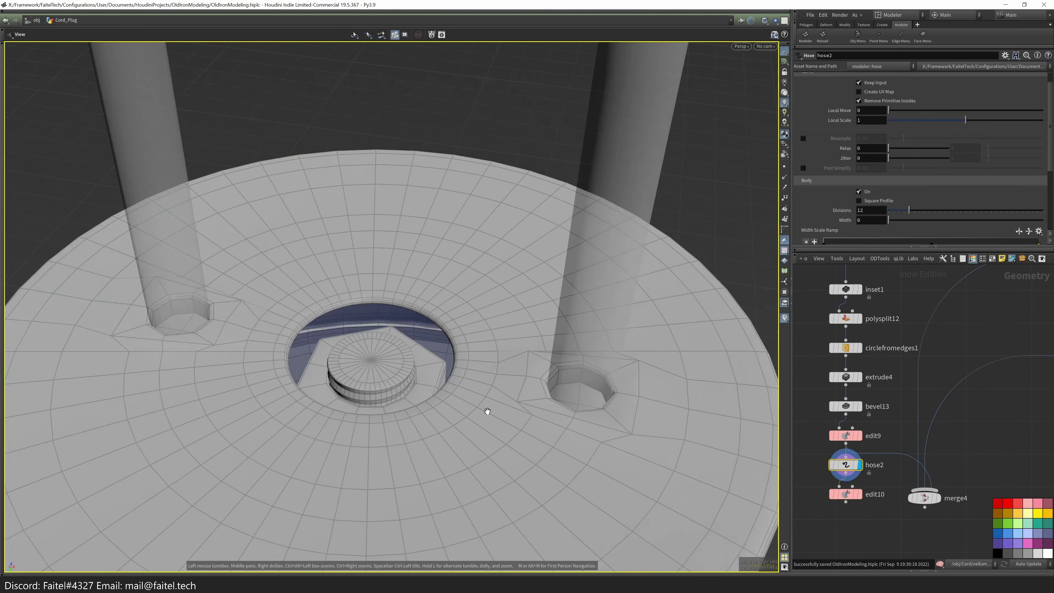
{"action": "key", "text": "ctrl+x"}
{"action": "left_click", "coordinate": [848, 495]}
{"action": "left_click", "coordinate": [814, 461]}
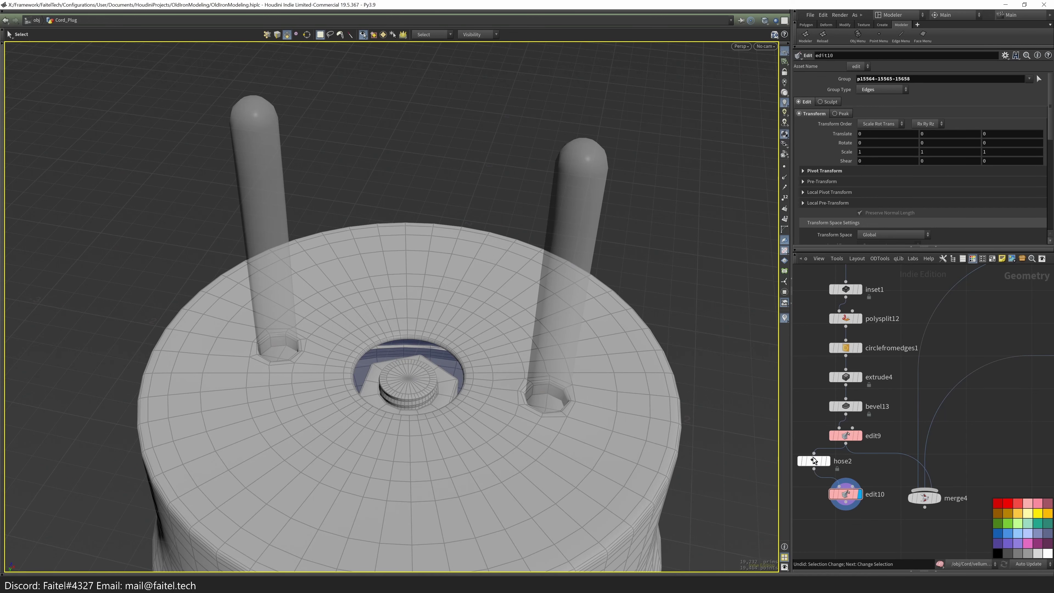
{"action": "left_click", "coordinate": [1040, 79]}
{"action": "key", "text": "ctrl+x"}
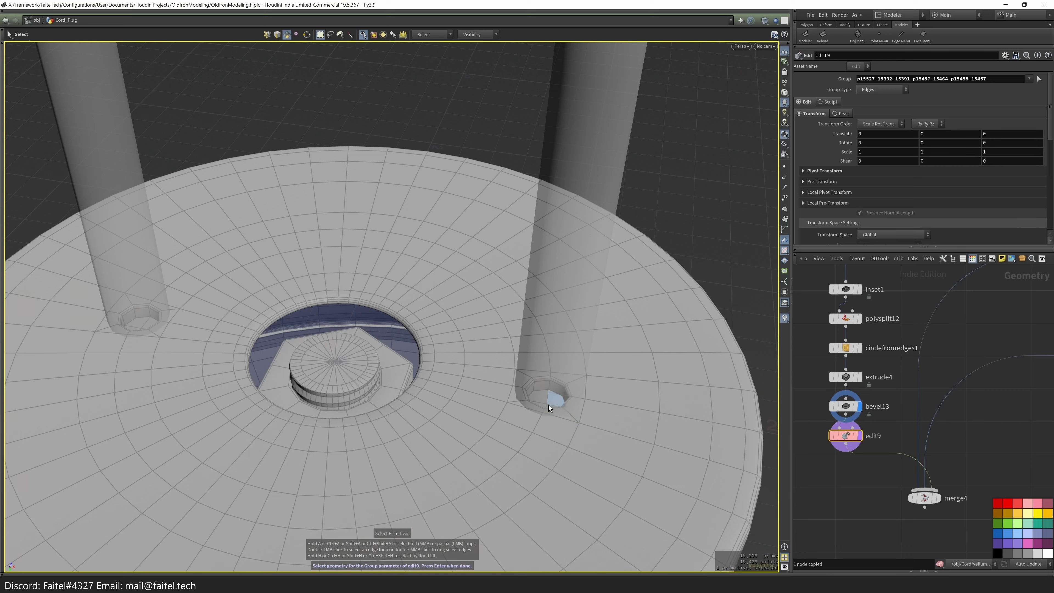
- Select both prong-hole cap faces and grow the selection around them
{"action": "left_click", "coordinate": [543, 401]}
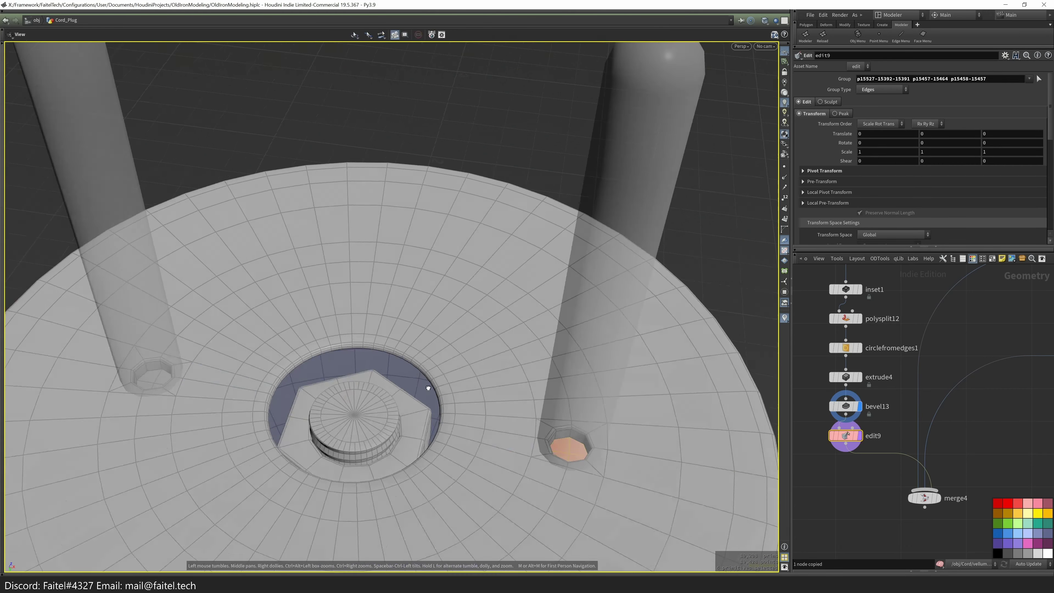
{"action": "left_click", "coordinate": [213, 389], "text": "shift"}
{"action": "key", "text": "shift+g"}
{"action": "key", "text": "shift+g"}
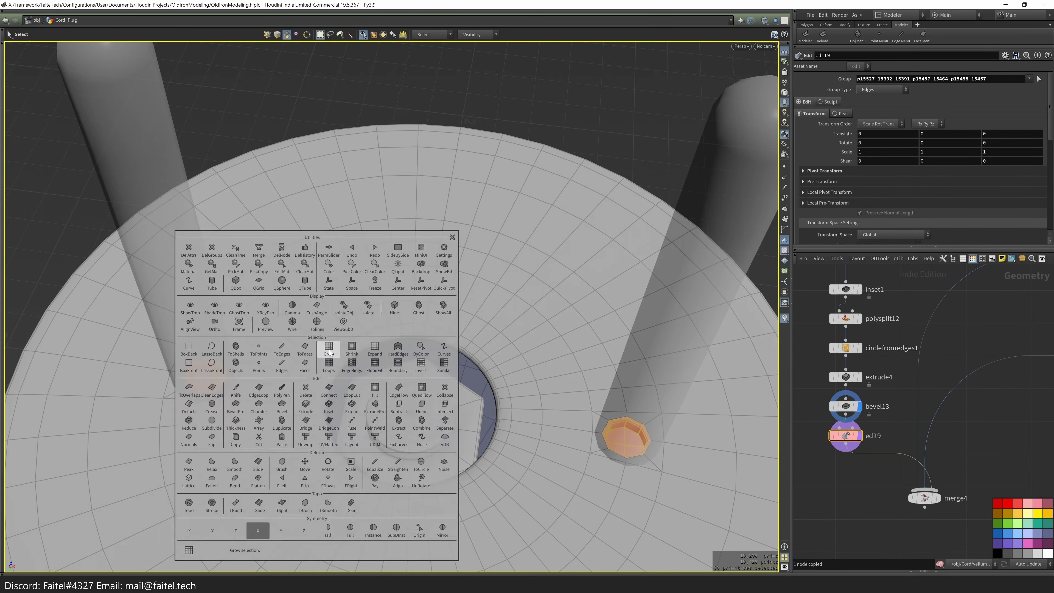
- Dismiss the Move error, then grab the edges beside the prong hole into place
{"action": "key", "text": "a"}
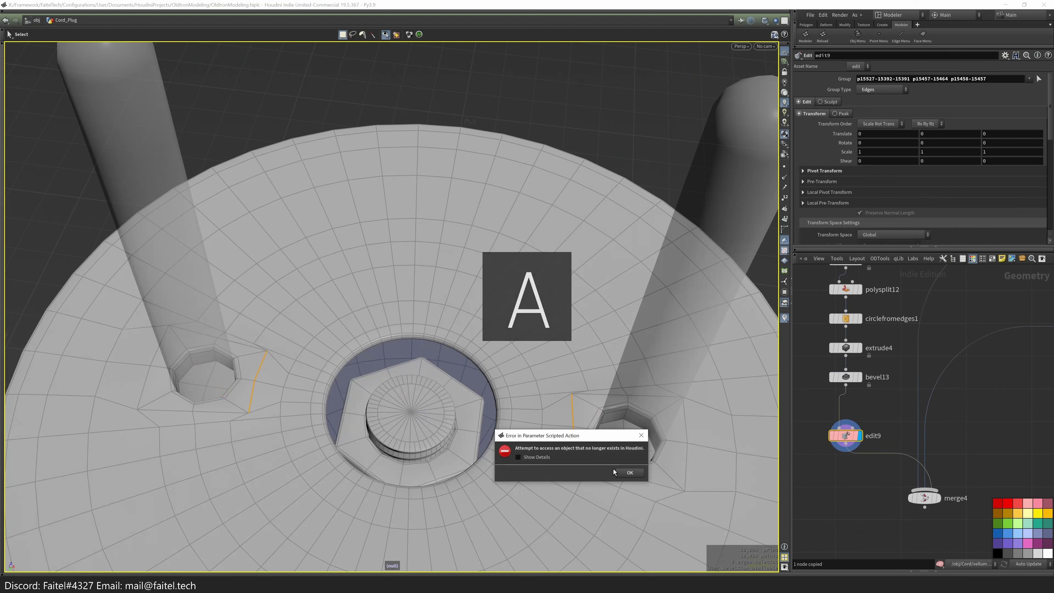
{"action": "key", "text": "Return"}
{"action": "left_click_drag", "start_coordinate": [615, 443], "coordinate": [535, 448], "text": "alt"}
{"action": "left_click", "coordinate": [498, 413]}
{"action": "key", "text": "4"}
{"action": "key", "text": "3"}
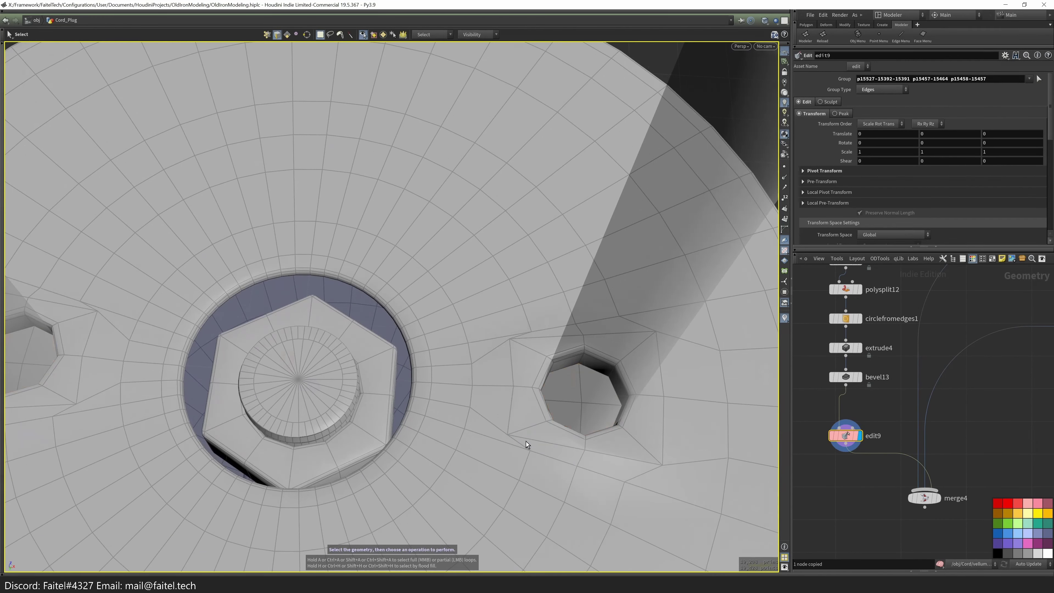
{"action": "key", "text": "g"}
{"action": "left_click_drag", "start_coordinate": [526, 402], "coordinate": [616, 413]}
{"action": "left_click_drag", "start_coordinate": [696, 399], "coordinate": [686, 410]}
- Check hose1's settings, preview the merged plug subdivided, and undo the last hose change
{"action": "key", "text": "4"}
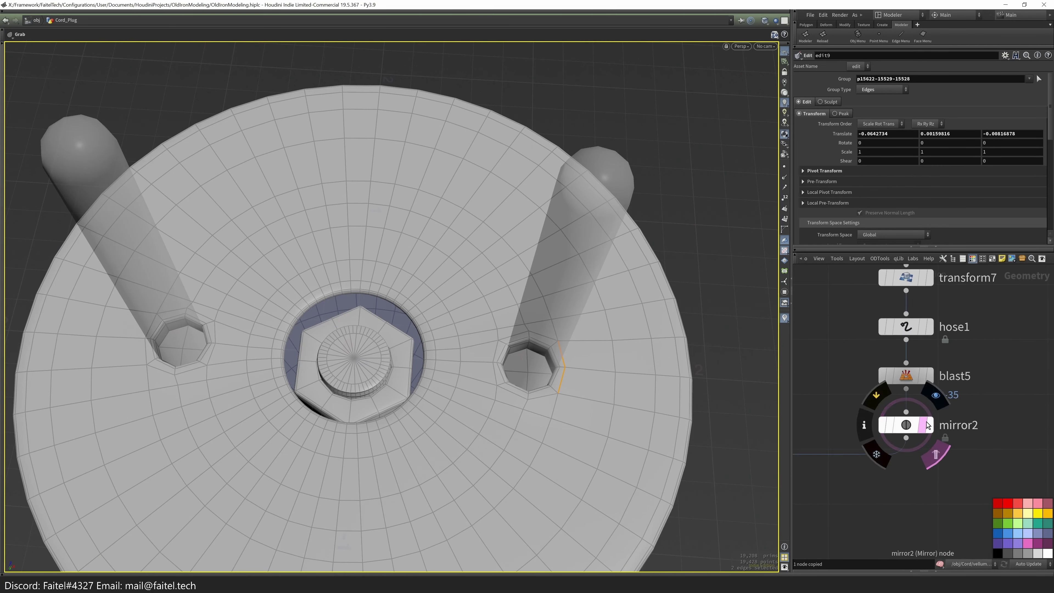
{"action": "left_click", "coordinate": [878, 418]}
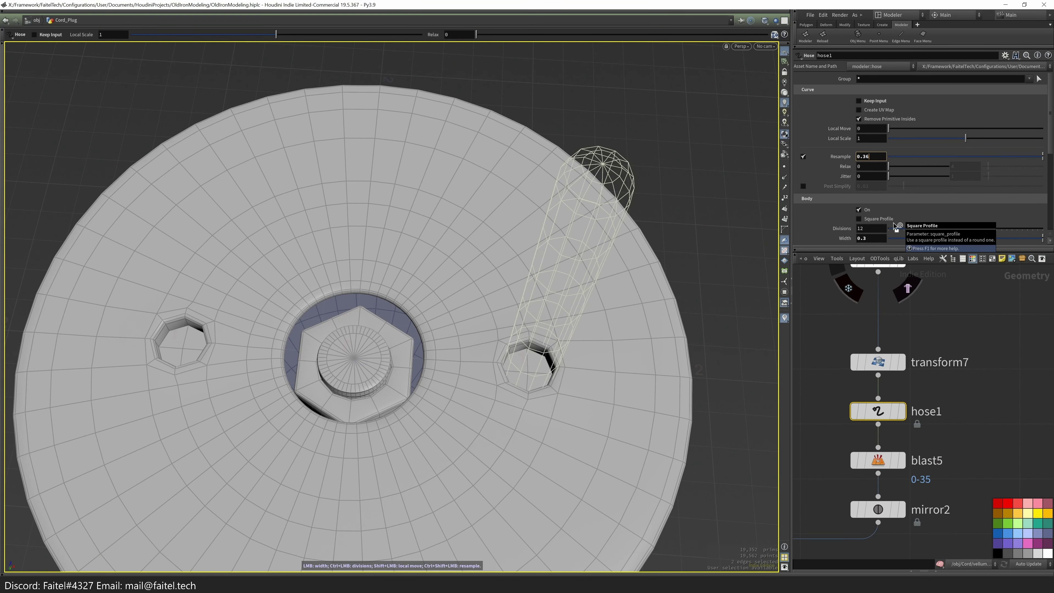
{"action": "scroll", "coordinate": [870, 477], "scroll_direction": "down", "scroll_amount": 3}
{"action": "left_click", "coordinate": [831, 507]}
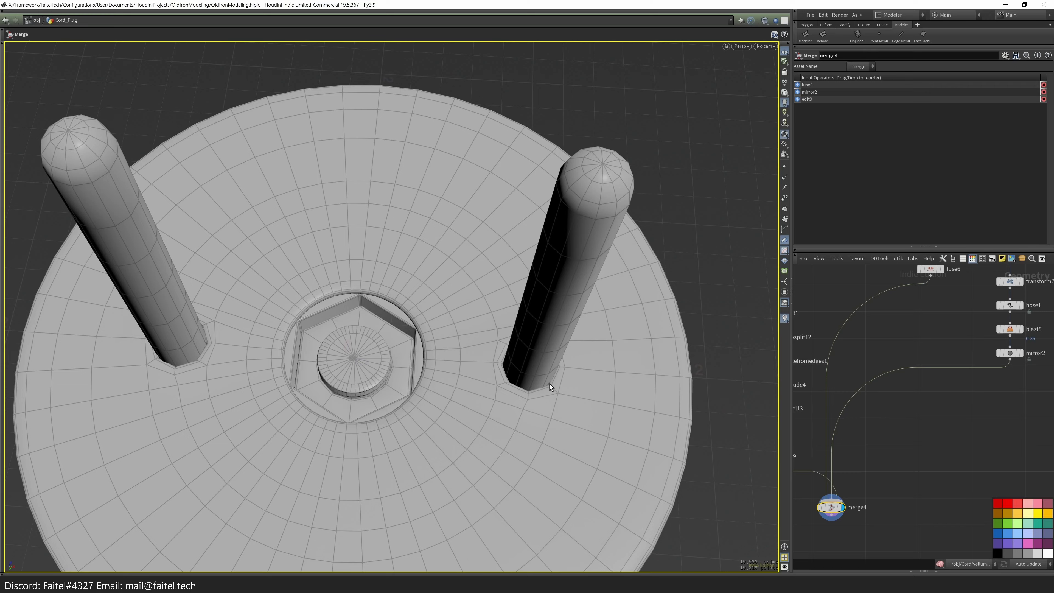
{"action": "key", "text": "shift+s"}
{"action": "scroll", "coordinate": [597, 391], "scroll_direction": "up", "scroll_amount": 3}
{"action": "scroll", "coordinate": [596, 390], "scroll_direction": "down", "scroll_amount": 2}
{"action": "key", "text": "Escape"}
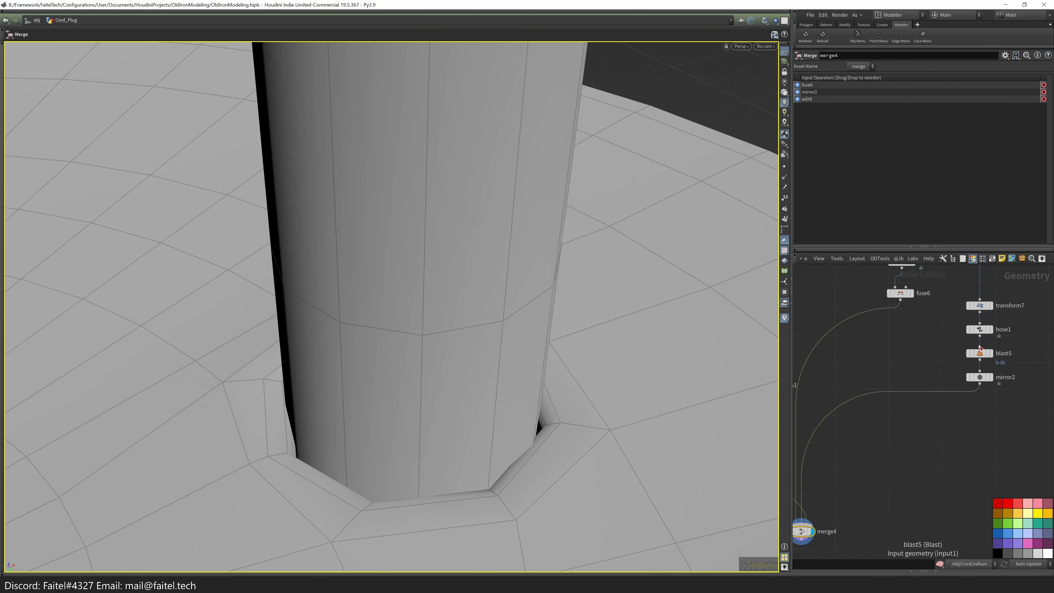
{"action": "key", "text": "ctrl+z"}
- Select merge4 and preview the smoothed plug, then pick a face by the prong base
{"action": "middle_click_drag", "start_coordinate": [872, 465], "coordinate": [914, 449]}
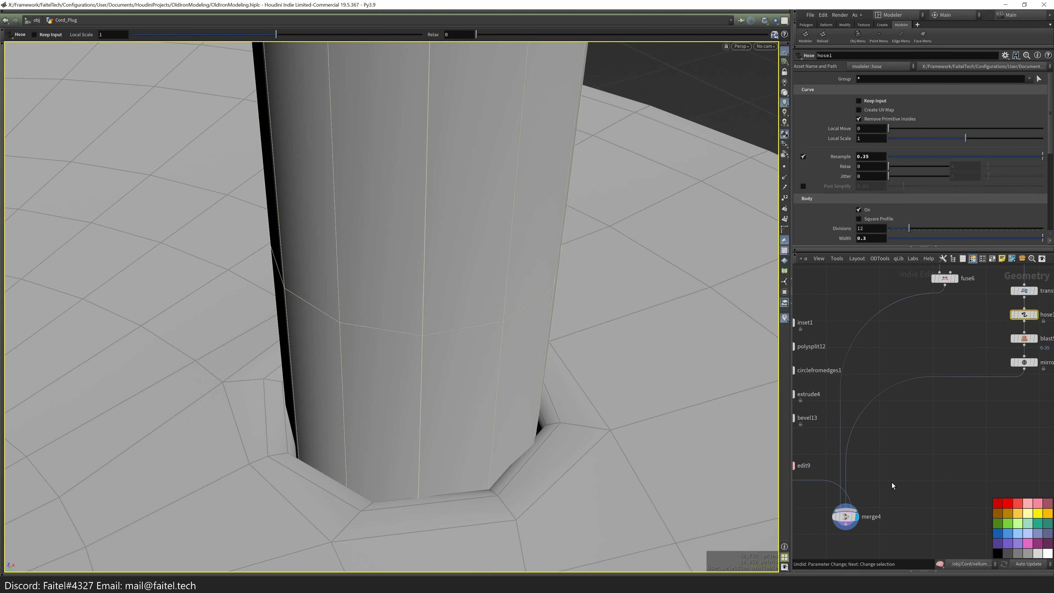
{"action": "left_click", "coordinate": [845, 517]}
{"action": "scroll", "coordinate": [543, 464], "scroll_direction": "down", "scroll_amount": 5}
{"action": "key", "text": "q"}
{"action": "key", "text": "shift+s"}
{"action": "mouse_move", "coordinate": [461, 488]}
{"action": "left_mouse_down"}
{"action": "mouse_move", "coordinate": [483, 480]}
{"action": "mouse_move", "coordinate": [366, 432]}
{"action": "mouse_move", "coordinate": [337, 431]}
{"action": "mouse_move", "coordinate": [513, 353]}
{"action": "mouse_move", "coordinate": [499, 268]}
{"action": "mouse_move", "coordinate": [478, 376]}
{"action": "left_mouse_up"}
{"action": "key", "text": "Escape"}
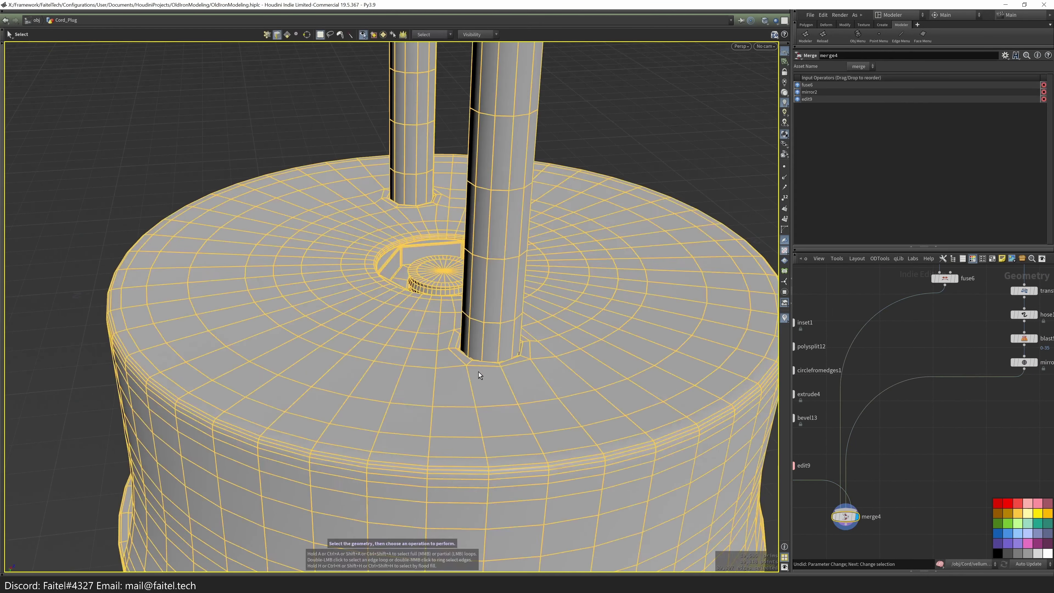
{"action": "scroll", "coordinate": [478, 373], "scroll_direction": "up", "scroll_amount": 5}
{"action": "left_click", "coordinate": [424, 349], "text": "shift"}
{"action": "left_click_drag", "start_coordinate": [425, 349], "coordinate": [409, 402]}
- Select the ring of faces around both prong holes
{"action": "left_click", "coordinate": [349, 320], "text": "shift"}
{"action": "left_click", "coordinate": [407, 400], "text": "shift"}
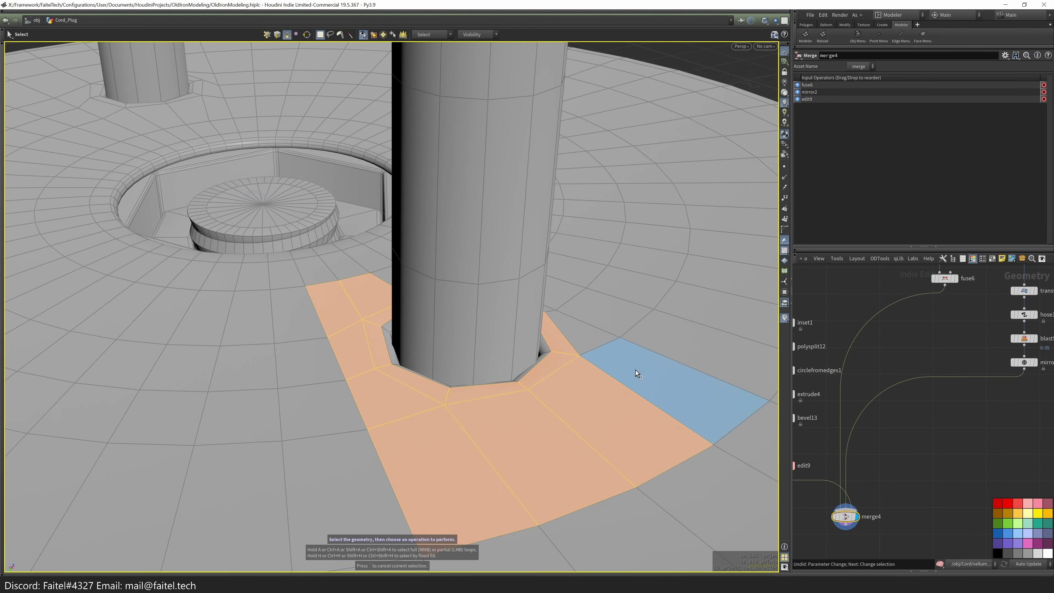
{"action": "left_click_drag", "start_coordinate": [636, 377], "coordinate": [594, 272]}
{"action": "left_click", "coordinate": [591, 229], "text": "shift"}
{"action": "left_click_drag", "start_coordinate": [590, 228], "coordinate": [514, 363]}
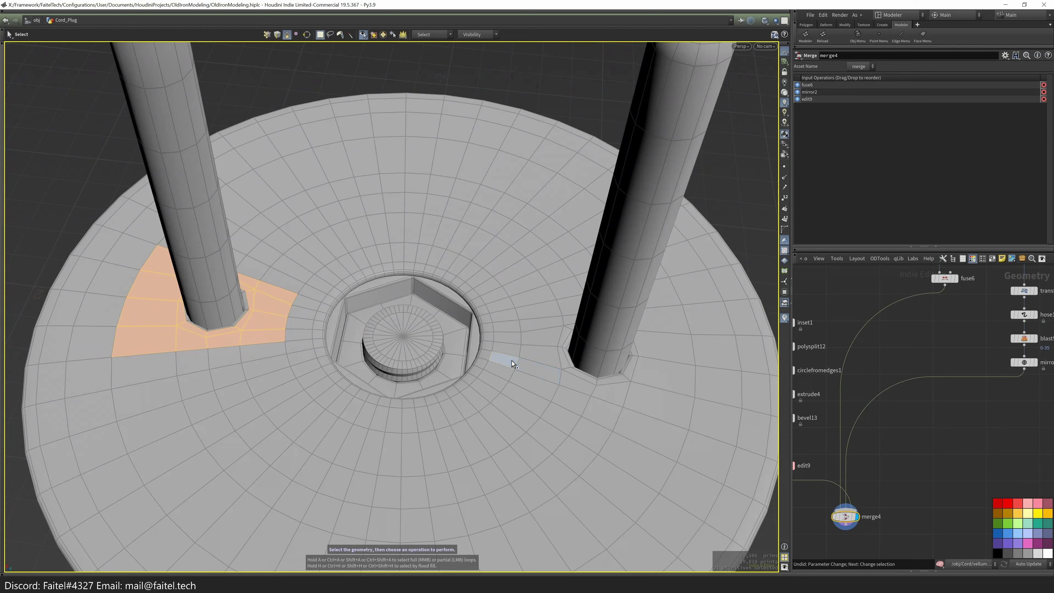
{"action": "left_click", "coordinate": [652, 374], "text": "shift"}
{"action": "left_click_drag", "start_coordinate": [651, 374], "coordinate": [490, 350]}
{"action": "left_click", "coordinate": [352, 349], "text": "shift"}
{"action": "left_click_drag", "start_coordinate": [352, 349], "coordinate": [599, 298]}
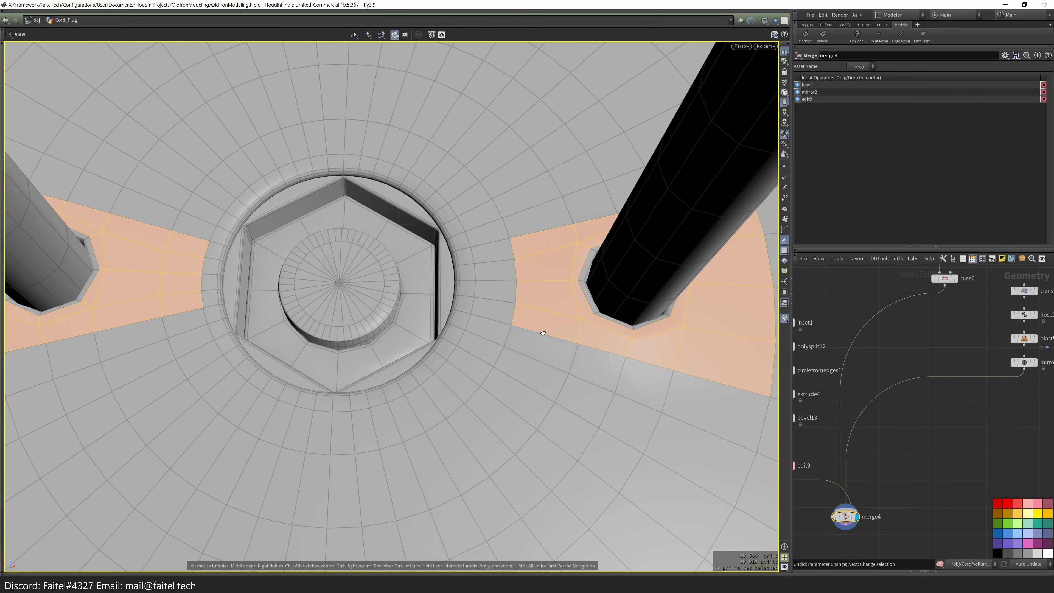
{"action": "left_click_drag", "start_coordinate": [543, 333], "coordinate": [485, 324]}
- Flatten the selected faces onto one plane
{"action": "key", "text": "Tab"}
{"action": "left_click", "coordinate": [433, 414]}
{"action": "left_click_drag", "start_coordinate": [485, 376], "coordinate": [497, 426]}
{"action": "right_click_drag", "start_coordinate": [497, 426], "coordinate": [660, 280]}
{"action": "left_click_drag", "start_coordinate": [660, 279], "coordinate": [537, 195]}
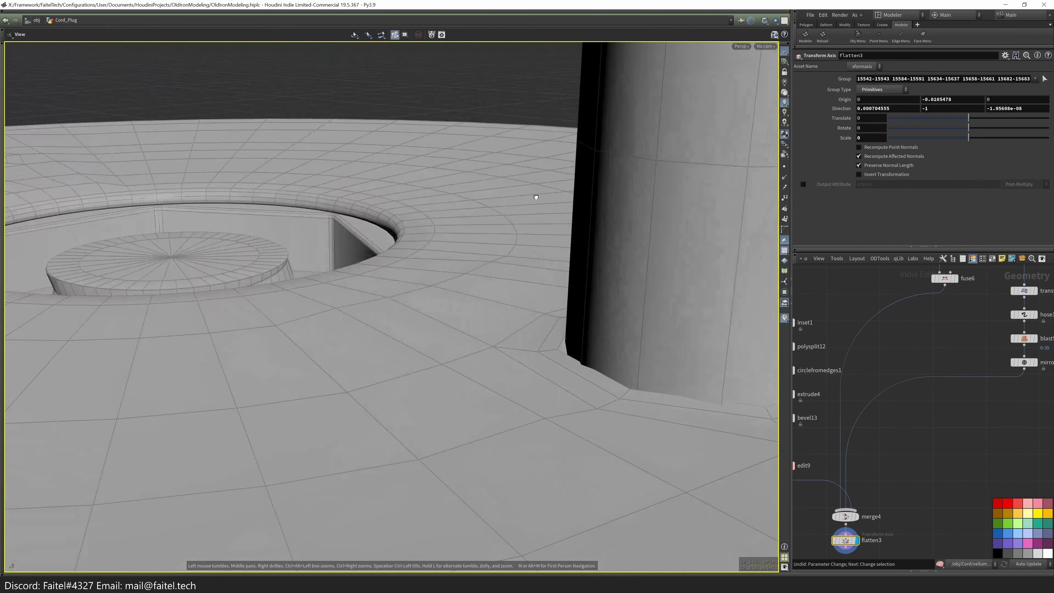
- Try moving the geometry and select a face beside the prong base
{"action": "key", "text": "s"}
{"action": "right_click_drag", "start_coordinate": [537, 196], "coordinate": [299, 438]}
{"action": "left_click_drag", "start_coordinate": [300, 438], "coordinate": [323, 278], "text": "alt"}
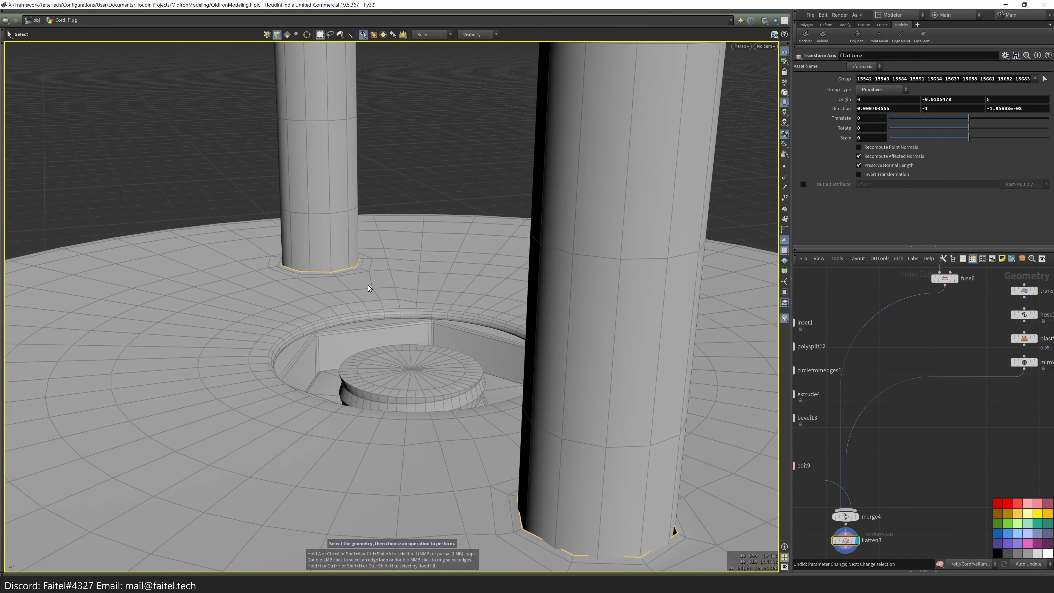
{"action": "key", "text": "t"}
{"action": "mouse_move", "coordinate": [409, 380]}
{"action": "left_mouse_down", "text": "alt"}
{"action": "mouse_move", "coordinate": [438, 384]}
{"action": "mouse_move", "coordinate": [501, 440]}
{"action": "left_mouse_up", "text": "alt"}
{"action": "key", "text": "s"}
{"action": "left_click", "coordinate": [506, 415]}
{"action": "scroll", "coordinate": [506, 416], "scroll_direction": "down", "scroll_amount": 5}
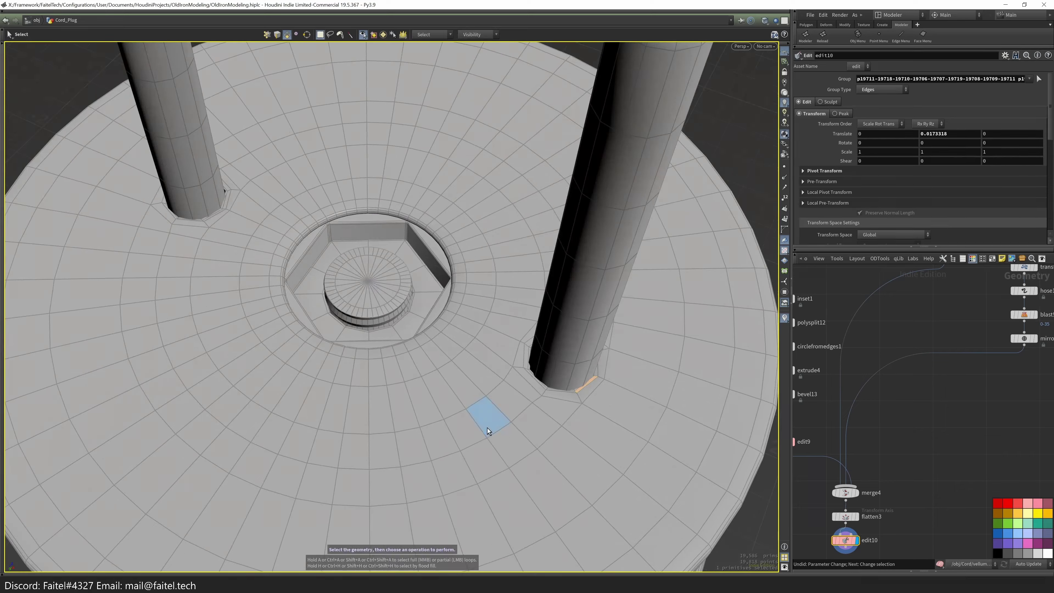
- Check the smoothed preview, then delete the extra edit10 node after flattening
{"action": "key", "text": "3"}
{"action": "left_click_drag", "start_coordinate": [532, 377], "coordinate": [541, 424], "text": "alt"}
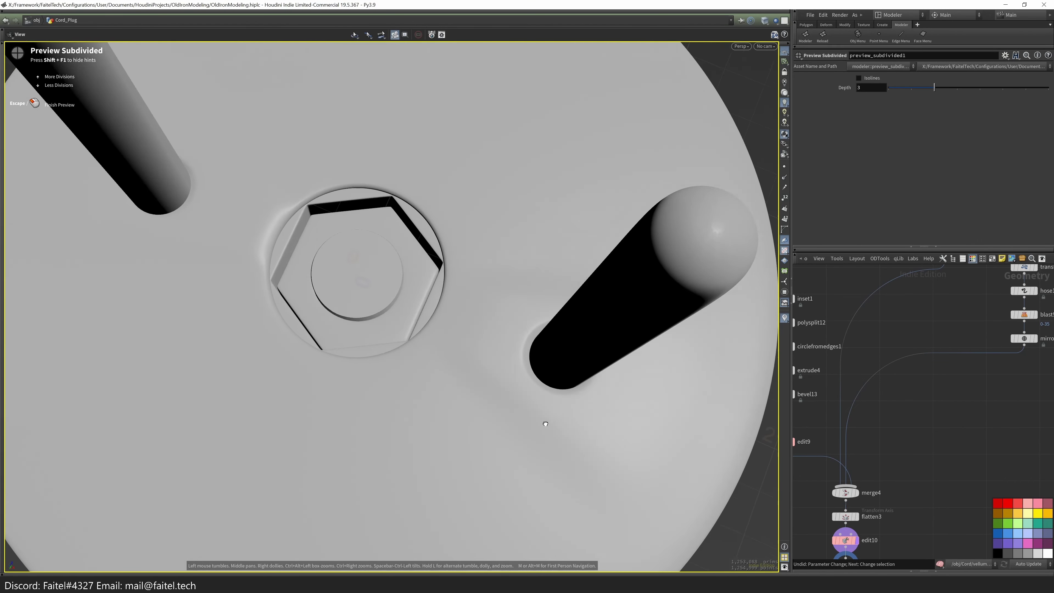
{"action": "key", "text": "Escape"}
{"action": "scroll", "coordinate": [523, 372], "scroll_direction": "up", "scroll_amount": 5}
{"action": "left_click_drag", "start_coordinate": [533, 351], "coordinate": [434, 388], "text": "alt"}
{"action": "scroll", "coordinate": [885, 527], "scroll_direction": "down", "scroll_amount": 2}
{"action": "key", "text": "ctrl+x"}
- Select a new face group around the base, including the left faces, and flatten it downward
{"action": "left_click", "coordinate": [1044, 82]}
{"action": "key", "text": "space"}
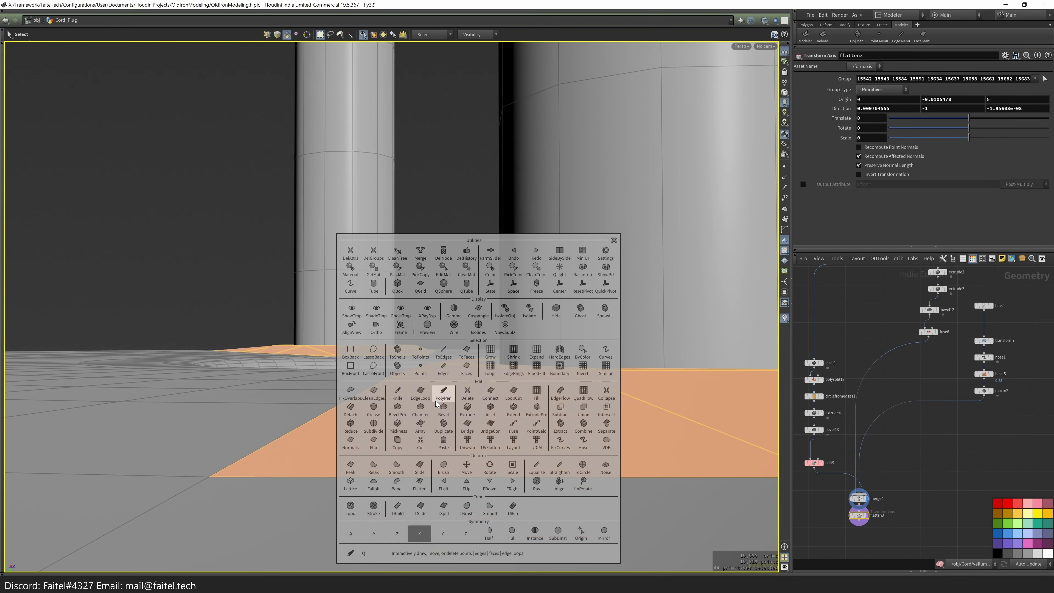
{"action": "left_click", "coordinate": [463, 354]}
{"action": "left_click_drag", "start_coordinate": [494, 489], "coordinate": [674, 470], "text": "alt"}
{"action": "key", "text": "s"}
{"action": "left_click", "coordinate": [182, 276], "text": "shift"}
{"action": "key", "text": "space"}
{"action": "left_click", "coordinate": [376, 316]}
- Select the prong's bottom edge loop for moving
{"action": "left_click_drag", "start_coordinate": [382, 324], "coordinate": [249, 146], "text": "alt"}
{"action": "double_click", "coordinate": [624, 306]}
{"action": "key", "text": "t"}
{"action": "left_click_drag", "start_coordinate": [536, 348], "coordinate": [498, 432], "text": "alt"}
{"action": "scroll", "coordinate": [901, 515], "scroll_direction": "up", "scroll_amount": 5}
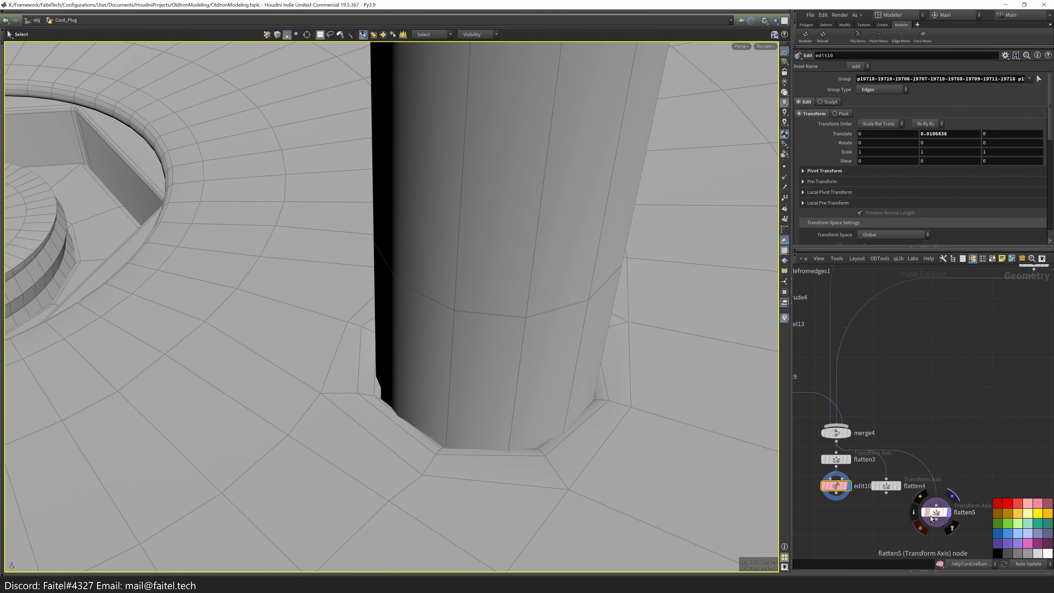
- Select the two newer flatten nodes and cut the unneeded edit step
{"action": "left_click", "coordinate": [916, 483]}
{"action": "left_click", "coordinate": [967, 509], "text": "shift"}
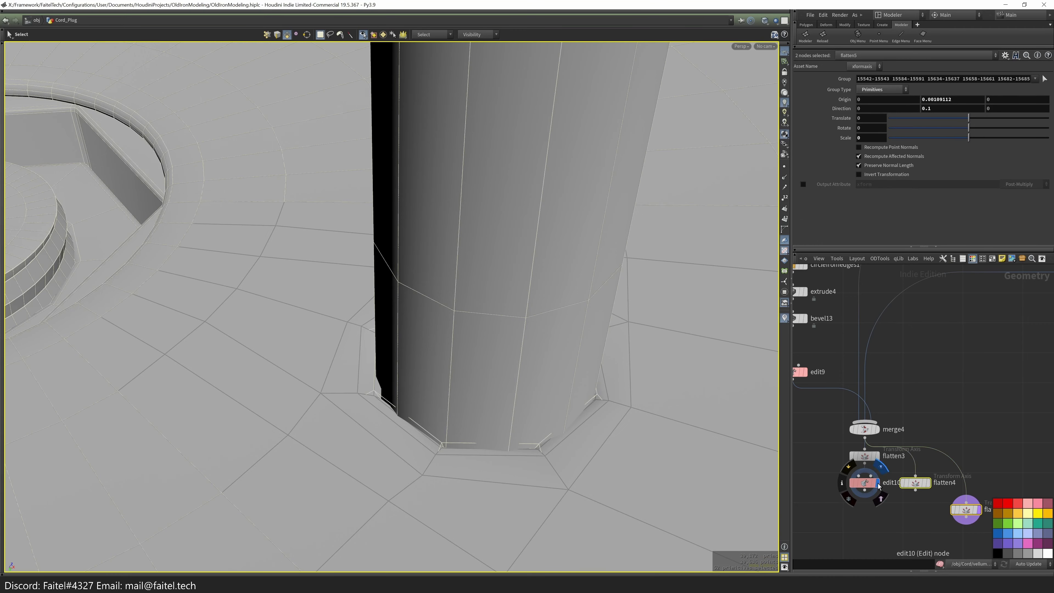
{"action": "left_click_drag", "start_coordinate": [671, 447], "coordinate": [407, 328], "text": "alt"}
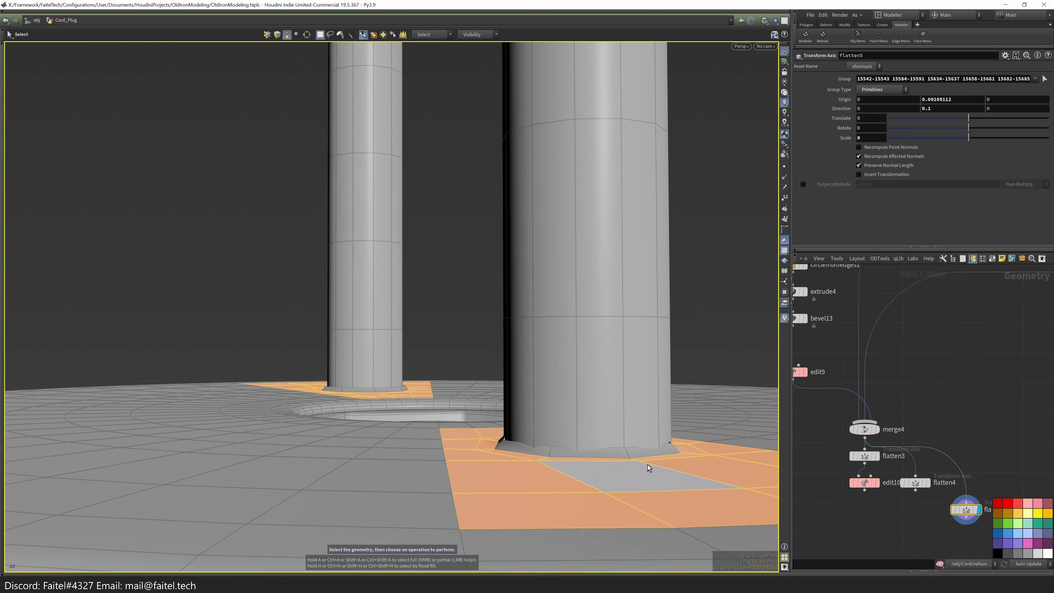
{"action": "left_click_drag", "start_coordinate": [650, 468], "coordinate": [730, 523], "text": "alt"}
{"action": "middle_click_drag", "start_coordinate": [916, 510], "coordinate": [884, 497]}
{"action": "key", "text": "ctrl+x"}
{"action": "left_click_drag", "start_coordinate": [602, 394], "coordinate": [684, 354], "text": "alt"}
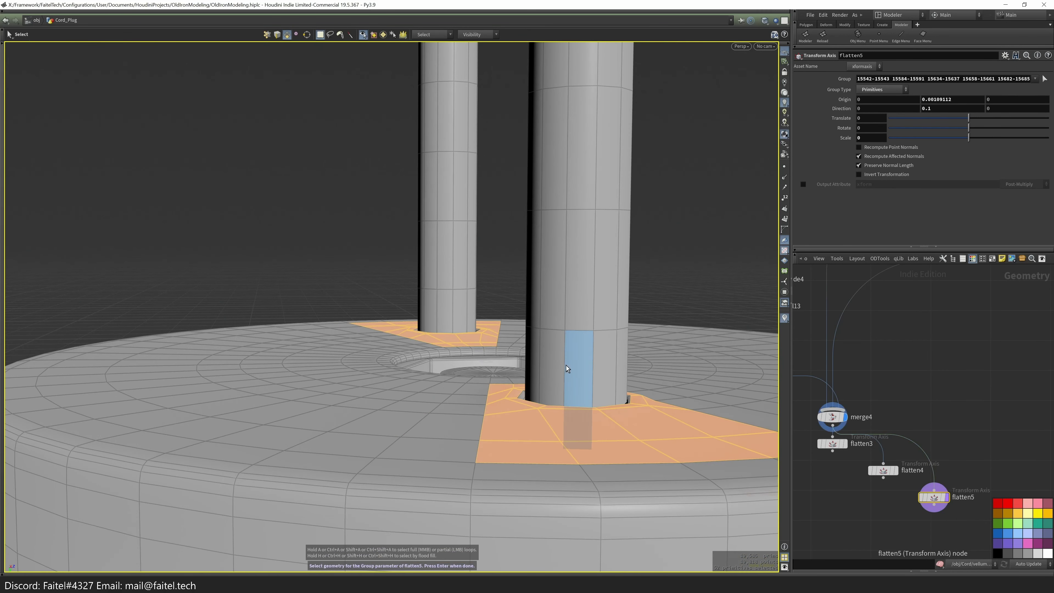
{"action": "middle_click_drag", "start_coordinate": [937, 500], "coordinate": [920, 474]}
- On flatten5, edge-select the prong base loops and cancel the Move edit
{"action": "left_click", "coordinate": [920, 475]}
{"action": "key", "text": "3"}
{"action": "left_click", "coordinate": [544, 408]}
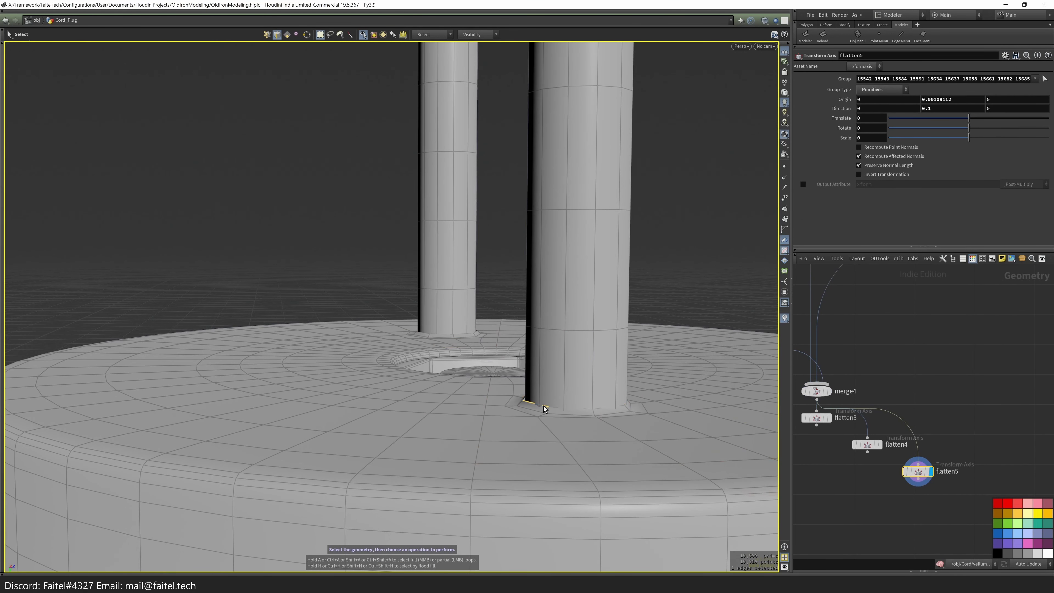
{"action": "double_click", "coordinate": [446, 336], "text": "shift"}
{"action": "key", "text": "t"}
{"action": "key", "text": "s"}
- Rewire flatten5 to follow edit9 directly, then select edit9
{"action": "scroll", "coordinate": [498, 402], "scroll_direction": "up", "scroll_amount": 10}
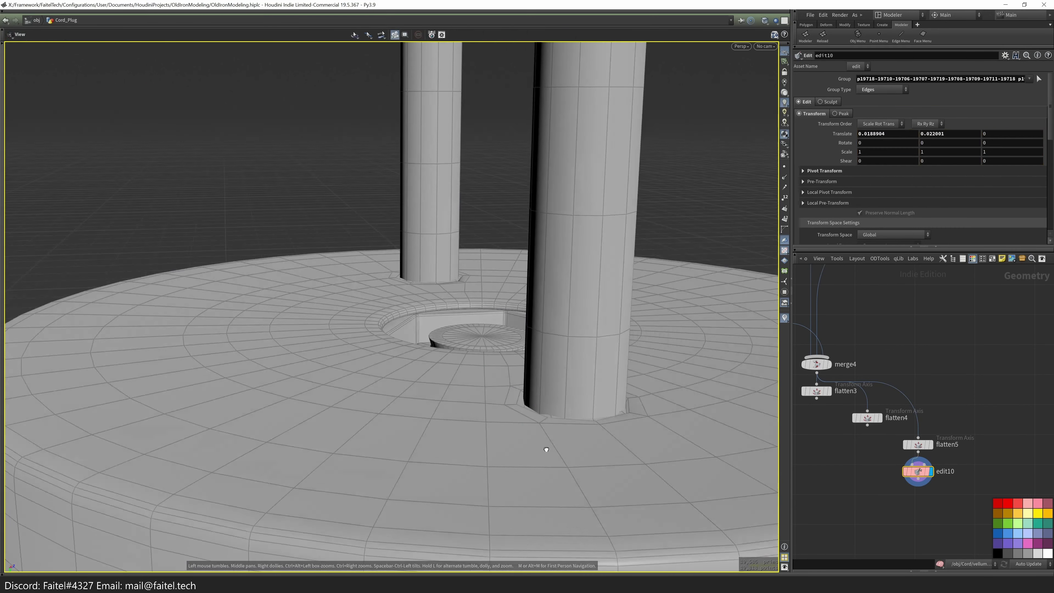
{"action": "scroll", "coordinate": [913, 402], "scroll_direction": "down", "scroll_amount": 3}
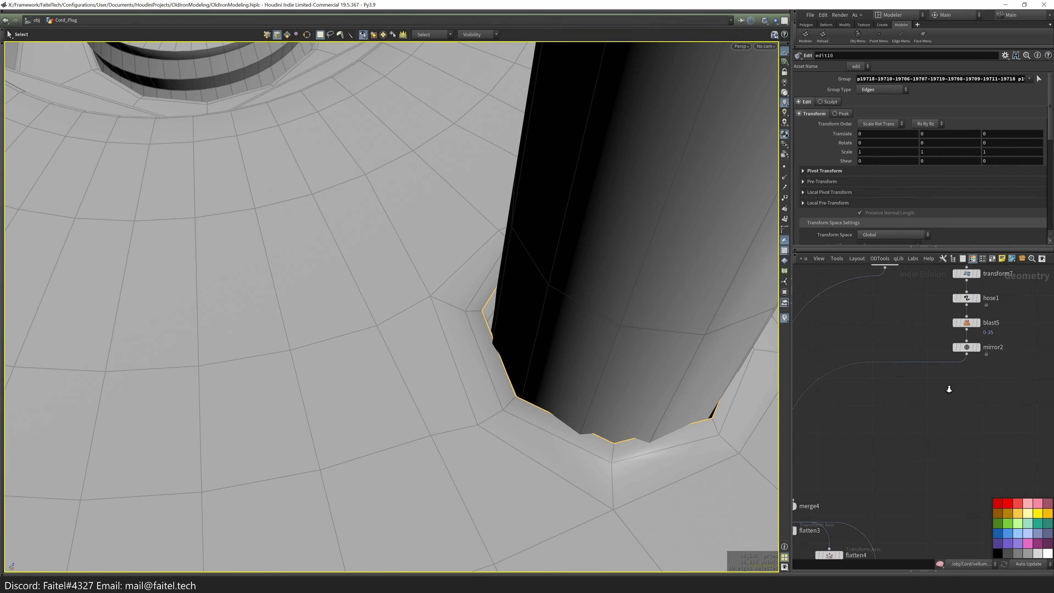
{"action": "key", "text": "ctrl+z"}
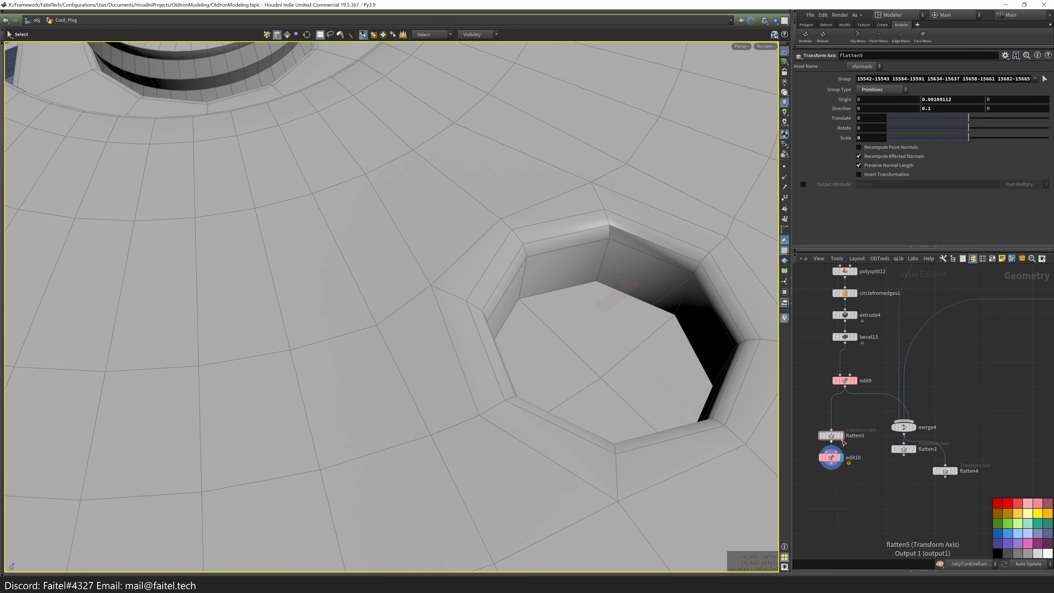
{"action": "scroll", "coordinate": [405, 285], "scroll_direction": "down", "scroll_amount": 10}
{"action": "scroll", "coordinate": [384, 306], "scroll_direction": "up", "scroll_amount": 5}
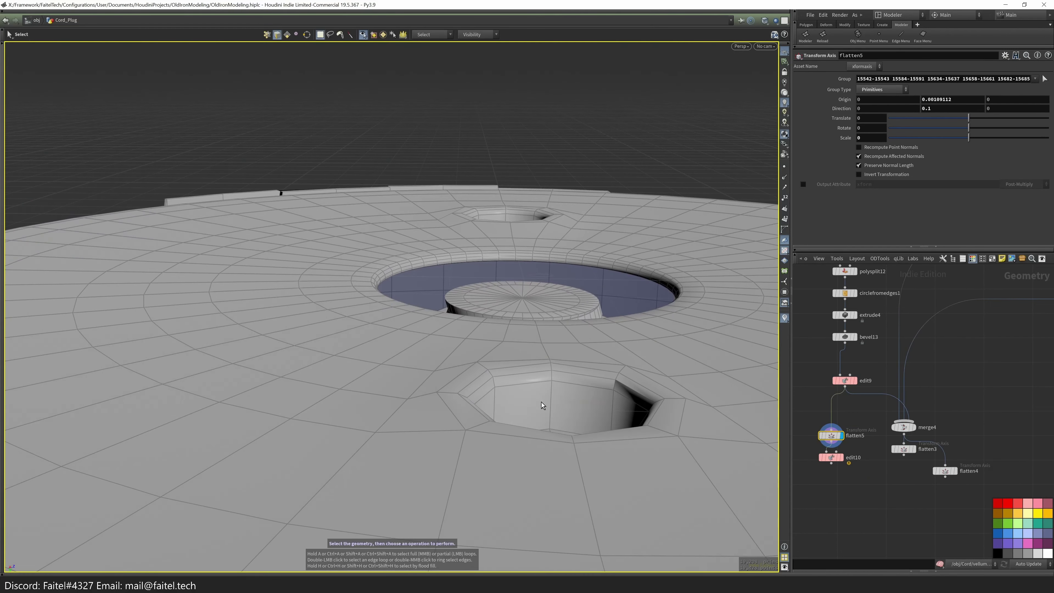
{"action": "left_click", "coordinate": [852, 381]}
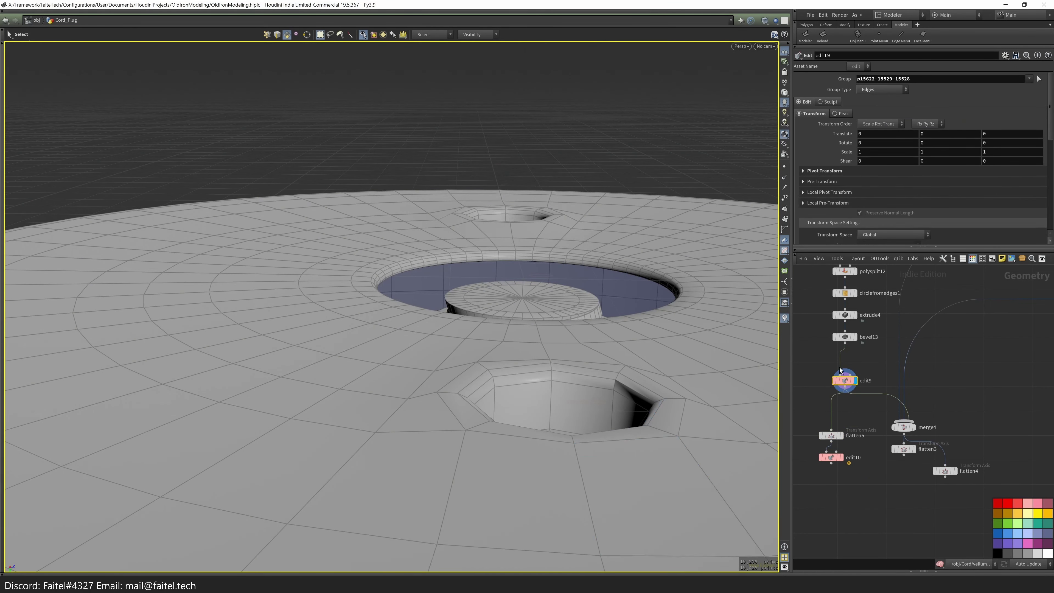
- On bevel13, grow the hole faces into square patches and scale them in Local Frame by Connectivity
{"action": "left_click", "coordinate": [843, 337]}
{"action": "left_click", "coordinate": [591, 426]}
{"action": "left_click_drag", "start_coordinate": [591, 425], "coordinate": [541, 317]}
{"action": "key", "text": "q"}
{"action": "left_click", "coordinate": [537, 192]}
{"action": "key", "text": "r"}
{"action": "key", "text": "e"}
{"action": "key", "text": "q"}
{"action": "key", "text": "Escape"}
{"action": "left_click", "coordinate": [892, 234]}
{"action": "left_click", "coordinate": [865, 277]}
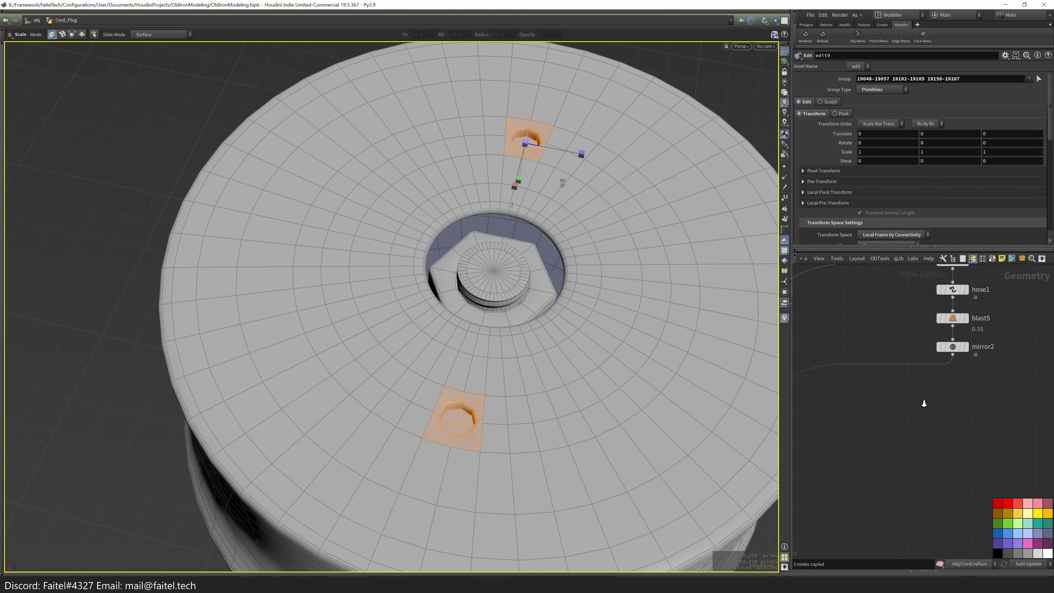
- Display mirror2 so the prong hoses appear alongside the hole patches
{"action": "left_click", "coordinate": [940, 417]}
{"action": "scroll", "coordinate": [539, 381], "scroll_direction": "up", "scroll_amount": 5}
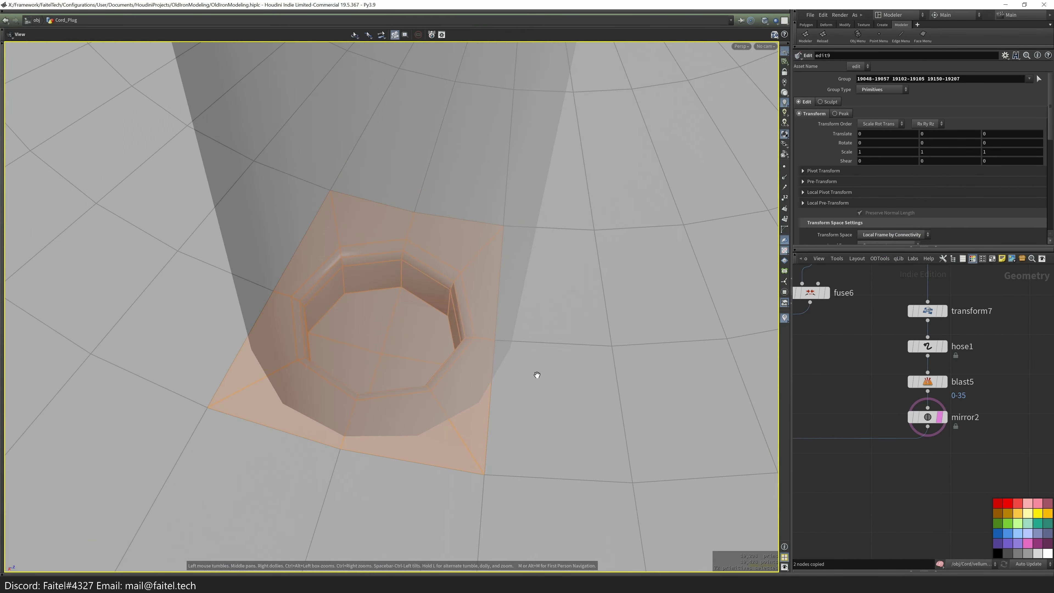
{"action": "middle_click_drag", "start_coordinate": [539, 381], "coordinate": [546, 285]}
{"action": "key", "text": "f"}
{"action": "left_click_drag", "start_coordinate": [518, 341], "coordinate": [430, 365]}
{"action": "scroll", "coordinate": [440, 411], "scroll_direction": "up", "scroll_amount": 3}
{"action": "left_click_drag", "start_coordinate": [440, 412], "coordinate": [413, 380]}
- Select the hole rim edges and nudge them into place
{"action": "key", "text": "s"}
{"action": "key", "text": "3"}
{"action": "left_click", "coordinate": [332, 367]}
{"action": "left_click_drag", "start_coordinate": [658, 160], "coordinate": [548, 228]}
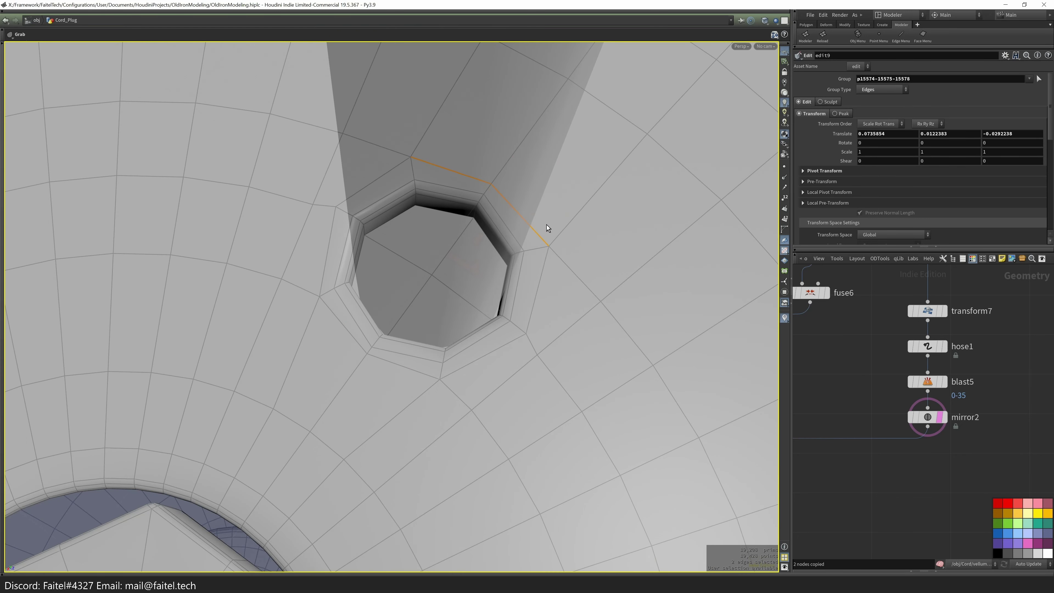
{"action": "left_click", "coordinate": [534, 268]}
{"action": "left_click_drag", "start_coordinate": [534, 269], "coordinate": [401, 328]}
- Check the smoothed hole with Preview Subdivided, then select the hose1 node
{"action": "key", "text": "alt+s"}
{"action": "left_click_drag", "start_coordinate": [472, 410], "coordinate": [394, 490]}
{"action": "key", "text": "Escape"}
{"action": "scroll", "coordinate": [865, 362], "scroll_direction": "down", "scroll_amount": 5}
{"action": "left_click", "coordinate": [891, 355]}
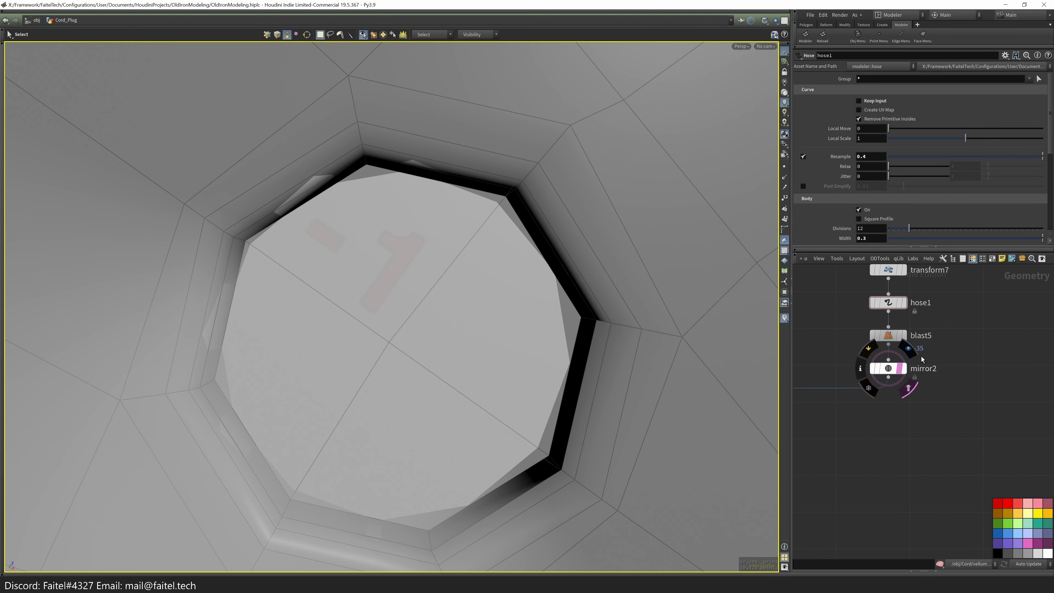
- Set hose1's Resample to 0.35
{"action": "middle_click_drag", "start_coordinate": [922, 359], "coordinate": [918, 400]}
{"action": "type", "text": "5"}
{"action": "left_click", "coordinate": [877, 239]}
{"action": "scroll", "coordinate": [480, 345], "scroll_direction": "down", "scroll_amount": 10}
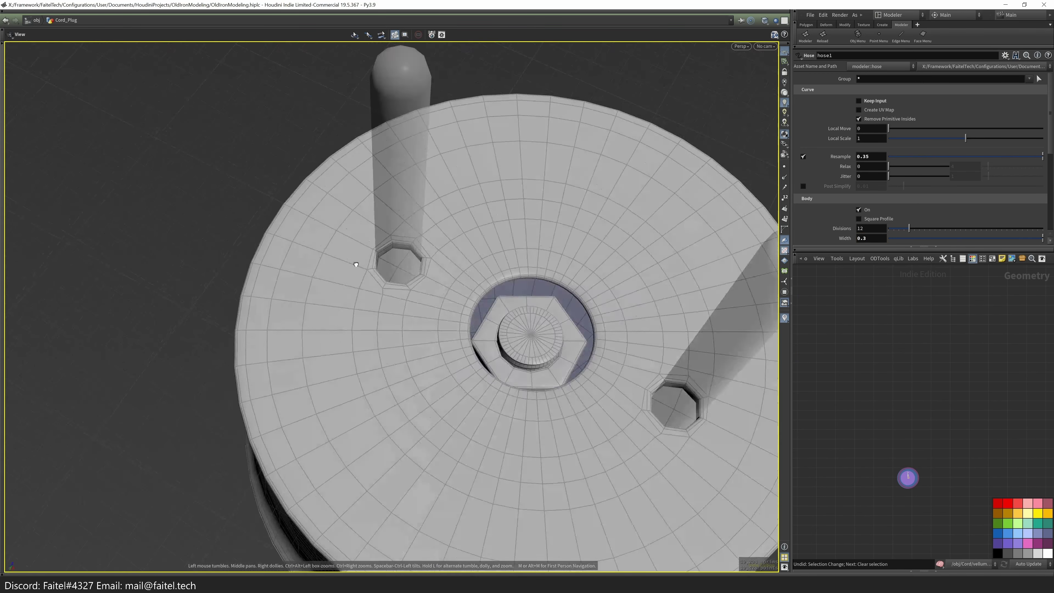
{"action": "scroll", "coordinate": [353, 264], "scroll_direction": "up", "scroll_amount": 5}
- Turn on the wireframe overlay and display only the mirrored hoses
{"action": "key", "text": "shift+w"}
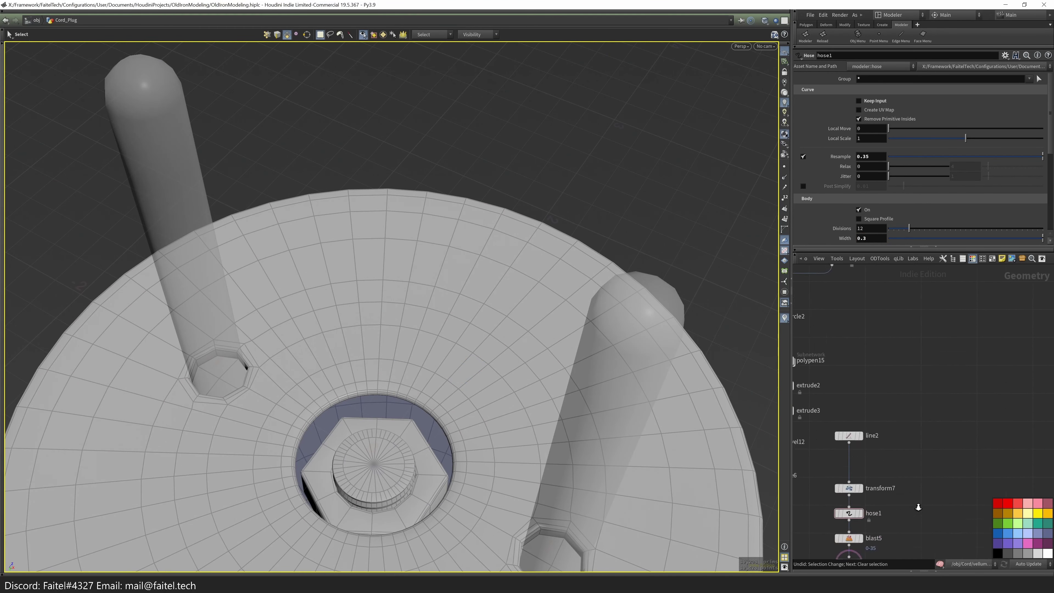
{"action": "left_click", "coordinate": [875, 471]}
{"action": "key", "text": "ctrl+c"}
{"action": "scroll", "coordinate": [918, 450], "scroll_direction": "down", "scroll_amount": 3}
{"action": "scroll", "coordinate": [939, 498], "scroll_direction": "up", "scroll_amount": 4}
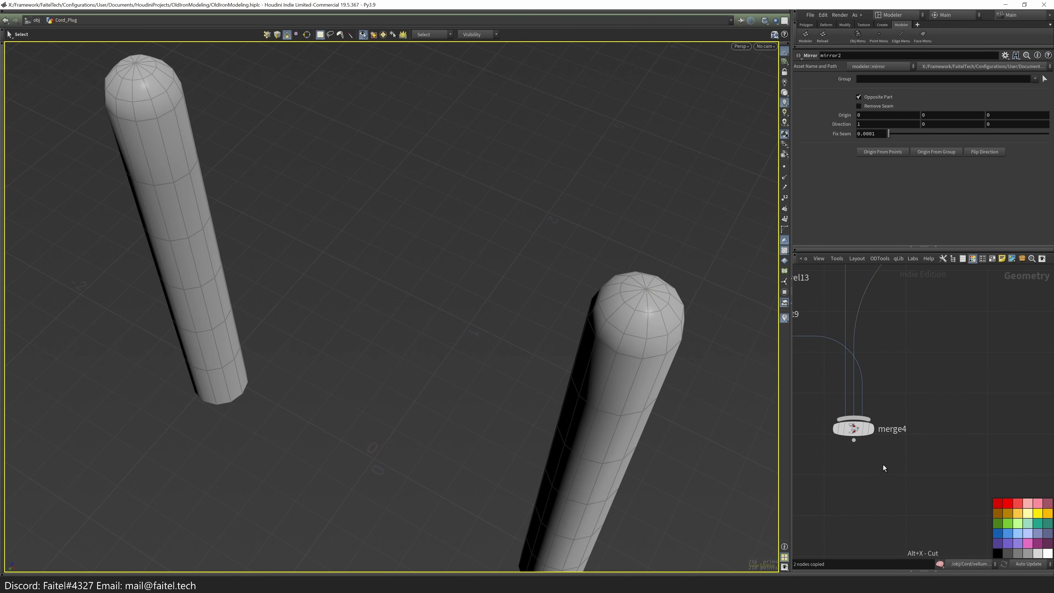
{"action": "middle_click_drag", "start_coordinate": [883, 464], "coordinate": [937, 516]}
- Compare the plug's edited holes against the mirrored hoses up close
{"action": "left_click", "coordinate": [826, 366]}
{"action": "left_click_drag", "start_coordinate": [435, 290], "coordinate": [499, 332], "text": "alt"}
{"action": "scroll", "coordinate": [595, 438], "scroll_direction": "up", "scroll_amount": 4}
{"action": "scroll", "coordinate": [984, 501], "scroll_direction": "down", "scroll_amount": 3}
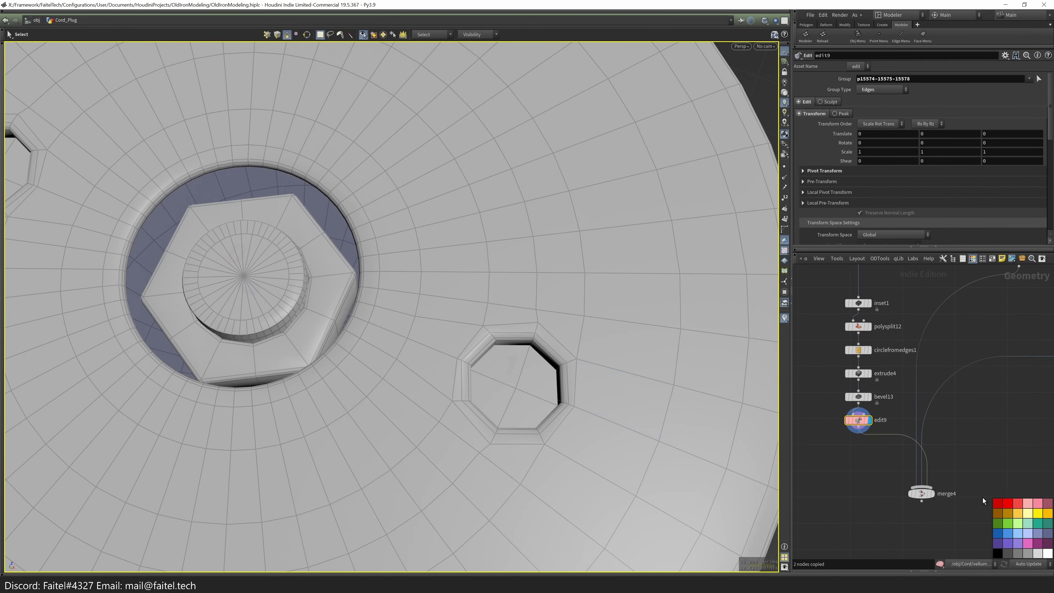
{"action": "scroll", "coordinate": [937, 304], "scroll_direction": "up", "scroll_amount": 3}
{"action": "left_click", "coordinate": [934, 331]}
{"action": "scroll", "coordinate": [938, 345], "scroll_direction": "up", "scroll_amount": 3}
- Set hose1's Width to 0.35
{"action": "left_click", "coordinate": [905, 403]}
{"action": "left_click", "coordinate": [877, 238]}
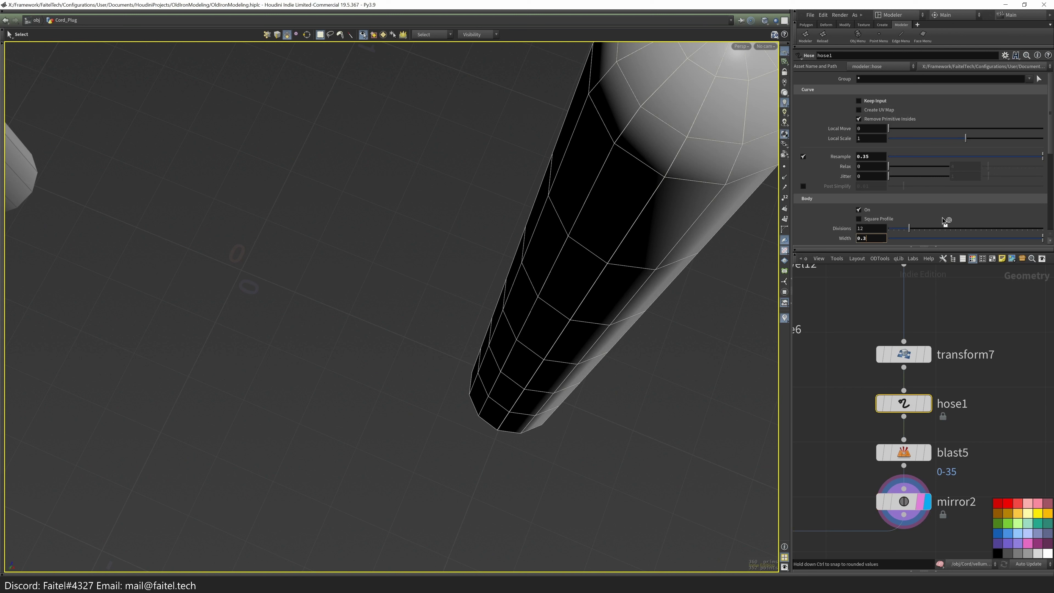
{"action": "type", "text": "5"}
{"action": "key", "text": "Return"}
{"action": "key", "text": "space+3"}
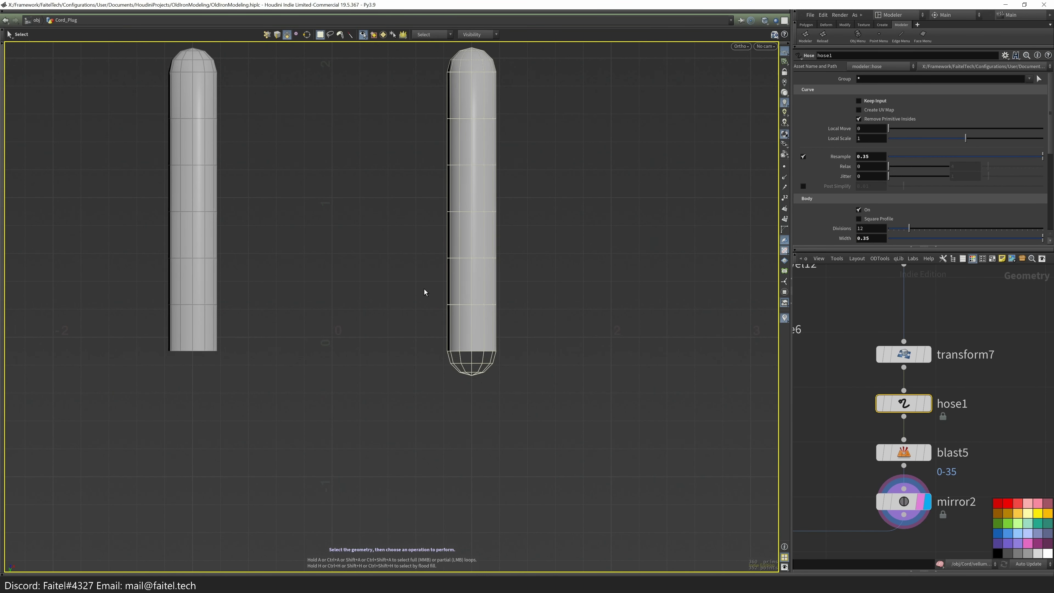
{"action": "scroll", "coordinate": [840, 469], "scroll_direction": "down", "scroll_amount": 2}
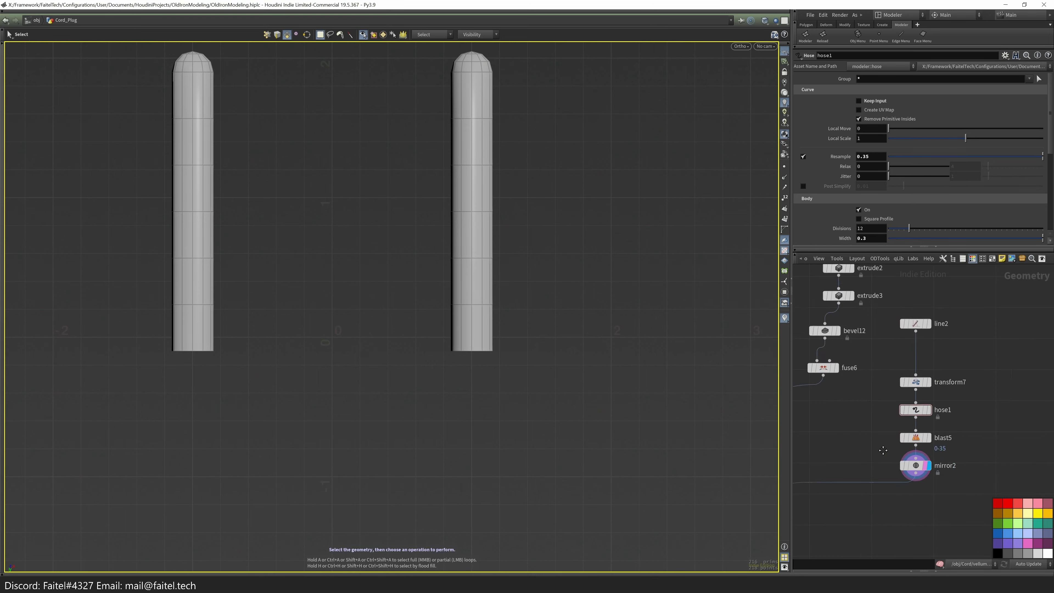
- In edit9, grow the selection around both hole patches and scale them to about 1.032
{"action": "left_click", "coordinate": [929, 471]}
{"action": "scroll", "coordinate": [512, 393], "scroll_direction": "up", "scroll_amount": 3}
{"action": "key", "text": "s"}
{"action": "left_click", "coordinate": [477, 341]}
{"action": "left_click_drag", "start_coordinate": [448, 341], "coordinate": [237, 292], "text": "alt"}
{"action": "left_click", "coordinate": [232, 282], "text": "shift"}
{"action": "key", "text": "q"}
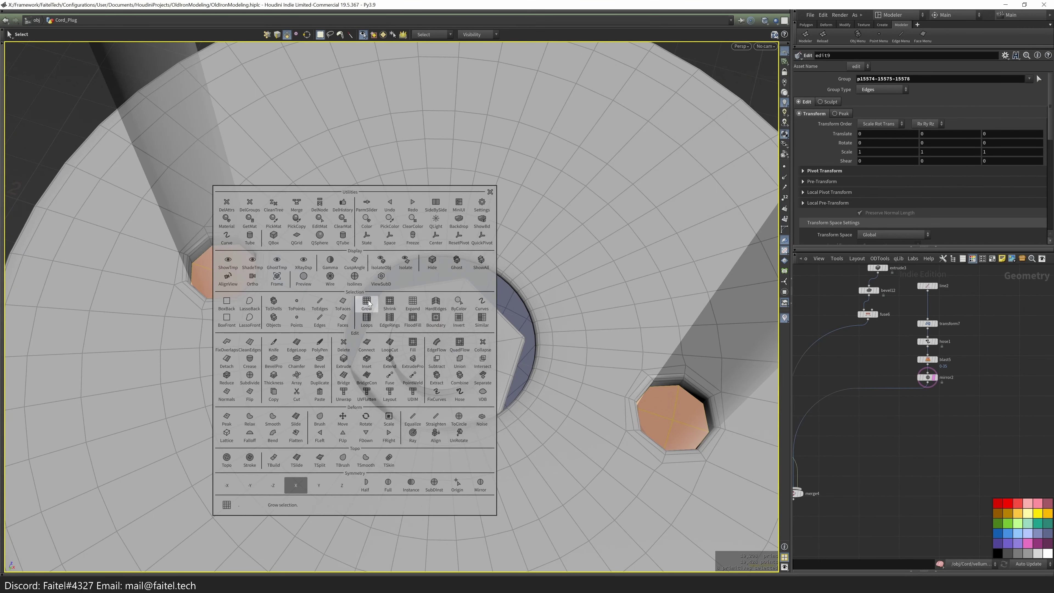
{"action": "left_click", "coordinate": [365, 293]}
{"action": "key", "text": "q"}
{"action": "left_click_drag", "start_coordinate": [233, 274], "coordinate": [538, 401]}
- Preview the plug subdivided from the front view to check the holes
{"action": "key", "text": "Escape"}
{"action": "key", "text": "space+3"}
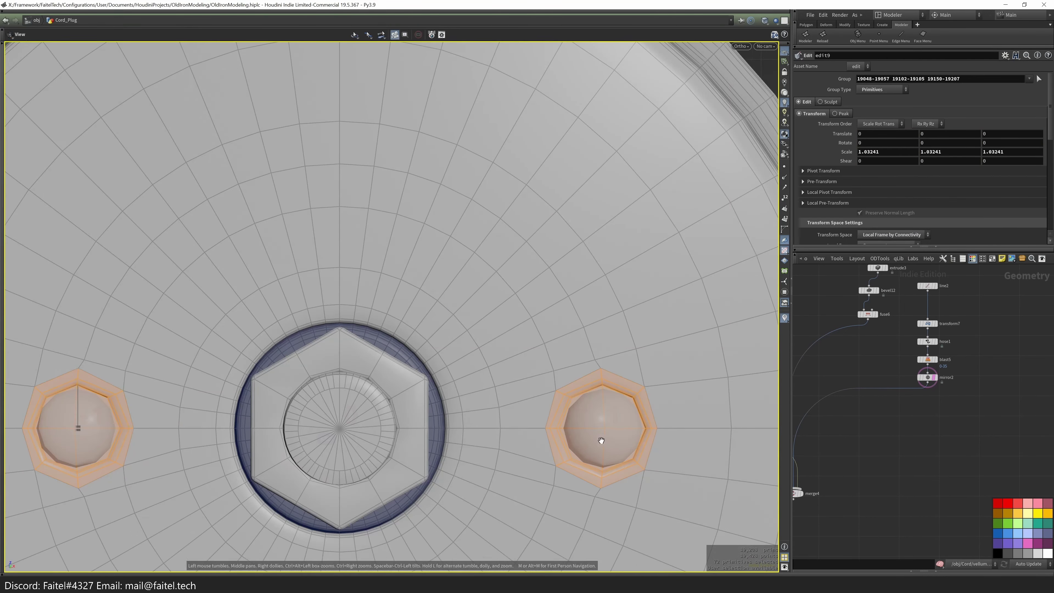
{"action": "key", "text": "shift+d"}
{"action": "left_click_drag", "start_coordinate": [531, 473], "coordinate": [667, 463]}
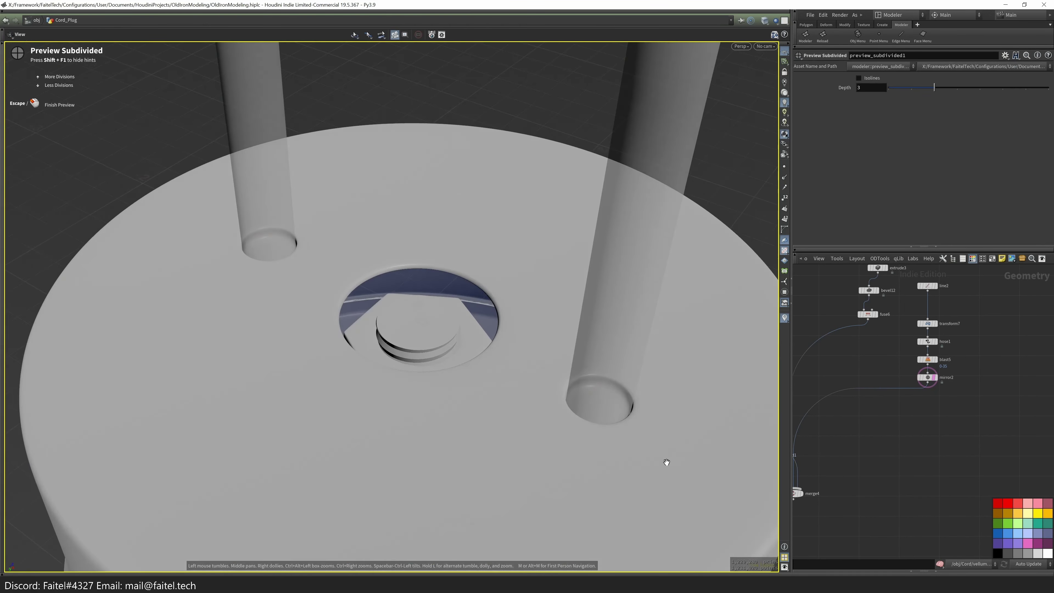
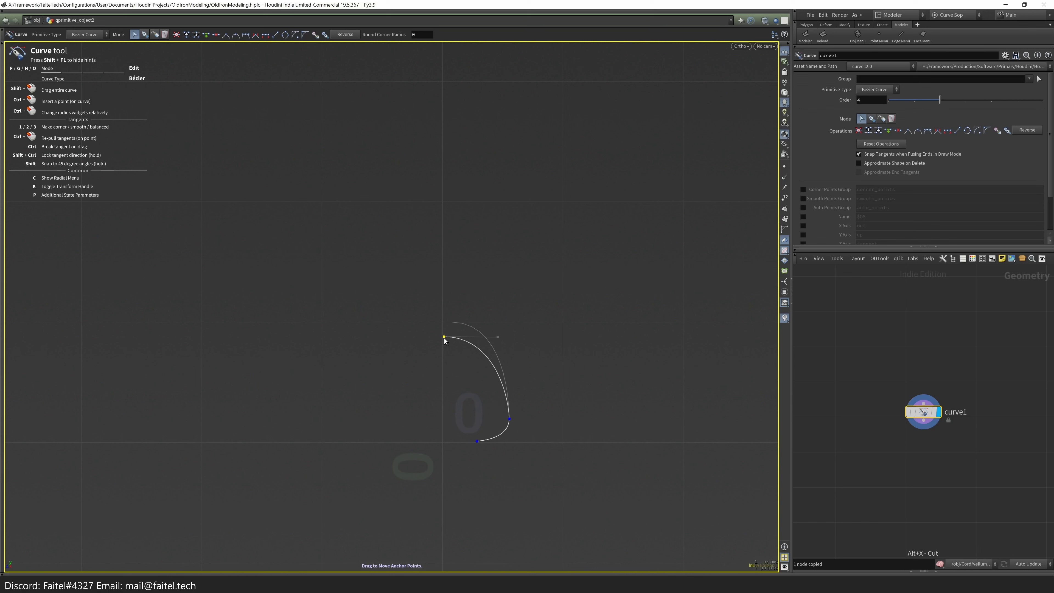
- Add a Resample node under curve1
{"action": "left_click", "coordinate": [478, 442]}
{"action": "key", "text": "m"}
{"action": "key", "text": "Tab"}
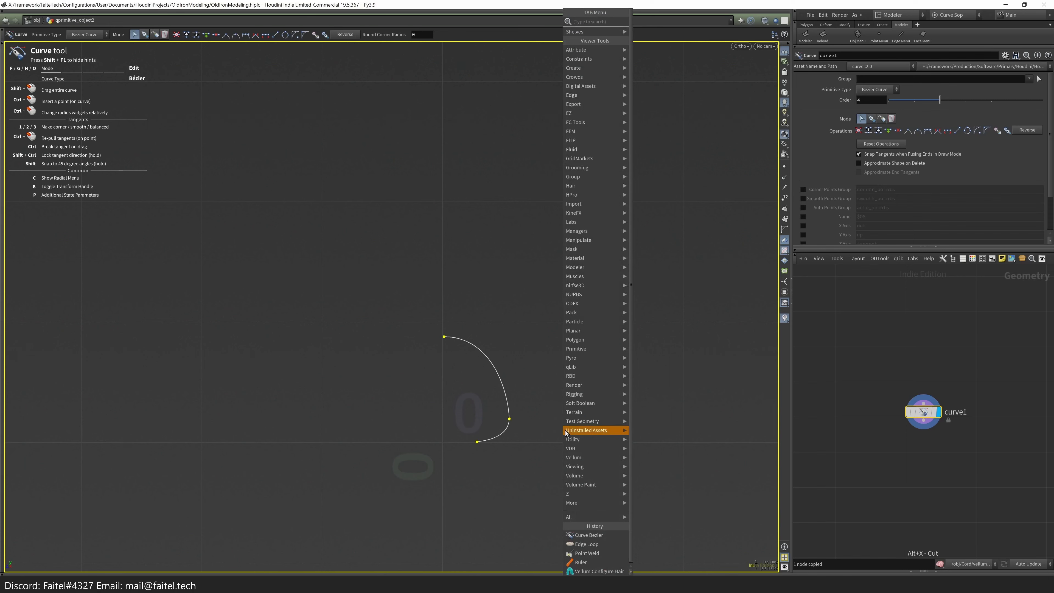
{"action": "left_click", "coordinate": [566, 432]}
{"action": "left_click", "coordinate": [581, 448]}
{"action": "key", "text": "Tab"}
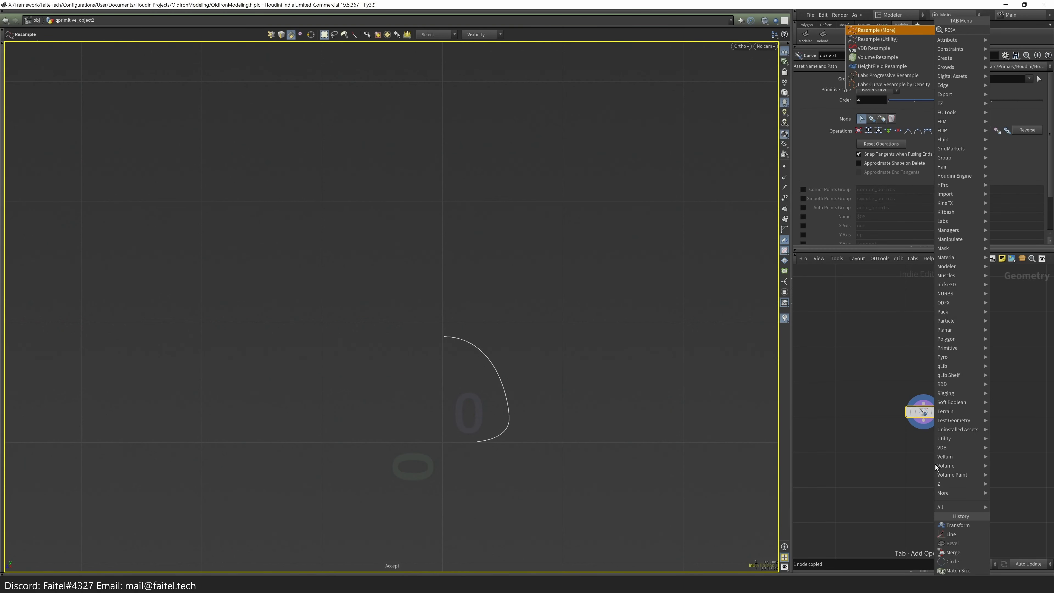
{"action": "type", "text": "resample"}
{"action": "key", "text": "Return"}
{"action": "left_click", "coordinate": [939, 466]}
- Set Resample to treat polygons as subdivision curves with 12 maximum segments
{"action": "left_click", "coordinate": [885, 222]}
{"action": "left_click", "coordinate": [892, 237]}
{"action": "left_click", "coordinate": [891, 138]}
{"action": "left_click", "coordinate": [885, 157]}
{"action": "mouse_move", "coordinate": [917, 166]}
{"action": "left_mouse_down"}
{"action": "mouse_move", "coordinate": [908, 165]}
{"action": "mouse_move", "coordinate": [924, 167]}
{"action": "left_mouse_up"}
- Revolve the resampled curve into a dome with Compute UVs turned off
{"action": "key", "text": "s"}
{"action": "key", "text": "Tab"}
{"action": "type", "text": "revolve"}
{"action": "key", "text": "Return"}
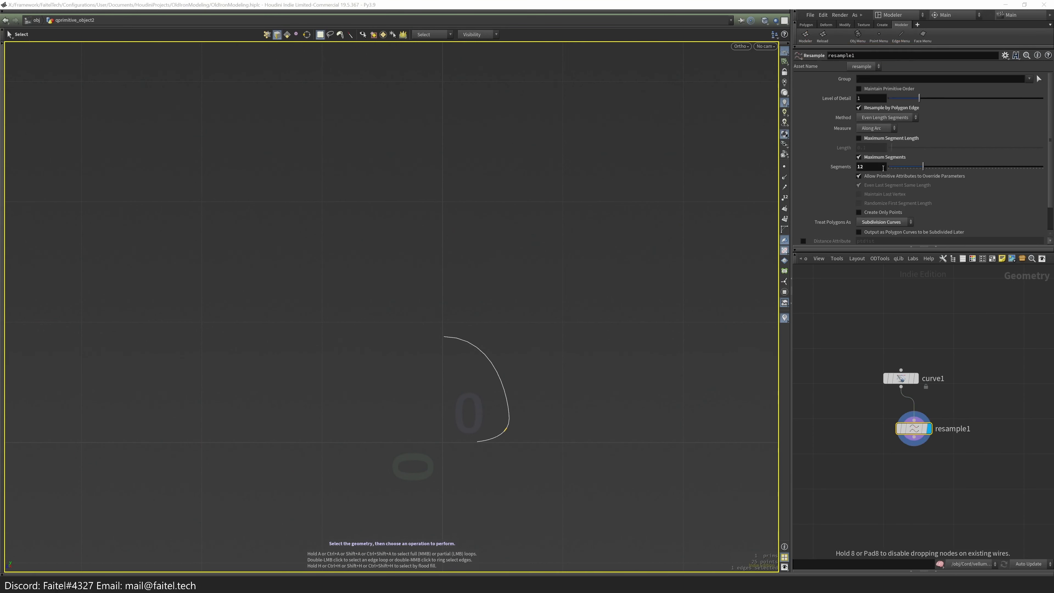
{"action": "left_click_drag", "start_coordinate": [454, 436], "coordinate": [475, 377]}
{"action": "scroll", "coordinate": [463, 299], "scroll_direction": "up", "scroll_amount": 5}
{"action": "left_click", "coordinate": [859, 234]}
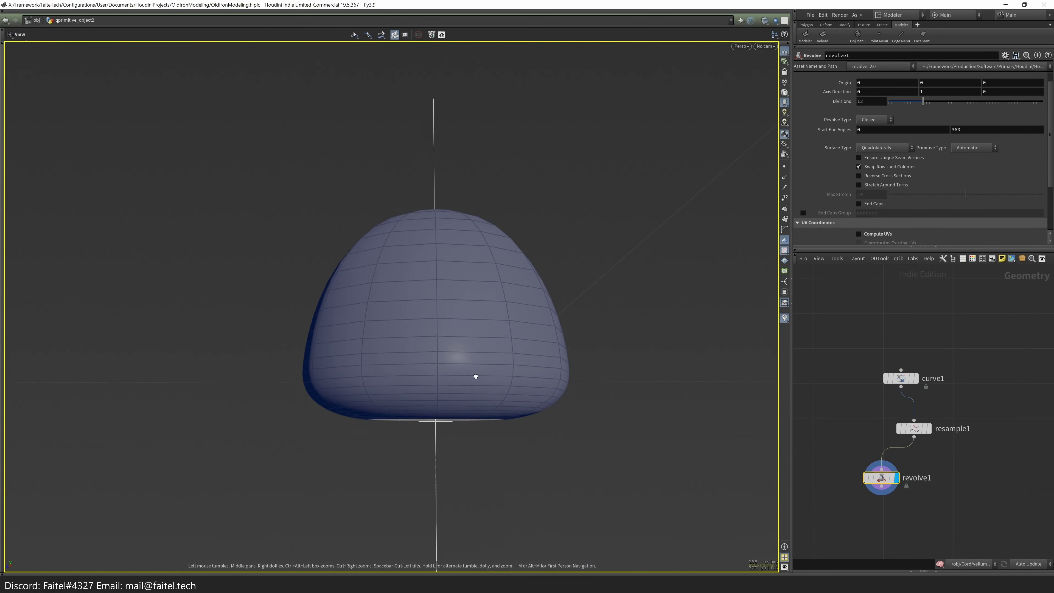
- In the front view, lower the profile curve's top and right points
{"action": "key", "text": "space+3"}
{"action": "key", "text": "Return"}
{"action": "left_click_drag", "start_coordinate": [432, 200], "coordinate": [435, 230]}
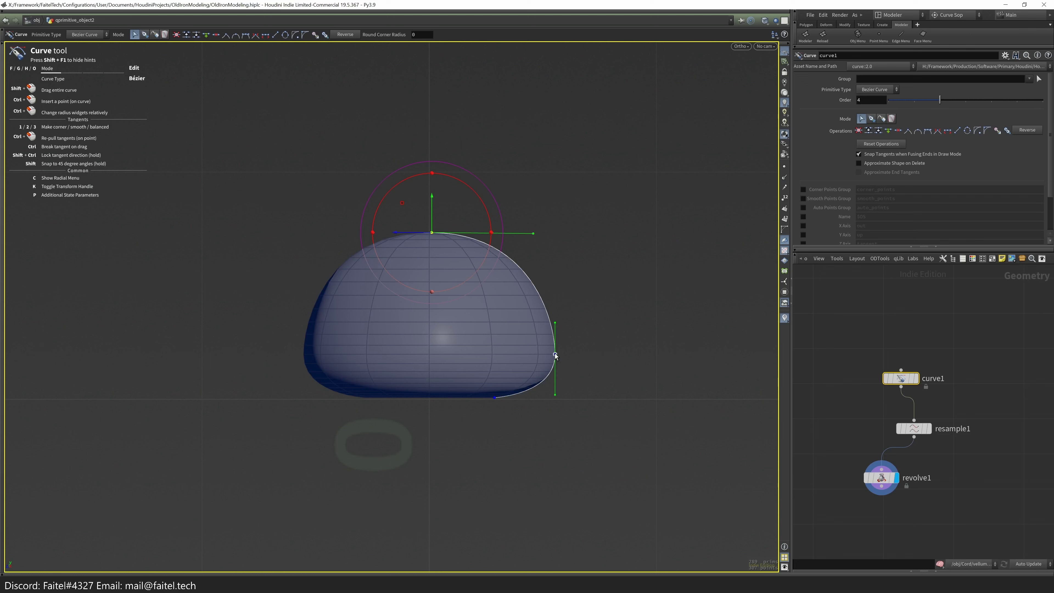
{"action": "left_click_drag", "start_coordinate": [556, 354], "coordinate": [555, 371]}
- Adjust the right point's tangent to round the dome's lower edge
{"action": "left_click", "coordinate": [498, 398]}
{"action": "left_click", "coordinate": [556, 366]}
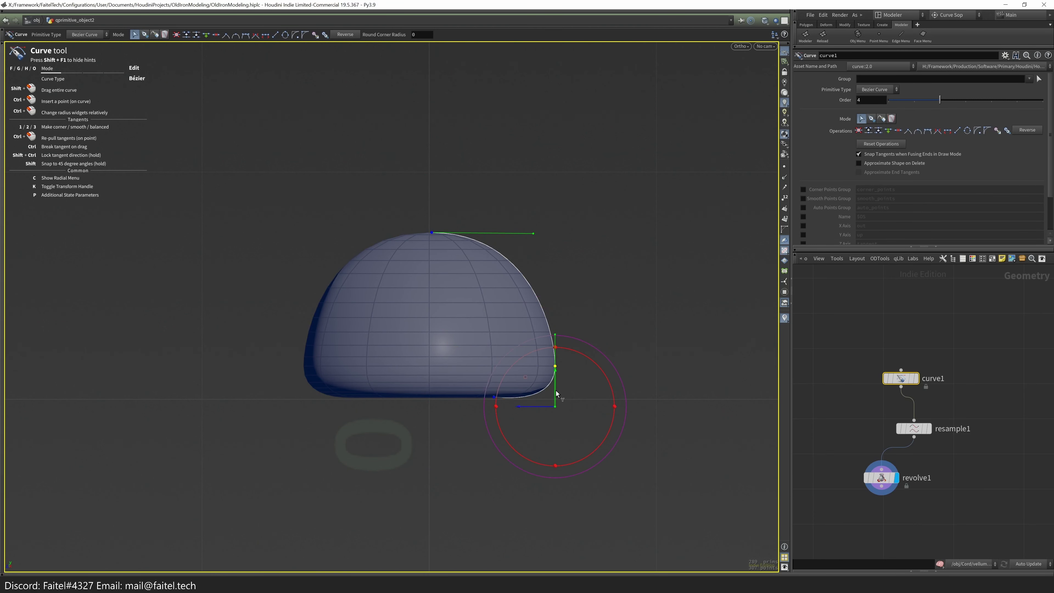
{"action": "left_click", "coordinate": [555, 401]}
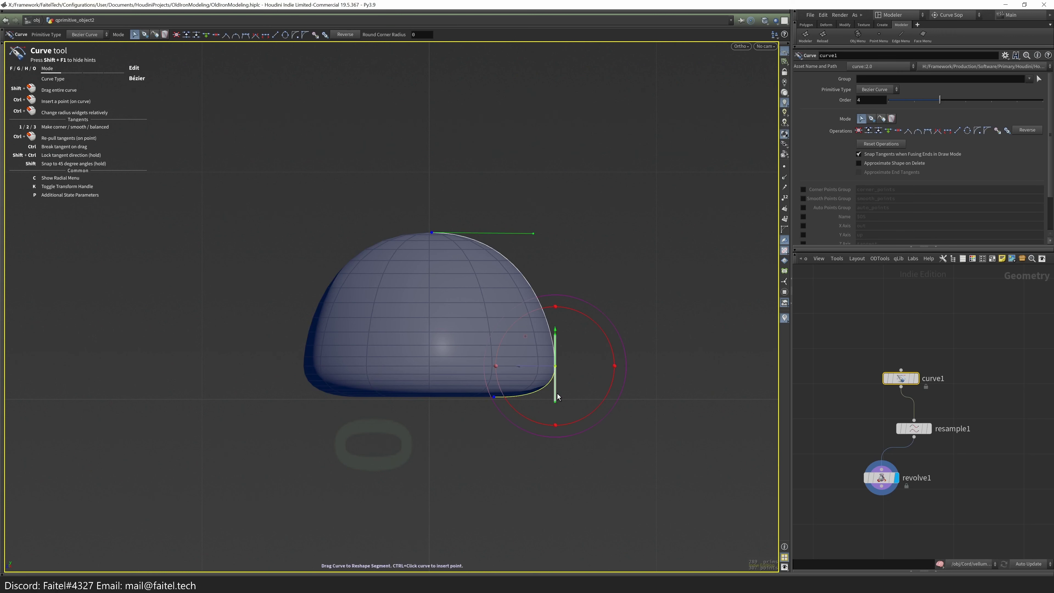
{"action": "left_click", "coordinate": [556, 339]}
{"action": "left_click_drag", "start_coordinate": [556, 335], "coordinate": [560, 332]}
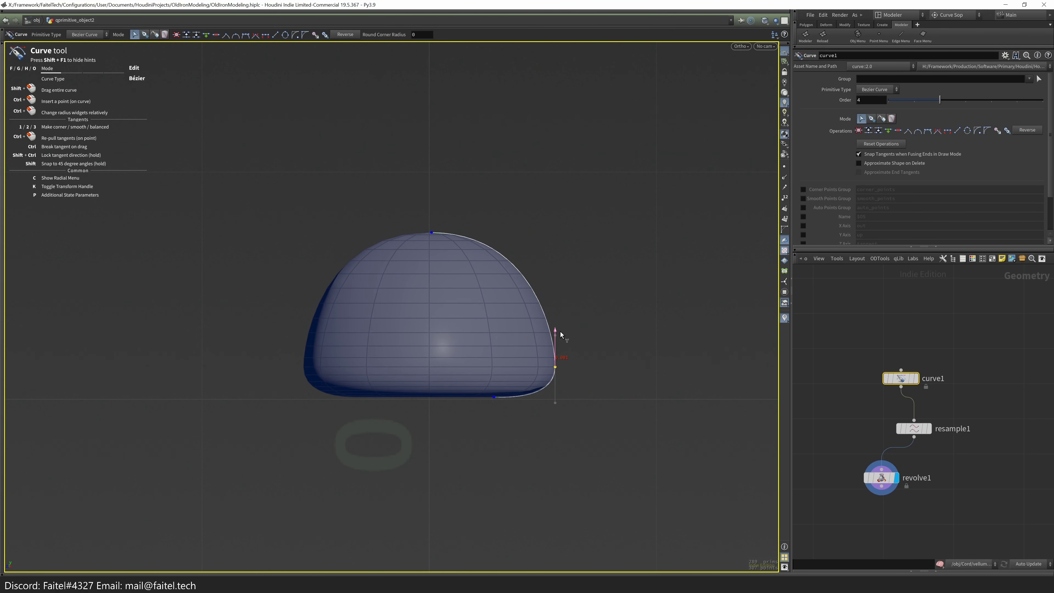
{"action": "left_click", "coordinate": [430, 398]}
{"action": "left_click", "coordinate": [555, 367]}
{"action": "left_click", "coordinate": [265, 34]}
{"action": "left_click_drag", "start_coordinate": [564, 380], "coordinate": [646, 378]}
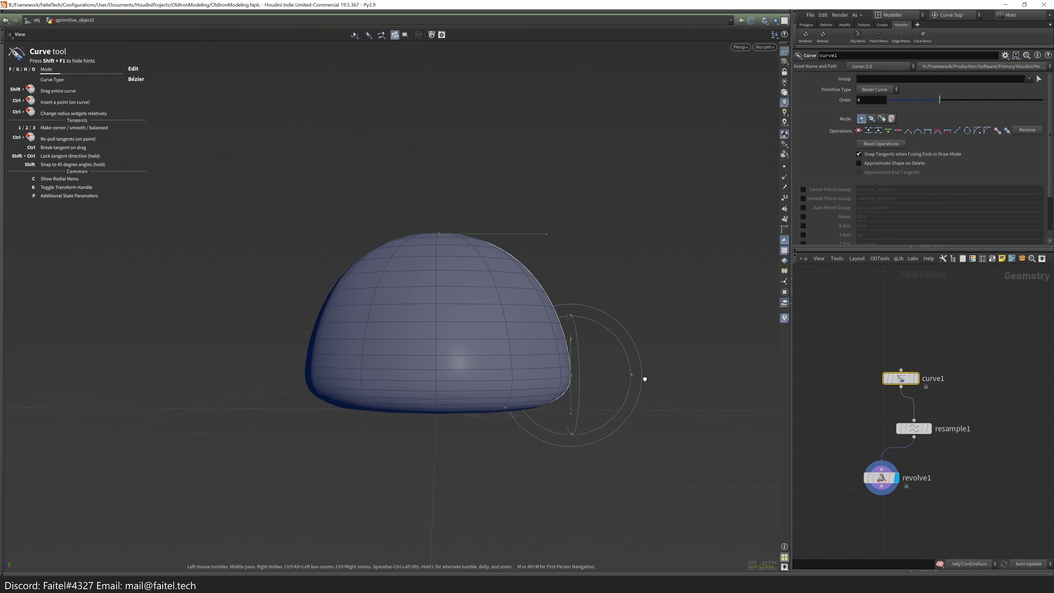
- In the right view, sharpen the corner point onto the base, lower the top point, and move the base point onto the axis
{"action": "key", "text": "space+4"}
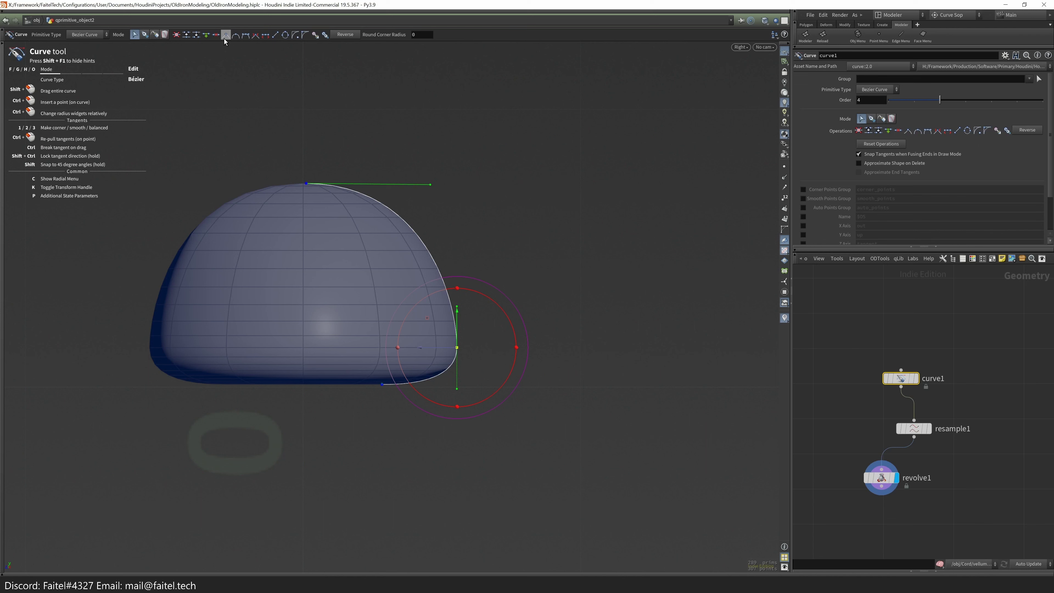
{"action": "left_click", "coordinate": [257, 37]}
{"action": "left_click_drag", "start_coordinate": [458, 349], "coordinate": [464, 352]}
{"action": "left_click_drag", "start_coordinate": [306, 183], "coordinate": [467, 232]}
{"action": "left_click", "coordinate": [375, 386]}
{"action": "left_click_drag", "start_coordinate": [380, 386], "coordinate": [304, 388]}
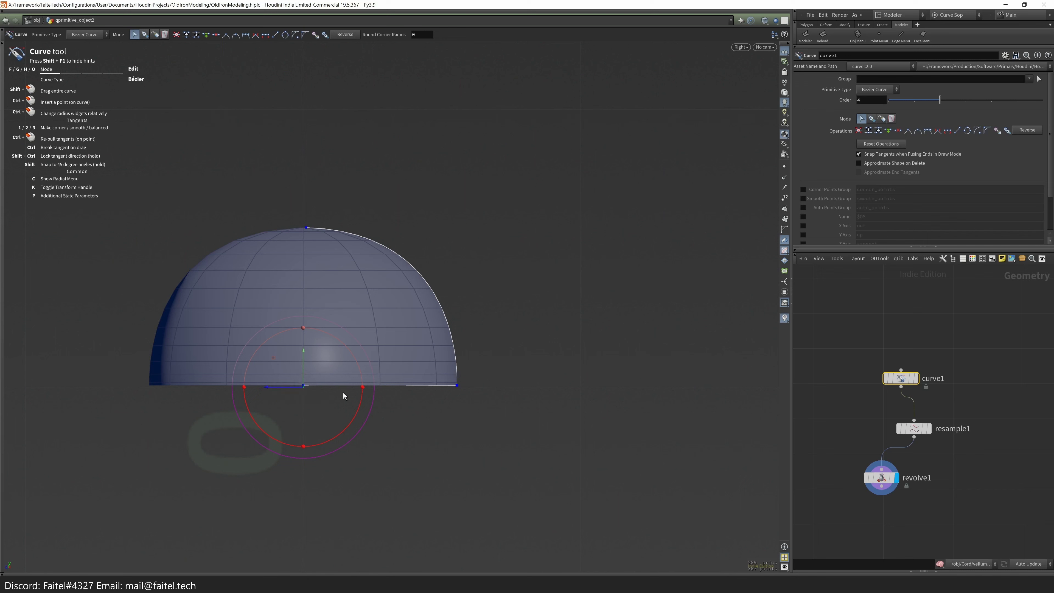
{"action": "left_click_drag", "start_coordinate": [457, 386], "coordinate": [458, 392]}
- Select the curve's top hull edge and resume editing the profile curve
{"action": "key", "text": "c"}
{"action": "left_click", "coordinate": [557, 357]}
{"action": "key", "text": "3"}
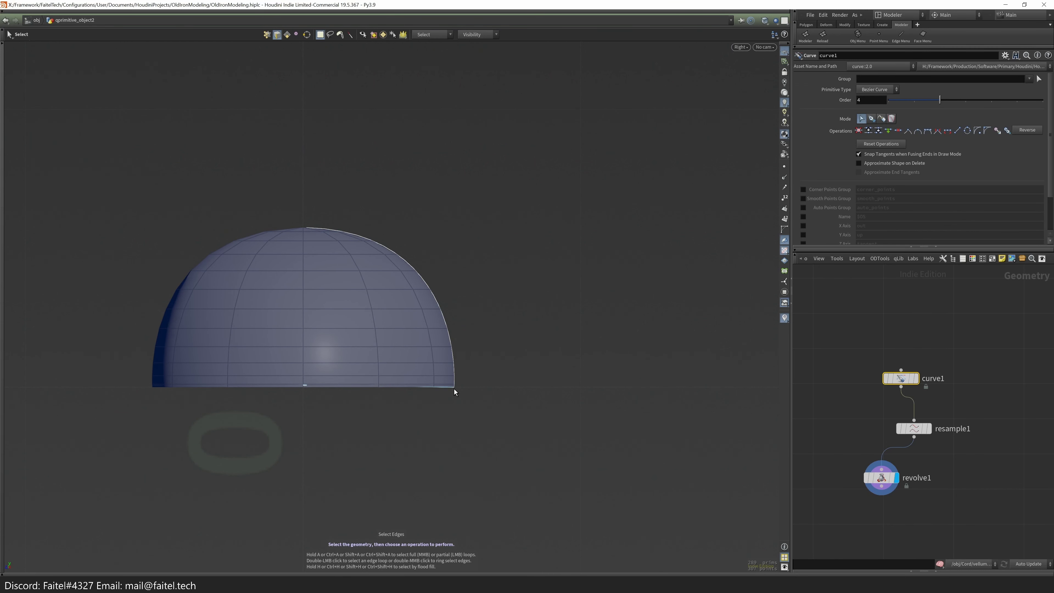
{"action": "left_click", "coordinate": [381, 232]}
{"action": "key", "text": "Return"}
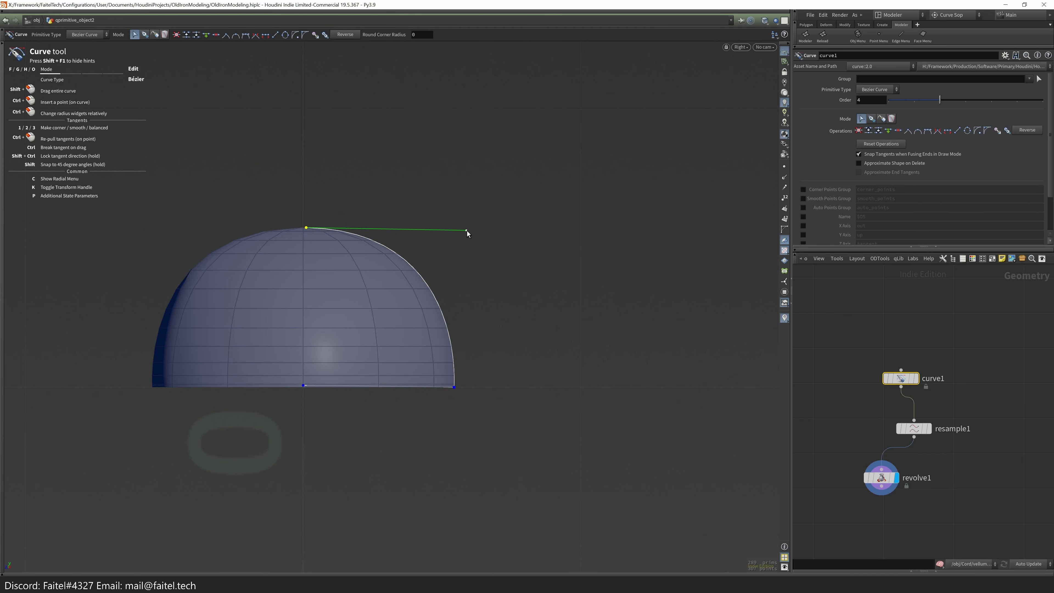
{"action": "left_click", "coordinate": [484, 383]}
- Enable Reverse Cross Sections and disable Stretch Around Turns on revolve1
{"action": "left_click", "coordinate": [876, 479]}
{"action": "key", "text": "Return"}
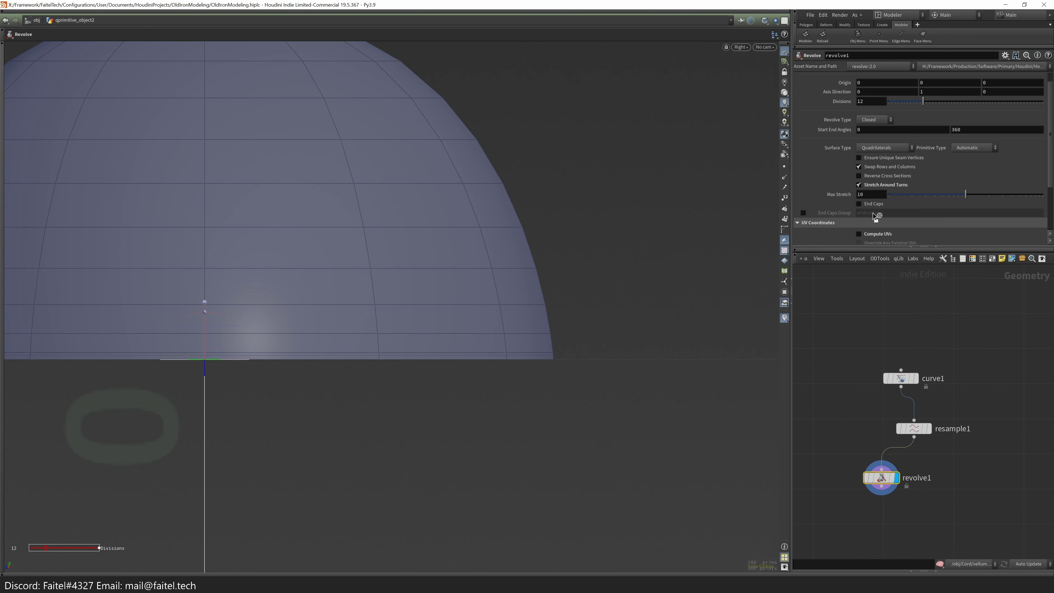
{"action": "left_click", "coordinate": [892, 178]}
{"action": "key", "text": "Escape"}
{"action": "mouse_move", "coordinate": [454, 335]}
{"action": "left_mouse_down"}
{"action": "mouse_move", "coordinate": [478, 328]}
{"action": "mouse_move", "coordinate": [680, 417]}
{"action": "left_mouse_up"}
{"action": "key", "text": "Return"}
{"action": "left_click", "coordinate": [882, 185]}
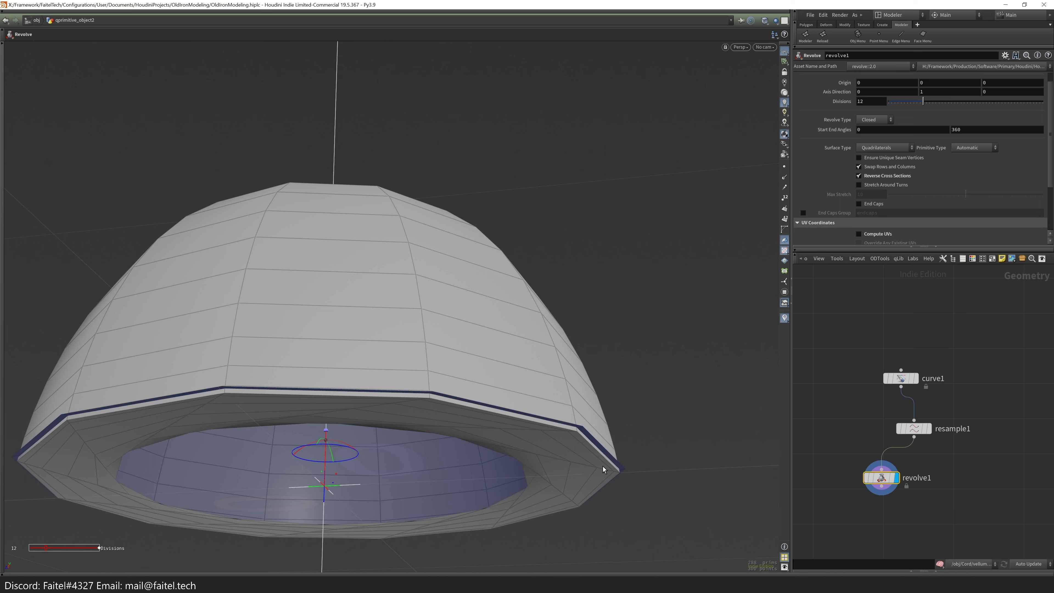
- Check the profile curve alone, then return to the revolved dome's underside
{"action": "left_click", "coordinate": [901, 377]}
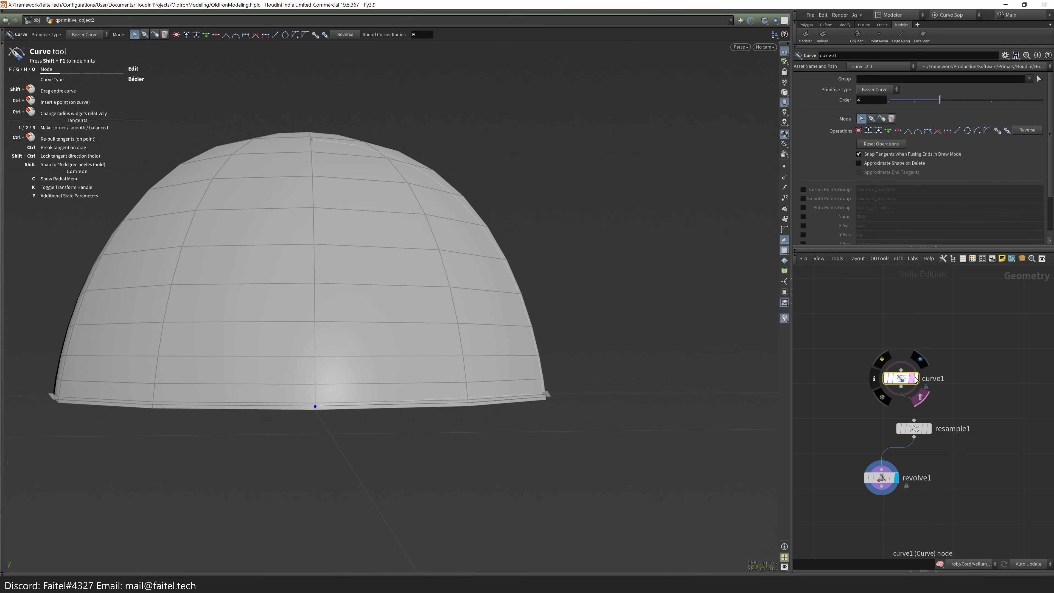
{"action": "left_click", "coordinate": [915, 379]}
{"action": "left_click_drag", "start_coordinate": [545, 407], "coordinate": [523, 395]}
{"action": "left_click", "coordinate": [888, 480]}
{"action": "left_click", "coordinate": [889, 481]}
{"action": "left_click_drag", "start_coordinate": [432, 477], "coordinate": [428, 400]}
- PolyFill the dome's bottom opening and dissolve the rim edge loop
{"action": "double_click", "coordinate": [460, 391]}
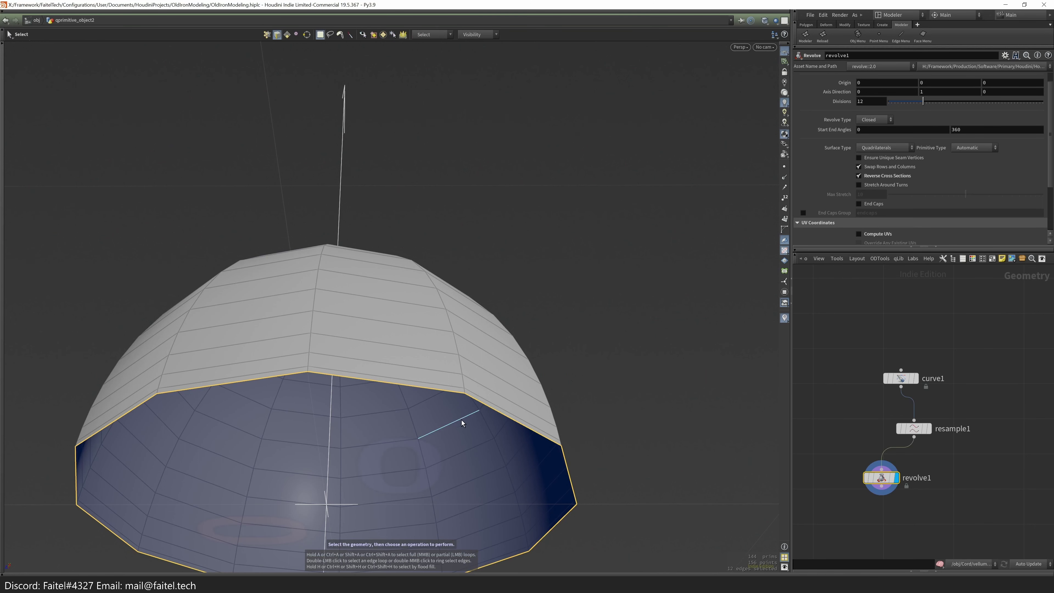
{"action": "key", "text": "Tab"}
{"action": "left_click", "coordinate": [798, 158]}
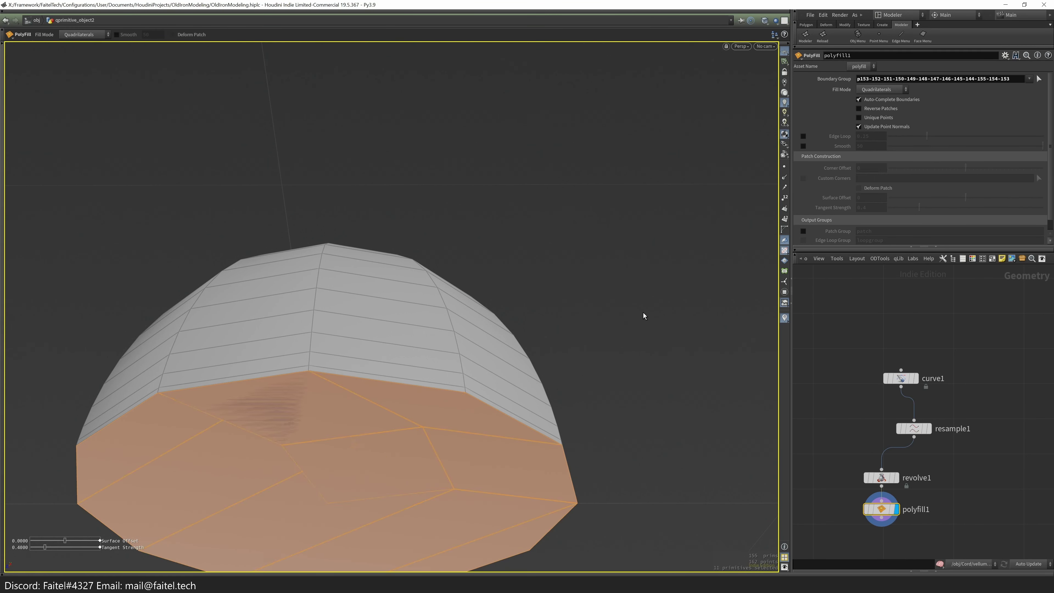
{"action": "key", "text": "s"}
{"action": "double_click", "coordinate": [444, 392]}
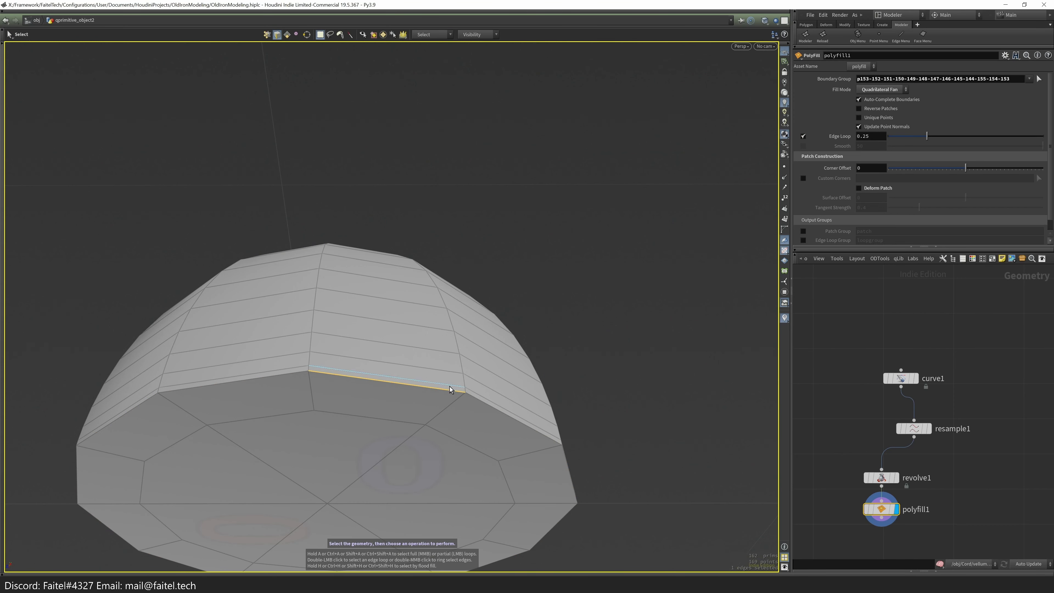
{"action": "key", "text": "Delete"}
- Bevel the rim edge loop to round the base edge
{"action": "double_click", "coordinate": [465, 397]}
{"action": "key", "text": "b"}
{"action": "key", "text": "Escape"}
{"action": "left_click_drag", "start_coordinate": [621, 358], "coordinate": [393, 337]}
{"action": "scroll", "coordinate": [423, 341], "scroll_direction": "up", "scroll_amount": 3}
- Fill the hole in the cap's centre and fuse the dome's overlapping points
{"action": "key", "text": "Tab"}
{"action": "left_click", "coordinate": [449, 345]}
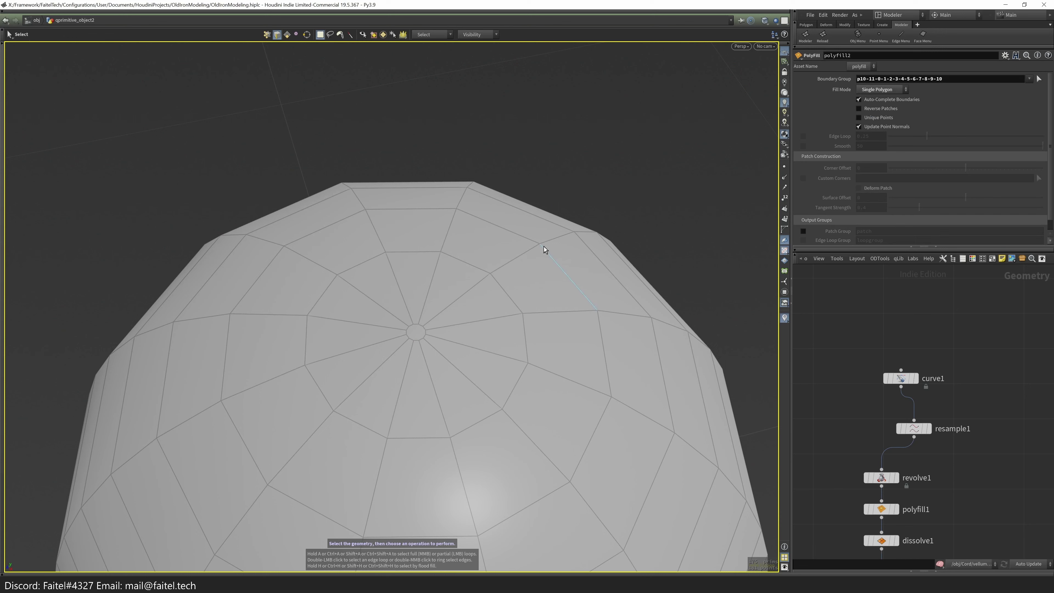
{"action": "key", "text": "Escape"}
{"action": "scroll", "coordinate": [520, 292], "scroll_direction": "up", "scroll_amount": 5}
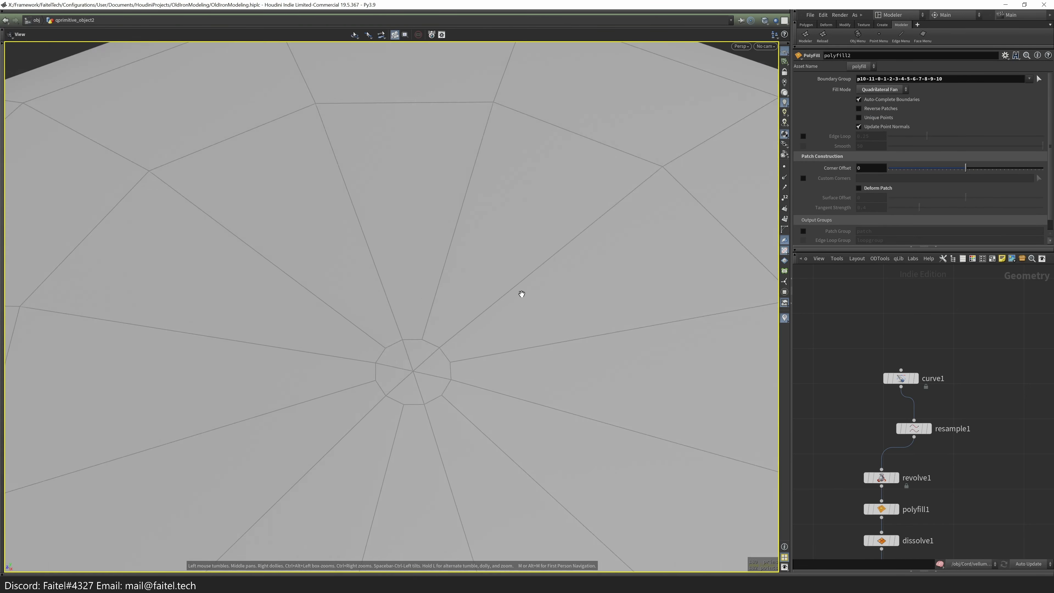
{"action": "scroll", "coordinate": [487, 350], "scroll_direction": "down", "scroll_amount": 6}
{"action": "key", "text": "Tab"}
{"action": "left_click", "coordinate": [471, 413]}
{"action": "left_click_drag", "start_coordinate": [471, 413], "coordinate": [511, 337]}
{"action": "key", "text": "space+3"}
- Add a Match Size node below fuse1, leaving Justify Y at Center
{"action": "key", "text": "f"}
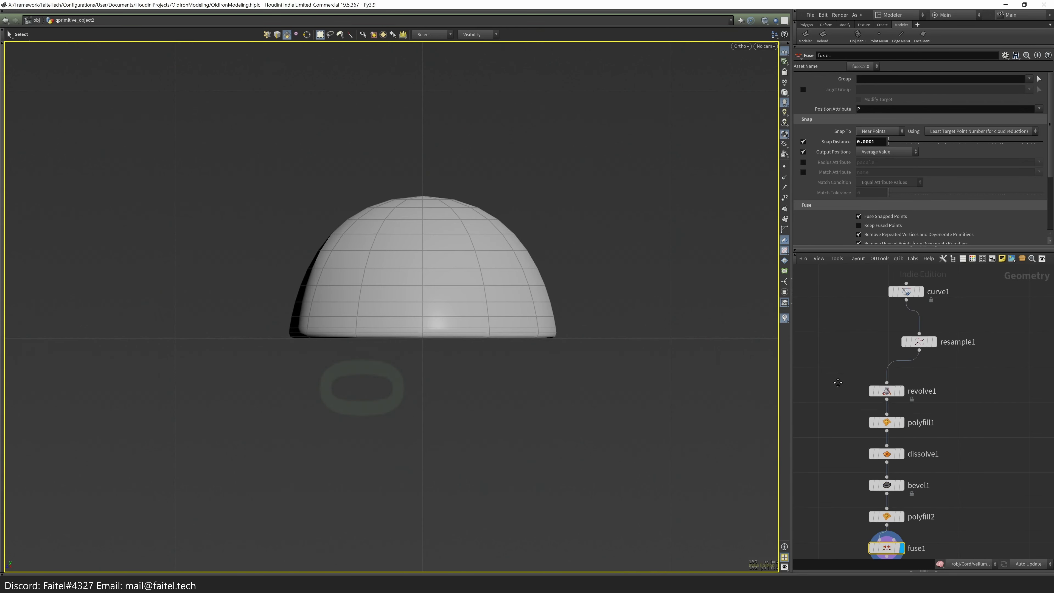
{"action": "key", "text": "Tab"}
{"action": "type", "text": "match"}
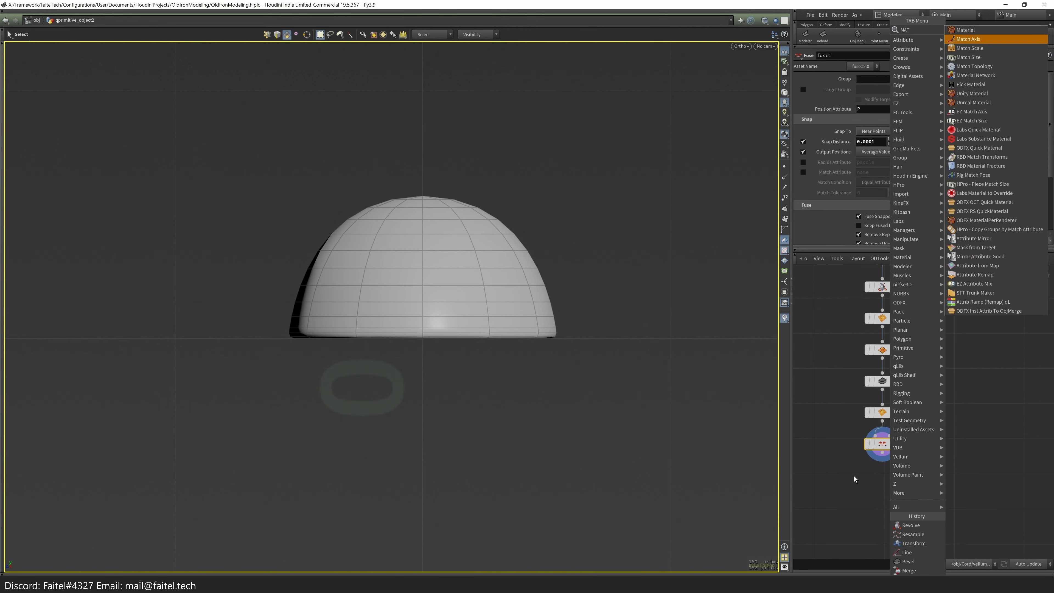
{"action": "key", "text": "Return"}
{"action": "left_click", "coordinate": [880, 504]}
{"action": "left_click", "coordinate": [869, 187]}
{"action": "left_click", "coordinate": [870, 206]}
{"action": "left_click_drag", "start_coordinate": [577, 356], "coordinate": [592, 357], "text": "alt"}
{"action": "left_click", "coordinate": [869, 187]}
{"action": "left_click", "coordinate": [870, 197]}
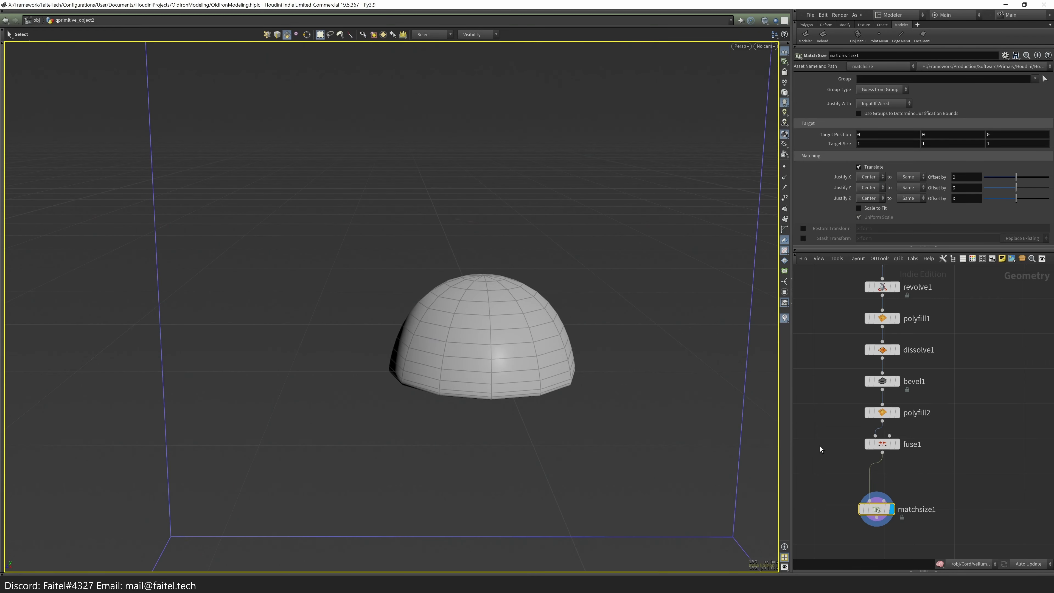
- Draw a new Bezier curve, curve2, shaped as an arching arc
{"action": "key", "text": "Tab"}
{"action": "type", "text": "curv"}
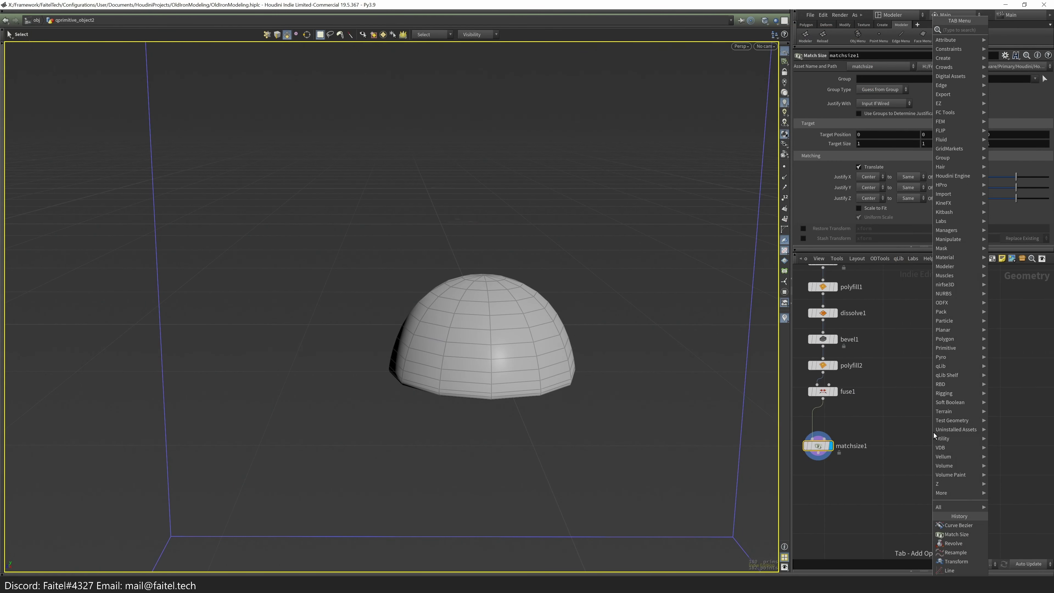
{"action": "key", "text": "Return"}
{"action": "left_click", "coordinate": [934, 433]}
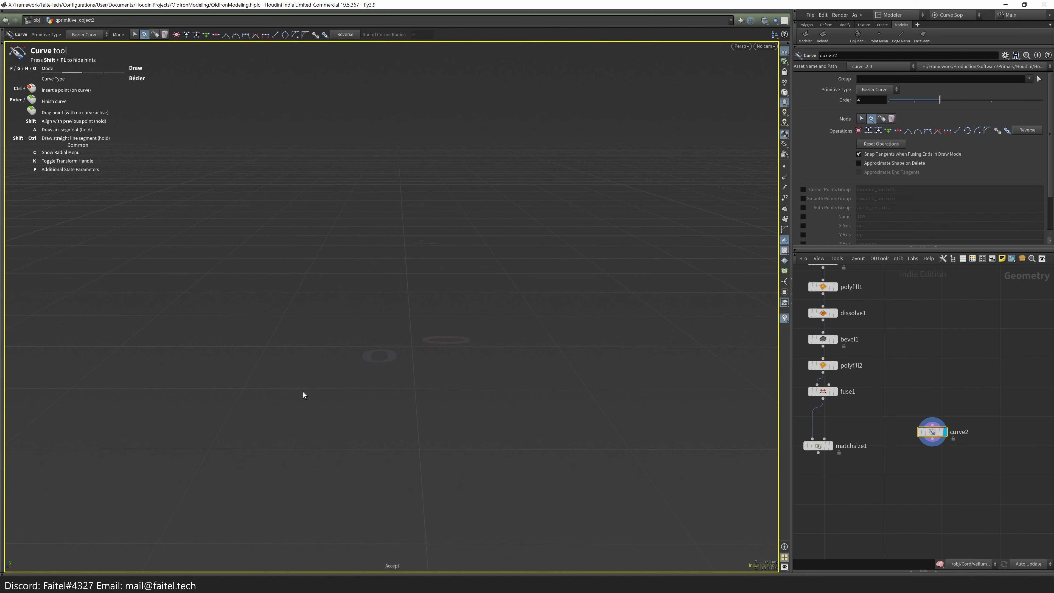
{"action": "left_click", "coordinate": [285, 395]}
{"action": "left_click", "coordinate": [382, 214]}
{"action": "left_click_drag", "start_coordinate": [575, 223], "coordinate": [587, 235]}
{"action": "key", "text": "ctrl+z"}
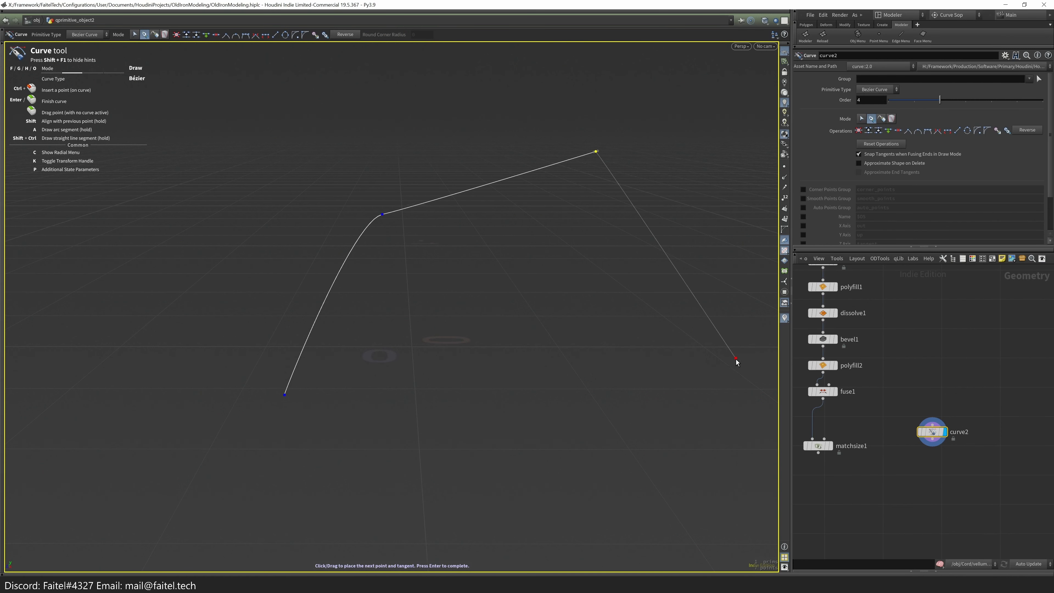
{"action": "key", "text": "ctrl+z"}
{"action": "key", "text": "ctrl+z"}
{"action": "left_click", "coordinate": [288, 424]}
{"action": "left_click", "coordinate": [270, 233]}
{"action": "left_click_drag", "start_coordinate": [565, 157], "coordinate": [626, 188]}
{"action": "left_click_drag", "start_coordinate": [667, 349], "coordinate": [672, 422]}
{"action": "key", "text": "Tab"}
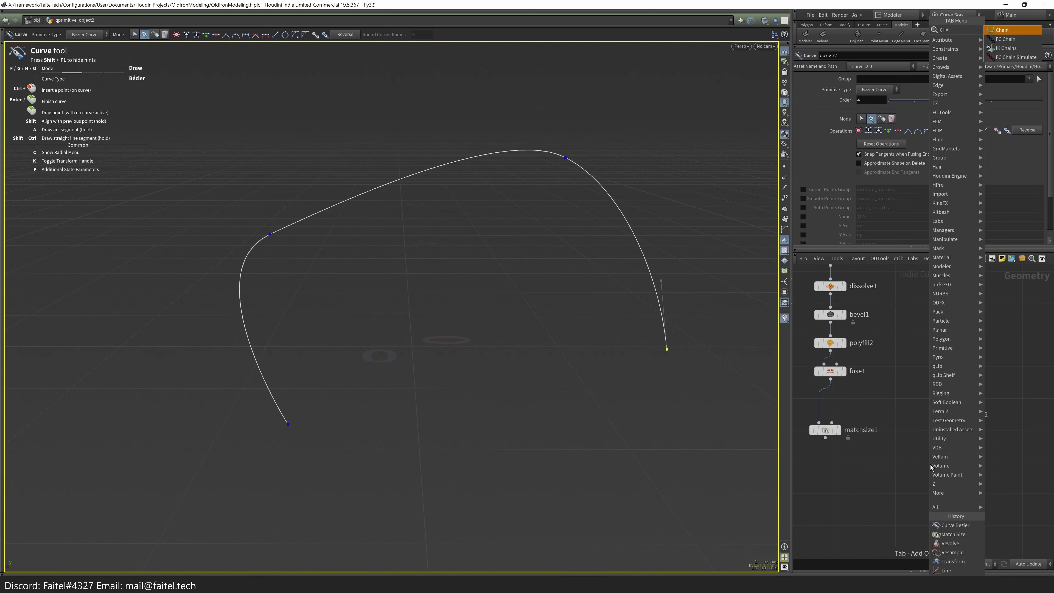
- Add a Chain node fed by matchsize1 and curve2 and display its dome copies
{"action": "type", "text": "chain"}
{"action": "key", "text": "Return"}
{"action": "left_click", "coordinate": [930, 463]}
{"action": "left_click_drag", "start_coordinate": [949, 431], "coordinate": [936, 454]}
{"action": "mouse_move", "coordinate": [826, 437]}
{"action": "left_mouse_down"}
{"action": "mouse_move", "coordinate": [922, 454]}
{"action": "mouse_move", "coordinate": [867, 498]}
{"action": "left_mouse_up"}
{"action": "left_click", "coordinate": [943, 462]}
{"action": "left_click_drag", "start_coordinate": [499, 415], "coordinate": [606, 389]}
{"action": "left_click_drag", "start_coordinate": [881, 501], "coordinate": [881, 513]}
{"action": "scroll", "coordinate": [802, 216], "scroll_direction": "down", "scroll_amount": 2}
{"action": "left_click", "coordinate": [800, 216]}
{"action": "scroll", "coordinate": [801, 217], "scroll_direction": "down", "scroll_amount": 2}
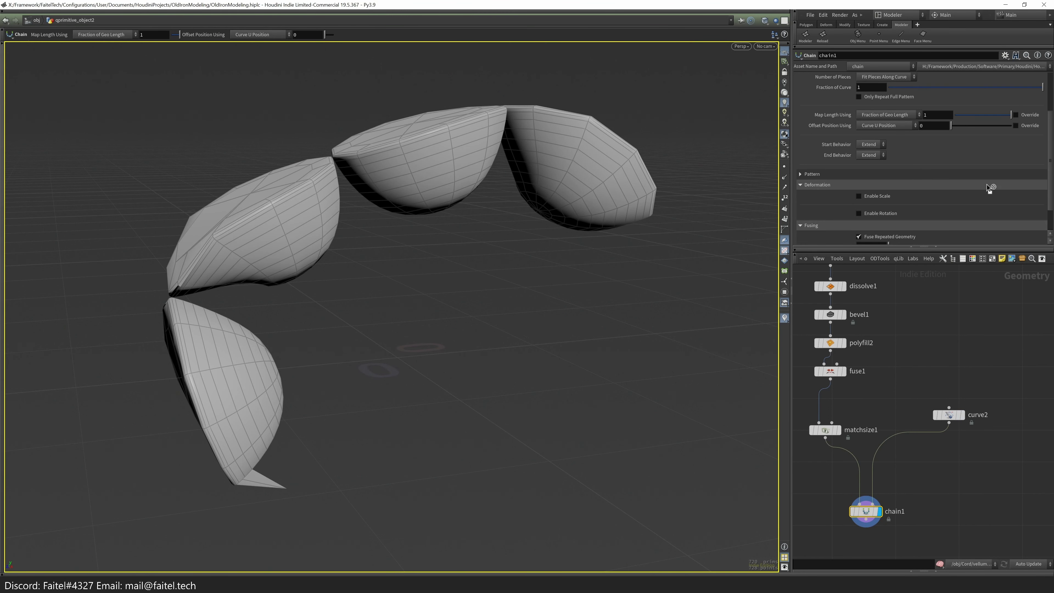
- Give the chain a negative spacing so the dome pieces overlap
{"action": "scroll", "coordinate": [898, 166], "scroll_direction": "up", "scroll_amount": 4}
{"action": "left_click", "coordinate": [842, 111]}
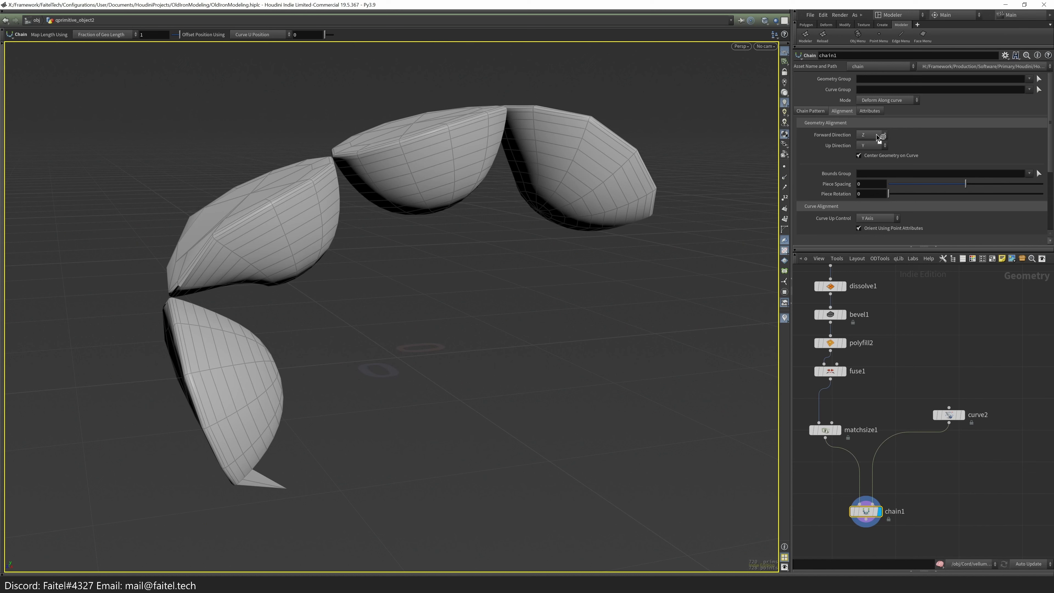
{"action": "mouse_move", "coordinate": [964, 184]}
{"action": "left_mouse_down"}
{"action": "mouse_move", "coordinate": [939, 183]}
{"action": "mouse_move", "coordinate": [963, 184]}
{"action": "left_mouse_up"}
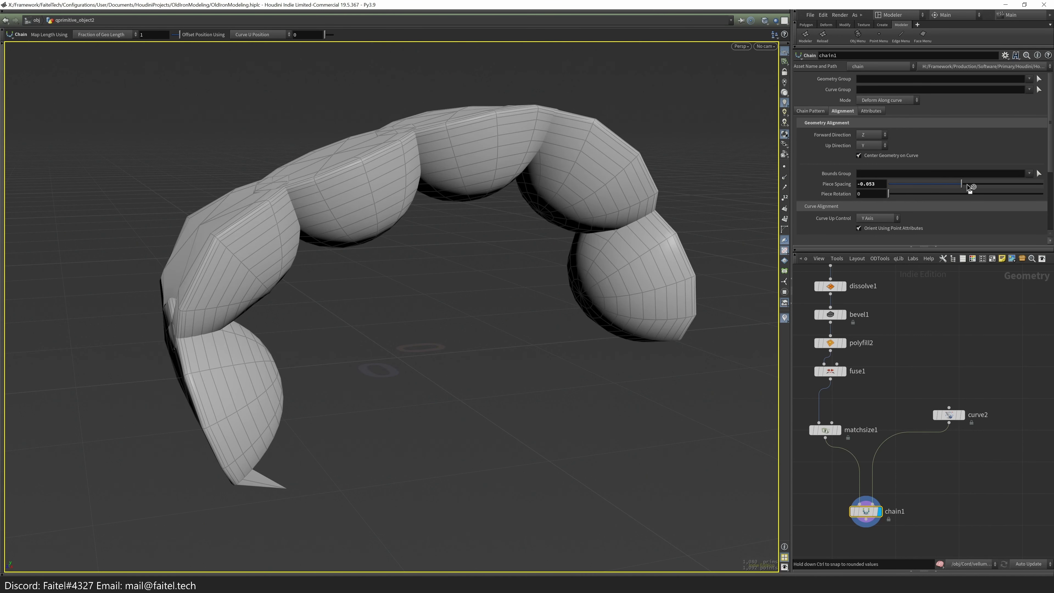
{"action": "scroll", "coordinate": [1050, 166], "scroll_direction": "down", "scroll_amount": 3}
{"action": "scroll", "coordinate": [1051, 162], "scroll_direction": "down", "scroll_amount": 4}
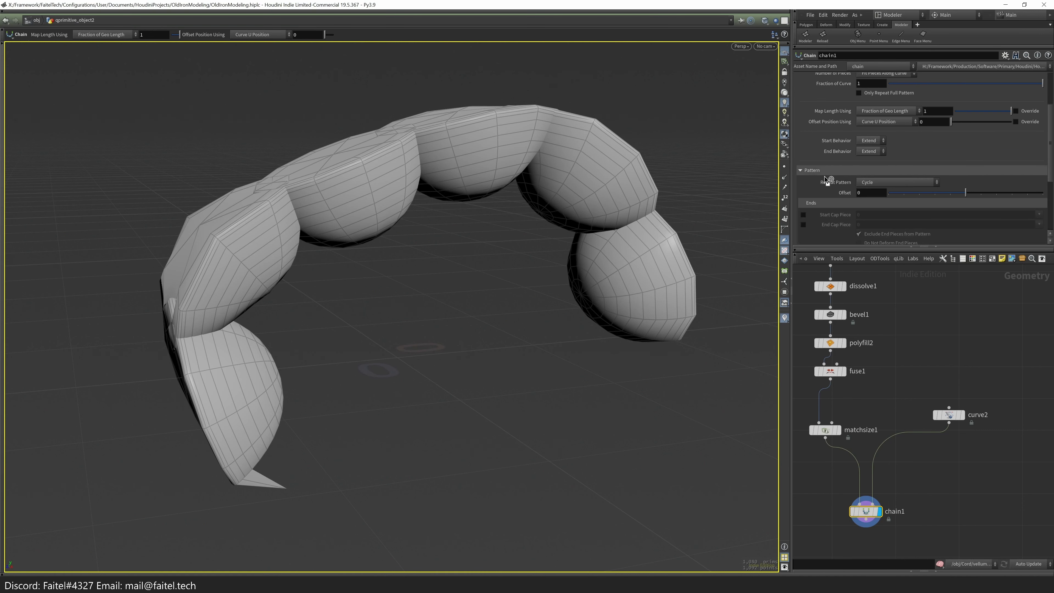
{"action": "scroll", "coordinate": [955, 190], "scroll_direction": "down", "scroll_amount": 3}
{"action": "scroll", "coordinate": [1030, 208], "scroll_direction": "up", "scroll_amount": 5}
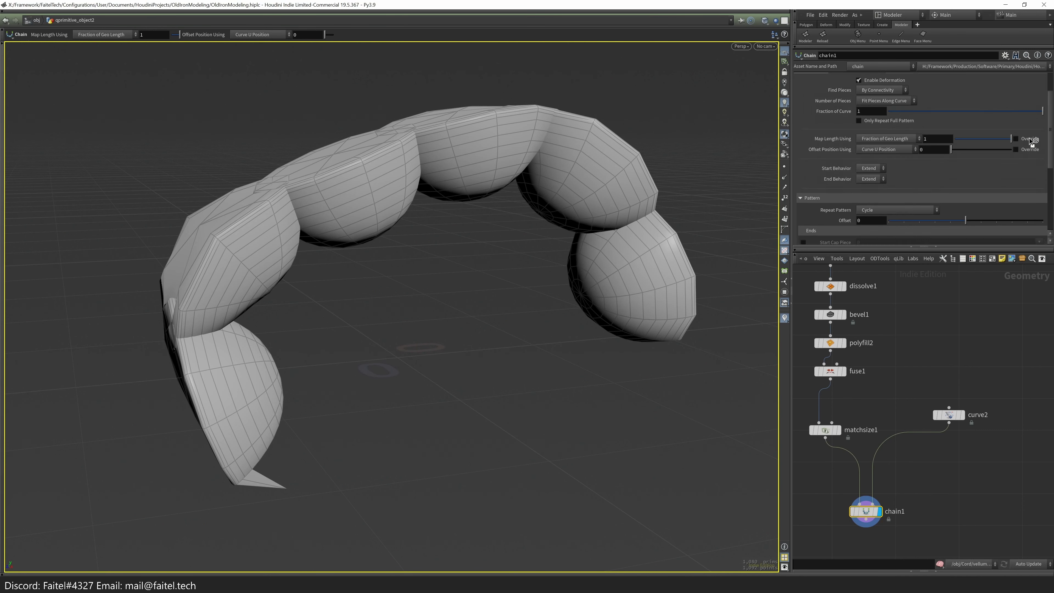
- Set matchsize1's target size to 0.05 × 0.025 × 0.05
{"action": "left_click", "coordinate": [825, 430]}
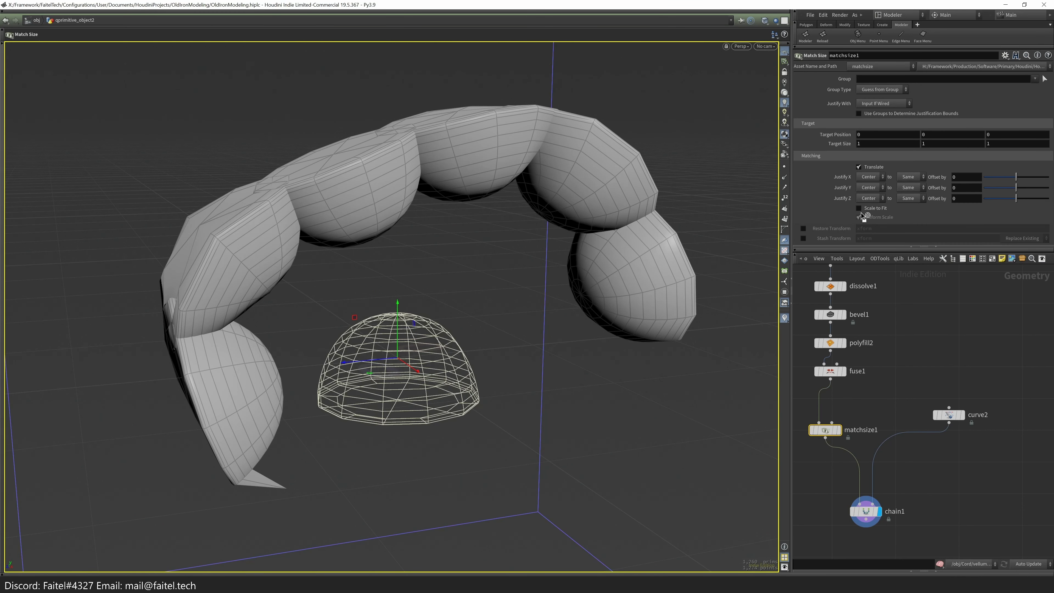
{"action": "scroll", "coordinate": [880, 211], "scroll_direction": "down", "scroll_amount": 1}
{"action": "middle_click_drag", "start_coordinate": [842, 137], "coordinate": [805, 139]}
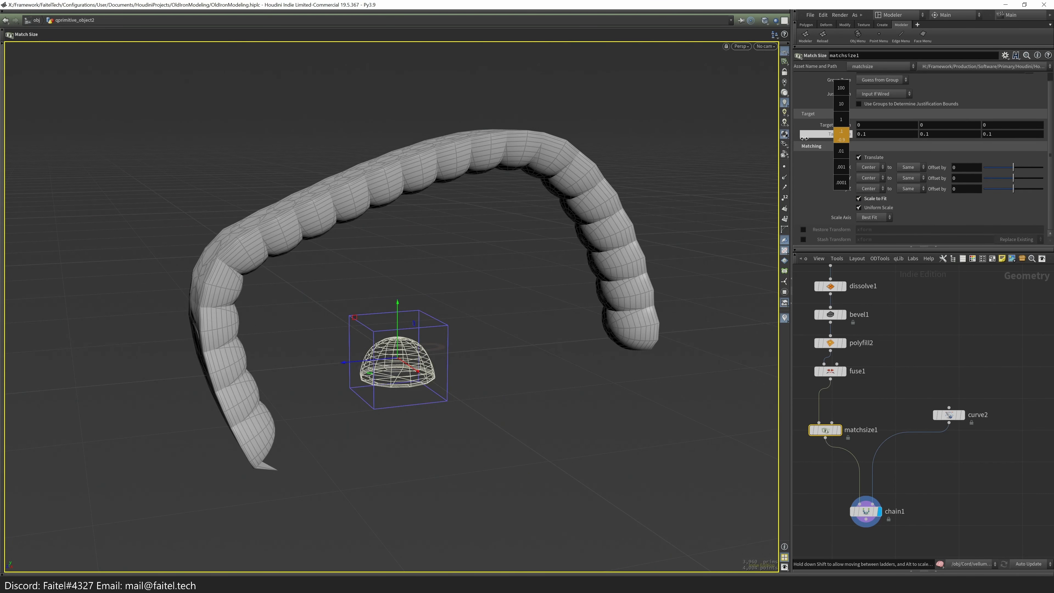
{"action": "key", "text": "BackSpace"}
{"action": "type", "text": "05"}
{"action": "key", "text": "Tab"}
{"action": "type", "text": "0.05"}
{"action": "key", "text": "Tab"}
{"action": "type", "text": "0."}
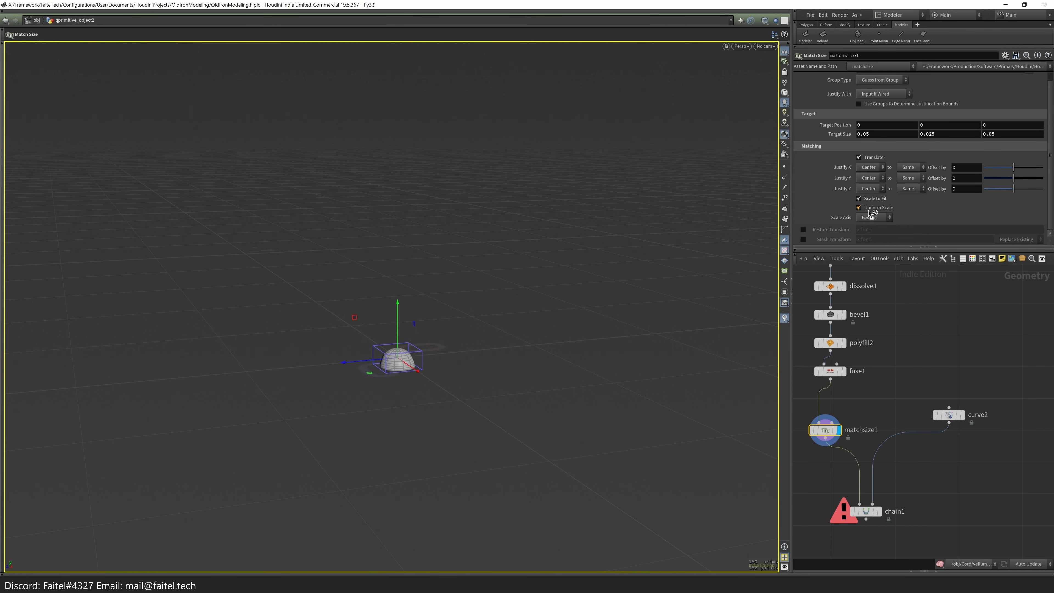
- Orient chain1's pieces forward along Y and up along Z, with X Axis as the curve up control
{"action": "left_click", "coordinate": [862, 505]}
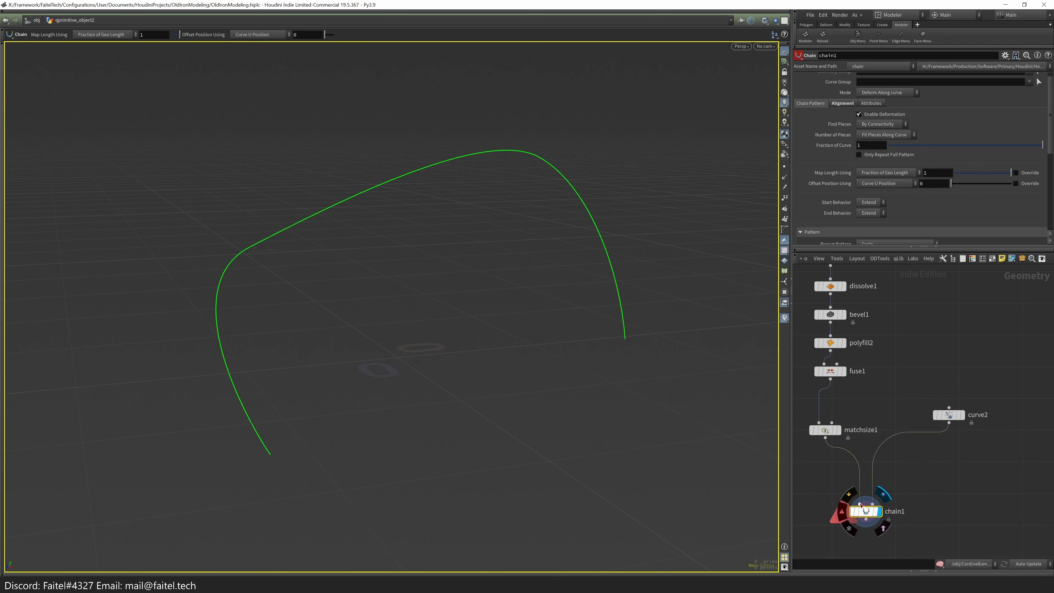
{"action": "left_click_drag", "start_coordinate": [965, 176], "coordinate": [966, 175]}
{"action": "left_click", "coordinate": [876, 129]}
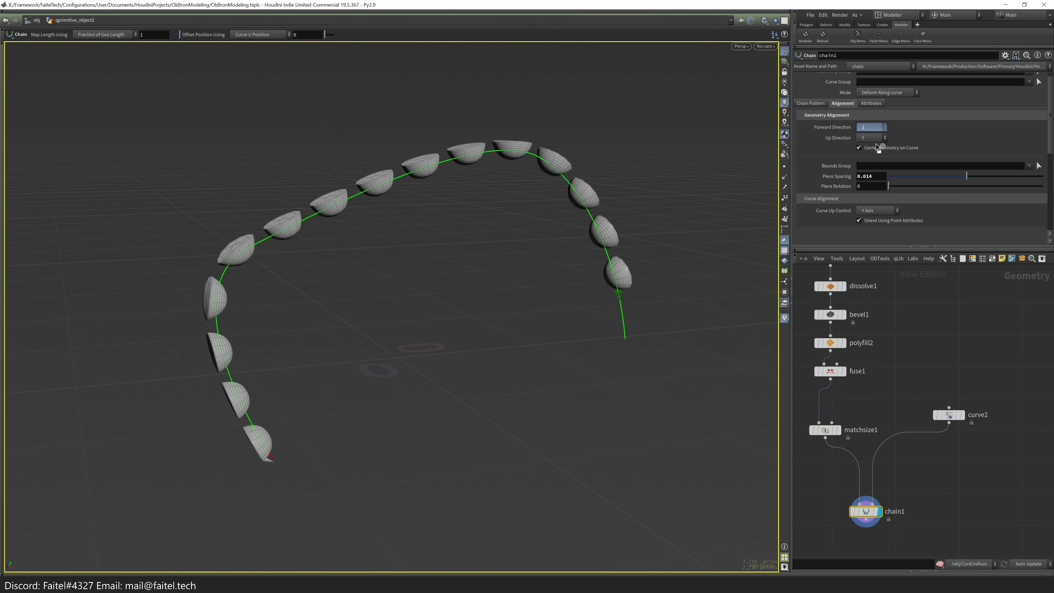
{"action": "left_click", "coordinate": [875, 144]}
{"action": "left_click", "coordinate": [874, 139]}
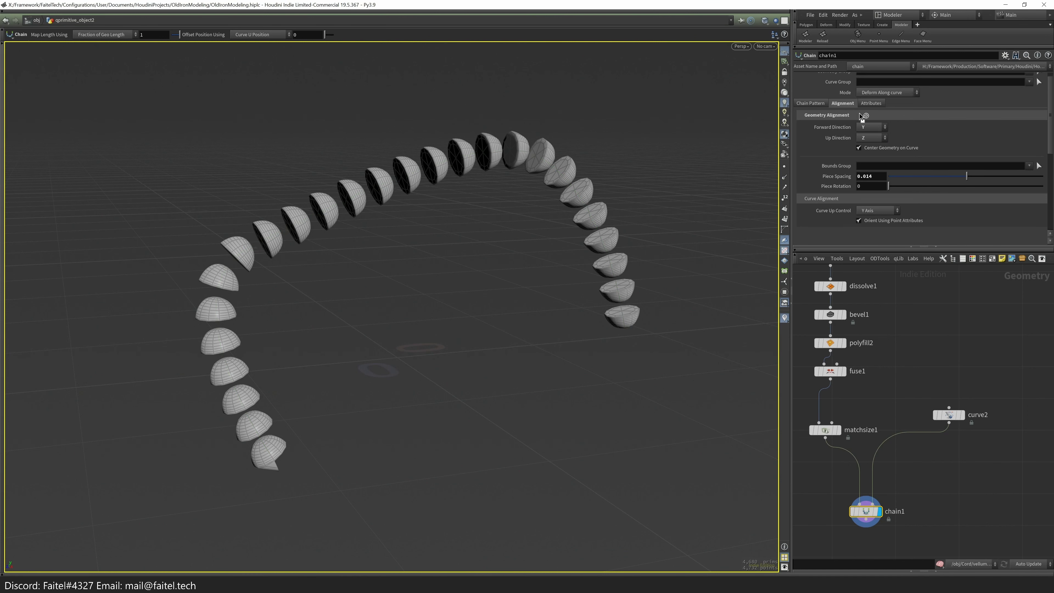
{"action": "scroll", "coordinate": [1051, 131], "scroll_direction": "down", "scroll_amount": 5}
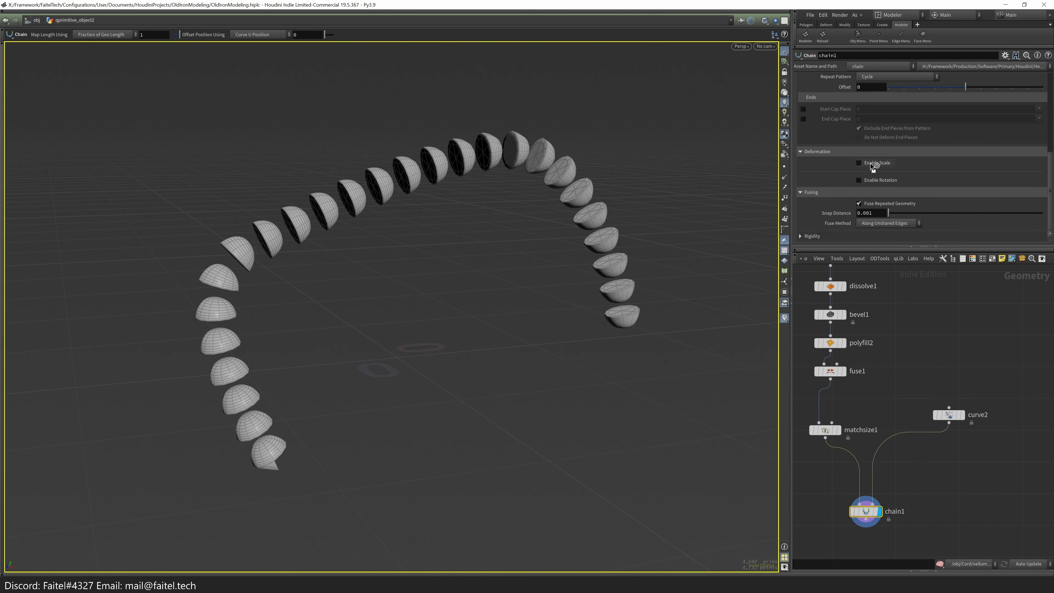
{"action": "scroll", "coordinate": [1051, 171], "scroll_direction": "up", "scroll_amount": 5}
{"action": "scroll", "coordinate": [289, 476], "scroll_direction": "up", "scroll_amount": 6}
{"action": "left_click", "coordinate": [851, 112]}
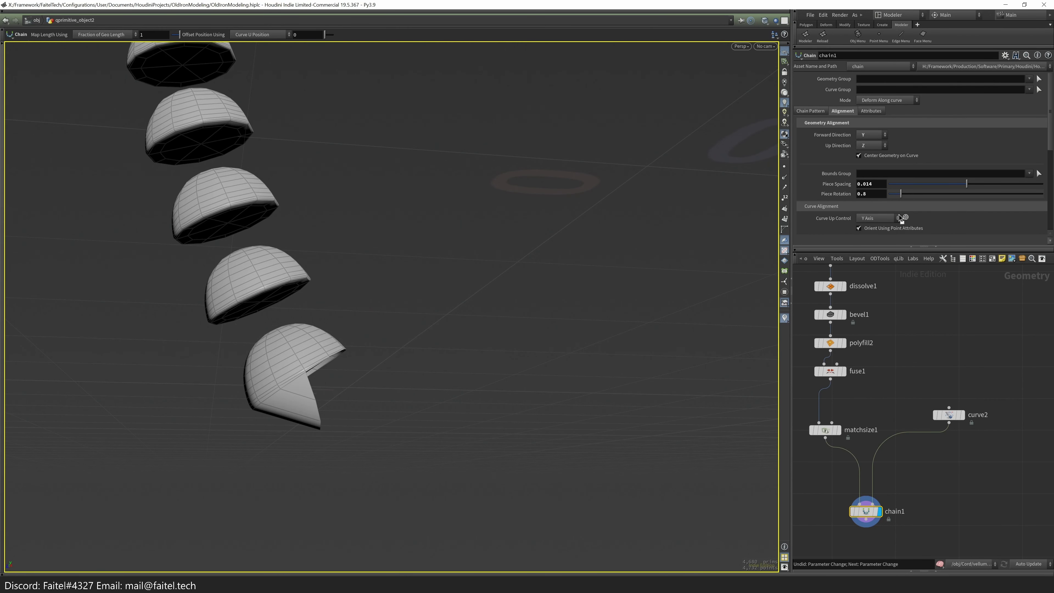
{"action": "left_click", "coordinate": [880, 236]}
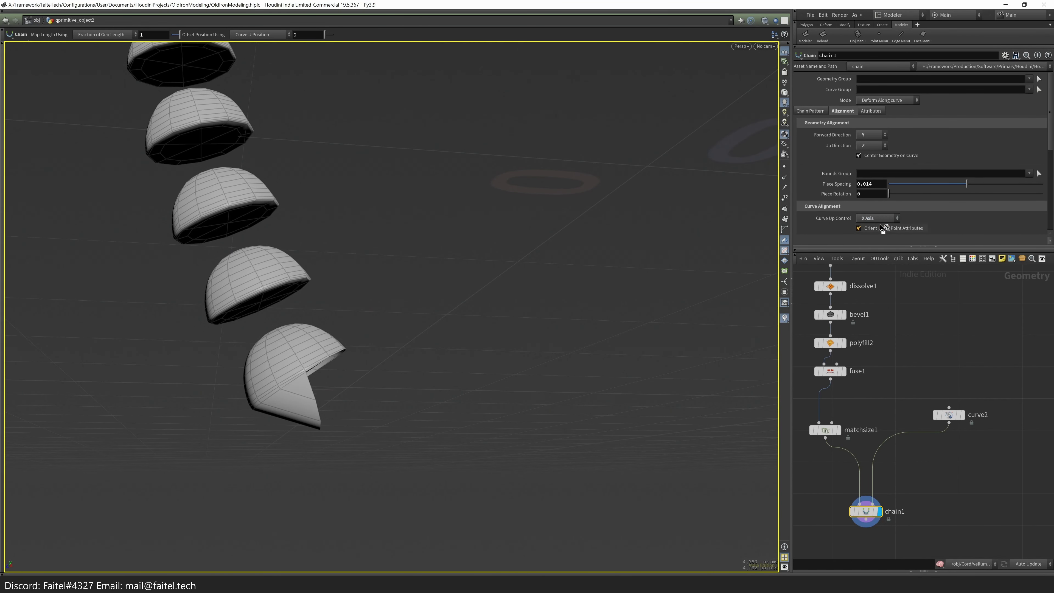
{"action": "scroll", "coordinate": [415, 400], "scroll_direction": "down", "scroll_amount": 5}
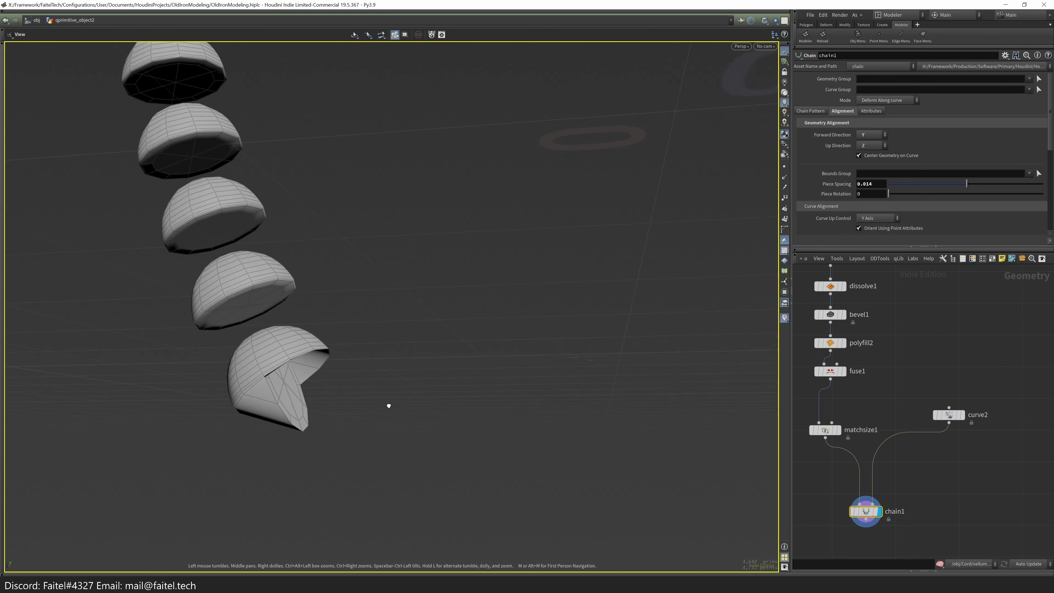
- Fit the pieces along the whole curve and shorten the map length to 0.585
{"action": "left_click", "coordinate": [811, 110]}
{"action": "left_click", "coordinate": [885, 142]}
{"action": "left_click", "coordinate": [899, 152]}
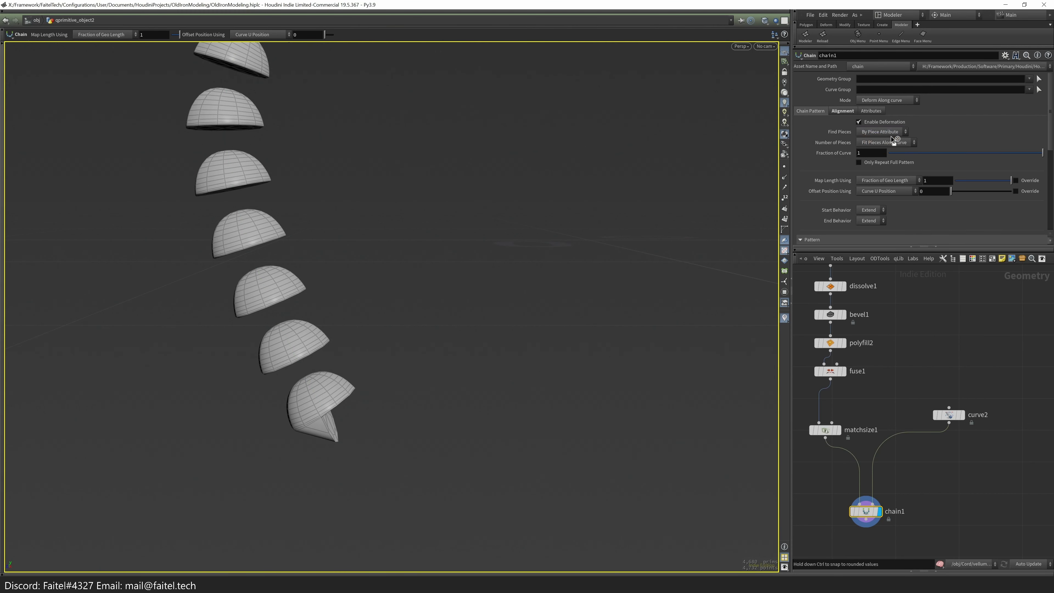
{"action": "mouse_move", "coordinate": [1012, 183]}
{"action": "left_mouse_down"}
{"action": "mouse_move", "coordinate": [950, 191]}
{"action": "mouse_move", "coordinate": [1025, 182]}
{"action": "left_mouse_up"}
- Set Piece Spacing to a slightly negative -0.006 so the domes overlap
{"action": "left_click", "coordinate": [845, 111]}
{"action": "left_click_drag", "start_coordinate": [902, 183], "coordinate": [969, 184]}
{"action": "mouse_move", "coordinate": [832, 184]}
{"action": "middle_mouse_down"}
{"action": "mouse_move", "coordinate": [805, 228]}
{"action": "mouse_move", "coordinate": [150, 223]}
{"action": "mouse_move", "coordinate": [830, 196]}
{"action": "middle_mouse_up"}
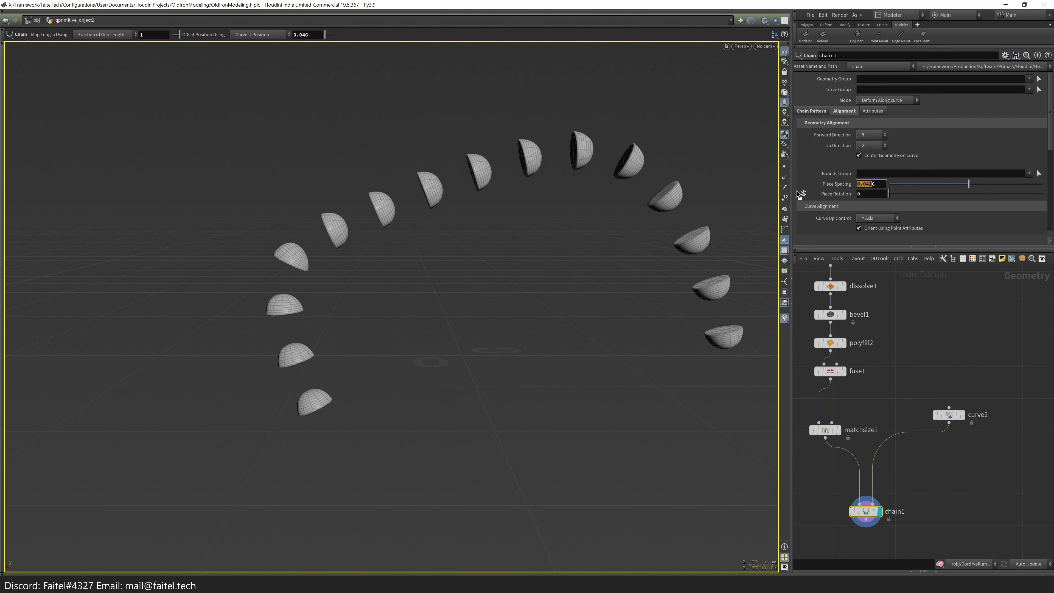
{"action": "type", "text": "0"}
{"action": "key", "text": "Return"}
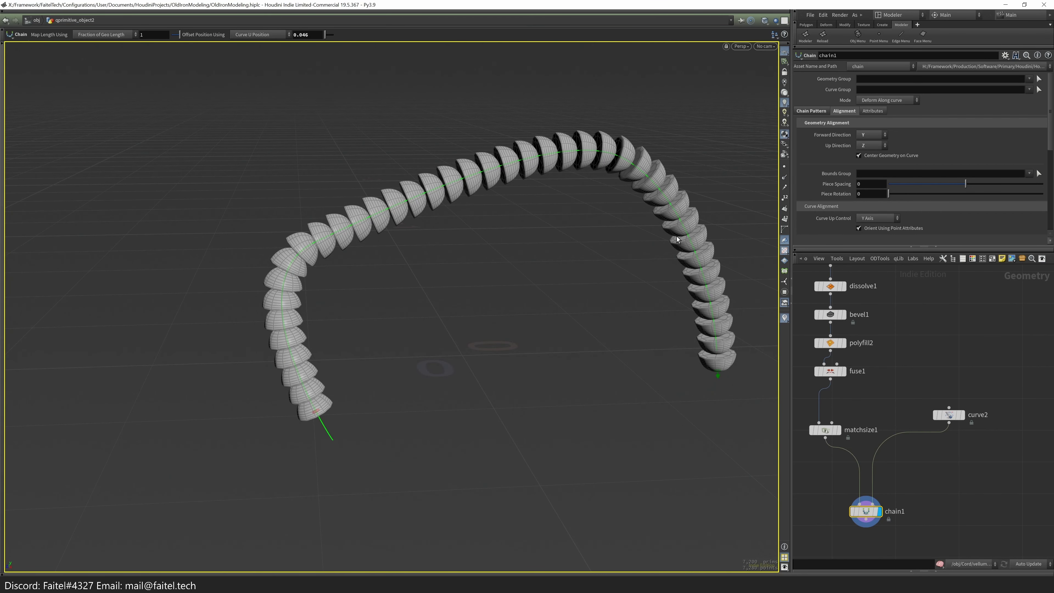
{"action": "key", "text": "ctrl+z"}
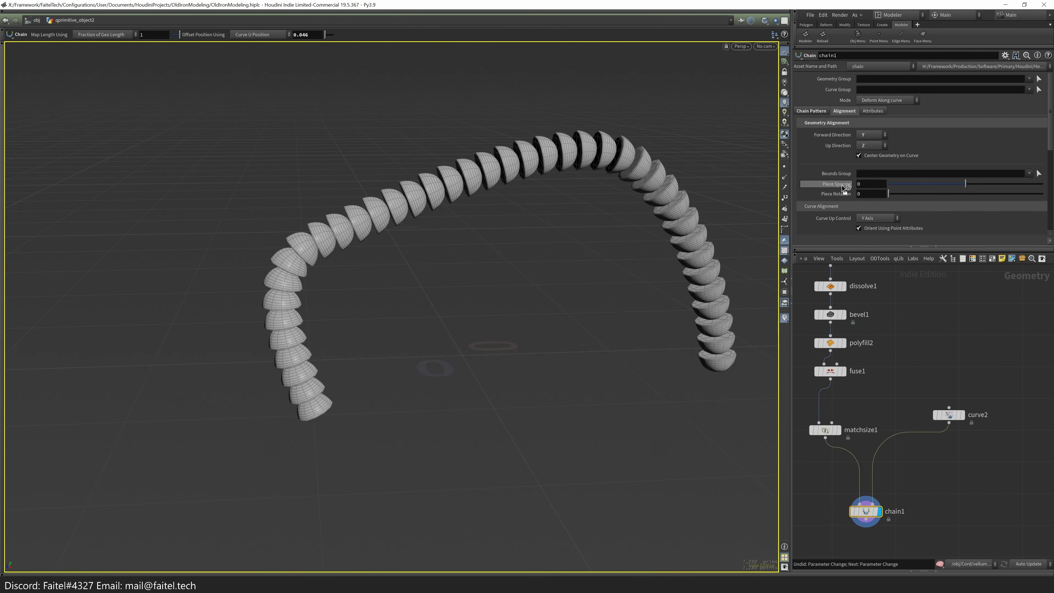
{"action": "middle_click_drag", "start_coordinate": [839, 216], "coordinate": [813, 214]}
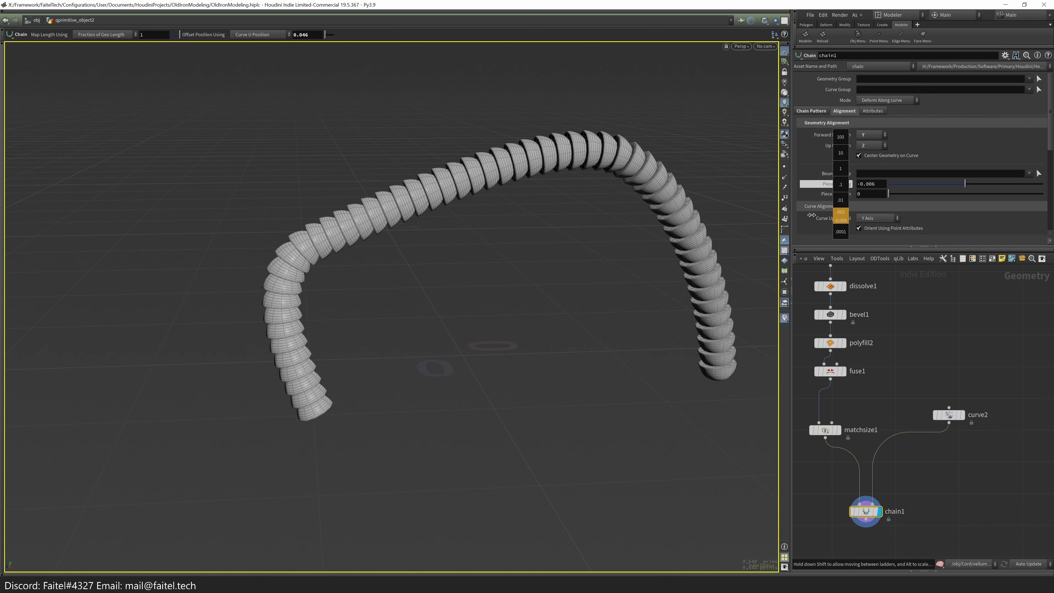
- Enable chain1's Scale Ramp and add several points along it
{"action": "scroll", "coordinate": [874, 215], "scroll_direction": "down", "scroll_amount": 10}
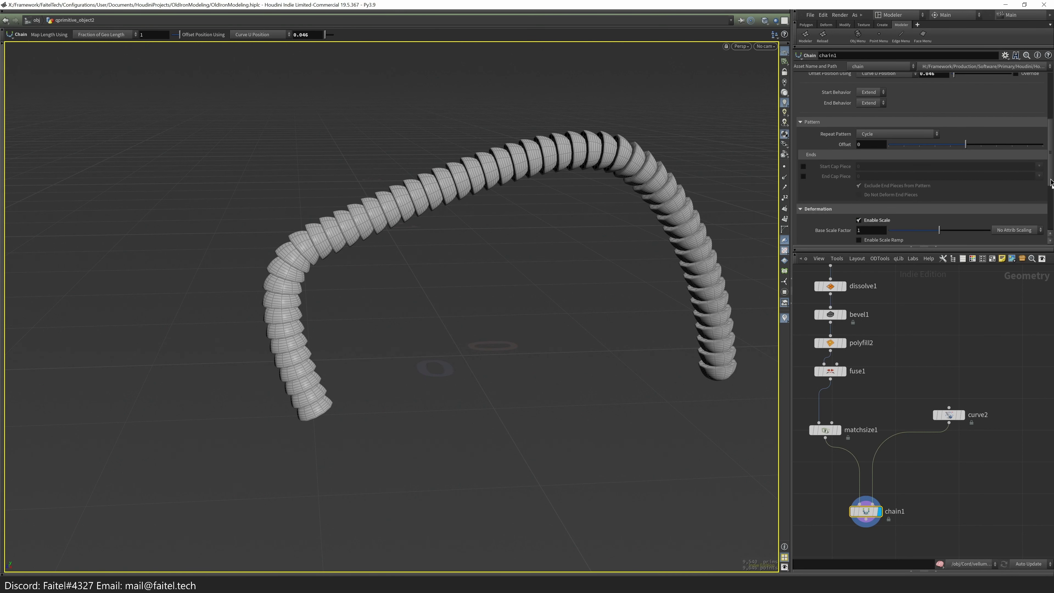
{"action": "left_click_drag", "start_coordinate": [855, 215], "coordinate": [871, 223]}
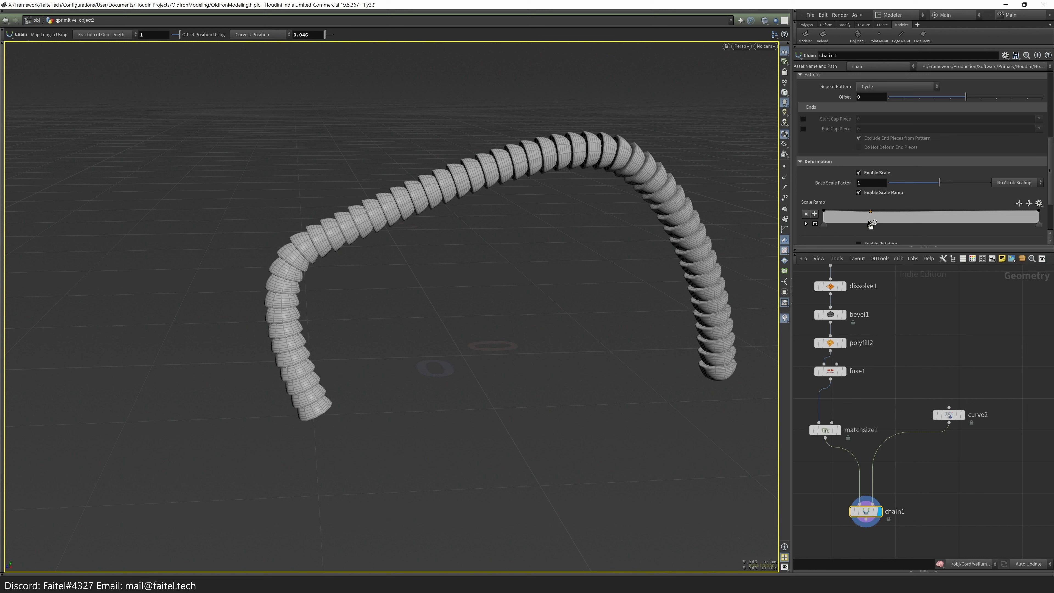
{"action": "left_click", "coordinate": [906, 212]}
{"action": "left_click", "coordinate": [959, 213]}
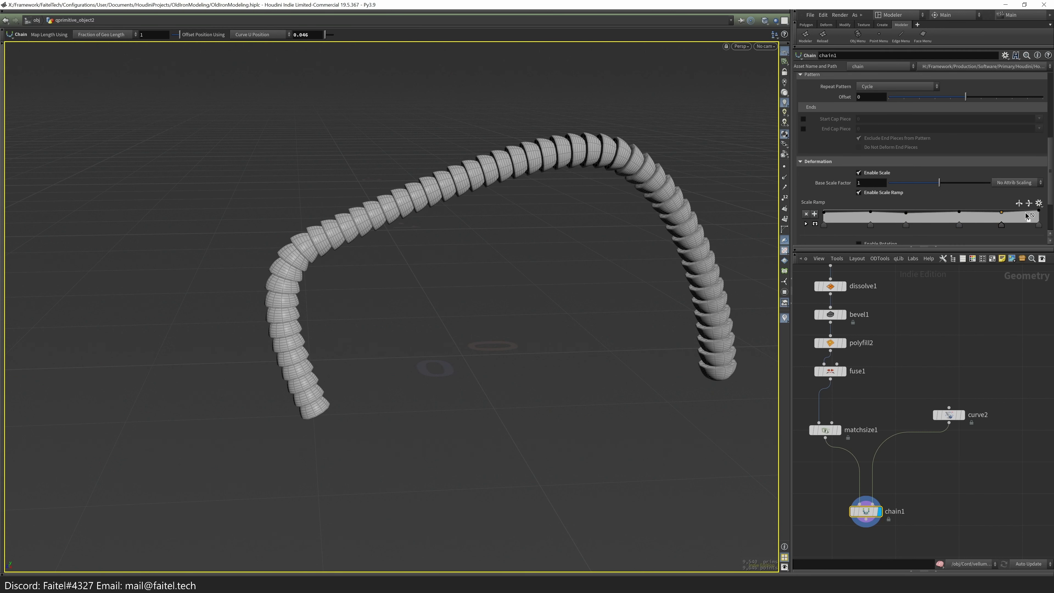
{"action": "left_click", "coordinate": [1039, 210]}
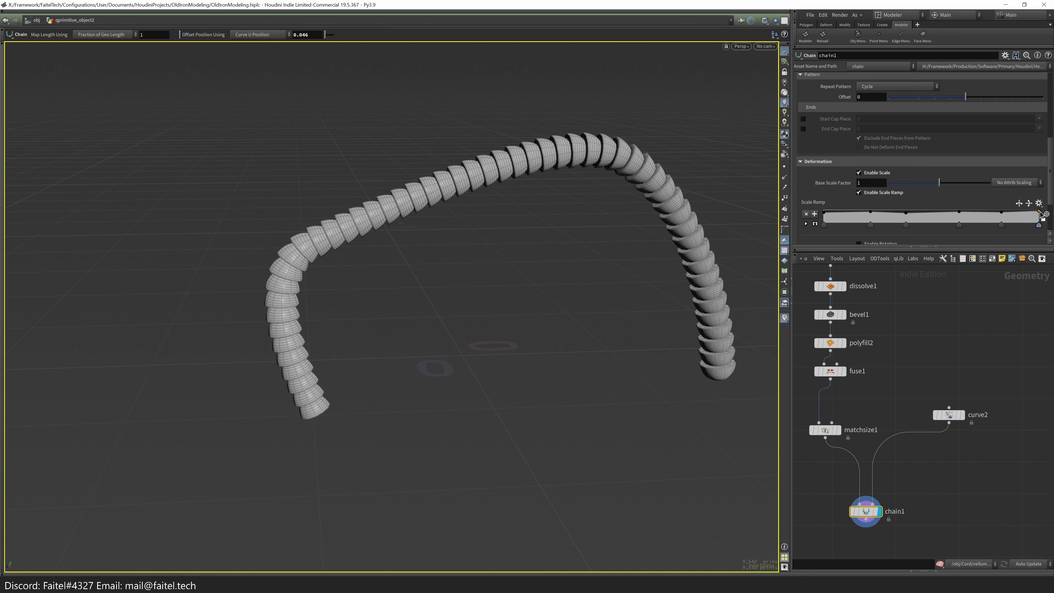
{"action": "key", "text": "Escape"}
{"action": "scroll", "coordinate": [577, 336], "scroll_direction": "down", "scroll_amount": 3}
{"action": "left_click_drag", "start_coordinate": [577, 337], "coordinate": [558, 226]}
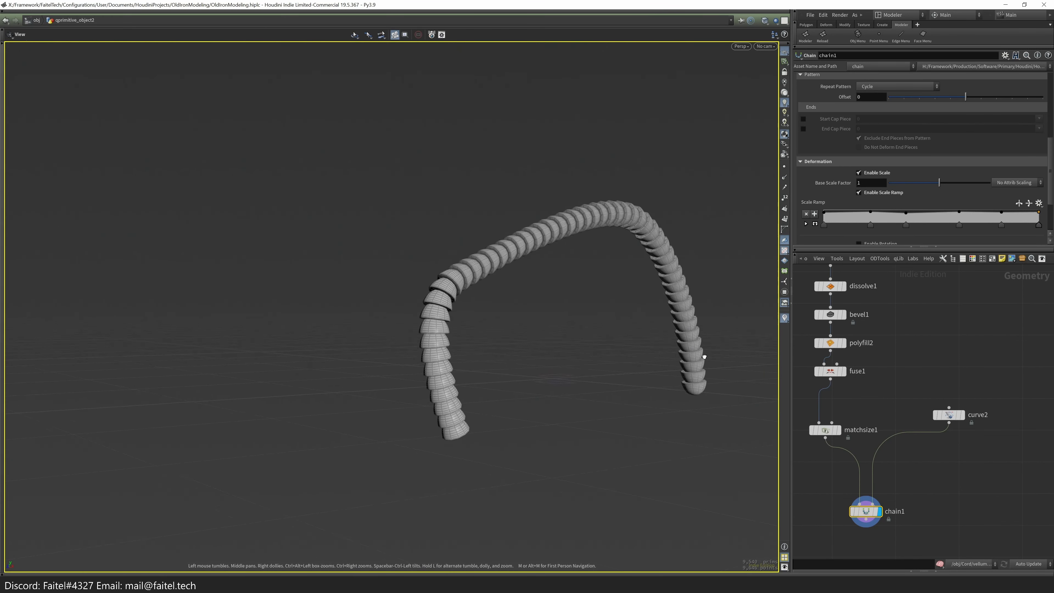
{"action": "scroll", "coordinate": [558, 226], "scroll_direction": "up", "scroll_amount": 6}
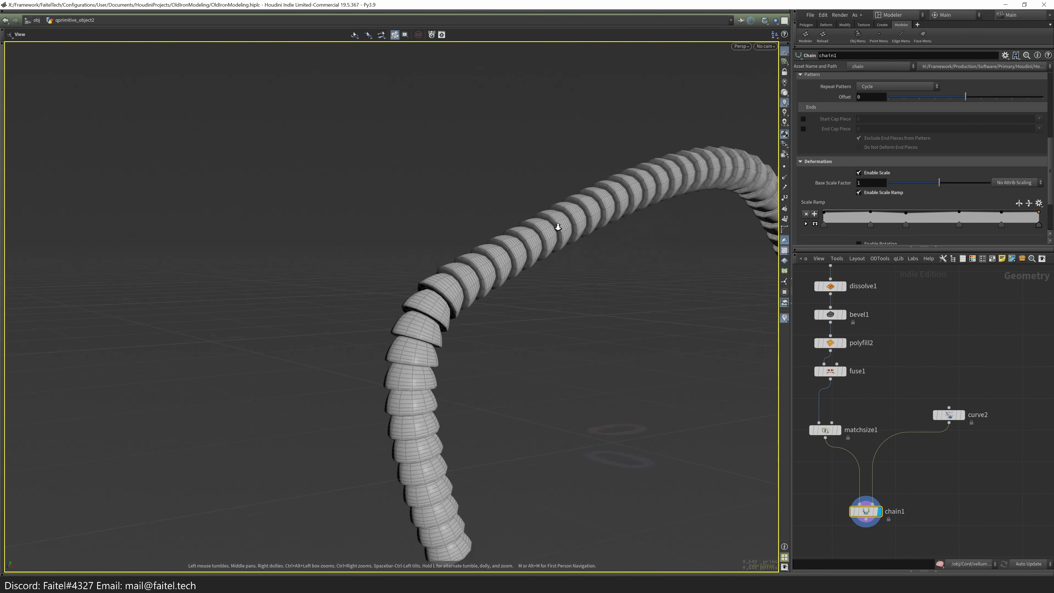
{"action": "scroll", "coordinate": [501, 314], "scroll_direction": "up", "scroll_amount": 8}
- Inspect the fused and size-matched dome piece from above
{"action": "key", "text": "Return"}
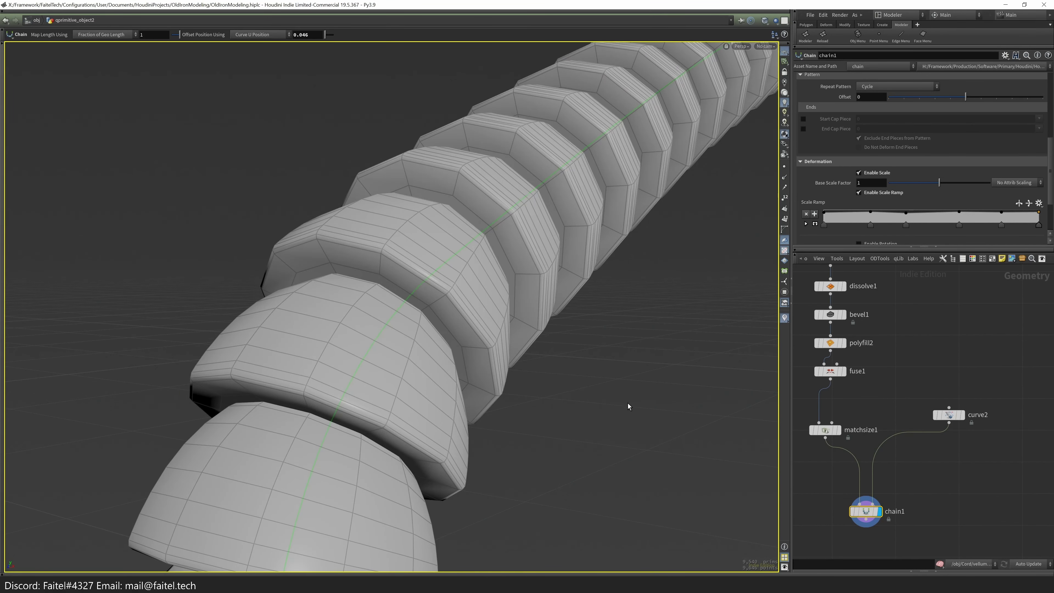
{"action": "left_click", "coordinate": [830, 371]}
{"action": "scroll", "coordinate": [483, 513], "scroll_direction": "down", "scroll_amount": 5}
{"action": "left_click_drag", "start_coordinate": [483, 514], "coordinate": [482, 313]}
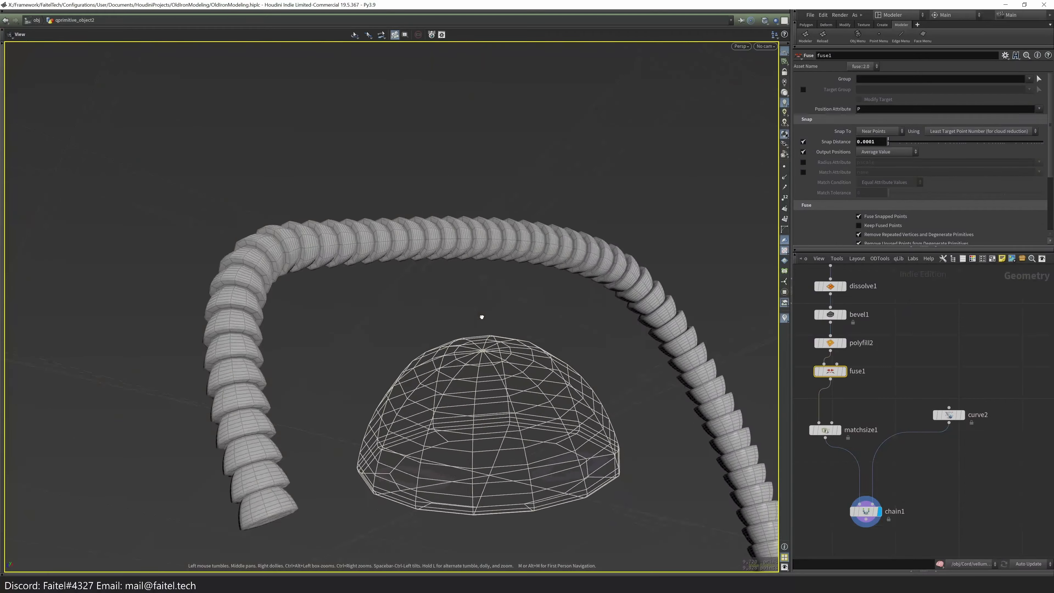
{"action": "scroll", "coordinate": [505, 413], "scroll_direction": "up", "scroll_amount": 2}
{"action": "left_click_drag", "start_coordinate": [505, 413], "coordinate": [539, 388]}
{"action": "key", "text": "Return"}
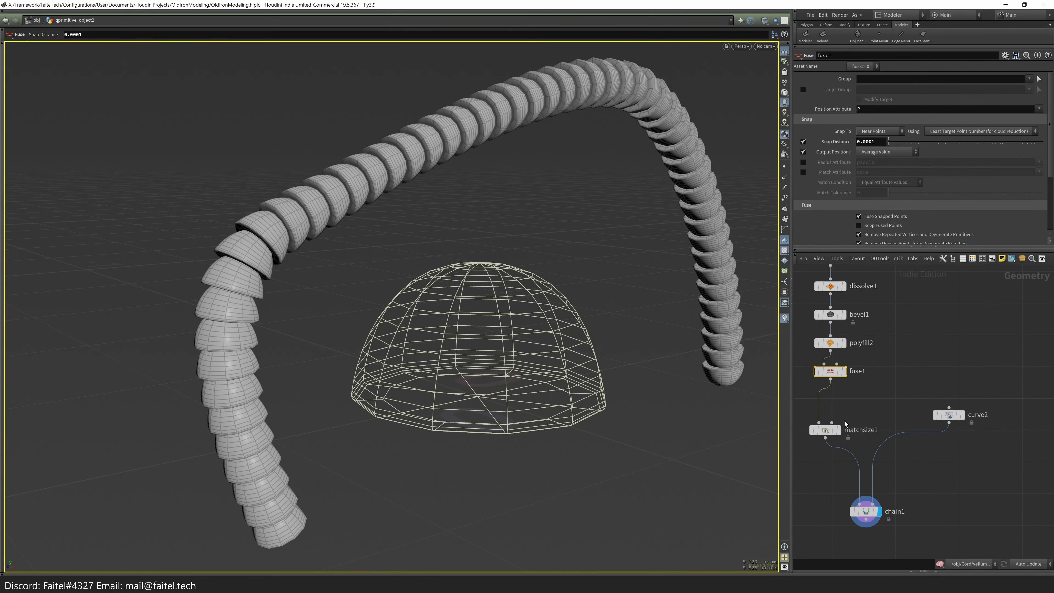
{"action": "left_click", "coordinate": [838, 430]}
{"action": "left_click", "coordinate": [844, 371]}
- Extrude the dome's bottom face inward, shrink it slightly, and bevel its inner rim edges
{"action": "key", "text": "s"}
{"action": "left_click_drag", "start_coordinate": [477, 333], "coordinate": [545, 429], "text": "alt"}
{"action": "left_click", "coordinate": [467, 406]}
{"action": "key", "text": "e"}
{"action": "key", "text": "r"}
{"action": "mouse_move", "coordinate": [459, 372]}
{"action": "left_mouse_down", "text": "alt"}
{"action": "mouse_move", "coordinate": [482, 341]}
{"action": "mouse_move", "coordinate": [501, 376]}
{"action": "mouse_move", "coordinate": [466, 377]}
{"action": "left_mouse_up", "text": "alt"}
{"action": "key", "text": "3"}
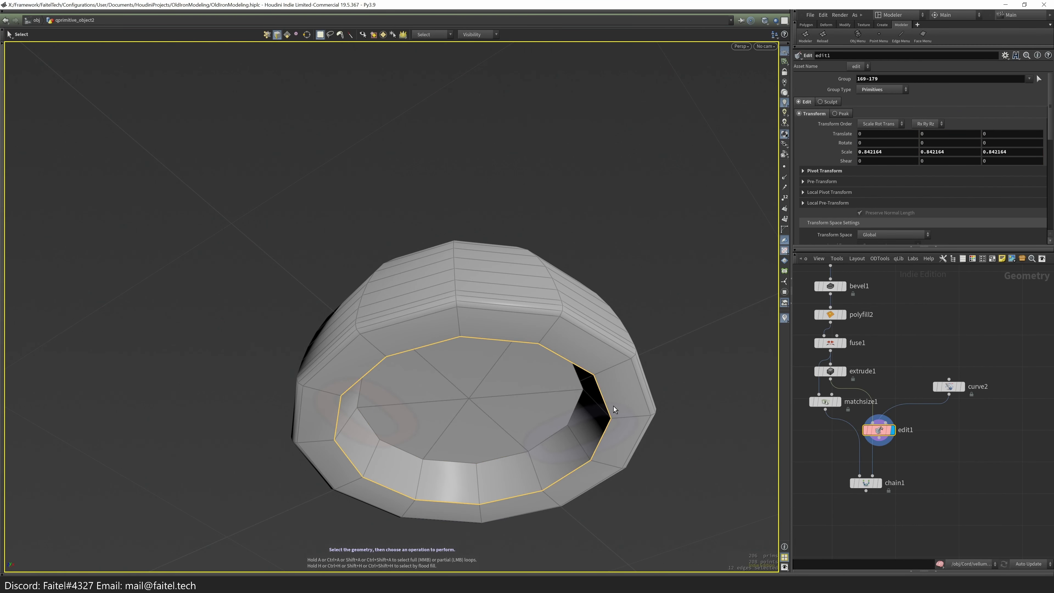
{"action": "key", "text": "b"}
{"action": "key", "text": "s"}
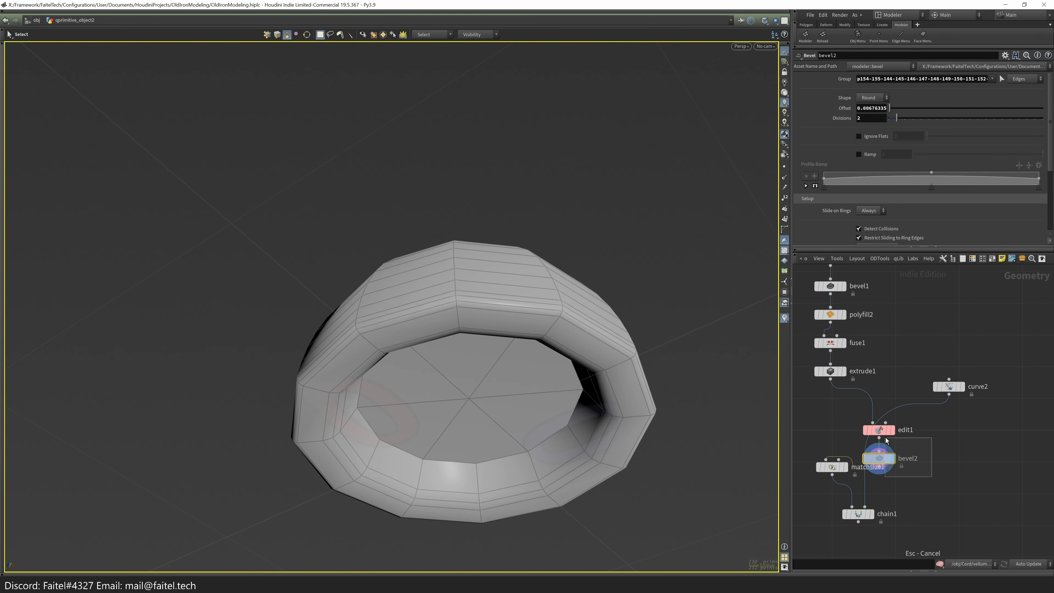
{"action": "key", "text": "l"}
- Pick the bevel's edges, then check the matchsize, chain and extrude results
{"action": "left_click_drag", "start_coordinate": [623, 395], "coordinate": [678, 374]}
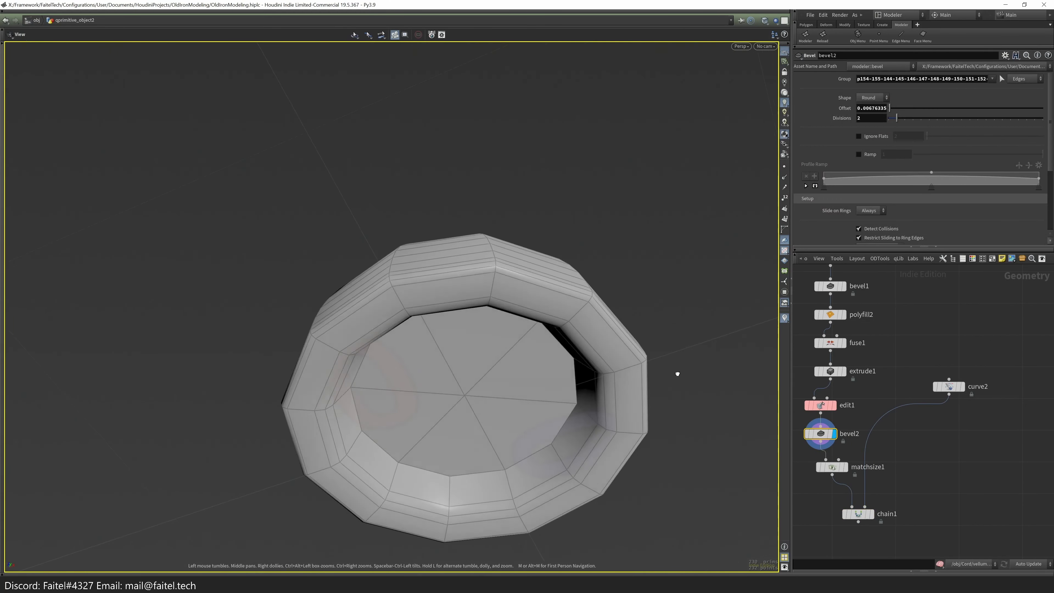
{"action": "left_click", "coordinate": [1002, 78]}
{"action": "key", "text": "Return"}
{"action": "left_click", "coordinate": [847, 467]}
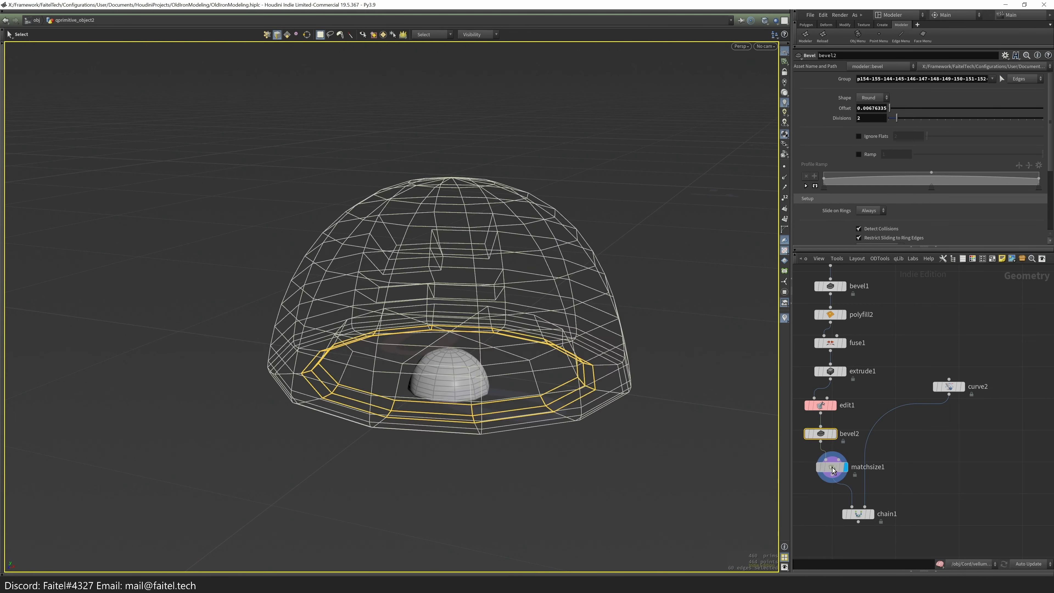
{"action": "left_click", "coordinate": [833, 467]}
{"action": "scroll", "coordinate": [589, 264], "scroll_direction": "up", "scroll_amount": 5}
{"action": "left_click", "coordinate": [872, 514]}
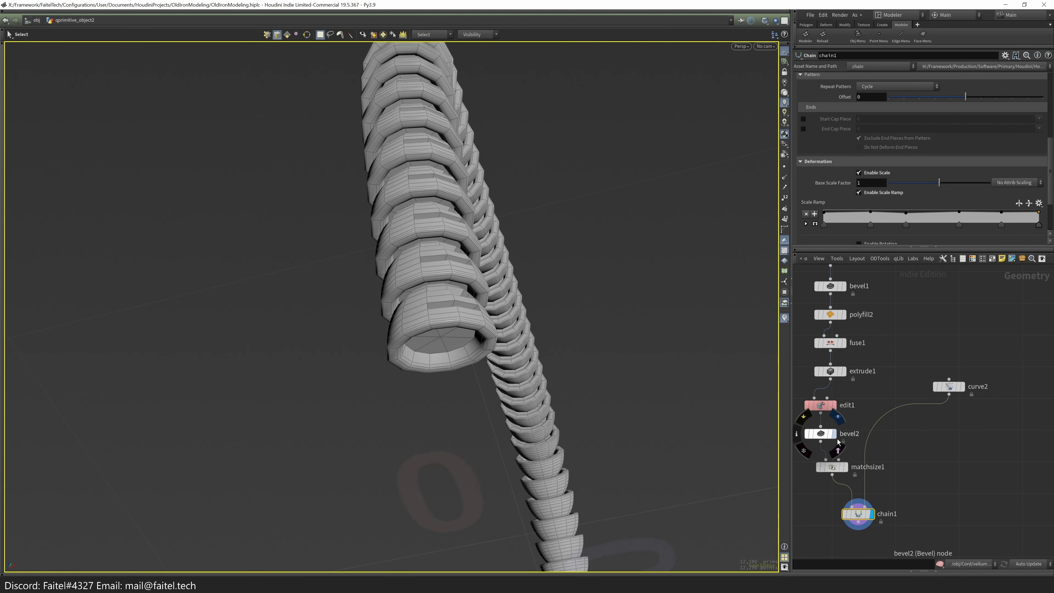
{"action": "left_click", "coordinate": [820, 405]}
{"action": "left_click_drag", "start_coordinate": [581, 415], "coordinate": [540, 395], "text": "alt"}
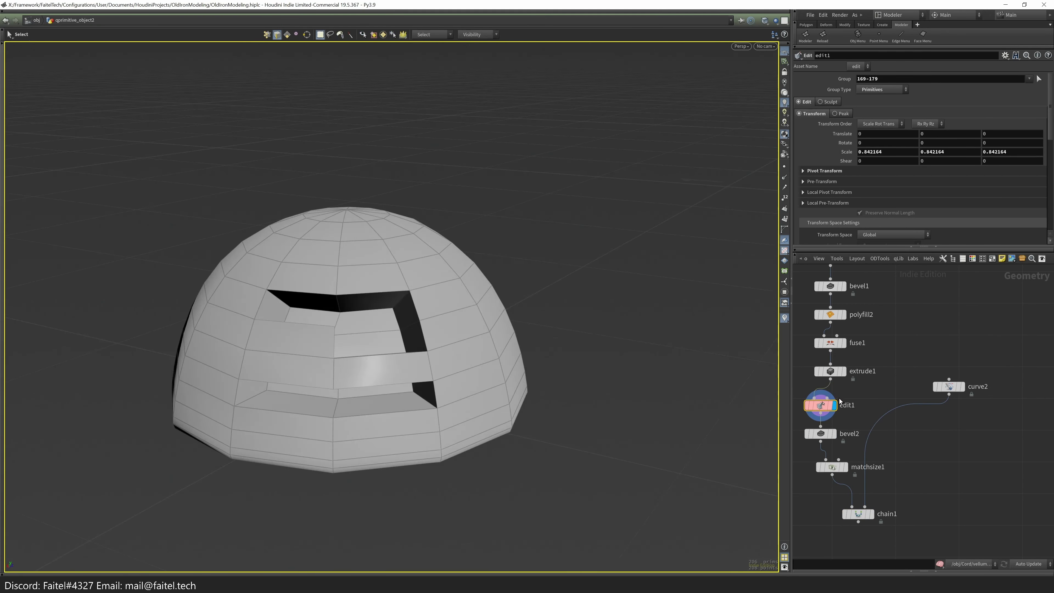
{"action": "left_click", "coordinate": [830, 371]}
{"action": "left_click", "coordinate": [1039, 79]}
- Review the face edit's selected cap faces from below and above
{"action": "key", "text": "Tab"}
{"action": "left_click", "coordinate": [300, 344]}
{"action": "left_click_drag", "start_coordinate": [386, 249], "coordinate": [482, 346], "text": "alt"}
{"action": "left_click", "coordinate": [821, 405]}
{"action": "left_click", "coordinate": [1040, 79]}
{"action": "left_click_drag", "start_coordinate": [614, 477], "coordinate": [542, 376]}
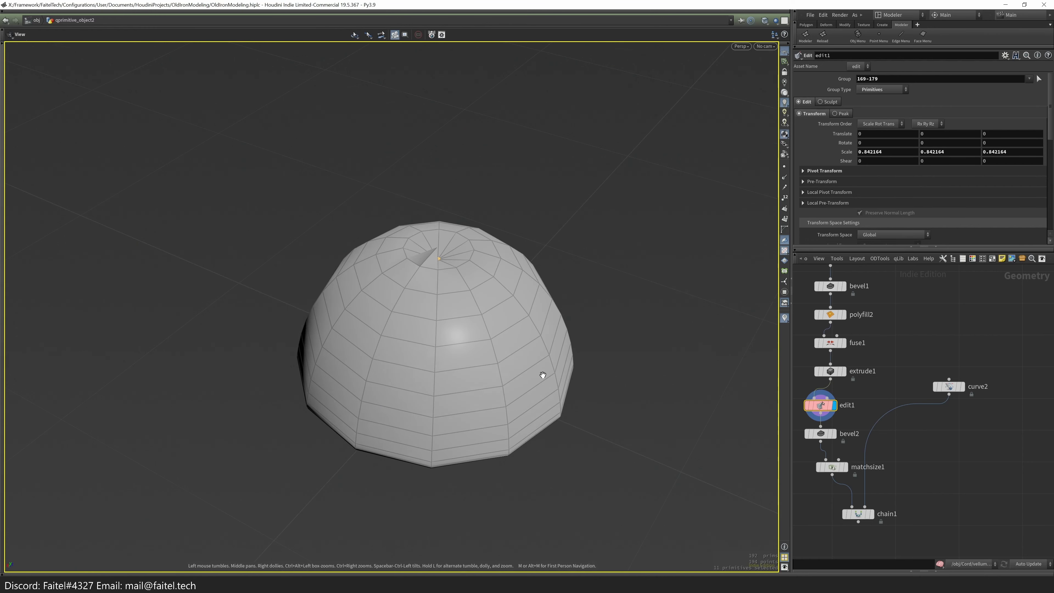
{"action": "left_click_drag", "start_coordinate": [527, 246], "coordinate": [432, 300]}
{"action": "left_click", "coordinate": [494, 311]}
{"action": "left_click_drag", "start_coordinate": [494, 311], "coordinate": [540, 291]}
- Confirm bevel2's edge group and preview the dome smoothly subdivided
{"action": "key", "text": "Down"}
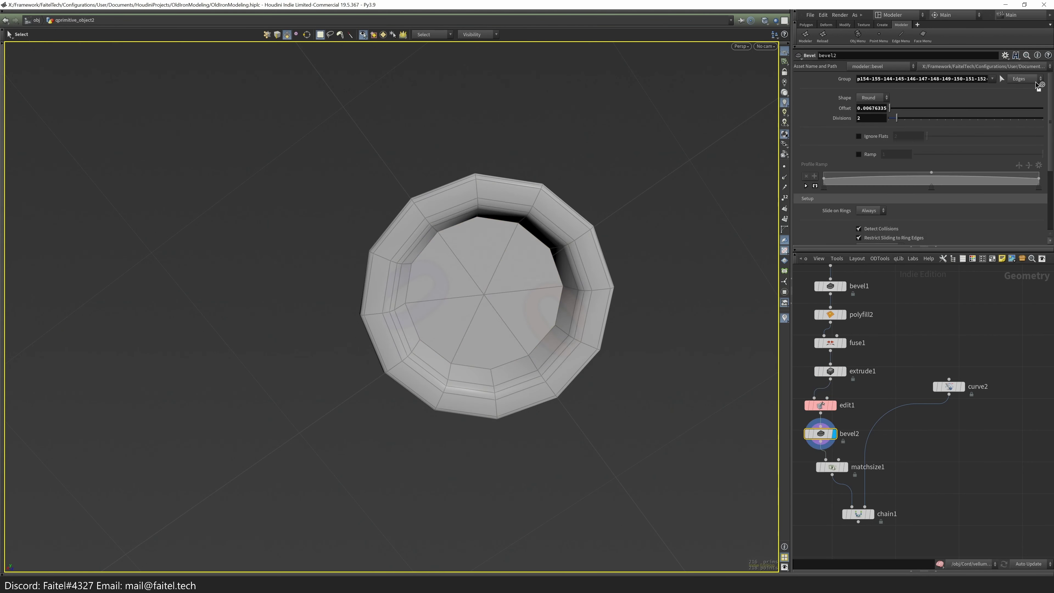
{"action": "key", "text": "Return"}
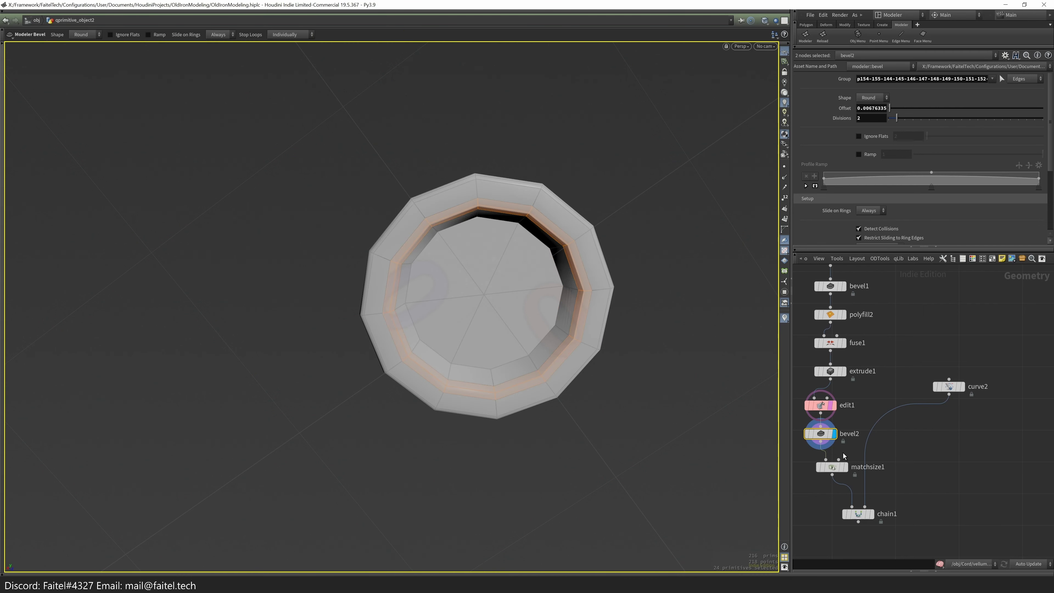
{"action": "key", "text": "Down"}
{"action": "key", "text": "shift+s"}
{"action": "left_click_drag", "start_coordinate": [533, 321], "coordinate": [702, 438]}
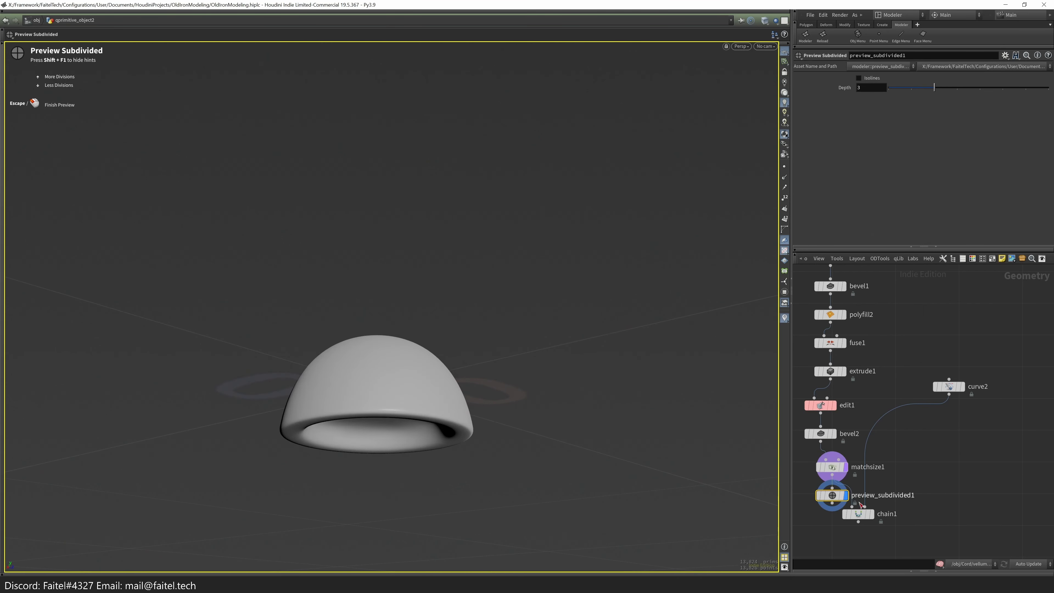
{"action": "key", "text": "Escape"}
- Frame chain1 and preview the whole chain at depth-3 subdivision
{"action": "key", "text": "Down"}
{"action": "key", "text": "h"}
{"action": "scroll", "coordinate": [395, 294], "scroll_direction": "up", "scroll_amount": 5}
{"action": "key", "text": "shift+s"}
{"action": "scroll", "coordinate": [561, 143], "scroll_direction": "up", "scroll_amount": 8}
{"action": "left_click_drag", "start_coordinate": [561, 143], "coordinate": [598, 188]}
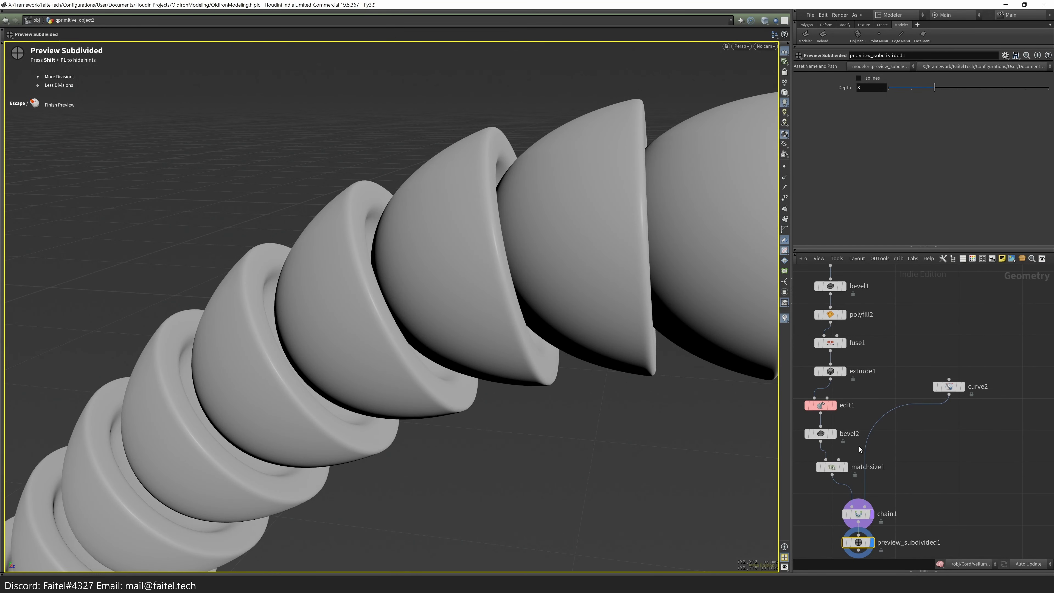
{"action": "key", "text": "space"}
{"action": "scroll", "coordinate": [568, 334], "scroll_direction": "down", "scroll_amount": 6}
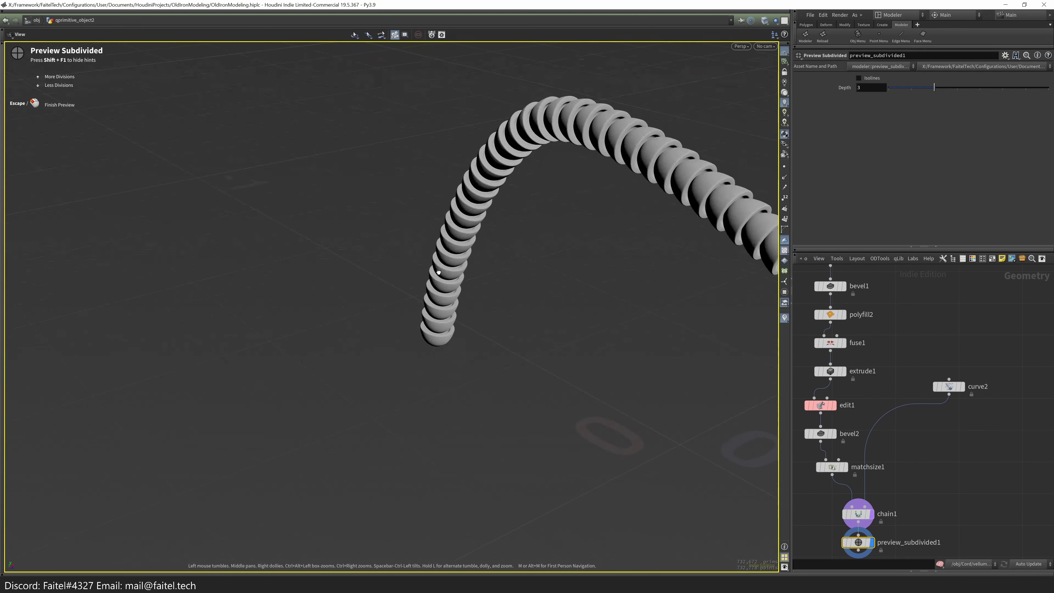
{"action": "scroll", "coordinate": [567, 333], "scroll_direction": "up", "scroll_amount": 8}
{"action": "scroll", "coordinate": [568, 334], "scroll_direction": "down", "scroll_amount": 1}
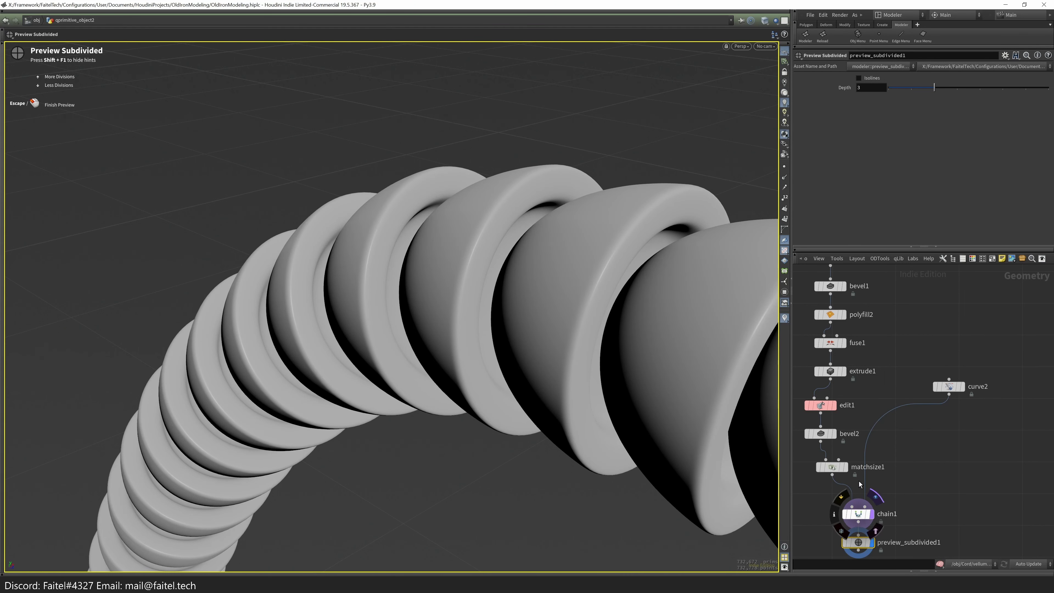
{"action": "left_click", "coordinate": [862, 518]}
- Tighten chain1's Piece Spacing from -0.006 to -0.008
{"action": "left_click", "coordinate": [844, 109]}
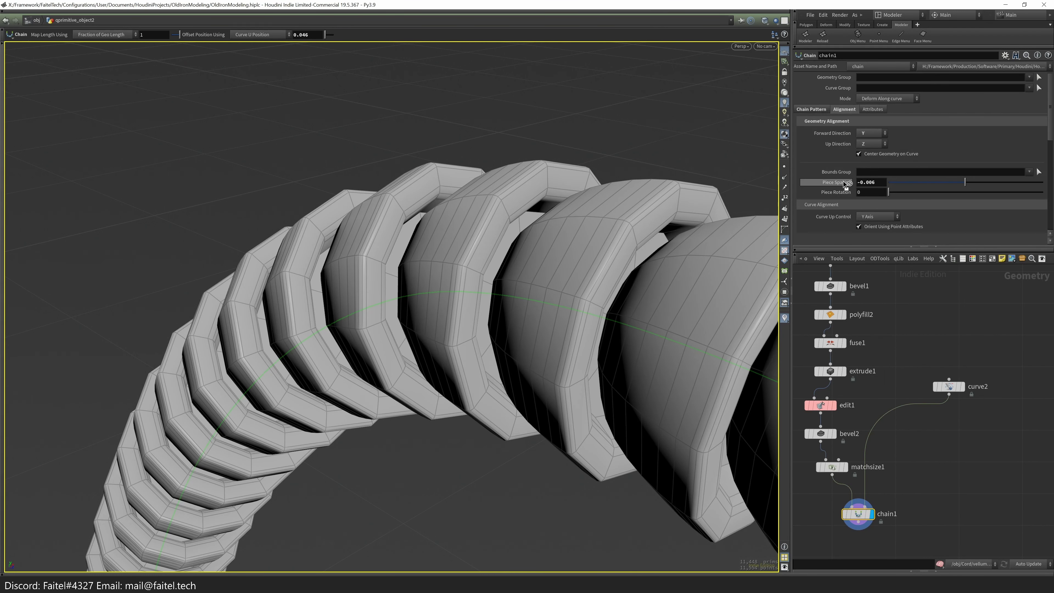
{"action": "middle_click_drag", "start_coordinate": [846, 219], "coordinate": [829, 209]}
{"action": "scroll", "coordinate": [648, 250], "scroll_direction": "down", "scroll_amount": 5}
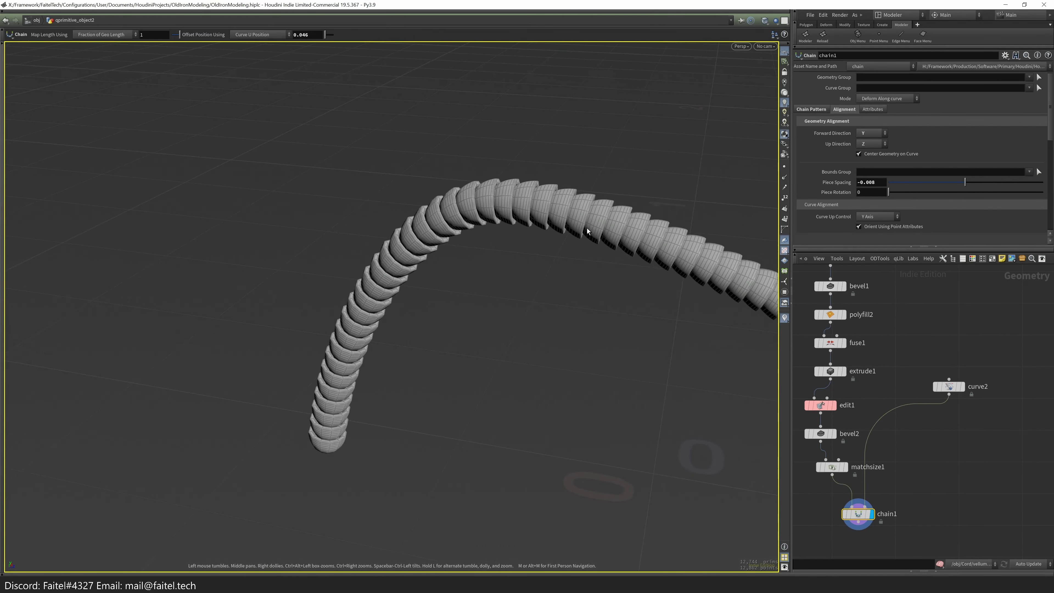
- Set matchsize1's Target Size Y to 0.03
{"action": "left_click", "coordinate": [832, 468]}
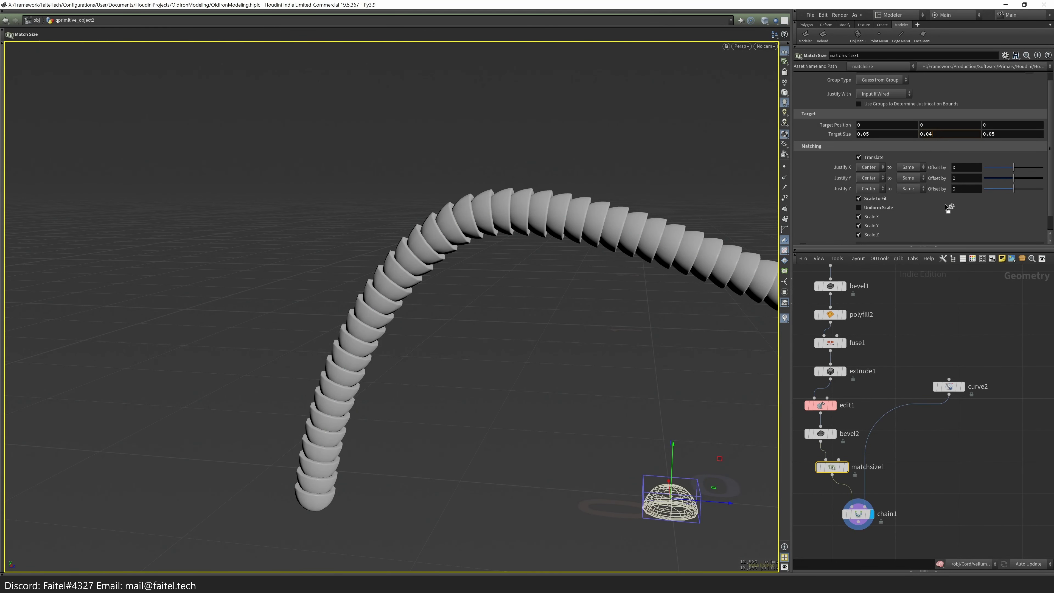
{"action": "key", "text": "BackSpace"}
{"action": "type", "text": "3"}
{"action": "key", "text": "Return"}
{"action": "left_click_drag", "start_coordinate": [478, 316], "coordinate": [602, 395]}
- Make chain1 current, enter its interactive editing state, and tidy the node network
{"action": "left_click", "coordinate": [858, 514]}
{"action": "key", "text": "Return"}
{"action": "scroll", "coordinate": [700, 426], "scroll_direction": "up", "scroll_amount": 3}
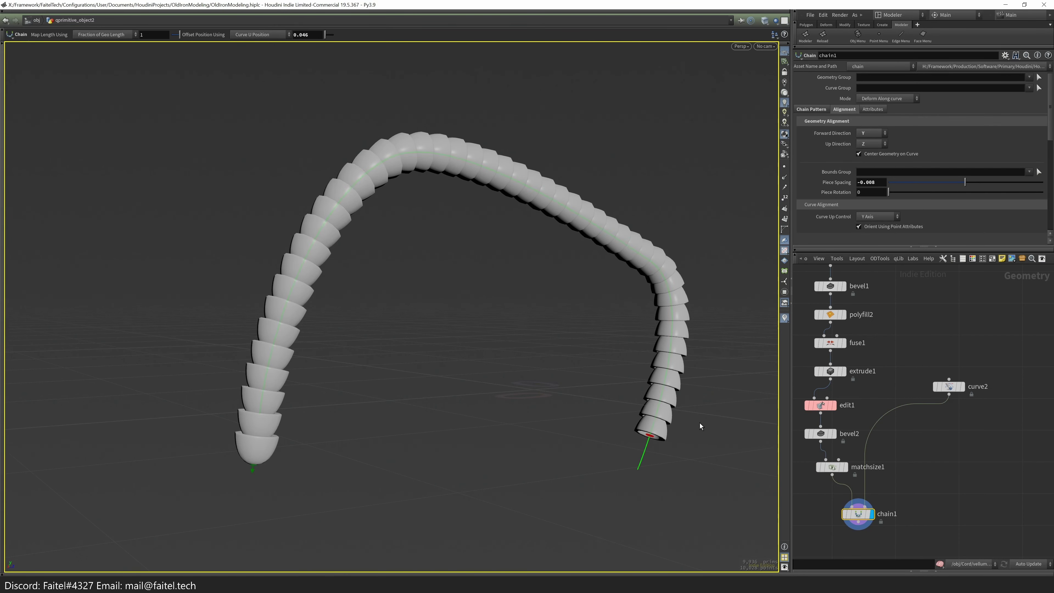
{"action": "scroll", "coordinate": [952, 505], "scroll_direction": "up", "scroll_amount": 2}
{"action": "left_click_drag", "start_coordinate": [880, 513], "coordinate": [896, 502]}
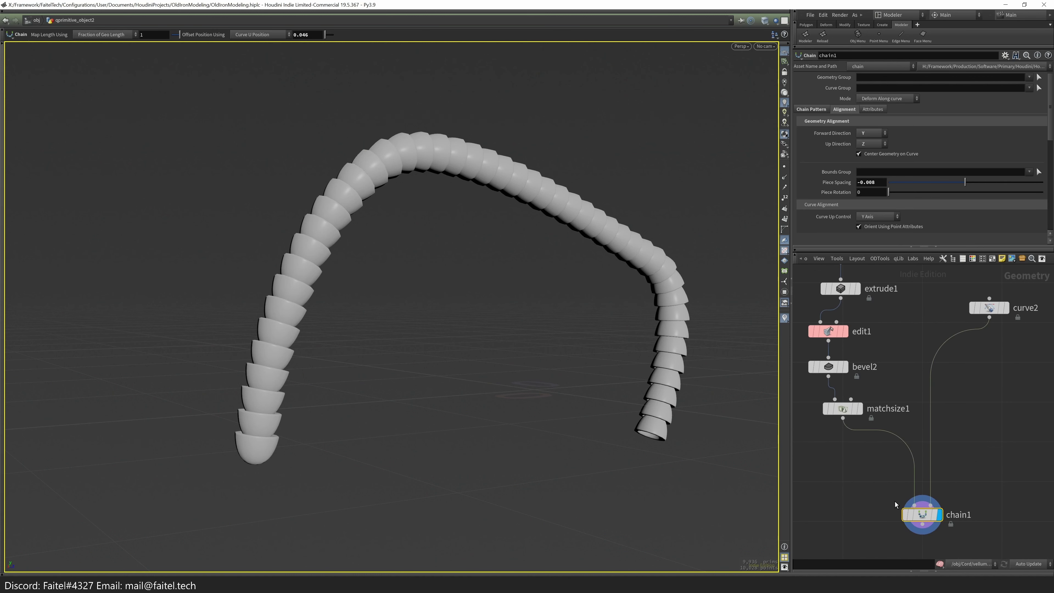
{"action": "middle_click_drag", "start_coordinate": [998, 327], "coordinate": [988, 267]}
{"action": "key", "text": "grave"}
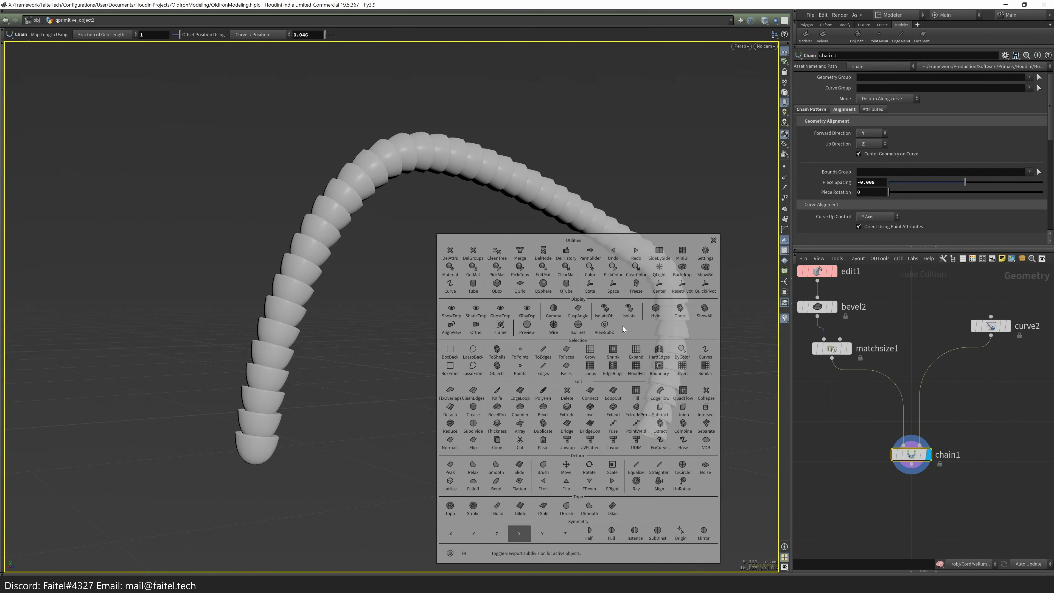
- Show the other scene objects and drag curve2's end point to adjust the chain's length
{"action": "left_click", "coordinate": [680, 312]}
{"action": "left_click_drag", "start_coordinate": [514, 313], "coordinate": [553, 316]}
{"action": "key", "text": "Return"}
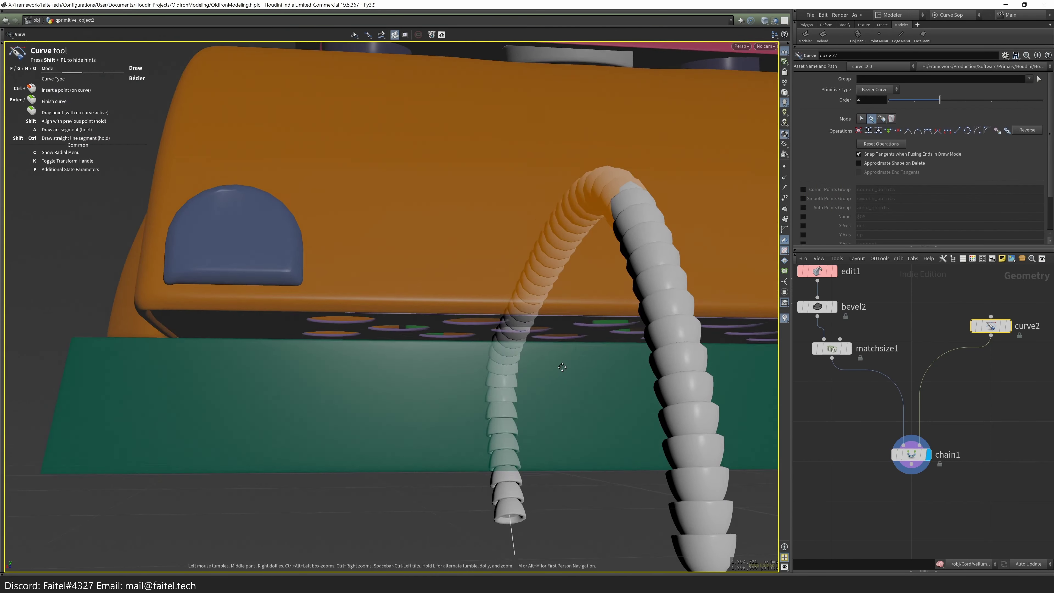
{"action": "left_click_drag", "start_coordinate": [446, 284], "coordinate": [531, 310]}
{"action": "scroll", "coordinate": [532, 311], "scroll_direction": "up", "scroll_amount": 10}
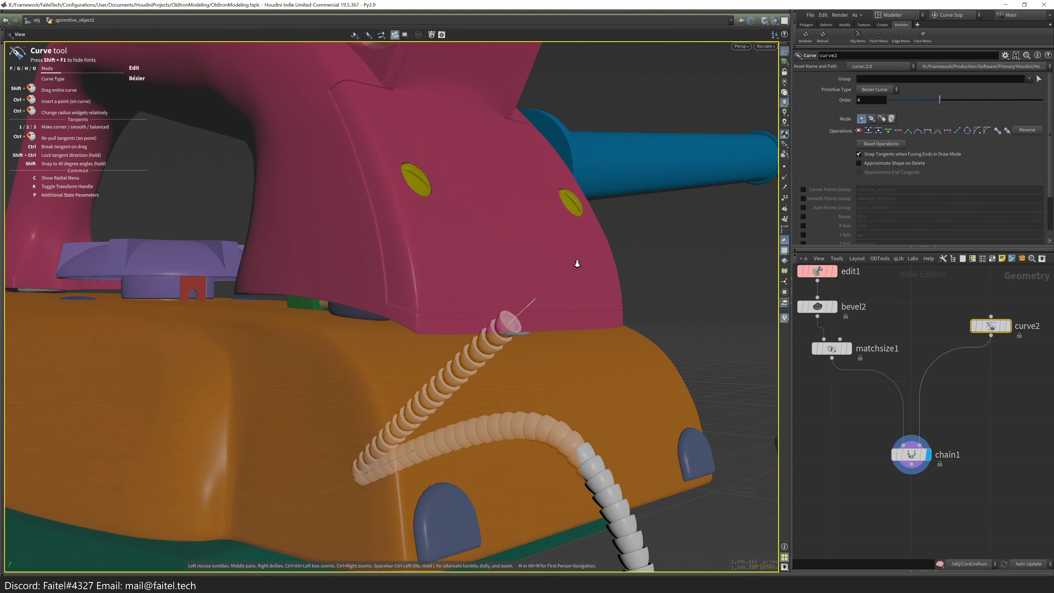
{"action": "left_click_drag", "start_coordinate": [641, 260], "coordinate": [436, 254]}
- Reshape curve2's tangents and anchors so the chain runs down the iron's perforated back
{"action": "left_click_drag", "start_coordinate": [507, 122], "coordinate": [528, 131], "text": "ctrl"}
{"action": "left_click_drag", "start_coordinate": [441, 266], "coordinate": [513, 107]}
{"action": "left_click_drag", "start_coordinate": [543, 183], "coordinate": [434, 355], "text": "alt"}
{"action": "left_click_drag", "start_coordinate": [374, 204], "coordinate": [447, 280]}
{"action": "left_click_drag", "start_coordinate": [521, 238], "coordinate": [349, 351]}
{"action": "left_click_drag", "start_coordinate": [543, 203], "coordinate": [331, 226]}
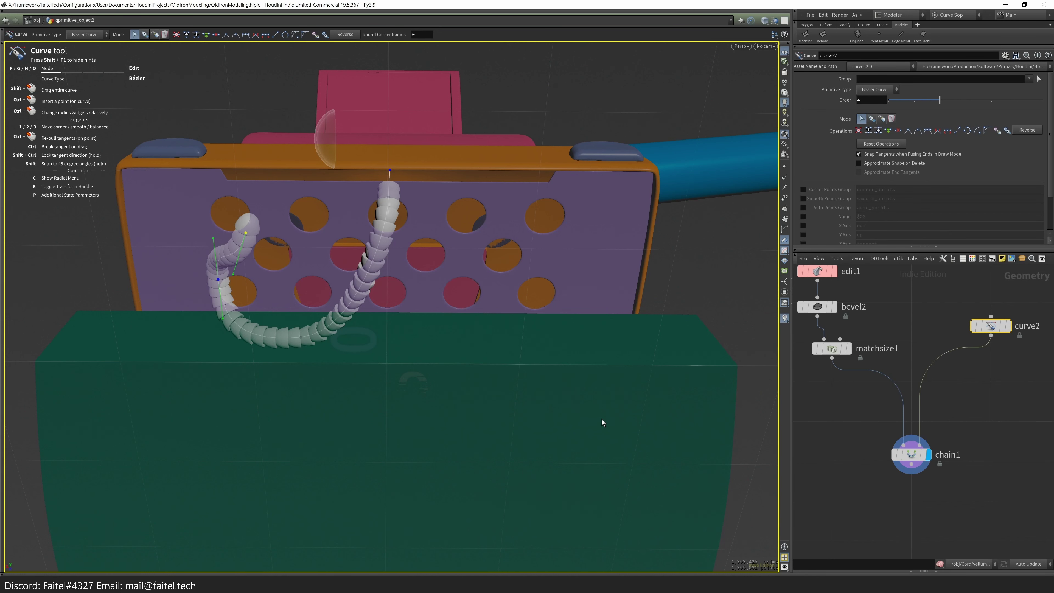
- Run the curve's free end across the holes and swing the left tangent up to rebend it
{"action": "mouse_move", "coordinate": [366, 283]}
{"action": "left_mouse_down"}
{"action": "mouse_move", "coordinate": [316, 296]}
{"action": "mouse_move", "coordinate": [360, 319]}
{"action": "mouse_move", "coordinate": [408, 296]}
{"action": "mouse_move", "coordinate": [362, 284]}
{"action": "left_mouse_up"}
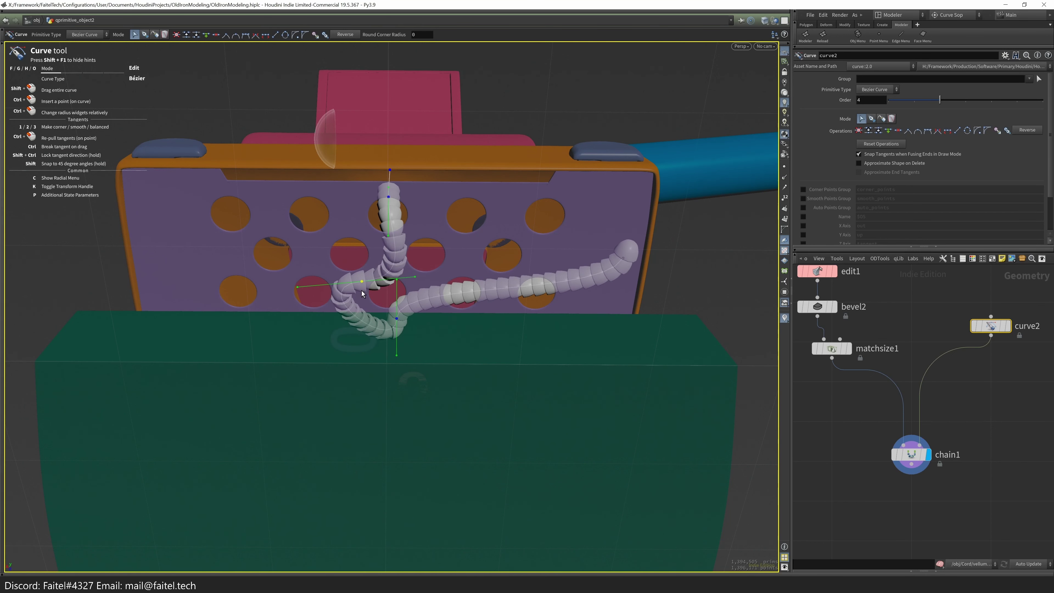
{"action": "left_click_drag", "start_coordinate": [298, 287], "coordinate": [327, 251]}
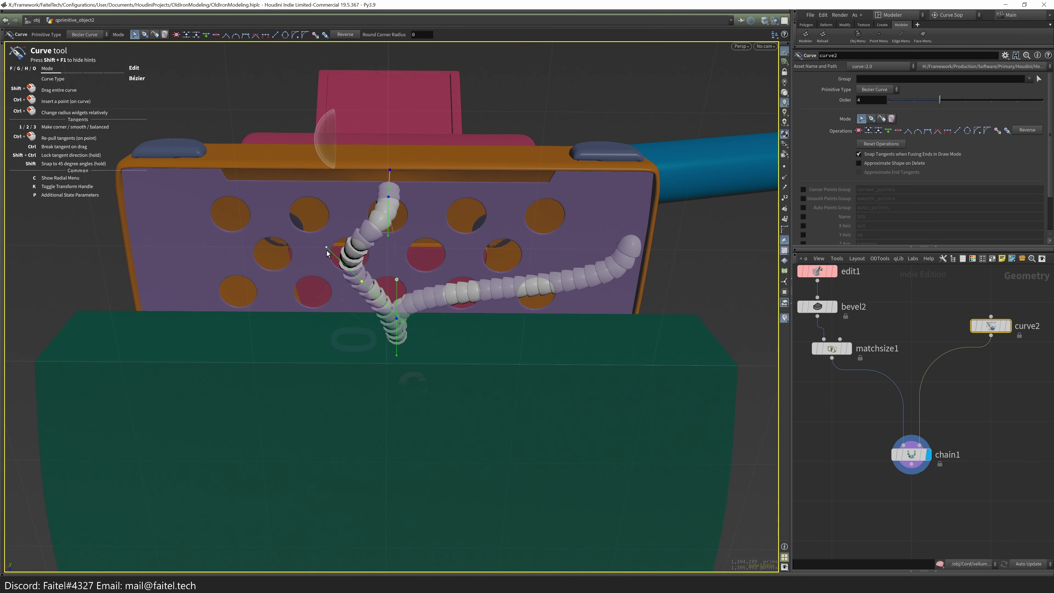
{"action": "left_click_drag", "start_coordinate": [420, 299], "coordinate": [400, 306], "text": "alt"}
{"action": "left_click", "coordinate": [400, 306]}
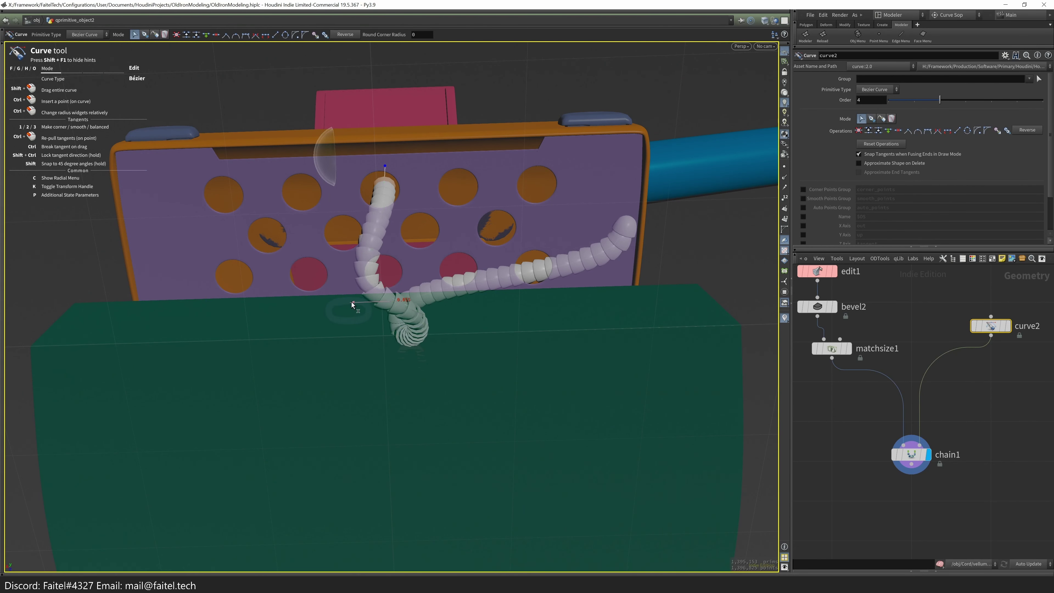
{"action": "left_click", "coordinate": [386, 303]}
{"action": "left_click_drag", "start_coordinate": [378, 296], "coordinate": [409, 305], "text": "alt"}
- Reposition the curve's end point so the cord rests along the base beside the green post
{"action": "left_click_drag", "start_coordinate": [440, 325], "coordinate": [488, 383]}
{"action": "left_click_drag", "start_coordinate": [414, 382], "coordinate": [430, 294]}
{"action": "left_click_drag", "start_coordinate": [352, 340], "coordinate": [407, 291]}
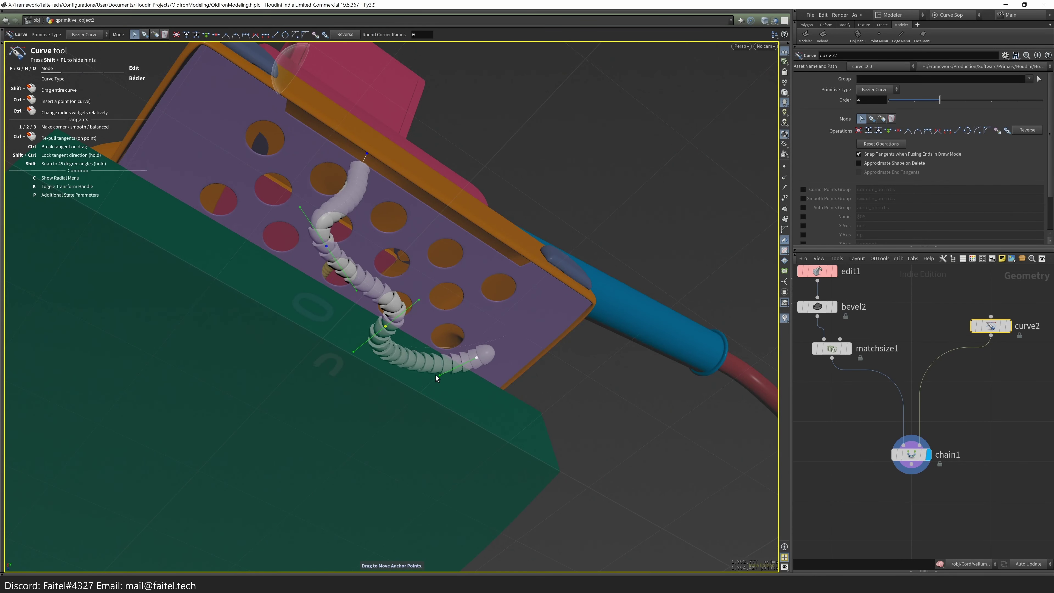
{"action": "left_click", "coordinate": [300, 377]}
{"action": "left_click_drag", "start_coordinate": [286, 379], "coordinate": [326, 318]}
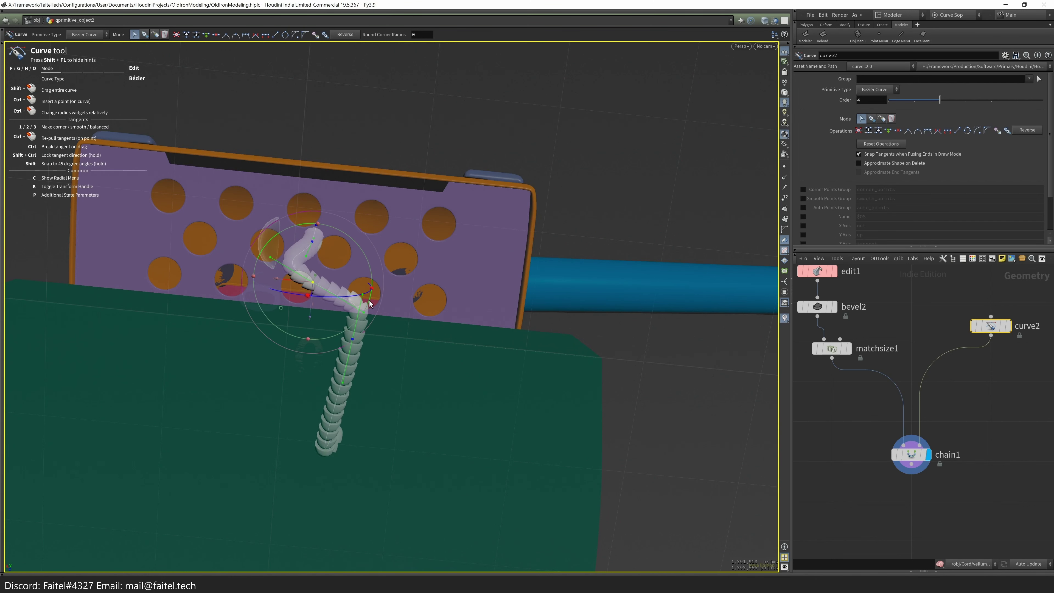
{"action": "left_click_drag", "start_coordinate": [376, 337], "coordinate": [460, 426]}
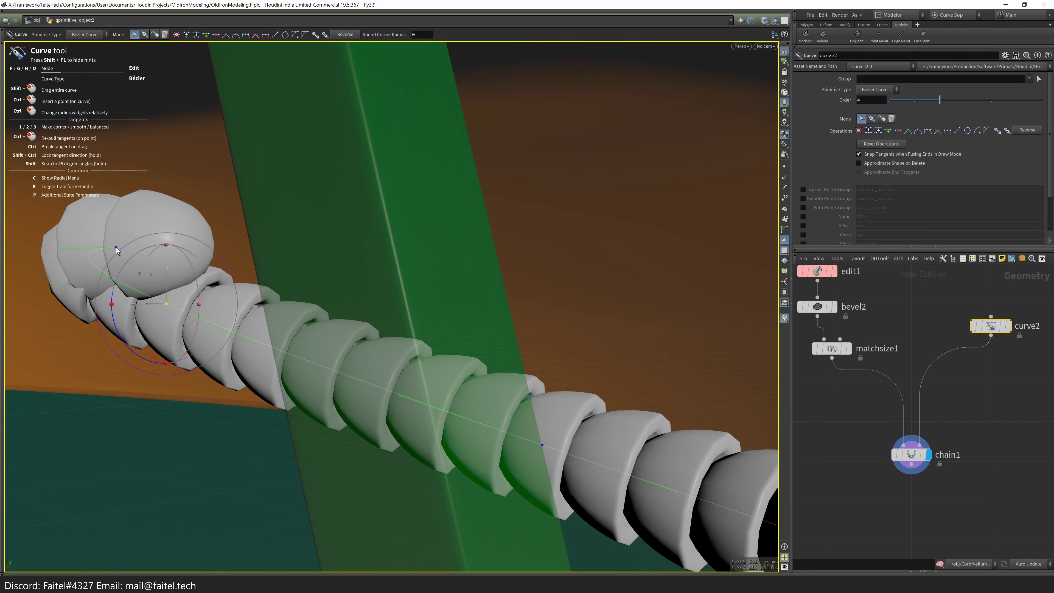
{"action": "left_click", "coordinate": [116, 246]}
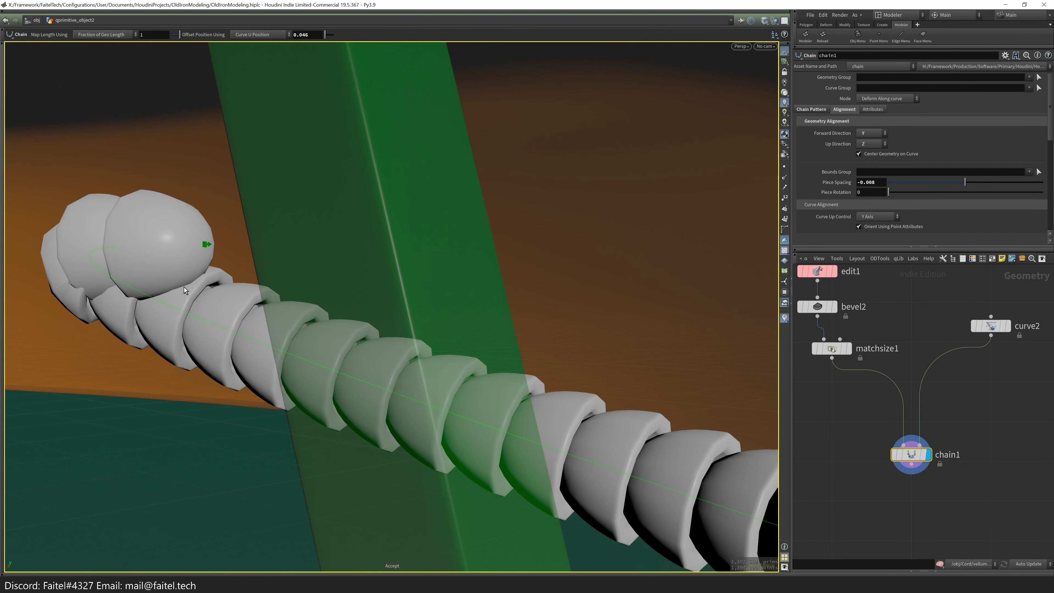
{"action": "left_click_drag", "start_coordinate": [187, 235], "coordinate": [169, 312]}
{"action": "left_click", "coordinate": [170, 311]}
{"action": "left_click_drag", "start_coordinate": [147, 246], "coordinate": [576, 466]}
- Move a curve2 point so the chain's end crosses the plate
{"action": "left_click", "coordinate": [464, 434]}
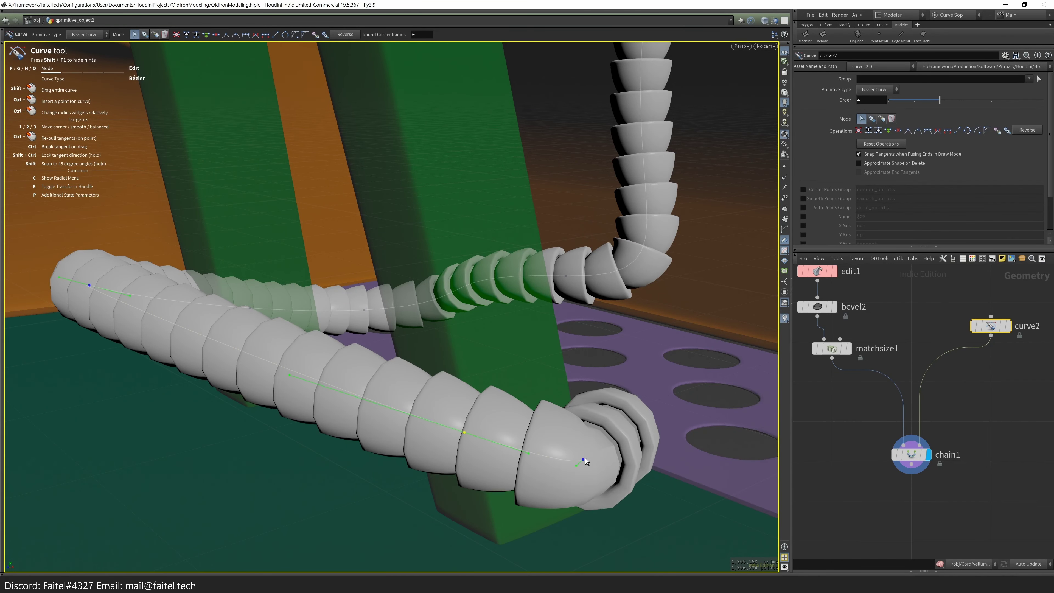
{"action": "left_click_drag", "start_coordinate": [585, 460], "coordinate": [415, 390]}
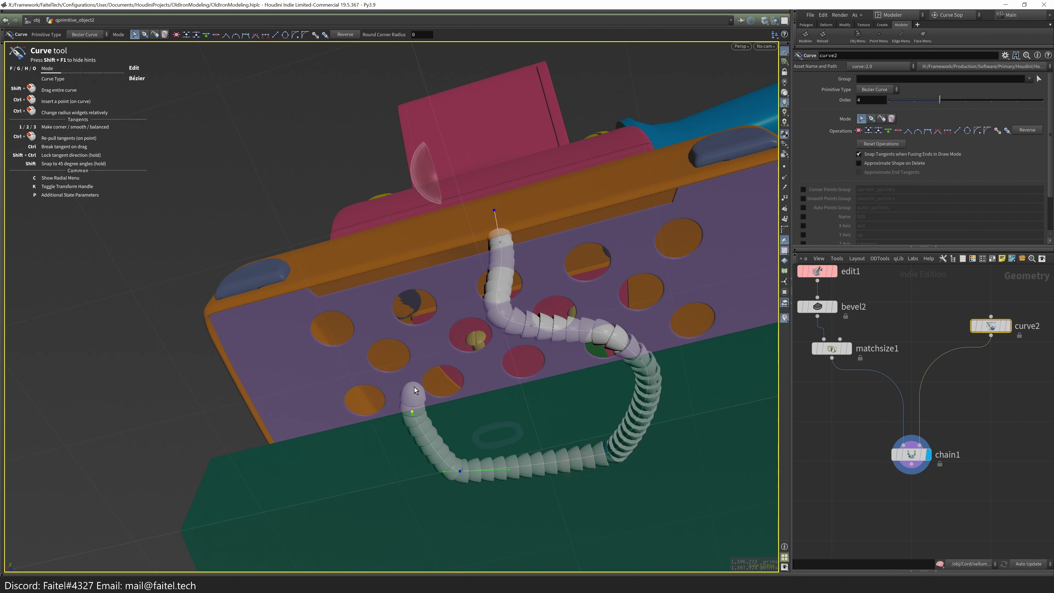
{"action": "left_click_drag", "start_coordinate": [415, 419], "coordinate": [433, 352]}
{"action": "left_click_drag", "start_coordinate": [293, 334], "coordinate": [359, 329]}
- Swing the chain's end segment upward with a tangent handle and adjust the points beneath it
{"action": "left_click", "coordinate": [448, 240]}
{"action": "left_click_drag", "start_coordinate": [418, 299], "coordinate": [463, 359]}
{"action": "scroll", "coordinate": [374, 272], "scroll_direction": "up", "scroll_amount": 2}
{"action": "left_click_drag", "start_coordinate": [374, 273], "coordinate": [466, 336], "text": "alt"}
{"action": "left_click", "coordinate": [275, 204]}
{"action": "left_click", "coordinate": [465, 336]}
{"action": "left_click_drag", "start_coordinate": [400, 331], "coordinate": [292, 315], "text": "alt"}
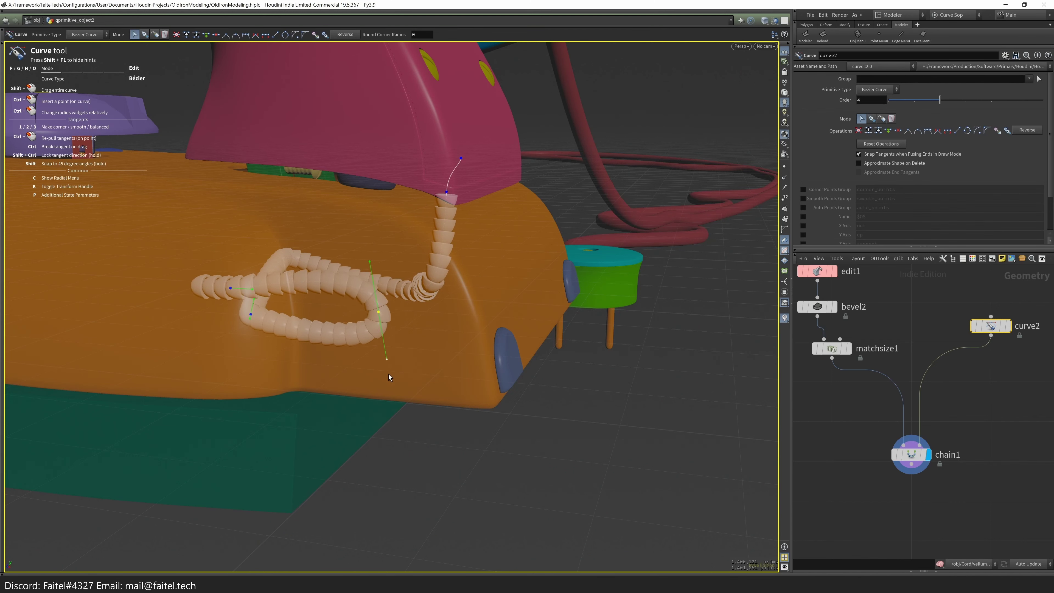
{"action": "left_click_drag", "start_coordinate": [493, 377], "coordinate": [415, 348], "text": "alt"}
- Set matchsize1's Target Size to 0.075 X, 0.035 Y and 0.075 Z
{"action": "left_click", "coordinate": [830, 350]}
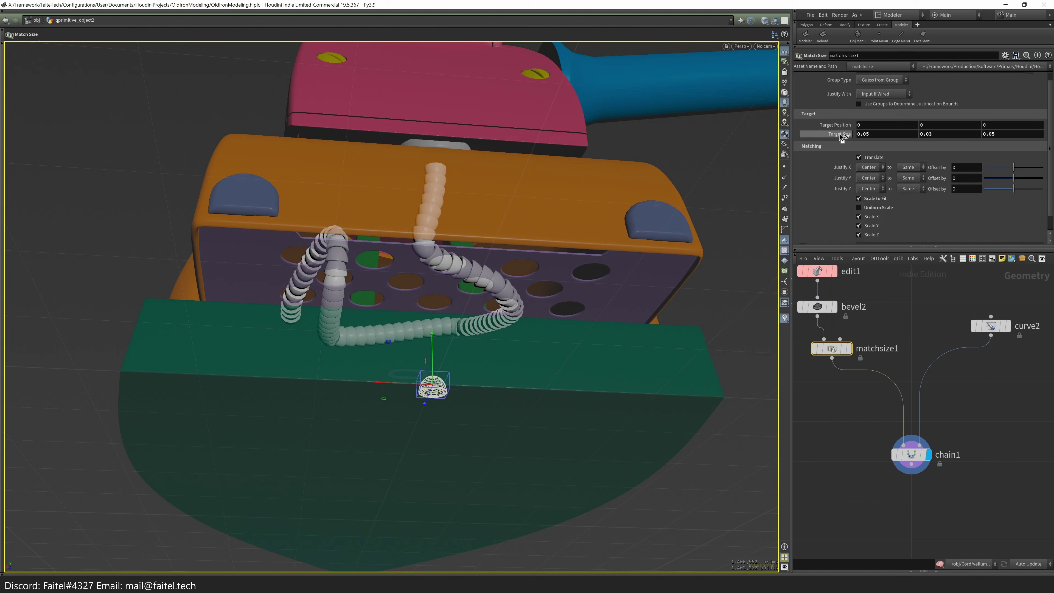
{"action": "type", "text": "0.075"}
{"action": "key", "text": "Tab"}
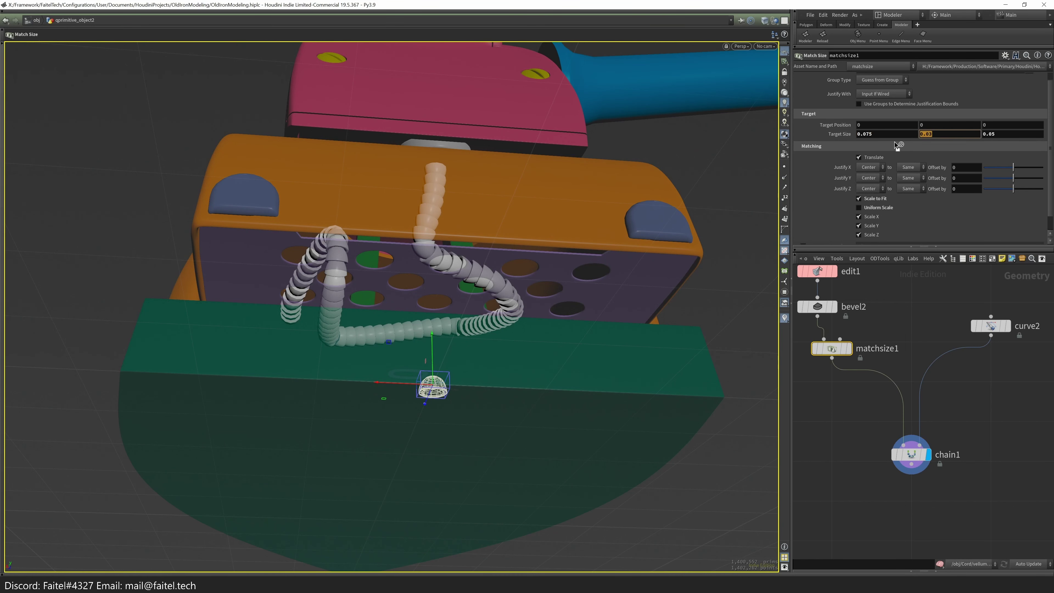
{"action": "key", "text": "Tab"}
{"action": "type", "text": "0.075"}
{"action": "key", "text": "Return"}
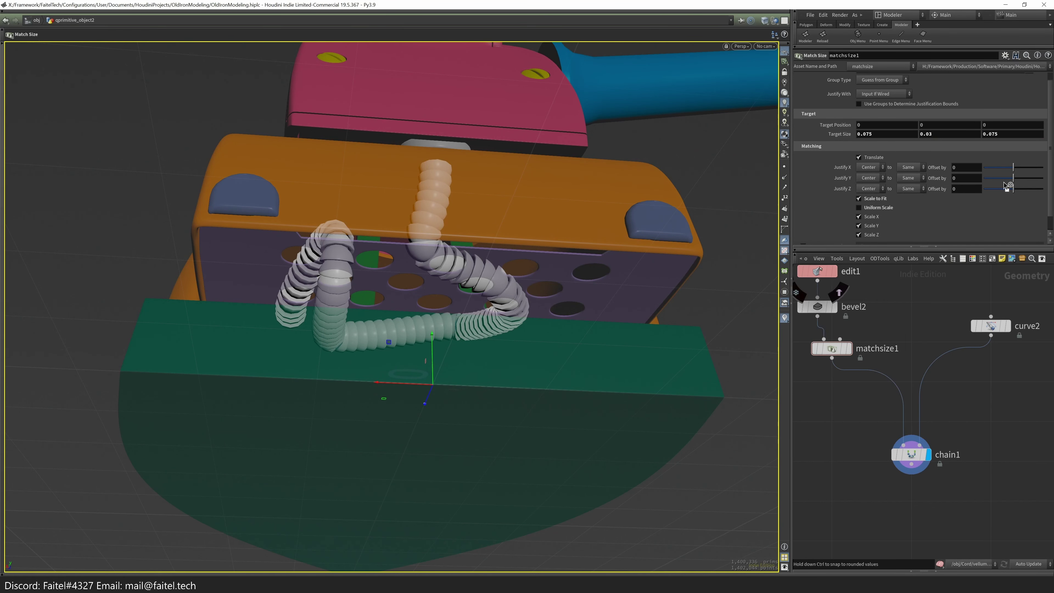
{"action": "scroll", "coordinate": [941, 122], "scroll_direction": "down", "scroll_amount": 1}
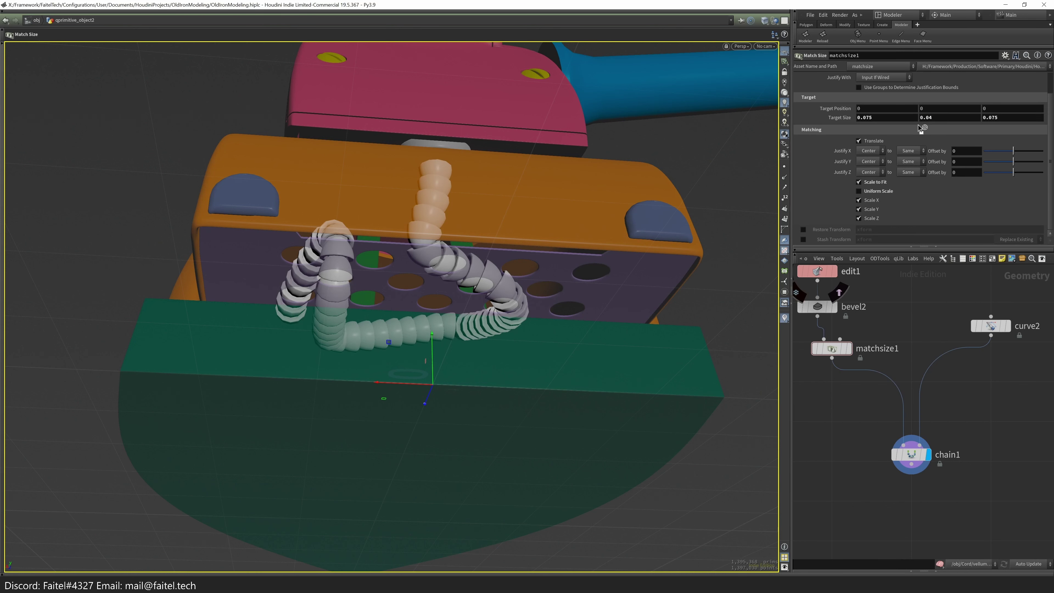
{"action": "type", "text": "5"}
{"action": "key", "text": "Return"}
- Pull curve2's tangents out at the bend to smooth the chain
{"action": "left_click_drag", "start_coordinate": [681, 233], "coordinate": [701, 197], "text": "alt"}
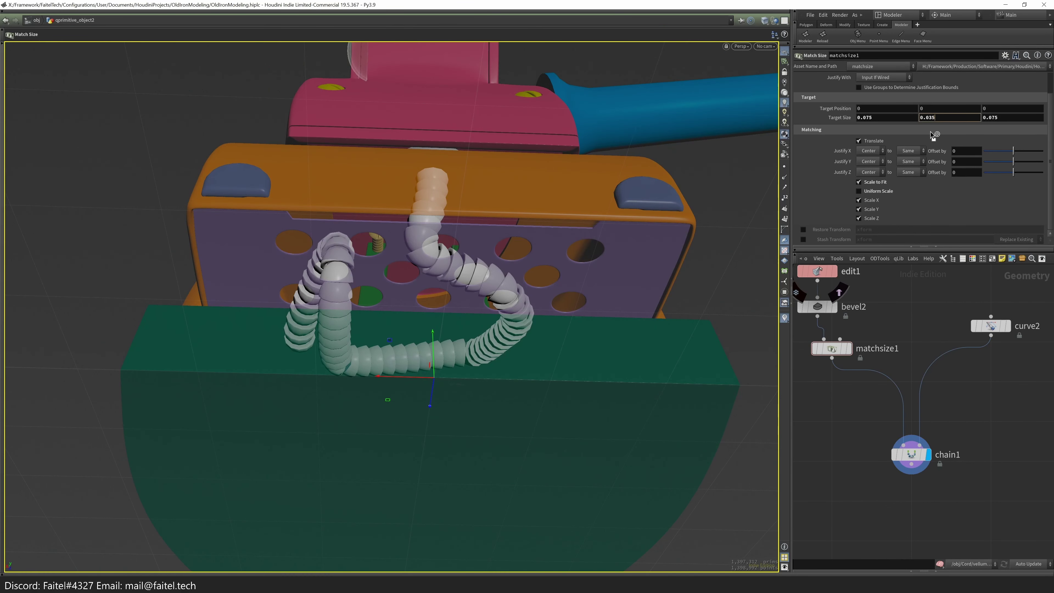
{"action": "left_click_drag", "start_coordinate": [497, 236], "coordinate": [481, 254], "text": "alt"}
{"action": "scroll", "coordinate": [499, 291], "scroll_direction": "up", "scroll_amount": 3}
{"action": "left_click", "coordinate": [992, 326]}
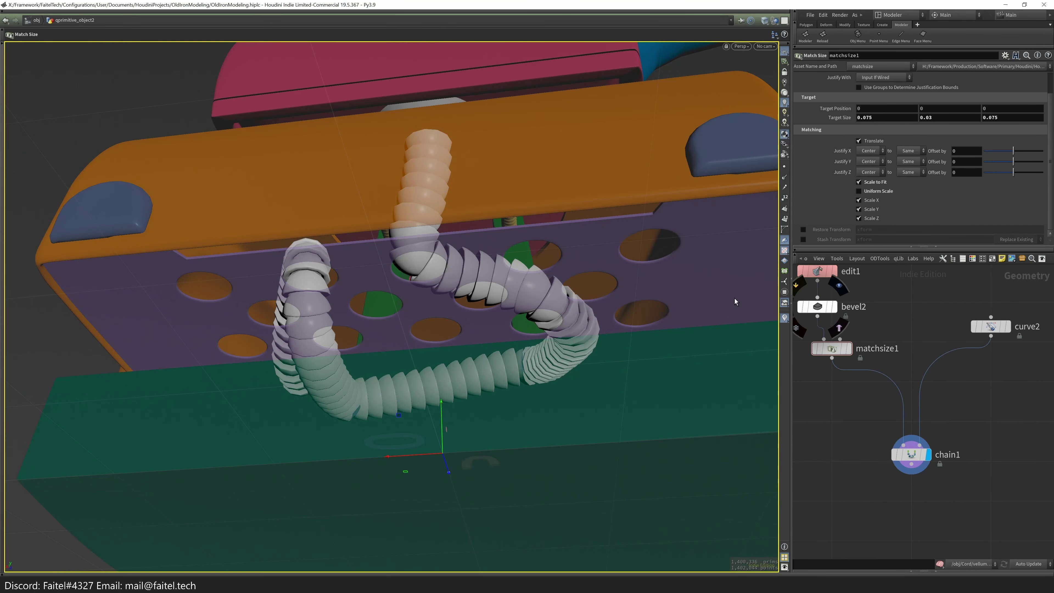
{"action": "key", "text": "Return"}
{"action": "left_click_drag", "start_coordinate": [452, 274], "coordinate": [376, 262], "text": "ctrl"}
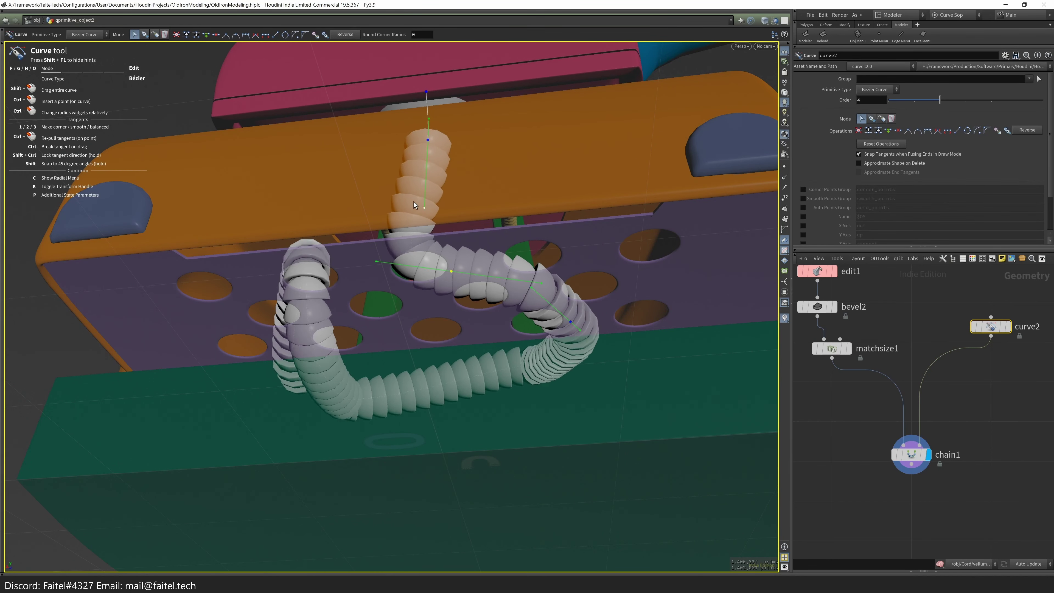
{"action": "left_click_drag", "start_coordinate": [406, 198], "coordinate": [435, 353], "text": "alt"}
{"action": "scroll", "coordinate": [400, 229], "scroll_direction": "up", "scroll_amount": 5}
{"action": "scroll", "coordinate": [426, 279], "scroll_direction": "up", "scroll_amount": 3}
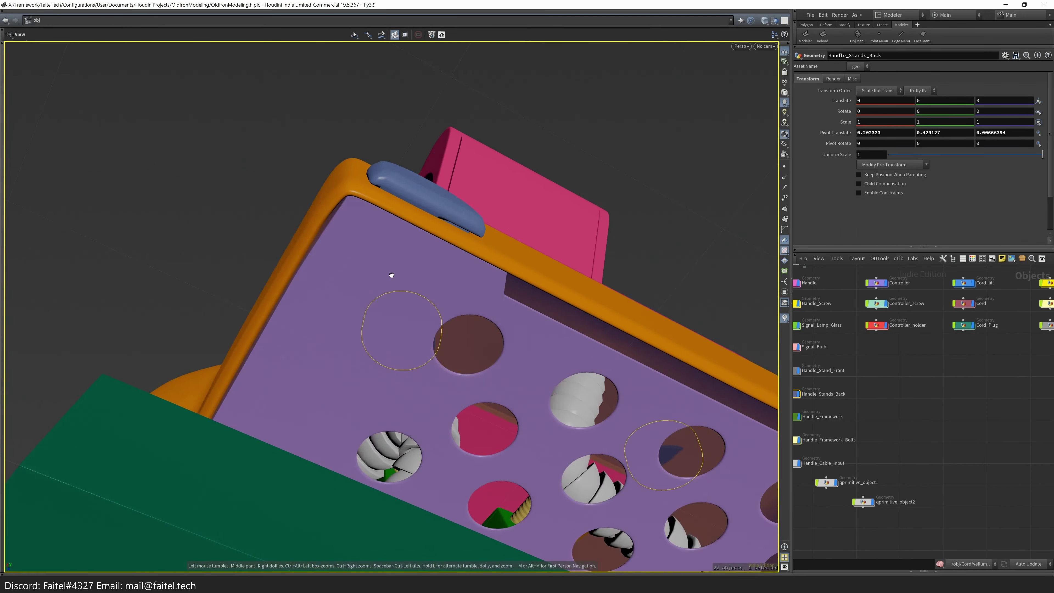
{"action": "left_click_drag", "start_coordinate": [391, 276], "coordinate": [478, 365], "text": "alt"}
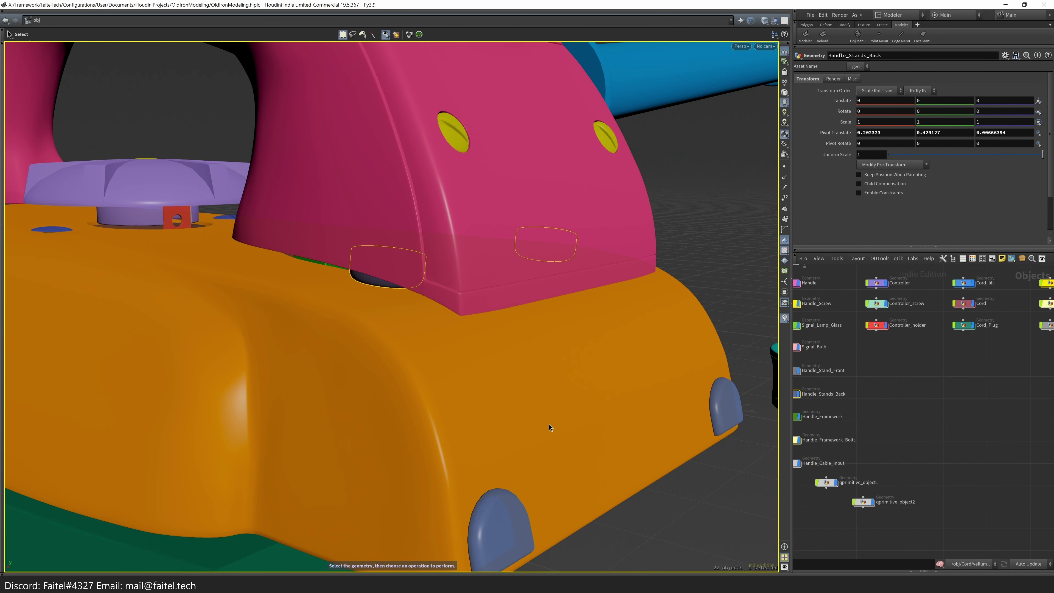
{"action": "left_click_drag", "start_coordinate": [549, 425], "coordinate": [524, 397], "text": "alt"}
{"action": "mouse_move", "coordinate": [288, 379]}
{"action": "left_mouse_down", "text": "alt"}
{"action": "mouse_move", "coordinate": [341, 301]}
{"action": "mouse_move", "coordinate": [400, 316]}
{"action": "mouse_move", "coordinate": [327, 189]}
{"action": "mouse_move", "coordinate": [398, 294]}
{"action": "mouse_move", "coordinate": [471, 271]}
{"action": "mouse_move", "coordinate": [577, 330]}
{"action": "mouse_move", "coordinate": [497, 309]}
{"action": "mouse_move", "coordinate": [391, 222]}
{"action": "mouse_move", "coordinate": [582, 207]}
{"action": "mouse_move", "coordinate": [312, 324]}
{"action": "left_mouse_up", "text": "alt"}
{"action": "key", "text": "Return"}
{"action": "key", "text": "b"}
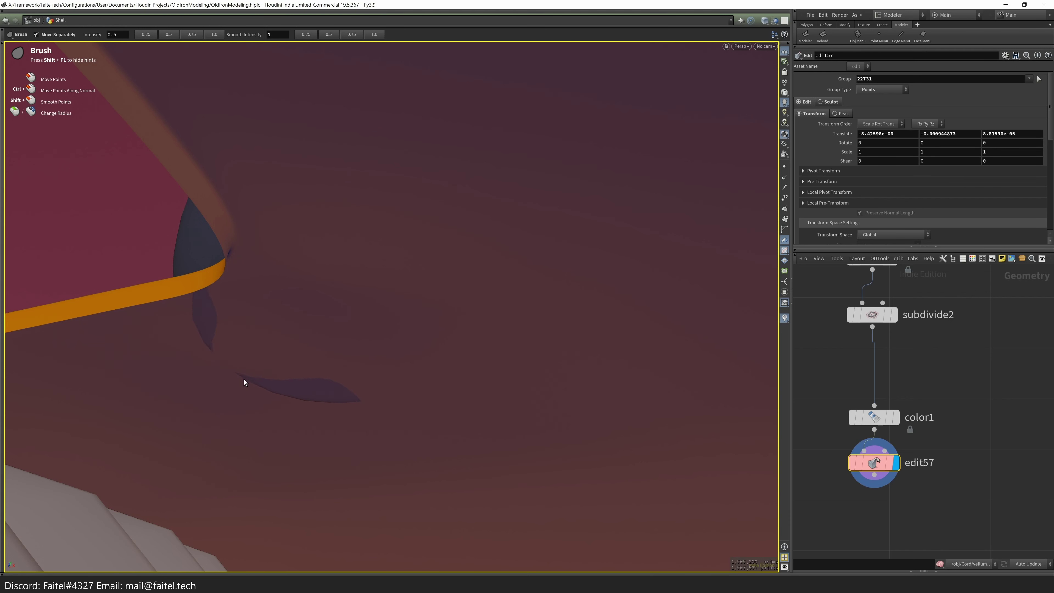
{"action": "mouse_move", "coordinate": [190, 332]}
{"action": "left_mouse_down", "text": "alt"}
{"action": "mouse_move", "coordinate": [443, 370]}
{"action": "mouse_move", "coordinate": [200, 430]}
{"action": "mouse_move", "coordinate": [355, 207]}
{"action": "mouse_move", "coordinate": [539, 291]}
{"action": "mouse_move", "coordinate": [376, 332]}
{"action": "mouse_move", "coordinate": [365, 321]}
{"action": "mouse_move", "coordinate": [558, 384]}
{"action": "left_mouse_up", "text": "alt"}
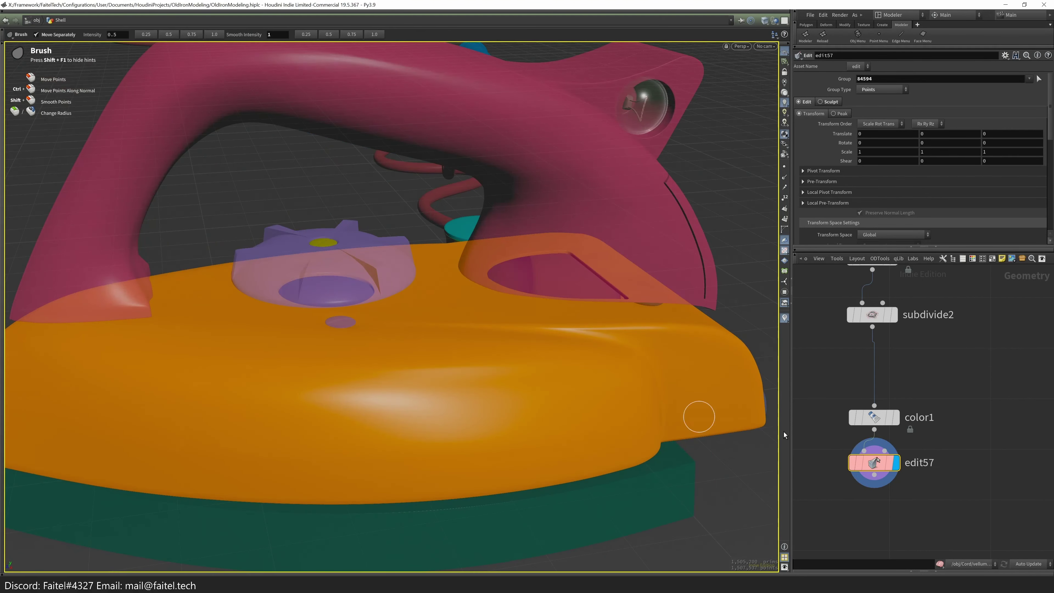
{"action": "mouse_move", "coordinate": [665, 374]}
{"action": "left_mouse_down", "text": "alt"}
{"action": "mouse_move", "coordinate": [506, 294]}
{"action": "mouse_move", "coordinate": [640, 392]}
{"action": "mouse_move", "coordinate": [560, 353]}
{"action": "mouse_move", "coordinate": [560, 283]}
{"action": "mouse_move", "coordinate": [427, 313]}
{"action": "mouse_move", "coordinate": [353, 254]}
{"action": "mouse_move", "coordinate": [415, 265]}
{"action": "mouse_move", "coordinate": [506, 323]}
{"action": "mouse_move", "coordinate": [476, 353]}
{"action": "left_mouse_up", "text": "alt"}
{"action": "key", "text": "s"}
{"action": "key", "text": "u"}
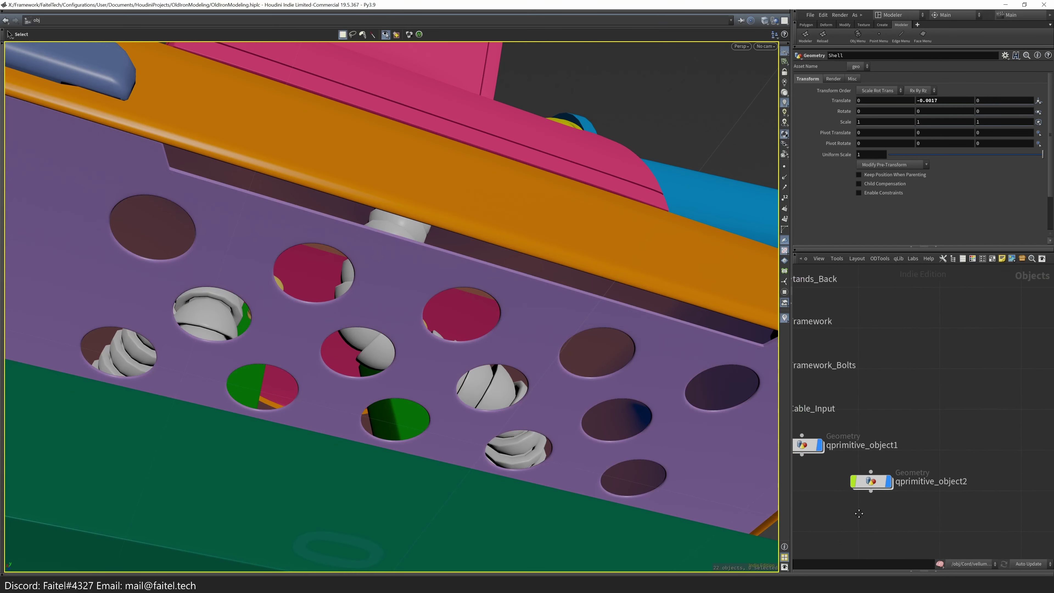
{"action": "double_click", "coordinate": [827, 482]}
- Duplicate the object node at object level as qprimitive_object2
{"action": "key", "text": "u"}
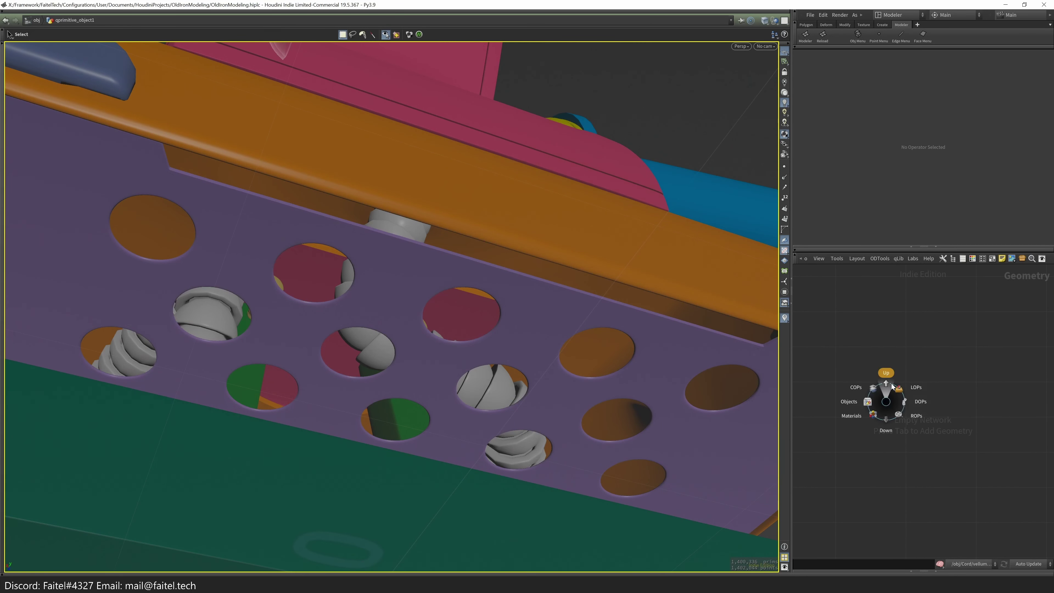
{"action": "key", "text": "ctrl+c"}
{"action": "key", "text": "ctrl+v"}
{"action": "left_click", "coordinate": [876, 487]}
{"action": "key", "text": "h"}
{"action": "scroll", "coordinate": [951, 523], "scroll_direction": "up", "scroll_amount": 2}
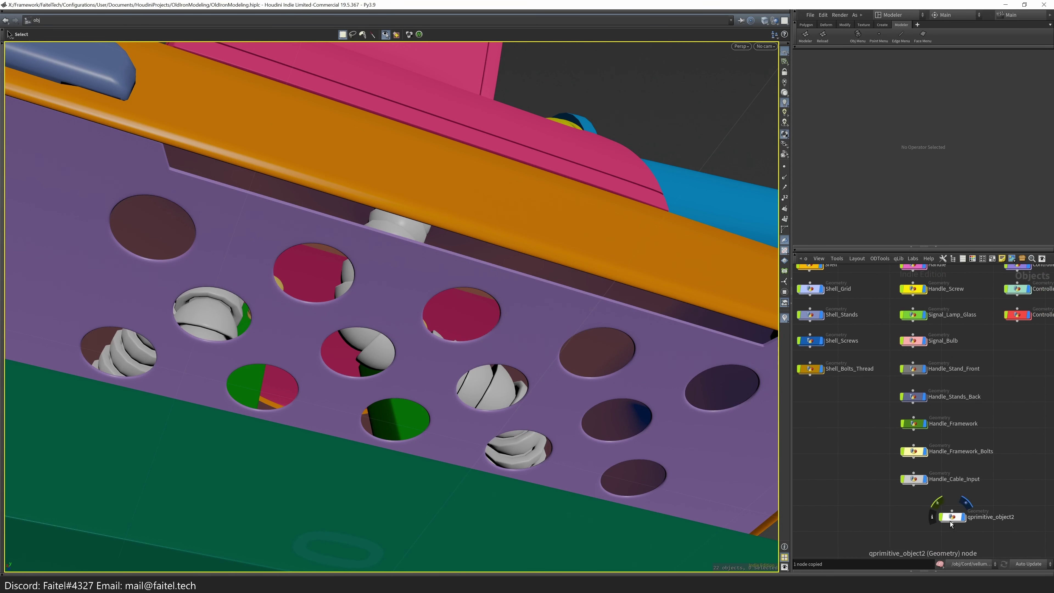
- Rename the object Shell_Inner_Cord and add a Subdivide after chain1 inside it
{"action": "left_click", "coordinate": [811, 397]}
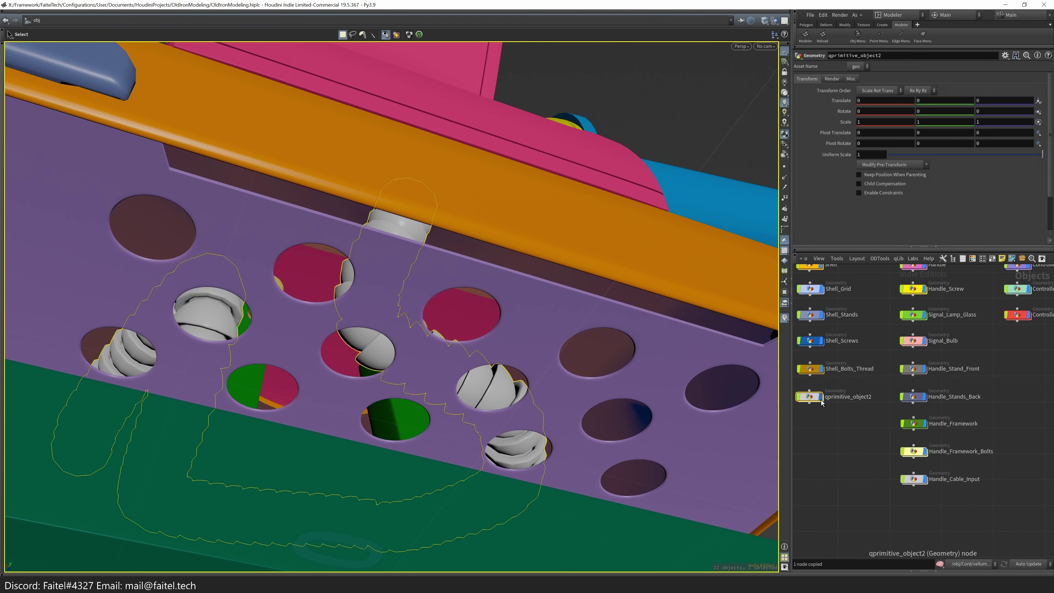
{"action": "key", "text": "BackSpace"}
{"action": "type", "text": "Shell_inner_cord"}
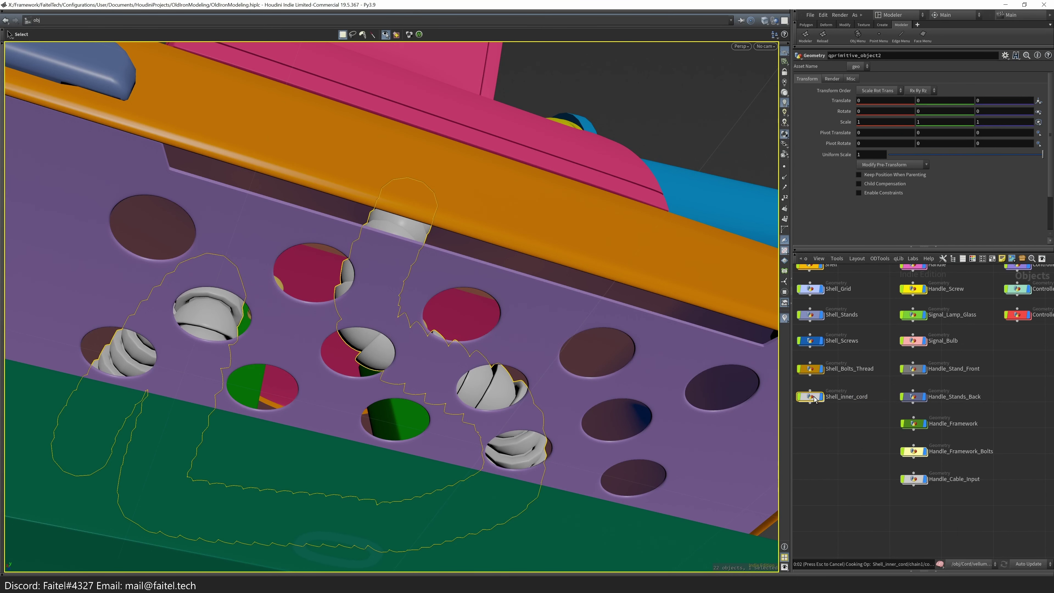
{"action": "double_click", "coordinate": [810, 397]}
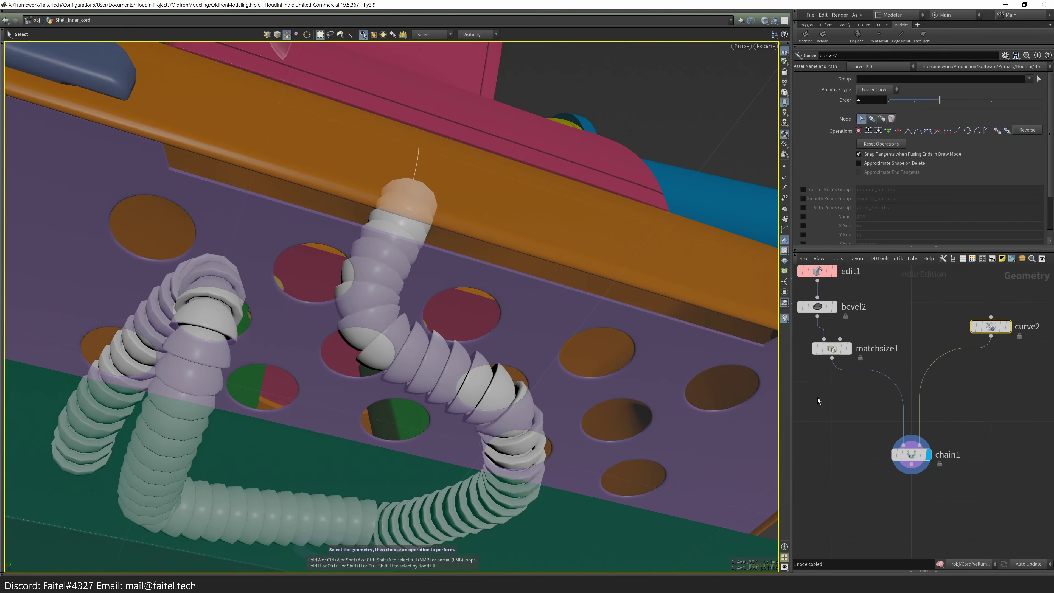
{"action": "key", "text": "Tab"}
{"action": "left_click", "coordinate": [337, 535]}
- Inspect the smoothed cord, then go back up and into Shell_Inner_Screws
{"action": "left_click_drag", "start_coordinate": [746, 326], "coordinate": [559, 271], "text": "alt"}
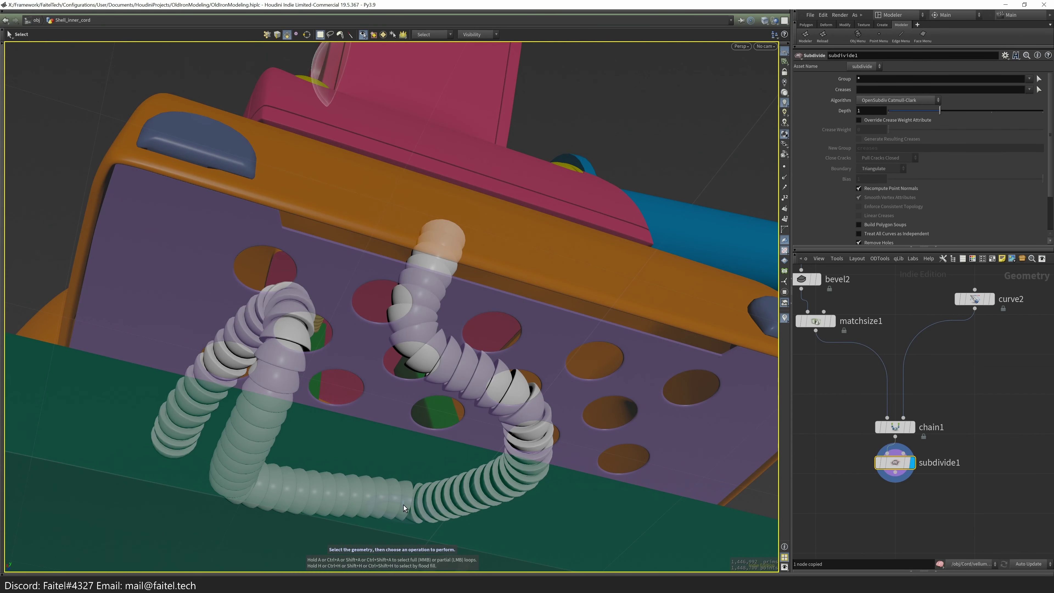
{"action": "left_click_drag", "start_coordinate": [560, 395], "coordinate": [415, 478]}
{"action": "right_click_drag", "start_coordinate": [415, 478], "coordinate": [383, 440]}
{"action": "left_click_drag", "start_coordinate": [383, 440], "coordinate": [456, 468]}
{"action": "key", "text": "u"}
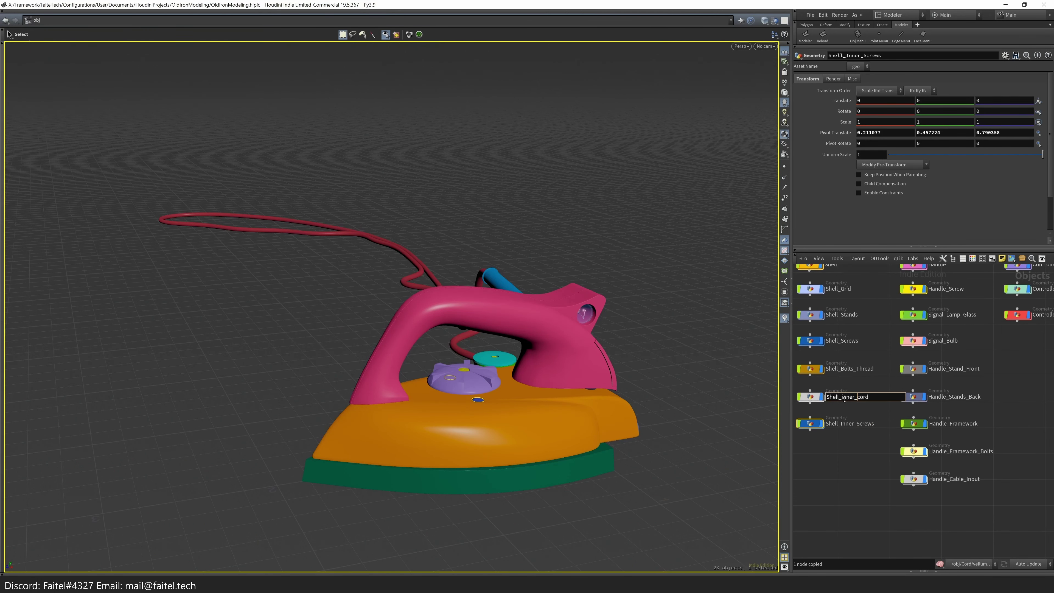
{"action": "double_click", "coordinate": [810, 424]}
- Delete the edit1 node in Shell_Inner_Screws and select freeze_xform1
{"action": "key", "text": "f"}
{"action": "left_click", "coordinate": [925, 381]}
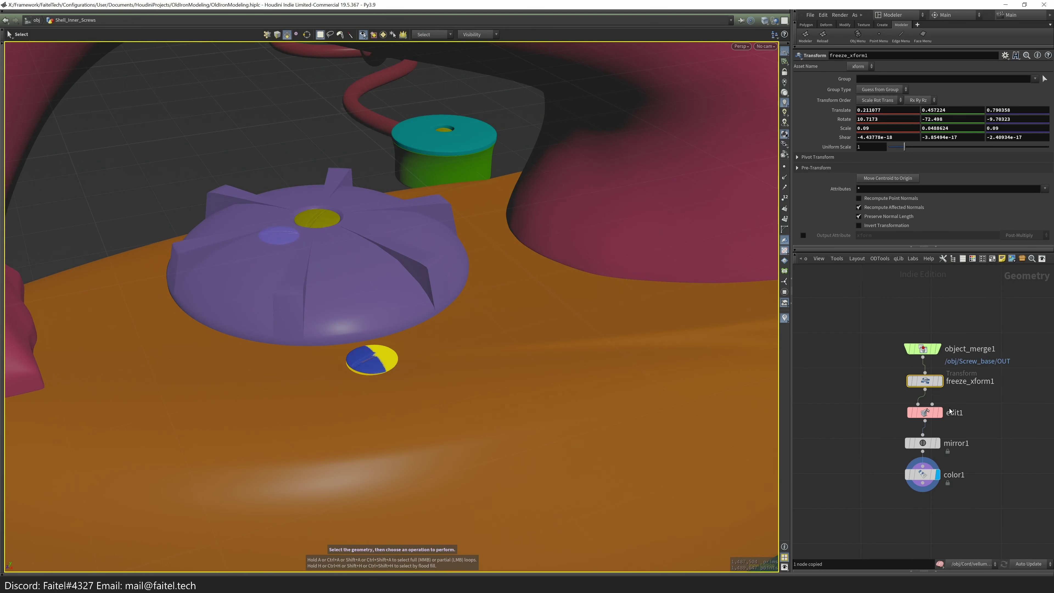
{"action": "left_click", "coordinate": [926, 412]}
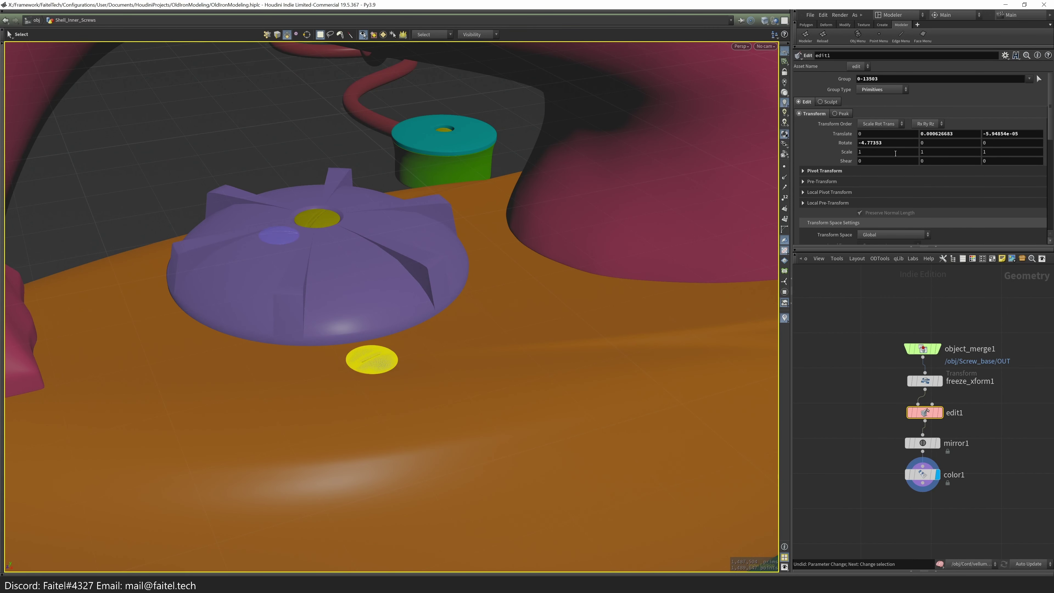
{"action": "key", "text": "ctrl+x"}
{"action": "left_click", "coordinate": [920, 369]}
- Move the screw down onto the shell, undoing a trial rotation
{"action": "left_click_drag", "start_coordinate": [394, 312], "coordinate": [482, 130], "text": "alt"}
{"action": "key", "text": "Return"}
{"action": "left_click_drag", "start_coordinate": [642, 418], "coordinate": [631, 415]}
{"action": "key", "text": "Escape"}
{"action": "left_click_drag", "start_coordinate": [631, 415], "coordinate": [515, 272]}
{"action": "left_click_drag", "start_coordinate": [515, 272], "coordinate": [360, 277], "text": "alt"}
{"action": "key", "text": "ctrl+z"}
{"action": "key", "text": "Escape"}
{"action": "scroll", "coordinate": [430, 273], "scroll_direction": "down", "scroll_amount": 3}
- Nudge the screw, flip it to 158.67 Rotate X and slightly increase its Y scale
{"action": "left_click_drag", "start_coordinate": [496, 273], "coordinate": [499, 407]}
{"action": "key", "text": "Escape"}
{"action": "key", "text": "Return"}
{"action": "mouse_move", "coordinate": [498, 407]}
{"action": "left_mouse_down", "text": "alt"}
{"action": "mouse_move", "coordinate": [513, 405]}
{"action": "mouse_move", "coordinate": [492, 400]}
{"action": "left_mouse_up", "text": "alt"}
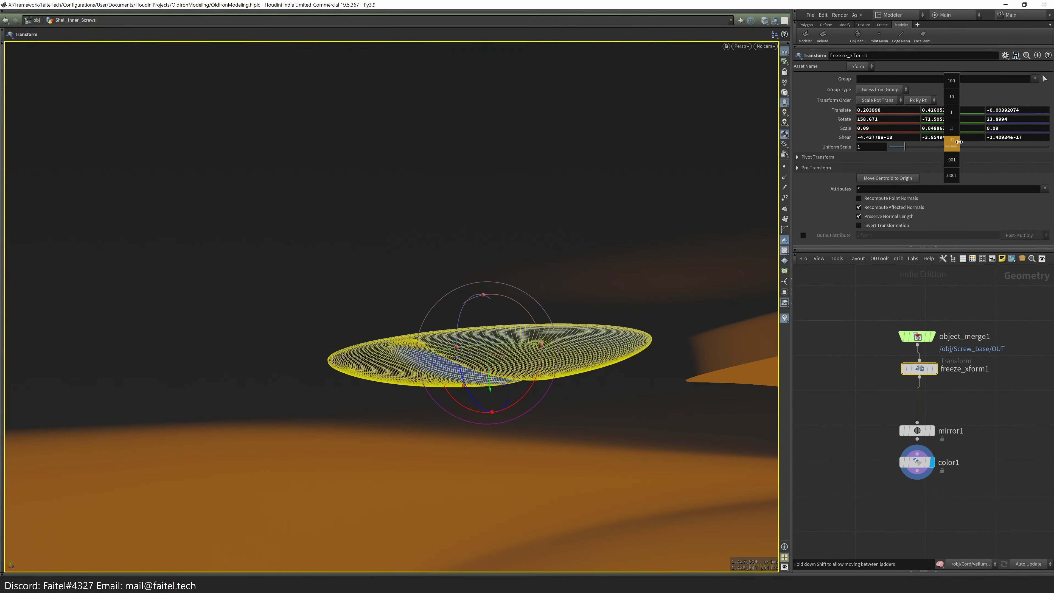
{"action": "middle_click_drag", "start_coordinate": [968, 145], "coordinate": [974, 145]}
- Return to object level and view the screws through the plate's holes
{"action": "left_click_drag", "start_coordinate": [535, 390], "coordinate": [316, 186], "text": "alt"}
{"action": "key", "text": "u"}
{"action": "scroll", "coordinate": [316, 186], "scroll_direction": "down", "scroll_amount": 3}
{"action": "left_click_drag", "start_coordinate": [447, 280], "coordinate": [532, 354]}
{"action": "scroll", "coordinate": [616, 306], "scroll_direction": "down", "scroll_amount": 3}
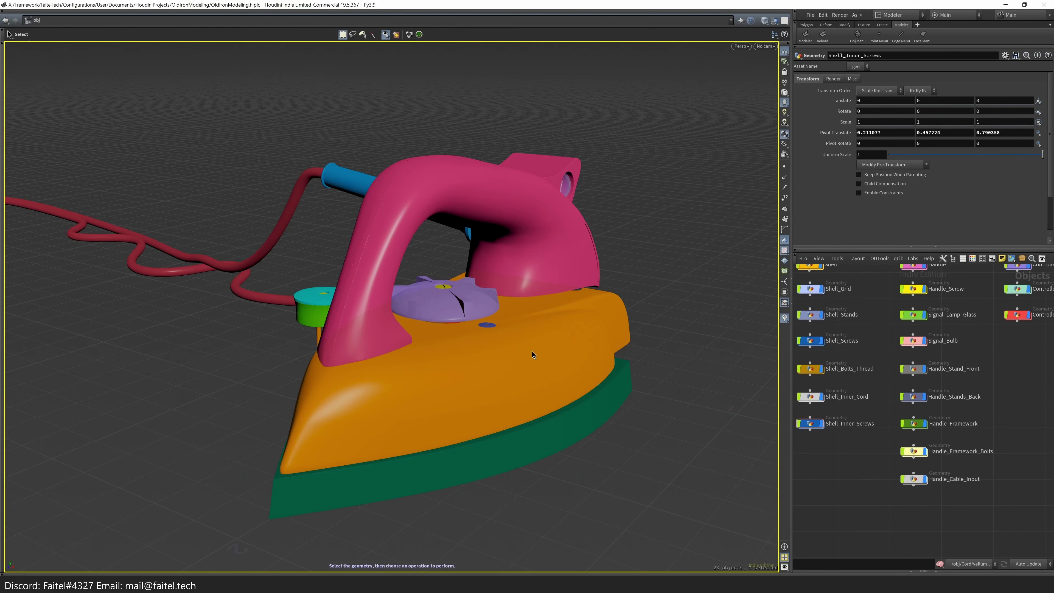
{"action": "left_click_drag", "start_coordinate": [702, 263], "coordinate": [517, 337], "text": "alt"}
- Frame all object nodes, orbit to a three-quarter view, and enter the Shell object
{"action": "key", "text": "h"}
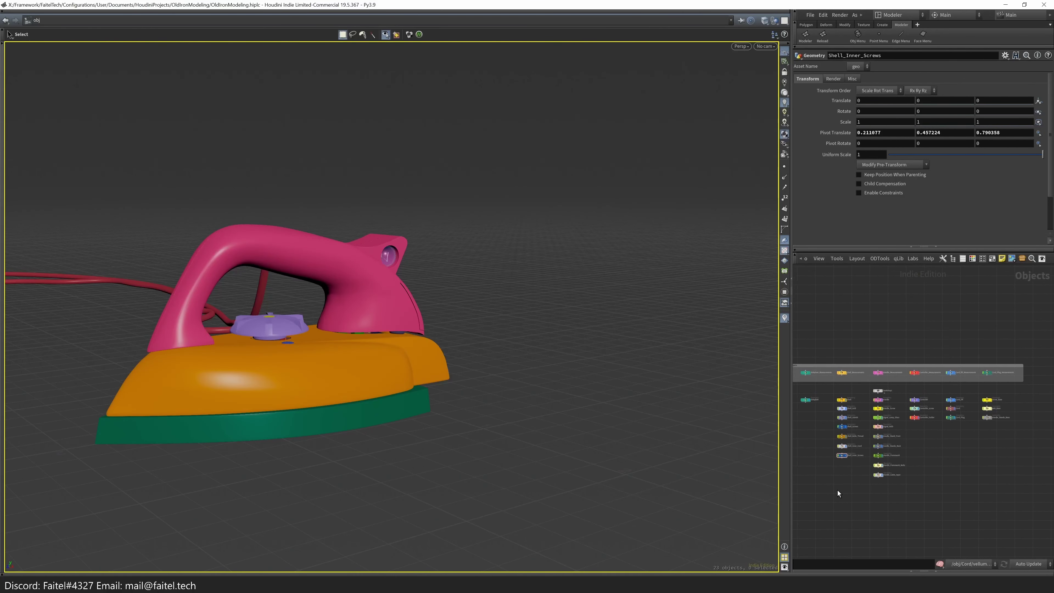
{"action": "left_click_drag", "start_coordinate": [677, 443], "coordinate": [572, 484], "text": "alt"}
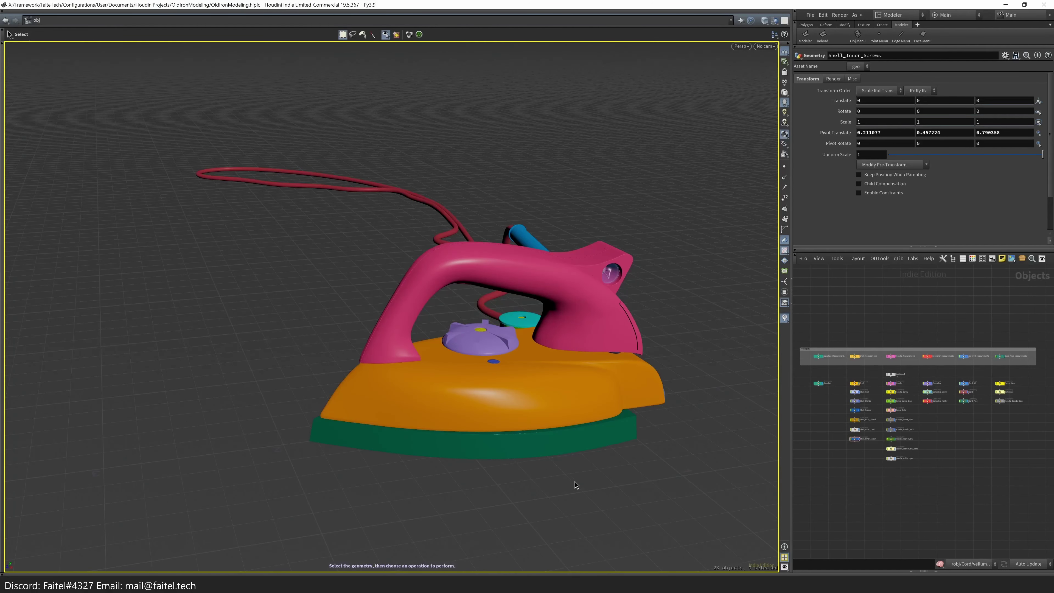
{"action": "mouse_move", "coordinate": [328, 324]}
{"action": "left_mouse_down", "text": "alt"}
{"action": "mouse_move", "coordinate": [308, 335]}
{"action": "mouse_move", "coordinate": [336, 335]}
{"action": "left_mouse_up", "text": "alt"}
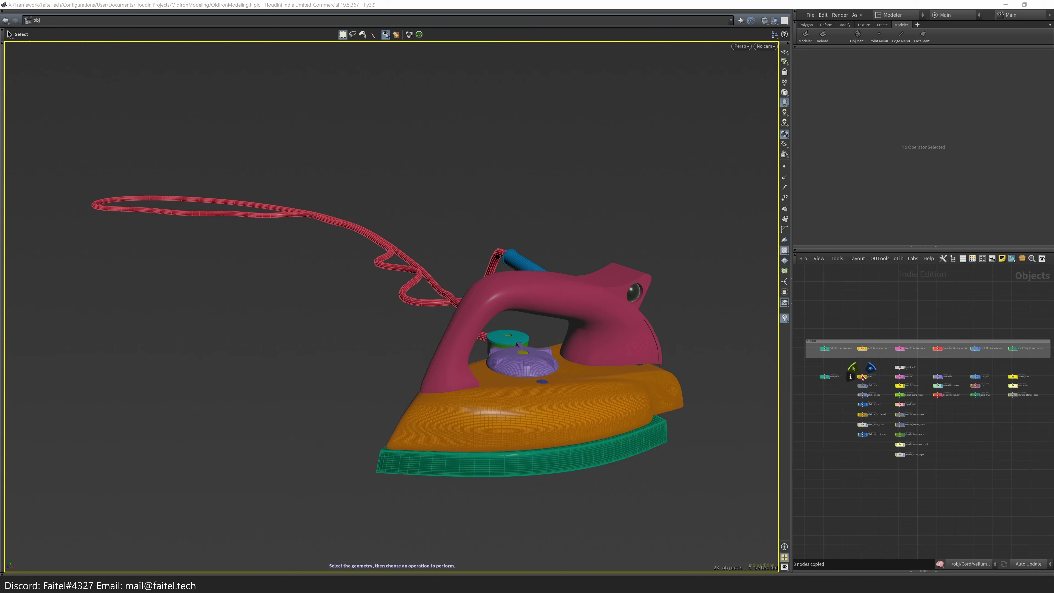
{"action": "double_click", "coordinate": [863, 377]}
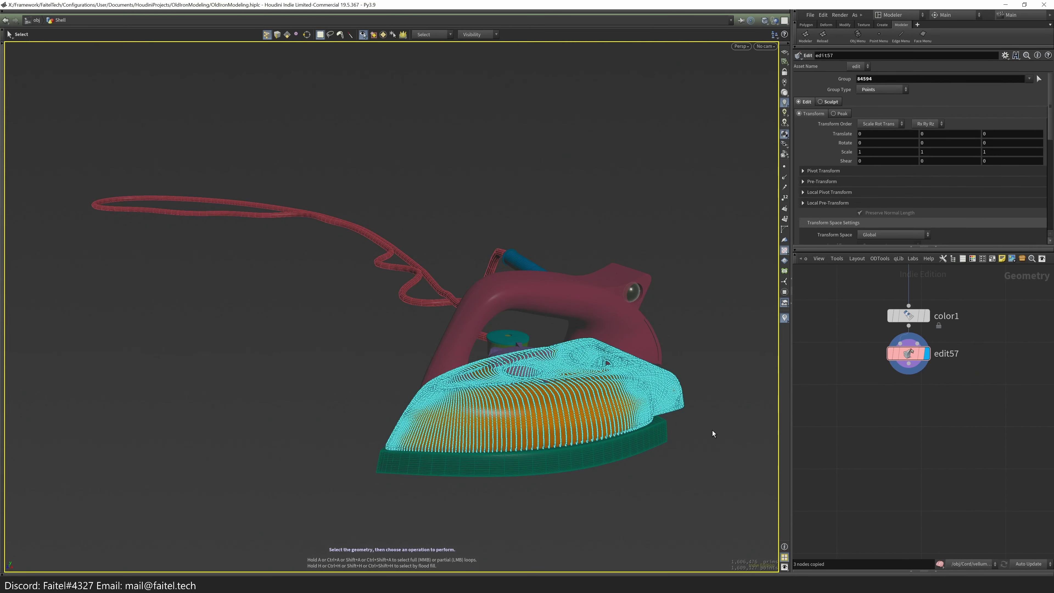
- Add a null under edit57 and begin naming it OUT_HIGH
{"action": "key", "text": "4"}
{"action": "key", "text": "Tab"}
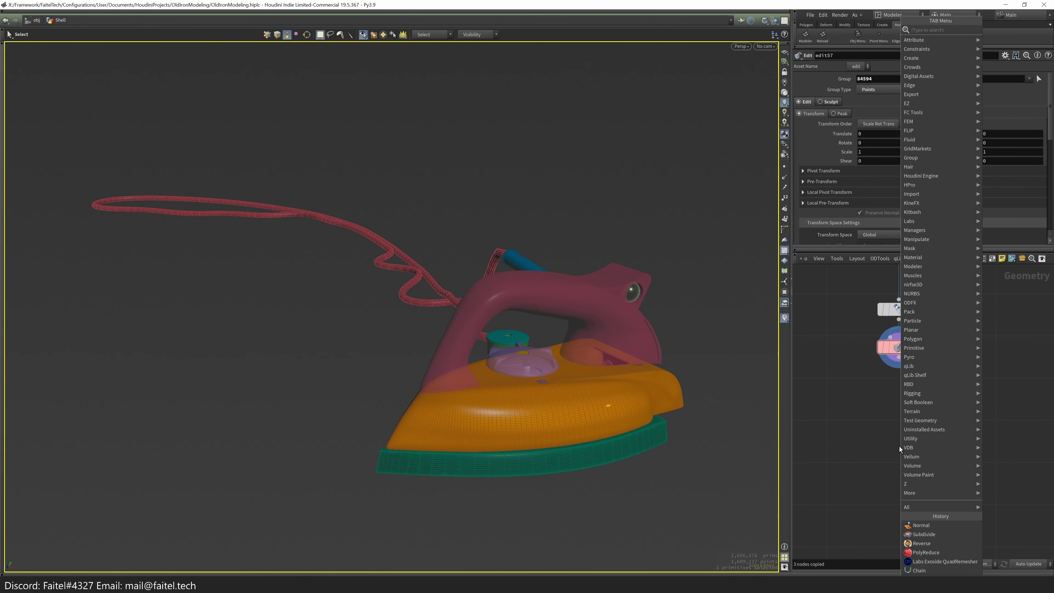
{"action": "type", "text": "null"}
{"action": "key", "text": "Return"}
{"action": "left_click", "coordinate": [828, 462]}
{"action": "key", "text": "F2"}
{"action": "type", "text": "OU_H"}
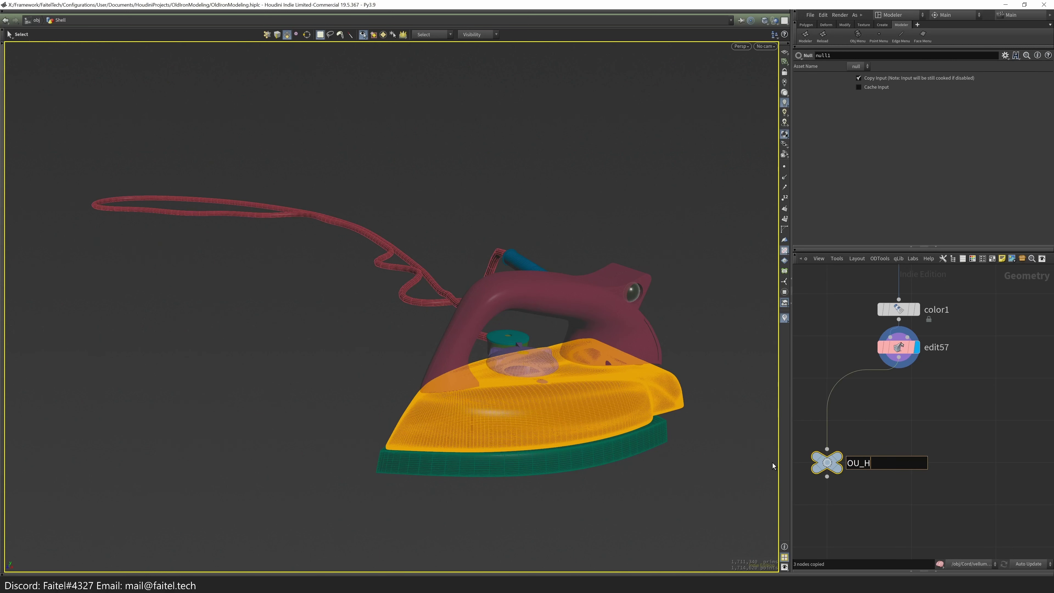
{"action": "key", "text": "BackSpace"}
{"action": "key", "text": "BackSpace"}
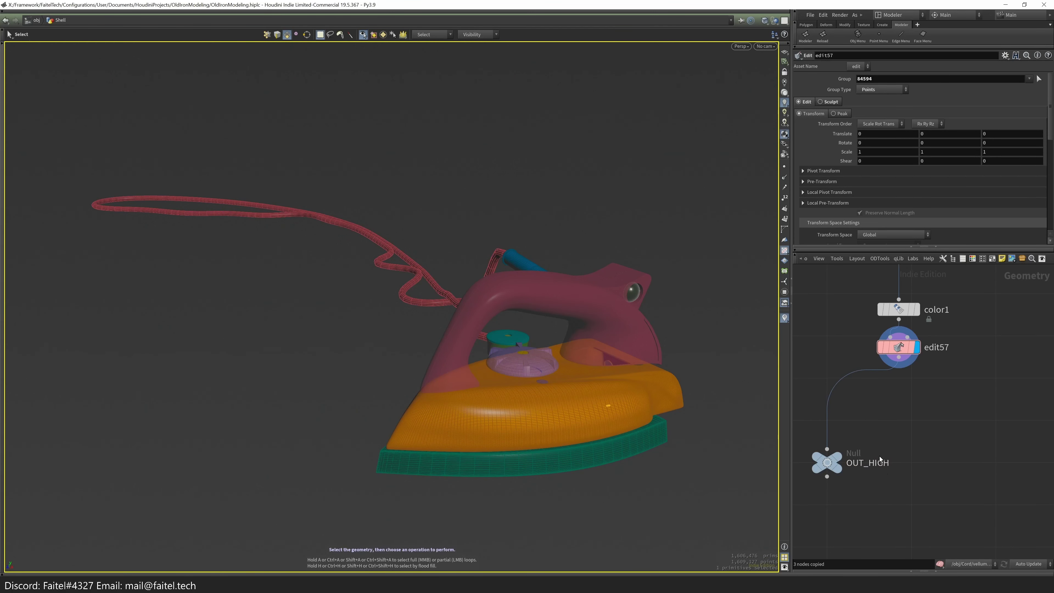
- Add a 4% PolyReduce after edit57 and check its polygon counts in wireframe
{"action": "key", "text": "q"}
{"action": "left_click", "coordinate": [416, 316]}
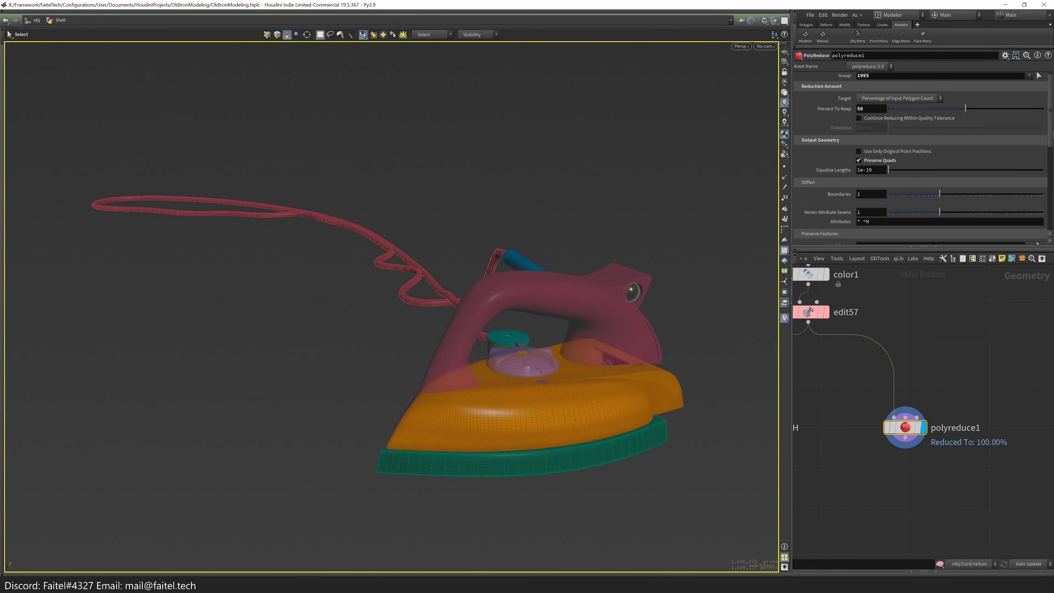
{"action": "scroll", "coordinate": [577, 358], "scroll_direction": "up", "scroll_amount": 5}
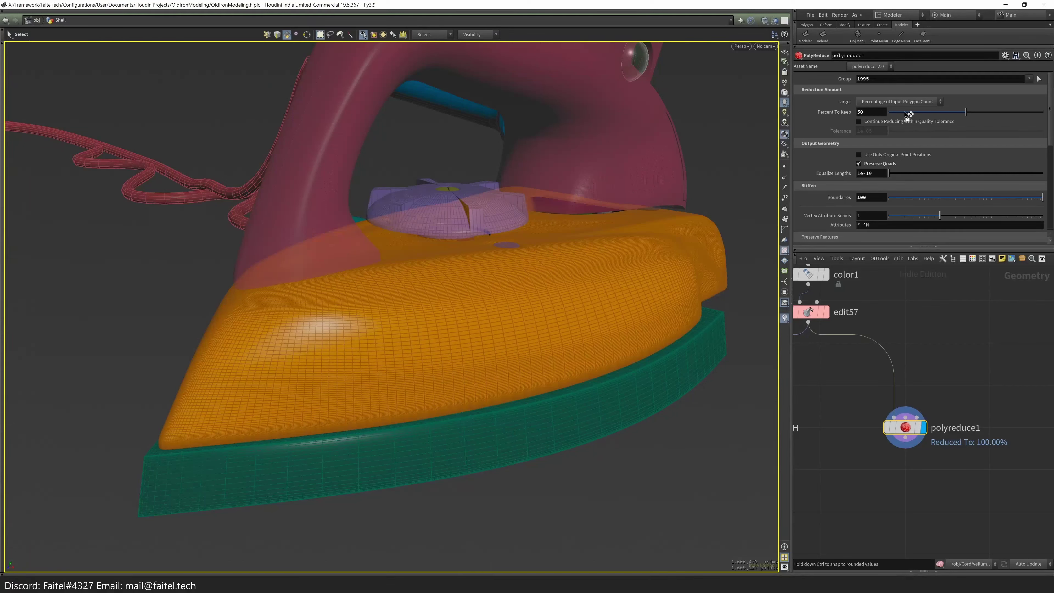
{"action": "scroll", "coordinate": [586, 349], "scroll_direction": "down", "scroll_amount": 5}
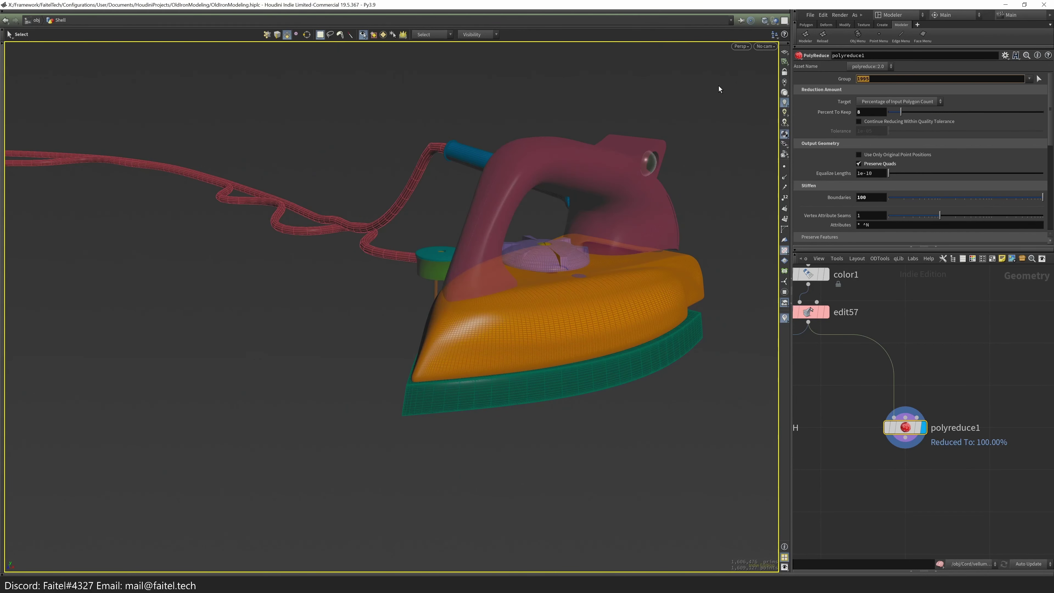
{"action": "scroll", "coordinate": [565, 330], "scroll_direction": "up", "scroll_amount": 3}
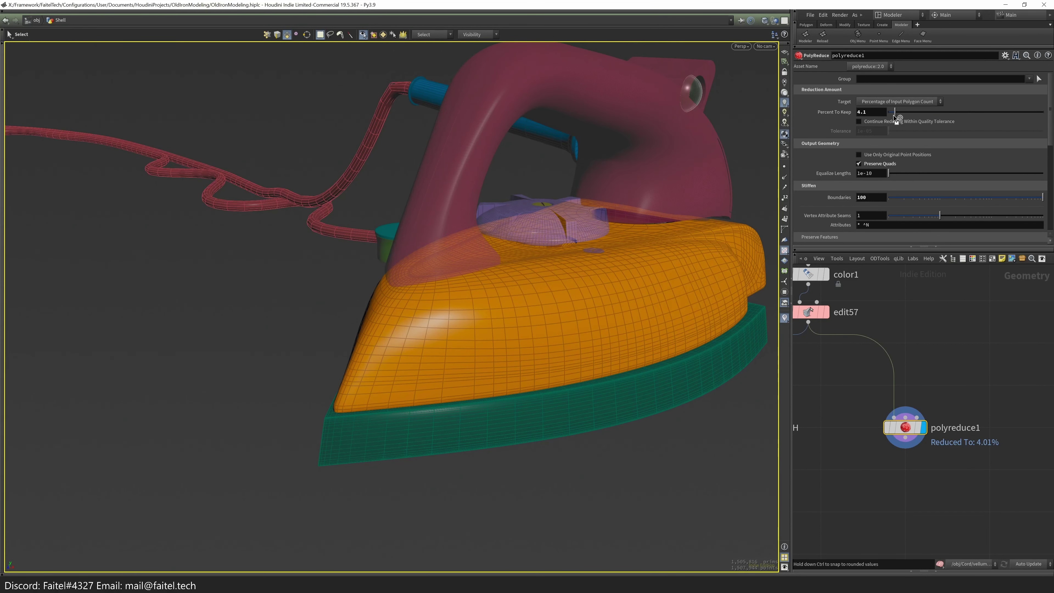
{"action": "middle_click", "coordinate": [906, 431]}
{"action": "key", "text": "h"}
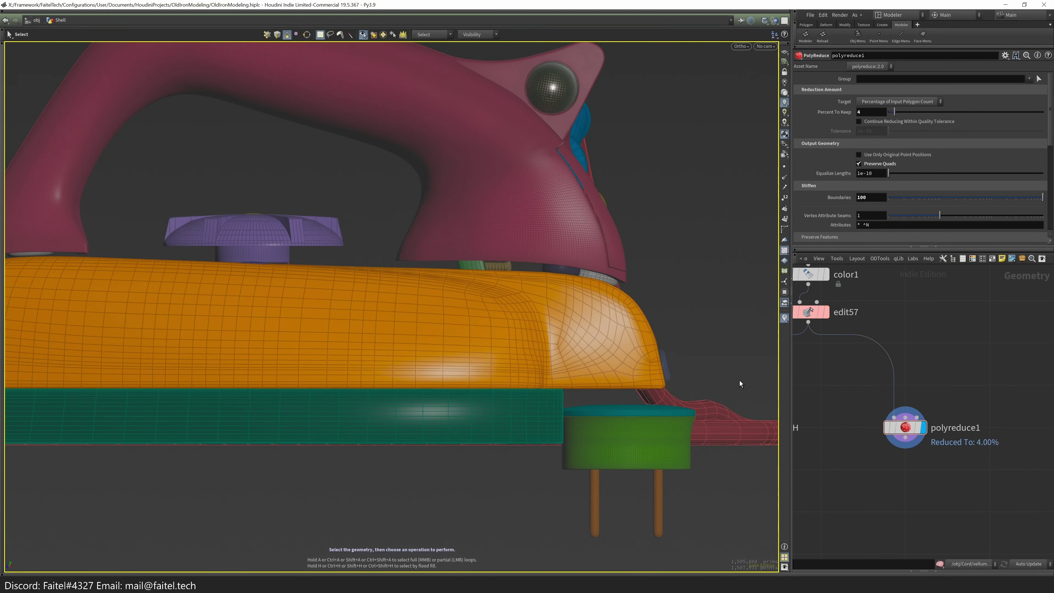
{"action": "left_click_drag", "start_coordinate": [741, 384], "coordinate": [407, 417]}
{"action": "middle_click", "coordinate": [909, 434]}
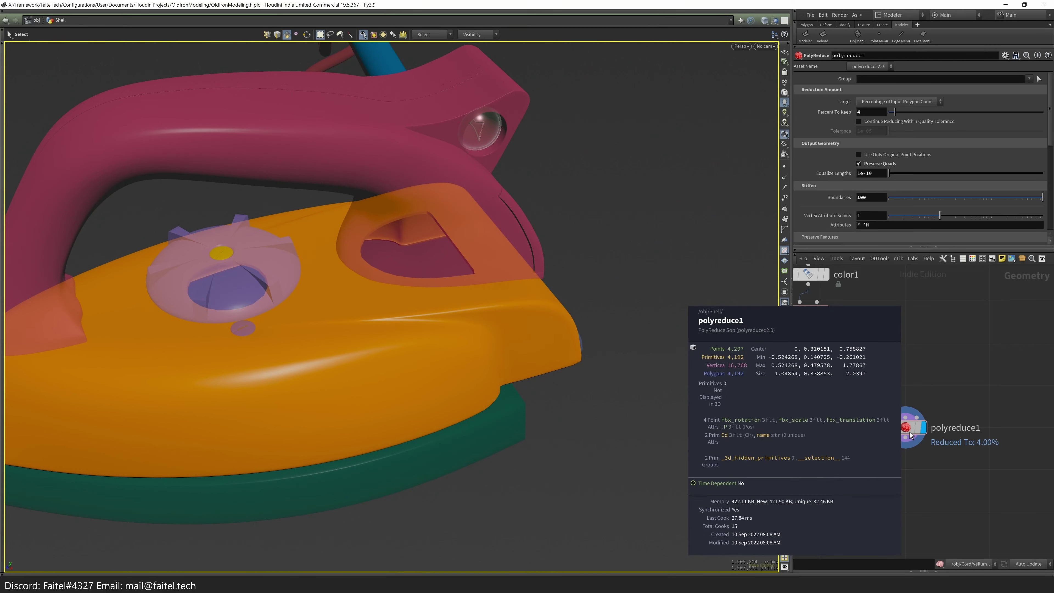
{"action": "left_click_drag", "start_coordinate": [519, 374], "coordinate": [573, 379]}
{"action": "key", "text": "shift+w"}
{"action": "key", "text": "shift+w"}
{"action": "key", "text": "shift+w"}
{"action": "key", "text": "shift+w"}
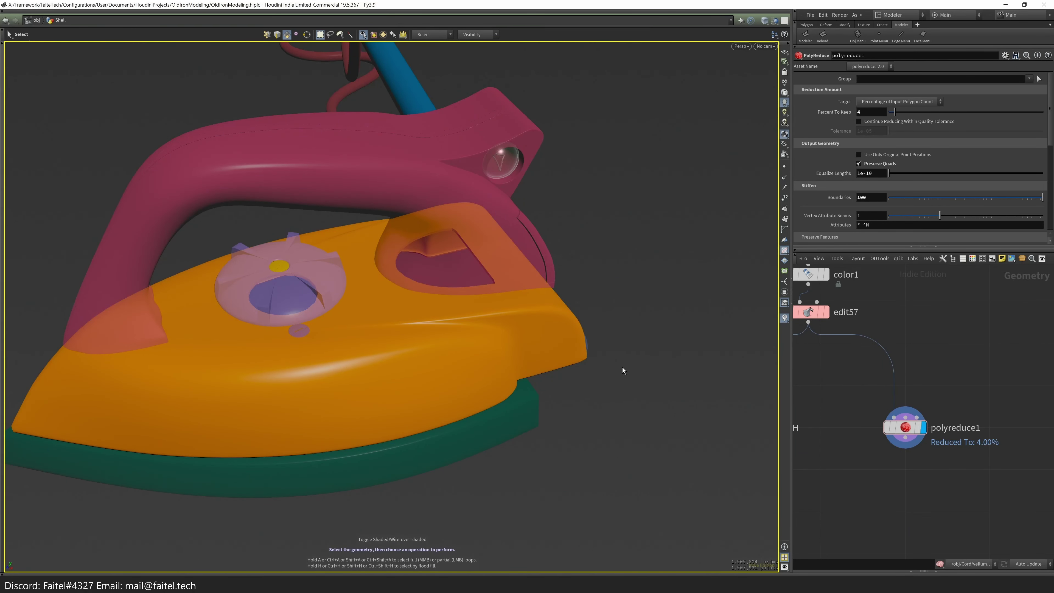
- Re-enter the Shell network and place a new null below polyreduce1
{"action": "key", "text": "u"}
{"action": "double_click", "coordinate": [866, 379]}
{"action": "key", "text": "Tab"}
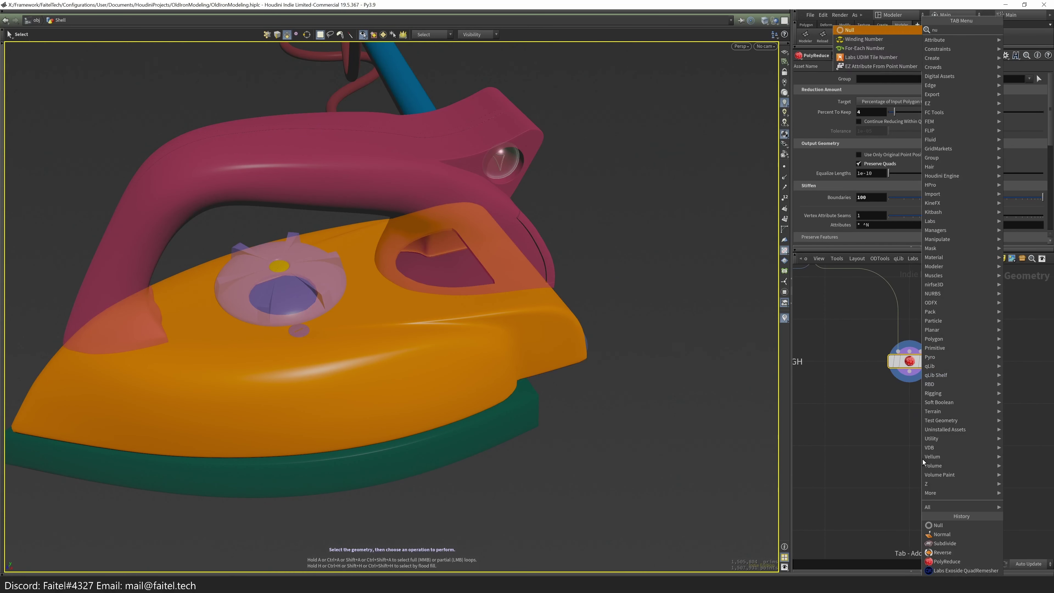
{"action": "type", "text": "null"}
{"action": "key", "text": "Return"}
{"action": "left_click", "coordinate": [965, 457]}
{"action": "left_click", "coordinate": [965, 443]}
- Connect polyreduce1 to the null, name it OUT_LOW, and paste the copied output nodes
{"action": "left_click", "coordinate": [966, 393]}
{"action": "key", "text": "F2"}
{"action": "type", "text": "OUT_LOW"}
{"action": "key", "text": "Return"}
{"action": "scroll", "coordinate": [908, 452], "scroll_direction": "down", "scroll_amount": 2}
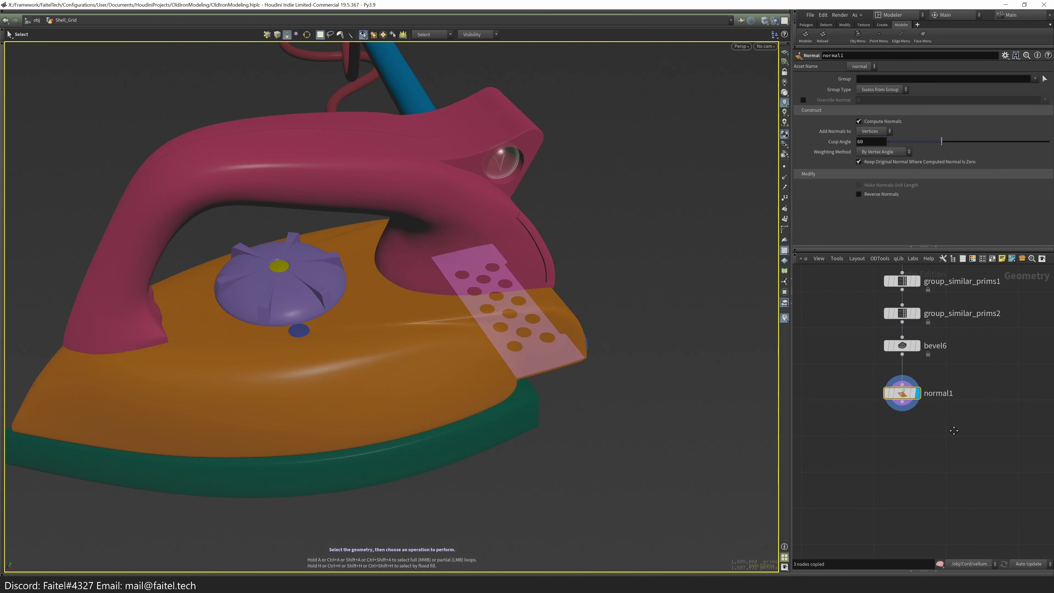
{"action": "key", "text": "ctrl+v"}
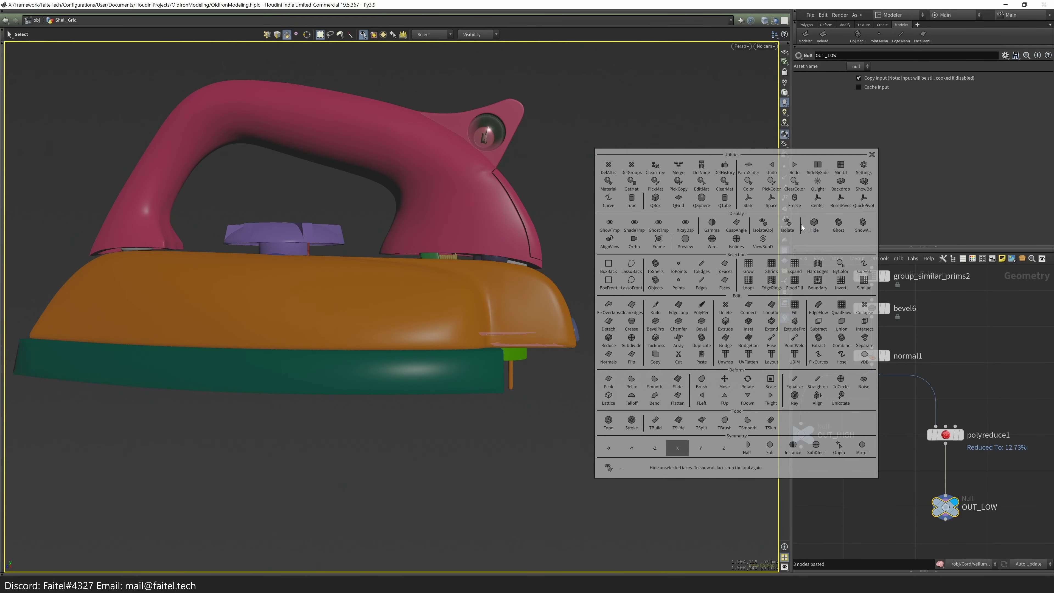
- Insert a Subdivide node (subdivide1) before the plate's OUT_HIGH output
{"action": "left_click", "coordinate": [961, 436]}
{"action": "left_click", "coordinate": [887, 356]}
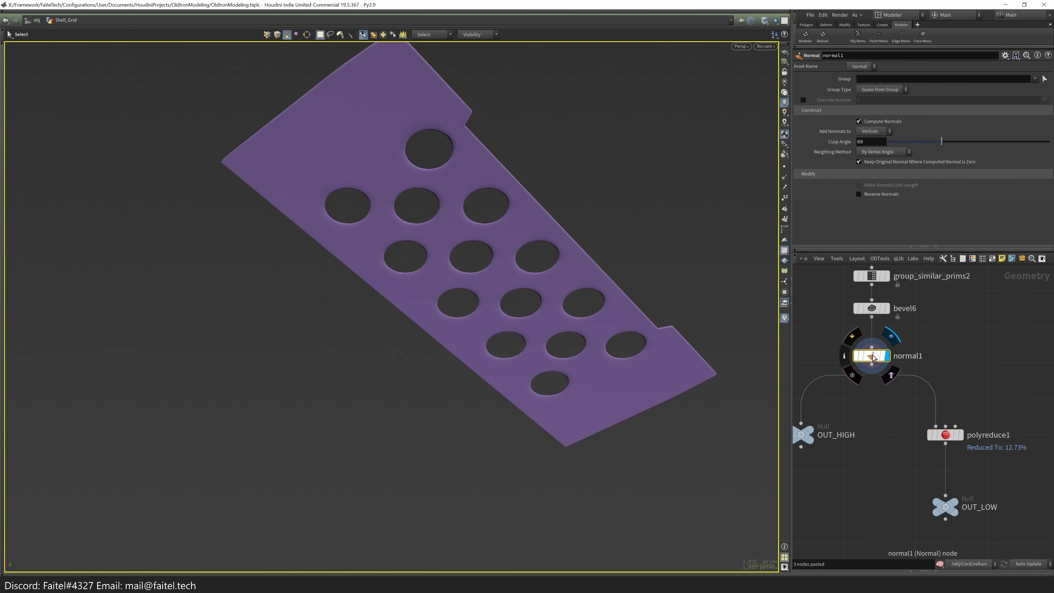
{"action": "scroll", "coordinate": [699, 162], "scroll_direction": "up", "scroll_amount": 6}
{"action": "left_click", "coordinate": [946, 435]}
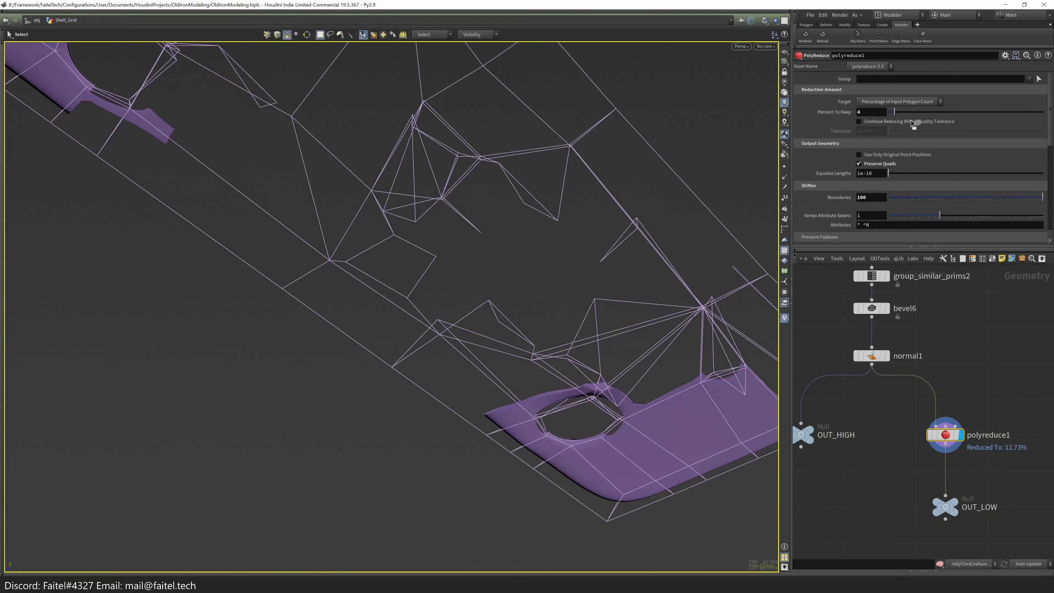
{"action": "key", "text": "Tab"}
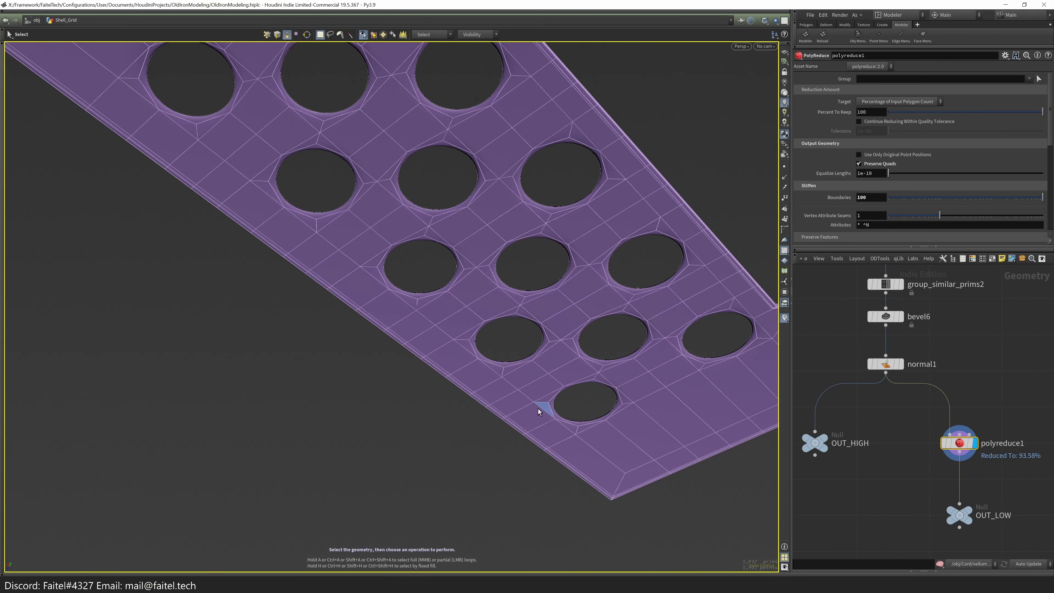
{"action": "key", "text": "shift+w"}
{"action": "key", "text": "Tab"}
{"action": "type", "text": "sj"}
{"action": "key", "text": "BackSpace"}
{"action": "key", "text": "BackSpace"}
{"action": "type", "text": "subd"}
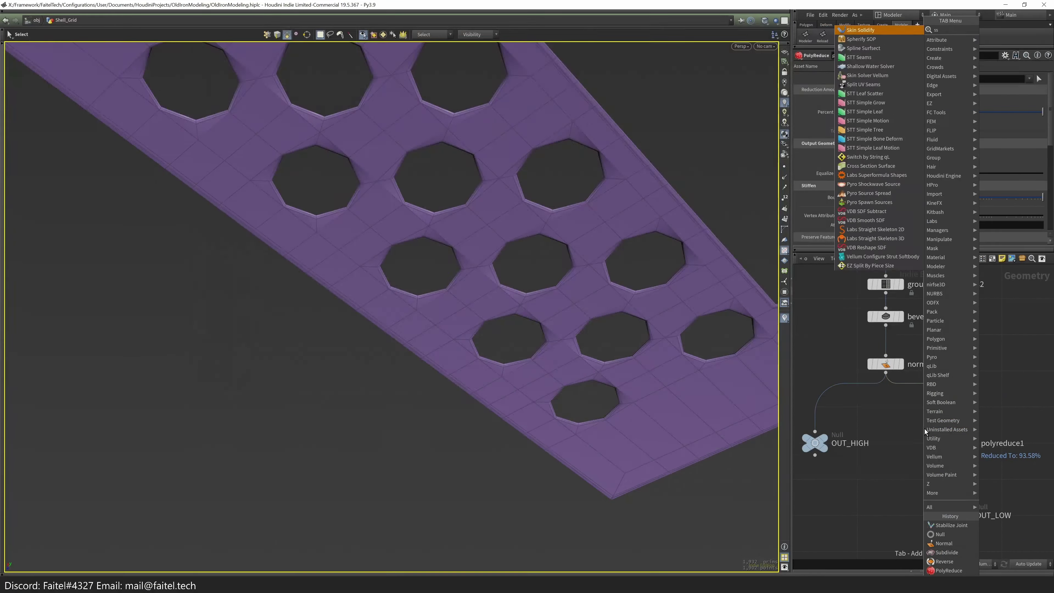
{"action": "key", "text": "Return"}
{"action": "left_click", "coordinate": [871, 394]}
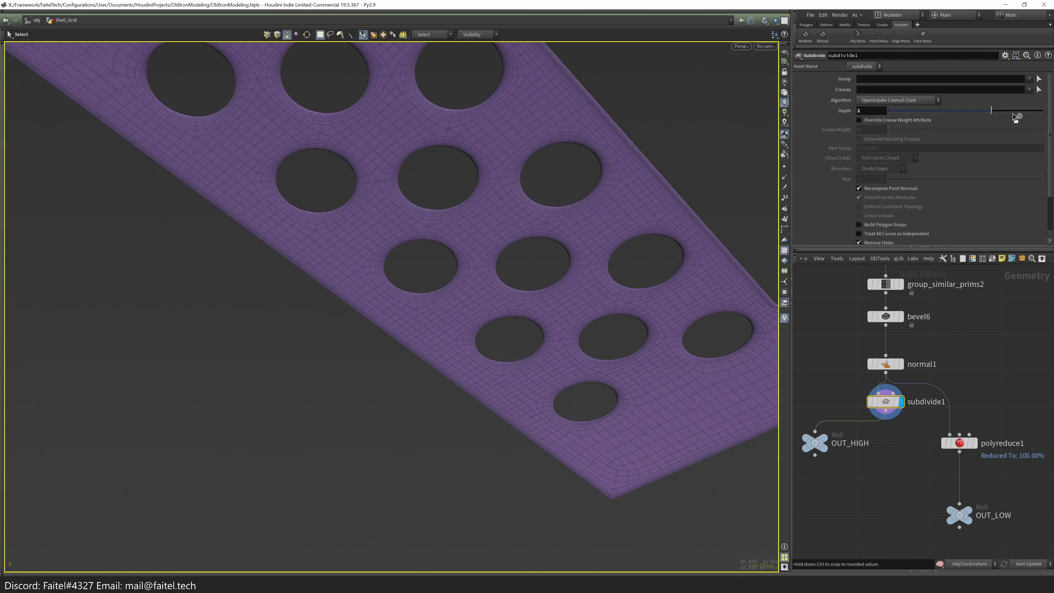
- Try polyreduce1 Percent To Keep values of 9.3 and about 16 on the low-res branch
{"action": "middle_click_drag", "start_coordinate": [901, 407], "coordinate": [893, 373]}
{"action": "left_click", "coordinate": [959, 482]}
{"action": "left_click", "coordinate": [952, 410]}
{"action": "left_click", "coordinate": [886, 113]}
{"action": "type", "text": "9.3"}
{"action": "key", "text": "Return"}
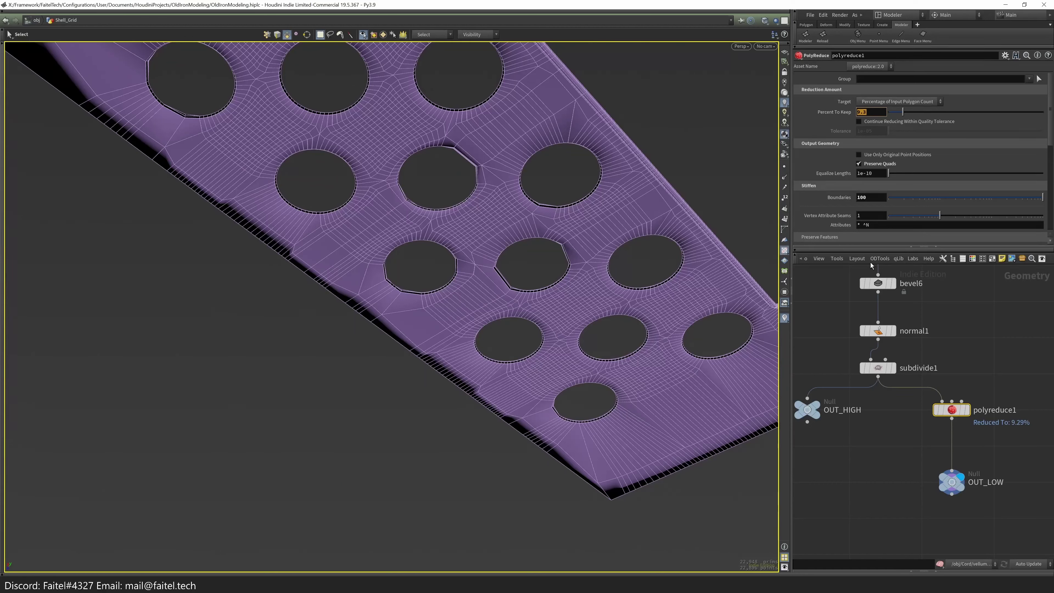
{"action": "key", "text": "Return"}
{"action": "left_click_drag", "start_coordinate": [906, 118], "coordinate": [914, 112]}
{"action": "key", "text": "Escape"}
{"action": "left_click_drag", "start_coordinate": [519, 232], "coordinate": [614, 270]}
- Add subdivide2 fed from normal1 into the low-res output and move OUT_HIGH under subdivide1
{"action": "left_click", "coordinate": [959, 389]}
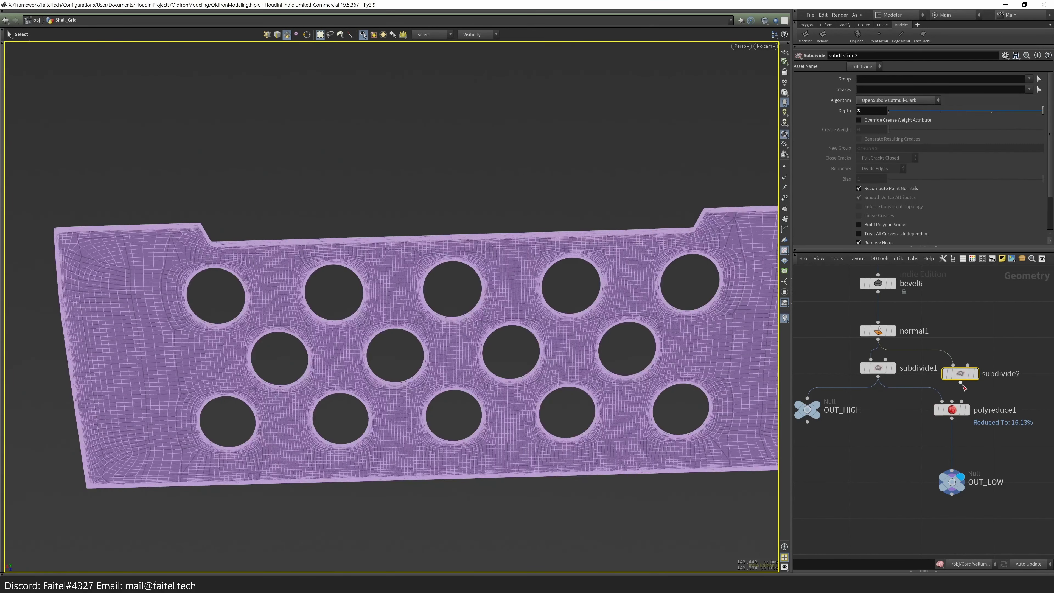
{"action": "left_click_drag", "start_coordinate": [960, 375], "coordinate": [959, 394]}
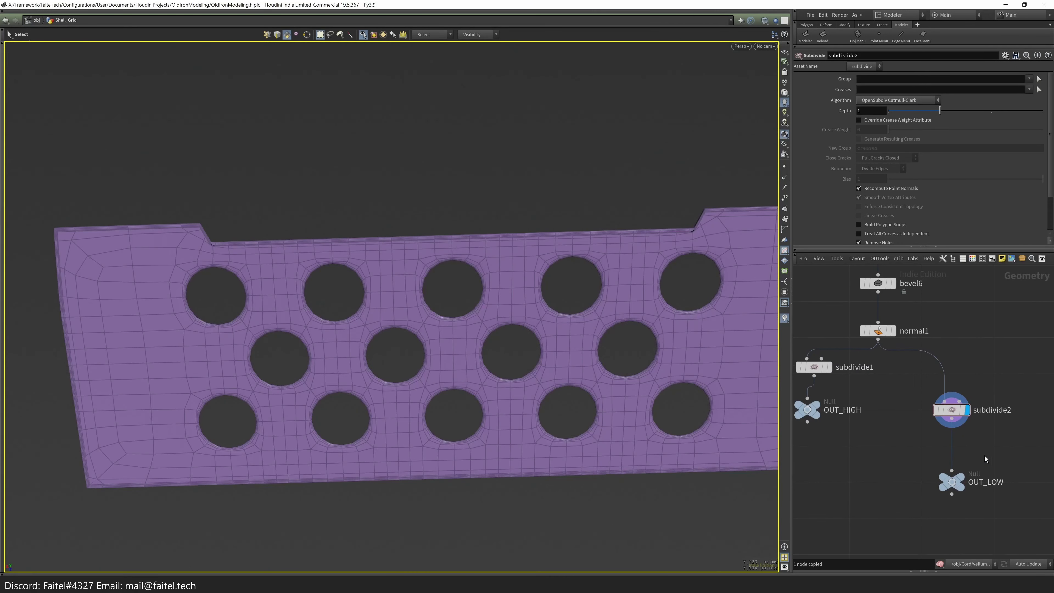
{"action": "left_click_drag", "start_coordinate": [988, 455], "coordinate": [952, 473]}
{"action": "left_click_drag", "start_coordinate": [883, 439], "coordinate": [888, 460]}
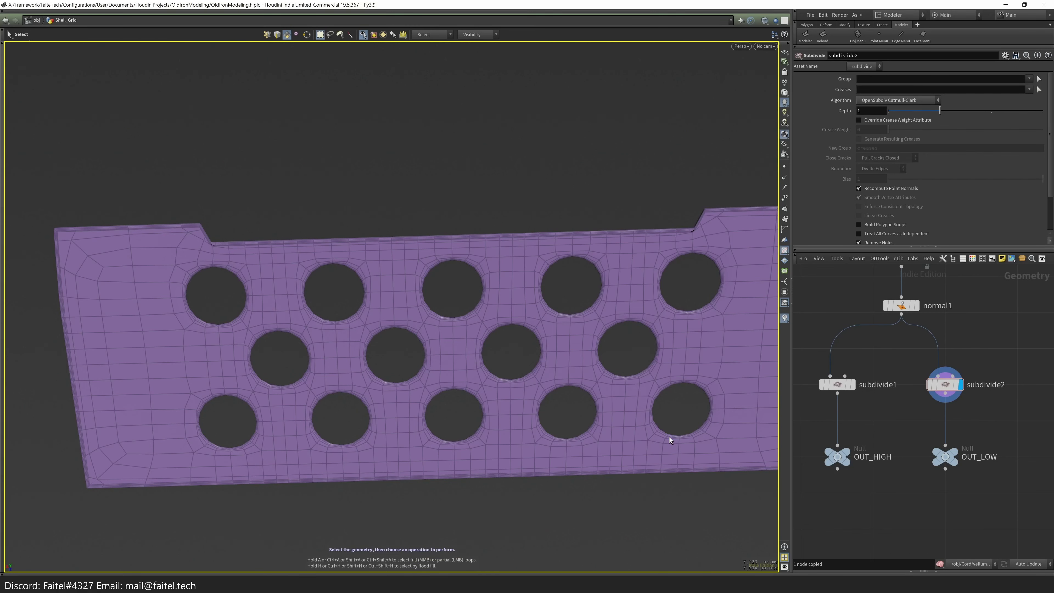
- Insert a PolyReduce node before OUT_LOW and check the low-res polygon count
{"action": "key", "text": "Tab"}
{"action": "type", "text": "polyreduce"}
{"action": "key", "text": "Return"}
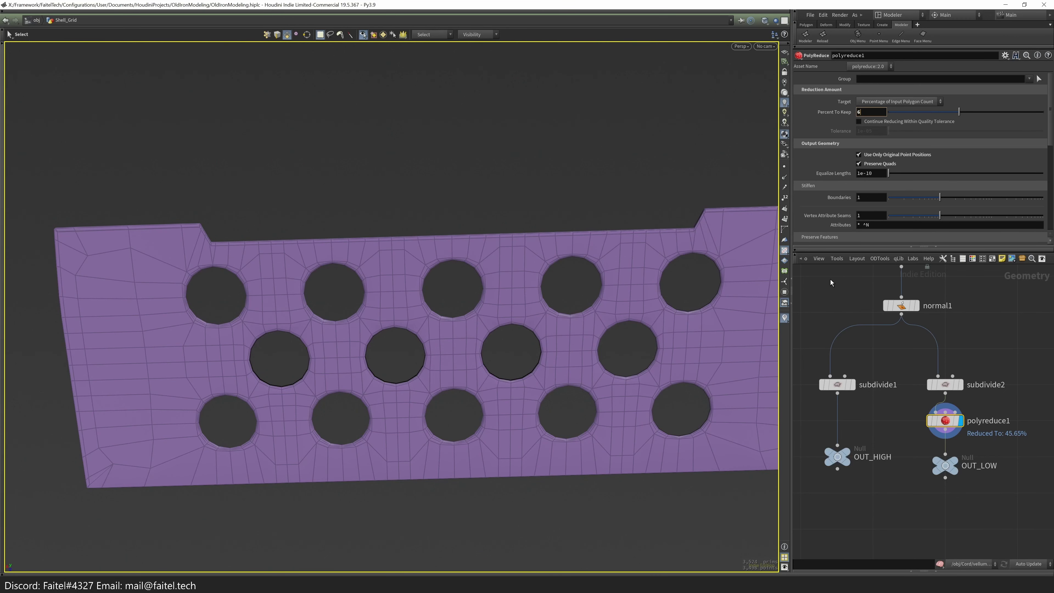
{"action": "left_click", "coordinate": [955, 458]}
{"action": "middle_click", "coordinate": [950, 457]}
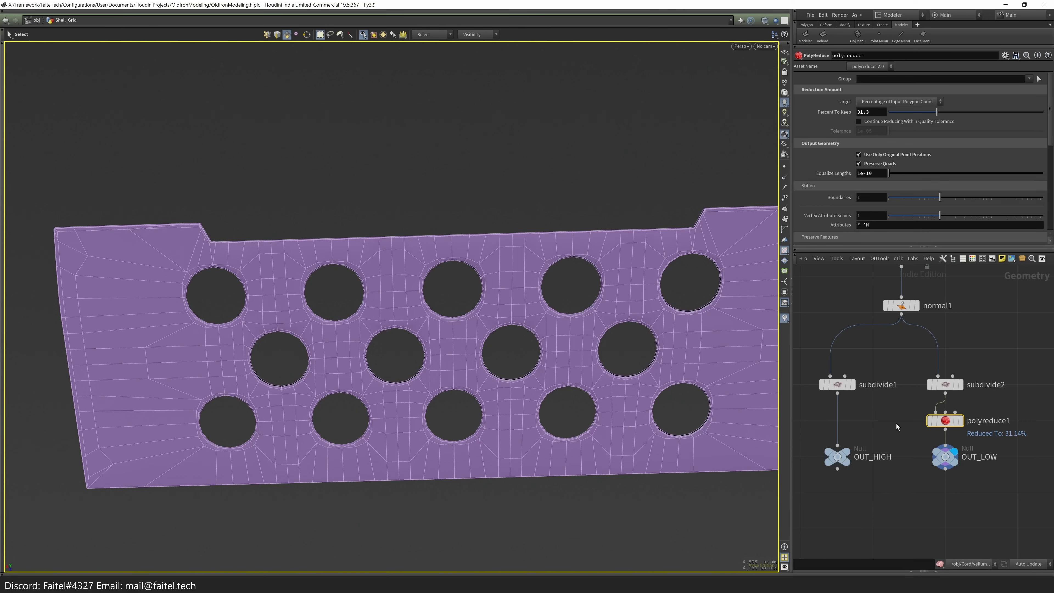
{"action": "left_click", "coordinate": [946, 457]}
{"action": "middle_click", "coordinate": [946, 457]}
- Set polyreduce1 to keep 36.7% of the plate's polygons
{"action": "key", "text": "Escape"}
{"action": "scroll", "coordinate": [722, 341], "scroll_direction": "up", "scroll_amount": 5}
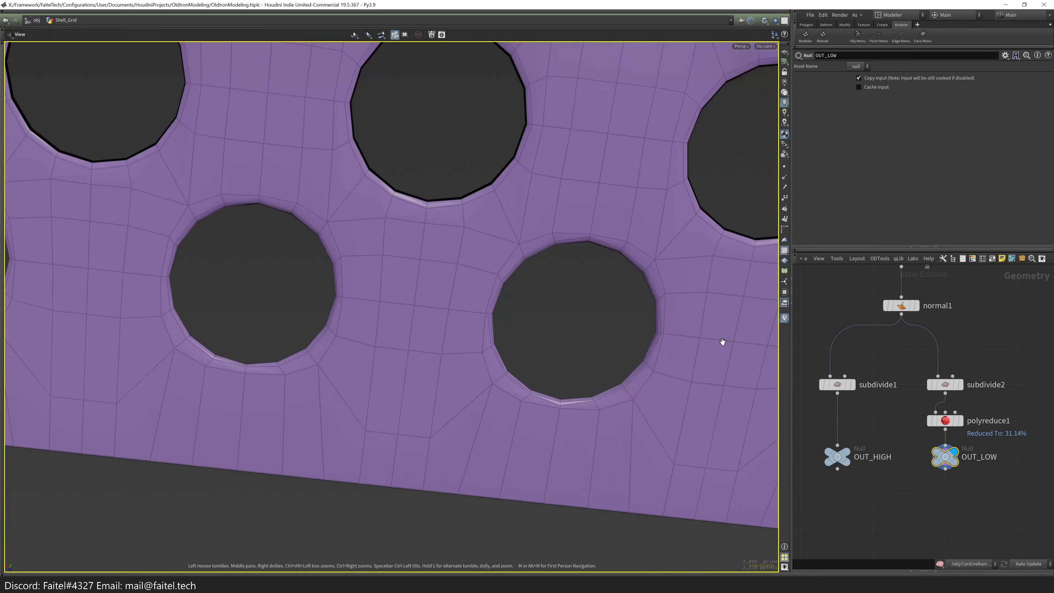
{"action": "scroll", "coordinate": [567, 372], "scroll_direction": "up", "scroll_amount": 3}
{"action": "scroll", "coordinate": [565, 309], "scroll_direction": "down", "scroll_amount": 6}
{"action": "scroll", "coordinate": [682, 309], "scroll_direction": "up", "scroll_amount": 5}
{"action": "key", "text": "Escape"}
{"action": "mouse_move", "coordinate": [945, 457]}
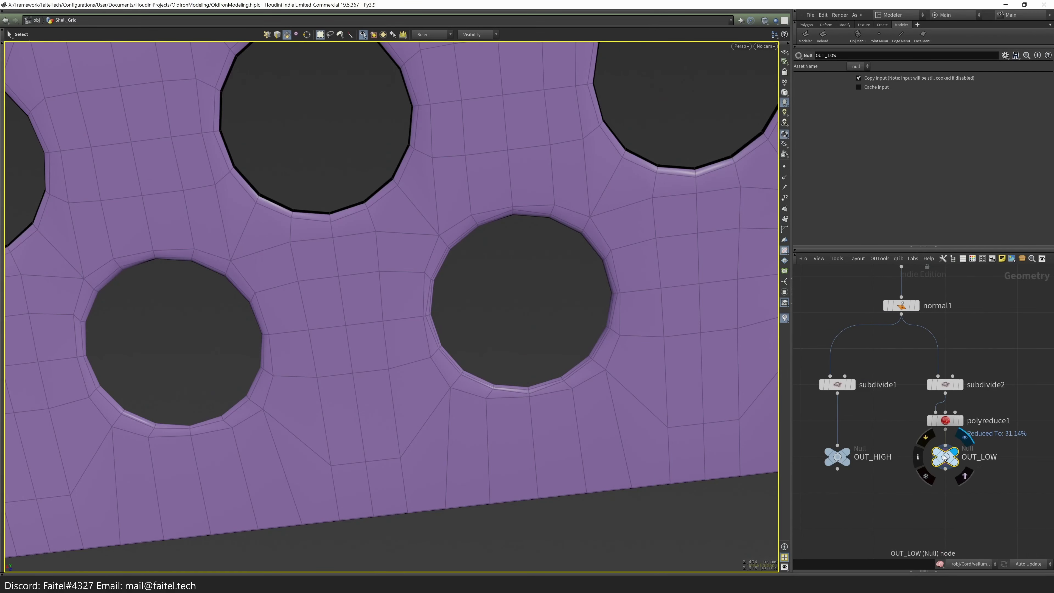
{"action": "left_click", "coordinate": [949, 422]}
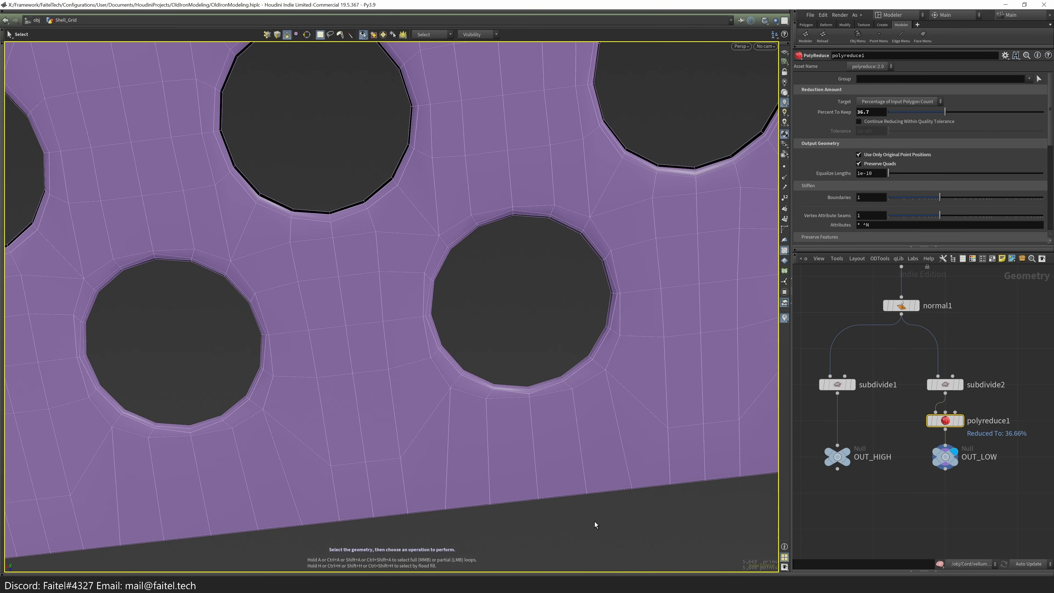
{"action": "scroll", "coordinate": [440, 360], "scroll_direction": "down", "scroll_amount": 6}
- Copy the output nodes from the shell geometry and paste them into Soleplate
{"action": "key", "text": "u"}
{"action": "scroll", "coordinate": [524, 443], "scroll_direction": "up", "scroll_amount": 3}
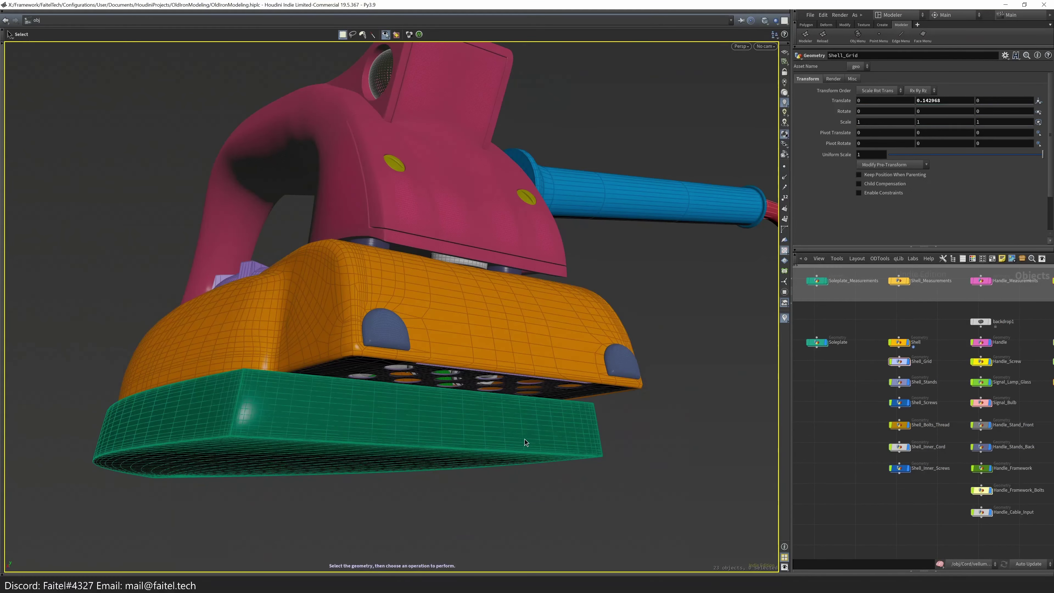
{"action": "key", "text": "Escape"}
{"action": "left_click_drag", "start_coordinate": [651, 437], "coordinate": [460, 280]}
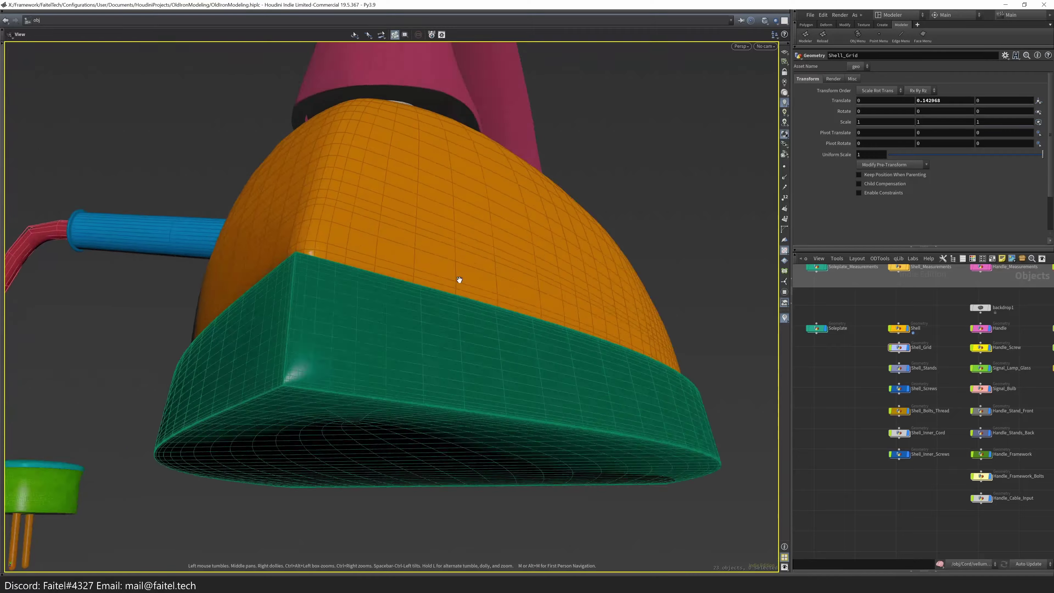
{"action": "scroll", "coordinate": [460, 279], "scroll_direction": "up", "scroll_amount": 5}
{"action": "scroll", "coordinate": [459, 280], "scroll_direction": "down", "scroll_amount": 5}
{"action": "double_click", "coordinate": [817, 329]}
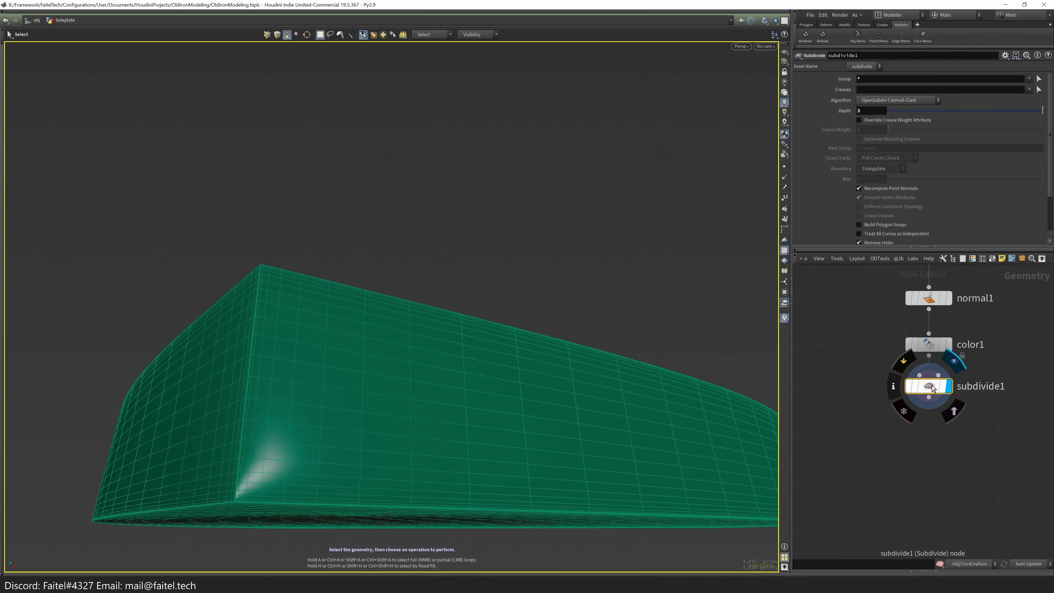
{"action": "key", "text": "u"}
{"action": "double_click", "coordinate": [899, 329]}
{"action": "key", "text": "u"}
{"action": "key", "text": "ctrl+c"}
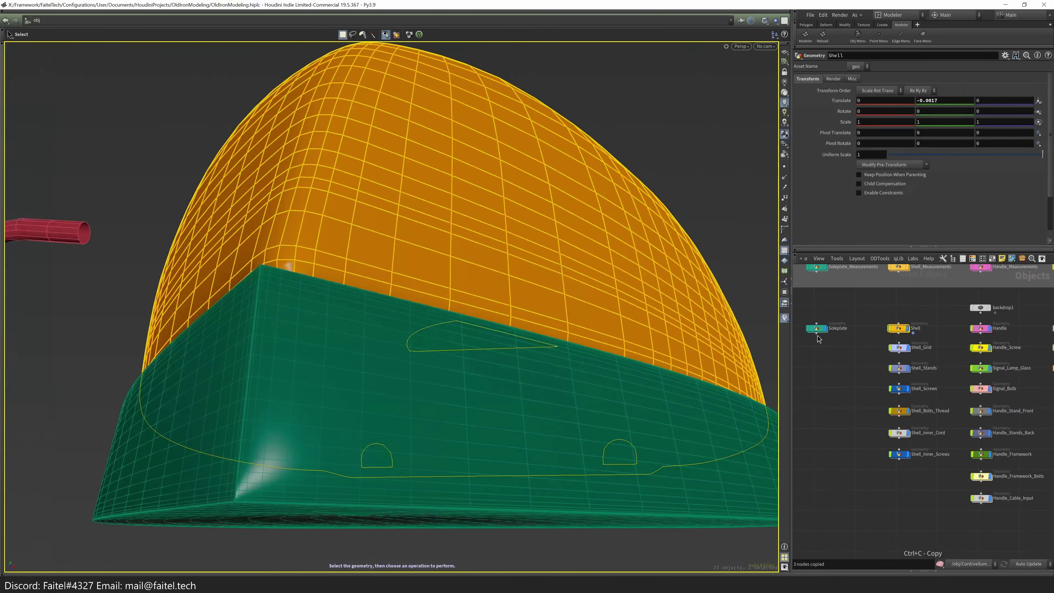
{"action": "double_click", "coordinate": [817, 328]}
{"action": "key", "text": "ctrl+v"}
{"action": "scroll", "coordinate": [959, 431], "scroll_direction": "up", "scroll_amount": 2}
- Feed subdivide2 from color1 and reduce the sole's low-res mesh to 10.5 percent
{"action": "left_click_drag", "start_coordinate": [955, 362], "coordinate": [1044, 383]}
{"action": "left_click", "coordinate": [1039, 376]}
{"action": "scroll", "coordinate": [658, 393], "scroll_direction": "up", "scroll_amount": 3}
{"action": "left_click_drag", "start_coordinate": [659, 393], "coordinate": [887, 138], "text": "alt"}
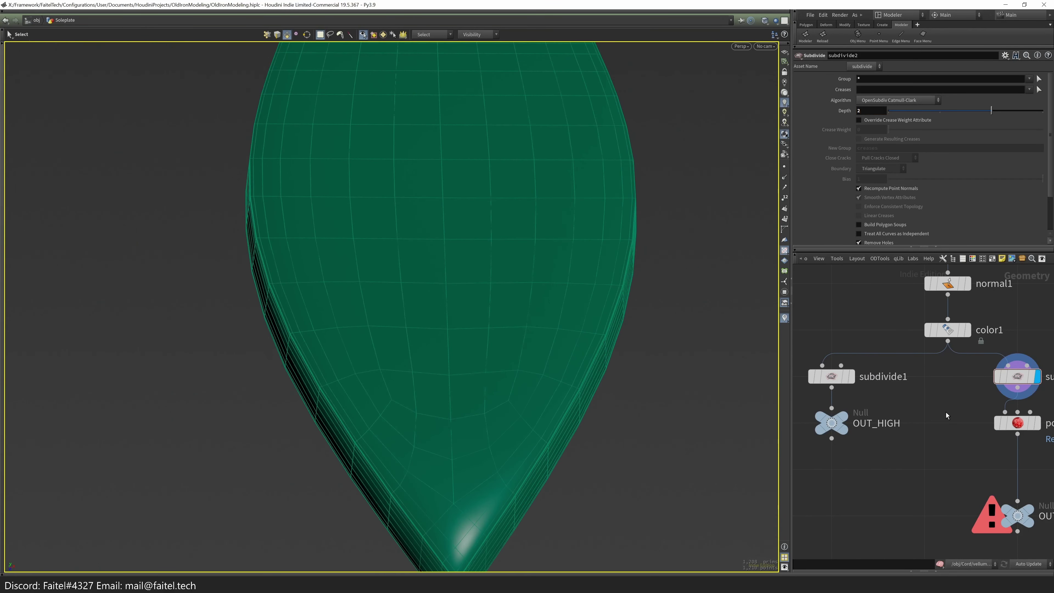
{"action": "middle_click_drag", "start_coordinate": [941, 450], "coordinate": [899, 397]}
{"action": "left_click", "coordinate": [995, 370]}
{"action": "left_click", "coordinate": [975, 370]}
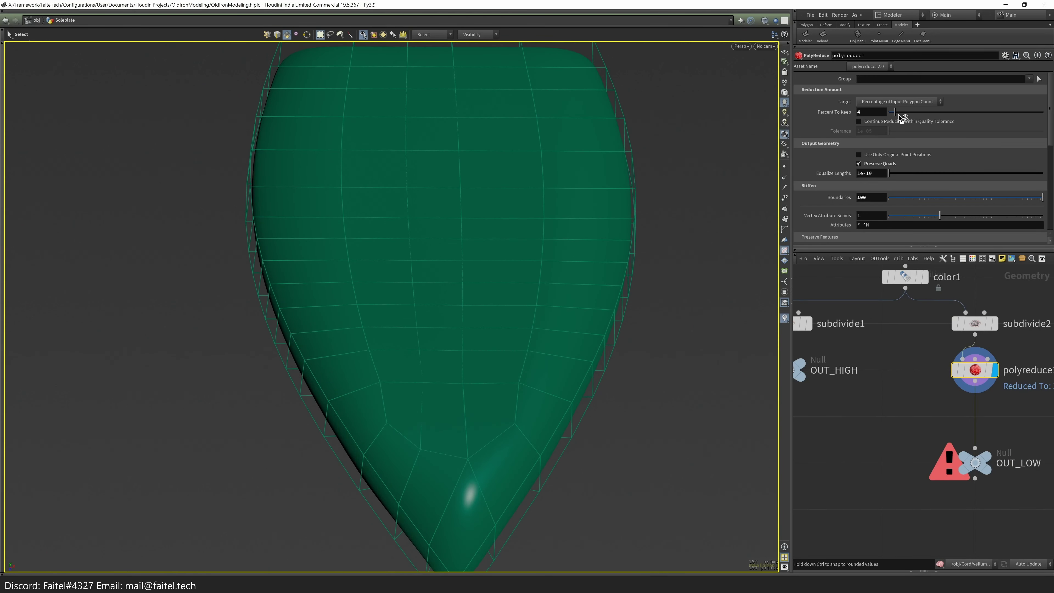
{"action": "left_click_drag", "start_coordinate": [901, 112], "coordinate": [907, 113]}
{"action": "left_click_drag", "start_coordinate": [664, 108], "coordinate": [650, 359], "text": "alt"}
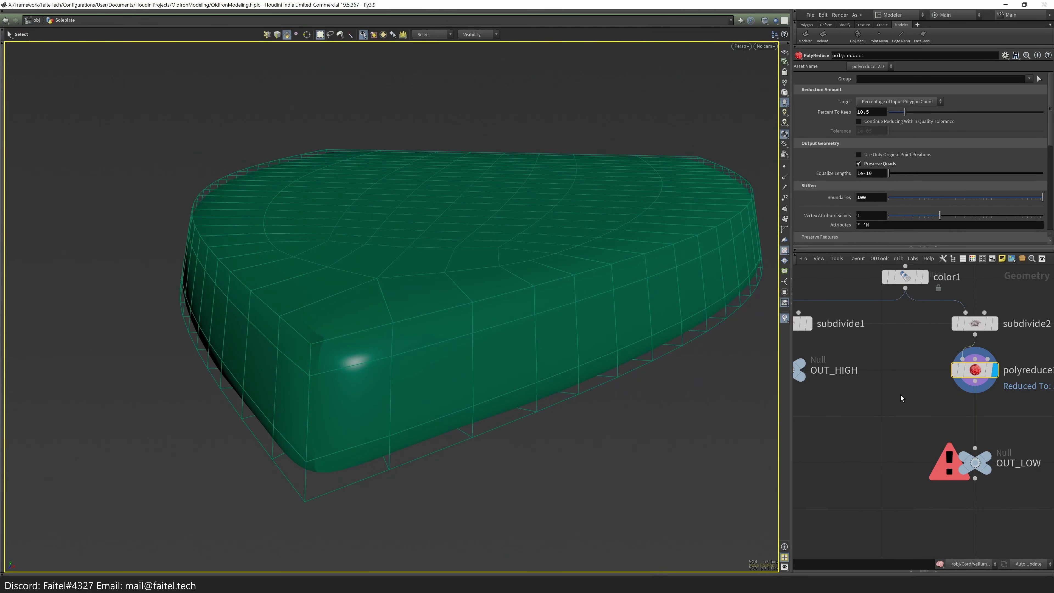
{"action": "left_click_drag", "start_coordinate": [698, 398], "coordinate": [568, 377], "text": "alt"}
- Select the faces at the sole's tip and flatten them
{"action": "key", "text": "s"}
{"action": "left_click", "coordinate": [560, 296]}
{"action": "key", "text": "Tab"}
{"action": "left_click", "coordinate": [508, 356]}
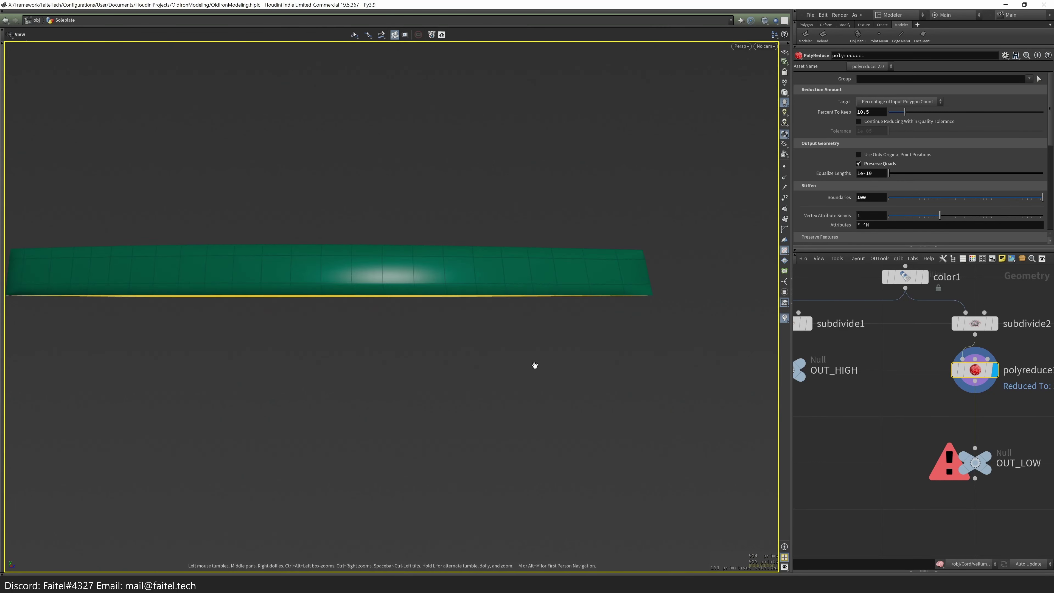
{"action": "key", "text": "Tab"}
{"action": "left_click", "coordinate": [469, 482]}
{"action": "left_click_drag", "start_coordinate": [498, 374], "coordinate": [738, 356], "text": "alt"}
- Recompute normals across the whole sole, then return to the iron at object level
{"action": "key", "text": "h"}
{"action": "key", "text": "s"}
{"action": "key", "text": "n"}
{"action": "key", "text": "Tab"}
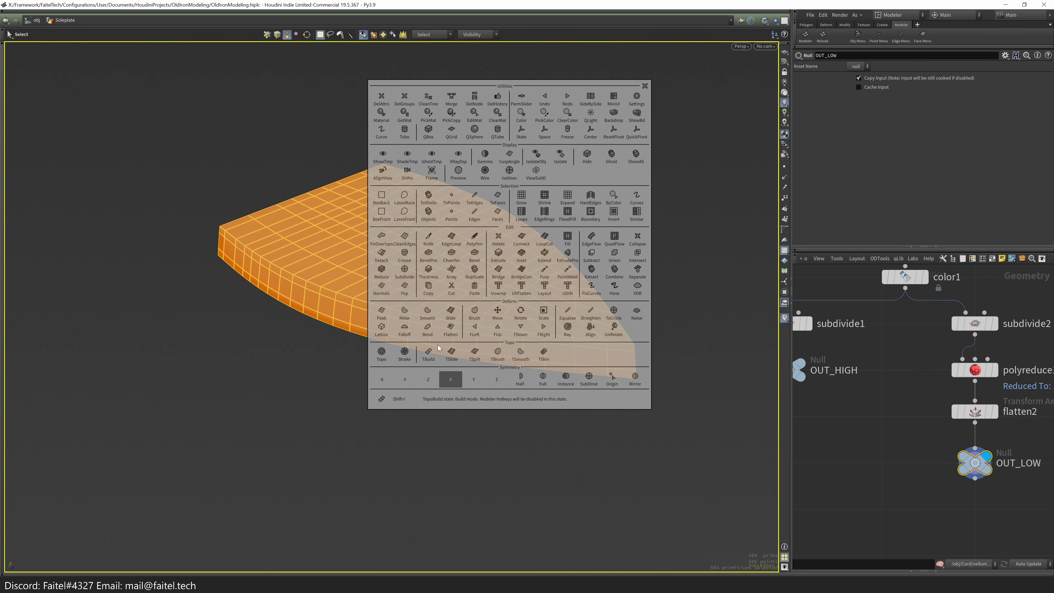
{"action": "left_click", "coordinate": [381, 286]}
{"action": "left_click_drag", "start_coordinate": [549, 266], "coordinate": [622, 374], "text": "alt"}
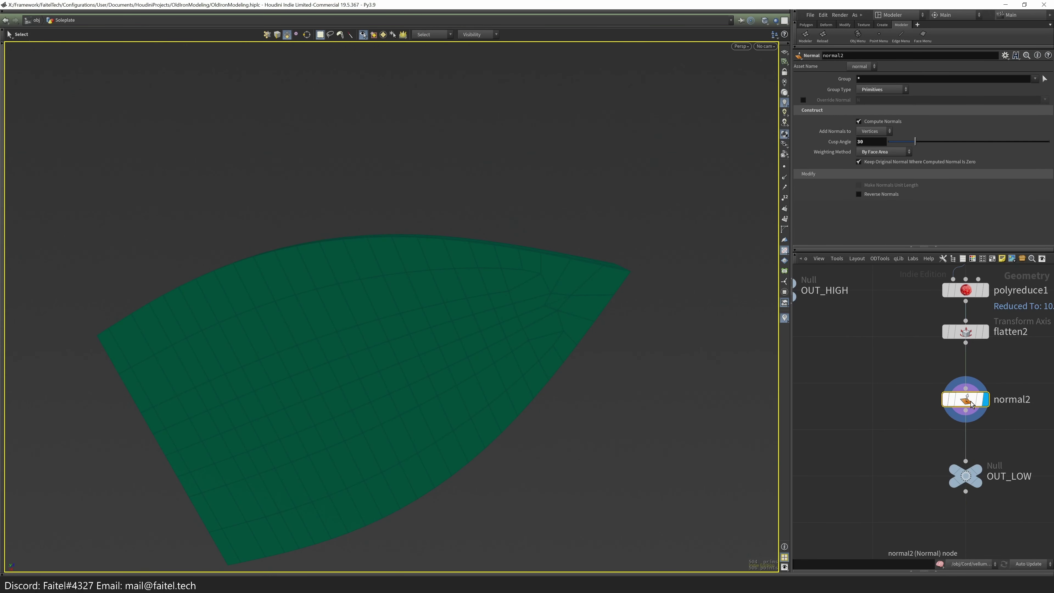
{"action": "left_click_drag", "start_coordinate": [415, 291], "coordinate": [713, 431], "text": "alt"}
{"action": "key", "text": "u"}
{"action": "left_click_drag", "start_coordinate": [623, 373], "coordinate": [569, 262], "text": "alt"}
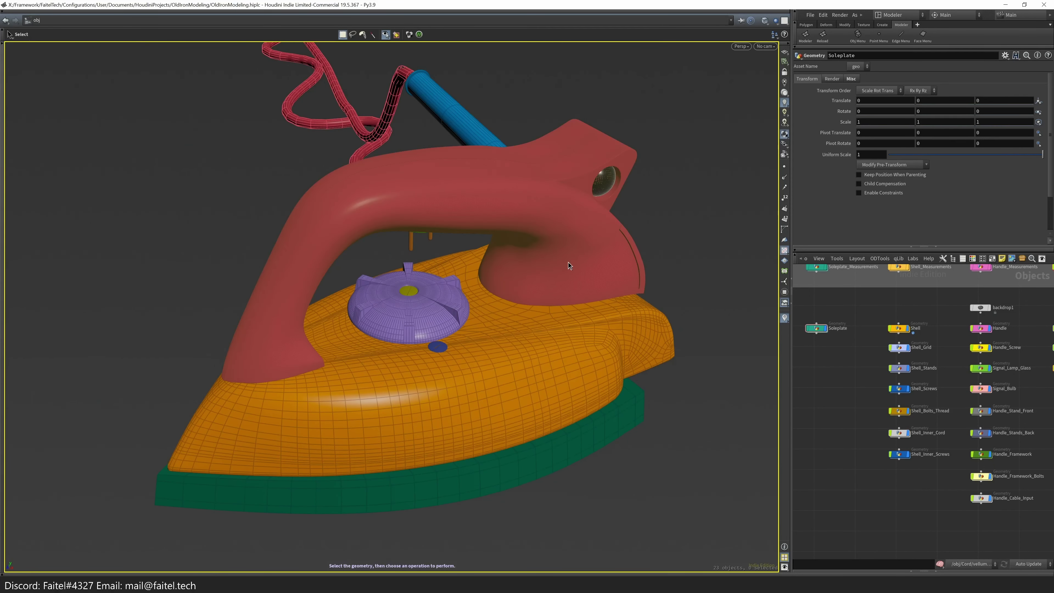
{"action": "double_click", "coordinate": [412, 334]}
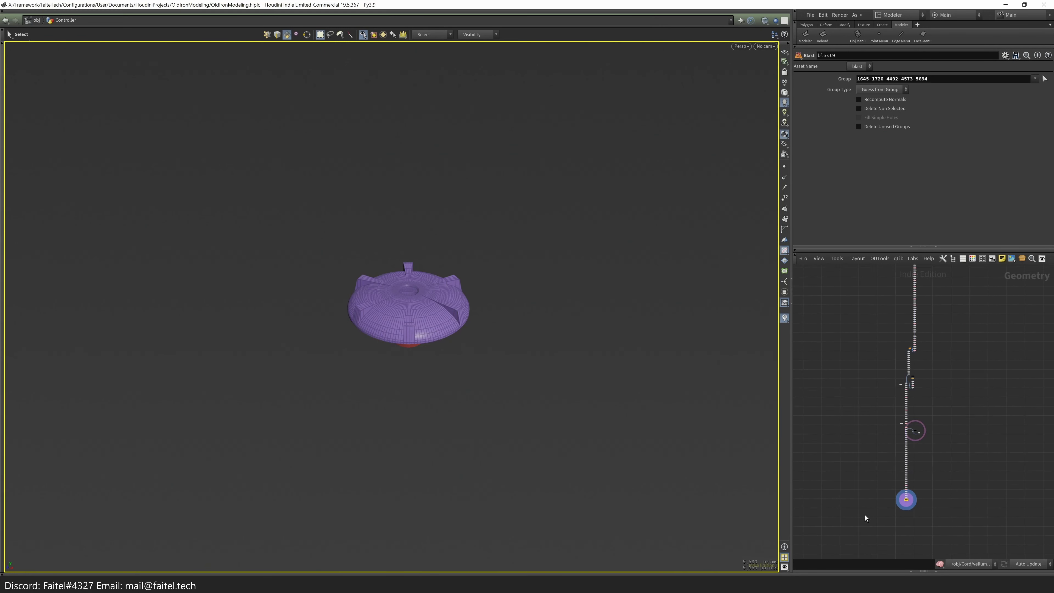
- Paste the copied output nodes into the knob geometry and frame the knob
{"action": "key", "text": "ctrl+v"}
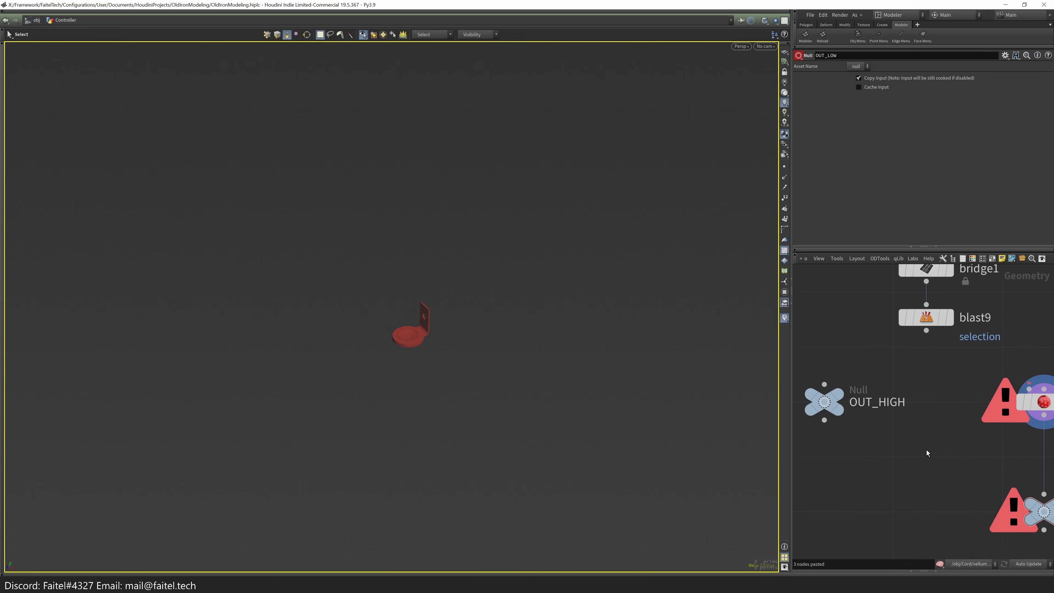
{"action": "key", "text": "Escape"}
{"action": "key", "text": "f"}
{"action": "key", "text": "h"}
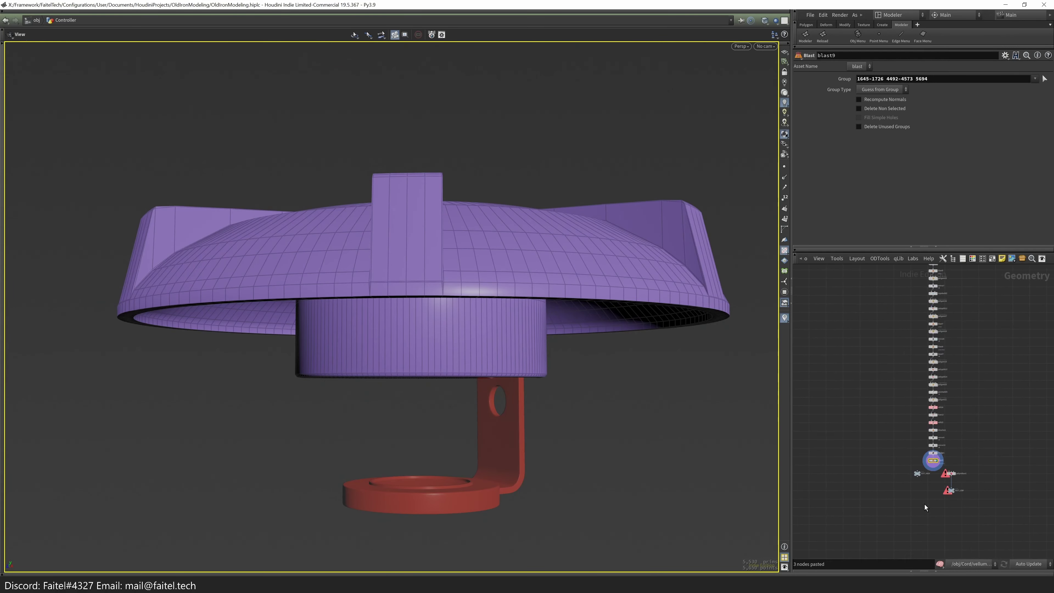
{"action": "left_click_drag", "start_coordinate": [539, 316], "coordinate": [431, 193], "text": "alt"}
{"action": "scroll", "coordinate": [831, 376], "scroll_direction": "up", "scroll_amount": 2}
- Add a Subdivide node below blast9 with subdivision depth 2
{"action": "key", "text": "Tab"}
{"action": "type", "text": "subdivide"}
{"action": "key", "text": "Return"}
{"action": "left_click", "coordinate": [904, 376]}
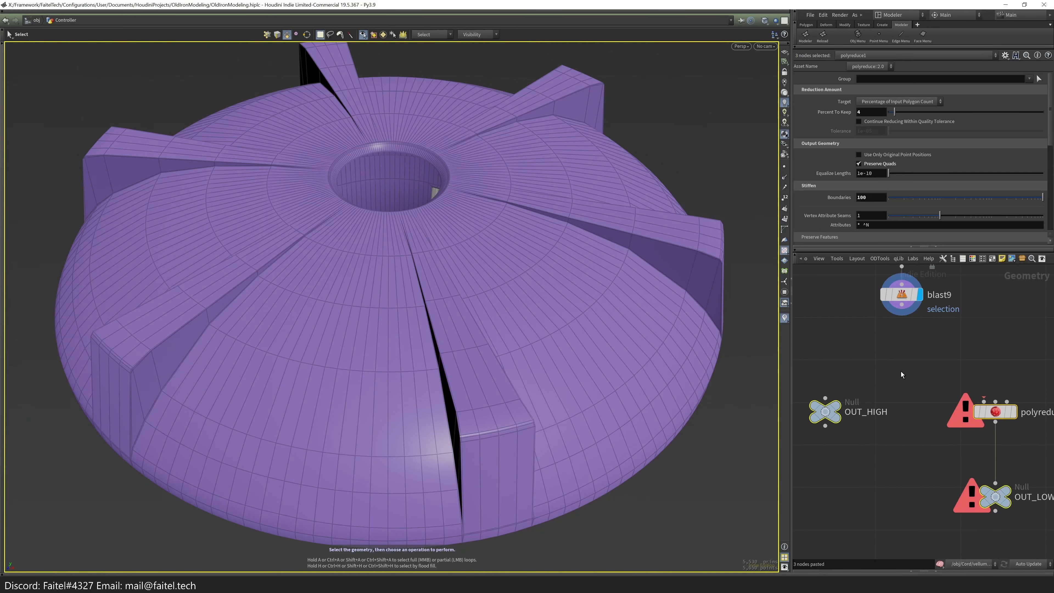
{"action": "left_click", "coordinate": [843, 360]}
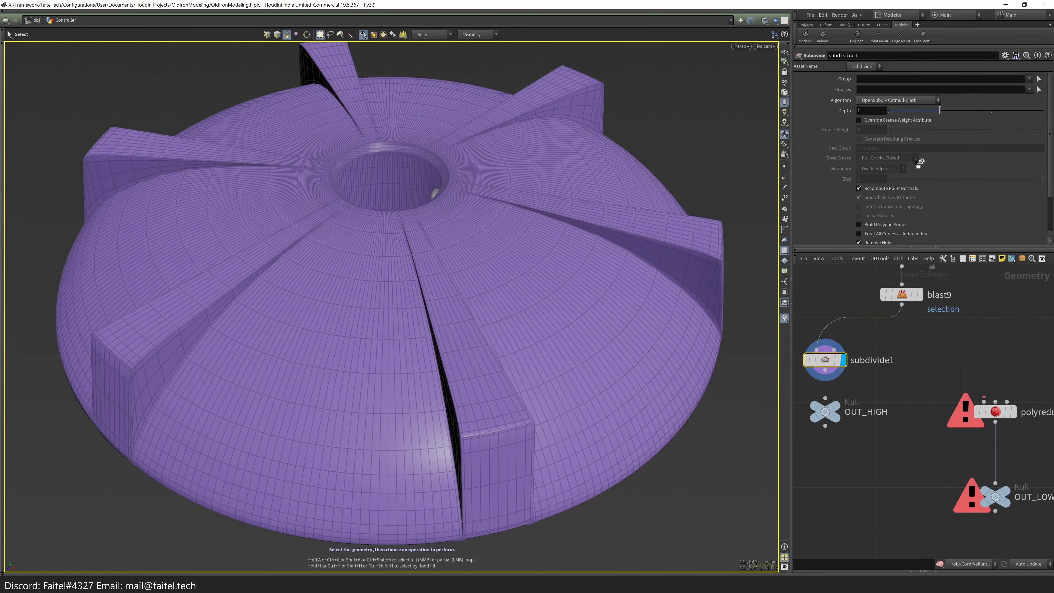
{"action": "left_click_drag", "start_coordinate": [940, 110], "coordinate": [1051, 112]}
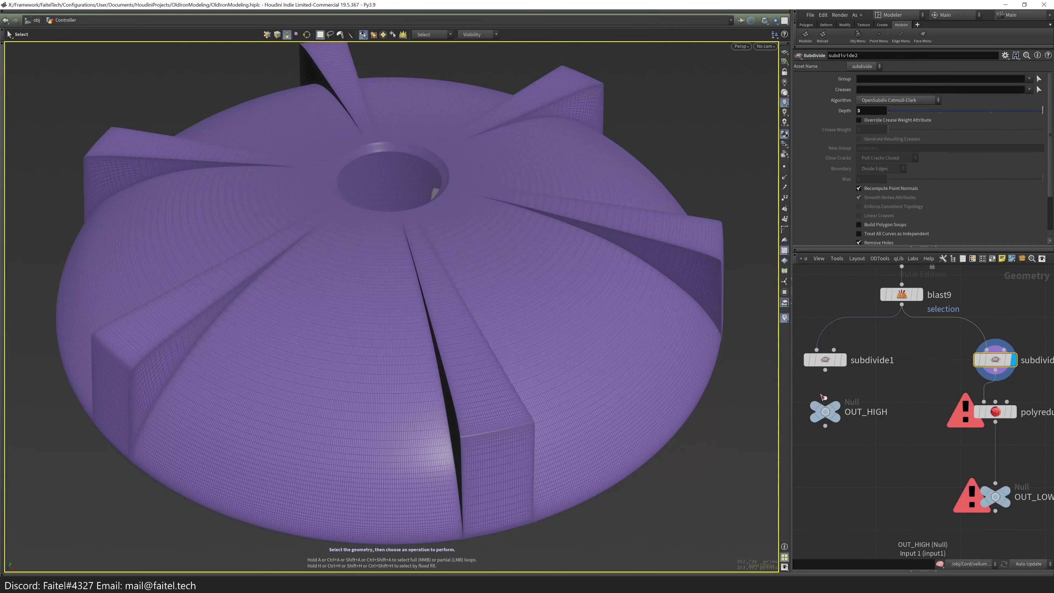
{"action": "left_click_drag", "start_coordinate": [926, 111], "coordinate": [971, 120]}
- Display polyreduce1, raise Percent To Keep to 5, and return to /obj
{"action": "left_click", "coordinate": [1013, 411]}
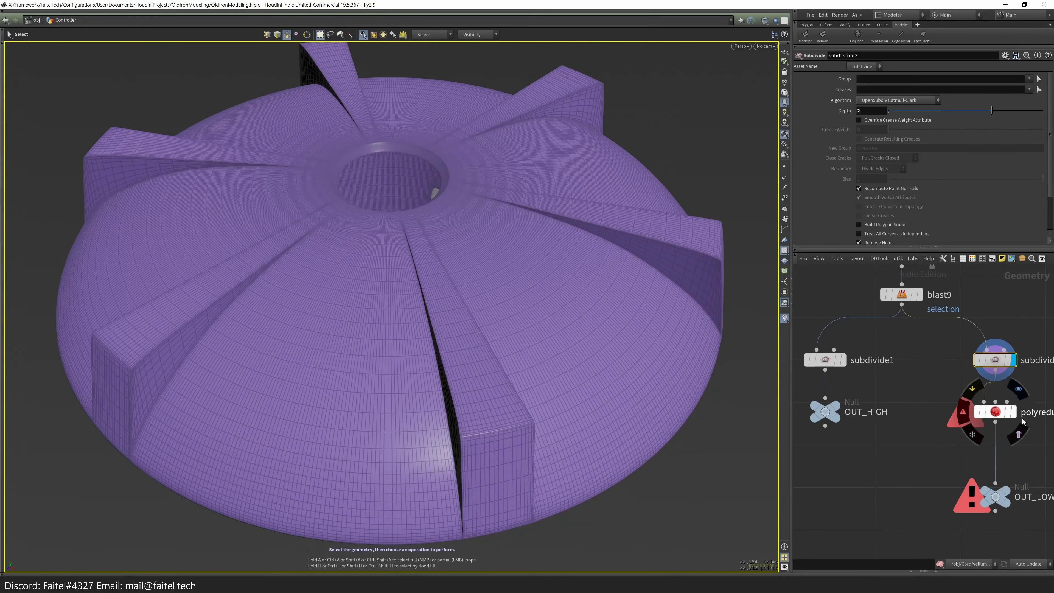
{"action": "left_click_drag", "start_coordinate": [552, 357], "coordinate": [582, 380]}
{"action": "left_click_drag", "start_coordinate": [896, 112], "coordinate": [897, 115]}
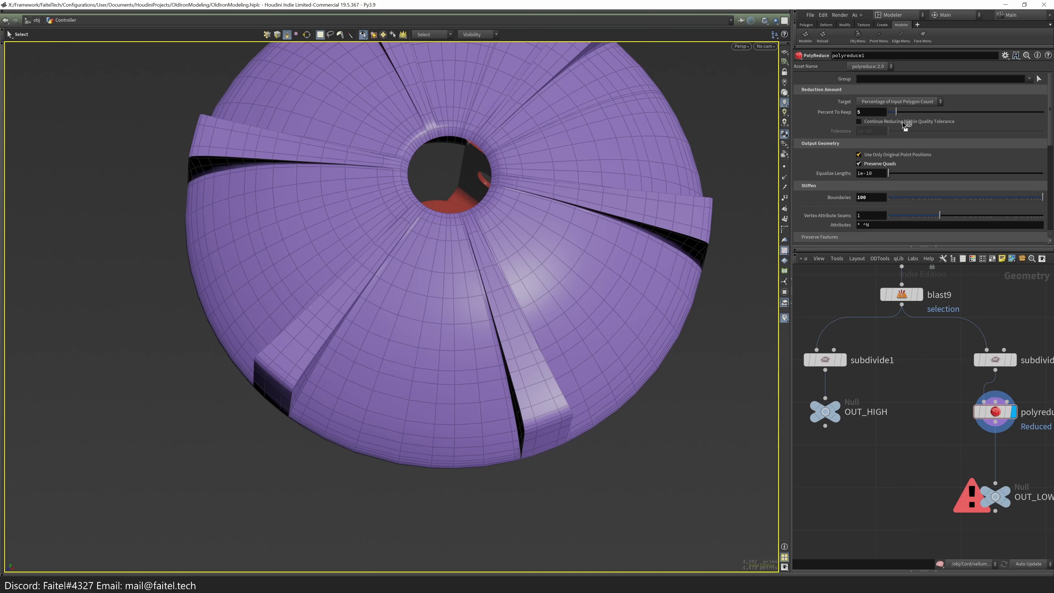
{"action": "key", "text": "space"}
{"action": "left_click_drag", "start_coordinate": [664, 187], "coordinate": [541, 391]}
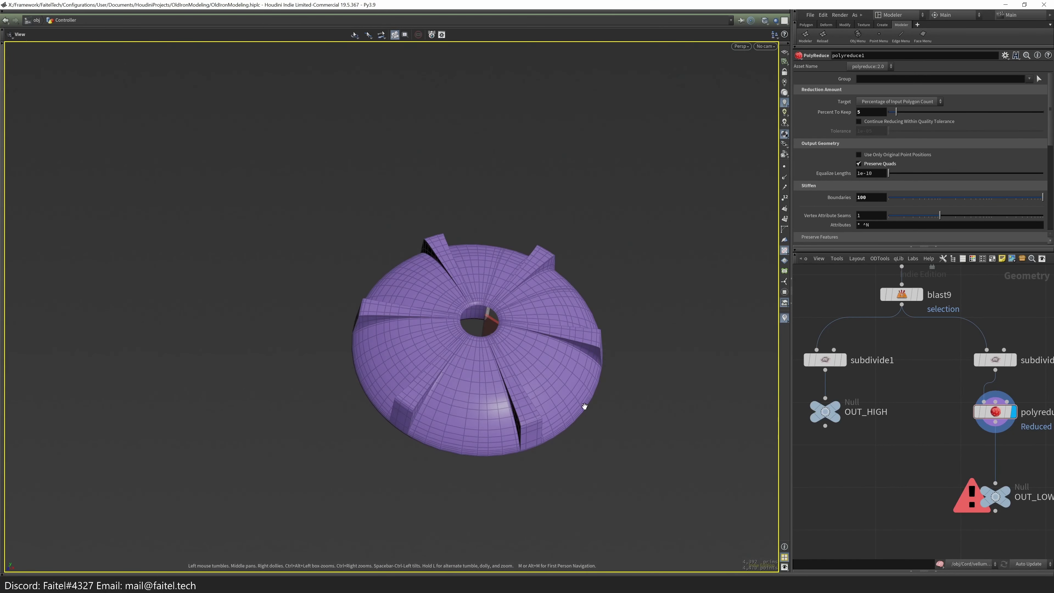
{"action": "key", "text": "u"}
{"action": "left_click_drag", "start_coordinate": [767, 507], "coordinate": [744, 389]}
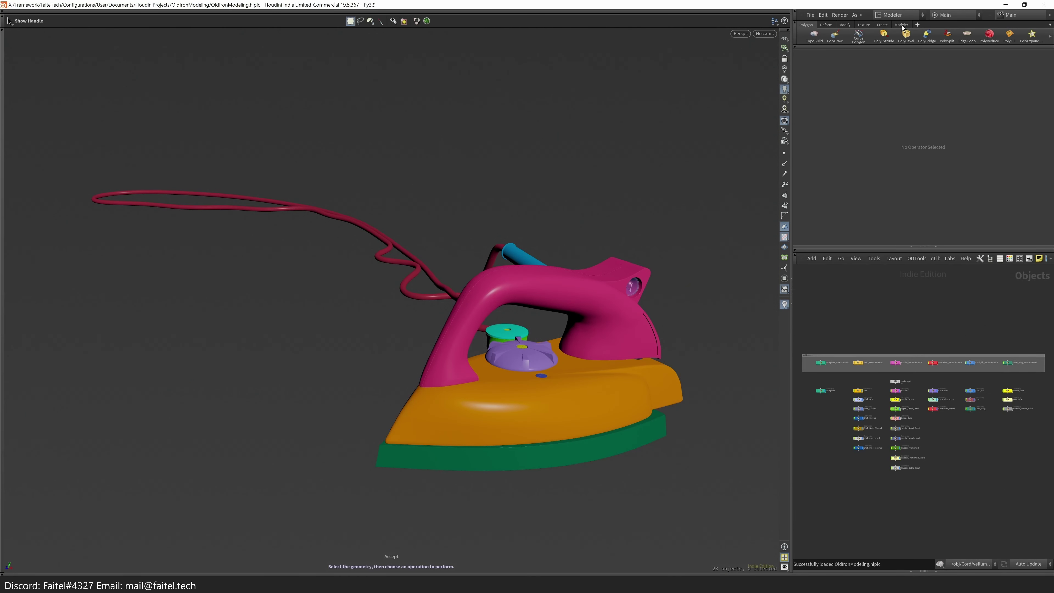
- Enter the Soleplate geometry and add an Auto Unwrap node after color1
{"action": "left_click", "coordinate": [902, 25]}
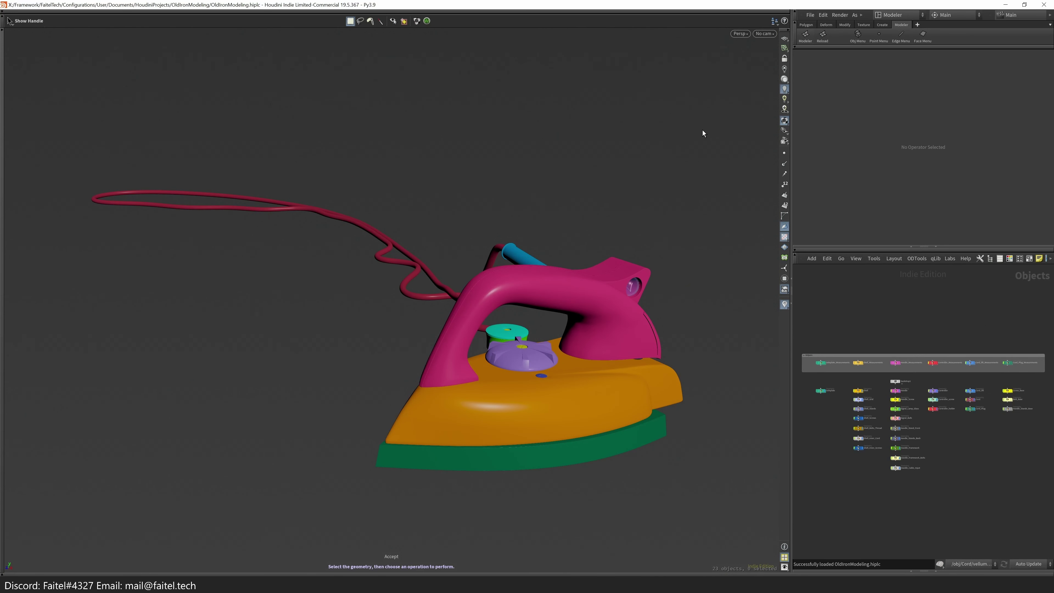
{"action": "left_click", "coordinate": [584, 414]}
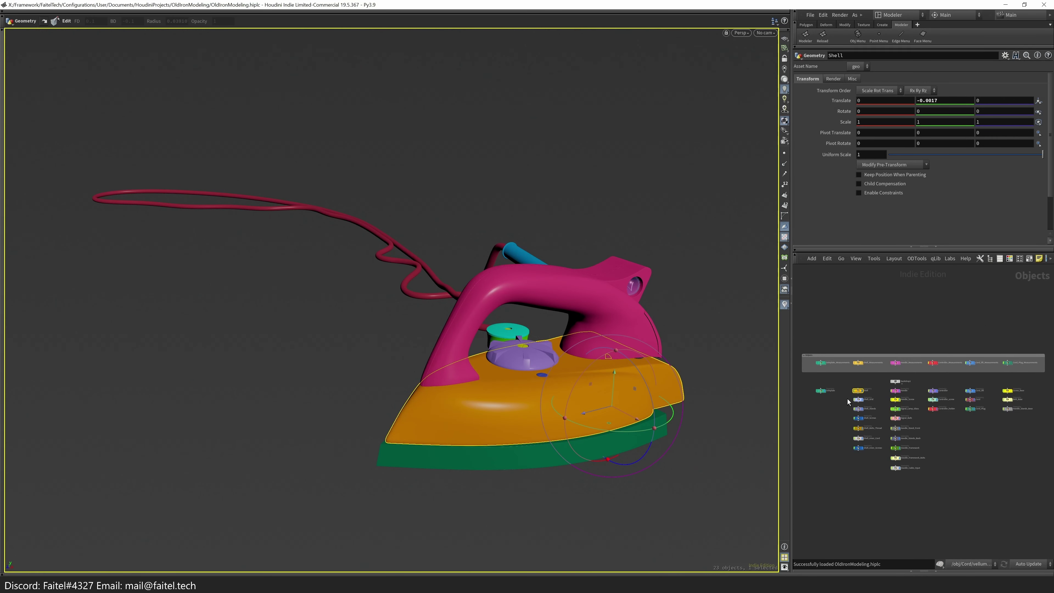
{"action": "key", "text": "Escape"}
{"action": "left_click", "coordinate": [612, 447]}
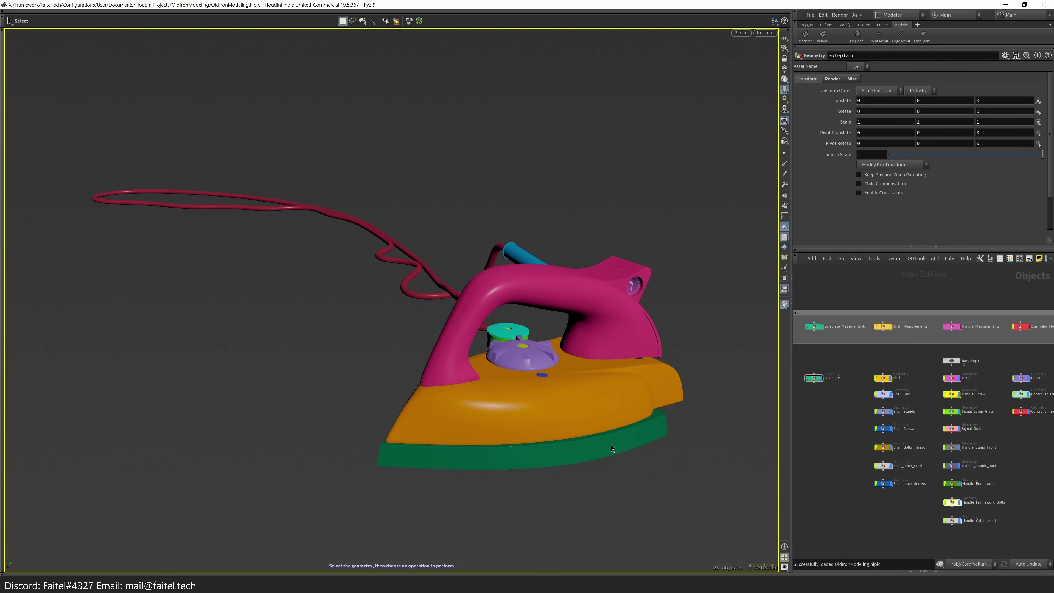
{"action": "double_click", "coordinate": [615, 453]}
{"action": "left_click", "coordinate": [903, 400]}
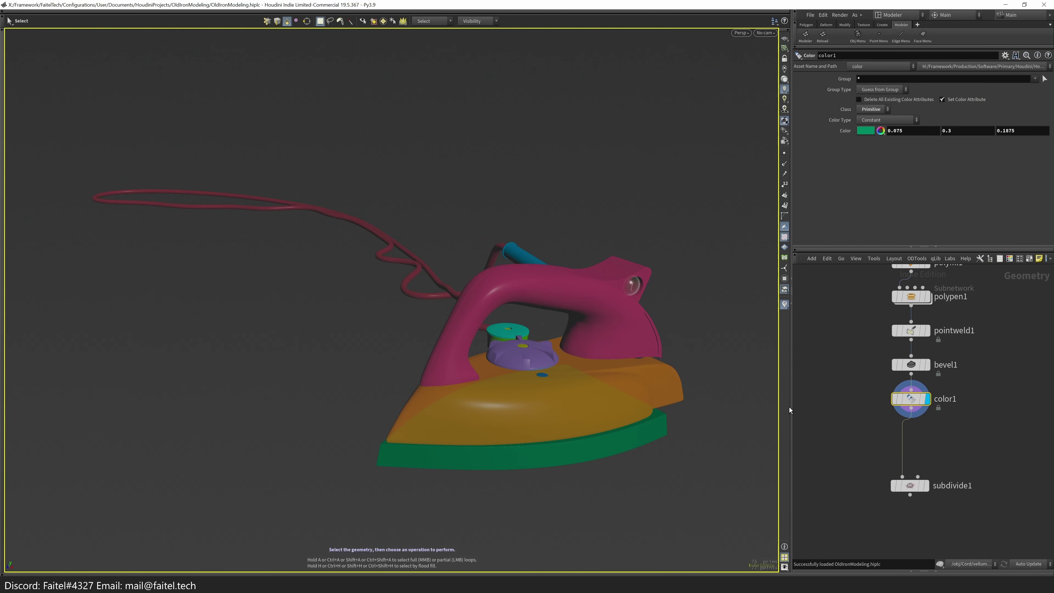
{"action": "key", "text": "q"}
{"action": "left_click", "coordinate": [602, 396]}
{"action": "left_click_drag", "start_coordinate": [598, 445], "coordinate": [502, 353]}
{"action": "key", "text": "Return"}
- Experiment with Auto Unwrap grain tolerance and merge threshold values
{"action": "left_click_drag", "start_coordinate": [969, 118], "coordinate": [952, 117]}
{"action": "key", "text": "q"}
{"action": "left_click_drag", "start_coordinate": [503, 308], "coordinate": [539, 313]}
{"action": "left_click_drag", "start_coordinate": [945, 117], "coordinate": [927, 126]}
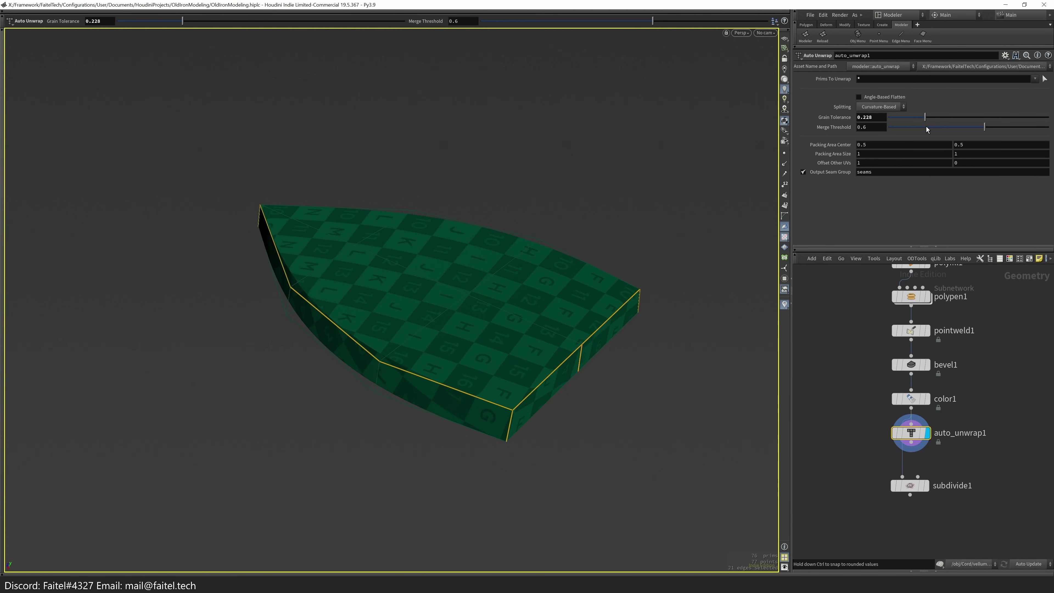
{"action": "left_click_drag", "start_coordinate": [539, 266], "coordinate": [411, 254]}
{"action": "left_click_drag", "start_coordinate": [985, 127], "coordinate": [900, 126]}
{"action": "left_click_drag", "start_coordinate": [519, 258], "coordinate": [614, 224]}
{"action": "left_click_drag", "start_coordinate": [941, 127], "coordinate": [966, 127]}
{"action": "left_click_drag", "start_coordinate": [898, 118], "coordinate": [886, 122]}
{"action": "left_click_drag", "start_coordinate": [685, 291], "coordinate": [706, 316]}
- Enable angle-based flattening, set grain 0.244 and merge 0.268, then add UV Flatten
{"action": "left_click_drag", "start_coordinate": [951, 125], "coordinate": [927, 118]}
{"action": "left_click", "coordinate": [877, 95]}
{"action": "left_click_drag", "start_coordinate": [623, 250], "coordinate": [687, 231]}
{"action": "left_click_drag", "start_coordinate": [965, 127], "coordinate": [932, 128]}
{"action": "left_click_drag", "start_coordinate": [647, 291], "coordinate": [516, 283]}
{"action": "scroll", "coordinate": [620, 373], "scroll_direction": "up", "scroll_amount": 5}
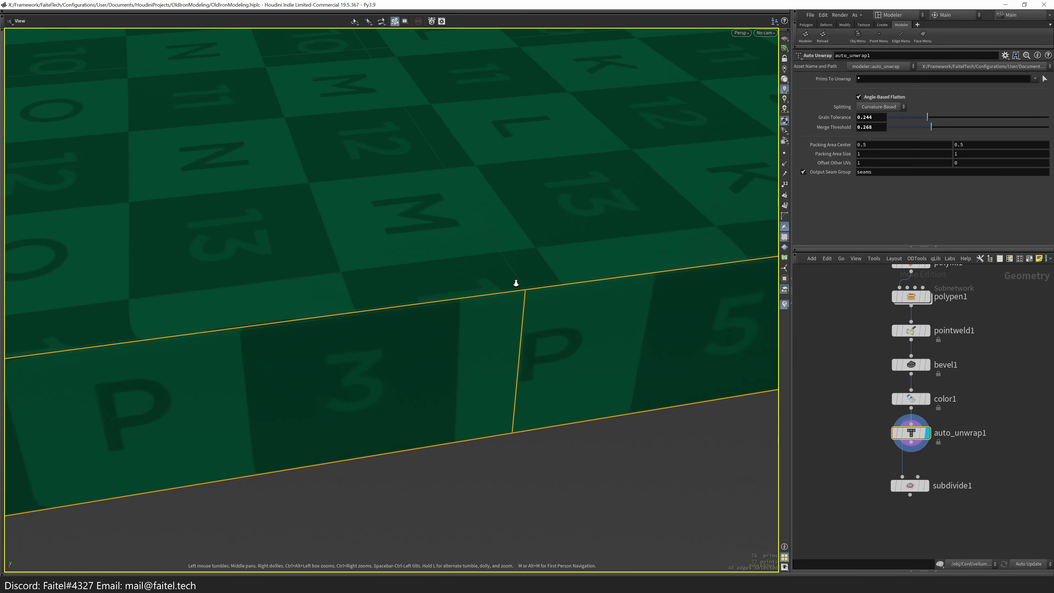
{"action": "scroll", "coordinate": [516, 283], "scroll_direction": "down", "scroll_amount": 10}
{"action": "left_click_drag", "start_coordinate": [436, 264], "coordinate": [654, 243]}
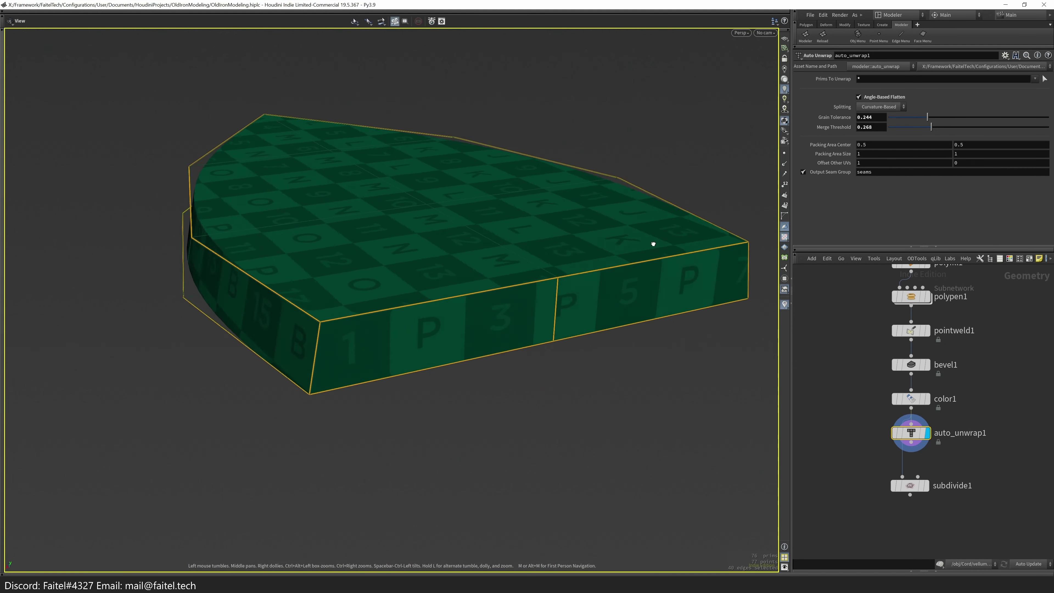
{"action": "key", "text": "Tab"}
{"action": "left_click", "coordinate": [558, 440]}
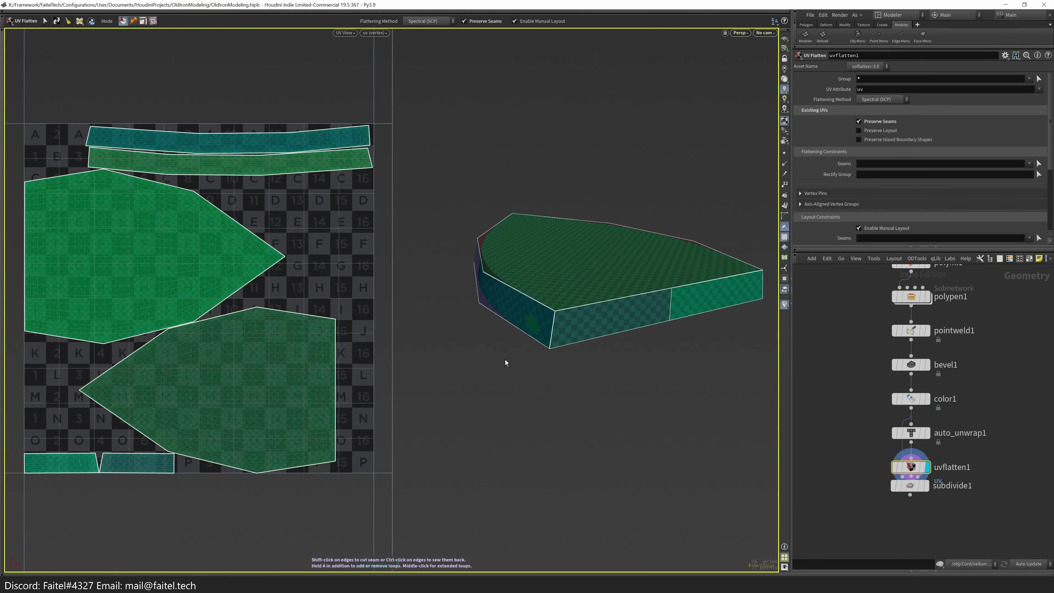
- Mark and unmark trial seam edges on the soleplate strip and slab's vertical edge
{"action": "left_click", "coordinate": [174, 468], "text": "shift"}
{"action": "left_click", "coordinate": [670, 309], "text": "ctrl"}
{"action": "key", "text": "Escape"}
{"action": "scroll", "coordinate": [667, 354], "scroll_direction": "up", "scroll_amount": 10}
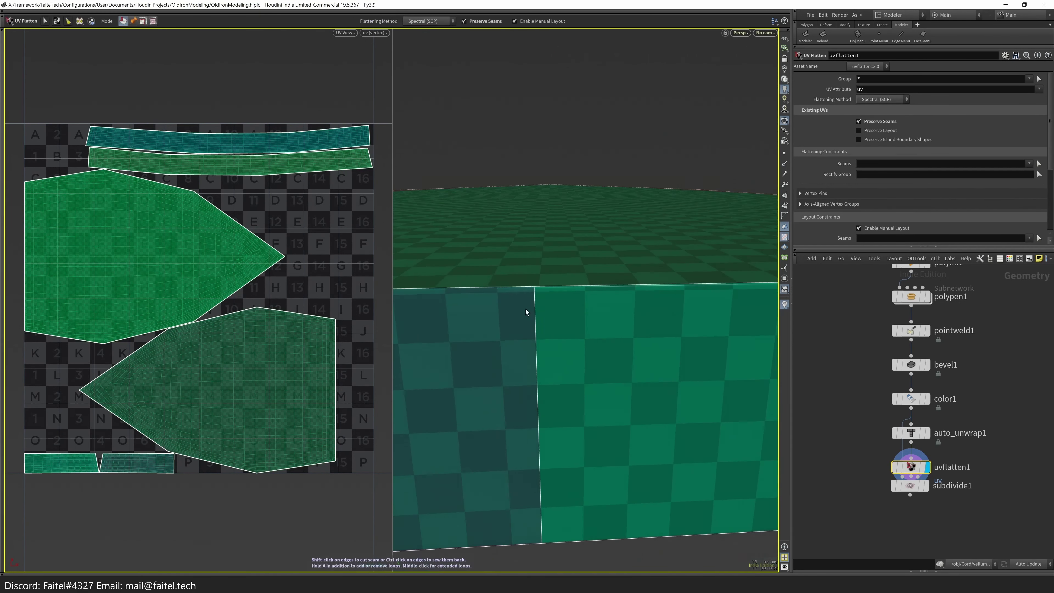
{"action": "left_click", "coordinate": [548, 278]}
{"action": "scroll", "coordinate": [552, 287], "scroll_direction": "down", "scroll_amount": 5}
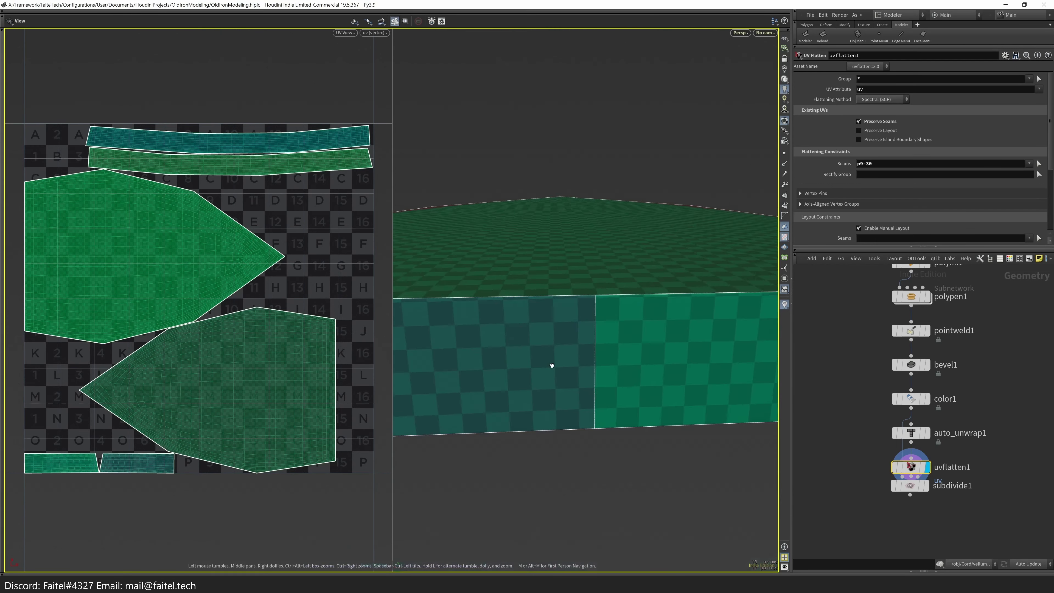
{"action": "left_click_drag", "start_coordinate": [565, 356], "coordinate": [488, 392]}
{"action": "key", "text": "Return"}
- Move the UV Flatten node aside and add seams along the slab corner and left edge
{"action": "left_click_drag", "start_coordinate": [911, 466], "coordinate": [1001, 449]}
{"action": "scroll", "coordinate": [548, 390], "scroll_direction": "up", "scroll_amount": 6}
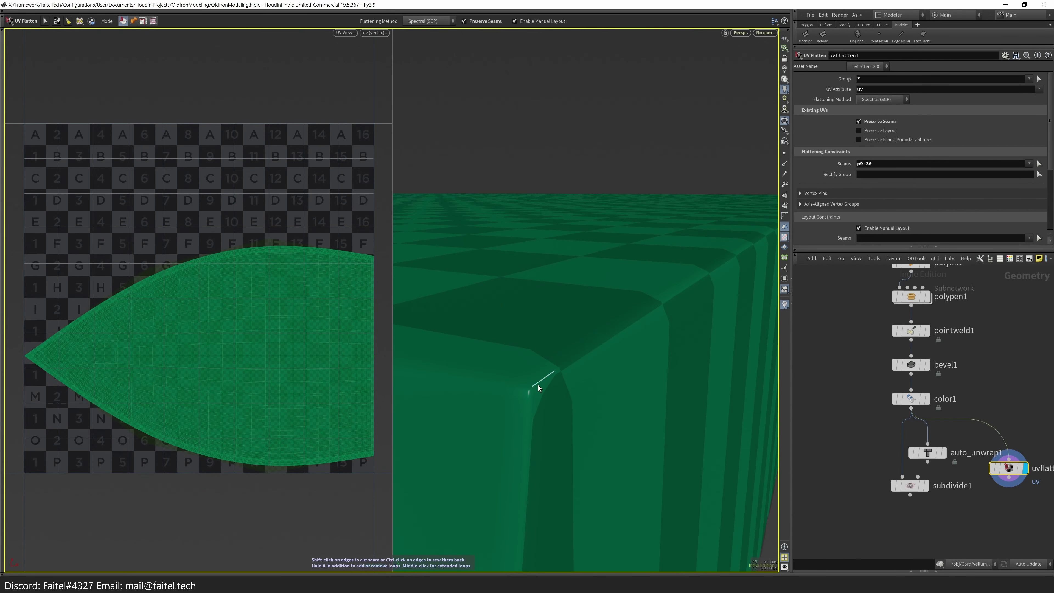
{"action": "left_click", "coordinate": [532, 389], "text": "shift"}
{"action": "left_click", "coordinate": [524, 386], "text": "shift"}
{"action": "left_click", "coordinate": [532, 400], "text": "shift"}
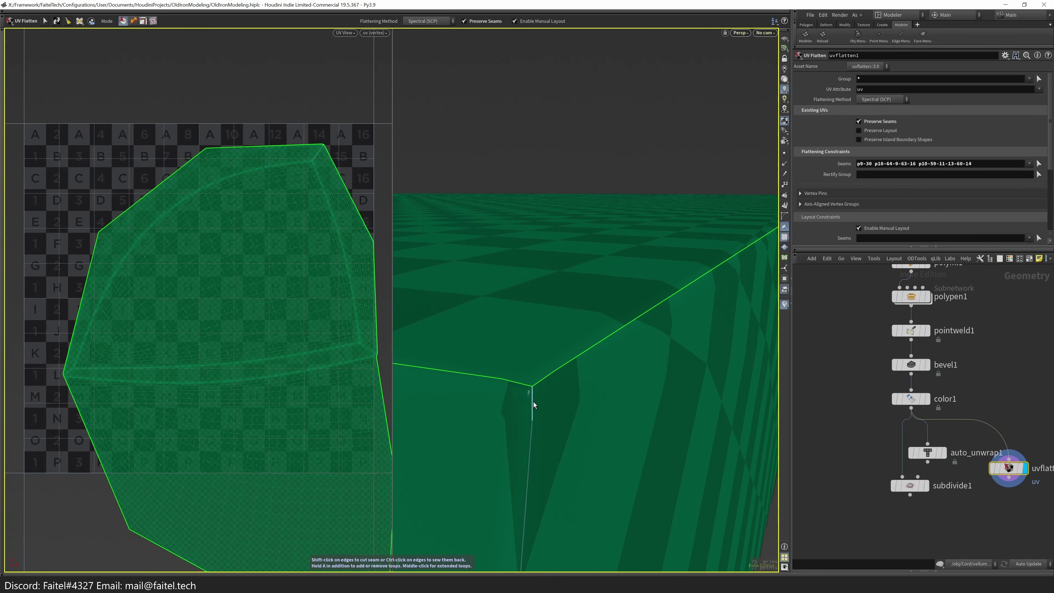
{"action": "key", "text": "Escape"}
{"action": "key", "text": "h"}
{"action": "left_click_drag", "start_coordinate": [540, 381], "coordinate": [599, 411]}
{"action": "left_click", "coordinate": [613, 461], "text": "shift"}
{"action": "scroll", "coordinate": [590, 420], "scroll_direction": "up", "scroll_amount": 5}
{"action": "key", "text": "Return"}
{"action": "scroll", "coordinate": [651, 391], "scroll_direction": "up", "scroll_amount": 5}
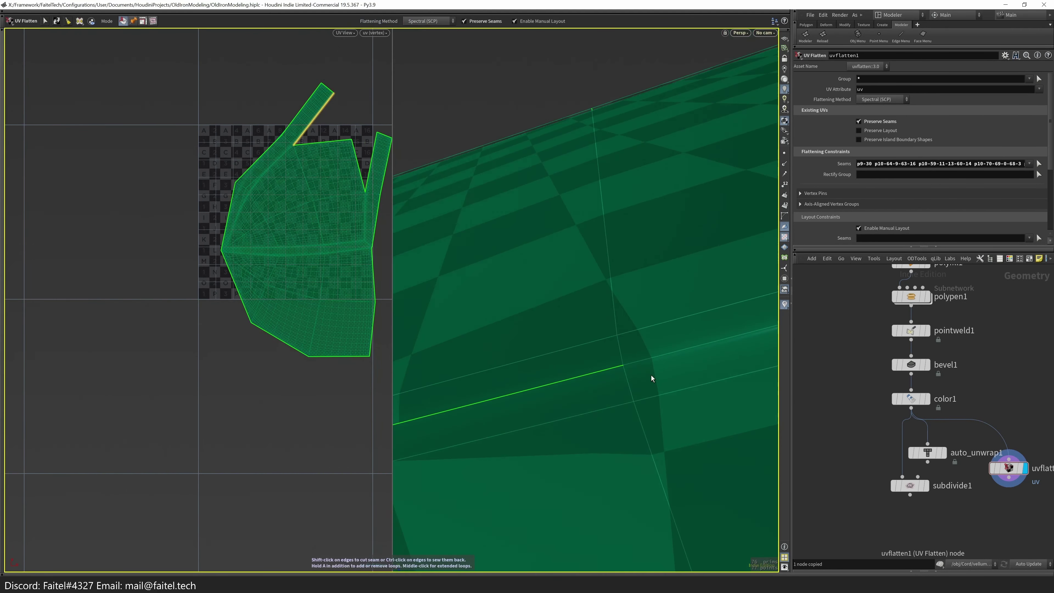
- Cut the auto_unwrap1 and uvflatten1 nodes from the Soleplate network with Alt+X
{"action": "key", "text": "s"}
{"action": "mouse_move", "coordinate": [532, 403]}
{"action": "left_mouse_down"}
{"action": "mouse_move", "coordinate": [507, 377]}
{"action": "mouse_move", "coordinate": [638, 515]}
{"action": "mouse_move", "coordinate": [506, 487]}
{"action": "mouse_move", "coordinate": [520, 418]}
{"action": "left_mouse_up"}
{"action": "key", "text": "n"}
{"action": "left_click", "coordinate": [928, 453], "text": "shift"}
{"action": "key", "text": "alt+x"}
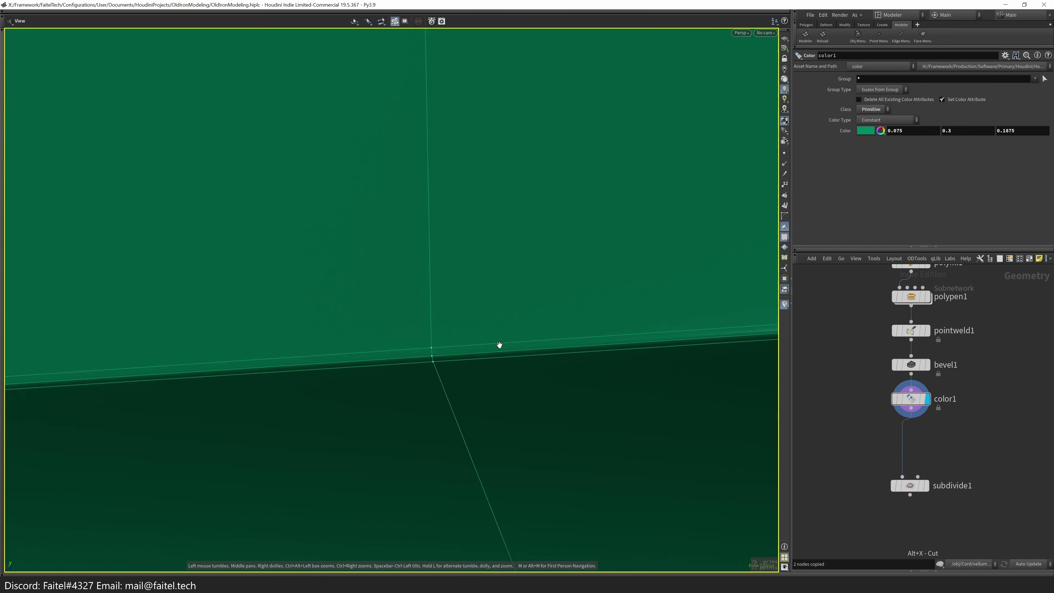
- Add a trial Fuse after color1, then cut it again
{"action": "key", "text": "Tab"}
{"action": "left_click", "coordinate": [534, 353]}
{"action": "left_click_drag", "start_coordinate": [534, 353], "coordinate": [689, 429]}
{"action": "key", "text": "alt+x"}
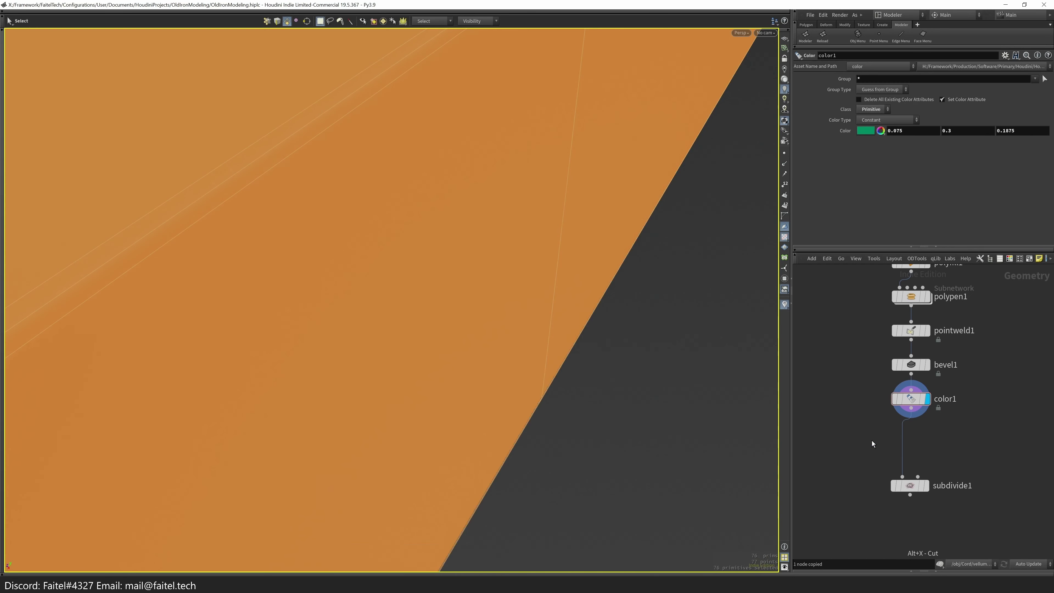
{"action": "key", "text": "Tab"}
- Try a Mirror step after the colour node on the green soleplate mesh
{"action": "left_click", "coordinate": [577, 512]}
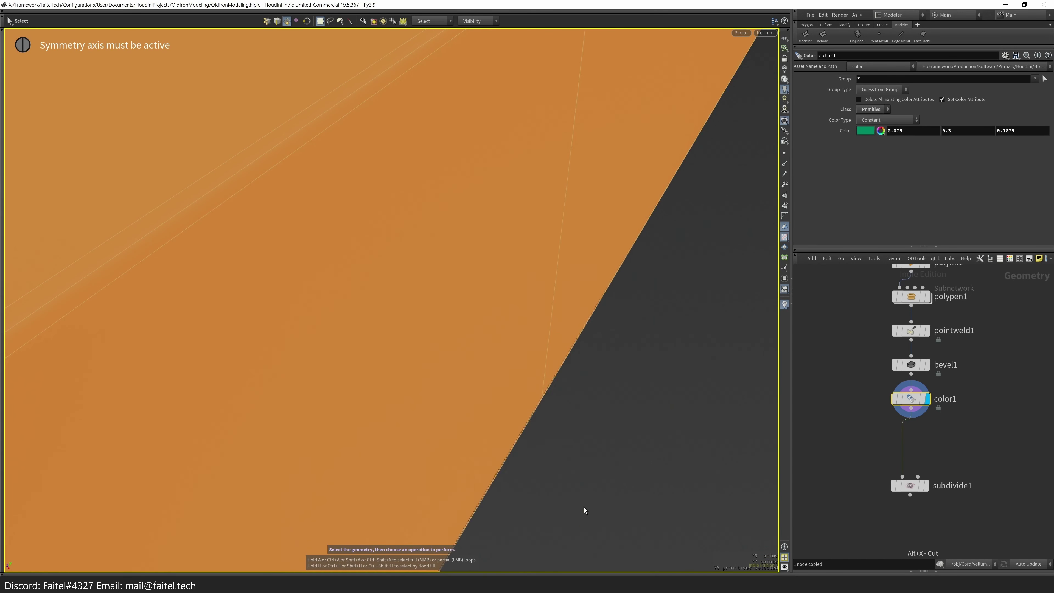
{"action": "key", "text": "grave"}
{"action": "left_click", "coordinate": [384, 411]}
{"action": "left_click_drag", "start_coordinate": [384, 411], "coordinate": [448, 495]}
{"action": "key", "text": "s"}
{"action": "left_click_drag", "start_coordinate": [916, 436], "coordinate": [1004, 445]}
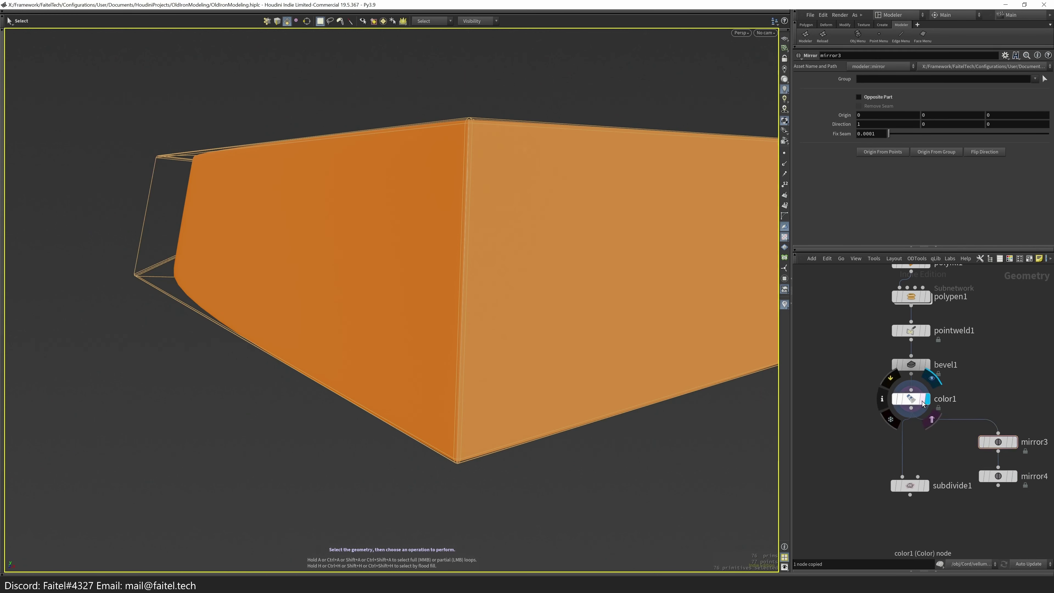
{"action": "scroll", "coordinate": [451, 440], "scroll_direction": "up", "scroll_amount": 5}
- Compare the two mirror steps' results, then delete both with Ctrl+X
{"action": "left_click", "coordinate": [998, 477]}
{"action": "left_click", "coordinate": [912, 398]}
{"action": "scroll", "coordinate": [528, 382], "scroll_direction": "down", "scroll_amount": 5}
{"action": "scroll", "coordinate": [511, 337], "scroll_direction": "up", "scroll_amount": 5}
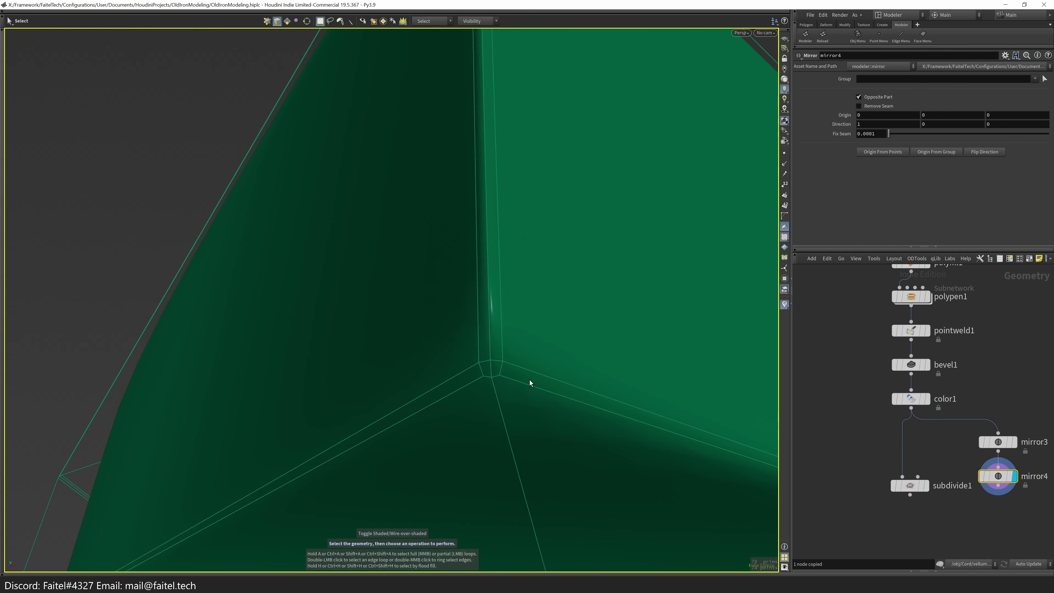
{"action": "left_click_drag", "start_coordinate": [574, 397], "coordinate": [501, 415]}
{"action": "left_click", "coordinate": [929, 403]}
{"action": "left_click", "coordinate": [1014, 442]}
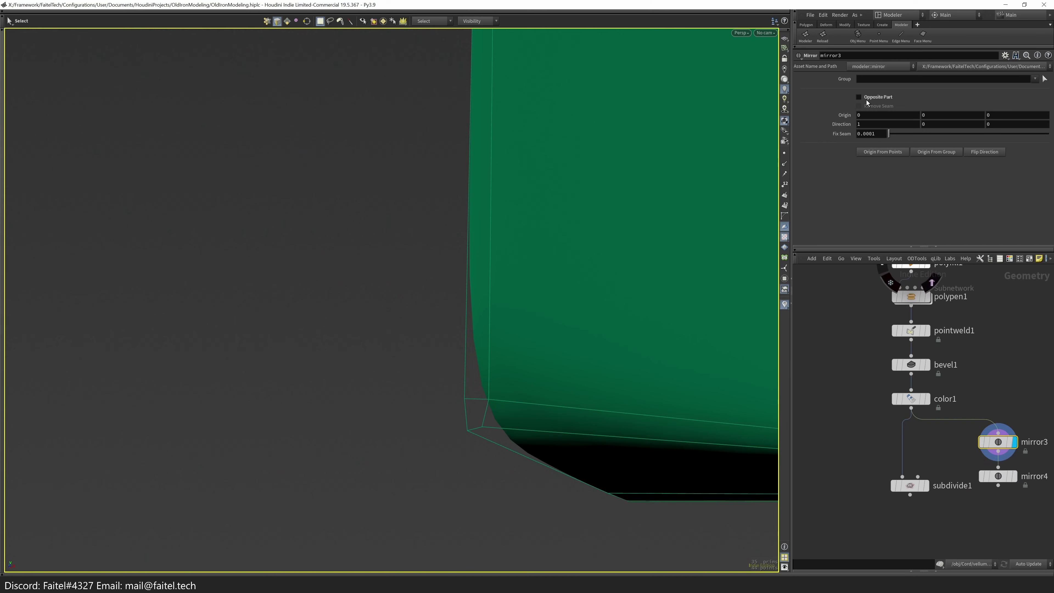
{"action": "left_click", "coordinate": [865, 102]}
{"action": "key", "text": "ctrl+x"}
{"action": "left_click_drag", "start_coordinate": [570, 377], "coordinate": [546, 372]}
{"action": "key", "text": "s"}
- Select a soleplate edge loop plus extra seam edges, discarding a premature UV Flatten
{"action": "double_click", "coordinate": [440, 426]}
{"action": "key", "text": "grave"}
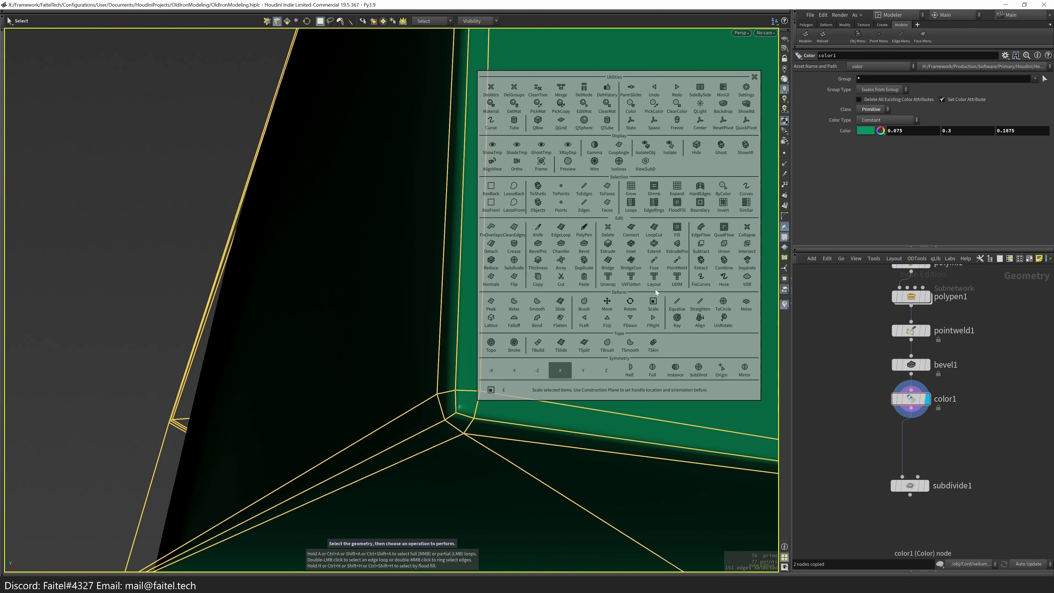
{"action": "left_click", "coordinate": [631, 279]}
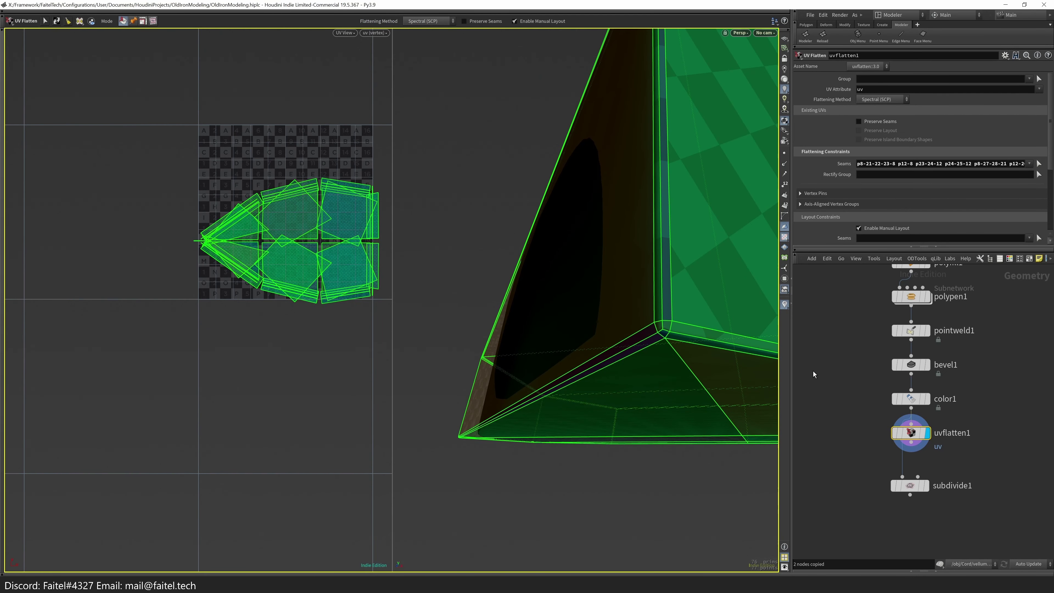
{"action": "key", "text": "alt+x"}
{"action": "left_click", "coordinate": [531, 372], "text": "shift"}
{"action": "left_click", "coordinate": [544, 351], "text": "shift"}
{"action": "left_click_drag", "start_coordinate": [564, 395], "coordinate": [517, 453]}
{"action": "right_click_drag", "start_coordinate": [518, 452], "coordinate": [558, 307]}
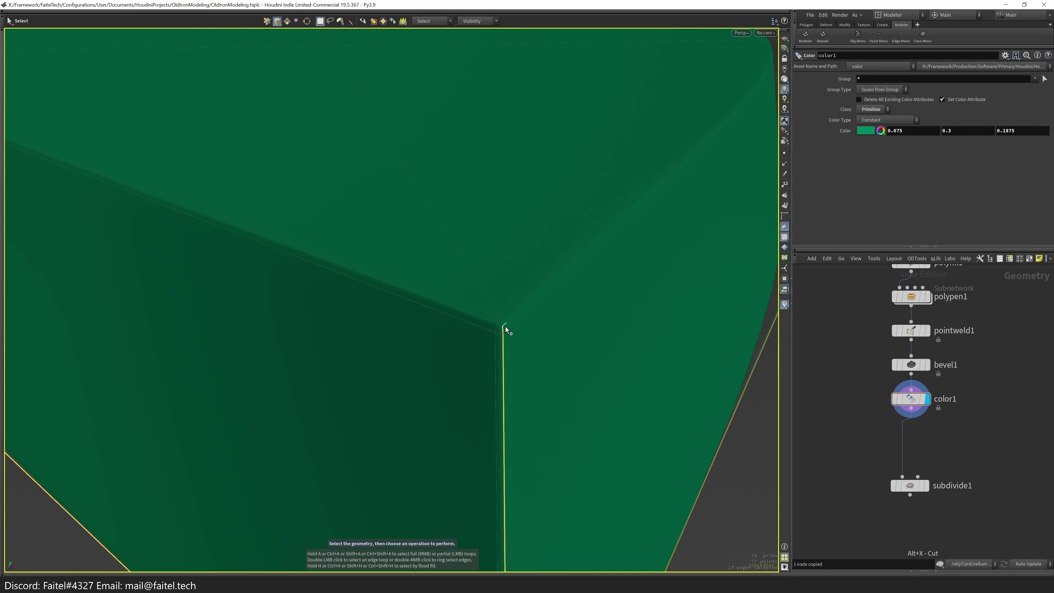
{"action": "left_click", "coordinate": [496, 326], "text": "shift"}
{"action": "scroll", "coordinate": [457, 374], "scroll_direction": "down", "scroll_amount": 5}
- Add the remaining corner edges to the seams and apply UV Flatten with them
{"action": "left_click_drag", "start_coordinate": [383, 424], "coordinate": [651, 306]}
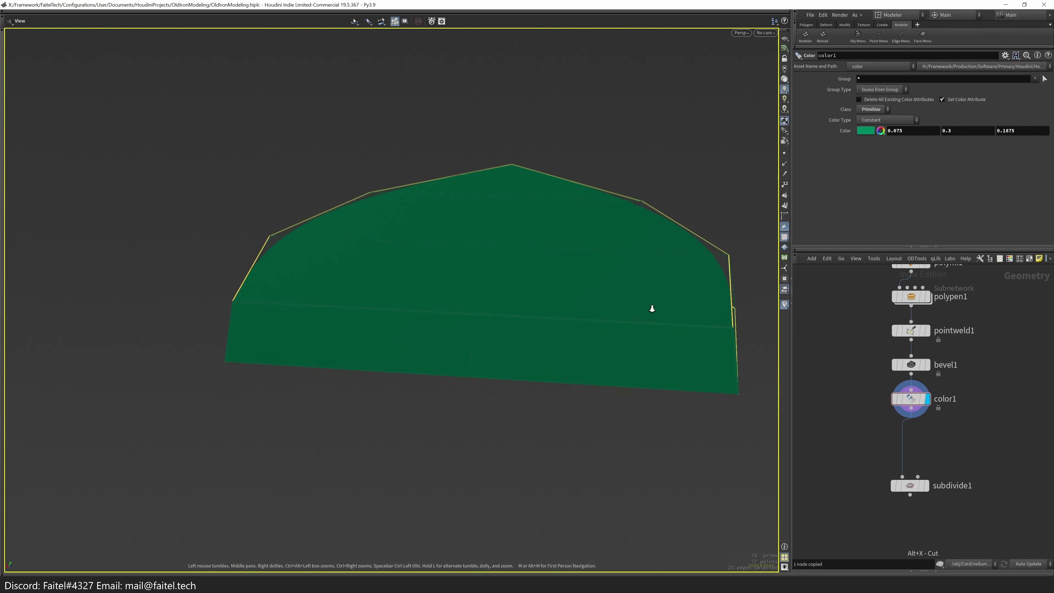
{"action": "scroll", "coordinate": [524, 469], "scroll_direction": "up", "scroll_amount": 5}
{"action": "scroll", "coordinate": [598, 392], "scroll_direction": "down", "scroll_amount": 5}
{"action": "scroll", "coordinate": [623, 457], "scroll_direction": "up", "scroll_amount": 5}
{"action": "left_click", "coordinate": [630, 488], "text": "shift"}
{"action": "left_click_drag", "start_coordinate": [632, 488], "coordinate": [461, 432]}
{"action": "scroll", "coordinate": [461, 432], "scroll_direction": "down", "scroll_amount": 5}
{"action": "scroll", "coordinate": [519, 322], "scroll_direction": "up", "scroll_amount": 5}
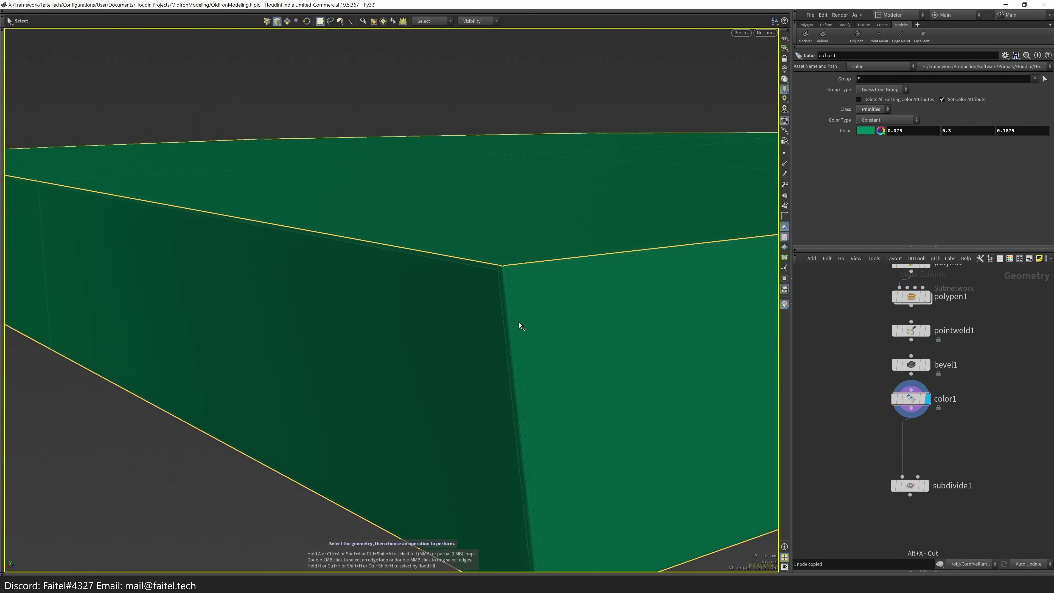
{"action": "scroll", "coordinate": [542, 387], "scroll_direction": "down", "scroll_amount": 5}
{"action": "scroll", "coordinate": [576, 271], "scroll_direction": "up", "scroll_amount": 5}
{"action": "left_click", "coordinate": [505, 150], "text": "shift"}
{"action": "left_click_drag", "start_coordinate": [555, 170], "coordinate": [497, 350]}
{"action": "key", "text": "Tab"}
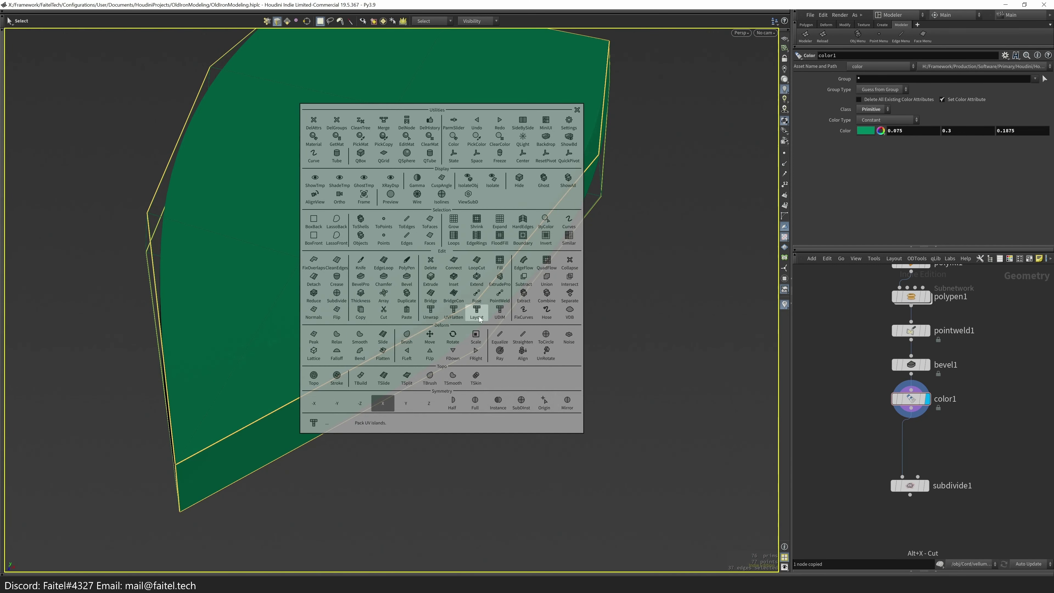
{"action": "left_click", "coordinate": [453, 313]}
- Rectify two soleplate UV strips into straight bars in UV Flatten
{"action": "scroll", "coordinate": [316, 371], "scroll_direction": "up", "scroll_amount": 3}
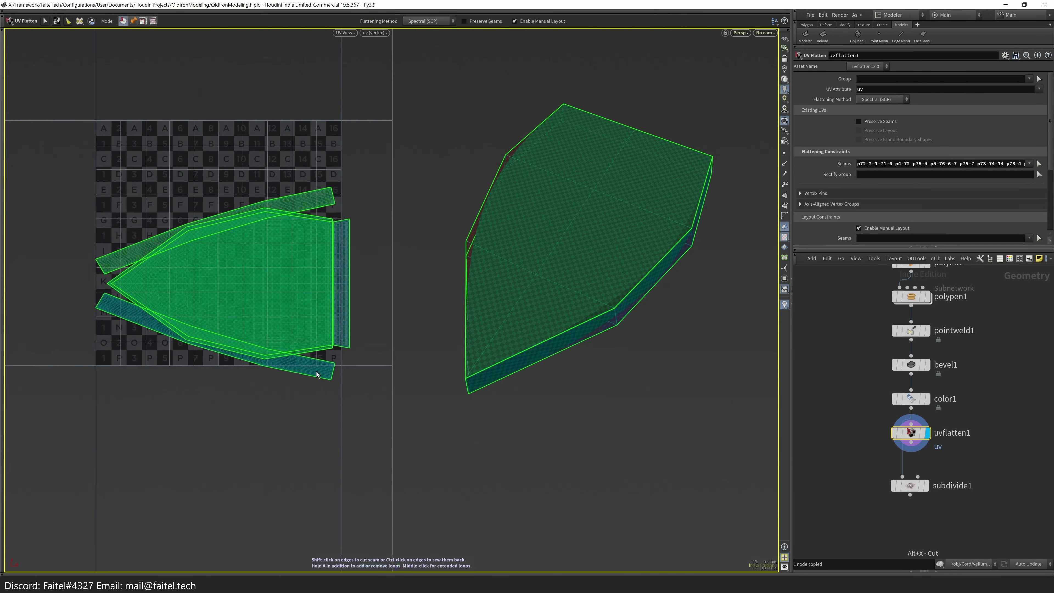
{"action": "key", "text": "Escape"}
{"action": "left_click_drag", "start_coordinate": [540, 384], "coordinate": [398, 386]}
{"action": "key", "text": "Return"}
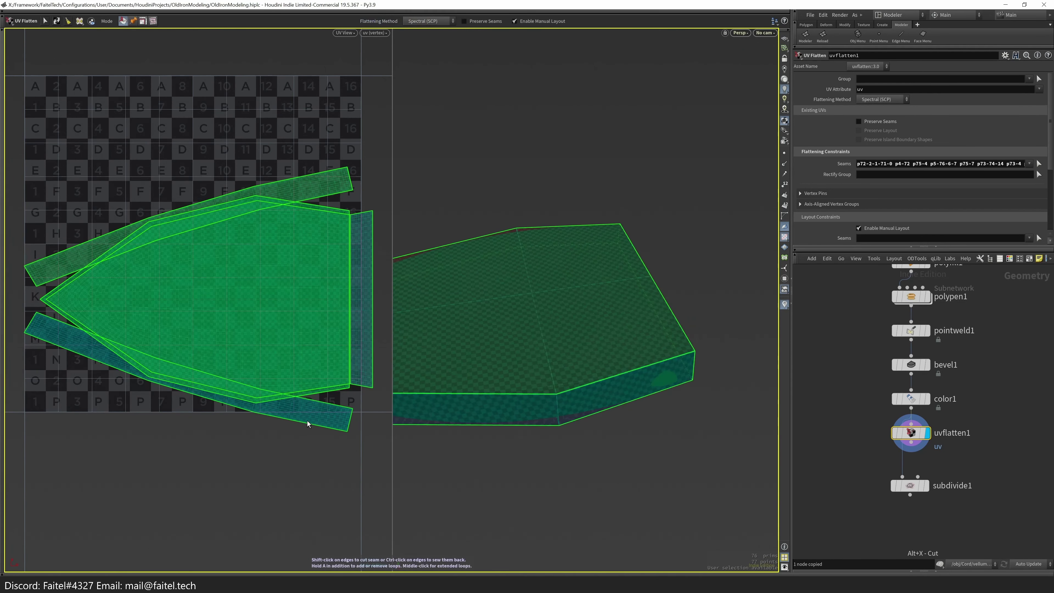
{"action": "left_click", "coordinate": [319, 422], "text": "shift"}
{"action": "left_click", "coordinate": [299, 186], "text": "shift"}
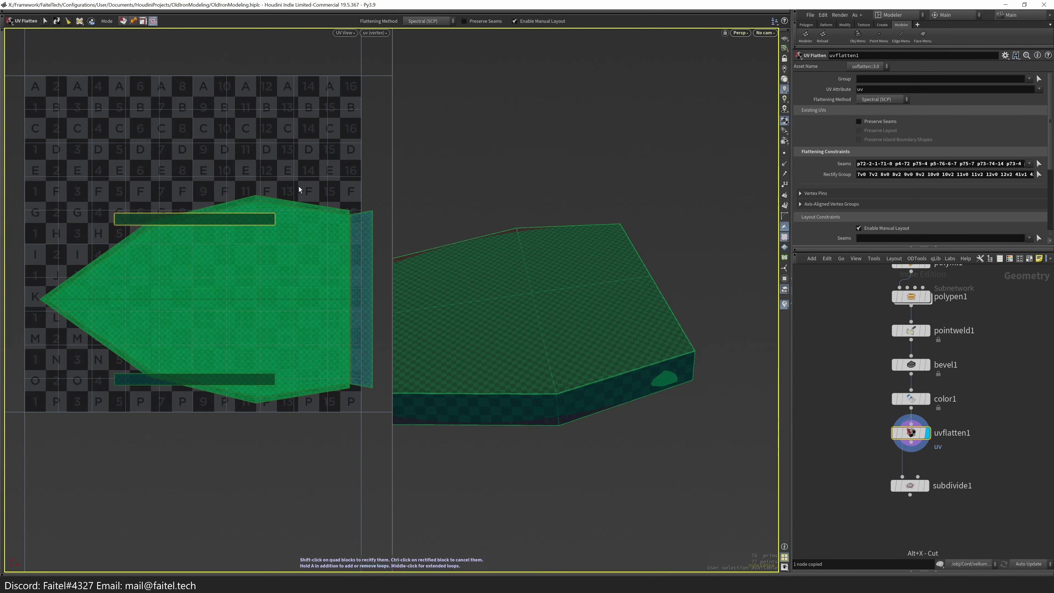
{"action": "key", "text": "Escape"}
{"action": "left_click_drag", "start_coordinate": [399, 291], "coordinate": [473, 286]}
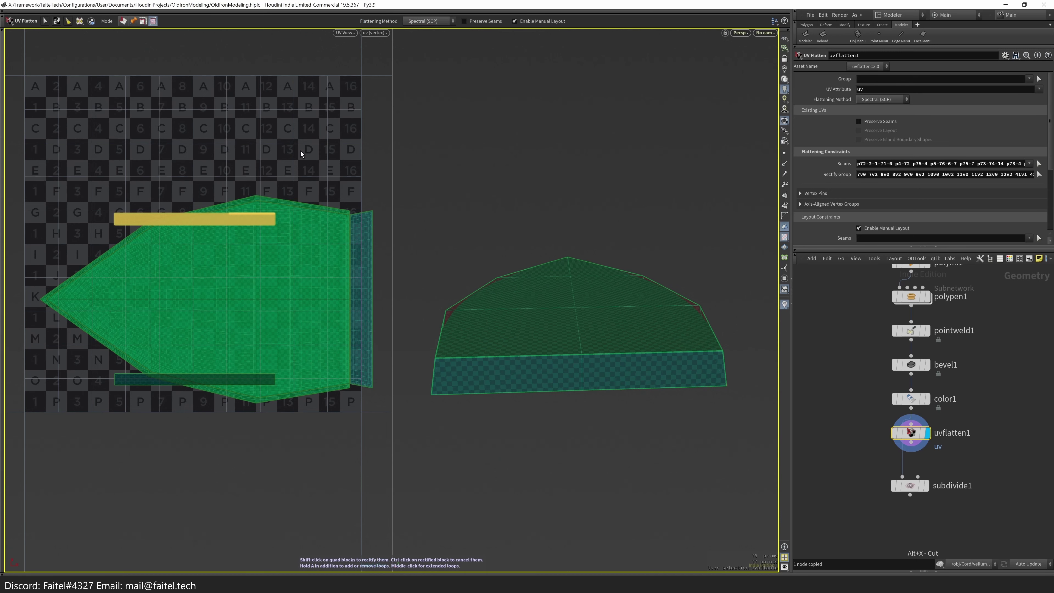
{"action": "key", "text": "Return"}
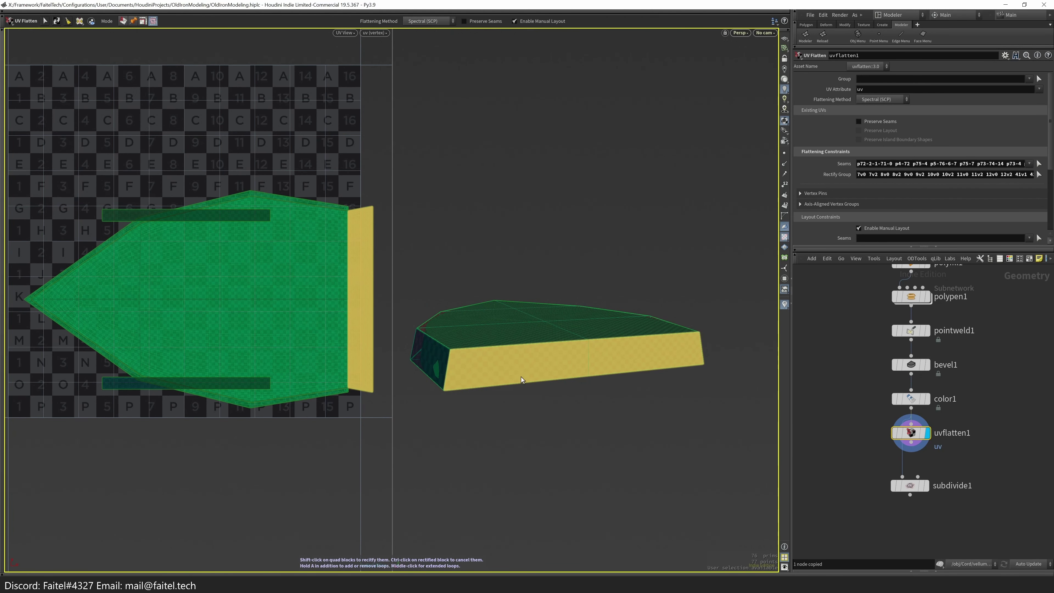
- Add a UV Layout with Axis Alignment By Island Symmetry, Padding 32, Search Resolution 4096
{"action": "key", "text": "Tab"}
{"action": "type", "text": "uvlayout"}
{"action": "key", "text": "Return"}
{"action": "left_click", "coordinate": [886, 178]}
{"action": "left_click", "coordinate": [861, 210]}
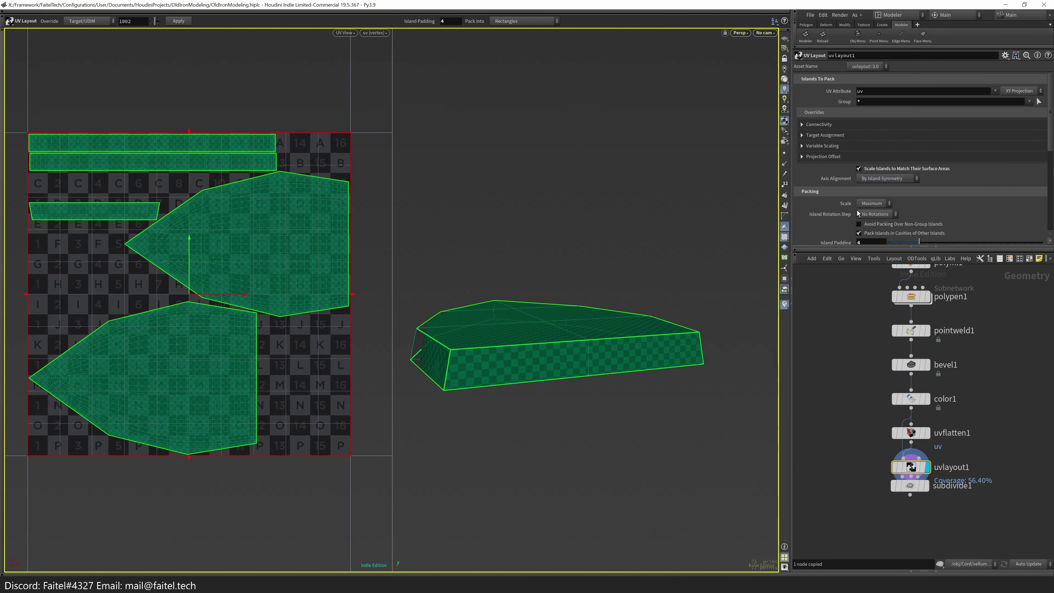
{"action": "scroll", "coordinate": [979, 190], "scroll_direction": "down", "scroll_amount": 2}
{"action": "left_click", "coordinate": [961, 194]}
{"action": "scroll", "coordinate": [934, 195], "scroll_direction": "down", "scroll_amount": 3}
{"action": "left_click", "coordinate": [871, 157]}
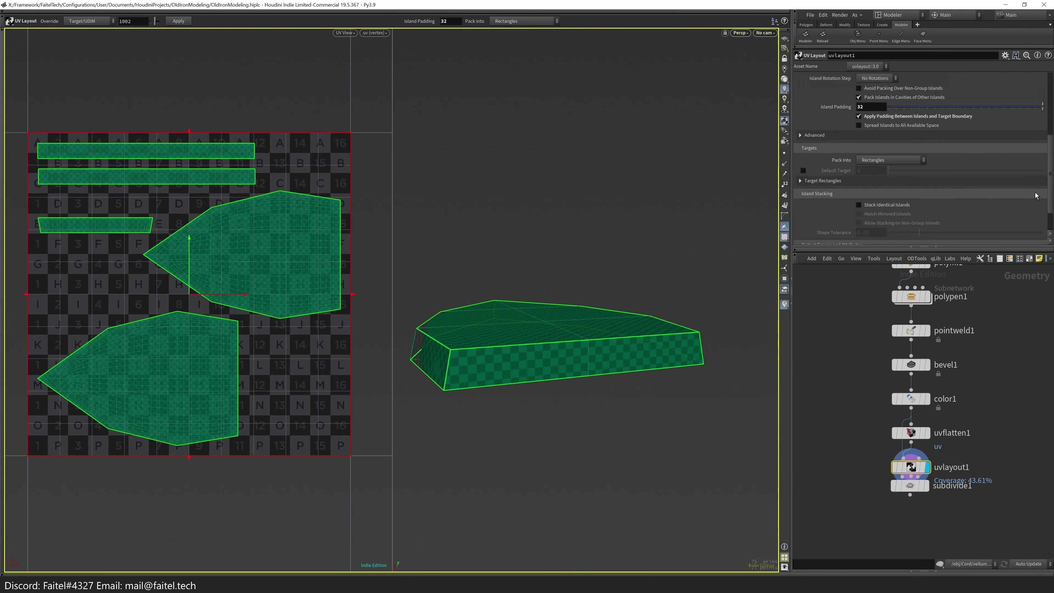
{"action": "left_click", "coordinate": [866, 202]}
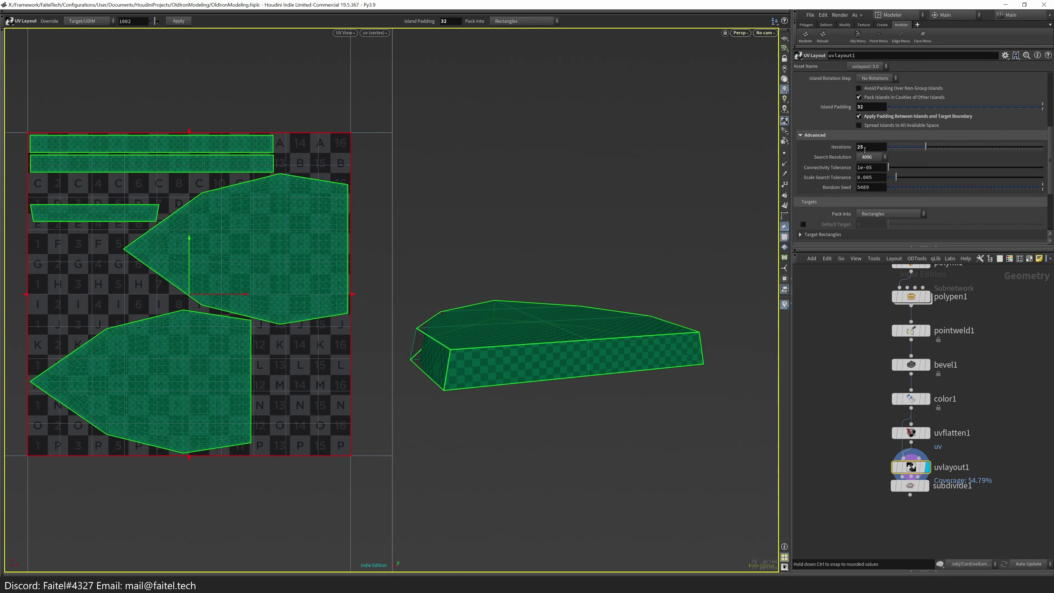
- Wire uvlayout1 into subdivide1 and inspect the packed soleplate
{"action": "left_click_drag", "start_coordinate": [912, 467], "coordinate": [986, 464]}
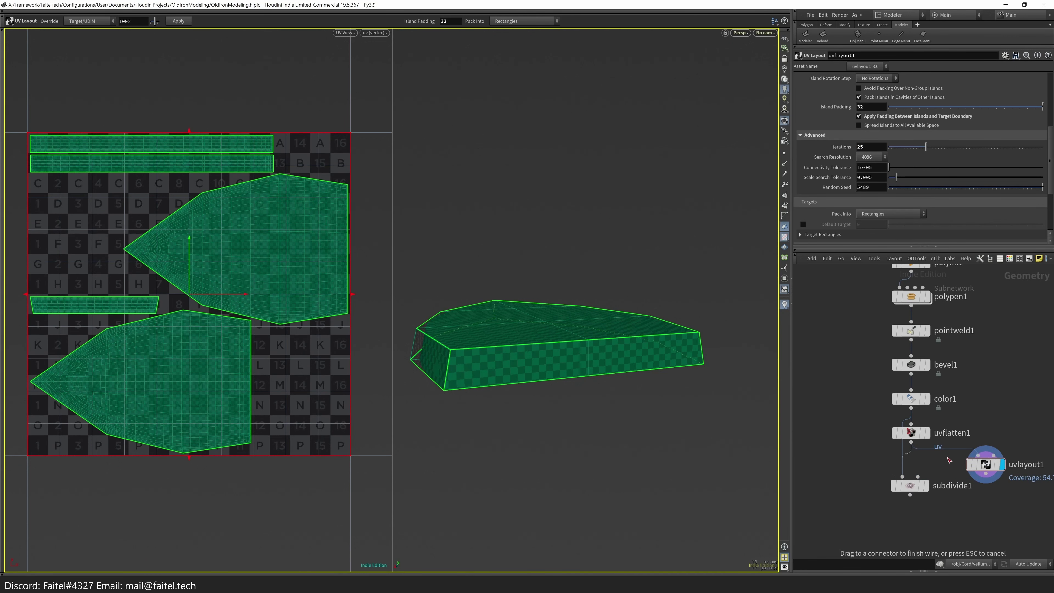
{"action": "left_click_drag", "start_coordinate": [918, 477], "coordinate": [986, 474]}
{"action": "left_click", "coordinate": [925, 486]}
{"action": "left_click_drag", "start_coordinate": [391, 377], "coordinate": [612, 264]}
- Inside Shell, display mirror45, select the whole shell and auto-unwrap it
{"action": "key", "text": "u"}
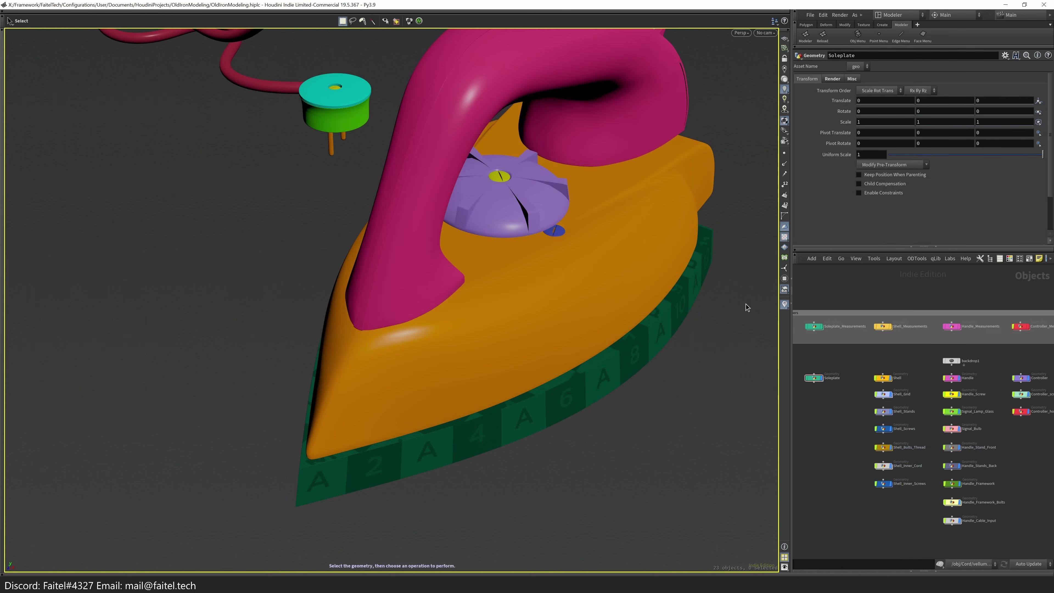
{"action": "double_click", "coordinate": [872, 378]}
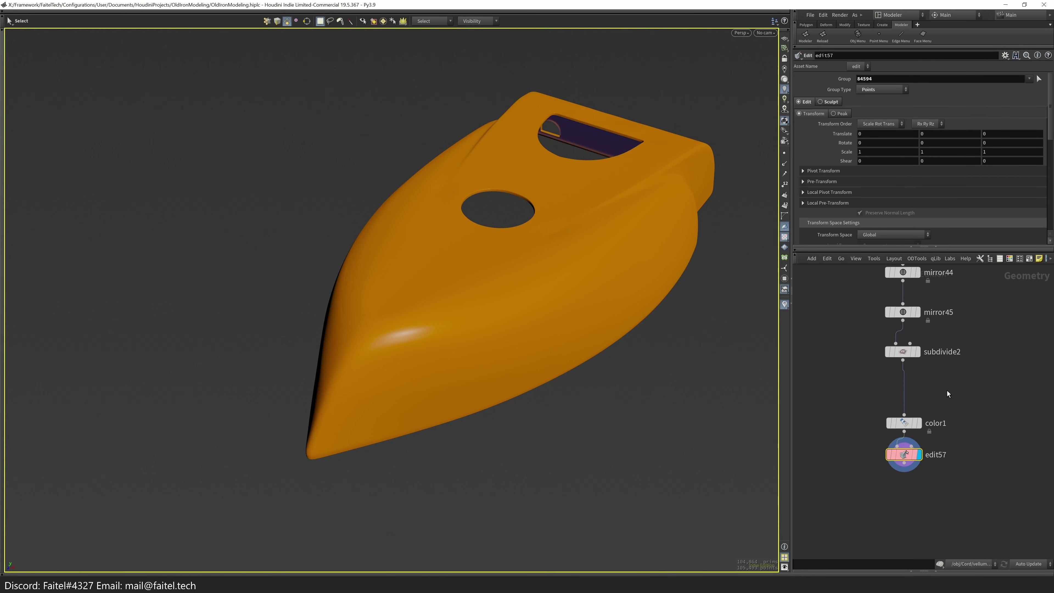
{"action": "left_click", "coordinate": [916, 312]}
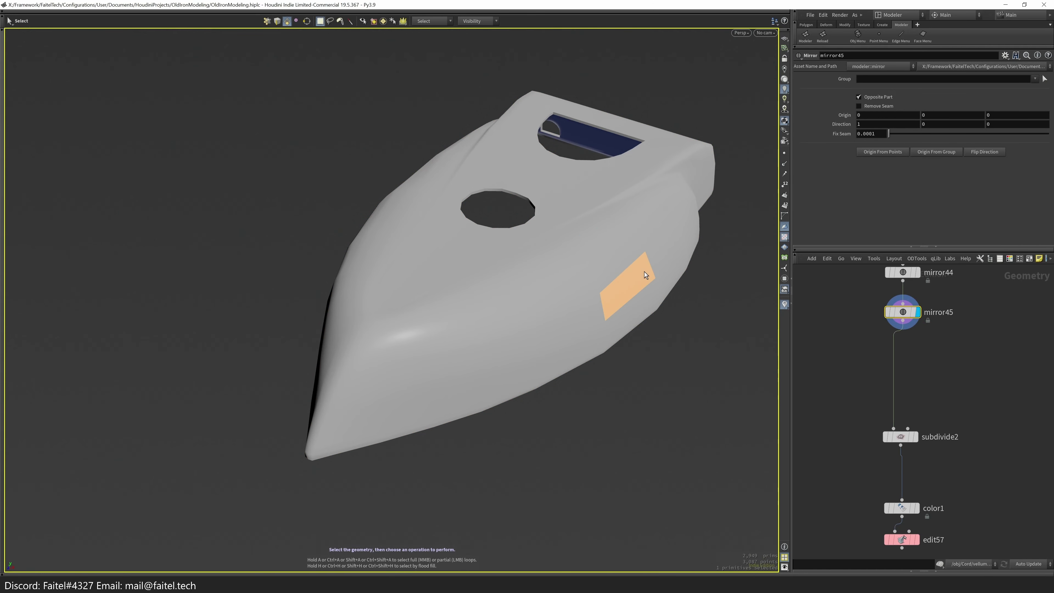
{"action": "double_click", "coordinate": [646, 274]}
{"action": "key", "text": "grave"}
{"action": "left_click", "coordinate": [621, 275]}
{"action": "left_click_drag", "start_coordinate": [589, 357], "coordinate": [558, 407]}
- Turn on the UV Distortion visualizer and inspect the unwrapped shell
{"action": "left_click", "coordinate": [784, 304]}
{"action": "left_click", "coordinate": [787, 249]}
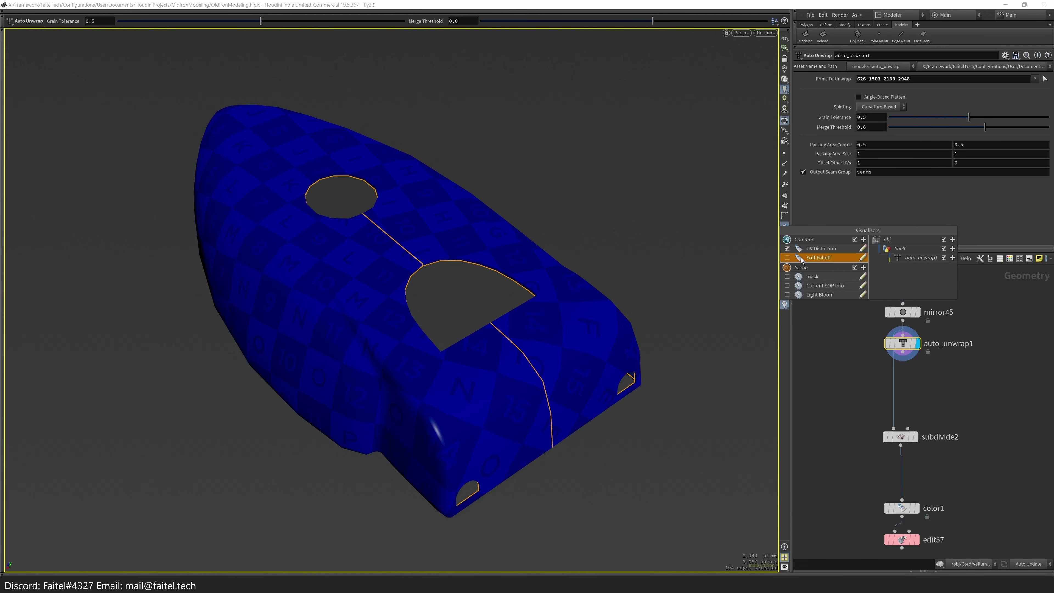
{"action": "left_click_drag", "start_coordinate": [595, 452], "coordinate": [669, 407]}
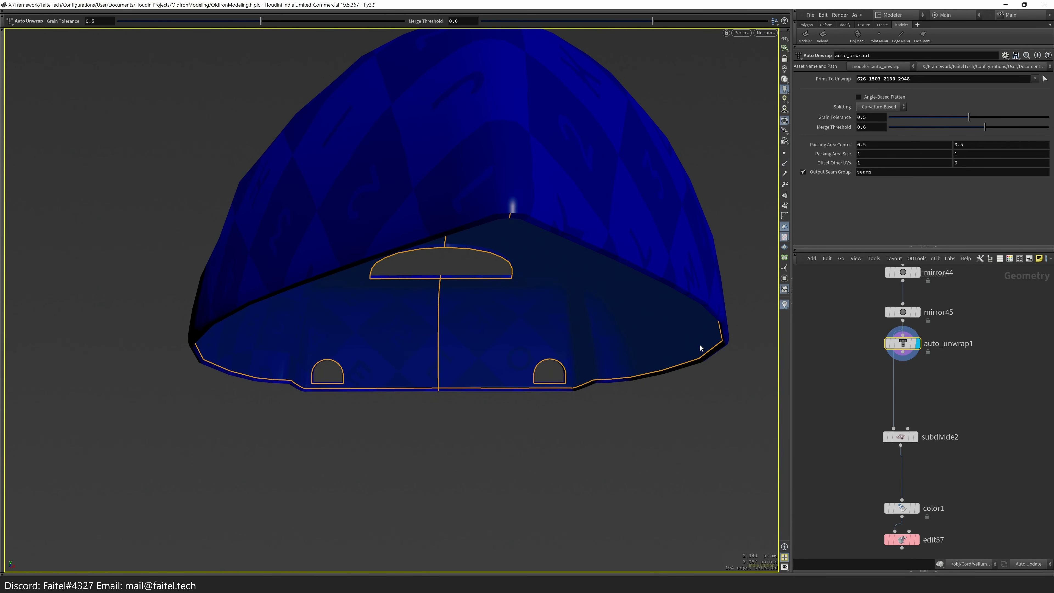
{"action": "left_click_drag", "start_coordinate": [626, 351], "coordinate": [528, 285]}
{"action": "left_click_drag", "start_coordinate": [584, 335], "coordinate": [537, 283]}
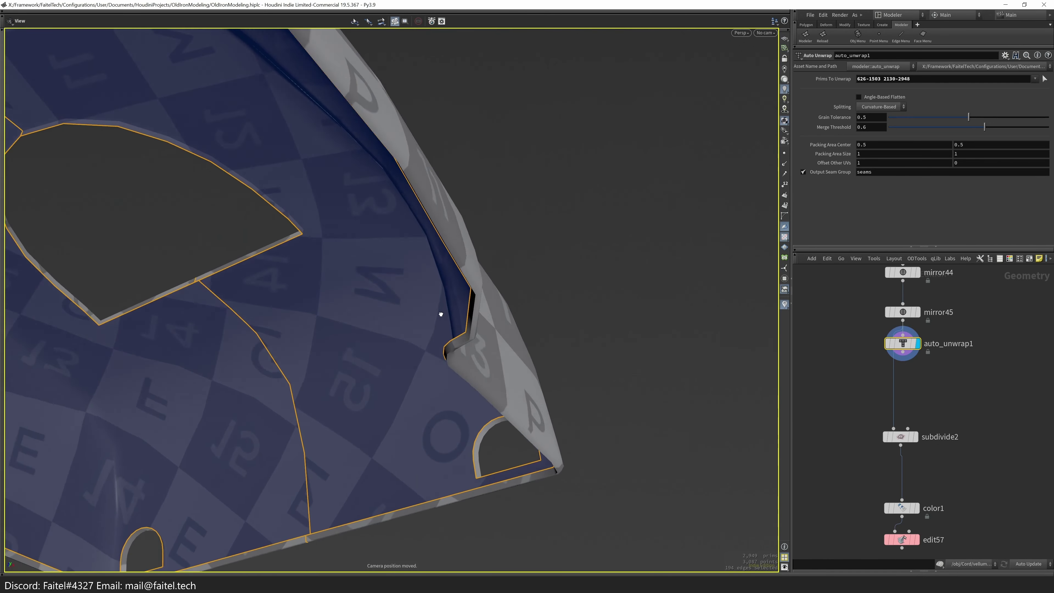
{"action": "key", "text": "h"}
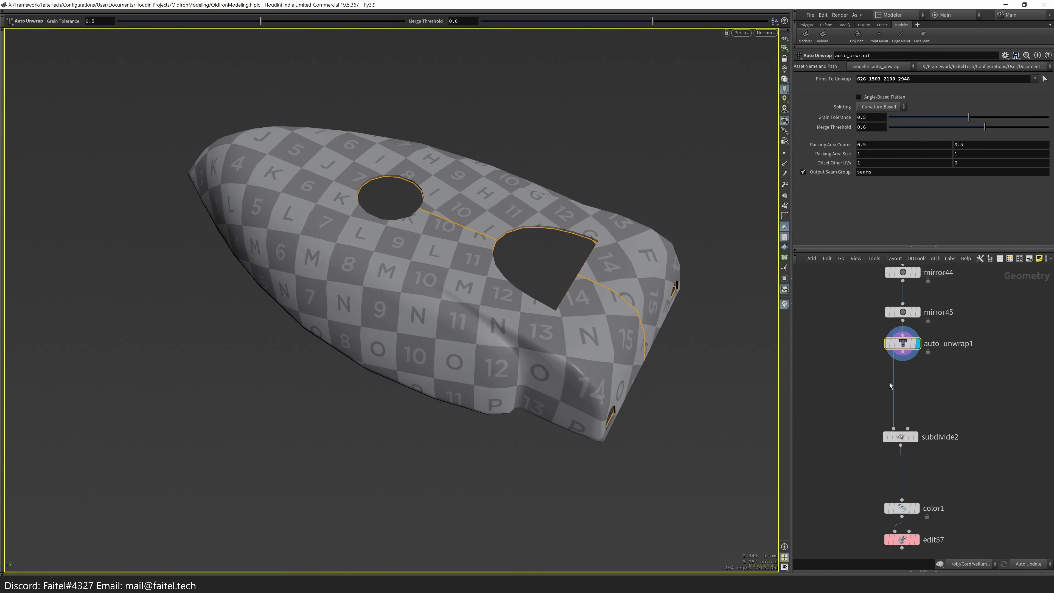
- Add a Layout step to pack the shell's UVs and review the checkered result
{"action": "key", "text": "tab"}
{"action": "left_click", "coordinate": [513, 391]}
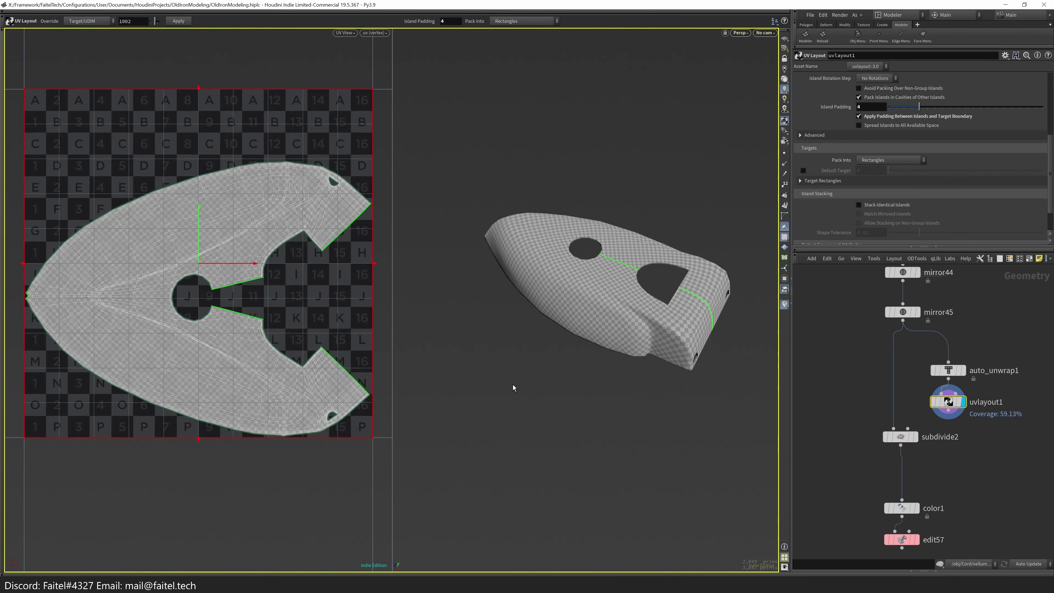
{"action": "left_click_drag", "start_coordinate": [433, 383], "coordinate": [549, 377]}
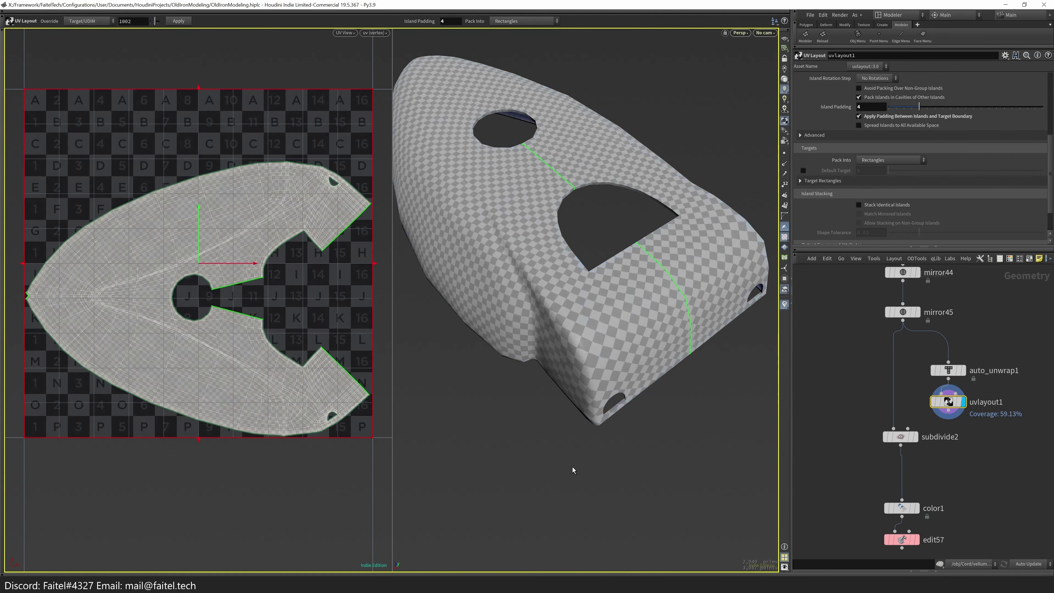
{"action": "key", "text": "s"}
{"action": "left_click", "coordinate": [565, 369]}
{"action": "key", "text": "Escape"}
{"action": "scroll", "coordinate": [546, 348], "scroll_direction": "down", "scroll_amount": 5}
{"action": "left_click_drag", "start_coordinate": [545, 349], "coordinate": [521, 372]}
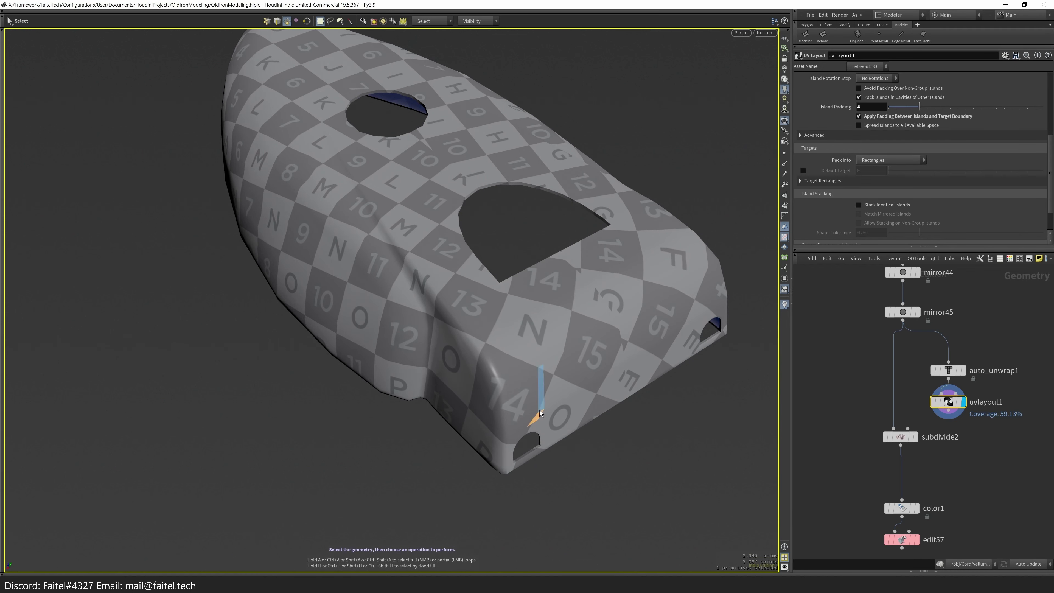
- Test a lower grain tolerance, then reset grain tolerance to 0.5 and merge threshold to 0.6
{"action": "key", "text": "Up"}
{"action": "mouse_move", "coordinate": [946, 121]}
{"action": "left_mouse_down"}
{"action": "mouse_move", "coordinate": [919, 119]}
{"action": "mouse_move", "coordinate": [989, 132]}
{"action": "mouse_move", "coordinate": [947, 121]}
{"action": "left_mouse_up"}
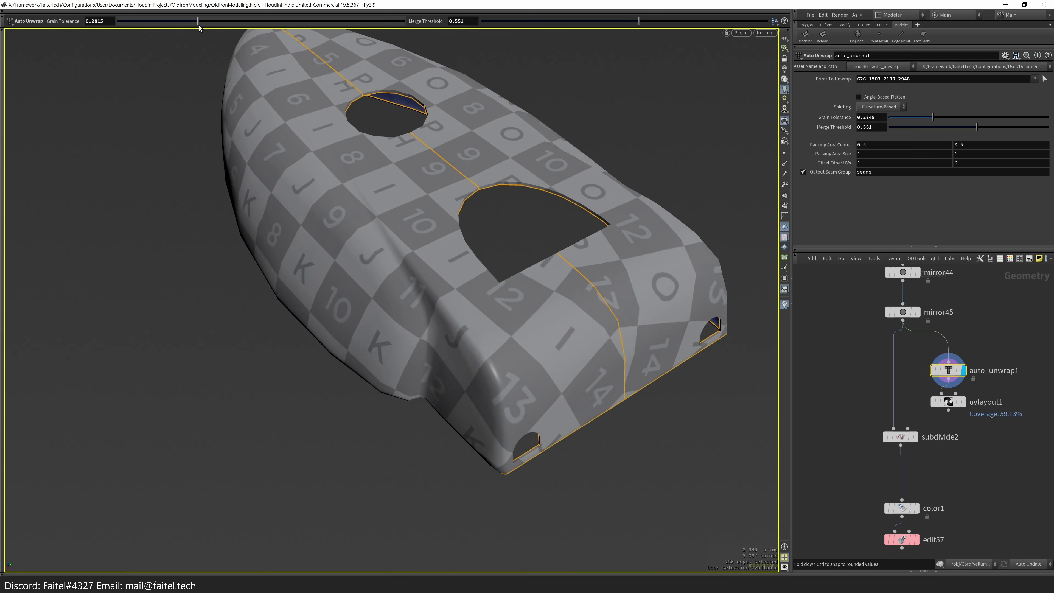
{"action": "key", "text": "space"}
{"action": "left_click_drag", "start_coordinate": [374, 166], "coordinate": [411, 195]}
{"action": "middle_click", "coordinate": [871, 117], "text": "ctrl"}
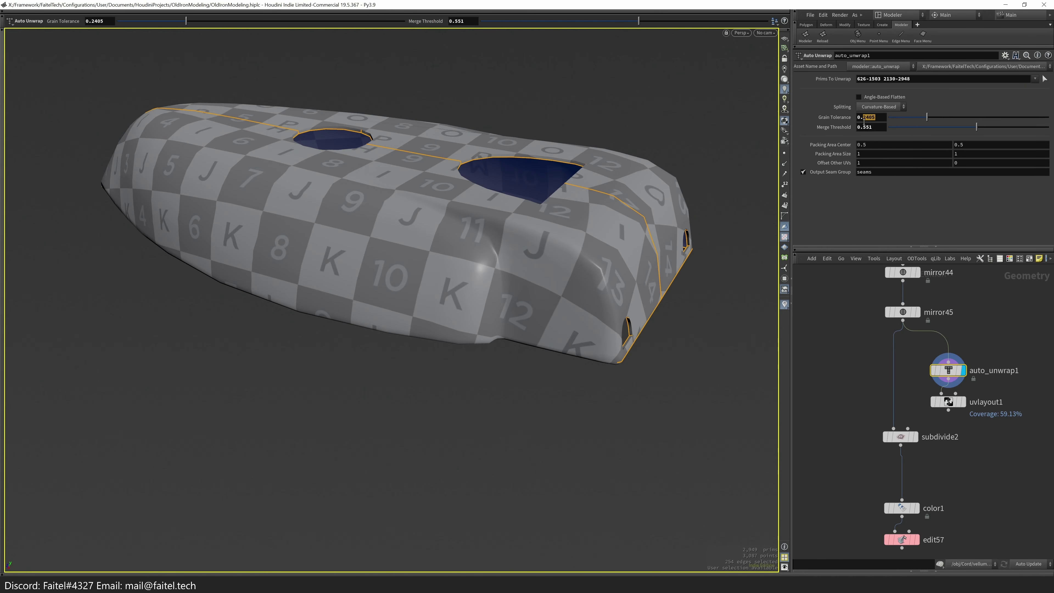
{"action": "middle_click", "coordinate": [884, 130], "text": "ctrl"}
{"action": "key", "text": "space"}
{"action": "left_click_drag", "start_coordinate": [374, 249], "coordinate": [505, 342]}
- Rebuild the layout step and add a flatten step after the auto-unwrap
{"action": "key", "text": "q"}
{"action": "left_click", "coordinate": [504, 342]}
{"action": "key", "text": "q"}
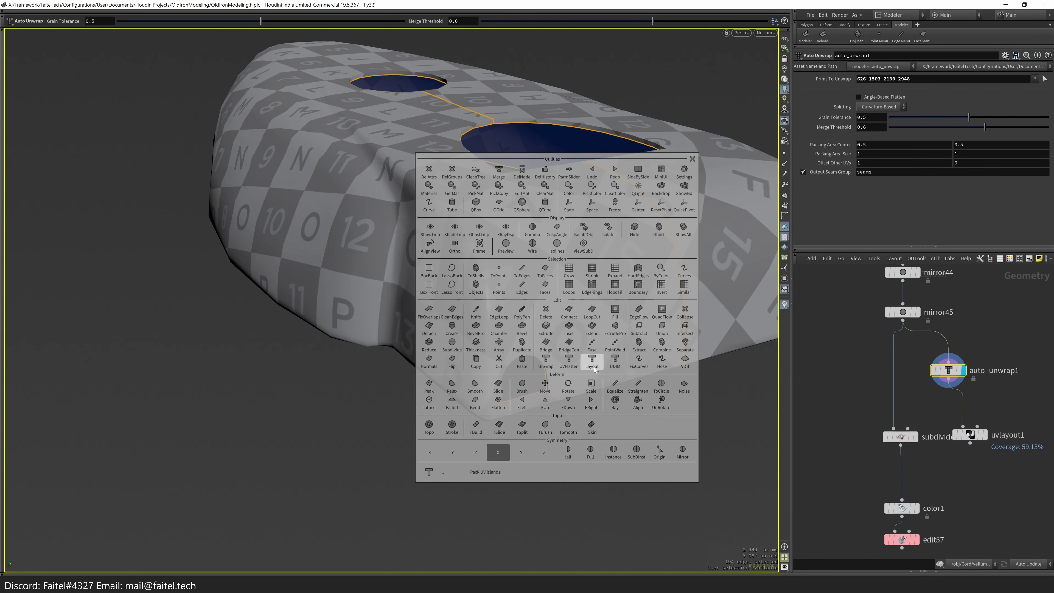
{"action": "left_click", "coordinate": [569, 360]}
- In seam mode on the flattened UVs, cut two new seams along the shell's edges
{"action": "left_click_drag", "start_coordinate": [664, 291], "coordinate": [559, 474]}
{"action": "key", "text": "Return"}
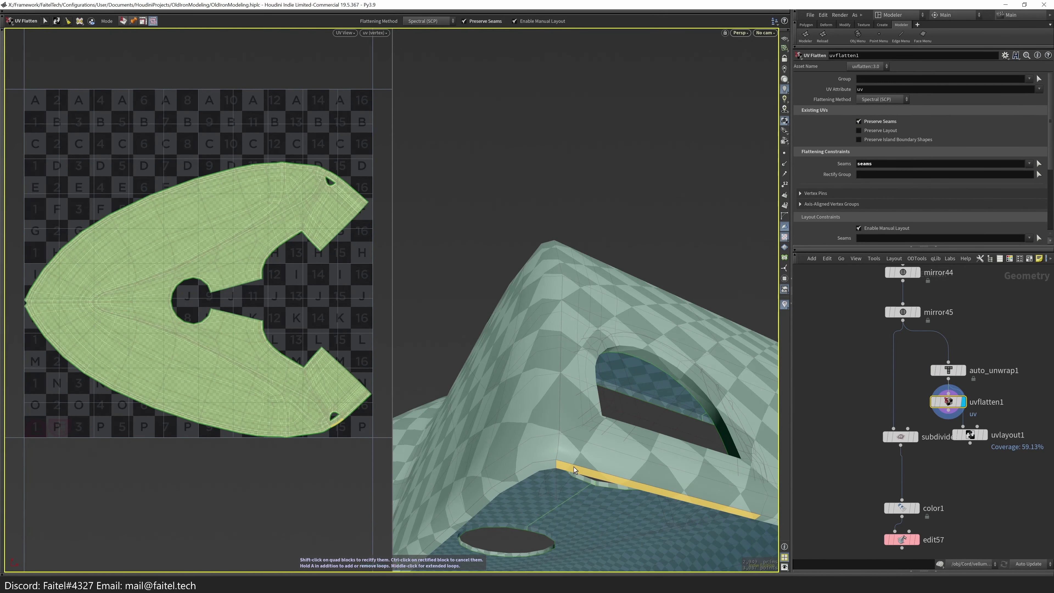
{"action": "key", "text": "1"}
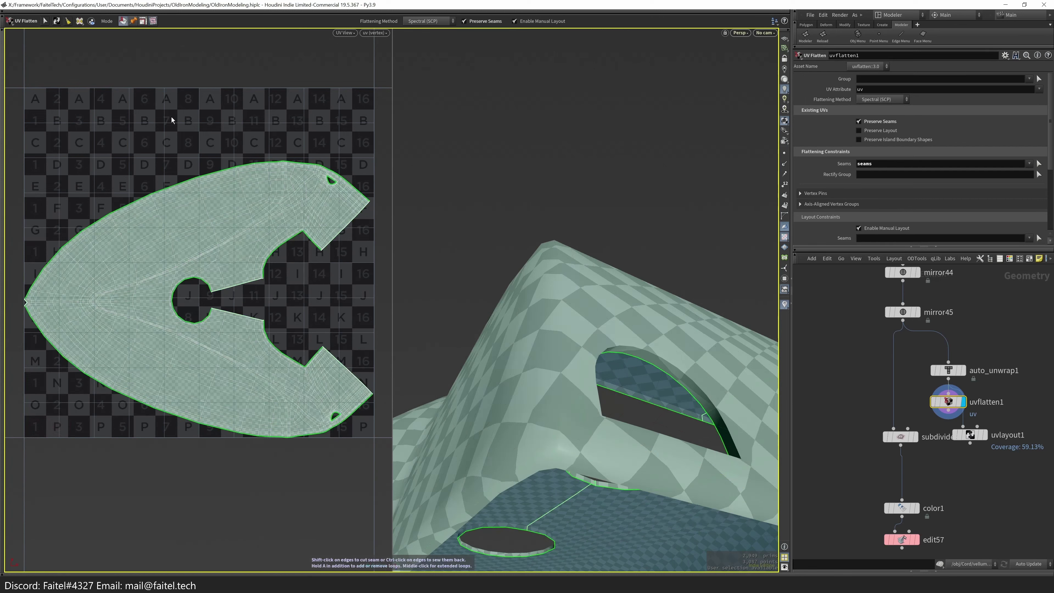
{"action": "left_click", "coordinate": [558, 470], "text": "shift"}
{"action": "left_click_drag", "start_coordinate": [557, 469], "coordinate": [488, 204]}
{"action": "left_click_drag", "start_coordinate": [525, 298], "coordinate": [610, 307]}
{"action": "mouse_move", "coordinate": [579, 199]}
{"action": "left_mouse_down"}
{"action": "mouse_move", "coordinate": [624, 224]}
{"action": "mouse_move", "coordinate": [594, 207]}
{"action": "left_mouse_up"}
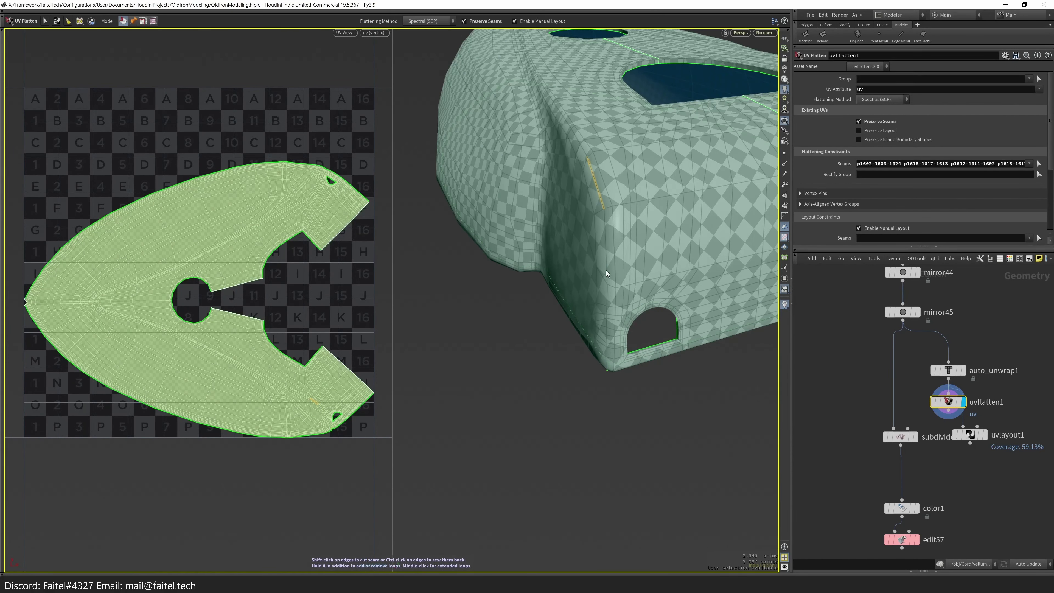
{"action": "left_click", "coordinate": [623, 300], "text": "shift"}
{"action": "mouse_move", "coordinate": [623, 300]}
{"action": "left_mouse_down"}
{"action": "mouse_move", "coordinate": [627, 349]}
{"action": "mouse_move", "coordinate": [537, 348]}
{"action": "mouse_move", "coordinate": [595, 308]}
{"action": "mouse_move", "coordinate": [647, 373]}
{"action": "left_mouse_up"}
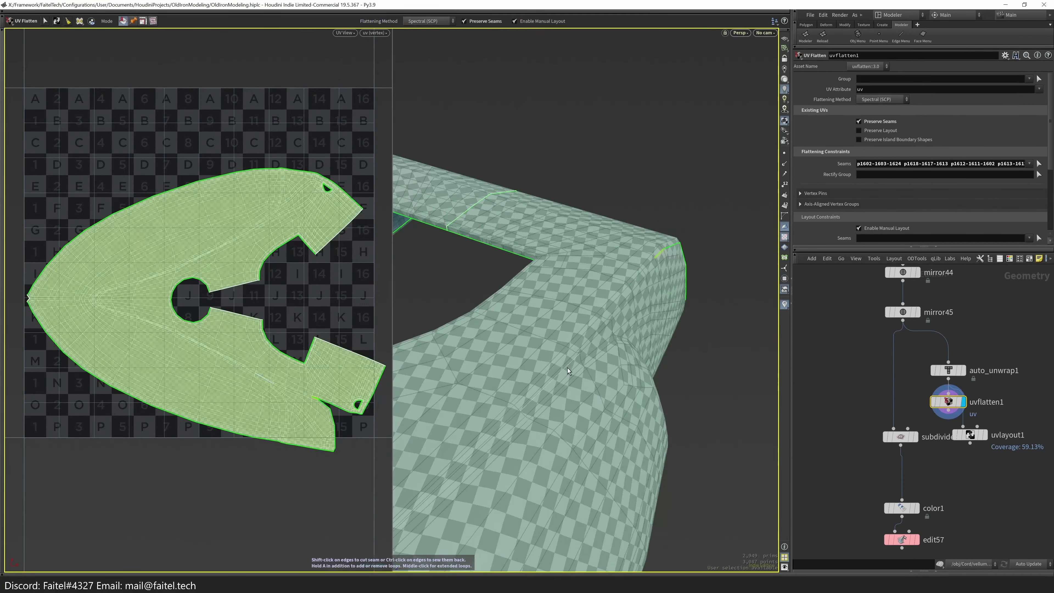
- Undo the accidental Edit node, dismiss the error message and close the console window
{"action": "key", "text": "shift+b"}
{"action": "key", "text": "ctrl+z"}
{"action": "left_click", "coordinate": [757, 468]}
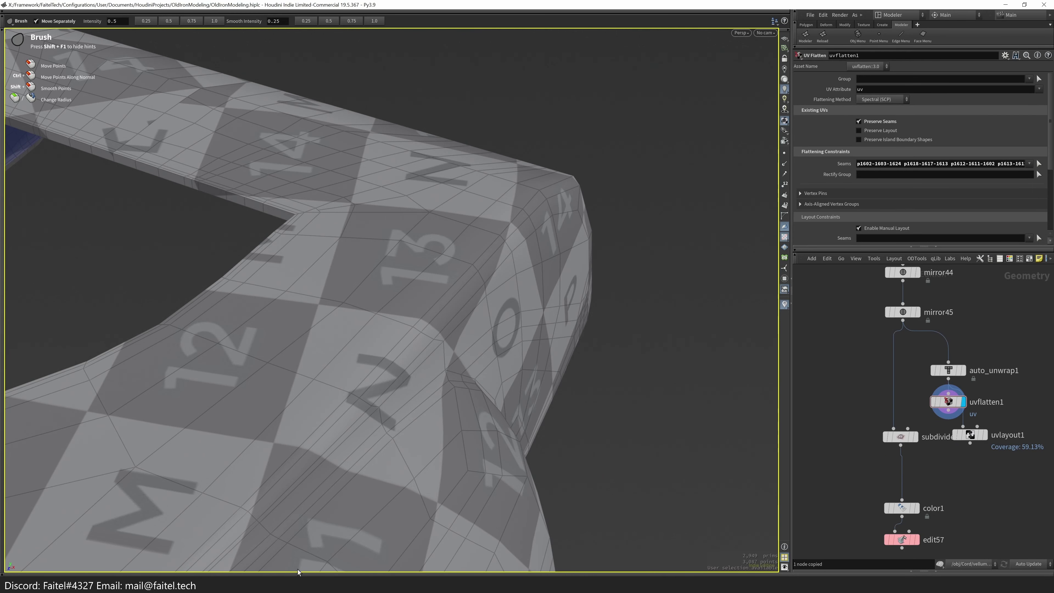
{"action": "left_click", "coordinate": [1004, 448]}
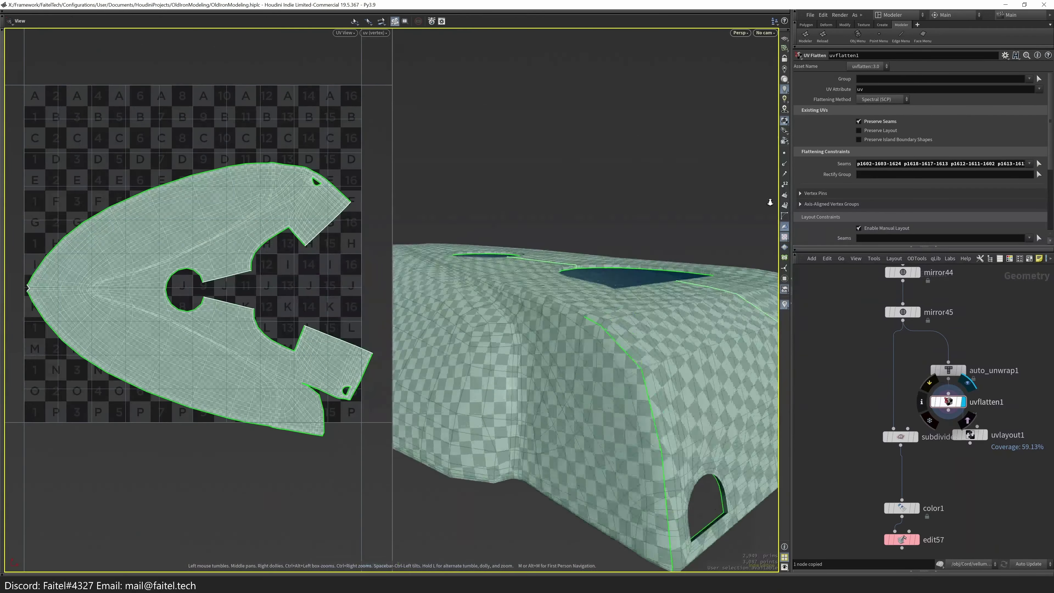
- Re-enter UV flatten editing and inspect the shell's hole and seams from several angles
{"action": "left_click_drag", "start_coordinate": [770, 202], "coordinate": [523, 280]}
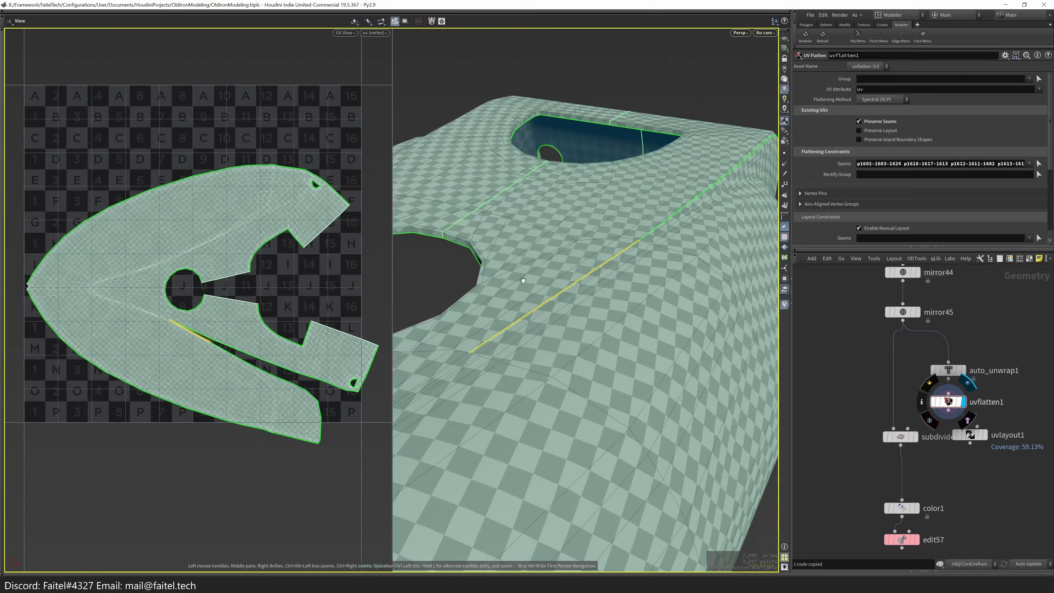
{"action": "left_click_drag", "start_coordinate": [544, 371], "coordinate": [579, 433]}
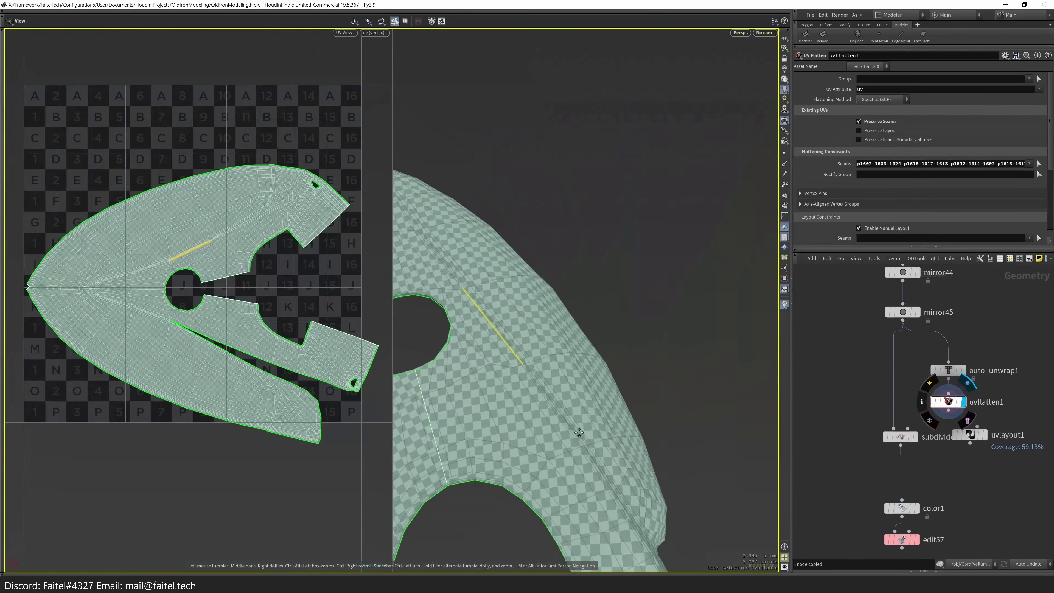
{"action": "left_click_drag", "start_coordinate": [609, 376], "coordinate": [580, 235]}
{"action": "key", "text": "Return"}
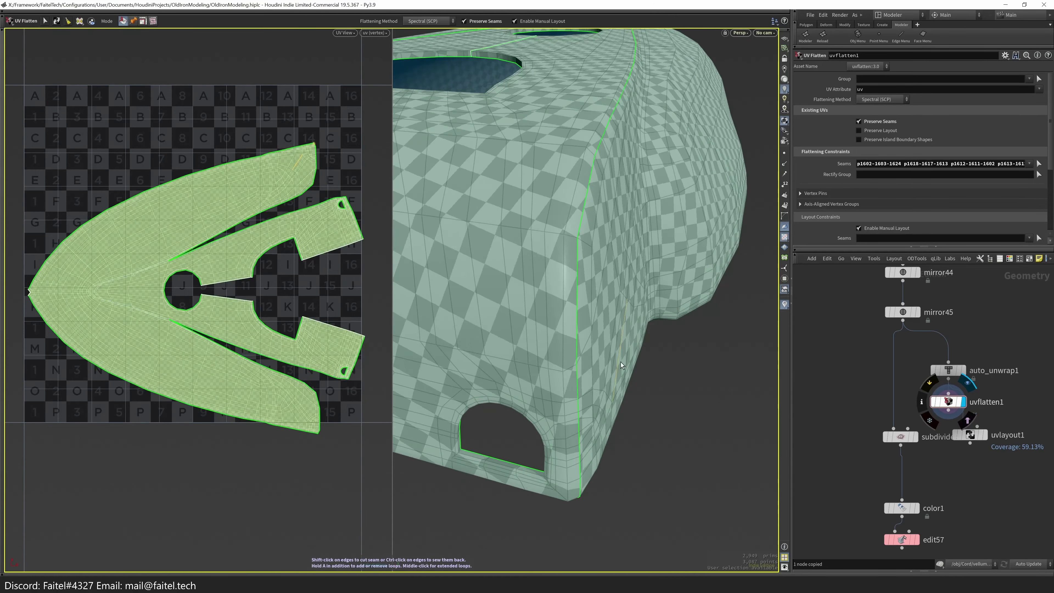
{"action": "key", "text": "Escape"}
{"action": "left_click_drag", "start_coordinate": [622, 366], "coordinate": [519, 406]}
{"action": "left_click_drag", "start_coordinate": [654, 211], "coordinate": [570, 323]}
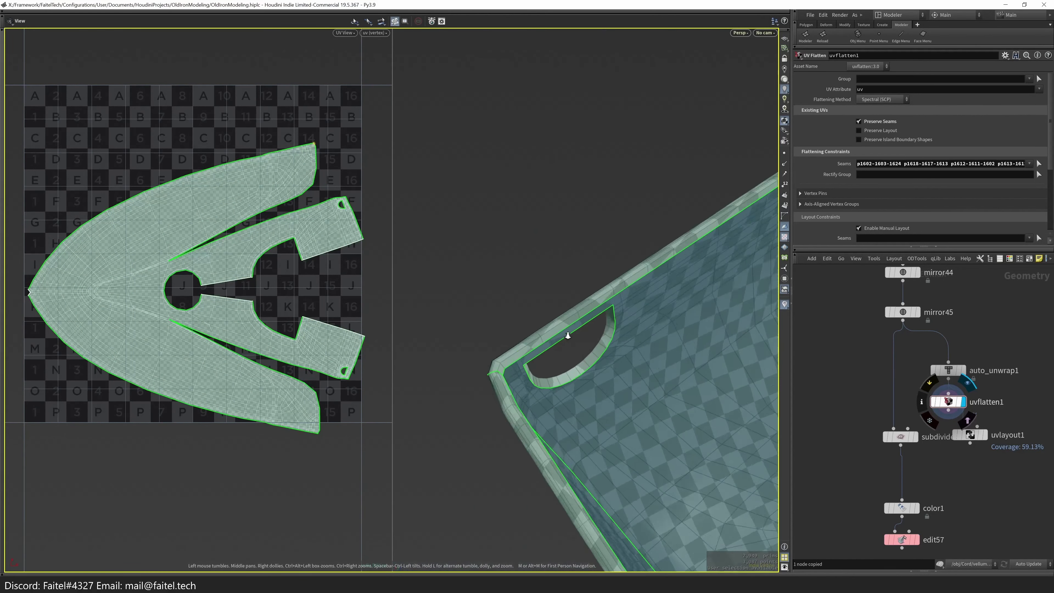
{"action": "left_click_drag", "start_coordinate": [551, 235], "coordinate": [527, 323]}
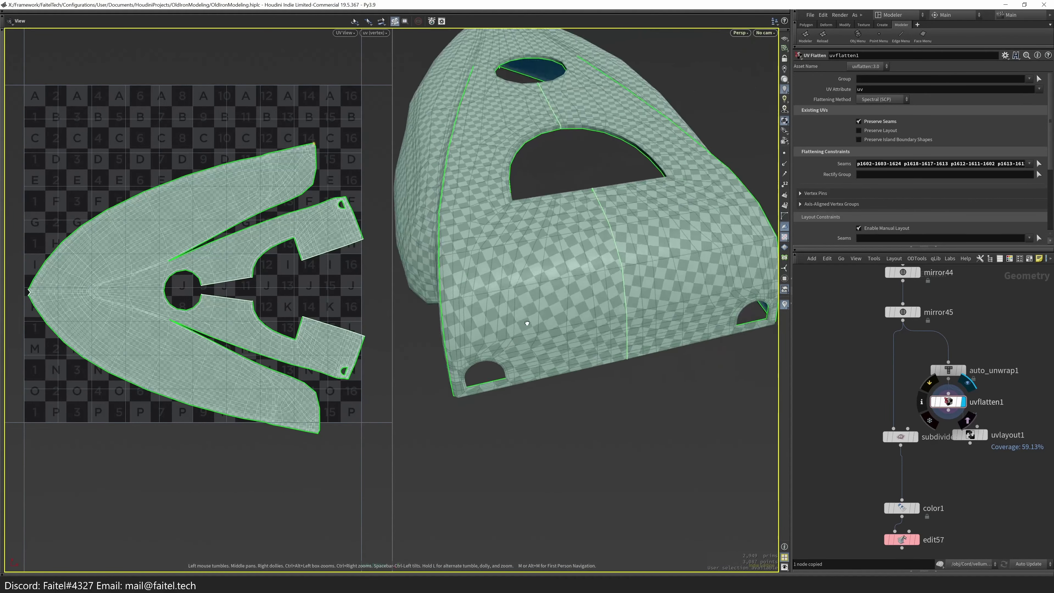
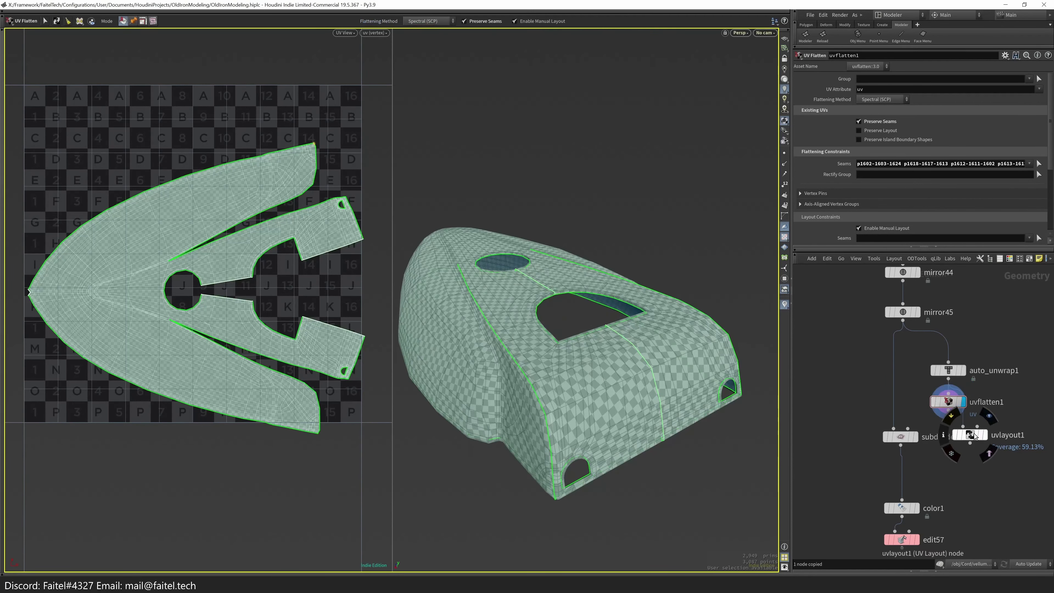
- Display the shell's packed UV layout (uvlayout1) and orbit to inspect it
{"action": "left_click", "coordinate": [986, 435]}
{"action": "left_click_drag", "start_coordinate": [617, 352], "coordinate": [701, 345]}
{"action": "key", "text": "Return"}
{"action": "left_click_drag", "start_coordinate": [649, 309], "coordinate": [622, 291]}
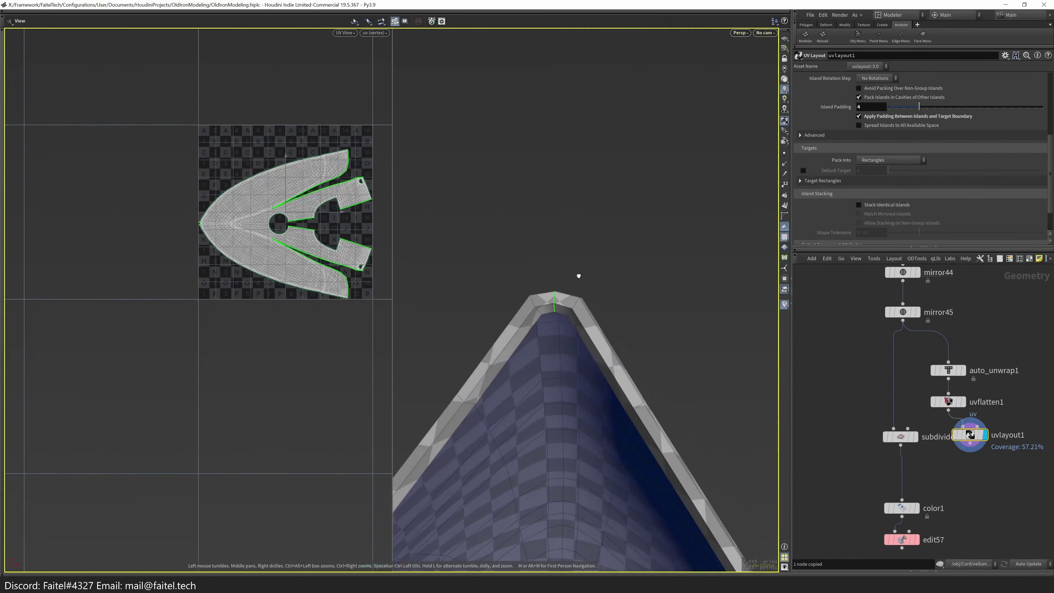
{"action": "left_click_drag", "start_coordinate": [575, 159], "coordinate": [623, 349]}
- Return to the UV Flatten step and cut a seam at the shell's top hole
{"action": "left_click", "coordinate": [964, 402]}
{"action": "left_click_drag", "start_coordinate": [573, 316], "coordinate": [565, 499]}
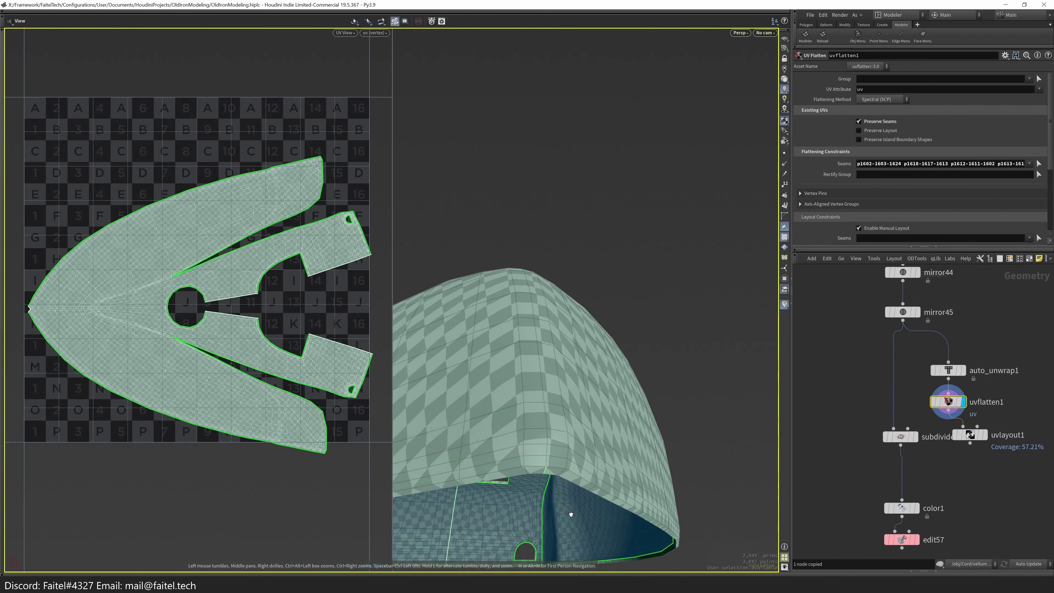
{"action": "left_click_drag", "start_coordinate": [566, 404], "coordinate": [559, 475]}
{"action": "key", "text": "Return"}
{"action": "key", "text": "Escape"}
{"action": "key", "text": "Return"}
{"action": "scroll", "coordinate": [495, 530], "scroll_direction": "up", "scroll_amount": 5}
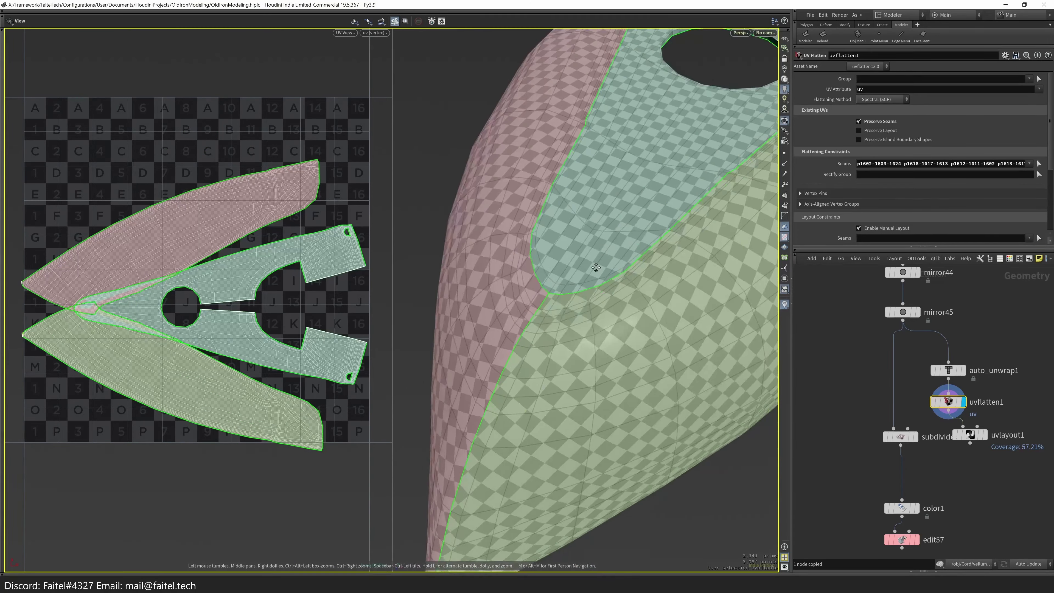
{"action": "left_click_drag", "start_coordinate": [492, 392], "coordinate": [591, 336]}
{"action": "key", "text": "Return"}
{"action": "left_click", "coordinate": [591, 332], "text": "shift"}
- Cut a seam along the shell's lower edge, redisplay the packed layout, and dismiss the error
{"action": "left_click", "coordinate": [735, 317]}
{"action": "scroll", "coordinate": [627, 320], "scroll_direction": "up", "scroll_amount": 6}
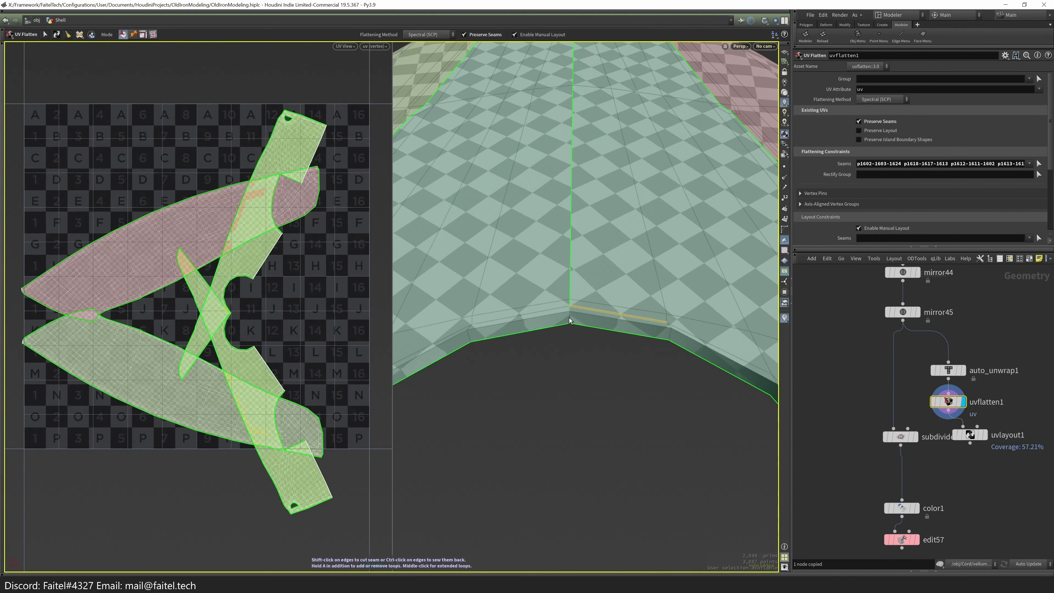
{"action": "left_click", "coordinate": [569, 321], "text": "shift"}
{"action": "key", "text": "Escape"}
{"action": "scroll", "coordinate": [537, 383], "scroll_direction": "down", "scroll_amount": 5}
{"action": "left_click_drag", "start_coordinate": [537, 384], "coordinate": [531, 299]}
{"action": "scroll", "coordinate": [567, 281], "scroll_direction": "down", "scroll_amount": 5}
{"action": "left_click", "coordinate": [970, 436]}
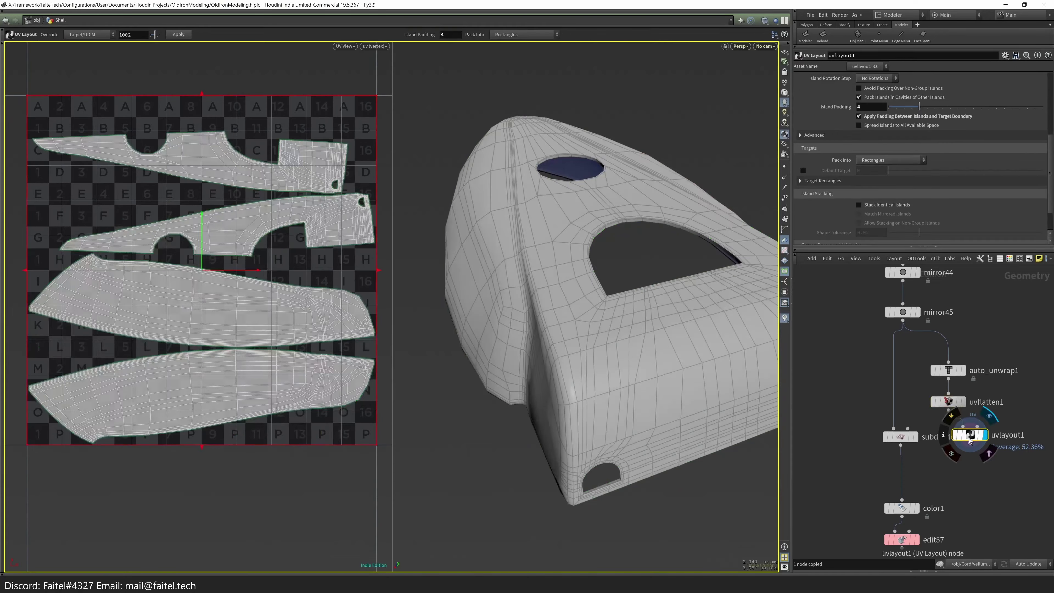
{"action": "left_click", "coordinate": [1032, 196]}
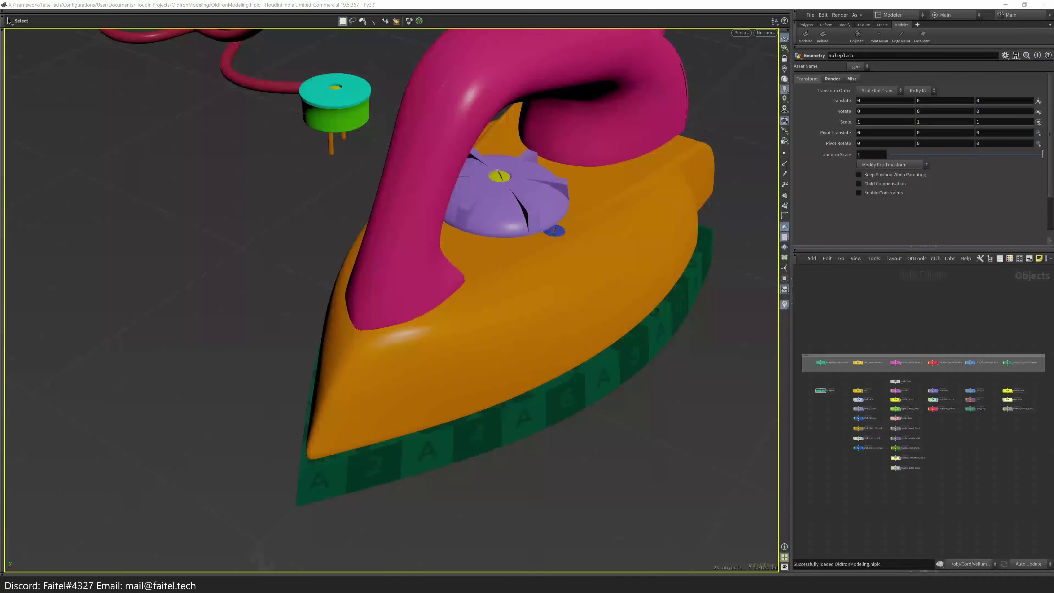
- Display mirror45, select all its faces and auto-unwrap them with a checker preview
{"action": "left_click_drag", "start_coordinate": [856, 409], "coordinate": [857, 443]}
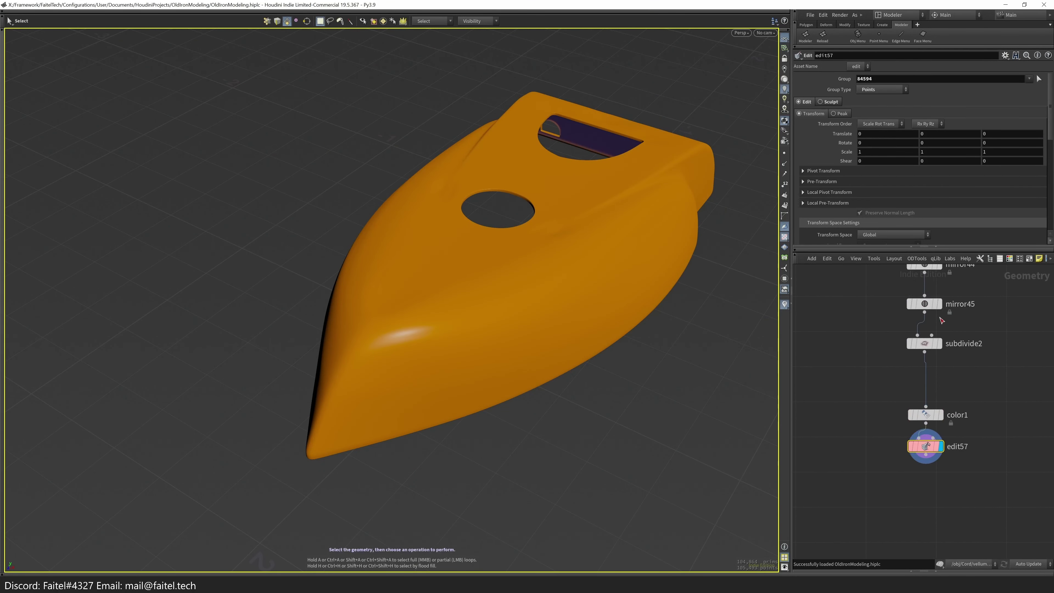
{"action": "left_click", "coordinate": [1009, 308]}
{"action": "key", "text": "n"}
{"action": "key", "text": "u"}
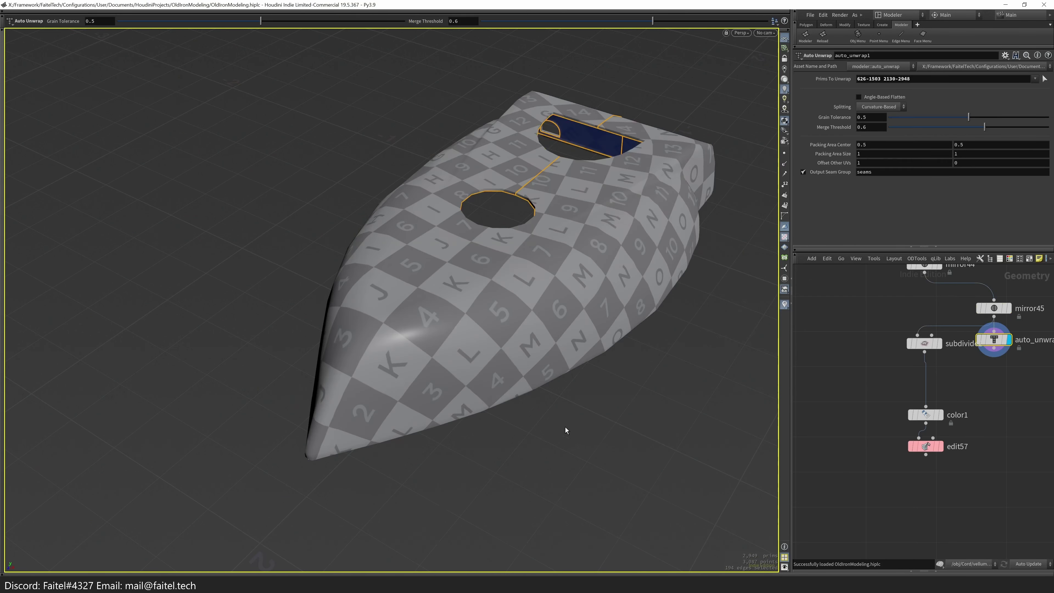
- Add two edges at the handle hole's side and corner to the seams, with wireframe shown
{"action": "left_click_drag", "start_coordinate": [490, 336], "coordinate": [414, 451]}
{"action": "mouse_move", "coordinate": [475, 367]}
{"action": "left_mouse_down"}
{"action": "mouse_move", "coordinate": [302, 226]}
{"action": "mouse_move", "coordinate": [482, 400]}
{"action": "mouse_move", "coordinate": [434, 367]}
{"action": "mouse_move", "coordinate": [477, 361]}
{"action": "left_mouse_up"}
{"action": "scroll", "coordinate": [572, 358], "scroll_direction": "down", "scroll_amount": 5}
{"action": "left_click_drag", "start_coordinate": [572, 358], "coordinate": [452, 369]}
{"action": "left_click", "coordinate": [519, 395], "text": "shift"}
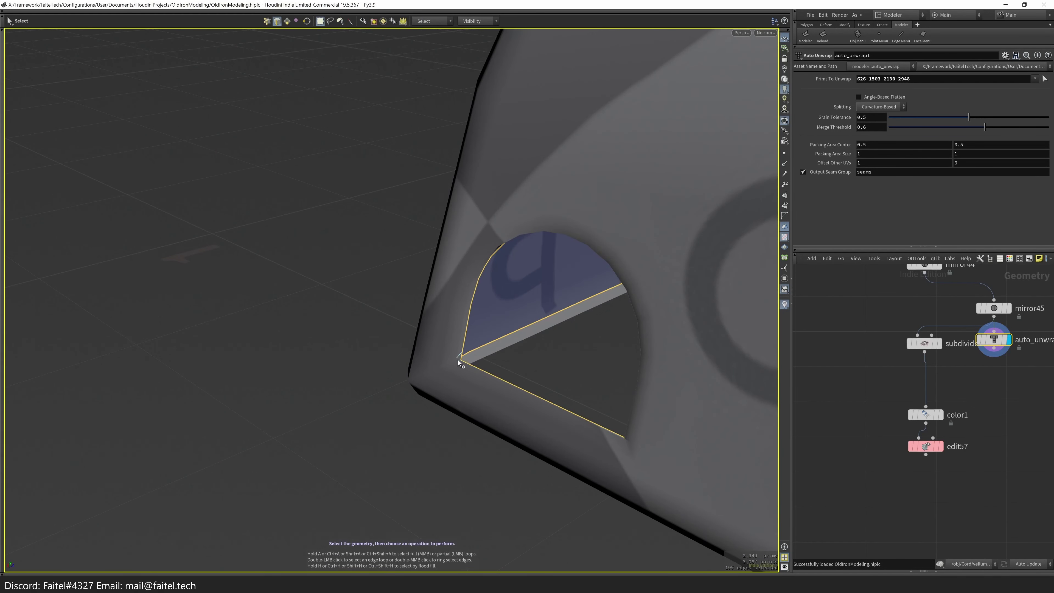
{"action": "scroll", "coordinate": [459, 362], "scroll_direction": "up", "scroll_amount": 3}
{"action": "key", "text": "shift+w"}
{"action": "left_click", "coordinate": [375, 378], "text": "shift"}
{"action": "scroll", "coordinate": [375, 377], "scroll_direction": "down", "scroll_amount": 5}
{"action": "left_click_drag", "start_coordinate": [459, 376], "coordinate": [357, 369]}
{"action": "scroll", "coordinate": [350, 262], "scroll_direction": "up", "scroll_amount": 5}
{"action": "left_click_drag", "start_coordinate": [350, 262], "coordinate": [397, 386]}
- Finish picking seam edges around the large hole and add a UV Flatten step
{"action": "key", "text": "s"}
{"action": "key", "text": "Escape"}
{"action": "key", "text": "Escape"}
{"action": "key", "text": "s"}
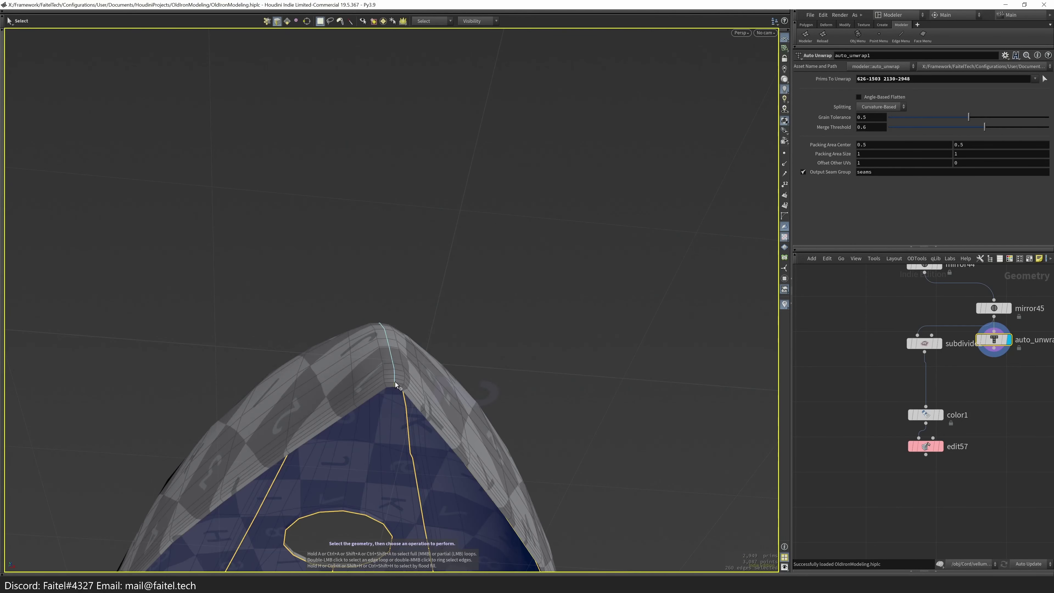
{"action": "left_click_drag", "start_coordinate": [431, 274], "coordinate": [377, 449]}
{"action": "key", "text": "s"}
{"action": "key", "text": "Escape"}
{"action": "left_click_drag", "start_coordinate": [379, 371], "coordinate": [411, 390]}
{"action": "right_click_drag", "start_coordinate": [412, 390], "coordinate": [305, 441]}
{"action": "left_click", "coordinate": [495, 378]}
{"action": "left_click_drag", "start_coordinate": [648, 316], "coordinate": [675, 323]}
- Compare the UV Flatten result against the auto-unwrap step's seams
{"action": "key", "text": "Return"}
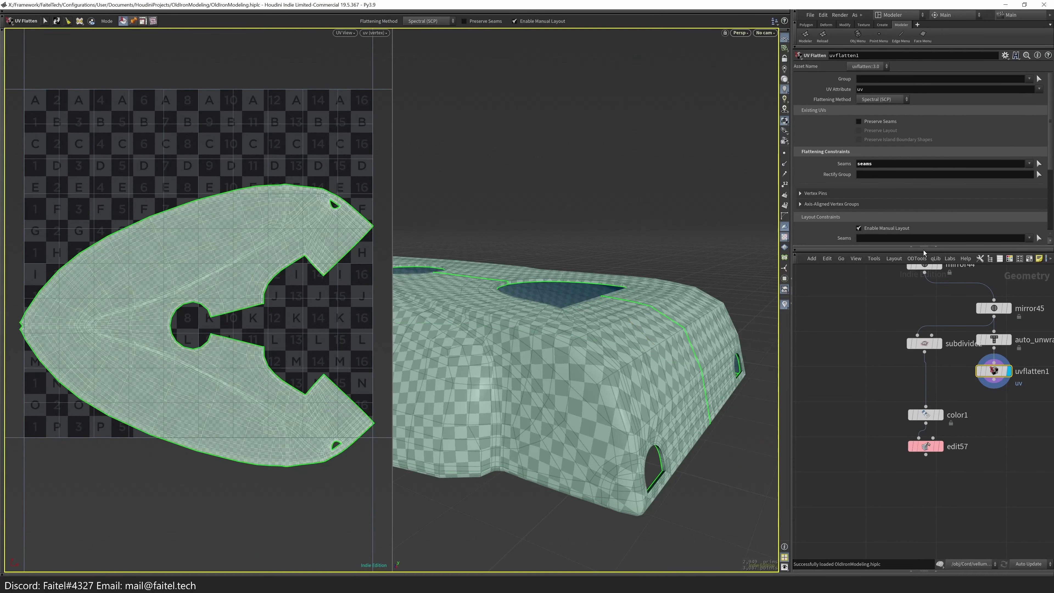
{"action": "left_click_drag", "start_coordinate": [598, 322], "coordinate": [631, 344]}
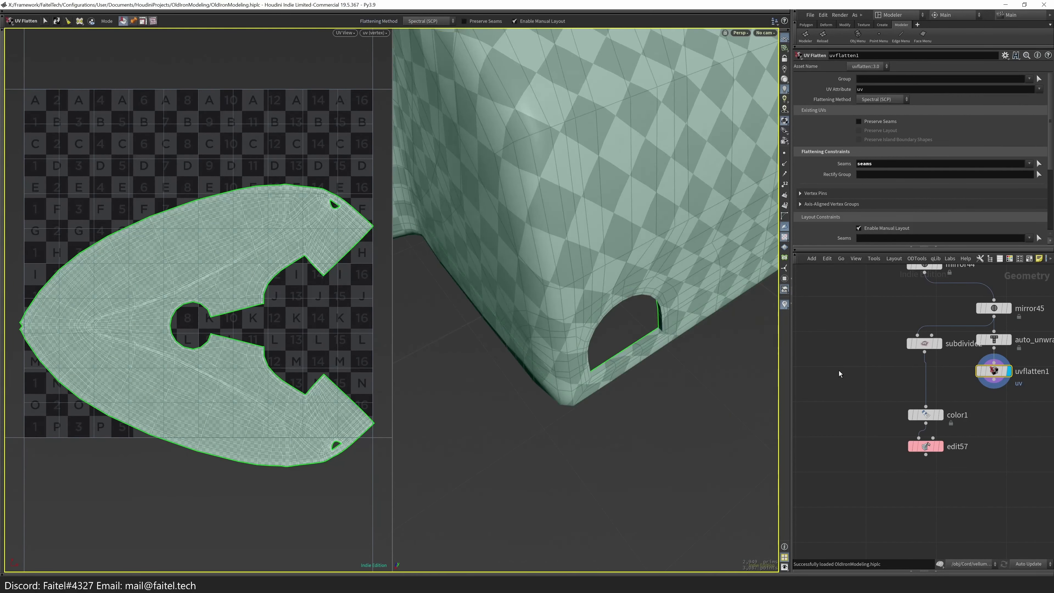
{"action": "left_click", "coordinate": [990, 340]}
{"action": "left_click_drag", "start_coordinate": [436, 415], "coordinate": [408, 441]}
{"action": "key", "text": "Return"}
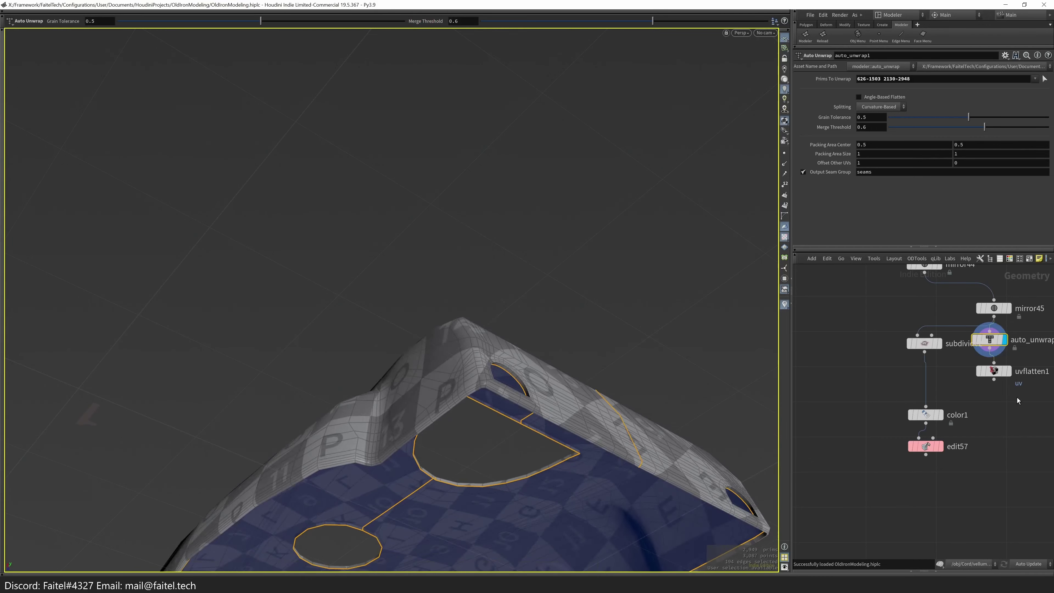
{"action": "left_click", "coordinate": [988, 373]}
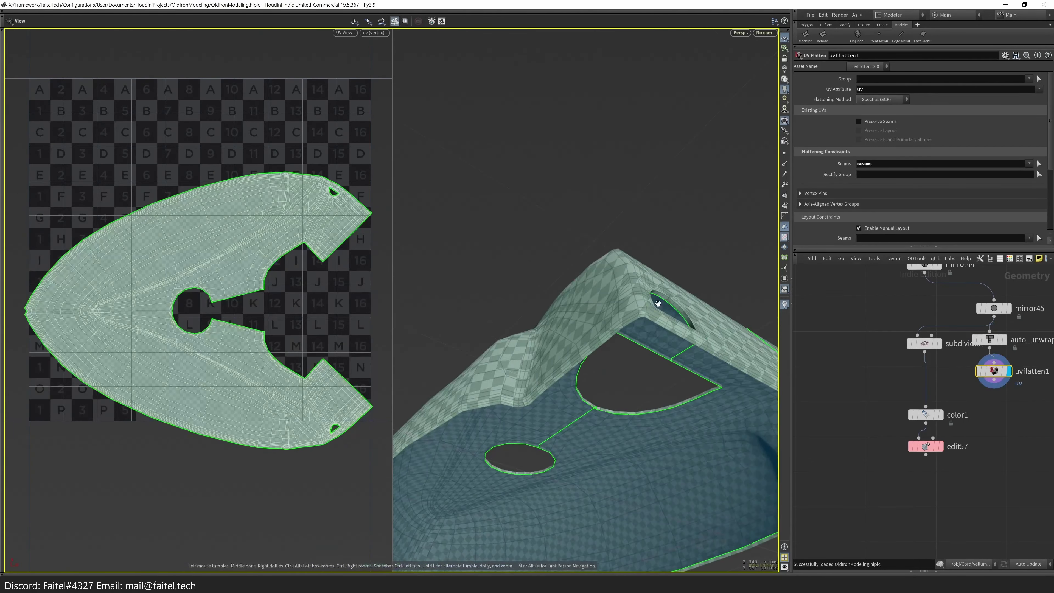
- Cut a vertical seam running up three edges at the body's corner
{"action": "key", "text": "Return"}
{"action": "scroll", "coordinate": [567, 308], "scroll_direction": "up", "scroll_amount": 10}
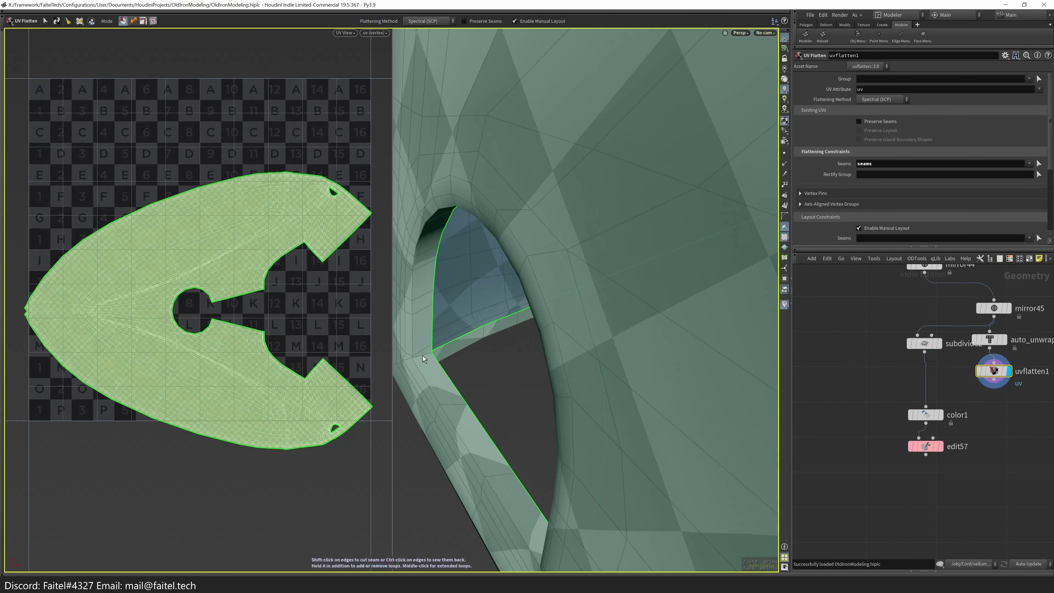
{"action": "scroll", "coordinate": [421, 365], "scroll_direction": "up", "scroll_amount": 4}
{"action": "scroll", "coordinate": [454, 365], "scroll_direction": "down", "scroll_amount": 10}
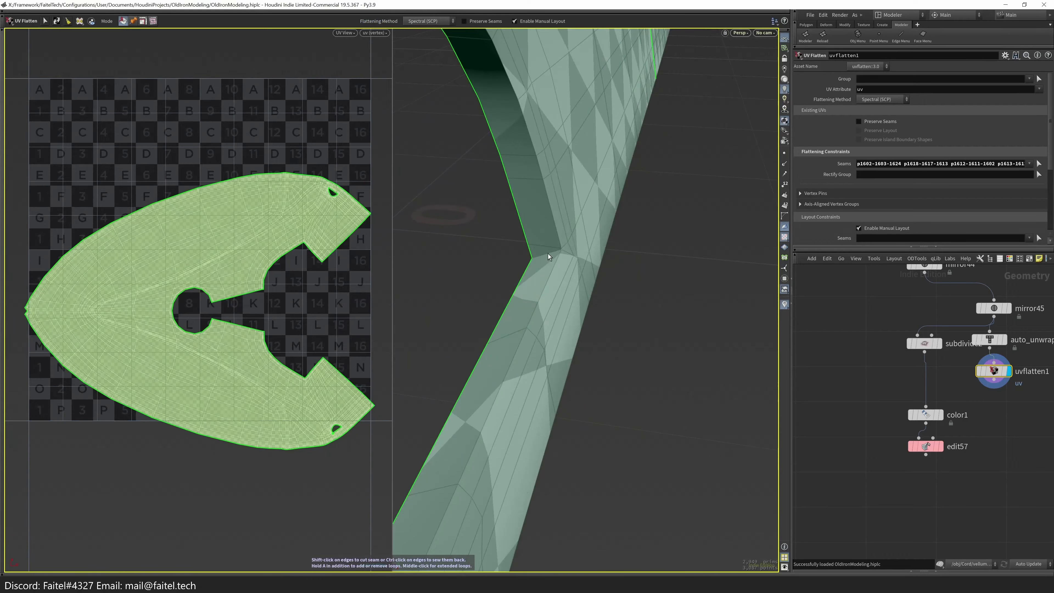
{"action": "left_click_drag", "start_coordinate": [584, 317], "coordinate": [623, 353]}
{"action": "key", "text": "Return"}
{"action": "key", "text": "p"}
{"action": "left_click_drag", "start_coordinate": [483, 353], "coordinate": [396, 359]}
{"action": "key", "text": "ctrl+z"}
{"action": "left_click_drag", "start_coordinate": [631, 299], "coordinate": [564, 456]}
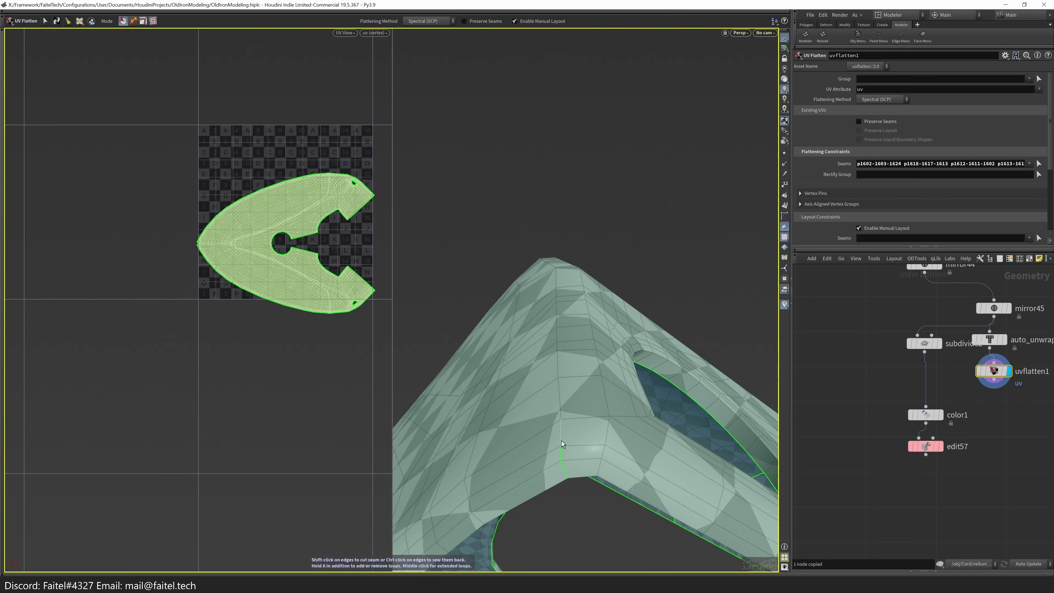
{"action": "left_click", "coordinate": [560, 420], "text": "shift"}
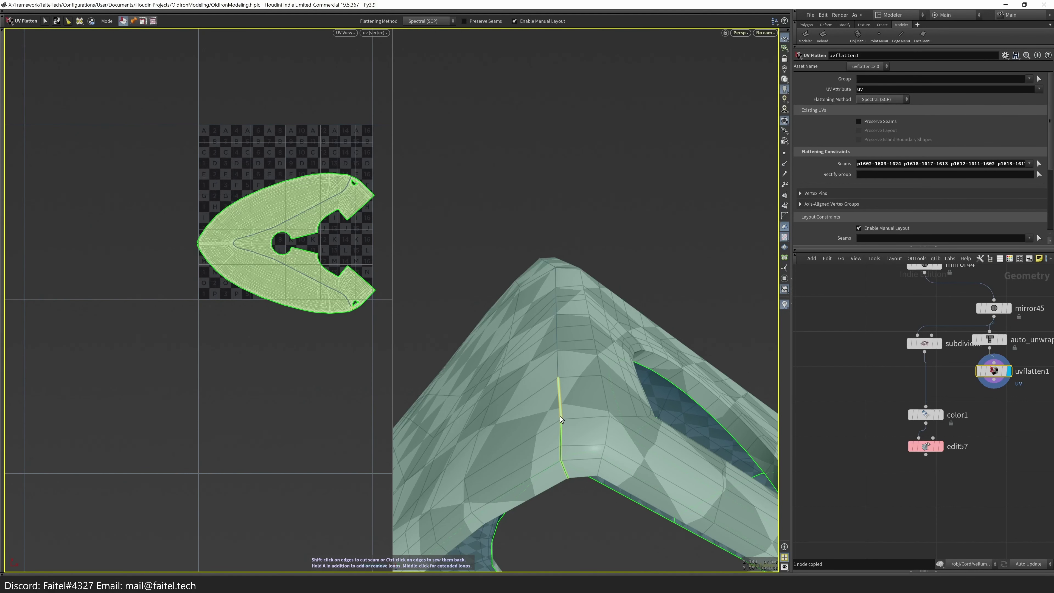
{"action": "left_click", "coordinate": [557, 340], "text": "shift"}
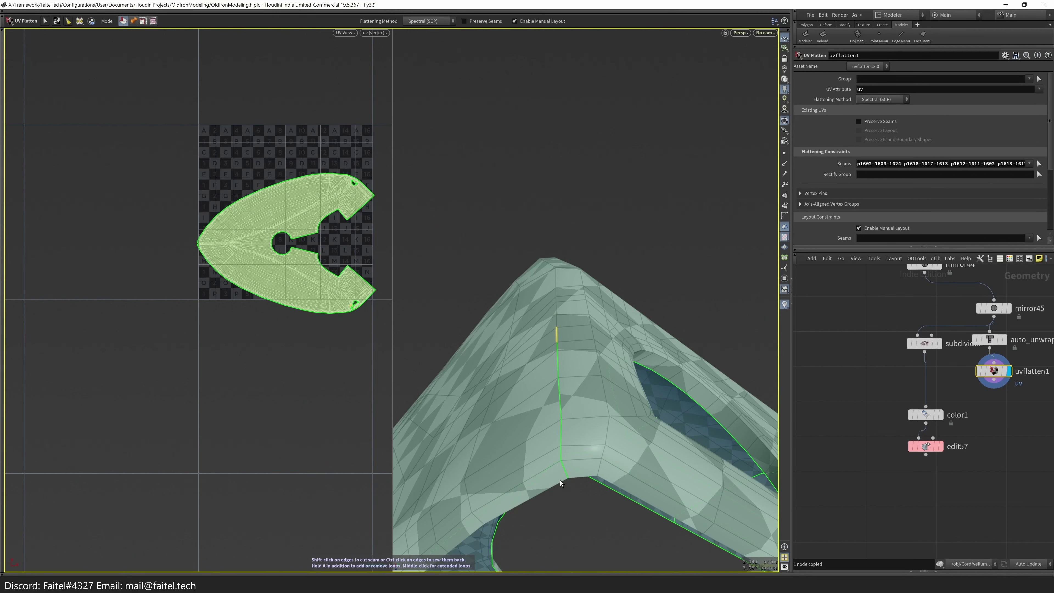
{"action": "left_click", "coordinate": [556, 326], "text": "shift"}
- Cut a seam along the edge loop around the body's side
{"action": "left_click_drag", "start_coordinate": [572, 331], "coordinate": [603, 290]}
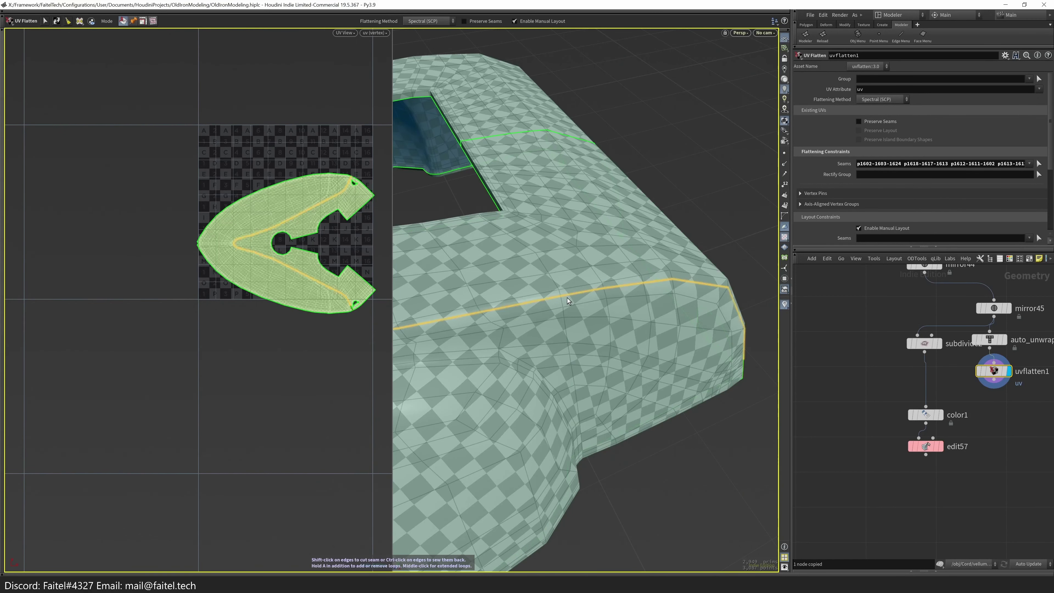
{"action": "key", "text": "Caps_Lock"}
{"action": "key", "text": "Escape"}
{"action": "scroll", "coordinate": [569, 294], "scroll_direction": "up", "scroll_amount": 5}
{"action": "left_click", "coordinate": [575, 316]}
{"action": "key", "text": "Return"}
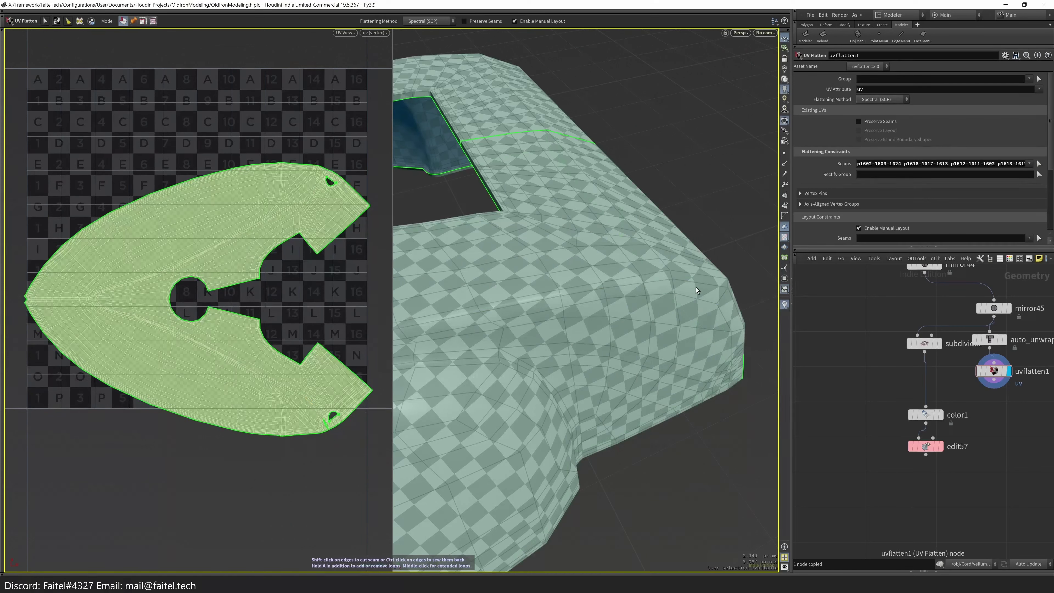
{"action": "left_click", "coordinate": [713, 288], "text": "shift"}
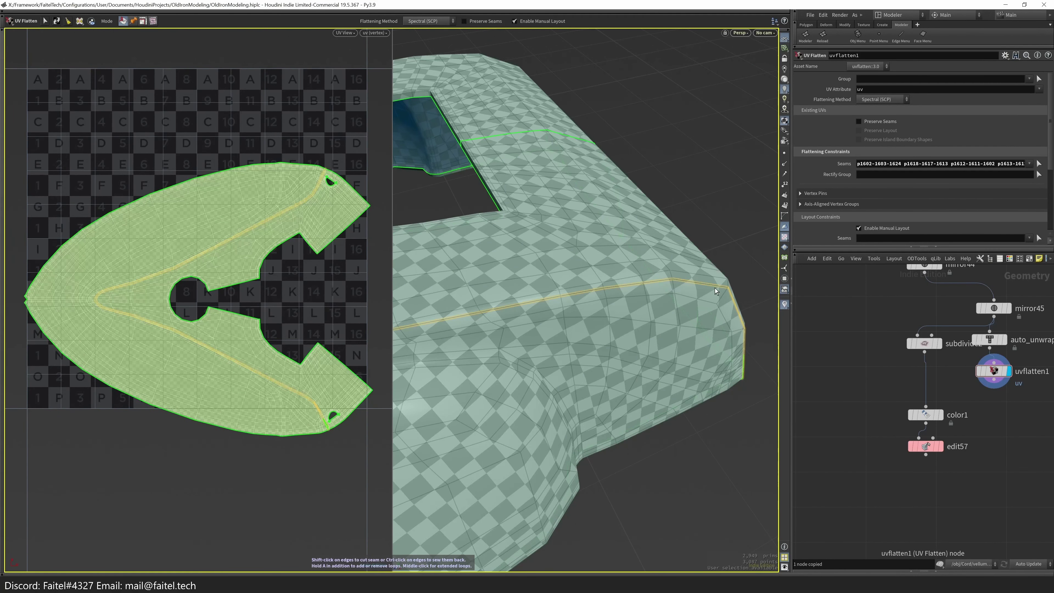
{"action": "left_click_drag", "start_coordinate": [733, 318], "coordinate": [523, 450], "text": "alt"}
{"action": "left_click_drag", "start_coordinate": [505, 312], "coordinate": [475, 202], "text": "alt"}
- Pick further seam edges on the model and view the flattened UV islands beside it
{"action": "left_click", "coordinate": [1040, 163]}
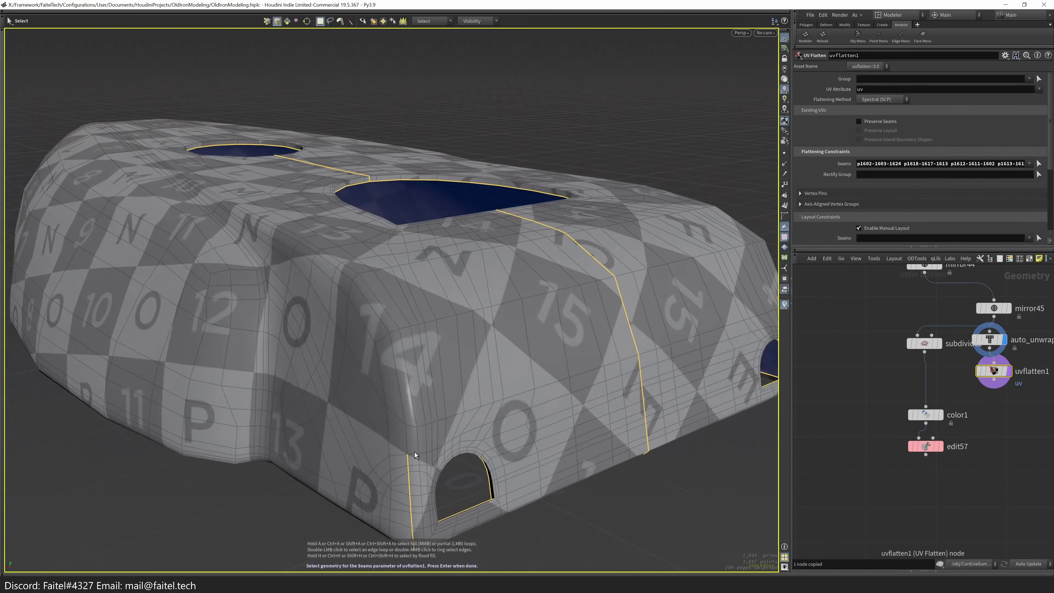
{"action": "key", "text": "Return"}
{"action": "left_click_drag", "start_coordinate": [405, 432], "coordinate": [386, 299]}
{"action": "left_click_drag", "start_coordinate": [372, 402], "coordinate": [342, 313]}
{"action": "key", "text": "Escape"}
{"action": "key", "text": "Return"}
{"action": "left_click_drag", "start_coordinate": [530, 302], "coordinate": [593, 377]}
- Select the whole flattened body and add a UV Layout step packing the islands
{"action": "key", "text": "Return"}
{"action": "left_click_drag", "start_coordinate": [650, 456], "coordinate": [593, 426]}
{"action": "key", "text": "q"}
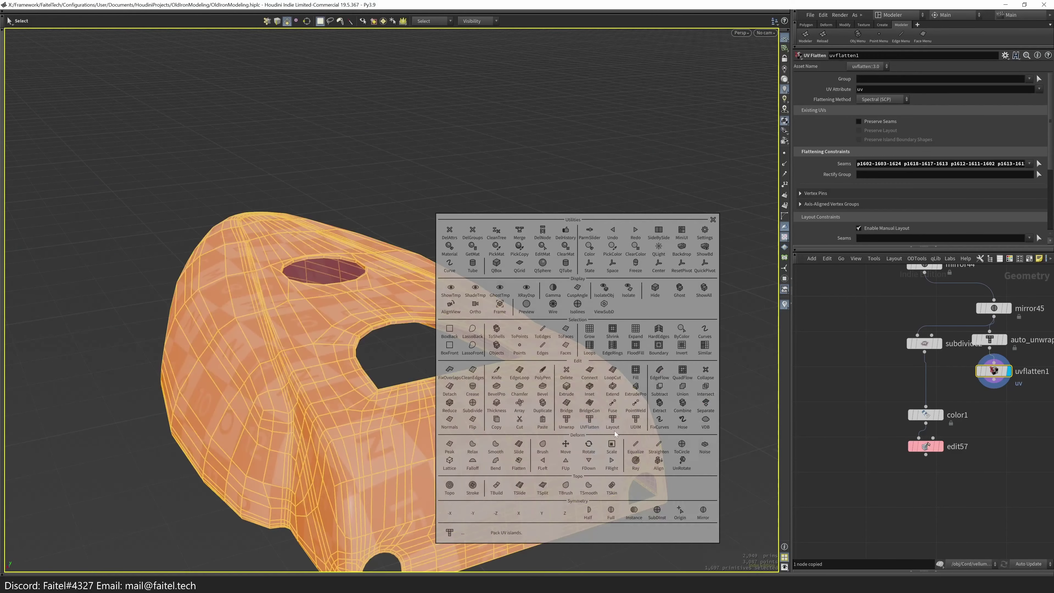
{"action": "left_click", "coordinate": [613, 422]}
- Add the edge run along the iron's tip to the flatten seams
{"action": "left_click", "coordinate": [994, 371]}
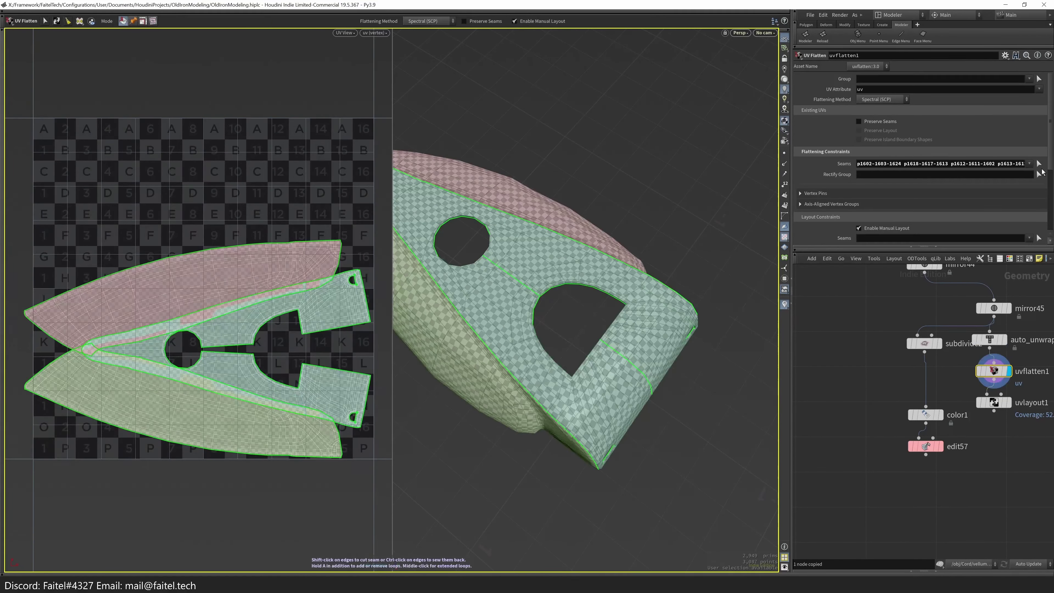
{"action": "key", "text": "Return"}
{"action": "scroll", "coordinate": [397, 310], "scroll_direction": "up", "scroll_amount": 3}
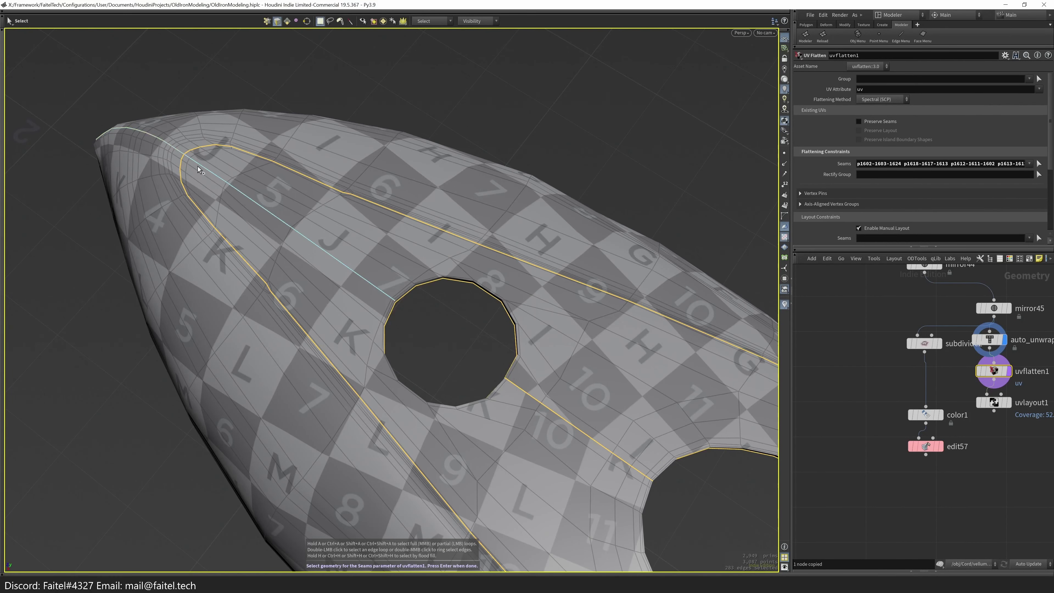
{"action": "left_click", "coordinate": [199, 169], "text": "shift"}
{"action": "left_click_drag", "start_coordinate": [395, 252], "coordinate": [457, 291]}
{"action": "scroll", "coordinate": [565, 337], "scroll_direction": "down", "scroll_amount": 5}
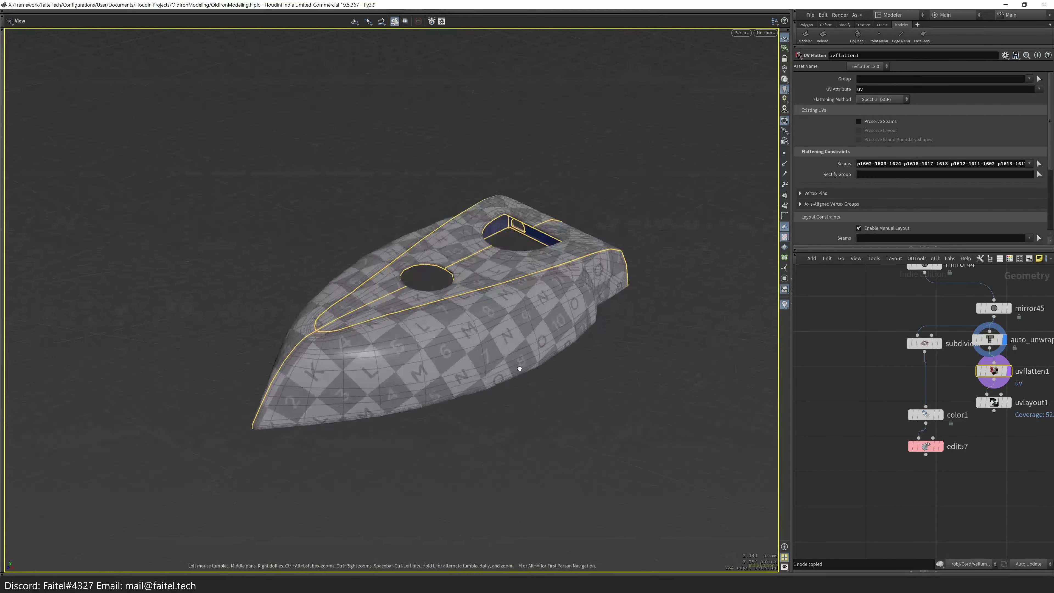
{"action": "key", "text": "Return"}
- Display the packed four-island UV layout and enter interactive layout mode
{"action": "scroll", "coordinate": [233, 302], "scroll_direction": "up", "scroll_amount": 5}
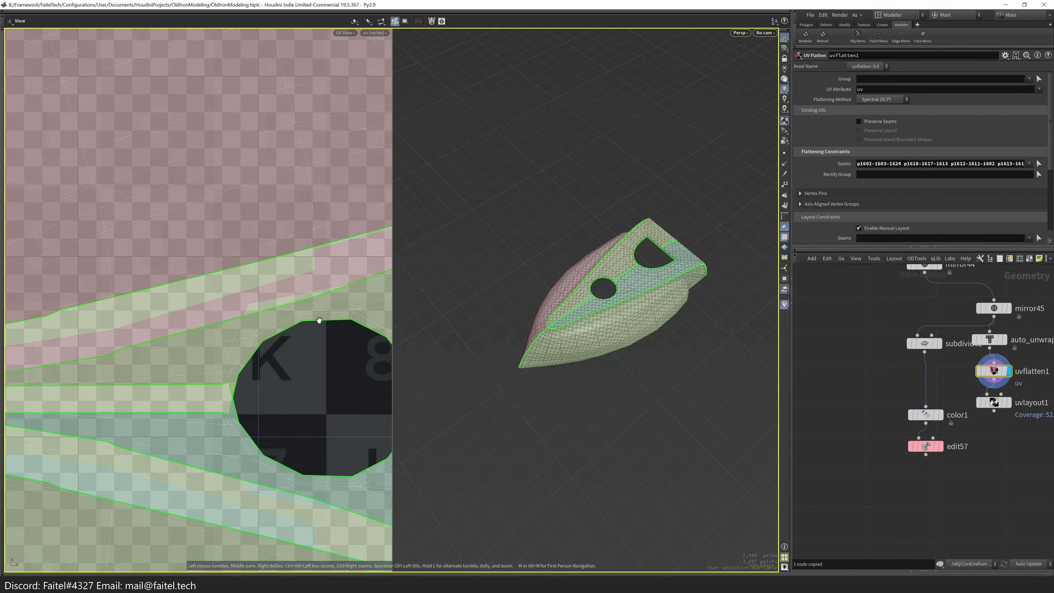
{"action": "scroll", "coordinate": [233, 302], "scroll_direction": "down", "scroll_amount": 4}
{"action": "left_click", "coordinate": [994, 402]}
{"action": "scroll", "coordinate": [638, 287], "scroll_direction": "up", "scroll_amount": 6}
{"action": "left_click_drag", "start_coordinate": [638, 287], "coordinate": [602, 316]}
{"action": "scroll", "coordinate": [587, 320], "scroll_direction": "down", "scroll_amount": 6}
{"action": "key", "text": "Return"}
- Align islands by symmetry, set island spacing to 32 and search resolution to 4096
{"action": "left_click", "coordinate": [898, 179]}
{"action": "left_click", "coordinate": [892, 189]}
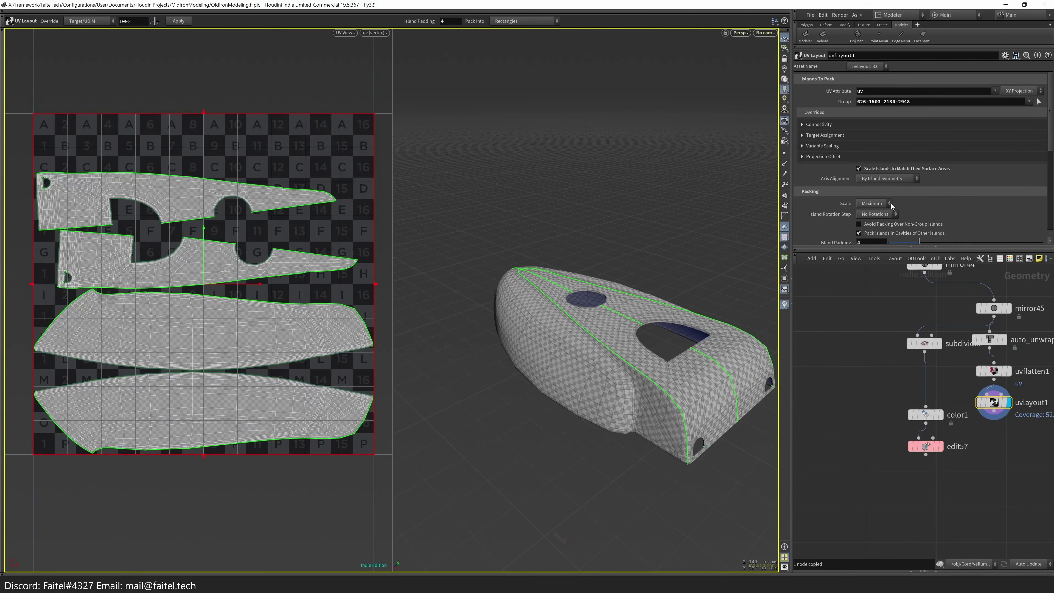
{"action": "scroll", "coordinate": [901, 178], "scroll_direction": "down", "scroll_amount": 3}
{"action": "left_click", "coordinate": [869, 188]}
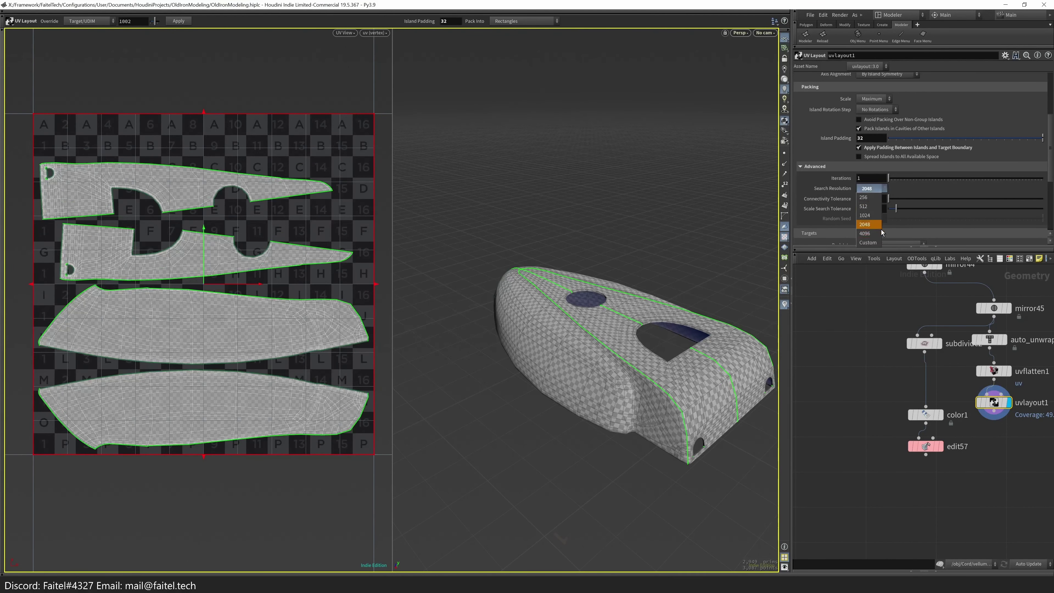
{"action": "left_click", "coordinate": [870, 224]}
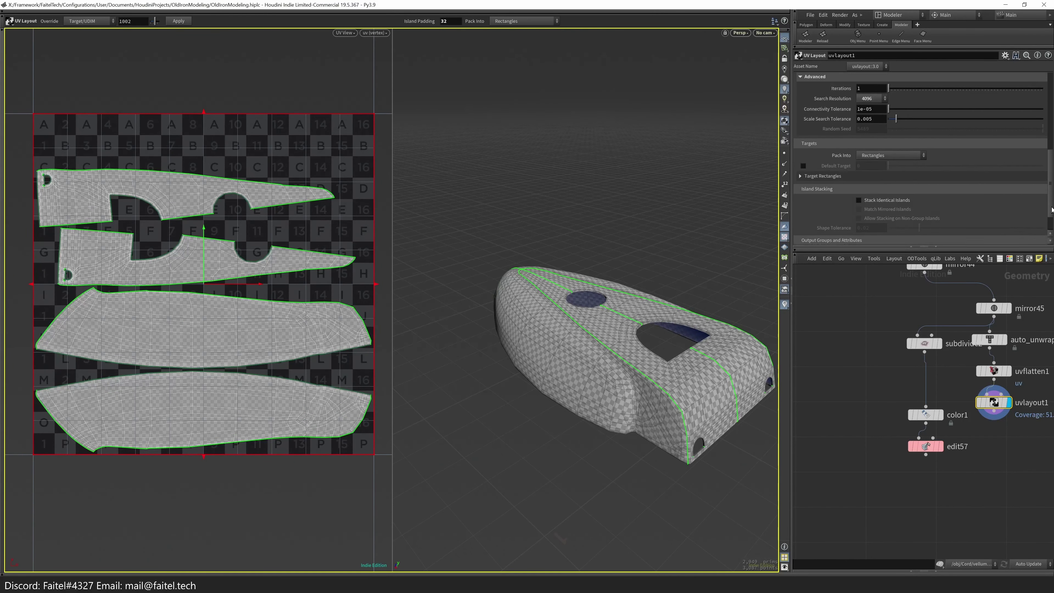
- Enable Spread Islands to All Available Space and cut Advanced iterations from 16 to 1
{"action": "scroll", "coordinate": [993, 126], "scroll_direction": "up", "scroll_amount": 5}
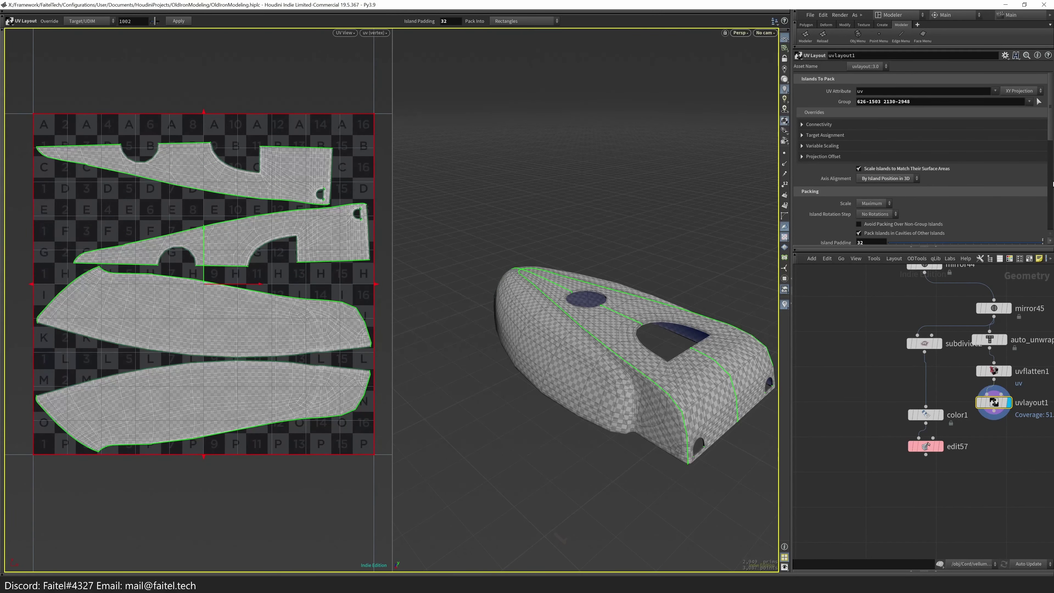
{"action": "scroll", "coordinate": [955, 207], "scroll_direction": "down", "scroll_amount": 2}
{"action": "left_click", "coordinate": [930, 224]}
{"action": "scroll", "coordinate": [1044, 188], "scroll_direction": "down", "scroll_amount": 2}
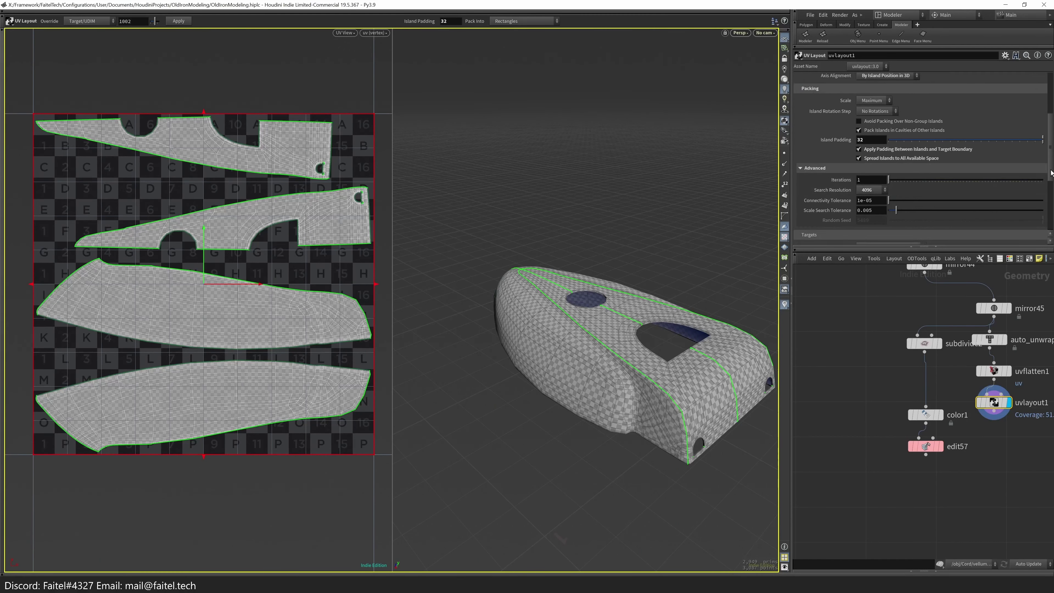
{"action": "left_click", "coordinate": [889, 186]}
{"action": "left_click_drag", "start_coordinate": [887, 196], "coordinate": [820, 244]}
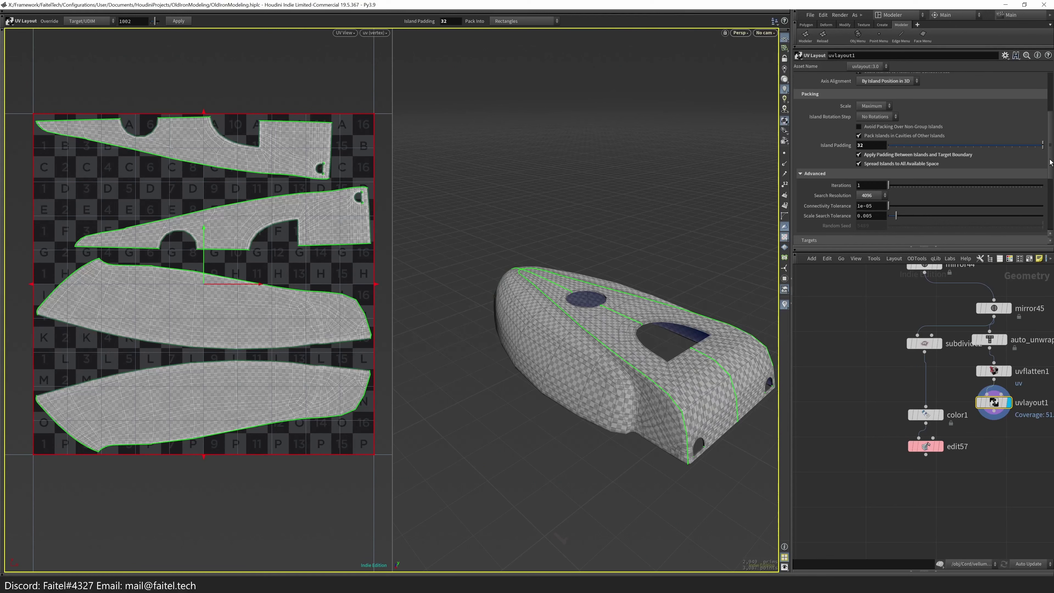
{"action": "scroll", "coordinate": [881, 150], "scroll_direction": "up", "scroll_amount": 3}
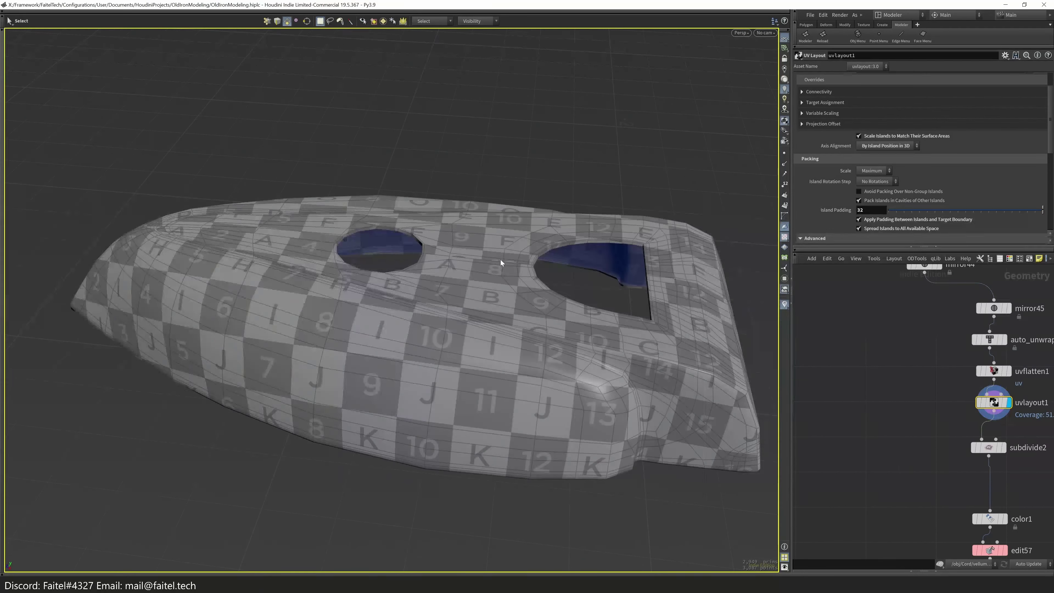
- Preview the shell subdivided and inspect its top and both holes
{"action": "left_click", "coordinate": [586, 386]}
{"action": "left_click_drag", "start_coordinate": [586, 387], "coordinate": [576, 489]}
{"action": "left_click_drag", "start_coordinate": [516, 232], "coordinate": [546, 311]}
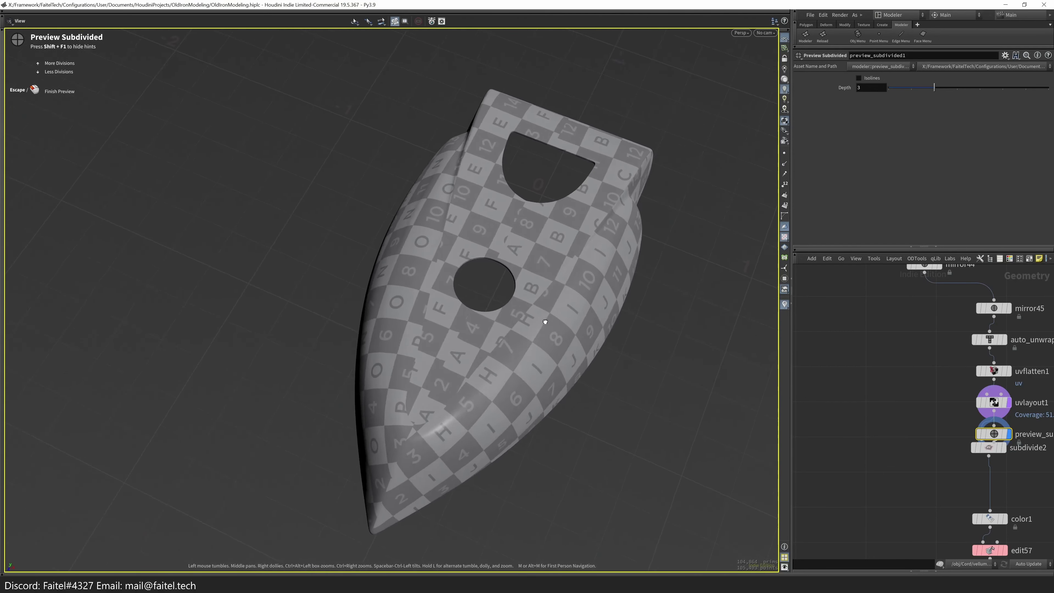
{"action": "scroll", "coordinate": [478, 388], "scroll_direction": "up", "scroll_amount": 5}
{"action": "key", "text": "Escape"}
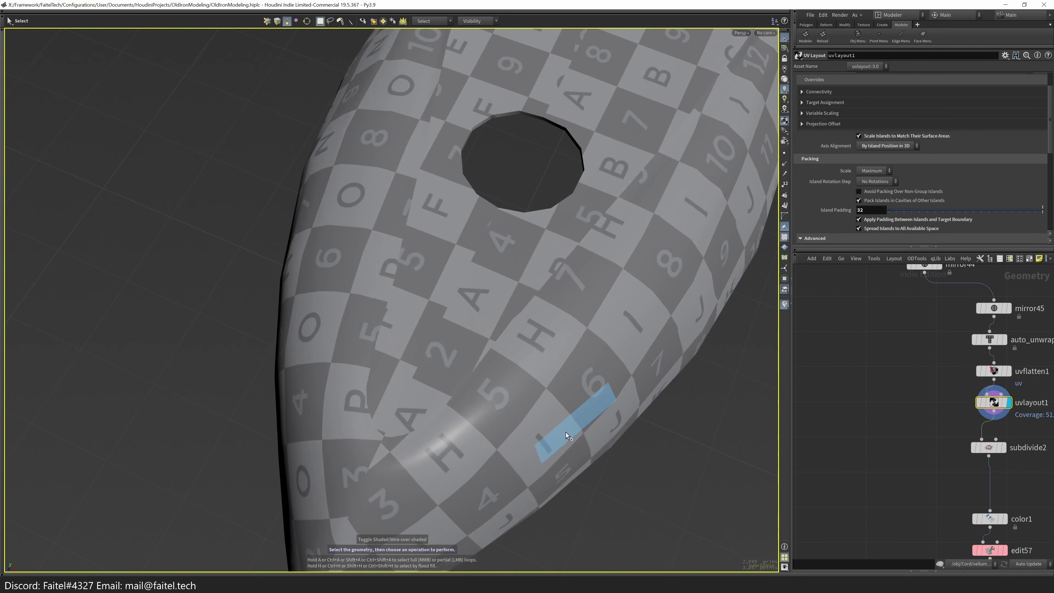
{"action": "scroll", "coordinate": [567, 435], "scroll_direction": "down", "scroll_amount": 3}
{"action": "left_click_drag", "start_coordinate": [482, 424], "coordinate": [483, 325]}
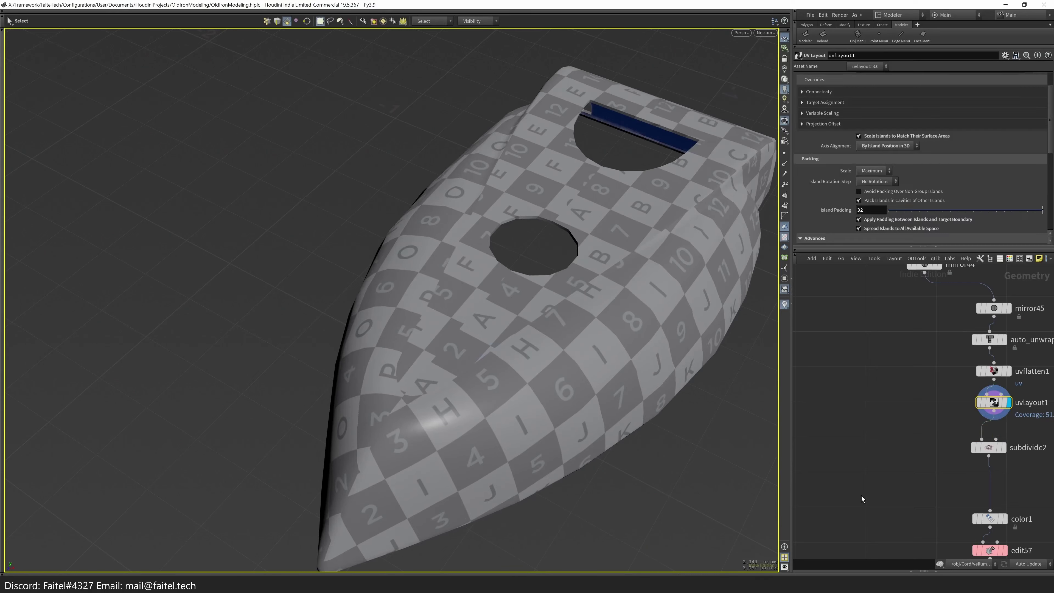
- Show the shell's final coloured result and inspect the full orange-checkered iron at object level
{"action": "left_click", "coordinate": [1013, 458]}
{"action": "left_click_drag", "start_coordinate": [608, 380], "coordinate": [560, 385]}
{"action": "key", "text": "u"}
{"action": "scroll", "coordinate": [537, 435], "scroll_direction": "down", "scroll_amount": 2}
{"action": "key", "text": "s"}
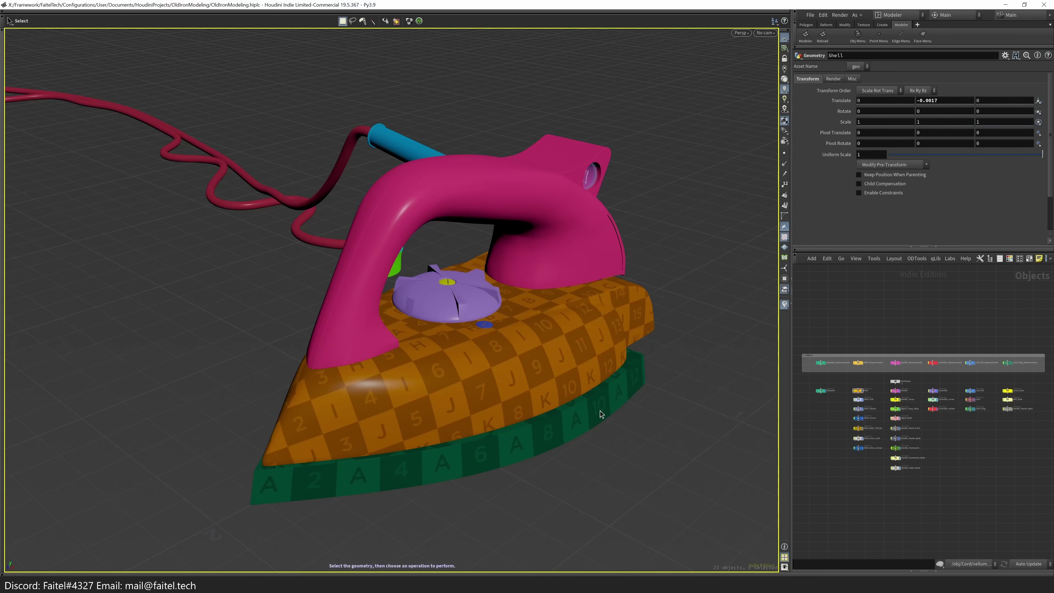
{"action": "double_click", "coordinate": [569, 386]}
{"action": "scroll", "coordinate": [465, 341], "scroll_direction": "up", "scroll_amount": 5}
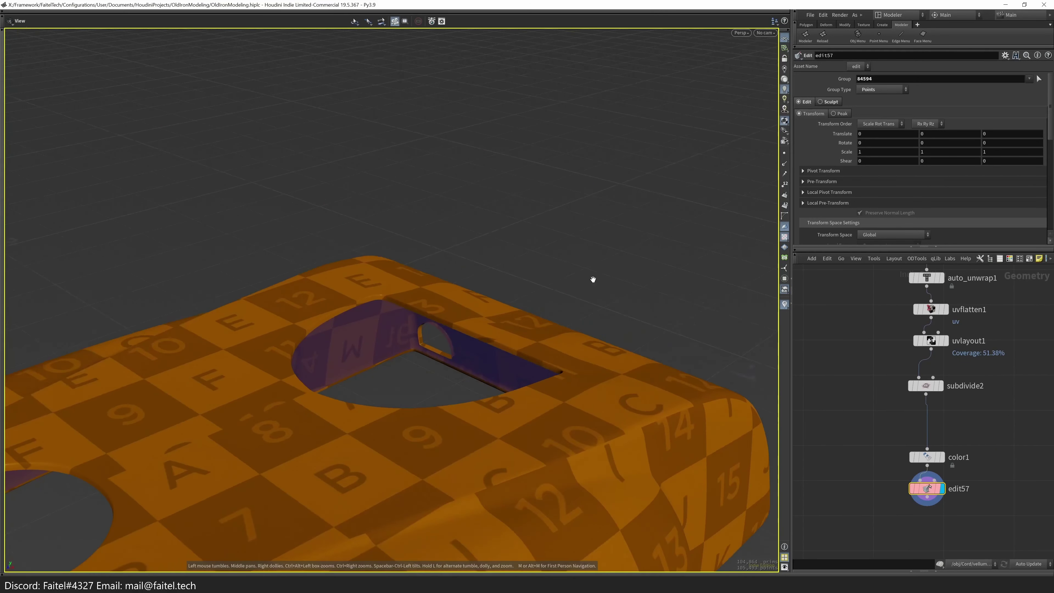
{"action": "left_click_drag", "start_coordinate": [464, 341], "coordinate": [726, 431]}
- Select edges on mirror44 and nudge them in a trial Edit, previewing the subdivided checker result
{"action": "key", "text": "s"}
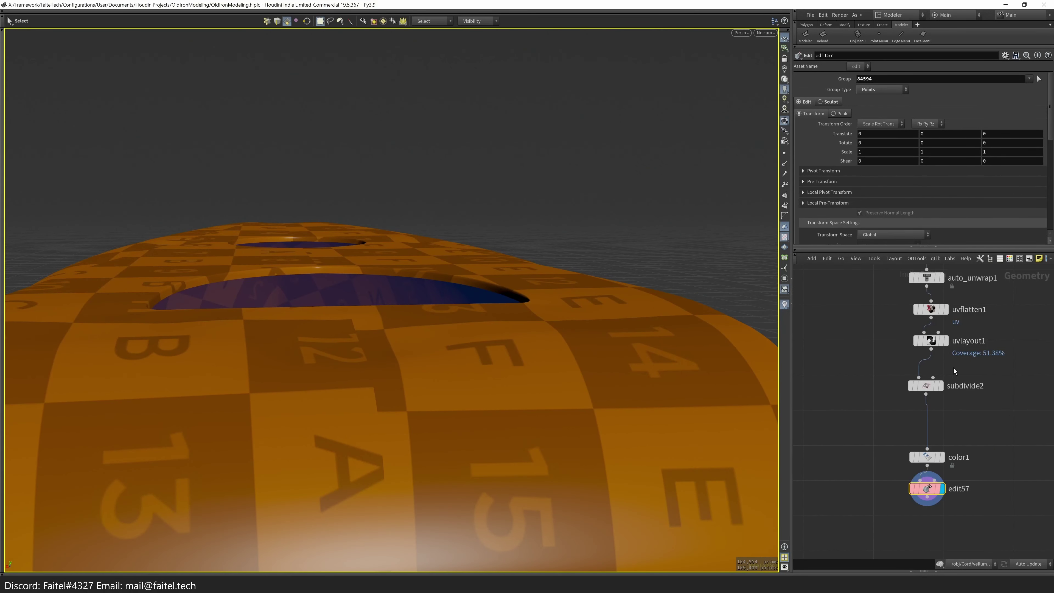
{"action": "scroll", "coordinate": [945, 353], "scroll_direction": "up", "scroll_amount": 3}
{"action": "left_click", "coordinate": [867, 312]}
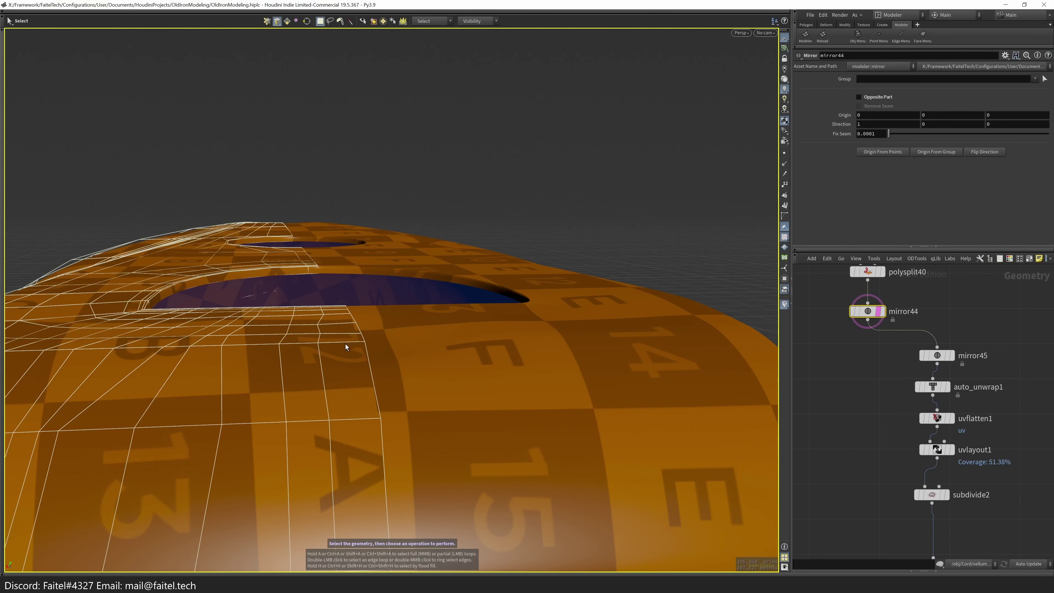
{"action": "key", "text": "t"}
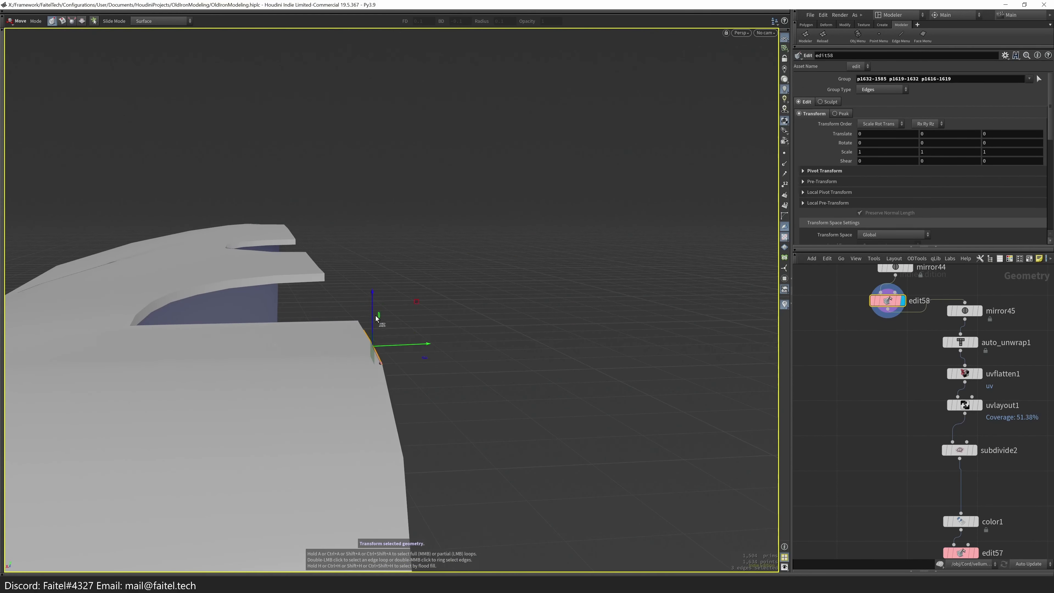
{"action": "left_click", "coordinate": [375, 318]}
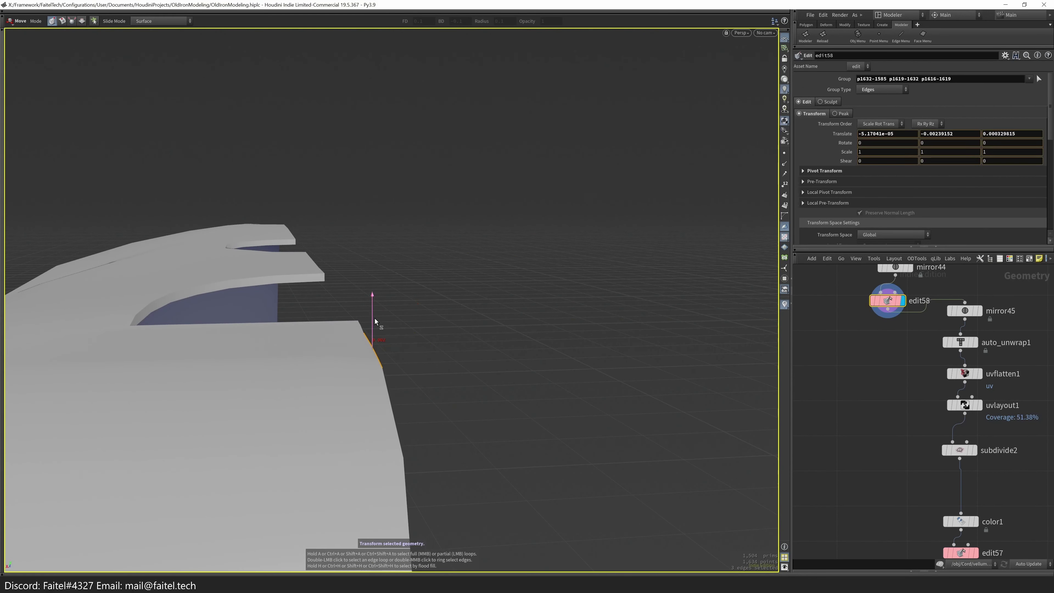
{"action": "middle_click_drag", "start_coordinate": [910, 518], "coordinate": [917, 438]}
{"action": "left_click", "coordinate": [954, 446]}
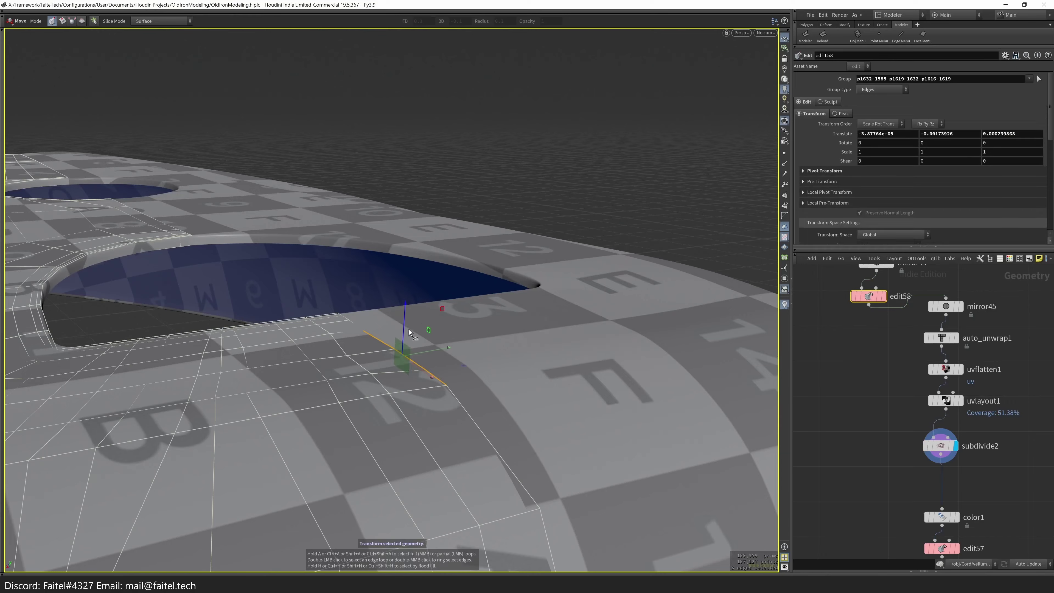
{"action": "left_click_drag", "start_coordinate": [405, 338], "coordinate": [407, 337]}
- Delete the unwanted trial edit and display the mirror45 result
{"action": "left_click_drag", "start_coordinate": [407, 337], "coordinate": [501, 387]}
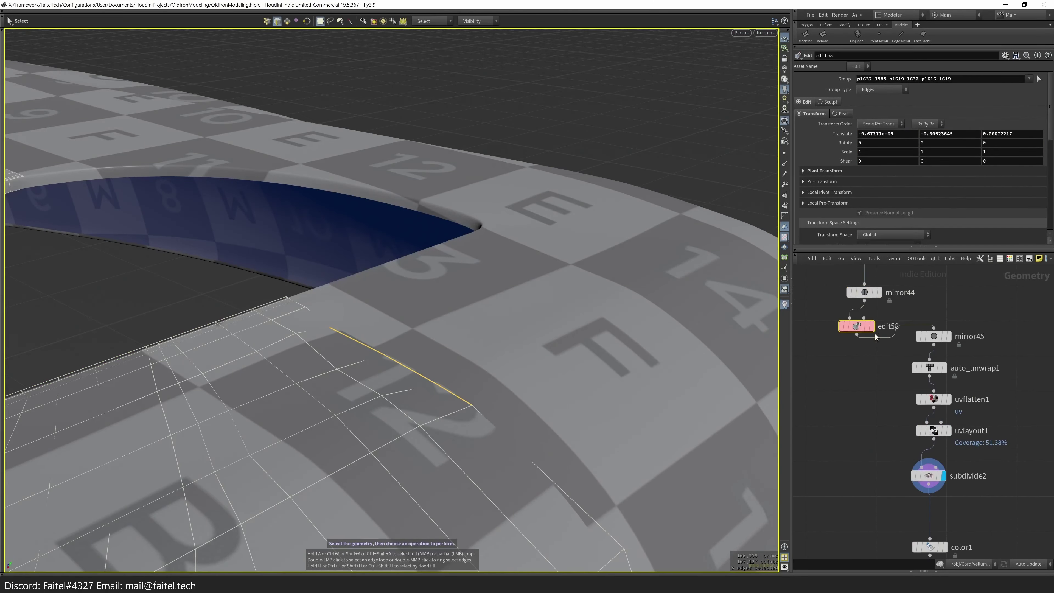
{"action": "left_click", "coordinate": [872, 327]}
{"action": "key", "text": "ctrl+x"}
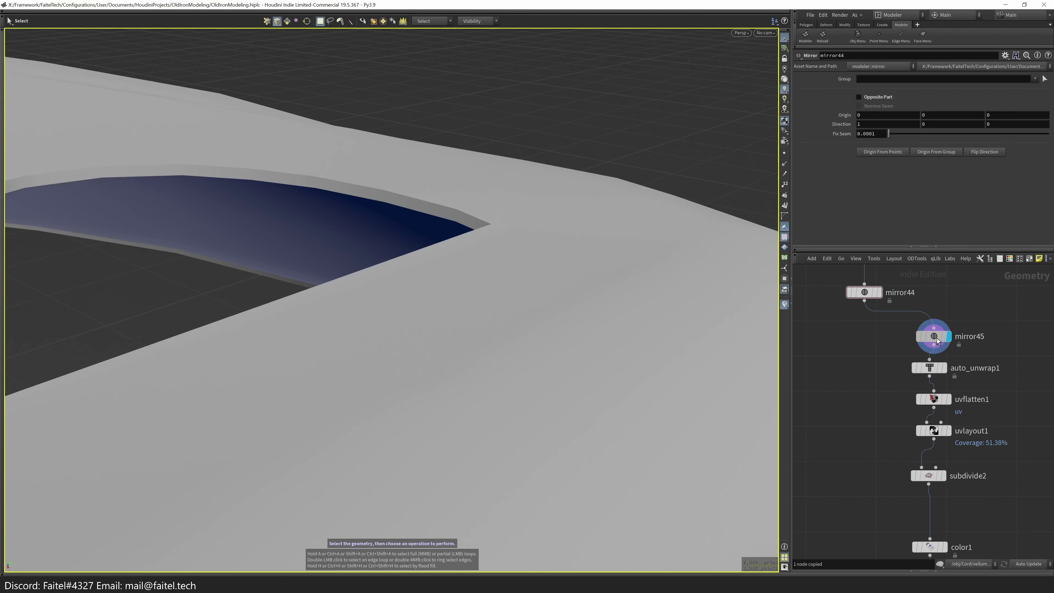
{"action": "key", "text": "l"}
- Select shell points on mirror45 and move them in a new Edit with soft radius ~0.12
{"action": "left_click", "coordinate": [457, 336]}
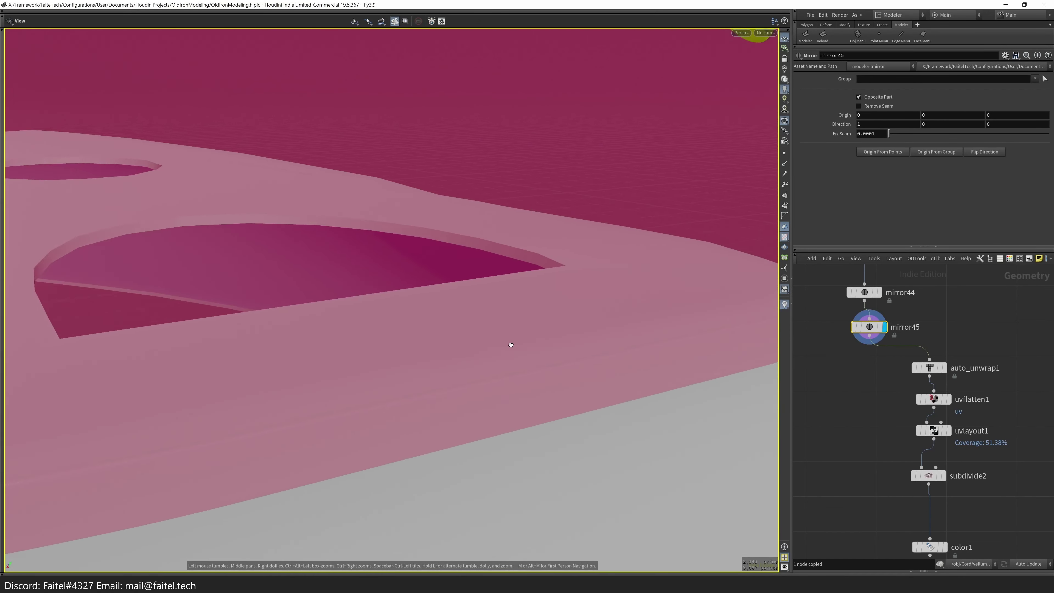
{"action": "scroll", "coordinate": [485, 375], "scroll_direction": "up", "scroll_amount": 2}
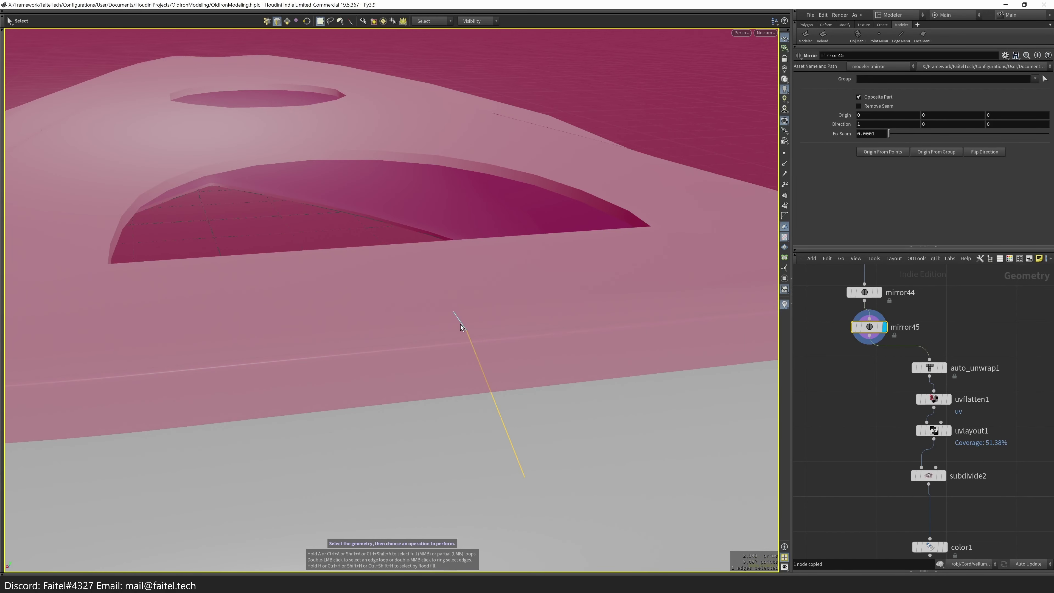
{"action": "key", "text": "2"}
{"action": "left_click_drag", "start_coordinate": [425, 276], "coordinate": [447, 268], "text": "alt"}
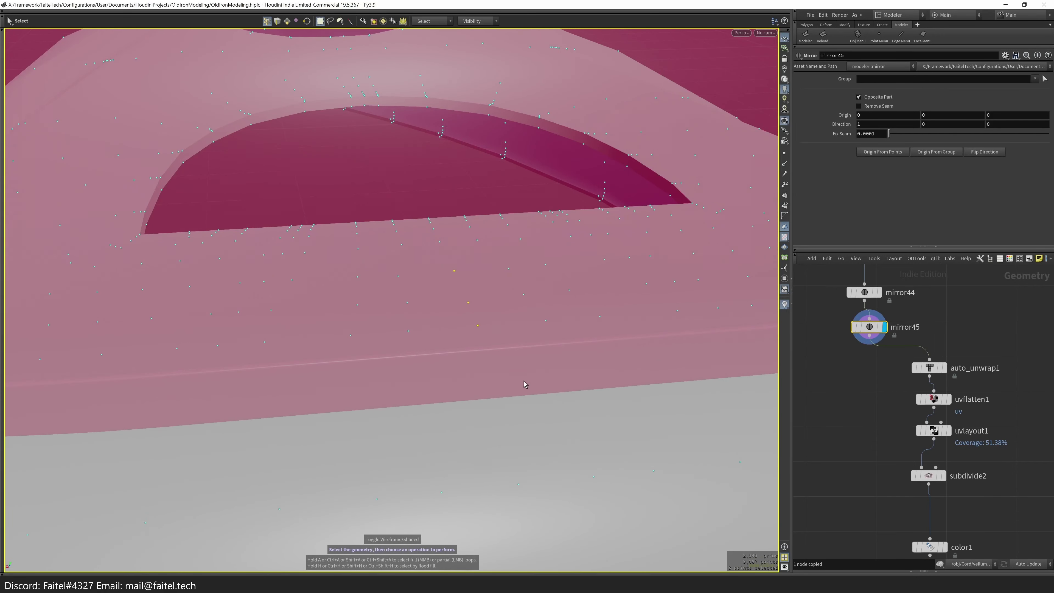
{"action": "left_click_drag", "start_coordinate": [502, 398], "coordinate": [459, 326], "text": "alt"}
{"action": "key", "text": "t"}
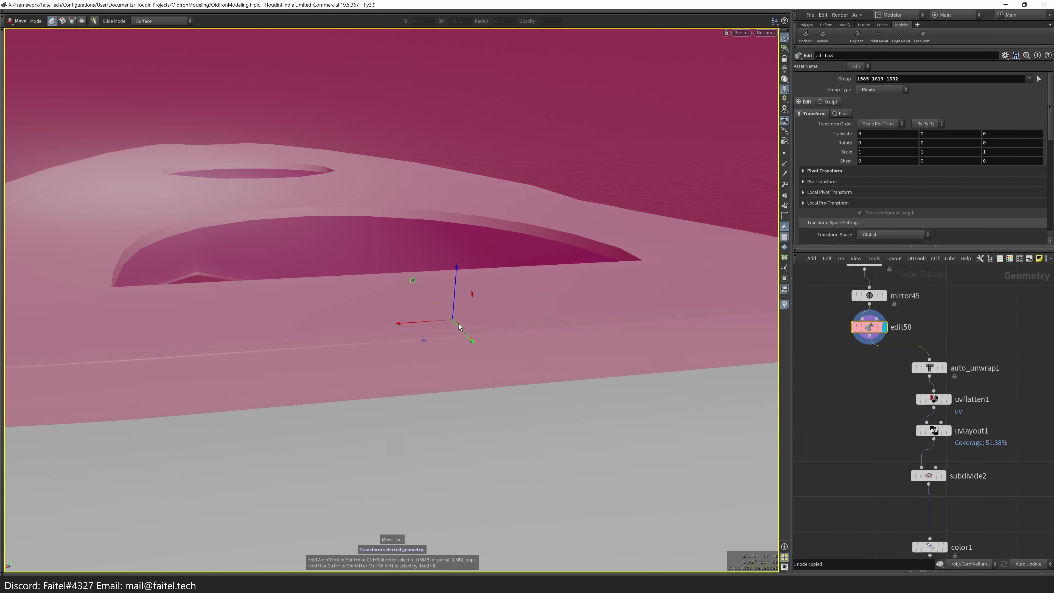
{"action": "scroll", "coordinate": [881, 219], "scroll_direction": "down", "scroll_amount": 3}
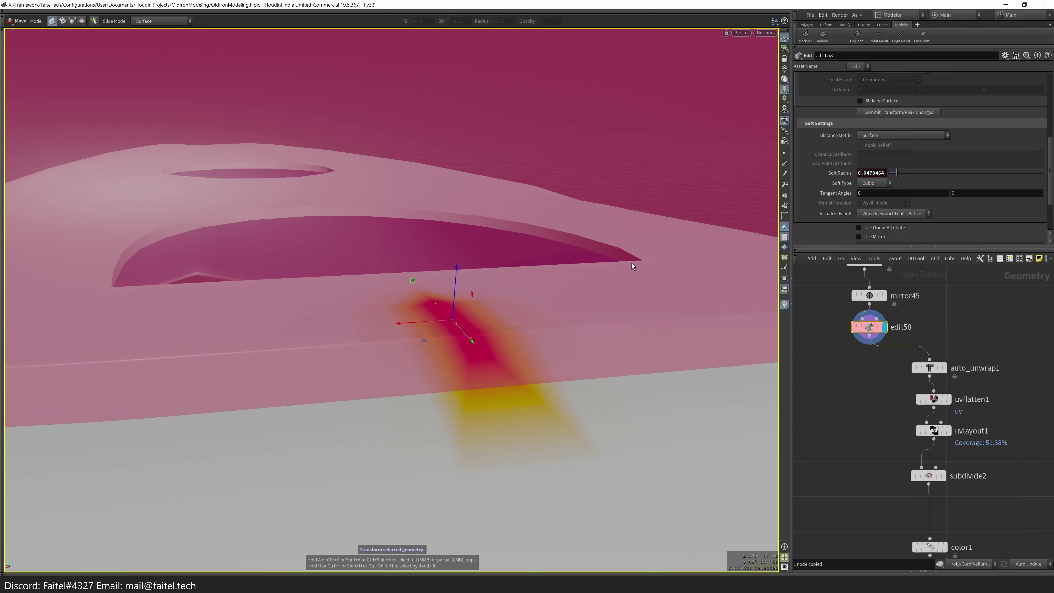
{"action": "left_click_drag", "start_coordinate": [634, 271], "coordinate": [452, 293], "text": "alt"}
{"action": "middle_click_drag", "start_coordinate": [453, 292], "coordinate": [554, 294]}
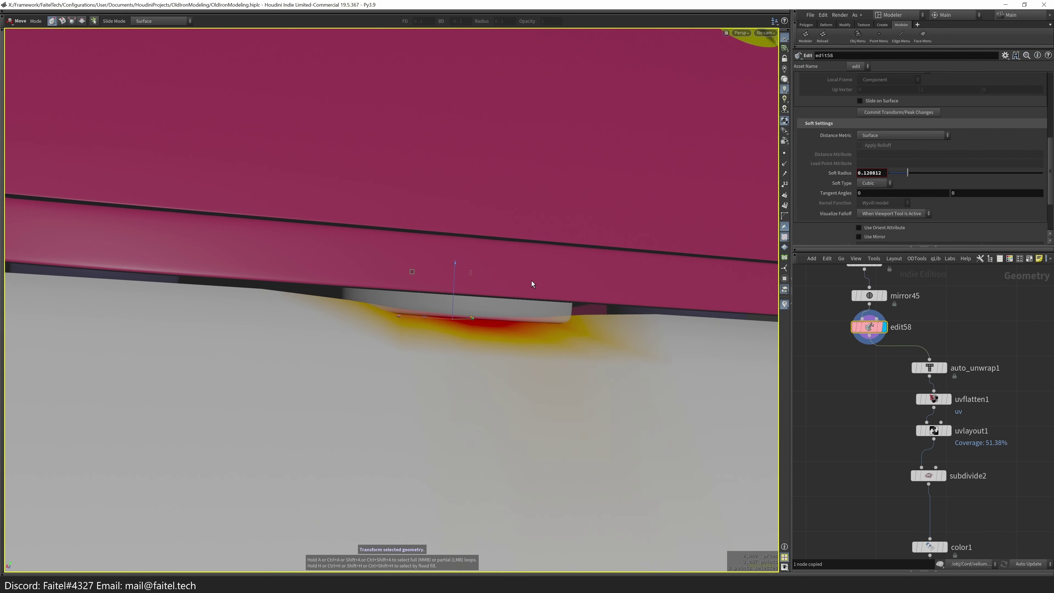
{"action": "left_click_drag", "start_coordinate": [506, 301], "coordinate": [451, 299], "text": "alt"}
- Check the shell's lower edge with subdivided display, then delete subdivide2
{"action": "key", "text": "grave"}
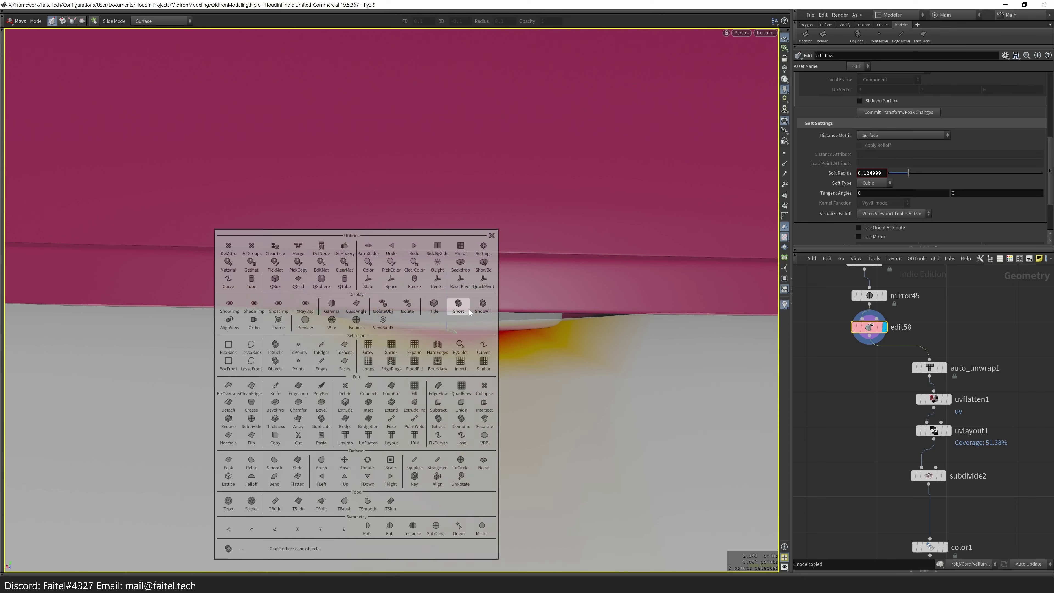
{"action": "left_click", "coordinate": [346, 329]}
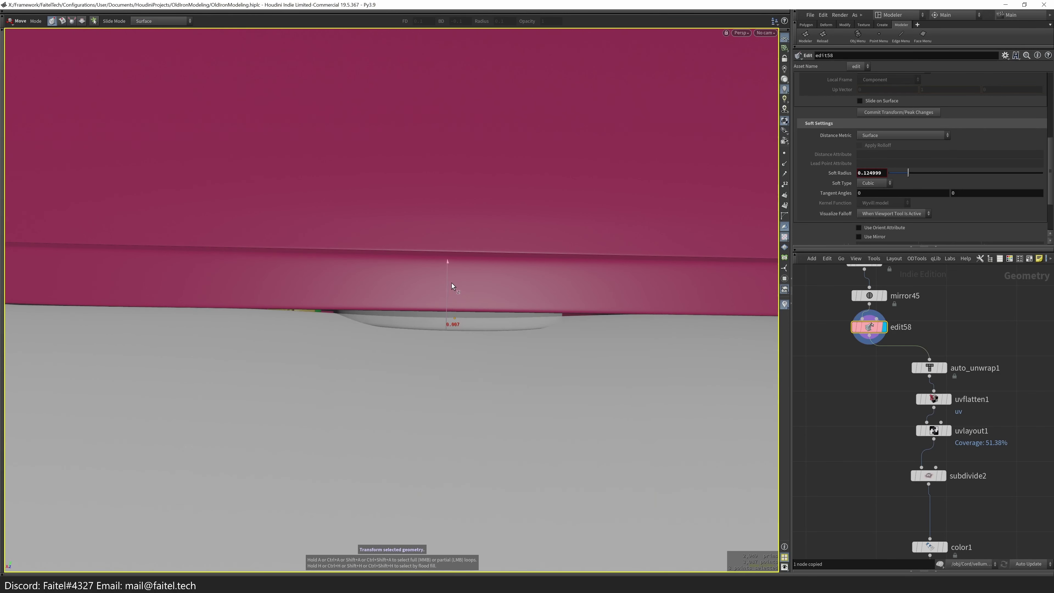
{"action": "left_click_drag", "start_coordinate": [448, 305], "coordinate": [577, 207], "text": "alt"}
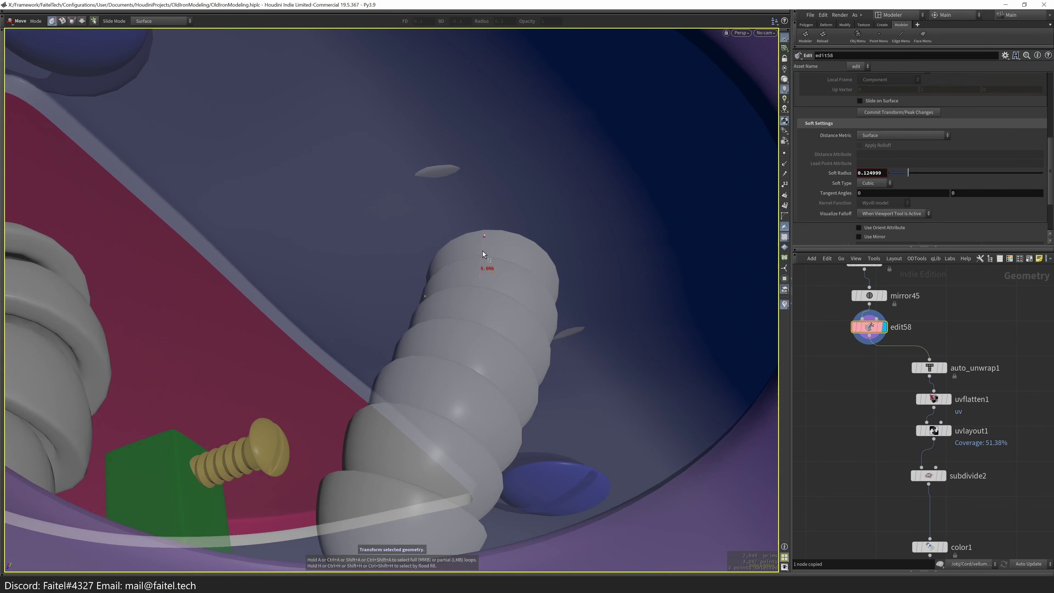
{"action": "left_click_drag", "start_coordinate": [483, 256], "coordinate": [541, 233], "text": "alt"}
{"action": "middle_click_drag", "start_coordinate": [969, 542], "coordinate": [943, 487]}
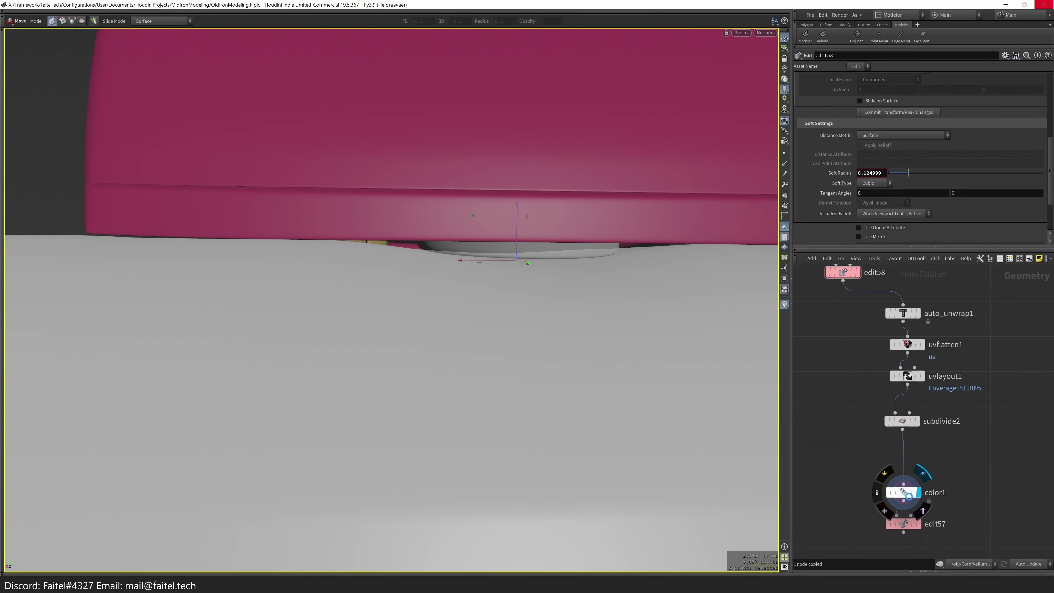
{"action": "scroll", "coordinate": [772, 452], "scroll_direction": "down", "scroll_amount": 3}
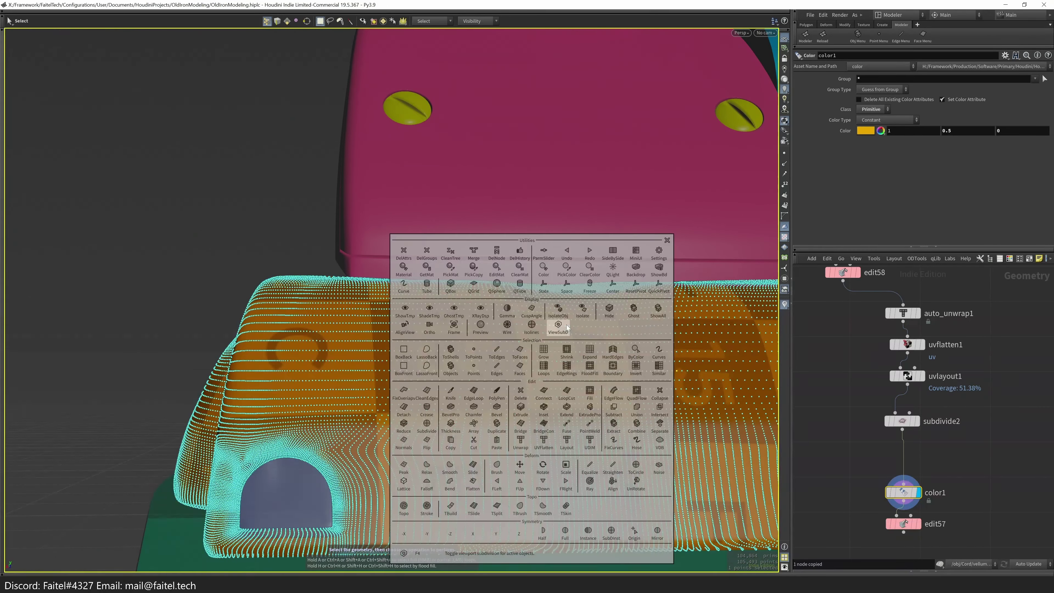
{"action": "left_click", "coordinate": [910, 422]}
{"action": "key", "text": "Delete"}
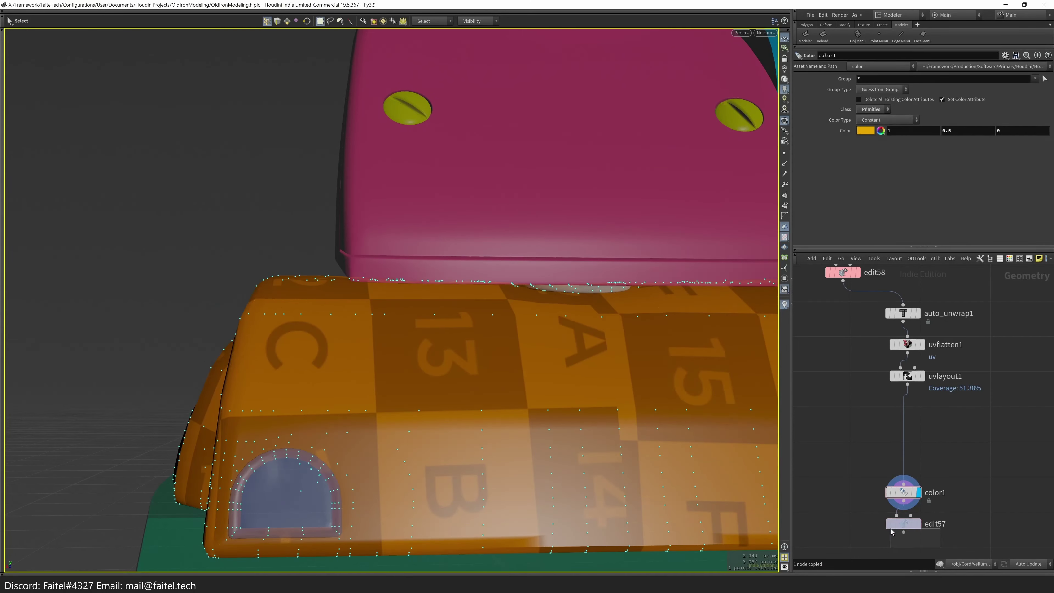
- Frame the whole iron, then rewire color1 below uvlayout1 and display it
{"action": "key", "text": "h"}
{"action": "key", "text": "u"}
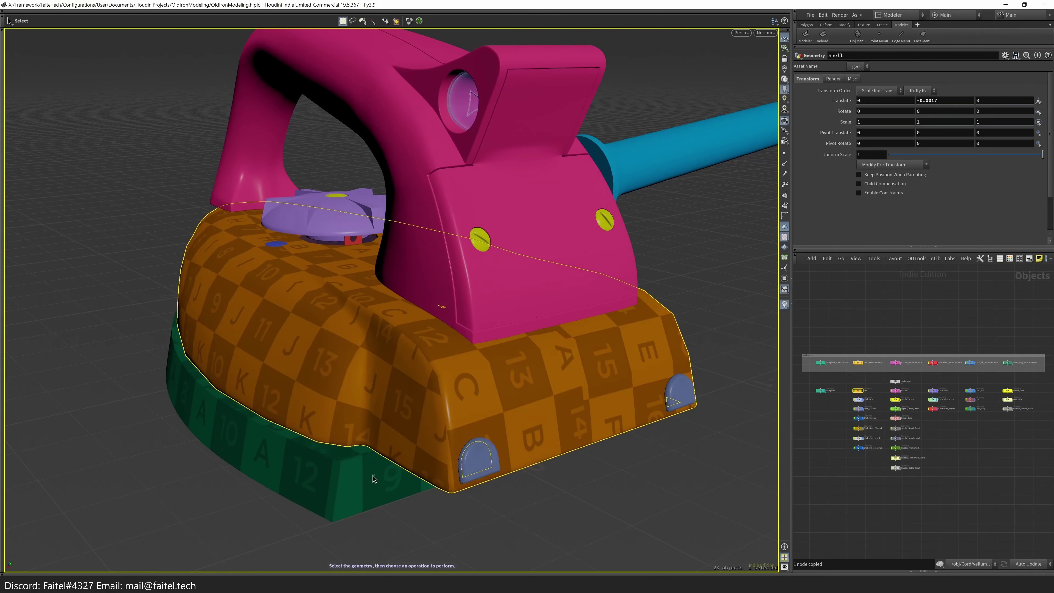
{"action": "key", "text": "i"}
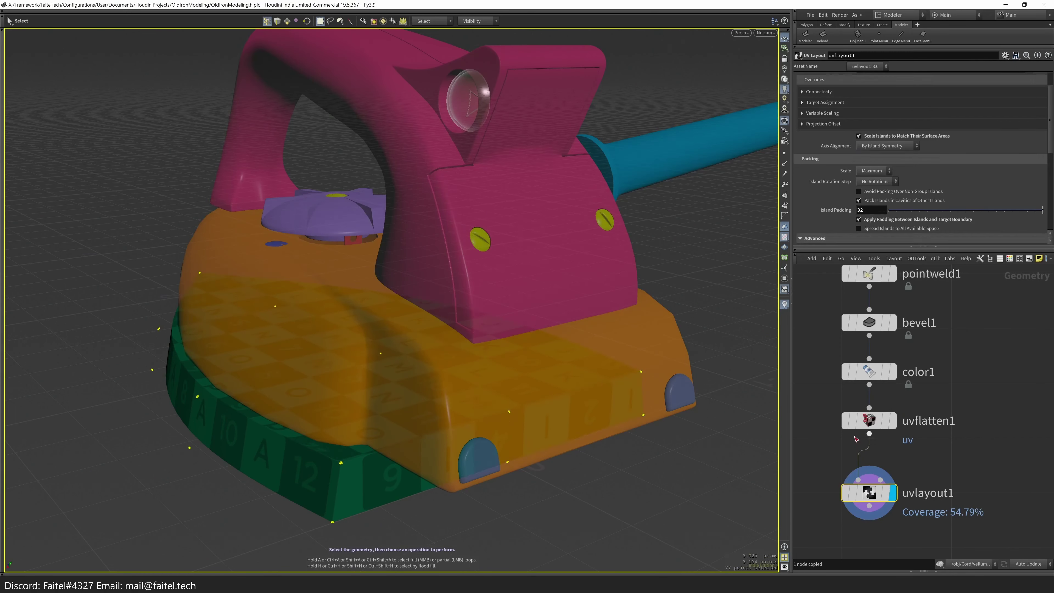
{"action": "left_click", "coordinate": [872, 372]}
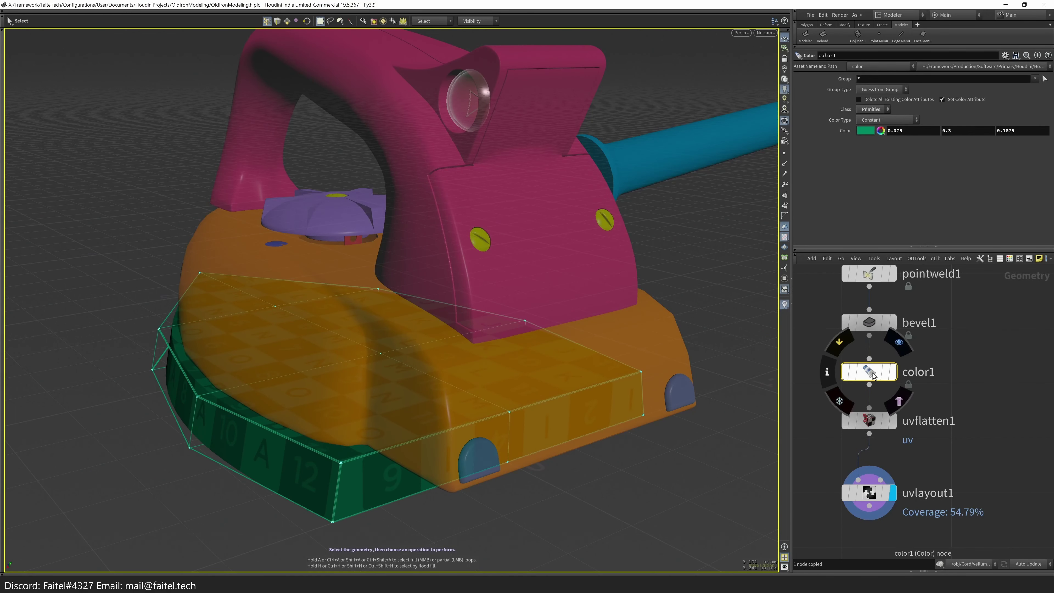
{"action": "left_click", "coordinate": [860, 380]}
{"action": "left_click", "coordinate": [921, 538]}
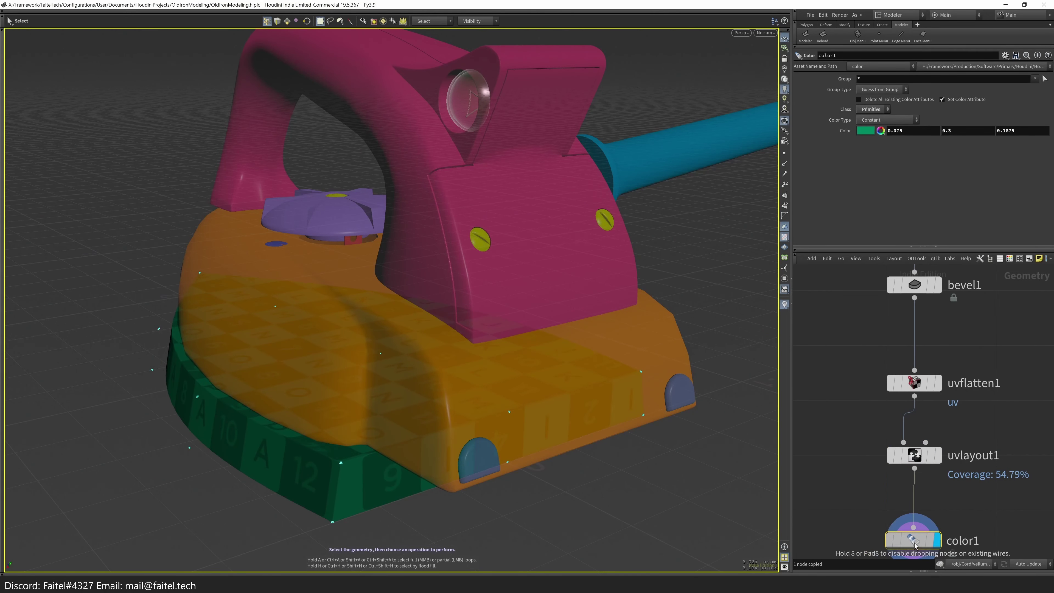
{"action": "key", "text": "grave"}
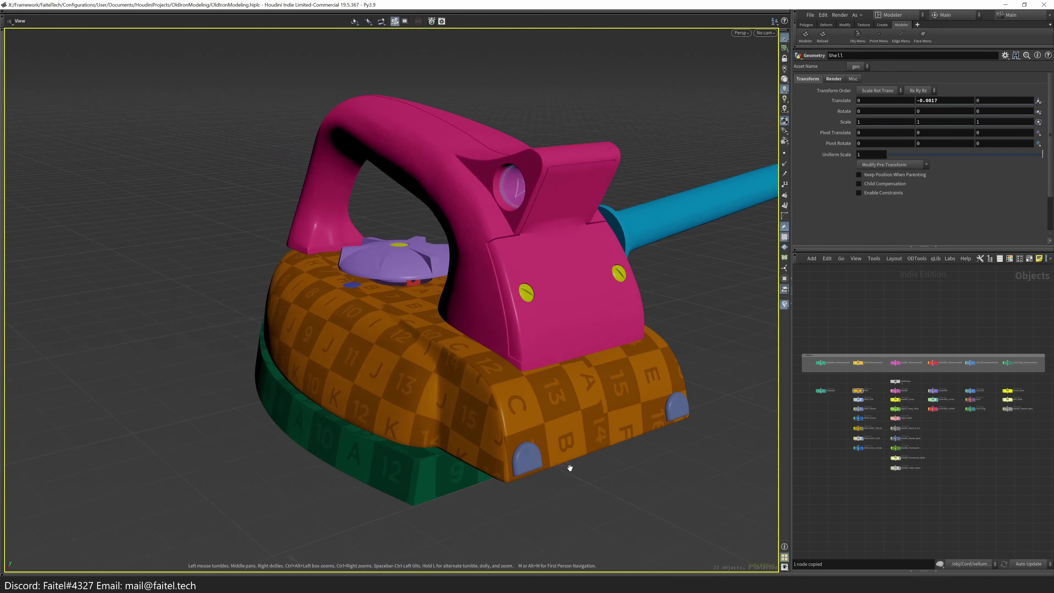
{"action": "left_click_drag", "start_coordinate": [570, 469], "coordinate": [648, 455]}
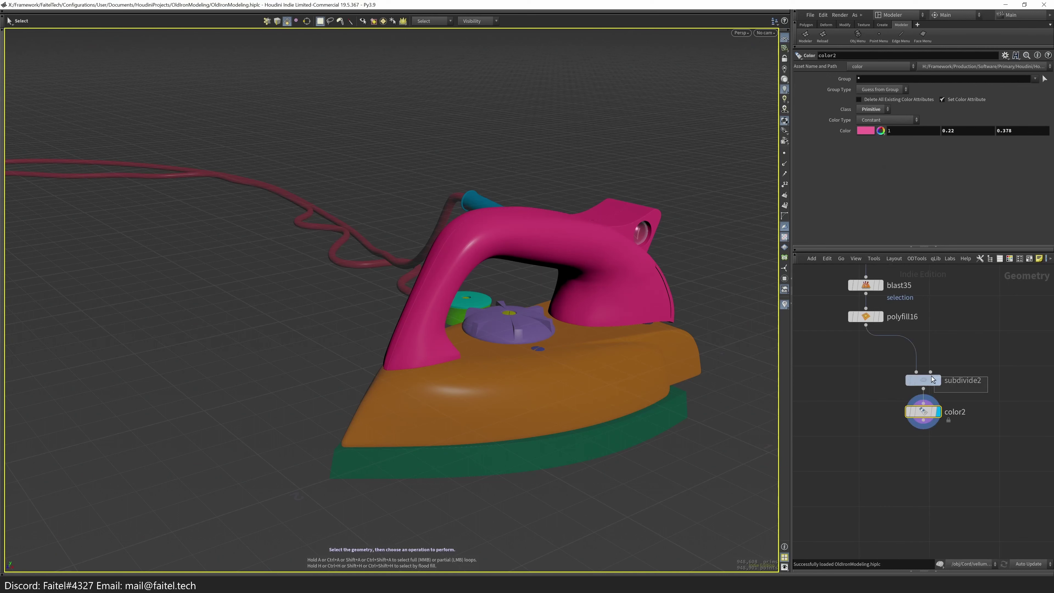
- Delete the handle's subdivide2 and add a Fuse after polyfill16
{"action": "left_click", "coordinate": [931, 379]}
{"action": "key", "text": "ctrl+x"}
{"action": "left_click", "coordinate": [879, 317]}
{"action": "key", "text": "n"}
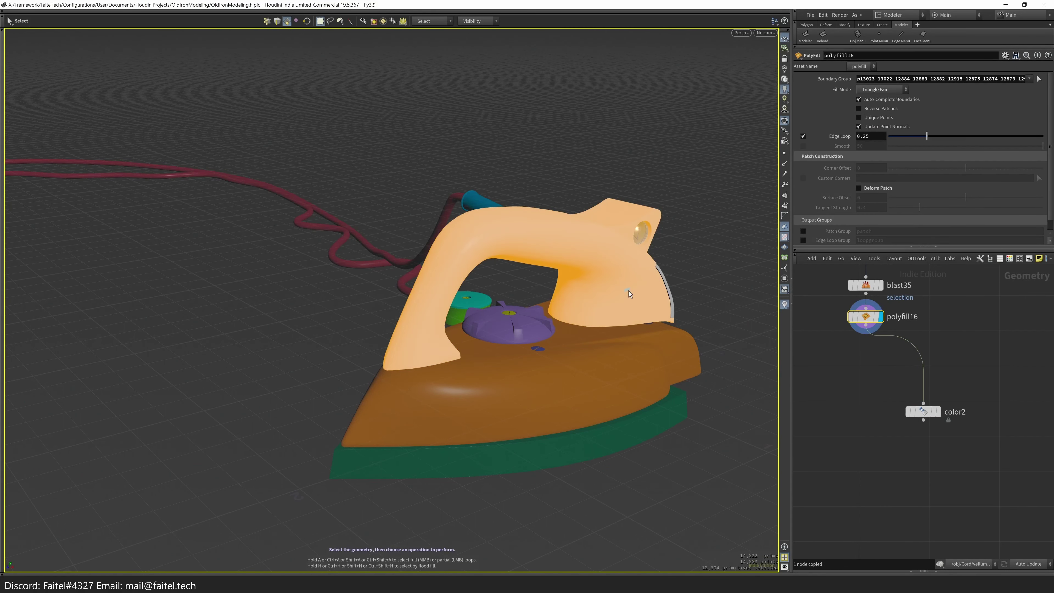
{"action": "left_click_drag", "start_coordinate": [630, 291], "coordinate": [561, 358]}
{"action": "key", "text": "shift+f"}
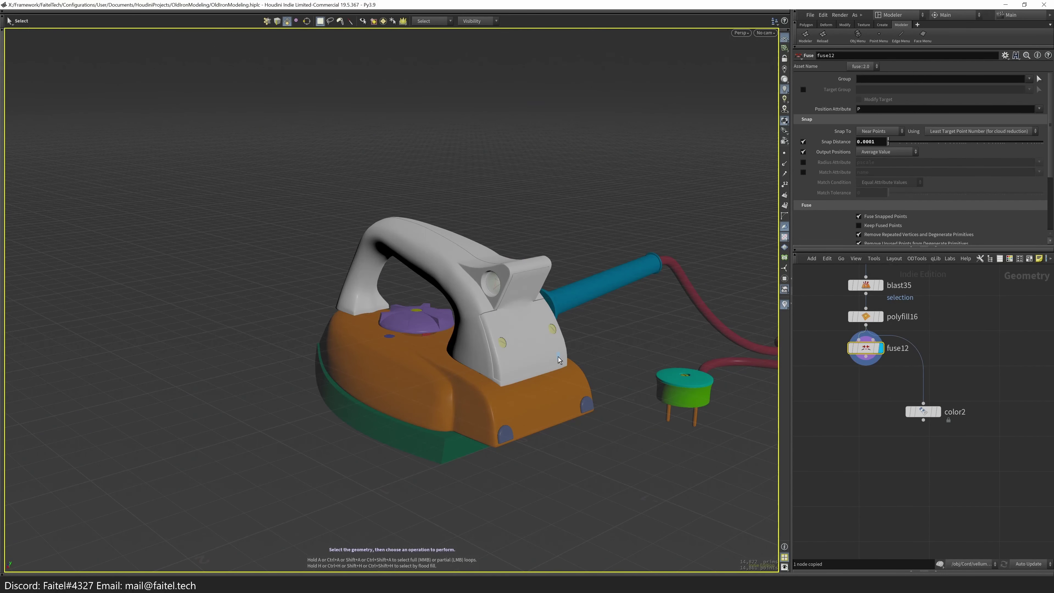
- Check the fill's geometry info and preview the handle subdivided, then exit the preview
{"action": "middle_click", "coordinate": [868, 318]}
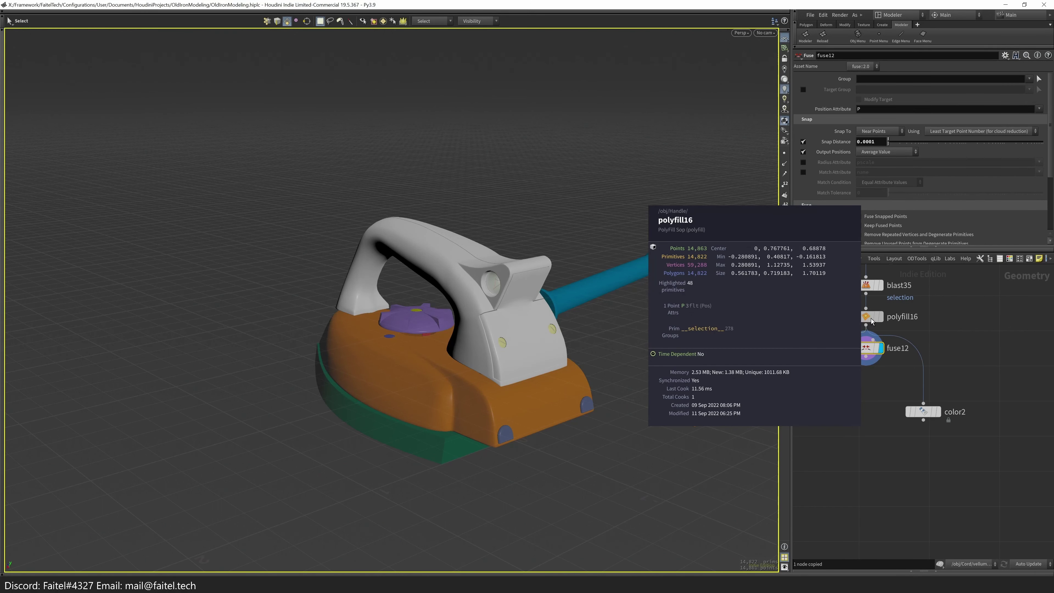
{"action": "scroll", "coordinate": [565, 275], "scroll_direction": "up", "scroll_amount": 10}
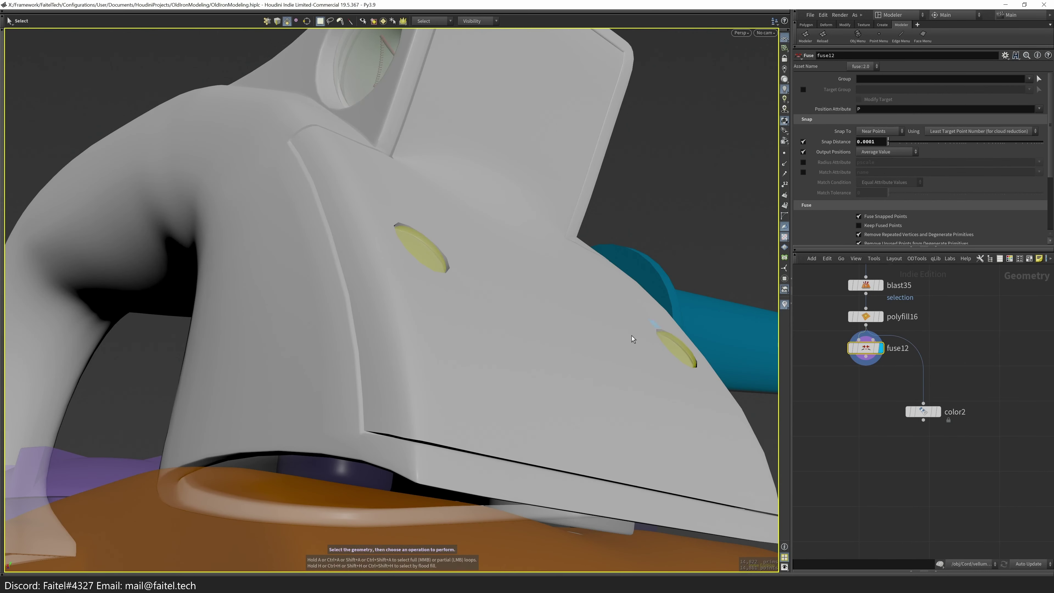
{"action": "key", "text": "q"}
{"action": "left_click", "coordinate": [491, 271]}
{"action": "left_click_drag", "start_coordinate": [517, 295], "coordinate": [492, 393]}
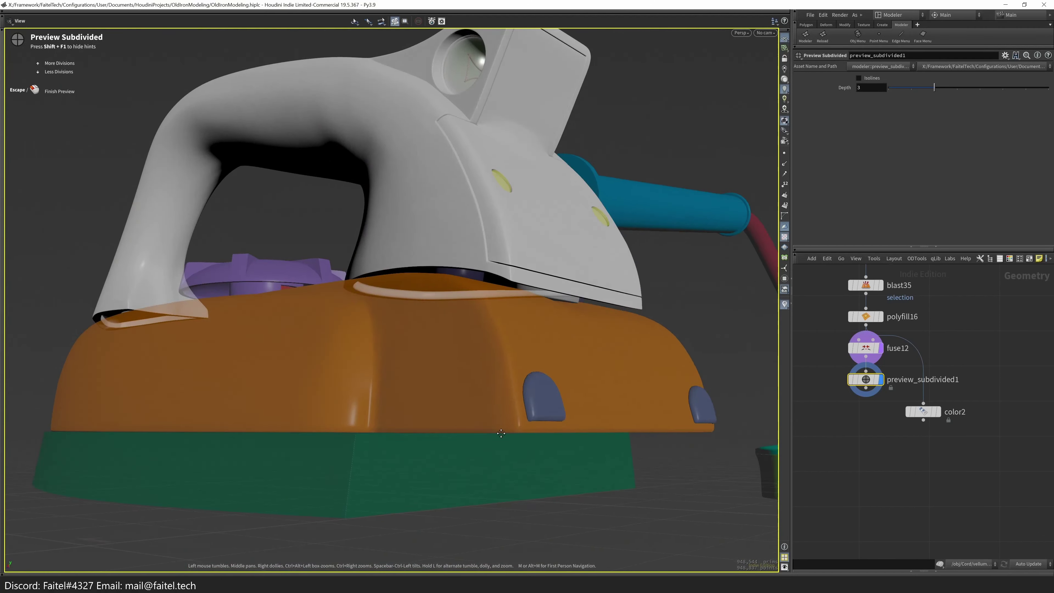
{"action": "key", "text": "Escape"}
- Display color2 and add a Split (Utility) node below it
{"action": "left_click", "coordinate": [890, 401]}
{"action": "left_click_drag", "start_coordinate": [560, 290], "coordinate": [592, 365]}
{"action": "key", "text": "Tab"}
{"action": "type", "text": "split"}
{"action": "key", "text": "Down"}
{"action": "key", "text": "Return"}
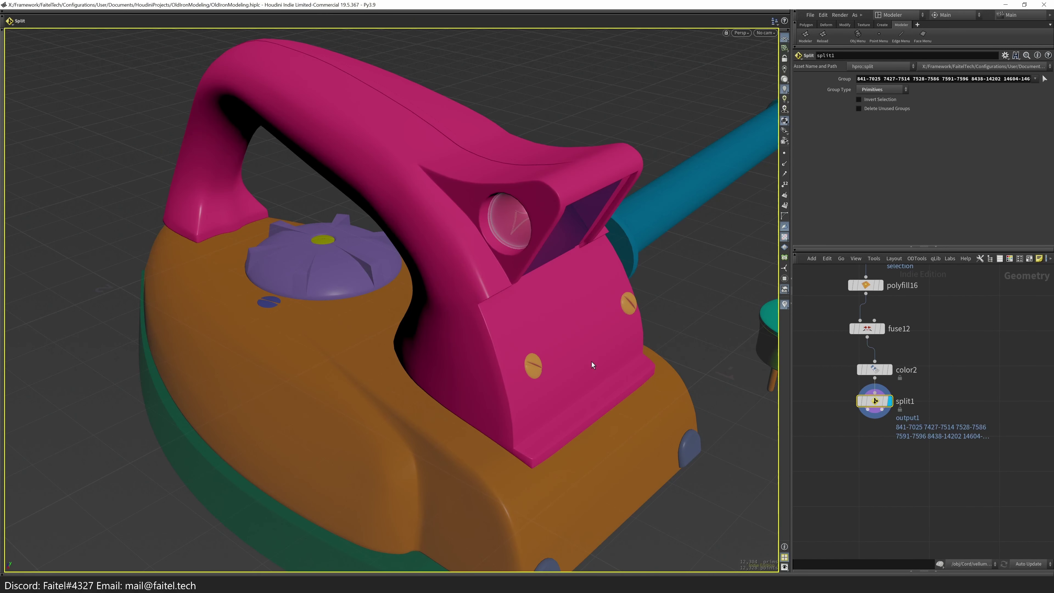
- Auto-unwrap the split handle with angle-based flattening off and grain tolerance 0.194, then tidy nodes
{"action": "key", "text": "grave"}
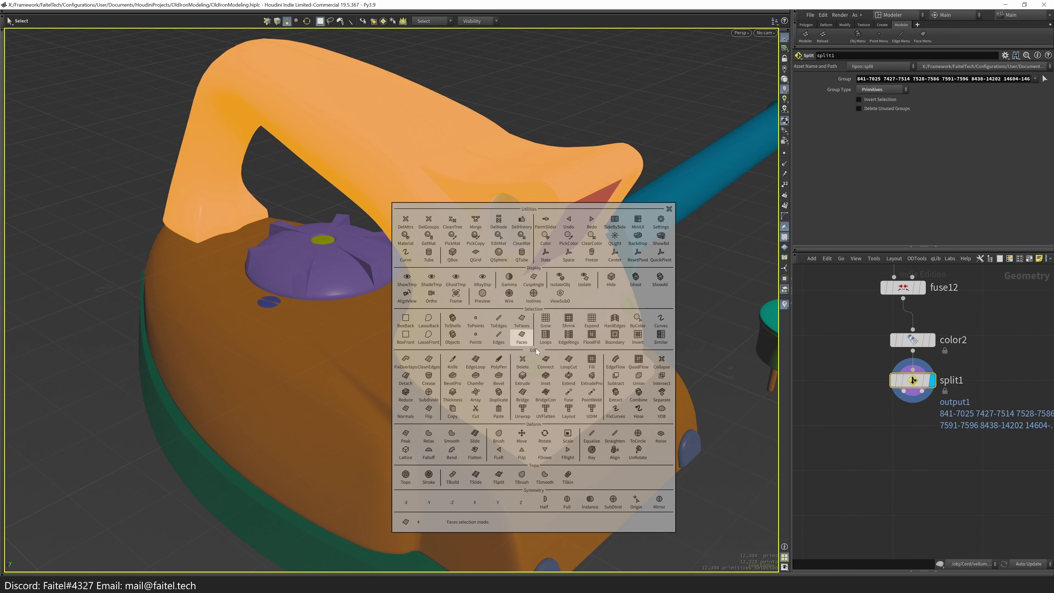
{"action": "left_click", "coordinate": [540, 413]}
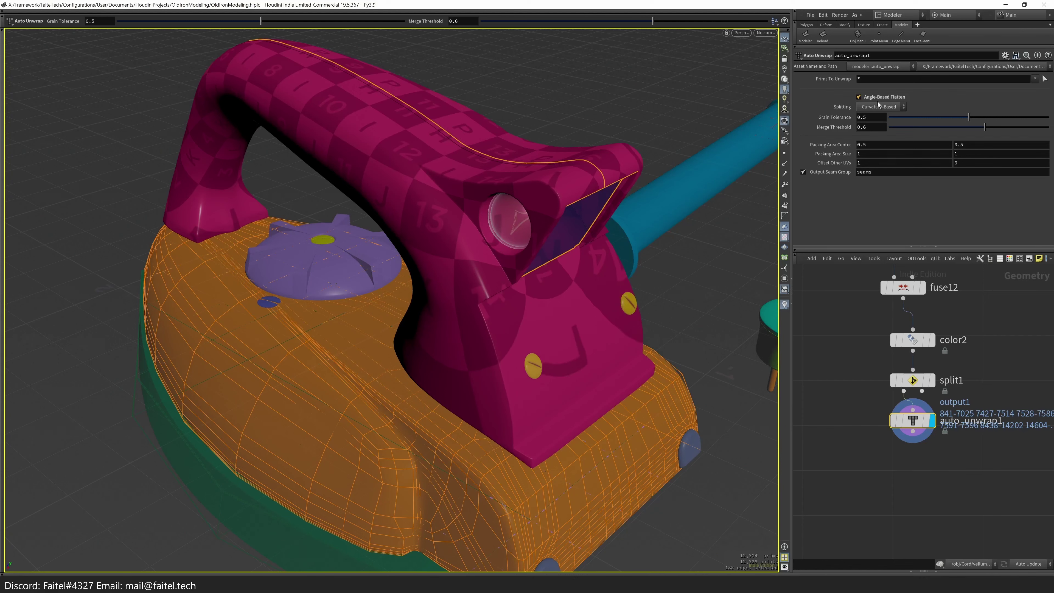
{"action": "left_click", "coordinate": [859, 97]}
{"action": "mouse_move", "coordinate": [919, 119]}
{"action": "left_mouse_down"}
{"action": "mouse_move", "coordinate": [939, 119]}
{"action": "mouse_move", "coordinate": [921, 117]}
{"action": "left_mouse_up"}
{"action": "left_click_drag", "start_coordinate": [519, 291], "coordinate": [572, 301]}
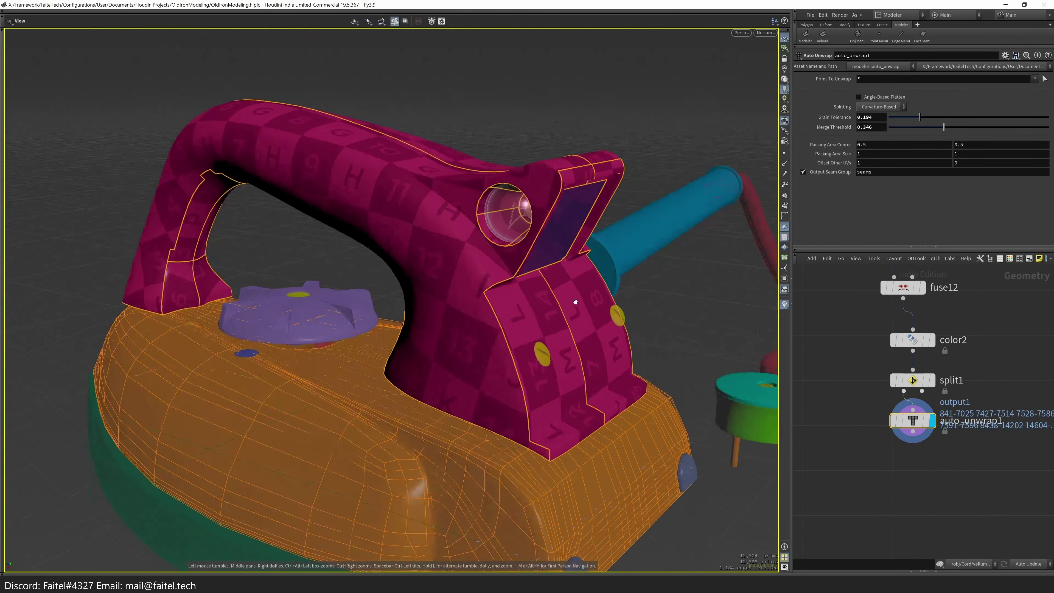
{"action": "scroll", "coordinate": [447, 346], "scroll_direction": "up", "scroll_amount": 5}
{"action": "left_click_drag", "start_coordinate": [447, 346], "coordinate": [506, 412]}
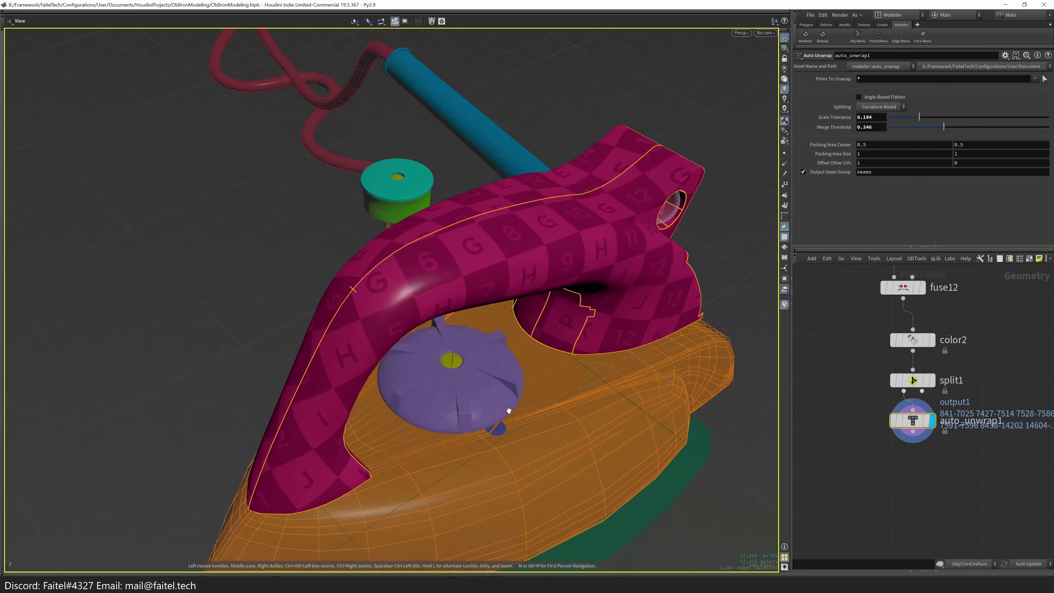
{"action": "left_click_drag", "start_coordinate": [913, 421], "coordinate": [893, 425]}
{"action": "left_click_drag", "start_coordinate": [912, 380], "coordinate": [893, 387]}
{"action": "key", "text": "l"}
- Select all handle primitives and add a UV Flatten after the unwrap
{"action": "left_click_drag", "start_coordinate": [672, 270], "coordinate": [589, 243]}
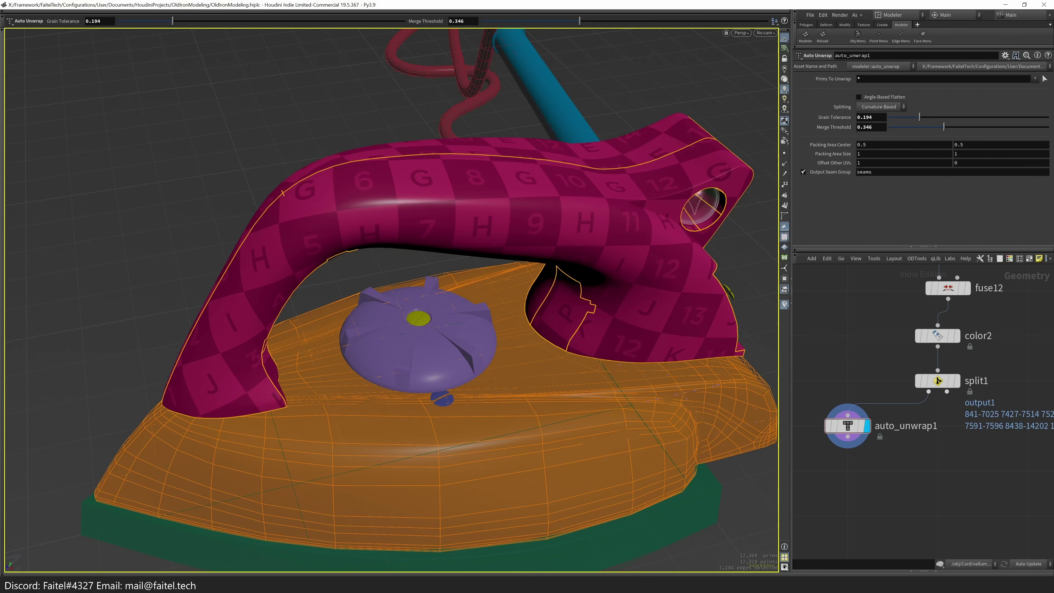
{"action": "key", "text": "s"}
{"action": "left_click_drag", "start_coordinate": [650, 326], "coordinate": [622, 319], "text": "alt"}
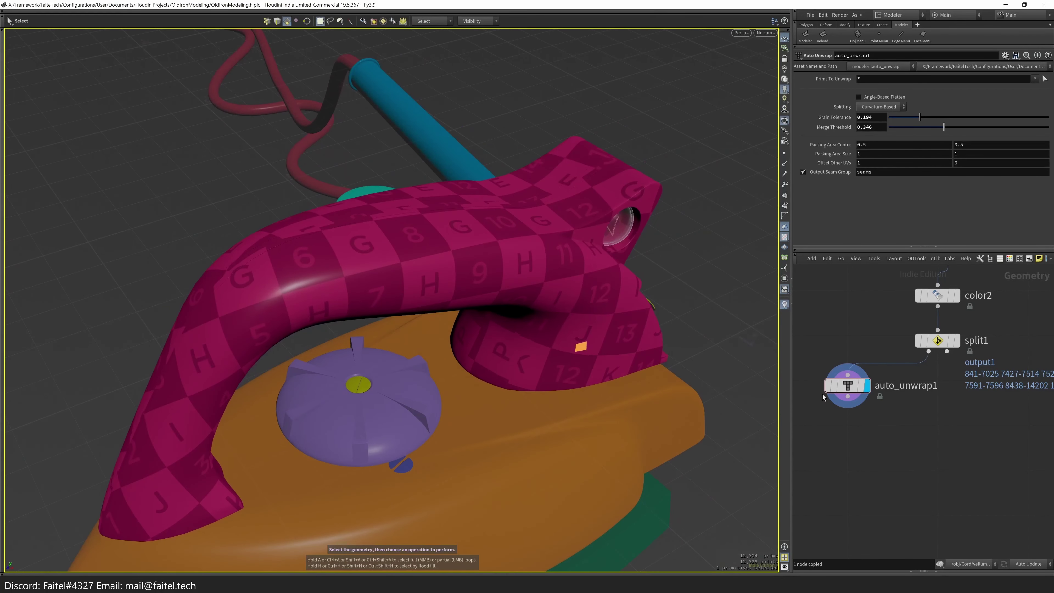
{"action": "key", "text": "n"}
{"action": "scroll", "coordinate": [648, 337], "scroll_direction": "down", "scroll_amount": 3}
{"action": "key", "text": "u"}
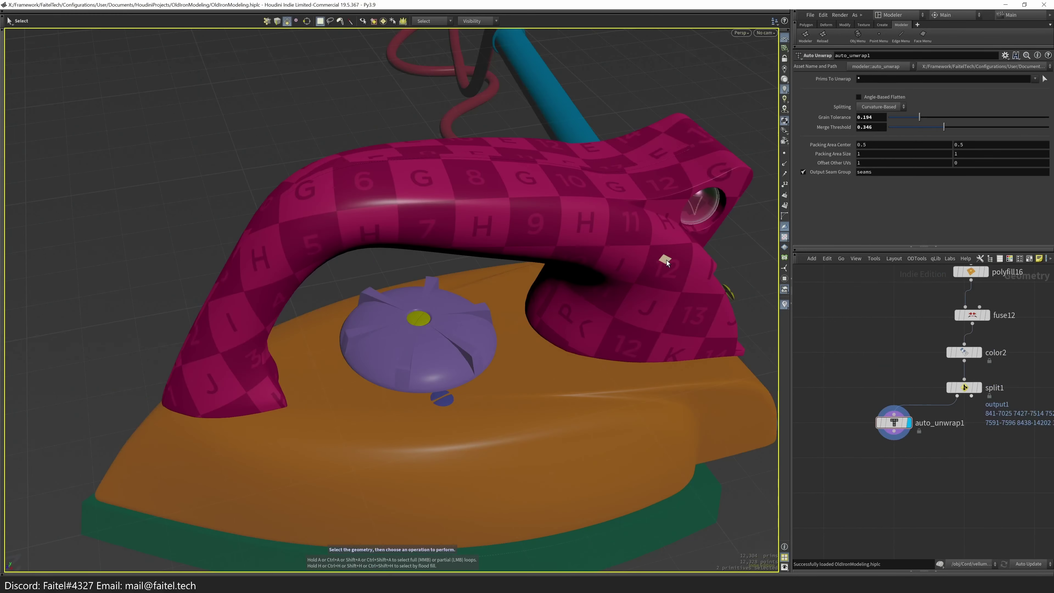
- Split the viewport with a UV islands view and isolate the handle to inspect it
{"action": "key", "text": "Escape"}
{"action": "scroll", "coordinate": [671, 270], "scroll_direction": "up", "scroll_amount": 5}
{"action": "left_click_drag", "start_coordinate": [737, 109], "coordinate": [516, 192]}
{"action": "scroll", "coordinate": [517, 191], "scroll_direction": "down", "scroll_amount": 5}
{"action": "key", "text": "s"}
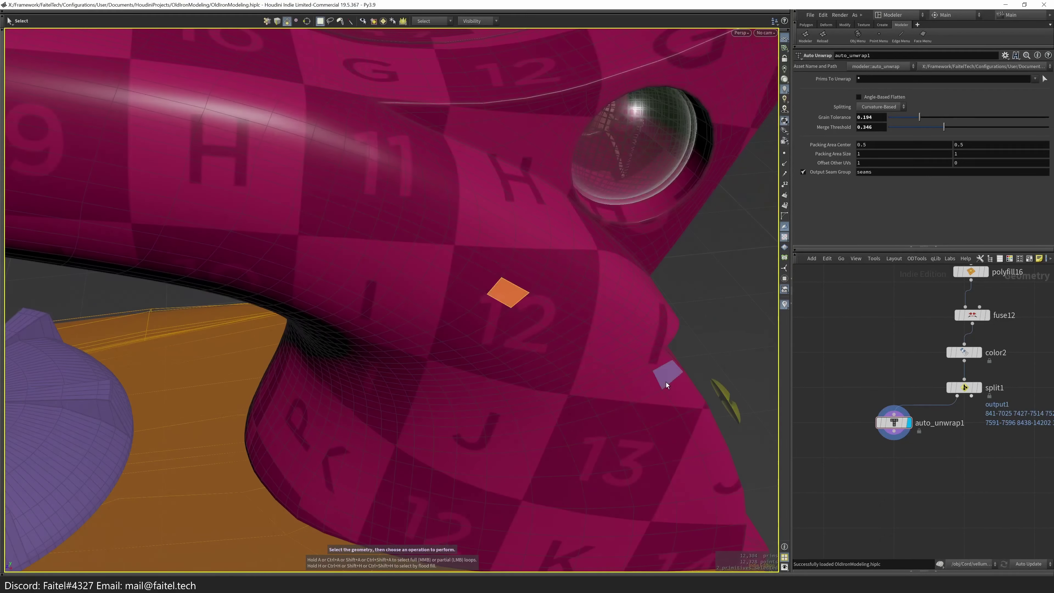
{"action": "scroll", "coordinate": [535, 334], "scroll_direction": "down", "scroll_amount": 1}
{"action": "key", "text": "space"}
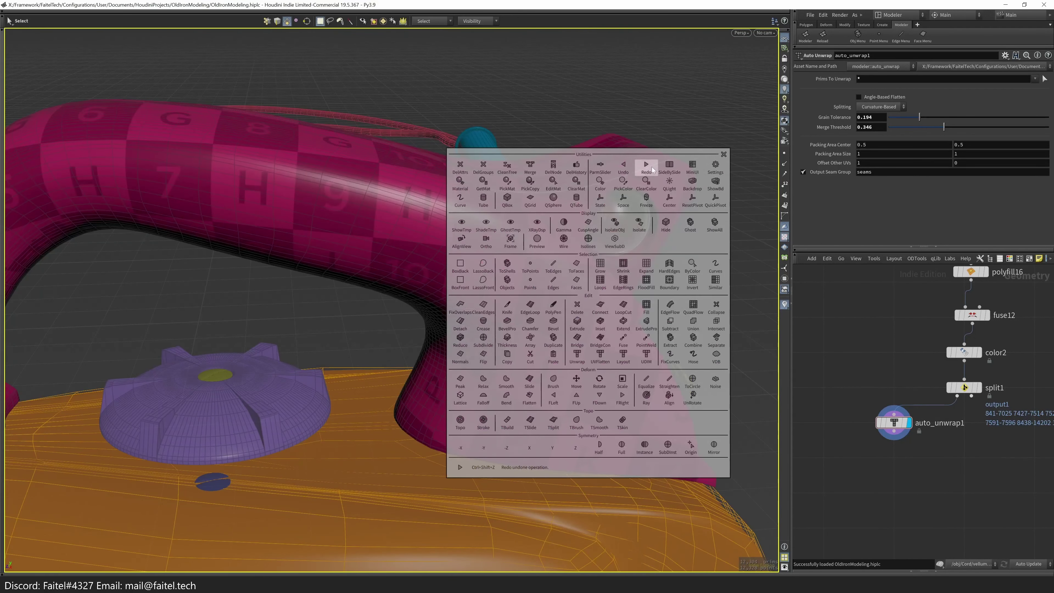
{"action": "left_click", "coordinate": [596, 285]}
{"action": "left_click", "coordinate": [418, 87]}
{"action": "left_click", "coordinate": [630, 353]}
{"action": "key", "text": "Escape"}
{"action": "left_click_drag", "start_coordinate": [717, 270], "coordinate": [590, 390]}
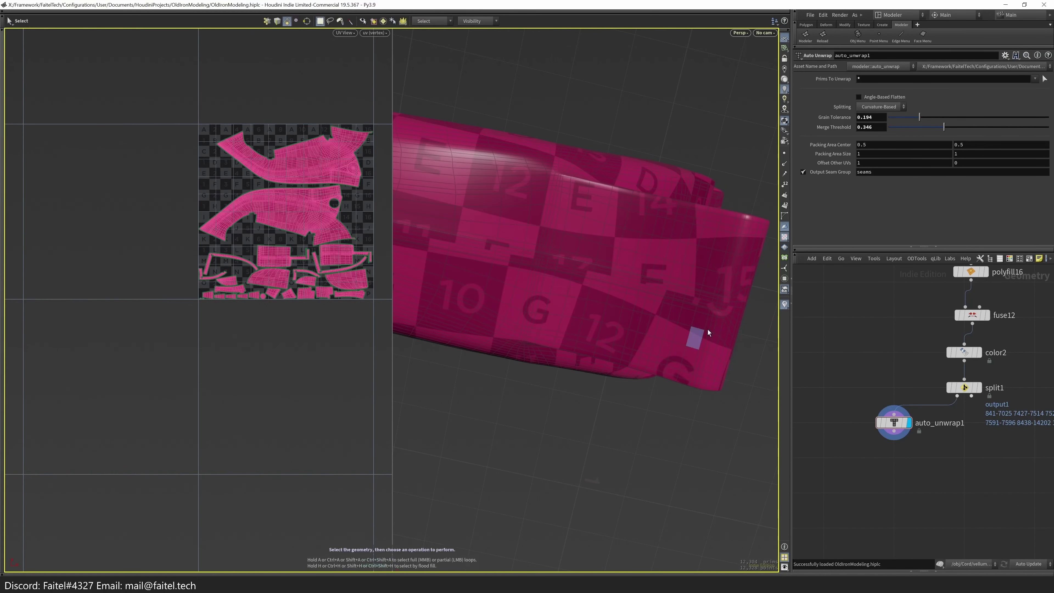
{"action": "left_click_drag", "start_coordinate": [613, 405], "coordinate": [652, 399]}
- Replace the auto unwrap with a PolyDoctor under the split, then add UV Flatten after split1
{"action": "key", "text": "ctrl+x"}
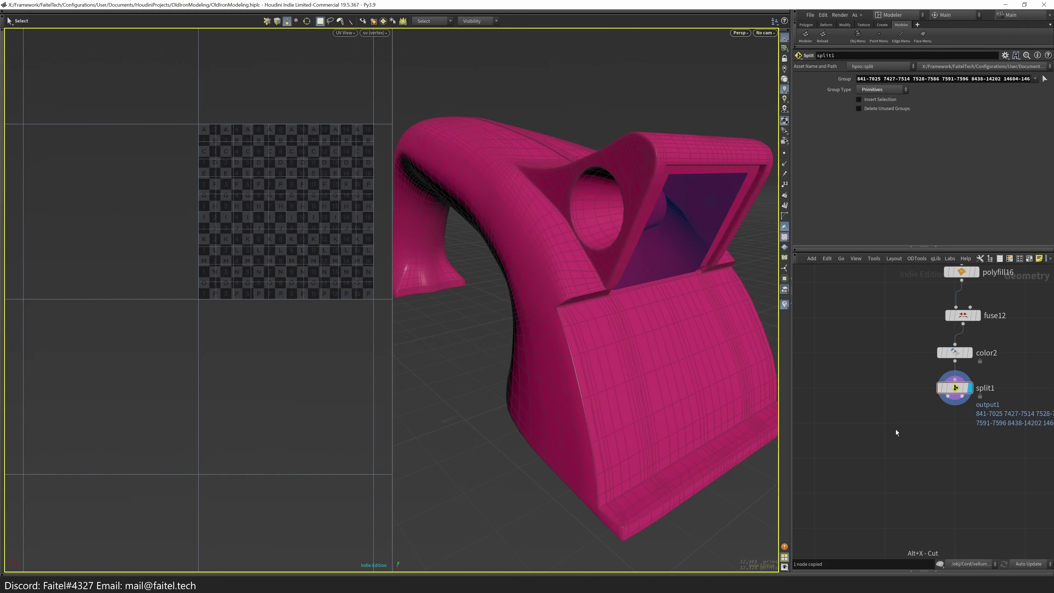
{"action": "key", "text": "Tab"}
{"action": "type", "text": "polydoc"}
{"action": "key", "text": "Return"}
{"action": "left_click", "coordinate": [886, 408]}
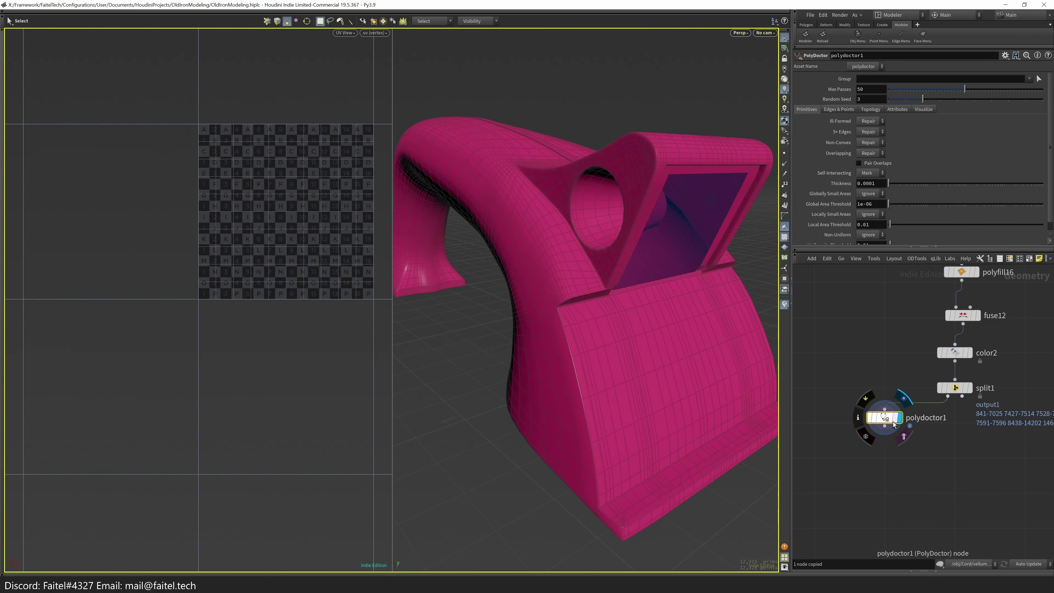
{"action": "middle_click", "coordinate": [887, 420]}
{"action": "middle_click", "coordinate": [895, 427]}
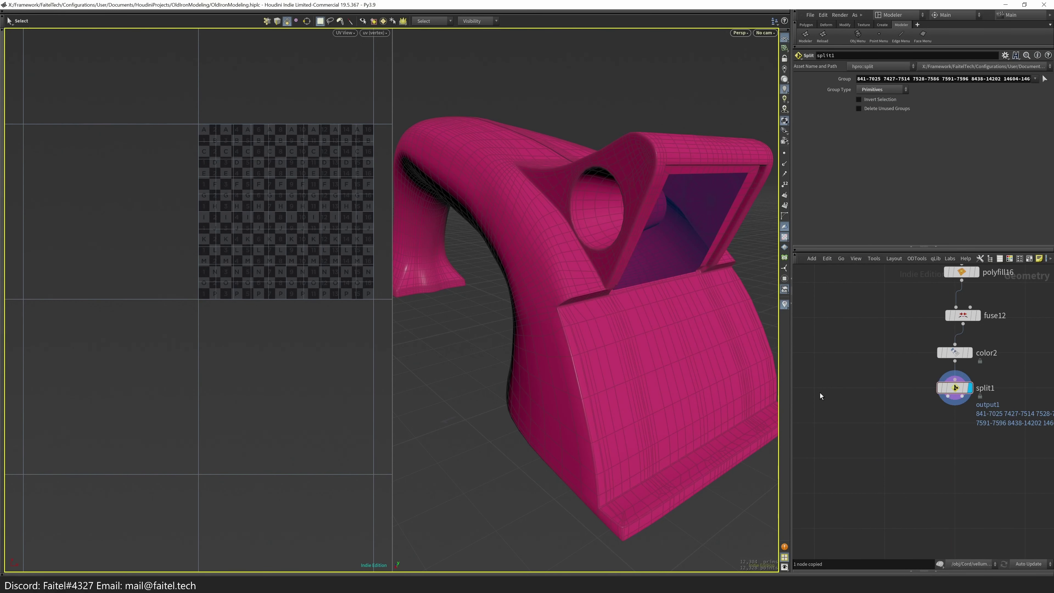
{"action": "key", "text": "Tab"}
{"action": "left_click", "coordinate": [667, 402]}
- Pick seven edge loops on the handle as UV Flatten seams and confirm them
{"action": "scroll", "coordinate": [624, 300], "scroll_direction": "up", "scroll_amount": 2}
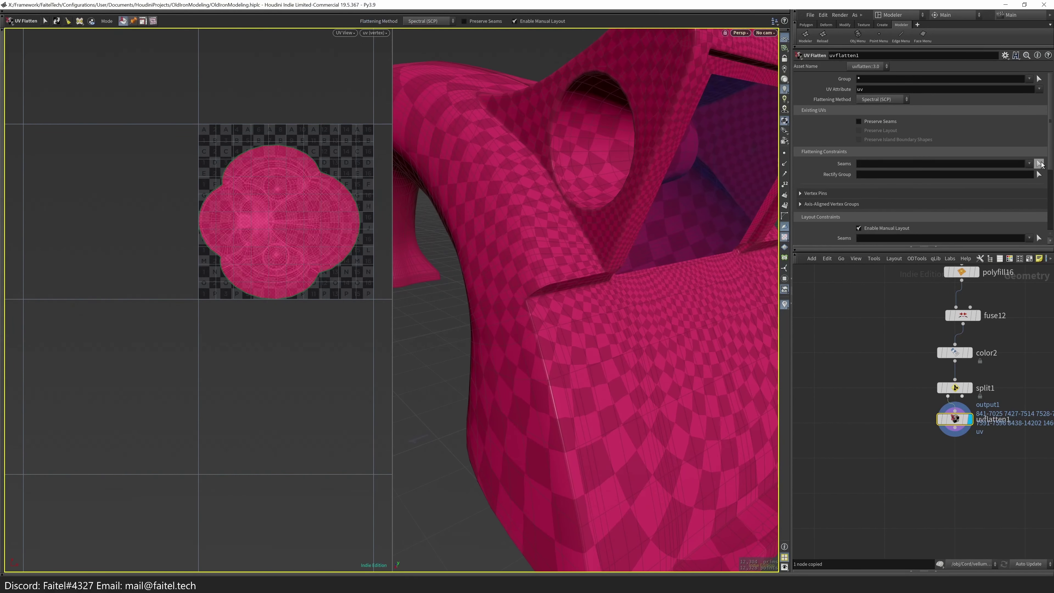
{"action": "left_click", "coordinate": [1040, 163]}
{"action": "scroll", "coordinate": [489, 257], "scroll_direction": "up", "scroll_amount": 5}
{"action": "double_click", "coordinate": [493, 251]}
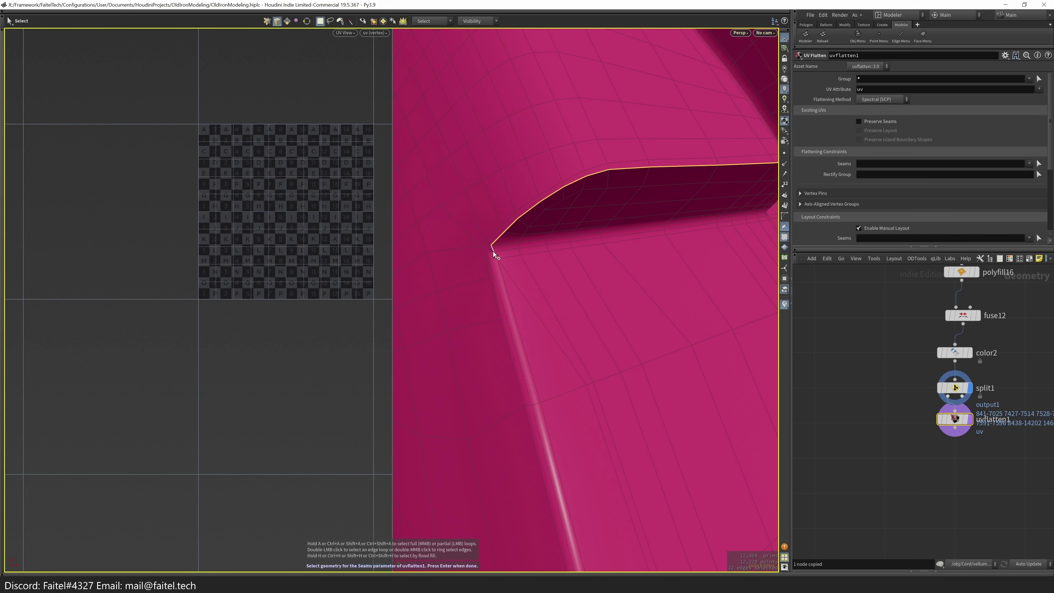
{"action": "left_click_drag", "start_coordinate": [515, 314], "coordinate": [464, 166], "text": "alt"}
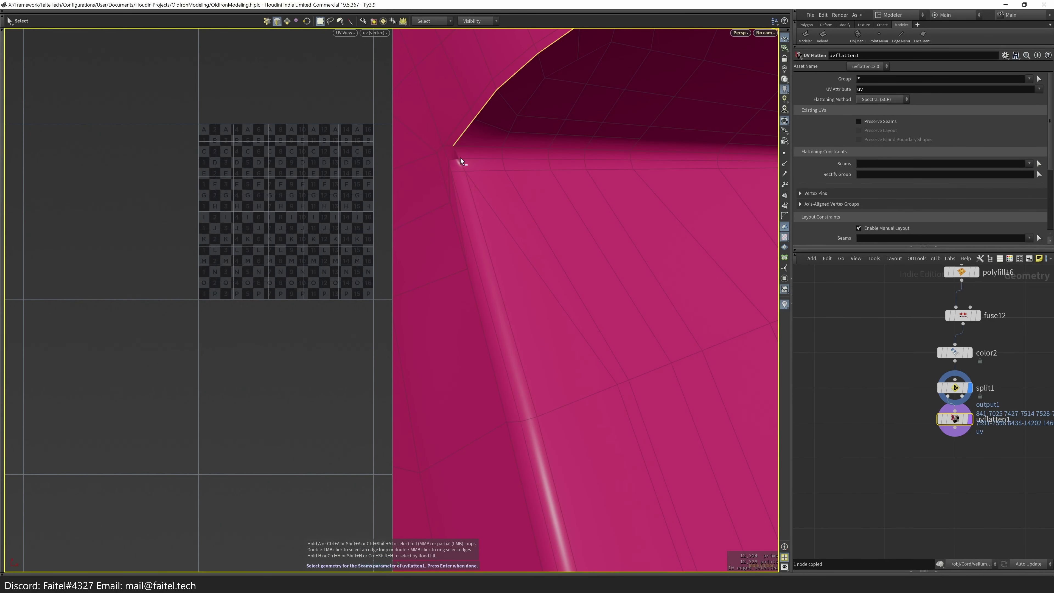
{"action": "double_click", "coordinate": [448, 161], "text": "shift"}
{"action": "left_click_drag", "start_coordinate": [448, 161], "coordinate": [731, 340]}
{"action": "double_click", "coordinate": [691, 372], "text": "shift"}
{"action": "double_click", "coordinate": [698, 414], "text": "shift"}
{"action": "double_click", "coordinate": [569, 488], "text": "shift"}
{"action": "double_click", "coordinate": [577, 347], "text": "shift"}
{"action": "double_click", "coordinate": [630, 279], "text": "shift"}
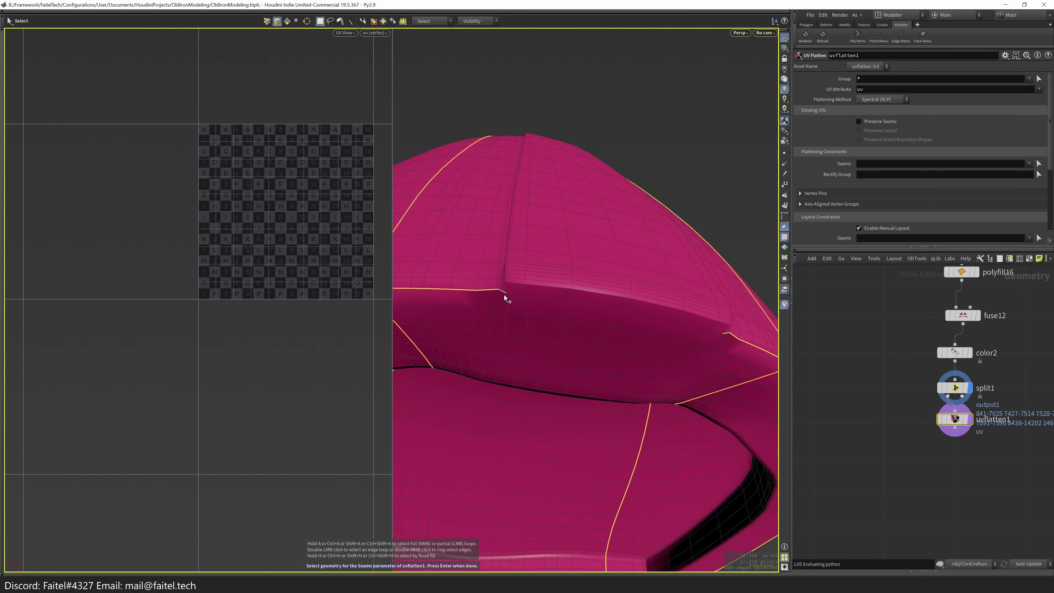
{"action": "key", "text": "Return"}
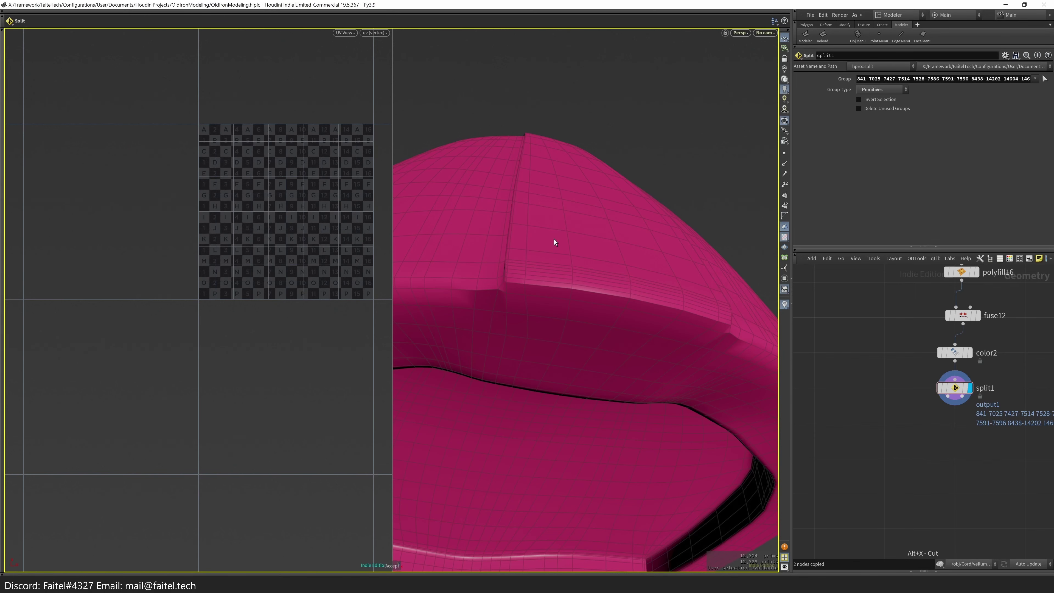
- Undo the flatten result and re-pick two crease loops as seams
{"action": "key", "text": "ctrl+z"}
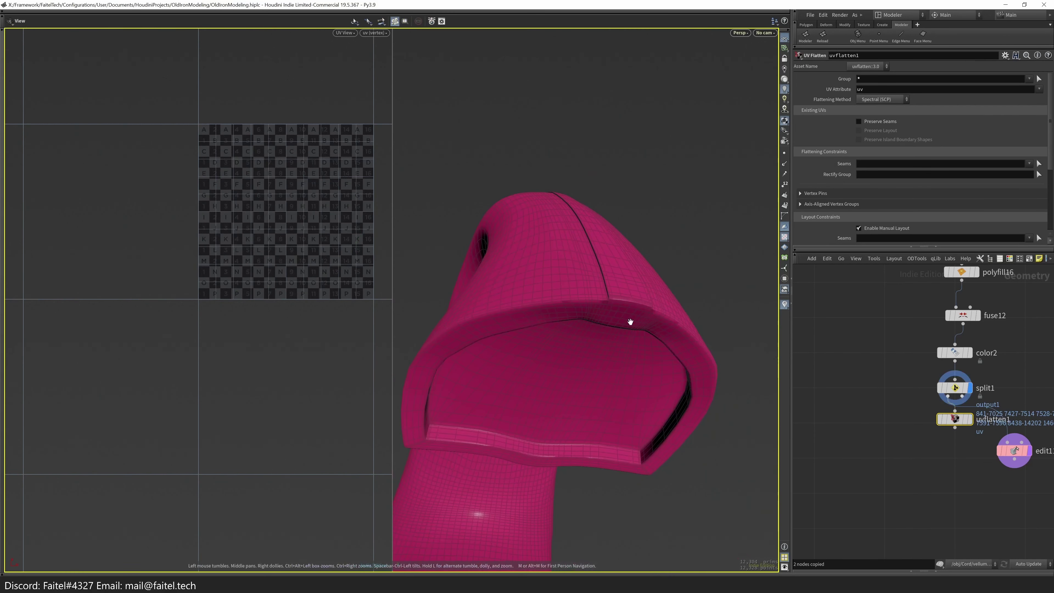
{"action": "key", "text": "ctrl+z"}
{"action": "scroll", "coordinate": [660, 364], "scroll_direction": "up", "scroll_amount": 3}
{"action": "key", "text": "Return"}
{"action": "double_click", "coordinate": [617, 387]}
{"action": "scroll", "coordinate": [629, 416], "scroll_direction": "up", "scroll_amount": 5}
{"action": "double_click", "coordinate": [627, 438], "text": "shift"}
{"action": "left_click_drag", "start_coordinate": [626, 440], "coordinate": [511, 415], "text": "alt"}
{"action": "key", "text": "Return"}
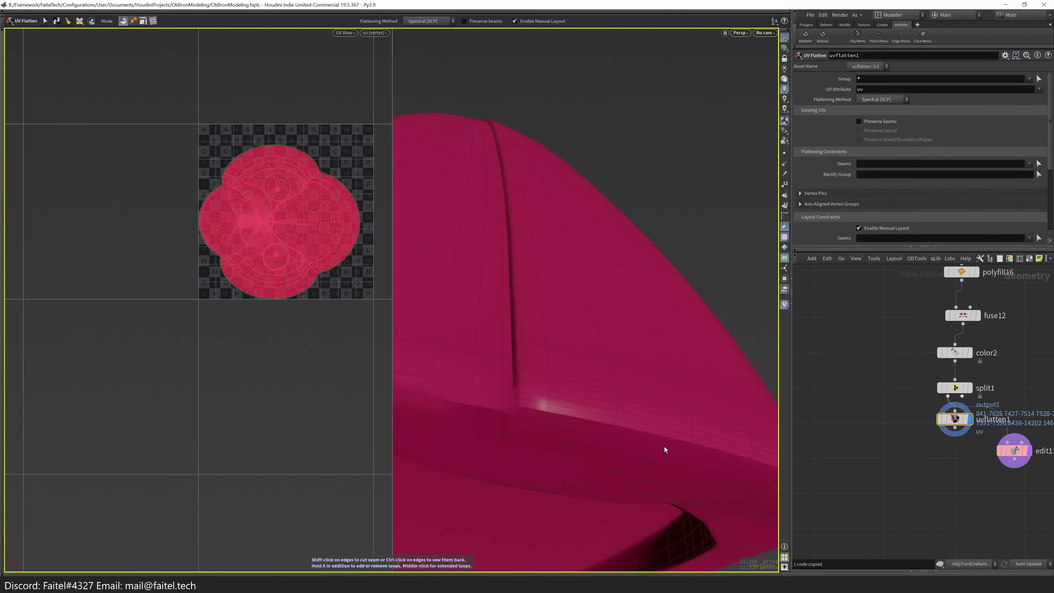
- Pick six crease and corner loops as UV Flatten seams and confirm the selection
{"action": "left_click", "coordinate": [1039, 164]}
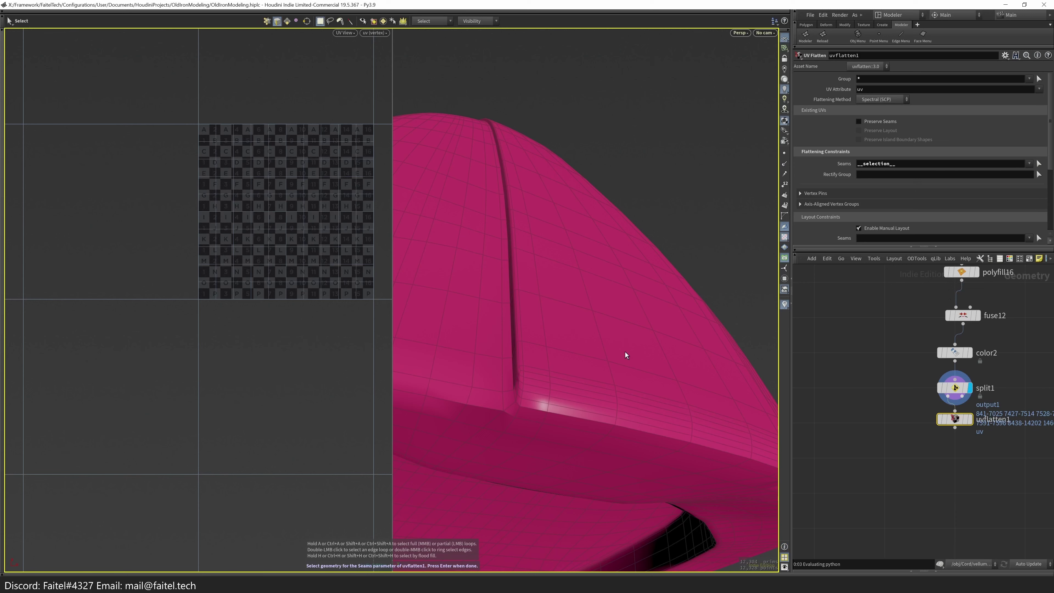
{"action": "double_click", "coordinate": [500, 411]}
{"action": "left_click_drag", "start_coordinate": [521, 419], "coordinate": [702, 333], "text": "alt"}
{"action": "double_click", "coordinate": [603, 429], "text": "shift"}
{"action": "double_click", "coordinate": [618, 338], "text": "shift"}
{"action": "double_click", "coordinate": [622, 408], "text": "shift"}
{"action": "double_click", "coordinate": [660, 500], "text": "shift"}
{"action": "double_click", "coordinate": [445, 369], "text": "shift"}
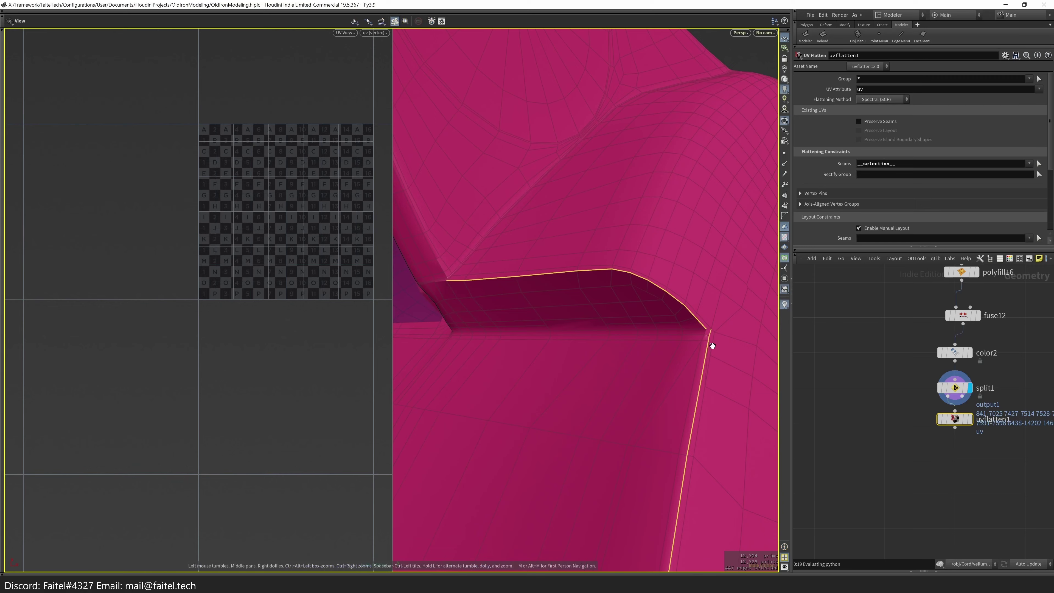
{"action": "key", "text": "Return"}
{"action": "left_click_drag", "start_coordinate": [471, 346], "coordinate": [727, 188]}
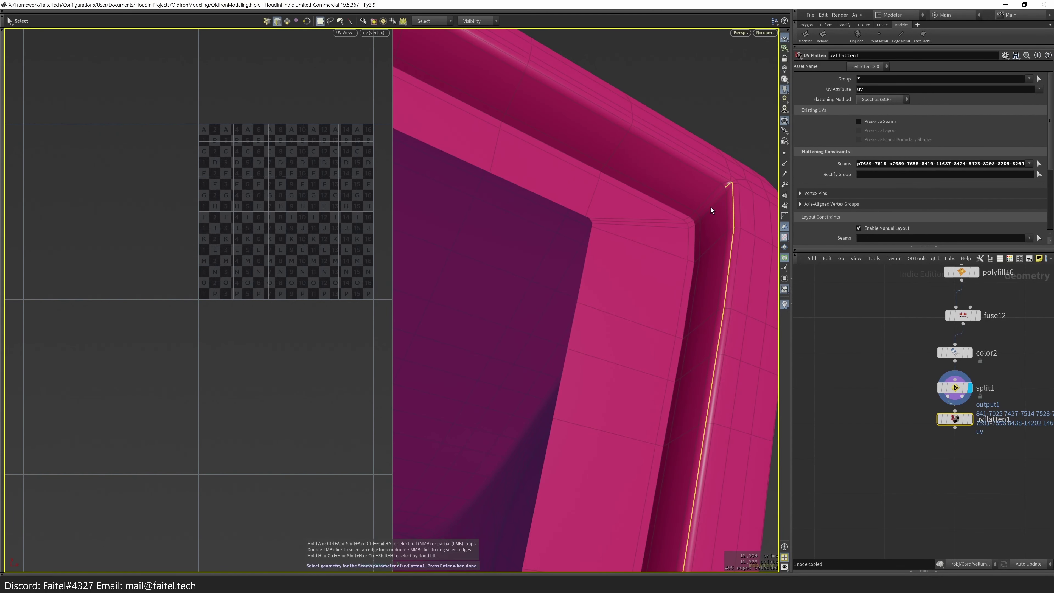
- Add the top bevel edge, corner edges and the edge loops along the frame corner to the seams
{"action": "mouse_move", "coordinate": [696, 220]}
{"action": "left_mouse_down", "text": "shift"}
{"action": "mouse_move", "coordinate": [728, 184]}
{"action": "mouse_move", "coordinate": [596, 330]}
{"action": "mouse_move", "coordinate": [636, 277]}
{"action": "mouse_move", "coordinate": [606, 322]}
{"action": "mouse_move", "coordinate": [616, 384]}
{"action": "mouse_move", "coordinate": [470, 334]}
{"action": "mouse_move", "coordinate": [523, 318]}
{"action": "mouse_move", "coordinate": [546, 370]}
{"action": "mouse_move", "coordinate": [553, 275]}
{"action": "mouse_move", "coordinate": [506, 314]}
{"action": "mouse_move", "coordinate": [530, 268]}
{"action": "mouse_move", "coordinate": [473, 380]}
{"action": "mouse_move", "coordinate": [565, 368]}
{"action": "mouse_move", "coordinate": [567, 393]}
{"action": "mouse_move", "coordinate": [539, 391]}
{"action": "mouse_move", "coordinate": [628, 403]}
{"action": "mouse_move", "coordinate": [588, 392]}
{"action": "mouse_move", "coordinate": [626, 362]}
{"action": "left_mouse_up", "text": "shift"}
{"action": "left_click", "coordinate": [728, 185], "text": "shift"}
{"action": "left_click", "coordinate": [606, 324], "text": "shift"}
{"action": "key", "text": "space"}
{"action": "left_click", "coordinate": [546, 275], "text": "shift"}
{"action": "key", "text": "space"}
{"action": "left_click", "coordinate": [572, 401], "text": "shift"}
{"action": "double_click", "coordinate": [572, 401], "text": "shift"}
{"action": "double_click", "coordinate": [585, 390], "text": "shift"}
{"action": "key", "text": "space"}
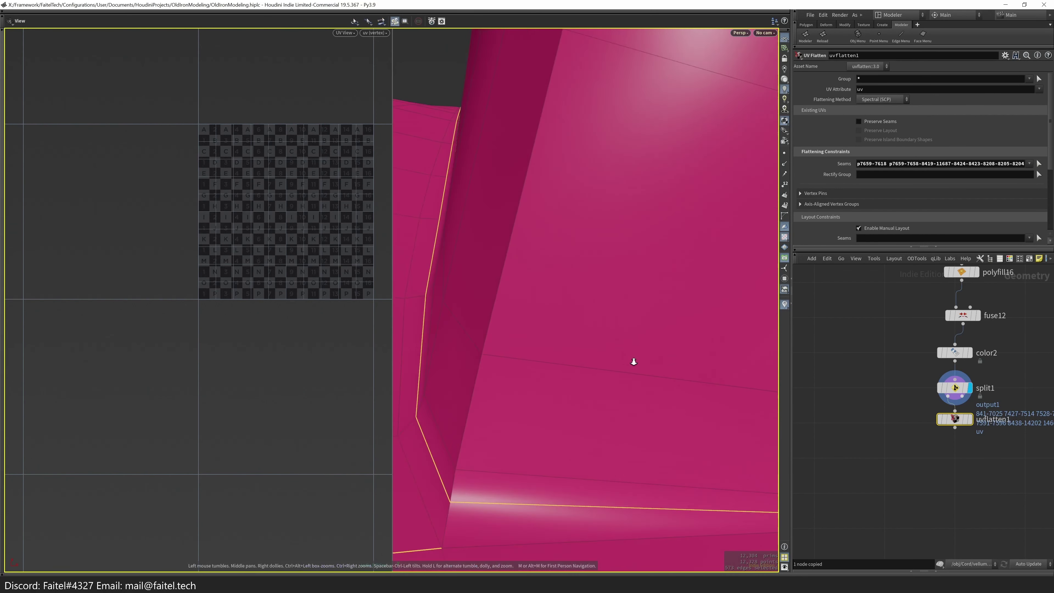
{"action": "left_click_drag", "start_coordinate": [558, 424], "coordinate": [618, 391]}
- Deselect the stray edges around the frame corner from the seam selection
{"action": "key", "text": "space"}
{"action": "left_click_drag", "start_coordinate": [619, 392], "coordinate": [702, 410]}
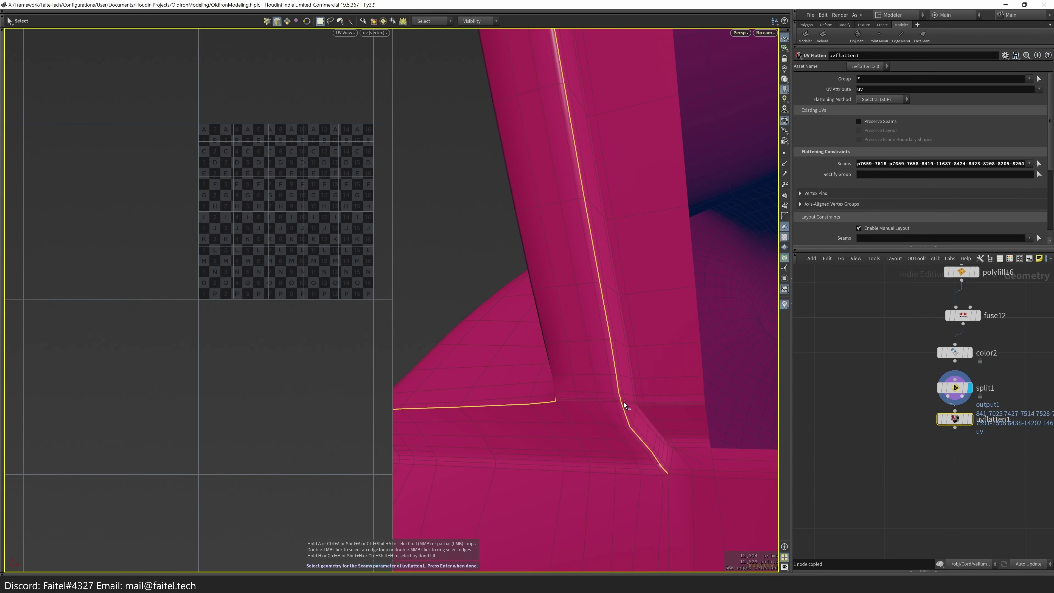
{"action": "left_click", "coordinate": [624, 402], "text": "ctrl"}
{"action": "key", "text": "space"}
{"action": "left_click_drag", "start_coordinate": [666, 402], "coordinate": [474, 112]}
{"action": "key", "text": "space"}
{"action": "left_click_drag", "start_coordinate": [749, 371], "coordinate": [721, 356]}
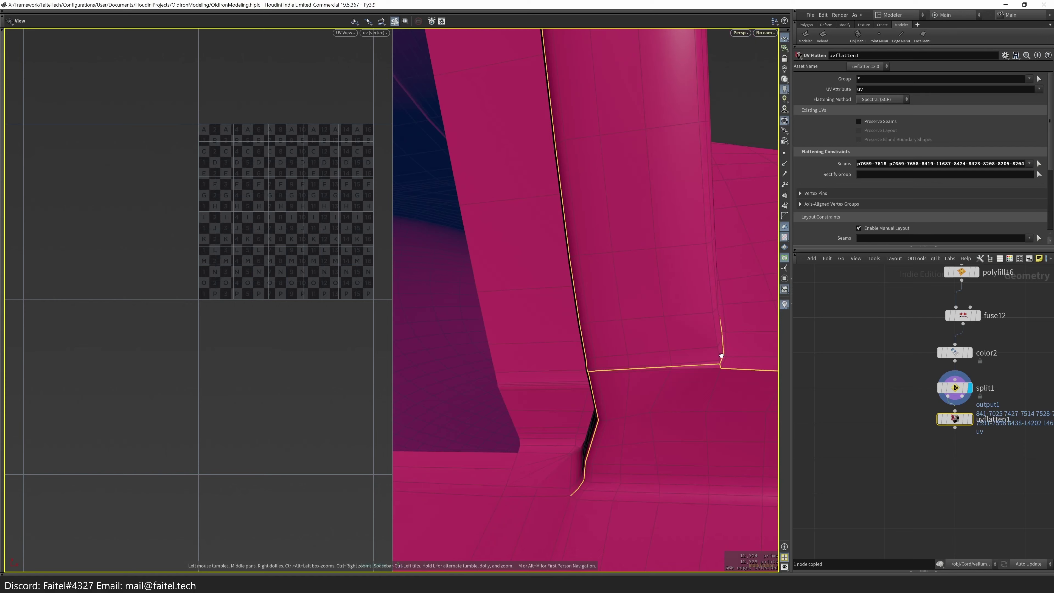
{"action": "left_click_drag", "start_coordinate": [654, 362], "coordinate": [655, 363], "text": "ctrl"}
{"action": "key", "text": "space"}
{"action": "left_click_drag", "start_coordinate": [655, 363], "coordinate": [617, 301]}
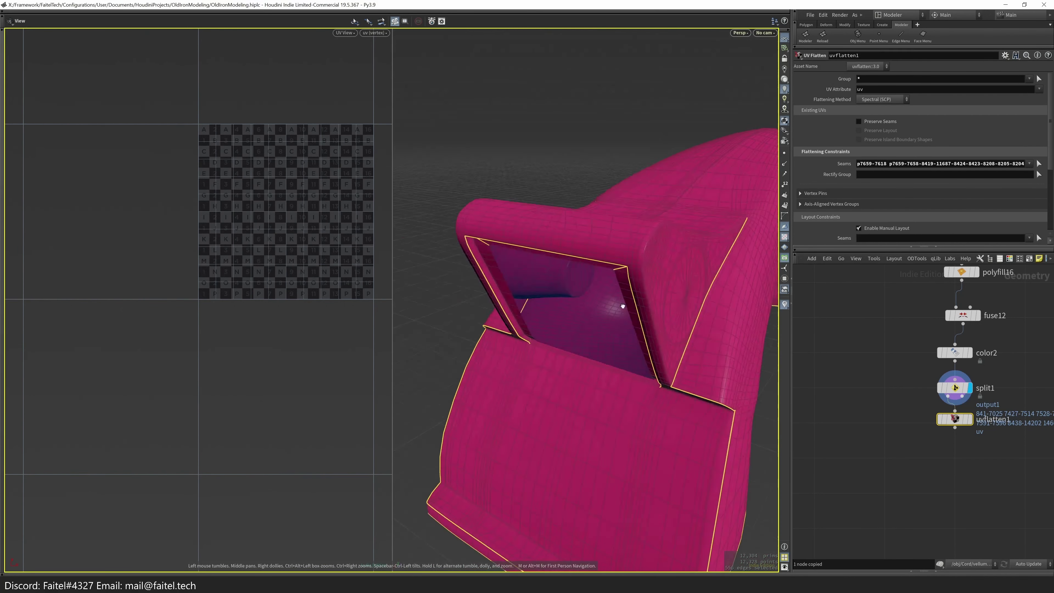
{"action": "right_click_drag", "start_coordinate": [617, 302], "coordinate": [731, 360]}
{"action": "middle_click_drag", "start_coordinate": [731, 360], "coordinate": [652, 346]}
- Add the crease edge loop to the seams, trim its overreaching part, and add more crease edges
{"action": "double_click", "coordinate": [629, 348], "text": "shift"}
{"action": "key", "text": "space"}
{"action": "left_click_drag", "start_coordinate": [630, 348], "coordinate": [707, 243]}
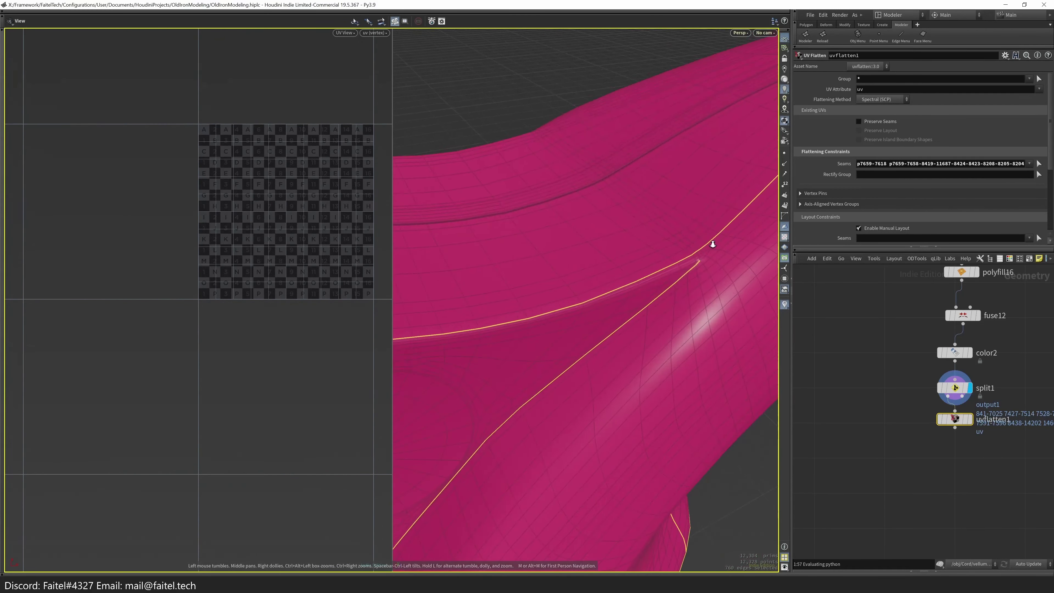
{"action": "scroll", "coordinate": [682, 299], "scroll_direction": "up", "scroll_amount": 3}
{"action": "scroll", "coordinate": [647, 301], "scroll_direction": "down", "scroll_amount": 1}
{"action": "double_click", "coordinate": [646, 304], "text": "ctrl"}
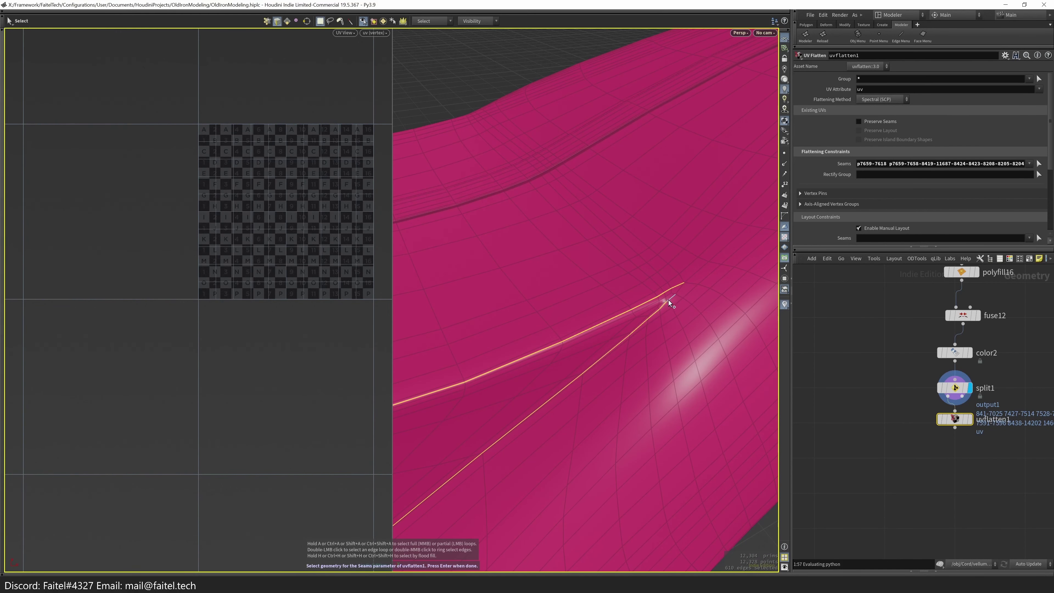
{"action": "key", "text": "space"}
{"action": "scroll", "coordinate": [614, 332], "scroll_direction": "down", "scroll_amount": 5}
{"action": "scroll", "coordinate": [608, 299], "scroll_direction": "up", "scroll_amount": 5}
{"action": "left_click_drag", "start_coordinate": [608, 299], "coordinate": [682, 443]}
{"action": "left_click", "coordinate": [706, 377], "text": "shift"}
{"action": "key", "text": "space"}
{"action": "middle_click_drag", "start_coordinate": [682, 443], "coordinate": [664, 270]}
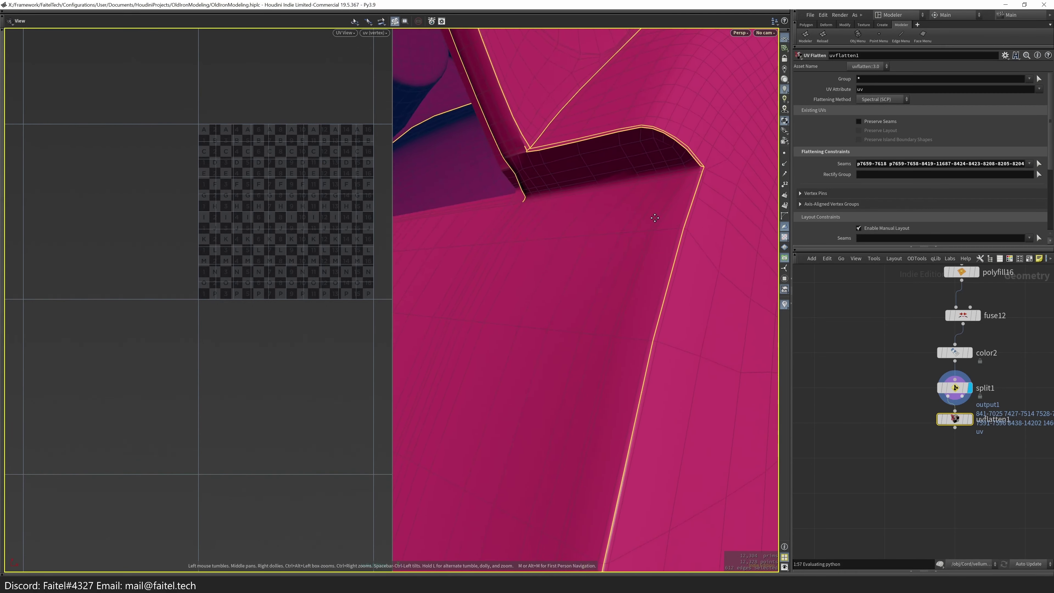
{"action": "scroll", "coordinate": [685, 226], "scroll_direction": "up", "scroll_amount": 3}
{"action": "middle_click_drag", "start_coordinate": [685, 226], "coordinate": [591, 318]}
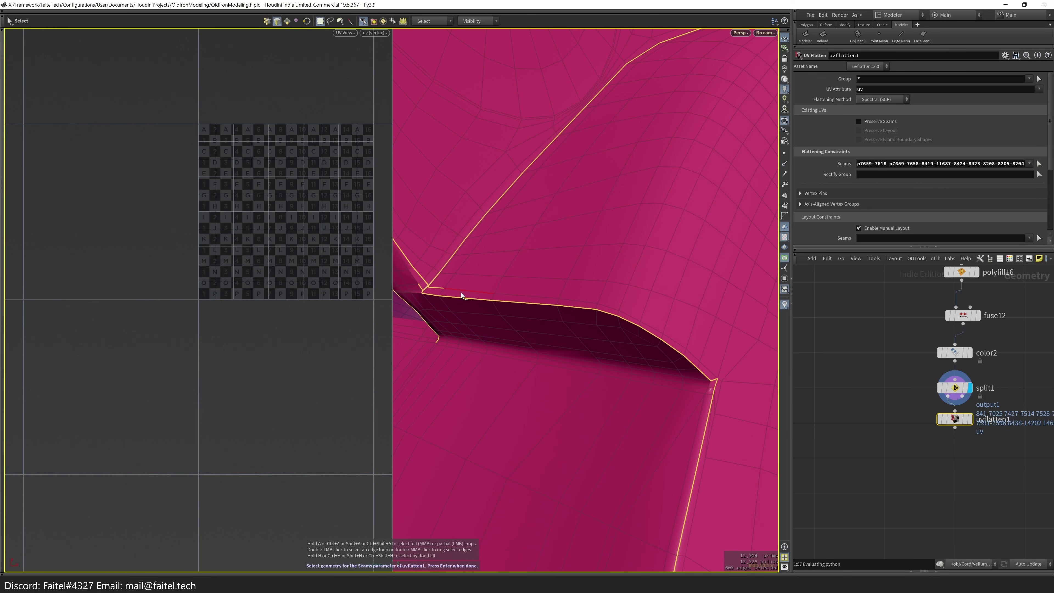
{"action": "scroll", "coordinate": [423, 288], "scroll_direction": "up", "scroll_amount": 2}
{"action": "left_click_drag", "start_coordinate": [450, 264], "coordinate": [659, 452], "text": "alt"}
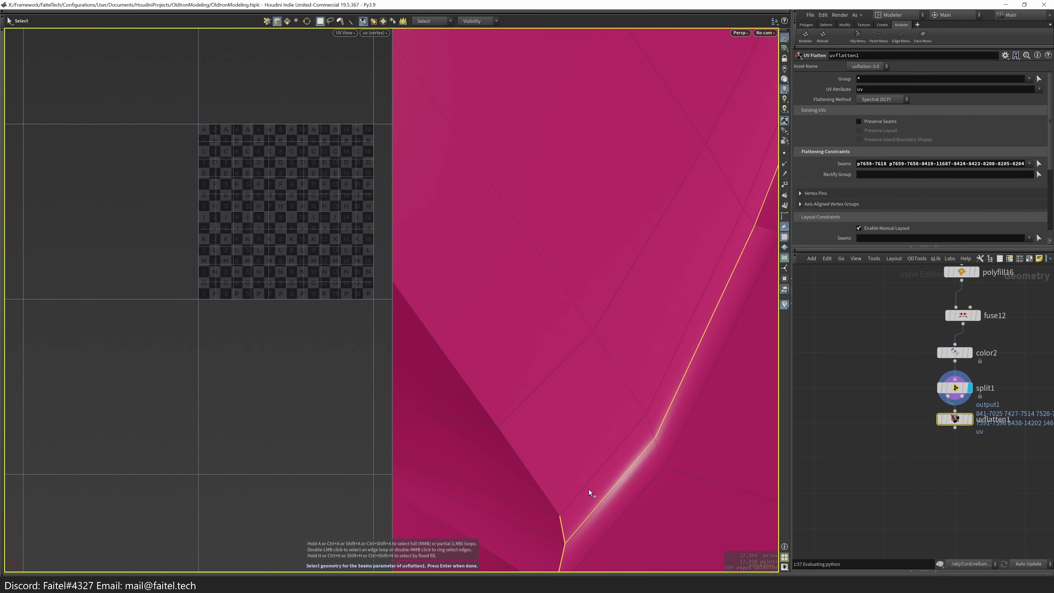
{"action": "left_click_drag", "start_coordinate": [640, 501], "coordinate": [611, 357], "text": "alt"}
- Add the edge loop around the rectangular opening's rim, deselecting unwanted rim and lip edges
{"action": "double_click", "coordinate": [628, 262], "text": "shift"}
{"action": "left_click", "coordinate": [502, 169], "text": "shift"}
{"action": "scroll", "coordinate": [549, 262], "scroll_direction": "down", "scroll_amount": 5}
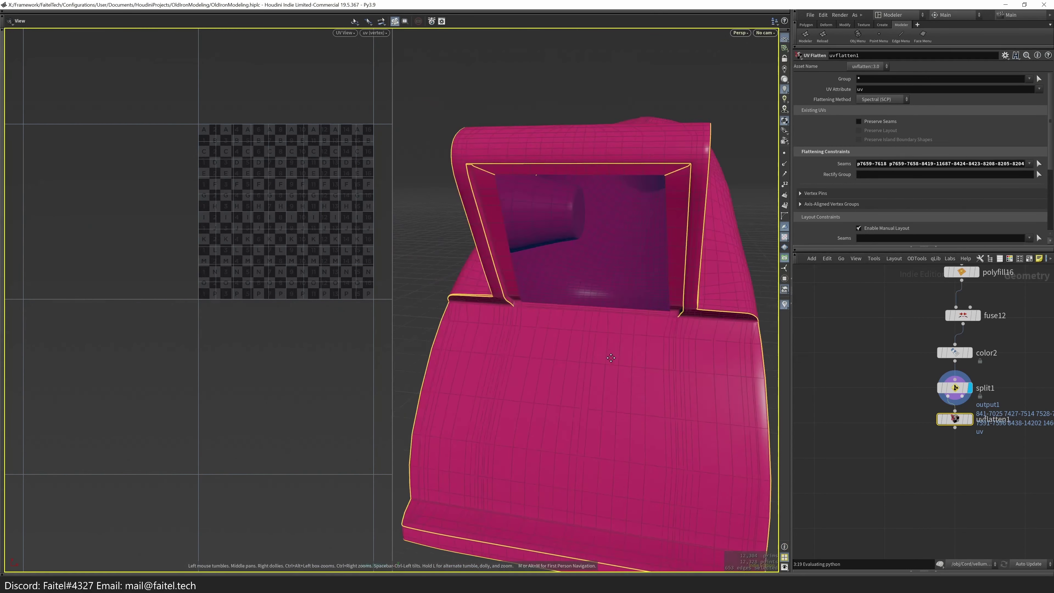
{"action": "scroll", "coordinate": [652, 327], "scroll_direction": "up", "scroll_amount": 10}
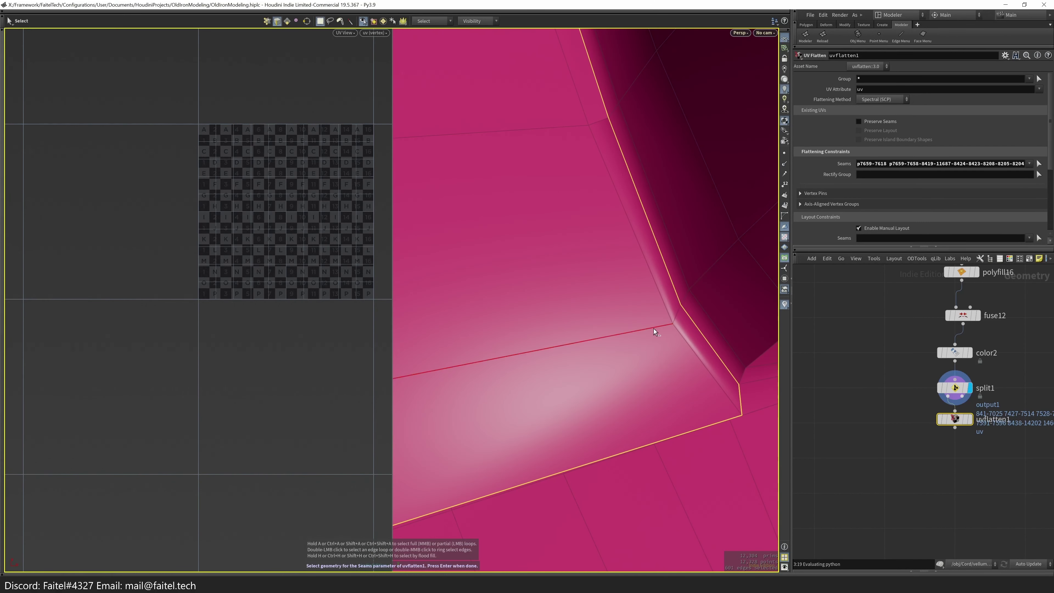
{"action": "left_click", "coordinate": [657, 329], "text": "ctrl"}
{"action": "scroll", "coordinate": [656, 329], "scroll_direction": "down", "scroll_amount": 5}
{"action": "scroll", "coordinate": [683, 329], "scroll_direction": "up", "scroll_amount": 5}
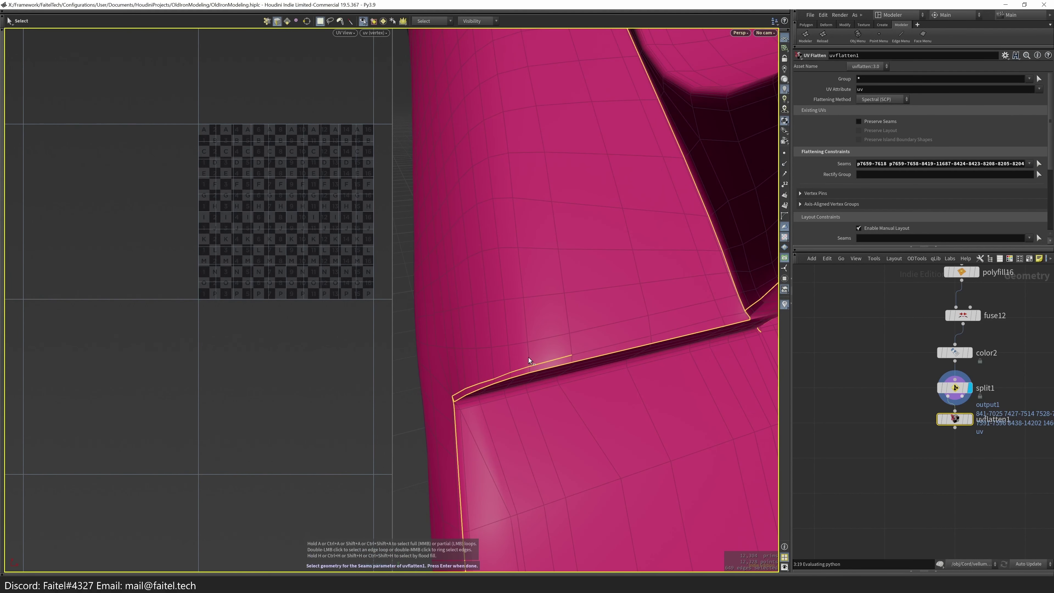
{"action": "left_click", "coordinate": [463, 381], "text": "ctrl"}
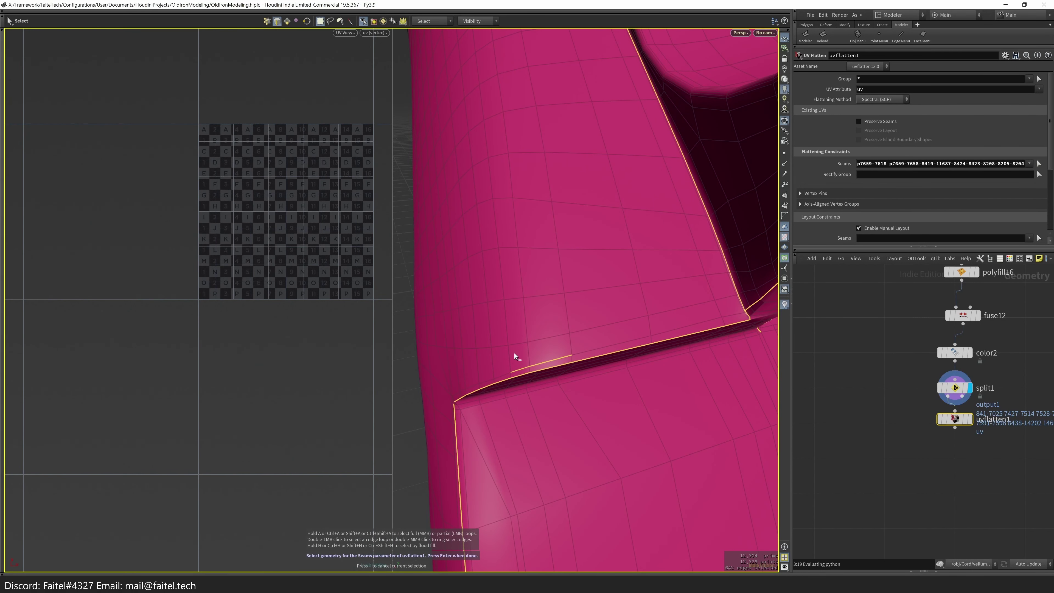
{"action": "left_click_drag", "start_coordinate": [514, 352], "coordinate": [641, 428]}
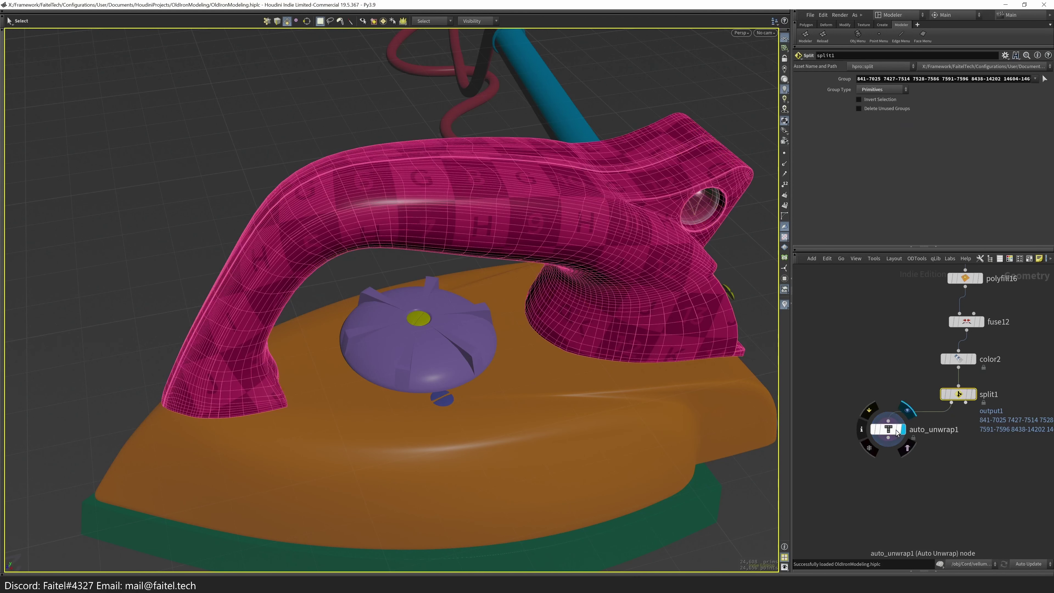
- Try different Grain Tolerance and Merge Threshold values on auto_unwrap1
{"action": "key", "text": "BackSpace"}
{"action": "type", "text": "5"}
{"action": "key", "text": "Return"}
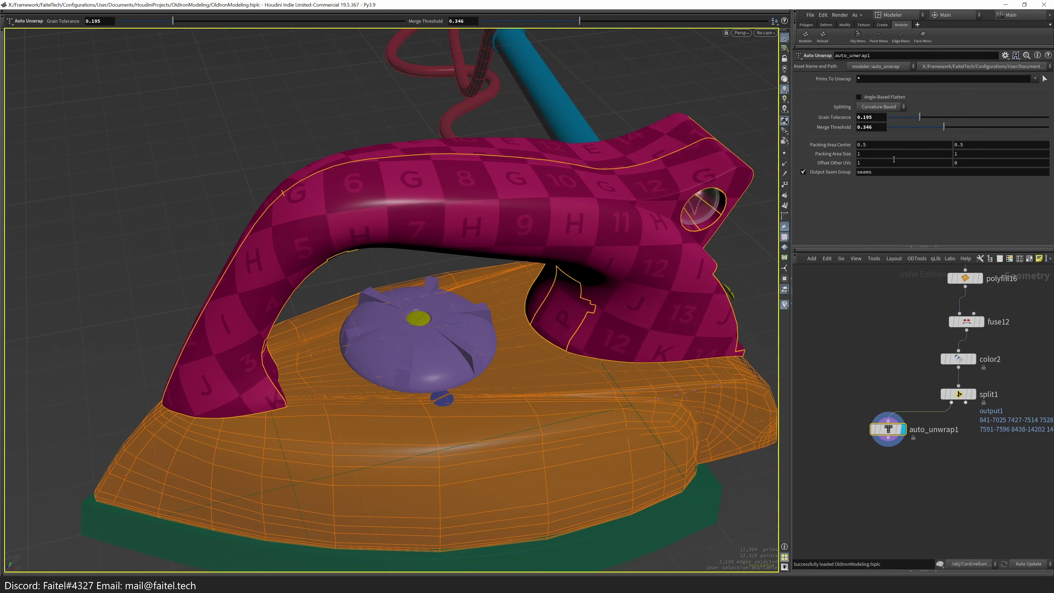
{"action": "key", "text": "Return"}
{"action": "left_click_drag", "start_coordinate": [945, 128], "coordinate": [925, 120]}
{"action": "key", "text": "Escape"}
{"action": "left_click_drag", "start_coordinate": [498, 266], "coordinate": [587, 273]}
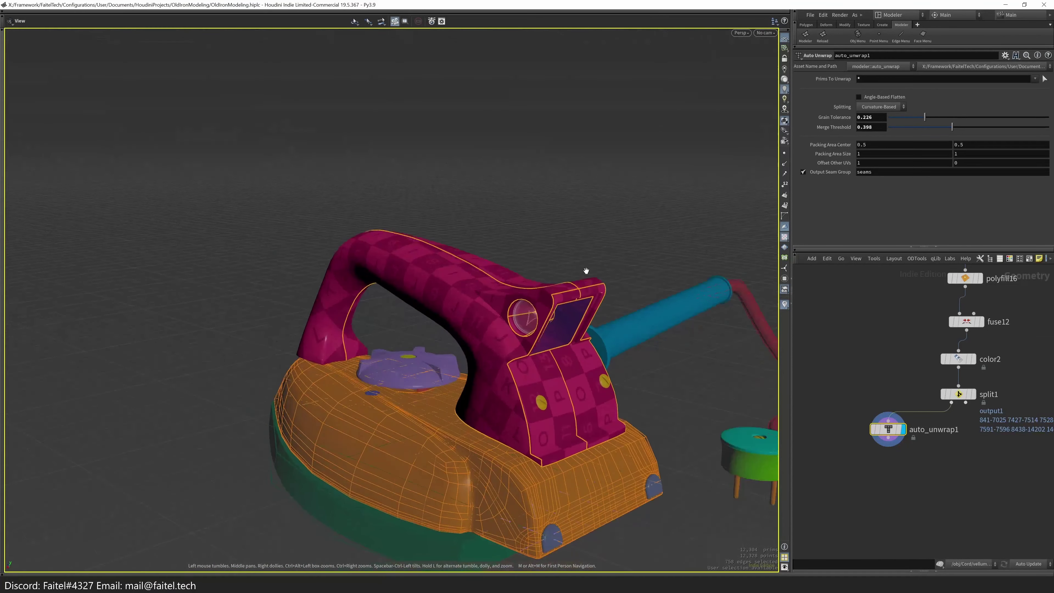
{"action": "scroll", "coordinate": [614, 332], "scroll_direction": "up", "scroll_amount": 3}
- Select the whole geometry and lay out the UV islands with the Modeler Layout tool
{"action": "key", "text": "q"}
{"action": "key", "text": "Escape"}
{"action": "key", "text": "q"}
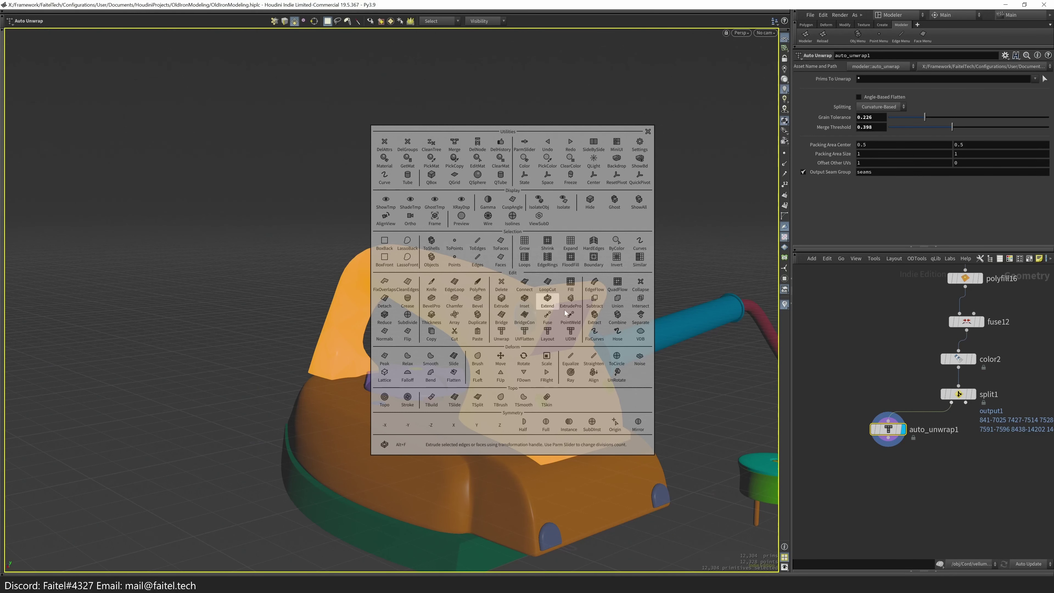
{"action": "left_click", "coordinate": [548, 335]}
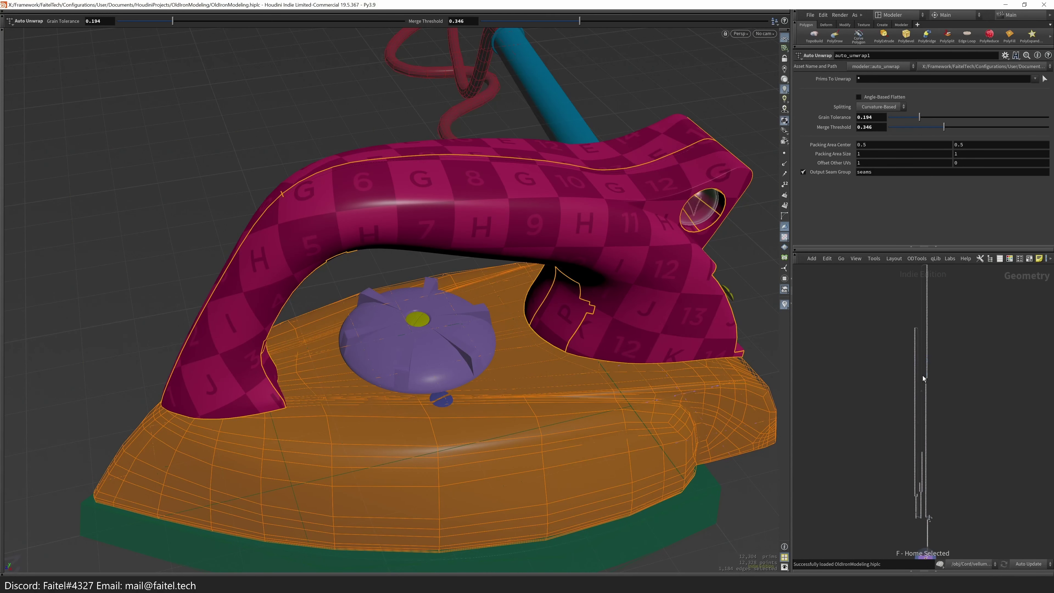
- Insert a stash node between split1 and auto_unwrap1 that stores split1's geometry
{"action": "left_click", "coordinate": [947, 398]}
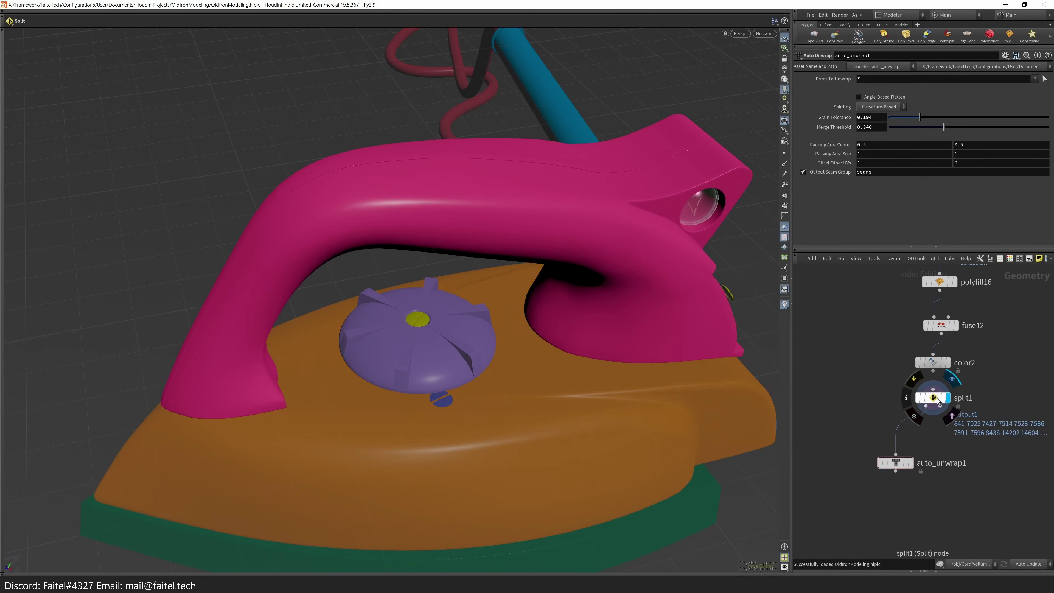
{"action": "key", "text": "Tab"}
{"action": "key", "text": "Escape"}
{"action": "key", "text": "ctrl+z"}
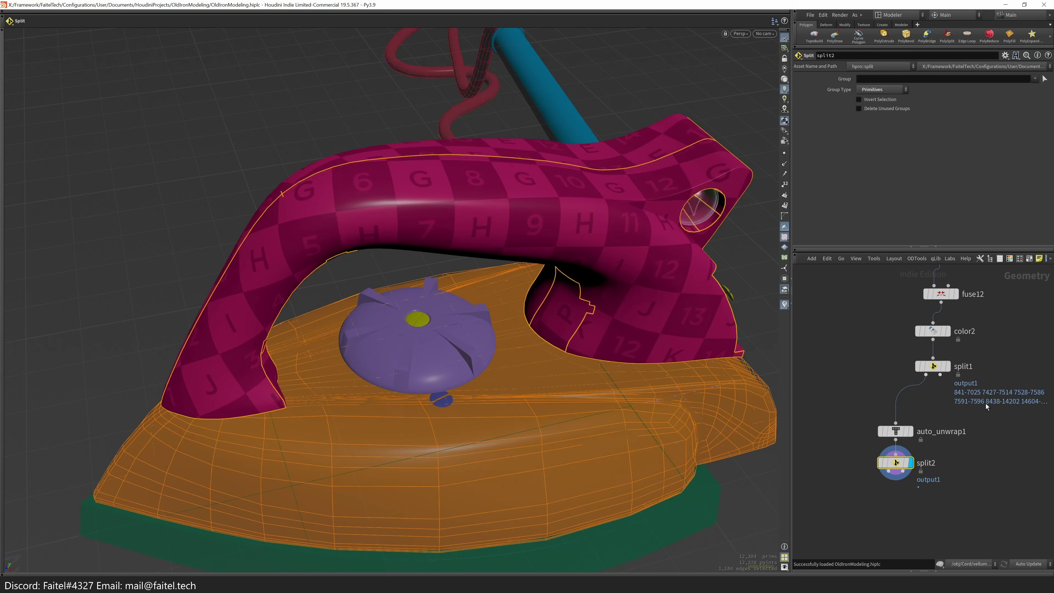
{"action": "key", "text": "Tab"}
{"action": "type", "text": "stash"}
{"action": "key", "text": "Return"}
{"action": "left_click", "coordinate": [906, 405]}
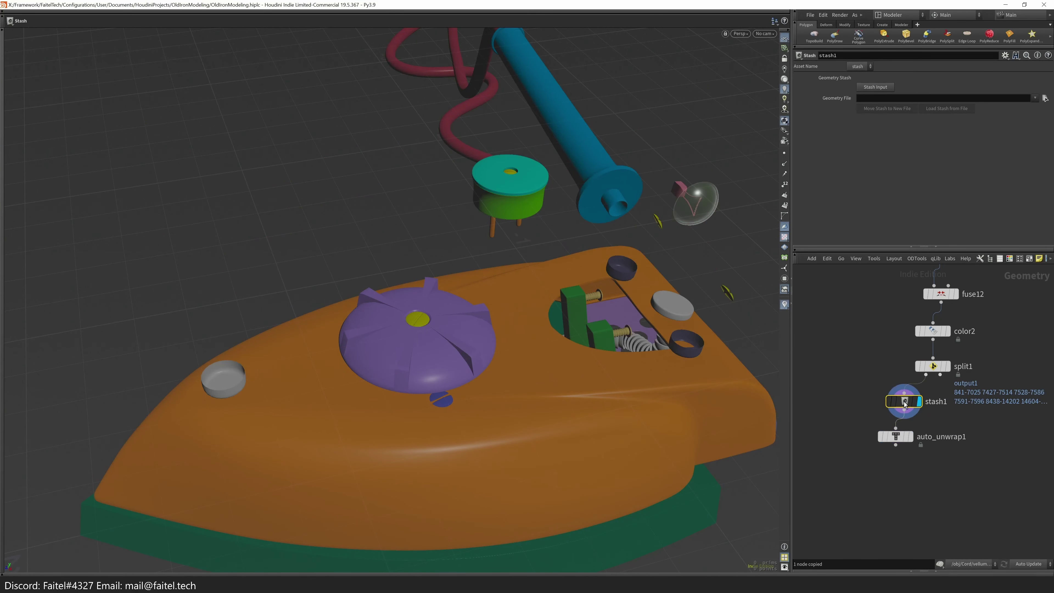
{"action": "left_click", "coordinate": [889, 88]}
{"action": "left_click", "coordinate": [913, 448]}
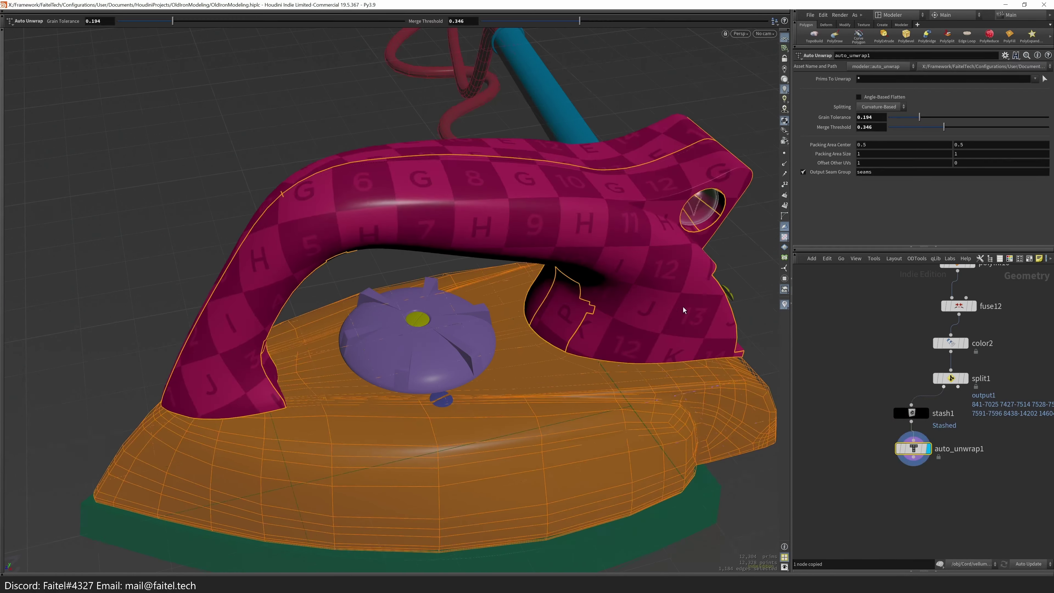
{"action": "left_click_drag", "start_coordinate": [580, 308], "coordinate": [640, 328]}
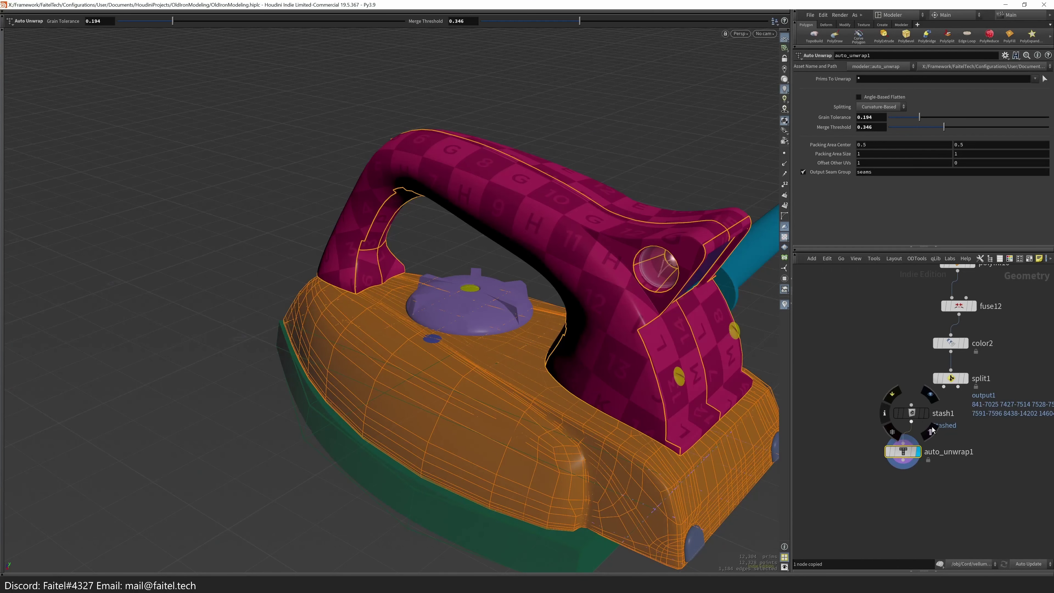
- Add a second stash node, store its geometry and tidy the node layout
{"action": "left_click", "coordinate": [907, 420]}
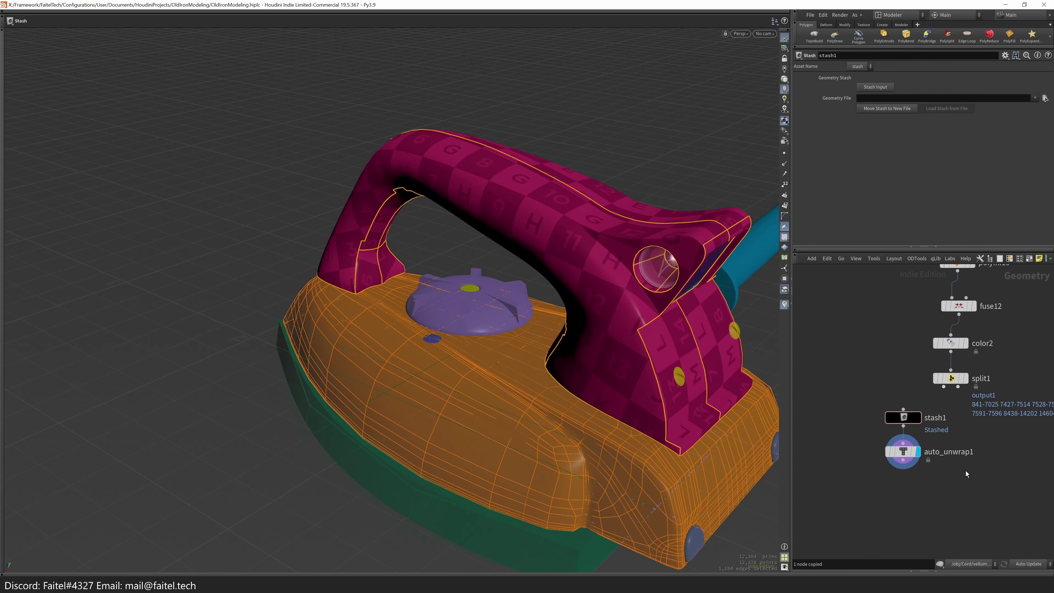
{"action": "key", "text": "Tab"}
{"action": "type", "text": "stash"}
{"action": "key", "text": "Return"}
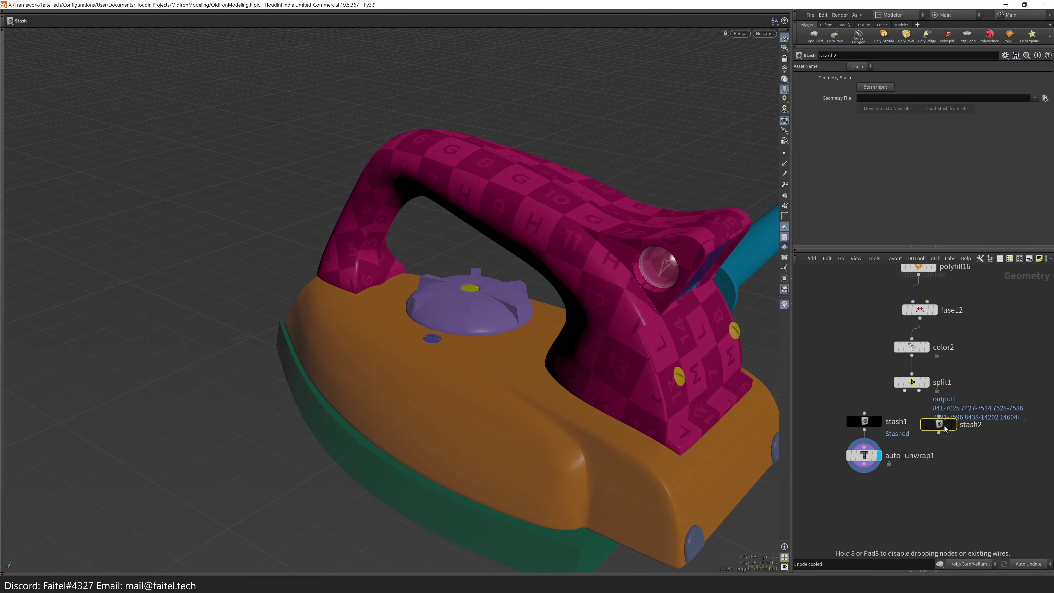
{"action": "left_click", "coordinate": [943, 428]}
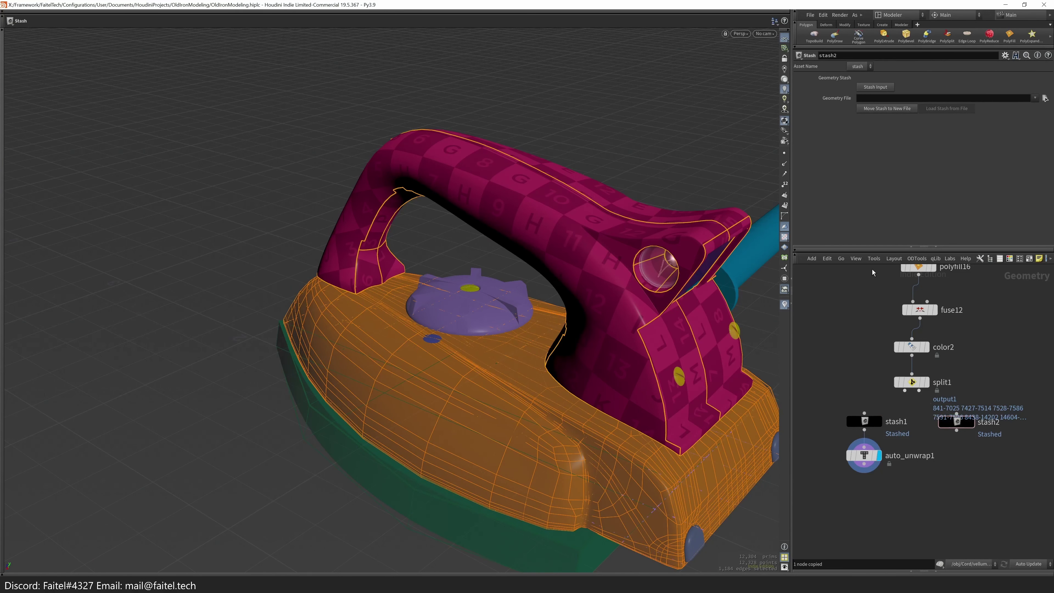
{"action": "key", "text": "l"}
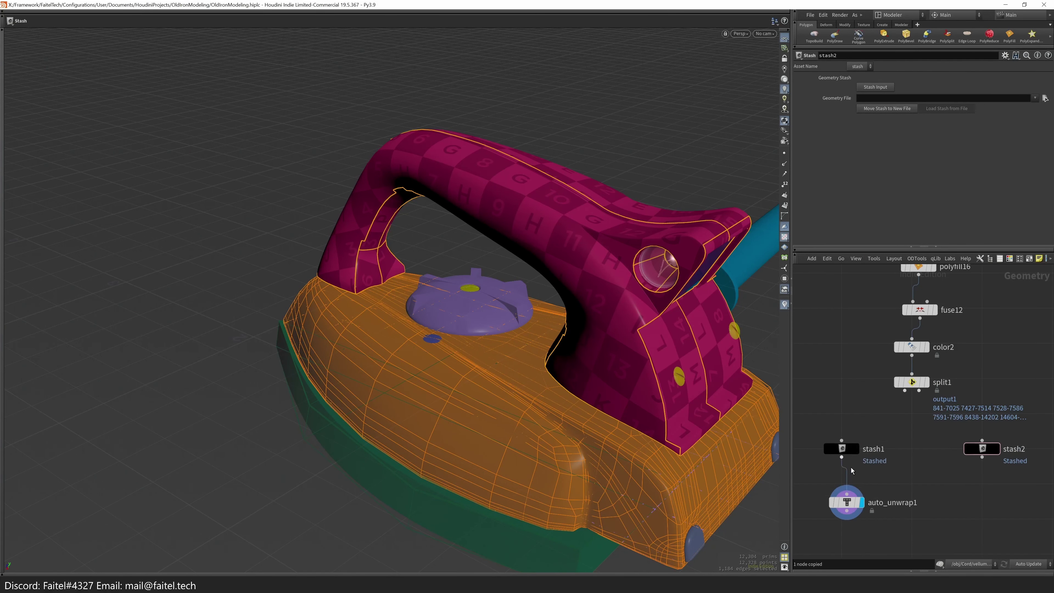
- Experiment with auto_unwrap1's Grain Tolerance and Merge Threshold, settling Grain Tolerance at 0.224
{"action": "left_click", "coordinate": [842, 519]}
{"action": "left_click_drag", "start_coordinate": [614, 366], "coordinate": [648, 416], "text": "alt"}
{"action": "left_click_drag", "start_coordinate": [940, 132], "coordinate": [931, 122]}
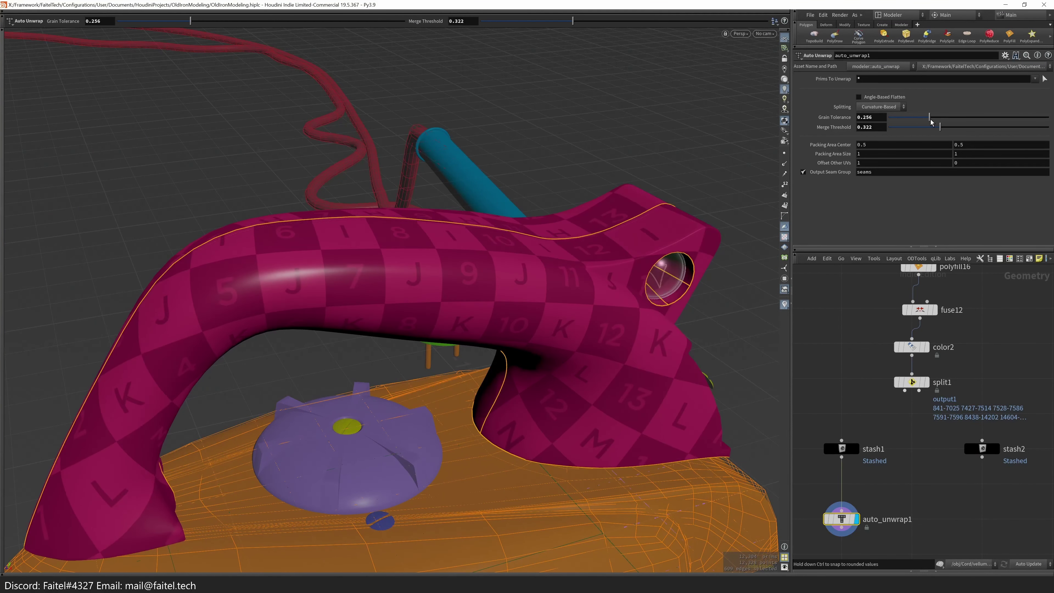
{"action": "left_click_drag", "start_coordinate": [656, 314], "coordinate": [690, 324], "text": "alt"}
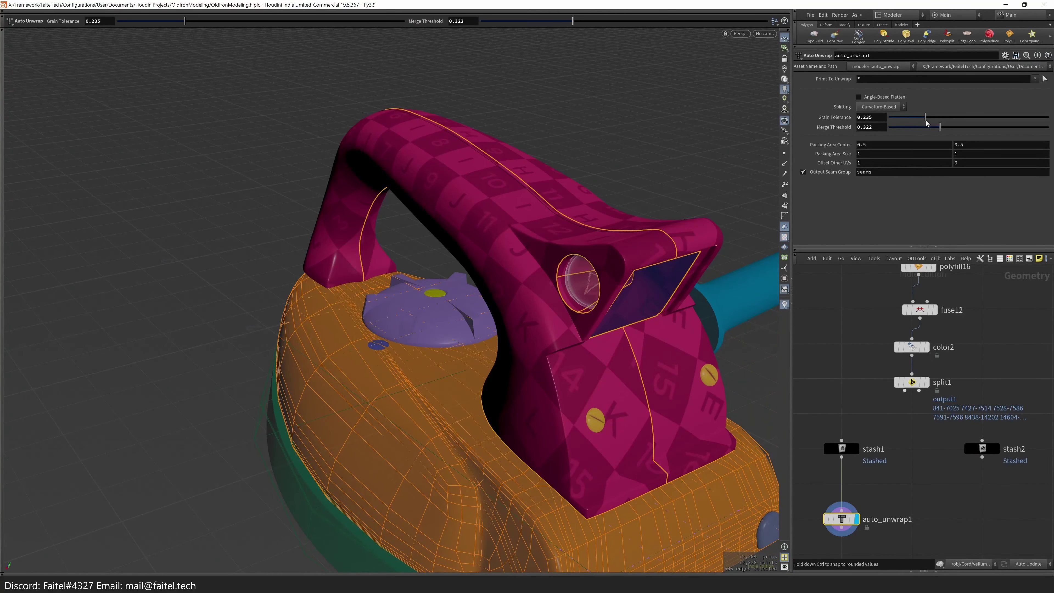
{"action": "left_click_drag", "start_coordinate": [928, 123], "coordinate": [926, 123]}
{"action": "left_click_drag", "start_coordinate": [706, 329], "coordinate": [680, 243], "text": "alt"}
{"action": "middle_click_drag", "start_coordinate": [844, 117], "coordinate": [748, 153]}
{"action": "key", "text": "ctrl+z"}
{"action": "left_click_drag", "start_coordinate": [539, 291], "coordinate": [457, 283], "text": "alt"}
{"action": "mouse_move", "coordinate": [941, 127]}
{"action": "left_mouse_down"}
{"action": "mouse_move", "coordinate": [932, 131]}
{"action": "mouse_move", "coordinate": [945, 132]}
{"action": "left_mouse_up"}
{"action": "key", "text": "Escape"}
{"action": "left_click_drag", "start_coordinate": [602, 270], "coordinate": [489, 337]}
{"action": "key", "text": "Return"}
{"action": "left_click_drag", "start_coordinate": [944, 131], "coordinate": [922, 120]}
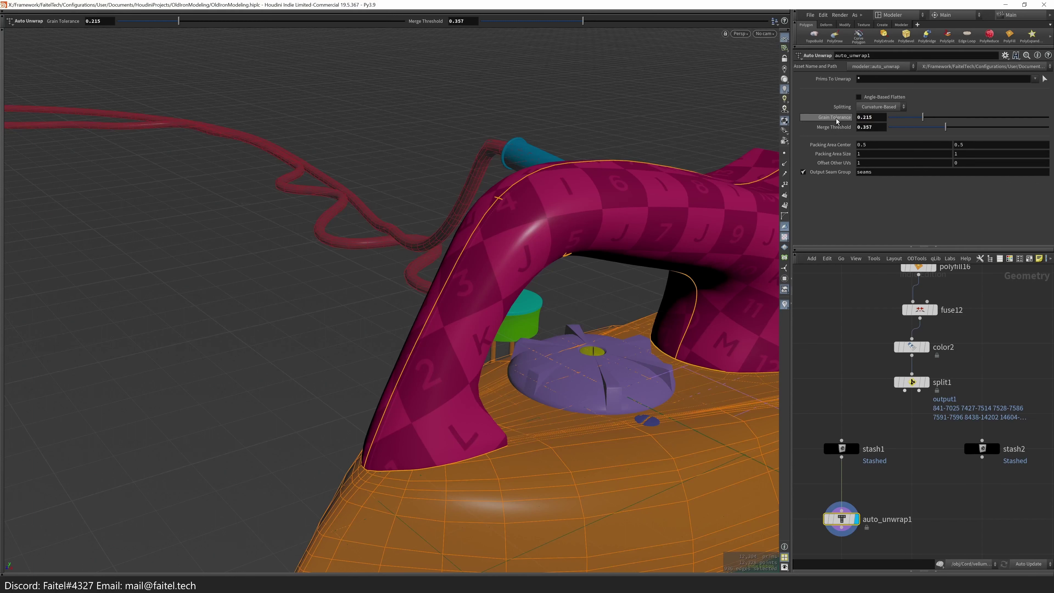
{"action": "middle_click_drag", "start_coordinate": [842, 118], "coordinate": [844, 136]}
{"action": "left_click", "coordinate": [871, 118]}
{"action": "type", "text": "0.24"}
{"action": "middle_click_drag", "start_coordinate": [843, 118], "coordinate": [859, 144]}
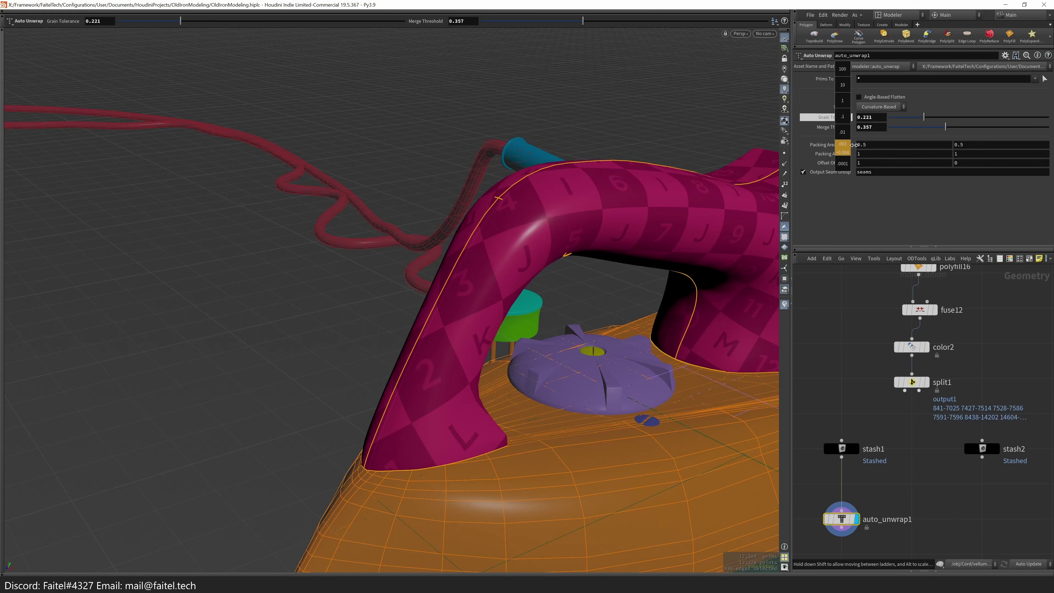
{"action": "middle_click_drag", "start_coordinate": [800, 148], "coordinate": [832, 142]}
{"action": "left_click_drag", "start_coordinate": [757, 184], "coordinate": [582, 374], "text": "alt"}
{"action": "left_click_drag", "start_coordinate": [519, 316], "coordinate": [457, 357], "text": "alt"}
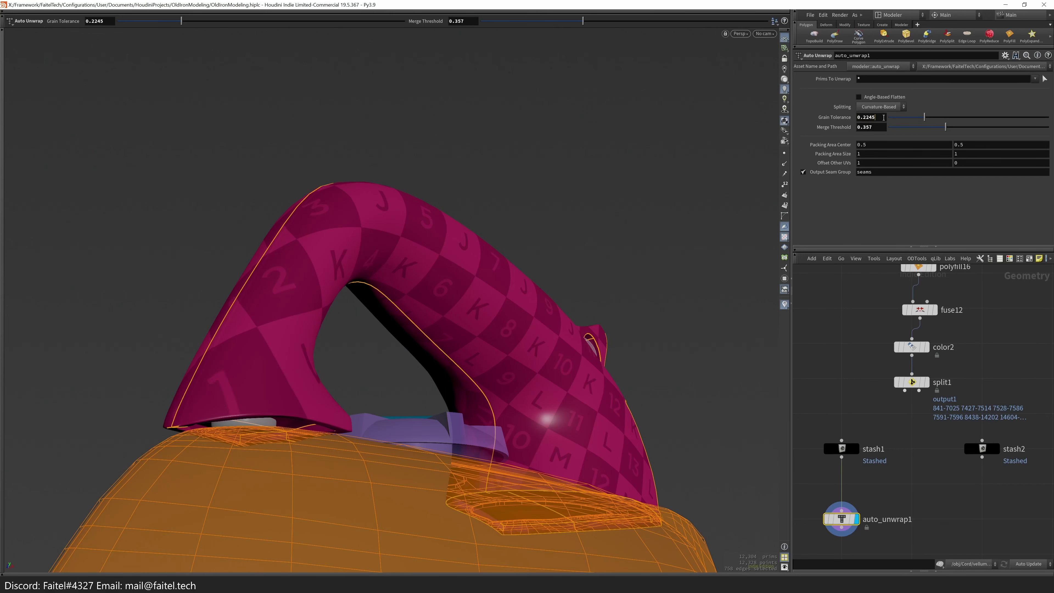
{"action": "type", "text": "0.224"}
{"action": "key", "text": "Return"}
- Bring the Merge Threshold to 0.257, then select all primitives and accept
{"action": "left_click_drag", "start_coordinate": [939, 132], "coordinate": [941, 132]}
{"action": "left_click_drag", "start_coordinate": [539, 332], "coordinate": [444, 392]}
{"action": "left_click_drag", "start_coordinate": [939, 127], "coordinate": [954, 127]}
{"action": "left_click_drag", "start_coordinate": [415, 299], "coordinate": [623, 291]}
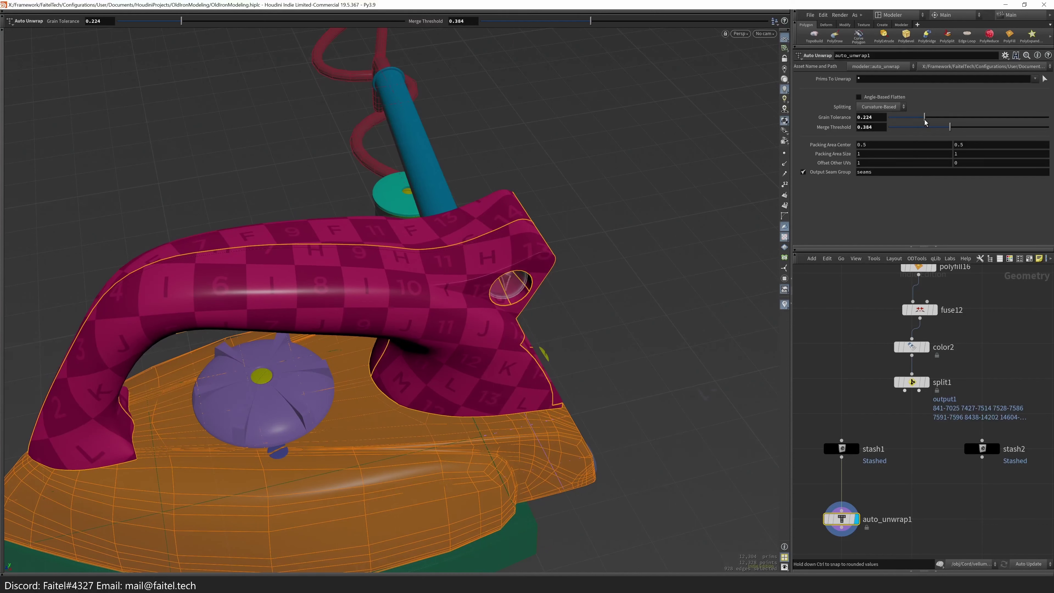
{"action": "left_click_drag", "start_coordinate": [962, 133], "coordinate": [933, 132]}
{"action": "left_click_drag", "start_coordinate": [415, 311], "coordinate": [623, 416]}
{"action": "left_click_drag", "start_coordinate": [933, 126], "coordinate": [930, 130]}
{"action": "key", "text": "Escape"}
{"action": "left_click_drag", "start_coordinate": [654, 275], "coordinate": [523, 332]}
{"action": "key", "text": "Escape"}
{"action": "key", "text": "n"}
{"action": "key", "text": "Return"}
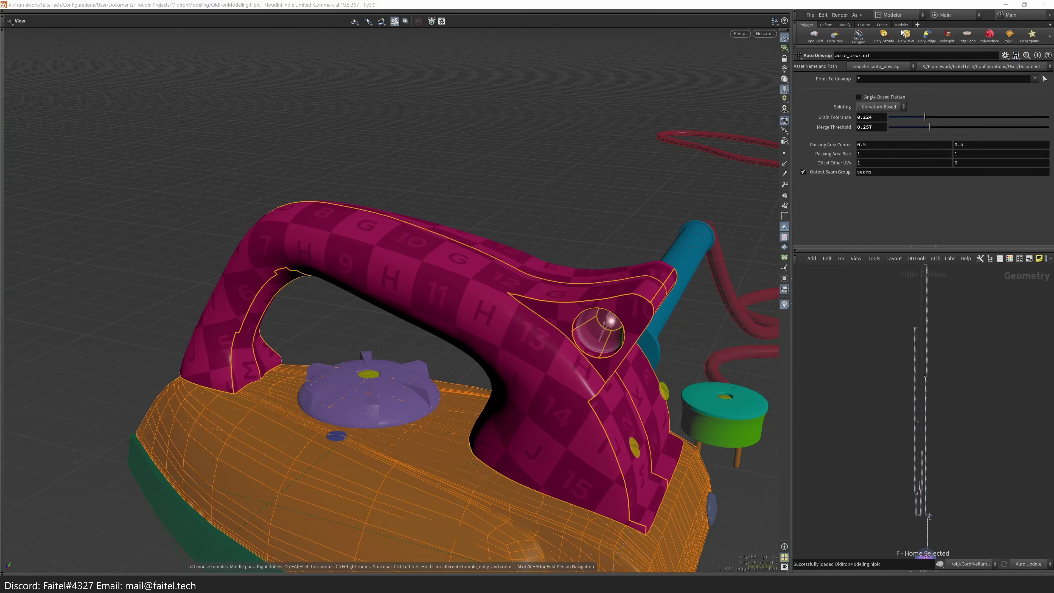
- Delete the stray extrude3 node from the network
{"action": "key", "text": "e"}
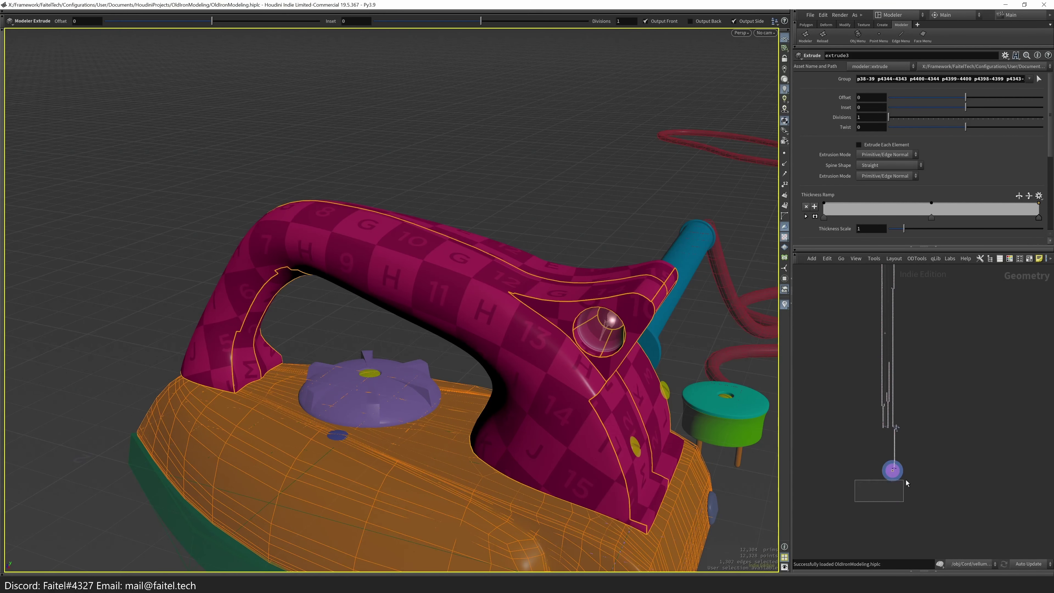
{"action": "key", "text": "h"}
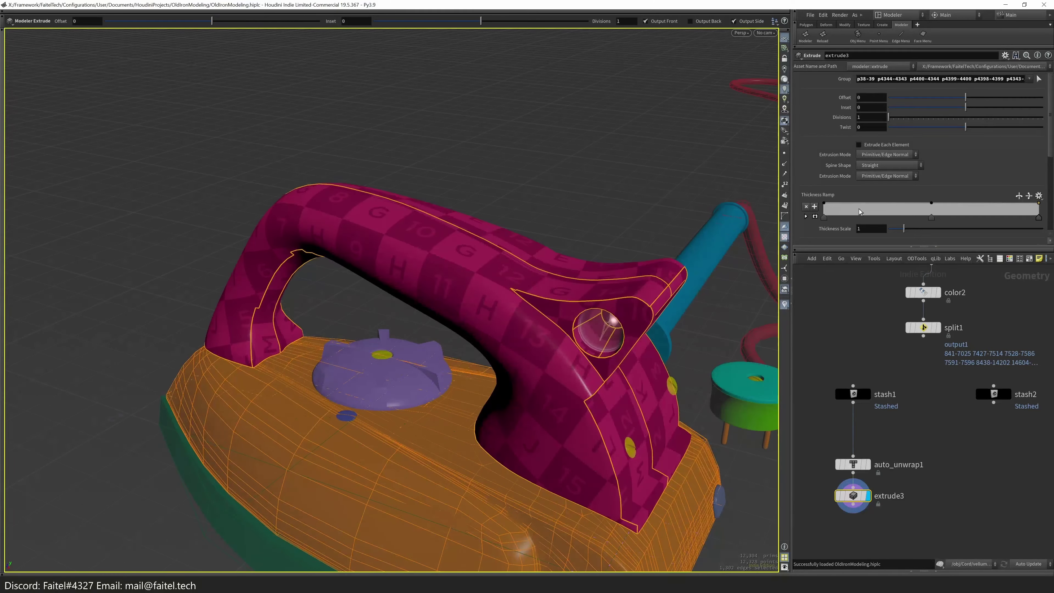
{"action": "key", "text": "h"}
{"action": "key", "text": "alt+x"}
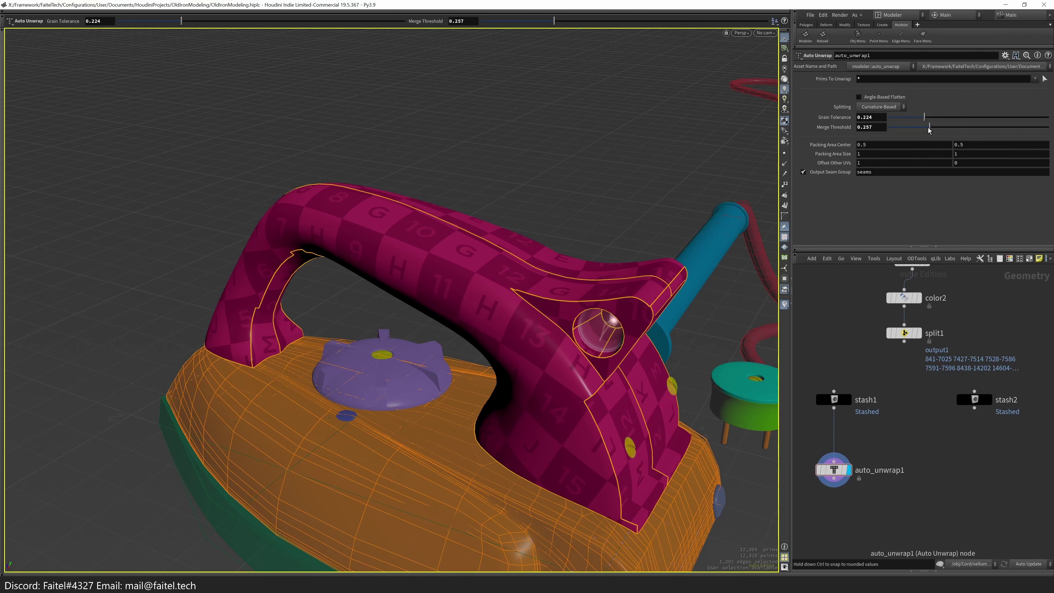
- Test a lower merge threshold, 0.115 grain tolerance and Angle-Based Flatten, then undo back to 0.224
{"action": "left_click_drag", "start_coordinate": [933, 130], "coordinate": [933, 131]}
{"action": "mouse_move", "coordinate": [927, 121]}
{"action": "left_mouse_down"}
{"action": "mouse_move", "coordinate": [908, 124]}
{"action": "mouse_move", "coordinate": [929, 123]}
{"action": "left_mouse_up"}
{"action": "left_click", "coordinate": [883, 98]}
{"action": "key", "text": "ctrl+z"}
{"action": "key", "text": "ctrl+z"}
{"action": "key", "text": "ctrl+z"}
{"action": "key", "text": "ctrl+z"}
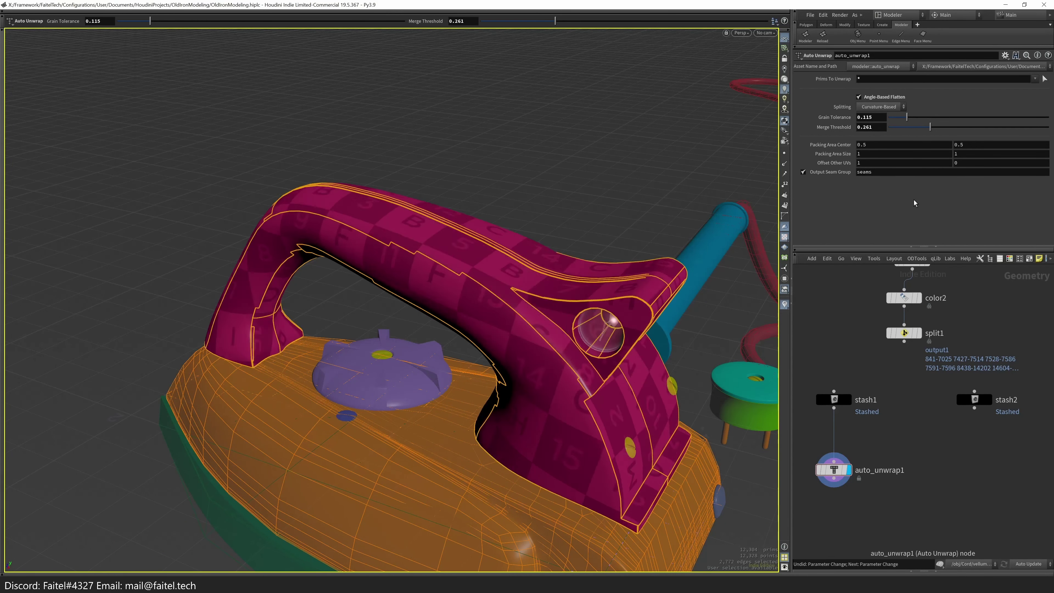
{"action": "key", "text": "ctrl+y"}
{"action": "key", "text": "ctrl+z"}
{"action": "key", "text": "ctrl+z"}
{"action": "key", "text": "ctrl+z"}
{"action": "key", "text": "ctrl+z"}
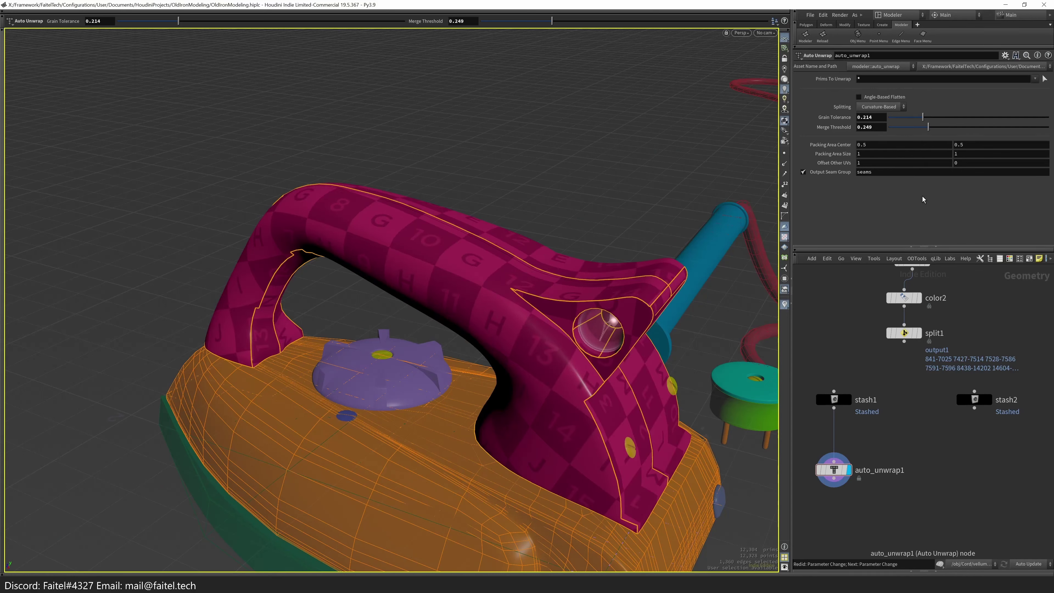
{"action": "key", "text": "shift+e"}
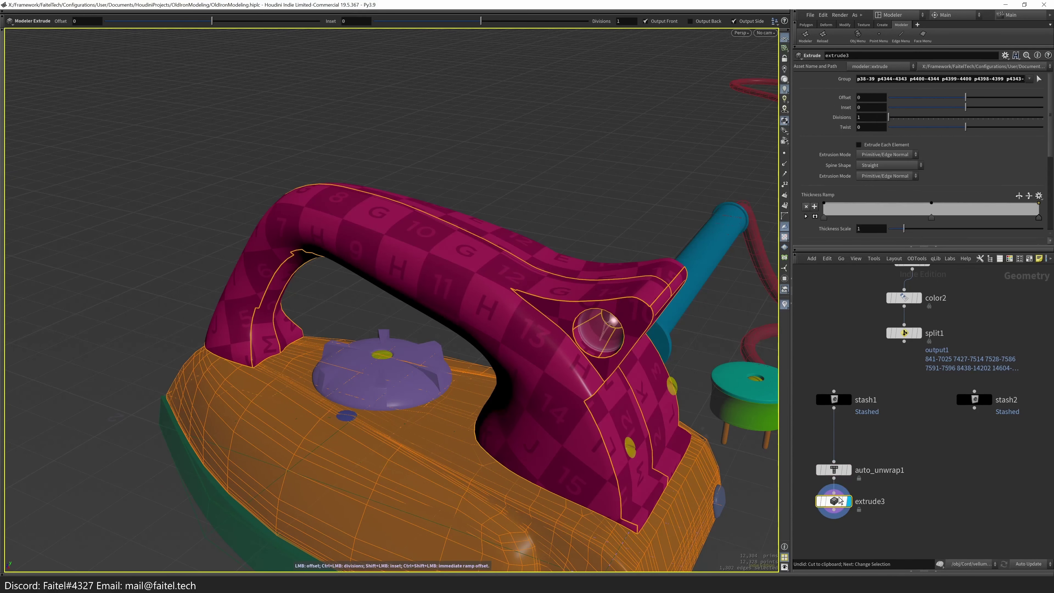
- Cut the reappeared extrude3 node and set the left split viewport pane to UV View
{"action": "key", "text": "ctrl+x"}
{"action": "key", "text": "Tab"}
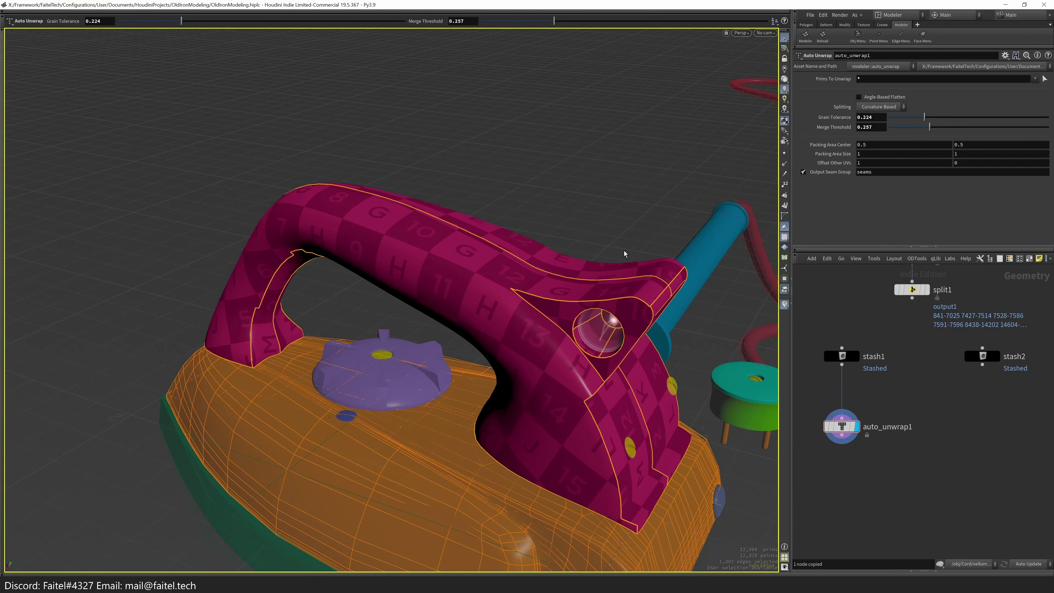
{"action": "left_click", "coordinate": [356, 32]}
{"action": "left_click", "coordinate": [422, 88]}
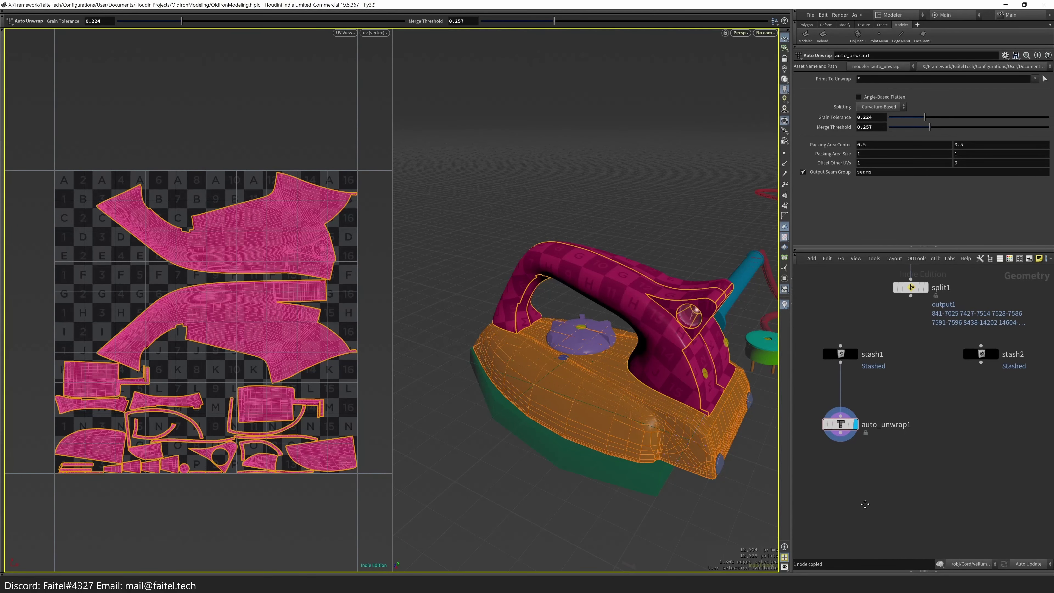
- Pack the whole handle's UVs with a UV Layout at search resolution 4096
{"action": "middle_click_drag", "start_coordinate": [865, 504], "coordinate": [864, 487]}
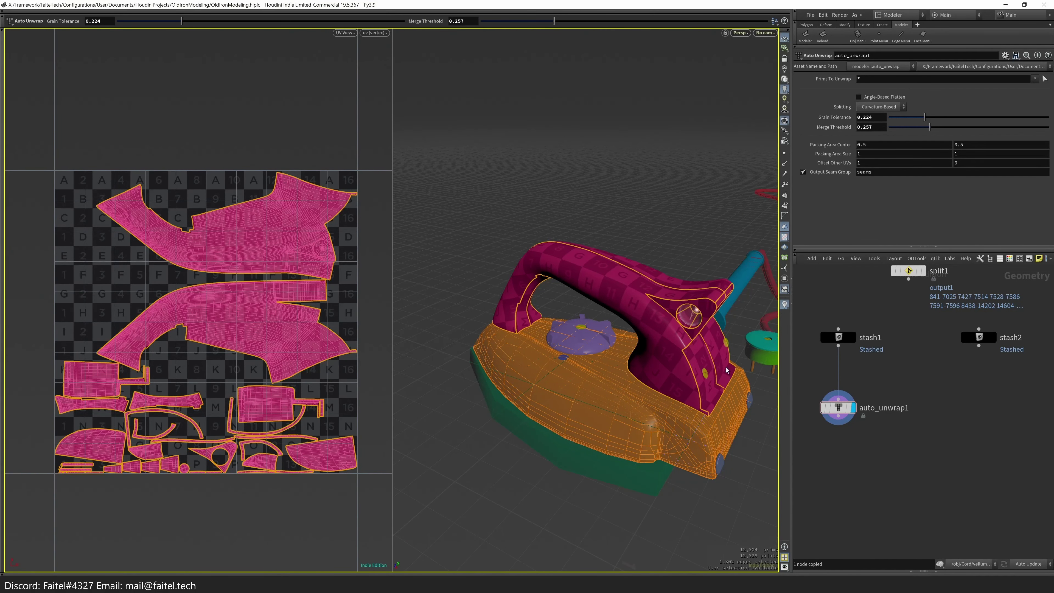
{"action": "key", "text": "s"}
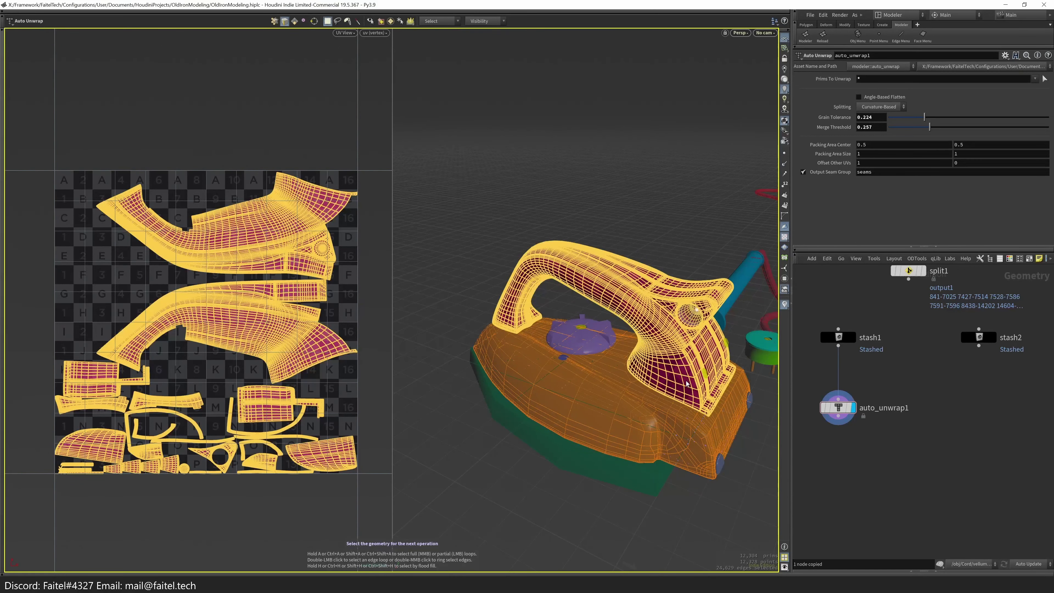
{"action": "key", "text": "Tab"}
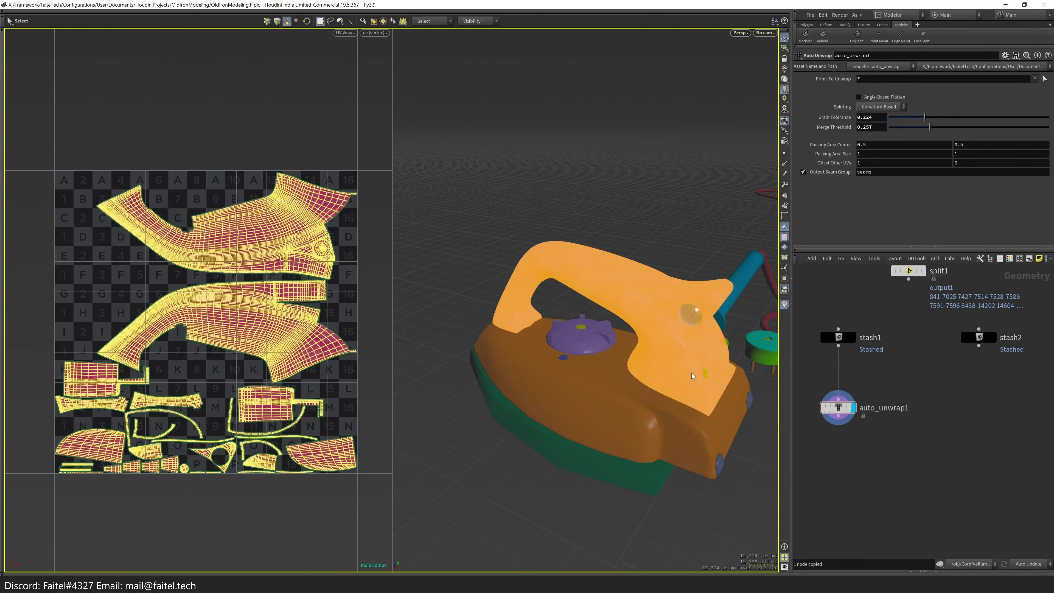
{"action": "left_click", "coordinate": [738, 432]}
{"action": "left_click_drag", "start_coordinate": [919, 242], "coordinate": [1043, 243]}
{"action": "scroll", "coordinate": [814, 191], "scroll_direction": "down", "scroll_amount": 2}
{"action": "left_click", "coordinate": [815, 175]}
{"action": "left_click", "coordinate": [871, 197]}
{"action": "left_click", "coordinate": [871, 239]}
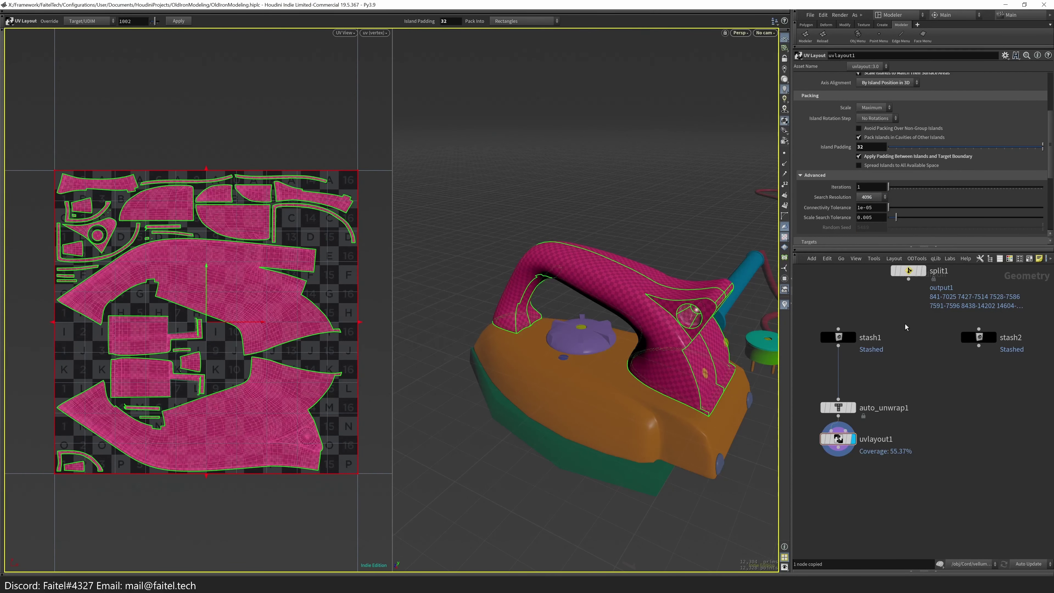
{"action": "scroll", "coordinate": [958, 516], "scroll_direction": "down", "scroll_amount": 1}
- Display the stashed flap piece and Auto Unwrap it, tuning grain tolerance to about 0.268
{"action": "left_click", "coordinate": [982, 363]}
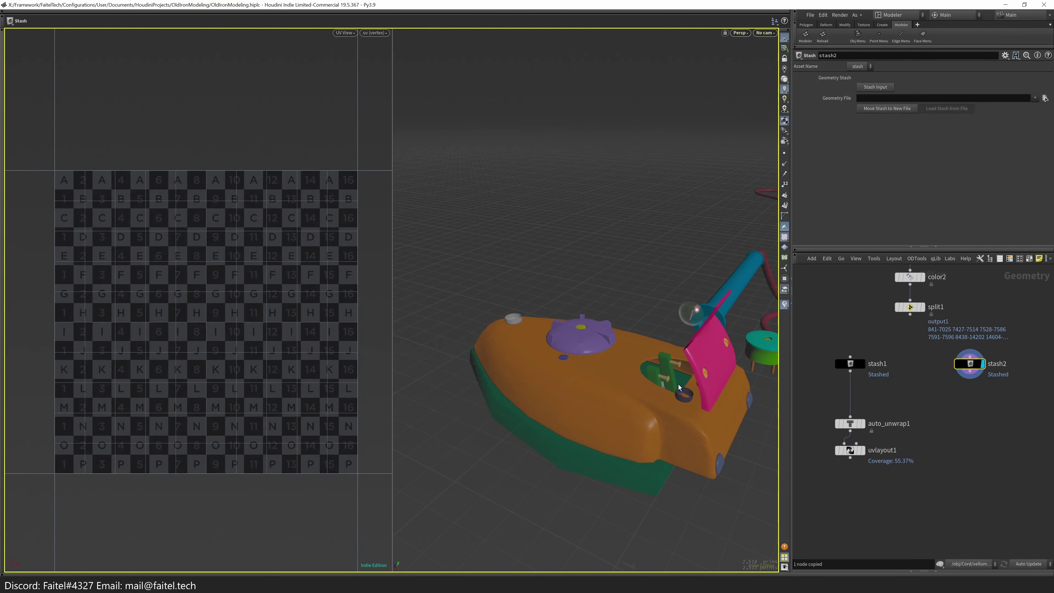
{"action": "left_click", "coordinate": [676, 388]}
{"action": "scroll", "coordinate": [694, 318], "scroll_direction": "up", "scroll_amount": 4}
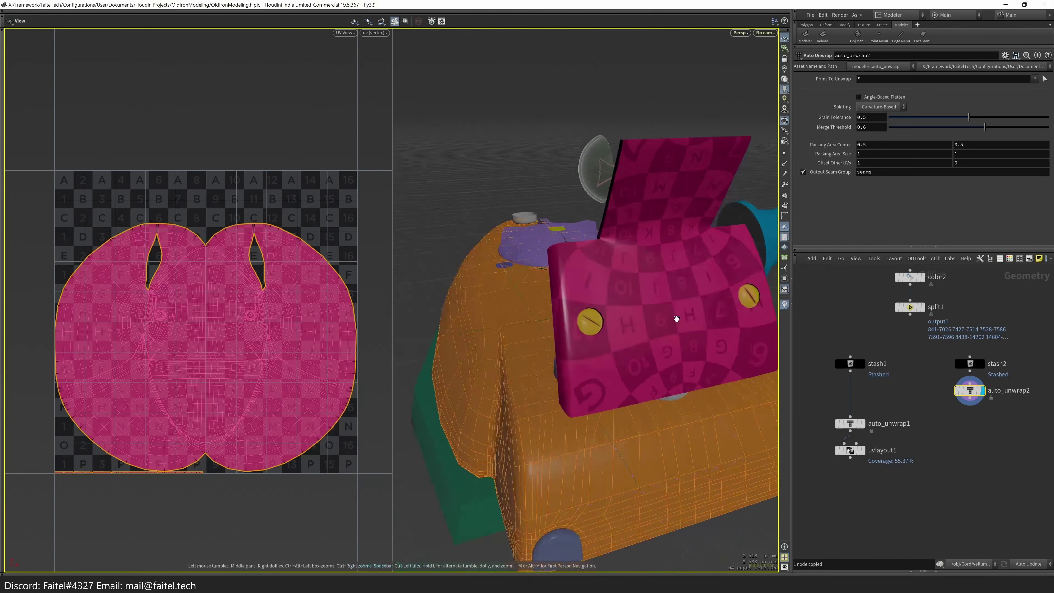
{"action": "left_click_drag", "start_coordinate": [951, 122], "coordinate": [932, 124]}
{"action": "key", "text": "Escape"}
{"action": "left_click_drag", "start_coordinate": [623, 290], "coordinate": [702, 291]}
{"action": "key", "text": "Return"}
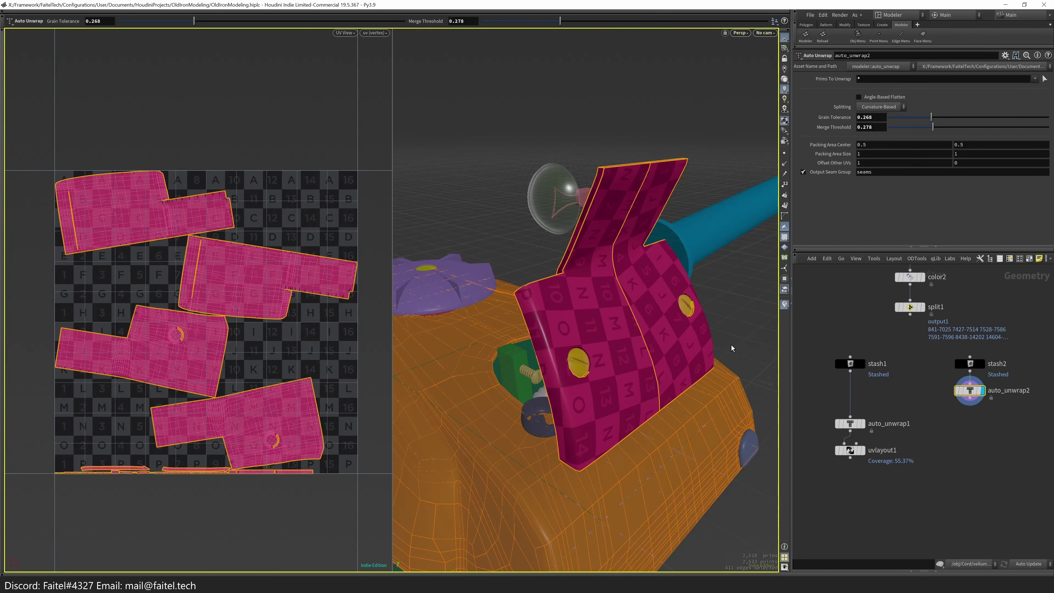
- Add a UV Layout after the flap unwrap with island padding 32
{"action": "key", "text": "Tab"}
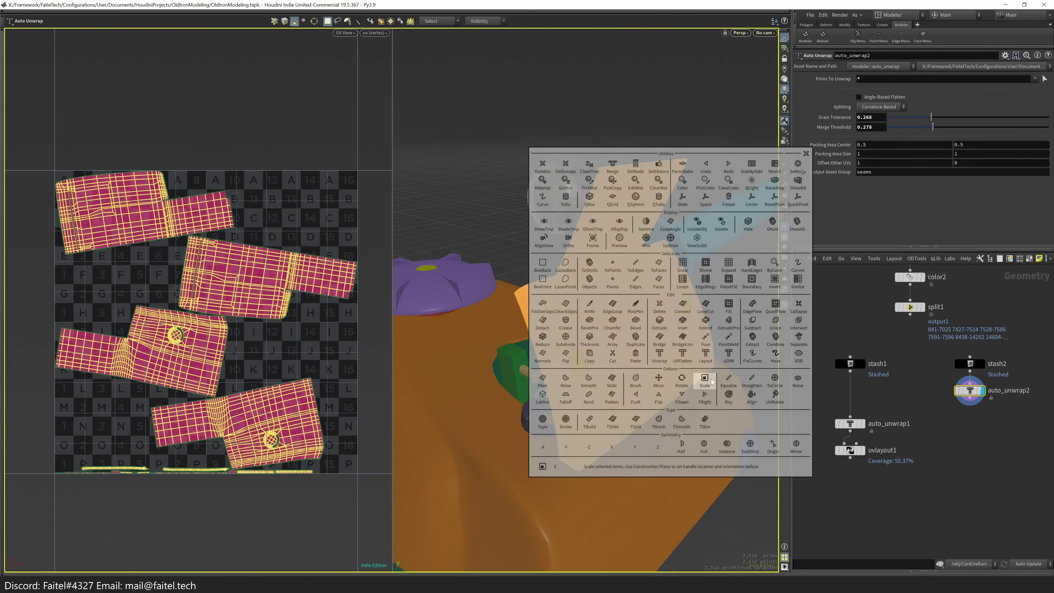
{"action": "left_click", "coordinate": [749, 315]}
{"action": "left_click", "coordinate": [872, 148]}
{"action": "type", "text": "32"}
{"action": "key", "text": "Return"}
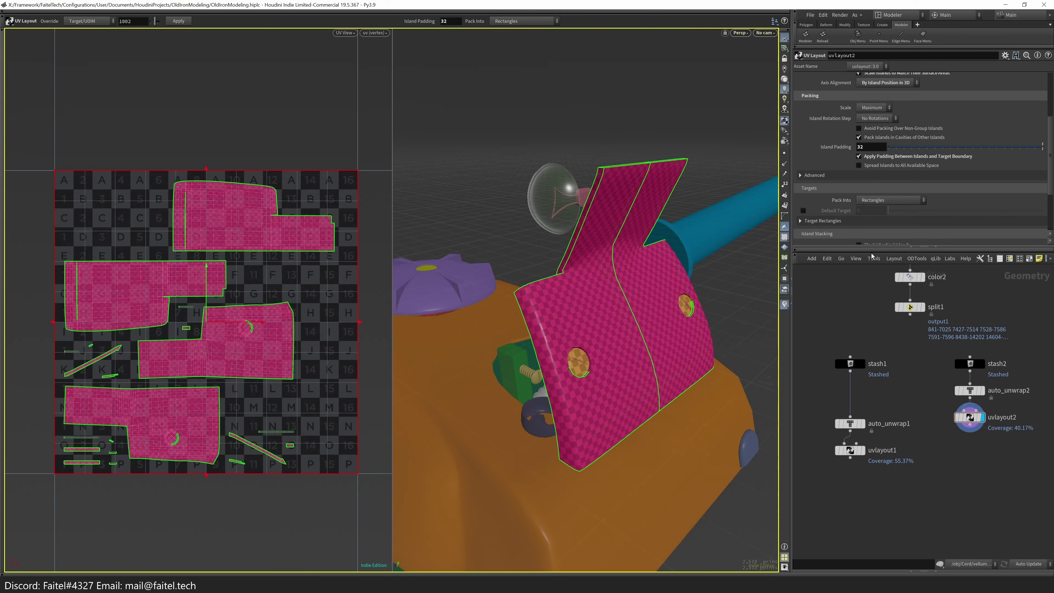
{"action": "left_click", "coordinate": [810, 175]}
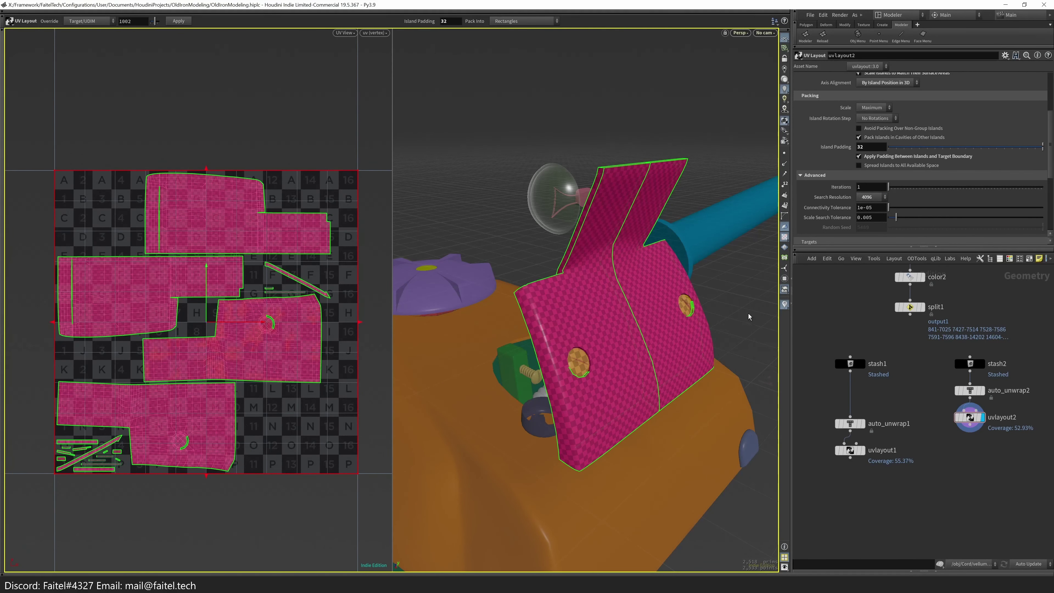
- Back in the Handle network, set the flap's UV Layout to pack into UDIM tiles, default tile 1002
{"action": "key", "text": "u"}
{"action": "key", "text": "h"}
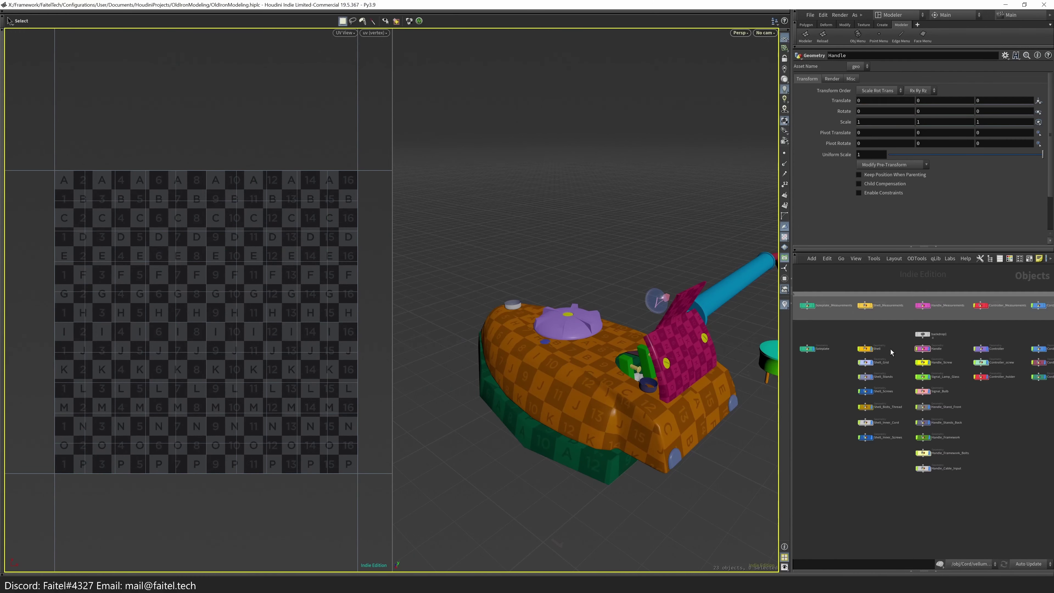
{"action": "double_click", "coordinate": [854, 347]}
{"action": "key", "text": "u"}
{"action": "key", "text": "i"}
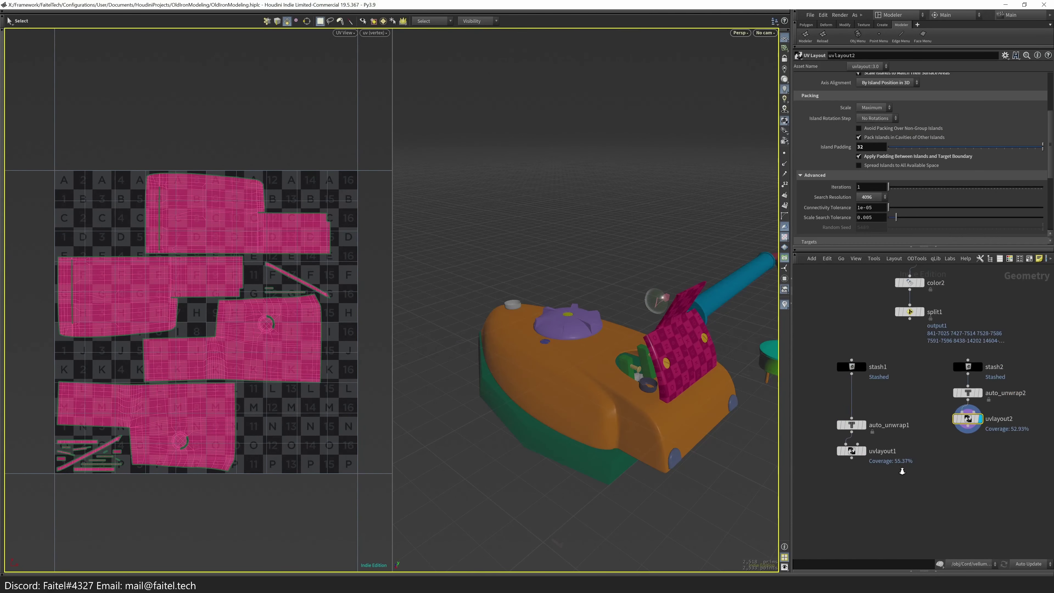
{"action": "scroll", "coordinate": [892, 446], "scroll_direction": "down", "scroll_amount": 3}
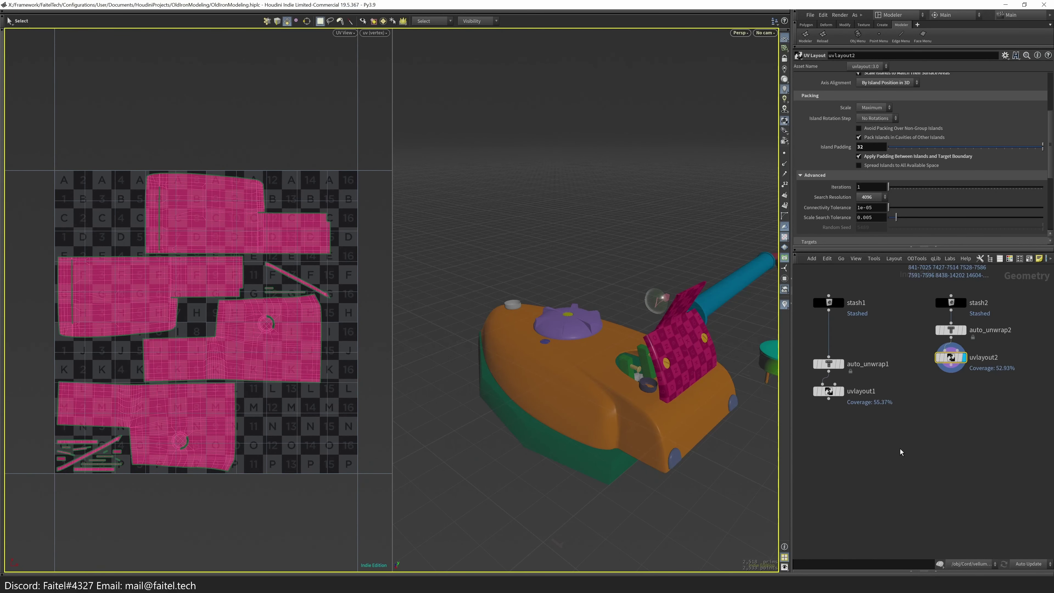
{"action": "scroll", "coordinate": [831, 166], "scroll_direction": "down", "scroll_amount": 6}
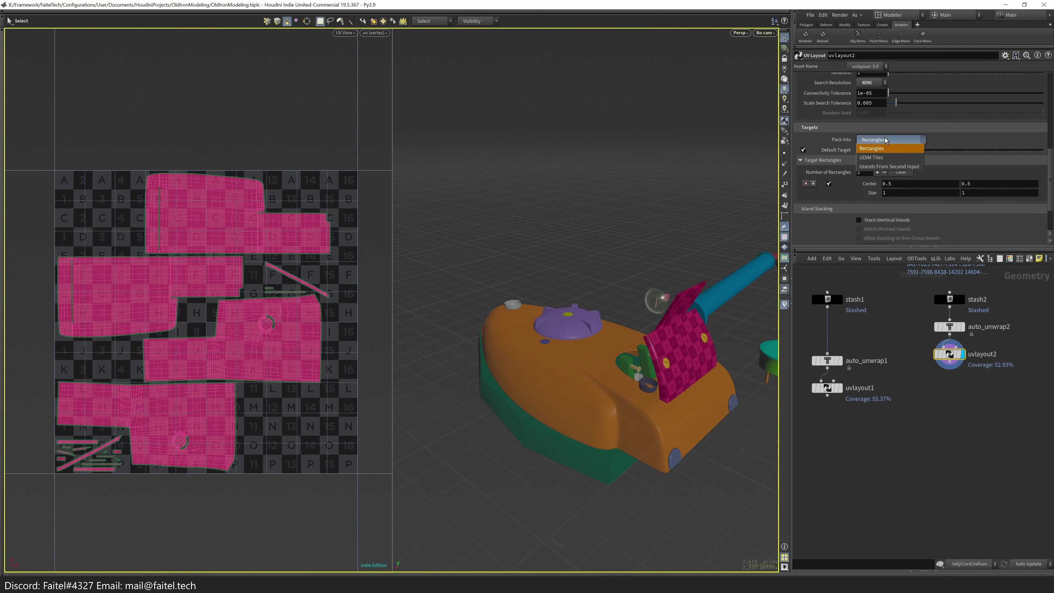
{"action": "left_click", "coordinate": [800, 161]}
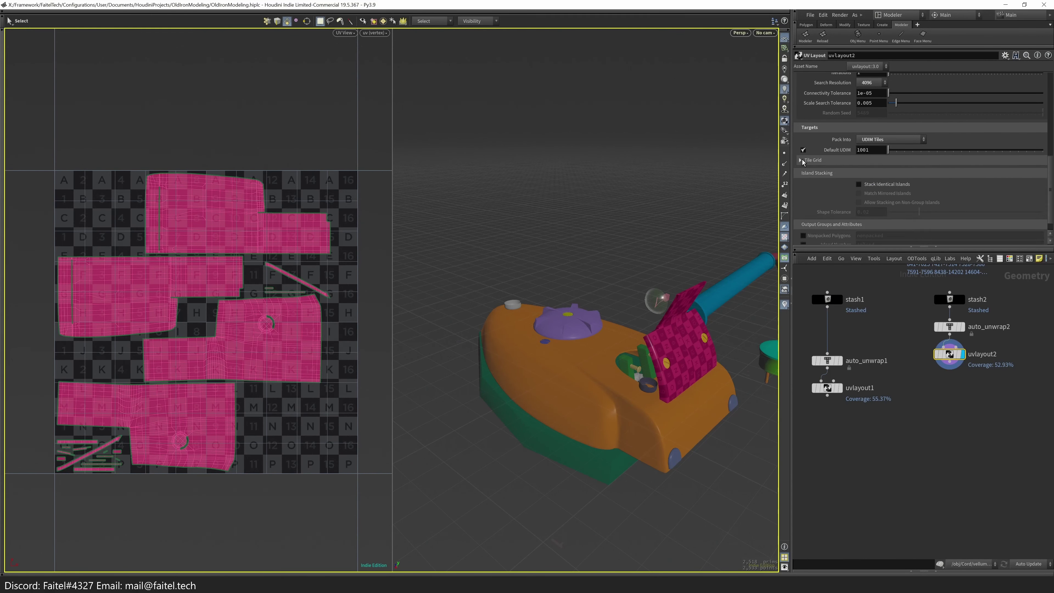
{"action": "left_click", "coordinate": [828, 389]}
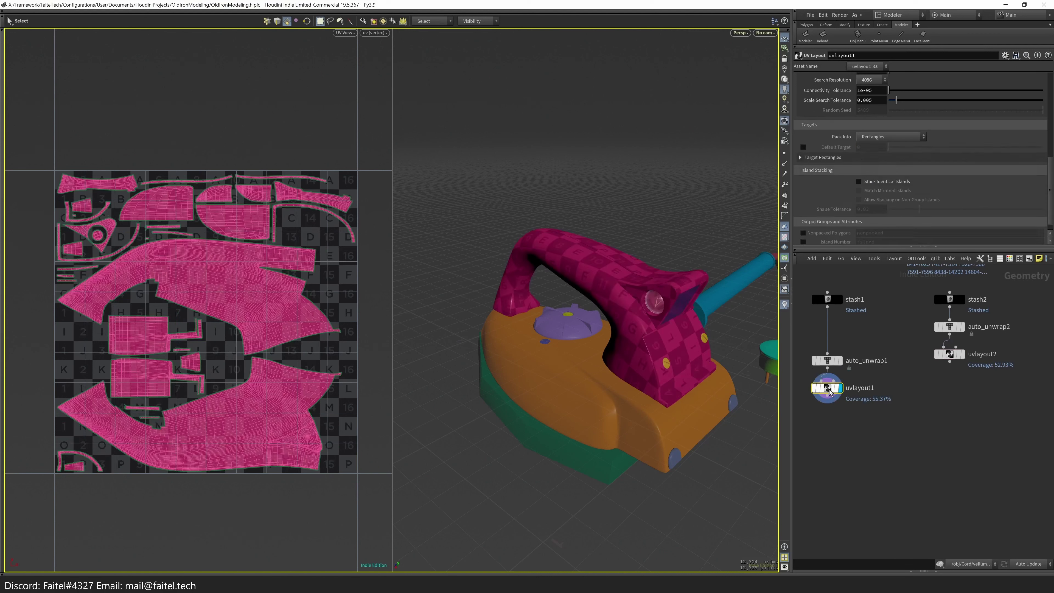
{"action": "left_click", "coordinate": [892, 137]}
{"action": "left_click", "coordinate": [876, 165]}
- Select both UV Layout nodes and combine them with a Merge
{"action": "left_click", "coordinate": [950, 354]}
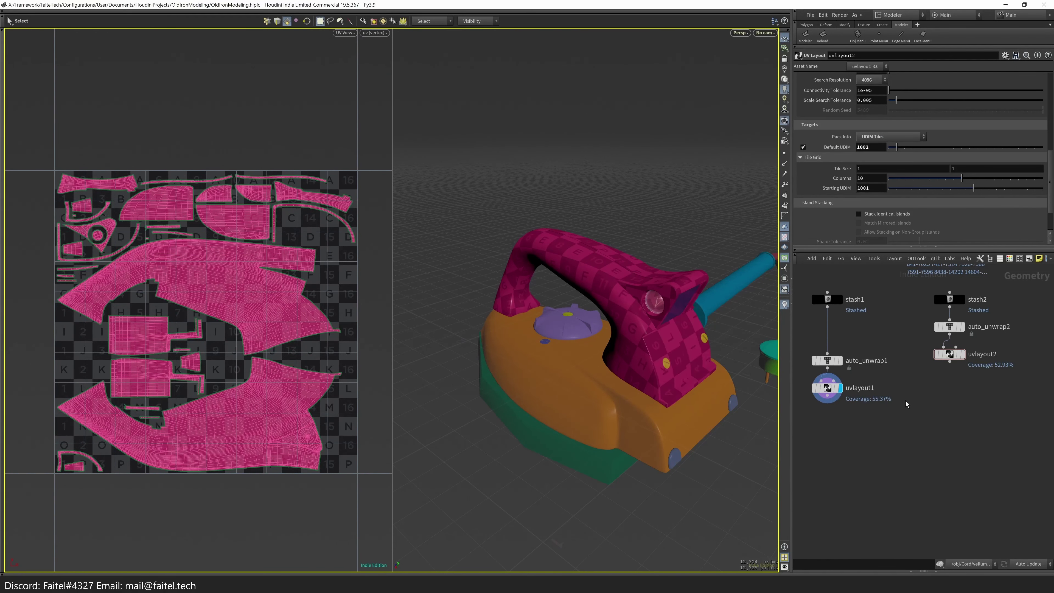
{"action": "middle_click_drag", "start_coordinate": [901, 417], "coordinate": [907, 392]}
{"action": "left_click", "coordinate": [834, 363], "text": "shift"}
{"action": "left_click", "coordinate": [458, 41]}
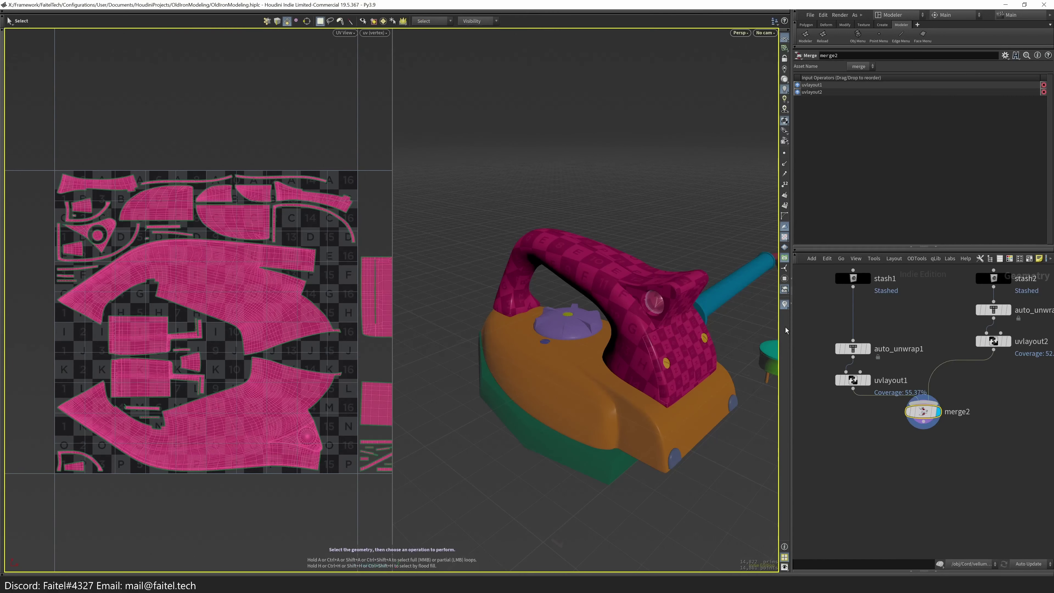
{"action": "scroll", "coordinate": [290, 291], "scroll_direction": "down", "scroll_amount": 3}
{"action": "scroll", "coordinate": [329, 288], "scroll_direction": "up", "scroll_amount": 3}
{"action": "scroll", "coordinate": [330, 287], "scroll_direction": "down", "scroll_amount": 1}
- Enter the Handle geometry and apply Auto Unwrap to the iron's dial
{"action": "key", "text": "u"}
{"action": "left_click_drag", "start_coordinate": [736, 487], "coordinate": [623, 415], "text": "alt"}
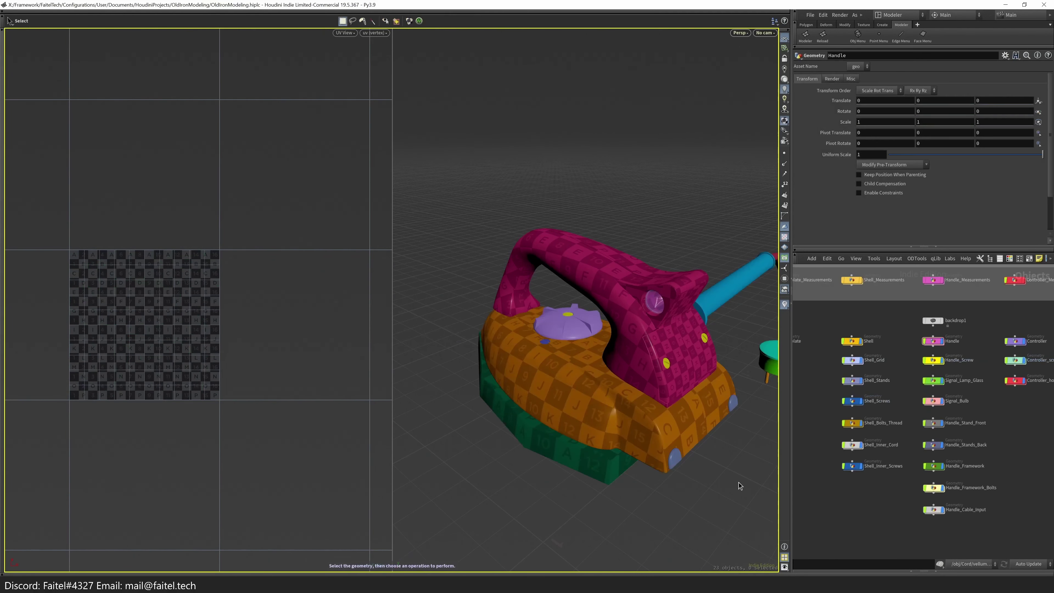
{"action": "scroll", "coordinate": [557, 349], "scroll_direction": "up", "scroll_amount": 5}
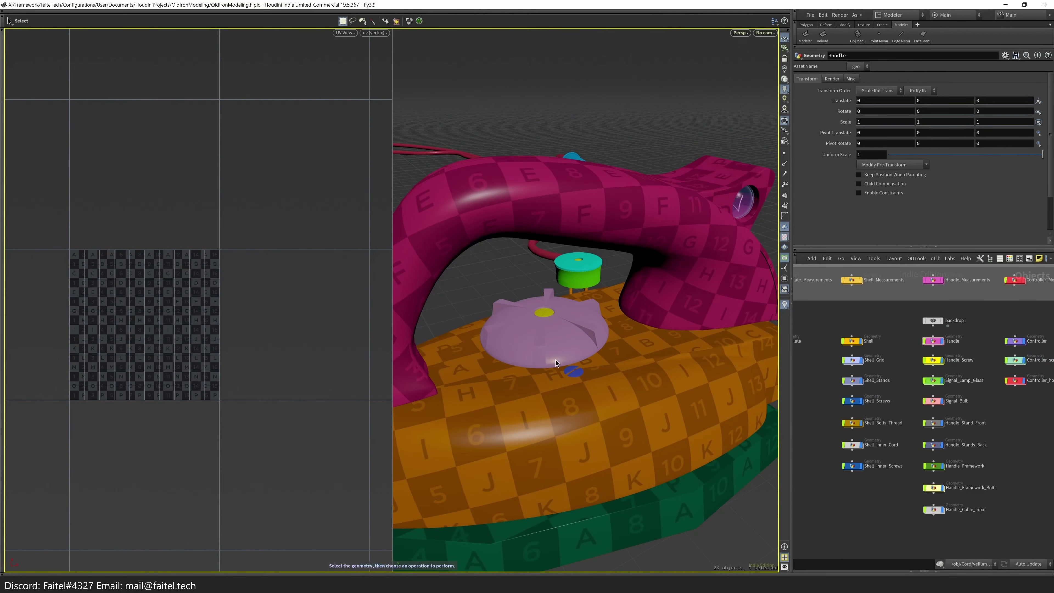
{"action": "double_click", "coordinate": [573, 350]}
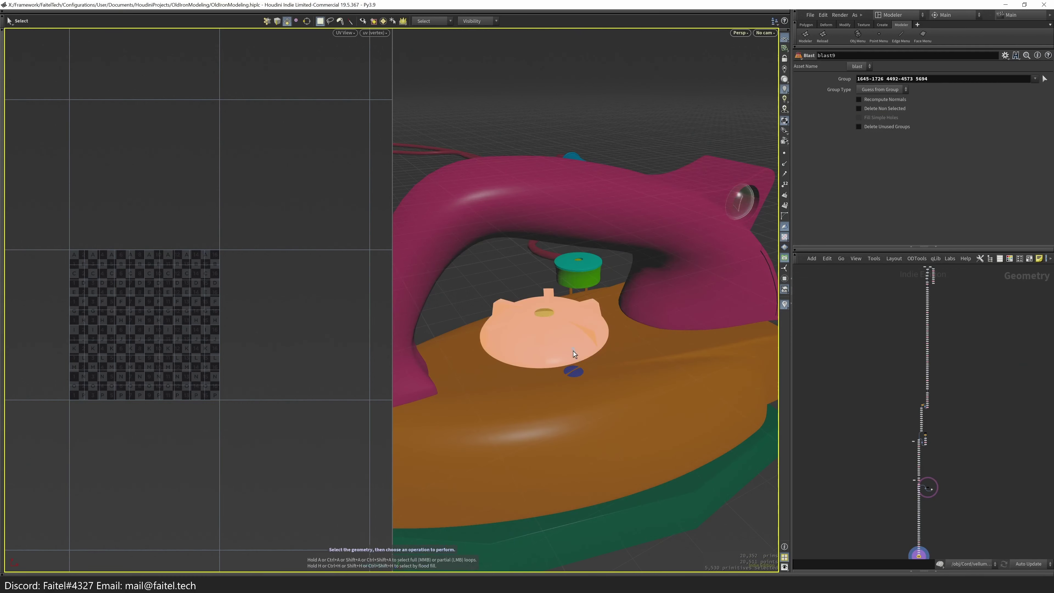
{"action": "scroll", "coordinate": [873, 424], "scroll_direction": "up", "scroll_amount": 3}
{"action": "key", "text": "Tab"}
{"action": "left_click", "coordinate": [728, 445]}
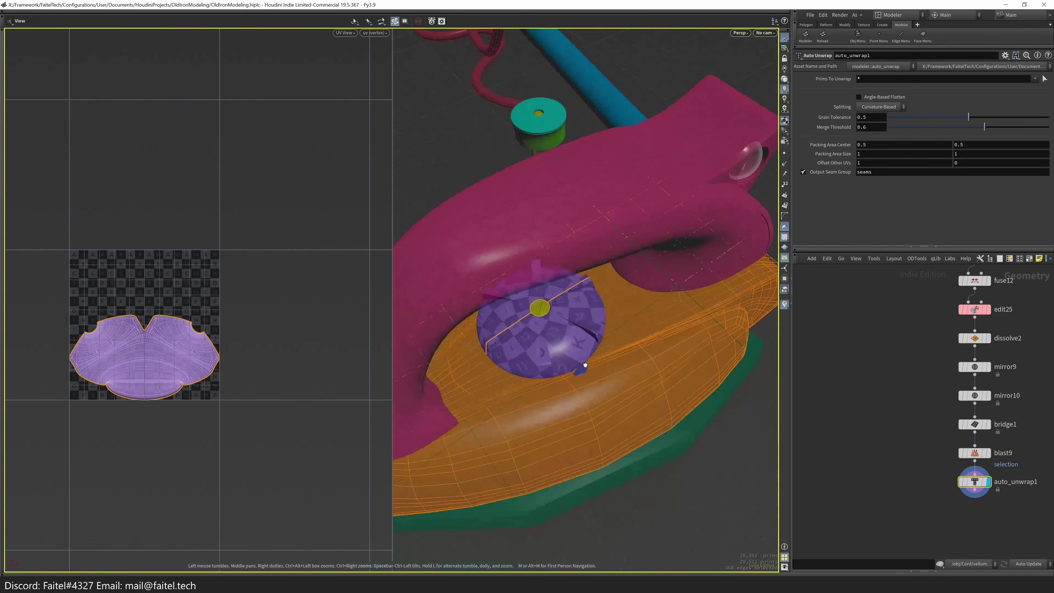
{"action": "scroll", "coordinate": [639, 276], "scroll_direction": "up", "scroll_amount": 5}
{"action": "scroll", "coordinate": [639, 276], "scroll_direction": "down", "scroll_amount": 3}
- Isolate the dial, enable angle-based flattening, and lower grain tolerance and merge threshold
{"action": "key", "text": "Tab"}
{"action": "left_click", "coordinate": [618, 202]}
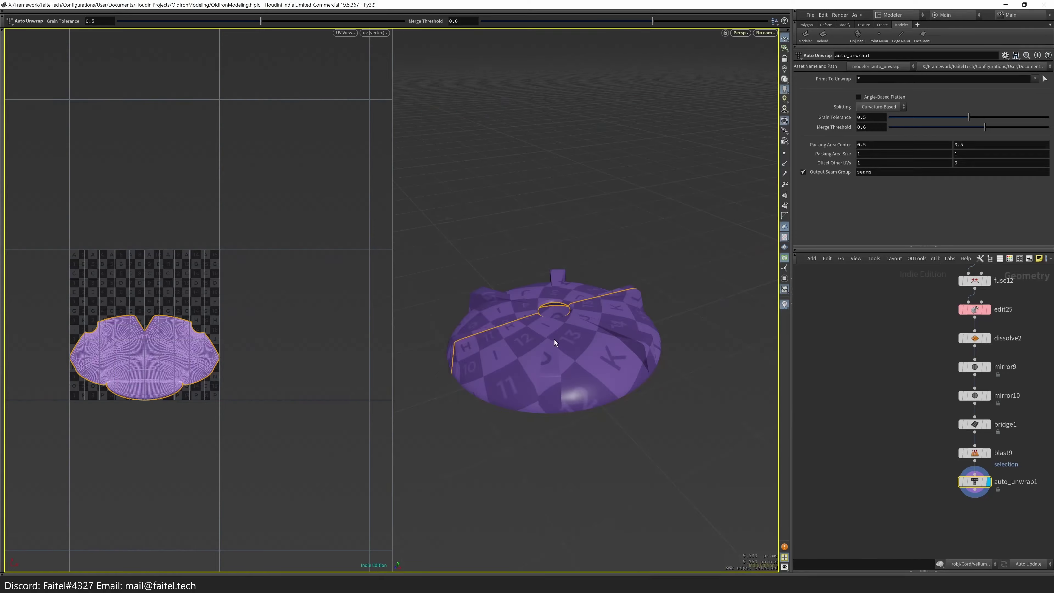
{"action": "scroll", "coordinate": [627, 266], "scroll_direction": "up", "scroll_amount": 4}
{"action": "left_click_drag", "start_coordinate": [630, 289], "coordinate": [546, 337]}
{"action": "scroll", "coordinate": [193, 345], "scroll_direction": "up", "scroll_amount": 3}
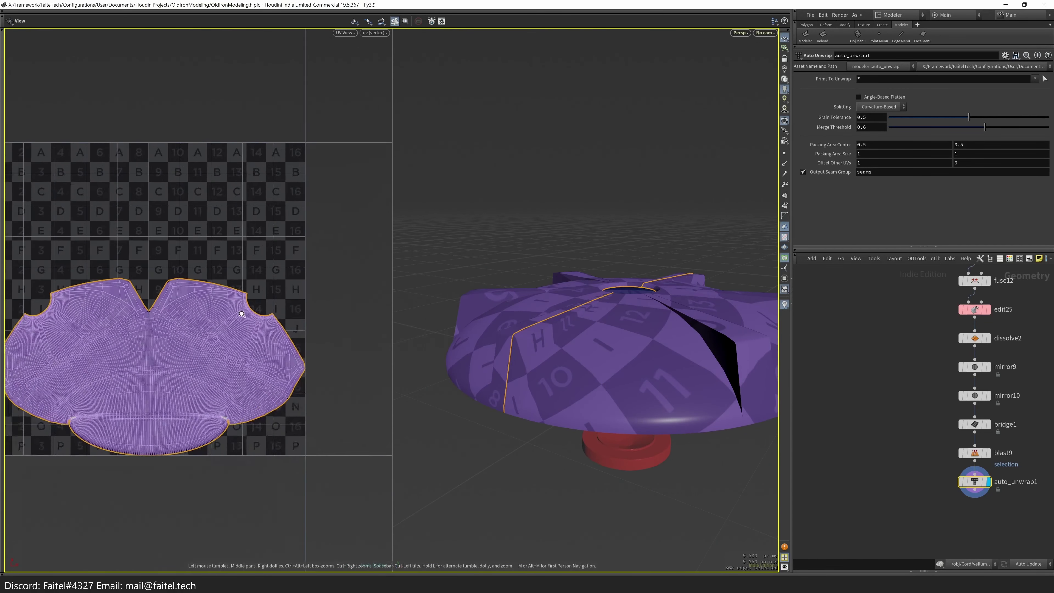
{"action": "left_click_drag", "start_coordinate": [717, 389], "coordinate": [713, 440]}
{"action": "key", "text": "Return"}
{"action": "left_click", "coordinate": [894, 98]}
{"action": "left_click_drag", "start_coordinate": [970, 117], "coordinate": [939, 129]}
{"action": "key", "text": "Escape"}
{"action": "left_click_drag", "start_coordinate": [661, 174], "coordinate": [668, 304]}
{"action": "key", "text": "Return"}
{"action": "left_click_drag", "start_coordinate": [935, 117], "coordinate": [977, 128]}
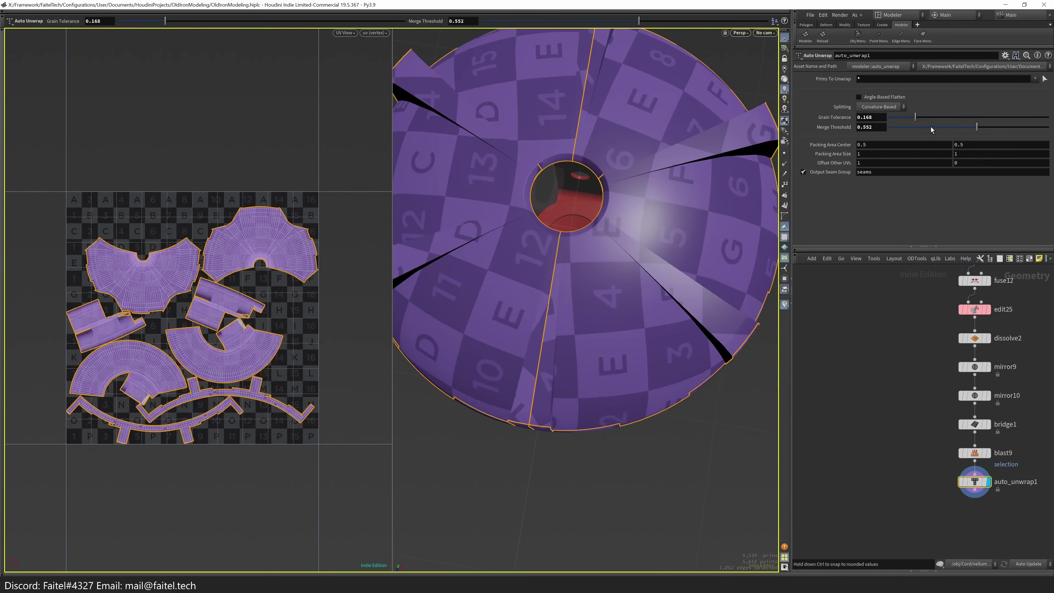
{"action": "left_click_drag", "start_coordinate": [680, 353], "coordinate": [690, 238]}
- Delete the Auto Unwrap, undo a trial UV Flatten, and select all of the dial's geometry
{"action": "key", "text": "alt+x"}
{"action": "key", "text": "Tab"}
{"action": "left_click", "coordinate": [635, 419]}
{"action": "left_click_drag", "start_coordinate": [635, 419], "coordinate": [563, 302]}
{"action": "key", "text": "Escape"}
{"action": "left_click_drag", "start_coordinate": [623, 316], "coordinate": [727, 186]}
{"action": "key", "text": "ctrl+z"}
{"action": "key", "text": "Return"}
{"action": "scroll", "coordinate": [579, 336], "scroll_direction": "down", "scroll_amount": 5}
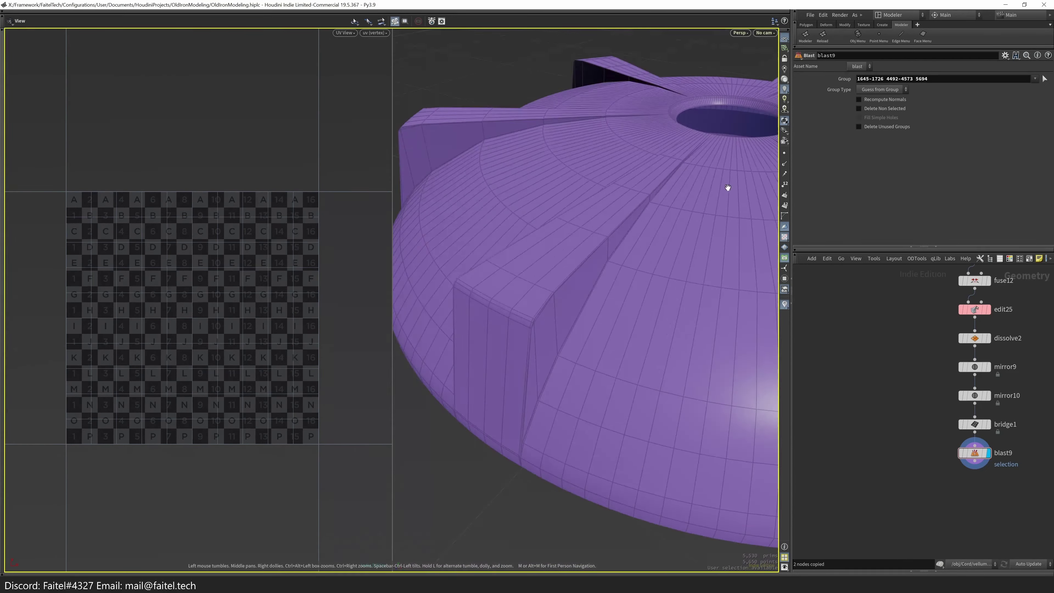
{"action": "key", "text": "n"}
{"action": "key", "text": "Escape"}
- Convert the selection to the dial's faces and add a UV Flatten, previewing the subdivided mesh
{"action": "key", "text": "4"}
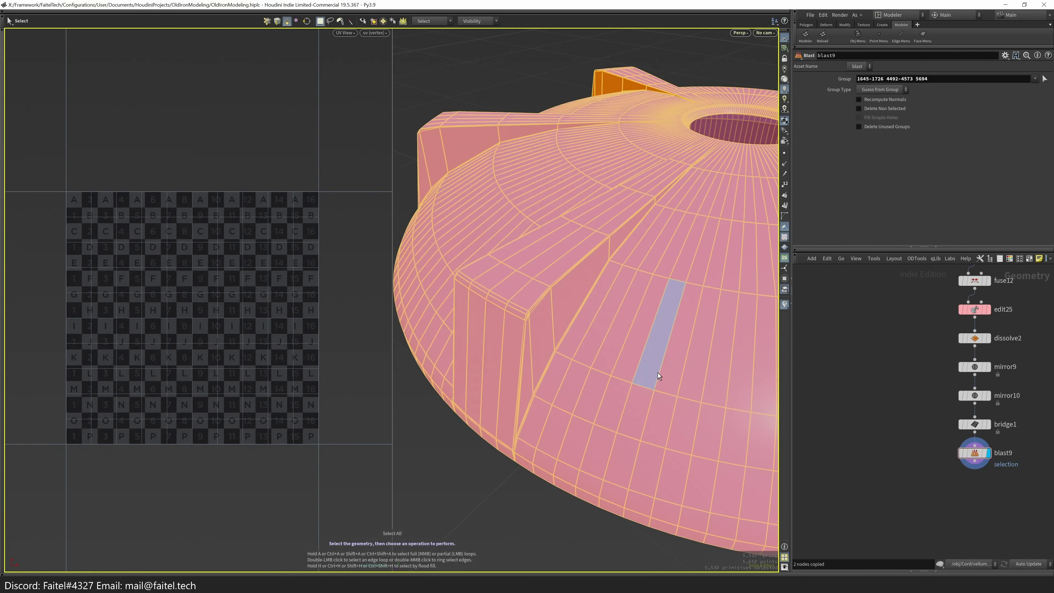
{"action": "key", "text": "n"}
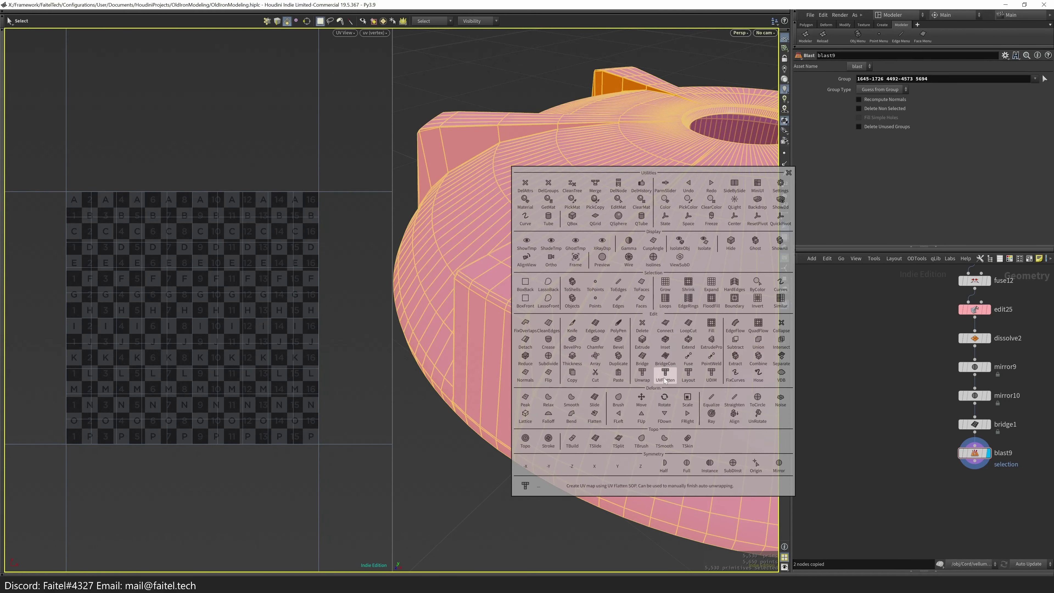
{"action": "left_click", "coordinate": [665, 379]}
{"action": "scroll", "coordinate": [530, 424], "scroll_direction": "up", "scroll_amount": 10}
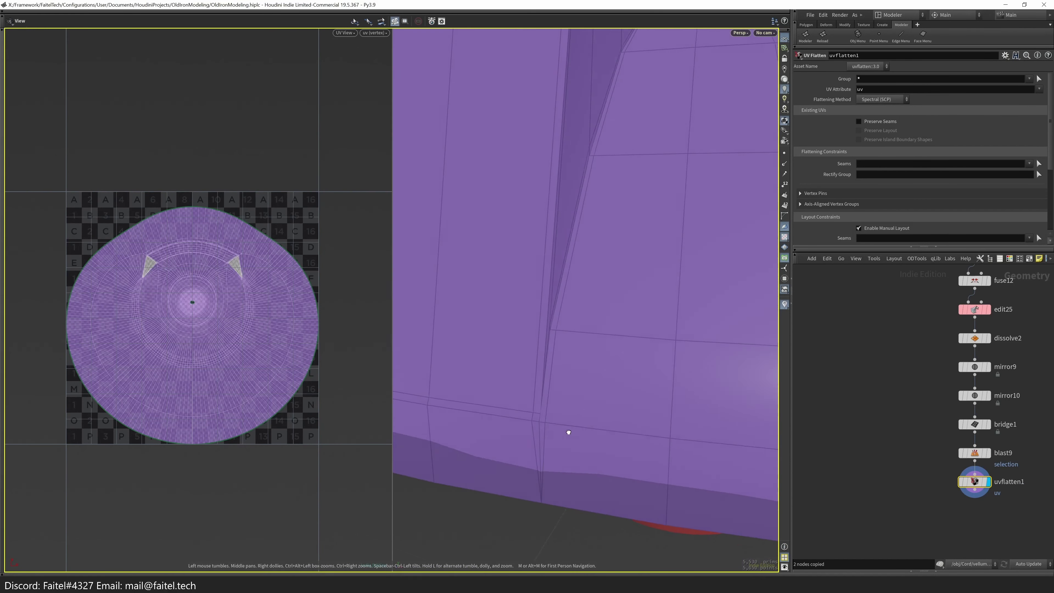
{"action": "scroll", "coordinate": [564, 431], "scroll_direction": "down", "scroll_amount": 10}
{"action": "key", "text": "grave"}
{"action": "scroll", "coordinate": [544, 299], "scroll_direction": "up", "scroll_amount": 8}
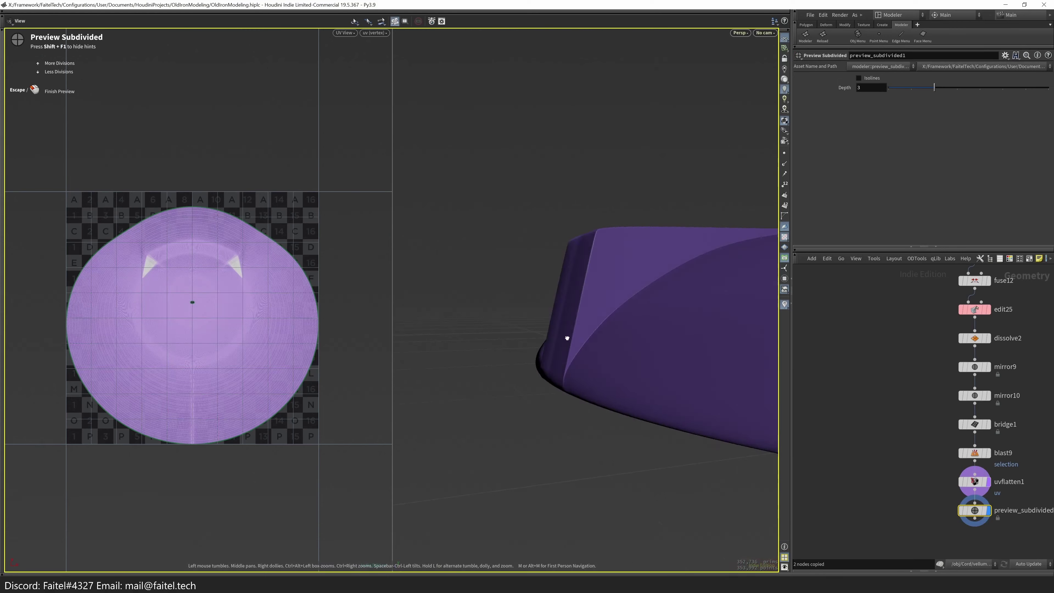
{"action": "scroll", "coordinate": [559, 344], "scroll_direction": "down", "scroll_amount": 5}
{"action": "key", "text": "Escape"}
{"action": "scroll", "coordinate": [567, 415], "scroll_direction": "up", "scroll_amount": 8}
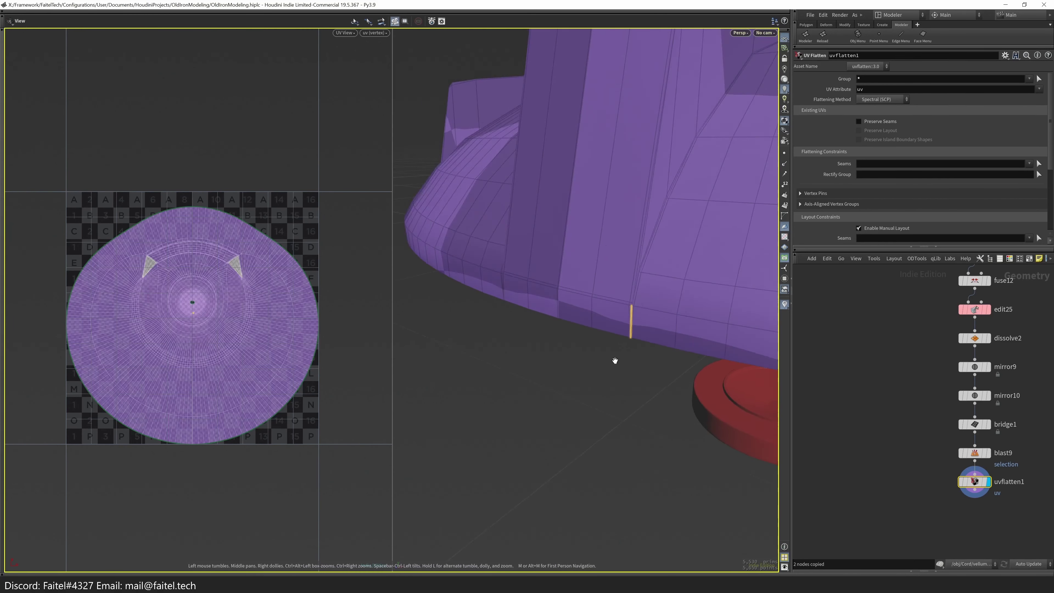
{"action": "scroll", "coordinate": [617, 355], "scroll_direction": "up", "scroll_amount": 5}
- Mark seam edges along the dial's side for the UV Flatten
{"action": "key", "text": "Return"}
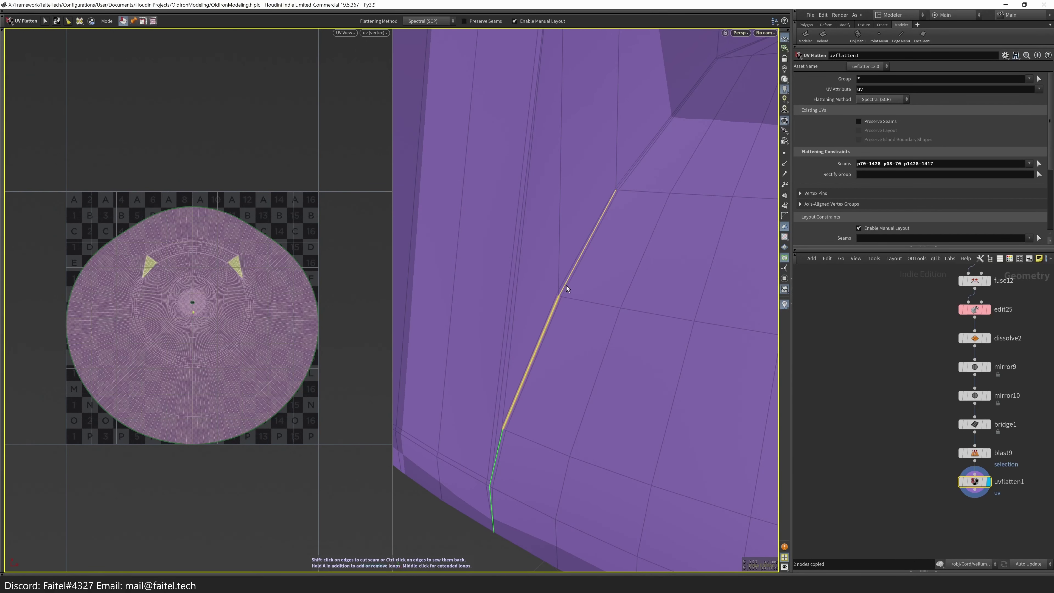
{"action": "left_click", "coordinate": [624, 187], "text": "shift"}
{"action": "scroll", "coordinate": [581, 278], "scroll_direction": "down", "scroll_amount": 5}
{"action": "scroll", "coordinate": [588, 337], "scroll_direction": "up", "scroll_amount": 8}
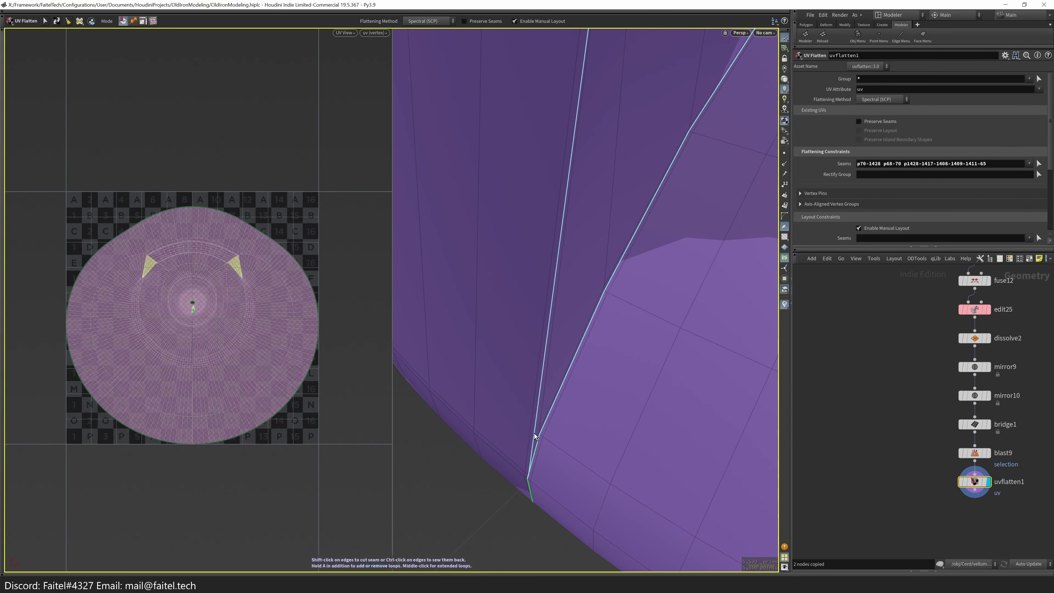
{"action": "left_click", "coordinate": [534, 435], "text": "shift"}
{"action": "scroll", "coordinate": [572, 441], "scroll_direction": "down", "scroll_amount": 5}
{"action": "scroll", "coordinate": [621, 242], "scroll_direction": "up", "scroll_amount": 8}
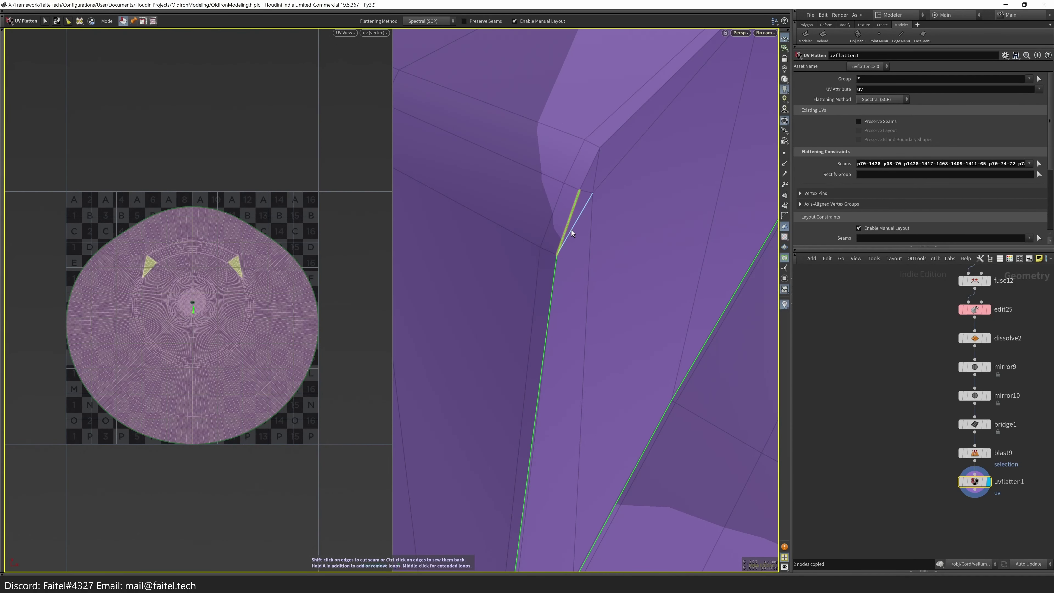
{"action": "scroll", "coordinate": [605, 146], "scroll_direction": "down", "scroll_amount": 5}
{"action": "scroll", "coordinate": [608, 200], "scroll_direction": "up", "scroll_amount": 8}
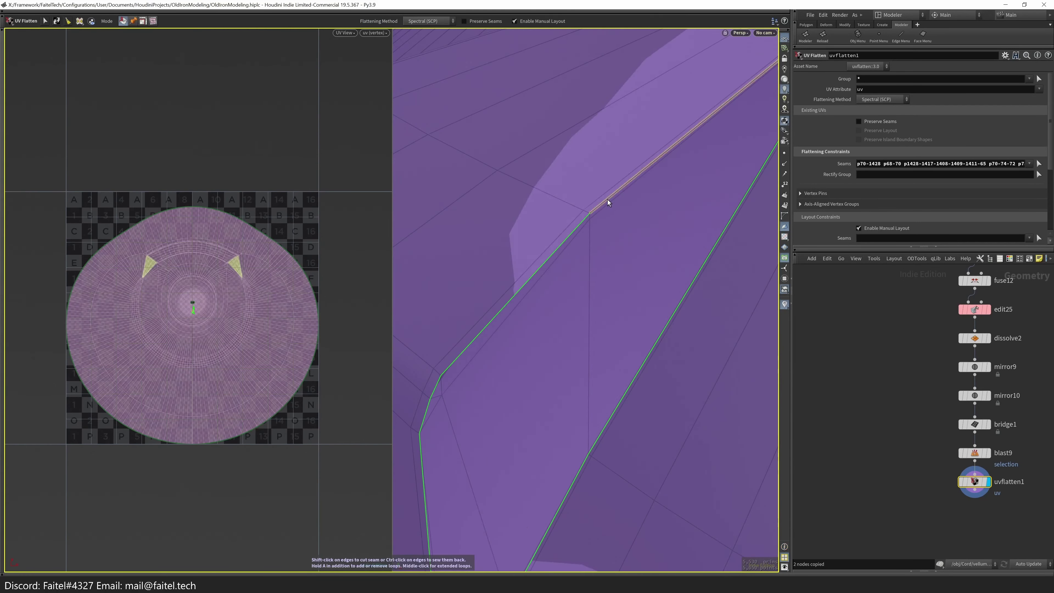
{"action": "scroll", "coordinate": [660, 205], "scroll_direction": "up", "scroll_amount": 1}
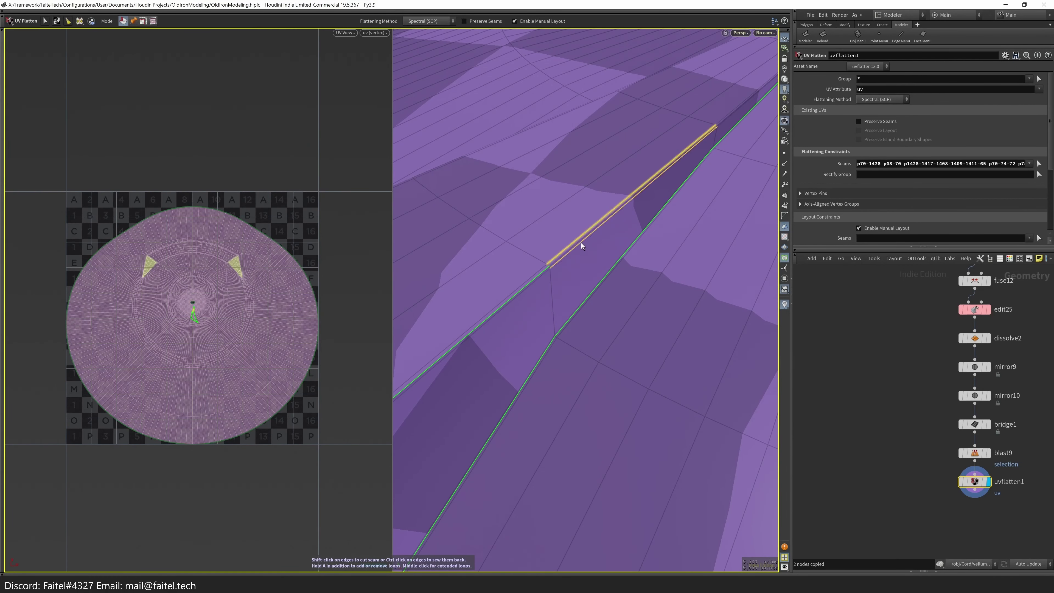
{"action": "scroll", "coordinate": [581, 245], "scroll_direction": "down", "scroll_amount": 5}
{"action": "scroll", "coordinate": [687, 184], "scroll_direction": "up", "scroll_amount": 8}
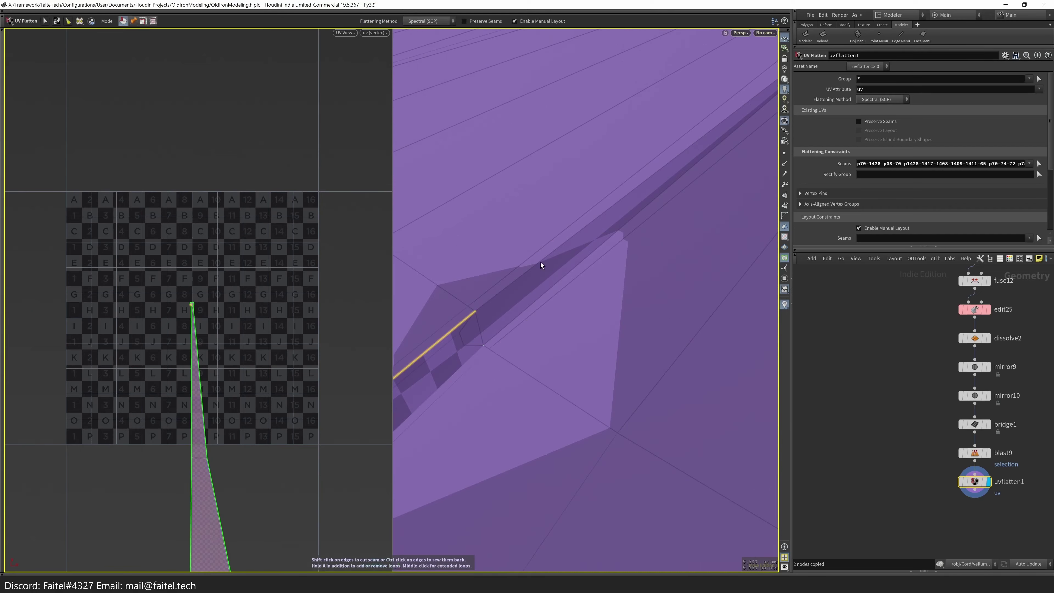
{"action": "scroll", "coordinate": [522, 299], "scroll_direction": "down", "scroll_amount": 4}
{"action": "scroll", "coordinate": [689, 198], "scroll_direction": "up", "scroll_amount": 6}
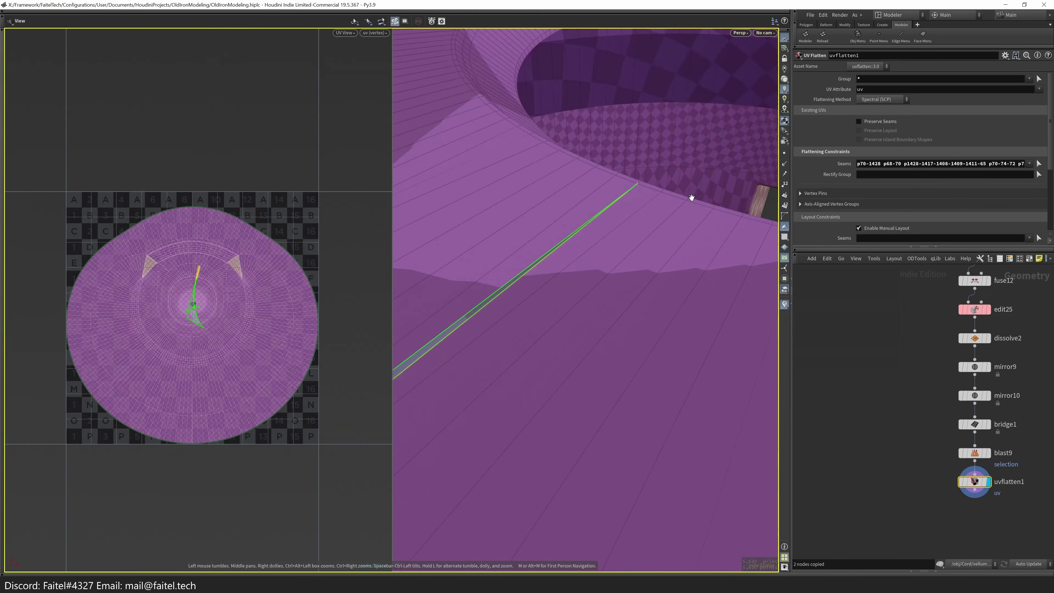
{"action": "scroll", "coordinate": [690, 299], "scroll_direction": "down", "scroll_amount": 1}
- Orbit around to the rim and switch to picking seam edges directly
{"action": "key", "text": "Caps_Lock"}
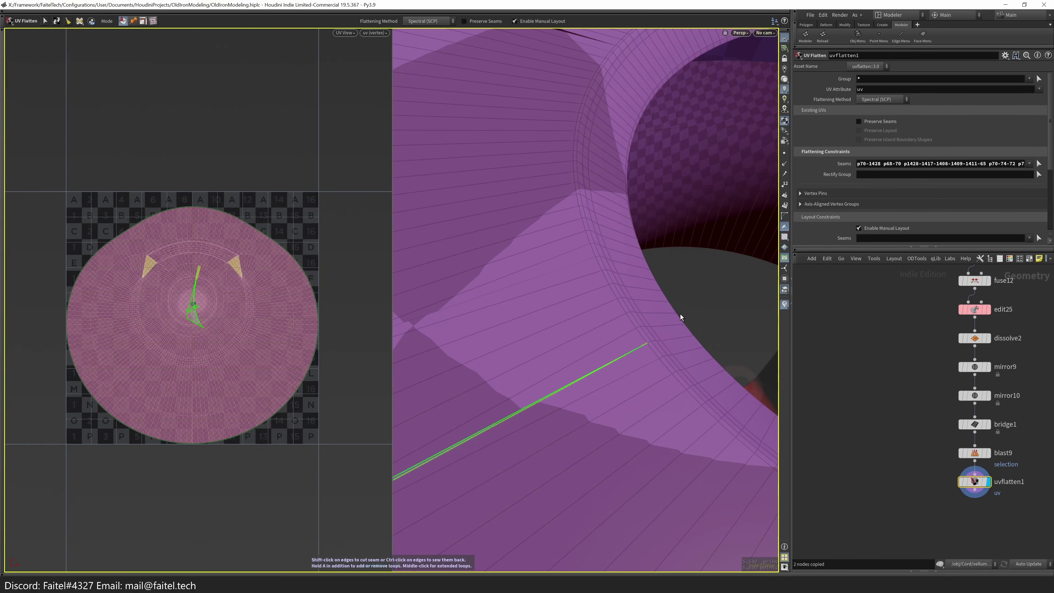
{"action": "left_click_drag", "start_coordinate": [694, 342], "coordinate": [599, 379]}
{"action": "scroll", "coordinate": [577, 355], "scroll_direction": "down", "scroll_amount": 3}
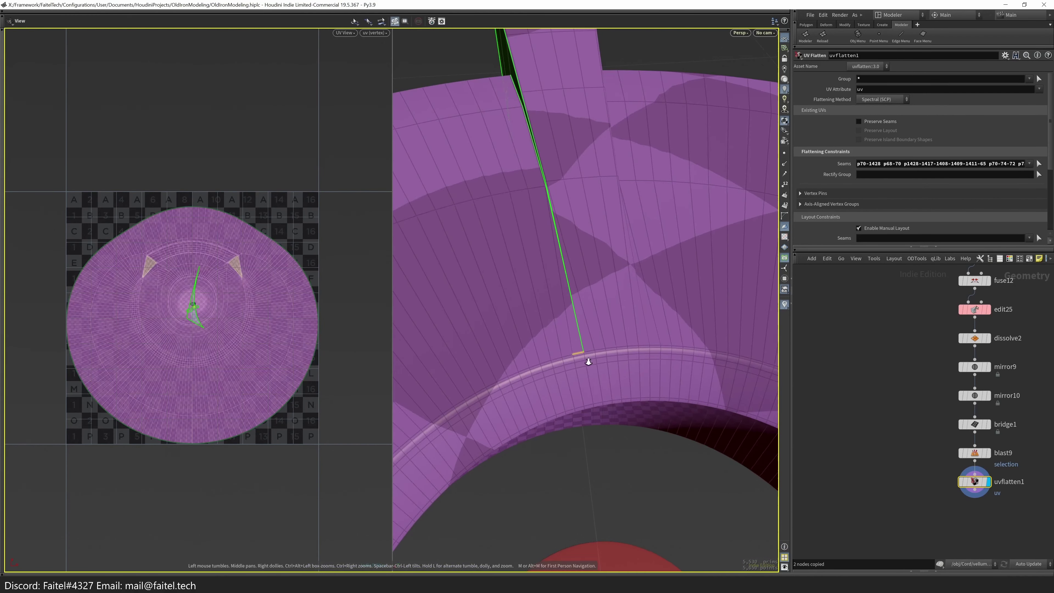
{"action": "scroll", "coordinate": [594, 352], "scroll_direction": "up", "scroll_amount": 3}
{"action": "key", "text": "s"}
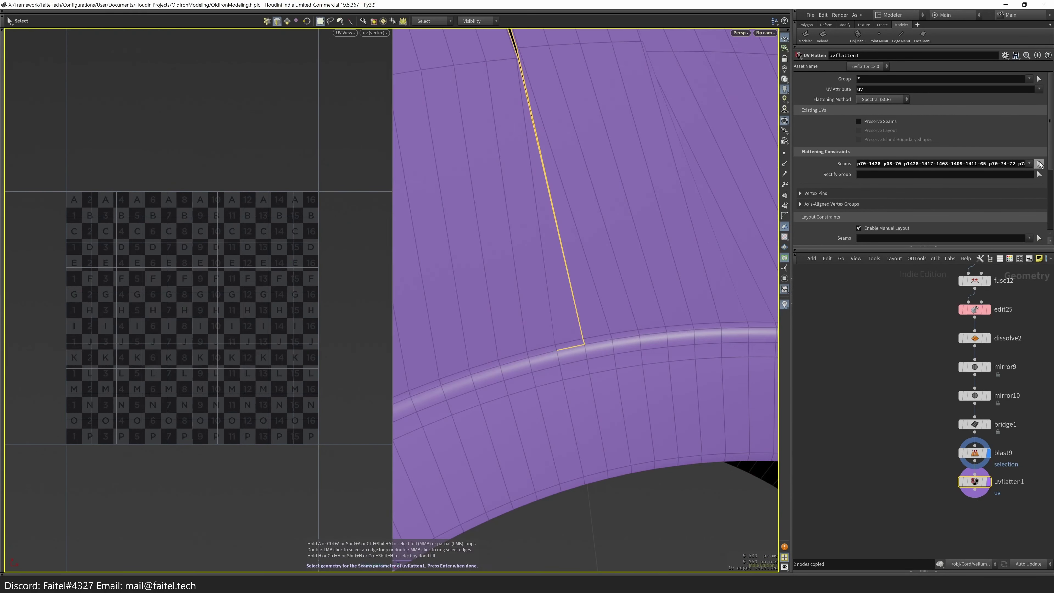
- Add rim edges to the first flatten's seams, undoing and redoing the flatten along the way
{"action": "left_click", "coordinate": [546, 354], "text": "shift"}
{"action": "key", "text": "Caps_Lock"}
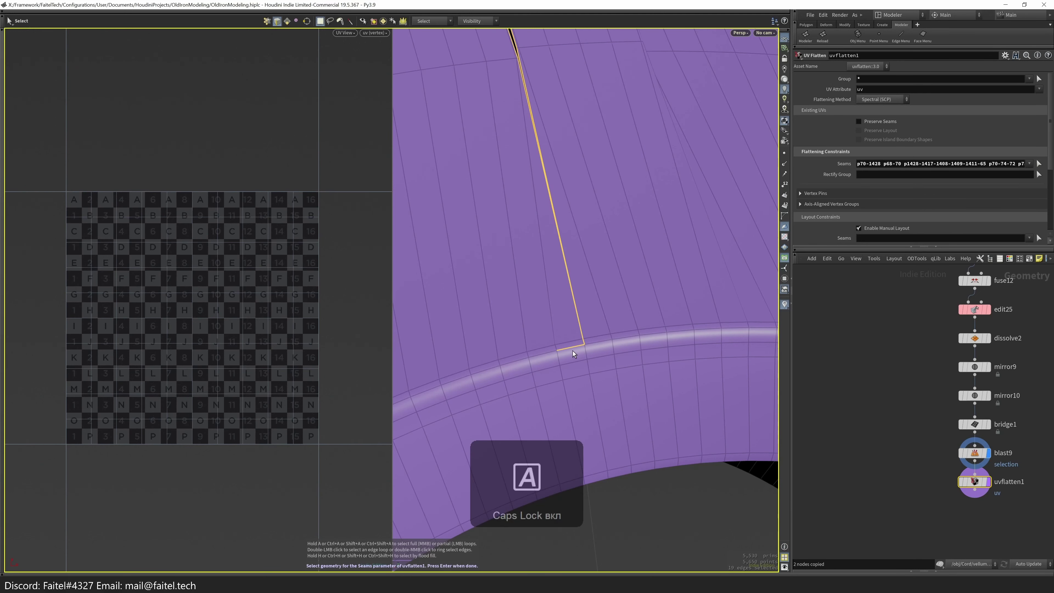
{"action": "key", "text": "Return"}
{"action": "key", "text": "ctrl+z"}
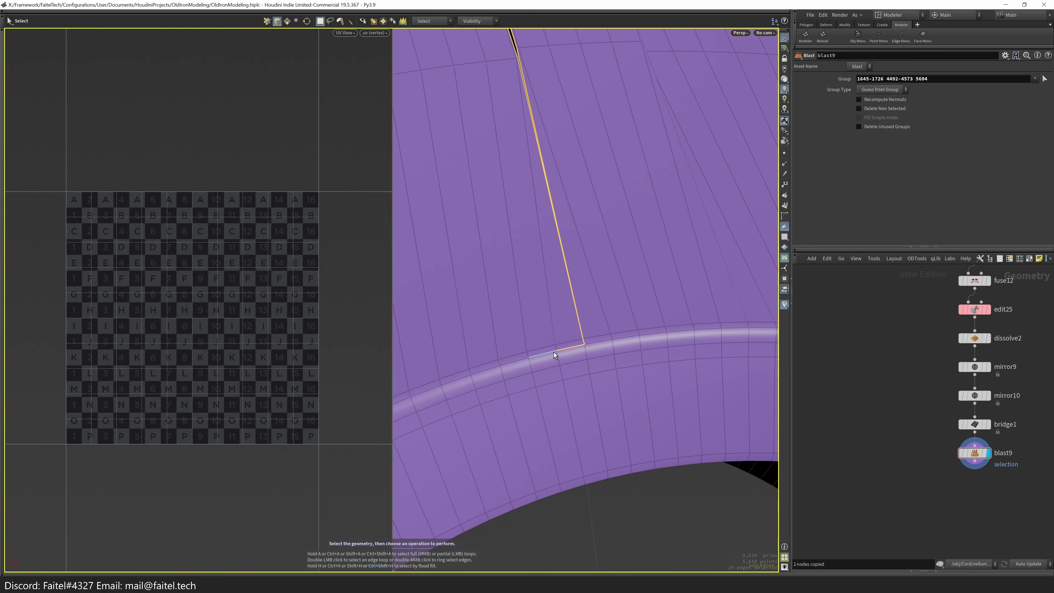
{"action": "key", "text": "ctrl+y"}
{"action": "left_click_drag", "start_coordinate": [517, 245], "coordinate": [425, 424]}
{"action": "key", "text": "Return"}
{"action": "scroll", "coordinate": [643, 365], "scroll_direction": "up", "scroll_amount": 8}
{"action": "left_click", "coordinate": [643, 349], "text": "shift"}
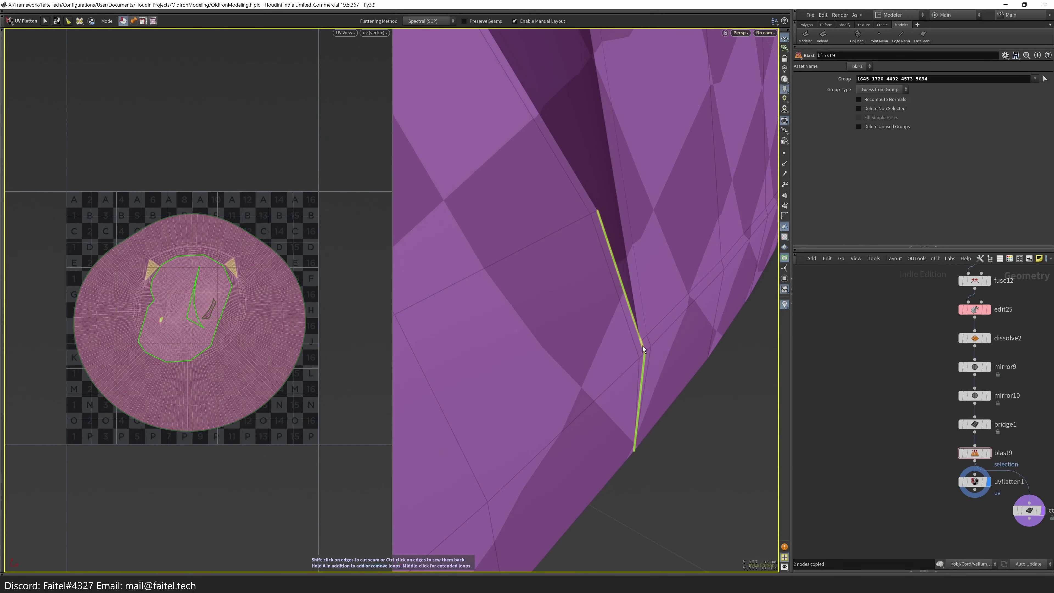
{"action": "left_click_drag", "start_coordinate": [640, 321], "coordinate": [685, 399]}
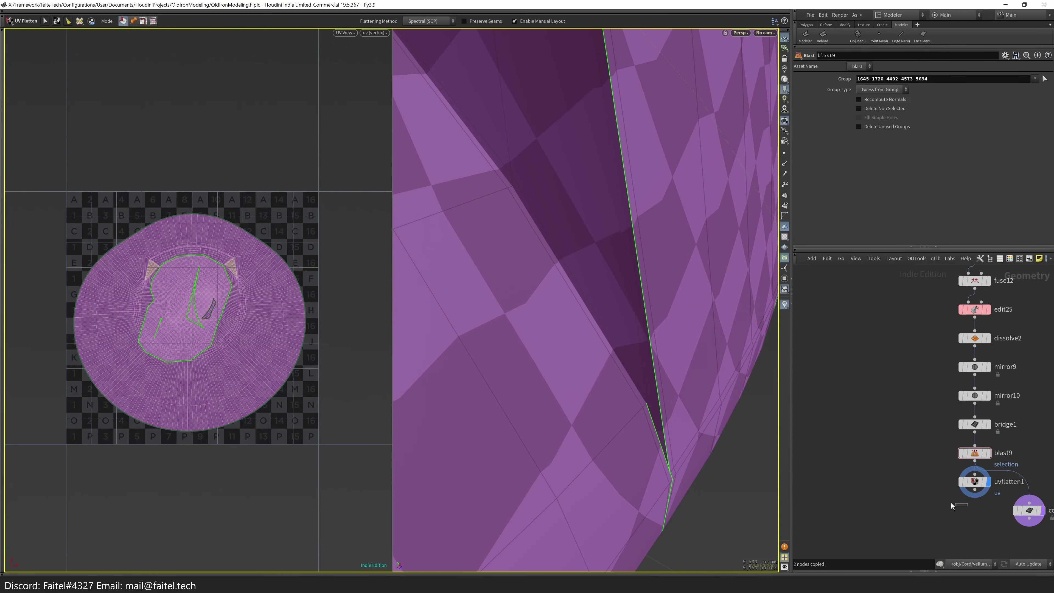
- Undo the UV flatten step and reapply UV Flatten to all geometry from the palette
{"action": "middle_click_drag", "start_coordinate": [952, 506], "coordinate": [862, 465]}
{"action": "left_click", "coordinate": [885, 441]}
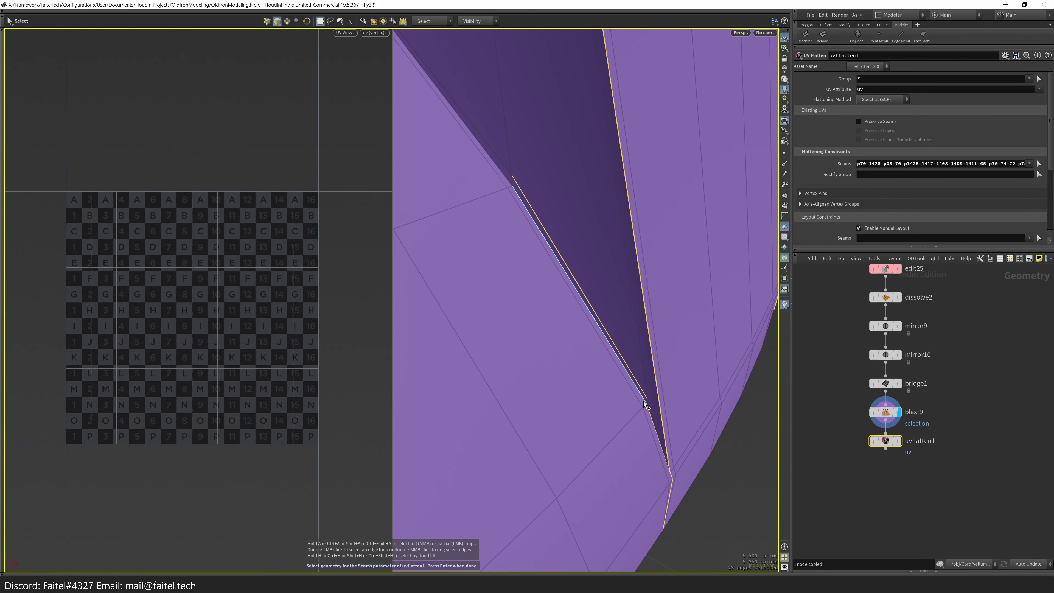
{"action": "scroll", "coordinate": [617, 389], "scroll_direction": "down", "scroll_amount": 10}
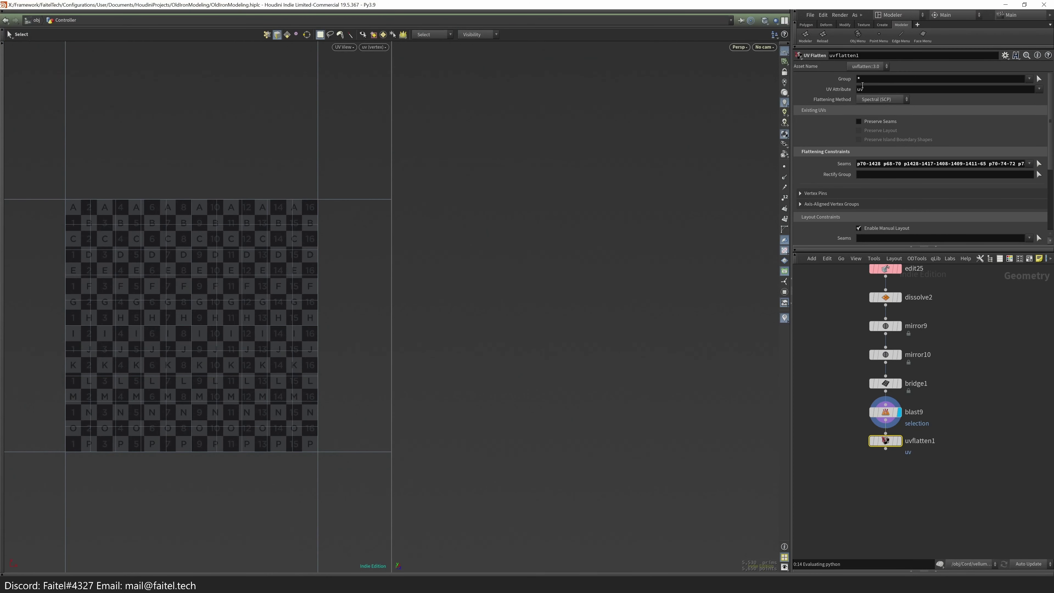
{"action": "key", "text": "ctrl+z"}
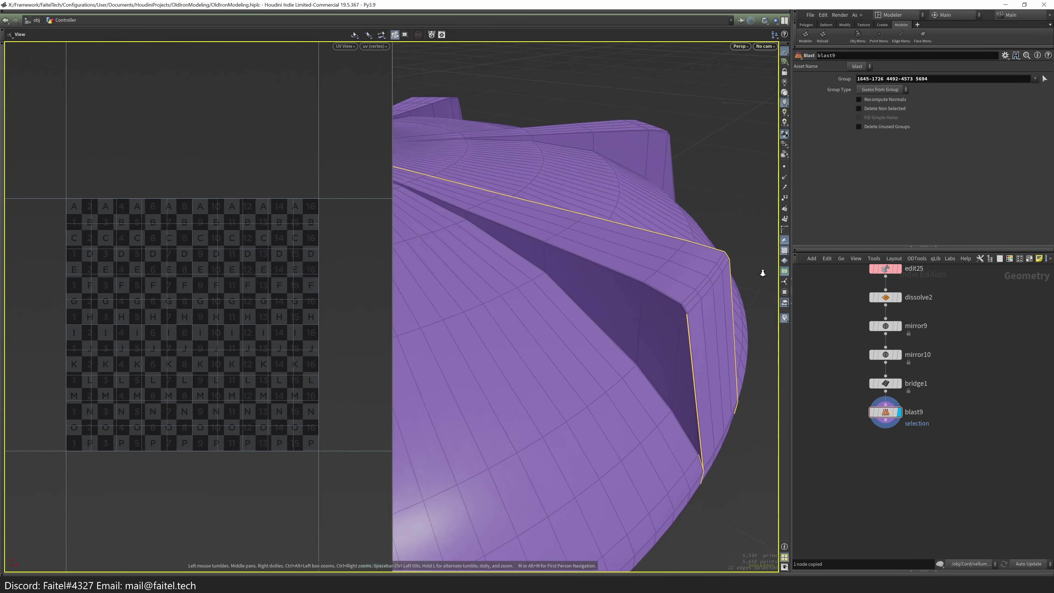
{"action": "key", "text": "grave"}
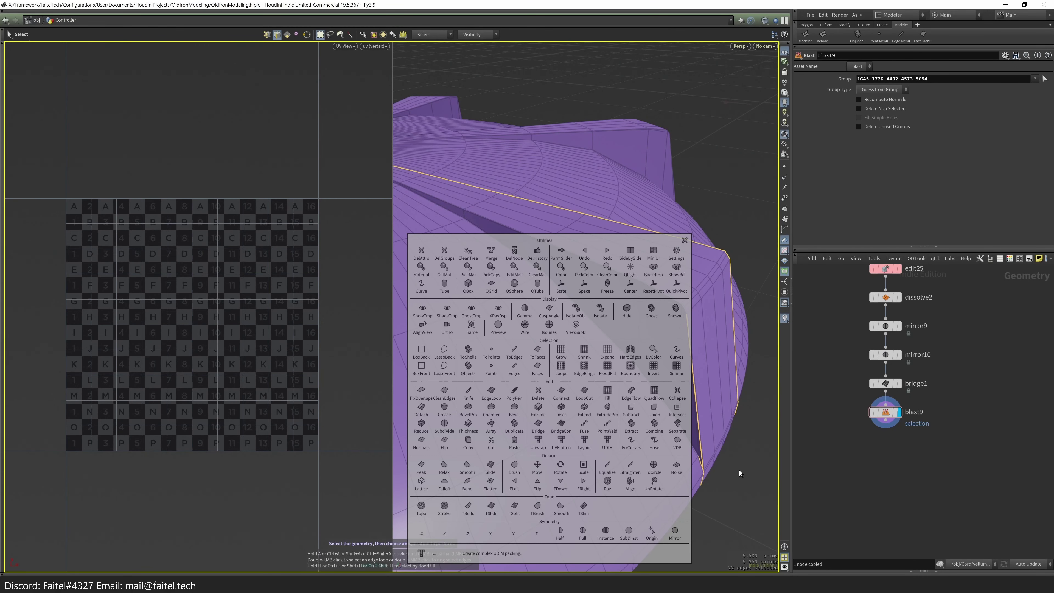
{"action": "key", "text": "Escape"}
{"action": "left_click_drag", "start_coordinate": [724, 483], "coordinate": [710, 479], "text": "alt"}
{"action": "key", "text": "grave"}
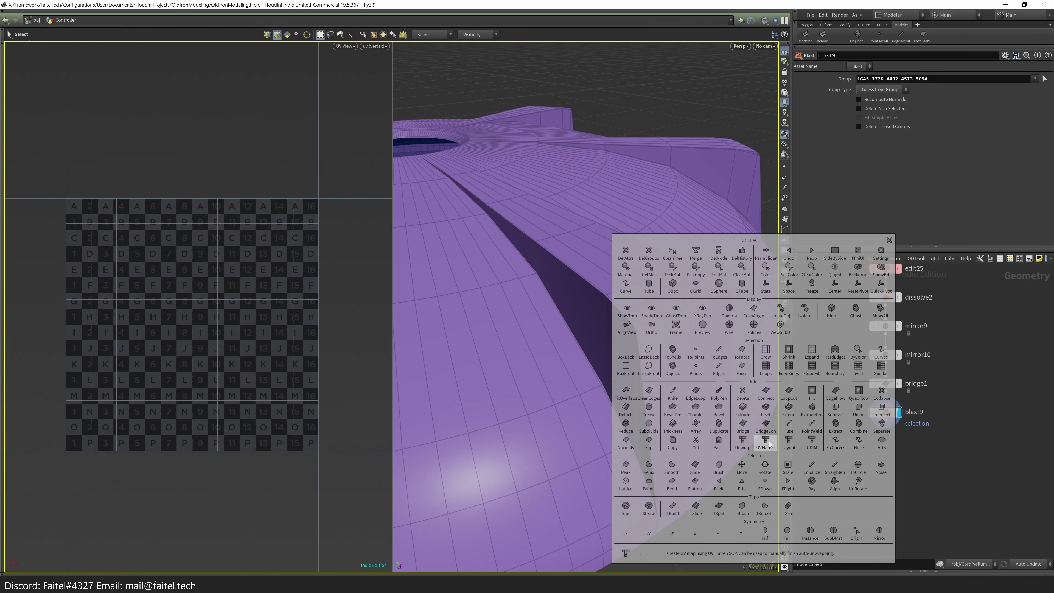
{"action": "left_click", "coordinate": [769, 442]}
{"action": "key", "text": "n"}
{"action": "key", "text": "grave"}
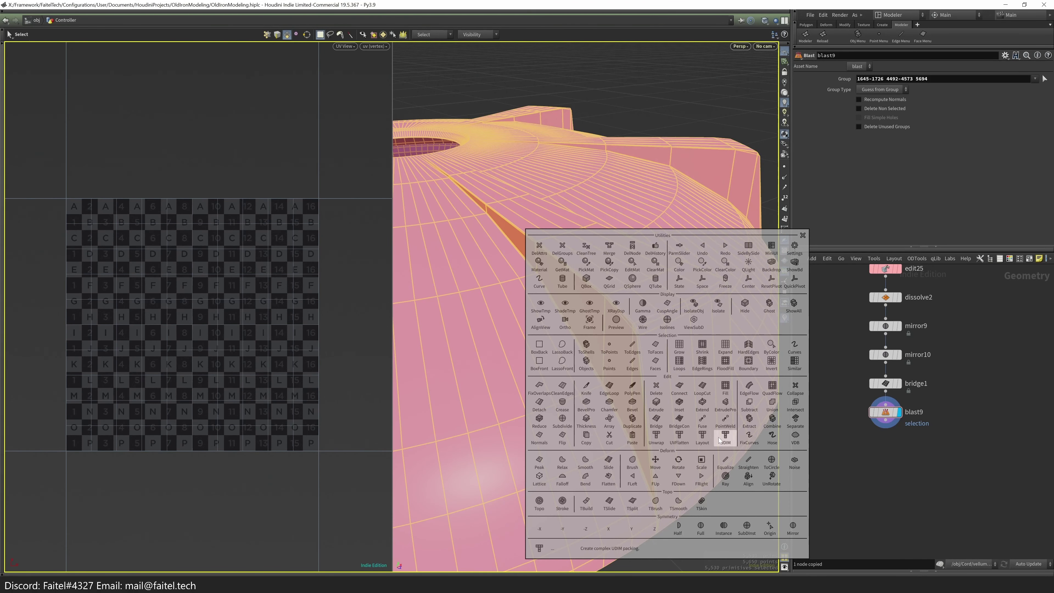
{"action": "left_click", "coordinate": [673, 441]}
- Pick a few more seam edges, then cut the uvflatten1 node with Alt+X
{"action": "scroll", "coordinate": [673, 540], "scroll_direction": "up", "scroll_amount": 10}
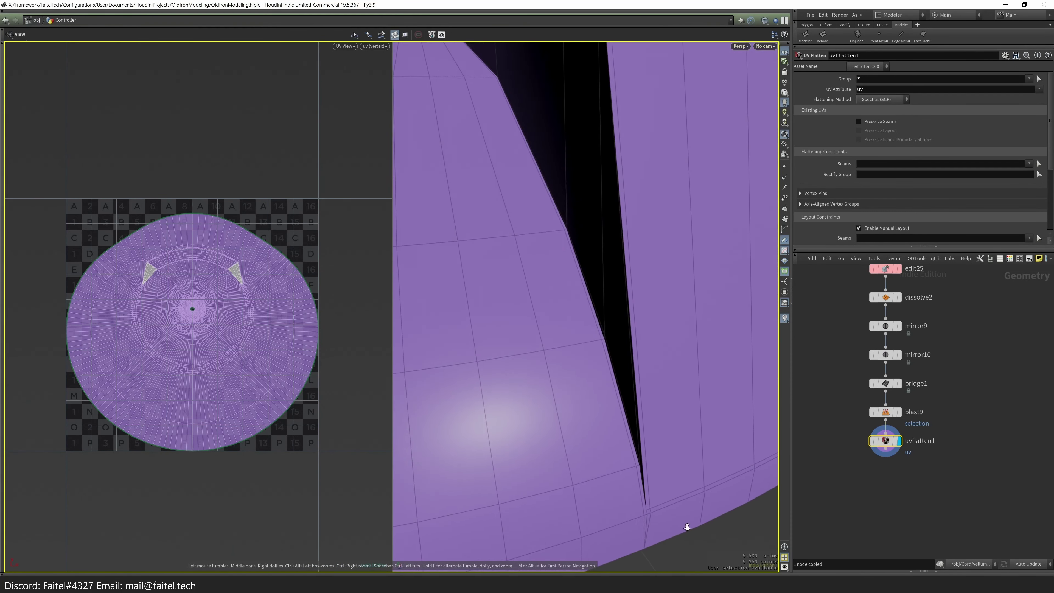
{"action": "left_click", "coordinate": [1040, 164]}
{"action": "left_click_drag", "start_coordinate": [646, 437], "coordinate": [611, 327], "text": "alt"}
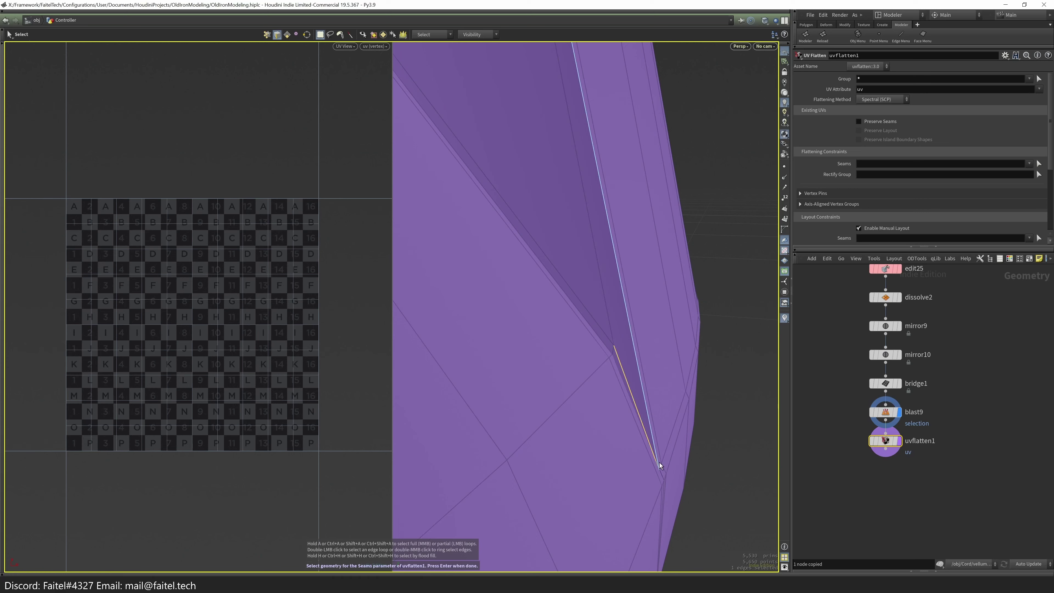
{"action": "left_click", "coordinate": [648, 423], "text": "shift"}
{"action": "scroll", "coordinate": [605, 377], "scroll_direction": "up", "scroll_amount": 3}
{"action": "left_click_drag", "start_coordinate": [666, 459], "coordinate": [636, 462], "text": "alt"}
{"action": "scroll", "coordinate": [468, 401], "scroll_direction": "up", "scroll_amount": 8}
{"action": "key", "text": "alt+x"}
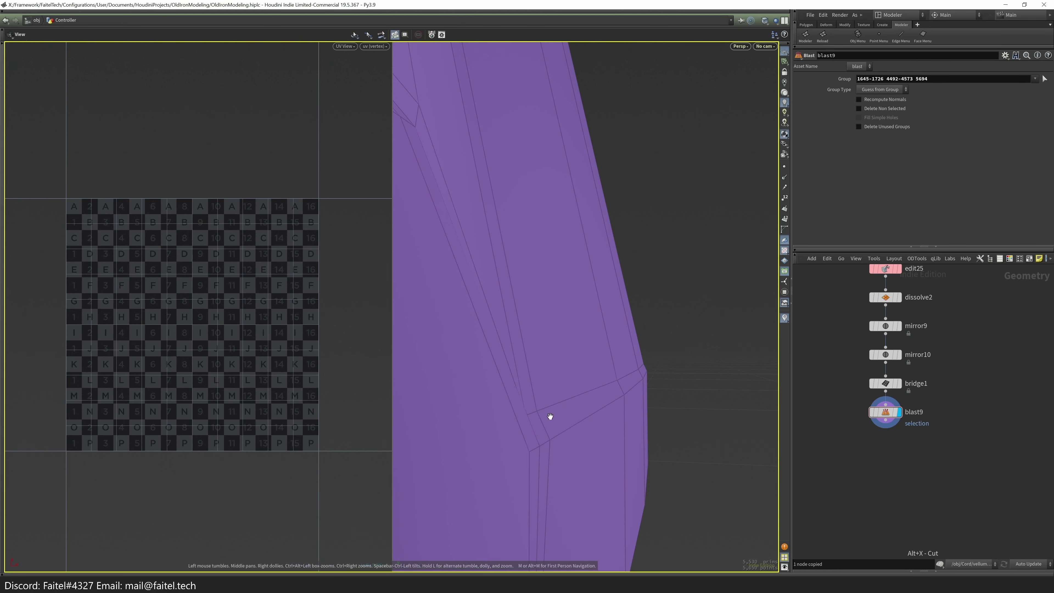
- Select edges along the base body's slits and lower rim on blast9 and create edit26
{"action": "left_click_drag", "start_coordinate": [595, 411], "coordinate": [484, 456], "text": "alt"}
{"action": "left_click", "coordinate": [769, 363], "text": "shift"}
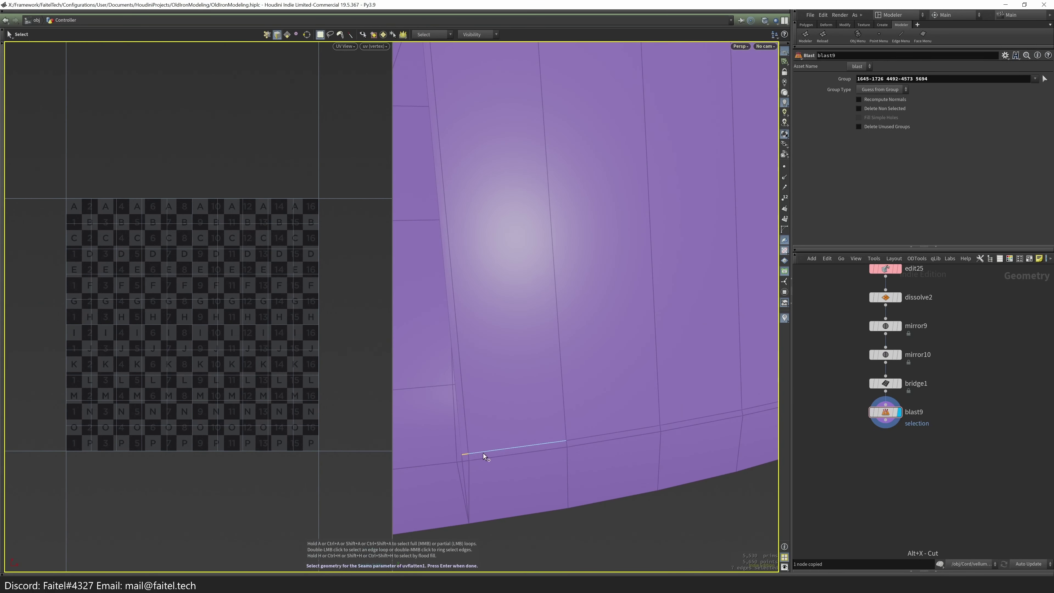
{"action": "left_click_drag", "start_coordinate": [738, 441], "coordinate": [492, 380], "text": "alt"}
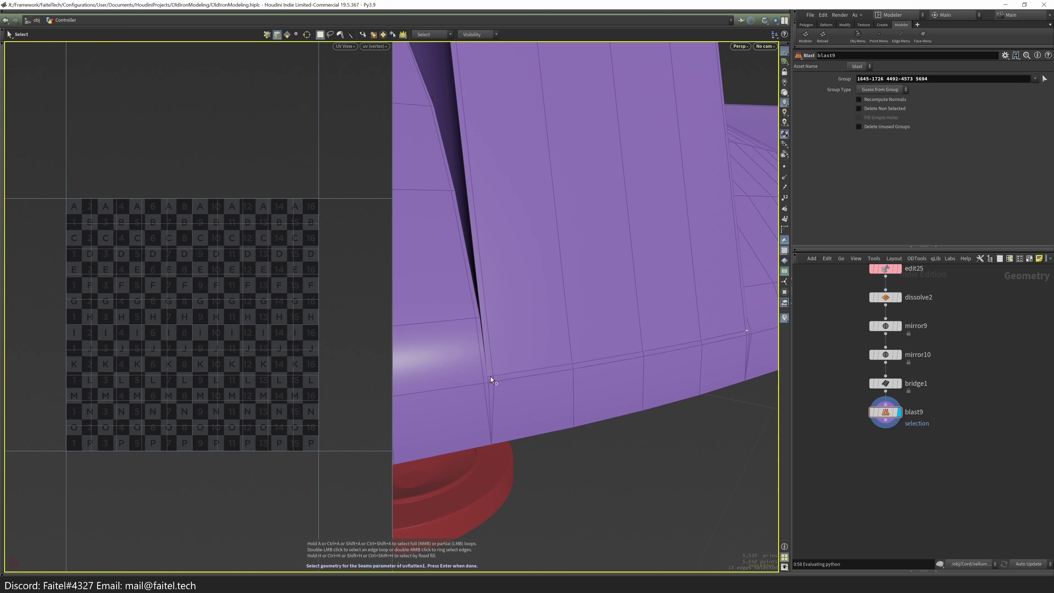
{"action": "left_click_drag", "start_coordinate": [625, 396], "coordinate": [520, 443], "text": "alt"}
{"action": "left_click_drag", "start_coordinate": [641, 401], "coordinate": [641, 429], "text": "alt"}
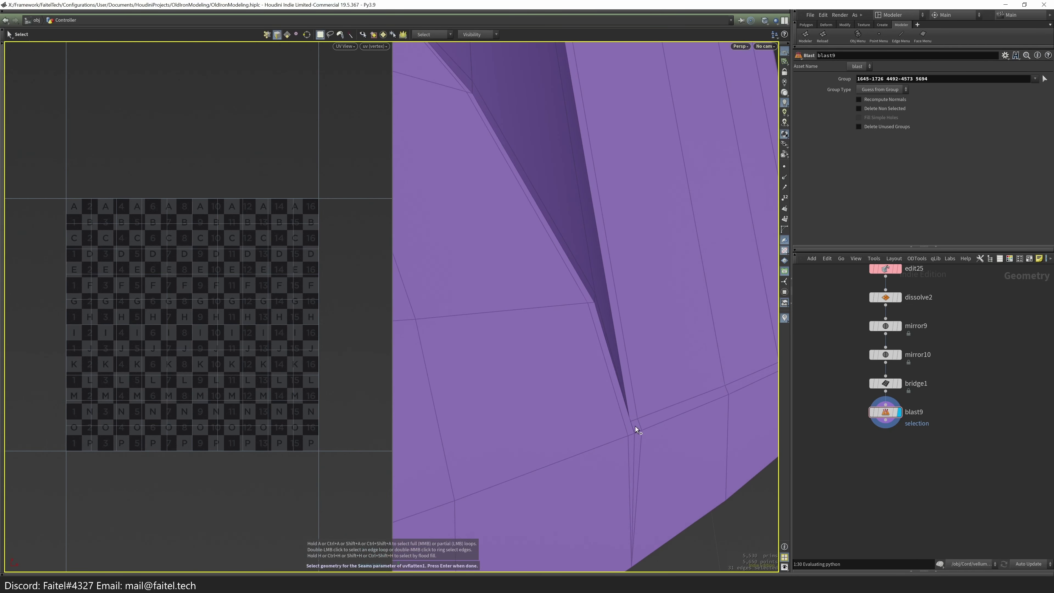
{"action": "key", "text": "h"}
{"action": "key", "text": "r"}
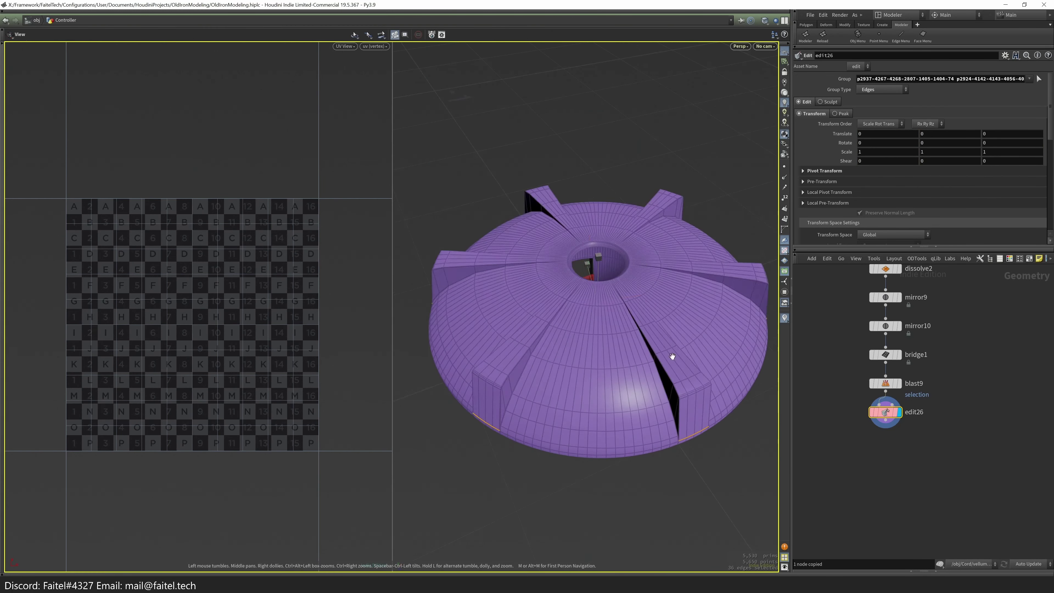
- Scale edit26's edges to about 1.001, with Scale Z referencing Scale X
{"action": "scroll", "coordinate": [550, 204], "scroll_direction": "up", "scroll_amount": 5}
{"action": "left_click_drag", "start_coordinate": [545, 200], "coordinate": [896, 203], "text": "alt"}
{"action": "right_click", "coordinate": [864, 152]}
{"action": "left_click", "coordinate": [986, 252]}
{"action": "middle_click_drag", "start_coordinate": [867, 152], "coordinate": [905, 167]}
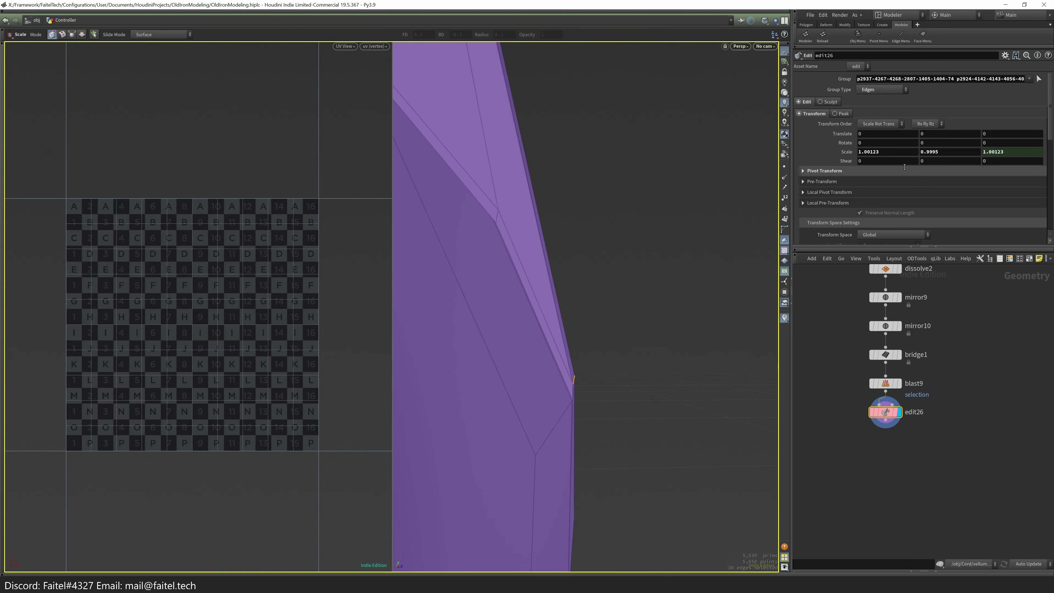
{"action": "middle_click_drag", "start_coordinate": [827, 202], "coordinate": [828, 202]}
{"action": "left_click_drag", "start_coordinate": [665, 291], "coordinate": [655, 412], "text": "alt"}
- Select all geometry and add a new UV Flatten after edit26
{"action": "key", "text": "grave"}
{"action": "key", "text": "n"}
{"action": "key", "text": "grave"}
{"action": "left_click", "coordinate": [634, 434]}
{"action": "left_click", "coordinate": [898, 412]}
{"action": "left_click_drag", "start_coordinate": [676, 384], "coordinate": [614, 396], "text": "alt"}
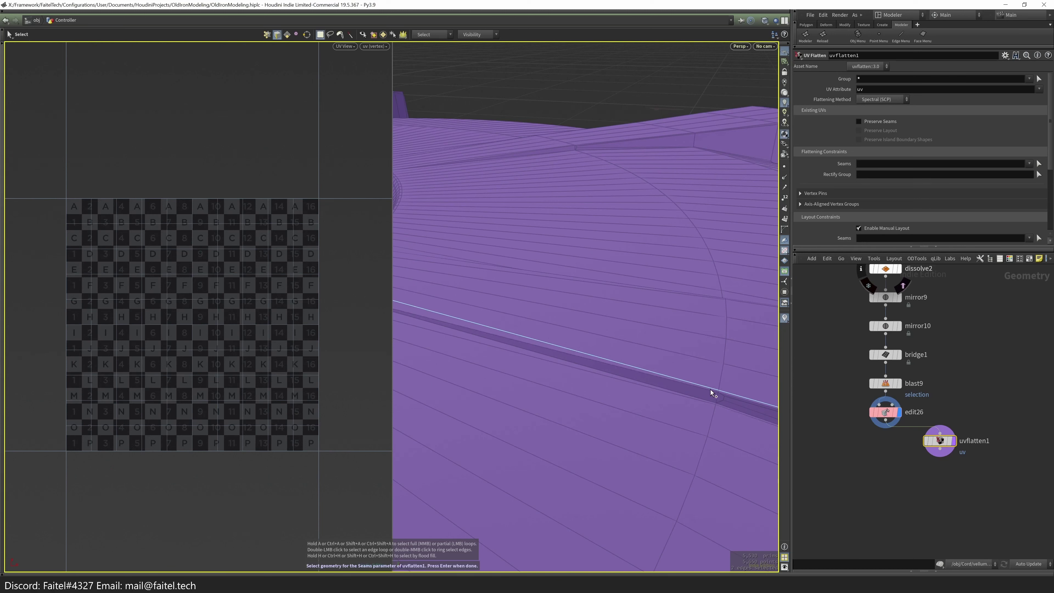
- Set uvflatten1's Seams to the groove edge loops, trimming a few edges, and confirm
{"action": "double_click", "coordinate": [698, 398]}
{"action": "left_click_drag", "start_coordinate": [490, 483], "coordinate": [643, 410]}
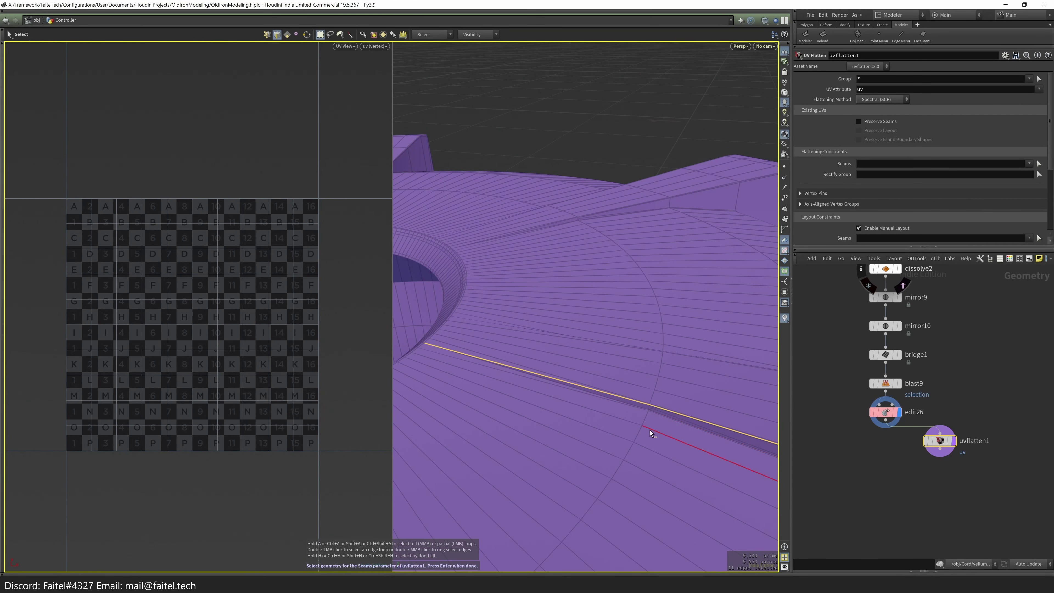
{"action": "left_click", "coordinate": [654, 416], "text": "ctrl"}
{"action": "left_click", "coordinate": [649, 410], "text": "shift"}
{"action": "left_click_drag", "start_coordinate": [678, 433], "coordinate": [565, 287]}
{"action": "left_click", "coordinate": [478, 340], "text": "ctrl"}
{"action": "double_click", "coordinate": [595, 339], "text": "shift"}
{"action": "key", "text": "Return"}
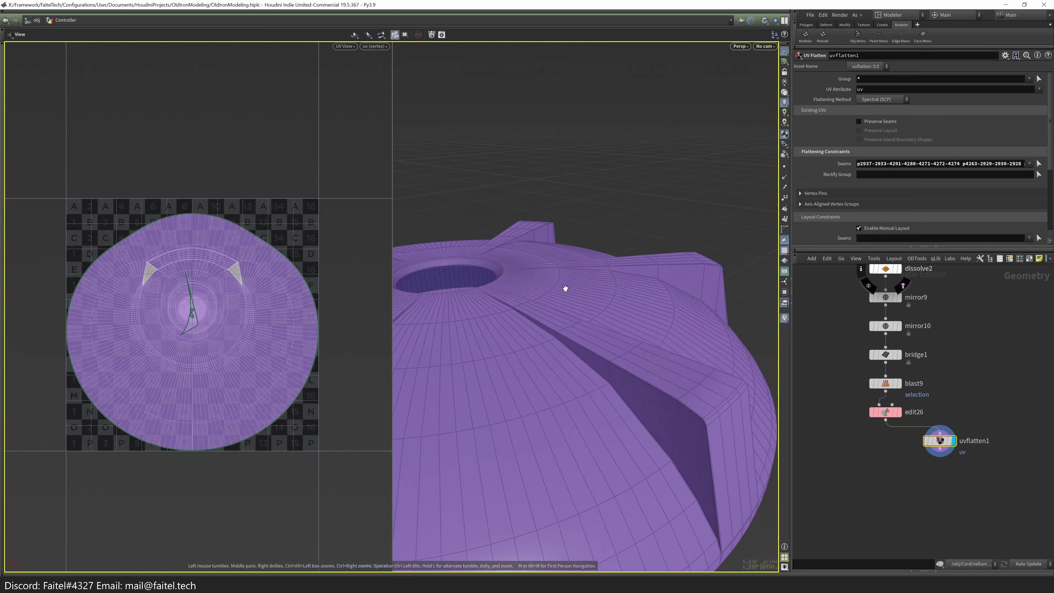
- Display uvflatten1 in its interactive seam-editing state, trying one seam cut and undoing it
{"action": "left_click", "coordinate": [953, 441]}
{"action": "left_click_drag", "start_coordinate": [749, 452], "coordinate": [547, 418]}
{"action": "key", "text": "Return"}
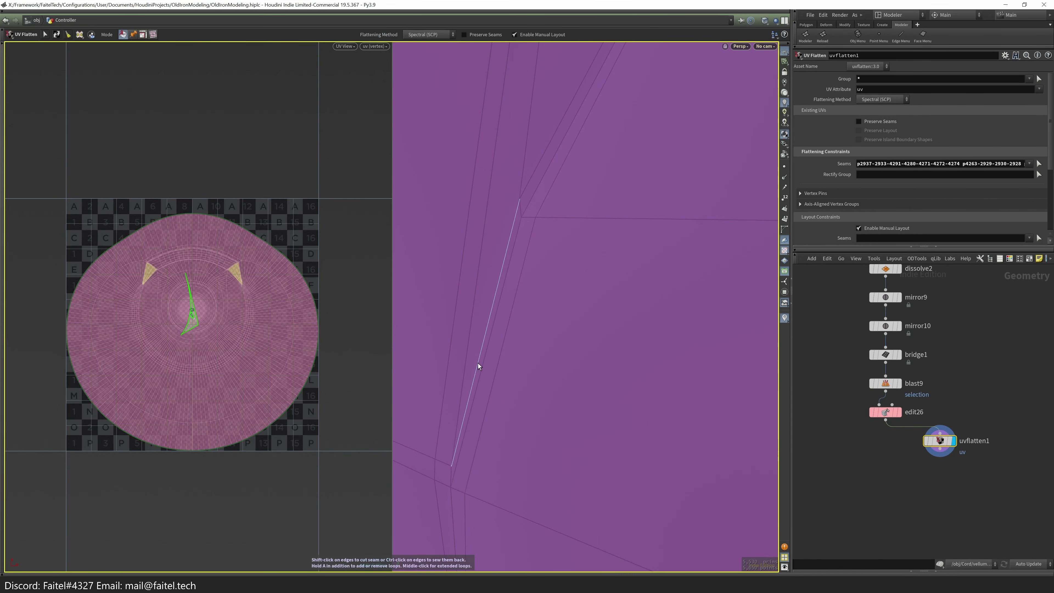
{"action": "key", "text": "Escape"}
{"action": "left_click_drag", "start_coordinate": [537, 203], "coordinate": [689, 196]}
{"action": "key", "text": "Return"}
{"action": "left_click_drag", "start_coordinate": [614, 346], "coordinate": [548, 386], "text": "alt"}
{"action": "left_click", "coordinate": [557, 178], "text": "shift"}
{"action": "key", "text": "Escape"}
{"action": "key", "text": "ctrl+z"}
{"action": "key", "text": "Return"}
{"action": "key", "text": "a"}
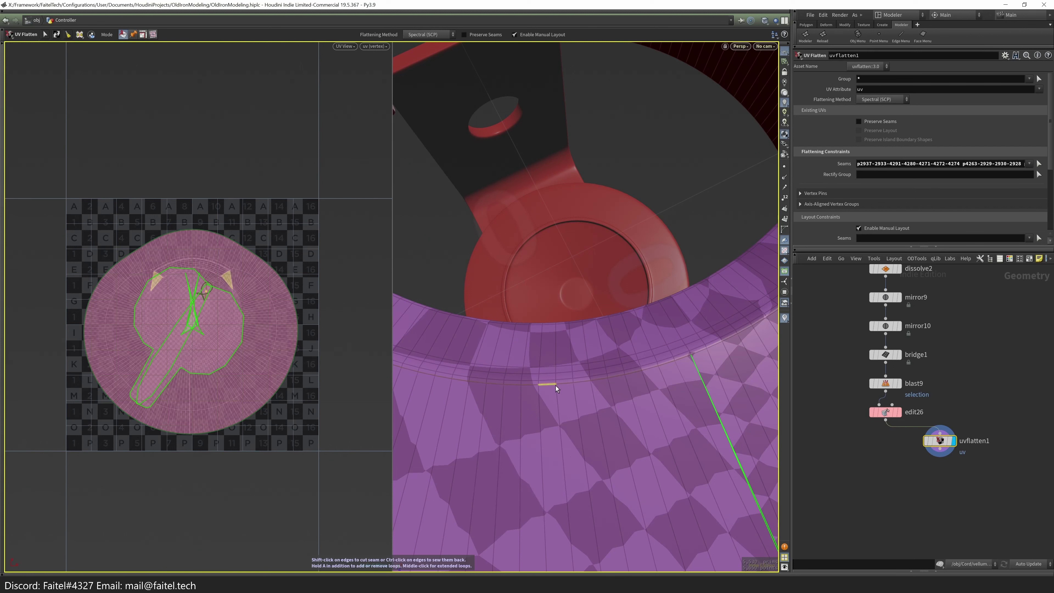
- Cut seams along the brim's rim loops so the brim unrolls
{"action": "key", "text": "Caps_Lock"}
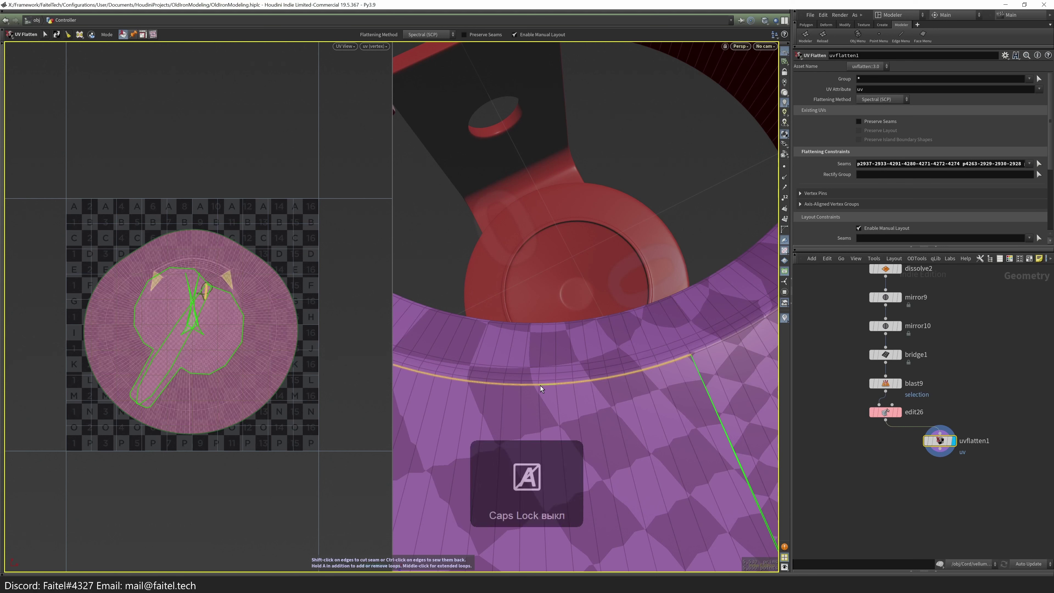
{"action": "left_click", "coordinate": [542, 387], "text": "shift"}
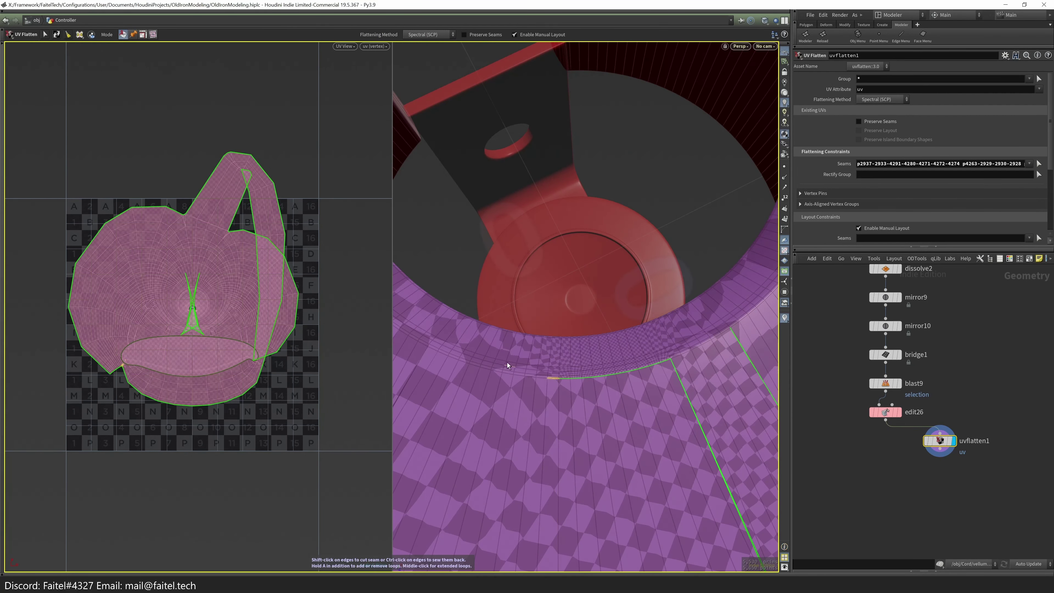
{"action": "left_click_drag", "start_coordinate": [507, 363], "coordinate": [513, 343], "text": "alt"}
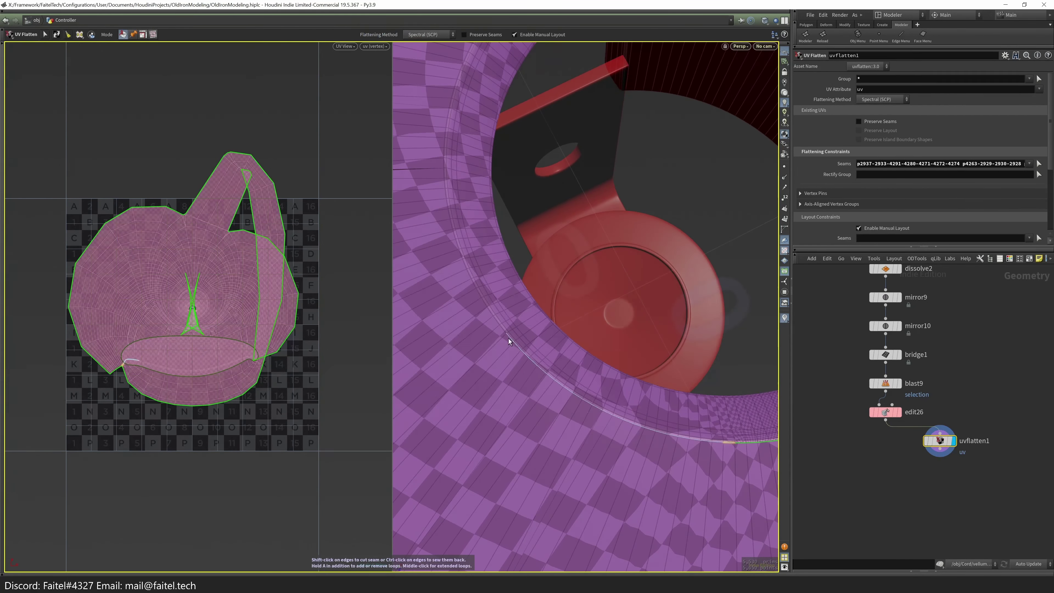
{"action": "left_click", "coordinate": [463, 260], "text": "shift"}
{"action": "left_click_drag", "start_coordinate": [464, 262], "coordinate": [514, 300], "text": "alt"}
{"action": "left_click", "coordinate": [513, 300], "text": "shift"}
{"action": "left_click_drag", "start_coordinate": [661, 160], "coordinate": [518, 426], "text": "alt"}
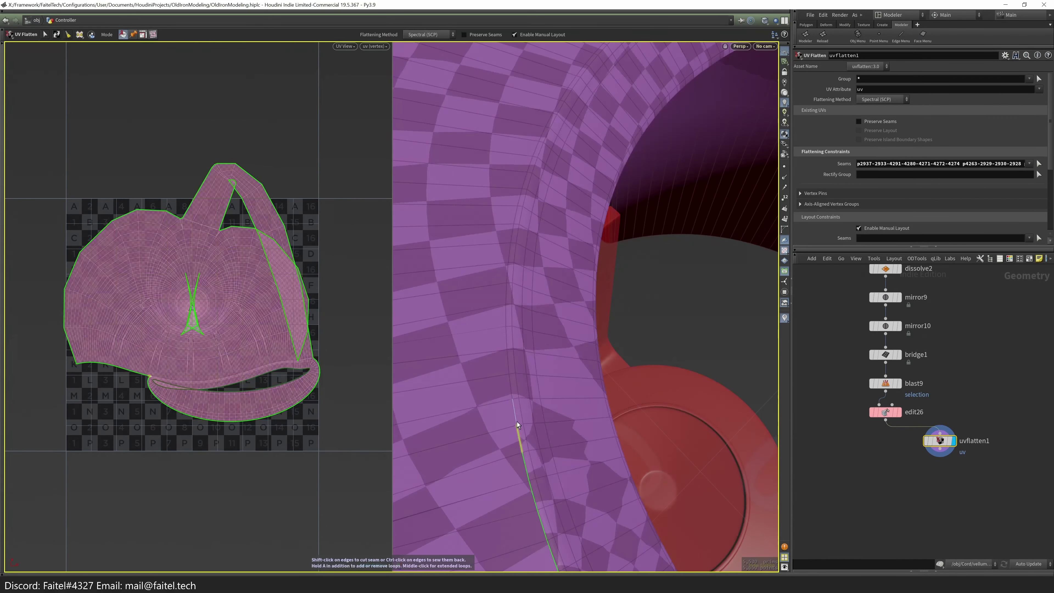
{"action": "left_click_drag", "start_coordinate": [539, 142], "coordinate": [526, 357], "text": "alt"}
{"action": "left_click", "coordinate": [525, 355], "text": "shift"}
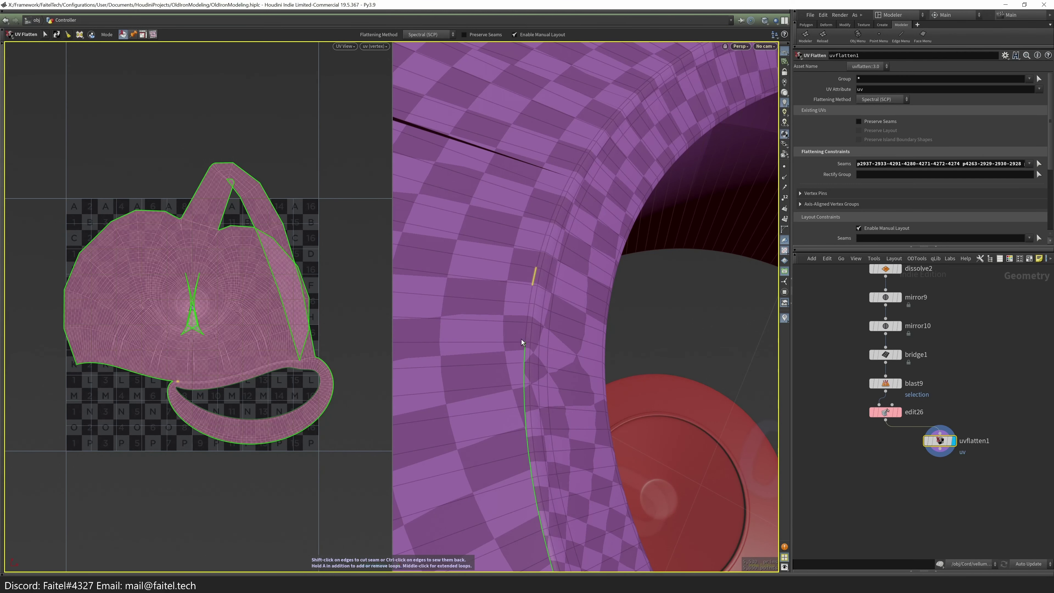
{"action": "left_click", "coordinate": [528, 319], "text": "shift"}
{"action": "left_click_drag", "start_coordinate": [594, 139], "coordinate": [522, 170], "text": "alt"}
{"action": "left_click", "coordinate": [549, 124], "text": "shift"}
{"action": "left_click", "coordinate": [558, 119], "text": "shift"}
{"action": "left_click_drag", "start_coordinate": [569, 106], "coordinate": [545, 387]}
{"action": "left_click", "coordinate": [547, 434], "text": "shift"}
- Cut seams on the ring's curved and vertical edges so the UVs form a disc with a handle
{"action": "left_click", "coordinate": [546, 386], "text": "shift"}
{"action": "mouse_move", "coordinate": [569, 423]}
{"action": "left_mouse_down"}
{"action": "mouse_move", "coordinate": [619, 362]}
{"action": "mouse_move", "coordinate": [568, 316]}
{"action": "mouse_move", "coordinate": [571, 429]}
{"action": "left_mouse_up"}
{"action": "left_click", "coordinate": [499, 313], "text": "shift"}
{"action": "left_click", "coordinate": [534, 428], "text": "shift"}
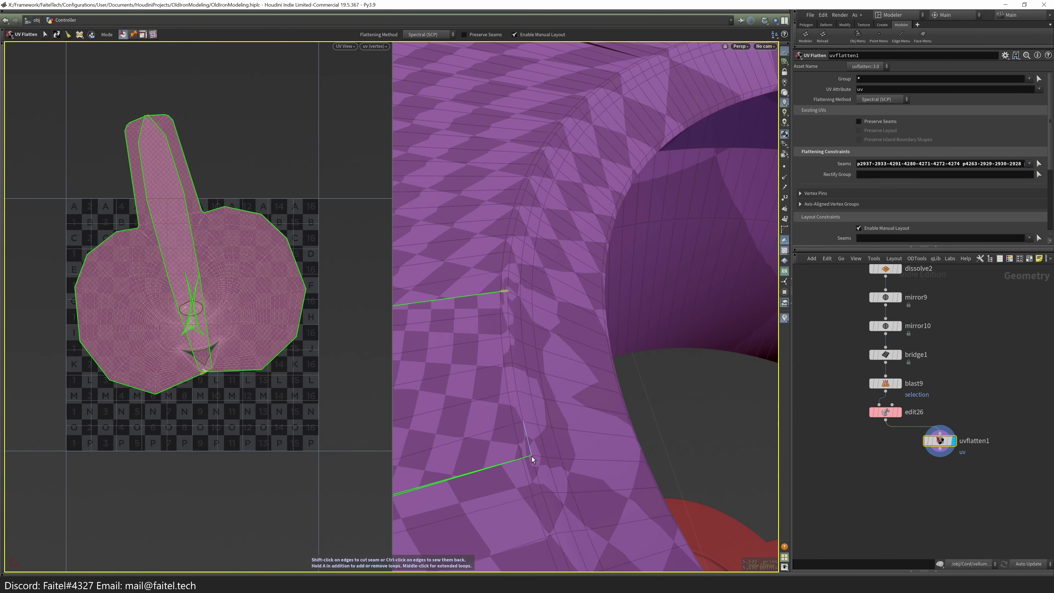
{"action": "left_click", "coordinate": [532, 456], "text": "shift"}
{"action": "left_click", "coordinate": [507, 307], "text": "shift"}
{"action": "left_click", "coordinate": [509, 283], "text": "shift"}
{"action": "left_click_drag", "start_coordinate": [517, 353], "coordinate": [614, 200]}
{"action": "left_click", "coordinate": [620, 191], "text": "shift"}
{"action": "left_click_drag", "start_coordinate": [604, 268], "coordinate": [571, 348]}
{"action": "left_click", "coordinate": [573, 236], "text": "shift"}
{"action": "left_click", "coordinate": [571, 357], "text": "shift"}
{"action": "left_click", "coordinate": [572, 369], "text": "shift"}
- Commit the current seam selection and orbit out to view the ring and its hole
{"action": "scroll", "coordinate": [572, 370], "scroll_direction": "up", "scroll_amount": 3}
{"action": "scroll", "coordinate": [570, 336], "scroll_direction": "down", "scroll_amount": 5}
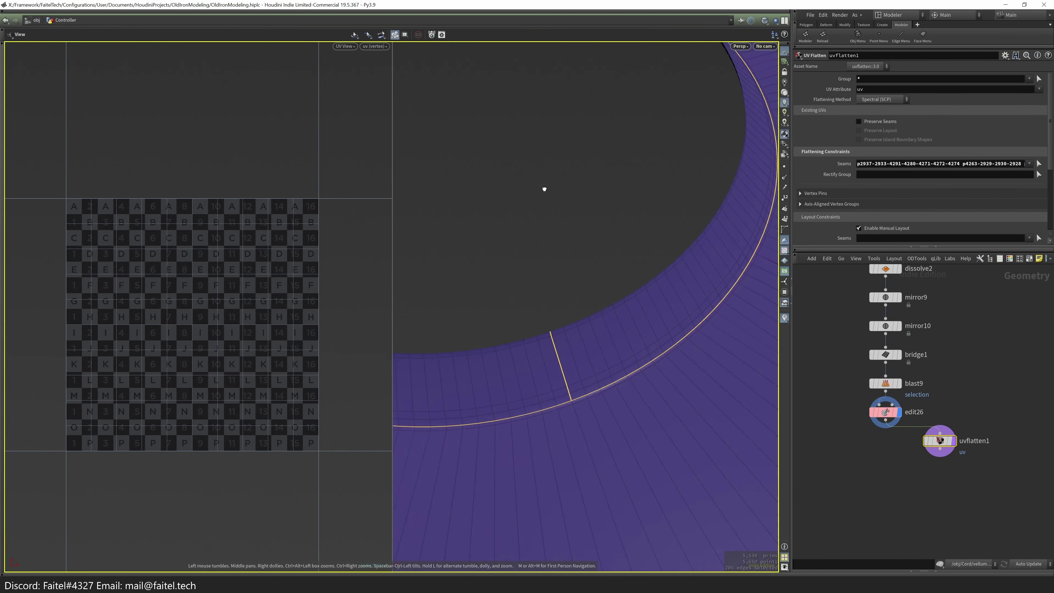
{"action": "left_click_drag", "start_coordinate": [541, 188], "coordinate": [461, 500], "text": "alt"}
{"action": "key", "text": "Return"}
{"action": "scroll", "coordinate": [518, 370], "scroll_direction": "up", "scroll_amount": 5}
{"action": "left_click_drag", "start_coordinate": [649, 140], "coordinate": [541, 278]}
{"action": "scroll", "coordinate": [625, 408], "scroll_direction": "down", "scroll_amount": 5}
{"action": "left_click_drag", "start_coordinate": [626, 409], "coordinate": [676, 497]}
- Cut two seams along the fin edge from a close side view
{"action": "key", "text": "Return"}
{"action": "scroll", "coordinate": [601, 507], "scroll_direction": "up", "scroll_amount": 5}
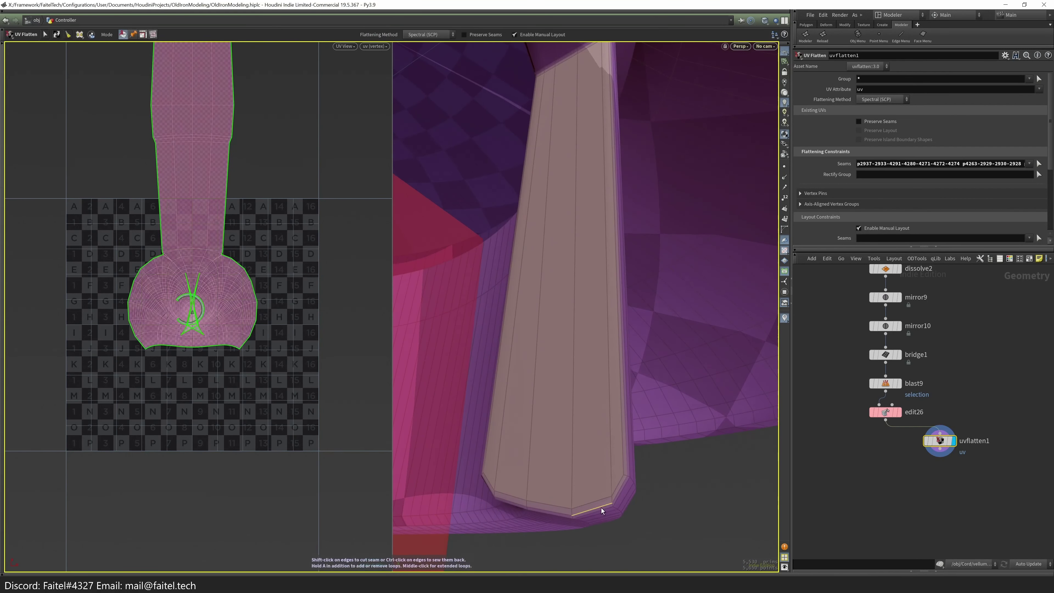
{"action": "left_click_drag", "start_coordinate": [612, 483], "coordinate": [639, 253], "text": "alt"}
{"action": "left_click", "coordinate": [647, 378], "text": "shift"}
{"action": "left_click", "coordinate": [639, 254], "text": "shift"}
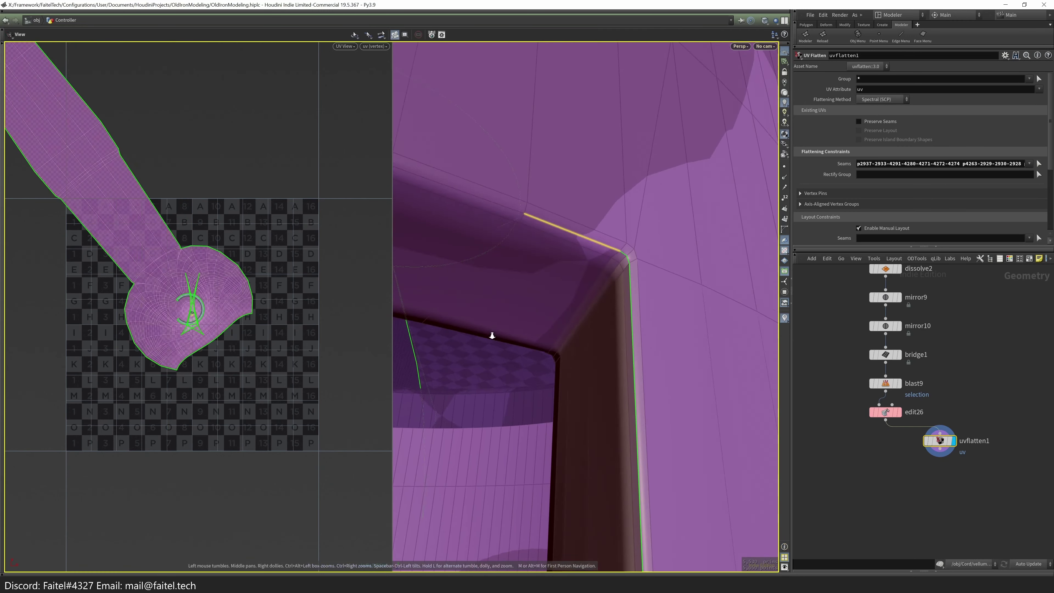
{"action": "key", "text": "Escape"}
- Add the ring's rim edge loop to the seams
{"action": "scroll", "coordinate": [605, 269], "scroll_direction": "up", "scroll_amount": 5}
{"action": "middle_click_drag", "start_coordinate": [574, 318], "coordinate": [491, 370]}
{"action": "left_click_drag", "start_coordinate": [490, 369], "coordinate": [581, 405]}
{"action": "key", "text": "Return"}
{"action": "left_click", "coordinate": [607, 290], "text": "shift"}
{"action": "key", "text": "Escape"}
- Cut a seam on the edge of the long strip
{"action": "key", "text": "Return"}
{"action": "key", "text": "Escape"}
{"action": "key", "text": "Return"}
{"action": "key", "text": "Escape"}
{"action": "key", "text": "Return"}
{"action": "key", "text": "Escape"}
{"action": "left_click_drag", "start_coordinate": [547, 455], "coordinate": [574, 402]}
{"action": "key", "text": "Return"}
{"action": "left_click", "coordinate": [520, 404], "text": "shift"}
- From a low view, cut four more seams along the strip
{"action": "left_click_drag", "start_coordinate": [579, 457], "coordinate": [702, 358], "text": "alt"}
{"action": "left_click", "coordinate": [669, 287], "text": "shift"}
{"action": "left_click", "coordinate": [607, 416], "text": "shift"}
{"action": "left_click", "coordinate": [595, 371], "text": "shift"}
{"action": "scroll", "coordinate": [567, 349], "scroll_direction": "up", "scroll_amount": 3}
{"action": "left_click", "coordinate": [703, 379], "text": "shift"}
- Cut seams on the rim edge, the bottom flap, and near the hole
{"action": "left_click_drag", "start_coordinate": [704, 499], "coordinate": [631, 391], "text": "alt"}
{"action": "left_click", "coordinate": [602, 514], "text": "shift"}
{"action": "left_click", "coordinate": [631, 392], "text": "shift"}
{"action": "left_click_drag", "start_coordinate": [622, 428], "coordinate": [636, 307], "text": "alt"}
{"action": "left_click", "coordinate": [598, 308], "text": "shift"}
{"action": "left_click", "coordinate": [496, 380], "text": "shift"}
{"action": "left_click", "coordinate": [485, 530], "text": "shift"}
- Cut further rim seams to split off the strip from the disc
{"action": "key", "text": "Return"}
{"action": "left_click", "coordinate": [491, 237], "text": "shift"}
{"action": "left_click", "coordinate": [548, 316], "text": "shift"}
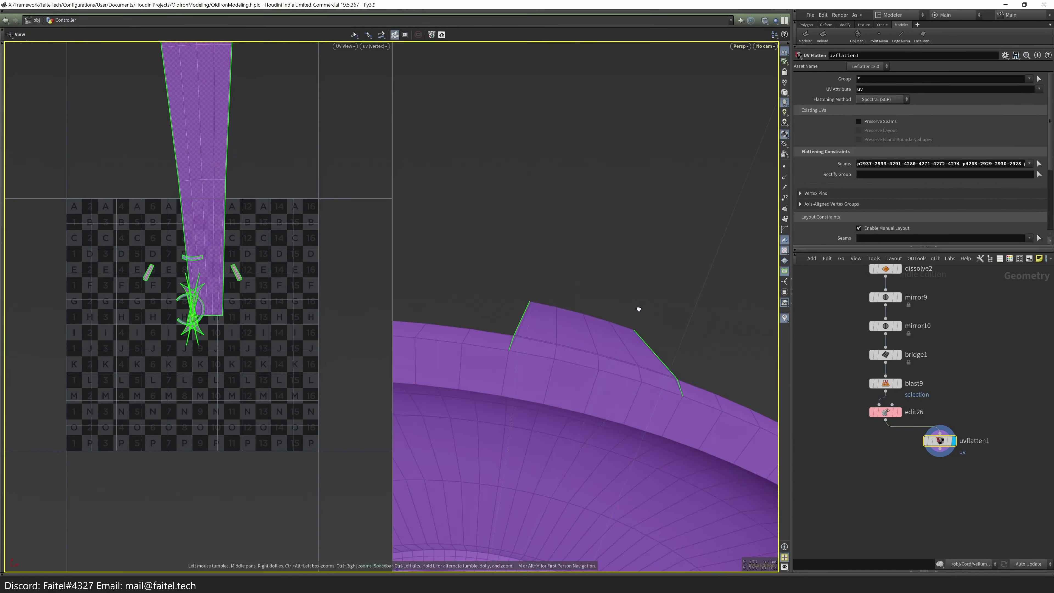
{"action": "left_click", "coordinate": [506, 388], "text": "shift"}
{"action": "left_click_drag", "start_coordinate": [666, 418], "coordinate": [579, 388], "text": "alt"}
{"action": "left_click", "coordinate": [574, 434], "text": "shift"}
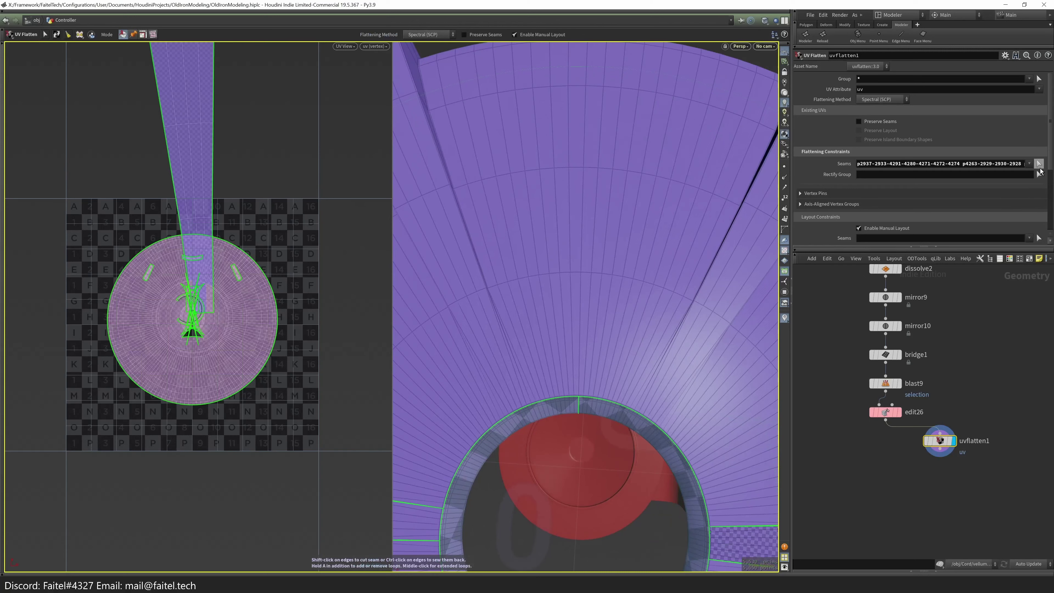
- Add the dome's radial edge loop to uvflatten1's seams
{"action": "key", "text": "s"}
{"action": "left_click_drag", "start_coordinate": [582, 266], "coordinate": [570, 440]}
{"action": "key", "text": "Return"}
{"action": "double_click", "coordinate": [646, 303], "text": "shift"}
{"action": "key", "text": "Return"}
{"action": "key", "text": "Return"}
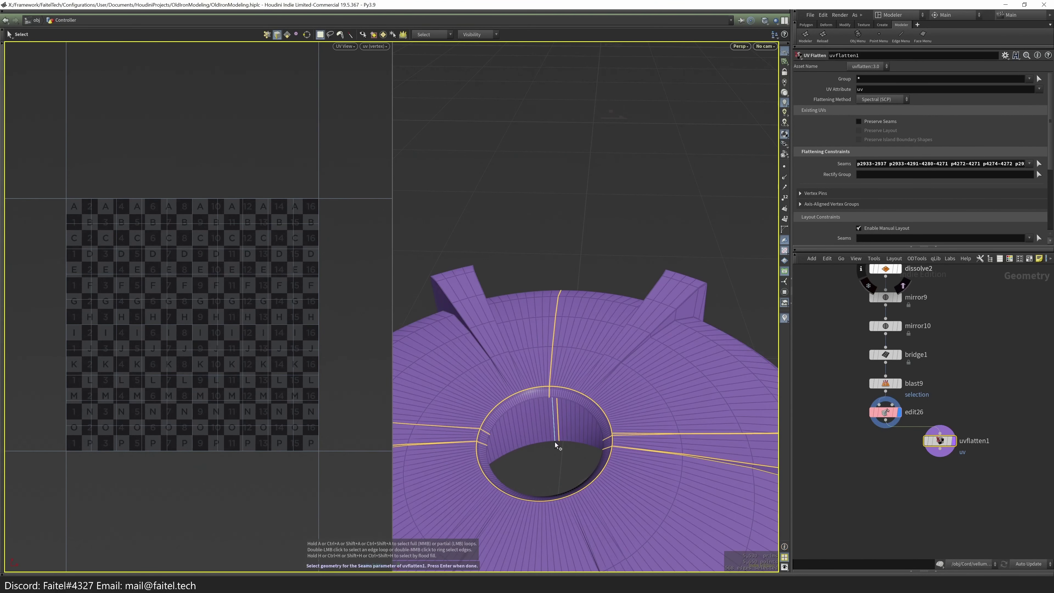
- Add the inner ring loop and the cylinder's top rim loop as seams
{"action": "double_click", "coordinate": [557, 443], "text": "shift"}
{"action": "key", "text": "Escape"}
{"action": "left_click_drag", "start_coordinate": [558, 444], "coordinate": [552, 342]}
{"action": "double_click", "coordinate": [548, 163], "text": "shift"}
{"action": "left_click_drag", "start_coordinate": [548, 163], "coordinate": [603, 238]}
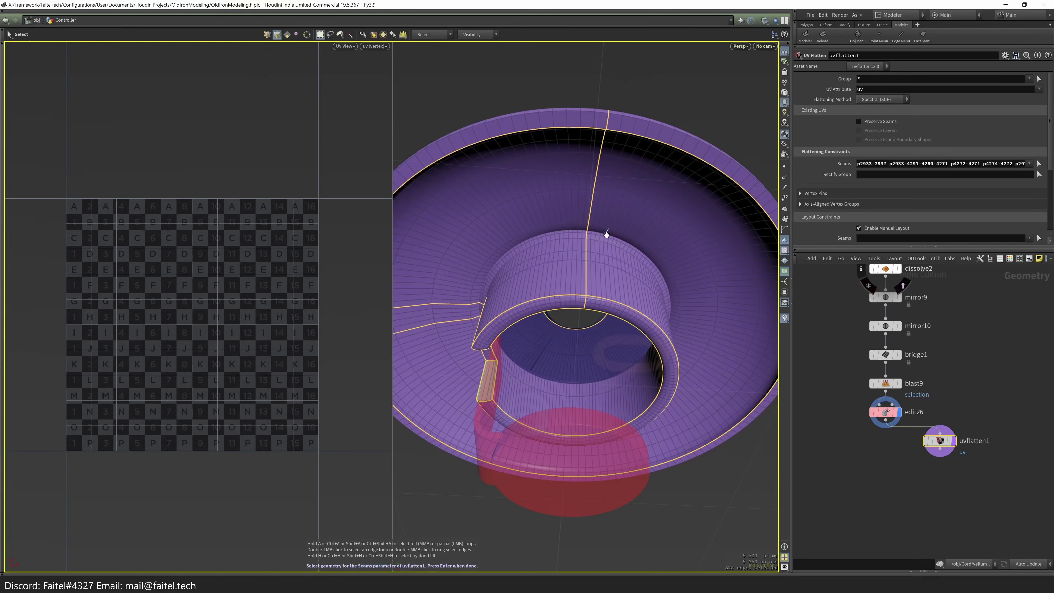
{"action": "scroll", "coordinate": [598, 243], "scroll_direction": "up", "scroll_amount": 5}
{"action": "key", "text": "s"}
{"action": "scroll", "coordinate": [594, 247], "scroll_direction": "down", "scroll_amount": 5}
{"action": "left_click_drag", "start_coordinate": [506, 289], "coordinate": [582, 400], "text": "alt"}
{"action": "key", "text": "Return"}
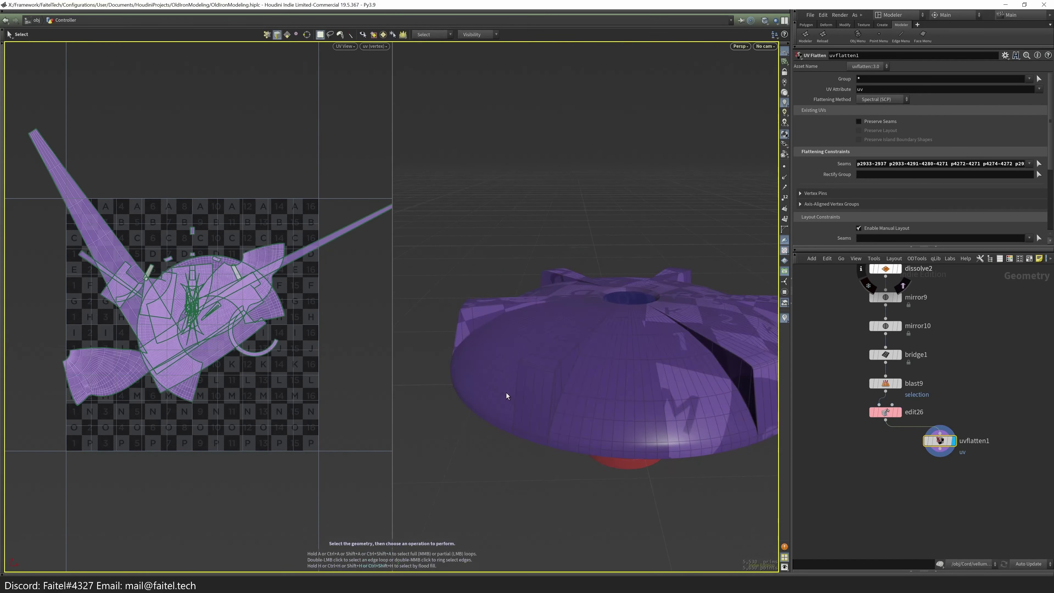
{"action": "left_click_drag", "start_coordinate": [506, 393], "coordinate": [519, 436], "text": "alt"}
- Mark single seam edges around the tab, including the vertical edge beside it
{"action": "left_click", "coordinate": [1039, 163]}
{"action": "scroll", "coordinate": [577, 511], "scroll_direction": "up", "scroll_amount": 10}
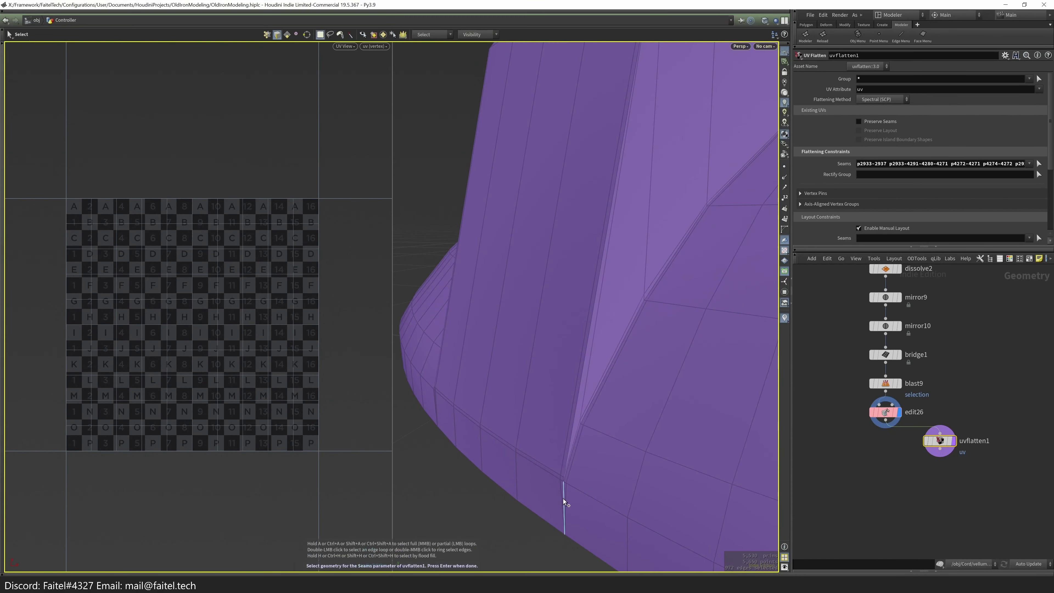
{"action": "left_click", "coordinate": [567, 485], "text": "shift"}
{"action": "scroll", "coordinate": [577, 488], "scroll_direction": "down", "scroll_amount": 5}
{"action": "left_click_drag", "start_coordinate": [584, 488], "coordinate": [506, 388], "text": "alt"}
{"action": "left_click", "coordinate": [466, 357], "text": "shift"}
{"action": "left_click_drag", "start_coordinate": [486, 335], "coordinate": [482, 374], "text": "alt"}
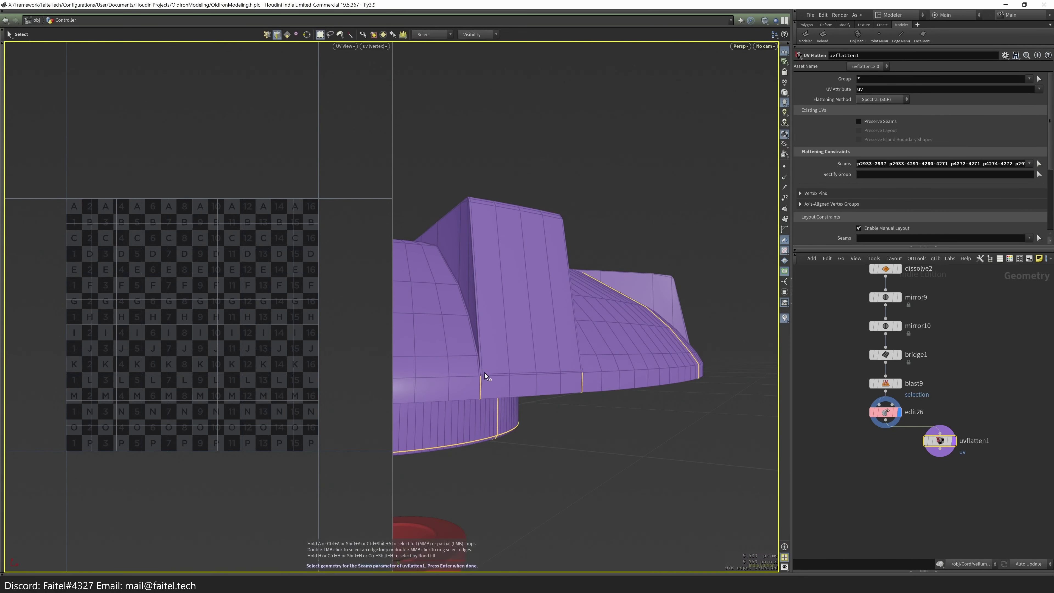
{"action": "scroll", "coordinate": [479, 401], "scroll_direction": "up", "scroll_amount": 5}
{"action": "scroll", "coordinate": [600, 399], "scroll_direction": "down", "scroll_amount": 5}
{"action": "left_click", "coordinate": [597, 404], "text": "shift"}
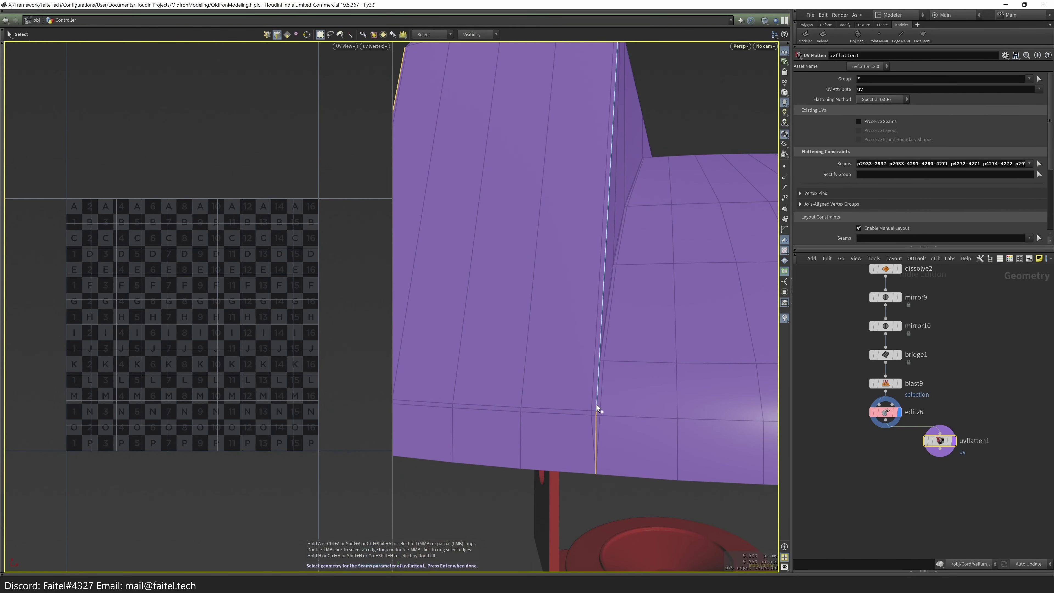
{"action": "scroll", "coordinate": [640, 330], "scroll_direction": "up", "scroll_amount": 6}
{"action": "left_click_drag", "start_coordinate": [674, 354], "coordinate": [569, 334], "text": "alt"}
- Mark the box's top edge and neighbouring corner edges as seams
{"action": "left_click", "coordinate": [567, 337], "text": "shift"}
{"action": "left_click_drag", "start_coordinate": [581, 400], "coordinate": [560, 335], "text": "alt"}
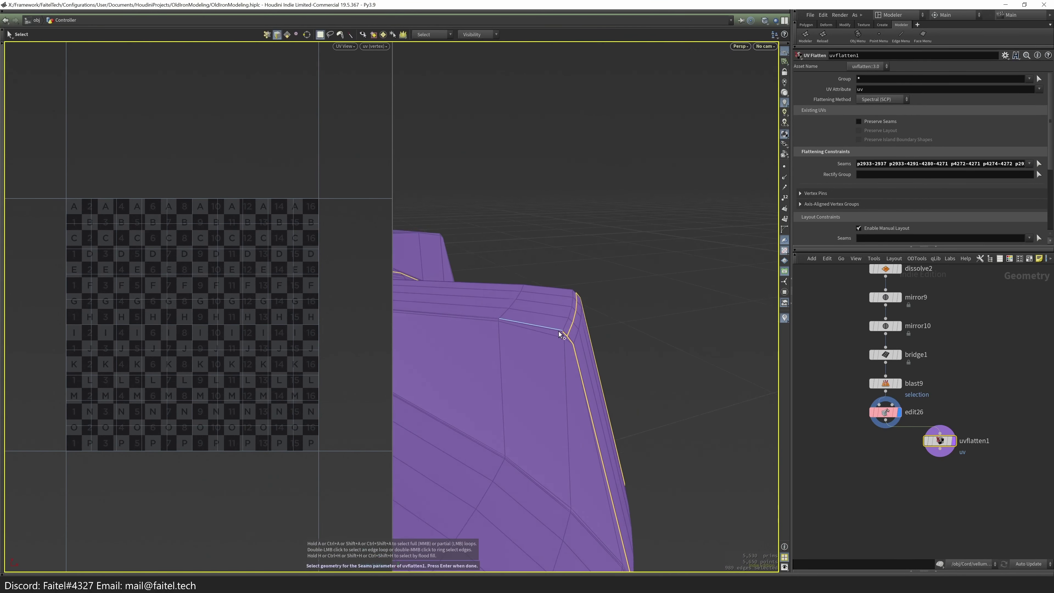
{"action": "left_click", "coordinate": [545, 296], "text": "shift"}
{"action": "left_click_drag", "start_coordinate": [545, 296], "coordinate": [502, 250], "text": "alt"}
{"action": "left_click", "coordinate": [631, 302], "text": "shift"}
{"action": "left_click_drag", "start_coordinate": [631, 301], "coordinate": [660, 224], "text": "alt"}
- Add four more seam edges, then inspect the flattened model from several angles
{"action": "left_click", "coordinate": [604, 385], "text": "shift"}
{"action": "left_click", "coordinate": [627, 329], "text": "shift"}
{"action": "left_click", "coordinate": [554, 388], "text": "shift"}
{"action": "left_click", "coordinate": [590, 355], "text": "shift"}
{"action": "left_click_drag", "start_coordinate": [590, 356], "coordinate": [559, 369], "text": "alt"}
{"action": "left_click_drag", "start_coordinate": [445, 505], "coordinate": [636, 480], "text": "alt"}
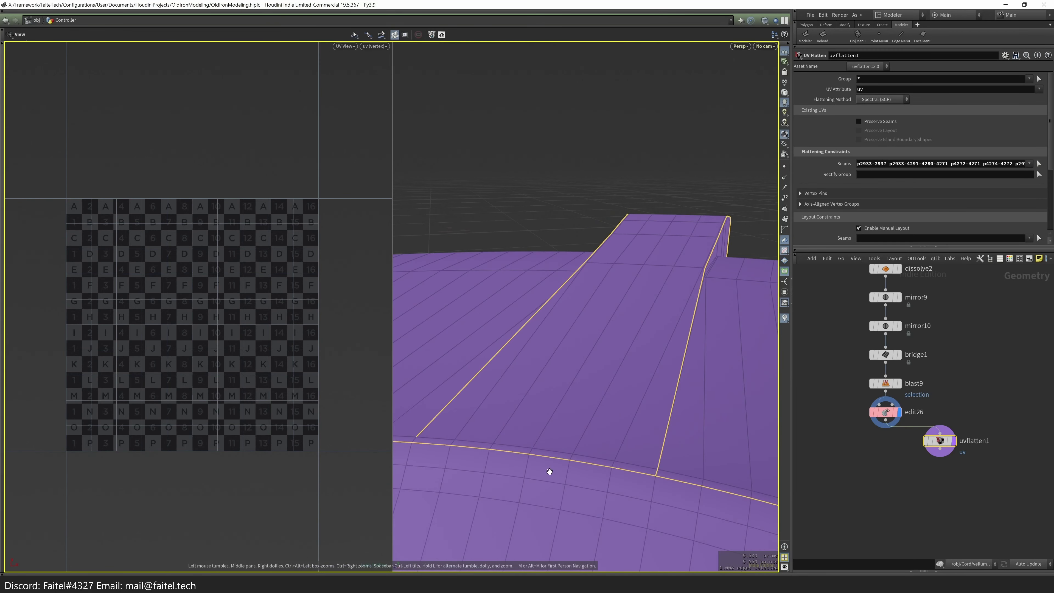
{"action": "left_click_drag", "start_coordinate": [686, 401], "coordinate": [519, 395], "text": "alt"}
{"action": "left_click_drag", "start_coordinate": [625, 302], "coordinate": [634, 259], "text": "alt"}
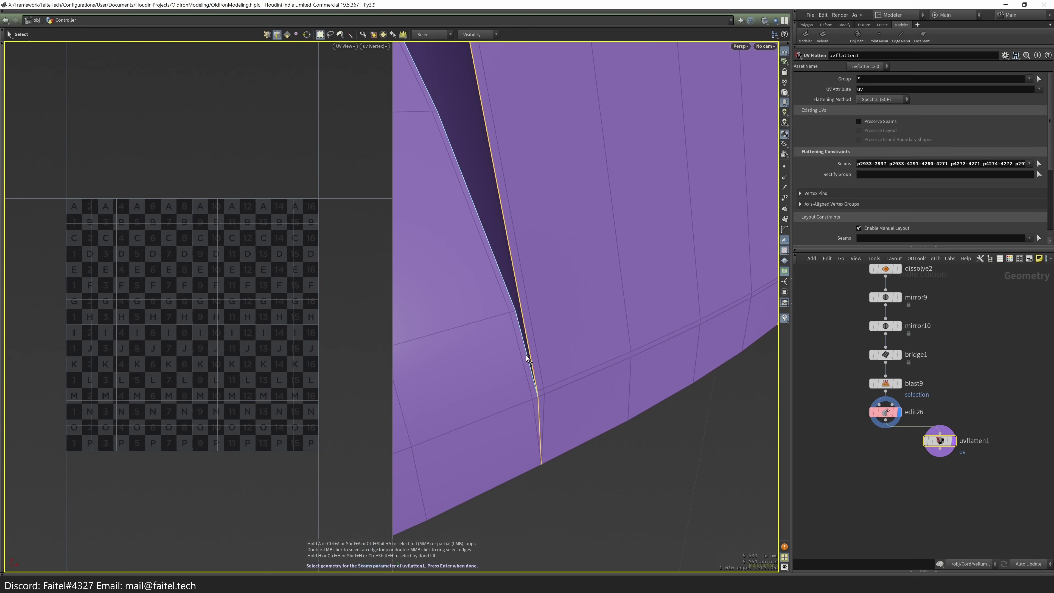
{"action": "scroll", "coordinate": [522, 434], "scroll_direction": "down", "scroll_amount": 5}
{"action": "left_click_drag", "start_coordinate": [619, 200], "coordinate": [591, 192], "text": "alt"}
- Review the ring's existing seams and mark one more seam edge there
{"action": "key", "text": "Return"}
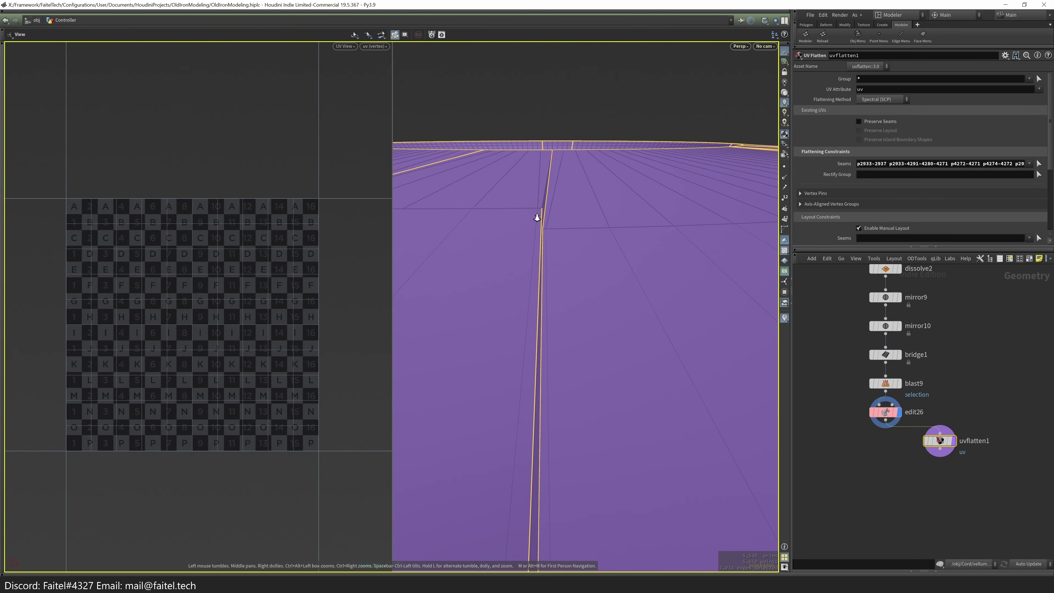
{"action": "left_click_drag", "start_coordinate": [479, 333], "coordinate": [596, 299], "text": "alt"}
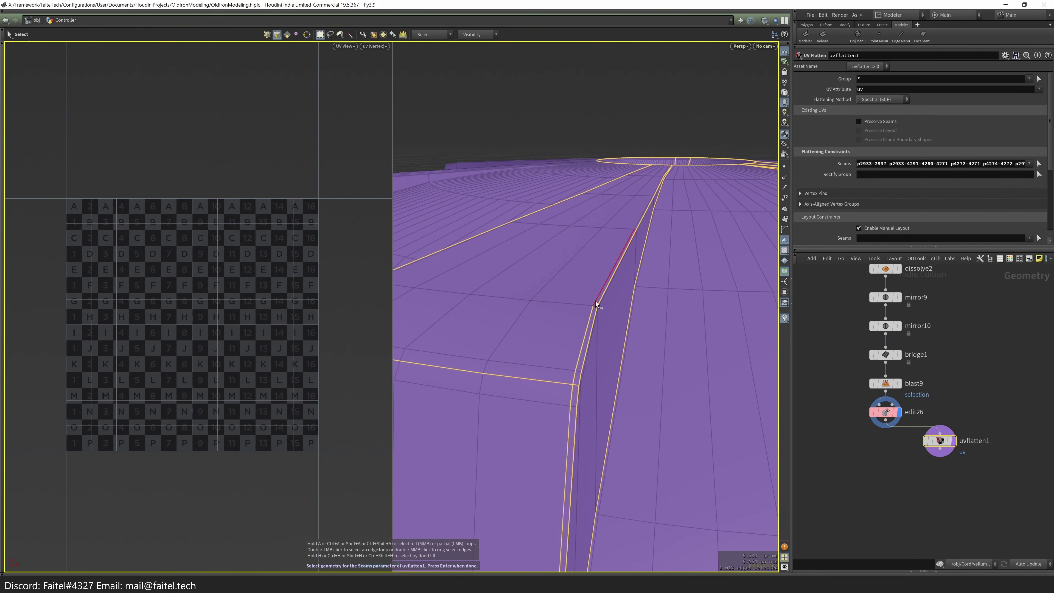
{"action": "left_click_drag", "start_coordinate": [576, 383], "coordinate": [561, 346], "text": "alt"}
{"action": "right_click_drag", "start_coordinate": [560, 347], "coordinate": [556, 388], "text": "alt"}
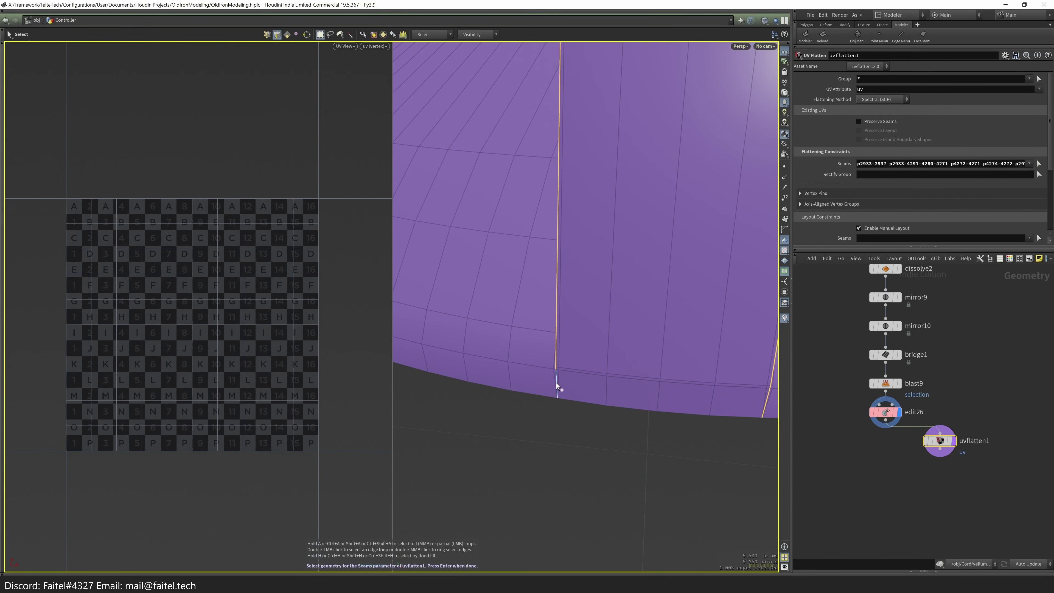
{"action": "scroll", "coordinate": [556, 383], "scroll_direction": "up", "scroll_amount": 2}
{"action": "left_click_drag", "start_coordinate": [708, 418], "coordinate": [522, 382], "text": "alt"}
{"action": "right_click_drag", "start_coordinate": [523, 381], "coordinate": [518, 348], "text": "alt"}
{"action": "left_click_drag", "start_coordinate": [519, 349], "coordinate": [669, 330], "text": "alt"}
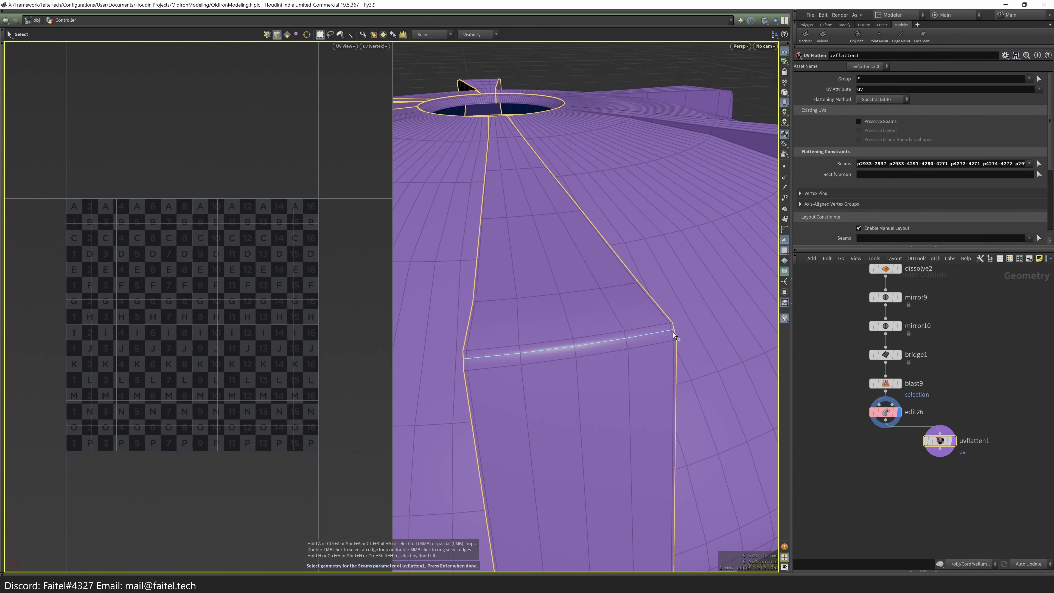
{"action": "left_click", "coordinate": [673, 332], "text": "shift"}
- Add seam edges at the fin's tip and along its long edge
{"action": "right_click_drag", "start_coordinate": [673, 333], "coordinate": [528, 415]}
{"action": "left_click_drag", "start_coordinate": [527, 415], "coordinate": [630, 466]}
{"action": "right_click_drag", "start_coordinate": [630, 466], "coordinate": [581, 405]}
{"action": "left_click_drag", "start_coordinate": [581, 405], "coordinate": [666, 414]}
{"action": "right_click_drag", "start_coordinate": [666, 414], "coordinate": [627, 420]}
{"action": "left_click", "coordinate": [574, 359], "text": "shift"}
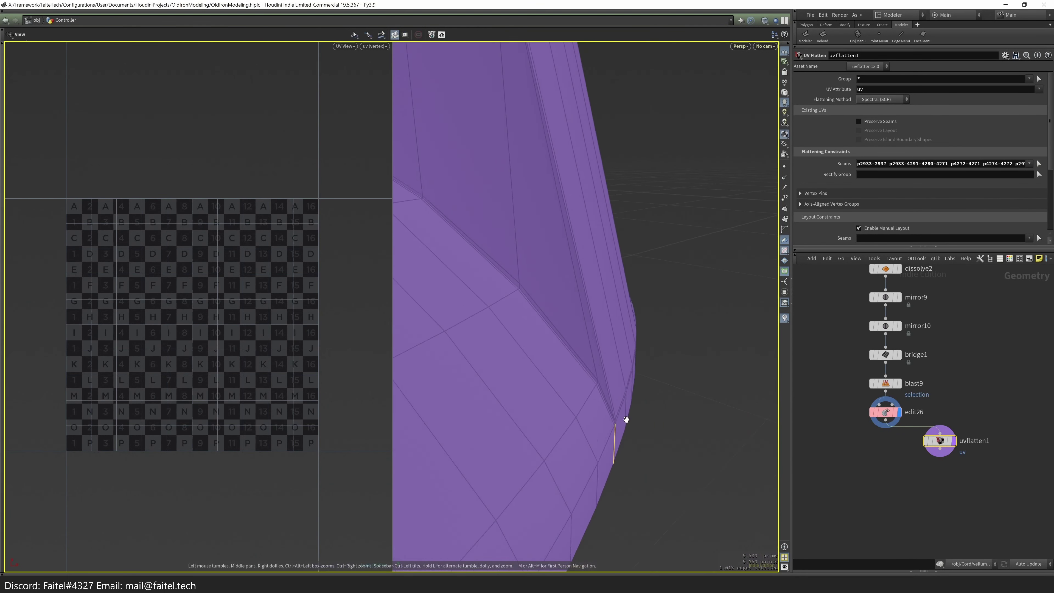
{"action": "left_click", "coordinate": [594, 434], "text": "shift"}
{"action": "left_click_drag", "start_coordinate": [595, 435], "coordinate": [533, 423]}
{"action": "left_click", "coordinate": [639, 348], "text": "shift"}
- Add seam edges on the dish surface, viewed from a low angle
{"action": "right_click_drag", "start_coordinate": [572, 409], "coordinate": [518, 384]}
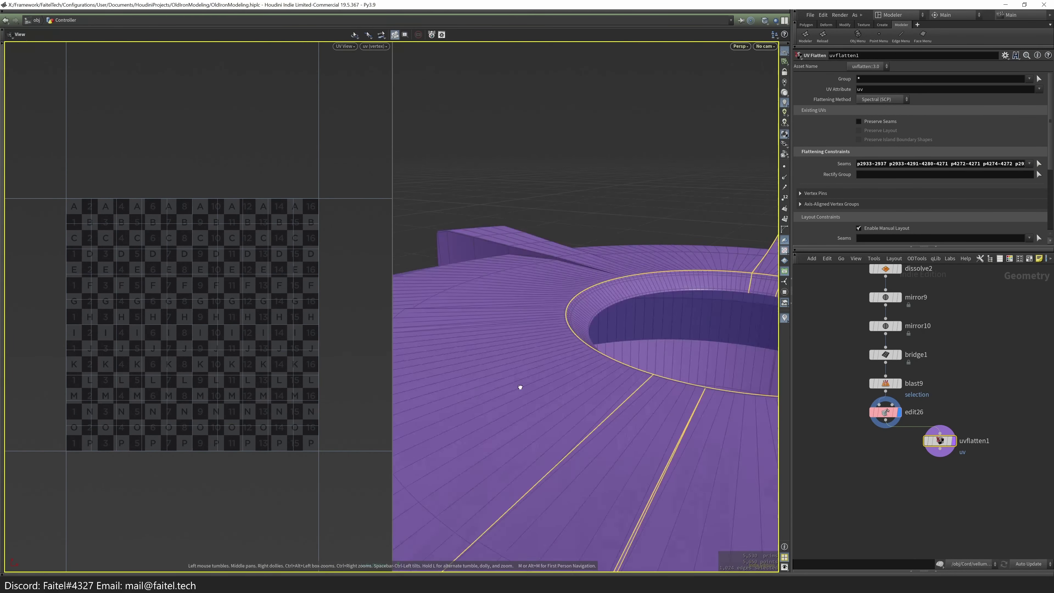
{"action": "left_click_drag", "start_coordinate": [518, 384], "coordinate": [597, 358]}
{"action": "right_click_drag", "start_coordinate": [598, 358], "coordinate": [600, 254]}
{"action": "left_click_drag", "start_coordinate": [601, 254], "coordinate": [699, 254]}
{"action": "right_click_drag", "start_coordinate": [699, 254], "coordinate": [640, 308]}
{"action": "left_click_drag", "start_coordinate": [640, 308], "coordinate": [573, 256]}
{"action": "left_click", "coordinate": [572, 256], "text": "shift"}
{"action": "left_click", "coordinate": [572, 256], "text": "shift"}
- Mark further seam edges across the dish surface toward the rim
{"action": "key", "text": "space"}
{"action": "right_click_drag", "start_coordinate": [619, 341], "coordinate": [641, 280]}
{"action": "left_click_drag", "start_coordinate": [640, 281], "coordinate": [544, 359]}
{"action": "left_click", "coordinate": [584, 395], "text": "shift"}
{"action": "left_click_drag", "start_coordinate": [584, 395], "coordinate": [527, 394]}
{"action": "left_click", "coordinate": [526, 394], "text": "shift"}
{"action": "left_click", "coordinate": [532, 352], "text": "shift"}
{"action": "key", "text": "space"}
{"action": "right_click_drag", "start_coordinate": [532, 352], "coordinate": [633, 260]}
{"action": "left_click_drag", "start_coordinate": [542, 351], "coordinate": [551, 317]}
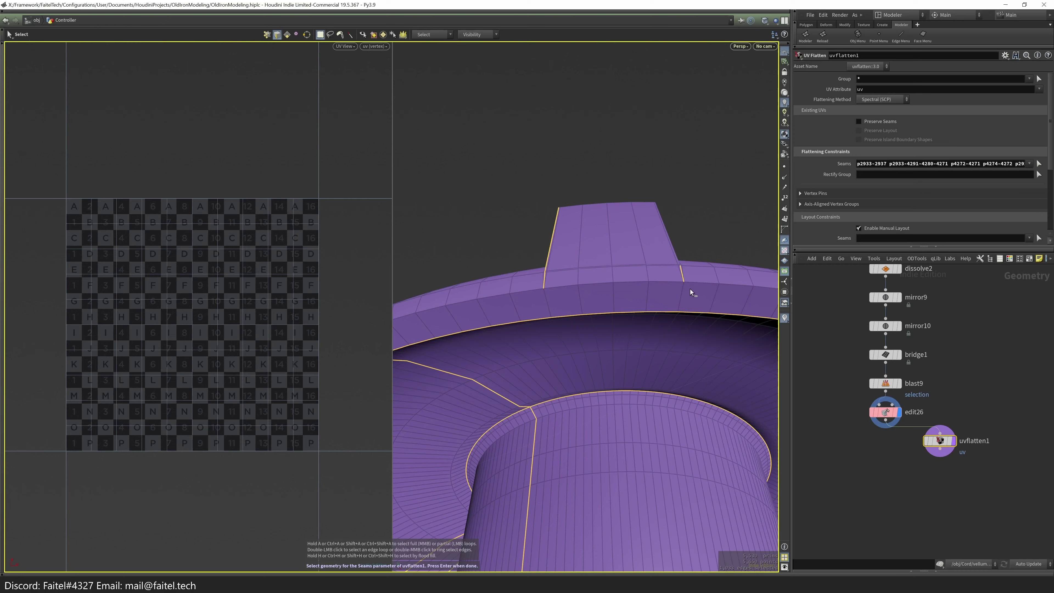
- Add a rim edge loop and an adjacent rim edge to the seams
{"action": "key", "text": "space"}
{"action": "left_click_drag", "start_coordinate": [686, 305], "coordinate": [598, 340]}
{"action": "left_click_drag", "start_coordinate": [640, 294], "coordinate": [636, 330]}
{"action": "right_click_drag", "start_coordinate": [635, 330], "coordinate": [530, 489]}
{"action": "middle_click_drag", "start_coordinate": [529, 489], "coordinate": [657, 275]}
{"action": "right_click_drag", "start_coordinate": [658, 275], "coordinate": [680, 279]}
{"action": "left_click_drag", "start_coordinate": [721, 220], "coordinate": [702, 448]}
{"action": "double_click", "coordinate": [533, 440], "text": "shift"}
{"action": "right_click_drag", "start_coordinate": [701, 448], "coordinate": [470, 294]}
{"action": "left_click_drag", "start_coordinate": [471, 294], "coordinate": [611, 211]}
{"action": "left_click", "coordinate": [612, 211], "text": "shift"}
- Mark the edges under the dish rim as seams
{"action": "right_click_drag", "start_coordinate": [612, 211], "coordinate": [464, 407]}
{"action": "left_click_drag", "start_coordinate": [464, 407], "coordinate": [536, 346]}
{"action": "left_click", "coordinate": [531, 387], "text": "shift"}
{"action": "left_click_drag", "start_coordinate": [530, 387], "coordinate": [482, 348]}
{"action": "right_click_drag", "start_coordinate": [483, 349], "coordinate": [589, 417]}
{"action": "left_click_drag", "start_coordinate": [589, 417], "coordinate": [444, 448]}
{"action": "right_click_drag", "start_coordinate": [444, 448], "coordinate": [478, 395]}
{"action": "left_click_drag", "start_coordinate": [477, 395], "coordinate": [560, 337]}
- Preview the flattened UVs around the centre hole and cook the new seams
{"action": "key", "text": "s"}
{"action": "right_click_drag", "start_coordinate": [631, 231], "coordinate": [560, 313]}
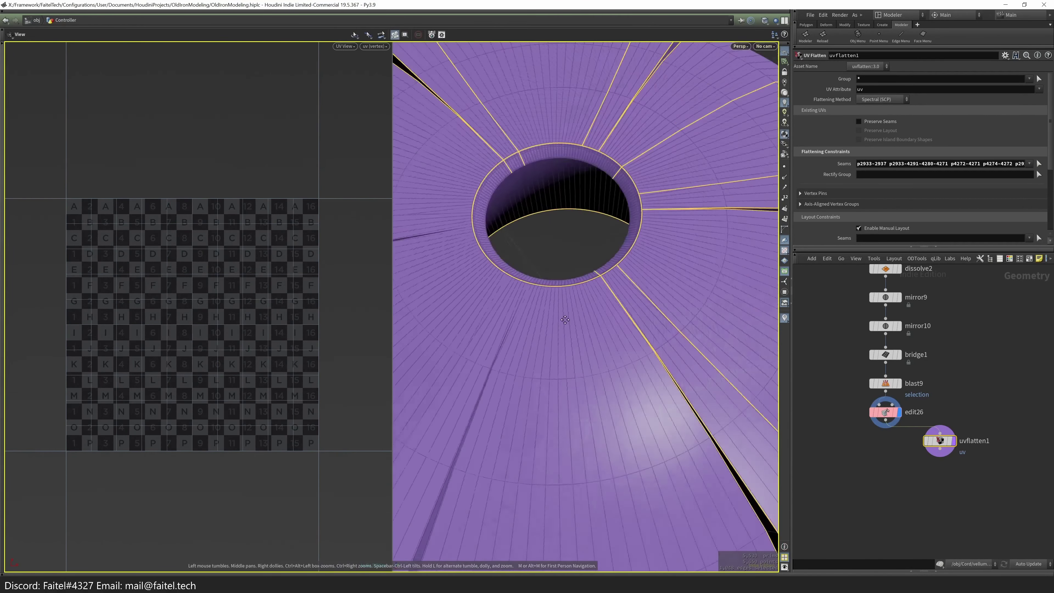
{"action": "left_click_drag", "start_coordinate": [560, 314], "coordinate": [589, 264]}
{"action": "right_click_drag", "start_coordinate": [588, 264], "coordinate": [510, 207]}
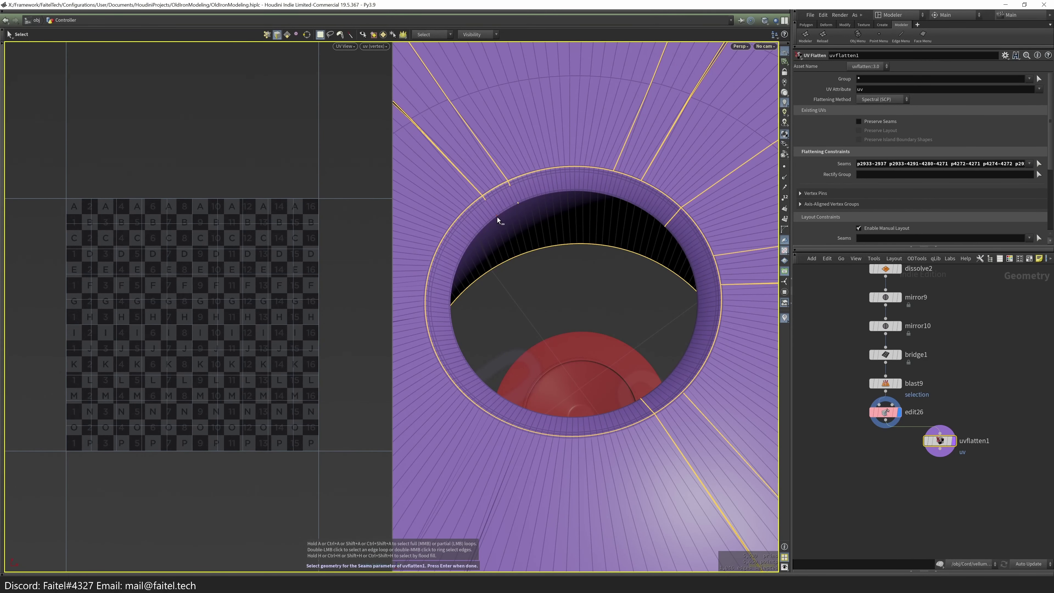
{"action": "scroll", "coordinate": [644, 430], "scroll_direction": "up", "scroll_amount": 5}
{"action": "left_click_drag", "start_coordinate": [587, 372], "coordinate": [664, 476]}
{"action": "left_click_drag", "start_coordinate": [629, 277], "coordinate": [541, 347]}
{"action": "key", "text": "Return"}
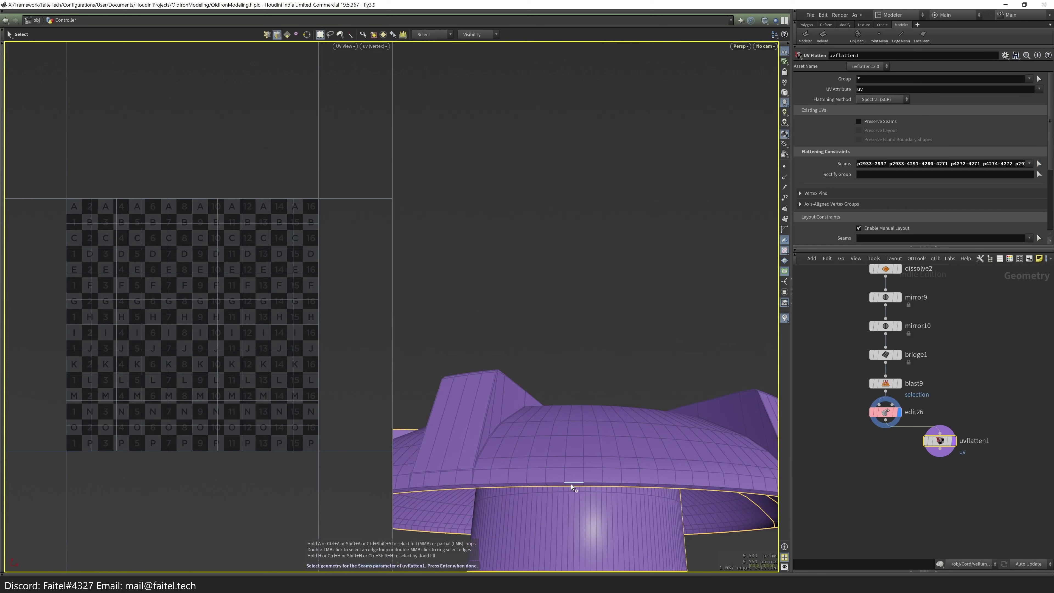
- Add the edge loop above the rim to uvflatten1's seams and flatten the UVs
{"action": "double_click", "coordinate": [571, 483], "text": "shift"}
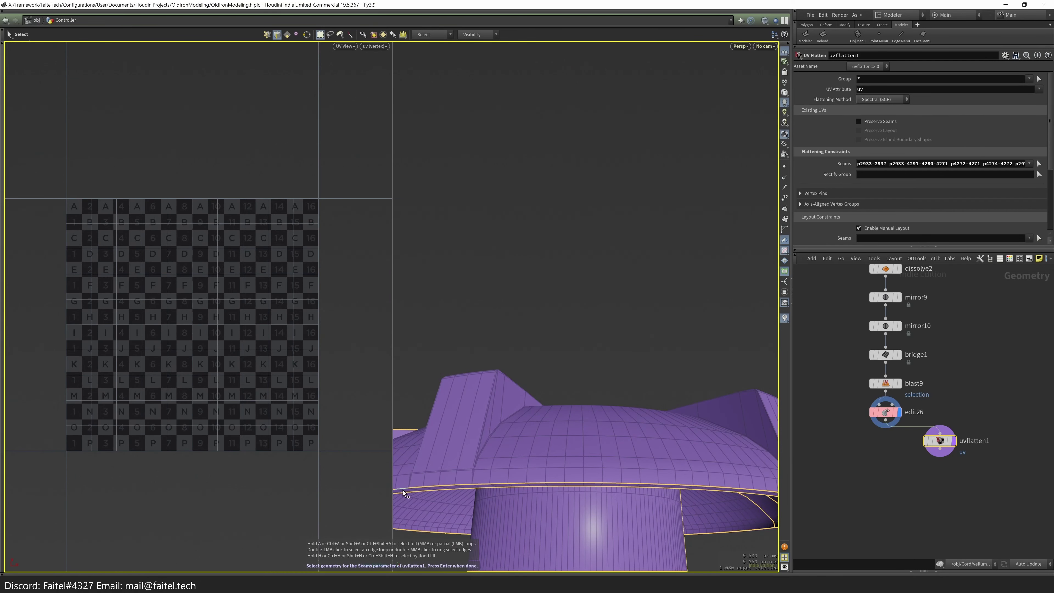
{"action": "left_click_drag", "start_coordinate": [403, 491], "coordinate": [663, 464]}
{"action": "key", "text": "Return"}
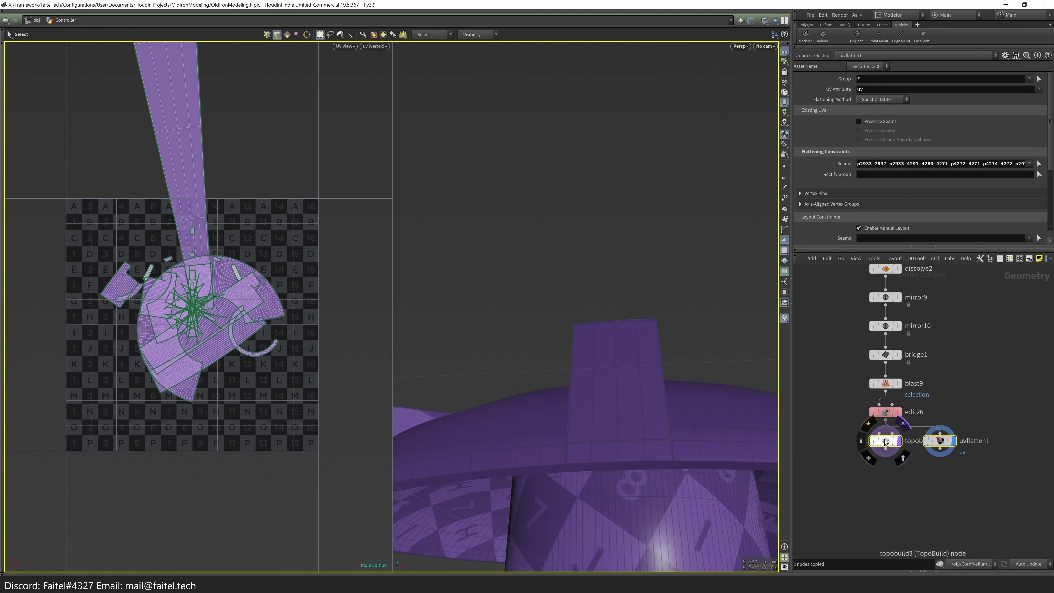
- Remove the stray topobuild3 node and resume seam picking on uvflatten1
{"action": "key", "text": "ctrl+c"}
{"action": "left_click", "coordinate": [886, 443]}
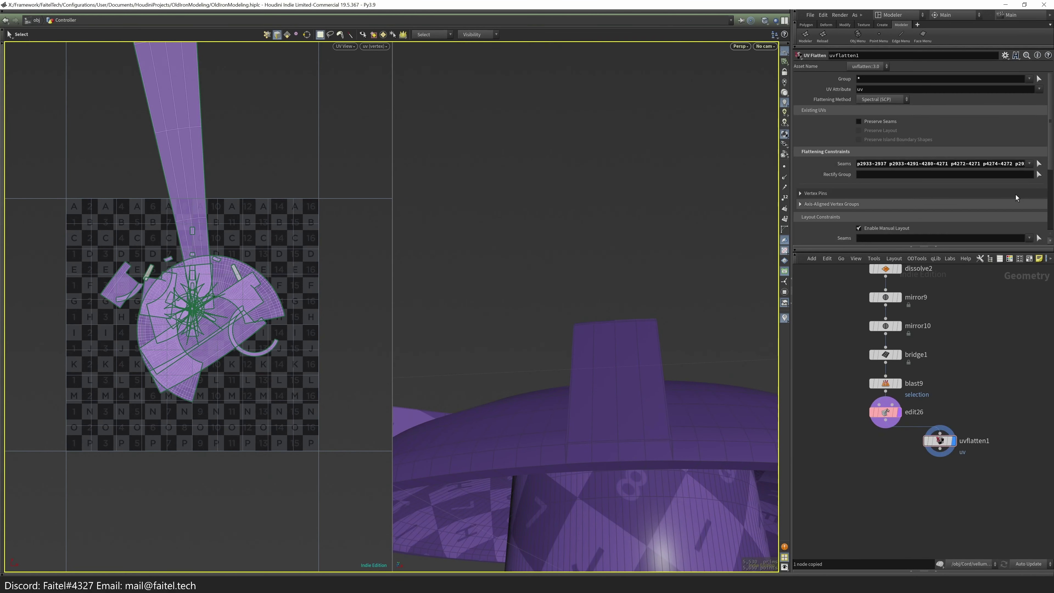
{"action": "key", "text": "Return"}
- Add several rim edge loops to the seams and re-flatten the UVs
{"action": "left_click_drag", "start_coordinate": [553, 470], "coordinate": [631, 360]}
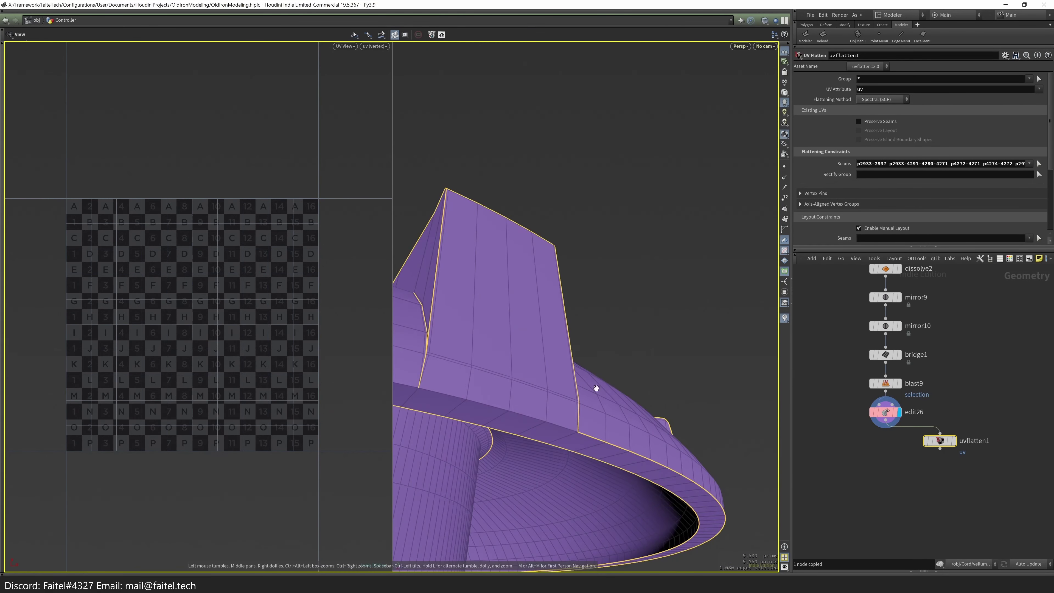
{"action": "left_click", "coordinate": [564, 429], "text": "shift"}
{"action": "left_click_drag", "start_coordinate": [564, 429], "coordinate": [618, 423]}
{"action": "left_click_drag", "start_coordinate": [549, 450], "coordinate": [581, 440]}
{"action": "left_click_drag", "start_coordinate": [513, 450], "coordinate": [580, 379]}
{"action": "double_click", "coordinate": [650, 445], "text": "shift"}
{"action": "double_click", "coordinate": [471, 380], "text": "shift"}
{"action": "left_click_drag", "start_coordinate": [471, 380], "coordinate": [532, 336]}
{"action": "double_click", "coordinate": [518, 437], "text": "shift"}
{"action": "left_click", "coordinate": [1040, 164]}
- Add a close-up seam edge and remove a corner edge from the seams
{"action": "left_click_drag", "start_coordinate": [622, 333], "coordinate": [585, 442]}
{"action": "left_click", "coordinate": [585, 441], "text": "shift"}
{"action": "scroll", "coordinate": [610, 411], "scroll_direction": "down", "scroll_amount": 5}
{"action": "scroll", "coordinate": [532, 275], "scroll_direction": "up", "scroll_amount": 5}
{"action": "left_click_drag", "start_coordinate": [532, 276], "coordinate": [640, 315]}
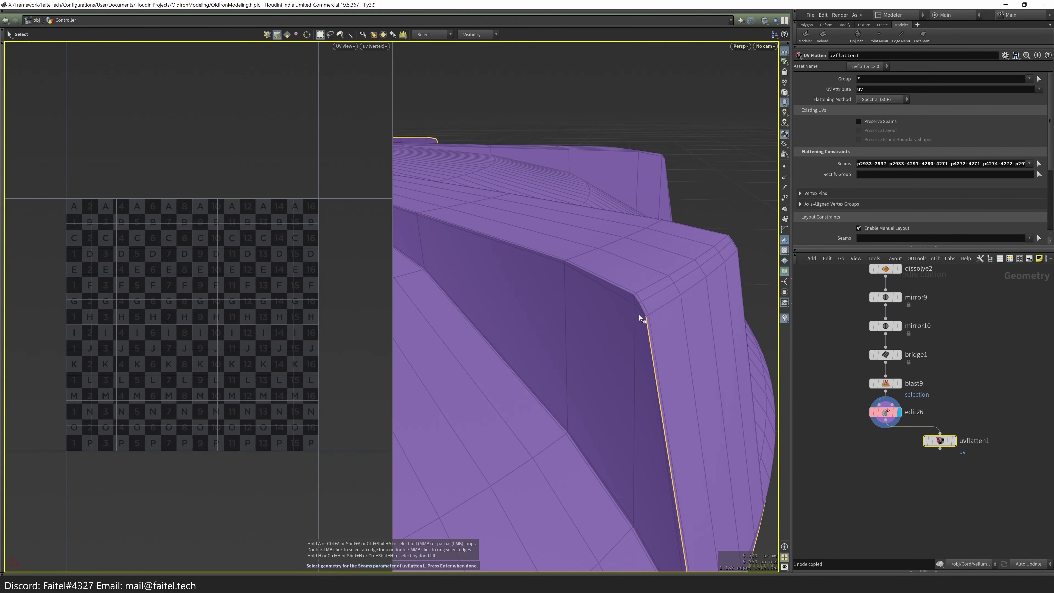
{"action": "left_click", "coordinate": [642, 309], "text": "ctrl"}
{"action": "scroll", "coordinate": [632, 361], "scroll_direction": "down", "scroll_amount": 3}
- Add a vertical fin edge and an edge on the ring to the seams
{"action": "left_click_drag", "start_coordinate": [633, 361], "coordinate": [632, 424]}
{"action": "scroll", "coordinate": [632, 420], "scroll_direction": "down", "scroll_amount": 3}
{"action": "scroll", "coordinate": [577, 418], "scroll_direction": "up", "scroll_amount": 3}
{"action": "left_click", "coordinate": [578, 418], "text": "shift"}
{"action": "scroll", "coordinate": [628, 348], "scroll_direction": "down", "scroll_amount": 3}
{"action": "left_click_drag", "start_coordinate": [598, 360], "coordinate": [528, 402]}
{"action": "scroll", "coordinate": [605, 376], "scroll_direction": "down", "scroll_amount": 3}
{"action": "scroll", "coordinate": [551, 384], "scroll_direction": "up", "scroll_amount": 2}
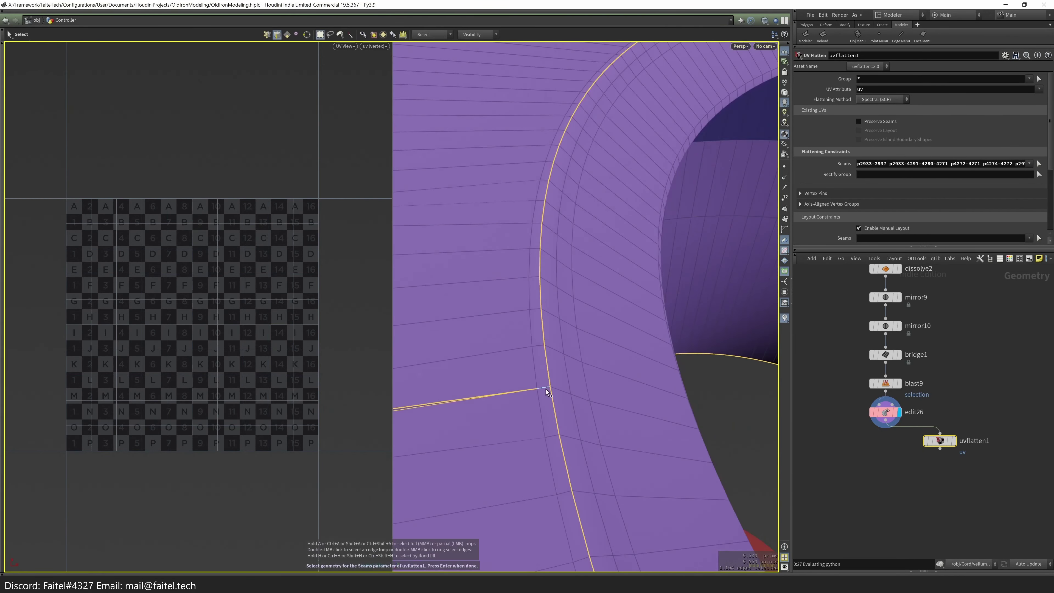
{"action": "scroll", "coordinate": [548, 391], "scroll_direction": "down", "scroll_amount": 2}
{"action": "scroll", "coordinate": [520, 324], "scroll_direction": "up", "scroll_amount": 5}
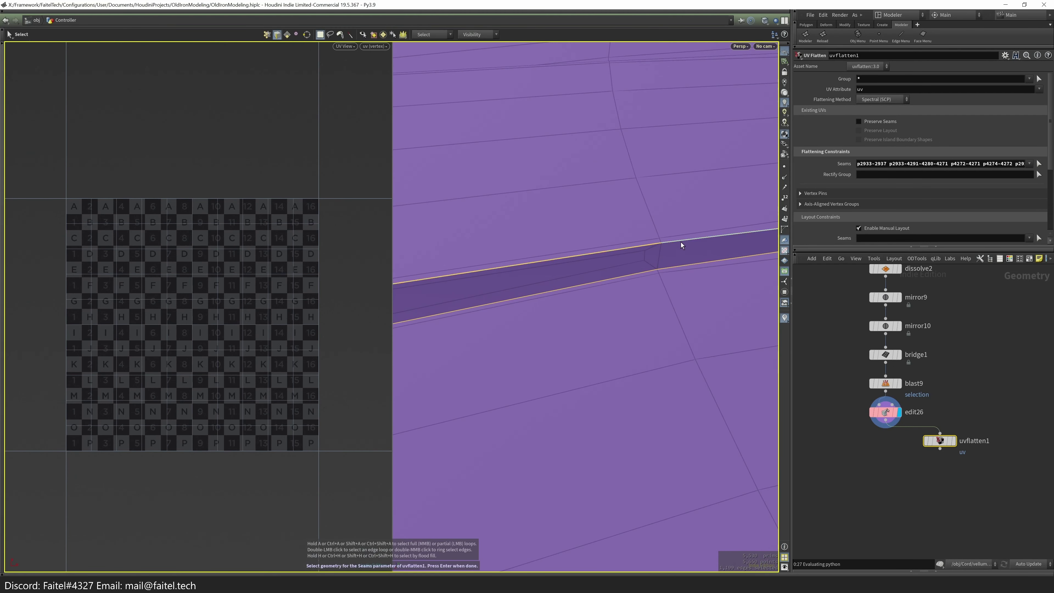
{"action": "left_click", "coordinate": [681, 242], "text": "shift"}
- Orbit in close to the rim and add more edges to the seams
{"action": "key", "text": "Escape"}
{"action": "scroll", "coordinate": [624, 329], "scroll_direction": "down", "scroll_amount": 3}
{"action": "left_click_drag", "start_coordinate": [623, 329], "coordinate": [512, 352]}
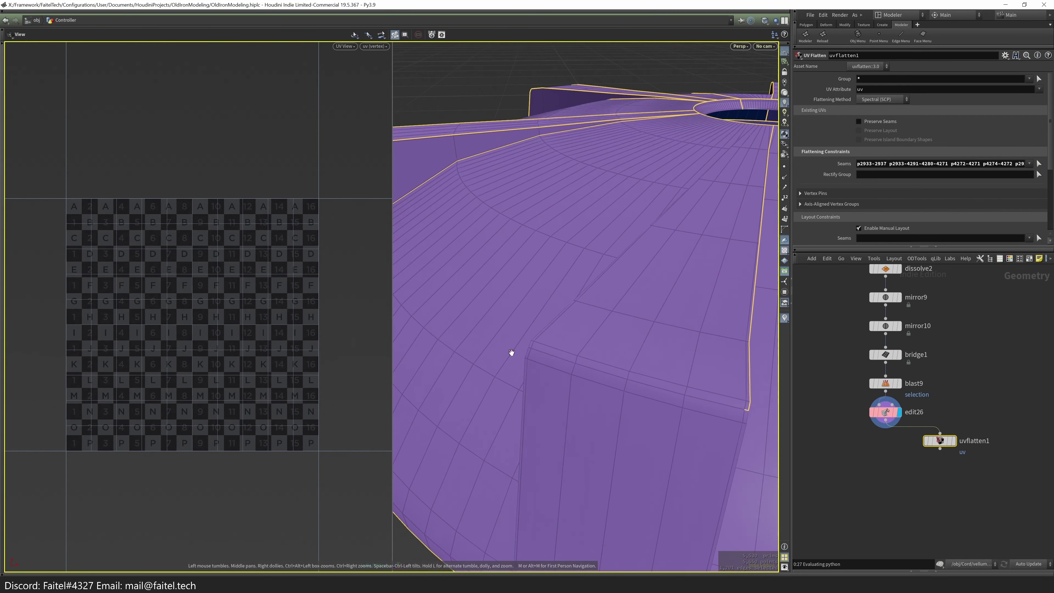
{"action": "left_click_drag", "start_coordinate": [678, 416], "coordinate": [609, 363]}
{"action": "scroll", "coordinate": [581, 447], "scroll_direction": "up", "scroll_amount": 5}
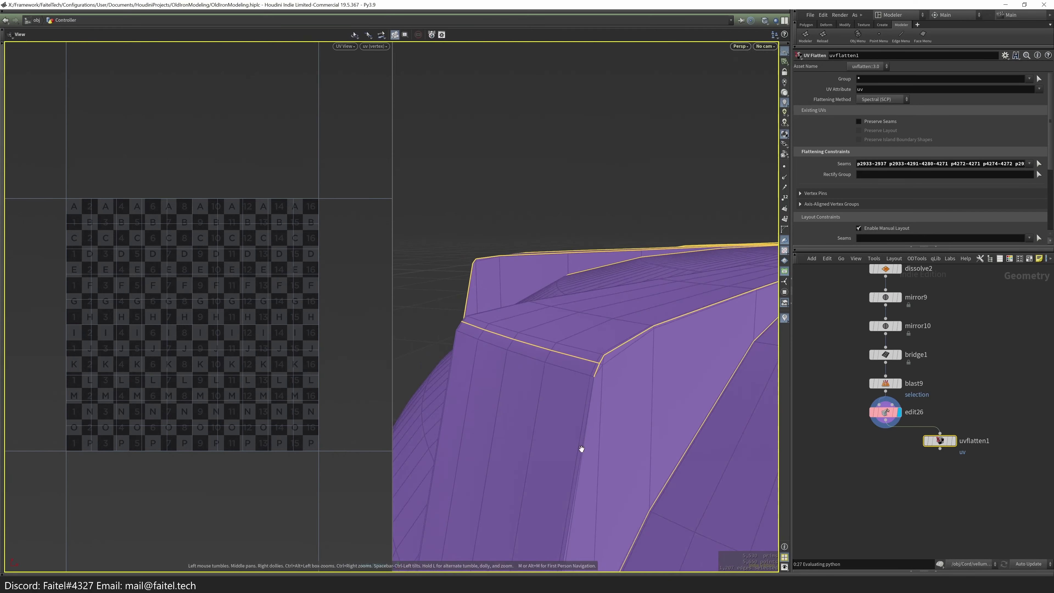
{"action": "left_click", "coordinate": [556, 456], "text": "shift"}
{"action": "scroll", "coordinate": [513, 480], "scroll_direction": "down", "scroll_amount": 3}
{"action": "scroll", "coordinate": [645, 405], "scroll_direction": "up", "scroll_amount": 2}
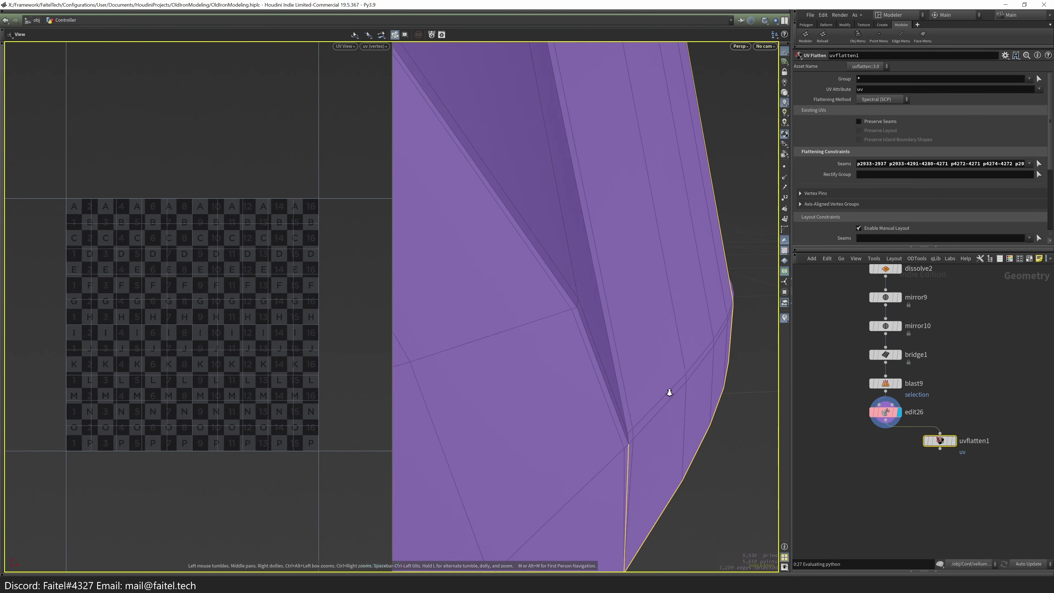
{"action": "scroll", "coordinate": [636, 443], "scroll_direction": "up", "scroll_amount": 2}
- Orbit along the surface to view the ring from above, back in seam-picking mode
{"action": "key", "text": "Escape"}
{"action": "scroll", "coordinate": [509, 299], "scroll_direction": "down", "scroll_amount": 3}
{"action": "scroll", "coordinate": [593, 295], "scroll_direction": "up", "scroll_amount": 3}
{"action": "left_click_drag", "start_coordinate": [593, 294], "coordinate": [562, 364]}
{"action": "key", "text": "s"}
{"action": "scroll", "coordinate": [632, 451], "scroll_direction": "up", "scroll_amount": 5}
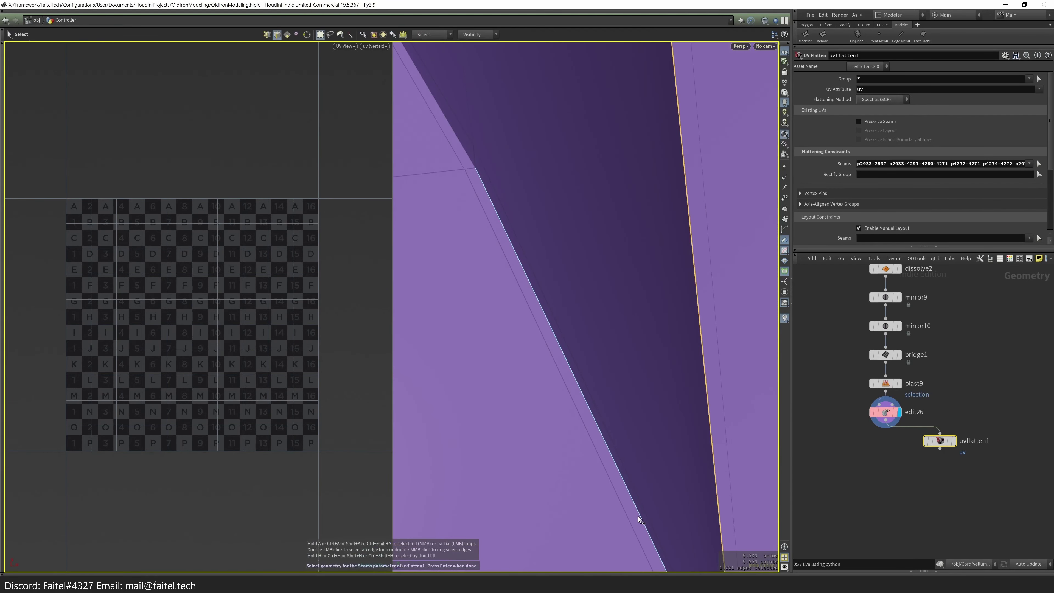
{"action": "scroll", "coordinate": [647, 514], "scroll_direction": "down", "scroll_amount": 8}
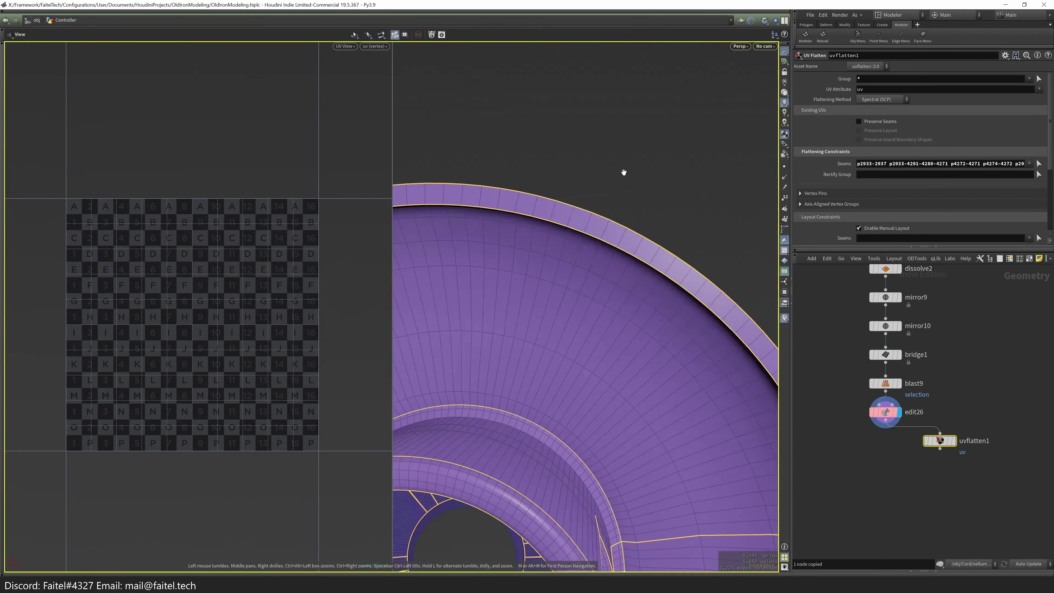
{"action": "mouse_move", "coordinate": [593, 279]}
{"action": "left_mouse_down"}
{"action": "mouse_move", "coordinate": [668, 341]}
{"action": "mouse_move", "coordinate": [628, 397]}
{"action": "mouse_move", "coordinate": [650, 438]}
{"action": "mouse_move", "coordinate": [650, 384]}
{"action": "mouse_move", "coordinate": [567, 438]}
{"action": "mouse_move", "coordinate": [473, 458]}
{"action": "mouse_move", "coordinate": [709, 317]}
{"action": "mouse_move", "coordinate": [581, 344]}
{"action": "mouse_move", "coordinate": [642, 341]}
{"action": "mouse_move", "coordinate": [494, 454]}
{"action": "mouse_move", "coordinate": [567, 384]}
{"action": "mouse_move", "coordinate": [590, 283]}
{"action": "mouse_move", "coordinate": [581, 271]}
{"action": "left_mouse_up"}
- Add edge lines, including the dark edge line, on the rim wall to the seams
{"action": "key", "text": "Escape"}
{"action": "left_click", "coordinate": [539, 440], "text": "shift"}
{"action": "key", "text": "Escape"}
{"action": "left_click_drag", "start_coordinate": [539, 440], "coordinate": [600, 366]}
{"action": "key", "text": "Escape"}
{"action": "left_click", "coordinate": [571, 462], "text": "shift"}
{"action": "left_click", "coordinate": [554, 447], "text": "shift"}
{"action": "left_click_drag", "start_coordinate": [549, 437], "coordinate": [516, 351]}
- Add the diagonal and remaining rim-wall edges, then re-flatten uvflatten1
{"action": "key", "text": "Escape"}
{"action": "left_click", "coordinate": [515, 351], "text": "shift"}
{"action": "left_click", "coordinate": [504, 439], "text": "shift"}
{"action": "left_click_drag", "start_coordinate": [500, 429], "coordinate": [646, 197]}
{"action": "left_click_drag", "start_coordinate": [614, 262], "coordinate": [626, 403]}
{"action": "left_click", "coordinate": [478, 379], "text": "shift"}
{"action": "left_click_drag", "start_coordinate": [684, 468], "coordinate": [516, 471]}
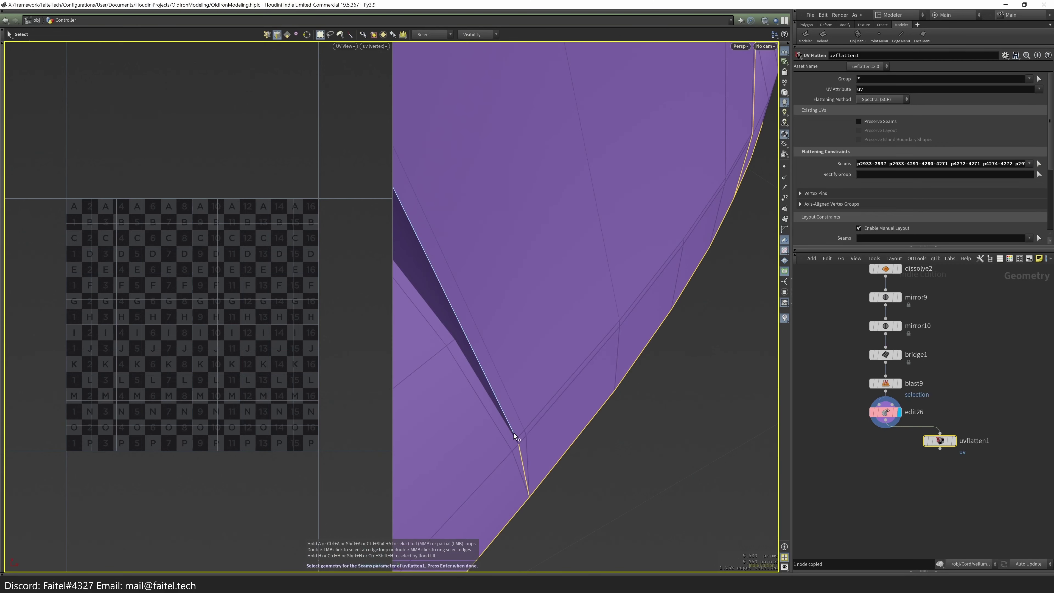
{"action": "left_click", "coordinate": [515, 433], "text": "shift"}
{"action": "left_click_drag", "start_coordinate": [558, 438], "coordinate": [604, 269]}
{"action": "key", "text": "Escape"}
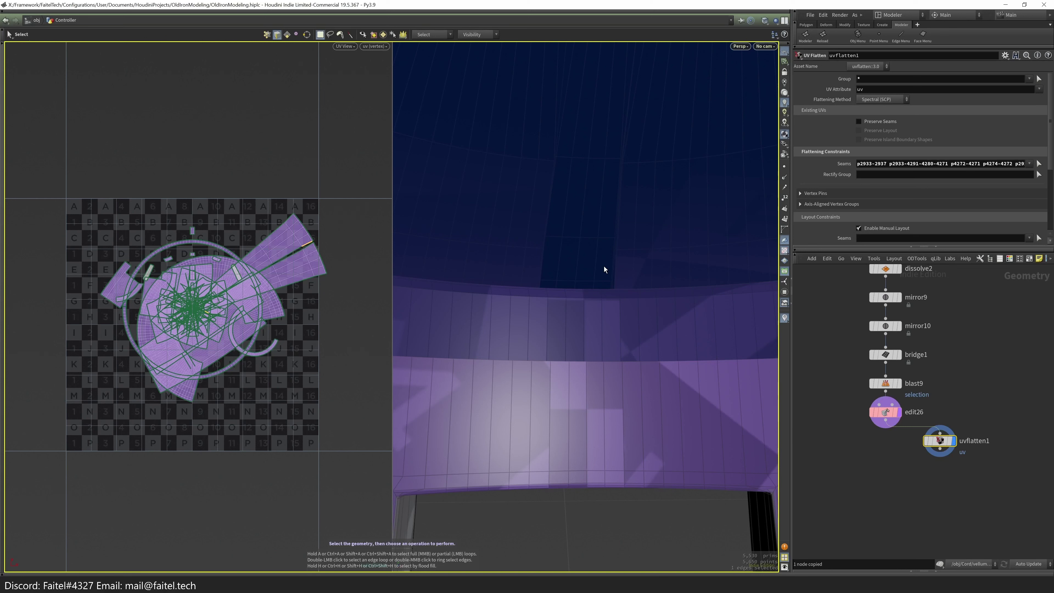
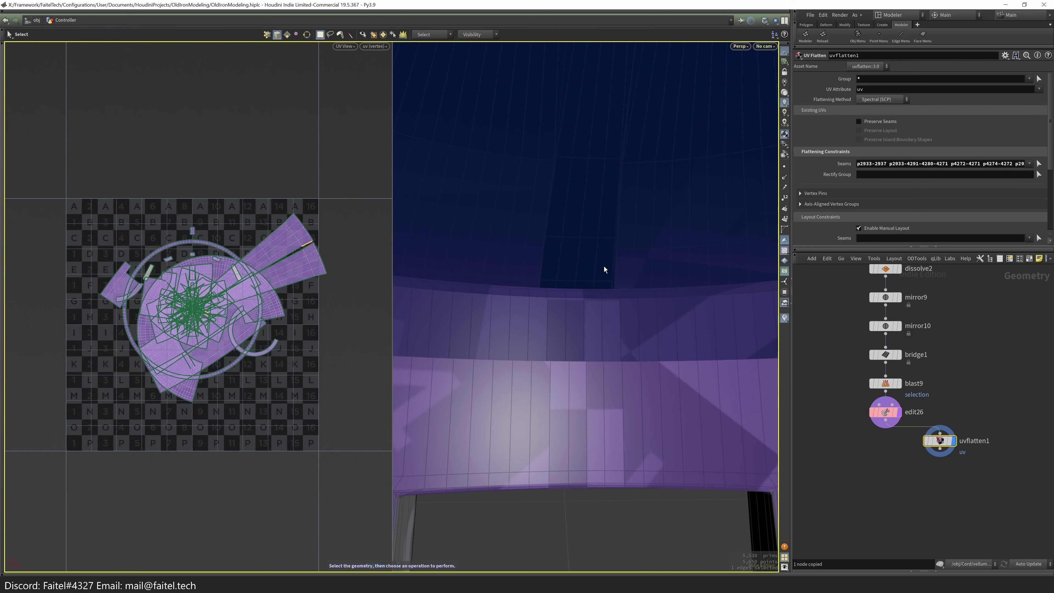
- Remove the lower vertical seam and the boxed rim edges from the knob's seams
{"action": "key", "text": "Escape"}
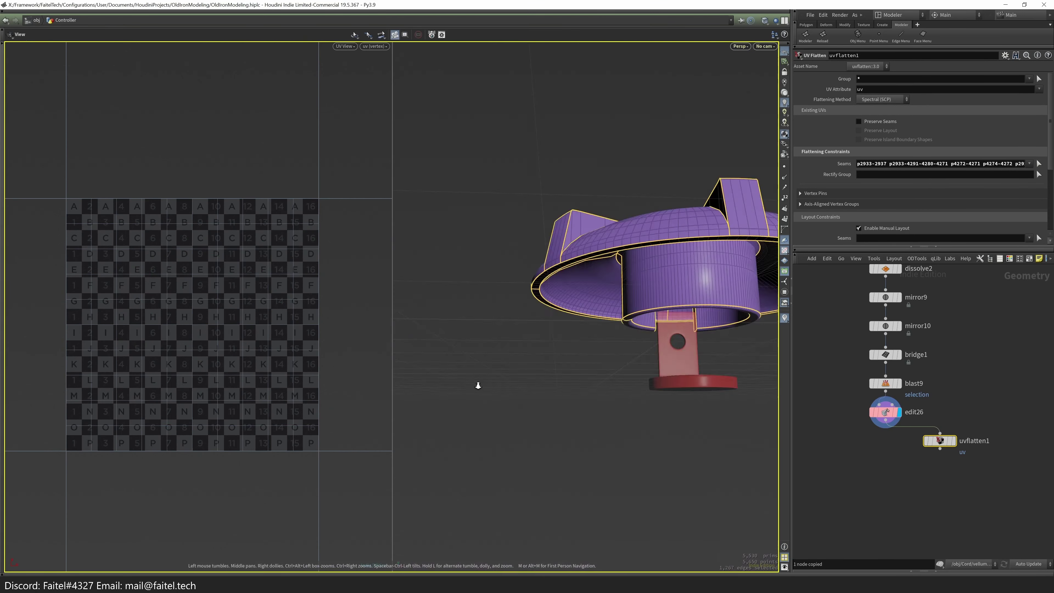
{"action": "left_click_drag", "start_coordinate": [478, 386], "coordinate": [730, 254]}
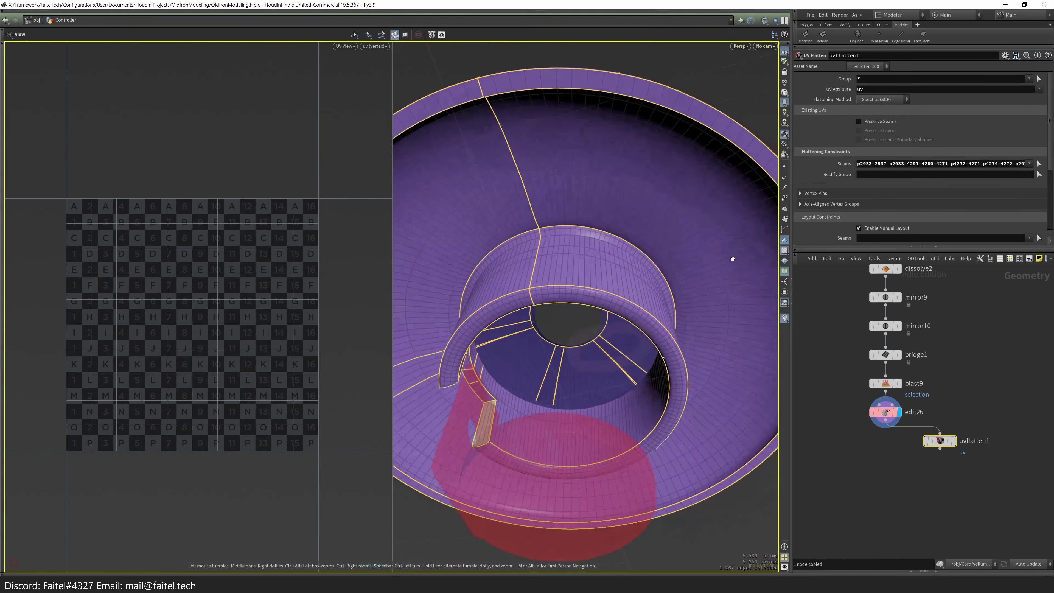
{"action": "scroll", "coordinate": [697, 270], "scroll_direction": "up", "scroll_amount": 10}
{"action": "left_click_drag", "start_coordinate": [660, 247], "coordinate": [609, 308]}
{"action": "key", "text": "Return"}
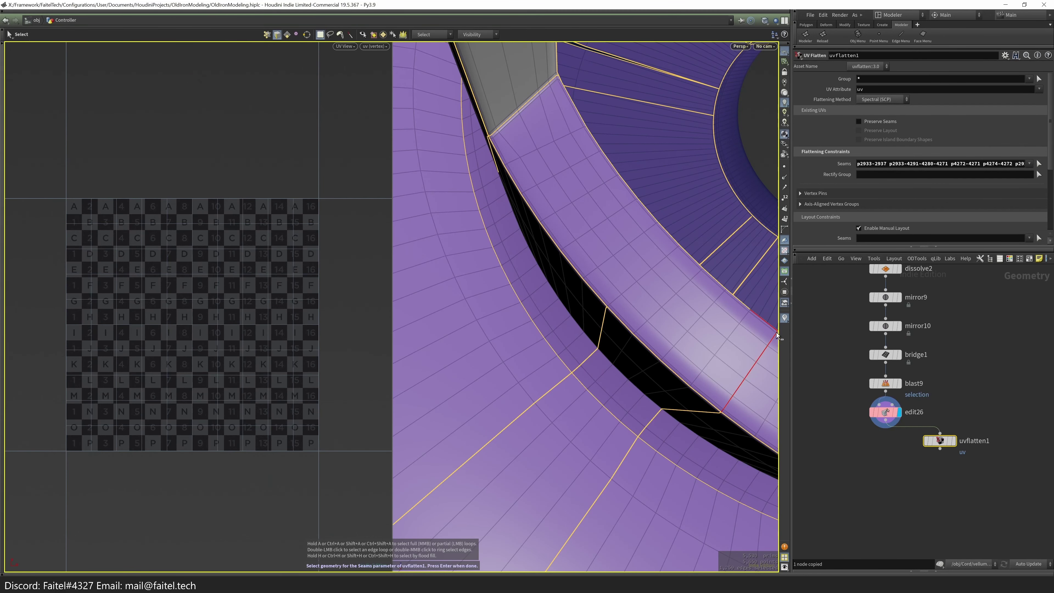
{"action": "left_click_drag", "start_coordinate": [733, 351], "coordinate": [565, 369]}
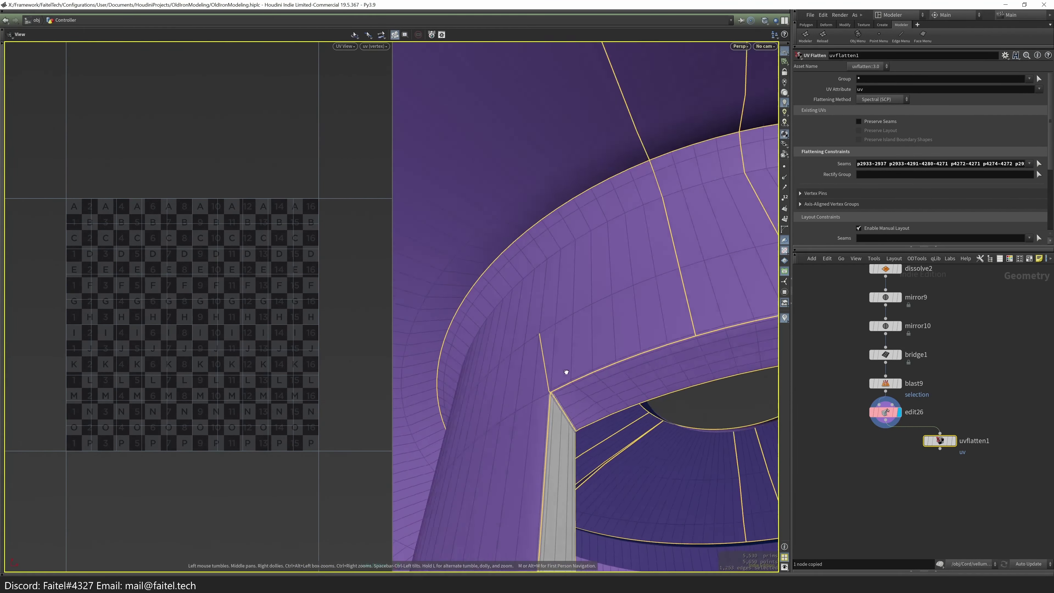
{"action": "scroll", "coordinate": [582, 438], "scroll_direction": "up", "scroll_amount": 6}
{"action": "mouse_move", "coordinate": [533, 426]}
{"action": "left_mouse_down"}
{"action": "mouse_move", "coordinate": [536, 393]}
{"action": "mouse_move", "coordinate": [572, 332]}
{"action": "mouse_move", "coordinate": [545, 414]}
{"action": "left_mouse_up"}
{"action": "left_click", "coordinate": [647, 394], "text": "ctrl"}
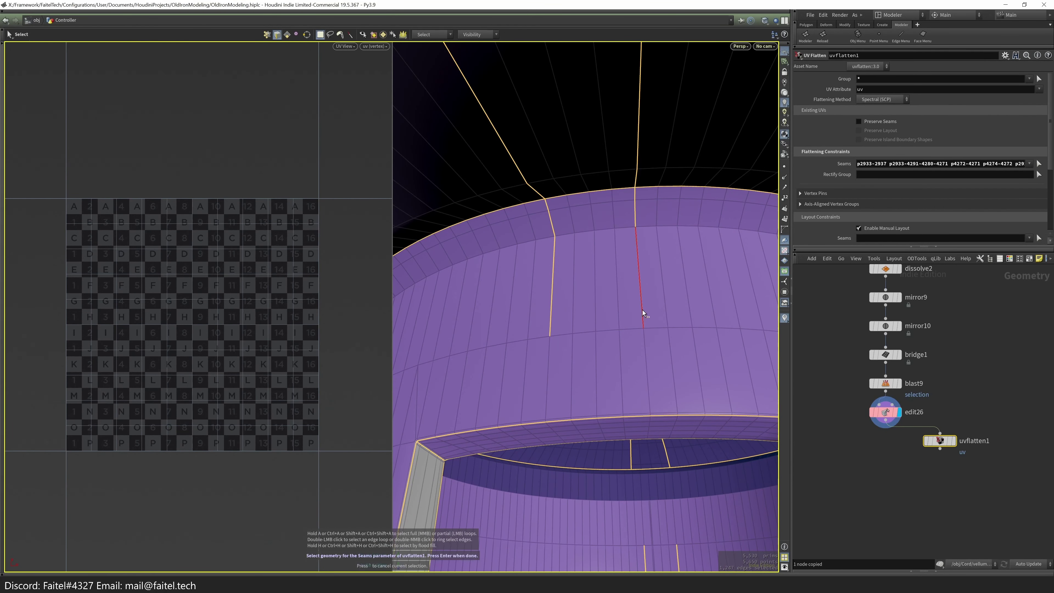
{"action": "left_click_drag", "start_coordinate": [556, 229], "coordinate": [694, 142]}
{"action": "left_click_drag", "start_coordinate": [687, 252], "coordinate": [625, 350]}
- Drop several more seam edges near the rim corner and on the inner wall
{"action": "key", "text": "s"}
{"action": "left_click", "coordinate": [553, 486], "text": "ctrl"}
{"action": "key", "text": "Escape"}
{"action": "left_click", "coordinate": [626, 419], "text": "ctrl"}
{"action": "key", "text": "Escape"}
{"action": "key", "text": "s"}
{"action": "left_click", "coordinate": [544, 398], "text": "ctrl"}
{"action": "key", "text": "Escape"}
{"action": "left_click_drag", "start_coordinate": [543, 398], "coordinate": [556, 508]}
{"action": "key", "text": "s"}
{"action": "left_click", "coordinate": [686, 260], "text": "ctrl"}
{"action": "key", "text": "Escape"}
- Preview the flattened result, then confirm the trimmed seams to flatten the knob's UVs
{"action": "key", "text": "Return"}
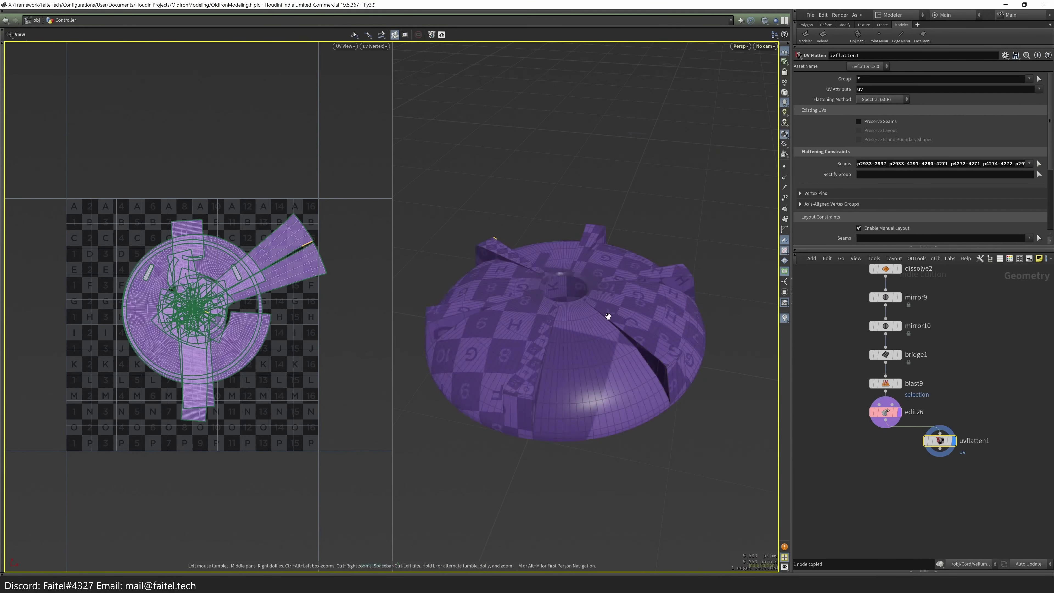
{"action": "left_click_drag", "start_coordinate": [607, 300], "coordinate": [699, 371]}
{"action": "key", "text": "Escape"}
{"action": "left_click_drag", "start_coordinate": [590, 291], "coordinate": [588, 339]}
{"action": "key", "text": "Return"}
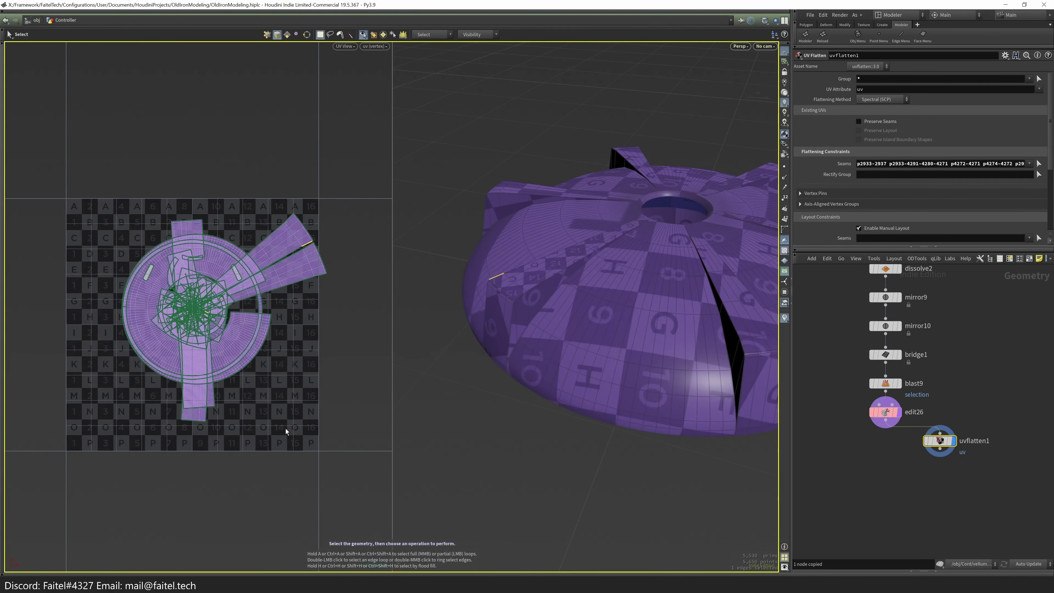
- Add a UV Layout node (uvlayout1) packing the knob's flattened islands into the UV tile
{"action": "key", "text": "n"}
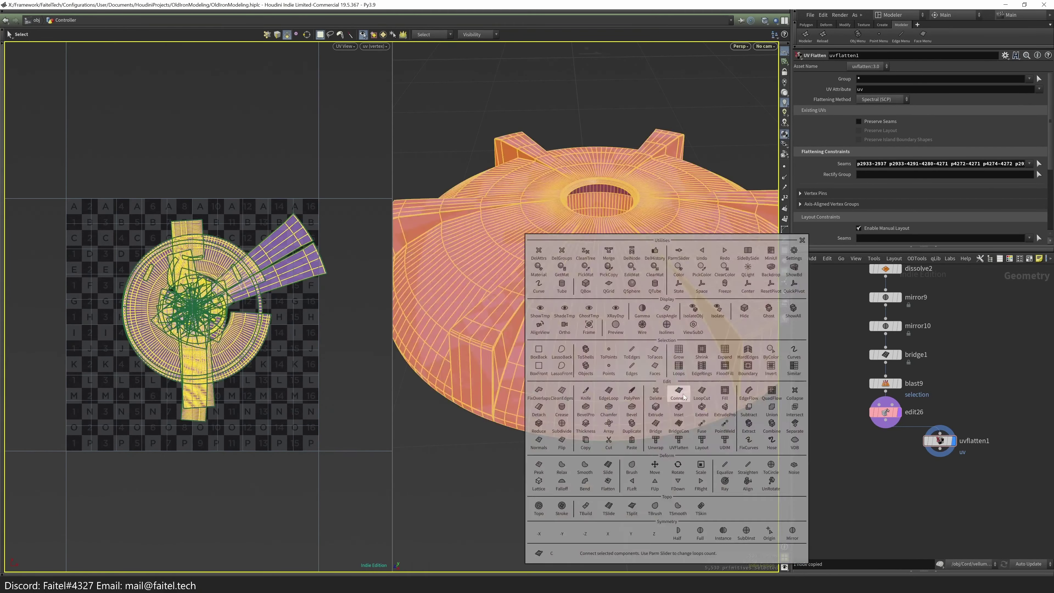
{"action": "left_click", "coordinate": [666, 453]}
{"action": "left_click_drag", "start_coordinate": [666, 454], "coordinate": [690, 218]}
{"action": "left_click_drag", "start_coordinate": [619, 352], "coordinate": [584, 439]}
{"action": "key", "text": "Up"}
{"action": "key", "text": "Return"}
{"action": "key", "text": "Escape"}
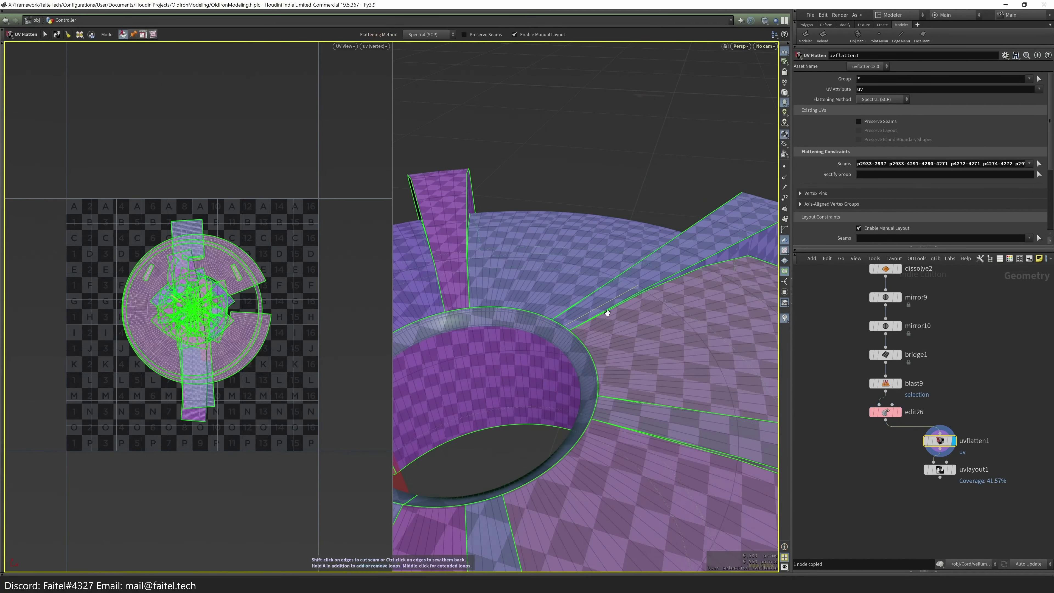
{"action": "left_click_drag", "start_coordinate": [542, 310], "coordinate": [555, 439]}
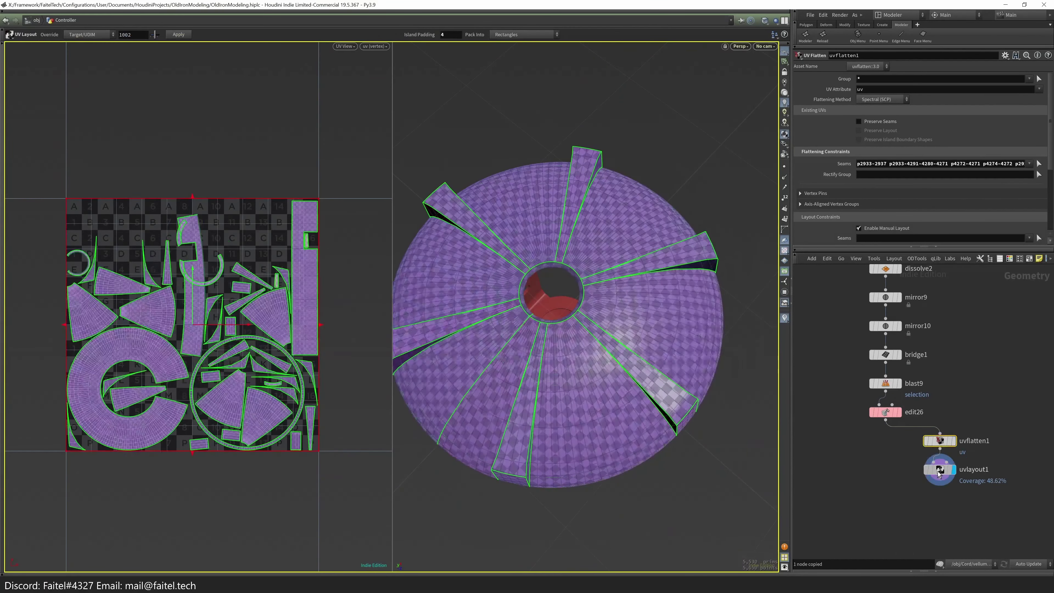
- Inspect the packed islands in the UV view, then return to uvflatten1
{"action": "key", "text": "Return"}
{"action": "scroll", "coordinate": [281, 433], "scroll_direction": "up", "scroll_amount": 2}
{"action": "left_click", "coordinate": [303, 410]}
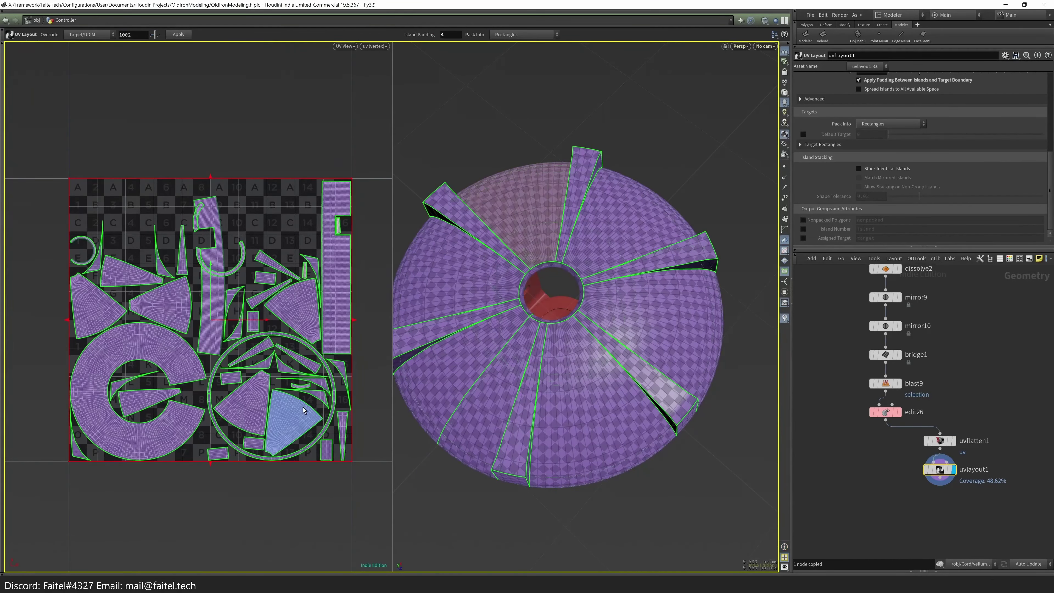
{"action": "scroll", "coordinate": [308, 401], "scroll_direction": "up", "scroll_amount": 6}
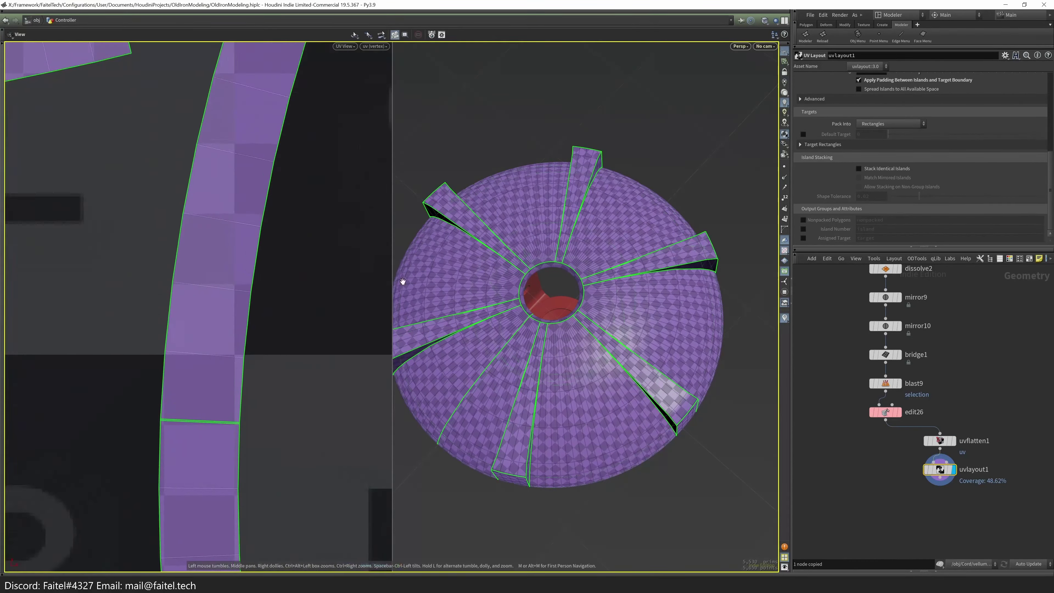
{"action": "key", "text": "Escape"}
{"action": "left_click_drag", "start_coordinate": [478, 436], "coordinate": [502, 382]}
{"action": "scroll", "coordinate": [501, 399], "scroll_direction": "up", "scroll_amount": 10}
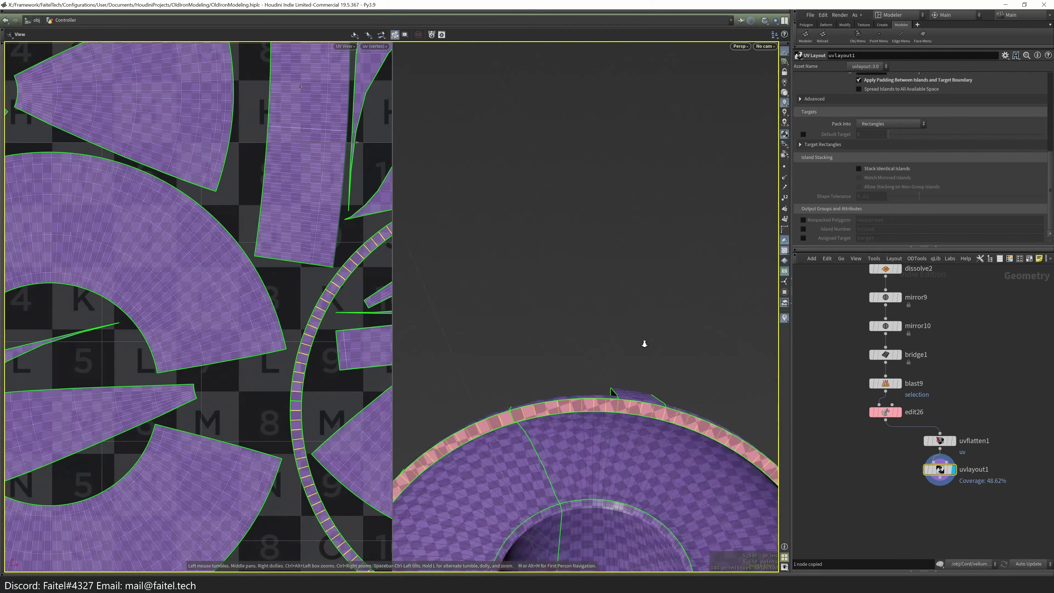
{"action": "scroll", "coordinate": [627, 276], "scroll_direction": "down", "scroll_amount": 10}
{"action": "scroll", "coordinate": [291, 373], "scroll_direction": "down", "scroll_amount": 8}
{"action": "scroll", "coordinate": [321, 353], "scroll_direction": "up", "scroll_amount": 2}
{"action": "key", "text": "Return"}
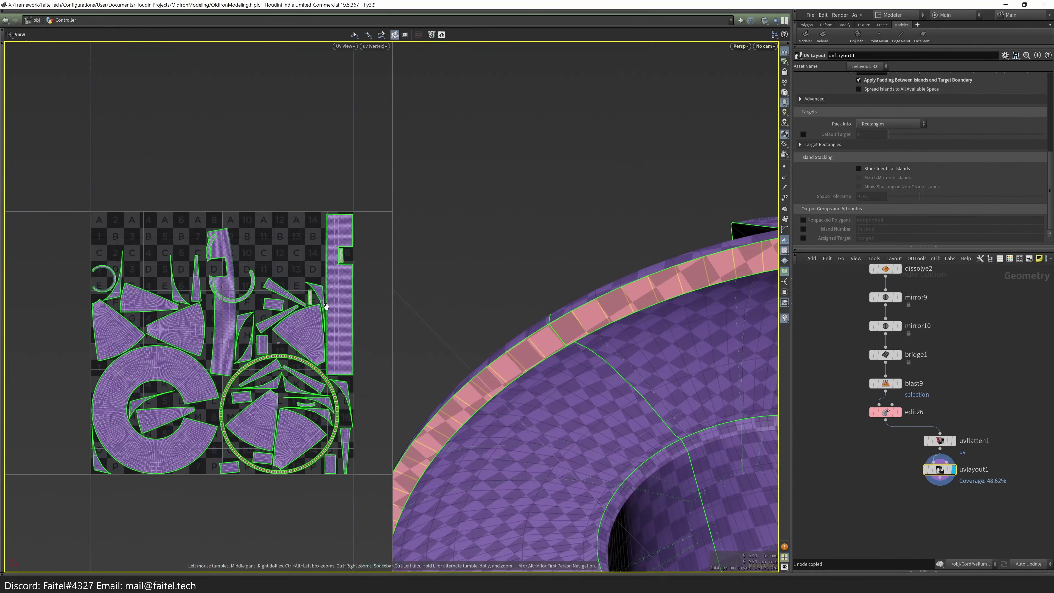
{"action": "key", "text": "Up"}
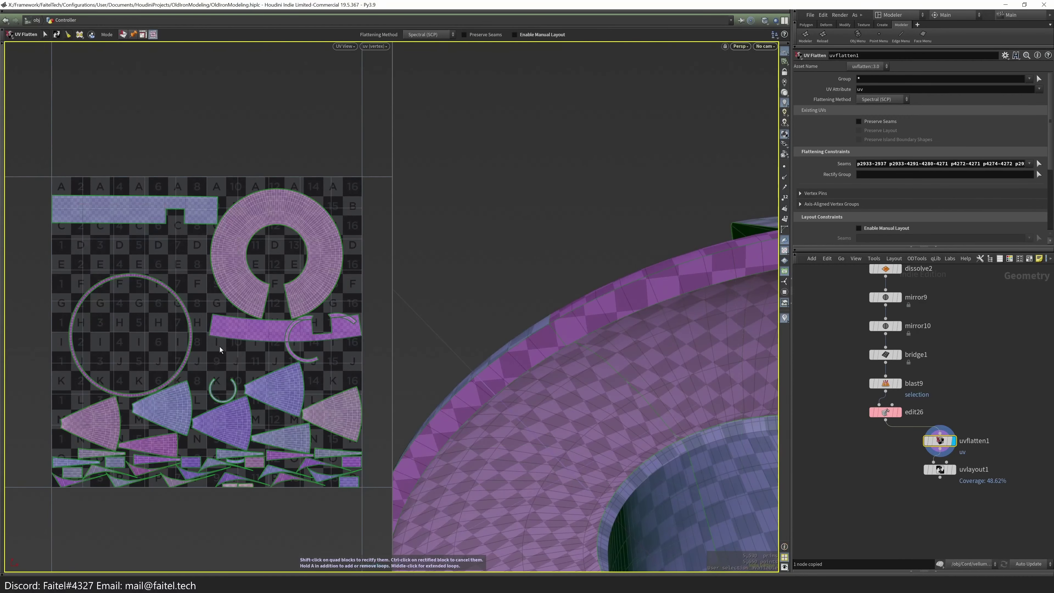
- Rectify the knob's strip, arc strip, flat ring and quad-block islands in UV Flatten
{"action": "scroll", "coordinate": [249, 336], "scroll_direction": "up", "scroll_amount": 4}
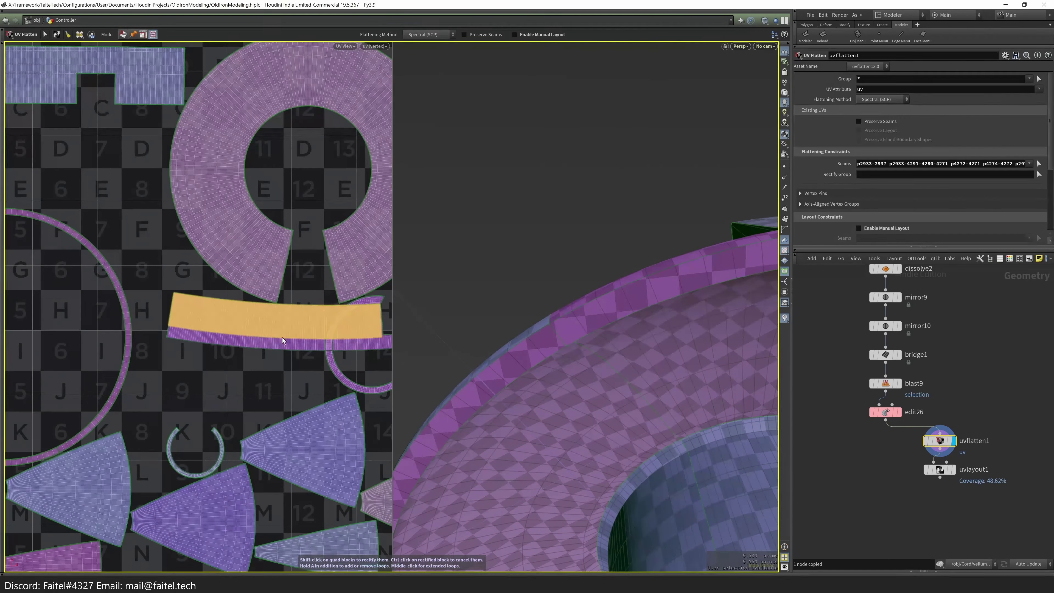
{"action": "left_click", "coordinate": [296, 341], "text": "shift"}
{"action": "left_click", "coordinate": [296, 341], "text": "ctrl"}
{"action": "scroll", "coordinate": [240, 362], "scroll_direction": "down", "scroll_amount": 4}
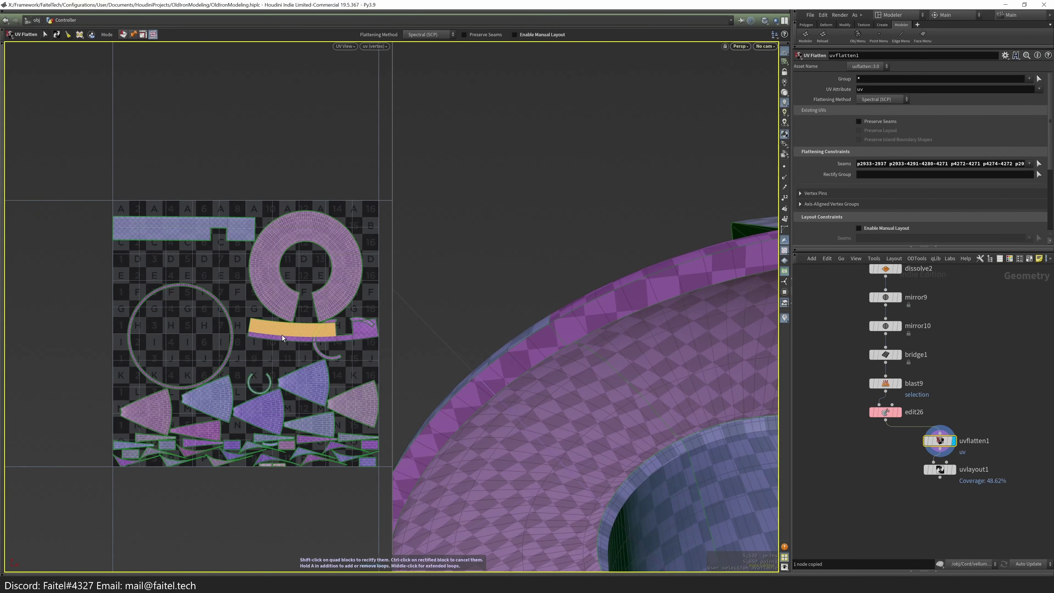
{"action": "scroll", "coordinate": [362, 340], "scroll_direction": "up", "scroll_amount": 2}
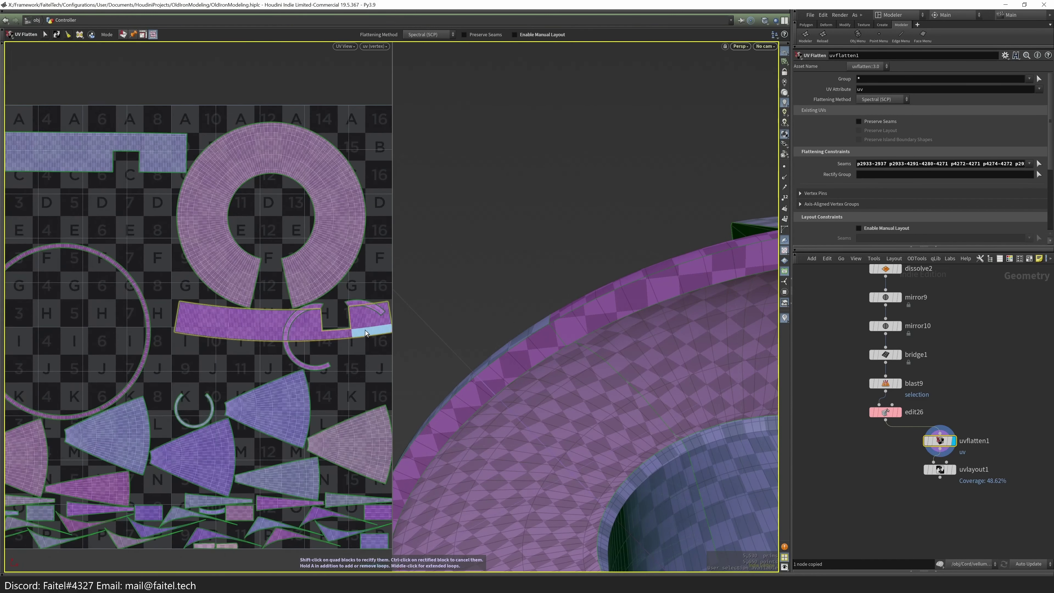
{"action": "left_click", "coordinate": [365, 332], "text": "shift"}
{"action": "scroll", "coordinate": [365, 336], "scroll_direction": "up", "scroll_amount": 2}
{"action": "scroll", "coordinate": [306, 336], "scroll_direction": "down", "scroll_amount": 3}
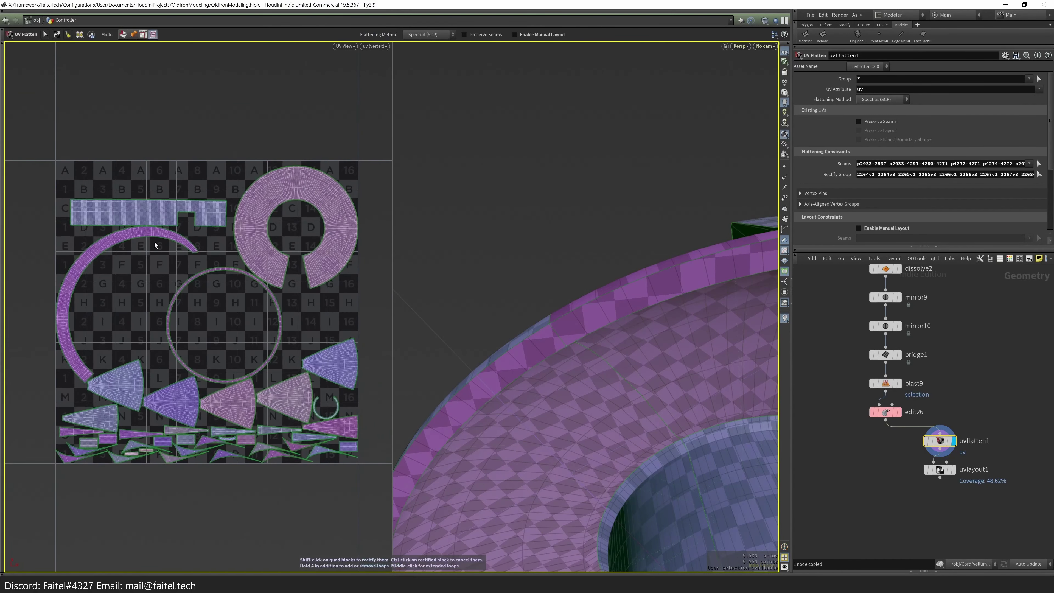
{"action": "scroll", "coordinate": [151, 258], "scroll_direction": "down", "scroll_amount": 2}
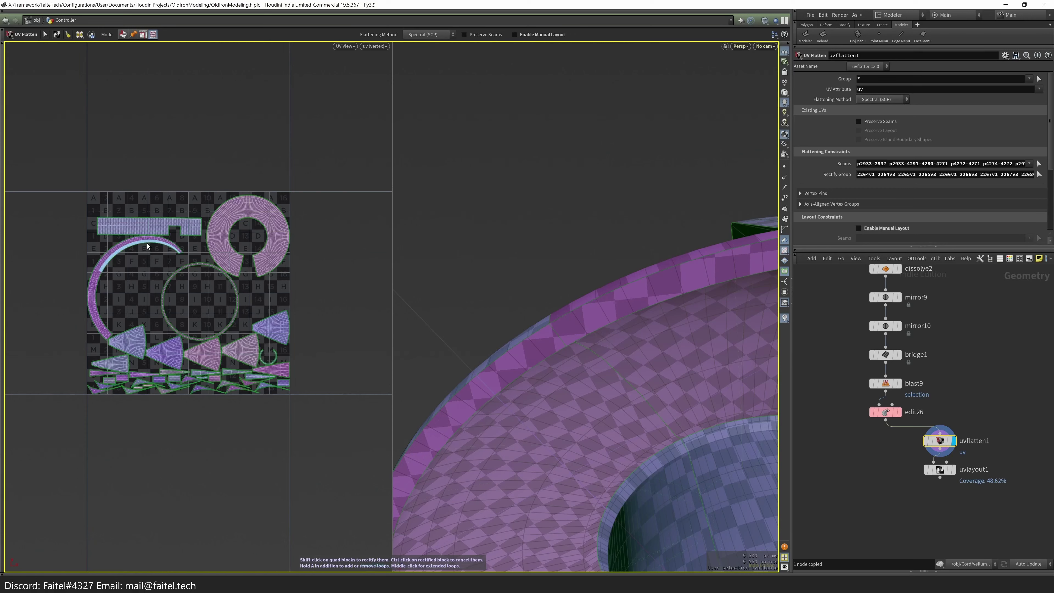
{"action": "left_click", "coordinate": [148, 241], "text": "shift"}
{"action": "left_click", "coordinate": [184, 284], "text": "shift"}
{"action": "left_click", "coordinate": [227, 282], "text": "shift"}
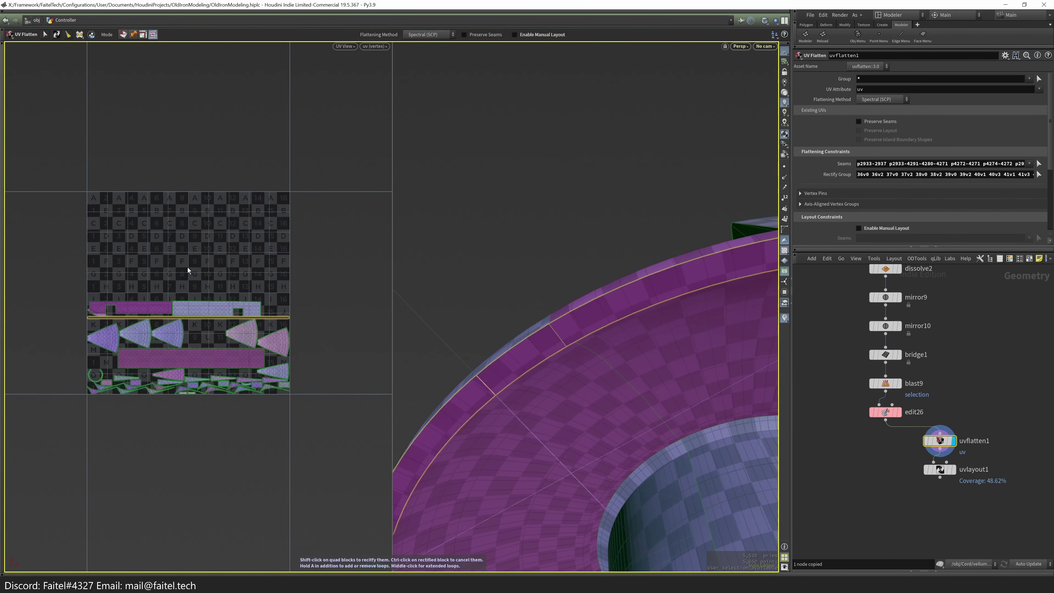
{"action": "key", "text": "Escape"}
{"action": "scroll", "coordinate": [197, 328], "scroll_direction": "up", "scroll_amount": 5}
{"action": "scroll", "coordinate": [208, 316], "scroll_direction": "down", "scroll_amount": 1}
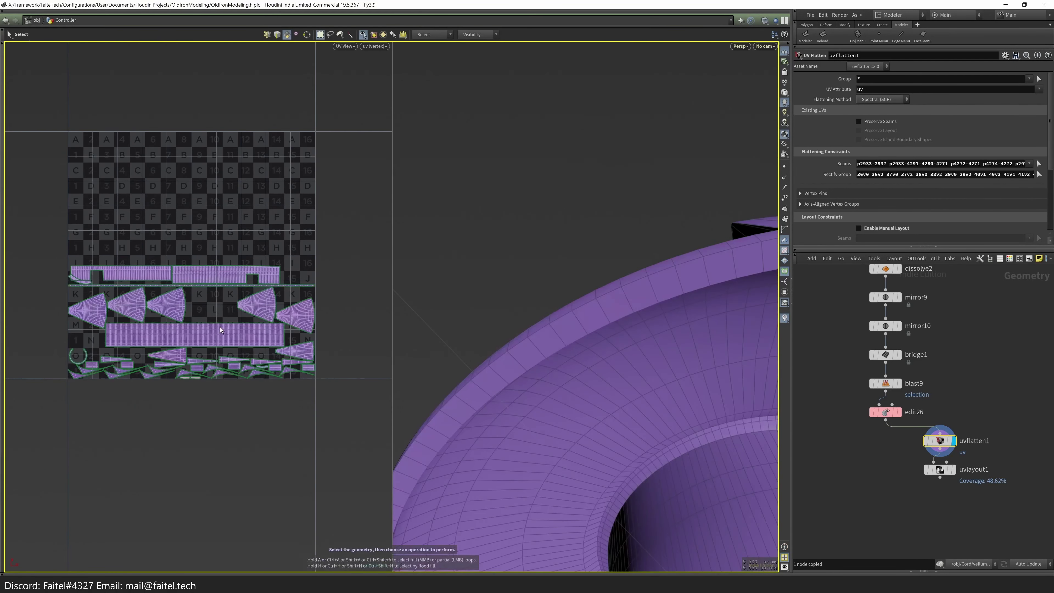
- In uvlayout1, set Axis Alignment to By Island Symmetry and Island Padding to 32
{"action": "left_click", "coordinate": [953, 469]}
{"action": "scroll", "coordinate": [1052, 159], "scroll_direction": "down", "scroll_amount": 2}
{"action": "scroll", "coordinate": [1052, 159], "scroll_direction": "up", "scroll_amount": 3}
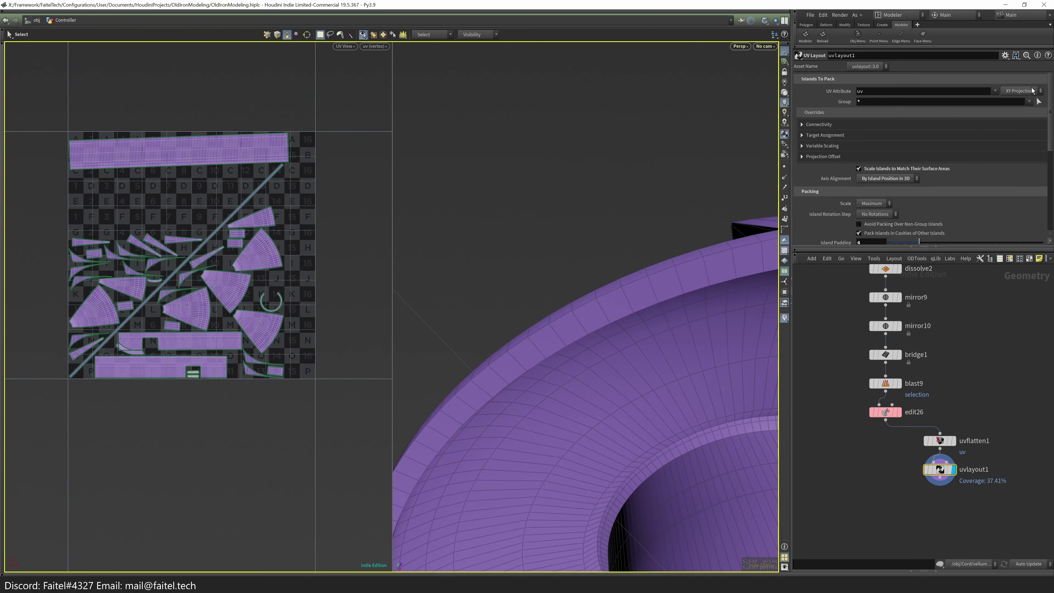
{"action": "left_click", "coordinate": [887, 196]}
{"action": "key", "text": "space+h"}
{"action": "left_click_drag", "start_coordinate": [695, 494], "coordinate": [640, 357]}
{"action": "key", "text": "Return"}
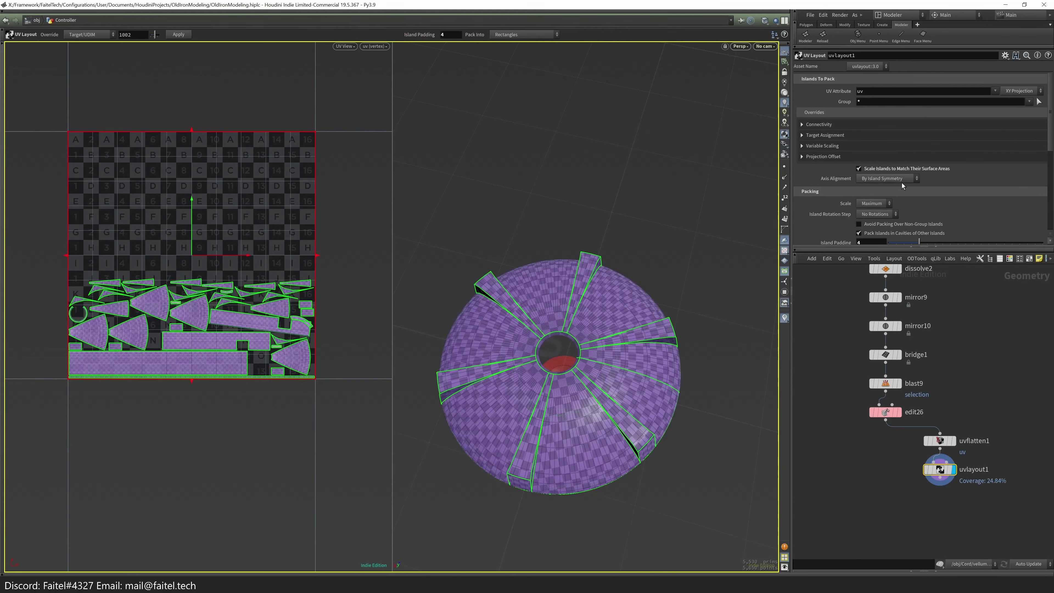
{"action": "scroll", "coordinate": [876, 201], "scroll_direction": "down", "scroll_amount": 2}
{"action": "left_click_drag", "start_coordinate": [919, 202], "coordinate": [1043, 203]}
{"action": "left_click", "coordinate": [801, 230]}
{"action": "scroll", "coordinate": [1044, 178], "scroll_direction": "down", "scroll_amount": 2}
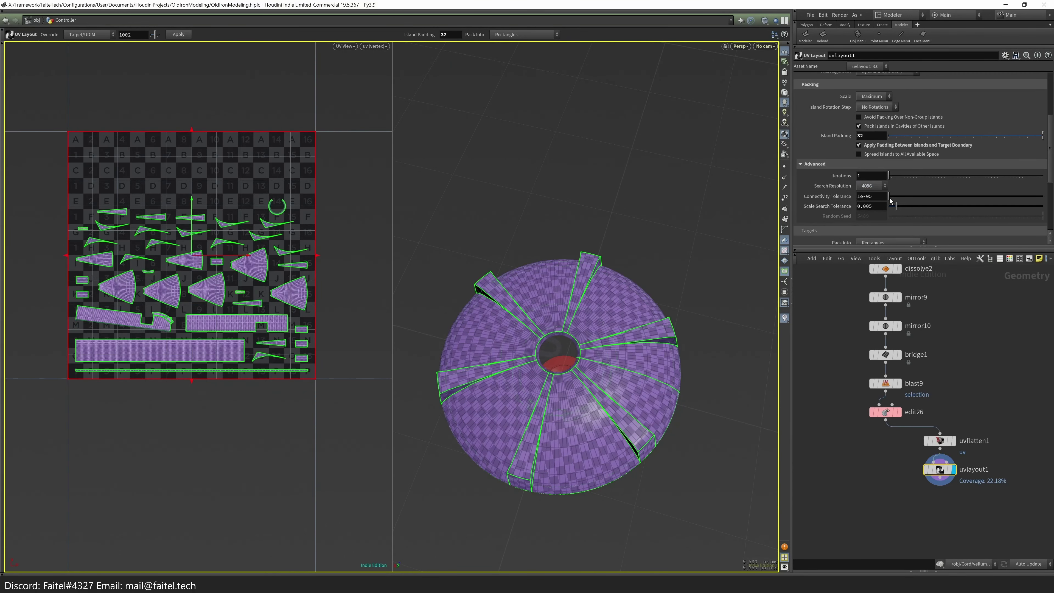
{"action": "scroll", "coordinate": [1053, 125], "scroll_direction": "up", "scroll_amount": 3}
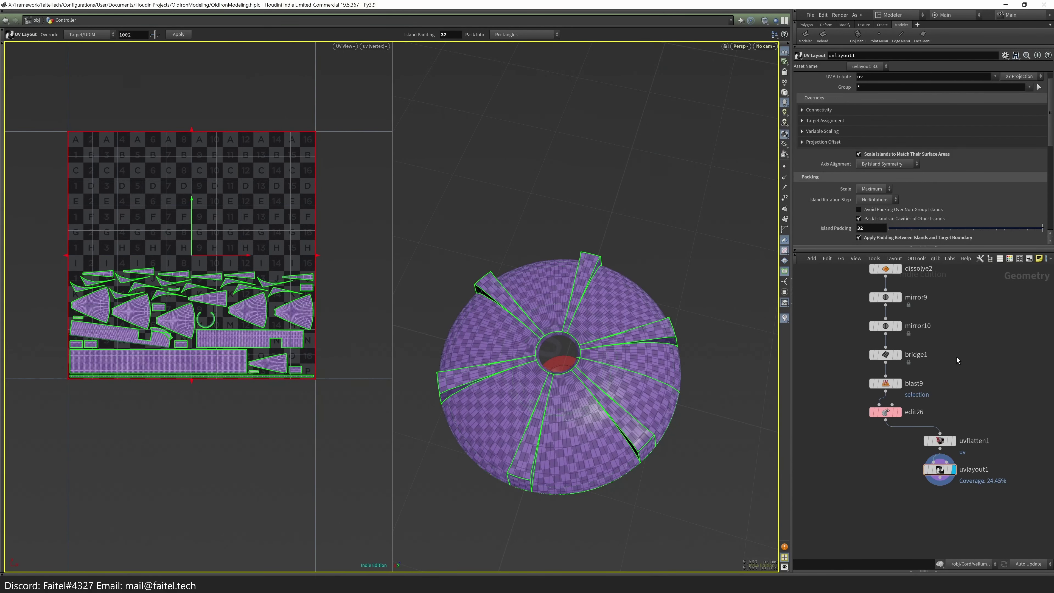
- Return to object level and view the whole textured iron in perspective
{"action": "key", "text": "Escape"}
{"action": "left_click_drag", "start_coordinate": [648, 316], "coordinate": [723, 468], "text": "alt"}
{"action": "key", "text": "Escape"}
{"action": "left_click_drag", "start_coordinate": [733, 433], "coordinate": [623, 421]}
- Check the Soleplate's UVs, then return to object level
{"action": "double_click", "coordinate": [613, 479]}
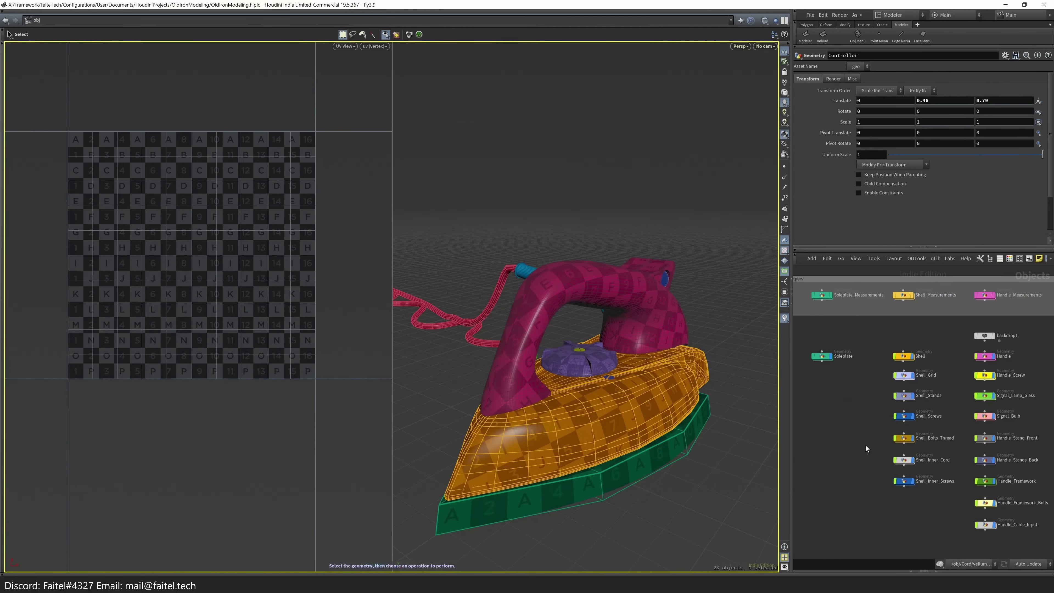
{"action": "scroll", "coordinate": [659, 438], "scroll_direction": "up", "scroll_amount": 3}
{"action": "key", "text": "u"}
{"action": "key", "text": "Escape"}
{"action": "left_click_drag", "start_coordinate": [660, 457], "coordinate": [660, 460]}
- Check the Controller knob's UVs and go back up to object level
{"action": "scroll", "coordinate": [659, 394], "scroll_direction": "up", "scroll_amount": 3}
{"action": "double_click", "coordinate": [656, 350]}
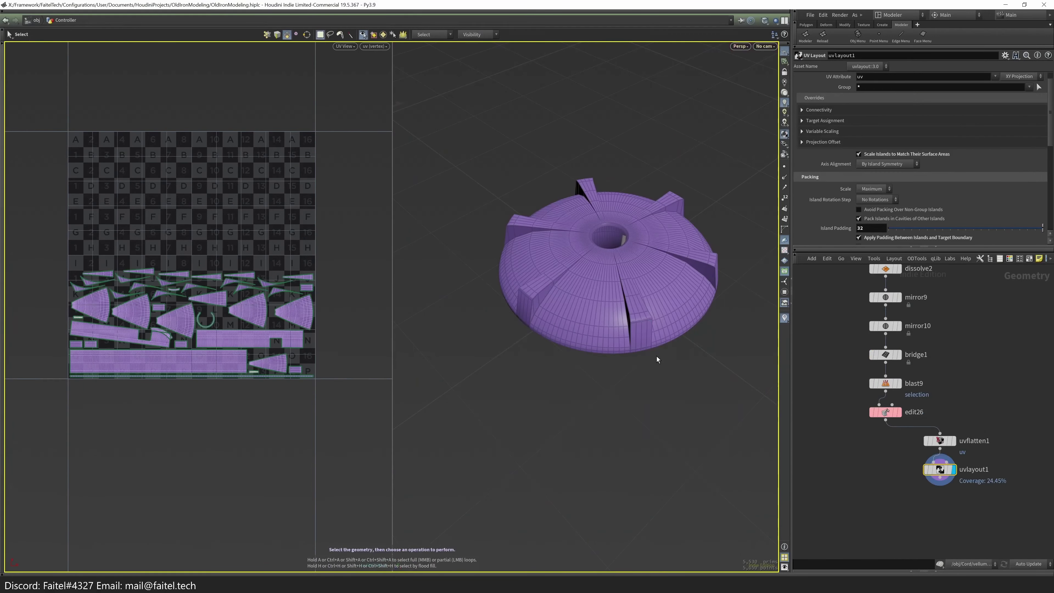
{"action": "scroll", "coordinate": [666, 394], "scroll_direction": "down", "scroll_amount": 2}
{"action": "key", "text": "u"}
{"action": "key", "text": "Escape"}
{"action": "scroll", "coordinate": [663, 332], "scroll_direction": "up", "scroll_amount": 3}
{"action": "left_click_drag", "start_coordinate": [663, 332], "coordinate": [649, 373]}
{"action": "scroll", "coordinate": [650, 372], "scroll_direction": "down", "scroll_amount": 5}
- Deselect Shell and zoom in on the signal lamp glass
{"action": "key", "text": "s"}
{"action": "left_click", "coordinate": [40, 453]}
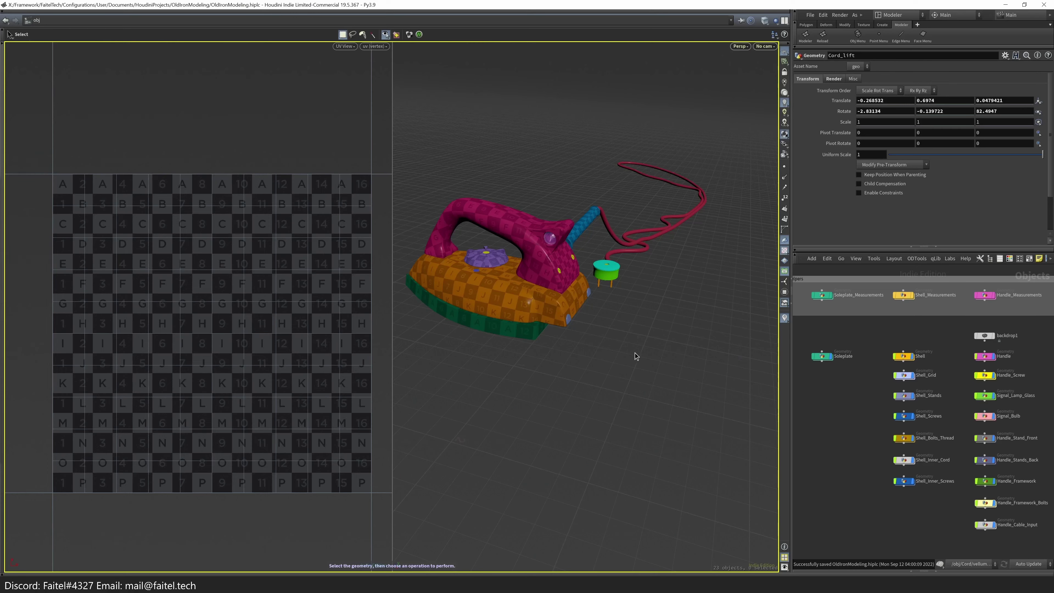
{"action": "left_click_drag", "start_coordinate": [636, 352], "coordinate": [572, 314], "text": "alt"}
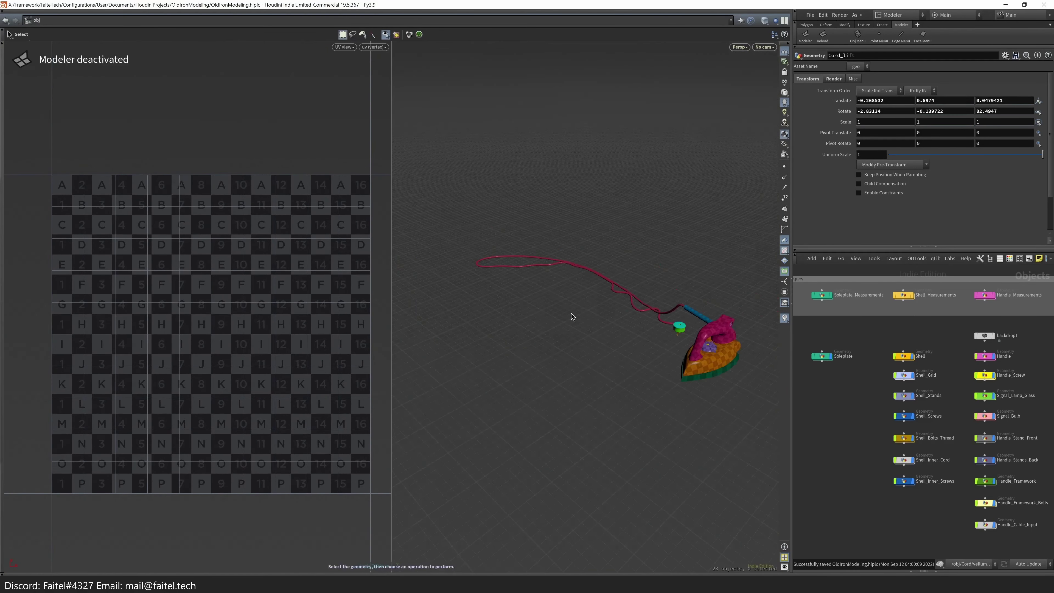
{"action": "left_click", "coordinate": [805, 42]}
{"action": "left_click_drag", "start_coordinate": [499, 291], "coordinate": [582, 324], "text": "alt"}
- Inside Signal_Lamp_Glass, select all the lens geometry and add a UV Flatten
{"action": "scroll", "coordinate": [592, 326], "scroll_direction": "up", "scroll_amount": 5}
{"action": "left_click", "coordinate": [592, 327]}
{"action": "double_click", "coordinate": [591, 327]}
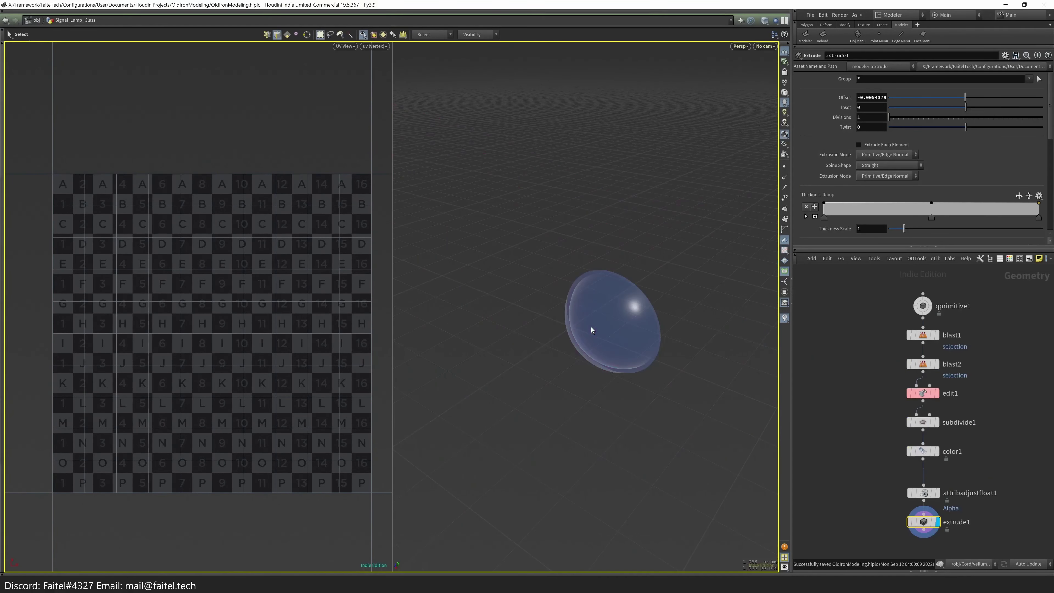
{"action": "left_click_drag", "start_coordinate": [643, 412], "coordinate": [542, 357]}
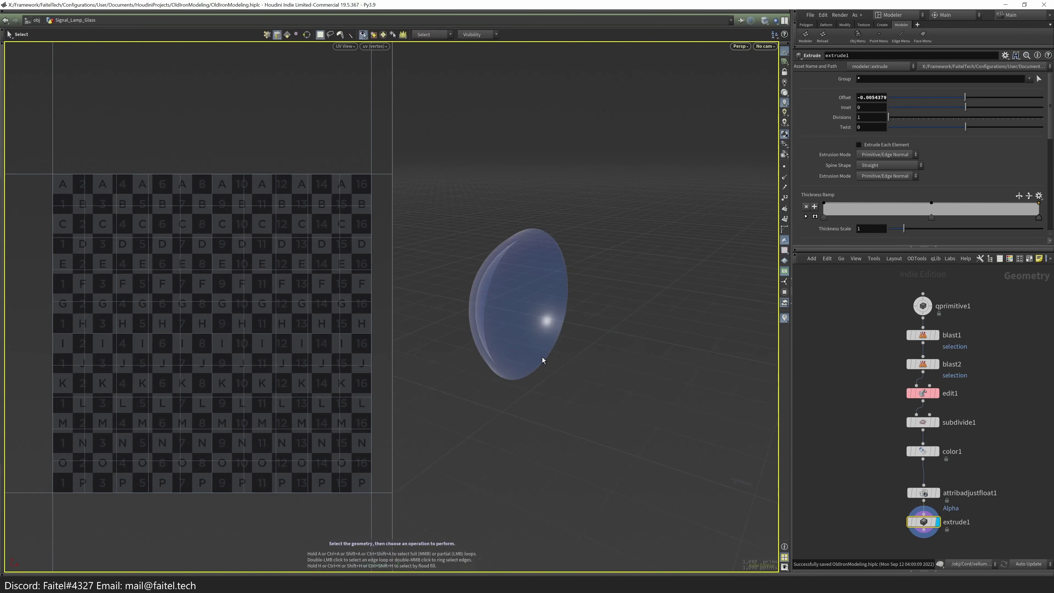
{"action": "key", "text": "s"}
{"action": "scroll", "coordinate": [515, 300], "scroll_direction": "up", "scroll_amount": 3}
{"action": "left_click", "coordinate": [468, 321]}
{"action": "key", "text": "n"}
{"action": "key", "text": "Tab"}
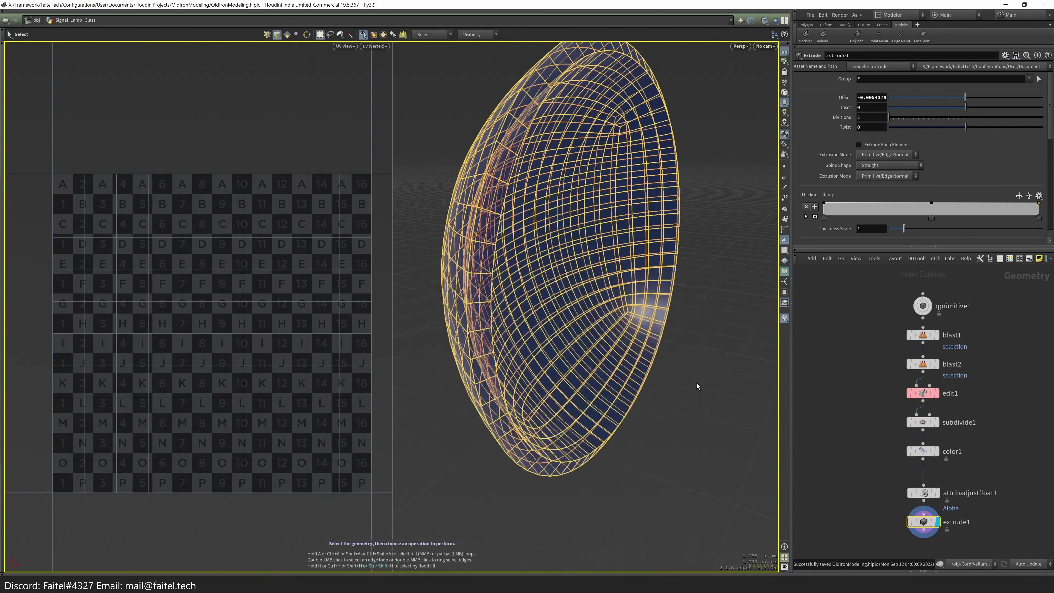
{"action": "left_click", "coordinate": [590, 442]}
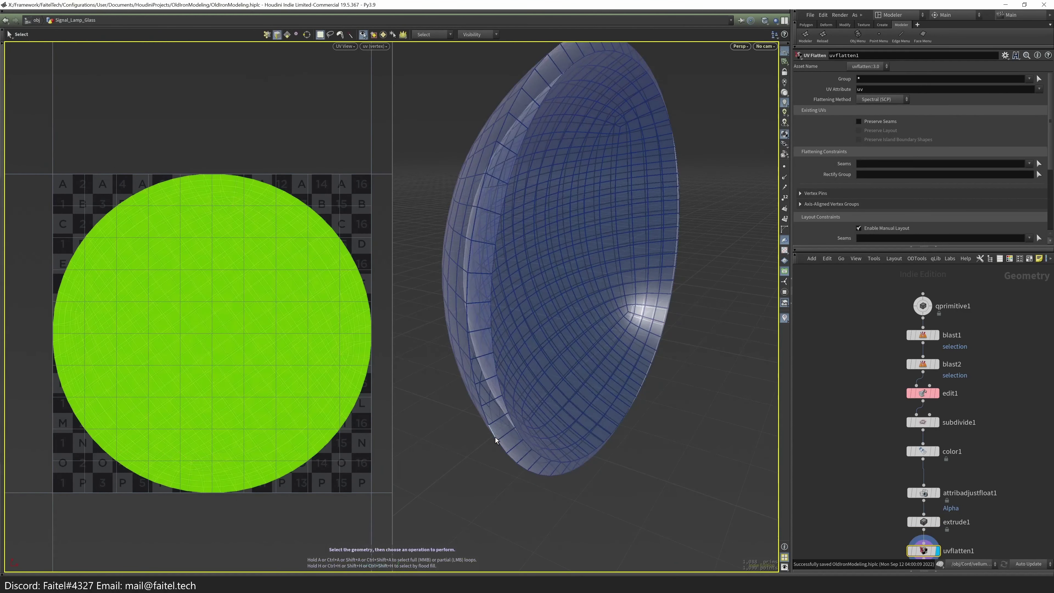
- Mark the lens's two rim edge loops as seams, unwrap, and rectify the rim strip
{"action": "left_click", "coordinate": [1039, 165]}
{"action": "double_click", "coordinate": [487, 420]}
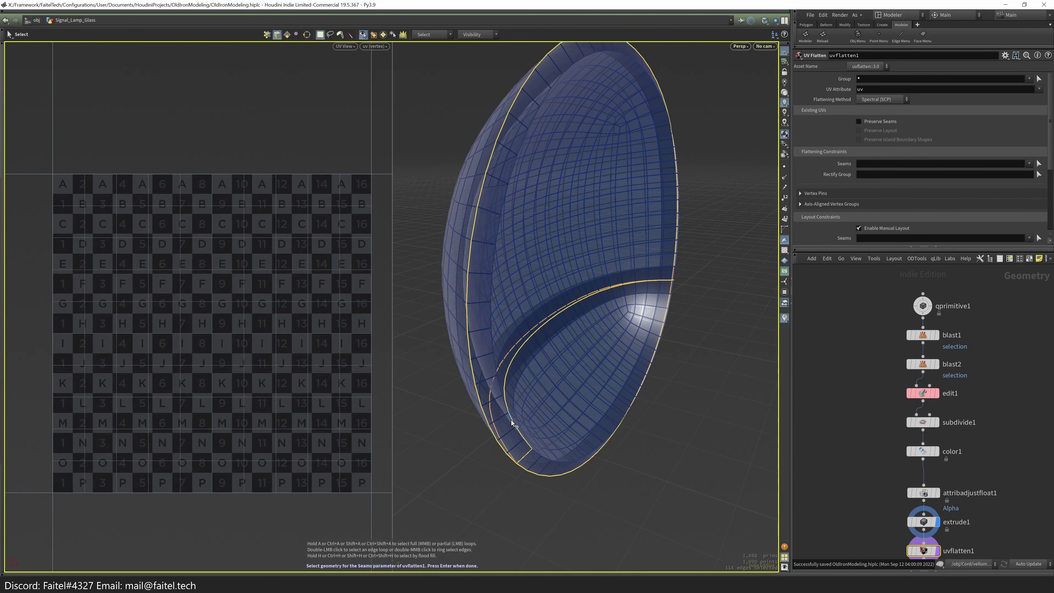
{"action": "left_click_drag", "start_coordinate": [526, 421], "coordinate": [503, 384], "text": "alt"}
{"action": "double_click", "coordinate": [477, 397], "text": "shift"}
{"action": "key", "text": "Return"}
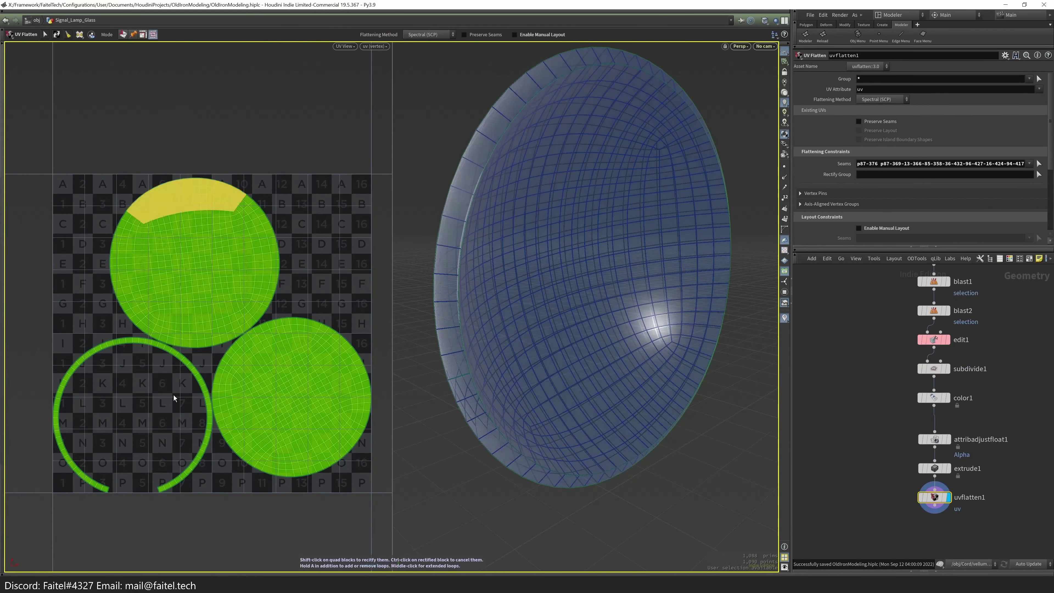
{"action": "left_click", "coordinate": [225, 481], "text": "shift"}
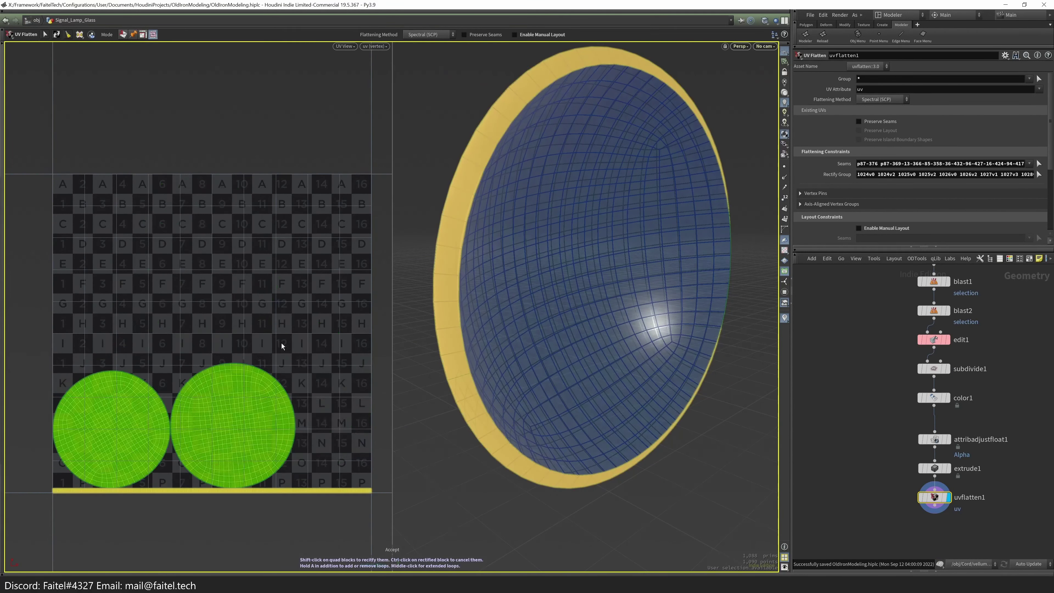
- Add a UV Layout packing the glass islands with Island Padding 32
{"action": "key", "text": "u"}
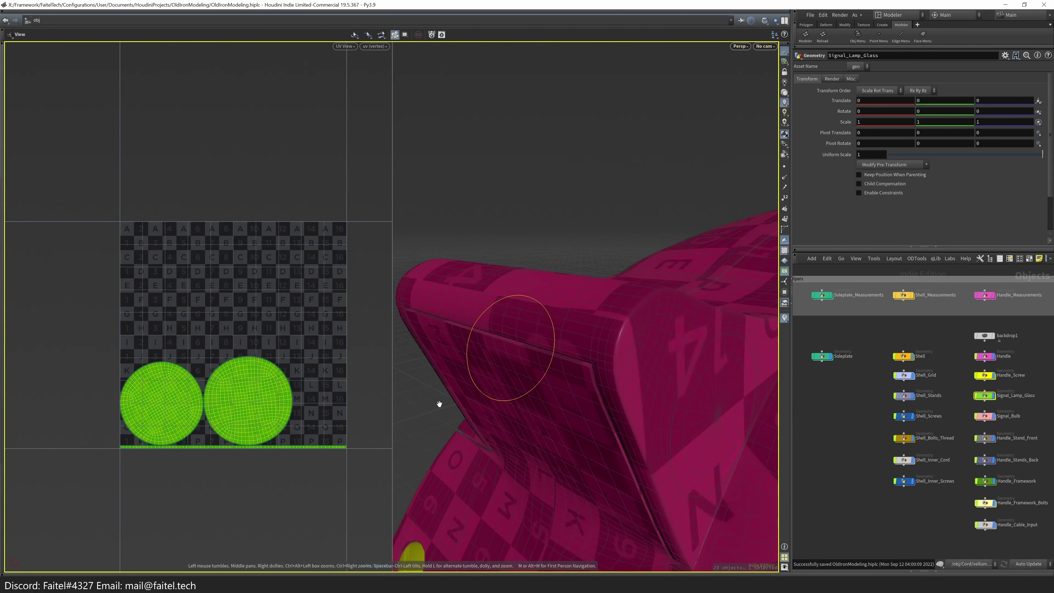
{"action": "key", "text": "i"}
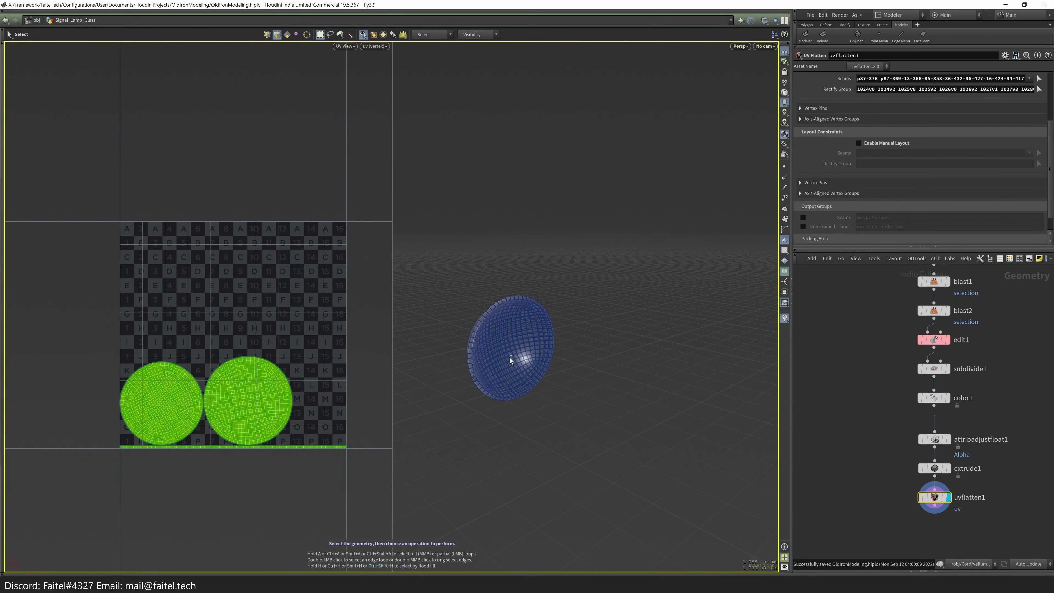
{"action": "key", "text": "Tab"}
{"action": "left_click", "coordinate": [352, 395]}
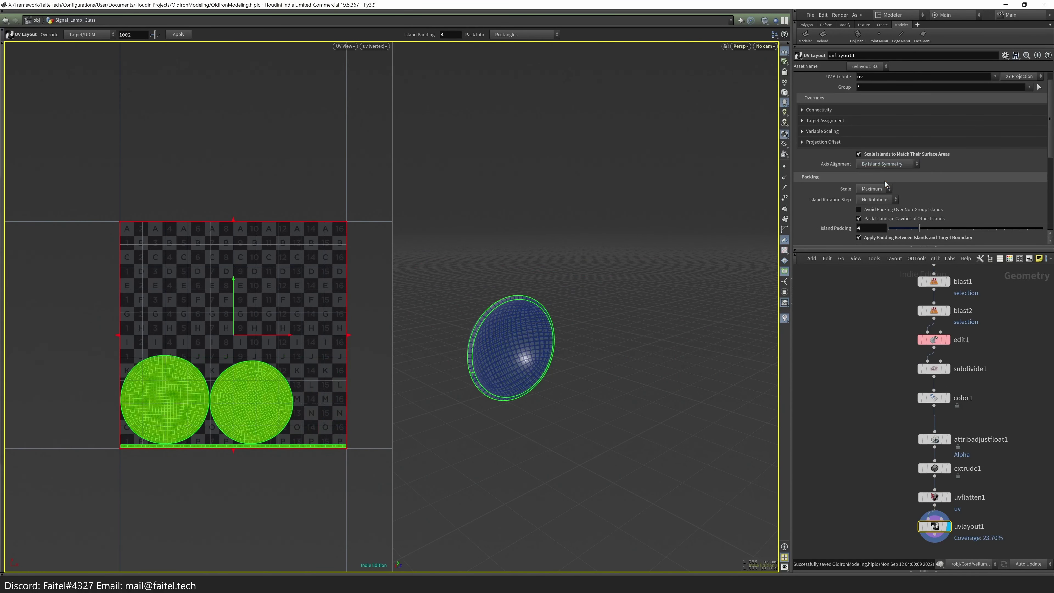
{"action": "scroll", "coordinate": [923, 187], "scroll_direction": "down", "scroll_amount": 3}
{"action": "type", "text": "32"}
{"action": "key", "text": "Return"}
- Review the iron at object level, then inspect the glass's subdivide step
{"action": "scroll", "coordinate": [1041, 227], "scroll_direction": "down", "scroll_amount": 4}
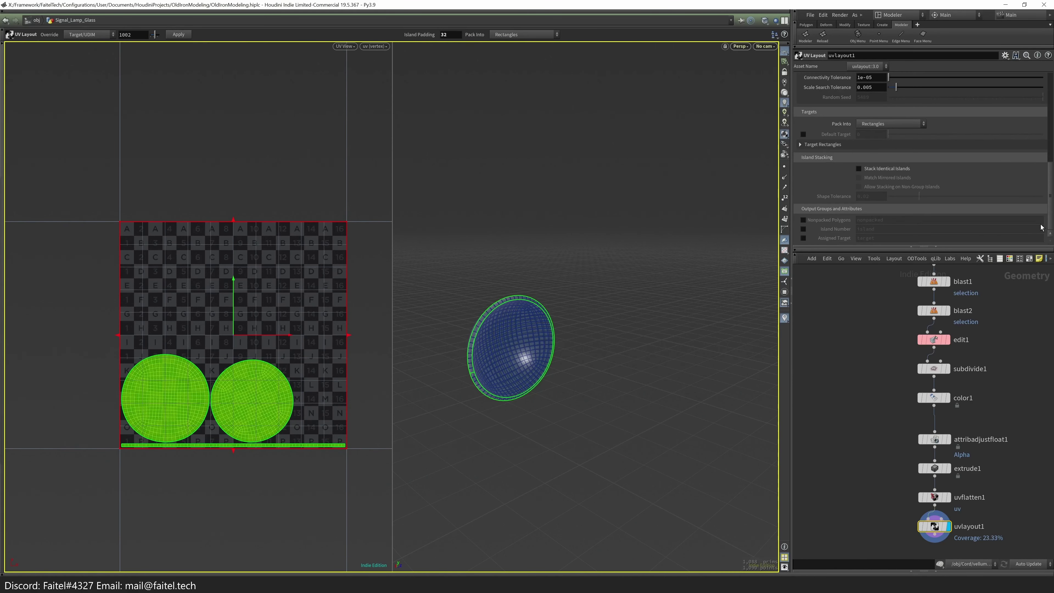
{"action": "key", "text": "u"}
{"action": "scroll", "coordinate": [582, 339], "scroll_direction": "down", "scroll_amount": 3}
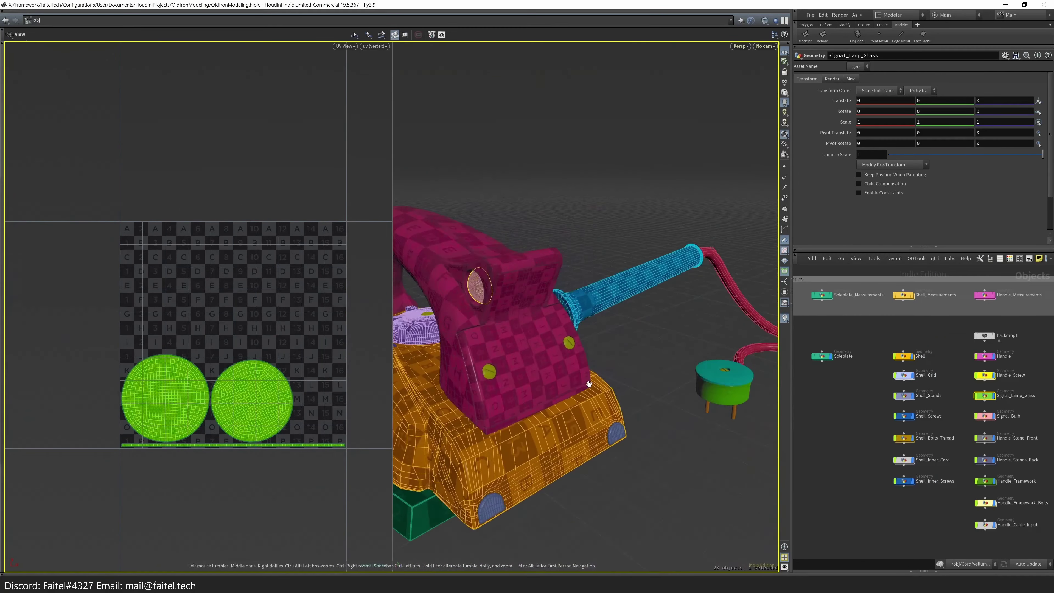
{"action": "scroll", "coordinate": [574, 285], "scroll_direction": "up", "scroll_amount": 3}
{"action": "key", "text": "i"}
{"action": "left_click", "coordinate": [935, 370]}
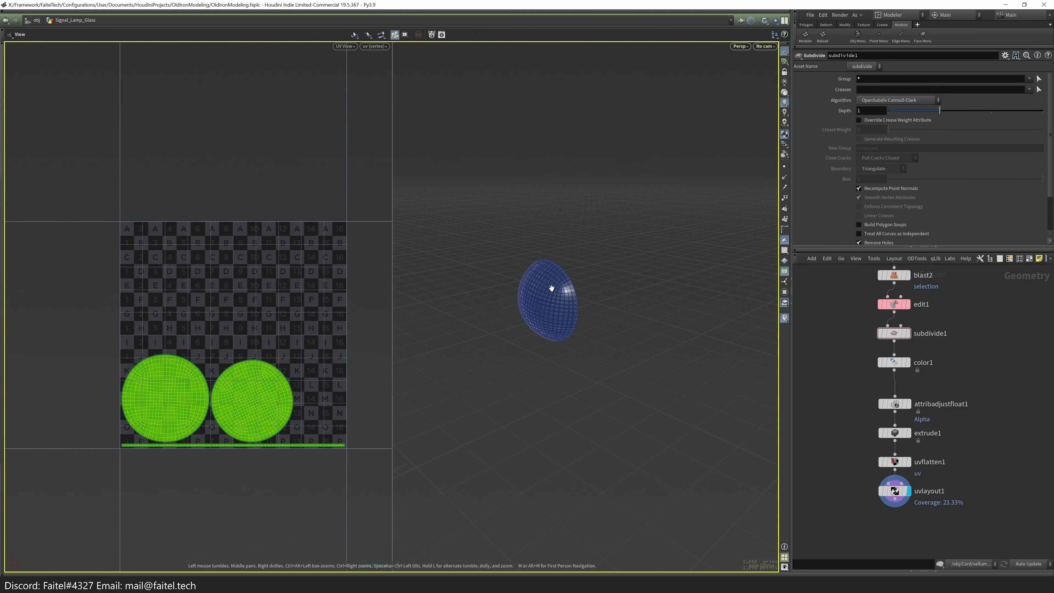
- Return to object level and view the iron with wireframe over the shaded display
{"action": "scroll", "coordinate": [556, 288], "scroll_direction": "up", "scroll_amount": 5}
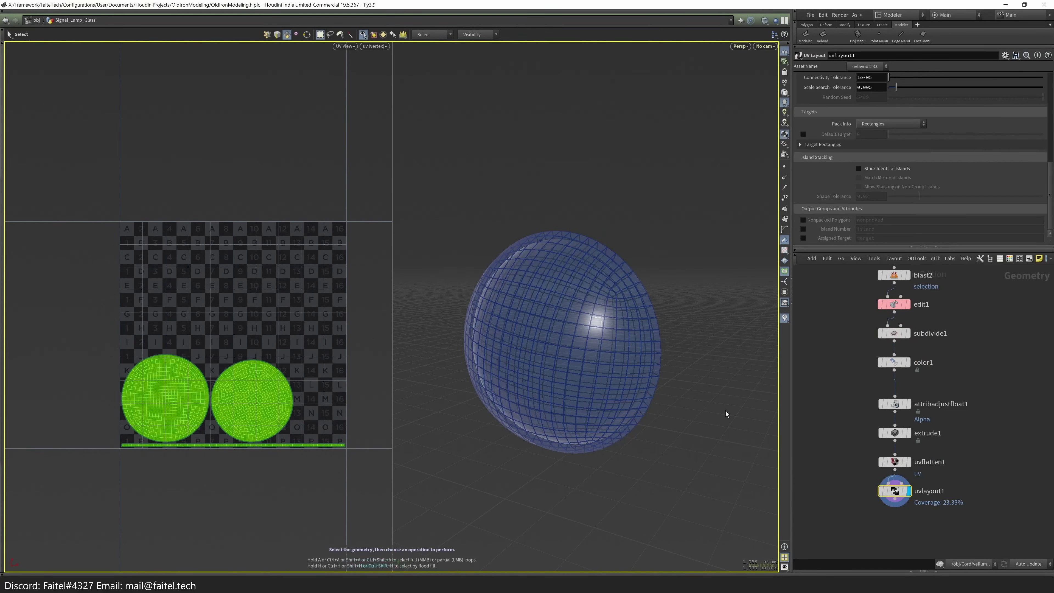
{"action": "key", "text": "u"}
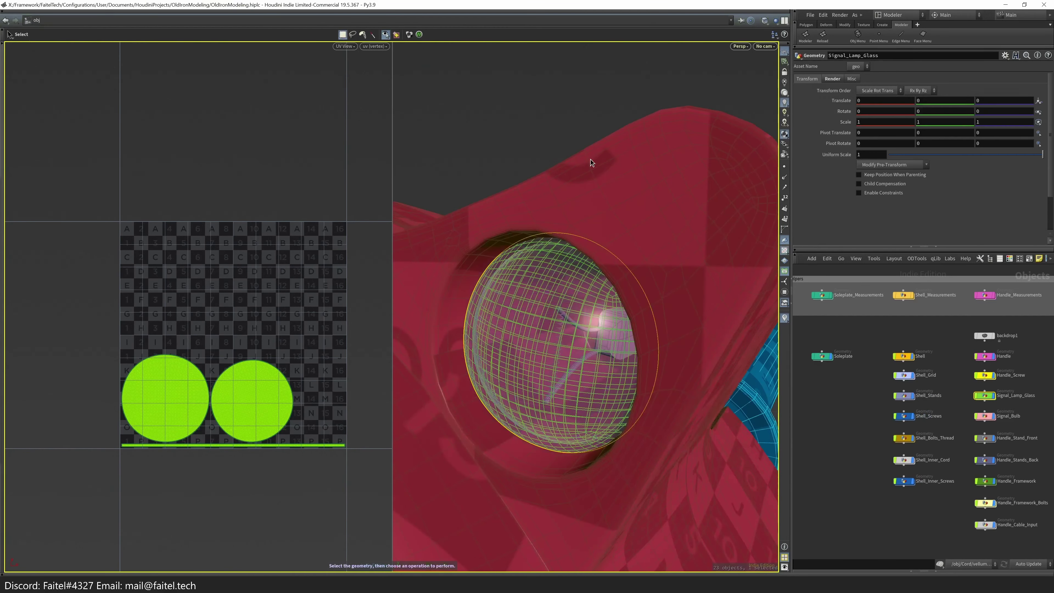
{"action": "left_click_drag", "start_coordinate": [513, 144], "coordinate": [481, 291], "text": "alt"}
{"action": "key", "text": "shift+w"}
{"action": "scroll", "coordinate": [480, 291], "scroll_direction": "up", "scroll_amount": 10}
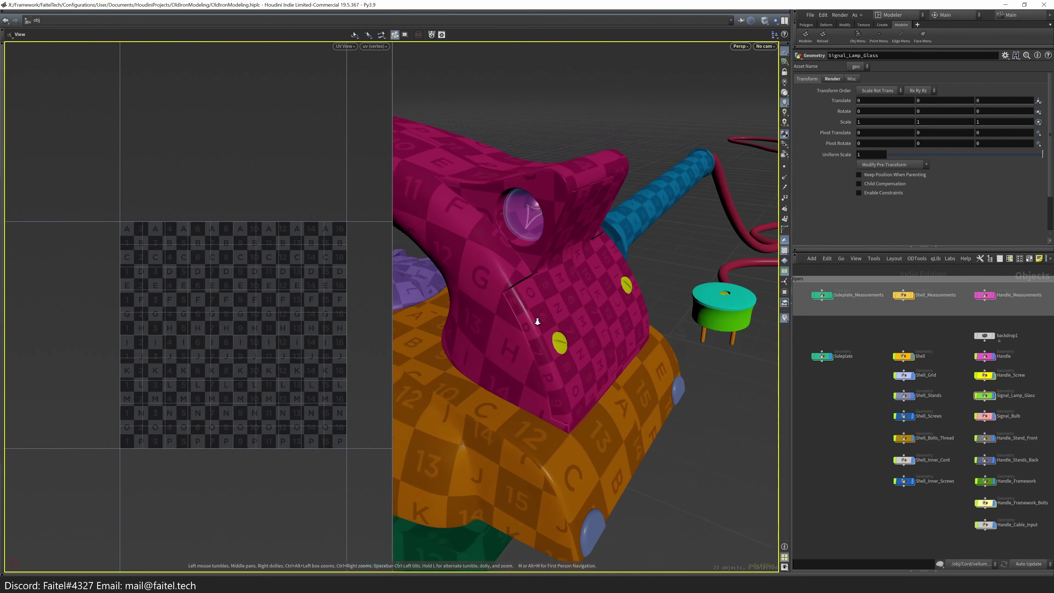
{"action": "scroll", "coordinate": [627, 206], "scroll_direction": "down", "scroll_amount": 10}
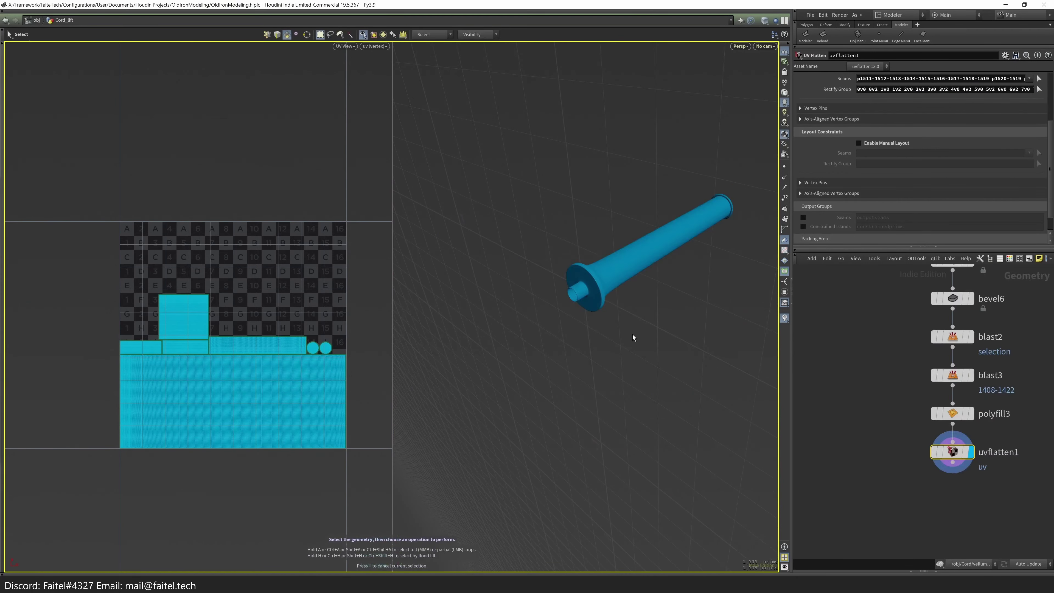
- Dive into the Signal_Bulb geometry network and bring up the modelling tool palette
{"action": "key", "text": "u"}
{"action": "key", "text": "u"}
{"action": "left_click_drag", "start_coordinate": [636, 347], "coordinate": [715, 310], "text": "alt"}
{"action": "scroll", "coordinate": [660, 290], "scroll_direction": "up", "scroll_amount": 10}
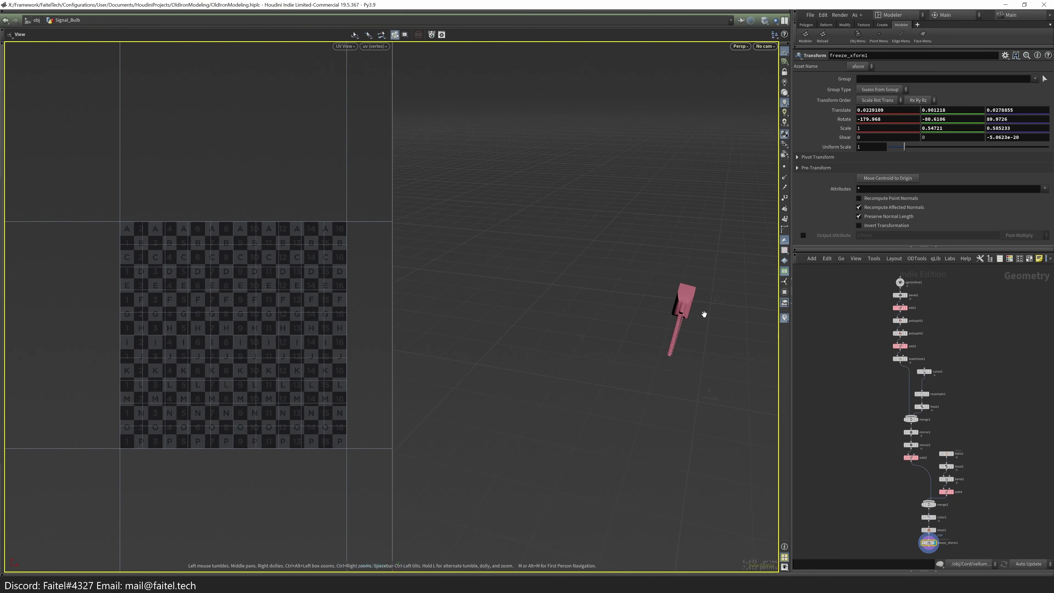
{"action": "scroll", "coordinate": [702, 309], "scroll_direction": "up", "scroll_amount": 5}
{"action": "key", "text": "grave"}
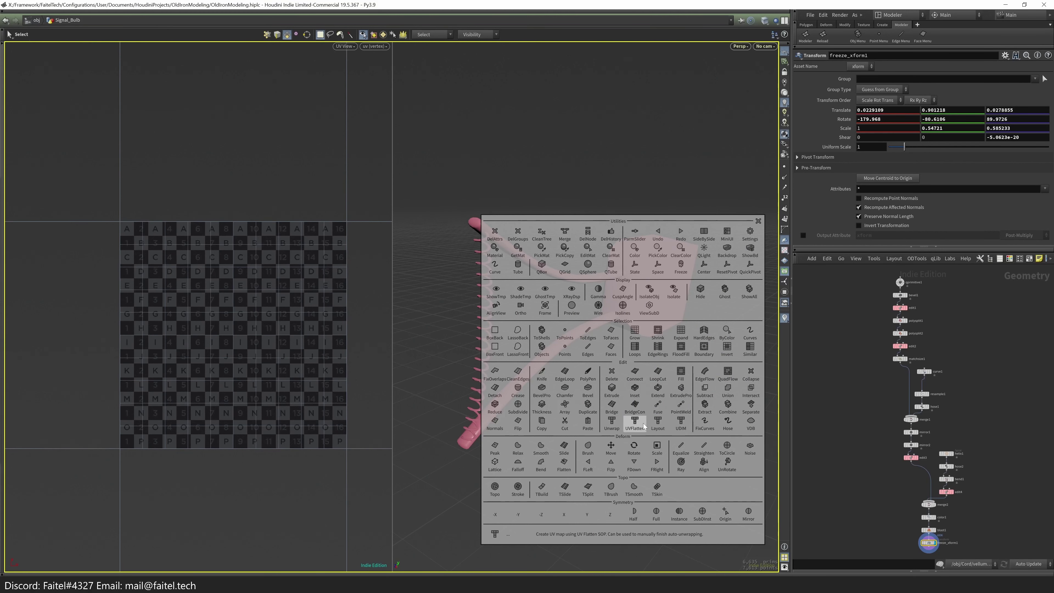
- Auto-unwrap the cord, plug and spring with lowered Grain Tolerance, then delete the auto_unwrap1 node
{"action": "left_click", "coordinate": [643, 426]}
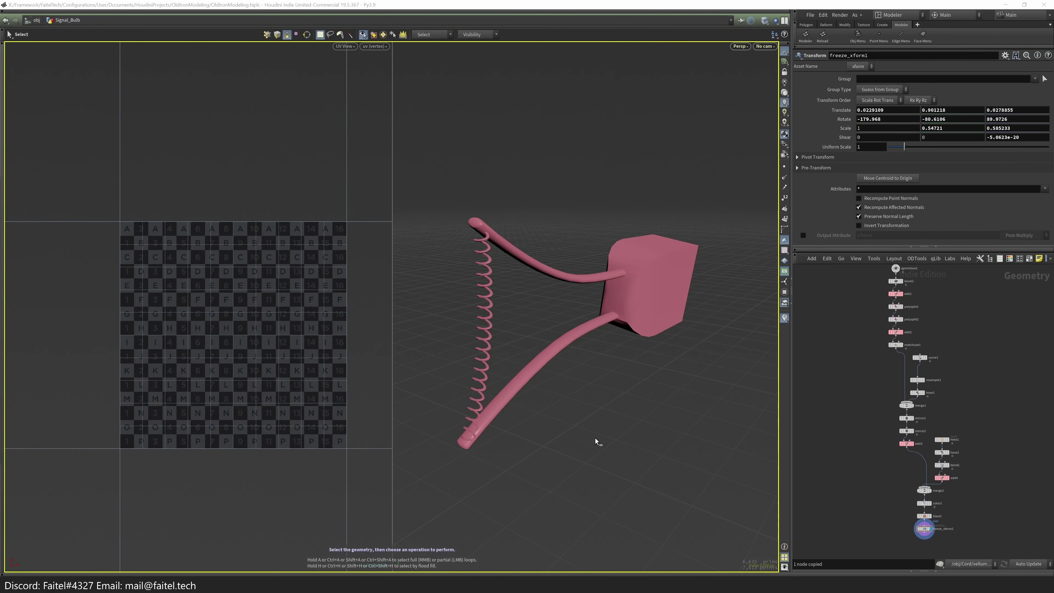
{"action": "key", "text": "n"}
{"action": "key", "text": "grave"}
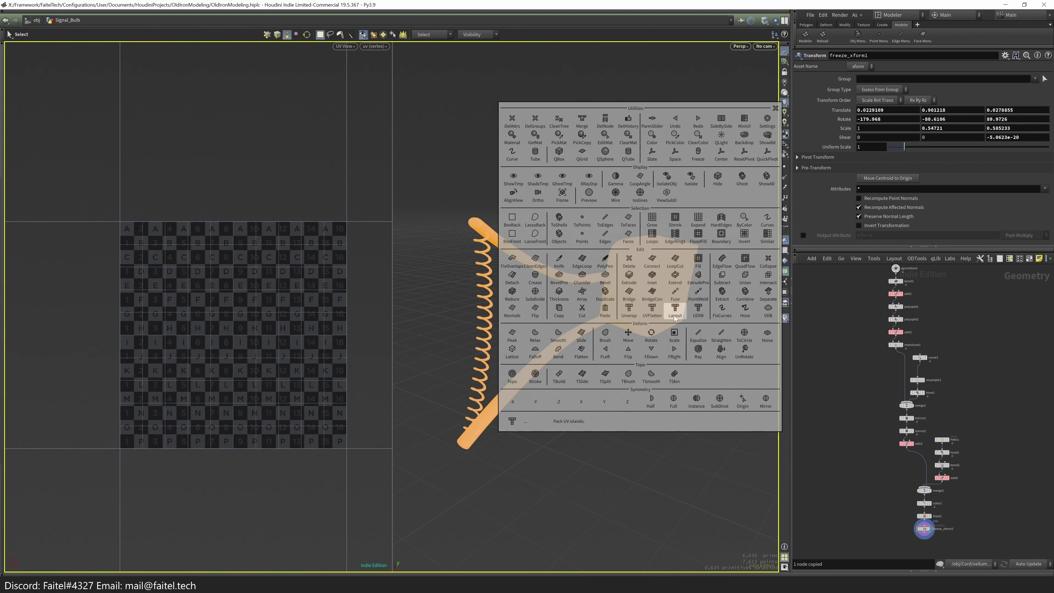
{"action": "left_click", "coordinate": [649, 317]}
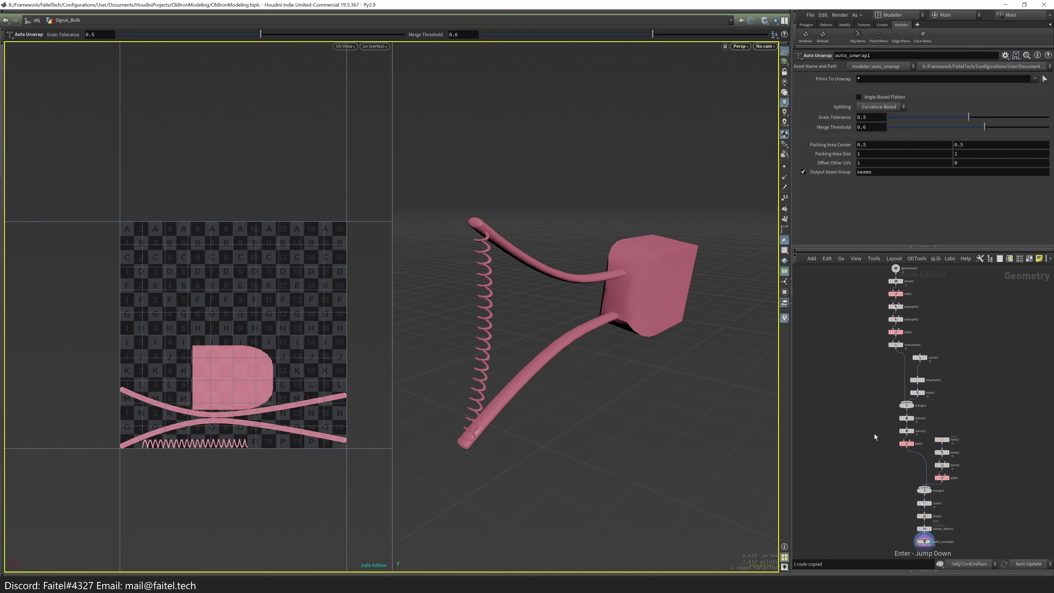
{"action": "left_click_drag", "start_coordinate": [659, 401], "coordinate": [657, 262], "text": "alt"}
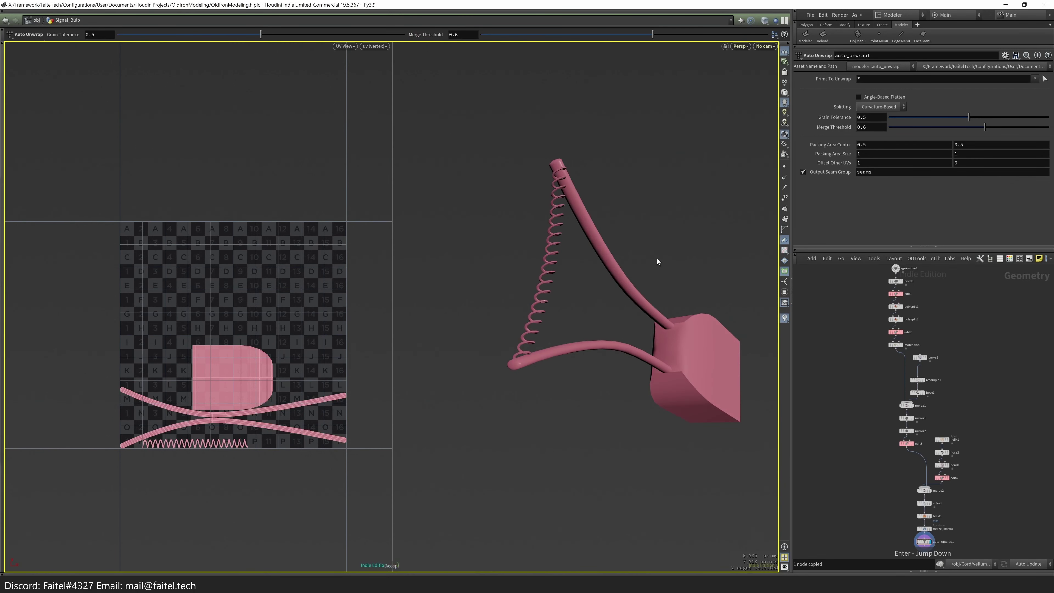
{"action": "mouse_move", "coordinate": [232, 37]}
{"action": "left_mouse_down"}
{"action": "mouse_move", "coordinate": [194, 43]}
{"action": "mouse_move", "coordinate": [222, 35]}
{"action": "left_mouse_up"}
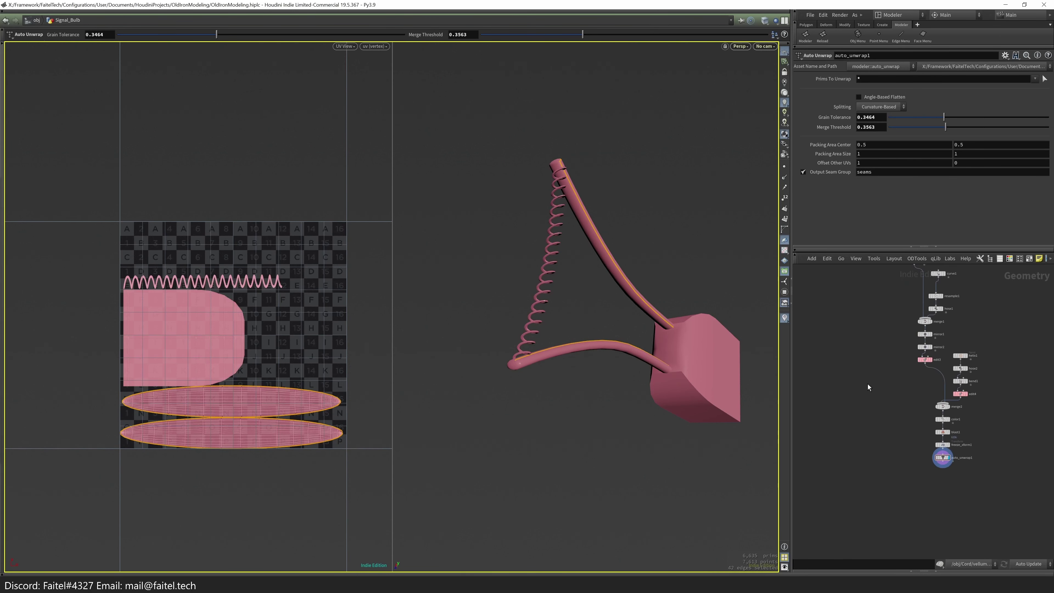
{"action": "key", "text": "alt+x"}
{"action": "key", "text": "Tab"}
- Add a UV Flatten to the cord and plug and check the result
{"action": "left_click", "coordinate": [581, 370]}
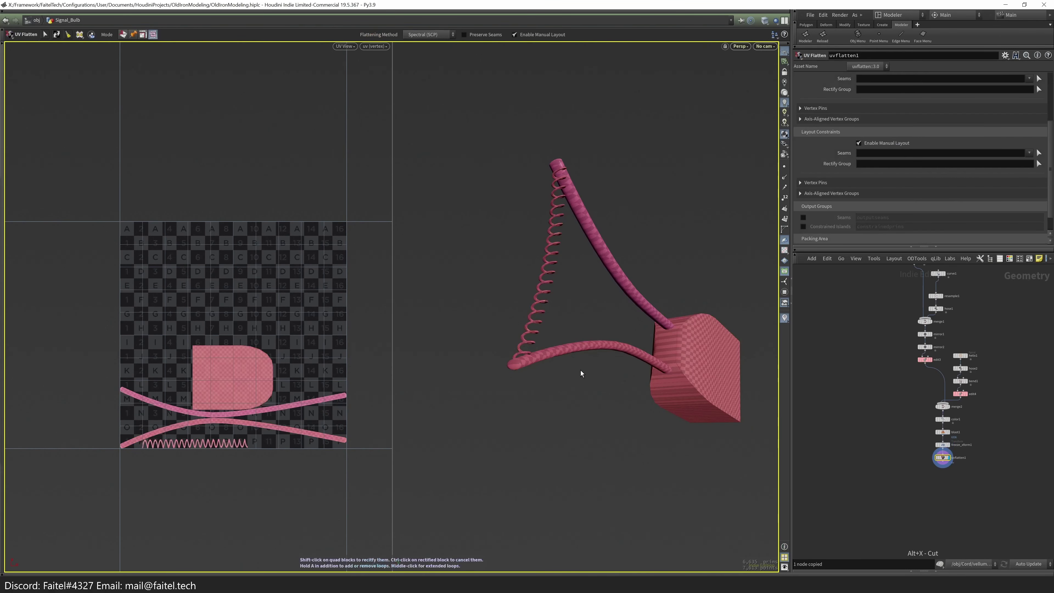
{"action": "scroll", "coordinate": [518, 426], "scroll_direction": "up", "scroll_amount": 5}
{"action": "scroll", "coordinate": [517, 426], "scroll_direction": "down", "scroll_amount": 4}
{"action": "left_click_drag", "start_coordinate": [518, 425], "coordinate": [652, 457]}
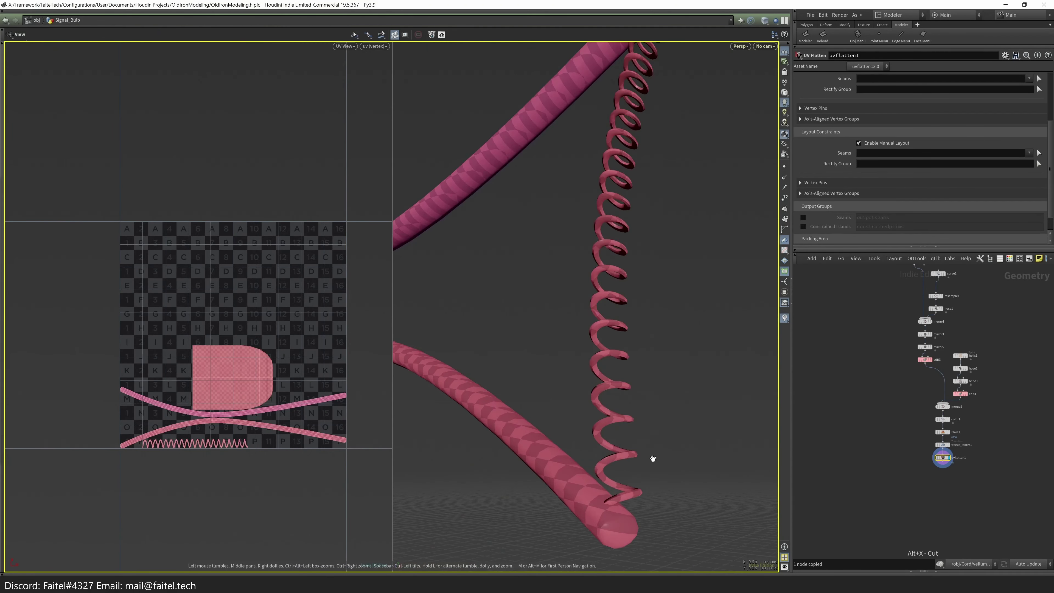
- Select the coiled spring and hide all other geometry with a Visibility node
{"action": "key", "text": "s"}
{"action": "left_click", "coordinate": [617, 515]}
{"action": "key", "text": "Tab"}
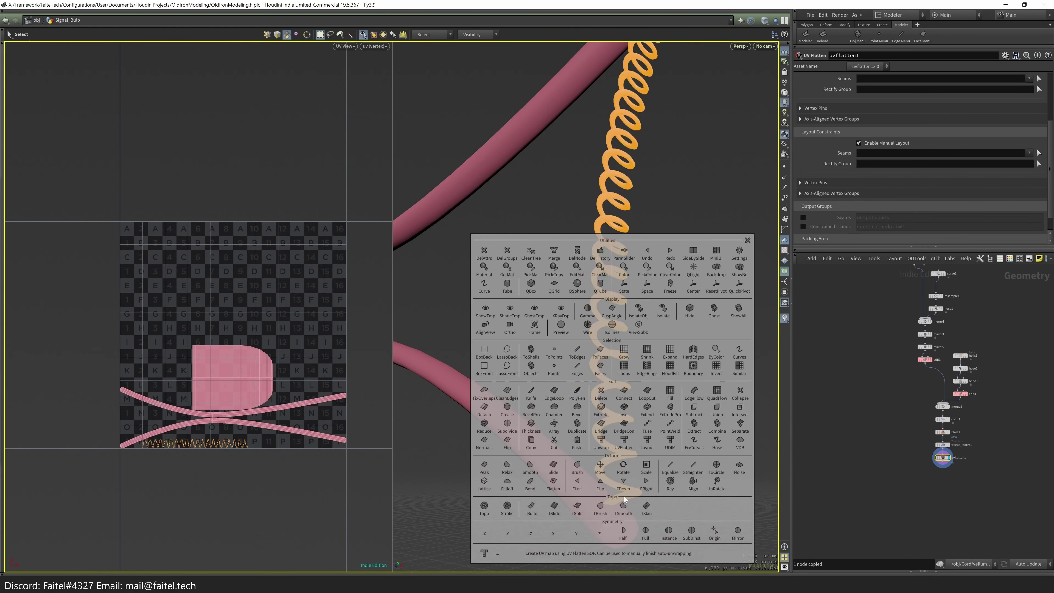
{"action": "left_click", "coordinate": [661, 316]}
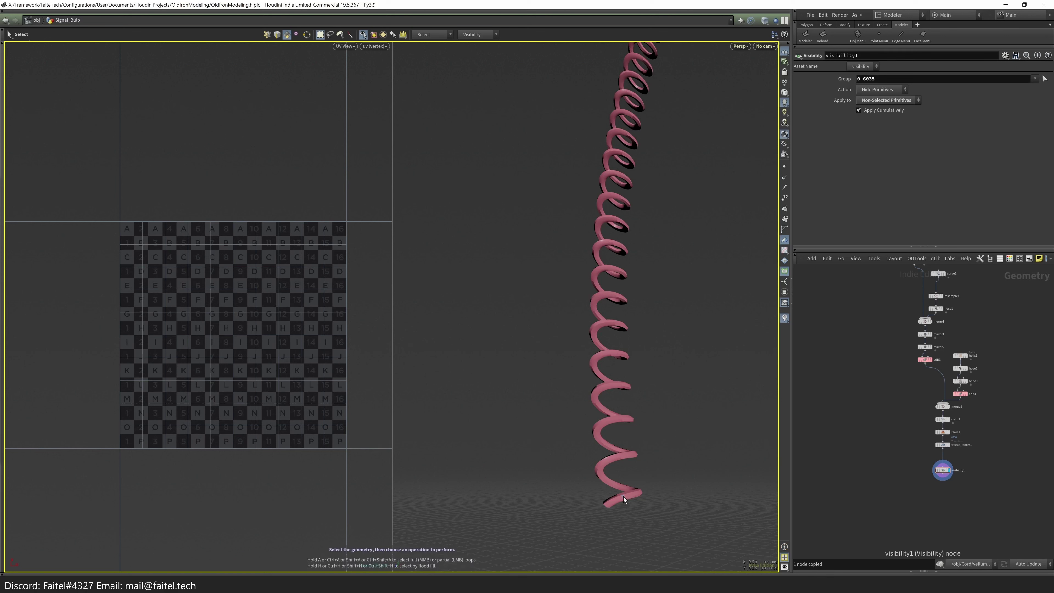
- Flatten the spring's UVs using seam edges picked along the helix
{"action": "key", "text": "Tab"}
{"action": "left_click", "coordinate": [587, 441]}
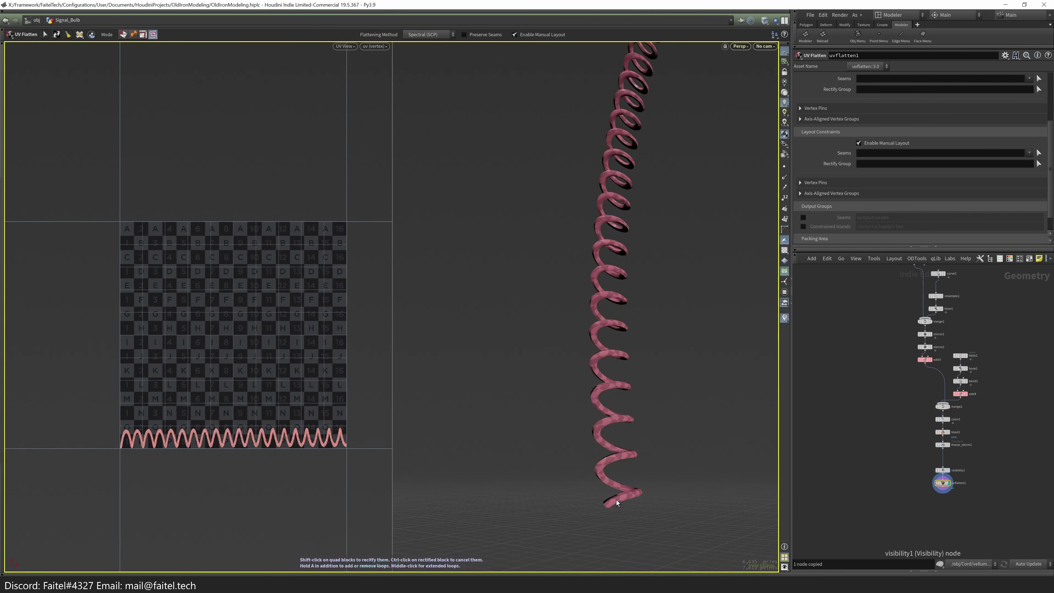
{"action": "scroll", "coordinate": [626, 511], "scroll_direction": "up", "scroll_amount": 10}
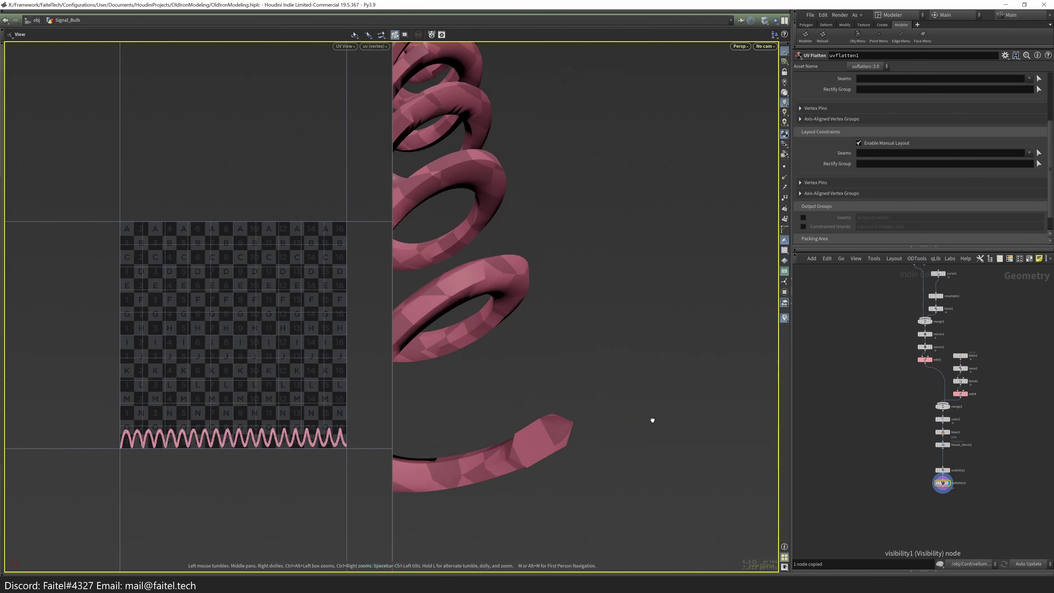
{"action": "left_click", "coordinate": [1039, 153]}
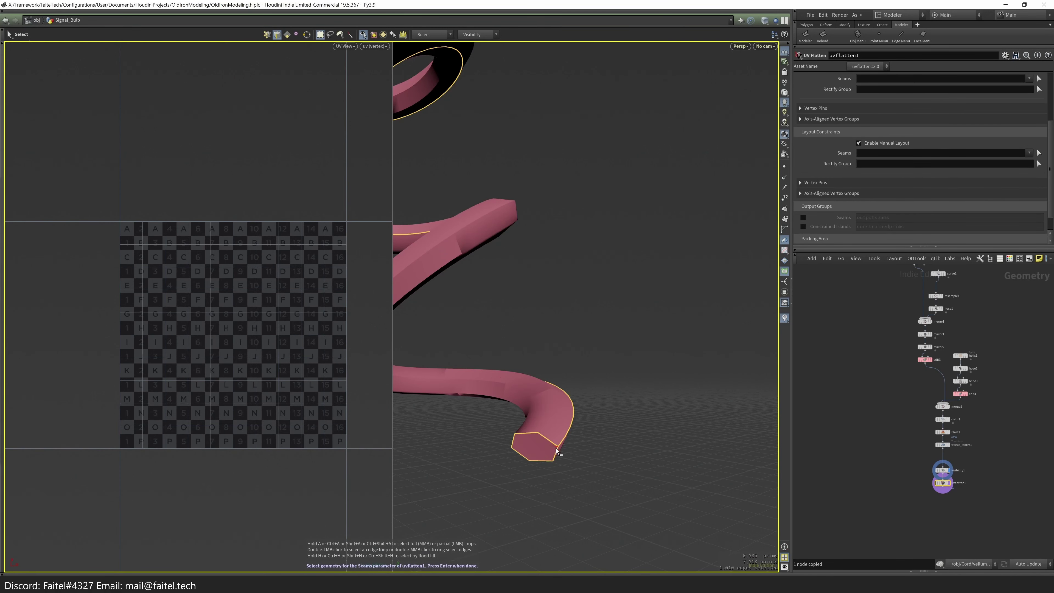
{"action": "scroll", "coordinate": [582, 444], "scroll_direction": "down", "scroll_amount": 5}
{"action": "scroll", "coordinate": [623, 423], "scroll_direction": "up", "scroll_amount": 5}
{"action": "key", "text": "Escape"}
{"action": "scroll", "coordinate": [624, 442], "scroll_direction": "down", "scroll_amount": 10}
{"action": "scroll", "coordinate": [582, 377], "scroll_direction": "down", "scroll_amount": 3}
{"action": "scroll", "coordinate": [608, 448], "scroll_direction": "up", "scroll_amount": 5}
{"action": "scroll", "coordinate": [641, 346], "scroll_direction": "up", "scroll_amount": 6}
{"action": "scroll", "coordinate": [466, 342], "scroll_direction": "down", "scroll_amount": 5}
{"action": "scroll", "coordinate": [574, 358], "scroll_direction": "up", "scroll_amount": 8}
{"action": "key", "text": "s"}
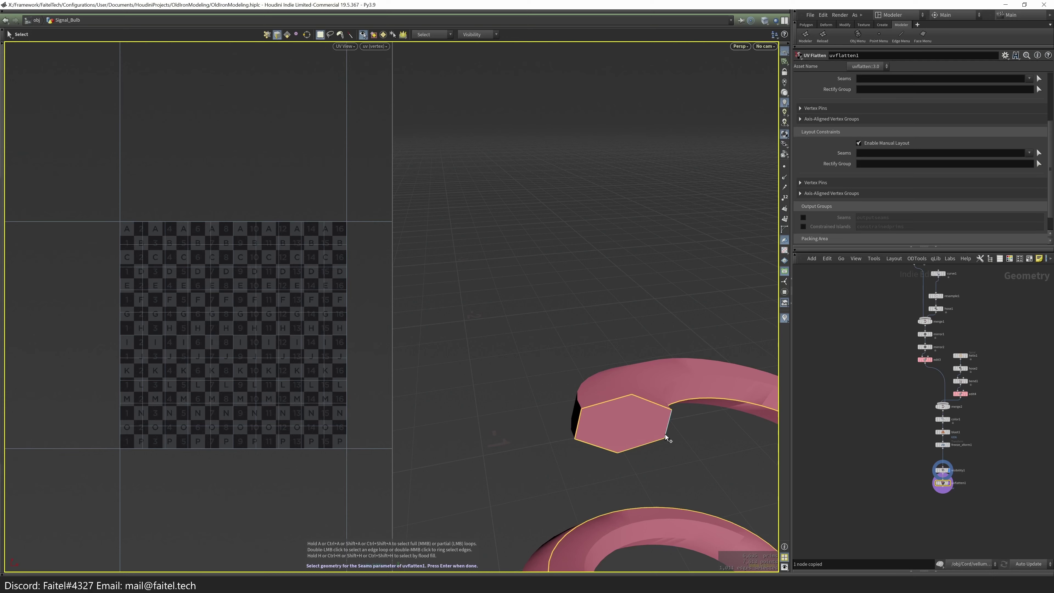
{"action": "key", "text": "Return"}
- Inspect the flattened spring, then add a Visibility node exposing all hidden primitives
{"action": "scroll", "coordinate": [668, 434], "scroll_direction": "down", "scroll_amount": 10}
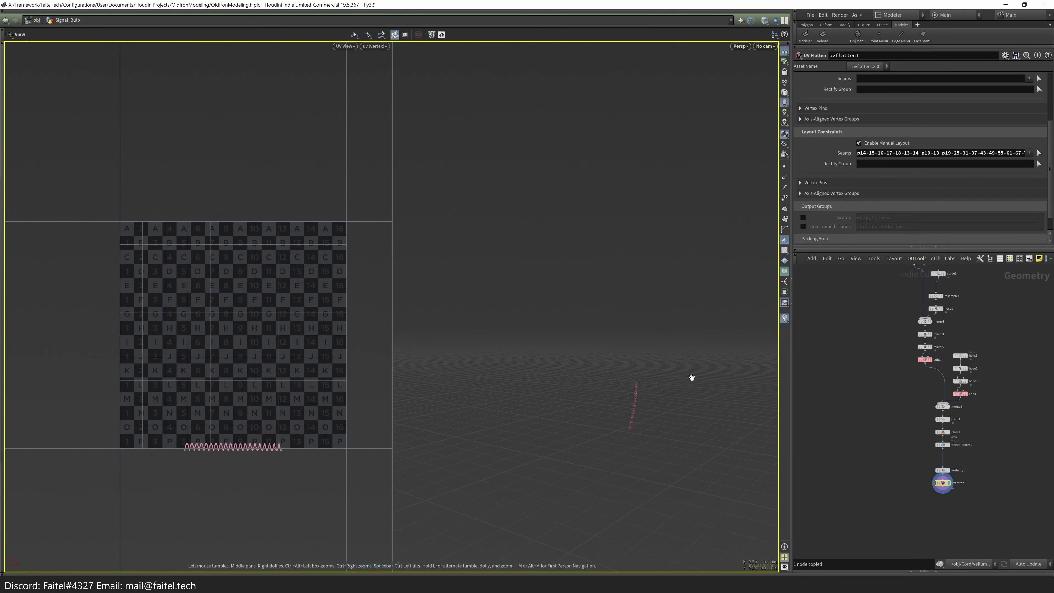
{"action": "scroll", "coordinate": [483, 489], "scroll_direction": "up", "scroll_amount": 5}
{"action": "left_click_drag", "start_coordinate": [537, 488], "coordinate": [516, 447]}
{"action": "scroll", "coordinate": [451, 466], "scroll_direction": "down", "scroll_amount": 5}
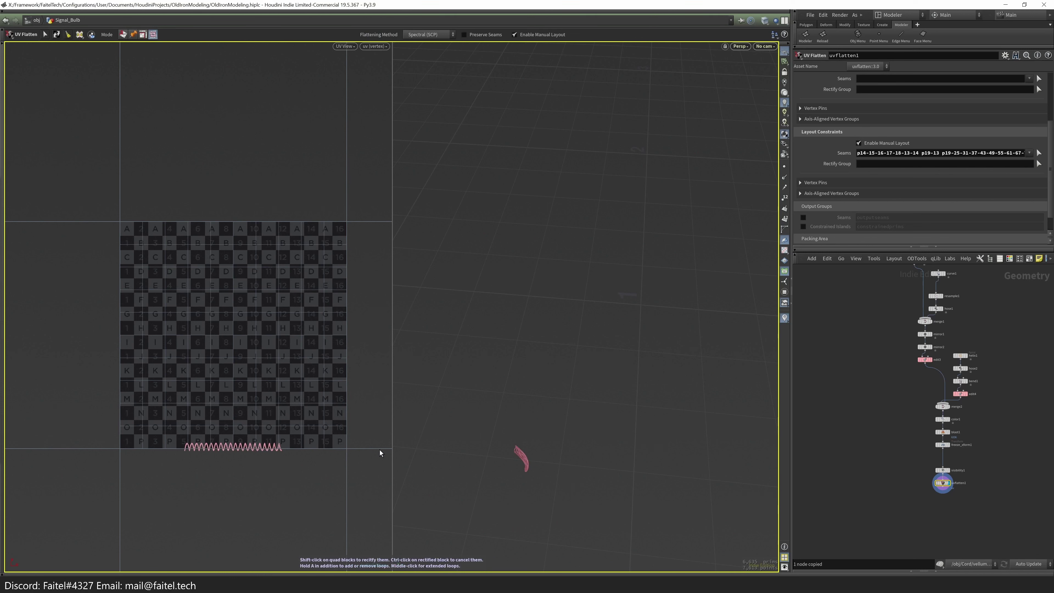
{"action": "scroll", "coordinate": [1052, 188], "scroll_direction": "down", "scroll_amount": 1}
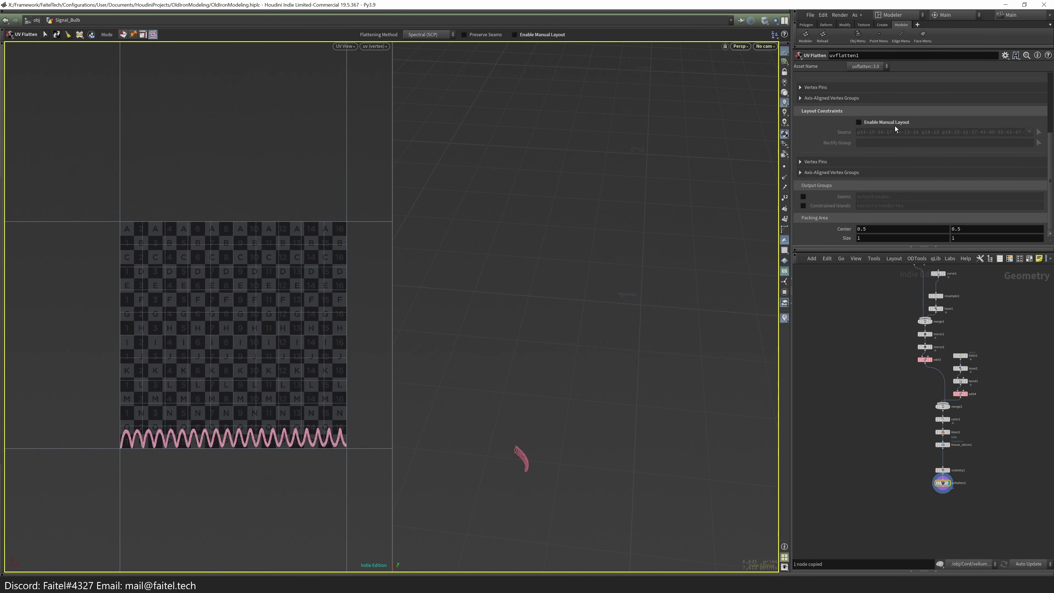
{"action": "scroll", "coordinate": [1035, 125], "scroll_direction": "up", "scroll_amount": 4}
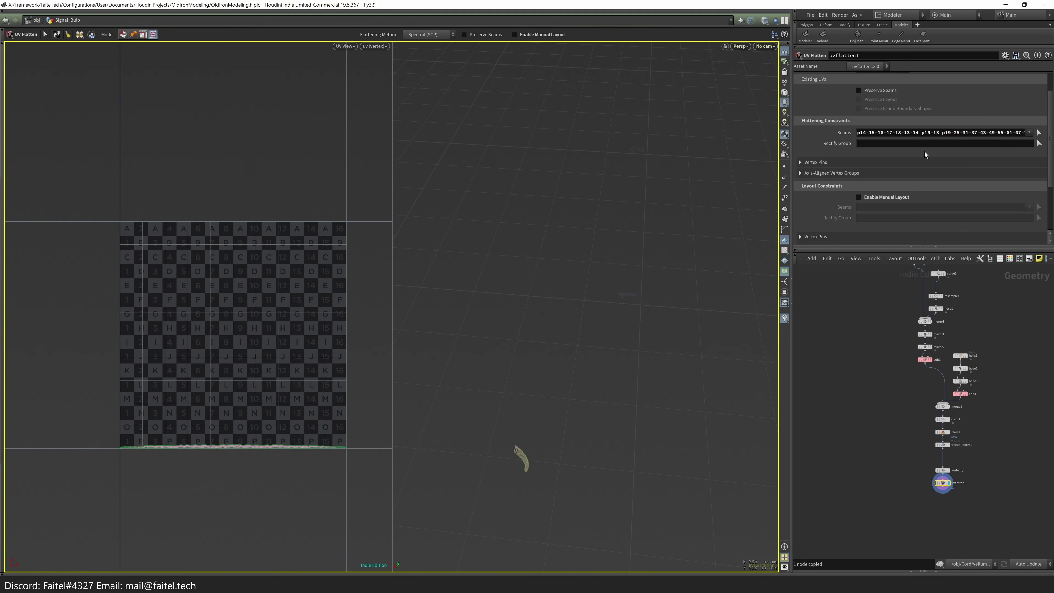
{"action": "left_click_drag", "start_coordinate": [612, 302], "coordinate": [731, 224]}
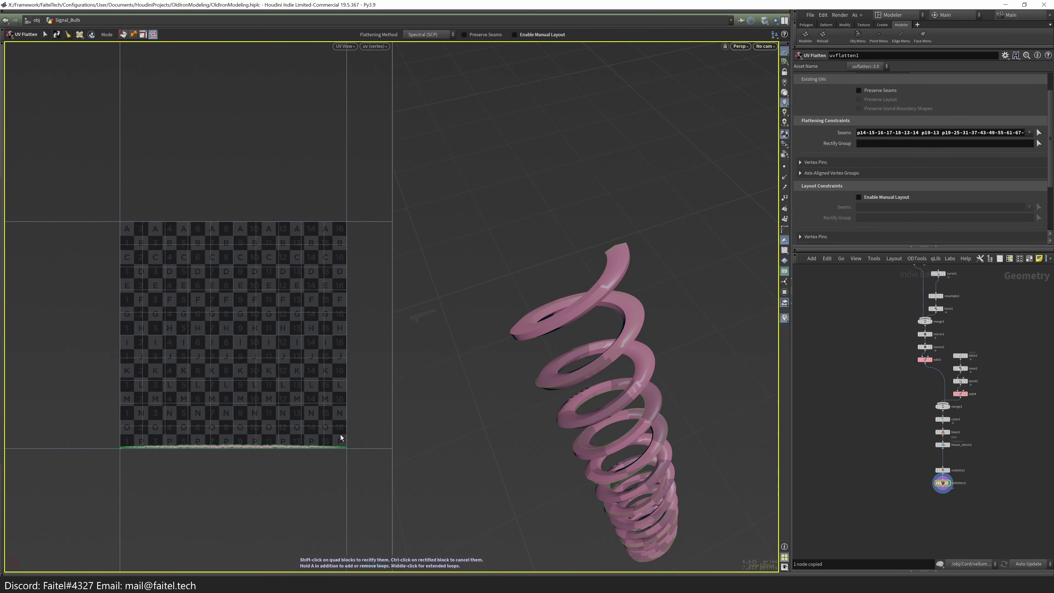
{"action": "key", "text": "Escape"}
{"action": "left_click_drag", "start_coordinate": [548, 468], "coordinate": [654, 360]}
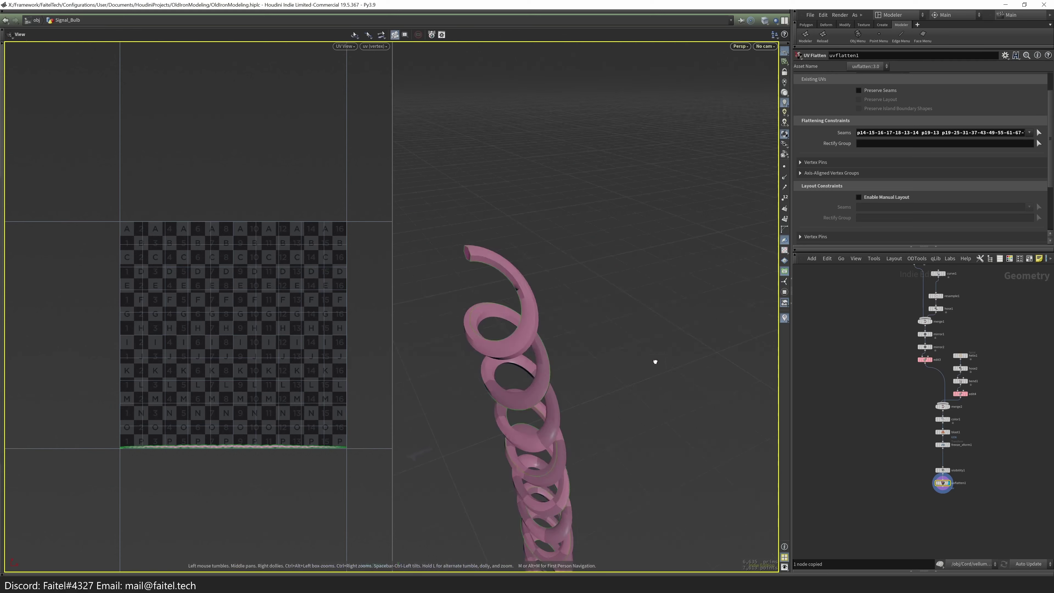
{"action": "right_click_drag", "start_coordinate": [655, 360], "coordinate": [735, 356]}
{"action": "middle_click_drag", "start_coordinate": [734, 356], "coordinate": [712, 358]}
{"action": "scroll", "coordinate": [405, 337], "scroll_direction": "up", "scroll_amount": 2}
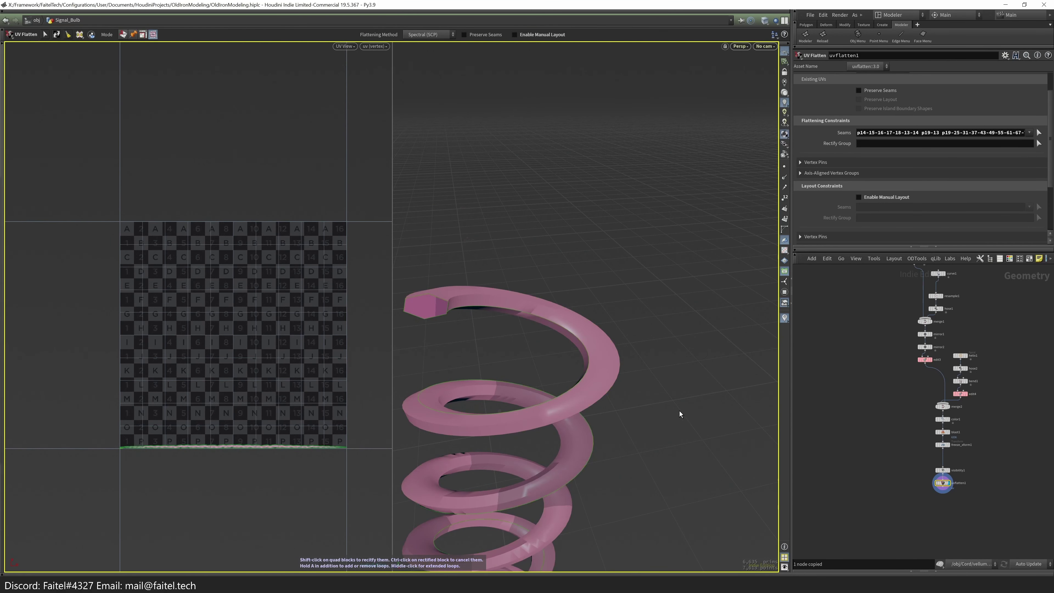
{"action": "key", "text": "Tab"}
{"action": "left_click", "coordinate": [661, 316]}
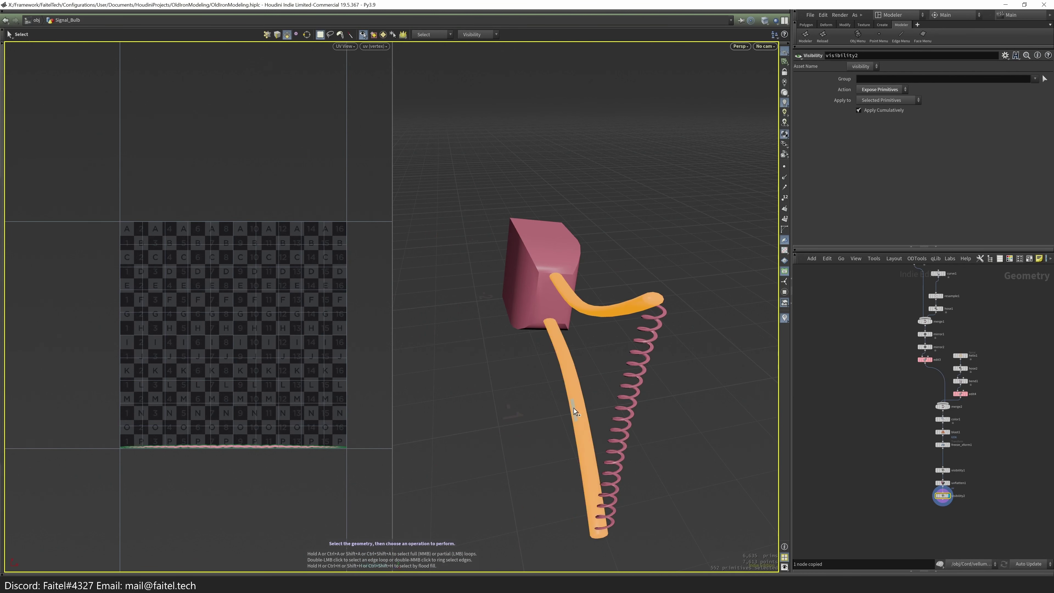
- Select both cord strands and hide everything else with Hide Non-Selected
{"action": "left_click", "coordinate": [576, 413]}
{"action": "key", "text": "Tab"}
{"action": "left_click", "coordinate": [572, 311]}
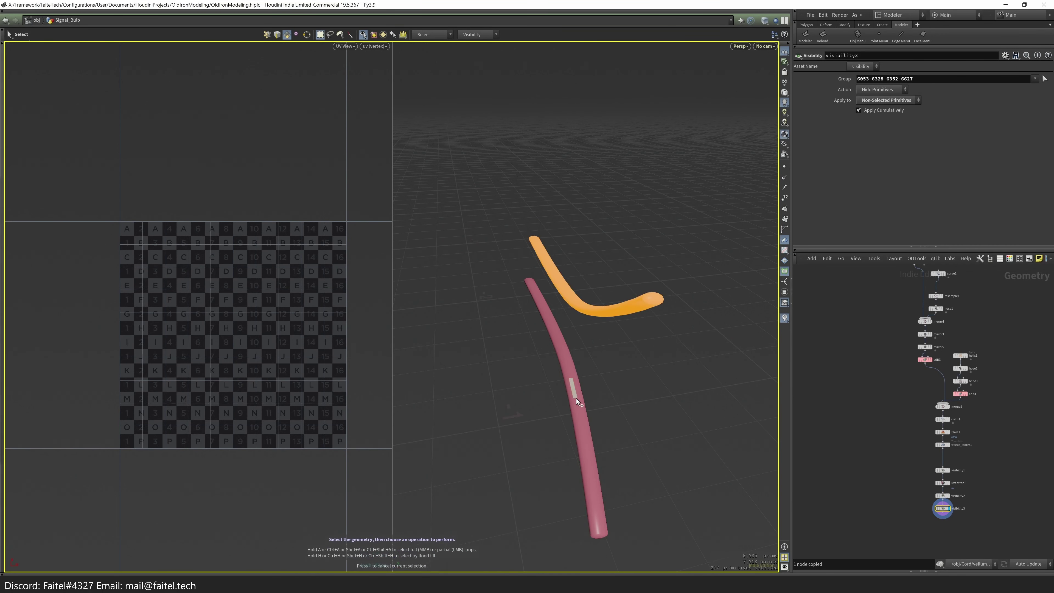
- Add a UV Flatten for the cords, picking an end edge loop and a lengthwise seam
{"action": "key", "text": "Tab"}
{"action": "left_click", "coordinate": [594, 397]}
{"action": "mouse_move", "coordinate": [649, 313]}
{"action": "left_mouse_down"}
{"action": "mouse_move", "coordinate": [630, 198]}
{"action": "mouse_move", "coordinate": [644, 172]}
{"action": "mouse_move", "coordinate": [624, 205]}
{"action": "left_mouse_up"}
{"action": "key", "text": "Return"}
{"action": "key", "text": "w"}
{"action": "key", "text": "w"}
{"action": "key", "text": "w"}
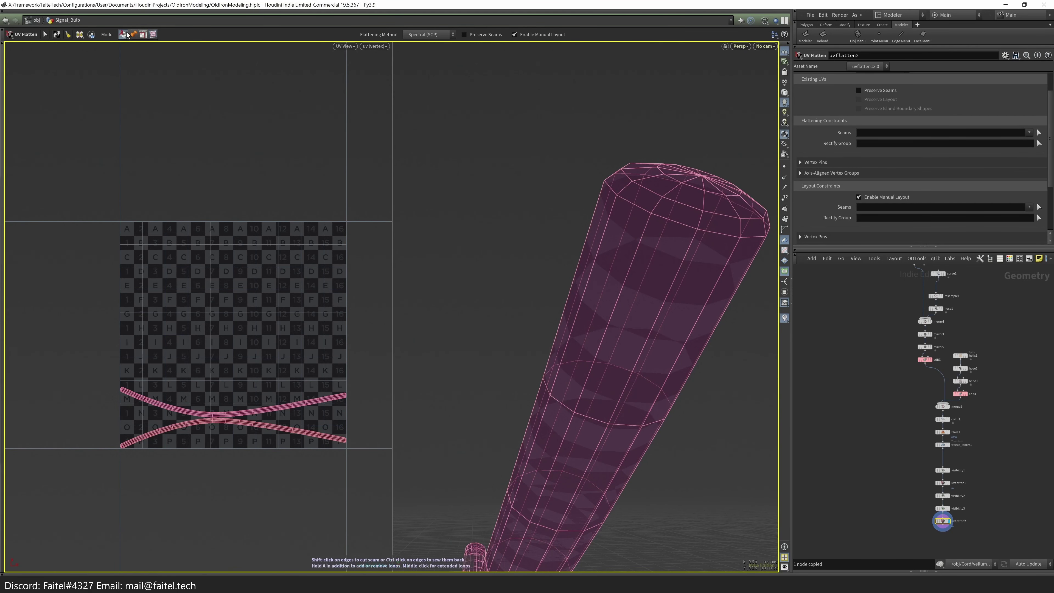
{"action": "key", "text": "Escape"}
{"action": "scroll", "coordinate": [642, 211], "scroll_direction": "down", "scroll_amount": 5}
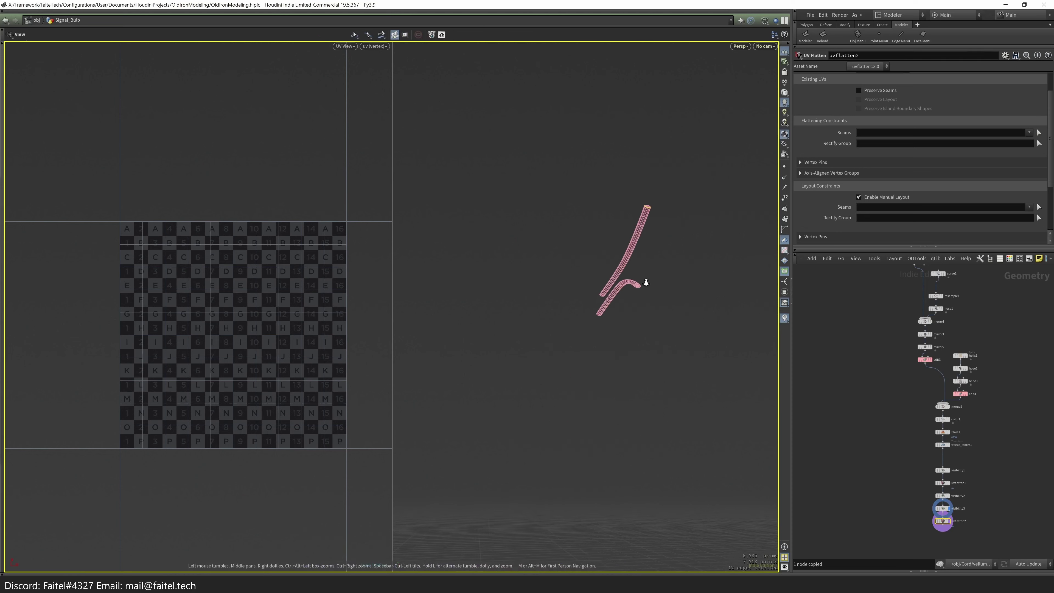
{"action": "scroll", "coordinate": [689, 258], "scroll_direction": "up", "scroll_amount": 5}
{"action": "double_click", "coordinate": [523, 445]}
{"action": "left_click_drag", "start_coordinate": [522, 445], "coordinate": [631, 318]}
{"action": "left_click", "coordinate": [626, 323], "text": "shift"}
{"action": "left_click_drag", "start_coordinate": [645, 400], "coordinate": [586, 353]}
{"action": "key", "text": "ctrl+z"}
- Add further seam edges along both cords, confirm the flatten, and return to object level
{"action": "scroll", "coordinate": [613, 494], "scroll_direction": "up", "scroll_amount": 5}
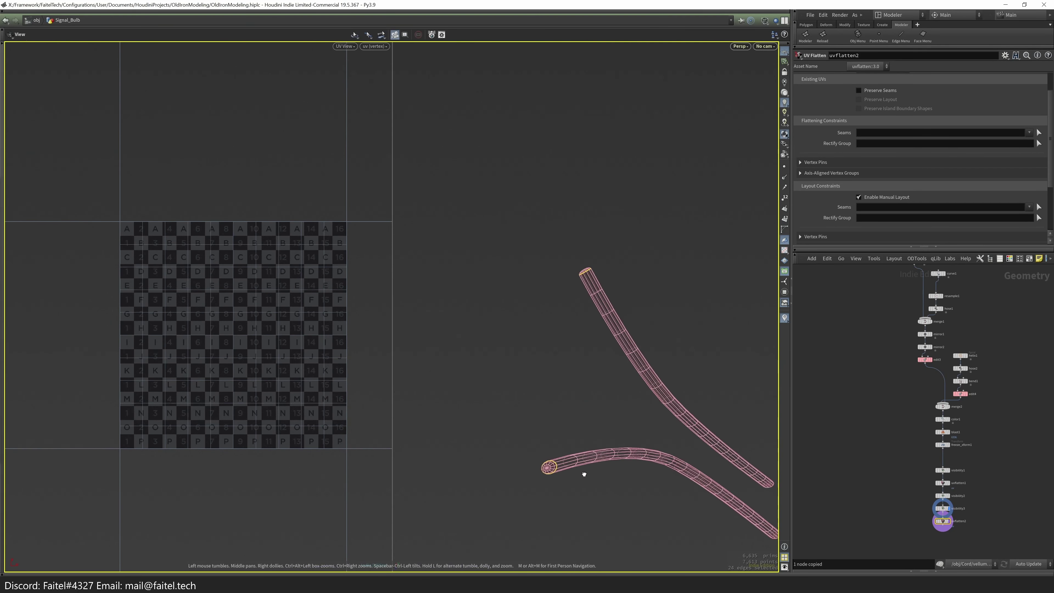
{"action": "left_click", "coordinate": [556, 470], "text": "shift"}
{"action": "scroll", "coordinate": [595, 447], "scroll_direction": "down", "scroll_amount": 5}
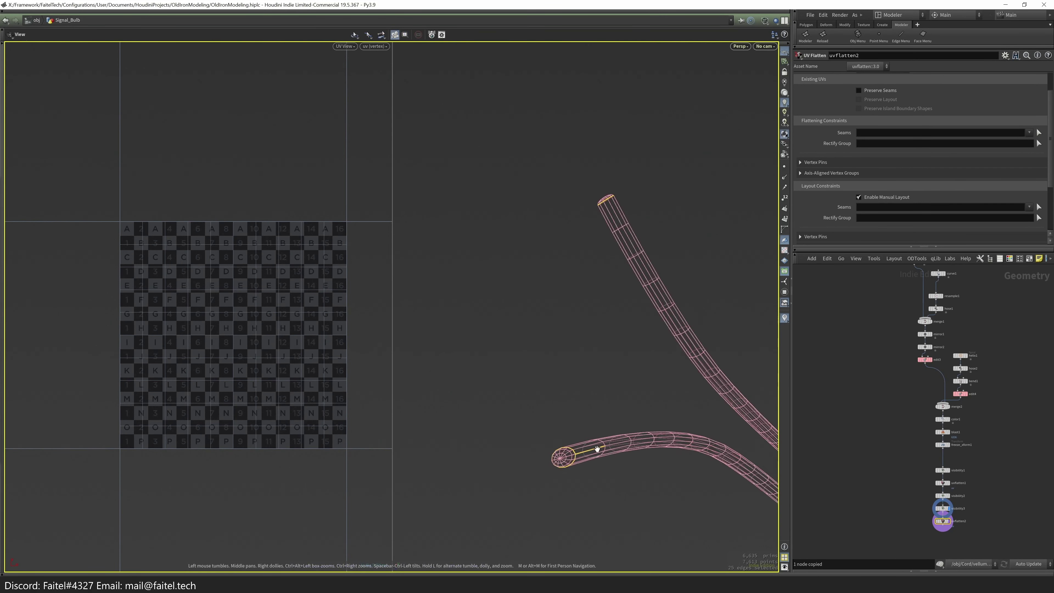
{"action": "scroll", "coordinate": [551, 294], "scroll_direction": "up", "scroll_amount": 3}
{"action": "left_click_drag", "start_coordinate": [551, 294], "coordinate": [646, 376]}
{"action": "scroll", "coordinate": [647, 373], "scroll_direction": "up", "scroll_amount": 2}
{"action": "key", "text": "space"}
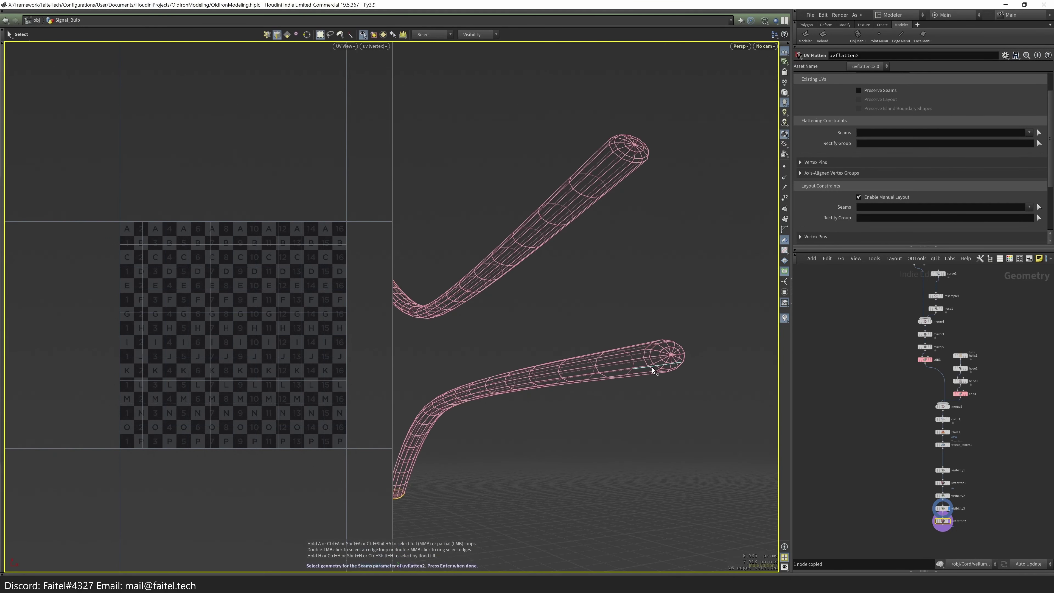
{"action": "left_click", "coordinate": [619, 160], "text": "shift"}
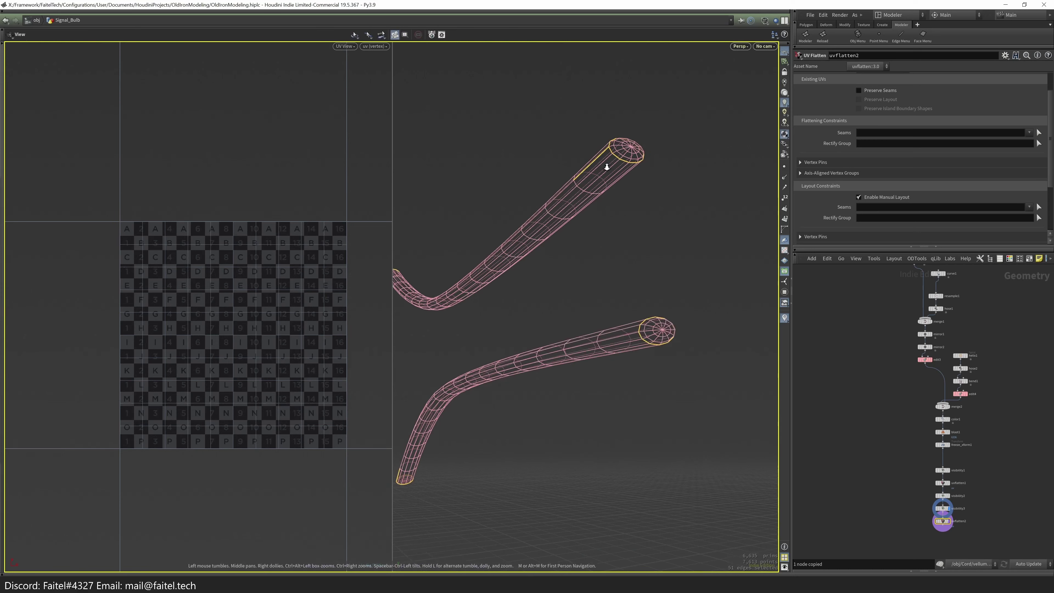
{"action": "scroll", "coordinate": [619, 266], "scroll_direction": "up", "scroll_amount": 3}
{"action": "scroll", "coordinate": [636, 278], "scroll_direction": "down", "scroll_amount": 6}
{"action": "scroll", "coordinate": [735, 318], "scroll_direction": "up", "scroll_amount": 2}
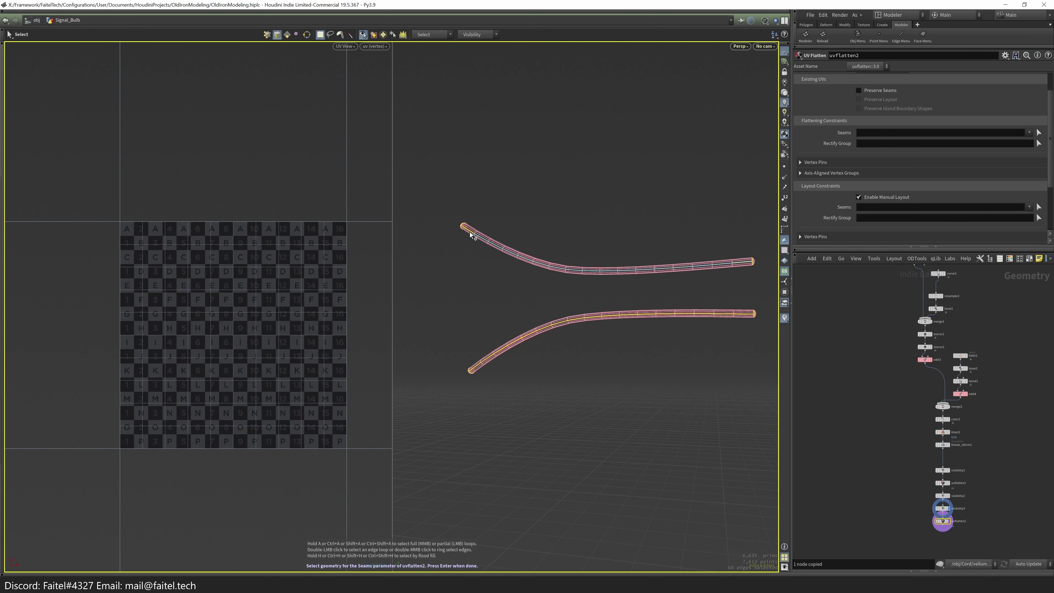
{"action": "scroll", "coordinate": [549, 285], "scroll_direction": "up", "scroll_amount": 10}
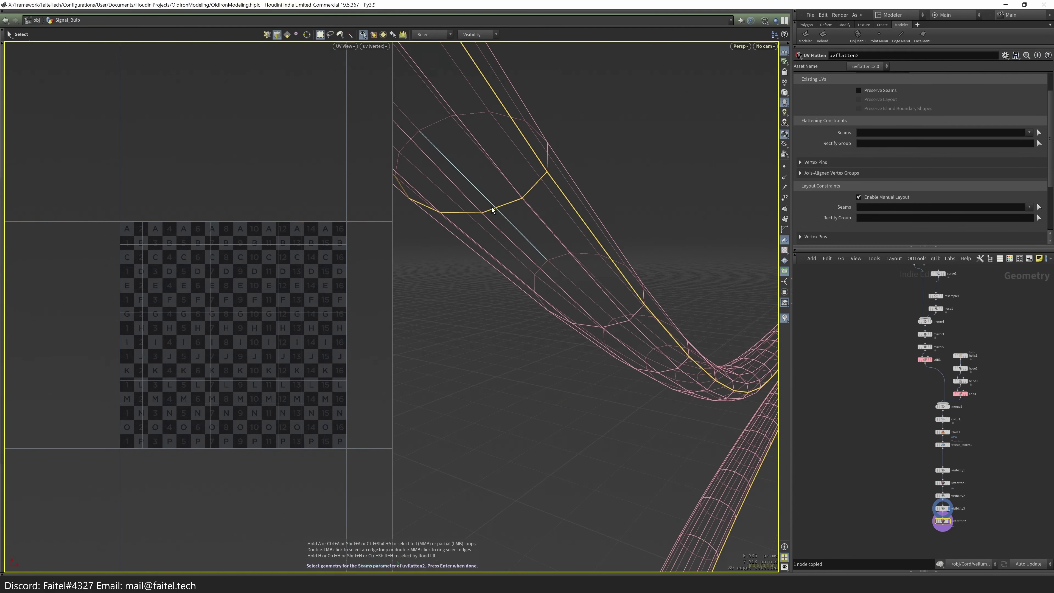
{"action": "scroll", "coordinate": [488, 215], "scroll_direction": "down", "scroll_amount": 3}
{"action": "scroll", "coordinate": [554, 231], "scroll_direction": "up", "scroll_amount": 3}
{"action": "scroll", "coordinate": [593, 259], "scroll_direction": "down", "scroll_amount": 8}
{"action": "mouse_move", "coordinate": [504, 257]}
{"action": "left_mouse_down"}
{"action": "mouse_move", "coordinate": [506, 267]}
{"action": "mouse_move", "coordinate": [749, 261]}
{"action": "mouse_move", "coordinate": [492, 262]}
{"action": "left_mouse_up"}
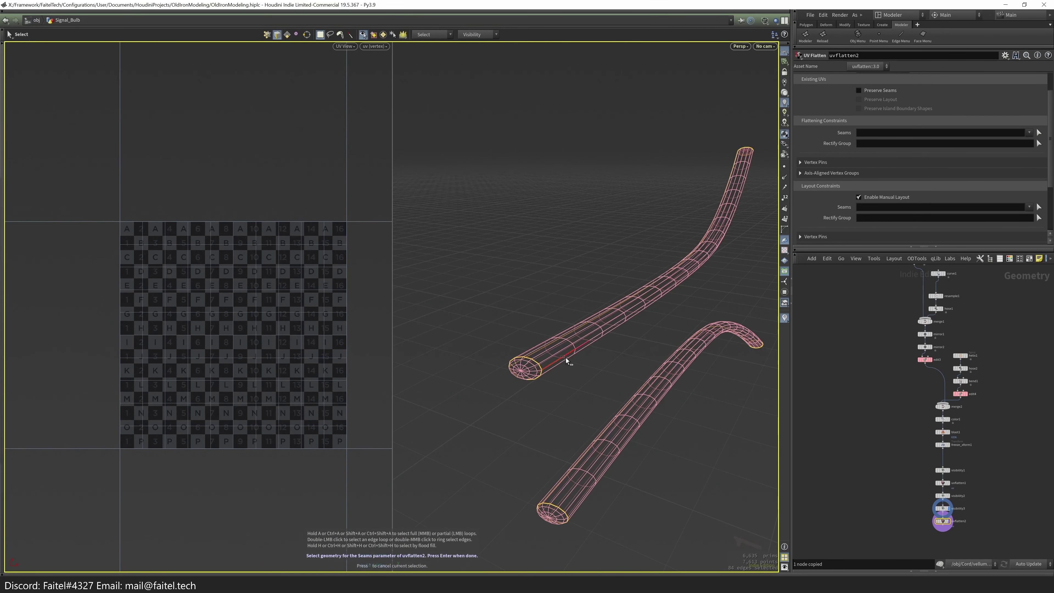
{"action": "key", "text": "Return"}
{"action": "left_click_drag", "start_coordinate": [567, 361], "coordinate": [506, 287]}
{"action": "key", "text": "u"}
{"action": "scroll", "coordinate": [507, 370], "scroll_direction": "down", "scroll_amount": 5}
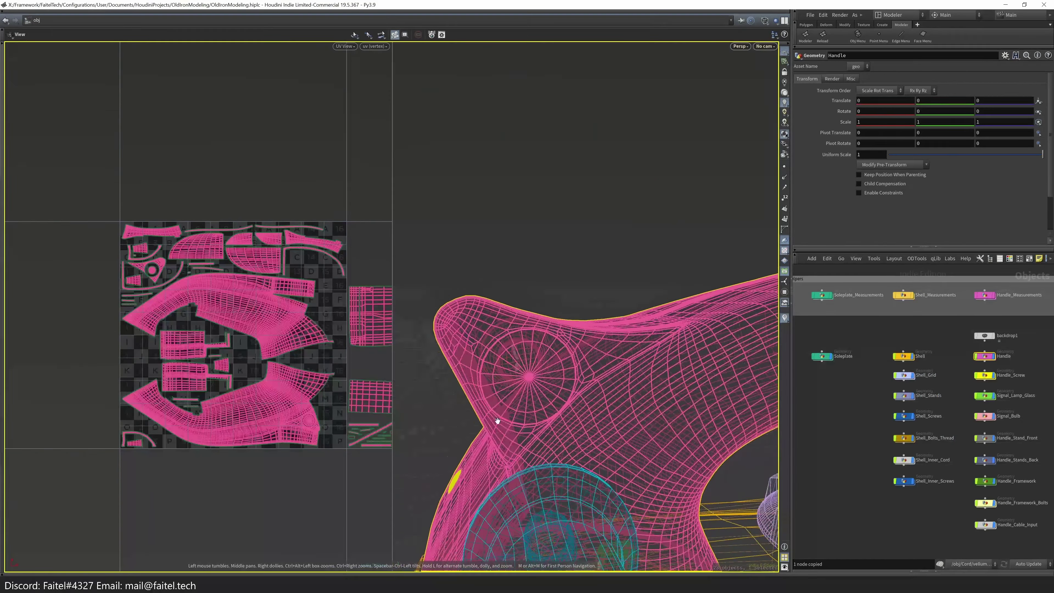
- Re-enter the cord network, expose all primitives, then hide everything except the plug's box-shaped body
{"action": "scroll", "coordinate": [507, 402], "scroll_direction": "up", "scroll_amount": 5}
{"action": "left_click_drag", "start_coordinate": [461, 355], "coordinate": [441, 343]}
{"action": "key", "text": "i"}
{"action": "left_click", "coordinate": [729, 272]}
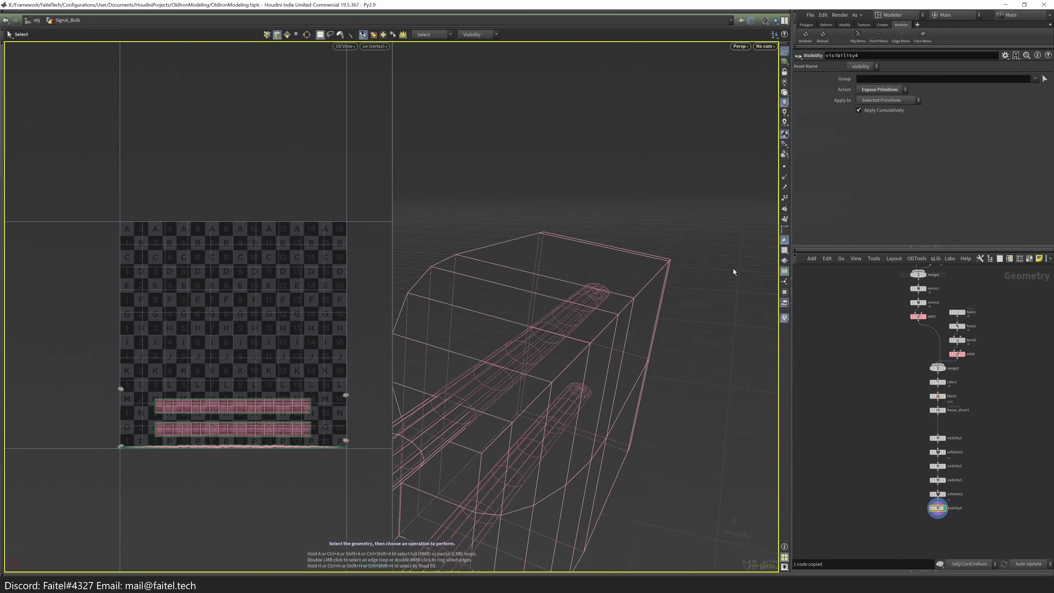
{"action": "double_click", "coordinate": [635, 341]}
{"action": "key", "text": "shift+h"}
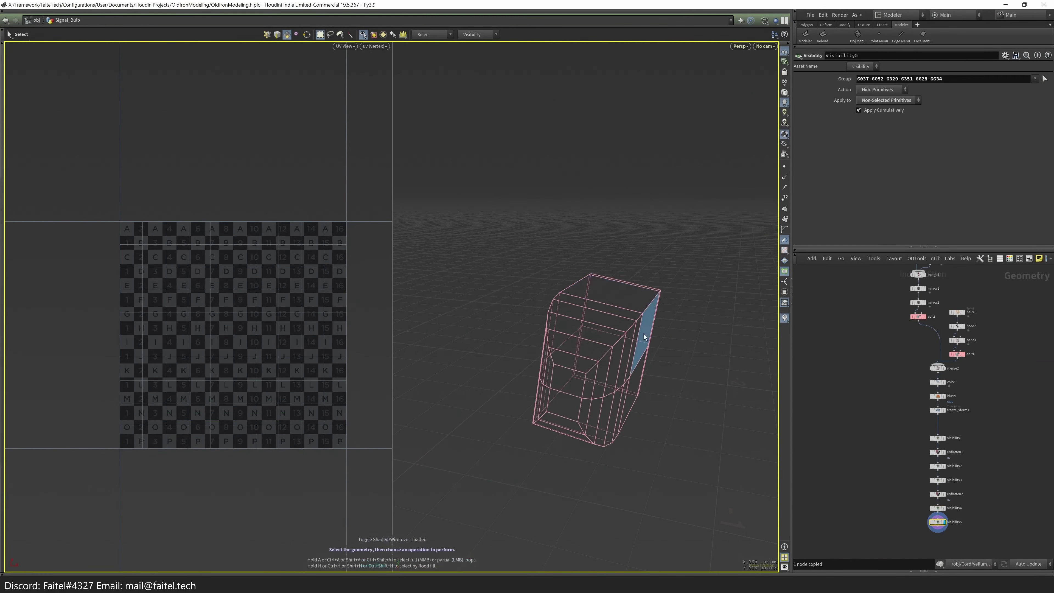
{"action": "key", "text": "Escape"}
{"action": "left_click_drag", "start_coordinate": [635, 342], "coordinate": [654, 337]}
{"action": "scroll", "coordinate": [565, 176], "scroll_direction": "up", "scroll_amount": 3}
{"action": "scroll", "coordinate": [495, 257], "scroll_direction": "up", "scroll_amount": 4}
{"action": "scroll", "coordinate": [496, 258], "scroll_direction": "down", "scroll_amount": 5}
{"action": "left_click_drag", "start_coordinate": [525, 280], "coordinate": [626, 322]}
- Add a UV Flatten for the plug body with its top edge and another edge as seams
{"action": "key", "text": "grave"}
{"action": "key", "text": "grave"}
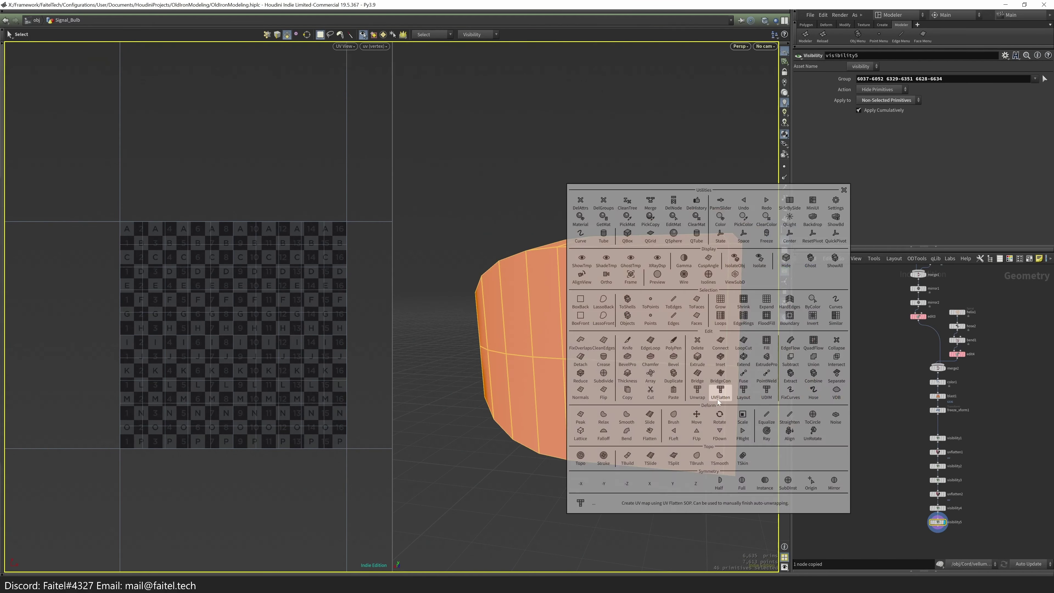
{"action": "left_click", "coordinate": [718, 390]}
{"action": "left_click_drag", "start_coordinate": [741, 357], "coordinate": [701, 322]}
{"action": "left_click", "coordinate": [683, 261], "text": "shift"}
{"action": "left_click", "coordinate": [679, 490], "text": "shift"}
{"action": "left_click_drag", "start_coordinate": [679, 491], "coordinate": [604, 344]}
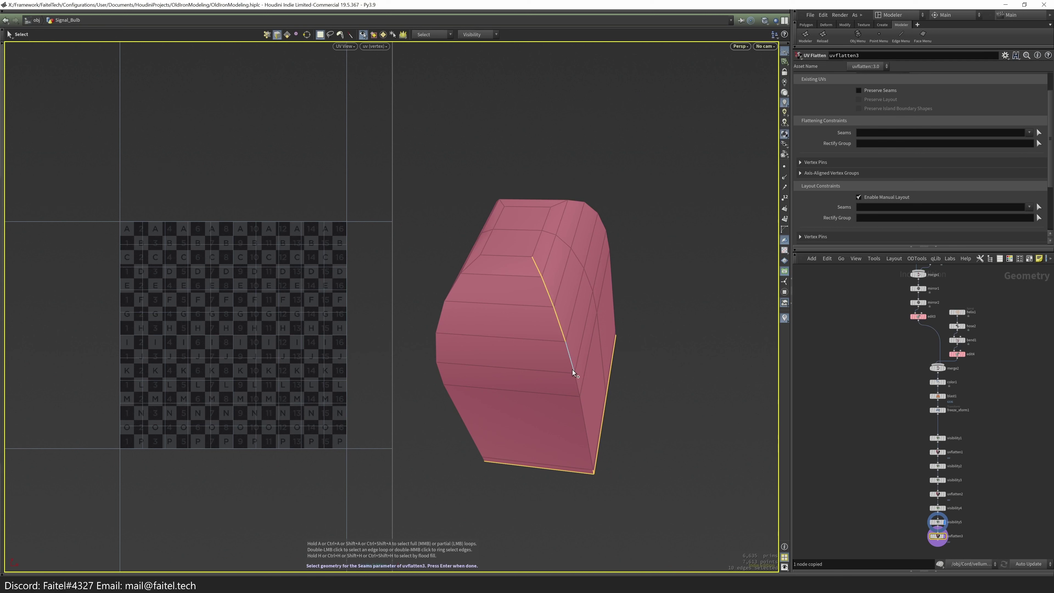
{"action": "mouse_move", "coordinate": [568, 347]}
{"action": "left_mouse_down"}
{"action": "mouse_move", "coordinate": [579, 395]}
{"action": "mouse_move", "coordinate": [565, 350]}
{"action": "mouse_move", "coordinate": [575, 329]}
{"action": "left_mouse_up"}
{"action": "key", "text": "Return"}
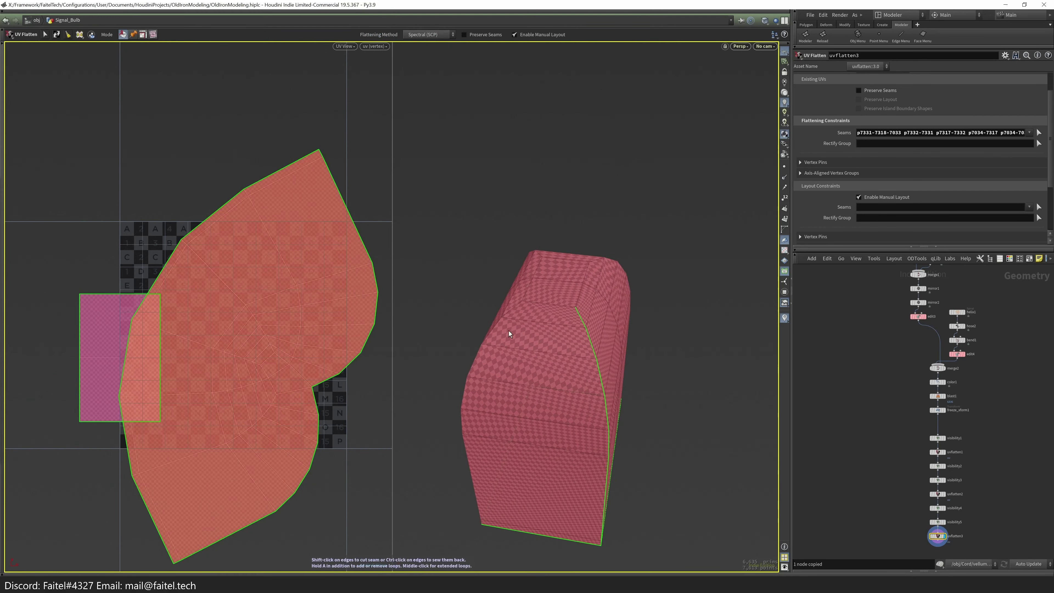
- Add an edge loop to the plug seams, reconfirm, and expose the hidden cords with a Visibility node
{"action": "left_click", "coordinate": [822, 210]}
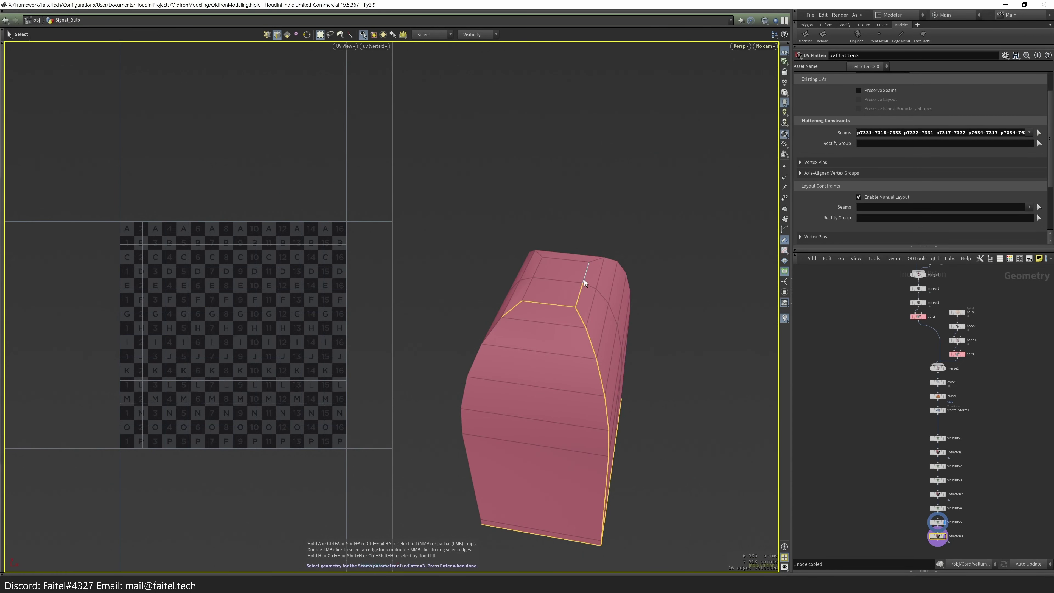
{"action": "left_click_drag", "start_coordinate": [523, 310], "coordinate": [560, 384]}
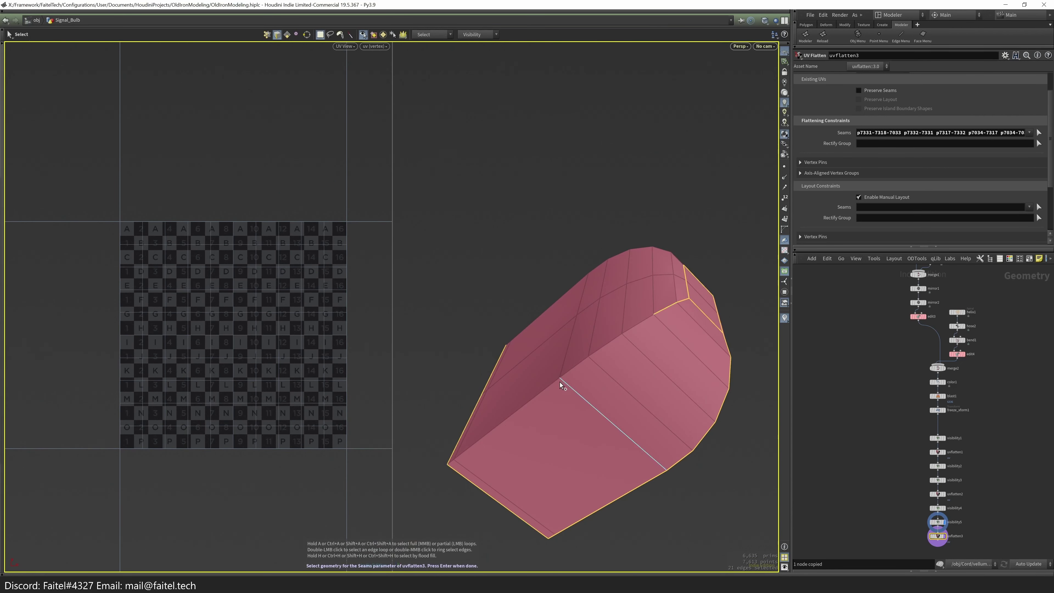
{"action": "left_click_drag", "start_coordinate": [477, 458], "coordinate": [746, 411]}
{"action": "double_click", "coordinate": [687, 303], "text": "shift"}
{"action": "key", "text": "Return"}
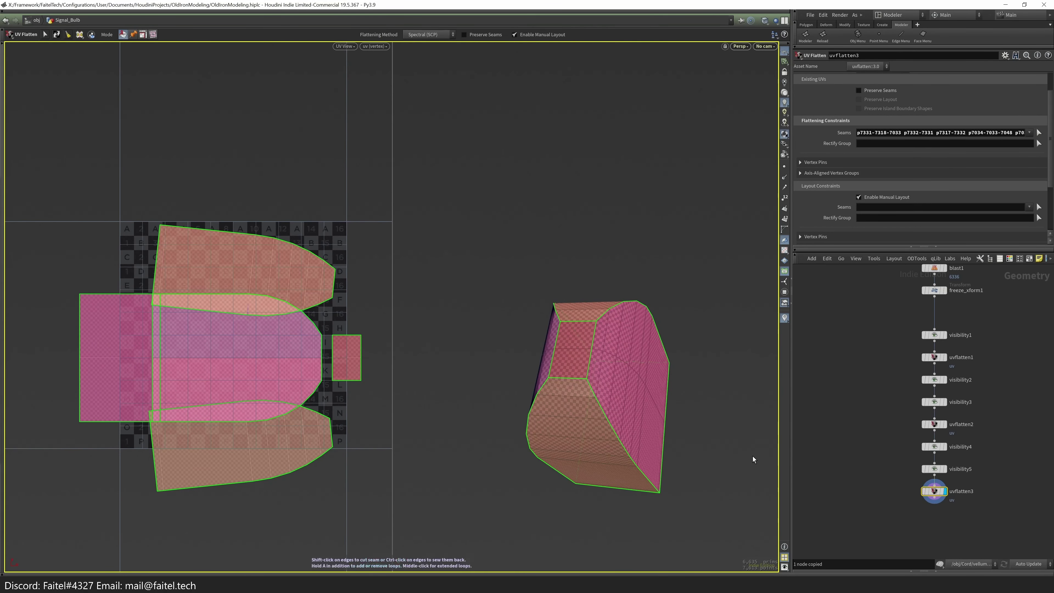
{"action": "left_click", "coordinate": [749, 307]}
{"action": "left_click", "coordinate": [722, 336]}
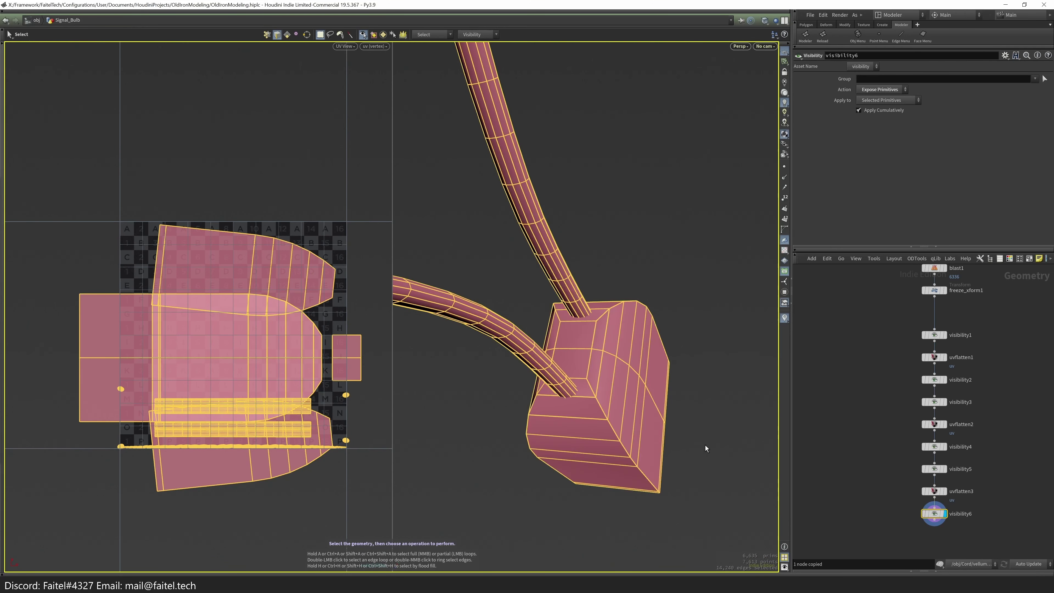
- Pack the cord and plug UVs with island padding 32, search resolution 4096 and symmetry alignment
{"action": "left_click", "coordinate": [595, 417]}
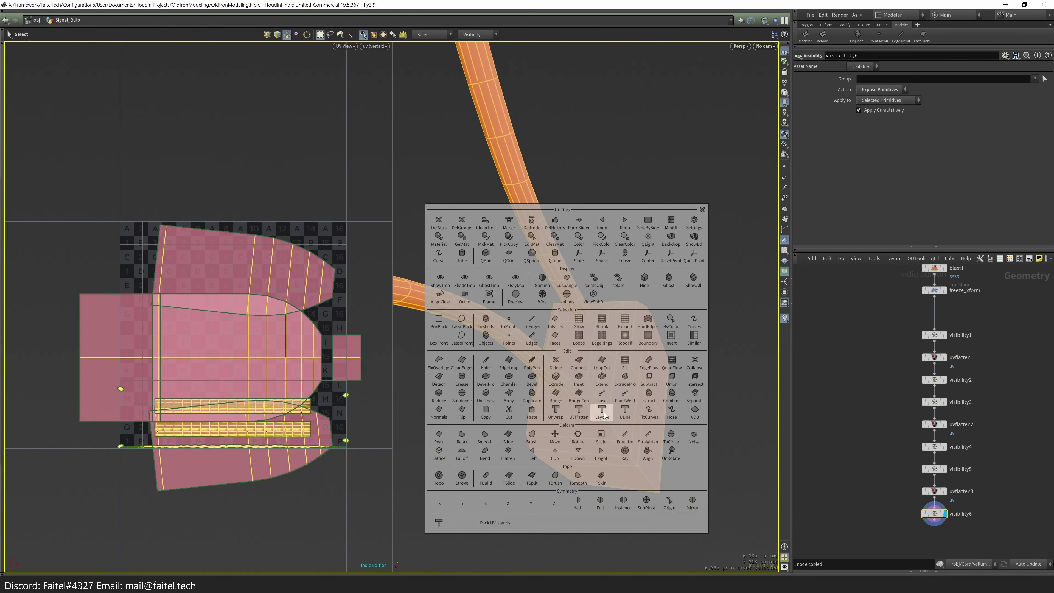
{"action": "left_click", "coordinate": [600, 411]}
{"action": "scroll", "coordinate": [855, 186], "scroll_direction": "up", "scroll_amount": 3}
{"action": "double_click", "coordinate": [872, 131]}
{"action": "type", "text": "32"}
{"action": "key", "text": "Return"}
{"action": "left_click", "coordinate": [801, 159]}
{"action": "left_click", "coordinate": [872, 181]}
{"action": "left_click", "coordinate": [868, 227]}
{"action": "scroll", "coordinate": [868, 187], "scroll_direction": "up", "scroll_amount": 3}
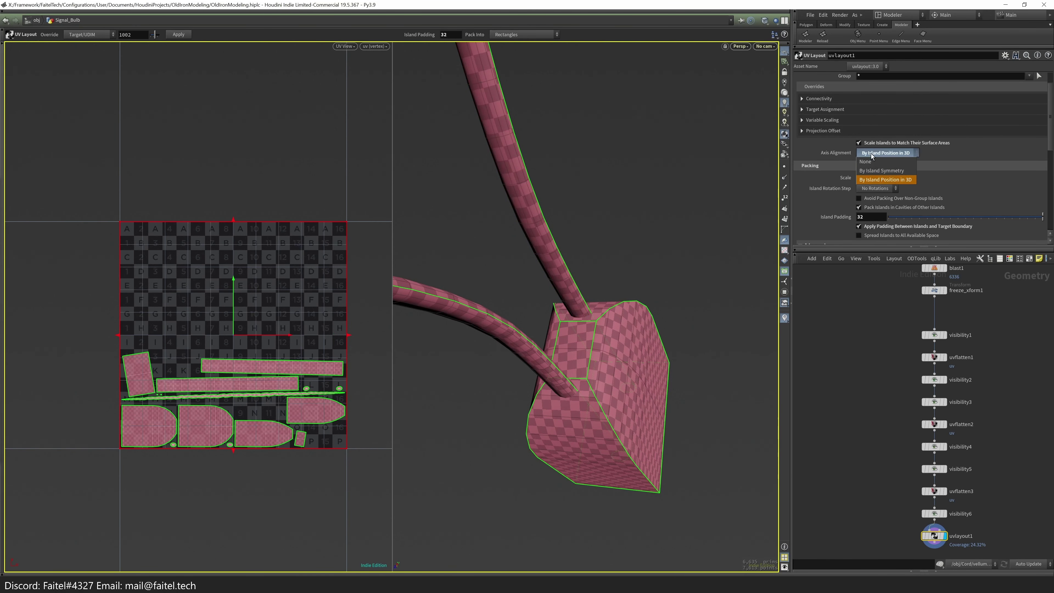
{"action": "left_click", "coordinate": [882, 170]}
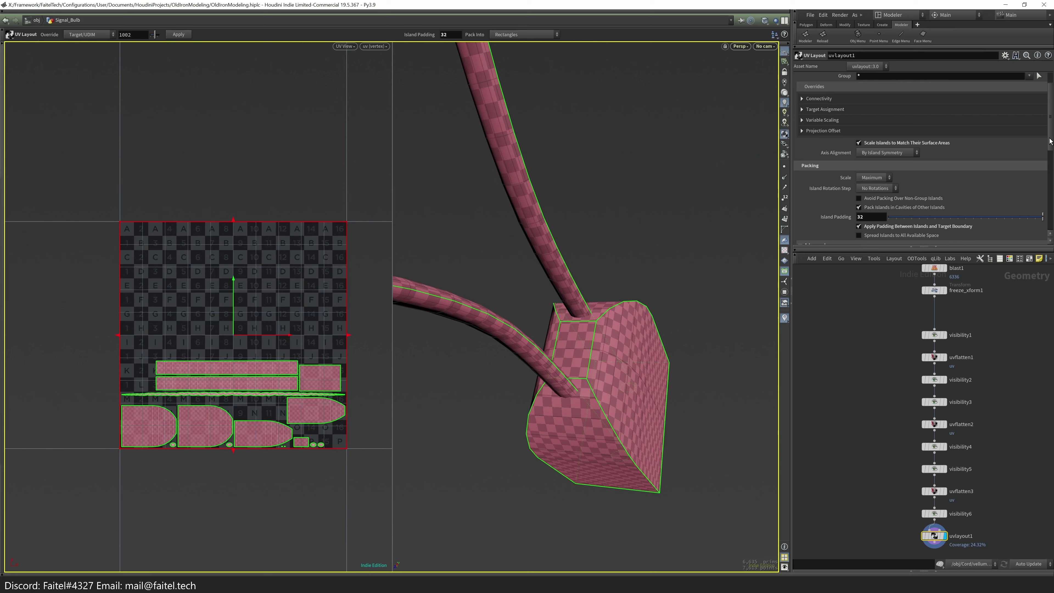
{"action": "scroll", "coordinate": [1000, 208], "scroll_direction": "down", "scroll_amount": 5}
{"action": "scroll", "coordinate": [704, 402], "scroll_direction": "down", "scroll_amount": 5}
- Leave the UV layout tool and return to object level to view the whole iron
{"action": "left_click_drag", "start_coordinate": [704, 403], "coordinate": [624, 341], "text": "alt"}
{"action": "key", "text": "Escape"}
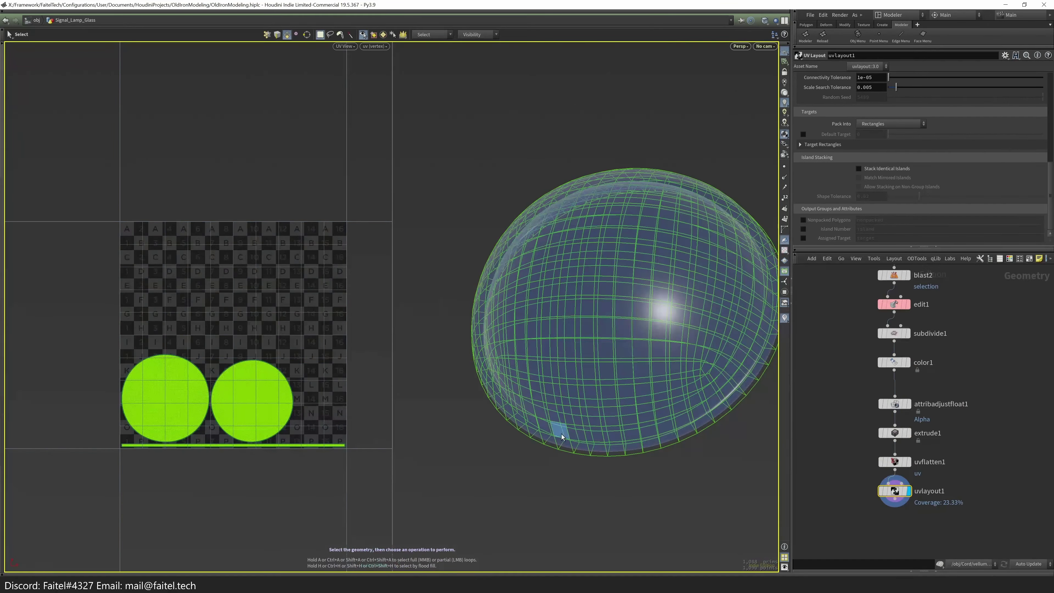
{"action": "key", "text": "u"}
{"action": "scroll", "coordinate": [562, 434], "scroll_direction": "down", "scroll_amount": 5}
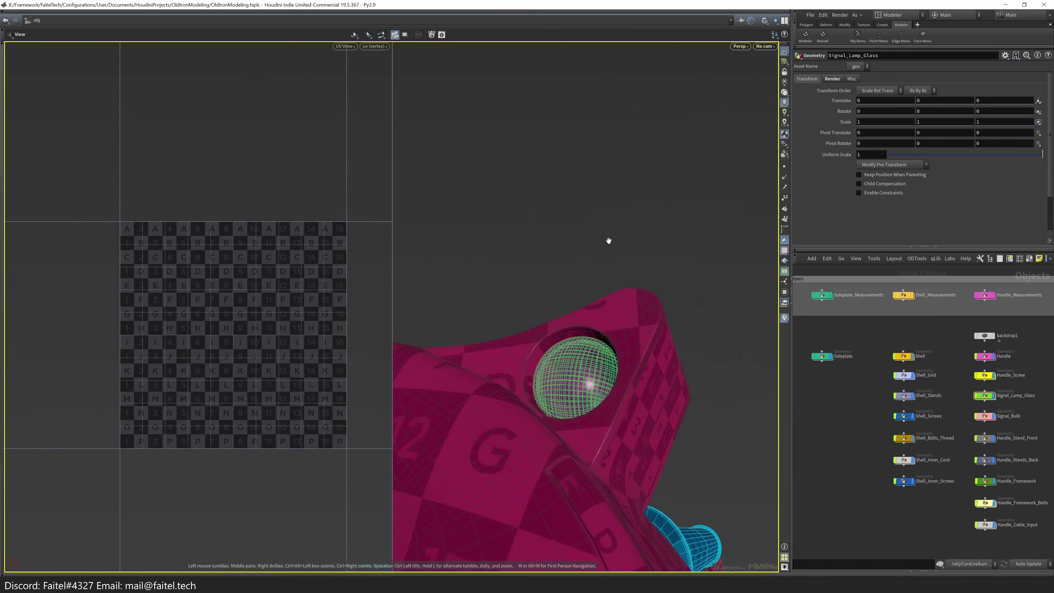
{"action": "left_click_drag", "start_coordinate": [601, 243], "coordinate": [664, 187], "text": "alt"}
{"action": "scroll", "coordinate": [716, 136], "scroll_direction": "up", "scroll_amount": 5}
{"action": "scroll", "coordinate": [716, 135], "scroll_direction": "up", "scroll_amount": 3}
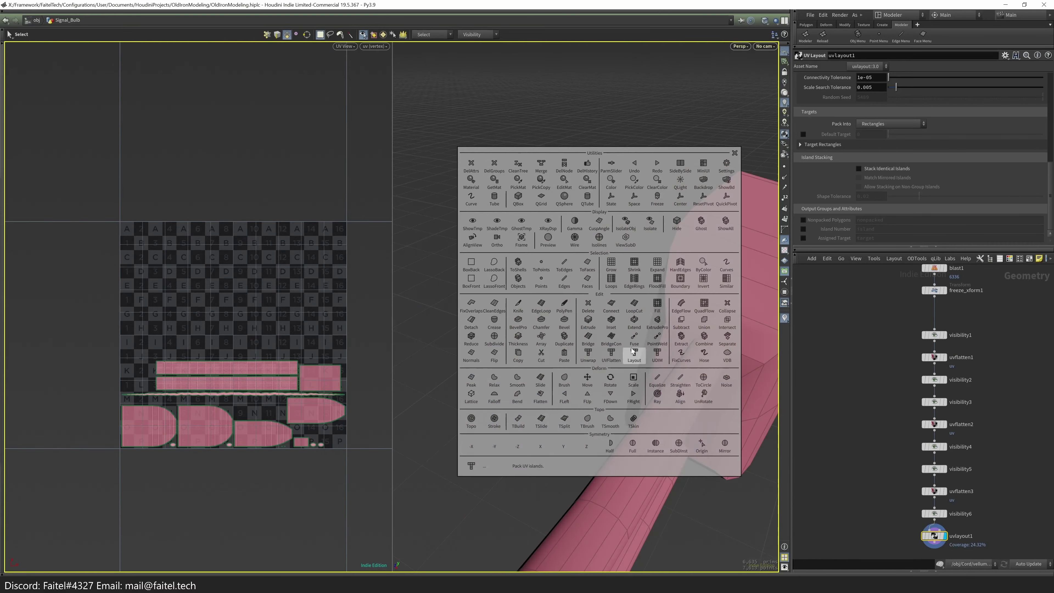
{"action": "key", "text": "u"}
{"action": "scroll", "coordinate": [574, 317], "scroll_direction": "up", "scroll_amount": 5}
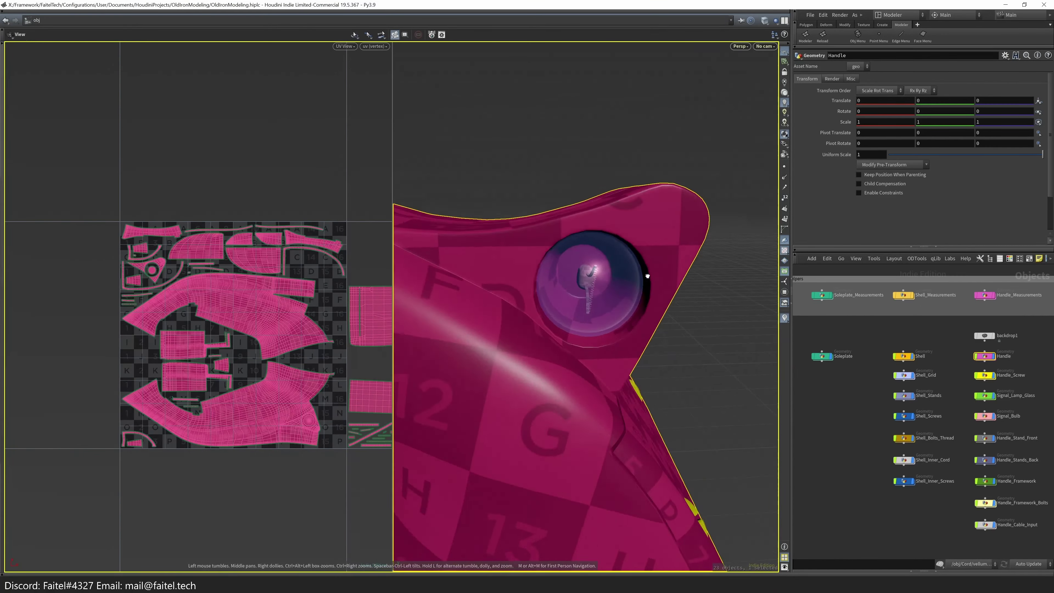
{"action": "scroll", "coordinate": [648, 276], "scroll_direction": "down", "scroll_amount": 5}
{"action": "left_click_drag", "start_coordinate": [647, 275], "coordinate": [486, 324]}
{"action": "key", "text": "s"}
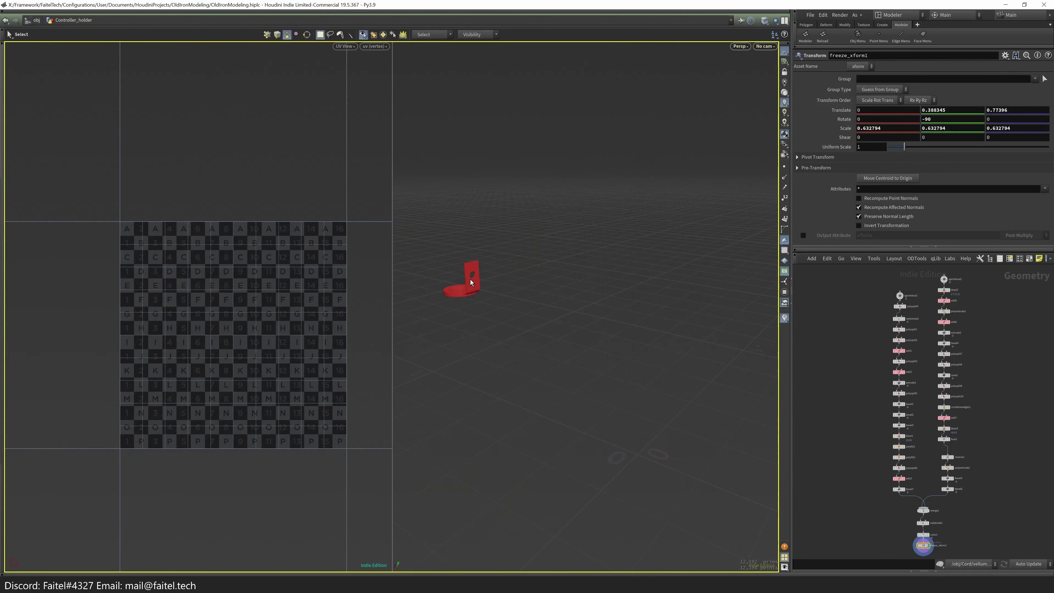
- Display the holder's beveled round base at the bevel7 stage
{"action": "left_click_drag", "start_coordinate": [471, 283], "coordinate": [549, 329]}
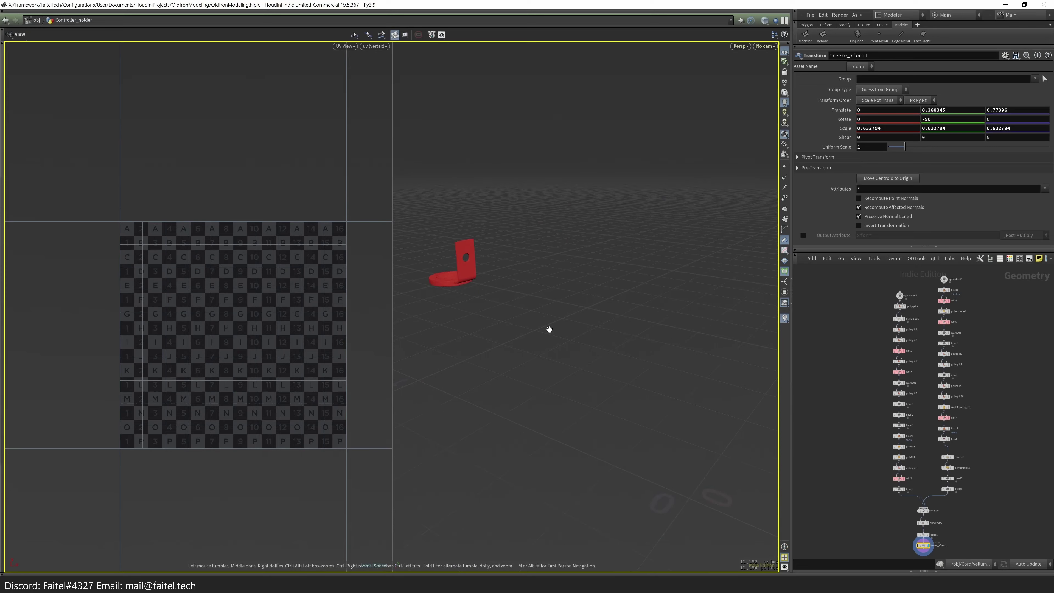
{"action": "scroll", "coordinate": [659, 402], "scroll_direction": "up", "scroll_amount": 5}
{"action": "left_click_drag", "start_coordinate": [659, 401], "coordinate": [647, 373]}
{"action": "scroll", "coordinate": [883, 467], "scroll_direction": "up", "scroll_amount": 5}
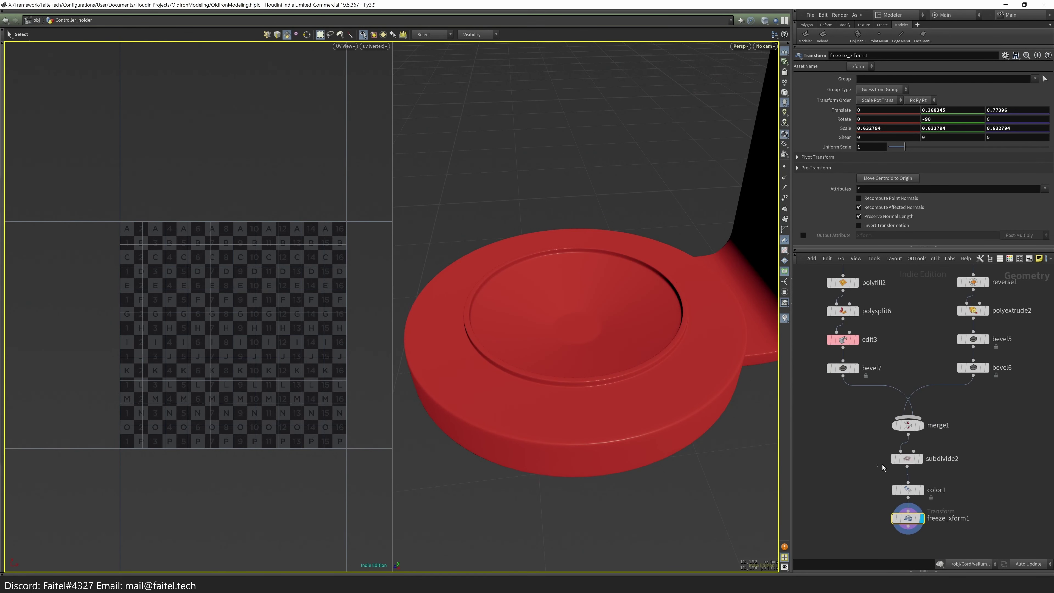
{"action": "left_click", "coordinate": [841, 369]}
{"action": "left_click_drag", "start_coordinate": [646, 443], "coordinate": [616, 435]}
{"action": "key", "text": "s"}
{"action": "left_click", "coordinate": [617, 433]}
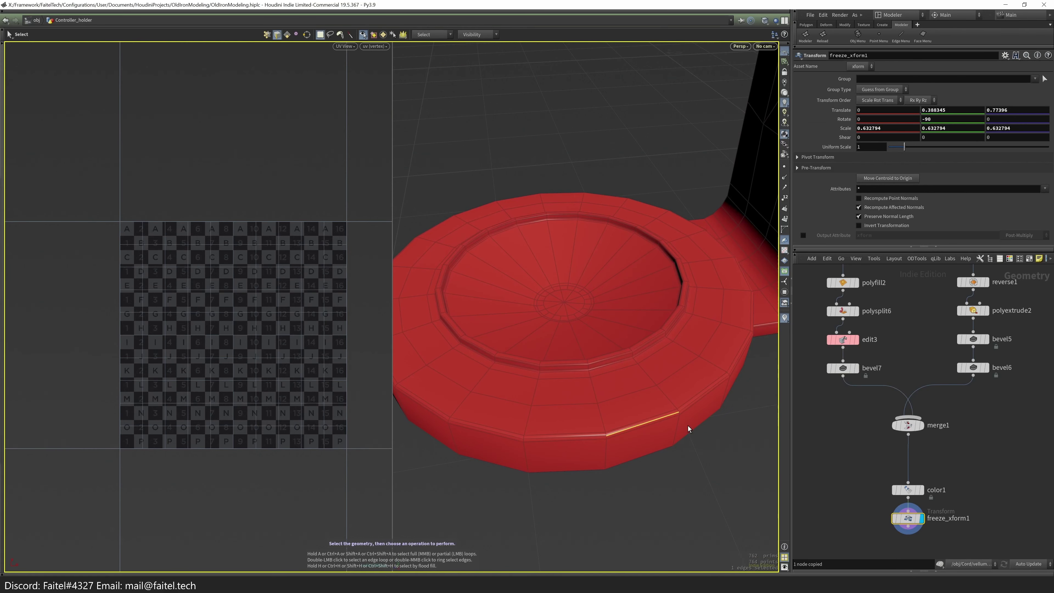
{"action": "left_click", "coordinate": [854, 371]}
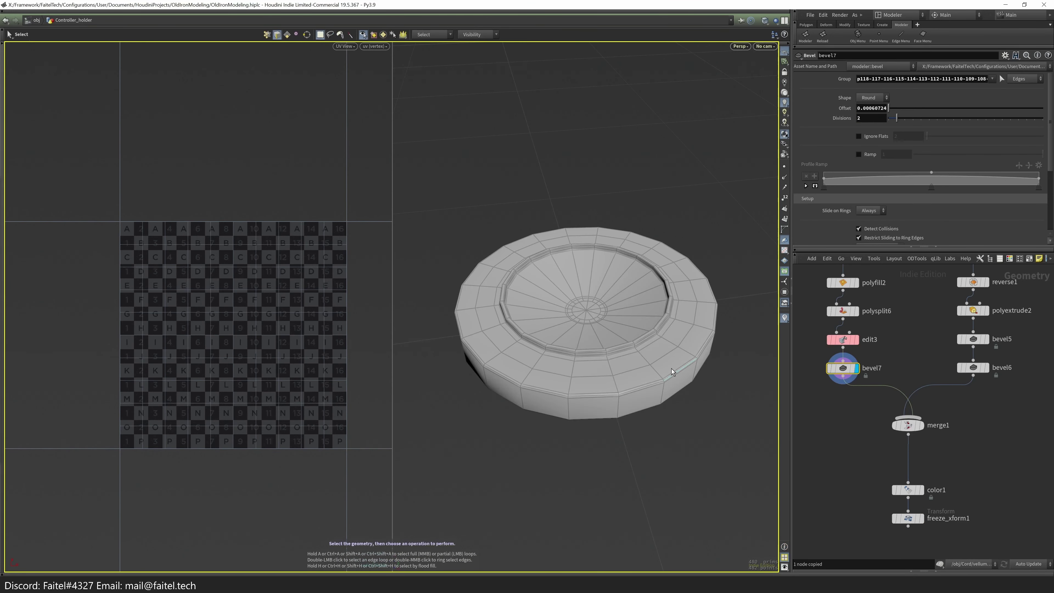
- Select the base's outer rim and inner ring edge loops as cut lines
{"action": "double_click", "coordinate": [606, 448]}
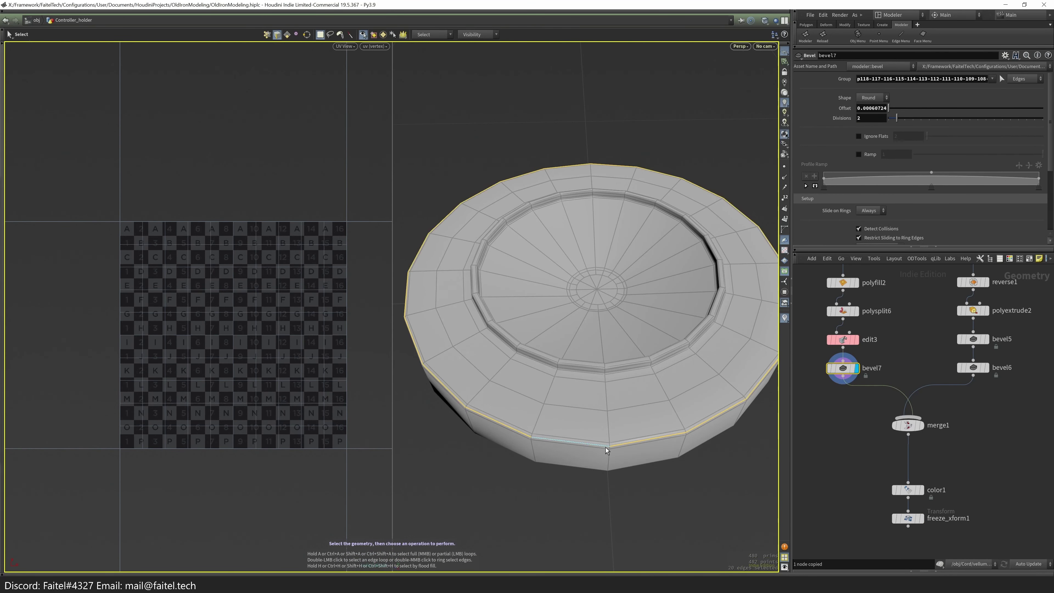
{"action": "left_click_drag", "start_coordinate": [634, 461], "coordinate": [604, 475]}
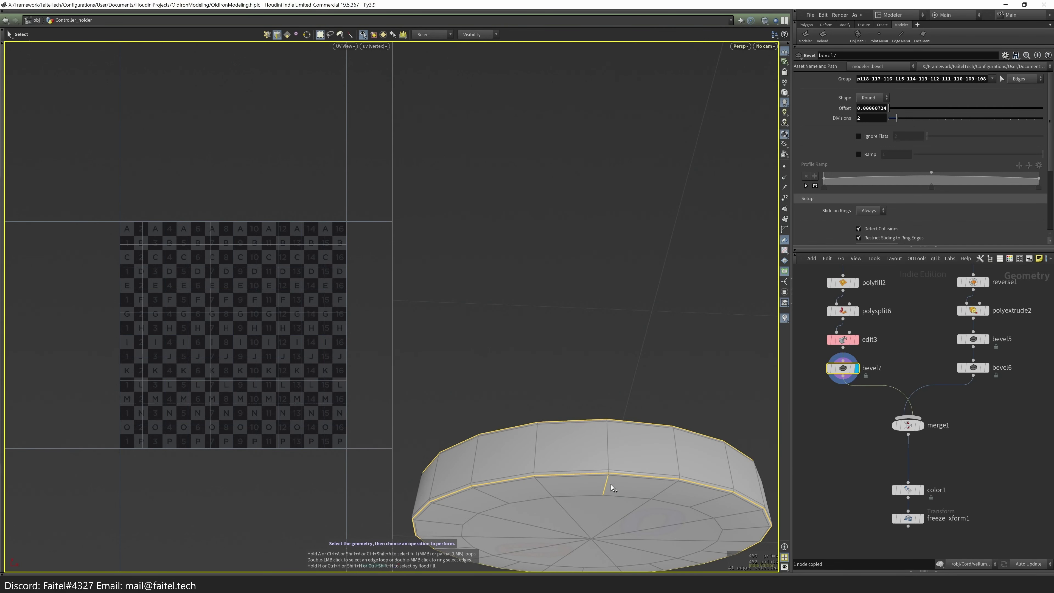
{"action": "left_click_drag", "start_coordinate": [640, 394], "coordinate": [621, 417], "text": "alt"}
{"action": "scroll", "coordinate": [624, 381], "scroll_direction": "down", "scroll_amount": 2}
{"action": "scroll", "coordinate": [587, 376], "scroll_direction": "up", "scroll_amount": 3}
{"action": "double_click", "coordinate": [586, 375], "text": "shift"}
{"action": "key", "text": "Escape"}
{"action": "key", "text": "Tab"}
- Add UV Flatten on the selected seams, straighten the side-wall strip, and untick Enable Manual Layout
{"action": "left_click", "coordinate": [636, 428]}
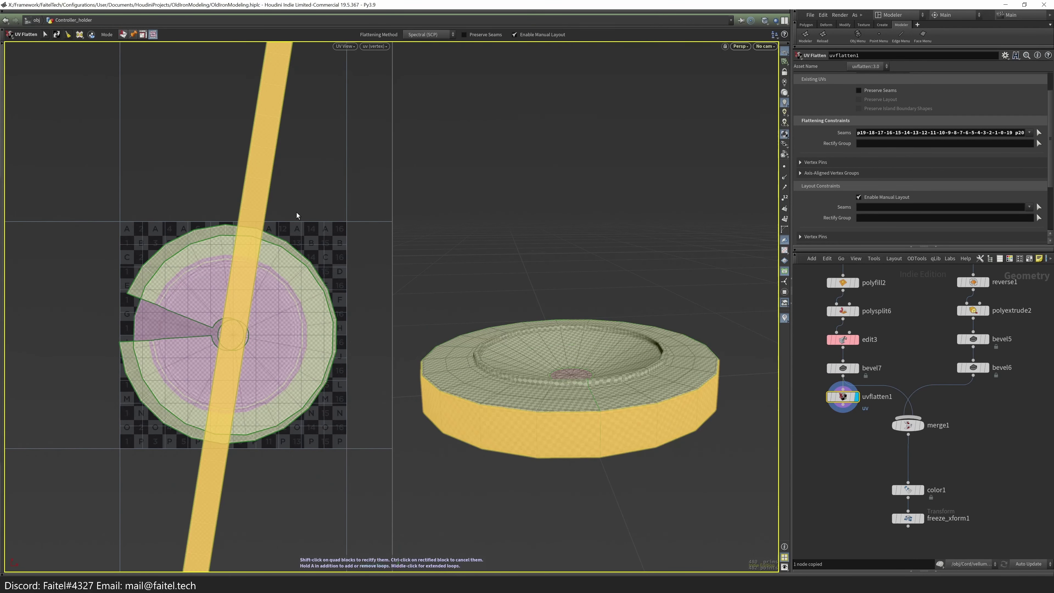
{"action": "left_click", "coordinate": [284, 294], "text": "shift"}
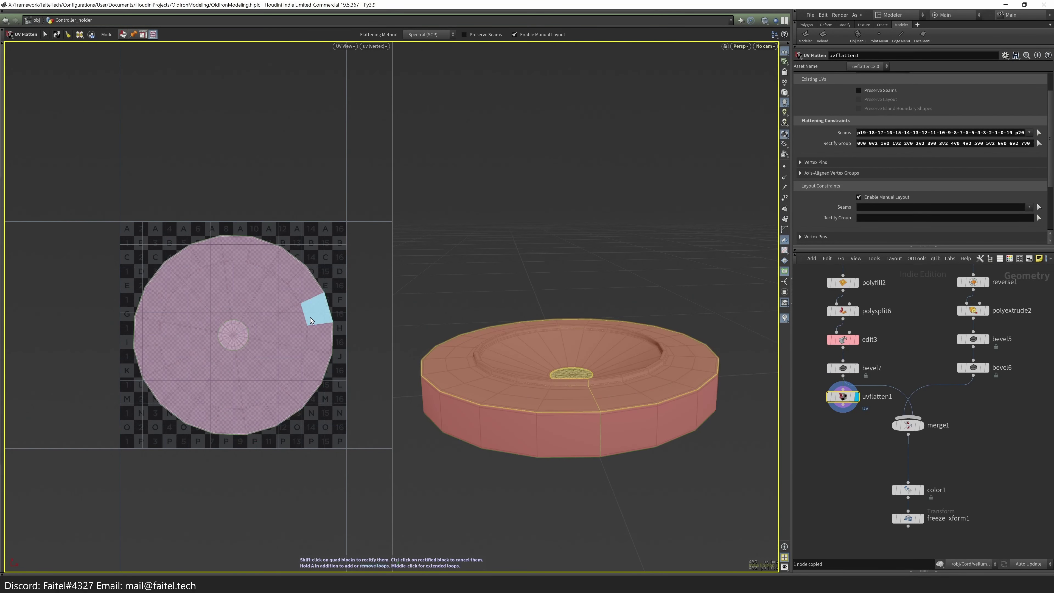
{"action": "left_click_drag", "start_coordinate": [419, 328], "coordinate": [421, 369], "text": "alt"}
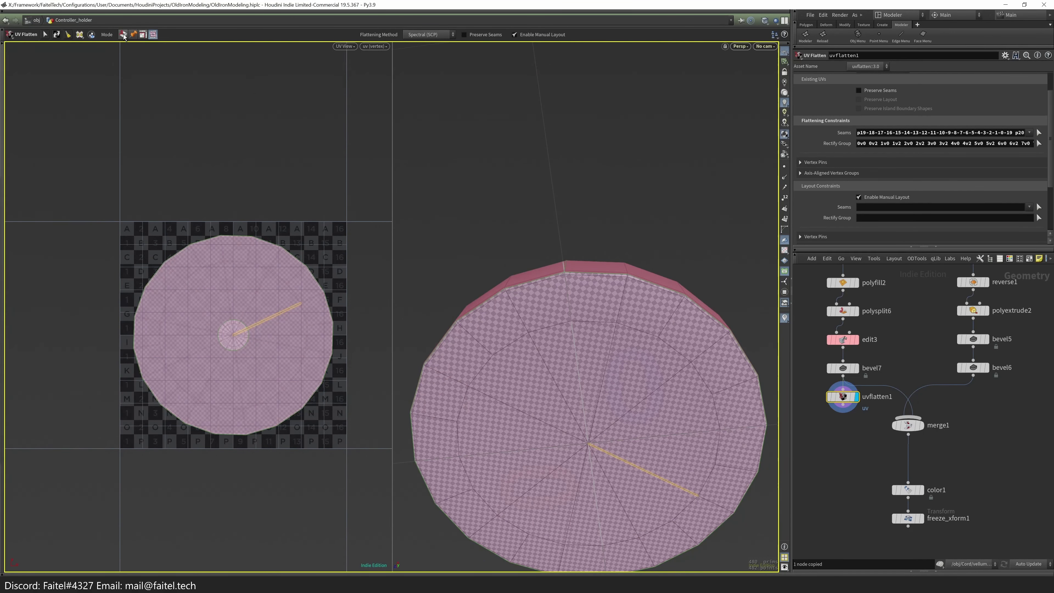
{"action": "left_click", "coordinate": [1039, 133]}
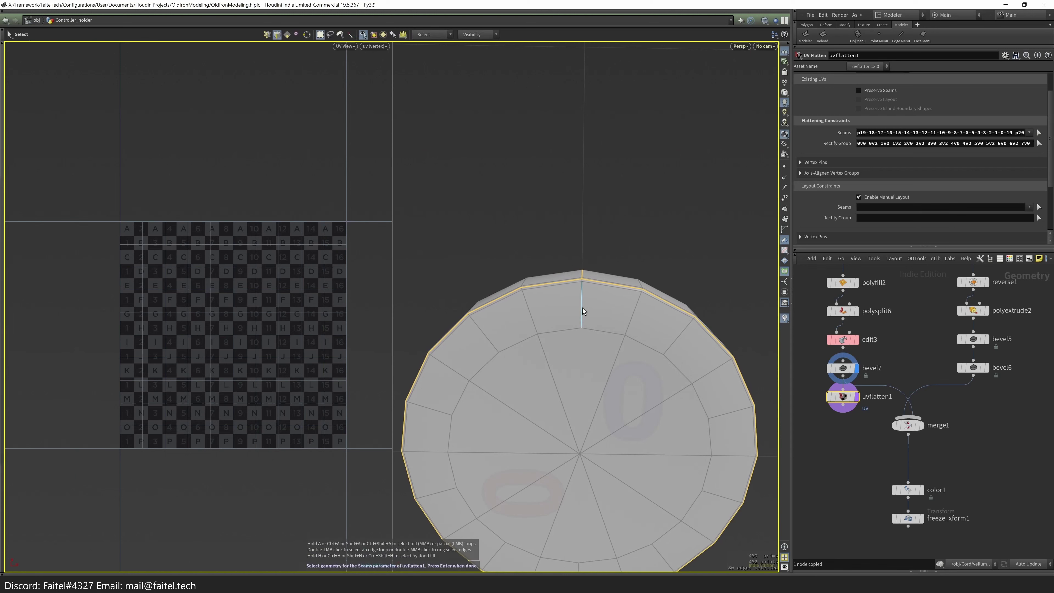
{"action": "left_click_drag", "start_coordinate": [630, 335], "coordinate": [619, 447], "text": "alt"}
{"action": "key", "text": "Return"}
{"action": "scroll", "coordinate": [273, 424], "scroll_direction": "up", "scroll_amount": 2}
{"action": "left_click", "coordinate": [859, 197]}
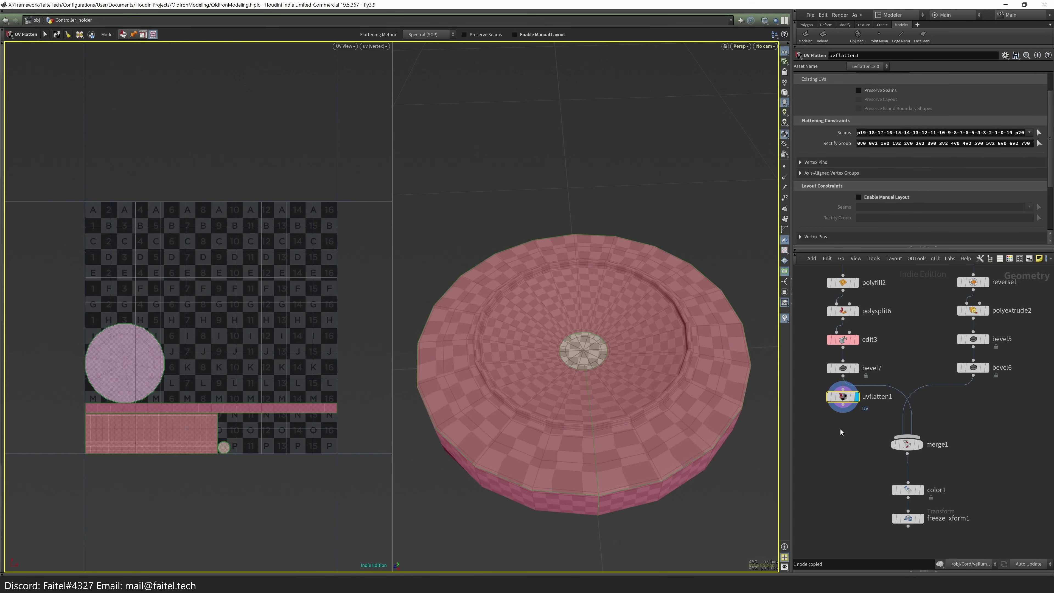
{"action": "key", "text": "Escape"}
{"action": "left_click_drag", "start_coordinate": [644, 416], "coordinate": [663, 457]}
- Add the bevel edge loops and inner rim loop as extra seams and re-flatten the disc
{"action": "key", "text": "Return"}
{"action": "scroll", "coordinate": [685, 357], "scroll_direction": "up", "scroll_amount": 2}
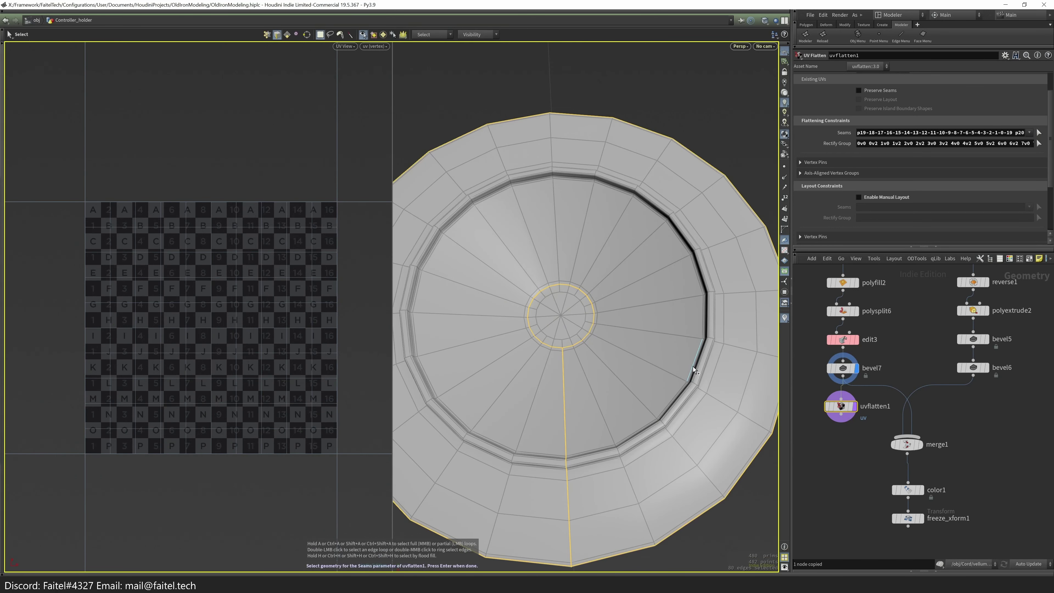
{"action": "scroll", "coordinate": [672, 376], "scroll_direction": "up", "scroll_amount": 2}
{"action": "scroll", "coordinate": [685, 394], "scroll_direction": "down", "scroll_amount": 3}
{"action": "left_click_drag", "start_coordinate": [718, 412], "coordinate": [637, 497], "text": "alt"}
{"action": "left_click", "coordinate": [666, 507], "text": "shift"}
{"action": "double_click", "coordinate": [640, 499], "text": "shift"}
{"action": "double_click", "coordinate": [654, 477], "text": "shift"}
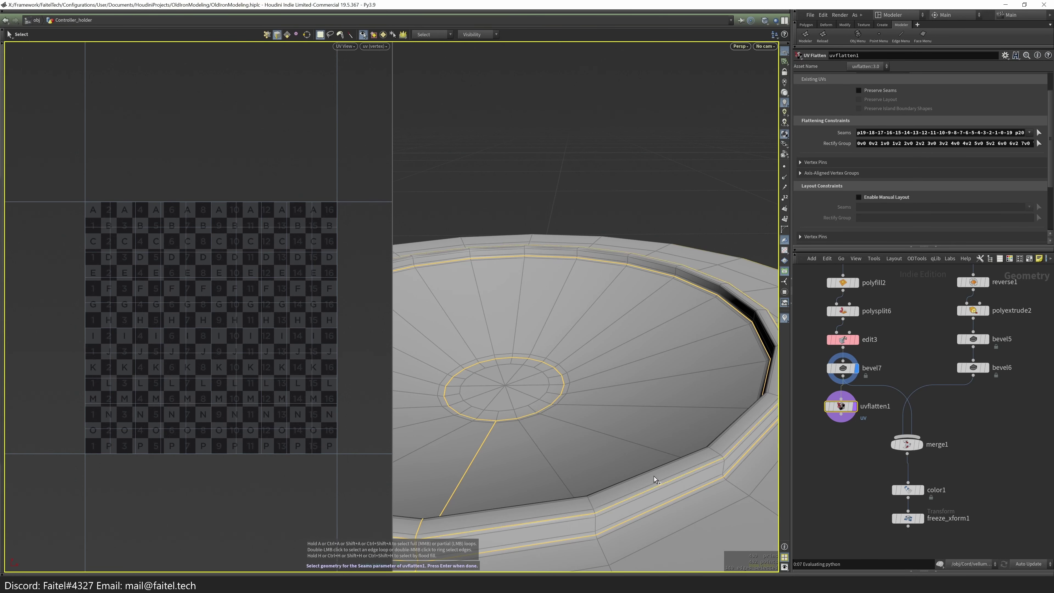
{"action": "left_click_drag", "start_coordinate": [655, 476], "coordinate": [678, 483], "text": "alt"}
{"action": "double_click", "coordinate": [691, 492], "text": "shift"}
{"action": "key", "text": "Return"}
{"action": "scroll", "coordinate": [665, 506], "scroll_direction": "down", "scroll_amount": 5}
{"action": "left_click_drag", "start_coordinate": [629, 522], "coordinate": [599, 444], "text": "alt"}
{"action": "scroll", "coordinate": [365, 311], "scroll_direction": "up", "scroll_amount": 5}
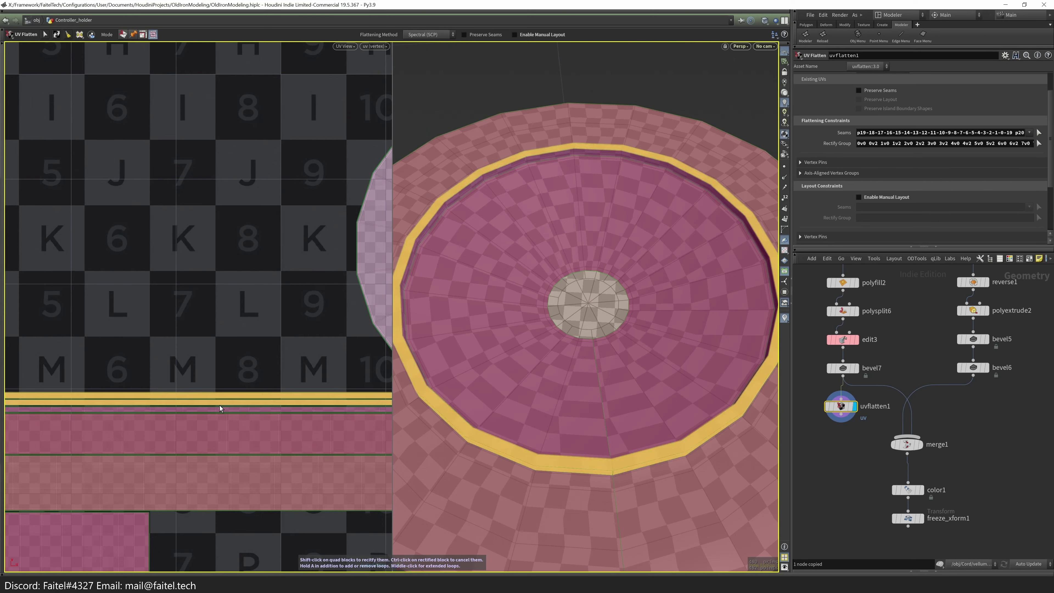
{"action": "scroll", "coordinate": [165, 482], "scroll_direction": "down", "scroll_amount": 5}
{"action": "scroll", "coordinate": [166, 482], "scroll_direction": "down", "scroll_amount": 3}
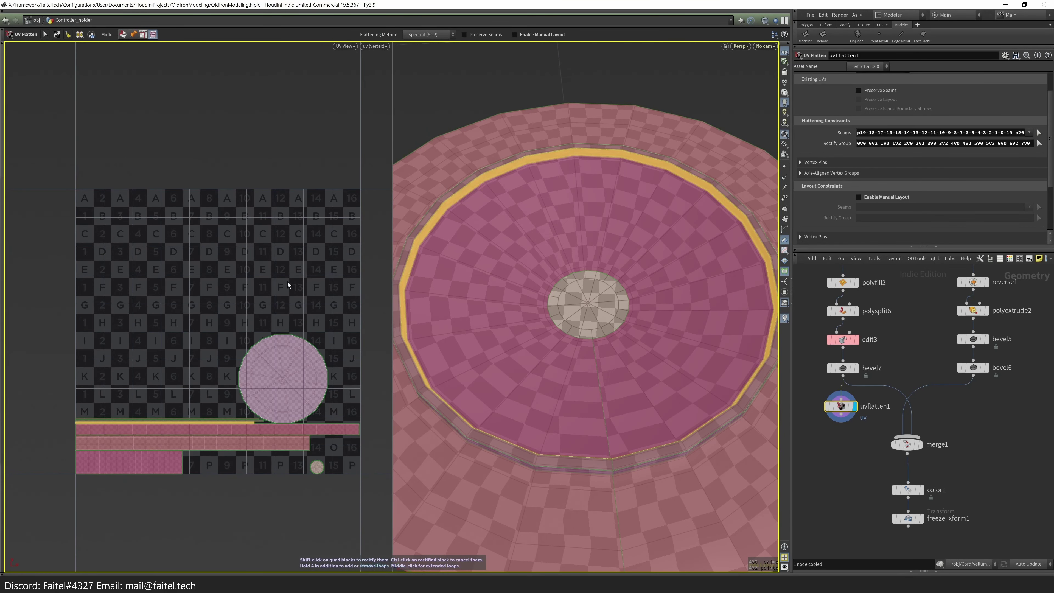
{"action": "scroll", "coordinate": [502, 382], "scroll_direction": "down", "scroll_amount": 3}
- Display the unwrapped uvflatten1 result on the holder ring
{"action": "key", "text": "Tab"}
{"action": "key", "text": "Escape"}
{"action": "left_click_drag", "start_coordinate": [621, 541], "coordinate": [538, 401]}
{"action": "key", "text": "s"}
{"action": "left_click", "coordinate": [854, 406]}
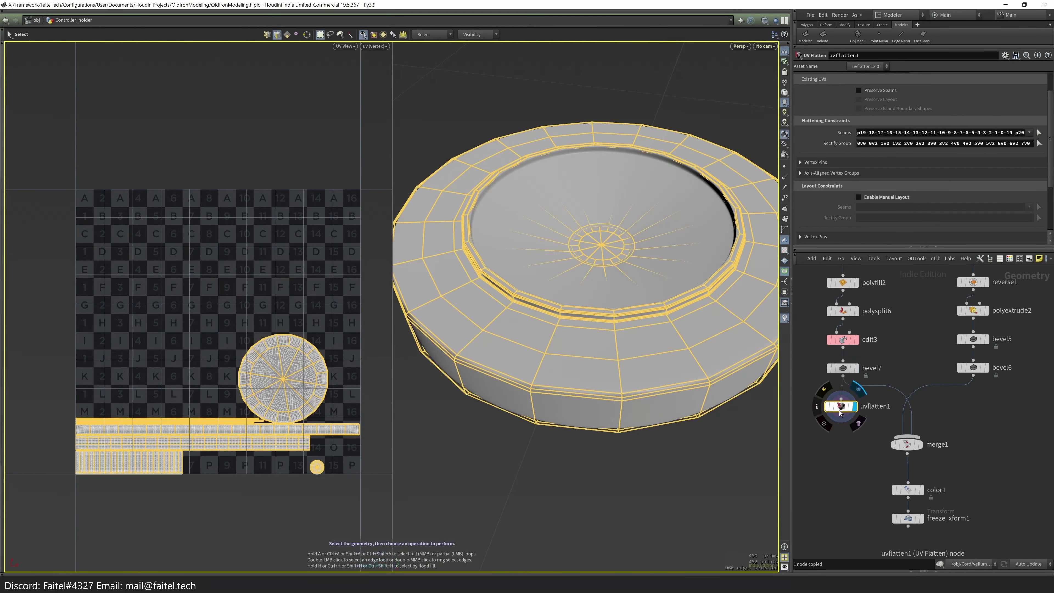
{"action": "left_click_drag", "start_coordinate": [881, 401], "coordinate": [871, 402]}
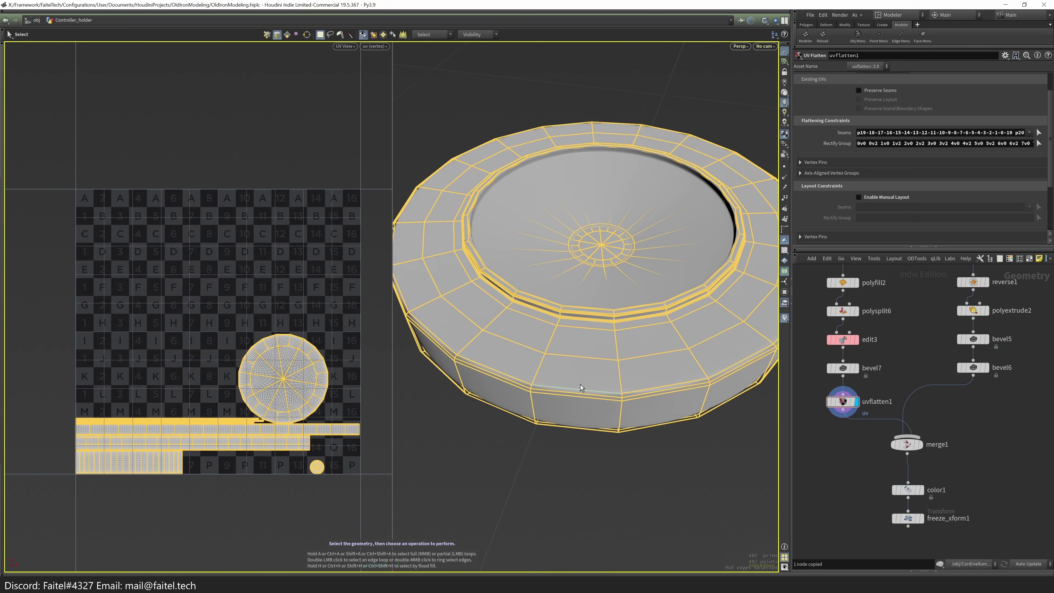
- Display the bracket at the bevel6 stage and frame it
{"action": "left_click_drag", "start_coordinate": [635, 463], "coordinate": [667, 423]}
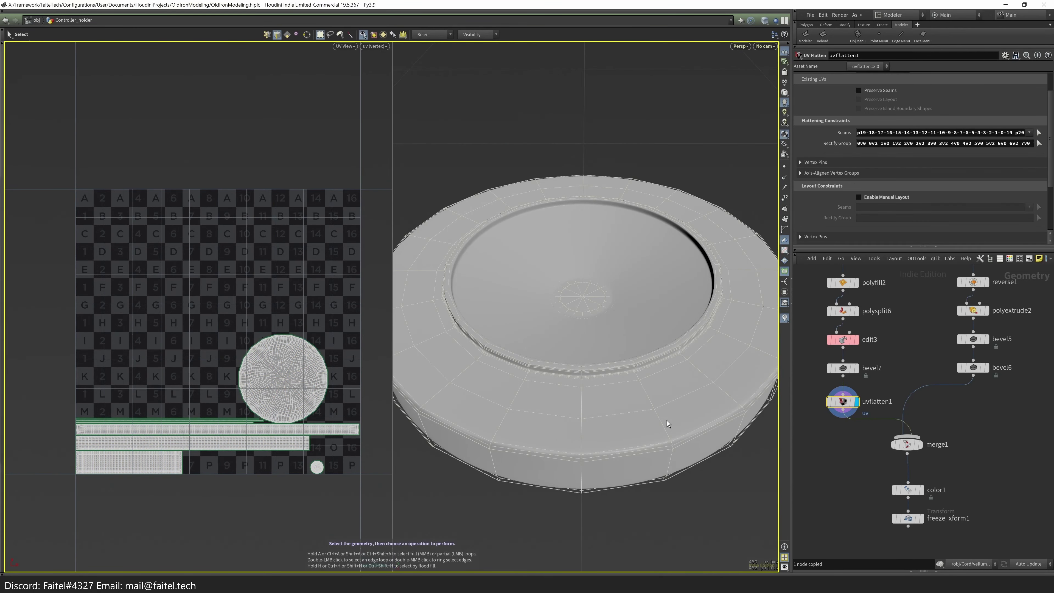
{"action": "left_click", "coordinate": [974, 367]}
{"action": "left_click_drag", "start_coordinate": [631, 275], "coordinate": [685, 337]}
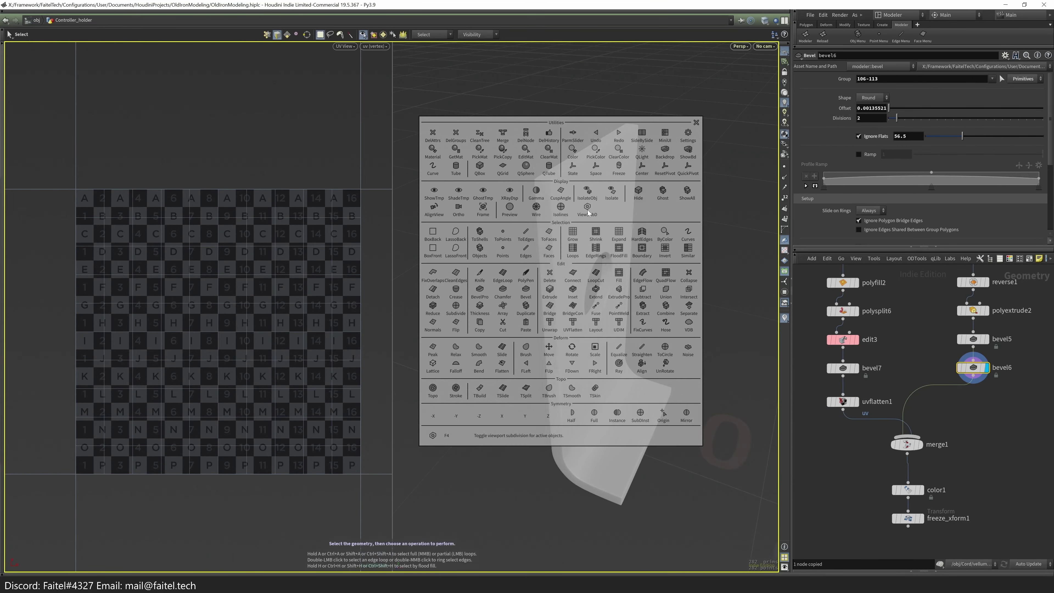
- Add UV Flatten after bevel6 and mark the bracket's corner and vertical edge loops as seams
{"action": "key", "text": "Tab"}
{"action": "left_click", "coordinate": [722, 346]}
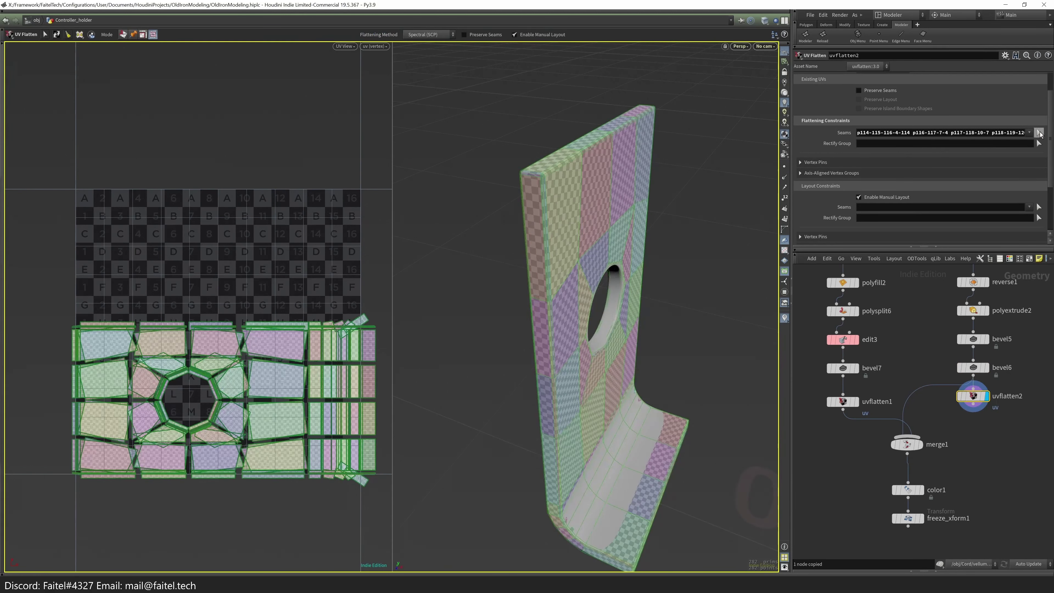
{"action": "scroll", "coordinate": [544, 167], "scroll_direction": "up", "scroll_amount": 3}
{"action": "double_click", "coordinate": [549, 230]}
{"action": "double_click", "coordinate": [561, 198], "text": "shift"}
{"action": "key", "text": "space"}
{"action": "left_click_drag", "start_coordinate": [486, 245], "coordinate": [506, 231]}
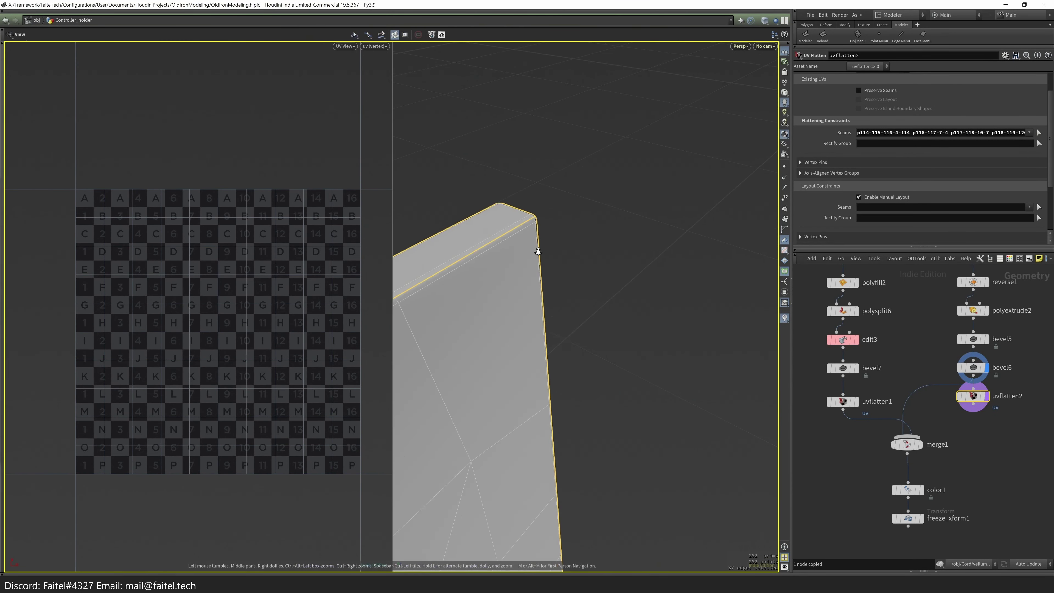
{"action": "scroll", "coordinate": [564, 276], "scroll_direction": "down", "scroll_amount": 5}
{"action": "double_click", "coordinate": [564, 275], "text": "shift"}
{"action": "scroll", "coordinate": [543, 271], "scroll_direction": "up", "scroll_amount": 3}
{"action": "left_click_drag", "start_coordinate": [543, 270], "coordinate": [739, 217]}
{"action": "left_click", "coordinate": [551, 236], "text": "shift"}
{"action": "key", "text": "space"}
- Add the base's top loop and the hole's inner edge loop as seams, then flatten the bracket
{"action": "double_click", "coordinate": [512, 404], "text": "shift"}
{"action": "key", "text": "space"}
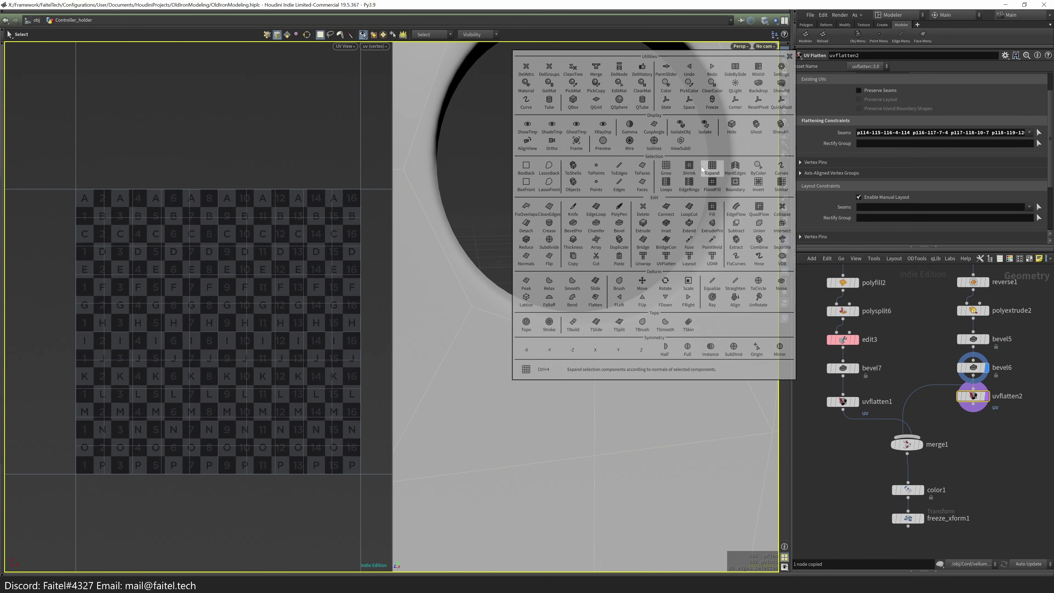
{"action": "left_click", "coordinate": [697, 291]}
{"action": "double_click", "coordinate": [688, 297], "text": "shift"}
{"action": "key", "text": "space"}
{"action": "left_click_drag", "start_coordinate": [688, 296], "coordinate": [562, 395]}
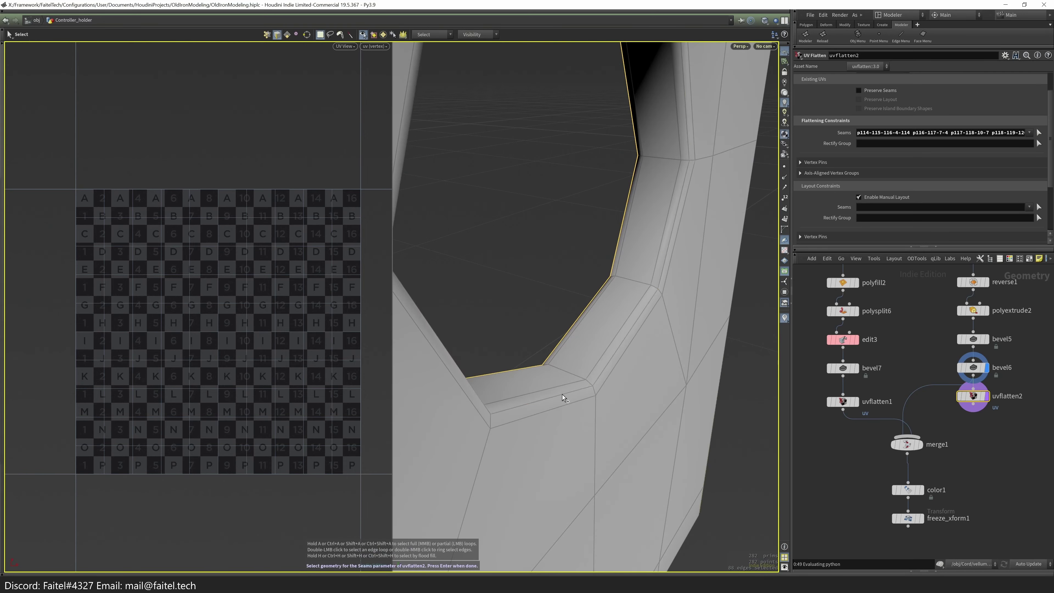
{"action": "key", "text": "space"}
{"action": "scroll", "coordinate": [536, 431], "scroll_direction": "down", "scroll_amount": 5}
{"action": "left_click_drag", "start_coordinate": [556, 306], "coordinate": [537, 278]}
{"action": "scroll", "coordinate": [537, 278], "scroll_direction": "up", "scroll_amount": 10}
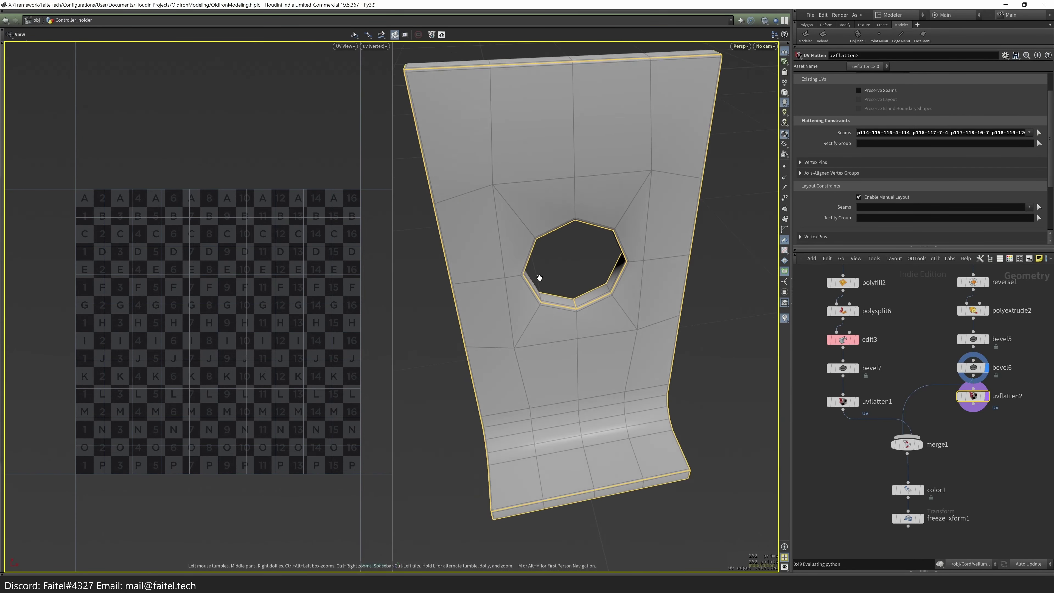
{"action": "left_click_drag", "start_coordinate": [575, 400], "coordinate": [689, 102]}
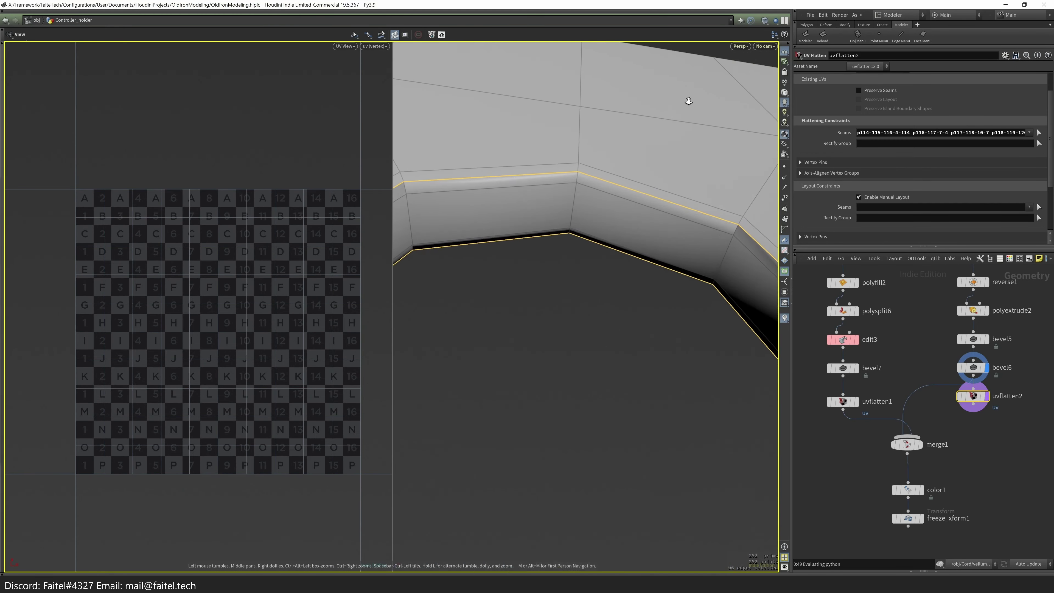
{"action": "scroll", "coordinate": [571, 249], "scroll_direction": "up", "scroll_amount": 10}
{"action": "scroll", "coordinate": [568, 249], "scroll_direction": "down", "scroll_amount": 5}
{"action": "left_click_drag", "start_coordinate": [676, 294], "coordinate": [634, 305]}
{"action": "key", "text": "Return"}
- Straighten the L-shaped island except one vertical bar and lay the islands out automatically
{"action": "scroll", "coordinate": [556, 220], "scroll_direction": "down", "scroll_amount": 10}
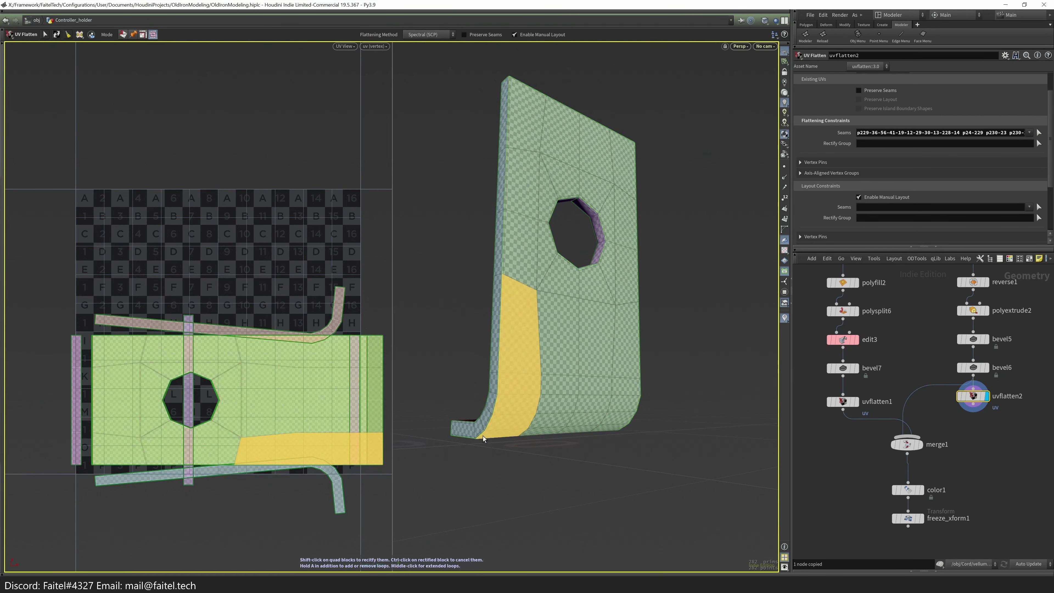
{"action": "key", "text": "Escape"}
{"action": "left_click_drag", "start_coordinate": [483, 436], "coordinate": [522, 488]}
{"action": "left_click", "coordinate": [331, 331], "text": "shift"}
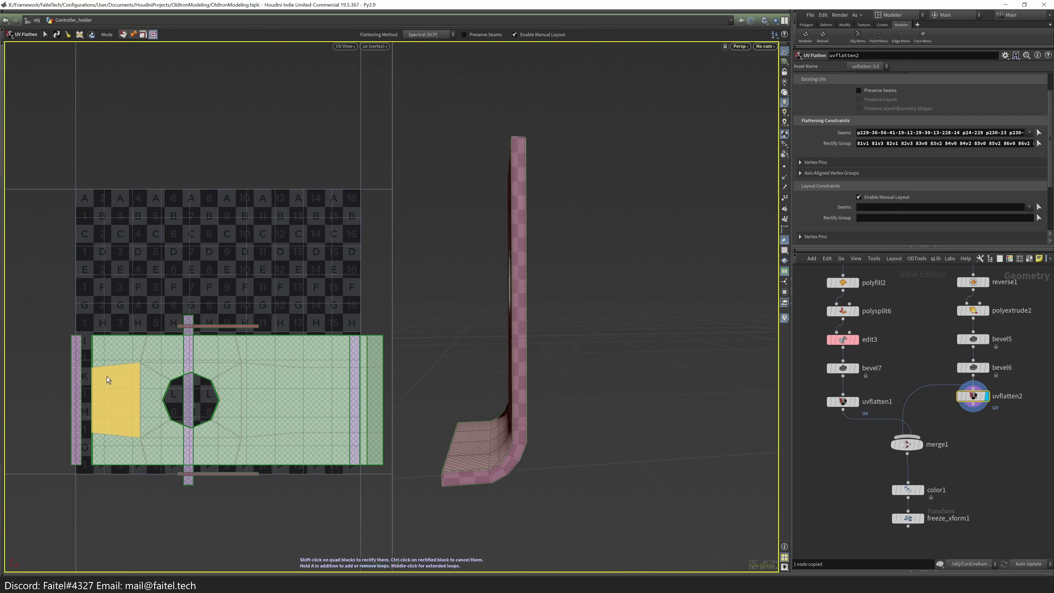
{"action": "left_click", "coordinate": [189, 407], "text": "ctrl"}
{"action": "left_click_drag", "start_coordinate": [449, 307], "coordinate": [666, 377]}
{"action": "key", "text": "m"}
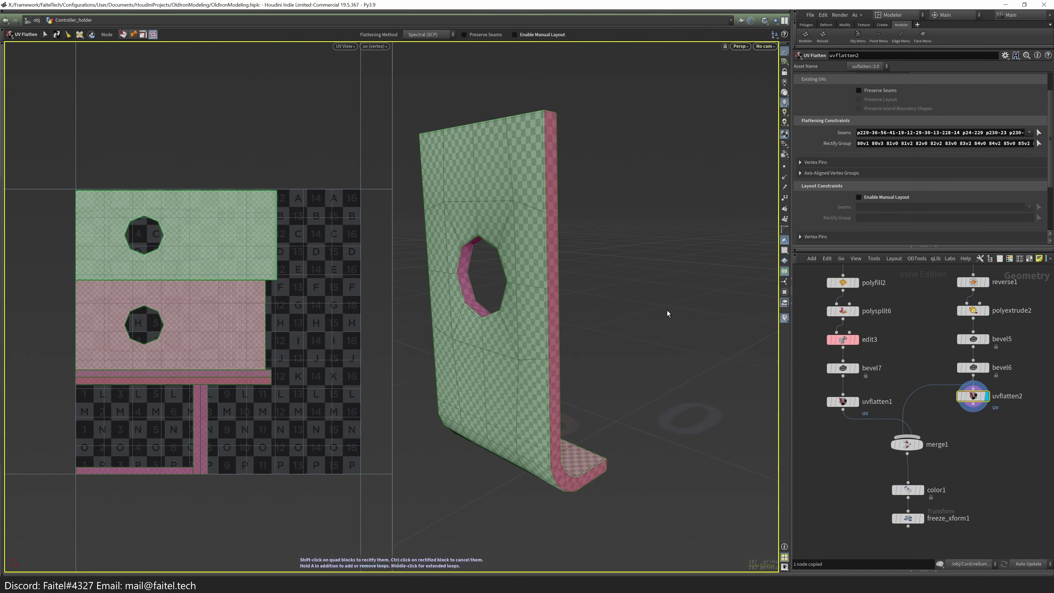
{"action": "scroll", "coordinate": [921, 488], "scroll_direction": "down", "scroll_amount": 3}
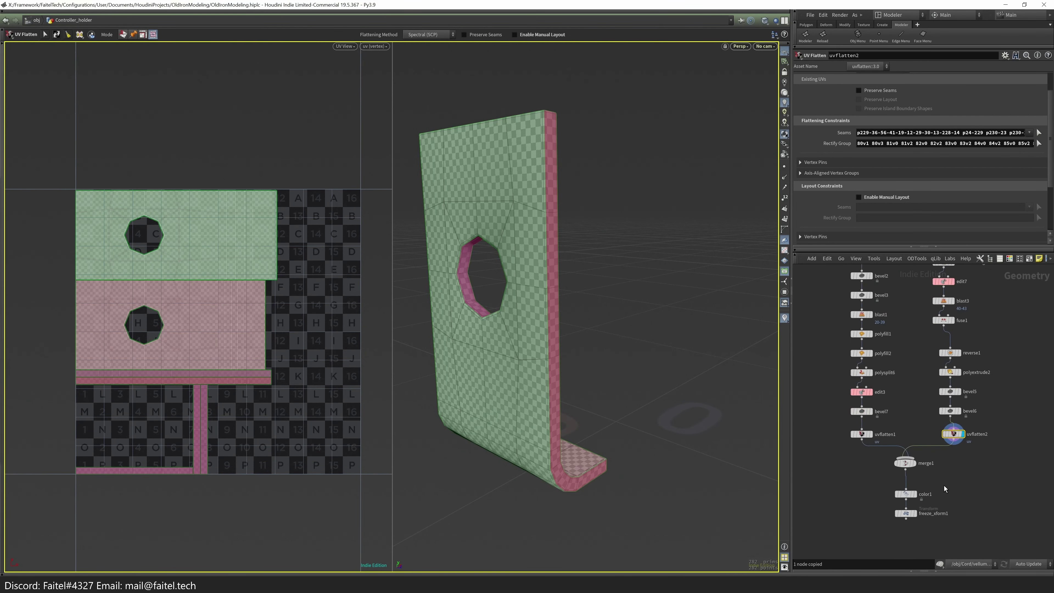
- Display freeze_xform1 and select all of the controller holder geometry
{"action": "left_click", "coordinate": [915, 513]}
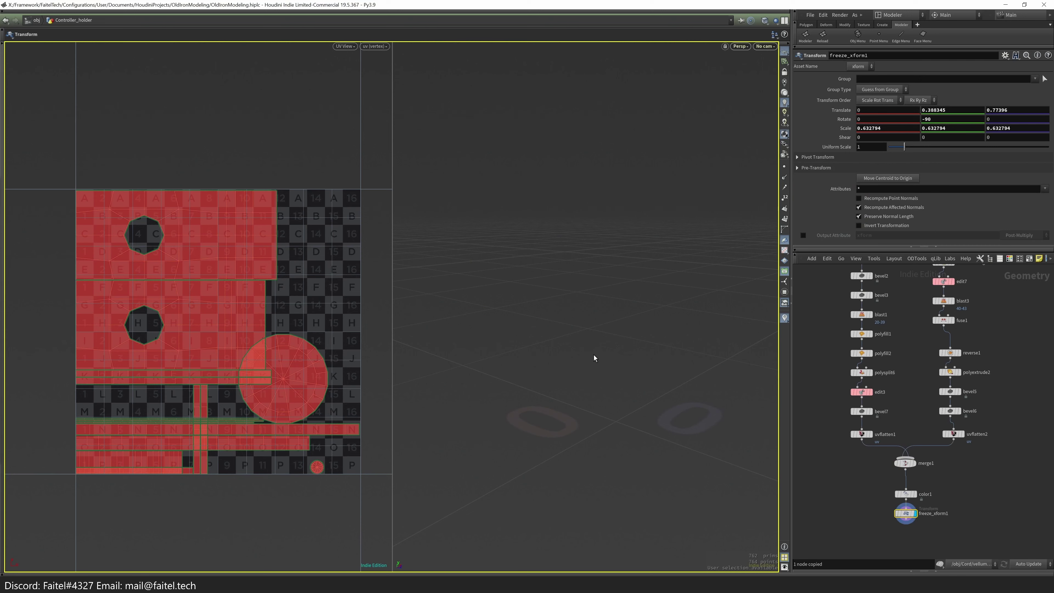
{"action": "key", "text": "s"}
{"action": "key", "text": "n"}
- Add a UV Layout step packing the islands with Island Padding 32
{"action": "key", "text": "q"}
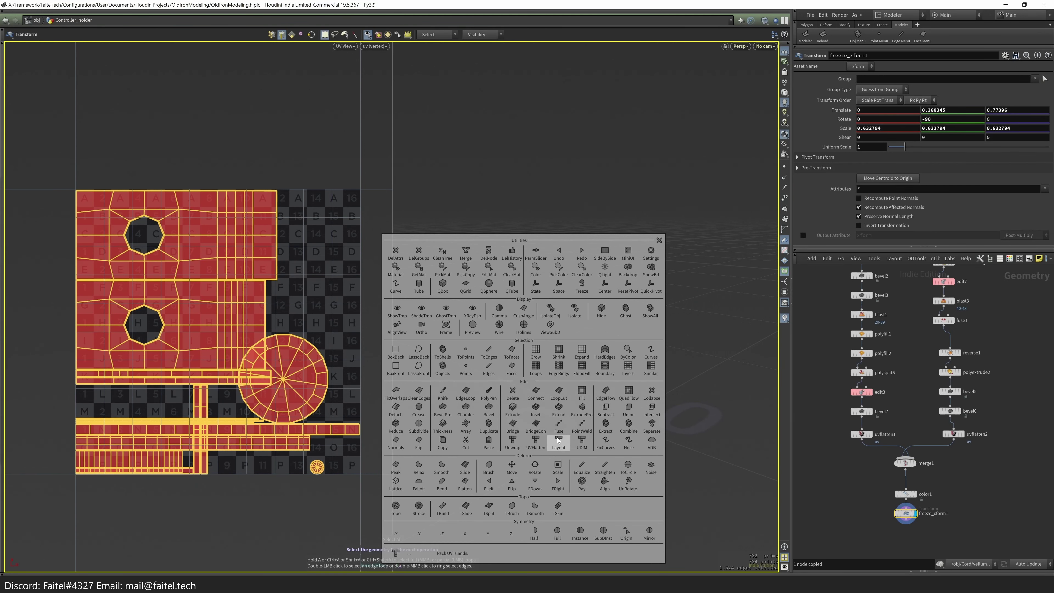
{"action": "key", "text": "Escape"}
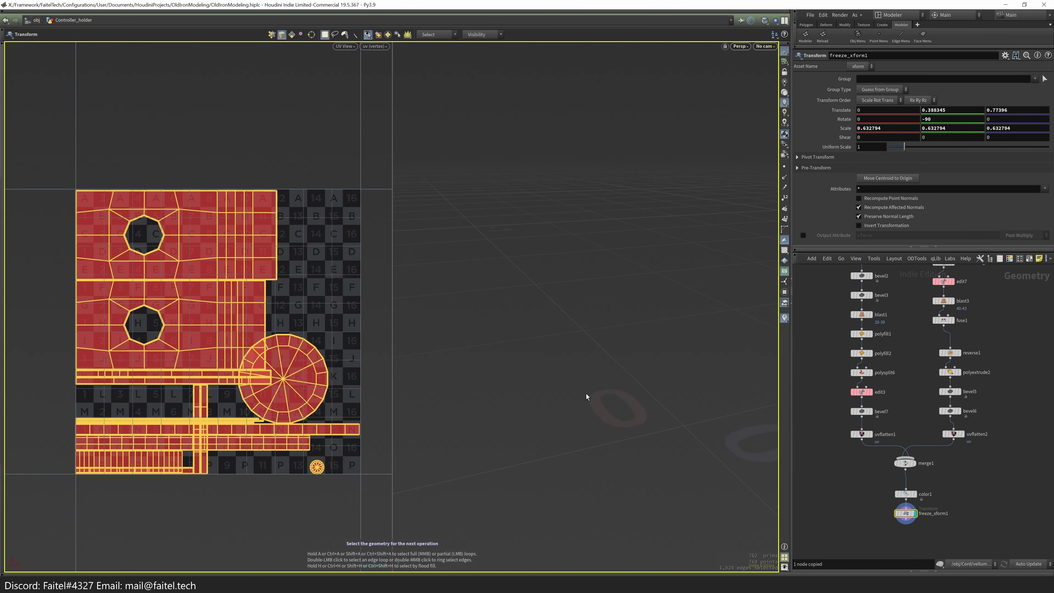
{"action": "key", "text": "q"}
{"action": "left_click", "coordinate": [556, 376]}
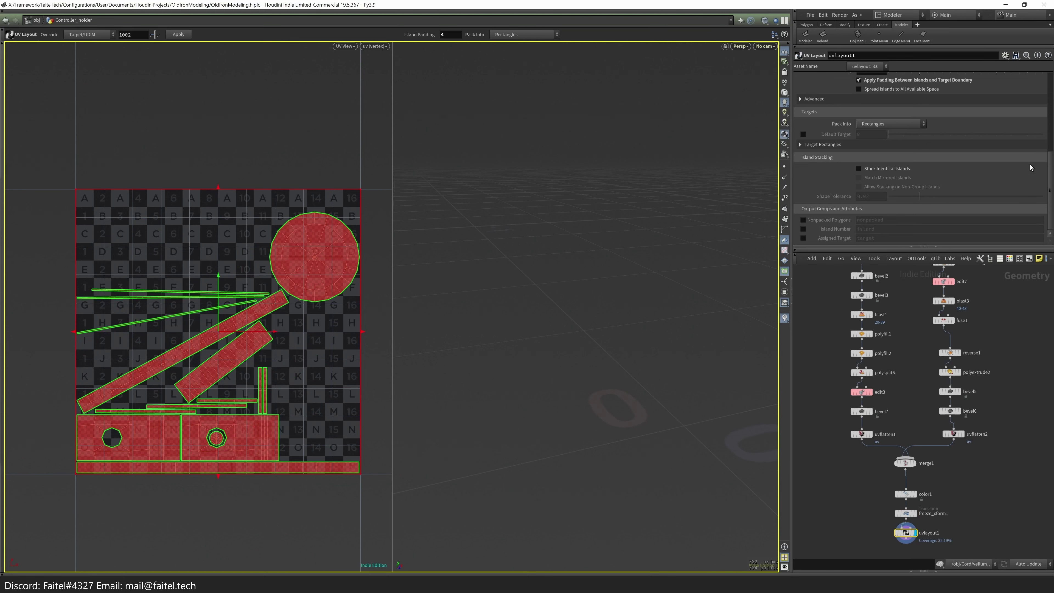
{"action": "scroll", "coordinate": [1013, 143], "scroll_direction": "up", "scroll_amount": 3}
{"action": "left_click_drag", "start_coordinate": [920, 195], "coordinate": [1009, 177]}
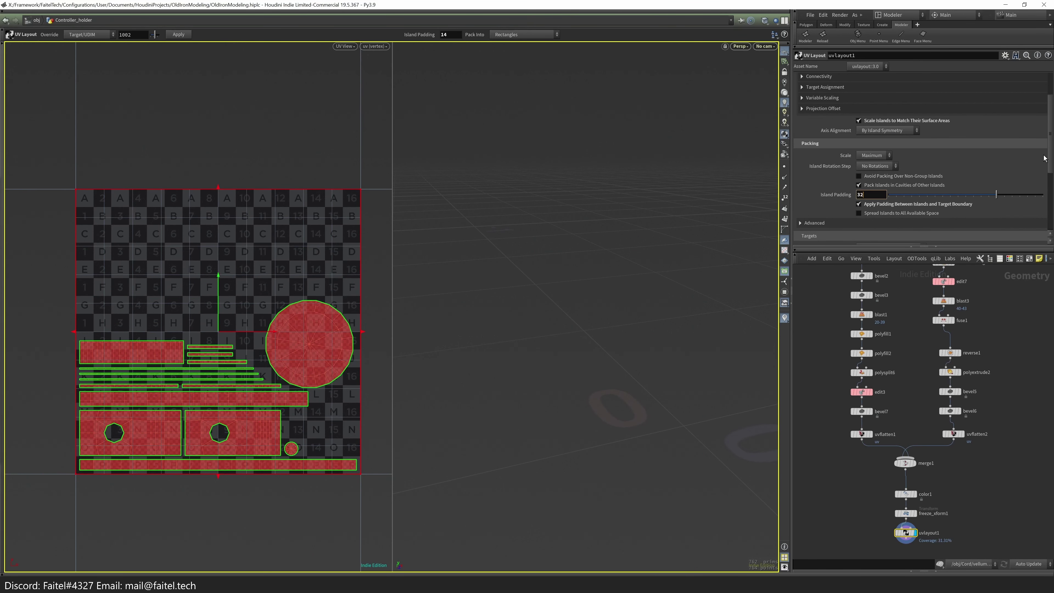
{"action": "key", "text": "Return"}
{"action": "scroll", "coordinate": [848, 245], "scroll_direction": "down", "scroll_amount": 5}
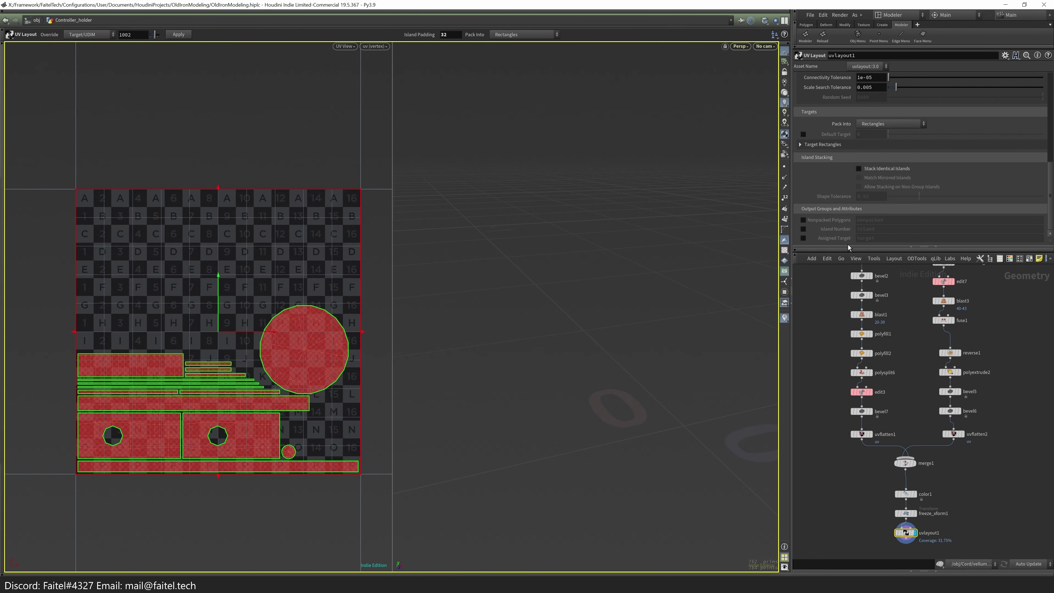
- Return to object level and frame the whole textured iron
{"action": "key", "text": "u"}
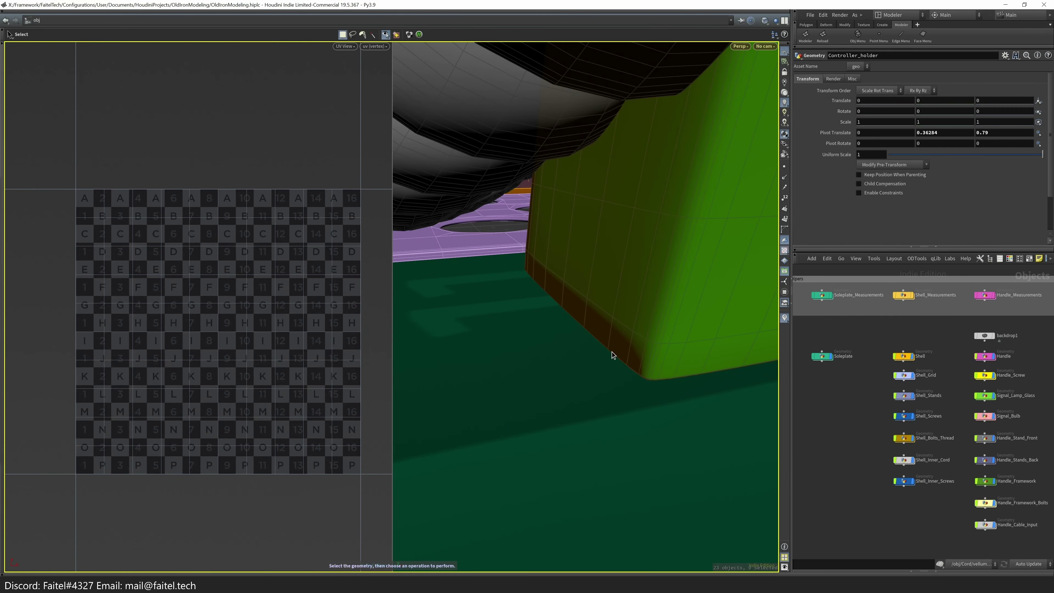
{"action": "key", "text": "h"}
{"action": "mouse_move", "coordinate": [713, 274]}
{"action": "left_mouse_down"}
{"action": "mouse_move", "coordinate": [697, 330]}
{"action": "mouse_move", "coordinate": [605, 353]}
{"action": "mouse_move", "coordinate": [701, 476]}
{"action": "mouse_move", "coordinate": [619, 405]}
{"action": "mouse_move", "coordinate": [607, 372]}
{"action": "mouse_move", "coordinate": [630, 392]}
{"action": "mouse_move", "coordinate": [525, 392]}
{"action": "left_mouse_up"}
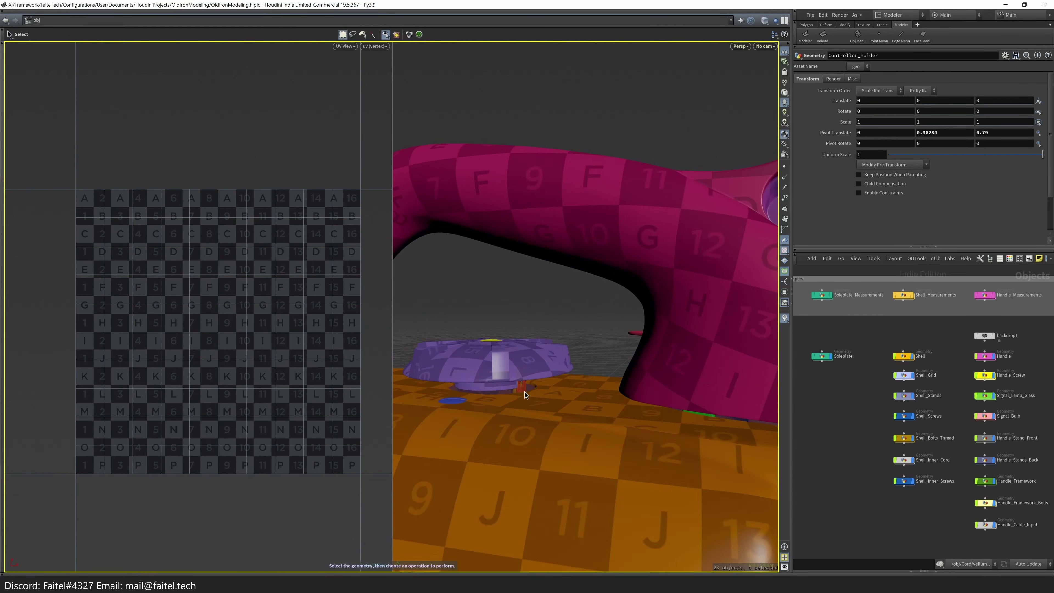
{"action": "key", "text": "i"}
{"action": "key", "text": "Tab"}
{"action": "left_click_drag", "start_coordinate": [565, 306], "coordinate": [675, 208]}
{"action": "key", "text": "u"}
{"action": "key", "text": "h"}
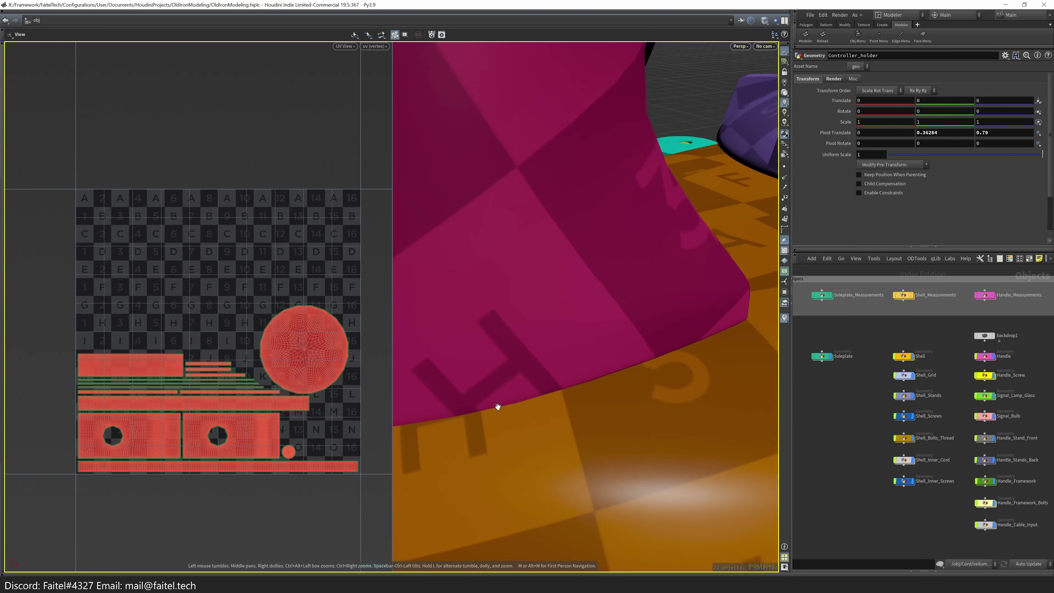
- Cut Controller_holder, dive into Cord_Plug, and delete subdivide4 so merge4 displays
{"action": "key", "text": "ctrl+x"}
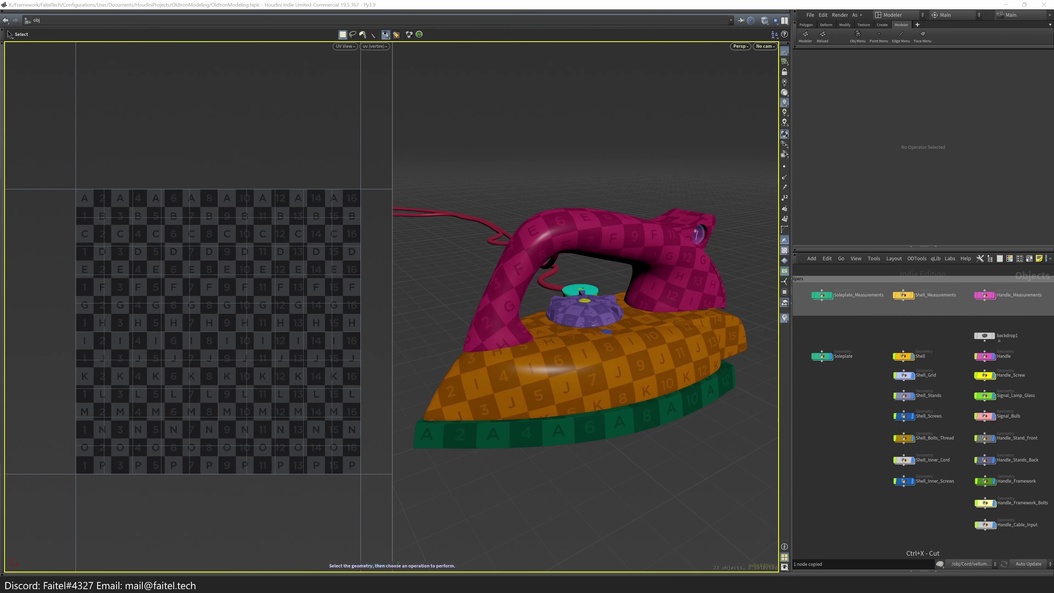
{"action": "left_click_drag", "start_coordinate": [644, 312], "coordinate": [615, 307]}
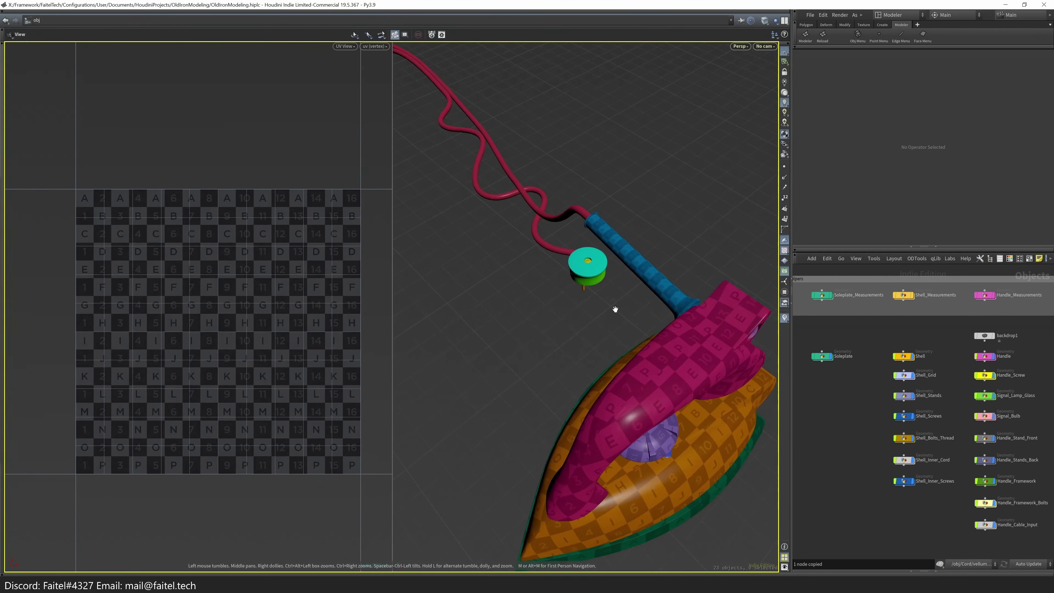
{"action": "scroll", "coordinate": [591, 279], "scroll_direction": "up", "scroll_amount": 3}
{"action": "left_click", "coordinate": [591, 279]}
{"action": "double_click", "coordinate": [591, 278]}
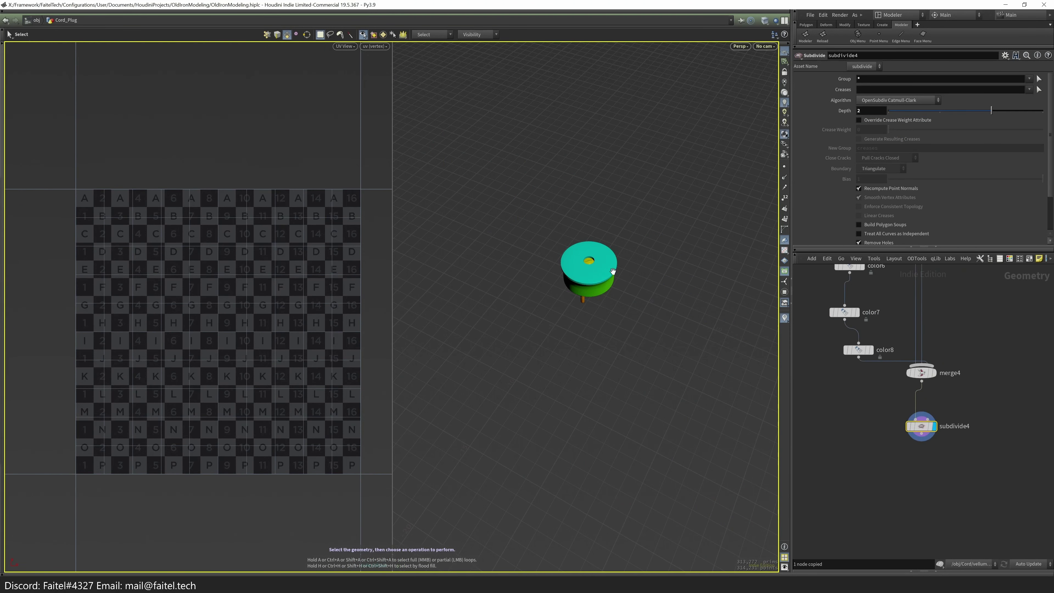
{"action": "key", "text": "Delete"}
{"action": "key", "text": "Escape"}
{"action": "scroll", "coordinate": [640, 313], "scroll_direction": "up", "scroll_amount": 5}
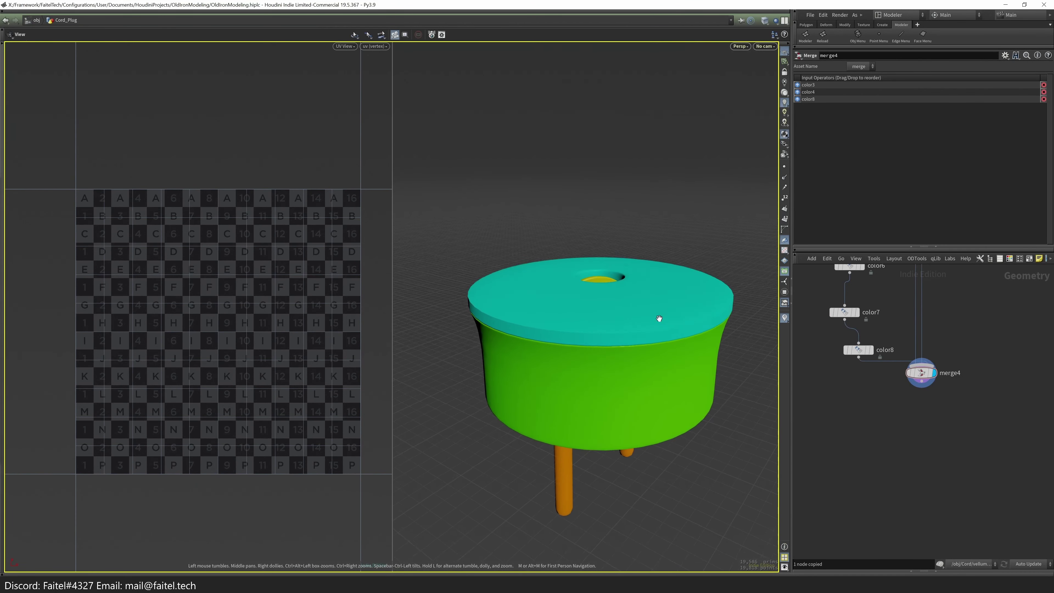
{"action": "left_click_drag", "start_coordinate": [542, 298], "coordinate": [614, 374]}
- Select the plug's cyan rim edge loop and view it from the side
{"action": "key", "text": "s"}
{"action": "left_click", "coordinate": [647, 362]}
{"action": "double_click", "coordinate": [639, 363]}
{"action": "key", "text": "Escape"}
{"action": "scroll", "coordinate": [615, 375], "scroll_direction": "up", "scroll_amount": 5}
{"action": "left_click_drag", "start_coordinate": [749, 298], "coordinate": [704, 210]}
{"action": "scroll", "coordinate": [626, 240], "scroll_direction": "up", "scroll_amount": 5}
{"action": "left_click_drag", "start_coordinate": [626, 240], "coordinate": [607, 317]}
{"action": "key", "text": "s"}
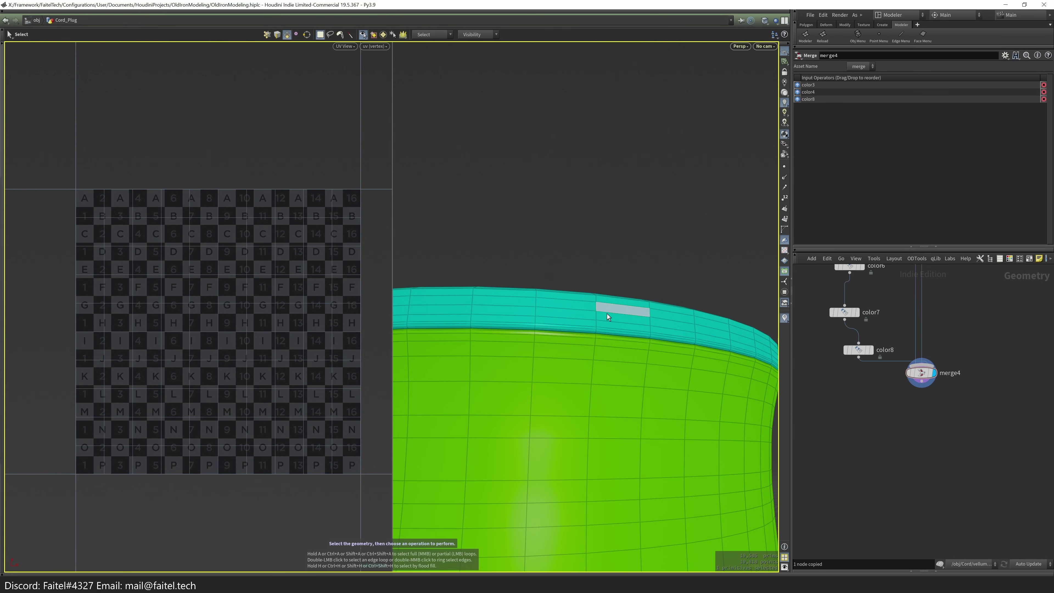
{"action": "key", "text": "grave"}
- Isolate the plug's cyan disk with a Visibility node and view it from above
{"action": "left_click", "coordinate": [622, 312]}
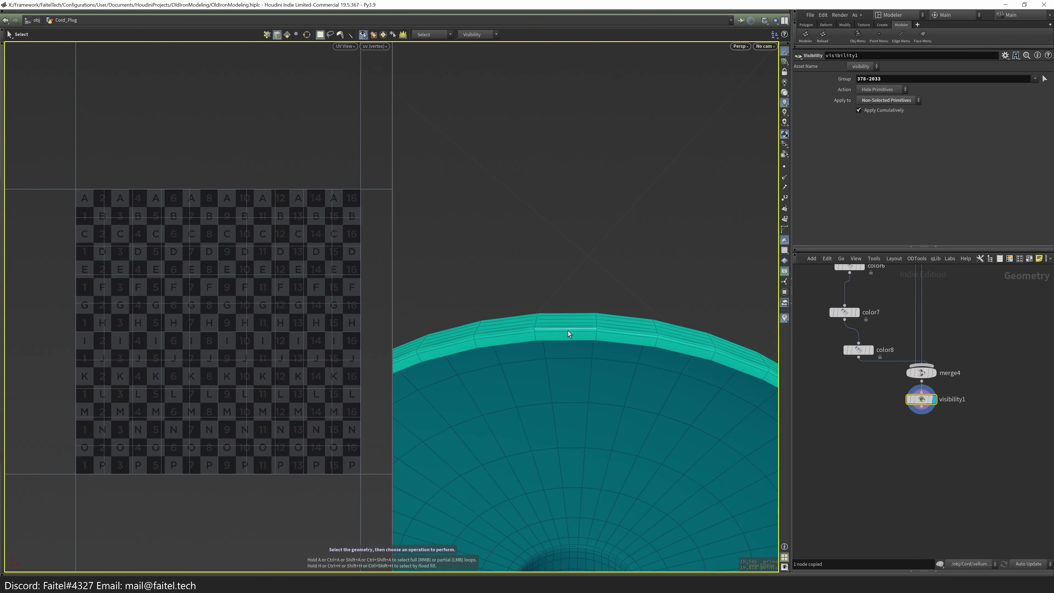
{"action": "key", "text": "Escape"}
{"action": "left_click_drag", "start_coordinate": [573, 331], "coordinate": [571, 380]}
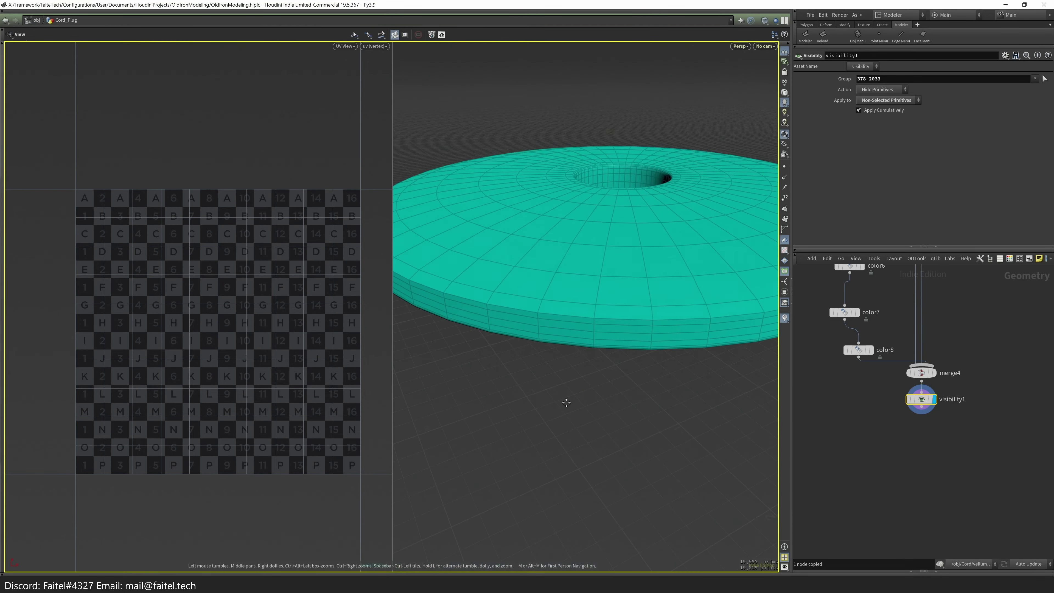
{"action": "scroll", "coordinate": [571, 380], "scroll_direction": "up", "scroll_amount": 3}
{"action": "key", "text": "s"}
{"action": "scroll", "coordinate": [576, 376], "scroll_direction": "down", "scroll_amount": 3}
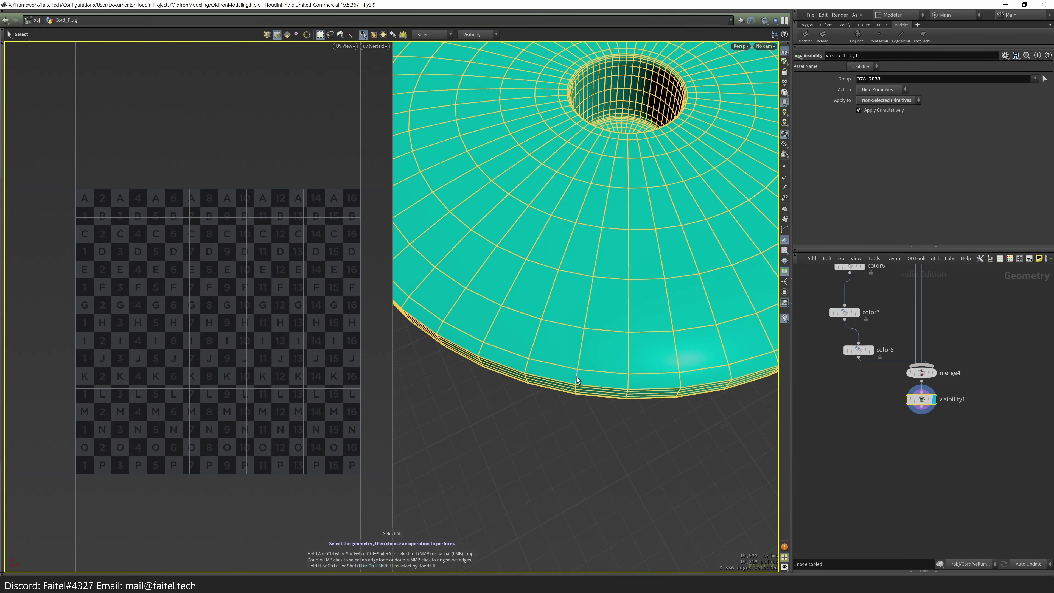
- Select all of the disk's faces and run Auto Unwrap on them
{"action": "key", "text": "grave"}
{"action": "left_click", "coordinate": [608, 266]}
{"action": "scroll", "coordinate": [601, 347], "scroll_direction": "down", "scroll_amount": 3}
{"action": "key", "text": "grave"}
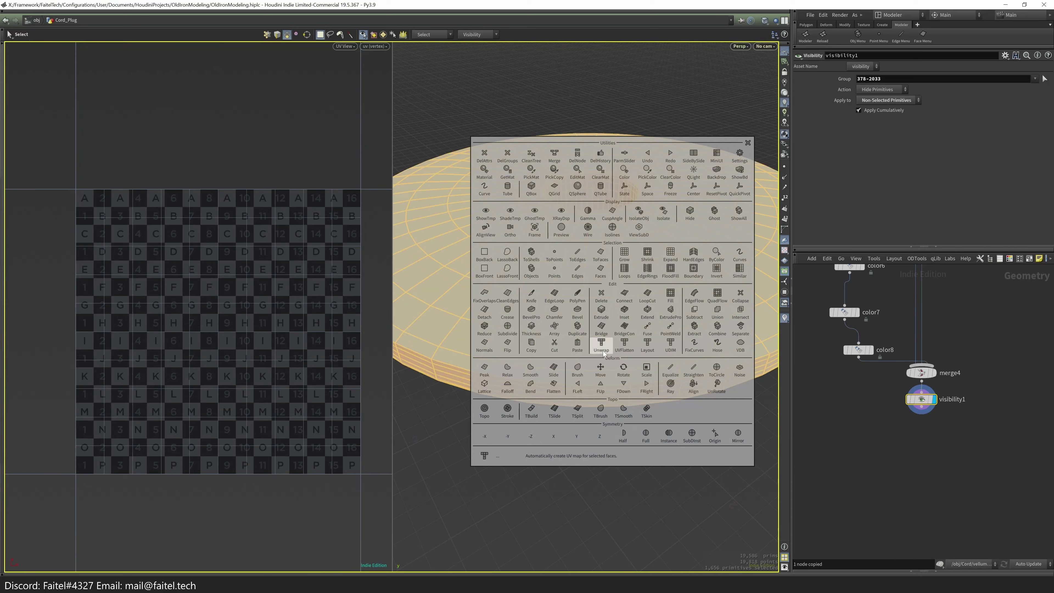
{"action": "left_click", "coordinate": [622, 324]}
{"action": "left_click_drag", "start_coordinate": [685, 293], "coordinate": [639, 316]}
- Set Auto Unwrap Grain Tolerance to about 0.275 and Merge Threshold to 0.379
{"action": "left_click_drag", "start_coordinate": [968, 117], "coordinate": [930, 121]}
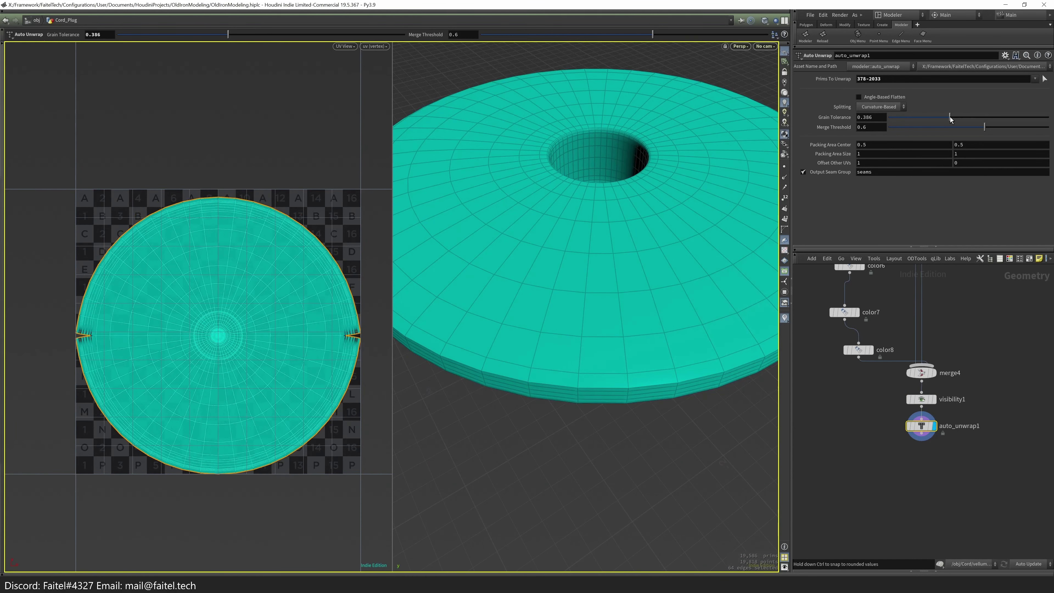
{"action": "middle_click_drag", "start_coordinate": [840, 118], "coordinate": [868, 166]}
{"action": "left_click_drag", "start_coordinate": [984, 127], "coordinate": [959, 127]}
{"action": "left_click_drag", "start_coordinate": [652, 273], "coordinate": [510, 328]}
{"action": "left_click_drag", "start_coordinate": [959, 127], "coordinate": [944, 137]}
- Add a UV Flatten node after the Auto Unwrap from the Utilities panel
{"action": "key", "text": "Escape"}
{"action": "left_click_drag", "start_coordinate": [567, 346], "coordinate": [663, 324]}
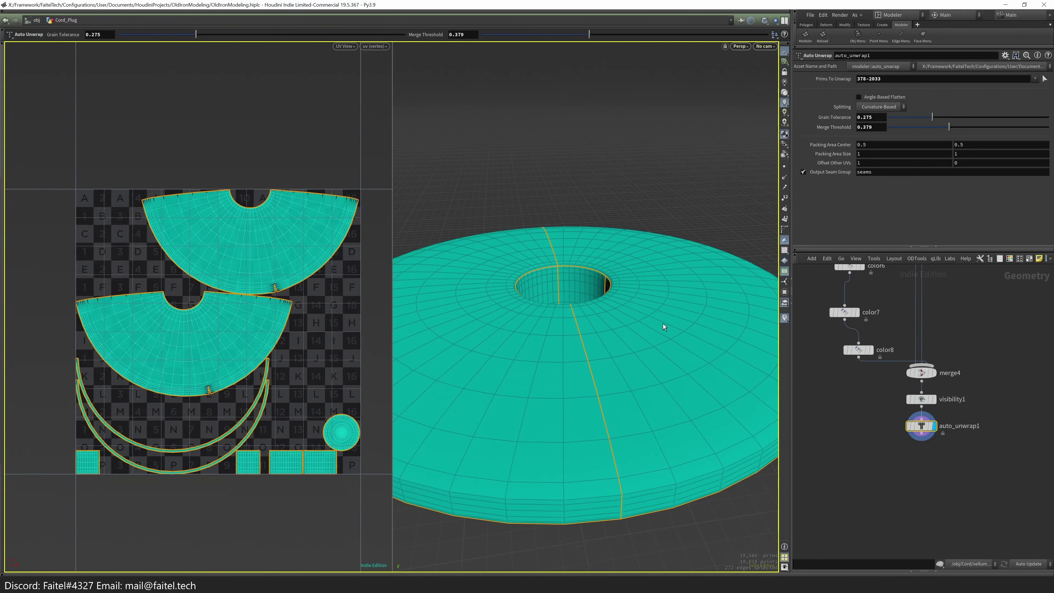
{"action": "key", "text": "Tab"}
{"action": "left_click", "coordinate": [513, 368]}
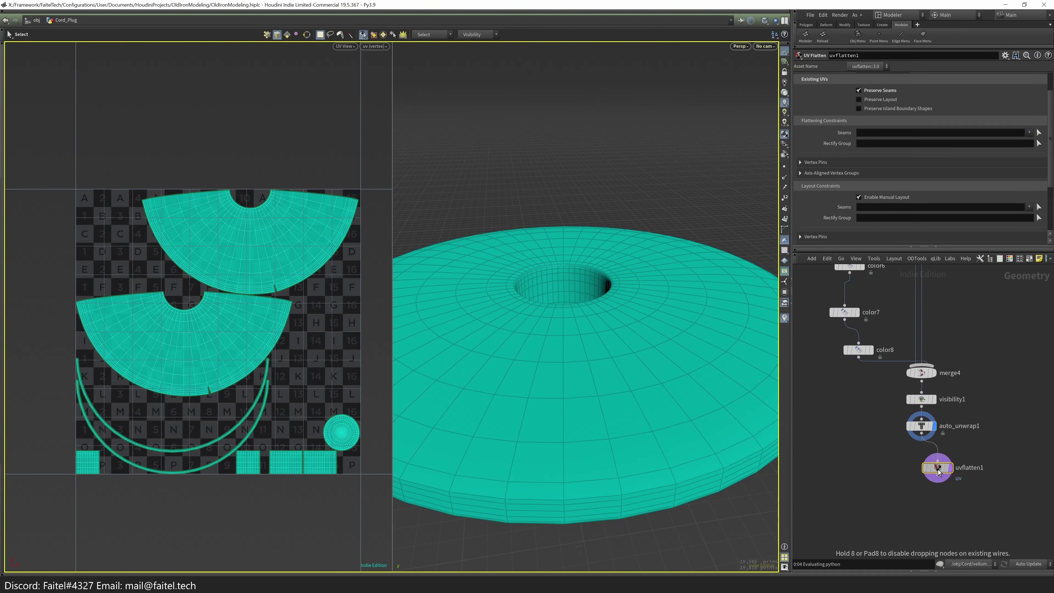
- Flatten using the existing seams and add a seam running down the disk's hole wall
{"action": "left_click", "coordinate": [1039, 133]}
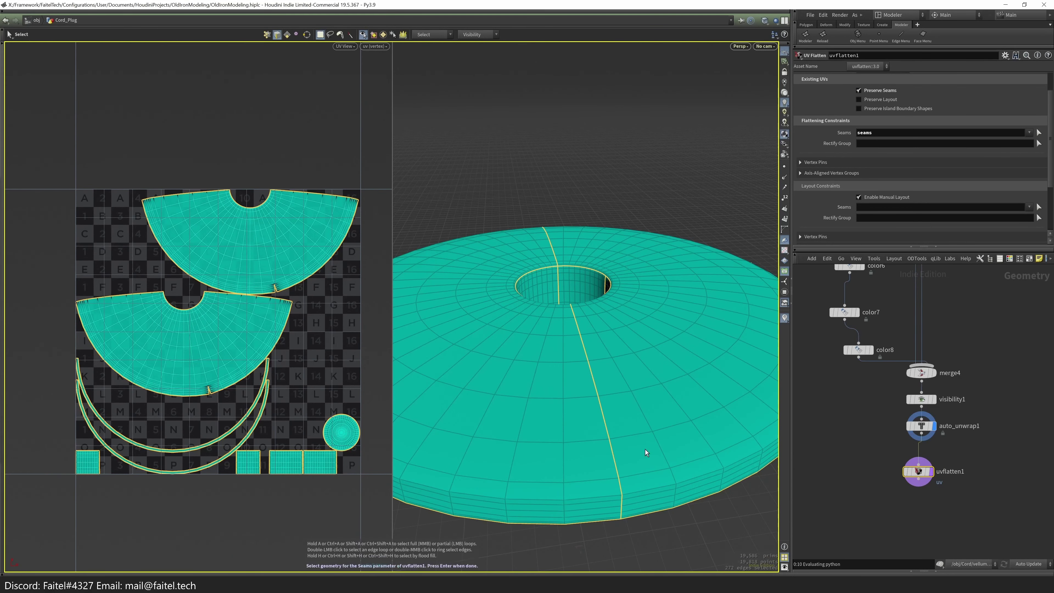
{"action": "scroll", "coordinate": [581, 299], "scroll_direction": "up", "scroll_amount": 3}
{"action": "left_click_drag", "start_coordinate": [631, 283], "coordinate": [742, 238], "text": "alt"}
{"action": "key", "text": "Return"}
{"action": "scroll", "coordinate": [577, 318], "scroll_direction": "up", "scroll_amount": 8}
{"action": "left_click_drag", "start_coordinate": [638, 290], "coordinate": [664, 315]}
{"action": "key", "text": "s"}
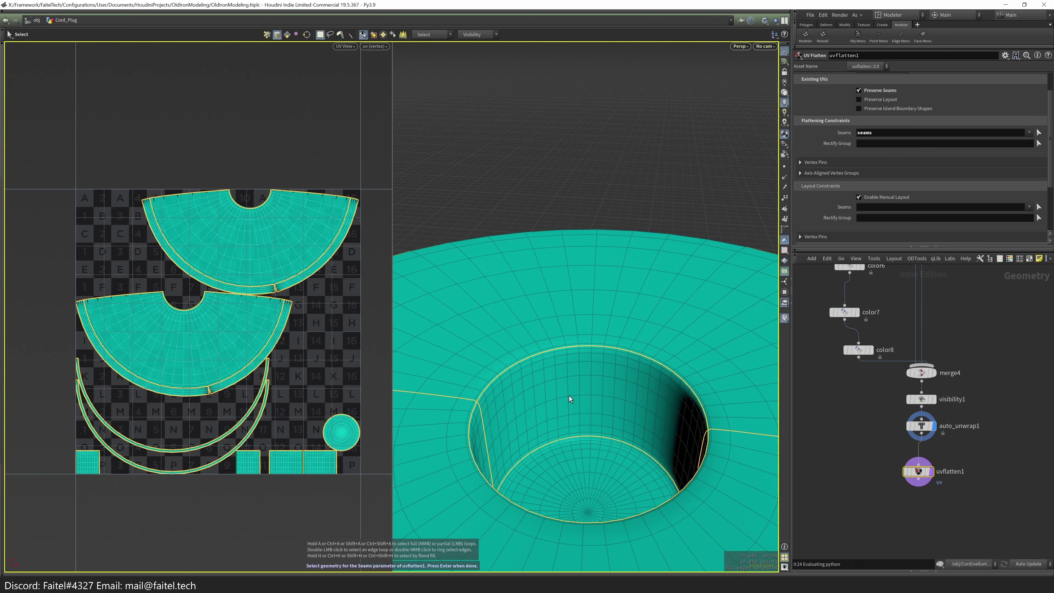
{"action": "left_click_drag", "start_coordinate": [578, 395], "coordinate": [706, 401], "text": "alt"}
{"action": "scroll", "coordinate": [516, 315], "scroll_direction": "up", "scroll_amount": 3}
{"action": "left_click", "coordinate": [516, 315], "text": "shift"}
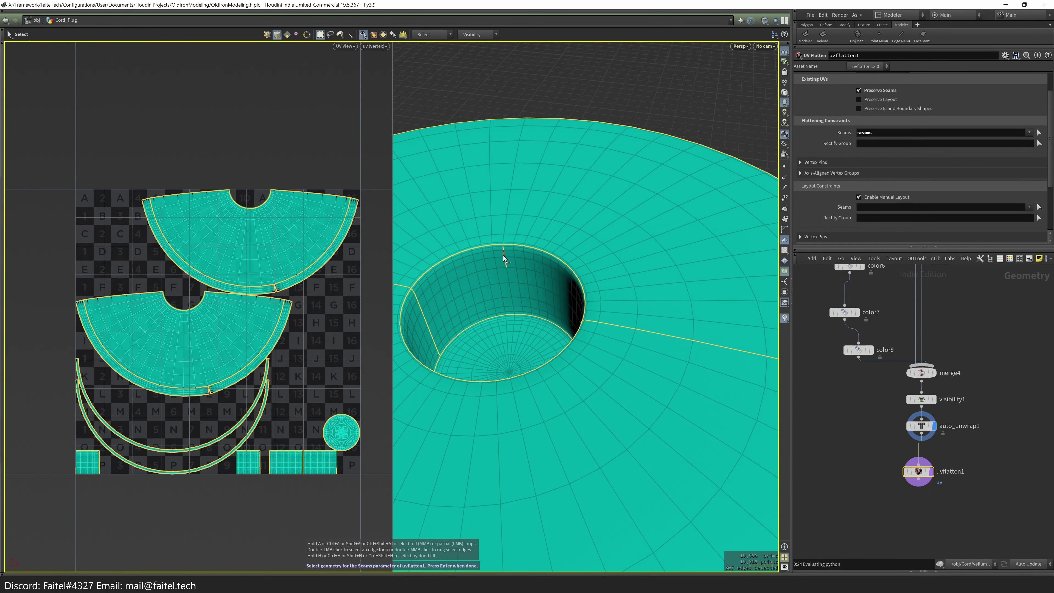
- Check the disk from the side and finish picking the hole-wall seam
{"action": "key", "text": "Return"}
{"action": "scroll", "coordinate": [540, 373], "scroll_direction": "down", "scroll_amount": 3}
{"action": "scroll", "coordinate": [567, 271], "scroll_direction": "up", "scroll_amount": 8}
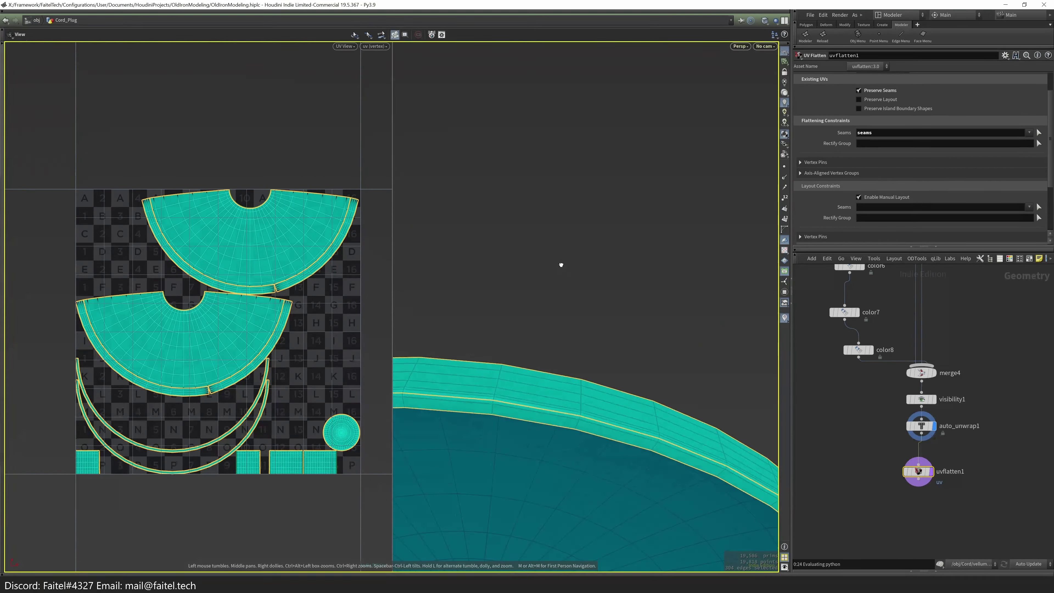
{"action": "scroll", "coordinate": [567, 271], "scroll_direction": "down", "scroll_amount": 5}
{"action": "left_click_drag", "start_coordinate": [539, 332], "coordinate": [447, 430]}
{"action": "scroll", "coordinate": [728, 379], "scroll_direction": "up", "scroll_amount": 5}
{"action": "scroll", "coordinate": [728, 380], "scroll_direction": "down", "scroll_amount": 6}
{"action": "key", "text": "s"}
{"action": "key", "text": "Return"}
- Remove two extra edges from the seams and re-flatten the disk's UVs
{"action": "left_click_drag", "start_coordinate": [474, 443], "coordinate": [575, 358]}
{"action": "key", "text": "s"}
{"action": "left_click", "coordinate": [549, 436], "text": "ctrl"}
{"action": "left_click_drag", "start_coordinate": [549, 436], "coordinate": [658, 357], "text": "alt"}
{"action": "left_click", "coordinate": [548, 434], "text": "ctrl"}
{"action": "key", "text": "Return"}
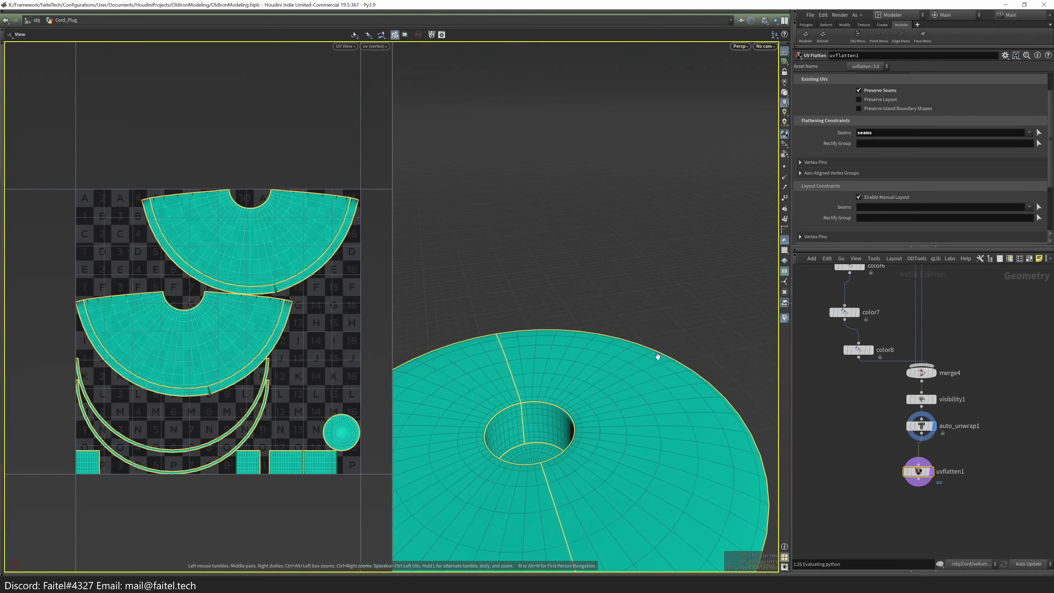
{"action": "key", "text": "Return"}
{"action": "left_click_drag", "start_coordinate": [561, 434], "coordinate": [549, 401]}
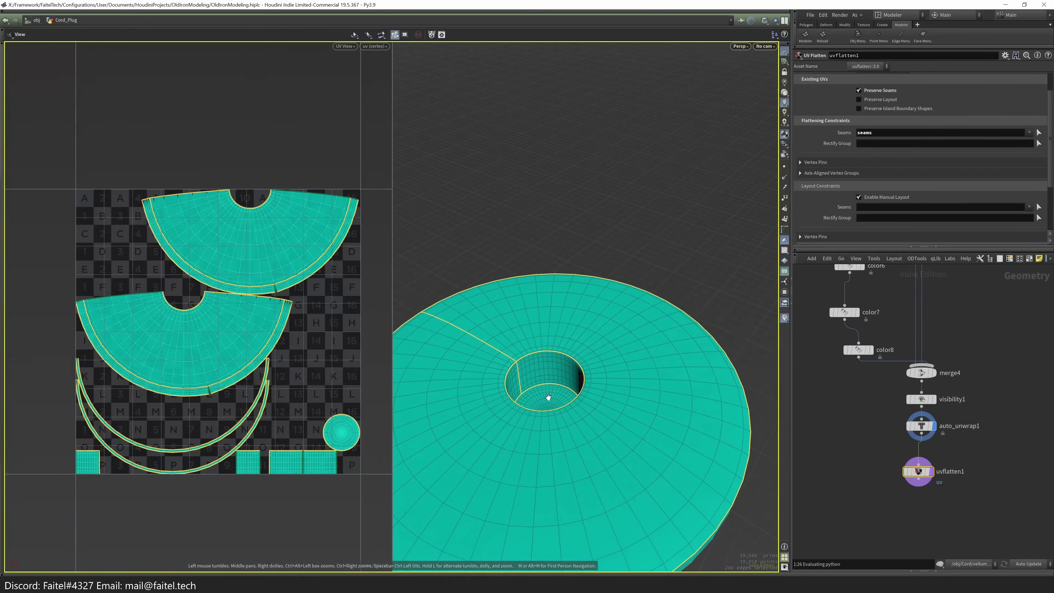
{"action": "key", "text": "Return"}
- Rectify the top and middle islands and uncheck Enable Manual Layout
{"action": "left_click", "coordinate": [300, 233], "text": "shift"}
{"action": "left_click", "coordinate": [208, 332], "text": "shift"}
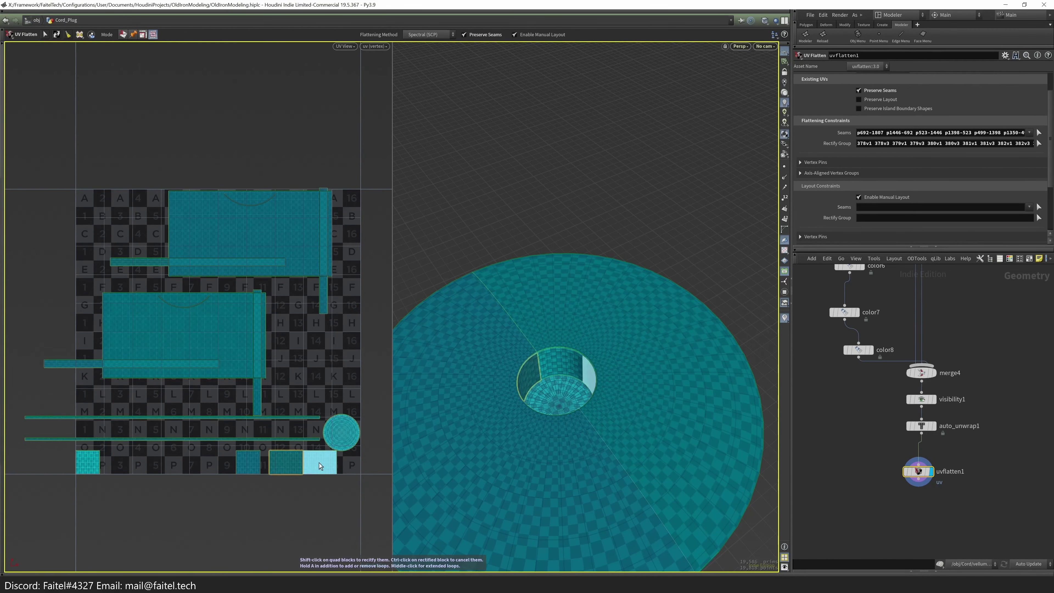
{"action": "left_click", "coordinate": [859, 197]}
{"action": "left_click_drag", "start_coordinate": [541, 423], "coordinate": [558, 223]}
- Return to the cord plug's geometry and reveal all its hidden parts
{"action": "key", "text": "u"}
{"action": "left_click_drag", "start_coordinate": [596, 137], "coordinate": [661, 409]}
{"action": "double_click", "coordinate": [603, 232]}
{"action": "key", "text": "shift+h"}
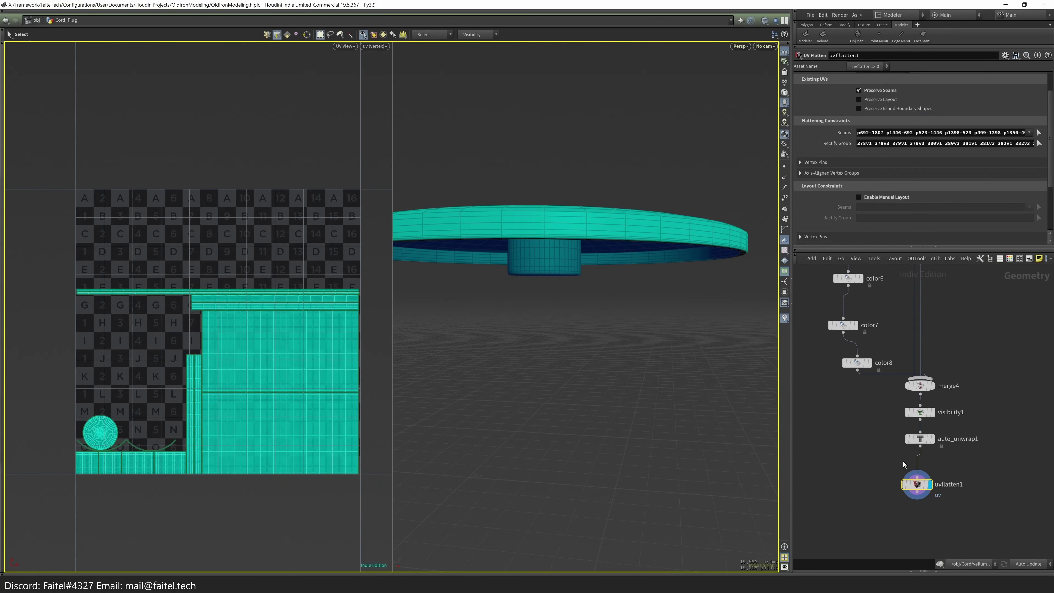
- Isolate the green plug-body disc, select it whole and add uvflatten2
{"action": "key", "text": "shift+i"}
{"action": "key", "text": "Escape"}
{"action": "left_click_drag", "start_coordinate": [590, 355], "coordinate": [638, 187]}
{"action": "key", "text": "s"}
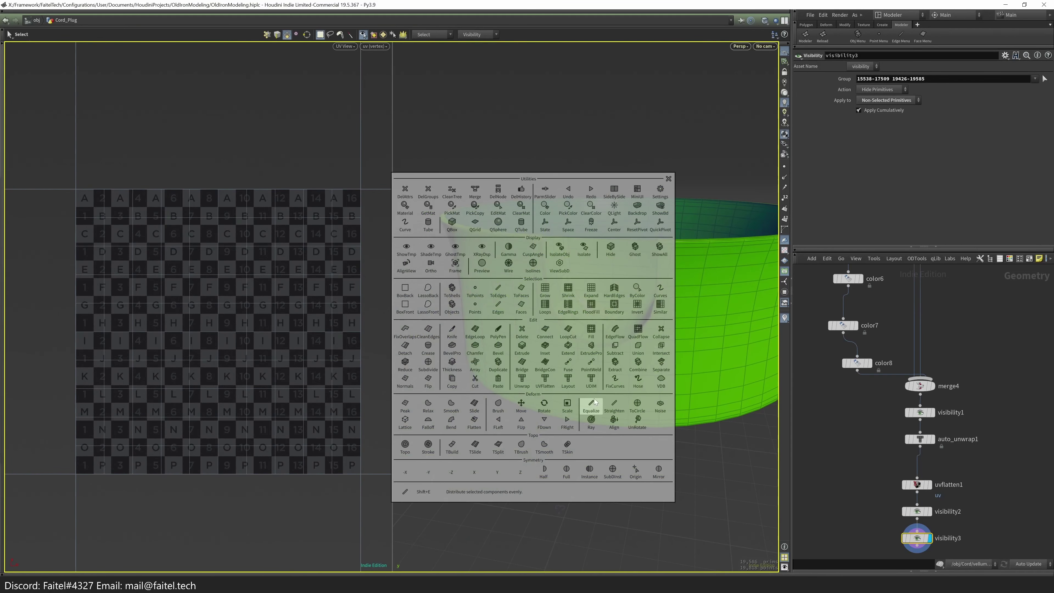
{"action": "key", "text": "n"}
{"action": "key", "text": "u"}
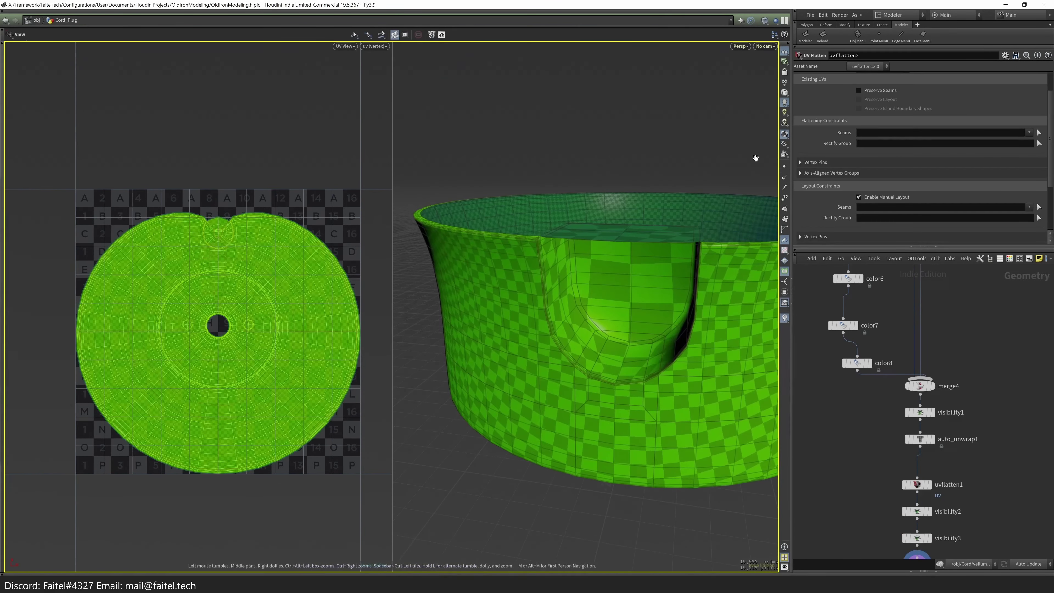
- Add the inner-corner edge loop and octagon recess loop to the seams, removing a stray edge
{"action": "scroll", "coordinate": [690, 172], "scroll_direction": "up", "scroll_amount": 10}
{"action": "left_click_drag", "start_coordinate": [528, 231], "coordinate": [563, 353]}
{"action": "left_click", "coordinate": [616, 406], "text": "shift"}
{"action": "left_click_drag", "start_coordinate": [616, 406], "coordinate": [615, 409]}
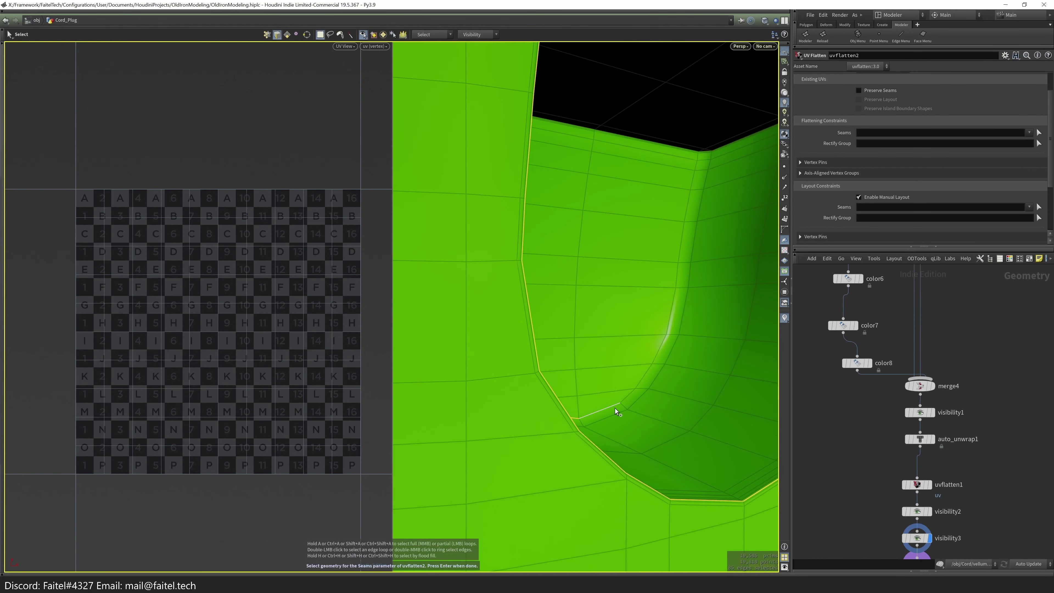
{"action": "double_click", "coordinate": [693, 156], "text": "shift"}
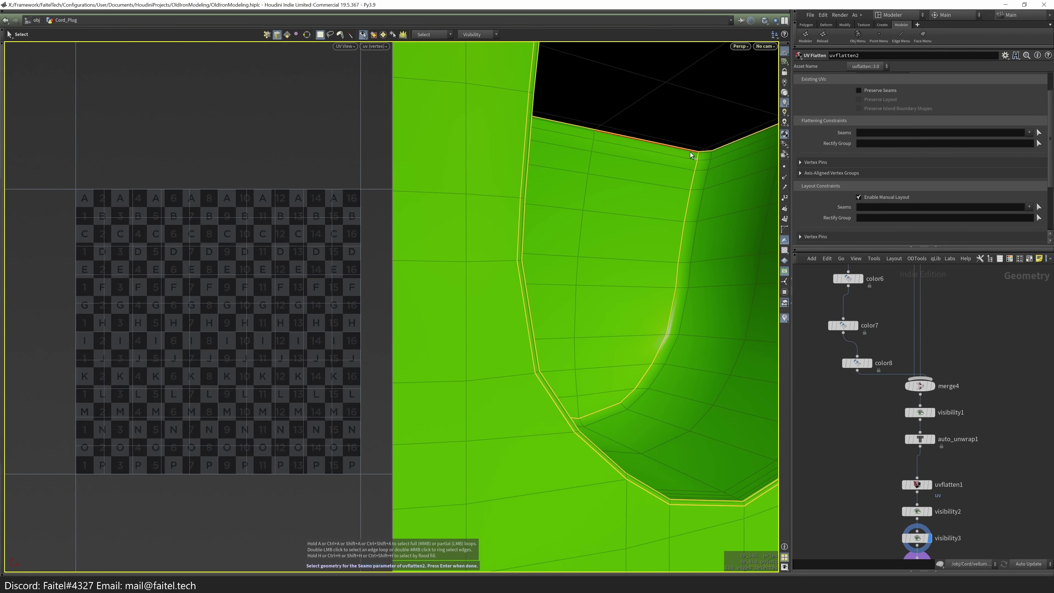
{"action": "left_click_drag", "start_coordinate": [689, 156], "coordinate": [697, 177]}
{"action": "left_click", "coordinate": [729, 216], "text": "ctrl"}
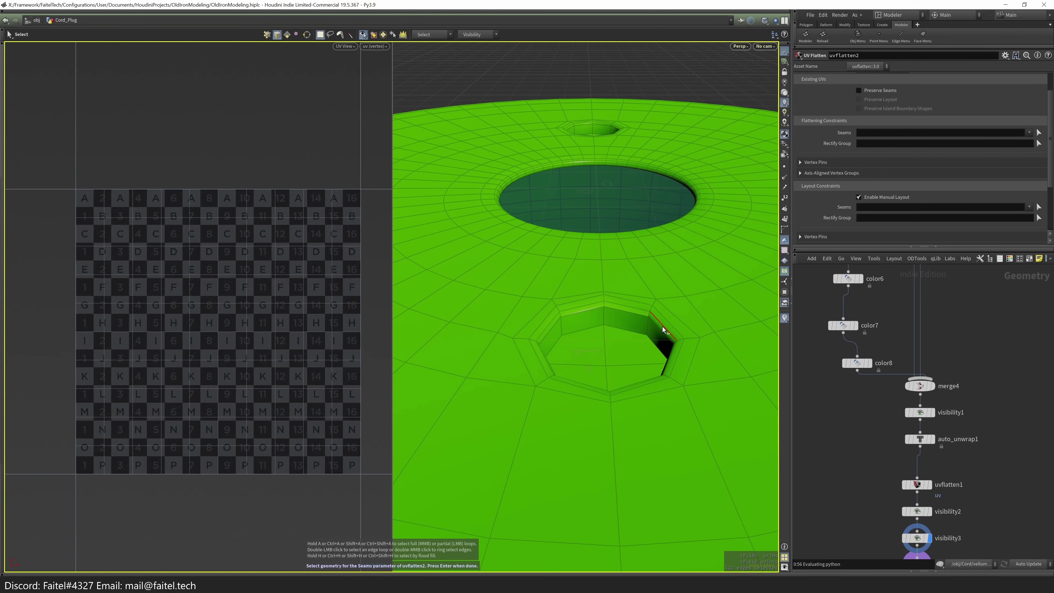
{"action": "left_click_drag", "start_coordinate": [626, 238], "coordinate": [568, 331]}
{"action": "double_click", "coordinate": [609, 283]}
{"action": "key", "text": "Return"}
- Inspect the octagonal recess and confirm the seams to flatten the disc's UVs
{"action": "key", "text": "Escape"}
{"action": "scroll", "coordinate": [687, 383], "scroll_direction": "down", "scroll_amount": 2}
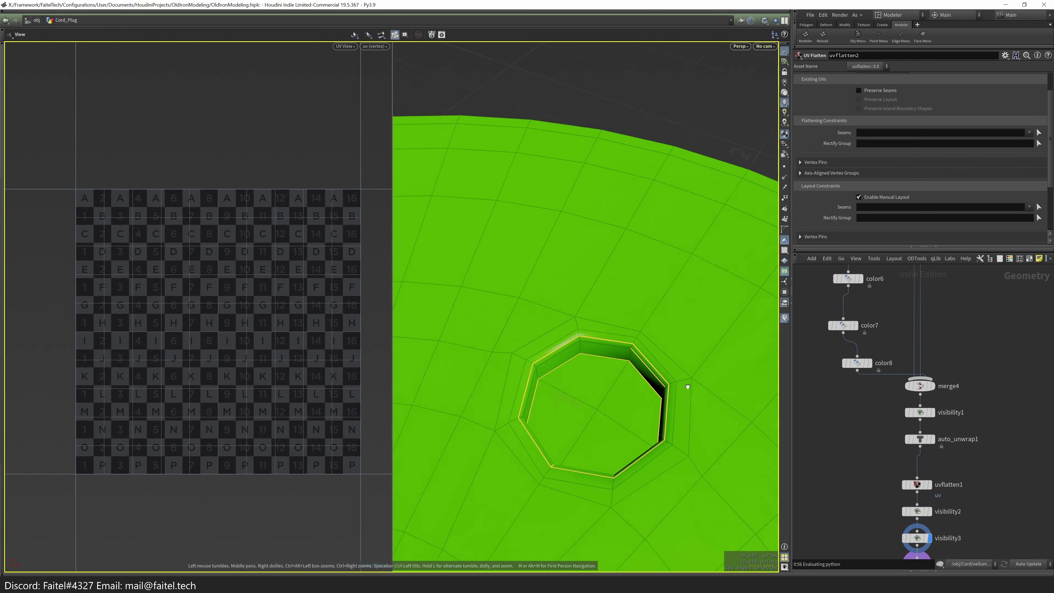
{"action": "scroll", "coordinate": [685, 102], "scroll_direction": "up", "scroll_amount": 6}
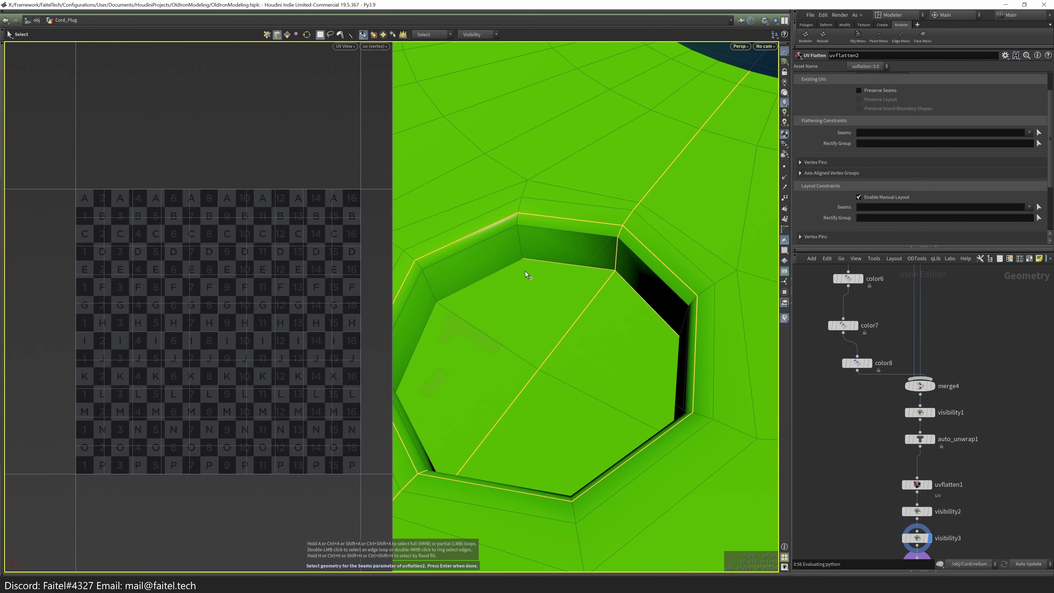
{"action": "left_click_drag", "start_coordinate": [411, 433], "coordinate": [660, 282], "text": "alt"}
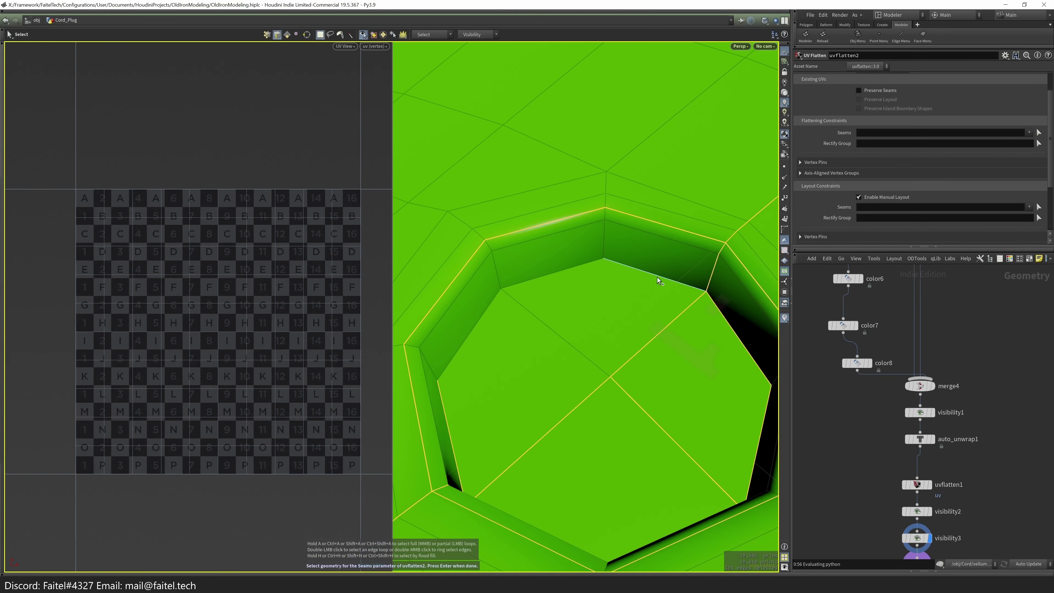
{"action": "key", "text": "Escape"}
{"action": "mouse_move", "coordinate": [627, 369]}
{"action": "left_mouse_down"}
{"action": "mouse_move", "coordinate": [753, 353]}
{"action": "mouse_move", "coordinate": [630, 353]}
{"action": "left_mouse_up"}
{"action": "left_click_drag", "start_coordinate": [565, 325], "coordinate": [502, 462]}
{"action": "key", "text": "Escape"}
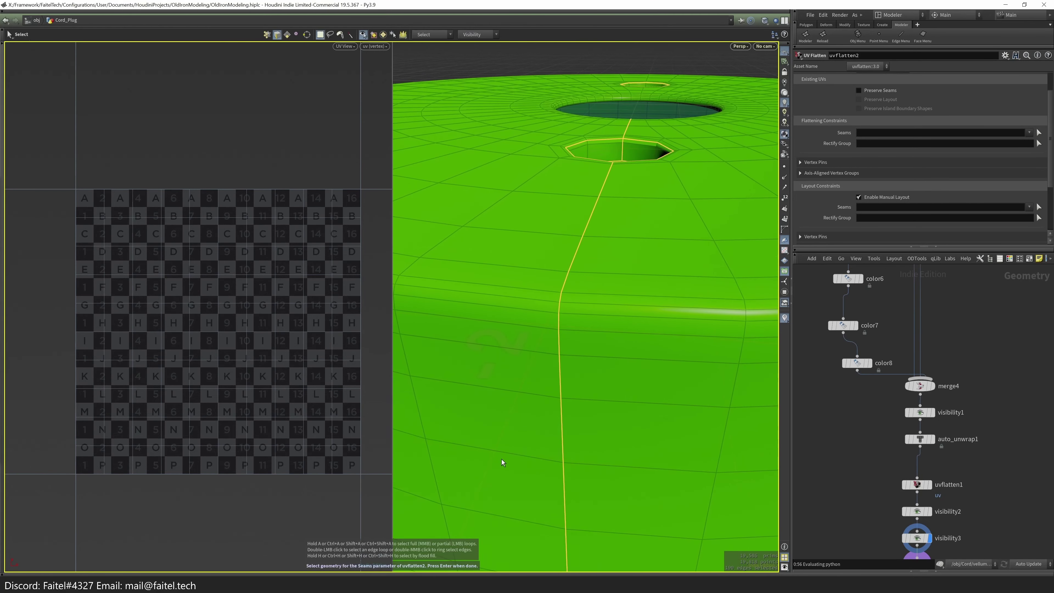
{"action": "key", "text": "Return"}
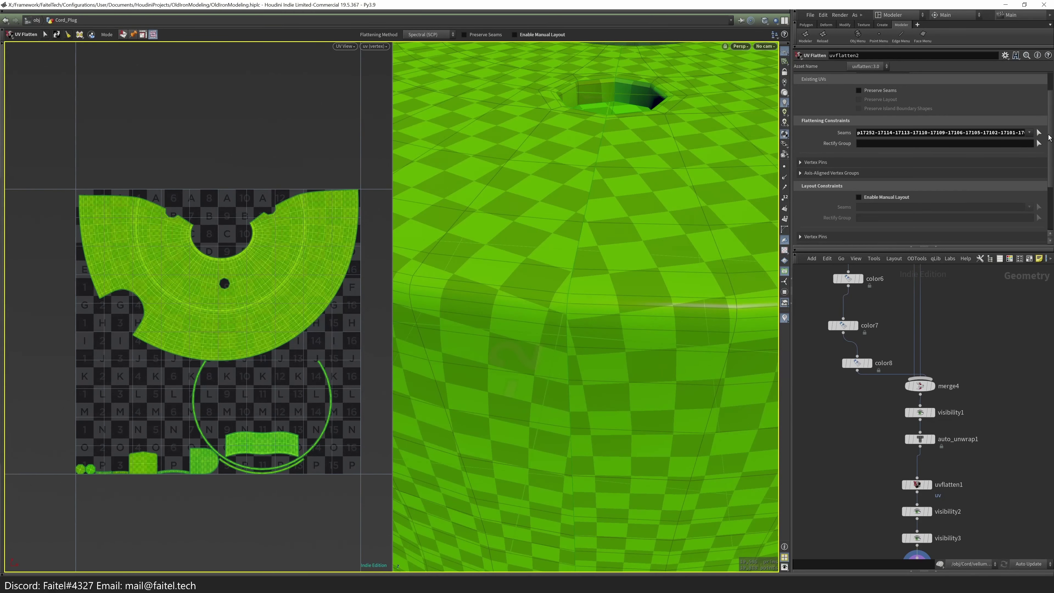
- Review the disc's top and holes and confirm the seams again to reflatten
{"action": "key", "text": "Escape"}
{"action": "left_click_drag", "start_coordinate": [635, 273], "coordinate": [423, 545]}
{"action": "key", "text": "Return"}
{"action": "scroll", "coordinate": [594, 288], "scroll_direction": "up", "scroll_amount": 2}
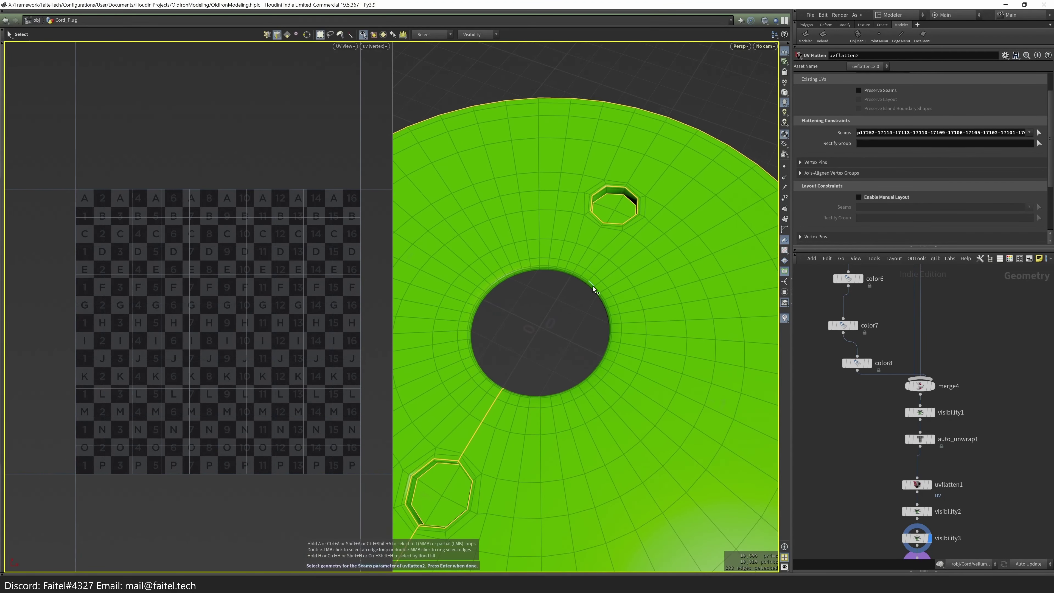
{"action": "left_click_drag", "start_coordinate": [589, 284], "coordinate": [605, 336]}
{"action": "key", "text": "Return"}
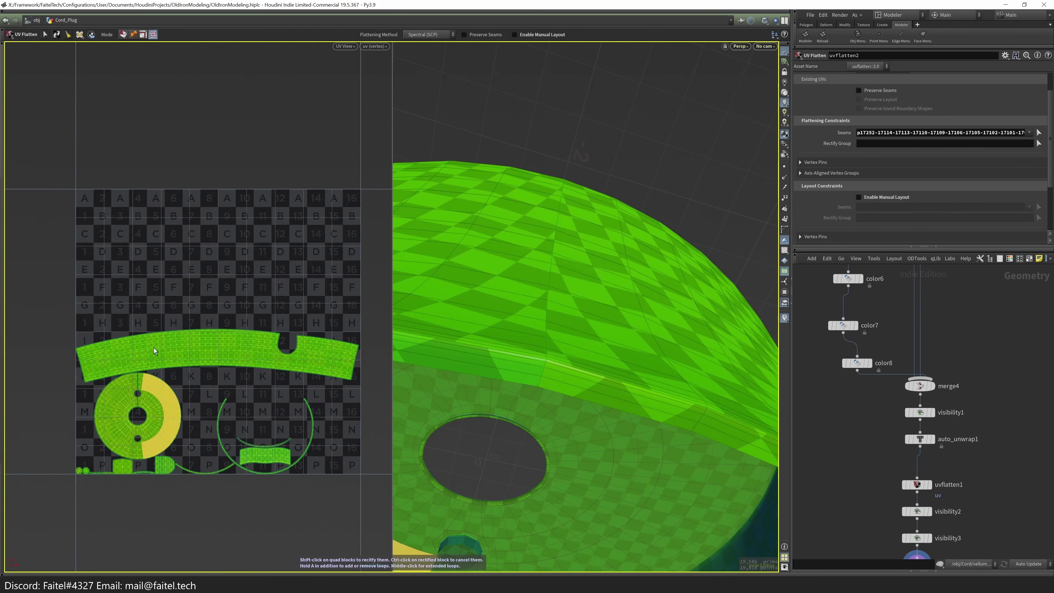
{"action": "key", "text": "Escape"}
{"action": "left_click_drag", "start_coordinate": [505, 217], "coordinate": [491, 414]}
{"action": "key", "text": "Return"}
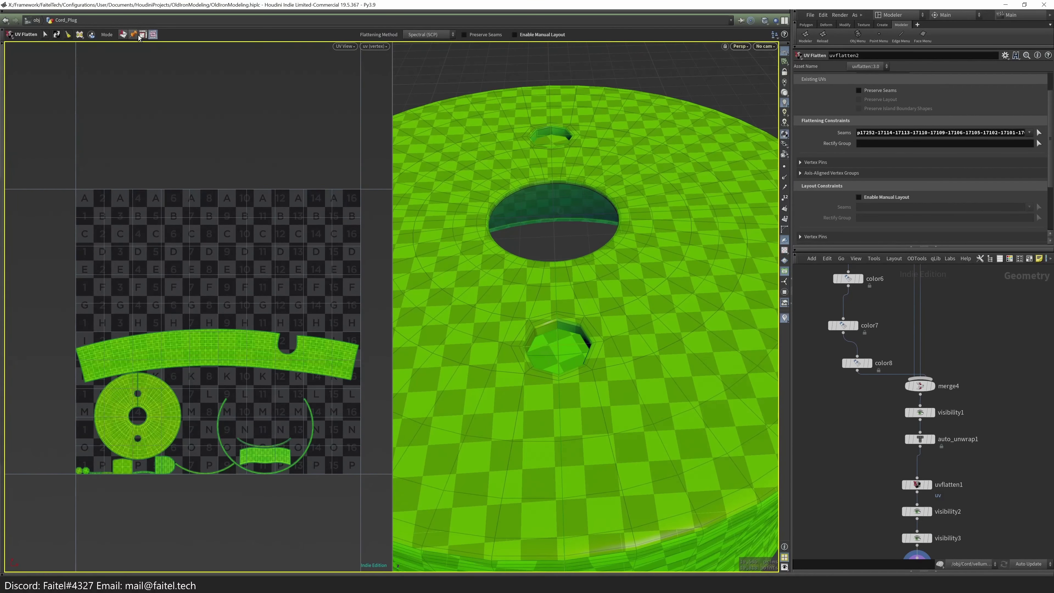
{"action": "left_click_drag", "start_coordinate": [482, 339], "coordinate": [488, 219]}
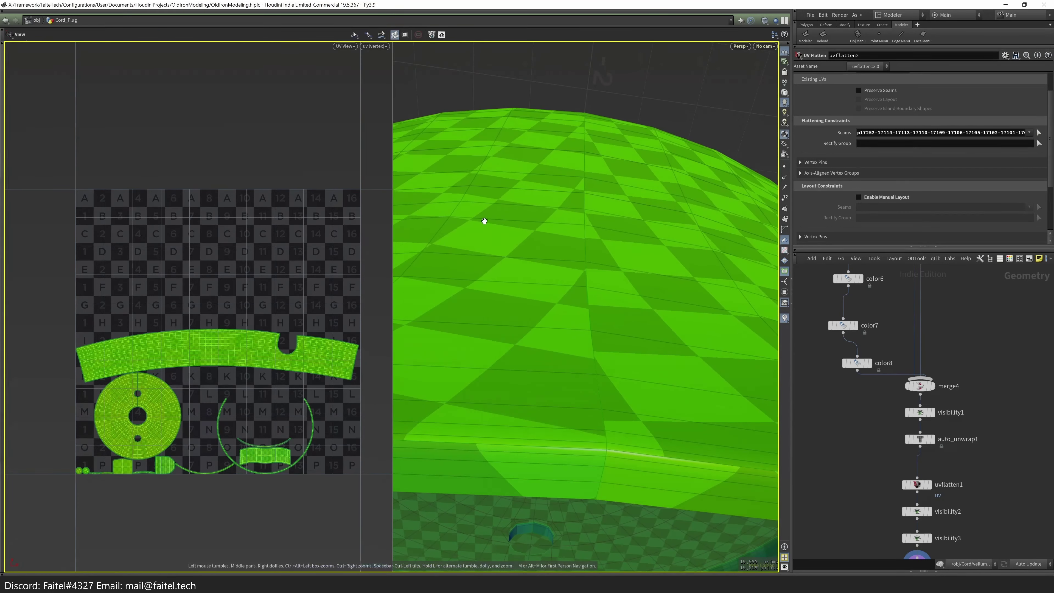
- Rectify the disc's quad strips and rings into rectangular UV islands
{"action": "left_click", "coordinate": [307, 345], "text": "shift"}
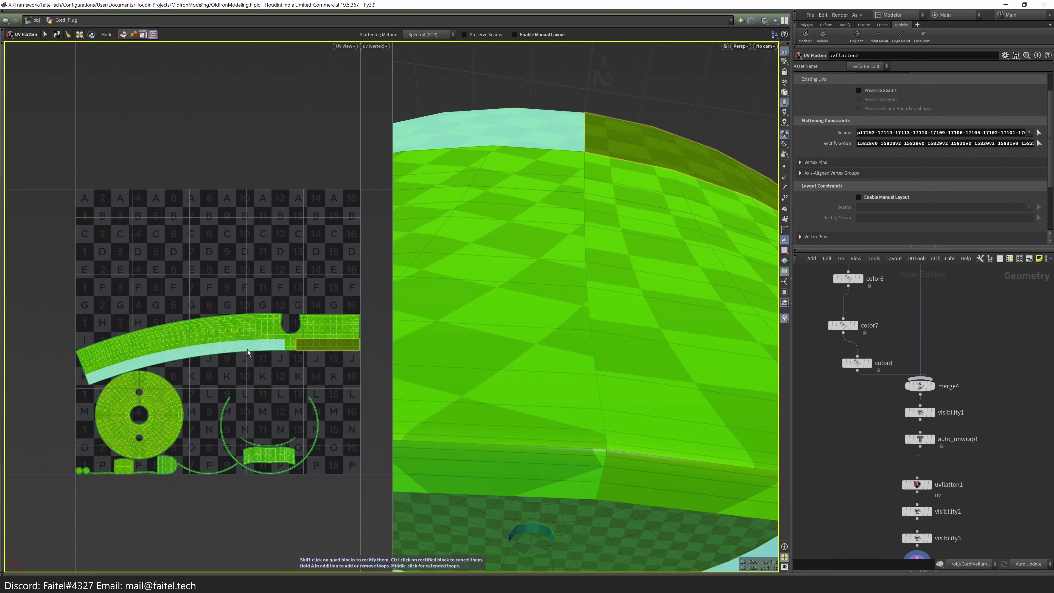
{"action": "left_click", "coordinate": [286, 349], "text": "shift"}
{"action": "left_click", "coordinate": [532, 535], "text": "shift"}
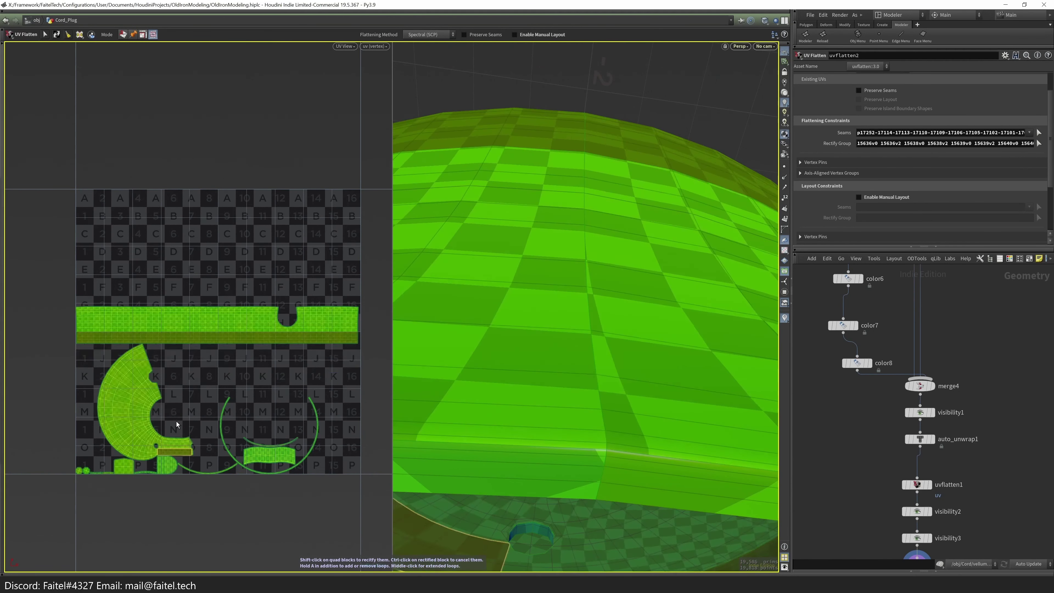
{"action": "key", "text": "Escape"}
{"action": "left_click_drag", "start_coordinate": [478, 520], "coordinate": [690, 434]}
{"action": "scroll", "coordinate": [532, 365], "scroll_direction": "down", "scroll_amount": 5}
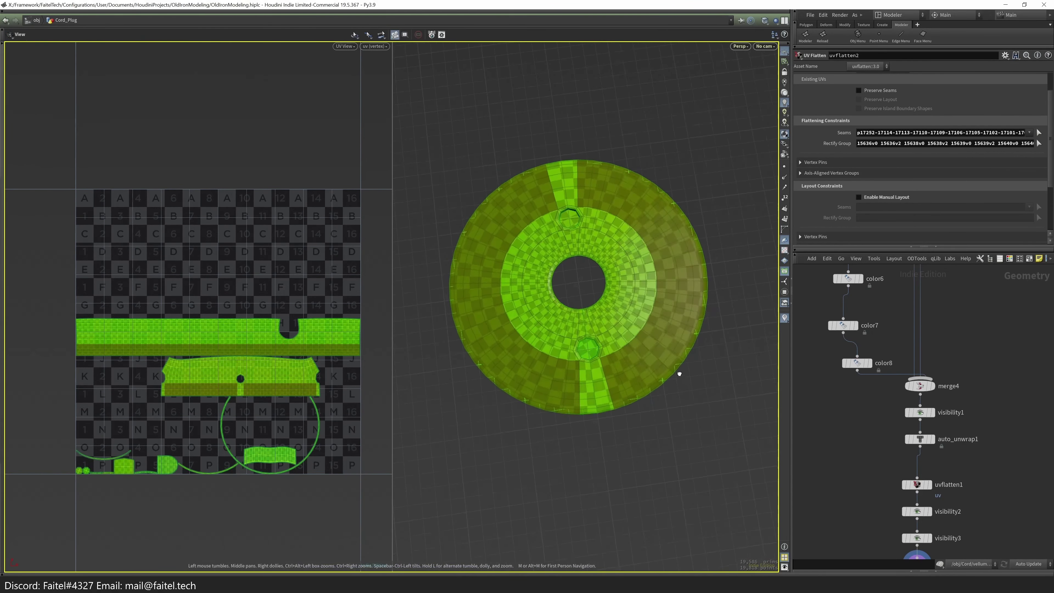
{"action": "key", "text": "Return"}
{"action": "left_click", "coordinate": [266, 386], "text": "shift"}
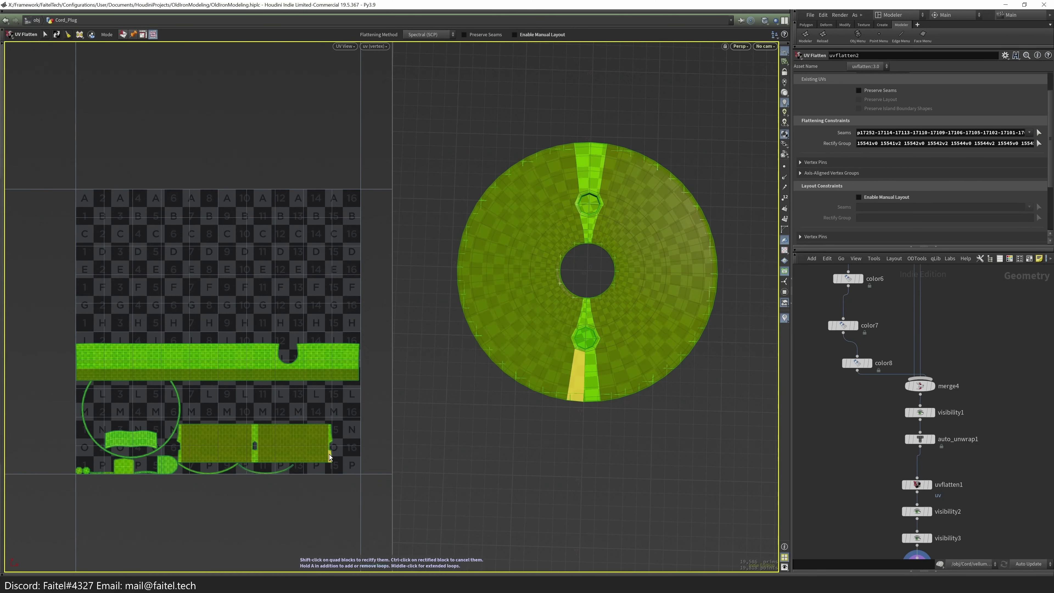
{"action": "left_click", "coordinate": [162, 450], "text": "shift"}
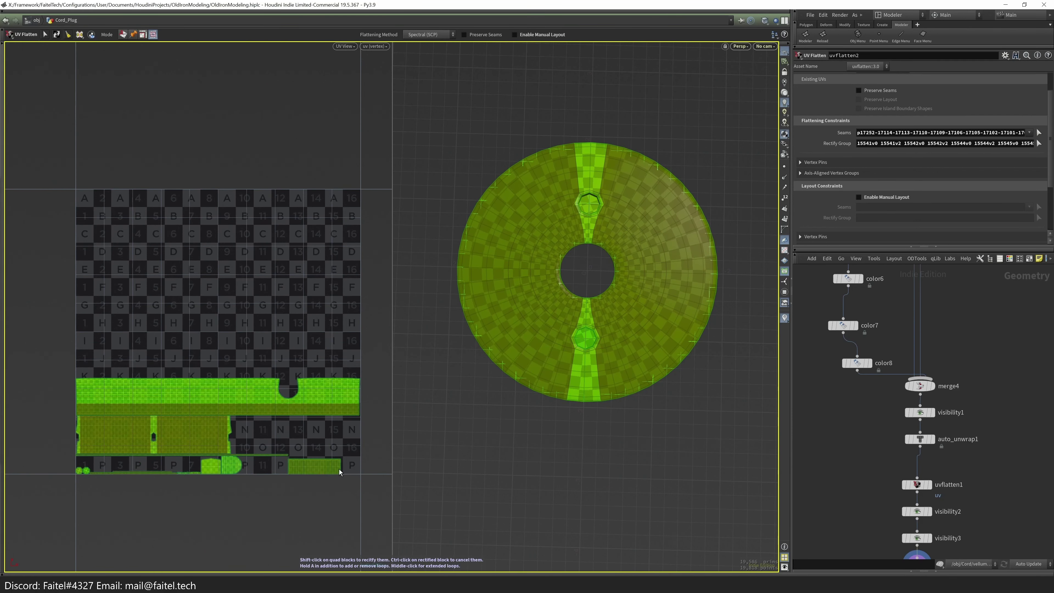
{"action": "left_click", "coordinate": [154, 446], "text": "shift"}
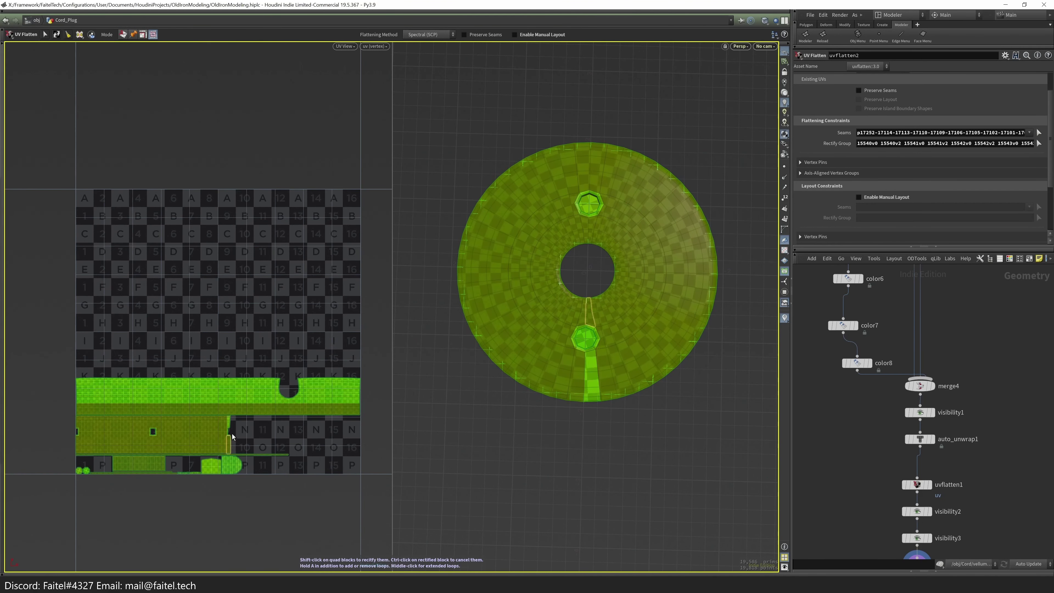
{"action": "left_click", "coordinate": [243, 443], "text": "shift"}
{"action": "scroll", "coordinate": [242, 442], "scroll_direction": "down", "scroll_amount": 1}
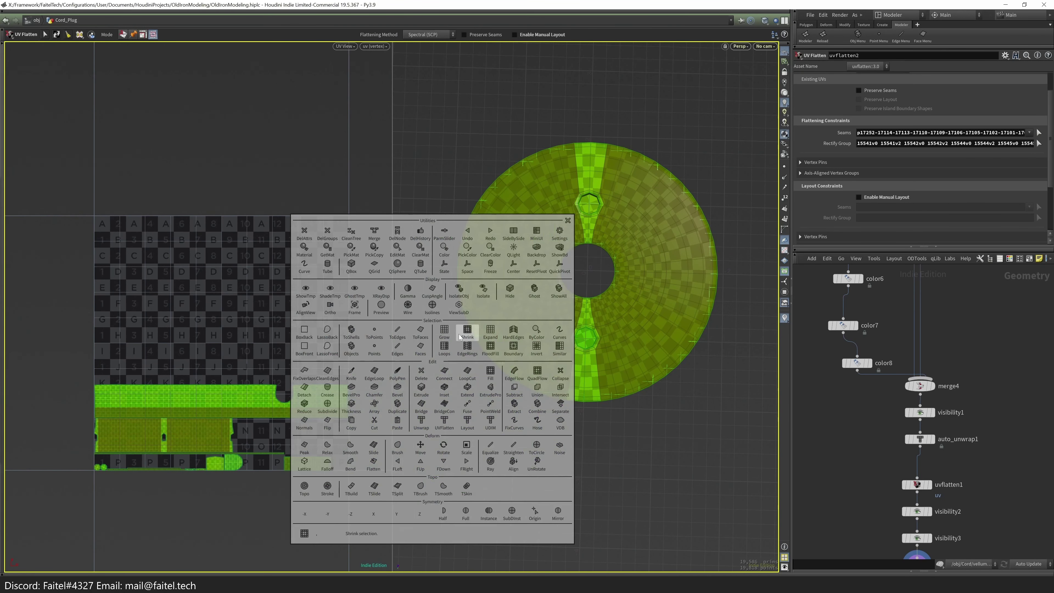
- Show the disc shaded, select it whole and bring up the modelling palette to isolate it
{"action": "key", "text": "shift+w"}
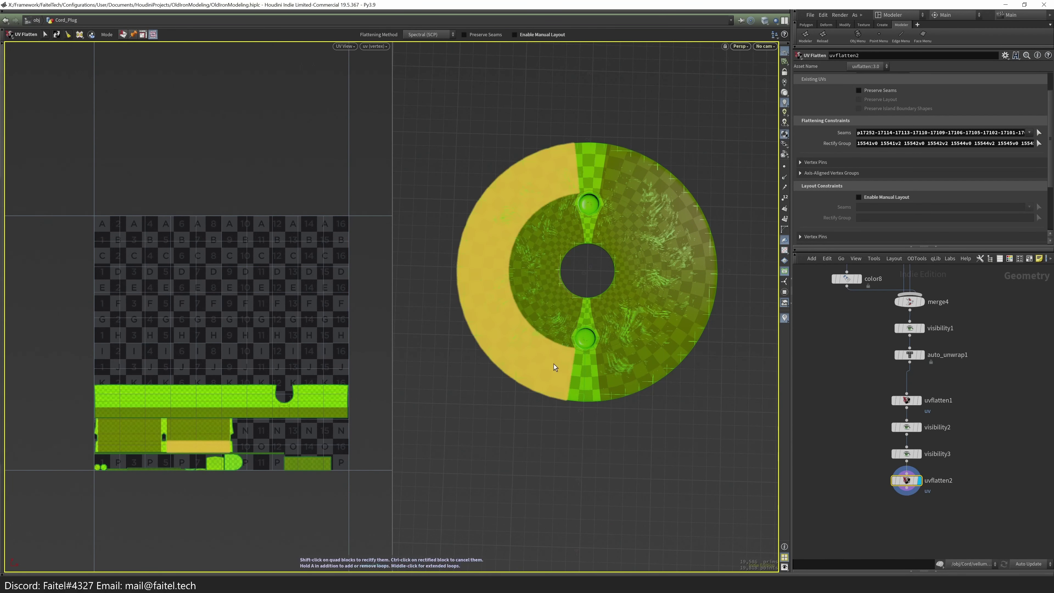
{"action": "key", "text": "s"}
{"action": "key", "text": "n"}
{"action": "left_click_drag", "start_coordinate": [555, 377], "coordinate": [659, 327], "text": "alt"}
{"action": "left_click", "coordinate": [694, 448]}
{"action": "left_click_drag", "start_coordinate": [694, 448], "coordinate": [602, 339], "text": "alt"}
{"action": "key", "text": "grave"}
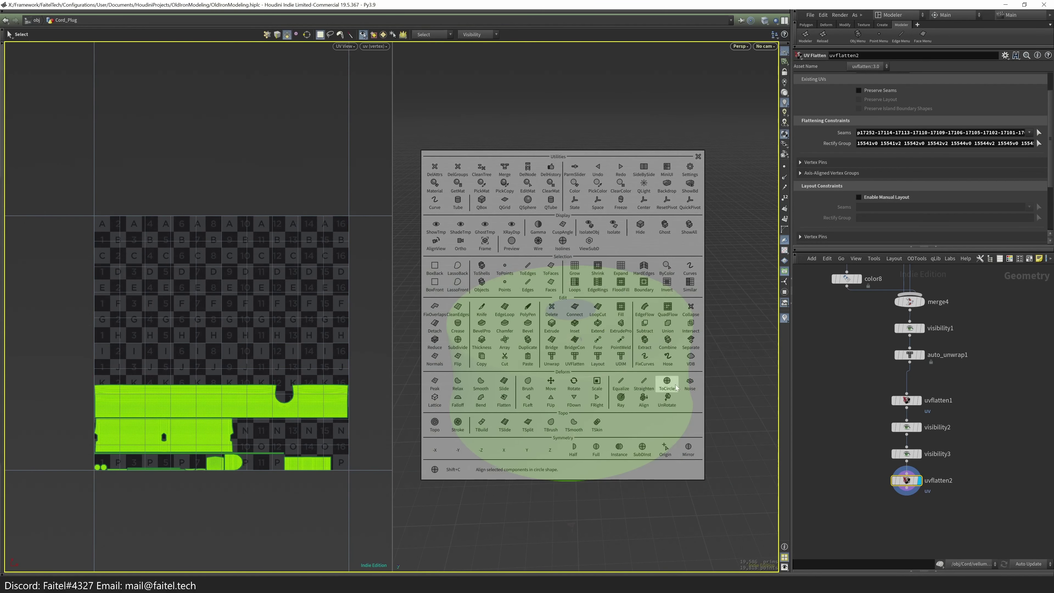
{"action": "key", "text": "grave"}
- Try the Visibility hide options, then undo the visibility steps to show the whole plug
{"action": "left_click", "coordinate": [707, 271]}
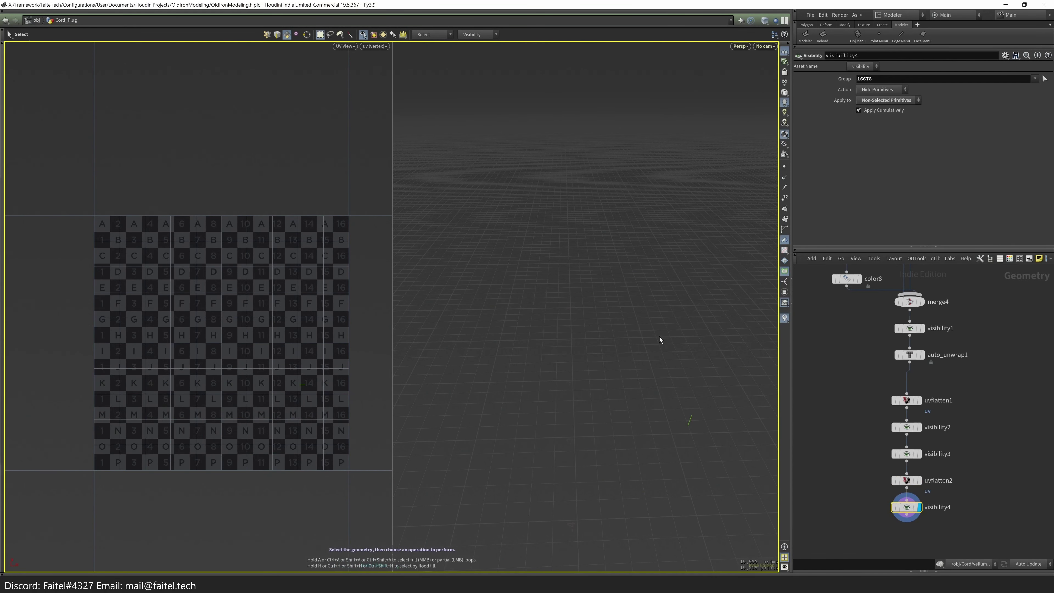
{"action": "left_click", "coordinate": [881, 112]}
{"action": "left_click", "coordinate": [887, 100]}
{"action": "left_click", "coordinate": [886, 118]}
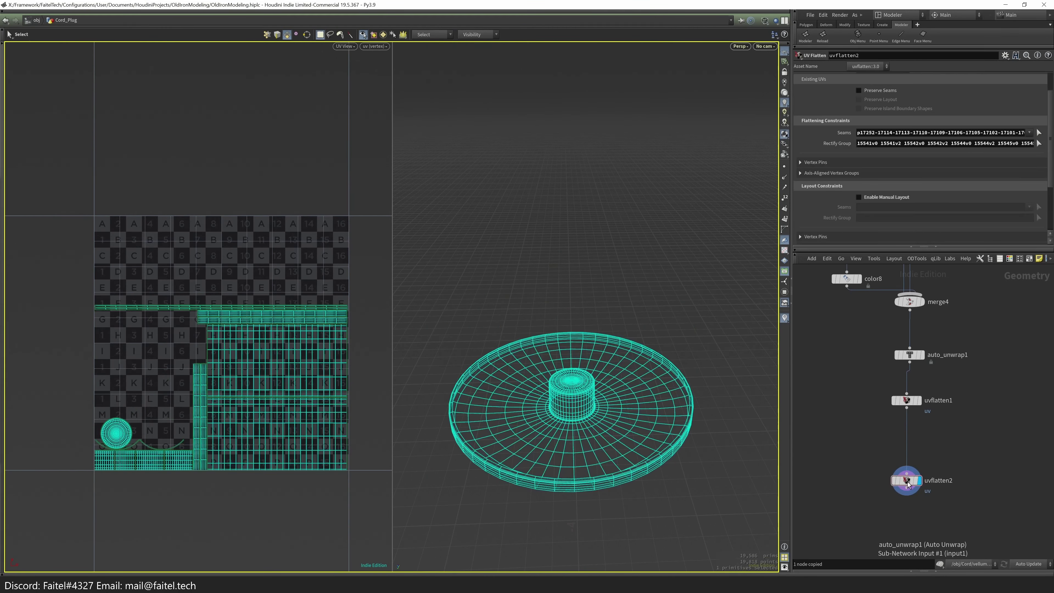
{"action": "key", "text": "ctrl+z"}
- Isolate the two orange prongs with wireframe-over-shaded display
{"action": "key", "text": "Escape"}
{"action": "left_click_drag", "start_coordinate": [597, 233], "coordinate": [601, 308]}
{"action": "key", "text": "s"}
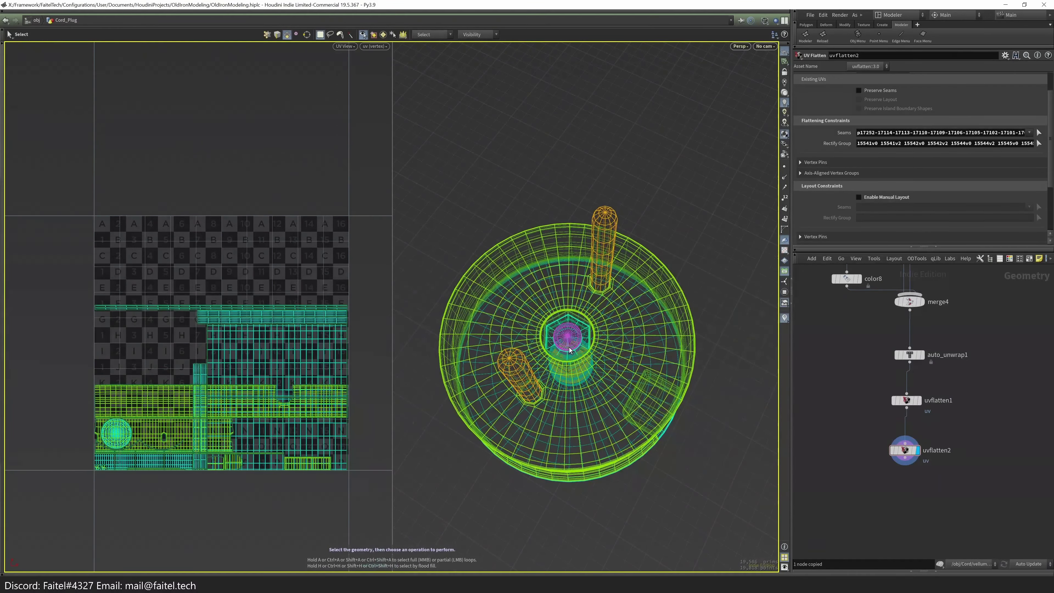
{"action": "key", "text": "w"}
{"action": "key", "text": "q"}
{"action": "left_click", "coordinate": [604, 257]}
- Add uvflatten3 with one vertical seam loop per prong and flatten them
{"action": "key", "text": "q"}
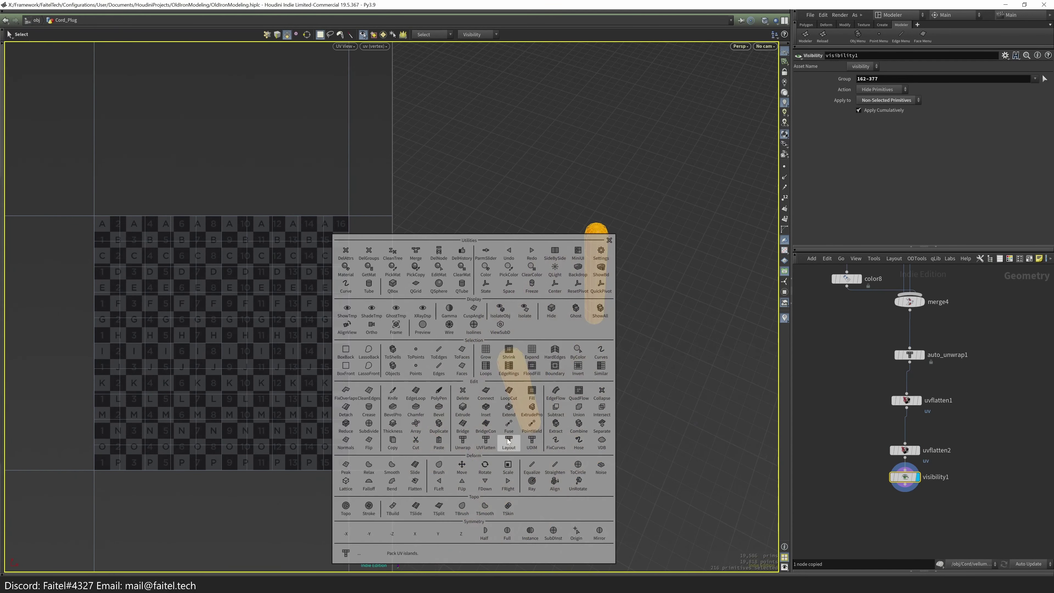
{"action": "left_click", "coordinate": [486, 441]}
{"action": "left_click", "coordinate": [506, 365]}
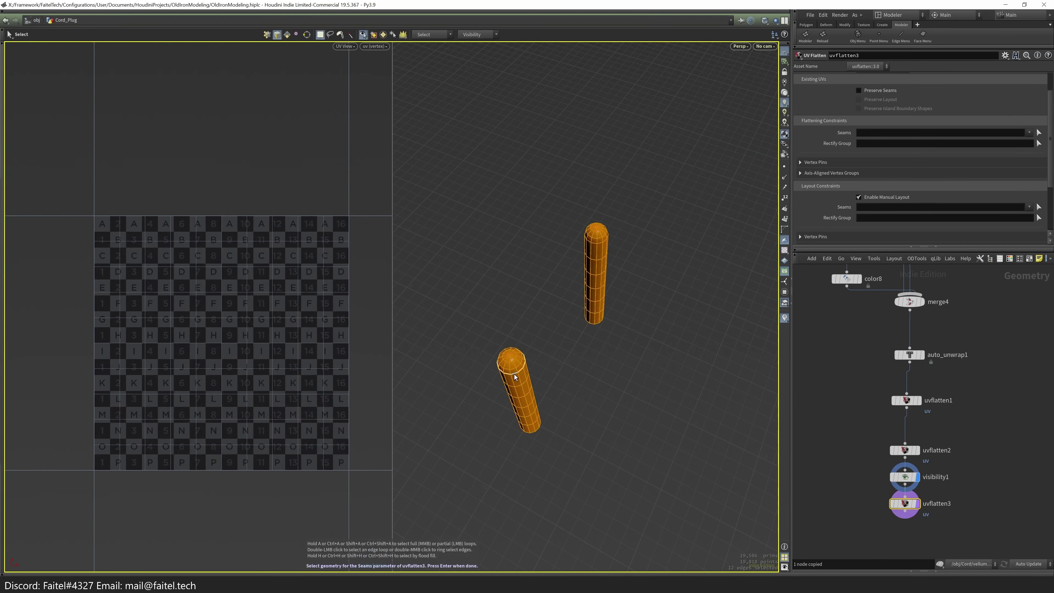
{"action": "left_click_drag", "start_coordinate": [602, 249], "coordinate": [640, 393], "text": "alt"}
{"action": "left_click", "coordinate": [640, 394], "text": "shift"}
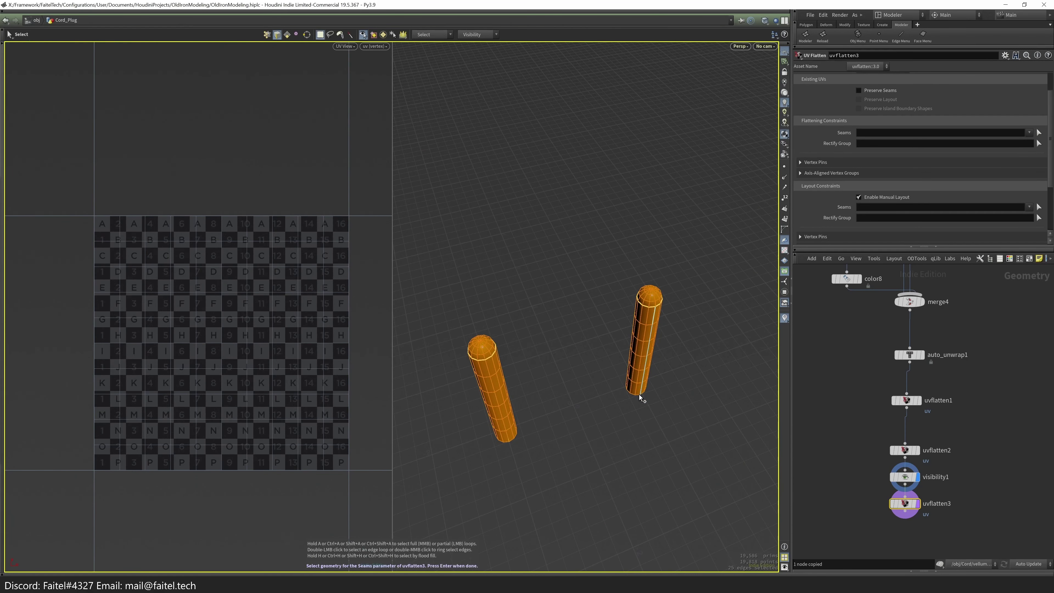
{"action": "left_click", "coordinate": [489, 372], "text": "shift"}
{"action": "key", "text": "Return"}
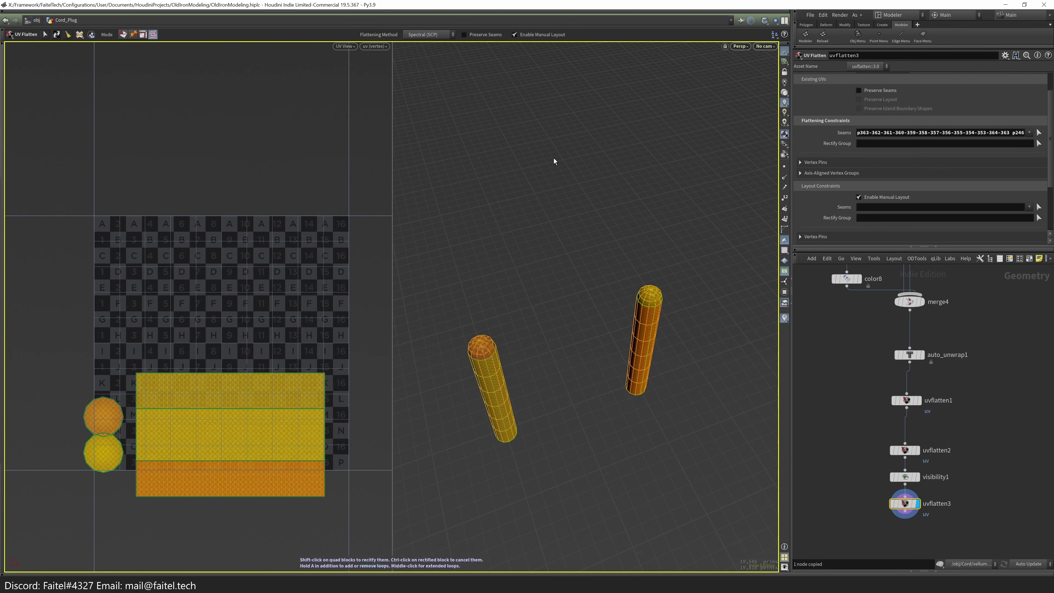
- Pack the prong islands into the 0–1 square and remove the extra visibility step
{"action": "key", "text": "ctrl+z"}
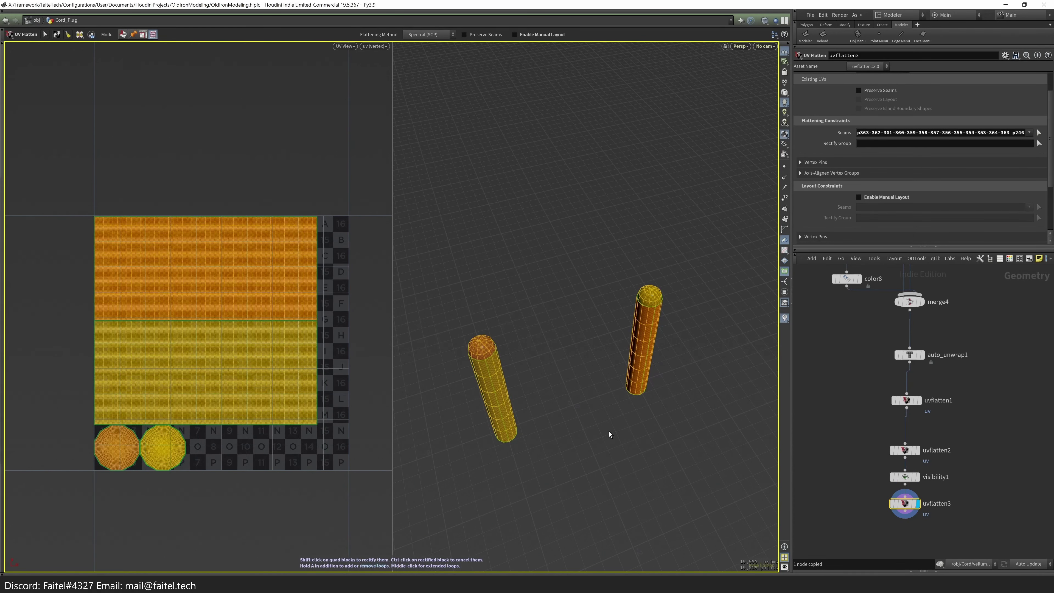
{"action": "left_click", "coordinate": [667, 358]}
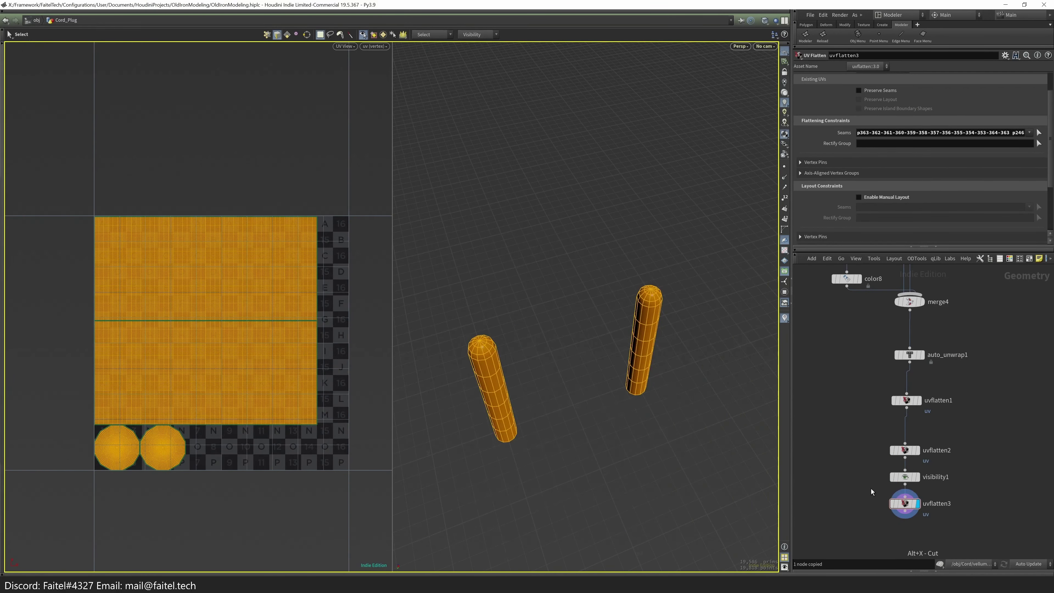
{"action": "key", "text": "ctrl+z"}
{"action": "left_click_drag", "start_coordinate": [906, 507], "coordinate": [906, 488]}
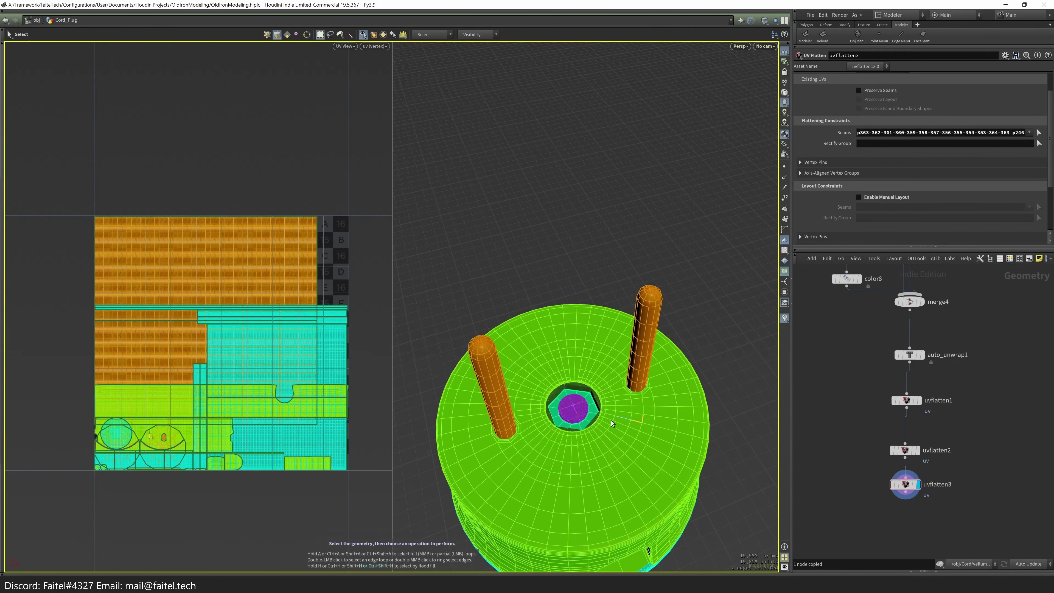
- Isolate the hexagonal cup part after discarding a trial UV flatten on its recess
{"action": "left_click", "coordinate": [596, 413]}
{"action": "key", "text": "Tab"}
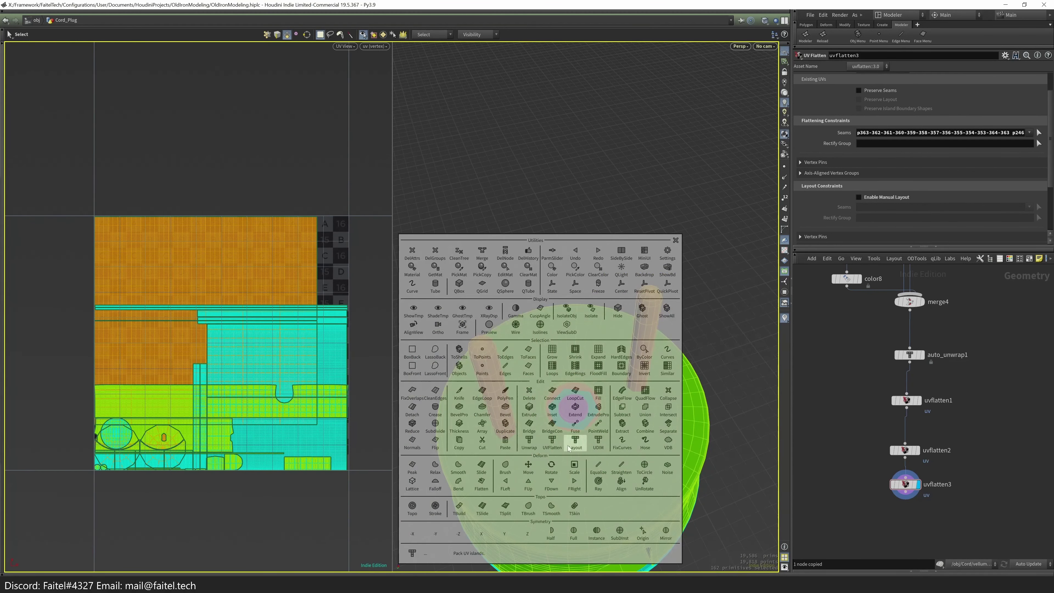
{"action": "left_click", "coordinate": [576, 444]}
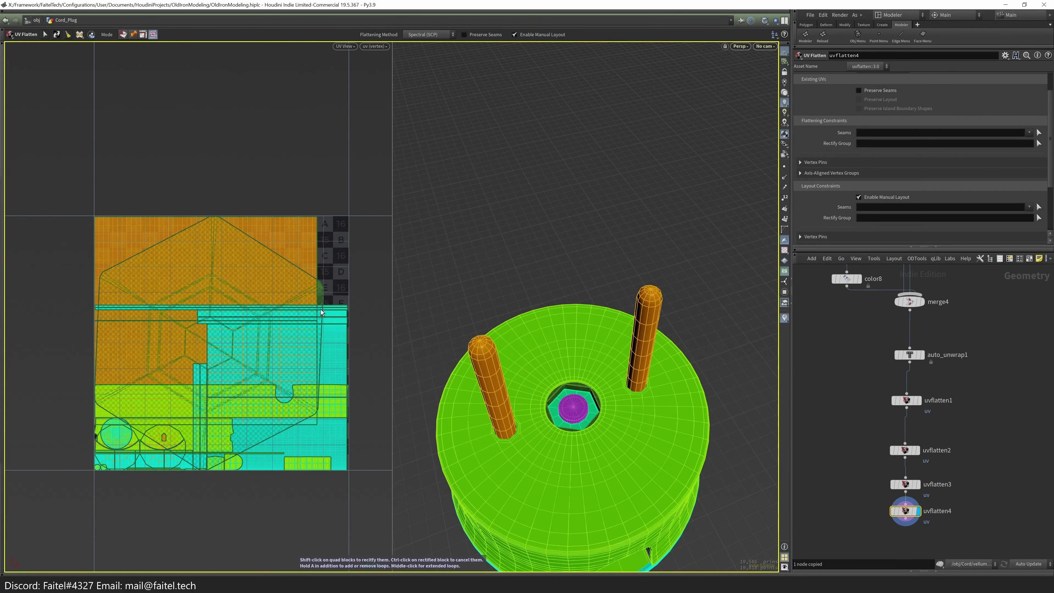
{"action": "key", "text": "ctrl+z"}
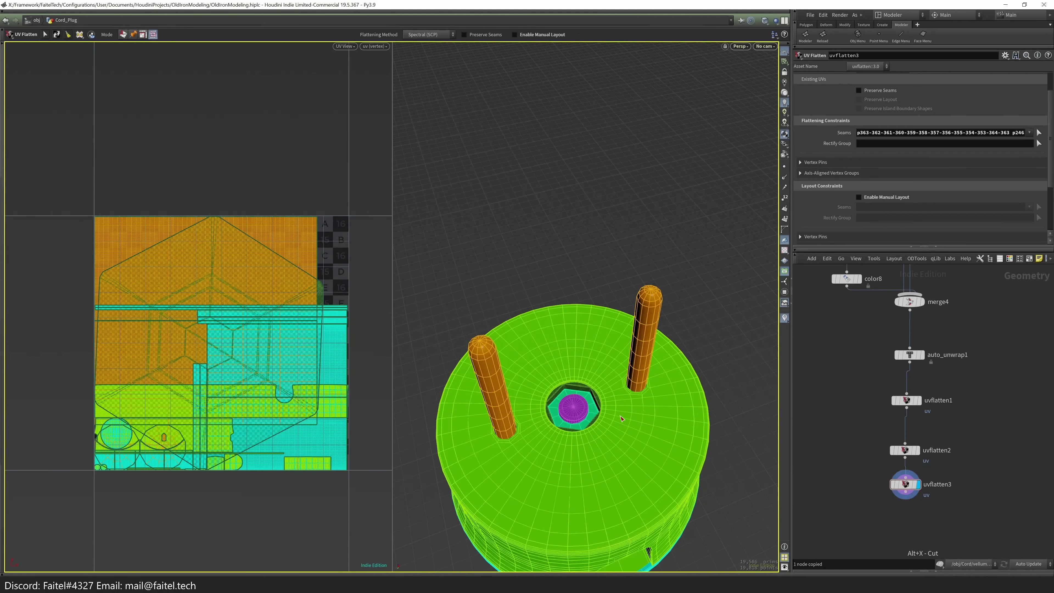
{"action": "key", "text": "Tab"}
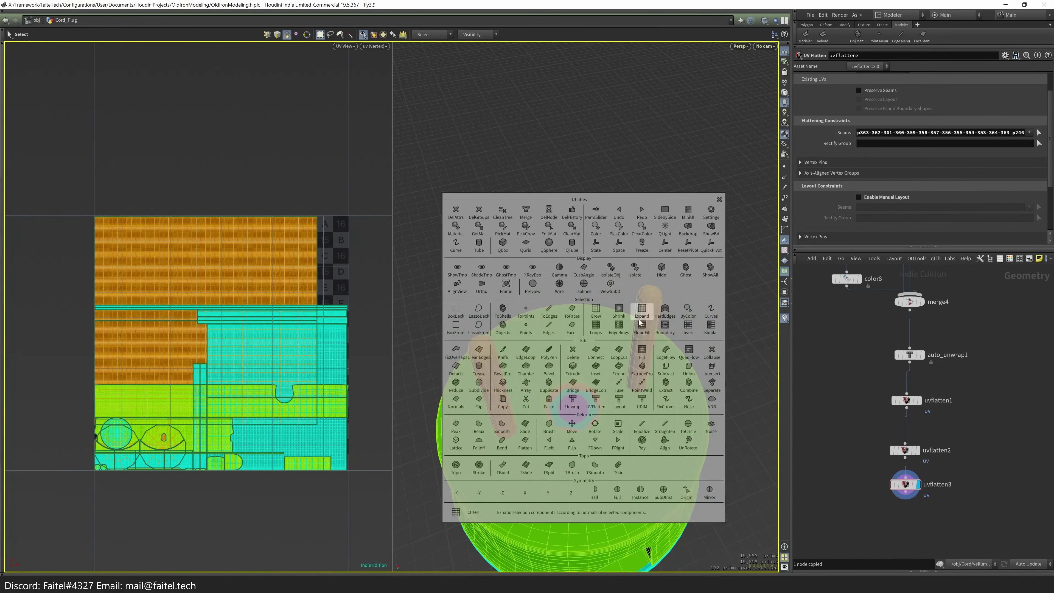
{"action": "left_click", "coordinate": [610, 271]}
- Select the whole hexagon and add a UVFlatten, discarding a trial automatic unwrap
{"action": "left_click", "coordinate": [604, 420]}
{"action": "key", "text": "Tab"}
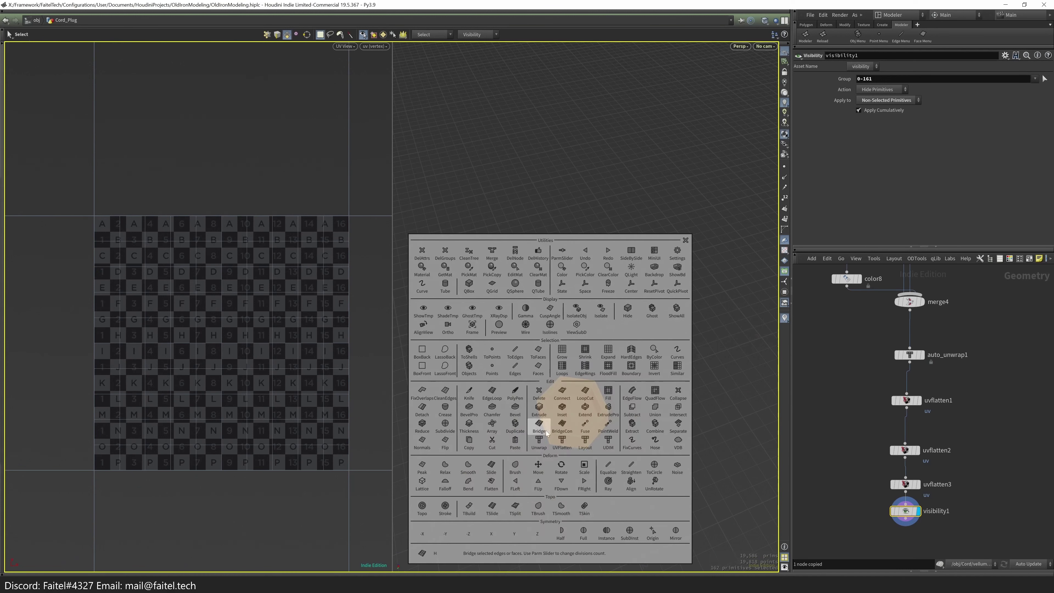
{"action": "left_click", "coordinate": [542, 448]}
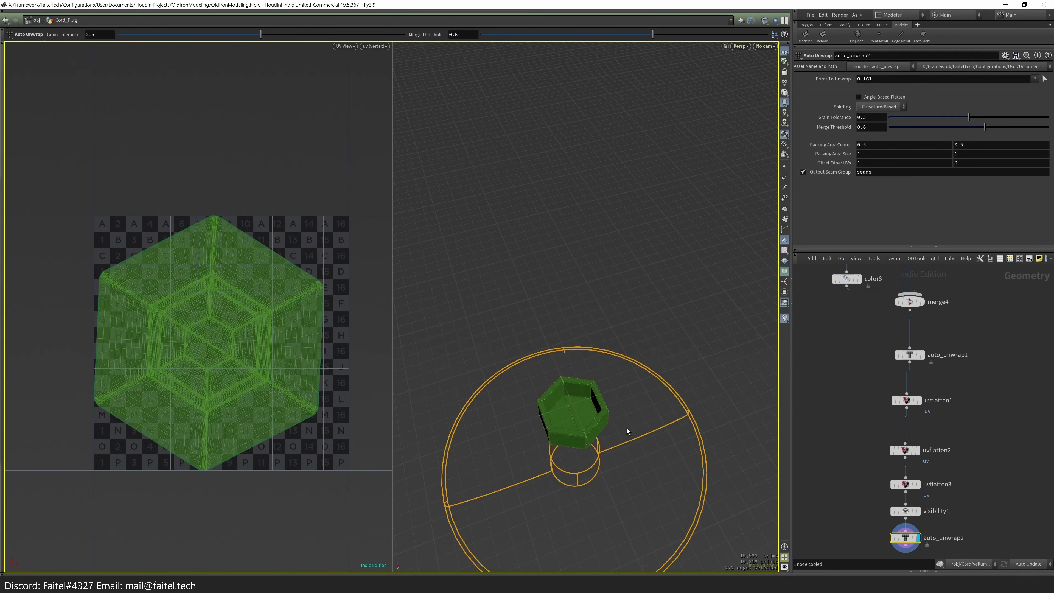
{"action": "key", "text": "ctrl+z"}
{"action": "key", "text": "Tab"}
{"action": "left_click", "coordinate": [609, 436]}
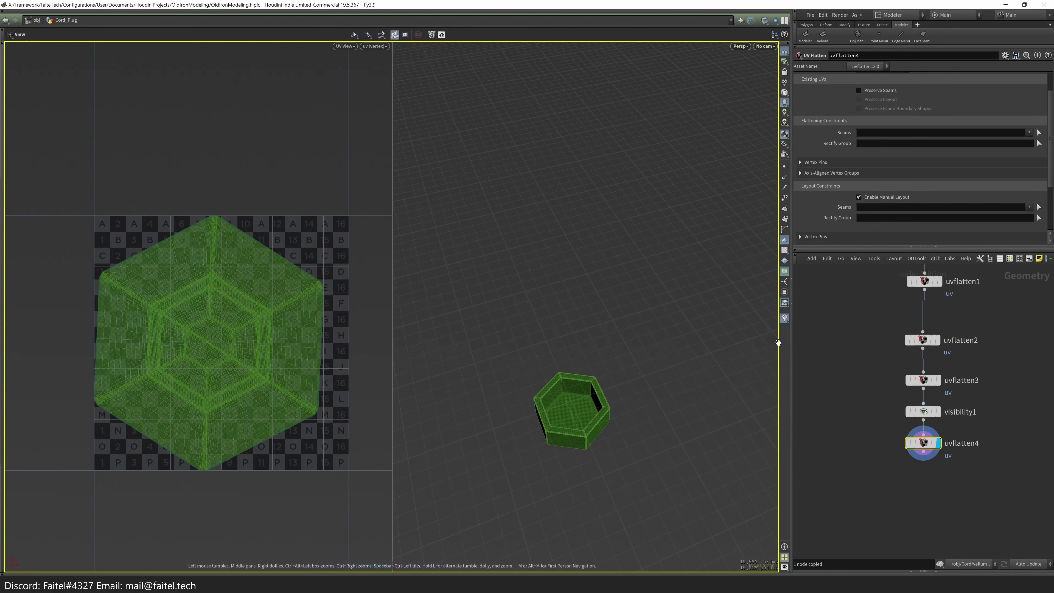
- Mark a vertical corner edge loop and a top edge loop on the hexagon as seams
{"action": "key", "text": "Escape"}
{"action": "left_click_drag", "start_coordinate": [753, 365], "coordinate": [608, 325]}
{"action": "key", "text": "Return"}
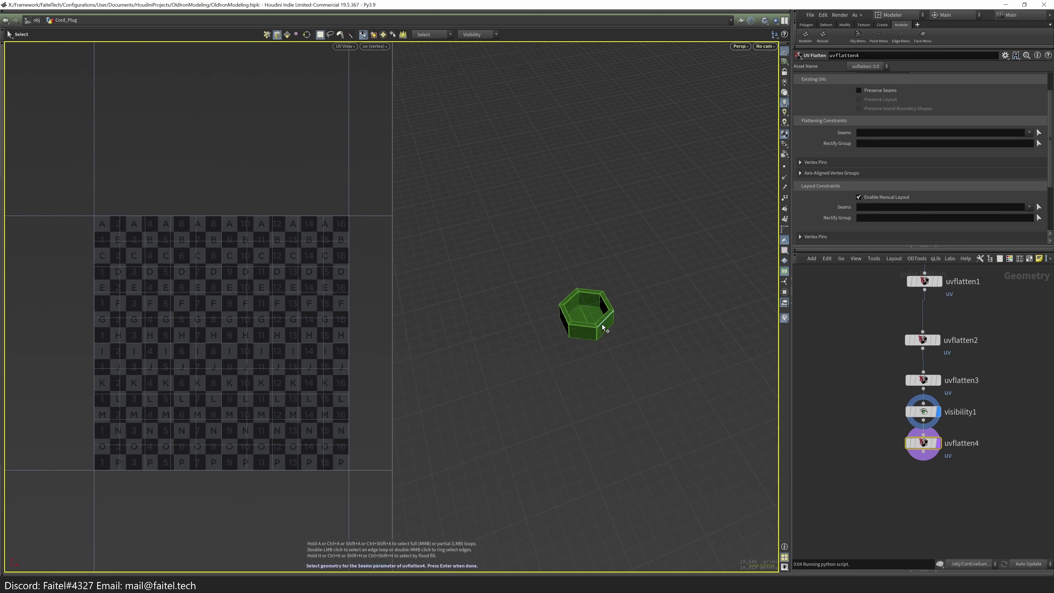
{"action": "key", "text": "Escape"}
{"action": "scroll", "coordinate": [585, 311], "scroll_direction": "up", "scroll_amount": 5}
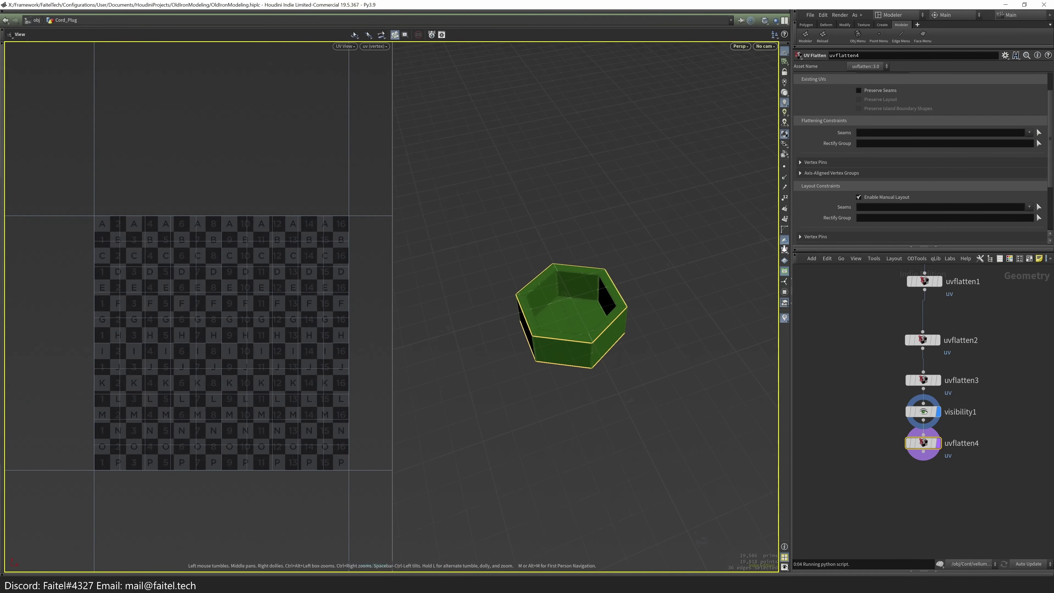
{"action": "left_click_drag", "start_coordinate": [586, 309], "coordinate": [594, 395]}
{"action": "key", "text": "Return"}
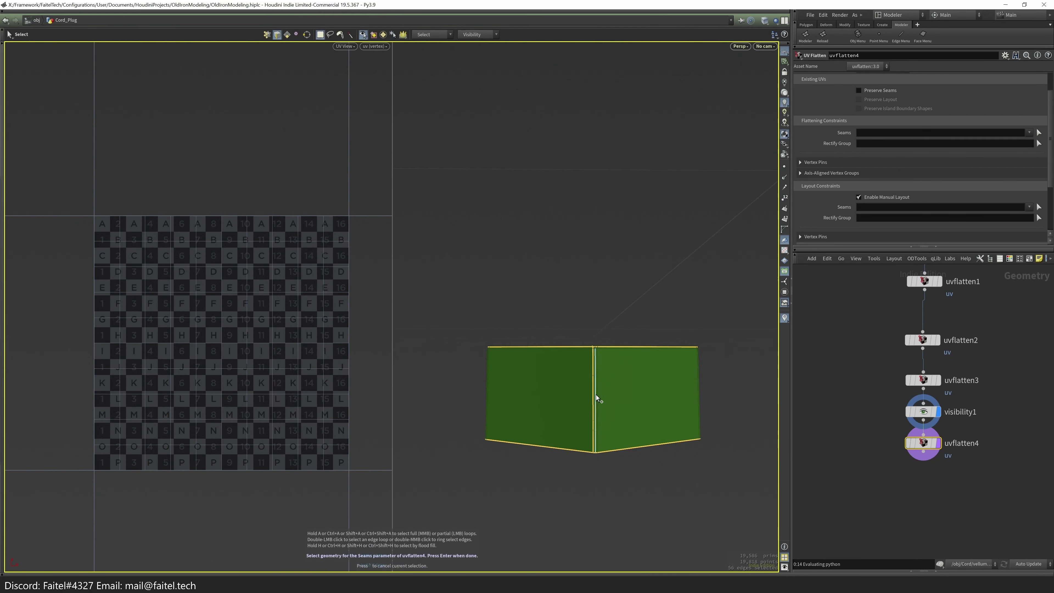
{"action": "double_click", "coordinate": [597, 401], "text": "shift"}
{"action": "left_click_drag", "start_coordinate": [605, 337], "coordinate": [476, 304]}
{"action": "double_click", "coordinate": [476, 308], "text": "shift"}
{"action": "key", "text": "Escape"}
- In wireframe, add more vertical edge loops and a single edge to the seams, removing one edge
{"action": "left_click_drag", "start_coordinate": [540, 474], "coordinate": [556, 302]}
{"action": "key", "text": "s"}
{"action": "double_click", "coordinate": [578, 368], "text": "shift"}
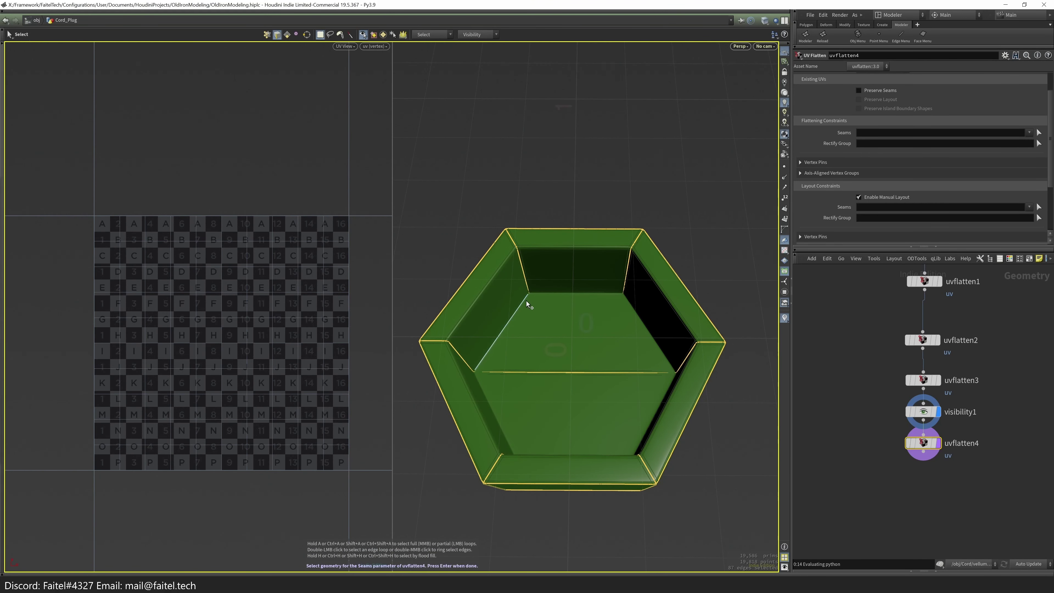
{"action": "key", "text": "w"}
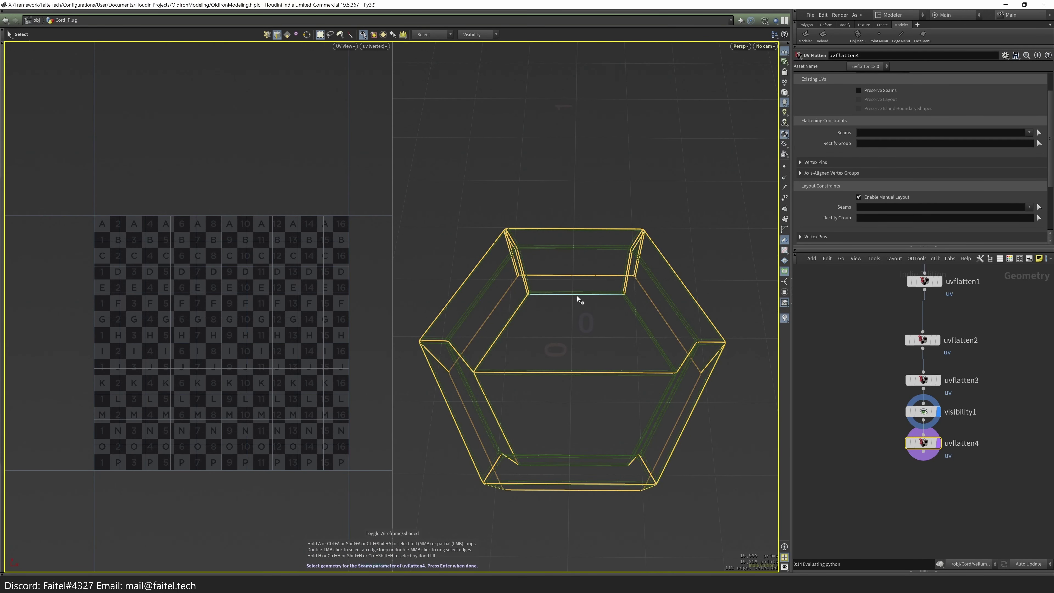
{"action": "double_click", "coordinate": [635, 315], "text": "shift"}
{"action": "mouse_move", "coordinate": [611, 295]}
{"action": "left_mouse_down", "text": "alt"}
{"action": "mouse_move", "coordinate": [557, 389]}
{"action": "mouse_move", "coordinate": [464, 425]}
{"action": "mouse_move", "coordinate": [600, 436]}
{"action": "mouse_move", "coordinate": [618, 304]}
{"action": "mouse_move", "coordinate": [615, 345]}
{"action": "mouse_move", "coordinate": [556, 314]}
{"action": "mouse_move", "coordinate": [478, 316]}
{"action": "mouse_move", "coordinate": [612, 426]}
{"action": "mouse_move", "coordinate": [612, 404]}
{"action": "left_mouse_up", "text": "alt"}
{"action": "left_click", "coordinate": [558, 387], "text": "shift"}
{"action": "left_click", "coordinate": [462, 428], "text": "ctrl"}
- Confirm the seams to flatten the cup and turn off Enable Manual Layout to repack UVs
{"action": "key", "text": "Escape"}
{"action": "key", "text": "s"}
{"action": "left_click_drag", "start_coordinate": [676, 330], "coordinate": [678, 401], "text": "alt"}
{"action": "scroll", "coordinate": [678, 401], "scroll_direction": "up", "scroll_amount": 5}
{"action": "left_click_drag", "start_coordinate": [765, 360], "coordinate": [616, 381], "text": "alt"}
{"action": "key", "text": "Return"}
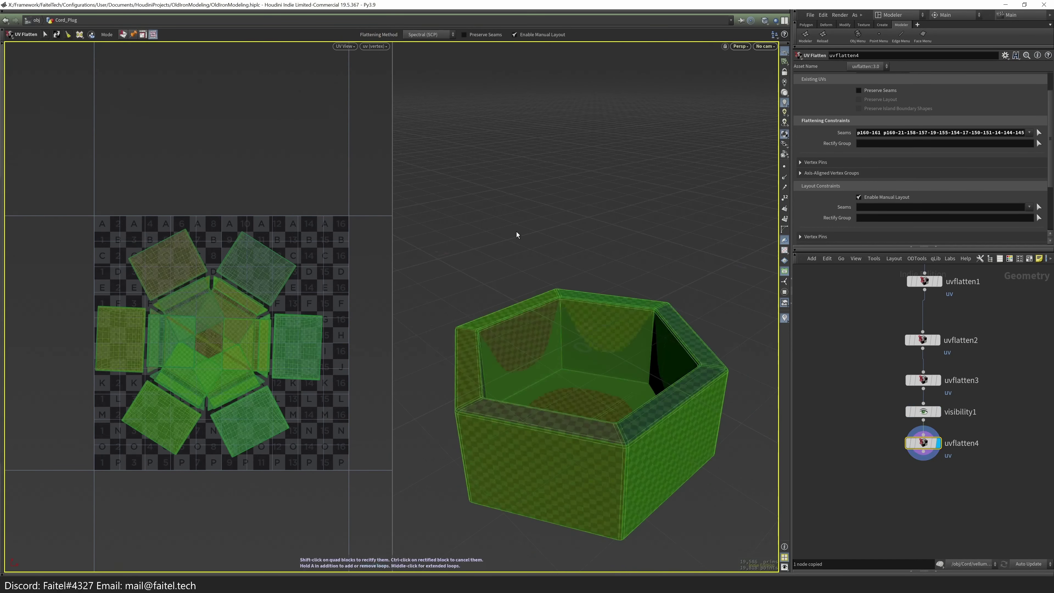
{"action": "left_click_drag", "start_coordinate": [516, 235], "coordinate": [573, 346], "text": "alt"}
{"action": "left_click", "coordinate": [515, 34]}
{"action": "key", "text": "Escape"}
{"action": "mouse_move", "coordinate": [548, 299]}
{"action": "left_mouse_down"}
{"action": "mouse_move", "coordinate": [572, 310]}
{"action": "mouse_move", "coordinate": [542, 285]}
{"action": "left_mouse_up"}
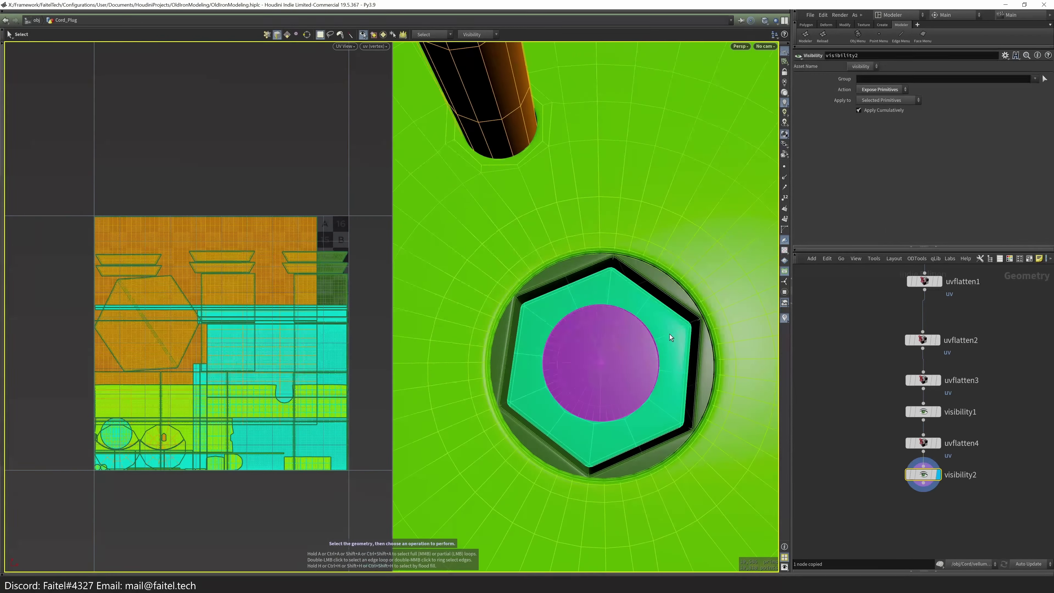
- Select and isolate the hex nut, then add a UVFlatten to it
{"action": "left_click", "coordinate": [670, 339]}
{"action": "key", "text": "i"}
{"action": "left_click_drag", "start_coordinate": [672, 322], "coordinate": [659, 374], "text": "alt"}
{"action": "key", "text": "Tab"}
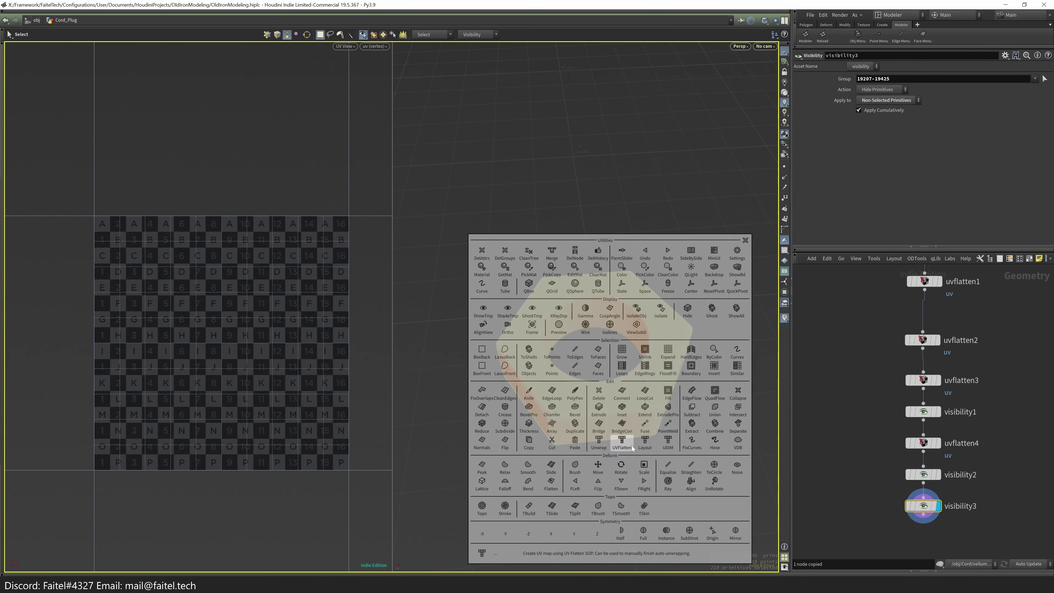
{"action": "left_click", "coordinate": [622, 443]}
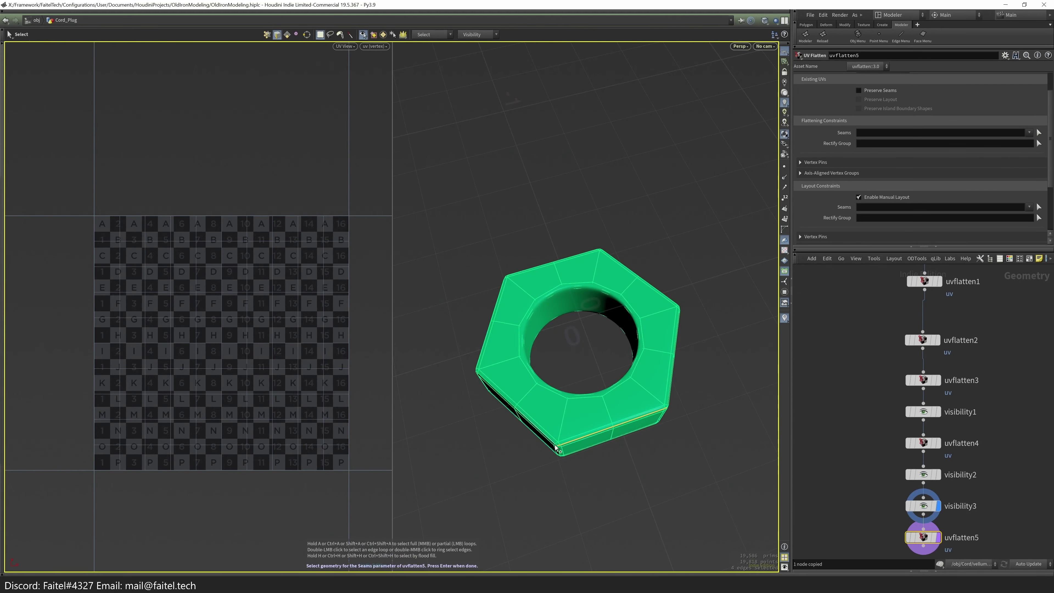
- Mark the nut's side loop, left and right corner loops and top loop as seams
{"action": "left_click_drag", "start_coordinate": [564, 453], "coordinate": [556, 447], "text": "alt"}
{"action": "left_click", "coordinate": [574, 441]}
{"action": "double_click", "coordinate": [572, 442]}
{"action": "left_click_drag", "start_coordinate": [559, 458], "coordinate": [573, 449], "text": "alt"}
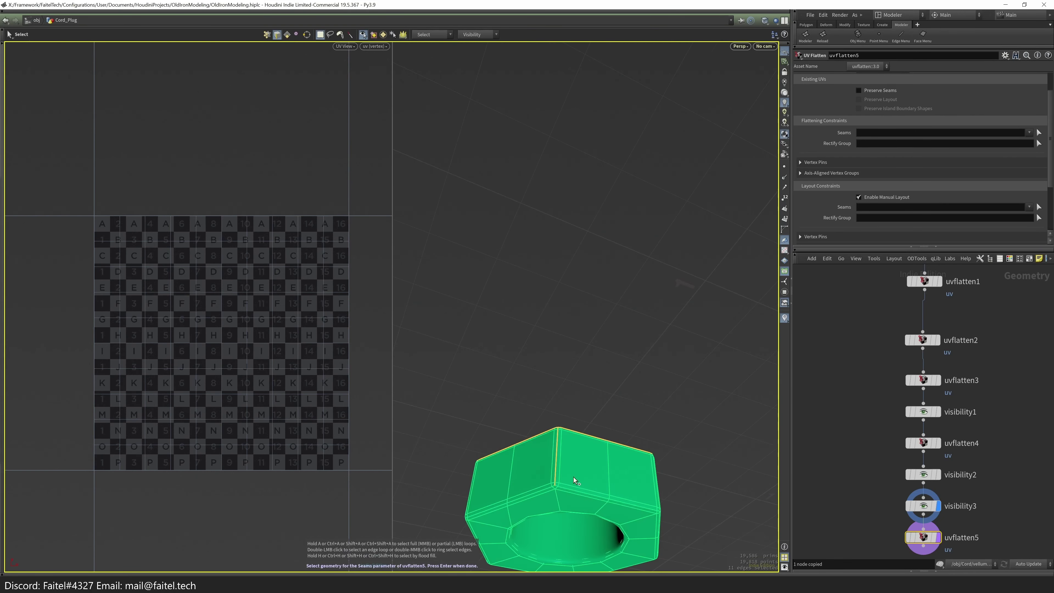
{"action": "left_click_drag", "start_coordinate": [563, 493], "coordinate": [534, 456], "text": "alt"}
{"action": "double_click", "coordinate": [650, 476], "text": "shift"}
{"action": "double_click", "coordinate": [486, 476], "text": "shift"}
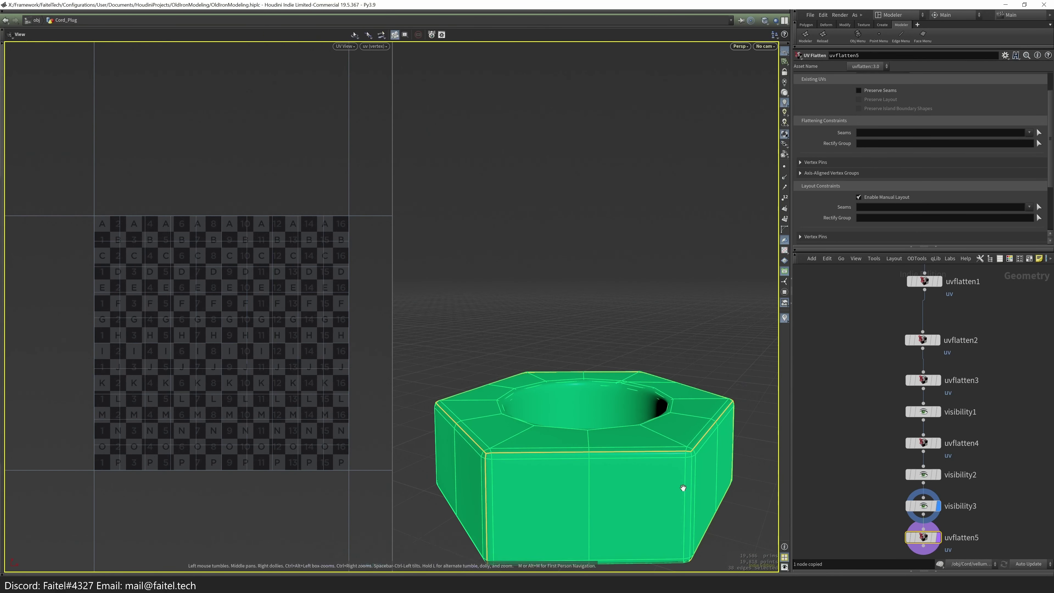
{"action": "scroll", "coordinate": [680, 486], "scroll_direction": "up", "scroll_amount": 5}
{"action": "left_click_drag", "start_coordinate": [693, 483], "coordinate": [616, 424], "text": "alt"}
{"action": "double_click", "coordinate": [617, 427], "text": "shift"}
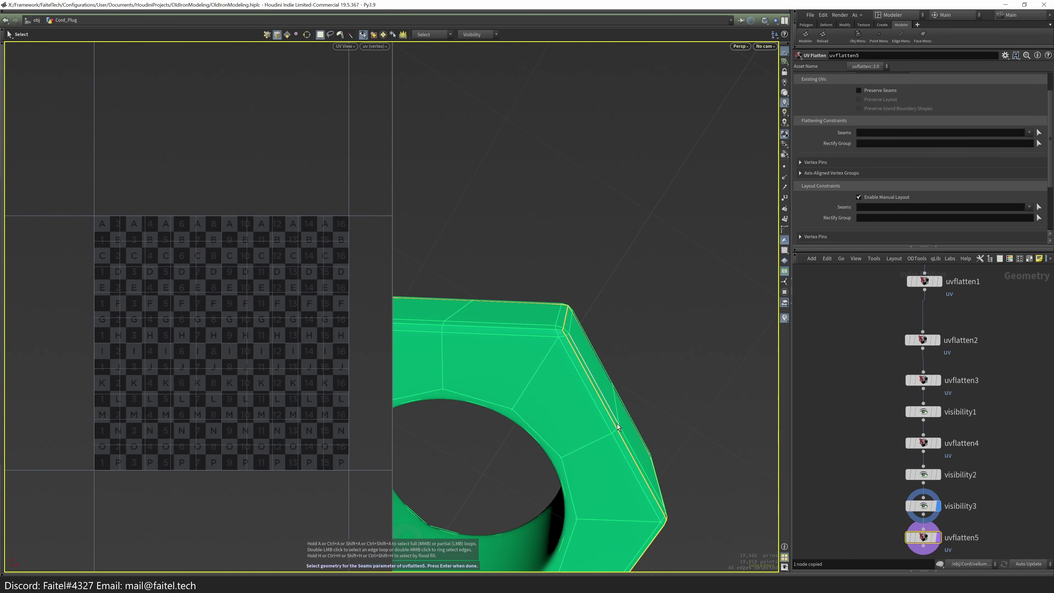
{"action": "double_click", "coordinate": [543, 331], "text": "shift"}
- Add the inner rim loop and further edges inside the nut's hole to the seams
{"action": "left_click_drag", "start_coordinate": [544, 332], "coordinate": [671, 301], "text": "alt"}
{"action": "key", "text": "e"}
{"action": "left_click", "coordinate": [549, 323]}
{"action": "double_click", "coordinate": [576, 304], "text": "shift"}
{"action": "left_click_drag", "start_coordinate": [576, 304], "coordinate": [577, 155], "text": "alt"}
{"action": "left_click_drag", "start_coordinate": [603, 327], "coordinate": [572, 415], "text": "alt"}
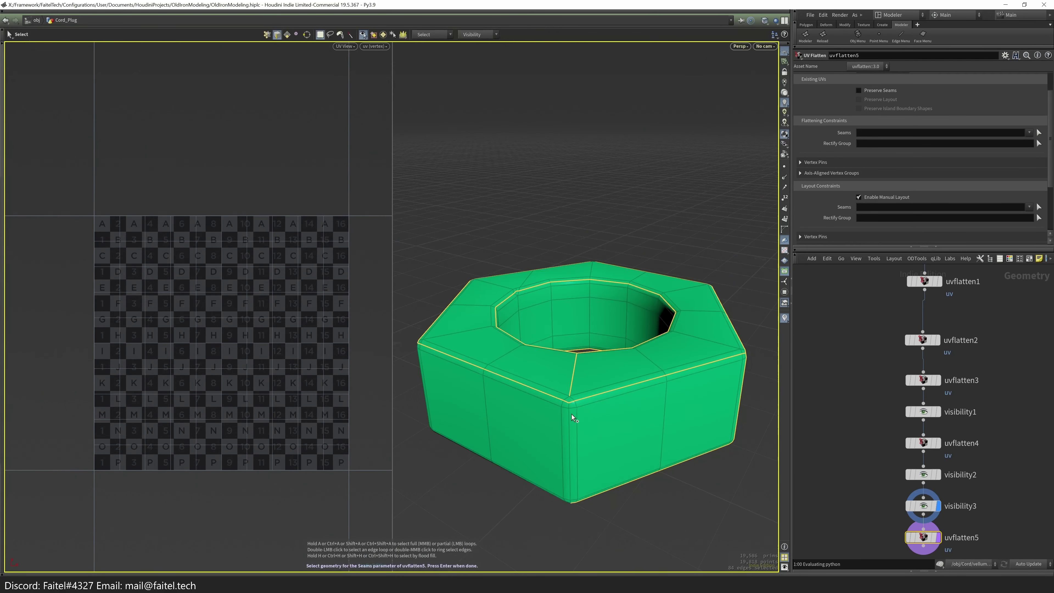
{"action": "double_click", "coordinate": [572, 499], "text": "shift"}
{"action": "left_click_drag", "start_coordinate": [571, 499], "coordinate": [572, 508], "text": "alt"}
- Add more side and corner edges, then remove two unwanted corner edges from the seams
{"action": "left_click_drag", "start_coordinate": [454, 510], "coordinate": [627, 393], "text": "alt"}
{"action": "double_click", "coordinate": [588, 472], "text": "shift"}
{"action": "double_click", "coordinate": [575, 389], "text": "shift"}
{"action": "double_click", "coordinate": [628, 393], "text": "ctrl"}
{"action": "left_click_drag", "start_coordinate": [695, 427], "coordinate": [507, 372], "text": "alt"}
{"action": "double_click", "coordinate": [568, 354], "text": "ctrl"}
{"action": "left_click_drag", "start_coordinate": [509, 330], "coordinate": [545, 294], "text": "alt"}
- Confirm the seams to flatten the nut and turn off Enable Manual Layout
{"action": "key", "text": "Return"}
{"action": "left_click", "coordinate": [872, 197]}
{"action": "left_click_drag", "start_coordinate": [457, 291], "coordinate": [544, 282], "text": "alt"}
{"action": "key", "text": "Escape"}
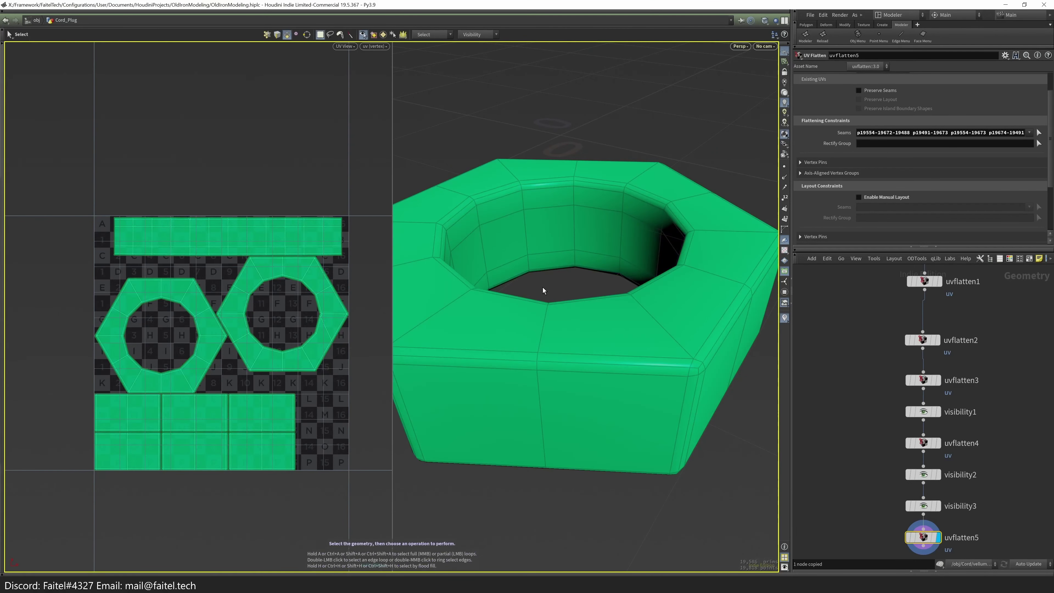
{"action": "key", "text": "Tab"}
- Unhide all parts, then select and isolate the purple ribbed plug body
{"action": "left_click", "coordinate": [583, 340]}
{"action": "scroll", "coordinate": [560, 362], "scroll_direction": "up", "scroll_amount": 3}
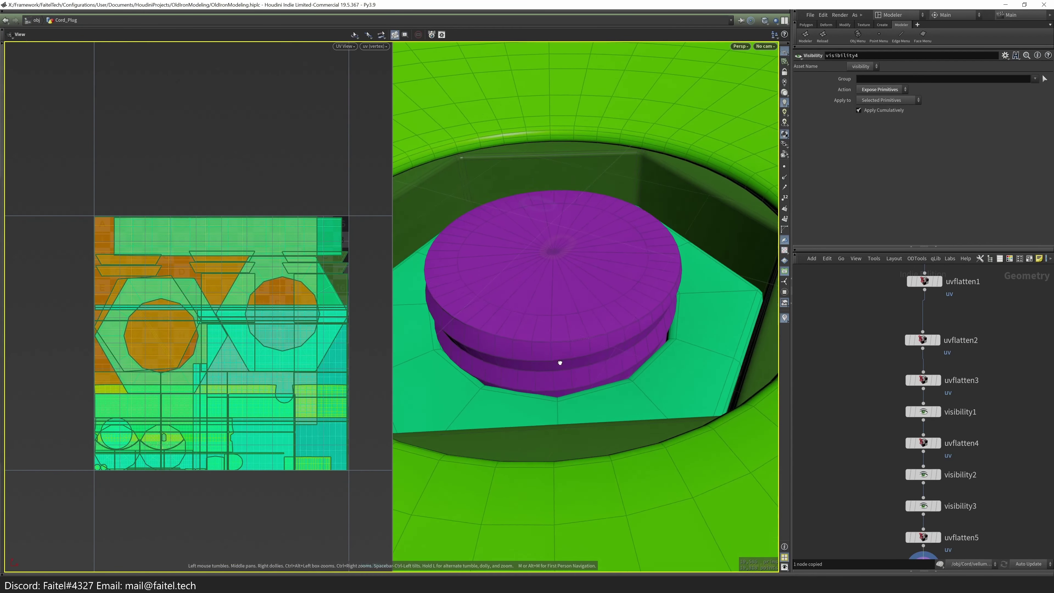
{"action": "double_click", "coordinate": [563, 343]}
{"action": "key", "text": "Tab"}
{"action": "left_click", "coordinate": [564, 313]}
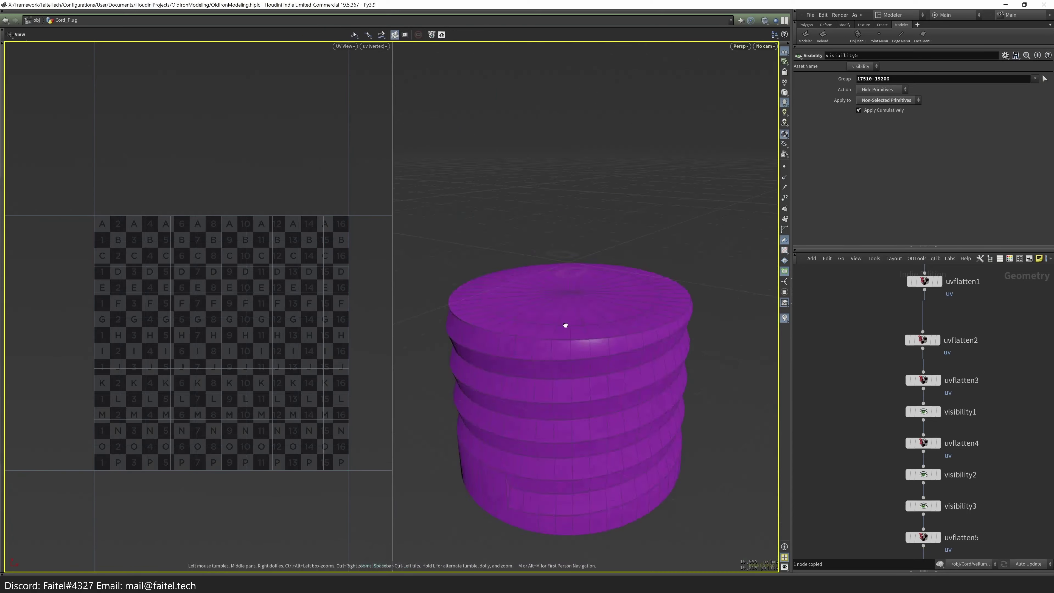
- Add a UVFlatten on the plug body and mark its top rim loop as a seam
{"action": "left_click_drag", "start_coordinate": [565, 355], "coordinate": [570, 330]}
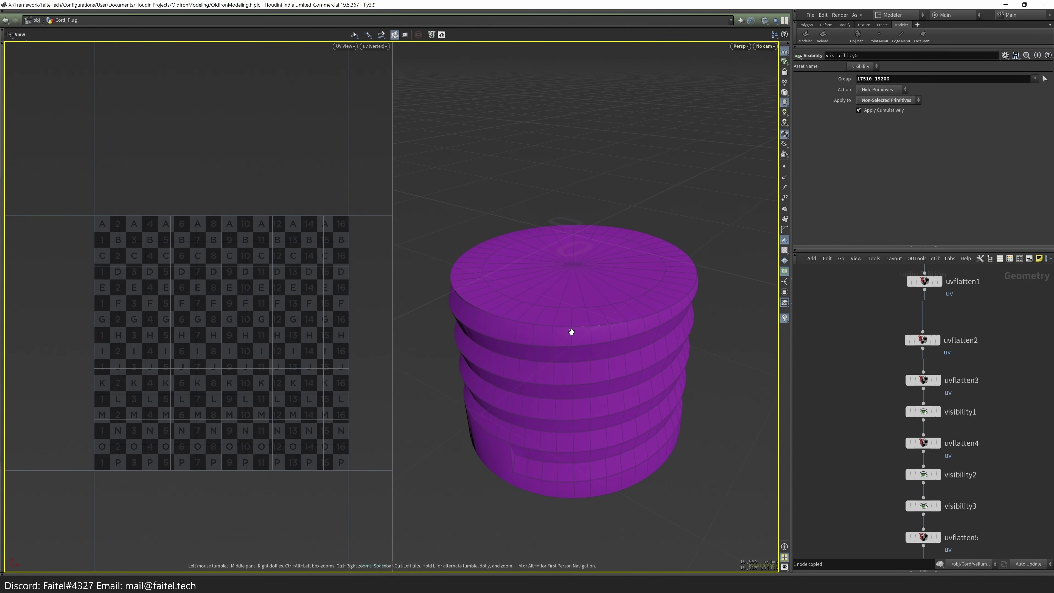
{"action": "key", "text": "s"}
{"action": "left_click", "coordinate": [546, 330]}
{"action": "key", "text": "Tab"}
{"action": "left_click", "coordinate": [640, 439]}
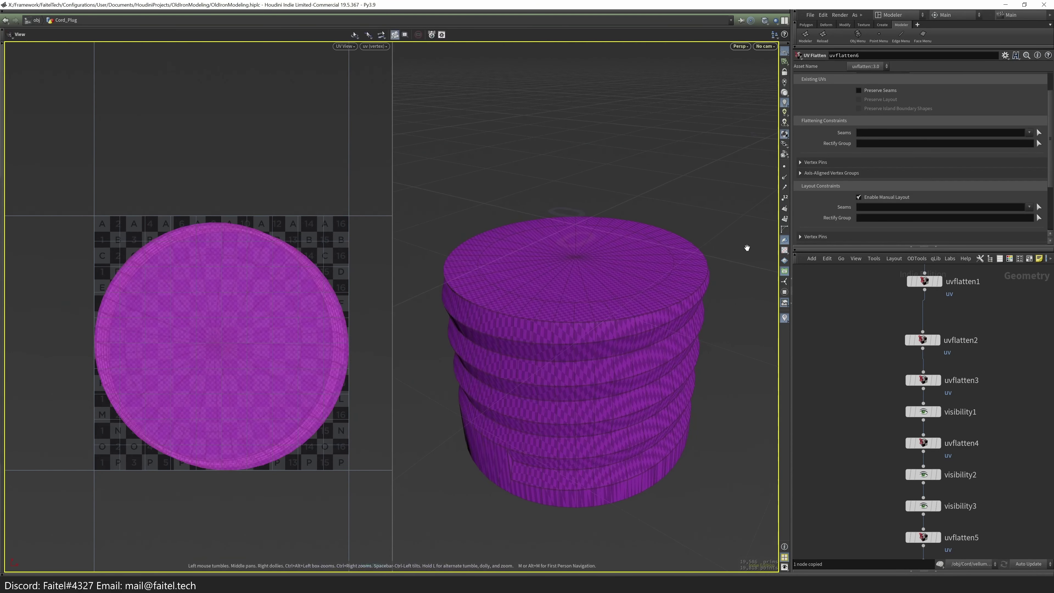
{"action": "left_click", "coordinate": [539, 322]}
{"action": "double_click", "coordinate": [537, 323]}
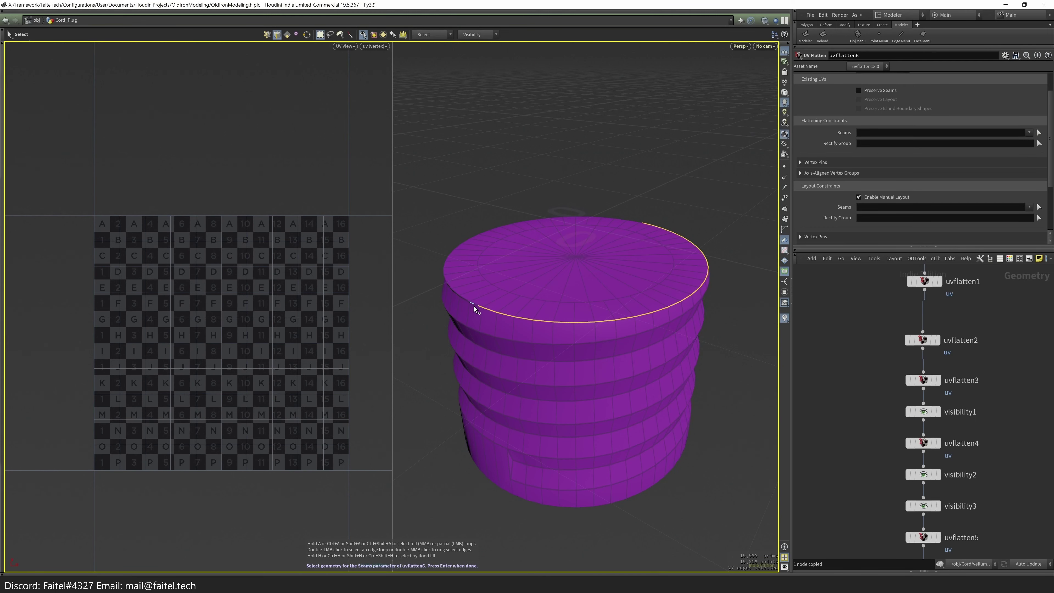
- Add two more ridge edge loops to the seams
{"action": "scroll", "coordinate": [471, 302], "scroll_direction": "up", "scroll_amount": 5}
{"action": "left_click_drag", "start_coordinate": [628, 299], "coordinate": [527, 292]}
{"action": "double_click", "coordinate": [632, 351], "text": "shift"}
{"action": "right_click_drag", "start_coordinate": [527, 292], "coordinate": [701, 278]}
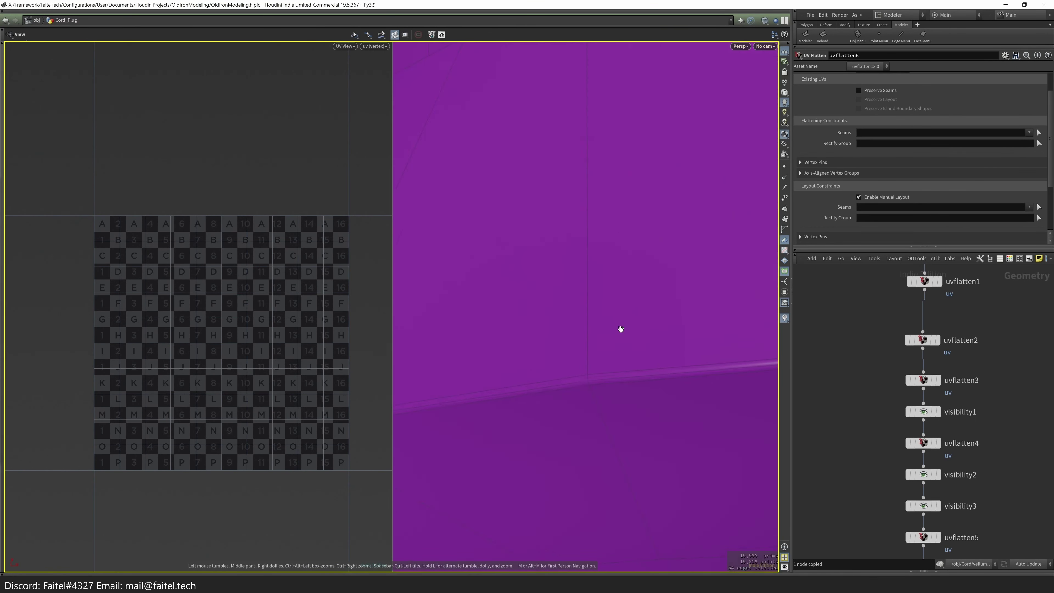
{"action": "left_click_drag", "start_coordinate": [702, 278], "coordinate": [612, 384]}
{"action": "key", "text": "s"}
{"action": "left_click", "coordinate": [613, 385], "text": "shift"}
{"action": "double_click", "coordinate": [613, 385], "text": "shift"}
- Add a vertical edge loop as the body's side seam
{"action": "key", "text": "Escape"}
{"action": "scroll", "coordinate": [572, 348], "scroll_direction": "down", "scroll_amount": 5}
{"action": "left_click_drag", "start_coordinate": [572, 348], "coordinate": [549, 226]}
{"action": "key", "text": "Return"}
{"action": "left_click_drag", "start_coordinate": [558, 165], "coordinate": [514, 377]}
{"action": "double_click", "coordinate": [572, 350], "text": "shift"}
{"action": "key", "text": "Escape"}
- Flatten the body's UVs, then add the lower vertical edge and a diagonal edge to the seams
{"action": "key", "text": "Return"}
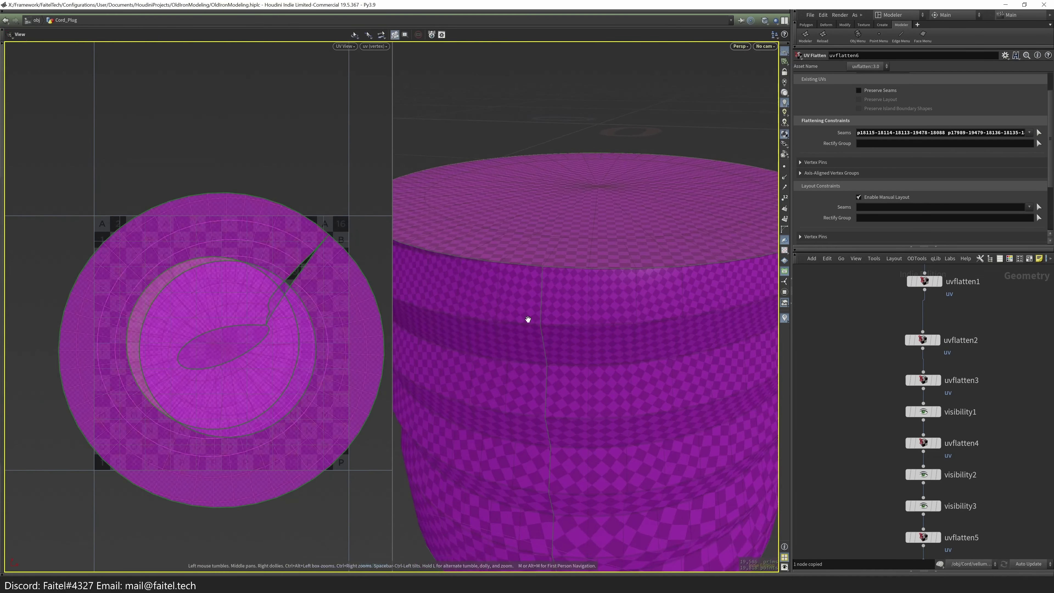
{"action": "left_click_drag", "start_coordinate": [530, 318], "coordinate": [565, 424]}
{"action": "scroll", "coordinate": [513, 355], "scroll_direction": "up", "scroll_amount": 5}
{"action": "scroll", "coordinate": [534, 353], "scroll_direction": "up", "scroll_amount": 2}
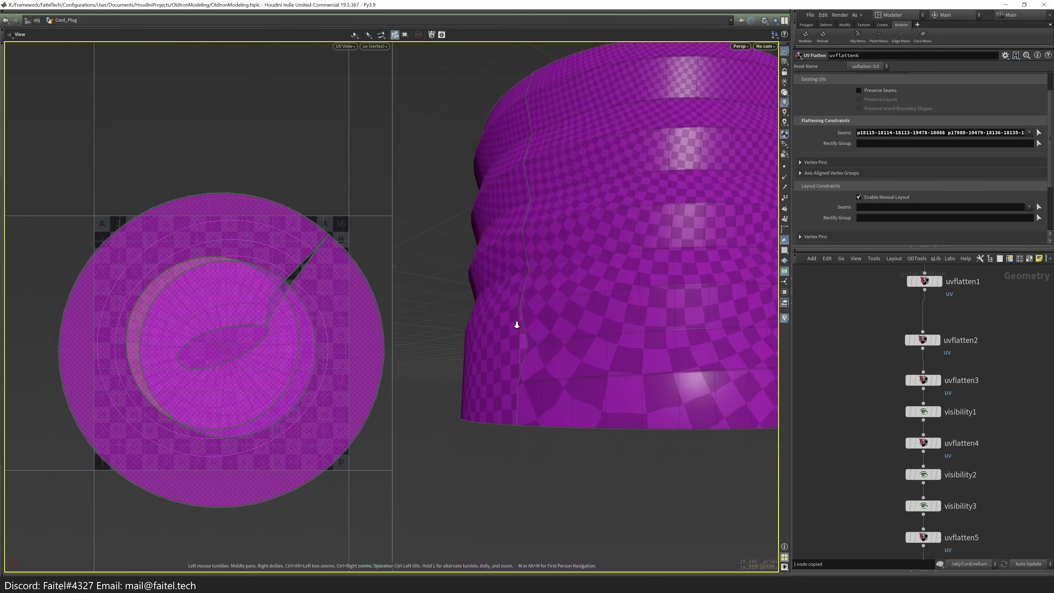
{"action": "double_click", "coordinate": [514, 322]}
{"action": "scroll", "coordinate": [513, 332], "scroll_direction": "up", "scroll_amount": 5}
{"action": "scroll", "coordinate": [516, 464], "scroll_direction": "up", "scroll_amount": 3}
{"action": "key", "text": "Return"}
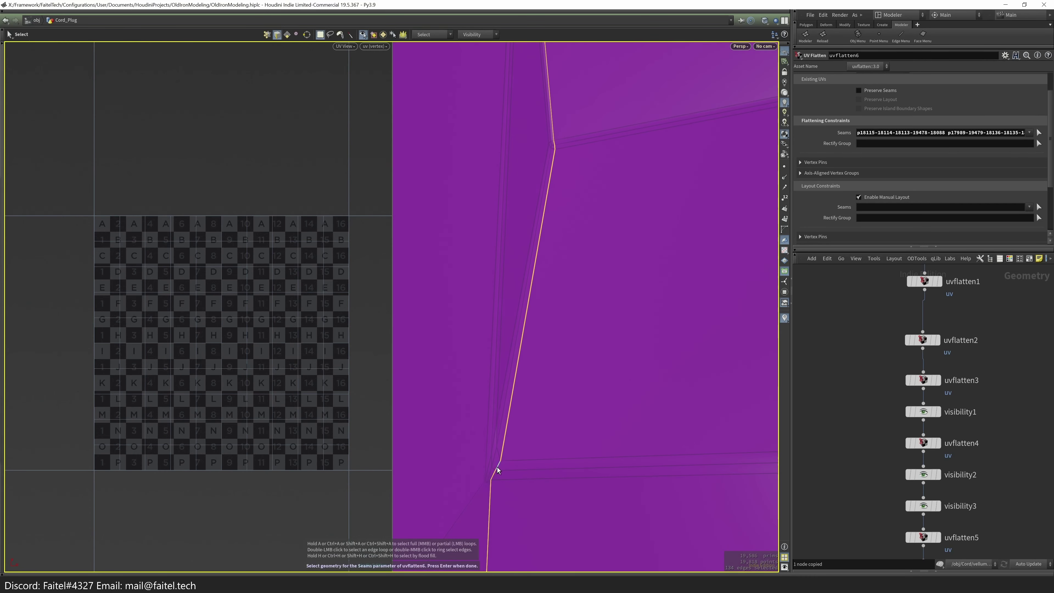
{"action": "left_click", "coordinate": [490, 486], "text": "shift"}
{"action": "left_click", "coordinate": [479, 490], "text": "shift"}
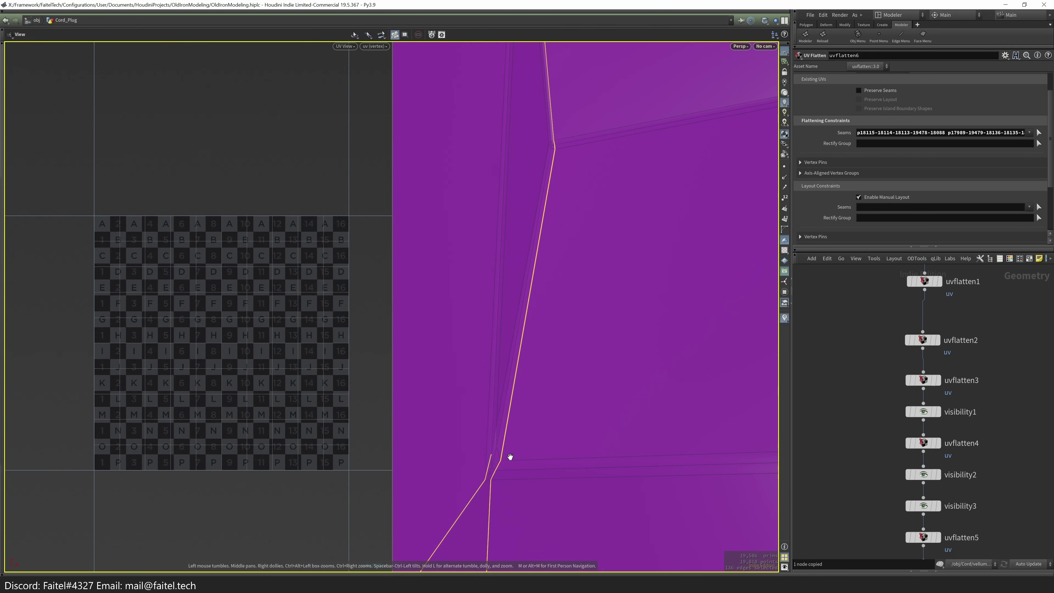
- Add one more seam edge, reflatten, and disable Enable Manual Layout so islands pack automatically
{"action": "scroll", "coordinate": [477, 252], "scroll_direction": "up", "scroll_amount": 3}
{"action": "left_click_drag", "start_coordinate": [547, 294], "coordinate": [595, 299]}
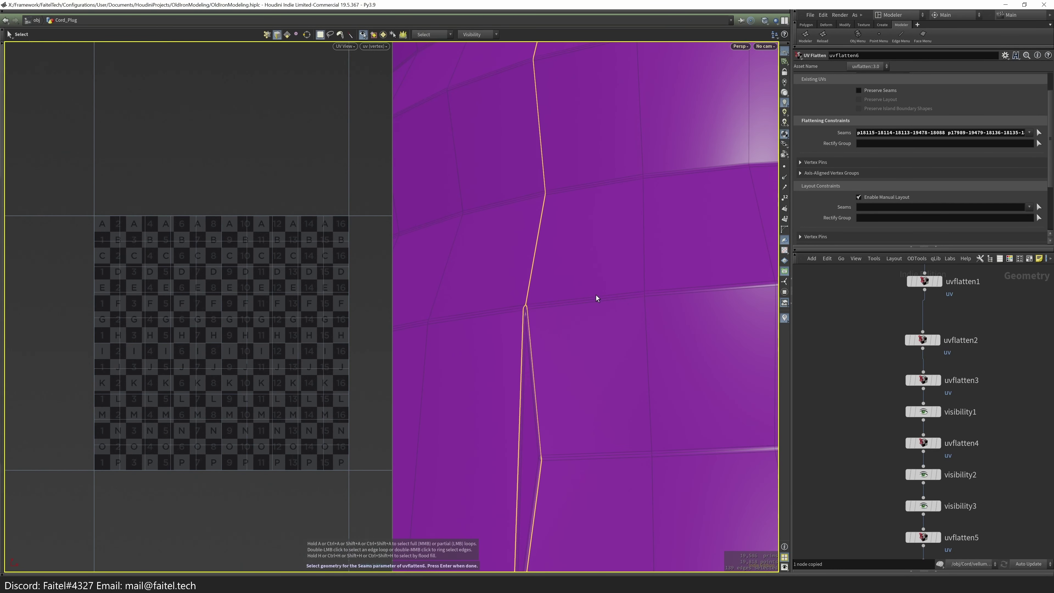
{"action": "scroll", "coordinate": [532, 294], "scroll_direction": "down", "scroll_amount": 3}
{"action": "scroll", "coordinate": [536, 335], "scroll_direction": "up", "scroll_amount": 4}
{"action": "left_click_drag", "start_coordinate": [538, 345], "coordinate": [666, 245]}
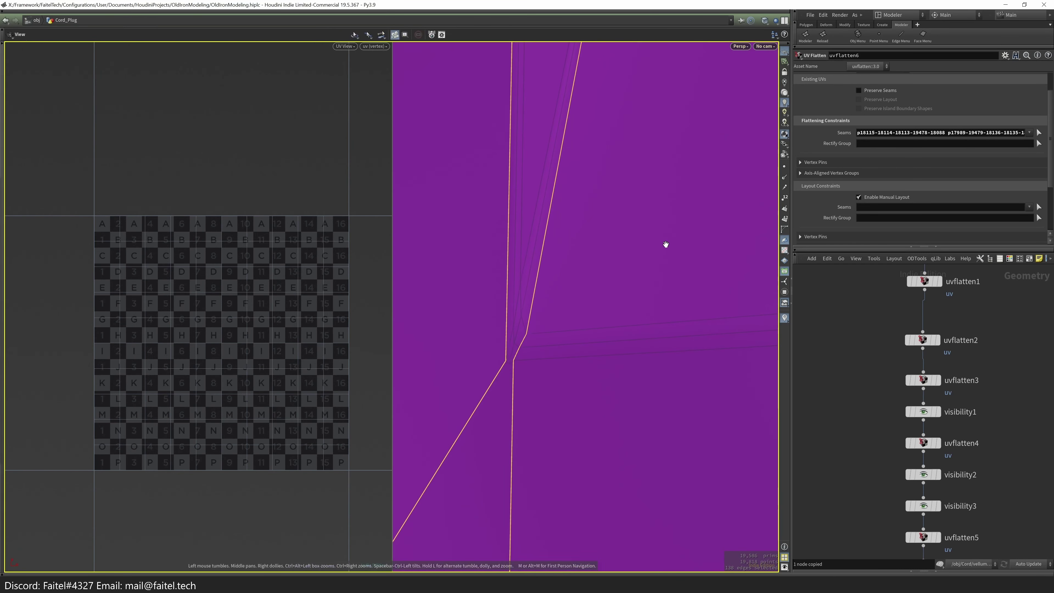
{"action": "left_click_drag", "start_coordinate": [498, 157], "coordinate": [499, 414]}
{"action": "left_click", "coordinate": [493, 473], "text": "shift"}
{"action": "key", "text": "Return"}
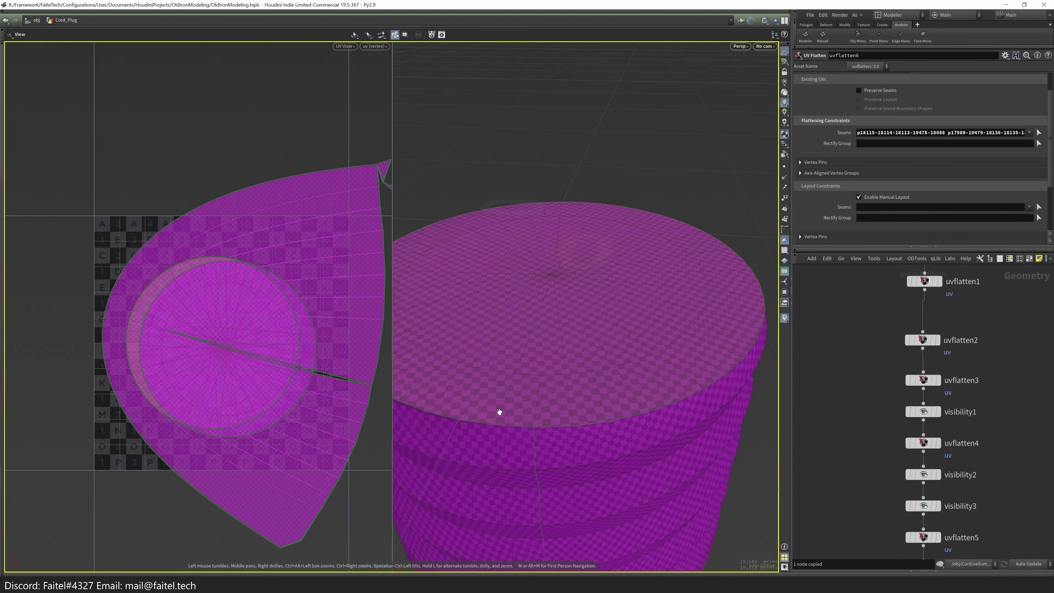
{"action": "left_click", "coordinate": [859, 197]}
- Back in seam editing, add two more full ridge edge loops to the seams
{"action": "left_click_drag", "start_coordinate": [507, 357], "coordinate": [535, 420]}
{"action": "key", "text": "Return"}
{"action": "scroll", "coordinate": [718, 268], "scroll_direction": "down", "scroll_amount": 3}
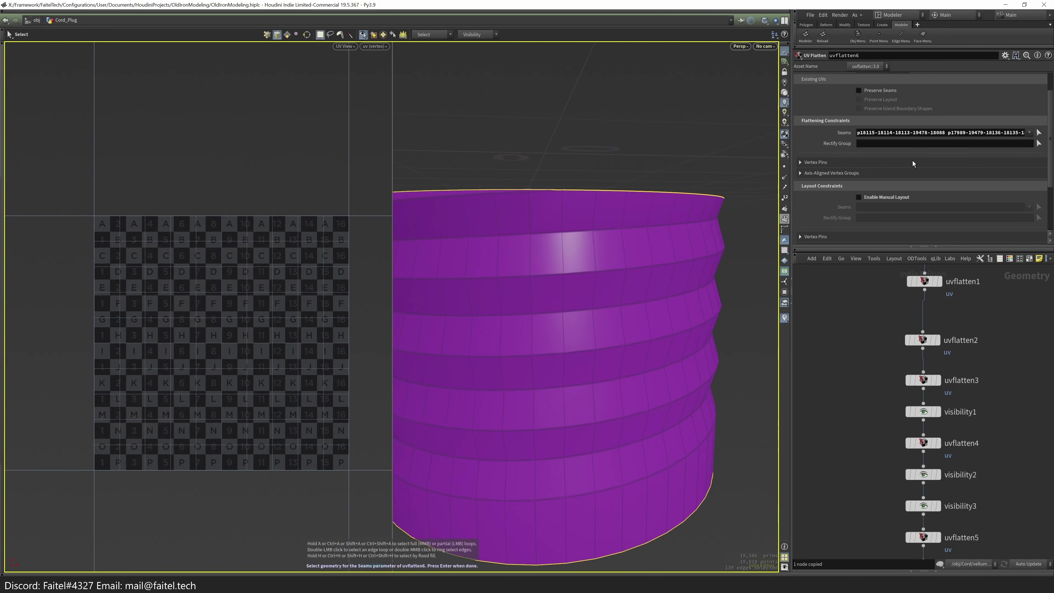
{"action": "scroll", "coordinate": [591, 289], "scroll_direction": "up", "scroll_amount": 10}
{"action": "double_click", "coordinate": [600, 326], "text": "shift"}
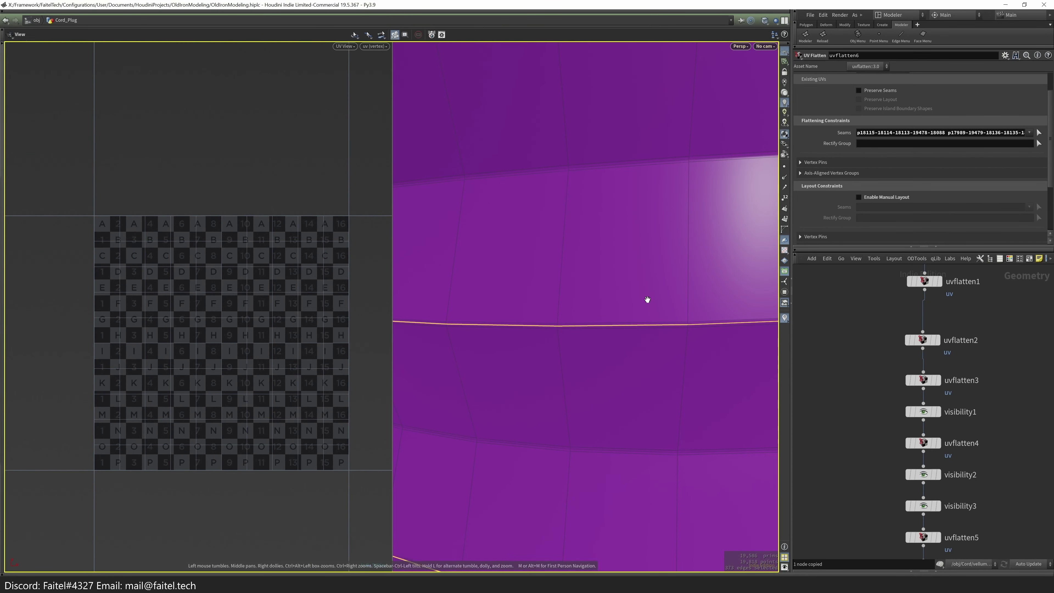
{"action": "scroll", "coordinate": [502, 426], "scroll_direction": "down", "scroll_amount": 5}
{"action": "left_click_drag", "start_coordinate": [501, 426], "coordinate": [575, 330]}
{"action": "scroll", "coordinate": [574, 330], "scroll_direction": "up", "scroll_amount": 8}
{"action": "key", "text": "Return"}
{"action": "scroll", "coordinate": [623, 348], "scroll_direction": "up", "scroll_amount": 3}
{"action": "double_click", "coordinate": [623, 346], "text": "shift"}
{"action": "scroll", "coordinate": [671, 295], "scroll_direction": "down", "scroll_amount": 5}
{"action": "scroll", "coordinate": [547, 378], "scroll_direction": "up", "scroll_amount": 5}
{"action": "scroll", "coordinate": [547, 379], "scroll_direction": "down", "scroll_amount": 5}
{"action": "left_click_drag", "start_coordinate": [548, 378], "coordinate": [553, 558]}
- Confirm the seams, enable Rectify, and straighten four curved UV strips into rectangles
{"action": "key", "text": "Return"}
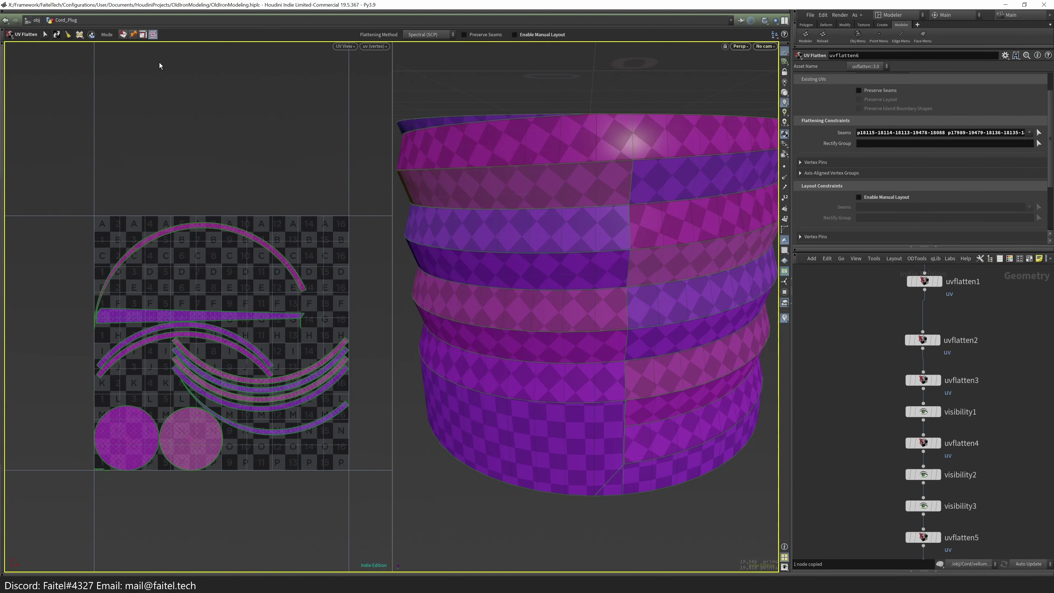
{"action": "left_click", "coordinate": [154, 34]}
{"action": "left_click", "coordinate": [154, 262], "text": "shift"}
{"action": "left_click", "coordinate": [194, 249], "text": "shift"}
{"action": "left_click", "coordinate": [195, 284], "text": "shift"}
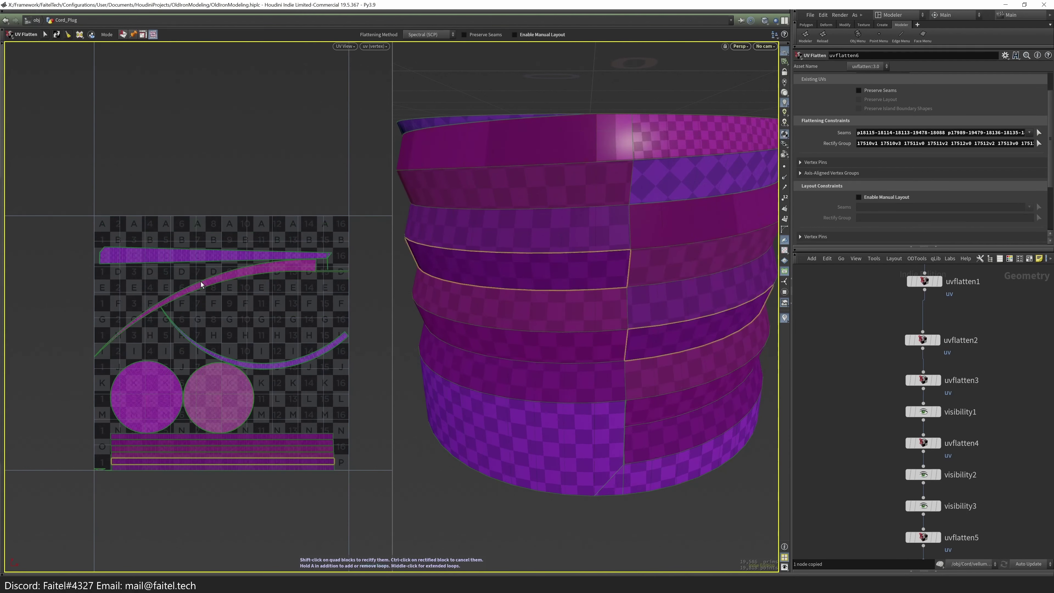
{"action": "left_click", "coordinate": [207, 350], "text": "shift"}
- Orbit around the plug body and straighten its bottom UV strip
{"action": "key", "text": "Escape"}
{"action": "left_click_drag", "start_coordinate": [487, 381], "coordinate": [407, 495]}
{"action": "key", "text": "Return"}
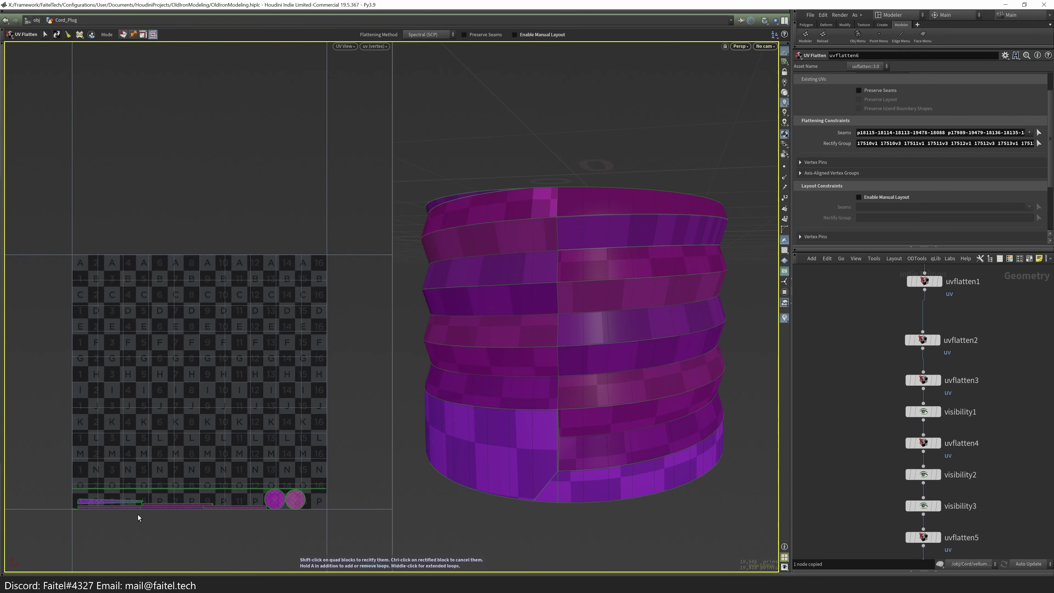
{"action": "left_click", "coordinate": [110, 502], "text": "shift"}
{"action": "key", "text": "Escape"}
{"action": "mouse_move", "coordinate": [514, 501]}
{"action": "left_mouse_down"}
{"action": "mouse_move", "coordinate": [578, 473]}
{"action": "mouse_move", "coordinate": [689, 343]}
{"action": "mouse_move", "coordinate": [501, 488]}
{"action": "left_mouse_up"}
{"action": "scroll", "coordinate": [323, 436], "scroll_direction": "up", "scroll_amount": 10}
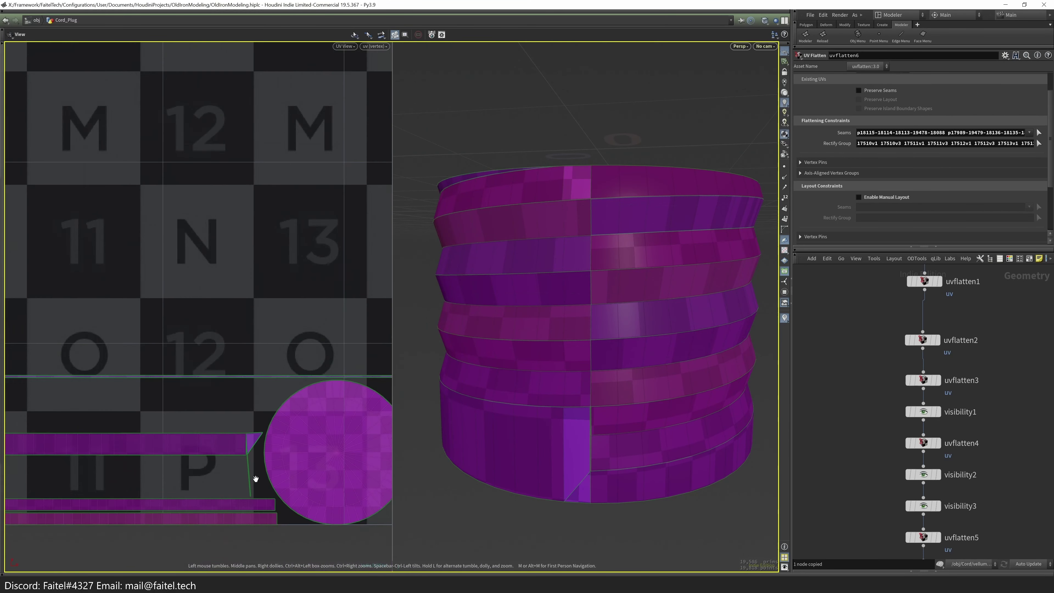
{"action": "scroll", "coordinate": [237, 484], "scroll_direction": "down", "scroll_amount": 5}
{"action": "scroll", "coordinate": [184, 414], "scroll_direction": "up", "scroll_amount": 8}
{"action": "scroll", "coordinate": [185, 450], "scroll_direction": "down", "scroll_amount": 7}
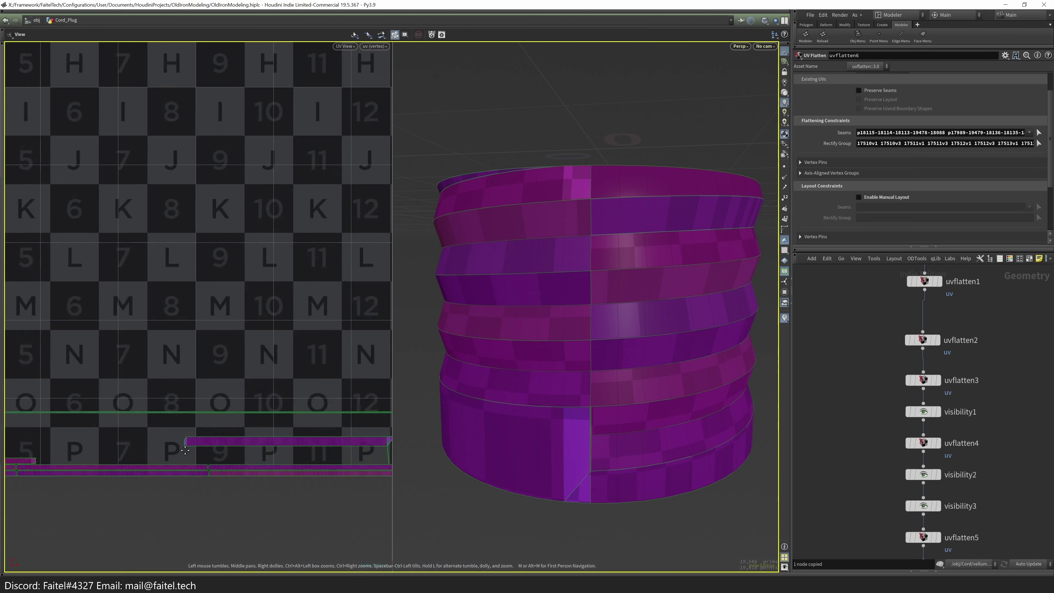
{"action": "scroll", "coordinate": [186, 451], "scroll_direction": "down", "scroll_amount": 3}
{"action": "key", "text": "Return"}
{"action": "scroll", "coordinate": [224, 499], "scroll_direction": "down", "scroll_amount": 4}
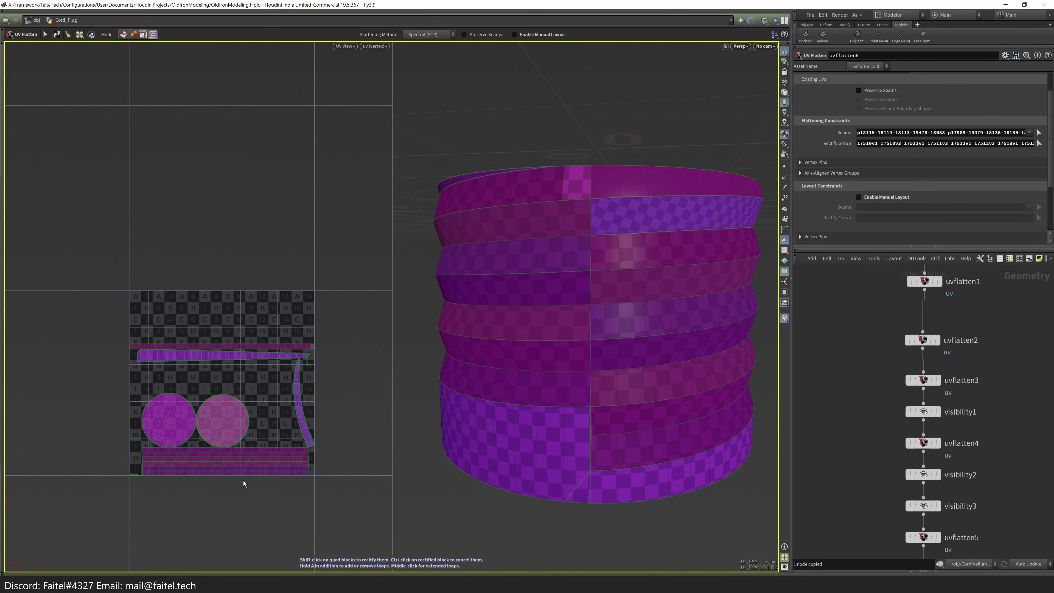
{"action": "scroll", "coordinate": [307, 365], "scroll_direction": "up", "scroll_amount": 6}
{"action": "scroll", "coordinate": [498, 353], "scroll_direction": "up", "scroll_amount": 2}
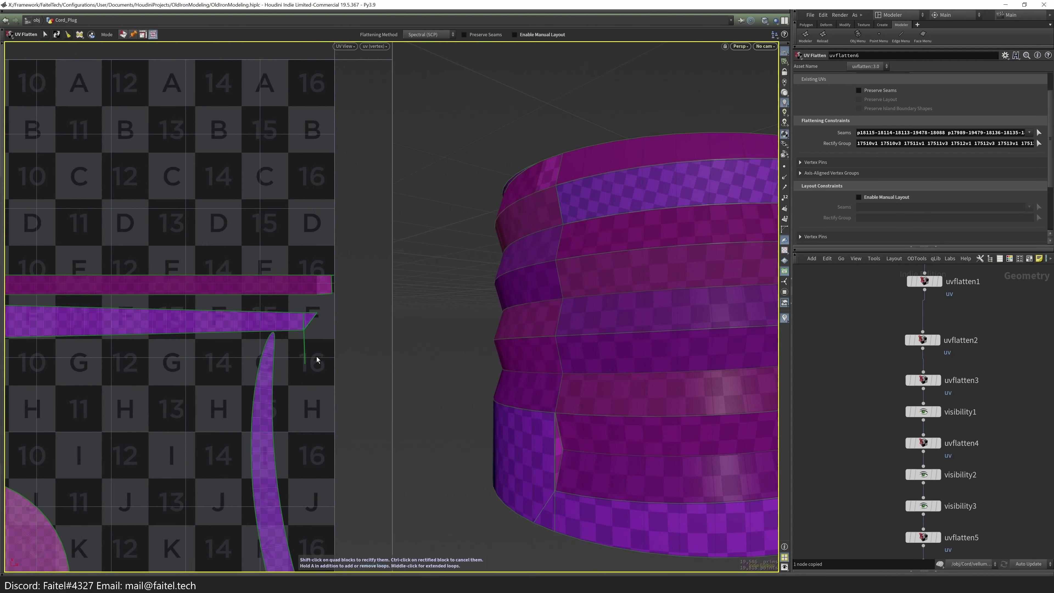
{"action": "scroll", "coordinate": [300, 358], "scroll_direction": "down", "scroll_amount": 5}
{"action": "scroll", "coordinate": [212, 310], "scroll_direction": "up", "scroll_amount": 2}
{"action": "key", "text": "Return"}
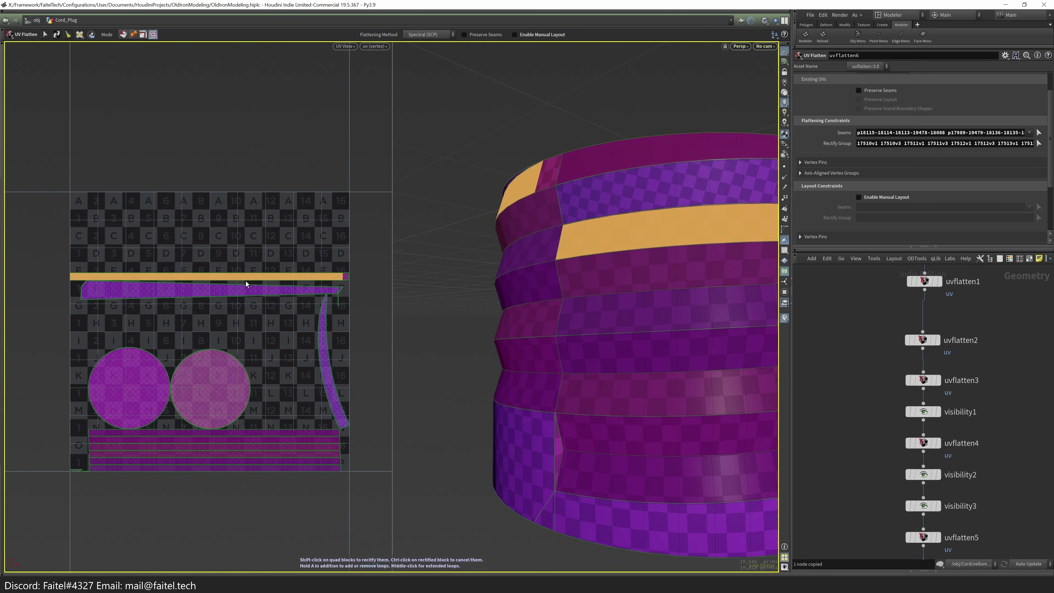
{"action": "scroll", "coordinate": [466, 419], "scroll_direction": "down", "scroll_amount": 3}
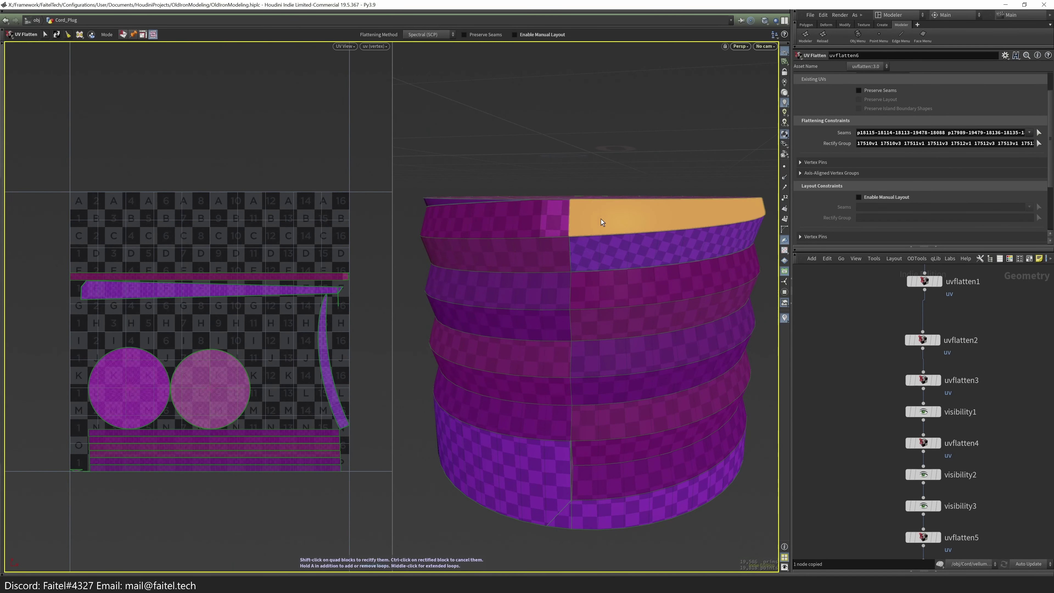
- Straighten the side band's and top band's curved UV strips into rectangles
{"action": "key", "text": "Escape"}
{"action": "left_click_drag", "start_coordinate": [601, 219], "coordinate": [631, 177]}
{"action": "scroll", "coordinate": [386, 294], "scroll_direction": "up", "scroll_amount": 3}
{"action": "left_click_drag", "start_coordinate": [482, 298], "coordinate": [431, 352]}
{"action": "left_click", "coordinate": [1036, 138]}
{"action": "key", "text": "Escape"}
{"action": "left_click_drag", "start_coordinate": [636, 224], "coordinate": [562, 276]}
{"action": "right_click_drag", "start_coordinate": [563, 275], "coordinate": [471, 381]}
{"action": "key", "text": "Return"}
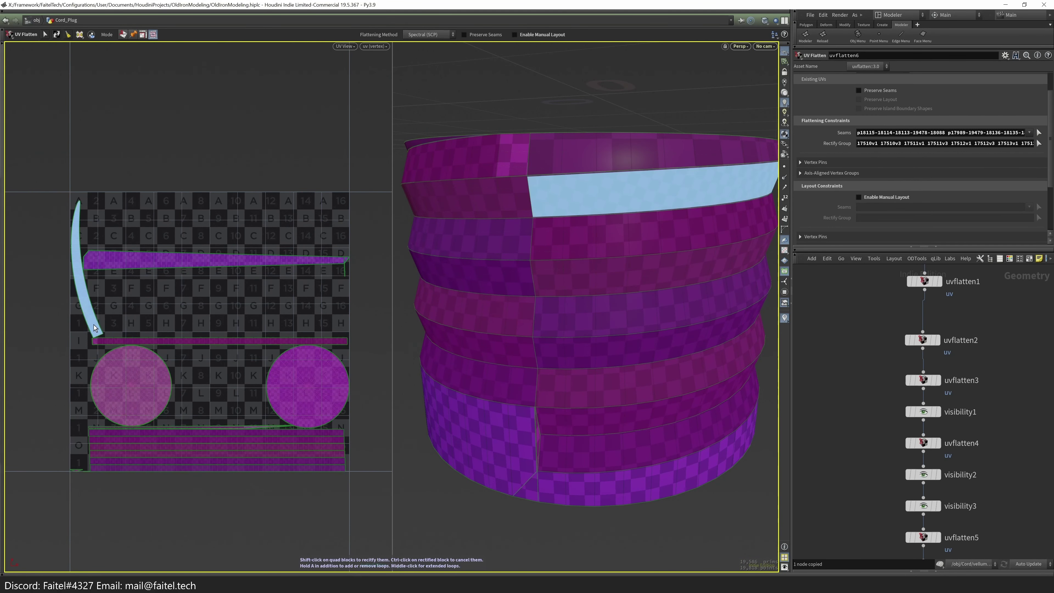
{"action": "left_click", "coordinate": [160, 343], "text": "shift"}
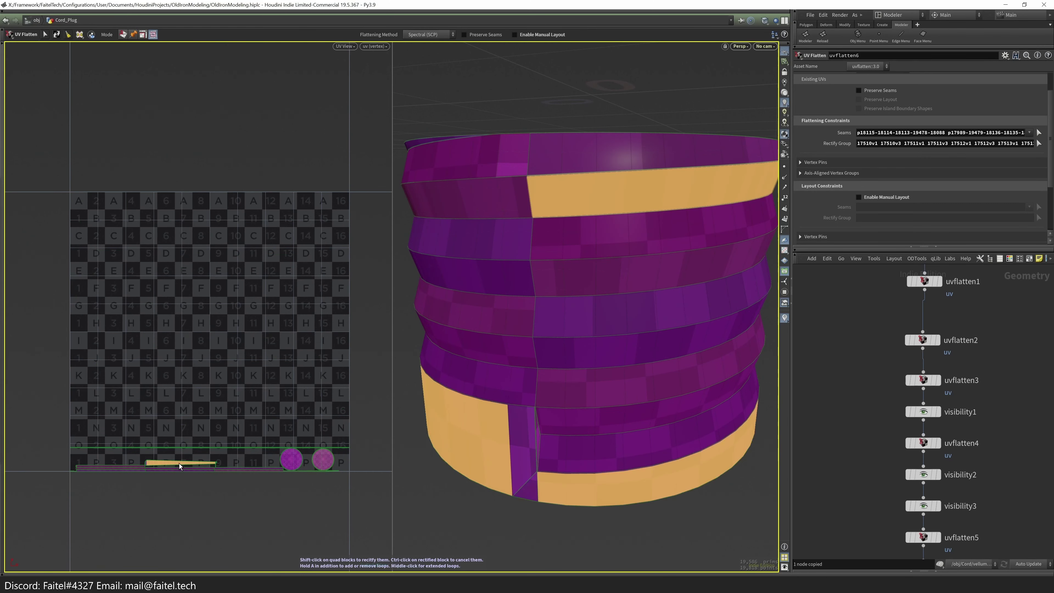
{"action": "key", "text": "Escape"}
{"action": "left_click_drag", "start_coordinate": [396, 381], "coordinate": [358, 423]}
{"action": "key", "text": "Return"}
- Clear the straightened strips and redo them, rectifying each curved band strip again
{"action": "key", "text": "s"}
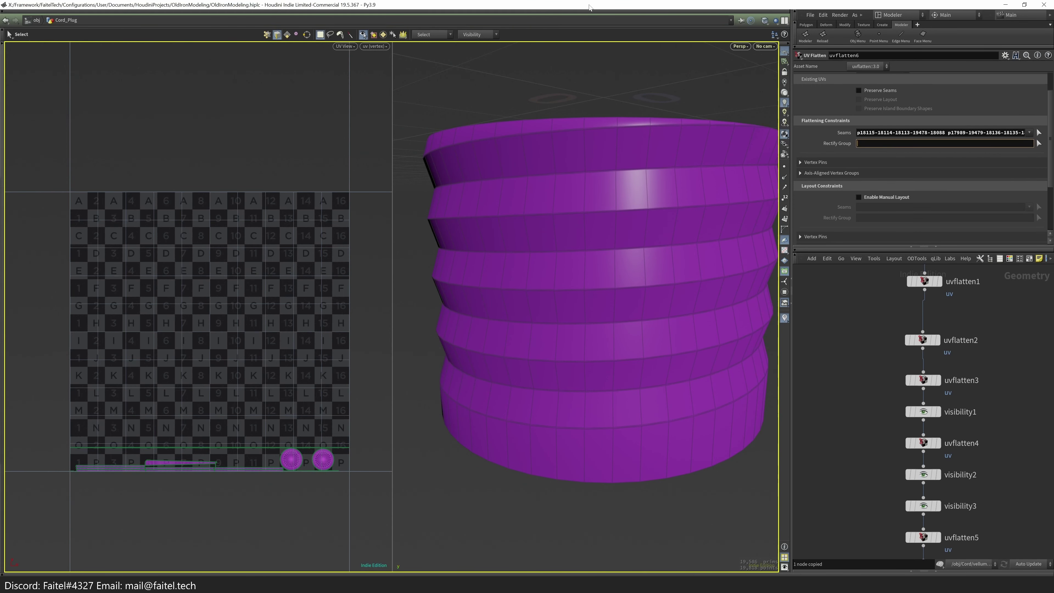
{"action": "key", "text": "Return"}
{"action": "left_click_drag", "start_coordinate": [407, 394], "coordinate": [481, 449]}
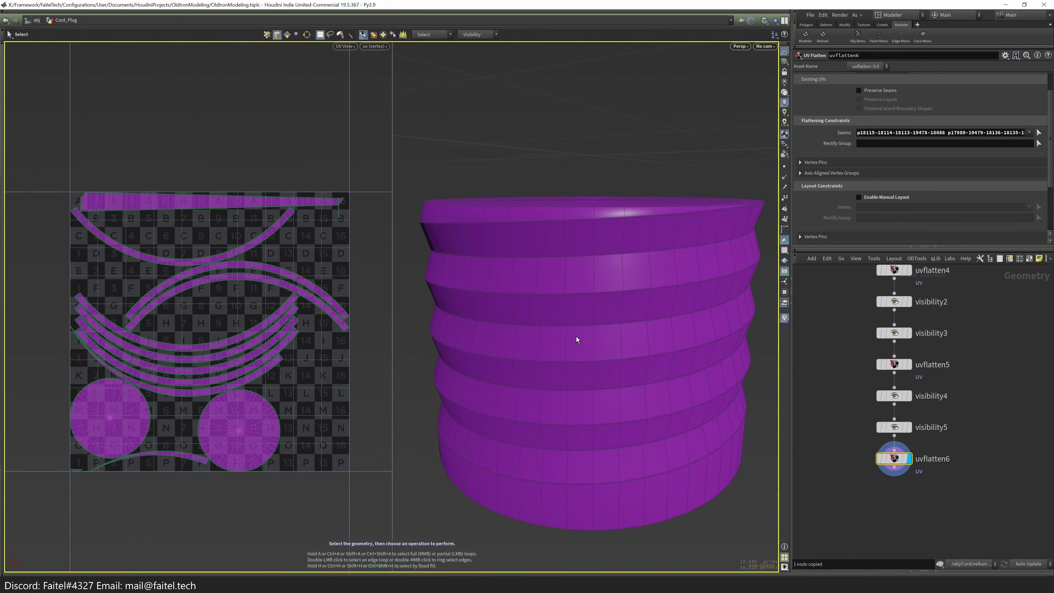
{"action": "key", "text": "Return"}
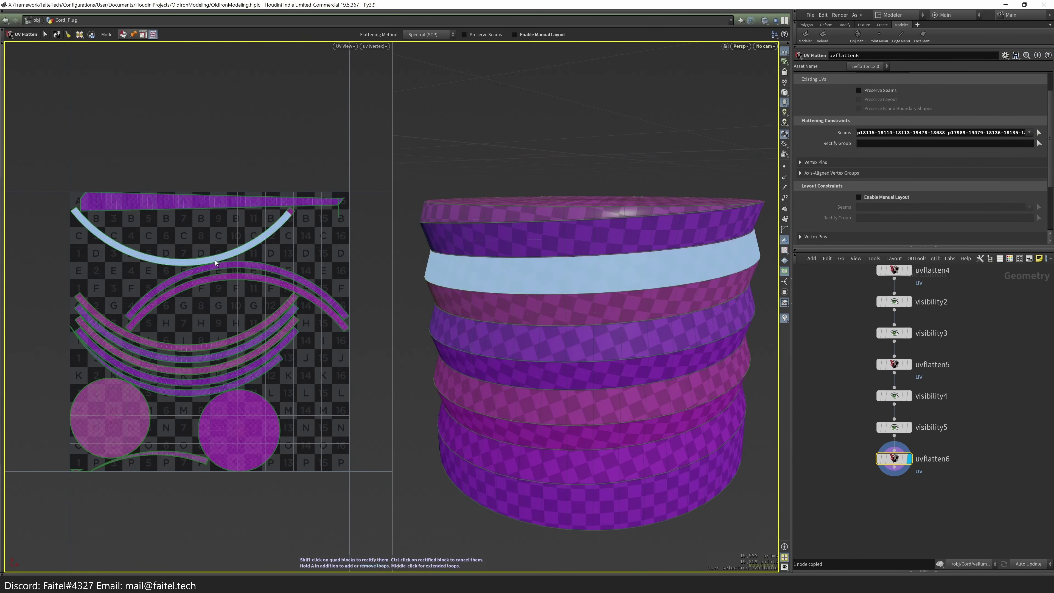
{"action": "left_click", "coordinate": [235, 219], "text": "shift"}
{"action": "left_click", "coordinate": [216, 306], "text": "shift"}
{"action": "left_click", "coordinate": [216, 306], "text": "shift"}
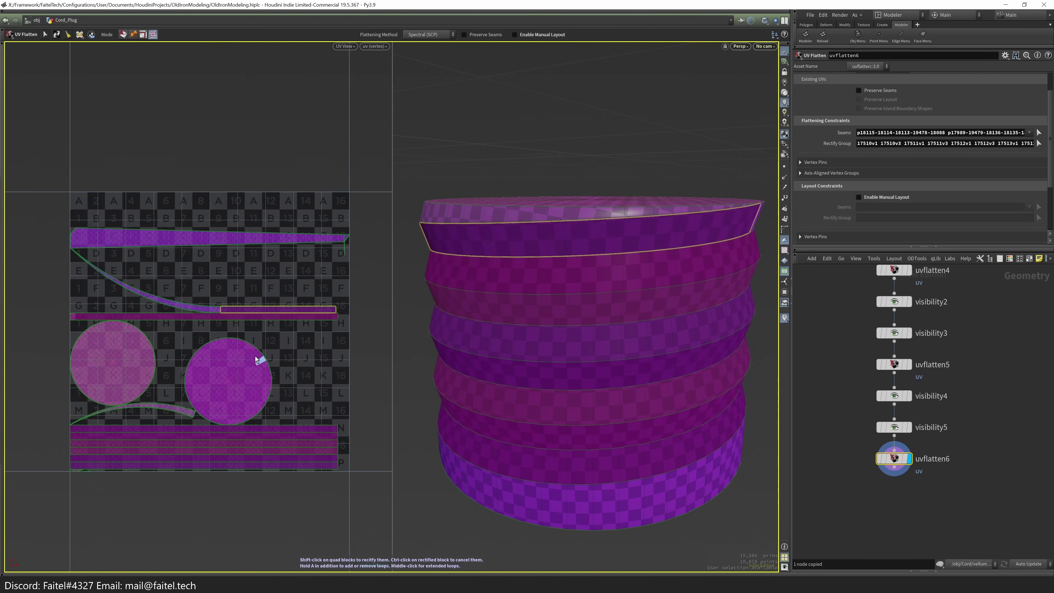
{"action": "left_click_drag", "start_coordinate": [522, 329], "coordinate": [692, 321]}
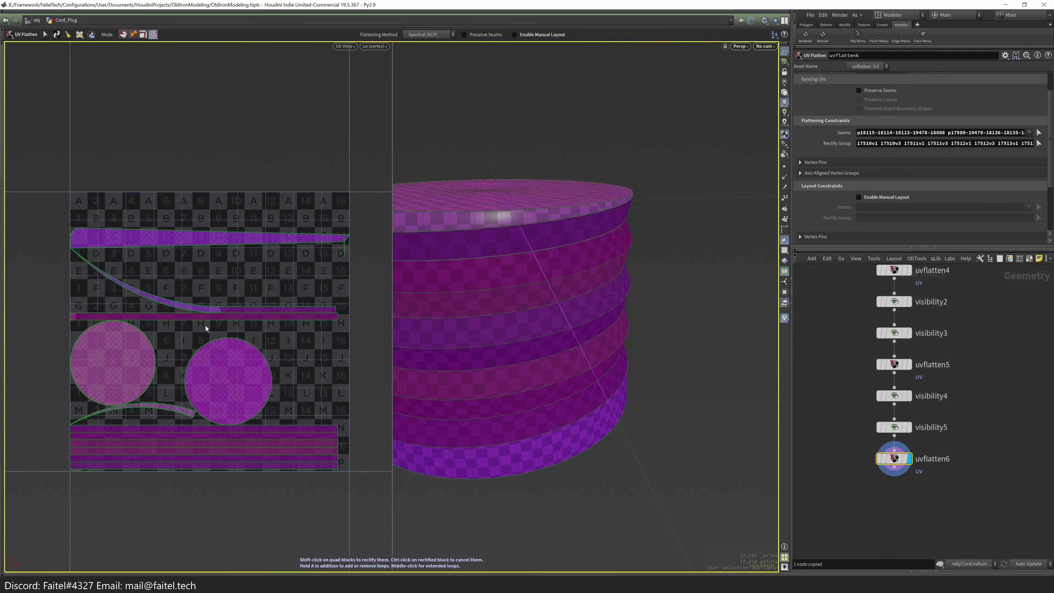
{"action": "left_click_drag", "start_coordinate": [448, 315], "coordinate": [494, 306]}
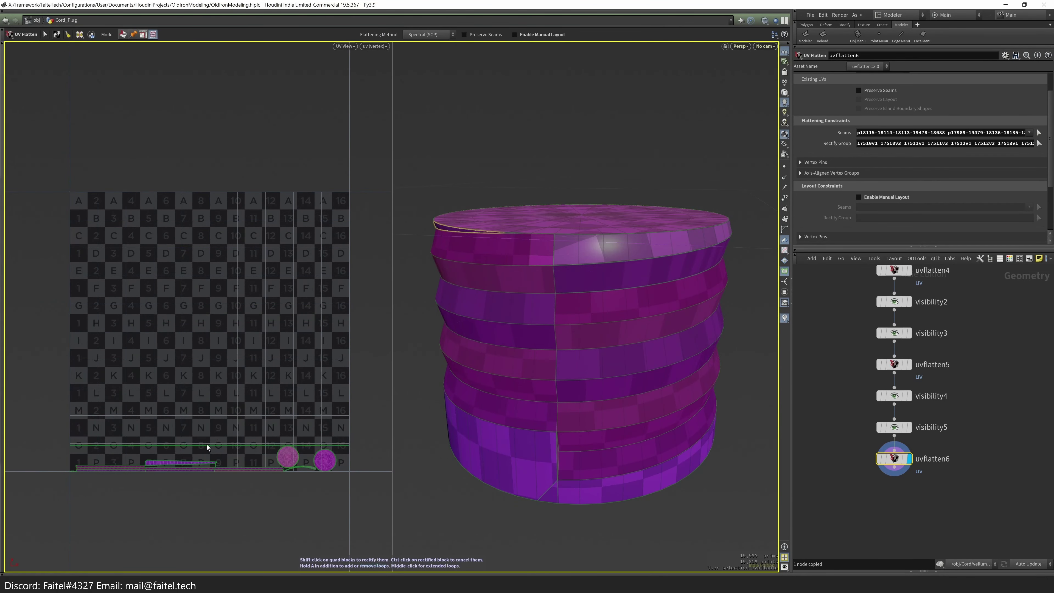
{"action": "left_click", "coordinate": [184, 414], "text": "shift"}
{"action": "left_click", "coordinate": [202, 324], "text": "shift"}
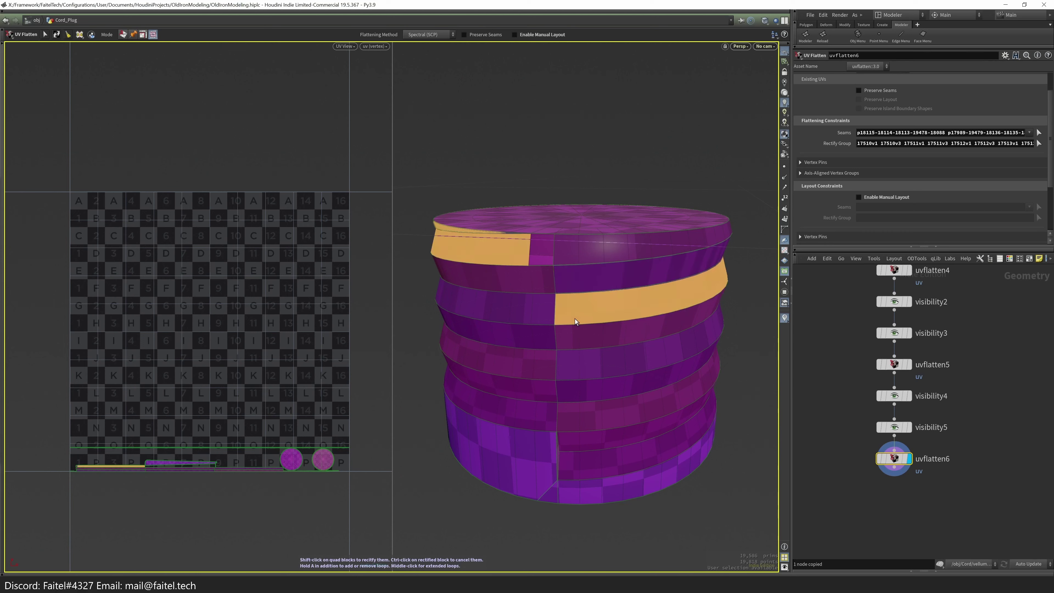
- Unhide the rest of the plug geometry with a new visibility6 node
{"action": "key", "text": "Escape"}
{"action": "left_click_drag", "start_coordinate": [733, 406], "coordinate": [630, 257]}
{"action": "key", "text": "shift+h"}
- Unhide remaining faces, re-enter Cord_Plug, select everything, and bring up the Modeler palette
{"action": "key", "text": "grave"}
{"action": "left_click", "coordinate": [601, 312]}
{"action": "key", "text": "3"}
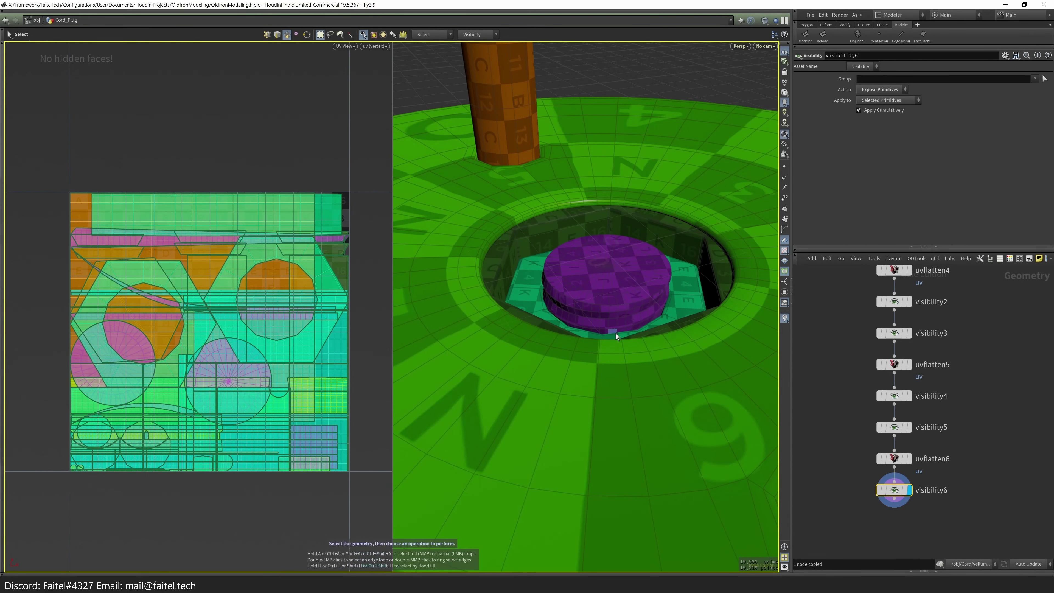
{"action": "key", "text": "u"}
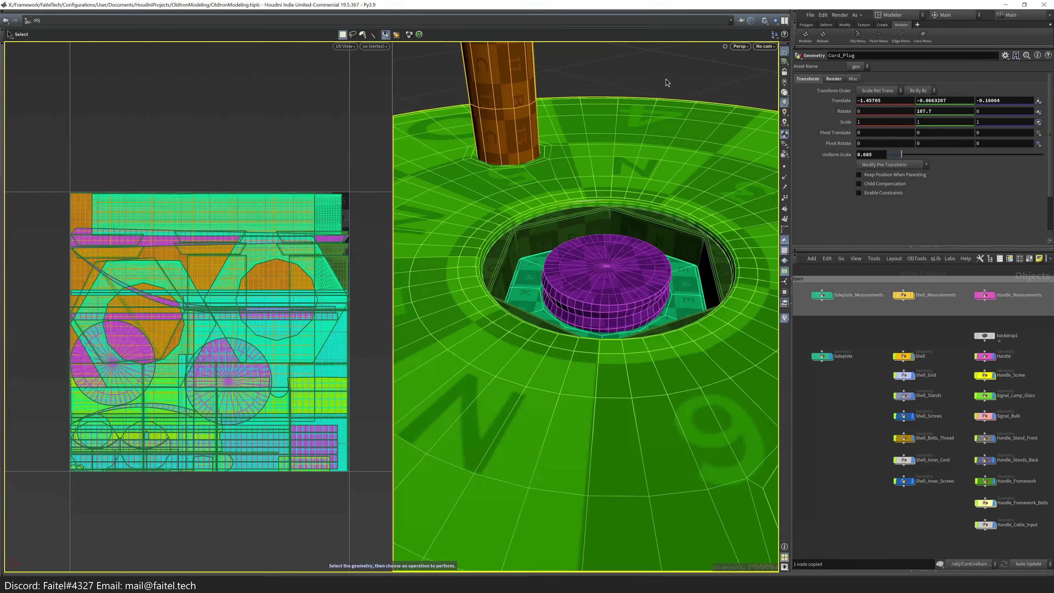
{"action": "key", "text": "i"}
{"action": "key", "text": "grave"}
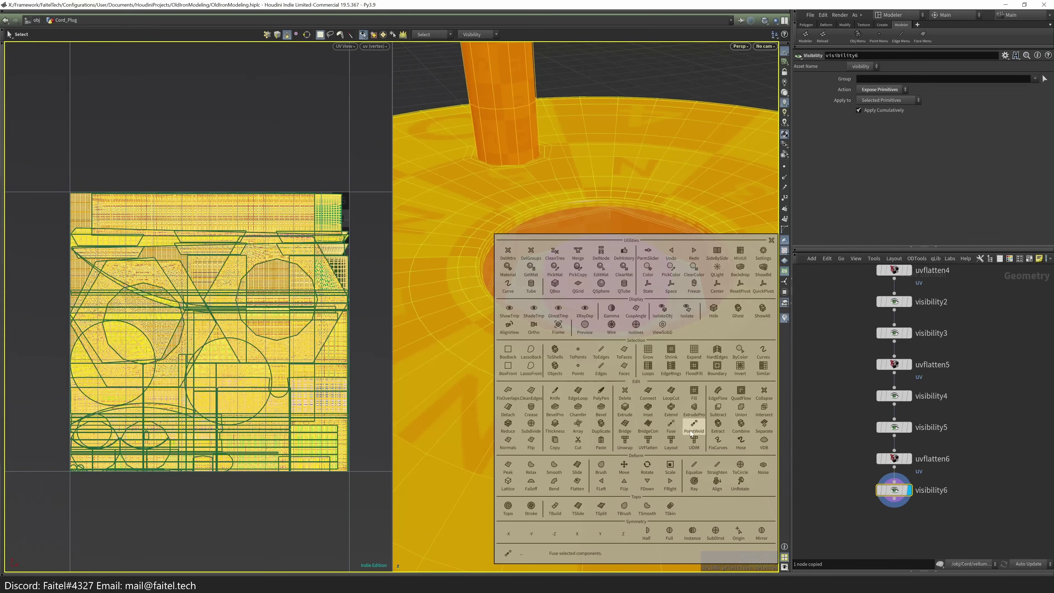
- Pack the Cord_Plug UV islands with a UV Layout using 4096 search resolution
{"action": "left_click", "coordinate": [672, 442]}
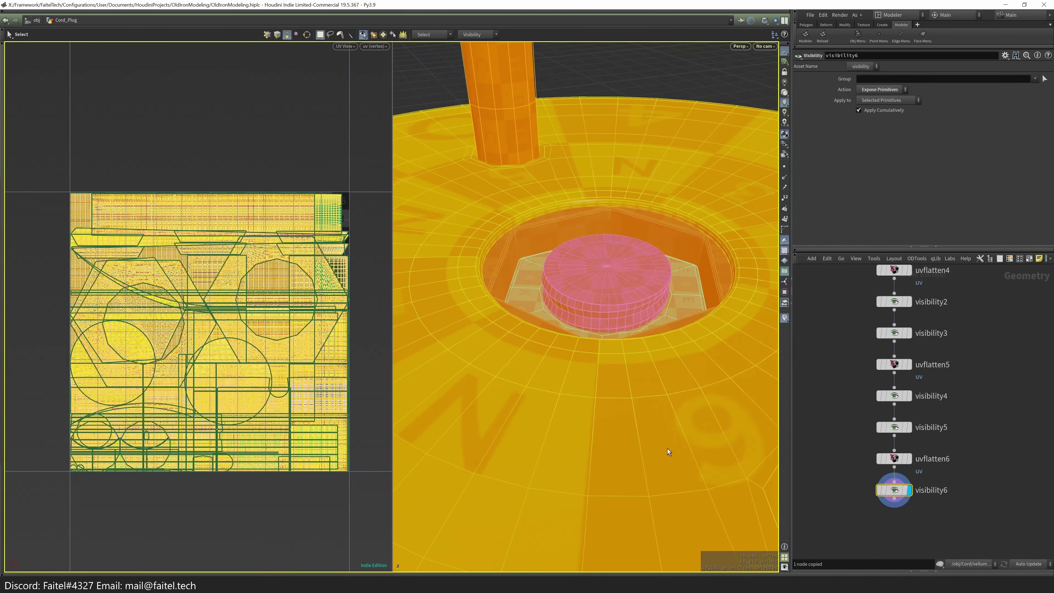
{"action": "scroll", "coordinate": [885, 146], "scroll_direction": "up", "scroll_amount": 5}
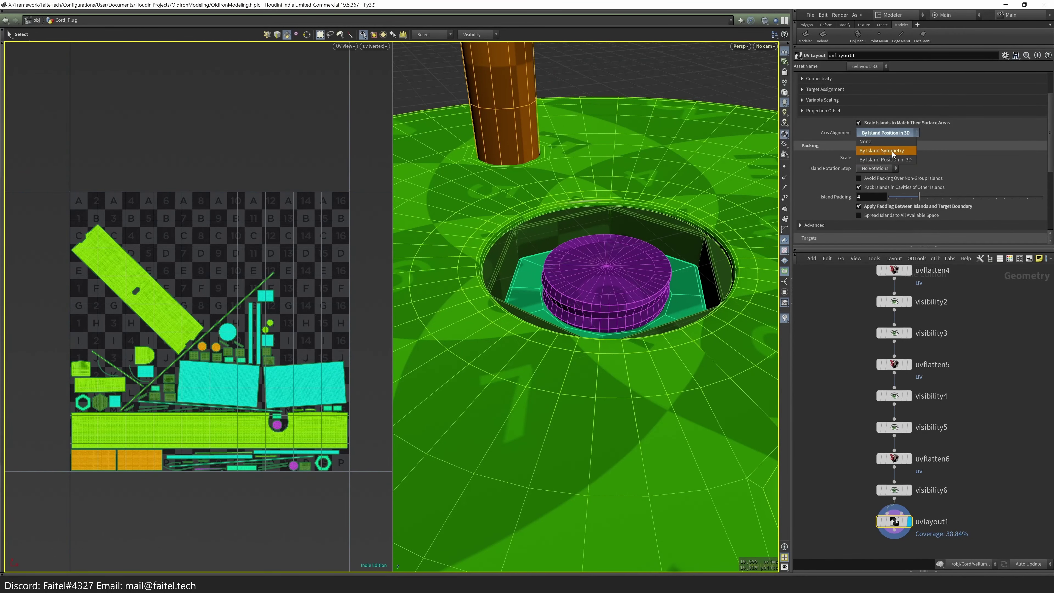
{"action": "scroll", "coordinate": [913, 158], "scroll_direction": "down", "scroll_amount": 3}
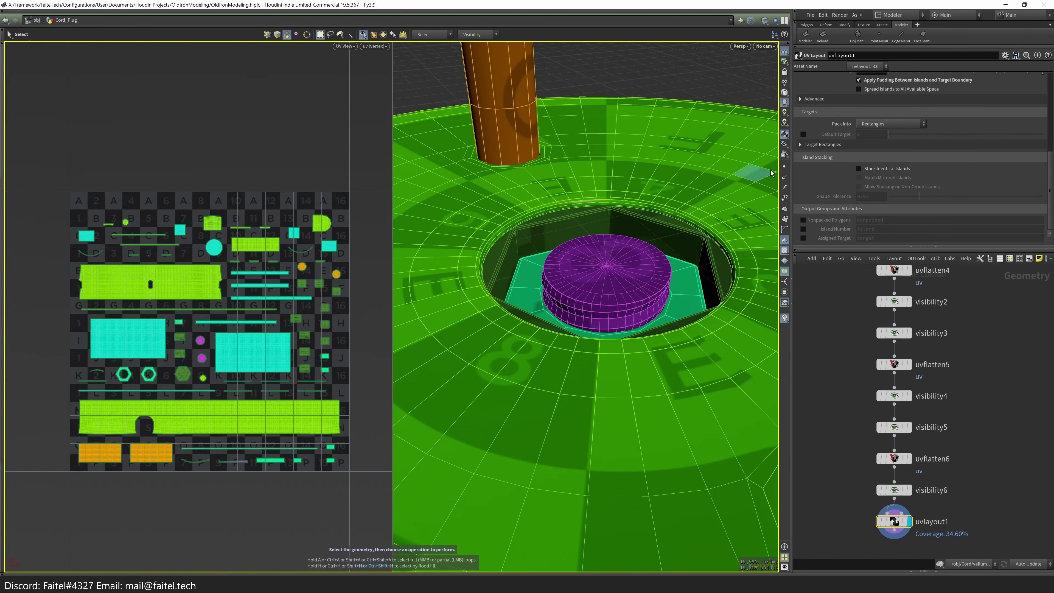
{"action": "left_click", "coordinate": [880, 99]}
{"action": "left_click", "coordinate": [876, 121]}
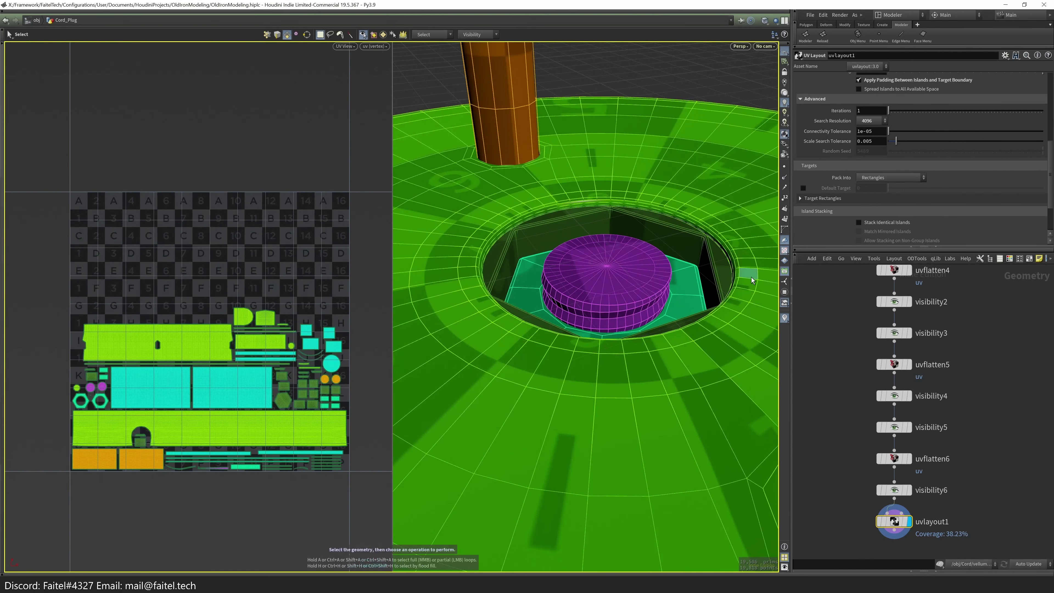
- Leave Cord_Plug for the object level and go inside the Screw_base object
{"action": "key", "text": "u"}
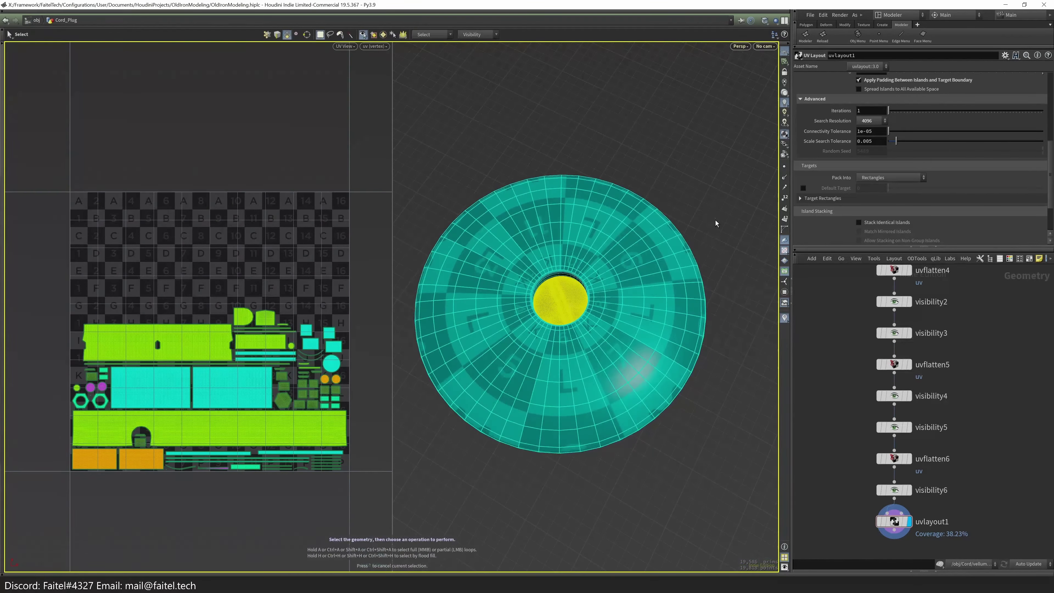
{"action": "left_click_drag", "start_coordinate": [668, 262], "coordinate": [555, 295], "text": "alt"}
{"action": "double_click", "coordinate": [555, 296]}
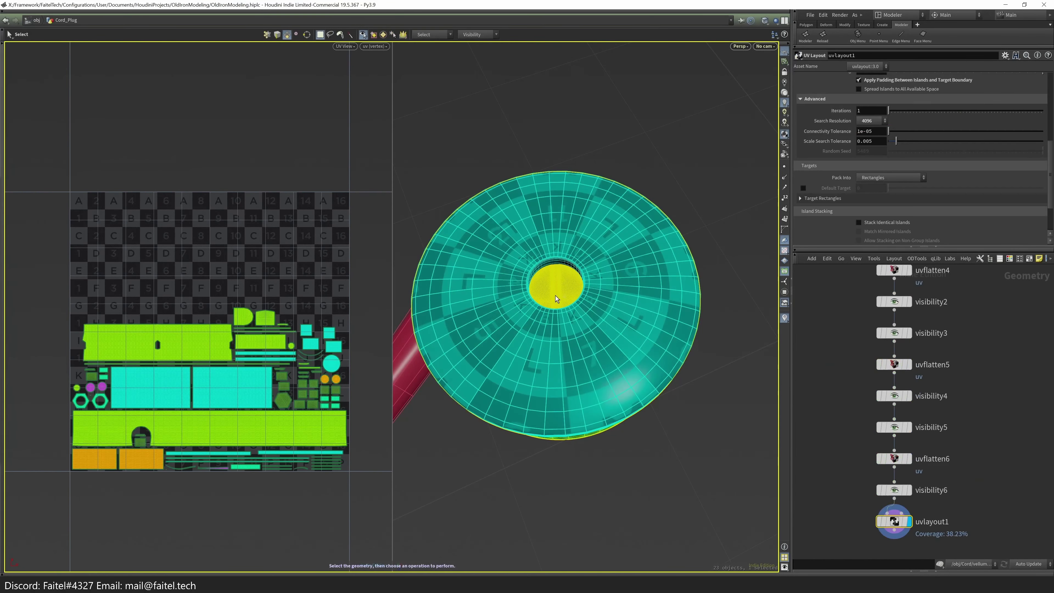
{"action": "key", "text": "u"}
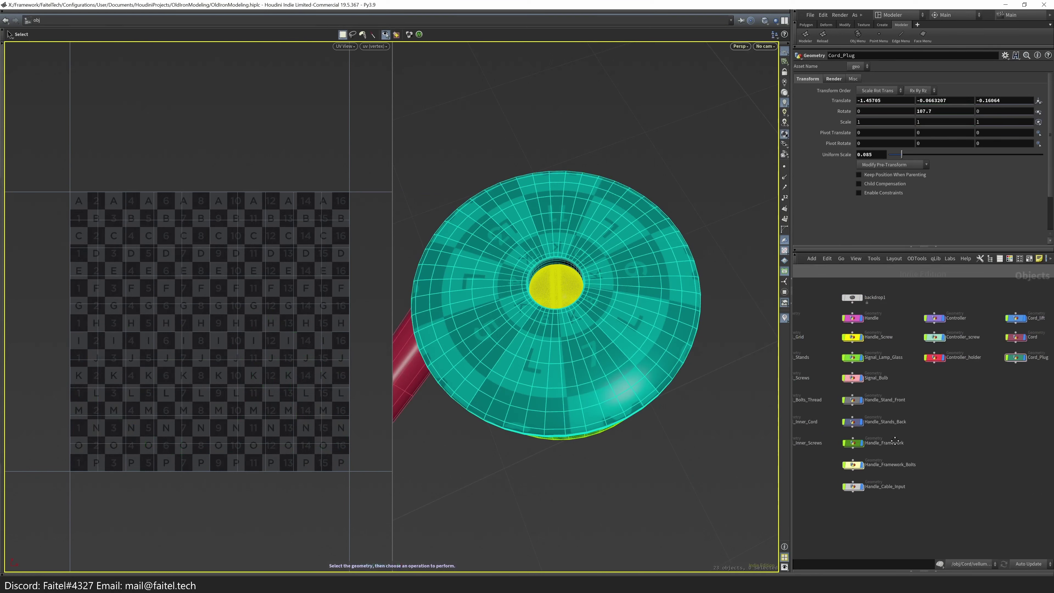
{"action": "double_click", "coordinate": [874, 345]}
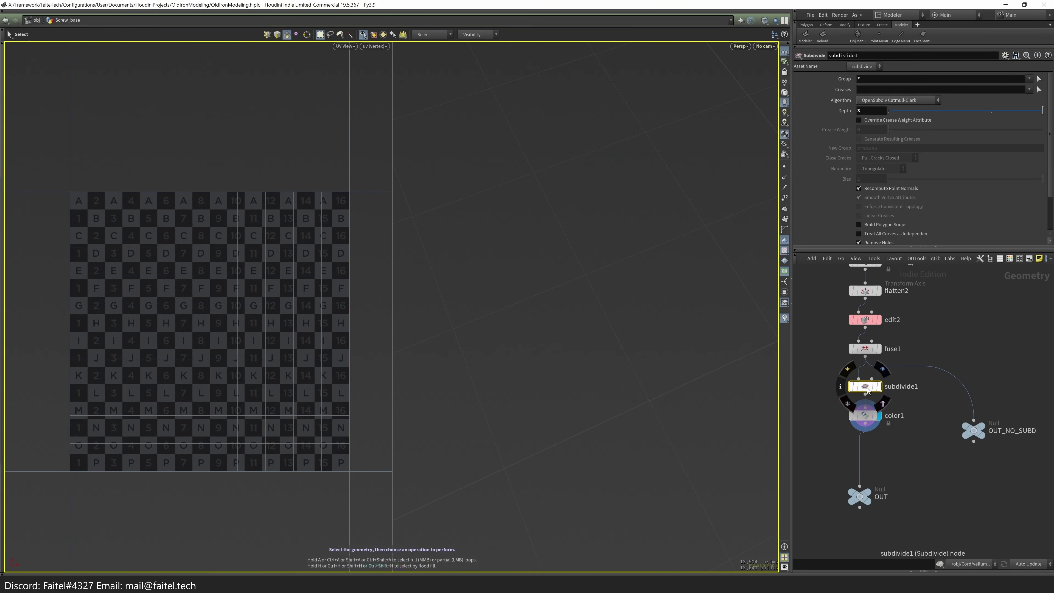
- Display fuse1 and try an Auto Unwrap on the dome, lowering Grain Tolerance to 0.364
{"action": "left_click_drag", "start_coordinate": [874, 416], "coordinate": [869, 429]}
{"action": "left_click", "coordinate": [865, 349]}
{"action": "left_click", "coordinate": [879, 348]}
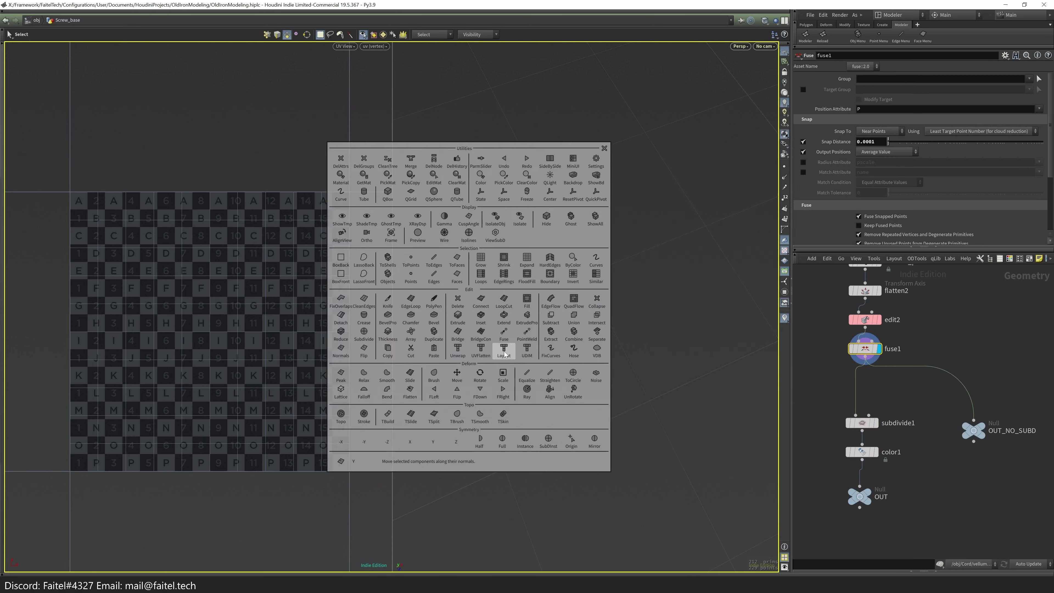
{"action": "key", "text": "Escape"}
{"action": "left_click_drag", "start_coordinate": [680, 339], "coordinate": [593, 469]}
{"action": "key", "text": "Tab"}
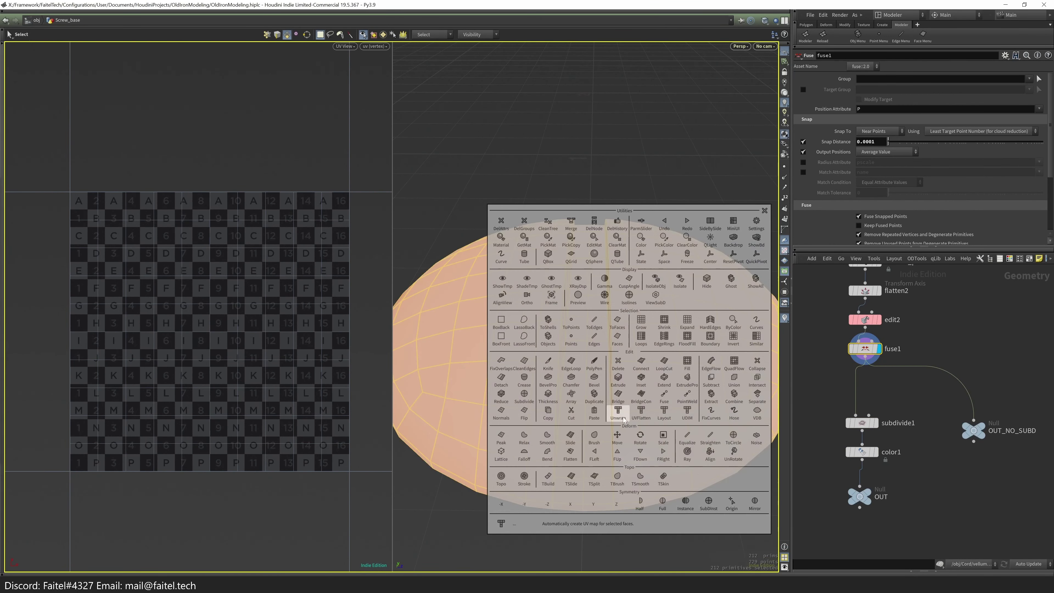
{"action": "left_click", "coordinate": [601, 391]}
{"action": "left_click_drag", "start_coordinate": [684, 427], "coordinate": [653, 392]}
{"action": "left_click_drag", "start_coordinate": [907, 118], "coordinate": [948, 118]}
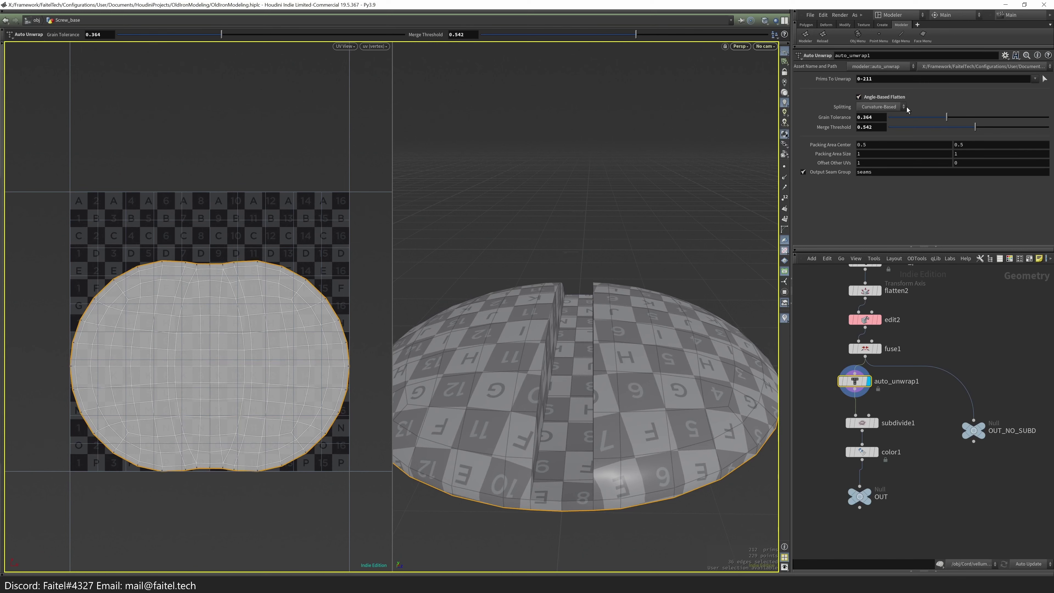
- Replace Auto Unwrap with a UV Flatten seamed along the slit, and disable Enable Manual Layout
{"action": "key", "text": "ctrl+x"}
{"action": "key", "text": "Tab"}
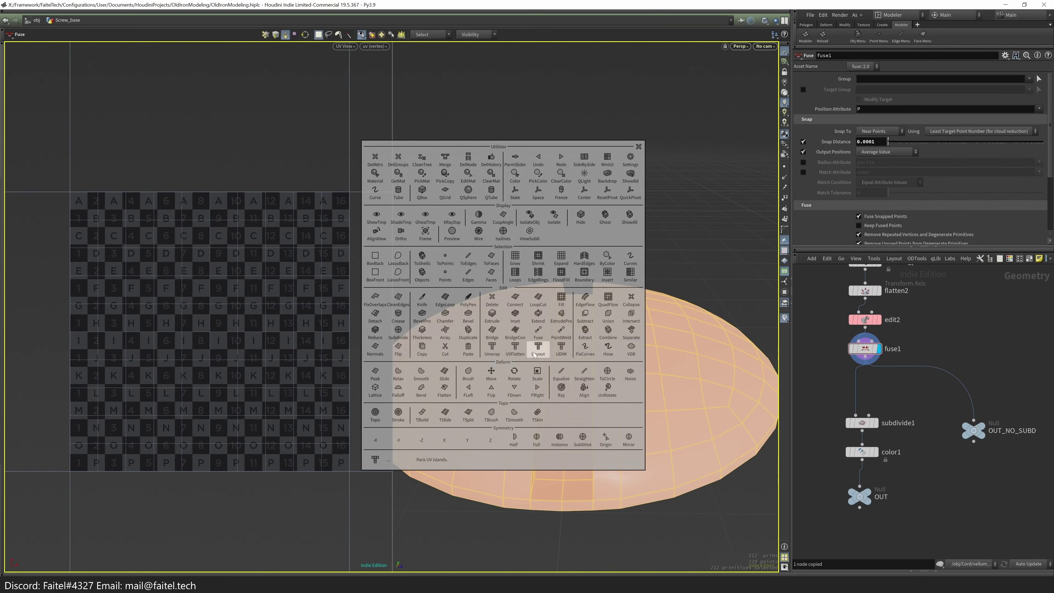
{"action": "left_click", "coordinate": [515, 349]}
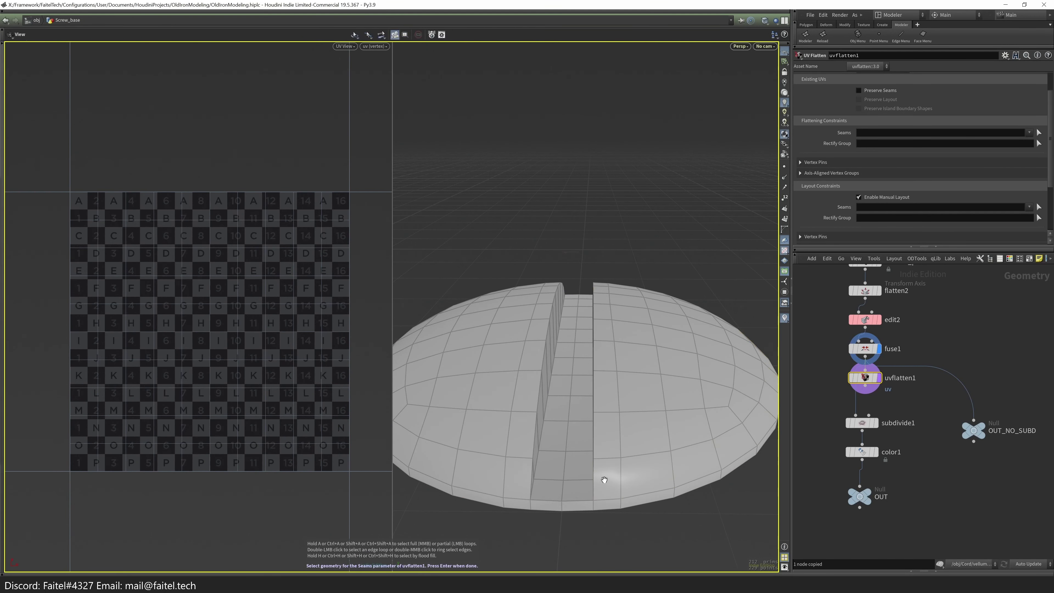
{"action": "left_click_drag", "start_coordinate": [604, 480], "coordinate": [591, 459]}
{"action": "left_click_drag", "start_coordinate": [603, 500], "coordinate": [586, 397]}
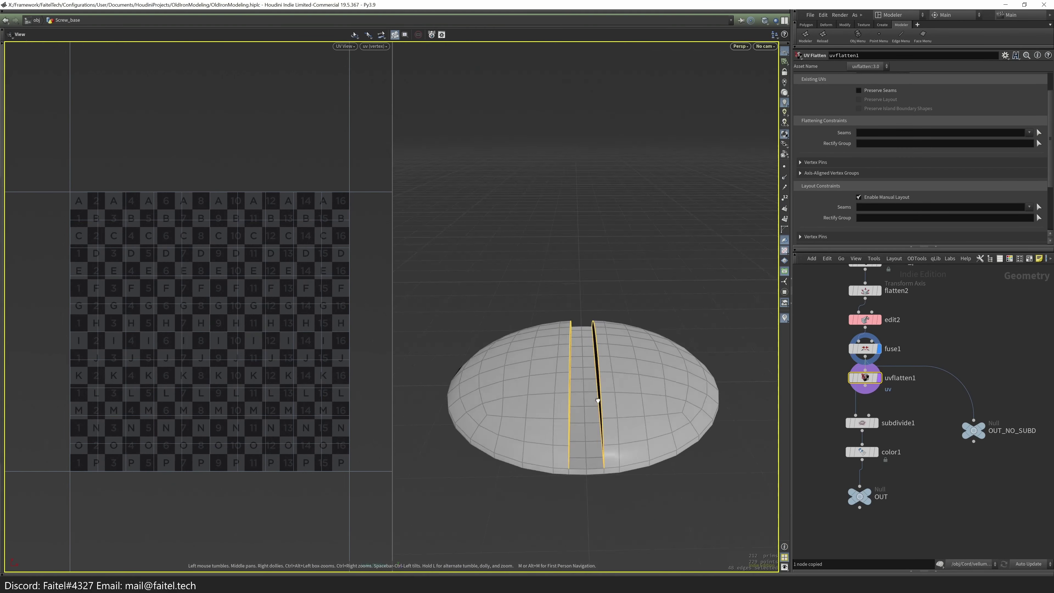
{"action": "scroll", "coordinate": [593, 420], "scroll_direction": "up", "scroll_amount": 3}
{"action": "key", "text": "Return"}
{"action": "scroll", "coordinate": [542, 408], "scroll_direction": "down", "scroll_amount": 3}
{"action": "left_click_drag", "start_coordinate": [542, 408], "coordinate": [470, 278]}
{"action": "scroll", "coordinate": [471, 278], "scroll_direction": "up", "scroll_amount": 3}
{"action": "left_click", "coordinate": [879, 197]}
{"action": "scroll", "coordinate": [636, 436], "scroll_direction": "down", "scroll_amount": 5}
- Add another edge to the dome's seams and re-flatten its UVs
{"action": "key", "text": "s"}
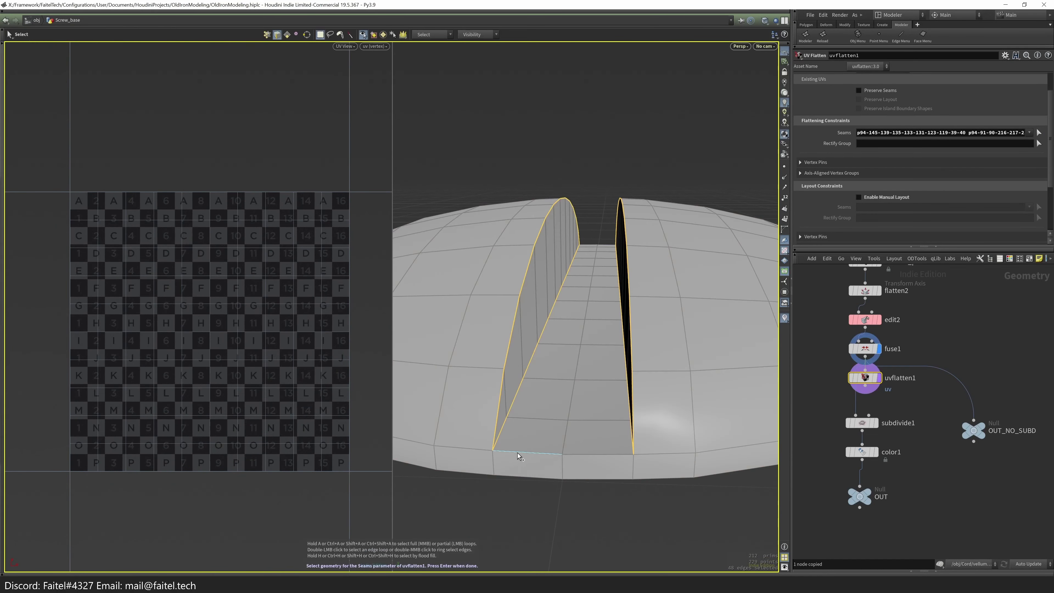
{"action": "left_click", "coordinate": [535, 454], "text": "shift"}
{"action": "left_click_drag", "start_coordinate": [535, 454], "coordinate": [589, 436], "text": "alt"}
{"action": "scroll", "coordinate": [588, 435], "scroll_direction": "down", "scroll_amount": 5}
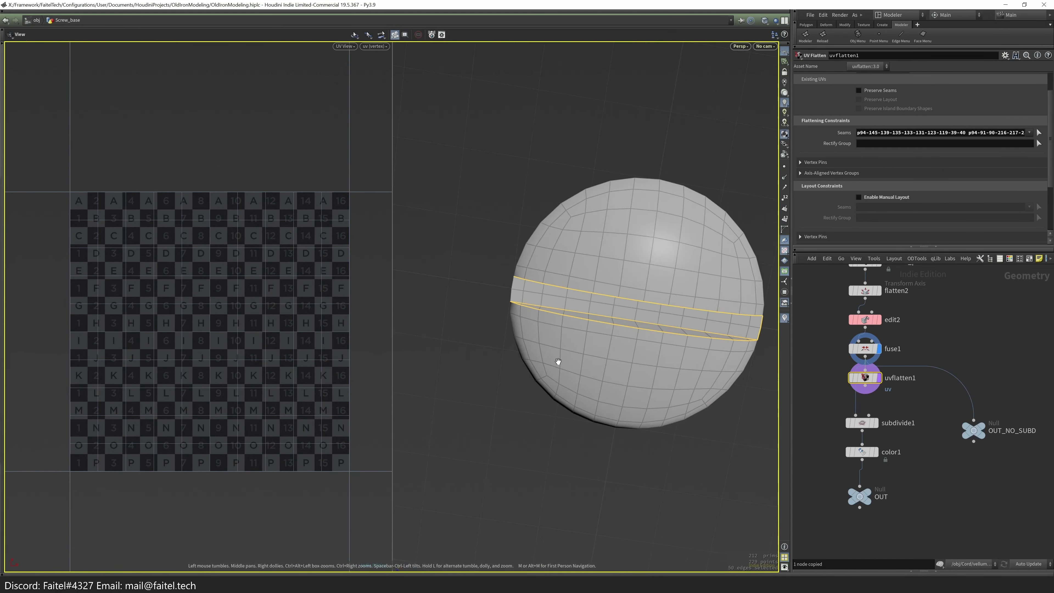
{"action": "scroll", "coordinate": [689, 278], "scroll_direction": "up", "scroll_amount": 6}
{"action": "key", "text": "Return"}
{"action": "left_click_drag", "start_coordinate": [521, 390], "coordinate": [562, 396]}
{"action": "left_click_drag", "start_coordinate": [572, 435], "coordinate": [503, 478]}
{"action": "key", "text": "Return"}
{"action": "mouse_move", "coordinate": [873, 386]}
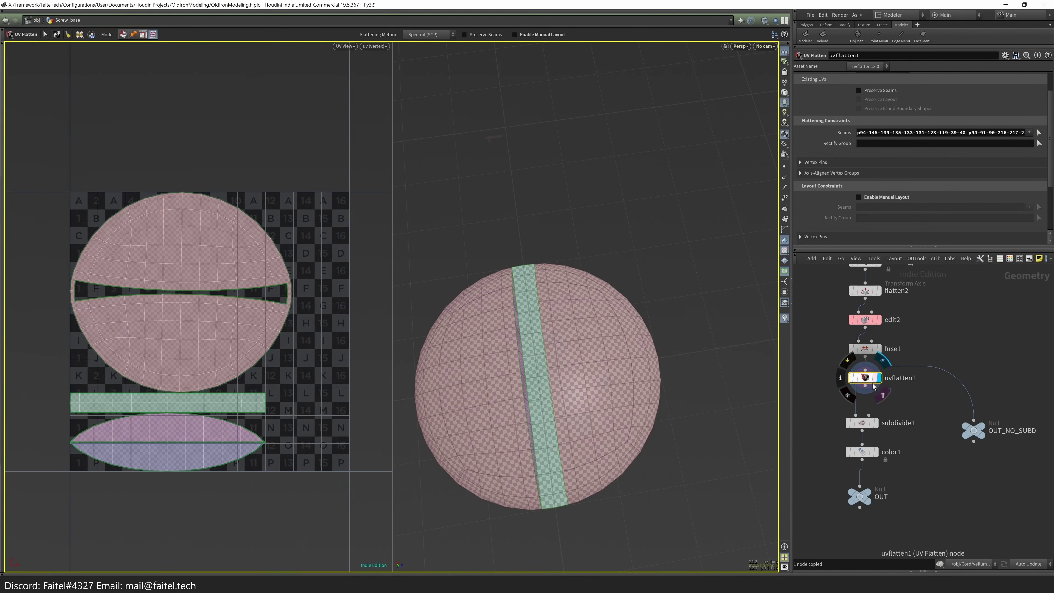
- Return to the object level and go inside the Shell_Stands object
{"action": "key", "text": "u"}
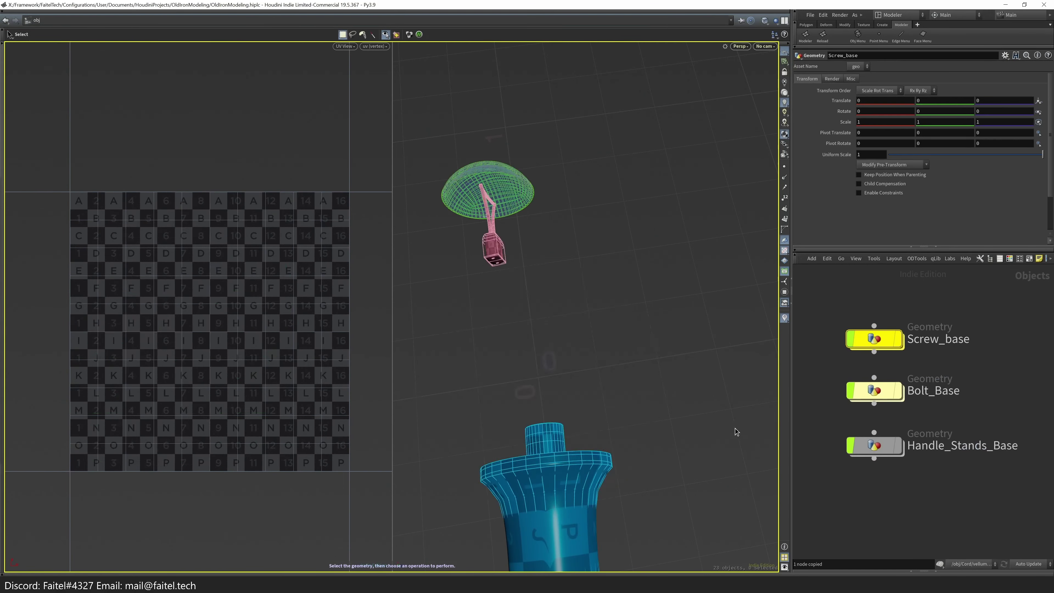
{"action": "left_click_drag", "start_coordinate": [661, 356], "coordinate": [692, 219]}
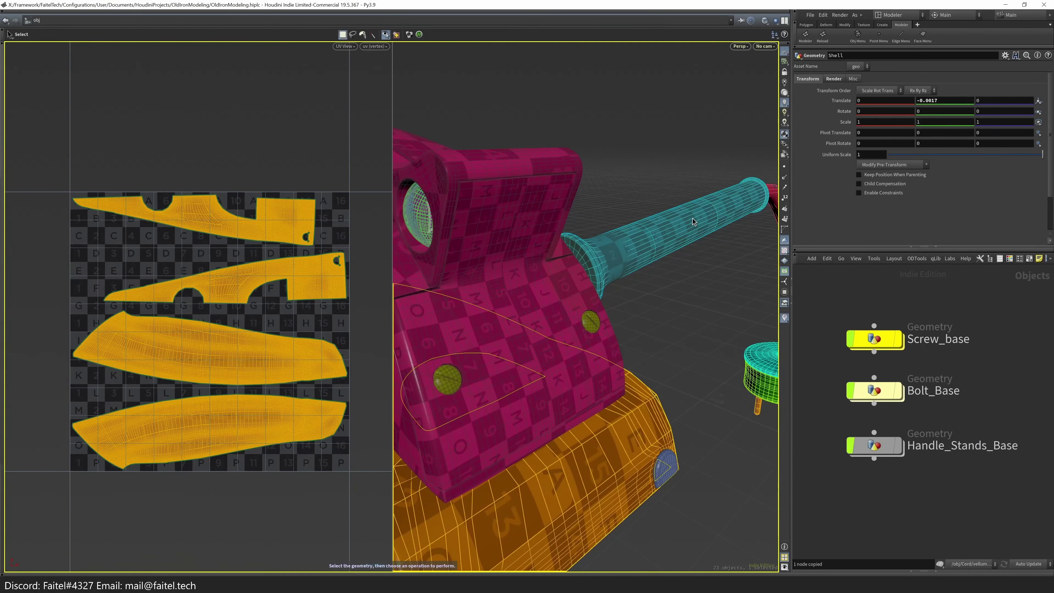
{"action": "key", "text": "s"}
{"action": "key", "text": "Escape"}
{"action": "left_click_drag", "start_coordinate": [641, 360], "coordinate": [602, 315]}
{"action": "scroll", "coordinate": [582, 320], "scroll_direction": "up", "scroll_amount": 5}
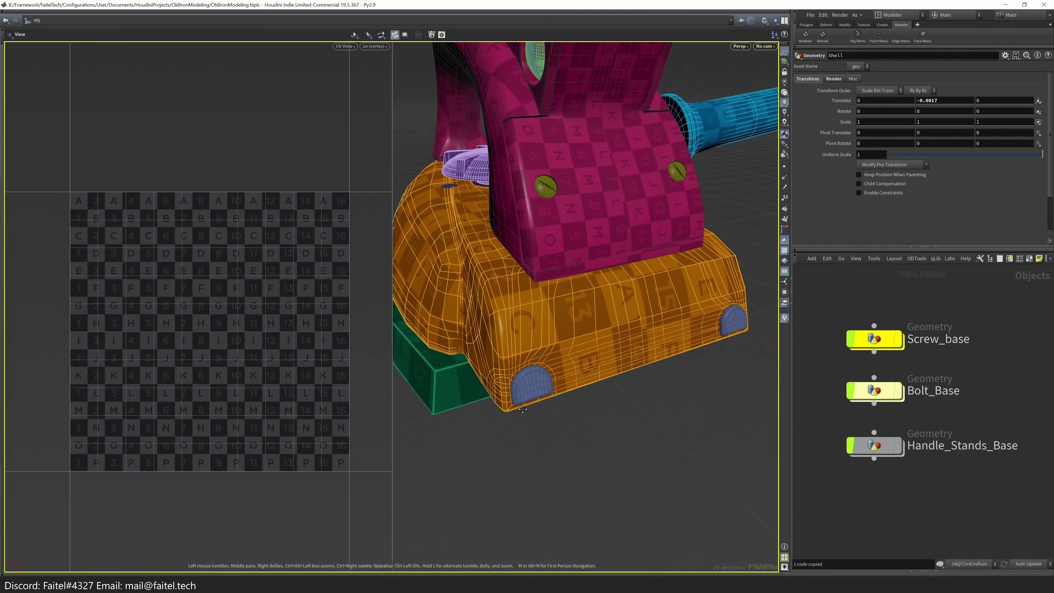
{"action": "key", "text": "s"}
{"action": "double_click", "coordinate": [576, 323]}
- Display edit2, make room below it, and add a UV Flatten after it
{"action": "key", "text": "f"}
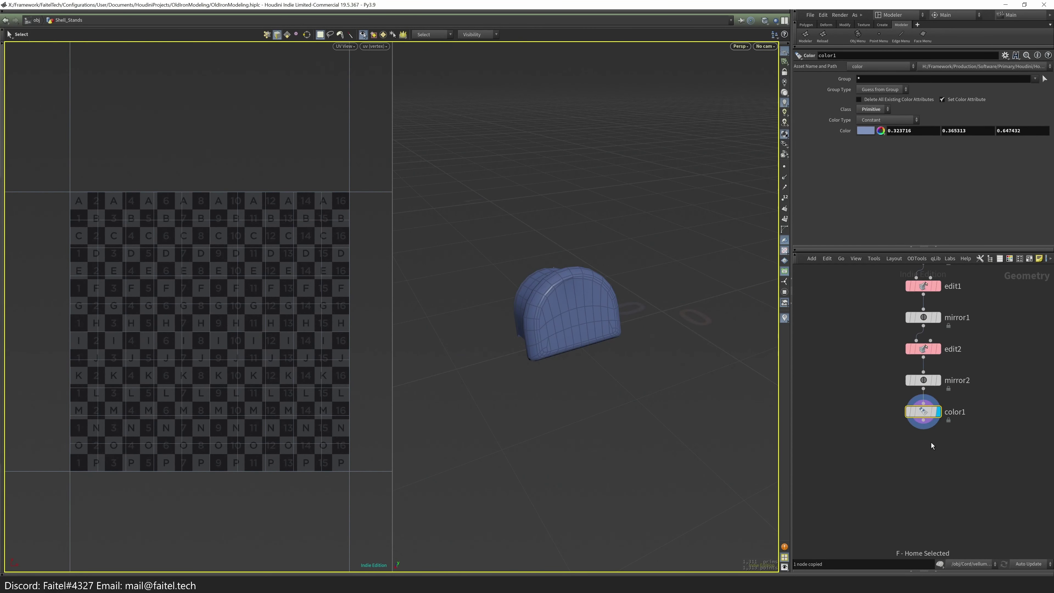
{"action": "left_click_drag", "start_coordinate": [966, 434], "coordinate": [925, 440]}
{"action": "left_click", "coordinate": [937, 349]}
{"action": "left_click_drag", "start_coordinate": [478, 333], "coordinate": [532, 344], "text": "alt"}
{"action": "scroll", "coordinate": [528, 369], "scroll_direction": "up", "scroll_amount": 2}
{"action": "left_click", "coordinate": [528, 366]}
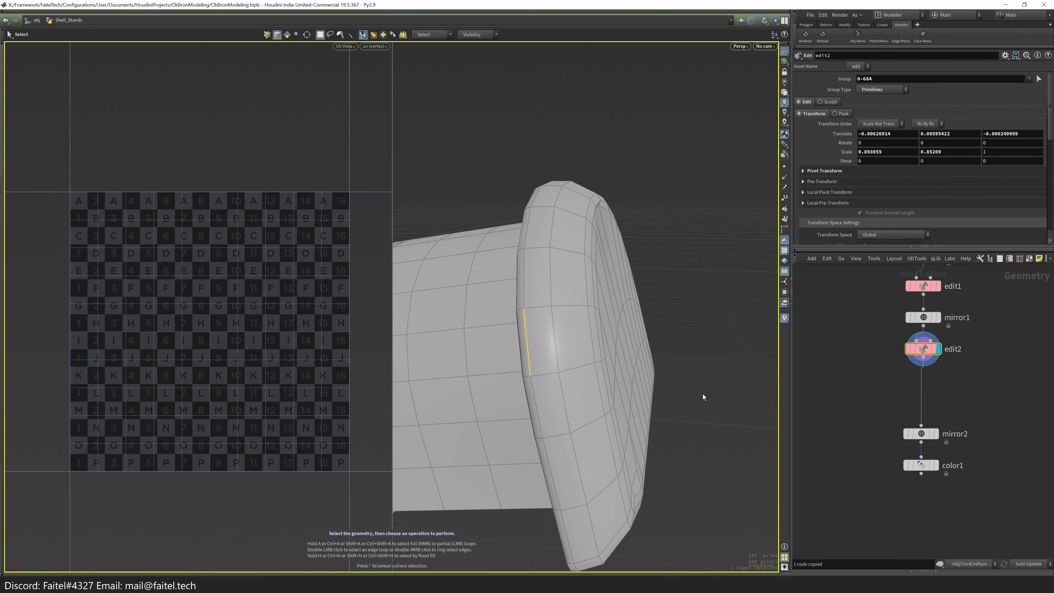
{"action": "key", "text": "Tab"}
{"action": "left_click", "coordinate": [512, 365]}
{"action": "key", "text": "ctrl+z"}
{"action": "key", "text": "Tab"}
{"action": "left_click", "coordinate": [583, 394]}
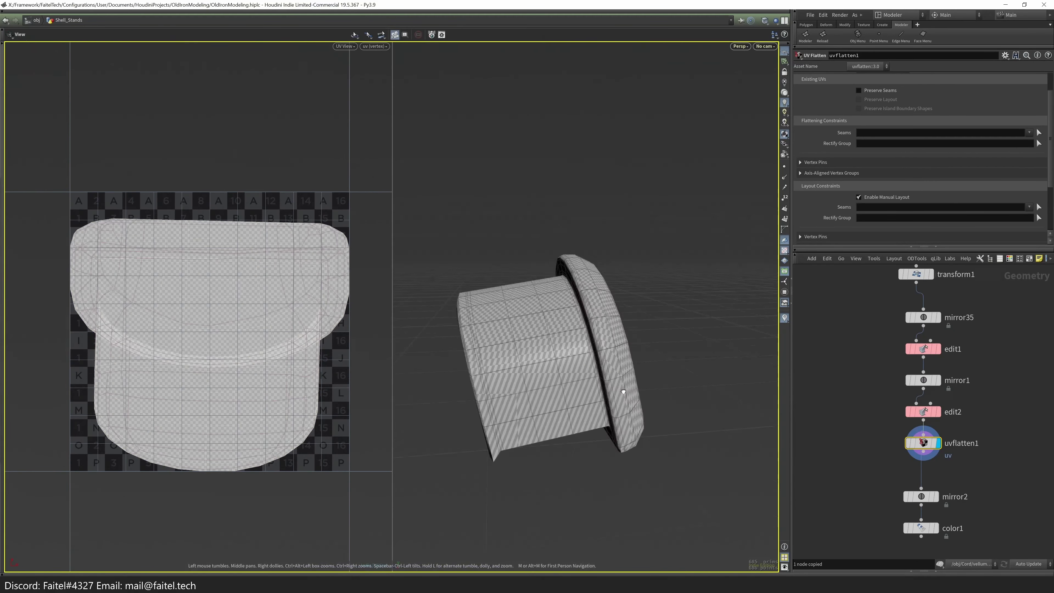
- Mark the stand's rim edge loops, including the inner corner loop, as seams
{"action": "scroll", "coordinate": [631, 363], "scroll_direction": "up", "scroll_amount": 3}
{"action": "double_click", "coordinate": [630, 363]}
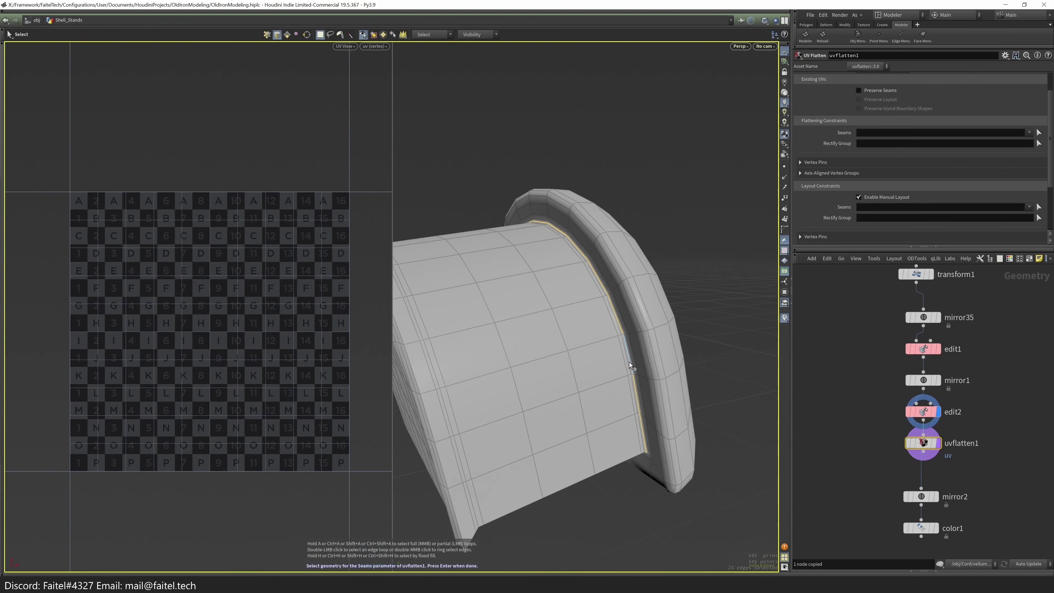
{"action": "double_click", "coordinate": [442, 484], "text": "shift"}
{"action": "left_click_drag", "start_coordinate": [446, 484], "coordinate": [540, 387]}
{"action": "double_click", "coordinate": [602, 407], "text": "shift"}
{"action": "scroll", "coordinate": [527, 382], "scroll_direction": "up", "scroll_amount": 4}
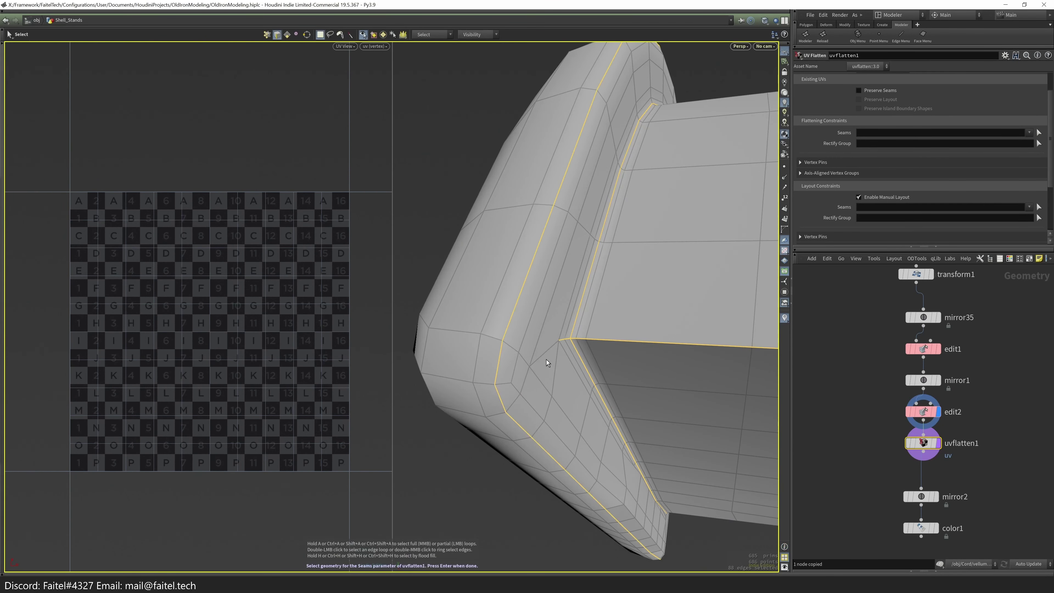
{"action": "scroll", "coordinate": [523, 389], "scroll_direction": "down", "scroll_amount": 5}
{"action": "mouse_move", "coordinate": [534, 419]}
{"action": "left_mouse_down"}
{"action": "mouse_move", "coordinate": [497, 438]}
{"action": "mouse_move", "coordinate": [511, 436]}
{"action": "mouse_move", "coordinate": [482, 420]}
{"action": "mouse_move", "coordinate": [537, 405]}
{"action": "left_mouse_up"}
{"action": "scroll", "coordinate": [588, 375], "scroll_direction": "up", "scroll_amount": 4}
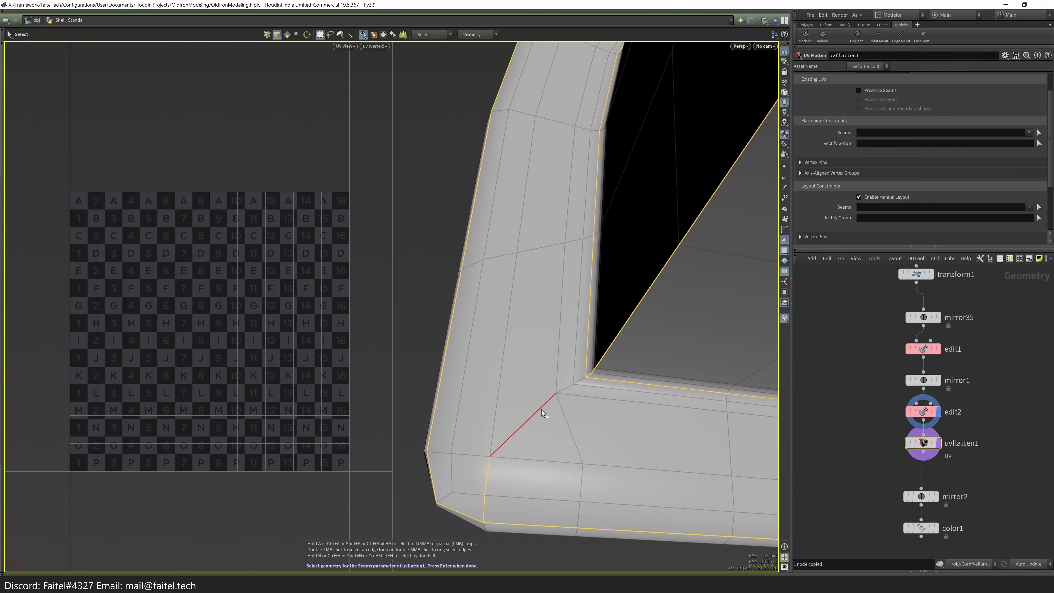
{"action": "left_click", "coordinate": [487, 505], "text": "ctrl"}
{"action": "scroll", "coordinate": [486, 489], "scroll_direction": "down", "scroll_amount": 5}
{"action": "left_click_drag", "start_coordinate": [486, 489], "coordinate": [507, 366]}
{"action": "double_click", "coordinate": [494, 379], "text": "shift"}
- Add one more underside edge to the seams and flatten the stand's UVs
{"action": "mouse_move", "coordinate": [471, 398]}
{"action": "left_mouse_down"}
{"action": "mouse_move", "coordinate": [507, 397]}
{"action": "mouse_move", "coordinate": [539, 415]}
{"action": "mouse_move", "coordinate": [605, 385]}
{"action": "mouse_move", "coordinate": [465, 387]}
{"action": "left_mouse_up"}
{"action": "key", "text": "Escape"}
{"action": "left_click_drag", "start_coordinate": [619, 382], "coordinate": [582, 353], "text": "alt"}
{"action": "key", "text": "s"}
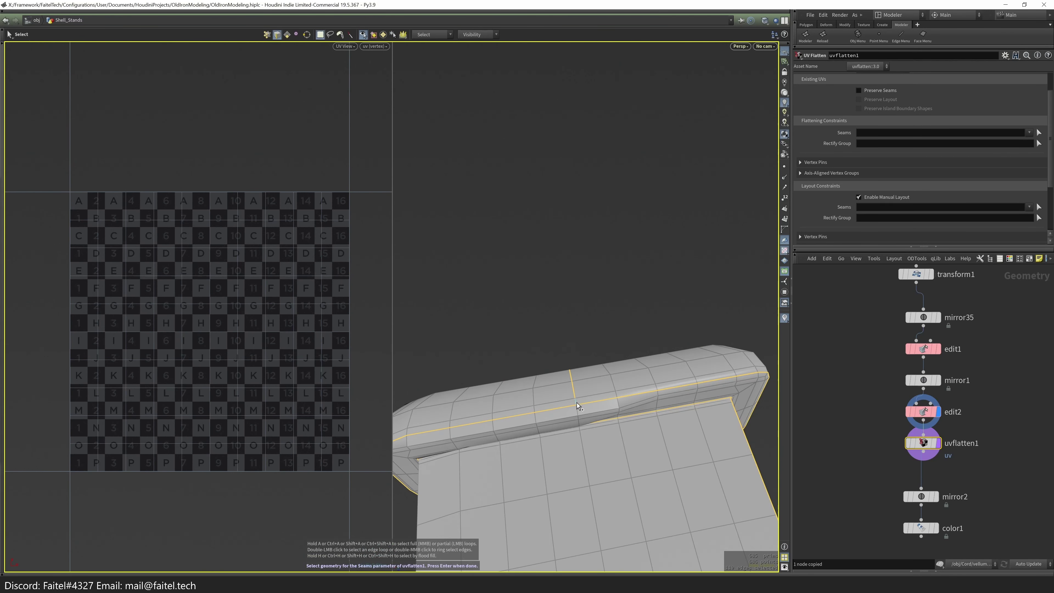
{"action": "left_click", "coordinate": [579, 418], "text": "shift"}
{"action": "left_click_drag", "start_coordinate": [578, 418], "coordinate": [594, 270], "text": "alt"}
{"action": "key", "text": "Return"}
{"action": "left_click_drag", "start_coordinate": [656, 196], "coordinate": [664, 166], "text": "alt"}
{"action": "scroll", "coordinate": [680, 172], "scroll_direction": "up", "scroll_amount": 6}
- Display and select uvflatten1 and reopen its seam editing
{"action": "left_click_drag", "start_coordinate": [640, 230], "coordinate": [624, 240]}
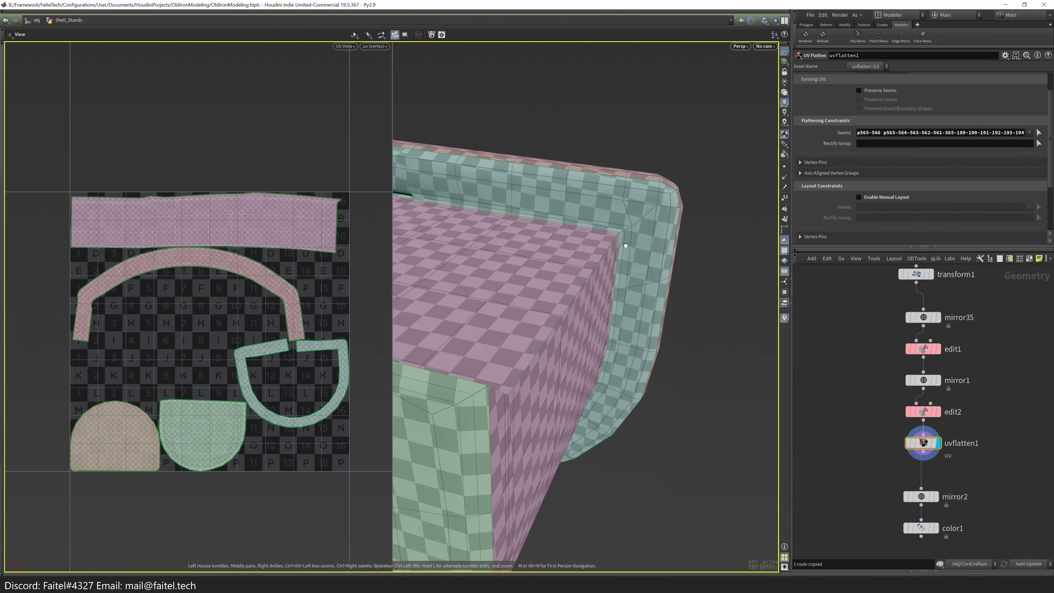
{"action": "key", "text": "Return"}
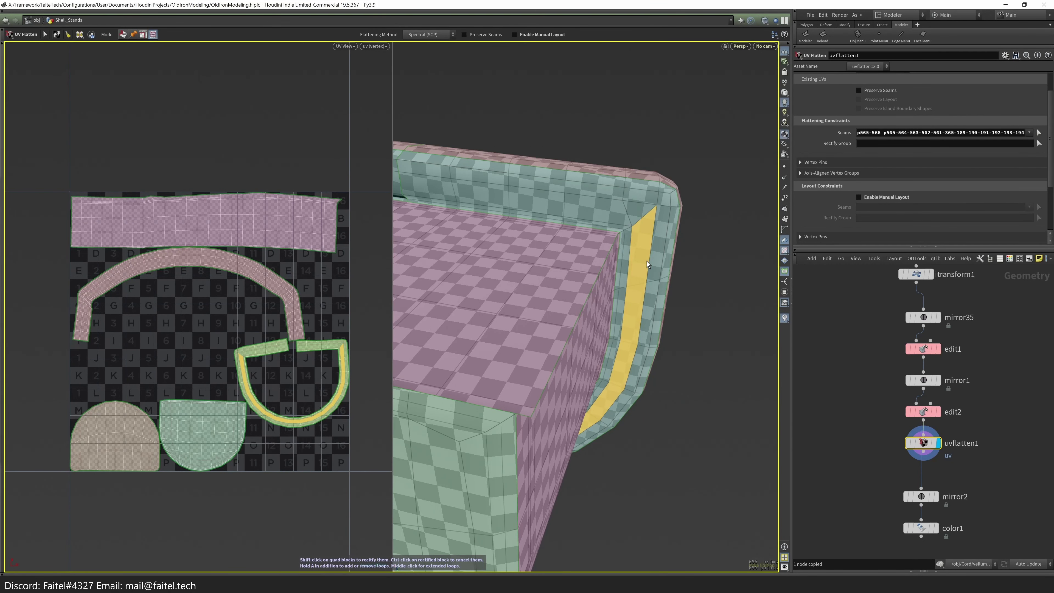
{"action": "scroll", "coordinate": [687, 228], "scroll_direction": "up", "scroll_amount": 2}
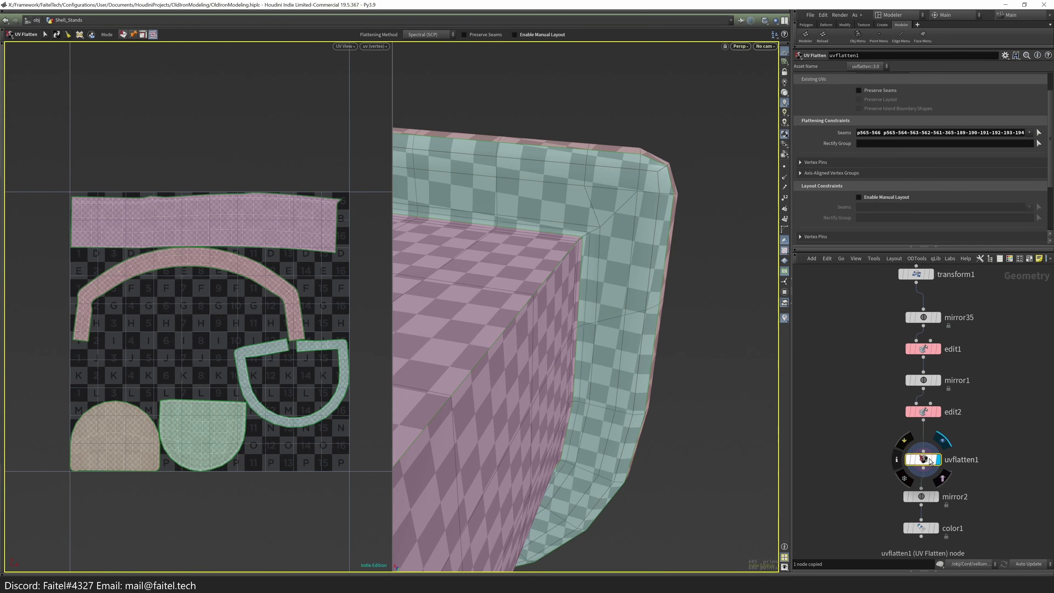
{"action": "key", "text": "p"}
{"action": "left_click_drag", "start_coordinate": [653, 209], "coordinate": [137, 453]}
{"action": "left_click_drag", "start_coordinate": [922, 465], "coordinate": [921, 484]}
{"action": "left_click", "coordinate": [940, 483]}
{"action": "key", "text": "Return"}
{"action": "scroll", "coordinate": [469, 333], "scroll_direction": "up", "scroll_amount": 5}
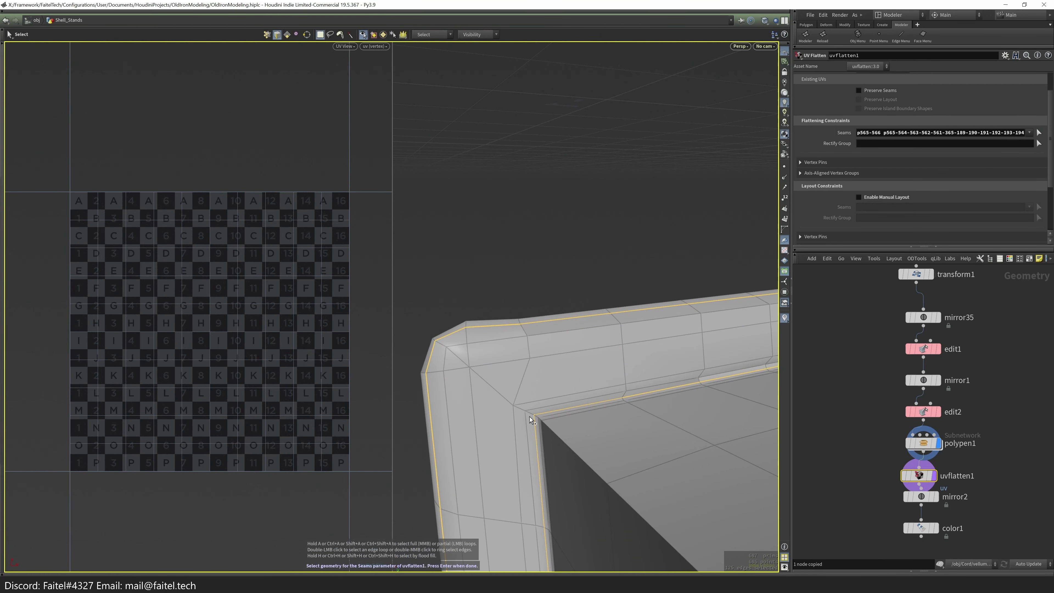
- Adjust the seam edges around the rim corner and re-flatten the UVs
{"action": "left_click_drag", "start_coordinate": [445, 347], "coordinate": [484, 348]}
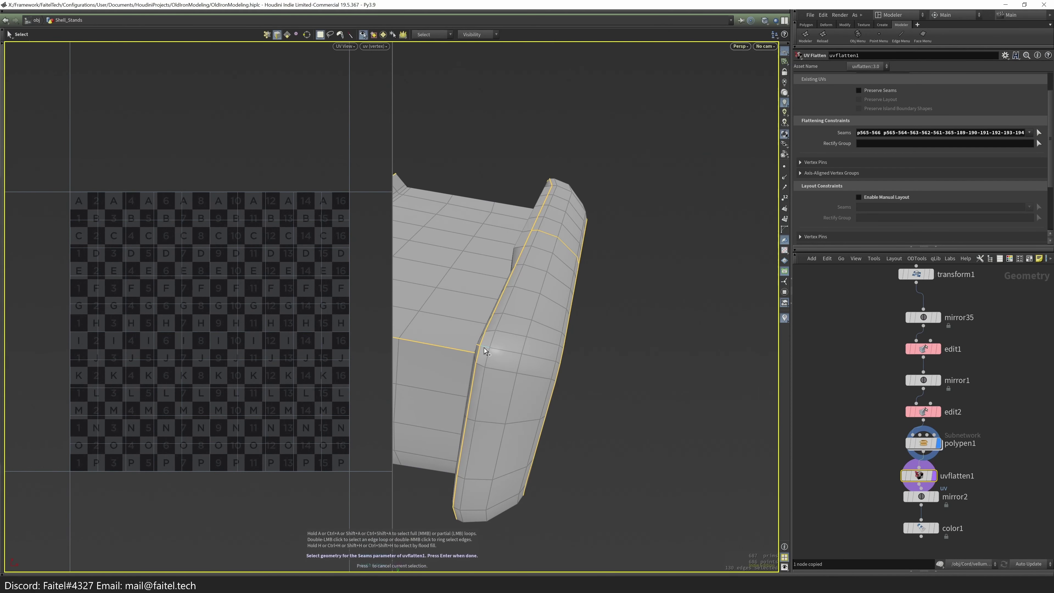
{"action": "left_click_drag", "start_coordinate": [554, 363], "coordinate": [592, 356]}
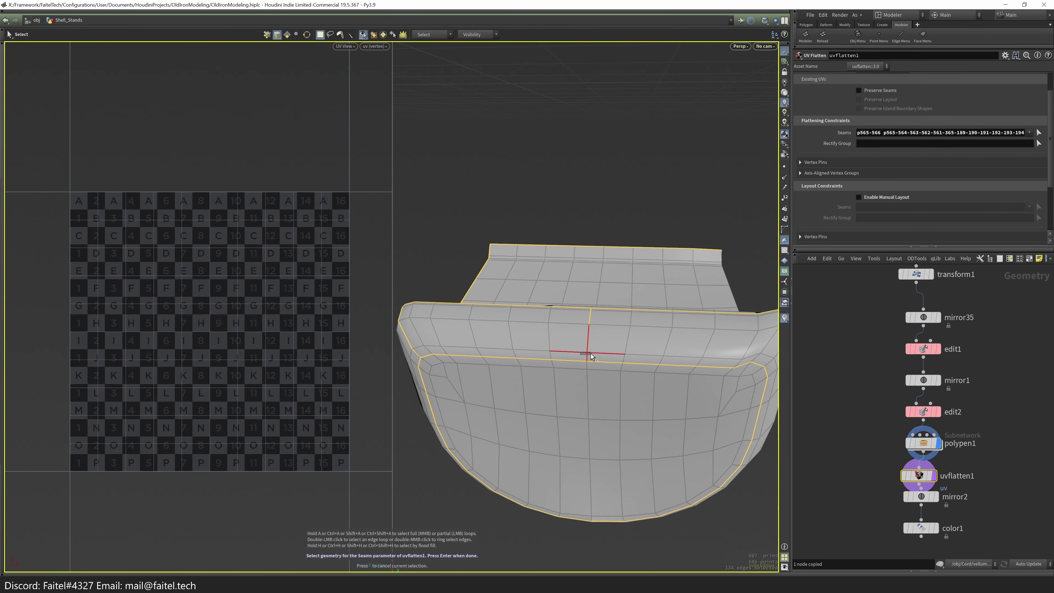
{"action": "left_click", "coordinate": [588, 351], "text": "ctrl"}
{"action": "left_click_drag", "start_coordinate": [596, 308], "coordinate": [565, 447]}
{"action": "left_click", "coordinate": [618, 305], "text": "shift"}
{"action": "right_click_drag", "start_coordinate": [565, 447], "coordinate": [661, 377]}
{"action": "left_click_drag", "start_coordinate": [662, 377], "coordinate": [628, 326]}
{"action": "key", "text": "Return"}
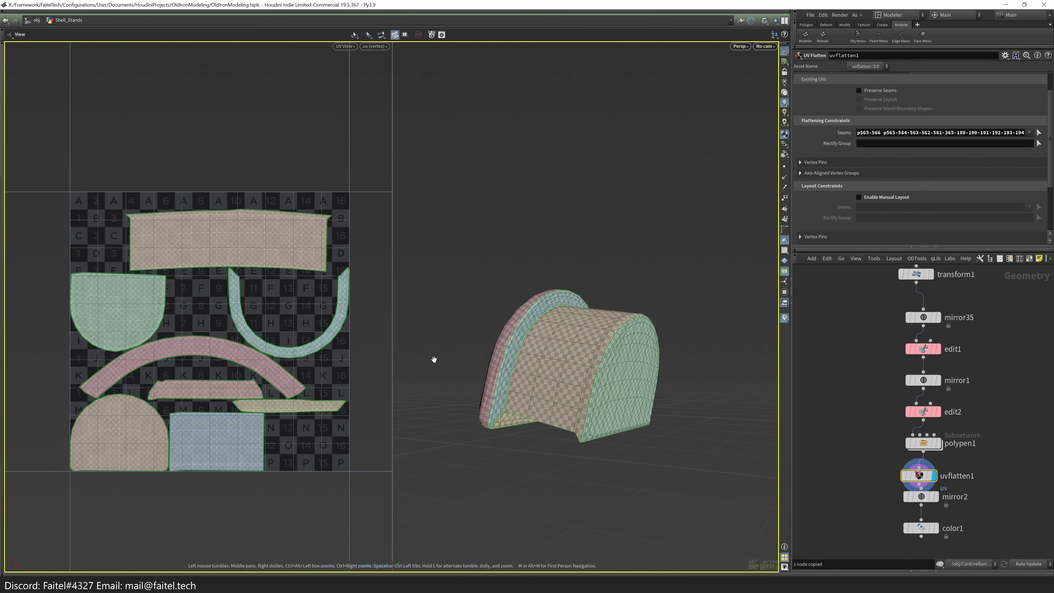
- Rectify the curved quad strip so the arc band flattens into straight strips
{"action": "left_click", "coordinate": [255, 358], "text": "shift"}
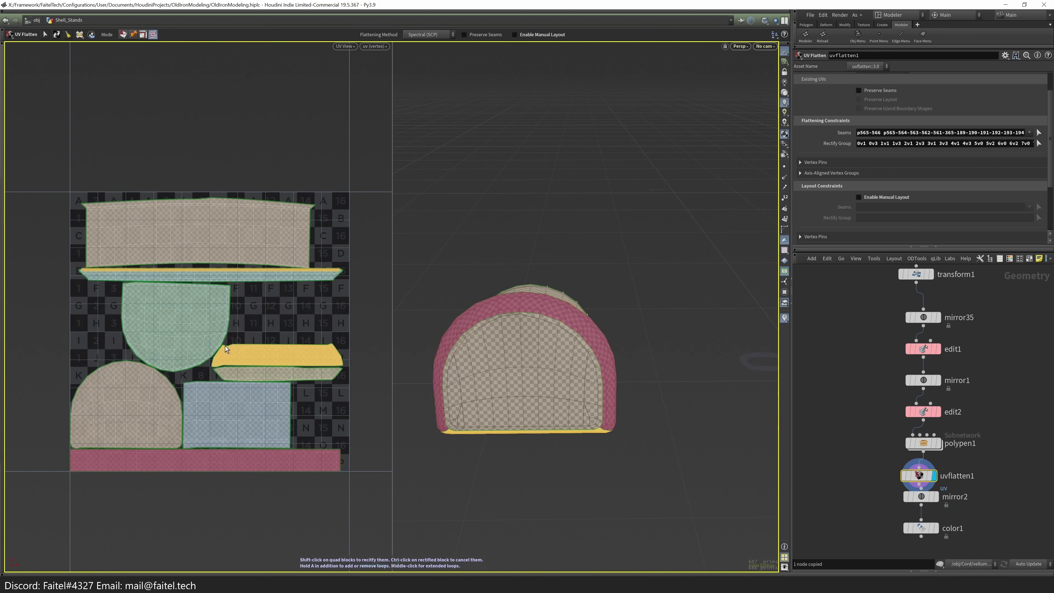
{"action": "key", "text": "Escape"}
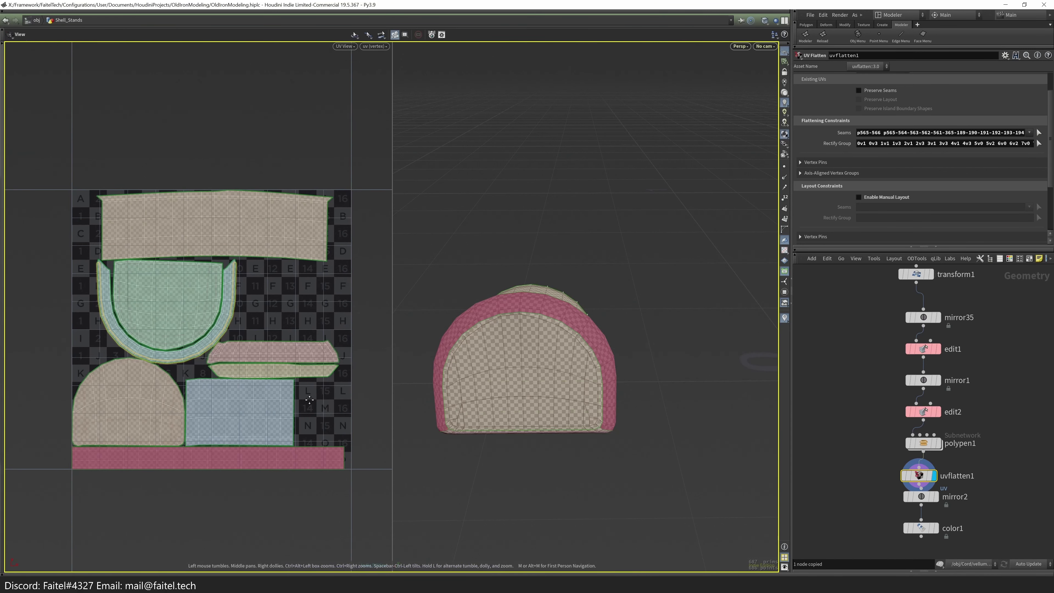
{"action": "scroll", "coordinate": [291, 370], "scroll_direction": "up", "scroll_amount": 3}
{"action": "left_click_drag", "start_coordinate": [558, 431], "coordinate": [524, 370]}
{"action": "key", "text": "ctrl+z"}
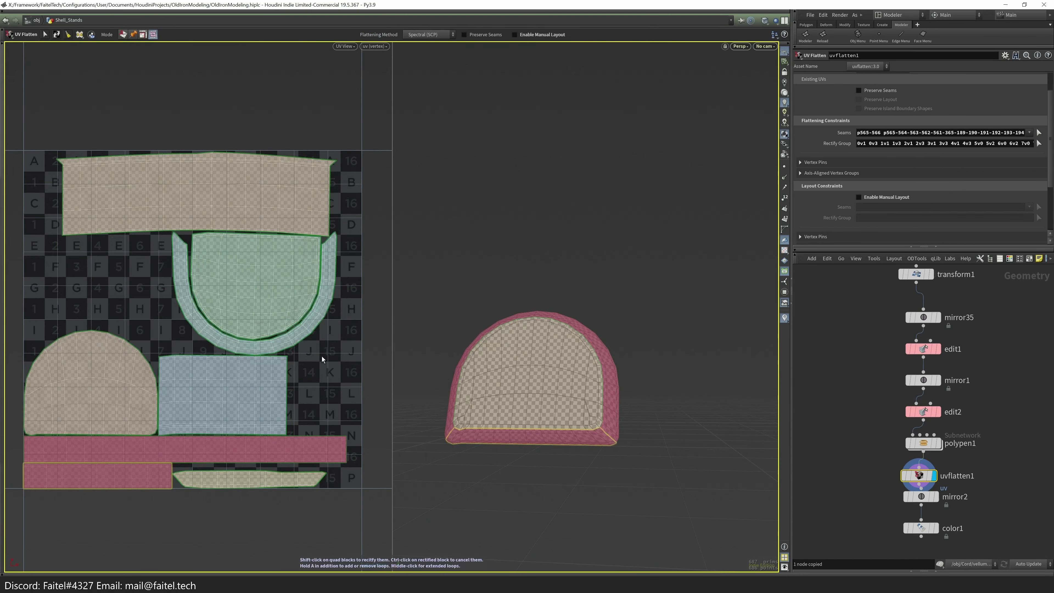
{"action": "right_click_drag", "start_coordinate": [499, 478], "coordinate": [643, 424]}
{"action": "key", "text": "ctrl+z"}
{"action": "key", "text": "ctrl+z"}
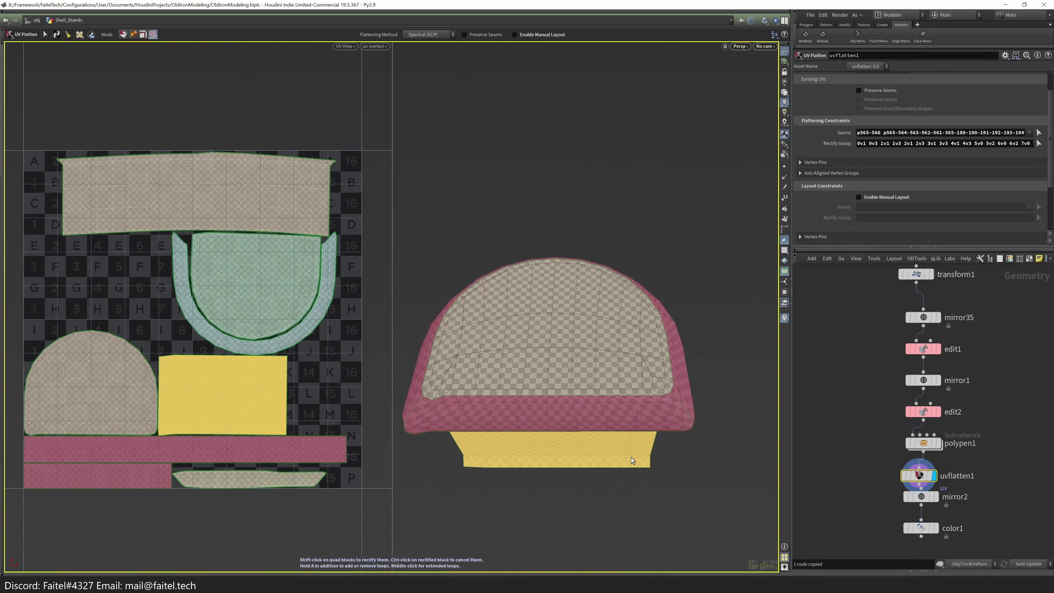
{"action": "left_click_drag", "start_coordinate": [630, 473], "coordinate": [671, 410]}
{"action": "key", "text": "Return"}
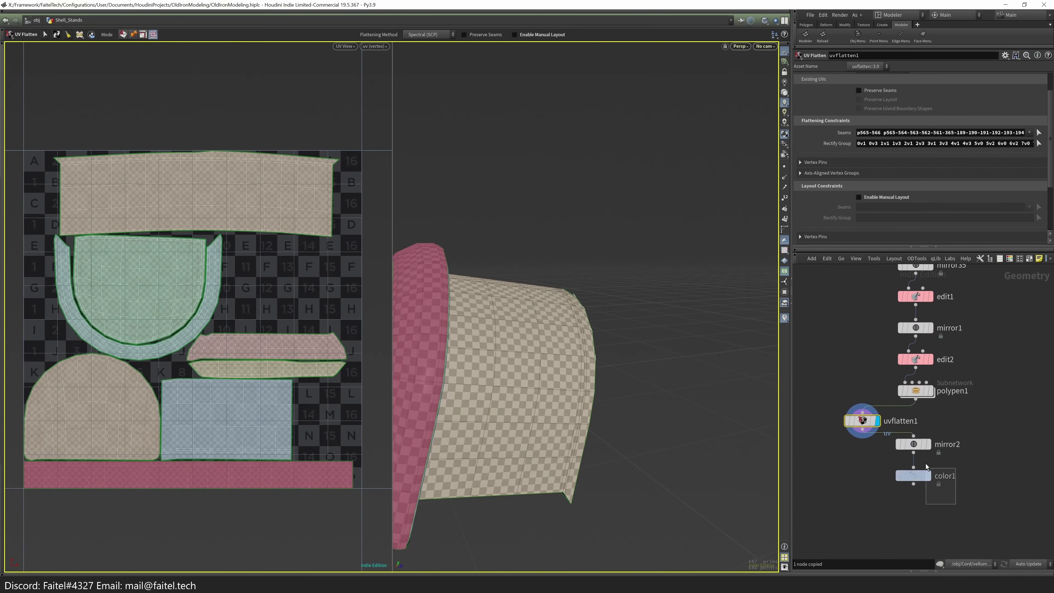
- Select and display mirror2 to show the mirrored stand shell
{"action": "left_click", "coordinate": [915, 444]}
{"action": "key", "text": "Return"}
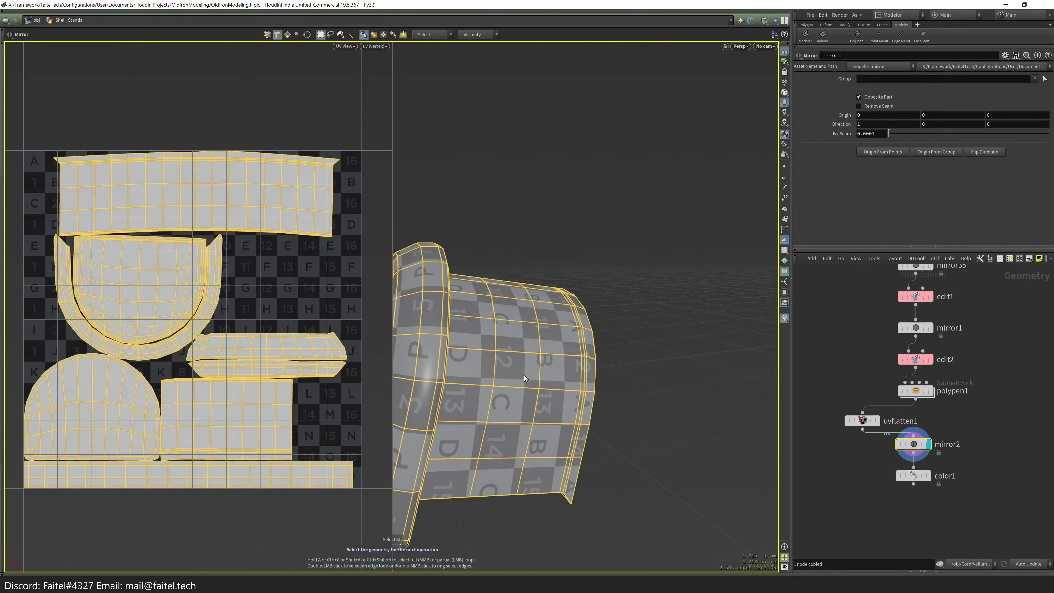
{"action": "key", "text": "Tab"}
- Add a UV Layout after mirror2 with Island Padding 32 and its Advanced settings expanded
{"action": "left_click", "coordinate": [523, 372]}
{"action": "scroll", "coordinate": [930, 132], "scroll_direction": "up", "scroll_amount": 4}
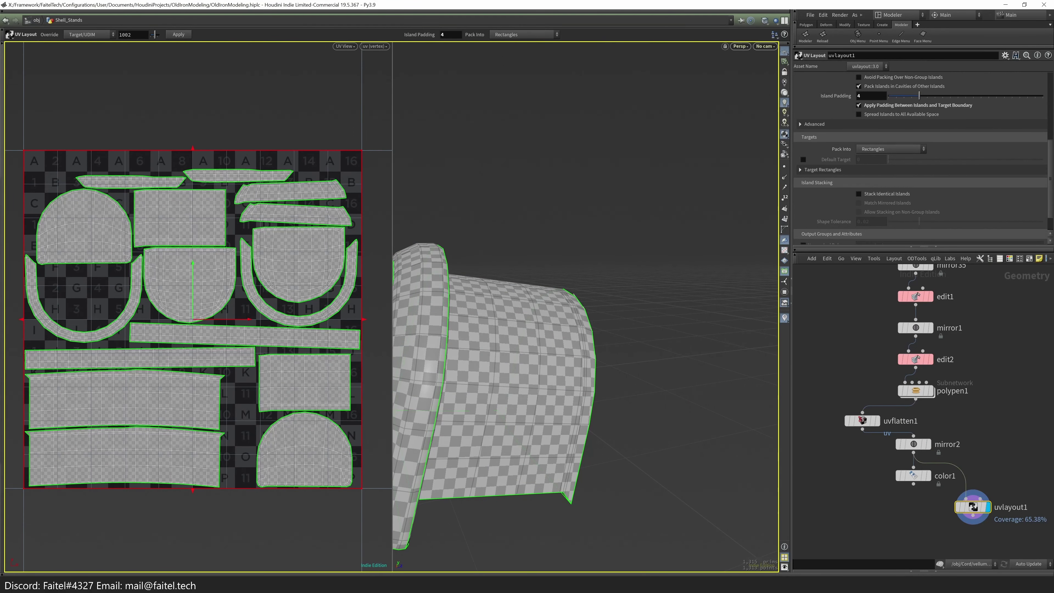
{"action": "double_click", "coordinate": [872, 163]}
{"action": "type", "text": "32"}
{"action": "key", "text": "Return"}
{"action": "scroll", "coordinate": [851, 195], "scroll_direction": "down", "scroll_amount": 3}
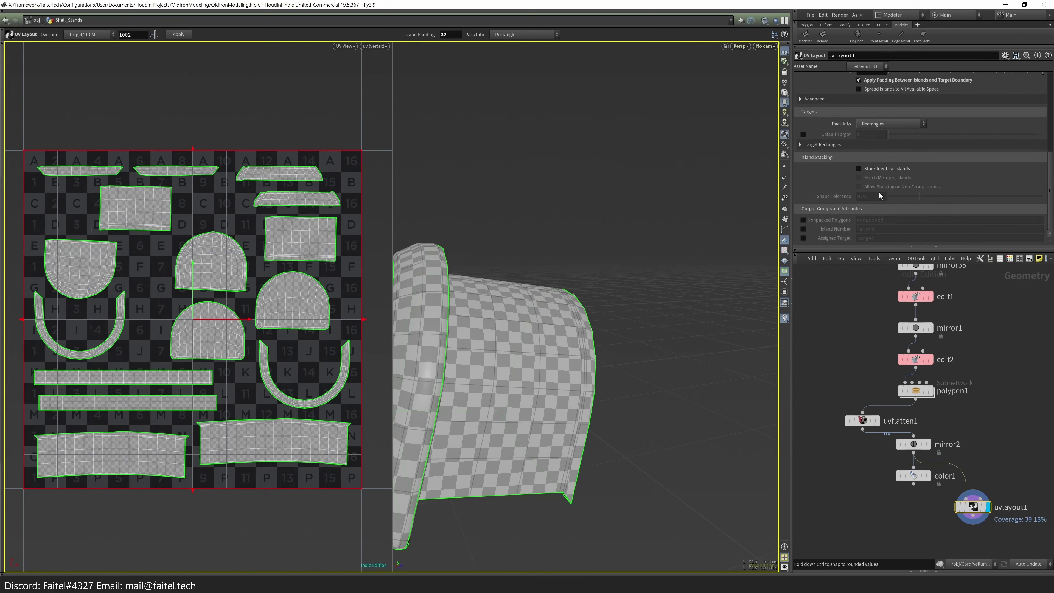
{"action": "left_click", "coordinate": [814, 99]}
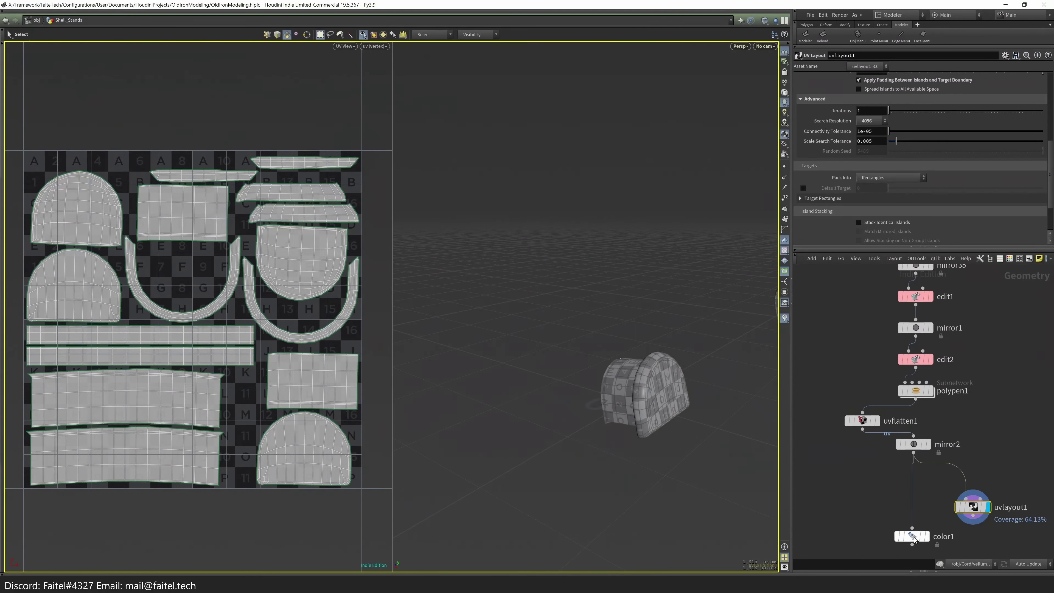
- Return to /obj and tumble the assembled iron to inspect its checker-textured UVs
{"action": "left_click", "coordinate": [911, 536]}
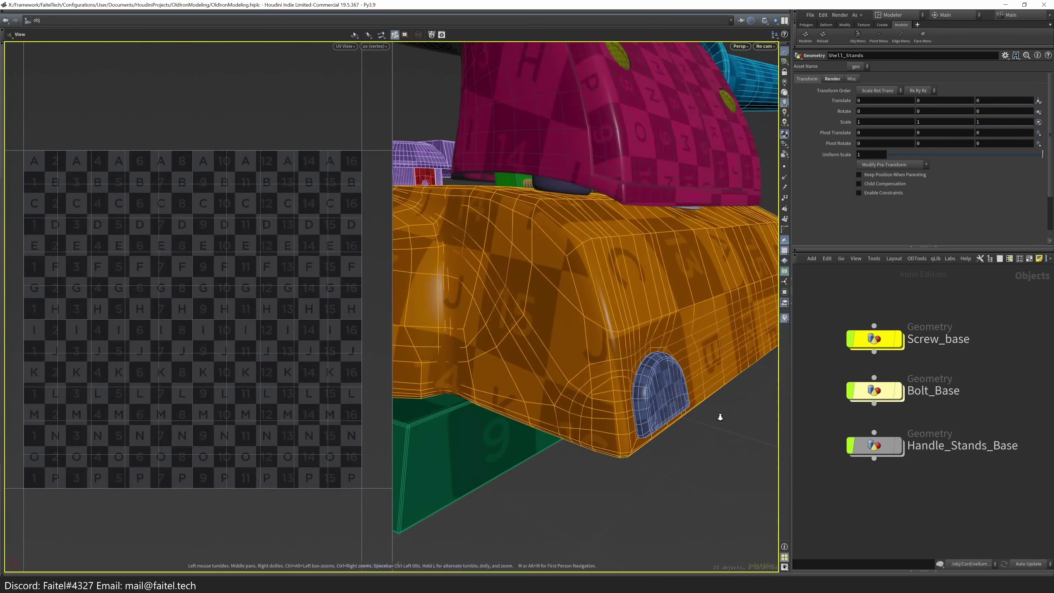
{"action": "scroll", "coordinate": [743, 450], "scroll_direction": "down", "scroll_amount": 5}
{"action": "left_click_drag", "start_coordinate": [699, 478], "coordinate": [602, 459]}
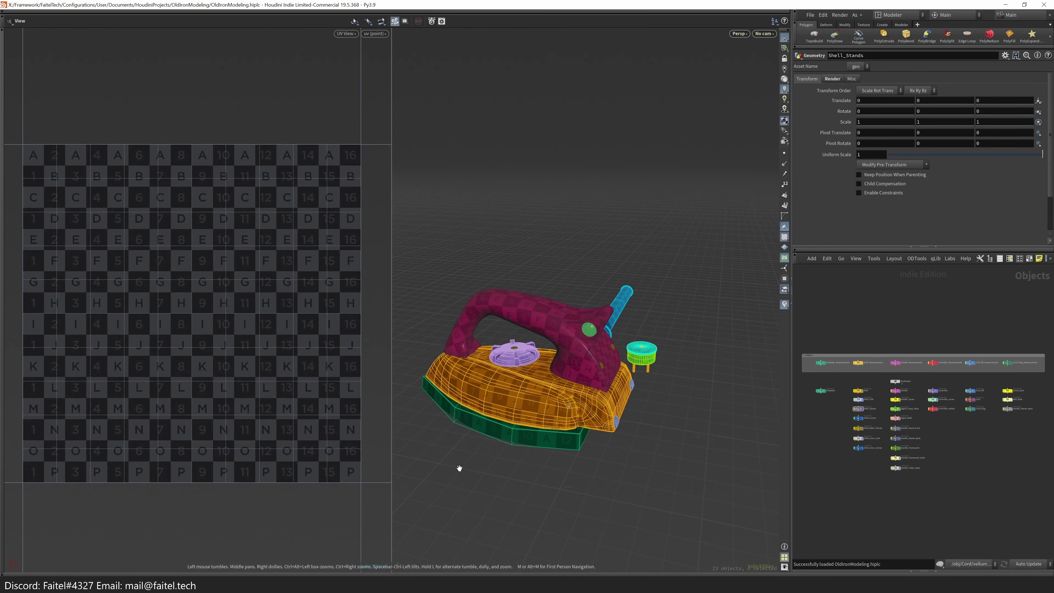
{"action": "left_click", "coordinate": [813, 37]}
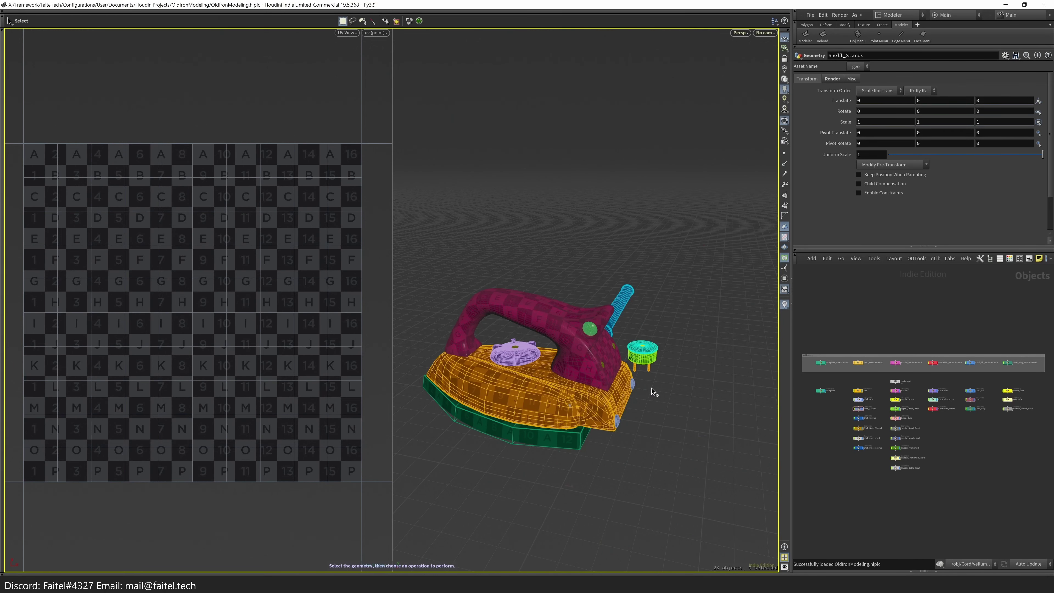
{"action": "left_click_drag", "start_coordinate": [651, 345], "coordinate": [563, 322]}
- Enter Shell_Grid's geometry, then try a PolySplit edge loop and cut it
{"action": "left_click", "coordinate": [565, 322]}
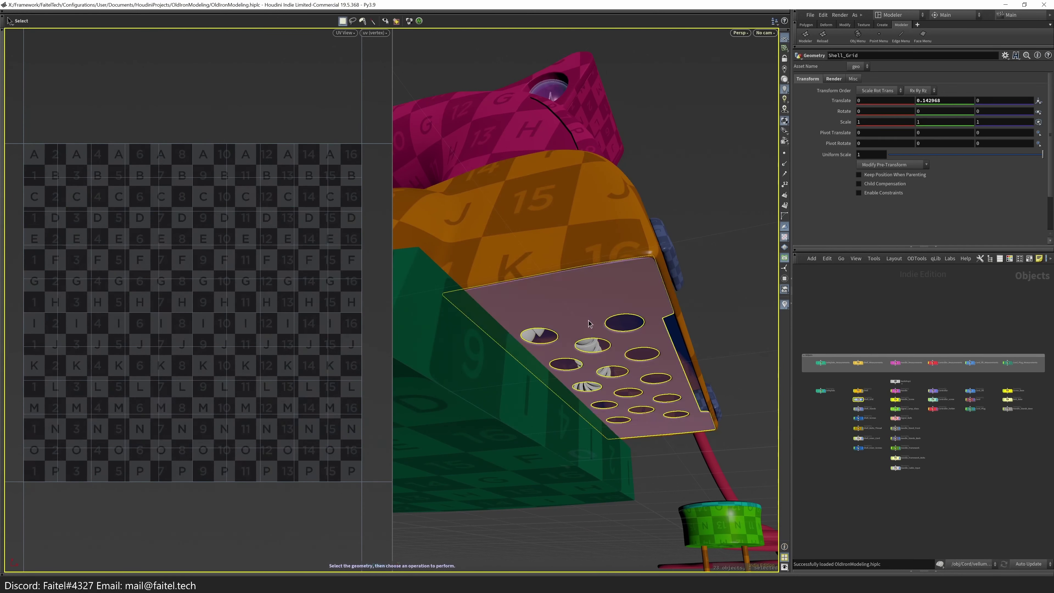
{"action": "double_click", "coordinate": [586, 313]}
{"action": "scroll", "coordinate": [614, 380], "scroll_direction": "up", "scroll_amount": 5}
{"action": "key", "text": "ctrl+r"}
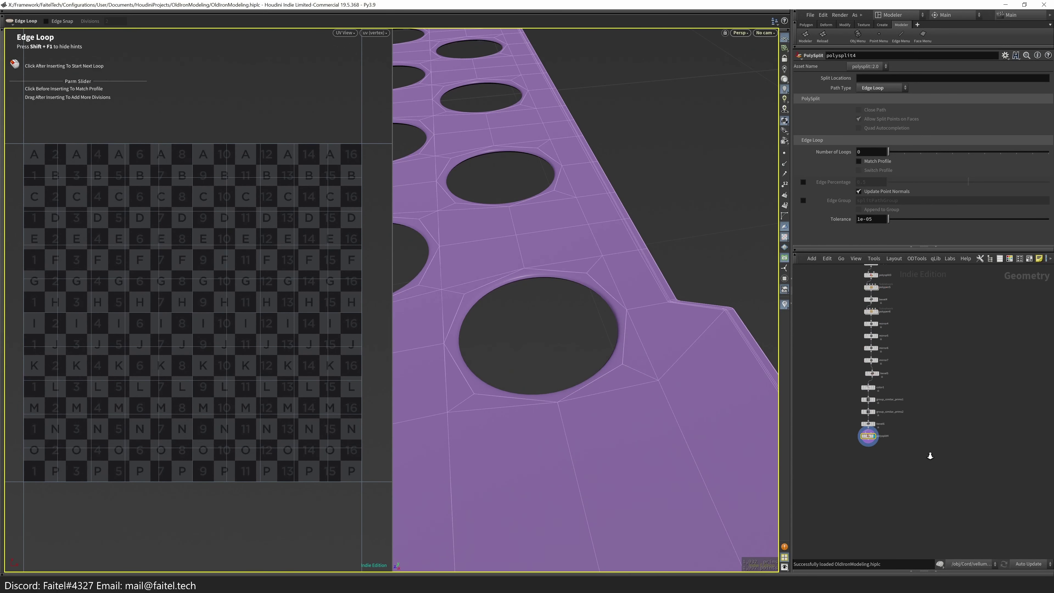
{"action": "scroll", "coordinate": [868, 451], "scroll_direction": "up", "scroll_amount": 5}
{"action": "key", "text": "alt+x"}
- Try another edge loop on the plate's edges, then undo it
{"action": "key", "text": "ctrl+r"}
{"action": "left_click_drag", "start_coordinate": [622, 335], "coordinate": [643, 384], "text": "alt"}
{"action": "key", "text": "s"}
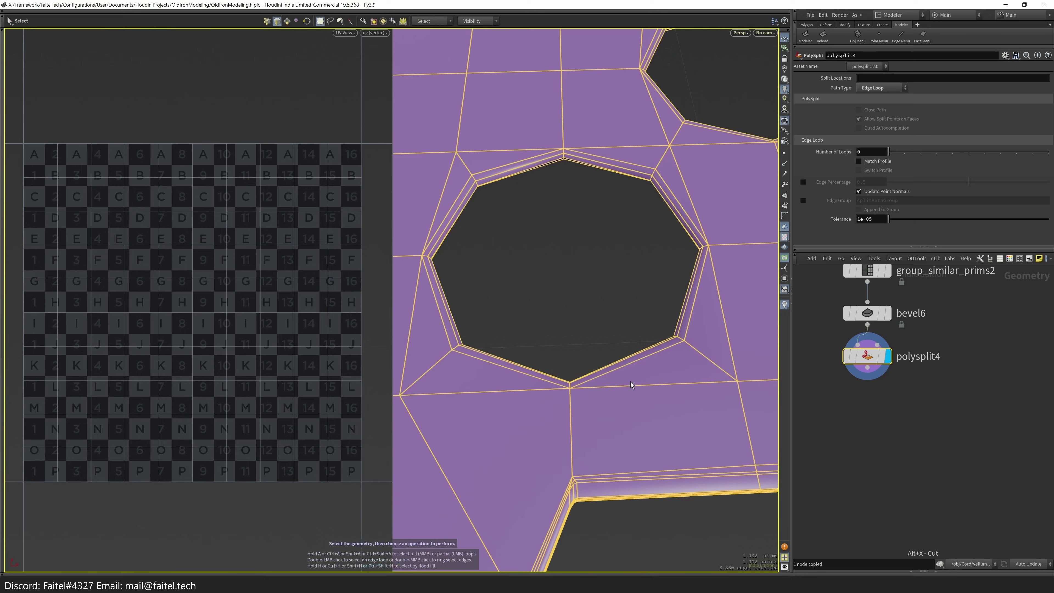
{"action": "key", "text": "Escape"}
{"action": "scroll", "coordinate": [631, 385], "scroll_direction": "down", "scroll_amount": 5}
{"action": "left_click_drag", "start_coordinate": [542, 405], "coordinate": [573, 334]}
{"action": "scroll", "coordinate": [524, 444], "scroll_direction": "down", "scroll_amount": 3}
{"action": "key", "text": "ctrl+z"}
{"action": "left_click_drag", "start_coordinate": [675, 402], "coordinate": [548, 461]}
{"action": "scroll", "coordinate": [535, 399], "scroll_direction": "up", "scroll_amount": 5}
- Add a UV Flatten step from the Modeler grid, inspect the holed mesh, then delete it
{"action": "key", "text": "grave"}
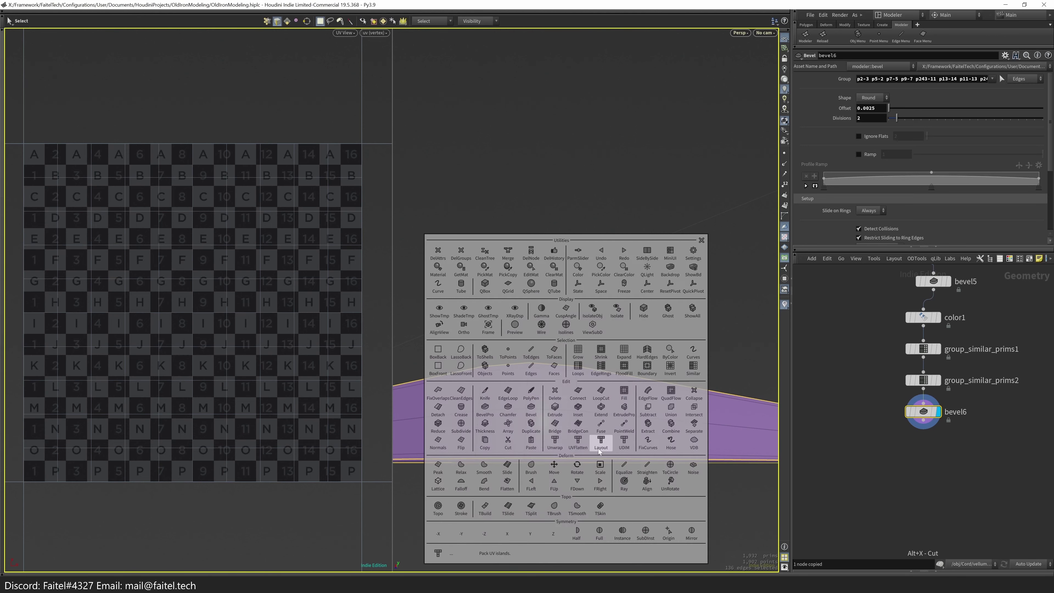
{"action": "left_click", "coordinate": [572, 451]}
{"action": "left_click_drag", "start_coordinate": [471, 412], "coordinate": [605, 240]}
{"action": "scroll", "coordinate": [605, 240], "scroll_direction": "up", "scroll_amount": 5}
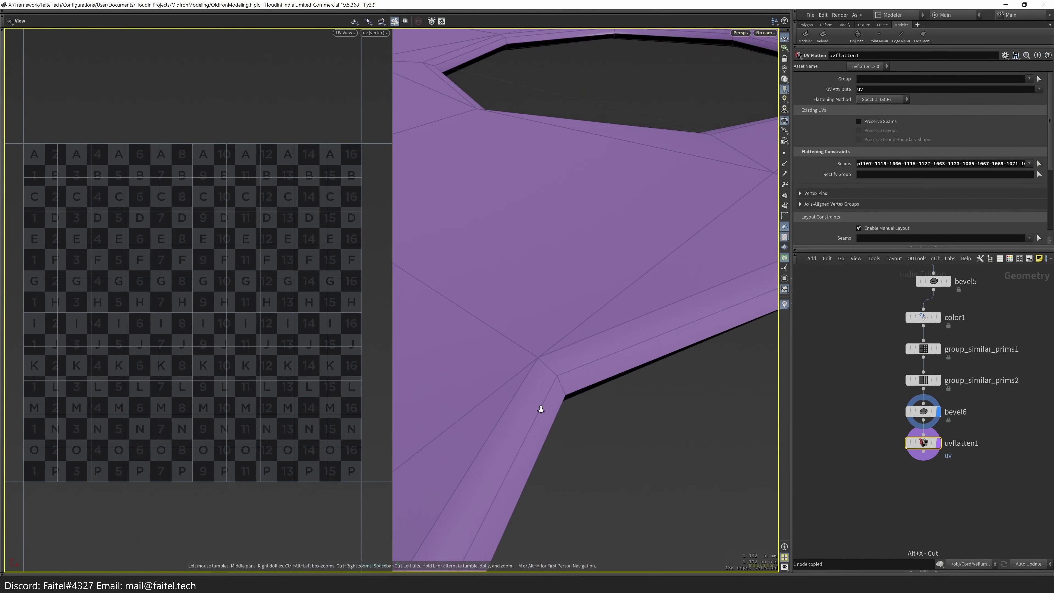
{"action": "left_click_drag", "start_coordinate": [539, 410], "coordinate": [575, 350]}
{"action": "scroll", "coordinate": [576, 350], "scroll_direction": "down", "scroll_amount": 5}
{"action": "key", "text": "Delete"}
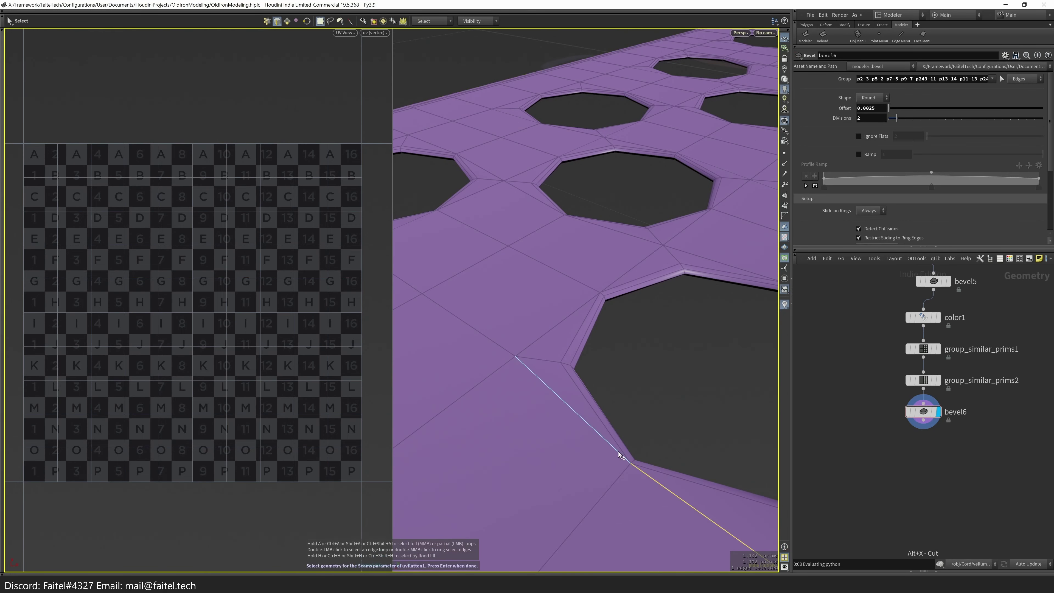
- Nudge a few selected edges slightly, then delete that edit step
{"action": "left_click", "coordinate": [619, 456], "text": "shift"}
{"action": "key", "text": "t"}
{"action": "left_click_drag", "start_coordinate": [721, 512], "coordinate": [671, 511]}
{"action": "scroll", "coordinate": [645, 484], "scroll_direction": "up", "scroll_amount": 5}
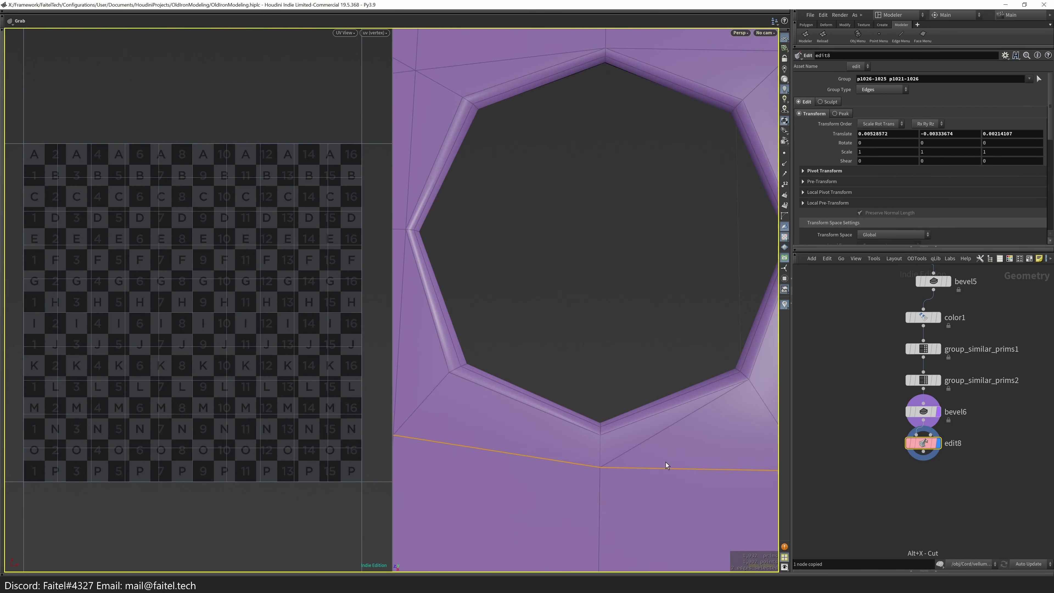
{"action": "scroll", "coordinate": [629, 481], "scroll_direction": "down", "scroll_amount": 3}
{"action": "key", "text": "Delete"}
- Add a Fuse step after bevel6 from the Modeler grid to weld the plate's points
{"action": "left_click_drag", "start_coordinate": [576, 478], "coordinate": [715, 375], "text": "alt"}
{"action": "scroll", "coordinate": [702, 407], "scroll_direction": "down", "scroll_amount": 3}
{"action": "key", "text": "grave"}
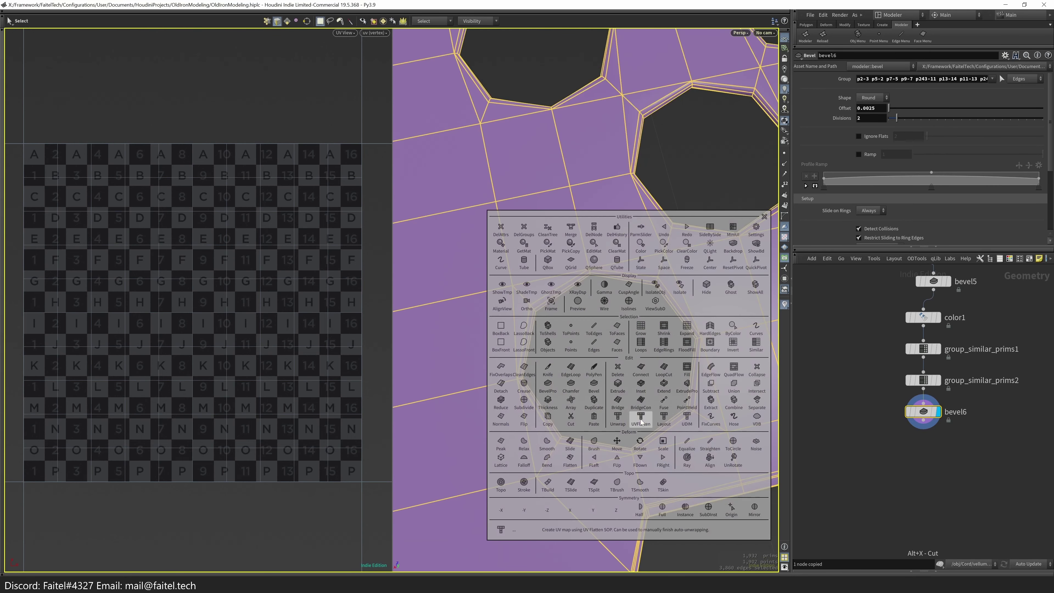
{"action": "left_click", "coordinate": [655, 302]}
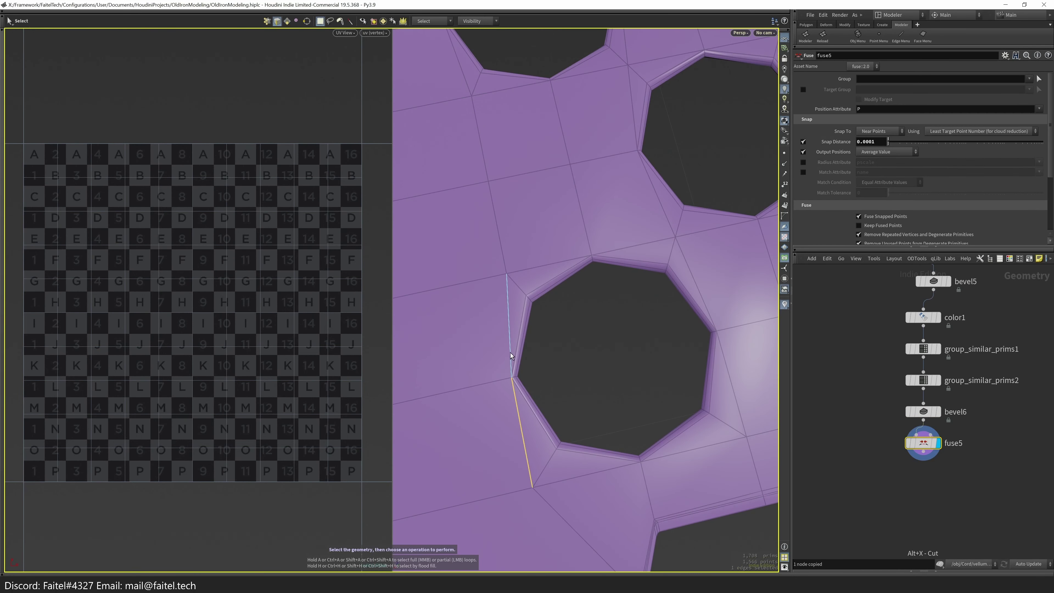
- Display the group_similar_prims1 and color1 results, then cut the fuse step
{"action": "left_click_drag", "start_coordinate": [519, 421], "coordinate": [605, 381]}
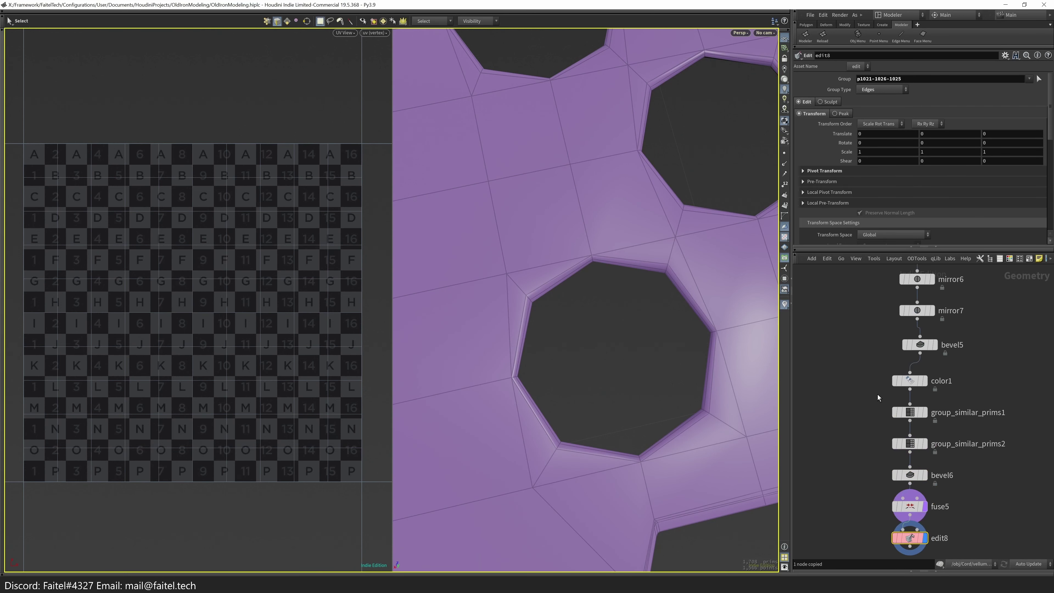
{"action": "left_click", "coordinate": [890, 405]}
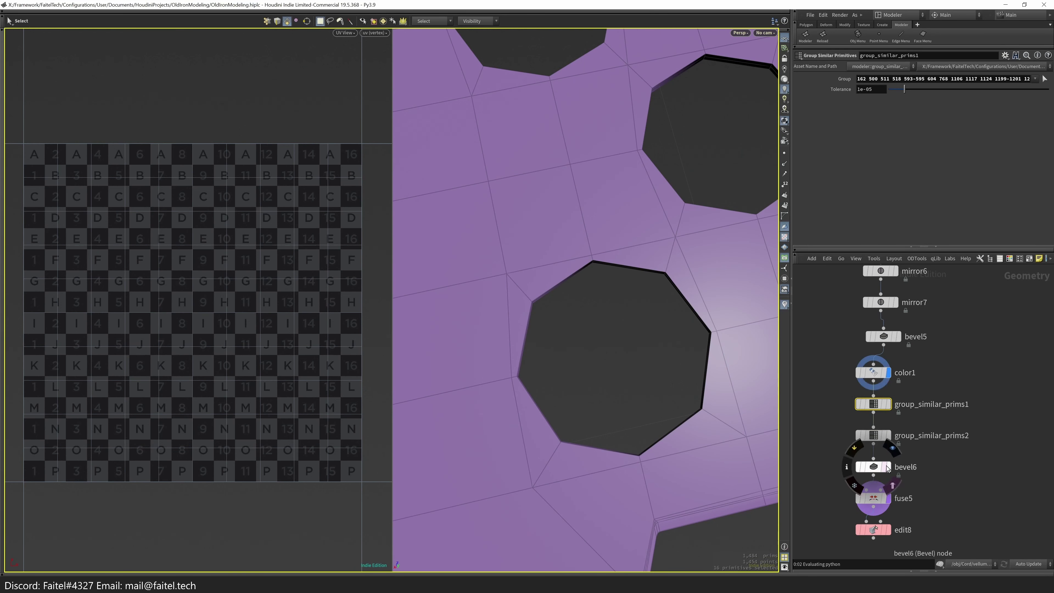
{"action": "mouse_move", "coordinate": [865, 427]}
{"action": "left_click", "coordinate": [877, 425]}
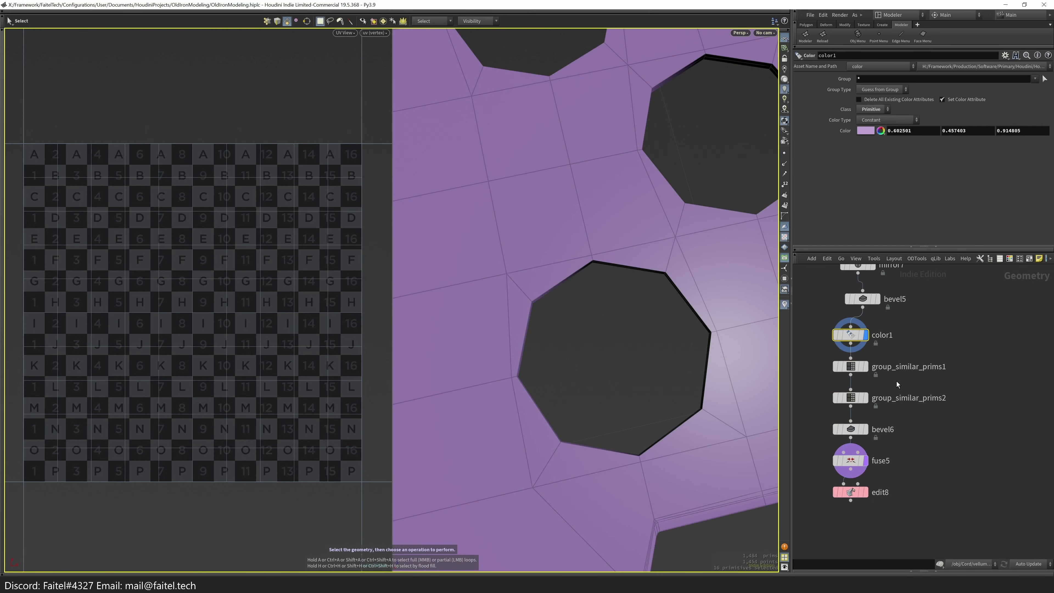
{"action": "key", "text": "ctrl+c"}
{"action": "key", "text": "alt+x"}
- Inspect fuse5's settings and shift bevel6 and fuse5 down to make room
{"action": "mouse_move", "coordinate": [705, 395]}
{"action": "left_mouse_down", "text": "alt"}
{"action": "mouse_move", "coordinate": [736, 343]}
{"action": "mouse_move", "coordinate": [721, 422]}
{"action": "mouse_move", "coordinate": [746, 313]}
{"action": "mouse_move", "coordinate": [697, 376]}
{"action": "left_mouse_up", "text": "alt"}
{"action": "left_click_drag", "start_coordinate": [672, 477], "coordinate": [694, 373], "text": "alt"}
{"action": "left_click", "coordinate": [851, 460]}
{"action": "mouse_move", "coordinate": [869, 433]}
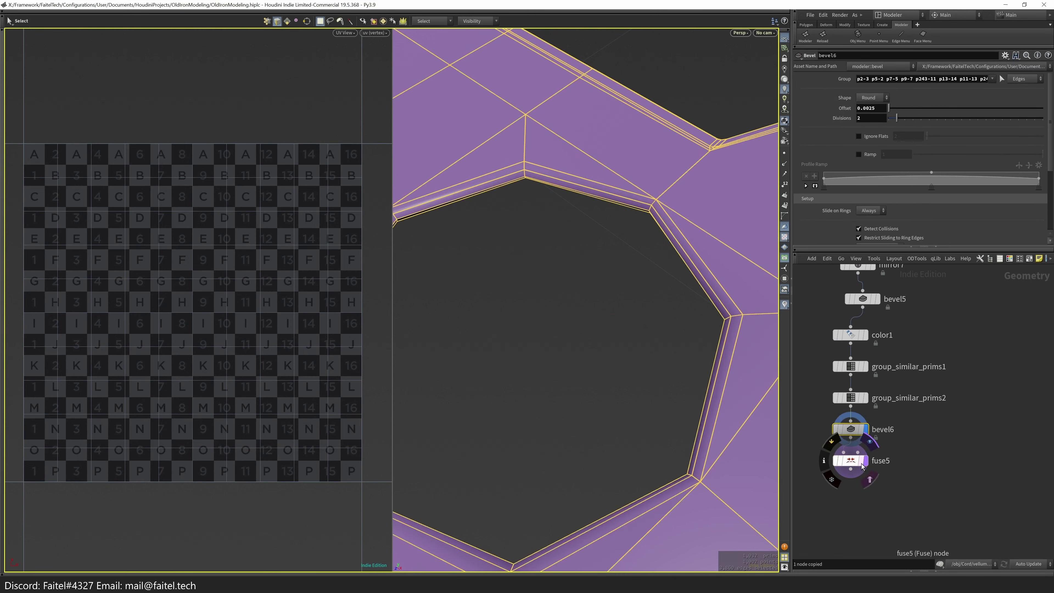
{"action": "left_click_drag", "start_coordinate": [865, 431], "coordinate": [927, 459], "text": "shift"}
- Insert a PolySplit edge loop around the hole after group_similar_prims2 and bevel it round with 2 divisions
{"action": "left_click", "coordinate": [850, 398]}
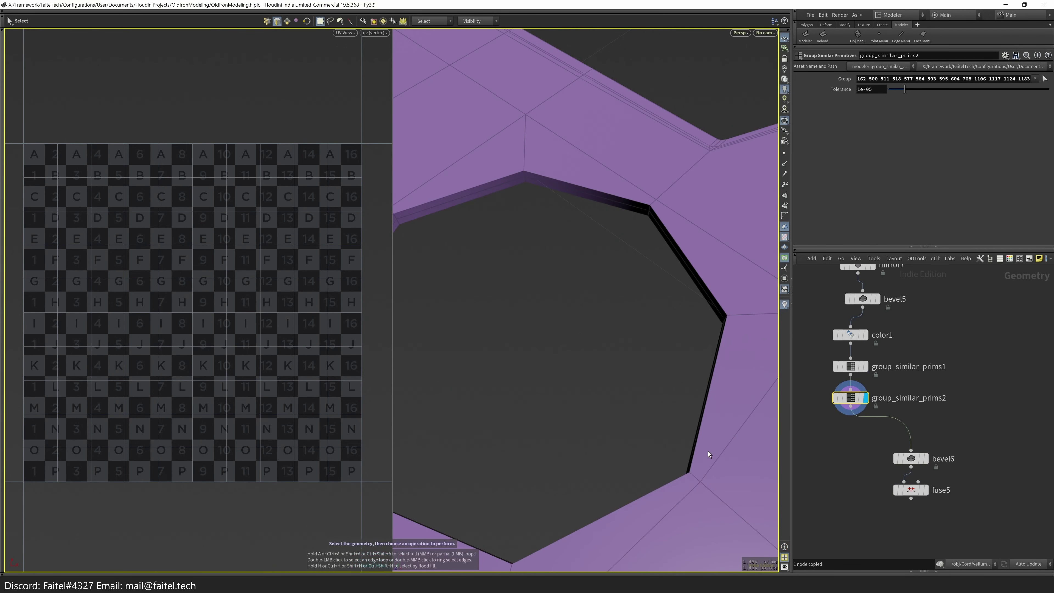
{"action": "key", "text": "ctrl+e"}
{"action": "left_click_drag", "start_coordinate": [695, 478], "coordinate": [742, 419], "text": "alt"}
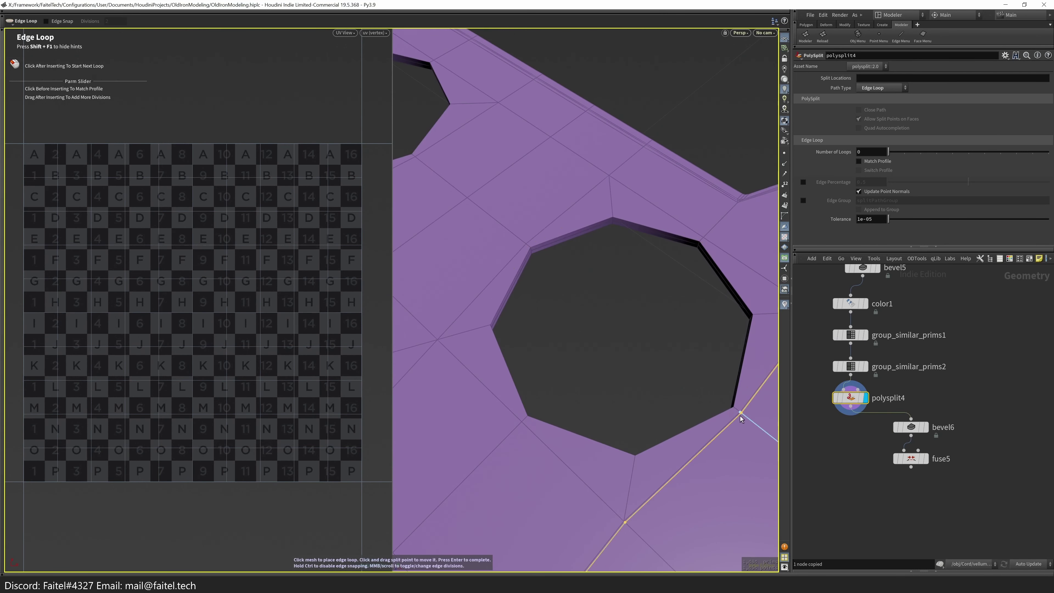
{"action": "left_click", "coordinate": [740, 415]}
{"action": "left_click", "coordinate": [911, 427]}
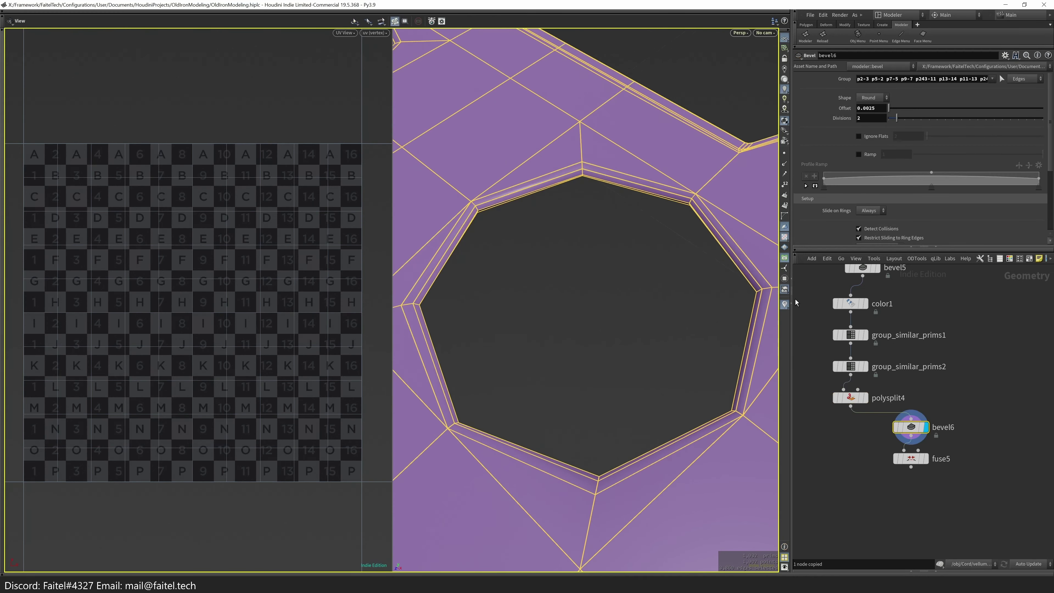
- Remove fuse5 with Alt+X and select a whole edge loop along the slab
{"action": "left_click_drag", "start_coordinate": [646, 331], "coordinate": [572, 332]}
{"action": "key", "text": "alt+x"}
{"action": "double_click", "coordinate": [566, 372], "text": "shift"}
{"action": "key", "text": "Escape"}
{"action": "left_click_drag", "start_coordinate": [566, 372], "coordinate": [580, 272]}
{"action": "key", "text": "s"}
{"action": "key", "text": "s"}
- Add the slab's corner edges and a hole's corner edge to the selection
{"action": "left_click", "coordinate": [628, 245], "text": "shift"}
{"action": "left_click_drag", "start_coordinate": [637, 225], "coordinate": [594, 353]}
{"action": "left_click", "coordinate": [628, 260], "text": "shift"}
{"action": "left_click", "coordinate": [673, 187], "text": "shift"}
{"action": "left_click", "coordinate": [537, 423], "text": "shift"}
{"action": "left_click_drag", "start_coordinate": [561, 421], "coordinate": [580, 250]}
{"action": "left_click", "coordinate": [565, 365], "text": "shift"}
{"action": "left_click", "coordinate": [574, 314], "text": "shift"}
{"action": "left_click_drag", "start_coordinate": [573, 314], "coordinate": [642, 245]}
- Add more slab outline and bevelled edges to the selection from several angles
{"action": "scroll", "coordinate": [602, 259], "scroll_direction": "up", "scroll_amount": 3}
{"action": "left_click", "coordinate": [602, 258], "text": "shift"}
{"action": "left_click", "coordinate": [596, 272], "text": "shift"}
{"action": "left_click_drag", "start_coordinate": [596, 273], "coordinate": [672, 165]}
{"action": "left_click", "coordinate": [568, 353], "text": "shift"}
{"action": "left_click", "coordinate": [600, 243], "text": "shift"}
{"action": "left_click", "coordinate": [574, 283], "text": "shift"}
{"action": "left_click", "coordinate": [574, 265], "text": "shift"}
{"action": "left_click_drag", "start_coordinate": [574, 265], "coordinate": [629, 275]}
{"action": "left_click", "coordinate": [586, 333], "text": "shift"}
{"action": "mouse_move", "coordinate": [585, 332]}
{"action": "left_mouse_down"}
{"action": "mouse_move", "coordinate": [539, 324]}
{"action": "mouse_move", "coordinate": [612, 332]}
{"action": "mouse_move", "coordinate": [580, 356]}
{"action": "mouse_move", "coordinate": [469, 252]}
{"action": "mouse_move", "coordinate": [636, 212]}
{"action": "mouse_move", "coordinate": [569, 277]}
{"action": "mouse_move", "coordinate": [577, 331]}
{"action": "left_mouse_up"}
{"action": "scroll", "coordinate": [473, 259], "scroll_direction": "down", "scroll_amount": 5}
- Add the beam corner edges near the octagonal holes to the selection
{"action": "left_click", "coordinate": [556, 306], "text": "shift"}
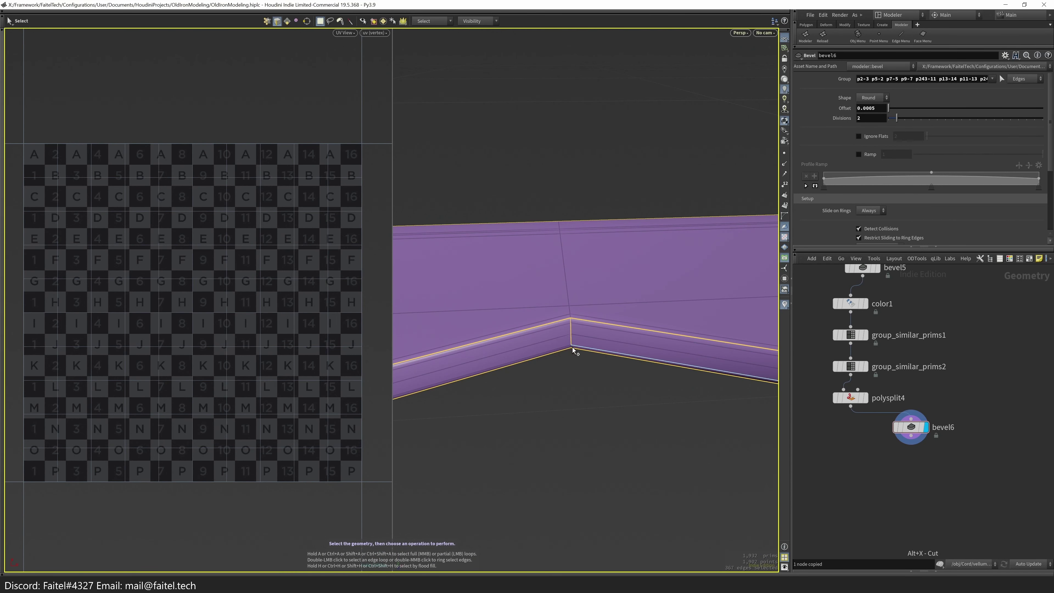
{"action": "scroll", "coordinate": [430, 277], "scroll_direction": "down", "scroll_amount": 3}
{"action": "left_click_drag", "start_coordinate": [430, 278], "coordinate": [627, 277]}
{"action": "scroll", "coordinate": [561, 309], "scroll_direction": "up", "scroll_amount": 3}
{"action": "key", "text": "s"}
{"action": "left_click", "coordinate": [561, 308], "text": "shift"}
{"action": "key", "text": "Escape"}
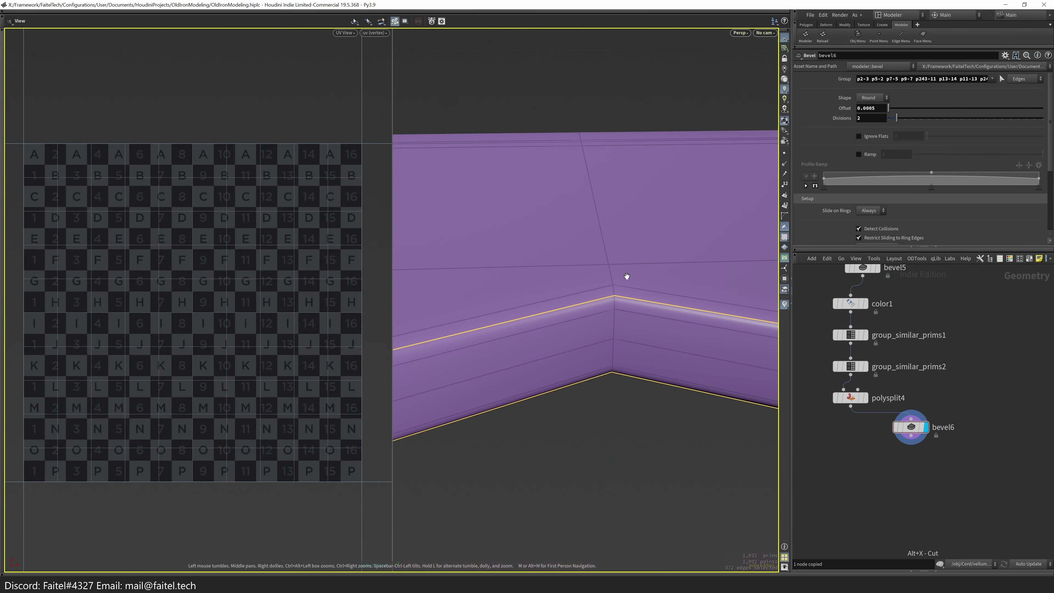
{"action": "left_click", "coordinate": [613, 373], "text": "shift"}
{"action": "key", "text": "Escape"}
{"action": "left_click_drag", "start_coordinate": [614, 373], "coordinate": [517, 353]}
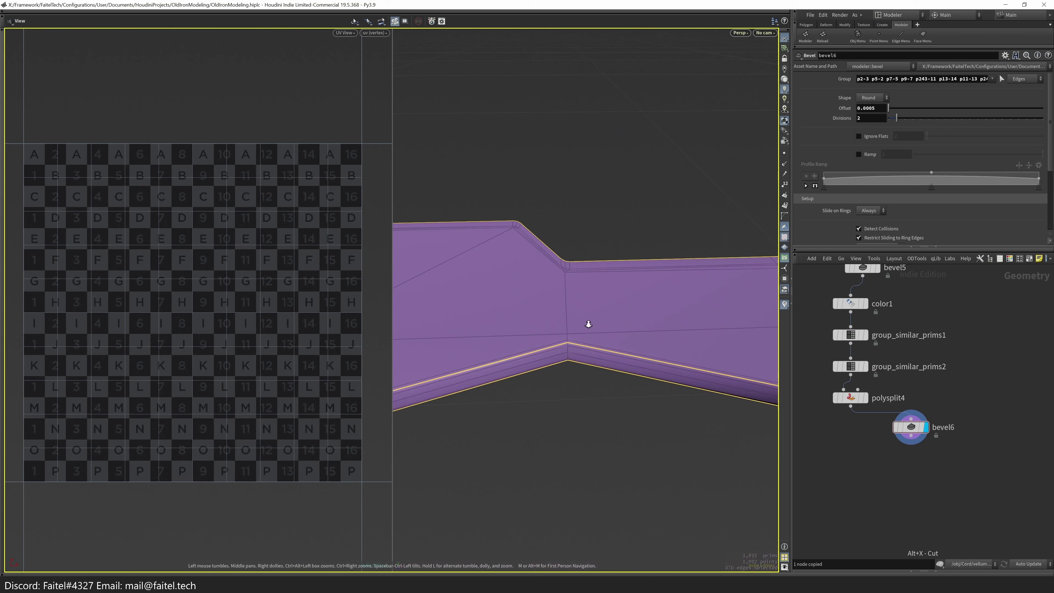
{"action": "left_click", "coordinate": [591, 367], "text": "shift"}
{"action": "left_click_drag", "start_coordinate": [592, 367], "coordinate": [480, 402]}
{"action": "scroll", "coordinate": [490, 444], "scroll_direction": "down", "scroll_amount": 5}
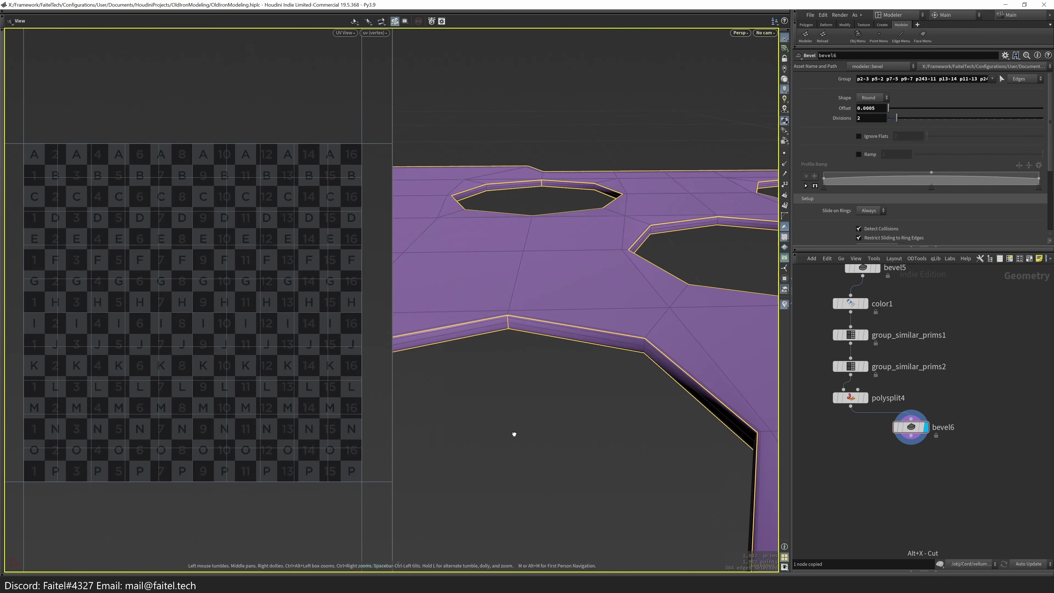
{"action": "scroll", "coordinate": [502, 434], "scroll_direction": "up", "scroll_amount": 5}
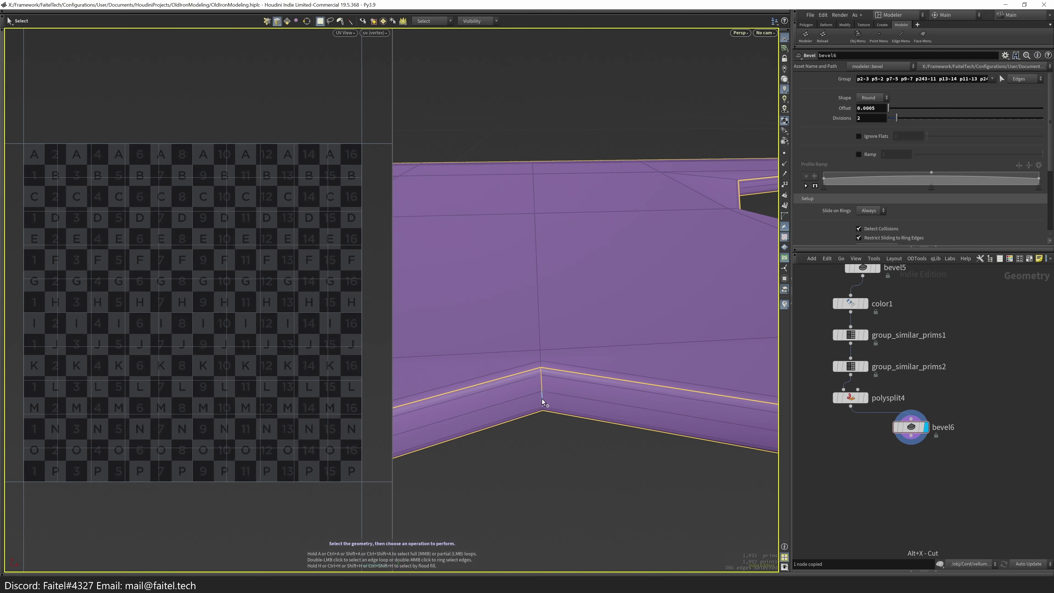
{"action": "left_click_drag", "start_coordinate": [533, 424], "coordinate": [613, 353]}
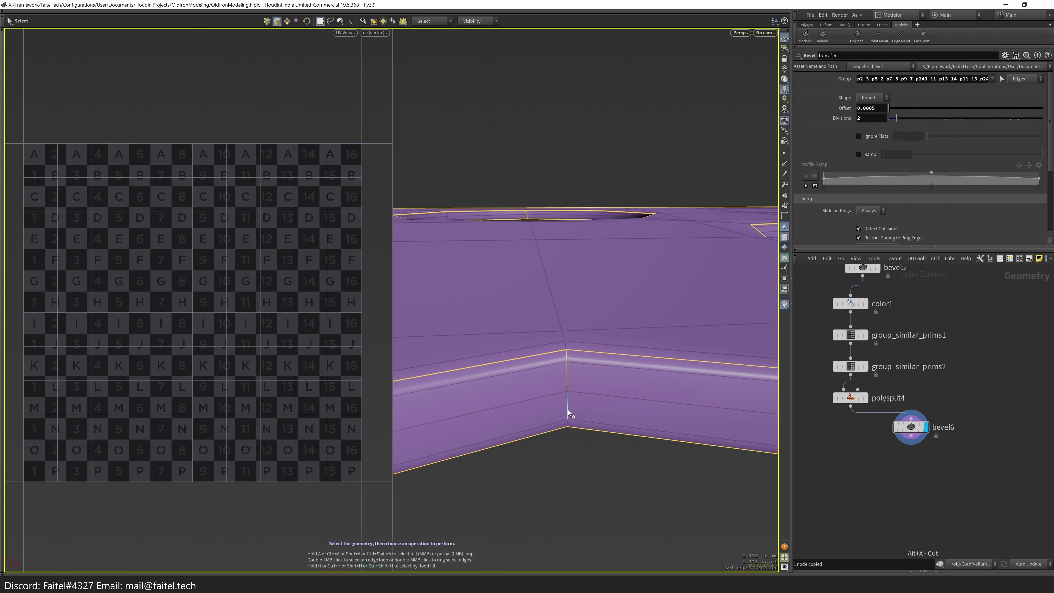
- Add the bottom edge and edges near a bevel corner to the selection
{"action": "key", "text": "space"}
{"action": "scroll", "coordinate": [581, 407], "scroll_direction": "down", "scroll_amount": 5}
{"action": "left_click_drag", "start_coordinate": [591, 403], "coordinate": [711, 335]}
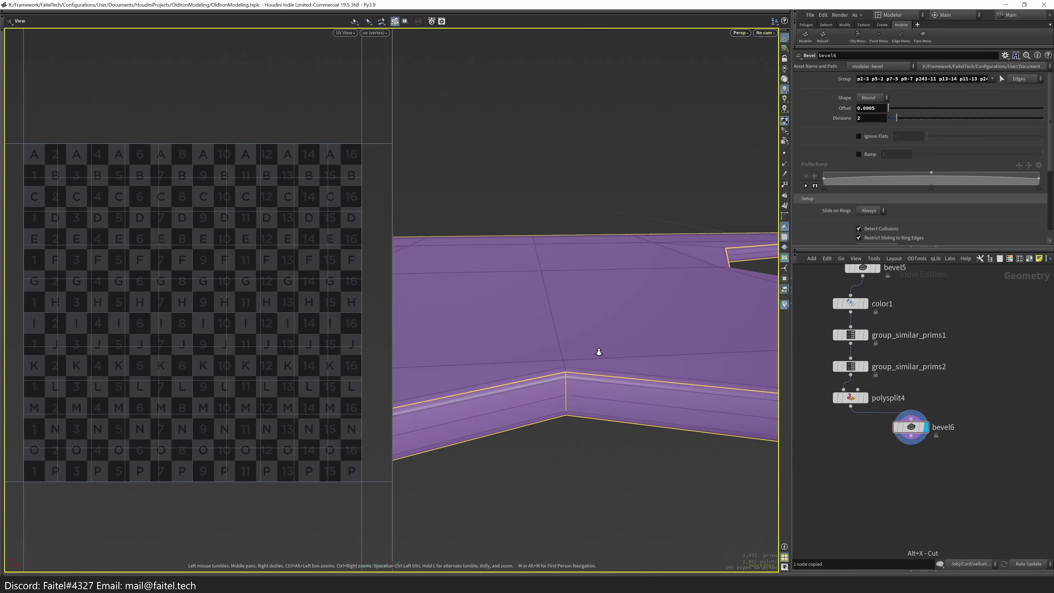
{"action": "key", "text": "space"}
{"action": "left_click_drag", "start_coordinate": [578, 380], "coordinate": [514, 357]}
{"action": "left_click", "coordinate": [517, 375], "text": "shift"}
{"action": "key", "text": "space"}
{"action": "scroll", "coordinate": [516, 376], "scroll_direction": "down", "scroll_amount": 5}
{"action": "scroll", "coordinate": [582, 353], "scroll_direction": "up", "scroll_amount": 5}
{"action": "left_click_drag", "start_coordinate": [581, 353], "coordinate": [550, 353]}
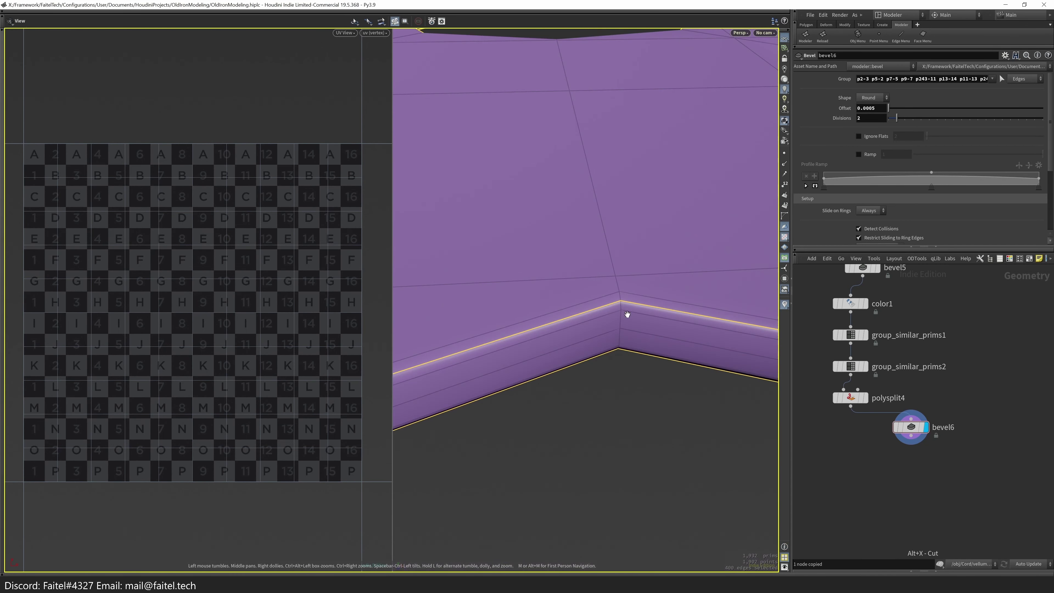
{"action": "left_click", "coordinate": [621, 351], "text": "shift"}
- Add the remaining bevel-corner edges, then view the whole plate diagonally
{"action": "scroll", "coordinate": [645, 278], "scroll_direction": "down", "scroll_amount": 5}
{"action": "scroll", "coordinate": [698, 285], "scroll_direction": "up", "scroll_amount": 5}
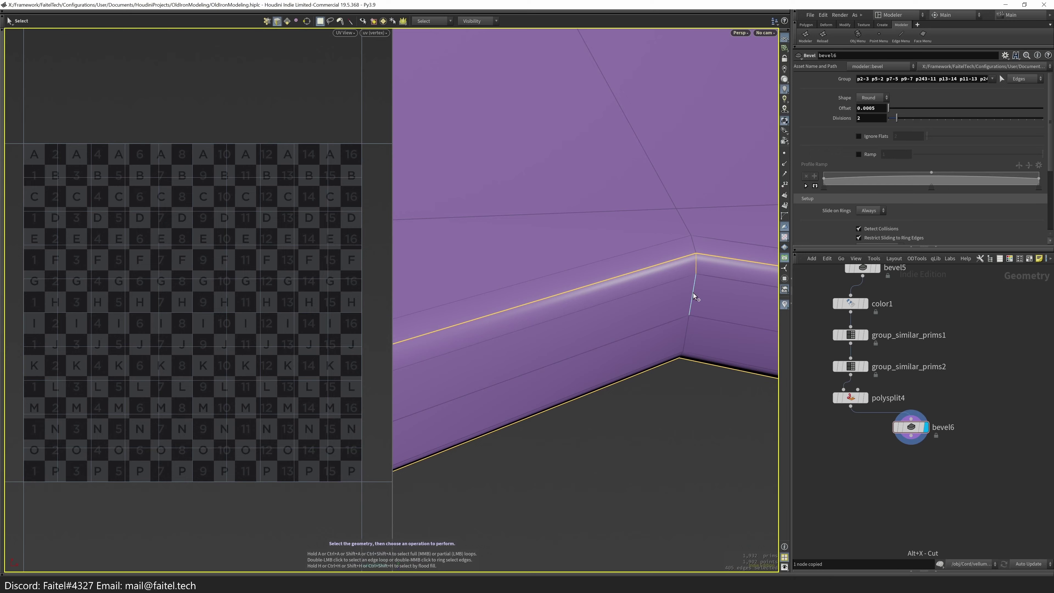
{"action": "scroll", "coordinate": [680, 316], "scroll_direction": "down", "scroll_amount": 5}
{"action": "left_click_drag", "start_coordinate": [680, 316], "coordinate": [492, 346]}
{"action": "scroll", "coordinate": [525, 302], "scroll_direction": "up", "scroll_amount": 5}
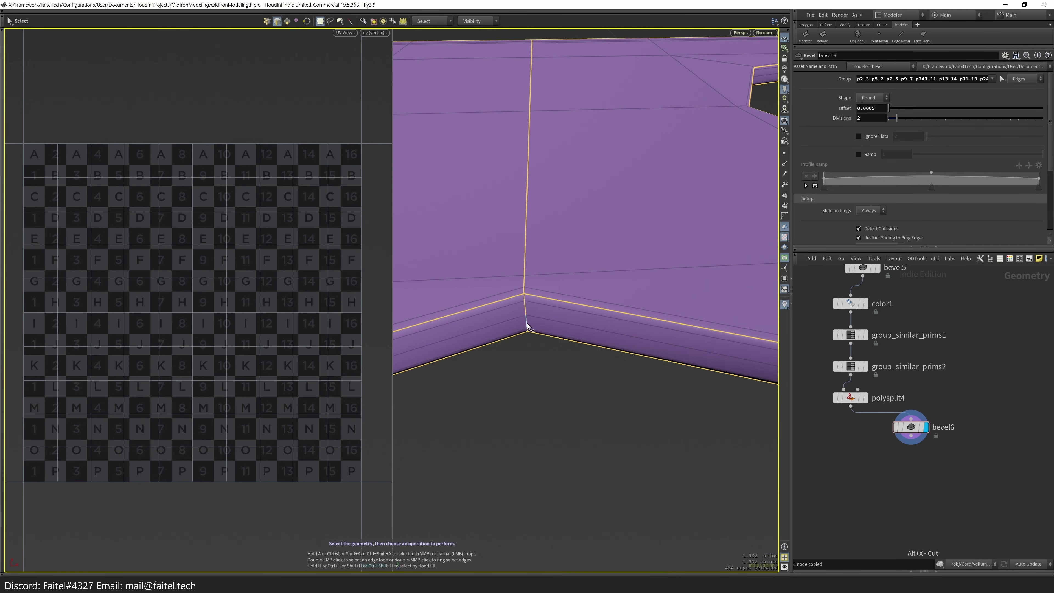
{"action": "left_click", "coordinate": [528, 334], "text": "shift"}
{"action": "scroll", "coordinate": [528, 333], "scroll_direction": "down", "scroll_amount": 5}
{"action": "left_click_drag", "start_coordinate": [530, 370], "coordinate": [580, 339]}
{"action": "scroll", "coordinate": [580, 340], "scroll_direction": "up", "scroll_amount": 5}
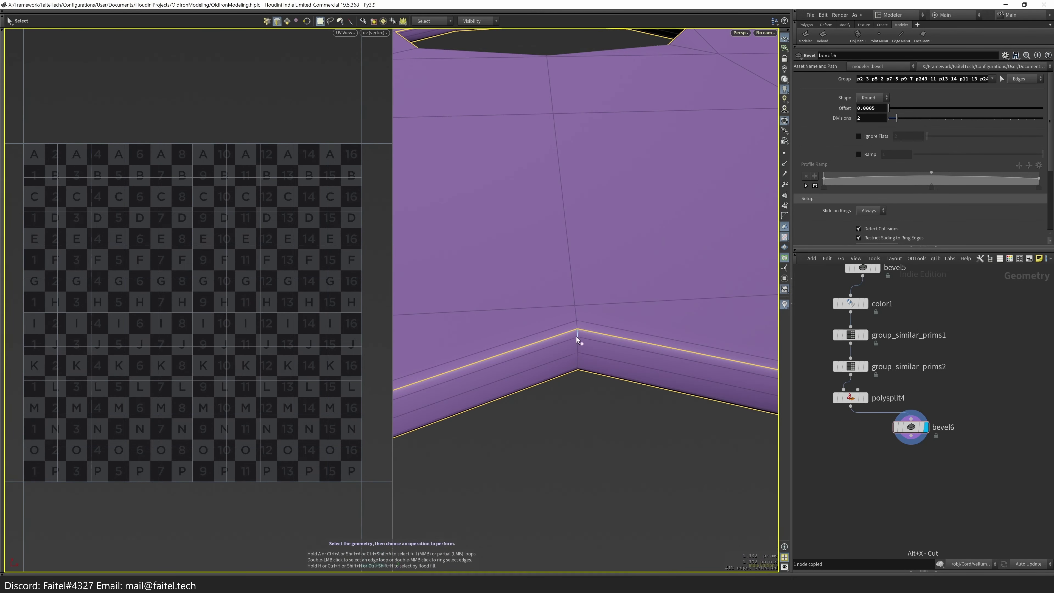
{"action": "left_click", "coordinate": [583, 374], "text": "shift"}
{"action": "scroll", "coordinate": [583, 374], "scroll_direction": "down", "scroll_amount": 5}
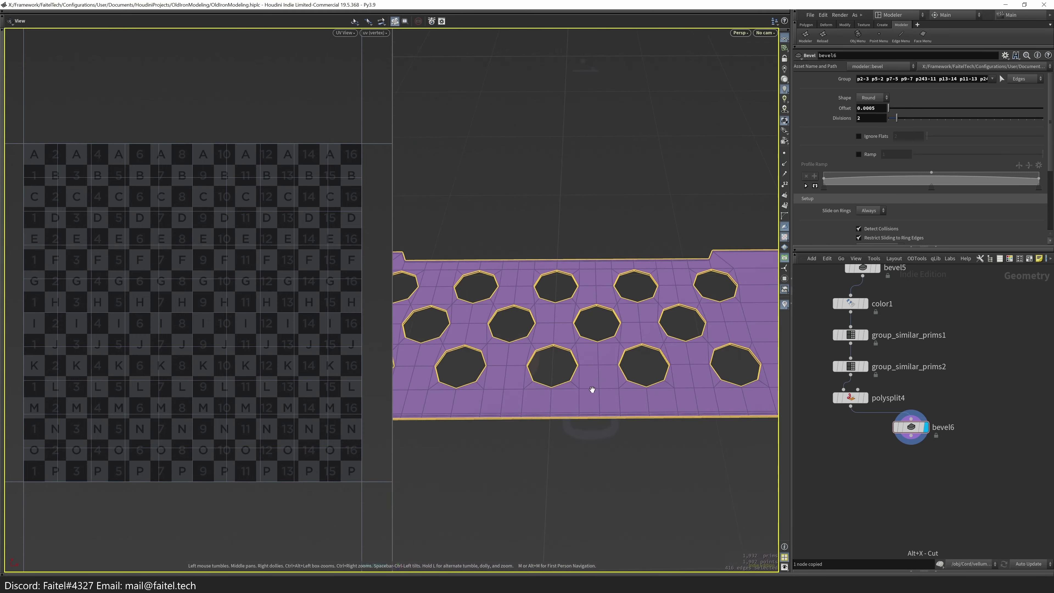
{"action": "scroll", "coordinate": [521, 303], "scroll_direction": "up", "scroll_amount": 2}
{"action": "scroll", "coordinate": [521, 302], "scroll_direction": "down", "scroll_amount": 3}
{"action": "left_click_drag", "start_coordinate": [521, 303], "coordinate": [548, 394]}
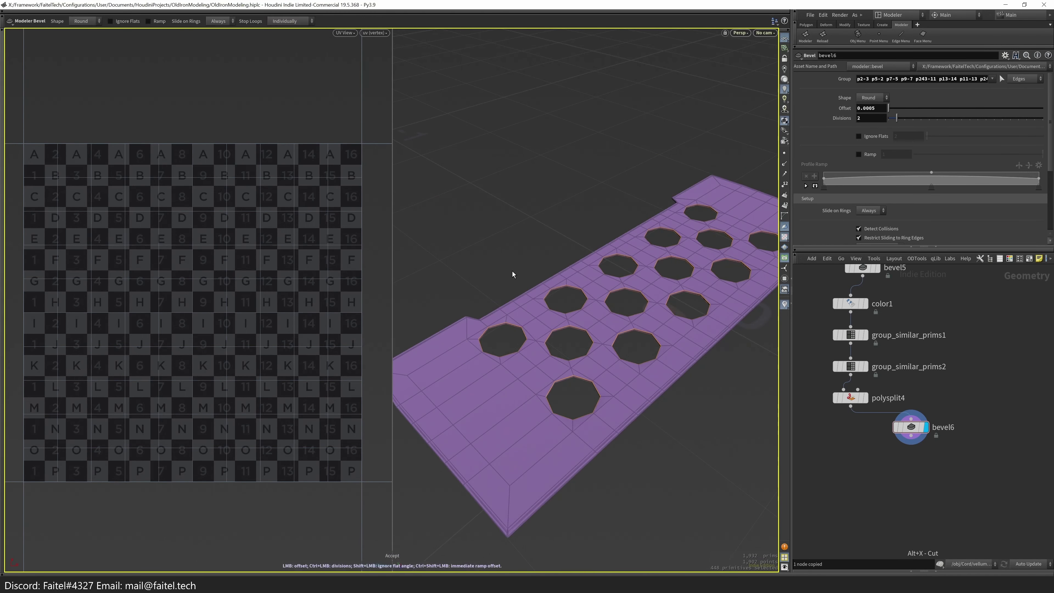
- Undo back to polysplit4, then redo to restore the fuse5 bevel result
{"action": "key", "text": "ctrl+z"}
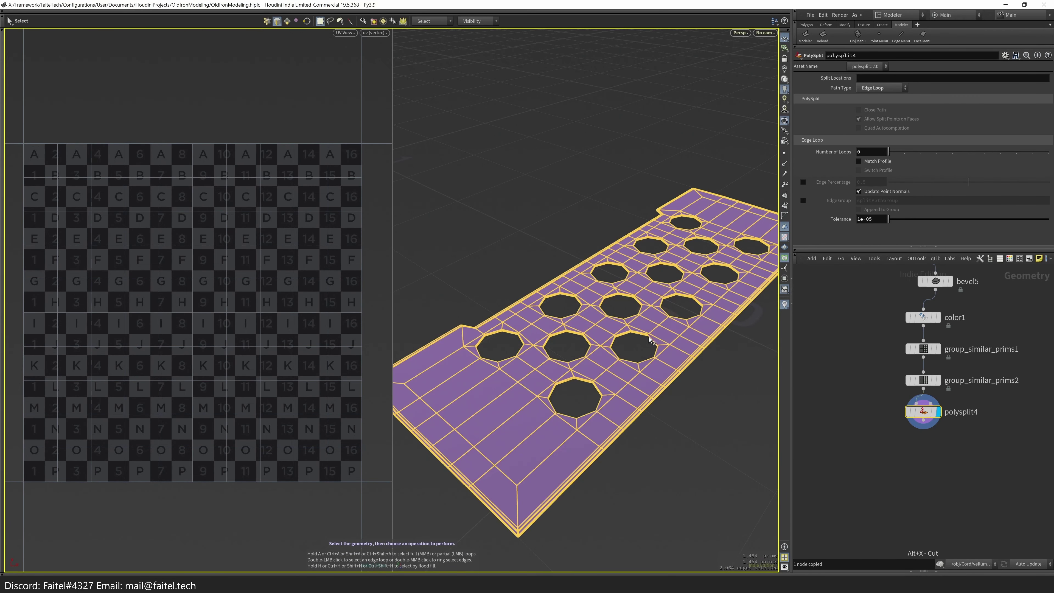
{"action": "scroll", "coordinate": [575, 376], "scroll_direction": "up", "scroll_amount": 3}
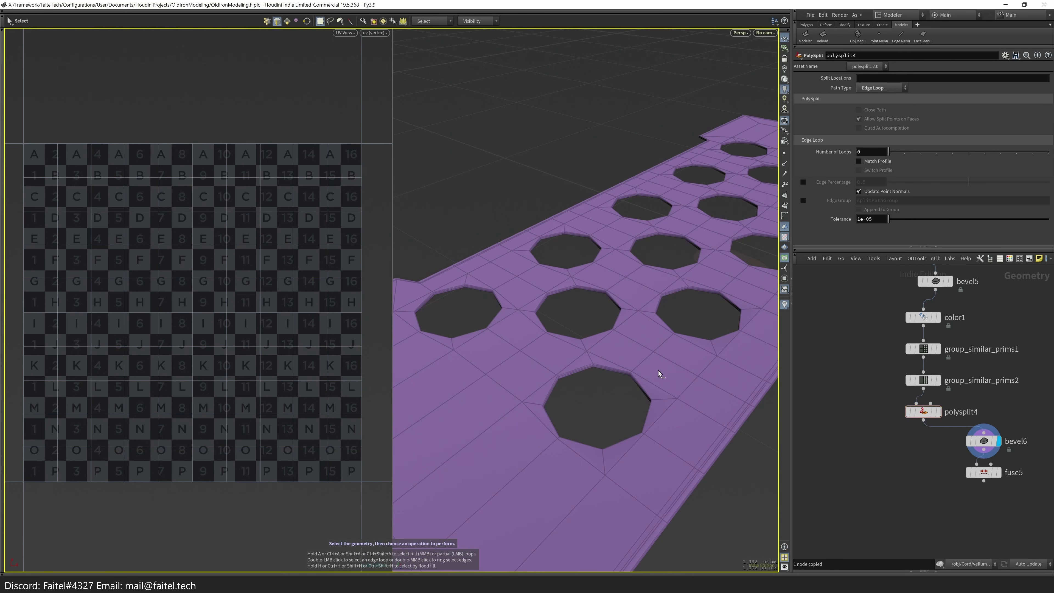
{"action": "key", "text": "ctrl+y"}
{"action": "scroll", "coordinate": [706, 367], "scroll_direction": "up", "scroll_amount": 2}
{"action": "scroll", "coordinate": [730, 236], "scroll_direction": "up", "scroll_amount": 3}
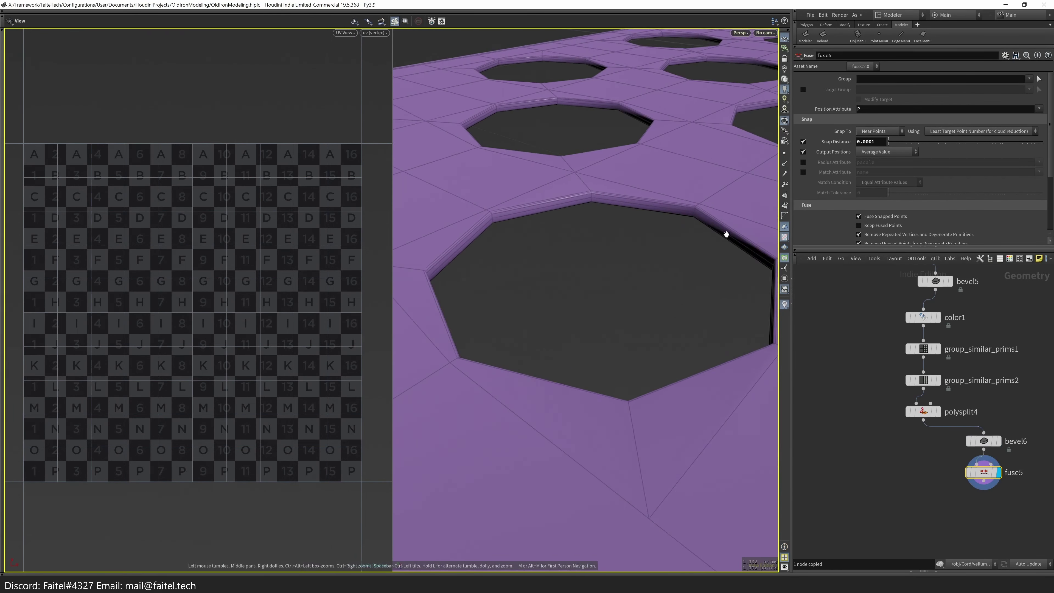
- Select the octagon hole's edge loop plus a corner edge, framing the view on it
{"action": "double_click", "coordinate": [708, 275]}
{"action": "key", "text": "Escape"}
{"action": "left_click_drag", "start_coordinate": [708, 275], "coordinate": [660, 344]}
{"action": "key", "text": "s"}
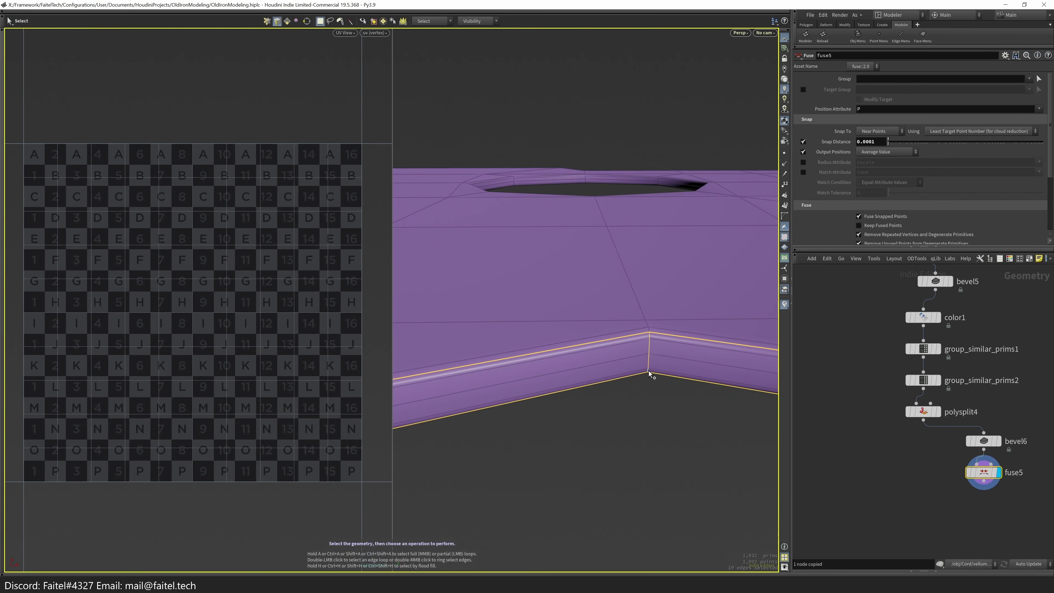
{"action": "left_click", "coordinate": [650, 372], "text": "shift"}
{"action": "key", "text": "f"}
{"action": "key", "text": "Tab"}
{"action": "key", "text": "Escape"}
{"action": "left_click_drag", "start_coordinate": [629, 312], "coordinate": [628, 374]}
{"action": "key", "text": "Tab"}
{"action": "key", "text": "Escape"}
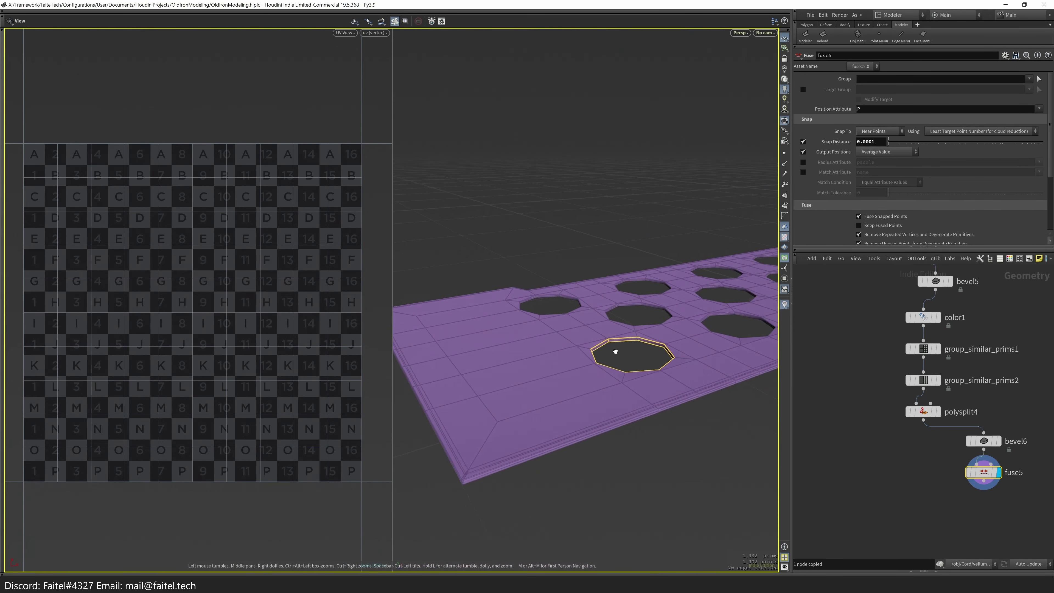
{"action": "right_click_drag", "start_coordinate": [616, 351], "coordinate": [690, 285]}
{"action": "left_click_drag", "start_coordinate": [546, 329], "coordinate": [634, 240]}
{"action": "left_click", "coordinate": [606, 309], "text": "shift"}
{"action": "key", "text": "Escape"}
{"action": "scroll", "coordinate": [565, 314], "scroll_direction": "down", "scroll_amount": 3}
{"action": "right_click_drag", "start_coordinate": [564, 313], "coordinate": [546, 223]}
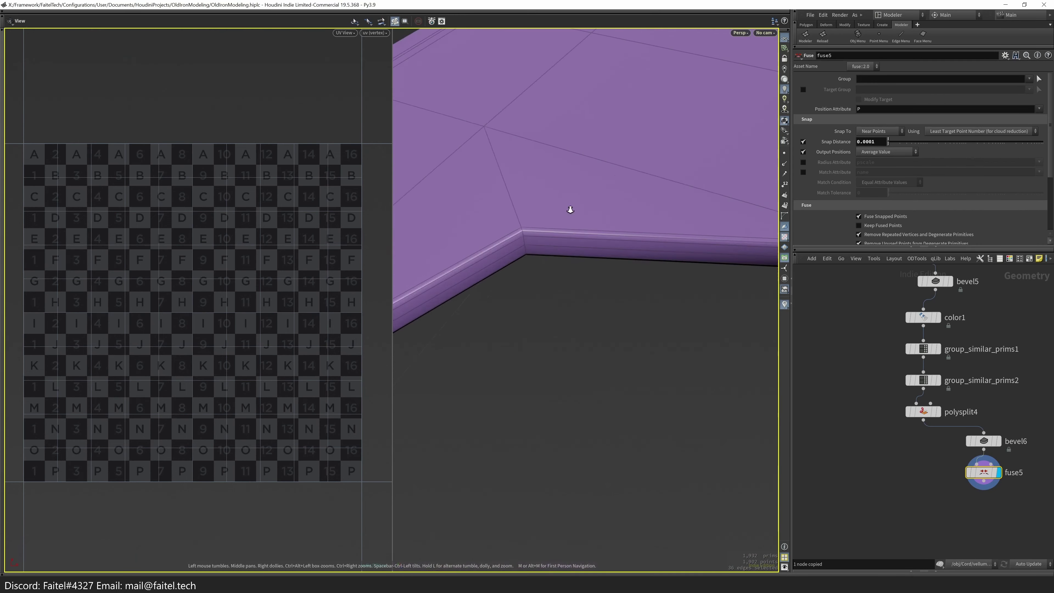
{"action": "left_click_drag", "start_coordinate": [555, 254], "coordinate": [657, 416]}
{"action": "right_click_drag", "start_coordinate": [657, 416], "coordinate": [587, 430]}
- Add the slab's border loops and long-edge loop to the edge selection
{"action": "double_click", "coordinate": [577, 439], "text": "shift"}
{"action": "key", "text": "Escape"}
{"action": "left_click_drag", "start_coordinate": [578, 439], "coordinate": [580, 436]}
{"action": "double_click", "coordinate": [559, 551], "text": "shift"}
{"action": "key", "text": "Escape"}
{"action": "left_click_drag", "start_coordinate": [559, 551], "coordinate": [645, 237]}
{"action": "key", "text": "s"}
{"action": "double_click", "coordinate": [569, 305], "text": "shift"}
{"action": "double_click", "coordinate": [569, 306], "text": "shift"}
{"action": "key", "text": "Escape"}
{"action": "double_click", "coordinate": [603, 268], "text": "shift"}
{"action": "key", "text": "Escape"}
{"action": "left_click_drag", "start_coordinate": [603, 268], "coordinate": [672, 331]}
{"action": "key", "text": "s"}
{"action": "double_click", "coordinate": [589, 343], "text": "shift"}
{"action": "key", "text": "Escape"}
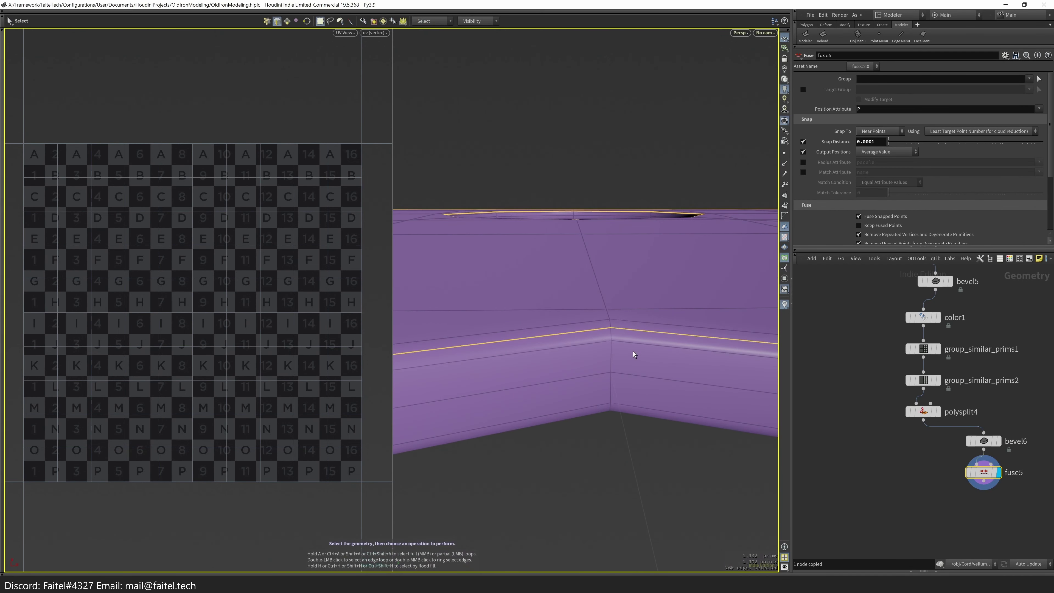
{"action": "double_click", "coordinate": [627, 338], "text": "shift"}
{"action": "key", "text": "Escape"}
{"action": "left_click_drag", "start_coordinate": [607, 419], "coordinate": [757, 239]}
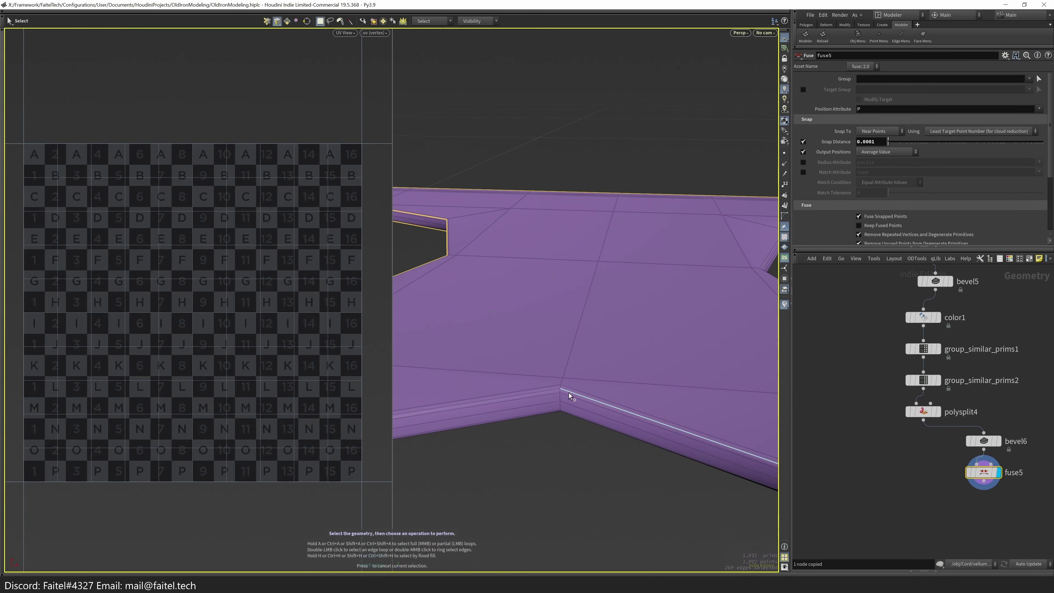
{"action": "key", "text": "Escape"}
{"action": "left_click_drag", "start_coordinate": [590, 400], "coordinate": [532, 369]}
- Add further edge loops along the slab's remaining edges and hole rims
{"action": "key", "text": "s"}
{"action": "double_click", "coordinate": [551, 409], "text": "shift"}
{"action": "key", "text": "Escape"}
{"action": "key", "text": "s"}
{"action": "double_click", "coordinate": [625, 404], "text": "shift"}
{"action": "key", "text": "Escape"}
{"action": "key", "text": "s"}
{"action": "double_click", "coordinate": [572, 325], "text": "shift"}
{"action": "key", "text": "Escape"}
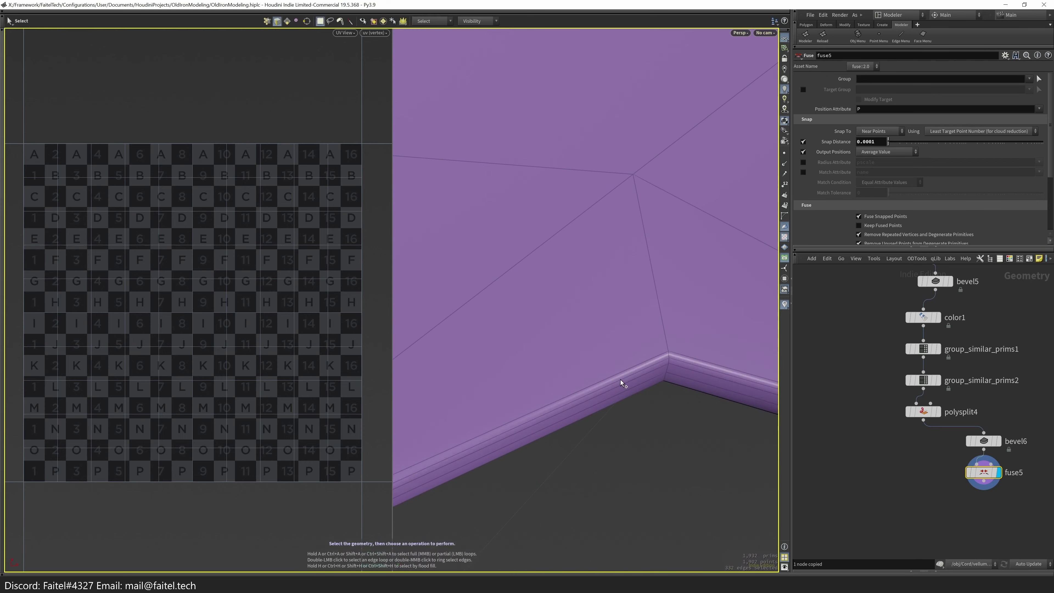
{"action": "double_click", "coordinate": [621, 383], "text": "shift"}
{"action": "key", "text": "Escape"}
{"action": "left_click_drag", "start_coordinate": [622, 382], "coordinate": [594, 318]}
{"action": "key", "text": "Escape"}
{"action": "left_click_drag", "start_coordinate": [601, 415], "coordinate": [644, 304]}
{"action": "double_click", "coordinate": [632, 366], "text": "shift"}
{"action": "key", "text": "Escape"}
{"action": "left_click_drag", "start_coordinate": [632, 366], "coordinate": [522, 291]}
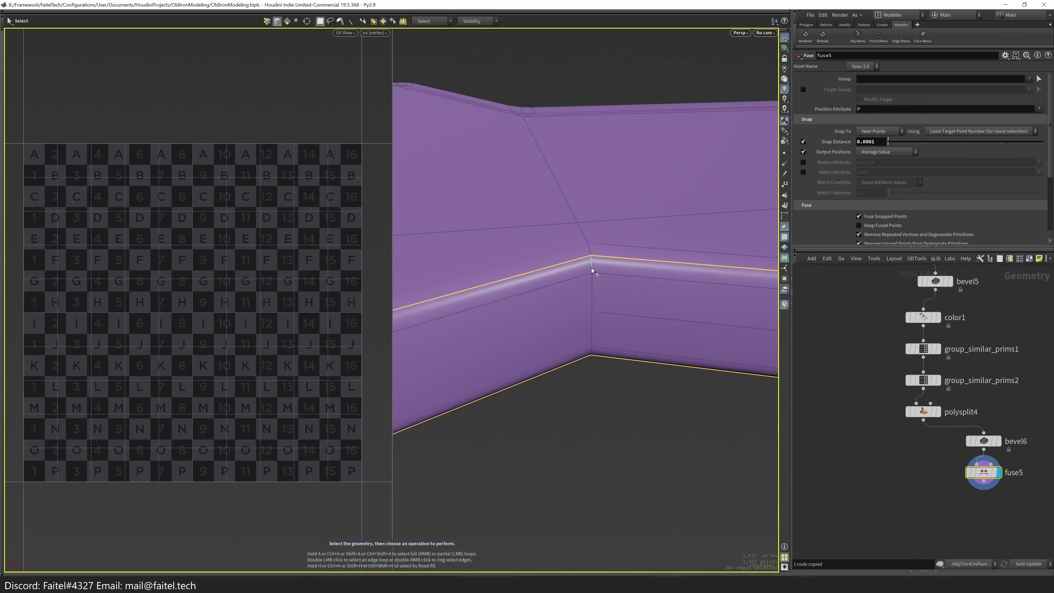
{"action": "key", "text": "Escape"}
{"action": "left_click_drag", "start_coordinate": [594, 305], "coordinate": [571, 313]}
{"action": "scroll", "coordinate": [572, 312], "scroll_direction": "up", "scroll_amount": 5}
{"action": "key", "text": "s"}
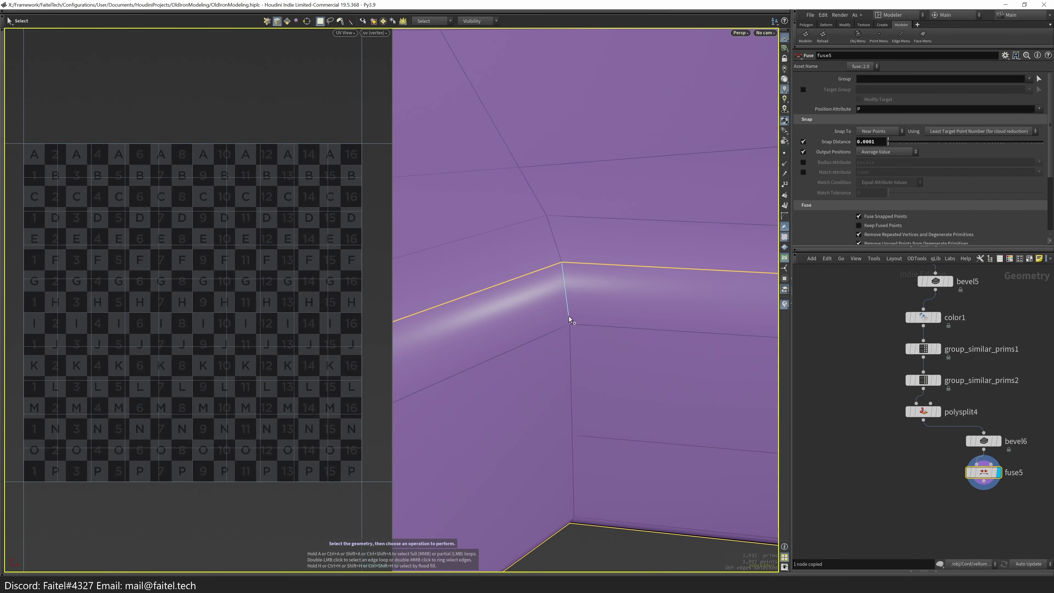
- Add the vertical edges at each slab corner, then bring up the modelling utilities palette
{"action": "left_click_drag", "start_coordinate": [588, 497], "coordinate": [501, 383], "text": "alt"}
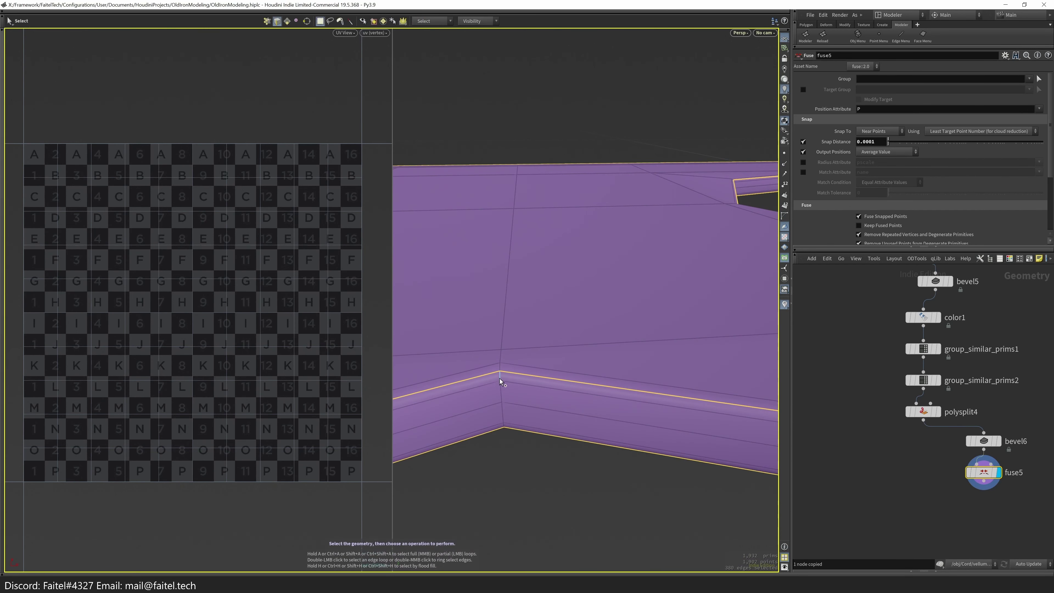
{"action": "left_click", "coordinate": [506, 429], "text": "shift"}
{"action": "left_click_drag", "start_coordinate": [505, 429], "coordinate": [565, 250], "text": "alt"}
{"action": "left_click", "coordinate": [562, 210], "text": "shift"}
{"action": "left_click", "coordinate": [560, 428], "text": "shift"}
{"action": "left_click_drag", "start_coordinate": [561, 428], "coordinate": [662, 318], "text": "alt"}
{"action": "left_click", "coordinate": [659, 360], "text": "shift"}
{"action": "left_click_drag", "start_coordinate": [659, 360], "coordinate": [568, 354], "text": "alt"}
{"action": "left_click", "coordinate": [490, 403], "text": "shift"}
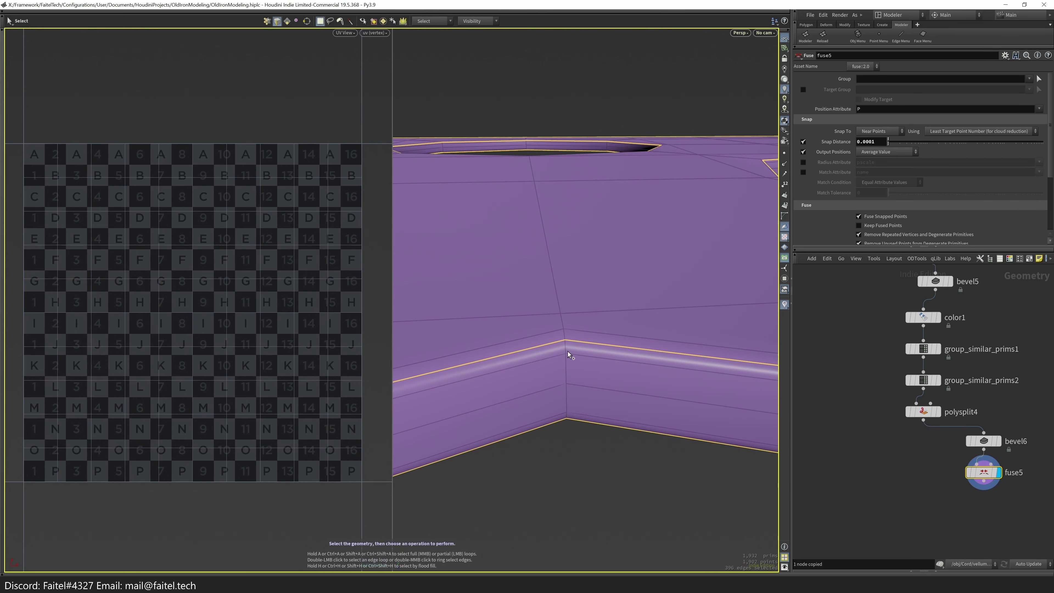
{"action": "left_click", "coordinate": [566, 410], "text": "shift"}
{"action": "left_click_drag", "start_coordinate": [566, 410], "coordinate": [581, 361], "text": "alt"}
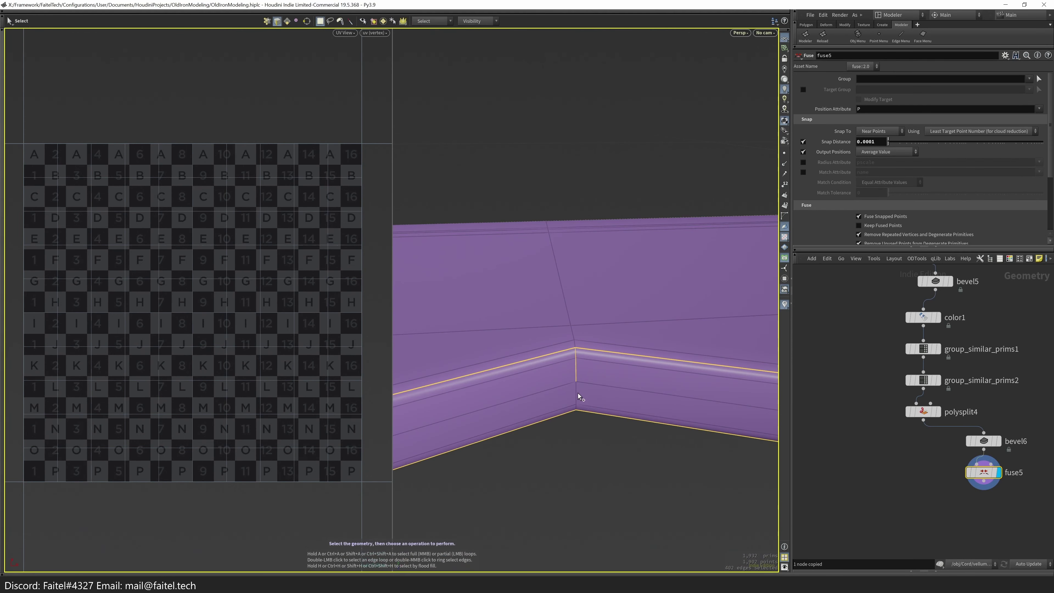
{"action": "left_click", "coordinate": [577, 403], "text": "shift"}
{"action": "left_click_drag", "start_coordinate": [577, 404], "coordinate": [585, 355], "text": "alt"}
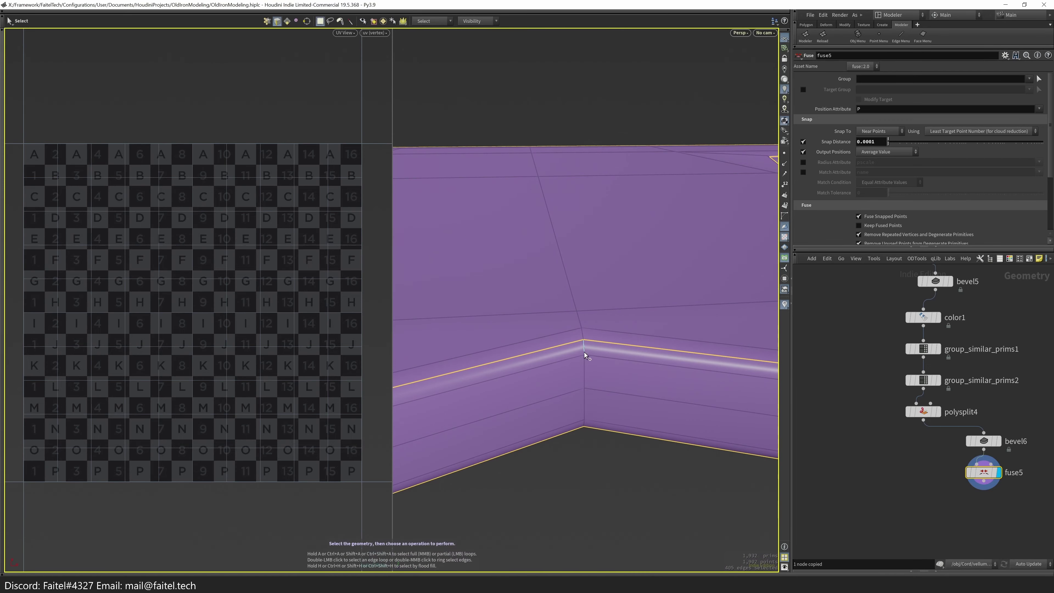
{"action": "left_click", "coordinate": [586, 424], "text": "shift"}
{"action": "left_click_drag", "start_coordinate": [587, 425], "coordinate": [541, 226], "text": "alt"}
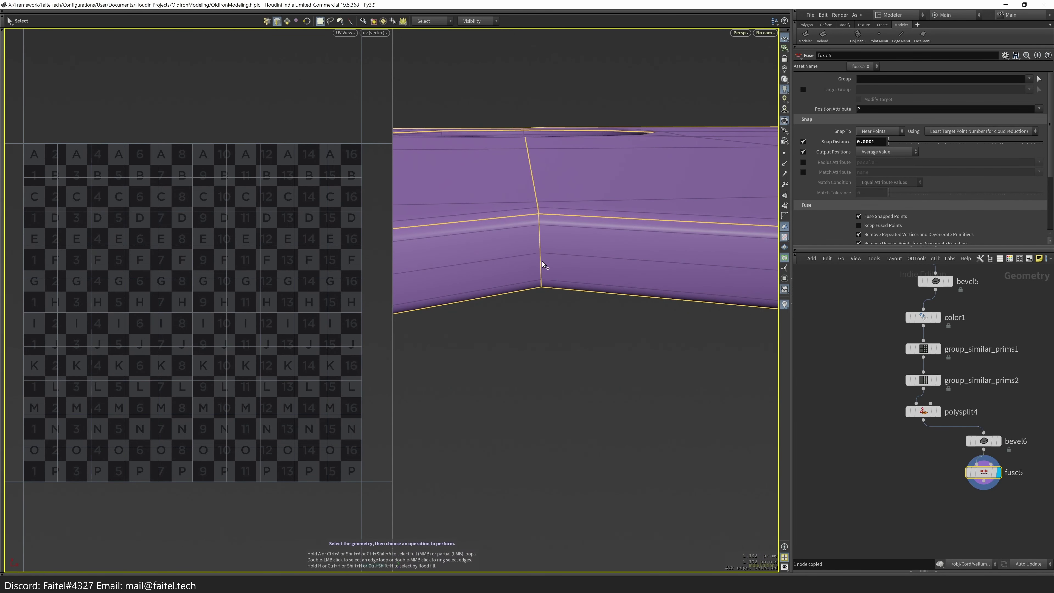
{"action": "left_click", "coordinate": [544, 286], "text": "shift"}
{"action": "left_click_drag", "start_coordinate": [544, 286], "coordinate": [575, 300], "text": "alt"}
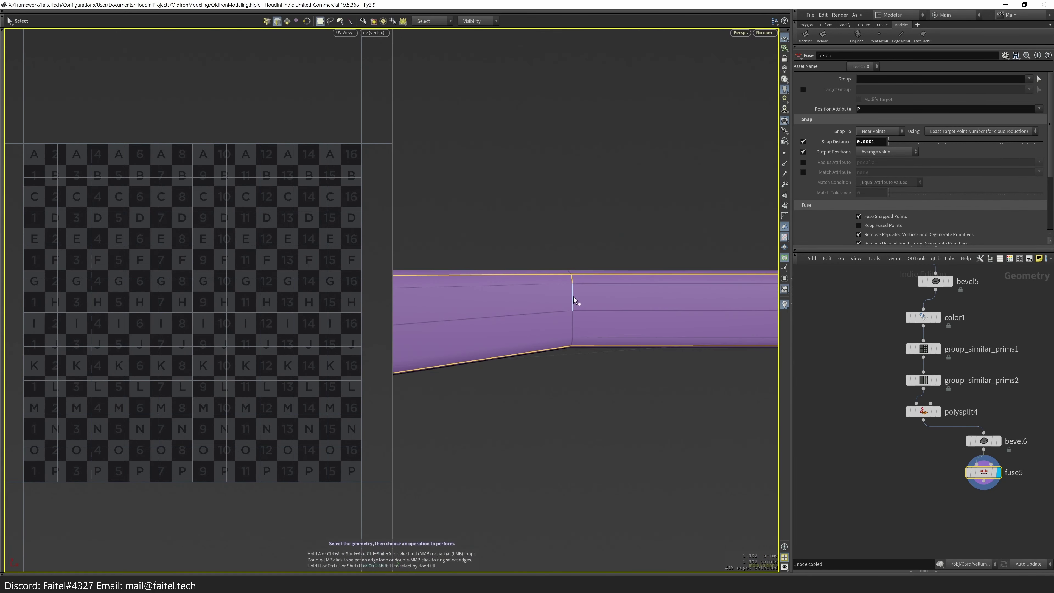
{"action": "left_click_drag", "start_coordinate": [513, 367], "coordinate": [565, 376], "text": "alt"}
{"action": "key", "text": "grave"}
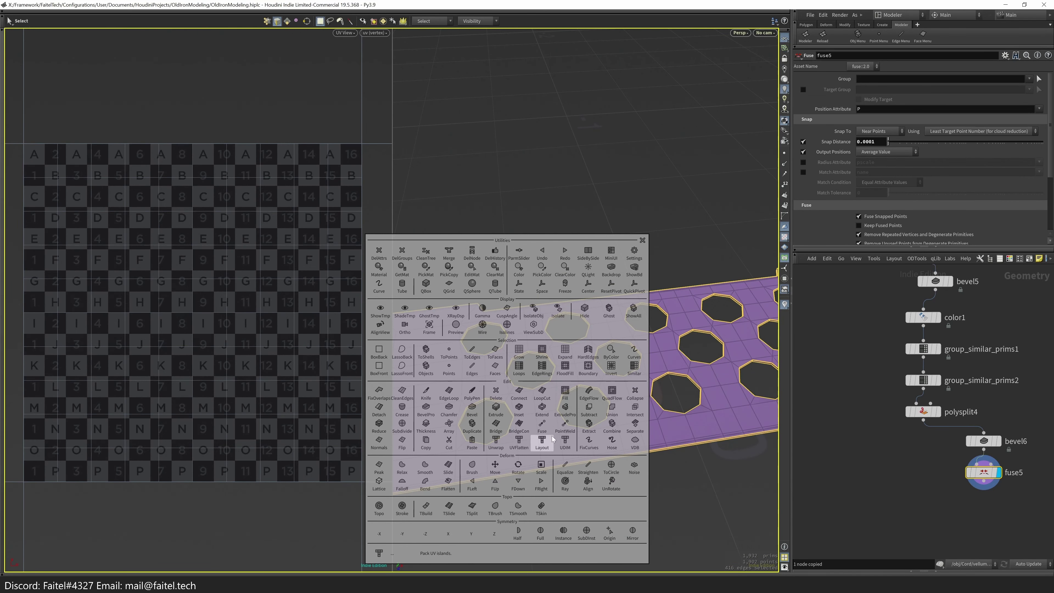
- Add a UV Flatten step to the holed plate and inspect a beveled hole edge
{"action": "left_click", "coordinate": [519, 442]}
{"action": "left_click_drag", "start_coordinate": [565, 431], "coordinate": [620, 343], "text": "alt"}
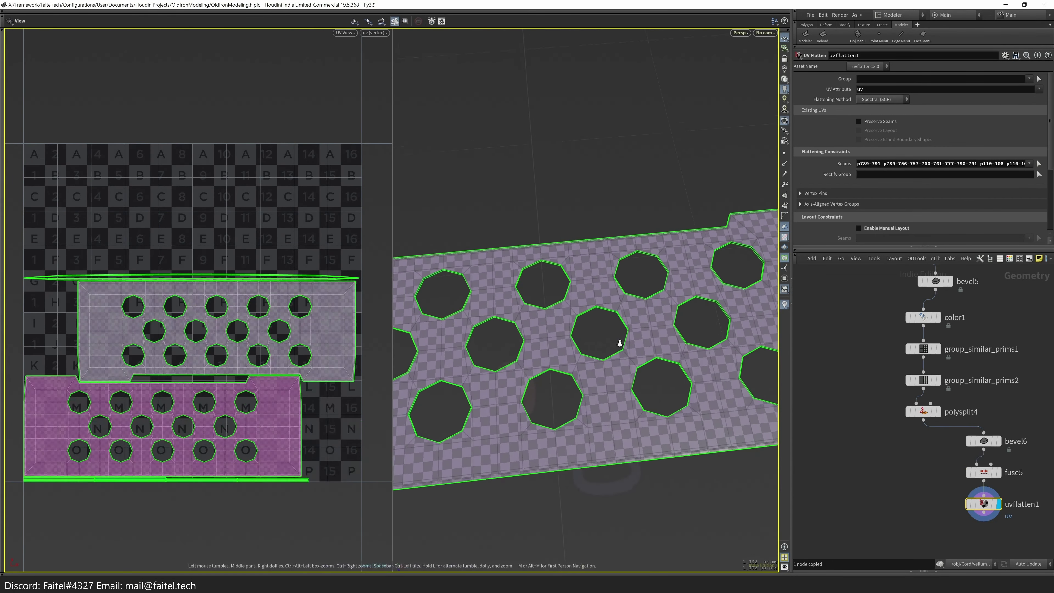
{"action": "right_click_drag", "start_coordinate": [620, 343], "coordinate": [607, 473]}
{"action": "middle_click_drag", "start_coordinate": [608, 473], "coordinate": [585, 405]}
{"action": "left_click_drag", "start_coordinate": [547, 365], "coordinate": [515, 378]}
{"action": "key", "text": "m"}
{"action": "left_click", "coordinate": [607, 381]}
{"action": "left_click_drag", "start_coordinate": [557, 410], "coordinate": [615, 415]}
- Add the plate's beveled rim edges to the seams and remove a vertical edge loop
{"action": "left_click", "coordinate": [1039, 163]}
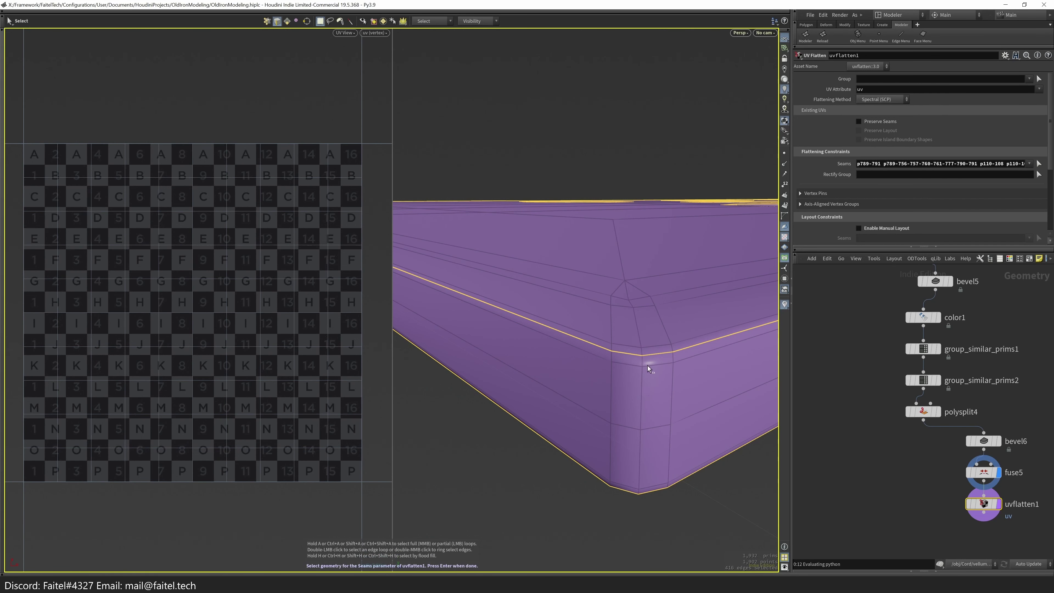
{"action": "left_click", "coordinate": [637, 495], "text": "shift"}
{"action": "left_click_drag", "start_coordinate": [637, 495], "coordinate": [593, 518]}
{"action": "left_click", "coordinate": [593, 517], "text": "shift"}
{"action": "mouse_move", "coordinate": [631, 447]}
{"action": "left_mouse_down"}
{"action": "mouse_move", "coordinate": [454, 539]}
{"action": "mouse_move", "coordinate": [610, 460]}
{"action": "mouse_move", "coordinate": [530, 506]}
{"action": "mouse_move", "coordinate": [767, 348]}
{"action": "mouse_move", "coordinate": [620, 444]}
{"action": "left_mouse_up"}
{"action": "left_click", "coordinate": [622, 498], "text": "shift"}
{"action": "left_click_drag", "start_coordinate": [622, 499], "coordinate": [554, 465]}
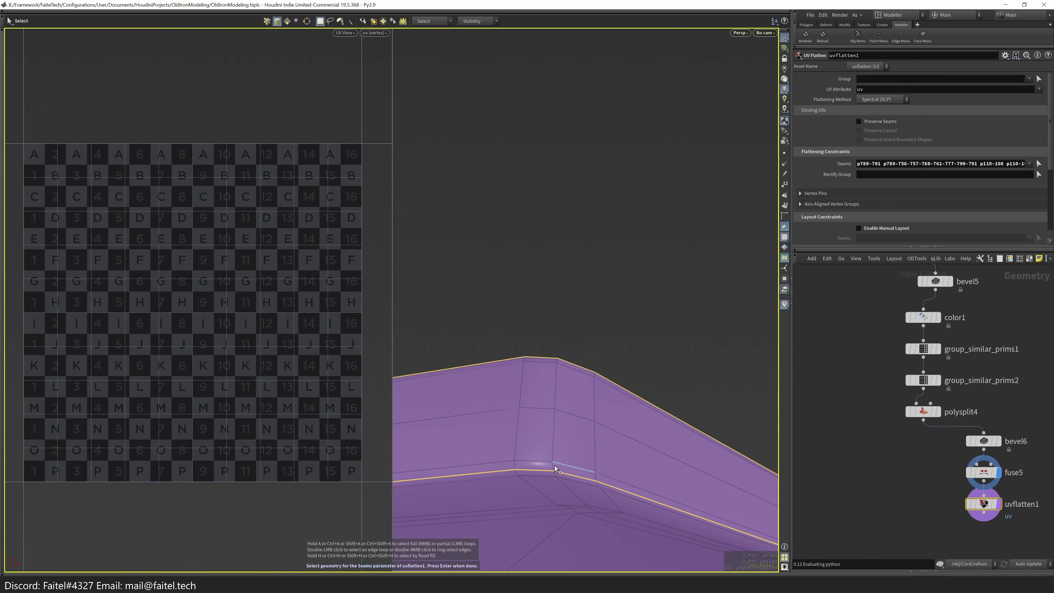
{"action": "left_click_drag", "start_coordinate": [557, 364], "coordinate": [674, 389]}
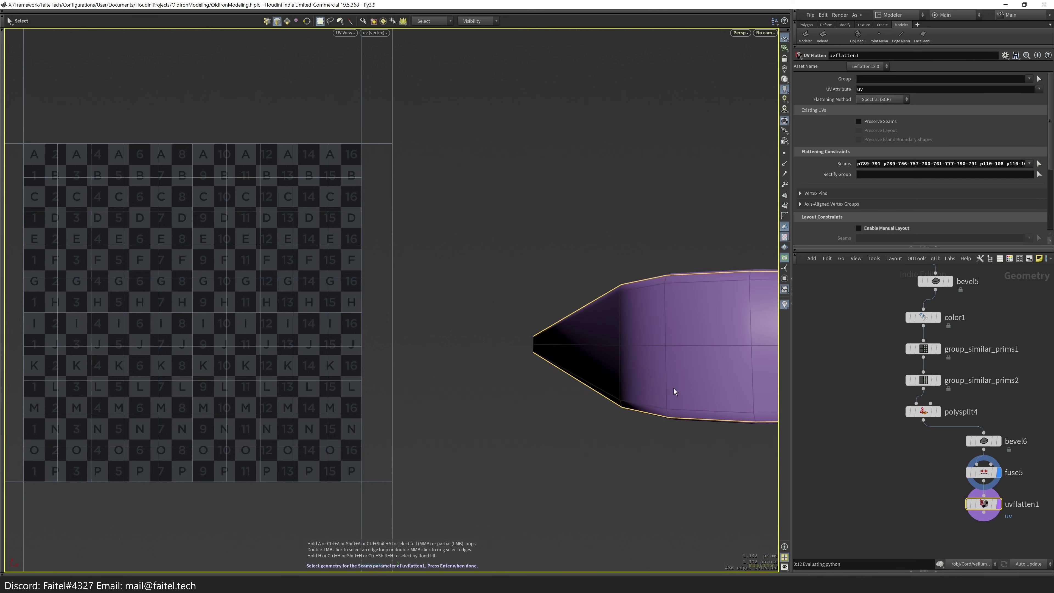
{"action": "left_click_drag", "start_coordinate": [661, 323], "coordinate": [663, 323]}
{"action": "double_click", "coordinate": [664, 324], "text": "ctrl"}
{"action": "left_click_drag", "start_coordinate": [668, 287], "coordinate": [559, 473]}
{"action": "scroll", "coordinate": [593, 478], "scroll_direction": "down", "scroll_amount": 8}
- Accept the seams so the plate's UVs flatten into islands
{"action": "key", "text": "Return"}
{"action": "left_click_drag", "start_coordinate": [594, 336], "coordinate": [371, 452]}
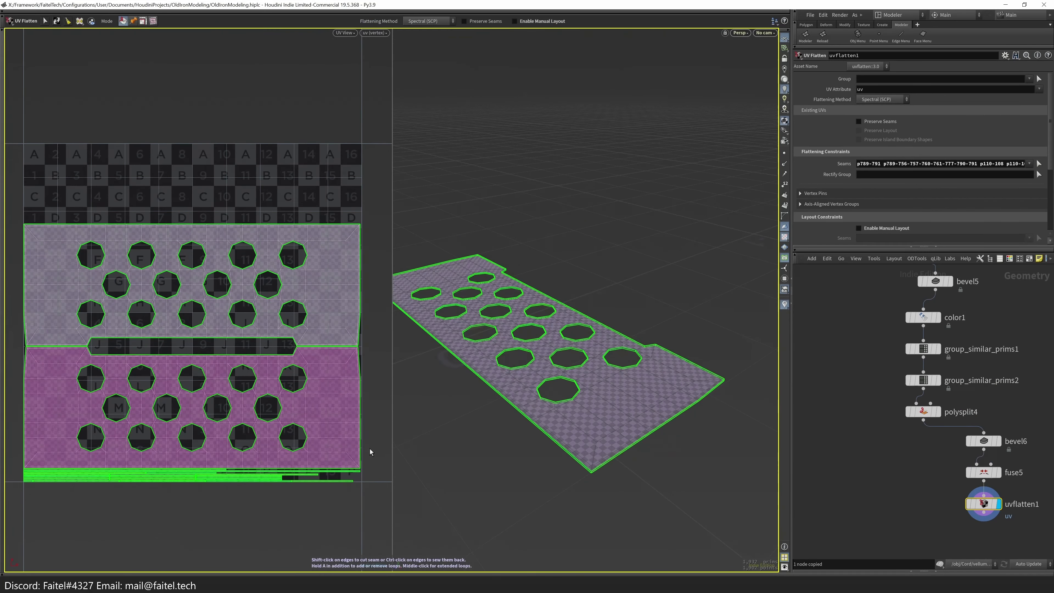
{"action": "left_click_drag", "start_coordinate": [586, 472], "coordinate": [574, 495]}
- Select all plate faces and add a UV Layout step with island padding 32
{"action": "key", "text": "grave"}
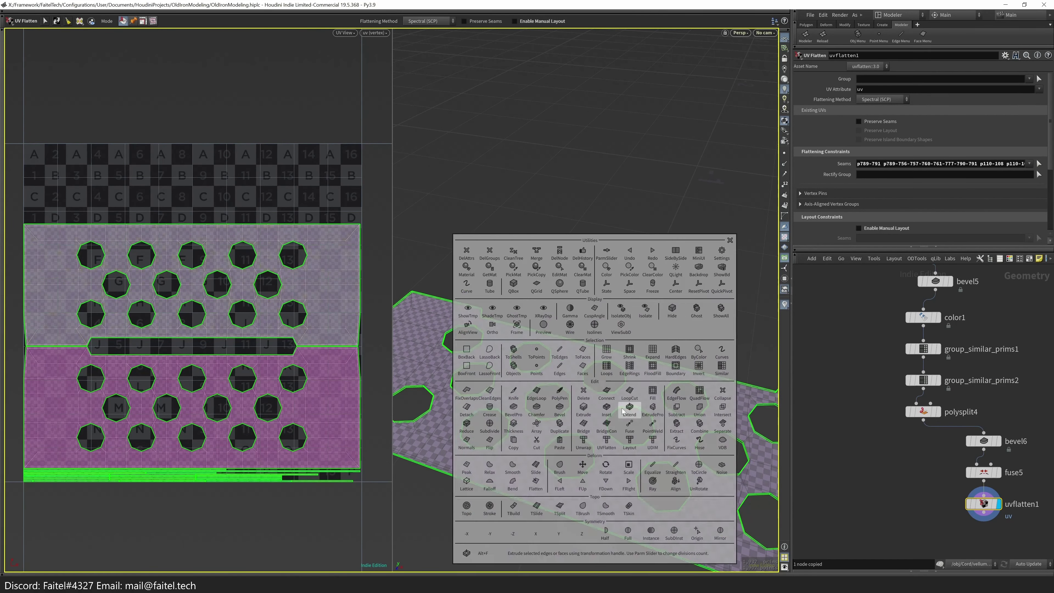
{"action": "left_click", "coordinate": [585, 367]}
{"action": "key", "text": "grave"}
{"action": "left_click", "coordinate": [603, 443]}
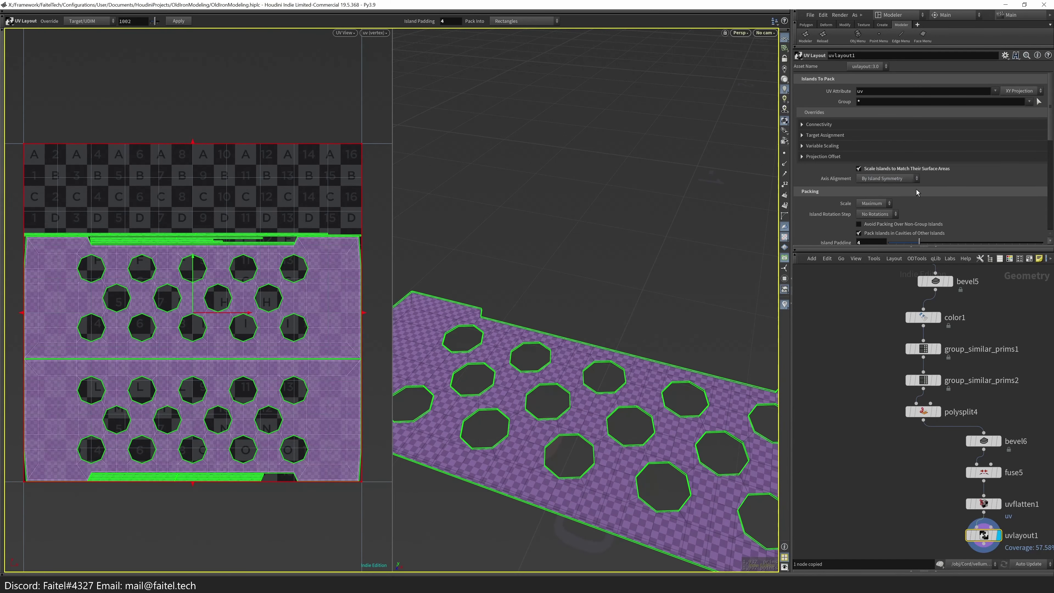
{"action": "scroll", "coordinate": [913, 174], "scroll_direction": "down", "scroll_amount": 3}
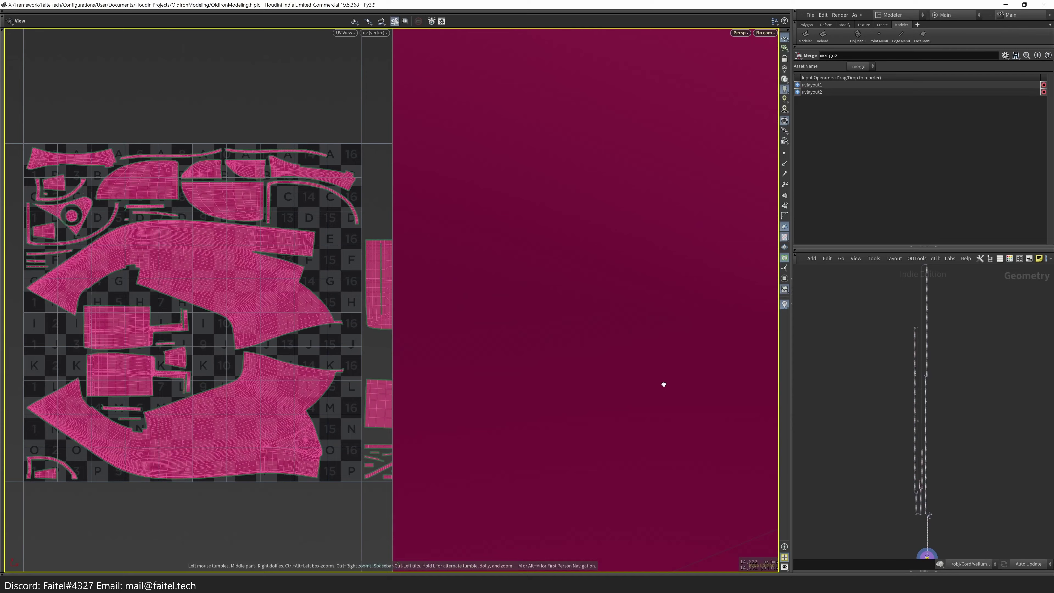
{"action": "scroll", "coordinate": [664, 384], "scroll_direction": "down", "scroll_amount": 5}
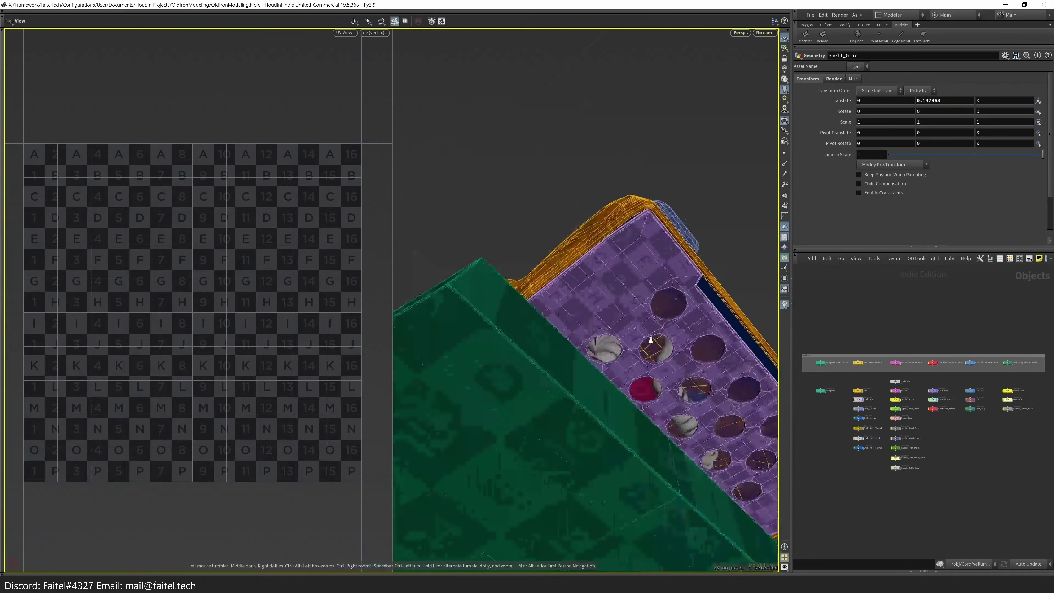
{"action": "left_click_drag", "start_coordinate": [615, 468], "coordinate": [587, 486]}
- Make the cord's matchsize1 step current and view the dome's bevelled rim from below
{"action": "key", "text": "s"}
{"action": "left_click", "coordinate": [585, 488]}
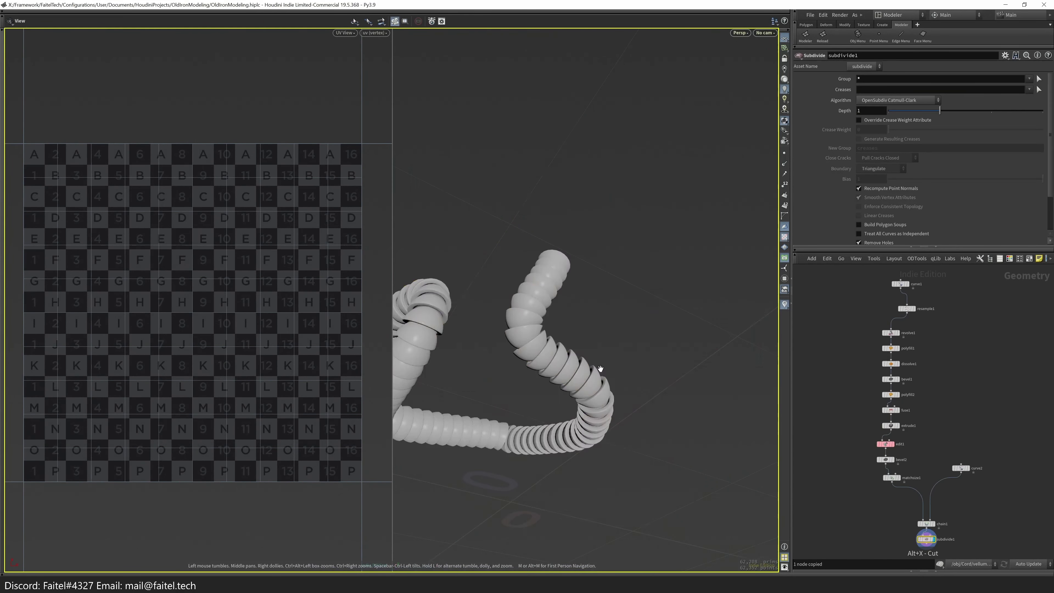
{"action": "scroll", "coordinate": [834, 441], "scroll_direction": "up", "scroll_amount": 5}
{"action": "scroll", "coordinate": [845, 332], "scroll_direction": "down", "scroll_amount": 5}
{"action": "scroll", "coordinate": [859, 432], "scroll_direction": "up", "scroll_amount": 5}
{"action": "left_click", "coordinate": [863, 434]}
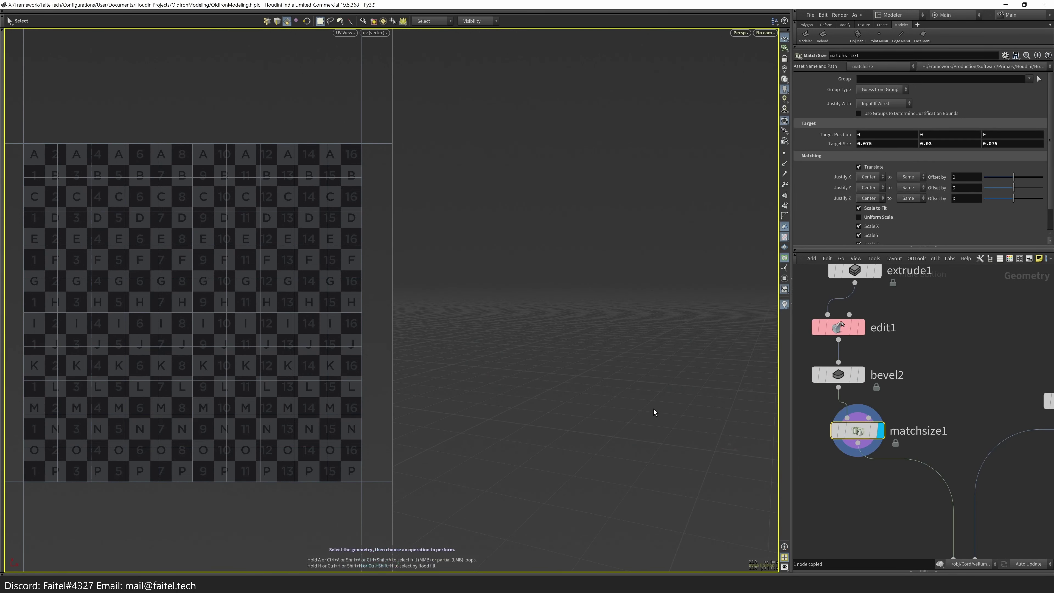
{"action": "key", "text": "Escape"}
{"action": "left_click_drag", "start_coordinate": [640, 301], "coordinate": [622, 319]}
{"action": "left_click_drag", "start_coordinate": [609, 266], "coordinate": [641, 346]}
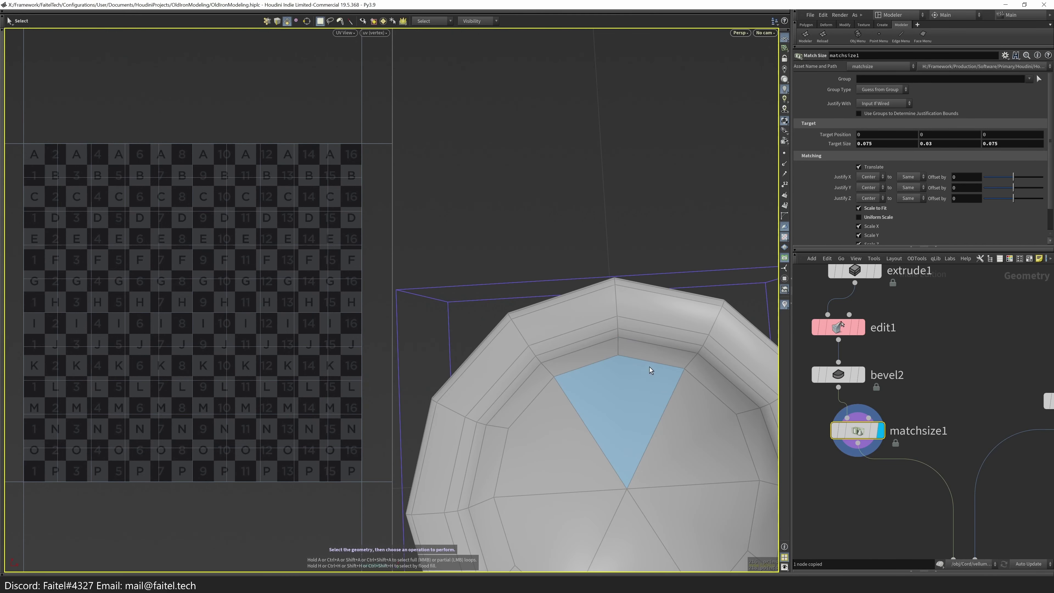
{"action": "scroll", "coordinate": [654, 365], "scroll_direction": "down", "scroll_amount": 3}
- Add a UV Flatten with seams on the dome's rim edges, pole loop and one spoke
{"action": "key", "text": "Tab"}
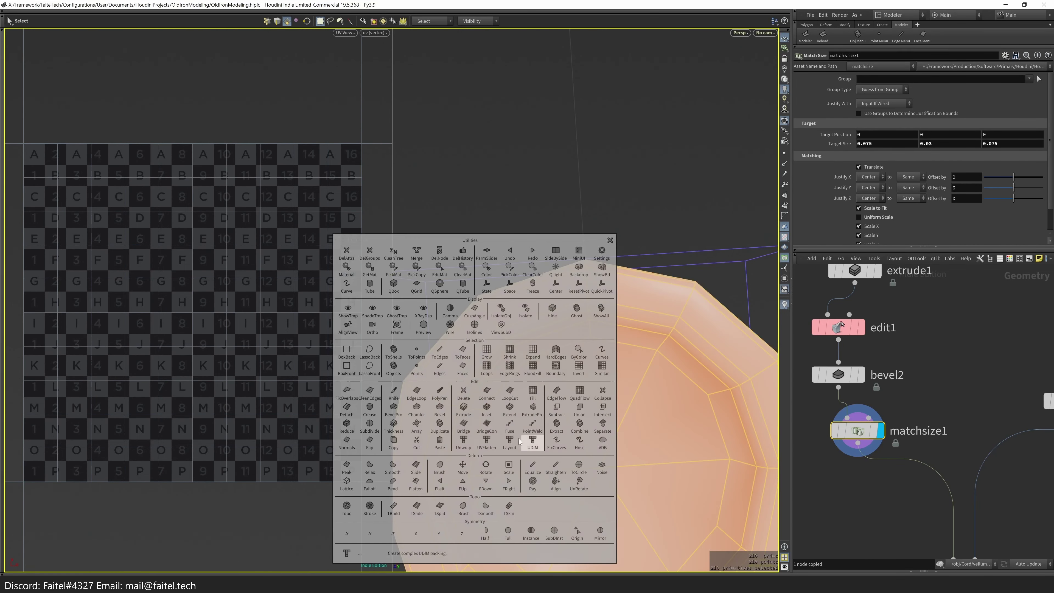
{"action": "left_click", "coordinate": [662, 442]}
{"action": "left_click", "coordinate": [597, 339]}
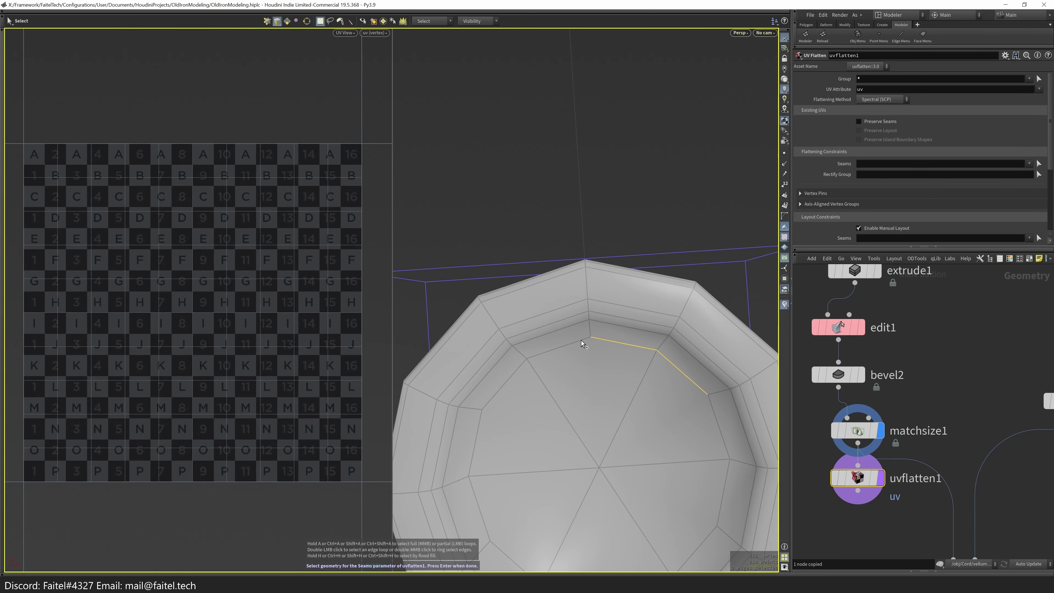
{"action": "left_click", "coordinate": [477, 508], "text": "shift"}
{"action": "left_click_drag", "start_coordinate": [477, 507], "coordinate": [559, 315], "text": "alt"}
{"action": "left_click", "coordinate": [582, 433], "text": "shift"}
{"action": "double_click", "coordinate": [572, 318], "text": "shift"}
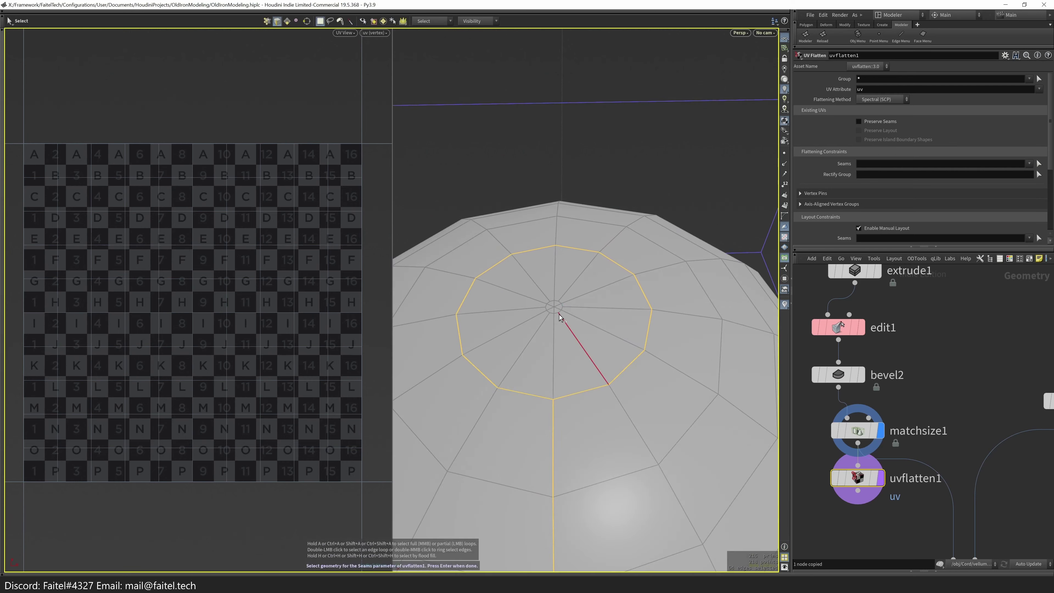
{"action": "left_click", "coordinate": [561, 312], "text": "shift"}
{"action": "left_click", "coordinate": [554, 306], "text": "shift"}
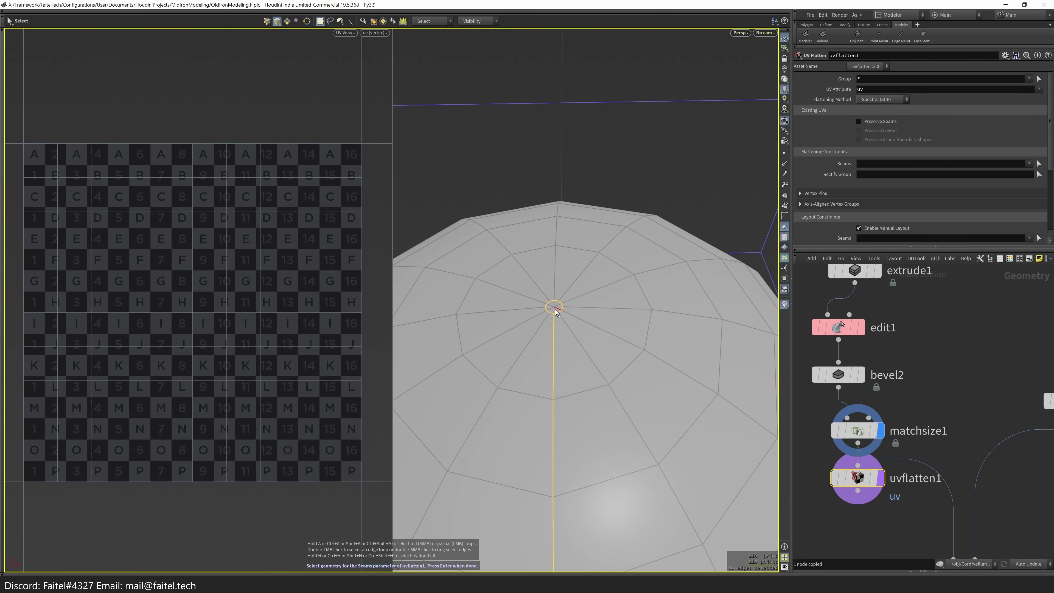
{"action": "key", "text": "Escape"}
{"action": "scroll", "coordinate": [557, 312], "scroll_direction": "down", "scroll_amount": 5}
{"action": "left_click_drag", "start_coordinate": [557, 316], "coordinate": [564, 339]}
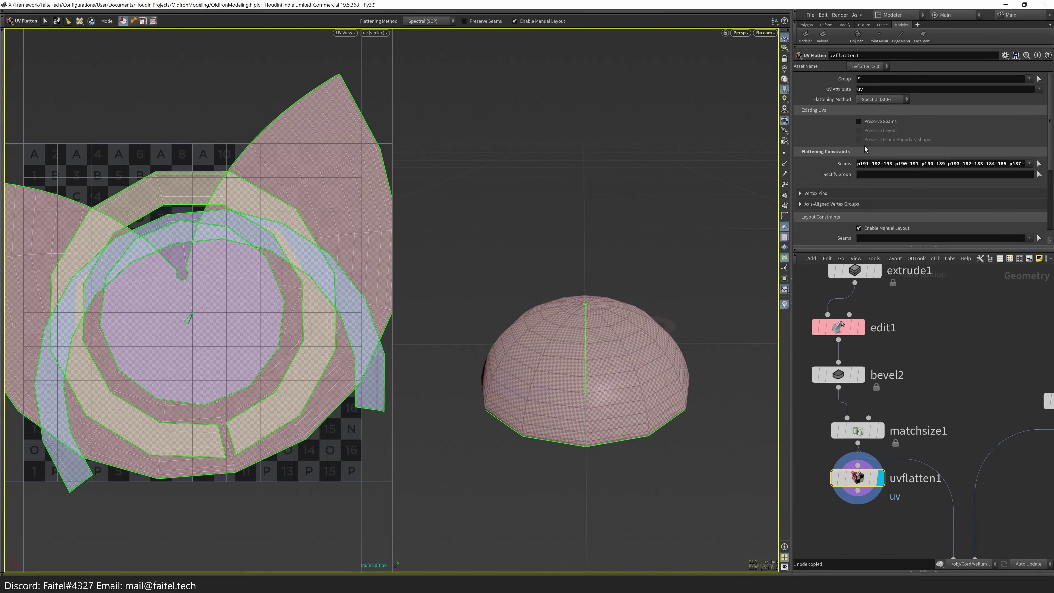
- Turn off Enable Manual Layout and rectify the dome's cap island into straight strips
{"action": "left_click", "coordinate": [885, 229]}
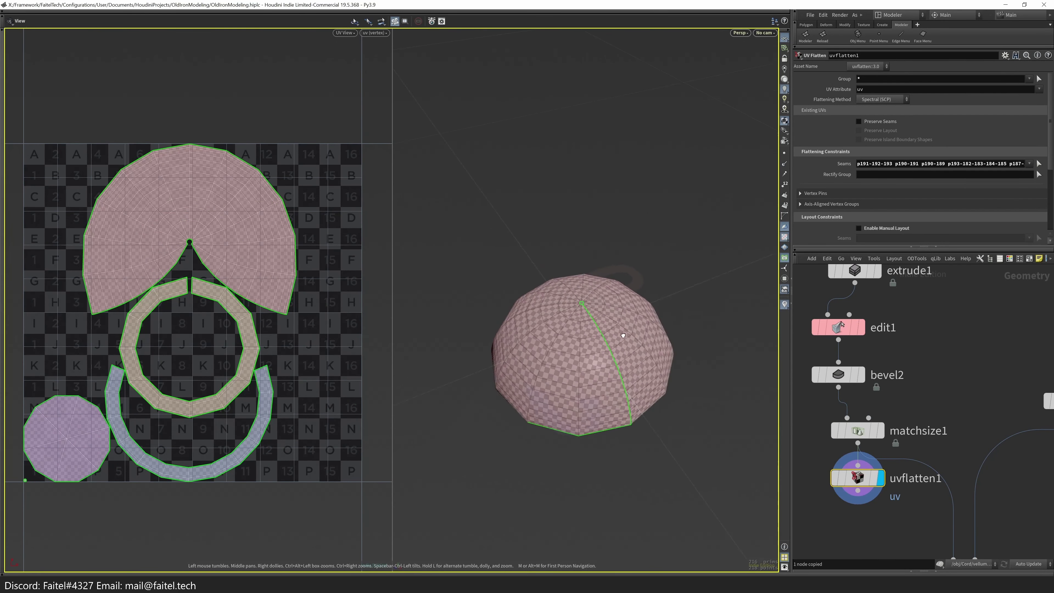
{"action": "key", "text": "n"}
{"action": "key", "text": "r"}
{"action": "key", "text": "Escape"}
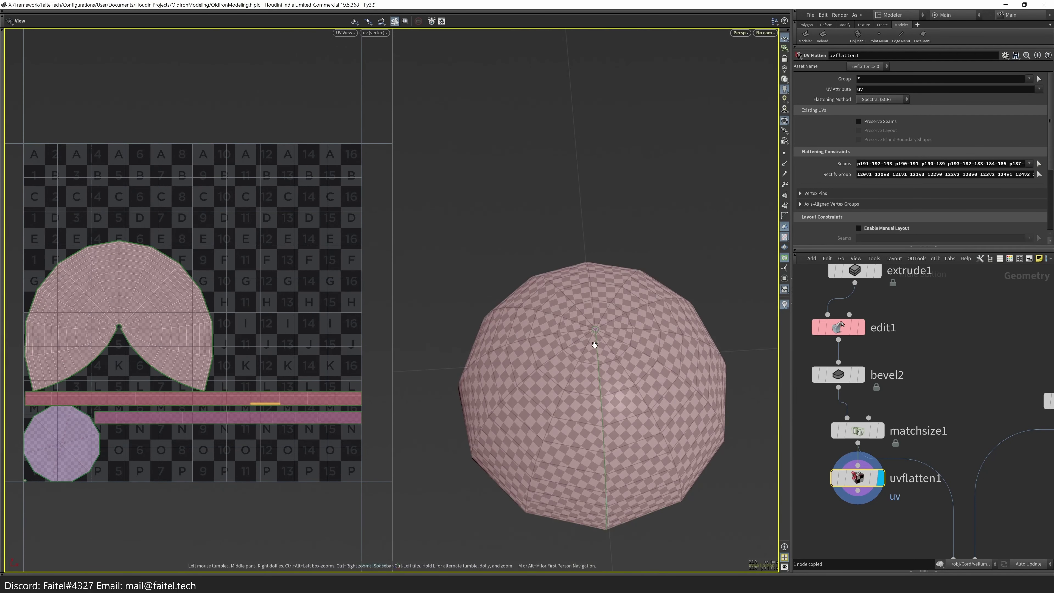
{"action": "left_click_drag", "start_coordinate": [552, 389], "coordinate": [688, 238]}
{"action": "scroll", "coordinate": [642, 370], "scroll_direction": "up", "scroll_amount": 5}
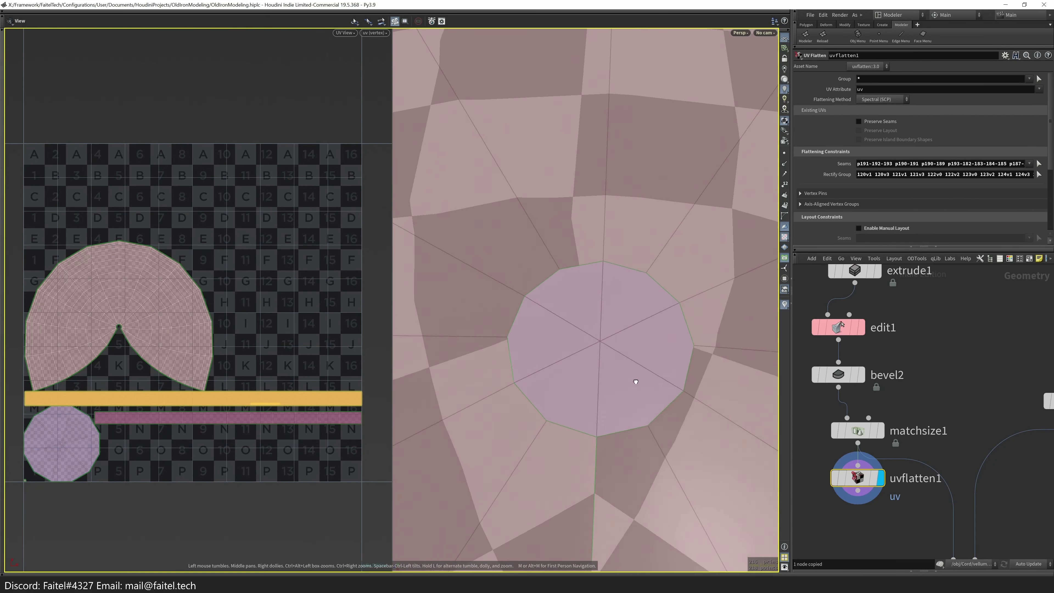
{"action": "left_click", "coordinate": [210, 373], "text": "shift"}
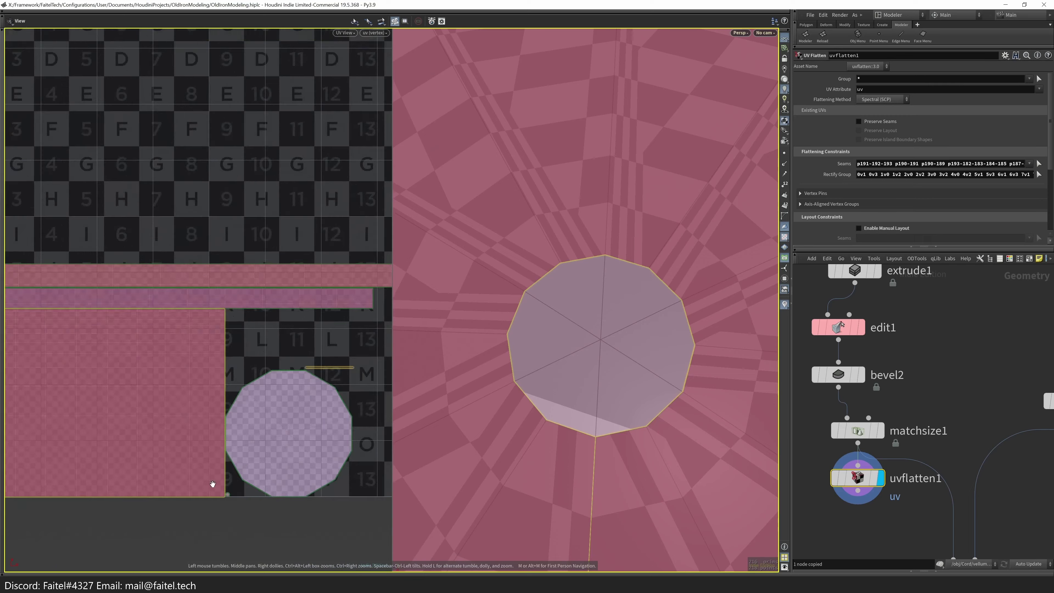
{"action": "key", "text": "n"}
{"action": "key", "text": "Escape"}
{"action": "left_click_drag", "start_coordinate": [604, 302], "coordinate": [629, 351]}
{"action": "key", "text": "Return"}
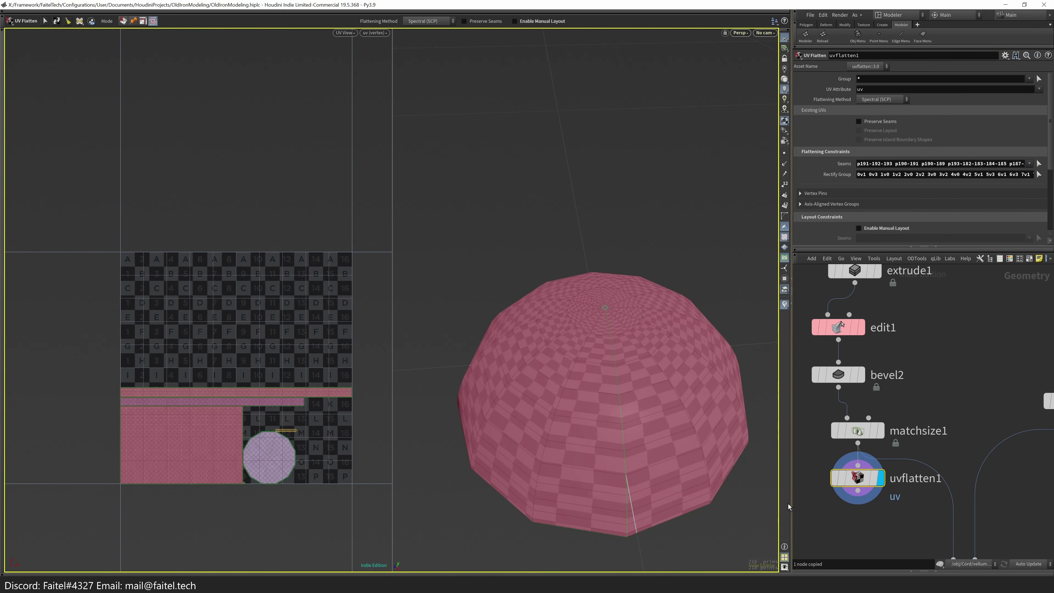
- Rectify another set of islands, then clear the Rectify Group so the ring strips stay curved
{"action": "left_click", "coordinate": [470, 310], "text": "shift"}
{"action": "left_click_drag", "start_coordinate": [470, 311], "coordinate": [617, 279]}
{"action": "left_click", "coordinate": [488, 504], "text": "ctrl"}
{"action": "left_click_drag", "start_coordinate": [487, 500], "coordinate": [574, 511]}
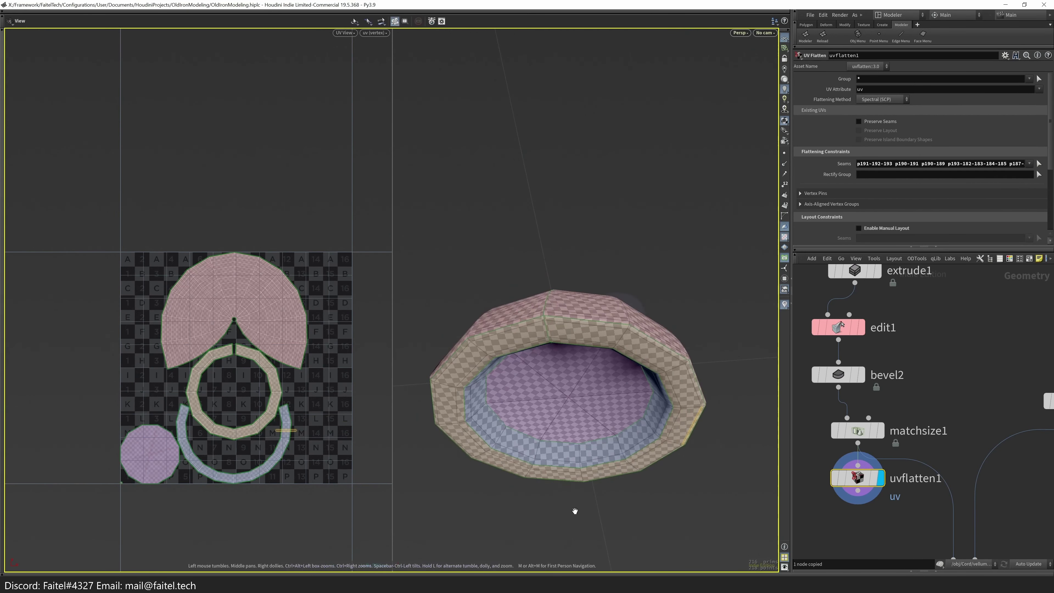
- Remove subdivide1 and display the chain1 result
{"action": "key", "text": "Delete"}
{"action": "left_click", "coordinate": [929, 415]}
{"action": "left_click_drag", "start_coordinate": [664, 291], "coordinate": [689, 249]}
{"action": "scroll", "coordinate": [700, 227], "scroll_direction": "up", "scroll_amount": 5}
- Pack all chain primitives with a UV Layout at padding 32 and By Island Symmetry, then reselect uvflatten1
{"action": "key", "text": "u"}
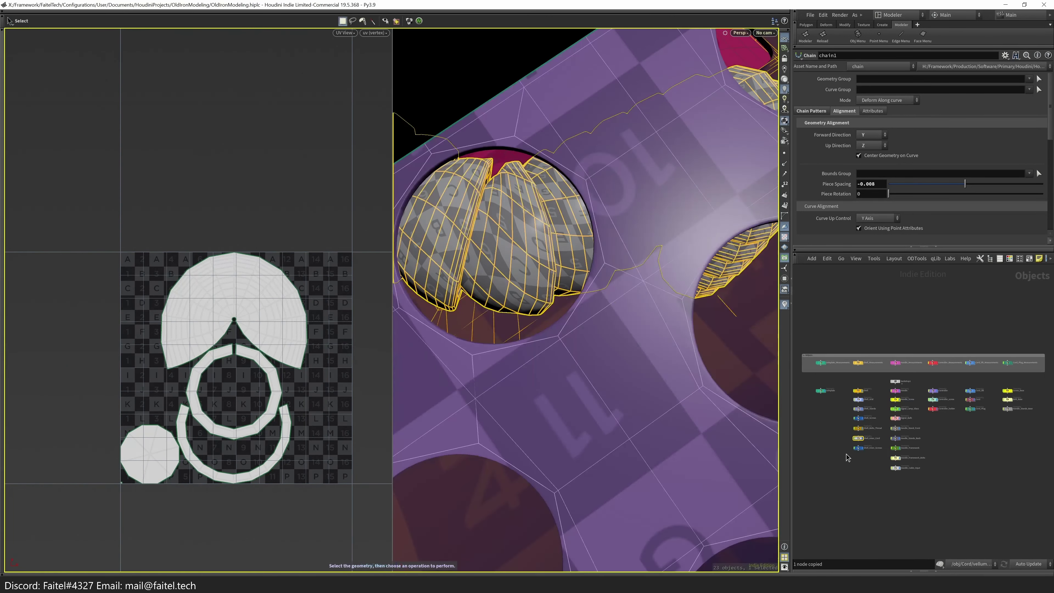
{"action": "double_click", "coordinate": [859, 439]}
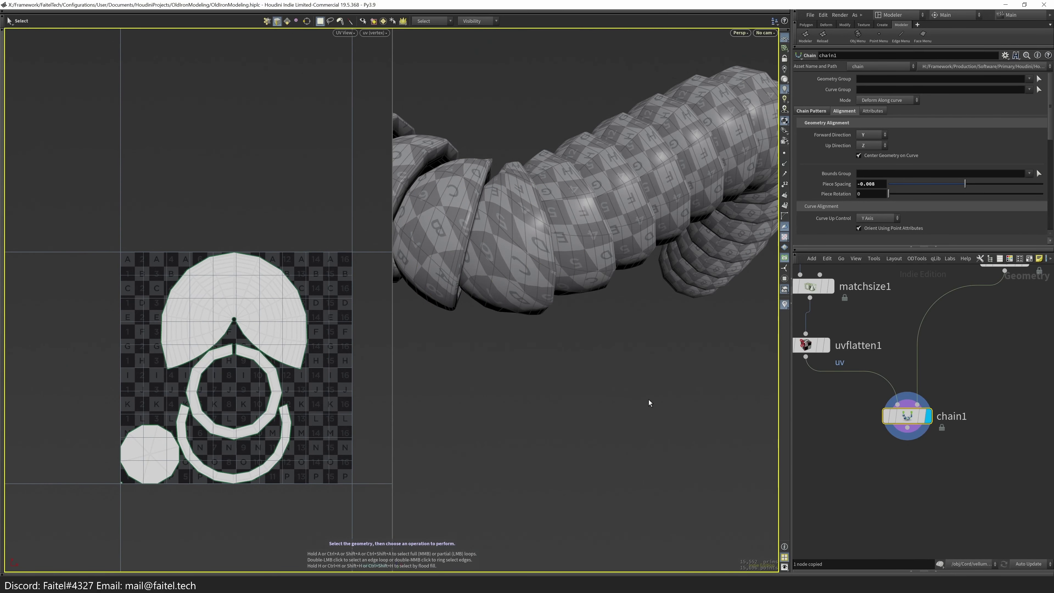
{"action": "key", "text": "n"}
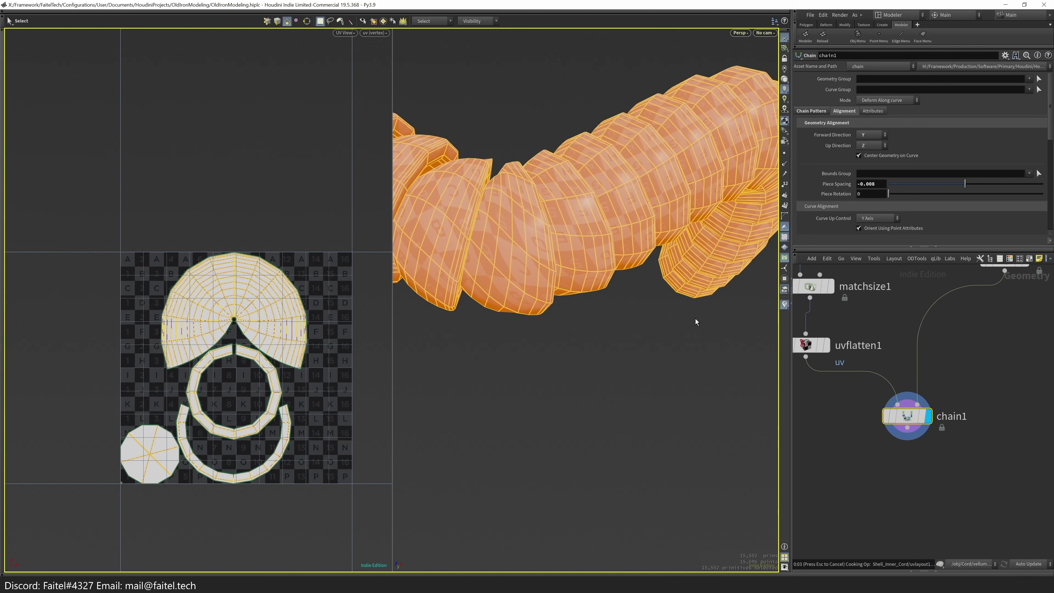
{"action": "key", "text": "ctrl+shift+u"}
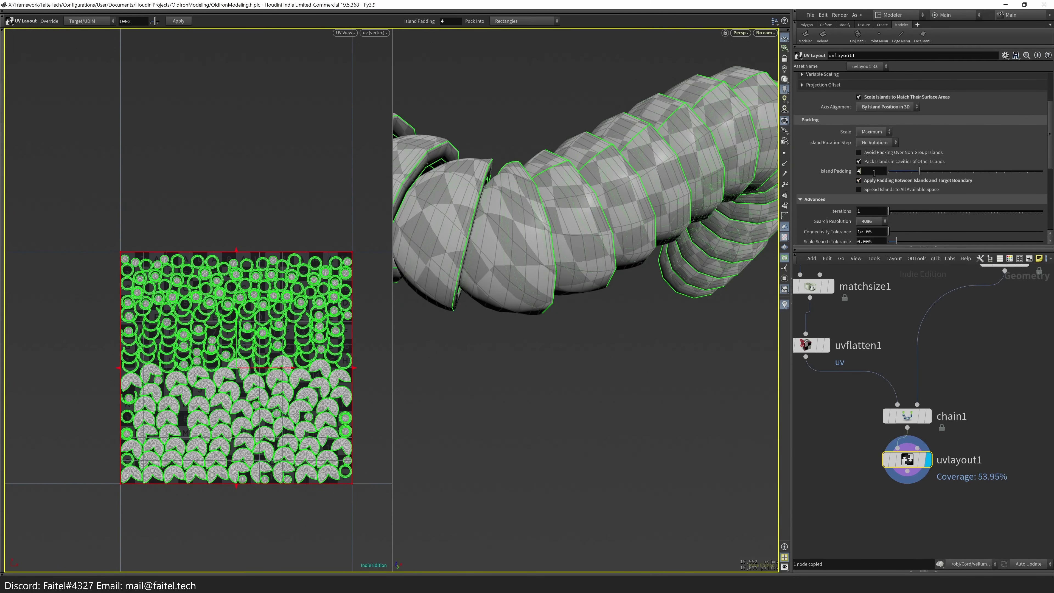
{"action": "left_click", "coordinate": [903, 100]}
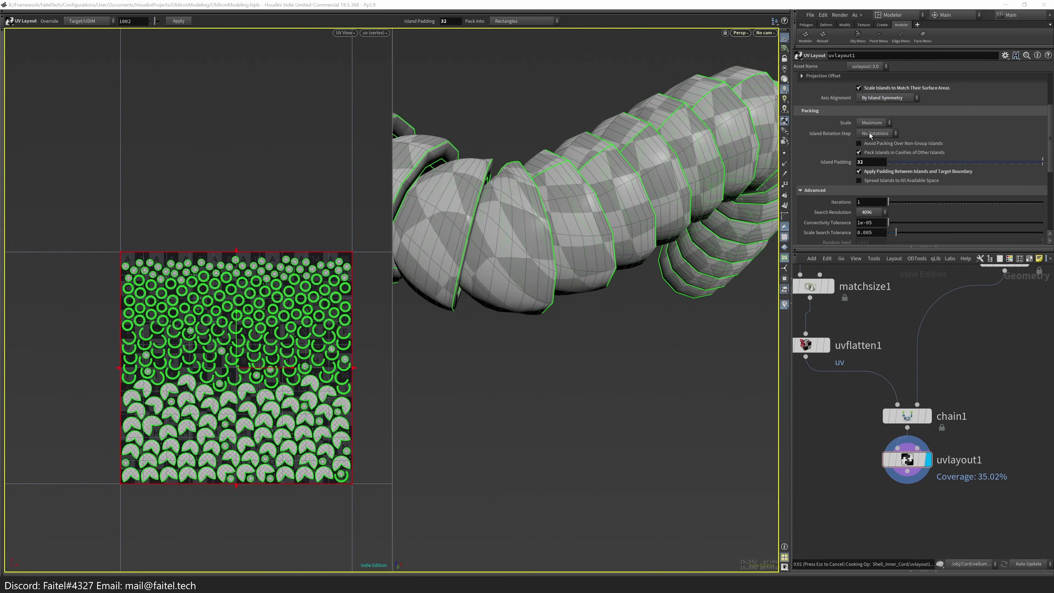
{"action": "key", "text": "Escape"}
{"action": "mouse_move", "coordinate": [581, 216]}
{"action": "left_mouse_down"}
{"action": "mouse_move", "coordinate": [548, 237]}
{"action": "mouse_move", "coordinate": [602, 216]}
{"action": "mouse_move", "coordinate": [576, 227]}
{"action": "left_mouse_up"}
{"action": "key", "text": "Up"}
{"action": "key", "text": "Up"}
{"action": "key", "text": "Return"}
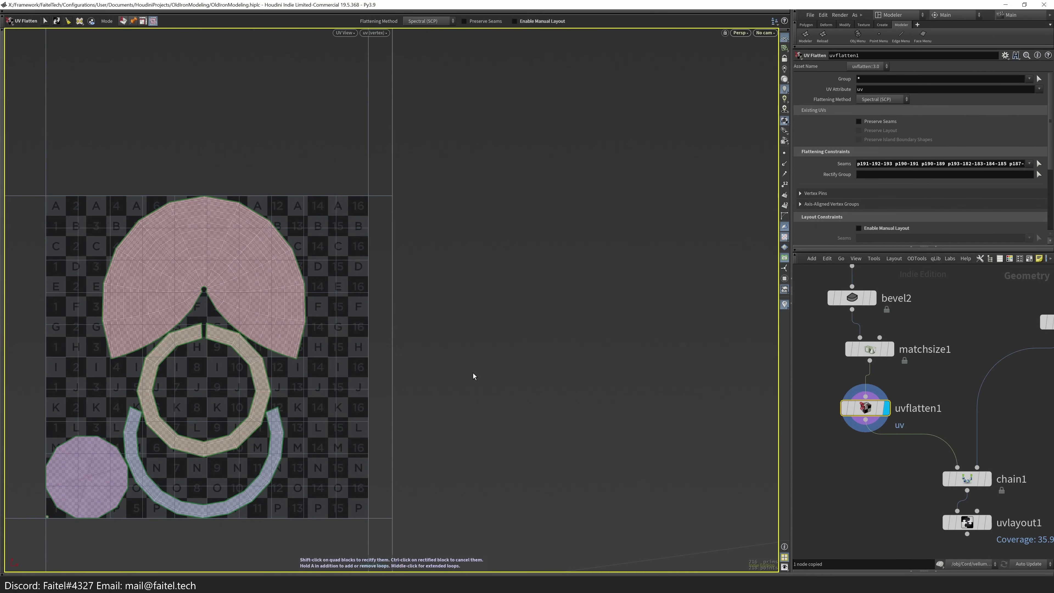
- Add the dome's pole edge ring to the Seams selection and re-flatten the UVs
{"action": "key", "text": "Escape"}
{"action": "left_click_drag", "start_coordinate": [617, 380], "coordinate": [574, 289]}
{"action": "scroll", "coordinate": [574, 289], "scroll_direction": "up", "scroll_amount": 5}
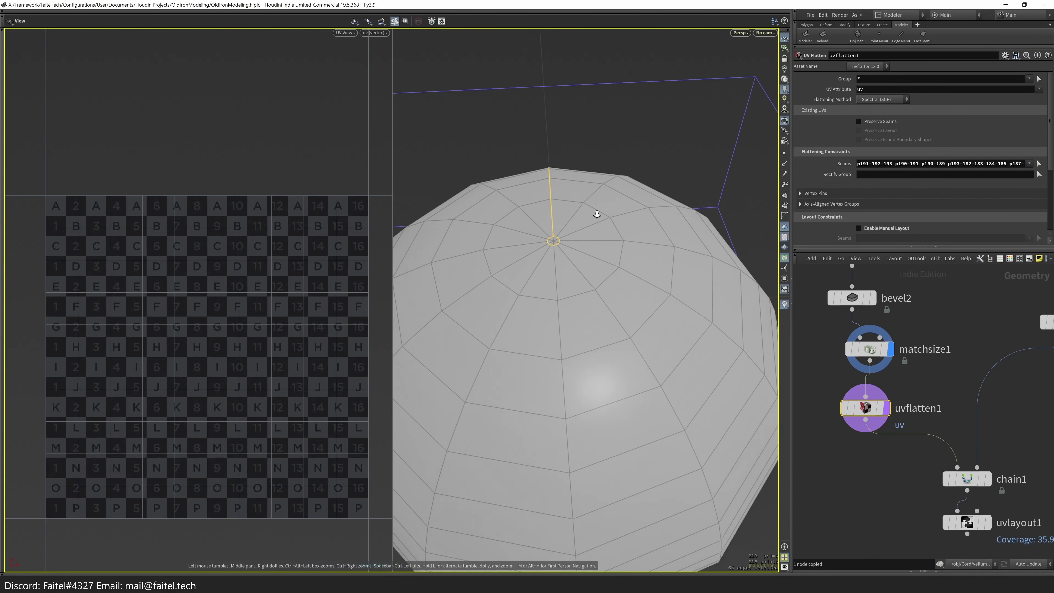
{"action": "key", "text": "s"}
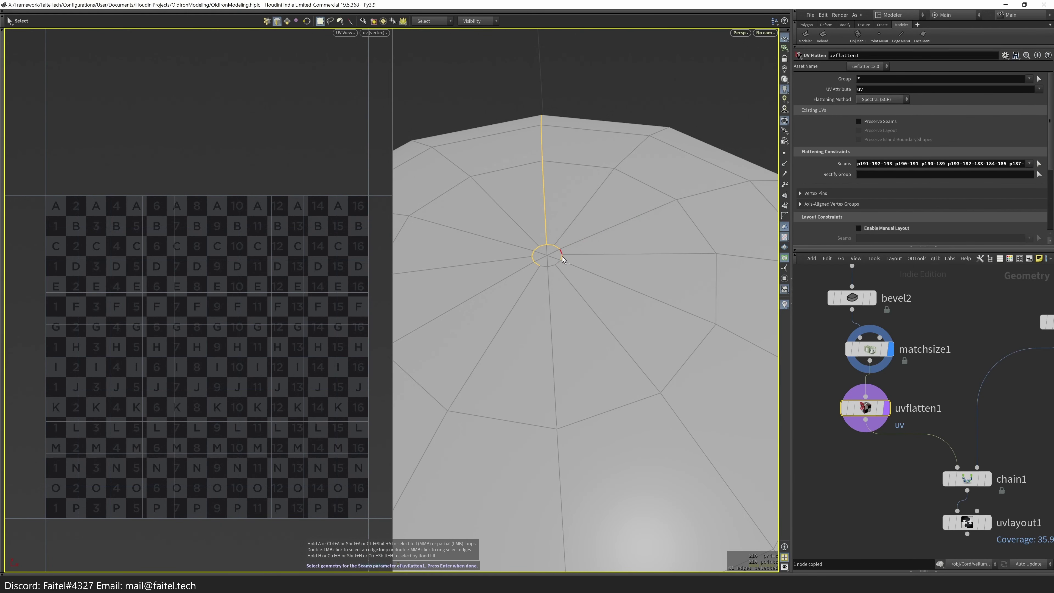
{"action": "double_click", "coordinate": [538, 253], "text": "shift"}
{"action": "scroll", "coordinate": [537, 253], "scroll_direction": "down", "scroll_amount": 5}
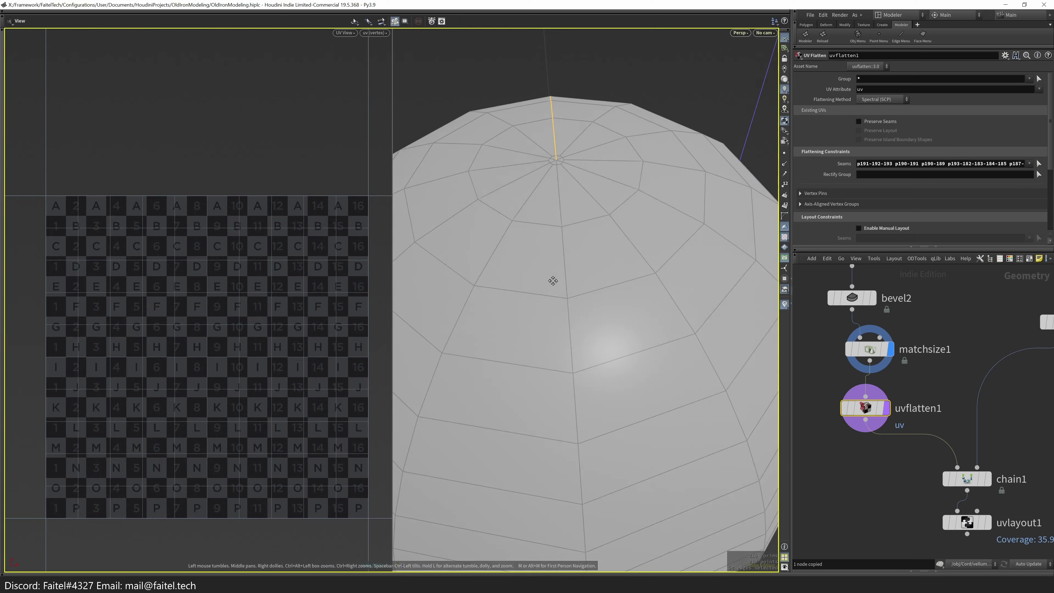
{"action": "left_click_drag", "start_coordinate": [553, 279], "coordinate": [605, 251], "text": "alt"}
{"action": "key", "text": "Escape"}
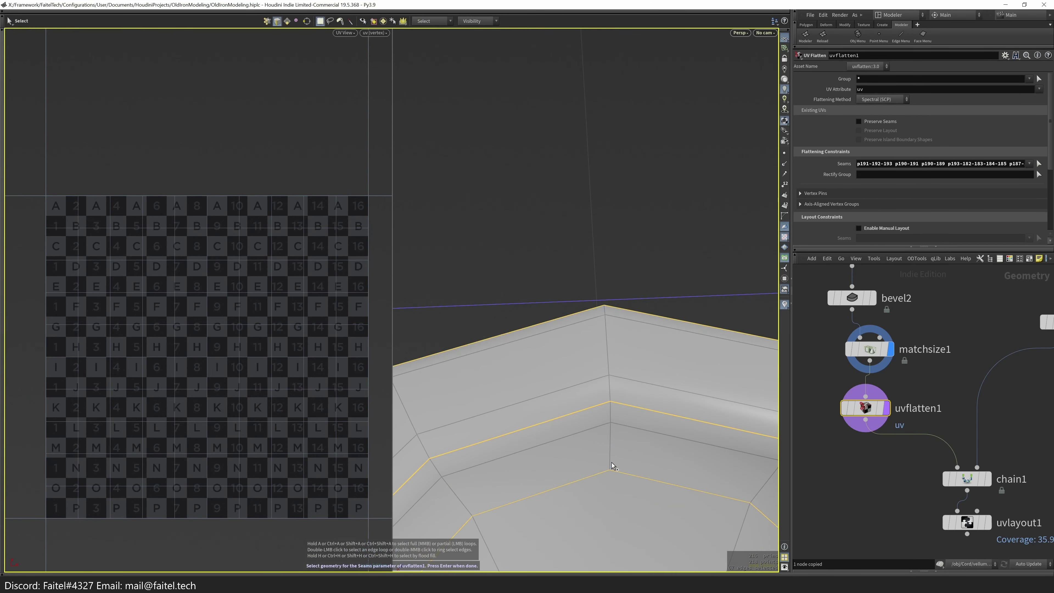
{"action": "key", "text": "Return"}
{"action": "scroll", "coordinate": [572, 551], "scroll_direction": "down", "scroll_amount": 10}
{"action": "left_click_drag", "start_coordinate": [581, 431], "coordinate": [498, 328]}
- Display chain1 and then uvlayout1, now at 34.10% UV coverage
{"action": "left_click", "coordinate": [973, 482]}
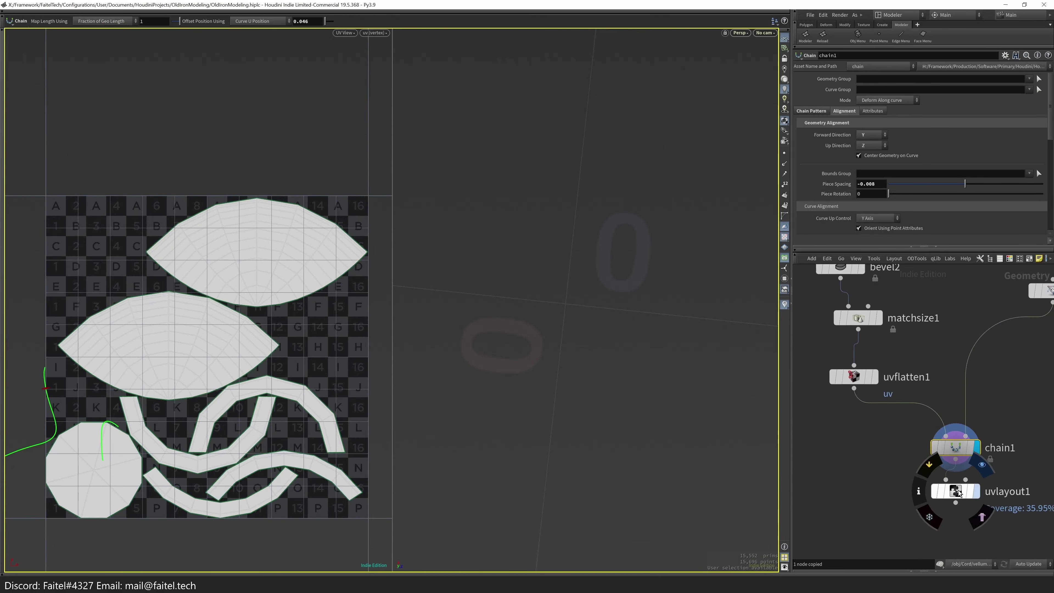
{"action": "left_click", "coordinate": [961, 493]}
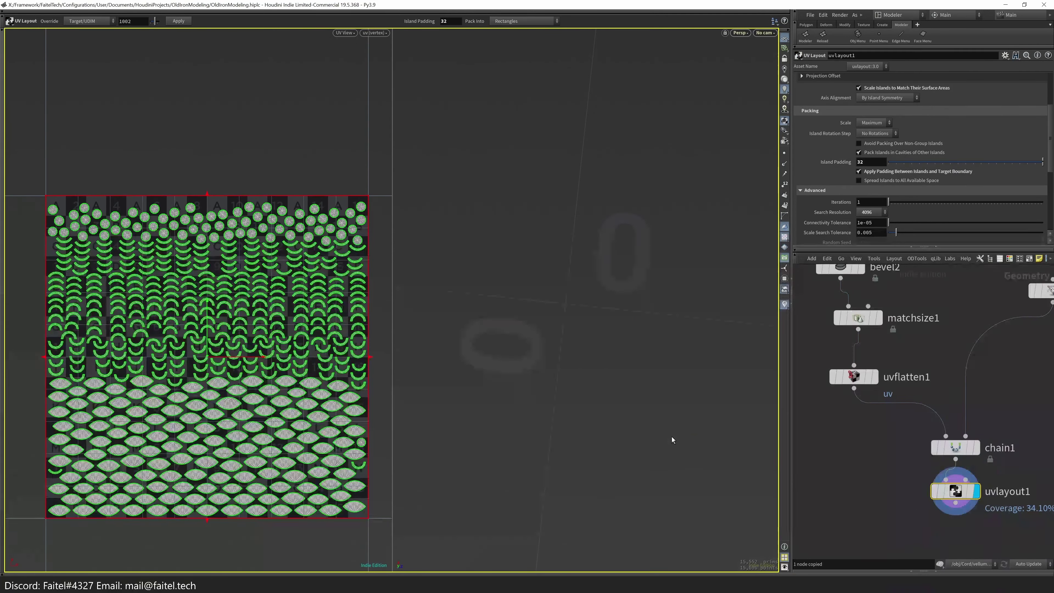
{"action": "scroll", "coordinate": [680, 427], "scroll_direction": "up", "scroll_amount": 5}
{"action": "left_click_drag", "start_coordinate": [680, 426], "coordinate": [602, 294]}
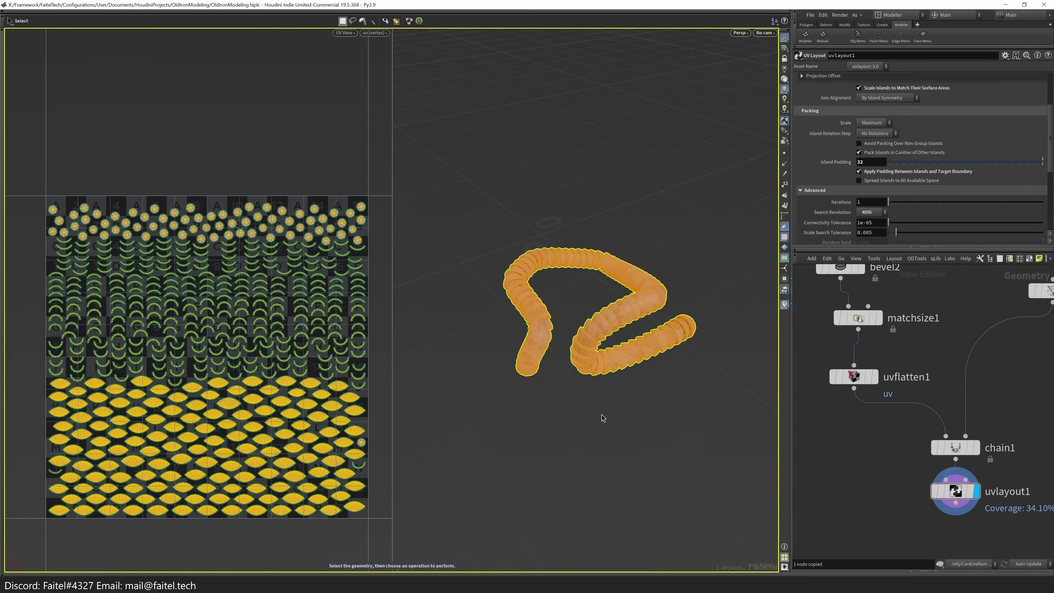
- Look over the whole iron at object level, then enter the Cord geometry network
{"action": "key", "text": "u"}
{"action": "key", "text": "Escape"}
{"action": "left_click_drag", "start_coordinate": [636, 476], "coordinate": [648, 290]}
{"action": "key", "text": "i"}
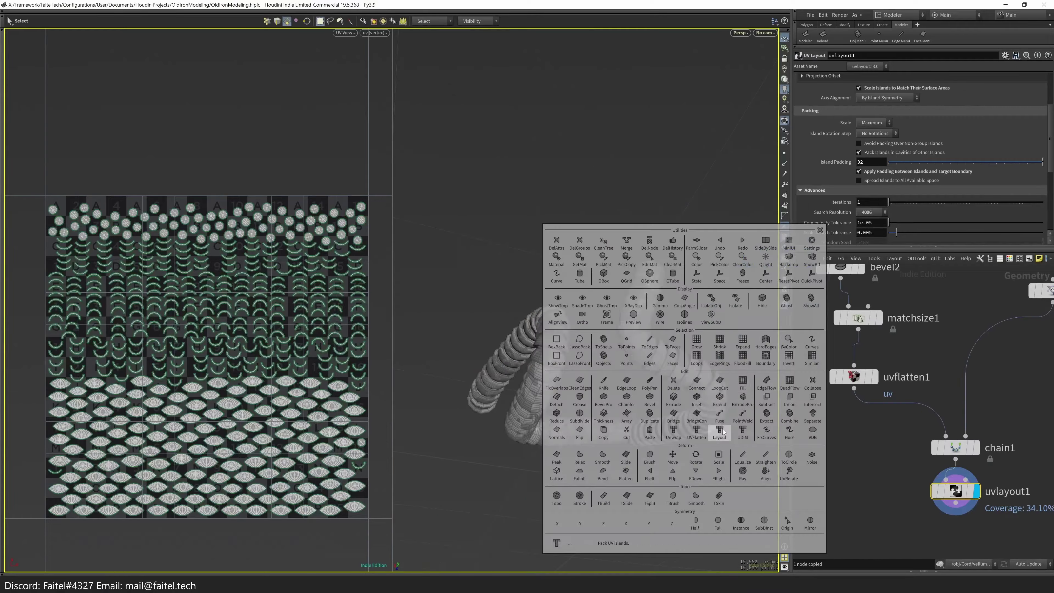
{"action": "key", "text": "u"}
{"action": "key", "text": "Escape"}
{"action": "left_click_drag", "start_coordinate": [608, 395], "coordinate": [685, 470]}
{"action": "right_click_drag", "start_coordinate": [685, 471], "coordinate": [711, 346]}
{"action": "left_click_drag", "start_coordinate": [711, 346], "coordinate": [619, 419]}
{"action": "right_click_drag", "start_coordinate": [619, 419], "coordinate": [554, 422]}
{"action": "key", "text": "i"}
{"action": "middle_click_drag", "start_coordinate": [579, 407], "coordinate": [615, 288]}
- Review the cord's hose1 and color1 nodes, then go up to object level
{"action": "key", "text": "s"}
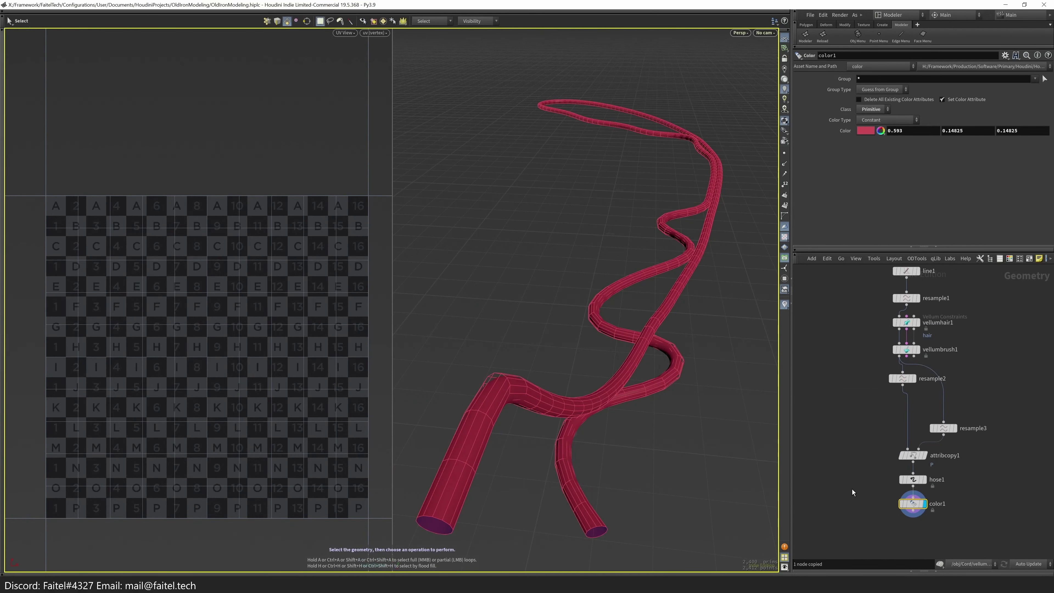
{"action": "left_click", "coordinate": [917, 481]}
{"action": "left_click", "coordinate": [502, 483]}
{"action": "left_click_drag", "start_coordinate": [502, 483], "coordinate": [714, 457]}
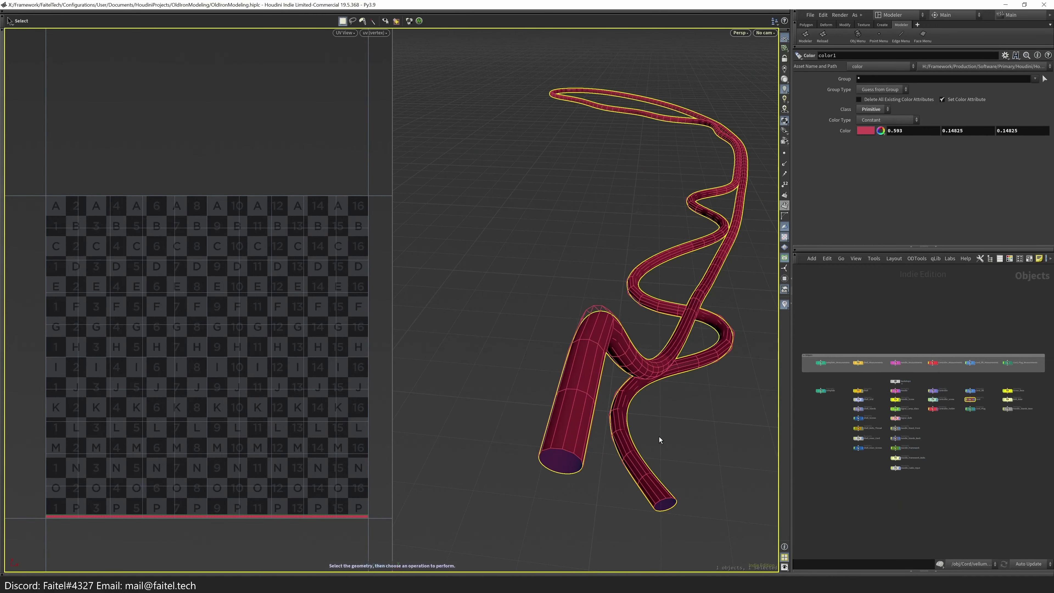
{"action": "key", "text": "u"}
{"action": "left_click_drag", "start_coordinate": [584, 240], "coordinate": [553, 466]}
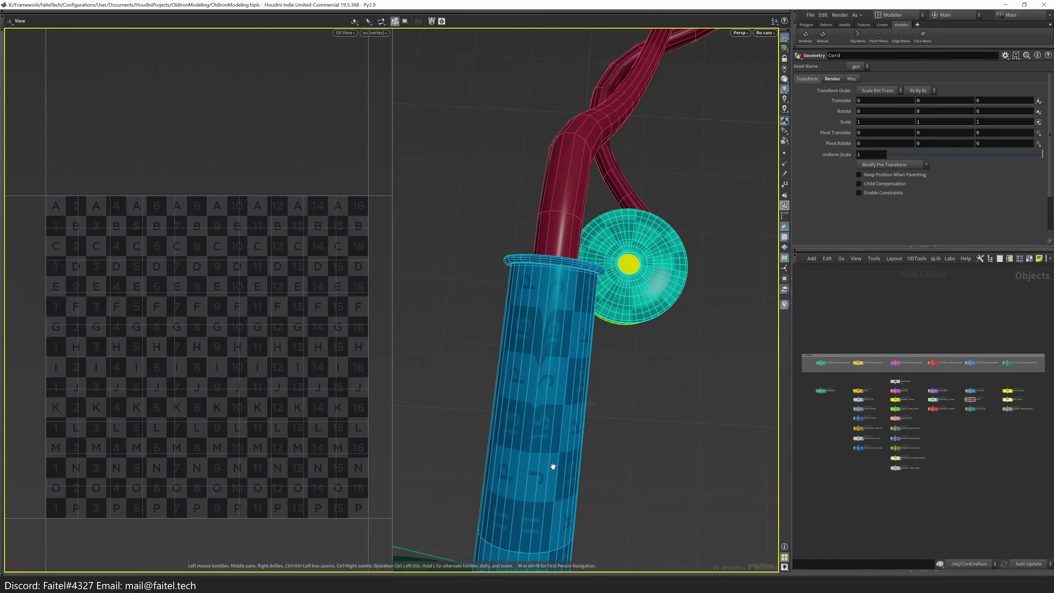
- Enter Cord_lift and compare the cylinder before and after uvflatten1, toggling the Rectify Group
{"action": "key", "text": "i"}
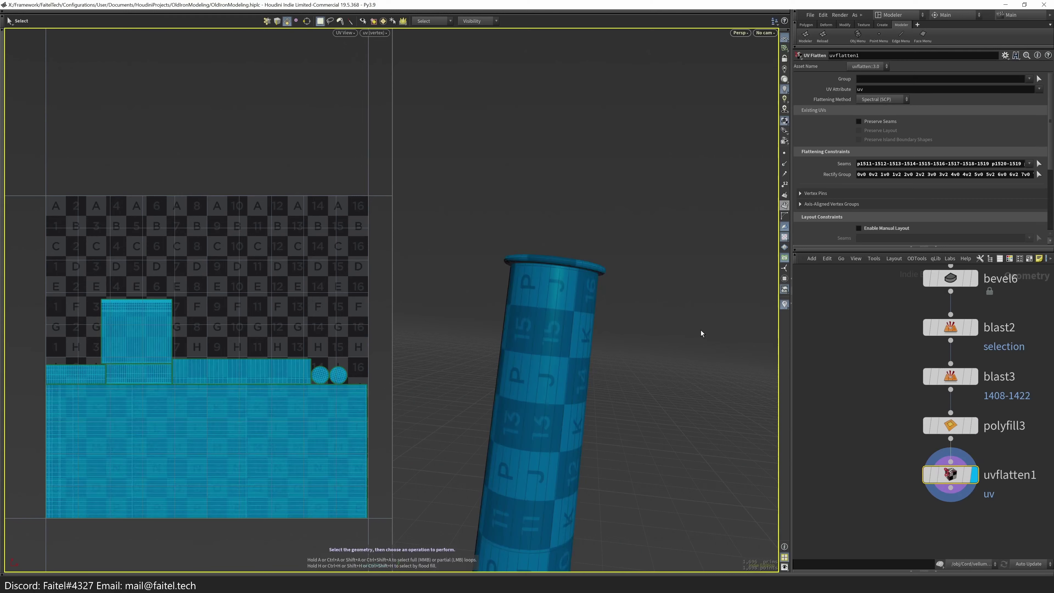
{"action": "left_click", "coordinate": [974, 425]}
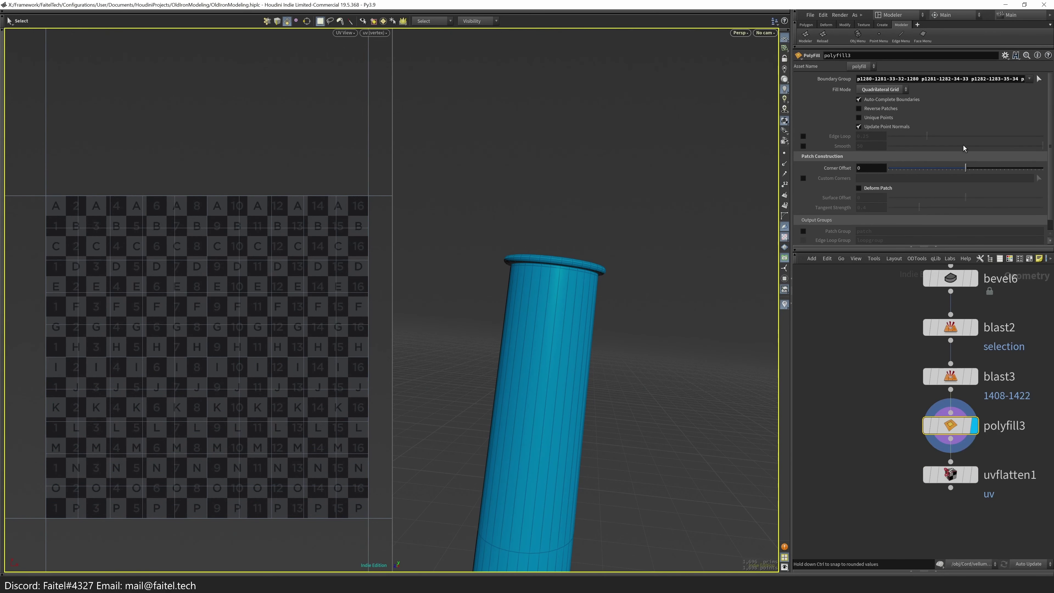
{"action": "left_click", "coordinate": [973, 475]}
{"action": "key", "text": "Return"}
{"action": "scroll", "coordinate": [568, 233], "scroll_direction": "up", "scroll_amount": 5}
{"action": "left_click_drag", "start_coordinate": [576, 253], "coordinate": [697, 299]}
{"action": "key", "text": "ctrl+z"}
{"action": "key", "text": "s"}
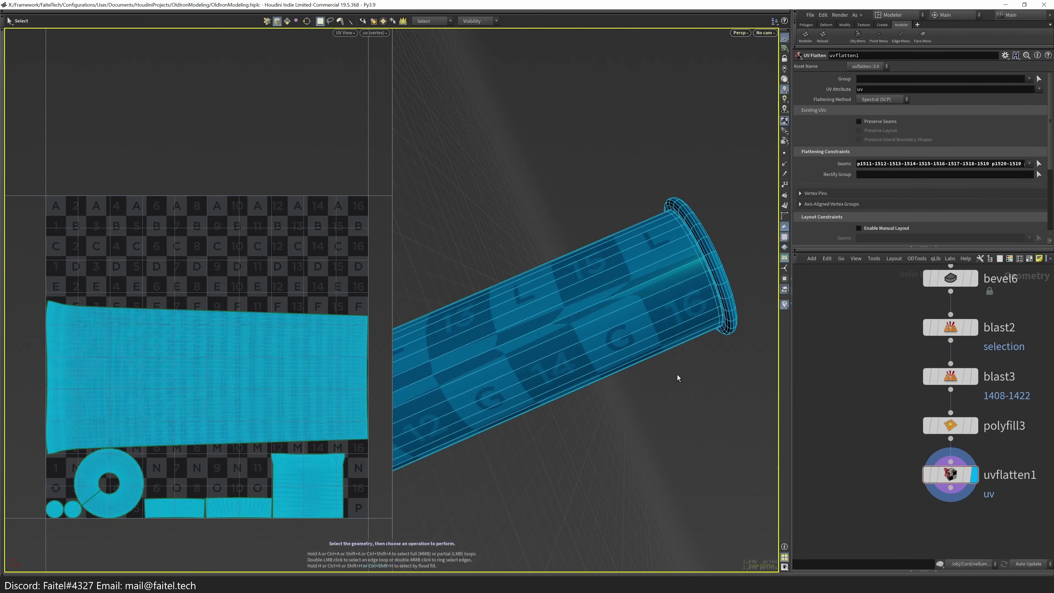
{"action": "key", "text": "ctrl+y"}
{"action": "left_click_drag", "start_coordinate": [683, 371], "coordinate": [570, 257]}
- Add the tube's inner edge loops to the Seams selection and re-flatten its UVs
{"action": "key", "text": "Return"}
{"action": "double_click", "coordinate": [598, 332], "text": "shift"}
{"action": "key", "text": "Escape"}
{"action": "left_click_drag", "start_coordinate": [616, 377], "coordinate": [517, 319]}
{"action": "key", "text": "Escape"}
{"action": "left_click", "coordinate": [572, 356], "text": "shift"}
{"action": "double_click", "coordinate": [573, 356], "text": "shift"}
{"action": "key", "text": "Return"}
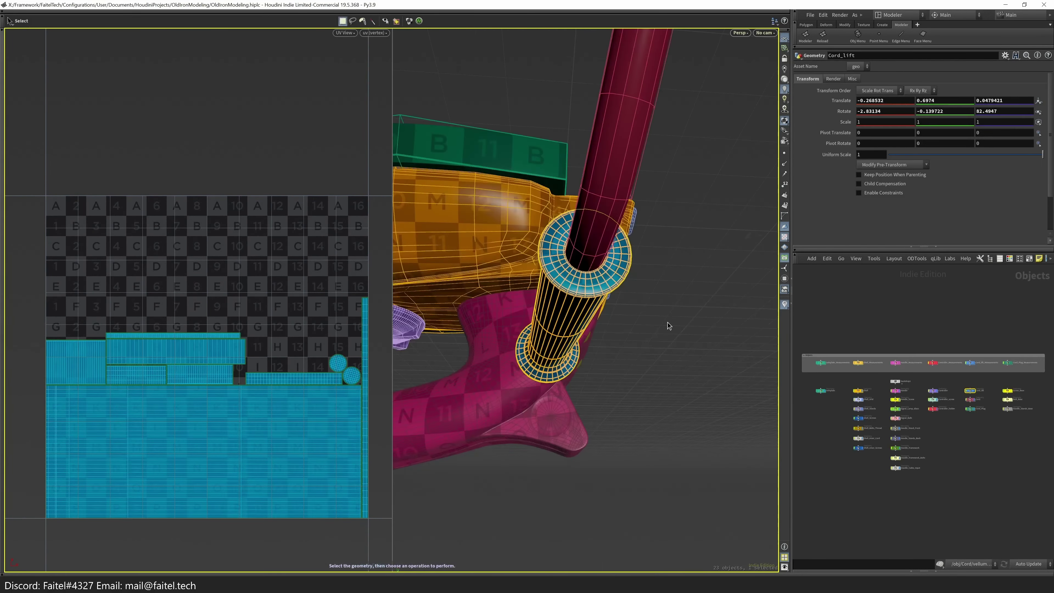
- Return to object level and orbit to view the whole iron
{"action": "key", "text": "s"}
{"action": "key", "text": "u"}
{"action": "key", "text": "Escape"}
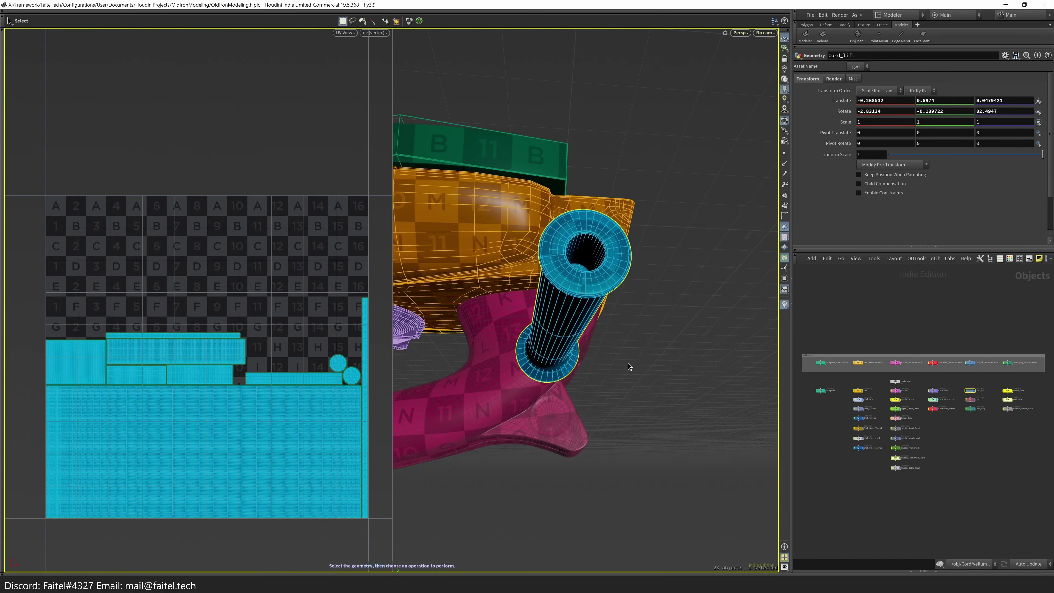
{"action": "left_click_drag", "start_coordinate": [649, 348], "coordinate": [507, 420]}
{"action": "scroll", "coordinate": [659, 403], "scroll_direction": "down", "scroll_amount": 5}
{"action": "left_click_drag", "start_coordinate": [654, 415], "coordinate": [623, 411]}
- Select Shell_Inner_Screws and check its UVs inside its network, then go back up
{"action": "key", "text": "s"}
{"action": "left_click", "coordinate": [858, 448]}
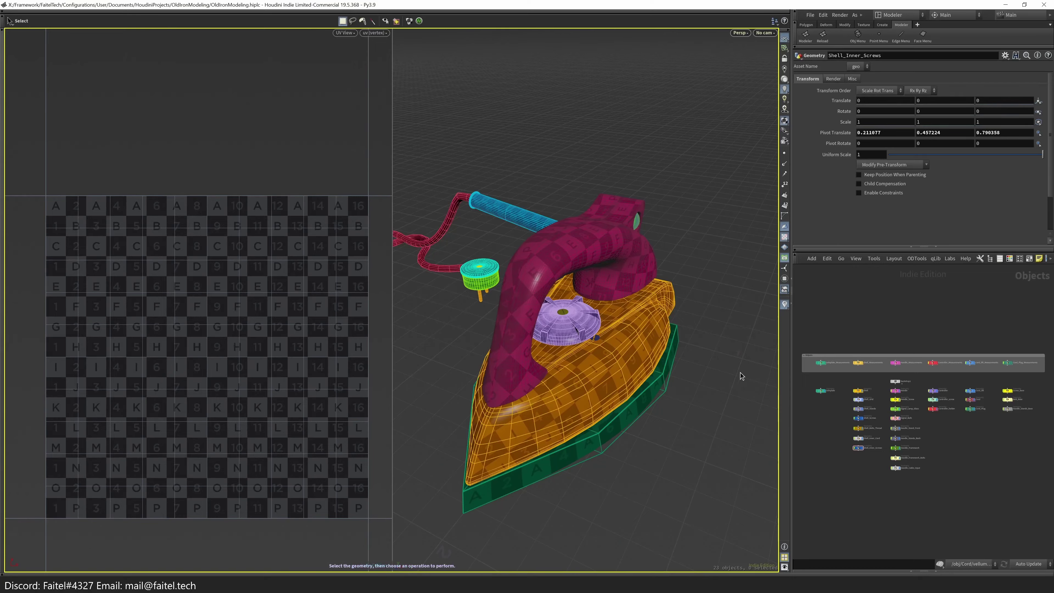
{"action": "scroll", "coordinate": [744, 378], "scroll_direction": "up", "scroll_amount": 3}
{"action": "scroll", "coordinate": [659, 325], "scroll_direction": "down", "scroll_amount": 3}
{"action": "double_click", "coordinate": [660, 325]}
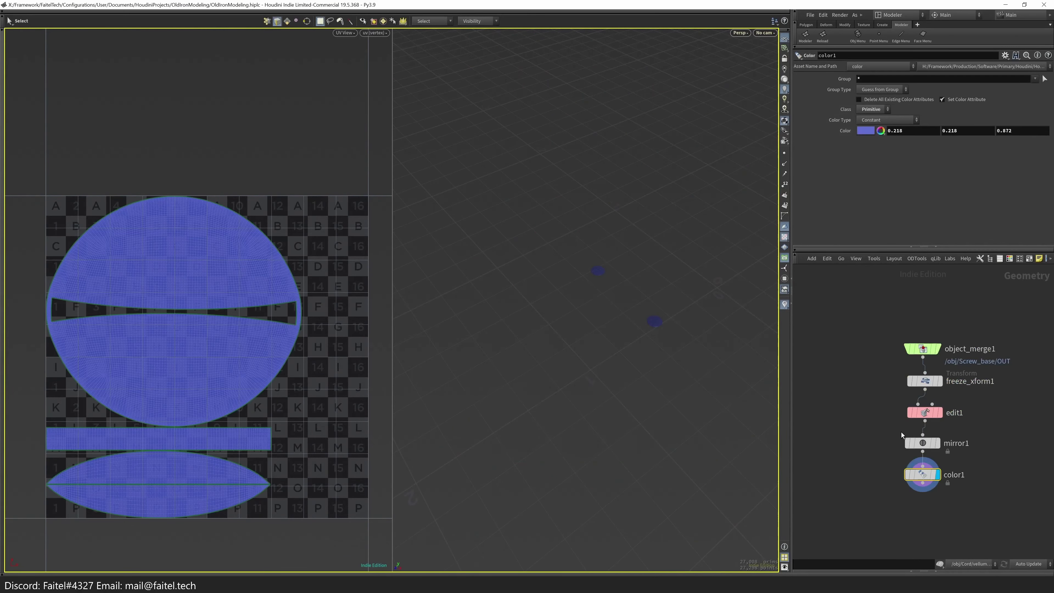
{"action": "key", "text": "u"}
{"action": "key", "text": "Escape"}
{"action": "left_click_drag", "start_coordinate": [690, 384], "coordinate": [657, 354]}
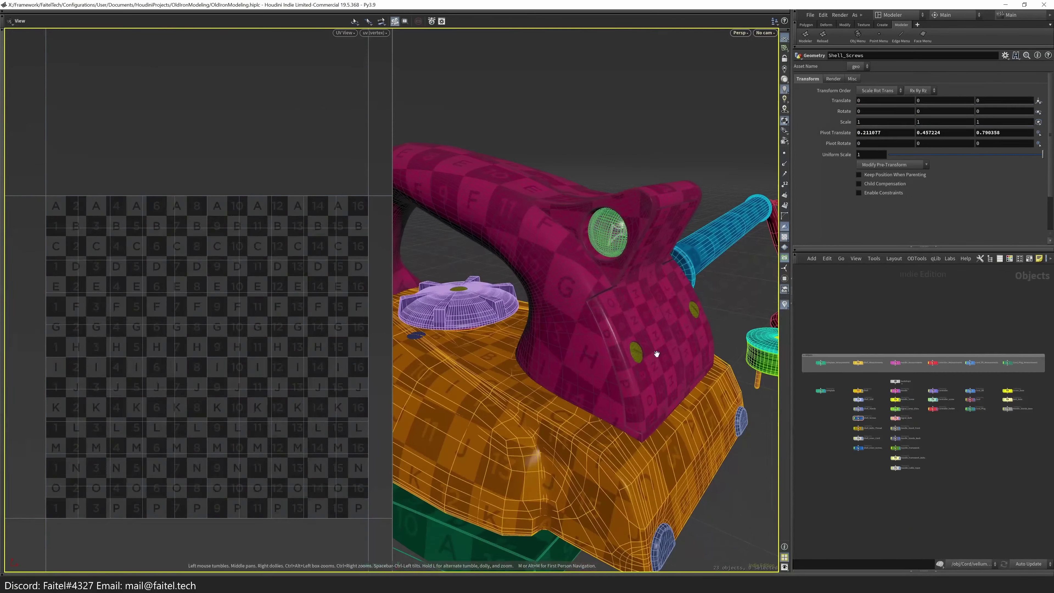
{"action": "key", "text": "i"}
{"action": "key", "text": "u"}
{"action": "left_click_drag", "start_coordinate": [706, 399], "coordinate": [623, 332]}
- Open Cord_Plug to review its uvlayout1 packing and the object_merge2 screw base
{"action": "double_click", "coordinate": [706, 259]}
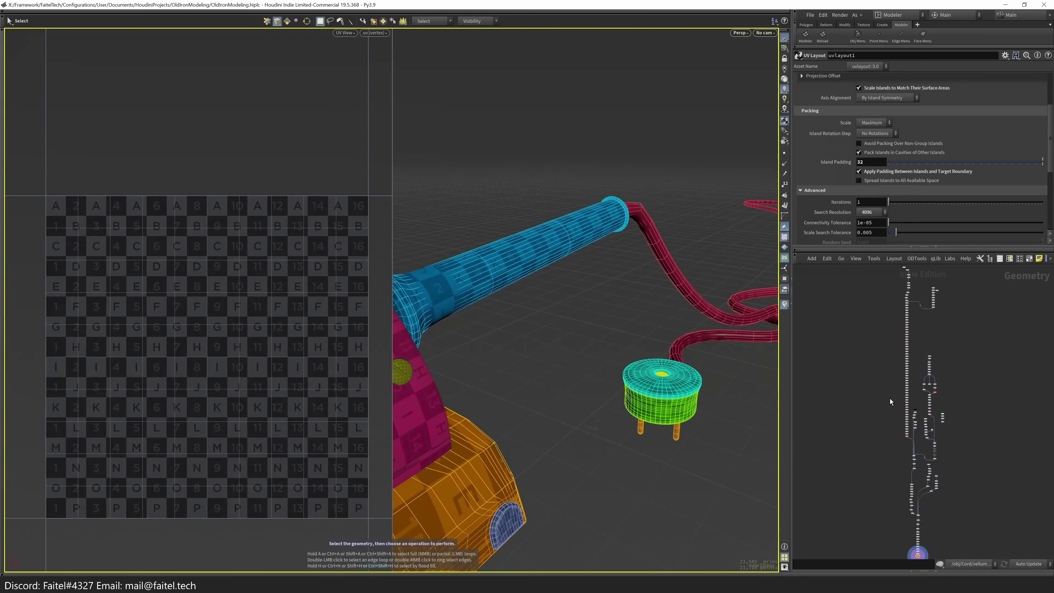
{"action": "scroll", "coordinate": [890, 402], "scroll_direction": "up", "scroll_amount": 5}
{"action": "scroll", "coordinate": [841, 463], "scroll_direction": "up", "scroll_amount": 5}
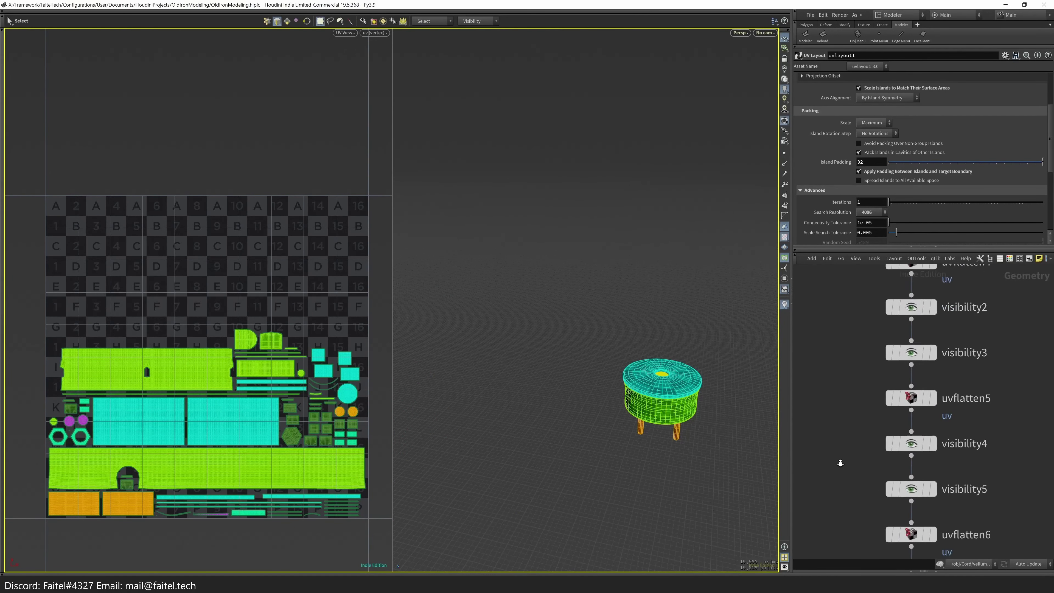
{"action": "scroll", "coordinate": [849, 467], "scroll_direction": "down", "scroll_amount": 10}
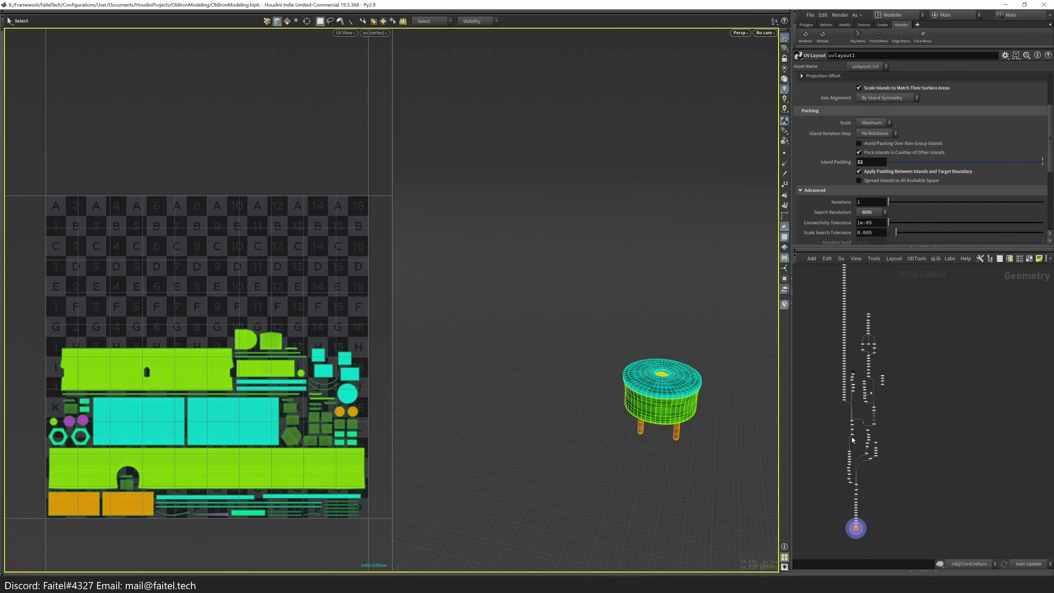
{"action": "scroll", "coordinate": [880, 434], "scroll_direction": "up", "scroll_amount": 4}
{"action": "left_click", "coordinate": [865, 350]}
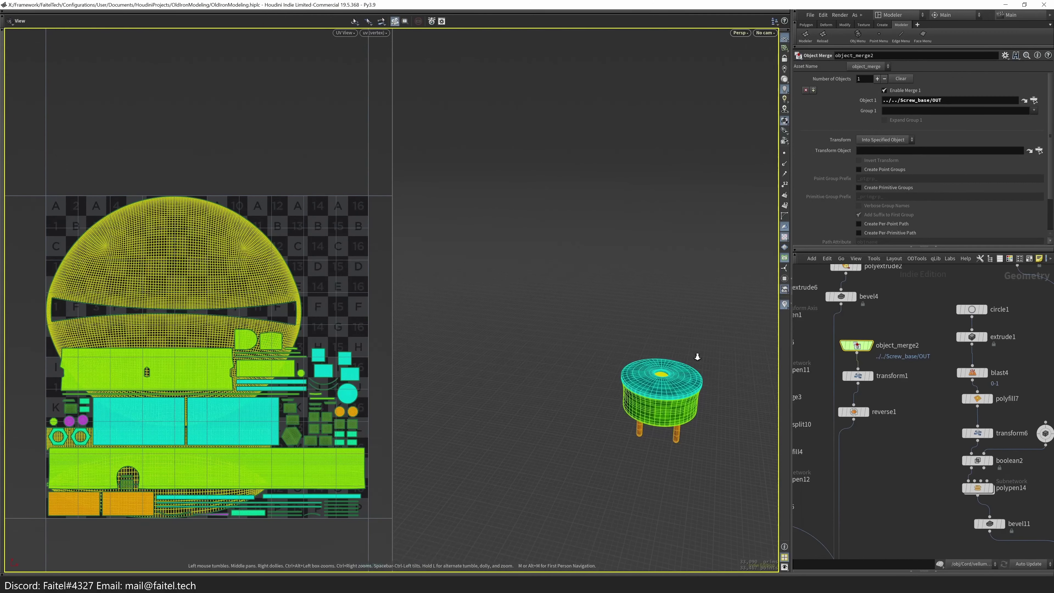
- At object level, clear the selection, frame the iron, and select the yellow knob screw
{"action": "key", "text": "u"}
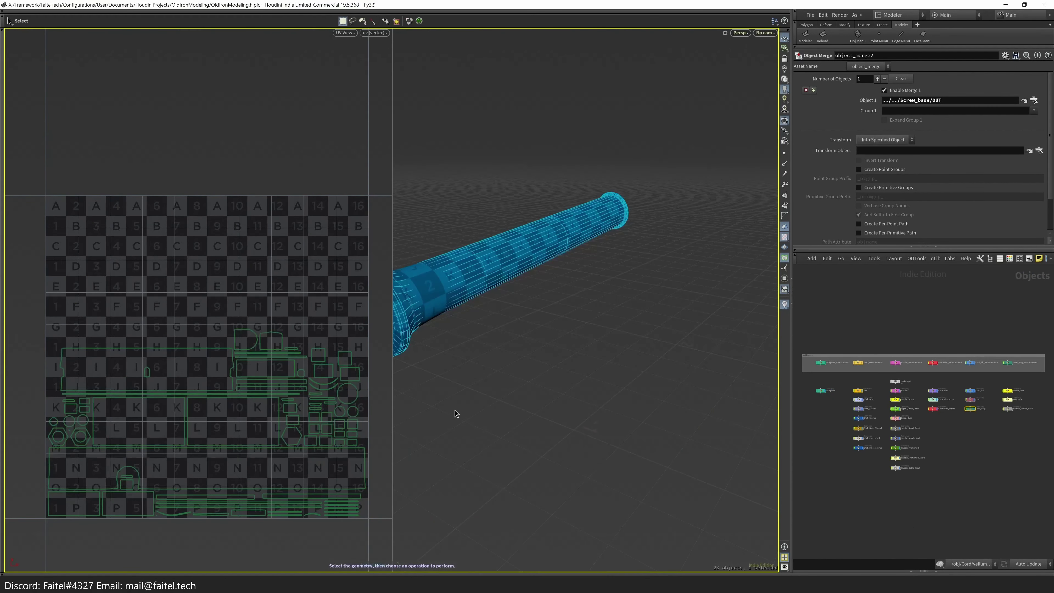
{"action": "left_click", "coordinate": [668, 300]}
{"action": "key", "text": "h"}
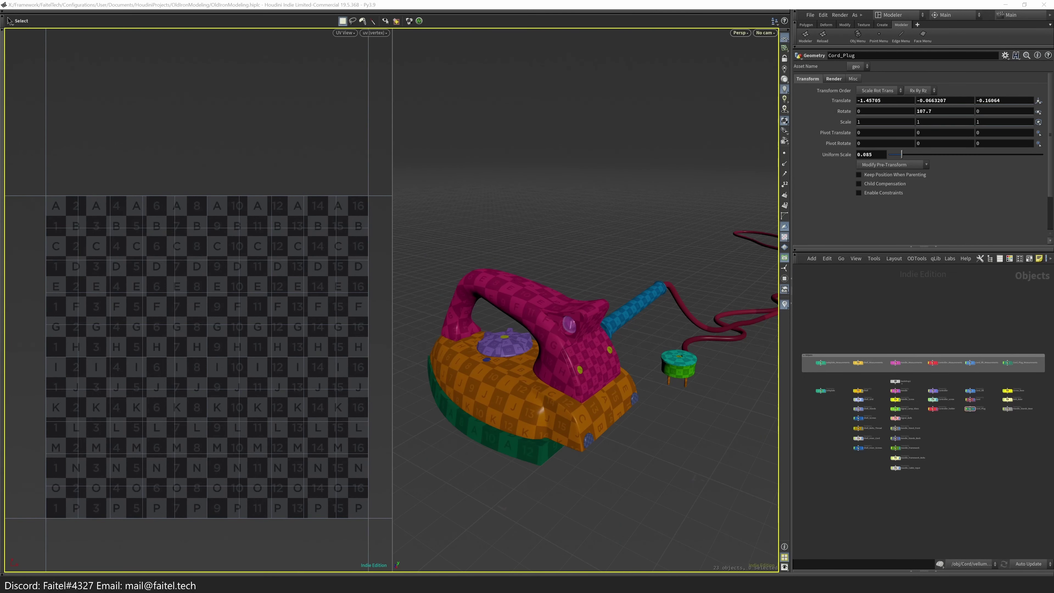
{"action": "scroll", "coordinate": [548, 366], "scroll_direction": "up", "scroll_amount": 5}
{"action": "scroll", "coordinate": [593, 330], "scroll_direction": "down", "scroll_amount": 5}
{"action": "left_click_drag", "start_coordinate": [583, 400], "coordinate": [584, 287]}
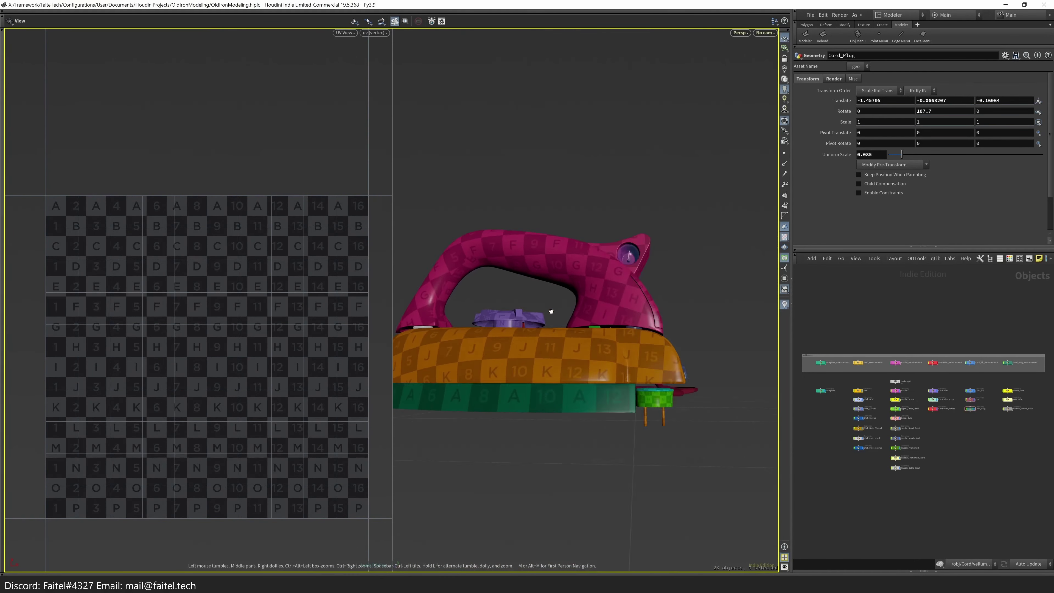
{"action": "scroll", "coordinate": [584, 287], "scroll_direction": "up", "scroll_amount": 10}
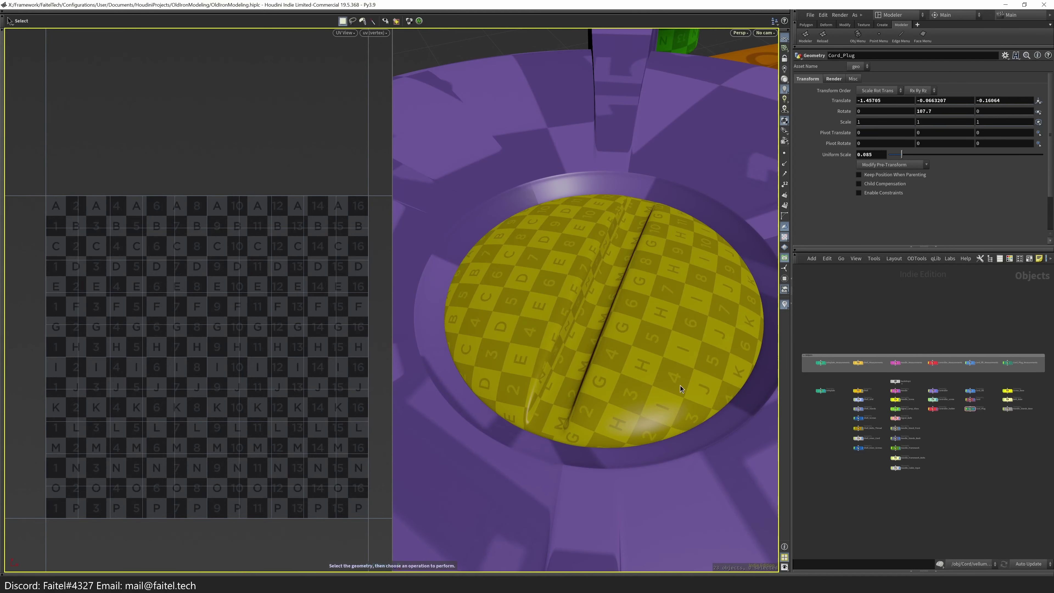
{"action": "left_click", "coordinate": [679, 387]}
{"action": "scroll", "coordinate": [1001, 419], "scroll_direction": "up", "scroll_amount": 3}
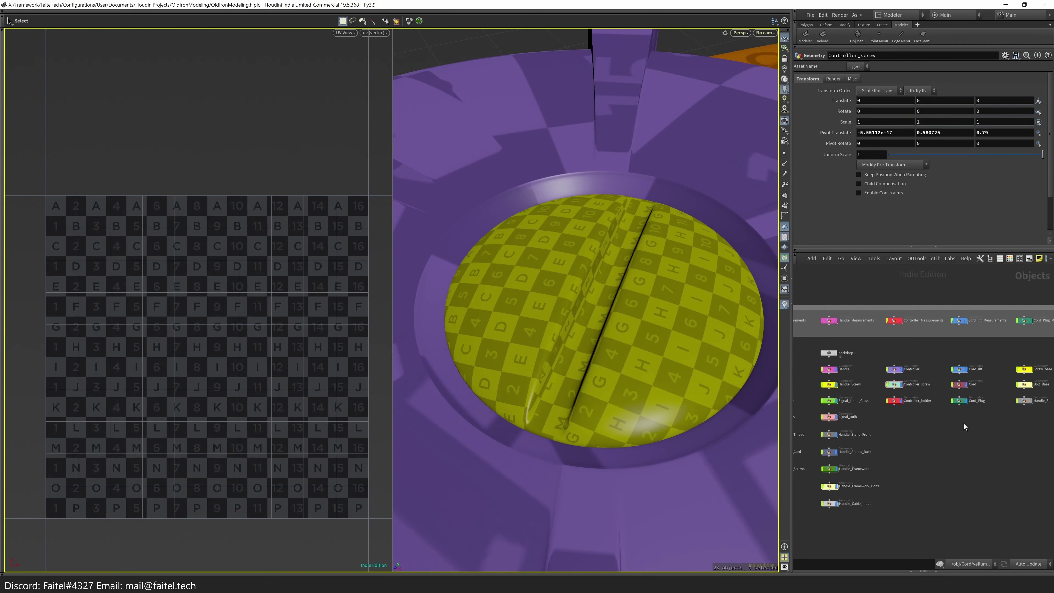
{"action": "scroll", "coordinate": [964, 425], "scroll_direction": "up", "scroll_amount": 3}
- Browse the knob and other parts' networks, adding then removing a stray colour node after subdivide1
{"action": "key", "text": "f"}
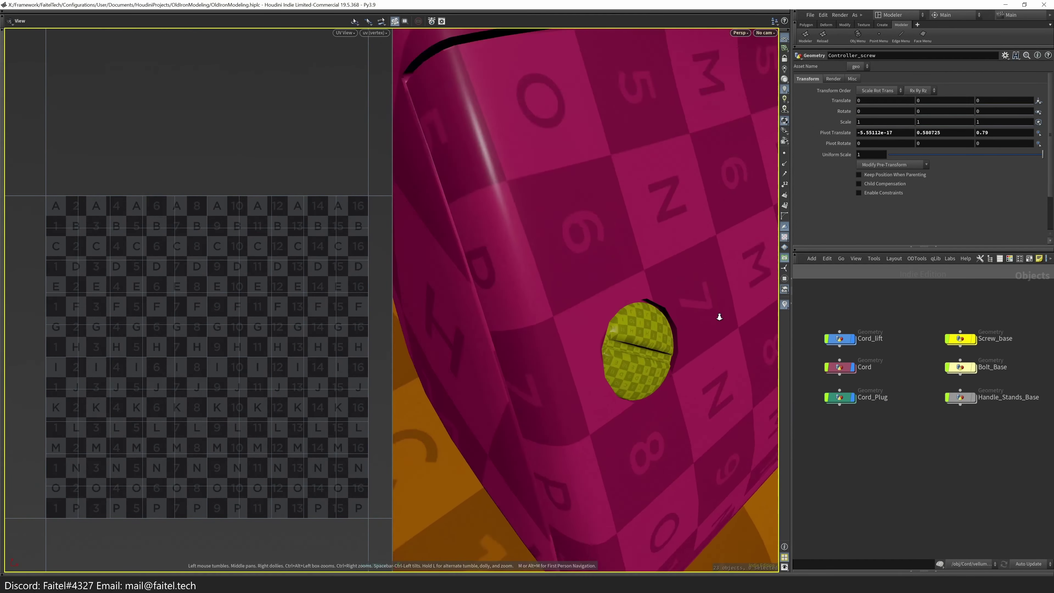
{"action": "key", "text": "w"}
{"action": "key", "text": "Return"}
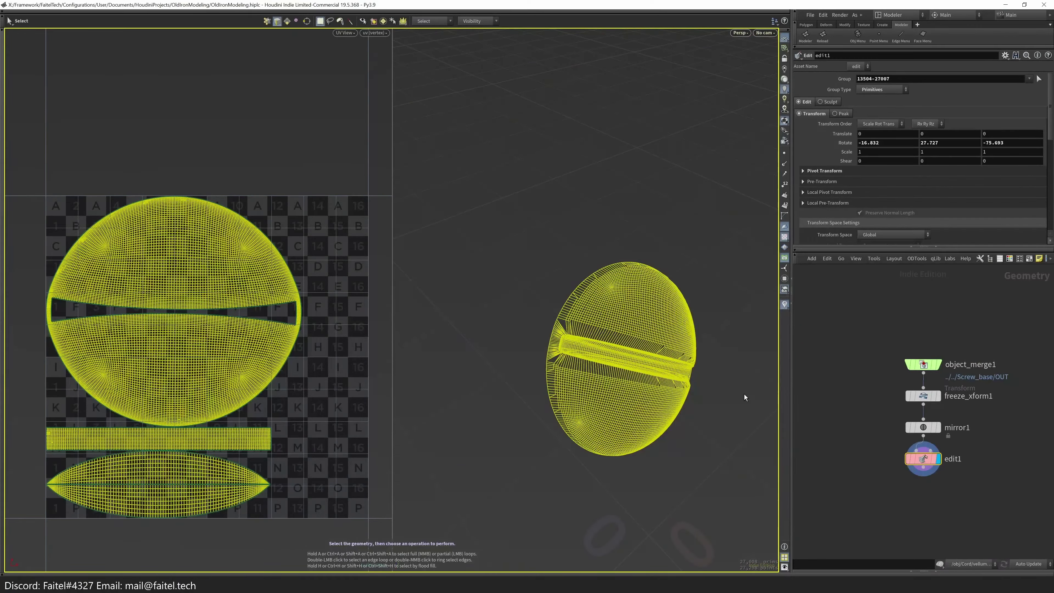
{"action": "key", "text": "u"}
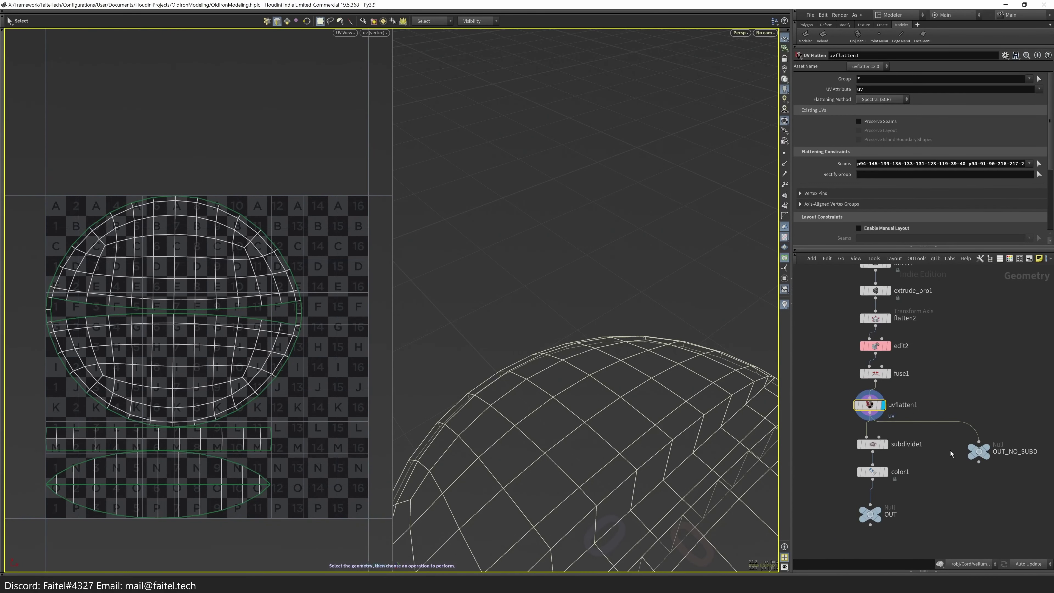
{"action": "left_click_drag", "start_coordinate": [873, 471], "coordinate": [970, 484], "text": "alt"}
{"action": "key", "text": "ctrl+x"}
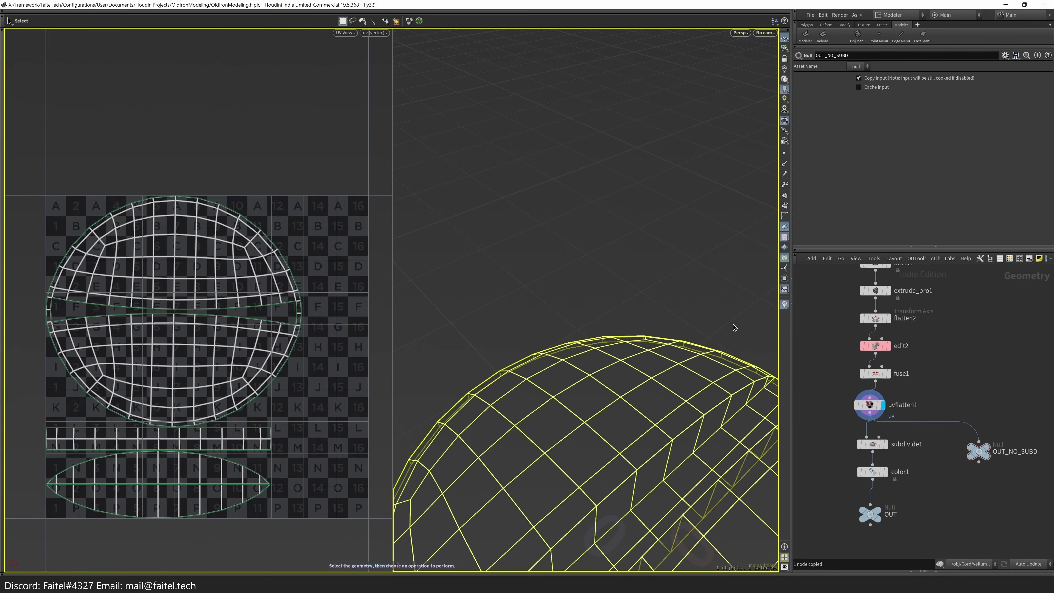
{"action": "key", "text": "u"}
{"action": "key", "text": "i"}
{"action": "key", "text": "u"}
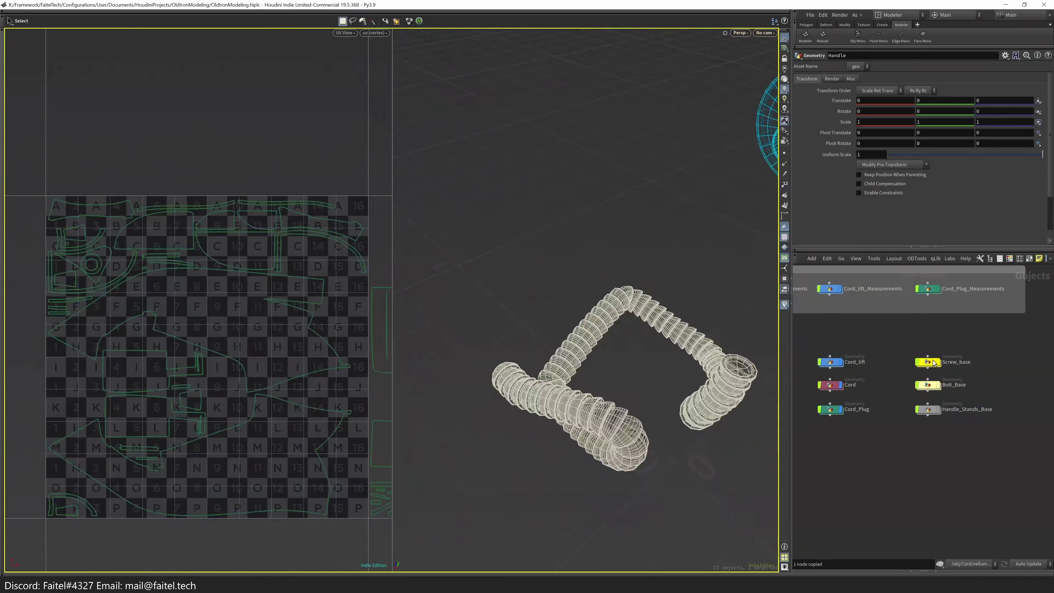
{"action": "double_click", "coordinate": [930, 365]}
{"action": "key", "text": "u"}
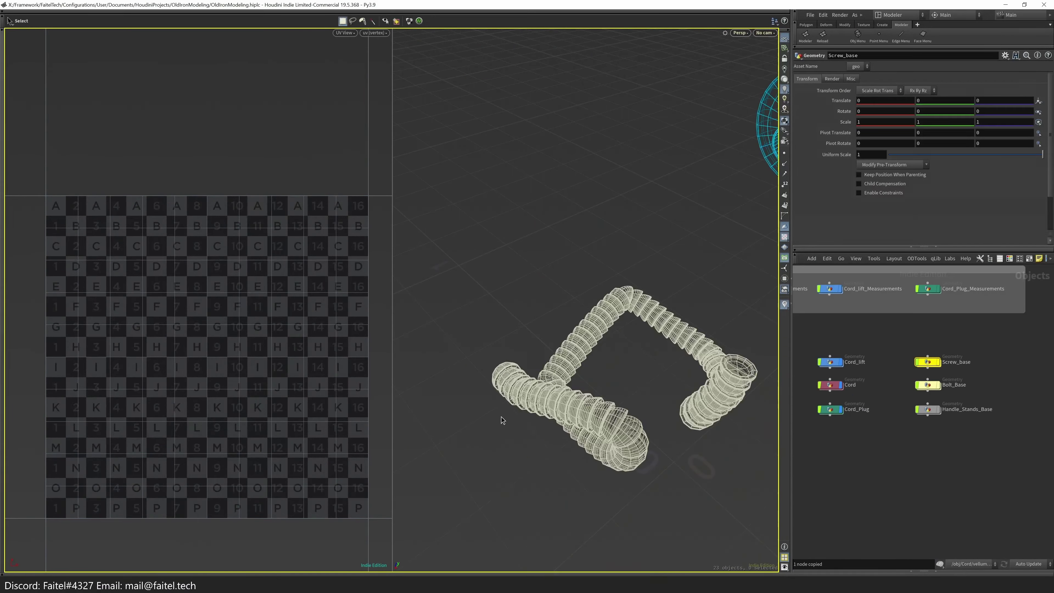
{"action": "key", "text": "i"}
- Check where the screw geometry is merged from and view the screw head fully shaded
{"action": "left_click", "coordinate": [924, 365]}
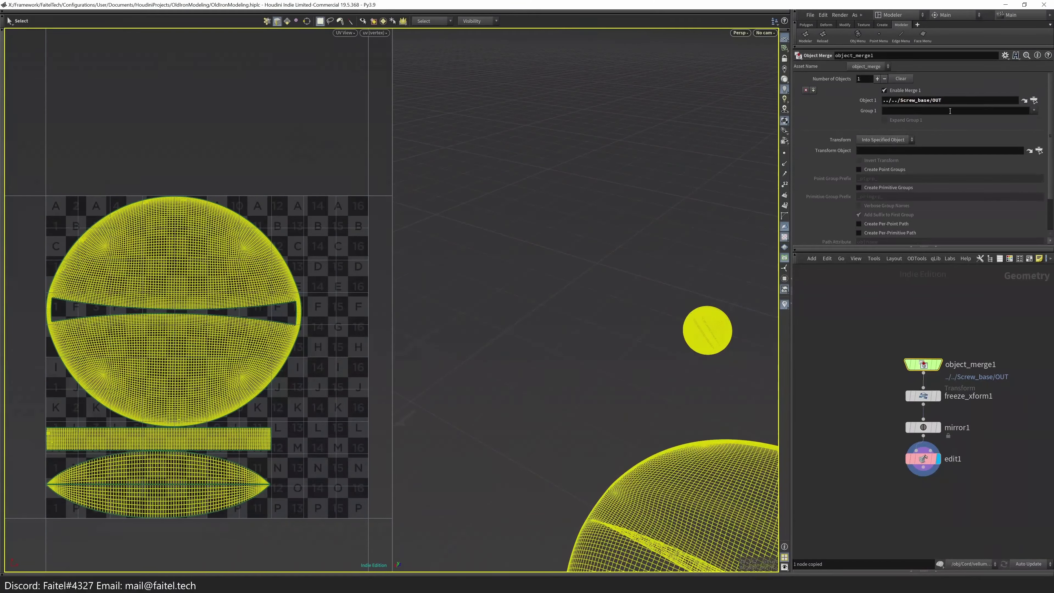
{"action": "key", "text": "shift+w"}
{"action": "key", "text": "u"}
{"action": "scroll", "coordinate": [706, 332], "scroll_direction": "up", "scroll_amount": 5}
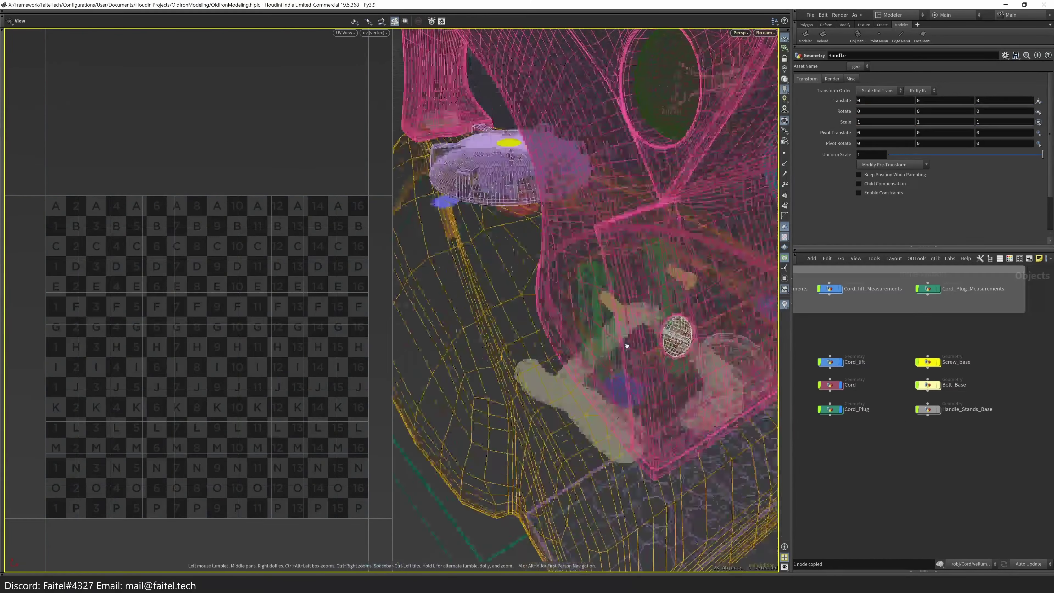
{"action": "key", "text": "w"}
{"action": "scroll", "coordinate": [710, 337], "scroll_direction": "up", "scroll_amount": 10}
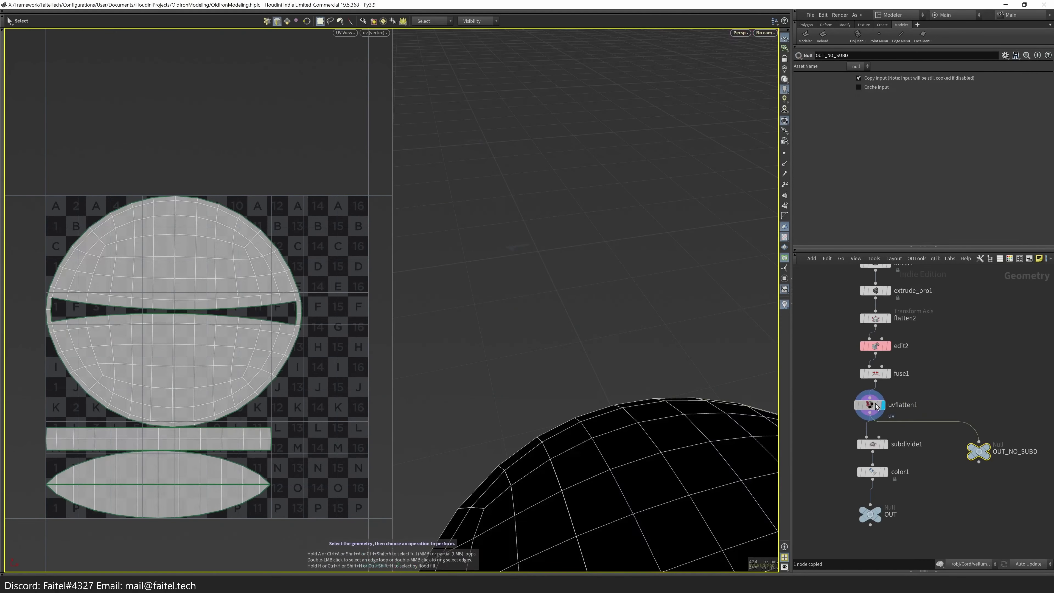
{"action": "scroll", "coordinate": [513, 313], "scroll_direction": "up", "scroll_amount": 5}
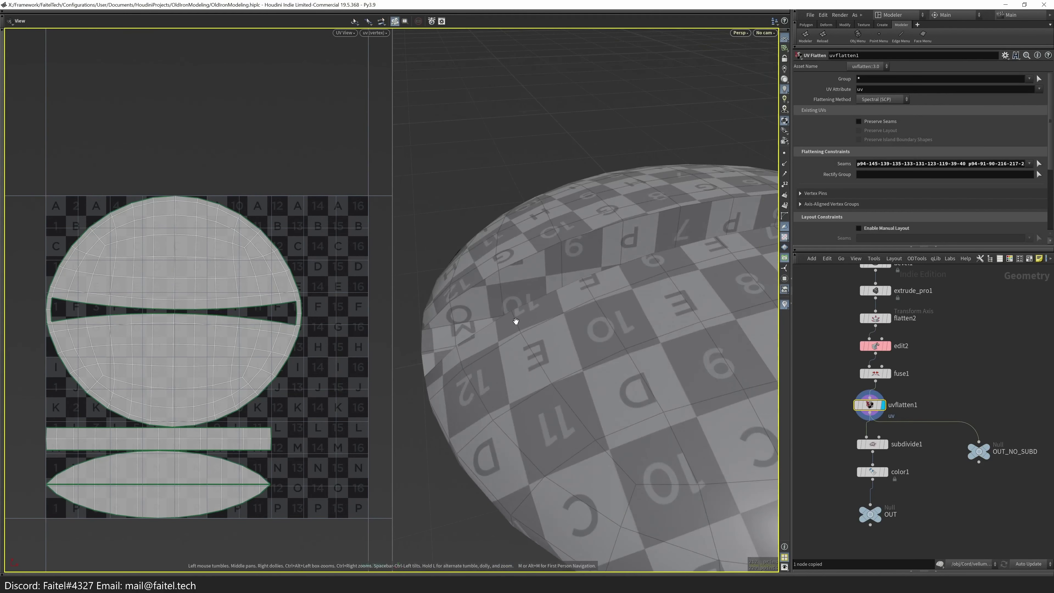
{"action": "key", "text": "u"}
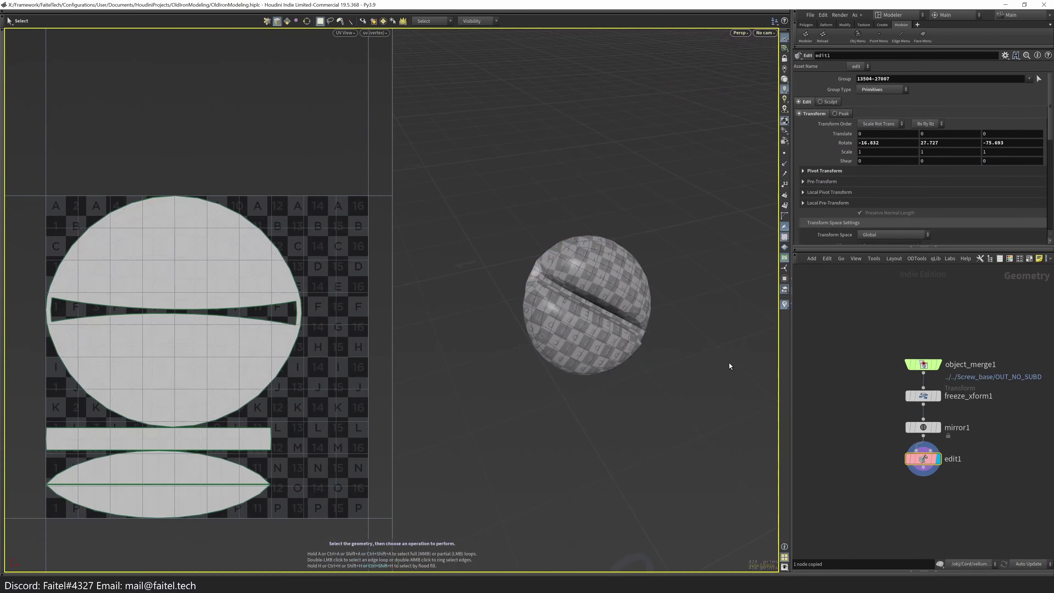
{"action": "key", "text": "f"}
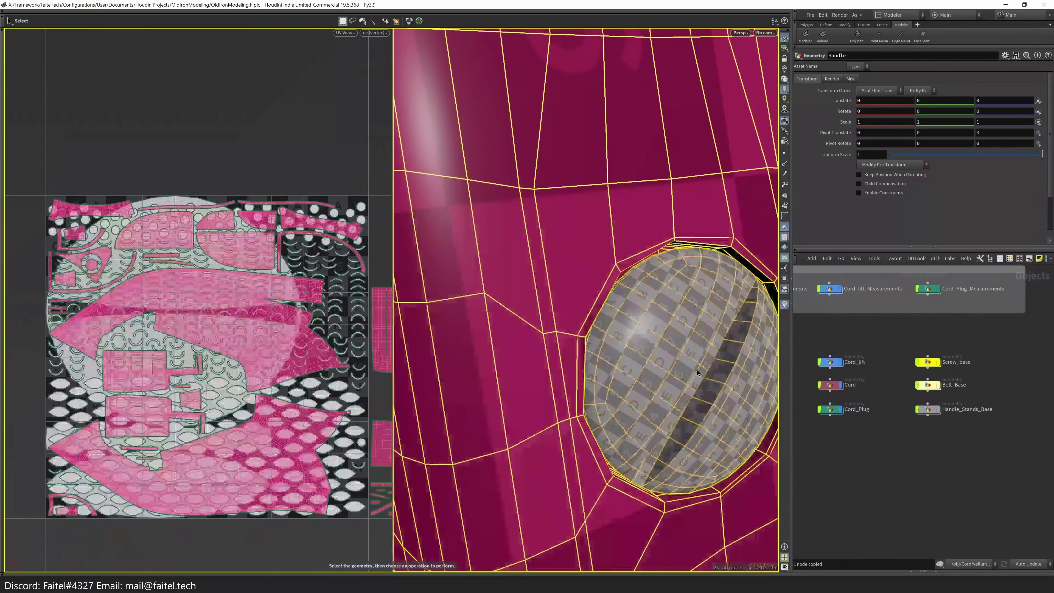
- Inspect the screw copy's merge source, the edit node's rotation values and the colour node
{"action": "key", "text": "Tab"}
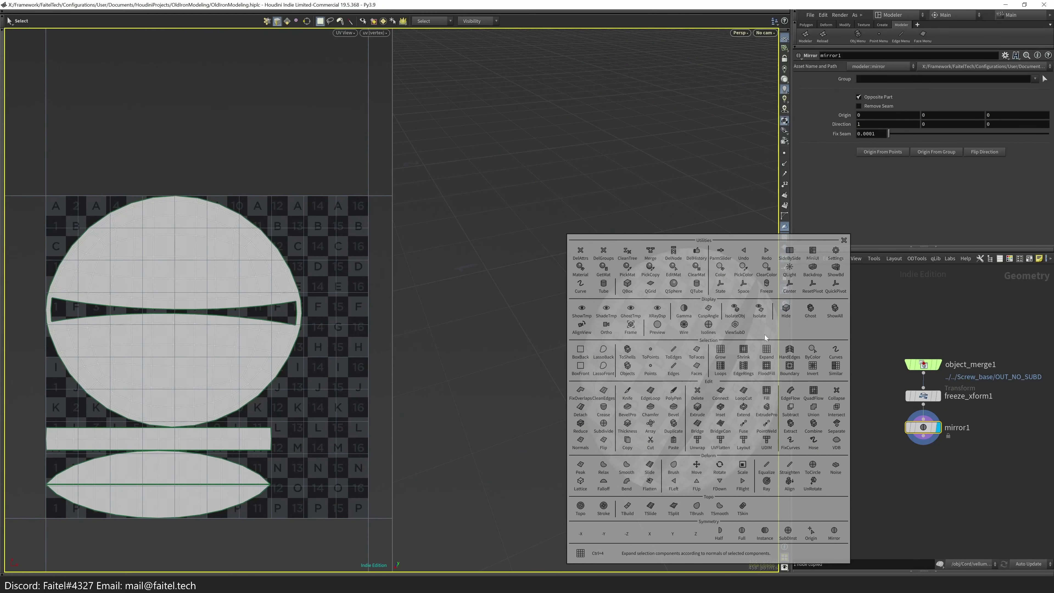
{"action": "key", "text": "u"}
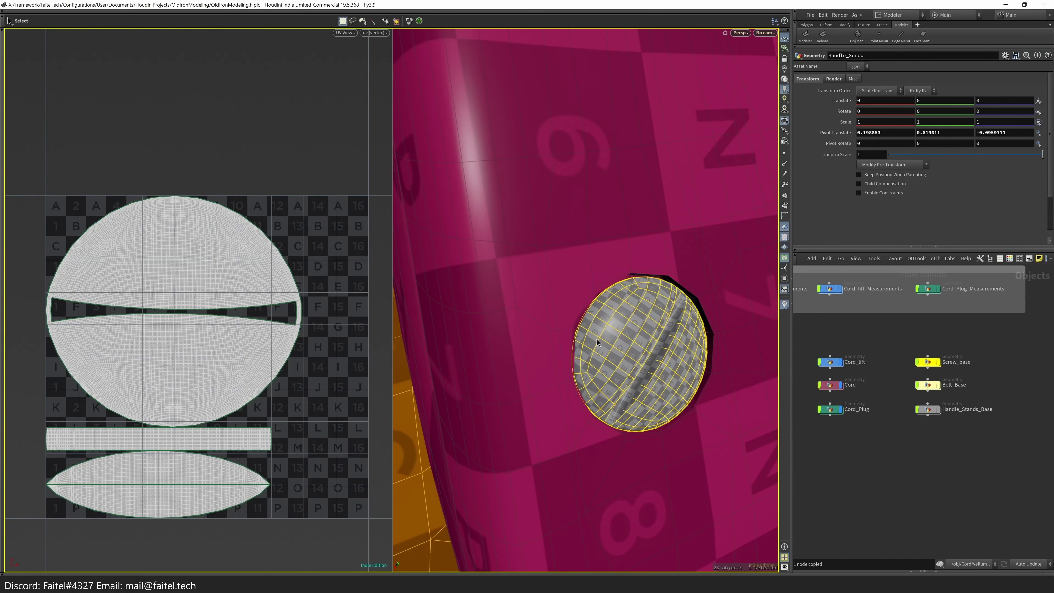
{"action": "key", "text": "Escape"}
{"action": "left_click_drag", "start_coordinate": [653, 385], "coordinate": [657, 450]}
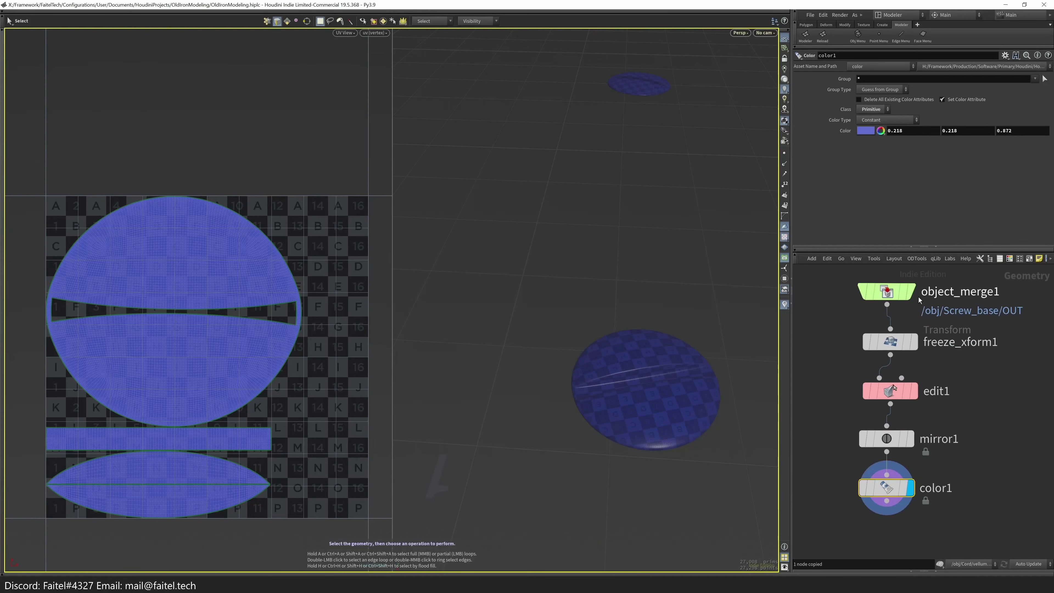
{"action": "left_click", "coordinate": [906, 292]}
{"action": "left_click_drag", "start_coordinate": [598, 357], "coordinate": [612, 447]}
{"action": "left_click", "coordinate": [884, 396]}
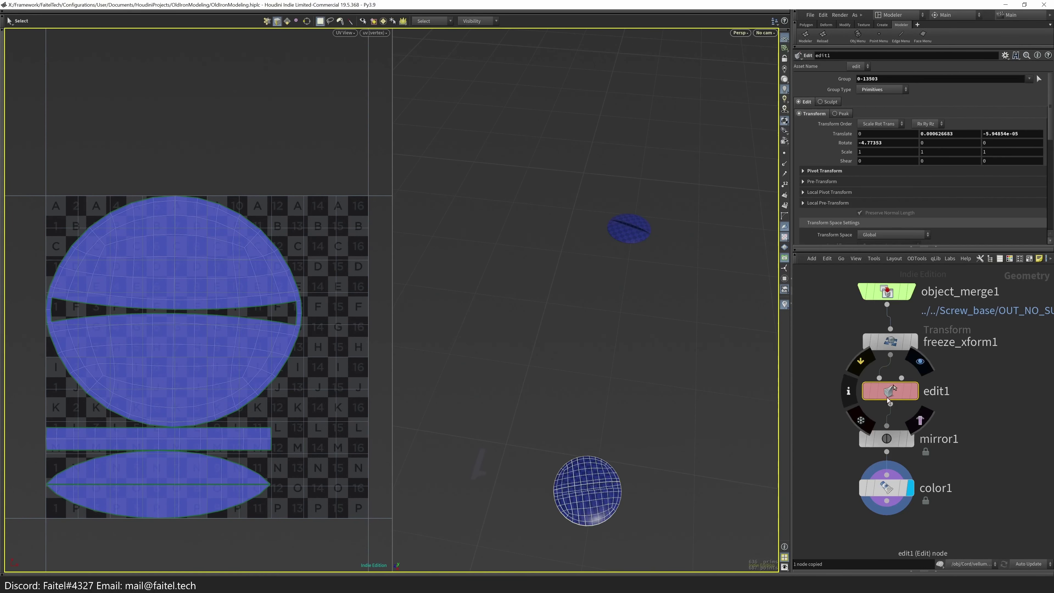
{"action": "left_click", "coordinate": [897, 487]}
{"action": "left_click_drag", "start_coordinate": [737, 115], "coordinate": [679, 413]}
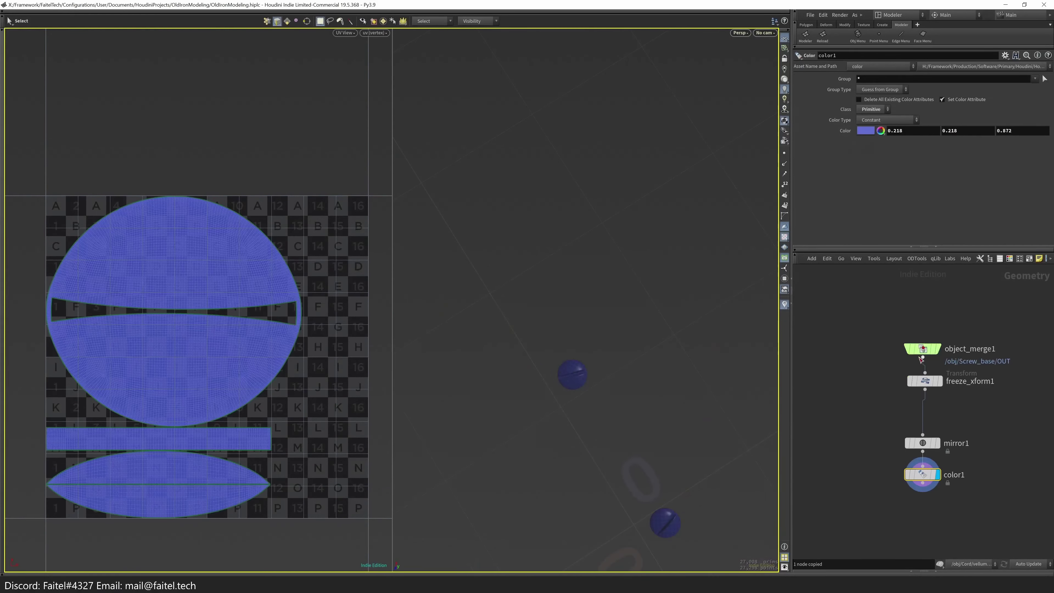
- Set object_merge1's Object 1 to ../../Screw_base/OUT_NO_SUBD
{"action": "left_click", "coordinate": [923, 349]}
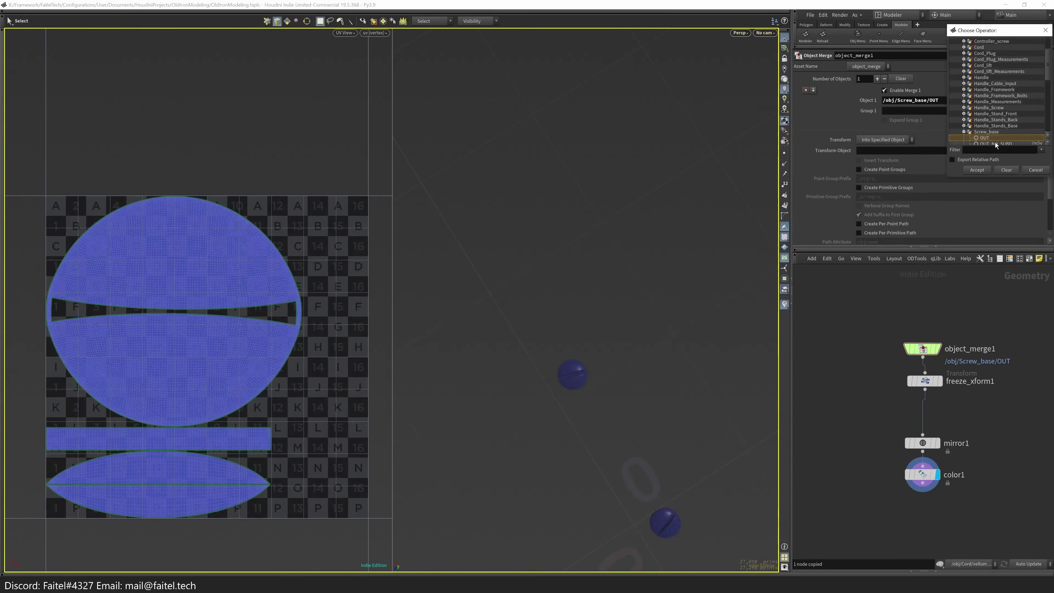
{"action": "left_click", "coordinate": [973, 170]}
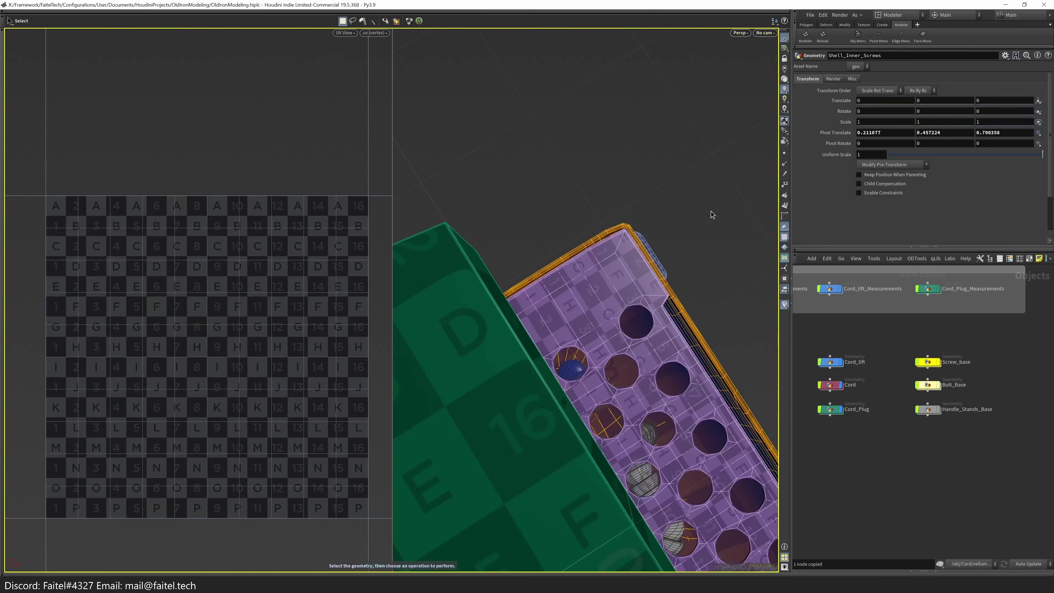
{"action": "left_click_drag", "start_coordinate": [711, 211], "coordinate": [729, 403]}
{"action": "scroll", "coordinate": [729, 404], "scroll_direction": "up", "scroll_amount": 5}
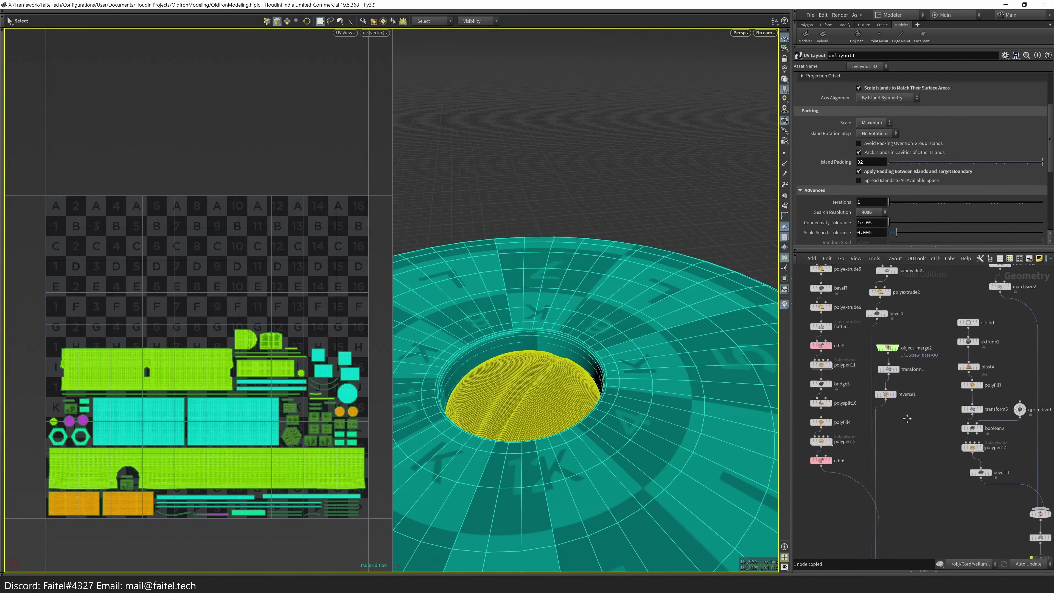
{"action": "key", "text": "f"}
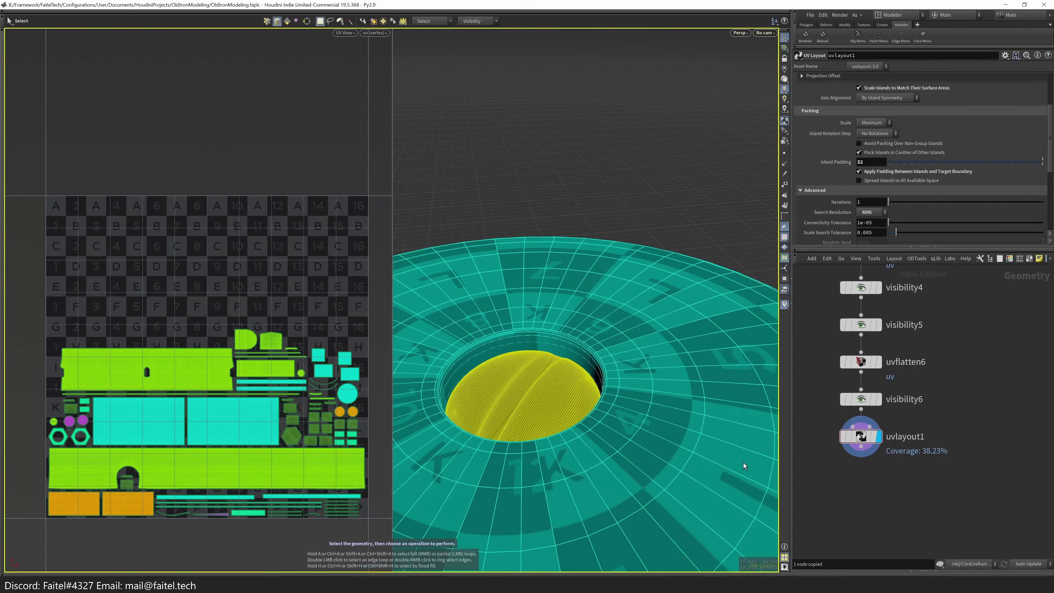
- Delete the yellow dome mesh from the screw base's hole
{"action": "left_click", "coordinate": [561, 395]}
{"action": "key", "text": "Delete"}
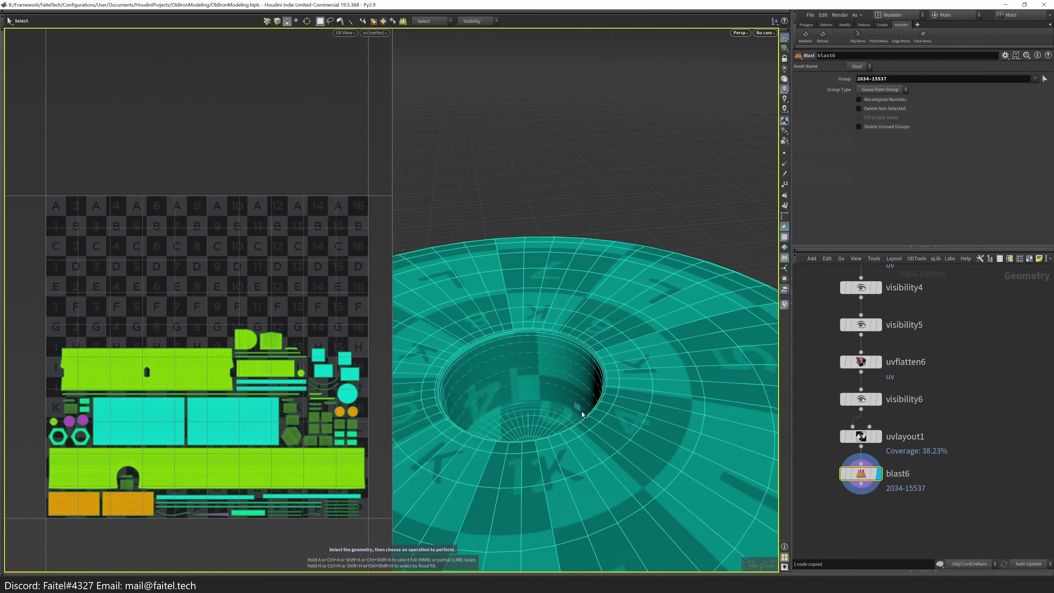
{"action": "scroll", "coordinate": [890, 525], "scroll_direction": "down", "scroll_amount": 5}
{"action": "scroll", "coordinate": [890, 525], "scroll_direction": "up", "scroll_amount": 3}
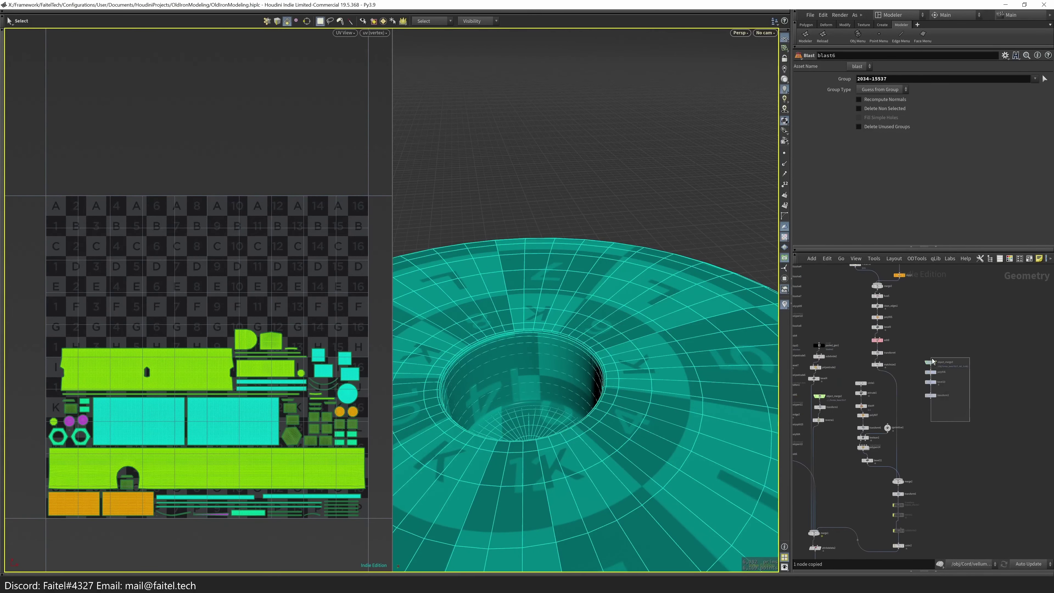
- Paste the object_merge3 screw-head chain and merge it with blast6
{"action": "key", "text": "ctrl+v"}
{"action": "middle_click_drag", "start_coordinate": [947, 308], "coordinate": [876, 540]}
{"action": "scroll", "coordinate": [876, 540], "scroll_direction": "up", "scroll_amount": 5}
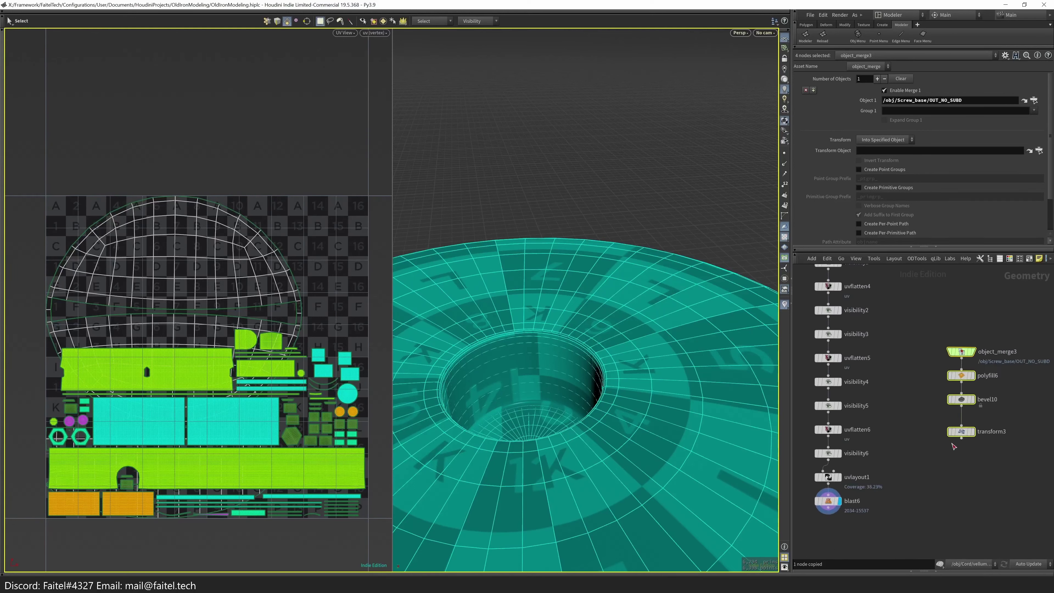
{"action": "left_click", "coordinate": [969, 467]}
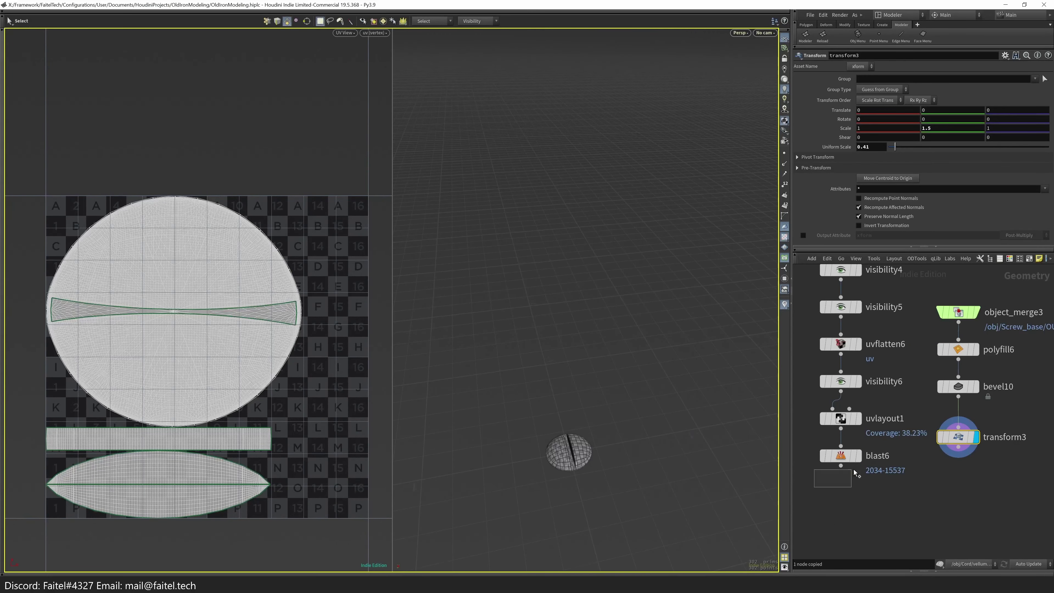
{"action": "key", "text": "q"}
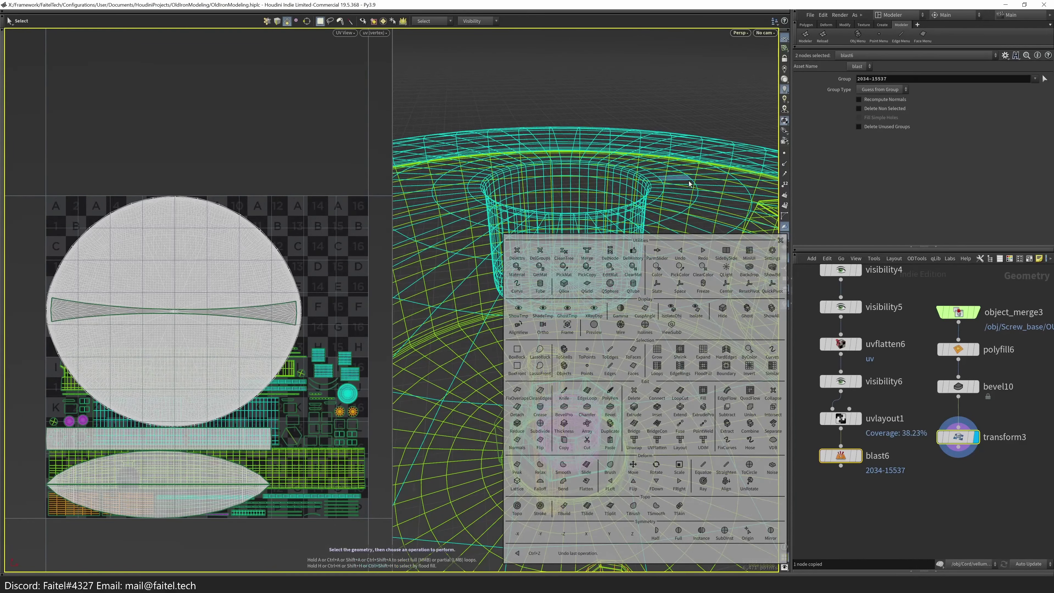
{"action": "key", "text": "q"}
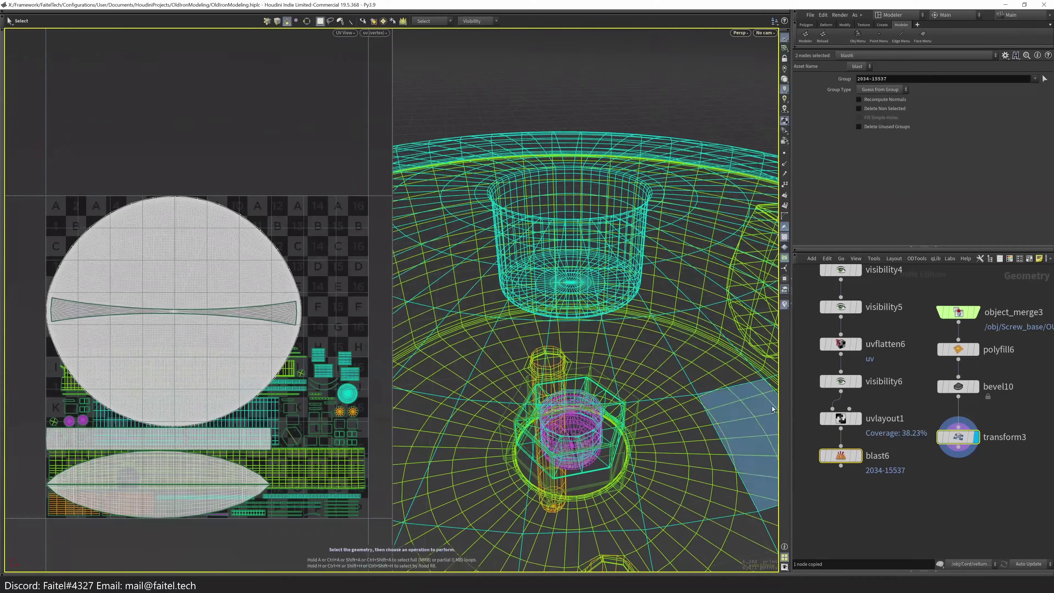
{"action": "key", "text": "q"}
{"action": "left_click", "coordinate": [569, 220]}
- Raise the screw head into the hole and scale it up to fill the hole
{"action": "left_click_drag", "start_coordinate": [514, 299], "coordinate": [570, 346]}
{"action": "key", "text": "Return"}
{"action": "key", "text": "q"}
{"action": "left_click", "coordinate": [550, 364]}
{"action": "key", "text": "space+2"}
{"action": "scroll", "coordinate": [523, 368], "scroll_direction": "down", "scroll_amount": 3}
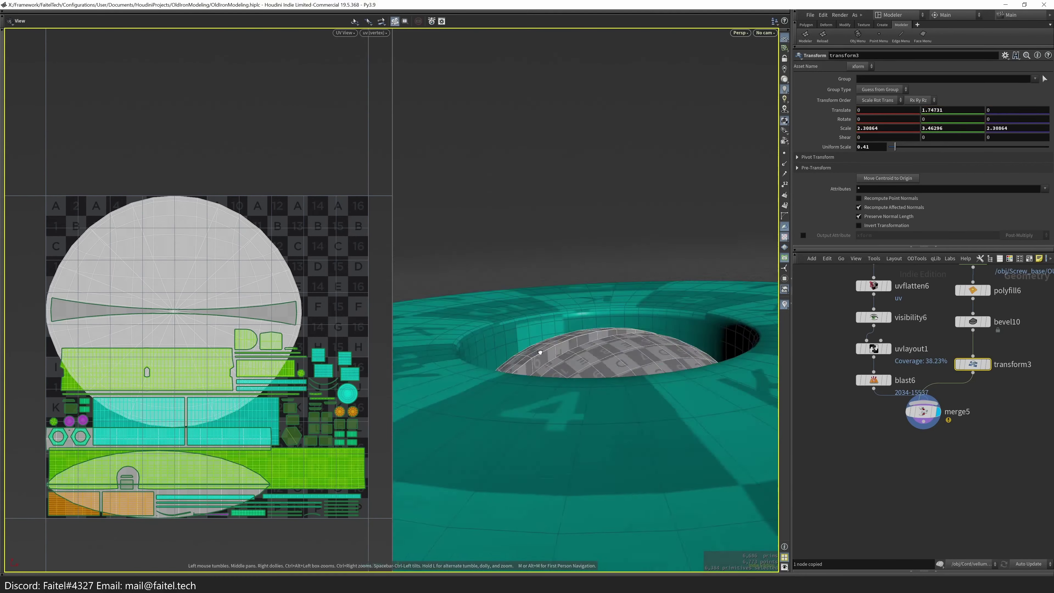
{"action": "key", "text": "space+2"}
{"action": "left_click_drag", "start_coordinate": [578, 407], "coordinate": [590, 316]}
{"action": "key", "text": "space+2"}
{"action": "key", "text": "e"}
- Add a UV Layout after the merge with axis alignment set to By Island Symmetry
{"action": "key", "text": "grave"}
{"action": "key", "text": "grave"}
{"action": "left_click", "coordinate": [922, 411]}
{"action": "key", "text": "grave"}
{"action": "left_click", "coordinate": [627, 441]}
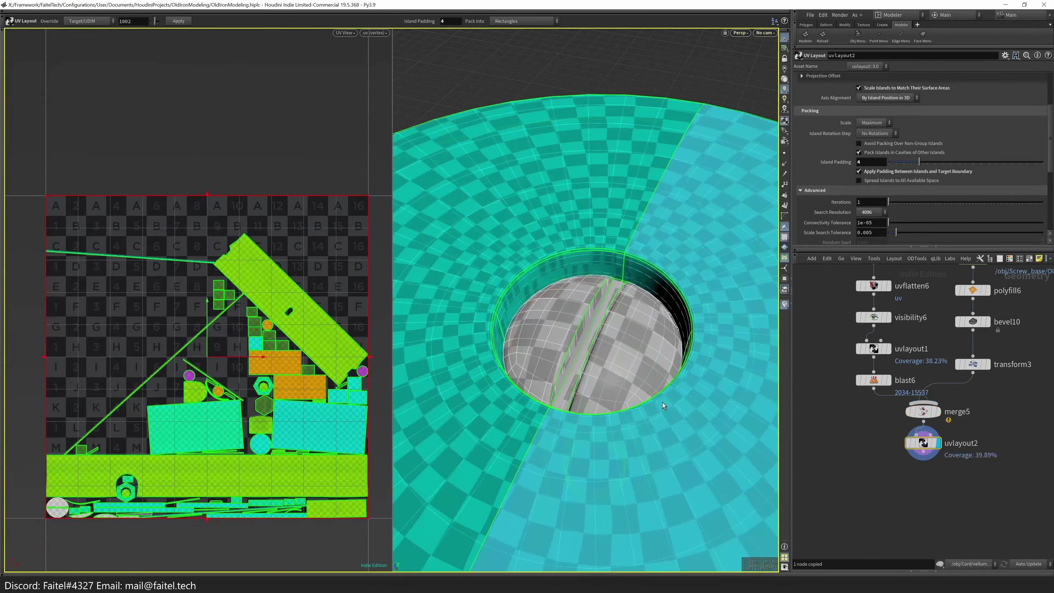
{"action": "left_click", "coordinate": [884, 98]}
{"action": "left_click", "coordinate": [882, 115]}
{"action": "key", "text": "Escape"}
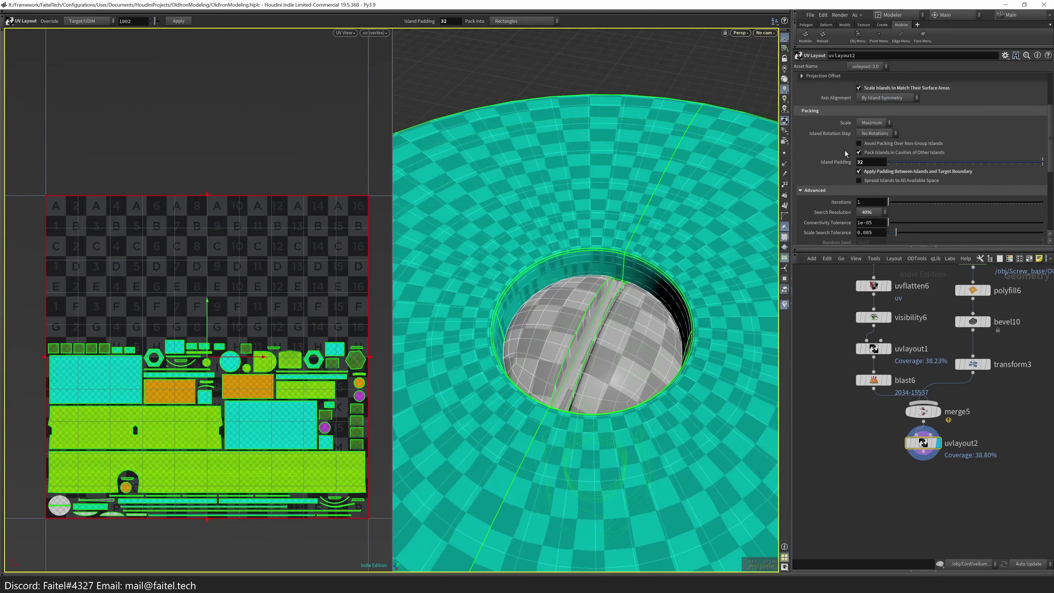
{"action": "scroll", "coordinate": [602, 291], "scroll_direction": "down", "scroll_amount": 3}
{"action": "left_click_drag", "start_coordinate": [598, 316], "coordinate": [615, 332]}
{"action": "key", "text": "Return"}
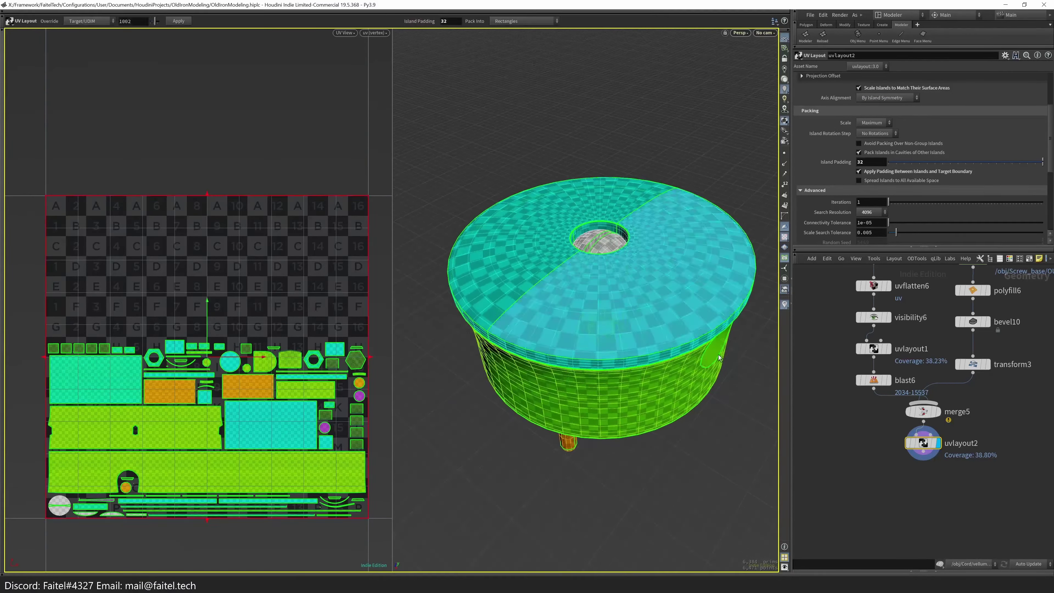
- Select the Cord and Cord_Plug objects, then clear the selection
{"action": "key", "text": "u"}
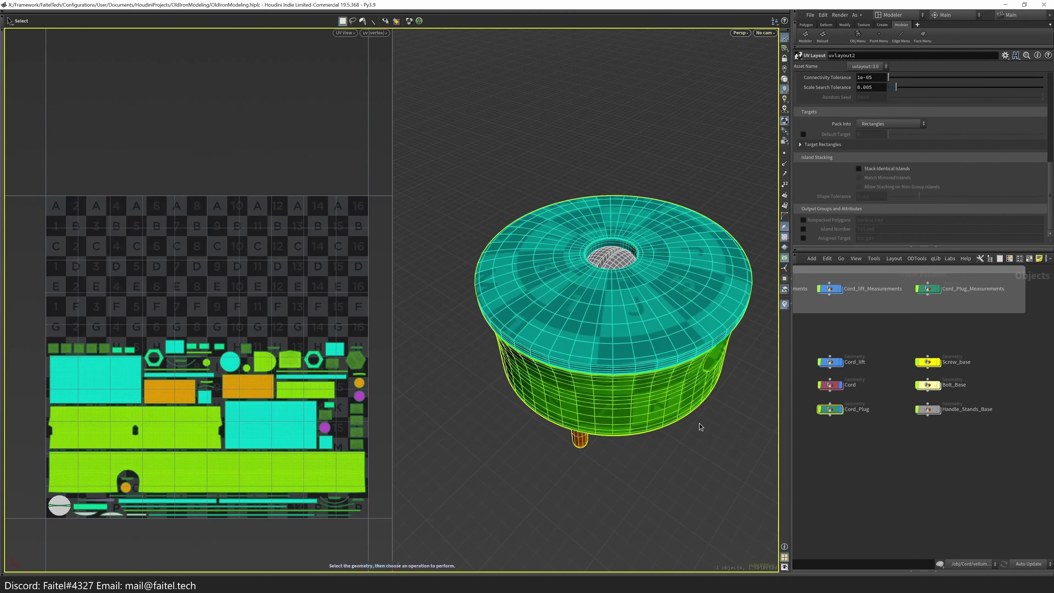
{"action": "left_click", "coordinate": [706, 409]}
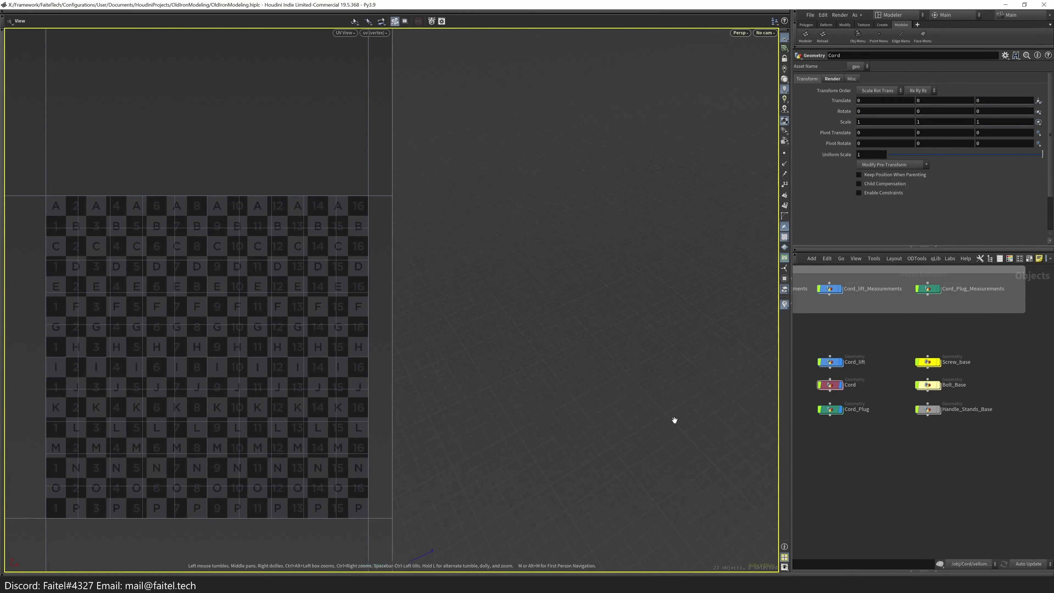
{"action": "left_click", "coordinate": [831, 409]}
{"action": "scroll", "coordinate": [699, 229], "scroll_direction": "up", "scroll_amount": 5}
{"action": "key", "text": "s"}
{"action": "left_click", "coordinate": [627, 278]}
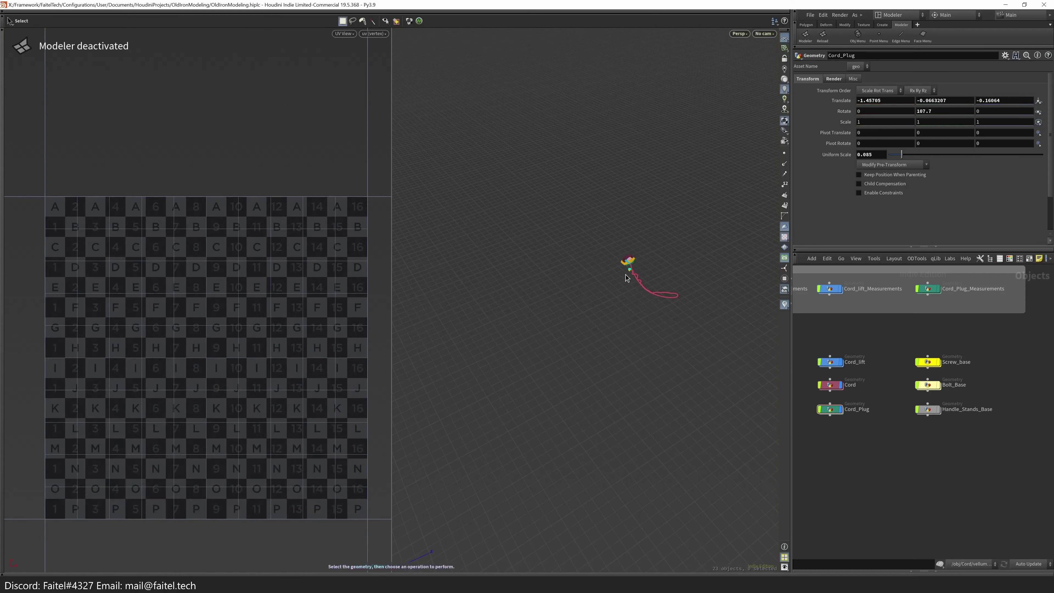
{"action": "scroll", "coordinate": [627, 278], "scroll_direction": "up", "scroll_amount": 10}
{"action": "key", "text": "Escape"}
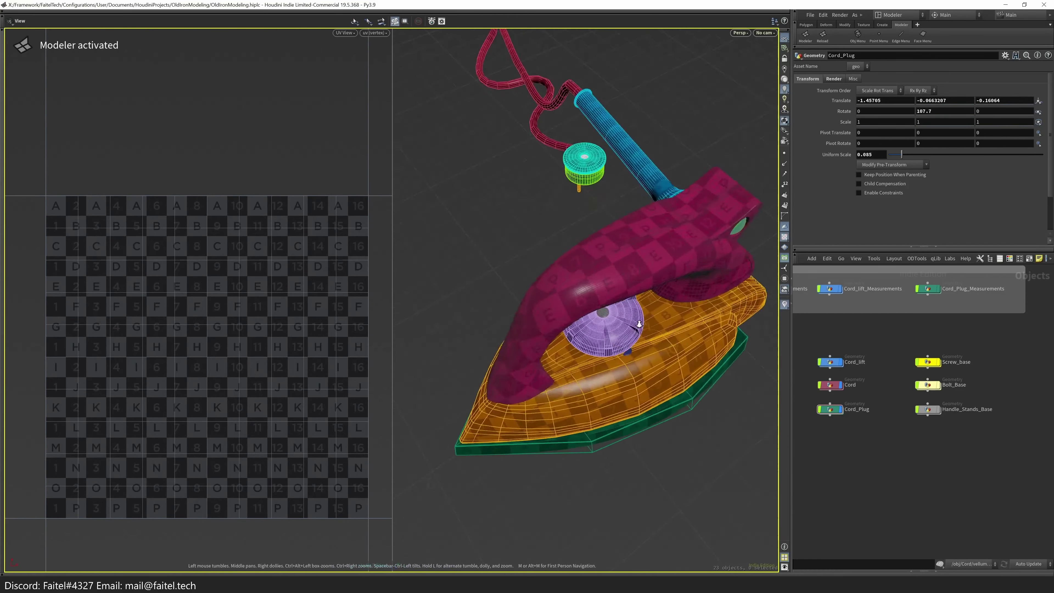
{"action": "left_click_drag", "start_coordinate": [639, 324], "coordinate": [668, 453]}
- Select the iron's Shell object and then the orange iron base
{"action": "key", "text": "s"}
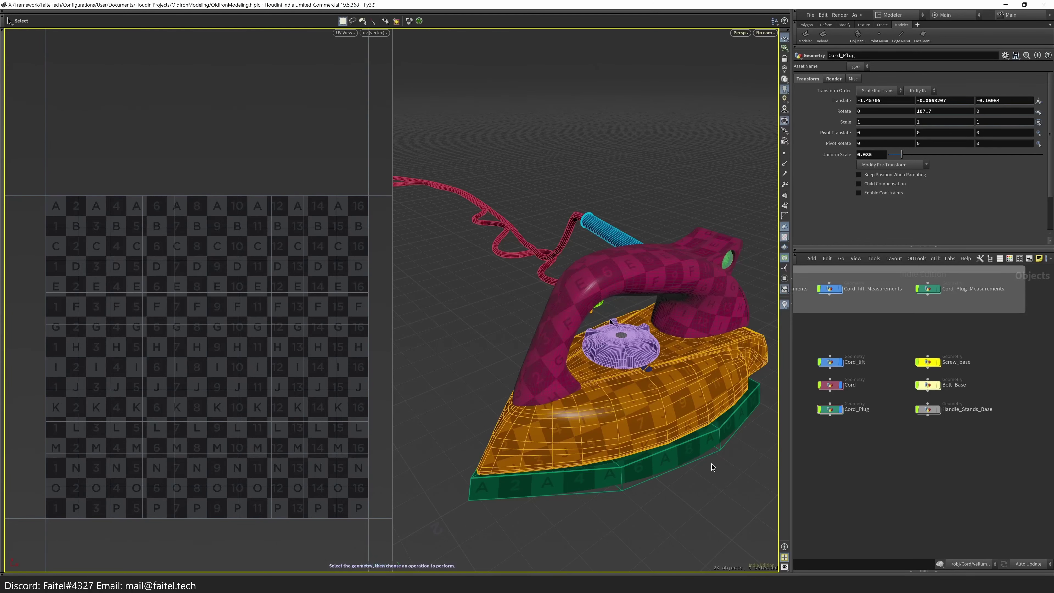
{"action": "left_click", "coordinate": [712, 464]}
{"action": "key", "text": "Escape"}
{"action": "mouse_move", "coordinate": [686, 479]}
{"action": "left_mouse_down"}
{"action": "mouse_move", "coordinate": [640, 463]}
{"action": "mouse_move", "coordinate": [661, 433]}
{"action": "mouse_move", "coordinate": [669, 488]}
{"action": "mouse_move", "coordinate": [638, 422]}
{"action": "mouse_move", "coordinate": [554, 350]}
{"action": "mouse_move", "coordinate": [656, 359]}
{"action": "left_mouse_up"}
{"action": "key", "text": "s"}
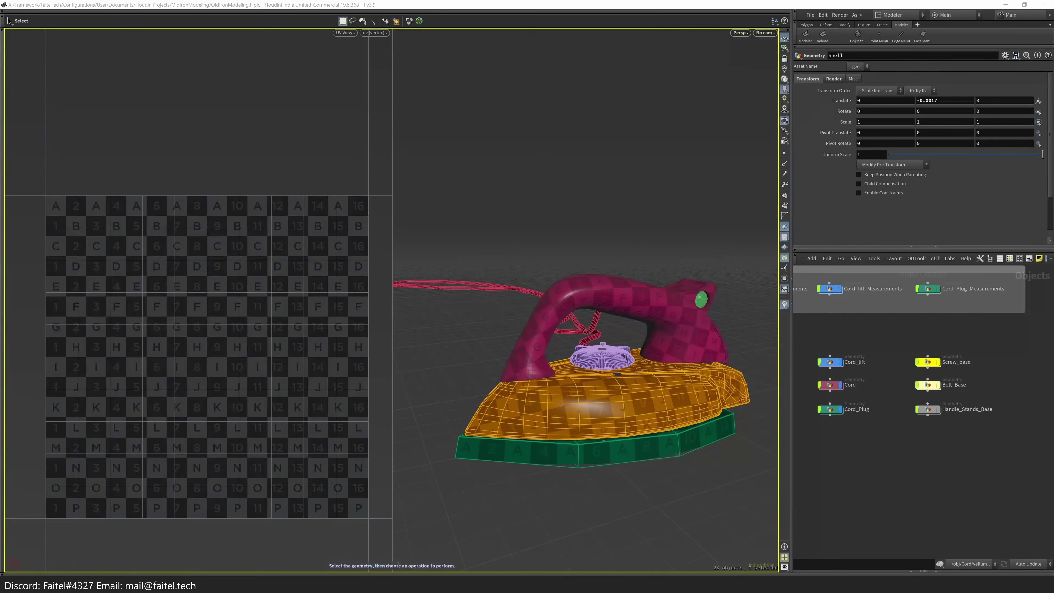
{"action": "left_click", "coordinate": [597, 414]}
- Apply a metal preset to the base's material and try picking a material from the body
{"action": "key", "text": "grave"}
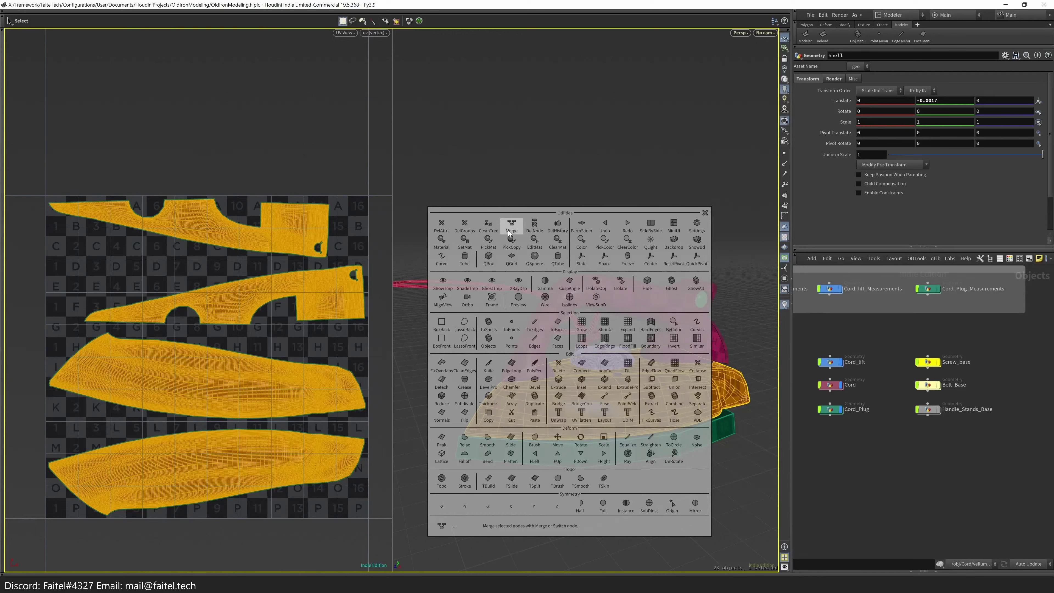
{"action": "left_click", "coordinate": [464, 240]}
{"action": "left_click", "coordinate": [1006, 55]}
{"action": "left_click", "coordinate": [963, 354]}
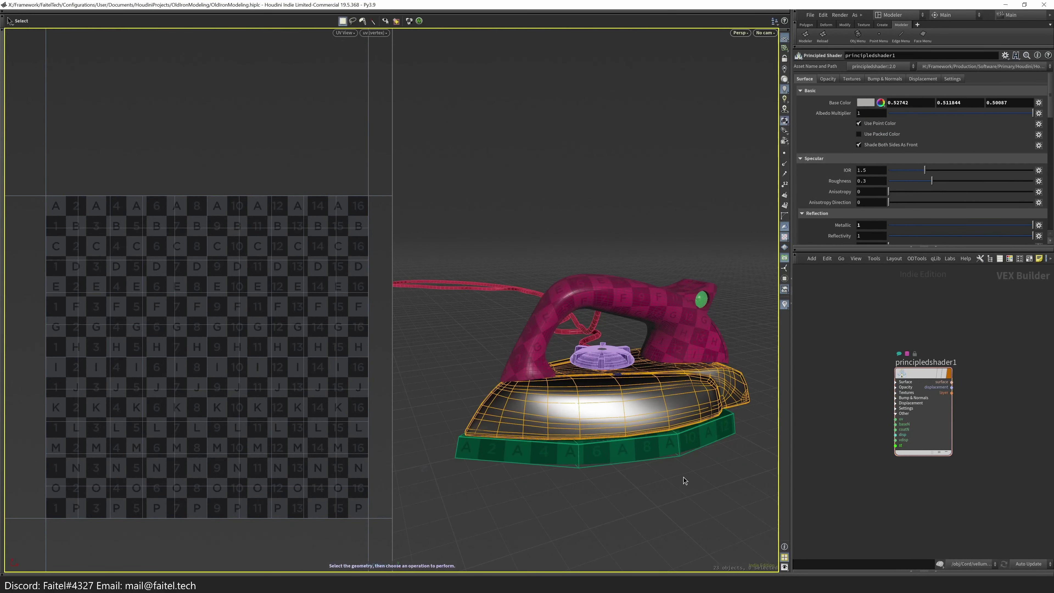
{"action": "key", "text": "grave"}
{"action": "left_click", "coordinate": [728, 274]}
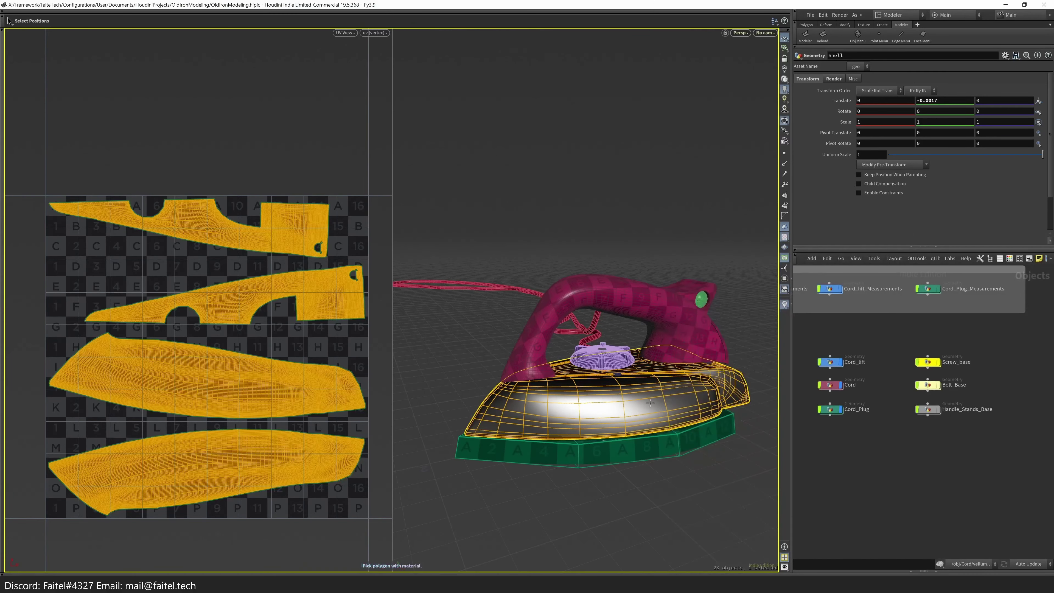
{"action": "left_click", "coordinate": [652, 402]}
{"action": "left_click", "coordinate": [637, 421]}
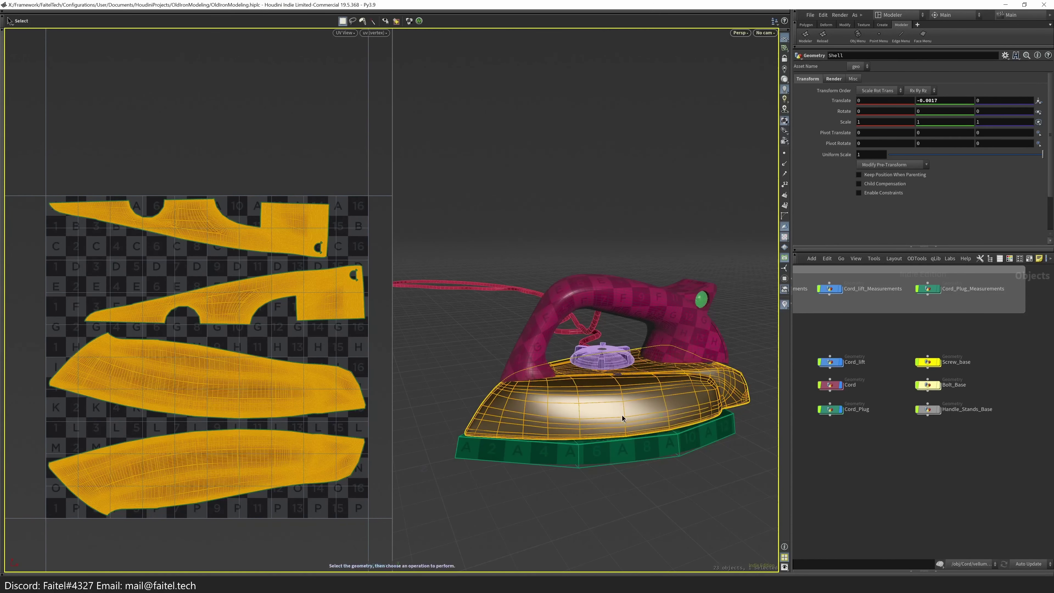
{"action": "double_click", "coordinate": [638, 405]}
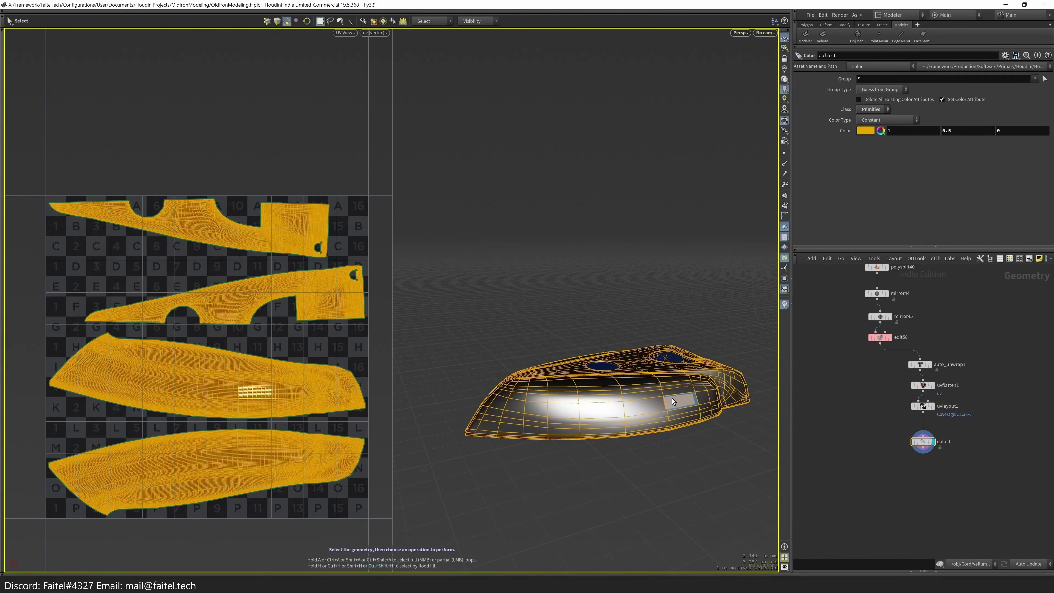
{"action": "key", "text": "u"}
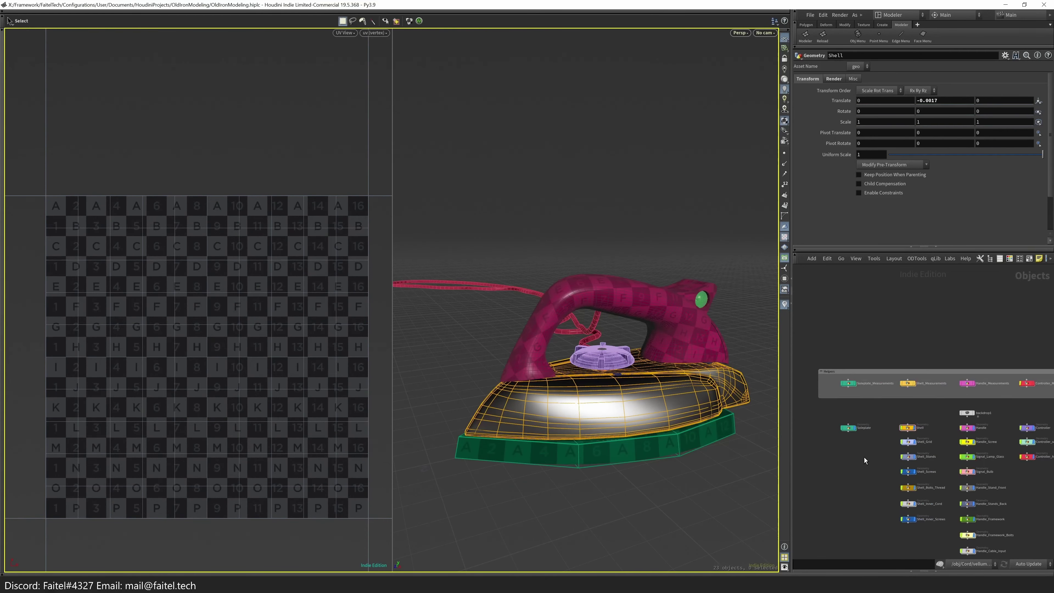
- Create a new Principled Shader in /mat and rename it Iron
{"action": "key", "text": "i"}
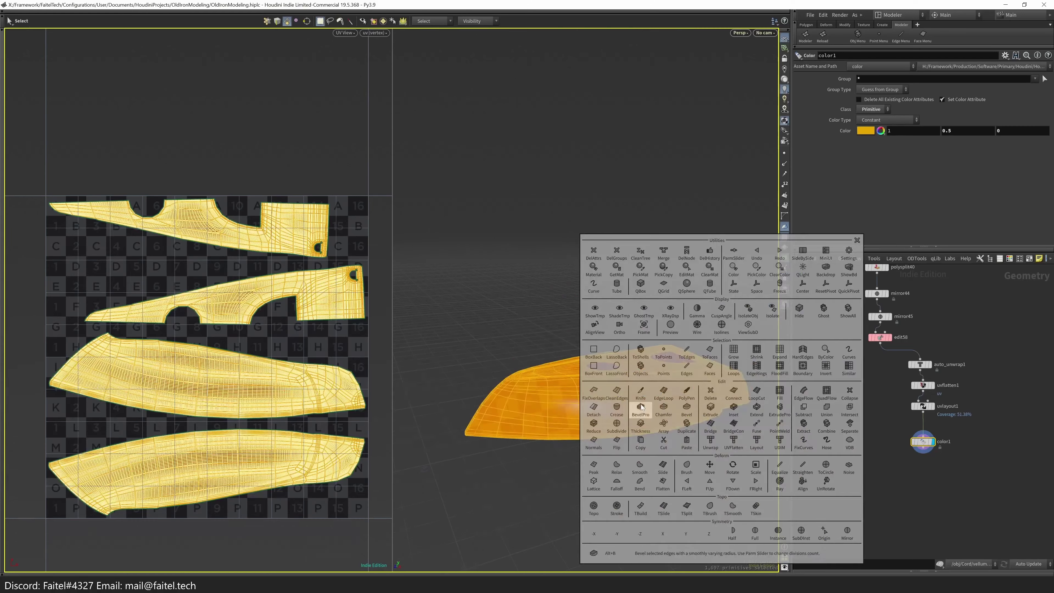
{"action": "left_click", "coordinate": [619, 282]}
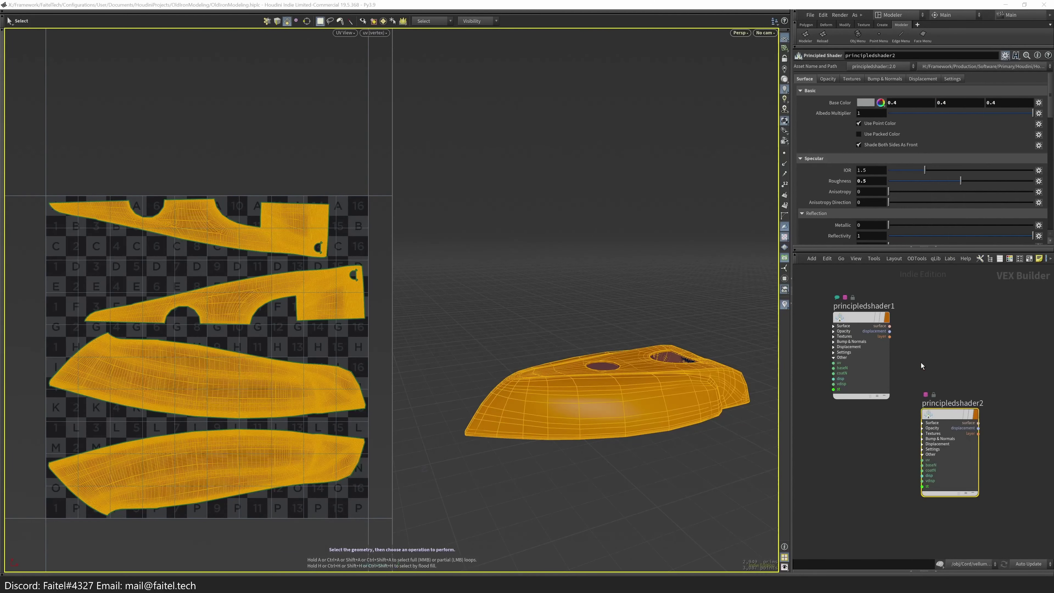
{"action": "double_click", "coordinate": [940, 405]}
{"action": "key", "text": "ctrl+c"}
{"action": "type", "text": "Iron"}
{"action": "key", "text": "Return"}
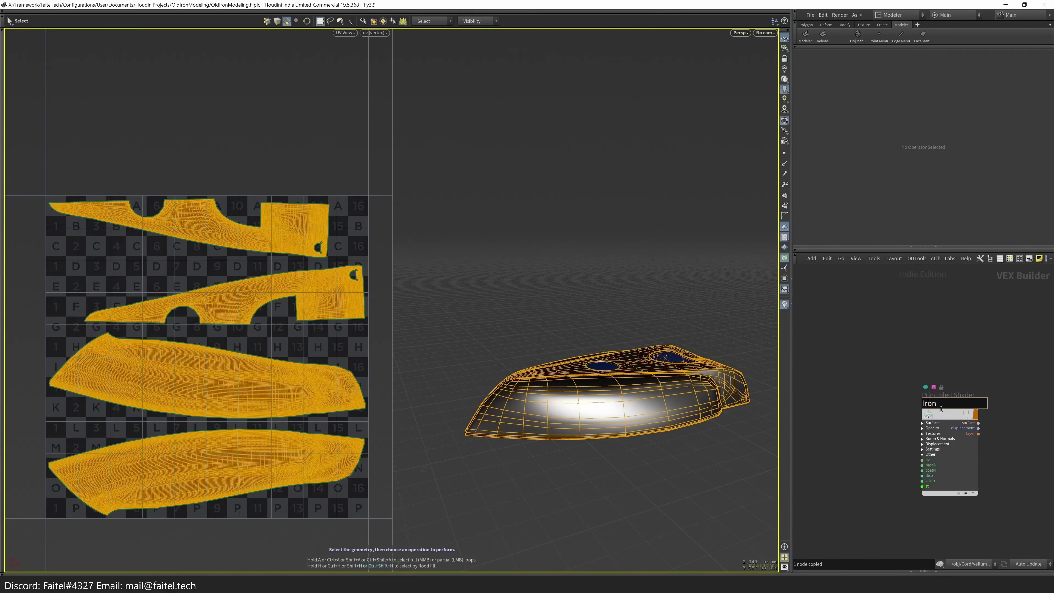
{"action": "key", "text": "u"}
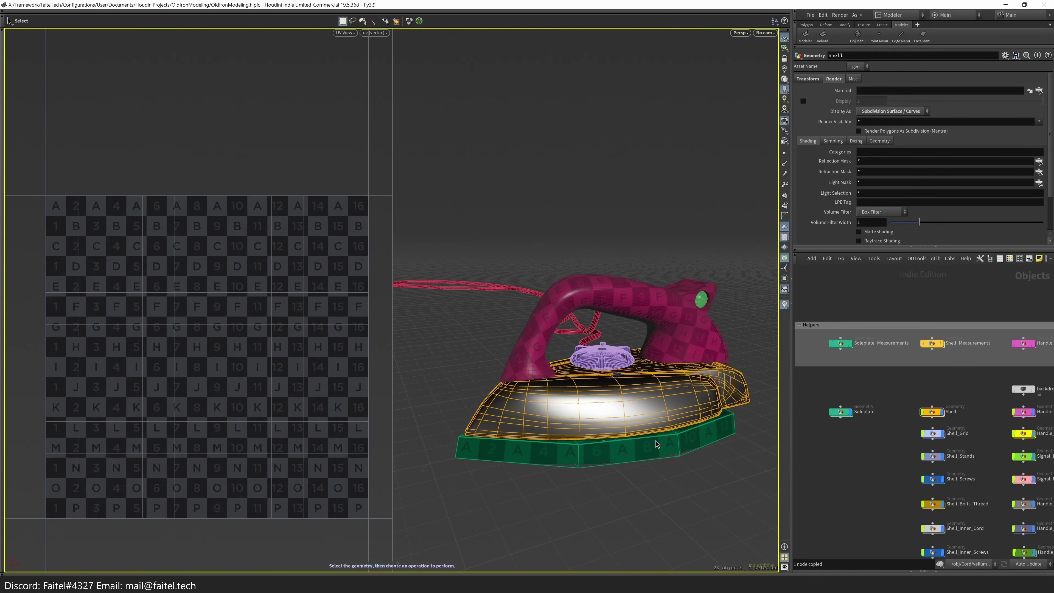
- Enter the iron body geometry and select all of the body's connected polygons
{"action": "double_click", "coordinate": [840, 412]}
{"action": "key", "text": "u"}
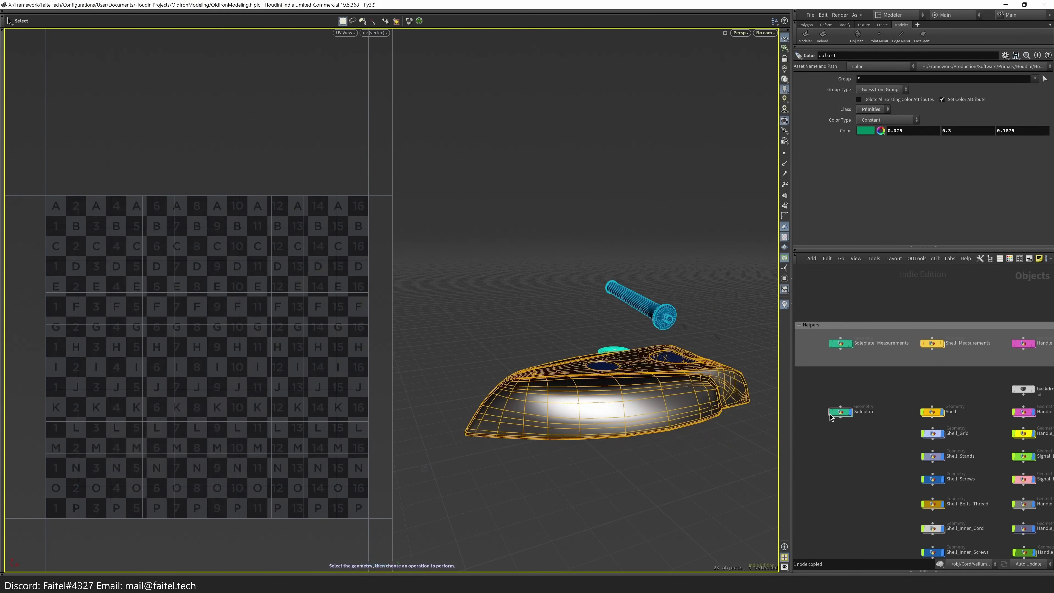
{"action": "double_click", "coordinate": [840, 413]}
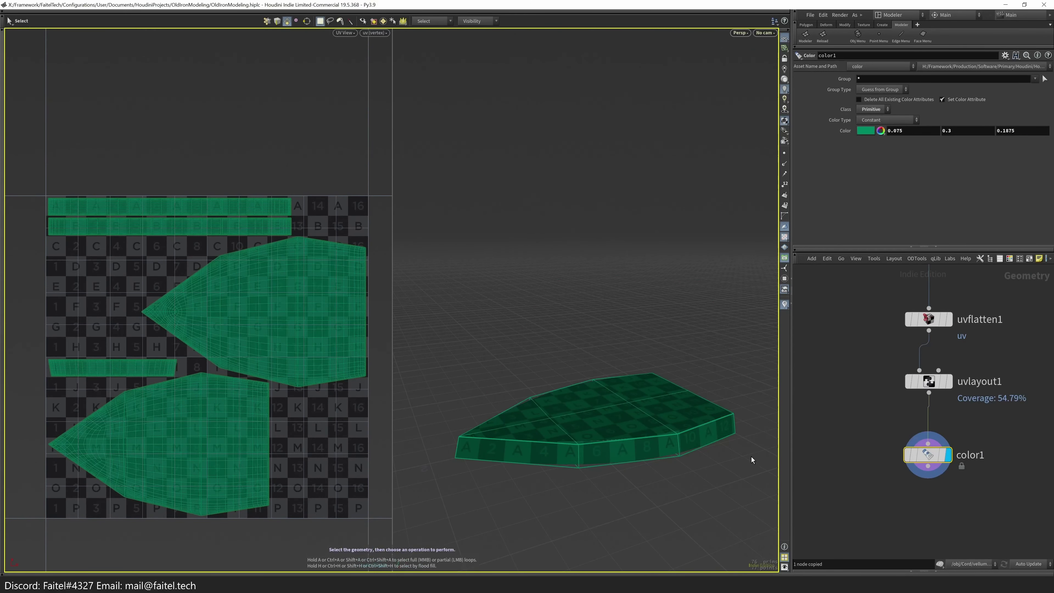
{"action": "key", "text": "u"}
{"action": "double_click", "coordinate": [674, 407]}
{"action": "double_click", "coordinate": [675, 407]}
{"action": "key", "text": "q"}
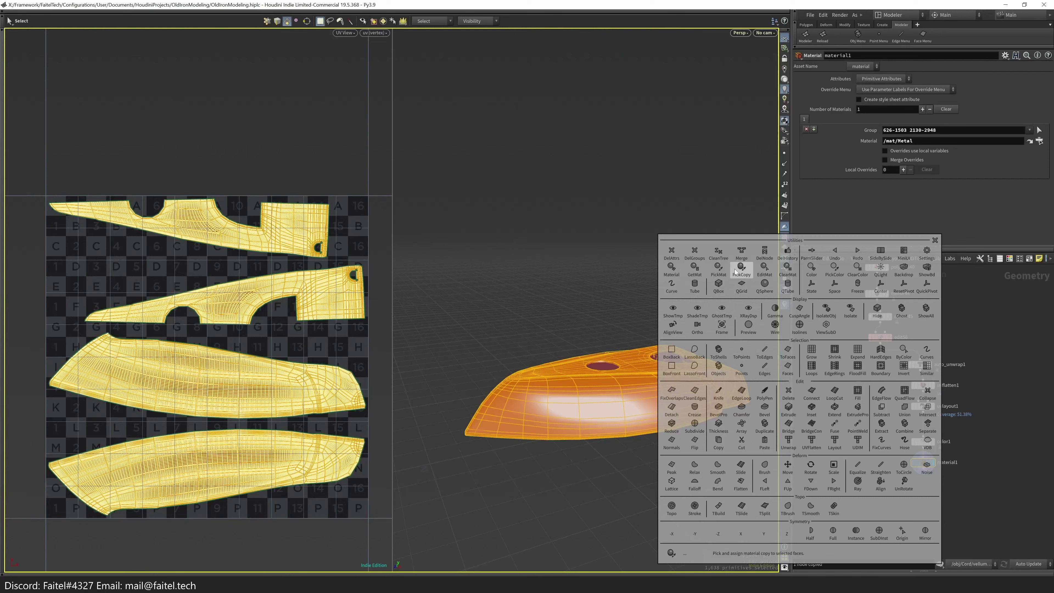
- Assign the Metal material to every polygon of the soleplate
{"action": "left_click", "coordinate": [719, 269]}
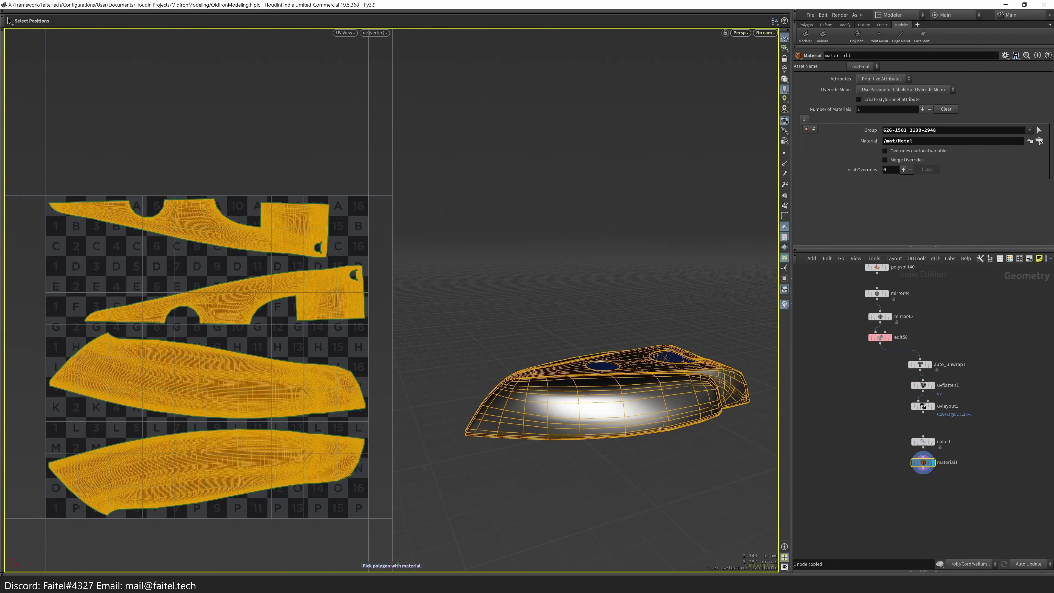
{"action": "key", "text": "u"}
{"action": "left_click", "coordinate": [842, 412]}
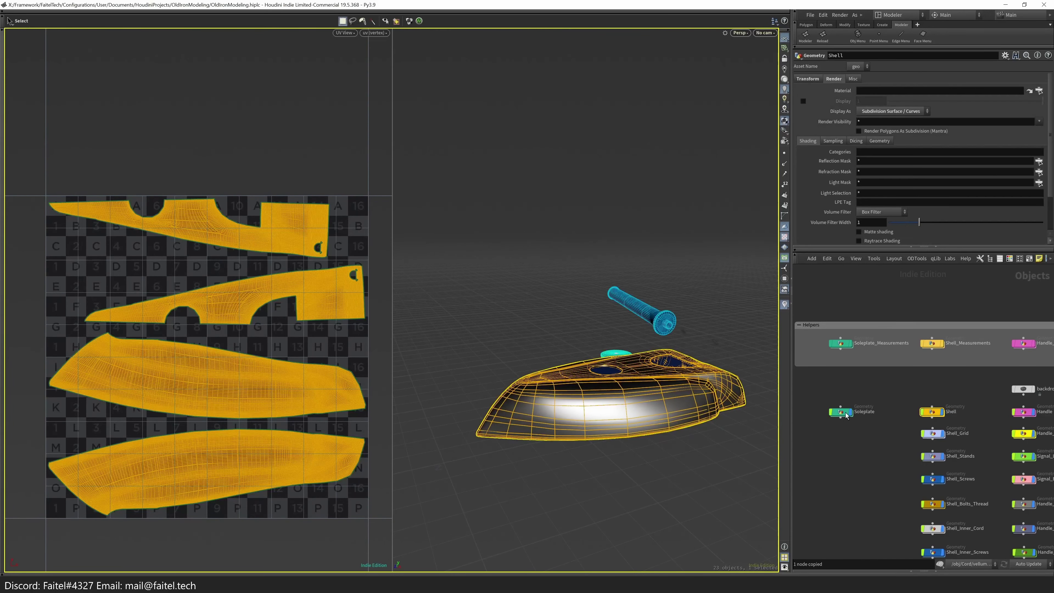
{"action": "double_click", "coordinate": [846, 414]}
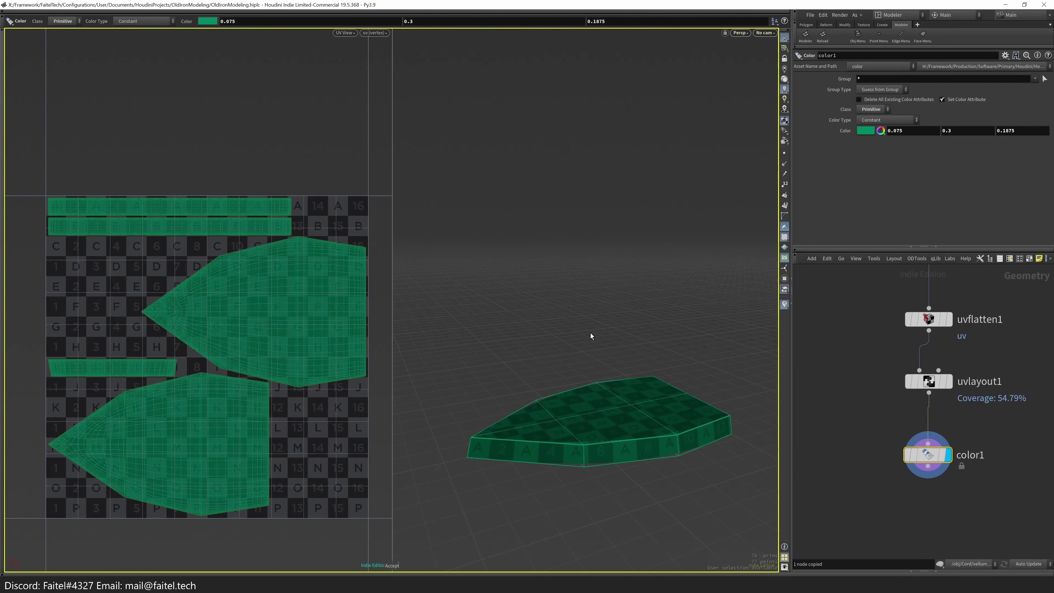
{"action": "key", "text": "grave"}
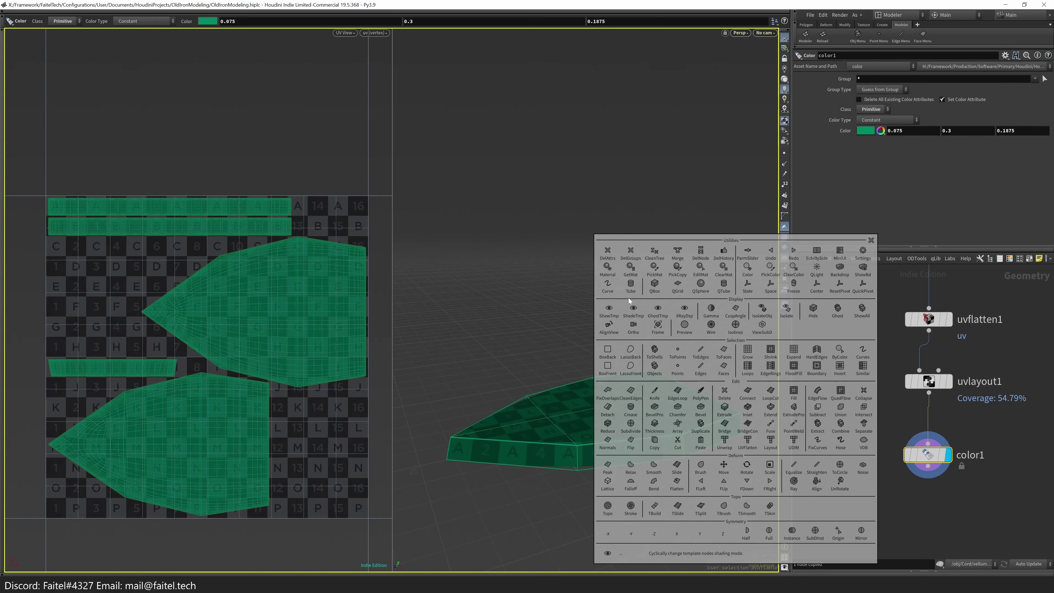
{"action": "key", "text": "Escape"}
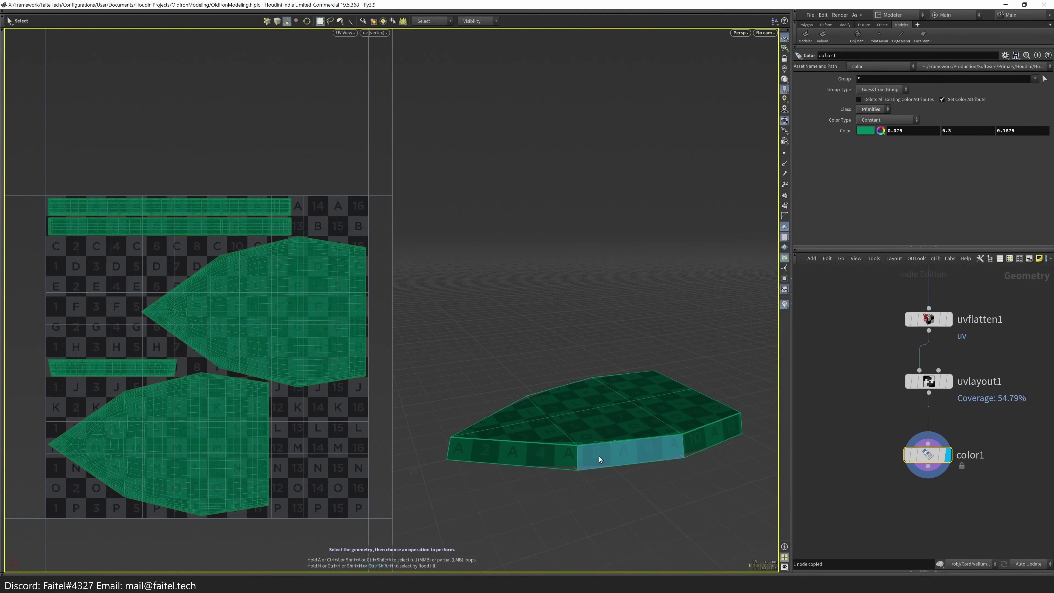
{"action": "key", "text": "n"}
{"action": "key", "text": "grave"}
{"action": "left_click", "coordinate": [584, 269]}
{"action": "left_click", "coordinate": [568, 346]}
- Assign Metal to the whole screw cap
{"action": "key", "text": "u"}
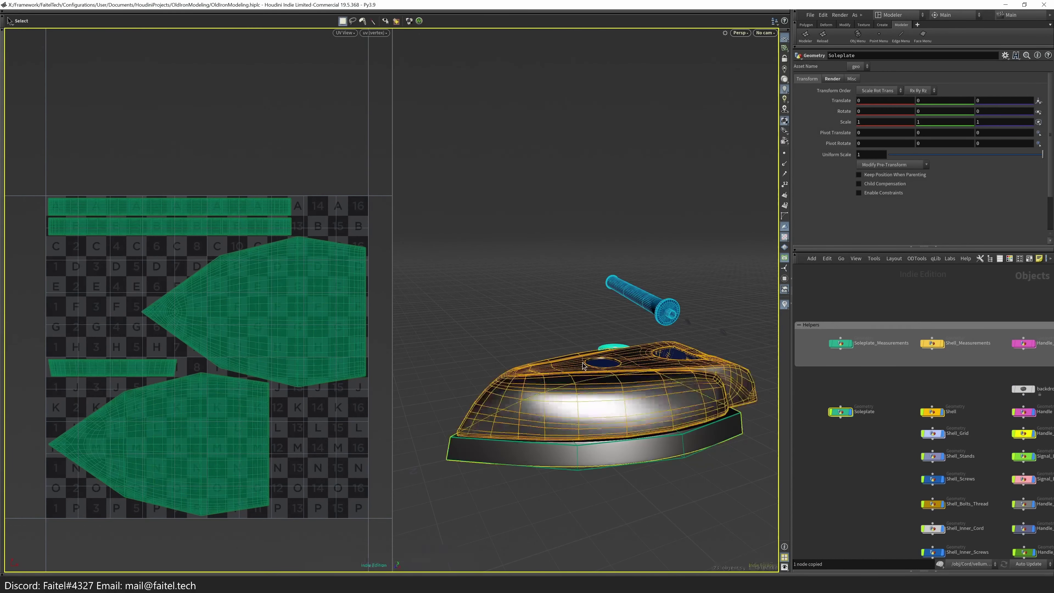
{"action": "scroll", "coordinate": [696, 476], "scroll_direction": "up", "scroll_amount": 3}
{"action": "left_click", "coordinate": [571, 342]}
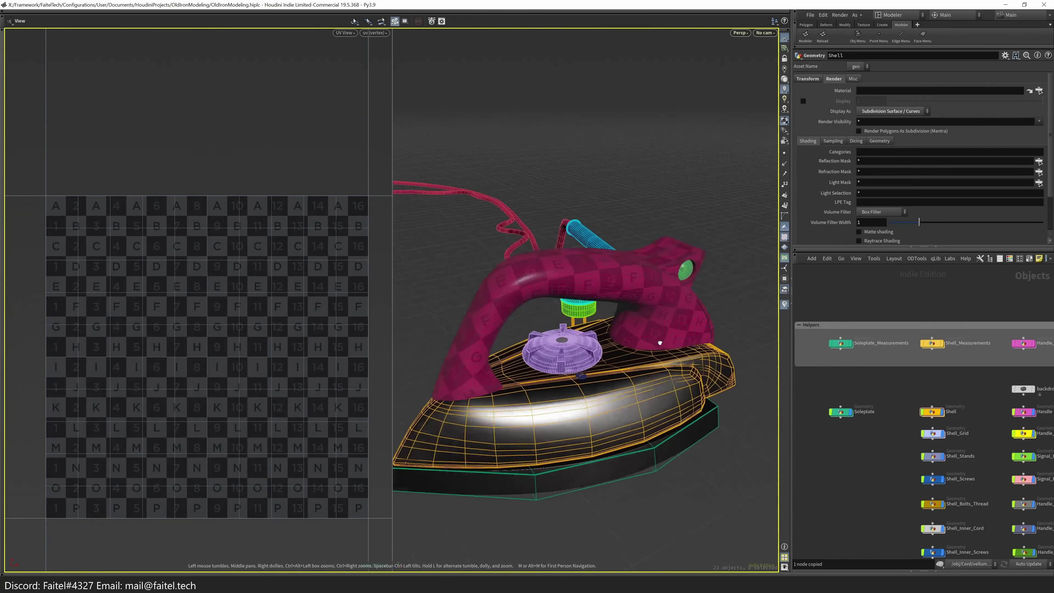
{"action": "key", "text": "Return"}
{"action": "key", "text": "n"}
{"action": "key", "text": "grave"}
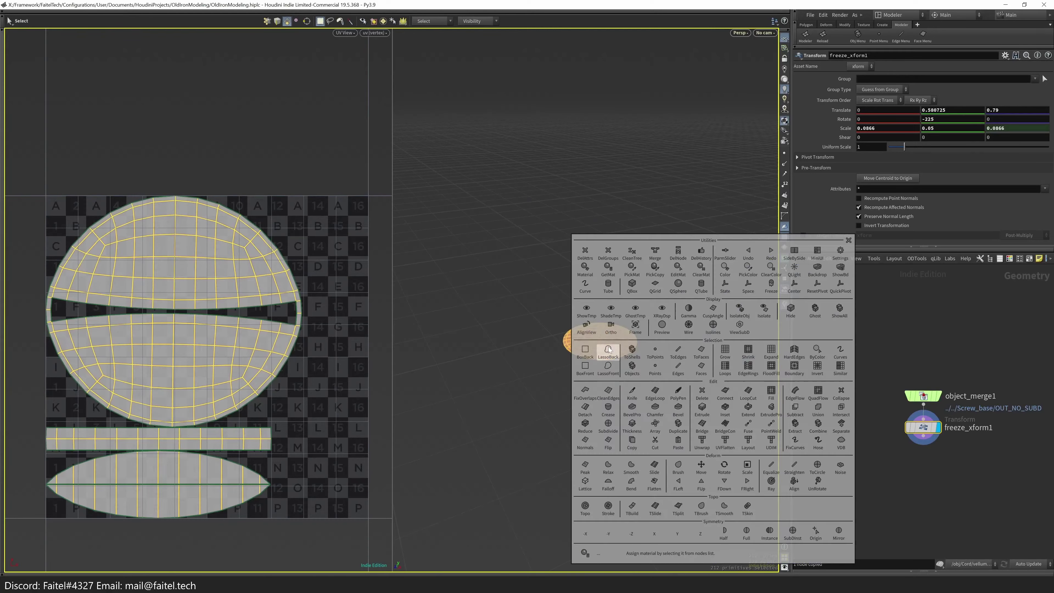
{"action": "left_click", "coordinate": [589, 271]}
{"action": "left_click", "coordinate": [589, 343]}
- Assign Metal to the small disc under the screw cap
{"action": "key", "text": "u"}
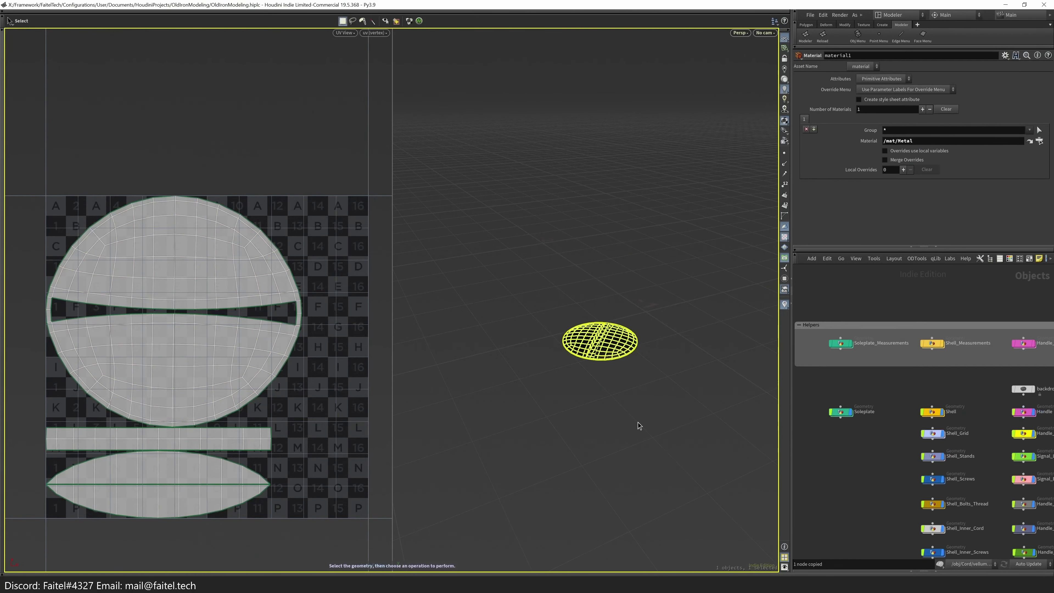
{"action": "left_click", "coordinate": [652, 417], "text": "shift"}
{"action": "left_click", "coordinate": [593, 429]}
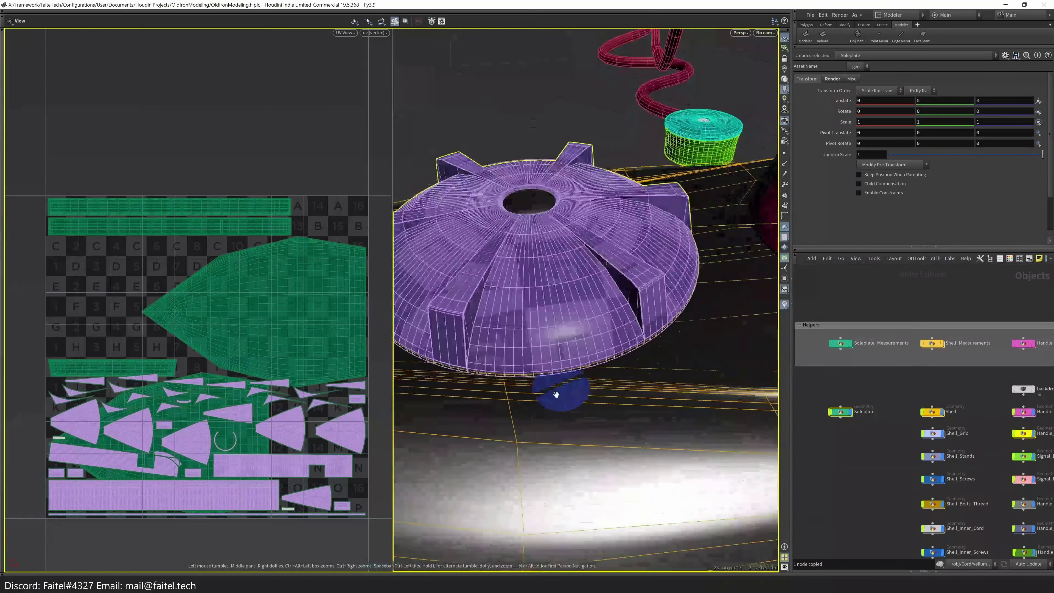
{"action": "key", "text": "Return"}
{"action": "key", "text": "n"}
{"action": "key", "text": "grave"}
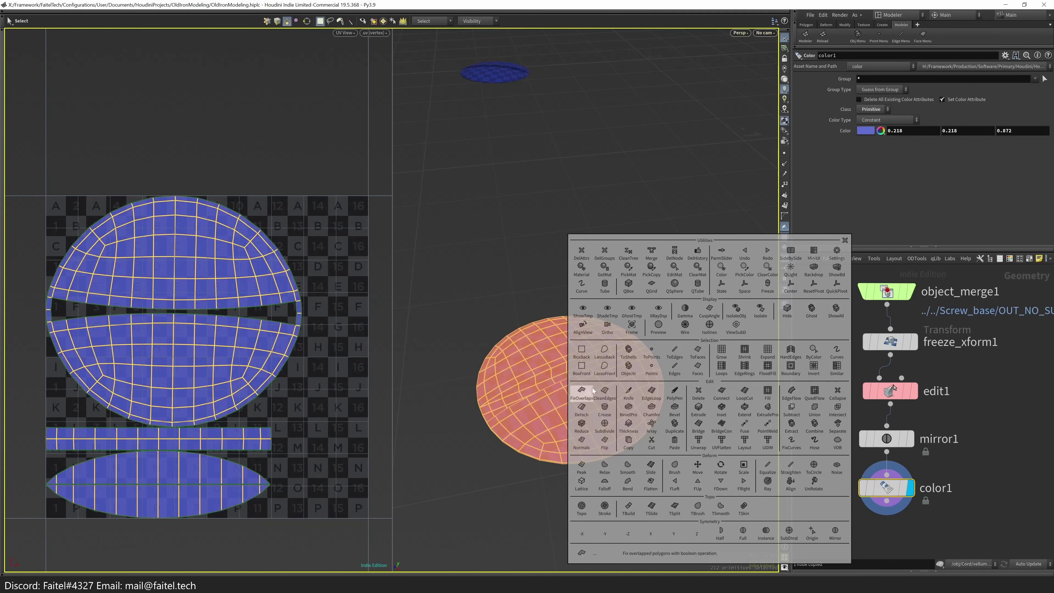
{"action": "left_click", "coordinate": [581, 268]}
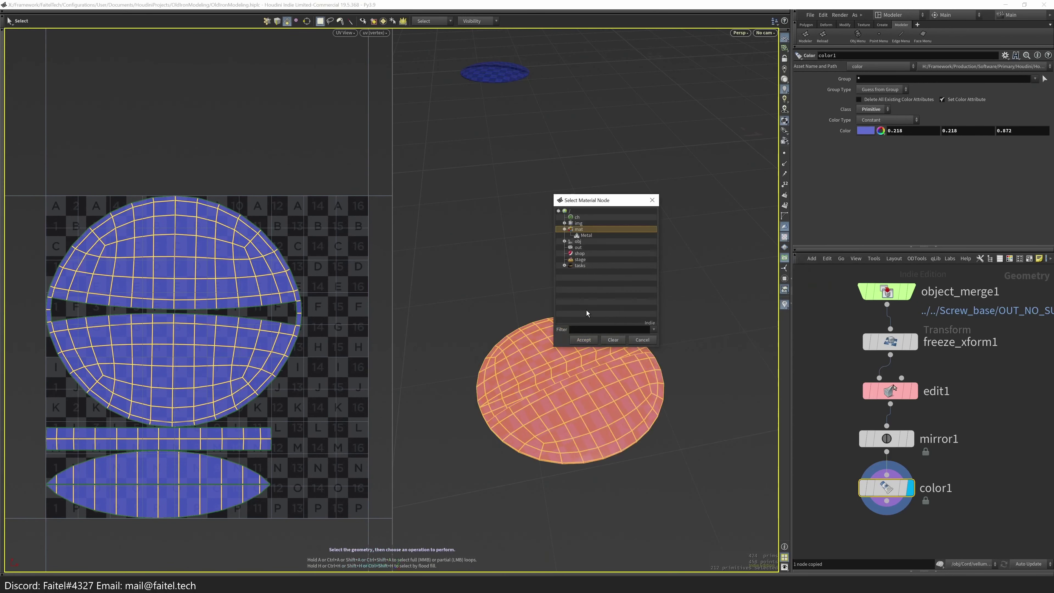
{"action": "left_click", "coordinate": [582, 339]}
- Assign Metal to the screw, then orbit the iron toward the cord and plug
{"action": "key", "text": "u"}
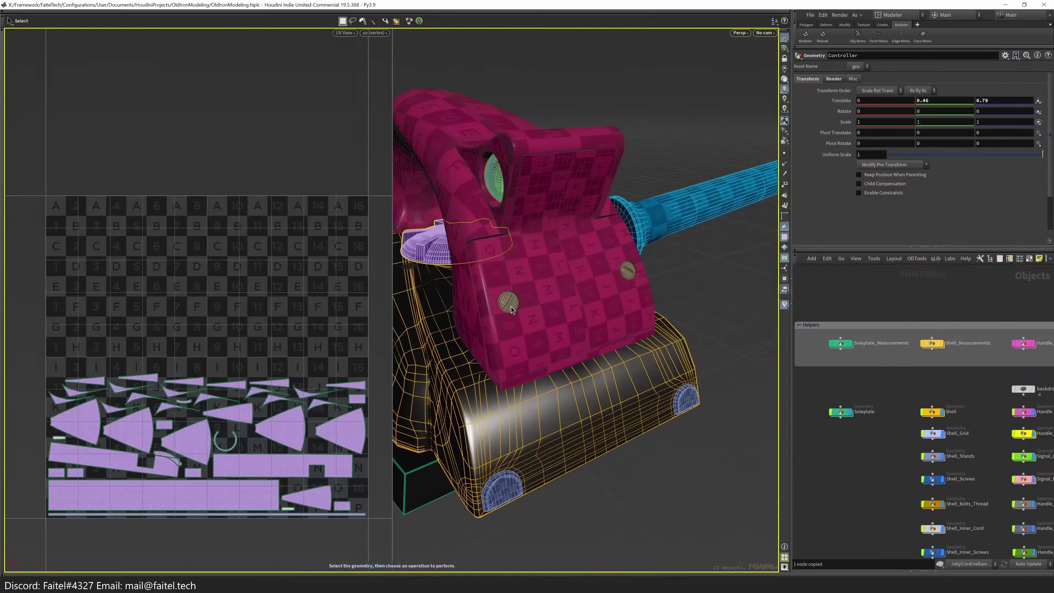
{"action": "double_click", "coordinate": [512, 310]}
{"action": "key", "text": "ctrl+a"}
{"action": "key", "text": "Tab"}
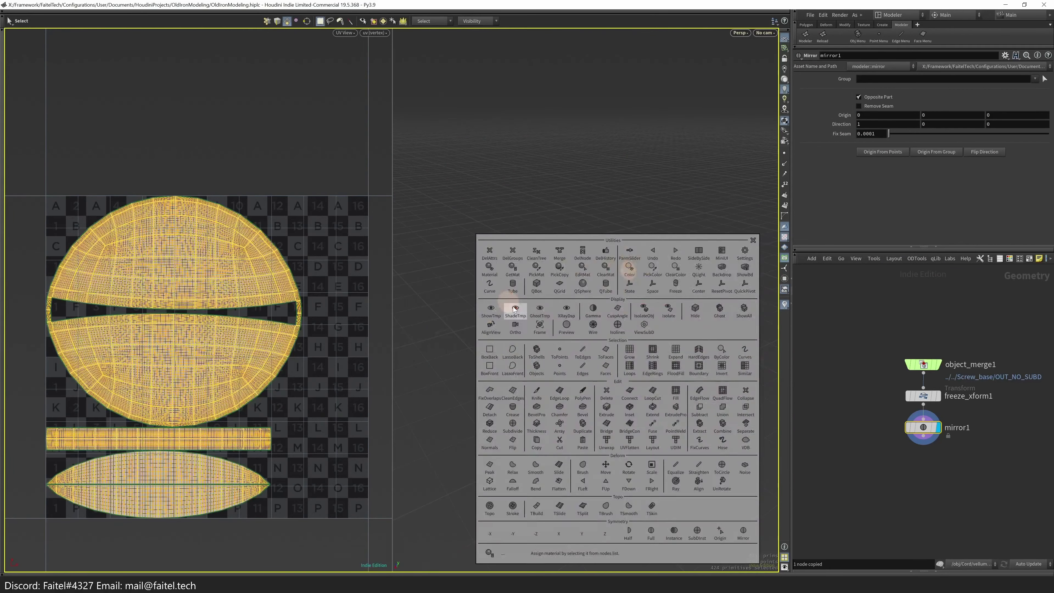
{"action": "left_click", "coordinate": [520, 273]}
{"action": "double_click", "coordinate": [500, 237]}
{"action": "key", "text": "u"}
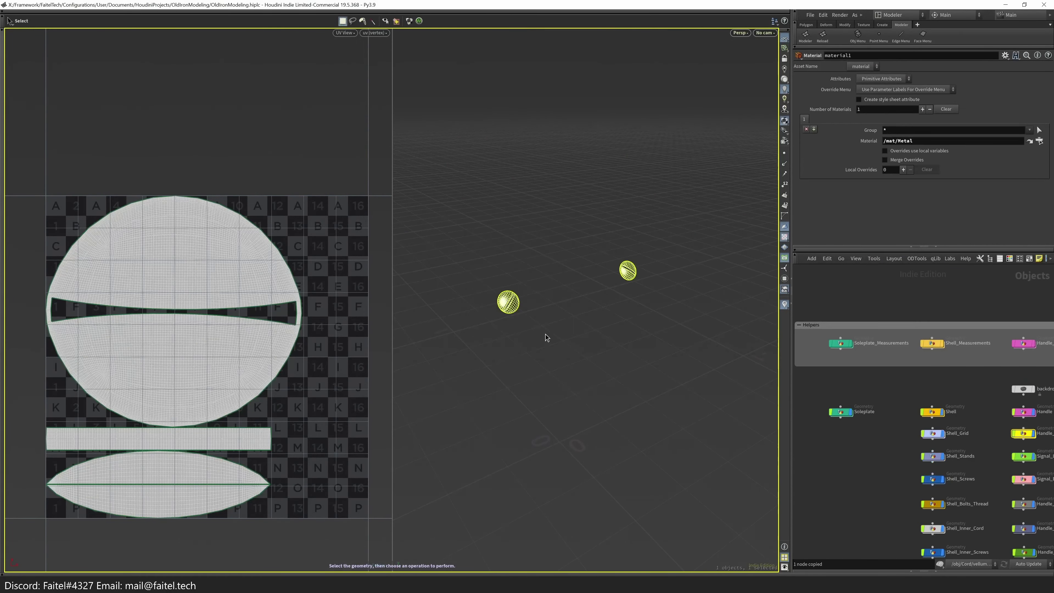
{"action": "key", "text": "Escape"}
{"action": "left_click_drag", "start_coordinate": [705, 433], "coordinate": [620, 419]}
- Assign /mat/Metal to the plug's round nut body
{"action": "double_click", "coordinate": [639, 361]}
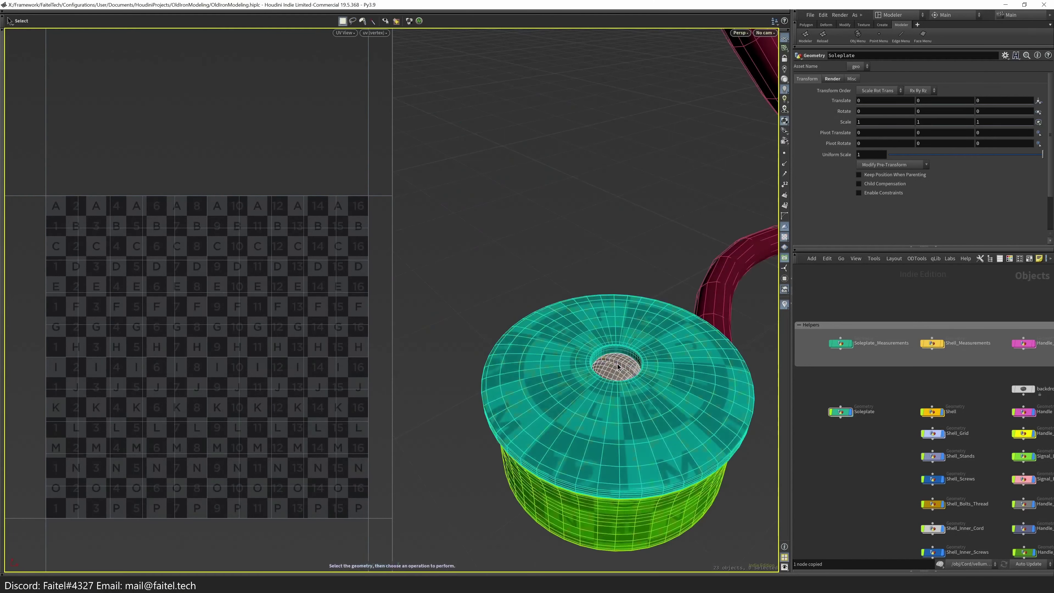
{"action": "key", "text": "grave"}
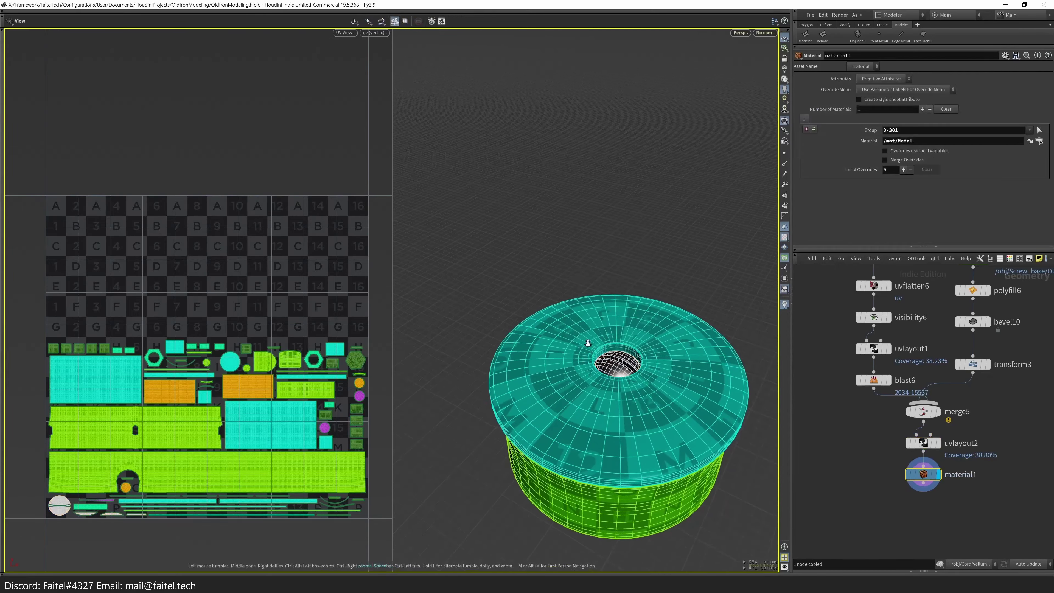
{"action": "key", "text": "u"}
{"action": "double_click", "coordinate": [527, 411]}
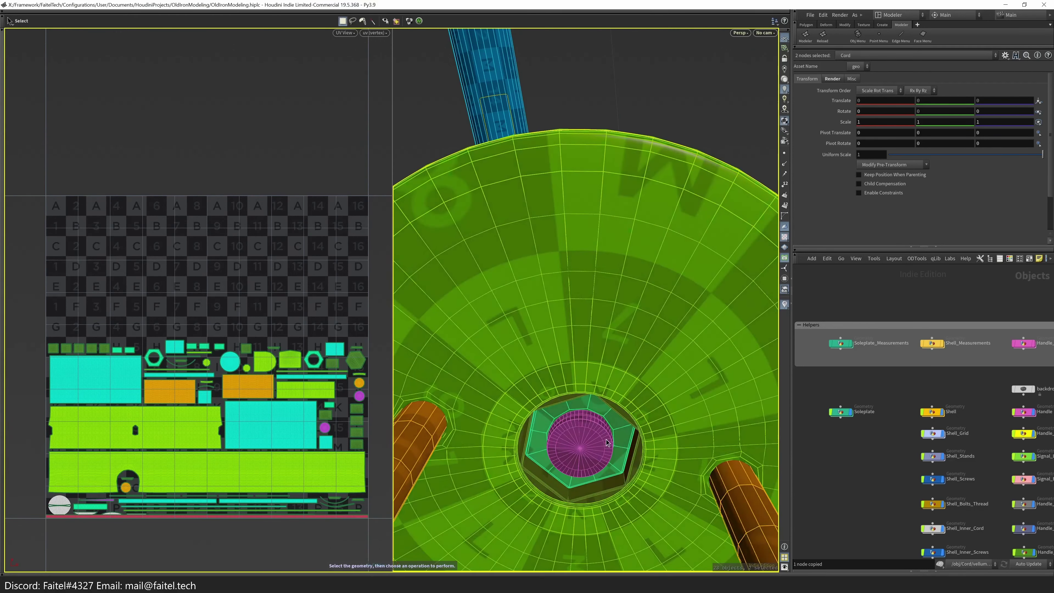
{"action": "double_click", "coordinate": [603, 440]}
{"action": "double_click", "coordinate": [610, 438]}
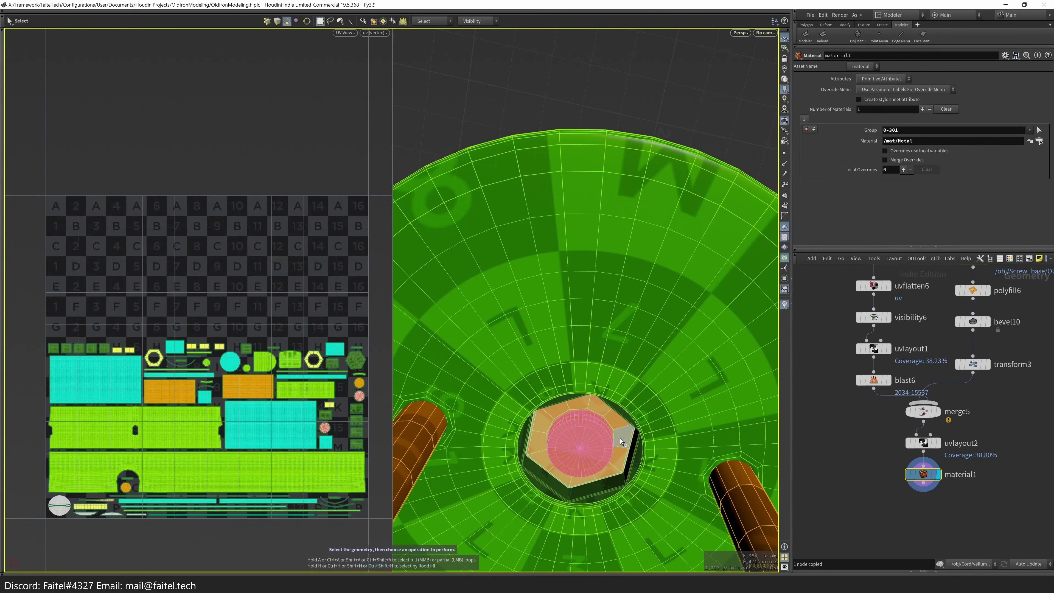
{"action": "key", "text": "f"}
{"action": "left_click", "coordinate": [627, 286]}
{"action": "left_click", "coordinate": [604, 234]}
{"action": "left_click", "coordinate": [601, 338]}
- Inspect the nut from the side and from above, then clear the selection
{"action": "key", "text": "Escape"}
{"action": "left_click_drag", "start_coordinate": [614, 348], "coordinate": [601, 388]}
{"action": "key", "text": "s"}
{"action": "double_click", "coordinate": [612, 292]}
{"action": "double_click", "coordinate": [612, 290], "text": "shift"}
{"action": "left_click_drag", "start_coordinate": [612, 290], "coordinate": [587, 384], "text": "alt"}
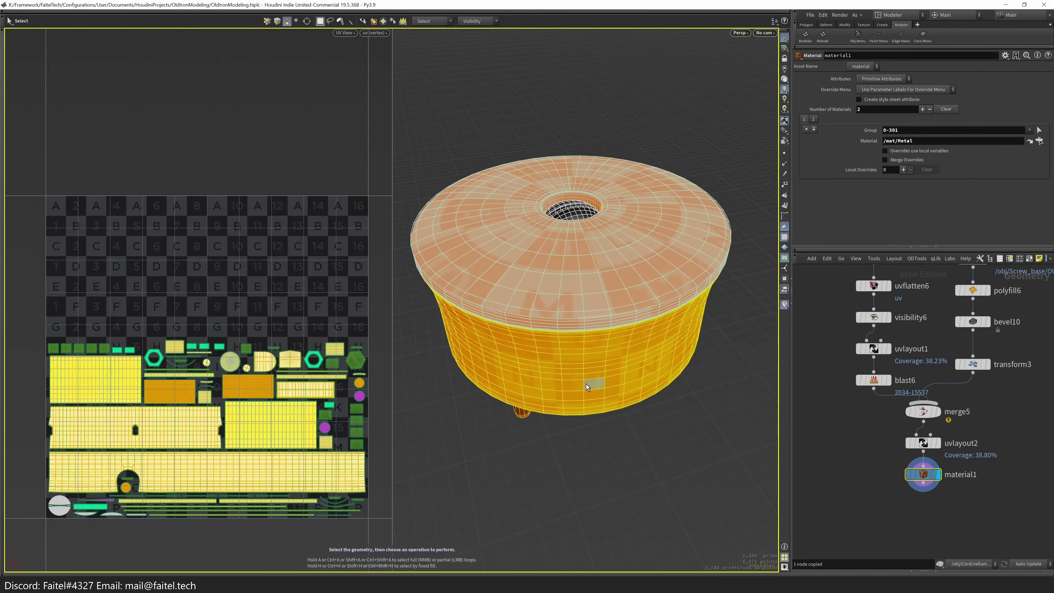
{"action": "left_click", "coordinate": [608, 470]}
- Frame the whole iron, enter the Shell geometry and zoom in under the handle
{"action": "key", "text": "Escape"}
{"action": "key", "text": "u"}
{"action": "left_click_drag", "start_coordinate": [529, 481], "coordinate": [595, 334]}
{"action": "key", "text": "h"}
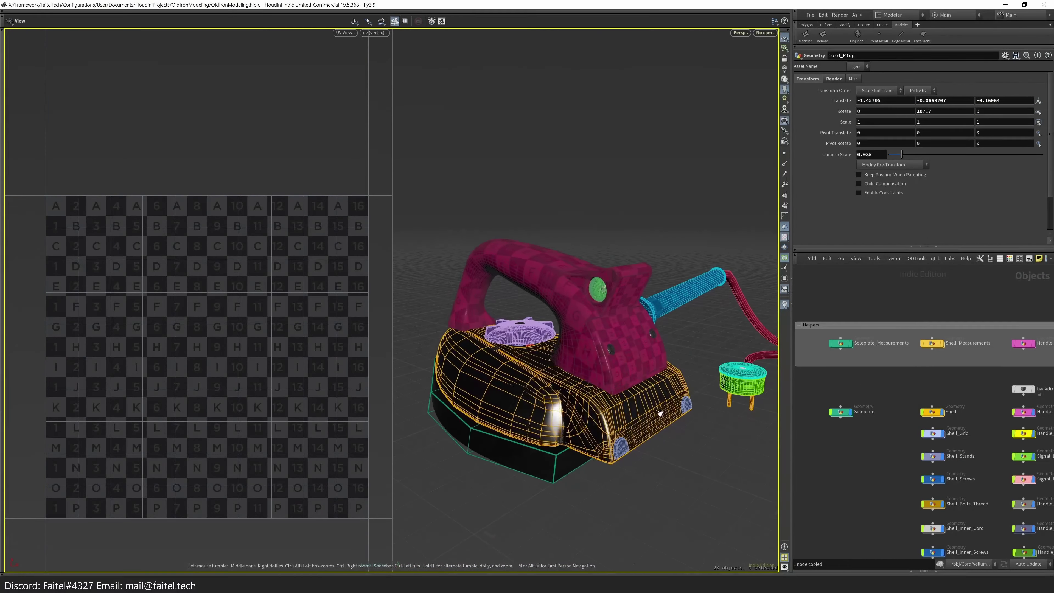
{"action": "key", "text": "s"}
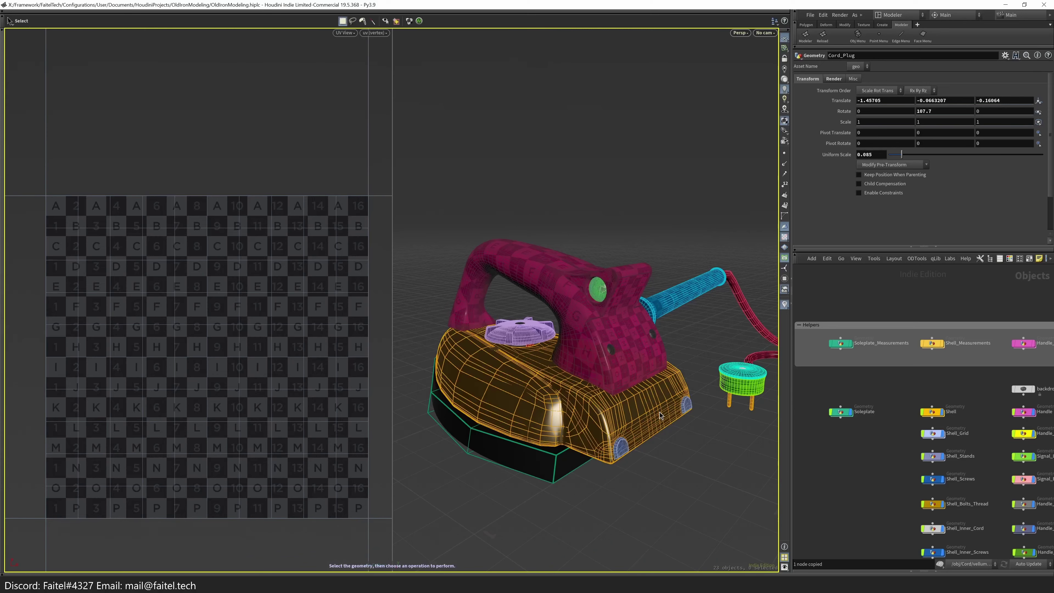
{"action": "double_click", "coordinate": [660, 412]}
{"action": "scroll", "coordinate": [608, 257], "scroll_direction": "up", "scroll_amount": 10}
{"action": "key", "text": "s"}
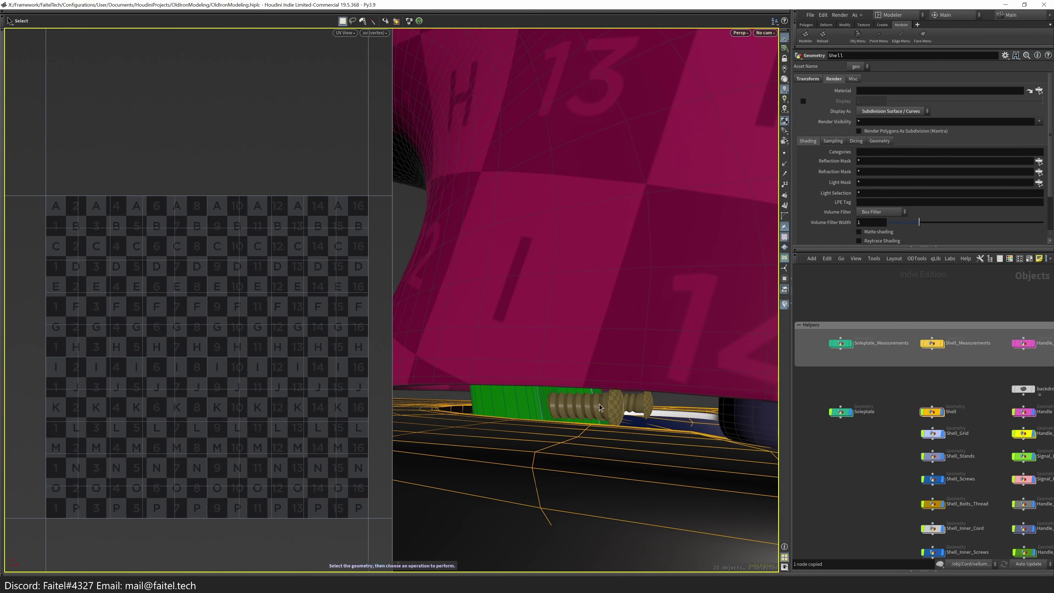
- Assign /mat/Metal to the screw
{"action": "double_click", "coordinate": [600, 410]}
{"action": "scroll", "coordinate": [879, 452], "scroll_direction": "up", "scroll_amount": 3}
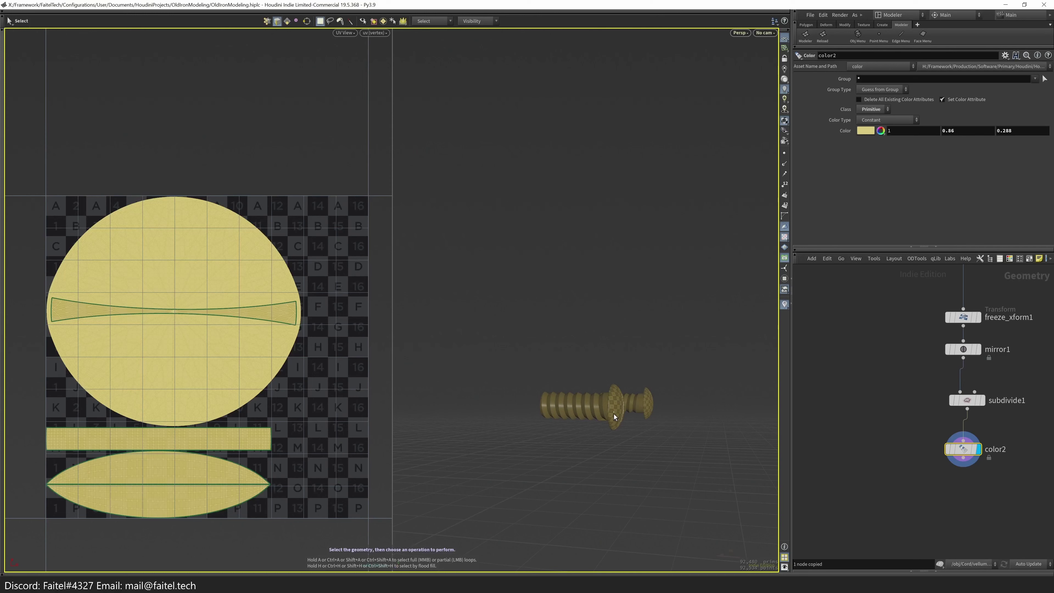
{"action": "key", "text": "m"}
{"action": "left_click", "coordinate": [582, 342]}
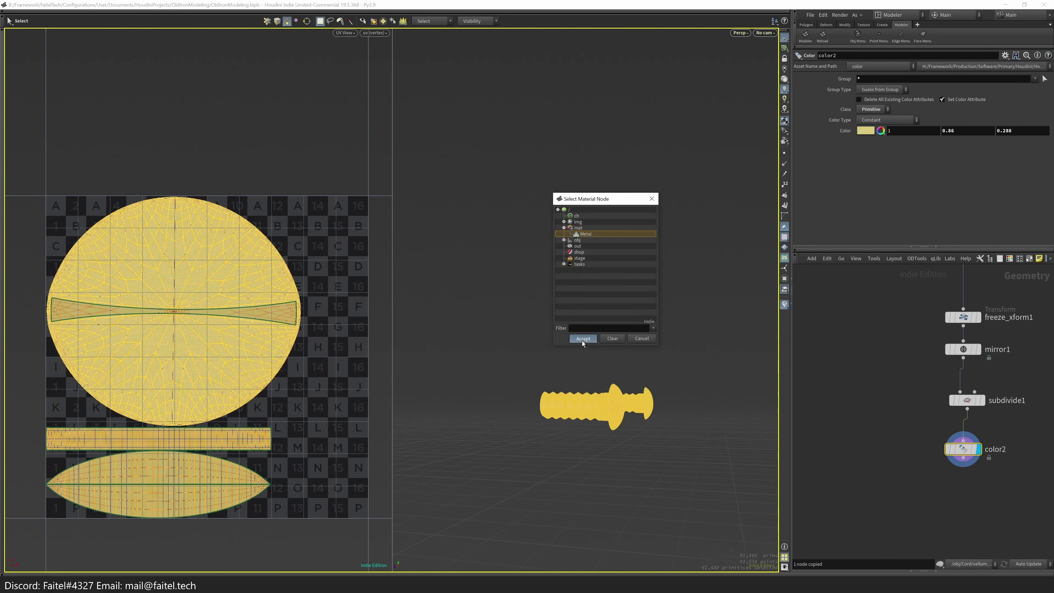
{"action": "key", "text": "Return"}
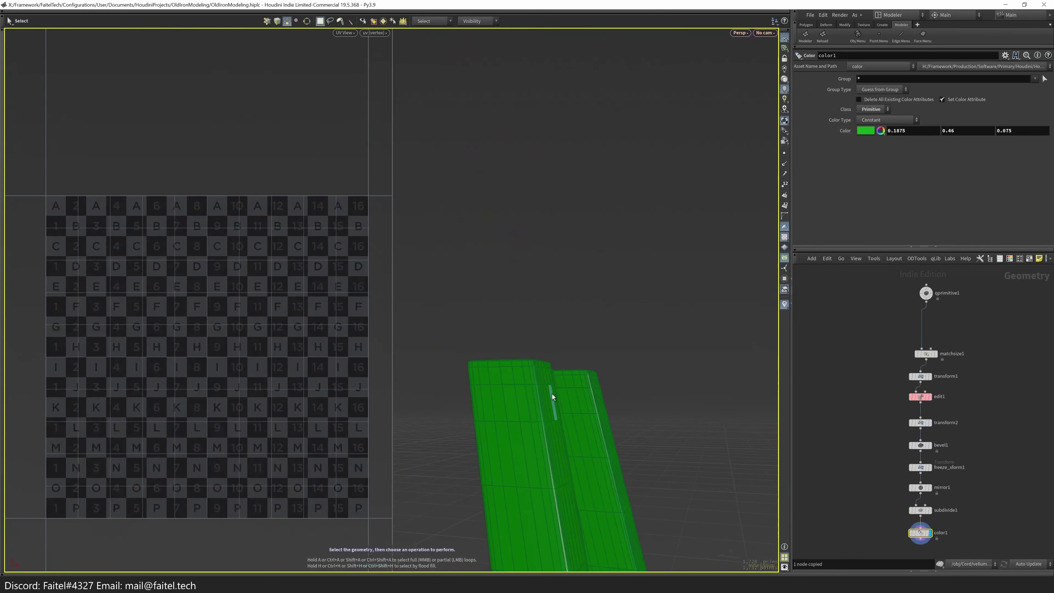
- Select the green signal-lamp lens and create a new material for it
{"action": "left_click", "coordinate": [536, 398]}
{"action": "key", "text": "m"}
{"action": "left_click", "coordinate": [534, 269]}
{"action": "key", "text": "Return"}
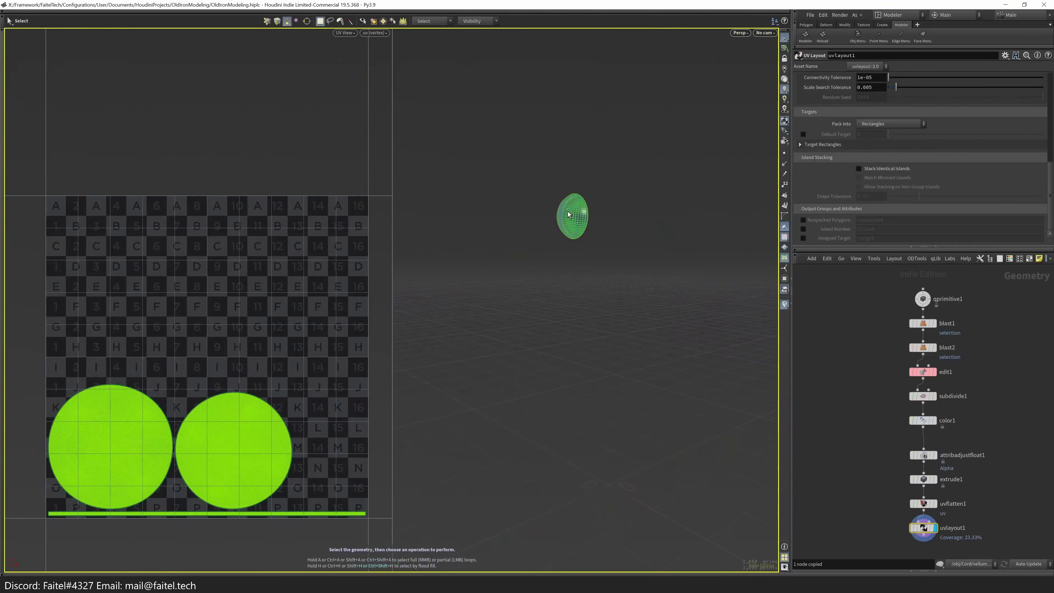
{"action": "key", "text": "m"}
{"action": "left_click", "coordinate": [571, 216]}
{"action": "key", "text": "Return"}
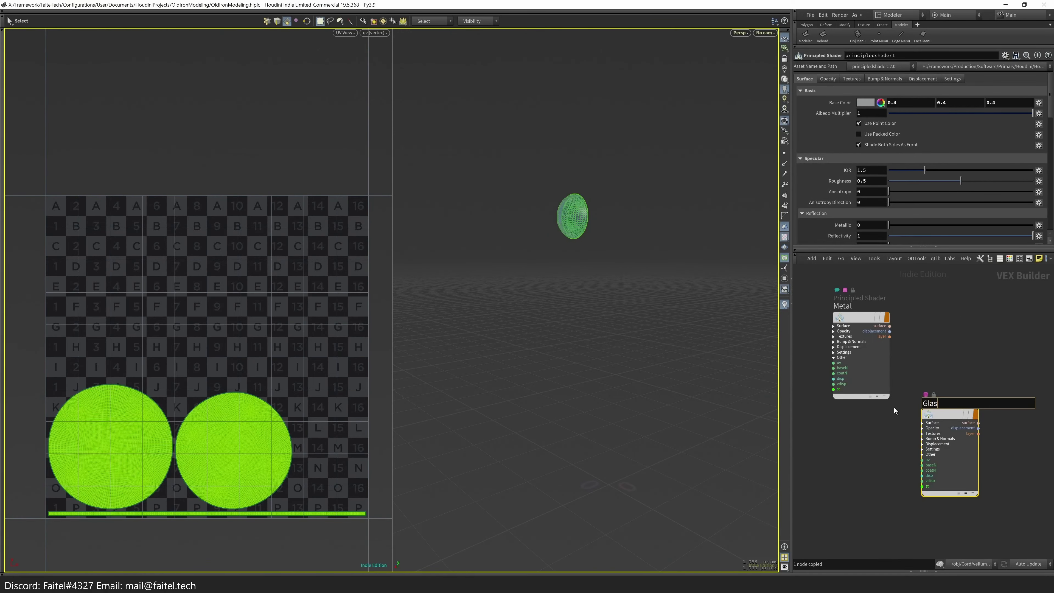
- Apply a preset to the new Glass shader and return to the lamp glass geometry
{"action": "left_click", "coordinate": [1011, 58]}
{"action": "left_click", "coordinate": [927, 347]}
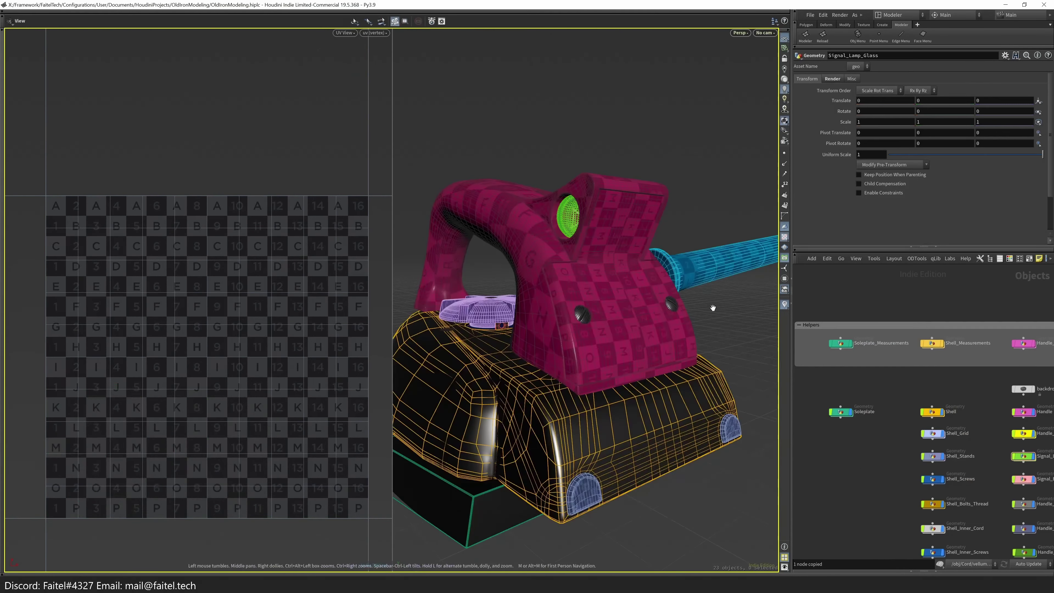
{"action": "scroll", "coordinate": [658, 311], "scroll_direction": "up", "scroll_amount": 3}
{"action": "scroll", "coordinate": [658, 312], "scroll_direction": "down", "scroll_amount": 6}
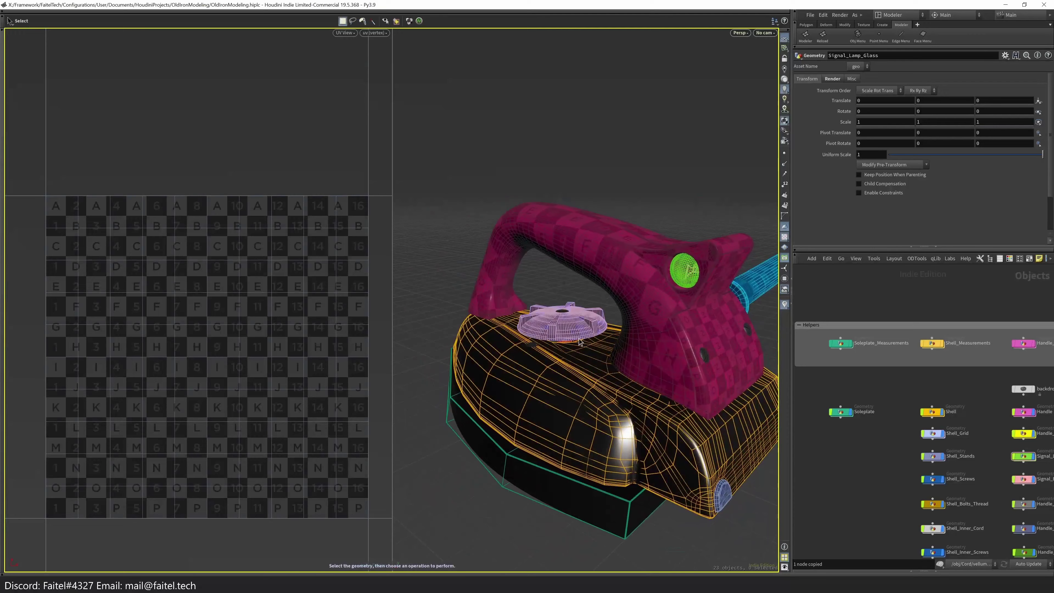
{"action": "key", "text": "s"}
{"action": "double_click", "coordinate": [584, 331]}
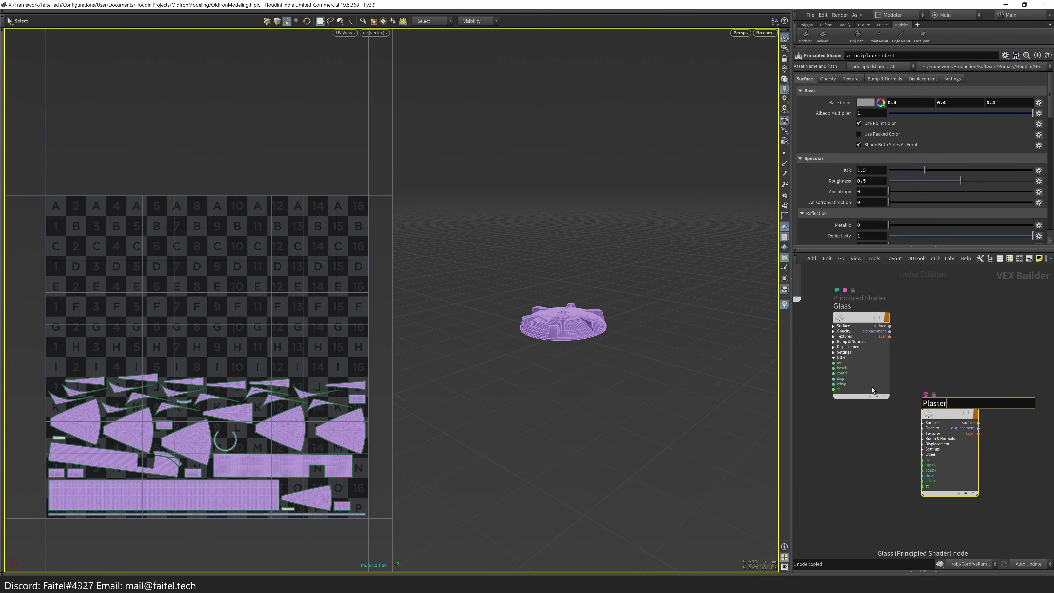
- Name the new shader Plastic with a preset and a near-black base colour of 0.085
{"action": "left_click", "coordinate": [1006, 55]}
{"action": "left_click", "coordinate": [947, 436]}
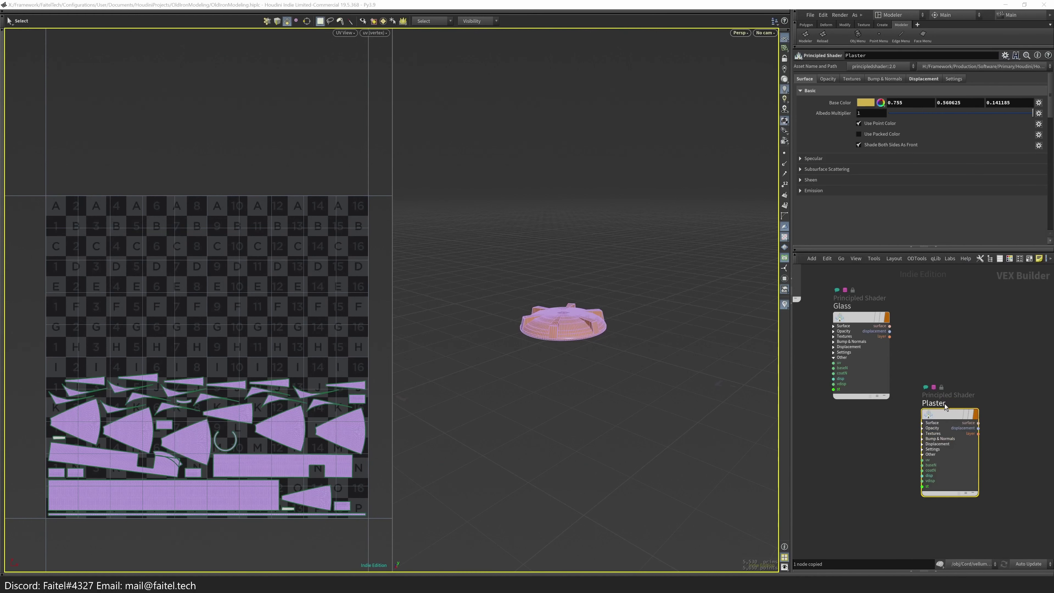
{"action": "key", "text": "Return"}
{"action": "left_click", "coordinate": [866, 103]}
{"action": "left_click", "coordinate": [887, 88]}
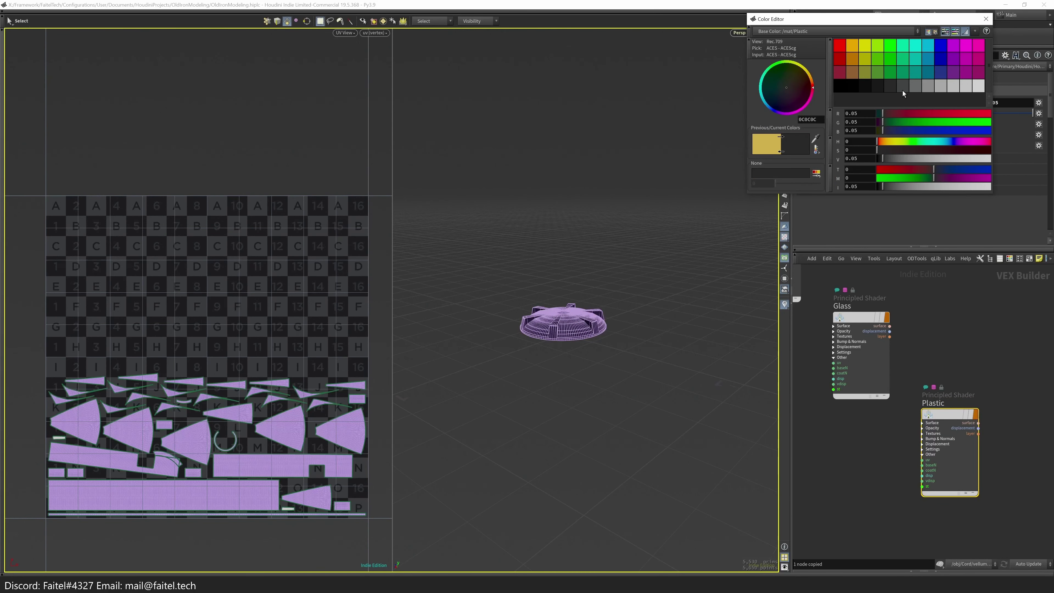
{"action": "left_click", "coordinate": [901, 87]}
{"action": "left_click_drag", "start_coordinate": [893, 160], "coordinate": [888, 159]}
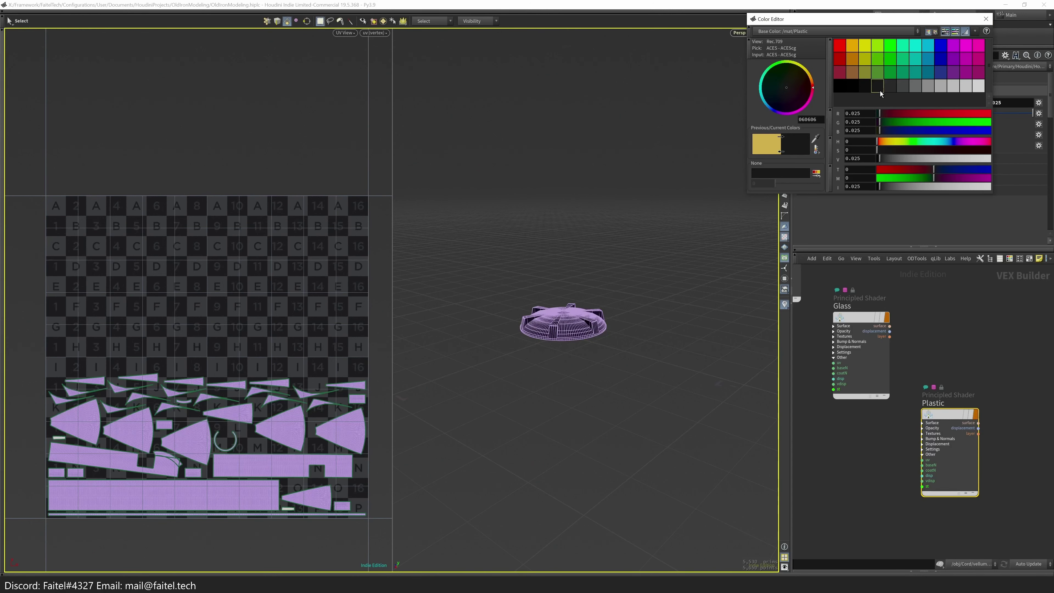
{"action": "left_click", "coordinate": [864, 88]}
{"action": "left_click", "coordinate": [986, 19]}
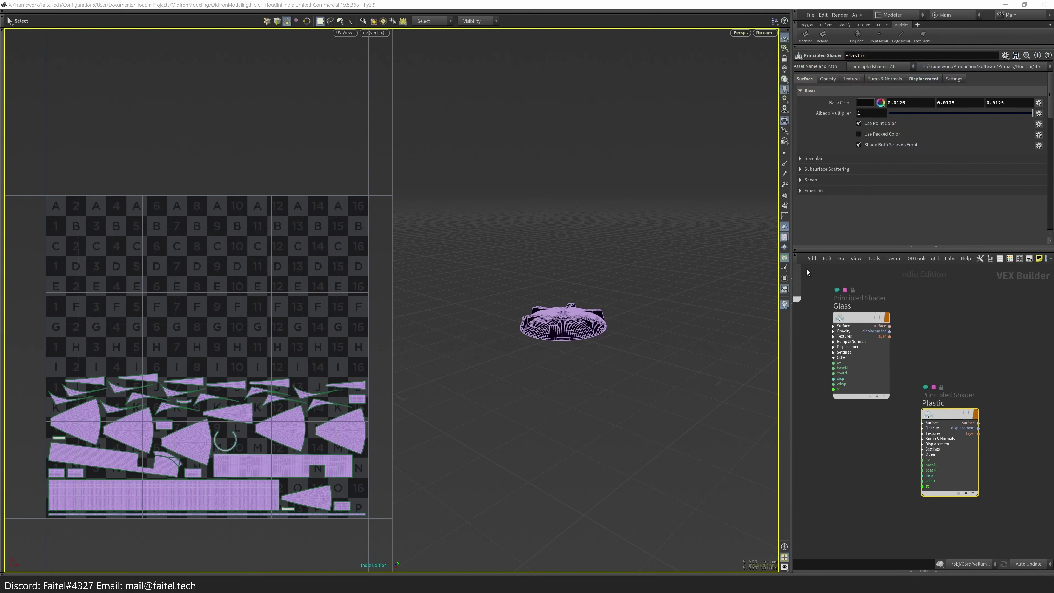
- Assign the Plastic material to the plug body
{"action": "key", "text": "u"}
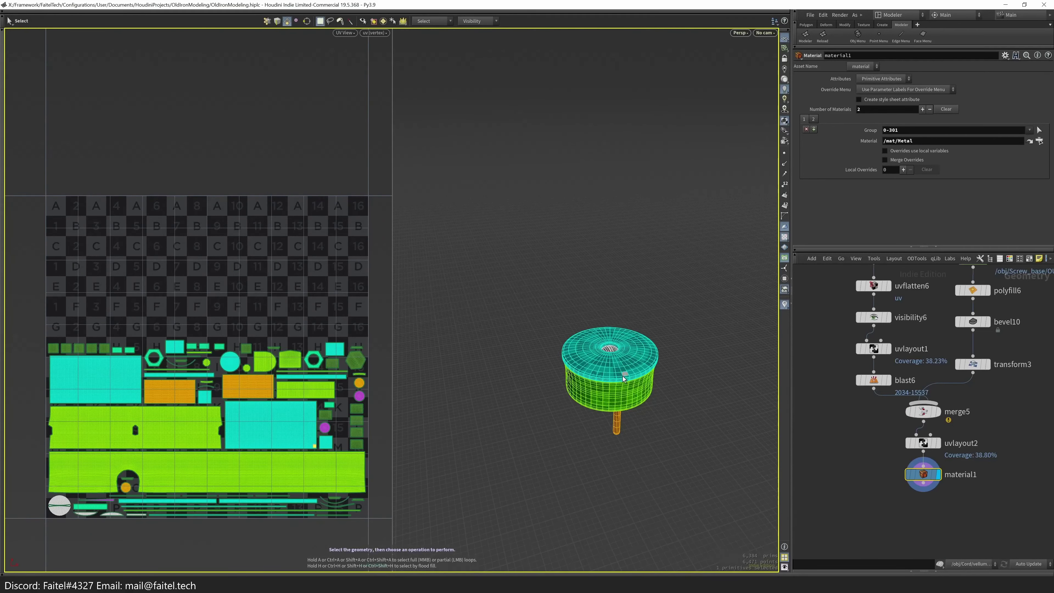
{"action": "double_click", "coordinate": [623, 376]}
{"action": "key", "text": "Tab"}
{"action": "left_click_drag", "start_coordinate": [577, 401], "coordinate": [592, 453], "text": "alt"}
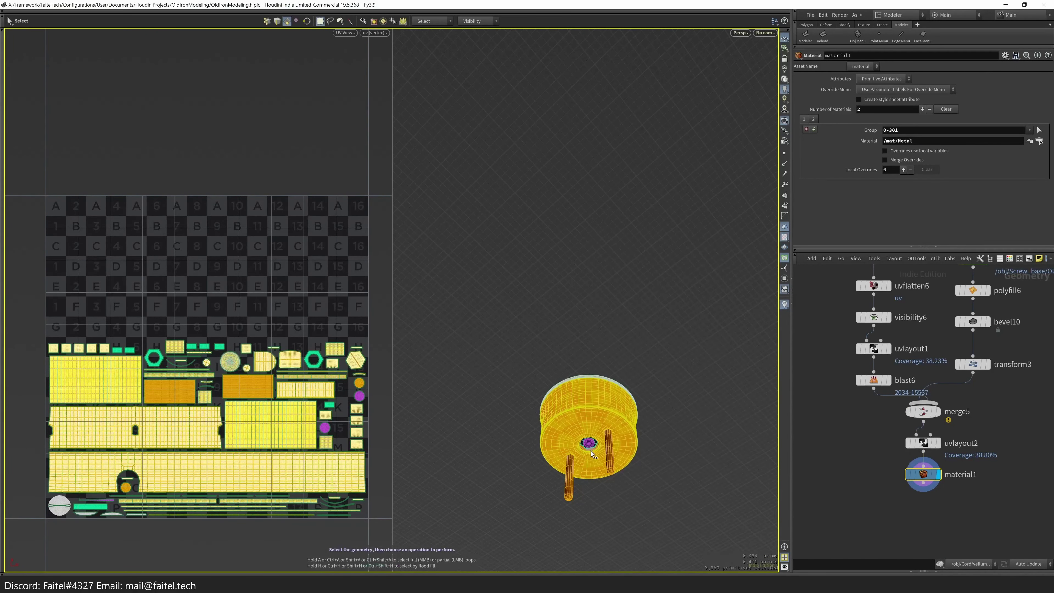
{"action": "key", "text": "Tab"}
{"action": "left_click", "coordinate": [597, 245]}
{"action": "left_click", "coordinate": [605, 348]}
{"action": "key", "text": "u"}
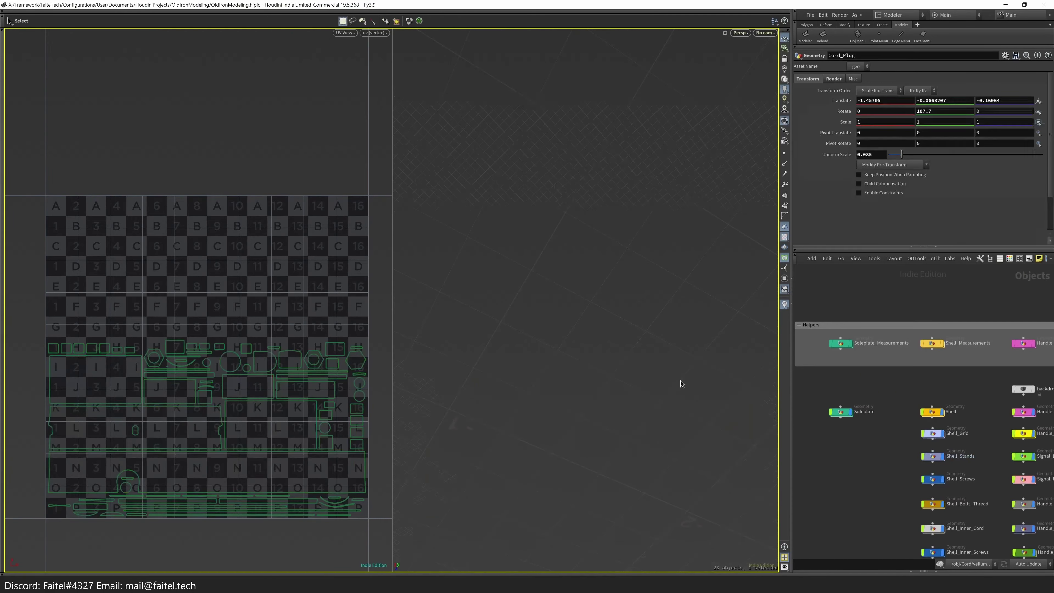
{"action": "left_click_drag", "start_coordinate": [656, 346], "coordinate": [602, 436], "text": "alt"}
- Create a Plastic-preset shader with a light grey base colour named Plastic_White
{"action": "key", "text": "i"}
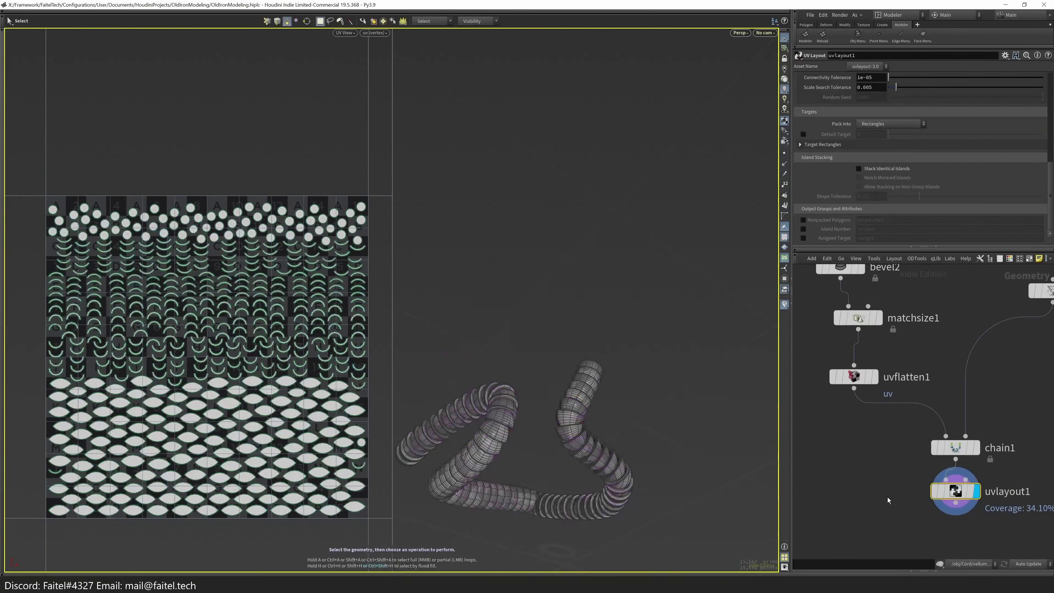
{"action": "key", "text": "n"}
{"action": "key", "text": "grave"}
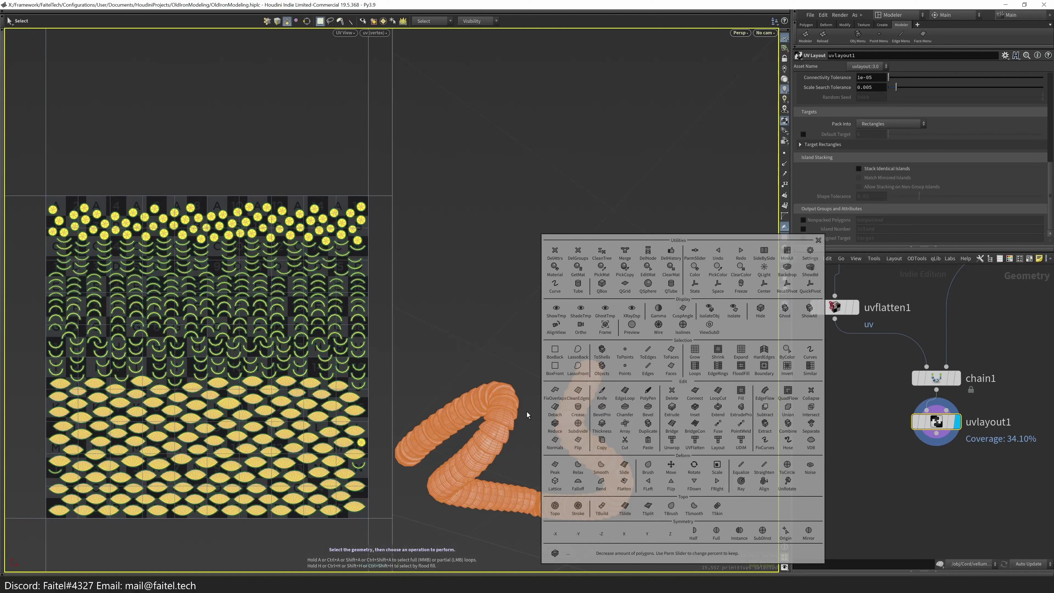
{"action": "left_click", "coordinate": [555, 269]}
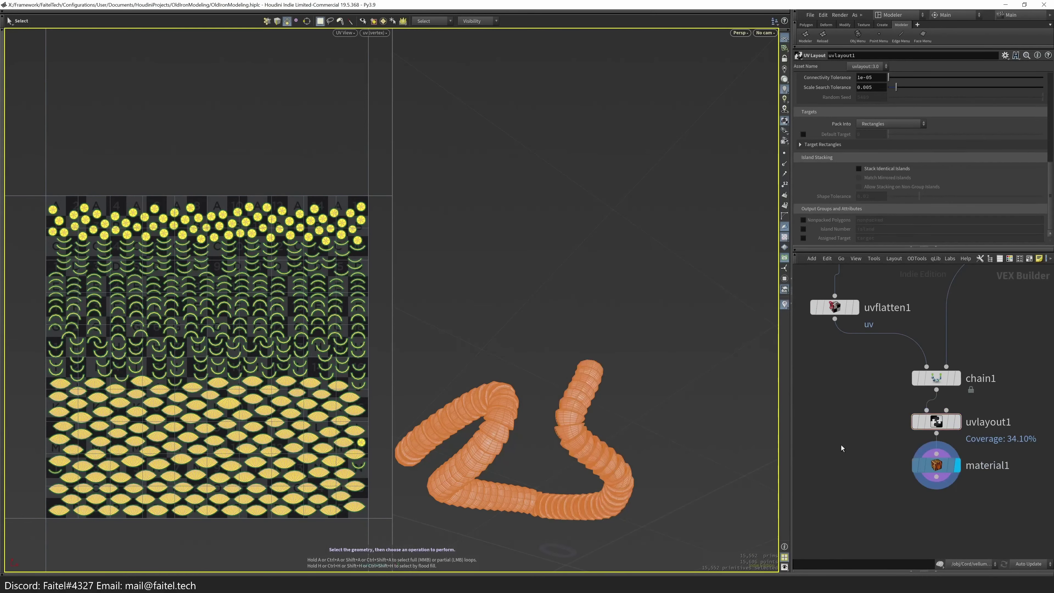
{"action": "left_click", "coordinate": [918, 440]}
{"action": "left_click", "coordinate": [880, 102]}
{"action": "left_click", "coordinate": [946, 87]}
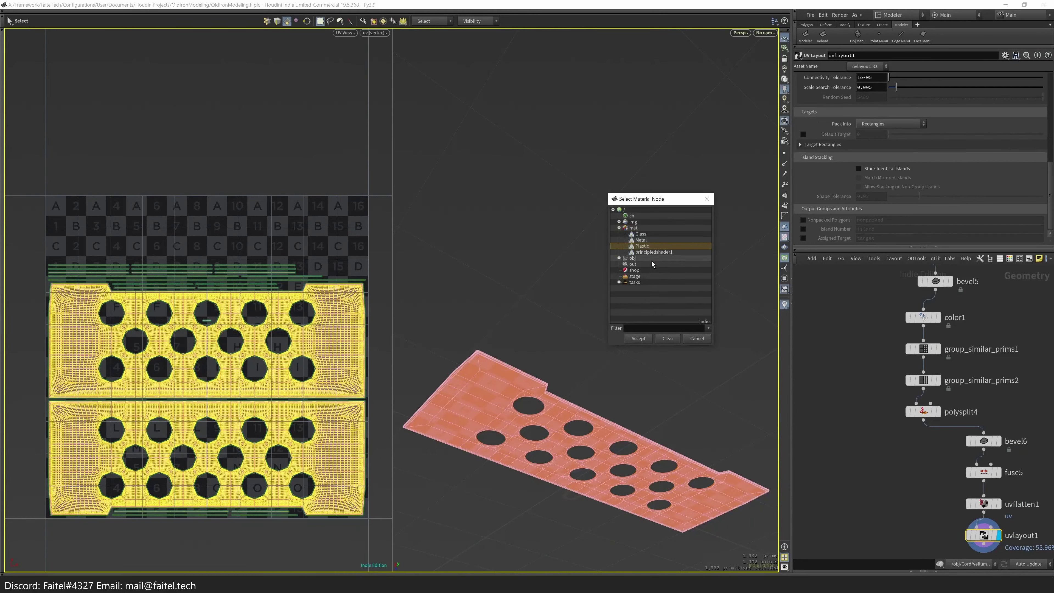
{"action": "left_click", "coordinate": [638, 339]}
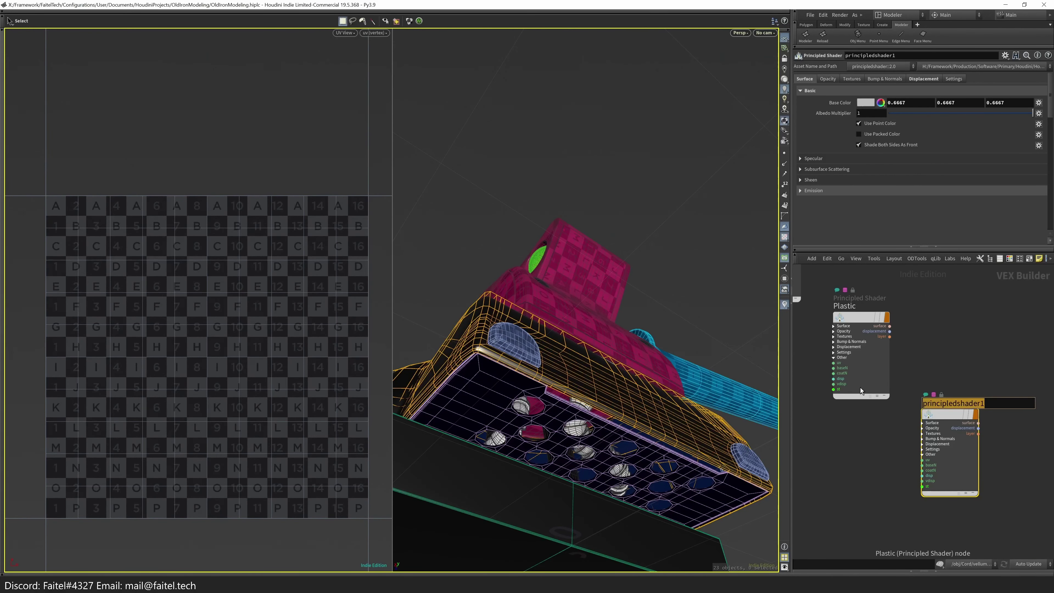
{"action": "type", "text": "Plastic_White"}
{"action": "key", "text": "Return"}
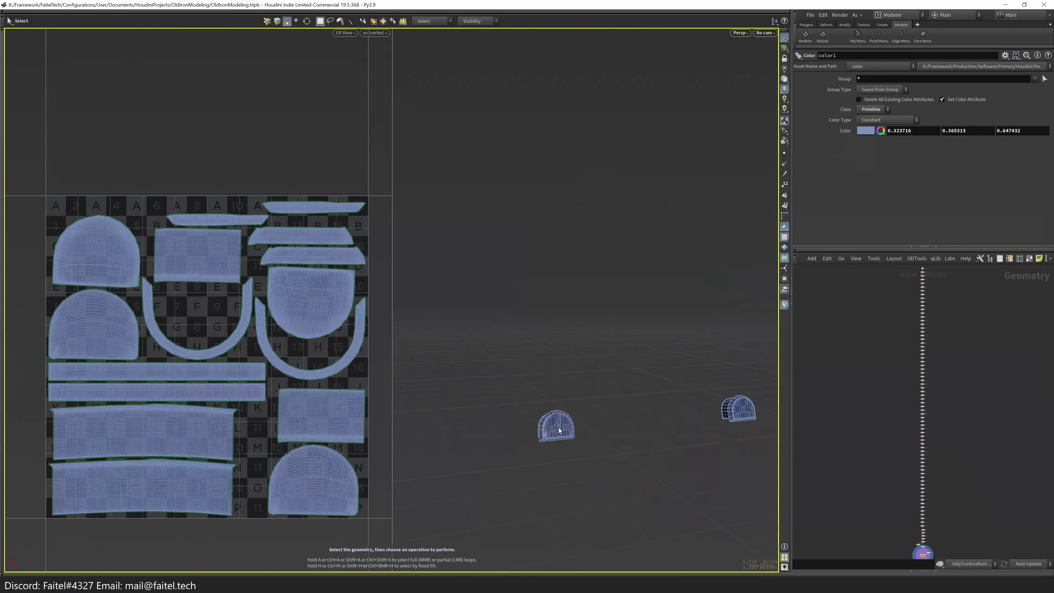
- Assign Plastic to the vented plate and the handle
{"action": "key", "text": "n"}
{"action": "key", "text": "Tab"}
{"action": "key", "text": "Return"}
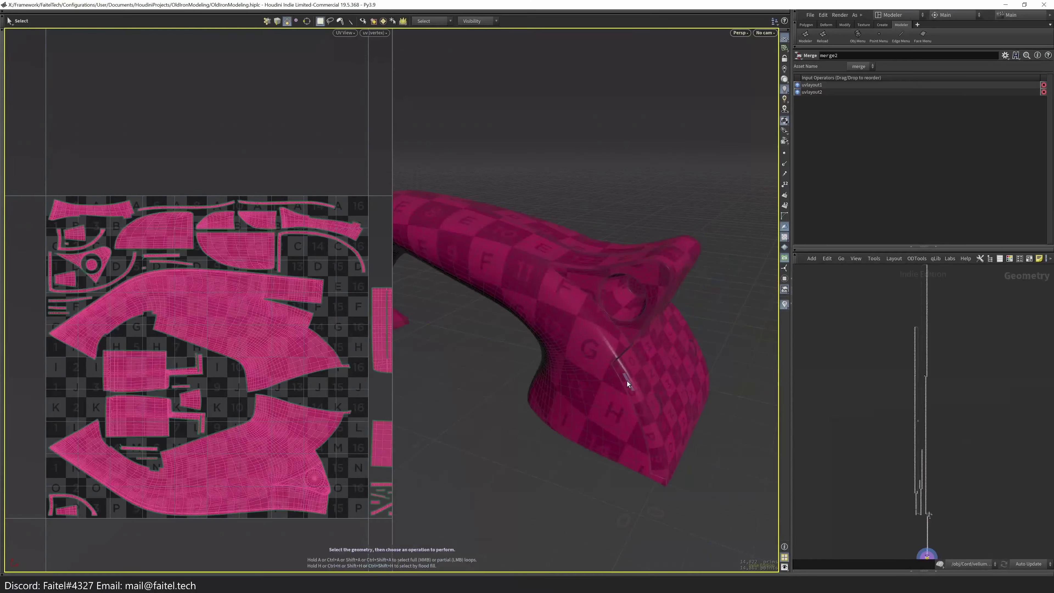
{"action": "key", "text": "n"}
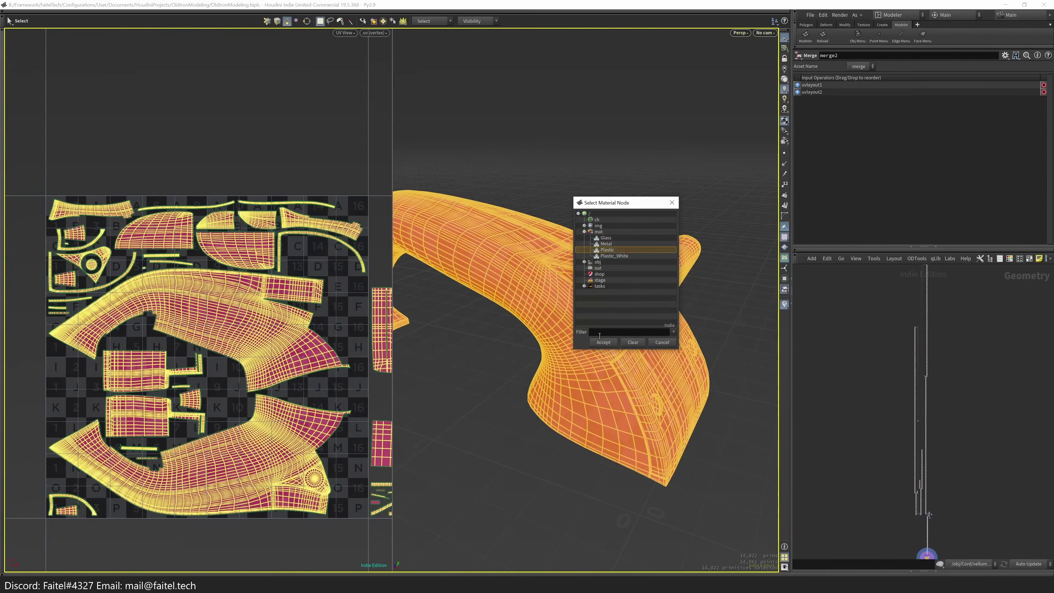
{"action": "left_click", "coordinate": [604, 343]}
{"action": "key", "text": "u"}
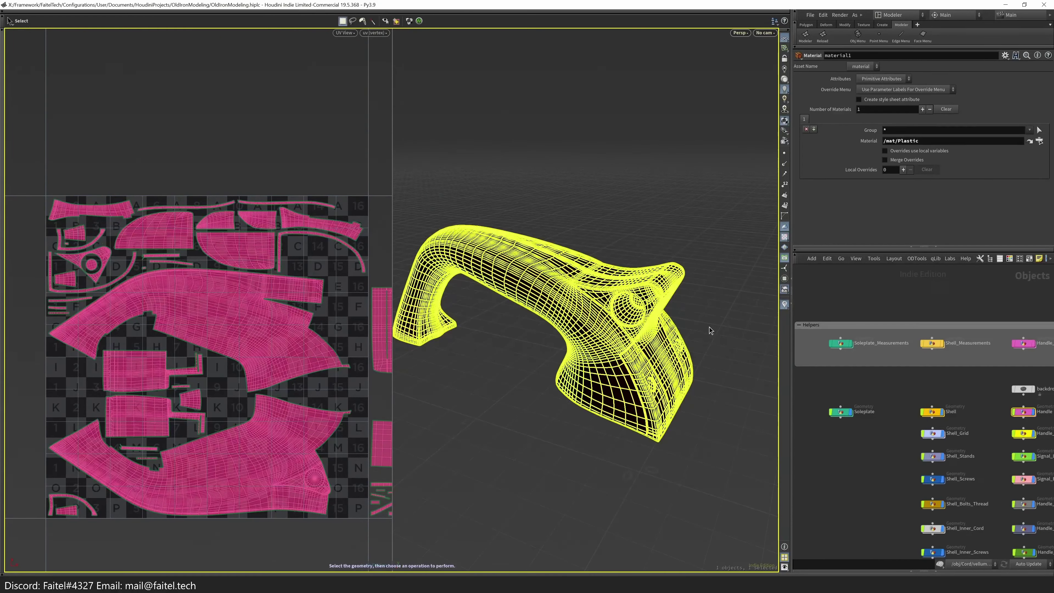
- Assign Glass to the plug box faces of the cord
{"action": "double_click", "coordinate": [698, 276]}
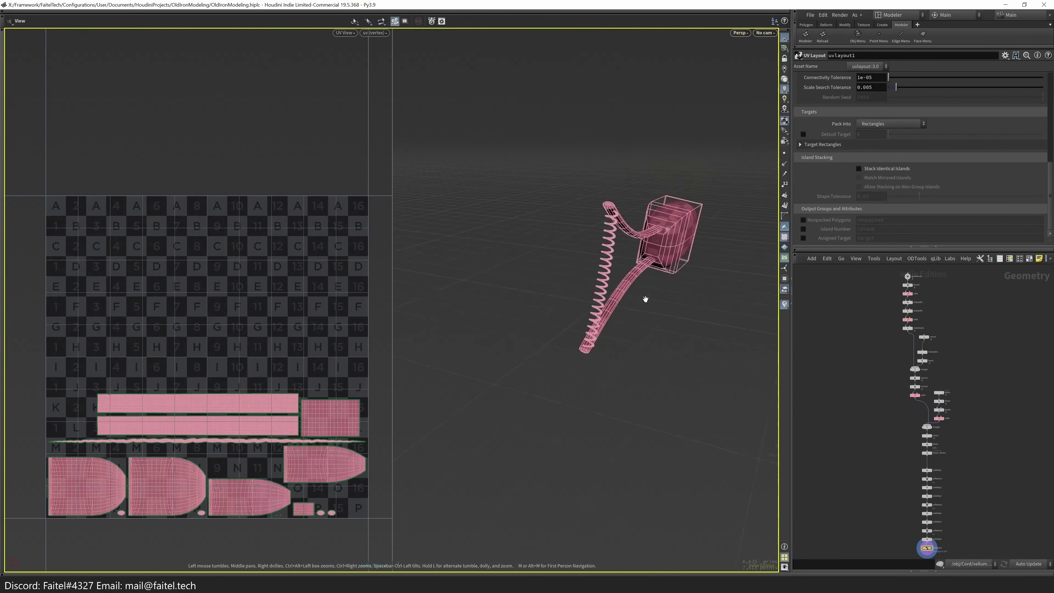
{"action": "left_click", "coordinate": [575, 322]}
{"action": "key", "text": "n"}
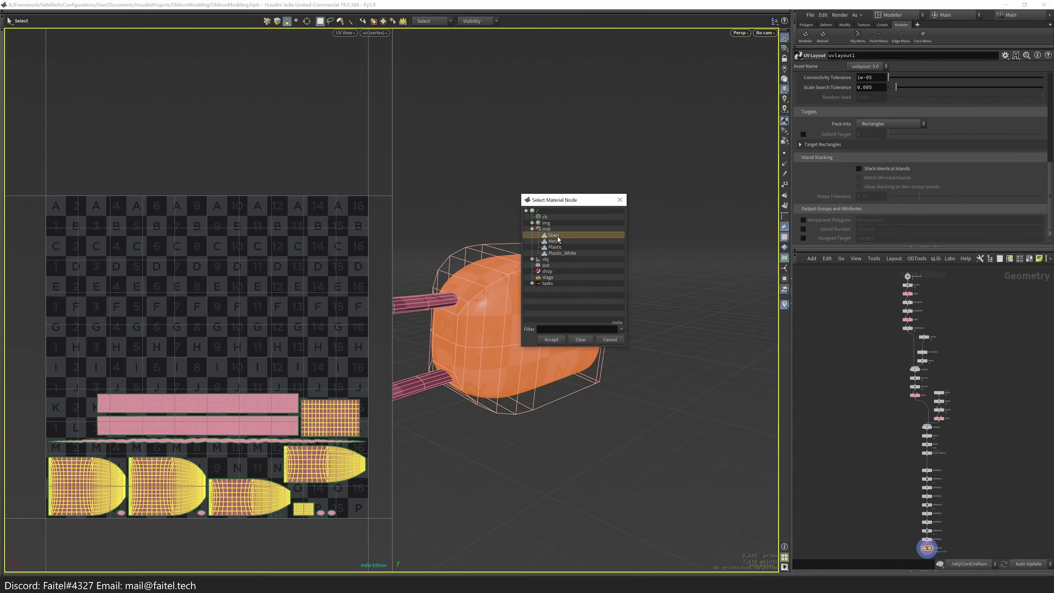
{"action": "key", "text": "Return"}
{"action": "key", "text": "h"}
{"action": "key", "text": "s"}
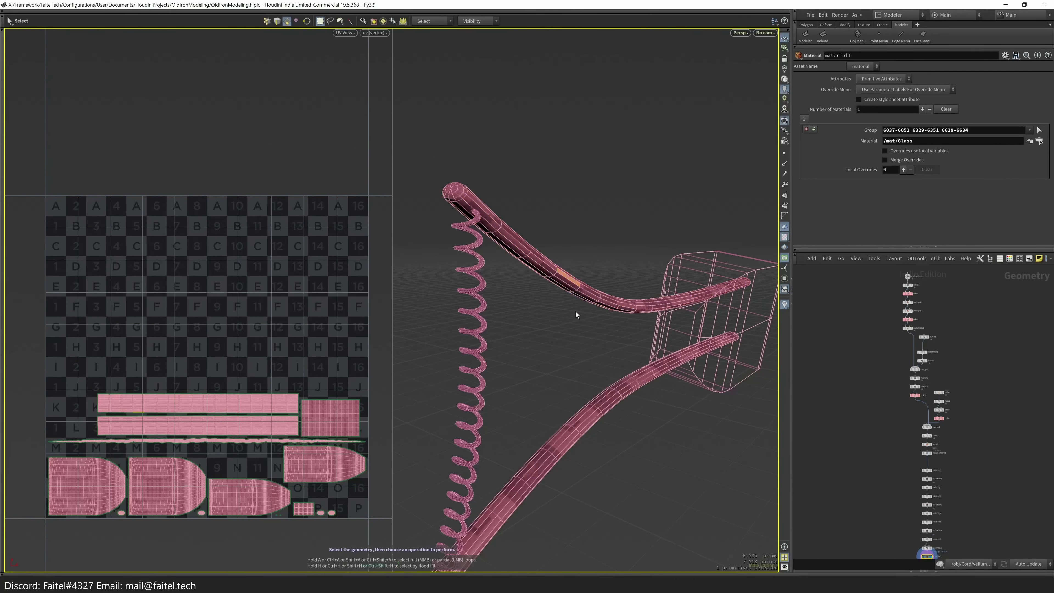
- Assign Plastic_White to the cord's upper and lower tubes
{"action": "double_click", "coordinate": [579, 298]}
{"action": "double_click", "coordinate": [605, 405], "text": "shift"}
{"action": "key", "text": "n"}
{"action": "left_click", "coordinate": [710, 374]}
{"action": "left_click", "coordinate": [1005, 55]}
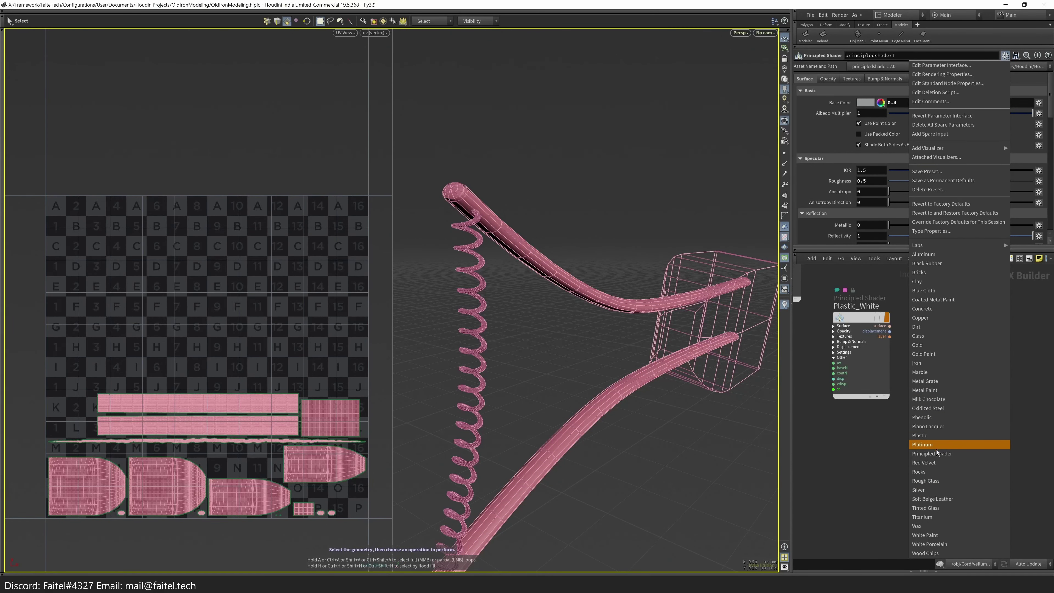
- Give the Metal_Paint shader the Platinum preset and a red base colour
{"action": "left_click", "coordinate": [936, 441]}
{"action": "left_click", "coordinate": [868, 103]}
{"action": "left_click", "coordinate": [841, 60]}
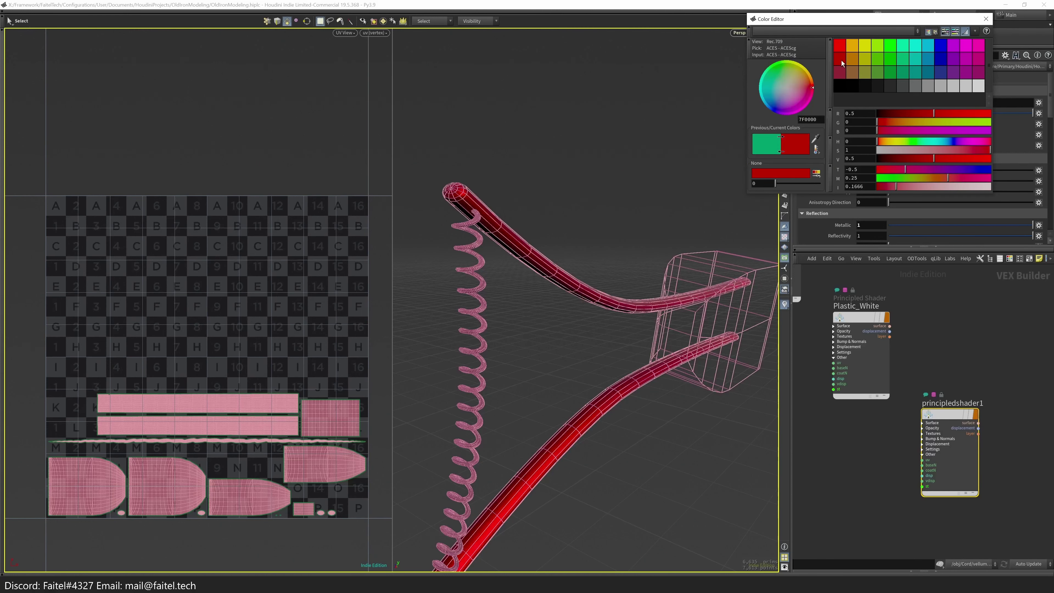
{"action": "left_click", "coordinate": [987, 19]}
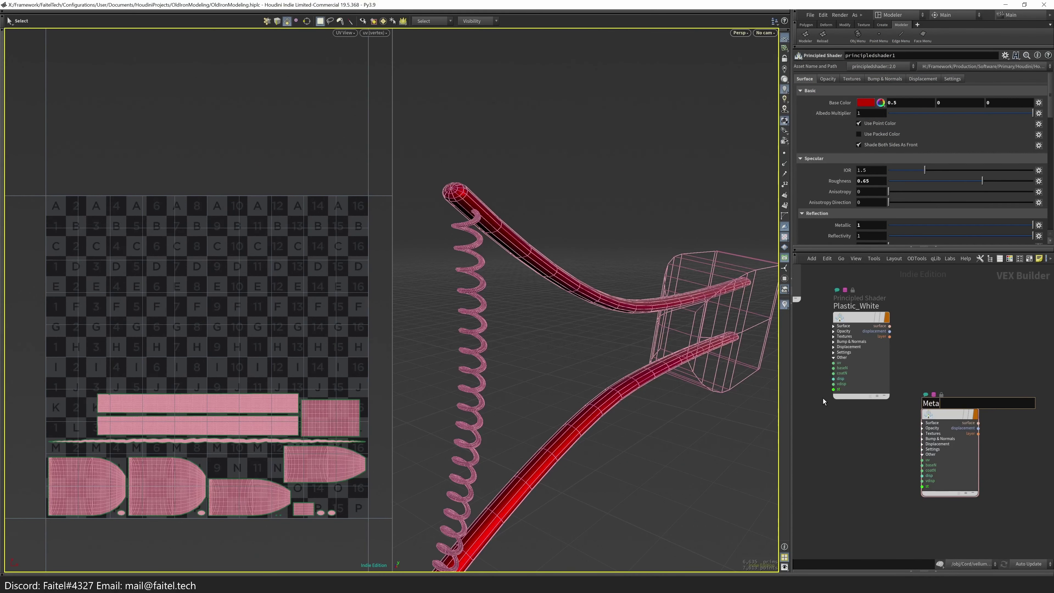
- Assign Metal_Paint to the cord's coiled spring
{"action": "double_click", "coordinate": [482, 374]}
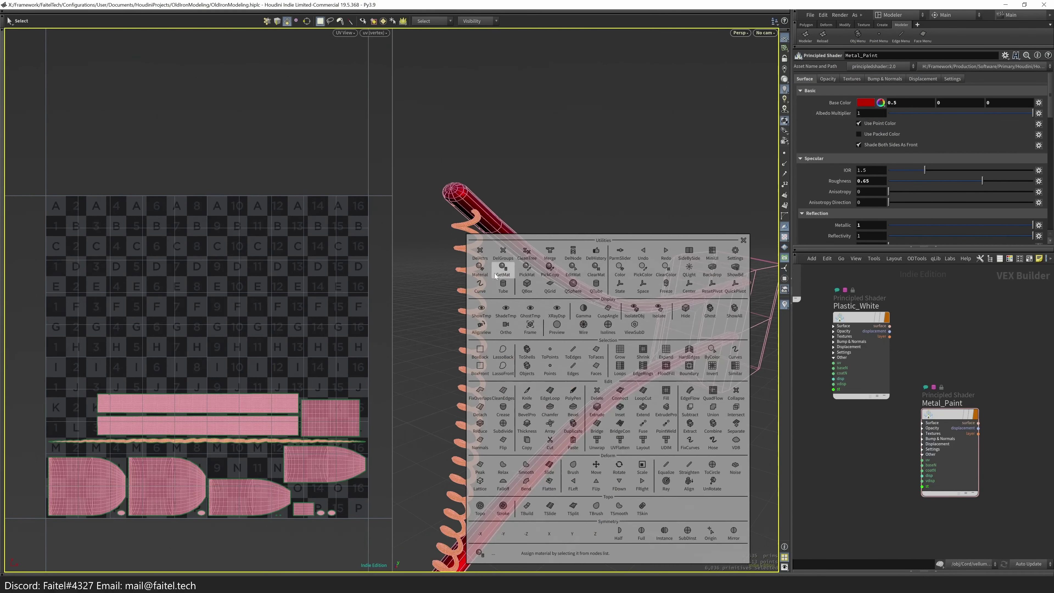
{"action": "left_click", "coordinate": [480, 246]}
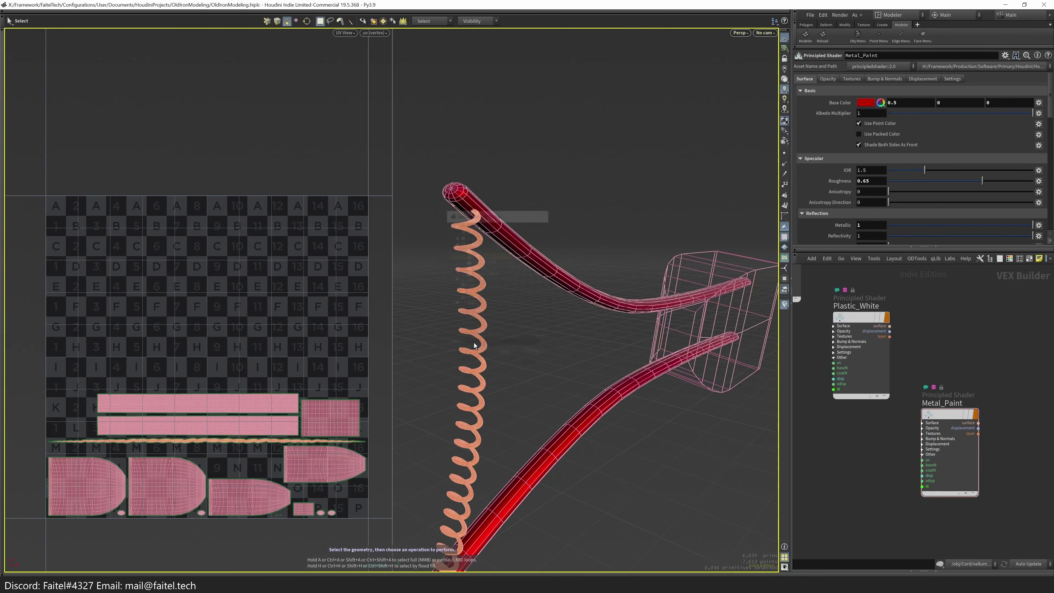
{"action": "left_click", "coordinate": [472, 342]}
{"action": "scroll", "coordinate": [527, 358], "scroll_direction": "up", "scroll_amount": 5}
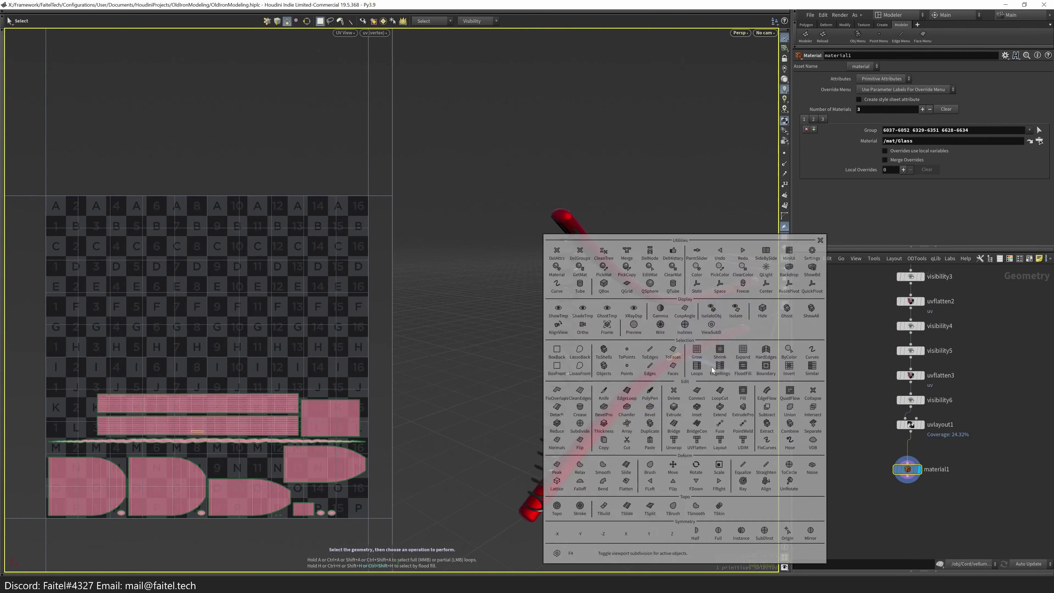
{"action": "scroll", "coordinate": [656, 387], "scroll_direction": "up", "scroll_amount": 3}
- Orbit to a low side view and add a new principled shader
{"action": "key", "text": "Tab"}
{"action": "left_click", "coordinate": [671, 325]}
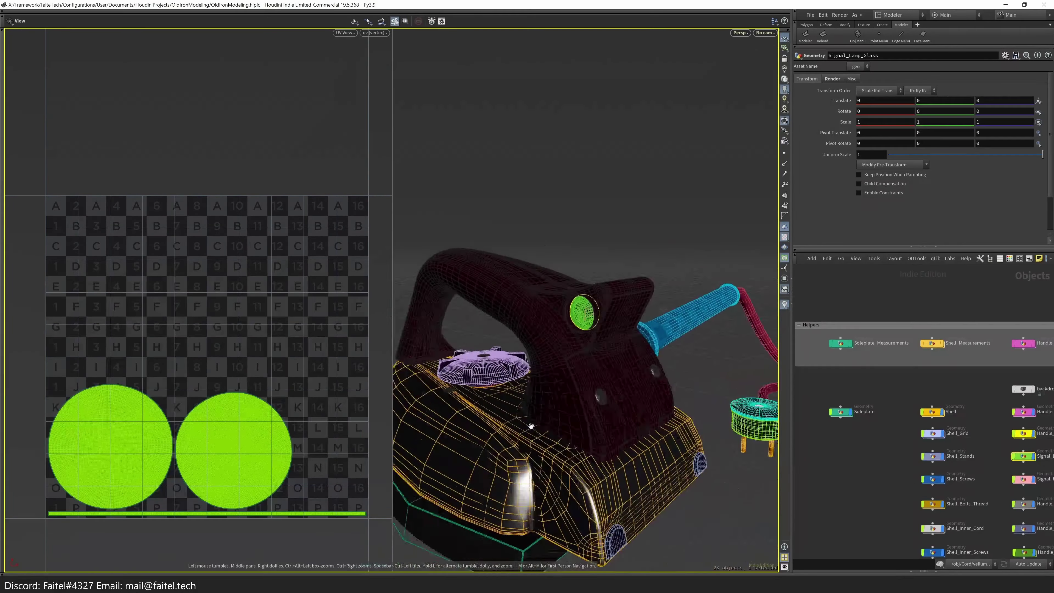
{"action": "left_click_drag", "start_coordinate": [531, 426], "coordinate": [515, 316]}
{"action": "key", "text": "Tab"}
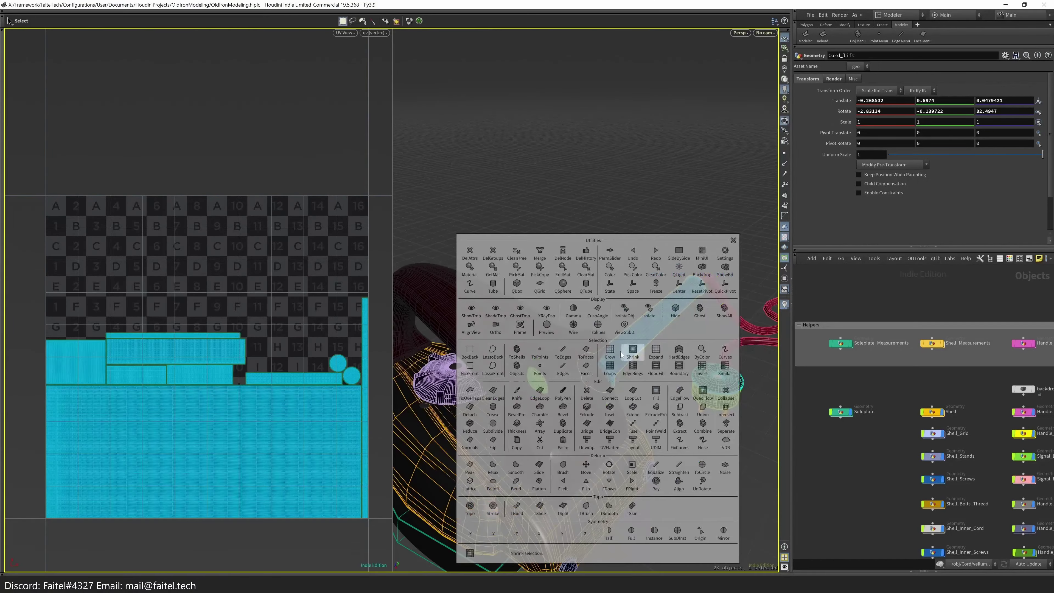
{"action": "left_click", "coordinate": [502, 277]}
{"action": "left_click", "coordinate": [1005, 56]}
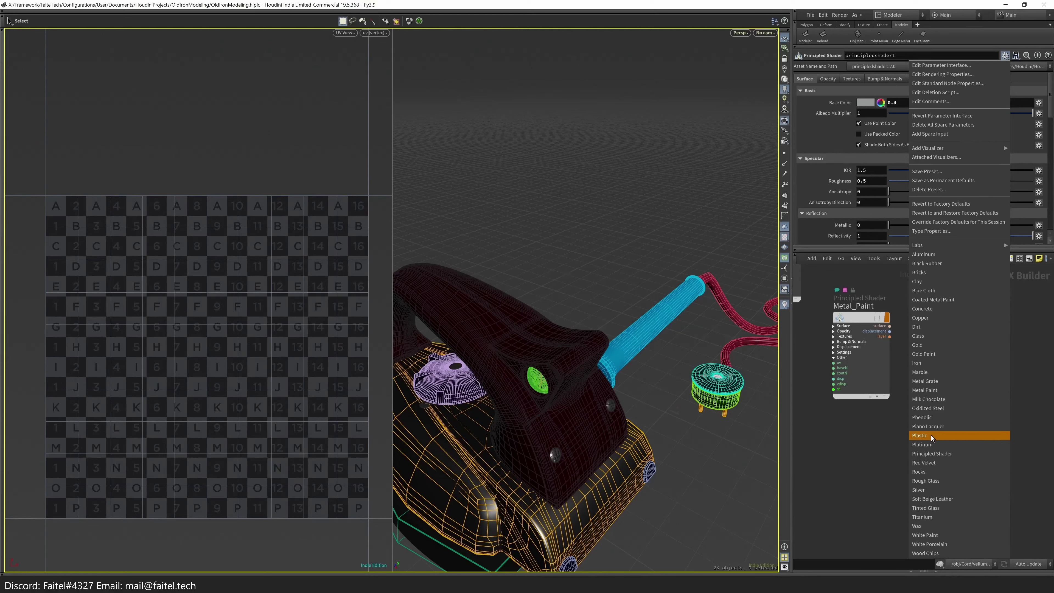
- Make a Rubber shader from the Plastic preset with a near-black base colour and roughness 0.614
{"action": "left_click", "coordinate": [931, 435]}
{"action": "key", "text": "Return"}
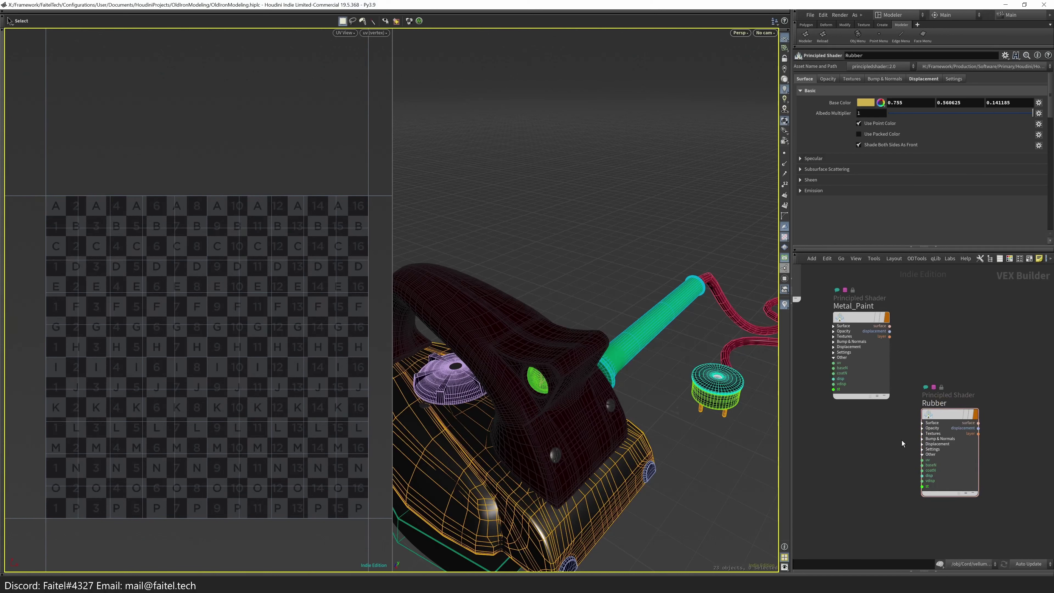
{"action": "left_click", "coordinate": [866, 102]}
{"action": "left_click", "coordinate": [872, 86]}
{"action": "left_click", "coordinate": [988, 19]}
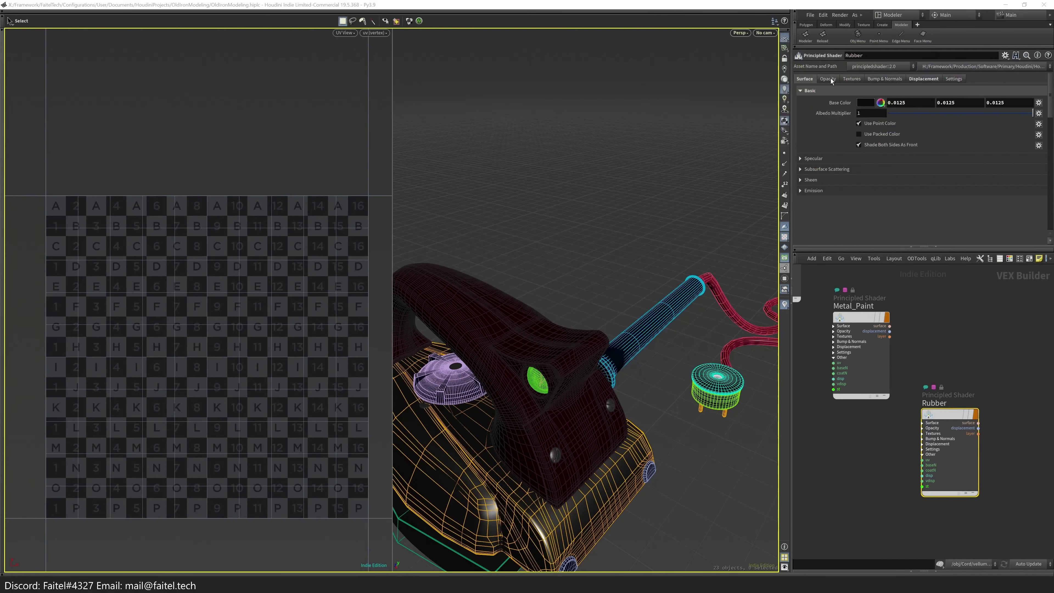
{"action": "left_click", "coordinate": [801, 159]}
{"action": "left_click_drag", "start_coordinate": [932, 181], "coordinate": [978, 183]}
- Inside the cord's network, add a Fabric shader from the Iron preset with a dark grey base colour
{"action": "left_click_drag", "start_coordinate": [733, 230], "coordinate": [676, 323], "text": "alt"}
{"action": "double_click", "coordinate": [676, 323]}
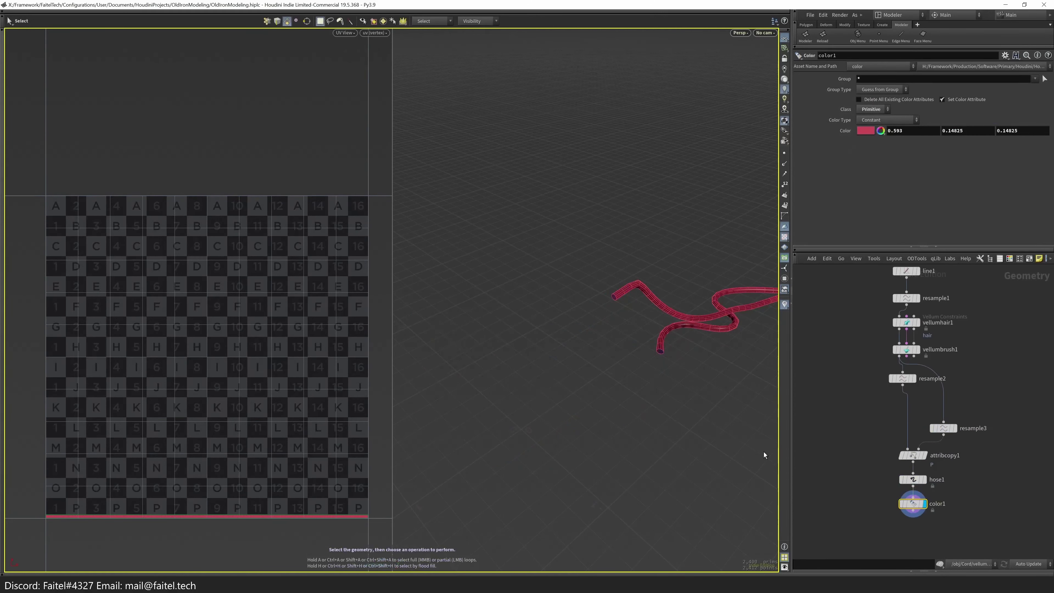
{"action": "left_click", "coordinate": [671, 278]}
{"action": "double_click", "coordinate": [941, 411]}
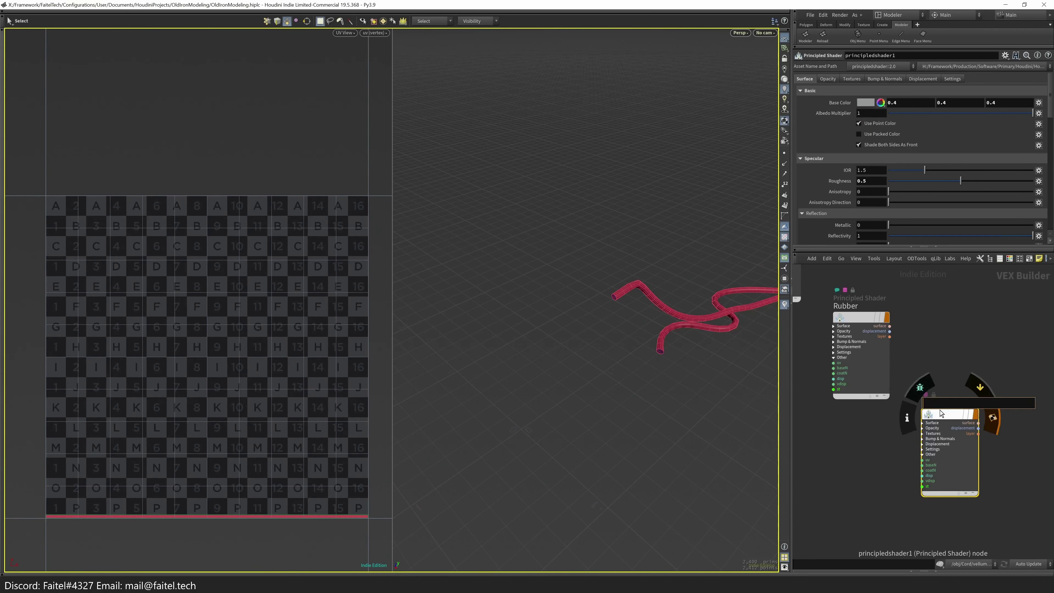
{"action": "left_click", "coordinate": [1005, 55]}
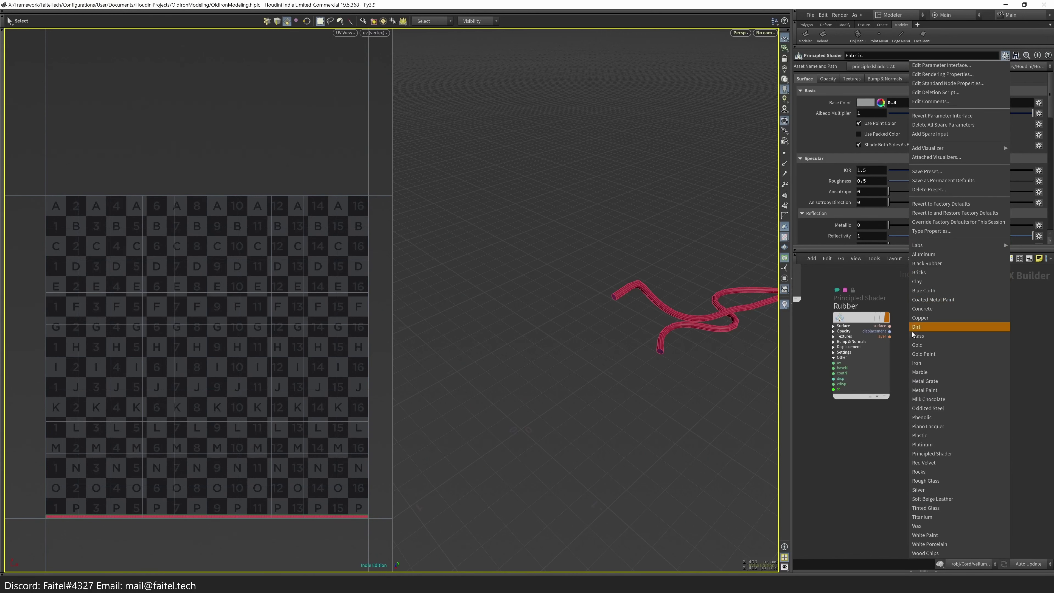
{"action": "left_click", "coordinate": [922, 367]}
{"action": "left_click", "coordinate": [869, 103]}
{"action": "left_click", "coordinate": [901, 81]}
- Return to object level and dive into the Screw_base network
{"action": "key", "text": "u"}
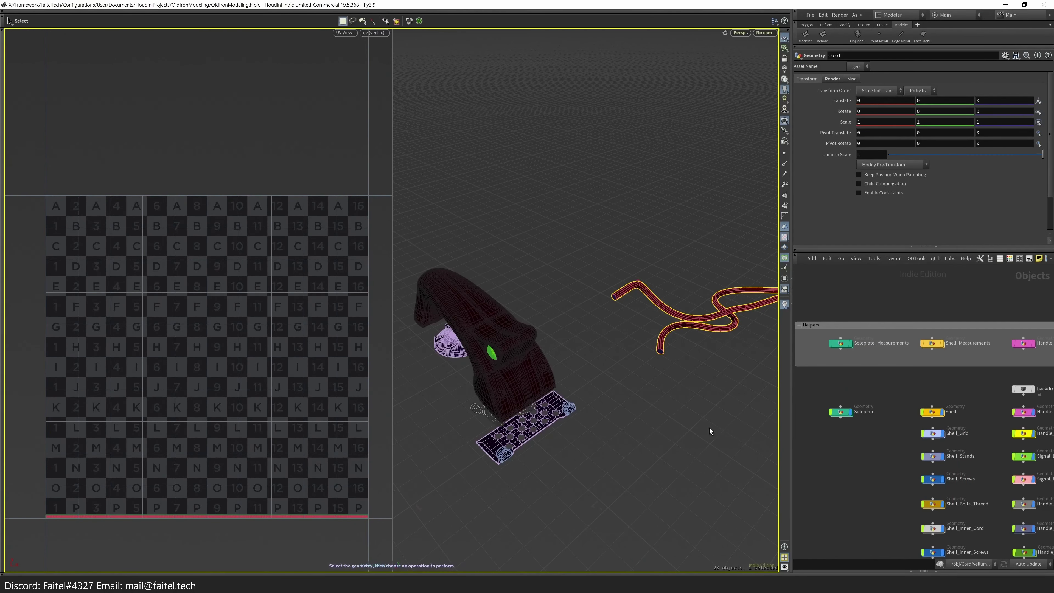
{"action": "scroll", "coordinate": [688, 433], "scroll_direction": "up", "scroll_amount": 3}
{"action": "double_click", "coordinate": [658, 408]}
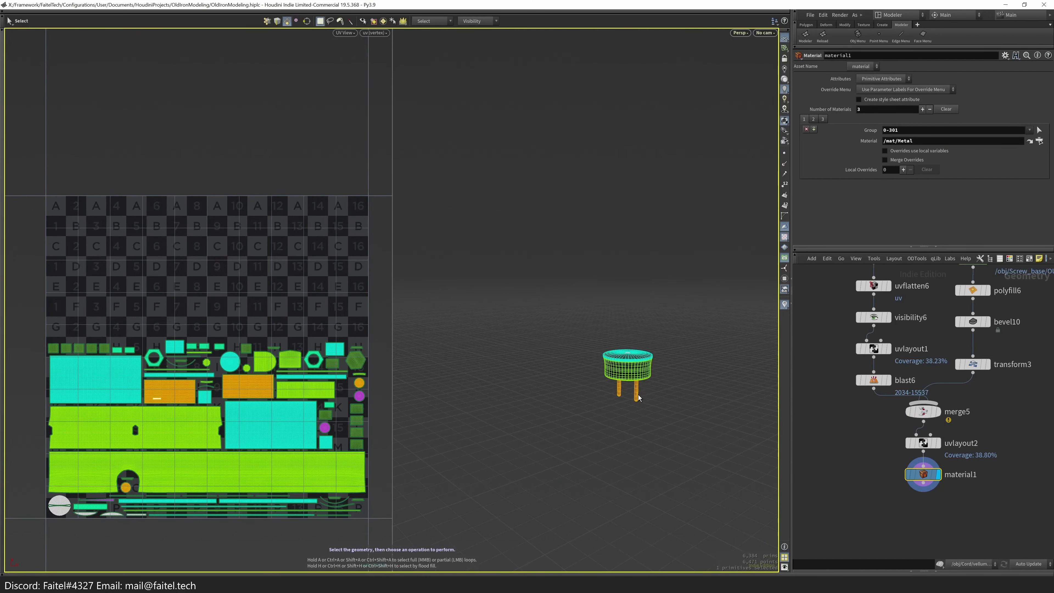
- Add a principled shader with the Oxidized Steel preset and dark olive-gold base colour 483D00, then rename it
{"action": "left_click", "coordinate": [630, 360]}
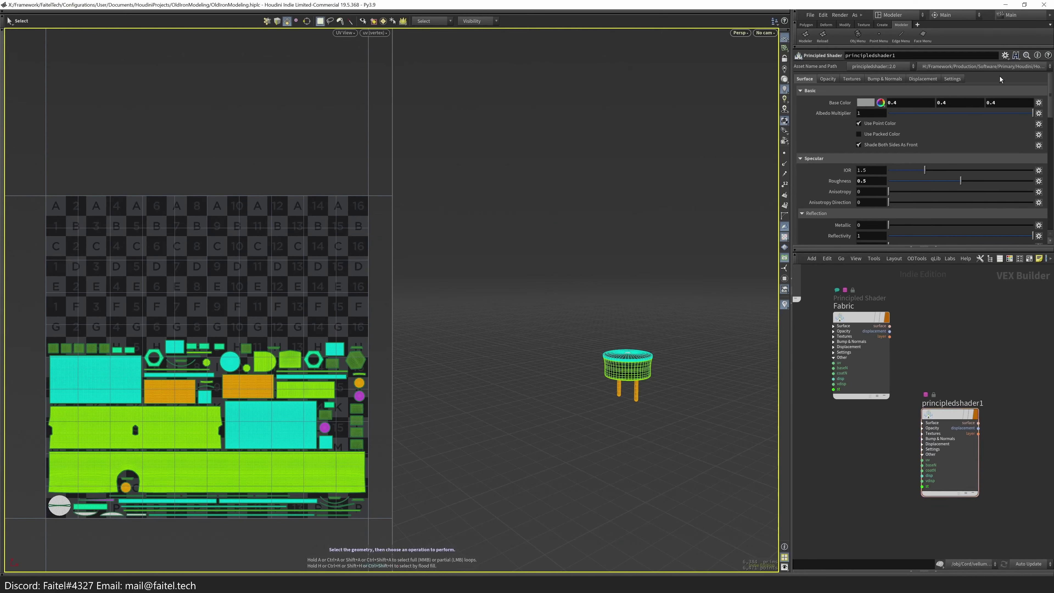
{"action": "left_click", "coordinate": [1005, 56]}
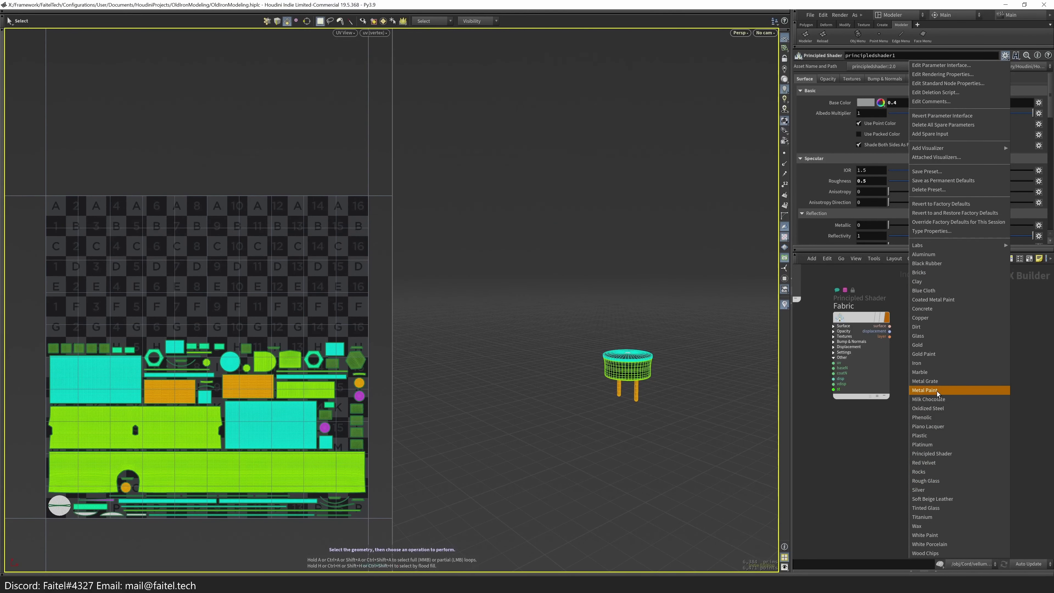
{"action": "left_click", "coordinate": [939, 409]}
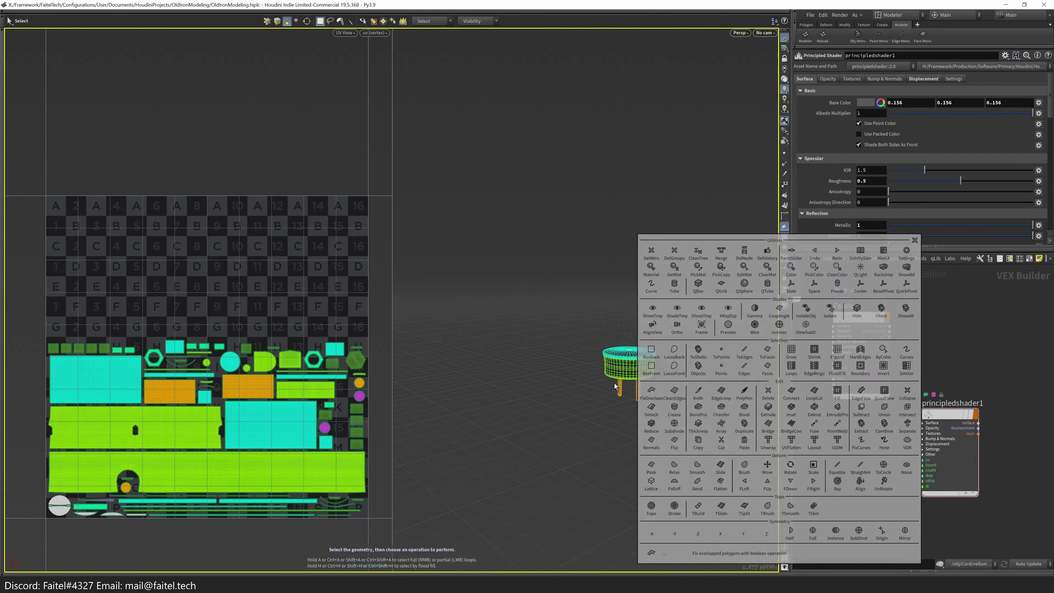
{"action": "left_click", "coordinate": [881, 102]}
{"action": "left_click", "coordinate": [865, 71]}
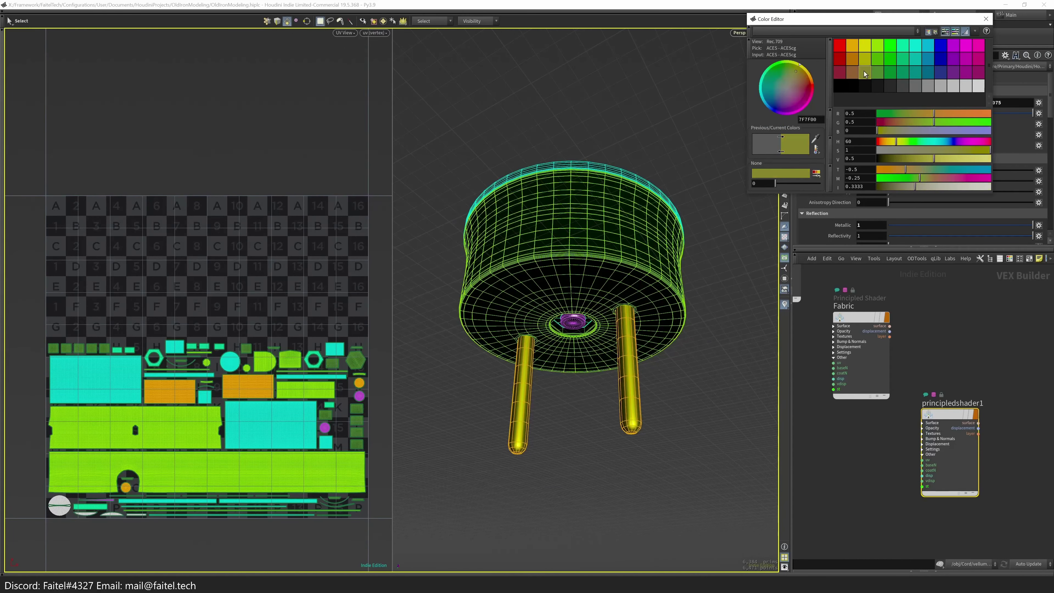
{"action": "left_click", "coordinate": [894, 142]}
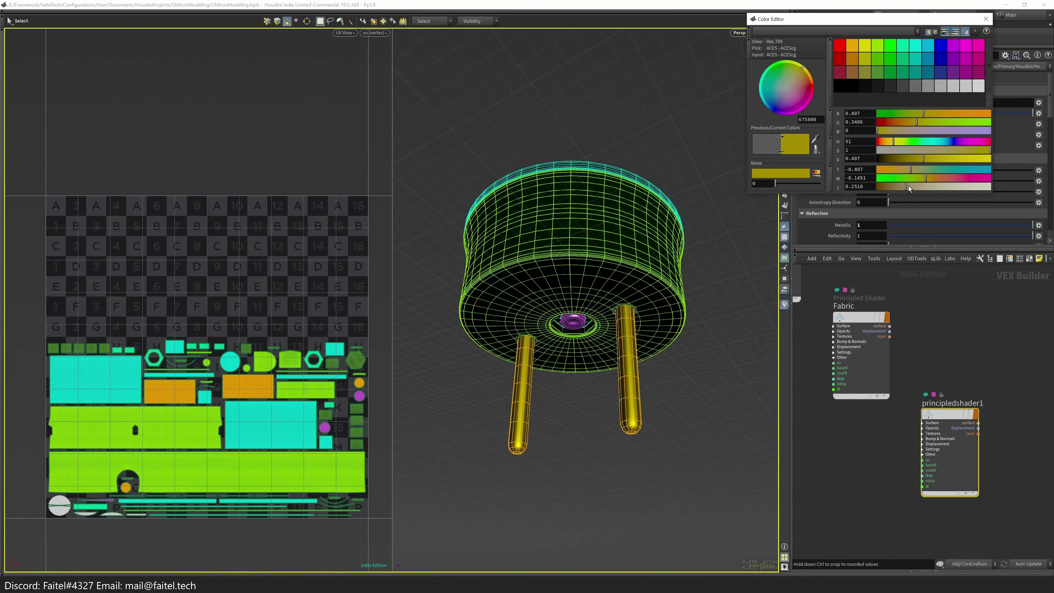
{"action": "left_click", "coordinate": [909, 159]}
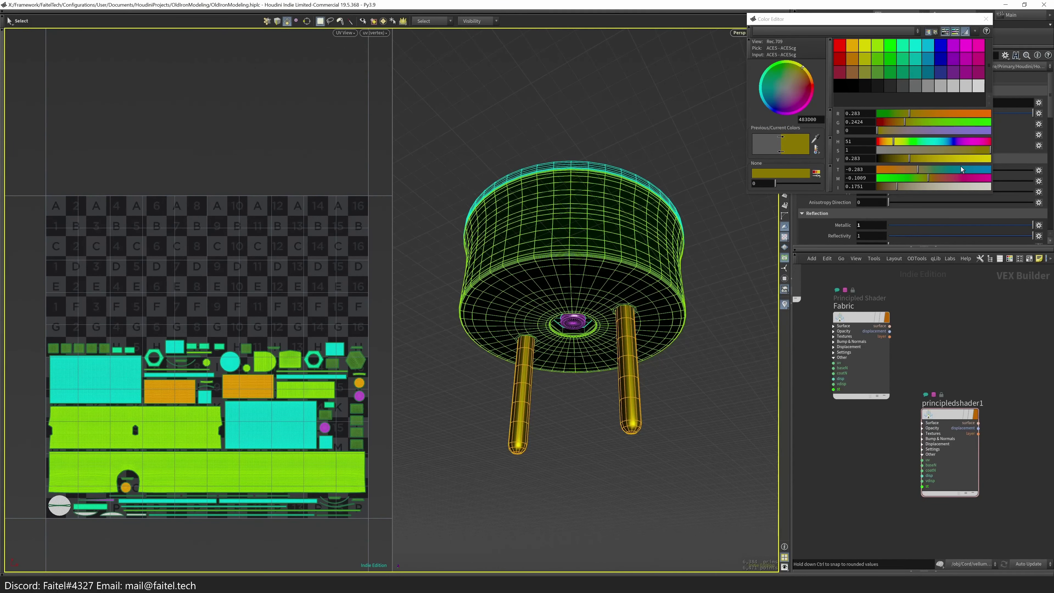
{"action": "left_click", "coordinate": [987, 19]}
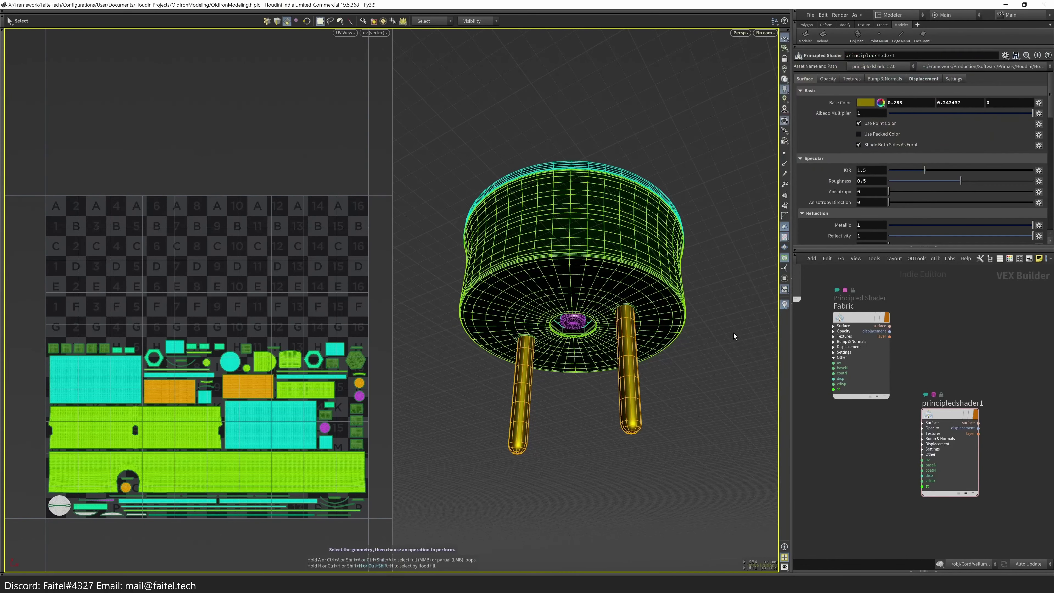
{"action": "double_click", "coordinate": [963, 404]}
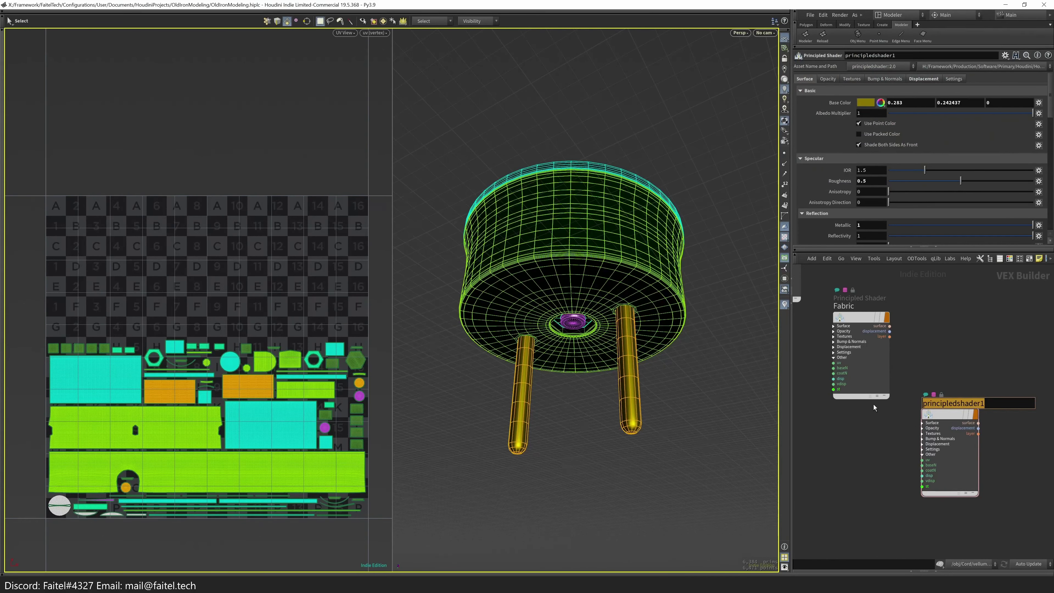
- Back at object level, switch to a single large perspective view framing the whole iron
{"action": "key", "text": "u"}
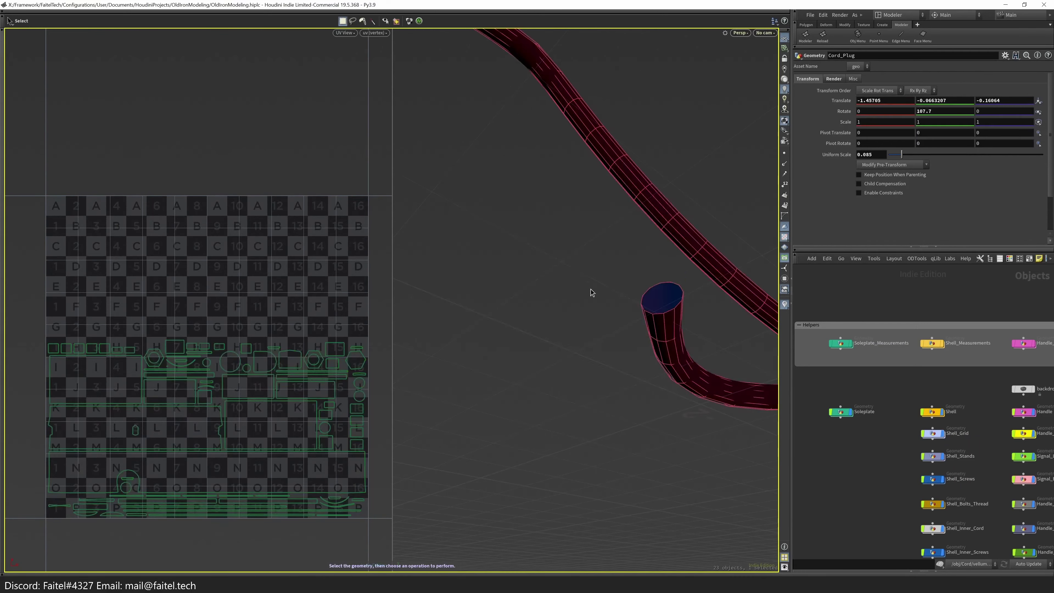
{"action": "scroll", "coordinate": [483, 336], "scroll_direction": "down", "scroll_amount": 5}
{"action": "left_click_drag", "start_coordinate": [509, 299], "coordinate": [593, 384]}
{"action": "key", "text": "s"}
{"action": "key", "text": "ctrl+1"}
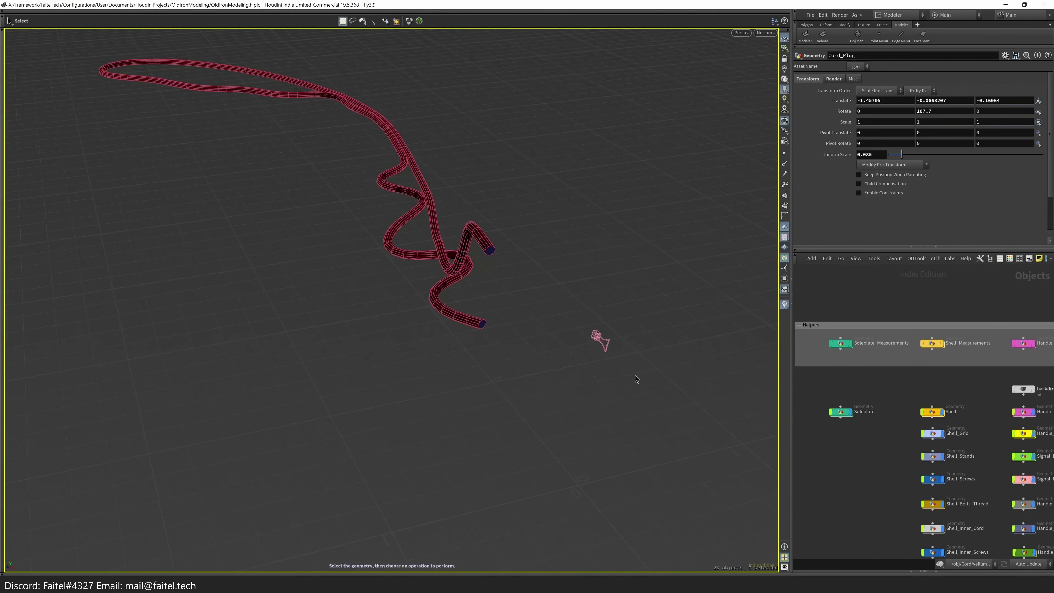
{"action": "left_click", "coordinate": [840, 412]}
{"action": "scroll", "coordinate": [851, 452], "scroll_direction": "down", "scroll_amount": 3}
{"action": "key", "text": "Escape"}
{"action": "left_click_drag", "start_coordinate": [678, 423], "coordinate": [555, 381]}
{"action": "mouse_move", "coordinate": [618, 393]}
{"action": "left_mouse_down", "text": "alt"}
{"action": "mouse_move", "coordinate": [596, 377]}
{"action": "mouse_move", "coordinate": [620, 387]}
{"action": "left_mouse_up", "text": "alt"}
{"action": "scroll", "coordinate": [902, 495], "scroll_direction": "up", "scroll_amount": 3}
- Add a qLight to the iron, compare the unlit look, then restore the light
{"action": "key", "text": "grave"}
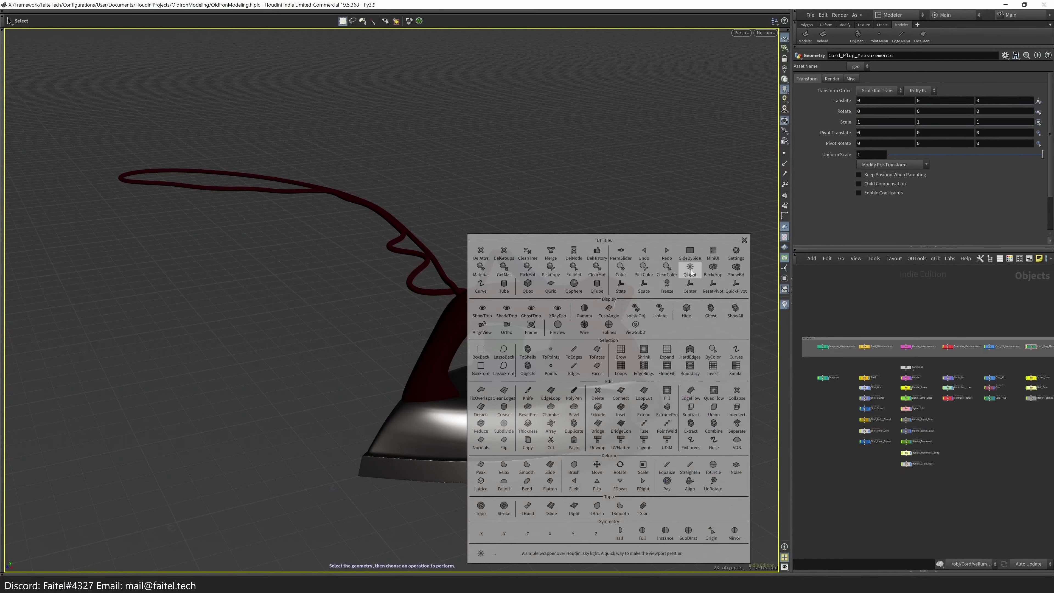
{"action": "left_click", "coordinate": [683, 309]}
{"action": "scroll", "coordinate": [671, 366], "scroll_direction": "up", "scroll_amount": 3}
{"action": "scroll", "coordinate": [880, 464], "scroll_direction": "up", "scroll_amount": 3}
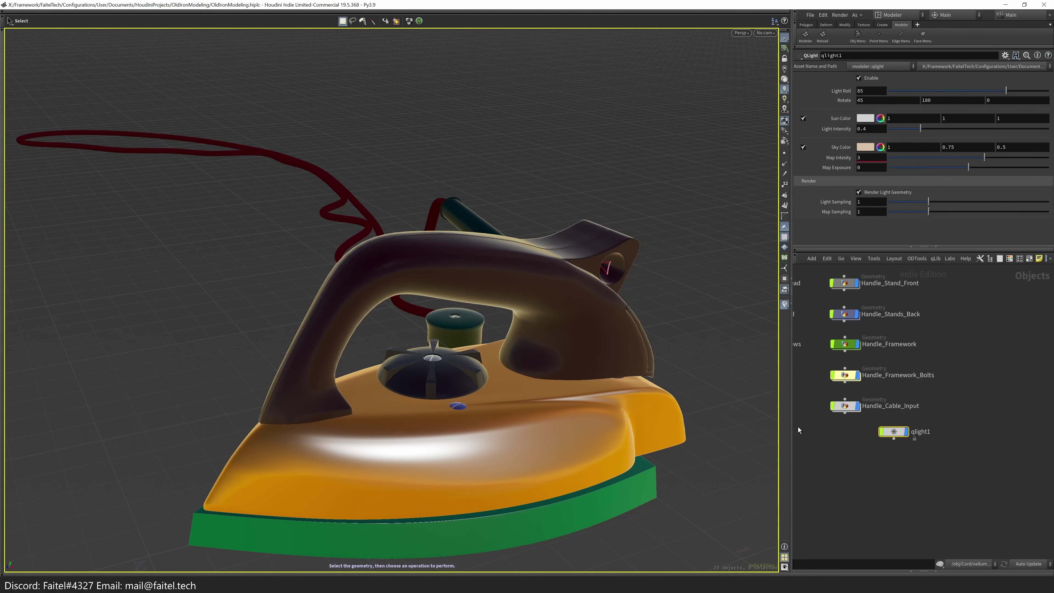
{"action": "key", "text": "alt+x"}
{"action": "scroll", "coordinate": [918, 477], "scroll_direction": "down", "scroll_amount": 3}
{"action": "scroll", "coordinate": [887, 475], "scroll_direction": "up", "scroll_amount": 3}
{"action": "left_click_drag", "start_coordinate": [457, 415], "coordinate": [586, 409], "text": "alt"}
{"action": "key", "text": "s"}
{"action": "left_click", "coordinate": [589, 406]}
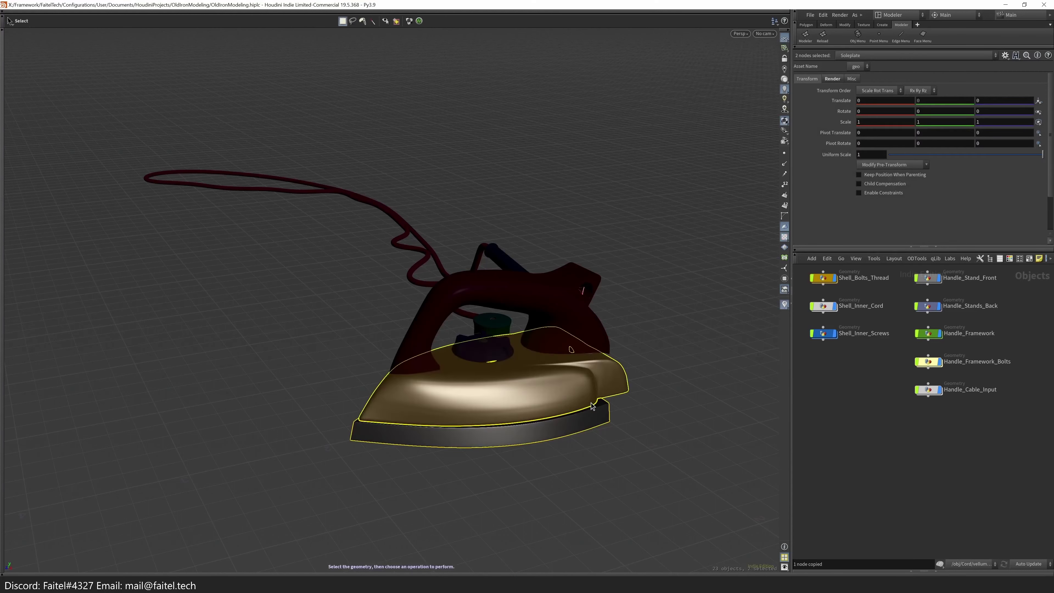
{"action": "left_click", "coordinate": [621, 407]}
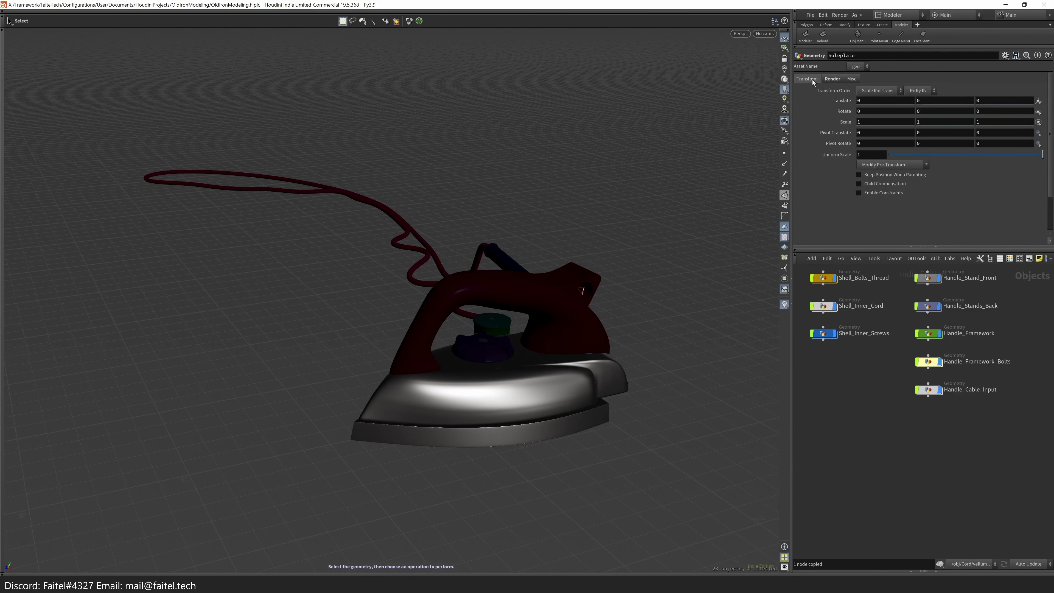
{"action": "key", "text": "Tab"}
- Select qlight1 and start a region render preview of the lit iron
{"action": "left_click", "coordinate": [688, 294]}
{"action": "left_click_drag", "start_coordinate": [687, 294], "coordinate": [681, 255]}
{"action": "left_click", "coordinate": [928, 390]}
{"action": "left_click", "coordinate": [3, 215]}
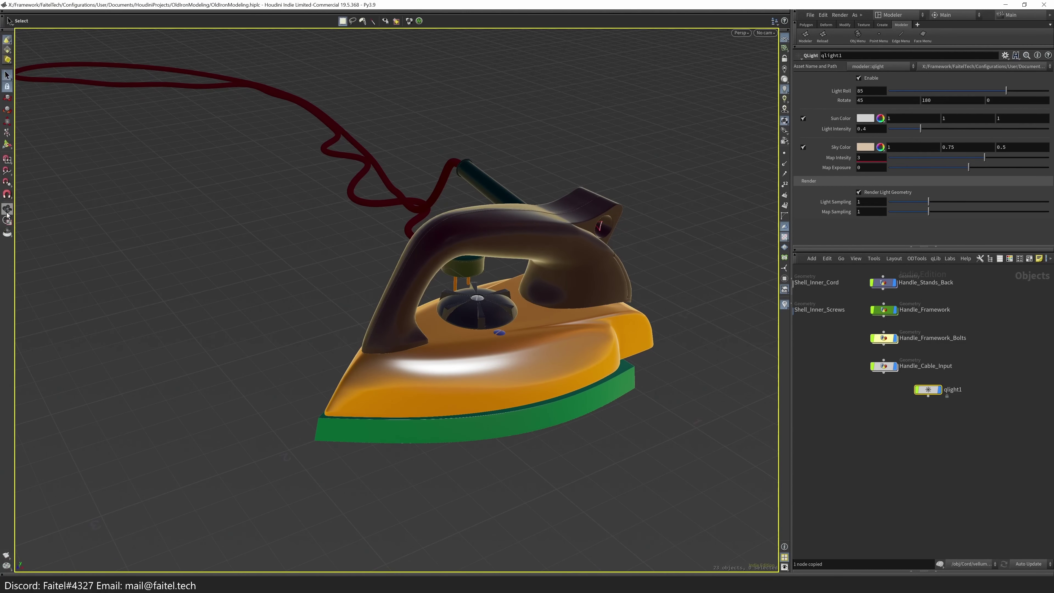
{"action": "left_click", "coordinate": [7, 221]}
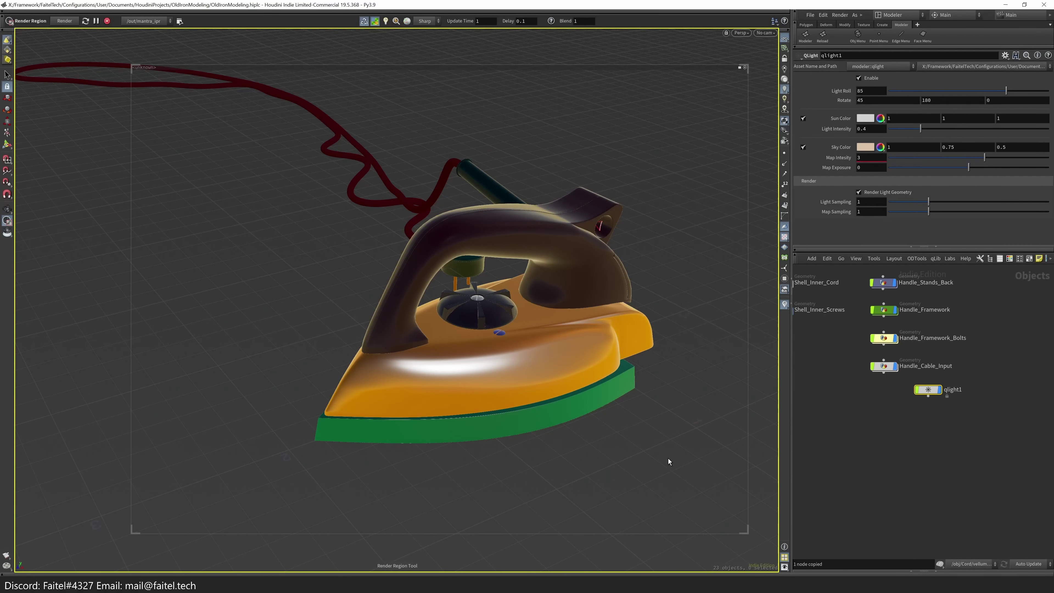
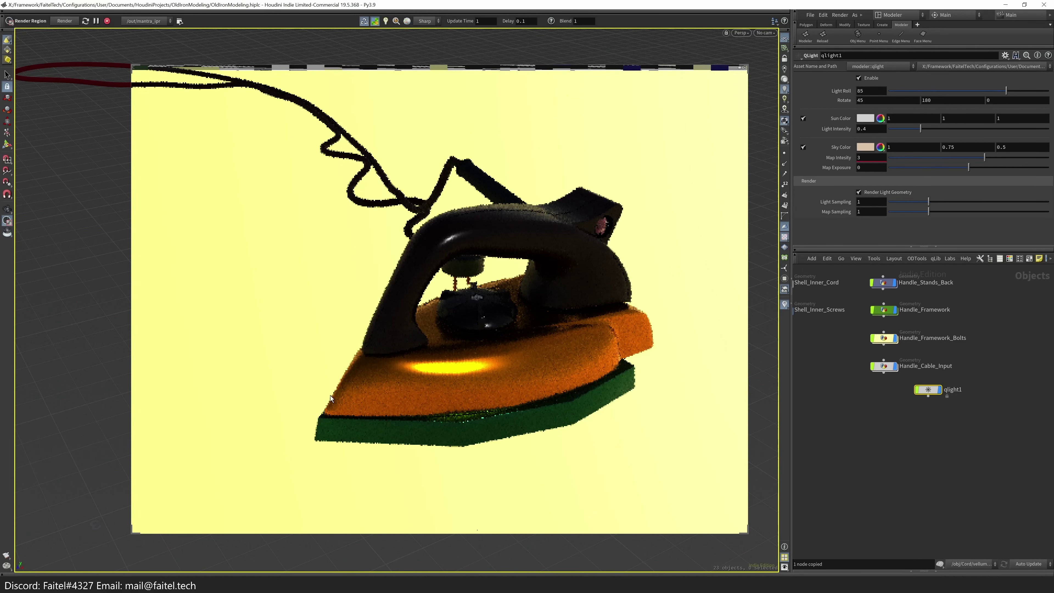
- Stop the interactive render and visit the /mat network before returning to /obj
{"action": "key", "text": "Escape"}
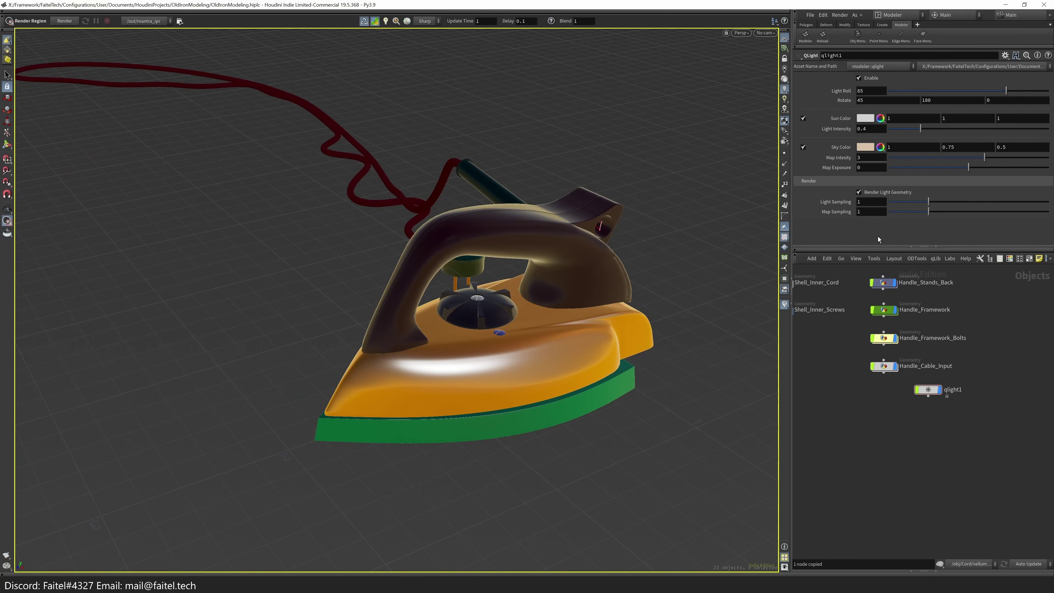
{"action": "left_click", "coordinate": [855, 411]}
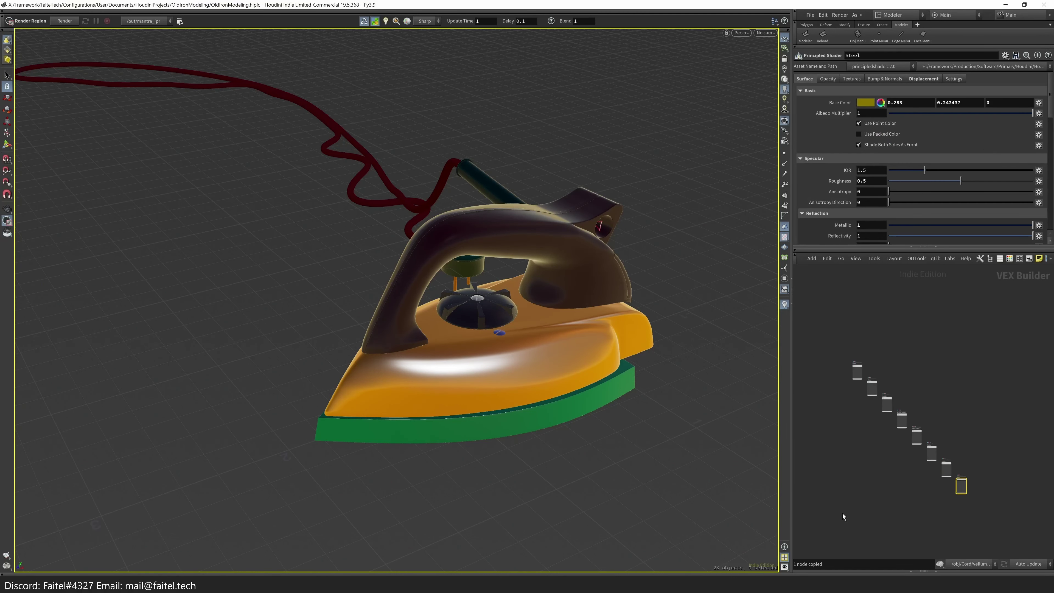
{"action": "scroll", "coordinate": [933, 474], "scroll_direction": "down", "scroll_amount": 3}
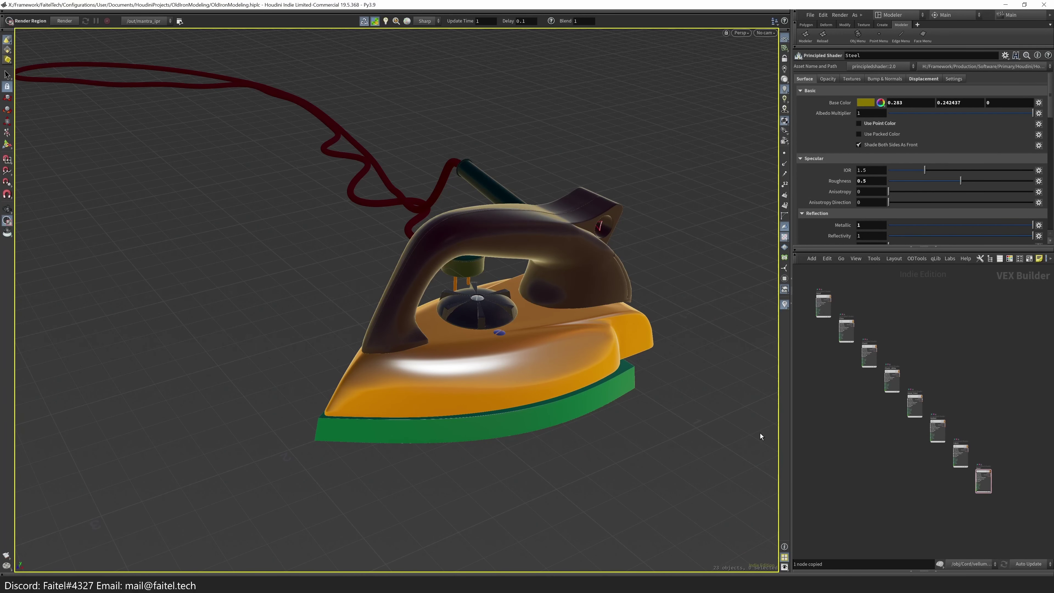
{"action": "key", "text": "n"}
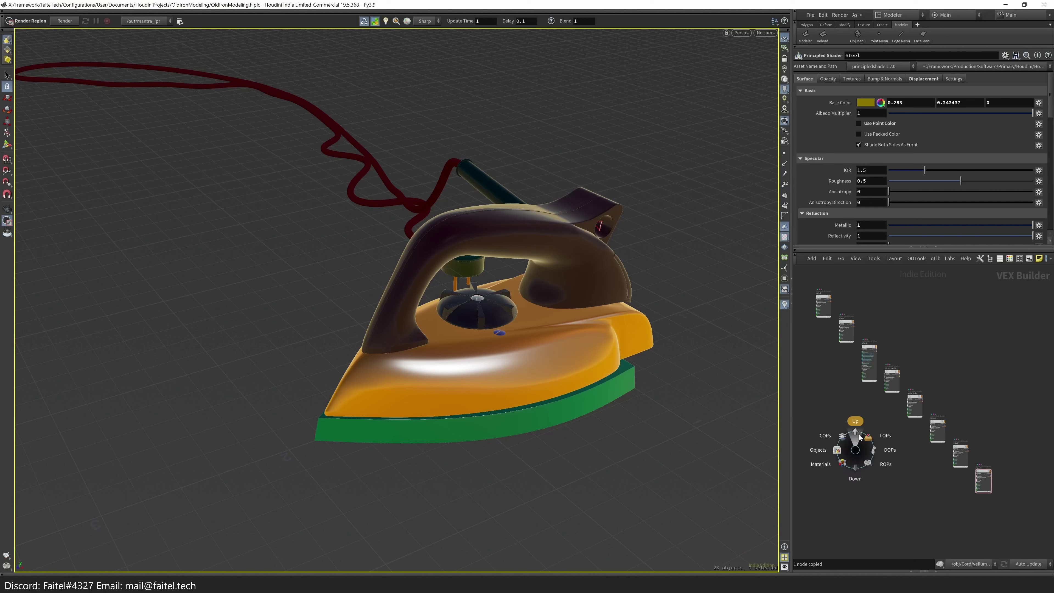
{"action": "left_click", "coordinate": [838, 450]}
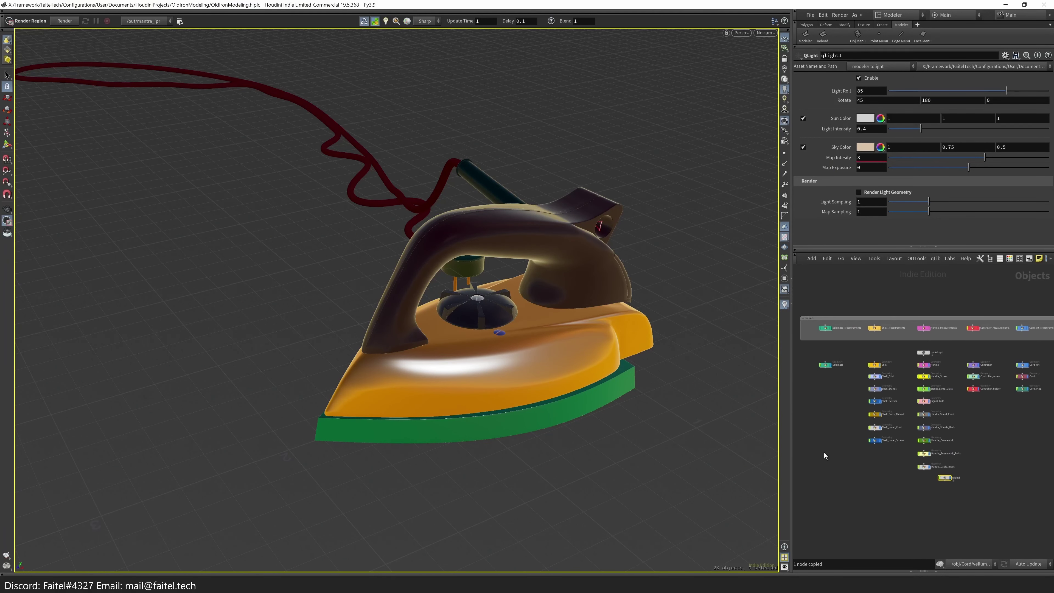
- Select the qlight1 light and draw a render region over the viewport to render the iron
{"action": "key", "text": "ctrl+a"}
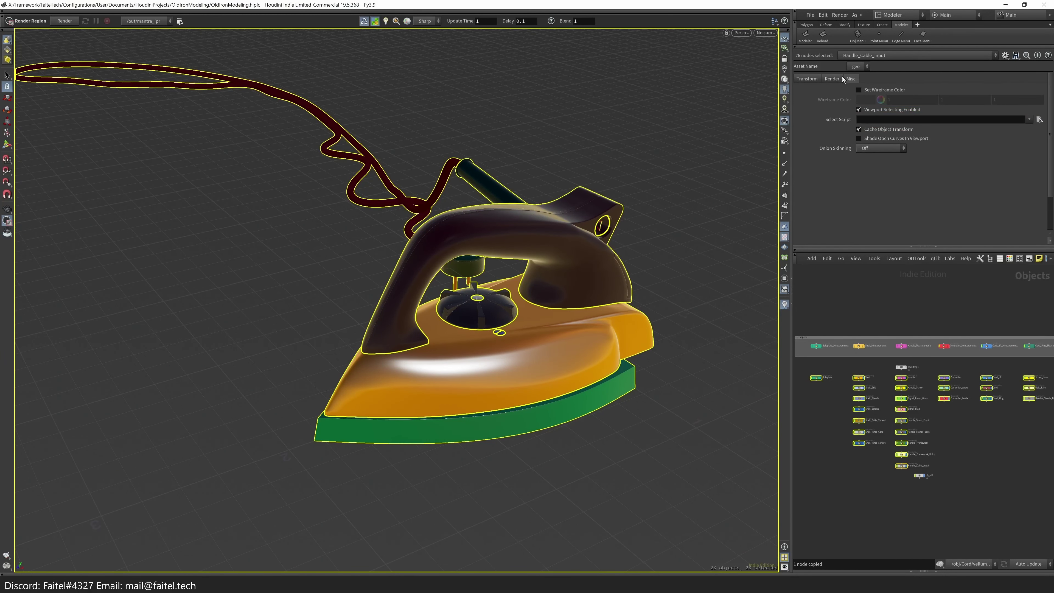
{"action": "left_click", "coordinate": [832, 78]}
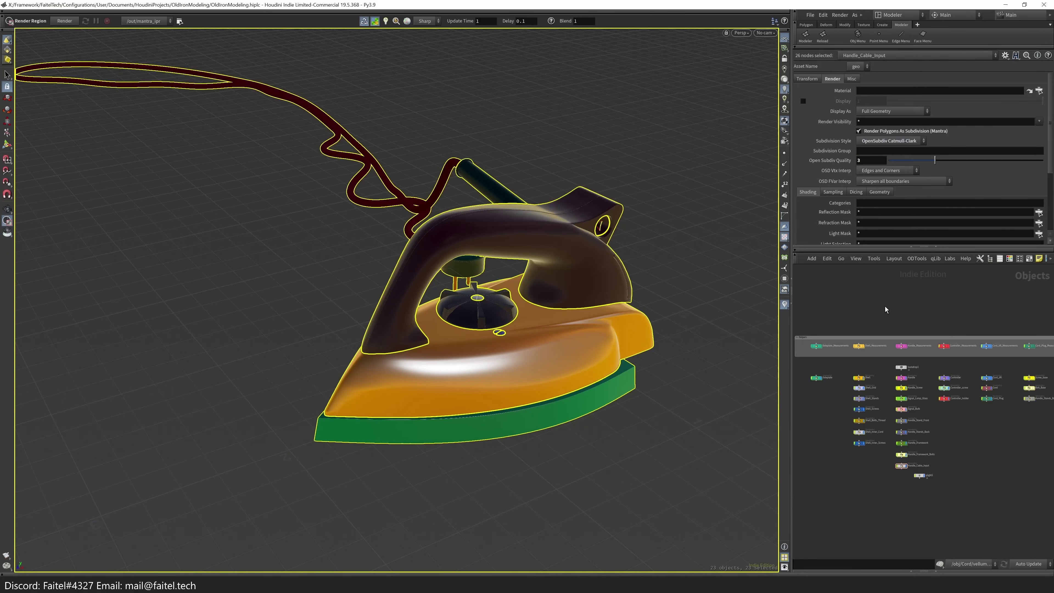
{"action": "left_click", "coordinate": [967, 428]}
{"action": "left_click", "coordinate": [921, 451]}
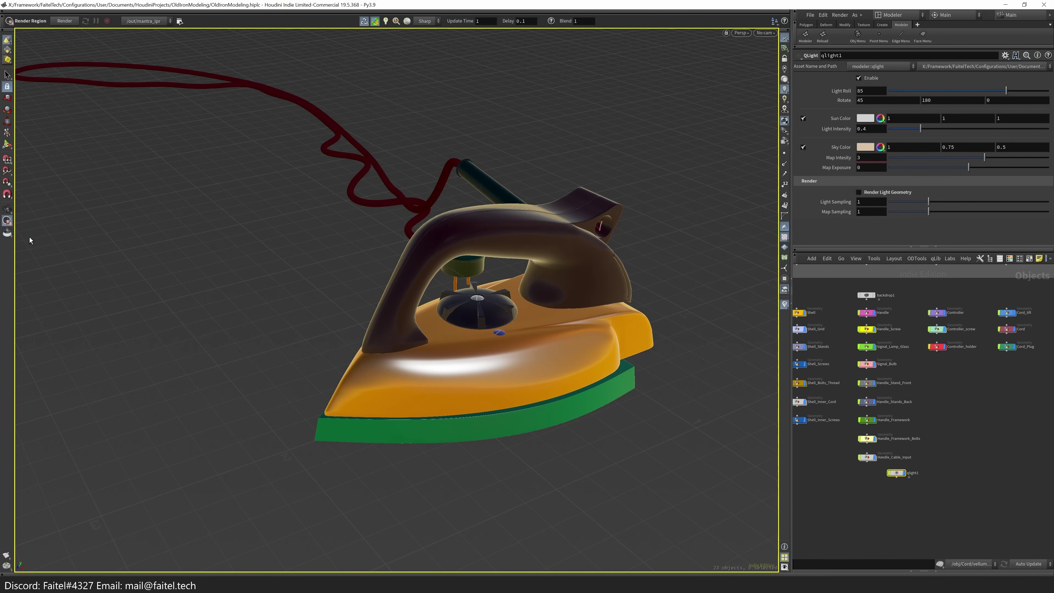
{"action": "left_click_drag", "start_coordinate": [90, 53], "coordinate": [755, 535]}
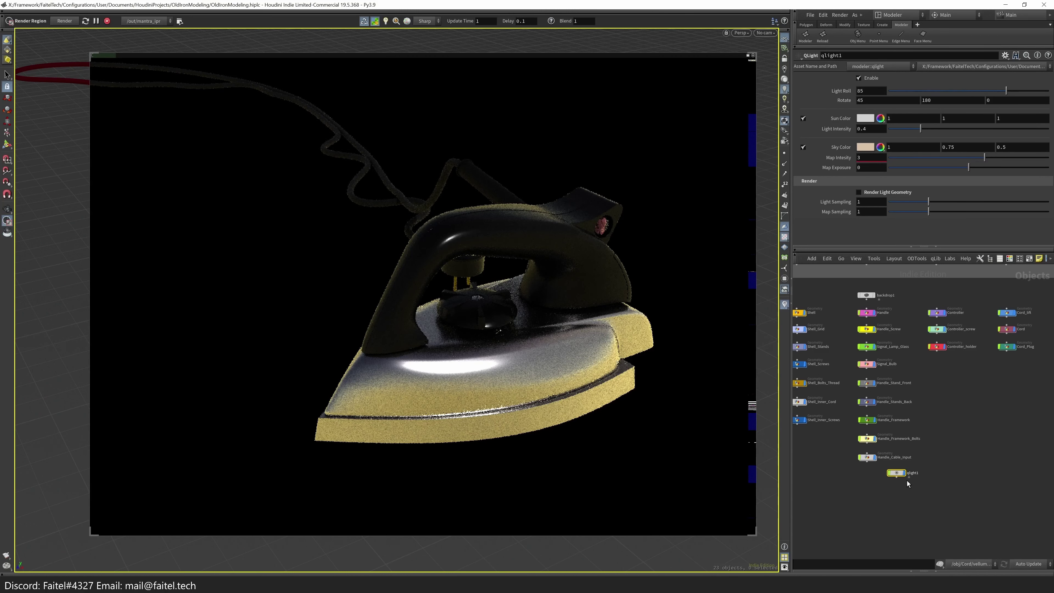
- Give the light's Sky Color a warm blackbody temperature tint (≈1.37, 0.93, 0.58), then undo and redo it
{"action": "left_click", "coordinate": [881, 147]}
{"action": "left_click", "coordinate": [816, 149]}
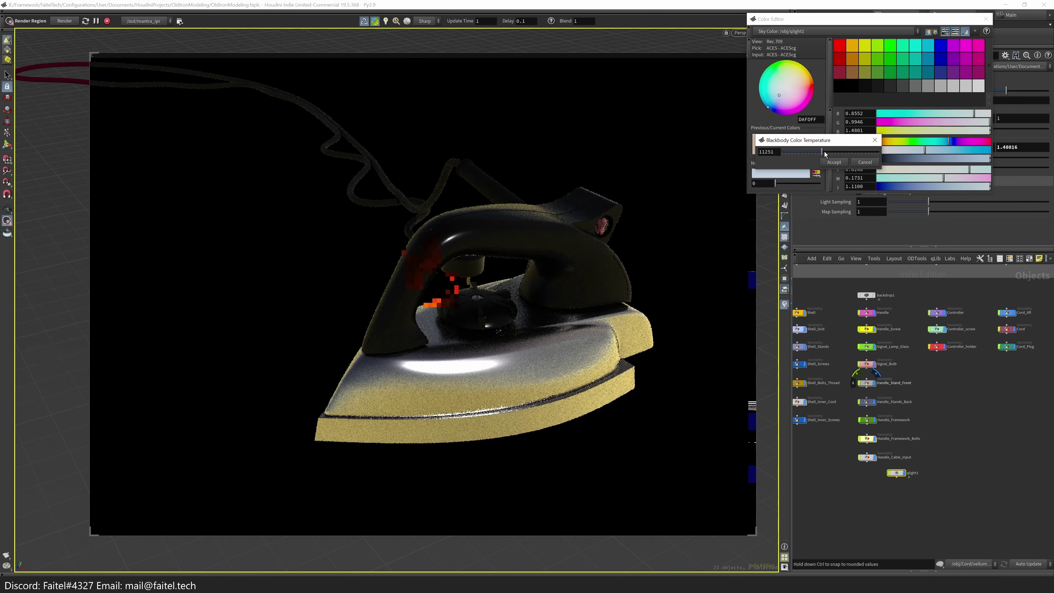
{"action": "left_click_drag", "start_coordinate": [823, 152], "coordinate": [803, 269]}
{"action": "left_click", "coordinate": [834, 279]}
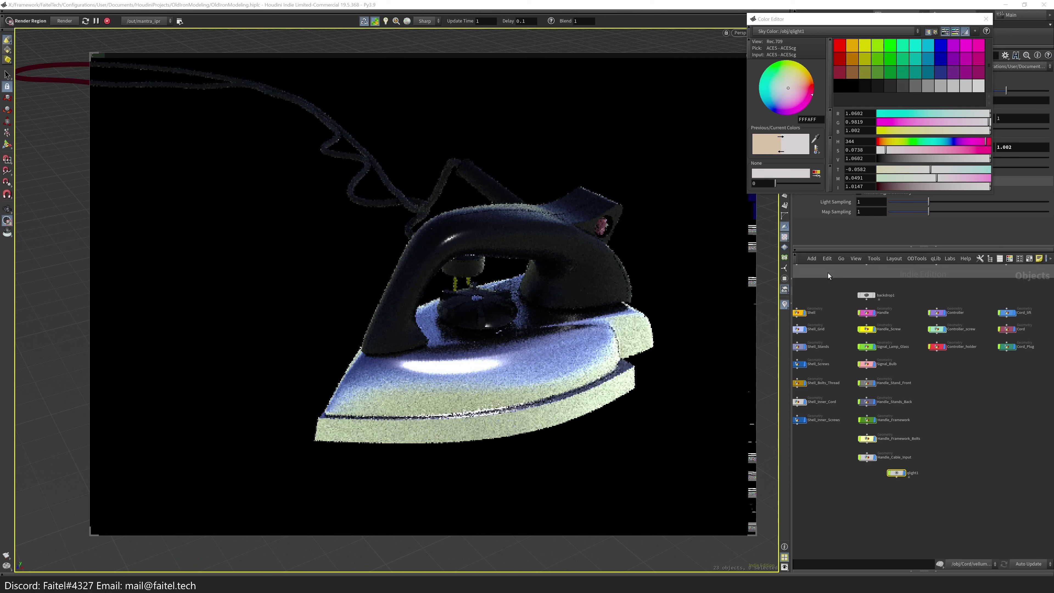
{"action": "key", "text": "Escape"}
{"action": "key", "text": "ctrl+z"}
{"action": "key", "text": "ctrl+y"}
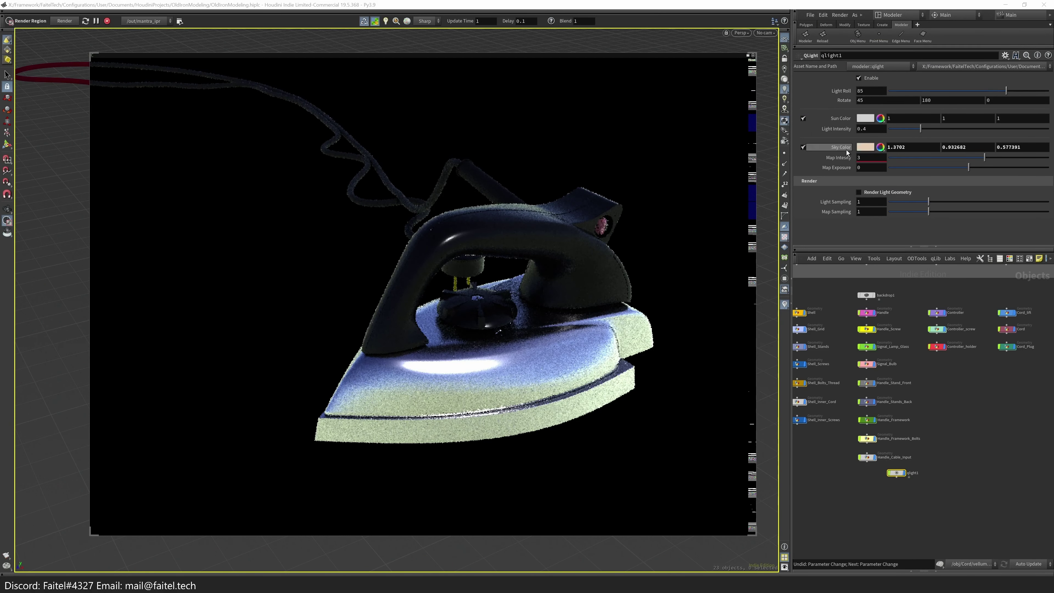
- Jump the network view to the Materials shaders with the radial navigation menu
{"action": "key", "text": "n"}
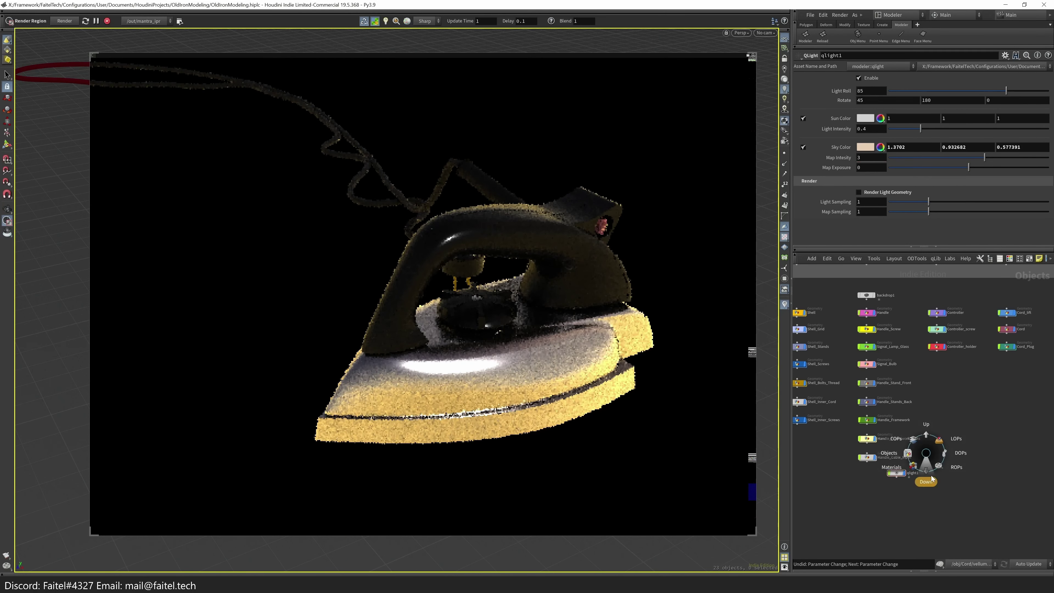
{"action": "left_click", "coordinate": [916, 483]}
{"action": "scroll", "coordinate": [888, 489], "scroll_direction": "down", "scroll_amount": 5}
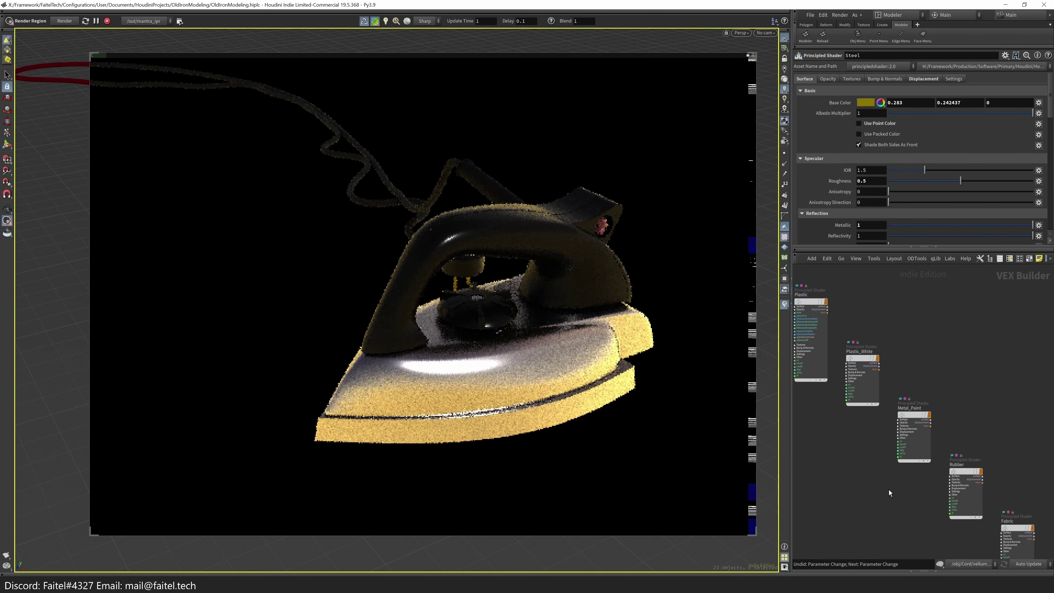
- Tumble the rendered iron from above and around, then close the render region
{"action": "left_click_drag", "start_coordinate": [531, 310], "coordinate": [593, 365], "text": "alt"}
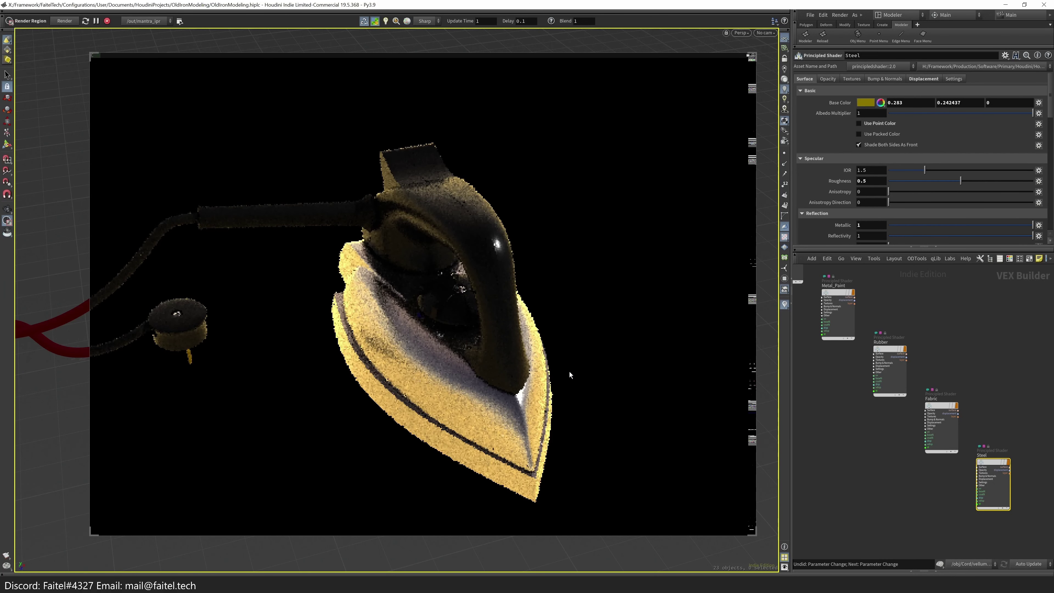
{"action": "left_click_drag", "start_coordinate": [469, 378], "coordinate": [575, 310], "text": "alt"}
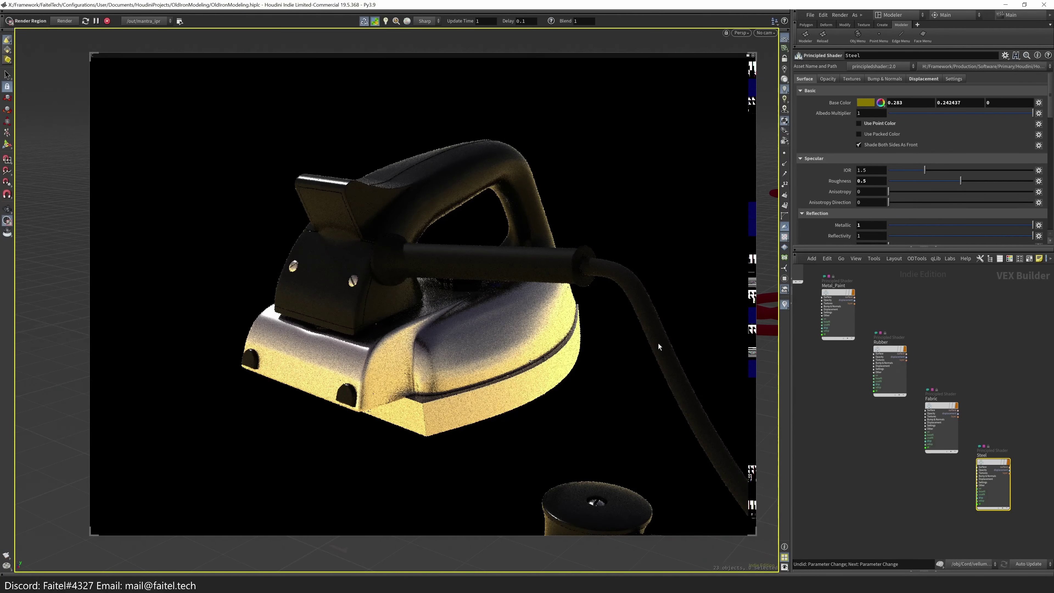
{"action": "left_click_drag", "start_coordinate": [659, 343], "coordinate": [545, 297], "text": "alt"}
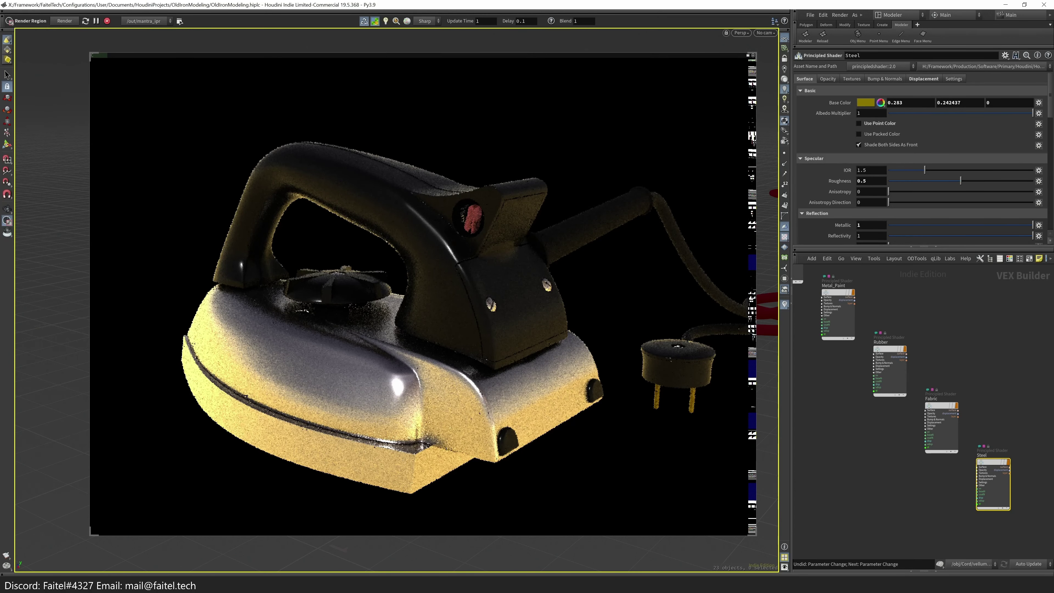
{"action": "left_click", "coordinate": [784, 122]}
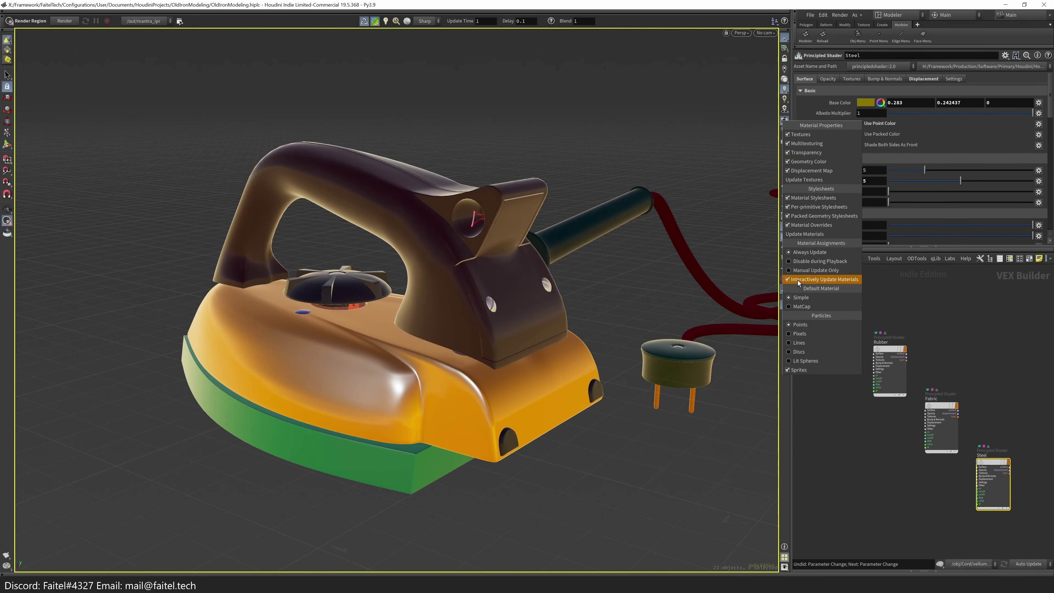
- Enable Interactively Update Materials and orbit to view the iron from below and above
{"action": "left_click", "coordinate": [804, 234]}
{"action": "scroll", "coordinate": [370, 349], "scroll_direction": "up", "scroll_amount": 5}
{"action": "scroll", "coordinate": [370, 348], "scroll_direction": "down", "scroll_amount": 3}
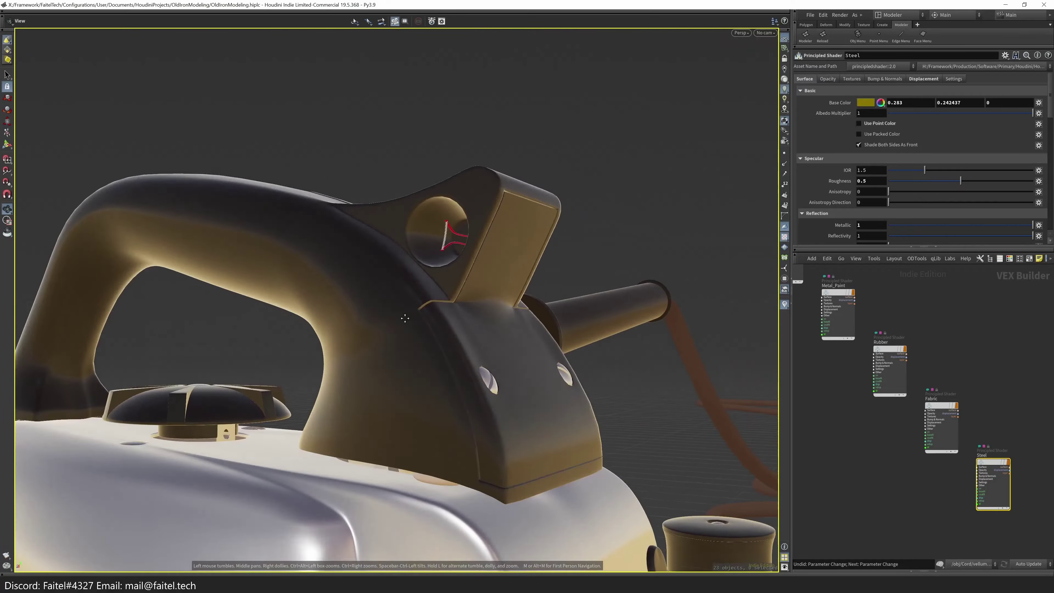
{"action": "scroll", "coordinate": [370, 348], "scroll_direction": "down", "scroll_amount": 5}
{"action": "left_click_drag", "start_coordinate": [370, 348], "coordinate": [380, 261]}
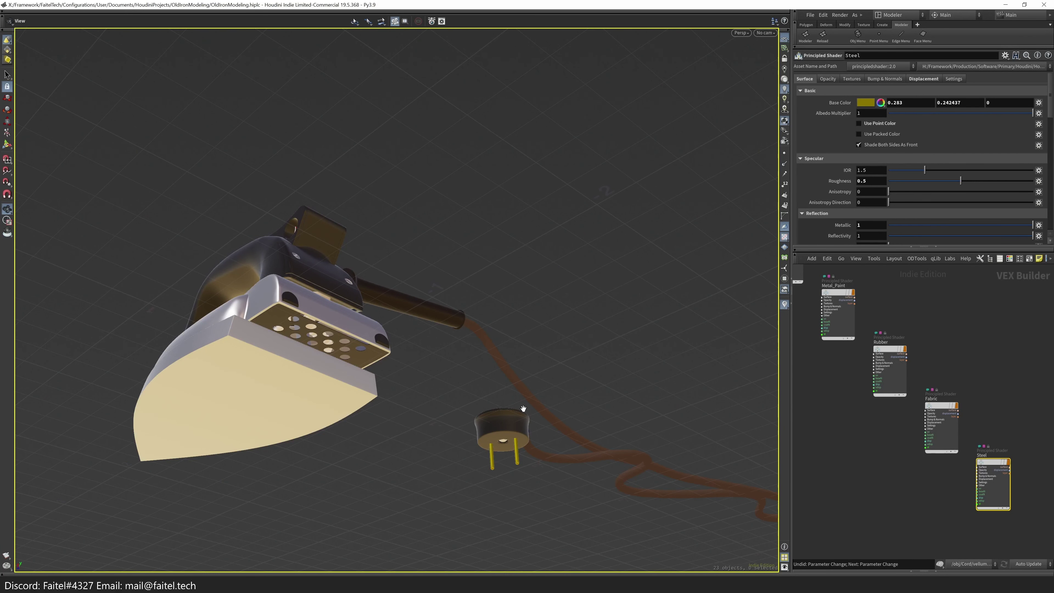
{"action": "left_click_drag", "start_coordinate": [486, 273], "coordinate": [475, 345]}
{"action": "scroll", "coordinate": [475, 345], "scroll_direction": "down", "scroll_amount": 5}
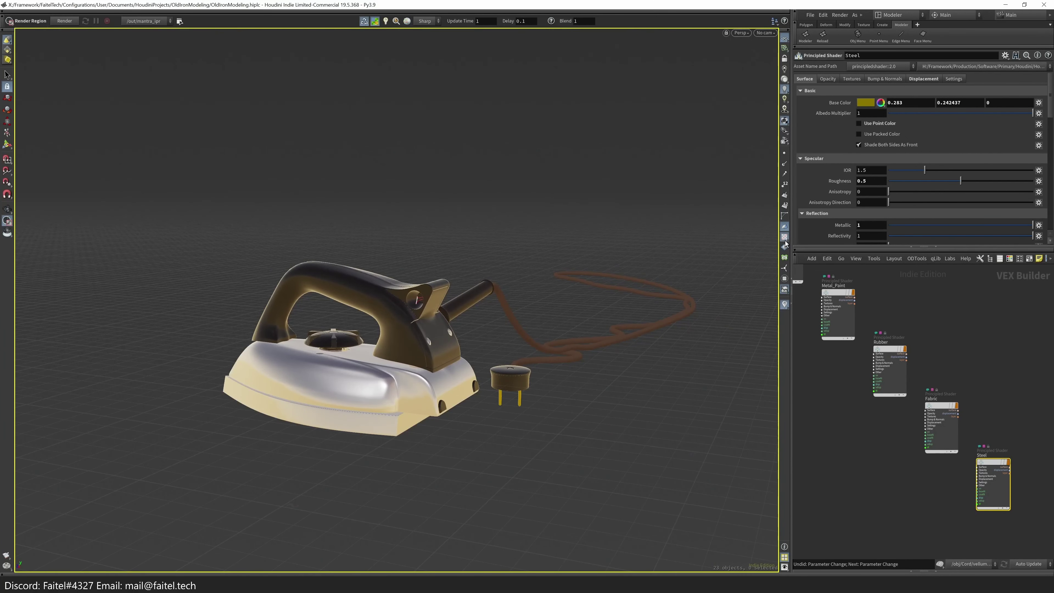
{"action": "left_click_drag", "start_coordinate": [665, 270], "coordinate": [536, 346]}
{"action": "scroll", "coordinate": [535, 368], "scroll_direction": "up", "scroll_amount": 4}
{"action": "scroll", "coordinate": [518, 367], "scroll_direction": "down", "scroll_amount": 4}
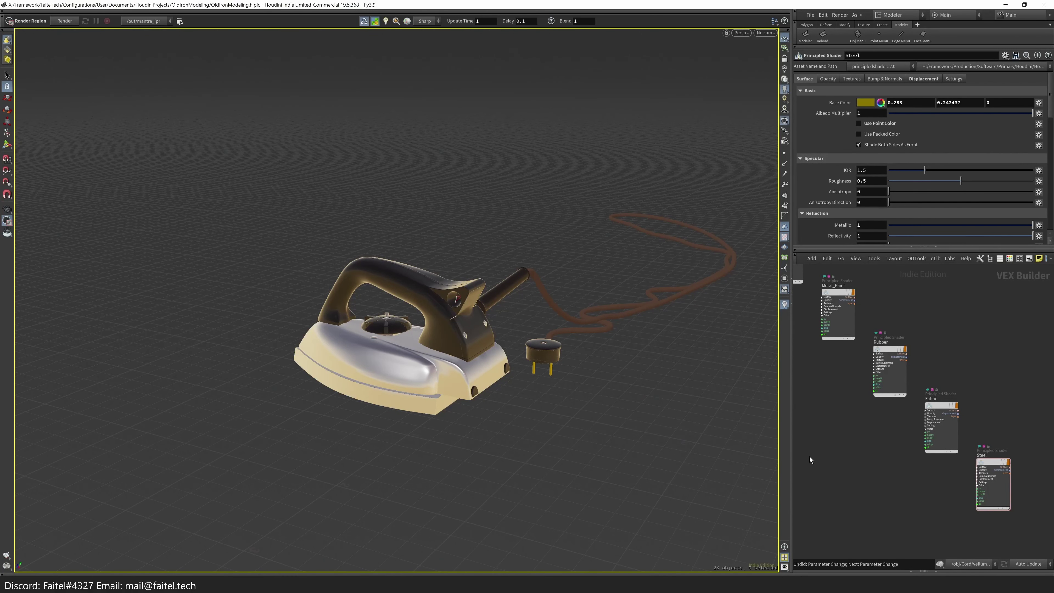
- Back at /obj, toggle display colours and wireframe, restore material shading, and zoom to the handle stand
{"action": "key", "text": "u"}
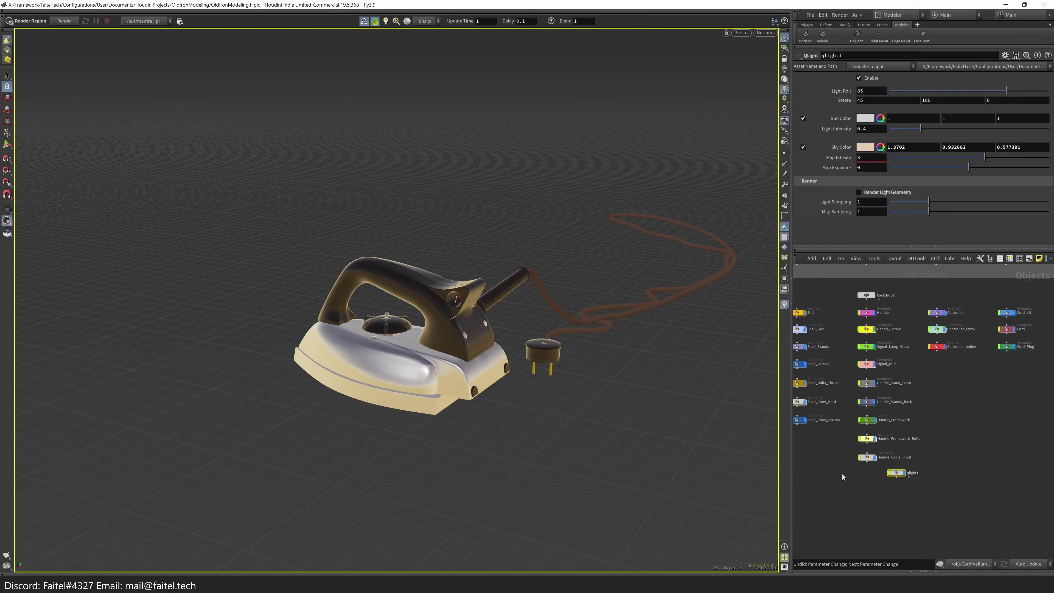
{"action": "left_click", "coordinate": [784, 100]}
{"action": "key", "text": "w"}
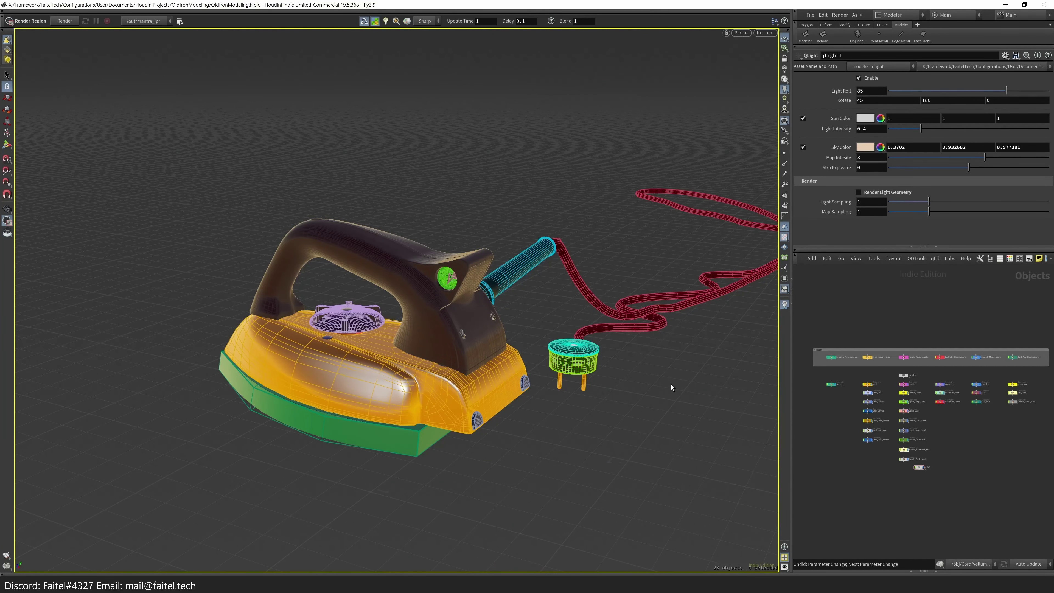
{"action": "left_click", "coordinate": [784, 153]}
{"action": "left_click", "coordinate": [810, 165]}
{"action": "mouse_move", "coordinate": [596, 362]}
{"action": "left_mouse_down"}
{"action": "mouse_move", "coordinate": [665, 353]}
{"action": "mouse_move", "coordinate": [671, 366]}
{"action": "mouse_move", "coordinate": [667, 334]}
{"action": "mouse_move", "coordinate": [702, 346]}
{"action": "mouse_move", "coordinate": [697, 235]}
{"action": "mouse_move", "coordinate": [515, 270]}
{"action": "mouse_move", "coordinate": [486, 287]}
{"action": "left_mouse_up"}
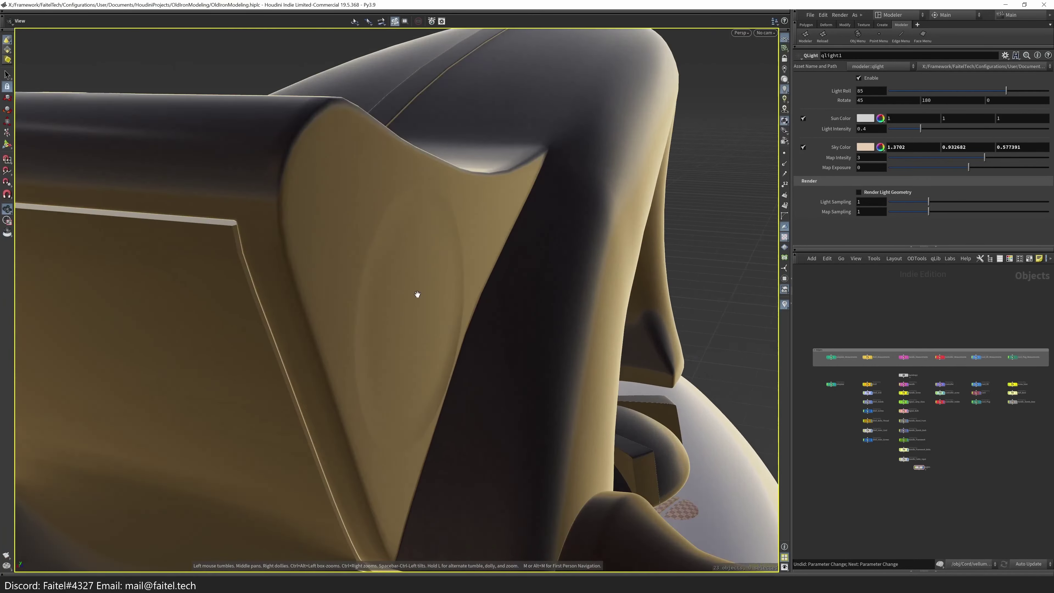
{"action": "left_click_drag", "start_coordinate": [416, 294], "coordinate": [400, 299]}
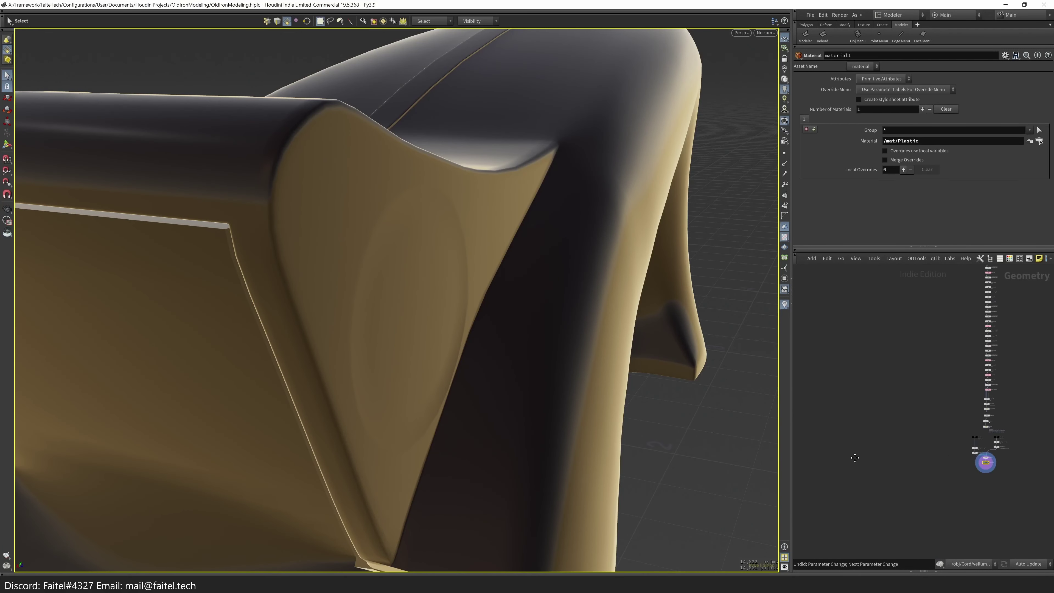
- Display the stashed handle geometry in wireframe and lasso-select the circular 24-face fan
{"action": "left_click", "coordinate": [850, 368]}
{"action": "key", "text": "w"}
{"action": "key", "text": "n"}
{"action": "mouse_move", "coordinate": [409, 367]}
{"action": "left_mouse_down"}
{"action": "mouse_move", "coordinate": [430, 337]}
{"action": "mouse_move", "coordinate": [430, 285]}
{"action": "mouse_move", "coordinate": [496, 287]}
{"action": "mouse_move", "coordinate": [525, 248]}
{"action": "left_mouse_up"}
{"action": "left_click", "coordinate": [524, 248]}
{"action": "key", "text": "grave"}
{"action": "left_click", "coordinate": [463, 181]}
{"action": "key", "text": "grave"}
{"action": "left_click", "coordinate": [280, 337]}
{"action": "middle_click", "coordinate": [459, 259]}
{"action": "key", "text": "shift+g"}
{"action": "key", "text": "shift+g"}
{"action": "key", "text": "shift+g"}
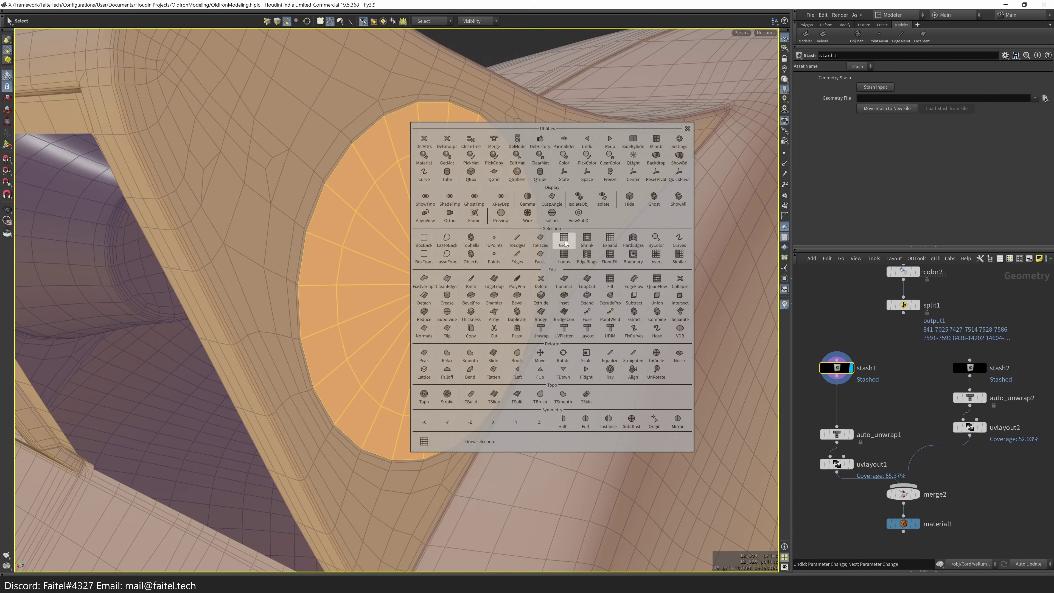
{"action": "left_click_drag", "start_coordinate": [546, 259], "coordinate": [602, 266]}
- Flatten the fan faces and insert edit111 between flatten5 and auto_unwrap1
{"action": "key", "text": "grave"}
{"action": "left_click", "coordinate": [477, 428]}
{"action": "key", "text": "grave"}
{"action": "key", "text": "grave"}
{"action": "key", "text": "t"}
{"action": "left_click_drag", "start_coordinate": [899, 436], "coordinate": [837, 378]}
{"action": "left_click", "coordinate": [900, 520]}
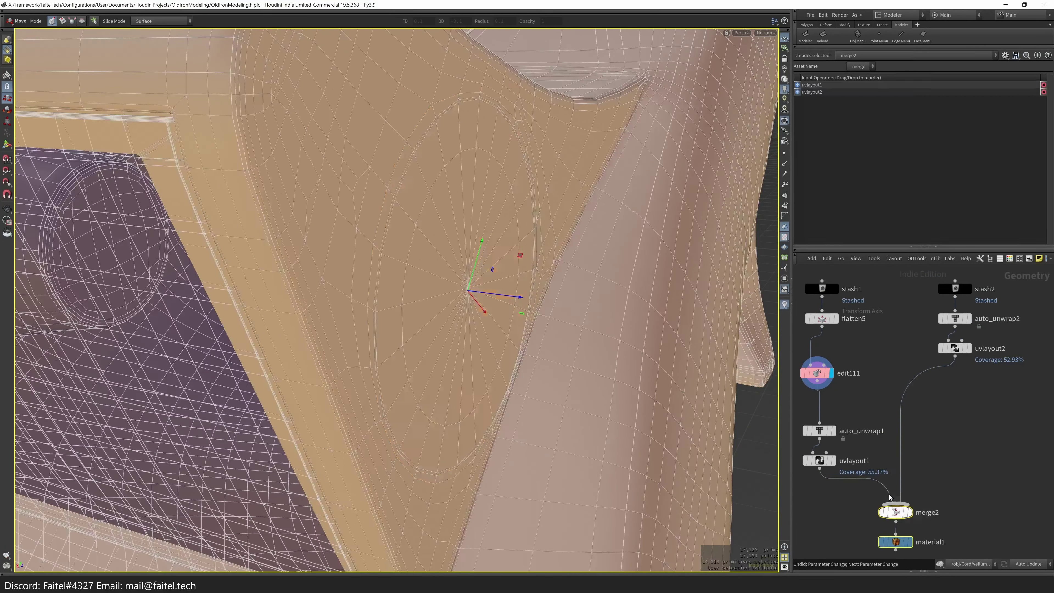
{"action": "mouse_move", "coordinate": [519, 291]}
{"action": "left_mouse_down"}
{"action": "mouse_move", "coordinate": [577, 349]}
{"action": "mouse_move", "coordinate": [530, 368]}
{"action": "left_mouse_up"}
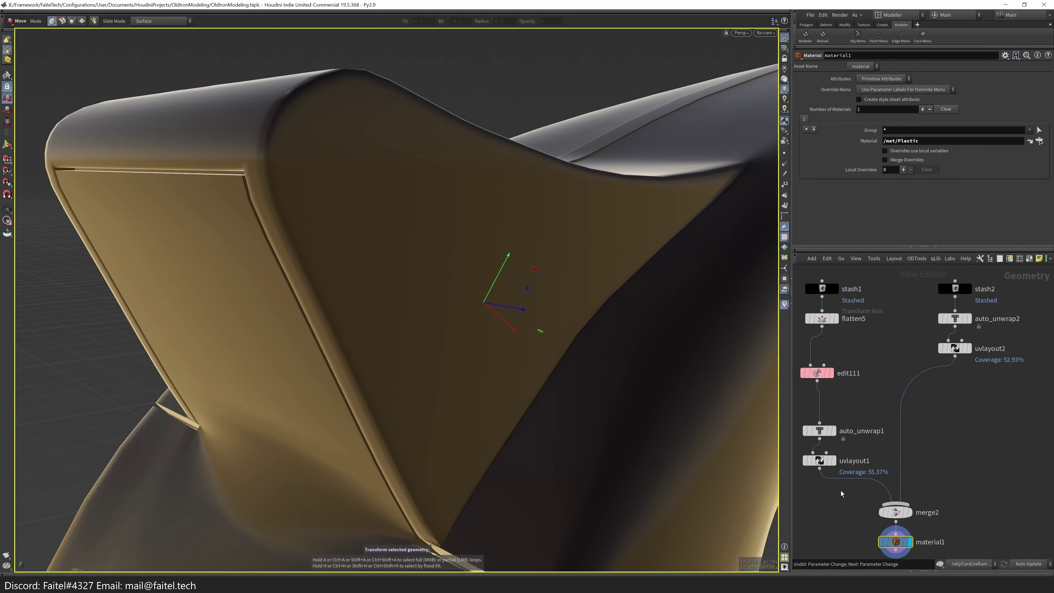
- Try scaling the fan faces and picking their edge loop in edit111, then undo back to selecting
{"action": "left_click", "coordinate": [830, 373]}
{"action": "key", "text": "Return"}
{"action": "left_click_drag", "start_coordinate": [498, 316], "coordinate": [623, 368], "text": "alt"}
{"action": "scroll", "coordinate": [623, 367], "scroll_direction": "up", "scroll_amount": 3}
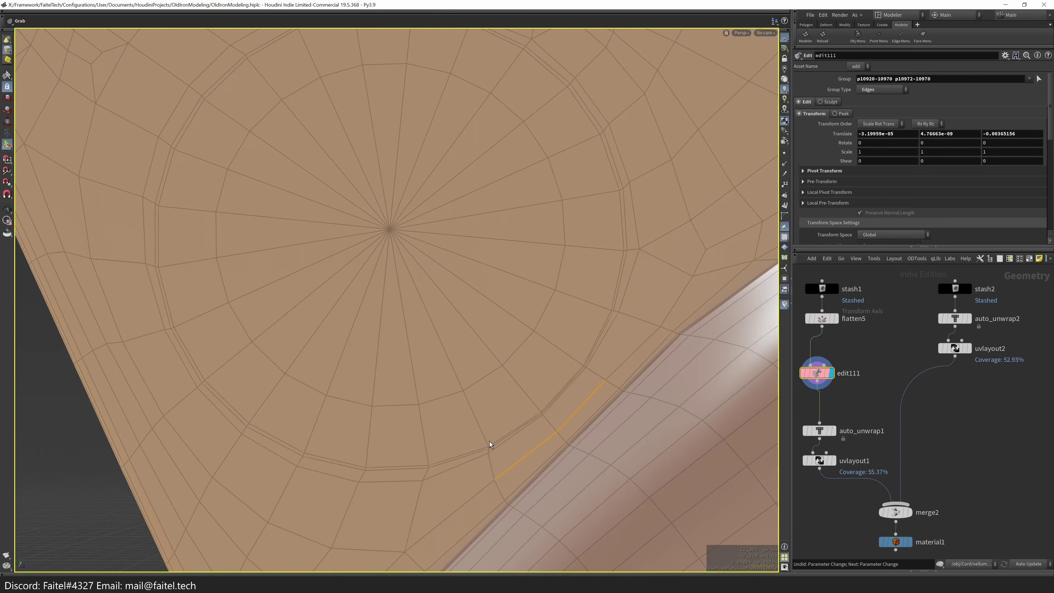
{"action": "left_click", "coordinate": [489, 443]}
{"action": "scroll", "coordinate": [624, 381], "scroll_direction": "down", "scroll_amount": 3}
{"action": "key", "text": "ctrl+z"}
{"action": "key", "text": "ctrl+z"}
{"action": "key", "text": "s"}
{"action": "left_click_drag", "start_coordinate": [579, 372], "coordinate": [480, 368], "text": "alt"}
- Reselect the circular fan, delete its faces, and fill the hole with a Quadrilateral Grid PolyFill
{"action": "key", "text": "n"}
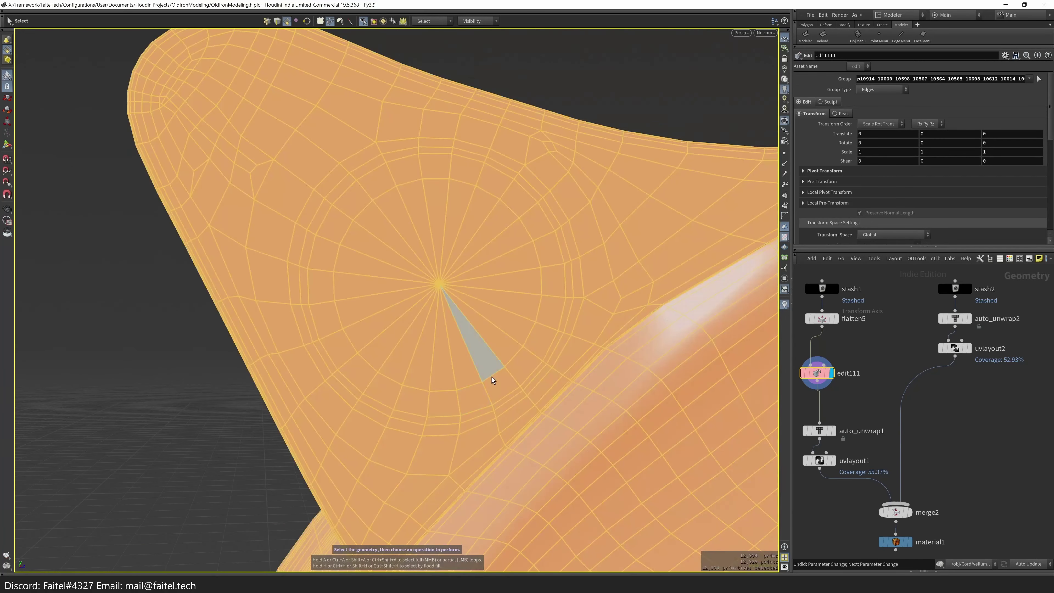
{"action": "key", "text": "ctrl+z"}
{"action": "key", "text": "ctrl+z"}
{"action": "key", "text": "ctrl+z"}
{"action": "key", "text": "ctrl+c"}
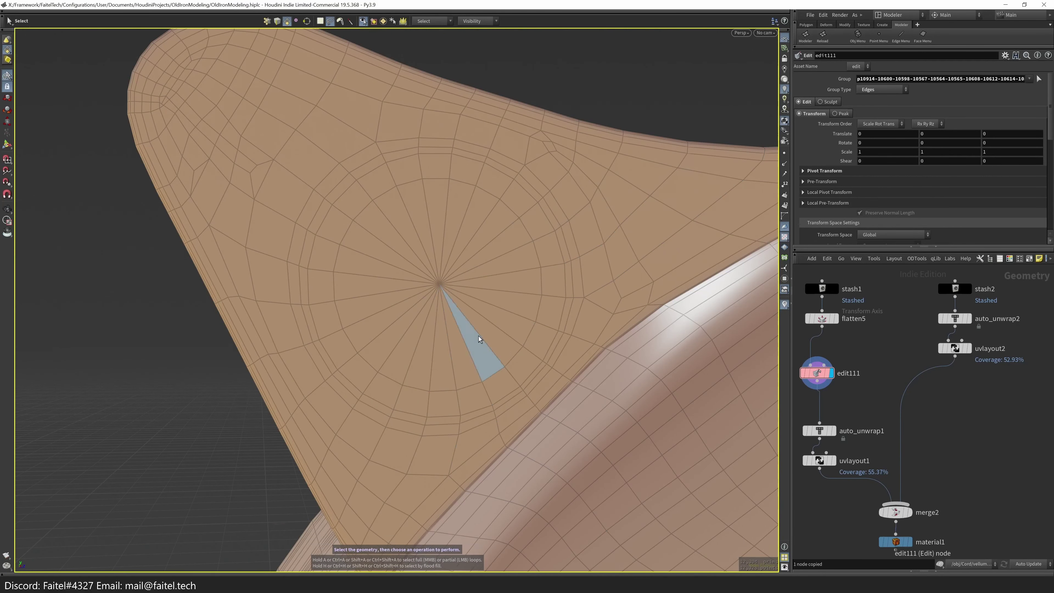
{"action": "key", "text": "ctrl+z"}
{"action": "key", "text": "grave"}
{"action": "key", "text": "Delete"}
{"action": "key", "text": "grave"}
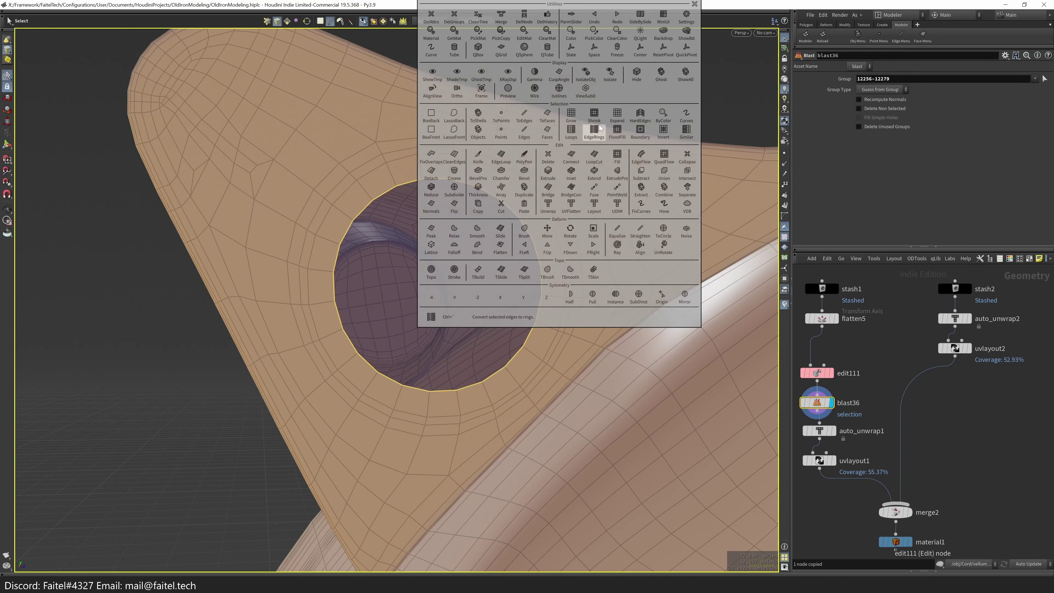
{"action": "left_click", "coordinate": [613, 160]}
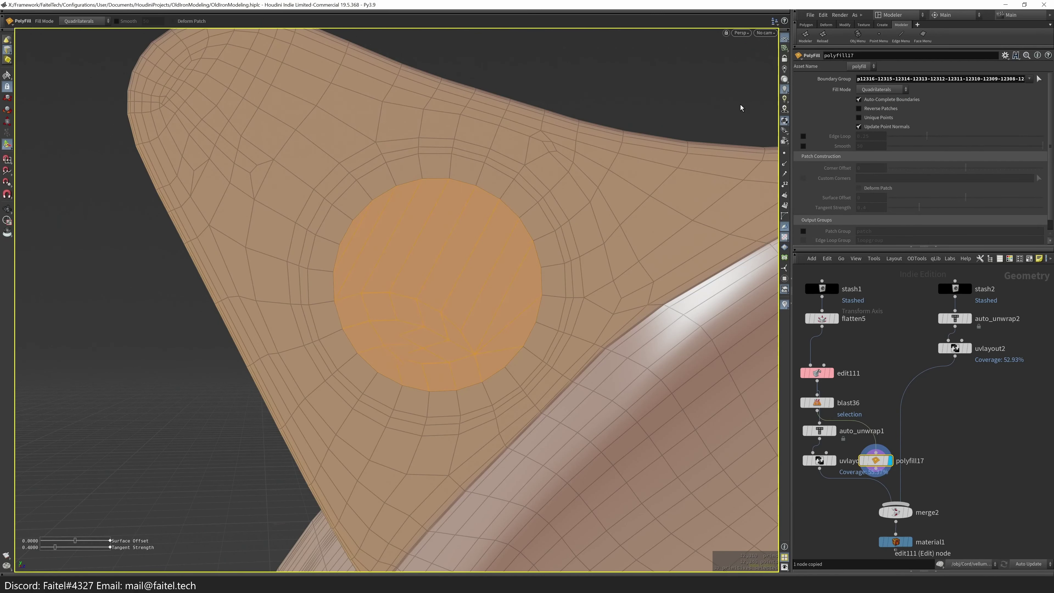
- Check the patch in the UV layout and material1 output, then view the complete iron
{"action": "right_click_drag", "start_coordinate": [472, 302], "coordinate": [489, 370]}
{"action": "middle_click_drag", "start_coordinate": [865, 540], "coordinate": [876, 465]}
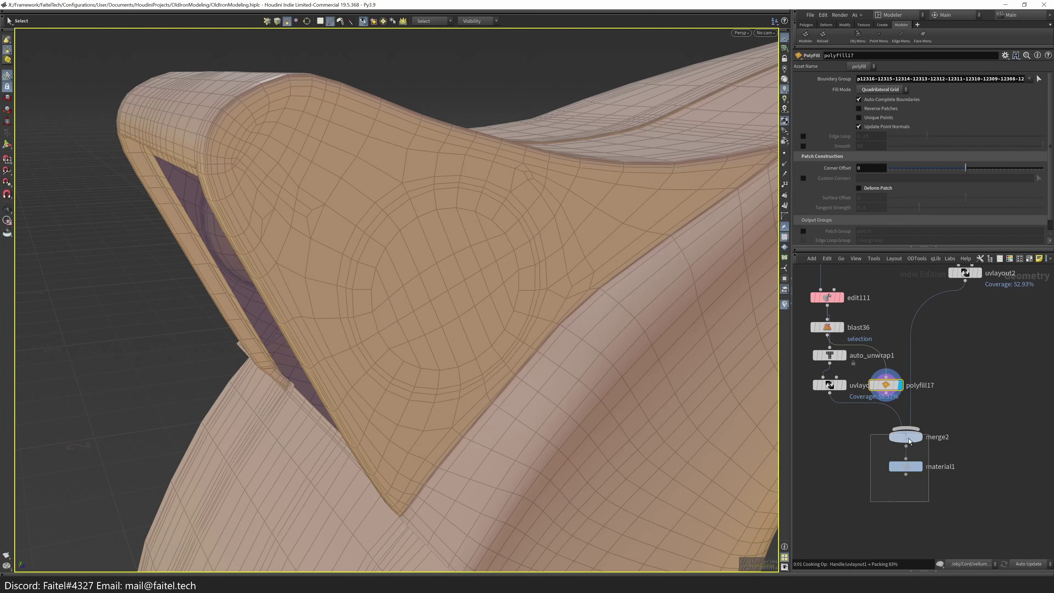
{"action": "left_click", "coordinate": [907, 487]}
{"action": "left_click_drag", "start_coordinate": [477, 395], "coordinate": [539, 416], "text": "alt"}
{"action": "left_click", "coordinate": [832, 418]}
{"action": "left_click", "coordinate": [907, 487]}
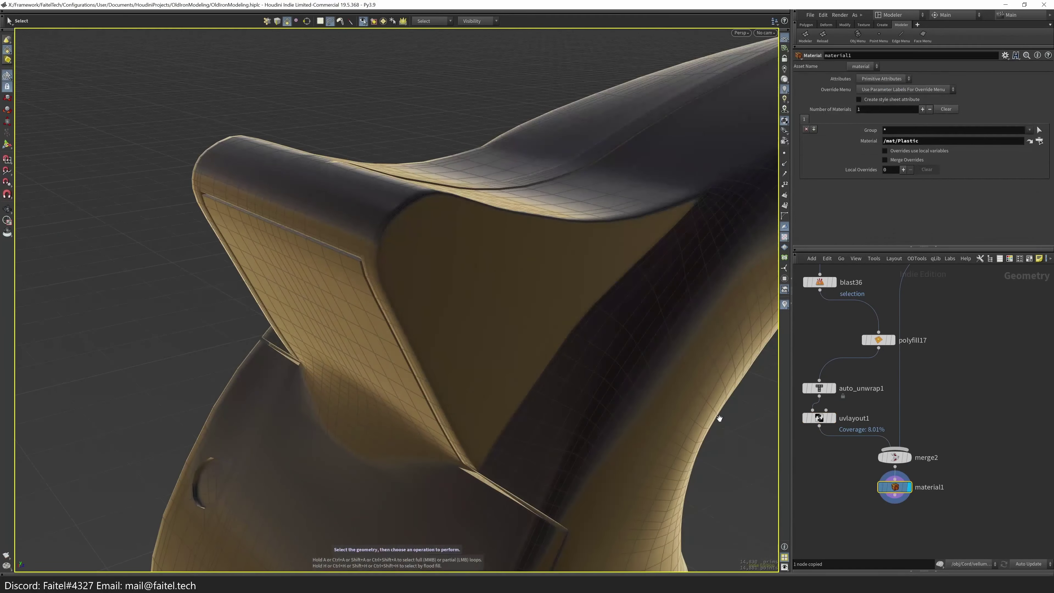
{"action": "scroll", "coordinate": [554, 338], "scroll_direction": "down", "scroll_amount": 3}
{"action": "left_click_drag", "start_coordinate": [554, 337], "coordinate": [494, 355], "text": "alt"}
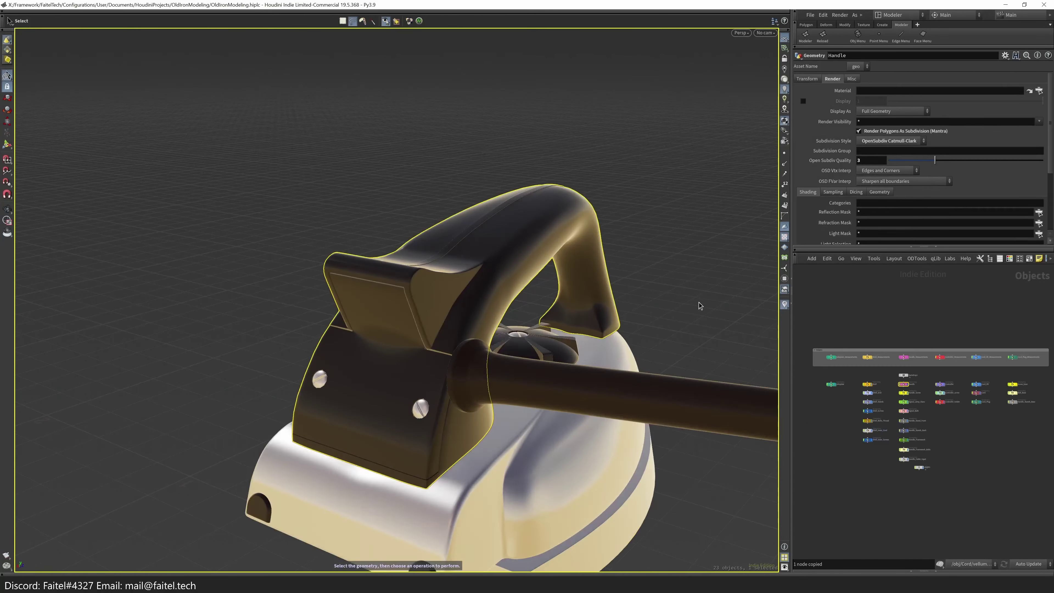
{"action": "left_click_drag", "start_coordinate": [699, 302], "coordinate": [482, 439]}
{"action": "scroll", "coordinate": [481, 439], "scroll_direction": "up", "scroll_amount": 3}
{"action": "scroll", "coordinate": [557, 441], "scroll_direction": "down", "scroll_amount": 5}
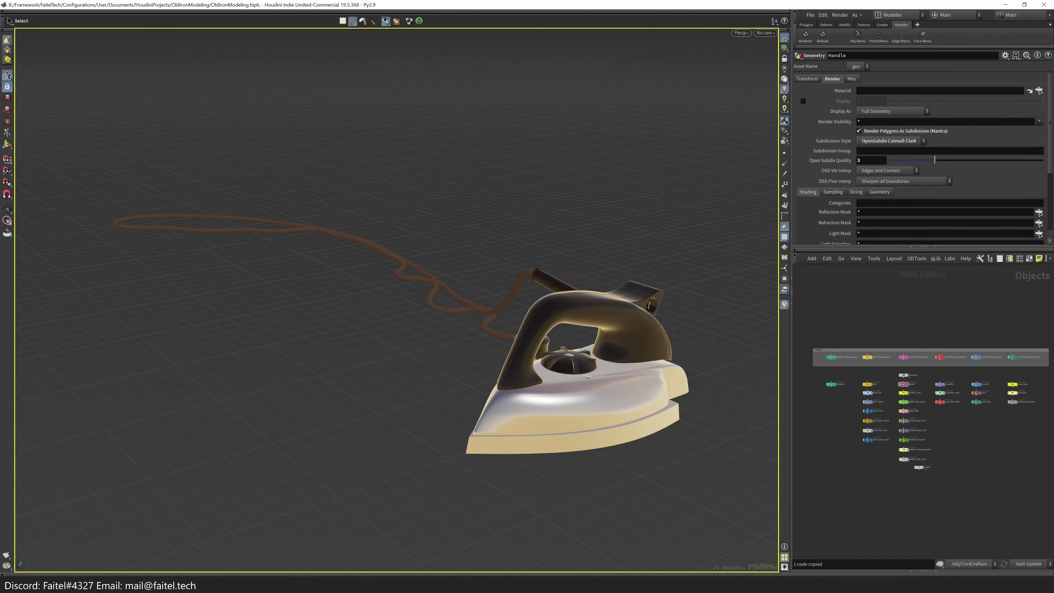
- Save the scene and display the pointweld1 result of the soleplate part
{"action": "key", "text": "ctrl+s"}
{"action": "scroll", "coordinate": [521, 453], "scroll_direction": "up", "scroll_amount": 10}
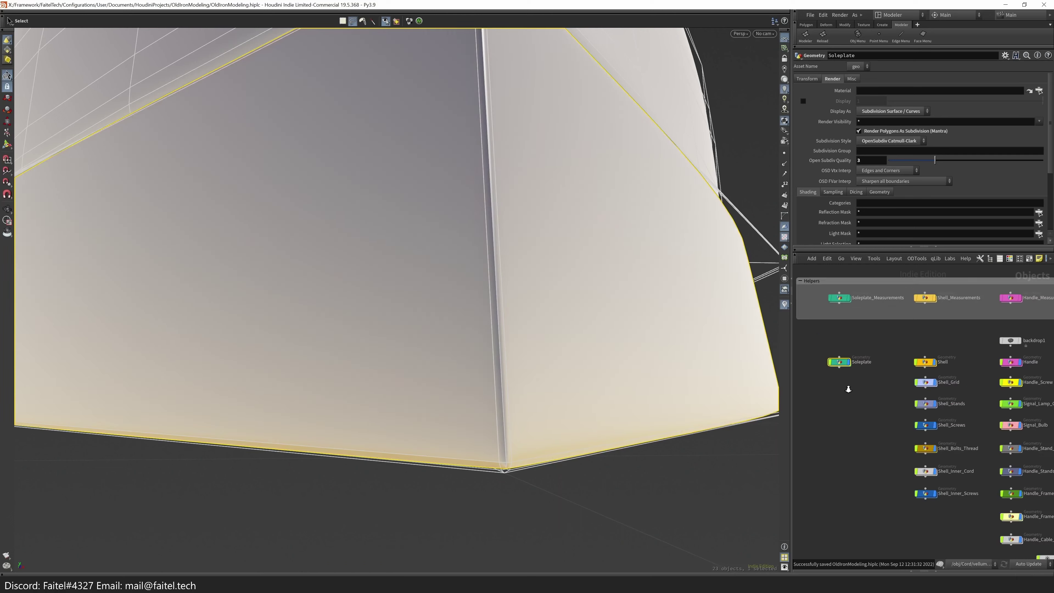
{"action": "middle_click_drag", "start_coordinate": [893, 449], "coordinate": [884, 573]}
{"action": "left_click", "coordinate": [940, 317]}
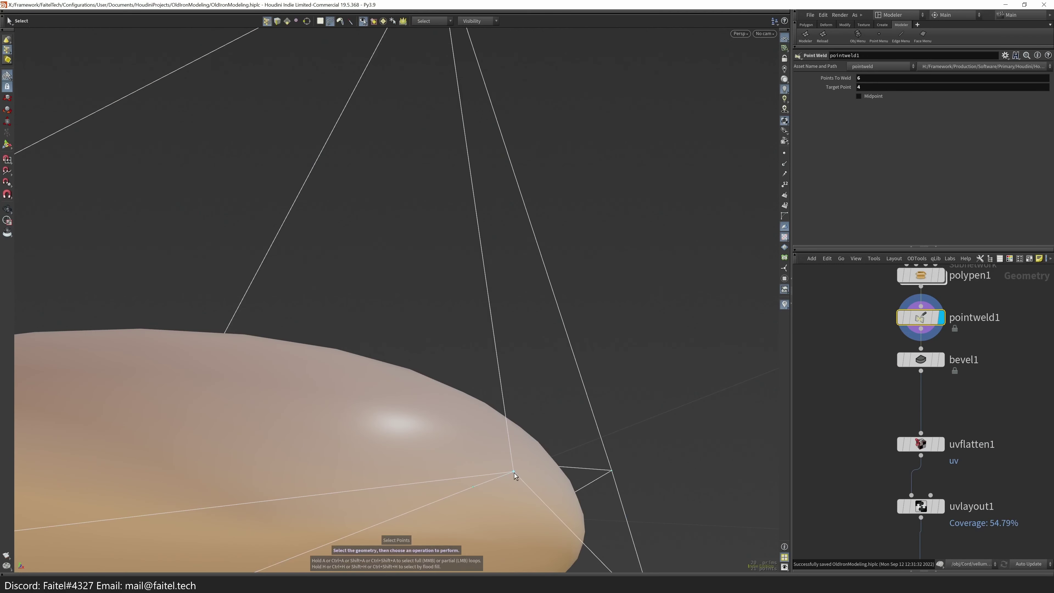
{"action": "left_click_drag", "start_coordinate": [514, 476], "coordinate": [423, 424]}
{"action": "right_click_drag", "start_coordinate": [423, 424], "coordinate": [446, 263]}
- Blast stray point 18 from the soleplate and show it shaded with wireframe
{"action": "key", "text": "s"}
{"action": "key", "text": "ctrl+z"}
{"action": "left_click_drag", "start_coordinate": [437, 225], "coordinate": [490, 318]}
{"action": "key", "text": "Return"}
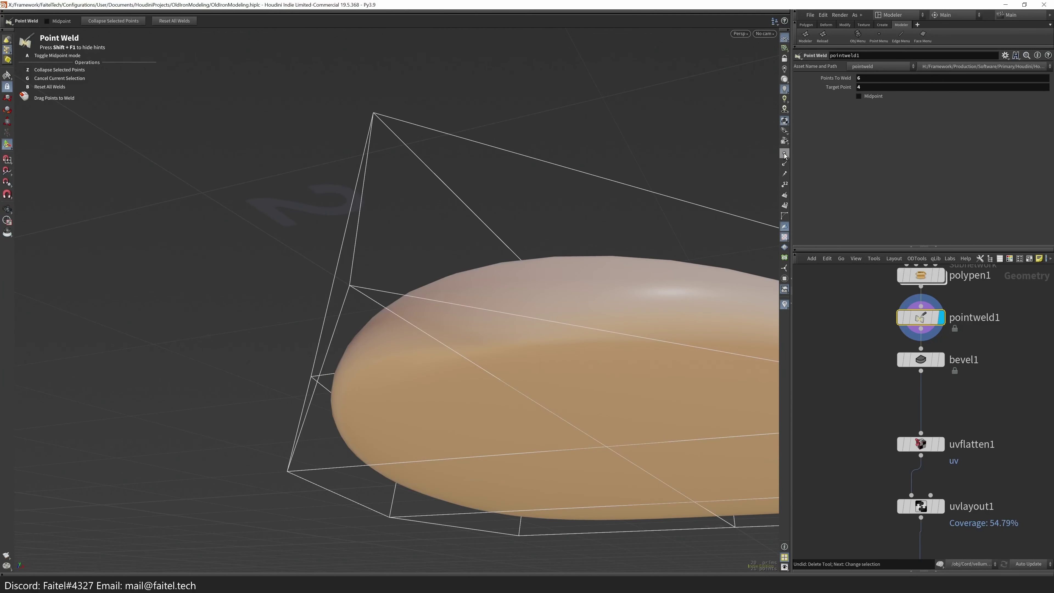
{"action": "key", "text": "s"}
{"action": "key", "text": "Delete"}
{"action": "scroll", "coordinate": [353, 318], "scroll_direction": "up", "scroll_amount": 3}
{"action": "left_click", "coordinate": [351, 317]}
{"action": "key", "text": "w"}
{"action": "key", "text": "shift+w"}
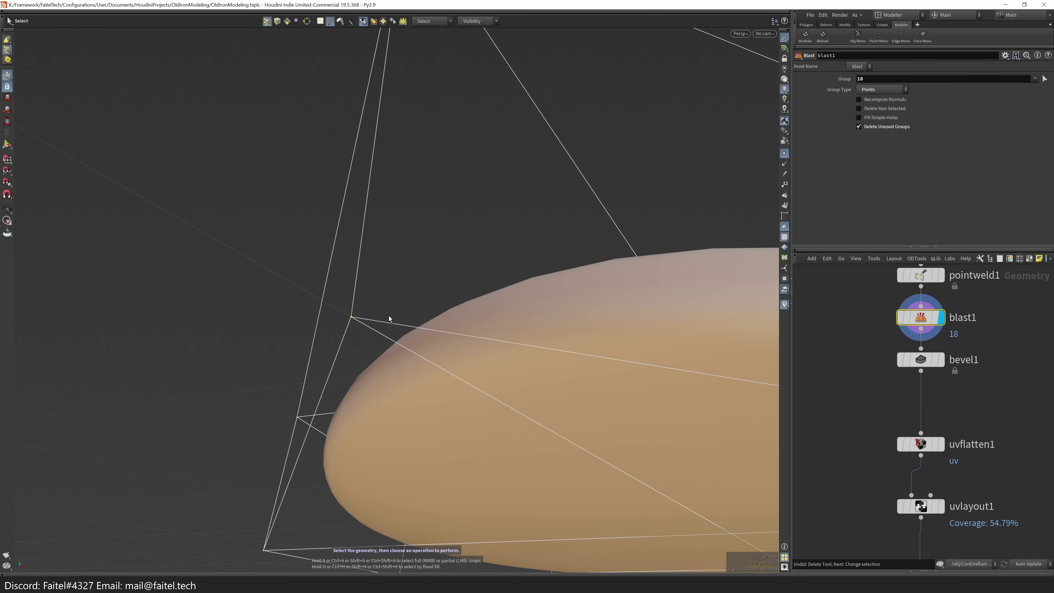
- Bevel the corner point with an offset of about 0.0057 and display uvflatten1
{"action": "left_click", "coordinate": [803, 39]}
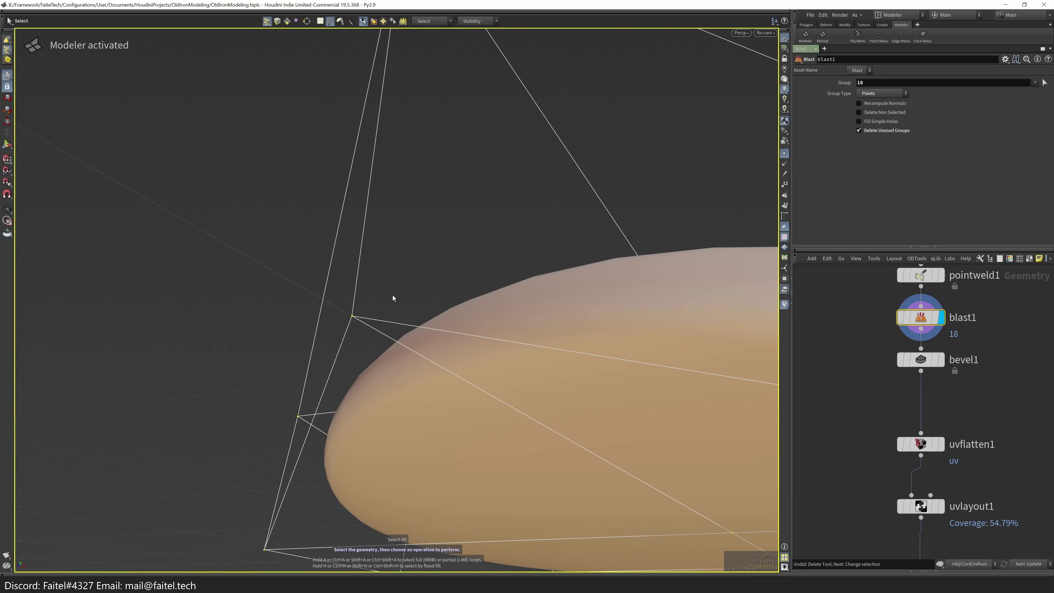
{"action": "key", "text": "b"}
{"action": "left_click_drag", "start_coordinate": [411, 310], "coordinate": [419, 311]}
{"action": "scroll", "coordinate": [546, 329], "scroll_direction": "down", "scroll_amount": 5}
{"action": "scroll", "coordinate": [546, 330], "scroll_direction": "up", "scroll_amount": 6}
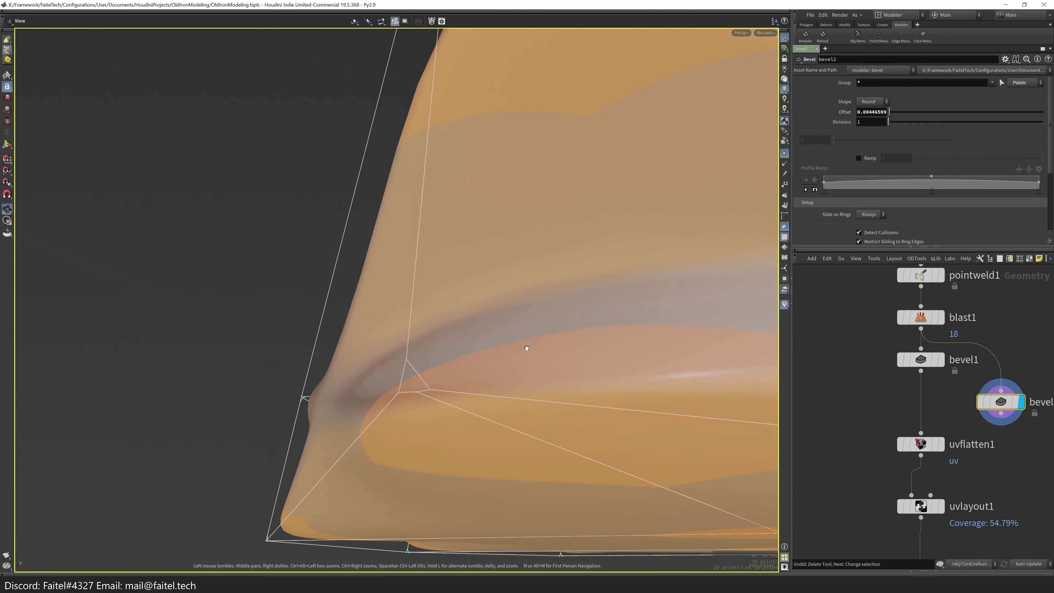
{"action": "key", "text": "Escape"}
{"action": "left_click_drag", "start_coordinate": [277, 436], "coordinate": [462, 387]}
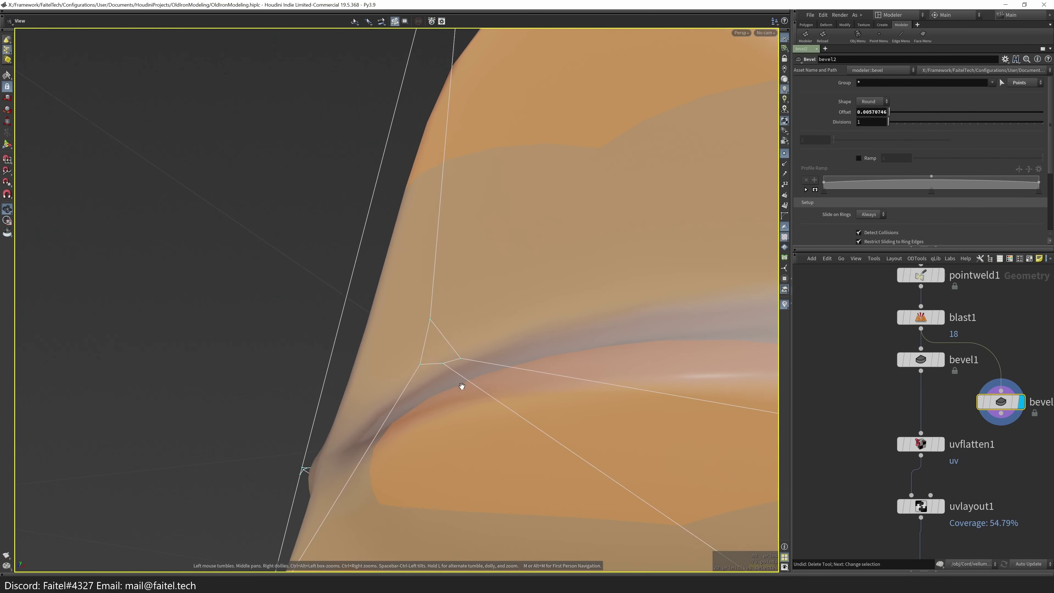
{"action": "left_click_drag", "start_coordinate": [916, 378], "coordinate": [895, 410]}
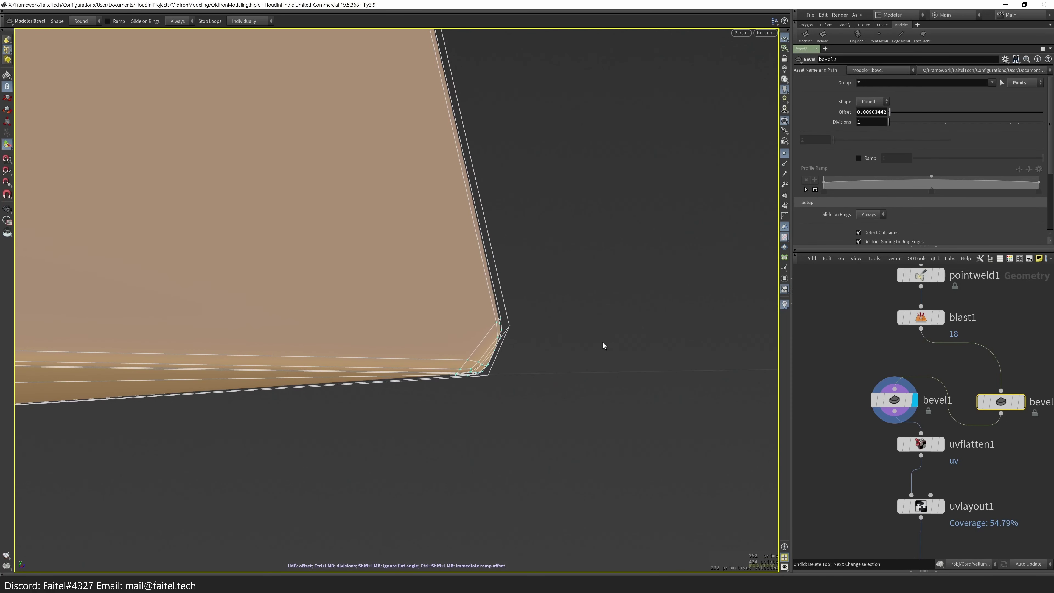
{"action": "left_click", "coordinate": [944, 448]}
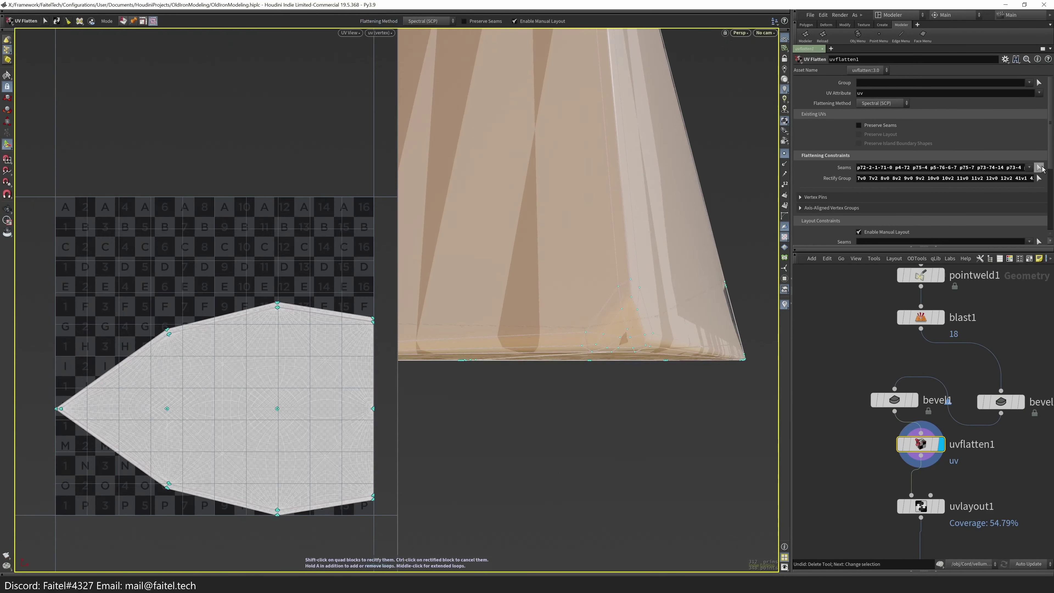
- Inspect uvflatten1's flattened UVs at 43.14% coverage, then redisplay bevel1 for seam picking
{"action": "key", "text": "Escape"}
{"action": "left_click_drag", "start_coordinate": [278, 501], "coordinate": [426, 442]}
{"action": "key", "text": "Escape"}
{"action": "scroll", "coordinate": [494, 233], "scroll_direction": "up", "scroll_amount": 5}
{"action": "left_click_drag", "start_coordinate": [494, 232], "coordinate": [532, 384]}
{"action": "left_click", "coordinate": [1039, 167]}
{"action": "left_click", "coordinate": [943, 444]}
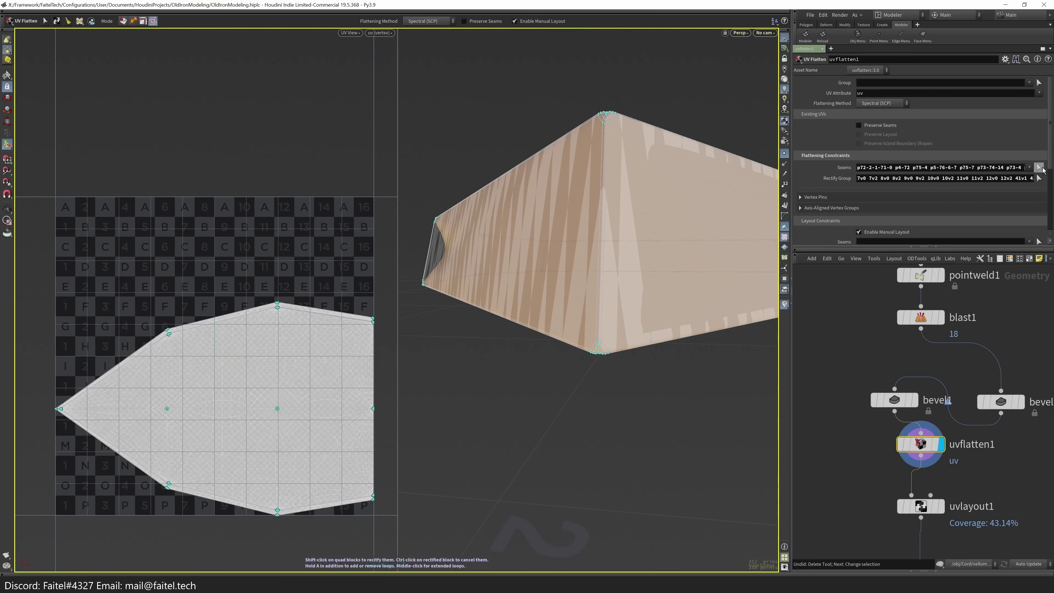
{"action": "left_click", "coordinate": [914, 400]}
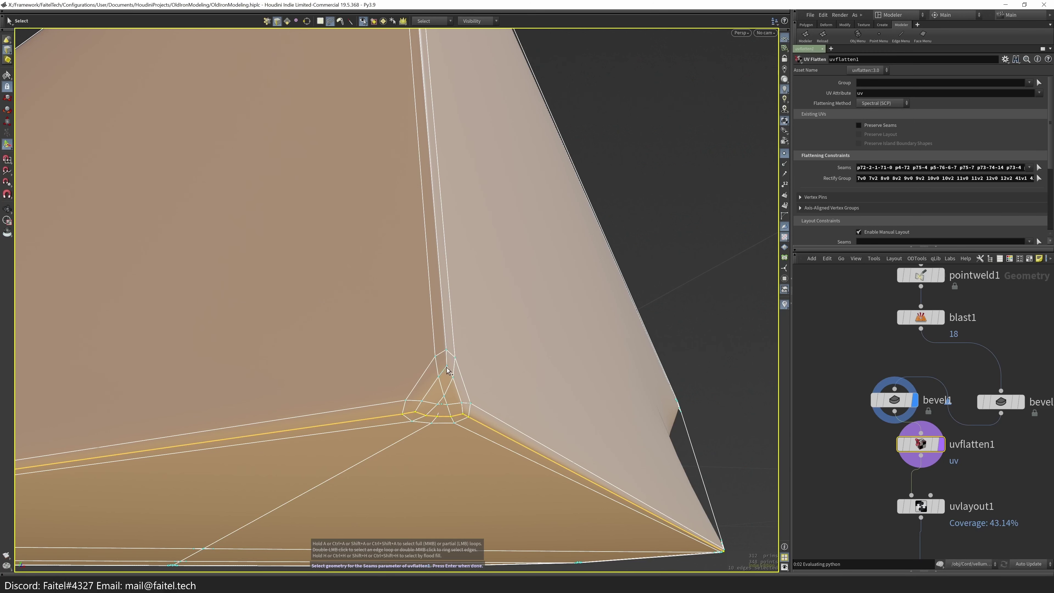
- Revisit bevel2 and adjust the bevel interactively on the slab's corner
{"action": "key", "text": "ctrl+z"}
{"action": "left_click", "coordinate": [1002, 402]}
{"action": "key", "text": "Escape"}
{"action": "left_click_drag", "start_coordinate": [537, 377], "coordinate": [561, 377]}
{"action": "key", "text": "b"}
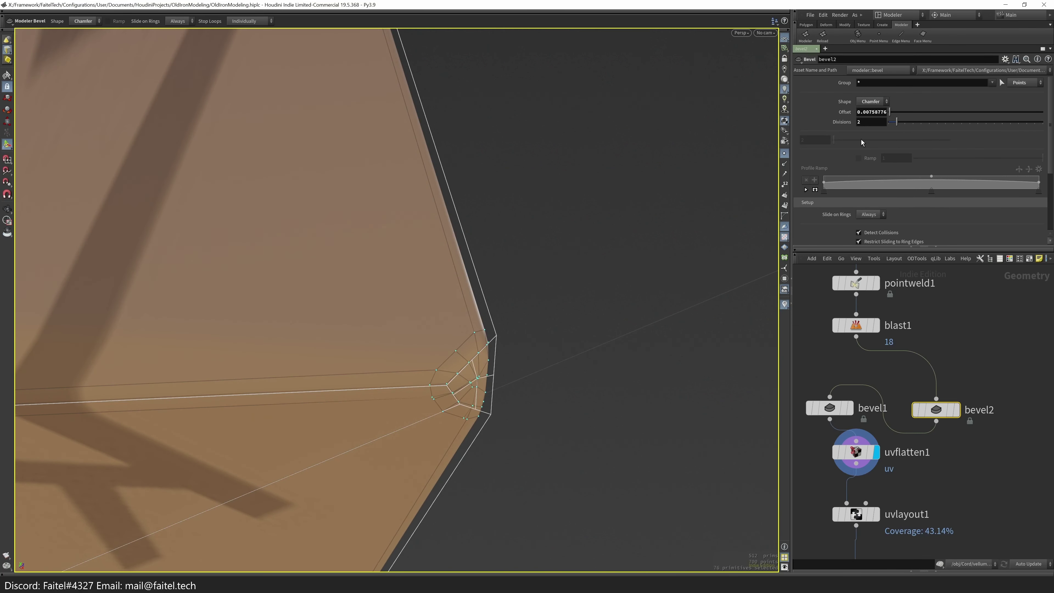
{"action": "left_click_drag", "start_coordinate": [515, 359], "coordinate": [884, 227], "text": "alt"}
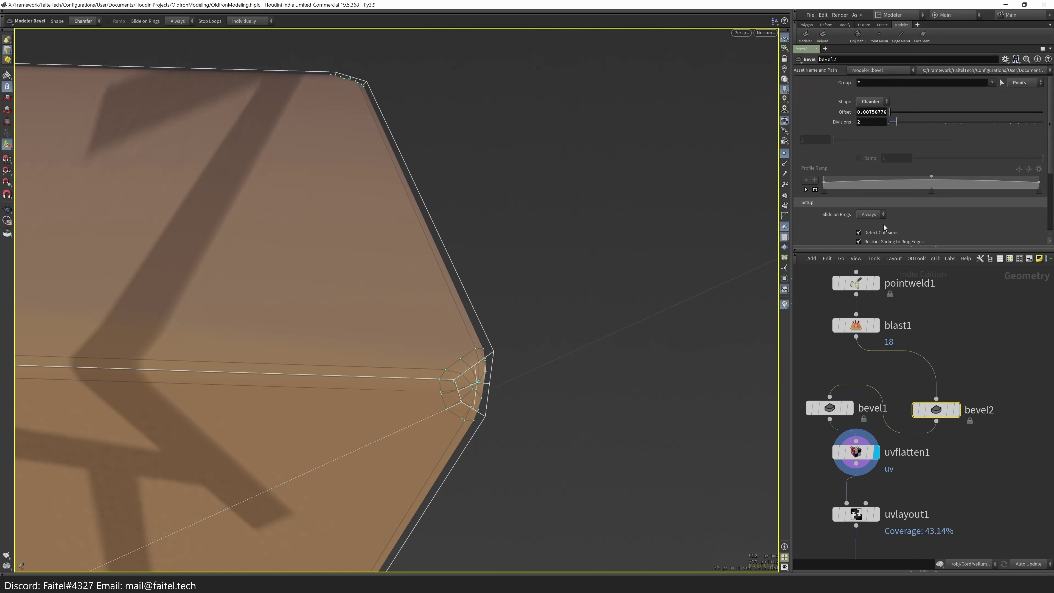
{"action": "left_click", "coordinate": [460, 402]}
{"action": "key", "text": "t"}
- Inspect the bevelled corner from several angles and display the bevel1 result
{"action": "left_click_drag", "start_coordinate": [497, 409], "coordinate": [562, 298], "text": "alt"}
{"action": "key", "text": "s"}
{"action": "left_click_drag", "start_coordinate": [498, 348], "coordinate": [550, 371], "text": "alt"}
{"action": "key", "text": "t"}
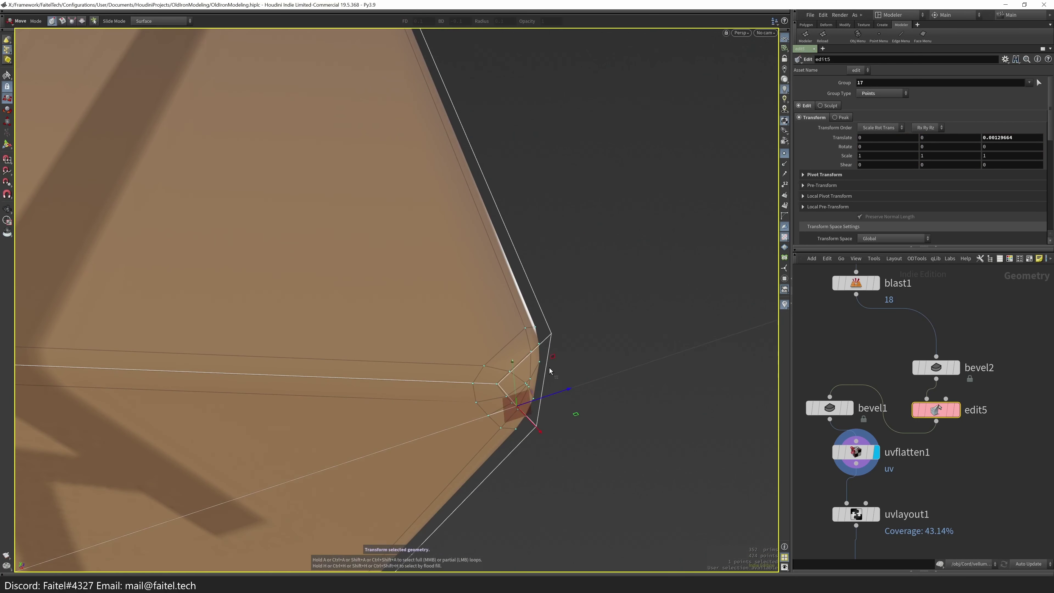
{"action": "left_click", "coordinate": [830, 408]}
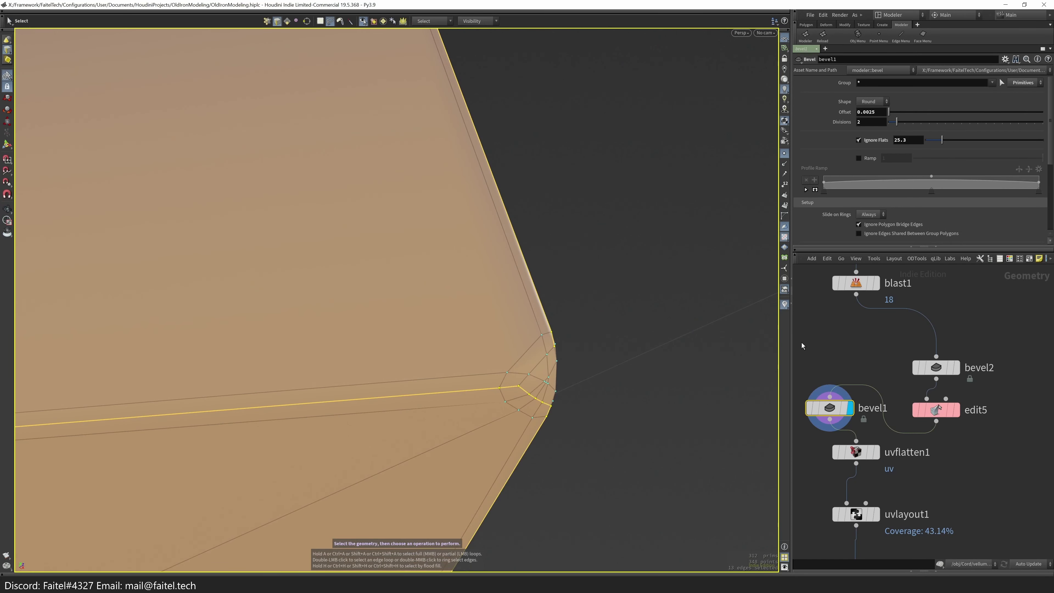
{"action": "left_click_drag", "start_coordinate": [519, 394], "coordinate": [622, 416], "text": "alt"}
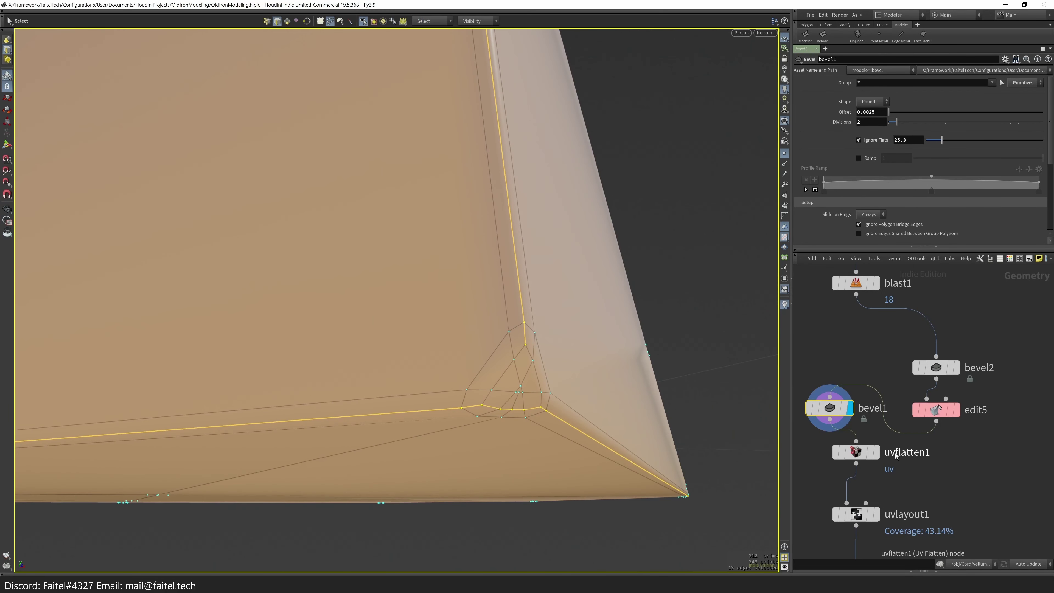
- Mark the edge up the corner and two more corner edges as uvflatten1 seams
{"action": "left_click", "coordinate": [856, 452]}
{"action": "key", "text": "Return"}
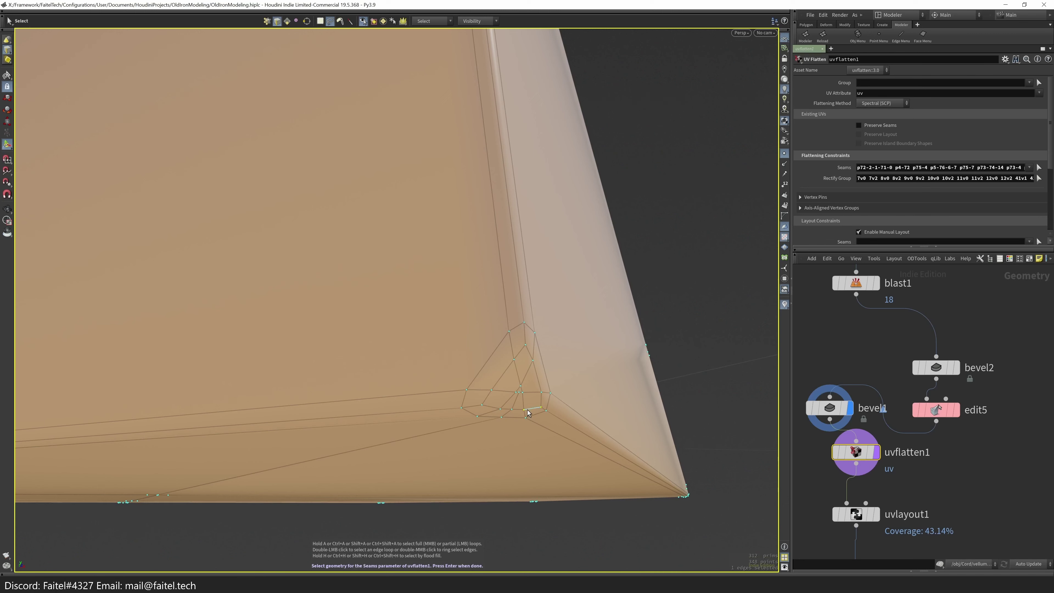
{"action": "left_click", "coordinate": [525, 341], "text": "shift"}
{"action": "left_click_drag", "start_coordinate": [525, 341], "coordinate": [334, 295], "text": "alt"}
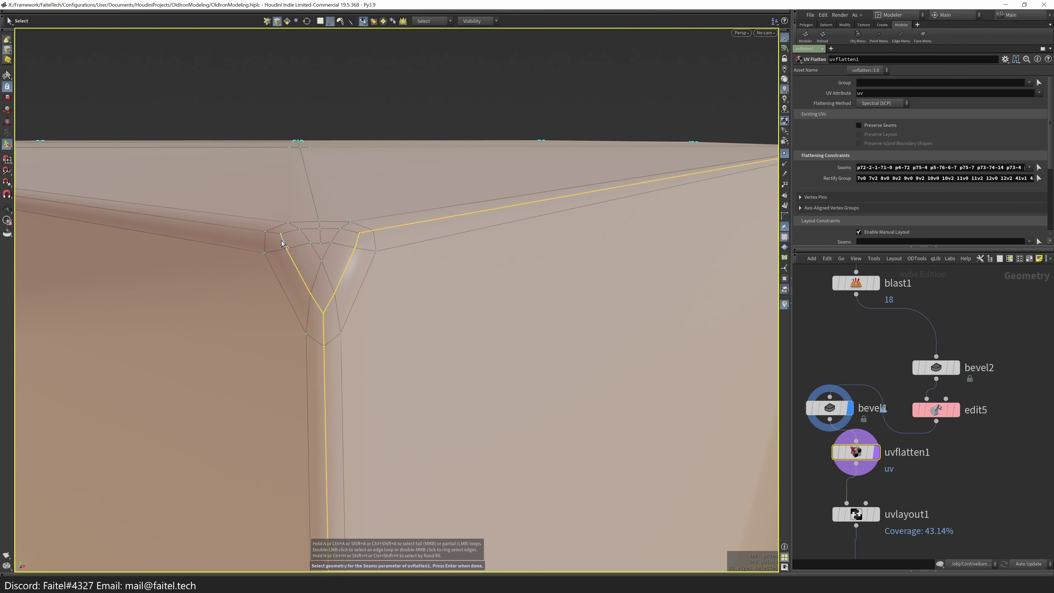
{"action": "left_click_drag", "start_coordinate": [304, 259], "coordinate": [385, 446], "text": "alt"}
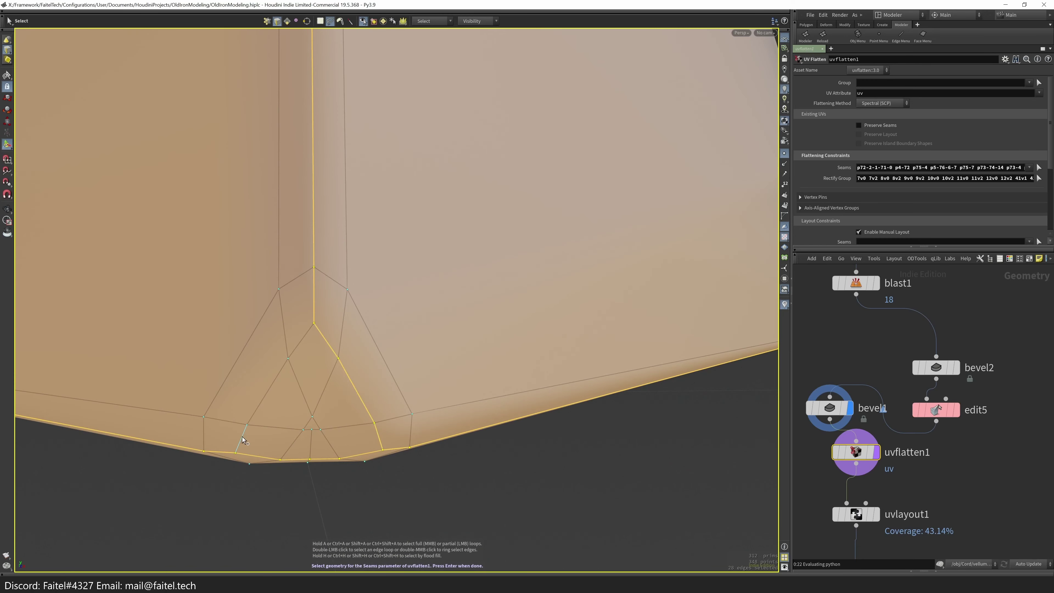
{"action": "left_click", "coordinate": [268, 392], "text": "shift"}
{"action": "left_click_drag", "start_coordinate": [268, 393], "coordinate": [469, 424], "text": "alt"}
- Compare the bevel1, bevel2 and edit5 results around the corner
{"action": "left_click", "coordinate": [830, 408]}
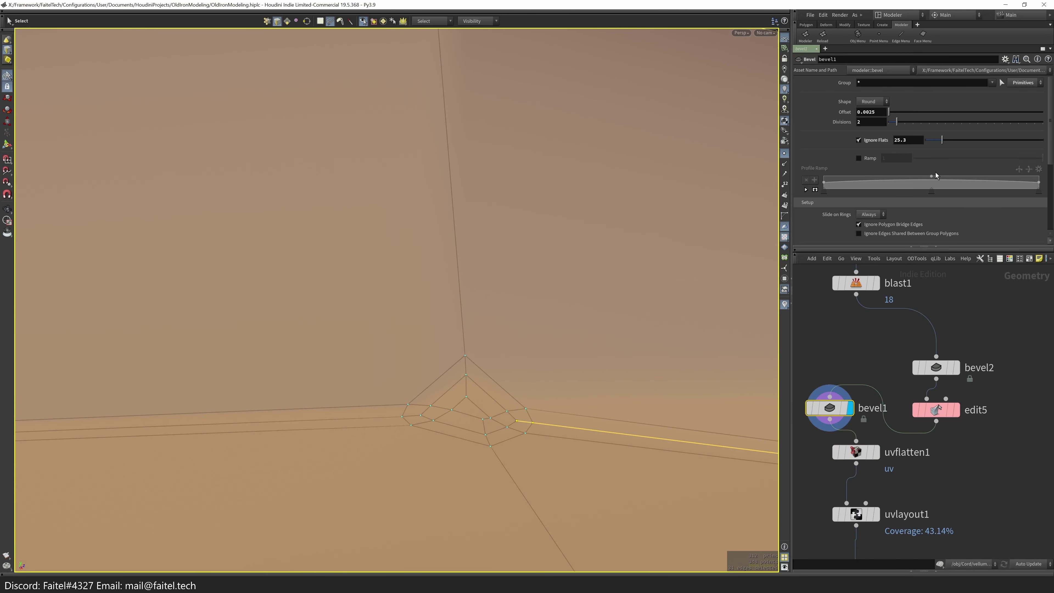
{"action": "left_click", "coordinate": [953, 369]}
{"action": "key", "text": "Return"}
{"action": "left_click_drag", "start_coordinate": [322, 419], "coordinate": [463, 429], "text": "alt"}
{"action": "left_click", "coordinate": [936, 409]}
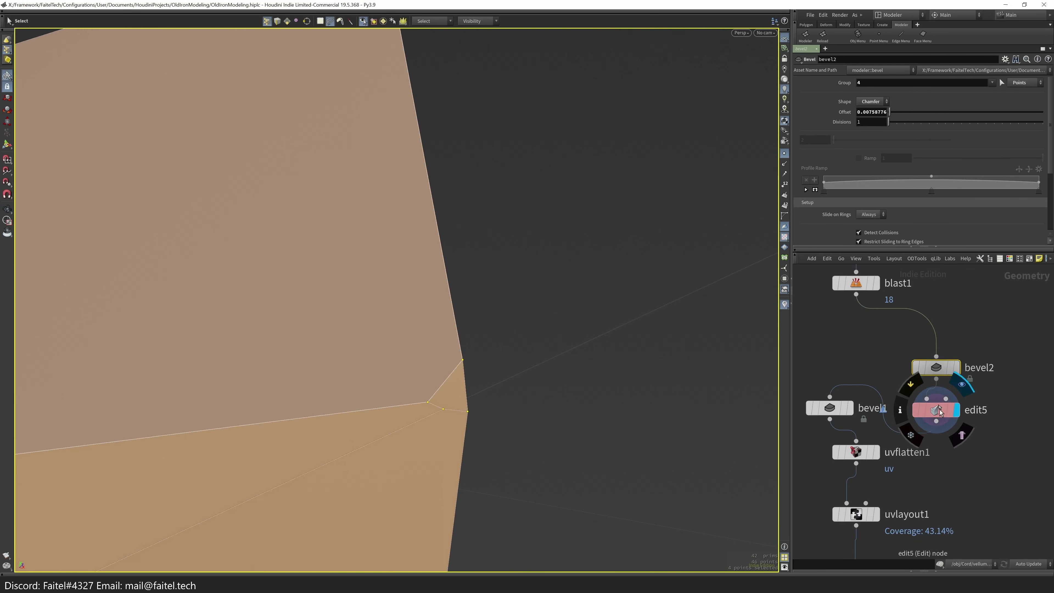
{"action": "left_click", "coordinate": [830, 408]}
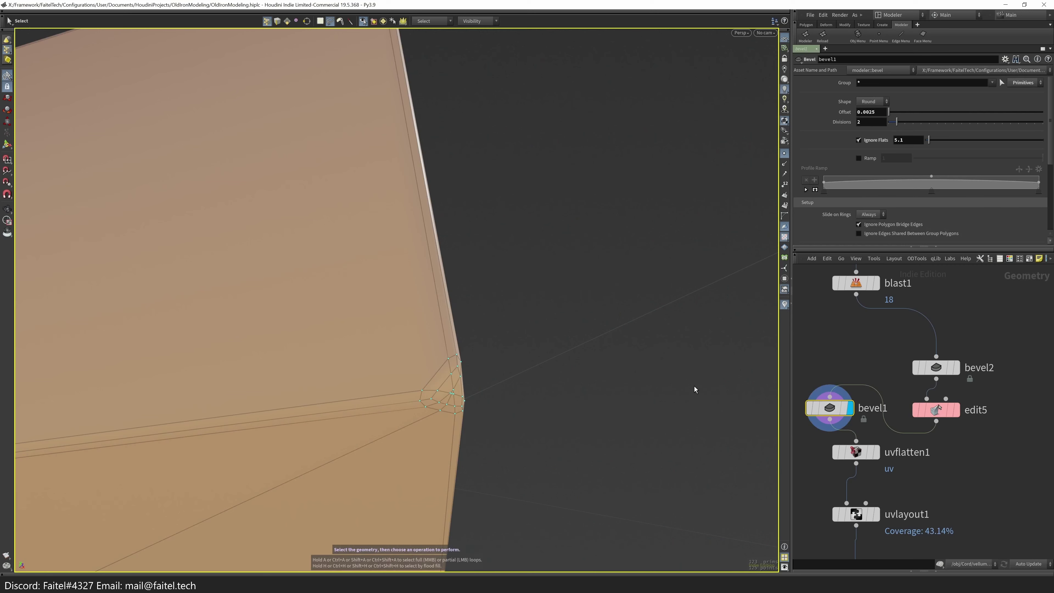
- Add another corner edge to the seams and show the flattened UVs as a checker pattern
{"action": "left_click", "coordinate": [856, 452]}
{"action": "key", "text": "Return"}
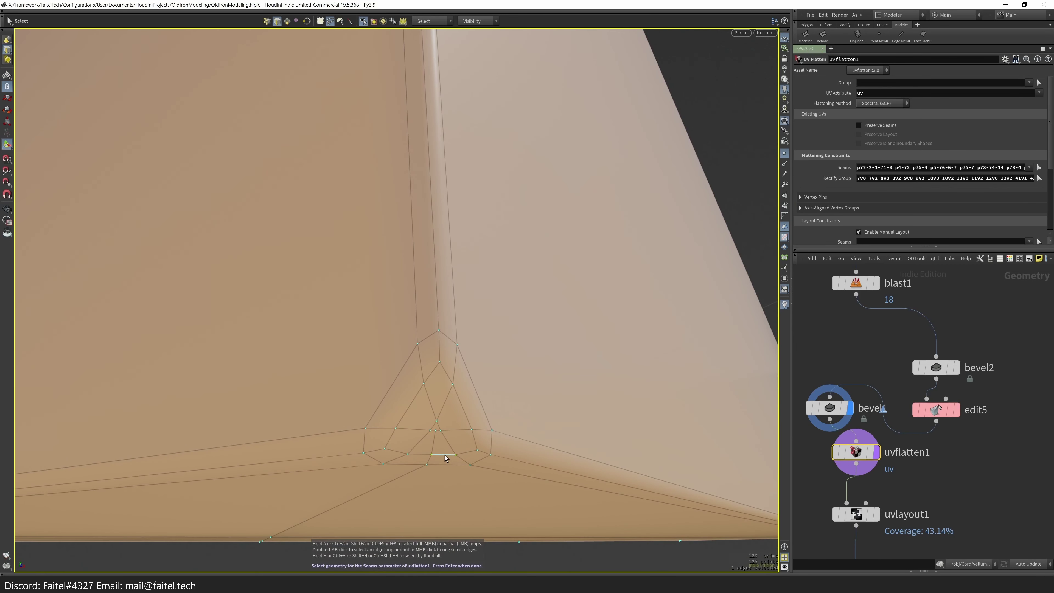
{"action": "left_click", "coordinate": [452, 385], "text": "shift"}
{"action": "scroll", "coordinate": [415, 415], "scroll_direction": "down", "scroll_amount": 5}
{"action": "left_click_drag", "start_coordinate": [389, 435], "coordinate": [383, 295]}
{"action": "scroll", "coordinate": [734, 364], "scroll_direction": "up", "scroll_amount": 4}
{"action": "scroll", "coordinate": [711, 366], "scroll_direction": "down", "scroll_amount": 5}
{"action": "scroll", "coordinate": [383, 296], "scroll_direction": "up", "scroll_amount": 5}
{"action": "scroll", "coordinate": [270, 355], "scroll_direction": "down", "scroll_amount": 5}
{"action": "left_click_drag", "start_coordinate": [270, 354], "coordinate": [399, 216]}
{"action": "scroll", "coordinate": [399, 216], "scroll_direction": "up", "scroll_amount": 5}
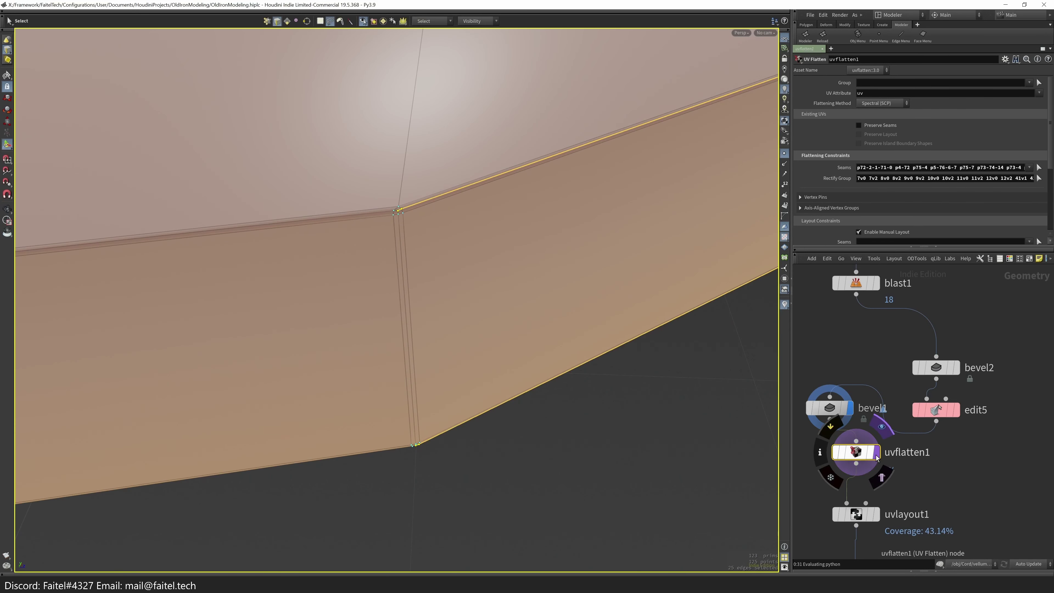
{"action": "left_click", "coordinate": [830, 407]}
{"action": "left_click", "coordinate": [877, 452]}
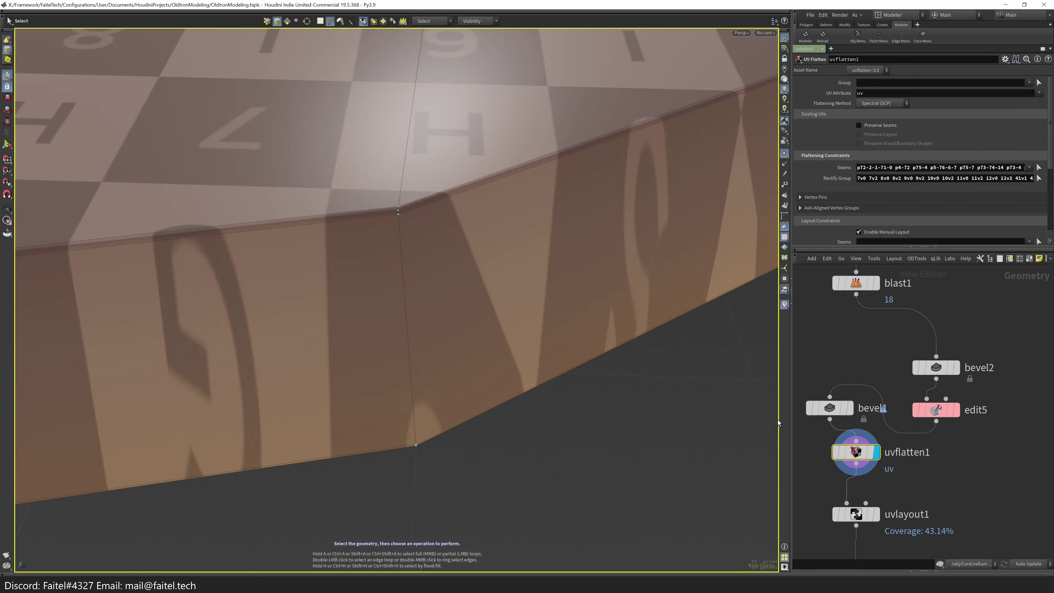
- Display bevel1 and preview the slab as smooth subdivided geometry
{"action": "scroll", "coordinate": [778, 423], "scroll_direction": "down", "scroll_amount": 5}
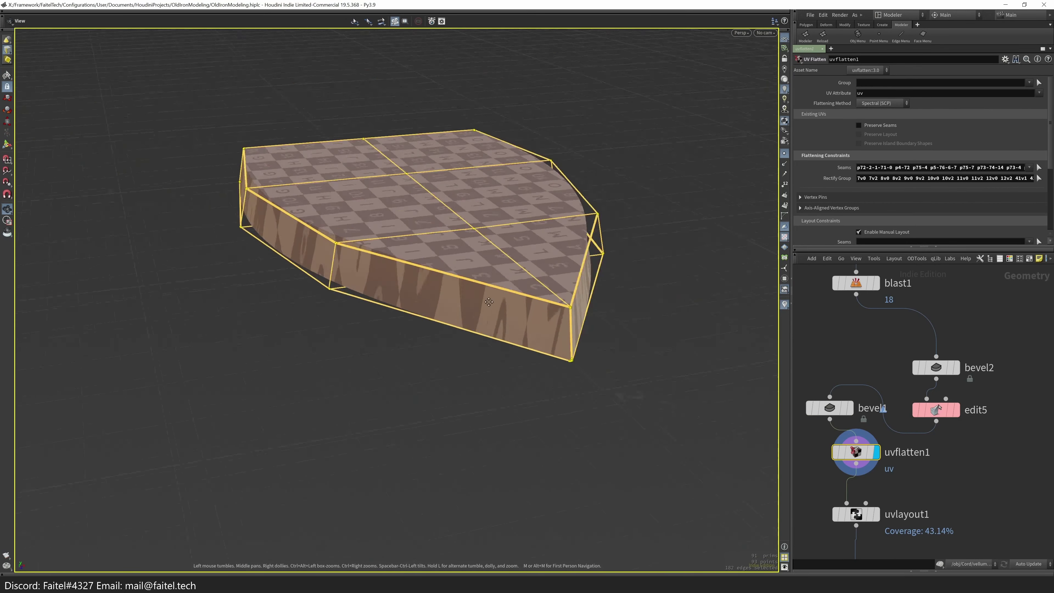
{"action": "left_click_drag", "start_coordinate": [777, 424], "coordinate": [580, 275]}
{"action": "scroll", "coordinate": [580, 276], "scroll_direction": "up", "scroll_amount": 5}
{"action": "left_click", "coordinate": [850, 408]}
{"action": "key", "text": "Tab"}
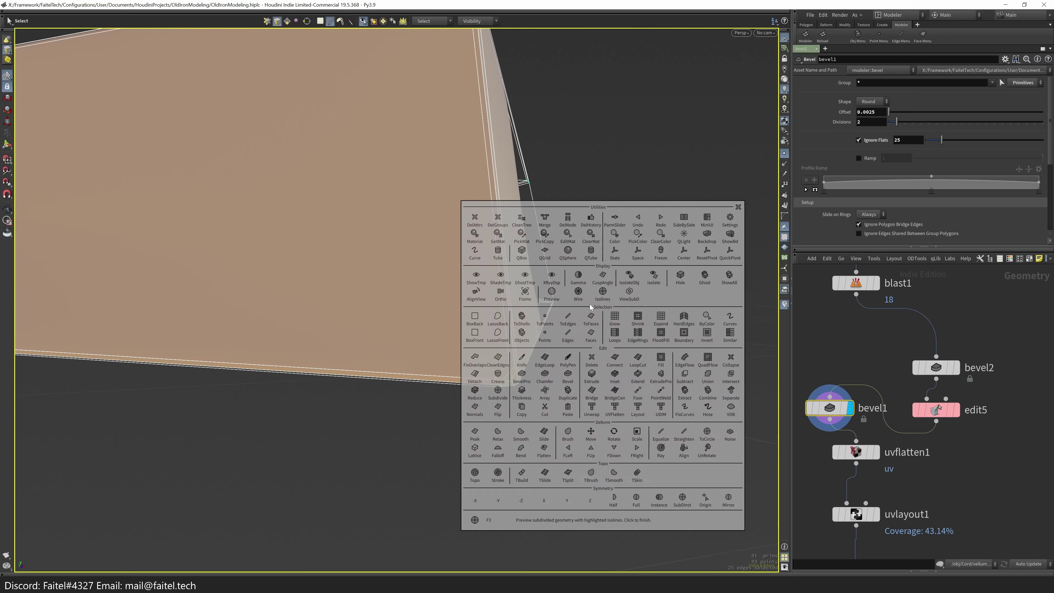
{"action": "left_click", "coordinate": [552, 294]}
{"action": "left_click_drag", "start_coordinate": [574, 377], "coordinate": [519, 332]}
- Restart uvflatten1's seams with the corner's bottom and vertical edge loops
{"action": "left_click", "coordinate": [856, 452]}
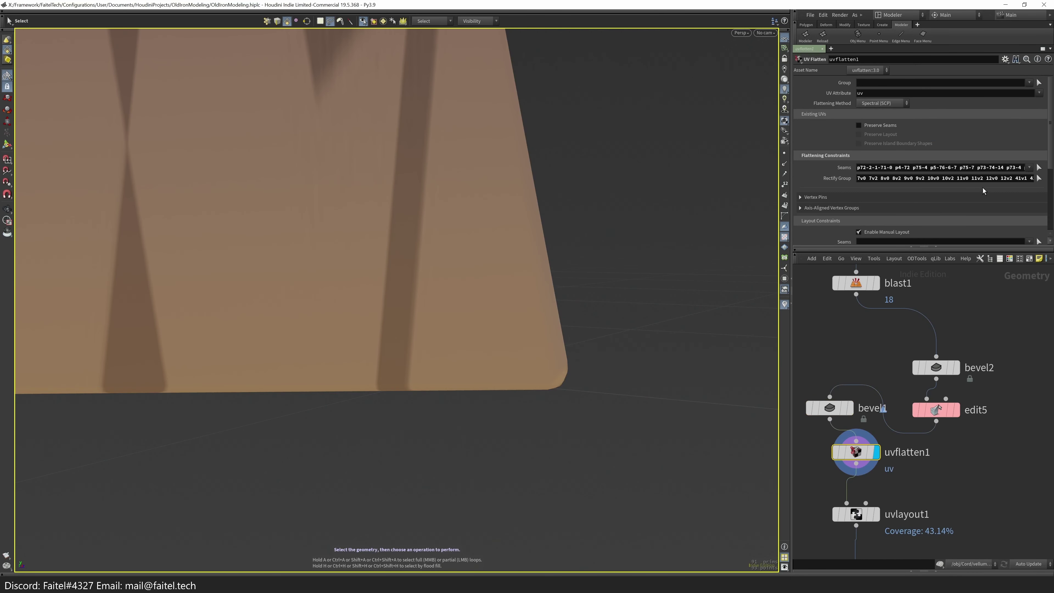
{"action": "left_click_drag", "start_coordinate": [623, 332], "coordinate": [700, 291]}
{"action": "left_click_drag", "start_coordinate": [619, 367], "coordinate": [542, 403]}
{"action": "key", "text": "Return"}
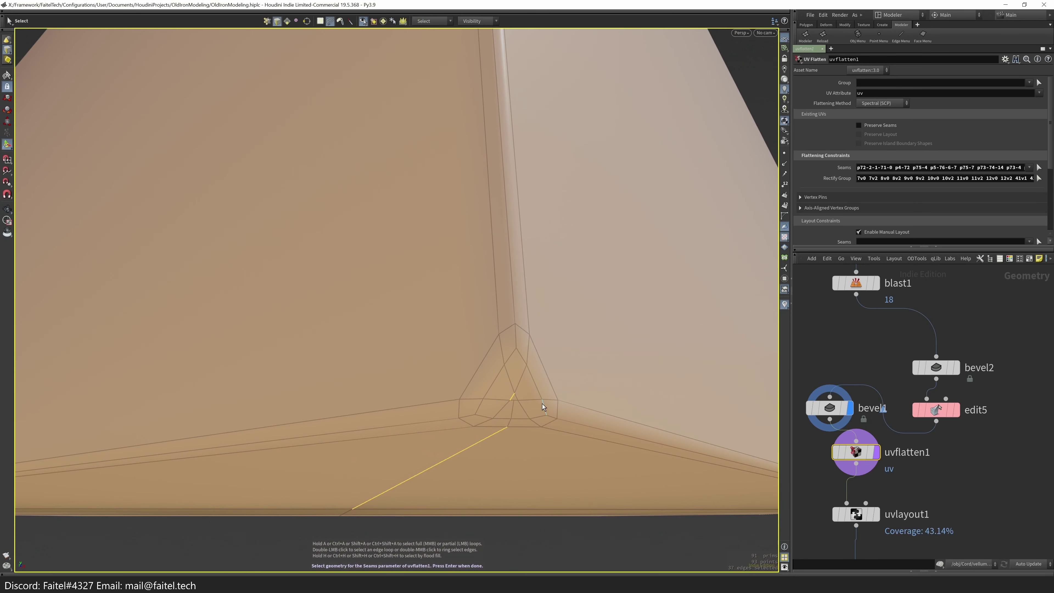
{"action": "left_click", "coordinate": [539, 405]}
{"action": "double_click", "coordinate": [536, 420], "text": "shift"}
{"action": "double_click", "coordinate": [516, 333], "text": "shift"}
{"action": "scroll", "coordinate": [299, 528], "scroll_direction": "down", "scroll_amount": 10}
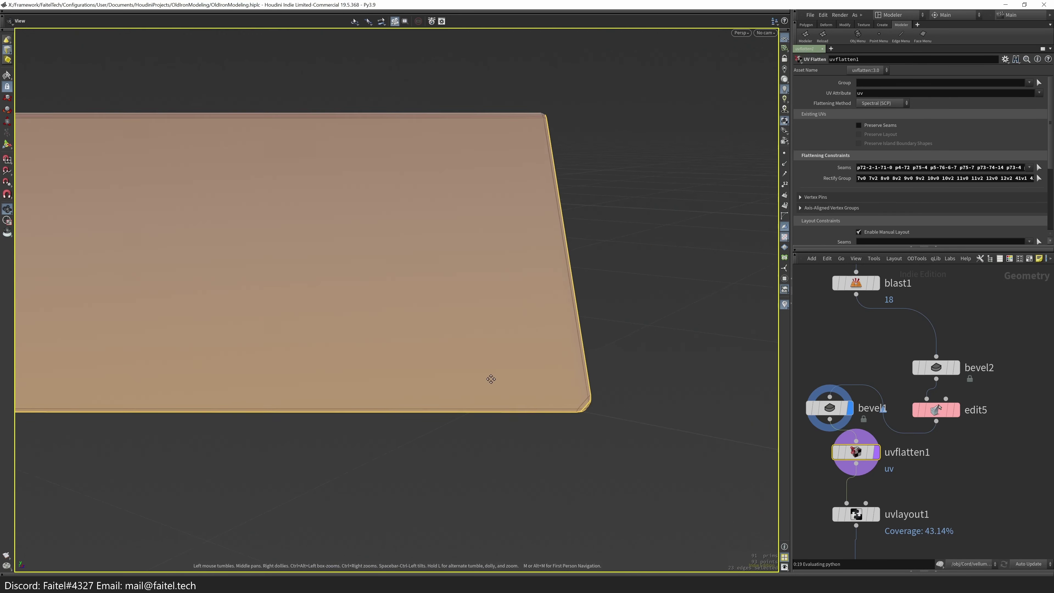
{"action": "scroll", "coordinate": [668, 243], "scroll_direction": "up", "scroll_amount": 12}
{"action": "scroll", "coordinate": [362, 478], "scroll_direction": "down", "scroll_amount": 10}
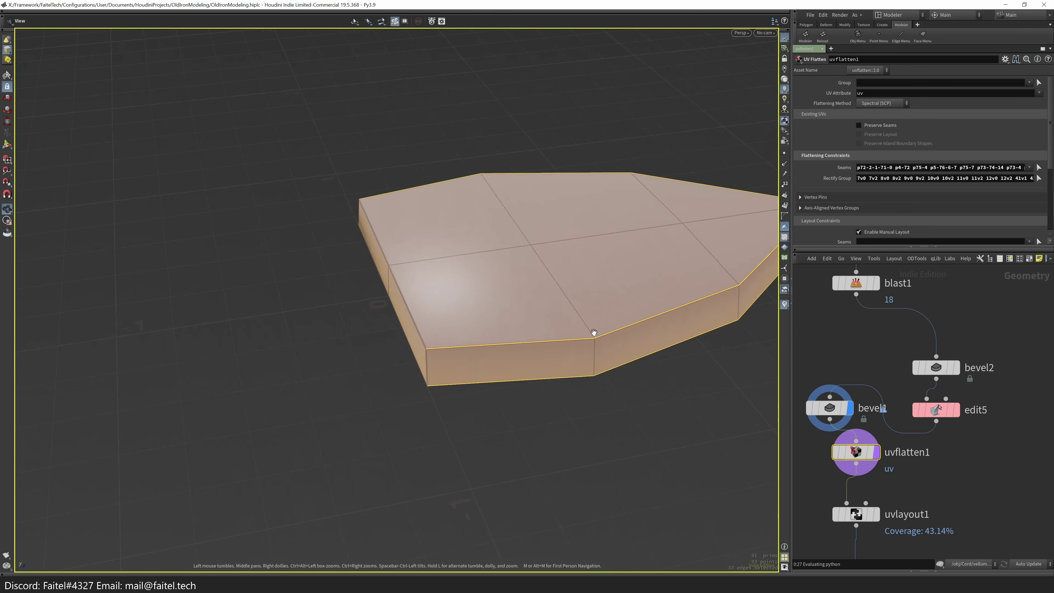
{"action": "scroll", "coordinate": [371, 396], "scroll_direction": "up", "scroll_amount": 12}
- Add the edge loops at the remaining bevelled corners as seams
{"action": "double_click", "coordinate": [370, 417], "text": "shift"}
{"action": "scroll", "coordinate": [295, 405], "scroll_direction": "down", "scroll_amount": 10}
{"action": "scroll", "coordinate": [372, 141], "scroll_direction": "up", "scroll_amount": 12}
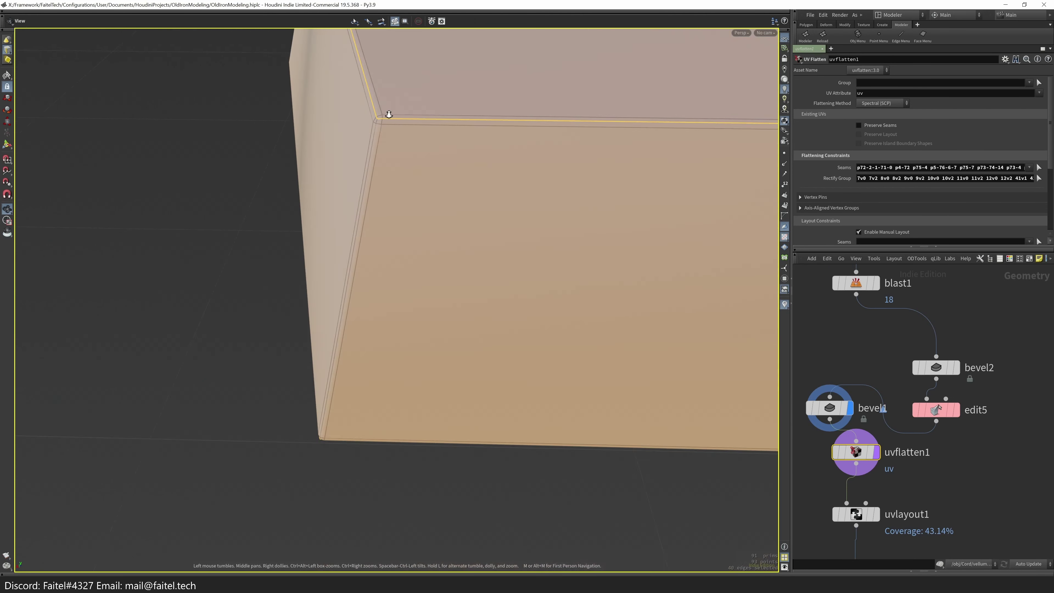
{"action": "double_click", "coordinate": [306, 166], "text": "shift"}
{"action": "scroll", "coordinate": [411, 147], "scroll_direction": "down", "scroll_amount": 5}
{"action": "scroll", "coordinate": [548, 252], "scroll_direction": "up", "scroll_amount": 10}
{"action": "double_click", "coordinate": [530, 348], "text": "shift"}
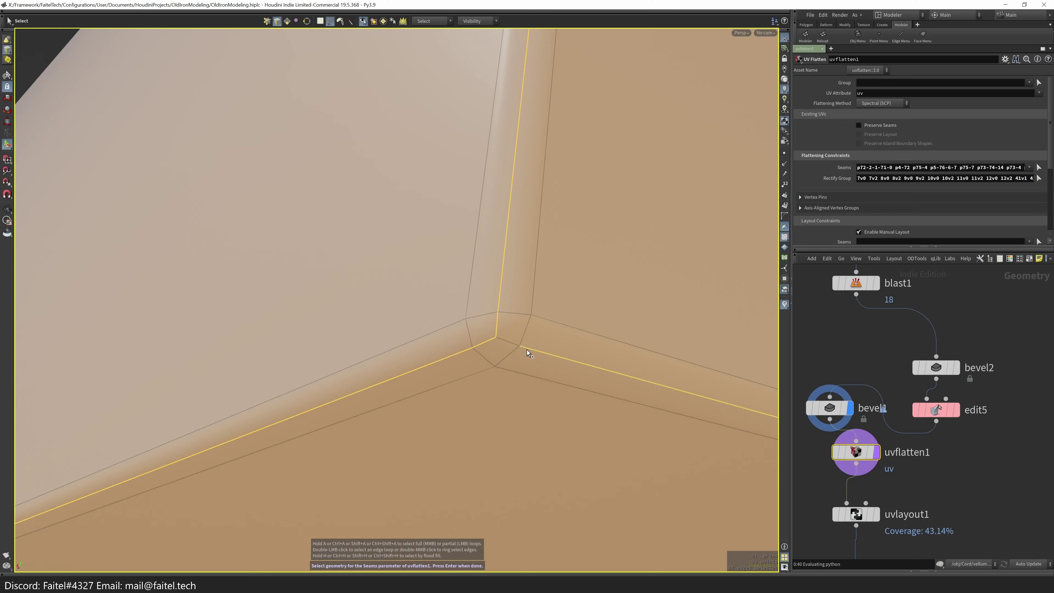
{"action": "scroll", "coordinate": [567, 353], "scroll_direction": "down", "scroll_amount": 8}
{"action": "scroll", "coordinate": [599, 399], "scroll_direction": "down", "scroll_amount": 5}
- Show the laid-out UVs at 54.22% coverage and the material1 result with /mat/Metal
{"action": "left_click", "coordinate": [876, 514]}
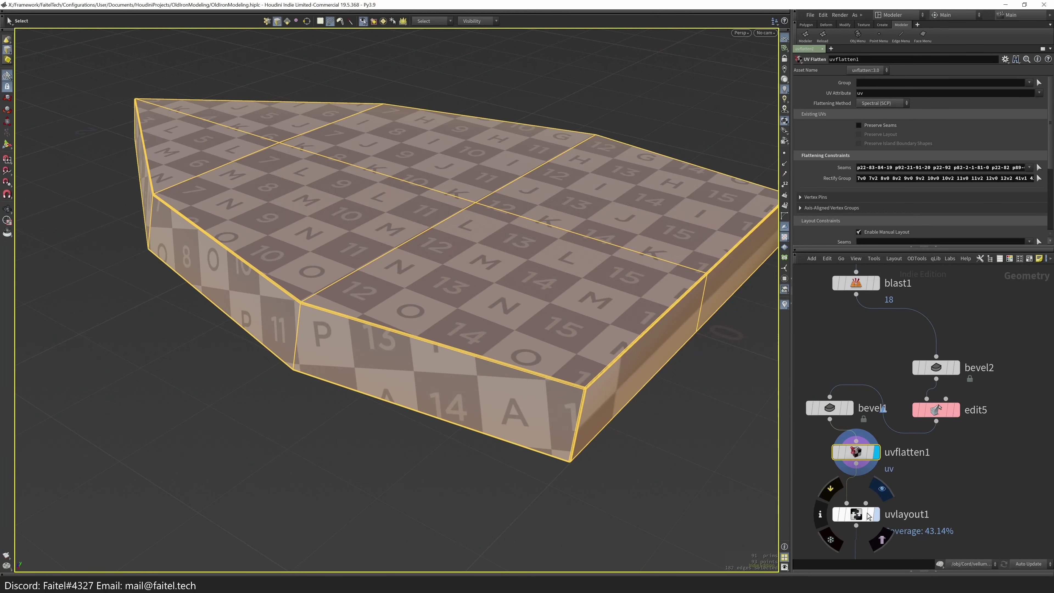
{"action": "left_click", "coordinate": [856, 515]}
{"action": "middle_click_drag", "start_coordinate": [866, 556], "coordinate": [873, 457]}
{"action": "left_click", "coordinate": [883, 531]}
{"action": "left_click", "coordinate": [862, 532]}
{"action": "scroll", "coordinate": [358, 358], "scroll_direction": "down", "scroll_amount": 5}
{"action": "scroll", "coordinate": [358, 359], "scroll_direction": "up", "scroll_amount": 6}
{"action": "left_click_drag", "start_coordinate": [498, 374], "coordinate": [552, 363], "text": "alt"}
{"action": "key", "text": "grave"}
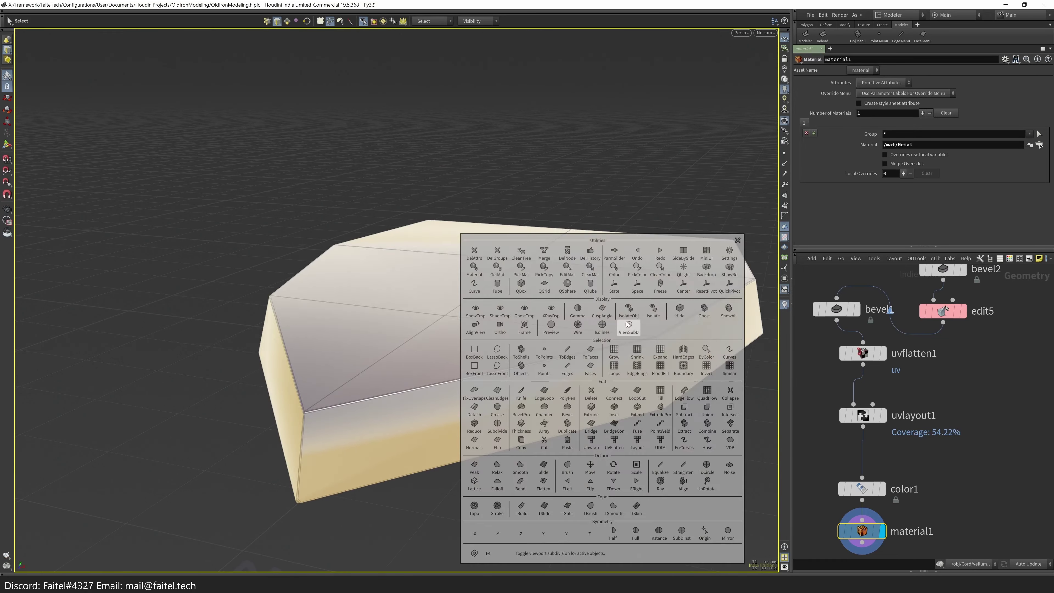
- Turn off the subdivided preview and move from /obj into the Soleplate geometry
{"action": "left_click", "coordinate": [628, 325]}
{"action": "key", "text": "u"}
{"action": "left_click_drag", "start_coordinate": [606, 369], "coordinate": [600, 415], "text": "alt"}
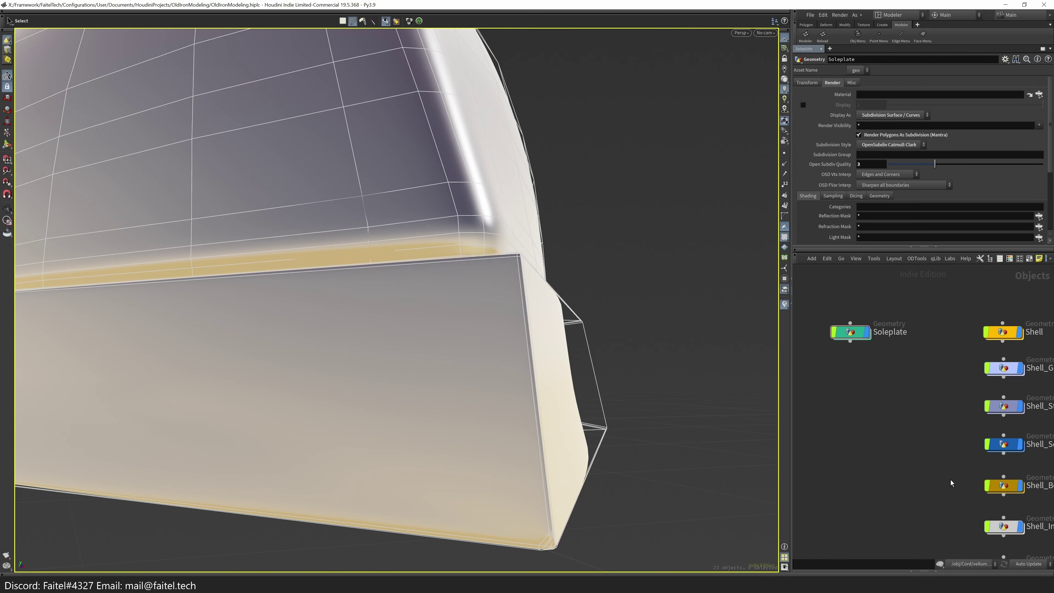
{"action": "double_click", "coordinate": [858, 335]}
- Try an edge loop on the soleplate, remove it, and switch to wireframe view
{"action": "key", "text": "ctrl+r"}
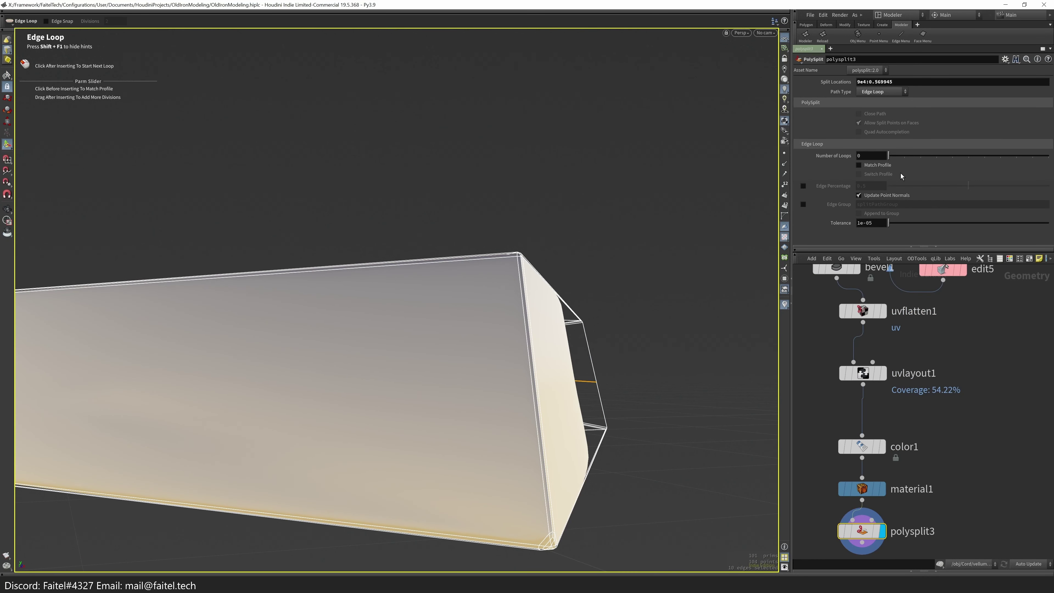
{"action": "left_click_drag", "start_coordinate": [672, 340], "coordinate": [629, 362], "text": "alt"}
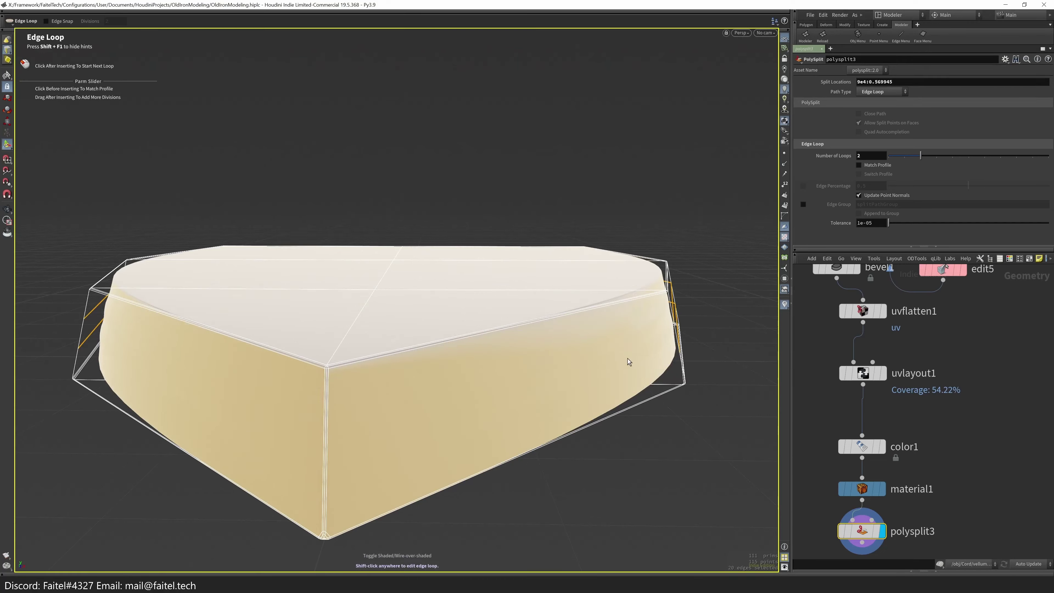
{"action": "scroll", "coordinate": [704, 309], "scroll_direction": "up", "scroll_amount": 5}
{"action": "mouse_move", "coordinate": [703, 309]}
{"action": "left_mouse_down", "text": "alt"}
{"action": "mouse_move", "coordinate": [507, 396]}
{"action": "mouse_move", "coordinate": [400, 358]}
{"action": "mouse_move", "coordinate": [668, 356]}
{"action": "mouse_move", "coordinate": [359, 350]}
{"action": "left_mouse_up", "text": "alt"}
{"action": "key", "text": "alt+x"}
{"action": "key", "text": "w"}
{"action": "left_click_drag", "start_coordinate": [376, 416], "coordinate": [700, 321], "text": "alt"}
- Add edge-loop and PolyPen nodes, then move polysplit3 aside and start wiring it in
{"action": "key", "text": "alt+c"}
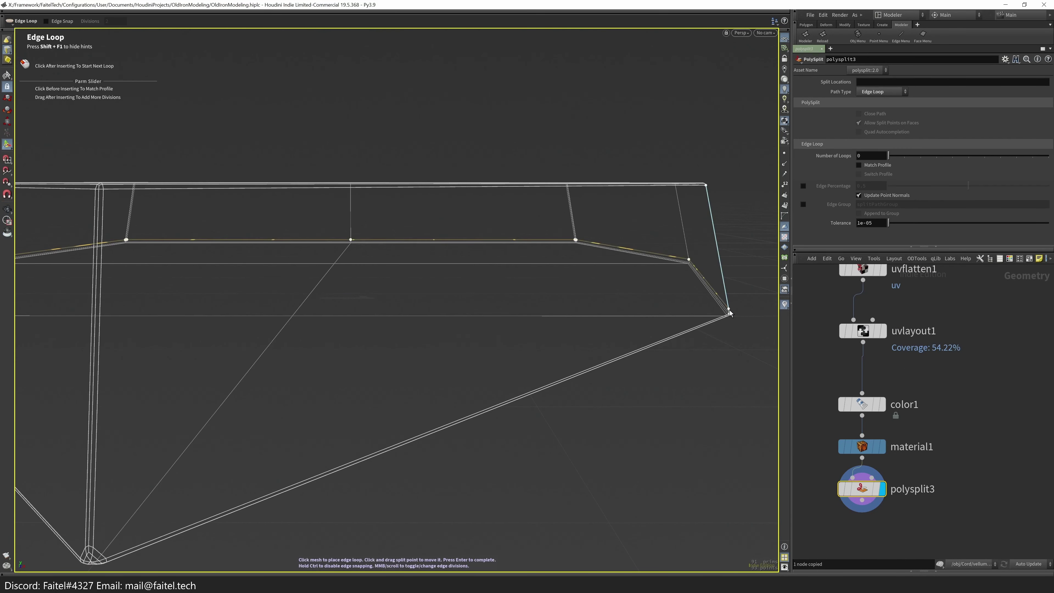
{"action": "key", "text": "alt+p"}
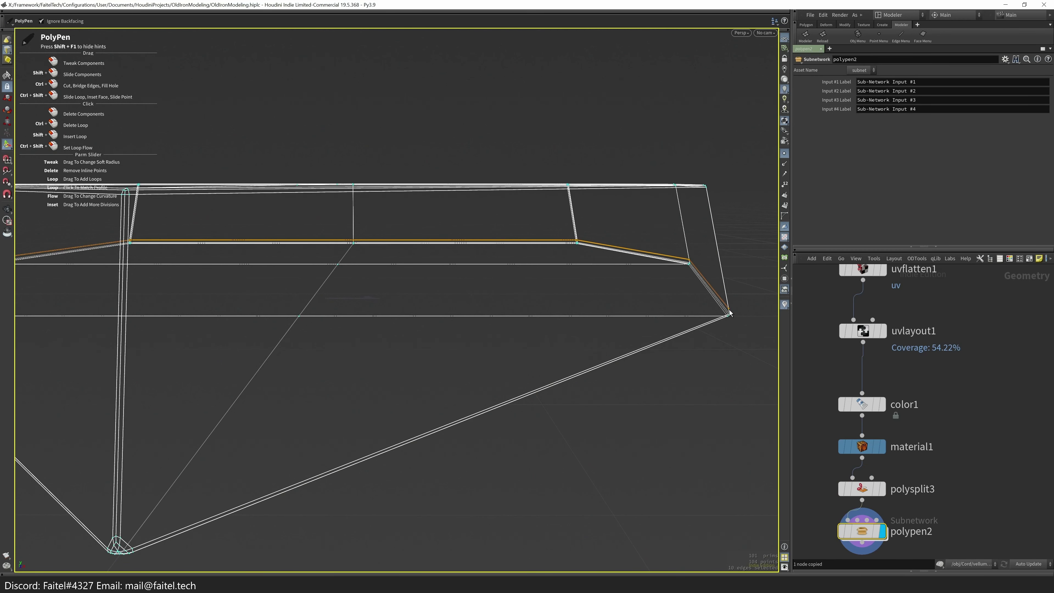
{"action": "left_click_drag", "start_coordinate": [130, 537], "coordinate": [72, 298], "text": "alt"}
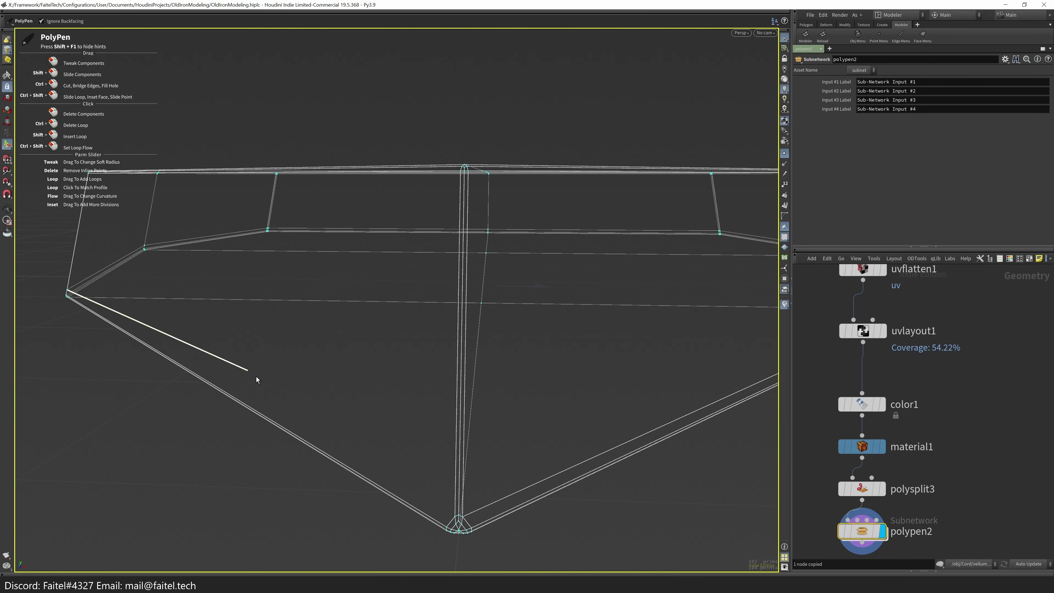
{"action": "left_click_drag", "start_coordinate": [488, 520], "coordinate": [536, 427], "text": "alt"}
{"action": "scroll", "coordinate": [895, 460], "scroll_direction": "down", "scroll_amount": 5}
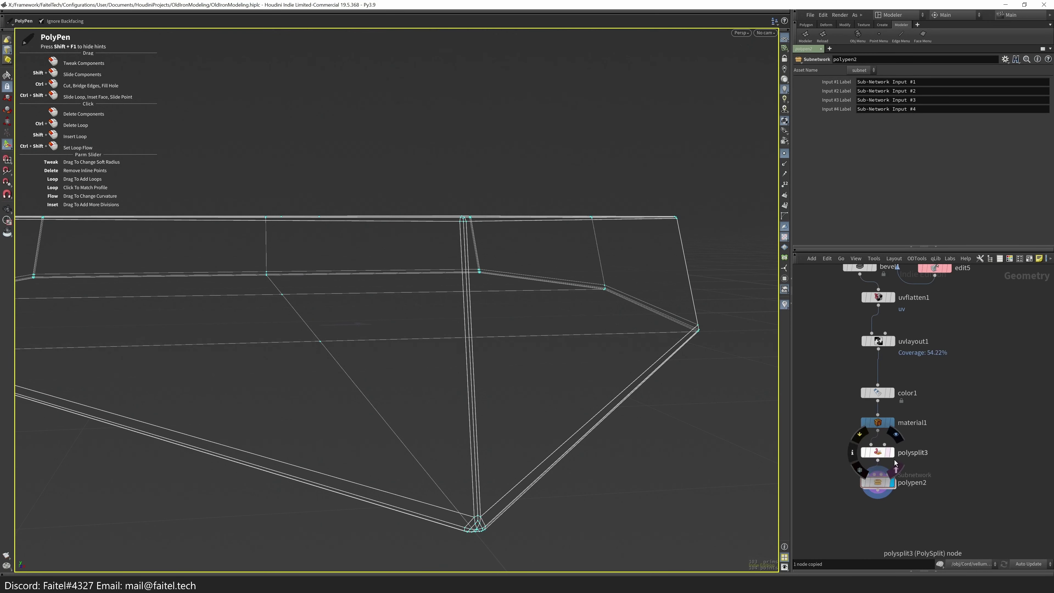
{"action": "left_click_drag", "start_coordinate": [892, 457], "coordinate": [977, 402]}
{"action": "left_click", "coordinate": [951, 383]}
- Select the UV, colour and material nodes and compare the uvflatten1 and uvlayout1 results
{"action": "left_click_drag", "start_coordinate": [913, 445], "coordinate": [880, 337]}
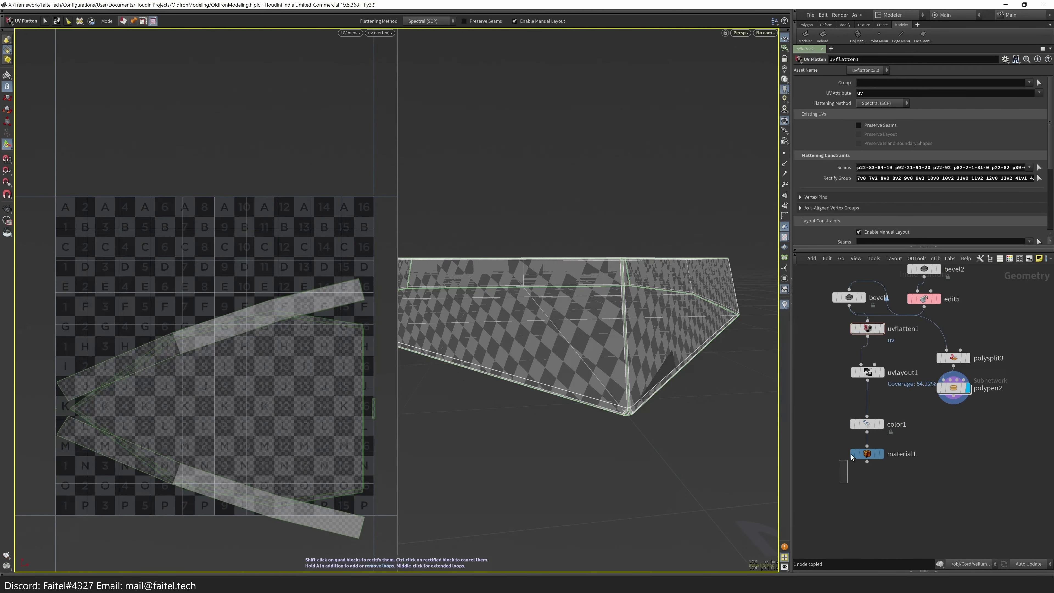
{"action": "left_click", "coordinate": [907, 434]}
{"action": "key", "text": "Escape"}
{"action": "scroll", "coordinate": [545, 384], "scroll_direction": "up", "scroll_amount": 5}
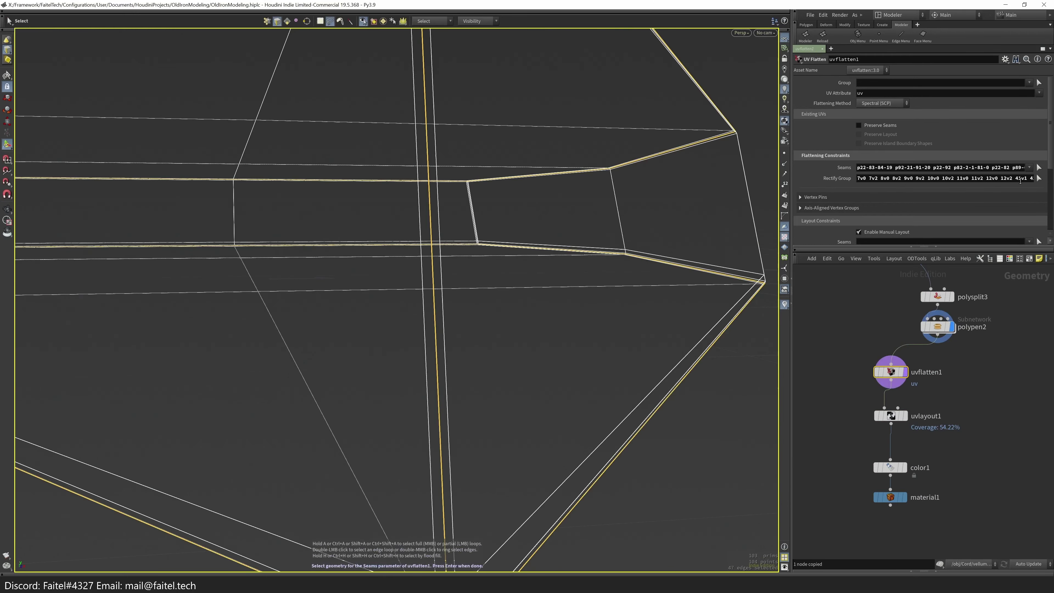
{"action": "key", "text": "Return"}
{"action": "left_click", "coordinate": [893, 417]}
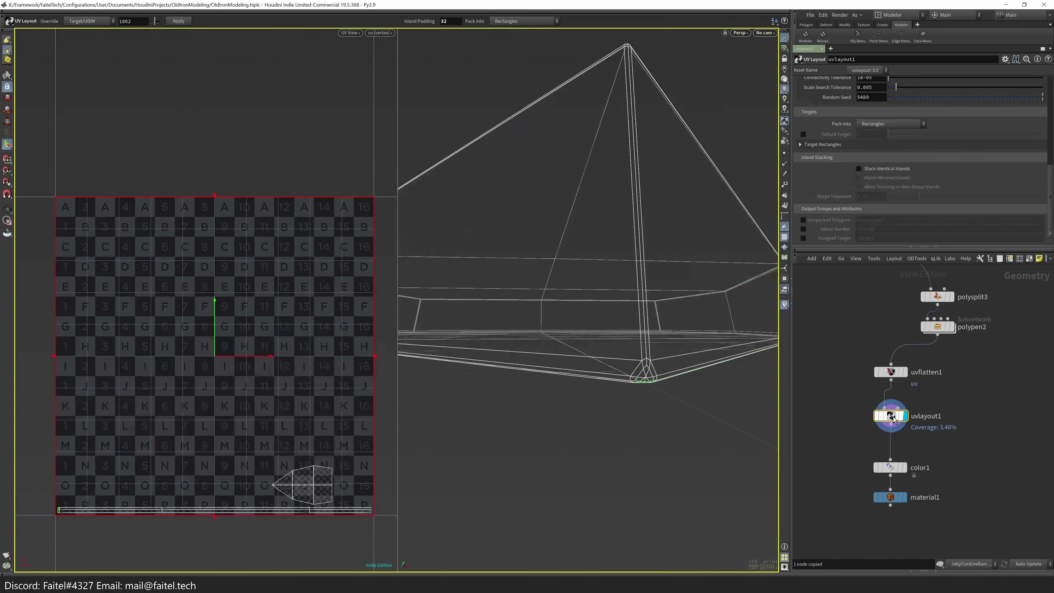
{"action": "left_click", "coordinate": [908, 377]}
- Review the soleplate's seam edges, then display the uvlayout1 result
{"action": "key", "text": "Return"}
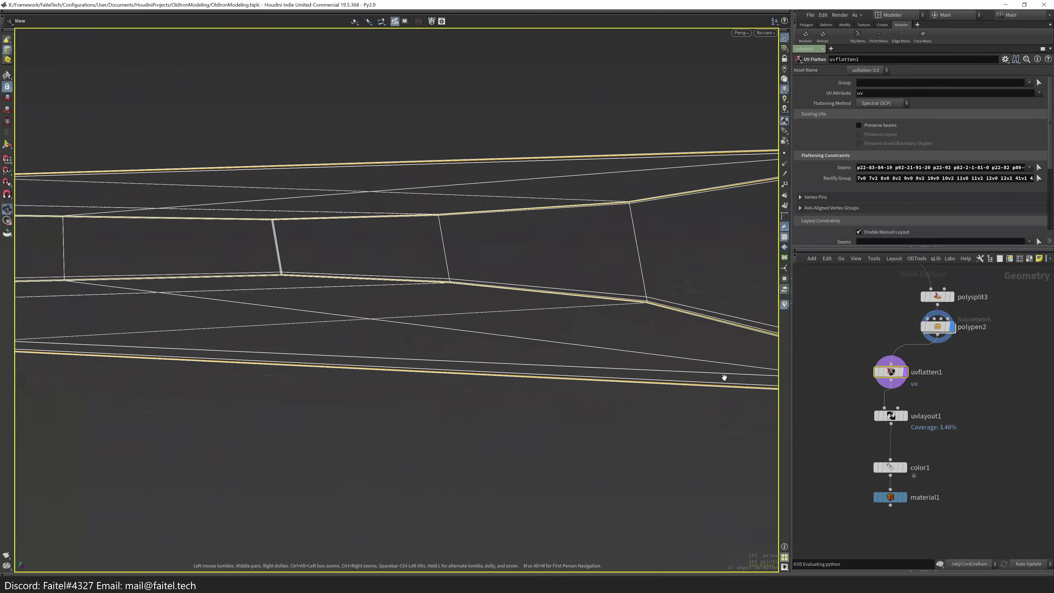
{"action": "left_click_drag", "start_coordinate": [434, 443], "coordinate": [487, 177]}
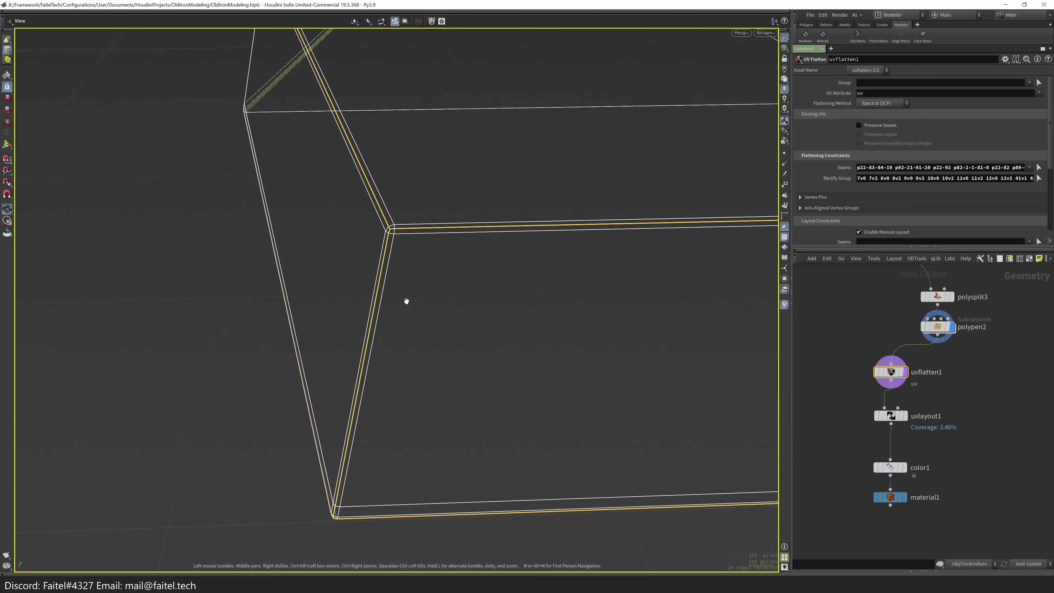
{"action": "scroll", "coordinate": [427, 299], "scroll_direction": "down", "scroll_amount": 5}
{"action": "key", "text": "Return"}
{"action": "left_click", "coordinate": [891, 416]}
{"action": "key", "text": "Escape"}
{"action": "left_click_drag", "start_coordinate": [599, 405], "coordinate": [548, 307]}
- Set UV Layout's axis alignment to keep island symmetry
{"action": "key", "text": "Return"}
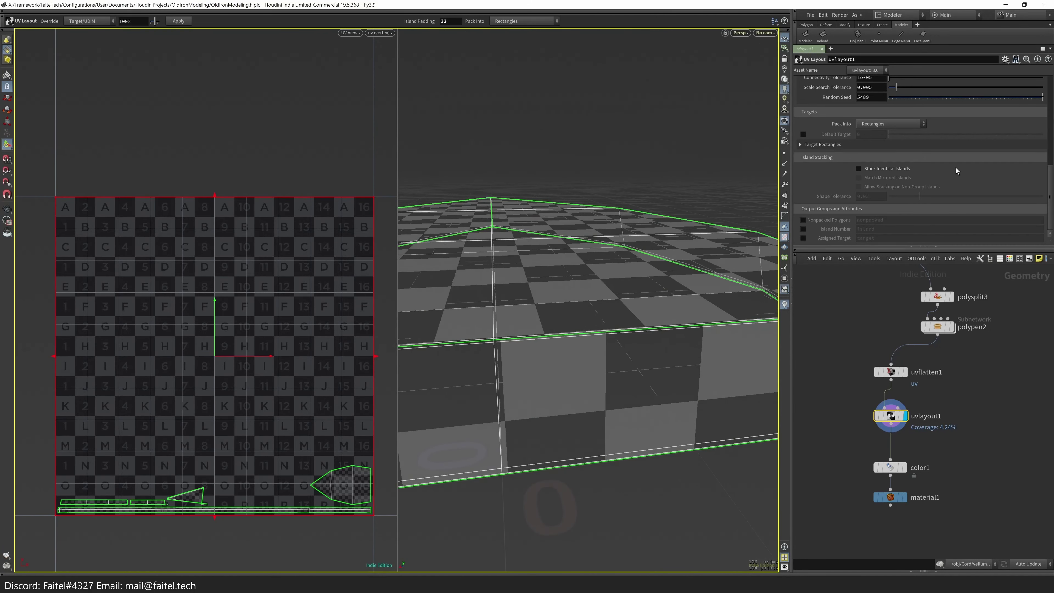
{"action": "scroll", "coordinate": [1043, 145], "scroll_direction": "up", "scroll_amount": 5}
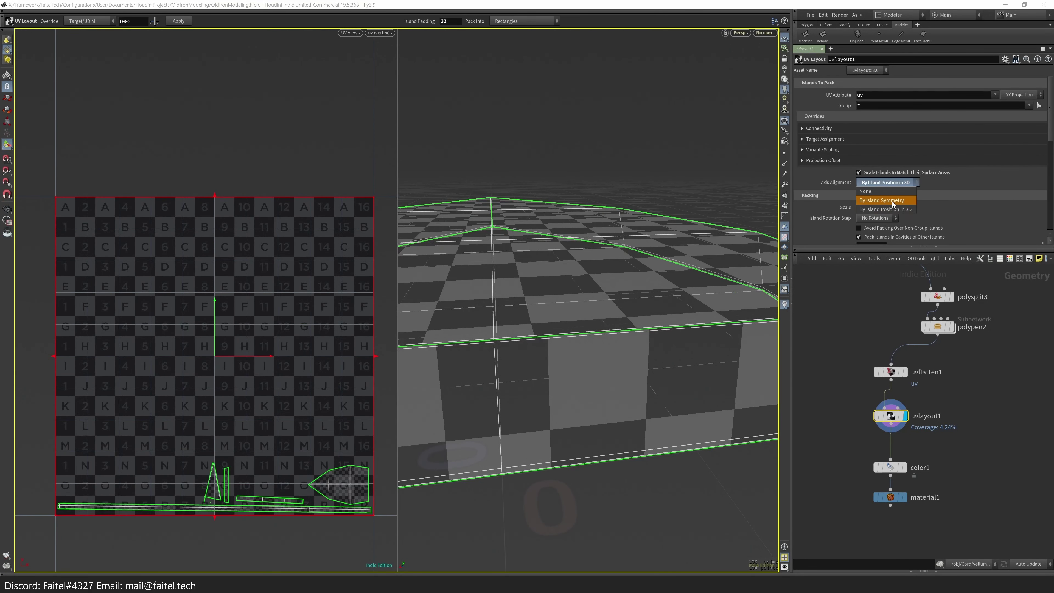
{"action": "left_click", "coordinate": [898, 200]}
{"action": "scroll", "coordinate": [1046, 187], "scroll_direction": "down", "scroll_amount": 5}
{"action": "key", "text": "Return"}
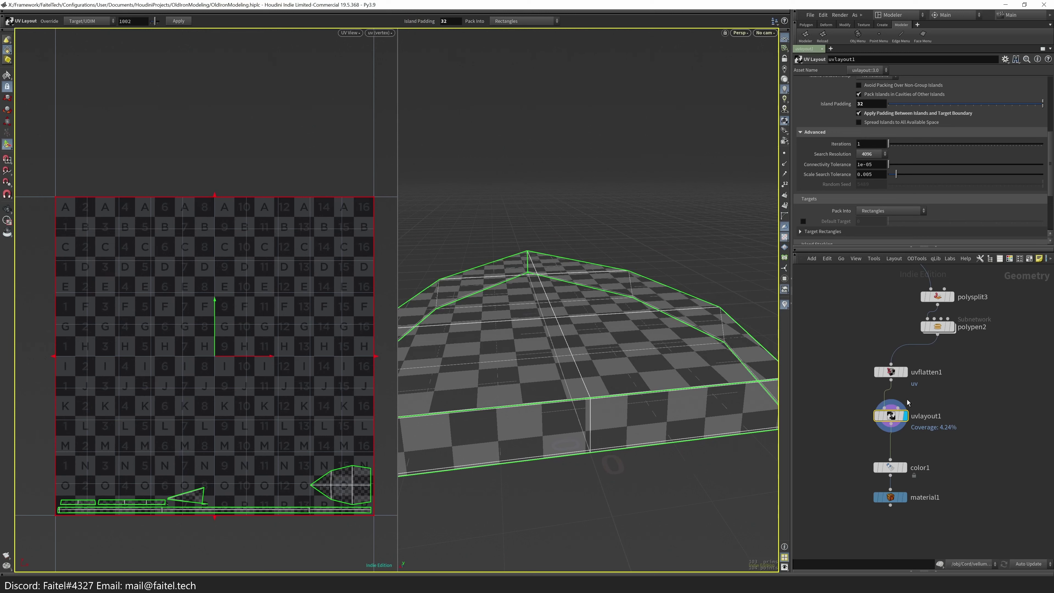
- Rectify the two long UV strips in uvflatten1 (coverage 54.65%) and display material1
{"action": "left_click", "coordinate": [893, 375]}
{"action": "left_click", "coordinate": [1039, 178]}
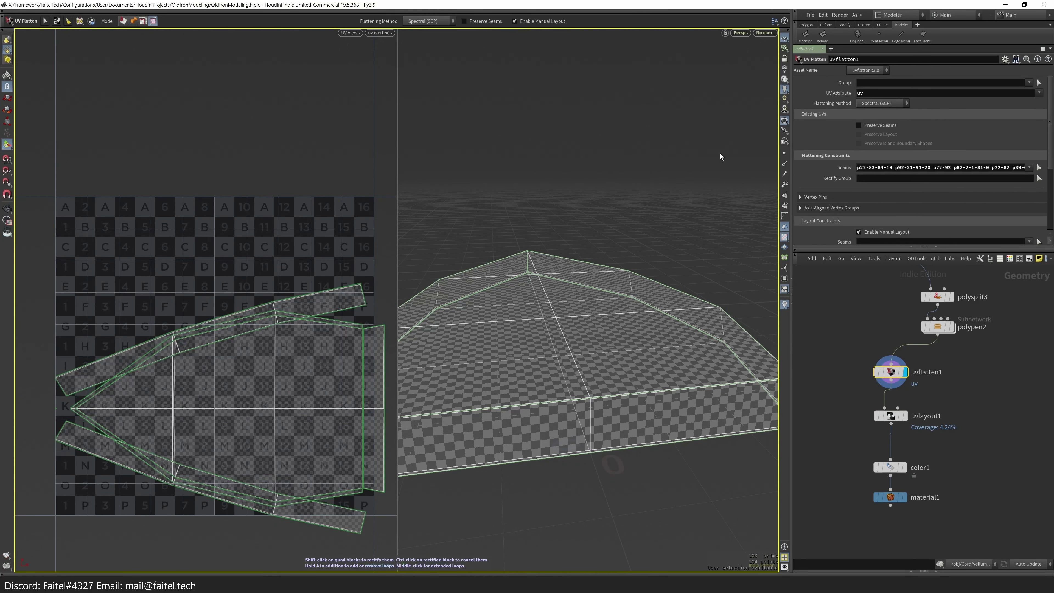
{"action": "key", "text": "Return"}
{"action": "left_click", "coordinate": [152, 21]}
{"action": "left_click", "coordinate": [332, 524], "text": "shift"}
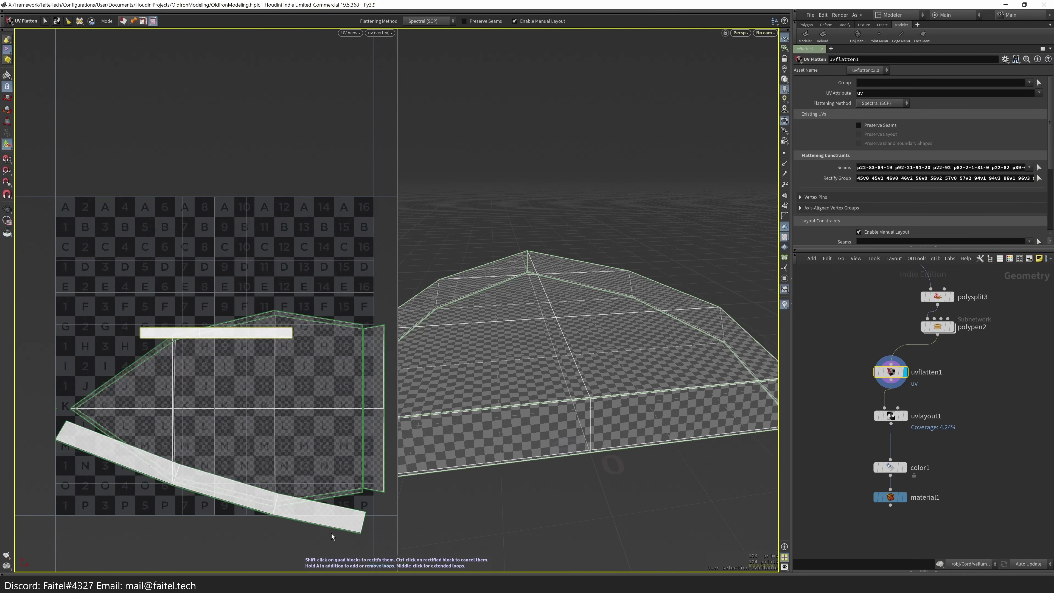
{"action": "left_click", "coordinate": [891, 416]}
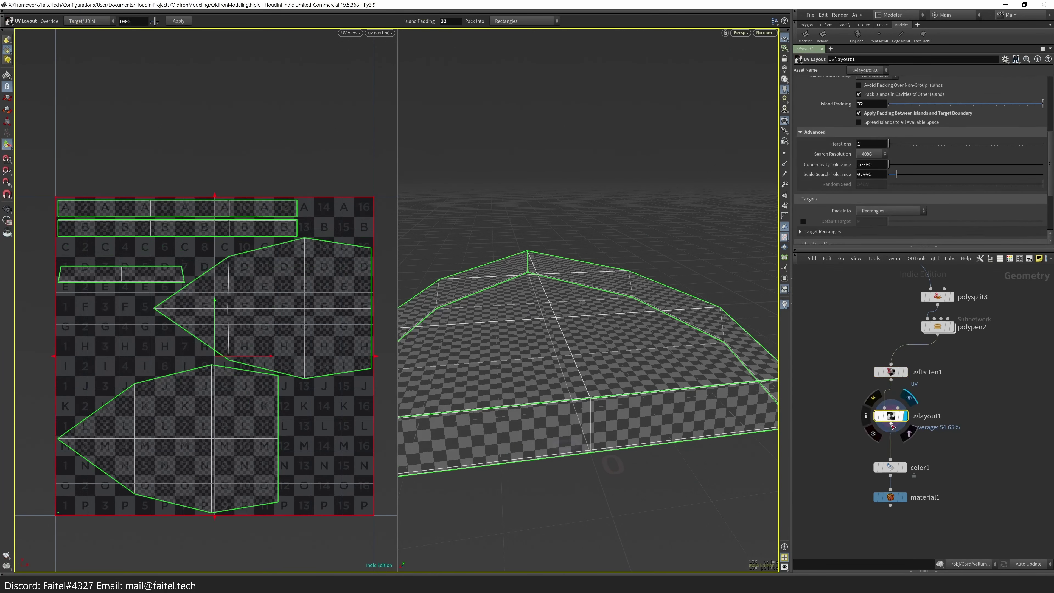
{"action": "middle_click_drag", "start_coordinate": [934, 478], "coordinate": [944, 438]}
{"action": "left_click", "coordinate": [900, 458]}
- Inspect the shaded soleplate and the whole iron from several angles, then enter the Soleplate network
{"action": "key", "text": "q"}
{"action": "key", "text": "q"}
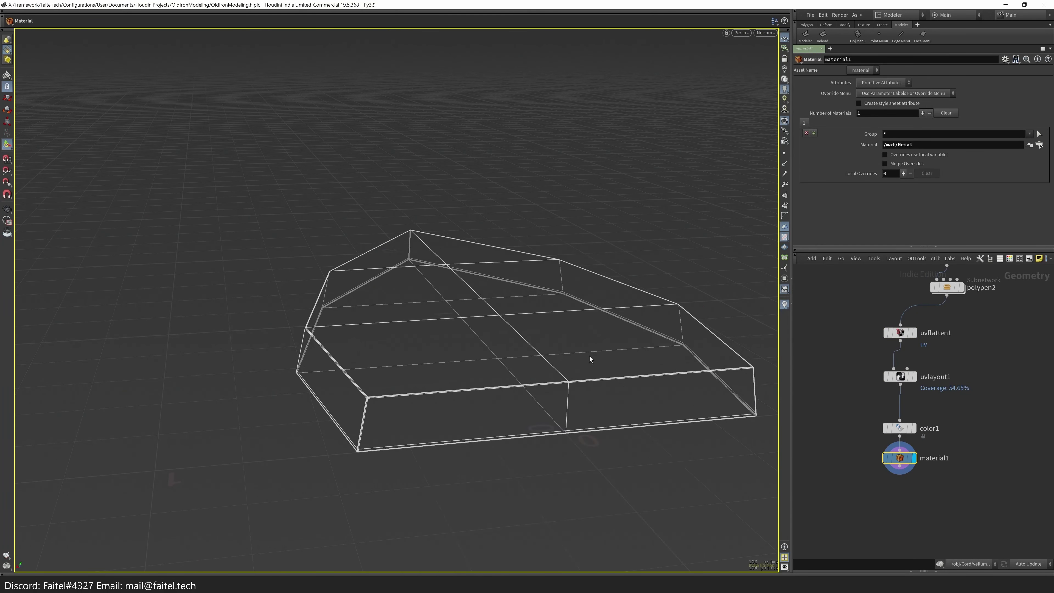
{"action": "key", "text": "w"}
{"action": "mouse_move", "coordinate": [594, 348]}
{"action": "left_mouse_down", "text": "alt"}
{"action": "mouse_move", "coordinate": [666, 370]}
{"action": "mouse_move", "coordinate": [647, 324]}
{"action": "left_mouse_up", "text": "alt"}
{"action": "key", "text": "u"}
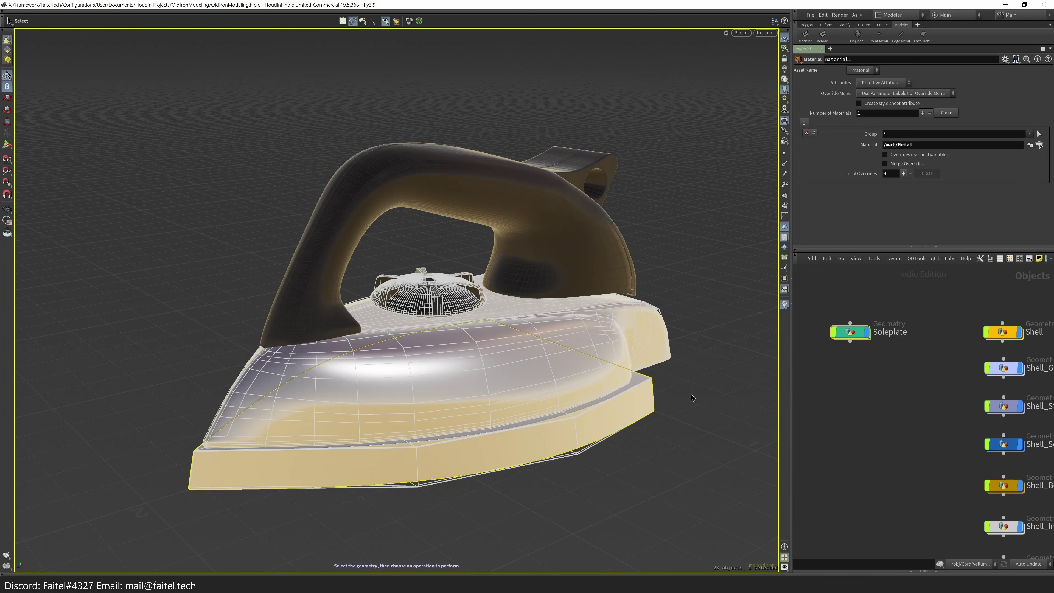
{"action": "left_click_drag", "start_coordinate": [691, 399], "coordinate": [691, 446], "text": "alt"}
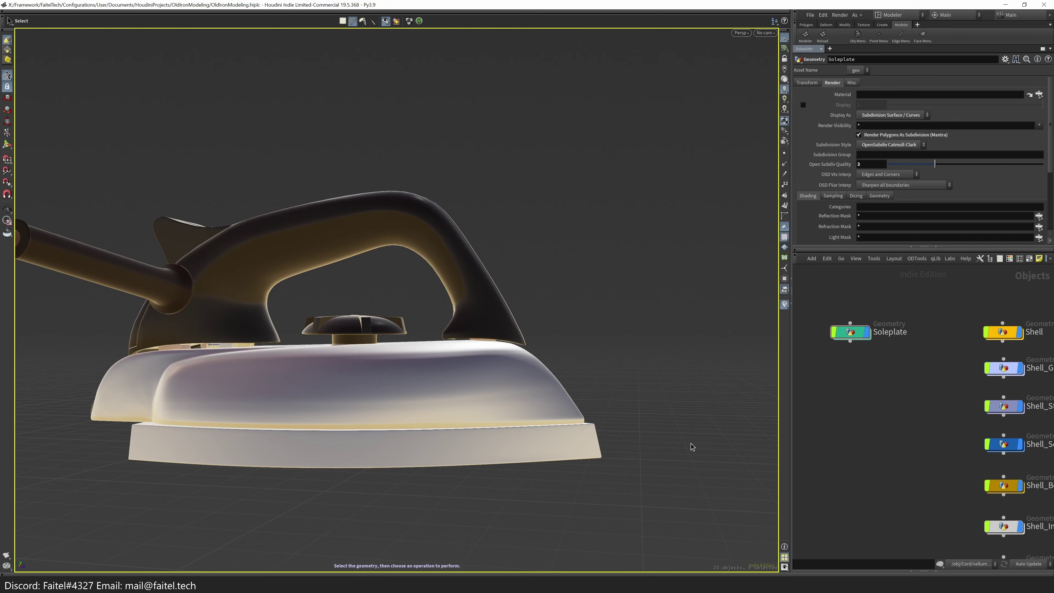
{"action": "scroll", "coordinate": [691, 447], "scroll_direction": "down", "scroll_amount": 5}
{"action": "left_click_drag", "start_coordinate": [691, 447], "coordinate": [497, 344], "text": "alt"}
{"action": "scroll", "coordinate": [429, 380], "scroll_direction": "up", "scroll_amount": 5}
{"action": "scroll", "coordinate": [492, 250], "scroll_direction": "down", "scroll_amount": 4}
{"action": "right_click_drag", "start_coordinate": [496, 344], "coordinate": [499, 363]}
{"action": "double_click", "coordinate": [502, 372]}
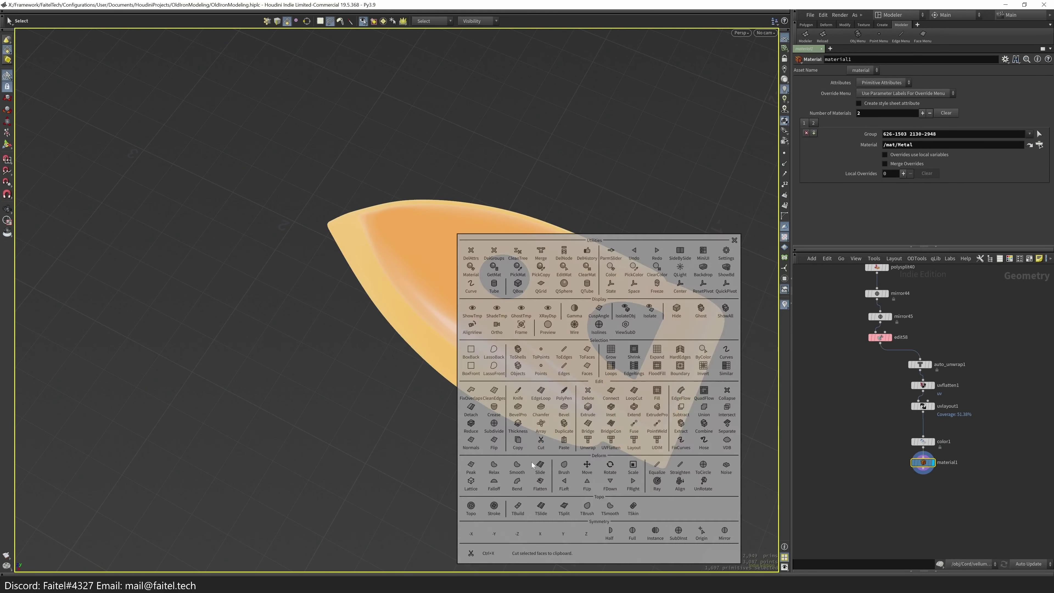
- Bend the whole soleplate slightly along its length (Bend 0.315146)
{"action": "key", "text": "space+3"}
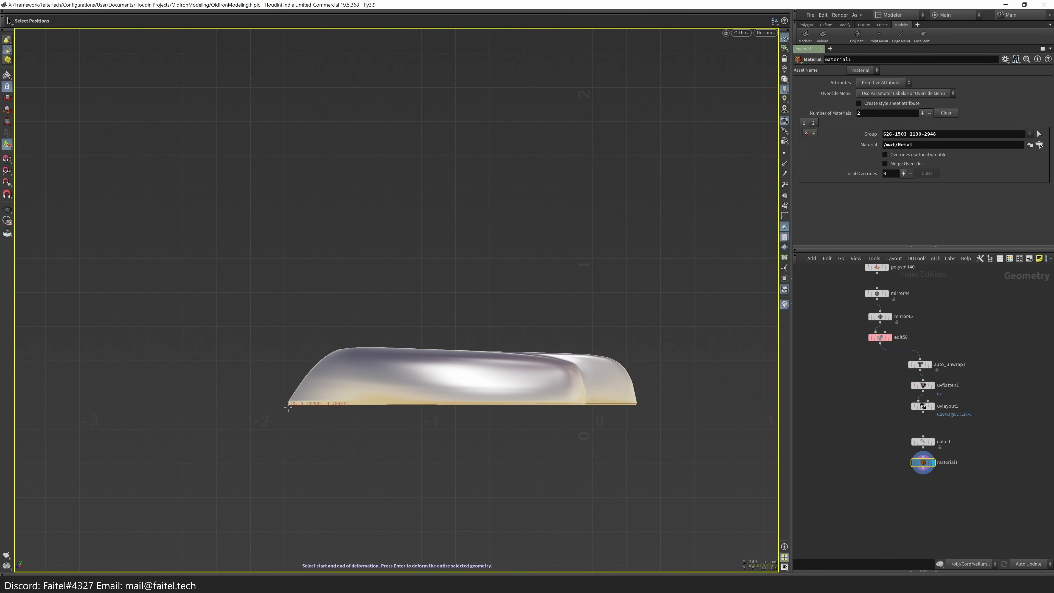
{"action": "key", "text": "Return"}
{"action": "key", "text": "space+1"}
{"action": "key", "text": "b"}
{"action": "key", "text": "b"}
{"action": "key", "text": "space"}
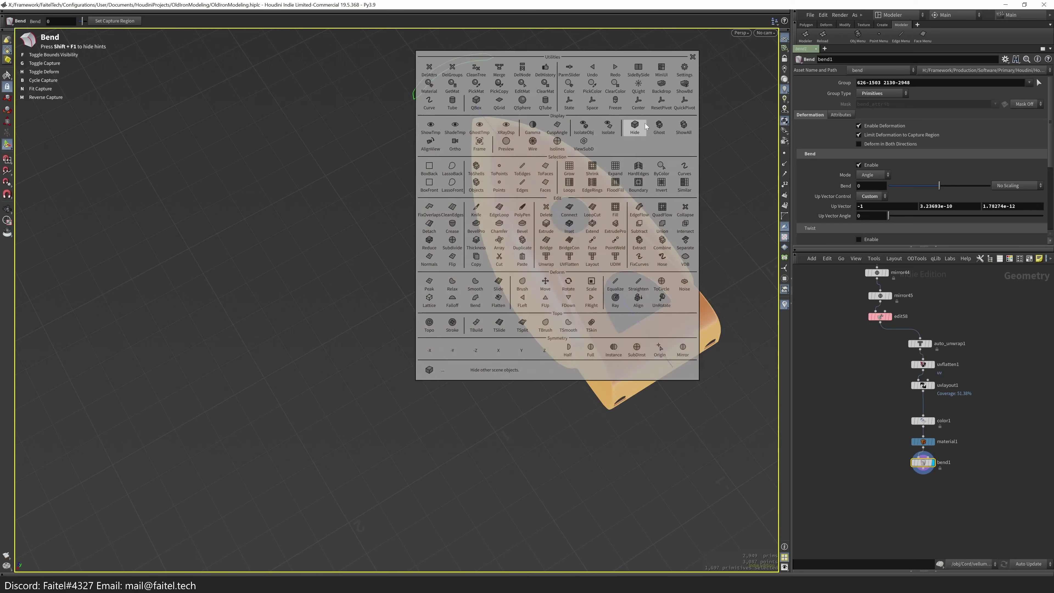
{"action": "left_click", "coordinate": [636, 129]}
{"action": "key", "text": "space+2"}
{"action": "left_click_drag", "start_coordinate": [583, 169], "coordinate": [524, 326]}
{"action": "scroll", "coordinate": [585, 163], "scroll_direction": "down", "scroll_amount": 3}
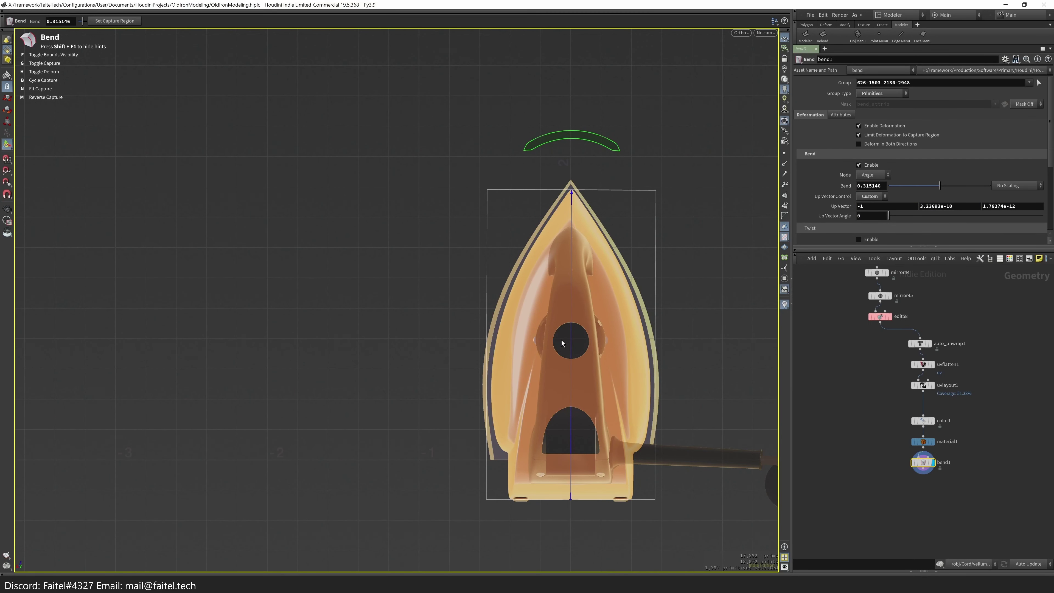
- Add a Bend deformer to the handle piece, setting its start and end along the handle
{"action": "key", "text": "u"}
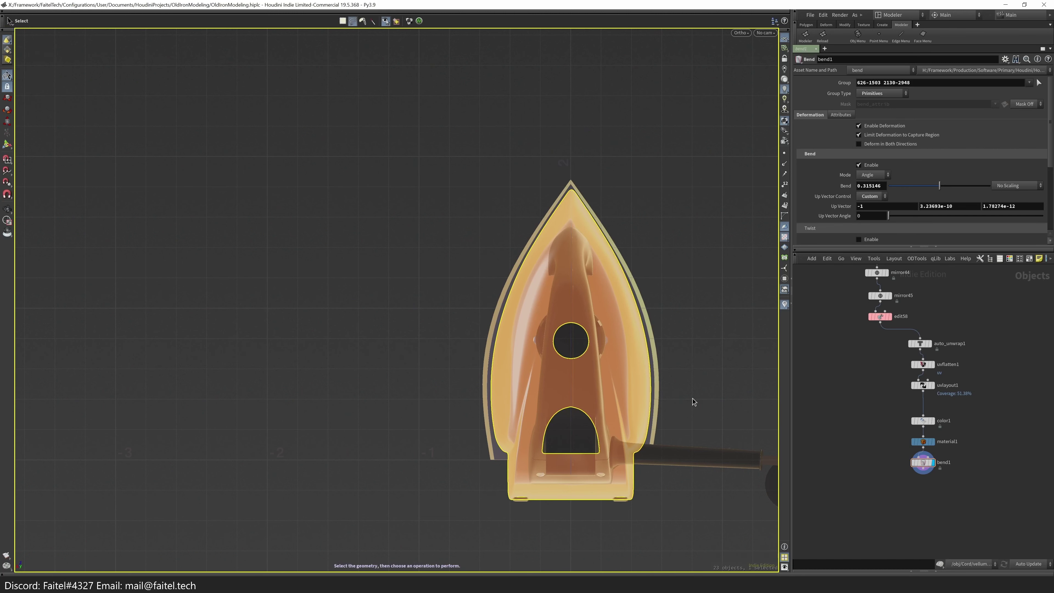
{"action": "left_click", "coordinate": [587, 378]}
{"action": "key", "text": "Return"}
{"action": "key", "text": "Tab"}
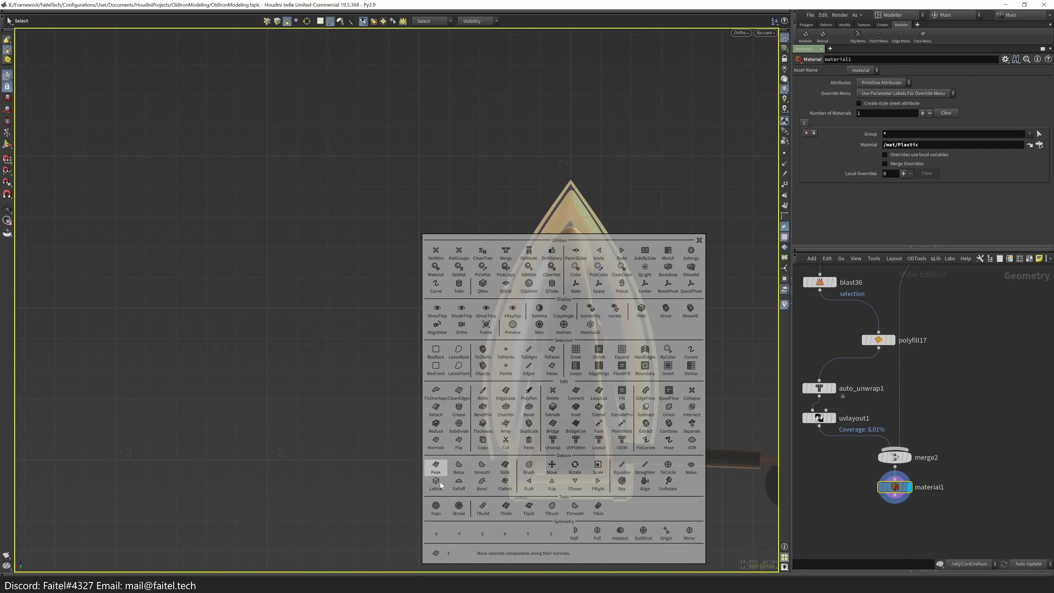
{"action": "left_click", "coordinate": [473, 490]}
{"action": "key", "text": "Tab"}
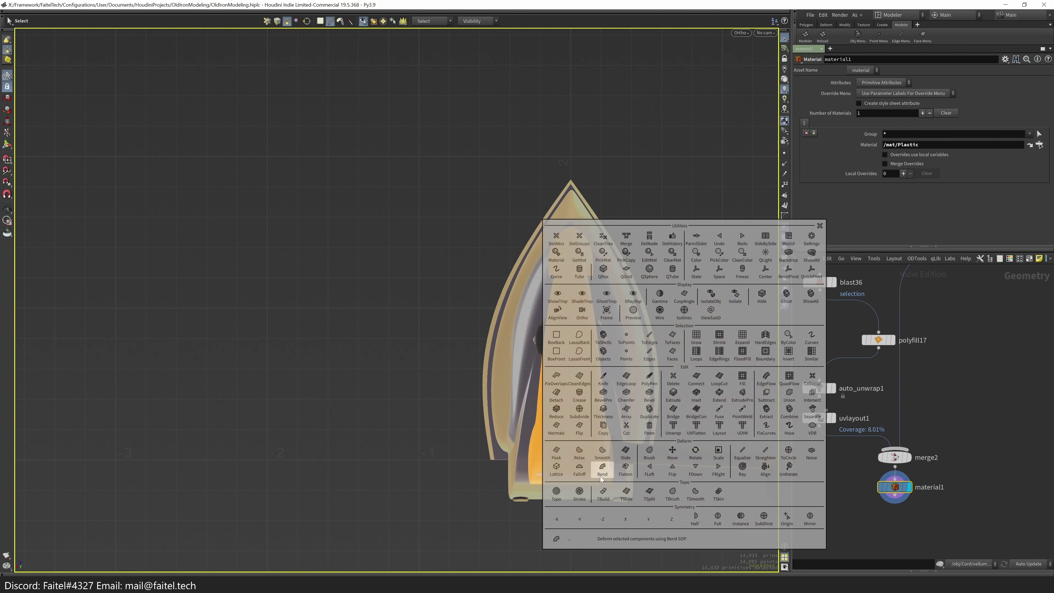
{"action": "left_click", "coordinate": [601, 476]}
{"action": "left_click_drag", "start_coordinate": [571, 224], "coordinate": [575, 310]}
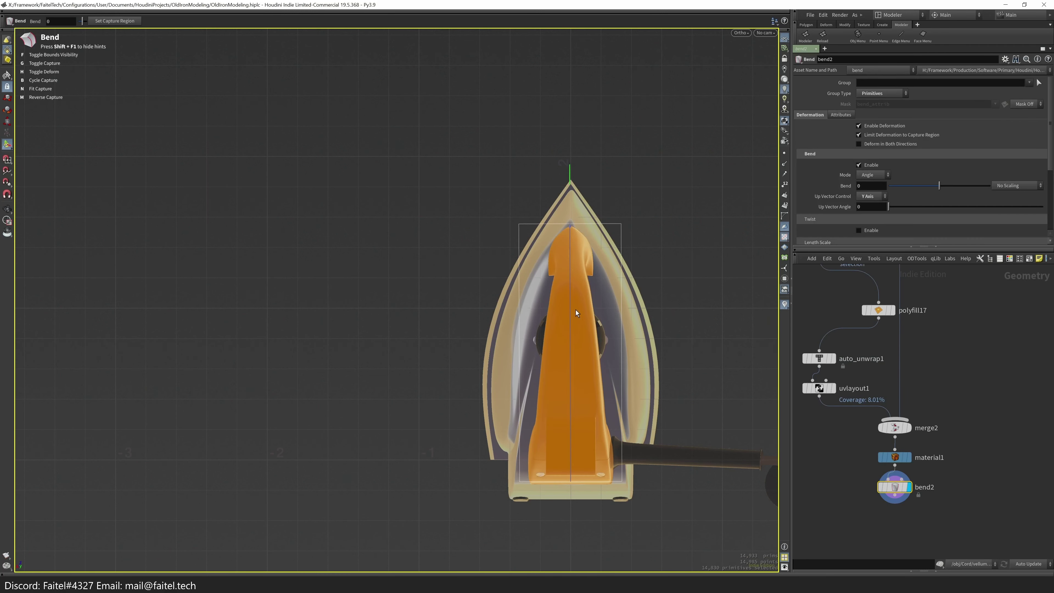
- Select the whole perforated underside plate, primitives 0-1931, and start moving it
{"action": "key", "text": "u"}
{"action": "left_click_drag", "start_coordinate": [647, 236], "coordinate": [631, 174]}
{"action": "key", "text": "Return"}
{"action": "double_click", "coordinate": [661, 410]}
{"action": "key", "text": "t"}
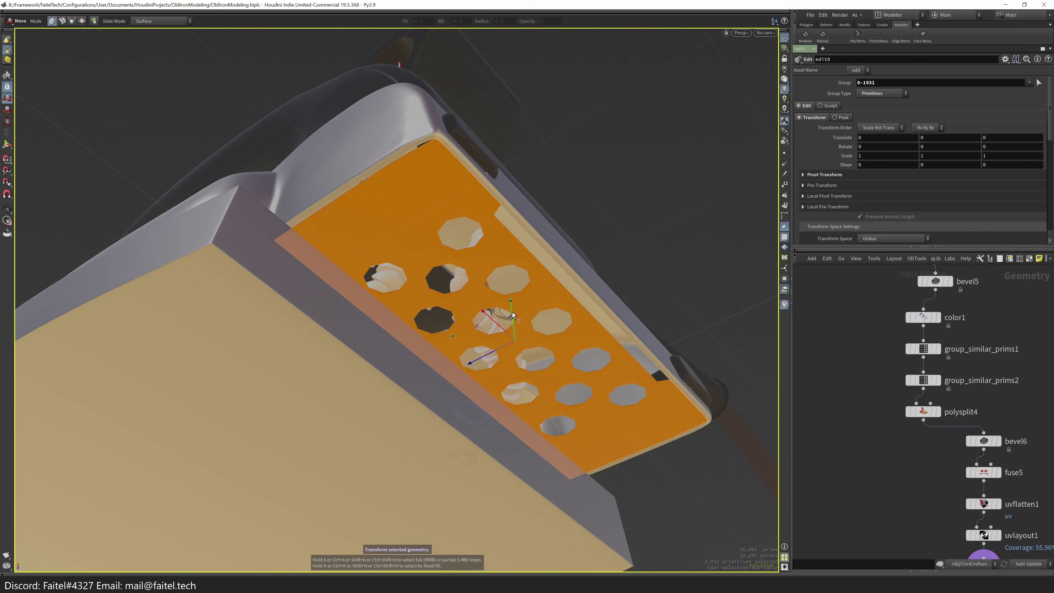
- Shift, tilt and slightly rotate the underside plate's holes until they sit in place
{"action": "key", "text": "space+3"}
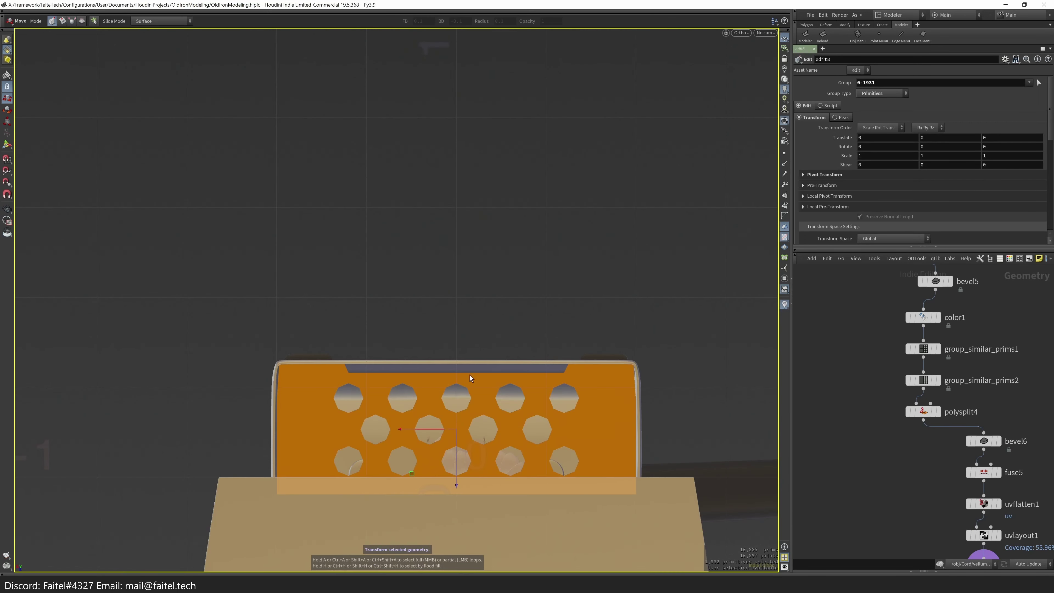
{"action": "left_click_drag", "start_coordinate": [428, 431], "coordinate": [424, 430]}
{"action": "key", "text": "space+1"}
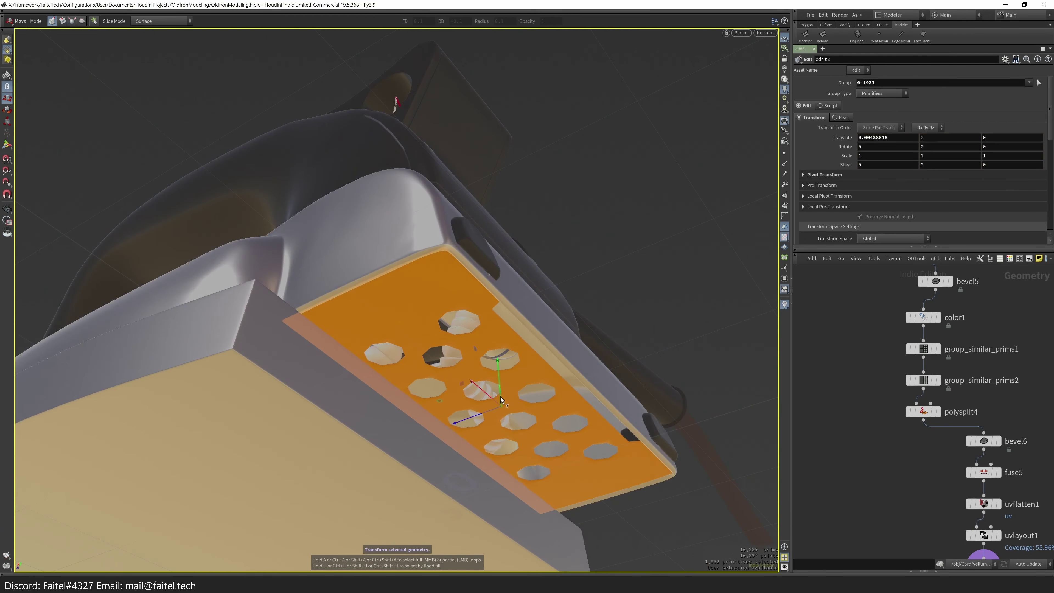
{"action": "left_click_drag", "start_coordinate": [500, 394], "coordinate": [504, 417]}
{"action": "key", "text": "r"}
{"action": "mouse_move", "coordinate": [567, 386]}
{"action": "left_mouse_down"}
{"action": "mouse_move", "coordinate": [576, 389]}
{"action": "mouse_move", "coordinate": [546, 406]}
{"action": "mouse_move", "coordinate": [576, 388]}
{"action": "left_mouse_up"}
{"action": "key", "text": "w"}
{"action": "mouse_move", "coordinate": [530, 437]}
{"action": "left_mouse_down", "text": "alt"}
{"action": "mouse_move", "coordinate": [666, 450]}
{"action": "mouse_move", "coordinate": [523, 436]}
{"action": "left_mouse_up", "text": "alt"}
{"action": "left_click_drag", "start_coordinate": [523, 436], "coordinate": [414, 354]}
{"action": "scroll", "coordinate": [414, 353], "scroll_direction": "down", "scroll_amount": 3}
{"action": "left_click_drag", "start_coordinate": [536, 449], "coordinate": [558, 364]}
- In Shell_Grid, slightly rotate the small dome in the side opening
{"action": "key", "text": "u"}
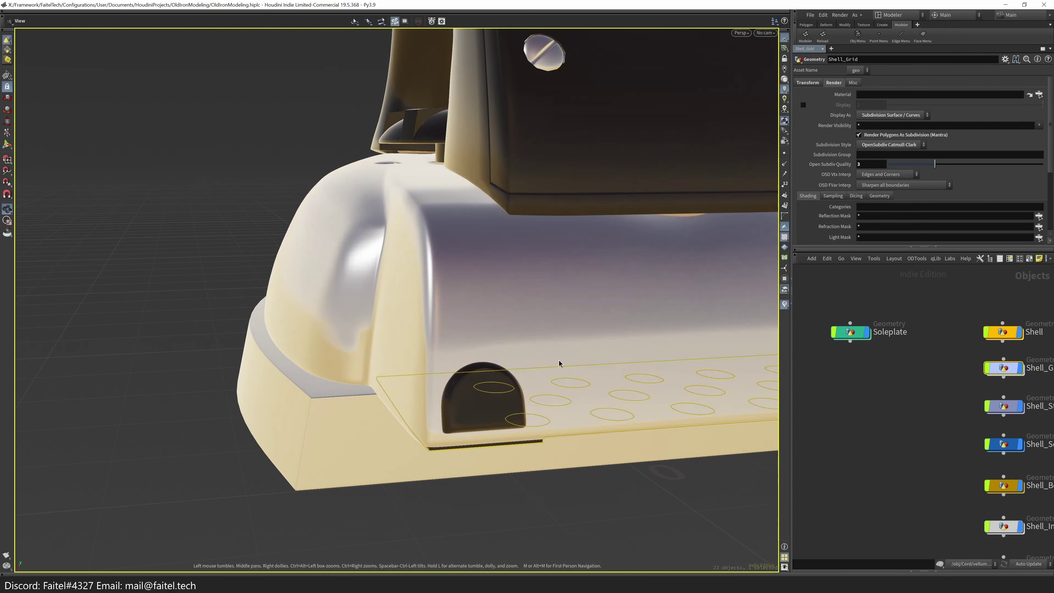
{"action": "double_click", "coordinate": [479, 410]}
{"action": "key", "text": "t"}
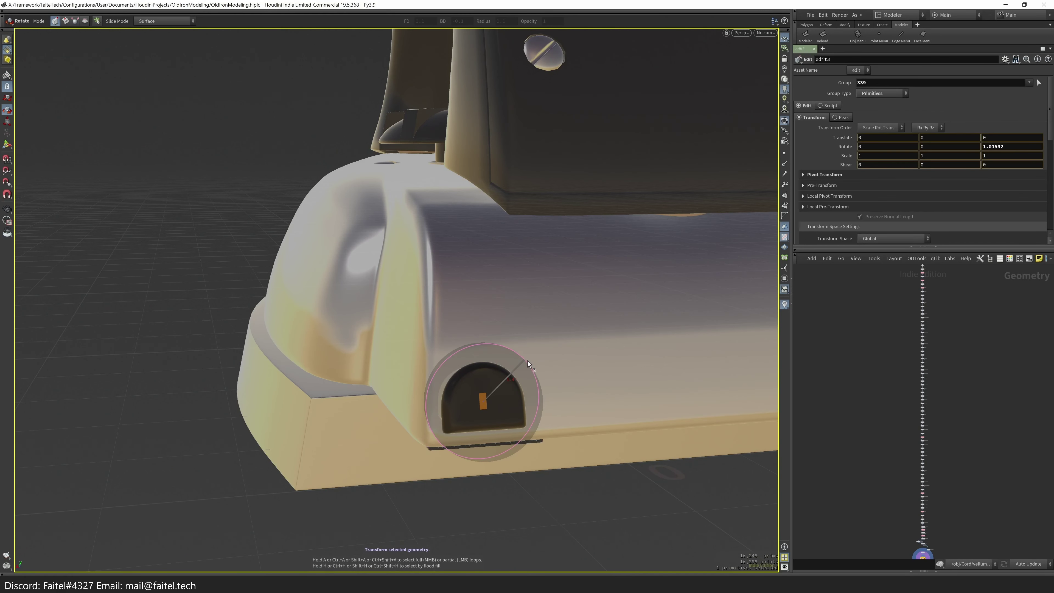
{"action": "key", "text": "Escape"}
{"action": "double_click", "coordinate": [501, 391]}
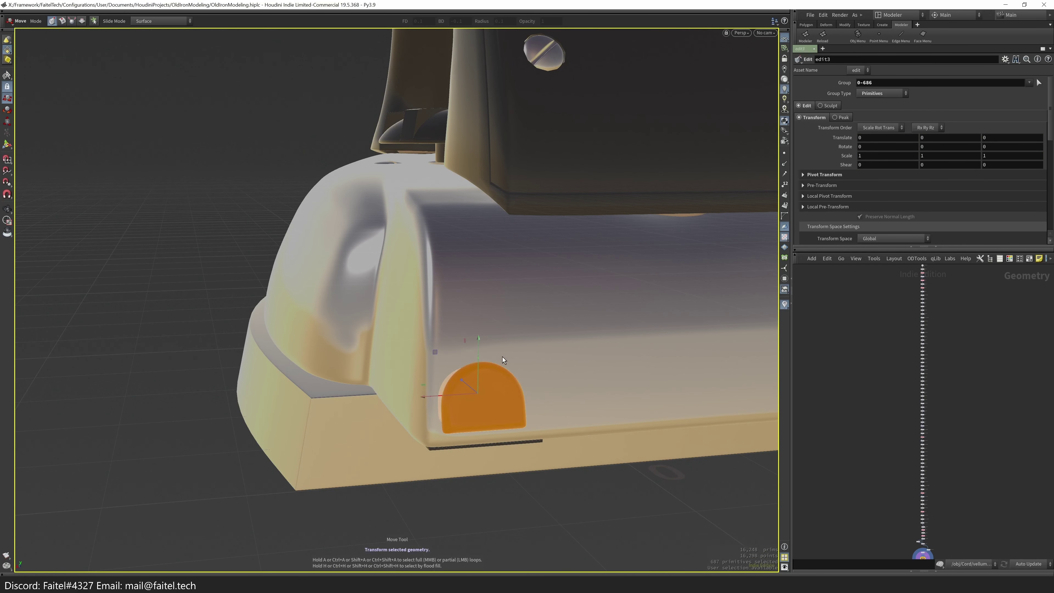
{"action": "key", "text": "r"}
{"action": "left_click_drag", "start_coordinate": [519, 352], "coordinate": [525, 356]}
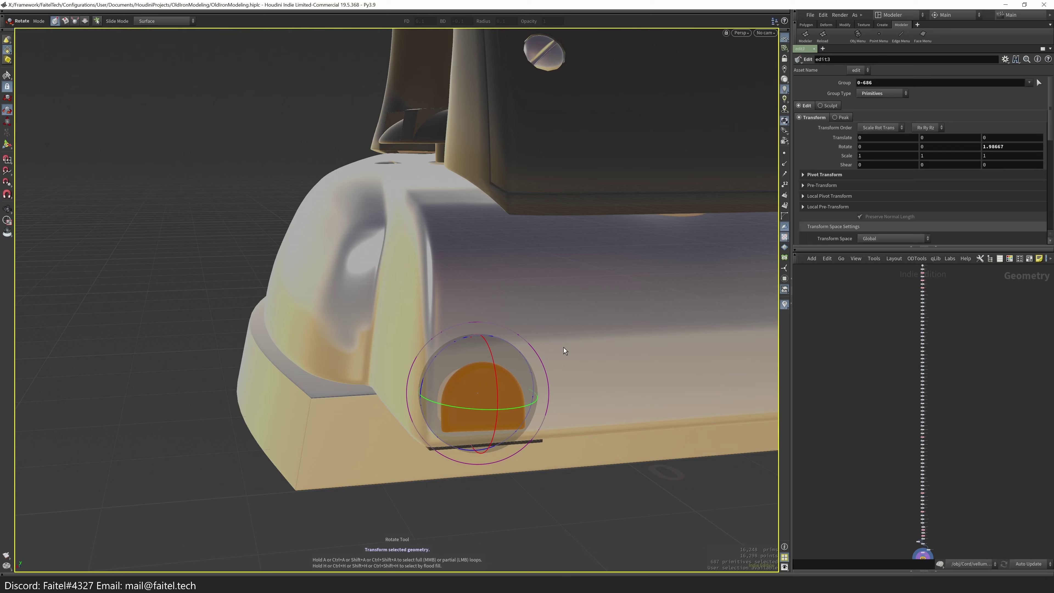
{"action": "key", "text": "Escape"}
- Orbit around the whole iron and inspect the handle's dial up close
{"action": "key", "text": "u"}
{"action": "scroll", "coordinate": [507, 515], "scroll_direction": "down", "scroll_amount": 5}
{"action": "scroll", "coordinate": [506, 515], "scroll_direction": "down", "scroll_amount": 2}
{"action": "left_click_drag", "start_coordinate": [506, 515], "coordinate": [598, 374]}
{"action": "key", "text": "s"}
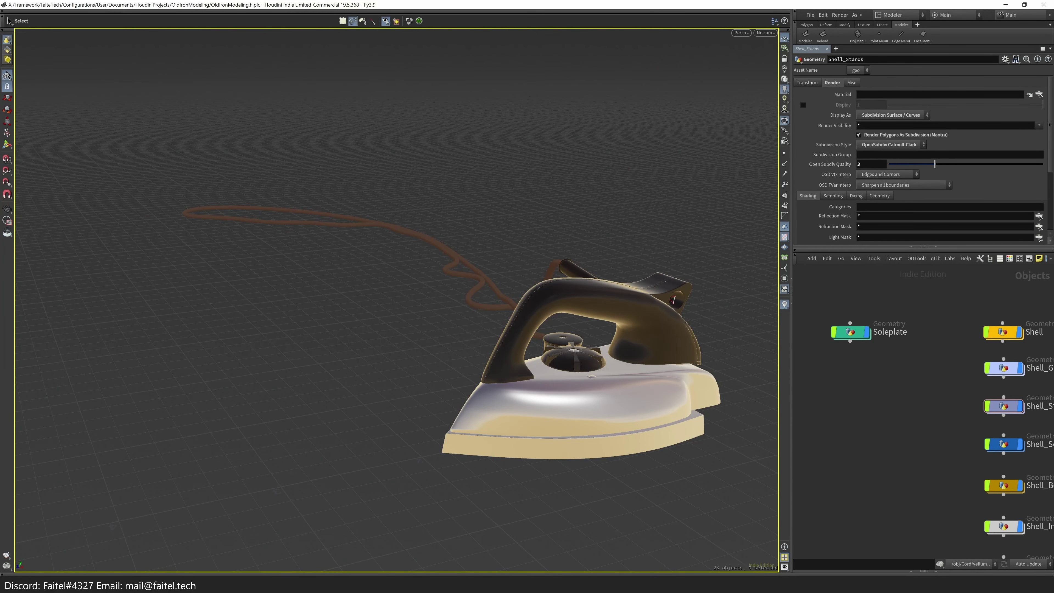
{"action": "double_click", "coordinate": [675, 300]}
{"action": "key", "text": "Escape"}
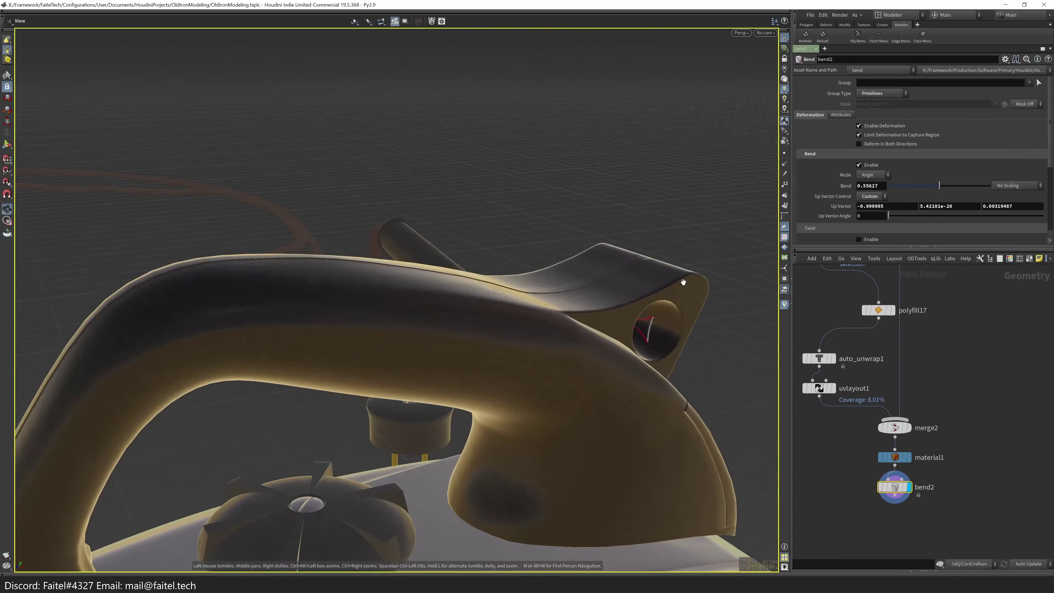
{"action": "scroll", "coordinate": [706, 303], "scroll_direction": "up", "scroll_amount": 6}
{"action": "left_click_drag", "start_coordinate": [748, 305], "coordinate": [710, 375]}
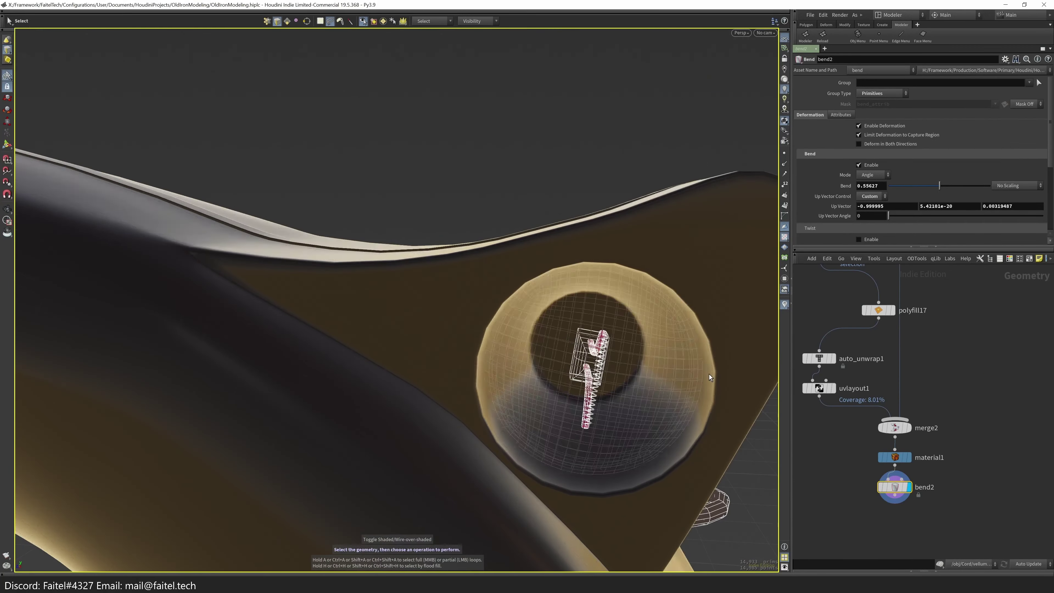
{"action": "scroll", "coordinate": [713, 379], "scroll_direction": "up", "scroll_amount": 3}
{"action": "key", "text": "h"}
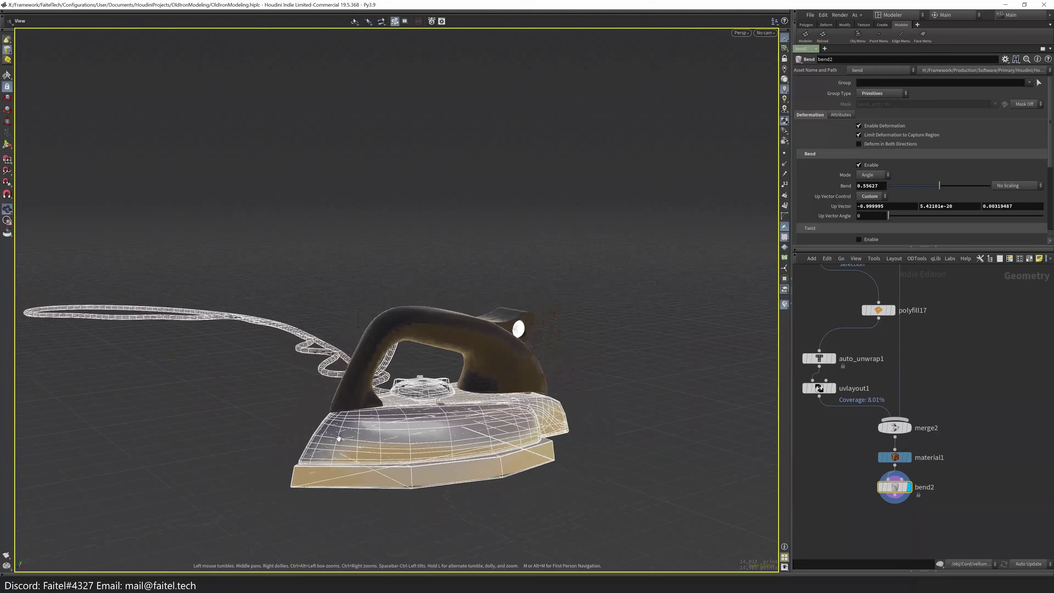
- Box-select the Shell and Handle object nodes at object level
{"action": "key", "text": "u"}
{"action": "middle_click_drag", "start_coordinate": [914, 477], "coordinate": [913, 453]}
{"action": "left_click_drag", "start_coordinate": [876, 349], "coordinate": [940, 457]}
{"action": "scroll", "coordinate": [940, 457], "scroll_direction": "up", "scroll_amount": 2}
{"action": "left_click_drag", "start_coordinate": [856, 520], "coordinate": [928, 415]}
- Select all object nodes and merge them into a single object named Iron
{"action": "left_click_drag", "start_coordinate": [886, 388], "coordinate": [888, 386]}
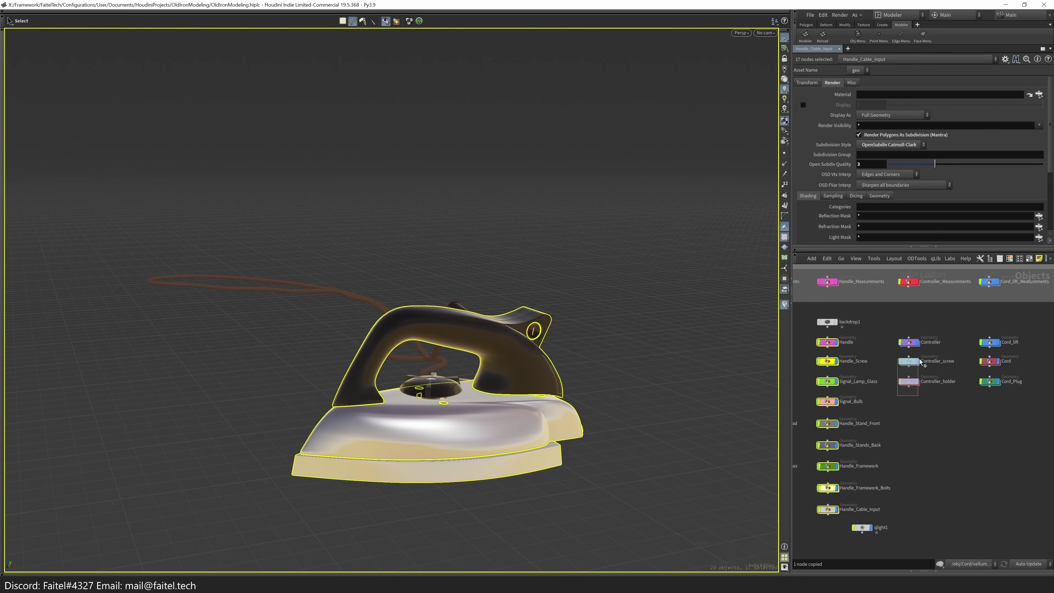
{"action": "key", "text": "ctrl+a"}
{"action": "mouse_move", "coordinate": [997, 415]}
{"action": "middle_mouse_down"}
{"action": "mouse_move", "coordinate": [906, 434]}
{"action": "mouse_move", "coordinate": [1005, 416]}
{"action": "middle_mouse_up"}
{"action": "right_click", "coordinate": [932, 415]}
{"action": "left_click", "coordinate": [967, 427]}
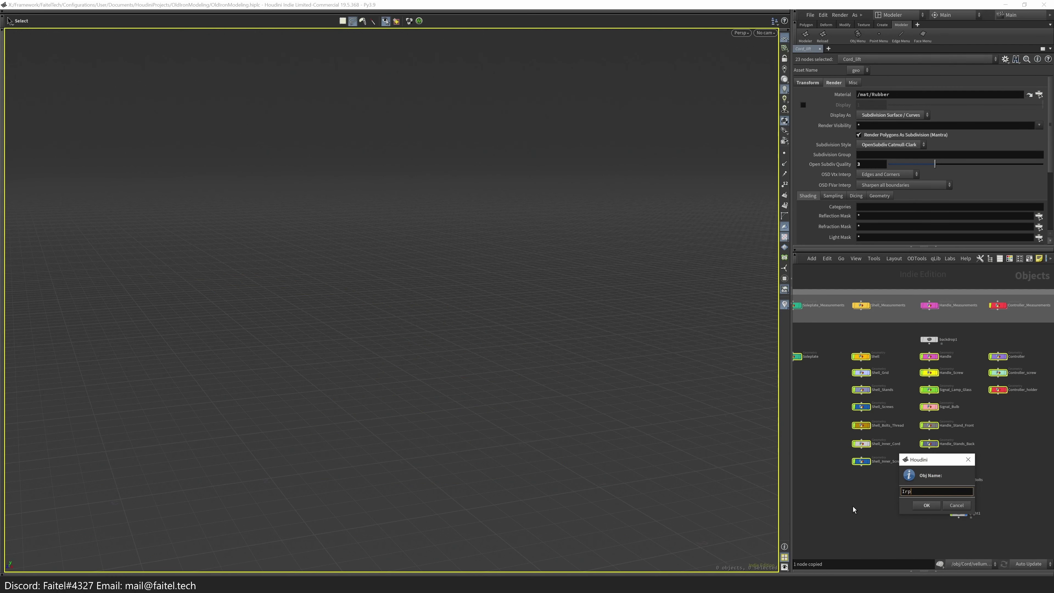
{"action": "key", "text": "Return"}
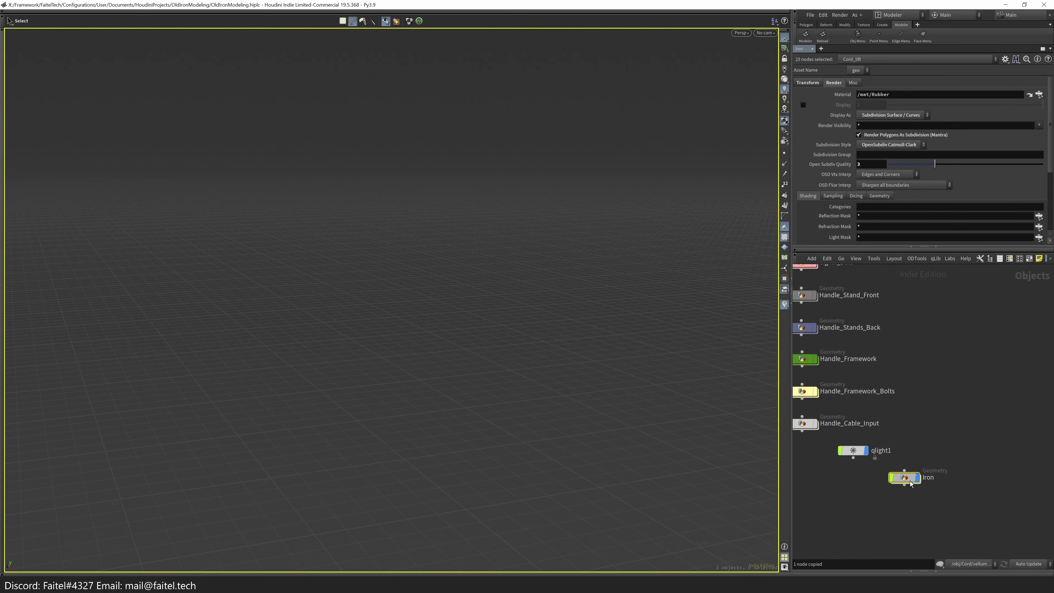
- Lay out the network, check merge1's geometry info, and select all primitives of the flat piece
{"action": "scroll", "coordinate": [894, 464], "scroll_direction": "up", "scroll_amount": 5}
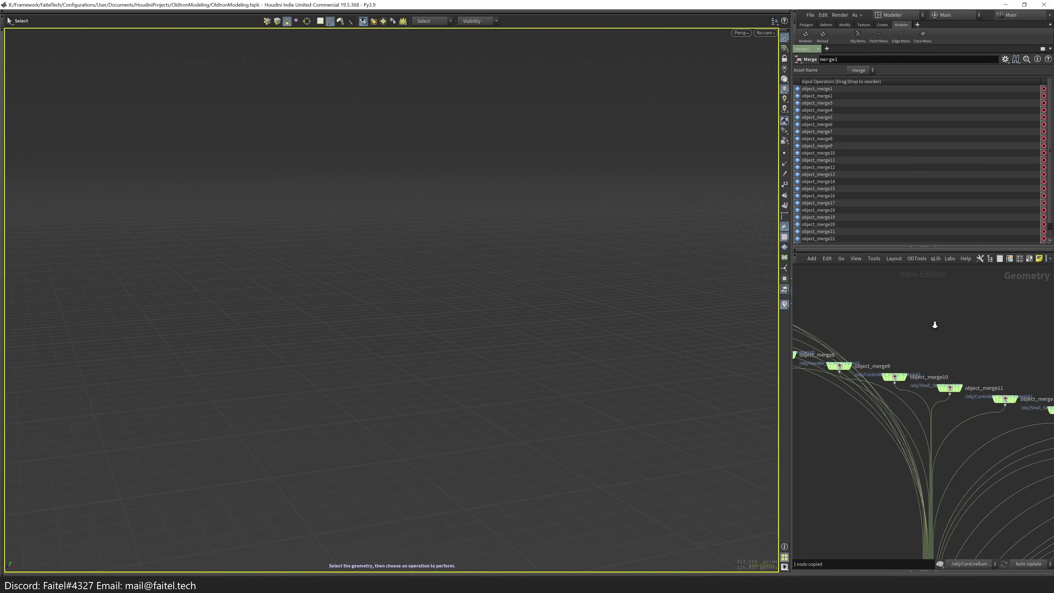
{"action": "scroll", "coordinate": [857, 453], "scroll_direction": "down", "scroll_amount": 7}
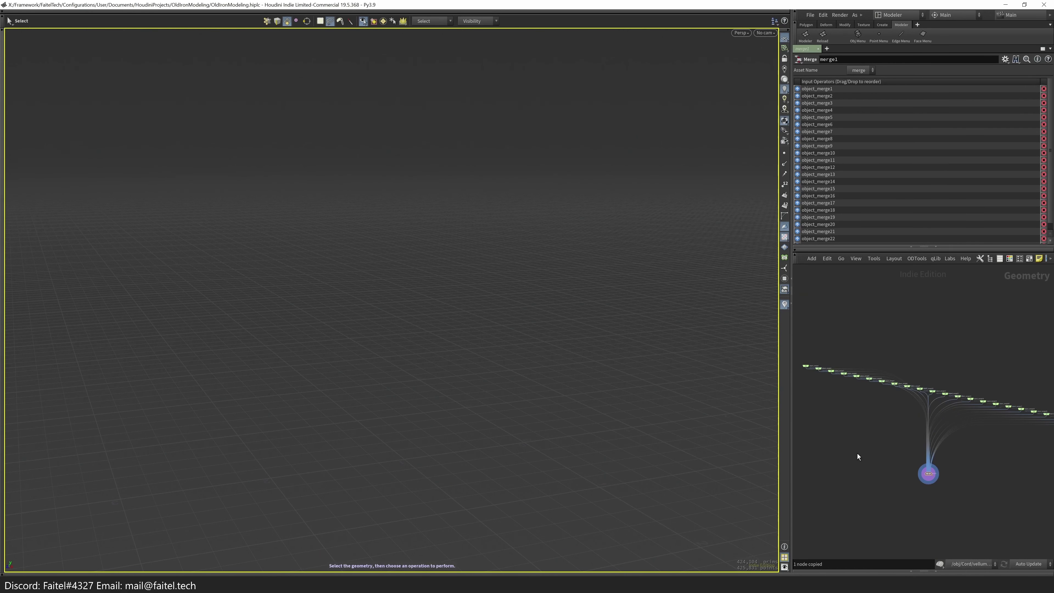
{"action": "left_click", "coordinate": [894, 258]}
{"action": "left_click", "coordinate": [917, 271]}
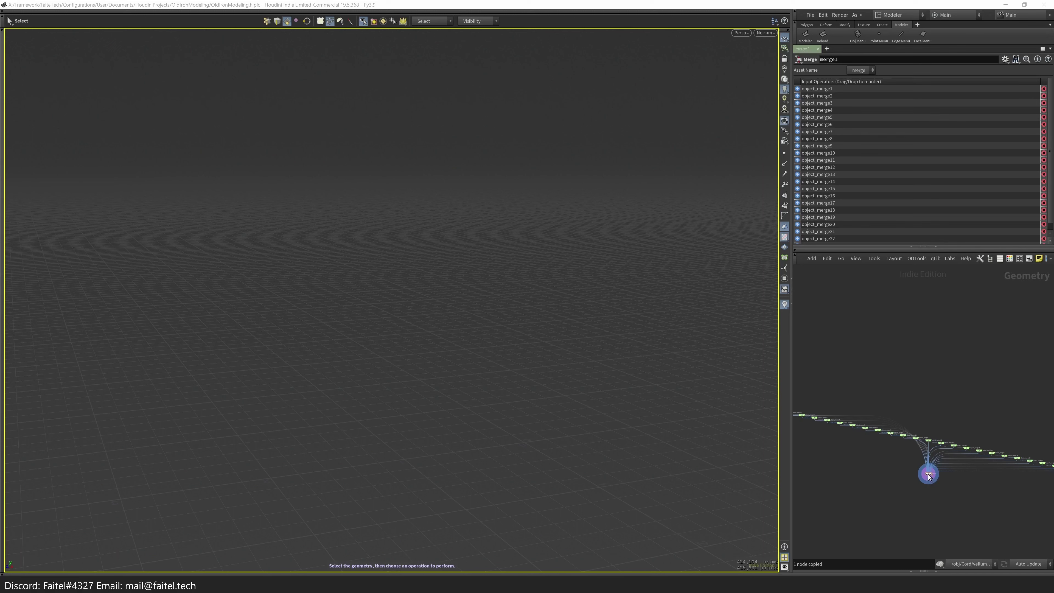
{"action": "key", "text": "f"}
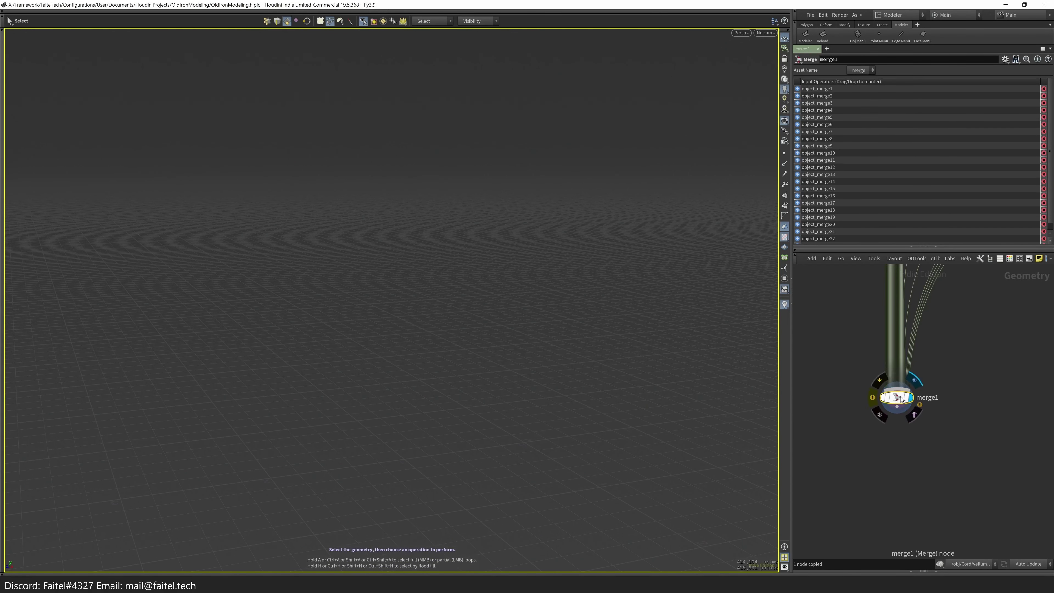
{"action": "middle_click", "coordinate": [900, 399]}
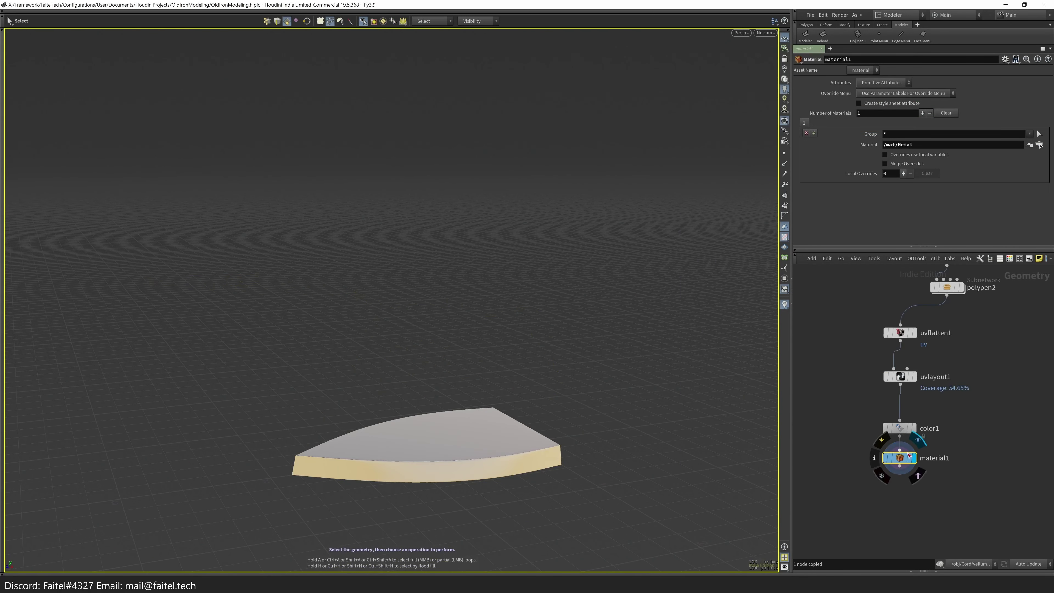
{"action": "key", "text": "n"}
{"action": "key", "text": "Tab"}
- Add normals to the flat piece, then an attribute delete keeping point, vertex and primitive attributes
{"action": "left_click", "coordinate": [489, 376]}
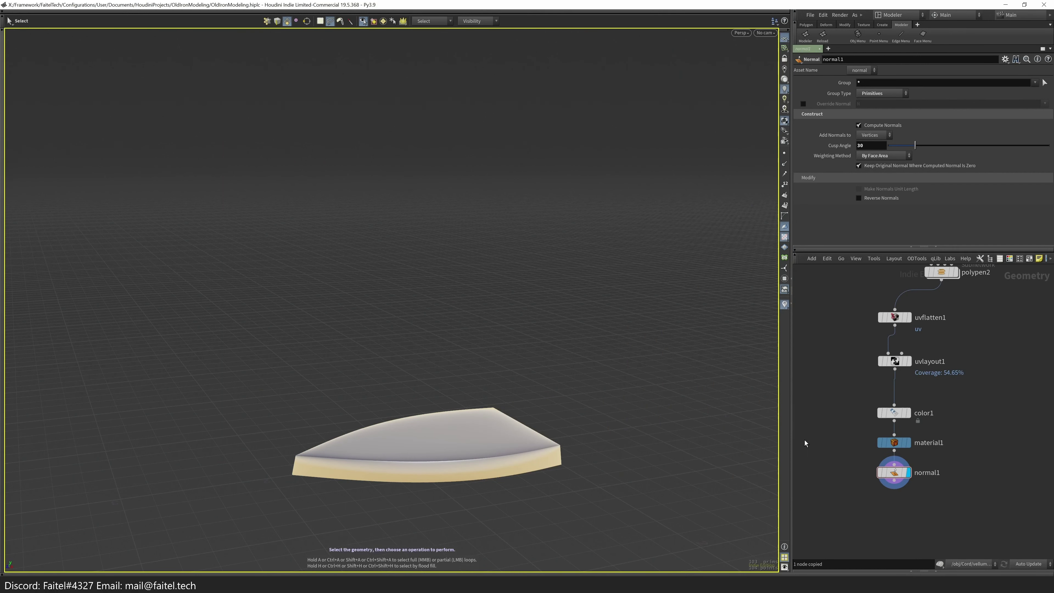
{"action": "middle_click_drag", "start_coordinate": [853, 483], "coordinate": [844, 453]}
{"action": "middle_click", "coordinate": [886, 447]}
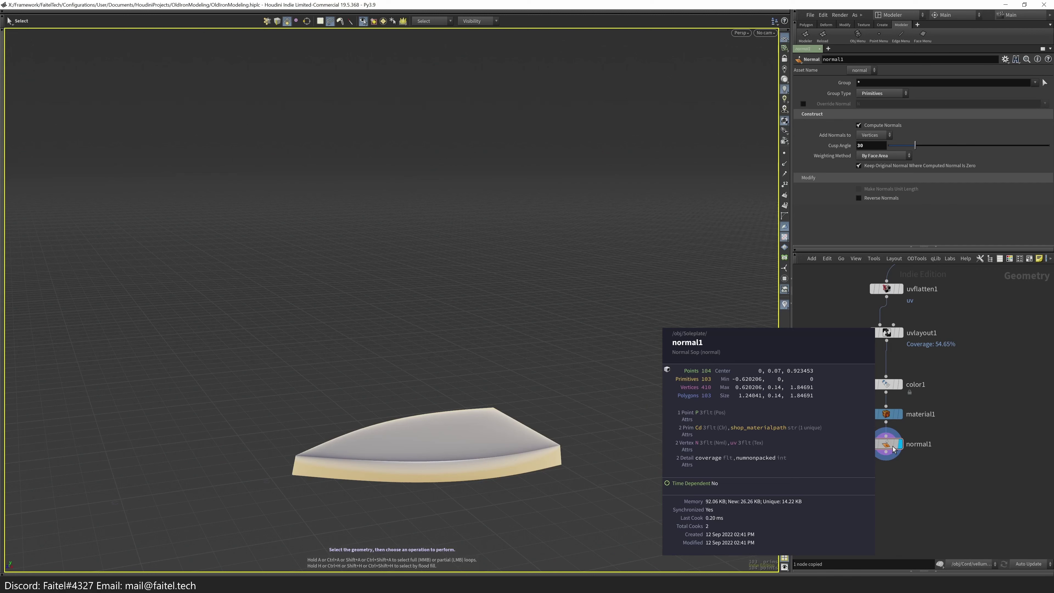
{"action": "key", "text": "Tab"}
{"action": "left_click", "coordinate": [664, 210]}
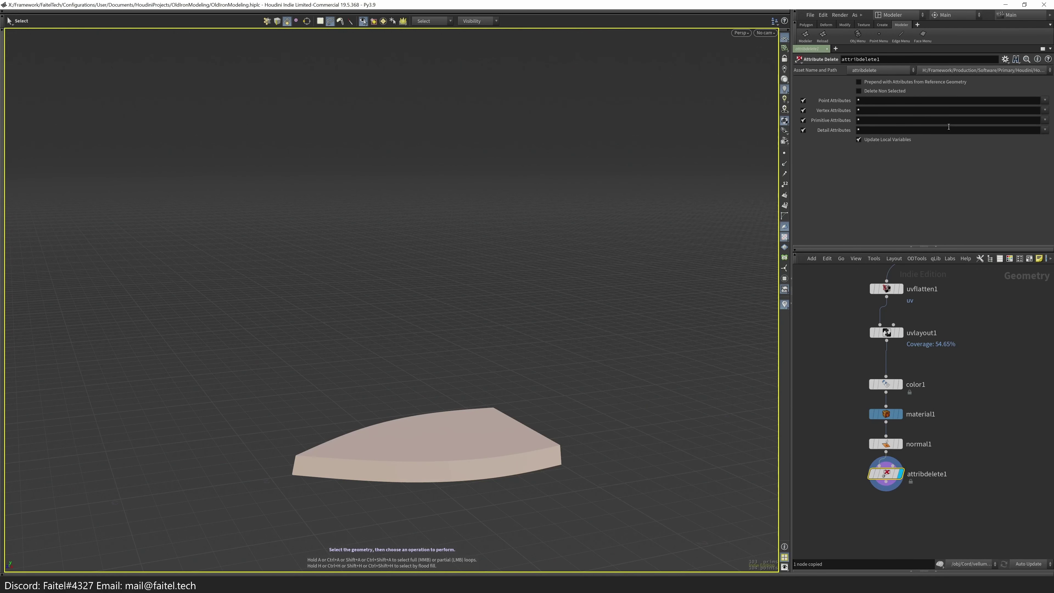
{"action": "left_click_drag", "start_coordinate": [803, 120], "coordinate": [803, 100]}
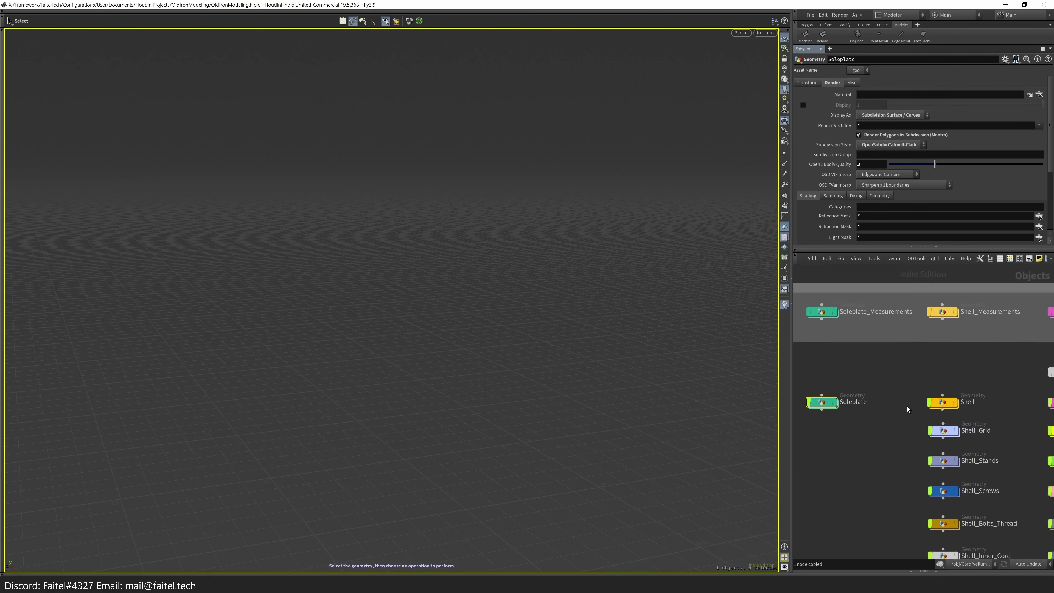
- Add an attribute delete after bend1 removing the fbx_rotation, fbx_scale and fbx_translation point attributes
{"action": "key", "text": "Tab"}
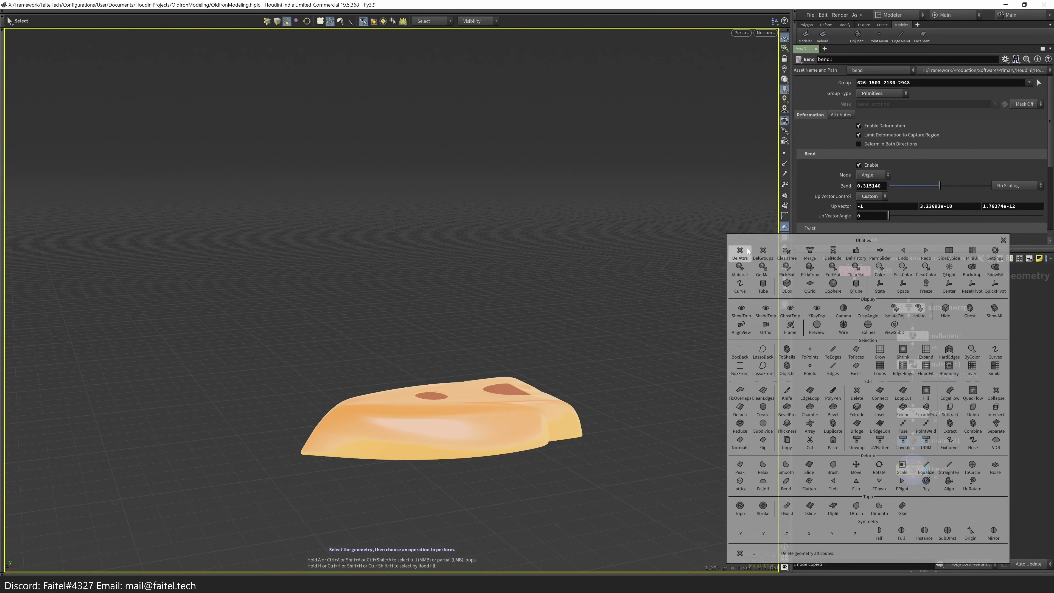
{"action": "left_click", "coordinate": [740, 254]}
{"action": "left_click", "coordinate": [1024, 119]}
{"action": "left_click", "coordinate": [1045, 100]}
{"action": "left_click", "coordinate": [1022, 128]}
{"action": "left_click", "coordinate": [1045, 100]}
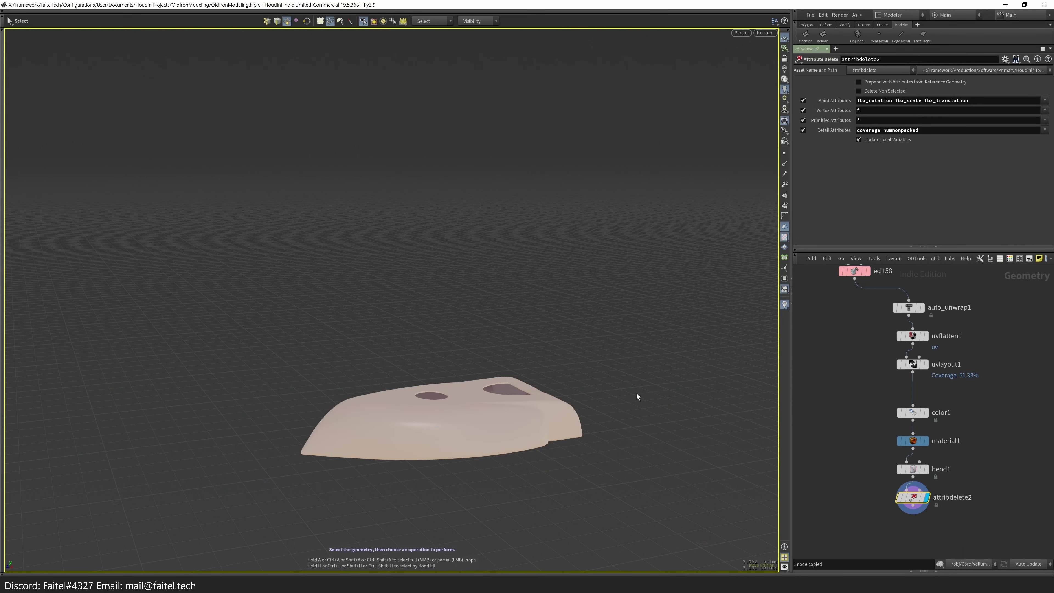
- Add a name node under attribdelete2 with the name set to `opname("..")`
{"action": "key", "text": "Tab"}
{"action": "type", "text": "name"}
{"action": "key", "text": "Return"}
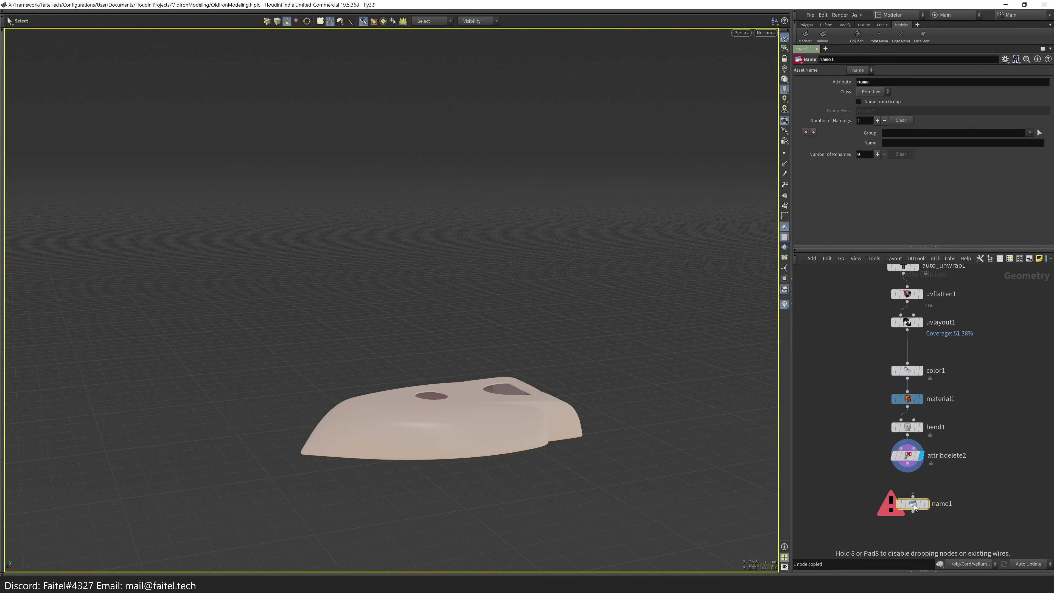
{"action": "left_click", "coordinate": [914, 505]}
{"action": "left_click", "coordinate": [935, 143]}
{"action": "type", "text": "`opname(\"..\")`"}
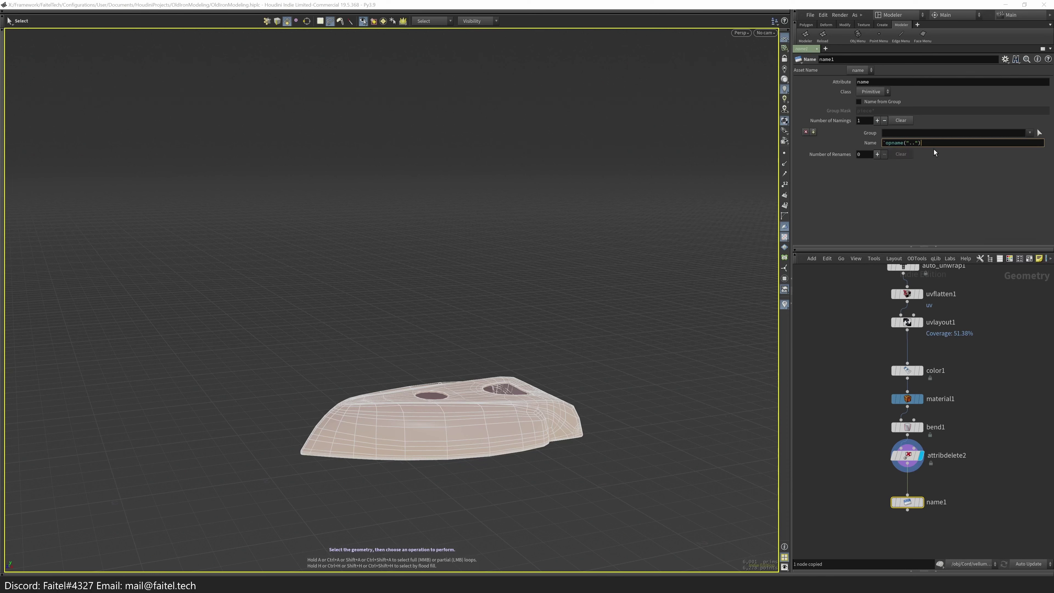
{"action": "key", "text": "Return"}
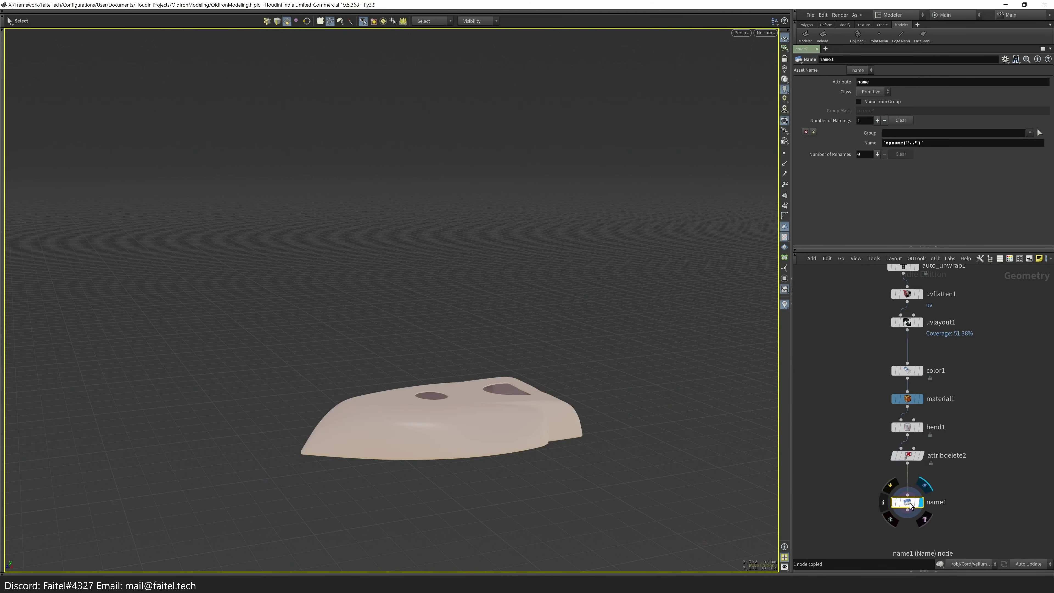
- Check name1's output in the geometry spreadsheet and review attribdelete2's settings
{"action": "right_click", "coordinate": [910, 502]}
{"action": "left_click", "coordinate": [949, 299]}
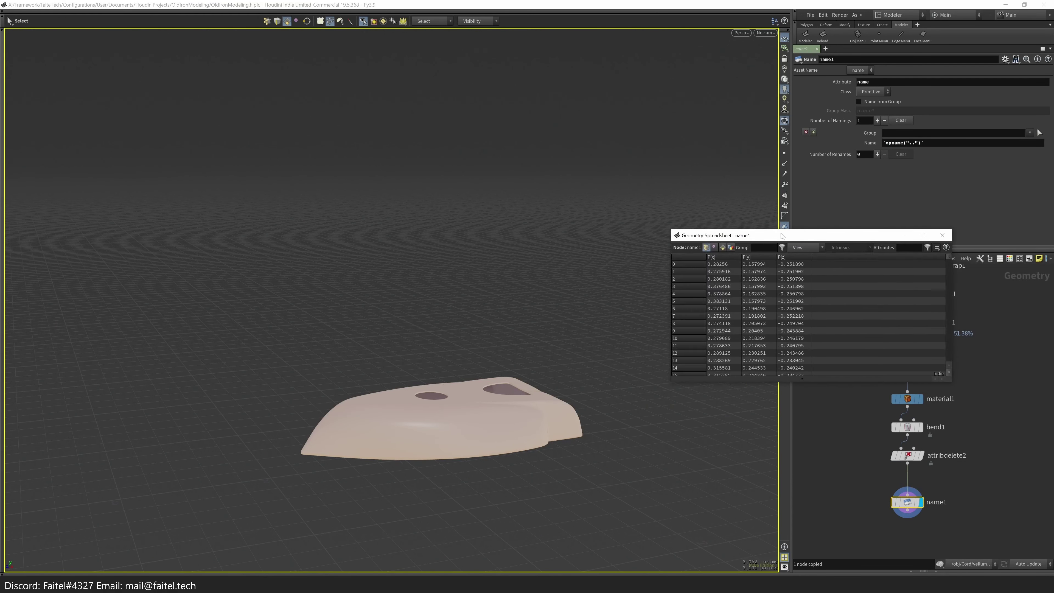
{"action": "left_click", "coordinate": [943, 236]}
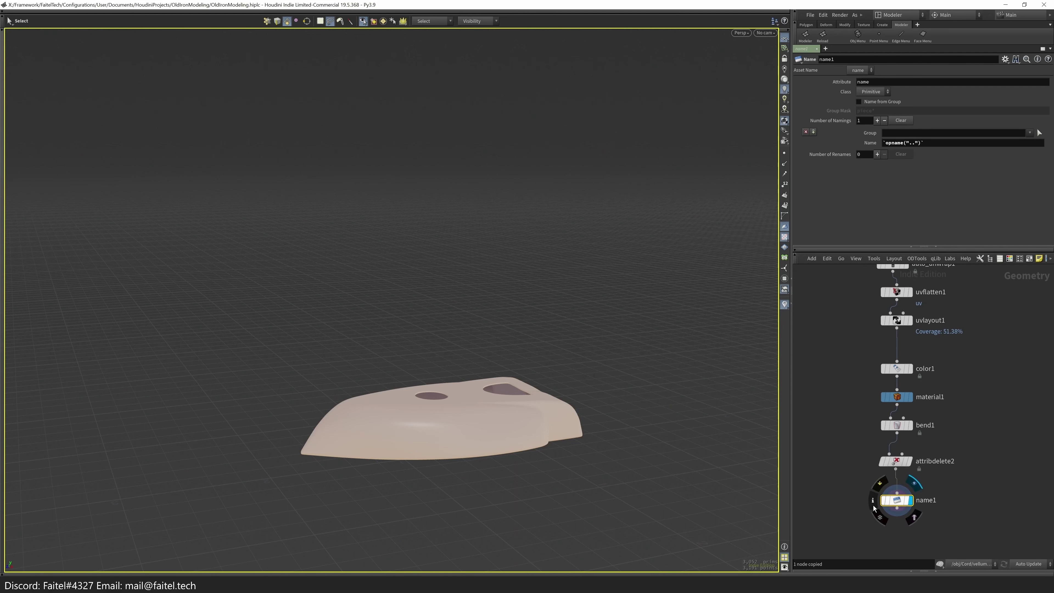
{"action": "left_click", "coordinate": [1045, 110]}
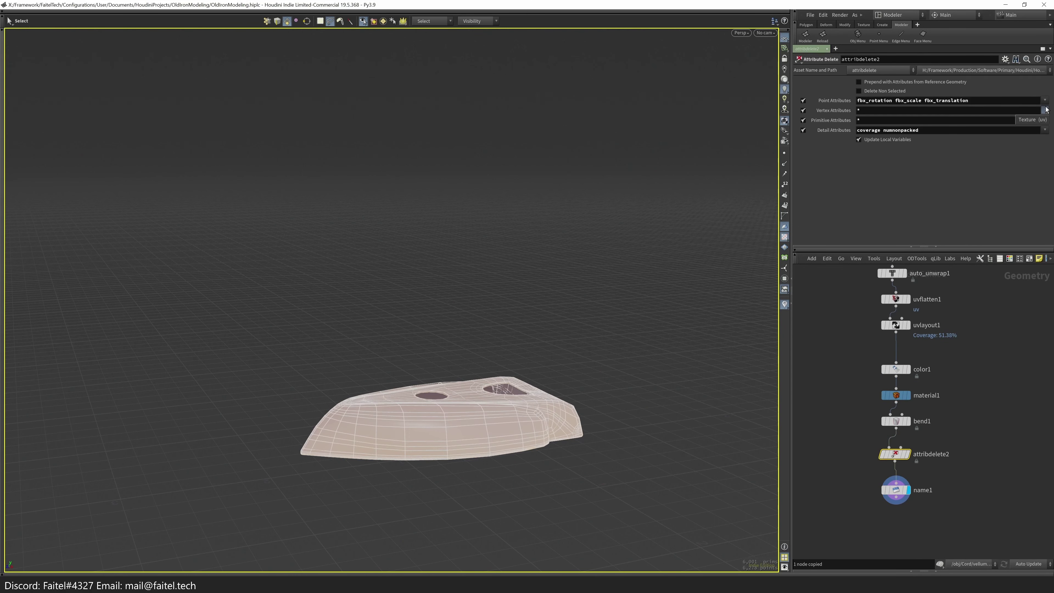
{"action": "left_click", "coordinate": [897, 494]}
- Add normal1 after name1, copy both nodes, and paste them into the perforated strip at edit8
{"action": "key", "text": "Tab"}
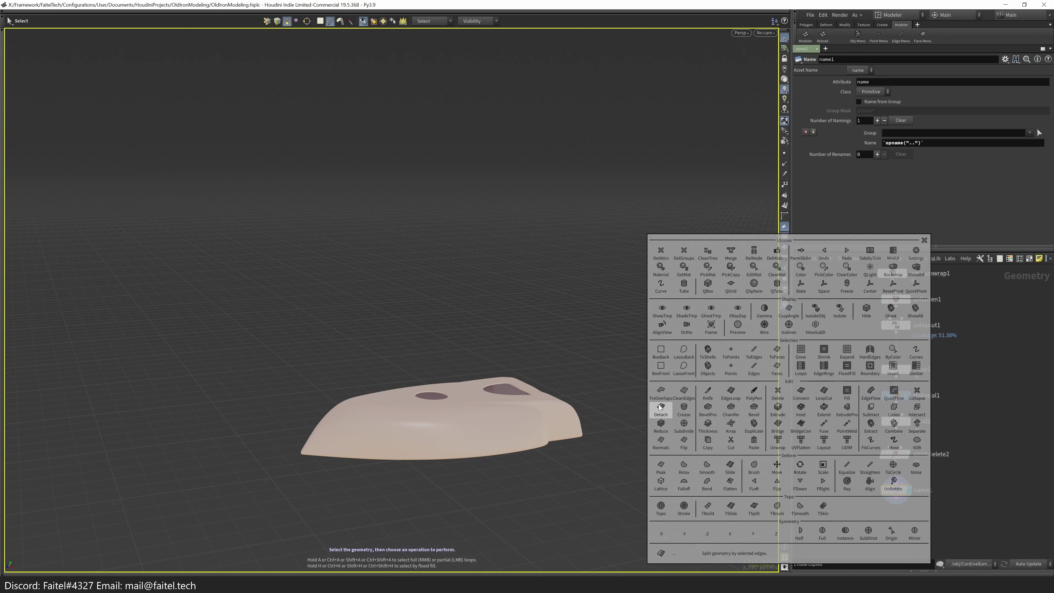
{"action": "left_click", "coordinate": [736, 480]}
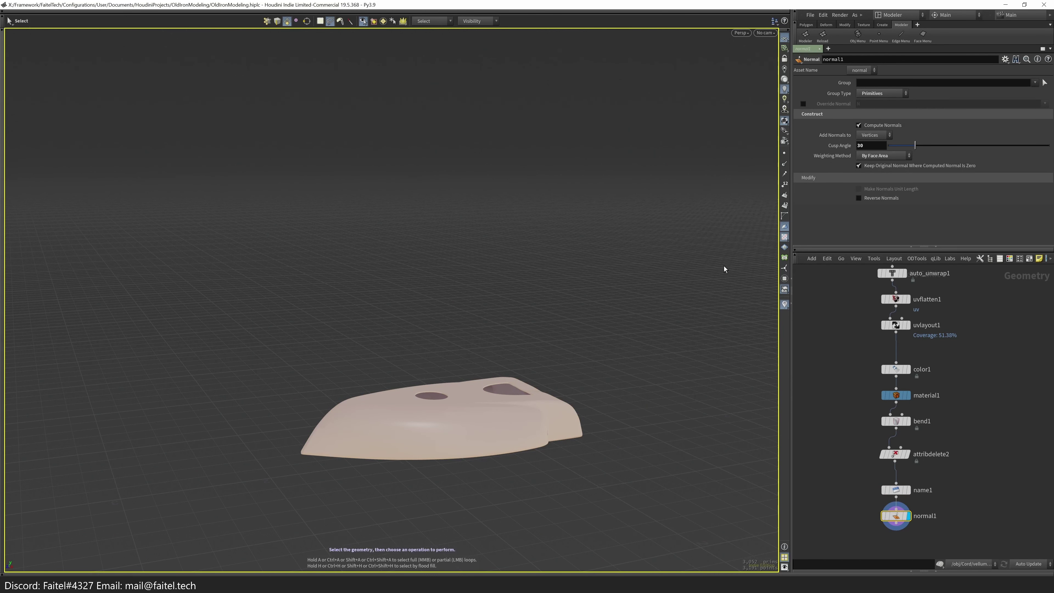
{"action": "left_click_drag", "start_coordinate": [843, 494], "coordinate": [912, 477]}
{"action": "key", "text": "ctrl+c"}
{"action": "key", "text": "u"}
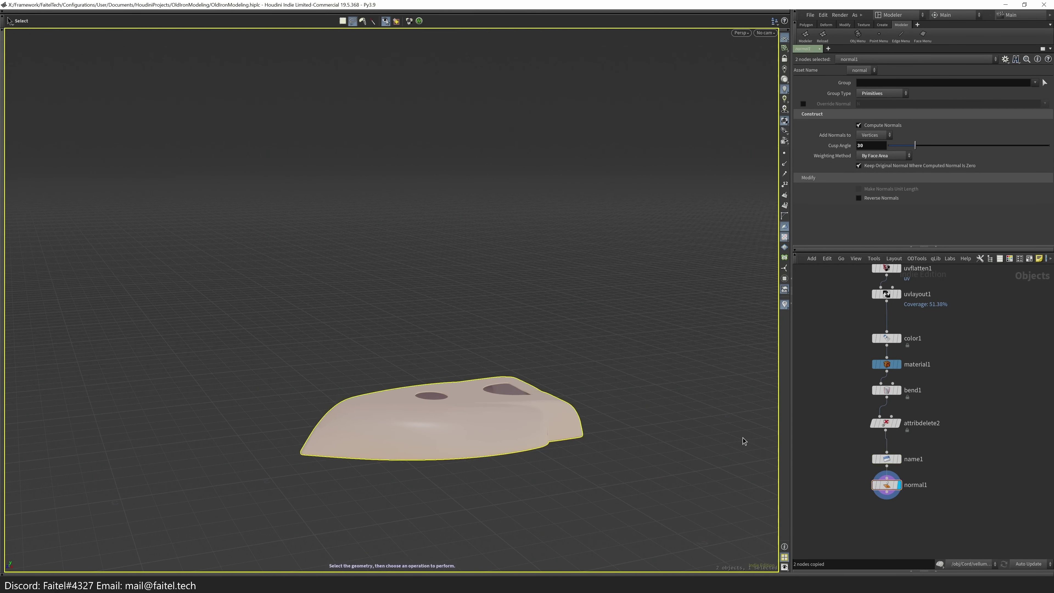
{"action": "double_click", "coordinate": [872, 392]}
{"action": "key", "text": "ctrl+v"}
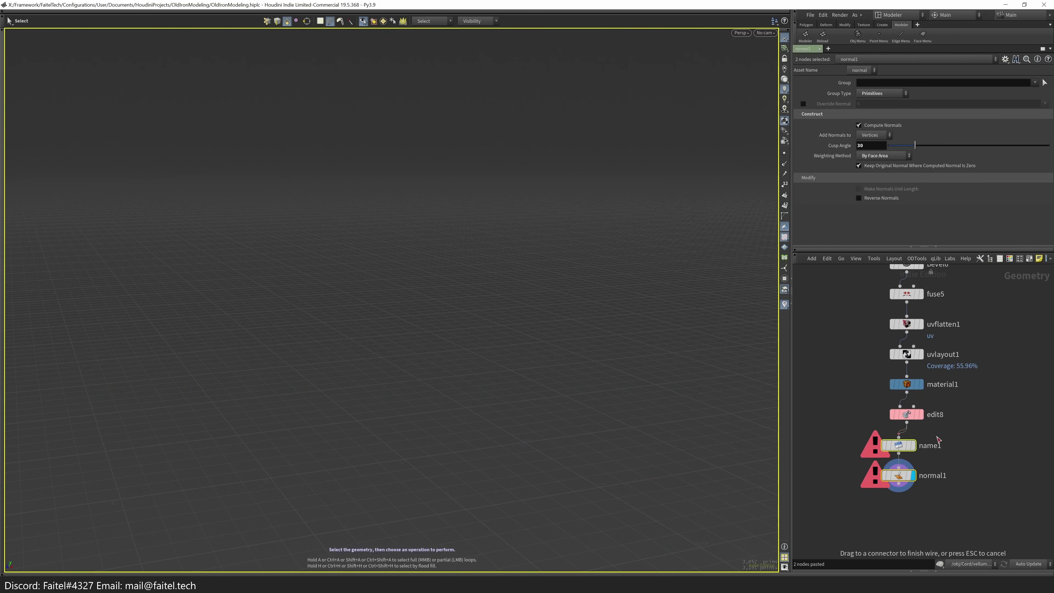
{"action": "left_click", "coordinate": [907, 422]}
- Add an attribute delete after edit8 keeping point and vertex attributes, then copy all three cleanup nodes
{"action": "key", "text": "Tab"}
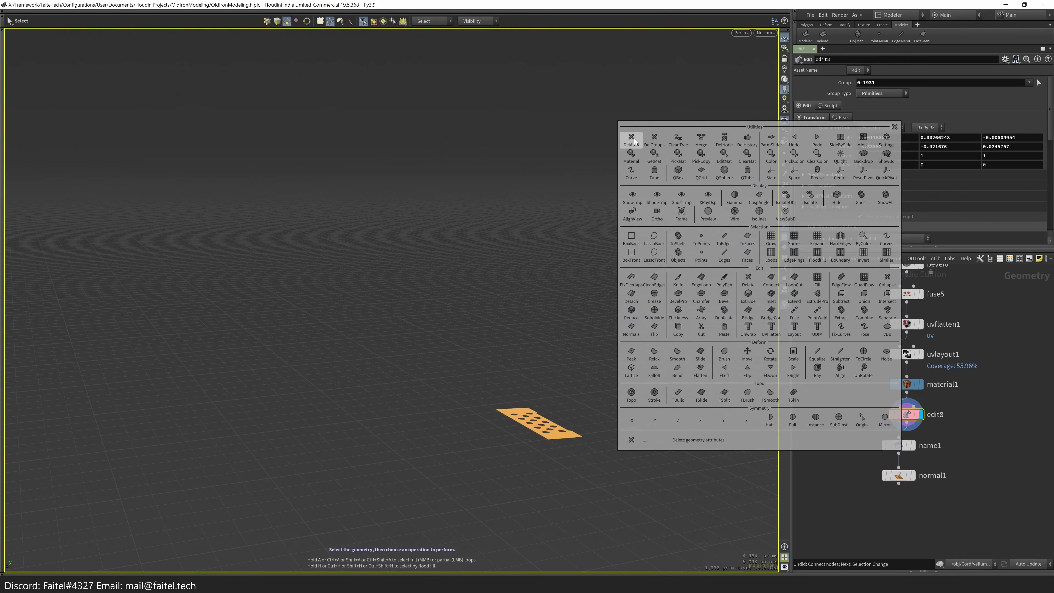
{"action": "left_click", "coordinate": [760, 208]}
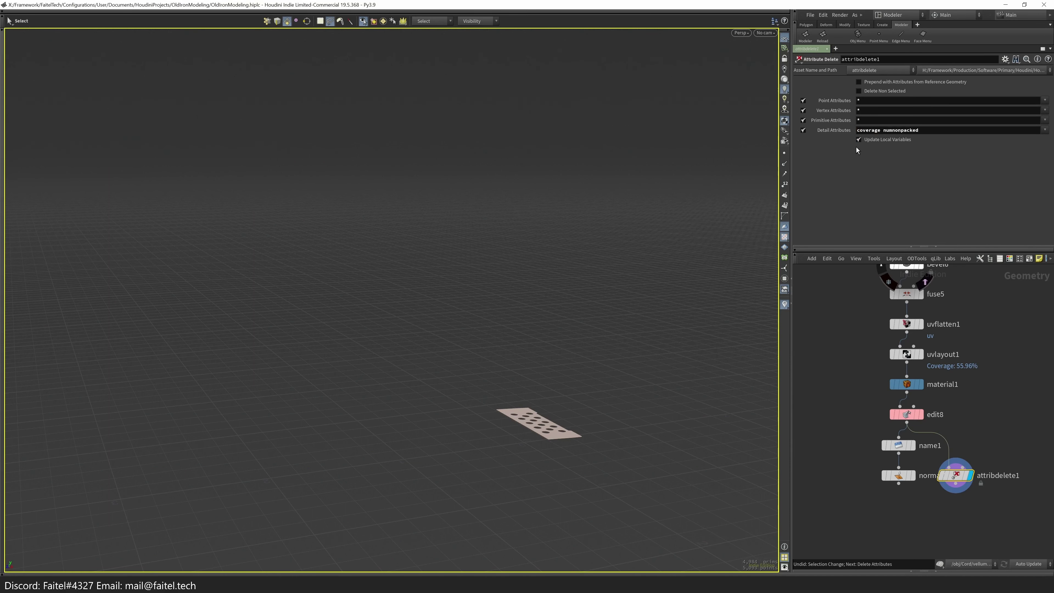
{"action": "left_click", "coordinate": [803, 101]}
{"action": "left_click", "coordinate": [804, 110]}
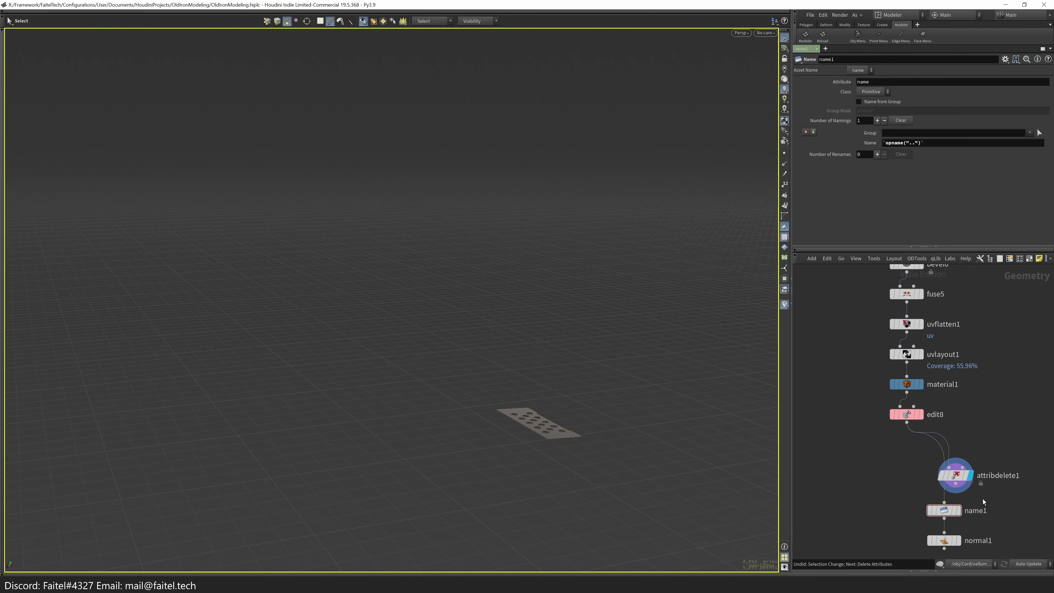
{"action": "key", "text": "r"}
{"action": "key", "text": "ctrl+c"}
- Paste the three cleanup nodes below edit3 in the Shell_Grid network
{"action": "key", "text": "u"}
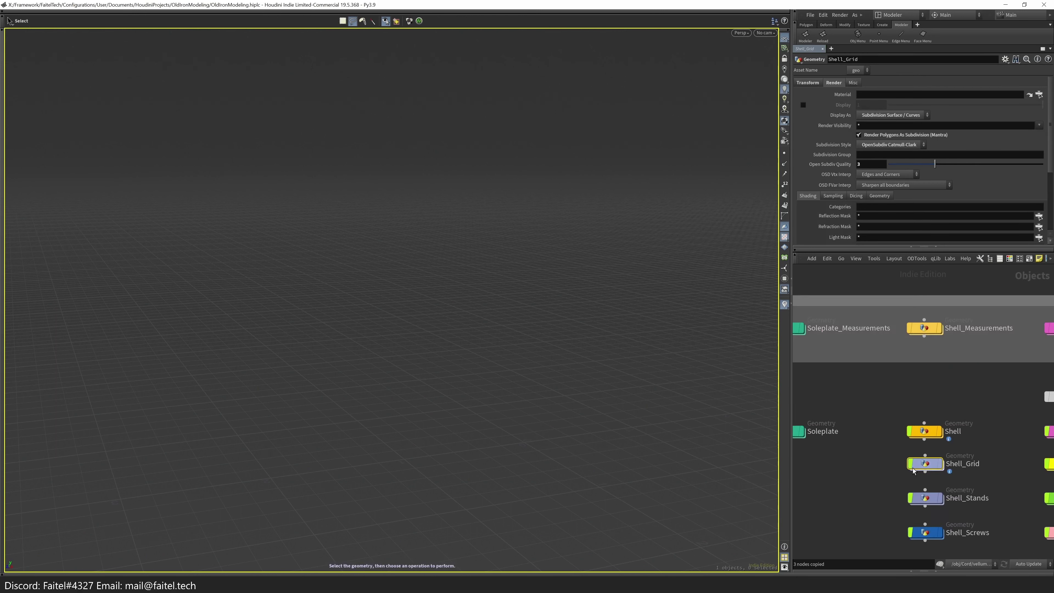
{"action": "double_click", "coordinate": [890, 434]}
{"action": "scroll", "coordinate": [857, 432], "scroll_direction": "up", "scroll_amount": 5}
{"action": "key", "text": "ctrl+v"}
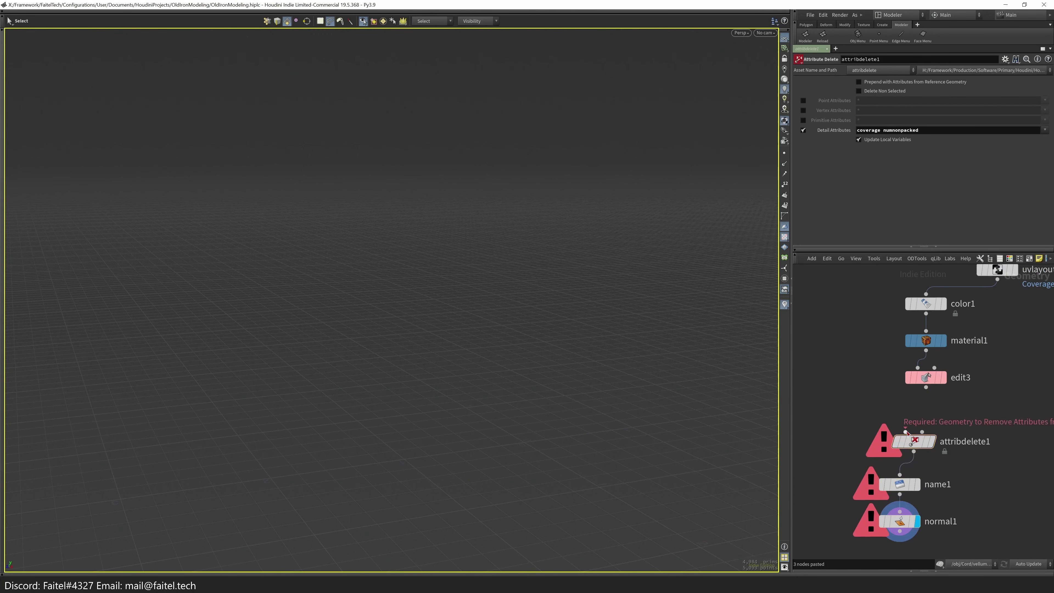
{"action": "left_click", "coordinate": [900, 521]}
- Inspect the remaining attributes in the Shell_Stands and Soleplate networks
{"action": "key", "text": "u"}
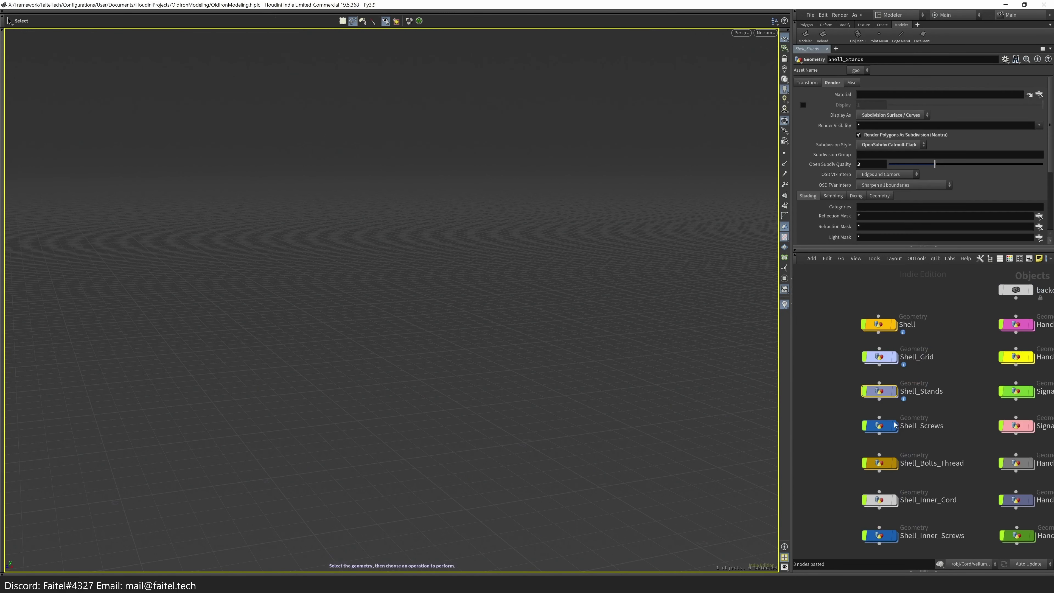
{"action": "double_click", "coordinate": [886, 393]}
{"action": "left_click", "coordinate": [919, 443]}
{"action": "middle_click", "coordinate": [919, 444]}
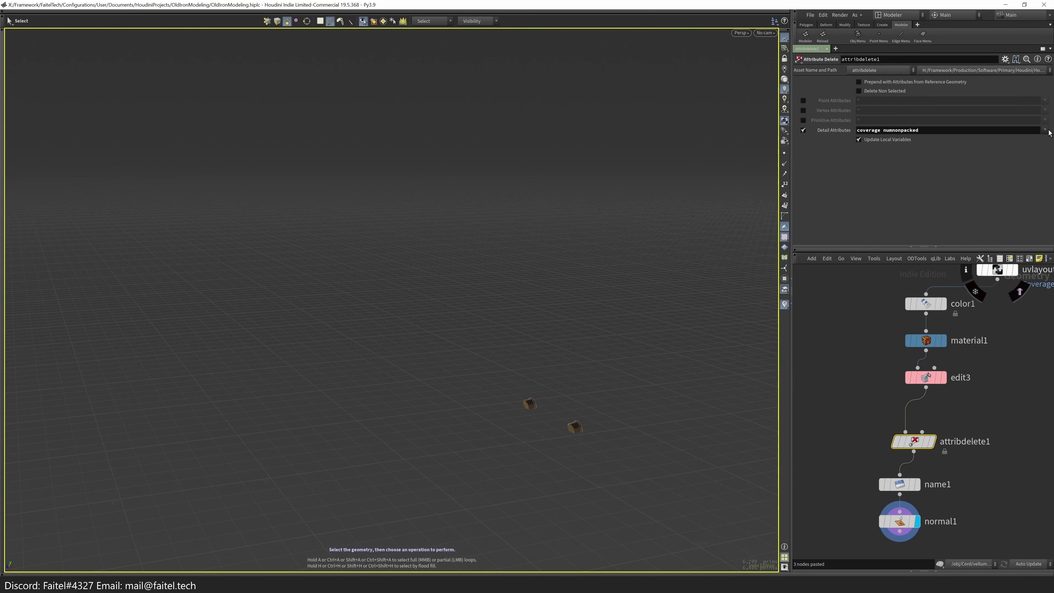
{"action": "middle_click", "coordinate": [912, 443]}
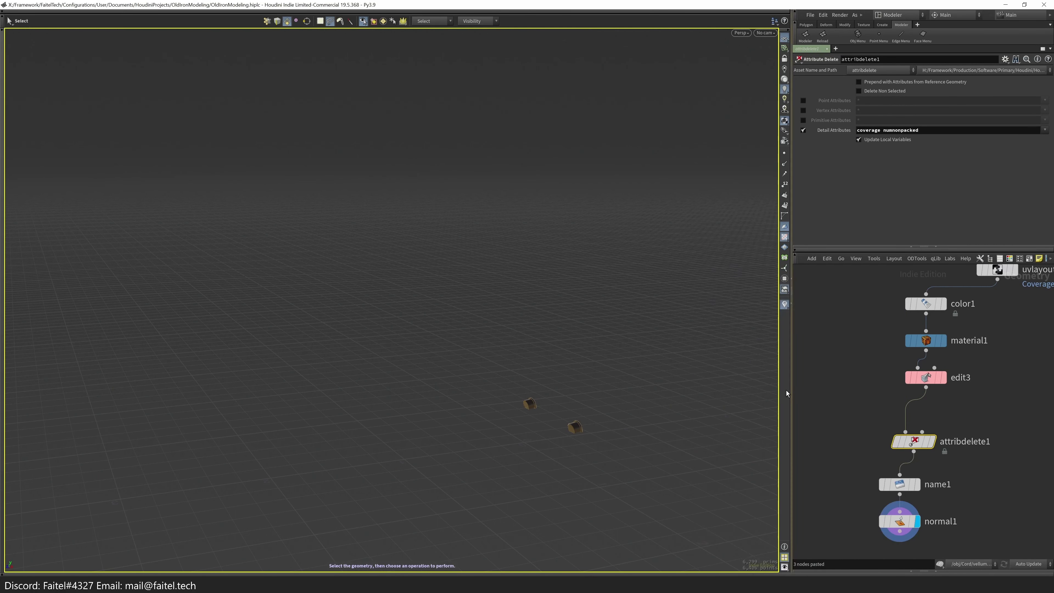
{"action": "key", "text": "u"}
{"action": "double_click", "coordinate": [851, 371]}
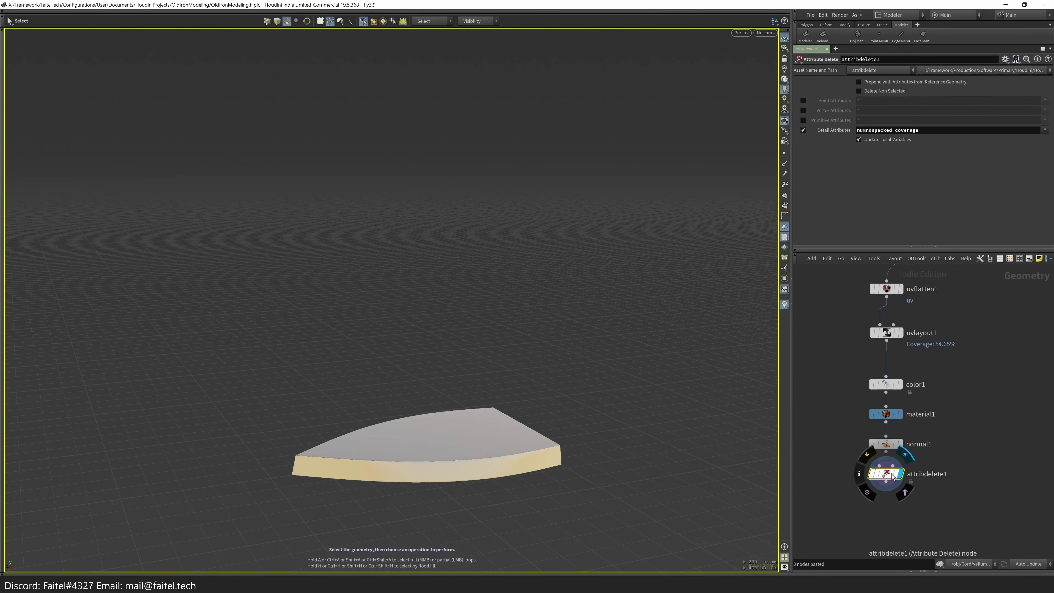
{"action": "key", "text": "u"}
{"action": "key", "text": "i"}
{"action": "middle_click", "coordinate": [885, 485]}
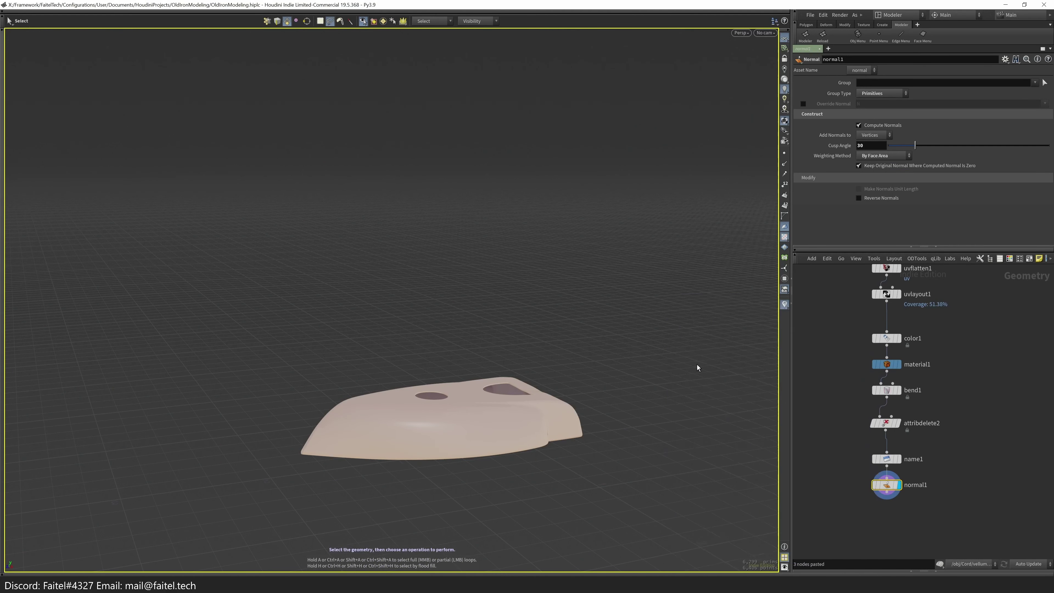
- Insert groupdelete1 between attribdelete2 and name1, then copy the four cleanup nodes
{"action": "left_click_drag", "start_coordinate": [896, 513], "coordinate": [887, 442]}
{"action": "scroll", "coordinate": [876, 449], "scroll_direction": "up", "scroll_amount": 2}
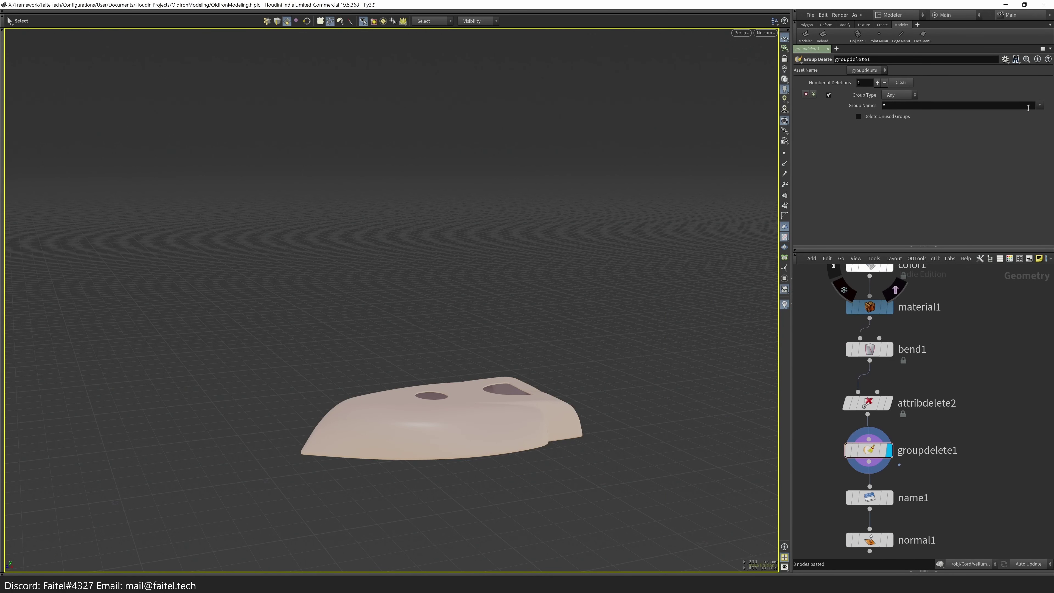
{"action": "left_click", "coordinate": [1013, 115]}
{"action": "key", "text": "ctrl+z"}
{"action": "scroll", "coordinate": [886, 415], "scroll_direction": "down", "scroll_amount": 2}
{"action": "left_click_drag", "start_coordinate": [939, 509], "coordinate": [863, 390]}
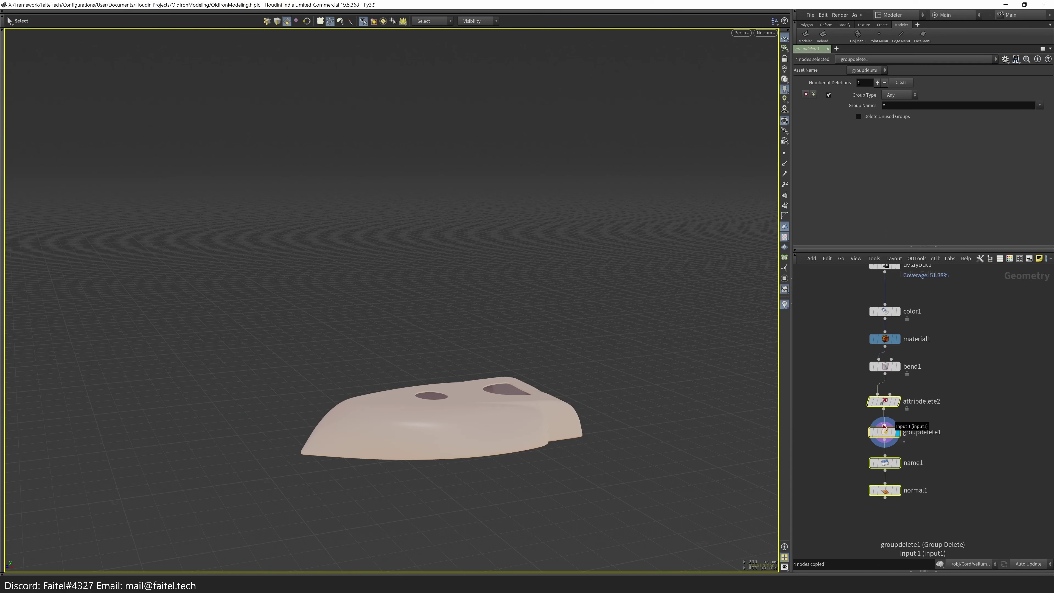
{"action": "key", "text": "ctrl+c"}
- Paste the four cleanup nodes after material1 in the mirrored piece's network
{"action": "key", "text": "u"}
{"action": "left_click", "coordinate": [883, 473]}
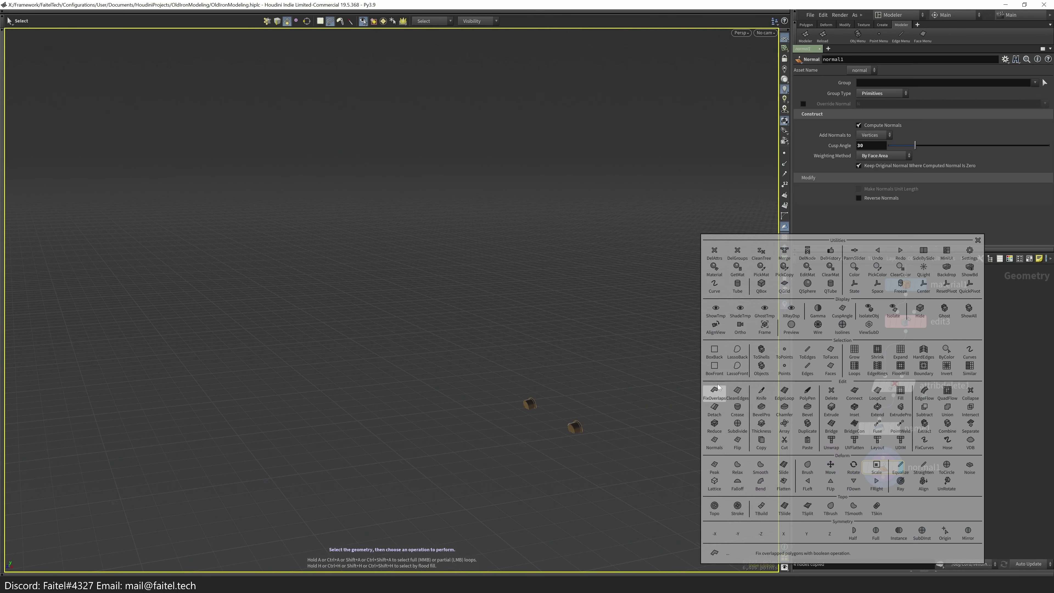
{"action": "key", "text": "u"}
{"action": "double_click", "coordinate": [930, 405]}
{"action": "key", "text": "ctrl+v"}
{"action": "left_click", "coordinate": [919, 494]}
{"action": "middle_click_drag", "start_coordinate": [919, 494], "coordinate": [919, 331]}
{"action": "left_click", "coordinate": [910, 350]}
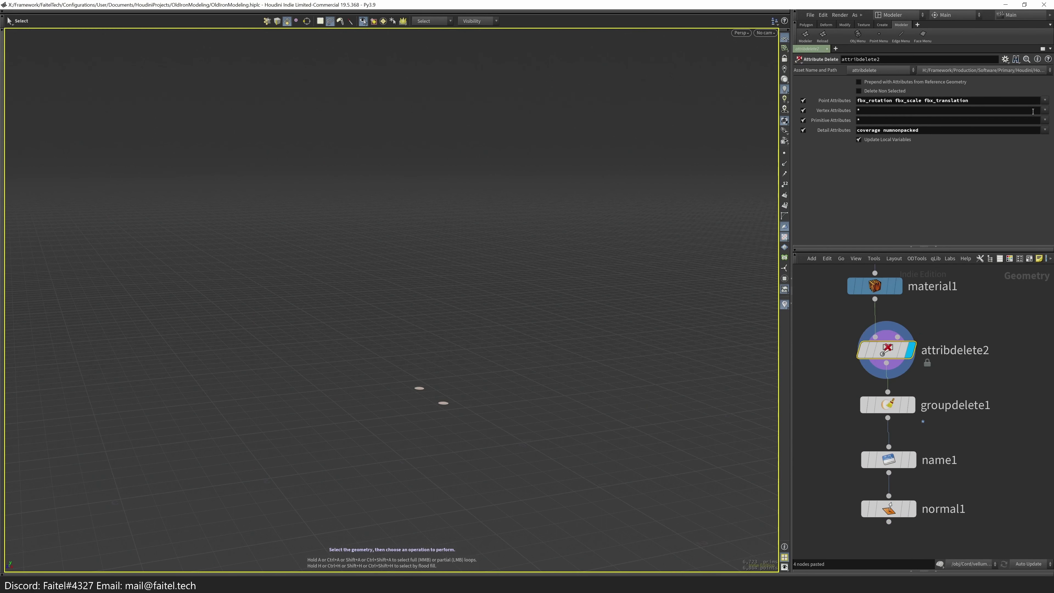
- Verify the attributes and groups left on the screws and shell outputs
{"action": "middle_click", "coordinate": [886, 357]}
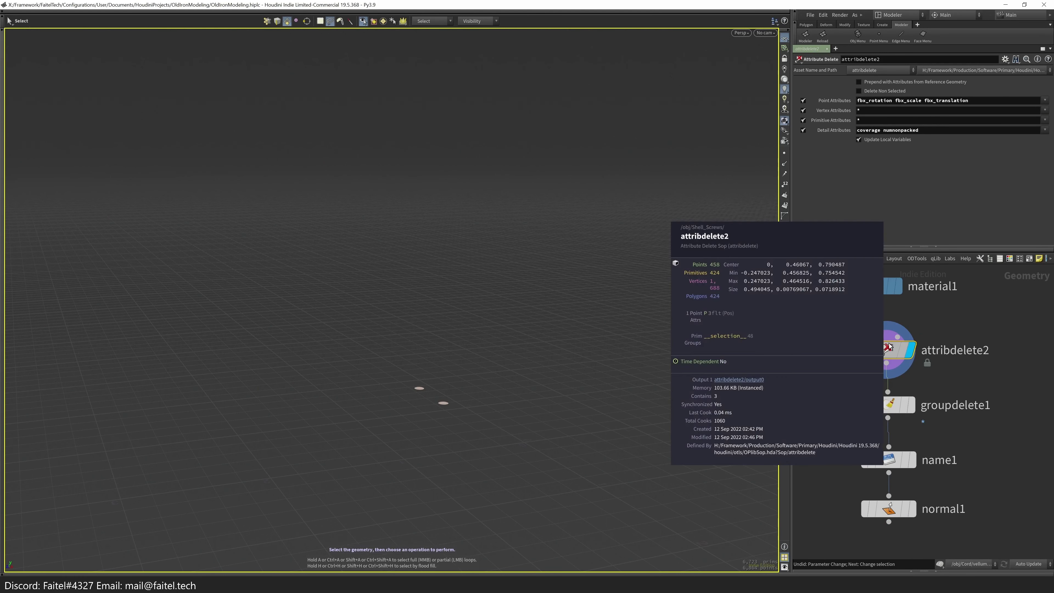
{"action": "middle_click", "coordinate": [892, 415]}
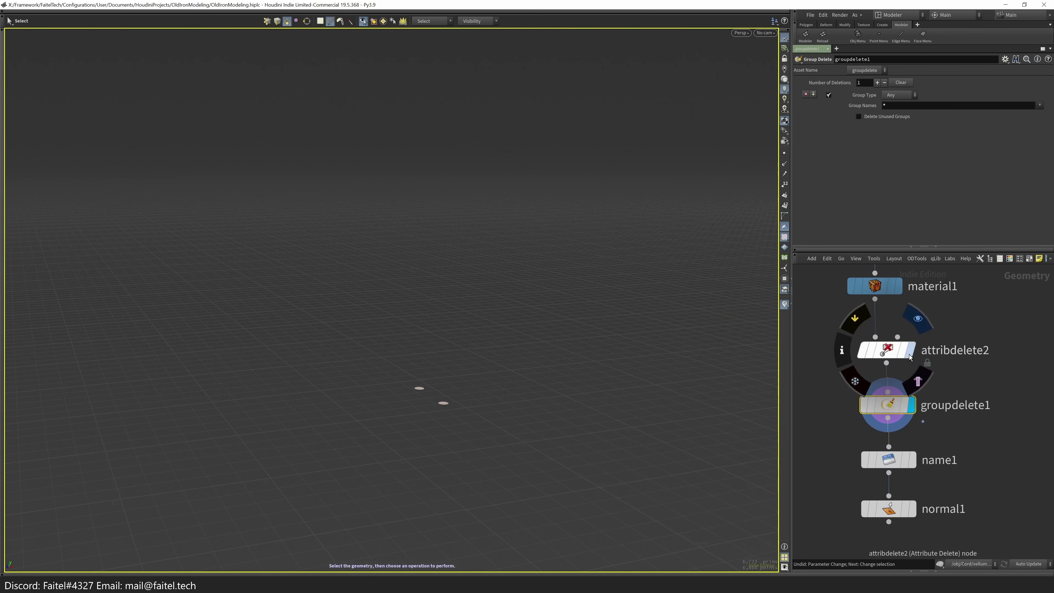
{"action": "middle_click", "coordinate": [886, 350]}
{"action": "left_click", "coordinate": [886, 350]}
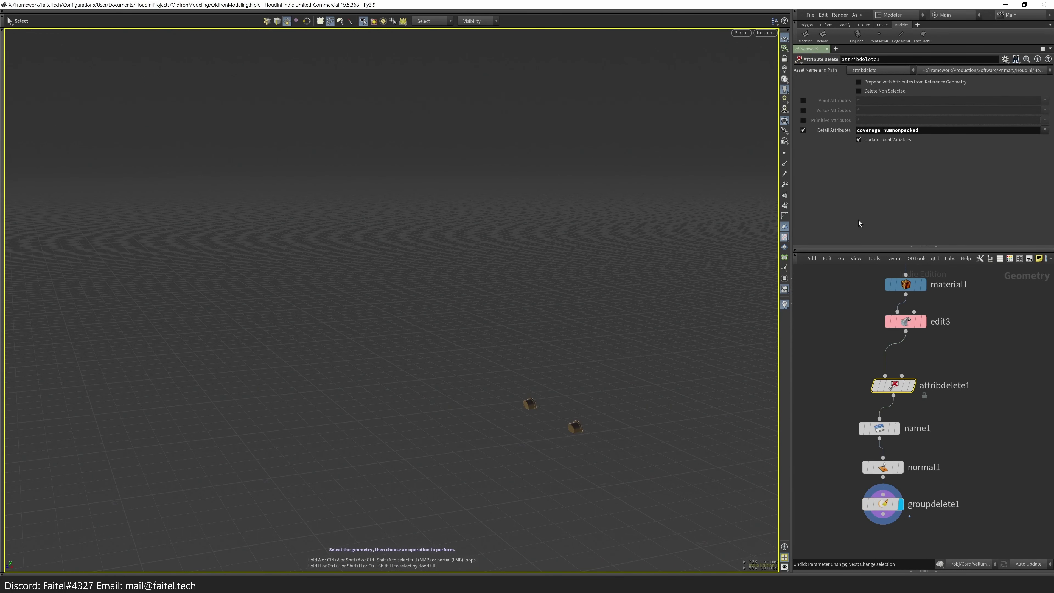
{"action": "middle_click", "coordinate": [887, 389]}
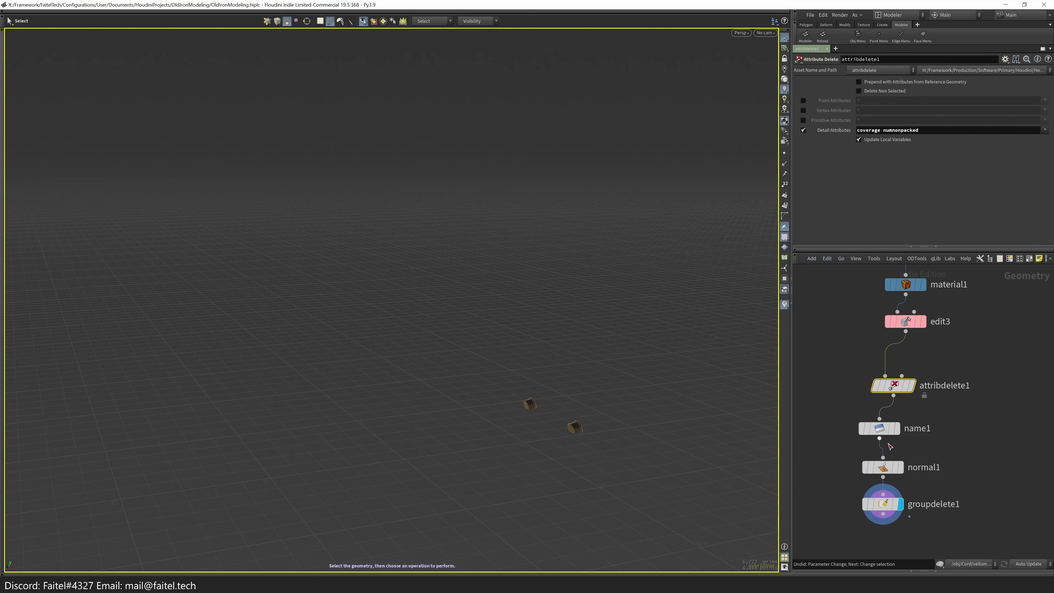
{"action": "middle_click", "coordinate": [888, 357]}
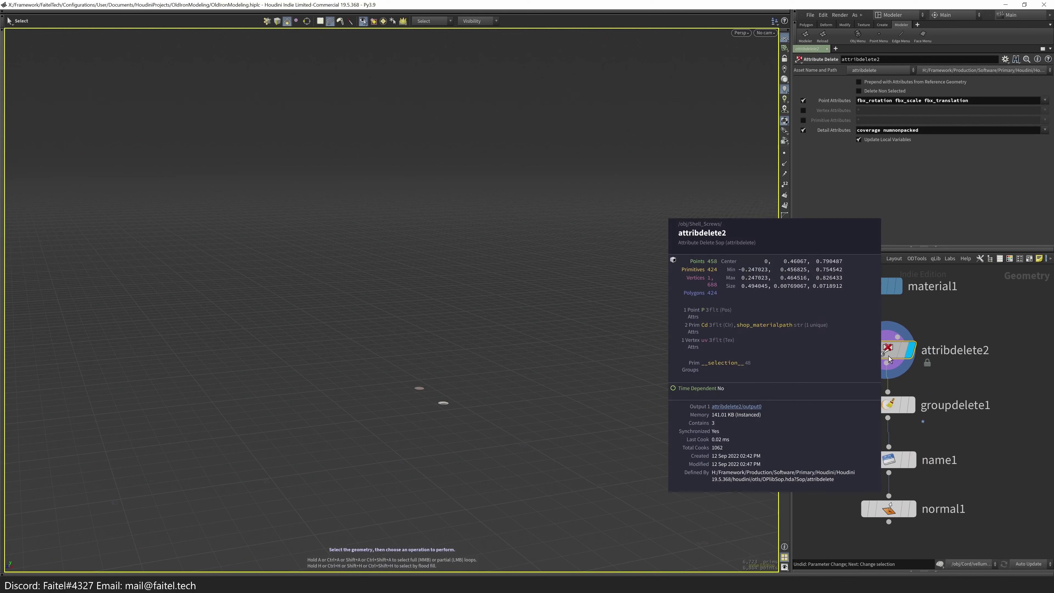
{"action": "middle_click", "coordinate": [898, 412]}
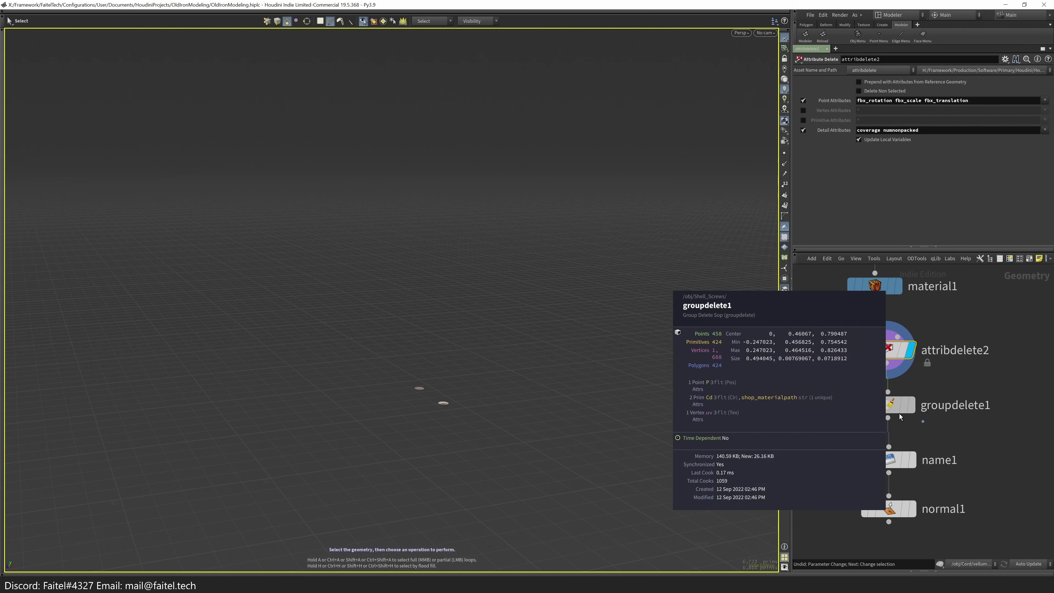
{"action": "left_click", "coordinate": [911, 509]}
{"action": "middle_click", "coordinate": [892, 512]}
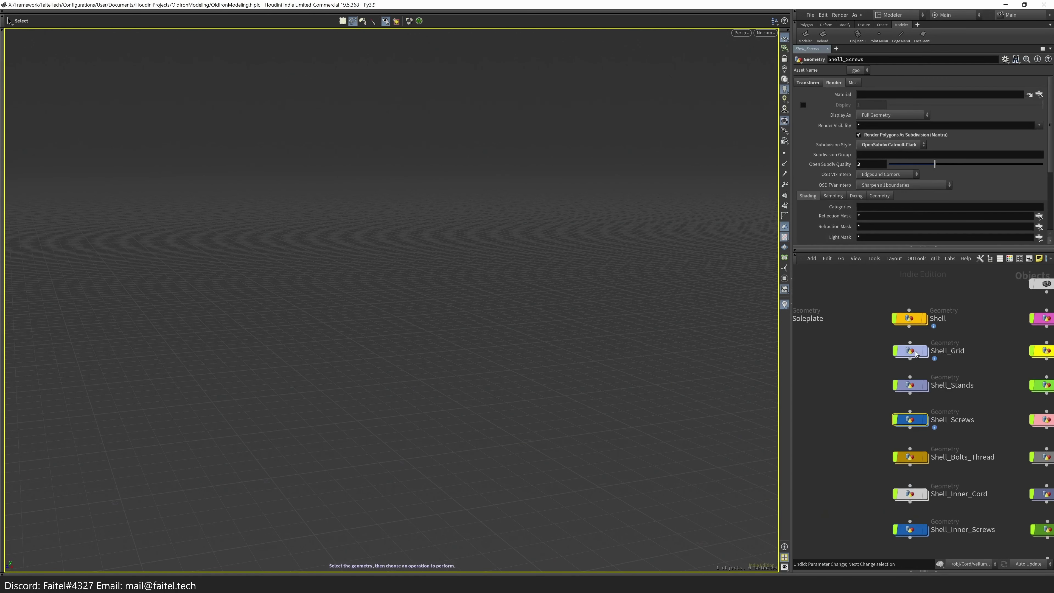
{"action": "middle_click", "coordinate": [942, 548]}
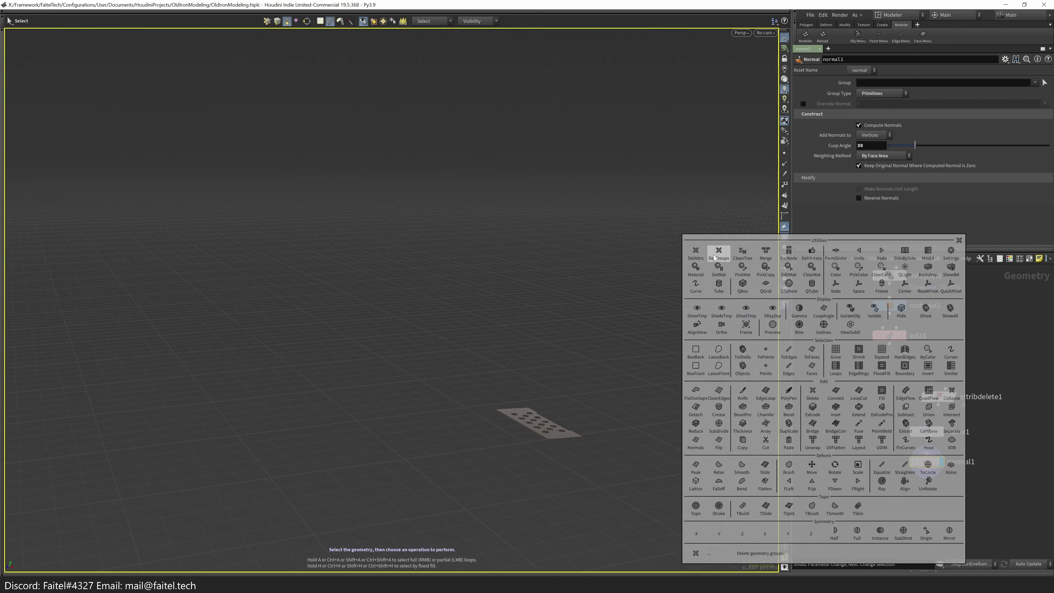
{"action": "middle_click", "coordinate": [931, 495]}
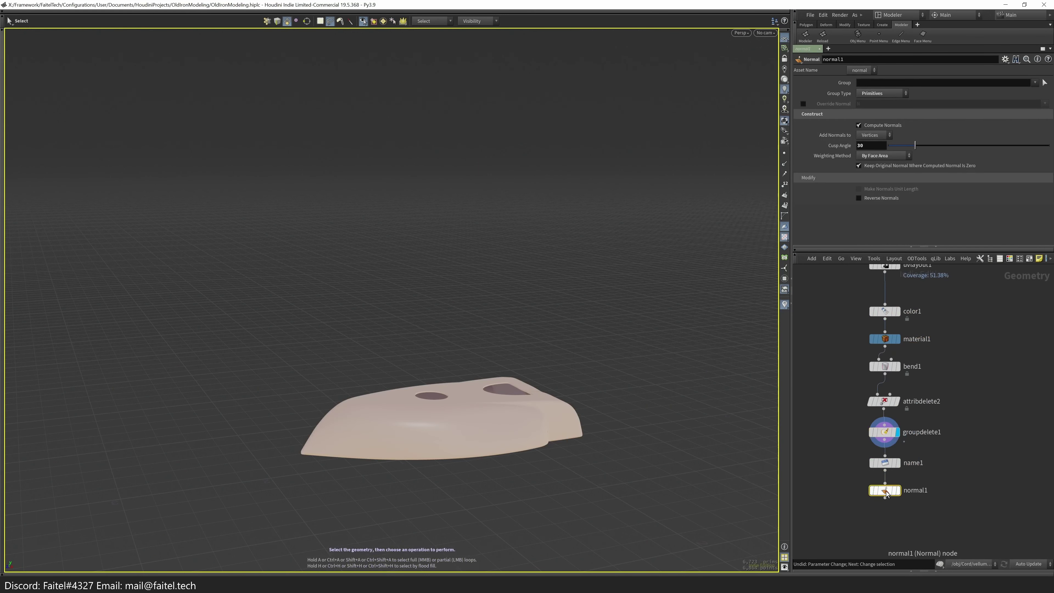
{"action": "middle_click", "coordinate": [887, 494]}
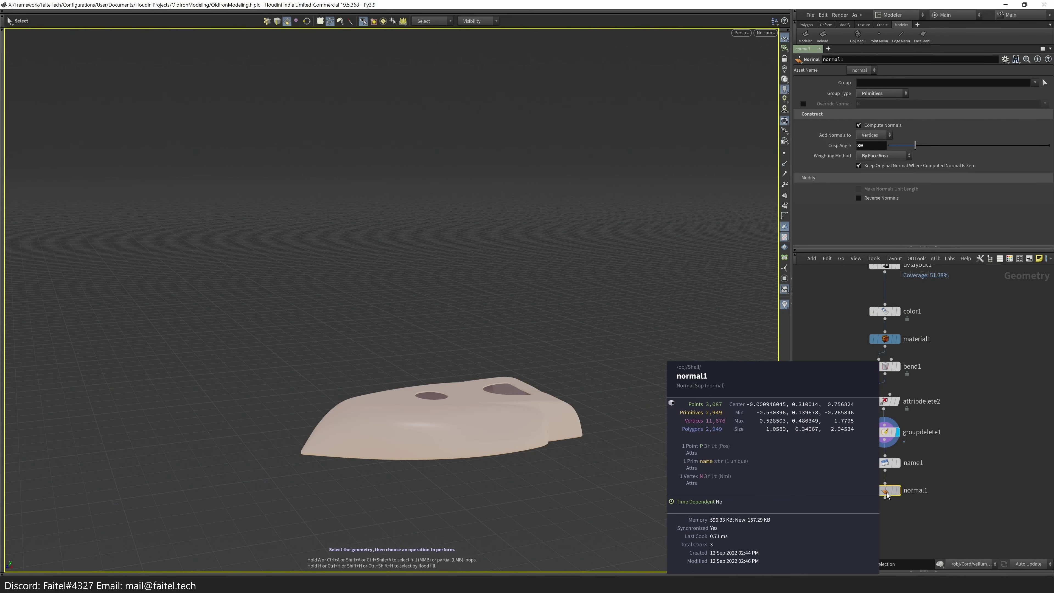
- Stop deleting vertex and primitive attributes so colour and uv attributes survive
{"action": "left_click", "coordinate": [890, 401]}
{"action": "left_click", "coordinate": [803, 110]}
{"action": "left_click", "coordinate": [803, 120]}
{"action": "middle_click", "coordinate": [886, 491]}
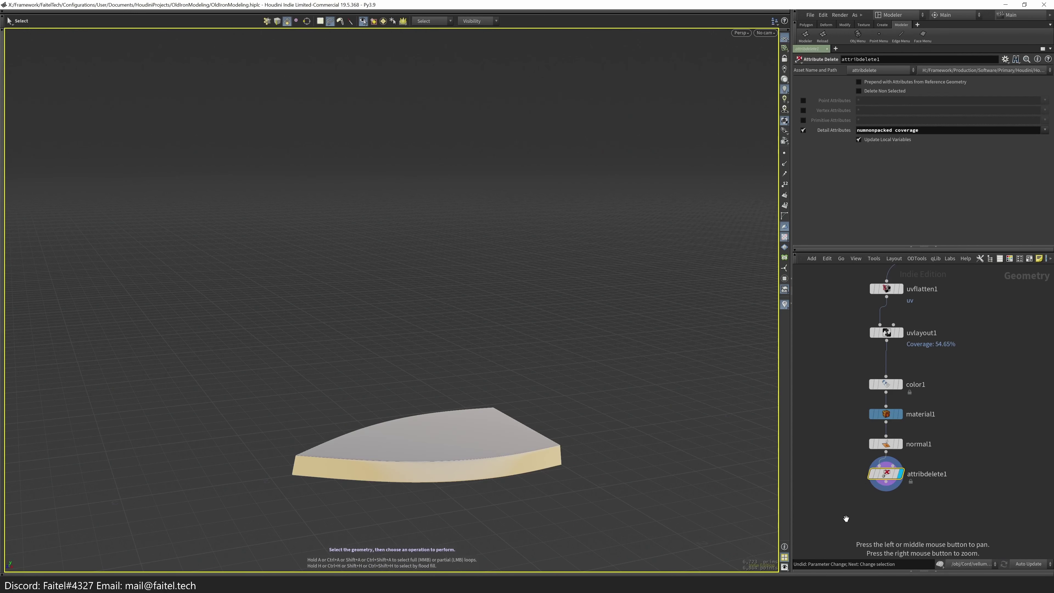
- Try a group delete after the attribute delete, then remove it as unneeded
{"action": "key", "text": "q"}
{"action": "left_click", "coordinate": [735, 251]}
{"action": "middle_click", "coordinate": [897, 509]}
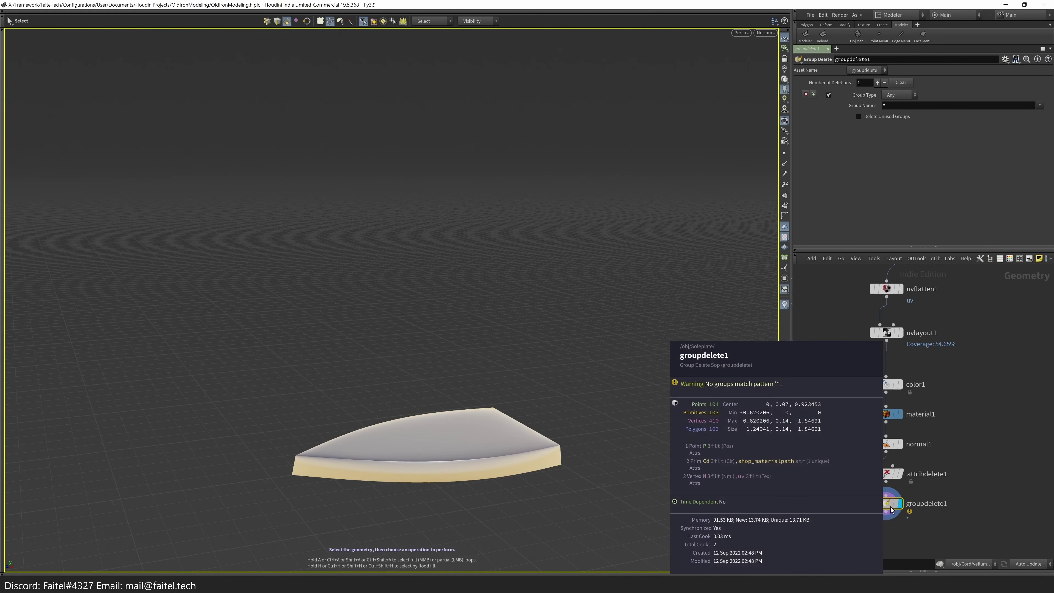
{"action": "key", "text": "Delete"}
{"action": "middle_click", "coordinate": [884, 469]}
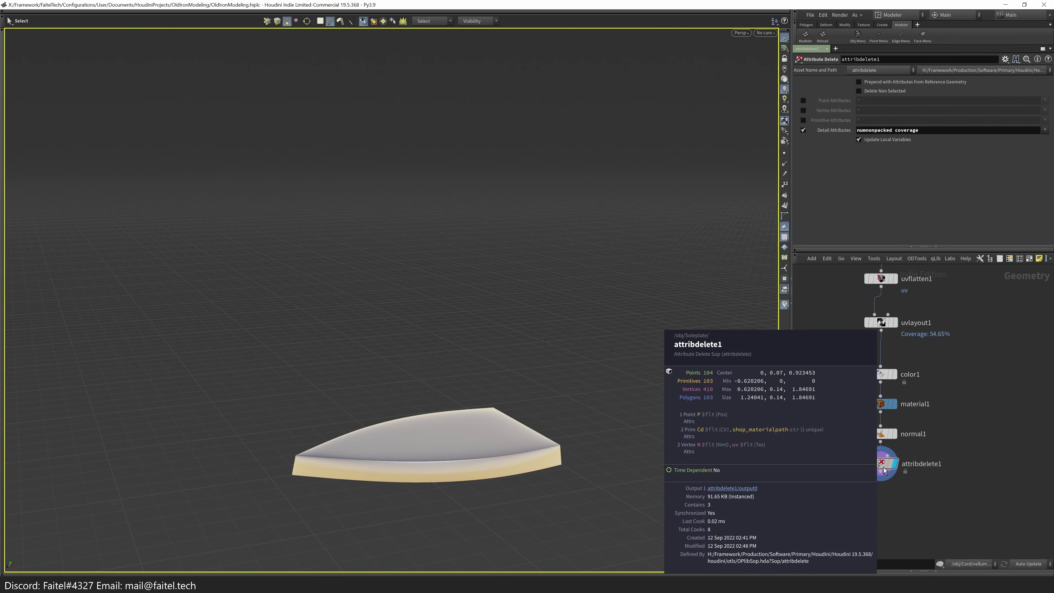
- Add a name node set to `opname("..")`, verify the primitive name attribute, and copy it
{"action": "key", "text": "Tab"}
{"action": "type", "text": "name"}
{"action": "key", "text": "Return"}
{"action": "type", "text": "`opname(\"..\")`"}
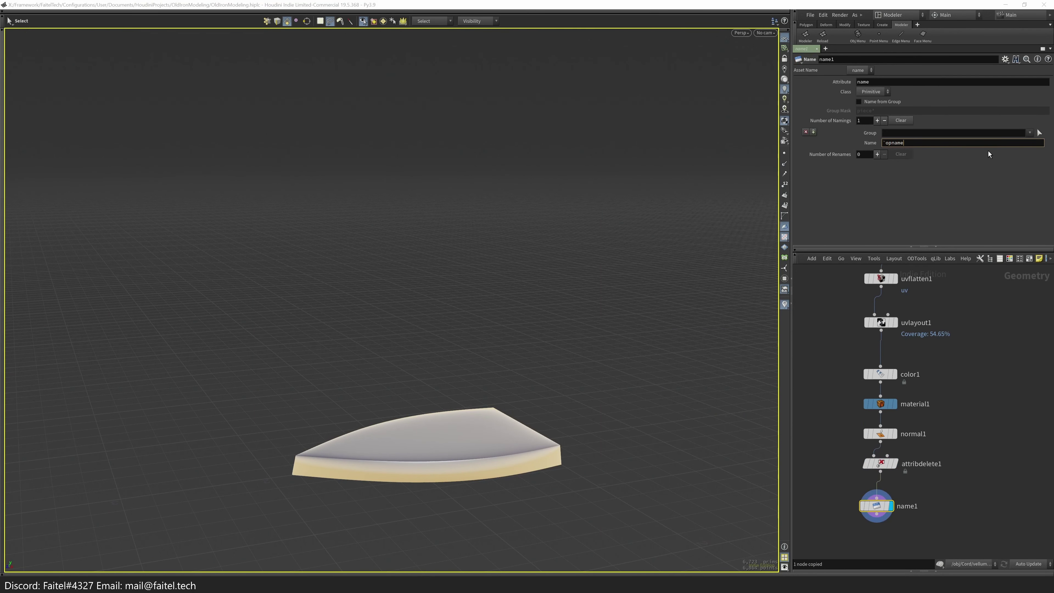
{"action": "middle_click", "coordinate": [877, 505]}
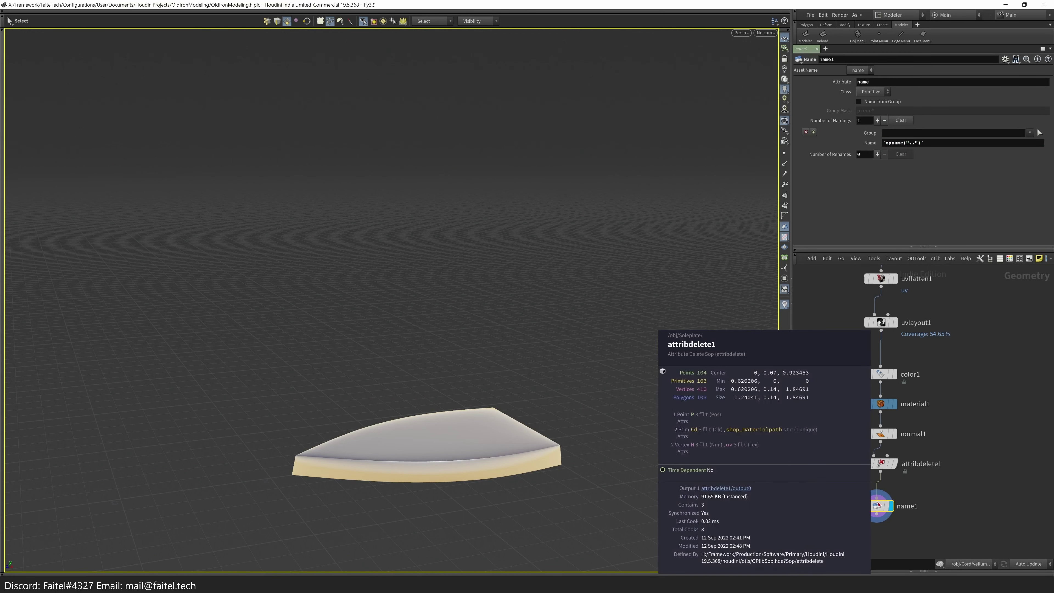
{"action": "middle_click", "coordinate": [877, 507]}
{"action": "key", "text": "ctrl+c"}
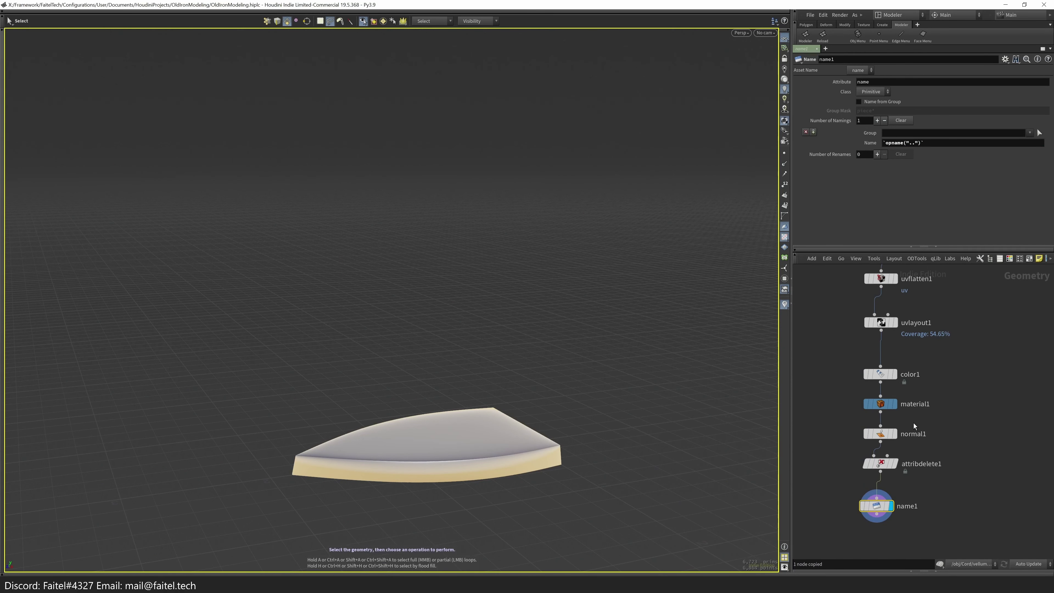
- Copy the four cleanup nodes from another part and paste them into Shell_Bolts_Thread
{"action": "key", "text": "u"}
{"action": "key", "text": "i"}
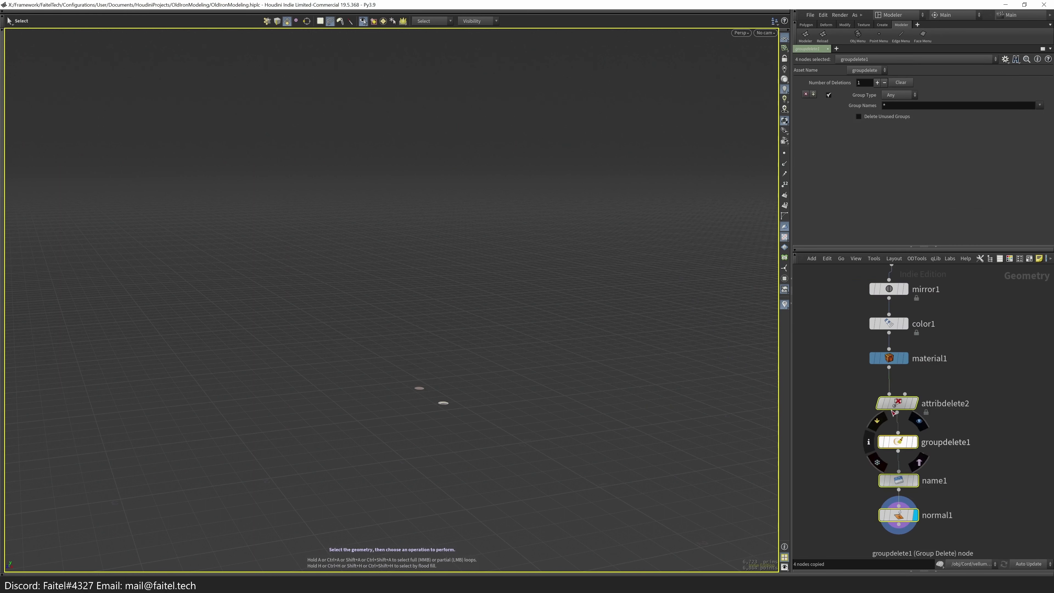
{"action": "left_click_drag", "start_coordinate": [936, 542], "coordinate": [866, 384]}
{"action": "key", "text": "ctrl+c"}
{"action": "key", "text": "u"}
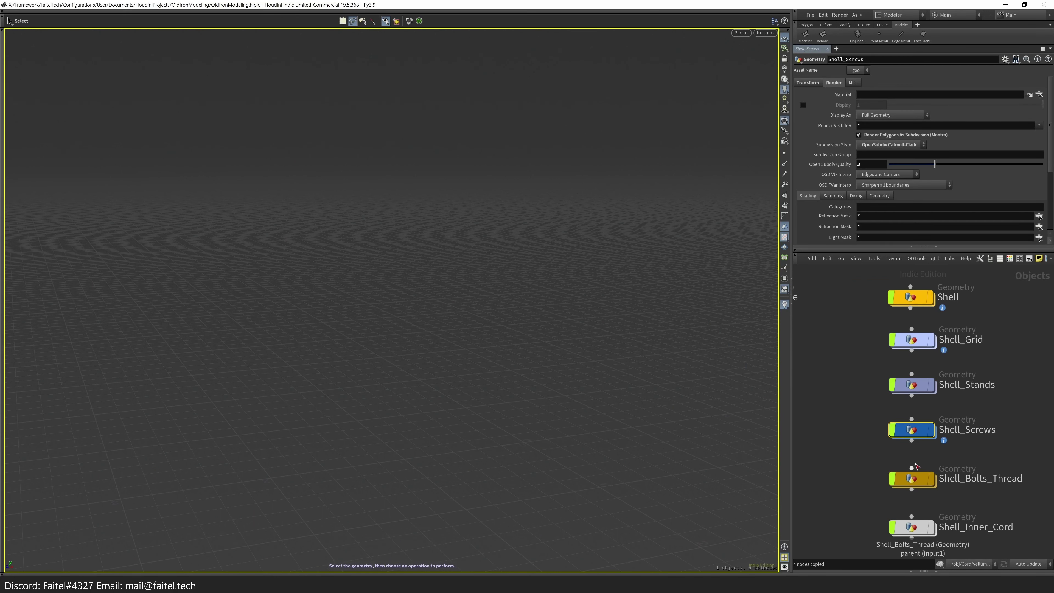
{"action": "key", "text": "i"}
{"action": "key", "text": "ctrl+v"}
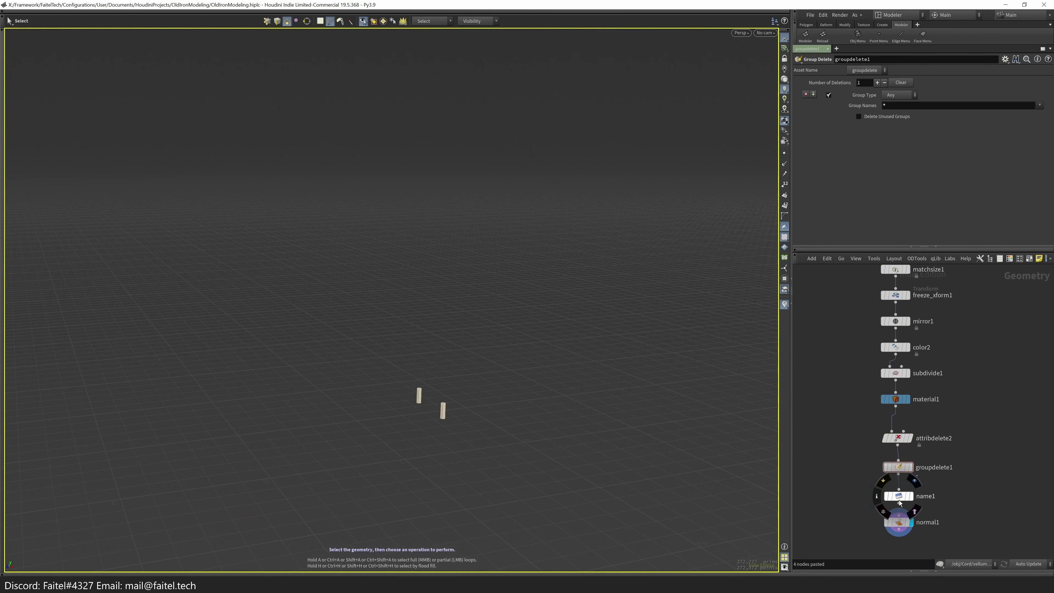
- Inspect the bolts' name and attribute delete outputs and display normal1 as the final result
{"action": "middle_click", "coordinate": [899, 496]}
{"action": "middle_click", "coordinate": [899, 496]}
{"action": "left_click", "coordinate": [901, 439]}
{"action": "middle_click", "coordinate": [901, 440]}
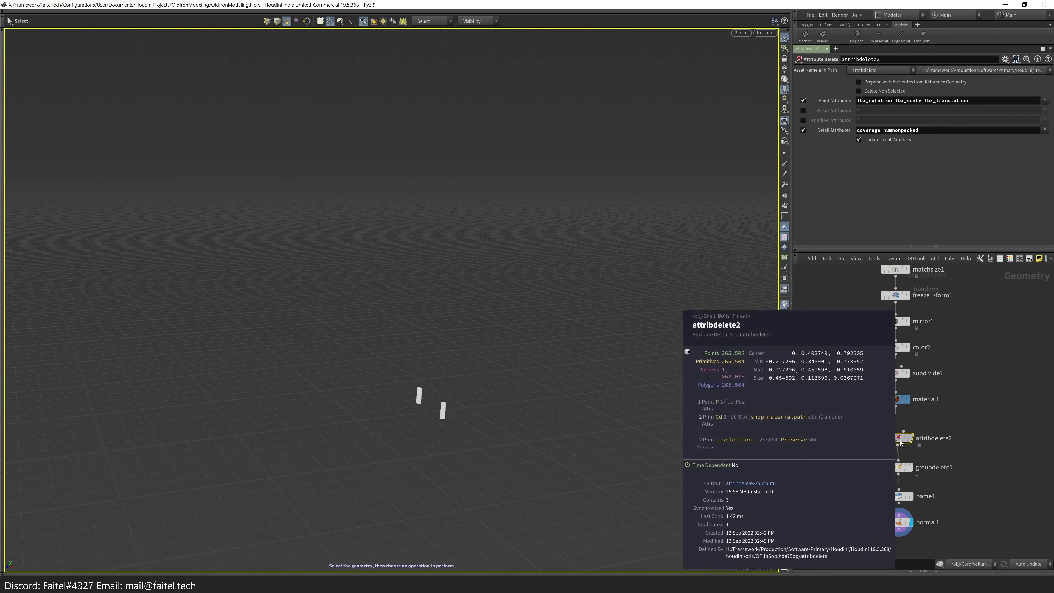
{"action": "left_click", "coordinate": [901, 523]}
{"action": "middle_click", "coordinate": [901, 525]}
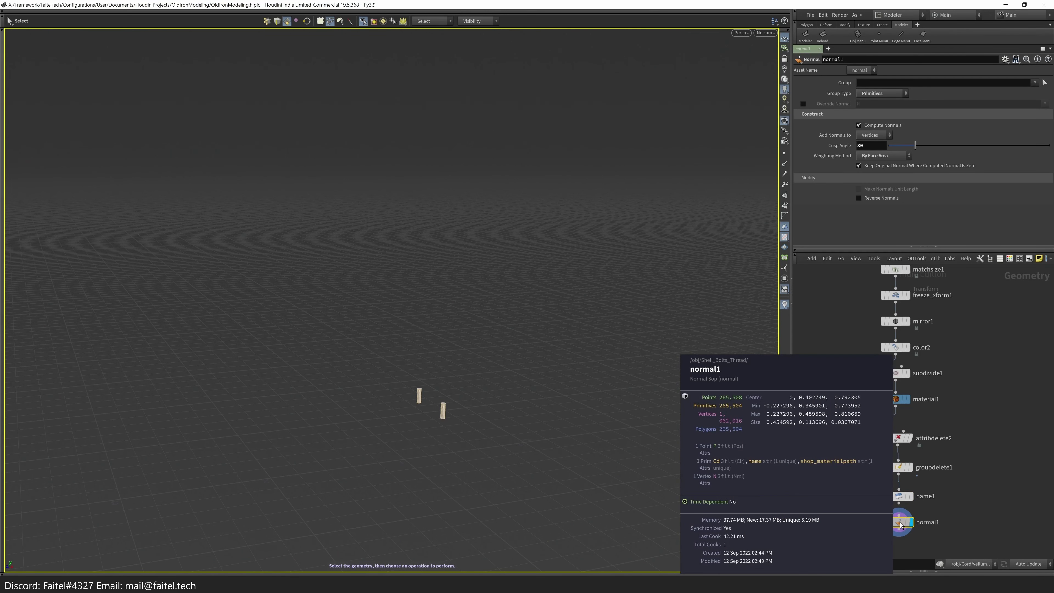
- In the bolts network, add a UV Project node fed from the material node
{"action": "key", "text": "f"}
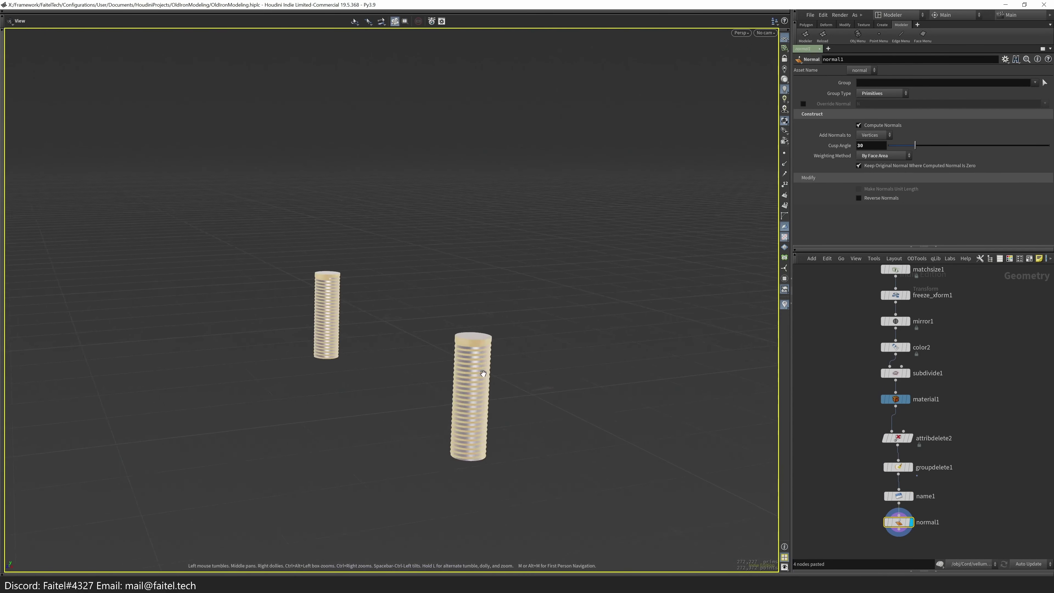
{"action": "left_click", "coordinate": [896, 399]}
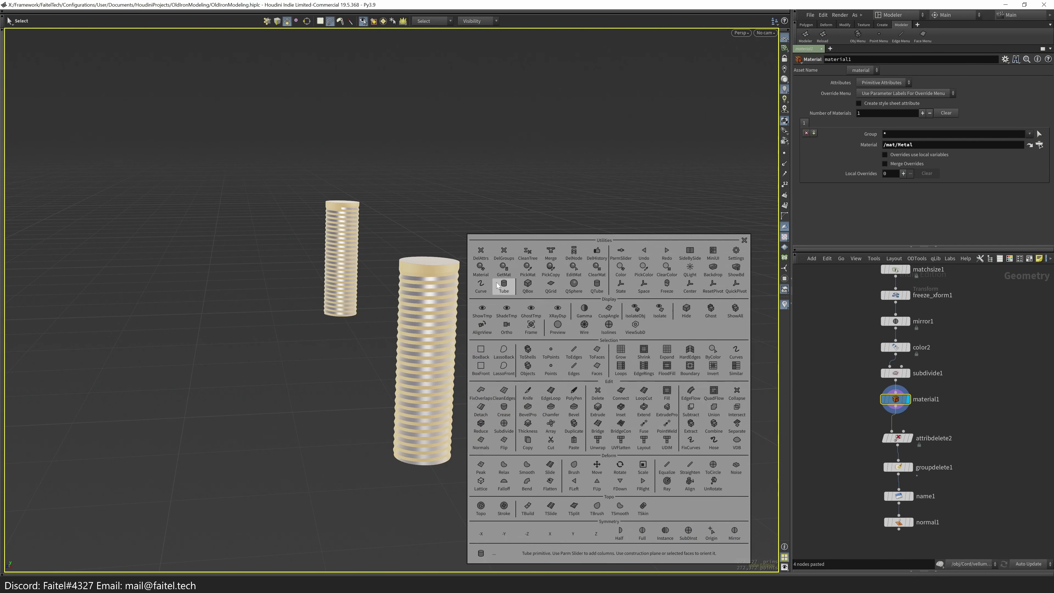
{"action": "scroll", "coordinate": [428, 419], "scroll_direction": "up", "scroll_amount": 5}
{"action": "left_click_drag", "start_coordinate": [428, 419], "coordinate": [511, 362]}
{"action": "key", "text": "Tab"}
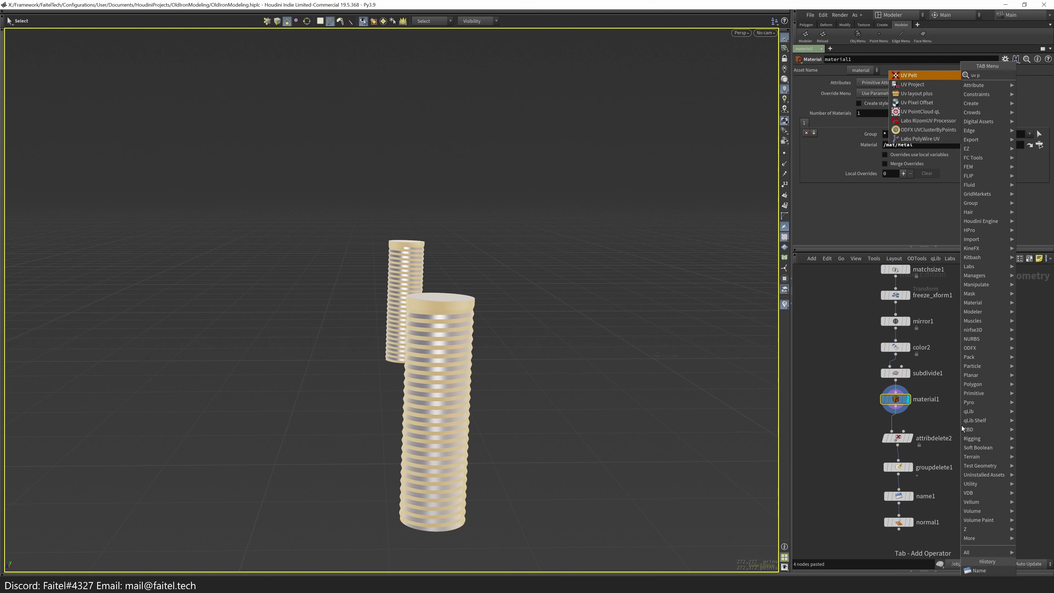
{"action": "left_click", "coordinate": [925, 72]}
{"action": "left_click", "coordinate": [961, 425]}
{"action": "left_click_drag", "start_coordinate": [898, 405], "coordinate": [960, 420]}
- Cut the subdivide node and insert a Cylindrical UV Project between freeze transform and mirror
{"action": "left_click", "coordinate": [876, 113]}
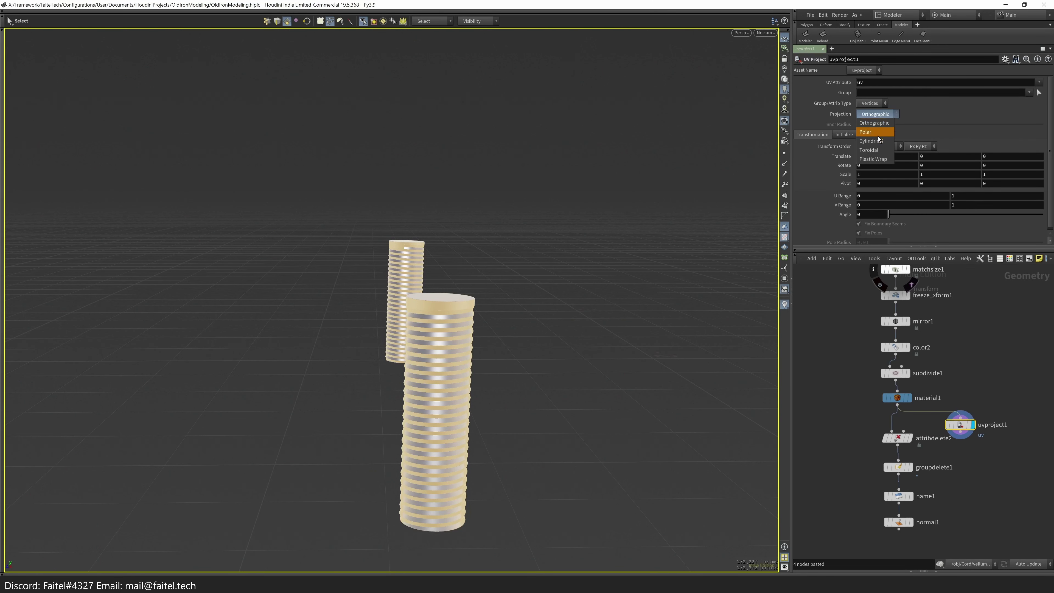
{"action": "left_click", "coordinate": [900, 402]}
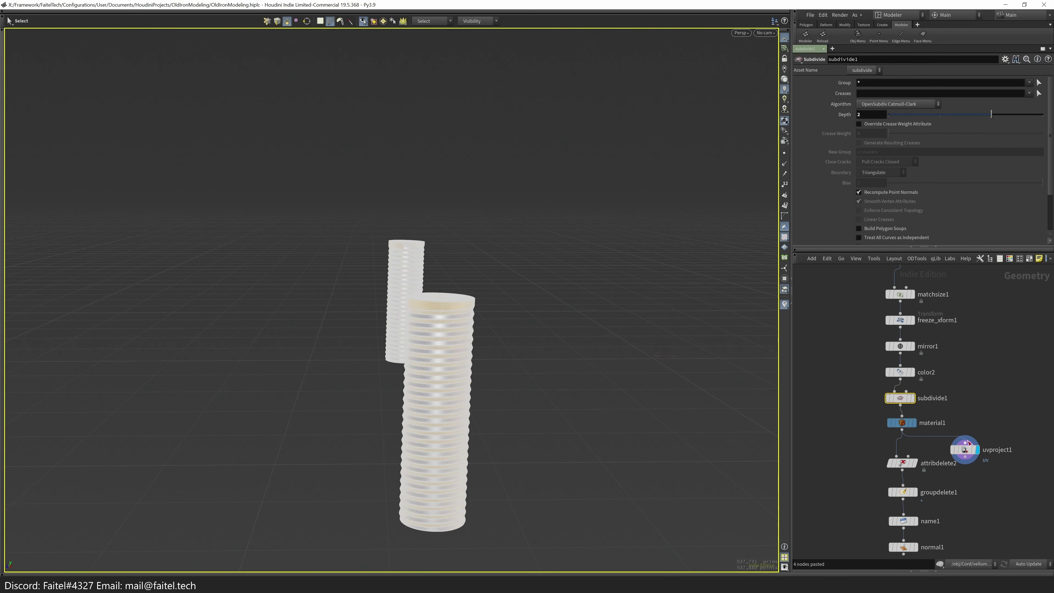
{"action": "key", "text": "ctrl+x"}
{"action": "scroll", "coordinate": [934, 386], "scroll_direction": "up", "scroll_amount": 5}
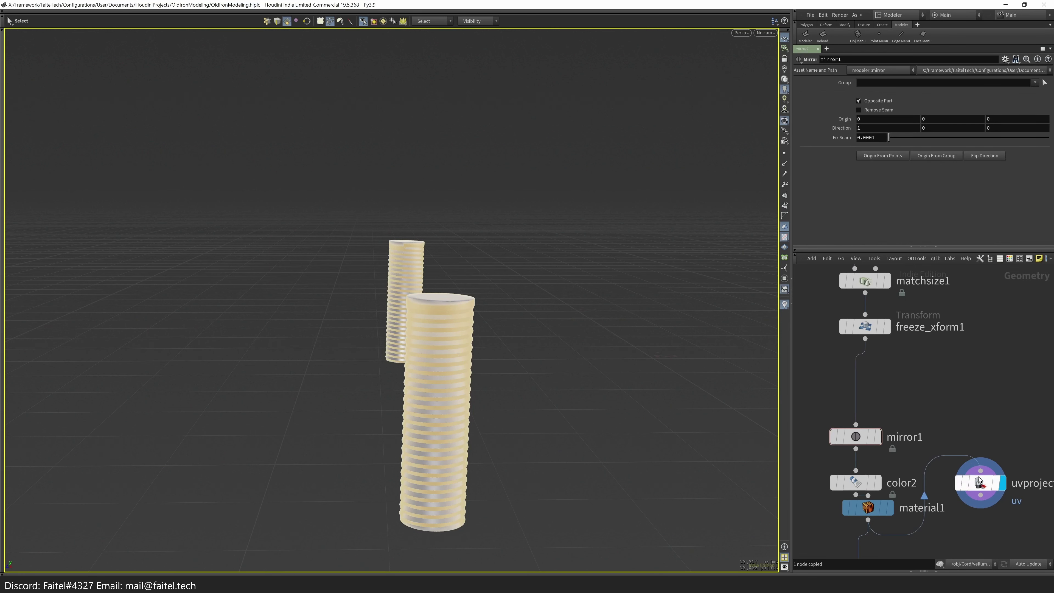
{"action": "left_click_drag", "start_coordinate": [981, 473], "coordinate": [876, 371]}
{"action": "left_click", "coordinate": [878, 146]}
{"action": "left_click", "coordinate": [871, 141]}
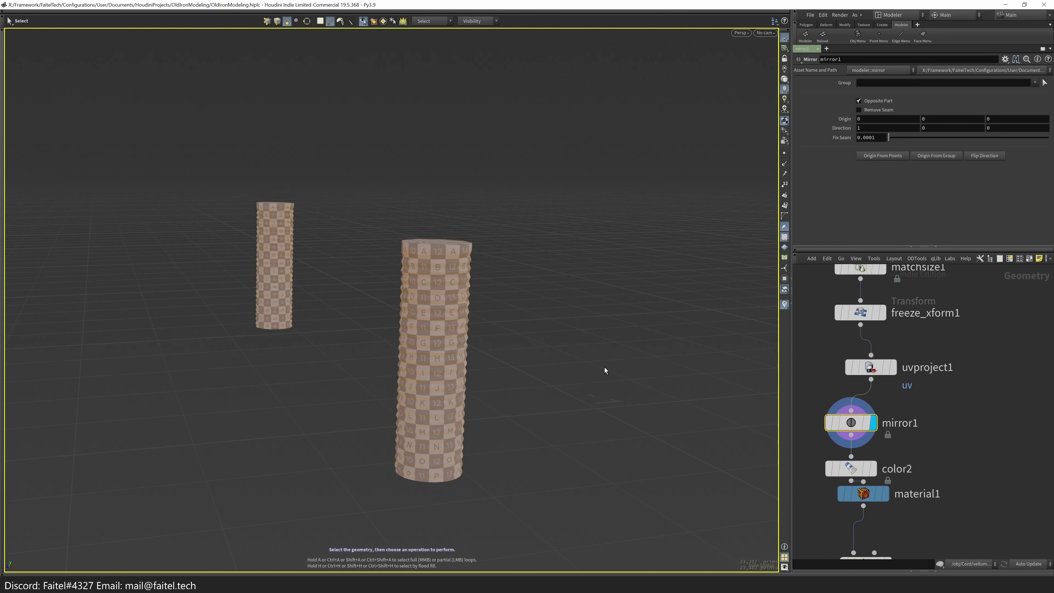
- Select all the bolt geometry and try the modeler operations grid, then dismiss it
{"action": "key", "text": "ctrl+a"}
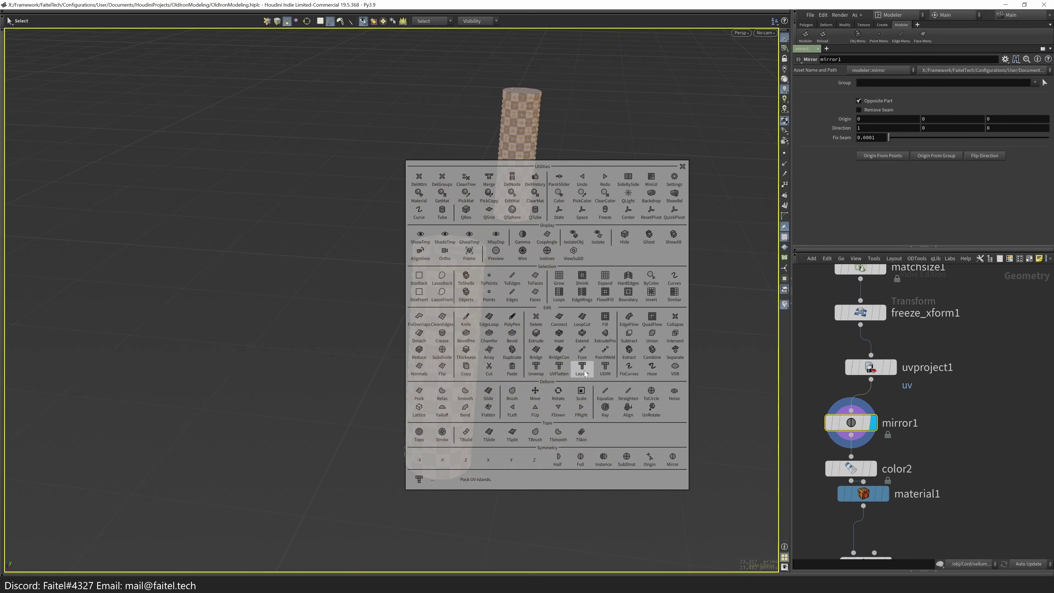
{"action": "key", "text": "Escape"}
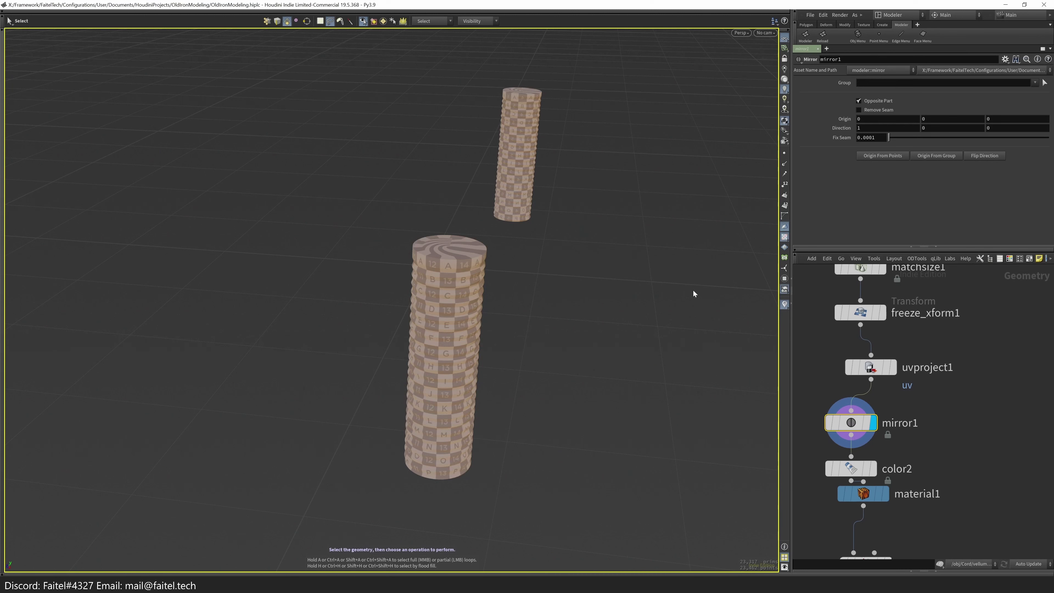
{"action": "key", "text": "ctrl+a"}
{"action": "key", "text": "Escape"}
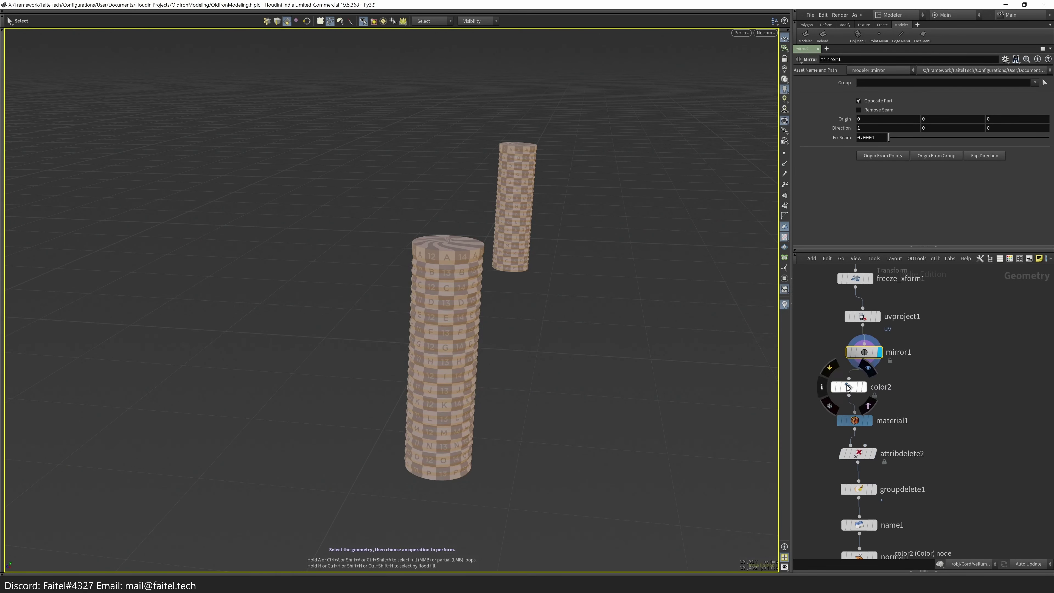
{"action": "key", "text": "grave"}
{"action": "key", "text": "Escape"}
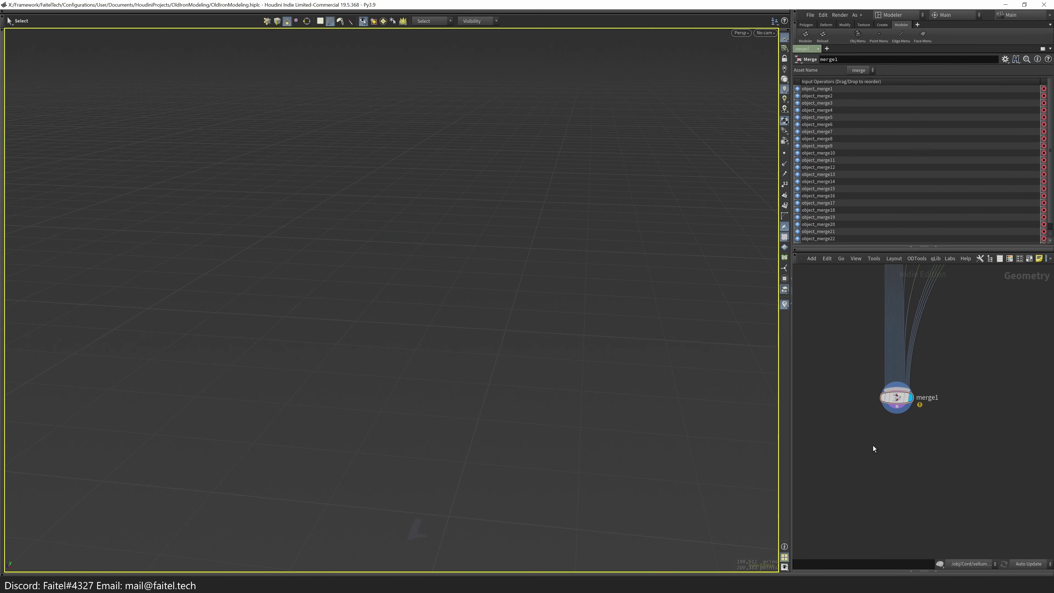
- Move from Shell_Screws into the Shell_Grid network and display material1
{"action": "key", "text": "u"}
{"action": "scroll", "coordinate": [910, 435], "scroll_direction": "up", "scroll_amount": 2}
{"action": "double_click", "coordinate": [910, 435]}
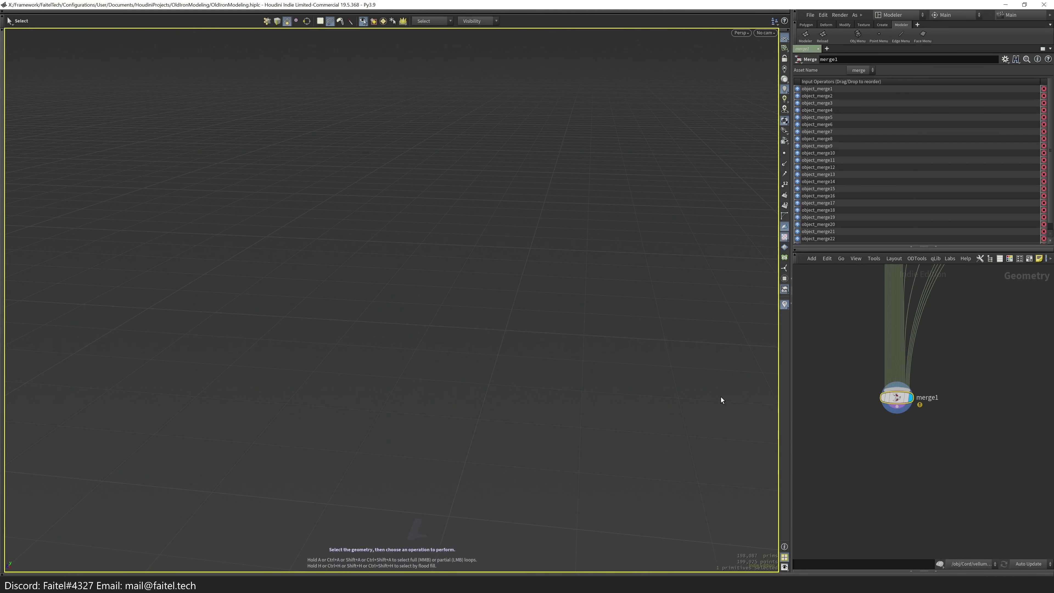
{"action": "key", "text": "u"}
{"action": "double_click", "coordinate": [926, 346]}
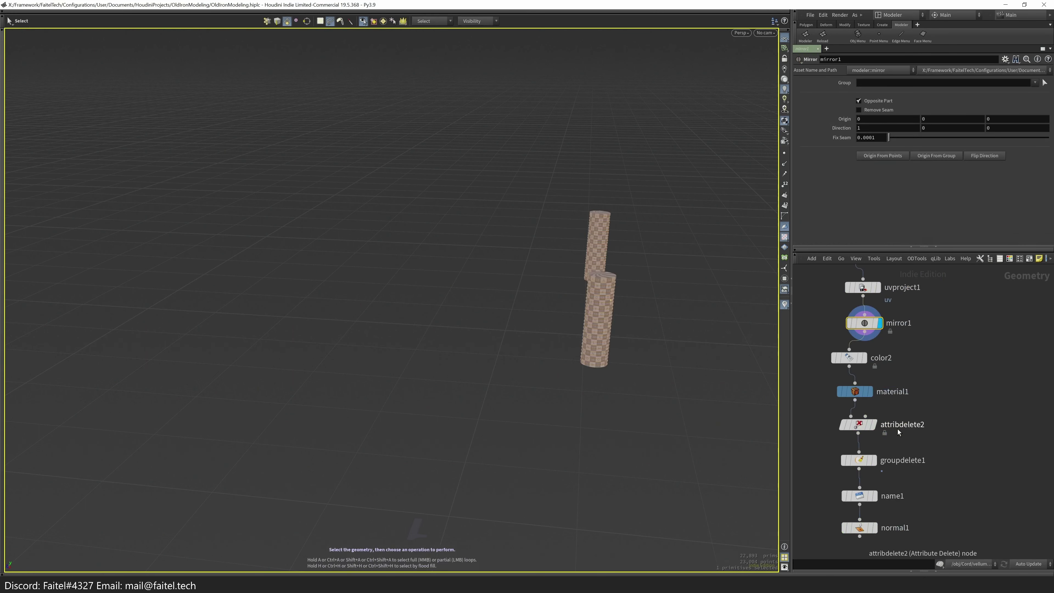
{"action": "scroll", "coordinate": [898, 430], "scroll_direction": "up", "scroll_amount": 3}
{"action": "scroll", "coordinate": [617, 288], "scroll_direction": "up", "scroll_amount": 3}
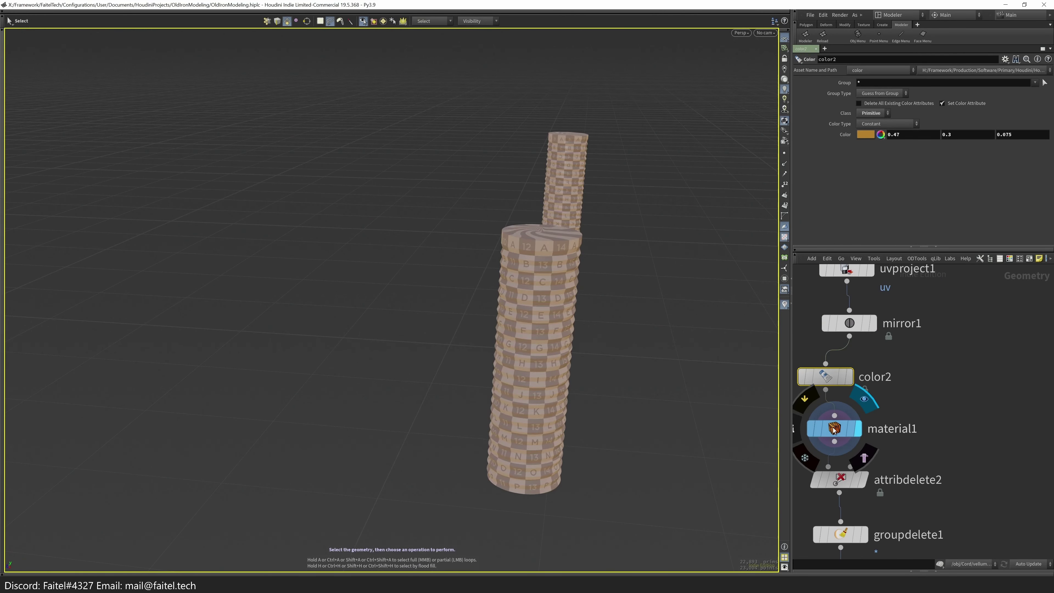
{"action": "left_click", "coordinate": [842, 428]}
- Add a uvlayout1 node after mirror1 using Layout from the Modeler palette
{"action": "left_click", "coordinate": [859, 394]}
{"action": "key", "text": "q"}
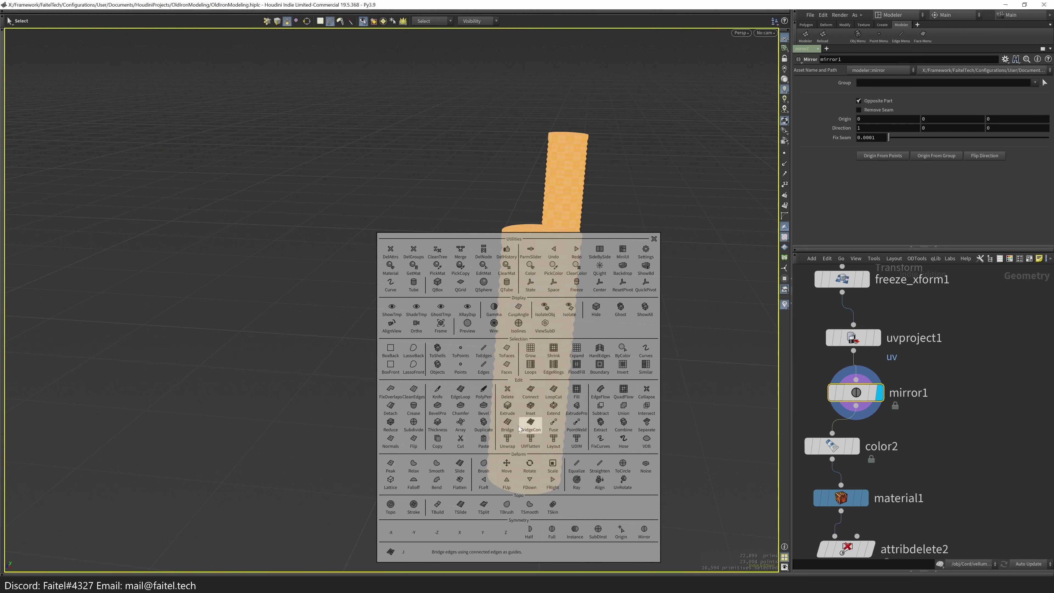
{"action": "left_click", "coordinate": [553, 442]}
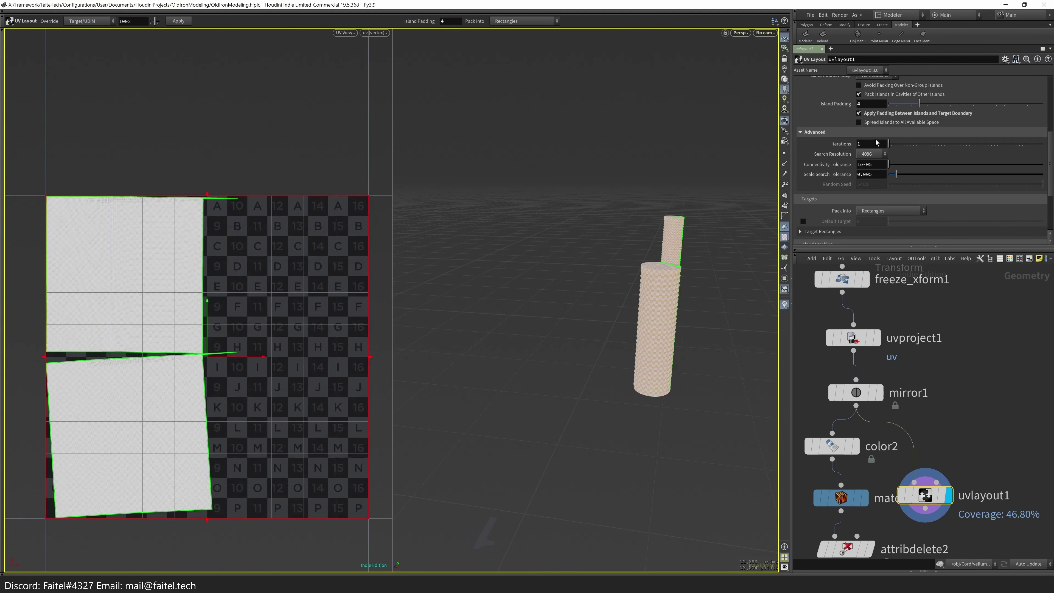
{"action": "scroll", "coordinate": [954, 395], "scroll_direction": "down", "scroll_amount": 2}
{"action": "scroll", "coordinate": [913, 166], "scroll_direction": "down", "scroll_amount": 3}
{"action": "scroll", "coordinate": [913, 416], "scroll_direction": "down", "scroll_amount": 3}
- Wire uvlayout1 into color2 and display normal1, checking its geometry info
{"action": "left_click_drag", "start_coordinate": [832, 531], "coordinate": [890, 393]}
{"action": "scroll", "coordinate": [955, 444], "scroll_direction": "up", "scroll_amount": 2}
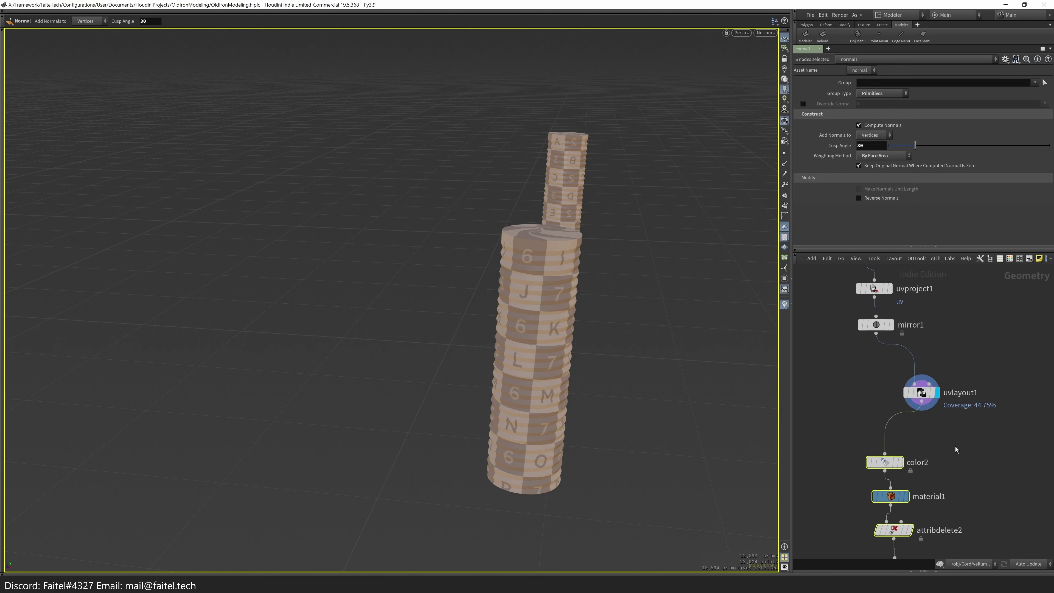
{"action": "left_click", "coordinate": [889, 464]}
{"action": "left_click", "coordinate": [875, 345]}
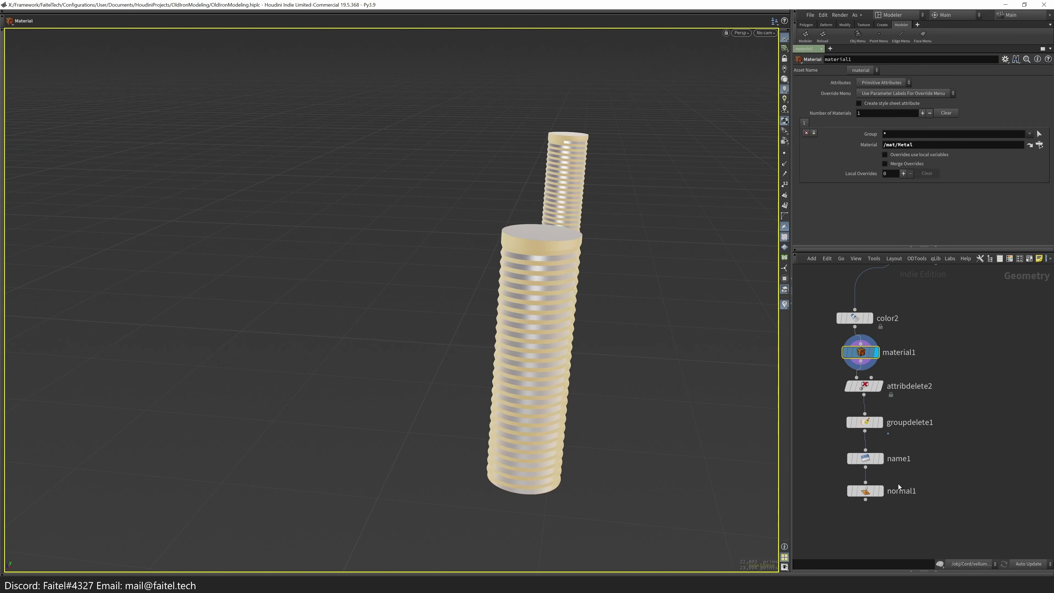
{"action": "left_click", "coordinate": [866, 494]}
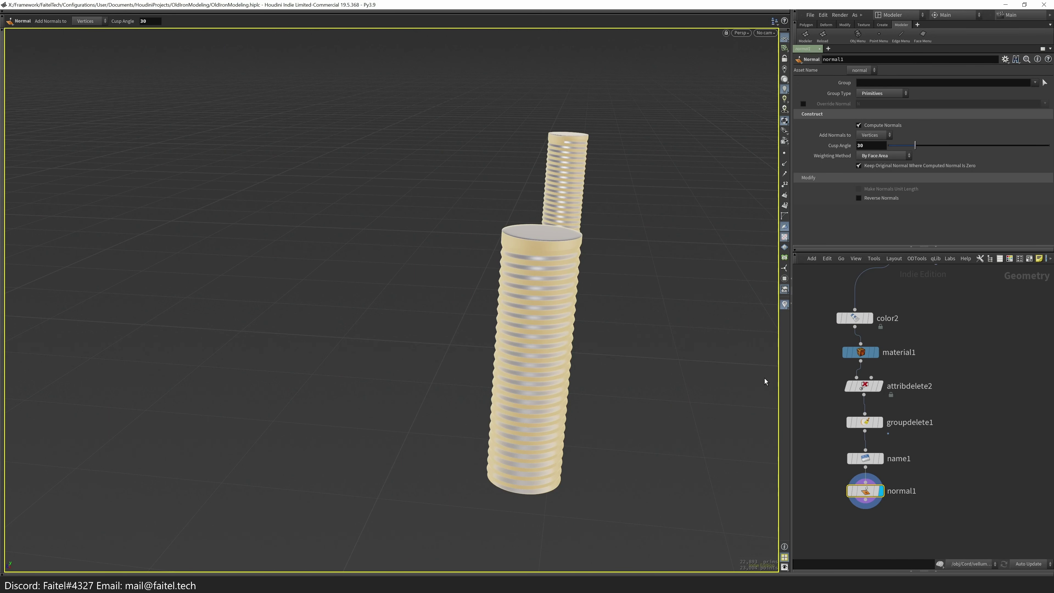
{"action": "middle_click", "coordinate": [858, 506]}
- Browse Shell_Inner_Cord and another part, inspecting material1's geometry info
{"action": "key", "text": "u"}
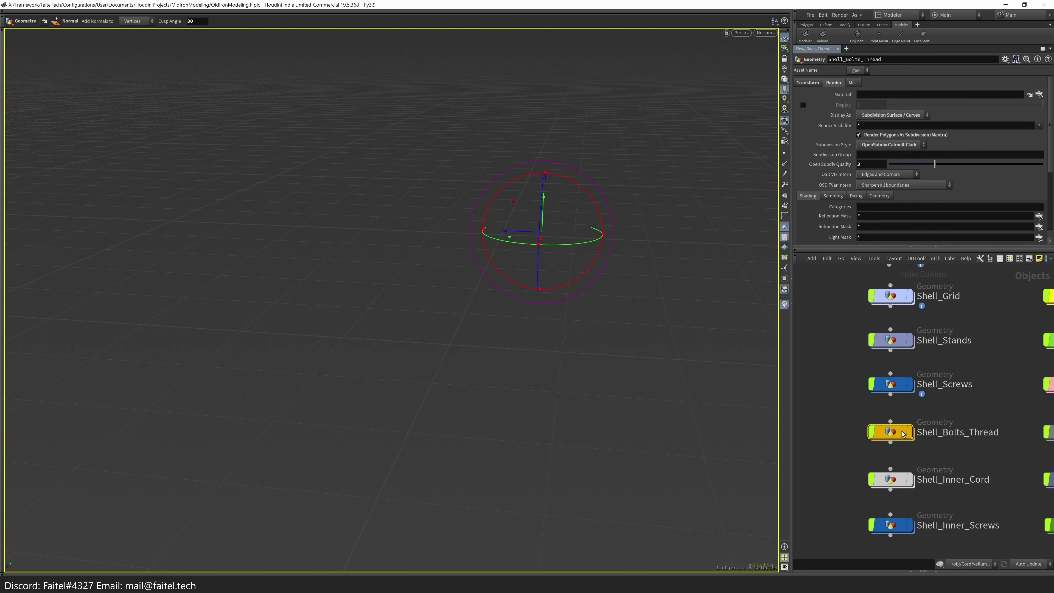
{"action": "left_click", "coordinate": [894, 485]}
{"action": "key", "text": "i"}
{"action": "middle_click", "coordinate": [904, 465]}
{"action": "key", "text": "u"}
{"action": "left_click", "coordinate": [870, 346]}
{"action": "key", "text": "i"}
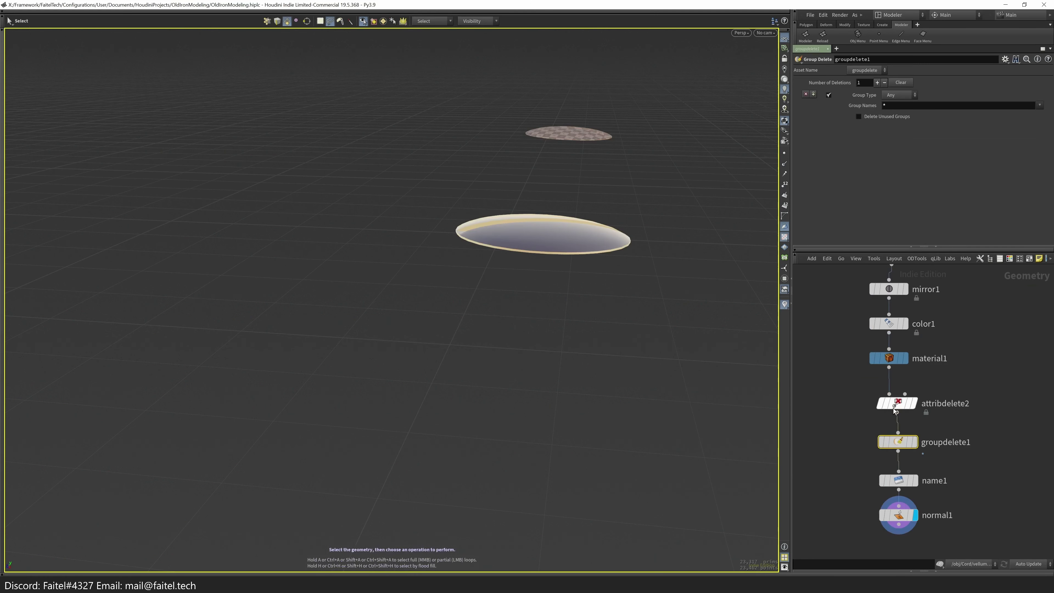
{"action": "key", "text": "u"}
- Paste the four cleanup nodes into another part and lay them out under material1
{"action": "left_click", "coordinate": [870, 428]}
{"action": "key", "text": "i"}
{"action": "key", "text": "ctrl+v"}
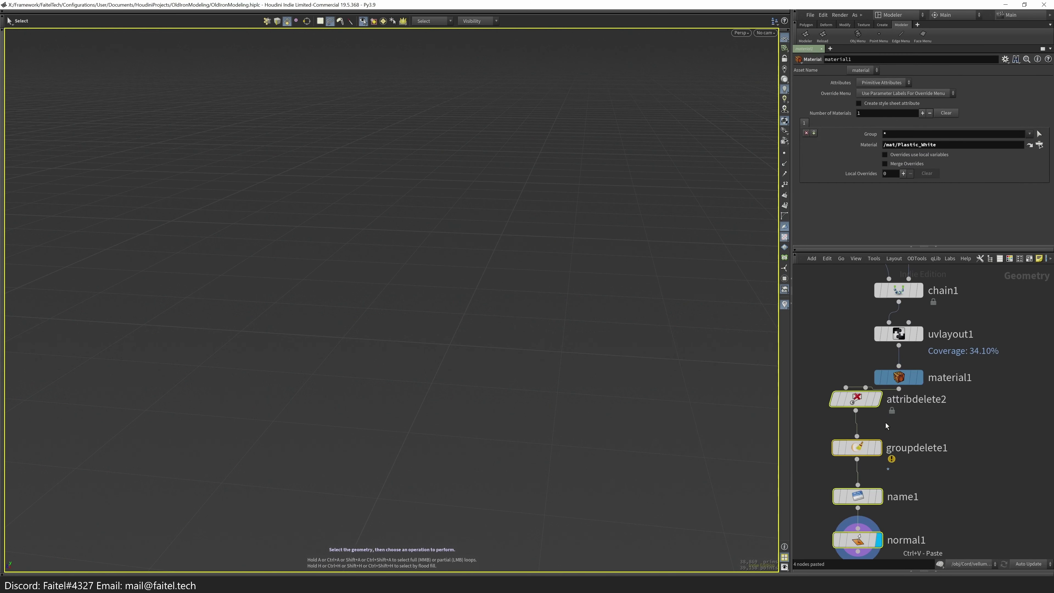
{"action": "key", "text": "l"}
{"action": "key", "text": "u"}
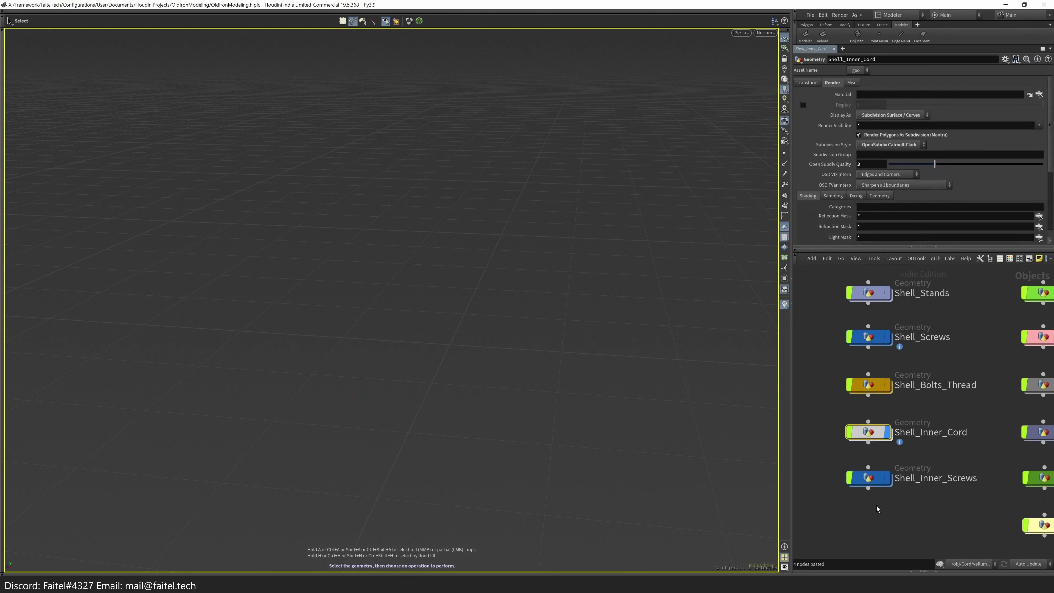
- Paste and lay out the four cleanup nodes in Shell_Inner_Screws, checking normal1's info
{"action": "left_click", "coordinate": [886, 485]}
{"action": "key", "text": "i"}
{"action": "key", "text": "ctrl+v"}
{"action": "key", "text": "l"}
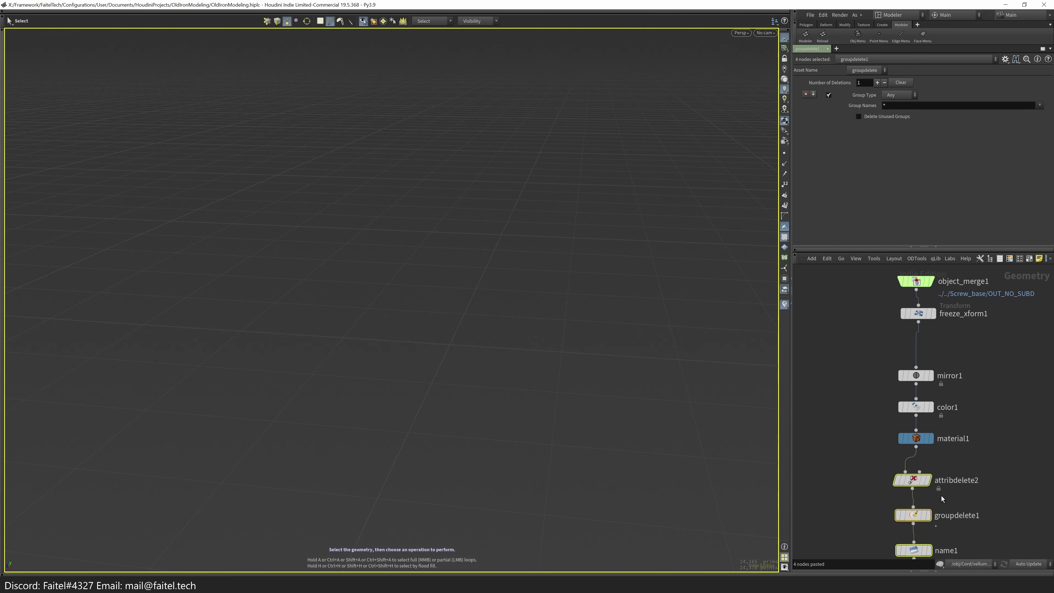
{"action": "middle_click", "coordinate": [897, 508]}
{"action": "key", "text": "u"}
- Paste the cleanup nodes into the next part and display its normal1 output
{"action": "left_click", "coordinate": [895, 426]}
{"action": "key", "text": "i"}
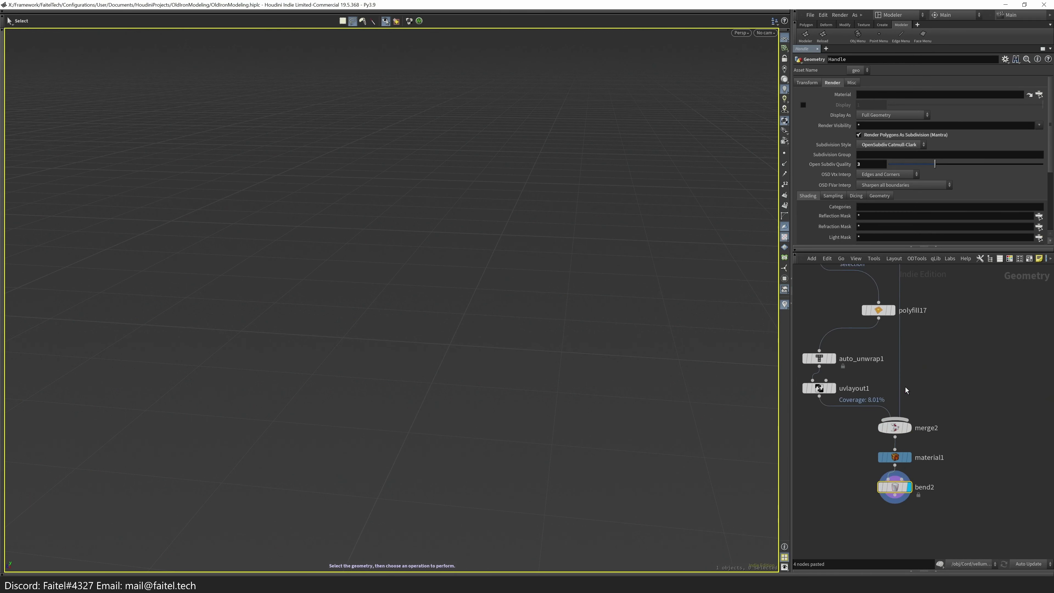
{"action": "key", "text": "ctrl+v"}
{"action": "key", "text": "l"}
{"action": "left_click", "coordinate": [893, 500]}
{"action": "key", "text": "u"}
{"action": "key", "text": "i"}
{"action": "middle_click", "coordinate": [891, 505]}
- Enter the next part and inspect its normal1 points and attributes
{"action": "key", "text": "u"}
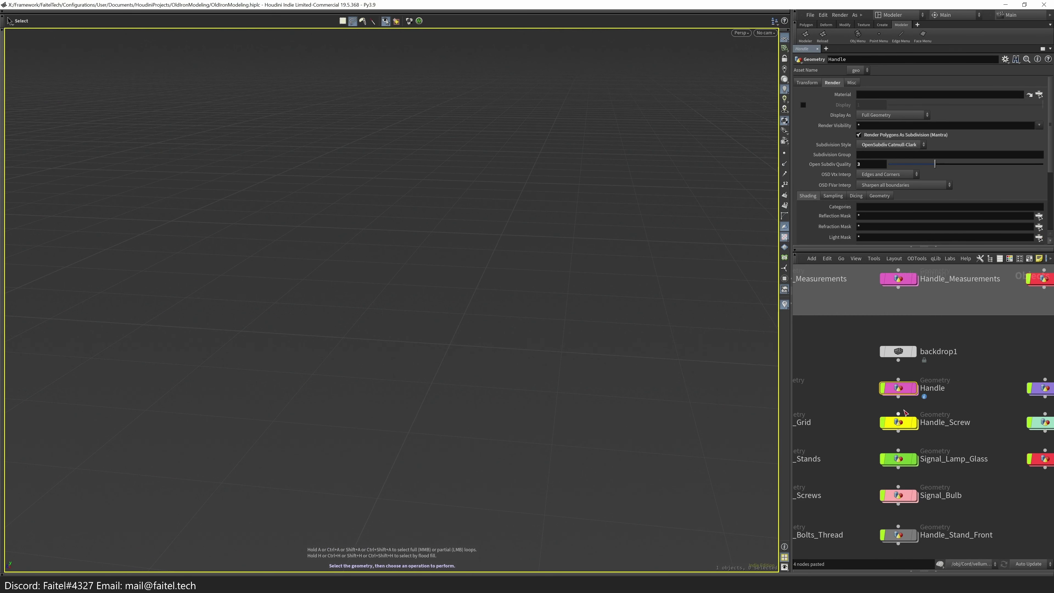
{"action": "key", "text": "i"}
{"action": "middle_click", "coordinate": [912, 454]}
{"action": "left_click", "coordinate": [897, 502]}
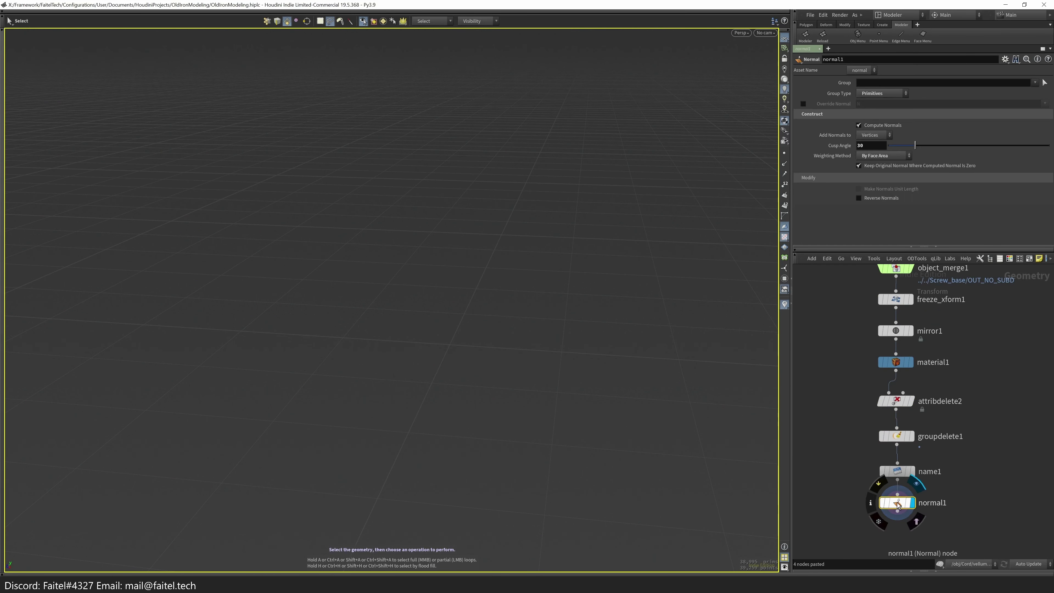
{"action": "middle_click", "coordinate": [898, 505]}
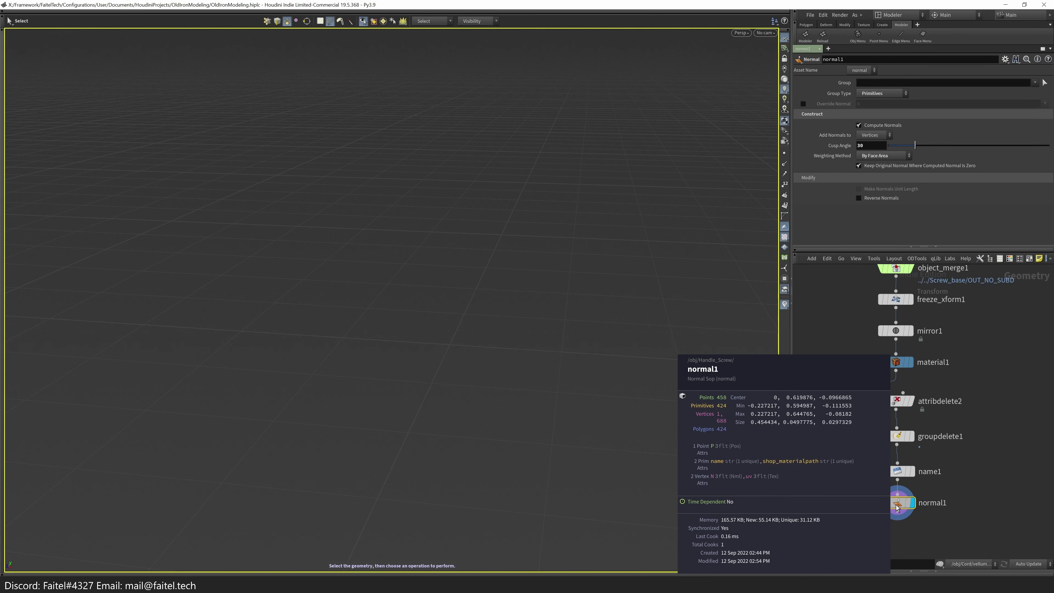
- Add a yellow Color node after material1 in Handle_Screw and copy it
{"action": "key", "text": "Tab"}
{"action": "type", "text": "c"}
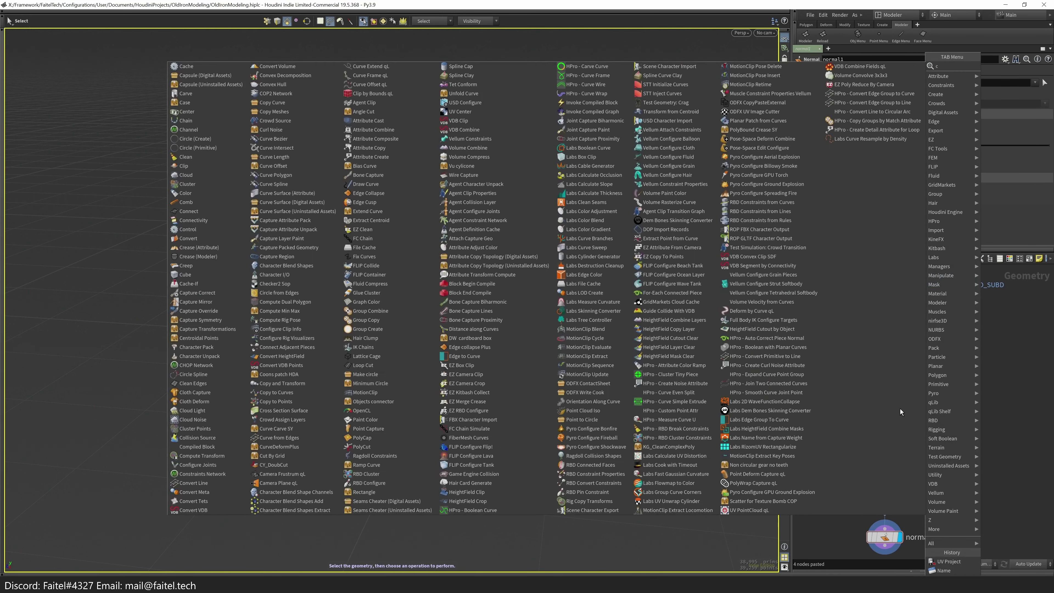
{"action": "type", "text": "olor"}
{"action": "key", "text": "Return"}
{"action": "left_click", "coordinate": [888, 405]}
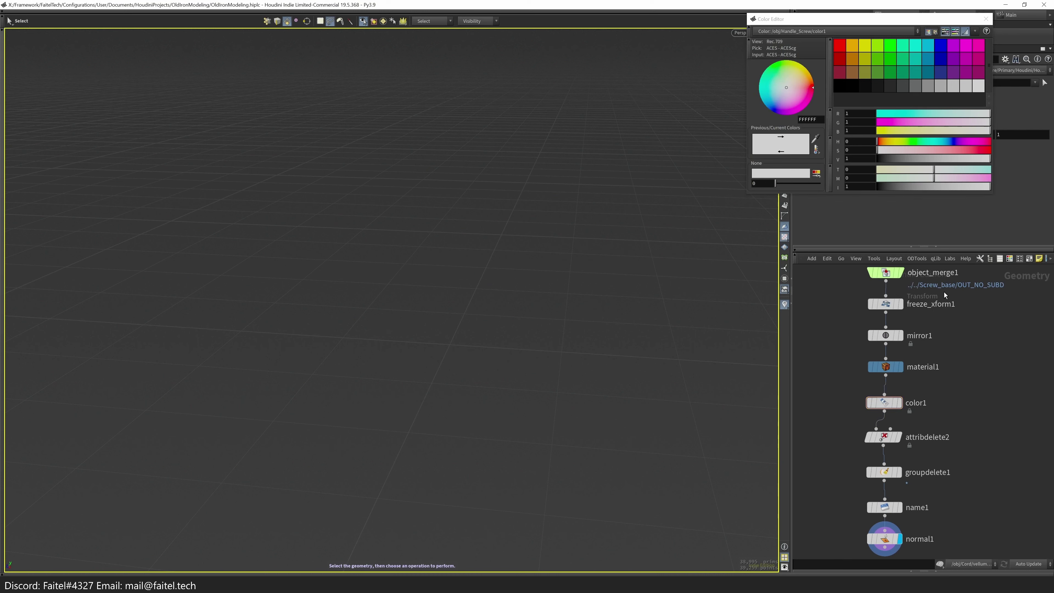
{"action": "left_click", "coordinate": [866, 45]}
{"action": "left_click", "coordinate": [986, 19]}
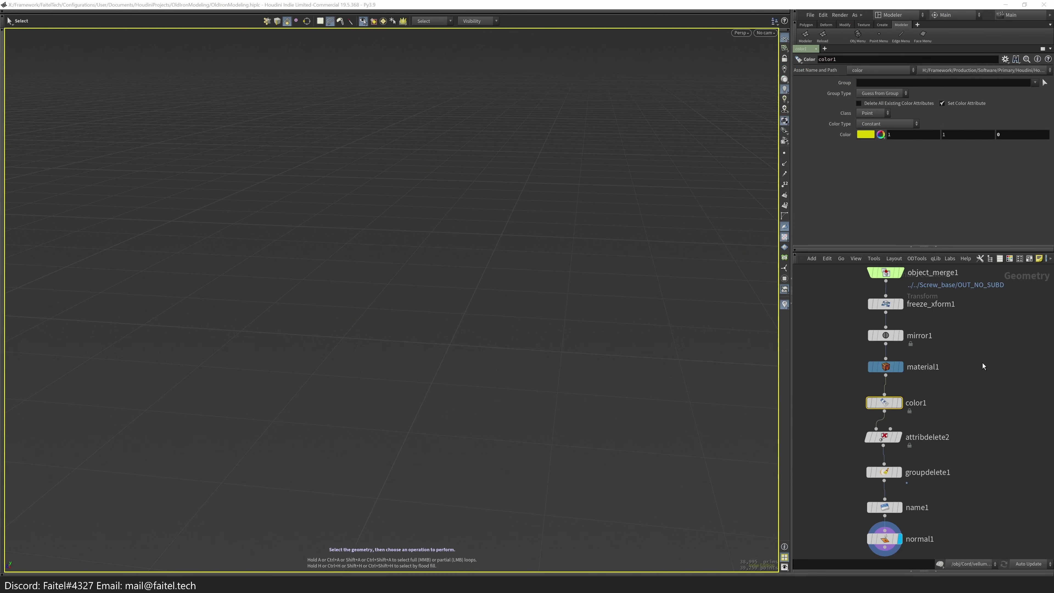
{"action": "middle_click_drag", "start_coordinate": [983, 366], "coordinate": [980, 326]}
{"action": "middle_click", "coordinate": [886, 499]}
{"action": "middle_click_drag", "start_coordinate": [904, 367], "coordinate": [888, 387]}
{"action": "key", "text": "ctrl+c"}
- Check normal1's geometry info in another part's network
{"action": "key", "text": "u"}
{"action": "double_click", "coordinate": [832, 427]}
{"action": "middle_click", "coordinate": [897, 503]}
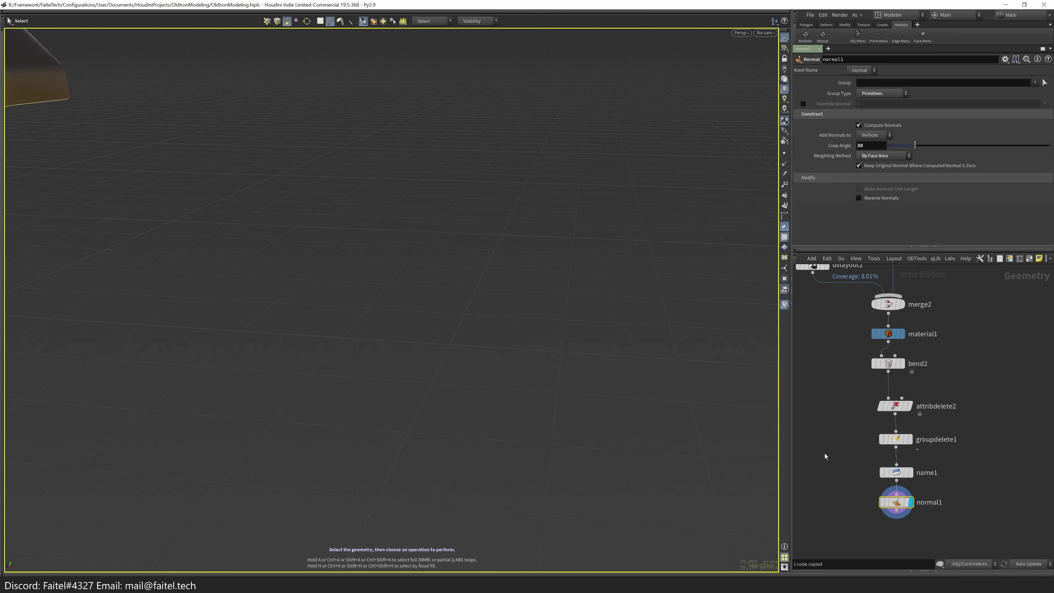
{"action": "key", "text": "u"}
- Insert a color node after material1 in the next part, then undo it
{"action": "double_click", "coordinate": [876, 405]}
{"action": "left_click", "coordinate": [885, 346]}
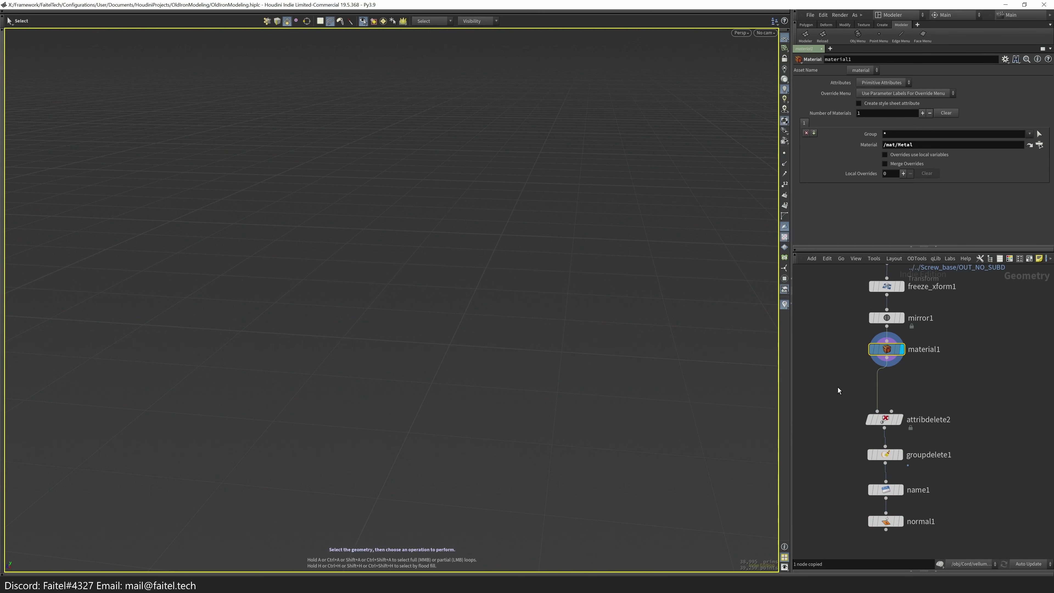
{"action": "left_click", "coordinate": [650, 180]}
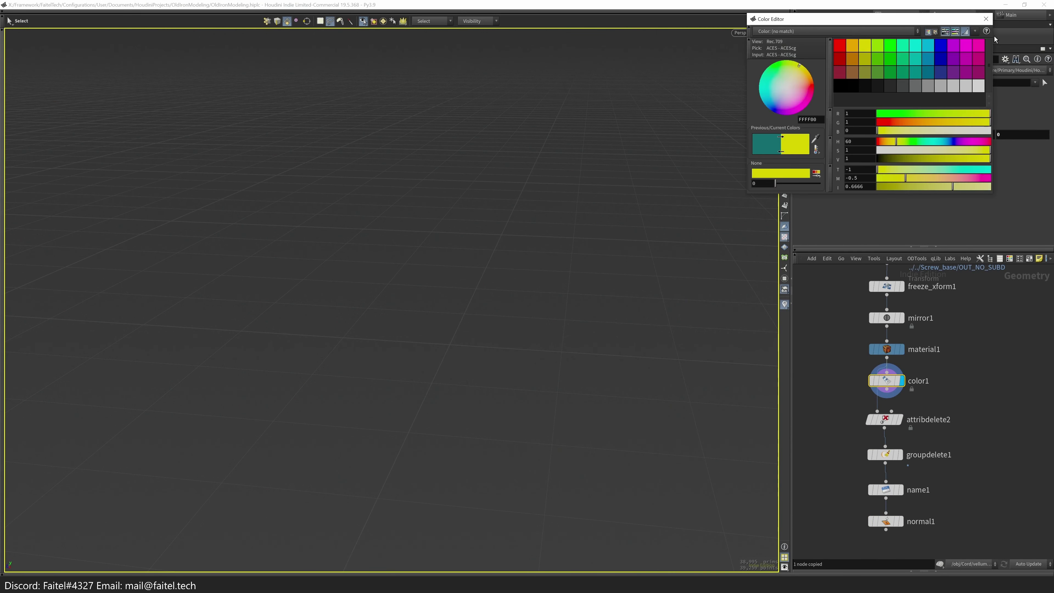
{"action": "middle_click_drag", "start_coordinate": [878, 544], "coordinate": [876, 513]}
{"action": "left_click", "coordinate": [884, 490]}
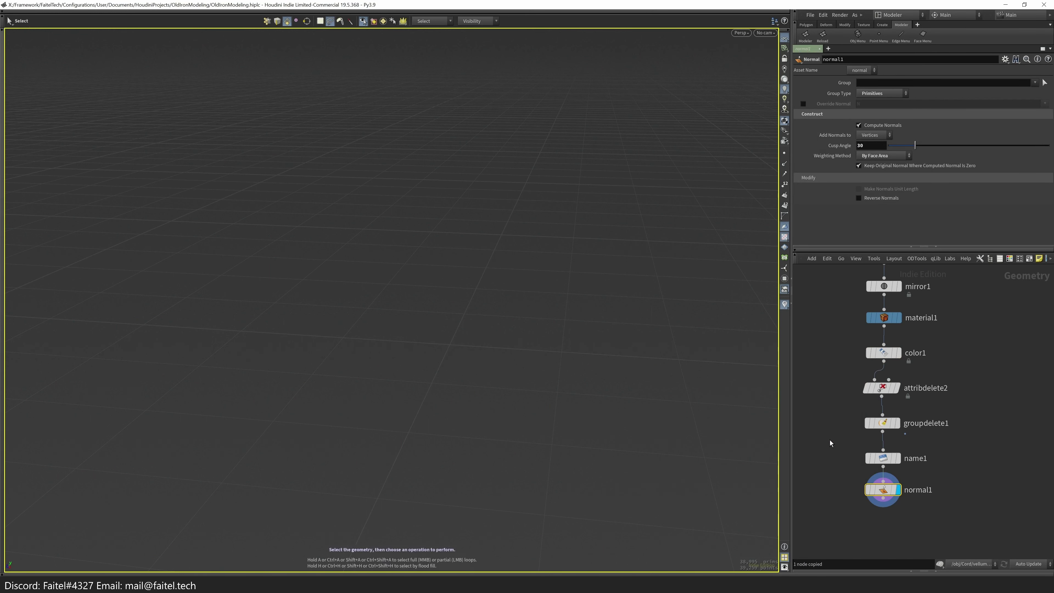
{"action": "key", "text": "ctrl+z"}
{"action": "key", "text": "ctrl+z"}
{"action": "key", "text": "ctrl+z"}
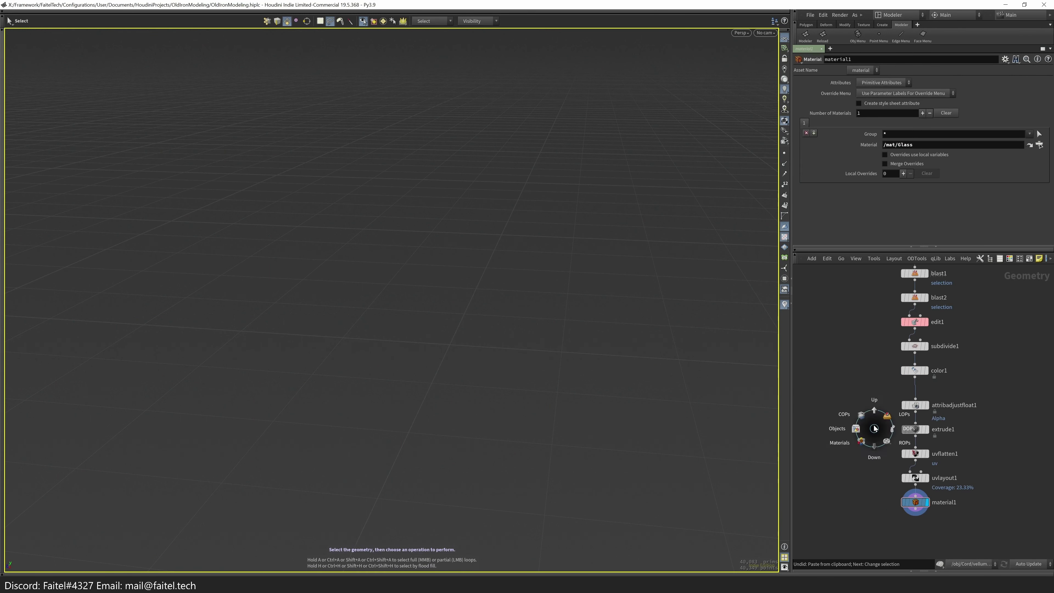
- Copy the four cleanup nodes and paste them below material1 in Signal_Lamp_Glass
{"action": "key", "text": "u"}
{"action": "double_click", "coordinate": [904, 390]}
{"action": "key", "text": "ctrl+c"}
{"action": "key", "text": "u"}
{"action": "left_click", "coordinate": [903, 425]}
{"action": "double_click", "coordinate": [903, 426]}
{"action": "key", "text": "ctrl+v"}
- Display normal1, check groupdelete1's warning and review attribdelete2's deleted attributes including Alpha
{"action": "left_click", "coordinate": [929, 480]}
{"action": "left_click", "coordinate": [929, 525]}
{"action": "middle_click", "coordinate": [930, 527]}
{"action": "scroll", "coordinate": [929, 527], "scroll_direction": "up", "scroll_amount": 4}
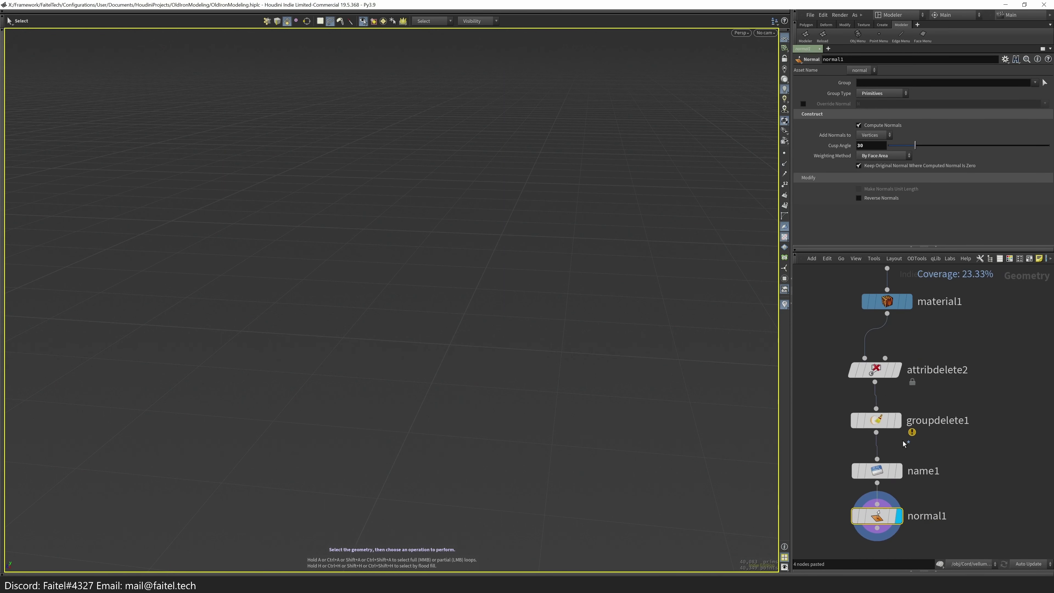
{"action": "middle_click", "coordinate": [877, 420]}
{"action": "left_click", "coordinate": [876, 368]}
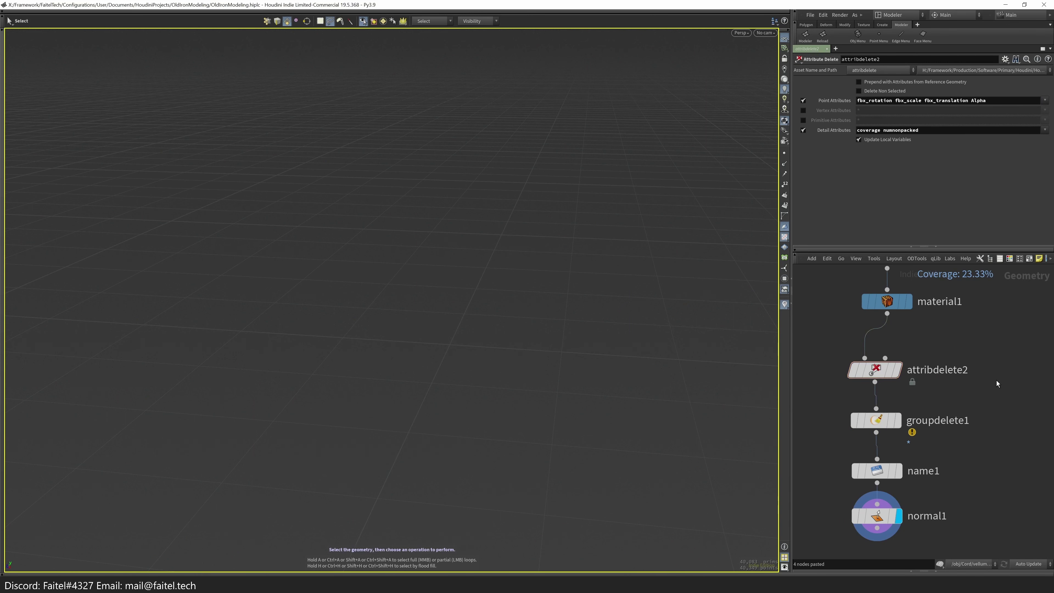
- Peek into the next part's network and return to the part objects overview
{"action": "key", "text": "u"}
{"action": "double_click", "coordinate": [907, 415]}
{"action": "key", "text": "u"}
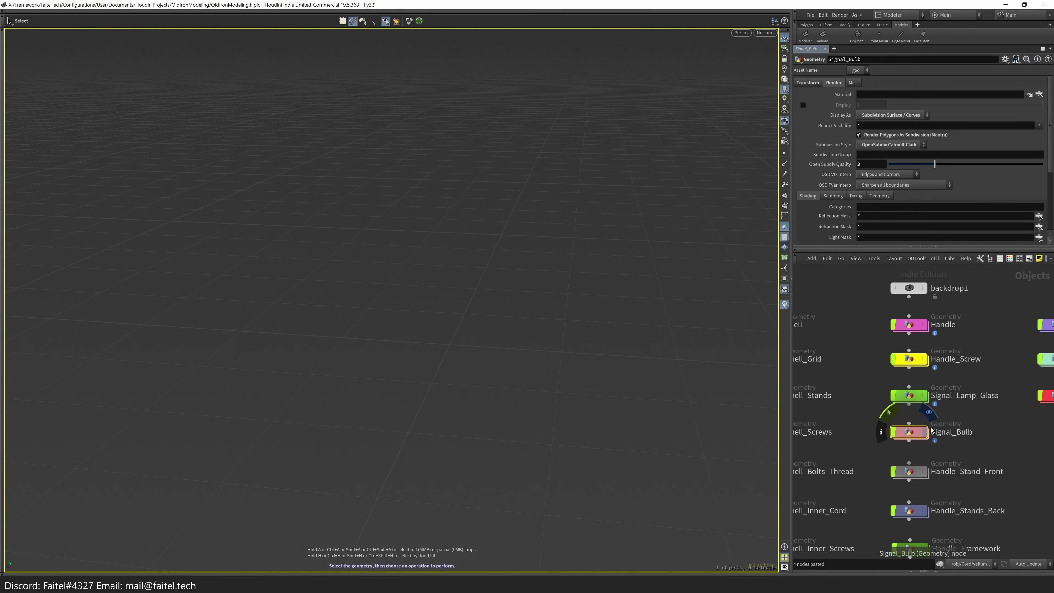
{"action": "middle_click_drag", "start_coordinate": [907, 381], "coordinate": [912, 430]}
- Enter the Signal_Bulb network and wire material1 into attribdelete2
{"action": "scroll", "coordinate": [912, 390], "scroll_direction": "down", "scroll_amount": 2}
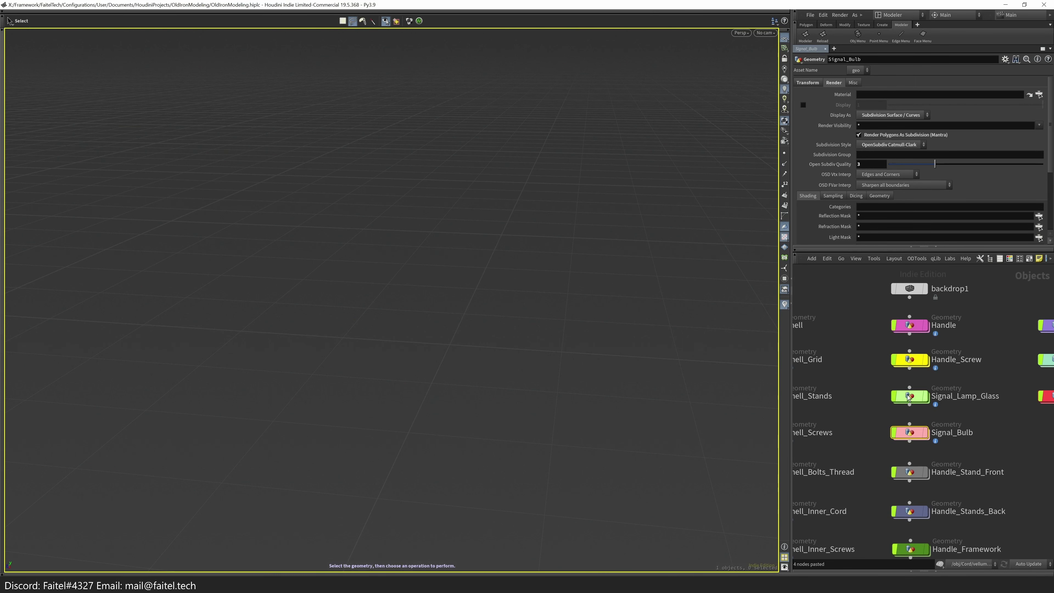
{"action": "key", "text": "s"}
{"action": "left_click", "coordinate": [626, 454]}
{"action": "scroll", "coordinate": [955, 374], "scroll_direction": "down", "scroll_amount": 3}
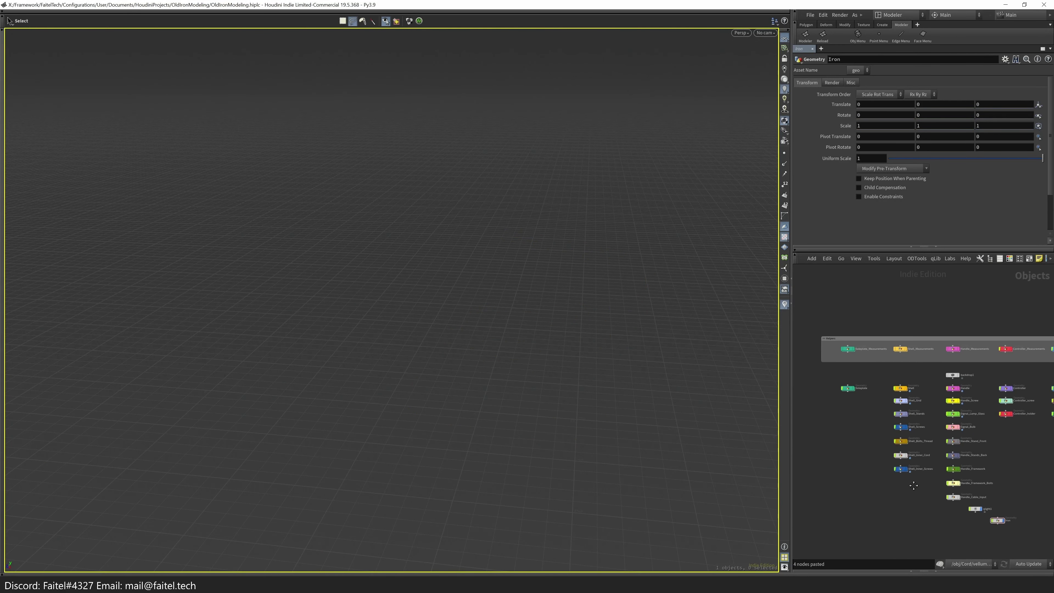
{"action": "double_click", "coordinate": [986, 350]}
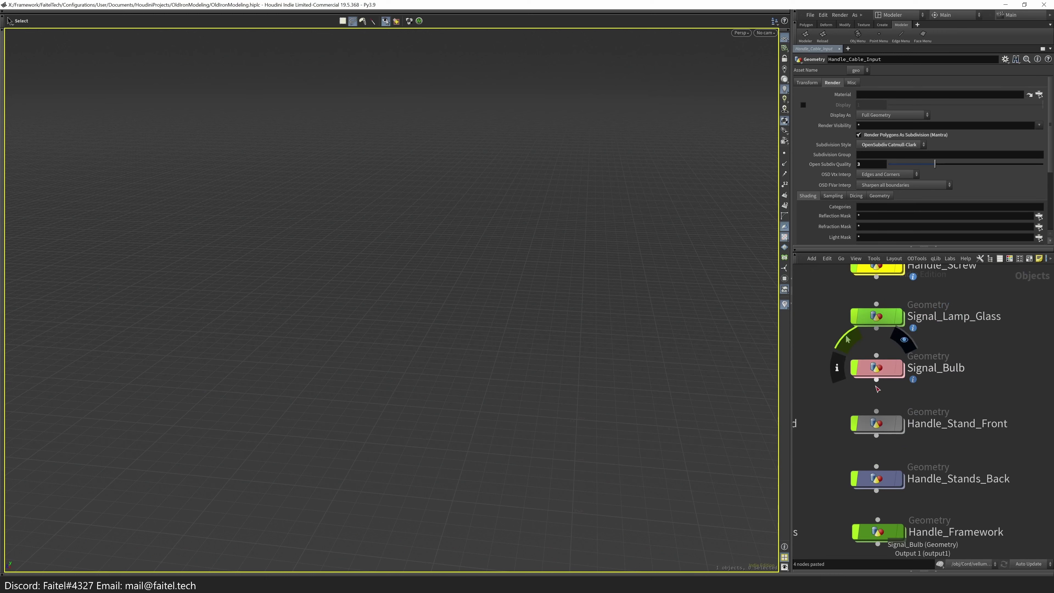
{"action": "left_click_drag", "start_coordinate": [853, 449], "coordinate": [874, 413]}
{"action": "left_click", "coordinate": [876, 399]}
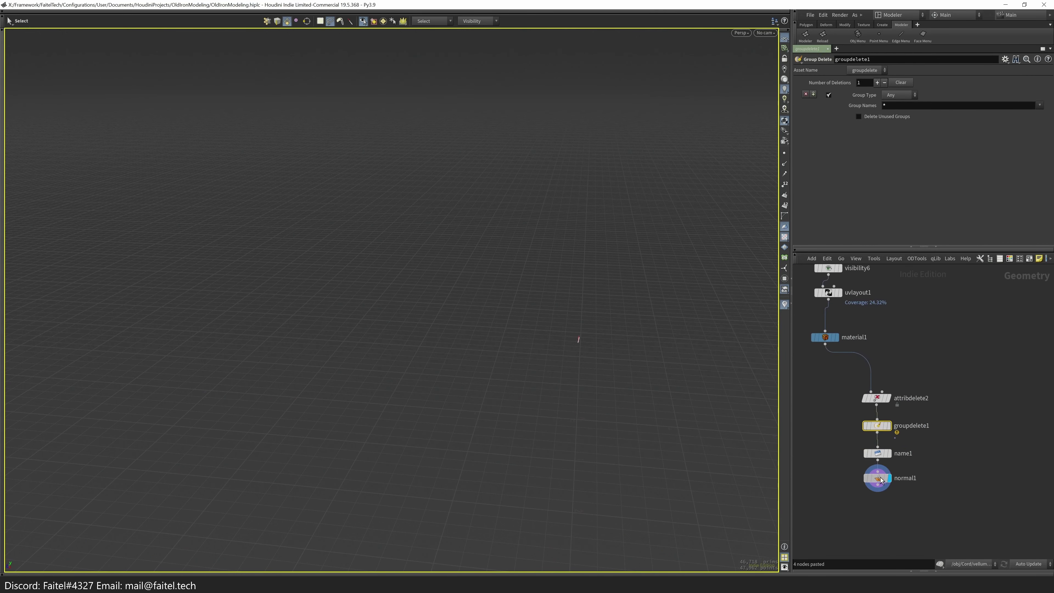
{"action": "middle_click", "coordinate": [876, 417]}
{"action": "key", "text": "space+h"}
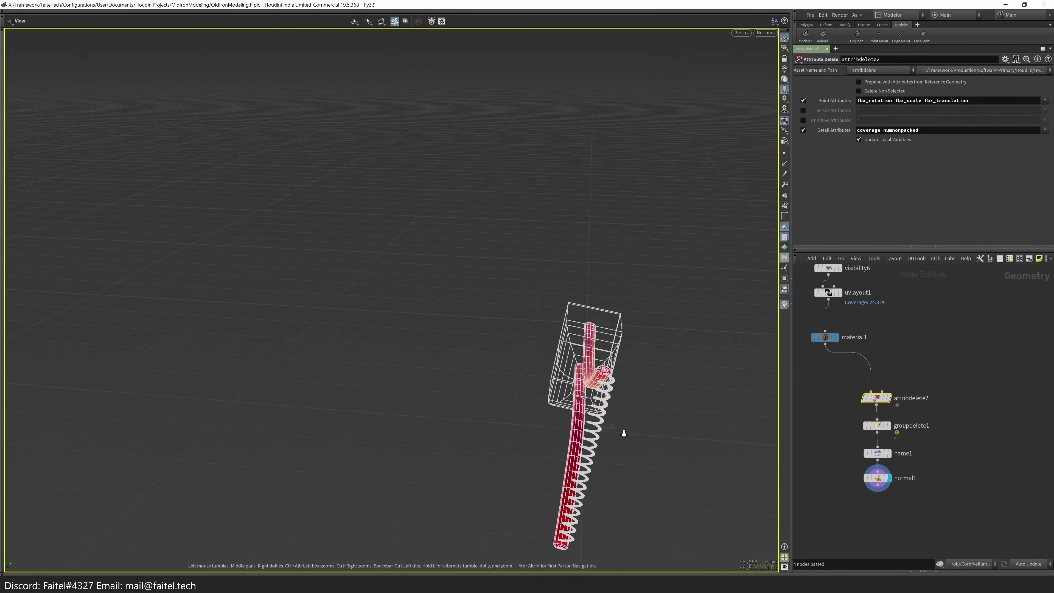
- Move normal1 down the chain and name the first group _Filament in name1
{"action": "middle_click_drag", "start_coordinate": [924, 499], "coordinate": [920, 479]}
{"action": "left_click_drag", "start_coordinate": [872, 458], "coordinate": [855, 522]}
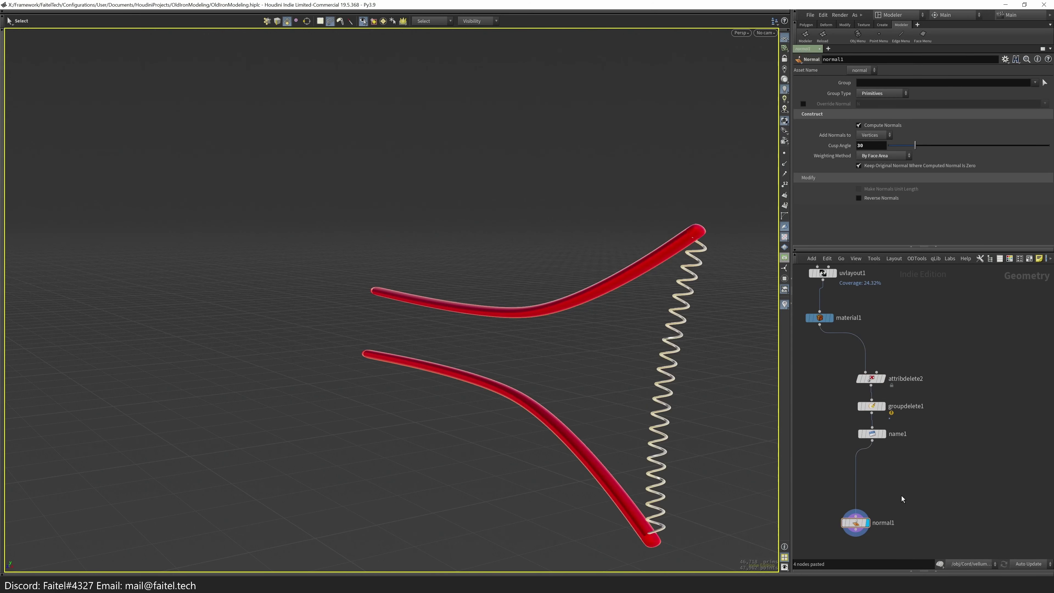
{"action": "left_click", "coordinate": [872, 434]}
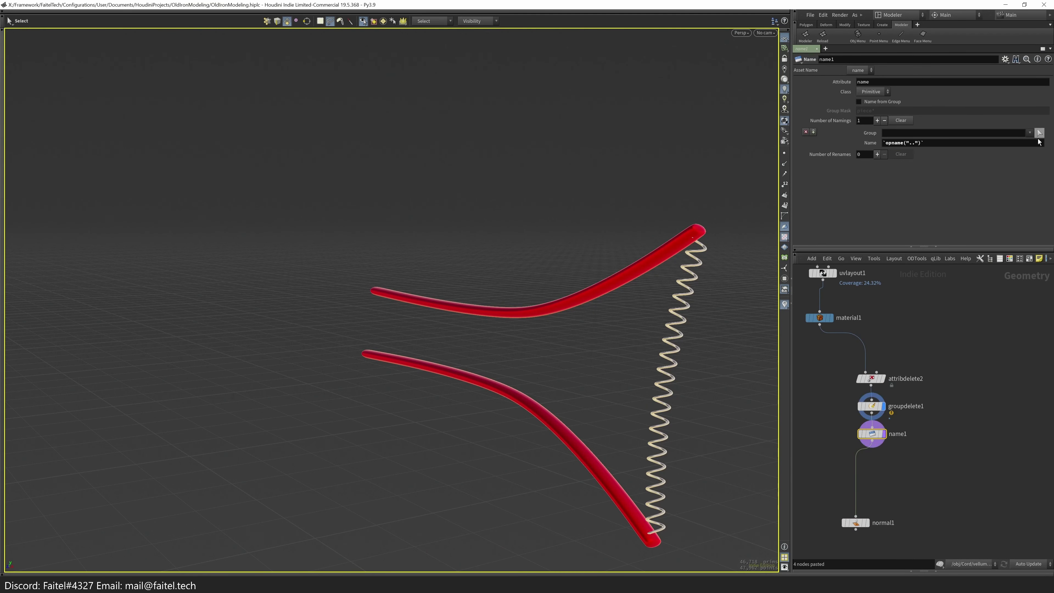
{"action": "key", "text": "Return"}
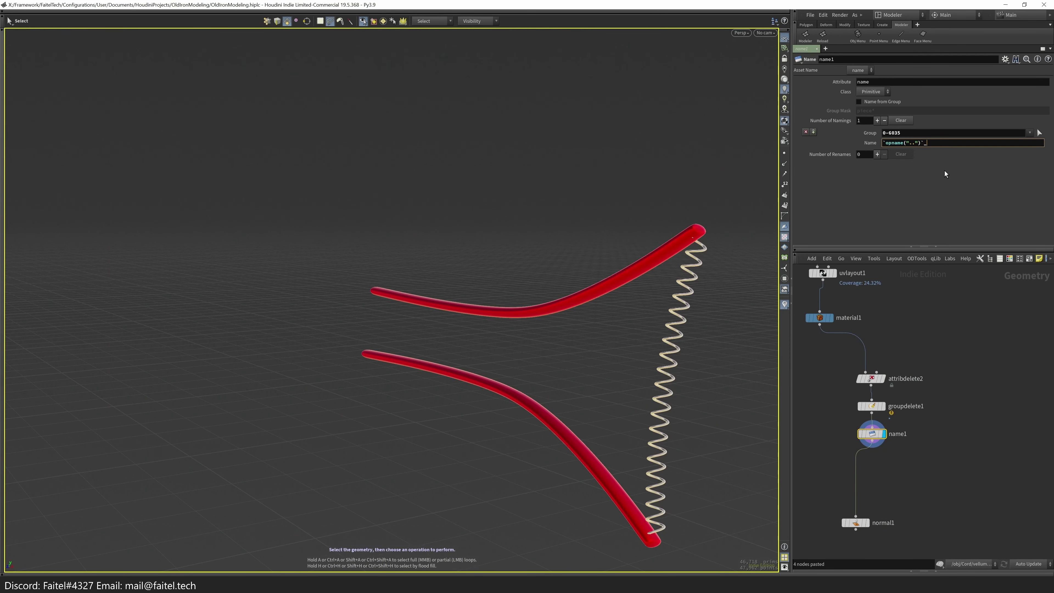
{"action": "type", "text": "ilament"}
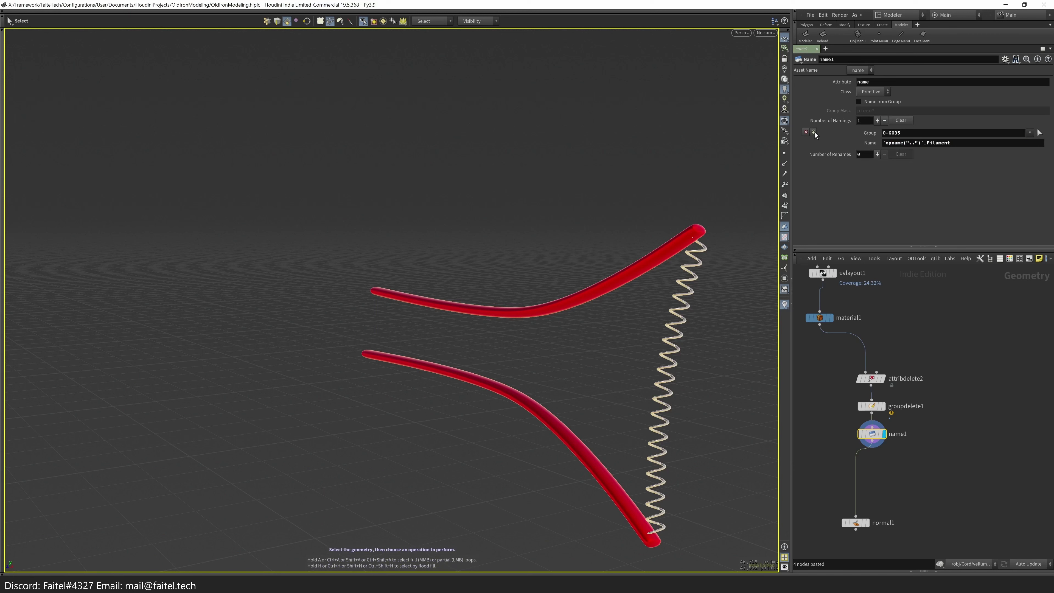
- Add a second name entry grouping the upper and lower contact tubes as _Contacts
{"action": "left_click", "coordinate": [813, 132]}
{"action": "left_click", "coordinate": [632, 274]}
{"action": "left_click", "coordinate": [559, 430], "text": "shift"}
{"action": "key", "text": "Return"}
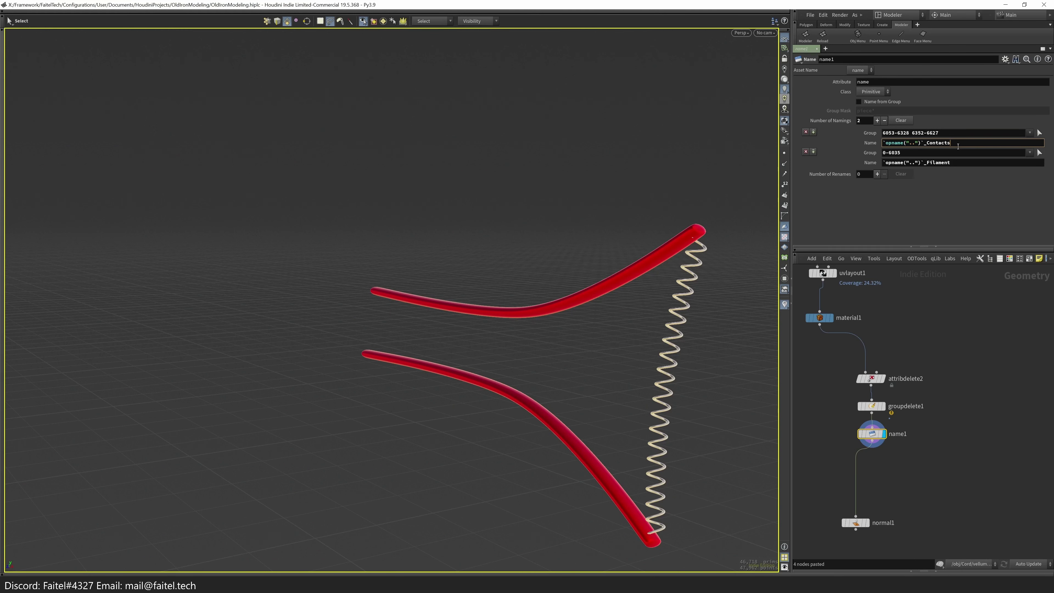
- Add a third name entry using the part near the lower tube
{"action": "left_click", "coordinate": [814, 132]}
{"action": "left_click", "coordinate": [348, 344]}
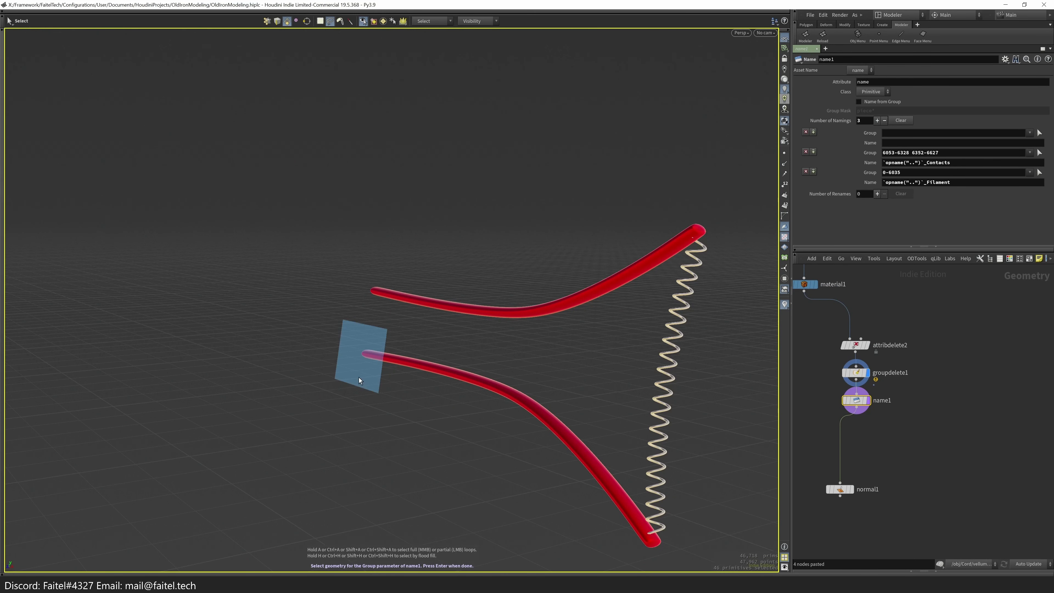
{"action": "key", "text": "Return"}
{"action": "left_click", "coordinate": [1040, 133]}
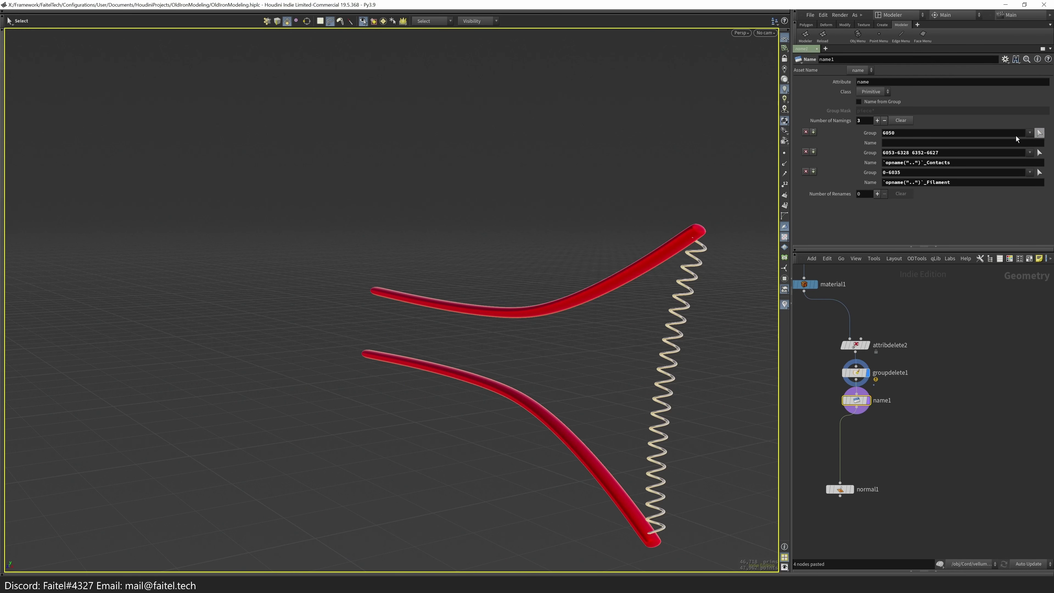
{"action": "left_click", "coordinate": [1040, 133]}
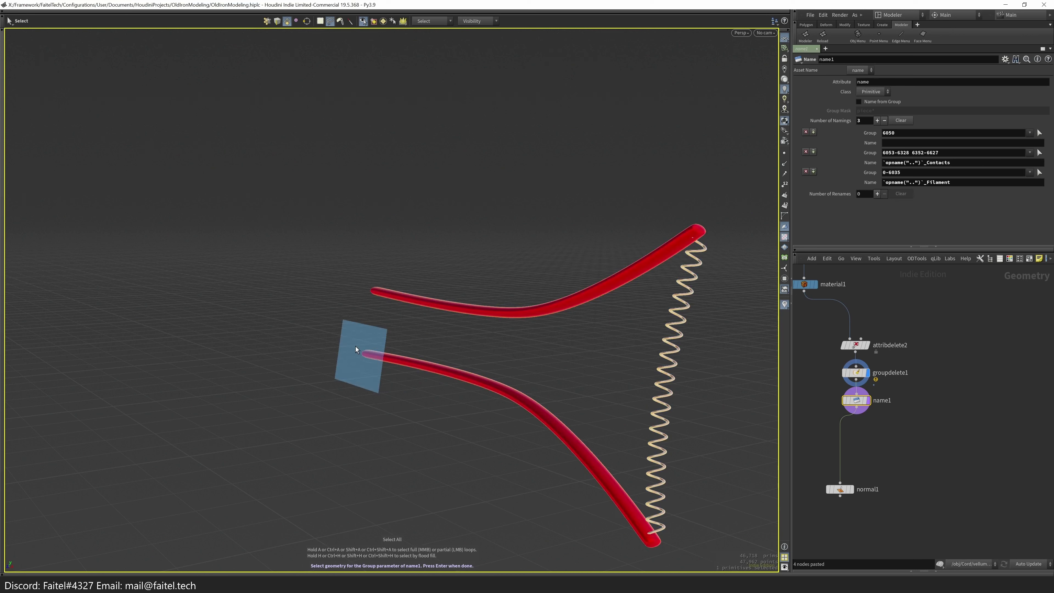
{"action": "key", "text": "Return"}
- Show materials in the viewport to see all bulb parts, then redisplay name1
{"action": "left_click", "coordinate": [883, 376]}
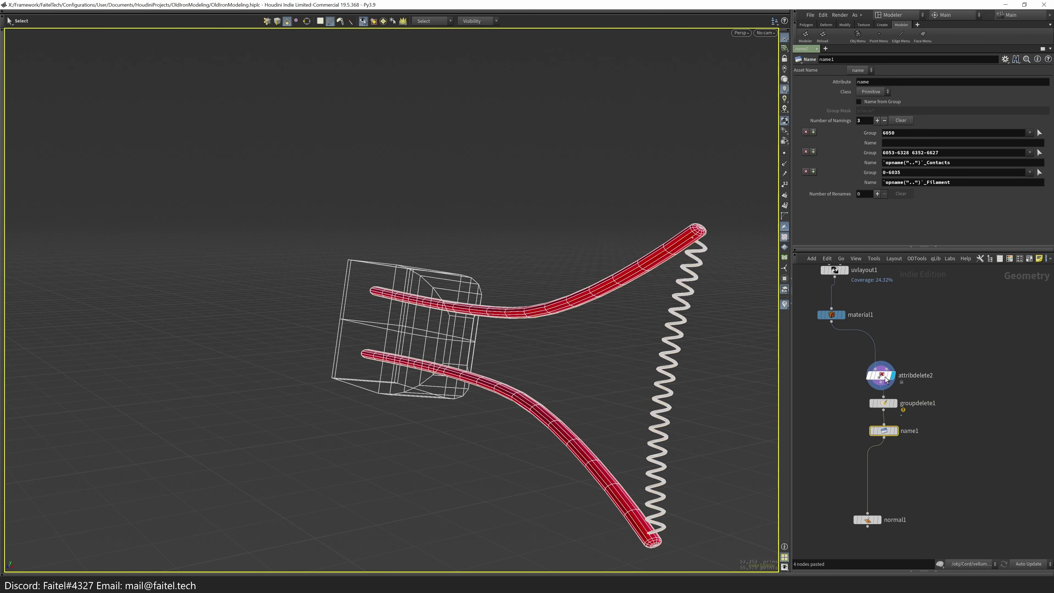
{"action": "left_click", "coordinate": [785, 121]}
{"action": "left_click", "coordinate": [803, 179]}
{"action": "left_click", "coordinate": [785, 121]}
{"action": "left_click", "coordinate": [804, 233]}
{"action": "left_click", "coordinate": [905, 432]}
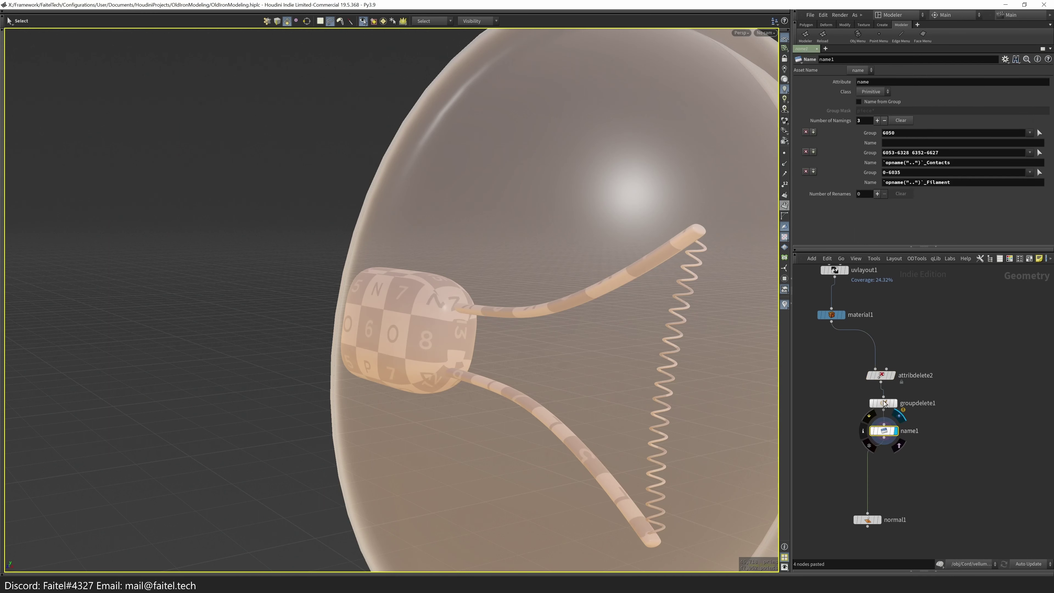
{"action": "key", "text": "Escape"}
- Assign the checker-textured cap to the top entry named _Glass and display normal1
{"action": "left_click_drag", "start_coordinate": [397, 350], "coordinate": [417, 345]}
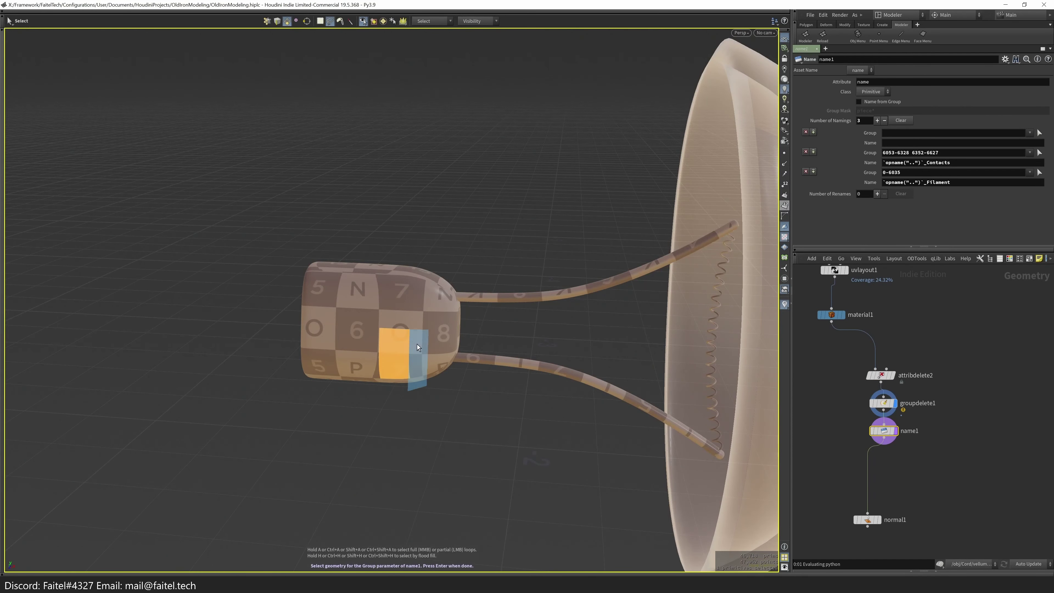
{"action": "left_click", "coordinate": [419, 343]}
{"action": "key", "text": "Return"}
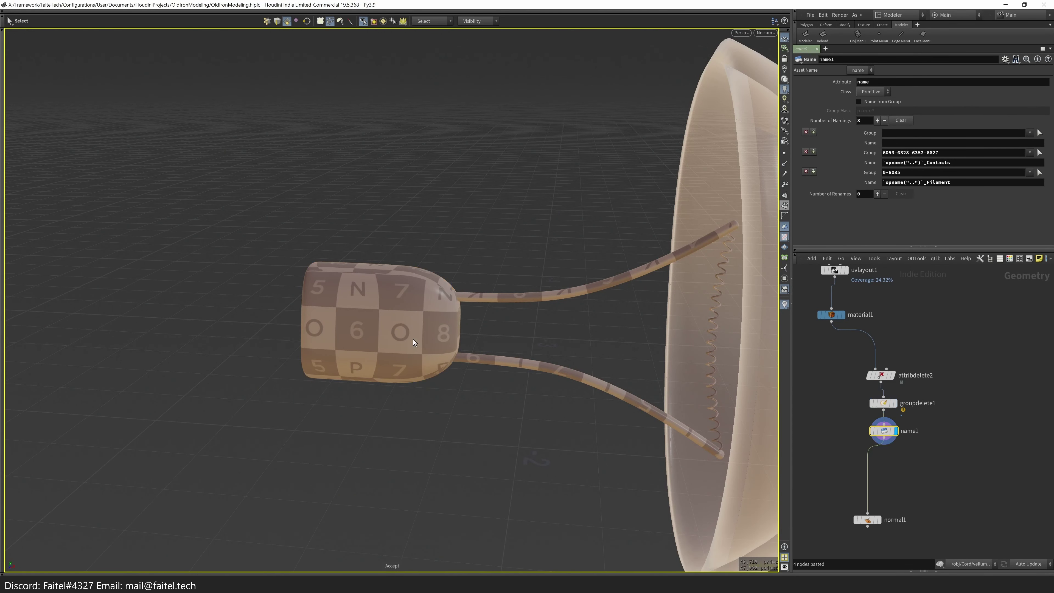
{"action": "left_click", "coordinate": [903, 143]}
{"action": "type", "text": "`opname(\"..\")`_Contacts"}
{"action": "key", "text": "BackSpace"}
{"action": "key", "text": "BackSpace"}
{"action": "key", "text": "BackSpace"}
{"action": "key", "text": "BackSpace"}
{"action": "key", "text": "BackSpace"}
{"action": "key", "text": "BackSpace"}
{"action": "key", "text": "BackSpace"}
{"action": "key", "text": "BackSpace"}
{"action": "type", "text": "Glass"}
{"action": "left_click", "coordinate": [880, 521]}
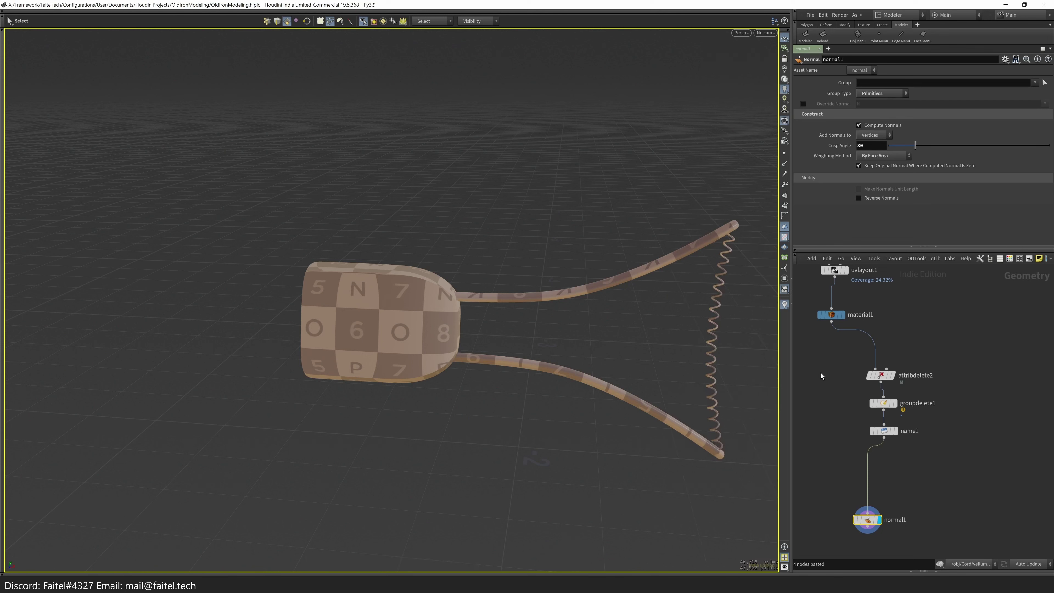
{"action": "key", "text": "Tab"}
{"action": "key", "text": "Escape"}
- Copy the four cleanup nodes from the Signal_Lamp_Glass network
{"action": "key", "text": "n"}
{"action": "left_click", "coordinate": [952, 401]}
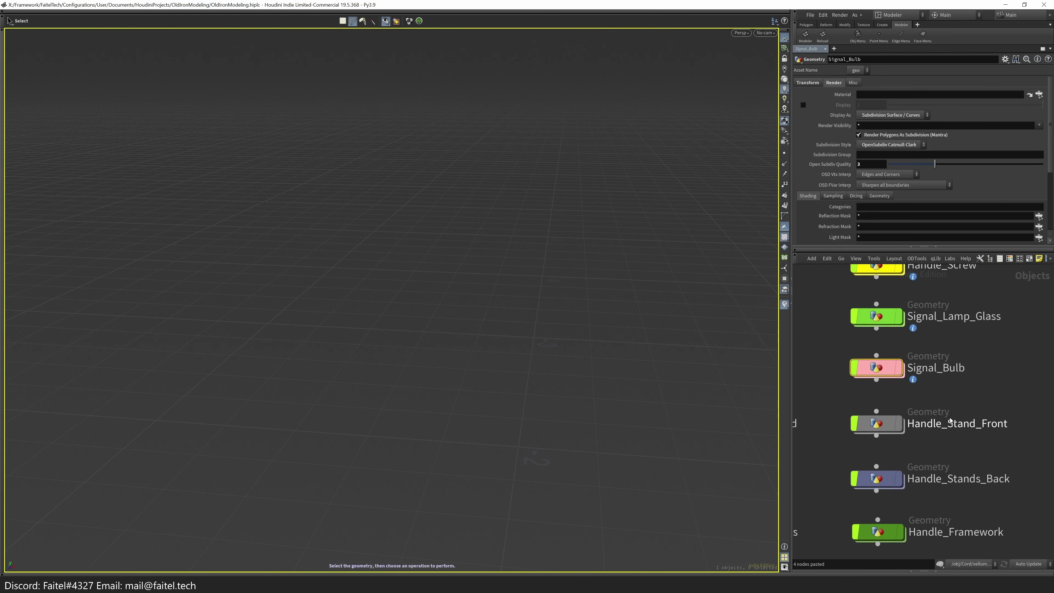
{"action": "double_click", "coordinate": [877, 335]}
{"action": "left_click_drag", "start_coordinate": [827, 537], "coordinate": [903, 358]}
{"action": "key", "text": "ctrl+c"}
- Paste the four cleanup nodes into Handle_Stand_Front below color1
{"action": "key", "text": "u"}
{"action": "double_click", "coordinate": [875, 428]}
{"action": "key", "text": "ctrl+v"}
{"action": "left_click", "coordinate": [888, 433]}
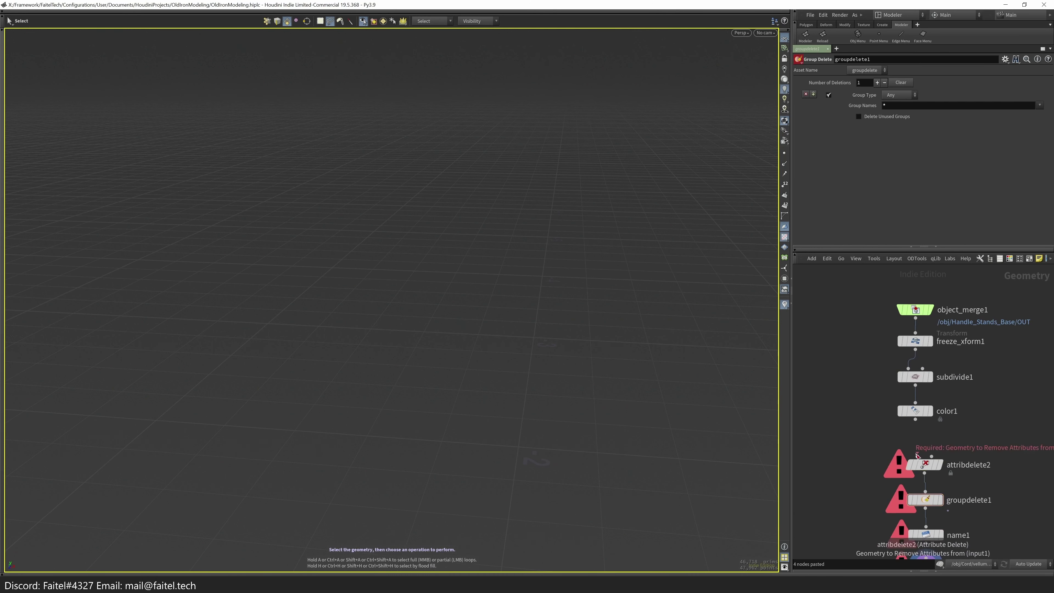
- Check attribdelete2, groupdelete1, name1 and normal1 in the pasted chain
{"action": "left_click", "coordinate": [928, 381]}
{"action": "left_click", "coordinate": [919, 415]}
{"action": "left_click", "coordinate": [918, 450]}
{"action": "left_click", "coordinate": [919, 482]}
{"action": "middle_click", "coordinate": [919, 484]}
{"action": "middle_click_drag", "start_coordinate": [962, 378], "coordinate": [946, 466]}
- Select the whole bowl and assign it the Plastic_White material with GetMat
{"action": "left_click", "coordinate": [892, 414]}
{"action": "key", "text": "space"}
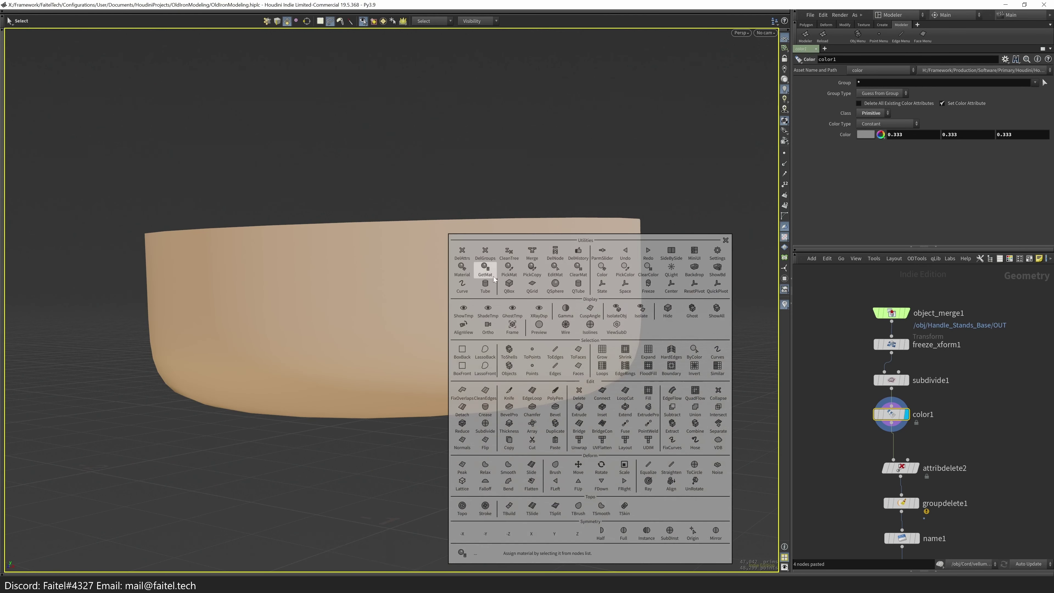
{"action": "left_click", "coordinate": [575, 284]}
{"action": "key", "text": "space"}
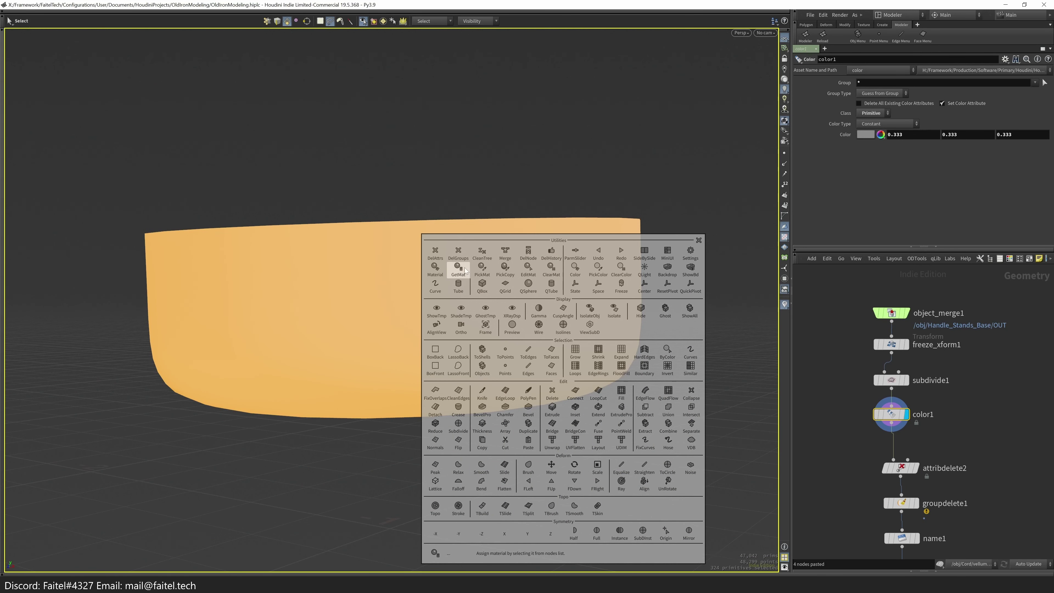
{"action": "left_click", "coordinate": [467, 271]}
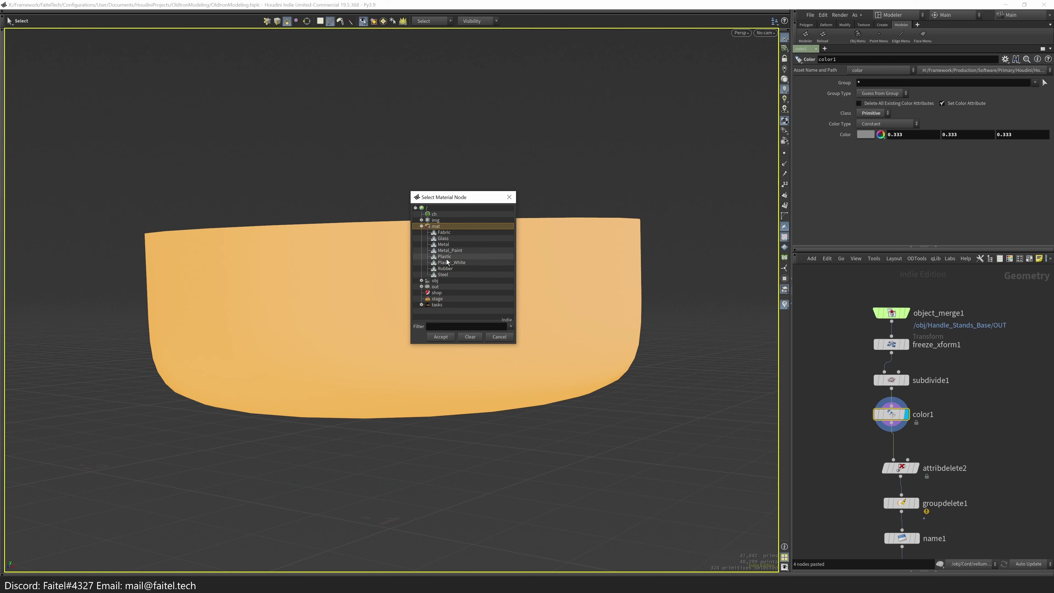
{"action": "double_click", "coordinate": [447, 262]}
- Display normal1 and confirm the shop_materialpath primitive attribute in its info
{"action": "left_click", "coordinate": [872, 389]}
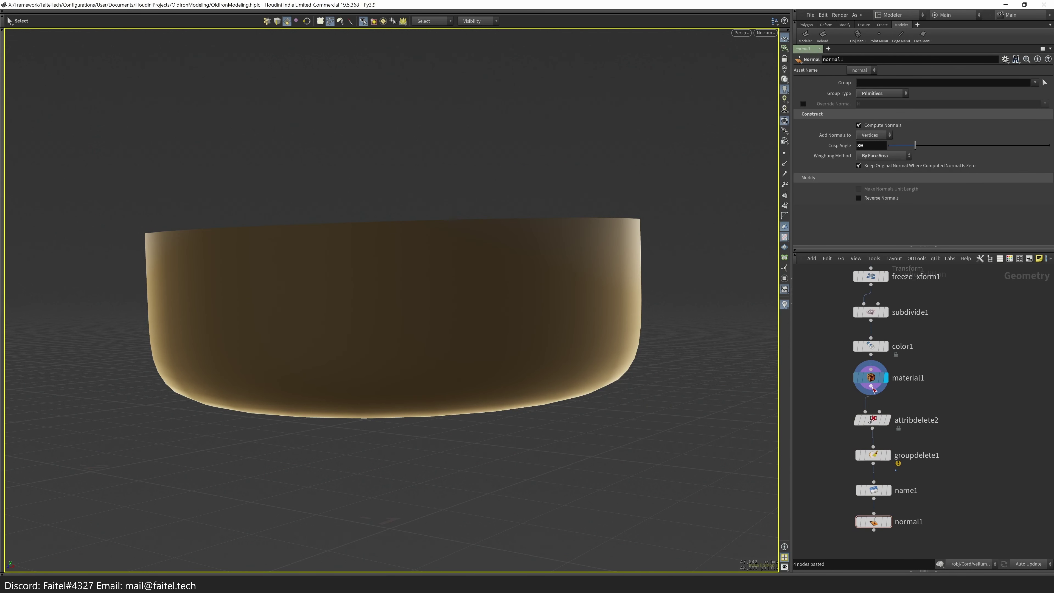
{"action": "middle_click_drag", "start_coordinate": [872, 388], "coordinate": [873, 343]}
{"action": "middle_click", "coordinate": [877, 483]}
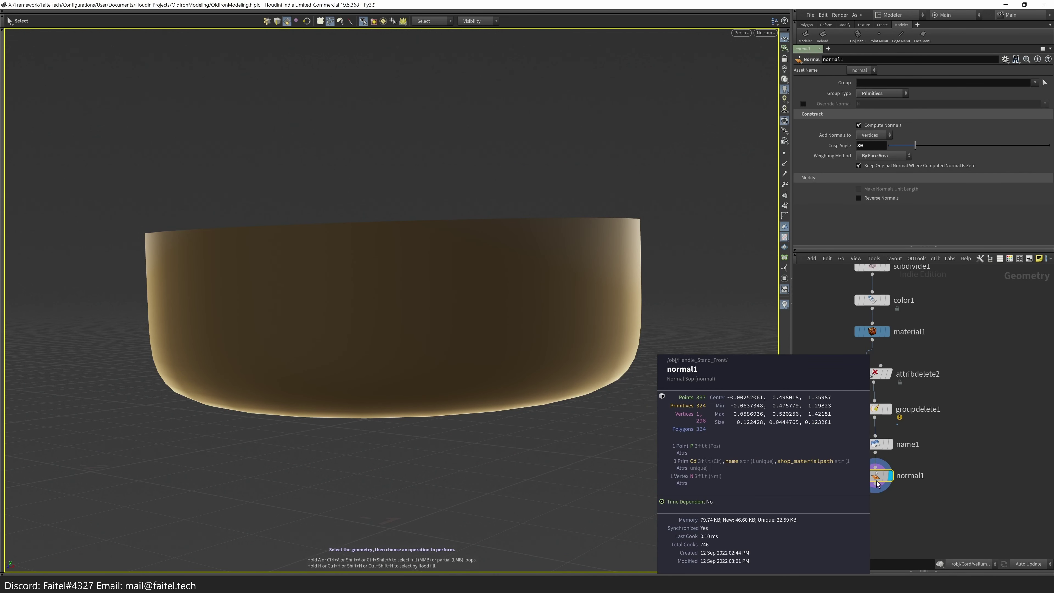
{"action": "middle_click", "coordinate": [880, 482]}
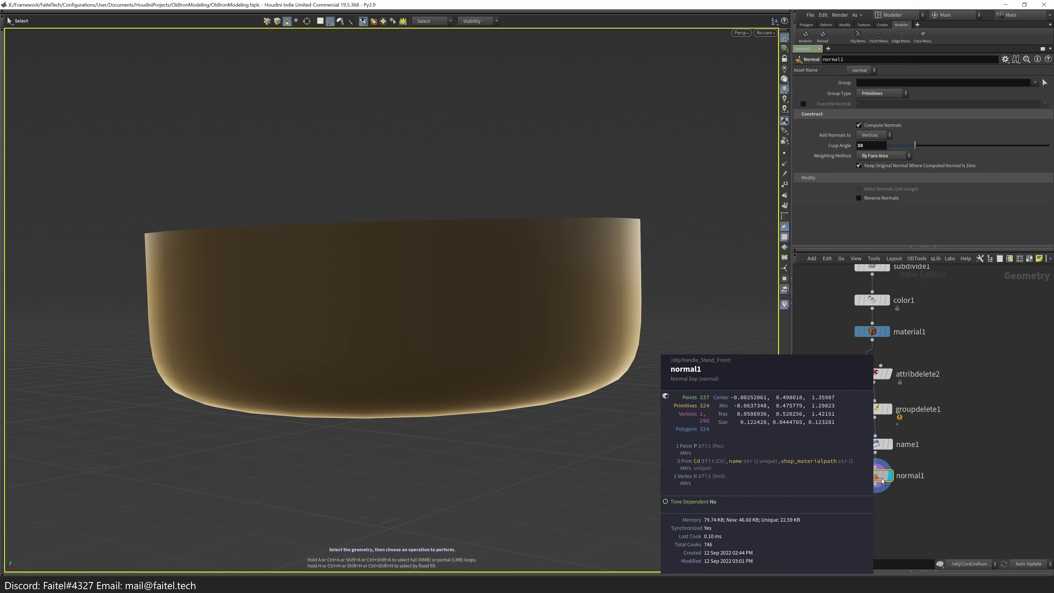
{"action": "middle_click", "coordinate": [880, 480]}
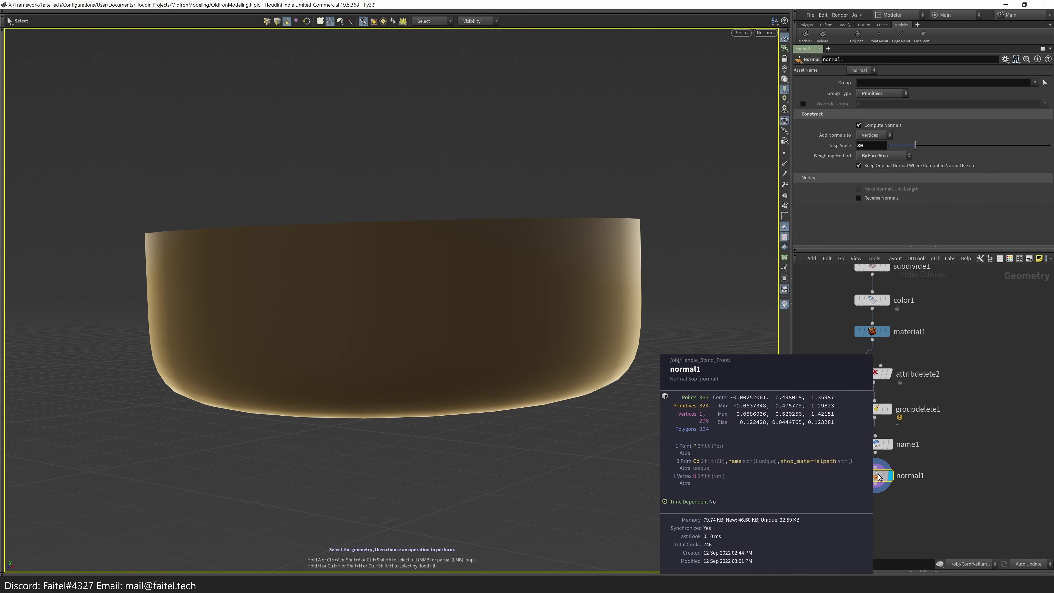
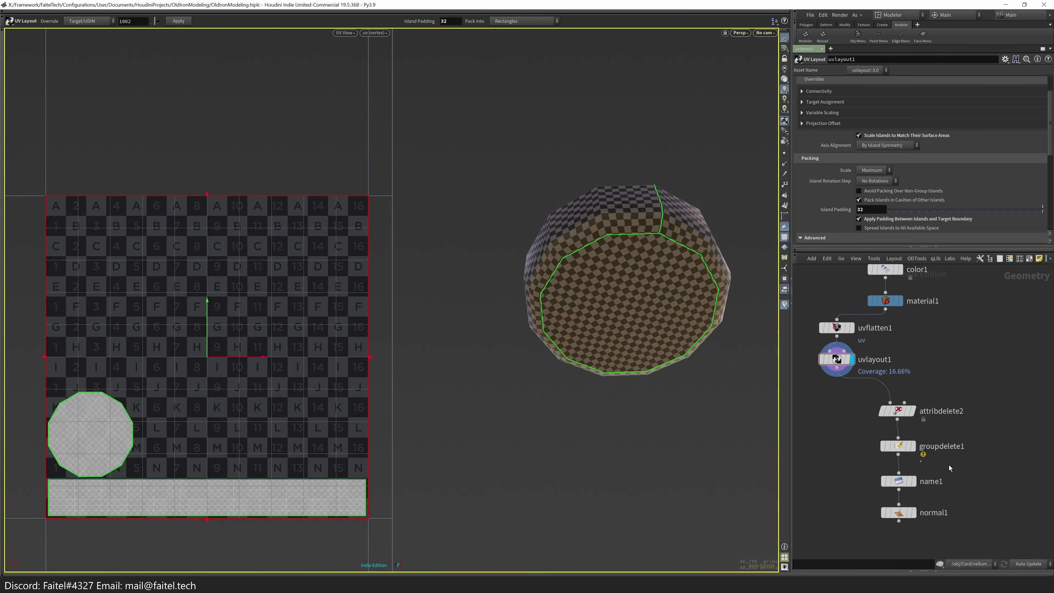
- Flatten Handle_Stands_Back's UVs with seams on the bottom edge loop and a vertical edge loop
{"action": "middle_click", "coordinate": [899, 513]}
{"action": "key", "text": "Tab"}
{"action": "key", "text": "Escape"}
{"action": "key", "text": "Tab"}
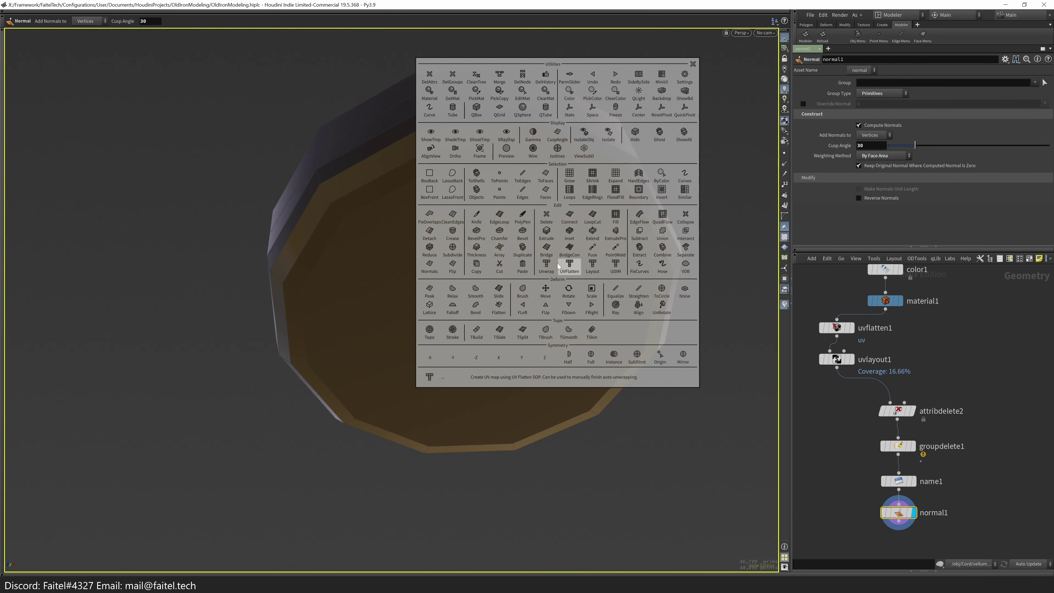
{"action": "left_click", "coordinate": [592, 161]}
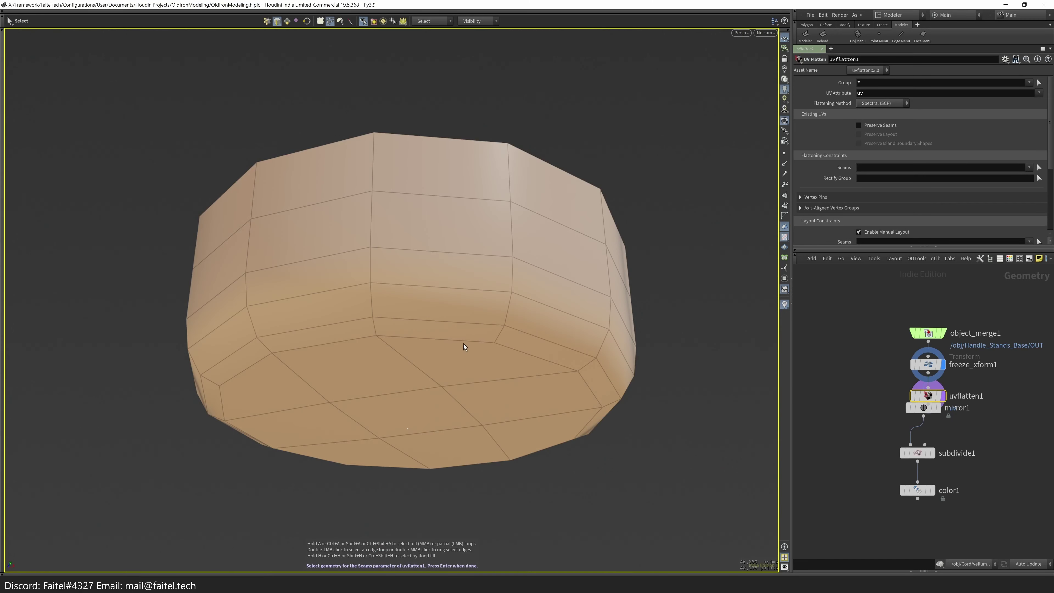
{"action": "double_click", "coordinate": [464, 341]}
{"action": "double_click", "coordinate": [508, 327], "text": "shift"}
{"action": "left_click_drag", "start_coordinate": [499, 333], "coordinate": [487, 207], "text": "alt"}
{"action": "key", "text": "Return"}
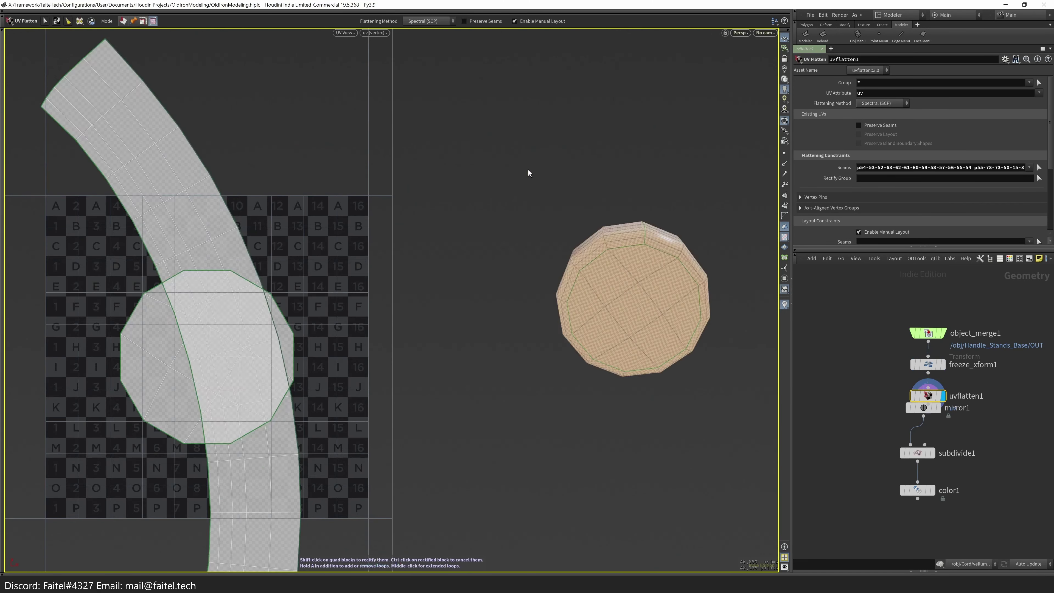
- Rectify the UV strip into a column, wire uvflatten1 into mirror1, and delete subdivide1
{"action": "left_click", "coordinate": [216, 226], "text": "shift"}
{"action": "key", "text": "ctrl+z"}
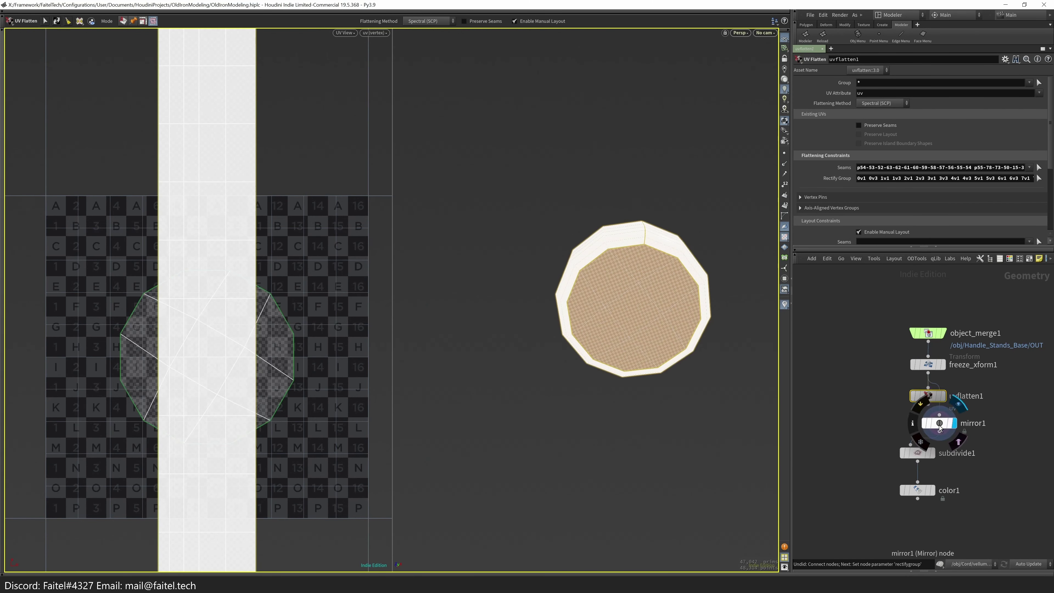
{"action": "left_click", "coordinate": [937, 422]}
{"action": "left_click", "coordinate": [940, 431]}
{"action": "key", "text": "ctrl+x"}
{"action": "left_click", "coordinate": [932, 490]}
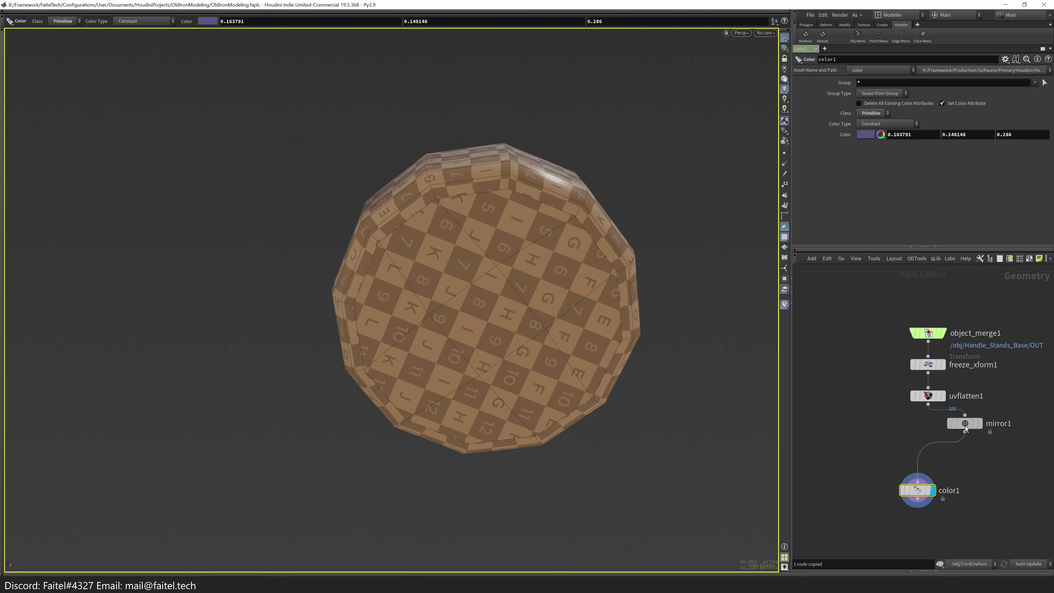
{"action": "left_click_drag", "start_coordinate": [940, 431], "coordinate": [912, 442]}
- Add a UV Layout after mirror1 to pack both mirrored pieces' islands
{"action": "key", "text": "s"}
{"action": "left_click_drag", "start_coordinate": [671, 339], "coordinate": [605, 353], "text": "alt"}
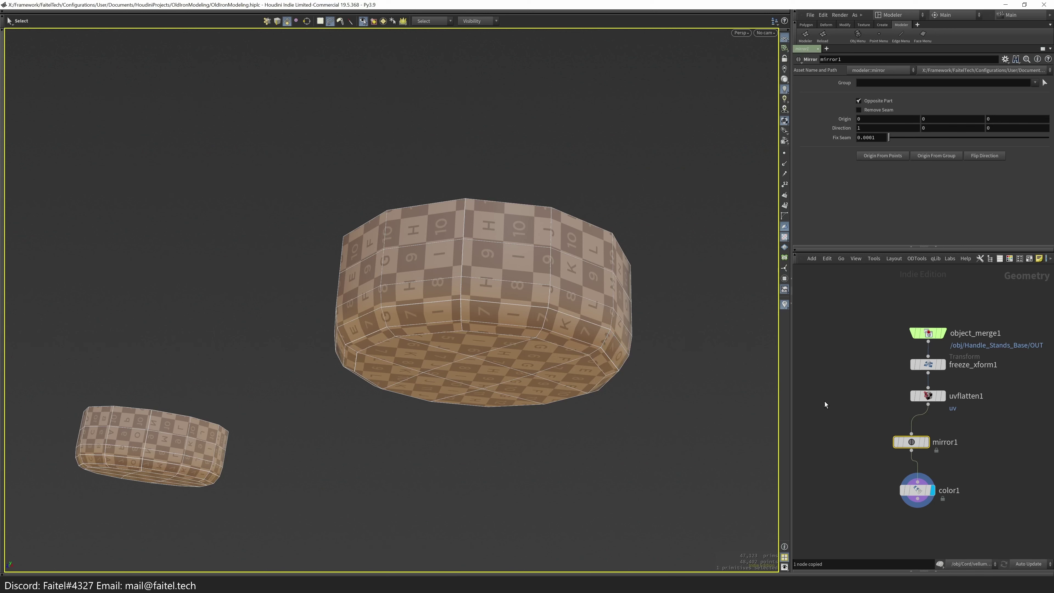
{"action": "left_click", "coordinate": [925, 442]}
{"action": "key", "text": "Tab"}
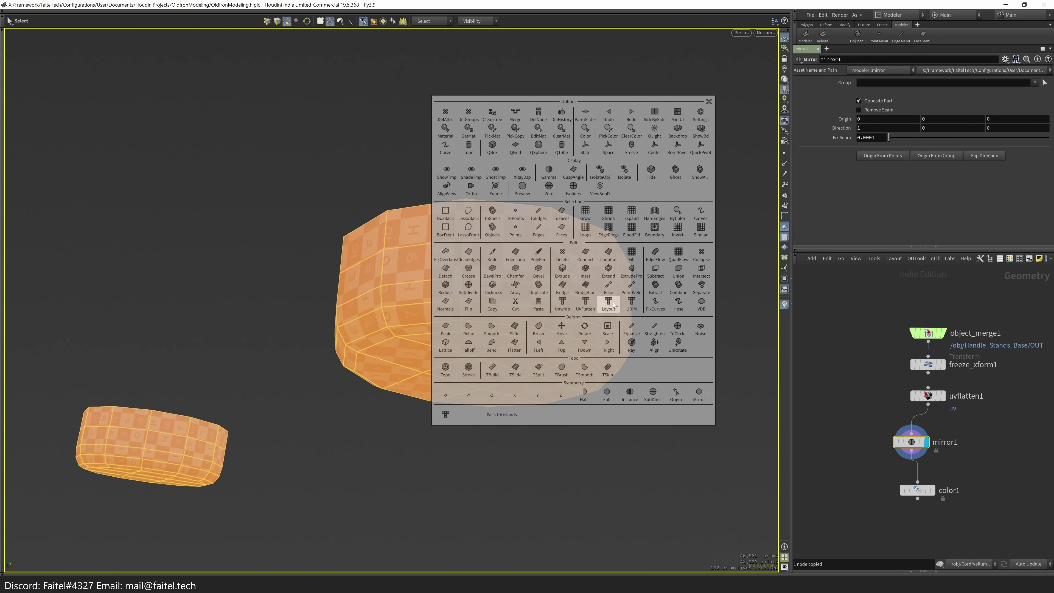
{"action": "left_click", "coordinate": [607, 308]}
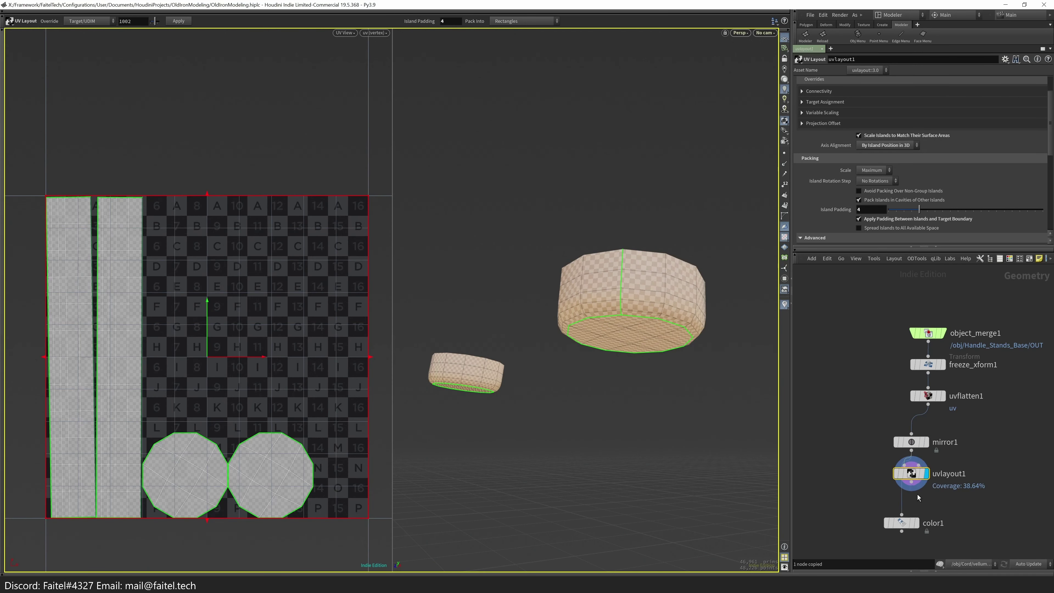
{"action": "key", "text": "Escape"}
- Copy attribdelete2, groupdelete1, name1 and normal1 from Handle_Framework's network
{"action": "key", "text": "u"}
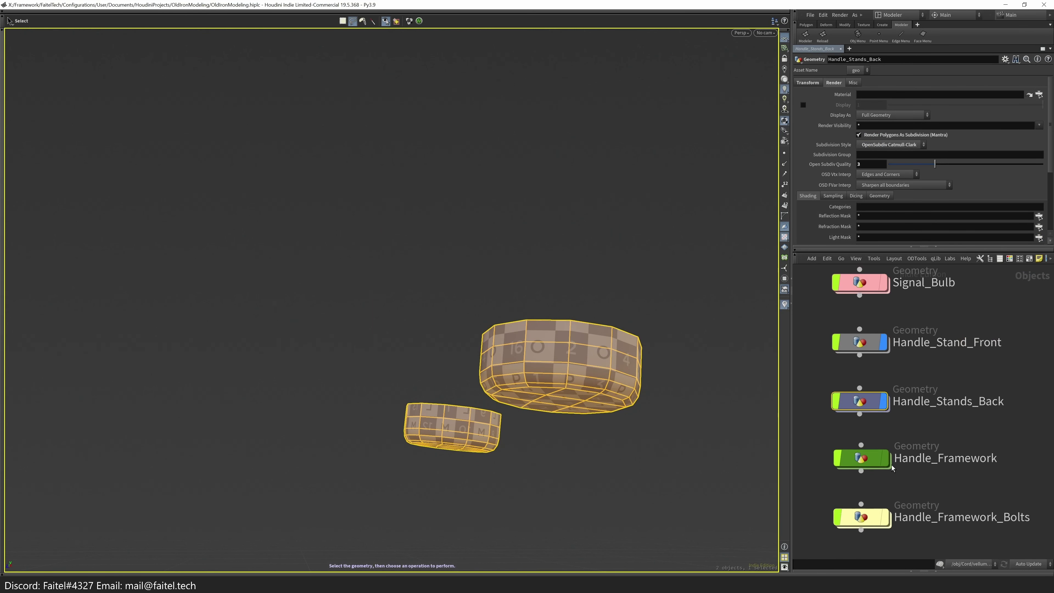
{"action": "key", "text": "i"}
{"action": "key", "text": "u"}
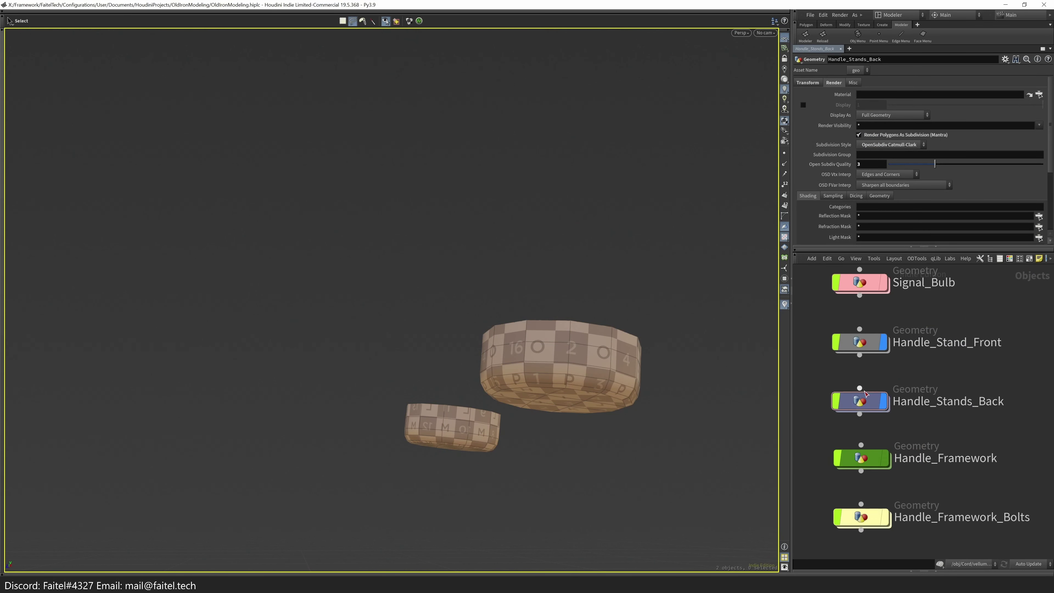
{"action": "key", "text": "i"}
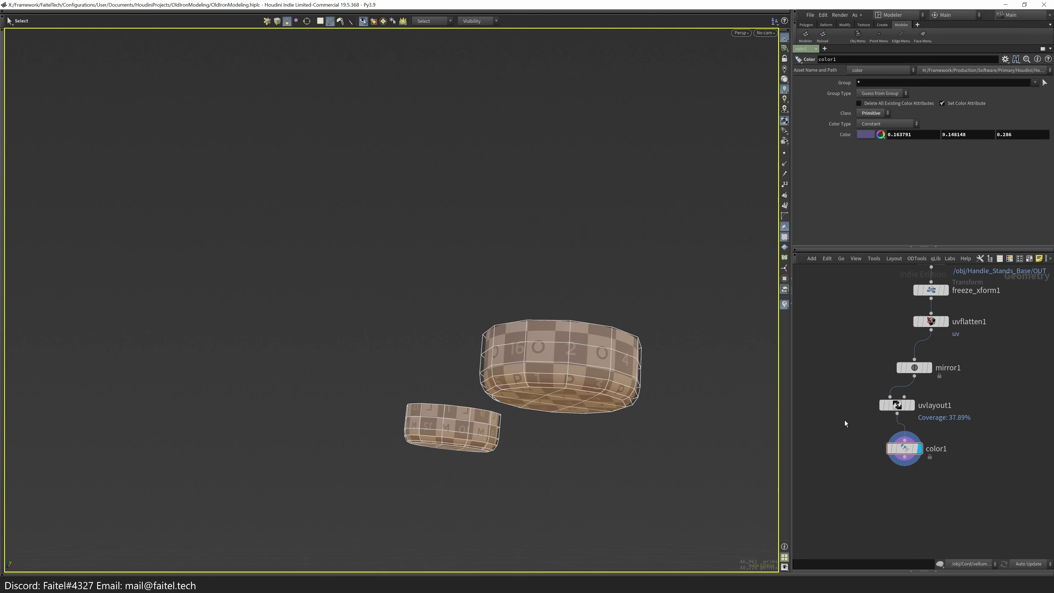
{"action": "key", "text": "u"}
{"action": "left_click", "coordinate": [860, 455]}
{"action": "key", "text": "i"}
{"action": "left_click_drag", "start_coordinate": [871, 440], "coordinate": [861, 359], "text": "shift"}
{"action": "key", "text": "ctrl+c"}
- Paste the four cleanup nodes into Handle_Framework_Bolts and attach them below material1
{"action": "key", "text": "u"}
{"action": "key", "text": "i"}
{"action": "key", "text": "ctrl+v"}
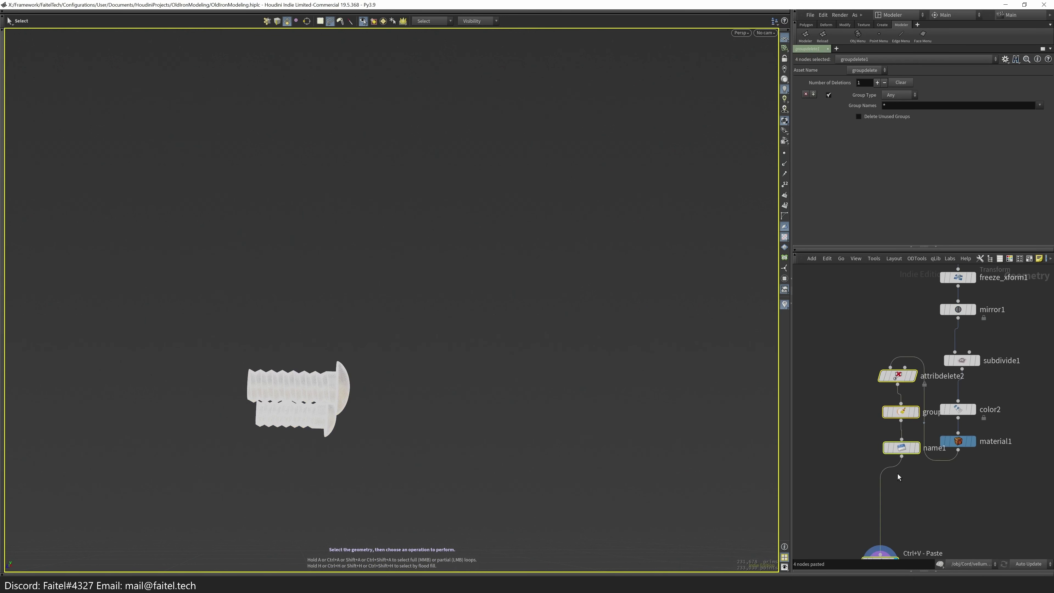
{"action": "middle_click_drag", "start_coordinate": [898, 474], "coordinate": [865, 408]}
{"action": "key", "text": "l"}
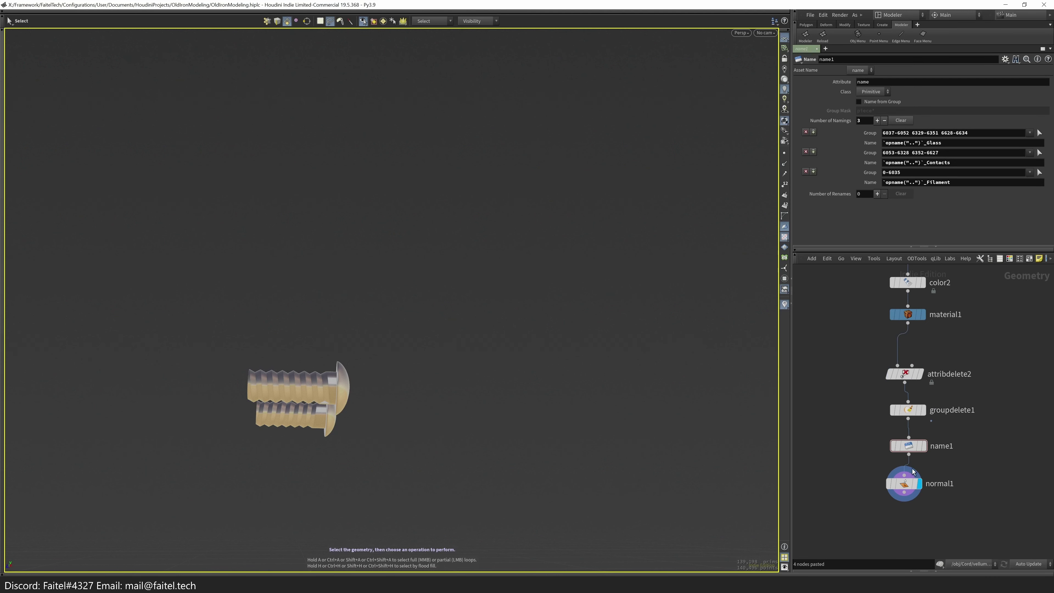
- Review attribdelete2's and groupdelete1's settings, including the available group names
{"action": "left_click", "coordinate": [897, 405]}
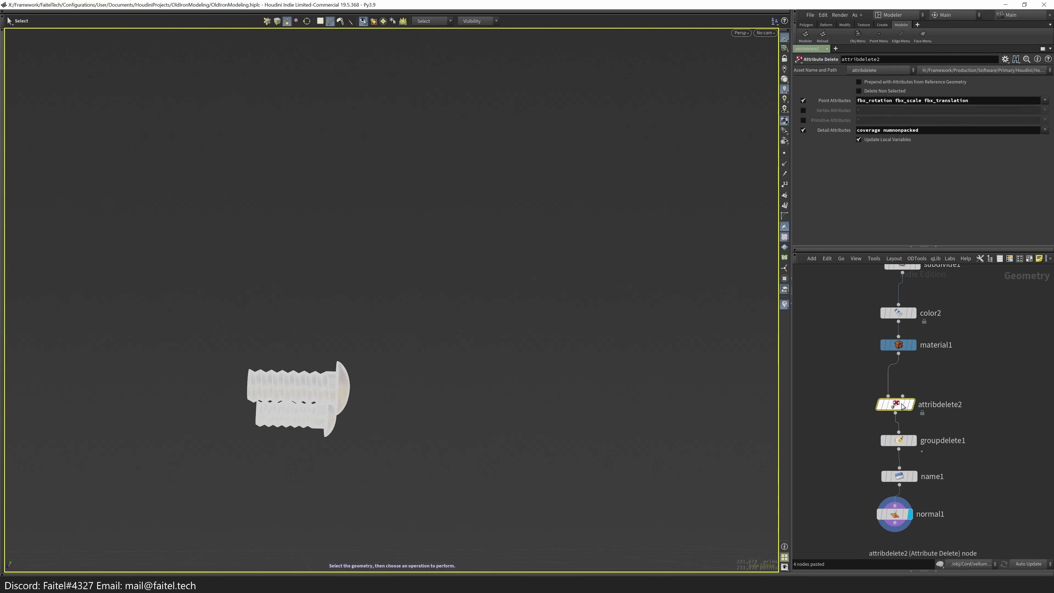
{"action": "left_click", "coordinate": [861, 419]}
{"action": "scroll", "coordinate": [860, 419], "scroll_direction": "up", "scroll_amount": 2}
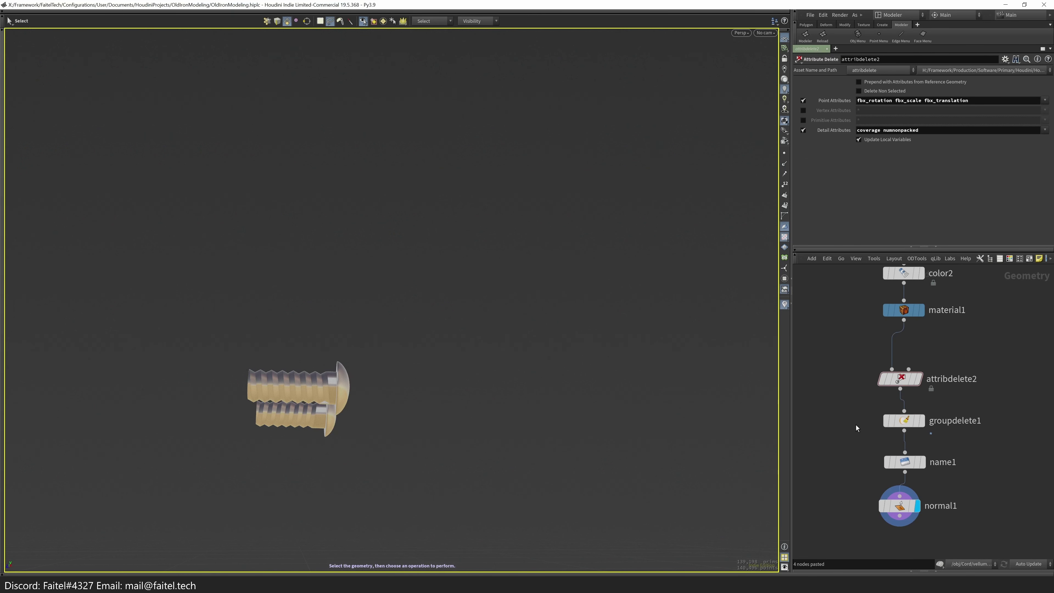
{"action": "scroll", "coordinate": [856, 425], "scroll_direction": "down", "scroll_amount": 1}
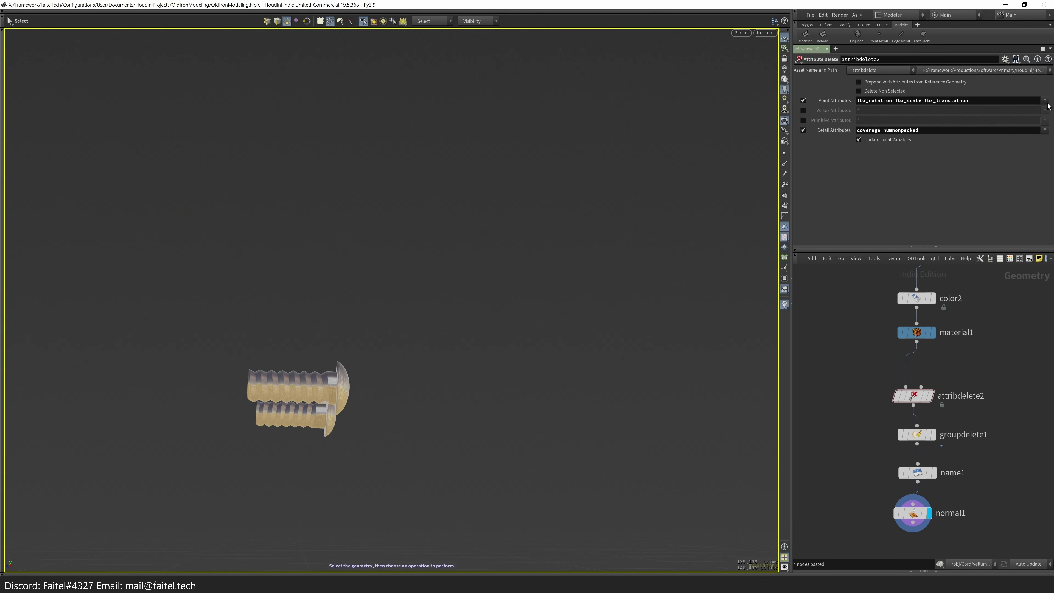
{"action": "left_click", "coordinate": [916, 434]}
{"action": "left_click", "coordinate": [1045, 107]}
{"action": "key", "text": "Escape"}
- Display name1's output and check its settings and geometry info
{"action": "left_click", "coordinate": [917, 473]}
{"action": "left_click", "coordinate": [918, 435]}
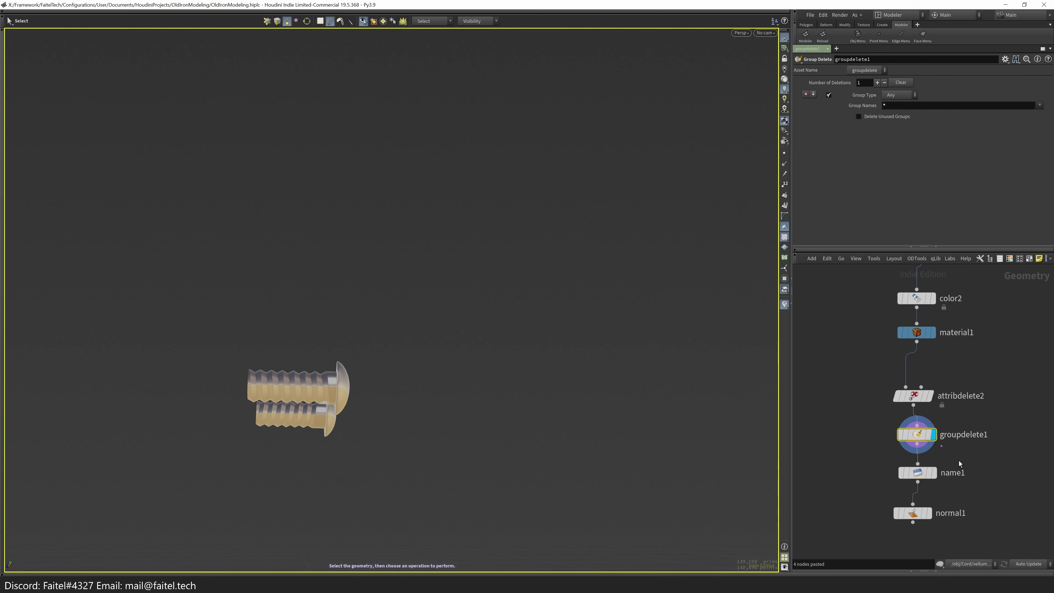
{"action": "scroll", "coordinate": [934, 415], "scroll_direction": "up", "scroll_amount": 2}
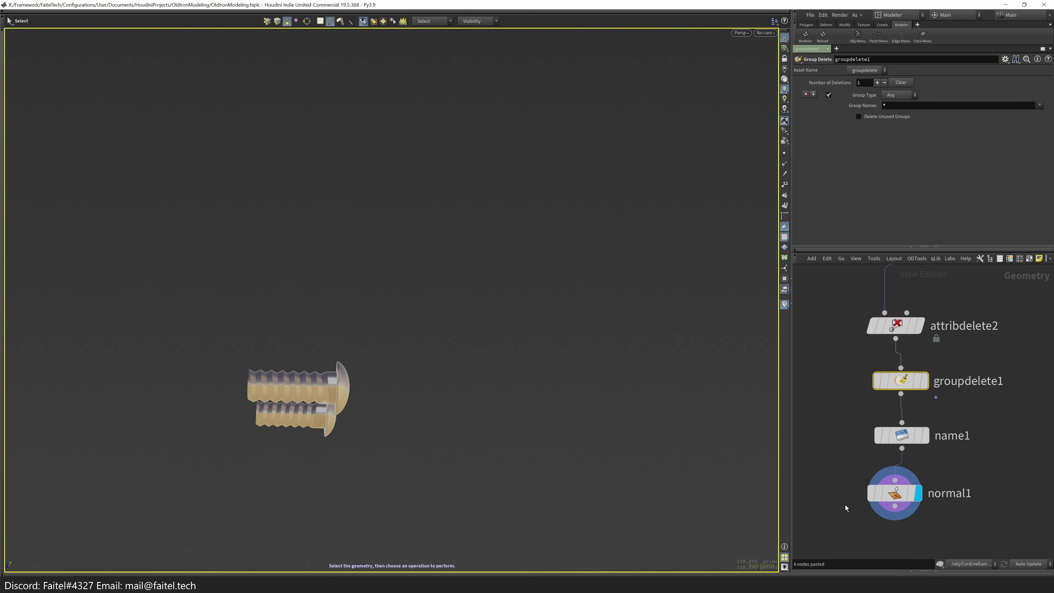
{"action": "key", "text": "r"}
{"action": "left_click", "coordinate": [904, 434]}
{"action": "left_click", "coordinate": [900, 380]}
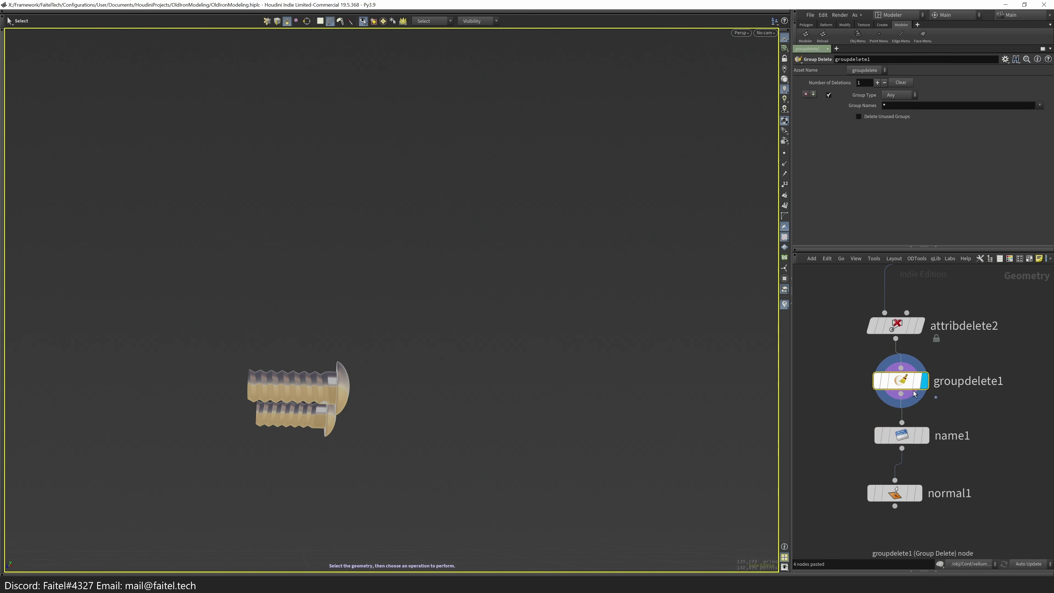
{"action": "left_click", "coordinate": [902, 435]}
{"action": "middle_click", "coordinate": [901, 435]}
{"action": "scroll", "coordinate": [893, 478], "scroll_direction": "down", "scroll_amount": 2}
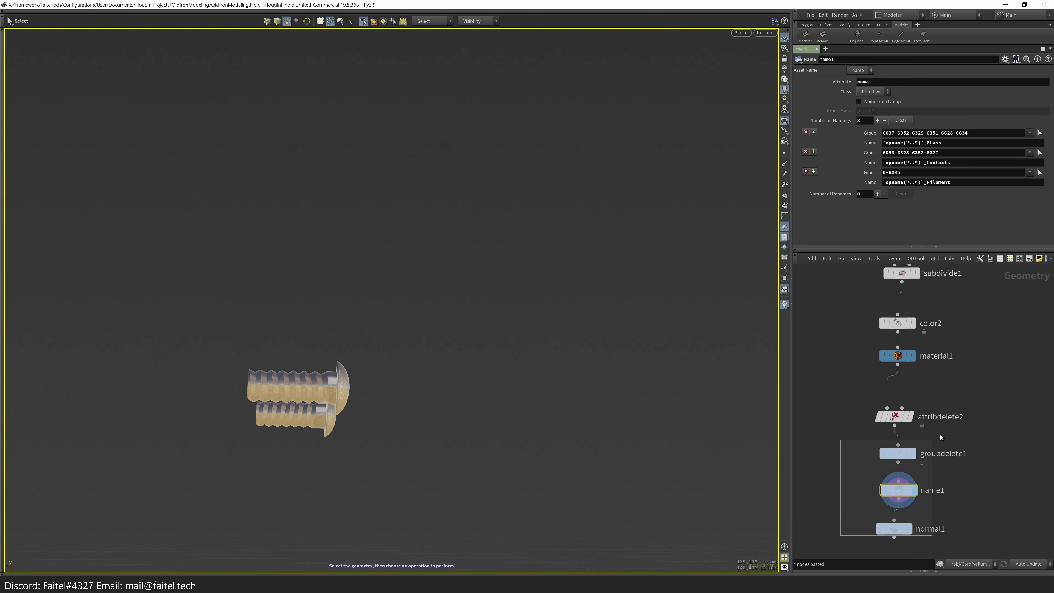
- Delete the bolts' subdivide1 node and toggle the ViewSubD subdivided preview
{"action": "left_click", "coordinate": [907, 336]}
{"action": "middle_click_drag", "start_coordinate": [932, 372], "coordinate": [921, 409]}
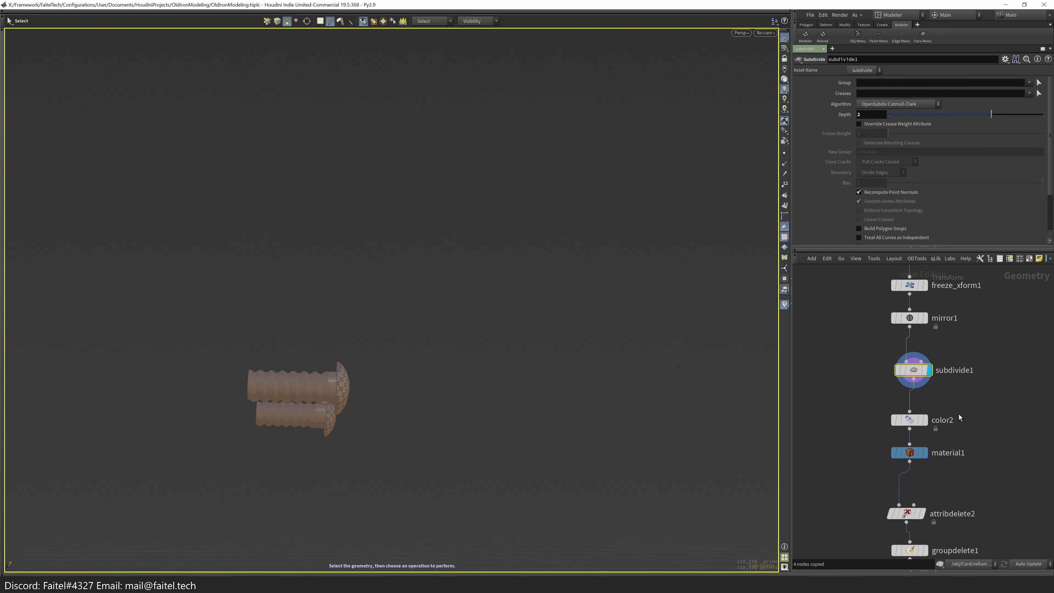
{"action": "key", "text": "ctrl+x"}
{"action": "key", "text": "q"}
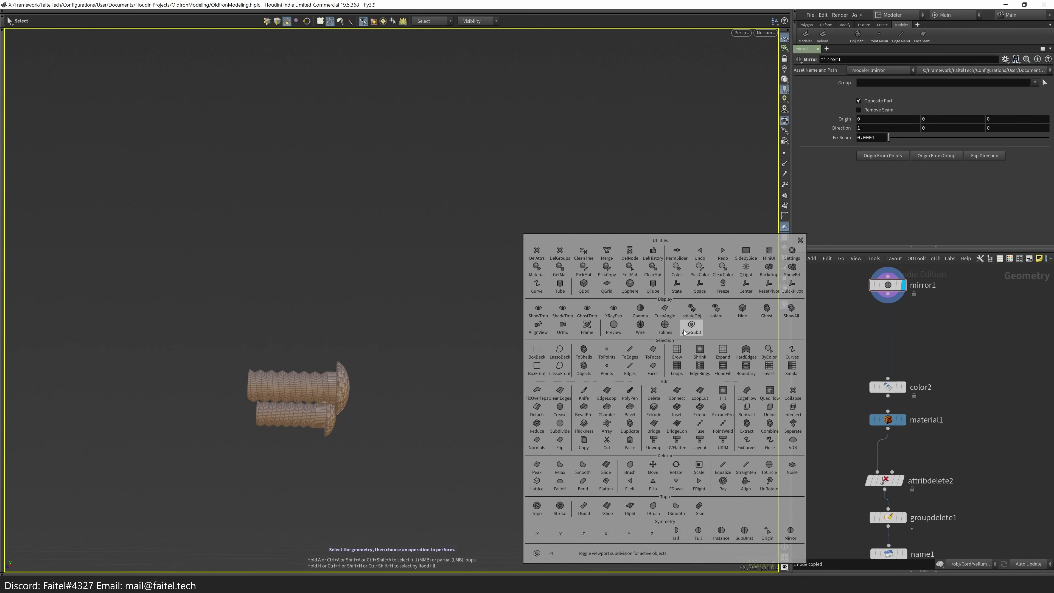
{"action": "left_click", "coordinate": [692, 326]}
{"action": "middle_click_drag", "start_coordinate": [848, 403], "coordinate": [848, 308]}
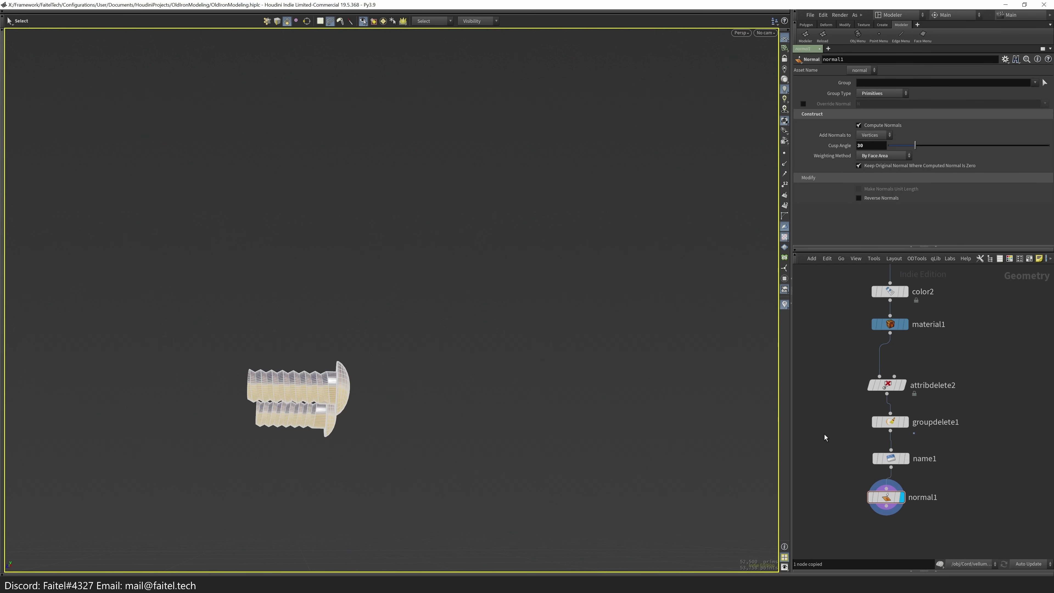
{"action": "key", "text": "u"}
{"action": "middle_click_drag", "start_coordinate": [817, 433], "coordinate": [814, 407]}
{"action": "scroll", "coordinate": [869, 497], "scroll_direction": "down", "scroll_amount": 3}
- Copy the cleanup nodes and paste them into Handle_Stands_Back's network
{"action": "double_click", "coordinate": [861, 299]}
{"action": "middle_click_drag", "start_coordinate": [854, 411], "coordinate": [858, 378]}
{"action": "middle_click", "coordinate": [911, 482]}
{"action": "key", "text": "ctrl+c"}
{"action": "key", "text": "u"}
{"action": "double_click", "coordinate": [857, 447]}
{"action": "key", "text": "ctrl+v"}
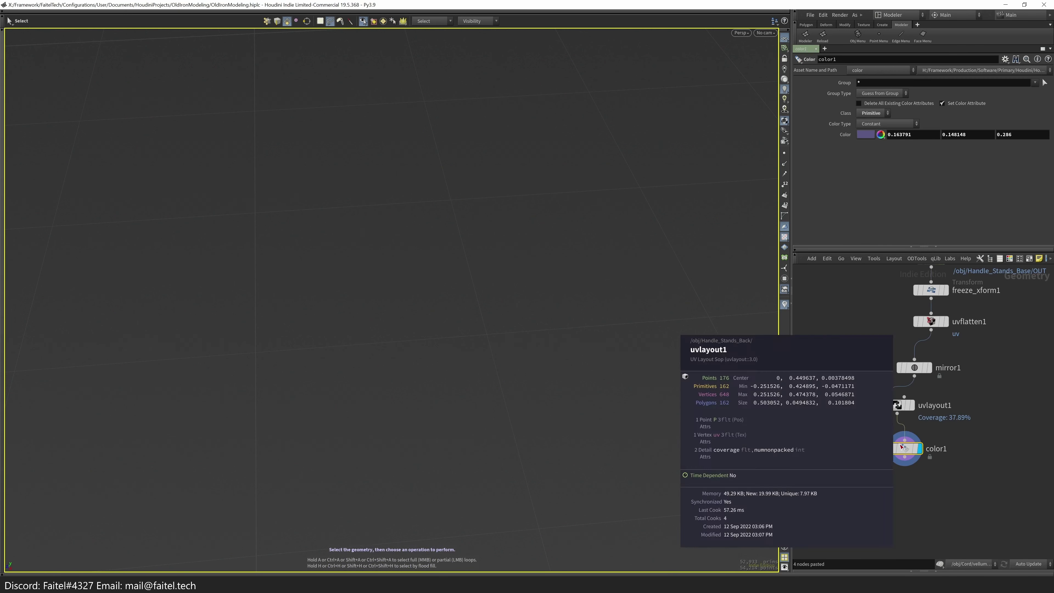
- Select all of Handle_Stands_Back's faces and assign the /mat/Plastic material
{"action": "middle_click", "coordinate": [878, 493]}
{"action": "middle_click_drag", "start_coordinate": [921, 386], "coordinate": [890, 399]}
{"action": "left_click", "coordinate": [871, 386]}
{"action": "key", "text": "grave"}
{"action": "key", "text": "grave"}
{"action": "key", "text": "n"}
{"action": "key", "text": "grave"}
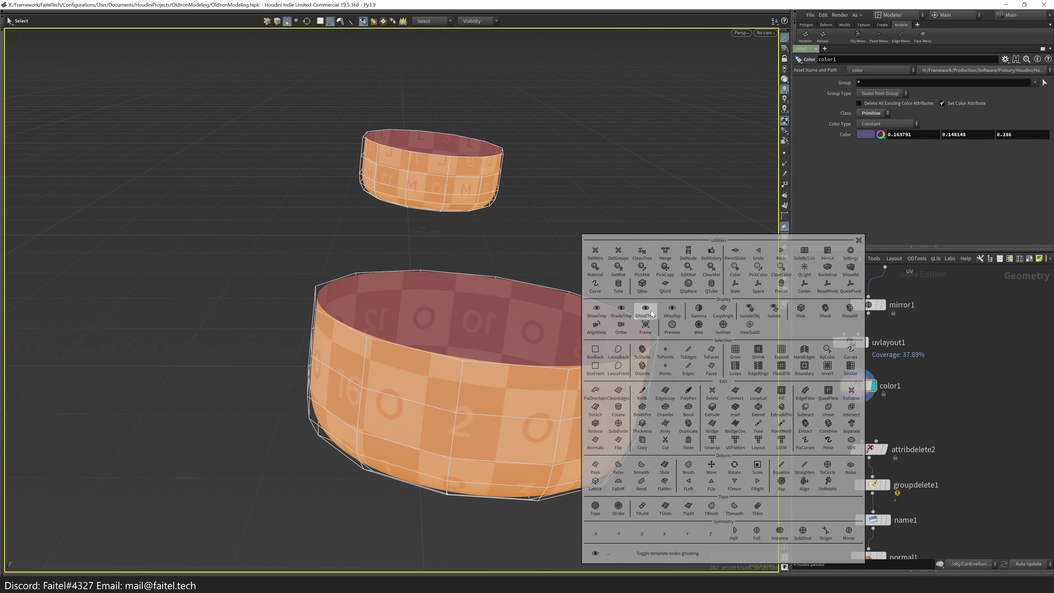
{"action": "left_click", "coordinate": [620, 271]}
{"action": "left_click", "coordinate": [595, 343]}
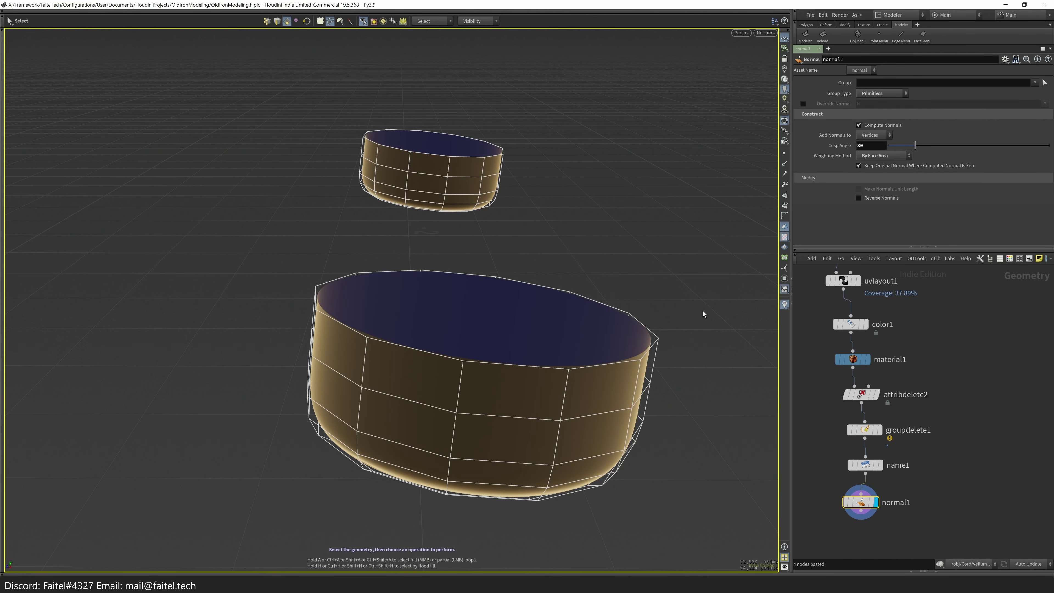
- Paste the cleanup nodes below material1 in the twin-post stand's network
{"action": "key", "text": "u"}
{"action": "scroll", "coordinate": [872, 374], "scroll_direction": "down", "scroll_amount": 5}
{"action": "double_click", "coordinate": [869, 448]}
{"action": "key", "text": "u"}
{"action": "double_click", "coordinate": [882, 412]}
{"action": "key", "text": "u"}
{"action": "double_click", "coordinate": [881, 370]}
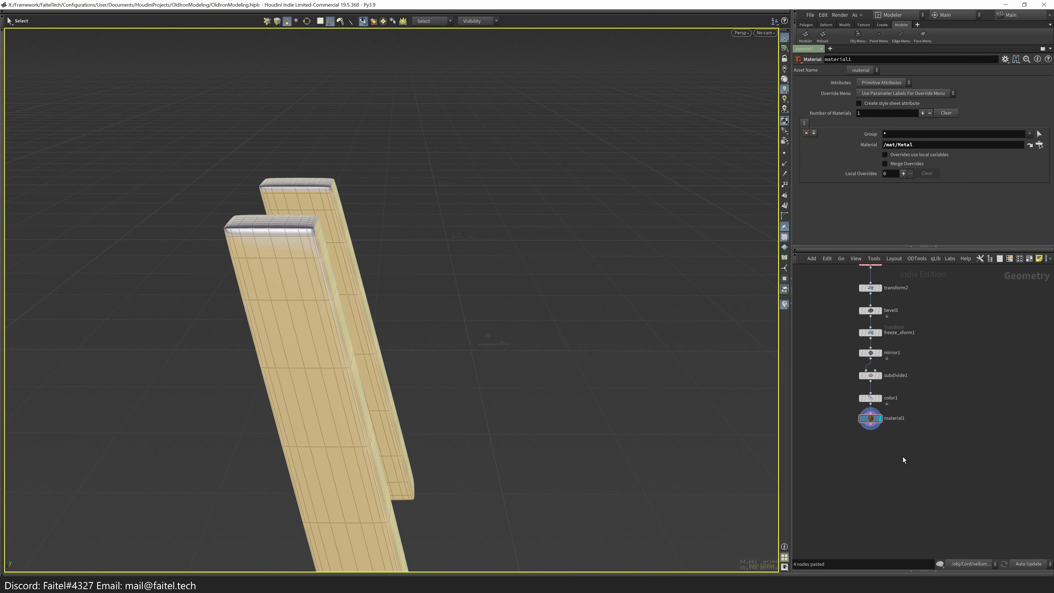
{"action": "key", "text": "ctrl+v"}
- Delete the twin posts' subdivide1 and display mirror1's output
{"action": "middle_click", "coordinate": [855, 432]}
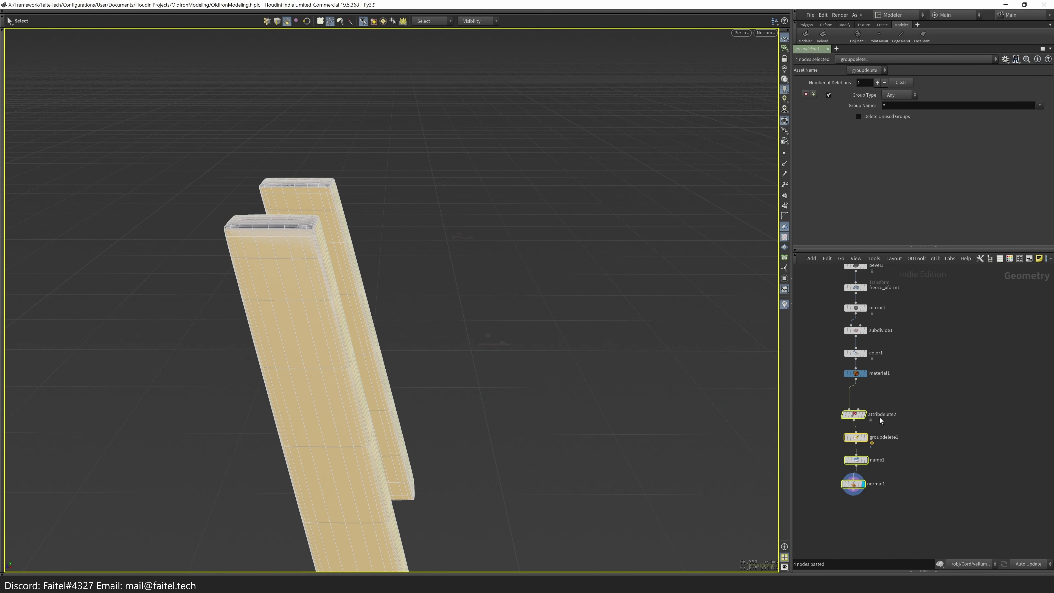
{"action": "scroll", "coordinate": [853, 380], "scroll_direction": "up", "scroll_amount": 3}
{"action": "left_click", "coordinate": [853, 380]}
{"action": "key", "text": "ctrl+x"}
{"action": "left_click", "coordinate": [876, 353]}
{"action": "key", "text": "Escape"}
{"action": "left_click_drag", "start_coordinate": [725, 349], "coordinate": [500, 248]}
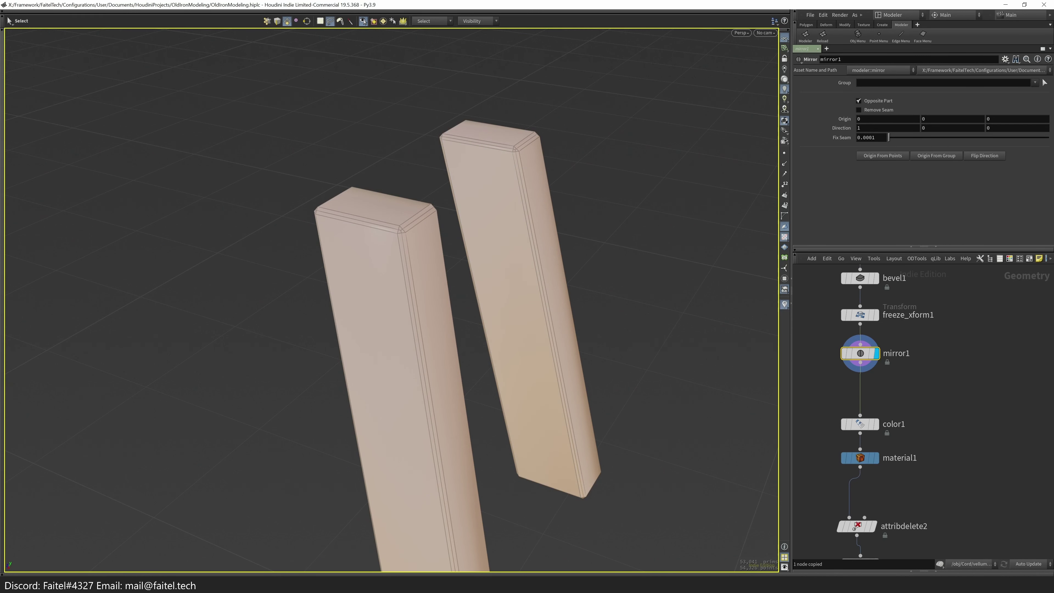
- Insert a UV Project node after freeze_xform1, then delete the UV projection
{"action": "key", "text": "l"}
{"action": "left_click", "coordinate": [880, 341]}
{"action": "key", "text": "Tab"}
{"action": "type", "text": "uv p"}
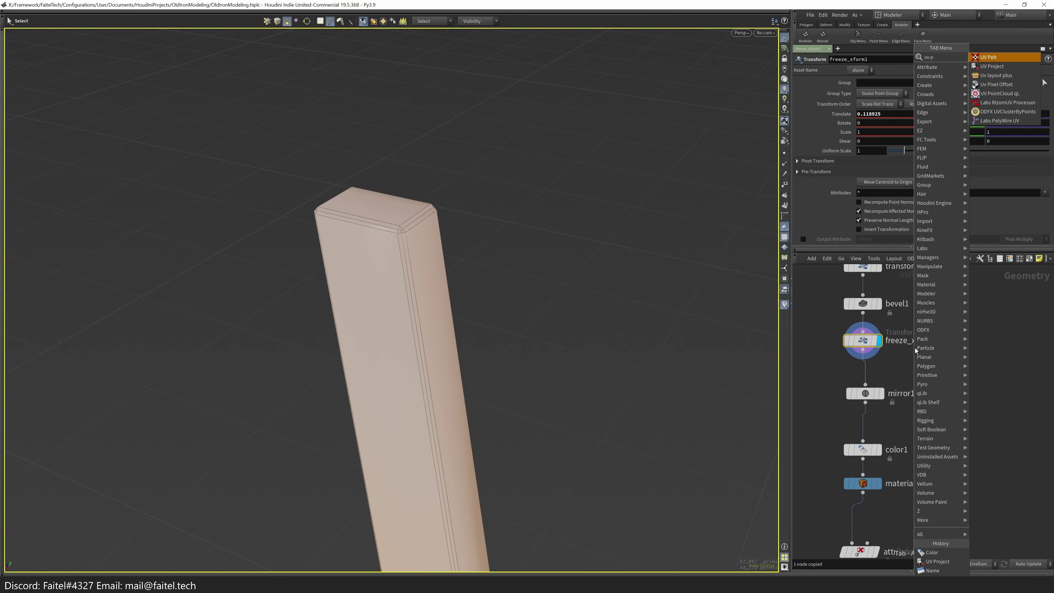
{"action": "key", "text": "Down"}
{"action": "key", "text": "Return"}
{"action": "left_click", "coordinate": [867, 381]}
{"action": "left_click", "coordinate": [875, 123]}
{"action": "left_click", "coordinate": [845, 134]}
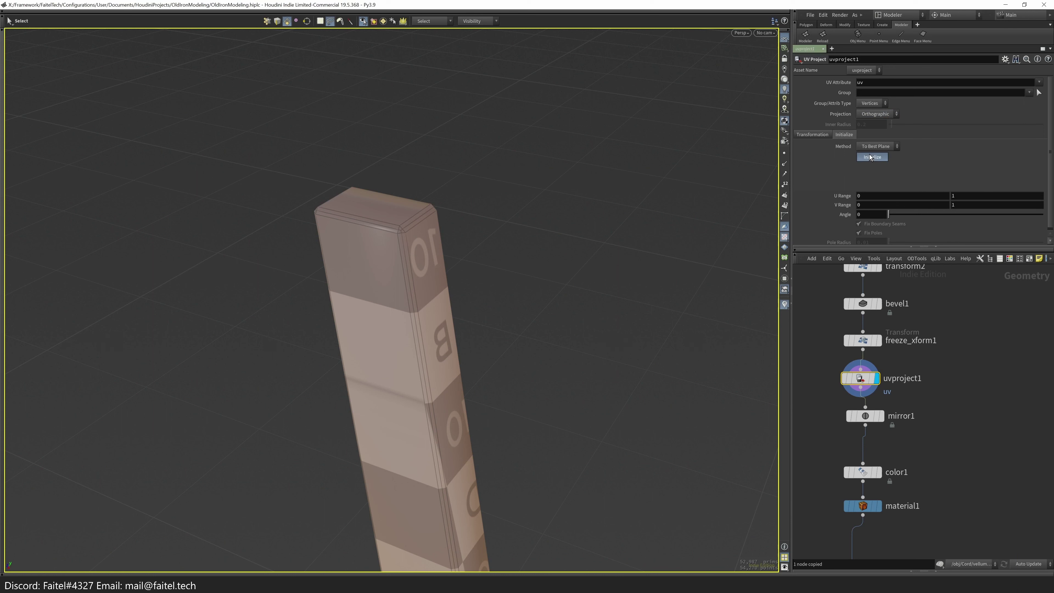
{"action": "key", "text": "Delete"}
- Orbit to the box's top corner, trying and undoing a subdivision and an edge loop
{"action": "key", "text": "Escape"}
{"action": "scroll", "coordinate": [482, 195], "scroll_direction": "up", "scroll_amount": 5}
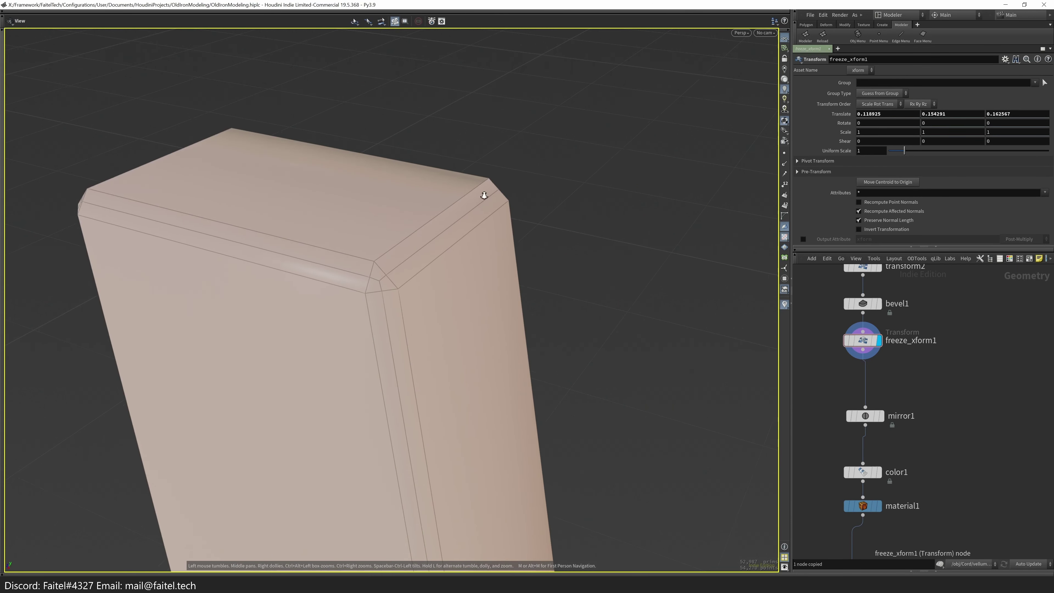
{"action": "left_click_drag", "start_coordinate": [483, 195], "coordinate": [469, 233]}
{"action": "key", "text": "Tab"}
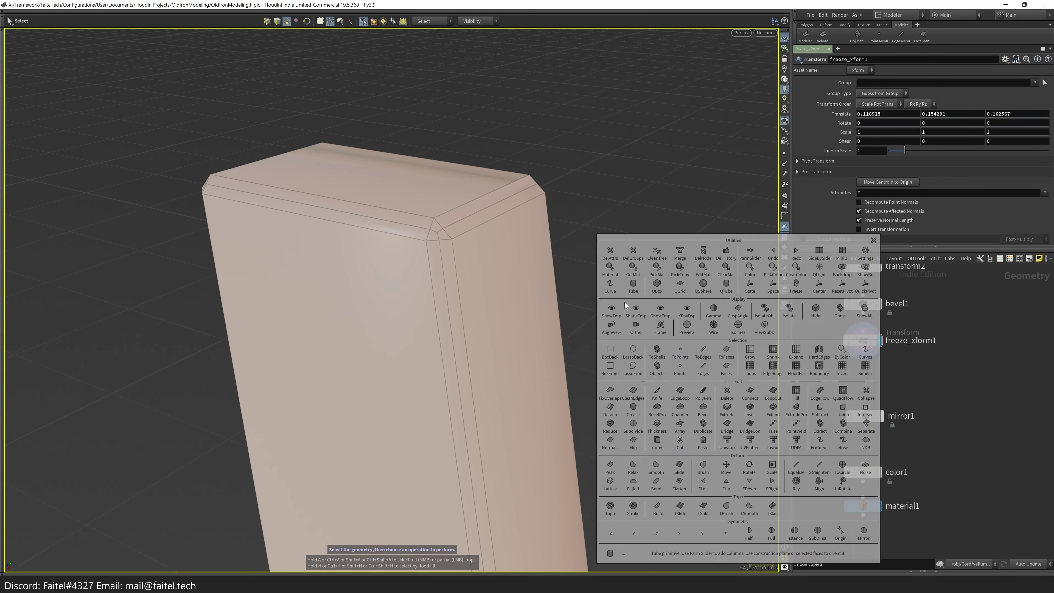
{"action": "key", "text": "Return"}
{"action": "scroll", "coordinate": [451, 246], "scroll_direction": "up", "scroll_amount": 3}
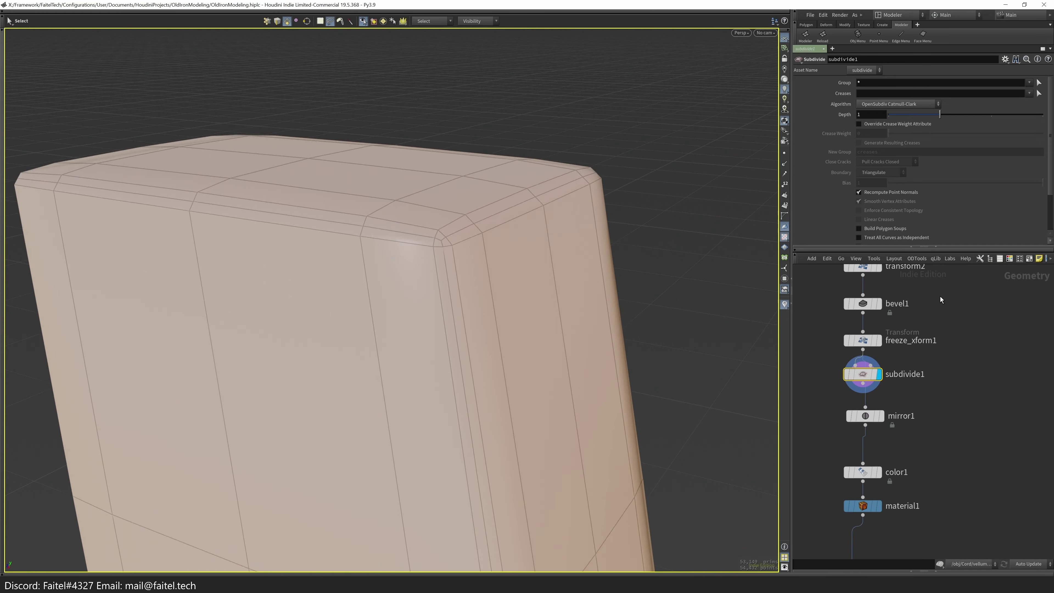
{"action": "key", "text": "ctrl+z"}
{"action": "key", "text": "l"}
{"action": "left_click", "coordinate": [473, 250]}
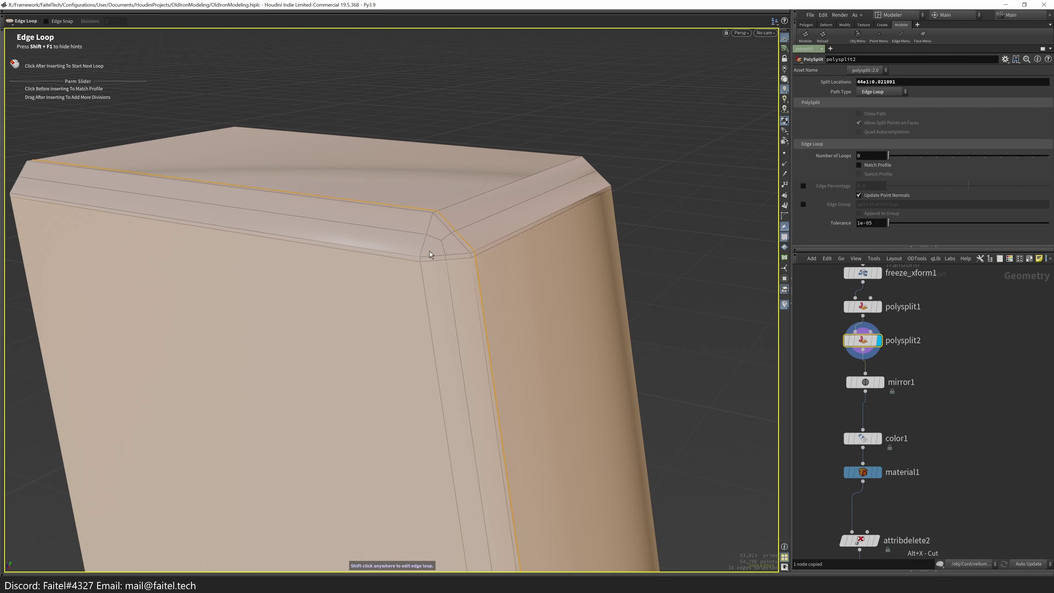
{"action": "key", "text": "ctrl+z"}
{"action": "key", "text": "ctrl+z"}
{"action": "key", "text": "ctrl+z"}
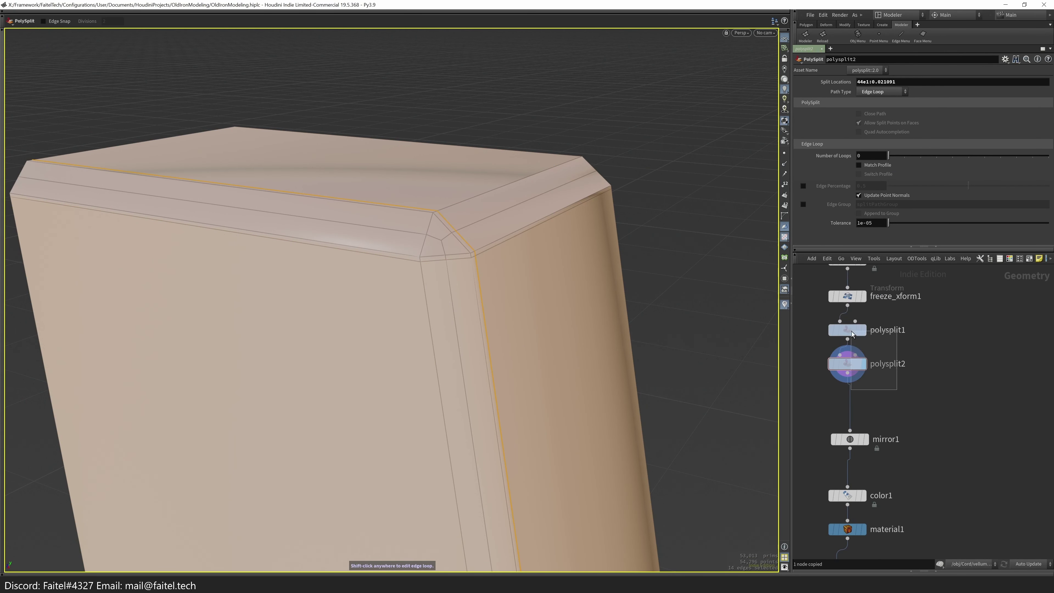
- Bevel the corner edge loops with a narrow offset of about 0.00022547 and 2 divisions
{"action": "key", "text": "Tab"}
{"action": "key", "text": "ctrl+z"}
{"action": "key", "text": "Tab"}
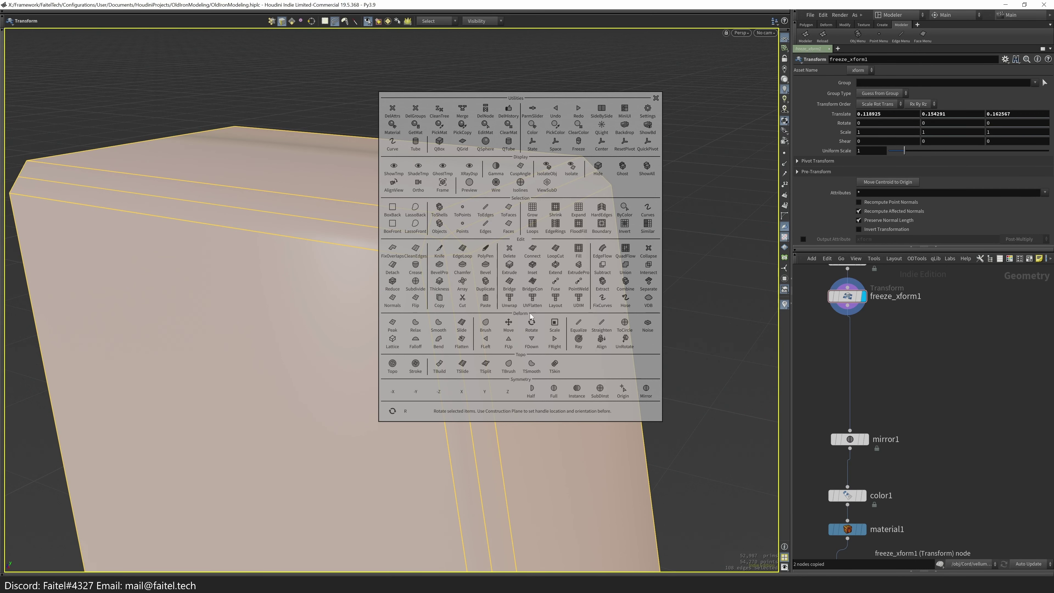
{"action": "left_click", "coordinate": [485, 268]}
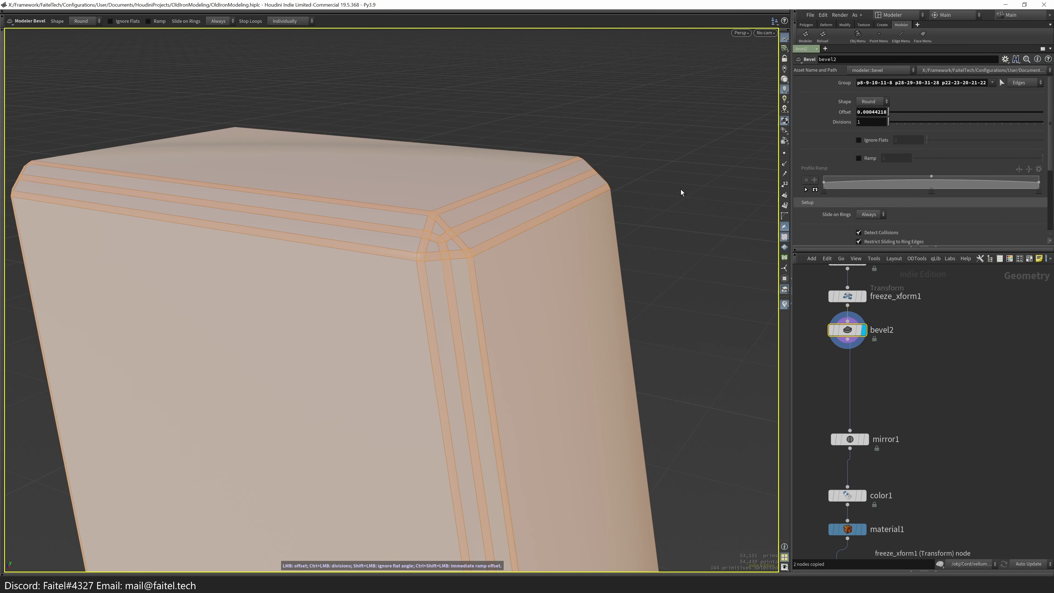
{"action": "left_click_drag", "start_coordinate": [689, 200], "coordinate": [691, 212]}
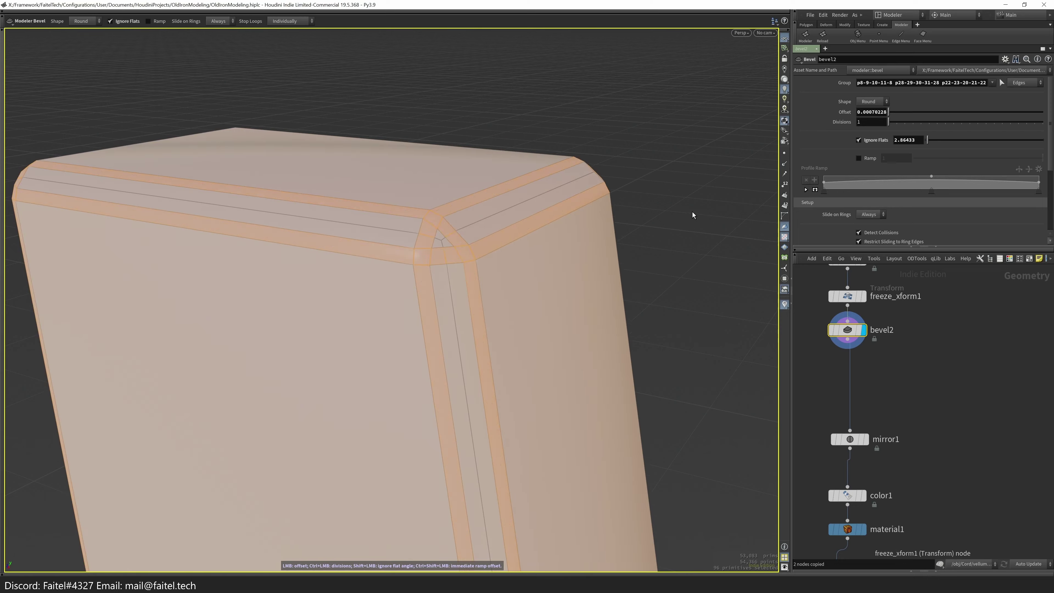
{"action": "scroll", "coordinate": [523, 272], "scroll_direction": "up", "scroll_amount": 5}
{"action": "scroll", "coordinate": [523, 271], "scroll_direction": "down", "scroll_amount": 2}
{"action": "key", "text": "grave"}
{"action": "key", "text": "grave"}
- Add UV Flatten to the bevelled box and pick seam edges along its bevelled corners
{"action": "left_click", "coordinate": [687, 289]}
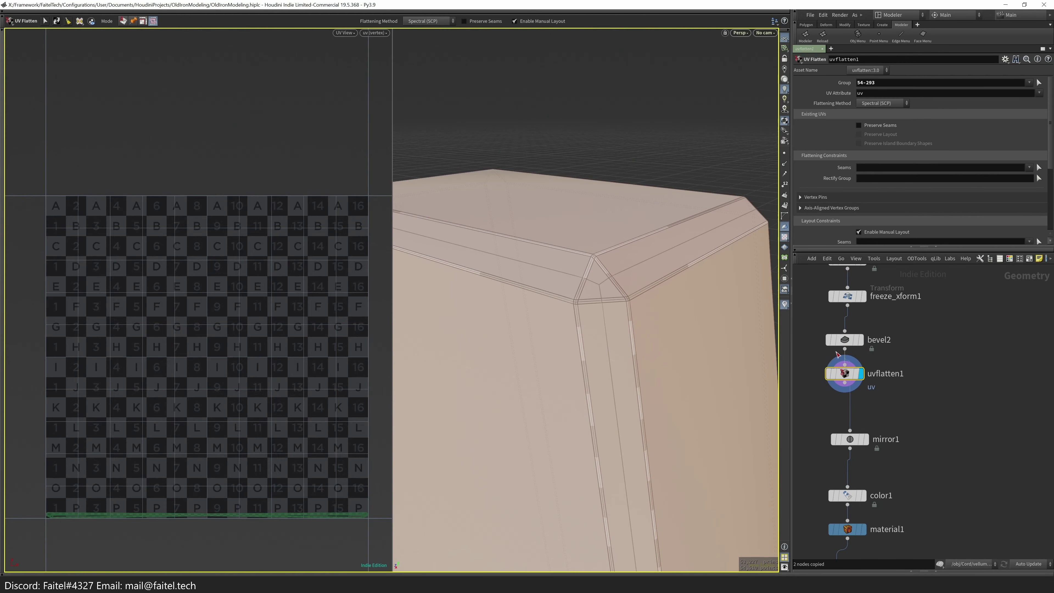
{"action": "left_click", "coordinate": [1039, 168]}
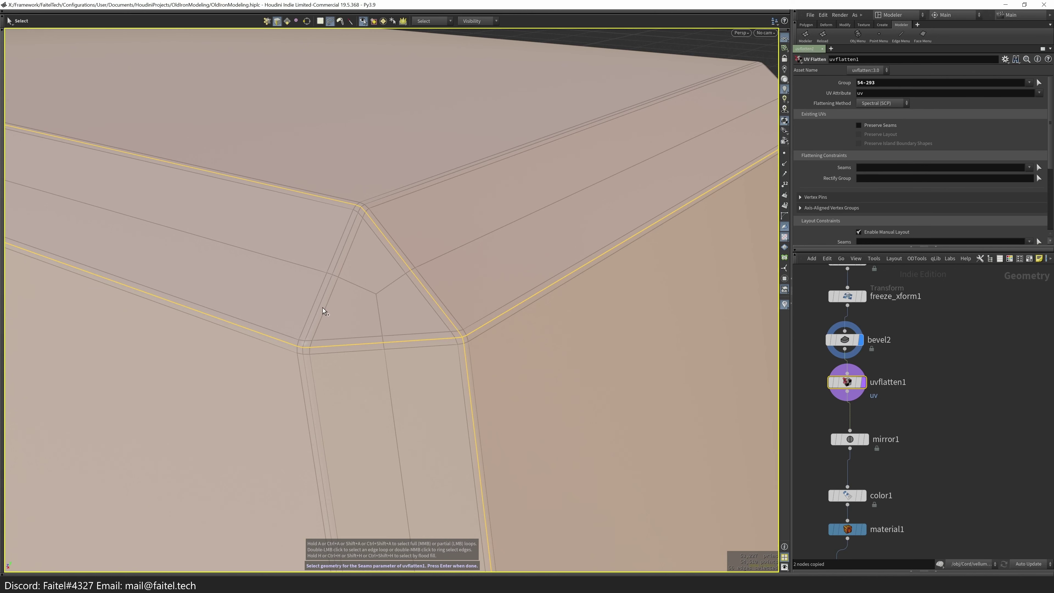
{"action": "scroll", "coordinate": [598, 440], "scroll_direction": "down", "scroll_amount": 5}
{"action": "left_click_drag", "start_coordinate": [598, 440], "coordinate": [582, 153]}
{"action": "key", "text": "Return"}
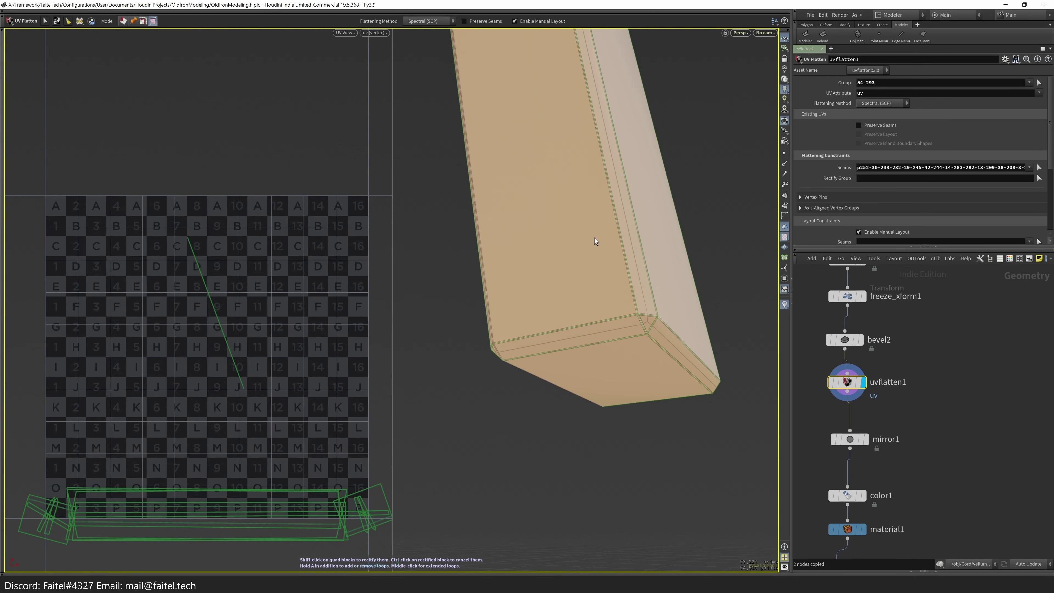
{"action": "left_click_drag", "start_coordinate": [595, 240], "coordinate": [652, 255]}
{"action": "scroll", "coordinate": [652, 254], "scroll_direction": "up", "scroll_amount": 3}
{"action": "left_click", "coordinate": [1039, 167]}
{"action": "scroll", "coordinate": [224, 426], "scroll_direction": "up", "scroll_amount": 2}
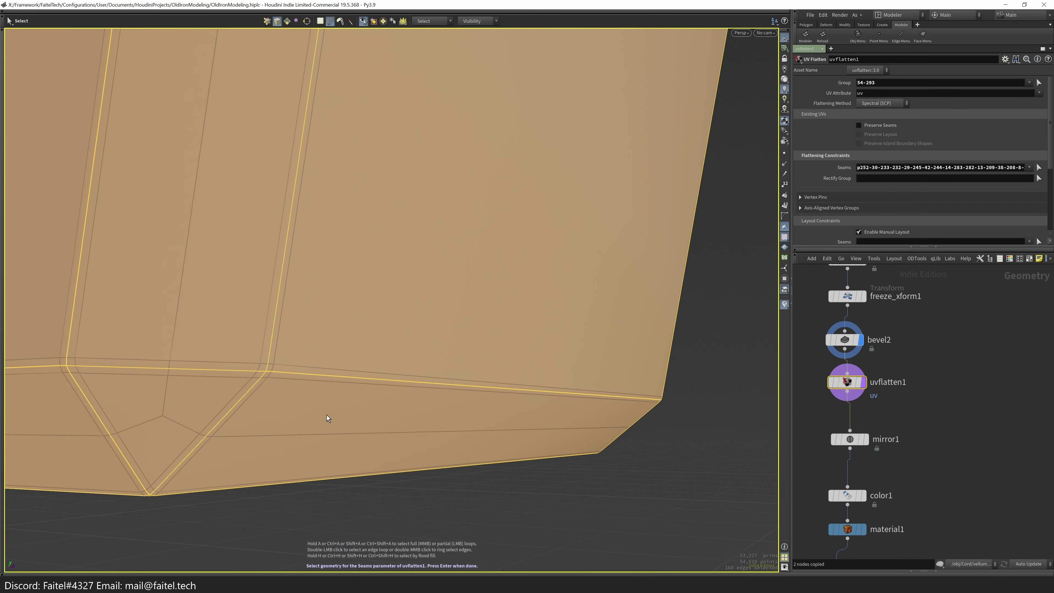
{"action": "key", "text": "Return"}
{"action": "scroll", "coordinate": [494, 270], "scroll_direction": "down", "scroll_amount": 3}
{"action": "left_click_drag", "start_coordinate": [494, 270], "coordinate": [519, 299]}
- Turn off Enable Manual Layout and preview the flattened result on the mirrored pillars
{"action": "left_click", "coordinate": [859, 232]}
{"action": "left_click_drag", "start_coordinate": [666, 308], "coordinate": [546, 307]}
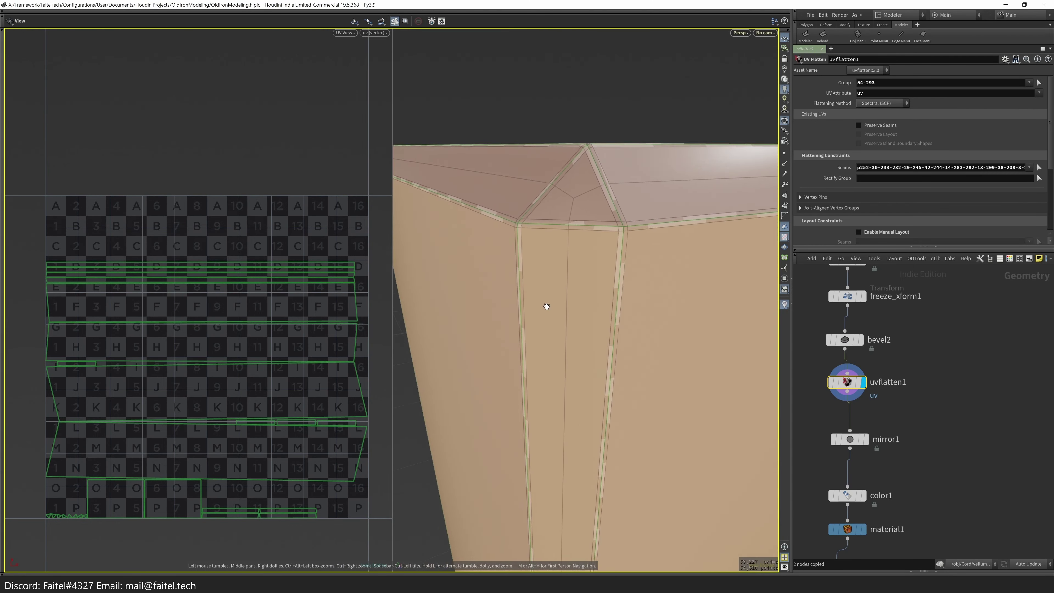
{"action": "scroll", "coordinate": [547, 306], "scroll_direction": "down", "scroll_amount": 3}
{"action": "left_click", "coordinate": [867, 439]}
{"action": "left_click", "coordinate": [847, 439]}
{"action": "left_click_drag", "start_coordinate": [623, 353], "coordinate": [692, 390]}
{"action": "scroll", "coordinate": [475, 271], "scroll_direction": "down", "scroll_amount": 4}
{"action": "scroll", "coordinate": [493, 198], "scroll_direction": "up", "scroll_amount": 5}
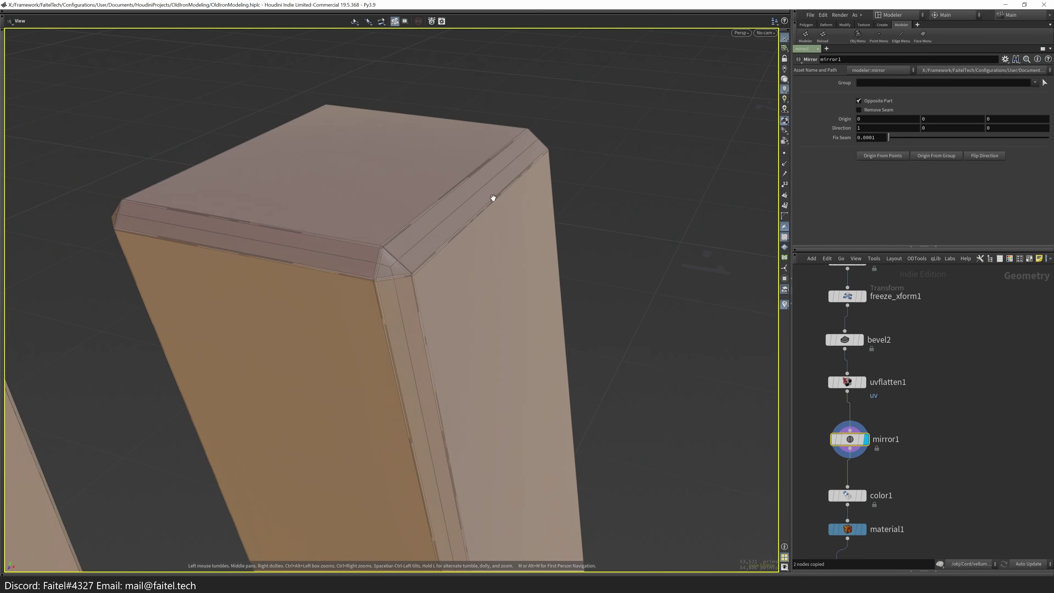
{"action": "scroll", "coordinate": [414, 280], "scroll_direction": "up", "scroll_amount": 3}
{"action": "left_click_drag", "start_coordinate": [414, 280], "coordinate": [496, 292]}
- Undo back to the flatten seams and confirm the flattened UVs
{"action": "key", "text": "ctrl+z"}
{"action": "key", "text": "ctrl+z"}
{"action": "left_click_drag", "start_coordinate": [663, 297], "coordinate": [473, 282]}
{"action": "scroll", "coordinate": [780, 350], "scroll_direction": "down", "scroll_amount": 5}
{"action": "key", "text": "Return"}
{"action": "scroll", "coordinate": [595, 296], "scroll_direction": "up", "scroll_amount": 5}
- Add a UV Layout node after mirror1 to pack both pillars' islands
{"action": "key", "text": "Tab"}
{"action": "left_click", "coordinate": [617, 303]}
{"action": "scroll", "coordinate": [570, 334], "scroll_direction": "up", "scroll_amount": 5}
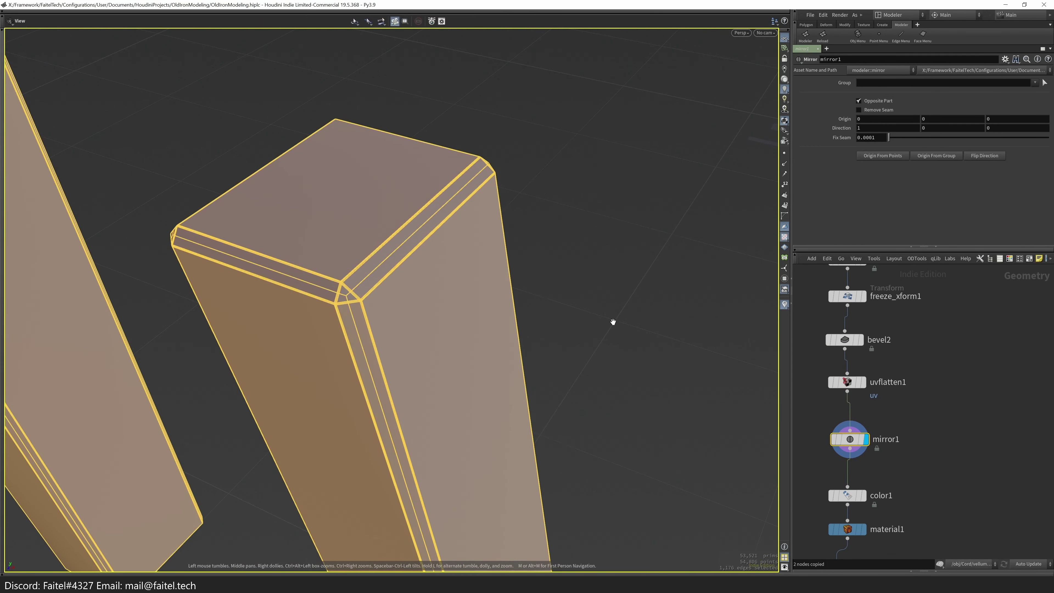
{"action": "scroll", "coordinate": [613, 321], "scroll_direction": "down", "scroll_amount": 5}
{"action": "left_click", "coordinate": [910, 482]}
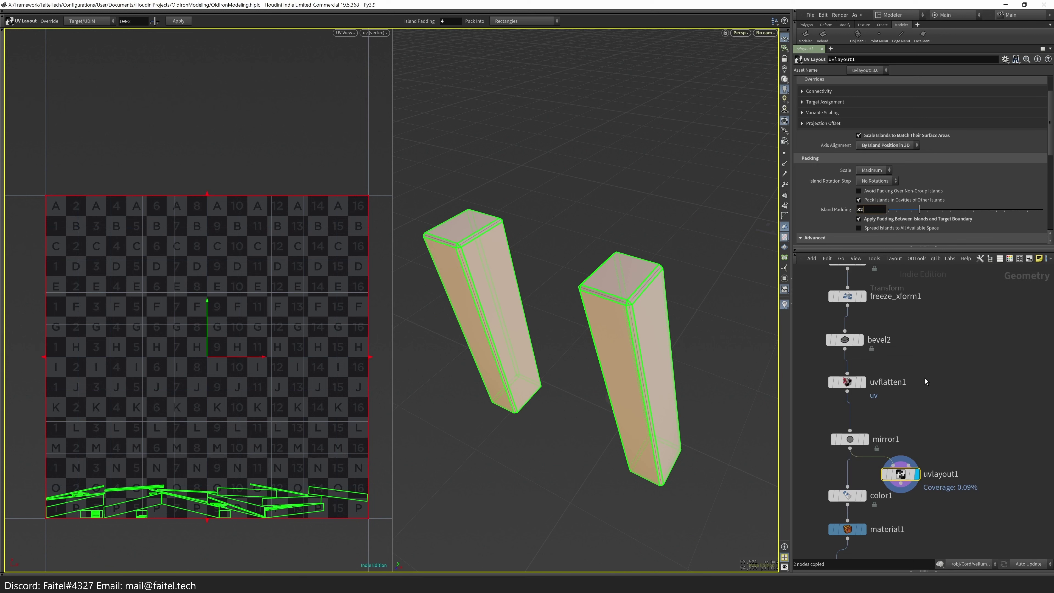
- Set Island Padding to 32 and wire color1 below uvlayout1
{"action": "type", "text": "32"}
{"action": "key", "text": "Return"}
{"action": "scroll", "coordinate": [906, 171], "scroll_direction": "down", "scroll_amount": 5}
{"action": "left_click_drag", "start_coordinate": [900, 483], "coordinate": [848, 488]}
{"action": "middle_click_drag", "start_coordinate": [955, 520], "coordinate": [940, 403]}
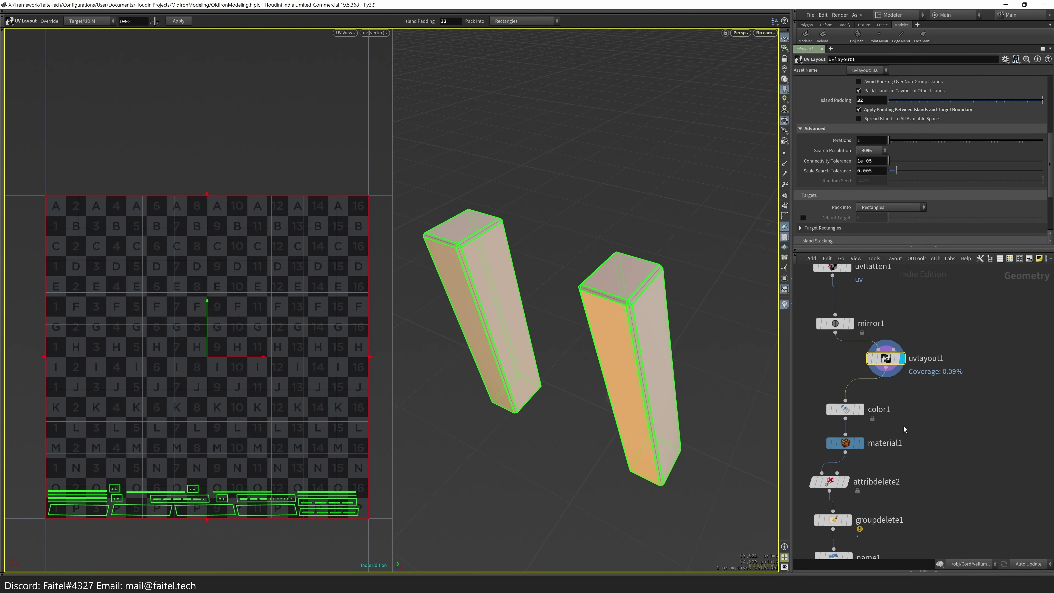
{"action": "middle_click_drag", "start_coordinate": [950, 519], "coordinate": [951, 354]}
- Display the final normal1 output and inspect the pillars' material assignment
{"action": "left_click", "coordinate": [843, 467]}
{"action": "left_click", "coordinate": [822, 467]}
{"action": "left_click_drag", "start_coordinate": [612, 353], "coordinate": [665, 333], "text": "alt"}
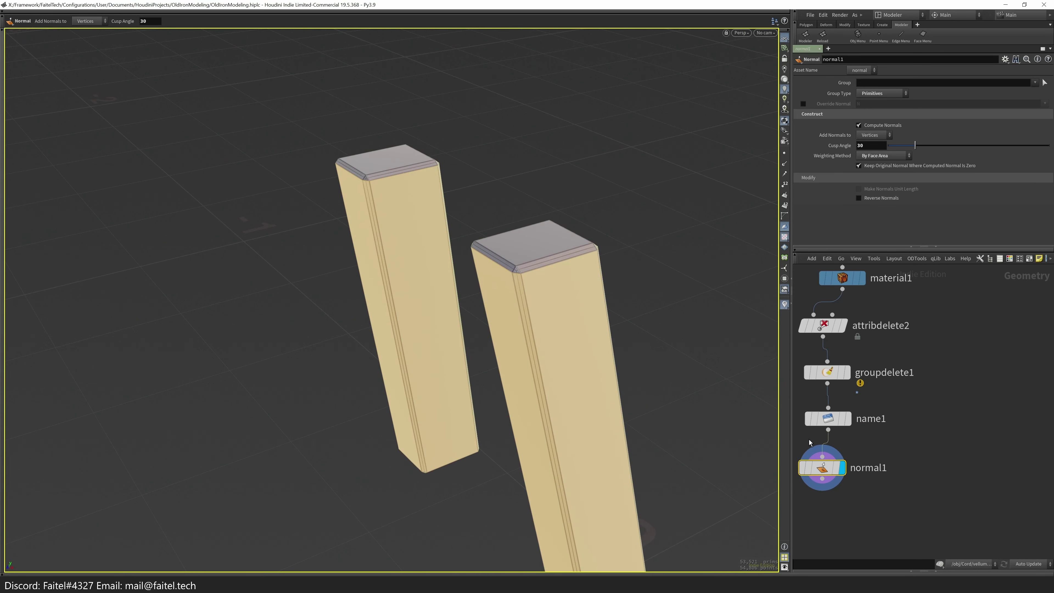
{"action": "left_click", "coordinate": [842, 278]}
{"action": "key", "text": "q"}
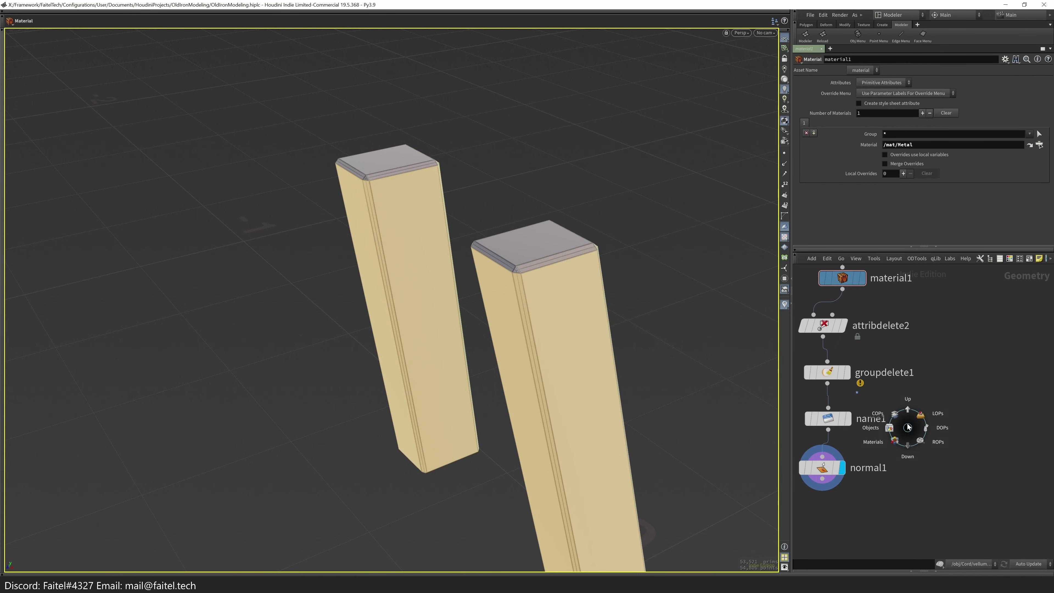
{"action": "key", "text": "u"}
- Copy Handle_Framework's cleanup and normal nodes and paste them into the Controller network
{"action": "left_click", "coordinate": [842, 392]}
{"action": "double_click", "coordinate": [842, 392]}
{"action": "left_click_drag", "start_coordinate": [827, 362], "coordinate": [920, 452]}
{"action": "key", "text": "ctrl+c"}
{"action": "key", "text": "u"}
{"action": "double_click", "coordinate": [840, 436]}
{"action": "key", "text": "u"}
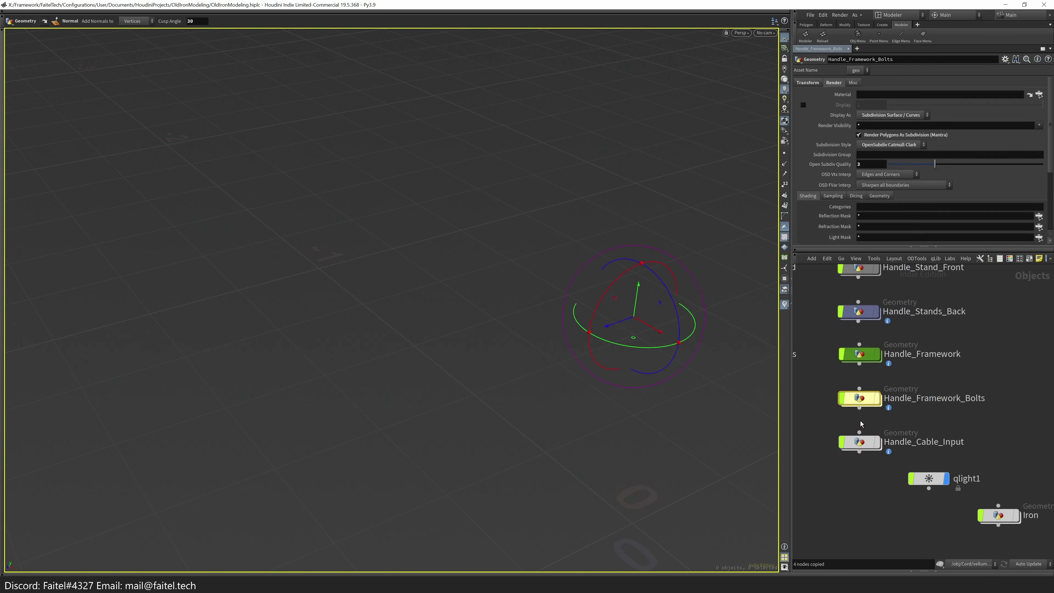
{"action": "left_click", "coordinate": [891, 345]}
{"action": "double_click", "coordinate": [891, 345]}
{"action": "key", "text": "ctrl+v"}
- Check the pasted normal1's geometry info and review the Controller node chain
{"action": "left_click", "coordinate": [896, 489]}
{"action": "middle_click", "coordinate": [896, 489]}
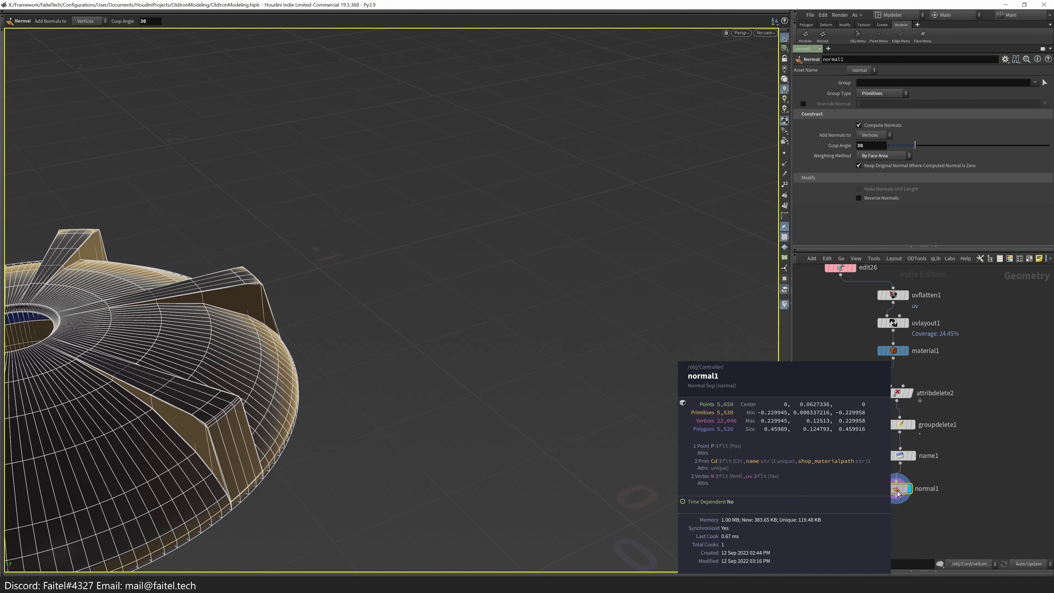
{"action": "middle_click_drag", "start_coordinate": [892, 290], "coordinate": [904, 483]}
{"action": "scroll", "coordinate": [914, 457], "scroll_direction": "down", "scroll_amount": 3}
{"action": "scroll", "coordinate": [921, 431], "scroll_direction": "up", "scroll_amount": 5}
{"action": "scroll", "coordinate": [913, 428], "scroll_direction": "down", "scroll_amount": 2}
{"action": "middle_click_drag", "start_coordinate": [931, 418], "coordinate": [935, 475]}
{"action": "scroll", "coordinate": [935, 475], "scroll_direction": "down", "scroll_amount": 2}
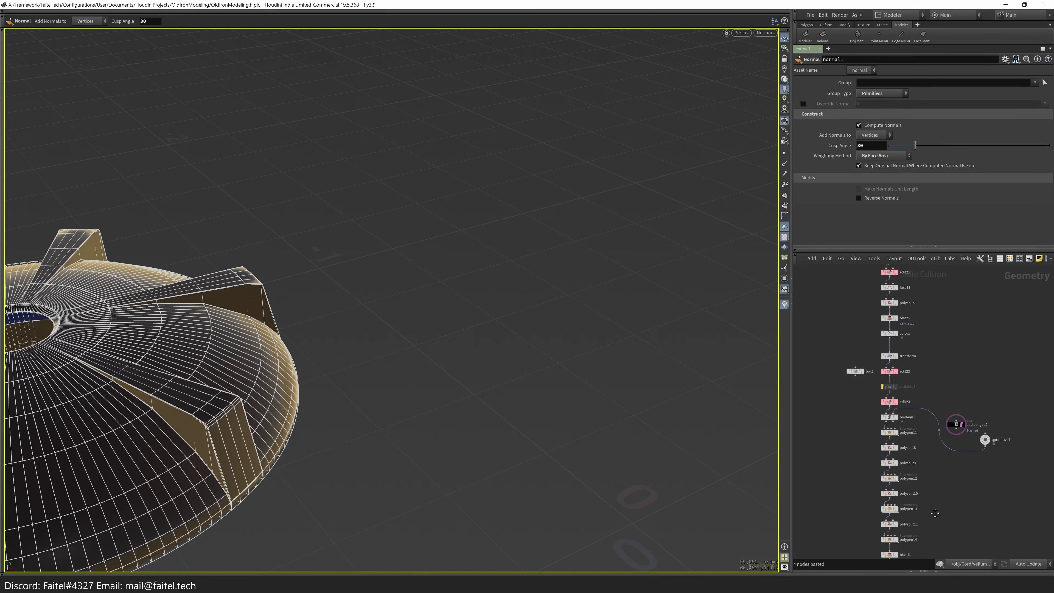
{"action": "scroll", "coordinate": [871, 457], "scroll_direction": "up", "scroll_amount": 3}
- Duplicate color1 as color2 and insert it between material1 and attribdelete2
{"action": "left_click", "coordinate": [872, 456]}
{"action": "scroll", "coordinate": [931, 377], "scroll_direction": "down", "scroll_amount": 5}
{"action": "key", "text": "ctrl+c"}
{"action": "scroll", "coordinate": [960, 399], "scroll_direction": "up", "scroll_amount": 4}
{"action": "key", "text": "ctrl+v"}
{"action": "scroll", "coordinate": [965, 401], "scroll_direction": "down", "scroll_amount": 1}
{"action": "scroll", "coordinate": [966, 401], "scroll_direction": "up", "scroll_amount": 1}
{"action": "left_click_drag", "start_coordinate": [970, 408], "coordinate": [877, 386]}
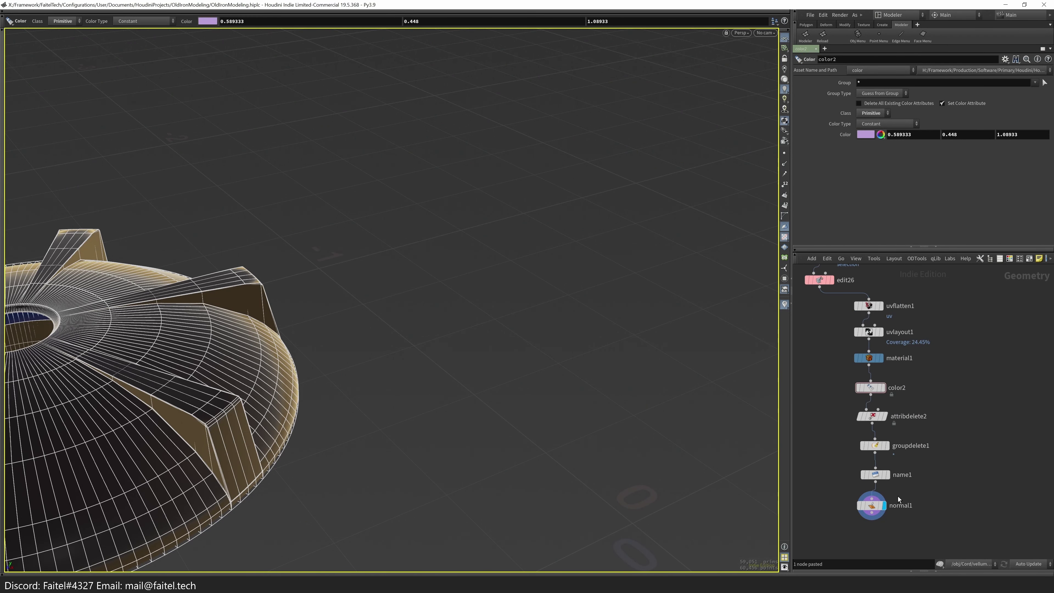
- Paste the four cleanup nodes into the cord network and connect them under uvflatten1
{"action": "left_click_drag", "start_coordinate": [899, 500], "coordinate": [817, 466]}
{"action": "key", "text": "ctrl+c"}
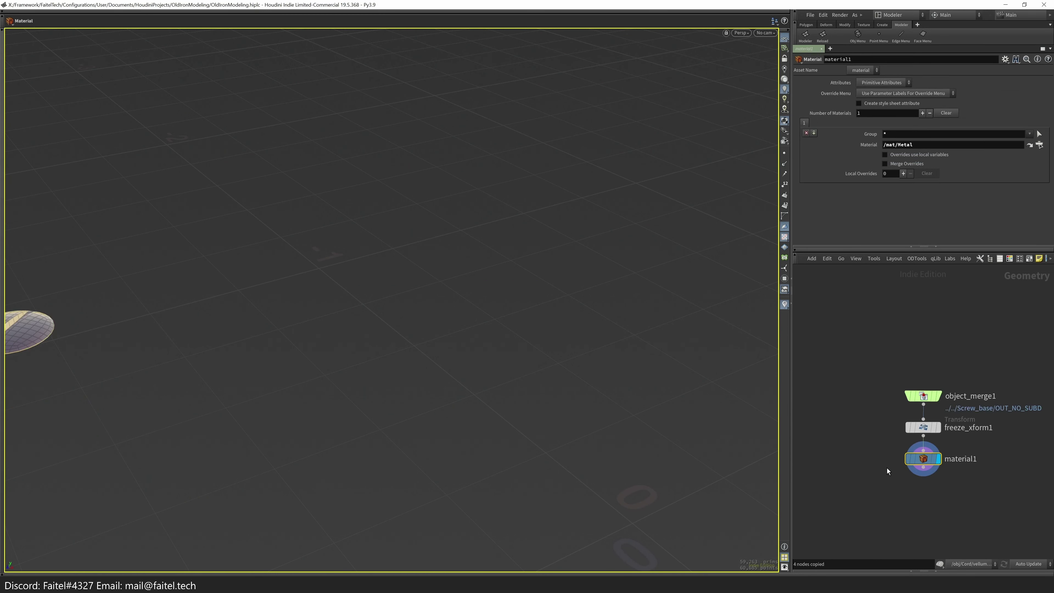
{"action": "key", "text": "ctrl+v"}
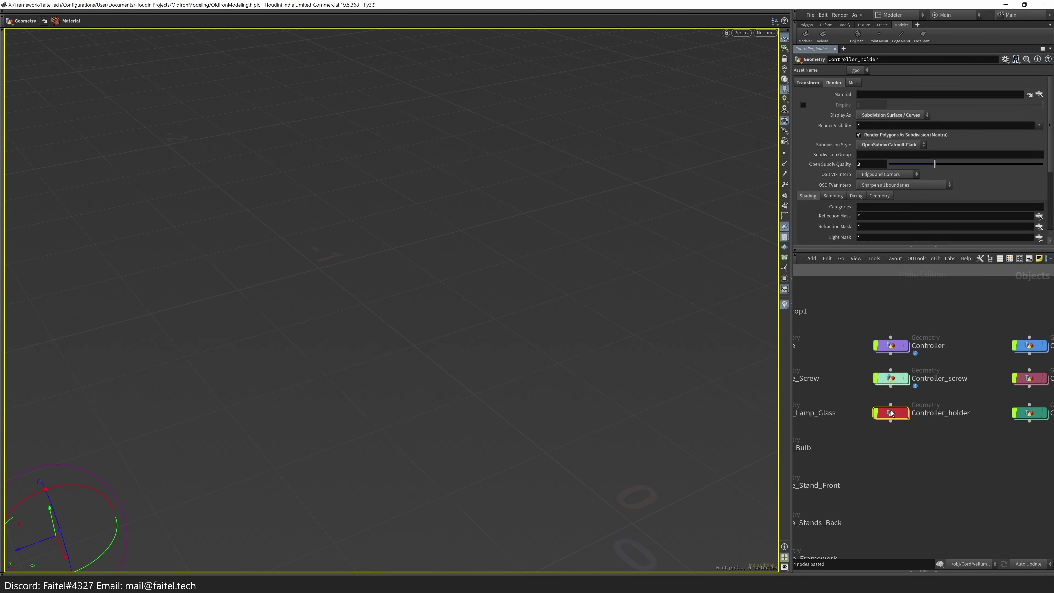
{"action": "key", "text": "ctrl+v"}
{"action": "mouse_move", "coordinate": [930, 459]}
{"action": "left_mouse_down"}
{"action": "mouse_move", "coordinate": [891, 485]}
{"action": "mouse_move", "coordinate": [929, 462]}
{"action": "left_mouse_up"}
{"action": "scroll", "coordinate": [928, 463], "scroll_direction": "up", "scroll_amount": 5}
{"action": "middle_click", "coordinate": [876, 472]}
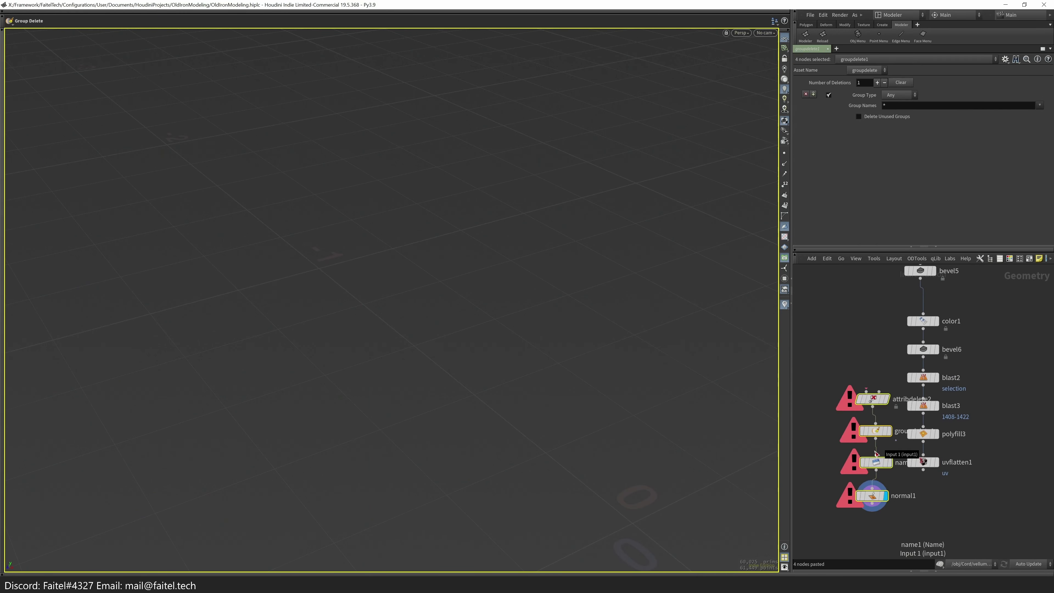
{"action": "left_click_drag", "start_coordinate": [876, 454], "coordinate": [914, 511]}
{"action": "left_click", "coordinate": [894, 513]}
{"action": "middle_click", "coordinate": [895, 514]}
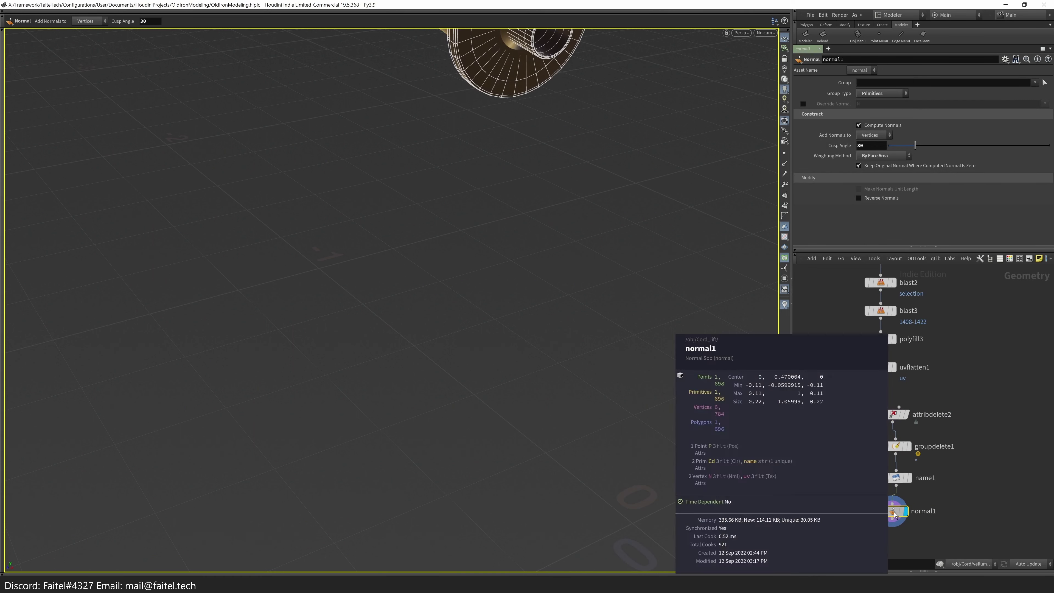
{"action": "left_click", "coordinate": [899, 368]}
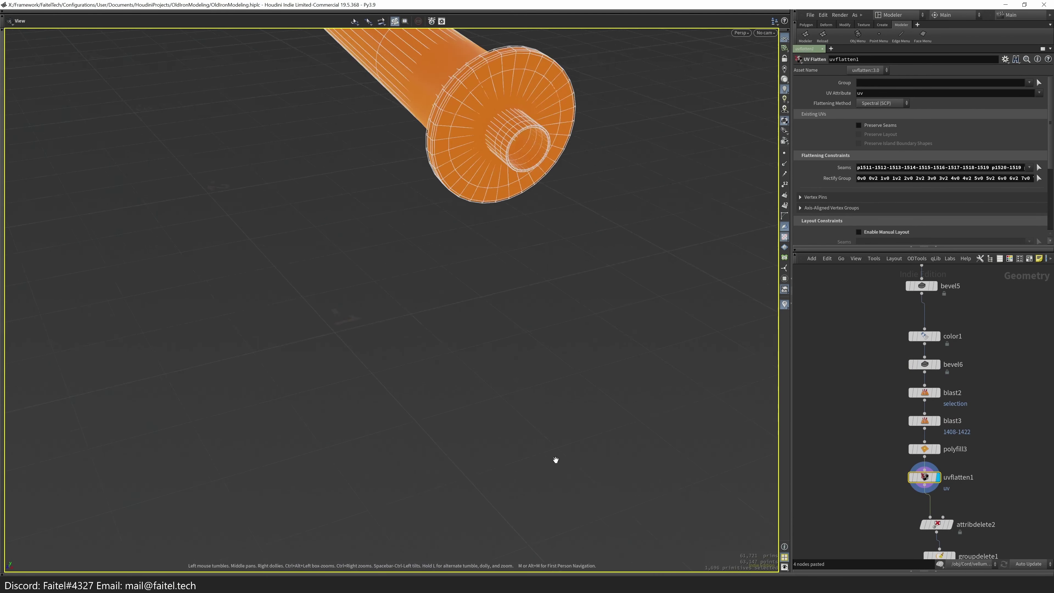
- Assign the Rubber material to the cord plug
{"action": "right_click_drag", "start_coordinate": [555, 460], "coordinate": [554, 276]}
{"action": "key", "text": "q"}
{"action": "left_click", "coordinate": [414, 101]}
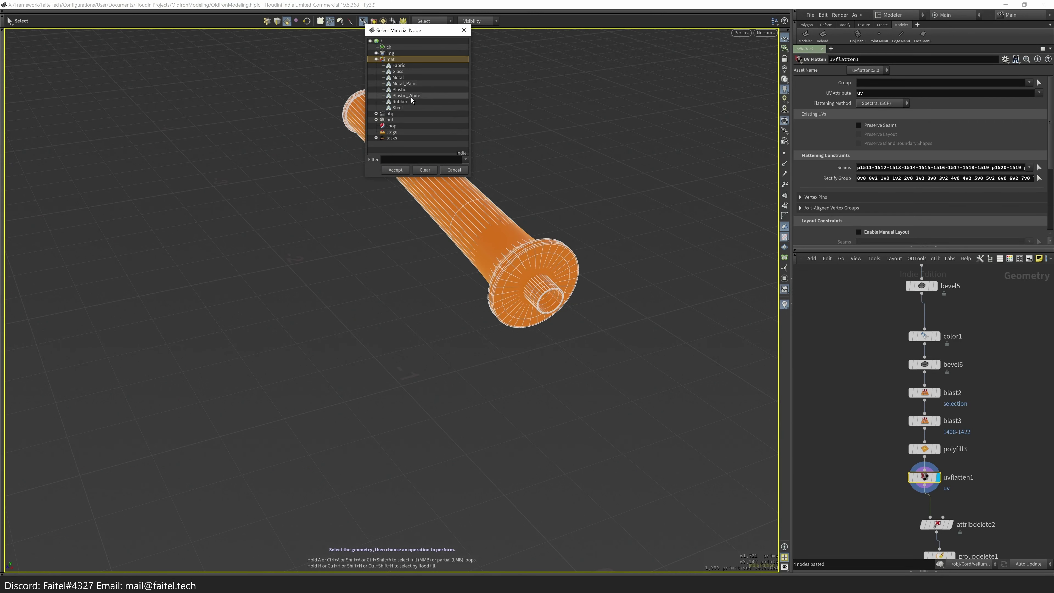
{"action": "left_click", "coordinate": [400, 101]}
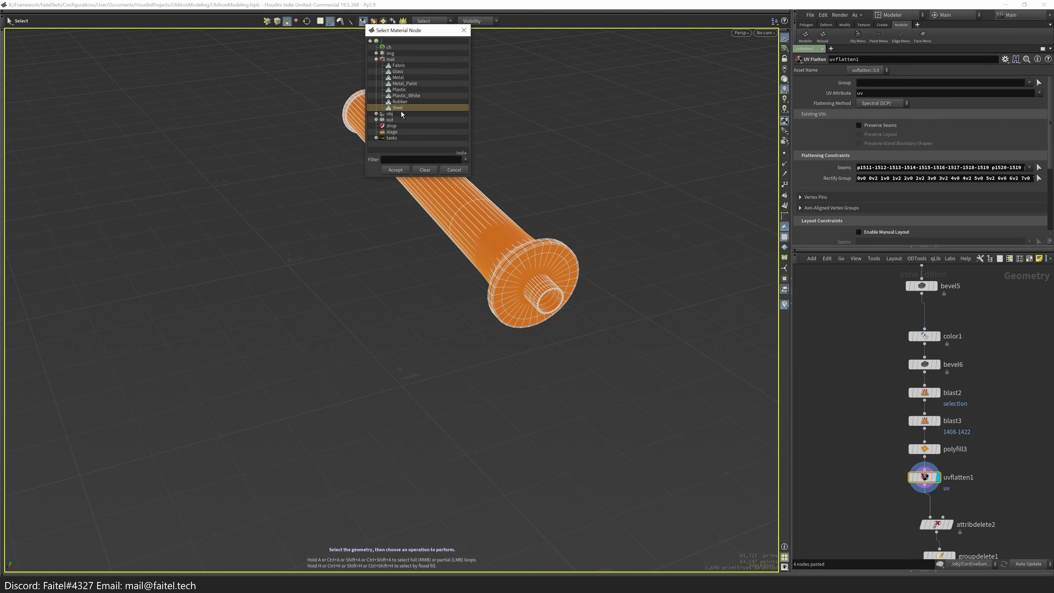
{"action": "left_click", "coordinate": [395, 170]}
- Display normal1 and paste the four copied cleanup nodes into the hose network
{"action": "middle_click_drag", "start_coordinate": [975, 477], "coordinate": [943, 394]}
{"action": "left_click", "coordinate": [871, 451]}
{"action": "left_click", "coordinate": [887, 451]}
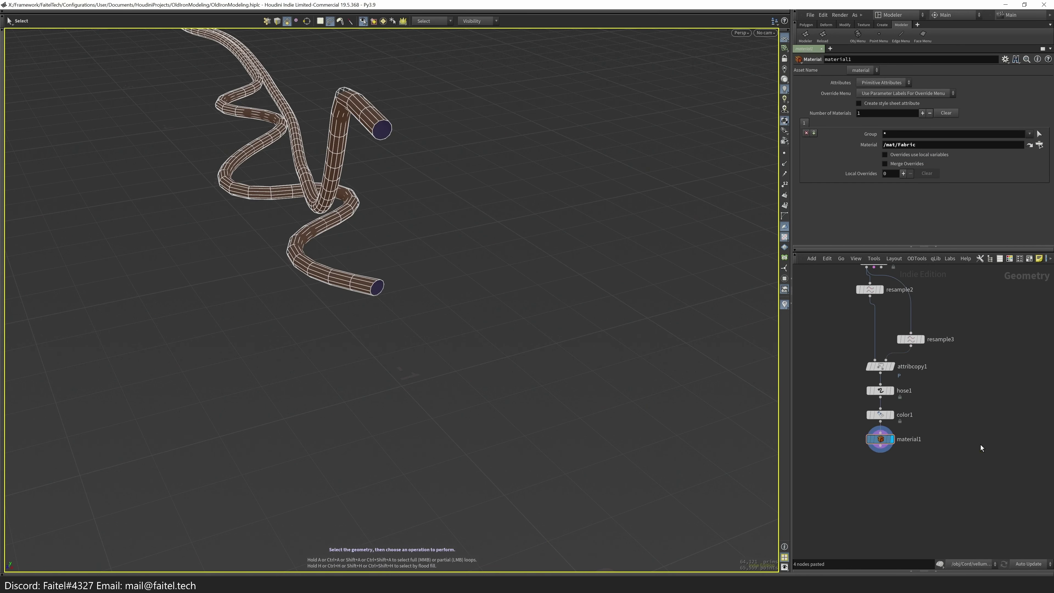
{"action": "key", "text": "ctrl+v"}
{"action": "scroll", "coordinate": [843, 415], "scroll_direction": "up", "scroll_amount": 3}
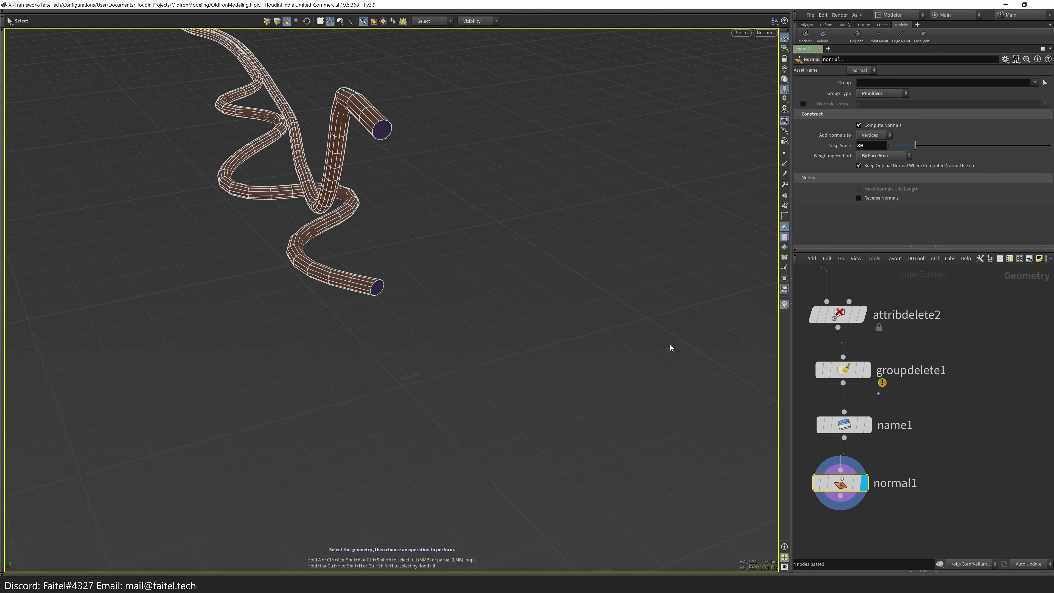
{"action": "middle_click", "coordinate": [836, 490]}
- Set attribdelete2's Point Attributes to '* ^P', disable Vertex and enable Primitive deletion
{"action": "left_click", "coordinate": [838, 314]}
{"action": "left_click", "coordinate": [1045, 130]}
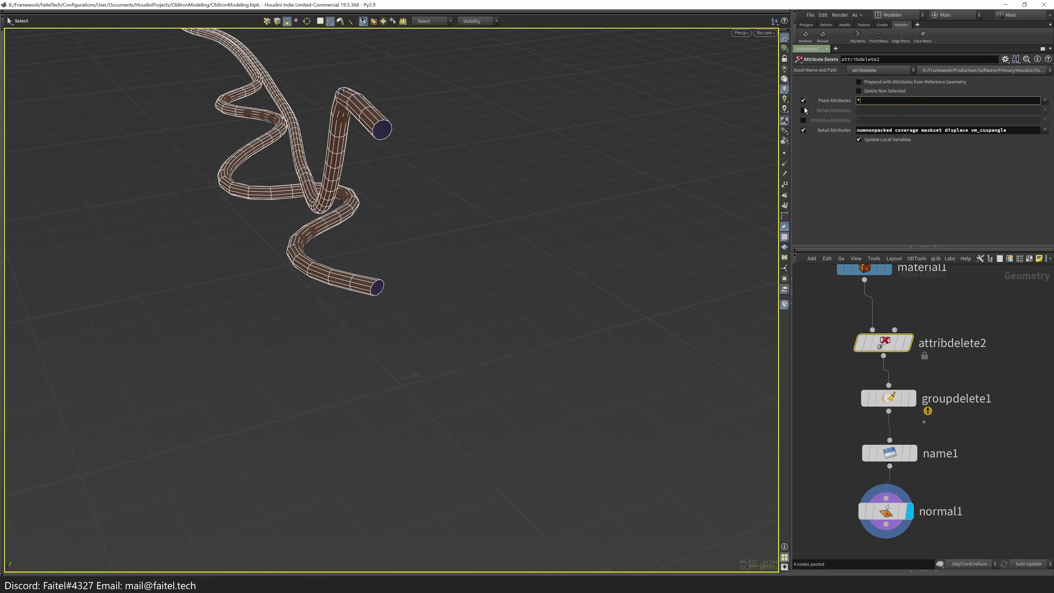
{"action": "type", "text": "* ^P"}
{"action": "left_click", "coordinate": [1045, 101]}
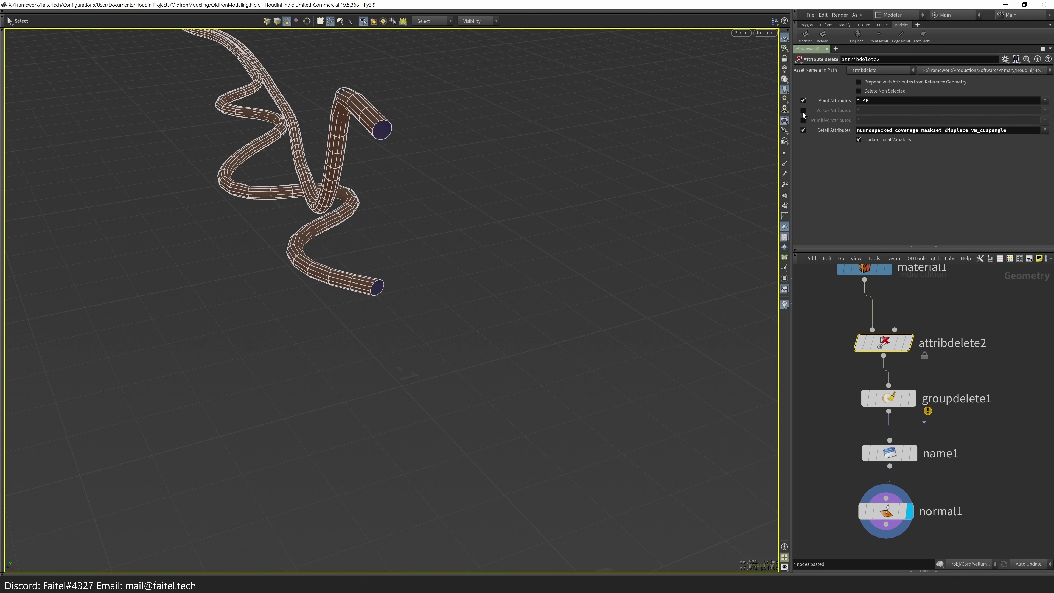
{"action": "left_click", "coordinate": [804, 110]}
{"action": "left_click", "coordinate": [803, 120]}
- Paste the copied cleanup node chain into the Cord_Plug network
{"action": "key", "text": "u"}
{"action": "double_click", "coordinate": [906, 469]}
{"action": "key", "text": "ctrl+v"}
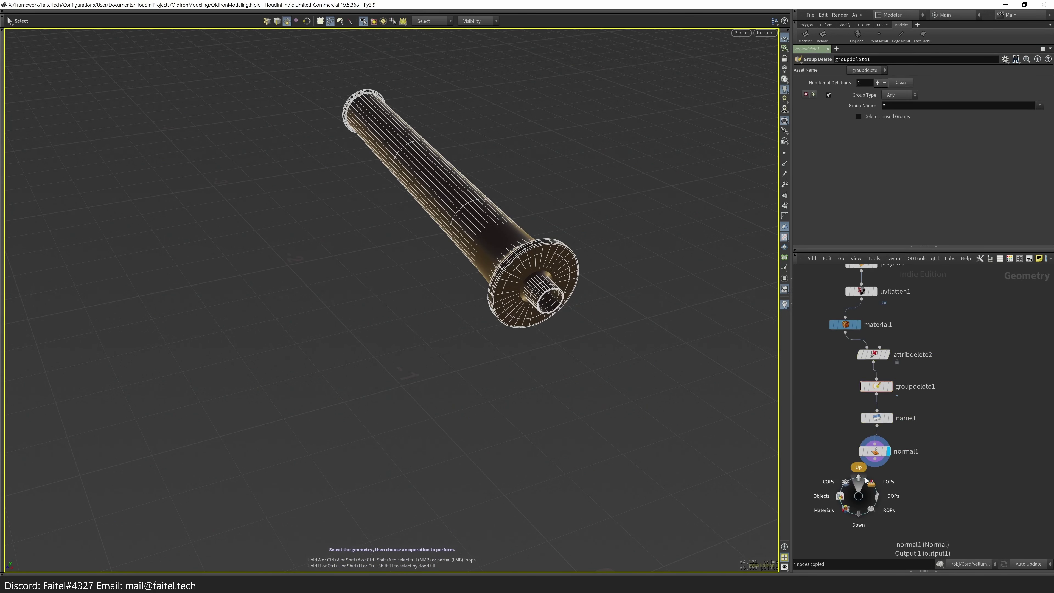
{"action": "left_click", "coordinate": [866, 479]}
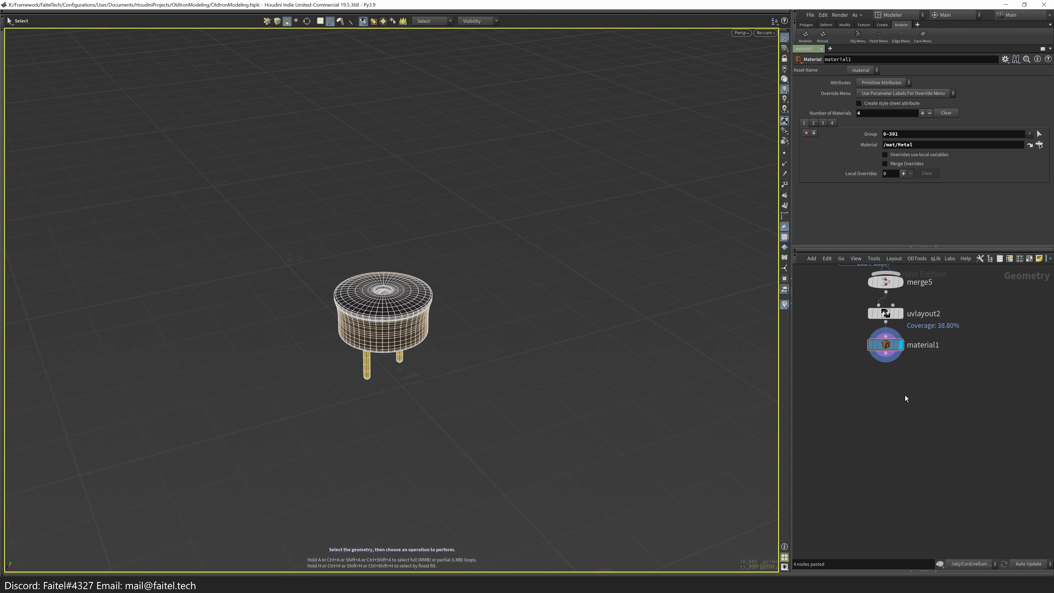
- Paste the four cleanup nodes below material1, wire it into attribdelete3, and enable Primitive deletion
{"action": "key", "text": "ctrl+v"}
{"action": "scroll", "coordinate": [884, 386], "scroll_direction": "up", "scroll_amount": 2}
{"action": "left_click_drag", "start_coordinate": [868, 341], "coordinate": [870, 390]}
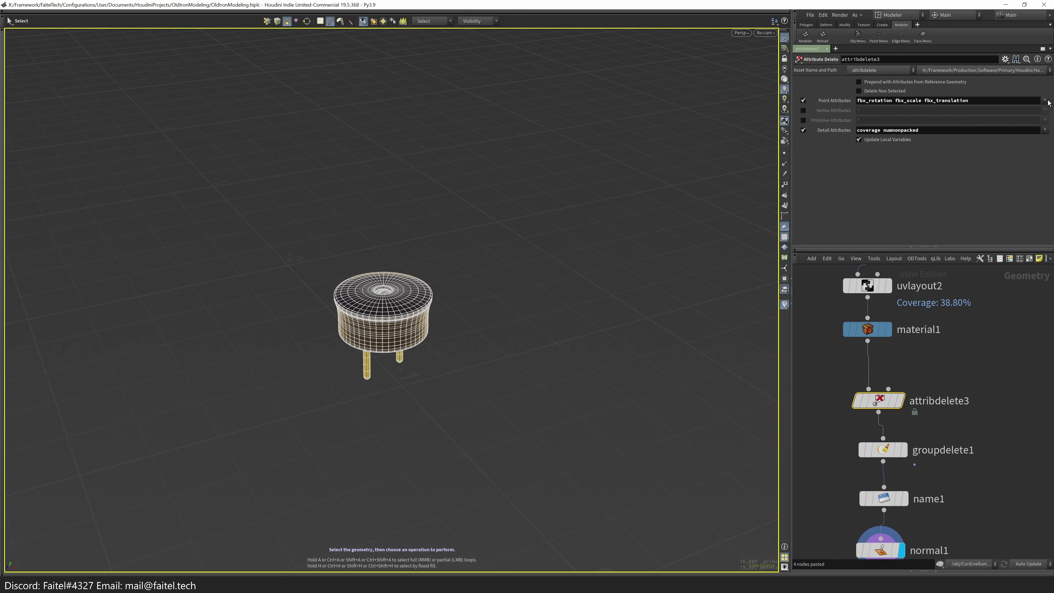
{"action": "left_click", "coordinate": [804, 120]}
{"action": "left_click", "coordinate": [1045, 121]}
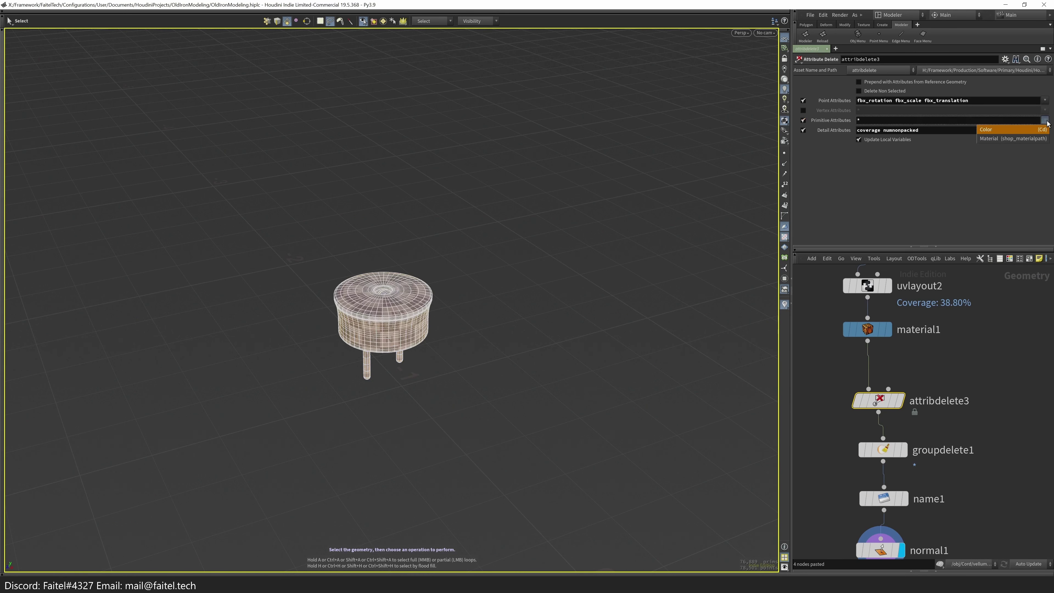
- In the Cord network, clear name1's group so naming covers all geometry
{"action": "middle_click_drag", "start_coordinate": [988, 478], "coordinate": [988, 391]}
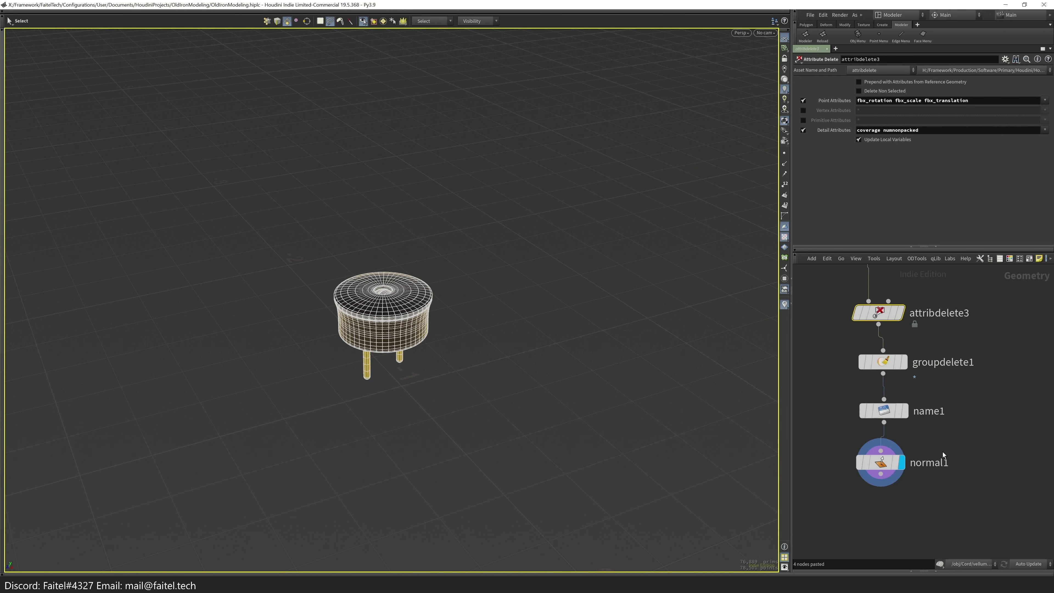
{"action": "left_click", "coordinate": [882, 412]}
{"action": "key", "text": "u"}
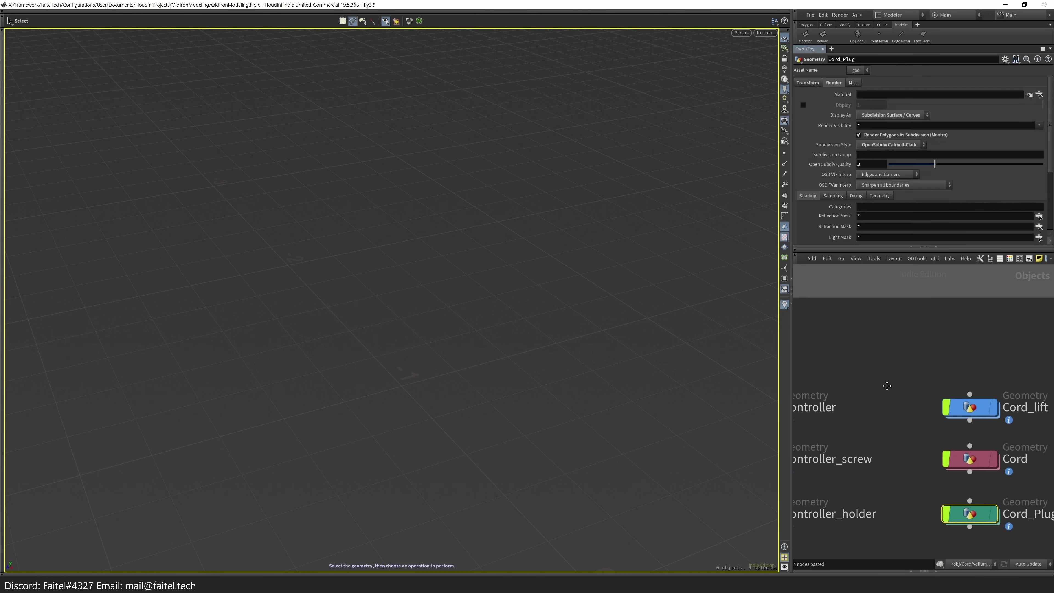
{"action": "double_click", "coordinate": [897, 459]}
{"action": "left_click", "coordinate": [806, 132]}
{"action": "left_click", "coordinate": [805, 132]}
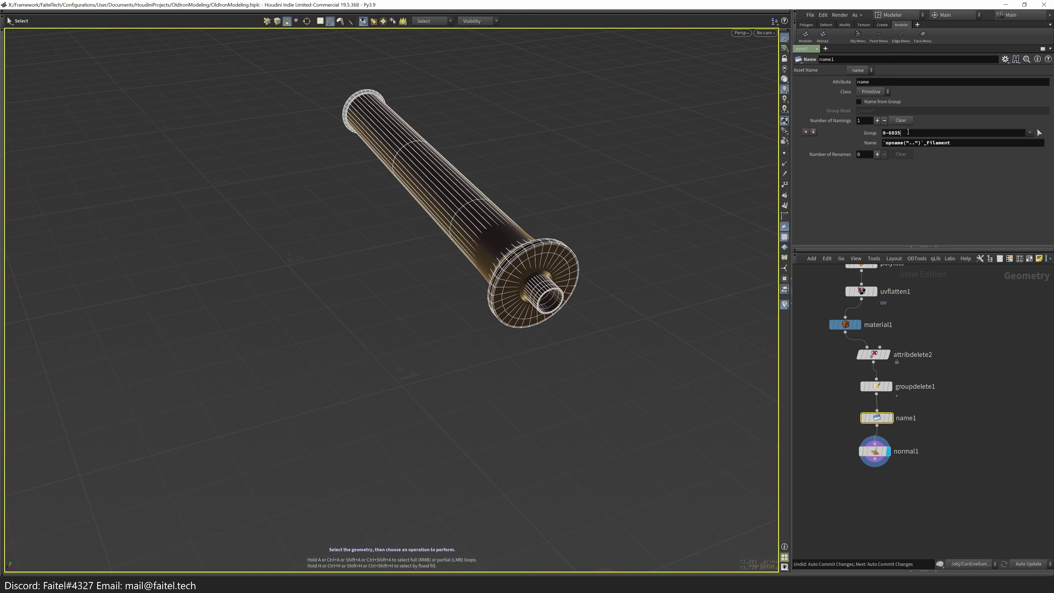
{"action": "middle_click", "coordinate": [853, 136], "text": "ctrl"}
{"action": "left_click", "coordinate": [948, 142]}
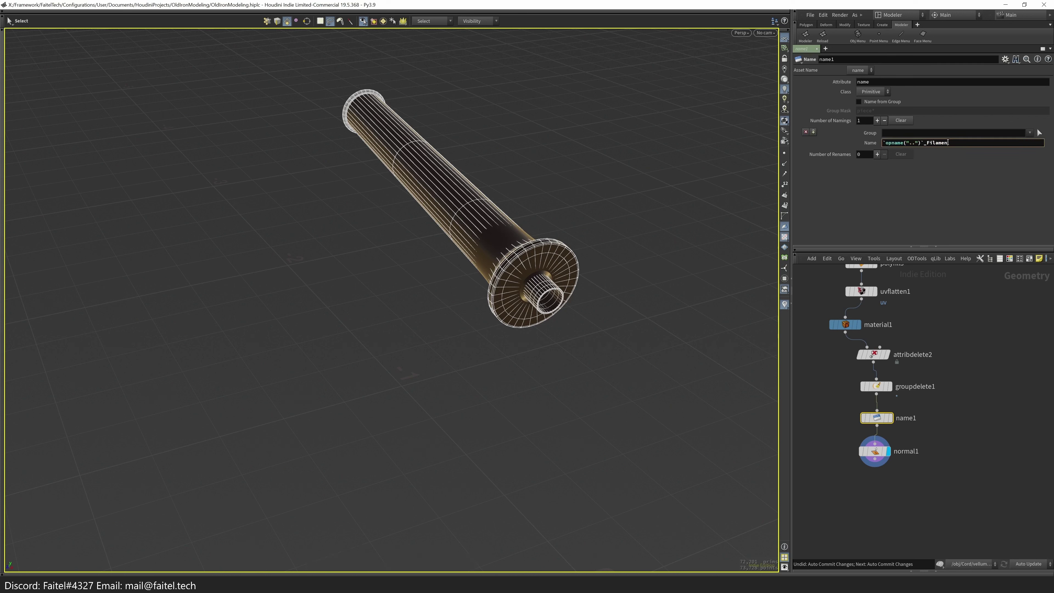
- Replace name1 with the pasted name node in Controller_holder and the next part
{"action": "key", "text": "u"}
{"action": "double_click", "coordinate": [897, 418]}
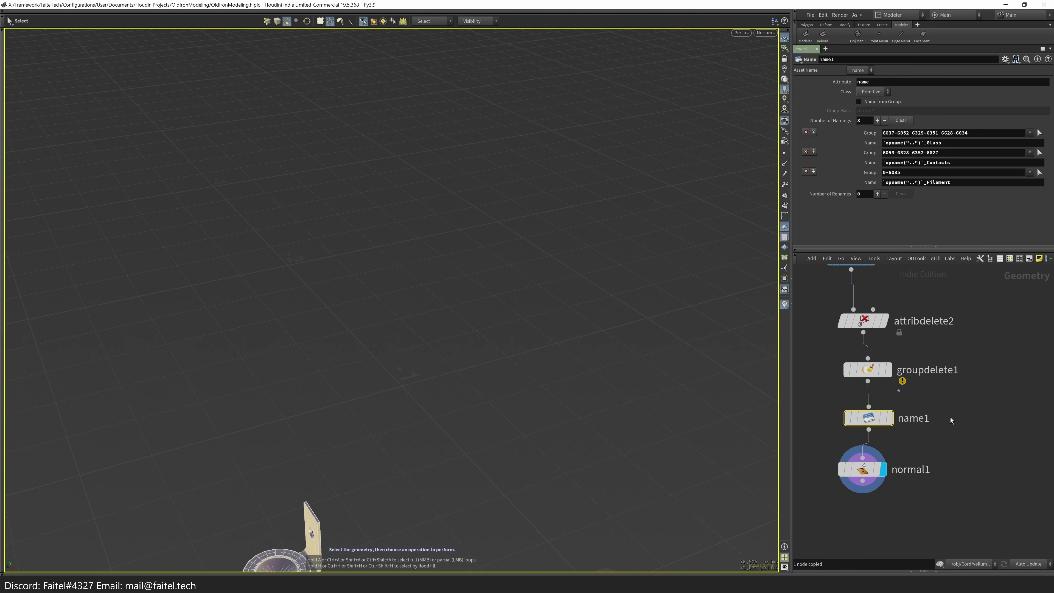
{"action": "key", "text": "ctrl+v"}
{"action": "key", "text": "alt+x"}
{"action": "key", "text": "u"}
{"action": "double_click", "coordinate": [897, 358]}
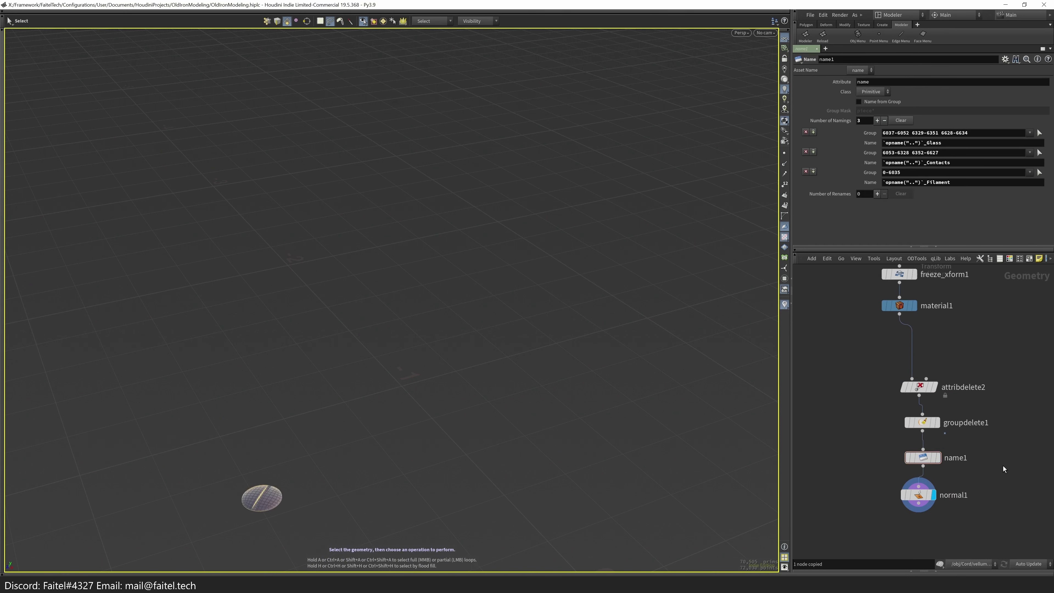
{"action": "key", "text": "alt+x"}
{"action": "key", "text": "u"}
- Swap in the replacement name node in another part, then check name1 in Handle_Framework_Bolts
{"action": "double_click", "coordinate": [861, 307]}
{"action": "key", "text": "ctrl+v"}
{"action": "key", "text": "alt+x"}
{"action": "key", "text": "u"}
{"action": "double_click", "coordinate": [832, 430]}
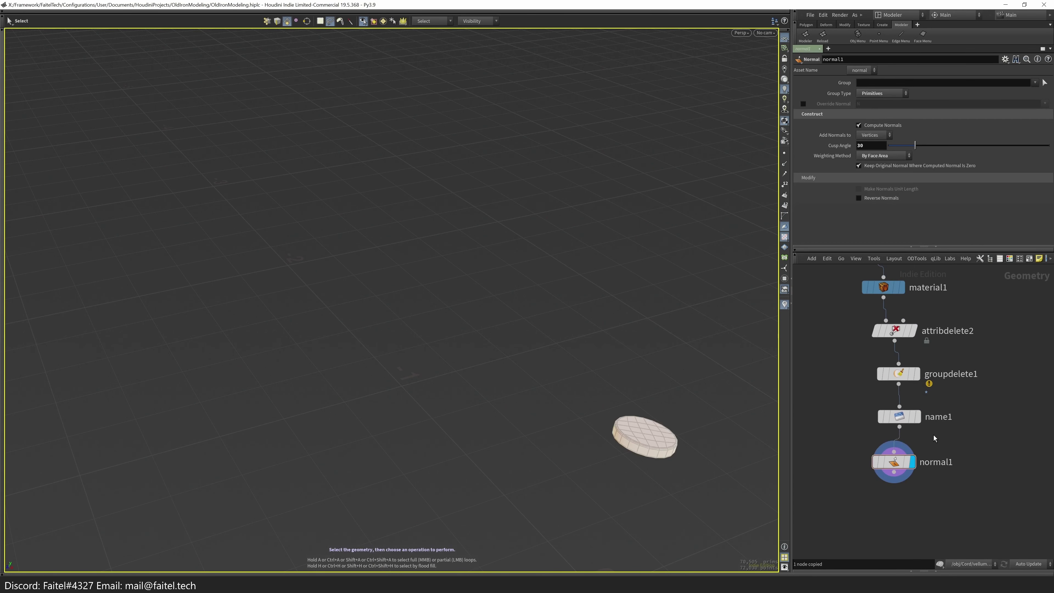
{"action": "left_click", "coordinate": [898, 417]}
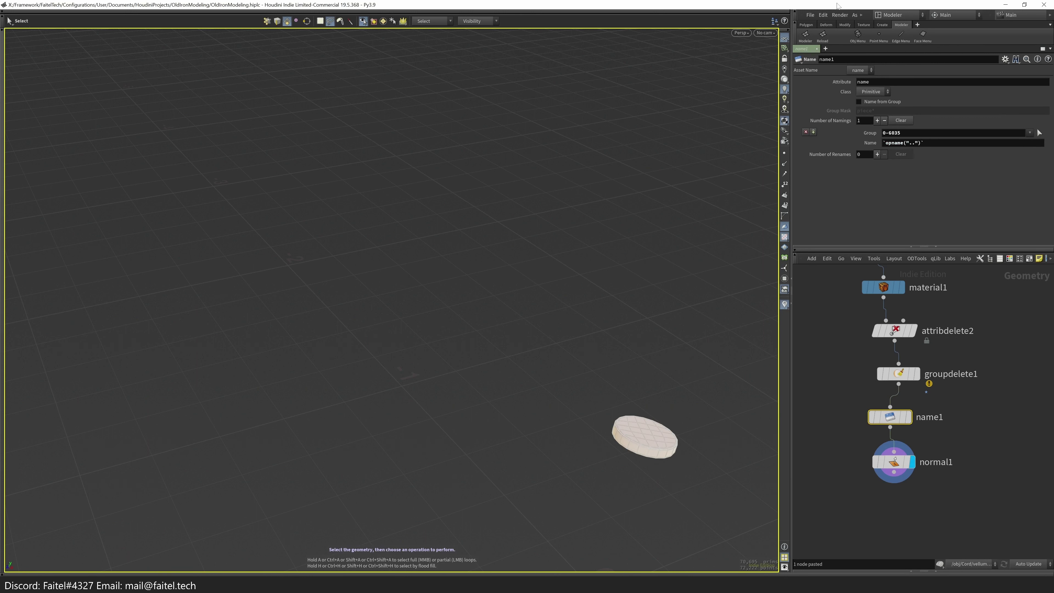
- In the ribbed part's network, paste a replacement name node, then delete it and undo to restore name1
{"action": "left_click", "coordinate": [938, 413]}
{"action": "double_click", "coordinate": [843, 391]}
{"action": "key", "text": "ctrl+v"}
{"action": "key", "text": "ctrl+v"}
{"action": "key", "text": "Delete"}
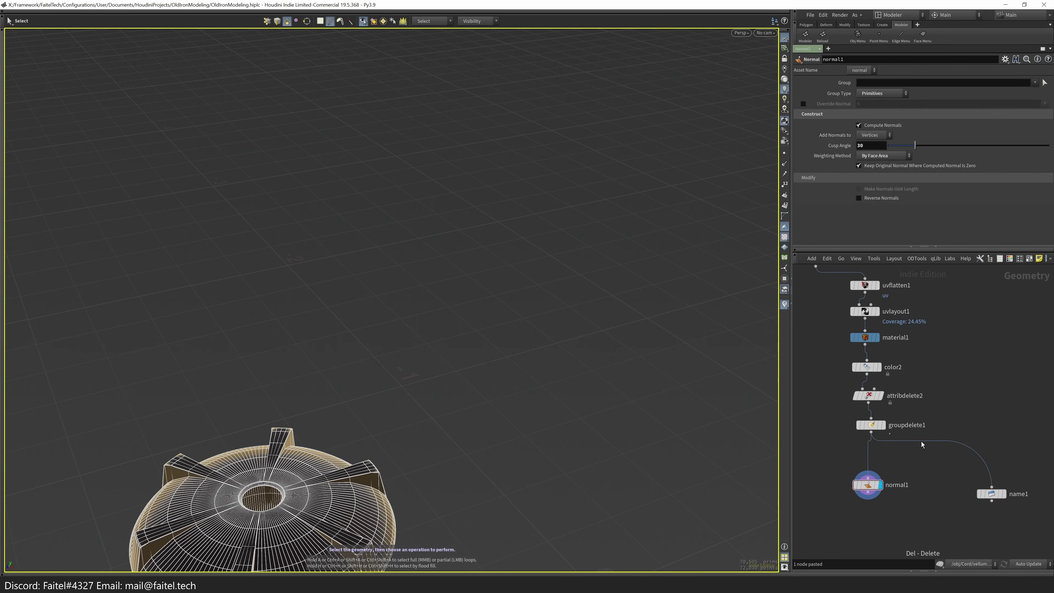
{"action": "left_click", "coordinate": [862, 456]}
{"action": "key", "text": "ctrl+z"}
{"action": "key", "text": "ctrl+z"}
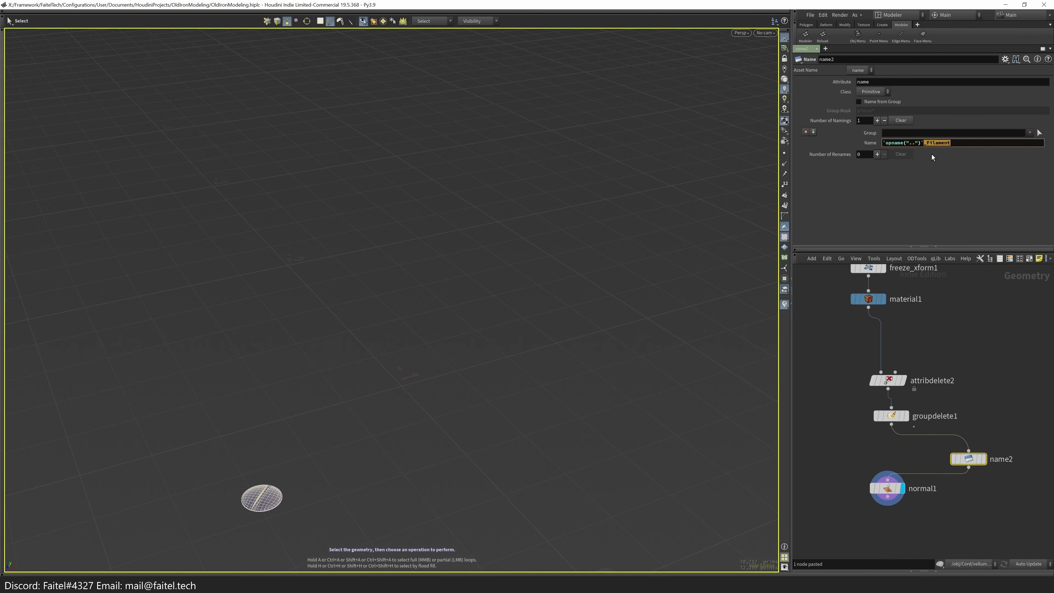
- Step through the disc and screw parts' geometry networks to review their naming
{"action": "key", "text": "n"}
{"action": "left_click", "coordinate": [955, 476]}
{"action": "key", "text": "i"}
{"action": "key", "text": "n"}
{"action": "left_click", "coordinate": [880, 497]}
{"action": "key", "text": "i"}
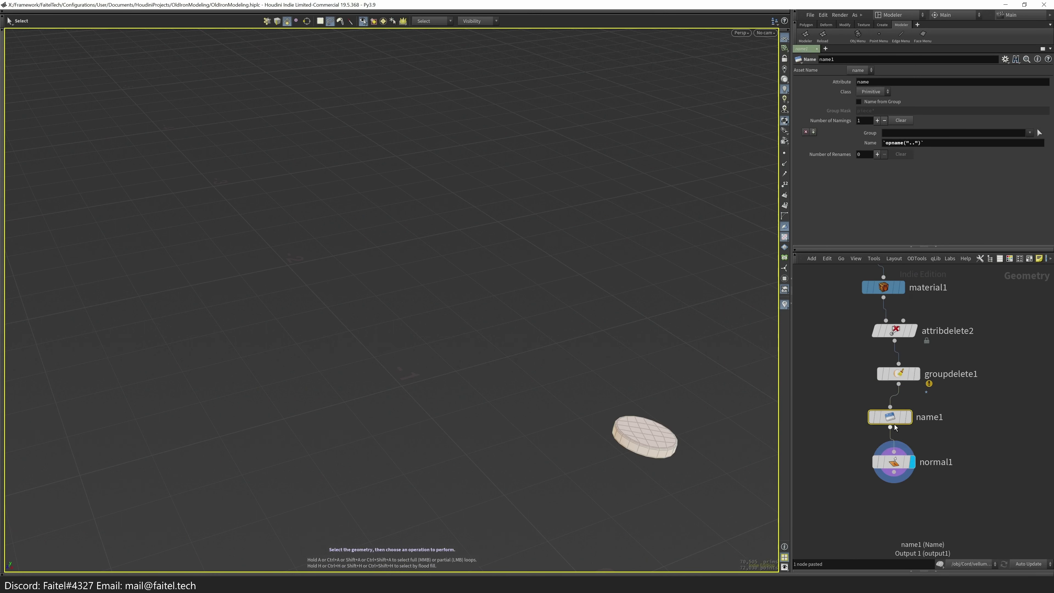
{"action": "left_click", "coordinate": [868, 474]}
{"action": "key", "text": "i"}
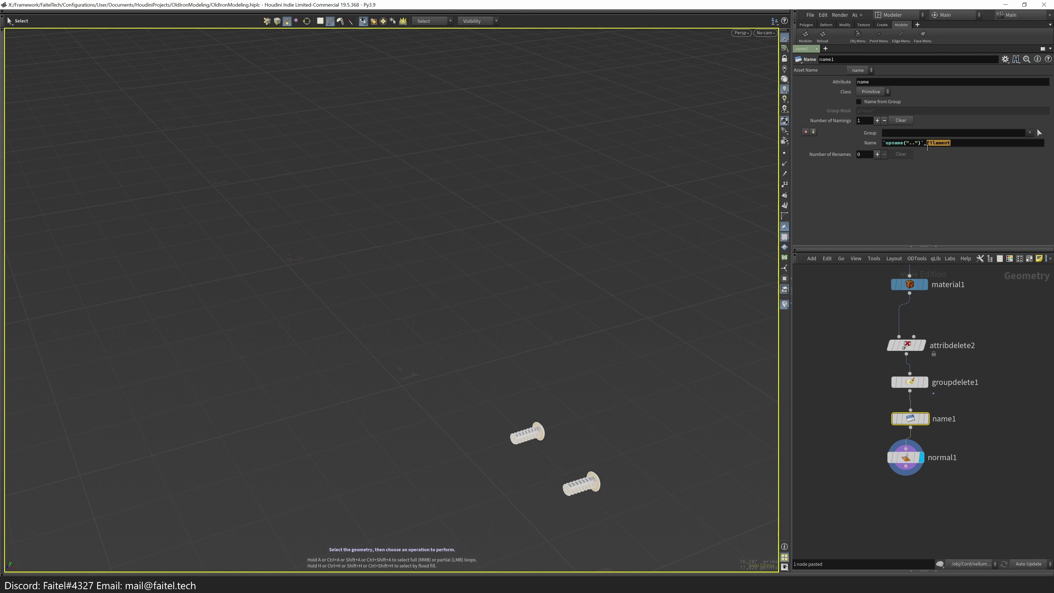
- In the tall bars' network, remove the Contacts naming entry and delete the Filament suffix from the name
{"action": "key", "text": "u"}
{"action": "key", "text": "i"}
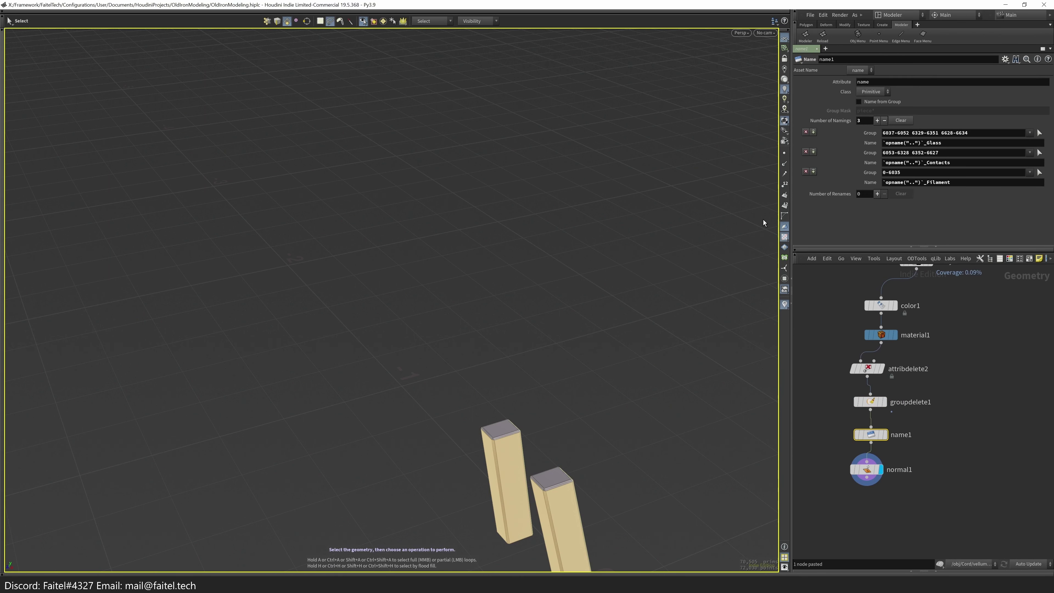
{"action": "left_click", "coordinate": [806, 132]}
{"action": "double_click", "coordinate": [939, 143]}
{"action": "key", "text": "BackSpace"}
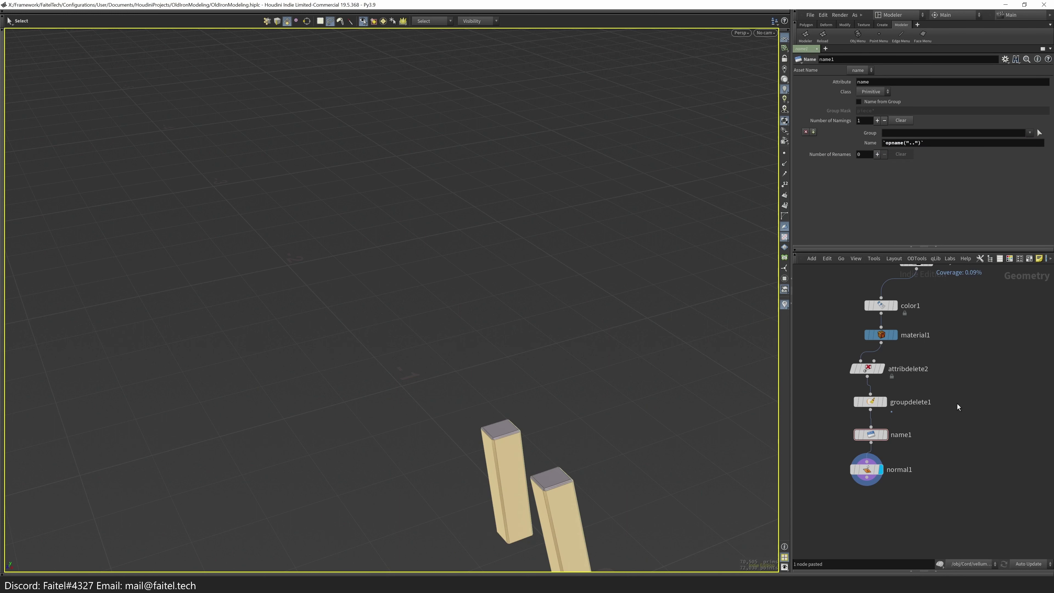
- Review the Handle_Framework, Signal_Bulb and Signal_Lamp_Glass geometry networks
{"action": "key", "text": "u"}
{"action": "key", "text": "i"}
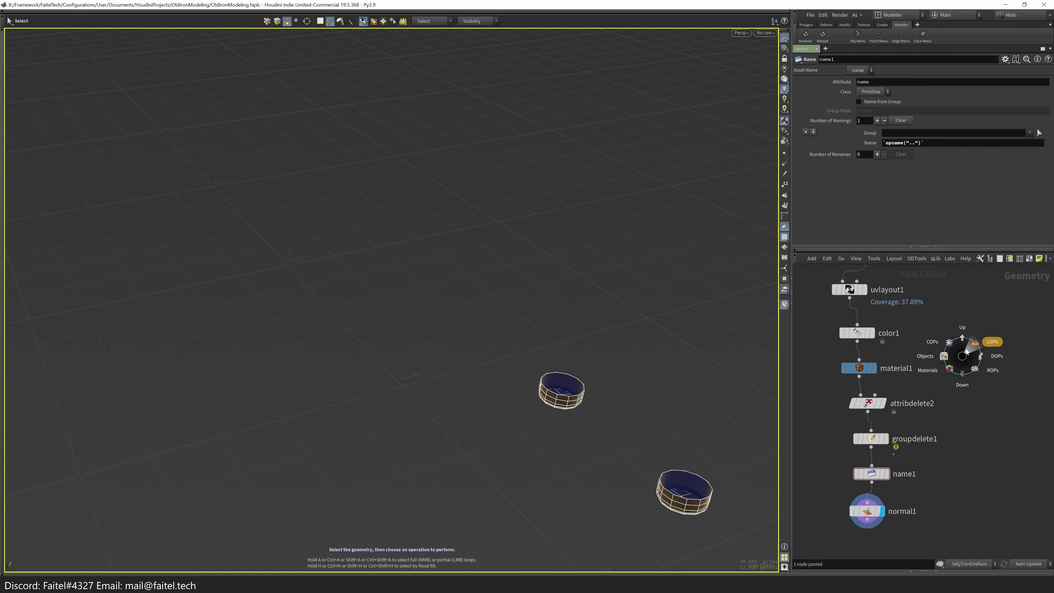
{"action": "key", "text": "u"}
{"action": "key", "text": "i"}
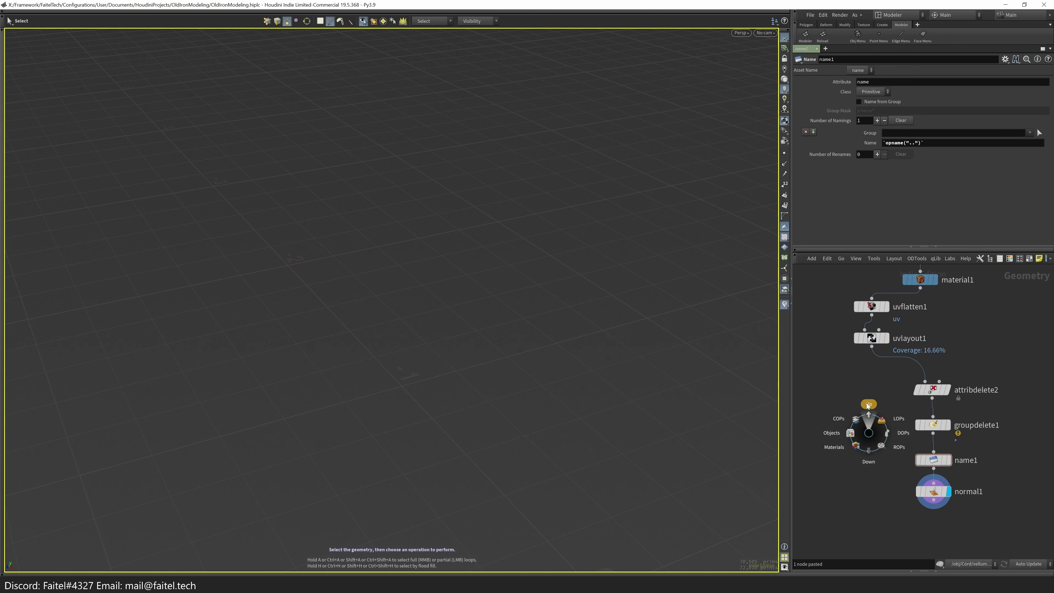
{"action": "left_click", "coordinate": [869, 404]}
{"action": "key", "text": "i"}
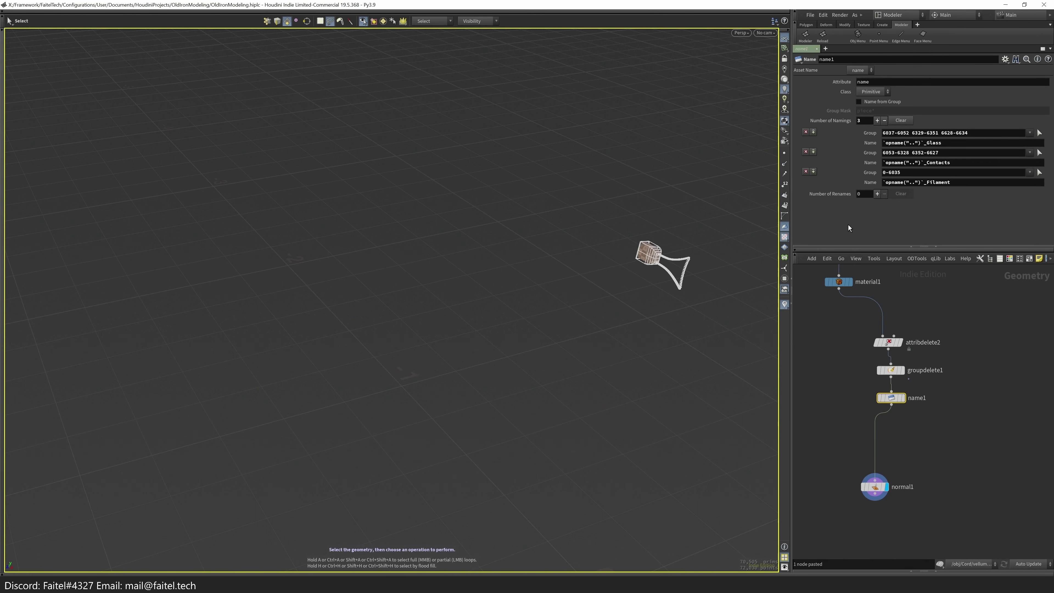
{"action": "left_click", "coordinate": [946, 416]}
{"action": "key", "text": "i"}
{"action": "key", "text": "u"}
{"action": "key", "text": "i"}
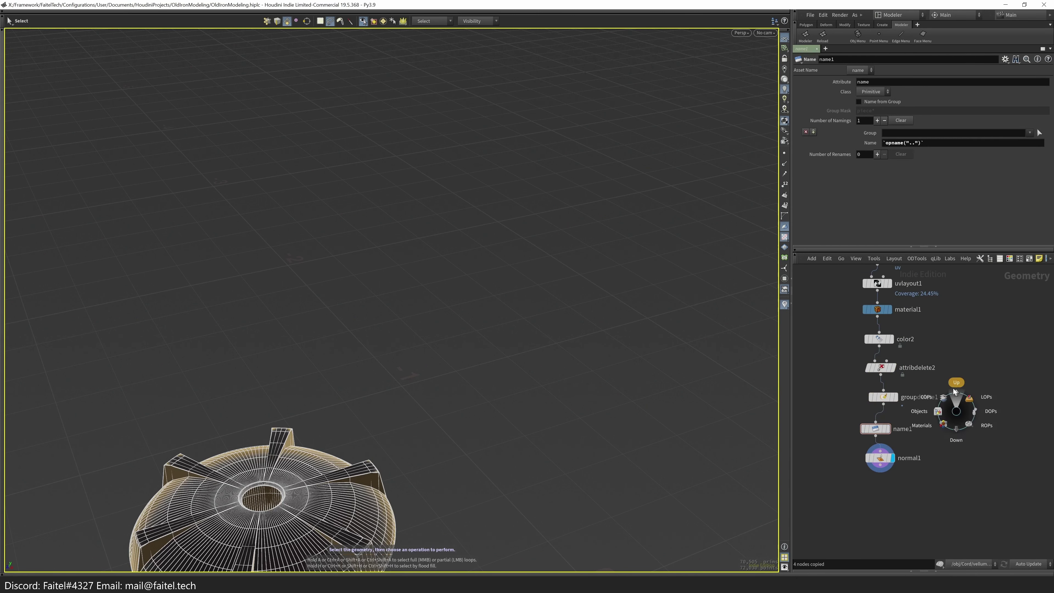
{"action": "left_click", "coordinate": [956, 395]}
- Inspect name2 in Controller_holder and normal1 in the cord, then enter the two-legged plug part
{"action": "double_click", "coordinate": [865, 407]}
{"action": "middle_click", "coordinate": [971, 424]}
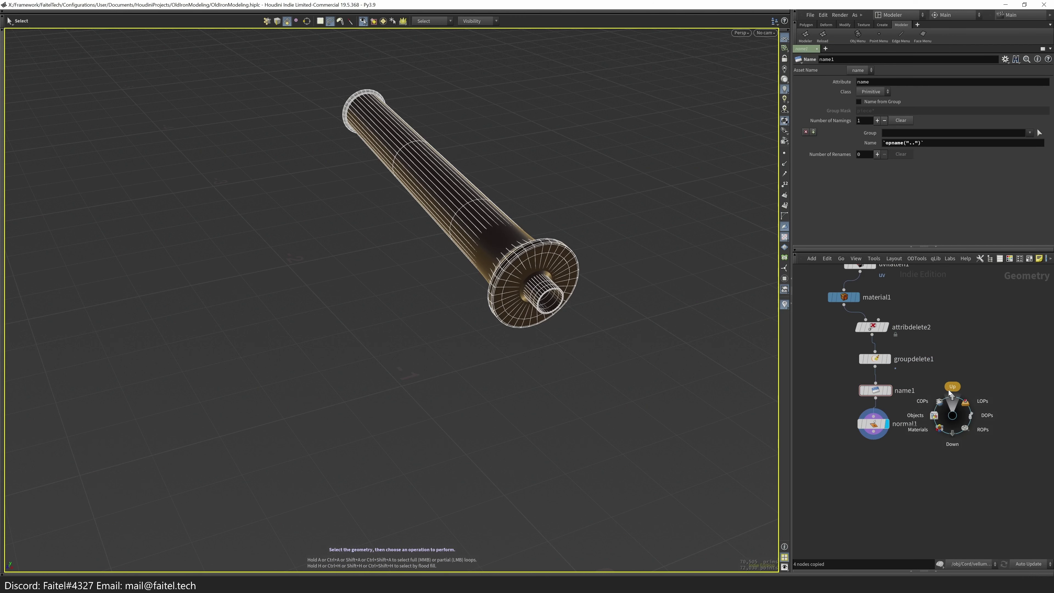
{"action": "left_click", "coordinate": [951, 392]}
{"action": "double_click", "coordinate": [909, 447]}
{"action": "scroll", "coordinate": [980, 442], "scroll_direction": "up", "scroll_amount": 2}
{"action": "middle_click", "coordinate": [913, 463]}
{"action": "left_click", "coordinate": [932, 481]}
{"action": "double_click", "coordinate": [897, 420]}
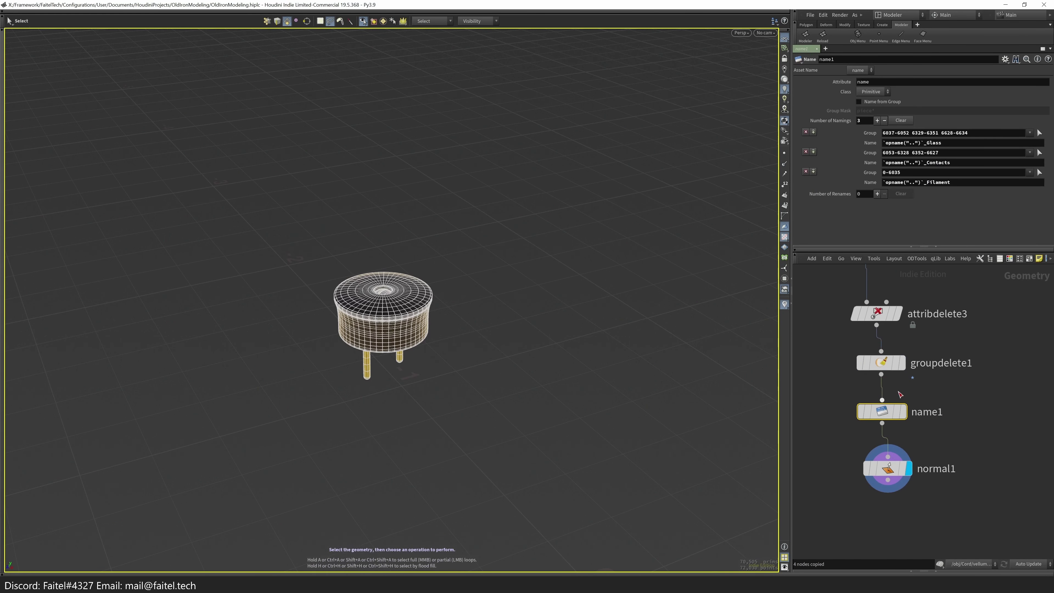
- Remove two extra naming entries and set the first entry's group to the picked cap faces
{"action": "left_click", "coordinate": [806, 132]}
{"action": "left_click", "coordinate": [806, 132]}
{"action": "left_click", "coordinate": [1040, 133]}
{"action": "scroll", "coordinate": [409, 317], "scroll_direction": "up", "scroll_amount": 3}
{"action": "key", "text": "Return"}
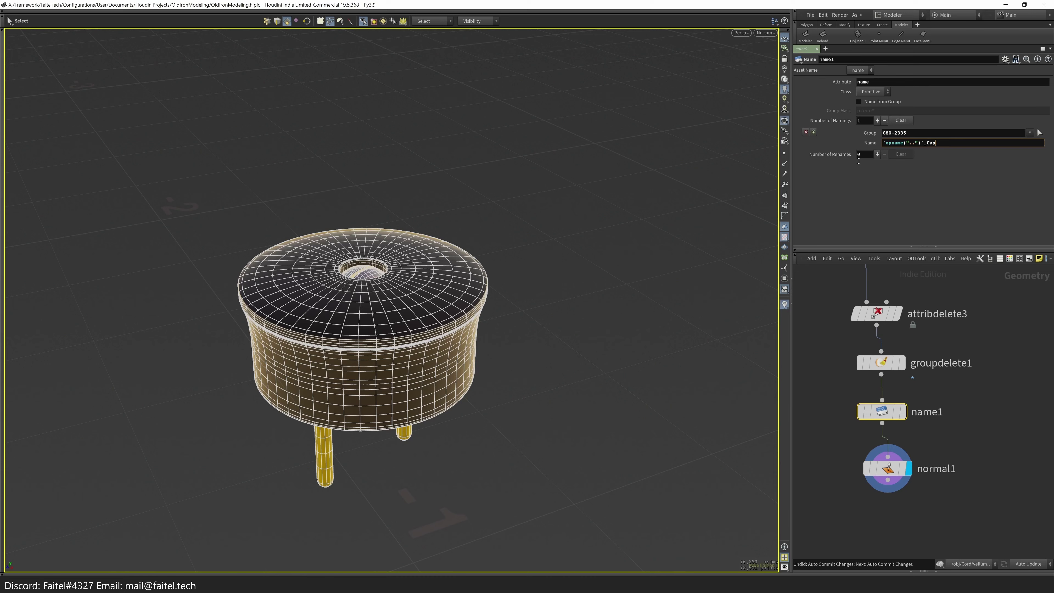
{"action": "left_click_drag", "start_coordinate": [622, 325], "coordinate": [596, 397], "text": "alt"}
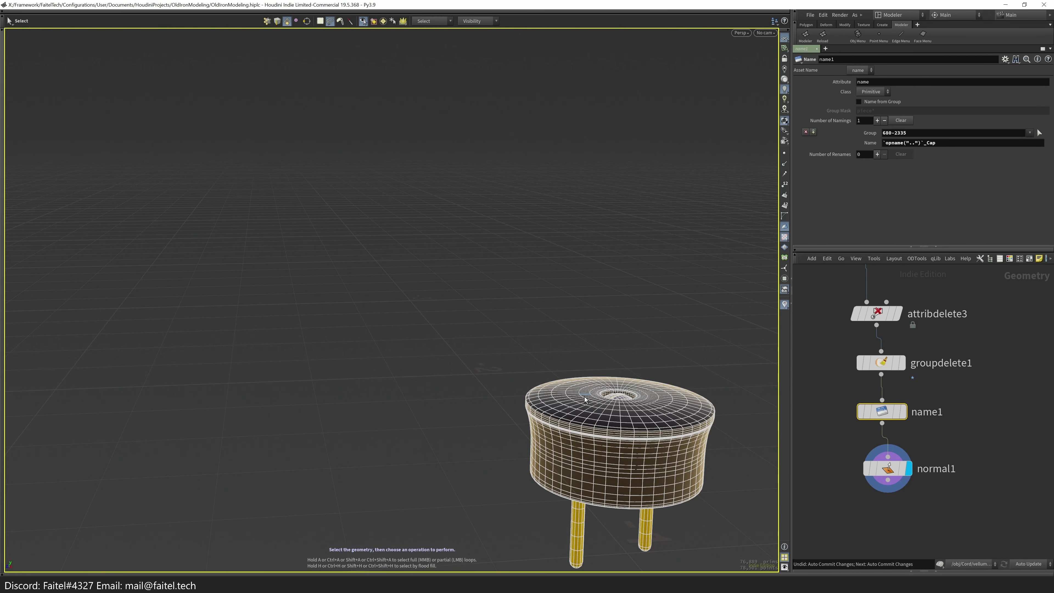
- Add a second naming entry grouping the plug's body faces
{"action": "left_click", "coordinate": [814, 132]}
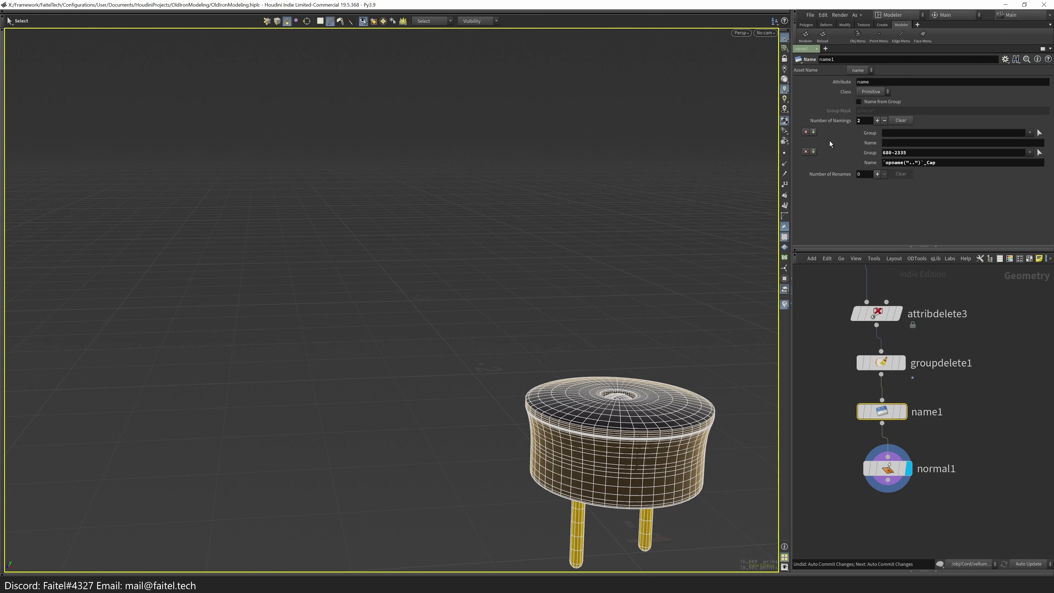
{"action": "left_click", "coordinate": [1039, 133]}
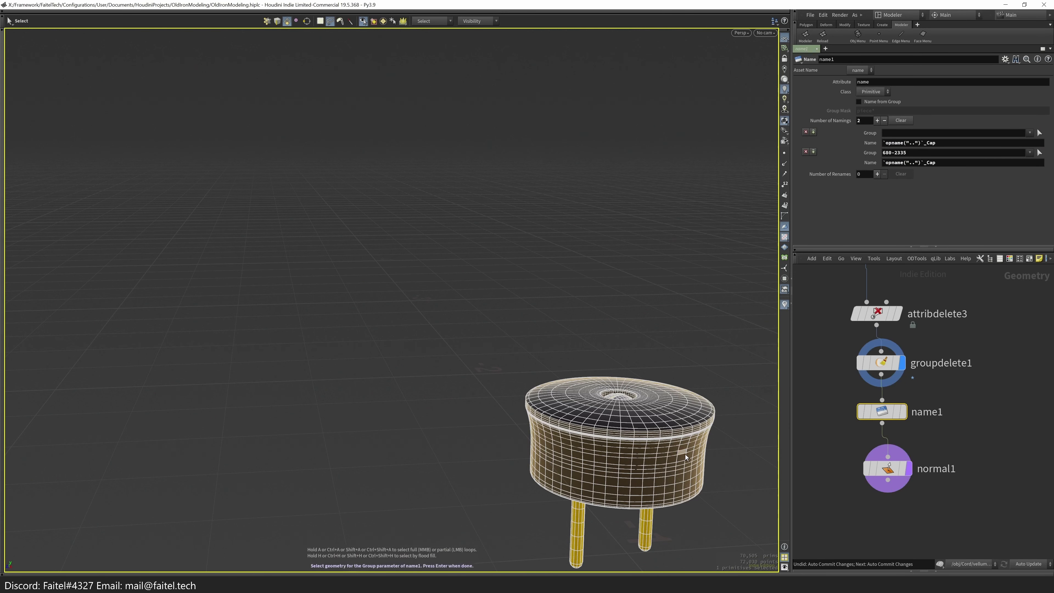
{"action": "key", "text": "Return"}
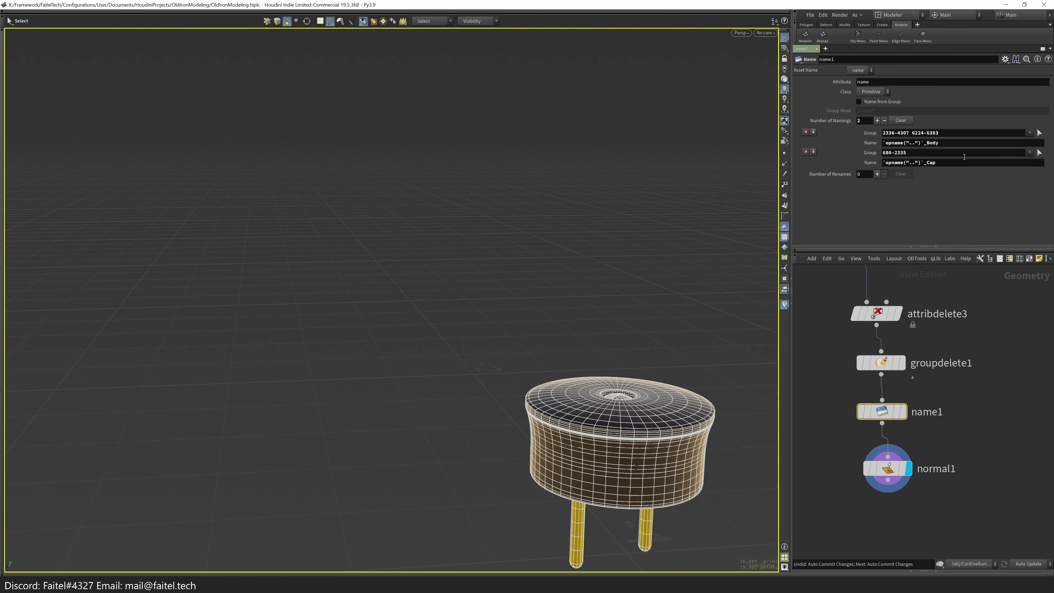
{"action": "left_click_drag", "start_coordinate": [655, 343], "coordinate": [699, 216], "text": "alt"}
{"action": "scroll", "coordinate": [699, 217], "scroll_direction": "up", "scroll_amount": 5}
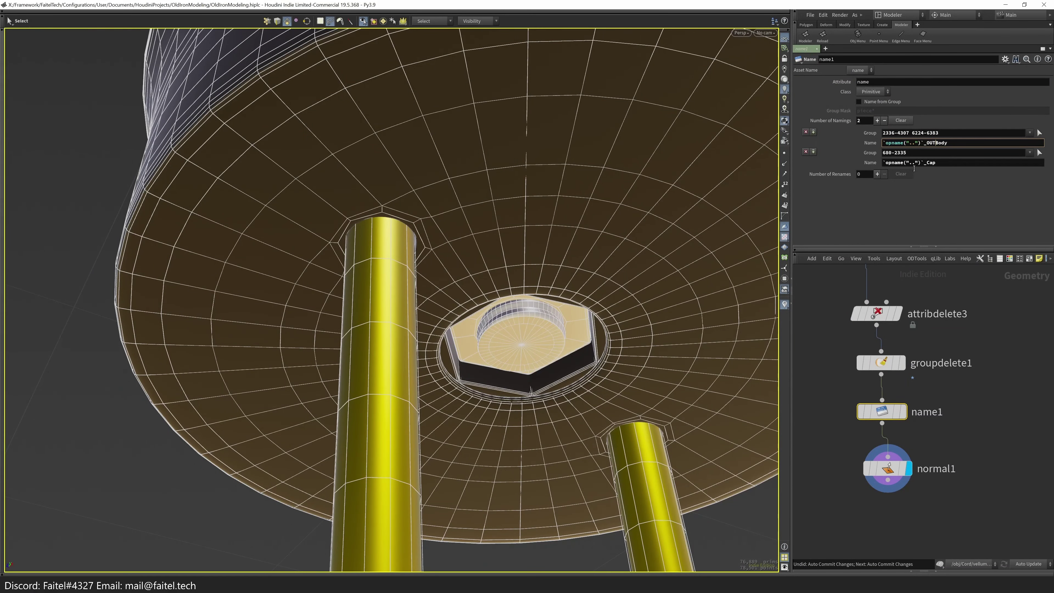
{"action": "scroll", "coordinate": [607, 431], "scroll_direction": "down", "scroll_amount": 5}
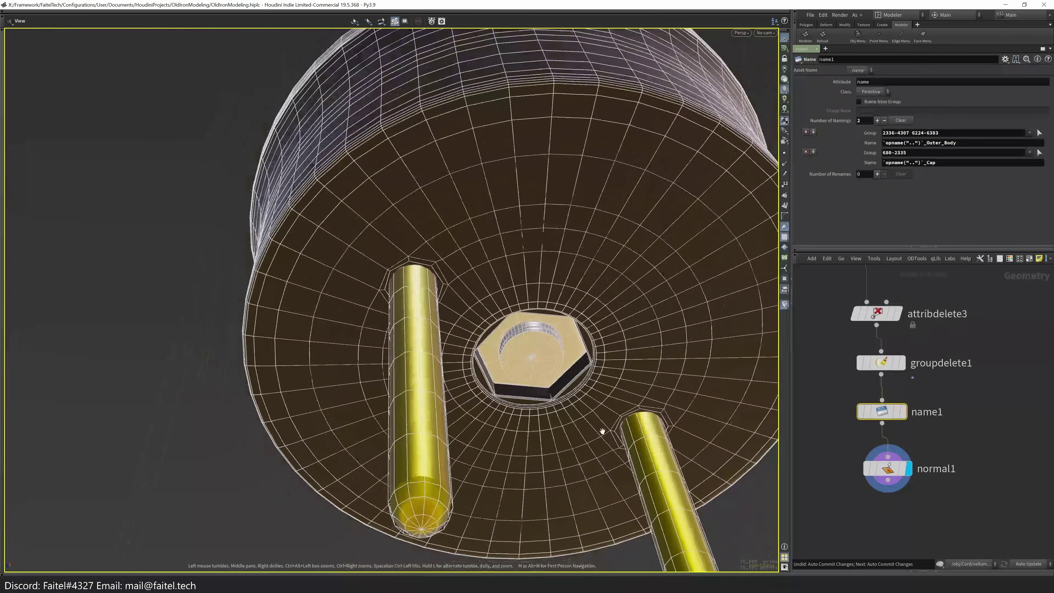
- Add third and fourth naming entries from picked parts, naming the fourth _Thread
{"action": "left_click", "coordinate": [814, 132]}
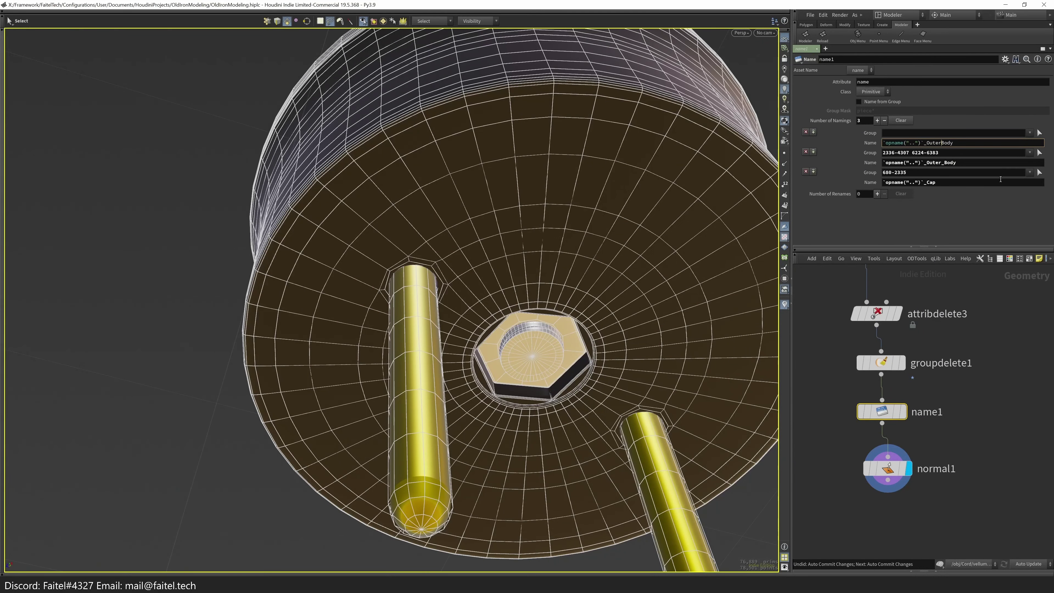
{"action": "left_click", "coordinate": [1040, 133]}
{"action": "left_click", "coordinate": [534, 353]}
{"action": "key", "text": "Return"}
{"action": "left_click", "coordinate": [1039, 192]}
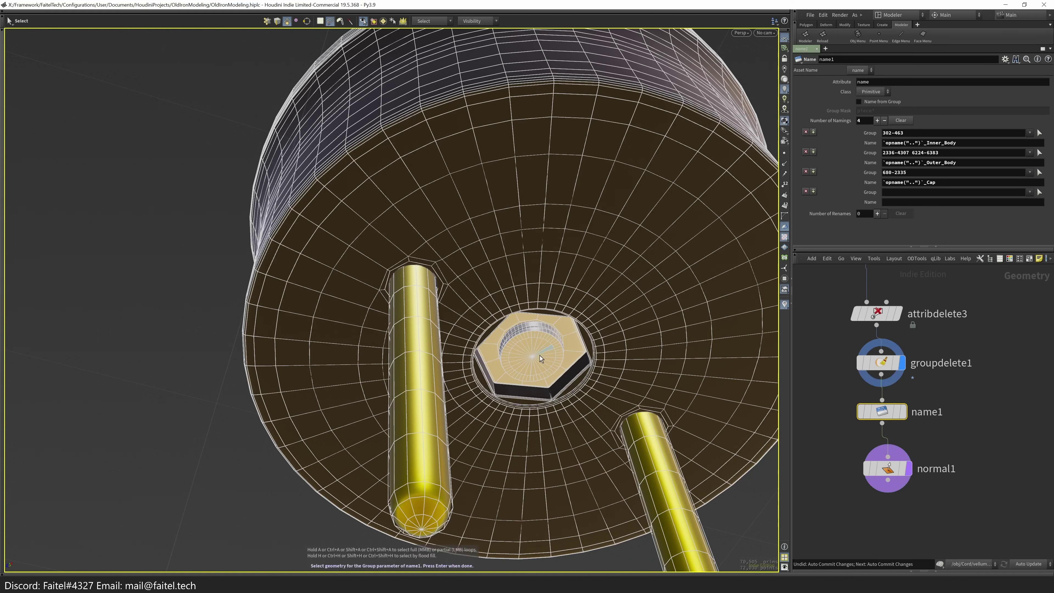
{"action": "key", "text": "Return"}
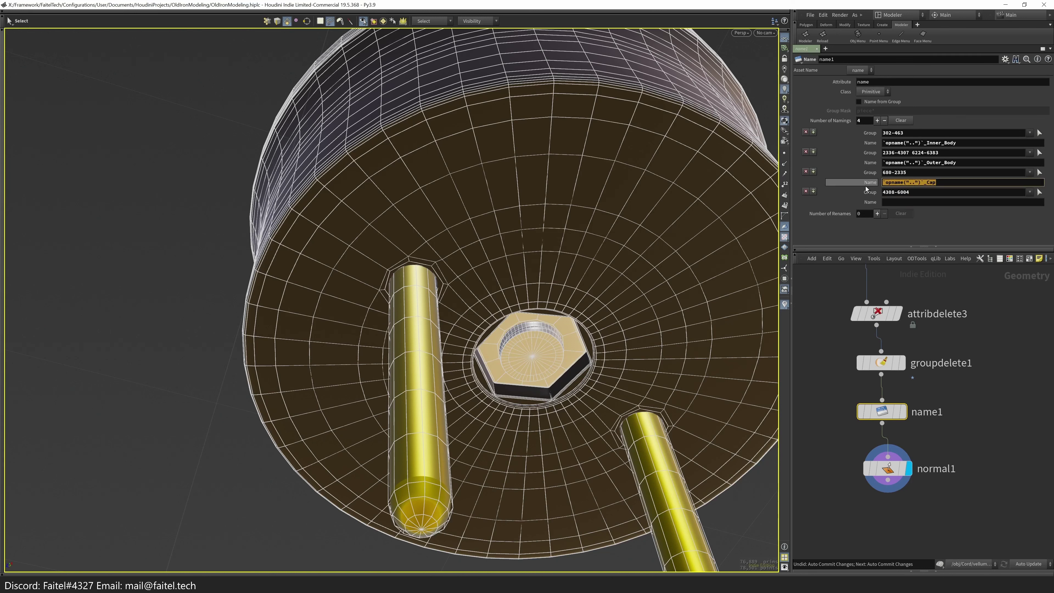
{"action": "key", "text": "BackSpace"}
{"action": "key", "text": "BackSpace"}
{"action": "key", "text": "BackSpace"}
{"action": "type", "text": "Thre"}
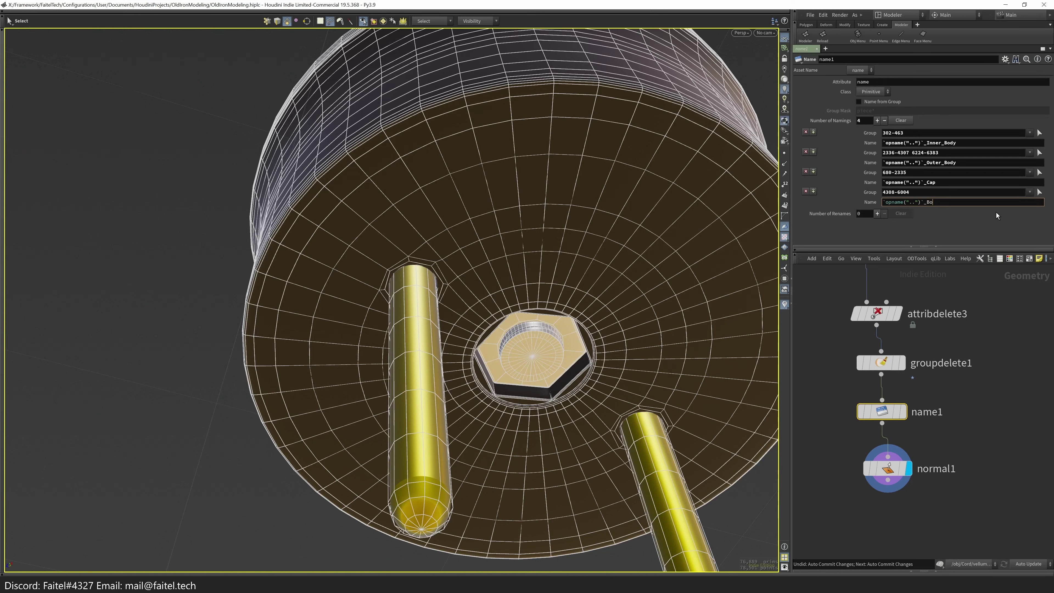
{"action": "type", "text": "ad"}
- Add a fifth naming entry grouping the nut, named _Nut
{"action": "left_click", "coordinate": [877, 120]}
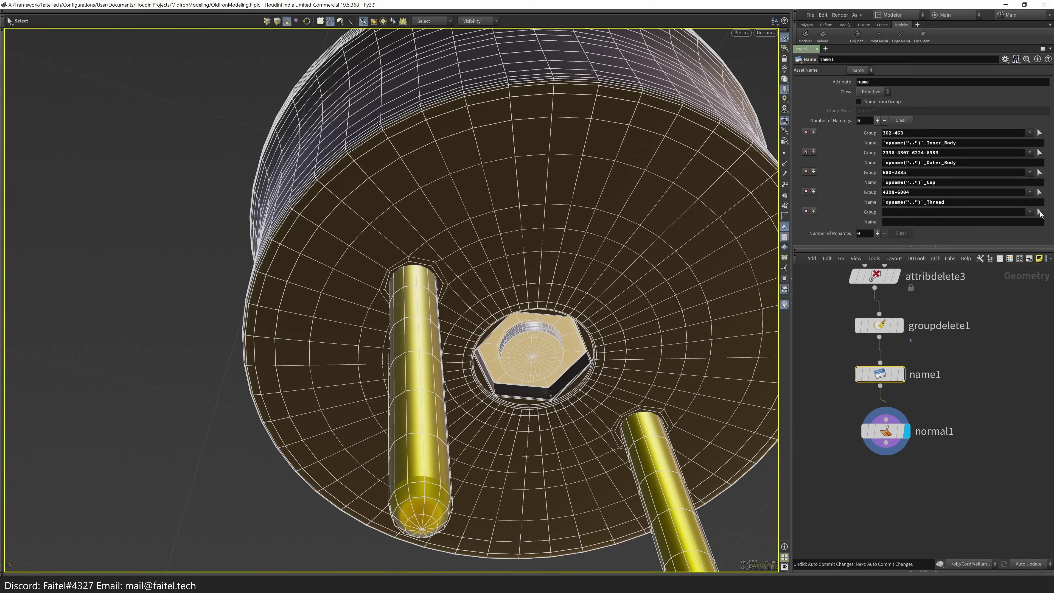
{"action": "left_click", "coordinate": [1040, 212]}
{"action": "left_click_drag", "start_coordinate": [562, 339], "coordinate": [594, 385]}
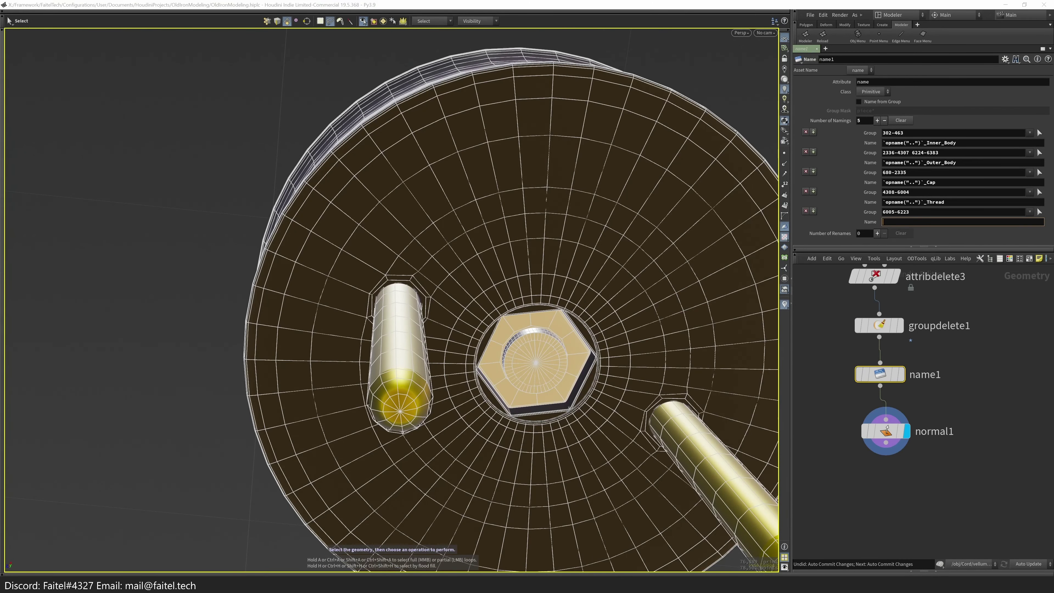
{"action": "left_click", "coordinate": [1039, 212]}
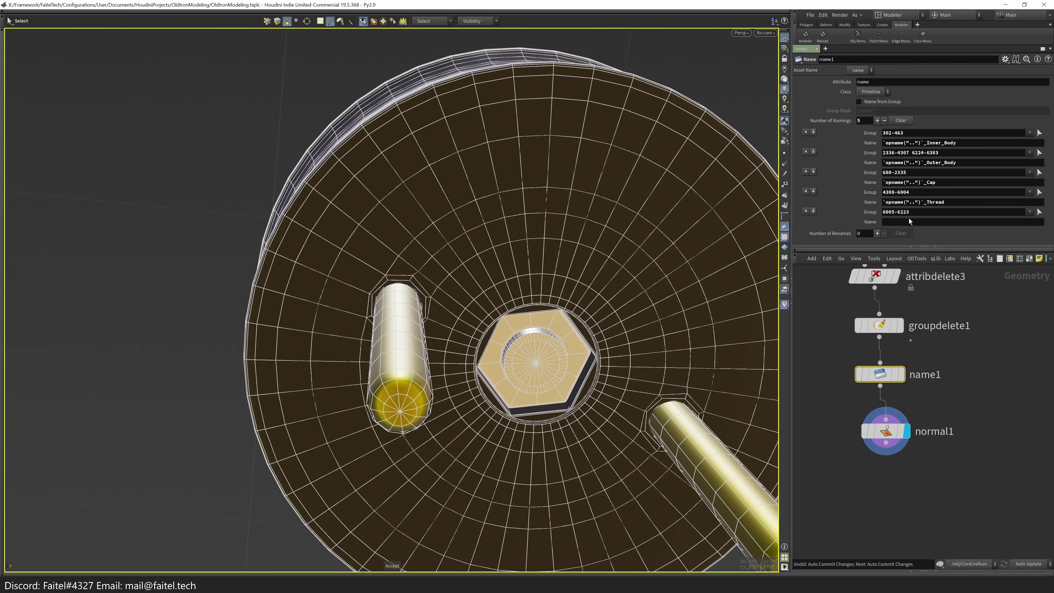
{"action": "key", "text": "BackSpace"}
{"action": "key", "text": "BackSpace"}
{"action": "key", "text": "BackSpace"}
{"action": "key", "text": "BackSpace"}
{"action": "key", "text": "BackSpace"}
{"action": "key", "text": "BackSpace"}
{"action": "type", "text": "Nut"}
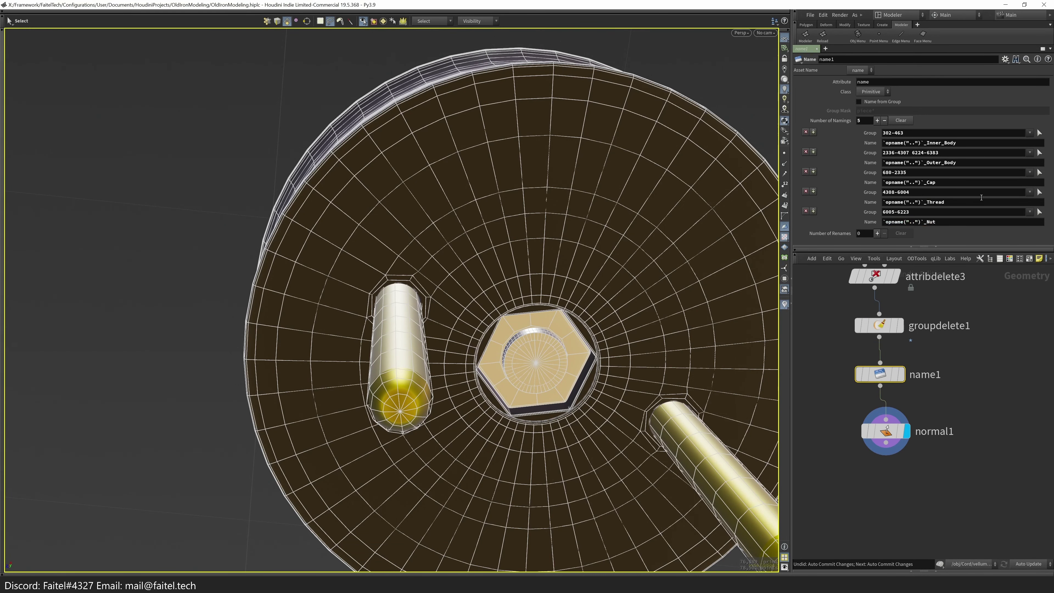
- Add a sixth naming entry for the inner bolt, named _Bolt
{"action": "left_click", "coordinate": [878, 120]}
{"action": "key", "text": "Escape"}
{"action": "left_click_drag", "start_coordinate": [550, 350], "coordinate": [510, 230]}
{"action": "double_click", "coordinate": [511, 230]}
{"action": "key", "text": "Return"}
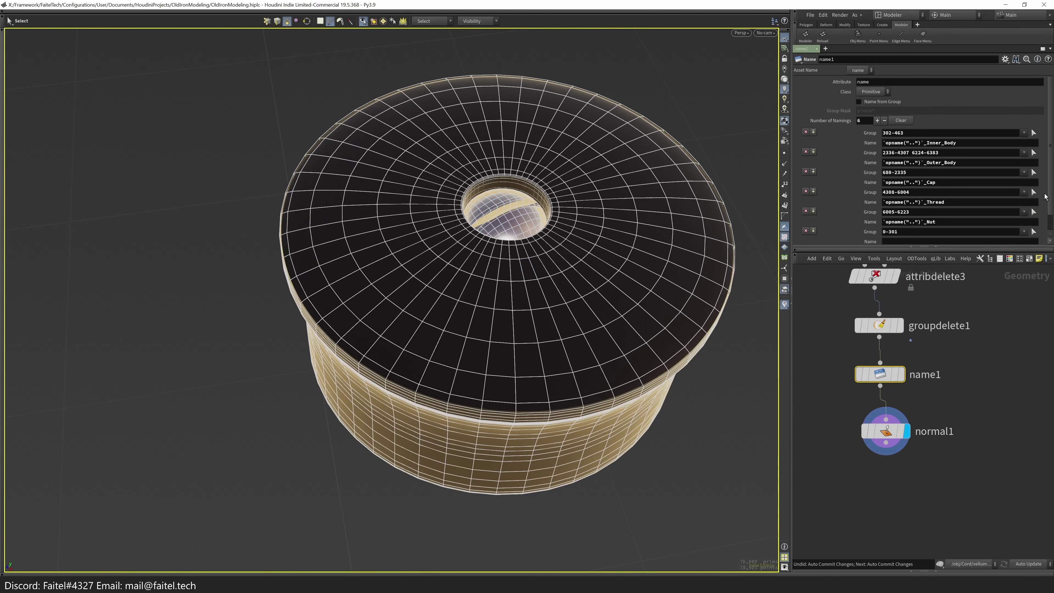
{"action": "scroll", "coordinate": [1032, 223], "scroll_direction": "down", "scroll_amount": 1}
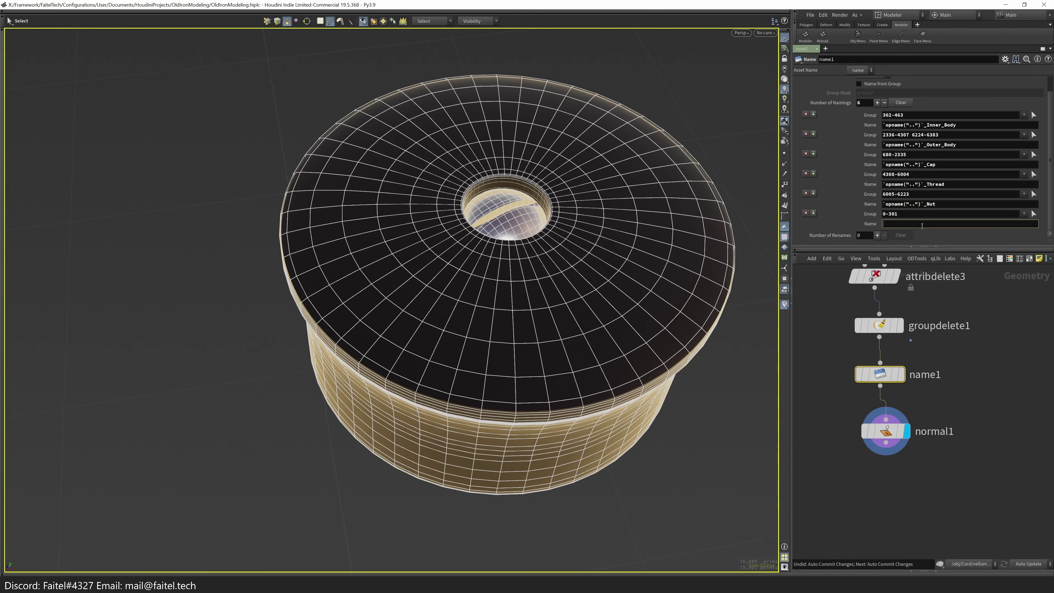
{"action": "key", "text": "Return"}
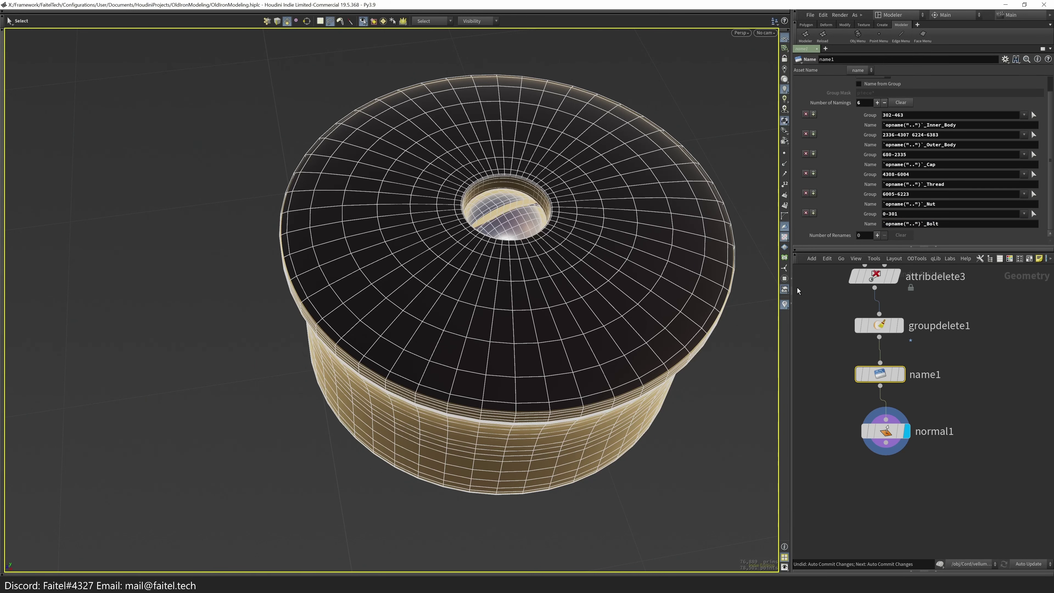
- Add a seventh naming entry grouping both contact prongs, named _Contacts
{"action": "left_click", "coordinate": [878, 103]}
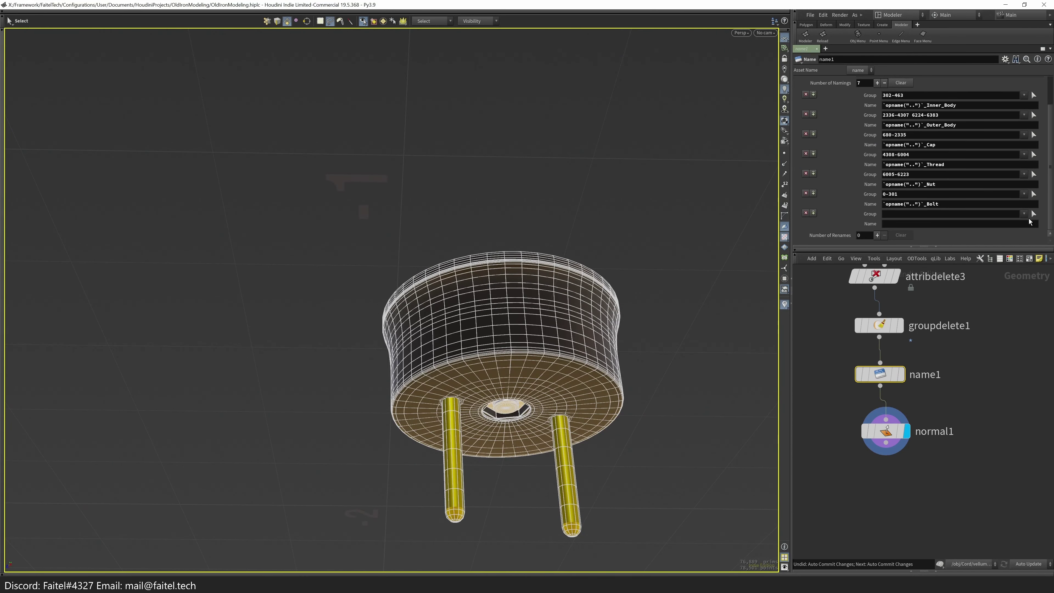
{"action": "double_click", "coordinate": [570, 455]}
{"action": "left_click_drag", "start_coordinate": [468, 471], "coordinate": [440, 341], "text": "alt"}
{"action": "key", "text": "Return"}
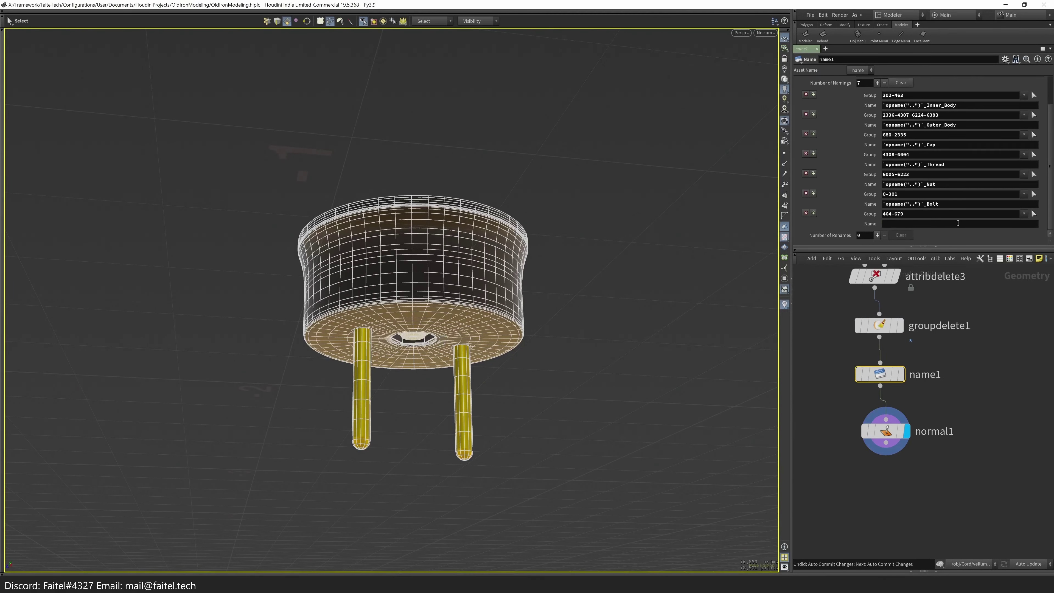
{"action": "key", "text": "BackSpace"}
{"action": "key", "text": "BackSpace"}
{"action": "key", "text": "BackSpace"}
{"action": "key", "text": "BackSpace"}
{"action": "type", "text": "Contacts"}
{"action": "key", "text": "Return"}
- Check name1's geometry in a spreadsheet window, then go back to the object level
{"action": "key", "text": "n"}
{"action": "right_click", "coordinate": [868, 432]}
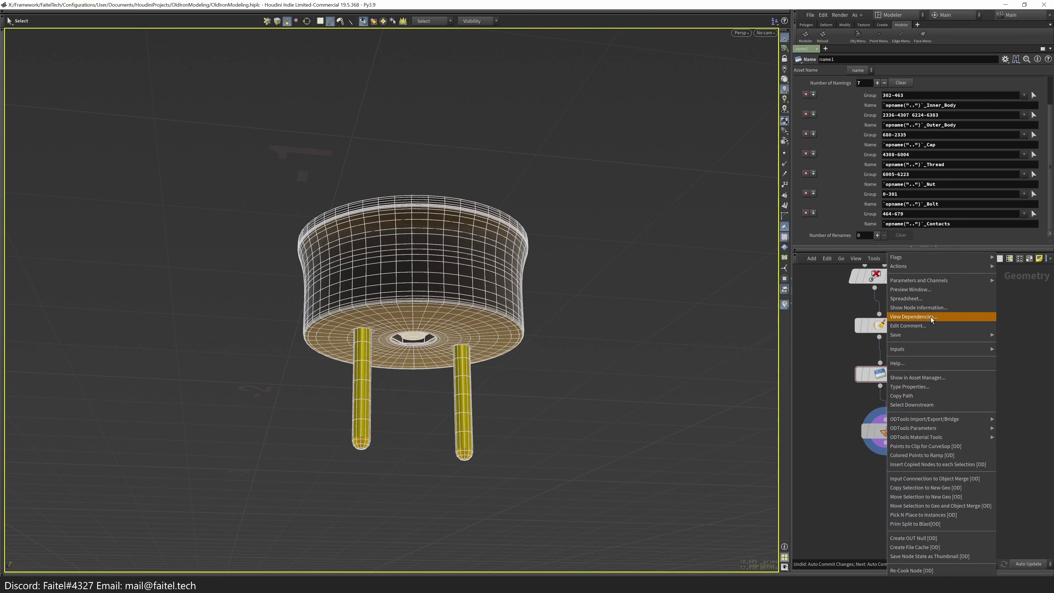
{"action": "left_click", "coordinate": [931, 317]}
{"action": "left_click", "coordinate": [942, 235]}
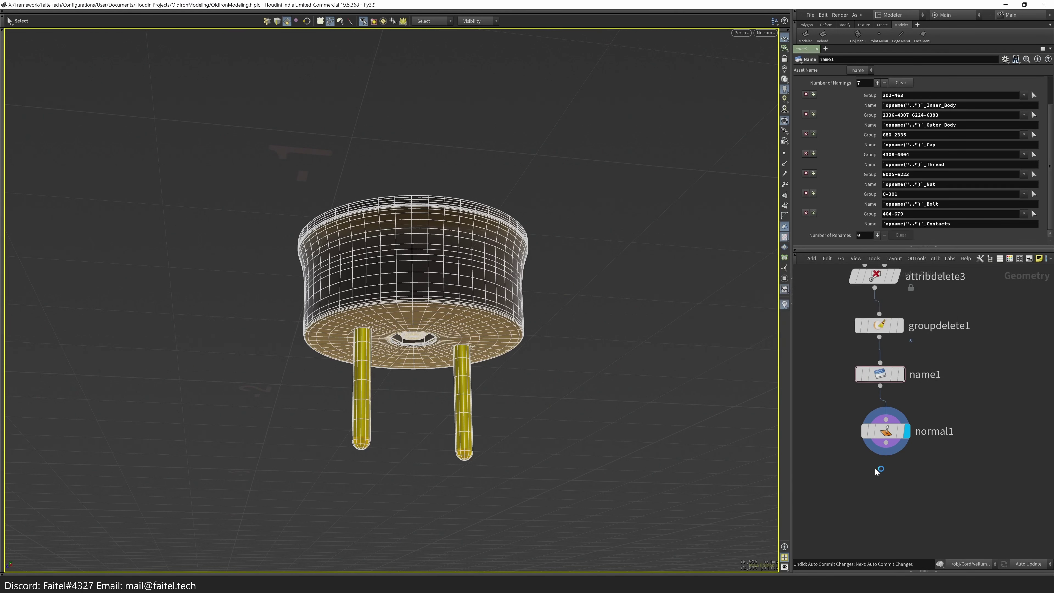
{"action": "key", "text": "u"}
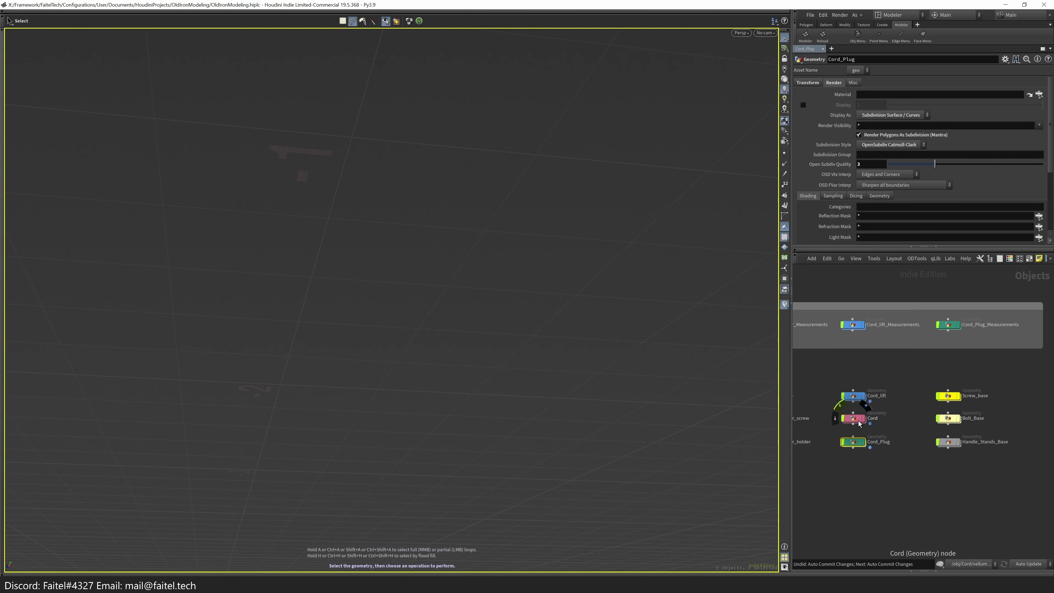
{"action": "scroll", "coordinate": [855, 447], "scroll_direction": "down", "scroll_amount": 5}
- Inside the Iron object, select all of its merge network nodes and cut them
{"action": "scroll", "coordinate": [930, 444], "scroll_direction": "up", "scroll_amount": 5}
{"action": "left_click", "coordinate": [936, 442]}
{"action": "double_click", "coordinate": [933, 445]}
{"action": "middle_click", "coordinate": [899, 399]}
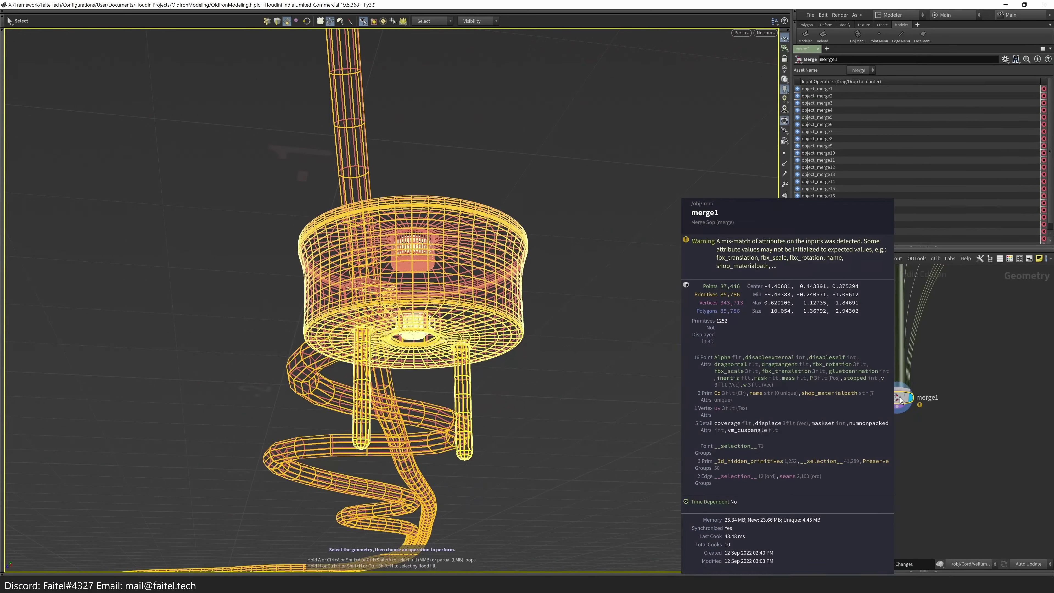
{"action": "scroll", "coordinate": [899, 450], "scroll_direction": "down", "scroll_amount": 3}
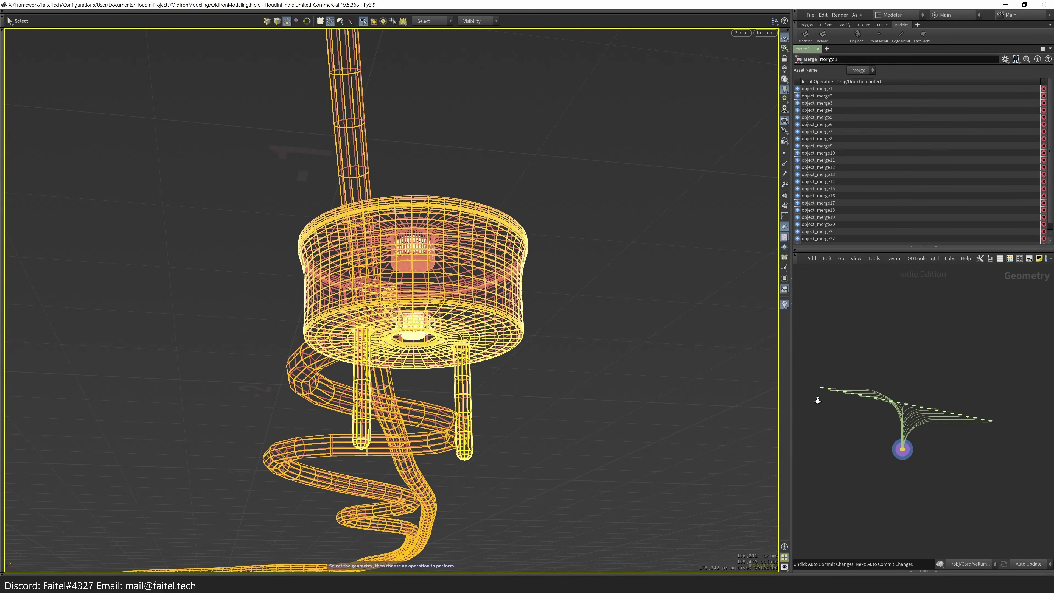
{"action": "scroll", "coordinate": [849, 325], "scroll_direction": "up", "scroll_amount": 3}
{"action": "left_click", "coordinate": [848, 324]}
{"action": "key", "text": "h"}
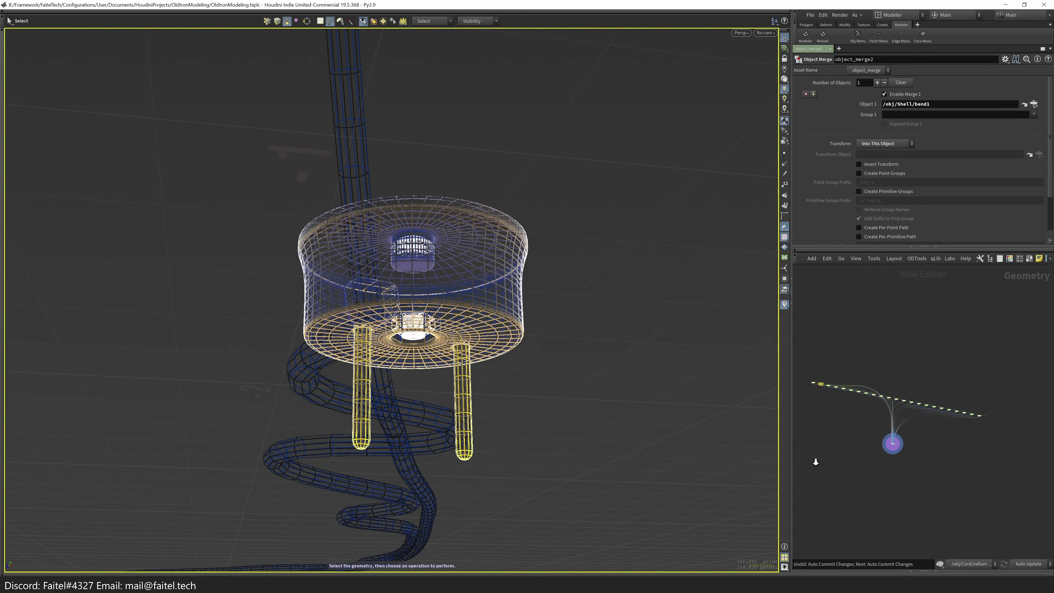
{"action": "key", "text": "ctrl+a"}
{"action": "key", "text": "ctrl+x"}
- Enter a part's network, add an output node, then remove it again
{"action": "key", "text": "u"}
{"action": "key", "text": "i"}
{"action": "key", "text": "Tab"}
{"action": "type", "text": "output"}
{"action": "key", "text": "Return"}
{"action": "right_click", "coordinate": [911, 480]}
{"action": "key", "text": "Escape"}
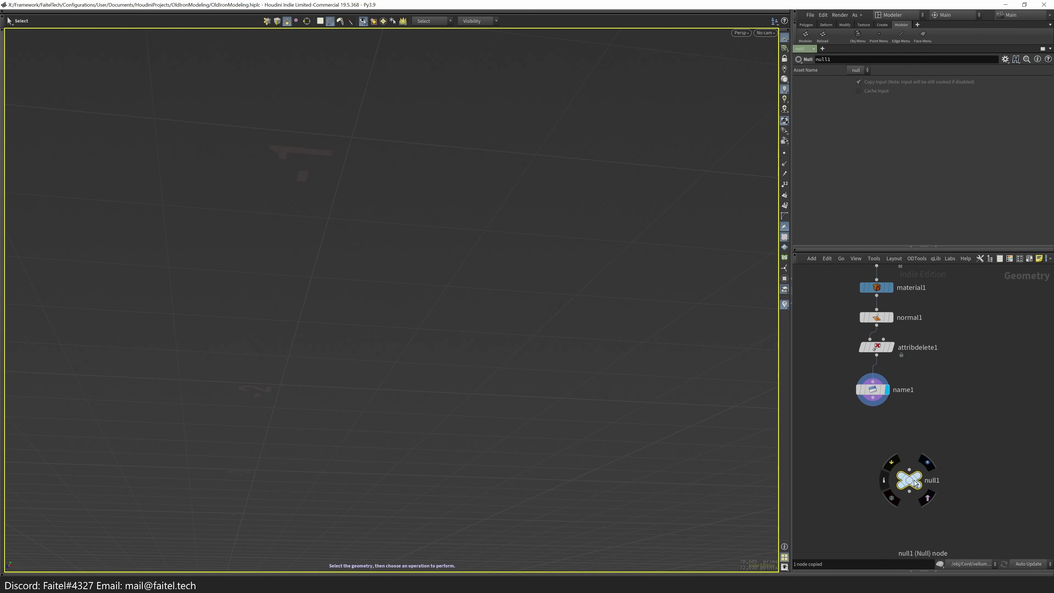
{"action": "key", "text": "alt+x"}
- Add a null below name1 in that part's network and rename it OUTPUT
{"action": "key", "text": "Tab"}
{"action": "type", "text": "null"}
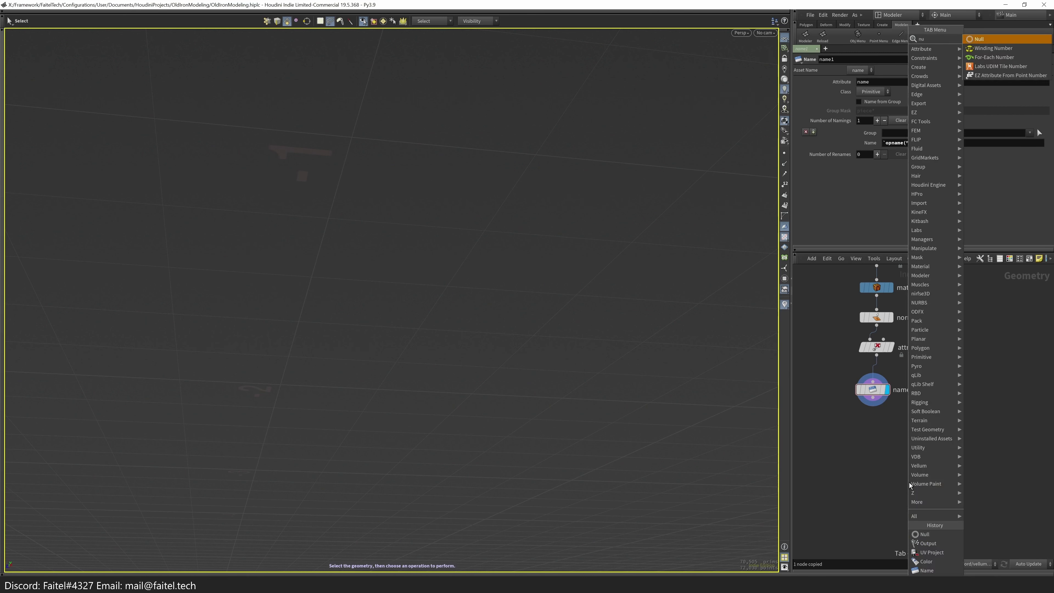
{"action": "key", "text": "Return"}
{"action": "left_click_drag", "start_coordinate": [914, 483], "coordinate": [868, 475]}
{"action": "key", "text": "F2"}
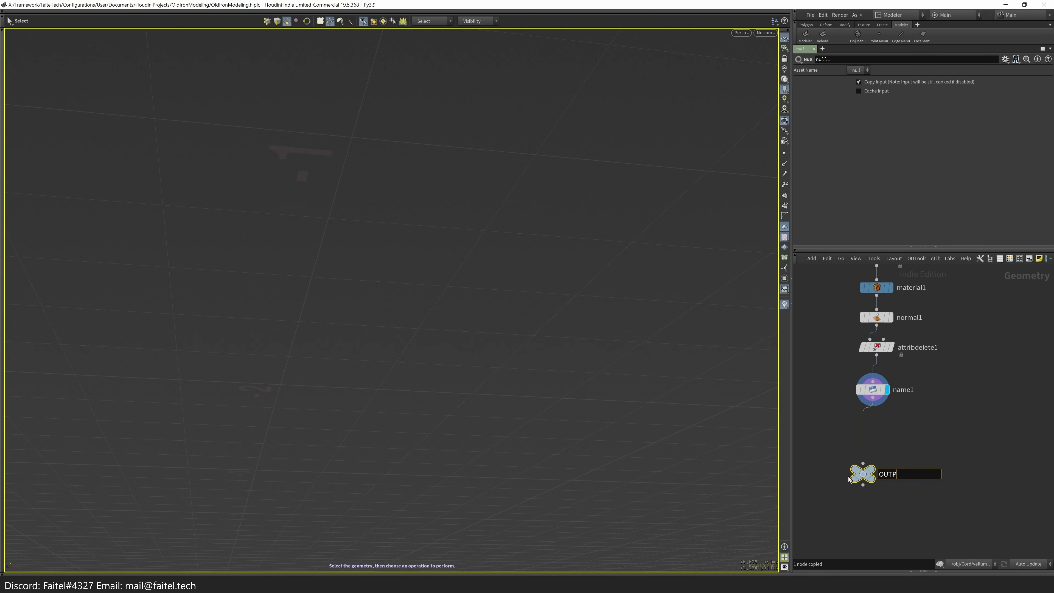
- Paste the OUTPUT null into three more part networks, placing it at the chain end
{"action": "key", "text": "u"}
{"action": "double_click", "coordinate": [958, 471]}
{"action": "key", "text": "ctrl+v"}
{"action": "key", "text": "u"}
{"action": "double_click", "coordinate": [875, 408]}
{"action": "key", "text": "u"}
{"action": "double_click", "coordinate": [978, 448]}
{"action": "key", "text": "ctrl+v"}
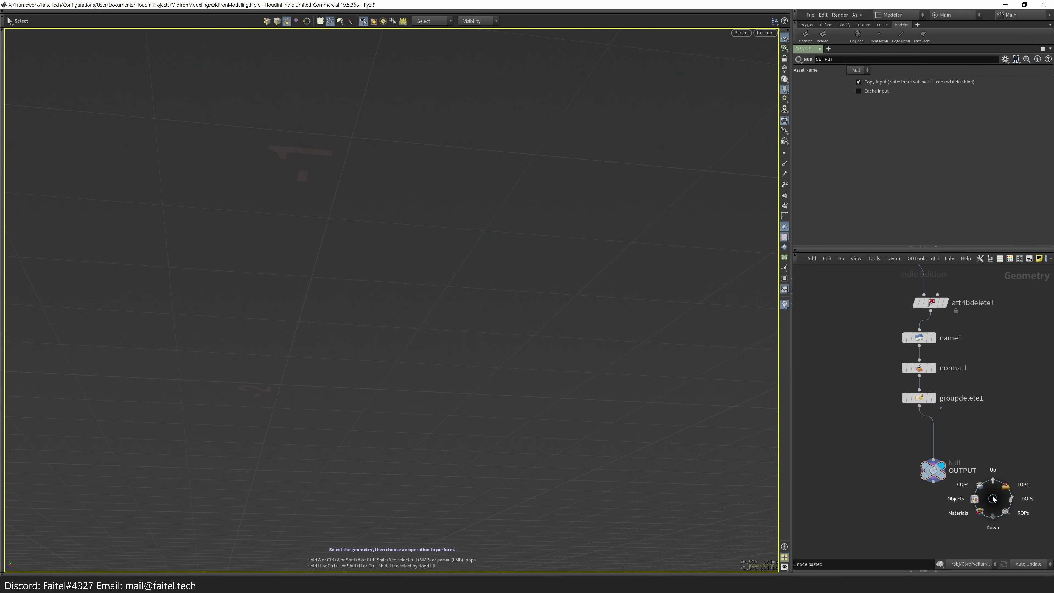
{"action": "key", "text": "u"}
{"action": "double_click", "coordinate": [920, 504]}
{"action": "key", "text": "ctrl+v"}
{"action": "middle_click_drag", "start_coordinate": [1014, 500], "coordinate": [960, 395]}
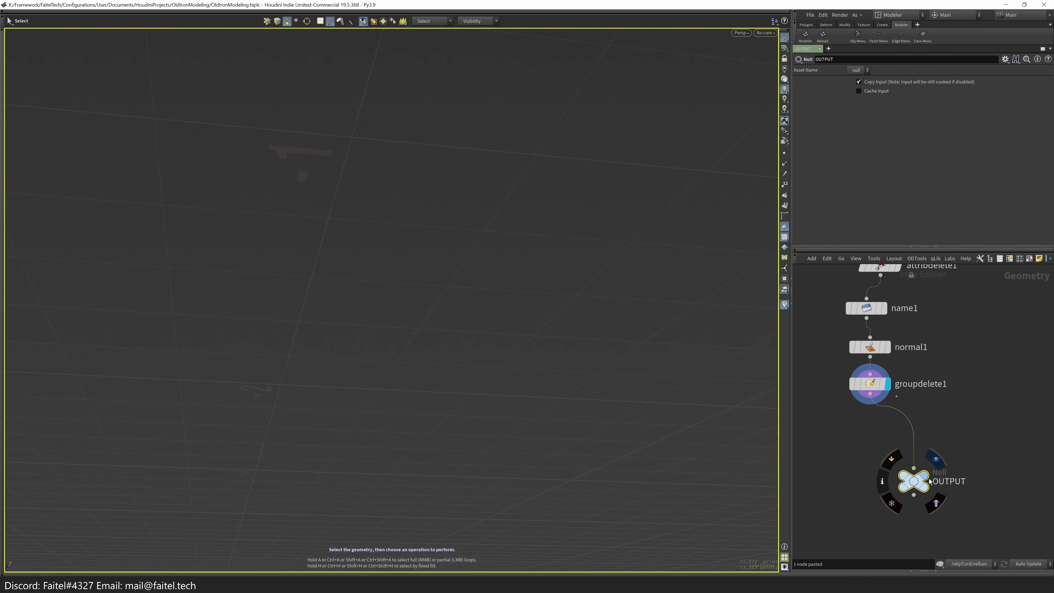
- Paste the OUTPUT null below normal1 in four more parts, making it the displayed node
{"action": "key", "text": "u"}
{"action": "double_click", "coordinate": [899, 417]}
{"action": "key", "text": "ctrl+v"}
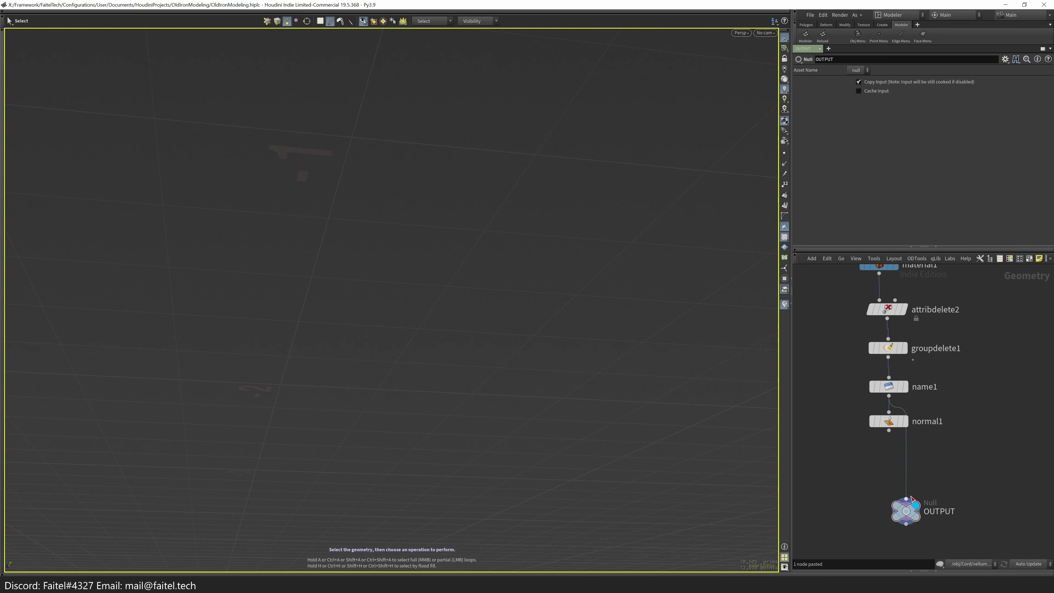
{"action": "key", "text": "u"}
{"action": "double_click", "coordinate": [899, 494]}
{"action": "key", "text": "ctrl+v"}
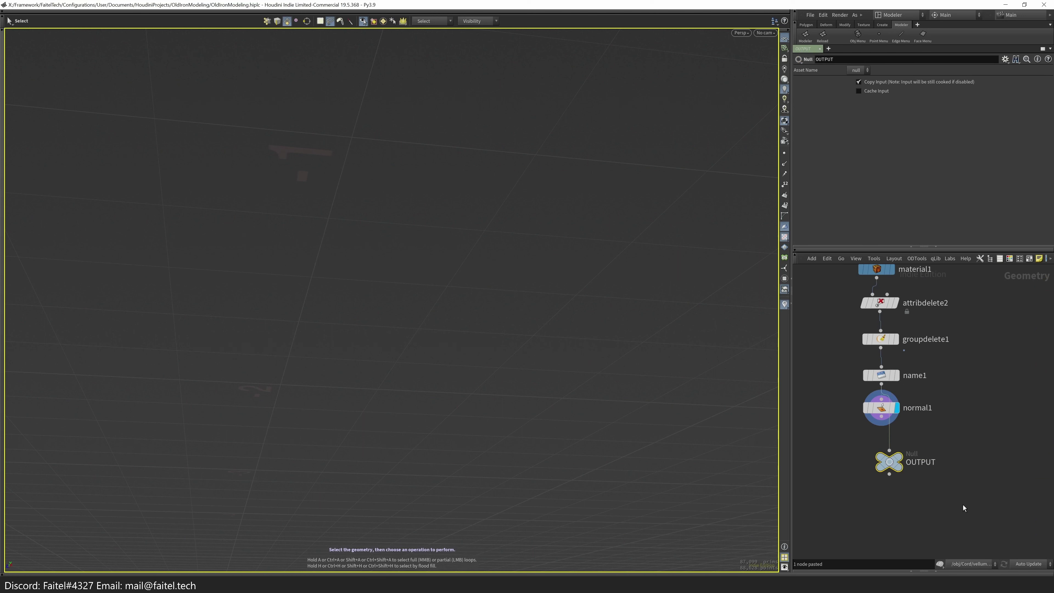
{"action": "key", "text": "u"}
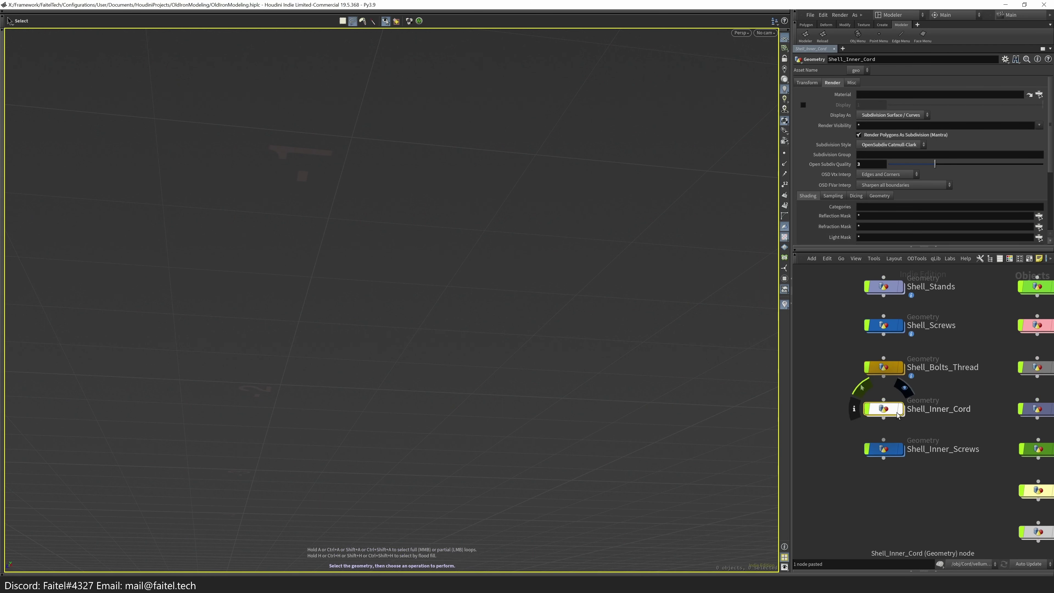
{"action": "double_click", "coordinate": [883, 403]}
{"action": "key", "text": "ctrl+v"}
{"action": "left_click", "coordinate": [909, 489]}
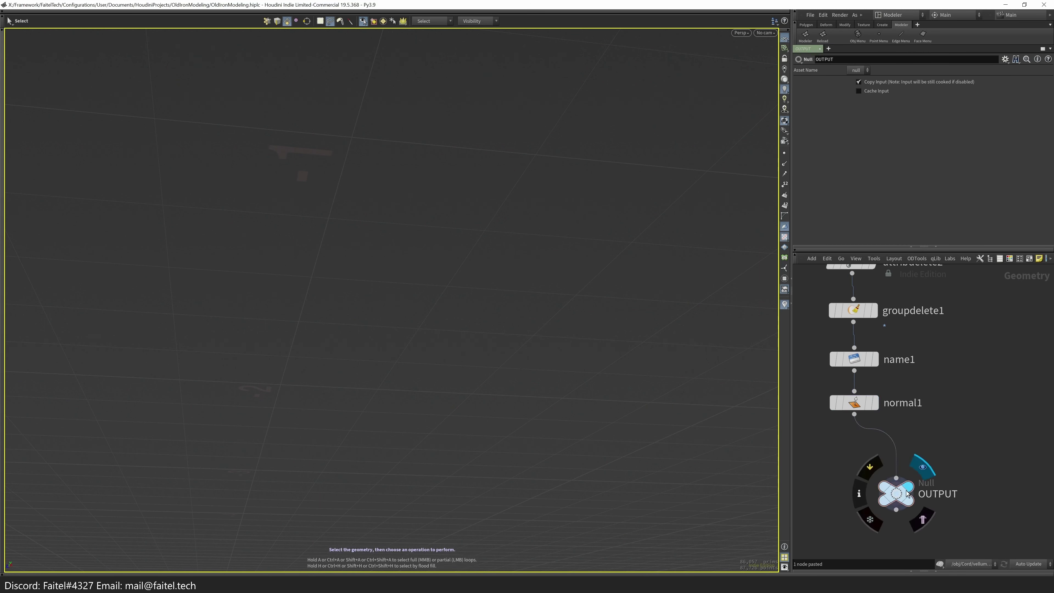
{"action": "left_click", "coordinate": [953, 453]}
{"action": "double_click", "coordinate": [881, 415]}
{"action": "key", "text": "ctrl+v"}
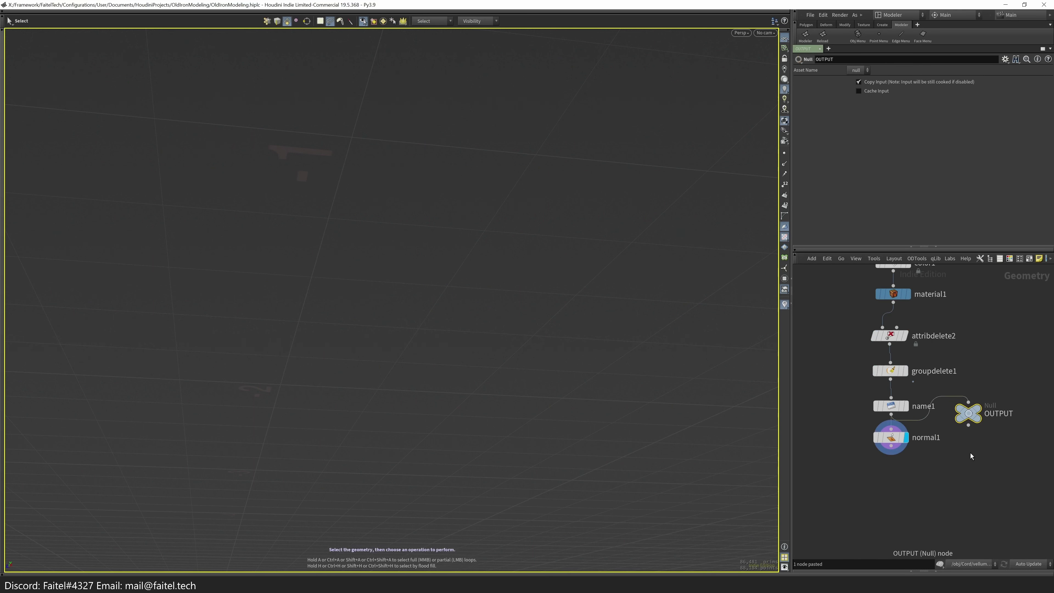
{"action": "left_click", "coordinate": [917, 495]}
- Paste the OUTPUT null into three further part networks beside normal1
{"action": "key", "text": "u"}
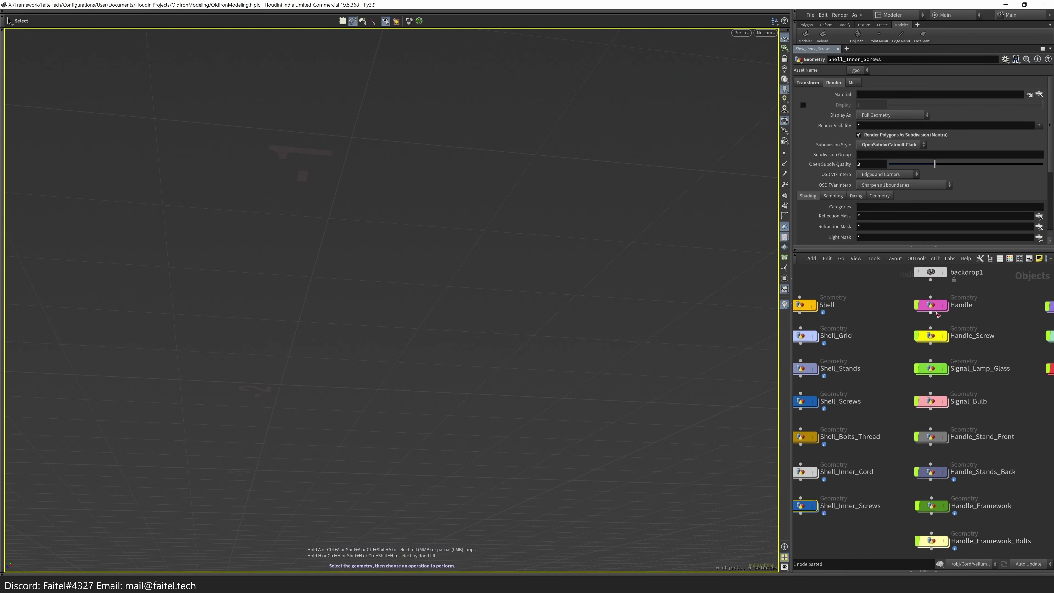
{"action": "double_click", "coordinate": [934, 442]}
{"action": "key", "text": "ctrl+v"}
{"action": "key", "text": "u"}
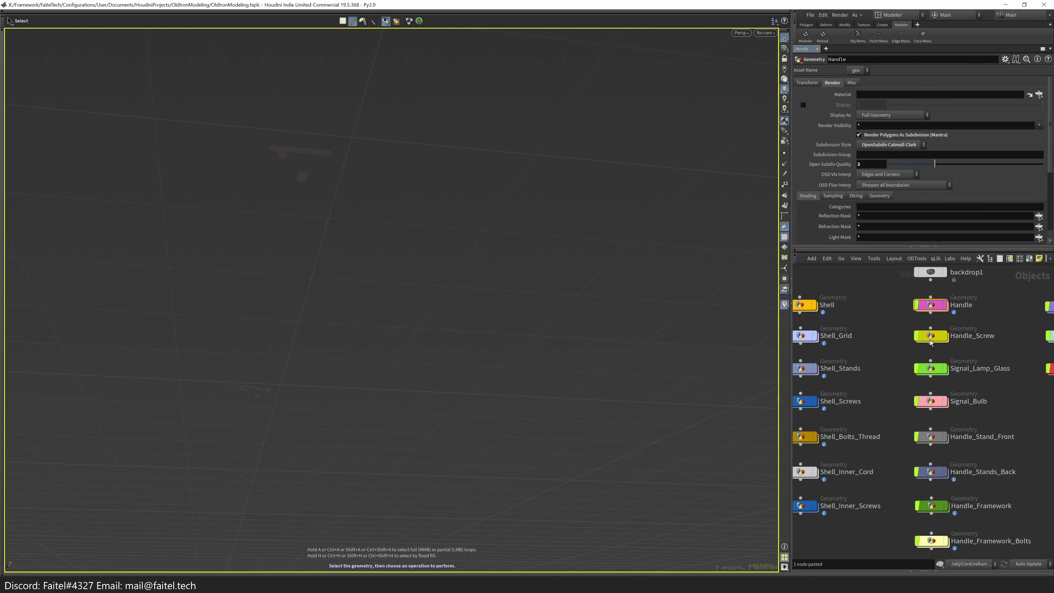
{"action": "double_click", "coordinate": [915, 469]}
{"action": "key", "text": "ctrl+v"}
{"action": "key", "text": "u"}
{"action": "double_click", "coordinate": [975, 510]}
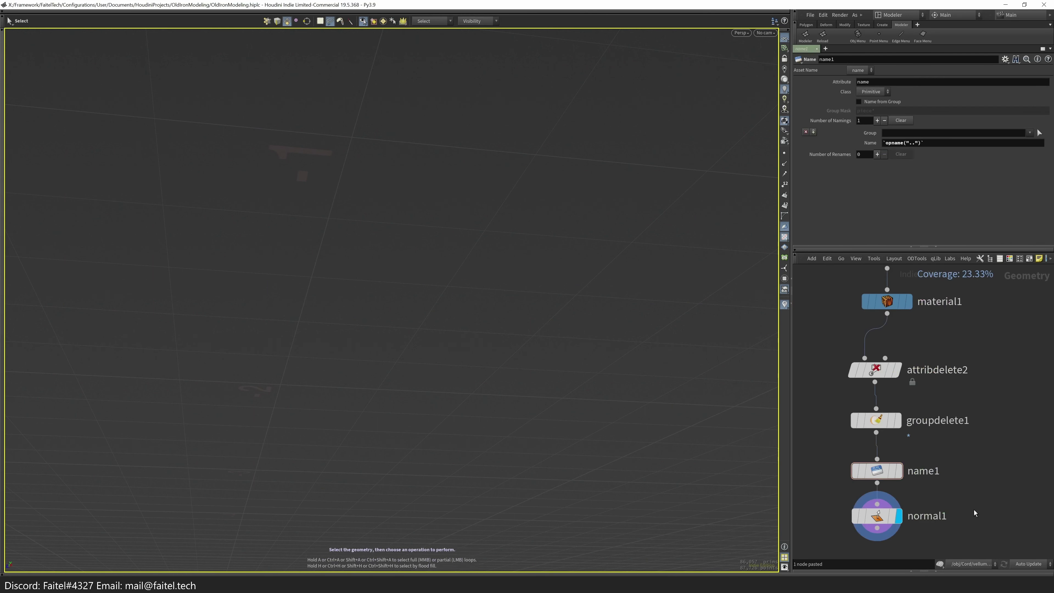
{"action": "key", "text": "ctrl+v"}
- Paste the OUTPUT null below normal1 in the next three parts' networks
{"action": "key", "text": "u"}
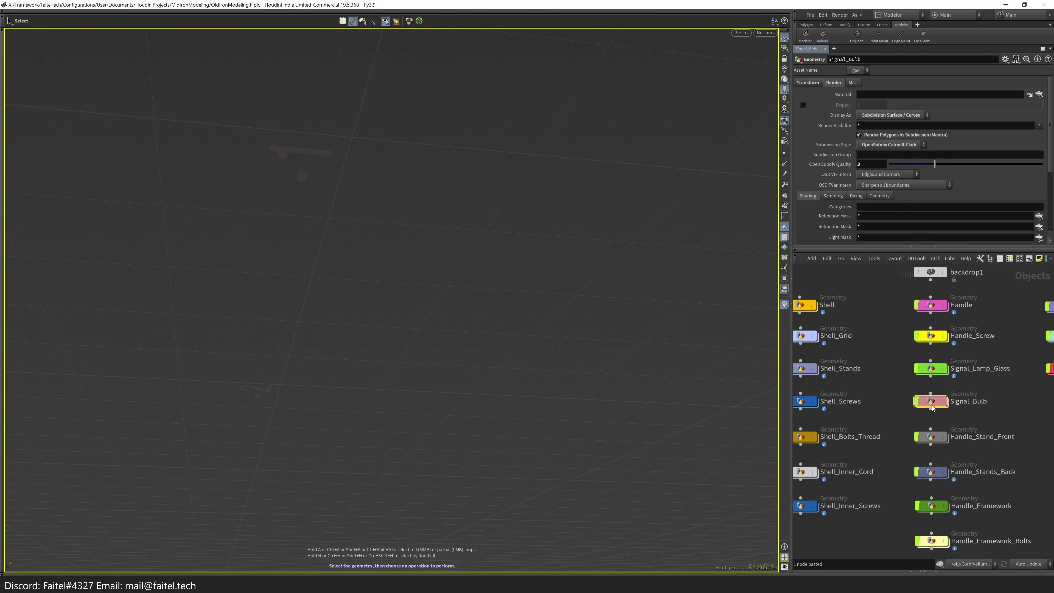
{"action": "double_click", "coordinate": [933, 405]}
{"action": "key", "text": "ctrl+v"}
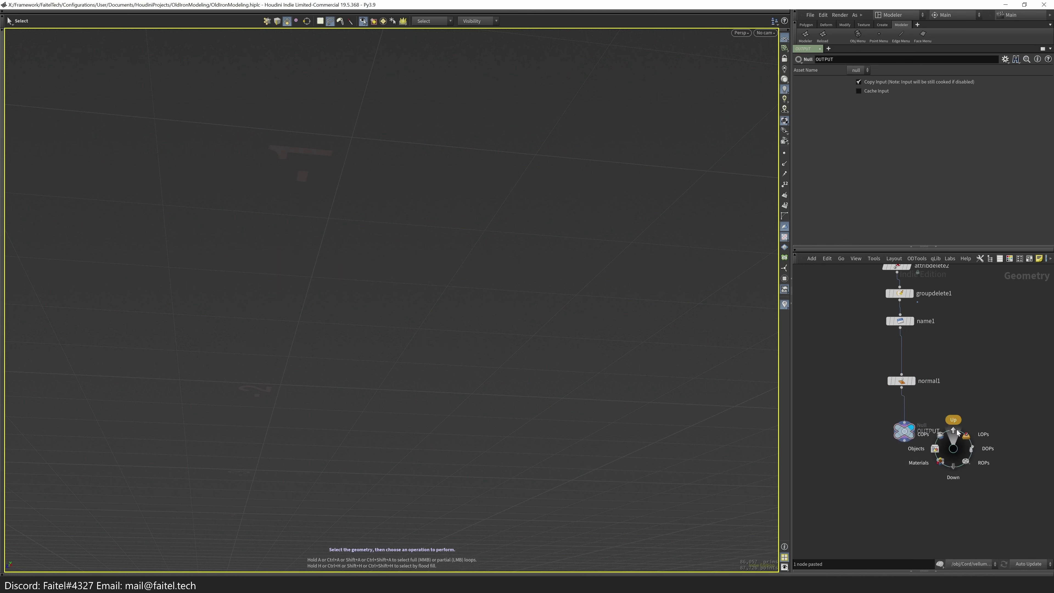
{"action": "left_click", "coordinate": [957, 430]}
{"action": "double_click", "coordinate": [1008, 482]}
{"action": "key", "text": "ctrl+v"}
{"action": "key", "text": "u"}
{"action": "double_click", "coordinate": [955, 505]}
{"action": "key", "text": "ctrl+v"}
- Paste OUTPUT into the last parts, including Handle_Cable_Input, wiring normal1 into it
{"action": "key", "text": "u"}
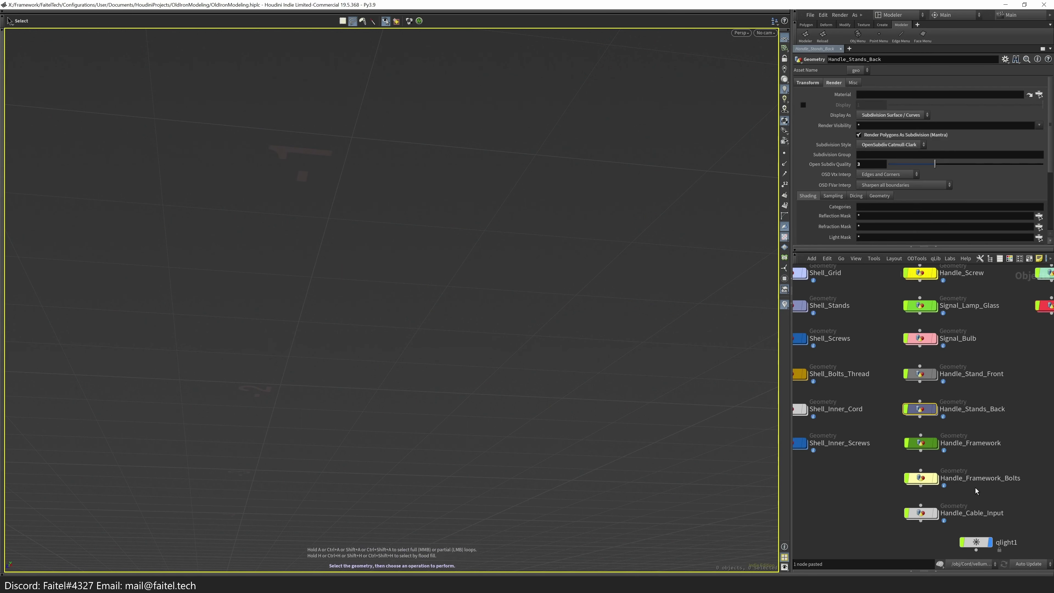
{"action": "double_click", "coordinate": [919, 367]}
{"action": "key", "text": "ctrl+v"}
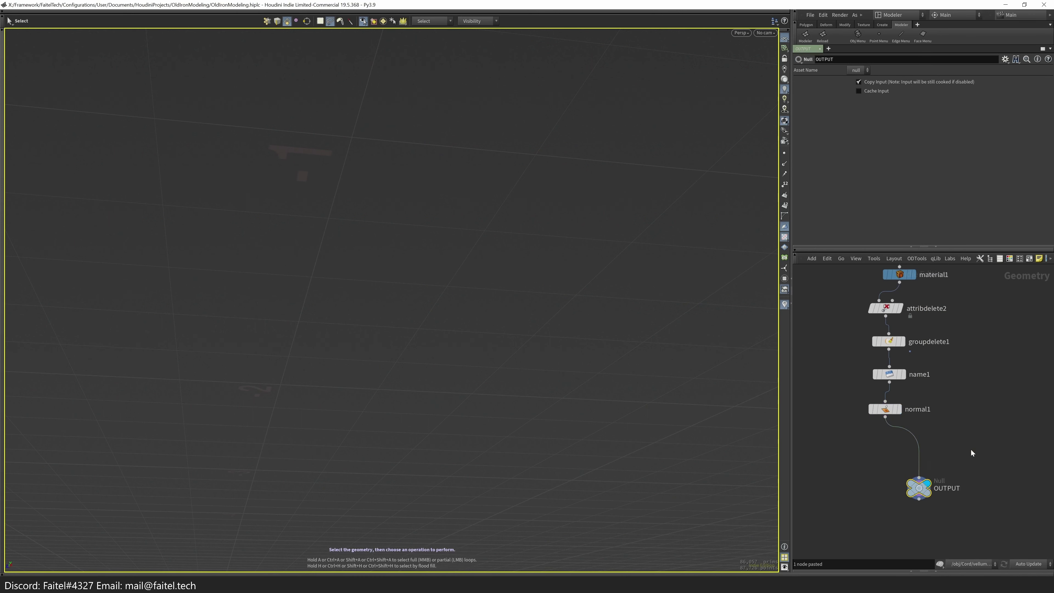
{"action": "left_click", "coordinate": [972, 450]}
{"action": "double_click", "coordinate": [920, 404]}
{"action": "key", "text": "ctrl+v"}
{"action": "key", "text": "u"}
{"action": "scroll", "coordinate": [988, 447], "scroll_direction": "down", "scroll_amount": 2}
{"action": "double_click", "coordinate": [963, 462]}
{"action": "key", "text": "ctrl+v"}
{"action": "scroll", "coordinate": [1004, 477], "scroll_direction": "up", "scroll_amount": 3}
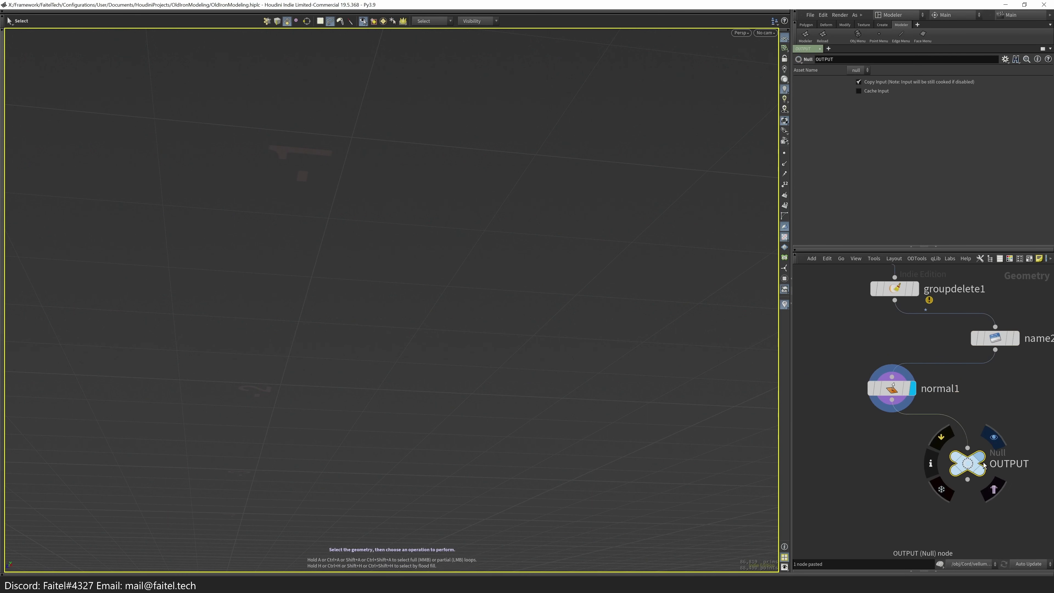
{"action": "scroll", "coordinate": [970, 444], "scroll_direction": "down", "scroll_amount": 3}
{"action": "left_click_drag", "start_coordinate": [964, 454], "coordinate": [944, 473]}
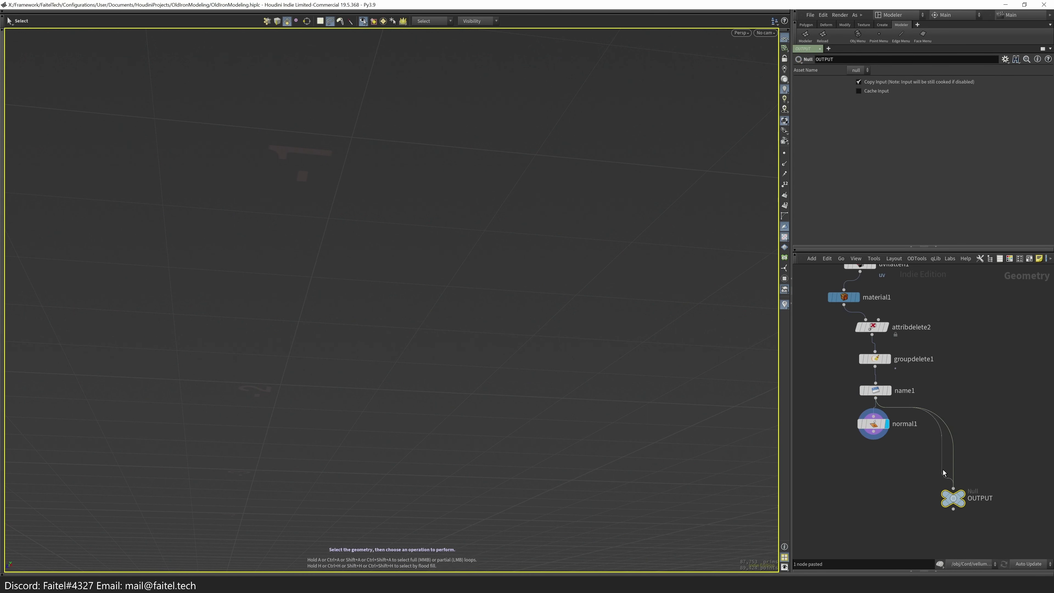
- Step into the cord and other selected parts' networks to check them
{"action": "left_click", "coordinate": [974, 461]}
{"action": "key", "text": "i"}
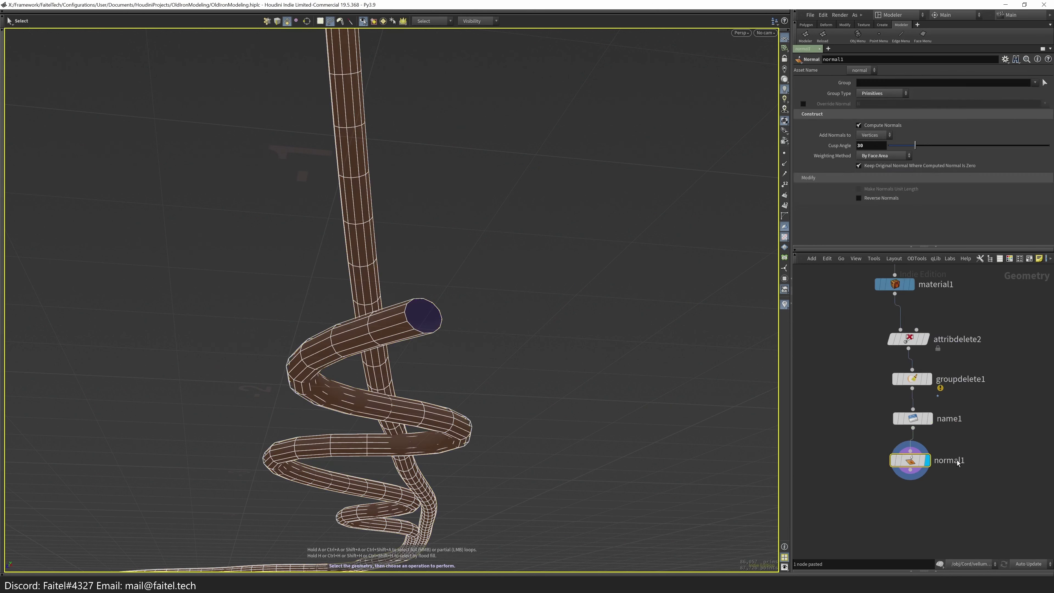
{"action": "scroll", "coordinate": [964, 436], "scroll_direction": "up", "scroll_amount": 3}
{"action": "key", "text": "u"}
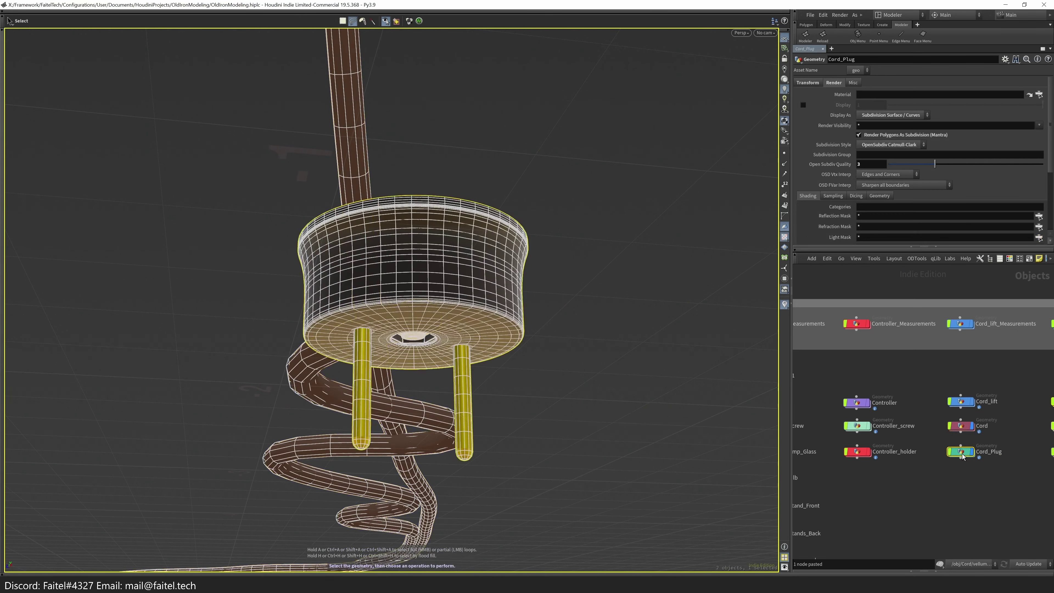
{"action": "key", "text": "i"}
{"action": "key", "text": "u"}
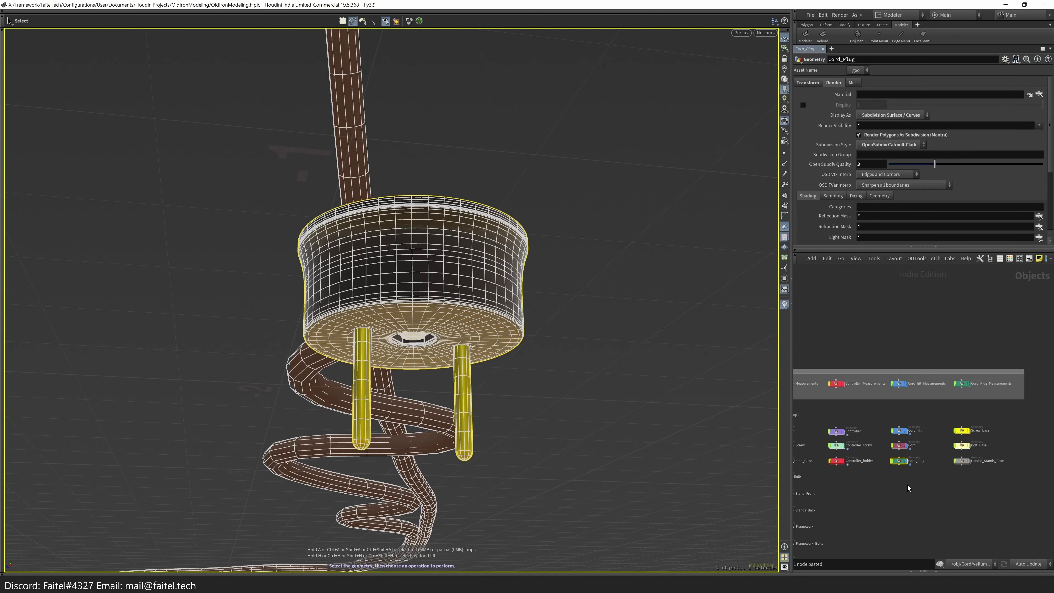
{"action": "key", "text": "i"}
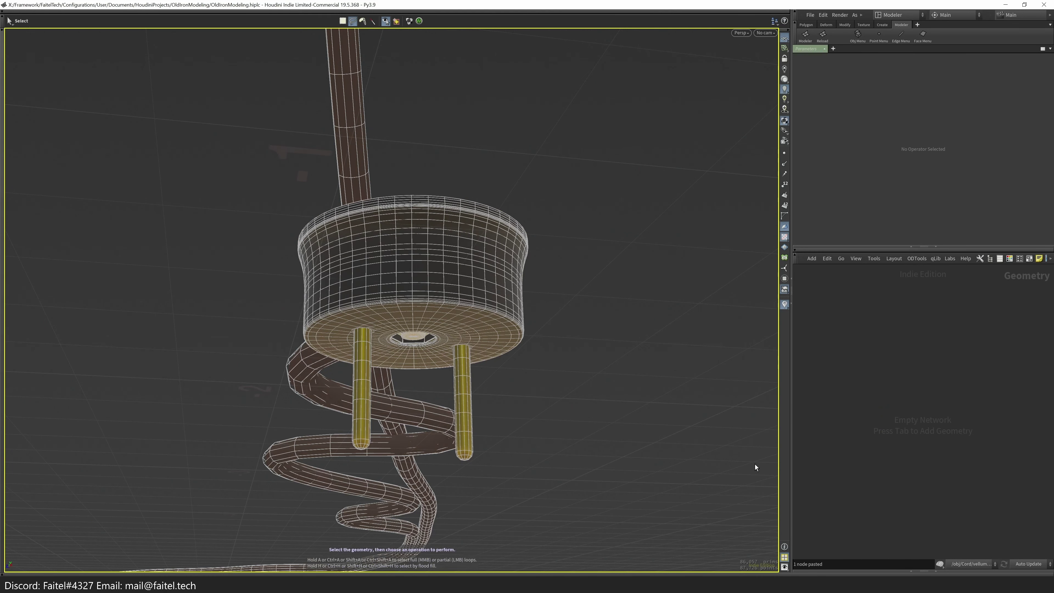
{"action": "key", "text": "u"}
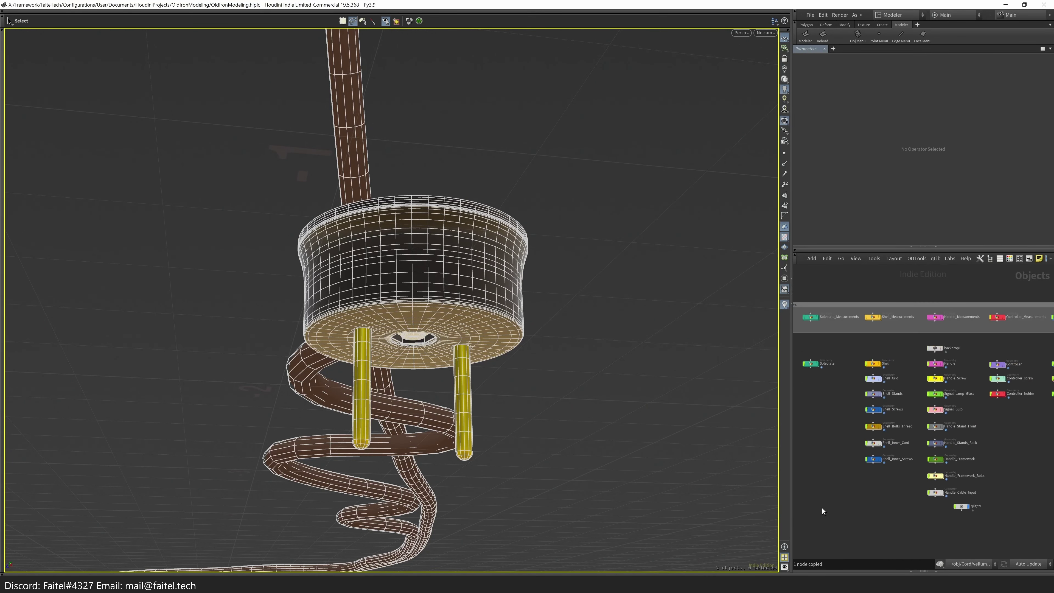
- Select Cord_lift, frame the network and marquee-select all 23 iron part objects
{"action": "left_click", "coordinate": [1013, 385]}
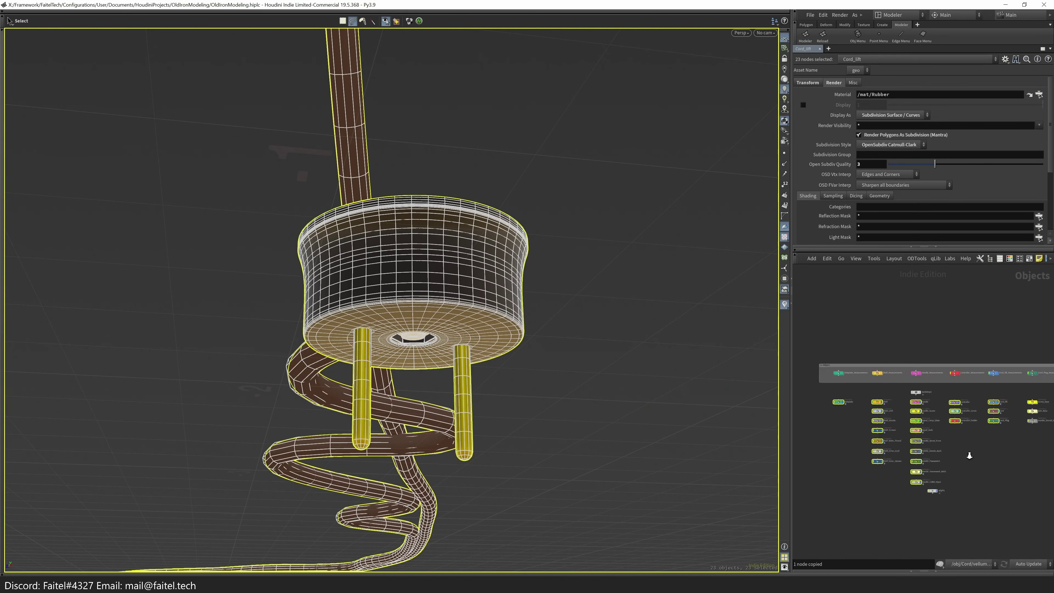
{"action": "scroll", "coordinate": [1013, 384], "scroll_direction": "up", "scroll_amount": 3}
{"action": "scroll", "coordinate": [474, 344], "scroll_direction": "down", "scroll_amount": 5}
{"action": "left_click_drag", "start_coordinate": [474, 343], "coordinate": [519, 415]}
{"action": "key", "text": "h"}
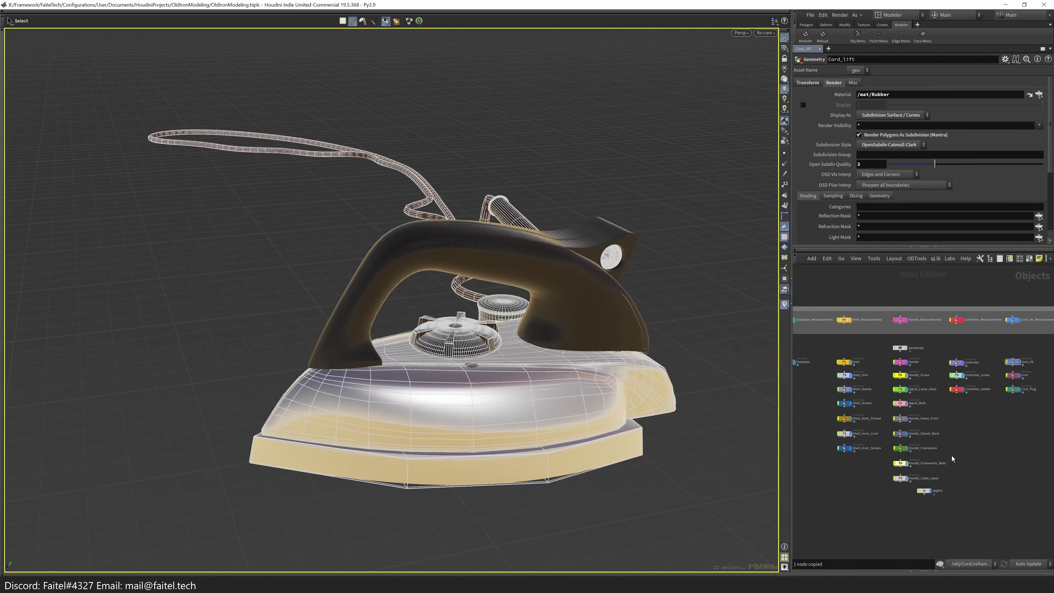
{"action": "left_click_drag", "start_coordinate": [948, 467], "coordinate": [942, 491]}
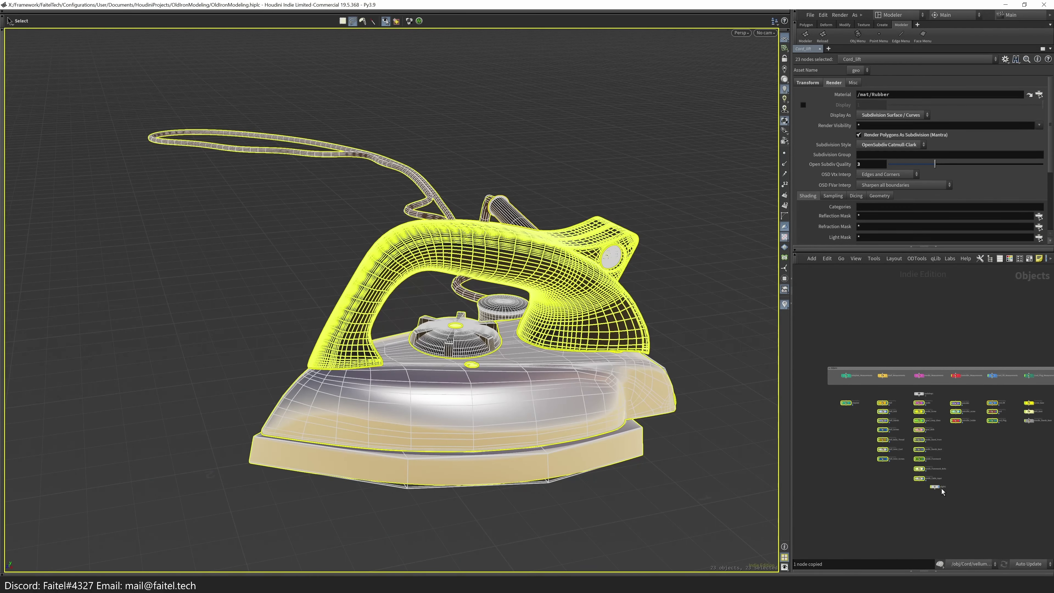
- Combine the selected parts into a single object named Iron
{"action": "right_click", "coordinate": [921, 454]}
{"action": "left_click", "coordinate": [941, 492]}
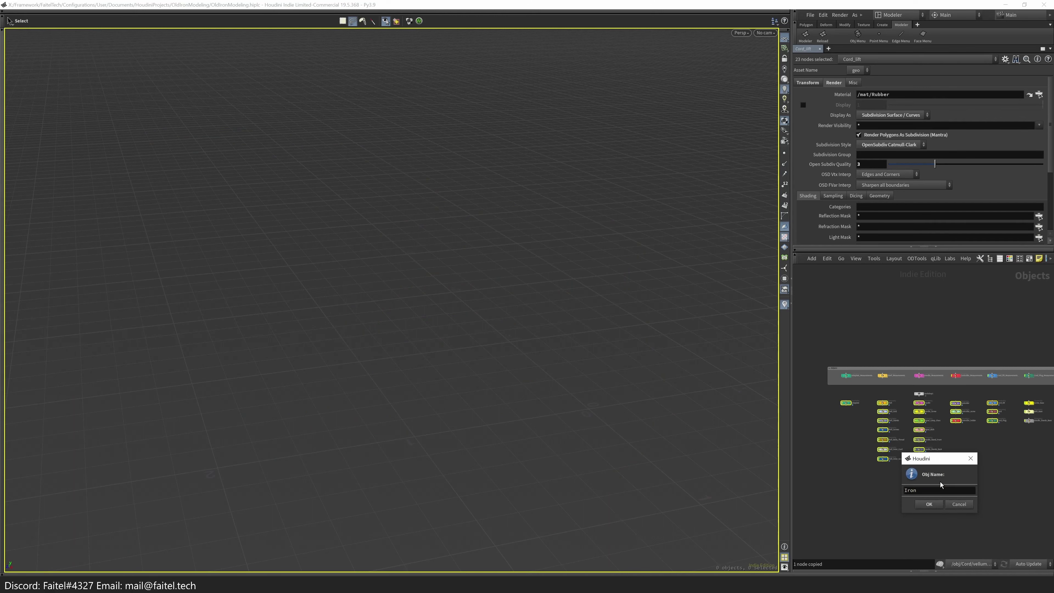
{"action": "key", "text": "Return"}
{"action": "key", "text": "Escape"}
{"action": "left_click_drag", "start_coordinate": [671, 369], "coordinate": [645, 494]}
{"action": "key", "text": "s"}
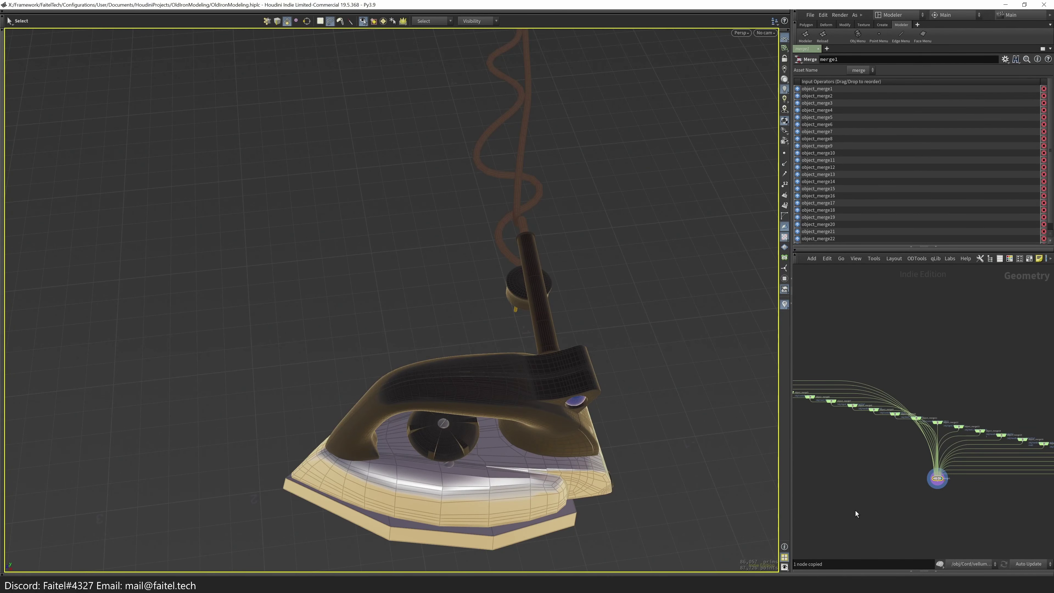
- Set the normal1 cusp angle to 60 in one part's network
{"action": "key", "text": "u"}
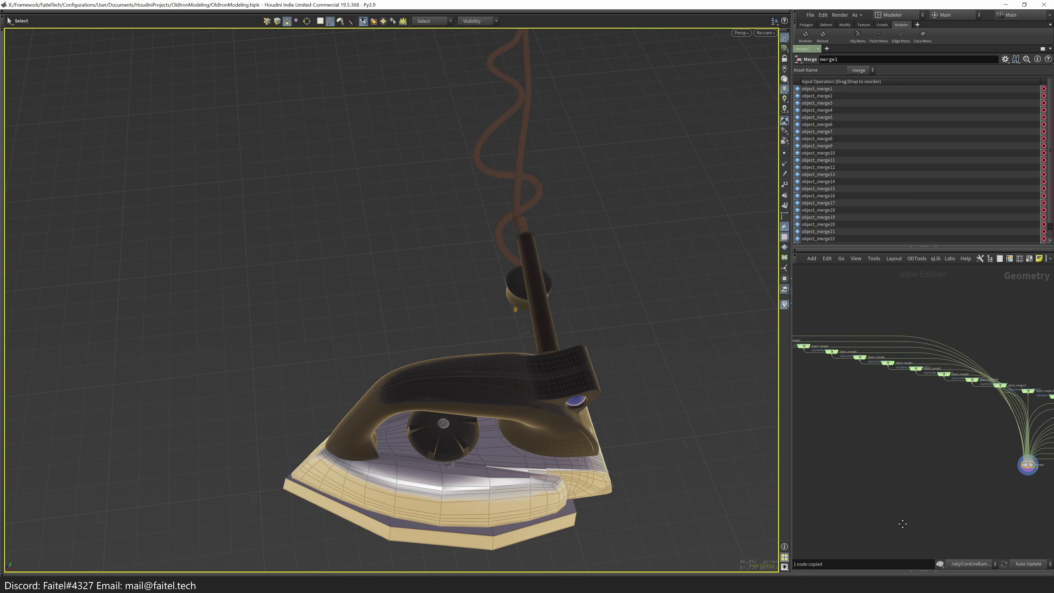
{"action": "scroll", "coordinate": [856, 500], "scroll_direction": "down", "scroll_amount": 5}
{"action": "scroll", "coordinate": [856, 500], "scroll_direction": "up", "scroll_amount": 4}
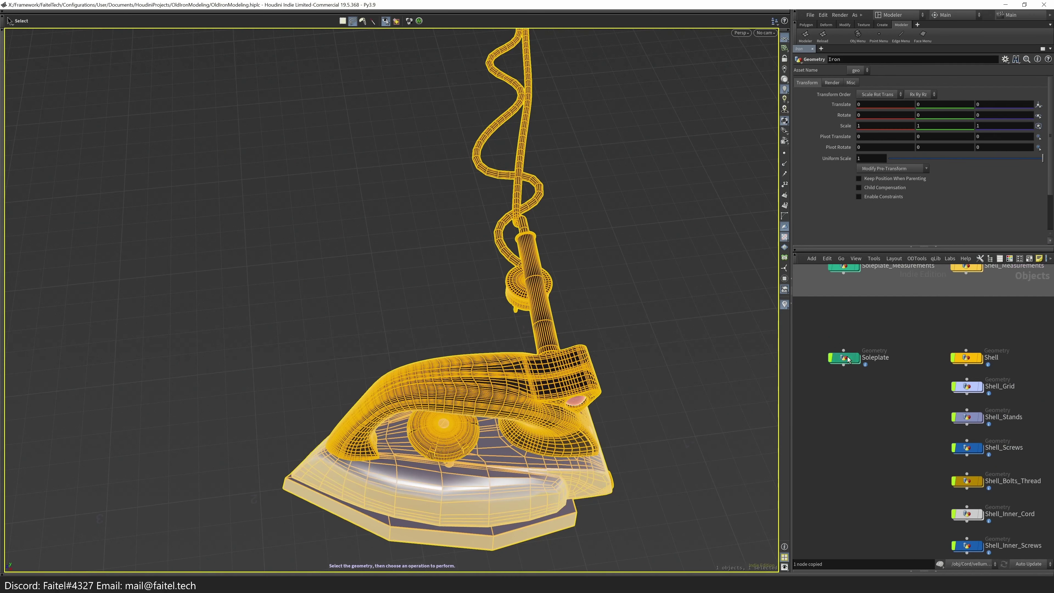
{"action": "double_click", "coordinate": [896, 422]}
{"action": "left_click", "coordinate": [872, 349]}
{"action": "double_click", "coordinate": [871, 146]}
{"action": "type", "text": "60"}
{"action": "key", "text": "Return"}
- Check normal1 in other parts, including Shell_Grid and Shell_Stands, then enter the Iron network
{"action": "key", "text": "u"}
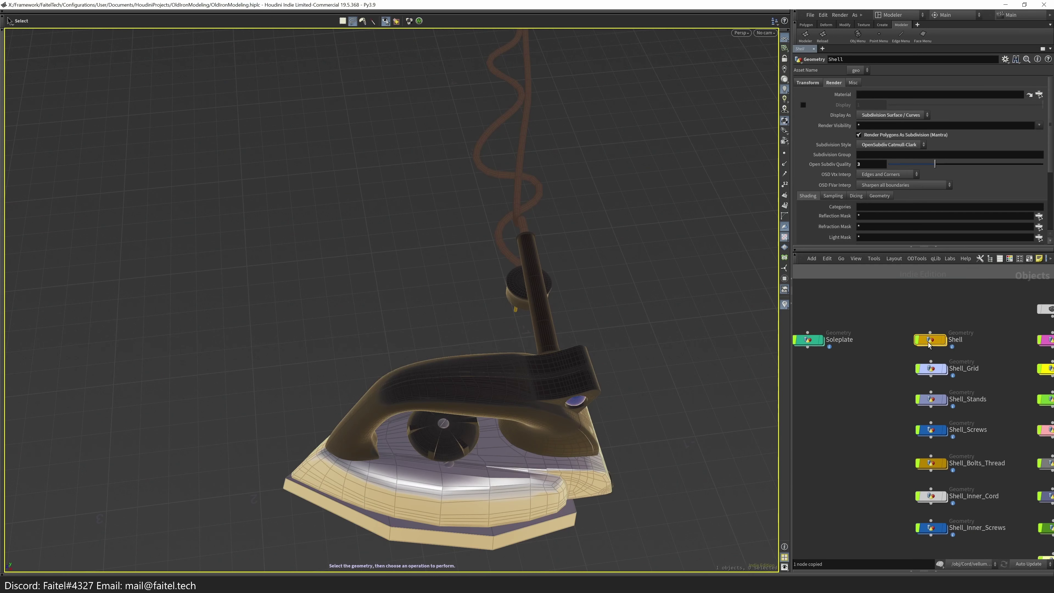
{"action": "double_click", "coordinate": [897, 500]}
{"action": "left_click", "coordinate": [886, 491]}
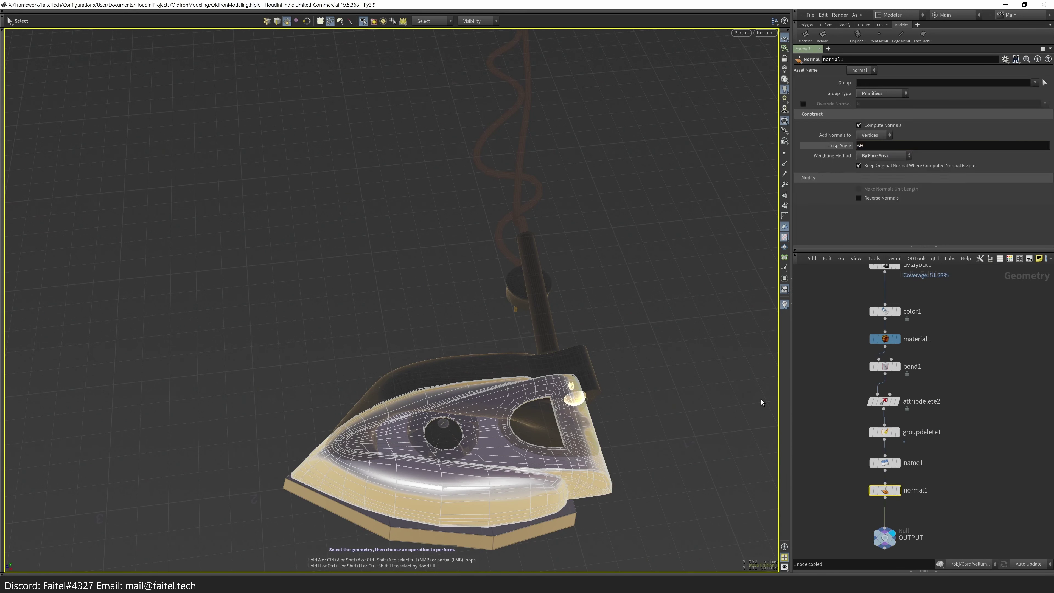
{"action": "key", "text": "u"}
{"action": "double_click", "coordinate": [888, 303]}
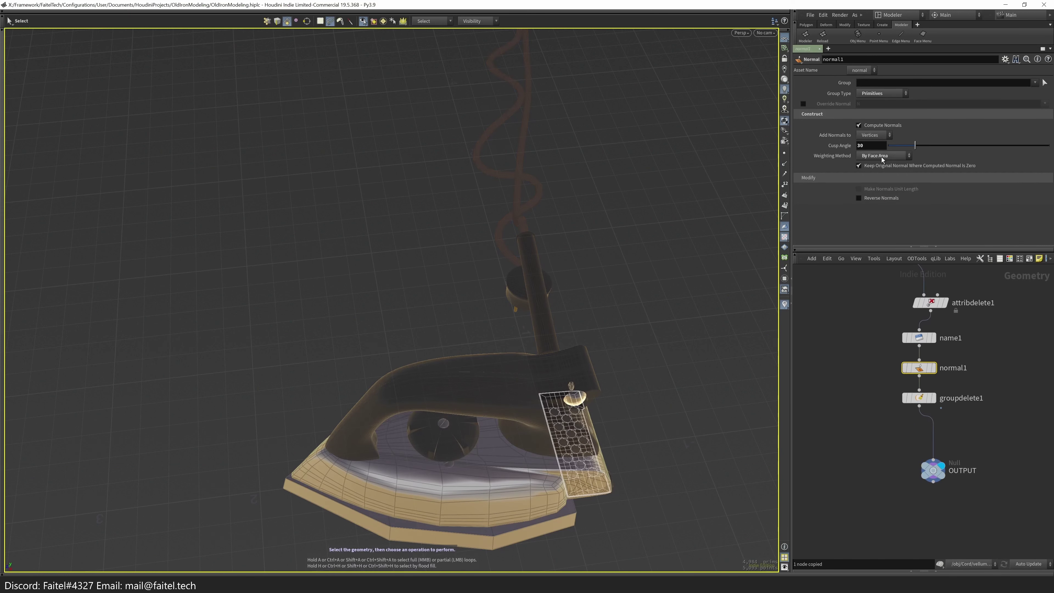
{"action": "key", "text": "u"}
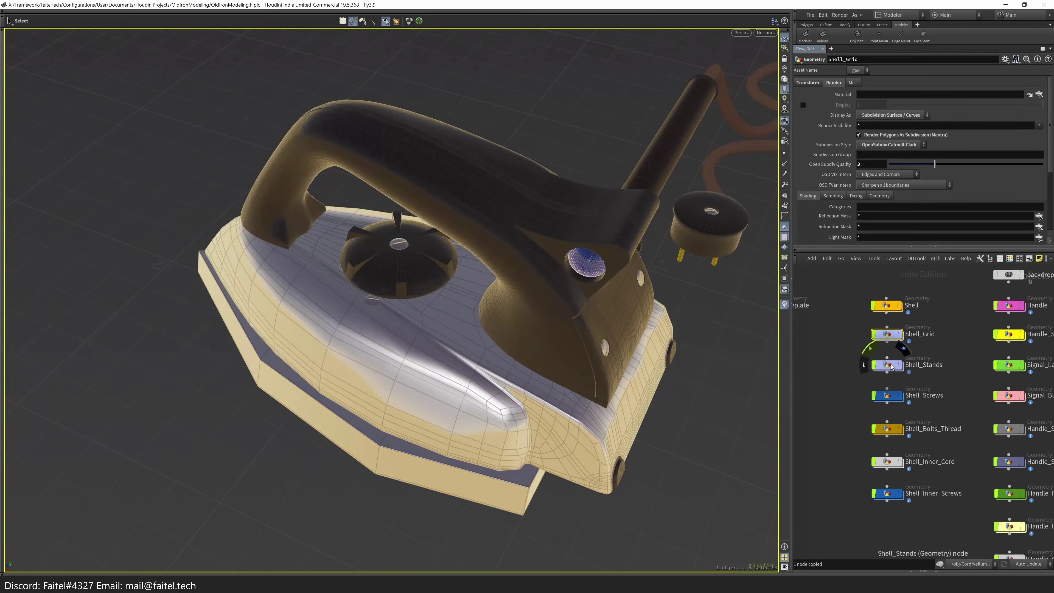
{"action": "double_click", "coordinate": [890, 365]}
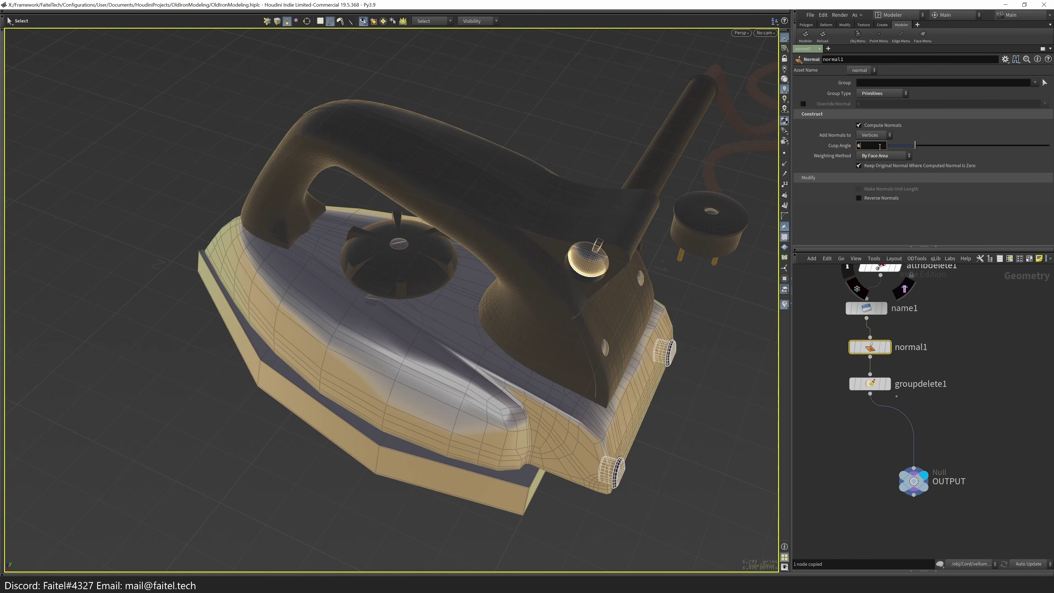
{"action": "key", "text": "u"}
{"action": "double_click", "coordinate": [980, 444]}
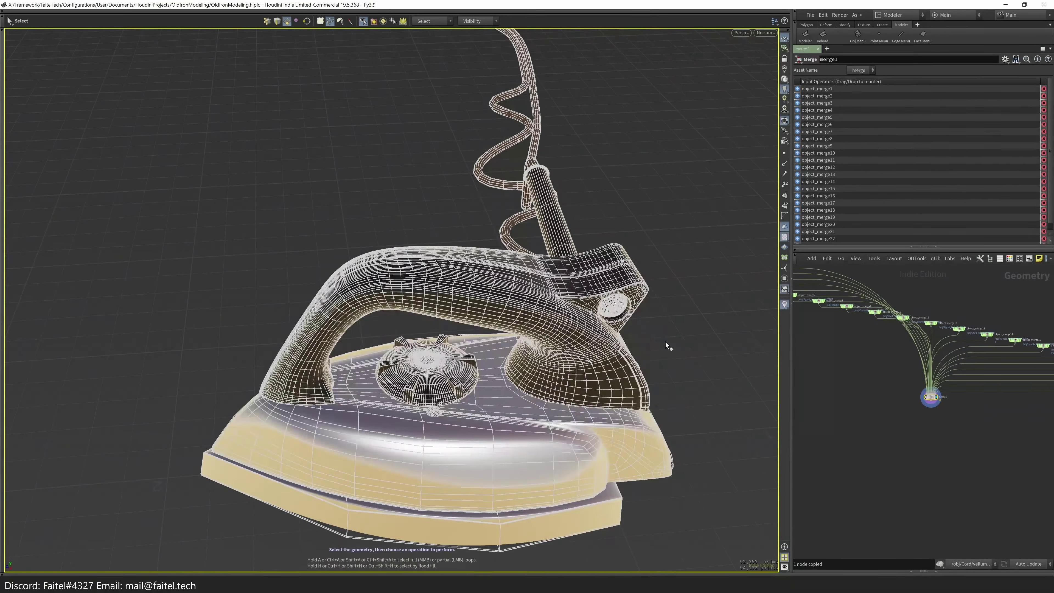
- Orbit the iron, move merge1 lower in the network and copy it
{"action": "mouse_move", "coordinate": [647, 287]}
{"action": "left_mouse_down"}
{"action": "mouse_move", "coordinate": [580, 335]}
{"action": "mouse_move", "coordinate": [602, 383]}
{"action": "mouse_move", "coordinate": [683, 388]}
{"action": "mouse_move", "coordinate": [581, 370]}
{"action": "left_mouse_up"}
{"action": "middle_click_drag", "start_coordinate": [934, 402], "coordinate": [934, 463]}
{"action": "key", "text": "ctrl+c"}
- Move between object level and another part's geometry network several times
{"action": "left_click", "coordinate": [910, 449]}
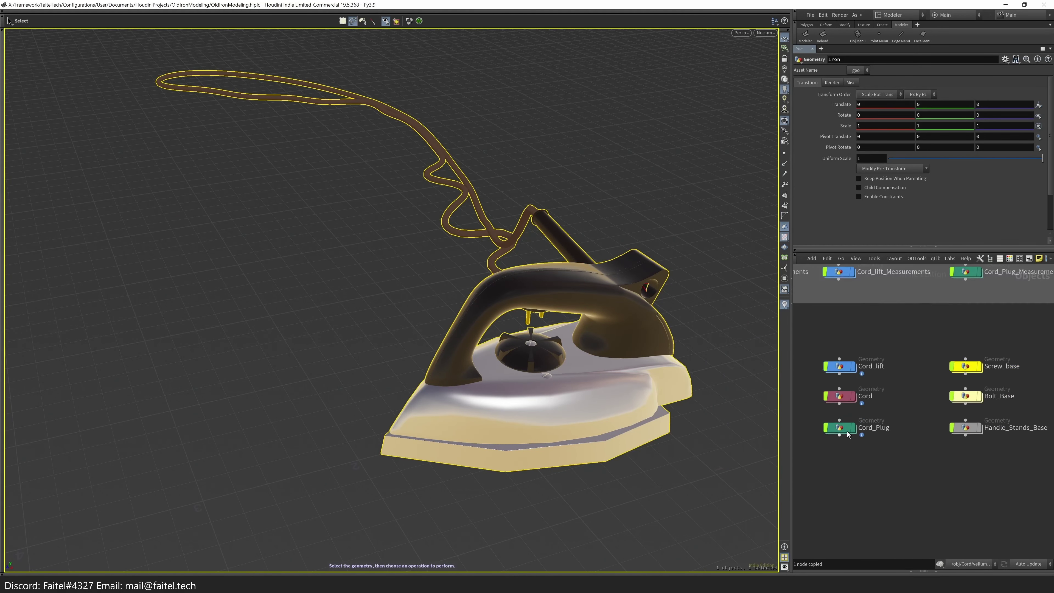
{"action": "double_click", "coordinate": [843, 474]}
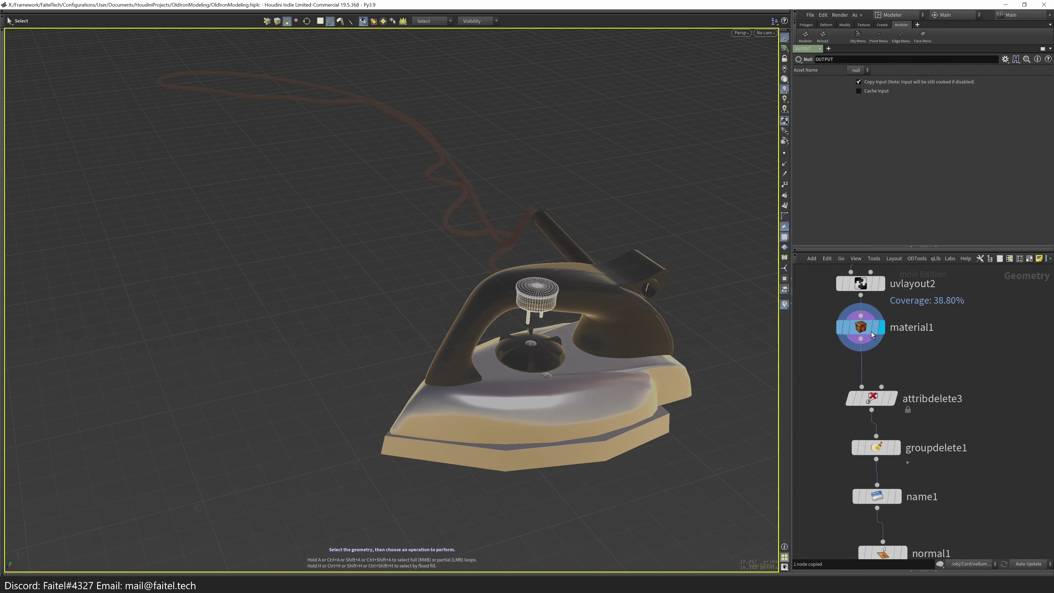
{"action": "key", "text": "u"}
{"action": "key", "text": "i"}
{"action": "key", "text": "u"}
{"action": "key", "text": "i"}
{"action": "key", "text": "u"}
{"action": "key", "text": "i"}
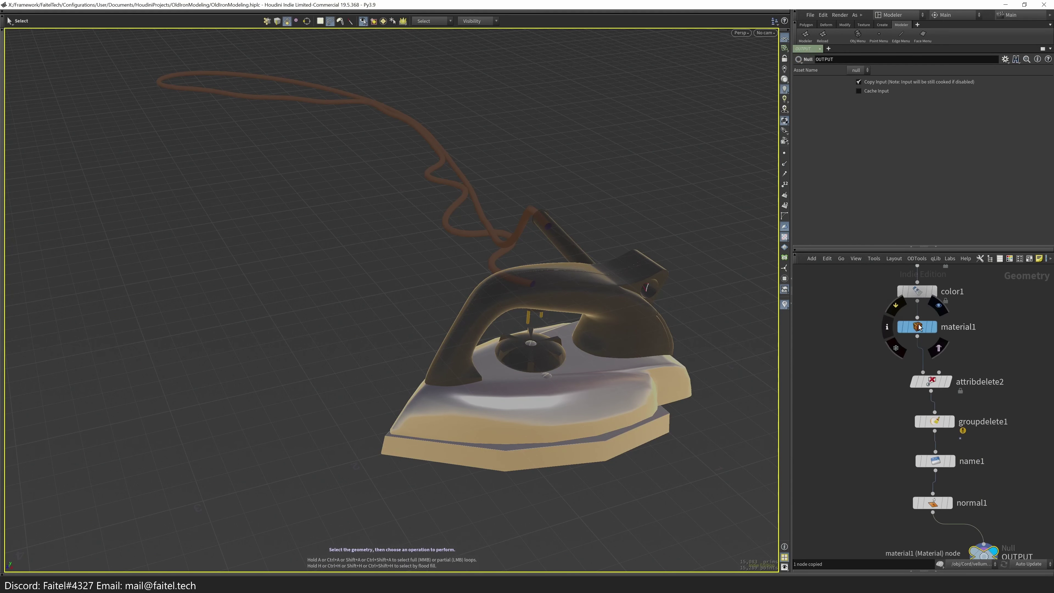
- Inspect the parts' OUTPUT node geometry info while moving between object level and networks
{"action": "middle_click", "coordinate": [981, 493]}
{"action": "key", "text": "u"}
{"action": "key", "text": "i"}
{"action": "key", "text": "u"}
{"action": "key", "text": "i"}
{"action": "middle_click", "coordinate": [956, 475]}
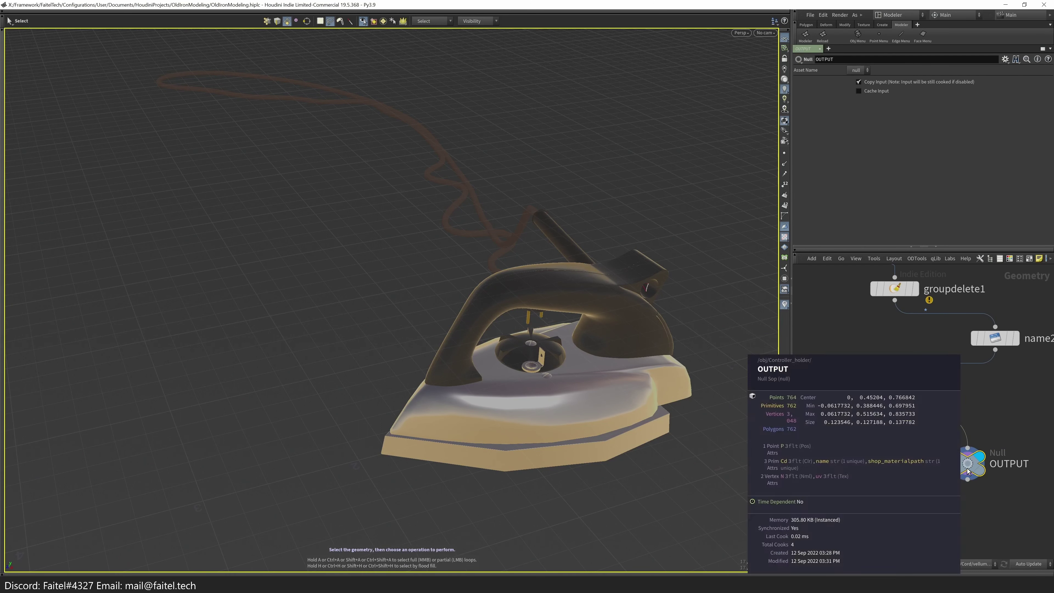
{"action": "key", "text": "u"}
- Orbit to a new angle, enter the Iron merge network and select all merged geometry
{"action": "key", "text": "Escape"}
{"action": "left_click_drag", "start_coordinate": [706, 300], "coordinate": [511, 436]}
{"action": "key", "text": "s"}
{"action": "key", "text": "1"}
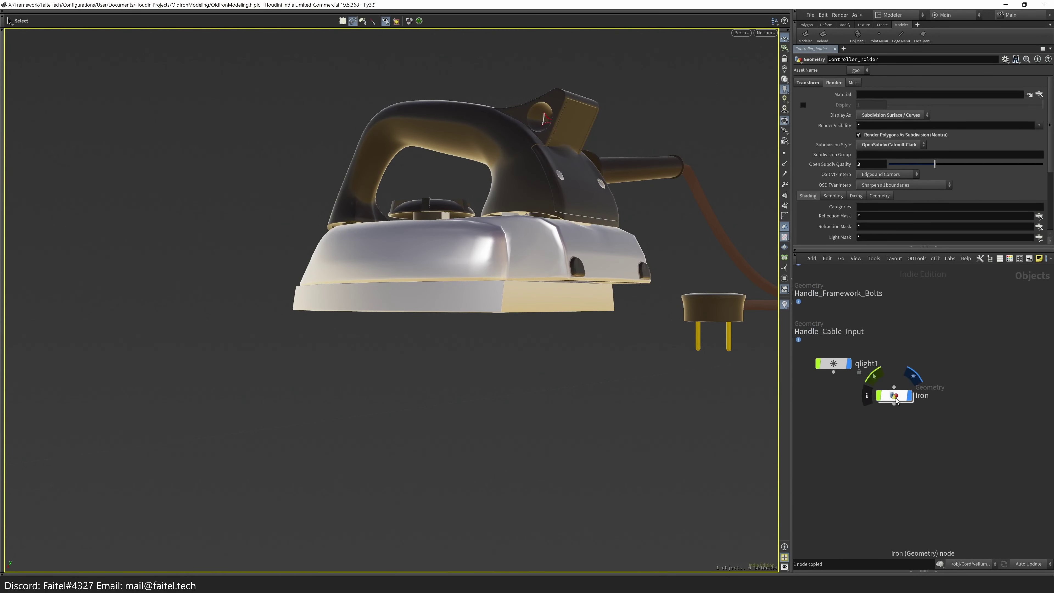
{"action": "key", "text": "n"}
{"action": "key", "text": "Escape"}
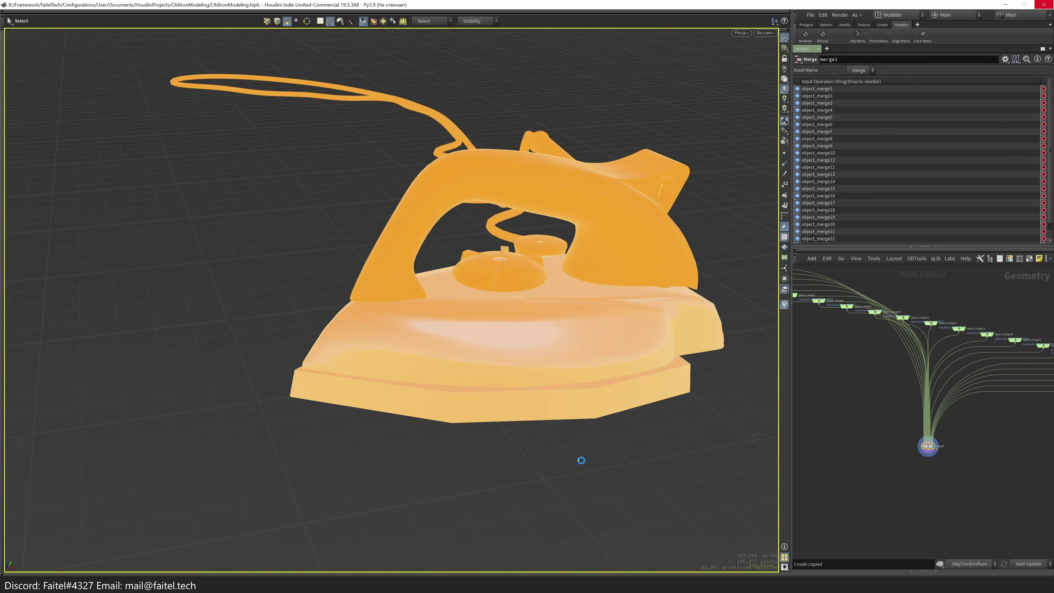
- Preview the iron as smooth subdivided geometry from a lower angle, then end the preview
{"action": "left_click_drag", "start_coordinate": [581, 461], "coordinate": [586, 345]}
{"action": "key", "text": "q"}
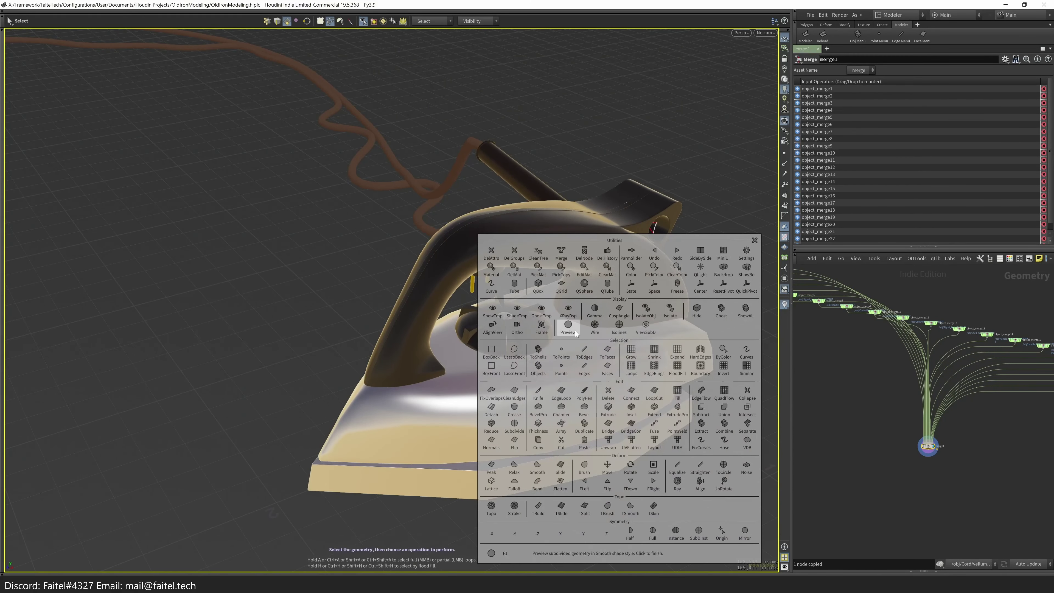
{"action": "left_click", "coordinate": [585, 347]}
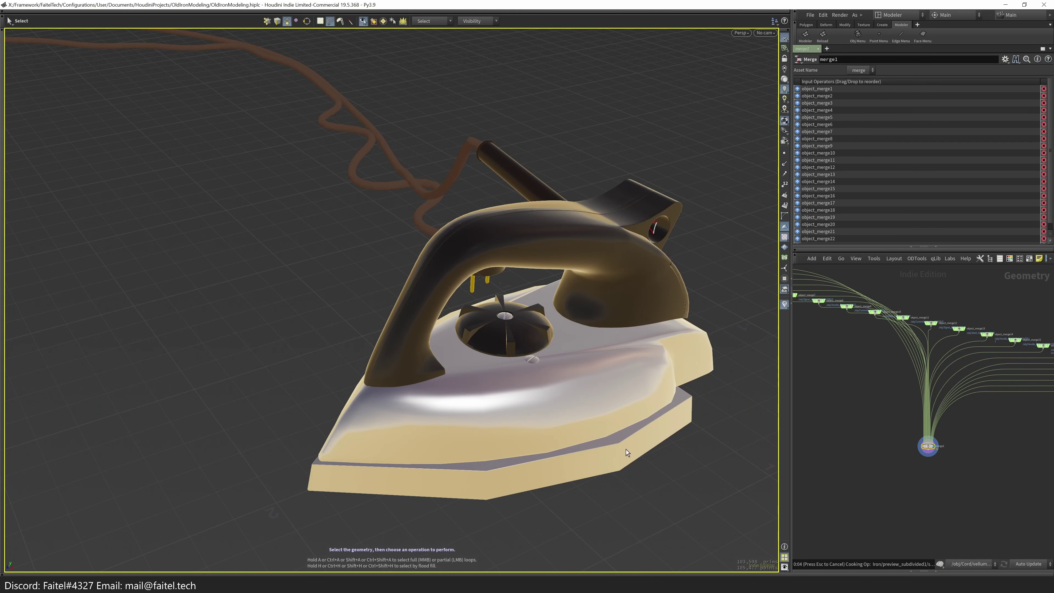
{"action": "left_click_drag", "start_coordinate": [637, 456], "coordinate": [706, 369]}
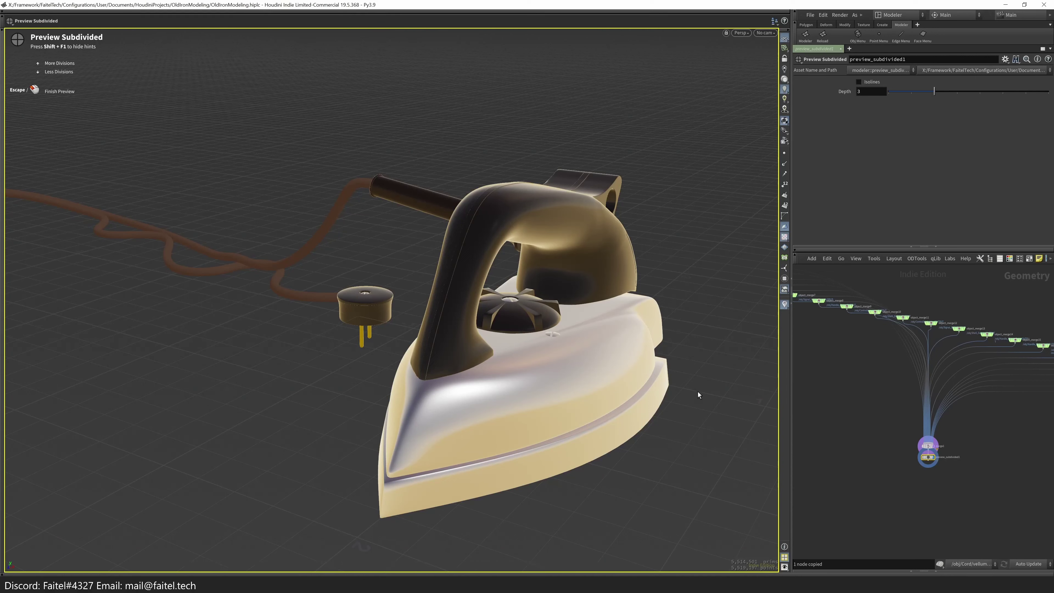
{"action": "key", "text": "Escape"}
{"action": "scroll", "coordinate": [894, 435], "scroll_direction": "up", "scroll_amount": 3}
- Create udim_export1 after merge1 with a first UDIM entry, showing the UV layout view
{"action": "key", "text": "Tab"}
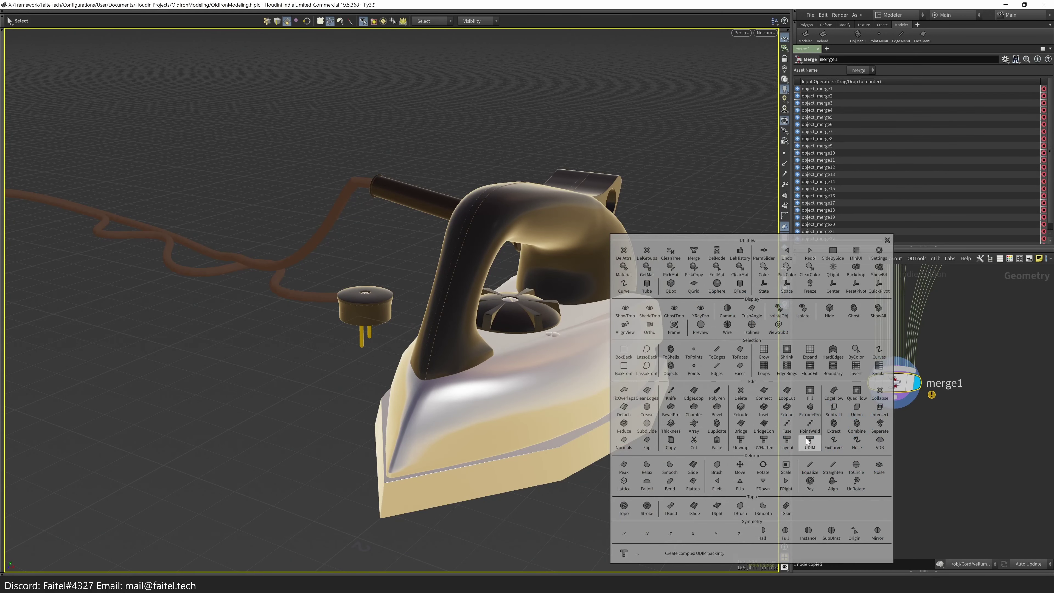
{"action": "left_click", "coordinate": [787, 430]}
{"action": "left_click", "coordinate": [877, 132]}
{"action": "key", "text": "Tab"}
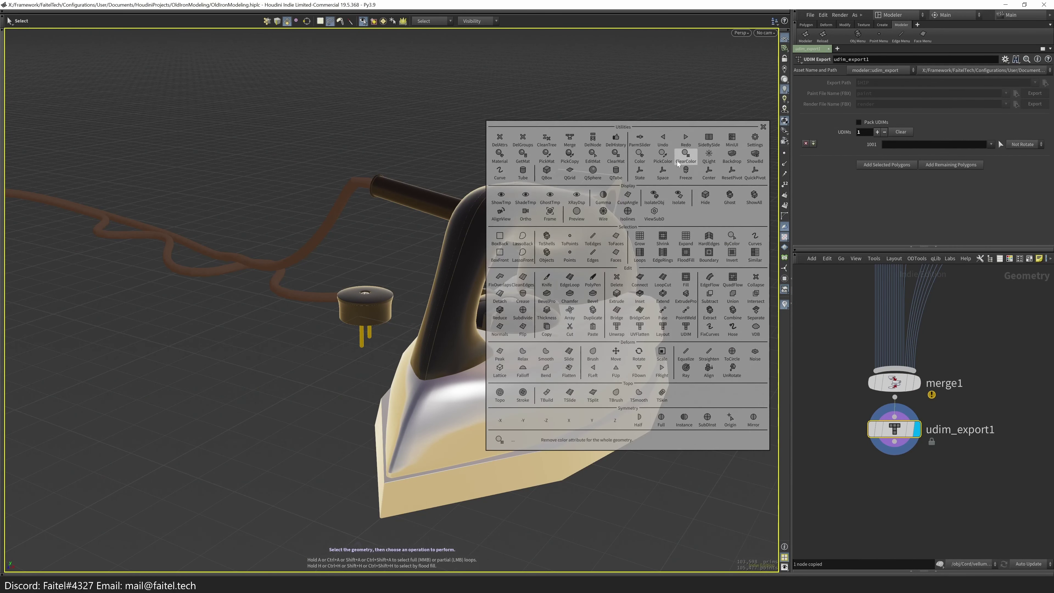
{"action": "left_click", "coordinate": [709, 141]}
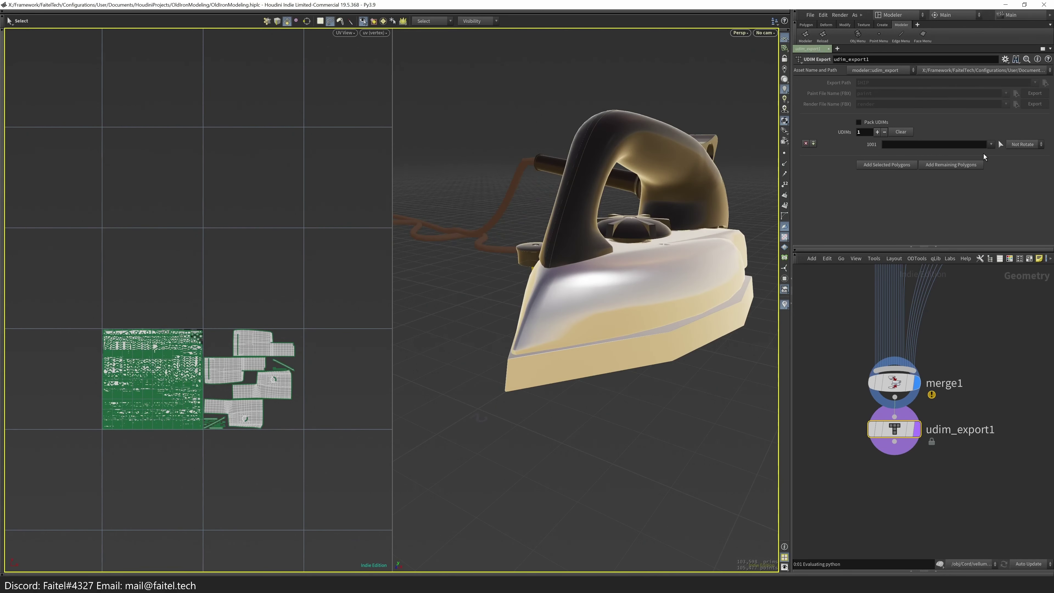
- Assign Controller, Controller_holder, Controller_screw, Cord_Filament and Cord_Plug_Bolt to UDIM tiles
{"action": "left_click", "coordinate": [992, 144]}
{"action": "left_click", "coordinate": [999, 162]}
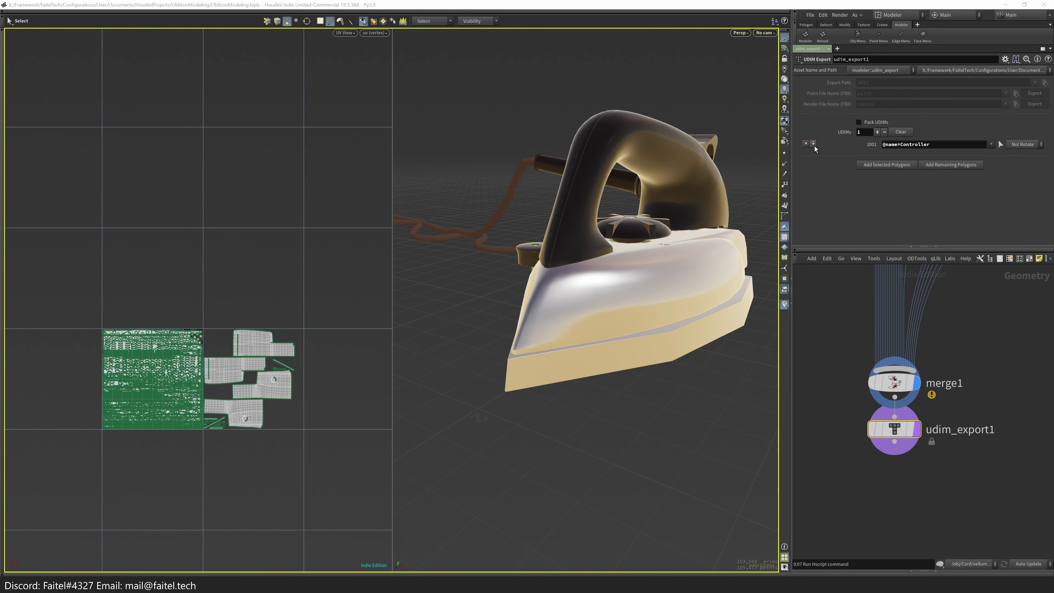
{"action": "left_click", "coordinate": [992, 144]}
{"action": "left_click", "coordinate": [999, 172]}
{"action": "left_click", "coordinate": [992, 144]}
{"action": "left_click", "coordinate": [998, 162]}
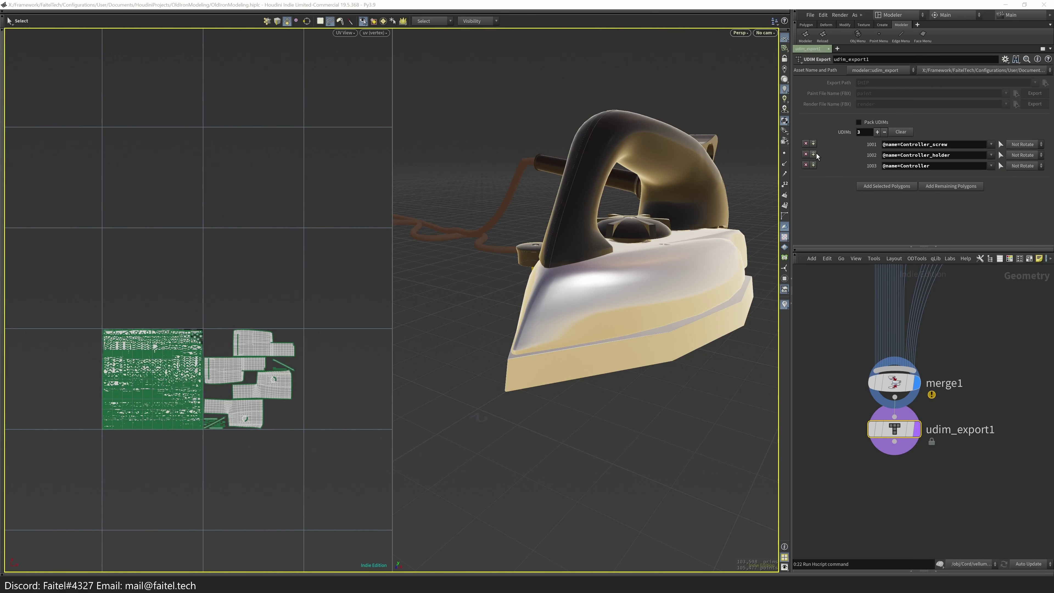
{"action": "left_click", "coordinate": [993, 144]}
{"action": "left_click", "coordinate": [998, 162]}
{"action": "left_click", "coordinate": [991, 144]}
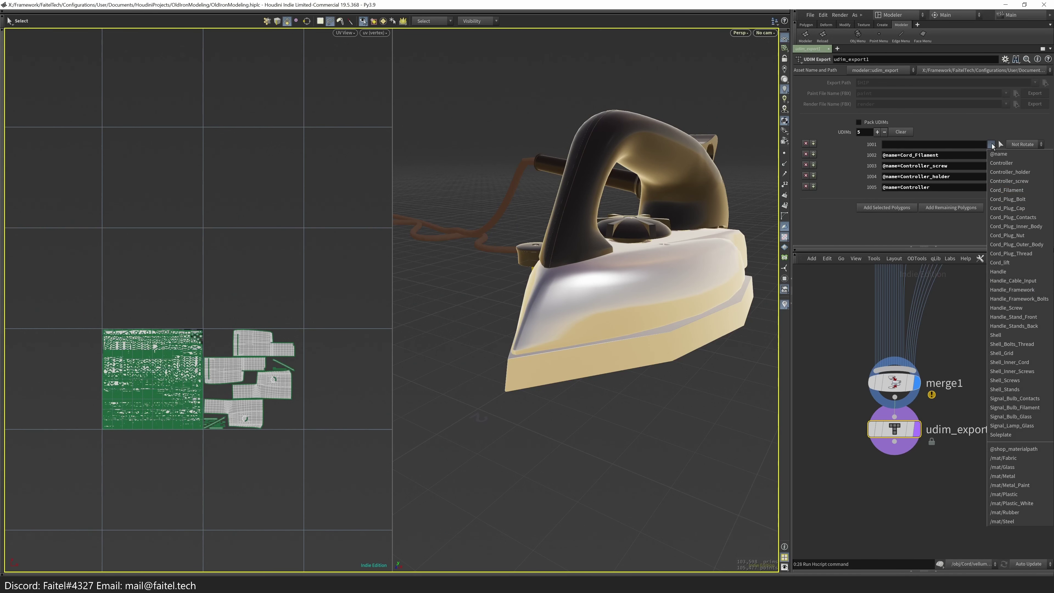
{"action": "left_click", "coordinate": [1009, 201]}
- Display udim_export1 in the viewport with Pack UDIMs on, fitting the packed tiles
{"action": "left_click", "coordinate": [864, 123]}
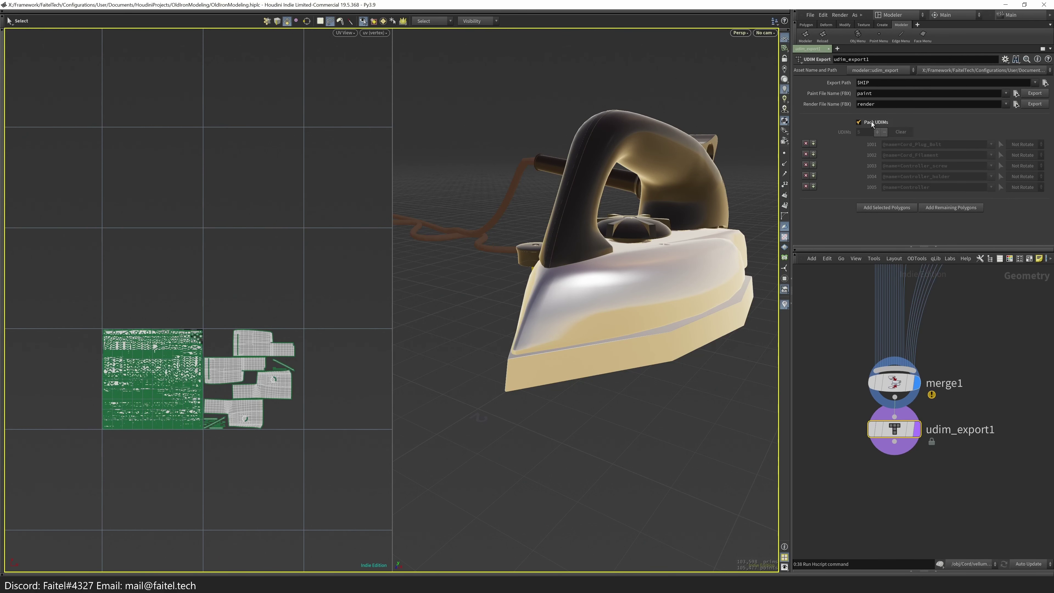
{"action": "left_click", "coordinate": [859, 123]}
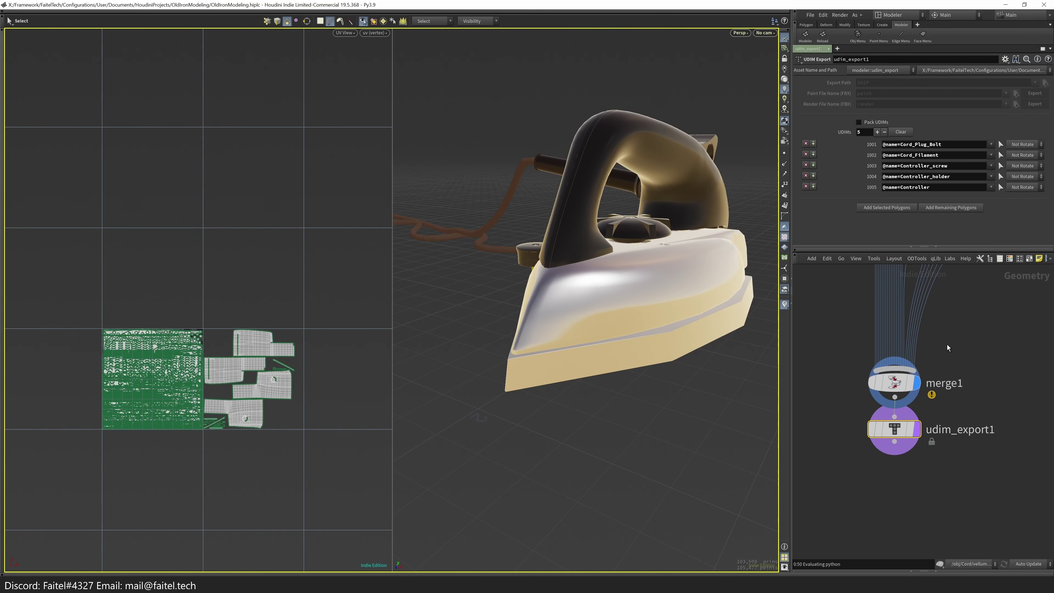
{"action": "left_click", "coordinate": [917, 429]}
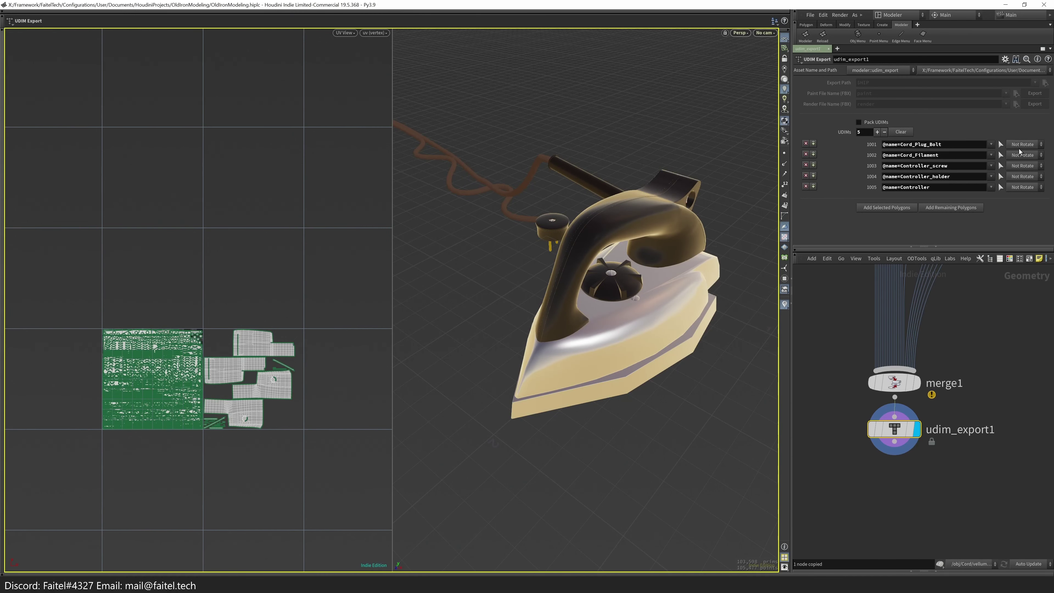
{"action": "left_click", "coordinate": [859, 122]}
{"action": "key", "text": "Escape"}
{"action": "scroll", "coordinate": [156, 373], "scroll_direction": "down", "scroll_amount": 3}
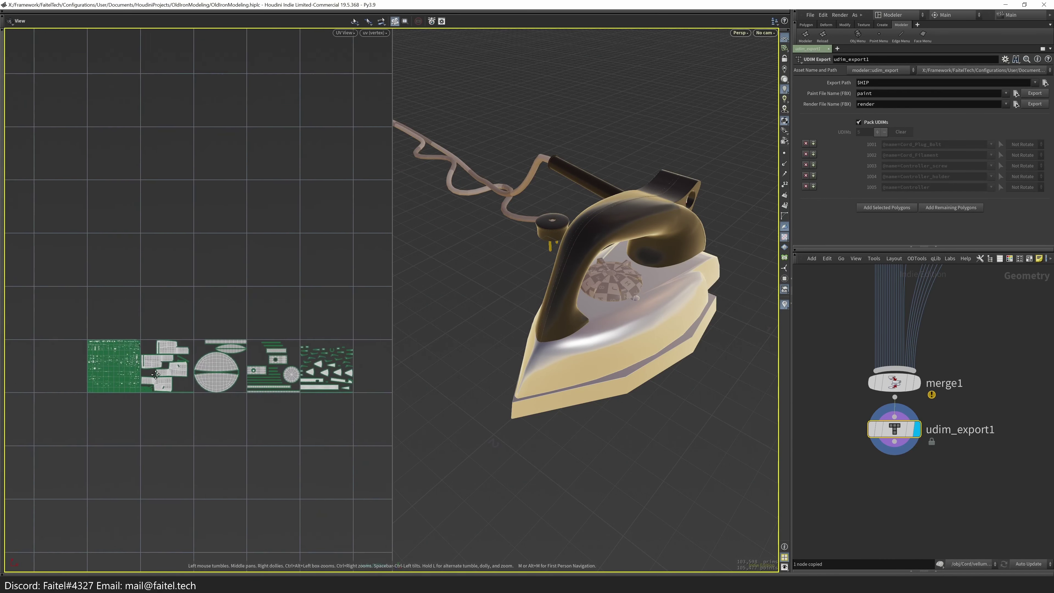
- Turn off packing and add Cord_Plug_Cap, Contacts, Inner_Body, Nut, Outer_Body, Thread and Cord_lift
{"action": "scroll", "coordinate": [276, 391], "scroll_direction": "up", "scroll_amount": 5}
{"action": "key", "text": "Return"}
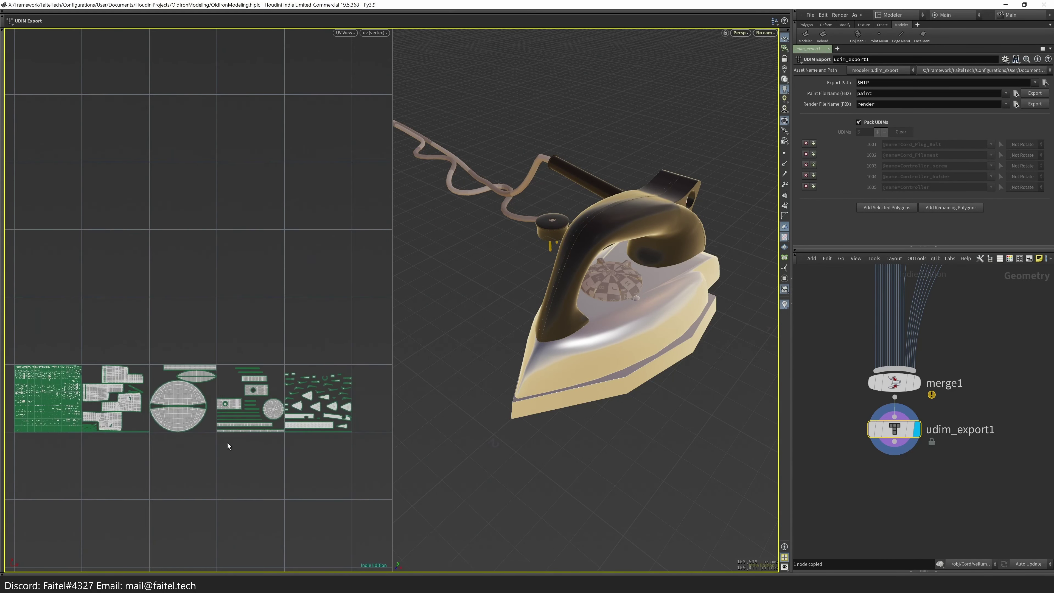
{"action": "left_click", "coordinate": [859, 123]}
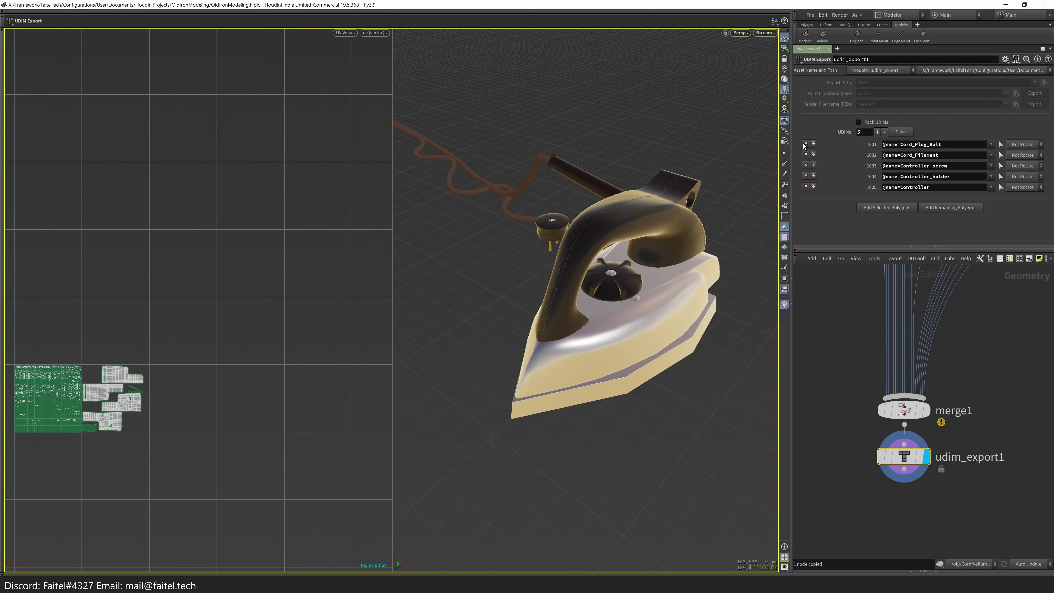
{"action": "left_click", "coordinate": [814, 143]}
{"action": "left_click", "coordinate": [991, 144]}
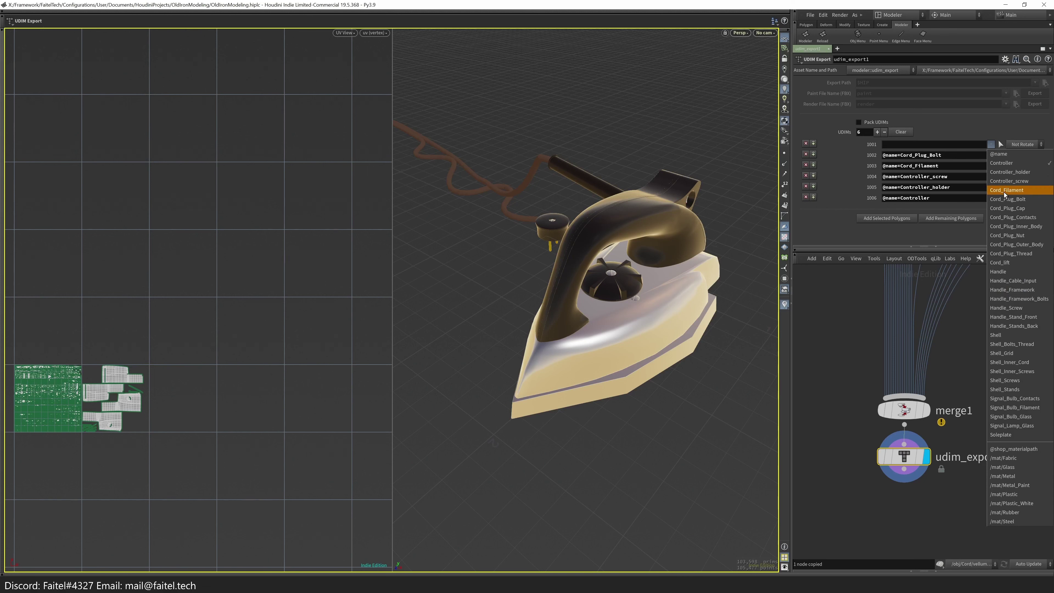
{"action": "left_click", "coordinate": [1006, 208]}
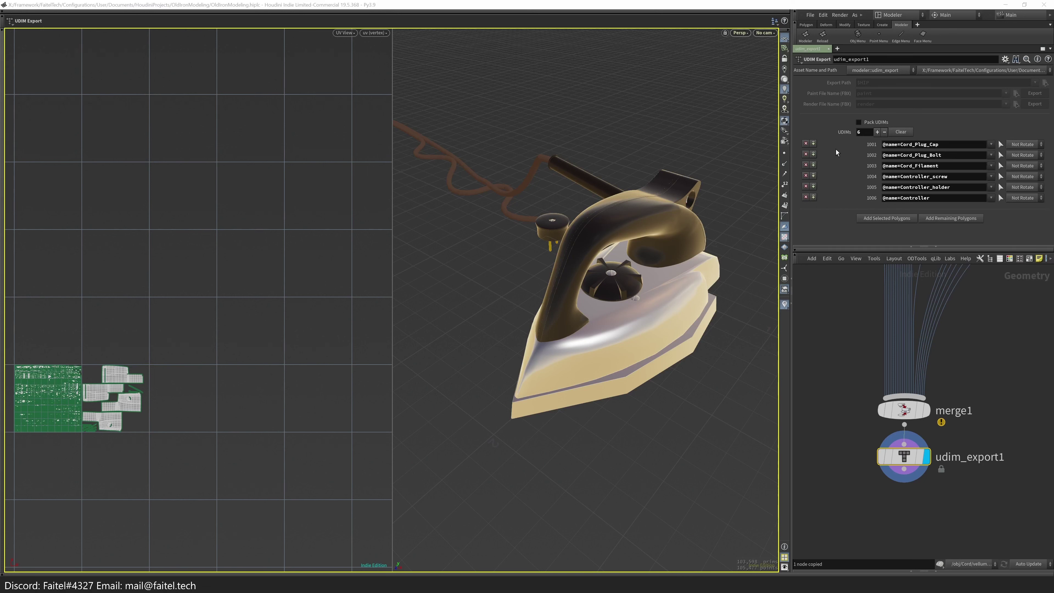
{"action": "left_click", "coordinate": [991, 145]}
{"action": "left_click", "coordinate": [1008, 217]}
{"action": "left_click", "coordinate": [987, 144]}
{"action": "left_click", "coordinate": [1007, 226]}
{"action": "left_click", "coordinate": [988, 144]}
{"action": "left_click", "coordinate": [1002, 235]}
{"action": "left_click", "coordinate": [987, 144]}
{"action": "left_click", "coordinate": [1011, 244]}
{"action": "left_click", "coordinate": [987, 144]}
{"action": "left_click", "coordinate": [1005, 254]}
{"action": "left_click", "coordinate": [987, 144]}
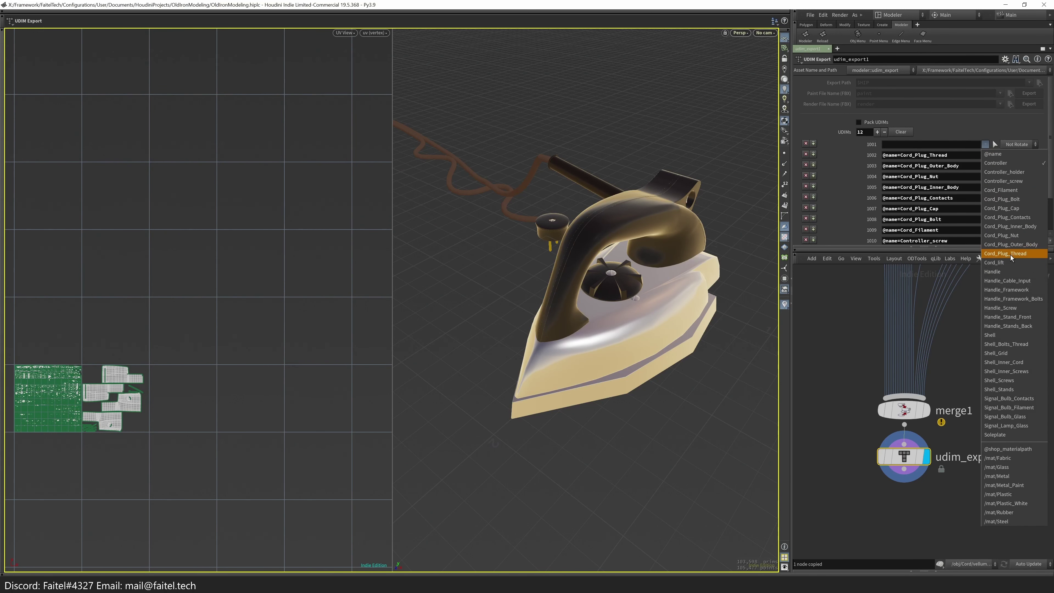
{"action": "left_click", "coordinate": [997, 263]}
- Re-add Cord_lift, then Handle_Cable_Input, Handle, Handle_Framework, Handle_Framework_Bolts and Handle_Screw
{"action": "left_click", "coordinate": [806, 154]}
{"action": "left_click", "coordinate": [987, 144]}
{"action": "left_click", "coordinate": [1010, 263]}
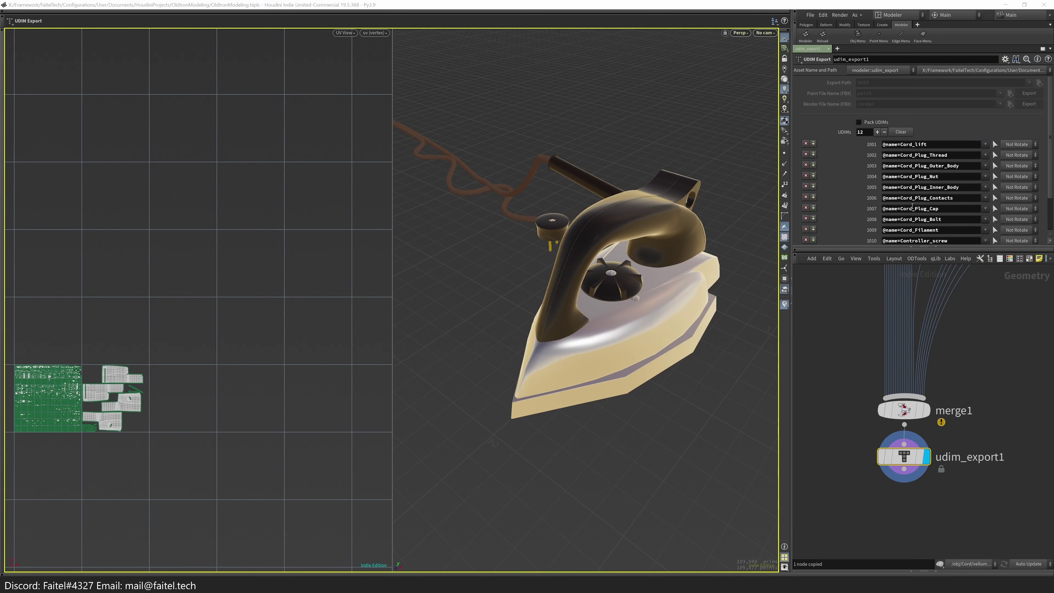
{"action": "left_click", "coordinate": [987, 144]}
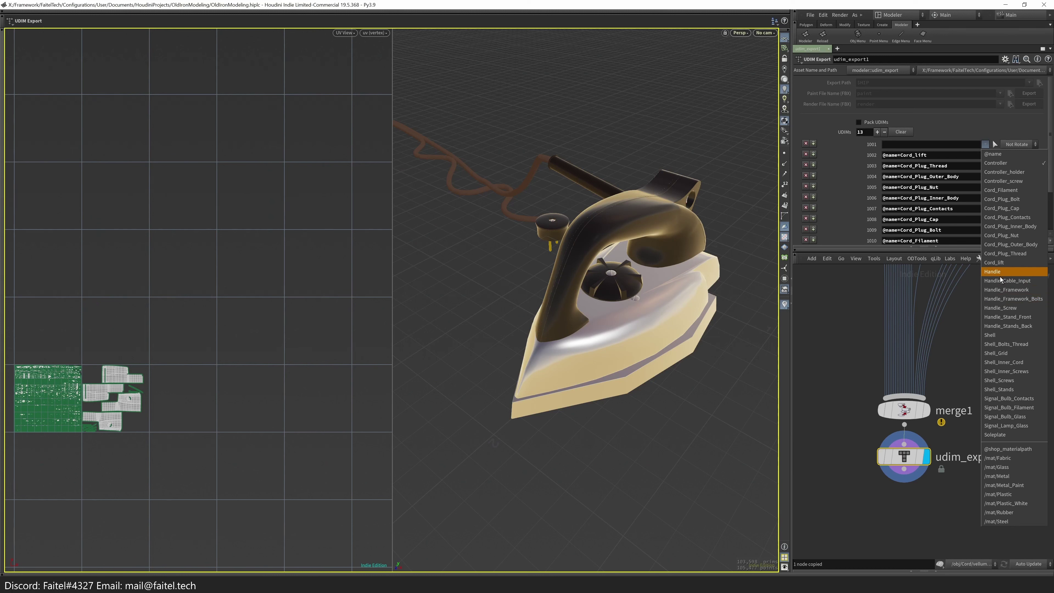
{"action": "left_click", "coordinate": [999, 281]}
{"action": "left_click", "coordinate": [987, 144]}
{"action": "left_click", "coordinate": [1002, 273]}
{"action": "left_click", "coordinate": [987, 144]}
{"action": "left_click", "coordinate": [1009, 292]}
{"action": "left_click", "coordinate": [987, 144]}
{"action": "left_click", "coordinate": [1011, 302]}
{"action": "left_click", "coordinate": [987, 144]}
{"action": "left_click", "coordinate": [1007, 311]}
- Add Handle_Stand_Front, Handle_Stands_Back, Shell, Shell_Bolts_Thread, Shell_Grid, Shell_Inner_Cord, Shell_Inner_Screws and Shell_Screws
{"action": "left_click", "coordinate": [987, 144]}
{"action": "left_click", "coordinate": [1006, 321]}
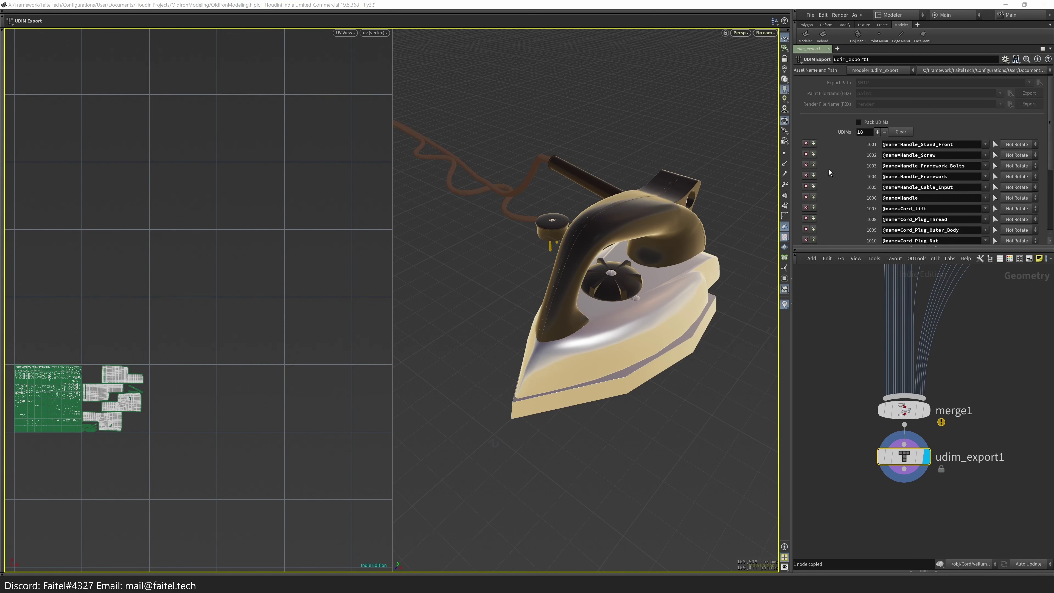
{"action": "left_click", "coordinate": [987, 144]}
{"action": "left_click", "coordinate": [1018, 326]}
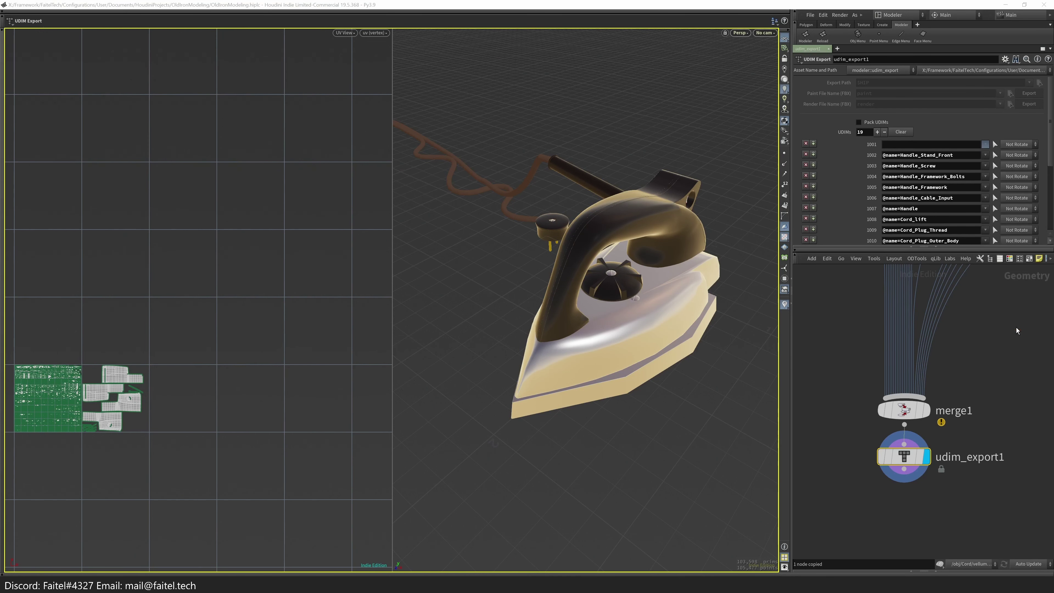
{"action": "left_click", "coordinate": [987, 145]}
{"action": "left_click", "coordinate": [992, 335]}
{"action": "left_click", "coordinate": [987, 144]}
{"action": "left_click", "coordinate": [1007, 344]}
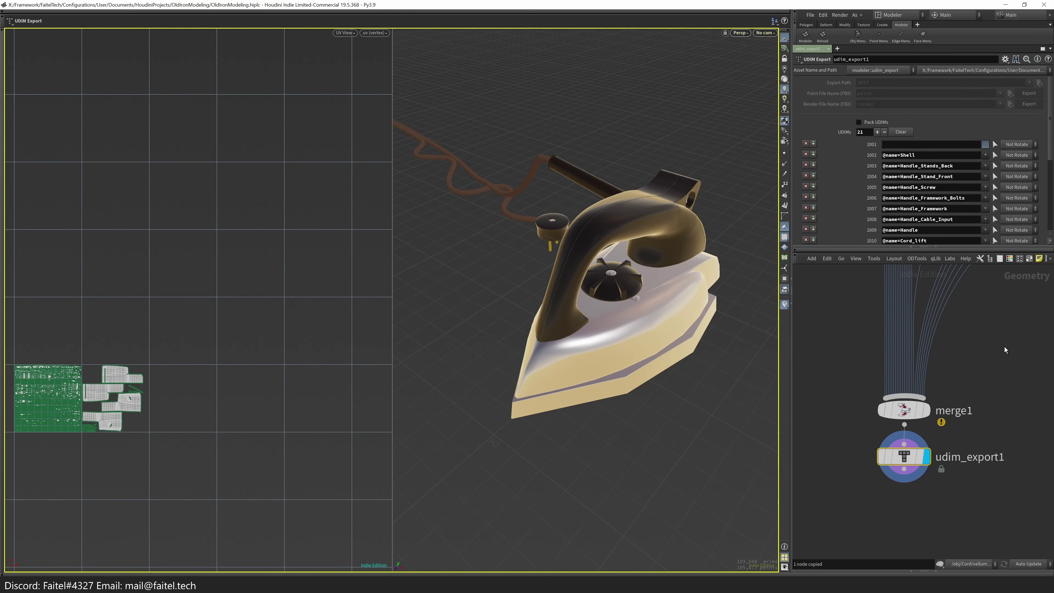
{"action": "left_click", "coordinate": [985, 144]}
{"action": "left_click", "coordinate": [1012, 355]}
{"action": "left_click", "coordinate": [986, 144]}
{"action": "left_click", "coordinate": [983, 347]}
{"action": "left_click", "coordinate": [986, 144]}
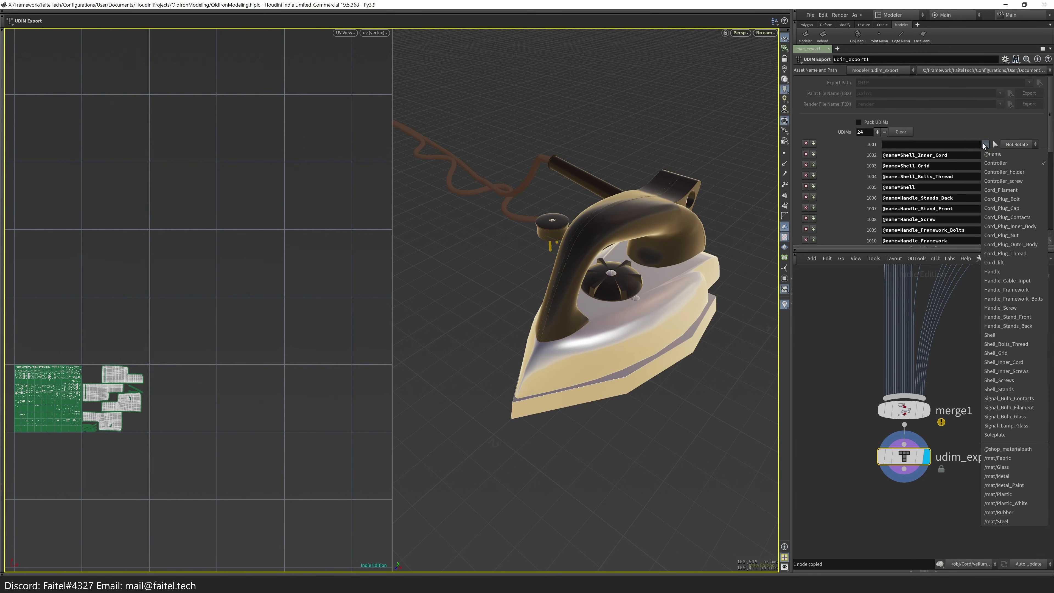
{"action": "left_click", "coordinate": [1004, 371]}
{"action": "left_click", "coordinate": [986, 144]}
{"action": "left_click", "coordinate": [999, 381]}
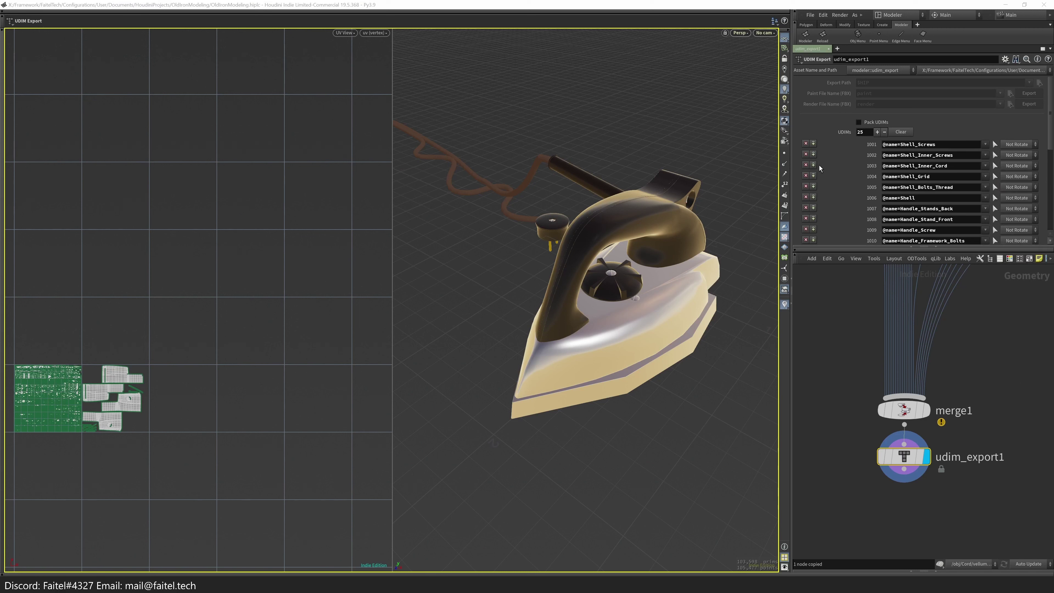
- Add Shell_Stands, the Signal bulb and lamp glass parts and Soleplate, then re-enable Pack UDIMs
{"action": "left_click", "coordinate": [987, 144]}
{"action": "left_click", "coordinate": [999, 389]}
{"action": "left_click", "coordinate": [986, 144]}
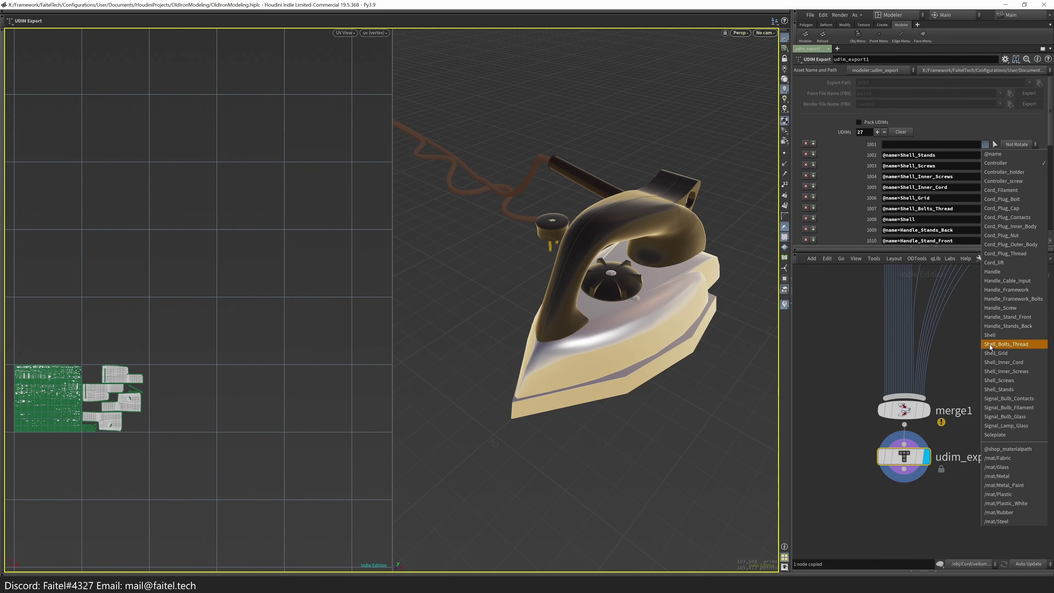
{"action": "left_click", "coordinate": [1015, 399]}
{"action": "left_click", "coordinate": [987, 144]}
{"action": "left_click", "coordinate": [1013, 408]}
{"action": "left_click", "coordinate": [987, 145]}
{"action": "left_click", "coordinate": [1016, 417]}
{"action": "left_click", "coordinate": [987, 144]}
{"action": "left_click", "coordinate": [1009, 426]}
{"action": "left_click", "coordinate": [987, 145]}
{"action": "left_click", "coordinate": [1005, 434]}
{"action": "left_click", "coordinate": [873, 123]}
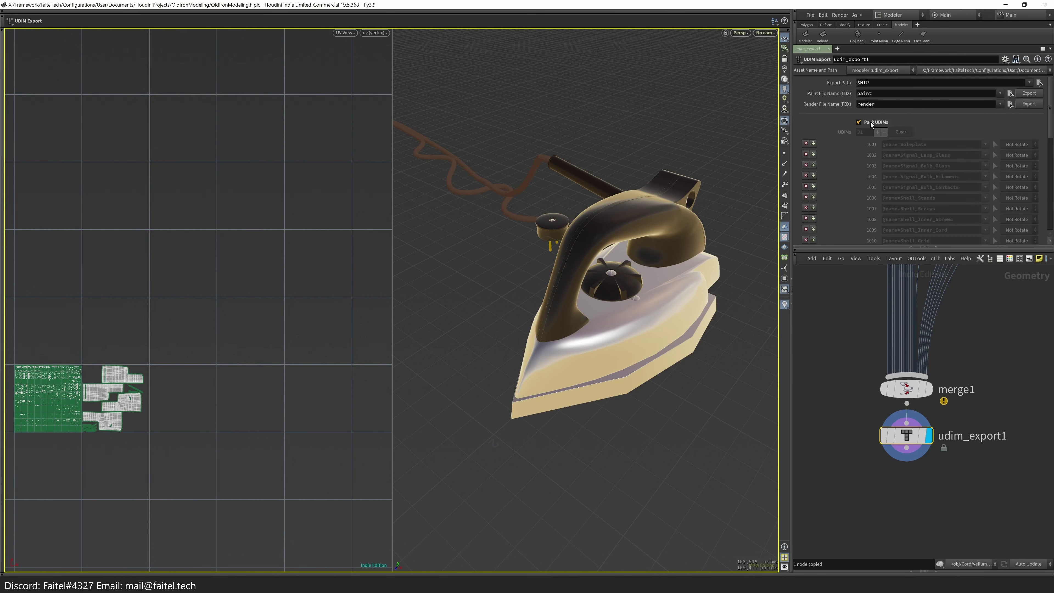
- Preview the checker-textured iron subdivided and orbit around it before ending the preview
{"action": "scroll", "coordinate": [148, 425], "scroll_direction": "up", "scroll_amount": 3}
{"action": "scroll", "coordinate": [148, 425], "scroll_direction": "down", "scroll_amount": 1}
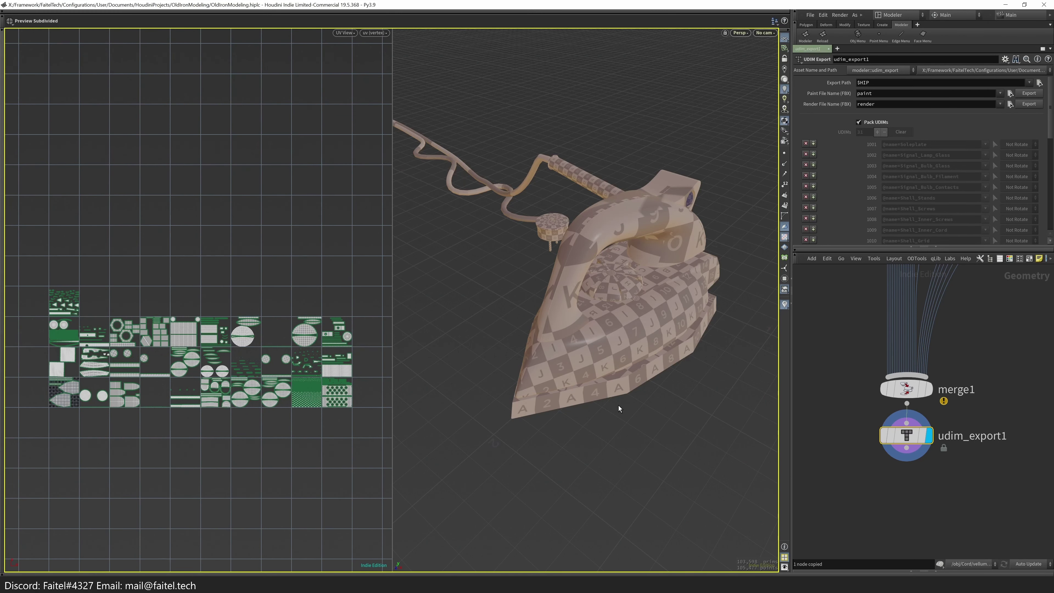
{"action": "key", "text": "Return"}
{"action": "left_click_drag", "start_coordinate": [548, 405], "coordinate": [648, 411]}
{"action": "key", "text": "Escape"}
- Save OldIronModeling.hiplc, then inspect normal1 and uvlayout1's Search Resolution choices
{"action": "key", "text": "ctrl+s"}
{"action": "key", "text": "h"}
{"action": "scroll", "coordinate": [913, 374], "scroll_direction": "up", "scroll_amount": 5}
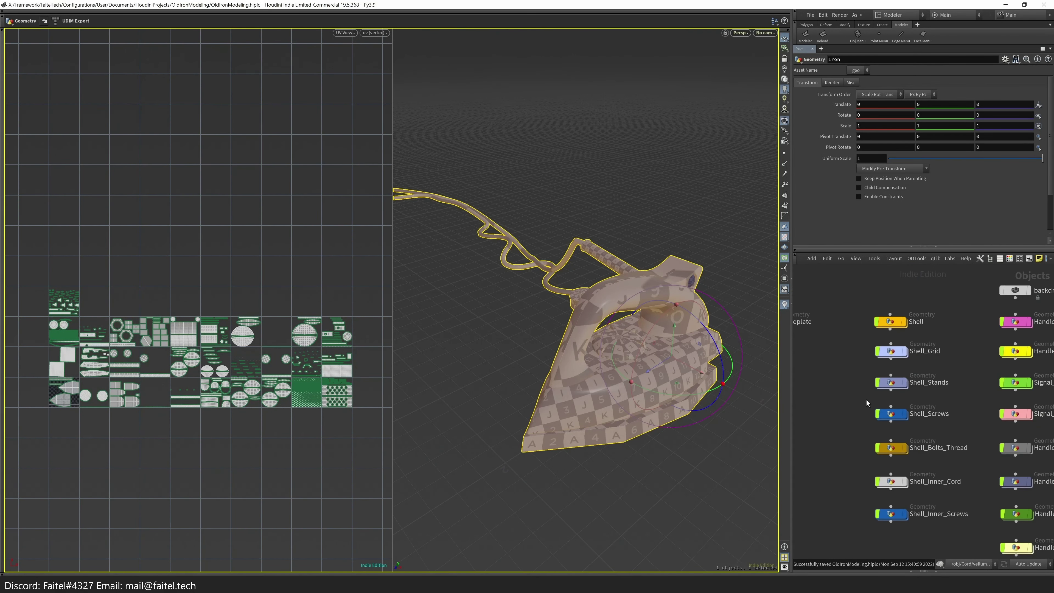
{"action": "left_click", "coordinate": [870, 347]}
{"action": "middle_click_drag", "start_coordinate": [940, 266], "coordinate": [911, 542]}
{"action": "left_click", "coordinate": [935, 370]}
{"action": "left_click", "coordinate": [870, 150]}
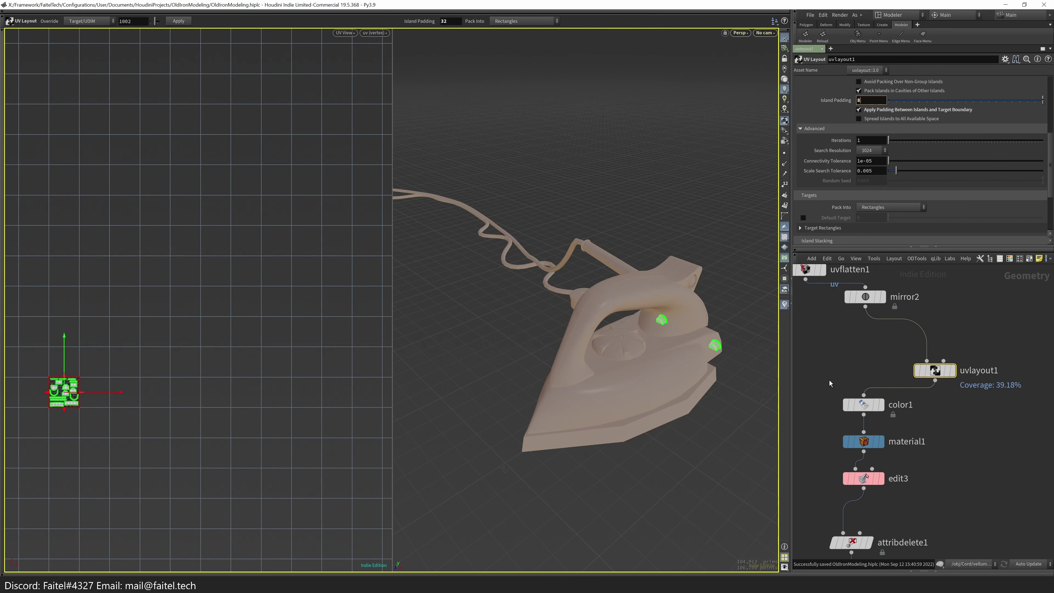
- Navigate into the screw base's geometry network to the uvflatten1 node
{"action": "key", "text": "u"}
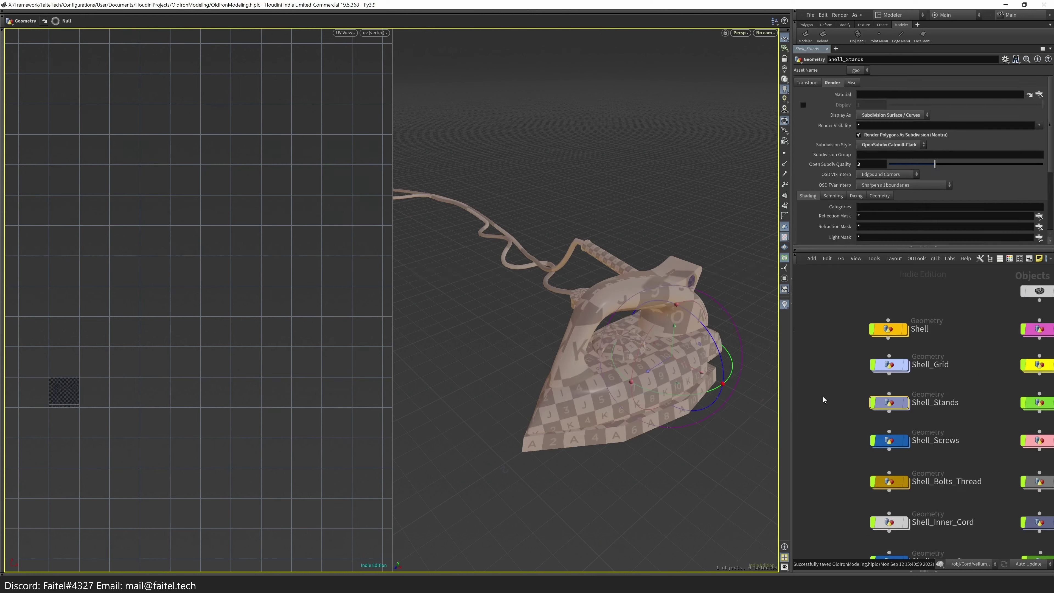
{"action": "key", "text": "i"}
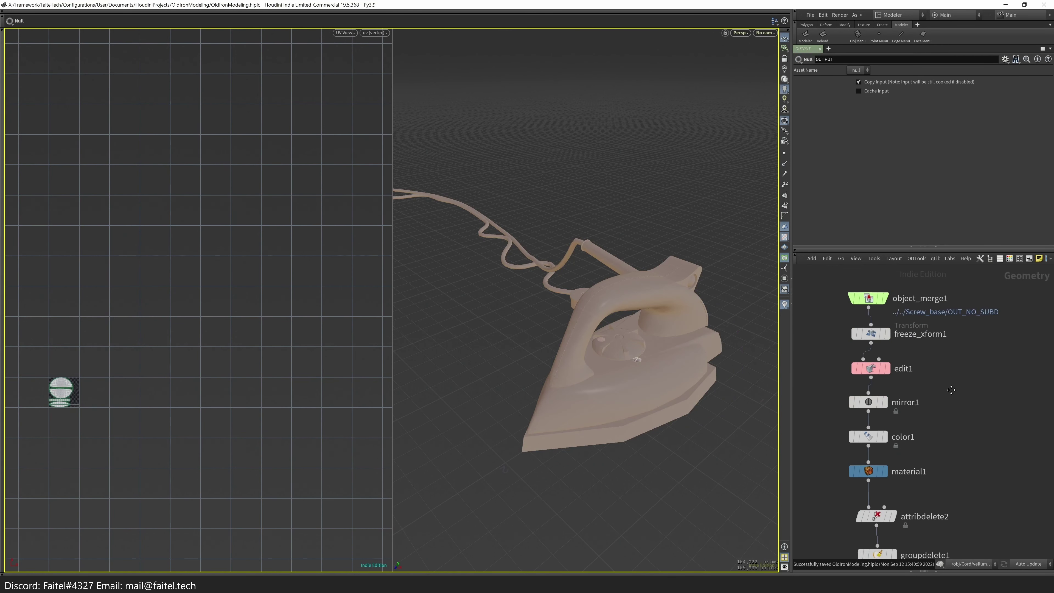
{"action": "key", "text": "n"}
{"action": "left_click", "coordinate": [918, 376]}
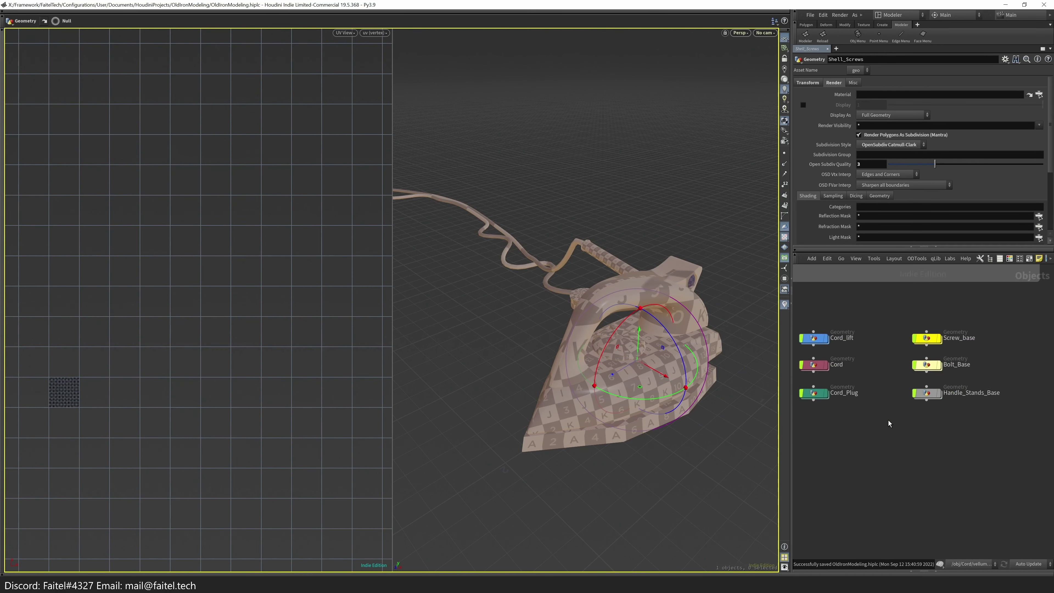
{"action": "key", "text": "i"}
{"action": "middle_click_drag", "start_coordinate": [928, 410], "coordinate": [926, 435]}
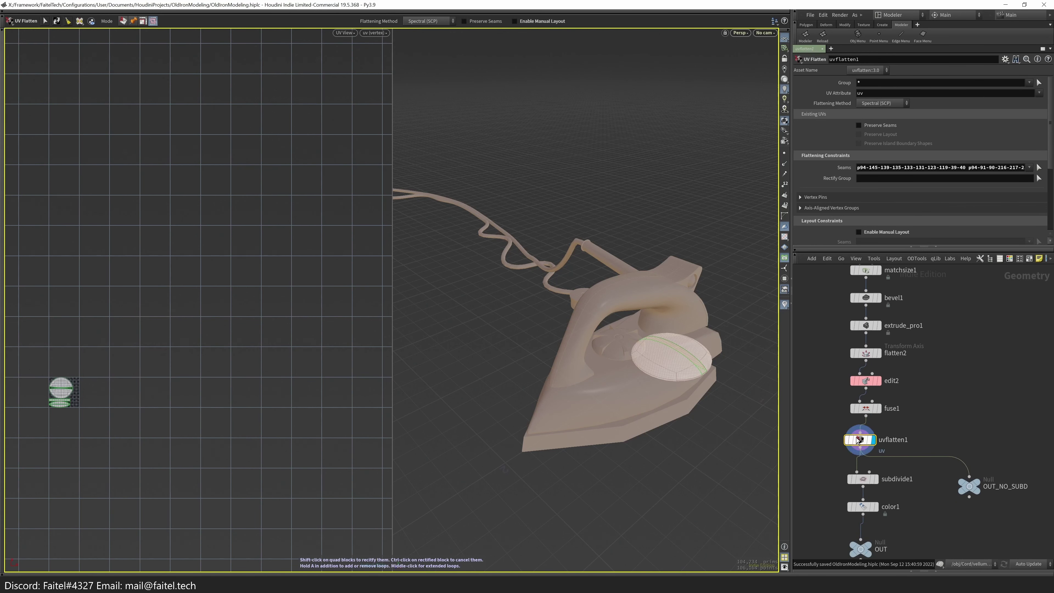
- Add a UV Layout node after uvflatten1 with Search Resolution set to 1024
{"action": "left_click", "coordinate": [683, 367]}
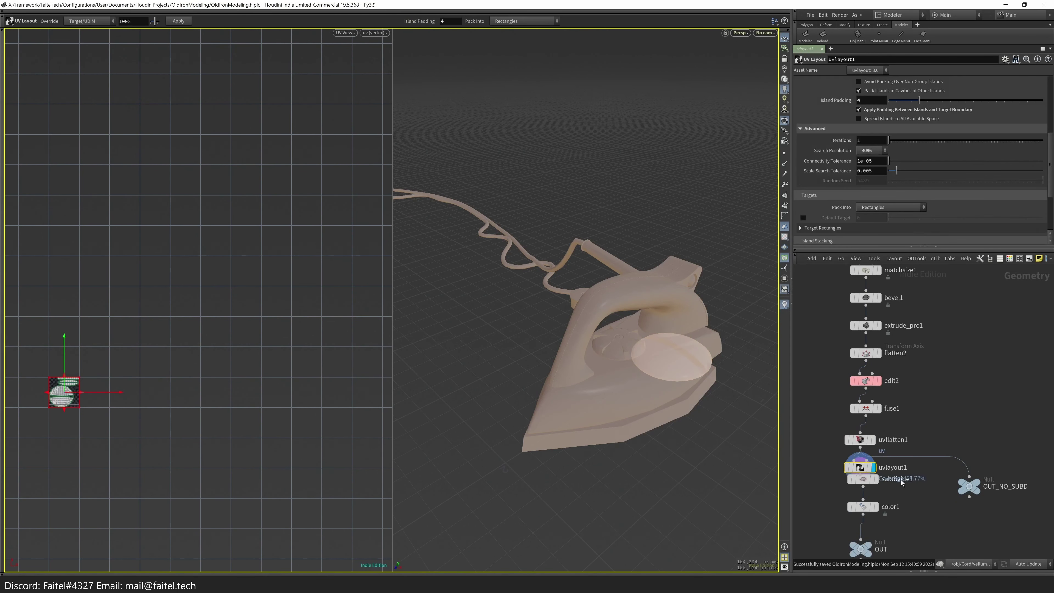
{"action": "left_click", "coordinate": [932, 460]}
{"action": "left_click", "coordinate": [872, 150]}
{"action": "left_click", "coordinate": [887, 187]}
{"action": "left_click", "coordinate": [870, 100]}
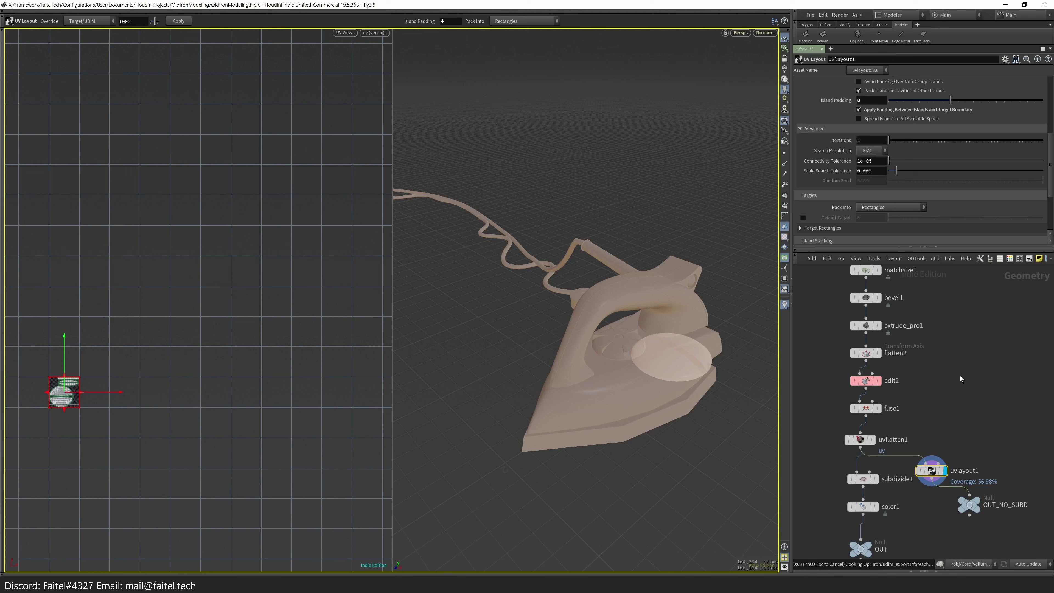
- Check the uvlayout1 node inside Shell_Bolts_Thread, then frame all object nodes
{"action": "key", "text": "u"}
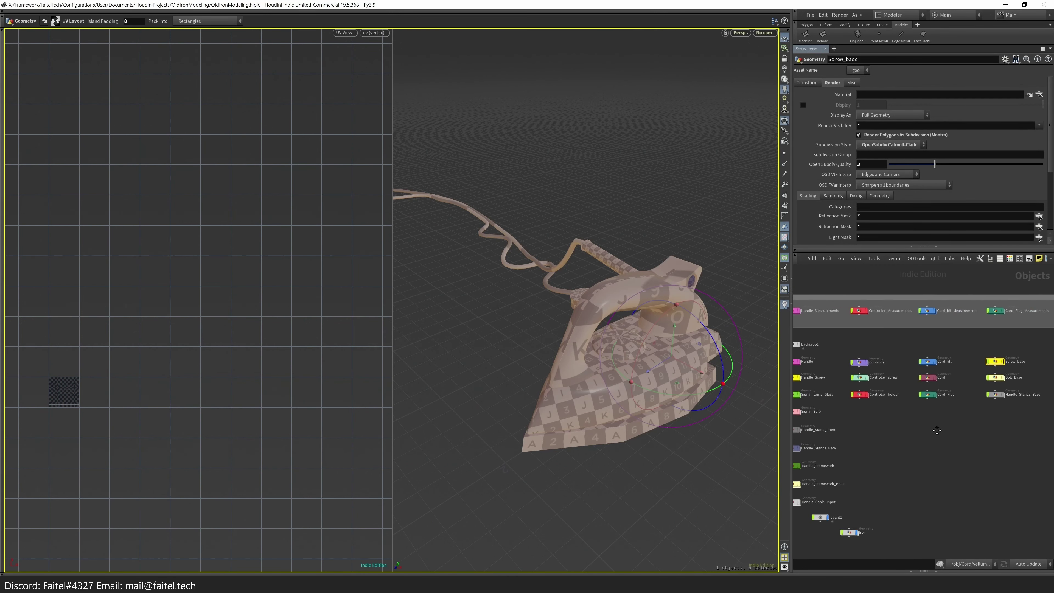
{"action": "scroll", "coordinate": [989, 395], "scroll_direction": "up", "scroll_amount": 2}
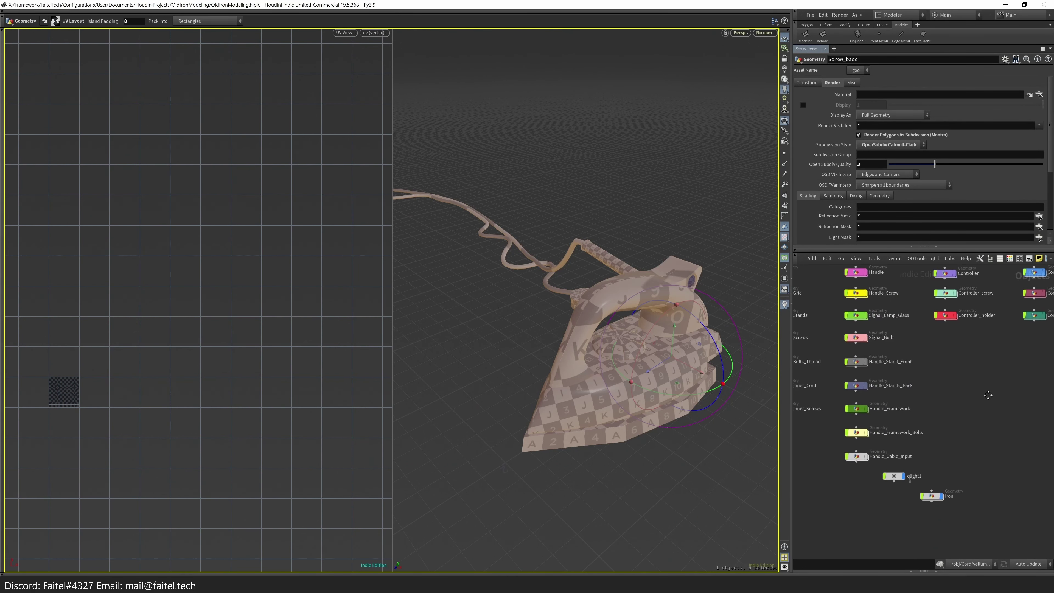
{"action": "double_click", "coordinate": [933, 496]}
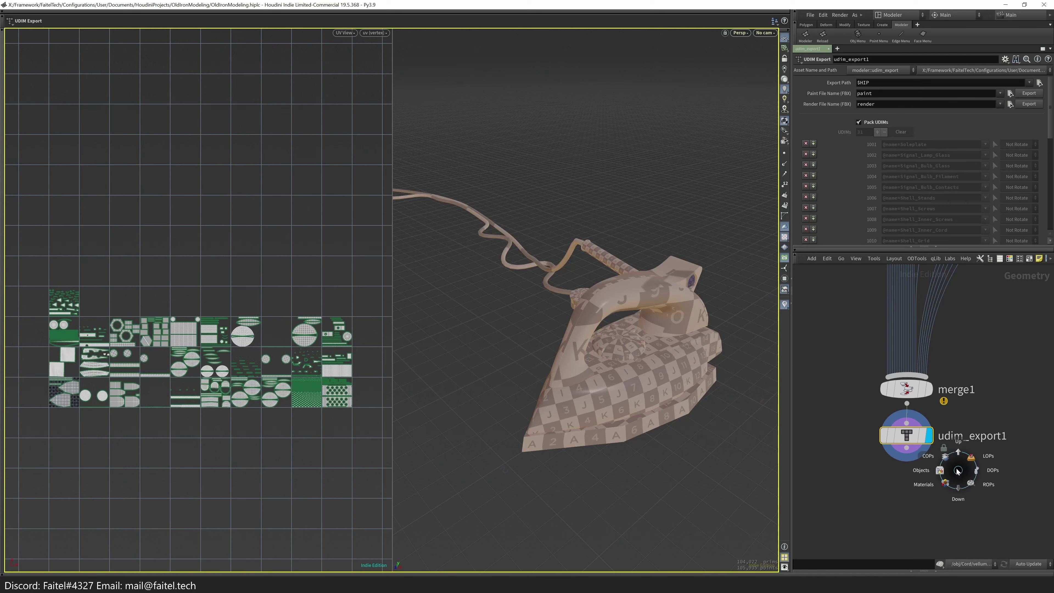
{"action": "left_click", "coordinate": [954, 451]}
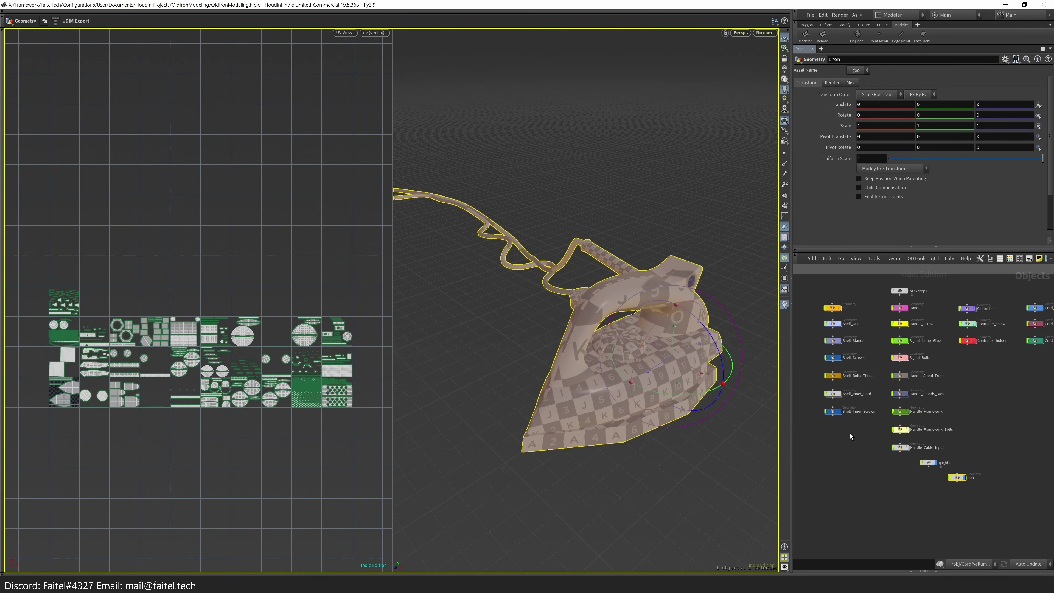
{"action": "scroll", "coordinate": [885, 437], "scroll_direction": "up", "scroll_amount": 3}
{"action": "left_click", "coordinate": [844, 403]}
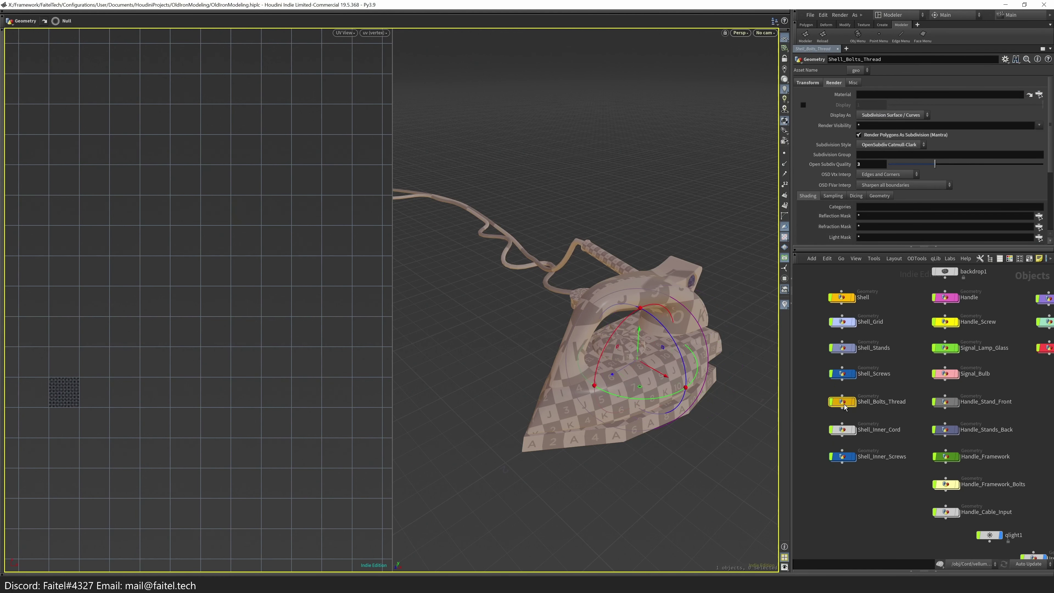
{"action": "double_click", "coordinate": [843, 402]}
{"action": "left_click", "coordinate": [887, 379]}
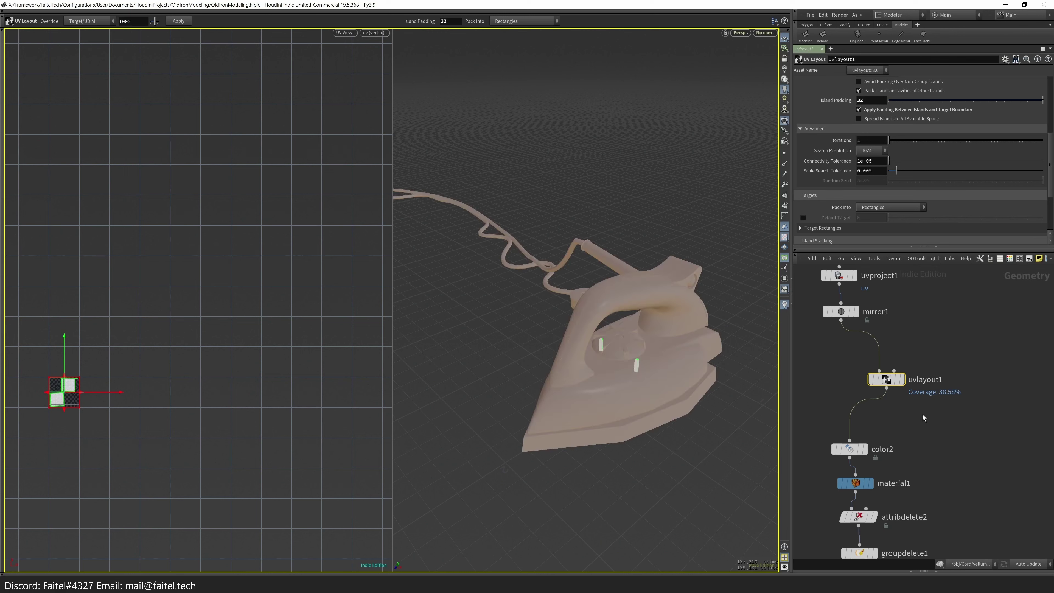
{"action": "left_click", "coordinate": [907, 471]}
{"action": "scroll", "coordinate": [907, 471], "scroll_direction": "down", "scroll_amount": 5}
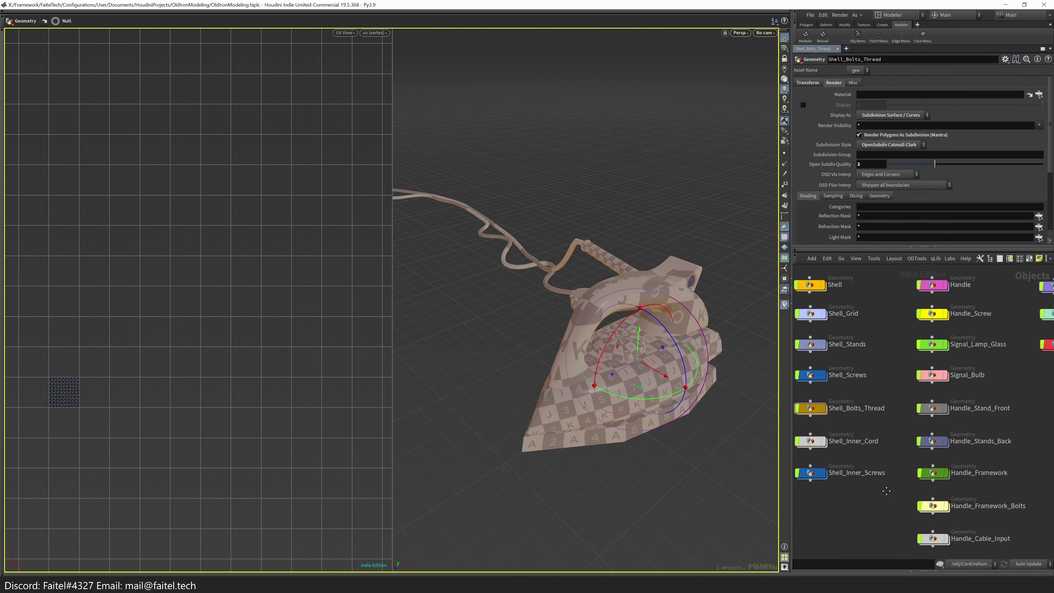
{"action": "key", "text": "h"}
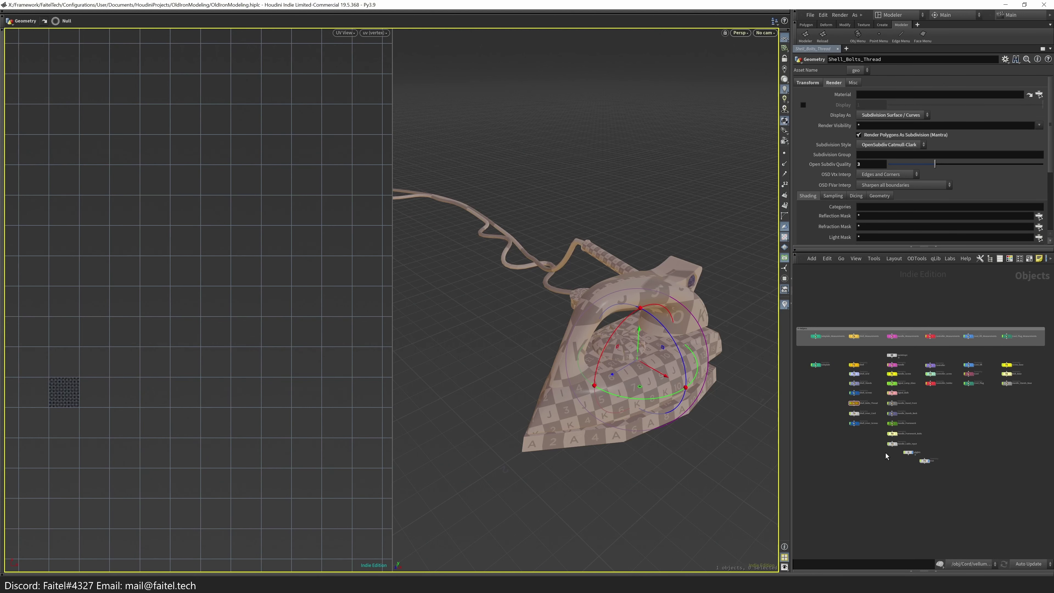
{"action": "scroll", "coordinate": [887, 456], "scroll_direction": "up", "scroll_amount": 6}
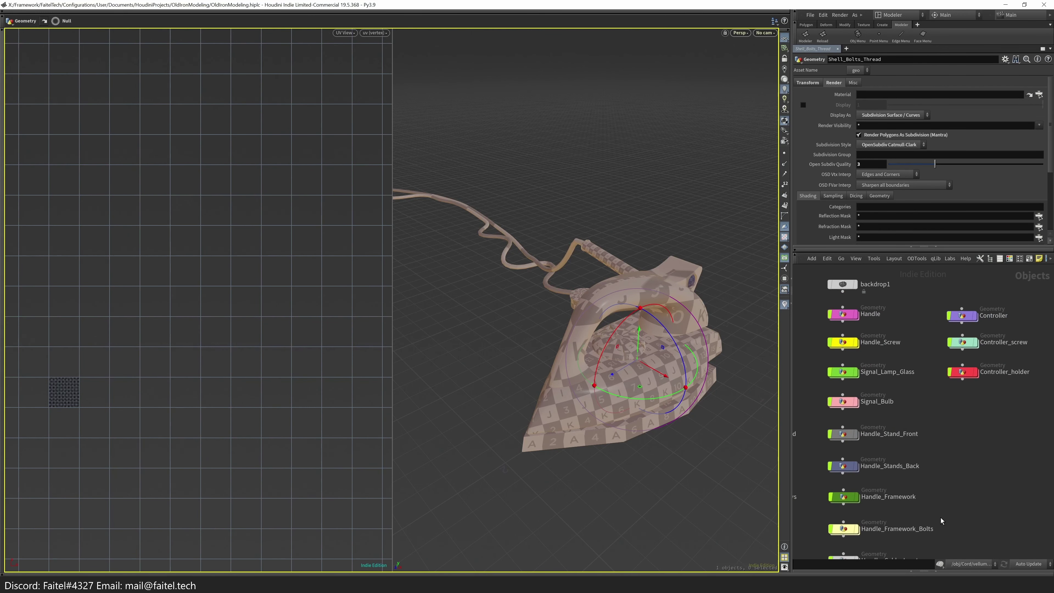
{"action": "scroll", "coordinate": [940, 524], "scroll_direction": "down", "scroll_amount": 2}
- Inspect UVs in Signal_Bulb, Signal_Lamp_Glass, Controller_screw, Controller_holder and Handle_Framework_Bolts
{"action": "double_click", "coordinate": [930, 524]}
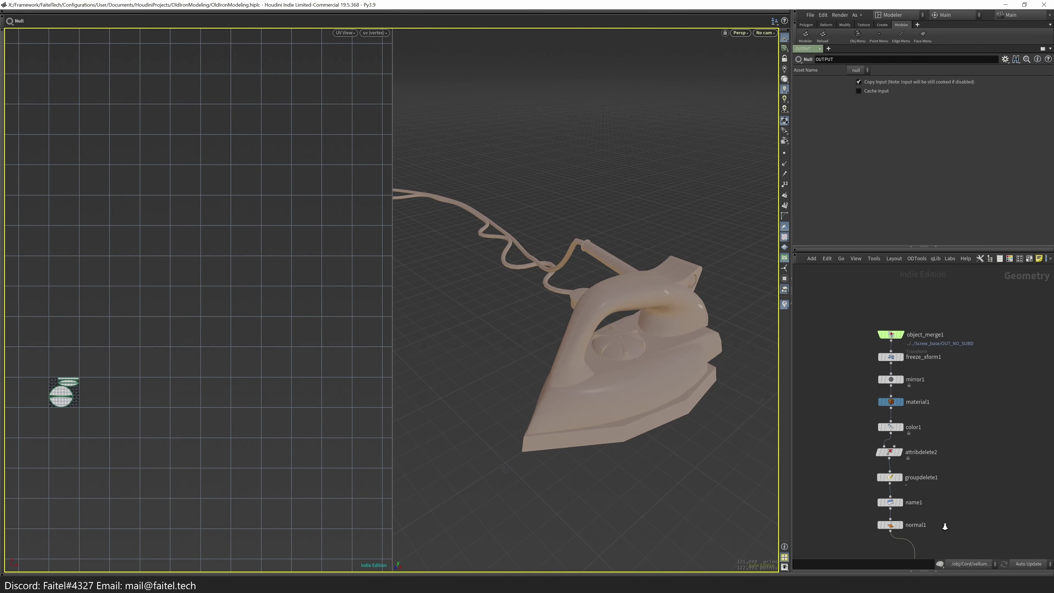
{"action": "key", "text": "u"}
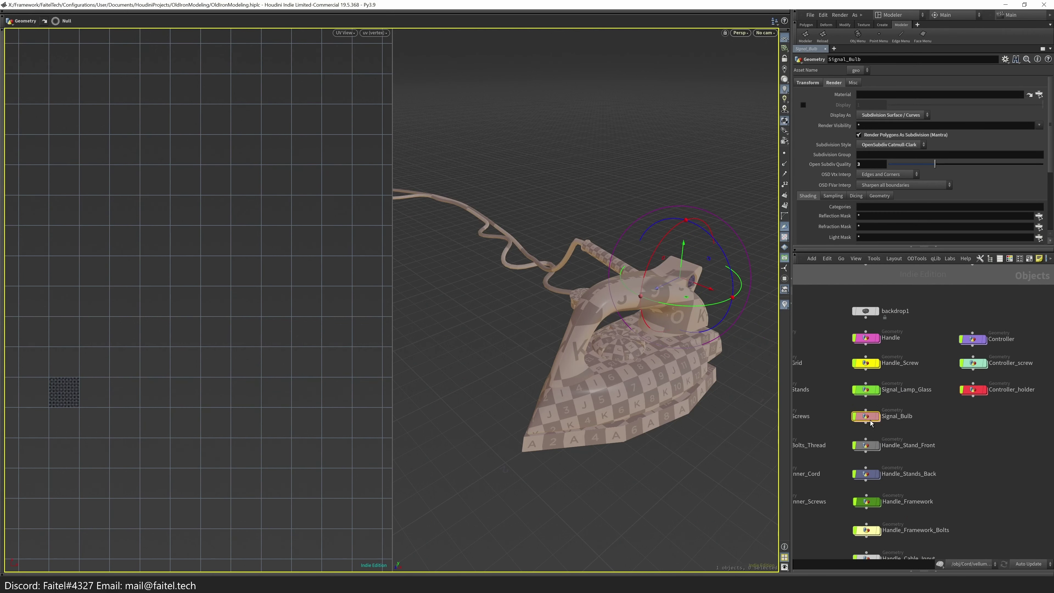
{"action": "double_click", "coordinate": [867, 418]}
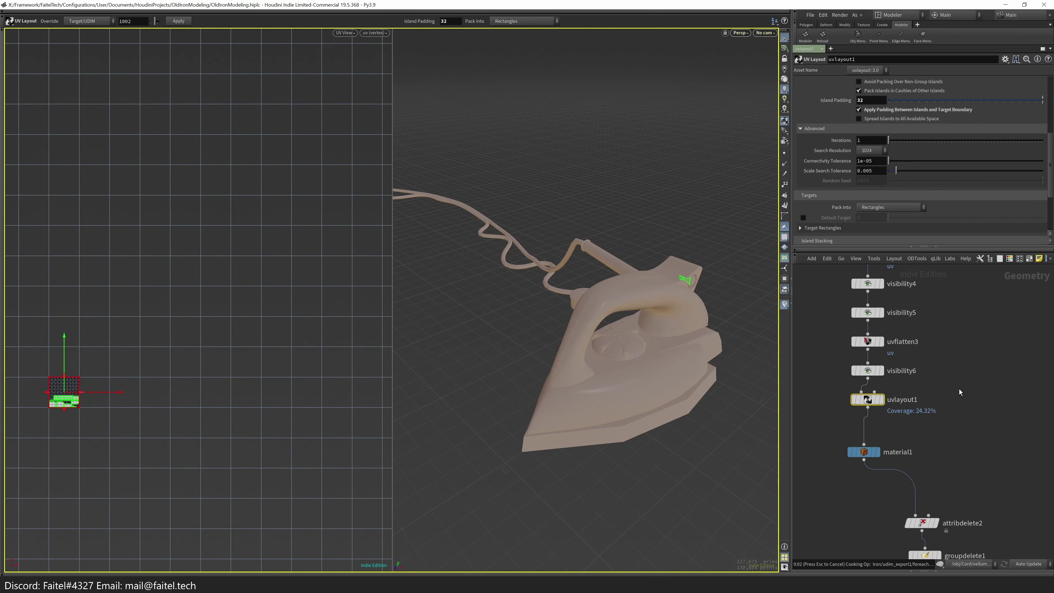
{"action": "key", "text": "u"}
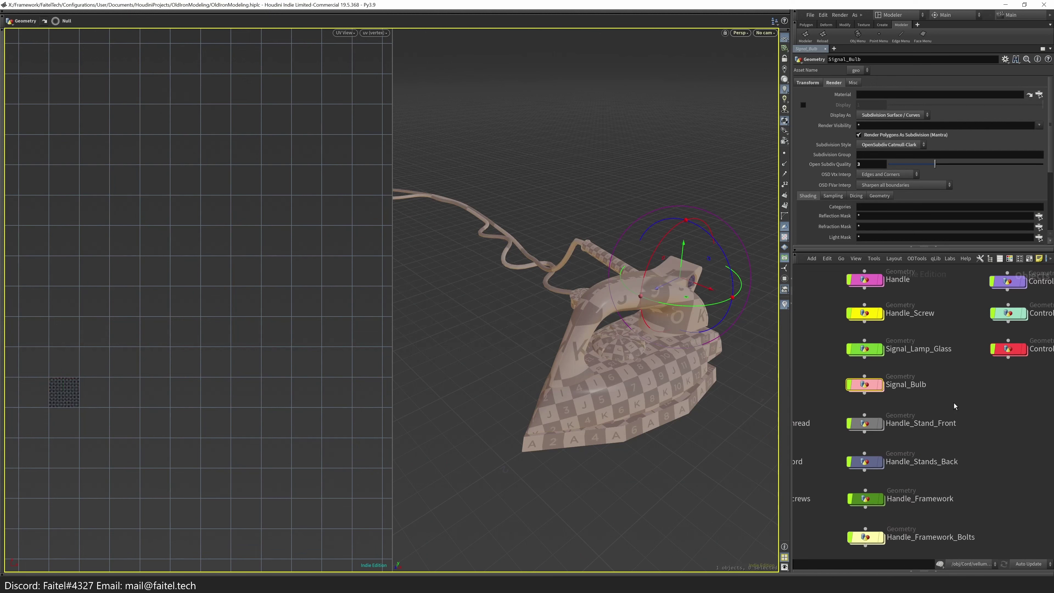
{"action": "double_click", "coordinate": [865, 350]}
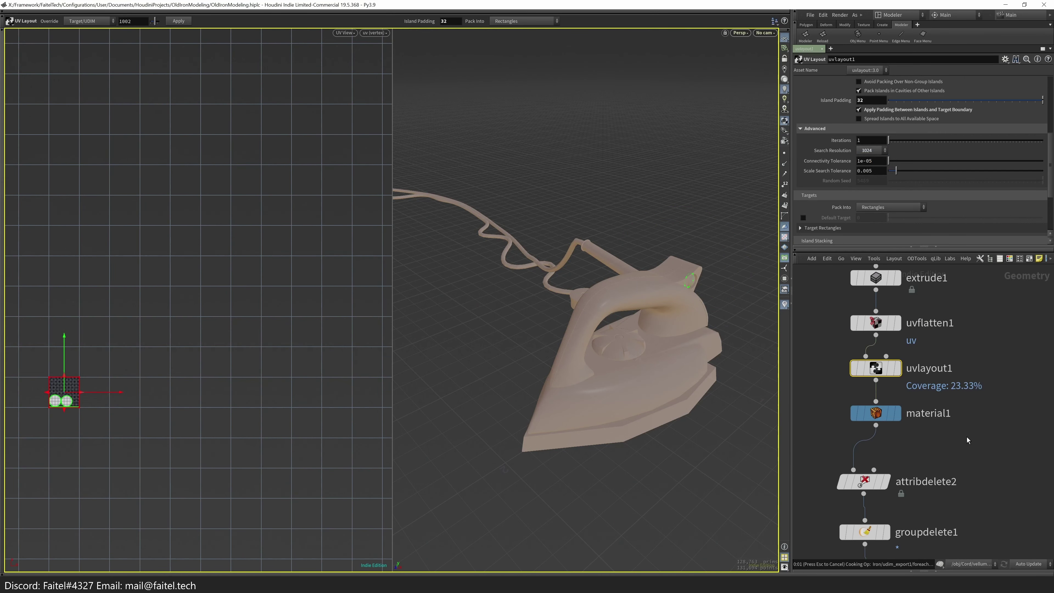
{"action": "key", "text": "u"}
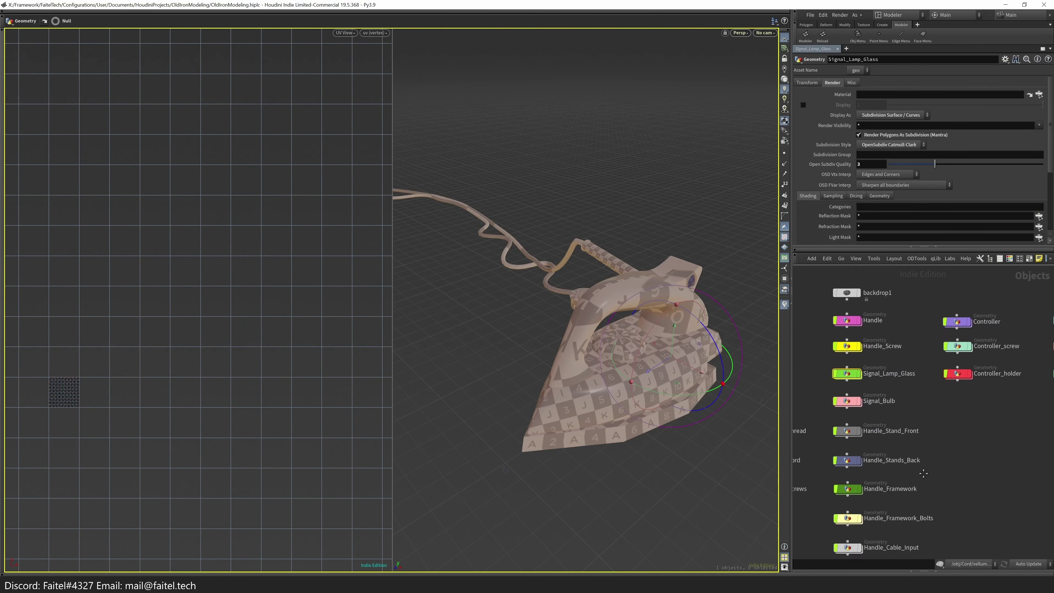
{"action": "double_click", "coordinate": [935, 409]}
{"action": "key", "text": "u"}
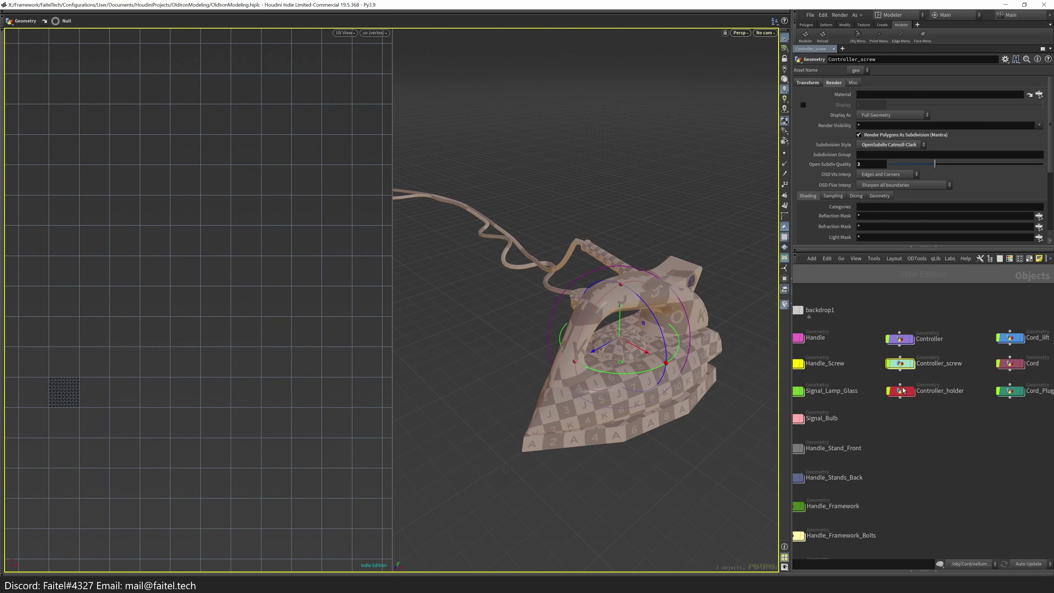
{"action": "double_click", "coordinate": [880, 422]}
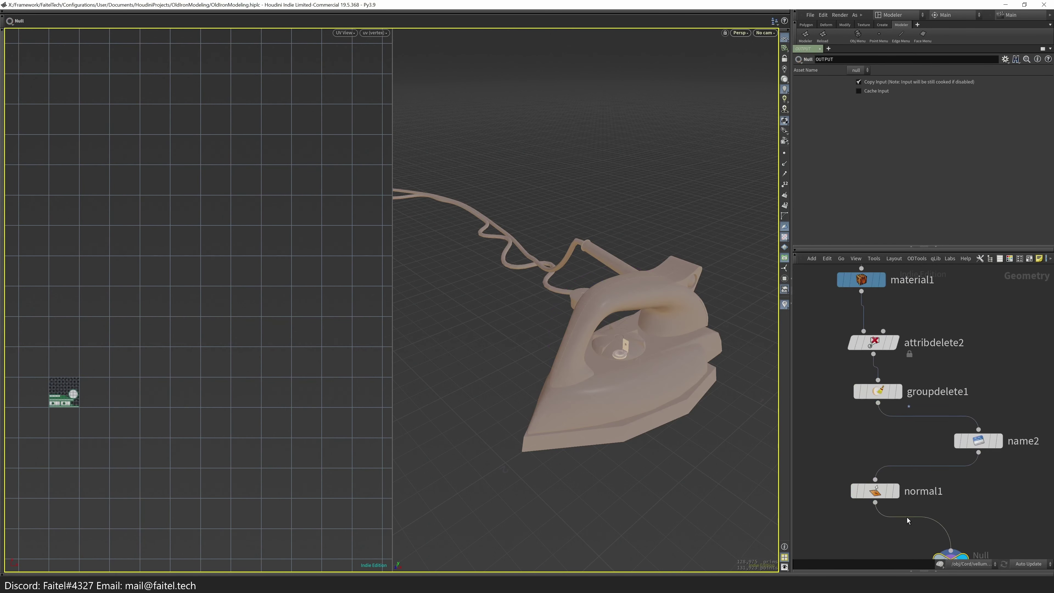
{"action": "left_click", "coordinate": [907, 388]}
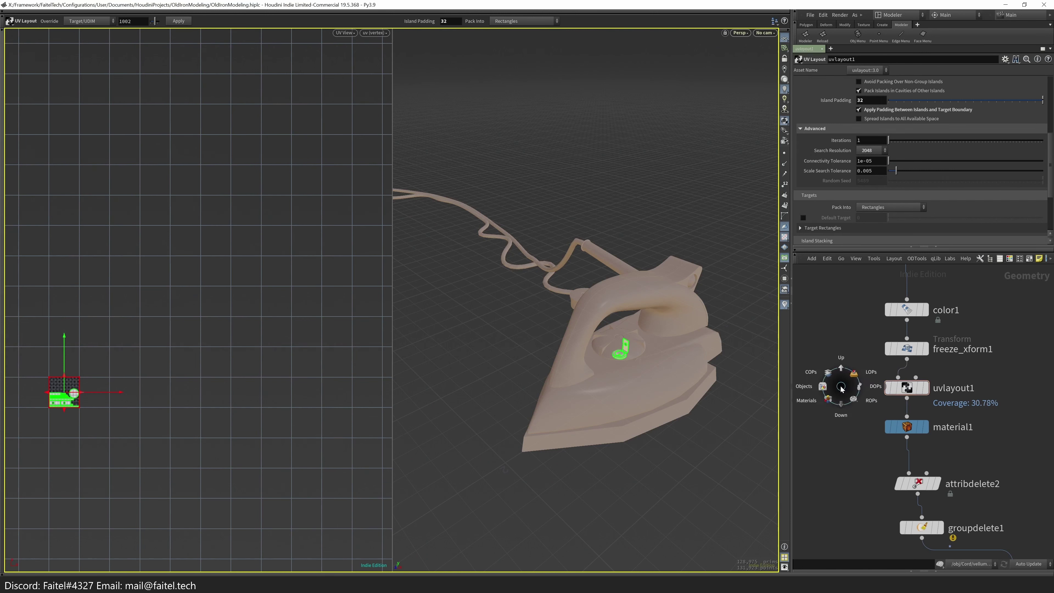
{"action": "key", "text": "u"}
{"action": "left_click", "coordinate": [901, 432]}
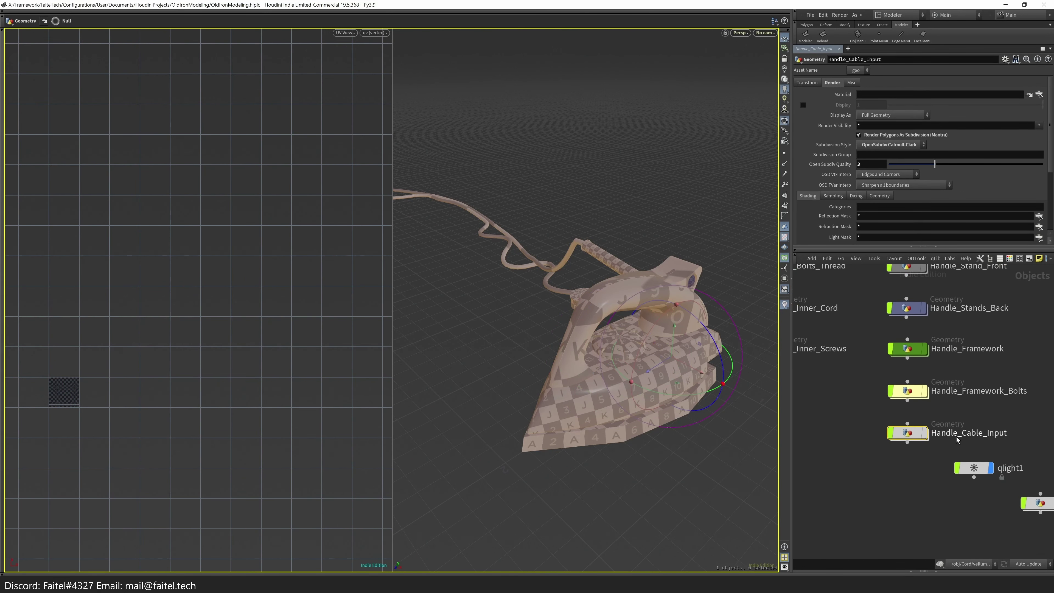
{"action": "scroll", "coordinate": [903, 488], "scroll_direction": "down", "scroll_amount": 3}
{"action": "scroll", "coordinate": [926, 473], "scroll_direction": "up", "scroll_amount": 1}
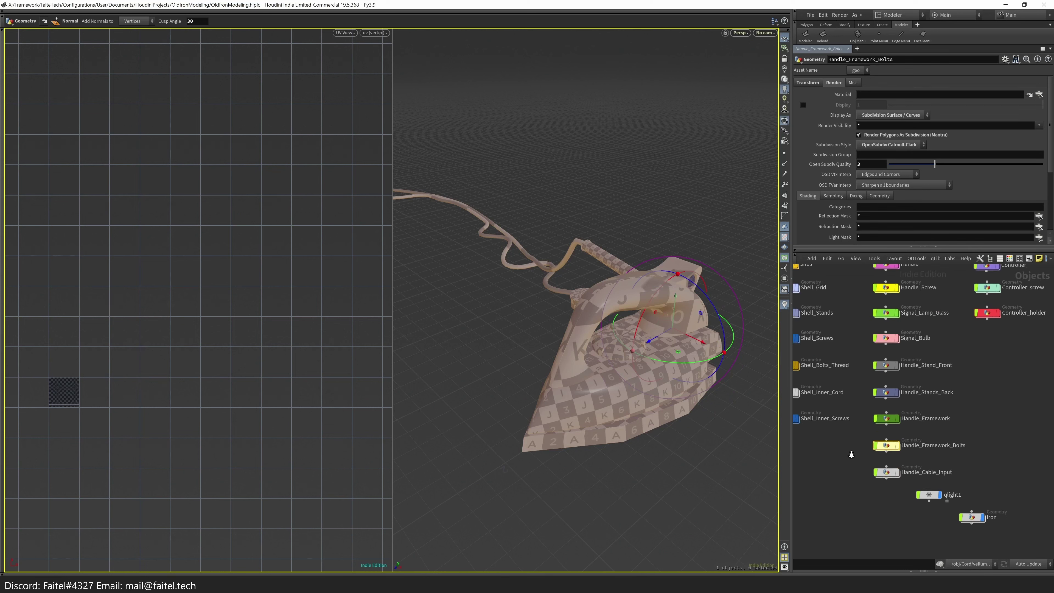
{"action": "left_click", "coordinate": [940, 472]}
{"action": "double_click", "coordinate": [941, 472]}
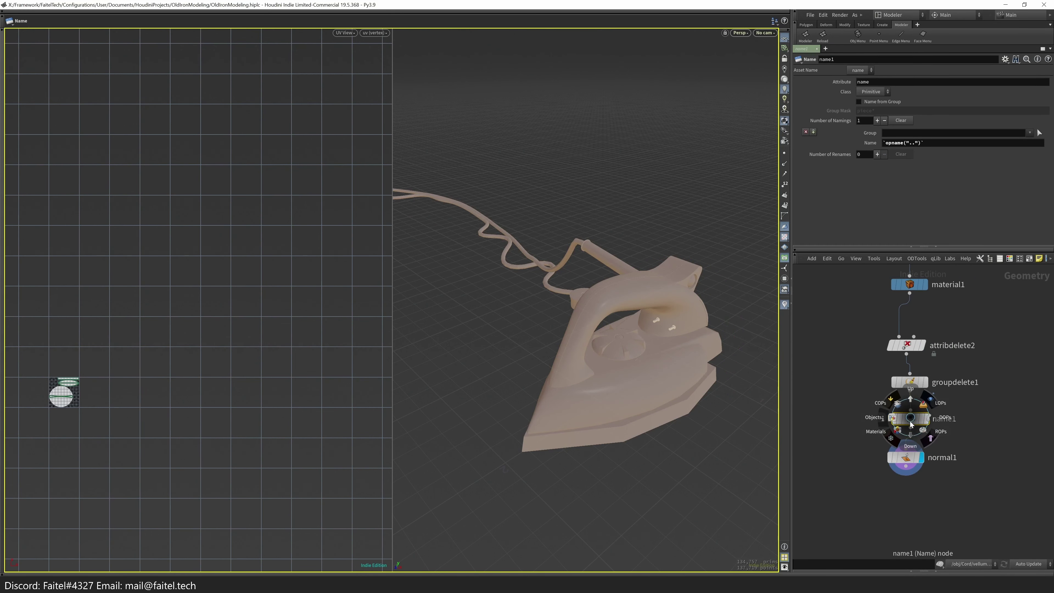
{"action": "left_click", "coordinate": [911, 446]}
- Enable Pack UDIMs on the Iron's udim_export1 node
{"action": "mouse_move", "coordinate": [902, 421]}
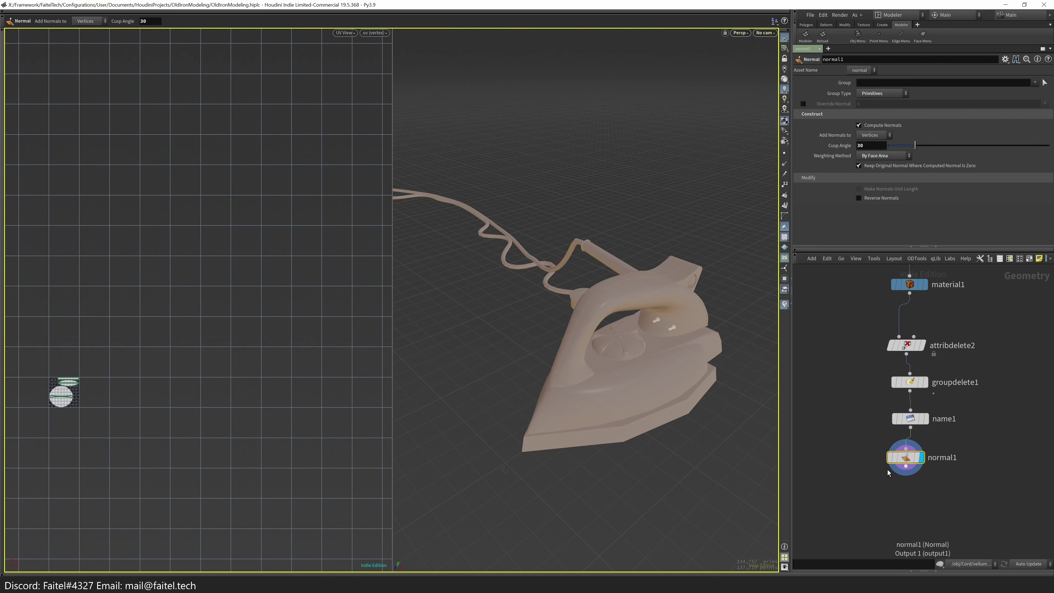
{"action": "key", "text": "u"}
{"action": "left_click", "coordinate": [893, 123]}
{"action": "scroll", "coordinate": [993, 128], "scroll_direction": "down", "scroll_amount": 10}
- Add another UDIM tile row to udim_export1 after checking the Cord object
{"action": "scroll", "coordinate": [992, 137], "scroll_direction": "up", "scroll_amount": 5}
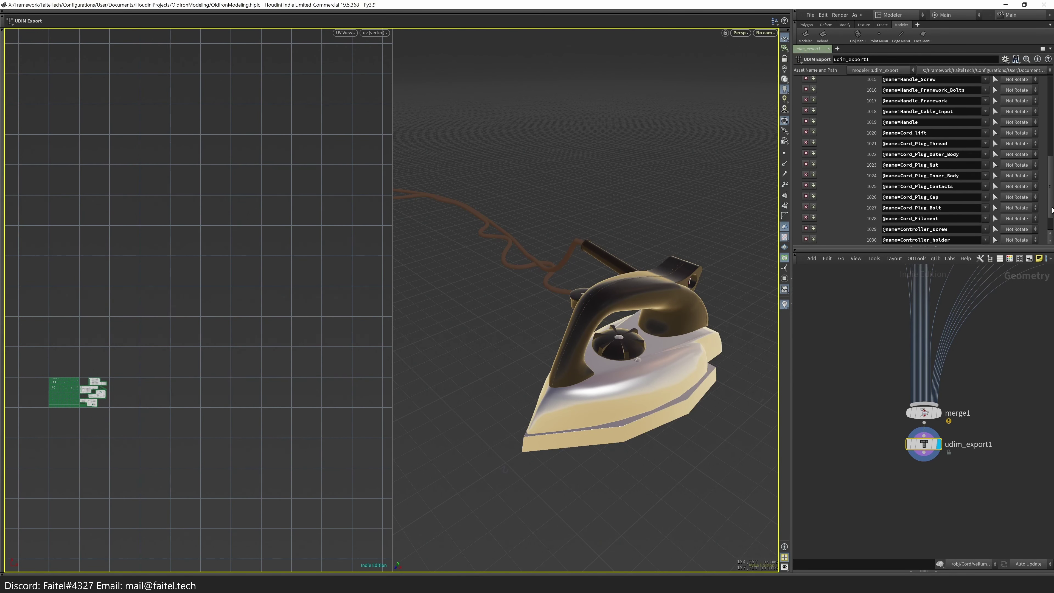
{"action": "key", "text": "u"}
{"action": "middle_click_drag", "start_coordinate": [881, 499], "coordinate": [881, 466]}
{"action": "key", "text": "i"}
{"action": "key", "text": "u"}
{"action": "key", "text": "i"}
{"action": "scroll", "coordinate": [993, 187], "scroll_direction": "up", "scroll_amount": 10}
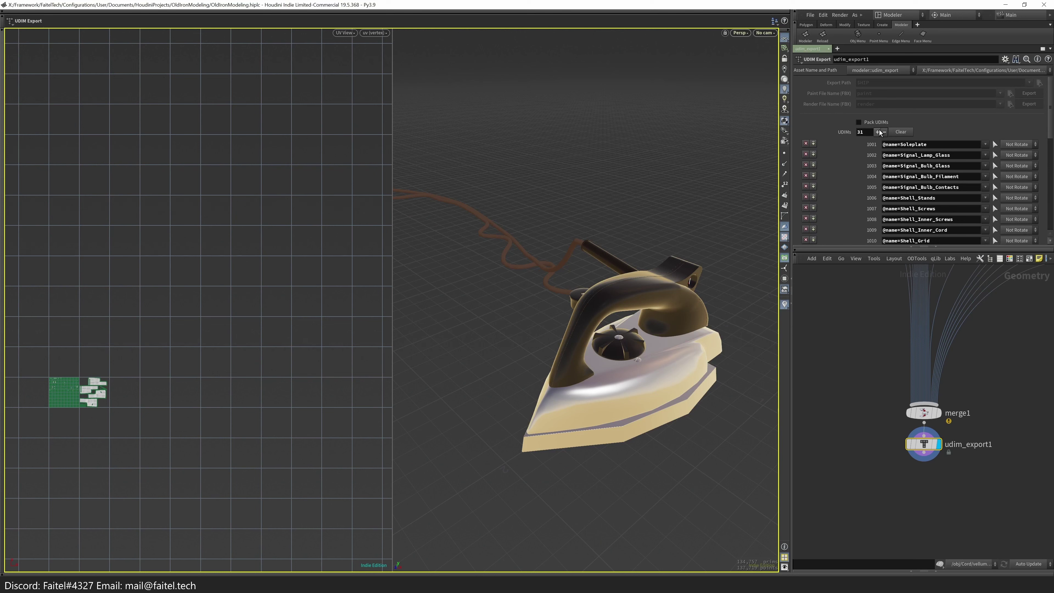
{"action": "left_click", "coordinate": [878, 131]}
{"action": "scroll", "coordinate": [993, 187], "scroll_direction": "down", "scroll_amount": 10}
{"action": "left_click", "coordinate": [986, 218]}
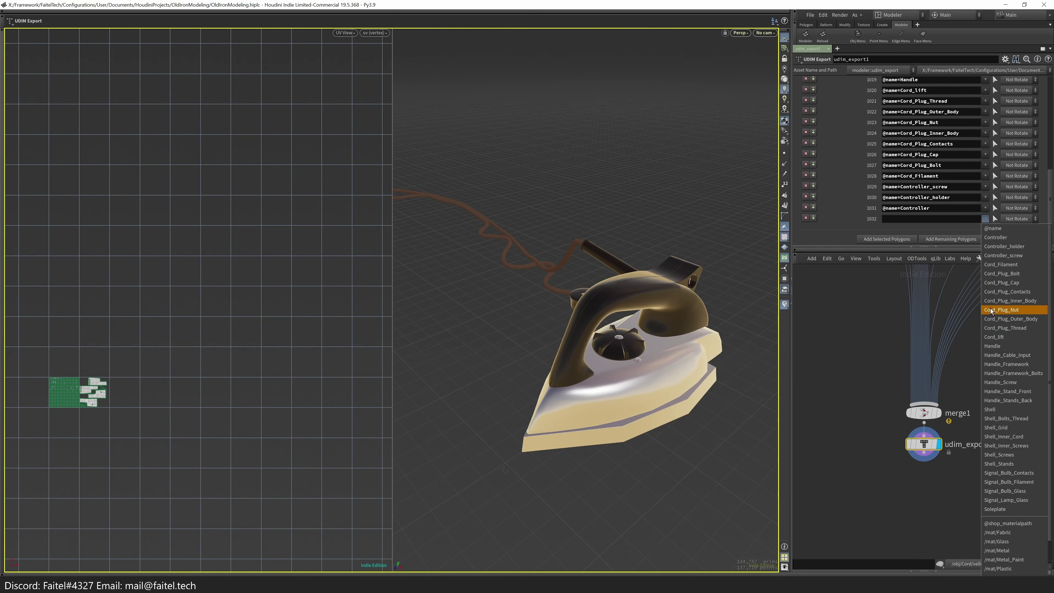
{"action": "left_click", "coordinate": [993, 300]}
- Remove the Filament and Contacts entries from the Cord's name1 node
{"action": "key", "text": "u"}
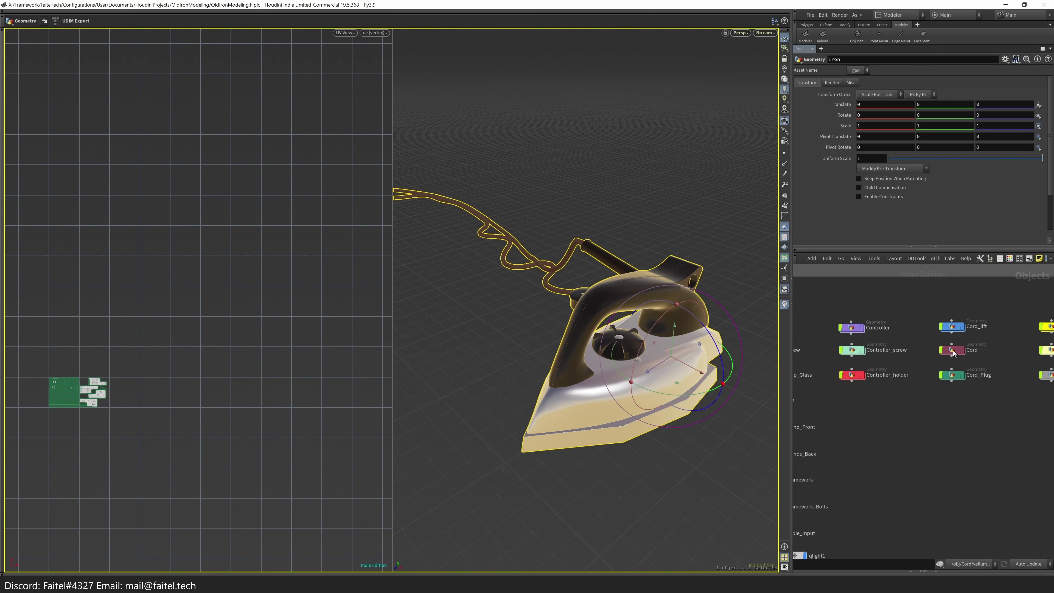
{"action": "key", "text": "i"}
{"action": "scroll", "coordinate": [951, 380], "scroll_direction": "up", "scroll_amount": 1}
{"action": "left_click", "coordinate": [967, 423]}
{"action": "left_click", "coordinate": [806, 171]}
{"action": "left_click", "coordinate": [806, 151]}
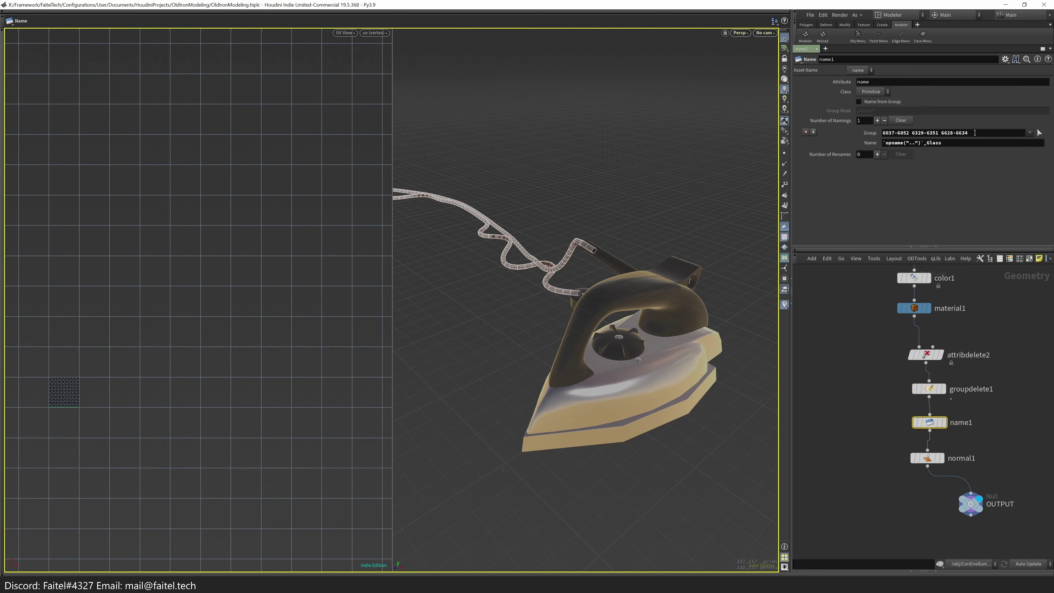
- Assign the Cord part to UDIM tile 1032 in udim_export1
{"action": "key", "text": "u"}
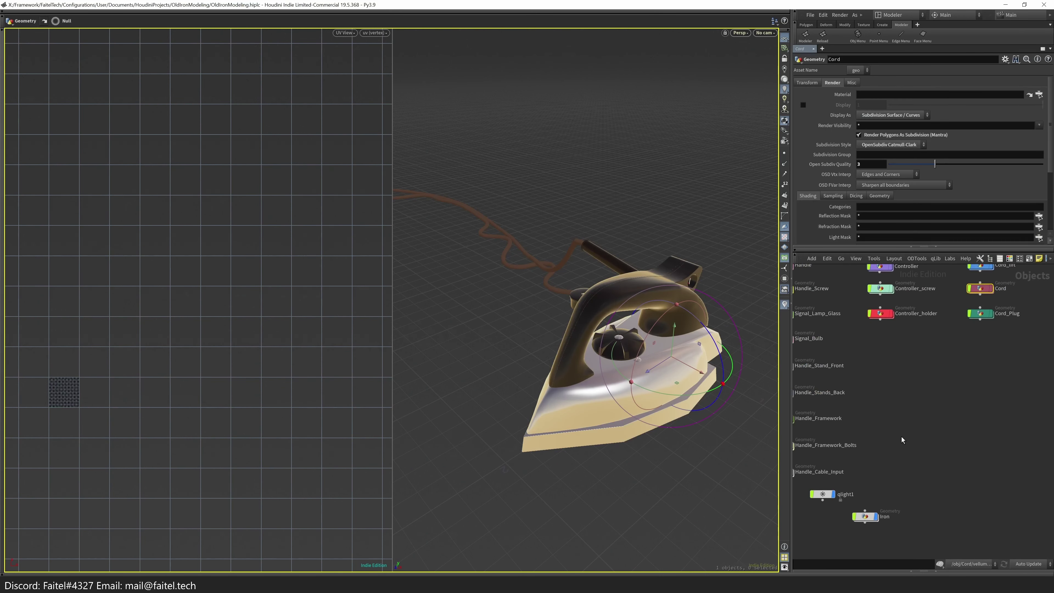
{"action": "left_click", "coordinate": [985, 219]}
{"action": "left_click", "coordinate": [995, 264]}
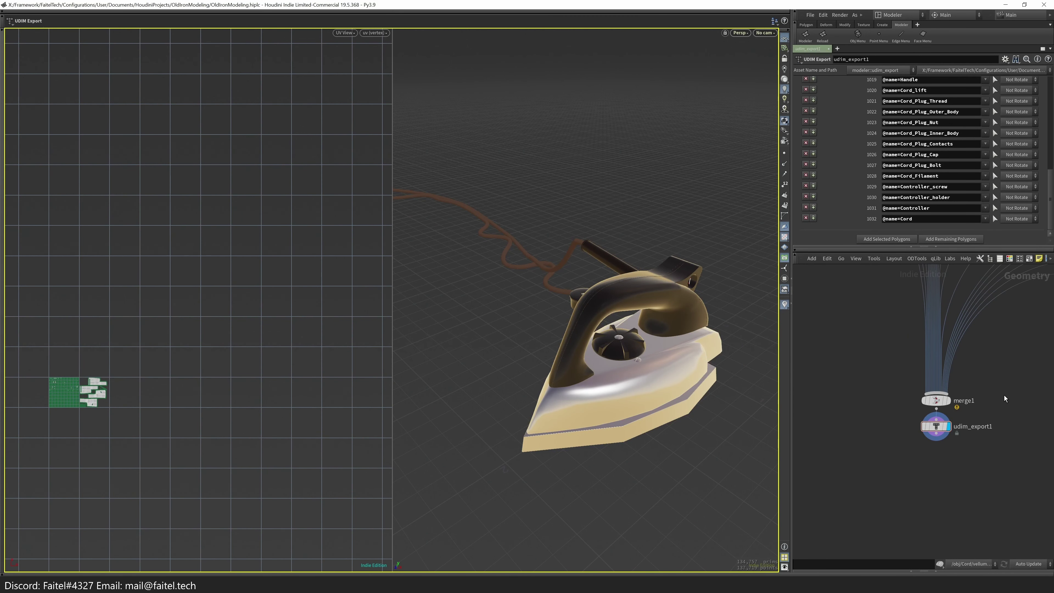
{"action": "left_click", "coordinate": [1004, 368]}
- Inspect udim_export1's geometry info and add a null node below it
{"action": "key", "text": "n"}
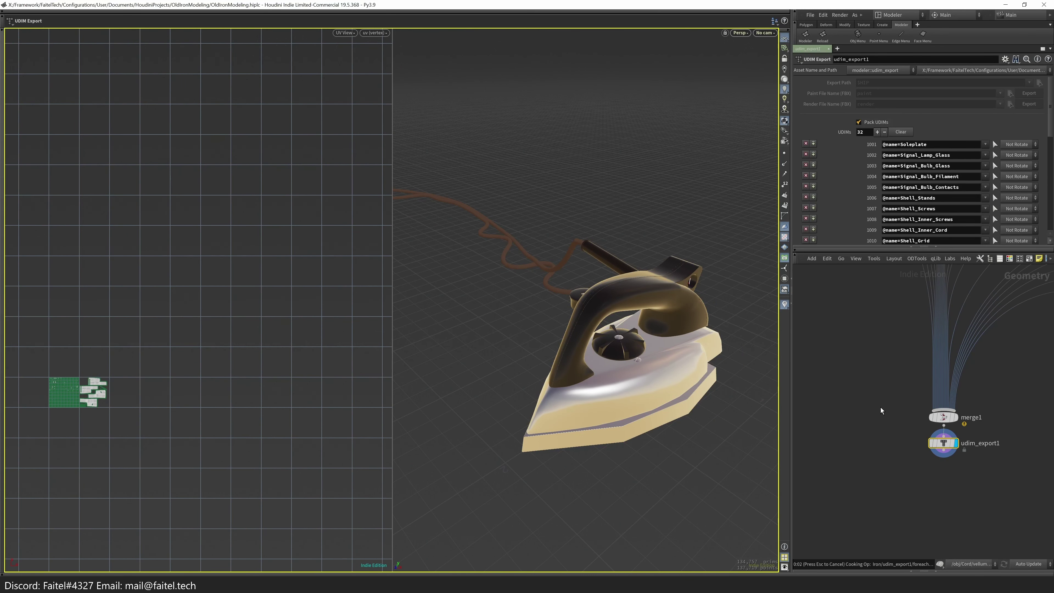
{"action": "middle_click", "coordinate": [938, 415]}
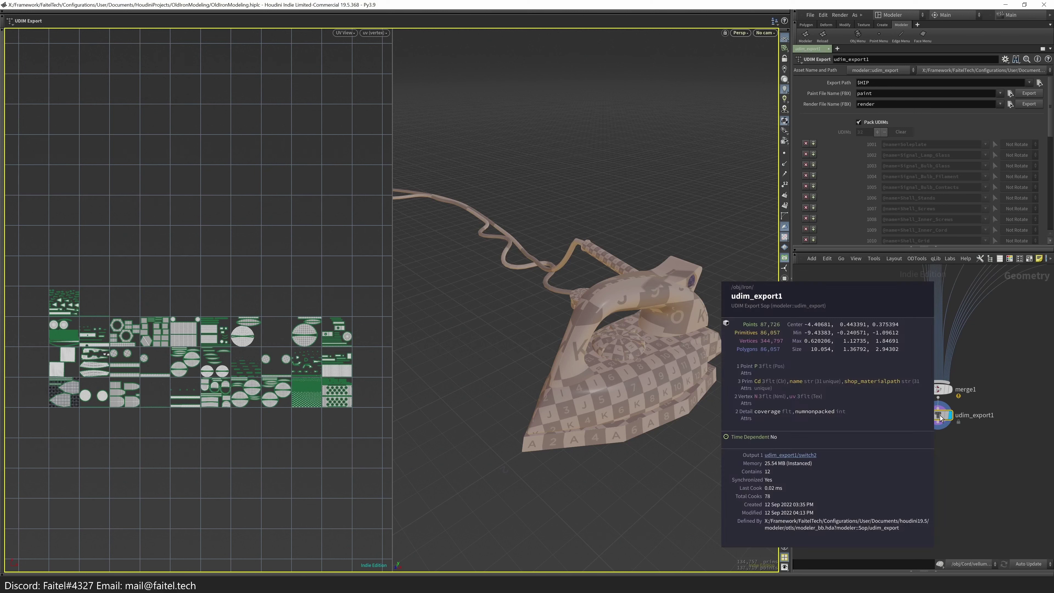
{"action": "key", "text": "Tab"}
{"action": "type", "text": "null"}
{"action": "key", "text": "Return"}
- Place null1 below udim_export1 and review its attributes in the Geometry Spreadsheet
{"action": "left_click", "coordinate": [940, 474]}
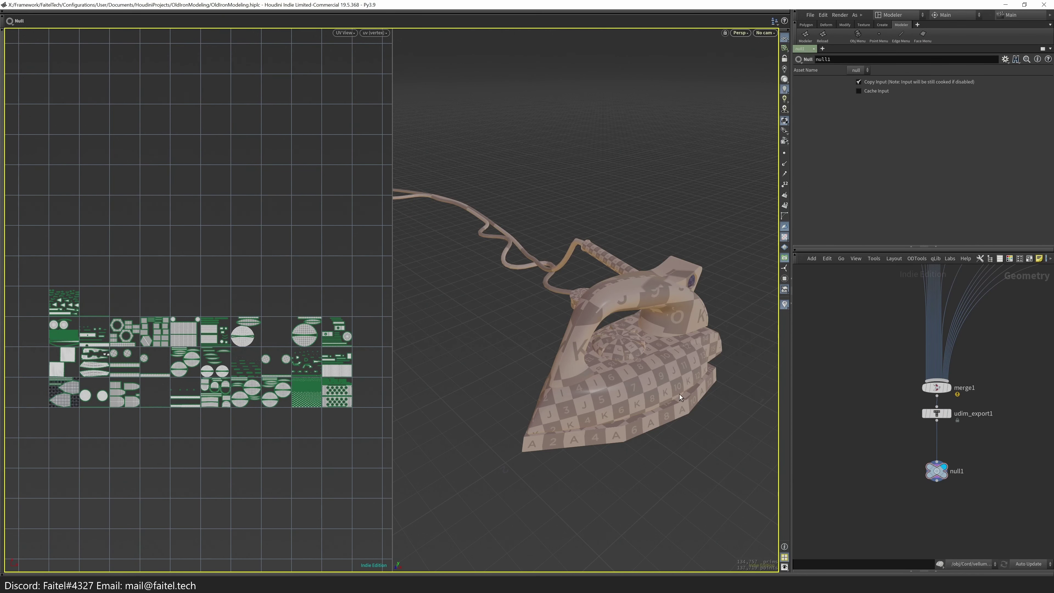
{"action": "left_click", "coordinate": [786, 122]}
{"action": "left_click", "coordinate": [801, 163]}
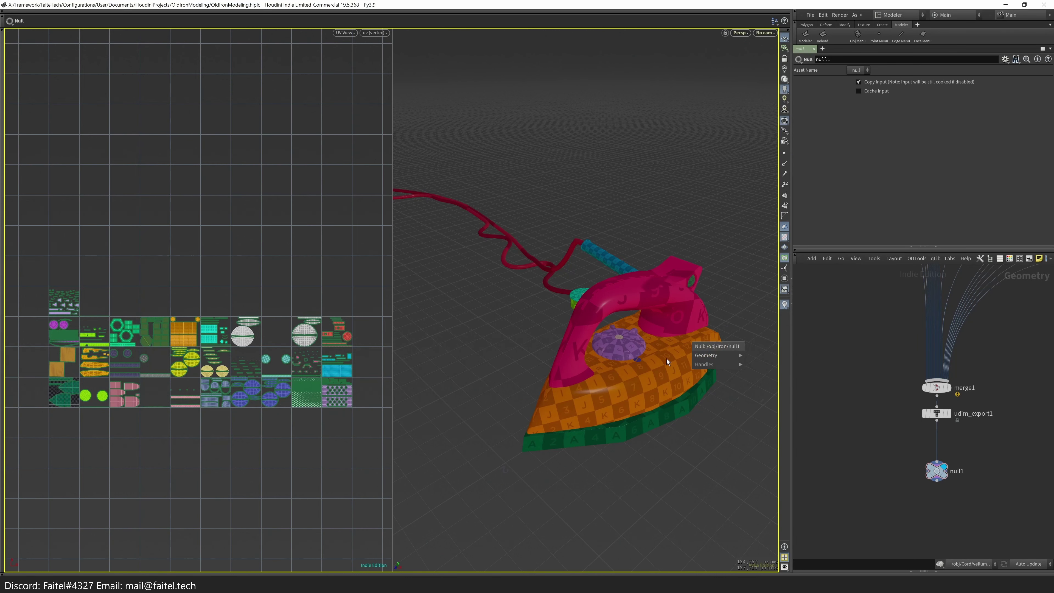
{"action": "middle_click", "coordinate": [937, 471]}
{"action": "right_click", "coordinate": [937, 471]}
{"action": "left_click", "coordinate": [955, 416]}
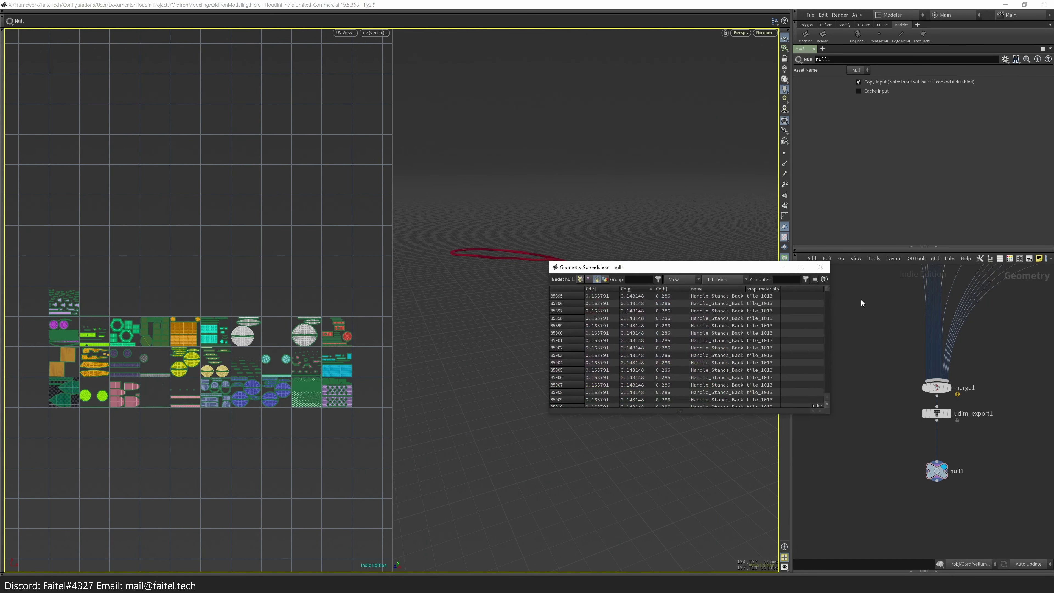
{"action": "left_click_drag", "start_coordinate": [830, 361], "coordinate": [875, 290]}
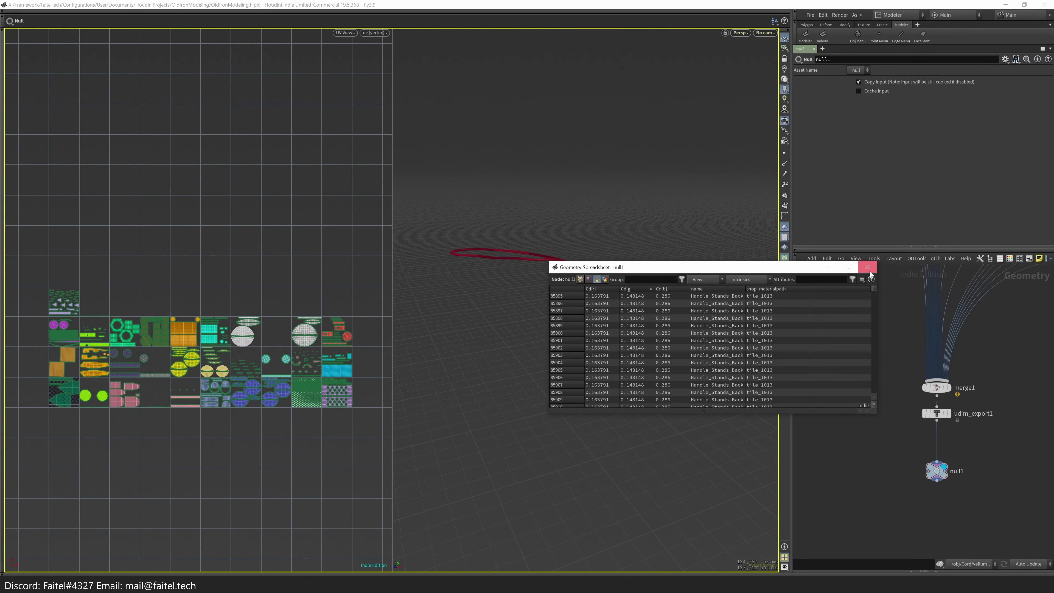
{"action": "left_click", "coordinate": [868, 267]}
- Move udim_export1 and null1 down, comparing merge1's display with the UDIM export result
{"action": "left_click", "coordinate": [940, 413]}
{"action": "left_click_drag", "start_coordinate": [940, 413], "coordinate": [940, 448], "text": "shift"}
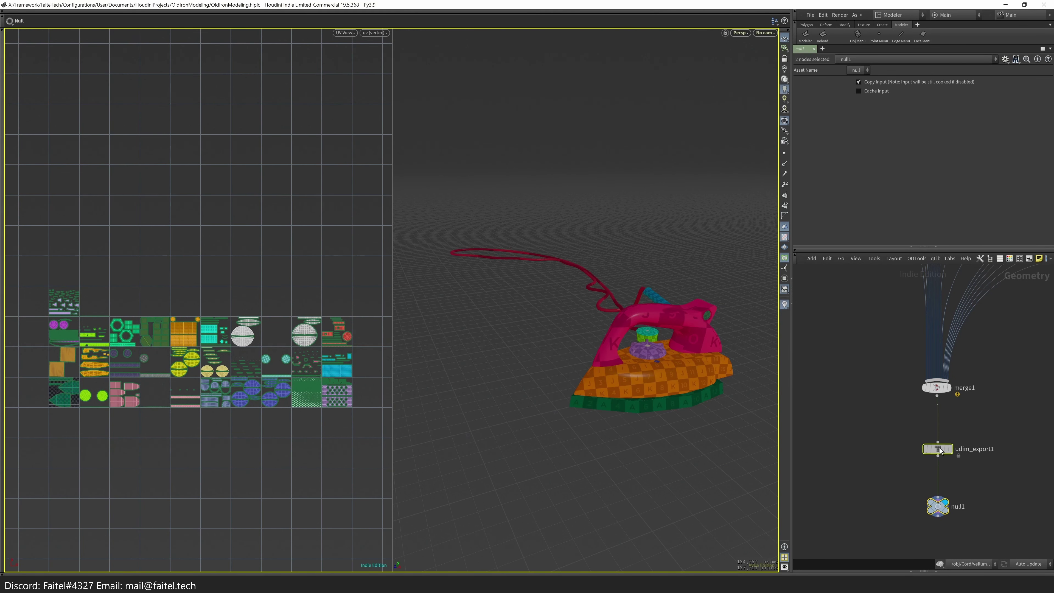
{"action": "scroll", "coordinate": [947, 437], "scroll_direction": "up", "scroll_amount": 2}
{"action": "left_click", "coordinate": [948, 387]}
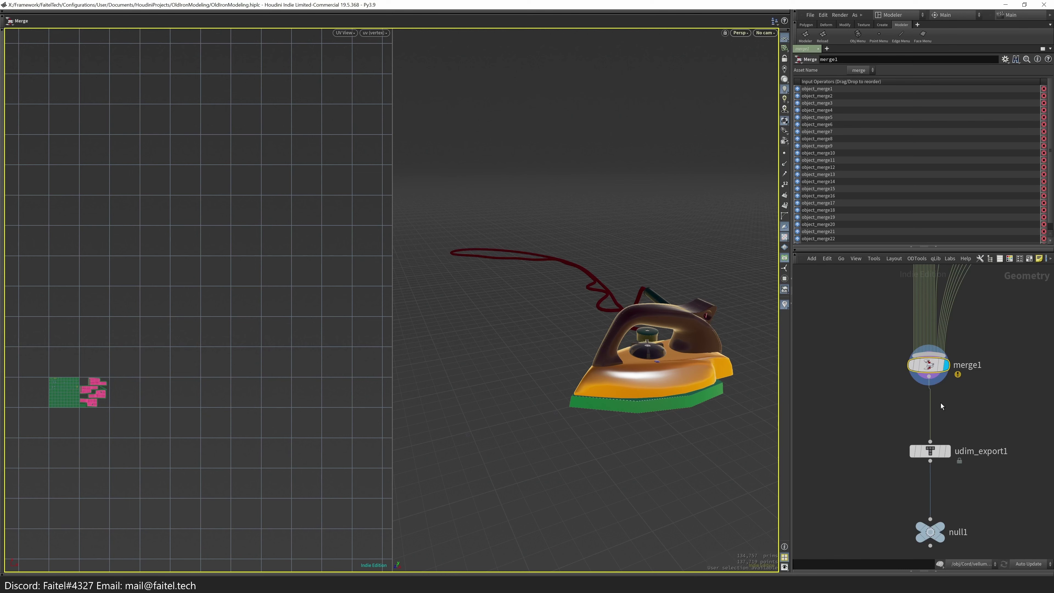
{"action": "scroll", "coordinate": [980, 415], "scroll_direction": "up", "scroll_amount": 2}
{"action": "left_click", "coordinate": [892, 410]}
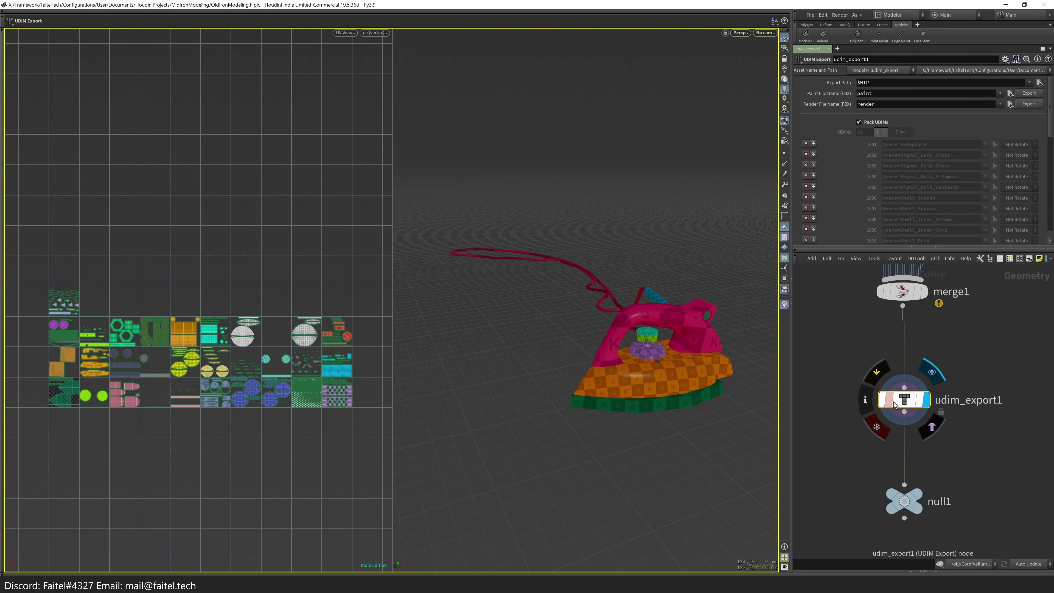
- Insert an Attribute Delete node after udim_export1 that removes shop_materialpath
{"action": "key", "text": "Tab"}
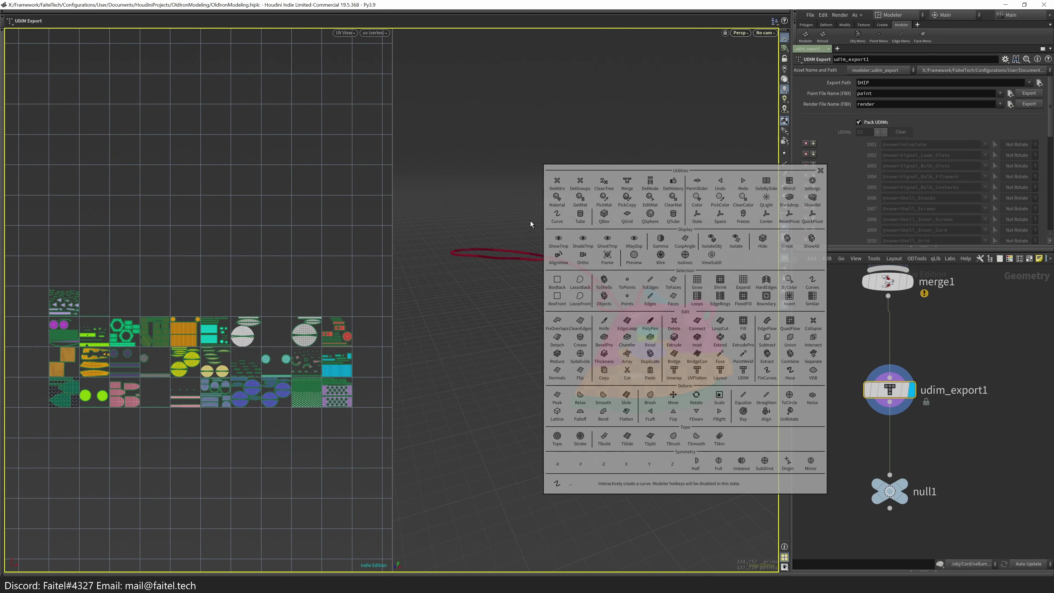
{"action": "left_click", "coordinate": [557, 182]}
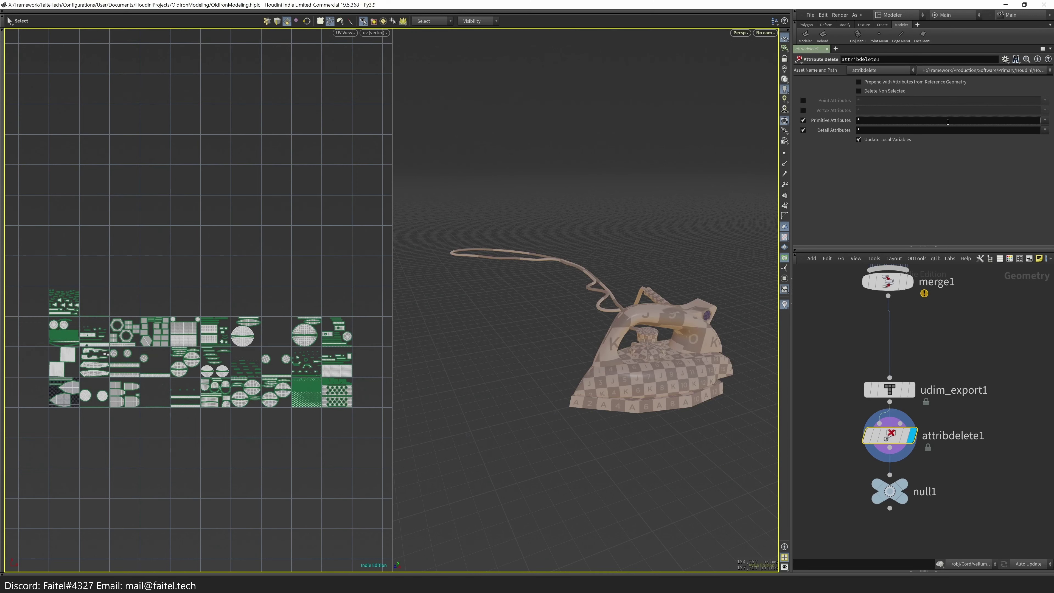
{"action": "key", "text": "Return"}
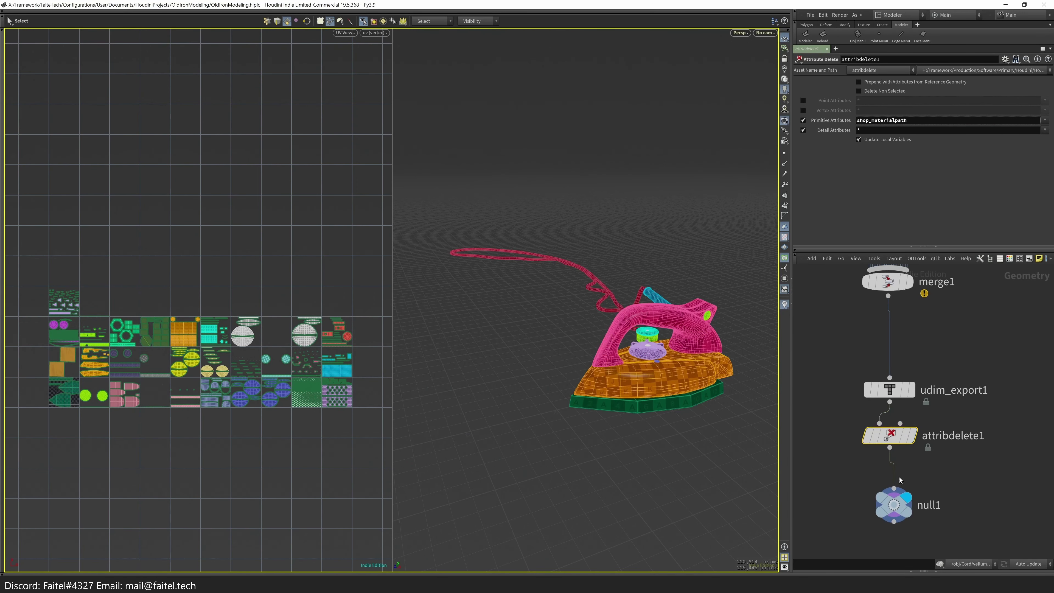
{"action": "left_click", "coordinate": [889, 491]}
{"action": "scroll", "coordinate": [926, 478], "scroll_direction": "down", "scroll_amount": 2}
{"action": "key", "text": "Tab"}
- Add an Attribute Copy node copying shop_materialpath, with null1 connected and displayed below it
{"action": "type", "text": "attribcopy"}
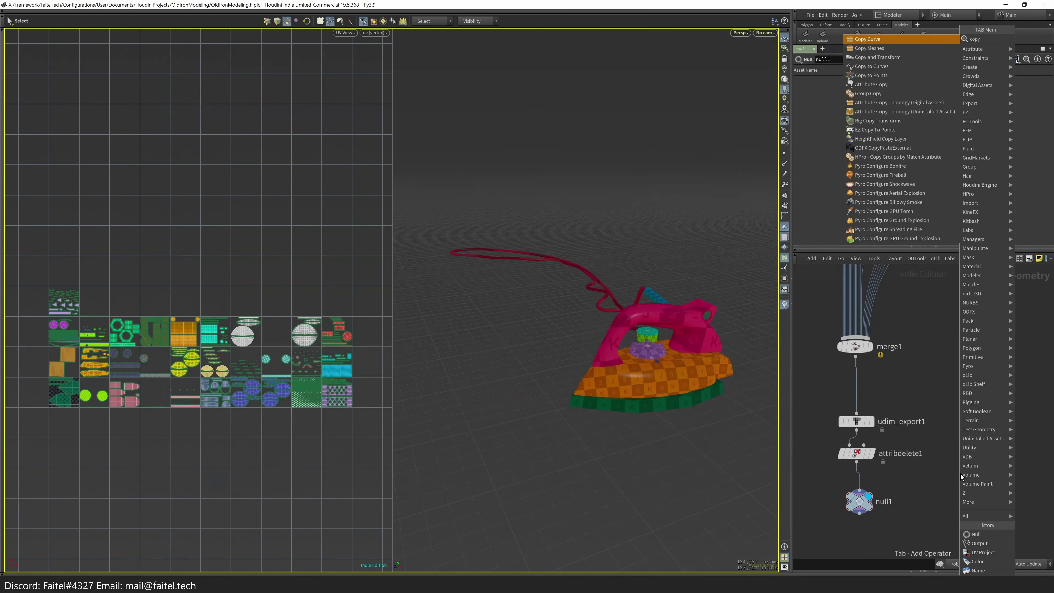
{"action": "key", "text": "Return"}
{"action": "left_click", "coordinate": [961, 474]}
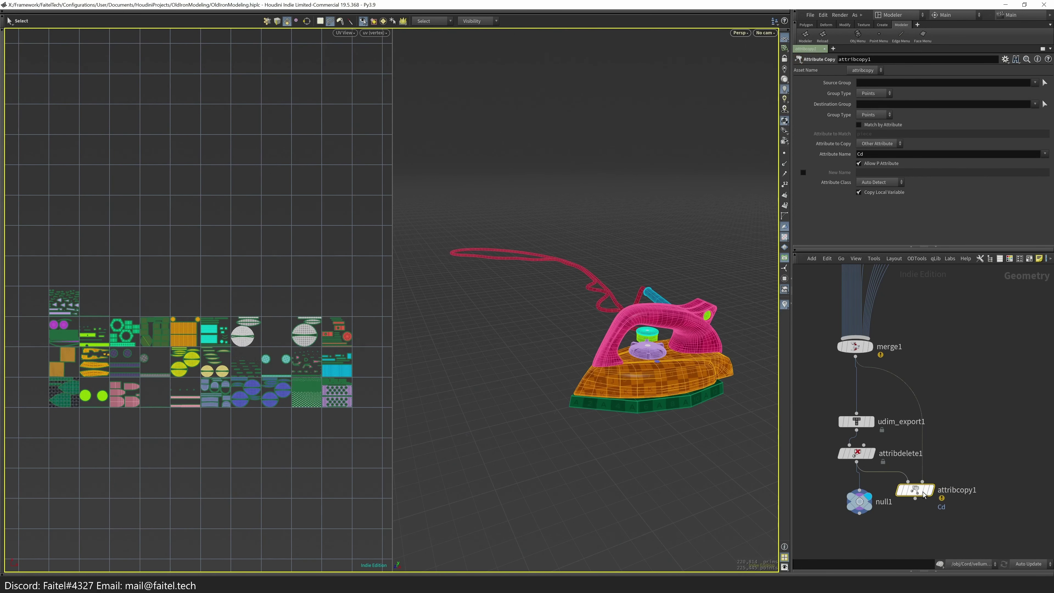
{"action": "left_click", "coordinate": [1038, 172]}
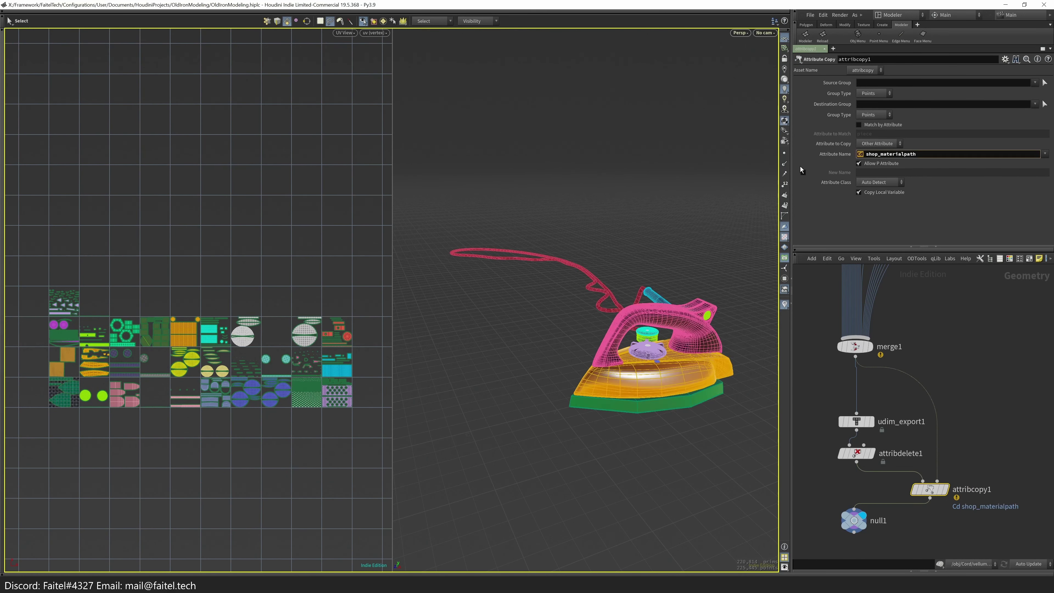
{"action": "left_click", "coordinate": [946, 489]}
{"action": "key", "text": "l"}
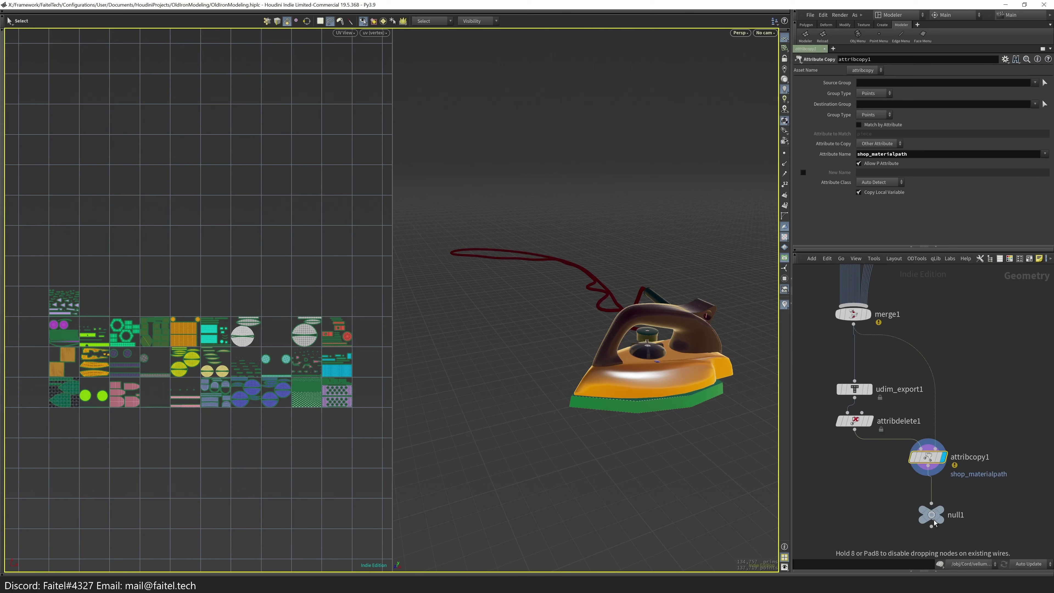
{"action": "left_click", "coordinate": [941, 515]}
- Show the iron without the UV checker, hide the UV pane, and enable subdivided preview
{"action": "left_click", "coordinate": [785, 120]}
{"action": "left_click", "coordinate": [813, 161]}
{"action": "key", "text": "Escape"}
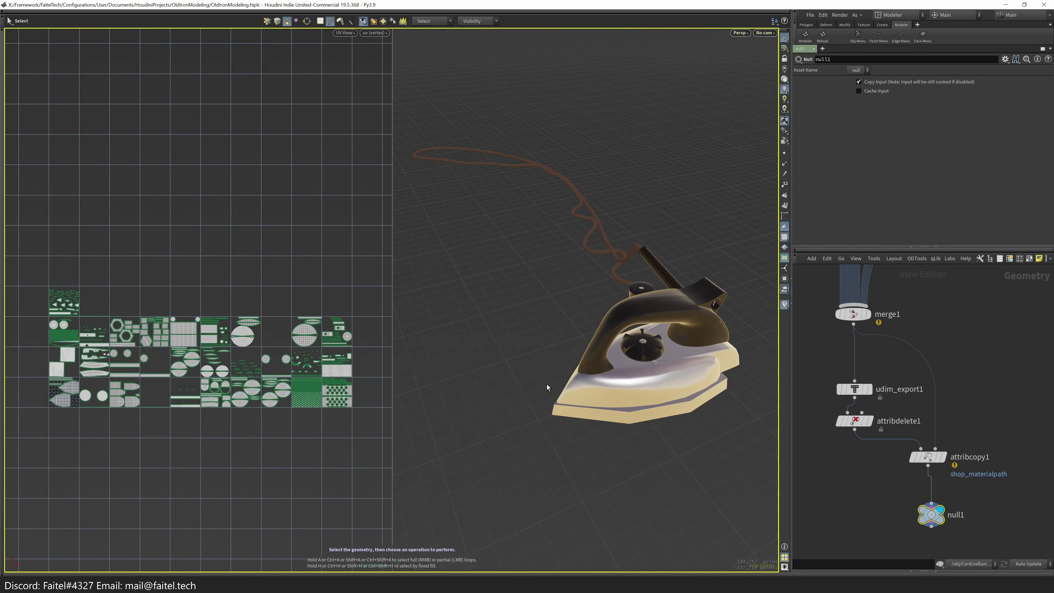
{"action": "key", "text": "grave"}
{"action": "left_click", "coordinate": [748, 254]}
{"action": "key", "text": "grave"}
{"action": "left_click", "coordinate": [501, 332]}
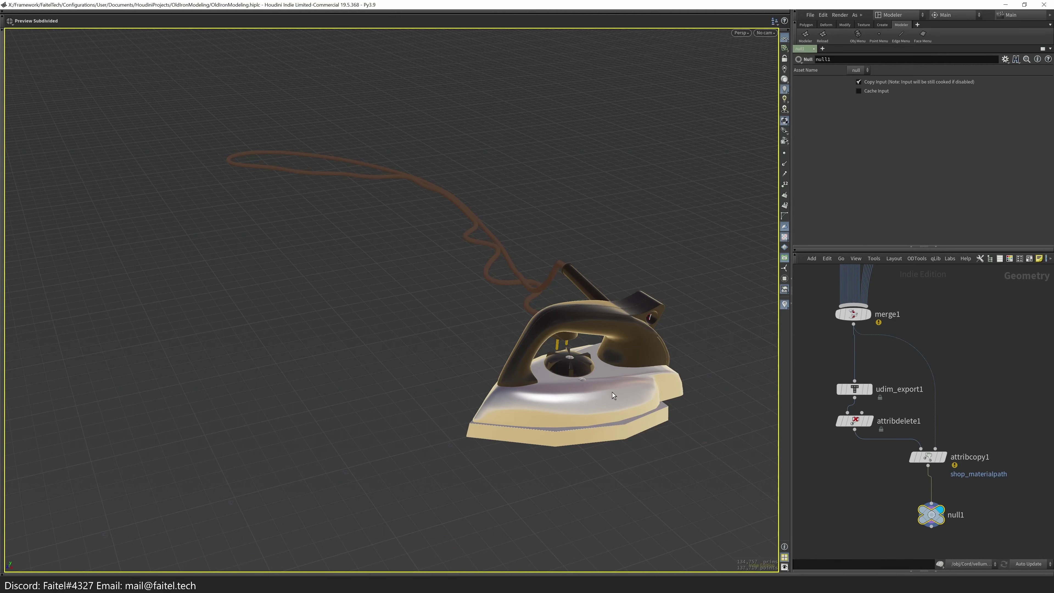
- Orbit the subdivided iron to inspect it, then select the object merge nodes
{"action": "left_click_drag", "start_coordinate": [612, 392], "coordinate": [394, 357]}
{"action": "key", "text": "Escape"}
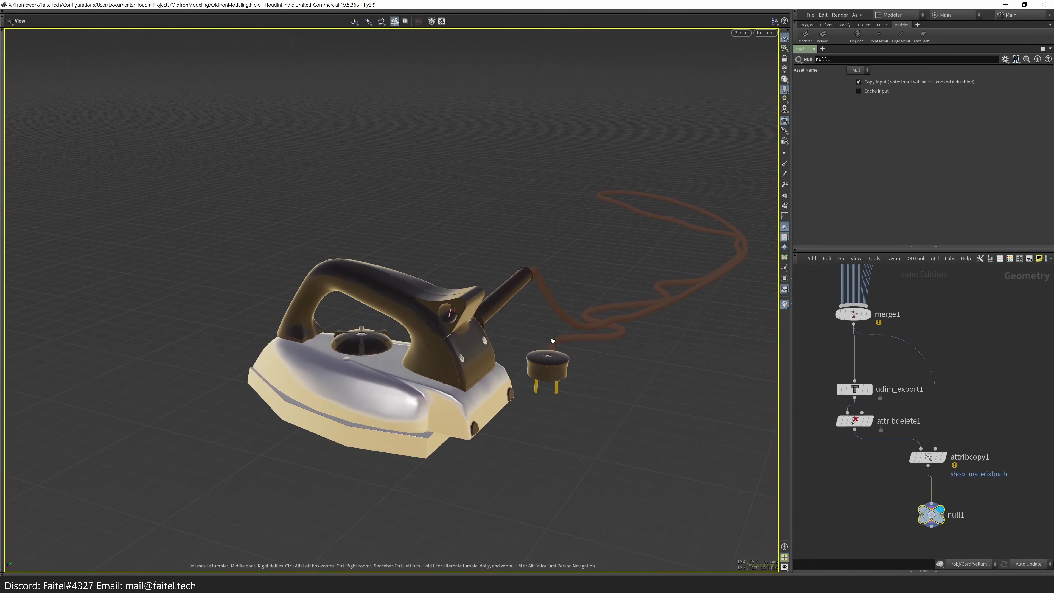
{"action": "key", "text": "3"}
{"action": "left_click_drag", "start_coordinate": [650, 372], "coordinate": [748, 436]}
{"action": "key", "text": "Escape"}
{"action": "key", "text": "h"}
{"action": "left_click_drag", "start_coordinate": [1003, 446], "coordinate": [795, 488]}
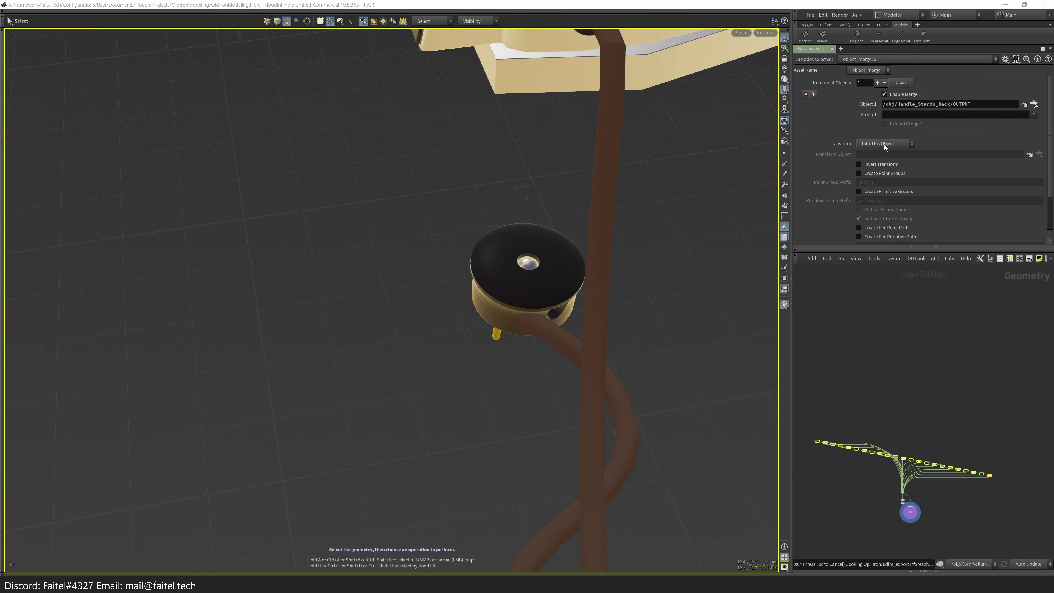
- Go into Cord_Plug and bring up the Transform handle on freeze_xform2
{"action": "left_click", "coordinate": [875, 501]}
{"action": "left_click_drag", "start_coordinate": [705, 353], "coordinate": [659, 307]}
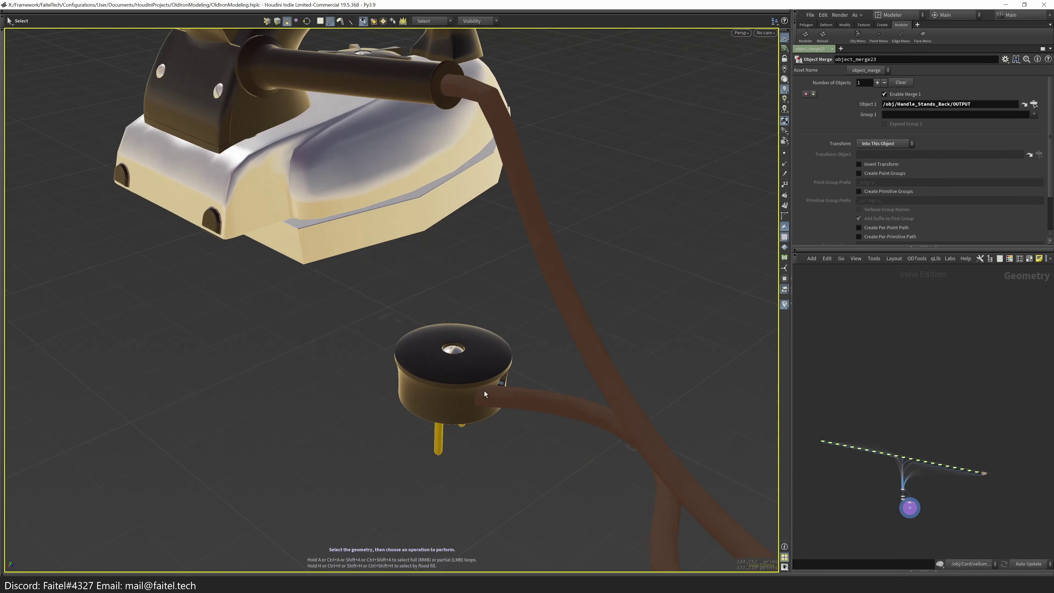
{"action": "left_click", "coordinate": [853, 494]}
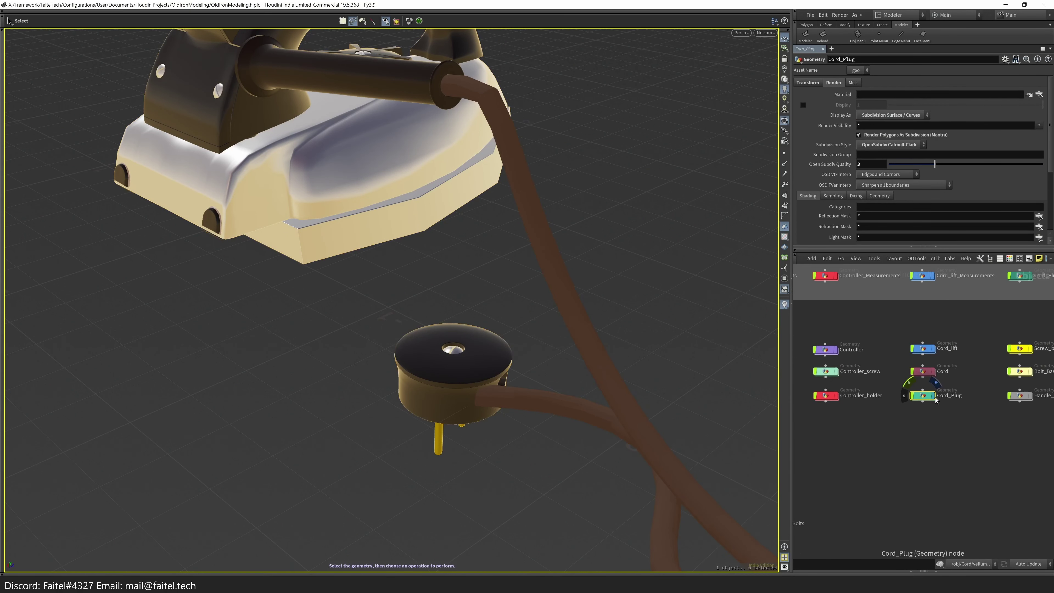
{"action": "left_click", "coordinate": [820, 84]}
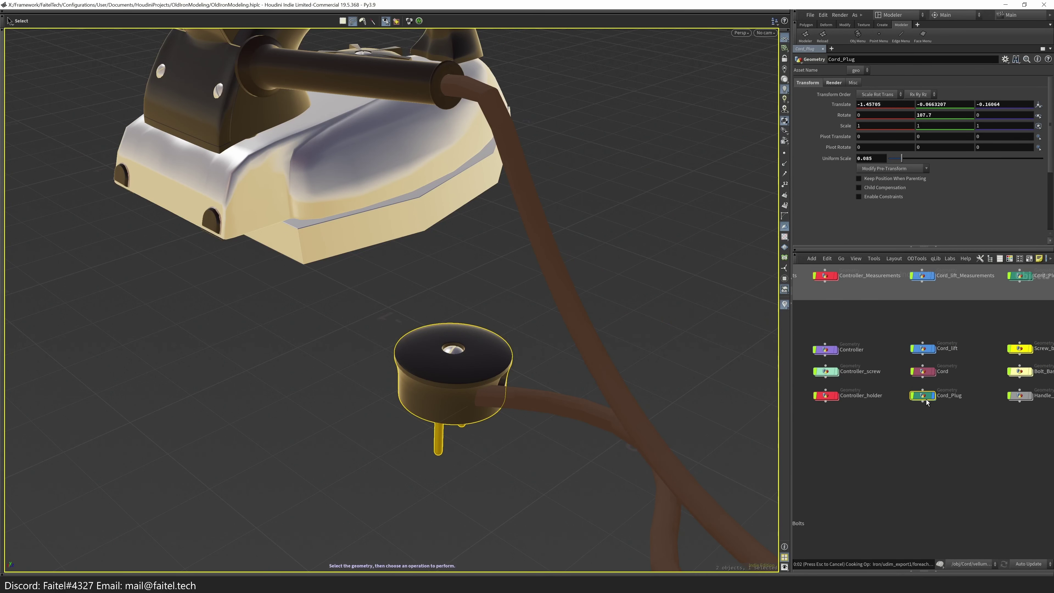
{"action": "double_click", "coordinate": [929, 402]}
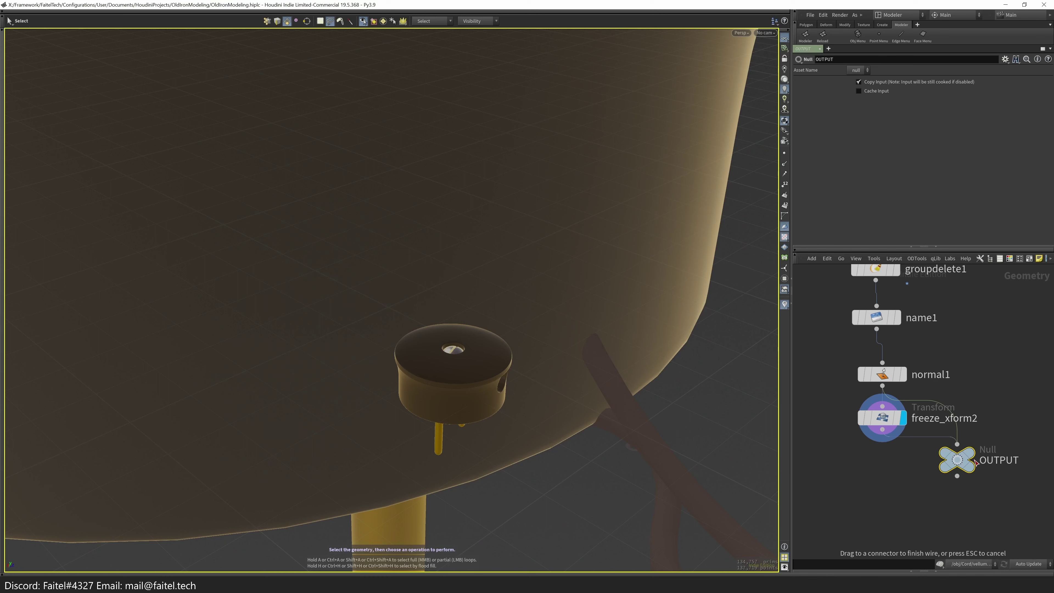
{"action": "left_click", "coordinate": [882, 417]}
{"action": "key", "text": "Return"}
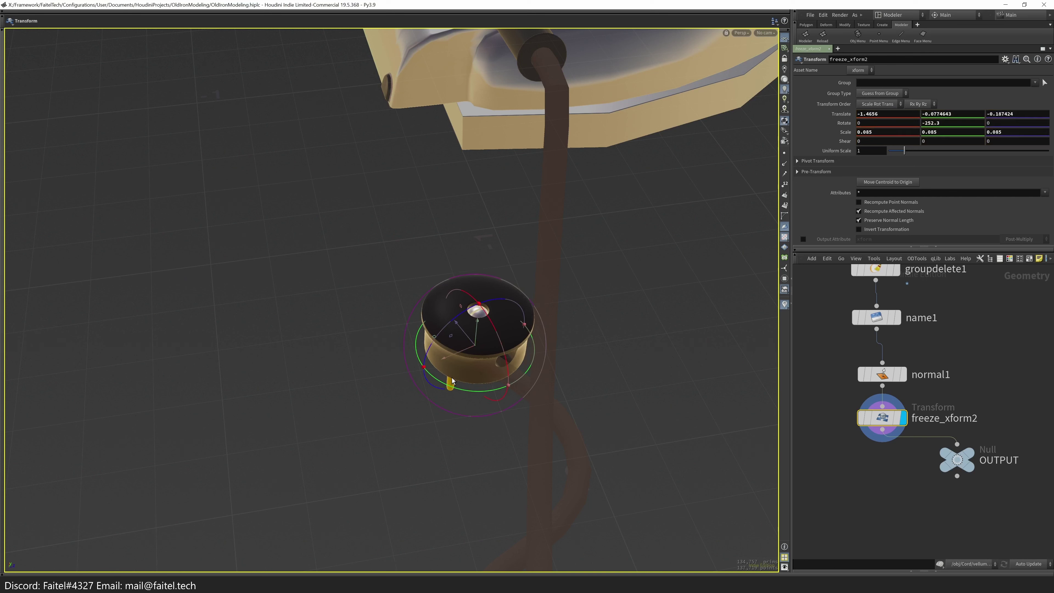
- Rotate the plug to -238.908 in Y and nudge its translate to meet the cord
{"action": "key", "text": "u"}
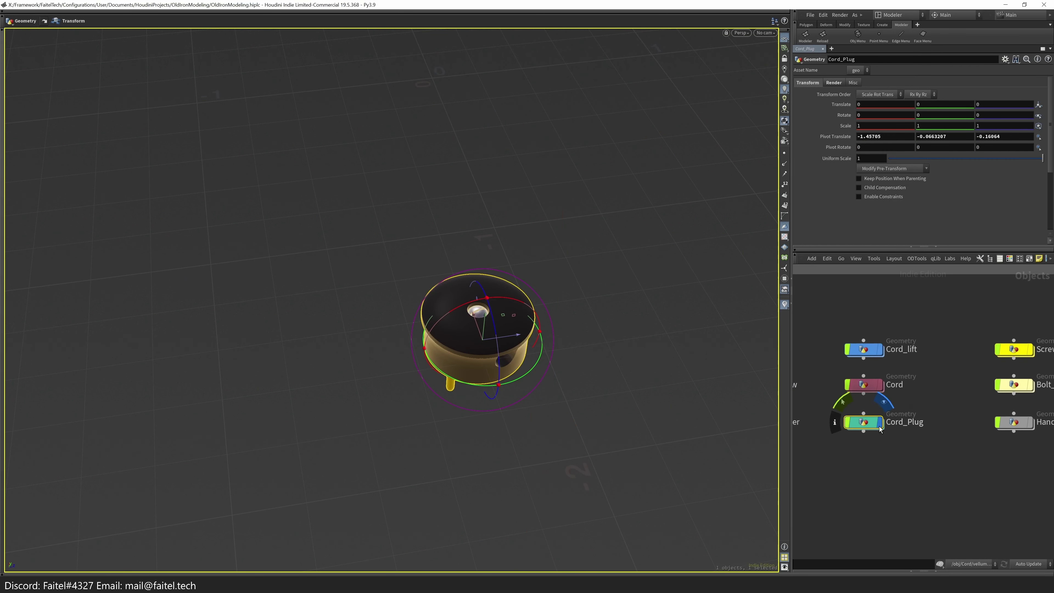
{"action": "key", "text": "i"}
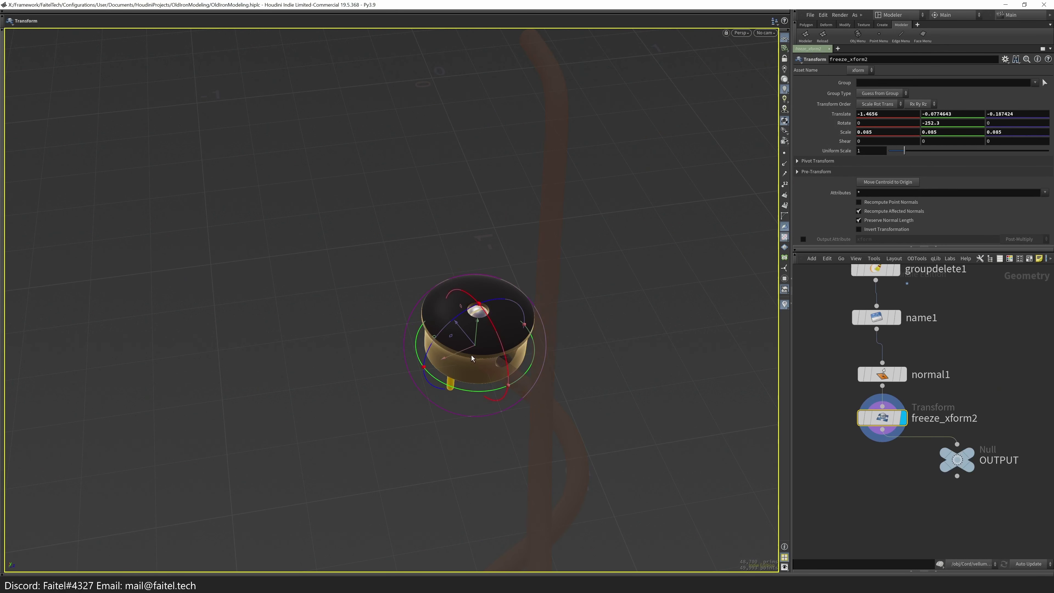
{"action": "scroll", "coordinate": [549, 275], "scroll_direction": "up", "scroll_amount": 5}
{"action": "left_click_drag", "start_coordinate": [549, 275], "coordinate": [489, 366]}
{"action": "key", "text": "Return"}
{"action": "key", "text": "Escape"}
{"action": "key", "text": "Return"}
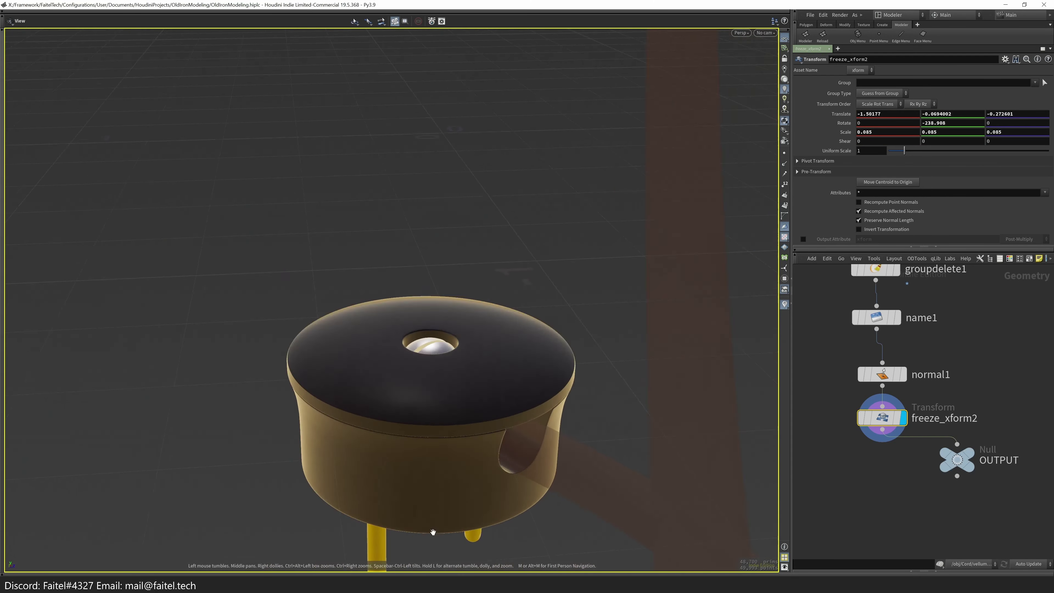
{"action": "scroll", "coordinate": [490, 365], "scroll_direction": "down", "scroll_amount": 2}
{"action": "left_click", "coordinate": [958, 460]}
{"action": "key", "text": "u"}
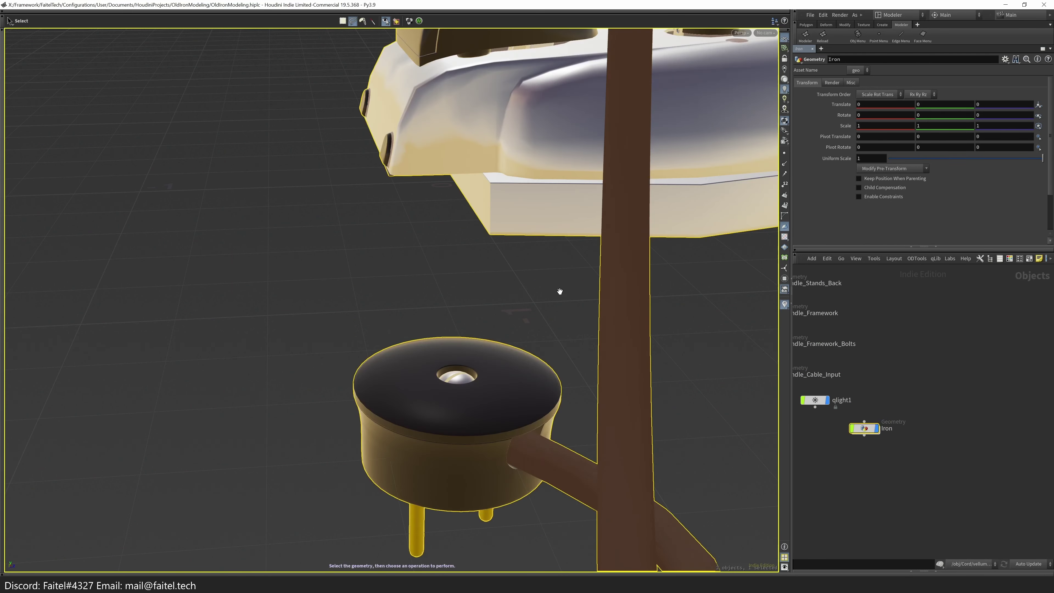
- Inside the Iron network, preview the iron smoothed by subdivision and orbit around it
{"action": "double_click", "coordinate": [868, 429]}
{"action": "key", "text": "Tab"}
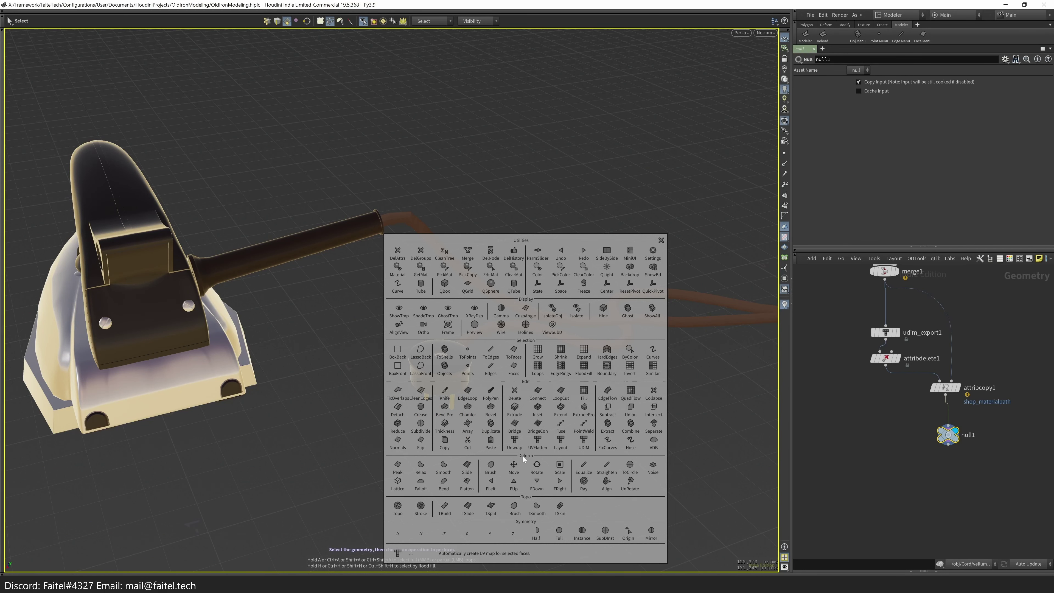
{"action": "left_click", "coordinate": [469, 329]}
{"action": "left_click_drag", "start_coordinate": [393, 401], "coordinate": [357, 291]}
{"action": "scroll", "coordinate": [343, 380], "scroll_direction": "up", "scroll_amount": 10}
{"action": "key", "text": "Escape"}
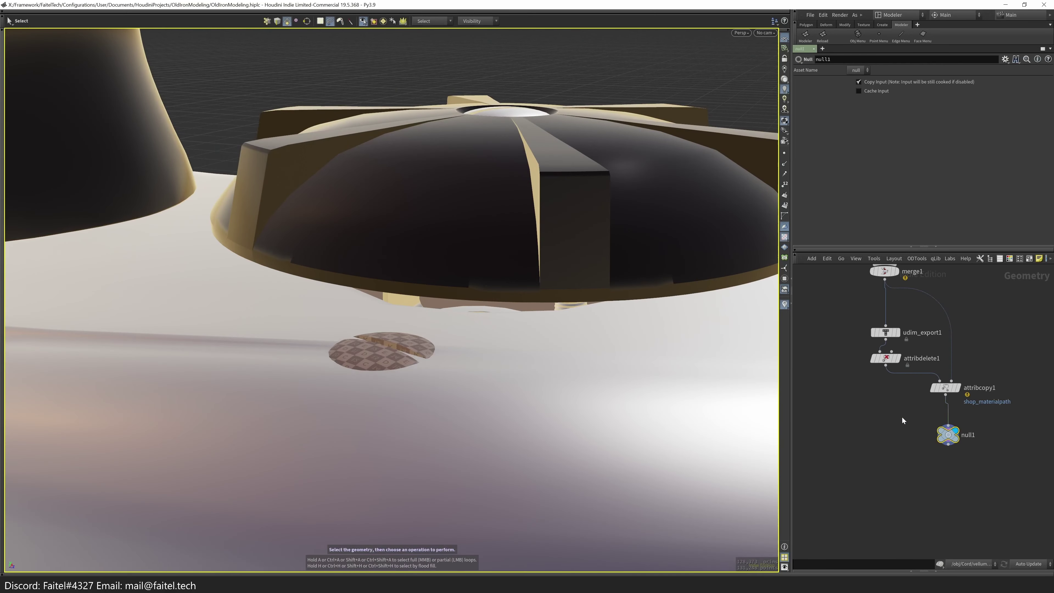
- Return to object level and look inside the Shell_Screws network
{"action": "key", "text": "u"}
{"action": "scroll", "coordinate": [921, 438], "scroll_direction": "up", "scroll_amount": 10}
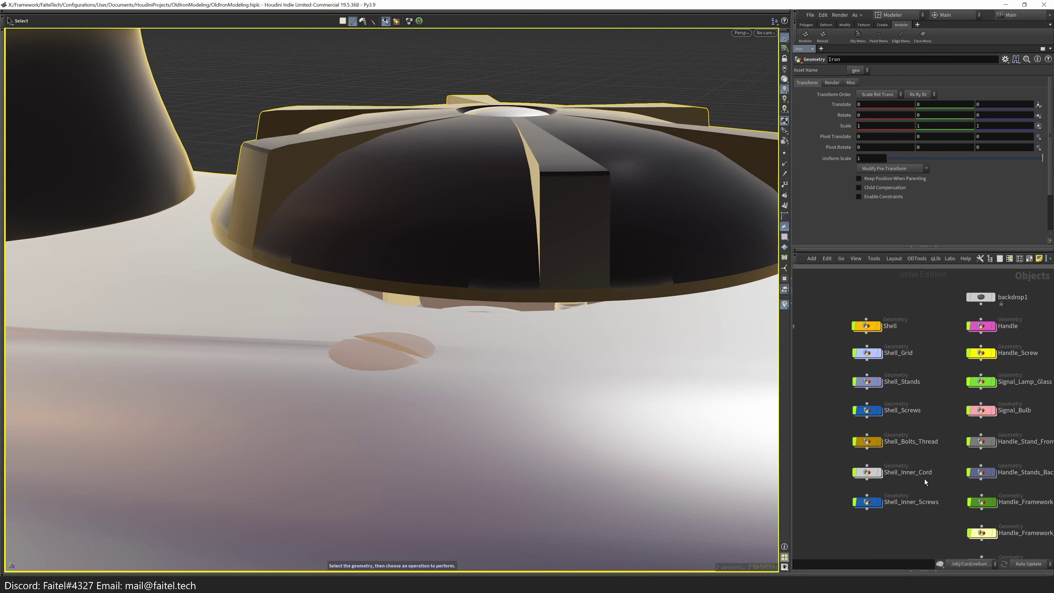
{"action": "double_click", "coordinate": [921, 415]}
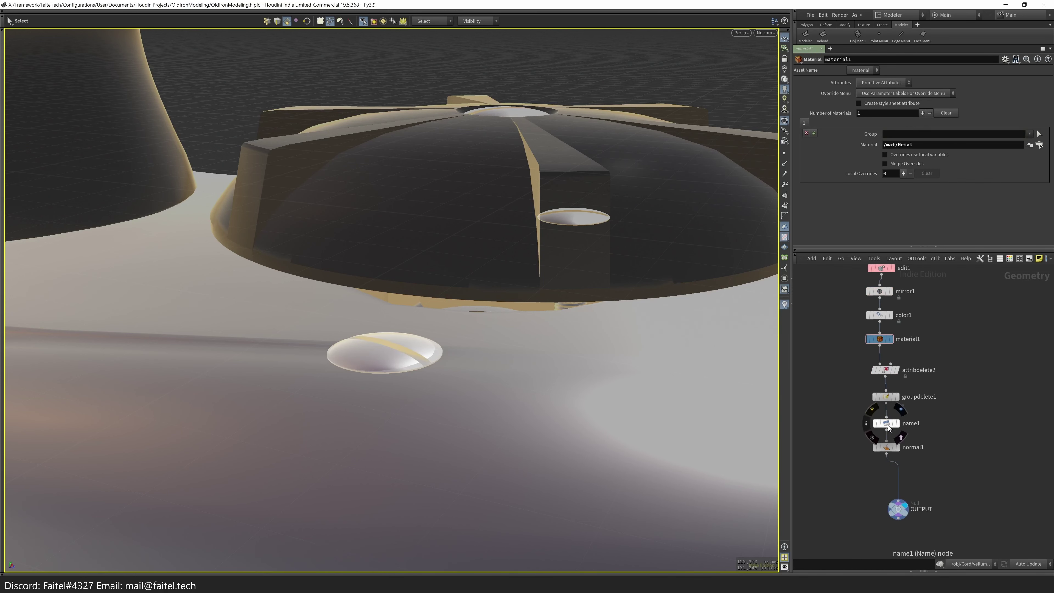
{"action": "key", "text": "u"}
{"action": "scroll", "coordinate": [864, 468], "scroll_direction": "down", "scroll_amount": 5}
- From the cord object's network, orbit to the whole iron and preview it smoothed by subdivision
{"action": "double_click", "coordinate": [419, 372]}
{"action": "key", "text": "Escape"}
{"action": "left_click_drag", "start_coordinate": [419, 372], "coordinate": [443, 330]}
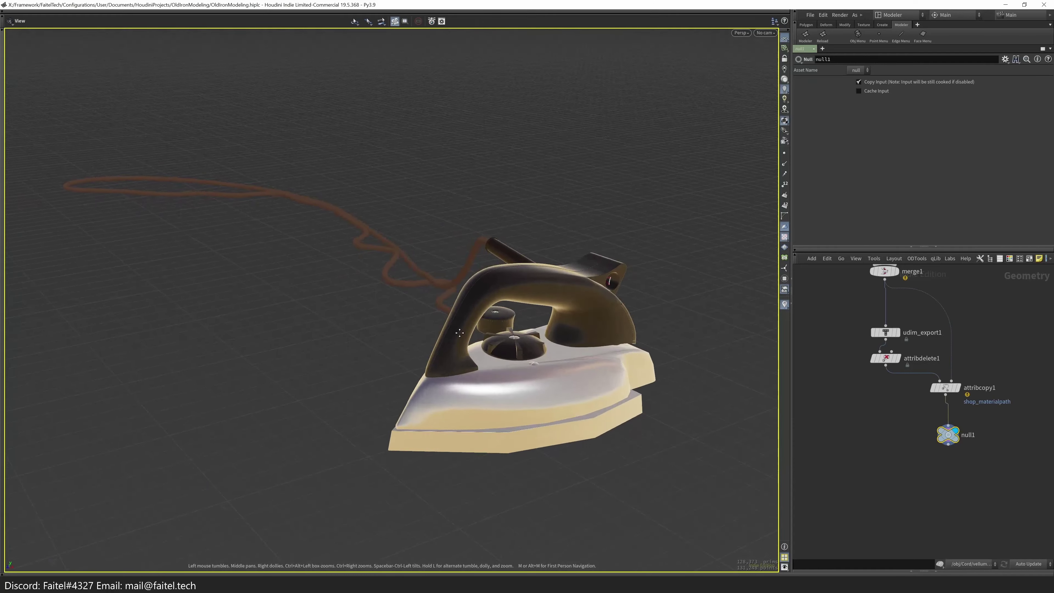
{"action": "key", "text": "s"}
{"action": "key", "text": "shift+c"}
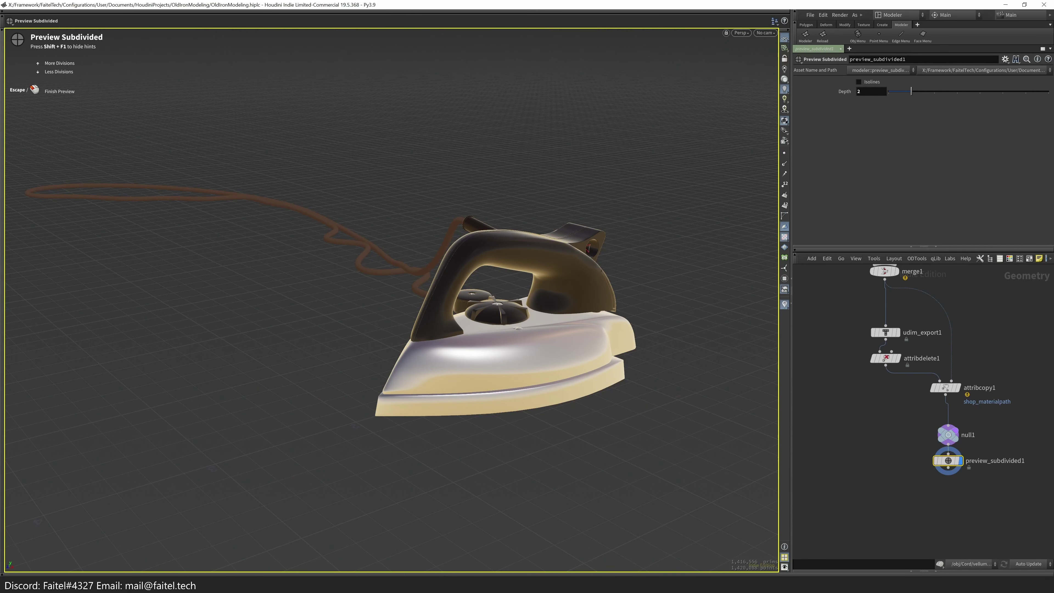
{"action": "key", "text": "Escape"}
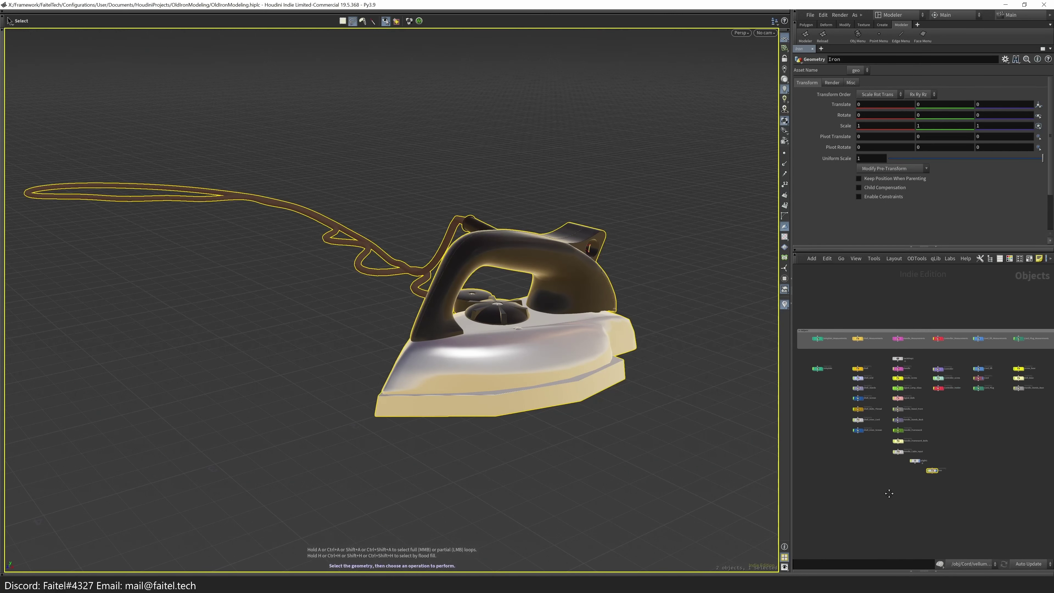
- Go back inside the Iron geometry network and orbit down onto the iron's base
{"action": "left_click", "coordinate": [937, 509]}
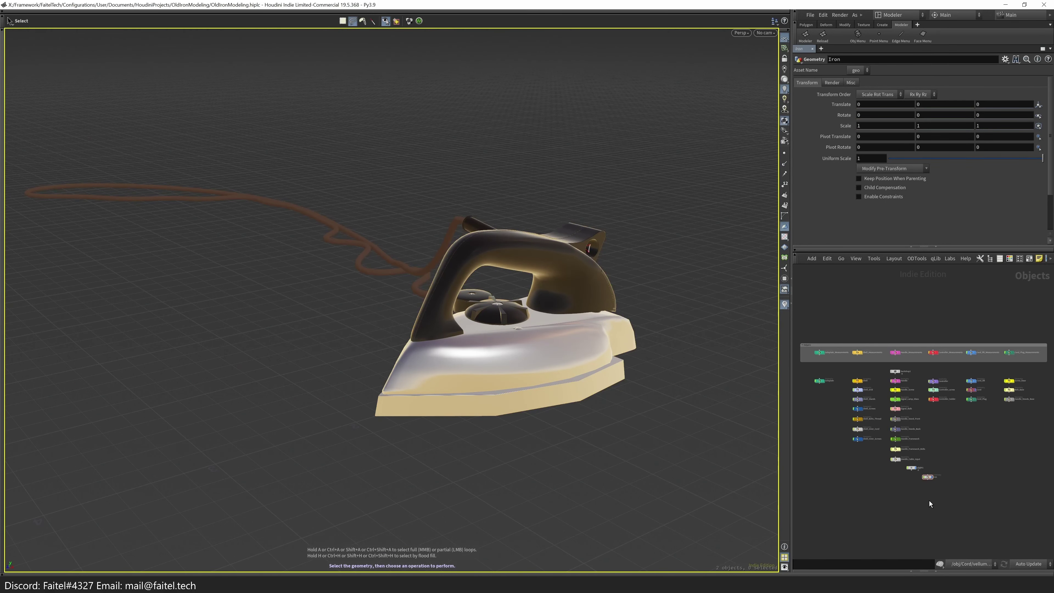
{"action": "double_click", "coordinate": [928, 476]}
{"action": "left_click_drag", "start_coordinate": [684, 349], "coordinate": [400, 364], "text": "alt"}
{"action": "scroll", "coordinate": [516, 381], "scroll_direction": "up", "scroll_amount": 6}
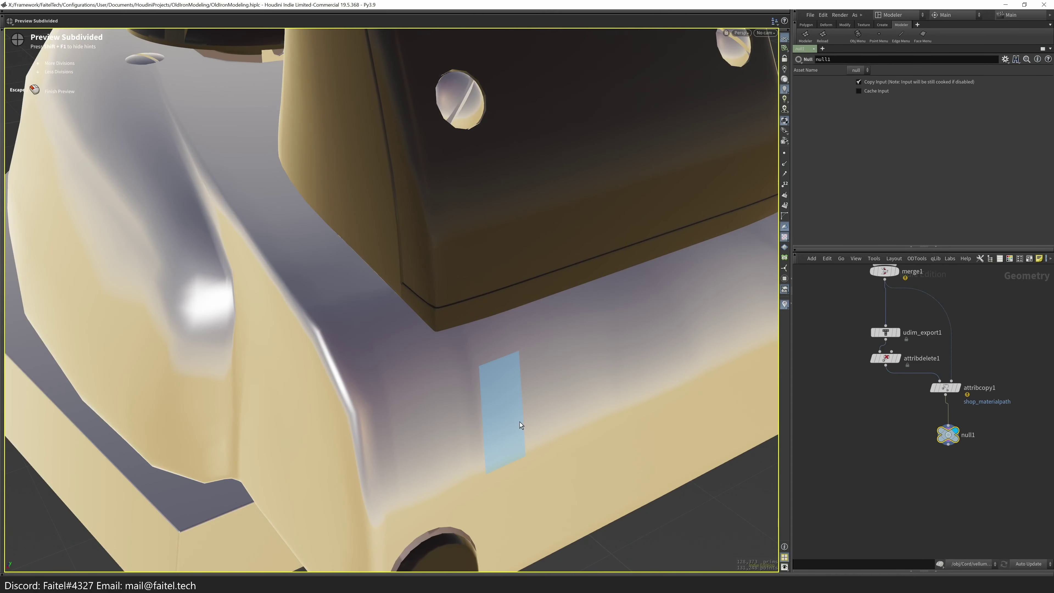
- Select a face on the iron's base and check it with a subdivided preview
{"action": "left_click", "coordinate": [539, 398]}
{"action": "key", "text": "shift+s"}
{"action": "left_click_drag", "start_coordinate": [546, 387], "coordinate": [516, 438], "text": "alt"}
{"action": "key", "text": "Escape"}
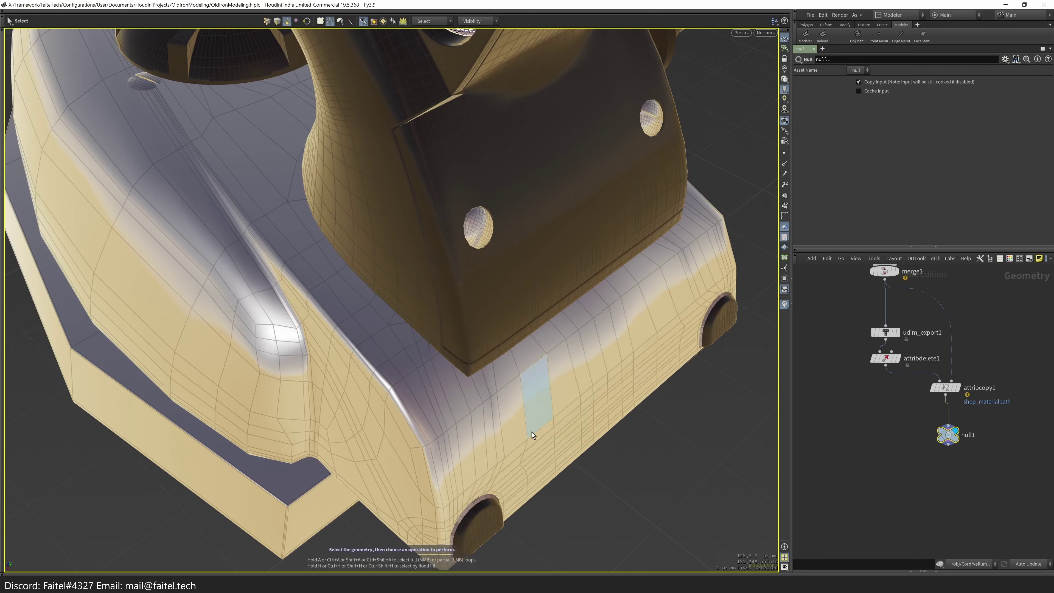
{"action": "scroll", "coordinate": [511, 402], "scroll_direction": "up", "scroll_amount": 3}
- Move several stray base edges into line, creating the edit1 node
{"action": "mouse_move", "coordinate": [455, 398]}
{"action": "left_mouse_down", "text": "alt"}
{"action": "mouse_move", "coordinate": [512, 414]}
{"action": "mouse_move", "coordinate": [509, 404]}
{"action": "mouse_move", "coordinate": [526, 406]}
{"action": "mouse_move", "coordinate": [472, 399]}
{"action": "left_mouse_up", "text": "alt"}
{"action": "key", "text": "s"}
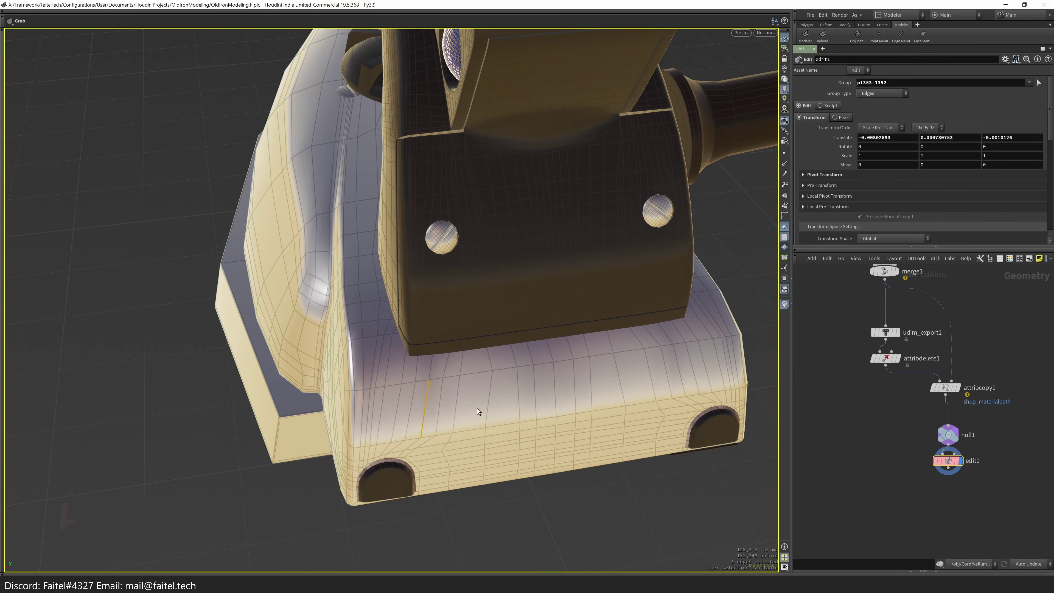
{"action": "mouse_move", "coordinate": [503, 410]}
{"action": "left_mouse_down", "text": "alt"}
{"action": "mouse_move", "coordinate": [411, 488]}
{"action": "mouse_move", "coordinate": [486, 398]}
{"action": "left_mouse_up", "text": "alt"}
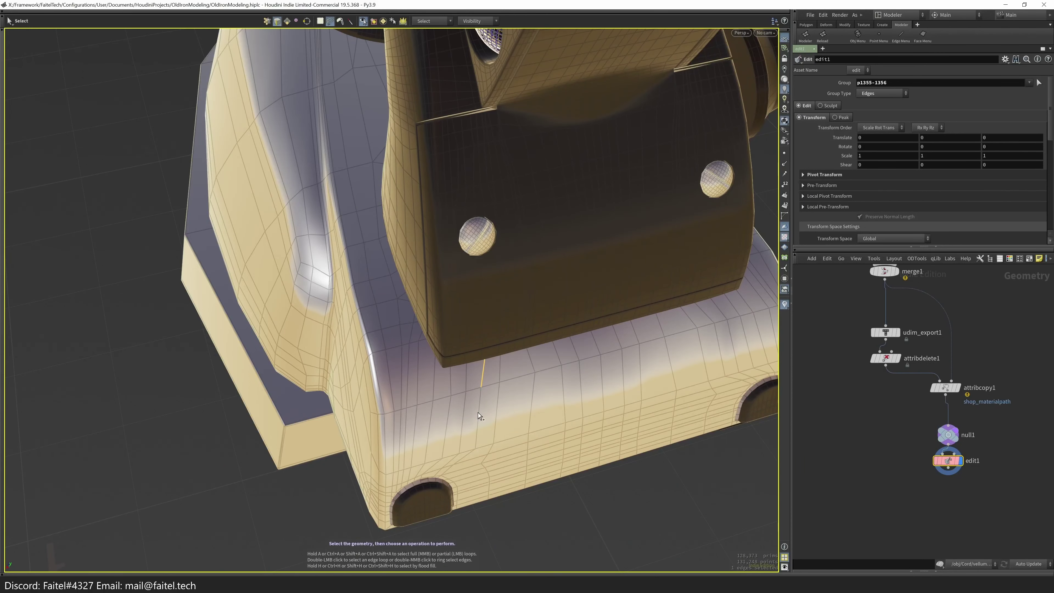
{"action": "key", "text": "g"}
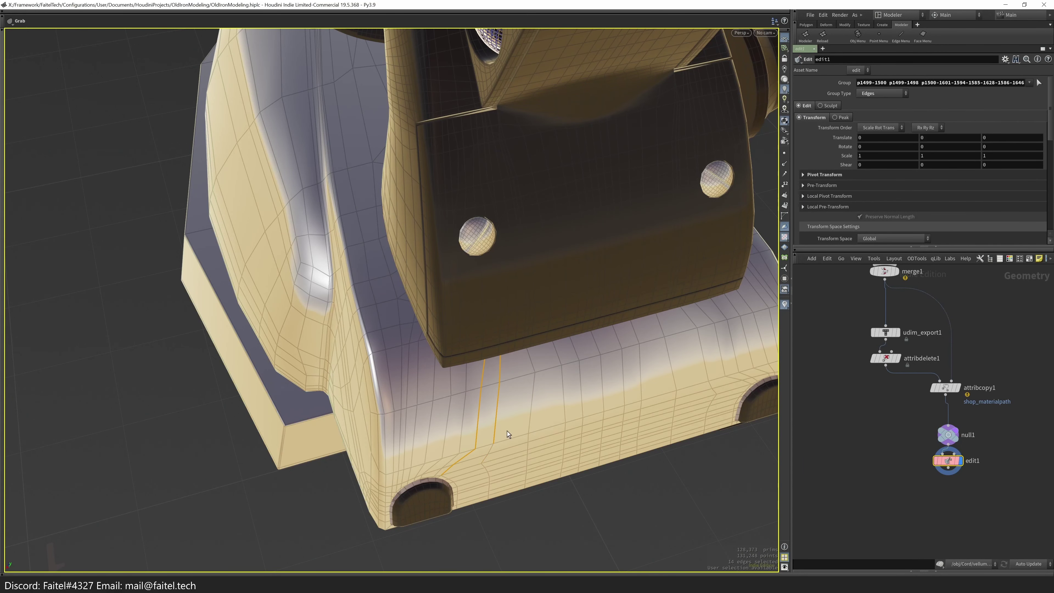
{"action": "left_click", "coordinate": [534, 430]}
{"action": "left_click_drag", "start_coordinate": [535, 433], "coordinate": [482, 390], "text": "alt"}
{"action": "mouse_move", "coordinate": [475, 499]}
{"action": "left_mouse_down", "text": "alt"}
{"action": "mouse_move", "coordinate": [584, 320]}
{"action": "mouse_move", "coordinate": [472, 478]}
{"action": "left_mouse_up", "text": "alt"}
{"action": "left_click_drag", "start_coordinate": [545, 484], "coordinate": [622, 489]}
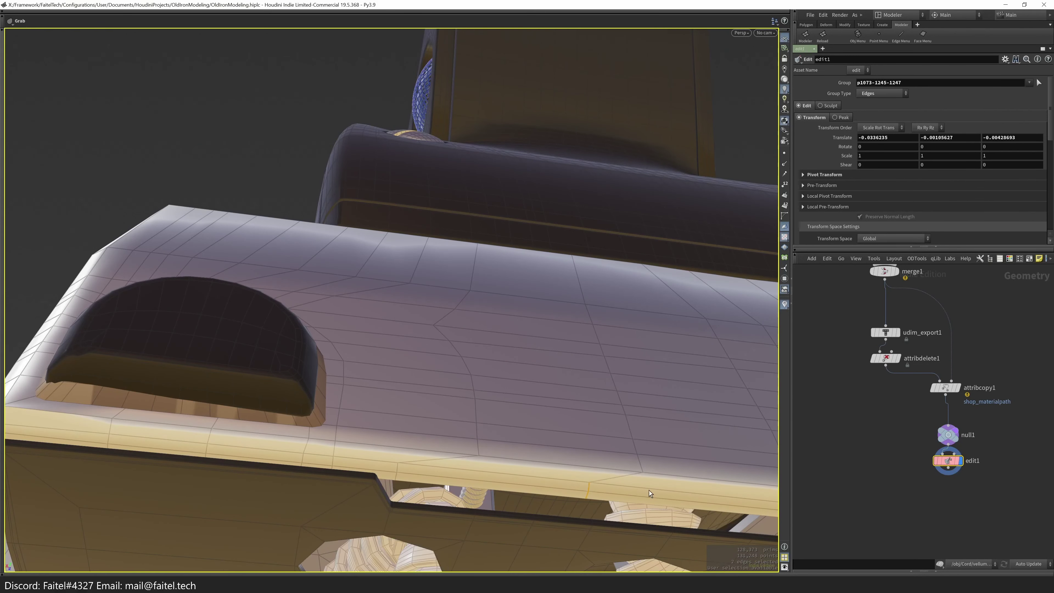
{"action": "left_click_drag", "start_coordinate": [556, 484], "coordinate": [608, 464]}
{"action": "left_click_drag", "start_coordinate": [440, 336], "coordinate": [592, 362]}
- Even out a short base edge and the diagonal edges above the arched cutout
{"action": "key", "text": "s"}
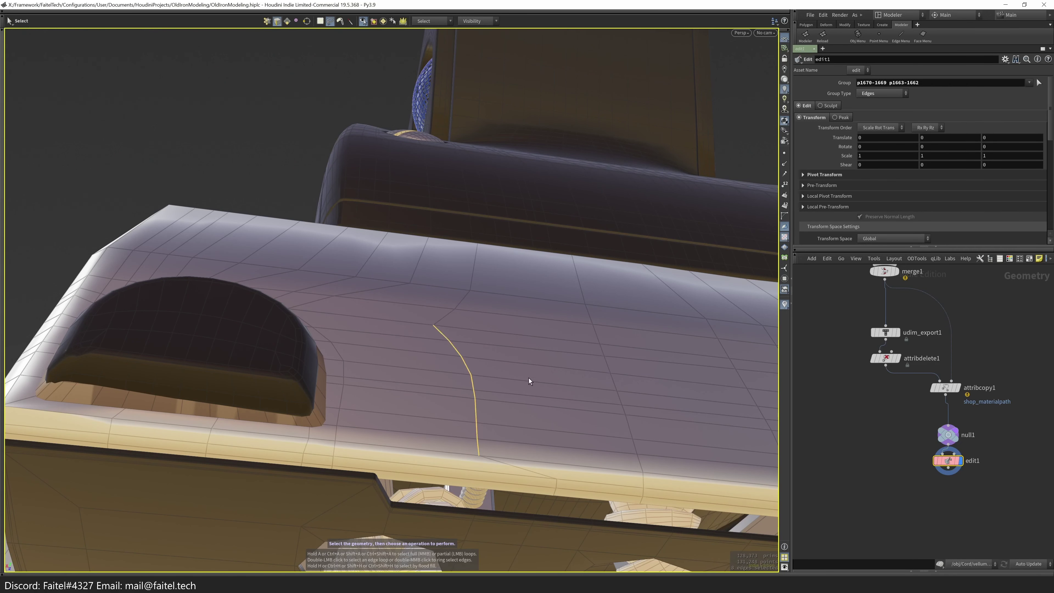
{"action": "left_click", "coordinate": [469, 299]}
{"action": "key", "text": "Return"}
{"action": "left_click_drag", "start_coordinate": [550, 364], "coordinate": [484, 332], "text": "alt"}
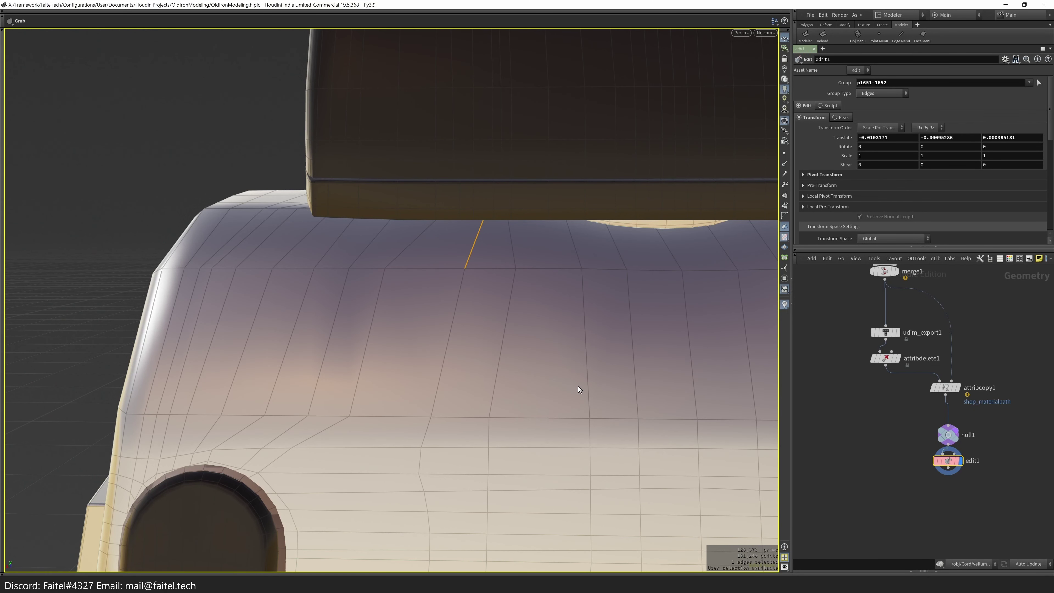
{"action": "key", "text": "Escape"}
{"action": "left_click_drag", "start_coordinate": [264, 383], "coordinate": [318, 385]}
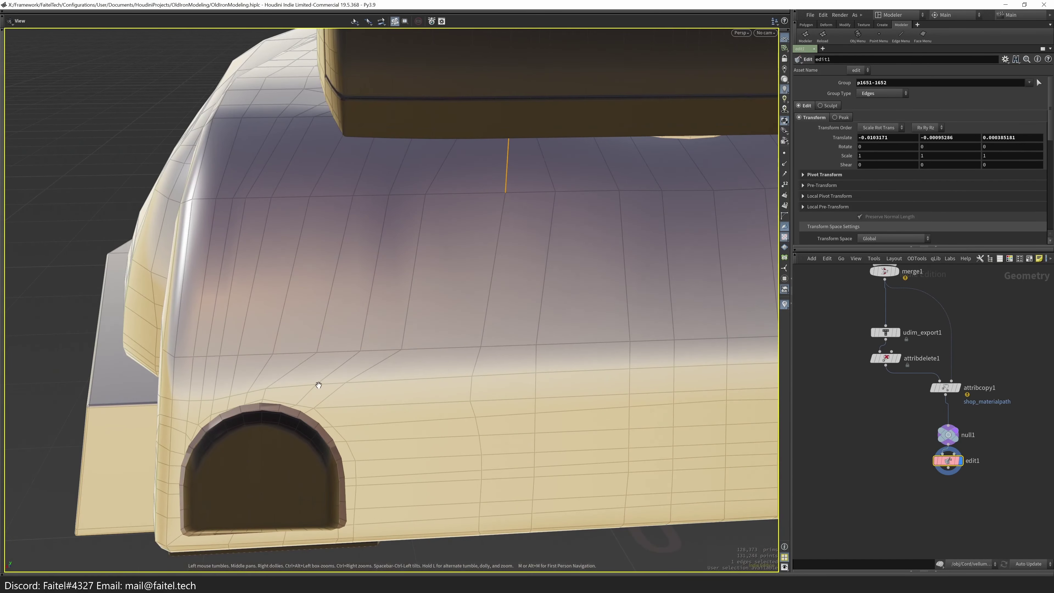
{"action": "key", "text": "s"}
{"action": "left_click", "coordinate": [373, 375]}
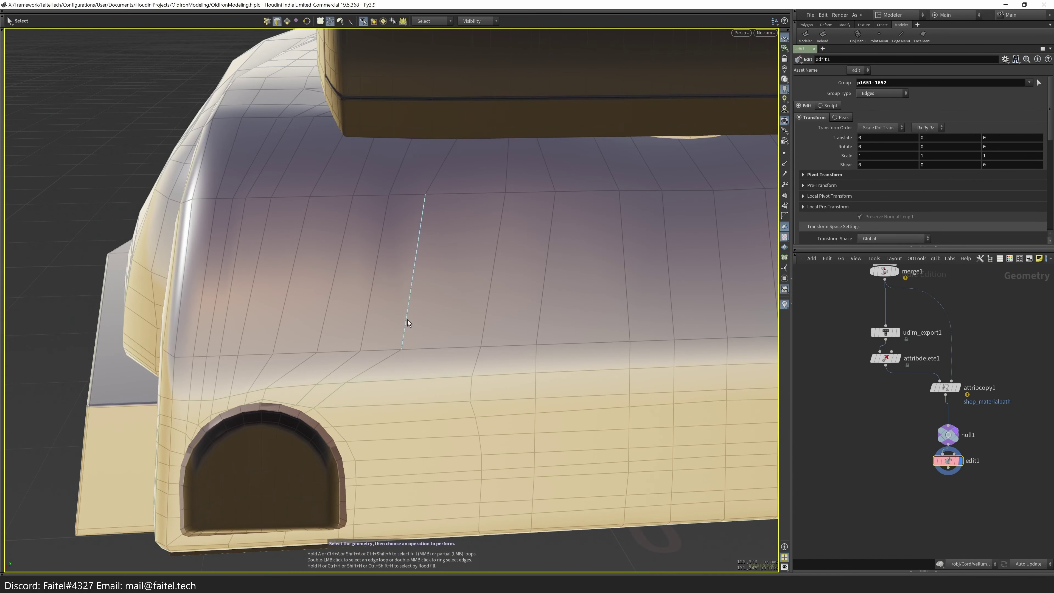
{"action": "left_click", "coordinate": [408, 323]}
{"action": "key", "text": "Return"}
{"action": "left_click_drag", "start_coordinate": [360, 379], "coordinate": [448, 373]}
{"action": "key", "text": "s"}
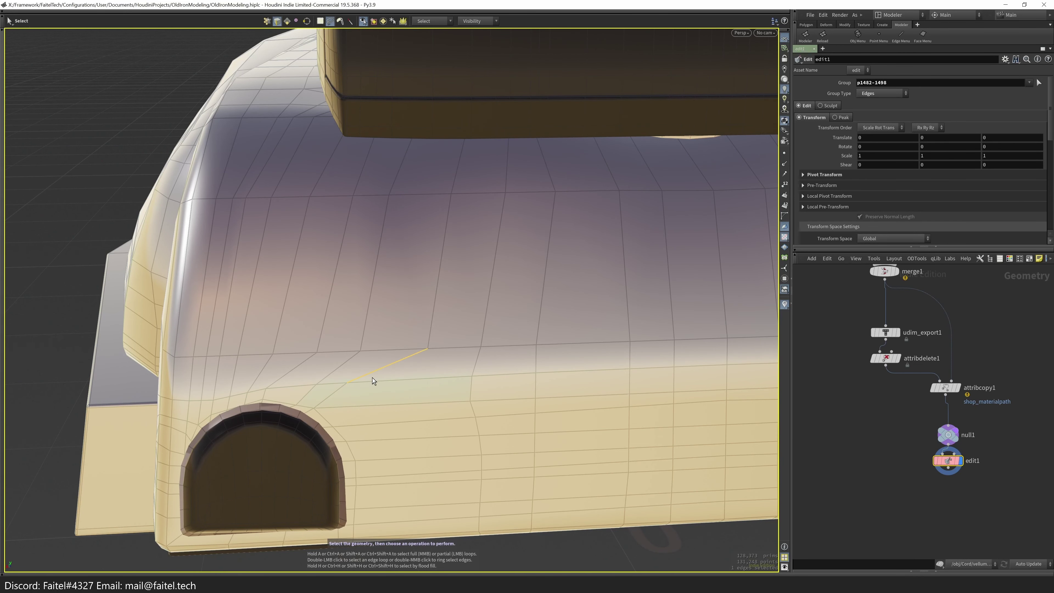
- Select and nudge edge loops across the base and body to straighten the seams
{"action": "left_click", "coordinate": [375, 272]}
{"action": "key", "text": "Return"}
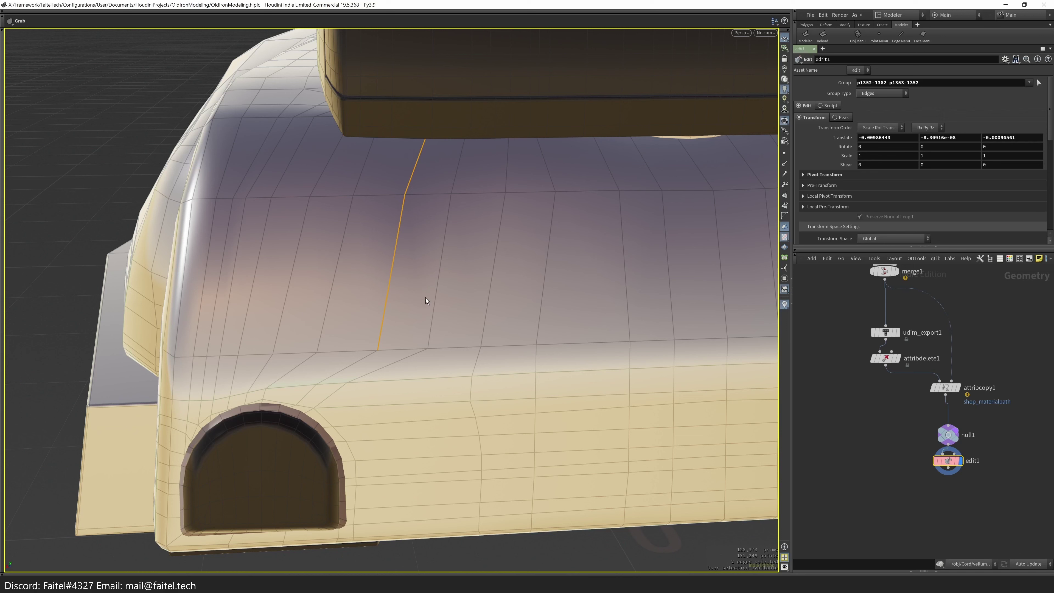
{"action": "key", "text": "s"}
{"action": "left_click", "coordinate": [357, 184]}
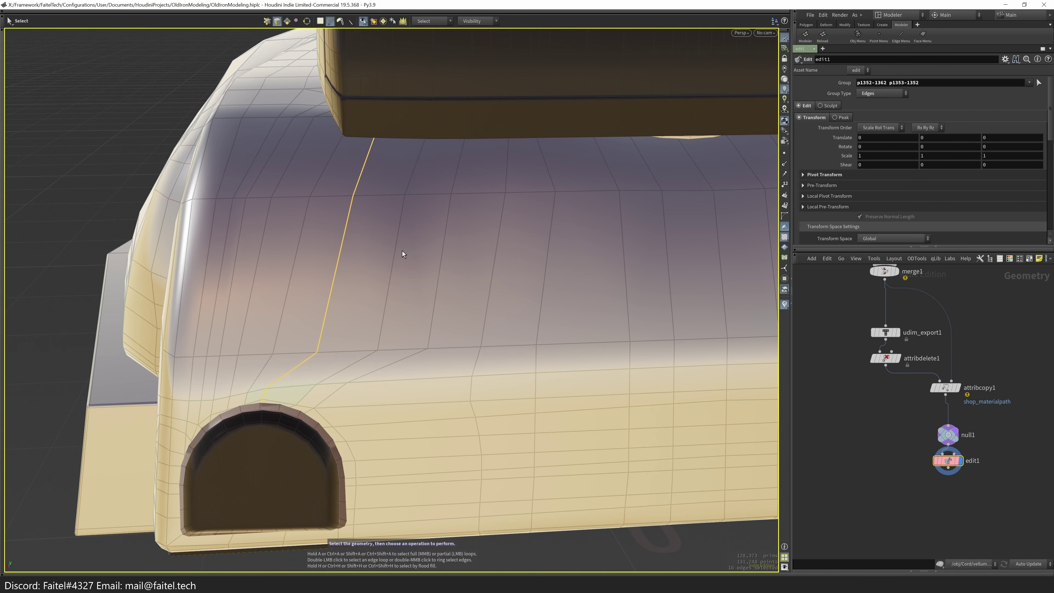
{"action": "left_click_drag", "start_coordinate": [325, 340], "coordinate": [358, 270]}
{"action": "left_click", "coordinate": [345, 428]}
{"action": "double_click", "coordinate": [288, 428]}
{"action": "double_click", "coordinate": [309, 245]}
{"action": "mouse_move", "coordinate": [282, 353]}
{"action": "left_mouse_down"}
{"action": "mouse_move", "coordinate": [272, 360]}
{"action": "mouse_move", "coordinate": [266, 345]}
{"action": "left_mouse_up"}
{"action": "left_click", "coordinate": [318, 344]}
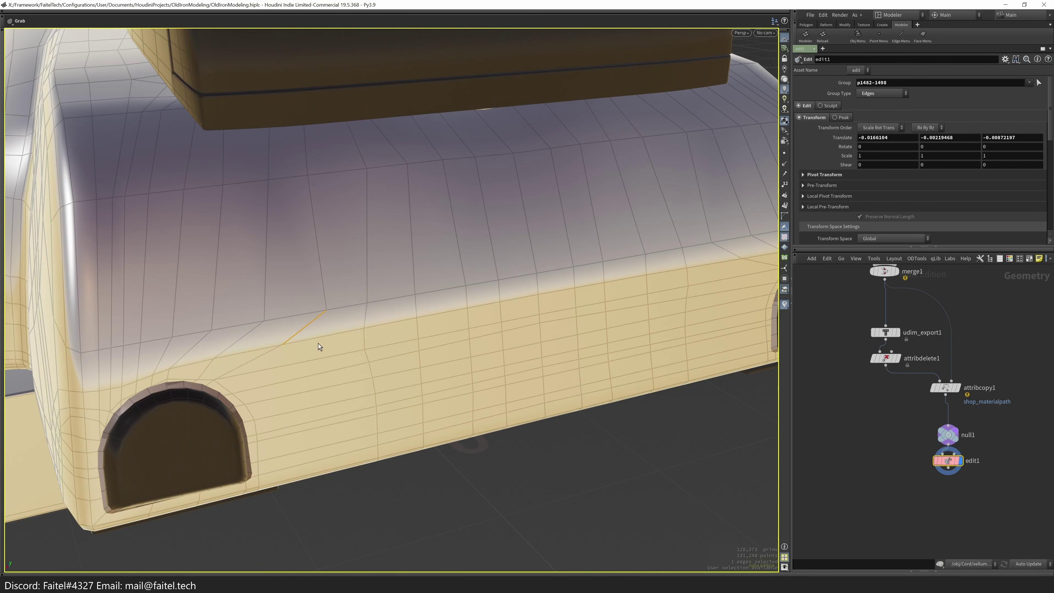
{"action": "left_click_drag", "start_coordinate": [165, 354], "coordinate": [168, 304]}
{"action": "scroll", "coordinate": [168, 304], "scroll_direction": "down", "scroll_amount": 3}
{"action": "left_click_drag", "start_coordinate": [343, 407], "coordinate": [290, 374], "text": "alt"}
- Check the cleaned-up seams with a smoothed subdivision preview of the whole iron and cord
{"action": "key", "text": "grave"}
{"action": "left_click", "coordinate": [348, 331]}
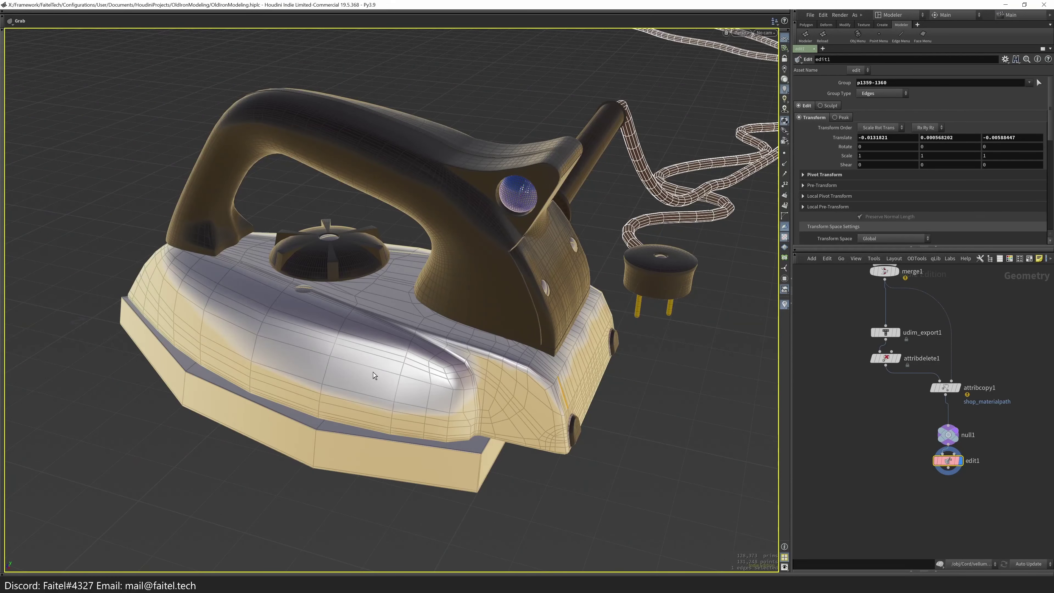
{"action": "left_click_drag", "start_coordinate": [375, 367], "coordinate": [604, 425]}
{"action": "scroll", "coordinate": [501, 378], "scroll_direction": "up", "scroll_amount": 5}
{"action": "scroll", "coordinate": [502, 379], "scroll_direction": "down", "scroll_amount": 5}
{"action": "key", "text": "Escape"}
{"action": "scroll", "coordinate": [316, 324], "scroll_direction": "up", "scroll_amount": 6}
{"action": "key", "text": "Return"}
{"action": "key", "text": "Escape"}
{"action": "scroll", "coordinate": [457, 374], "scroll_direction": "down", "scroll_amount": 5}
{"action": "left_click_drag", "start_coordinate": [456, 374], "coordinate": [374, 340]}
{"action": "scroll", "coordinate": [415, 270], "scroll_direction": "up", "scroll_amount": 10}
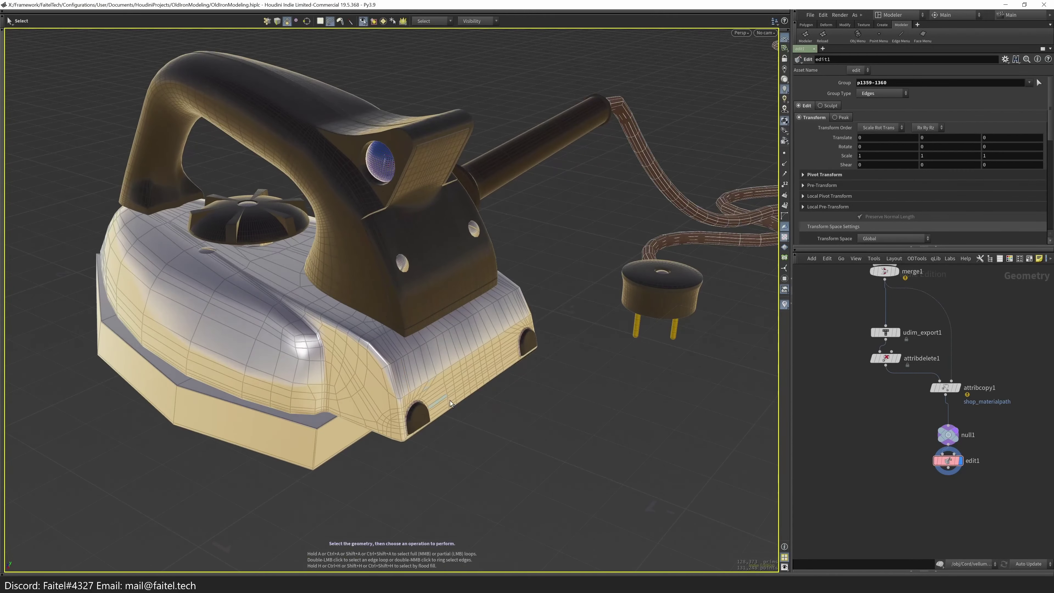
- Frame the iron, add a UV View split pane, and pan across the packed UDIM tiles
{"action": "key", "text": "h"}
{"action": "key", "text": "space"}
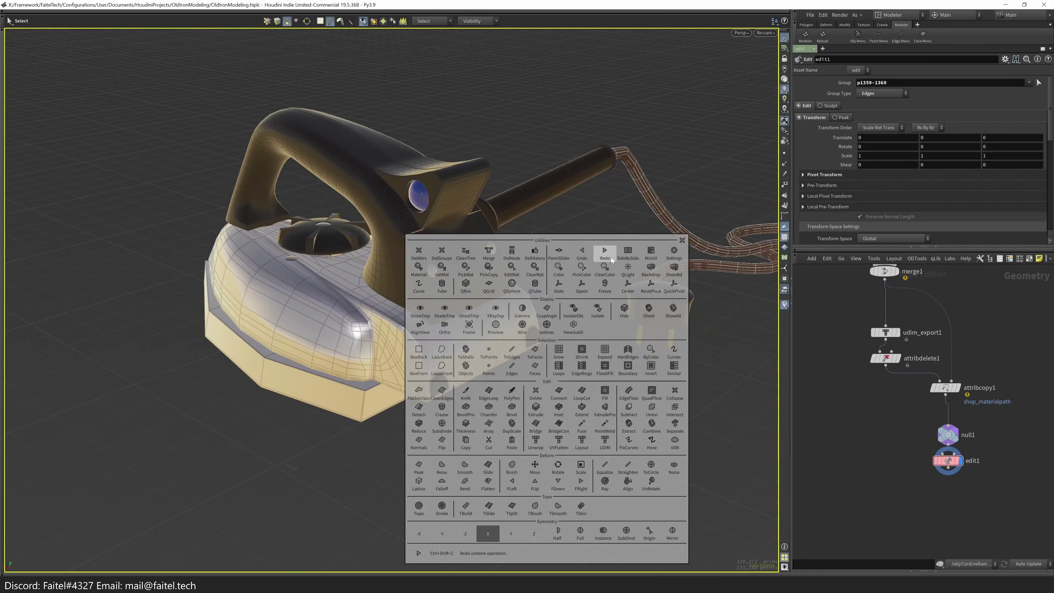
{"action": "left_click", "coordinate": [412, 335]}
{"action": "key", "text": "Escape"}
{"action": "scroll", "coordinate": [271, 370], "scroll_direction": "up", "scroll_amount": 10}
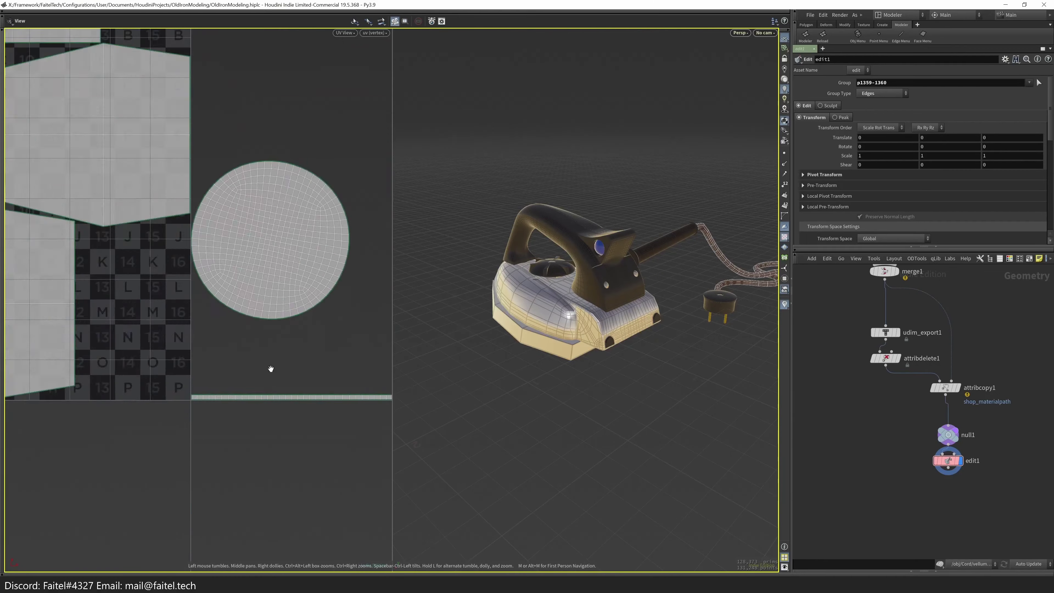
{"action": "middle_click_drag", "start_coordinate": [270, 370], "coordinate": [260, 480]}
{"action": "scroll", "coordinate": [228, 400], "scroll_direction": "up", "scroll_amount": 3}
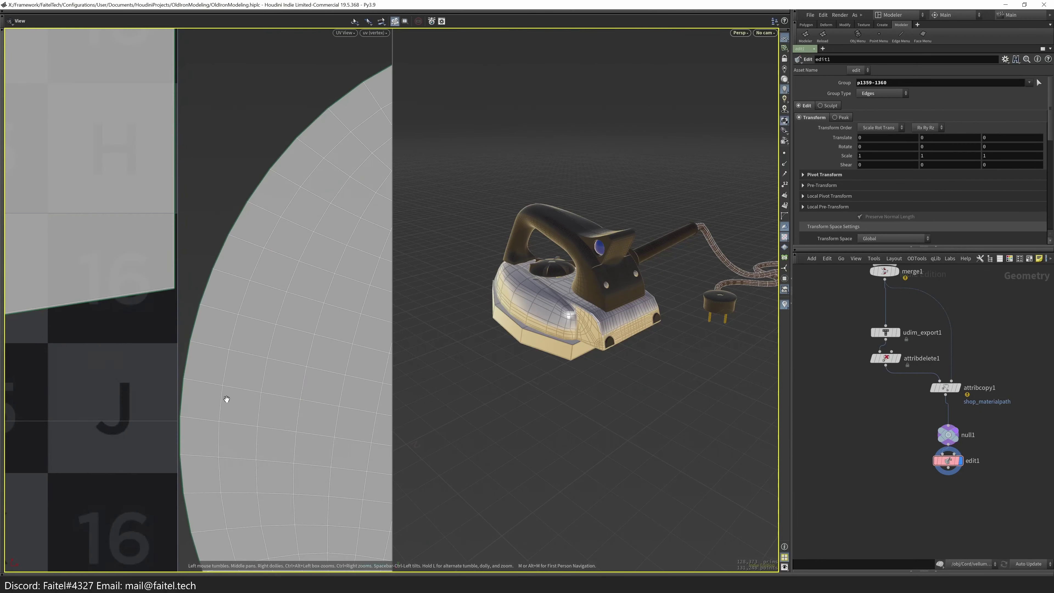
{"action": "scroll", "coordinate": [71, 436], "scroll_direction": "down", "scroll_amount": 12}
{"action": "scroll", "coordinate": [147, 391], "scroll_direction": "up", "scroll_amount": 2}
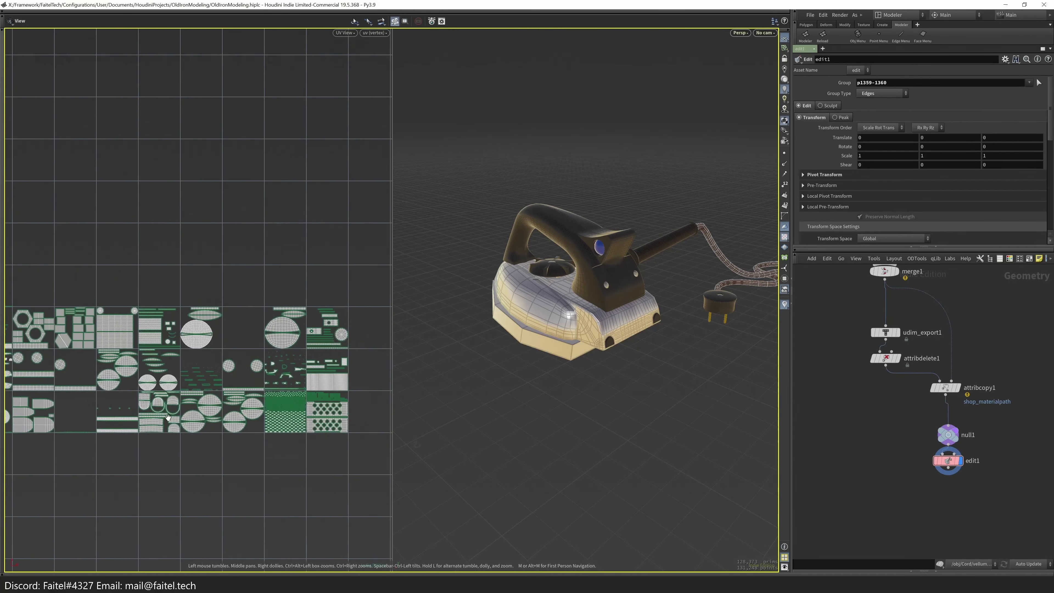
{"action": "scroll", "coordinate": [241, 430], "scroll_direction": "up", "scroll_amount": 8}
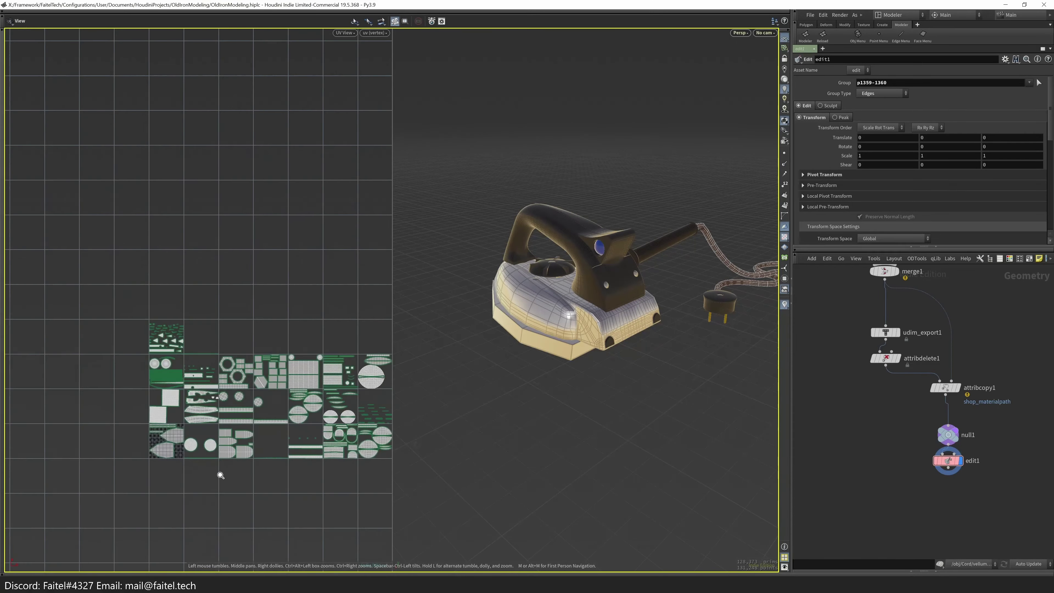
{"action": "middle_click_drag", "start_coordinate": [213, 452], "coordinate": [293, 430]}
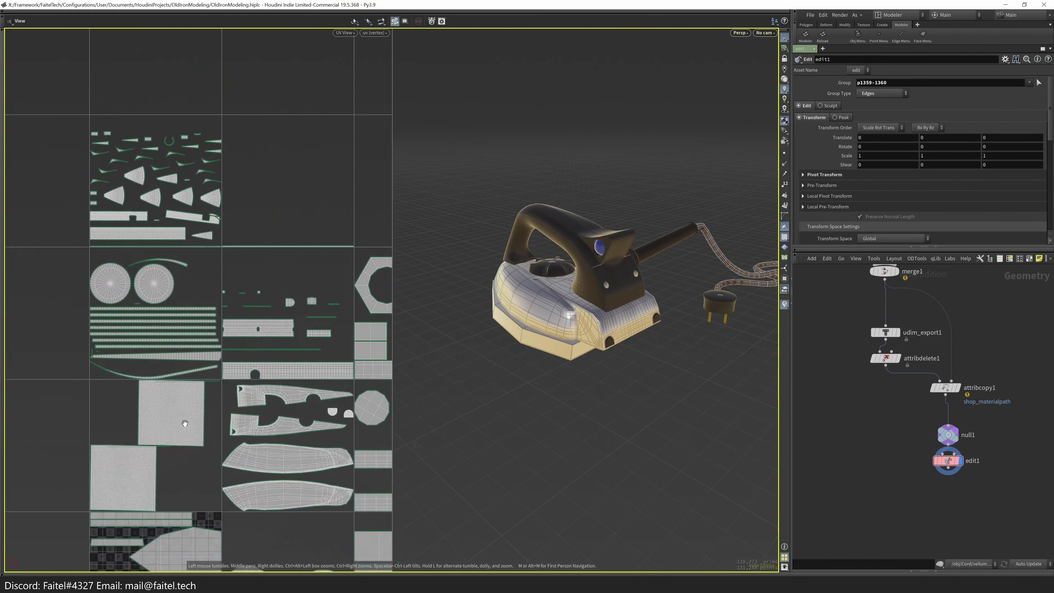
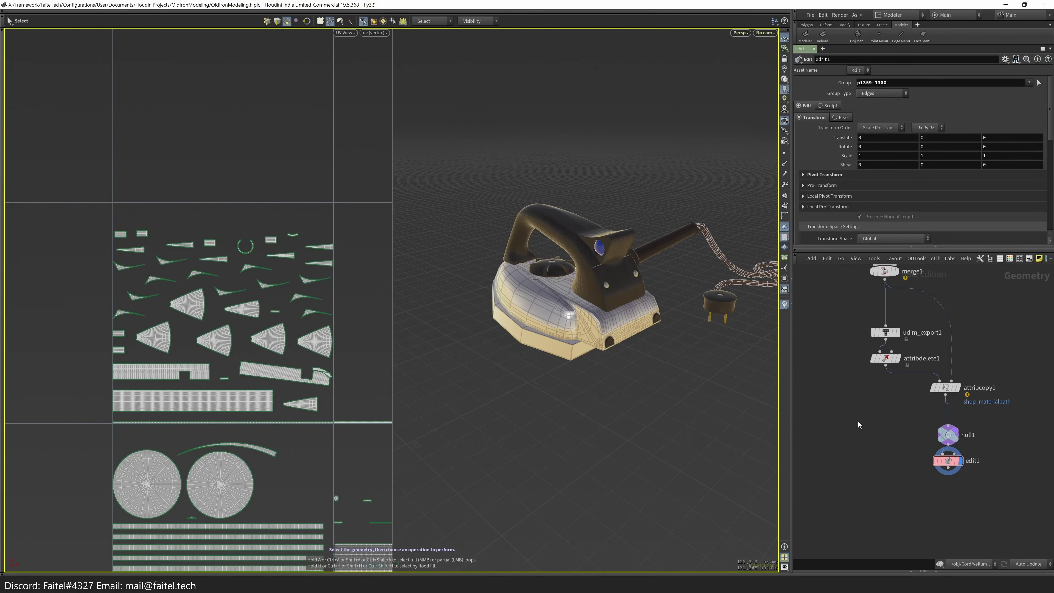
- Enter the iron base's geometry from /obj, check uvlayout1's packing, and make uvflatten1 current
{"action": "left_click", "coordinate": [862, 399]}
{"action": "mouse_move", "coordinate": [872, 496]}
{"action": "middle_mouse_down"}
{"action": "mouse_move", "coordinate": [949, 452]}
{"action": "mouse_move", "coordinate": [948, 540]}
{"action": "middle_mouse_up"}
{"action": "key", "text": "i"}
{"action": "left_click", "coordinate": [874, 380]}
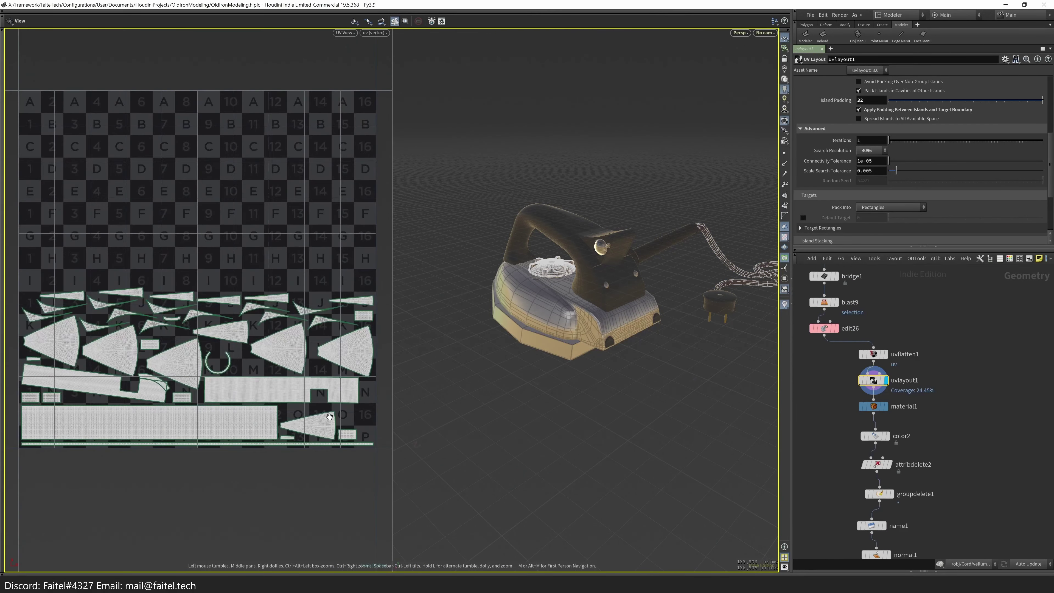
{"action": "scroll", "coordinate": [330, 415], "scroll_direction": "up", "scroll_amount": 10}
{"action": "key", "text": "s"}
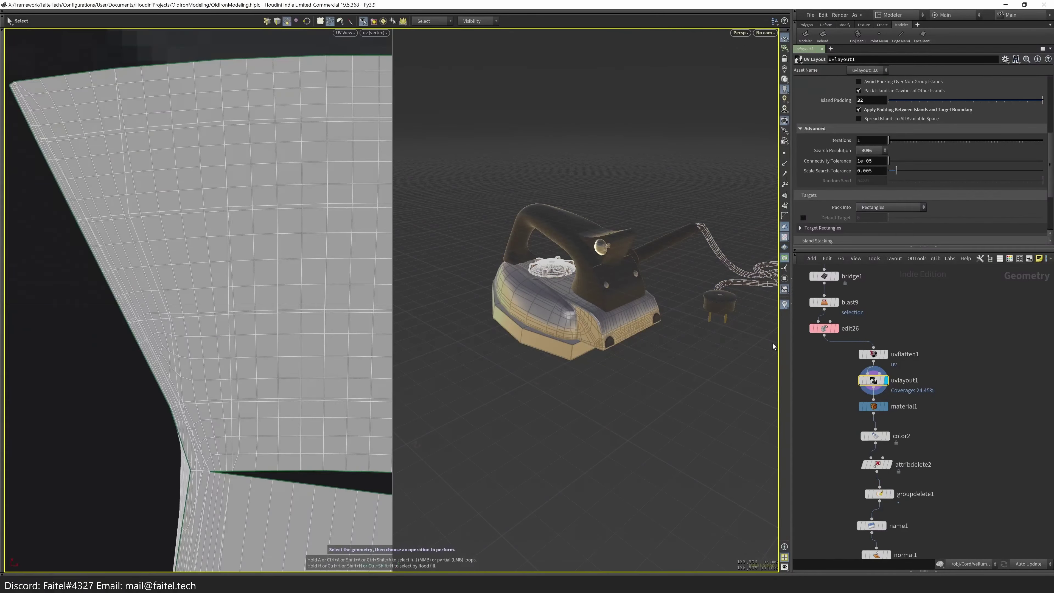
{"action": "key", "text": "Up"}
{"action": "key", "text": "Escape"}
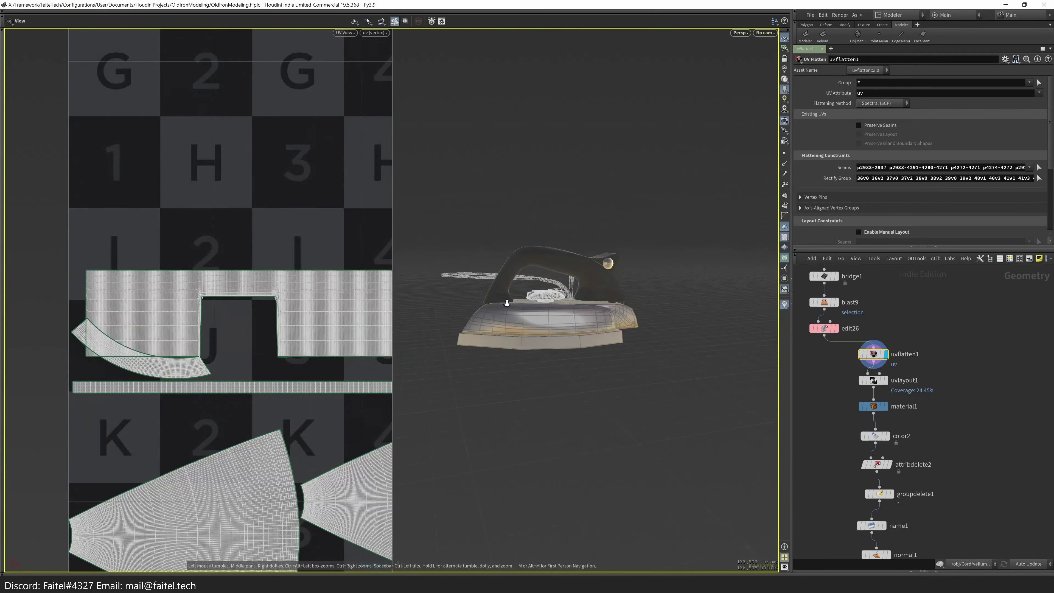
{"action": "scroll", "coordinate": [440, 324], "scroll_direction": "up", "scroll_amount": 10}
- Inspect the flattened UVs on the checker around the base's underside and lower edge, then return to /obj
{"action": "left_click_drag", "start_coordinate": [595, 332], "coordinate": [557, 302]}
{"action": "scroll", "coordinate": [635, 360], "scroll_direction": "up", "scroll_amount": 5}
{"action": "key", "text": "Return"}
{"action": "scroll", "coordinate": [525, 236], "scroll_direction": "up", "scroll_amount": 3}
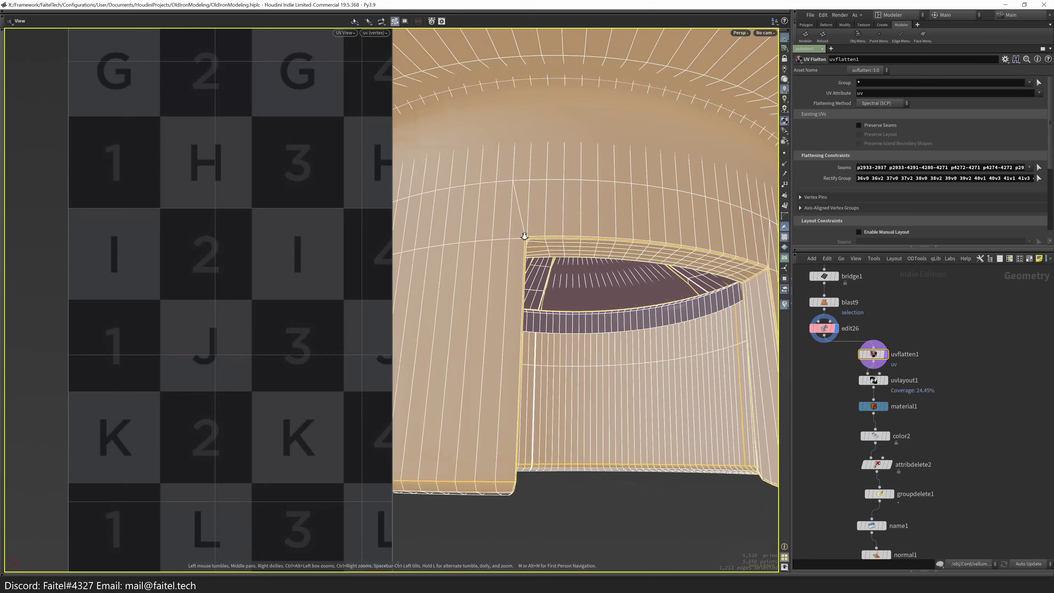
{"action": "scroll", "coordinate": [525, 236], "scroll_direction": "up", "scroll_amount": 5}
{"action": "mouse_move", "coordinate": [548, 299]}
{"action": "middle_mouse_down"}
{"action": "mouse_move", "coordinate": [477, 306]}
{"action": "mouse_move", "coordinate": [543, 314]}
{"action": "middle_mouse_up"}
{"action": "left_click_drag", "start_coordinate": [544, 314], "coordinate": [569, 383]}
{"action": "key", "text": "Return"}
{"action": "scroll", "coordinate": [213, 338], "scroll_direction": "down", "scroll_amount": 5}
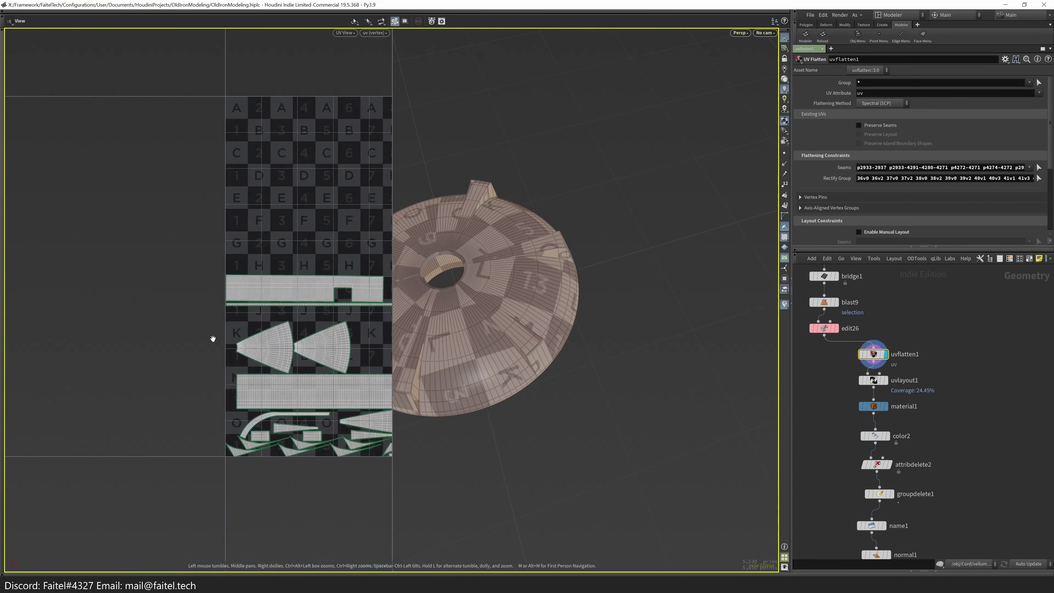
{"action": "key", "text": "h"}
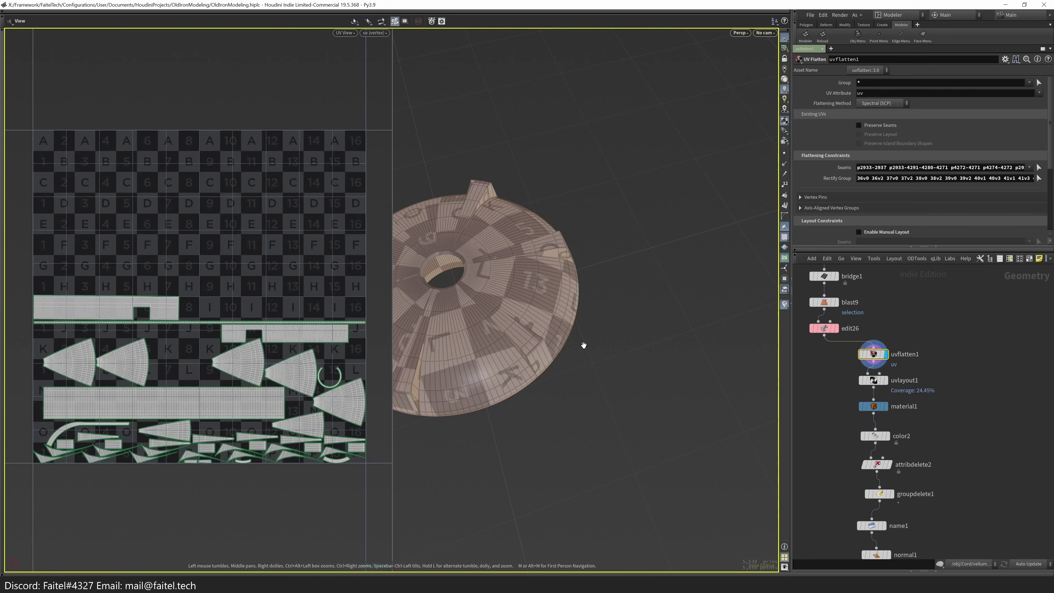
{"action": "key", "text": "u"}
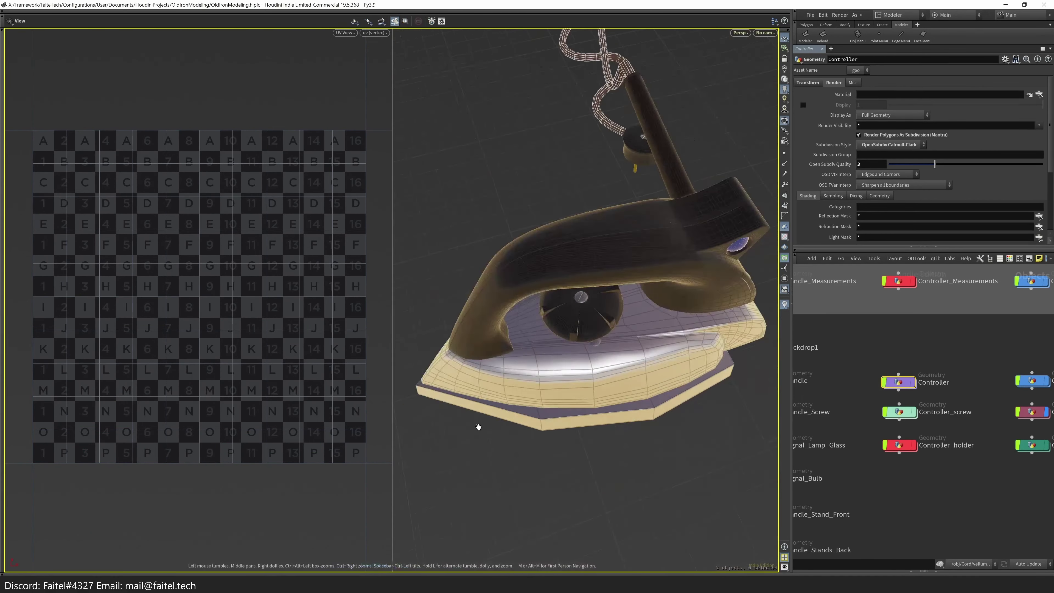
- Copy the edit node and paste it into the Iron geometry network as edit59
{"action": "left_click_drag", "start_coordinate": [633, 350], "coordinate": [916, 410]}
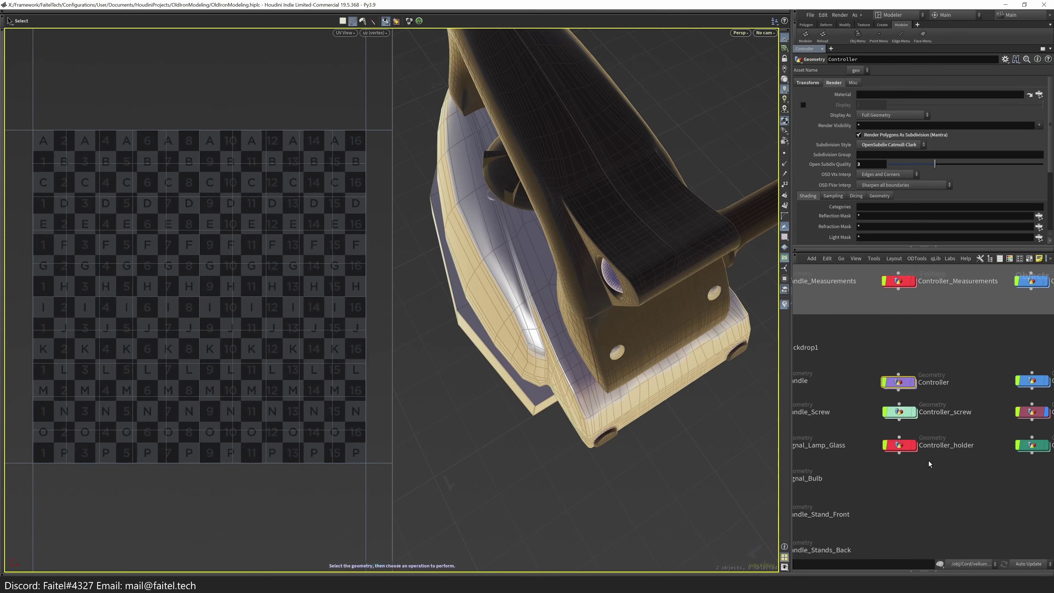
{"action": "key", "text": "ctrl+c"}
{"action": "key", "text": "u"}
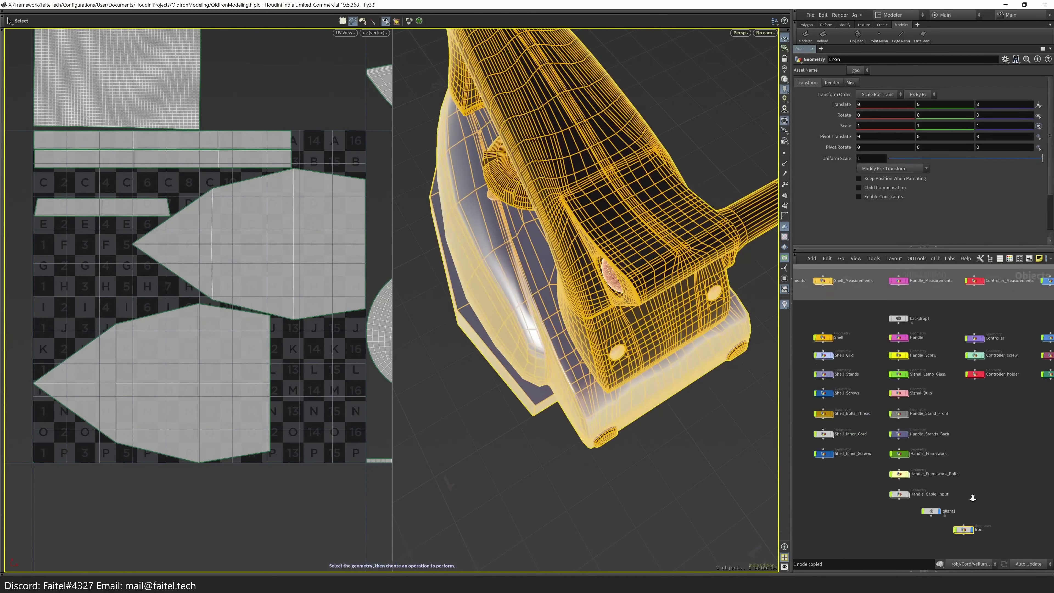
{"action": "key", "text": "i"}
{"action": "key", "text": "ctrl+v"}
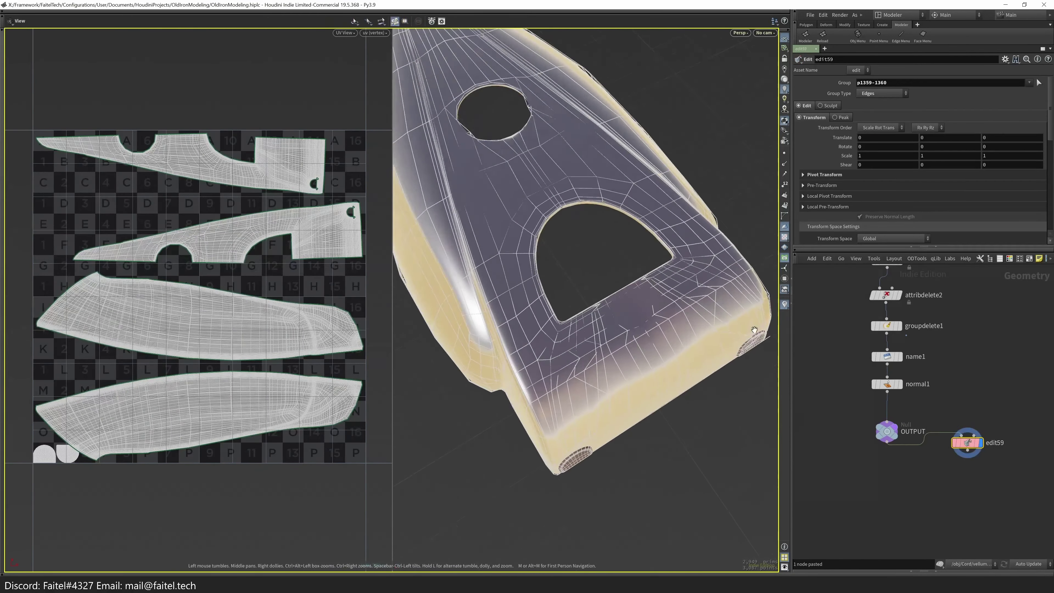
{"action": "key", "text": "ctrl+x"}
- Select two edges on the shell's lower edge and slide them slightly with the Grab tool
{"action": "scroll", "coordinate": [699, 275], "scroll_direction": "up", "scroll_amount": 5}
{"action": "left_click_drag", "start_coordinate": [569, 385], "coordinate": [489, 444]}
{"action": "key", "text": "s"}
{"action": "left_click", "coordinate": [506, 432], "text": "shift"}
{"action": "key", "text": "t"}
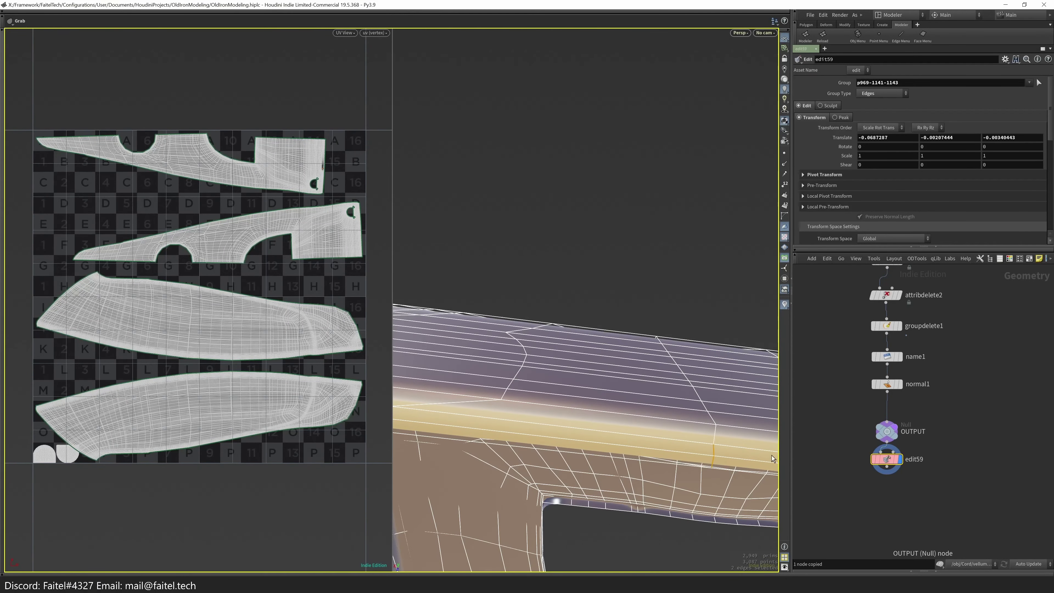
{"action": "key", "text": "Escape"}
{"action": "left_click_drag", "start_coordinate": [771, 459], "coordinate": [694, 419]}
{"action": "scroll", "coordinate": [694, 419], "scroll_direction": "up", "scroll_amount": 5}
{"action": "left_click_drag", "start_coordinate": [633, 444], "coordinate": [497, 440]}
{"action": "key", "text": "t"}
{"action": "key", "text": "w"}
{"action": "key", "text": "w"}
{"action": "key", "text": "Escape"}
{"action": "mouse_move", "coordinate": [589, 471]}
{"action": "left_mouse_down"}
{"action": "mouse_move", "coordinate": [623, 436]}
{"action": "mouse_move", "coordinate": [723, 384]}
{"action": "mouse_move", "coordinate": [605, 510]}
{"action": "mouse_move", "coordinate": [673, 460]}
{"action": "left_mouse_up"}
{"action": "key", "text": "s"}
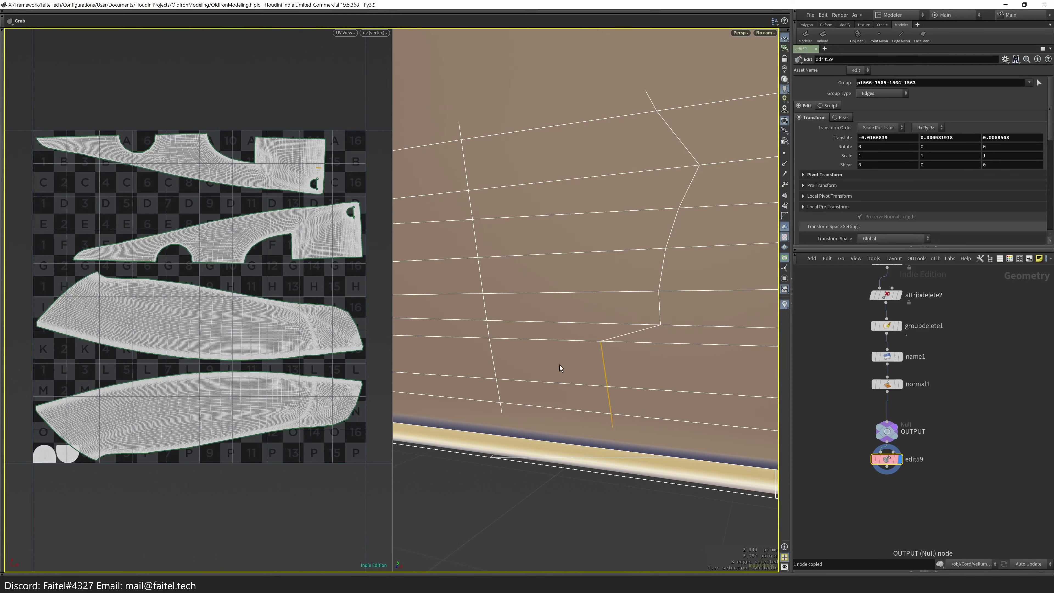
- Launch Preview Subdivided from the quick tool grid
{"action": "key", "text": "space"}
{"action": "left_click", "coordinate": [680, 334]}
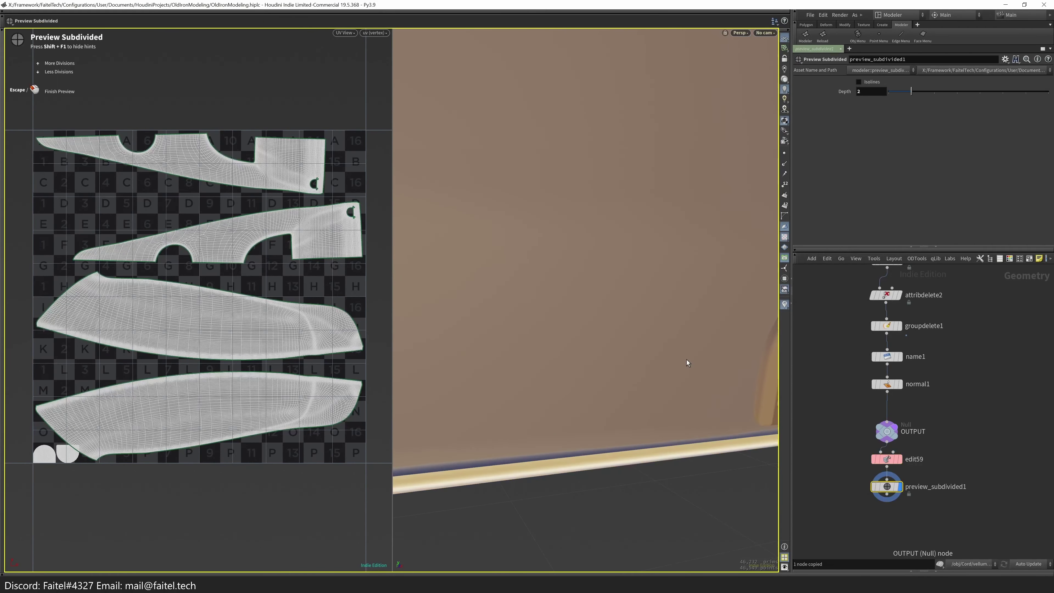
{"action": "key", "text": "ctrl+z"}
- Slide a point along the shell's bottom edge and nudge selected edges along the surface
{"action": "left_click_drag", "start_coordinate": [633, 454], "coordinate": [581, 353], "text": "alt"}
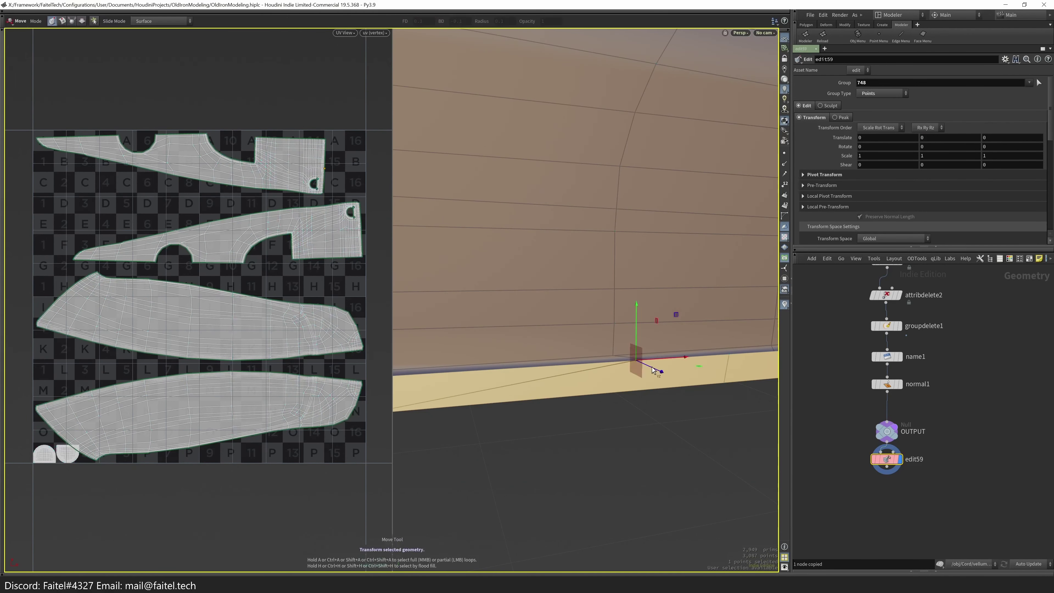
{"action": "left_click_drag", "start_coordinate": [653, 370], "coordinate": [646, 371]}
{"action": "left_click_drag", "start_coordinate": [645, 371], "coordinate": [410, 440], "text": "alt"}
{"action": "left_click_drag", "start_coordinate": [569, 396], "coordinate": [575, 396]}
{"action": "left_click_drag", "start_coordinate": [575, 396], "coordinate": [640, 373], "text": "alt"}
{"action": "key", "text": "s"}
{"action": "left_click_drag", "start_coordinate": [592, 426], "coordinate": [598, 424]}
{"action": "left_click_drag", "start_coordinate": [598, 424], "coordinate": [486, 407], "text": "alt"}
- Select the long edge loop on the shell's side and nudge it along the surface
{"action": "left_click_drag", "start_coordinate": [484, 486], "coordinate": [560, 387], "text": "alt"}
{"action": "key", "text": "s"}
{"action": "left_click", "coordinate": [560, 388]}
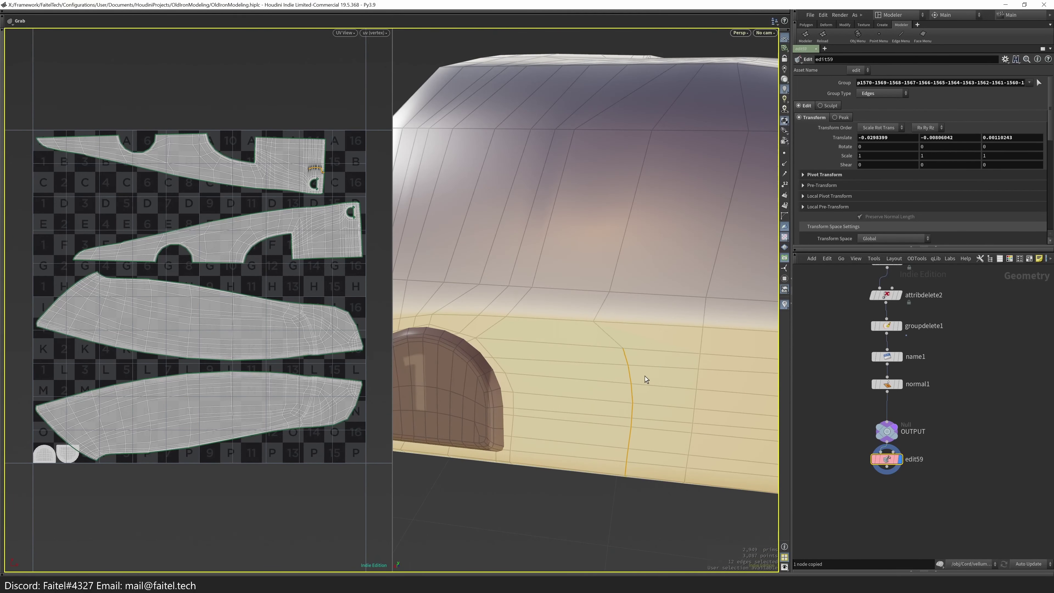
{"action": "left_click_drag", "start_coordinate": [673, 333], "coordinate": [557, 369], "text": "alt"}
{"action": "key", "text": "s"}
{"action": "double_click", "coordinate": [600, 221]}
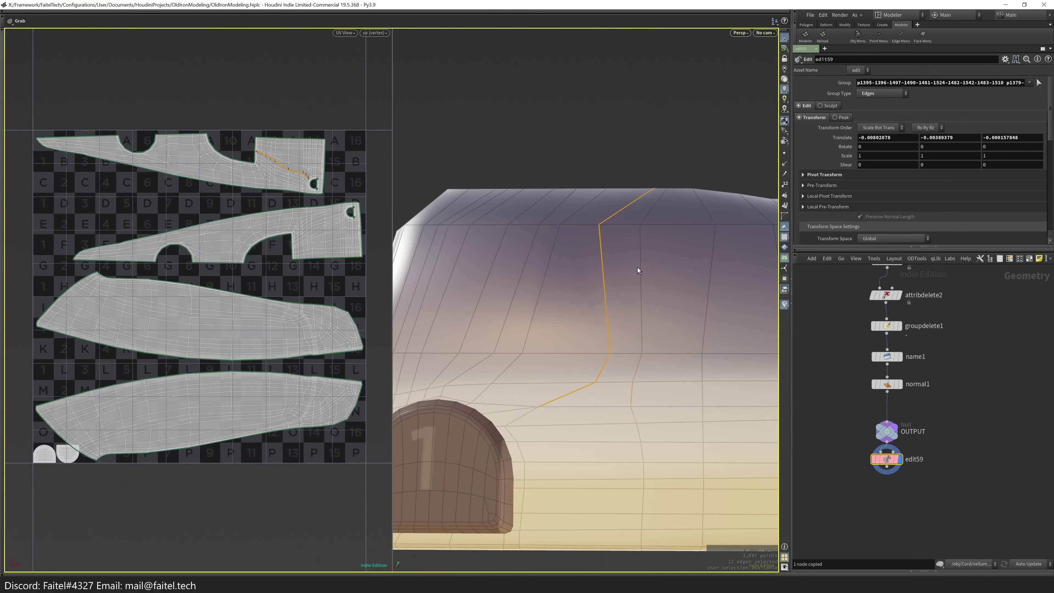
{"action": "middle_click_drag", "start_coordinate": [606, 235], "coordinate": [588, 377]}
{"action": "left_click", "coordinate": [582, 384]}
{"action": "key", "text": "r"}
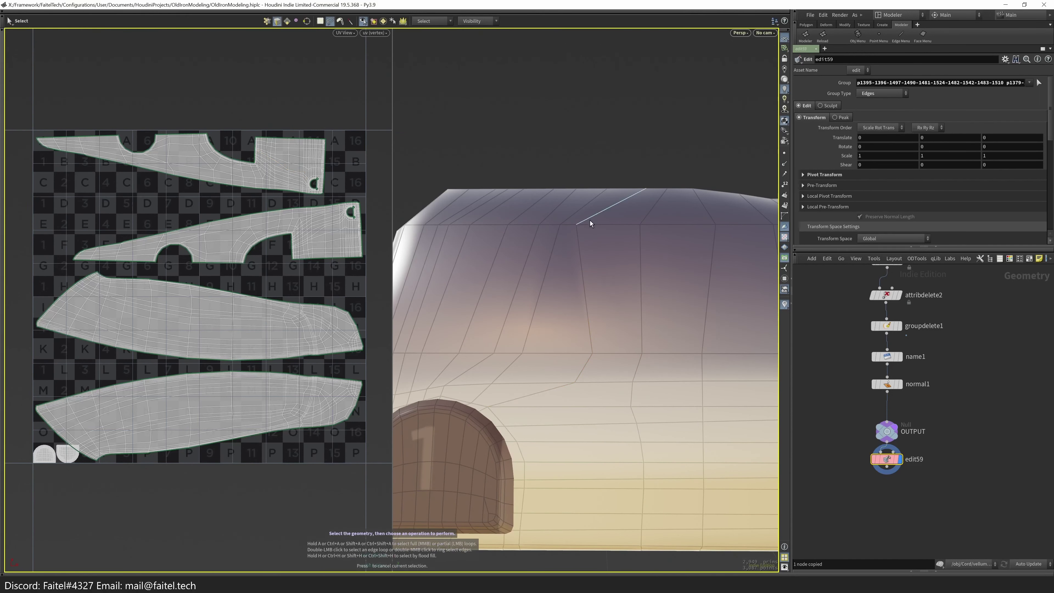
- Slide an edge on the top face to straighten the flow around the corner
{"action": "left_click", "coordinate": [603, 212]}
{"action": "middle_click_drag", "start_coordinate": [604, 212], "coordinate": [648, 251]}
{"action": "left_click_drag", "start_coordinate": [649, 251], "coordinate": [631, 207]}
{"action": "middle_click_drag", "start_coordinate": [631, 207], "coordinate": [659, 228]}
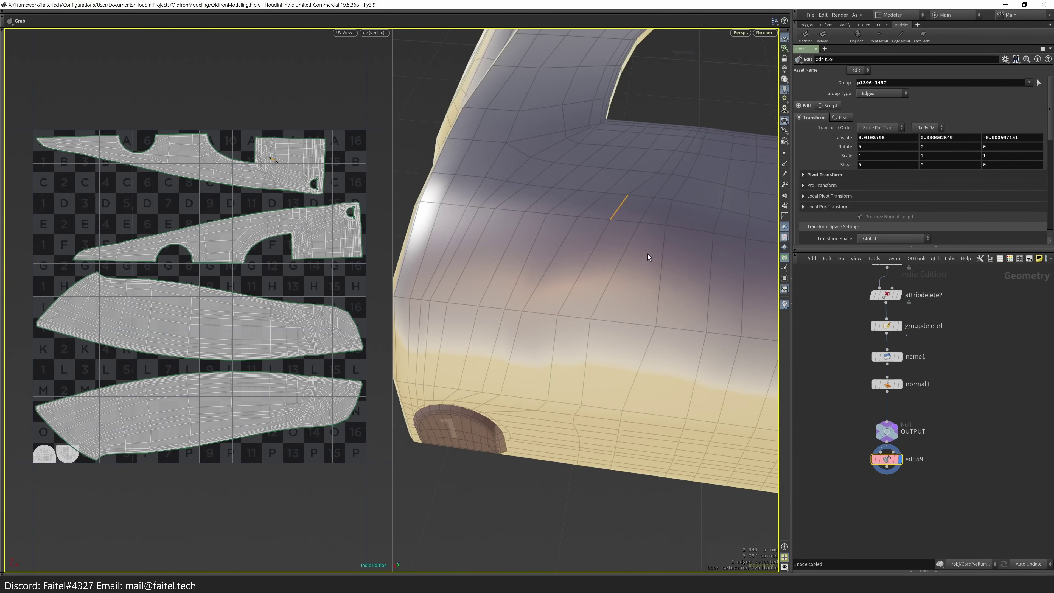
{"action": "left_click_drag", "start_coordinate": [660, 228], "coordinate": [581, 332]}
{"action": "left_click", "coordinate": [547, 371]}
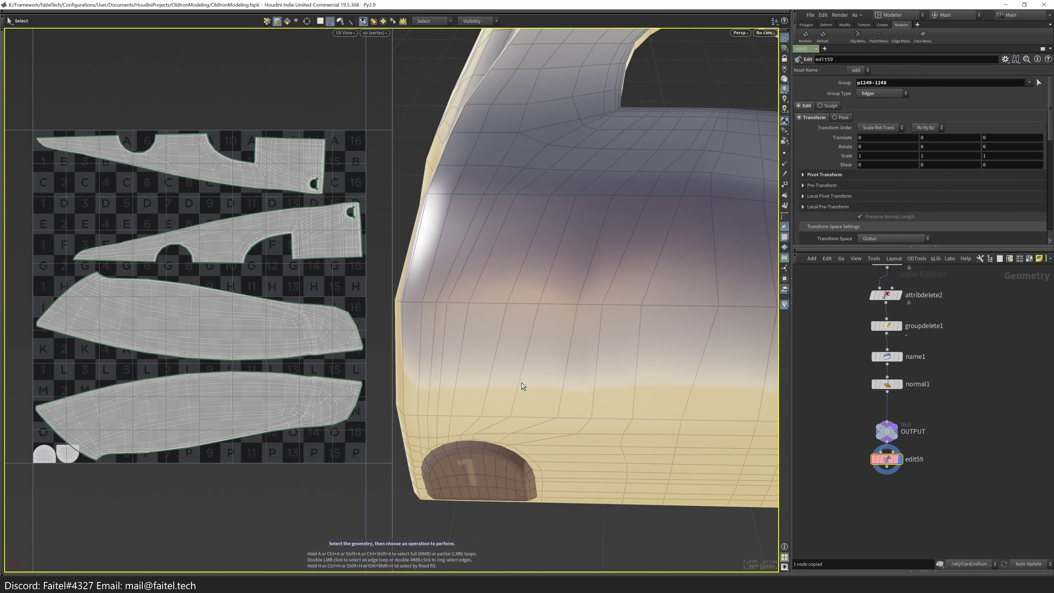
{"action": "left_click_drag", "start_coordinate": [564, 381], "coordinate": [512, 282]}
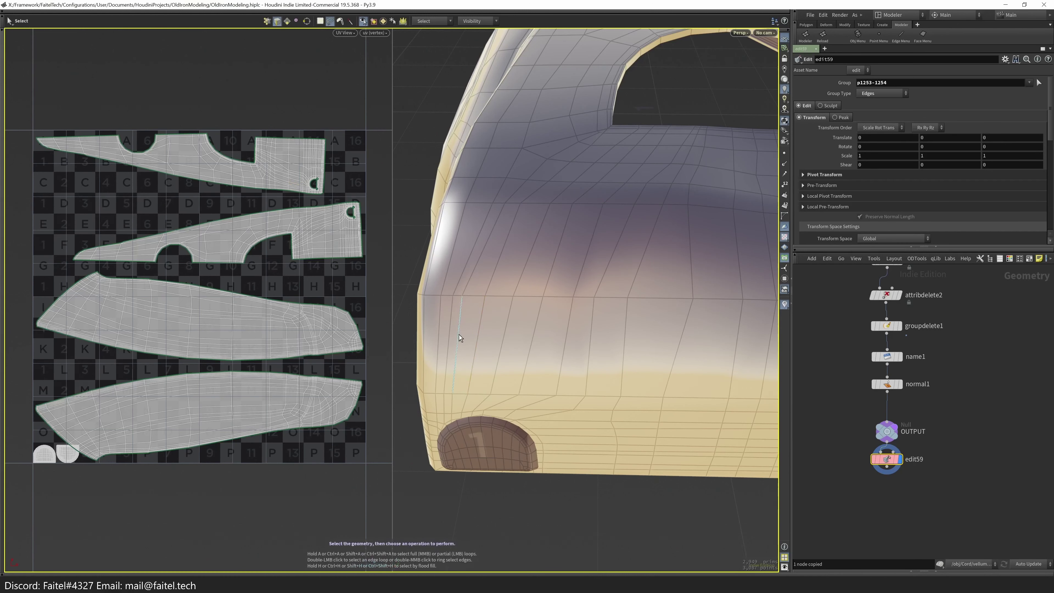
{"action": "middle_click_drag", "start_coordinate": [532, 354], "coordinate": [447, 340]}
{"action": "key", "text": "s"}
{"action": "key", "text": "Escape"}
{"action": "left_click_drag", "start_coordinate": [563, 372], "coordinate": [471, 365]}
{"action": "scroll", "coordinate": [546, 358], "scroll_direction": "up", "scroll_amount": 5}
{"action": "left_click_drag", "start_coordinate": [546, 357], "coordinate": [524, 347]}
- Move point 1510 near the shell's corner with the Grab tool
{"action": "key", "text": "s"}
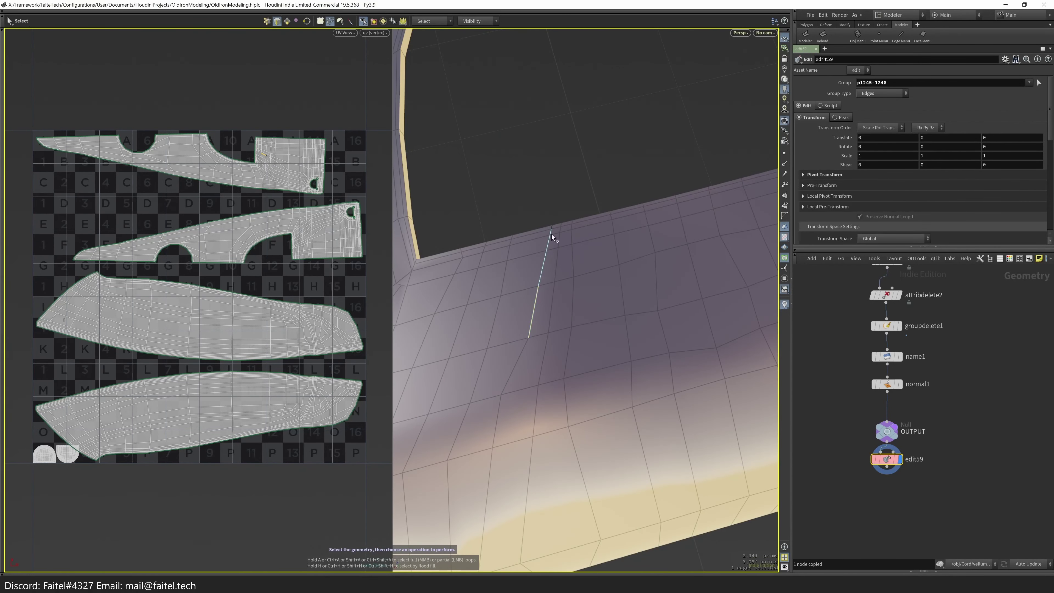
{"action": "left_click_drag", "start_coordinate": [600, 263], "coordinate": [505, 296]}
{"action": "key", "text": "s"}
{"action": "left_click", "coordinate": [516, 261]}
{"action": "key", "text": "t"}
{"action": "key", "text": "s"}
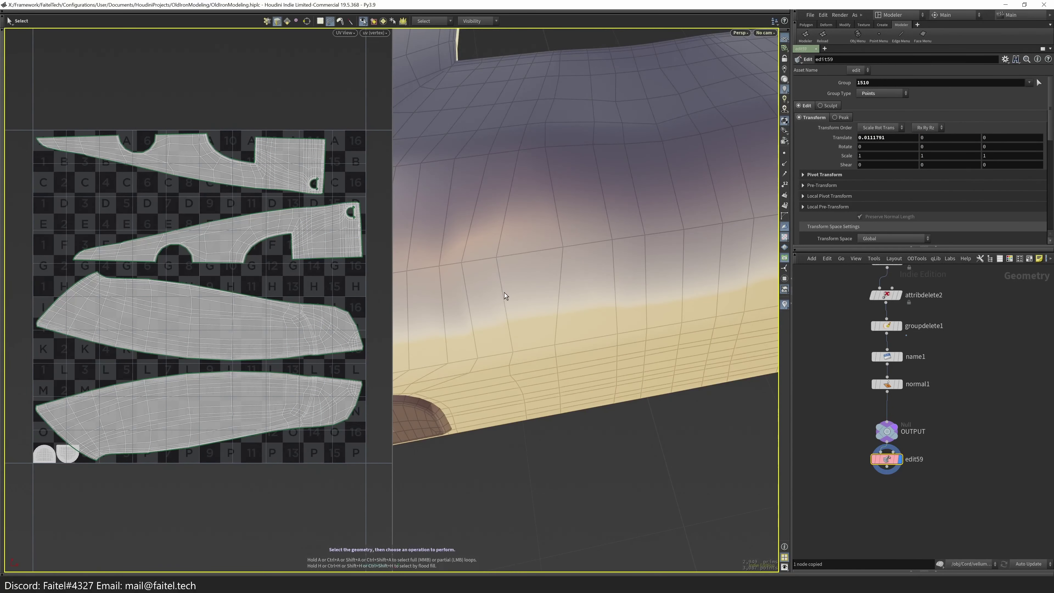
- Select the edge loop around the hole, a single edge, and the vertical edge run
{"action": "left_click_drag", "start_coordinate": [445, 320], "coordinate": [525, 339]}
{"action": "double_click", "coordinate": [535, 346]}
{"action": "left_click", "coordinate": [564, 341]}
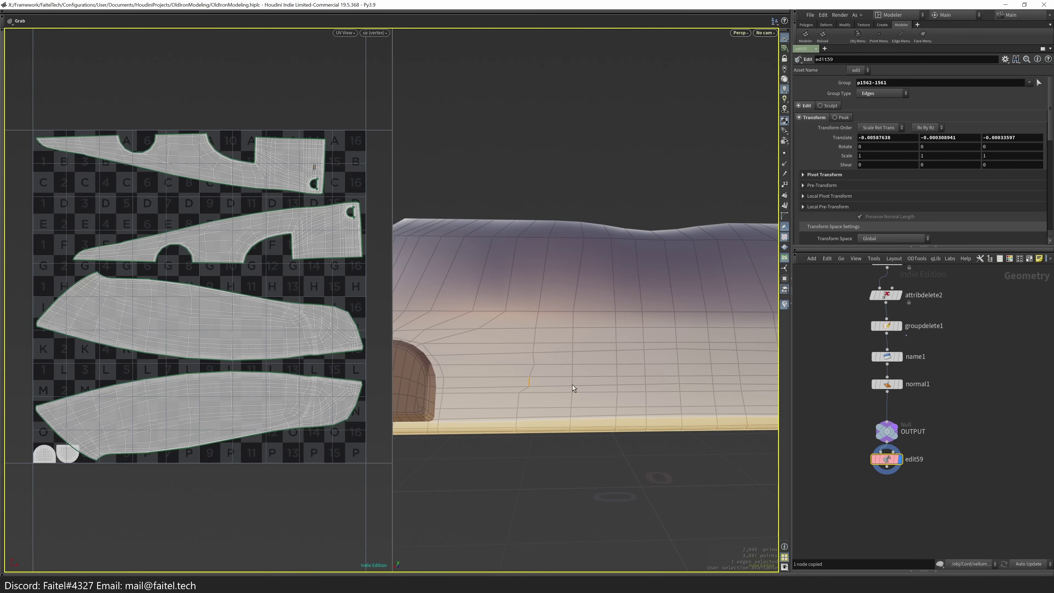
{"action": "mouse_move", "coordinate": [517, 401]}
{"action": "left_mouse_down"}
{"action": "mouse_move", "coordinate": [565, 322]}
{"action": "mouse_move", "coordinate": [585, 426]}
{"action": "mouse_move", "coordinate": [514, 399]}
{"action": "left_mouse_up"}
{"action": "double_click", "coordinate": [586, 427]}
{"action": "scroll", "coordinate": [607, 411], "scroll_direction": "down", "scroll_amount": 5}
- Check the shell's edge flow in a subdivided preview, then finish the preview
{"action": "key", "text": "Tab"}
{"action": "left_click", "coordinate": [483, 440]}
{"action": "left_click_drag", "start_coordinate": [483, 440], "coordinate": [571, 405]}
{"action": "key", "text": "Escape"}
- Make OUTPUT current and preview the whole iron subdivided at depth 1
{"action": "key", "text": "s"}
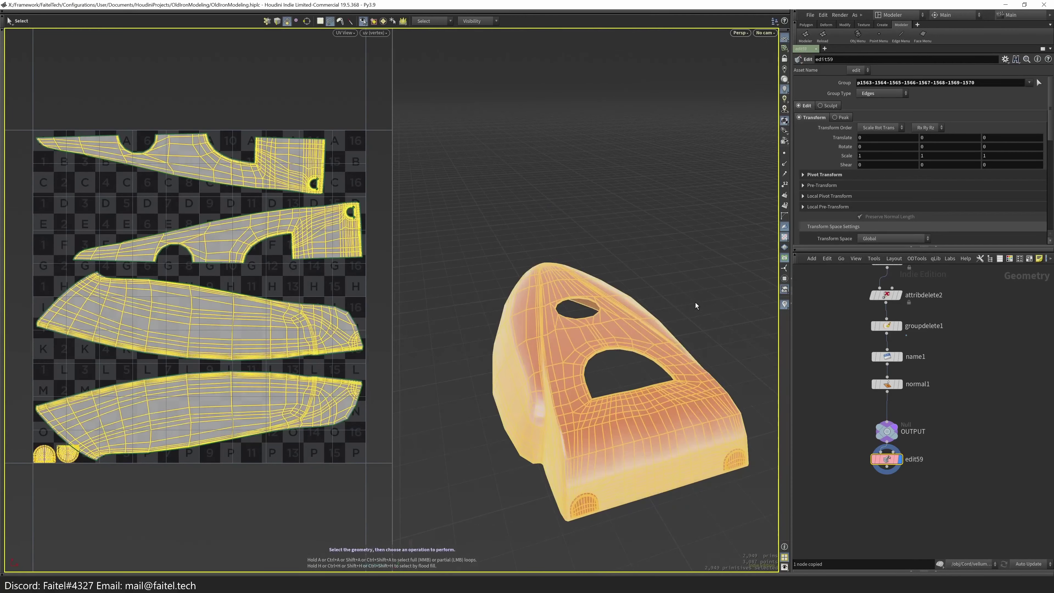
{"action": "left_click", "coordinate": [710, 309]}
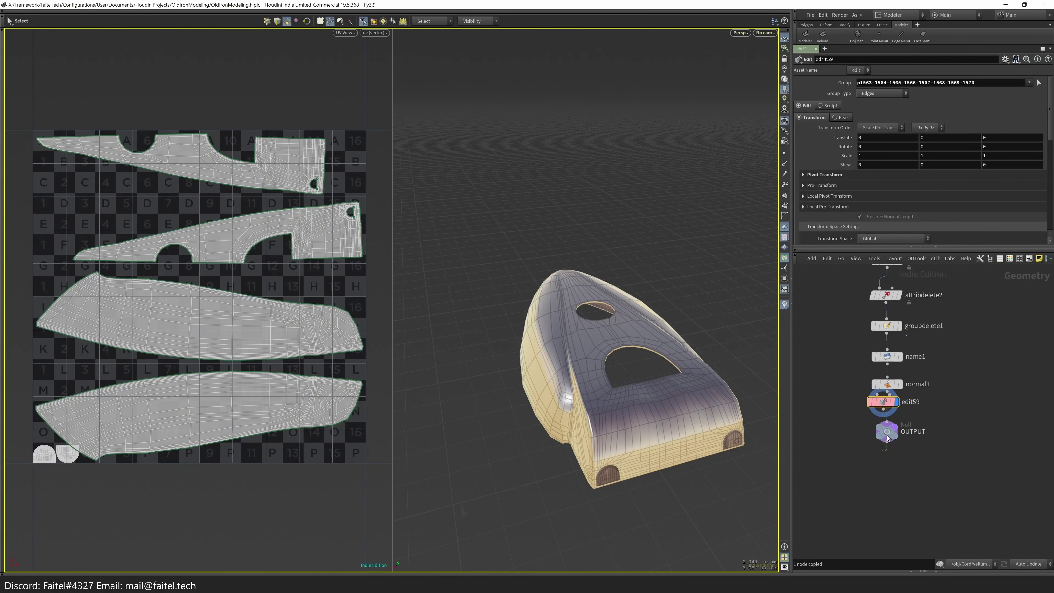
{"action": "left_click", "coordinate": [888, 465]}
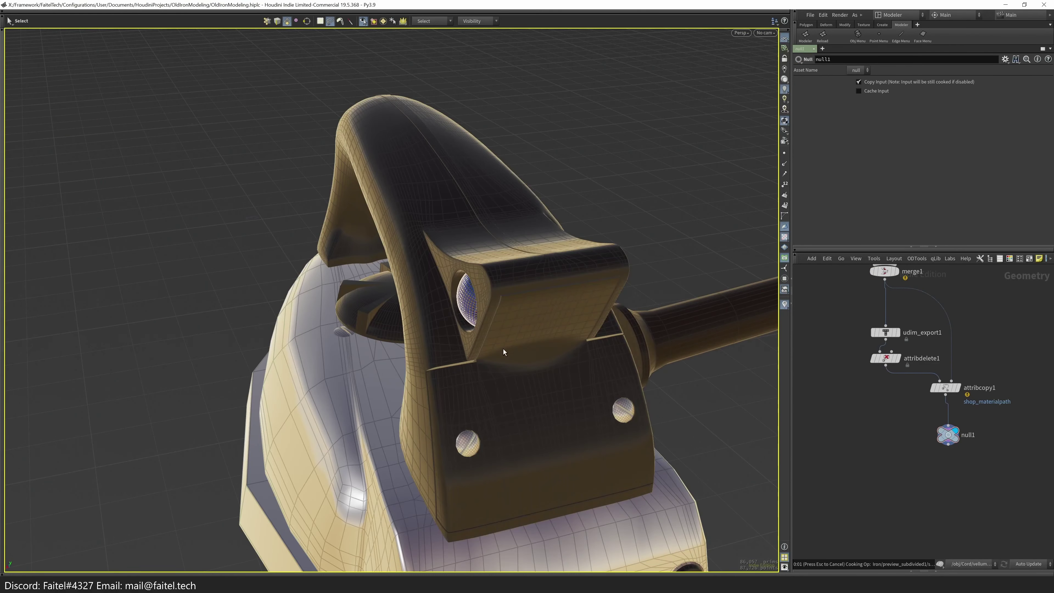
{"action": "left_click_drag", "start_coordinate": [503, 352], "coordinate": [498, 394]}
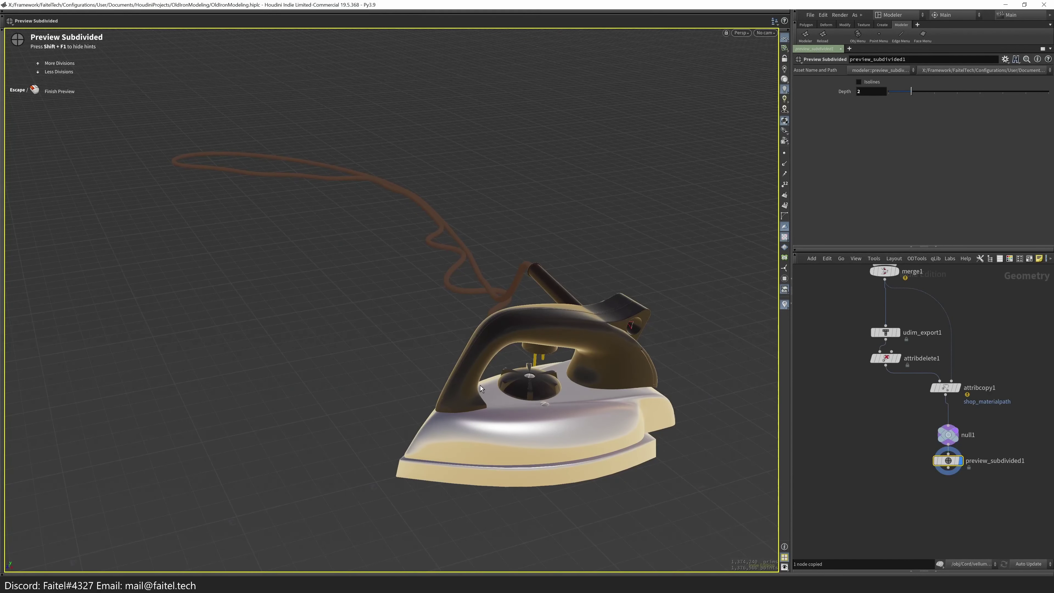
{"action": "key", "text": "Down"}
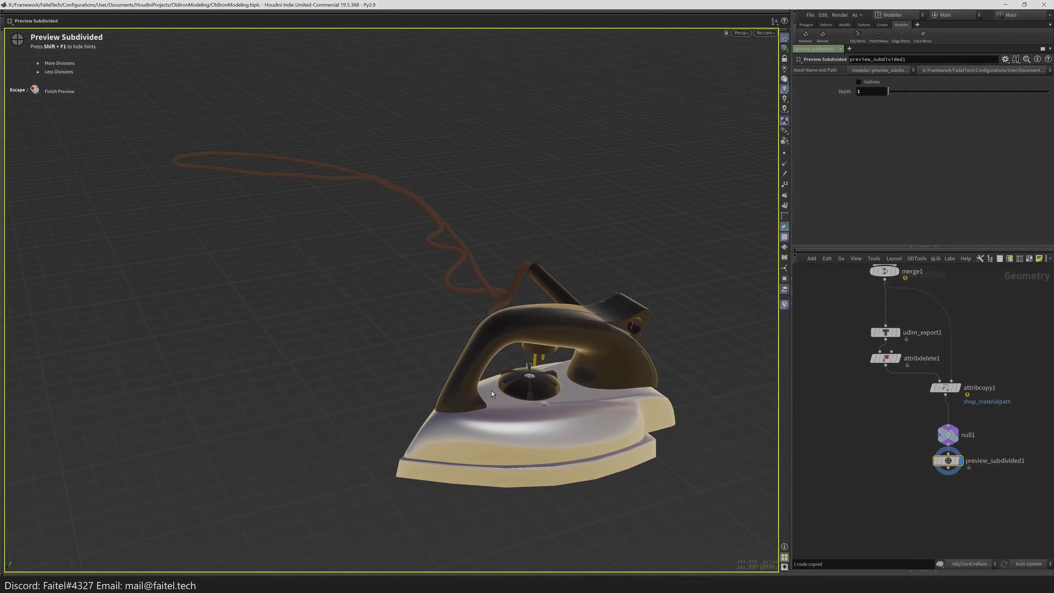